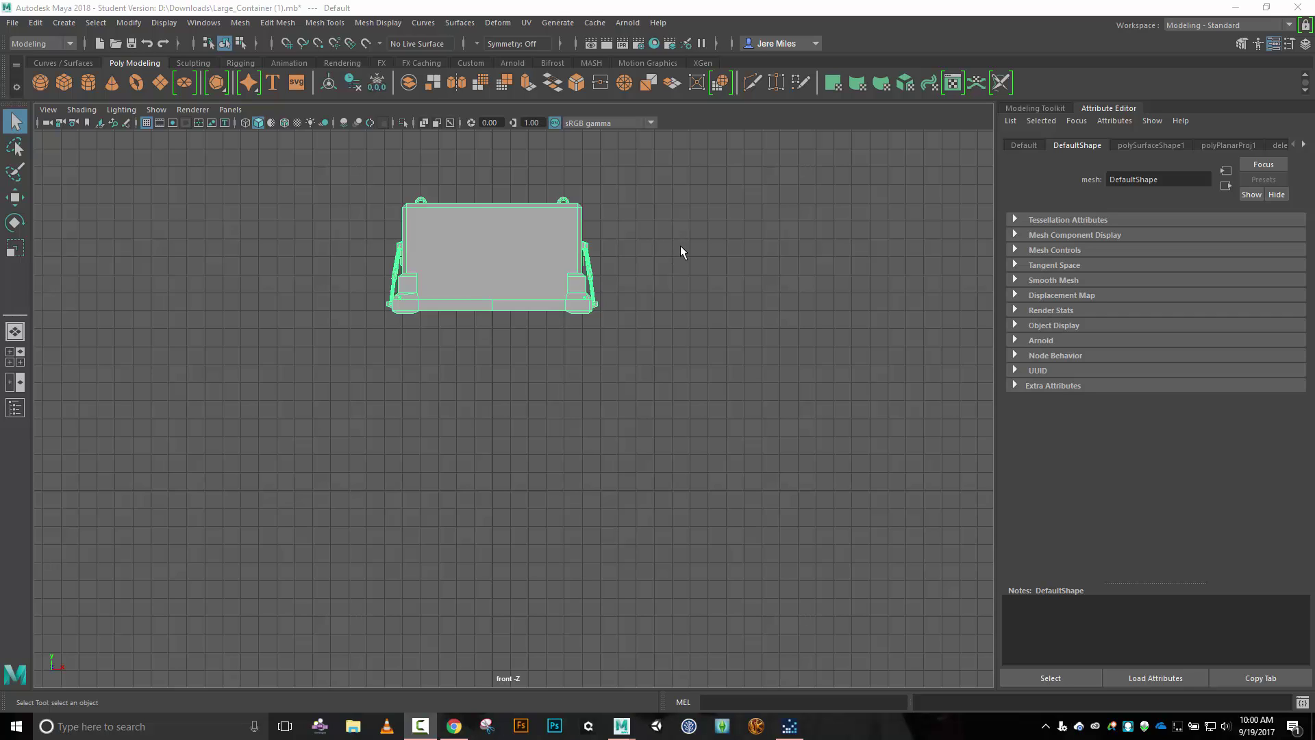
Raise the container's pivot about 10.06 units to its base, and lower the container about 9.79 units onto the ground line.
left_click(14, 196)
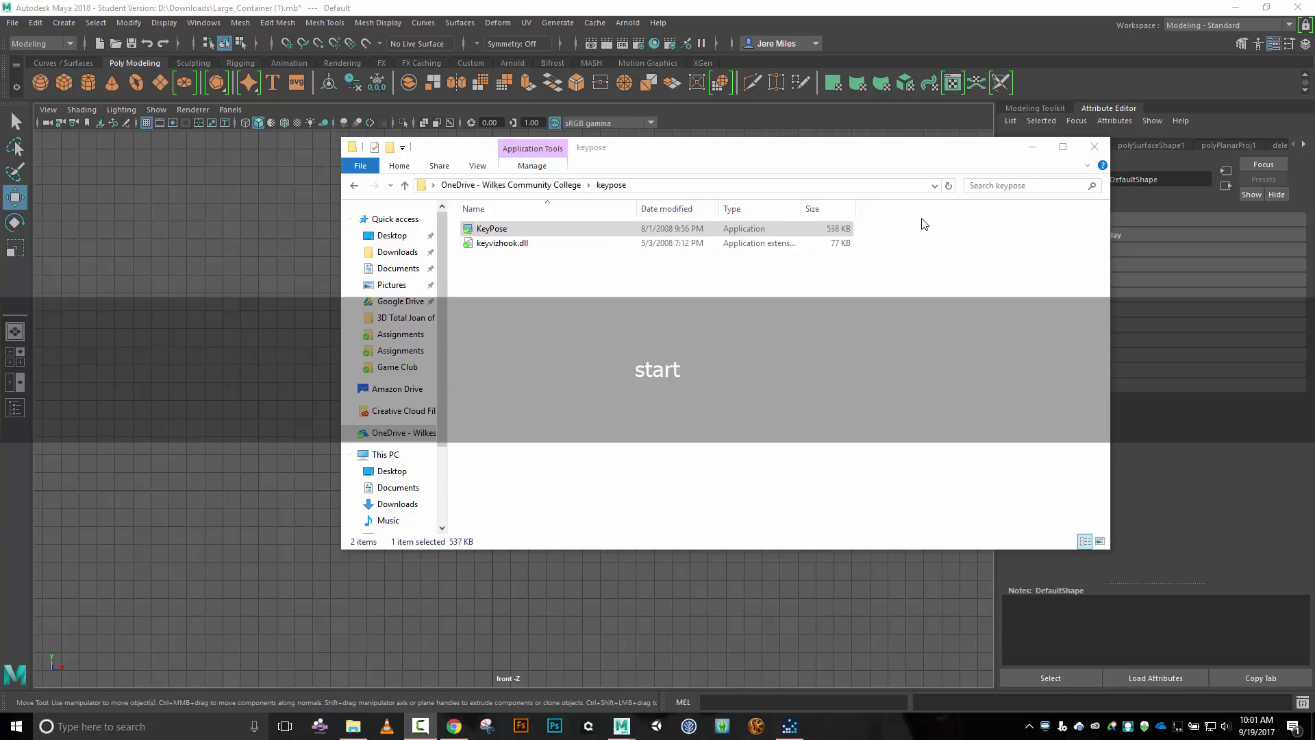
left_click(1094, 148)
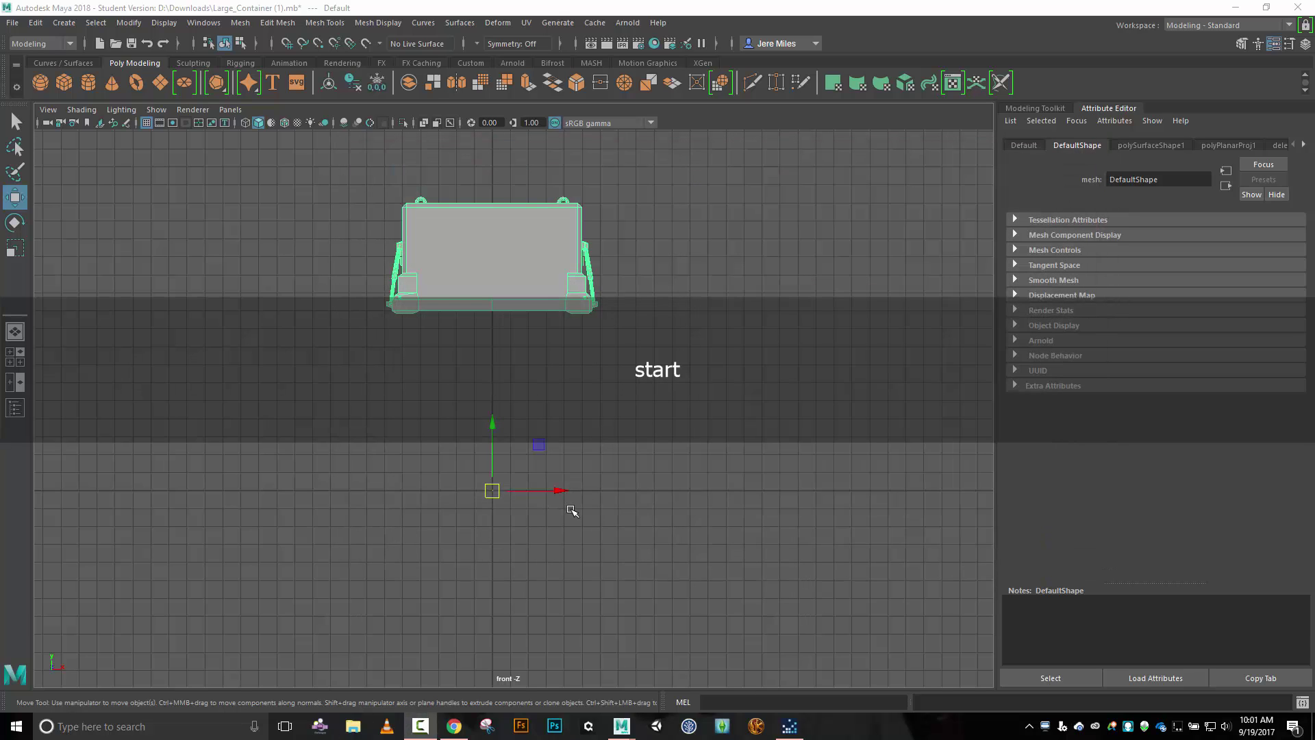
key("space")
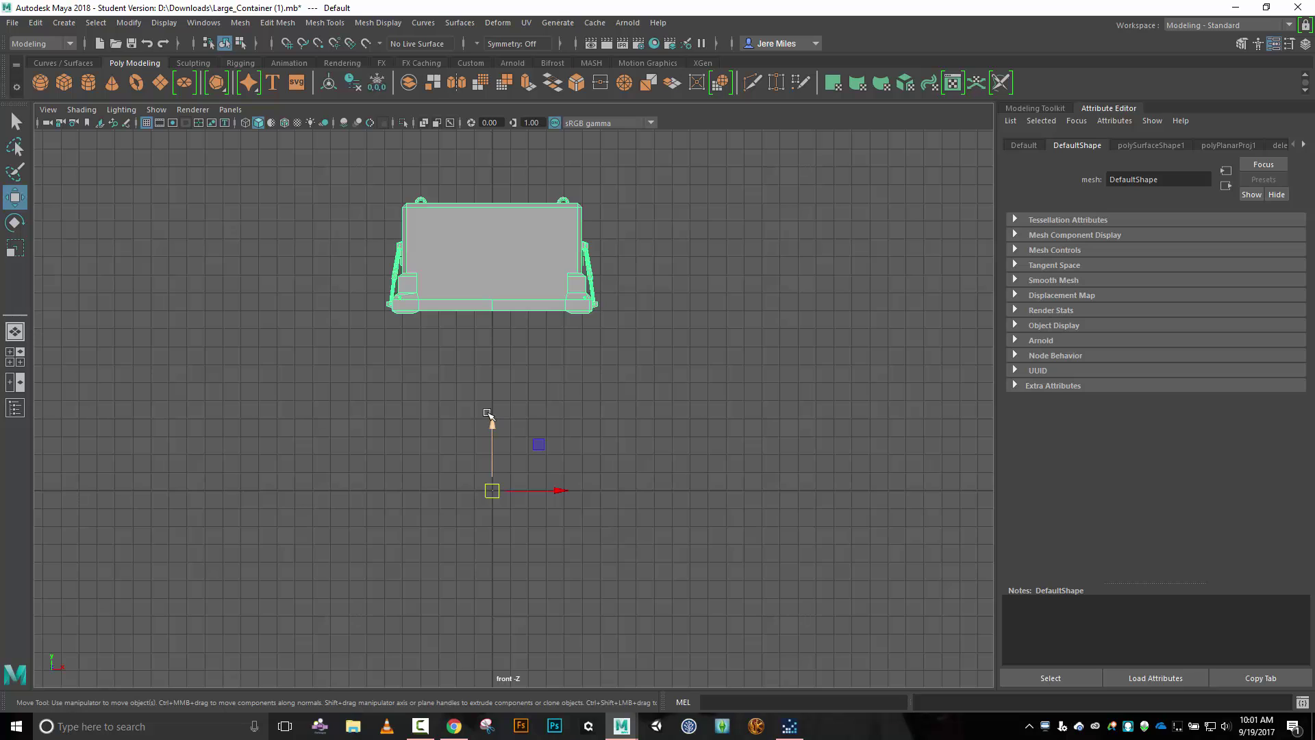
key("d")
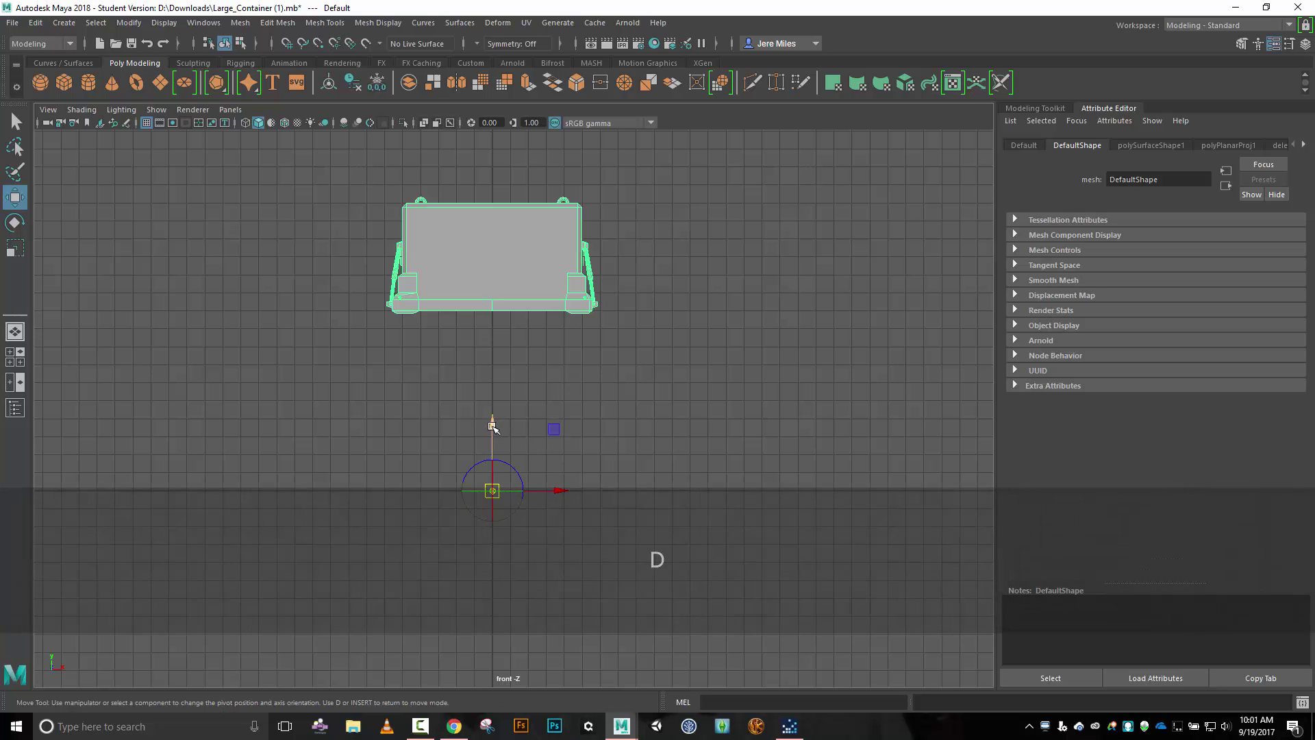
left_click_drag(491, 428, 505, 245)
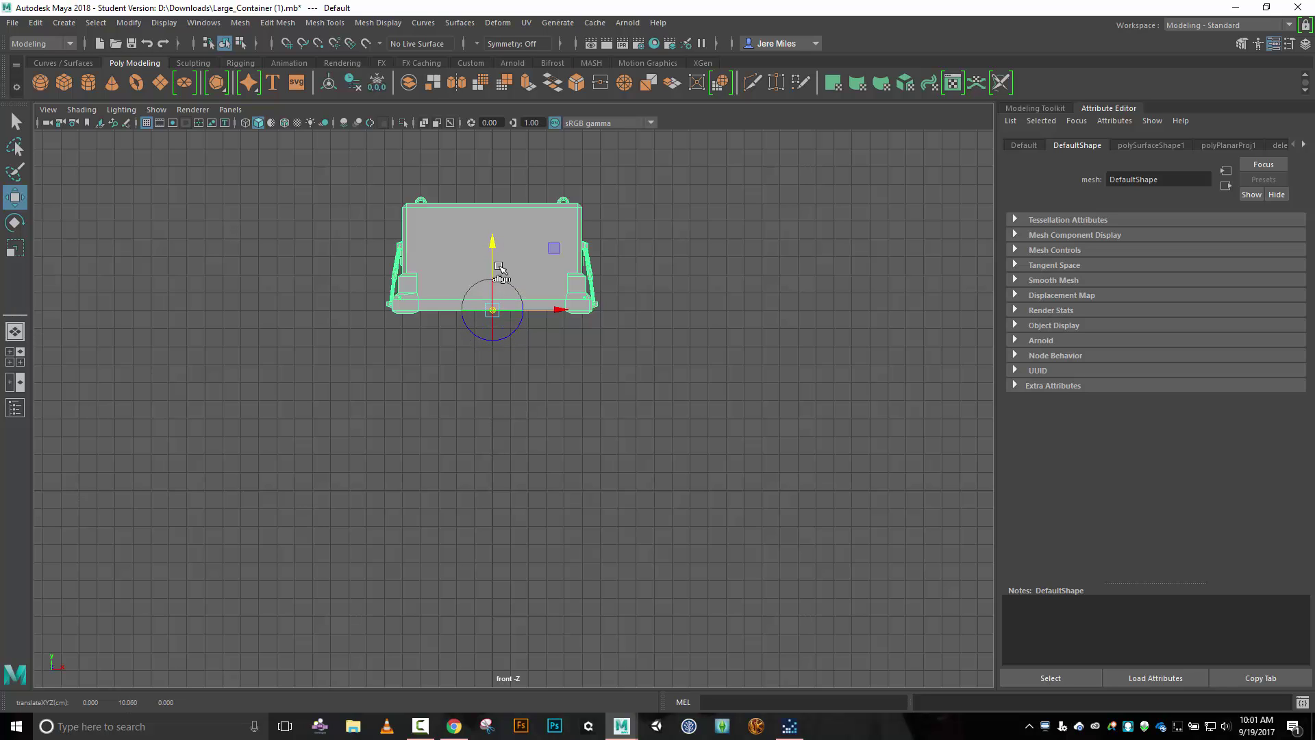
key("d")
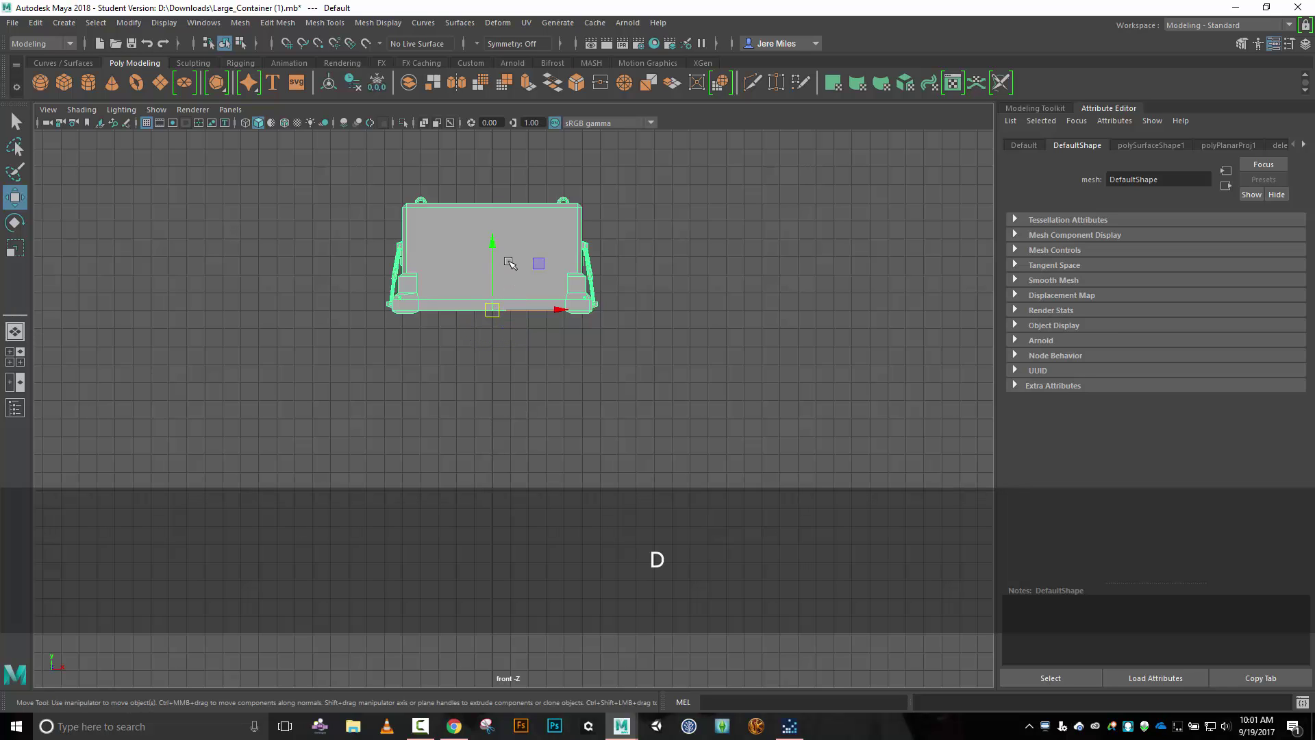
left_click_drag(494, 242, 495, 423)
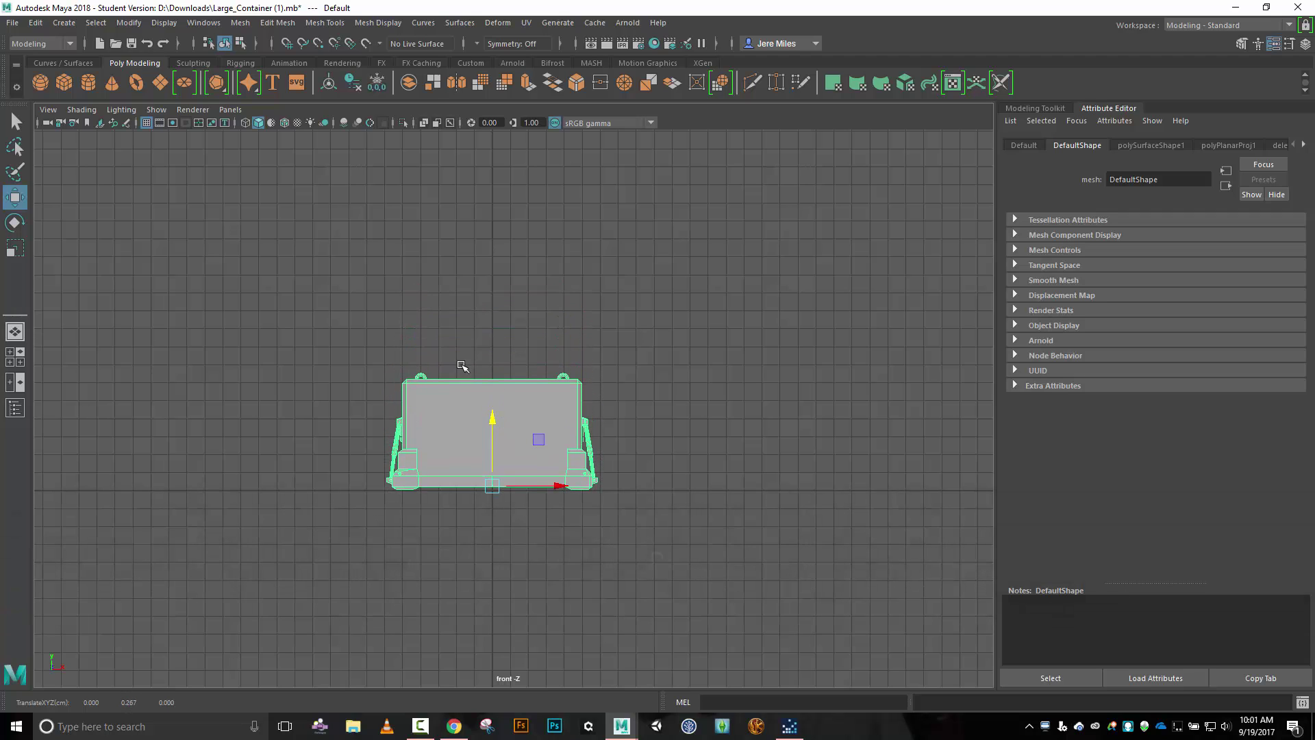
Freeze the container's transformations and save the scene, accepting the student version notice.
left_click(130, 23)
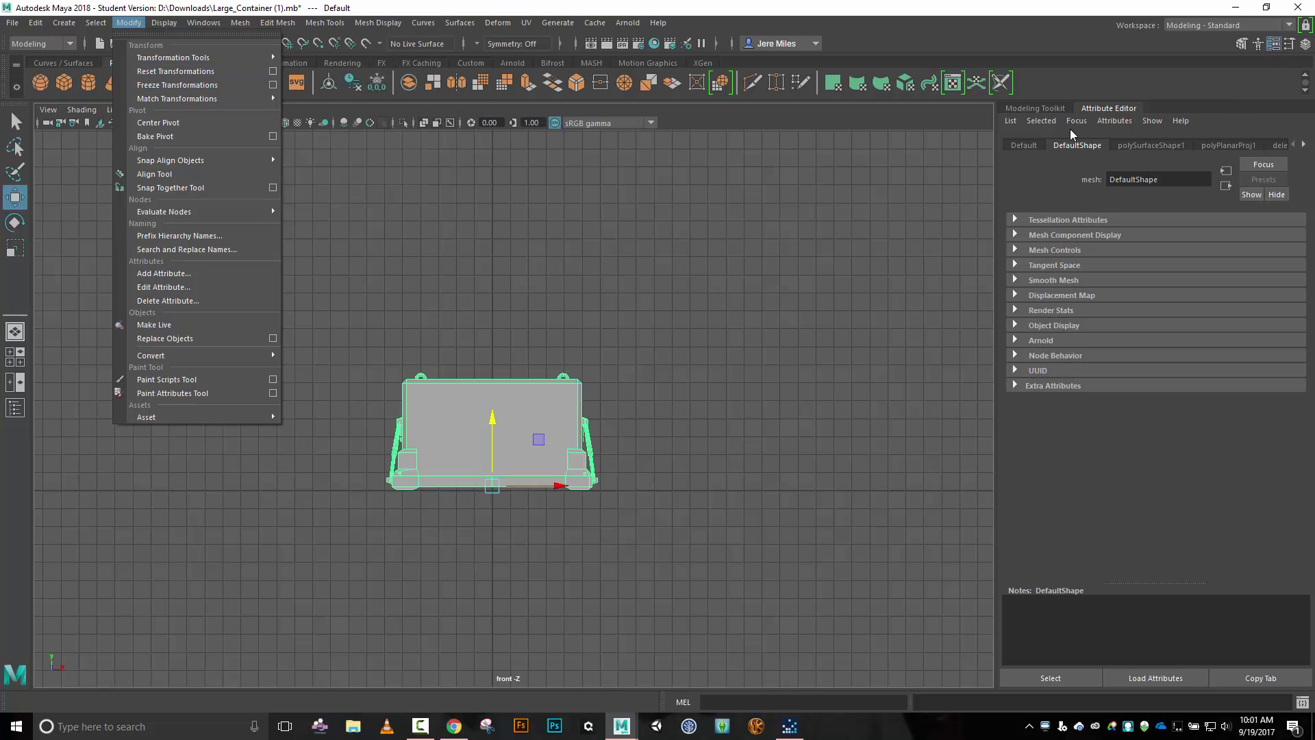
left_click(1011, 146)
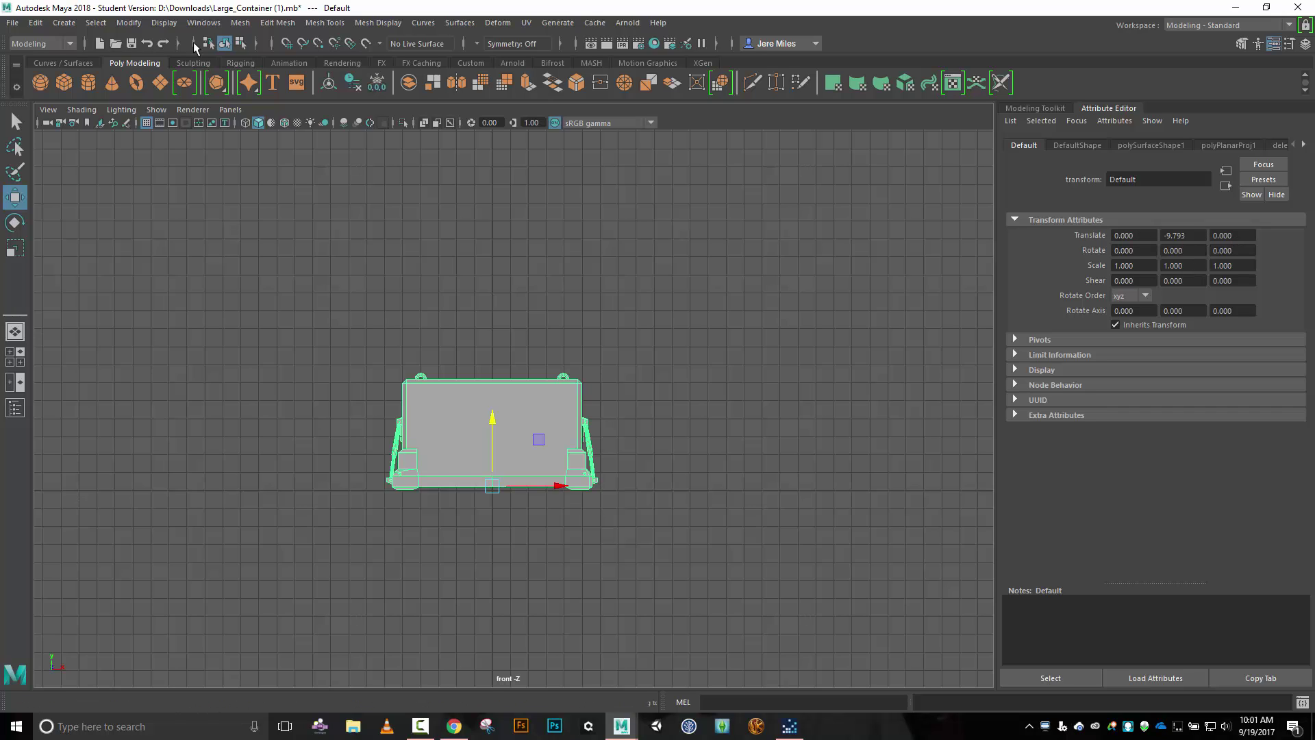
left_click(134, 24)
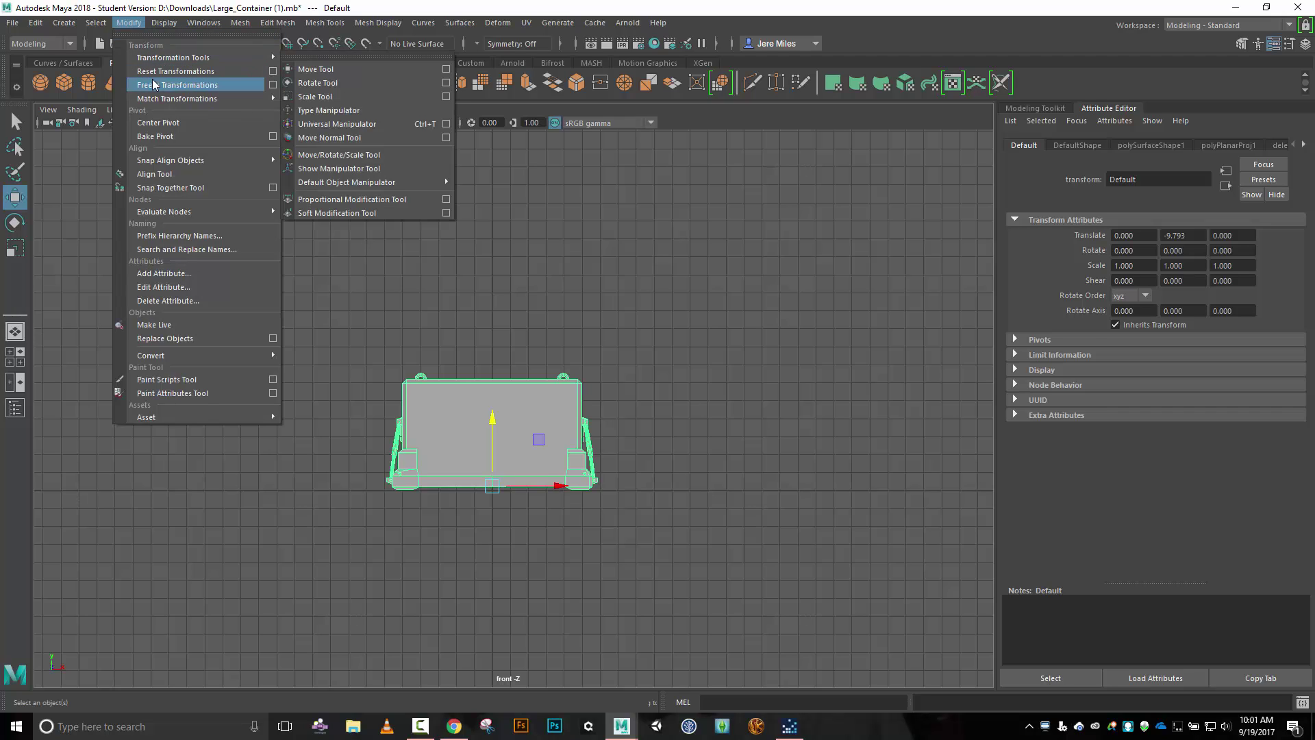
left_click(177, 85)
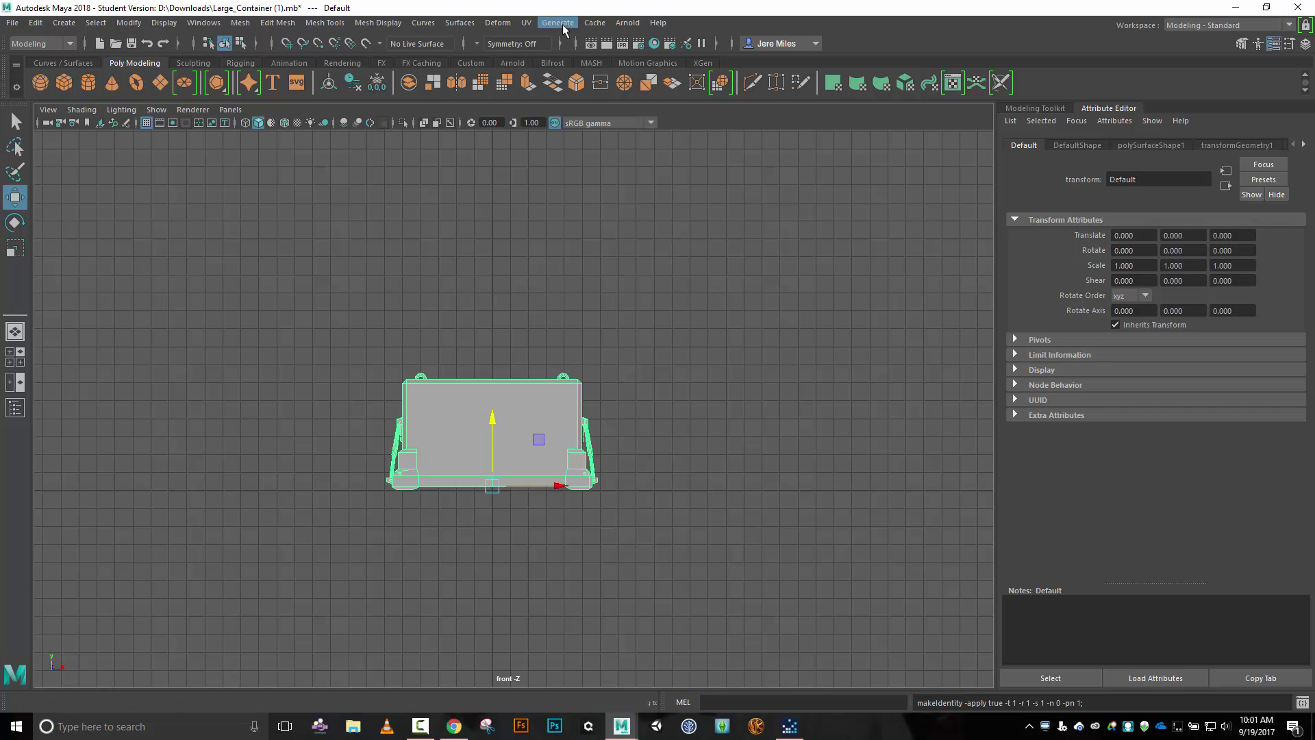
key("ctrl+s")
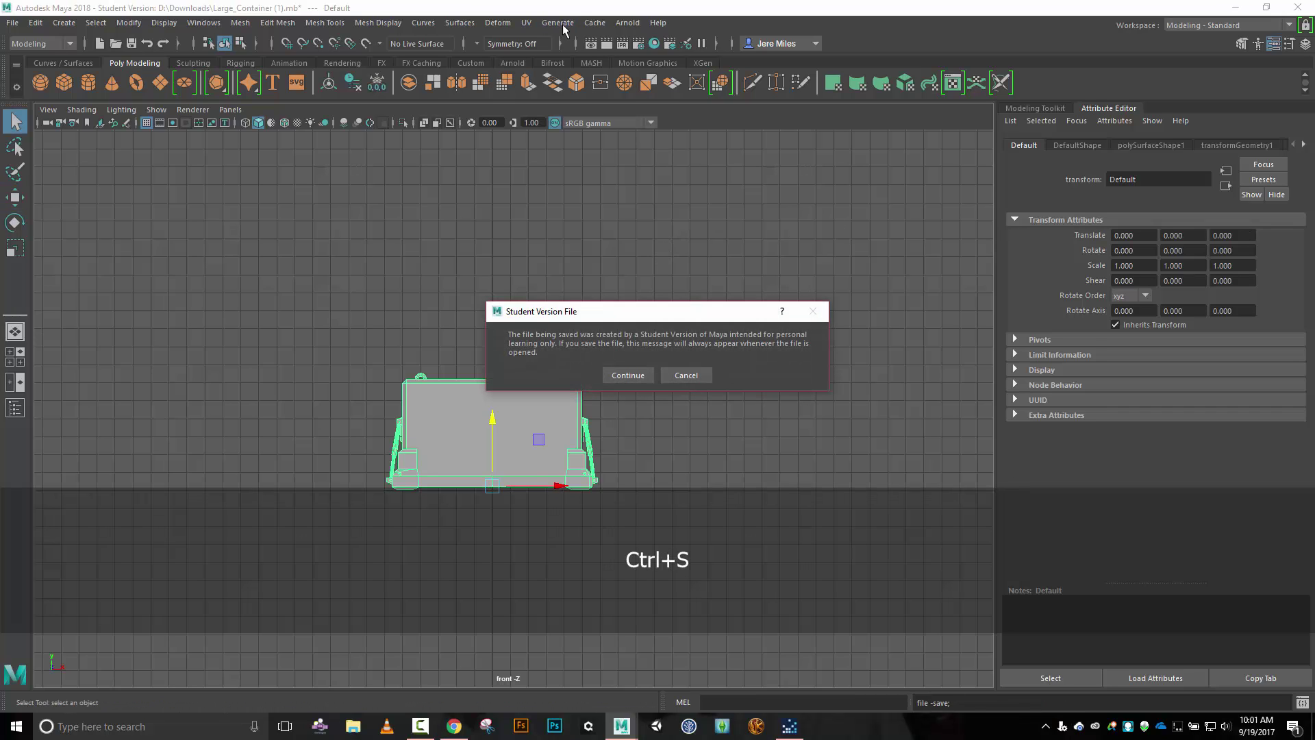
left_click(626, 375)
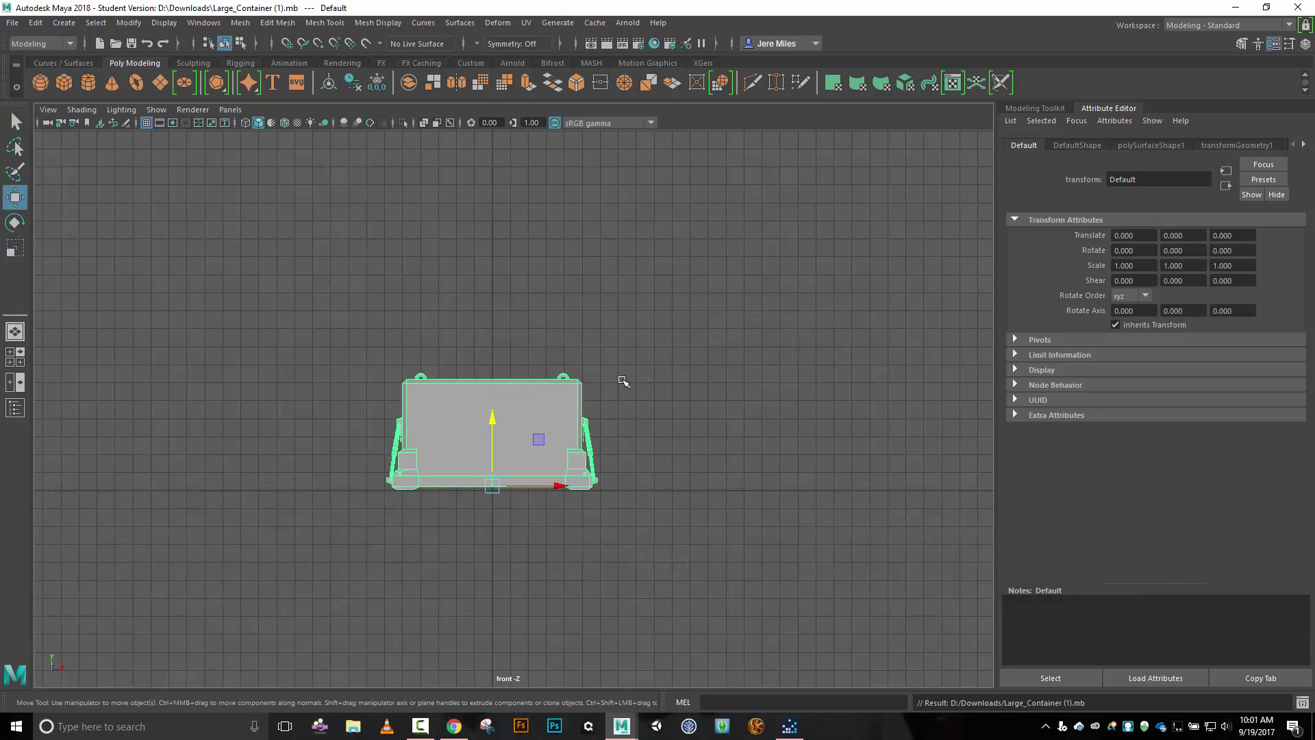
key("w")
Switch from the front view to the perspective view and bring the whole container into view.
scroll(487, 467, "up", 2)
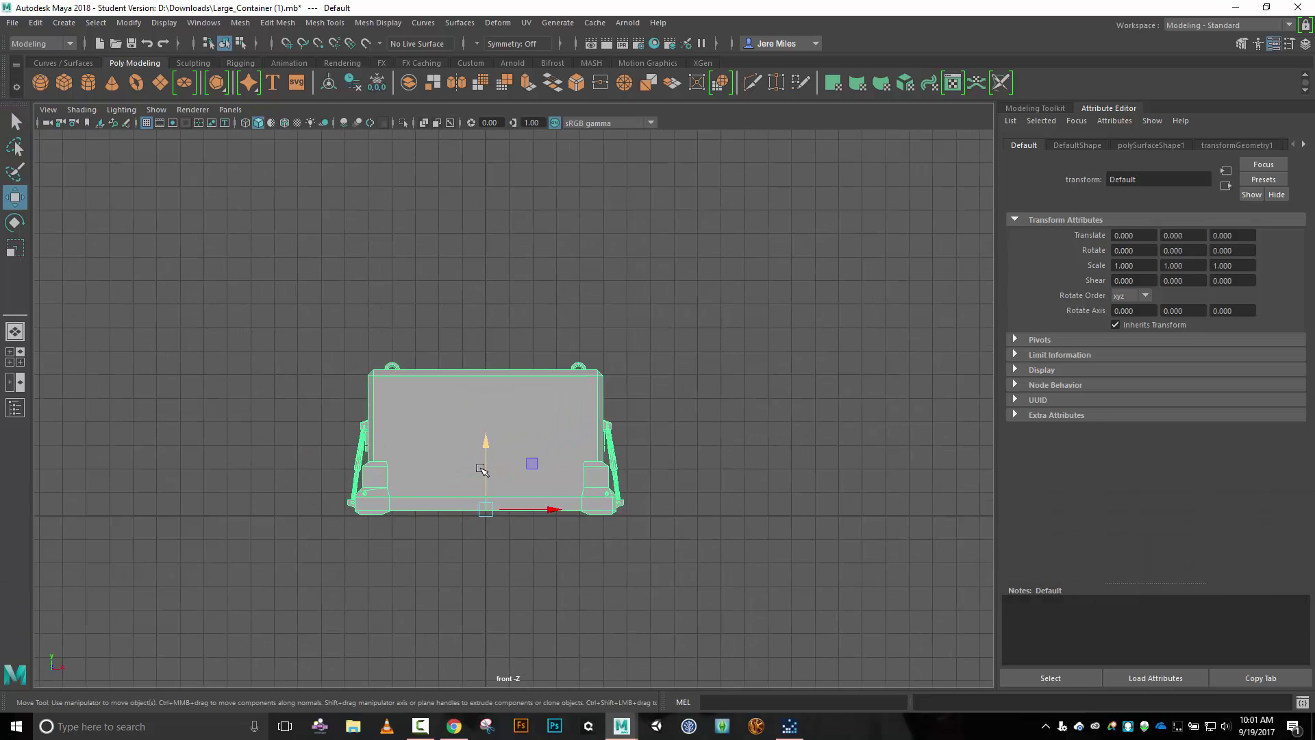
scroll(481, 469, "up", 4)
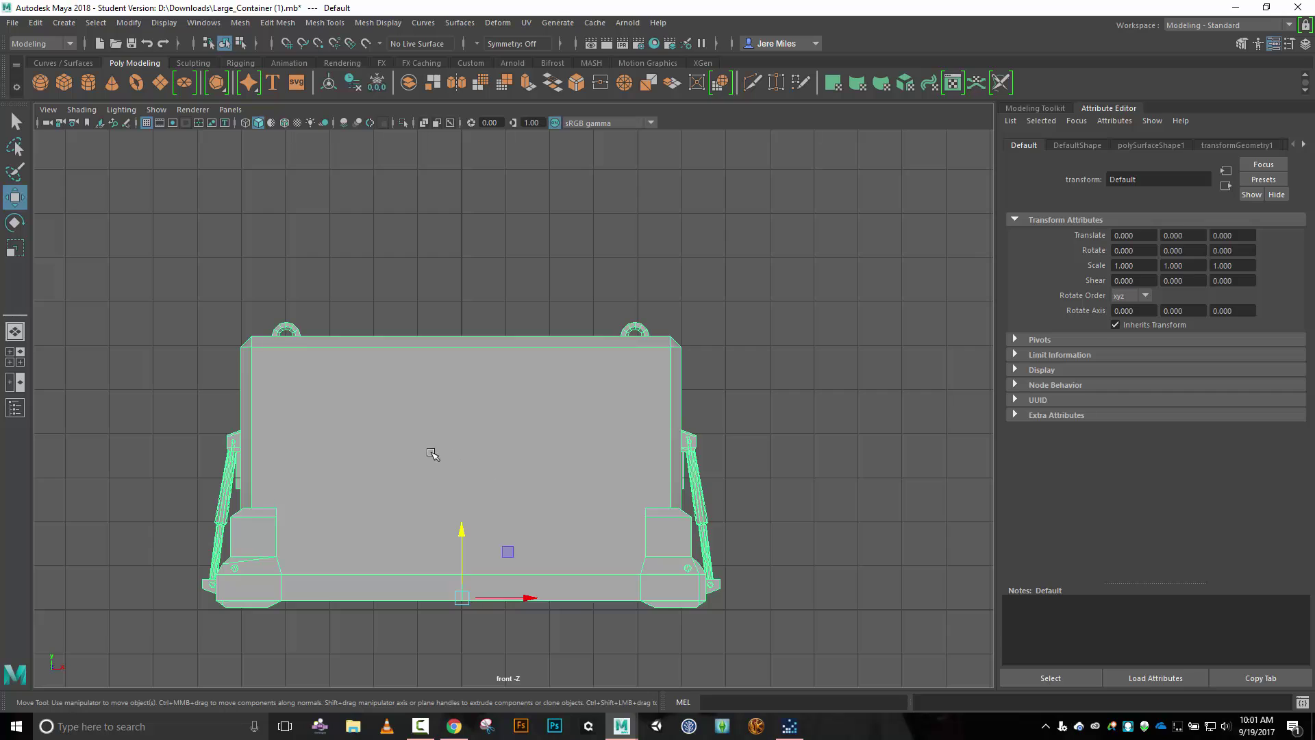
left_click_drag(411, 445, 463, 437, "alt")
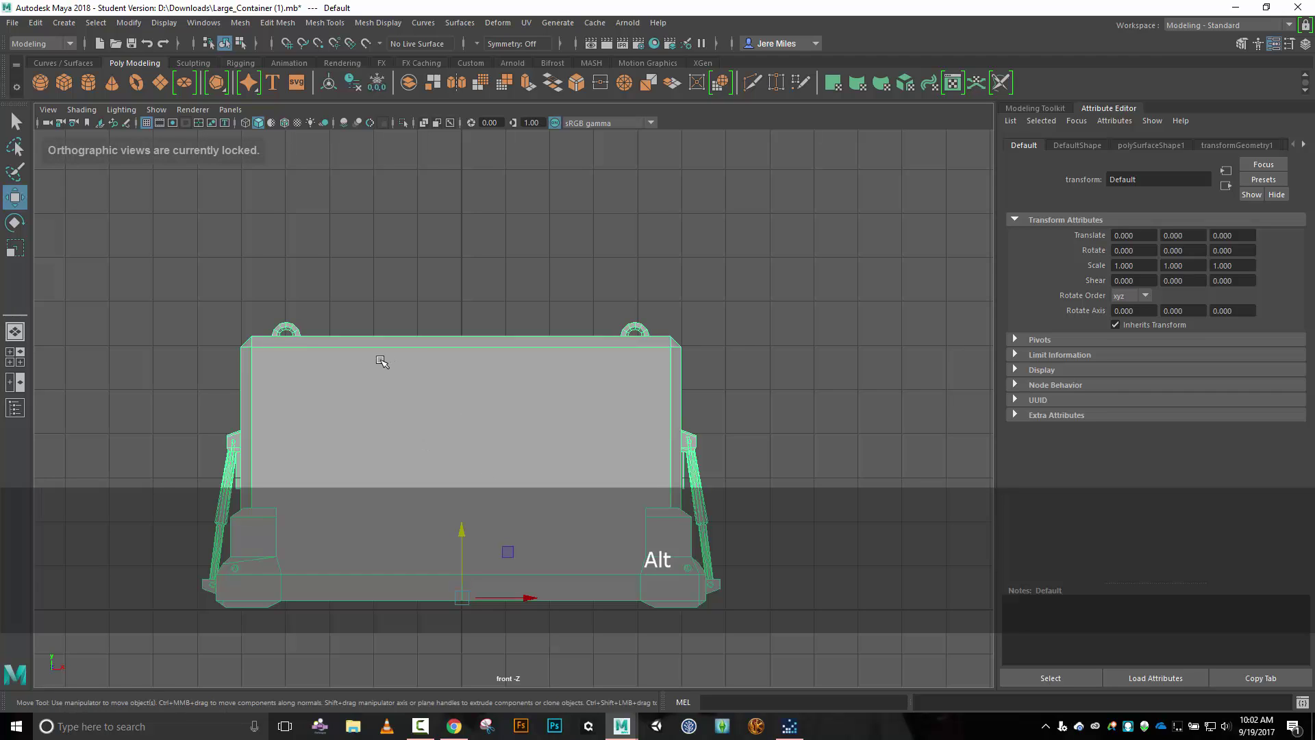
key("space")
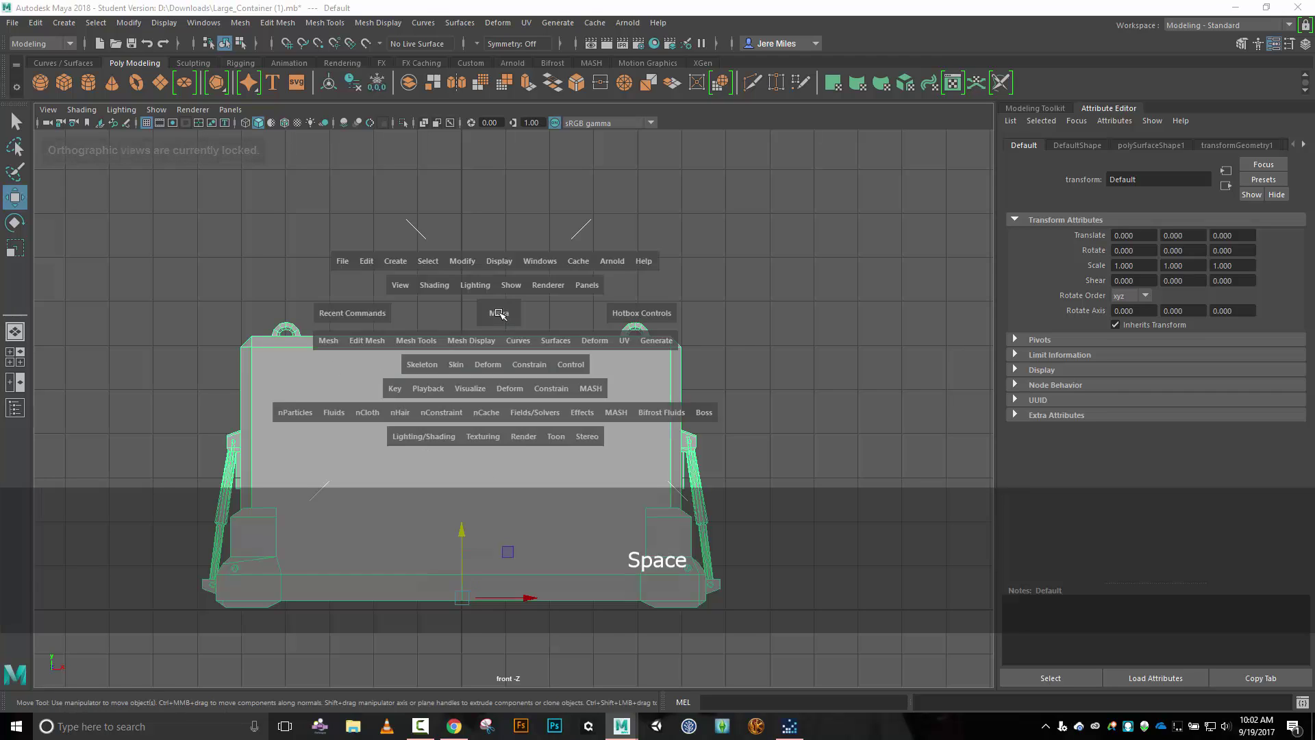
left_click_drag(499, 314, 455, 343)
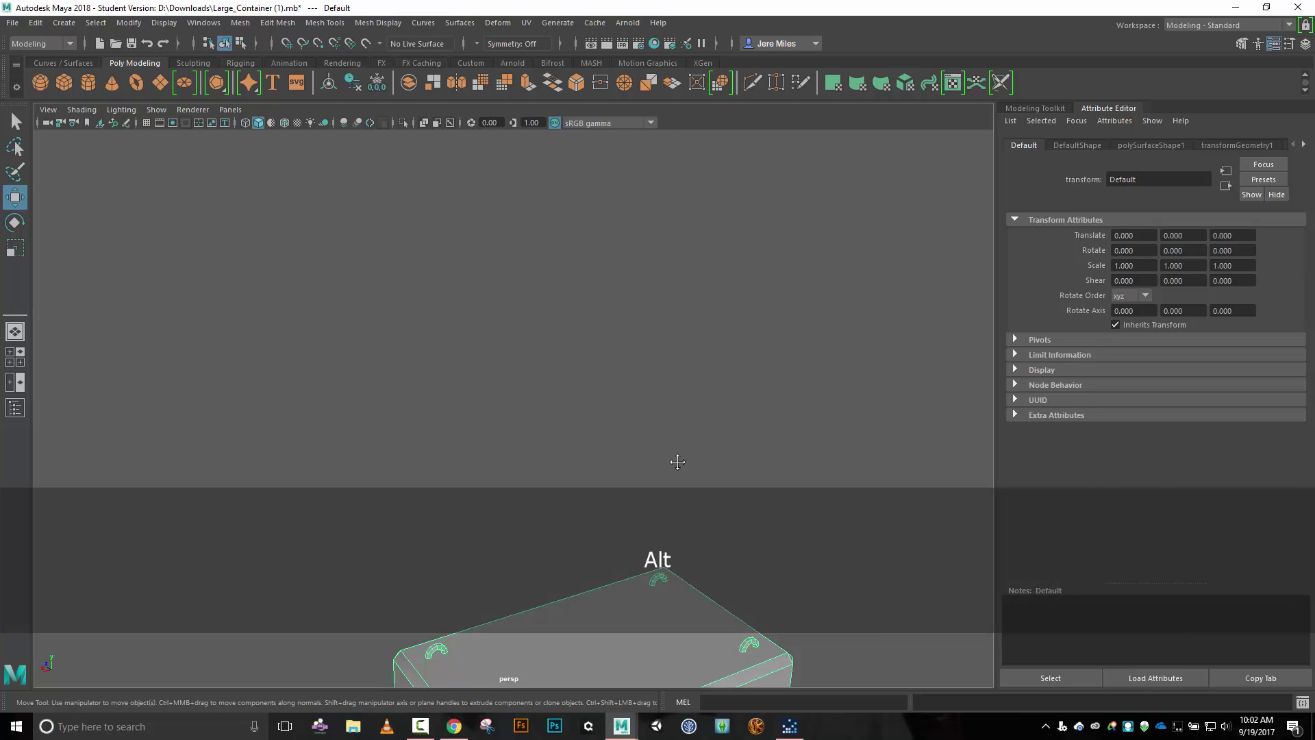
left_click_drag(675, 461, 619, 165, "alt")
left_click_drag(487, 360, 711, 285, "alt")
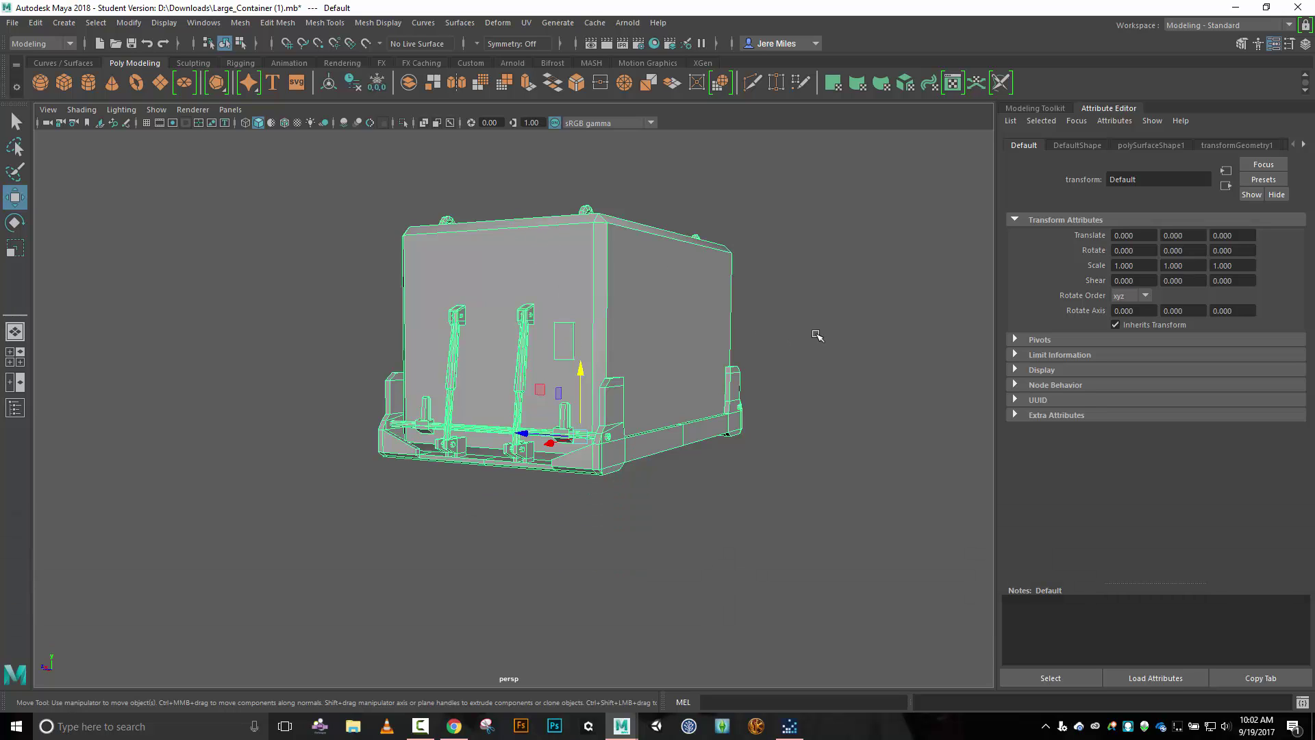
Switch to face selection and select faces around the small rectangular panel on the container's end wall.
right_click_drag(817, 335, 816, 368)
left_click(563, 345)
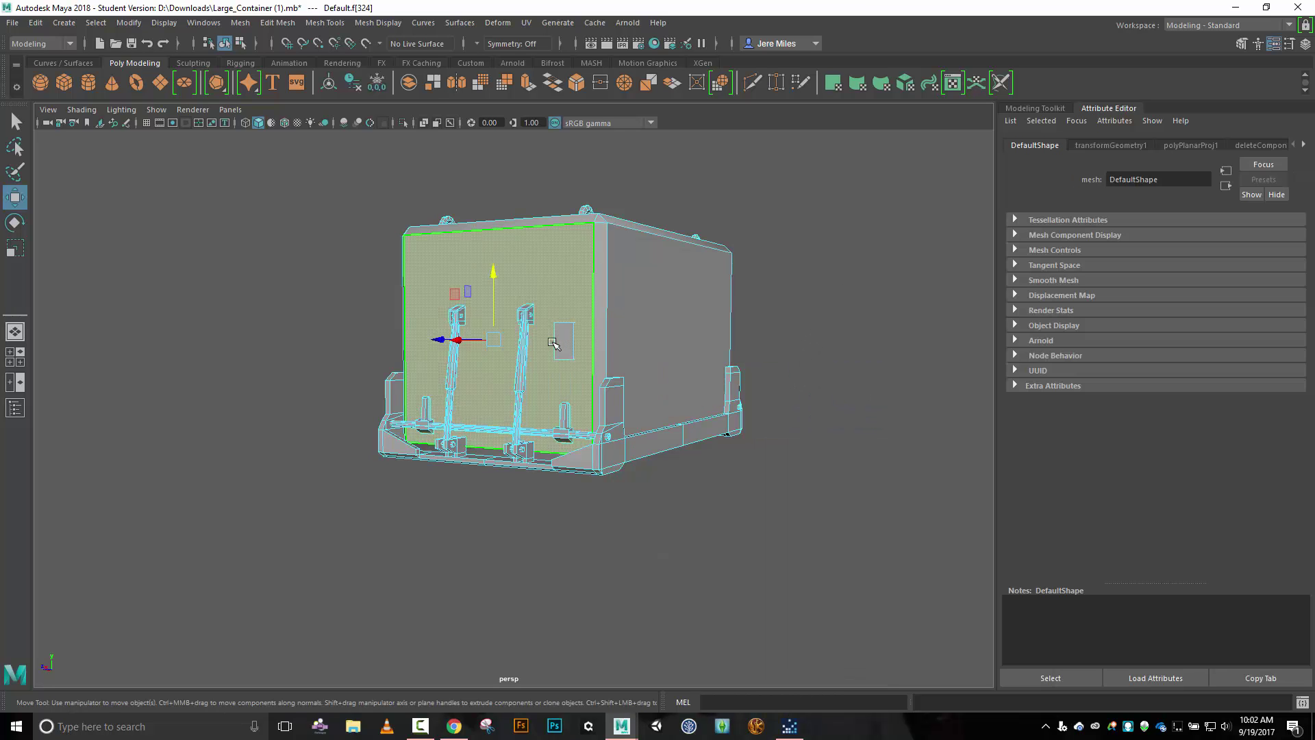
left_click(563, 345)
left_click_drag(837, 352, 623, 343, "alt")
left_click(455, 303, "shift")
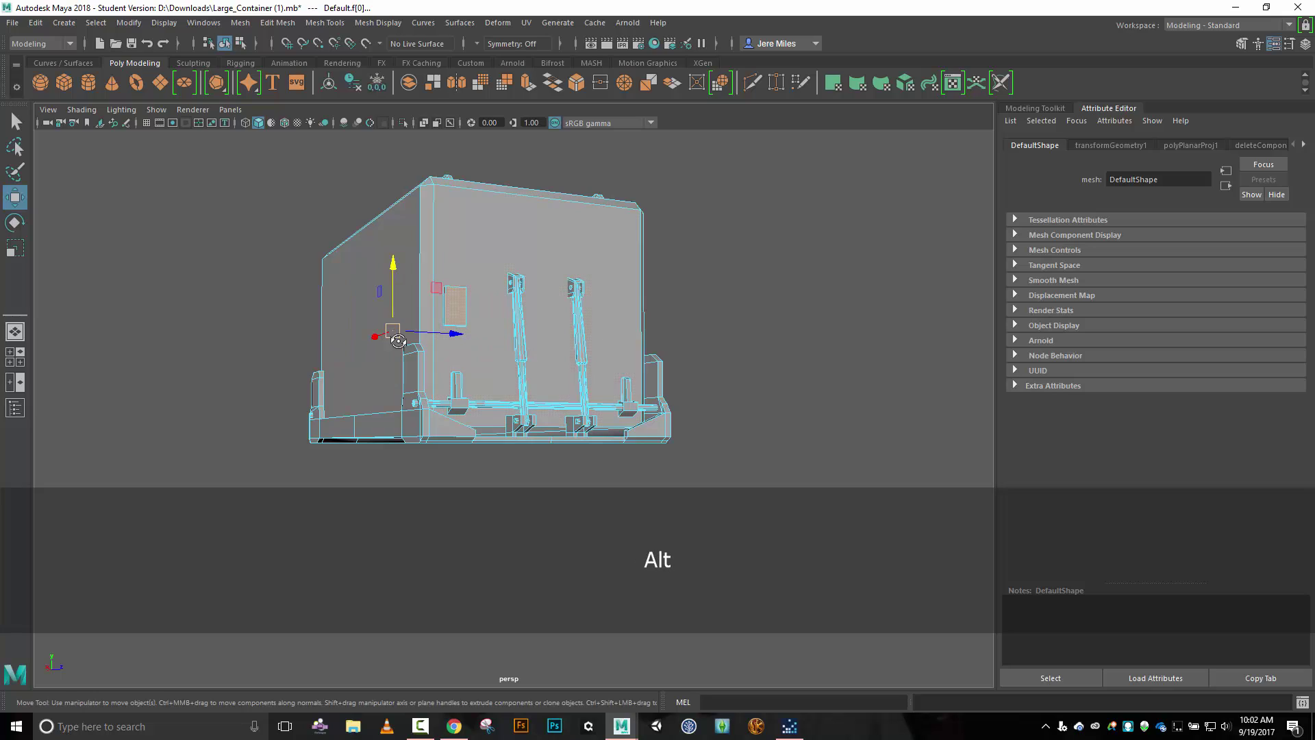
Examine the container's corner brackets, piston arms, roof rings and underside from several angles.
left_click_drag(455, 303, 459, 343, "alt")
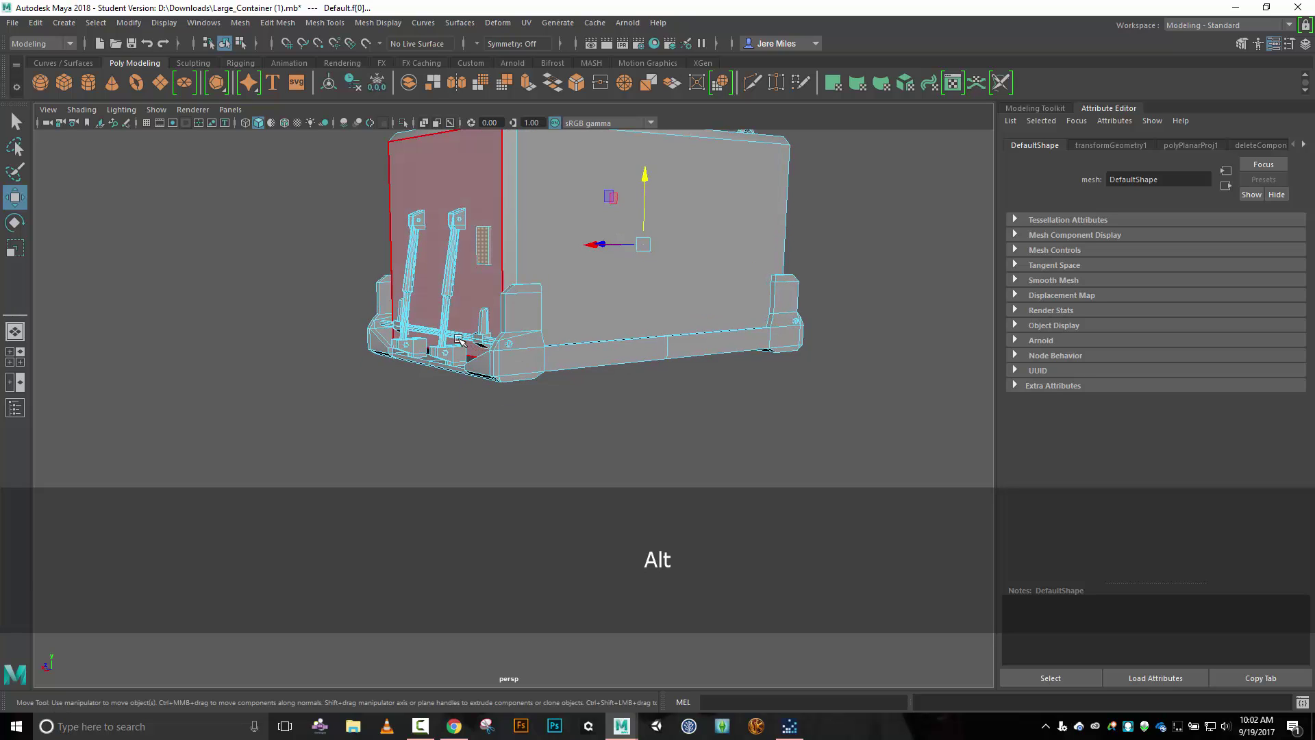
scroll(473, 349, "up", 5)
left_click(481, 291)
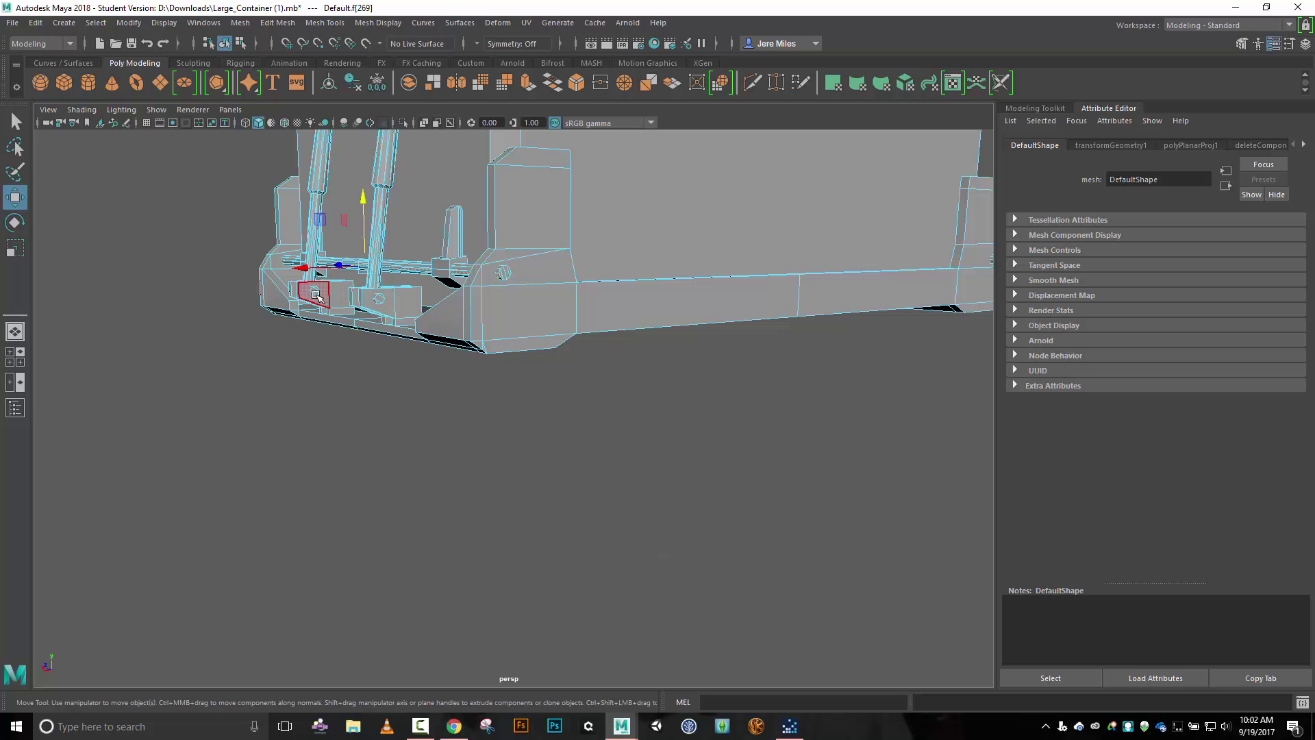
middle_click_drag(493, 236, 543, 441, "alt")
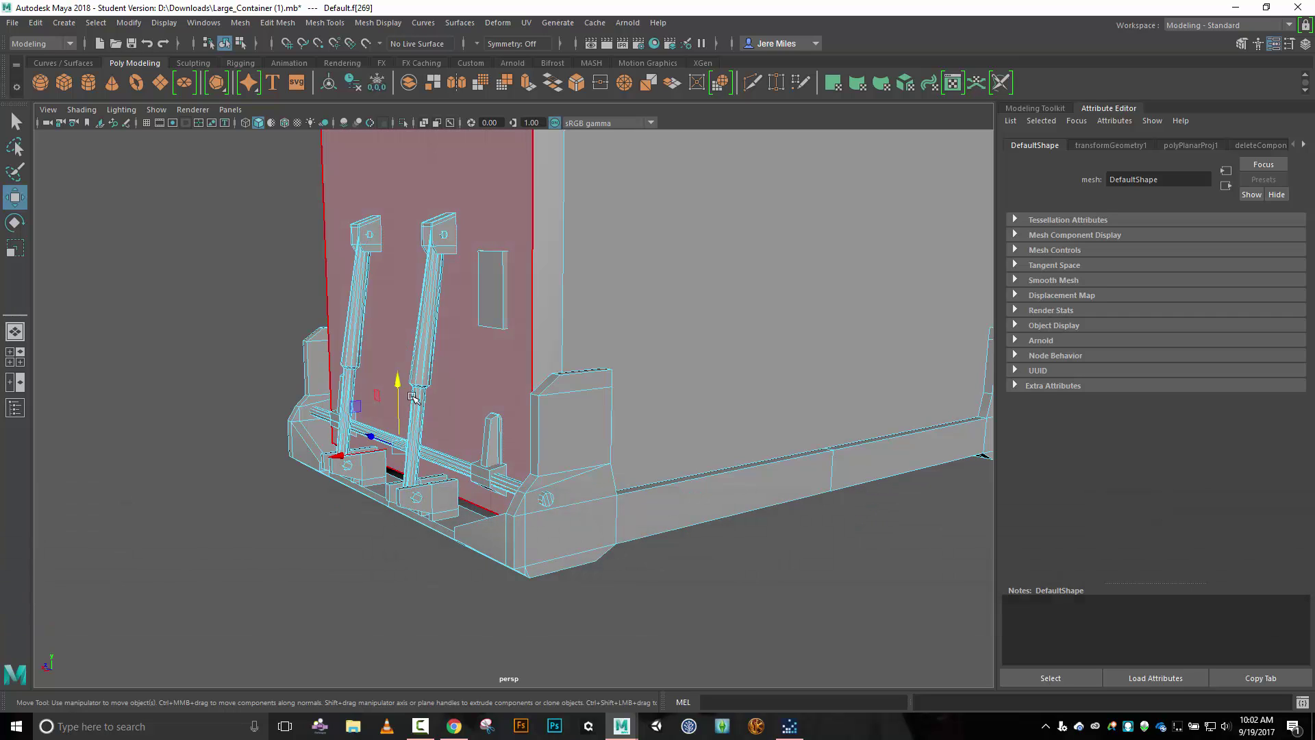
left_click(425, 329)
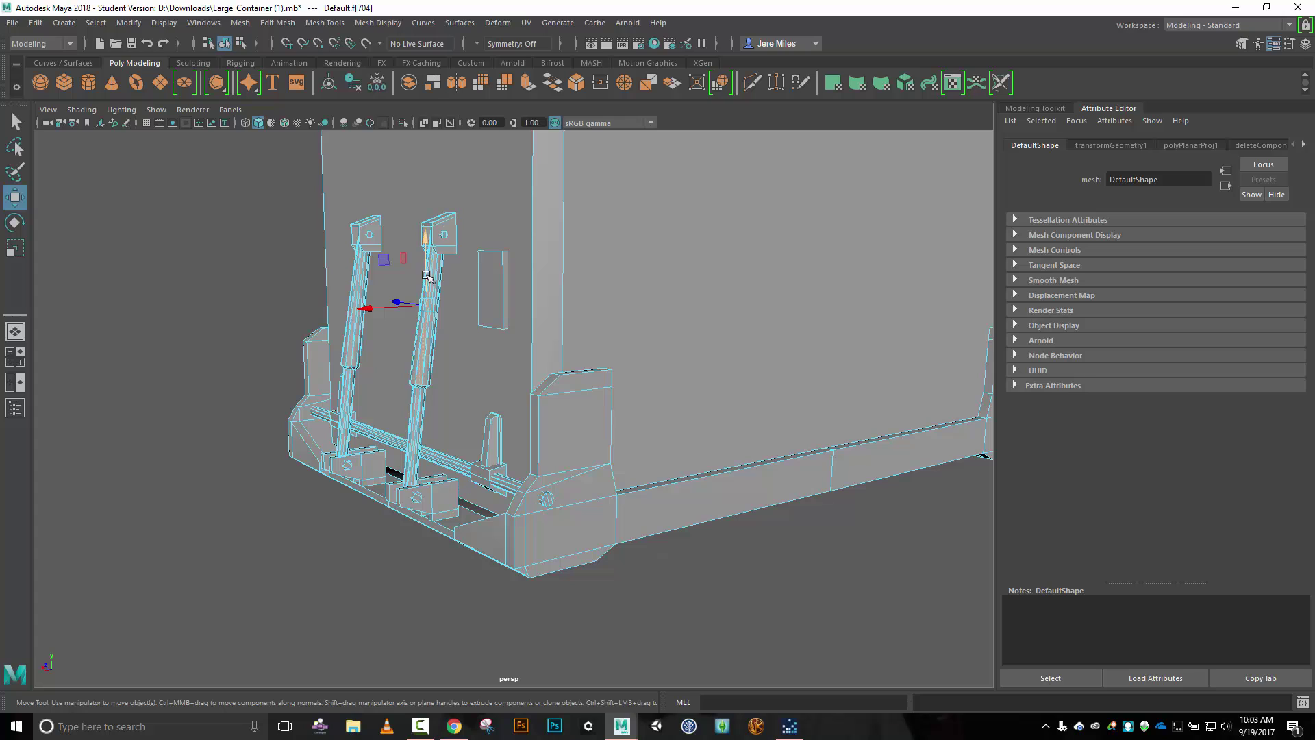
left_click(424, 251)
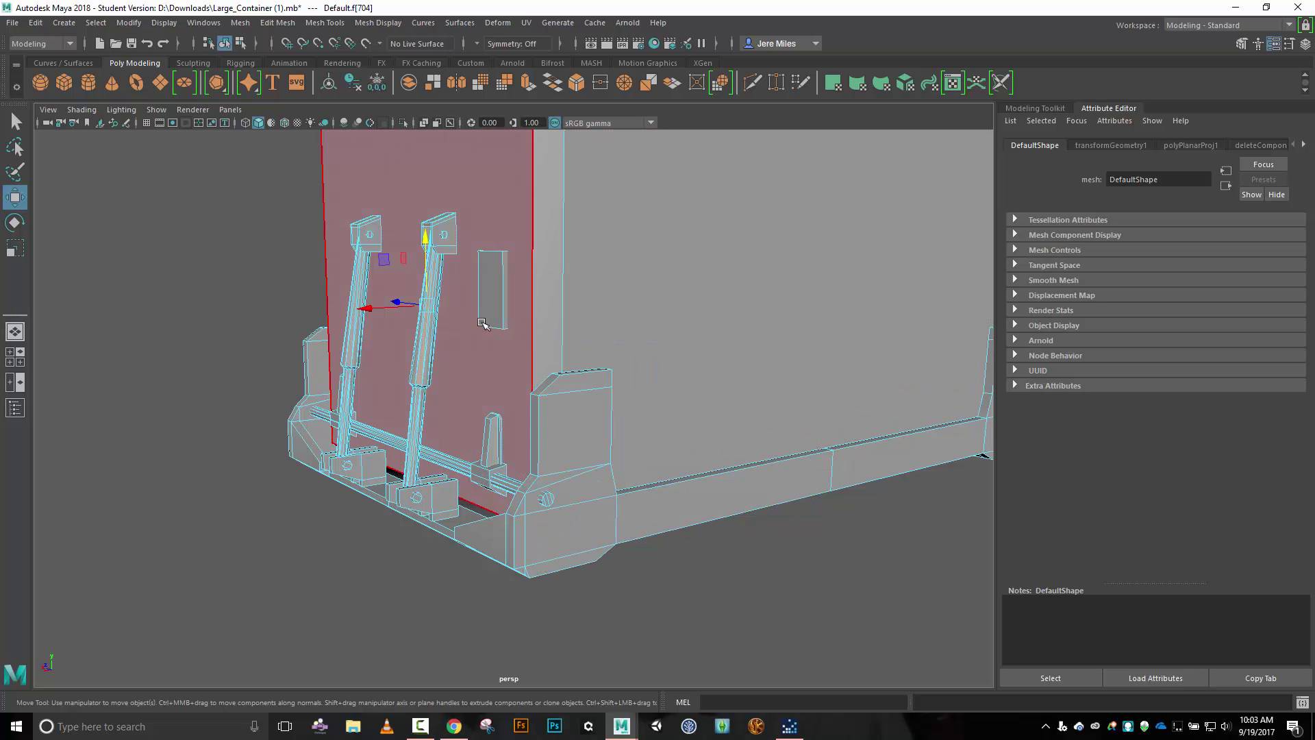
left_click_drag(581, 274, 479, 464, "alt")
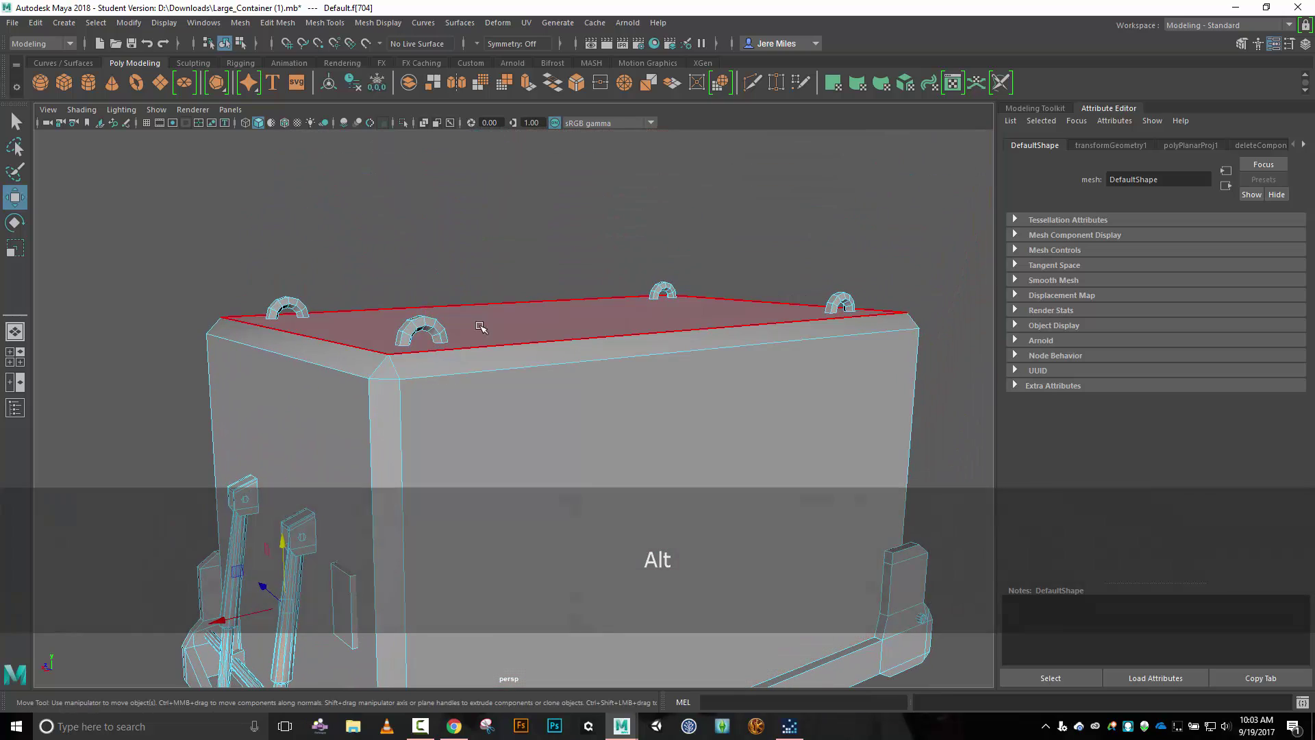
left_click_drag(625, 367, 568, 329, "alt")
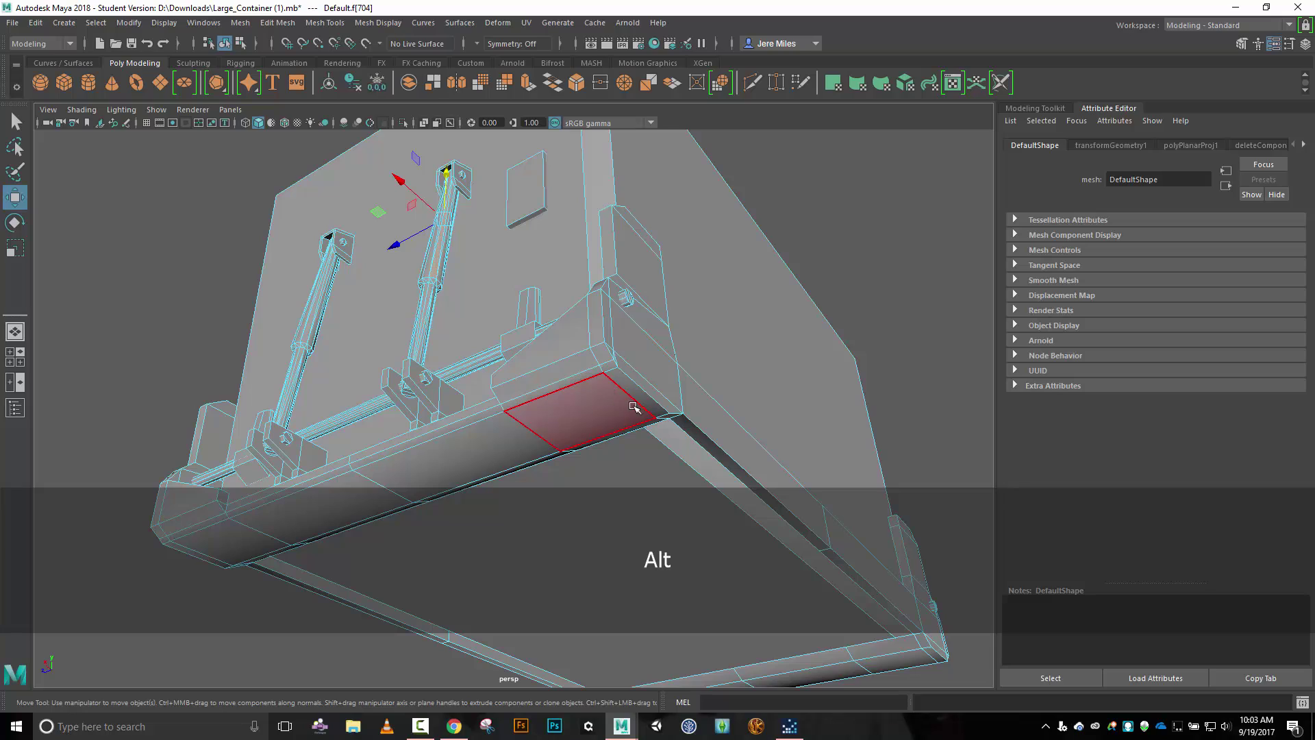
left_click_drag(633, 406, 625, 332, "alt")
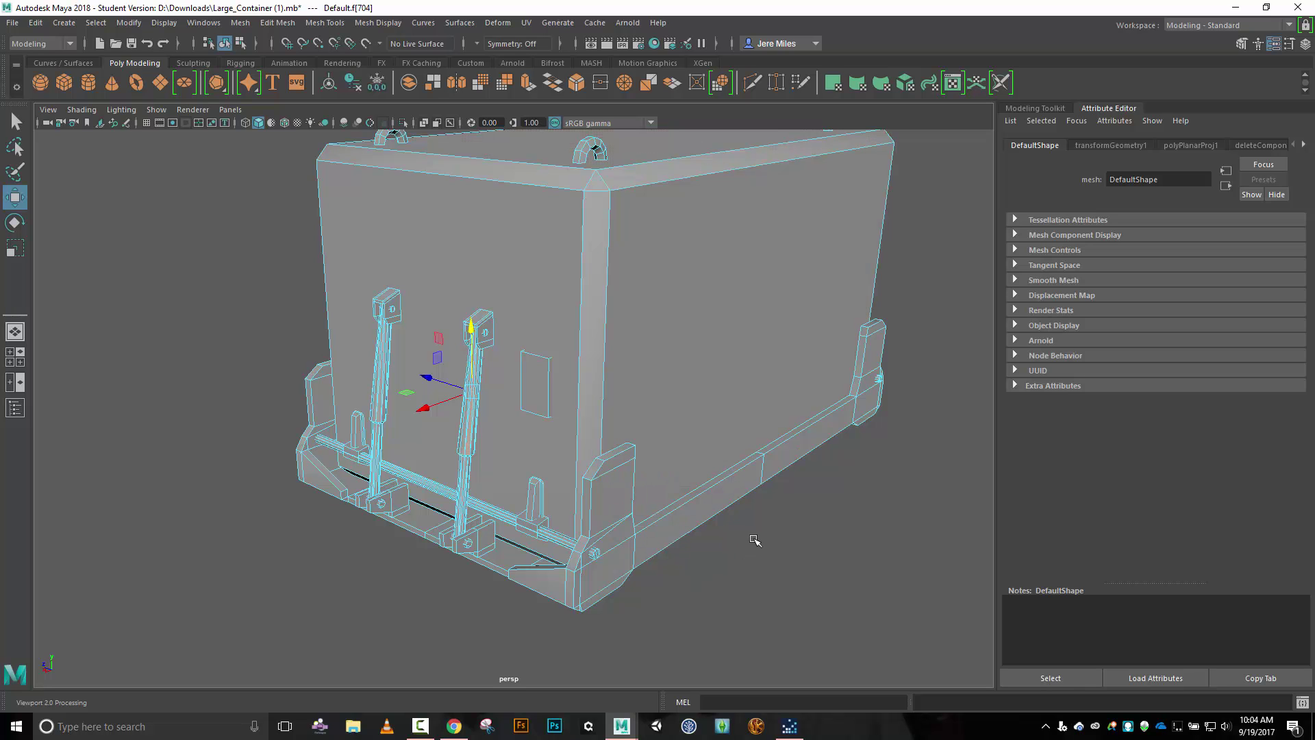
left_click_drag(816, 531, 784, 544, "alt")
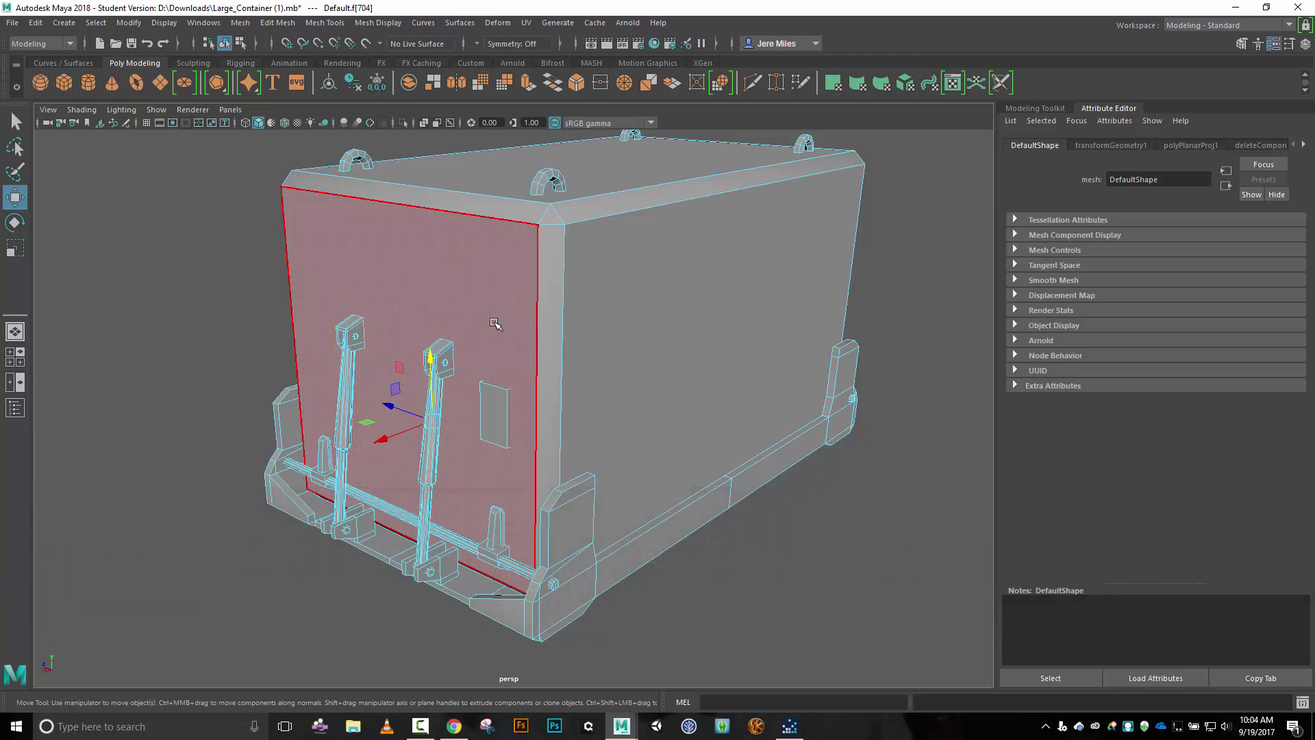
Return to object selection and apply automatic UV mapping to the whole container.
key("F8")
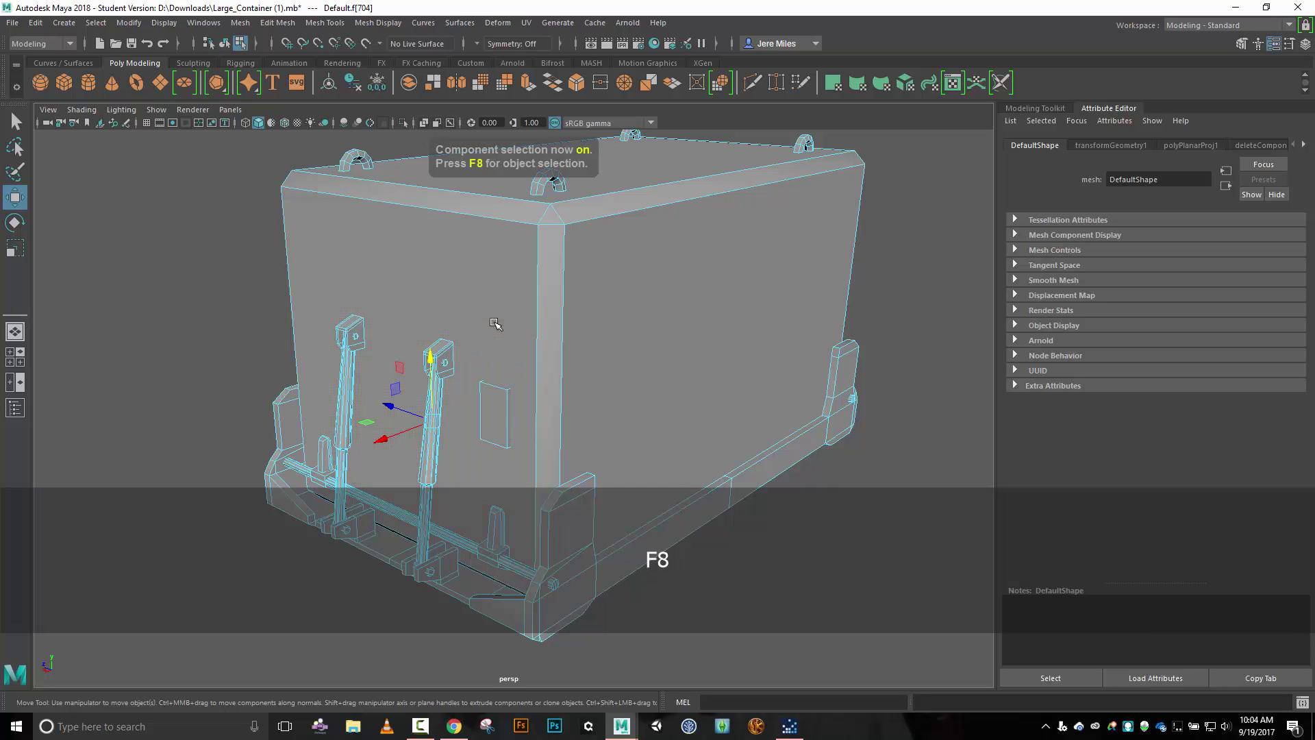
key("F8")
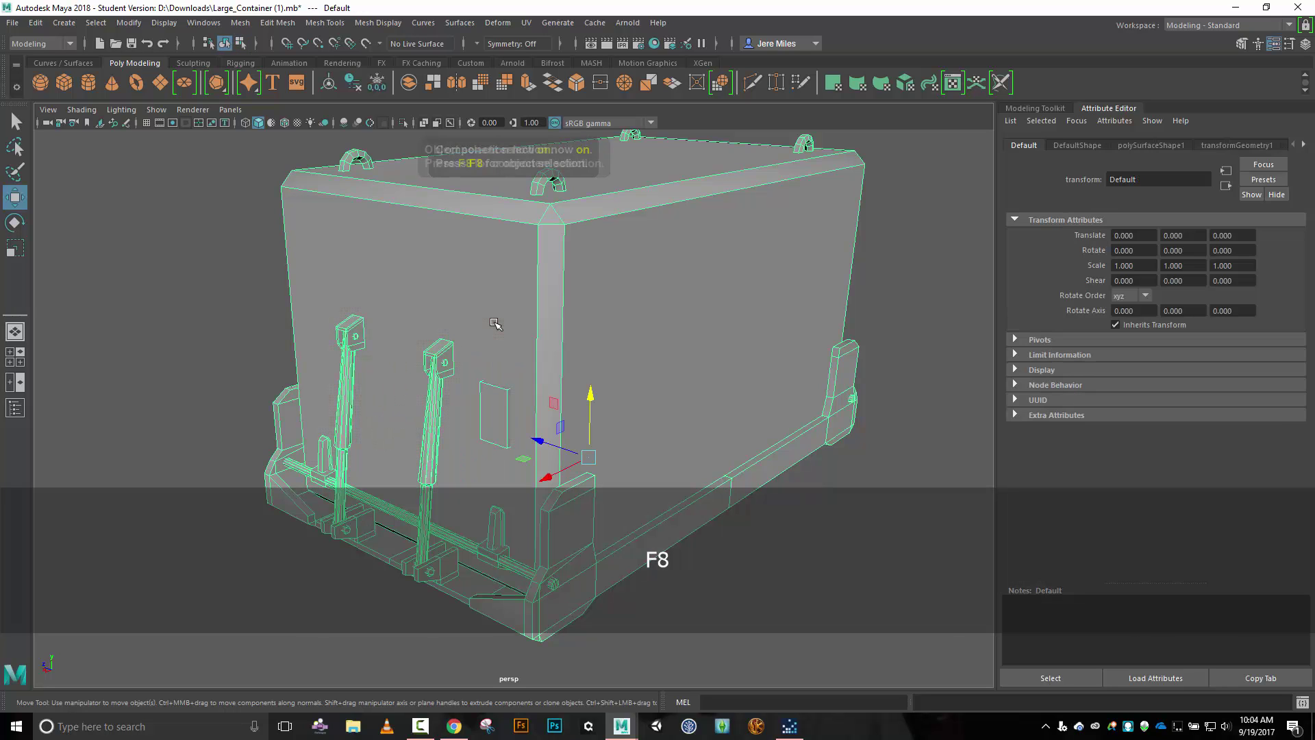
left_click(523, 24)
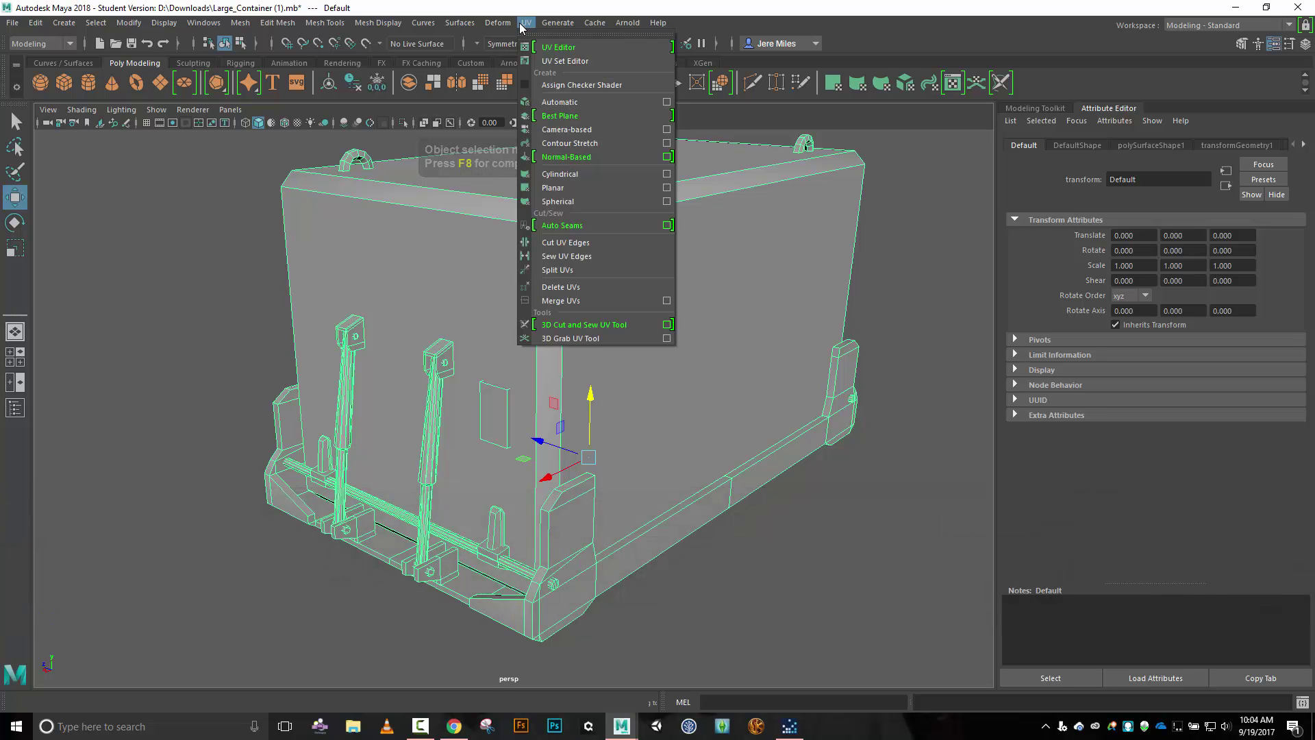
left_click(576, 102)
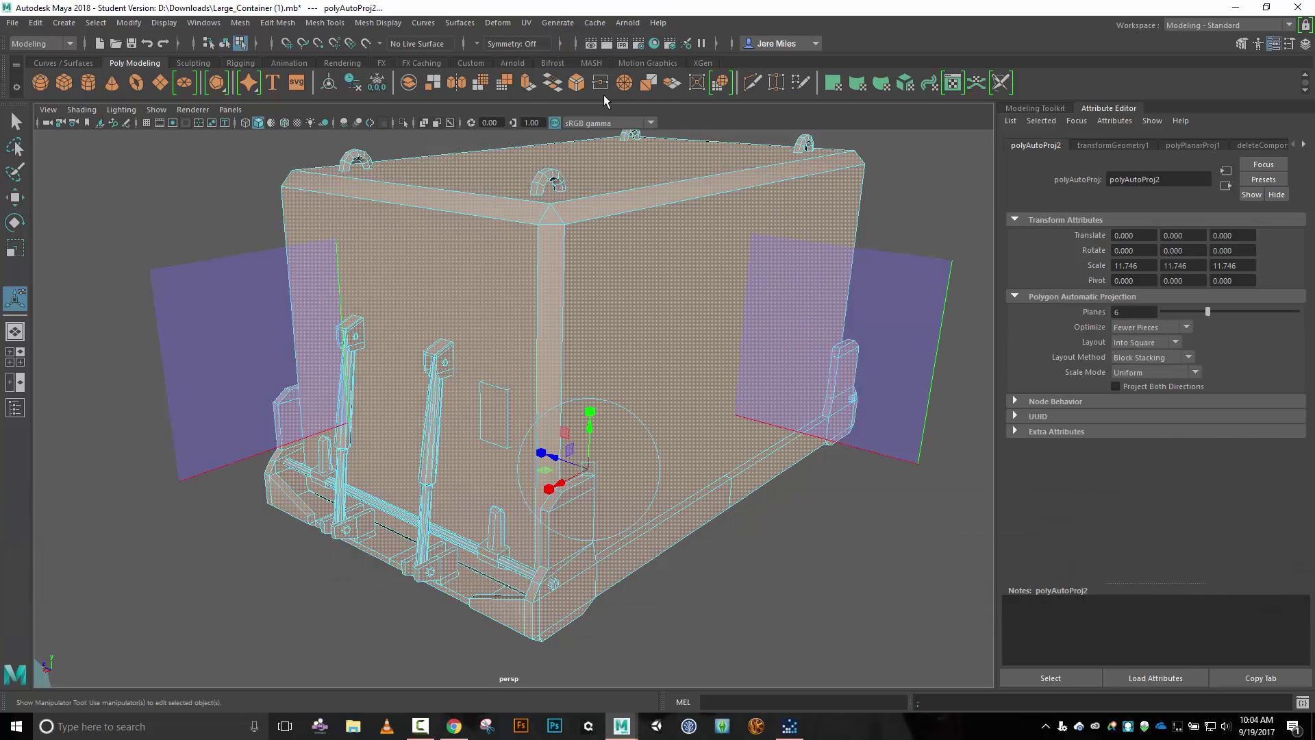
Switch to the UV Editing workspace and widen the UV Editor for a larger view of the UV layout.
left_click(526, 24)
left_click(556, 5)
left_click(205, 24)
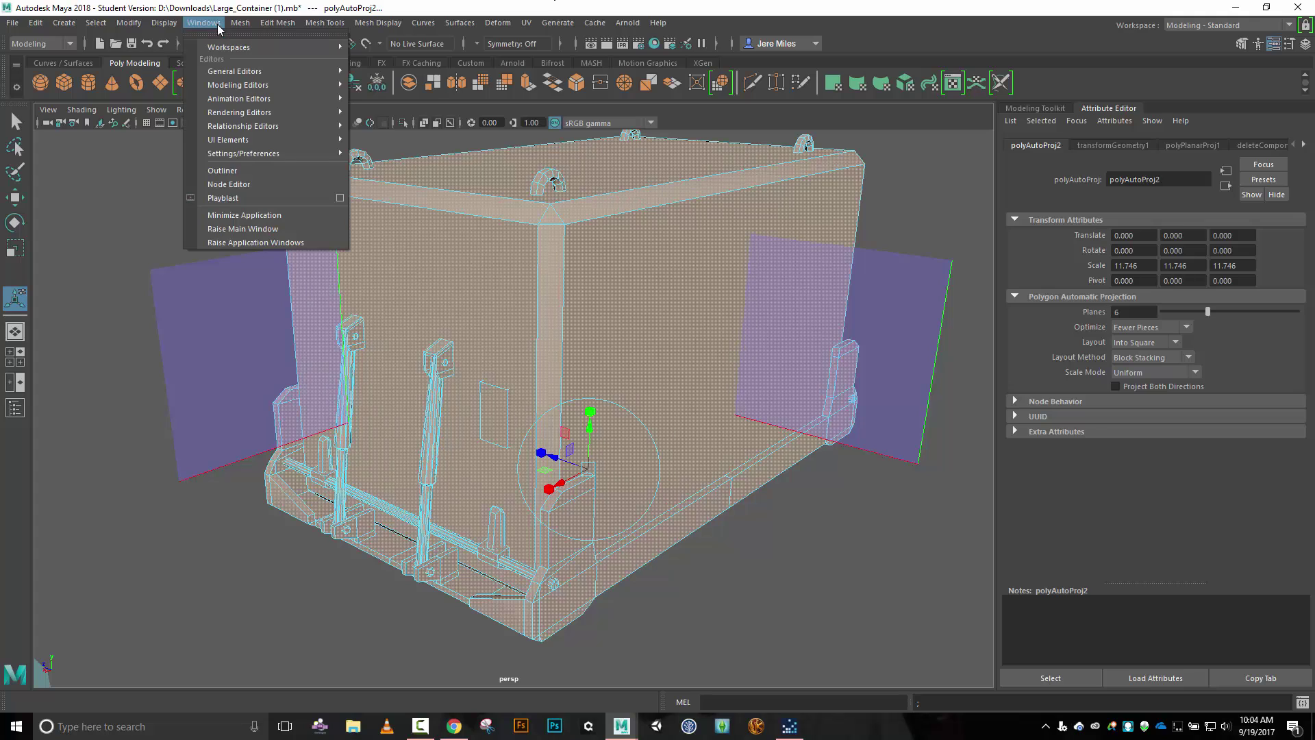
mouse_move(222, 47)
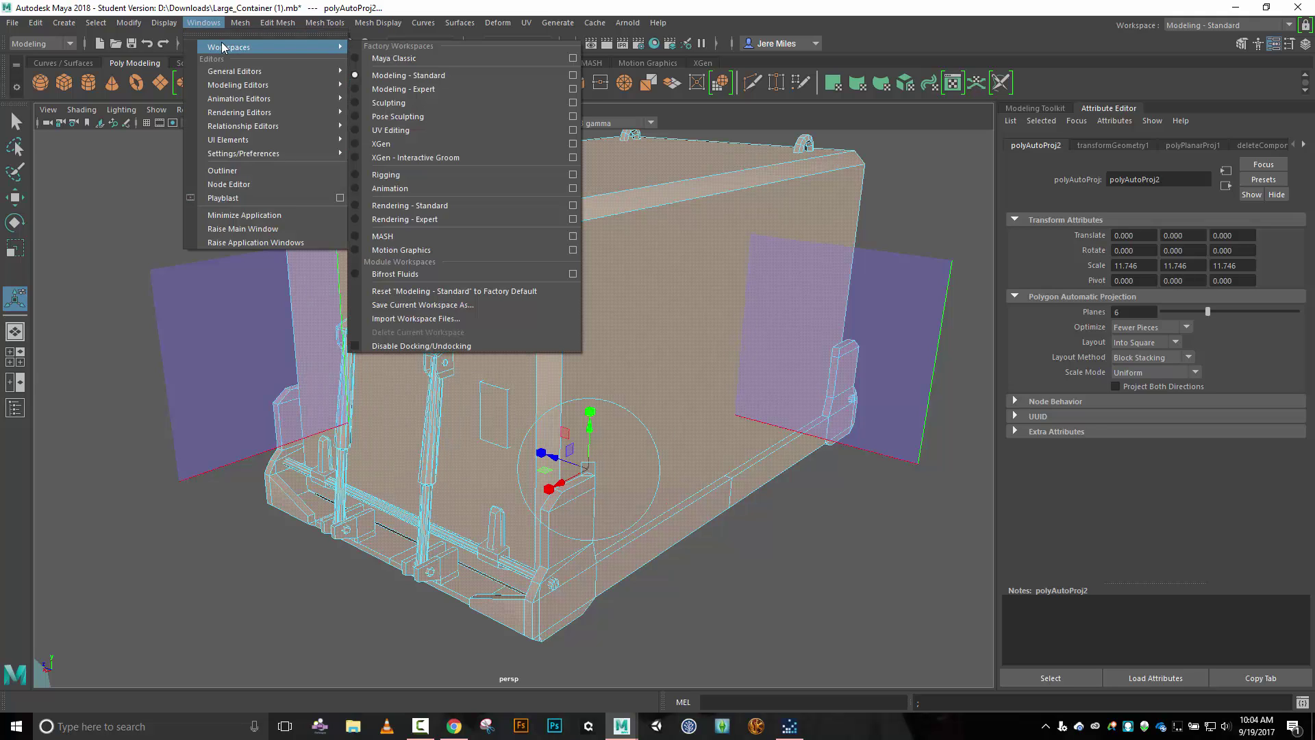
left_click(420, 130)
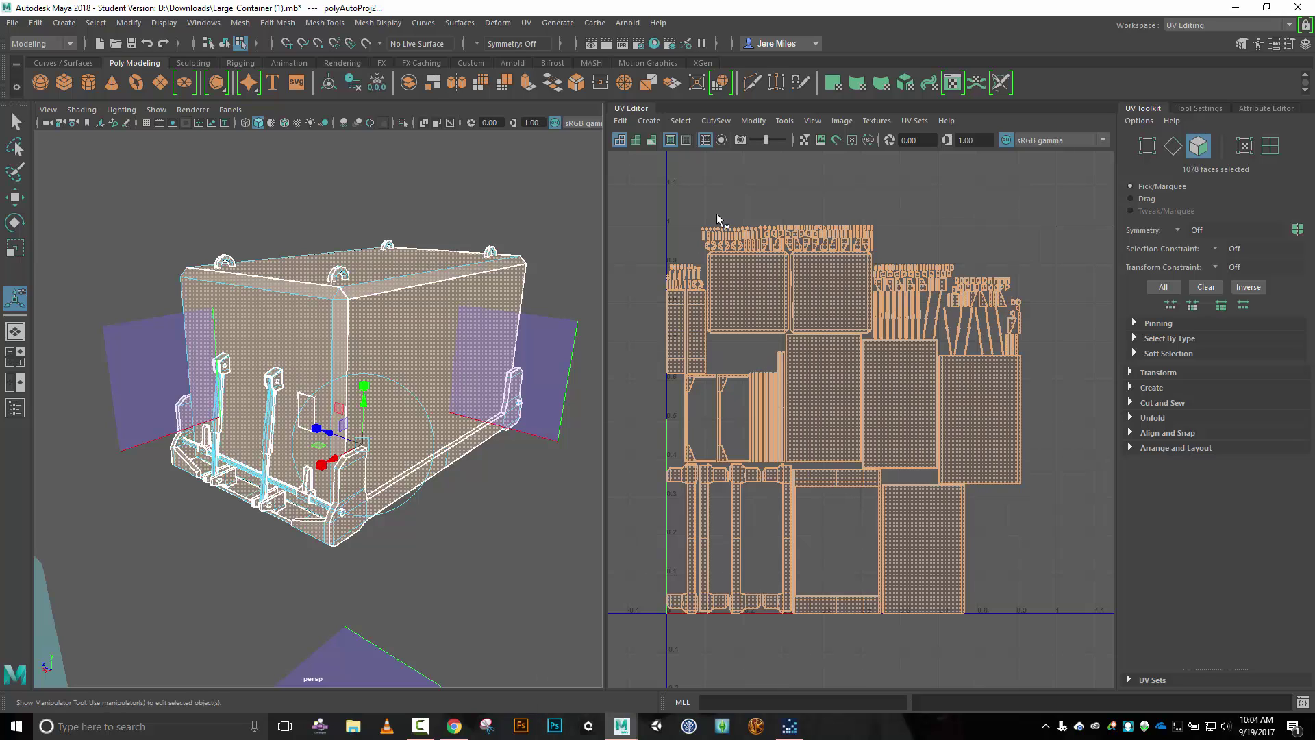
left_click_drag(607, 210, 442, 178)
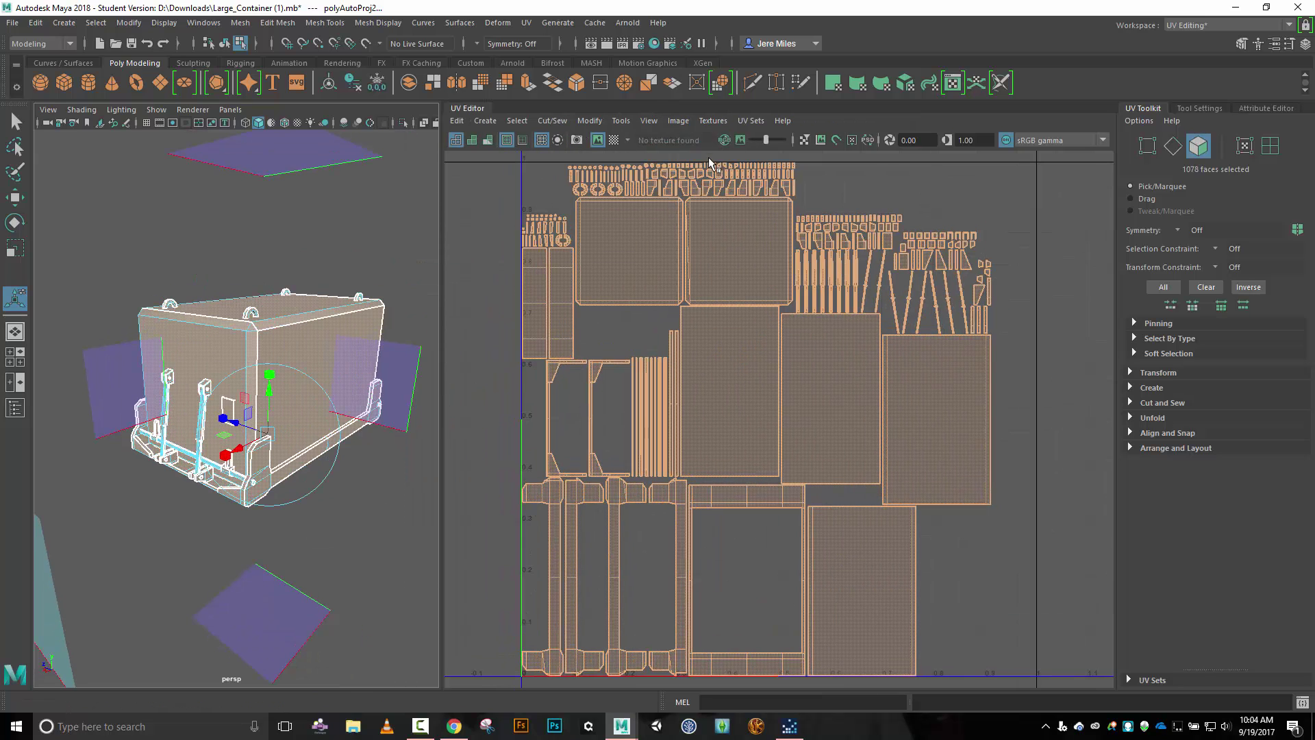
Preview the checker pattern on the container, and inspect the small rectangular panel and a piston arm's upper bracket alongside their UV shells.
left_click(614, 140)
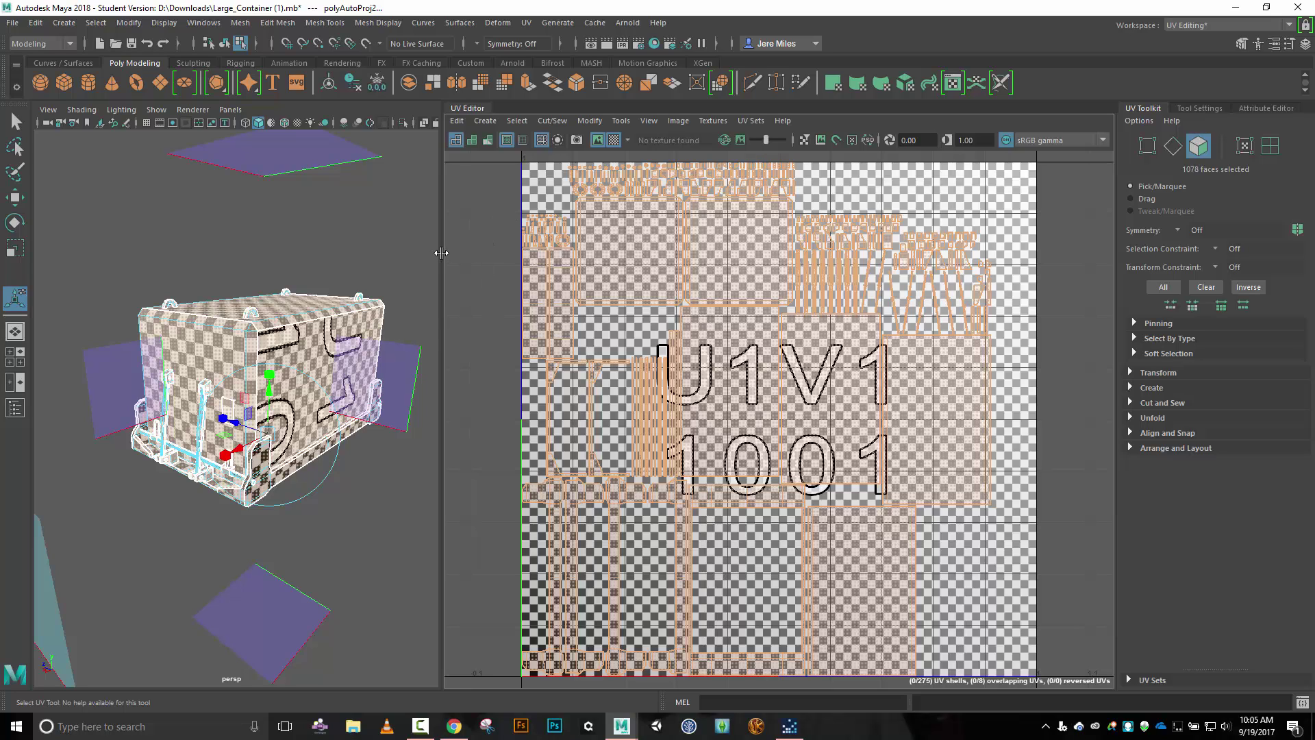
left_click(614, 140)
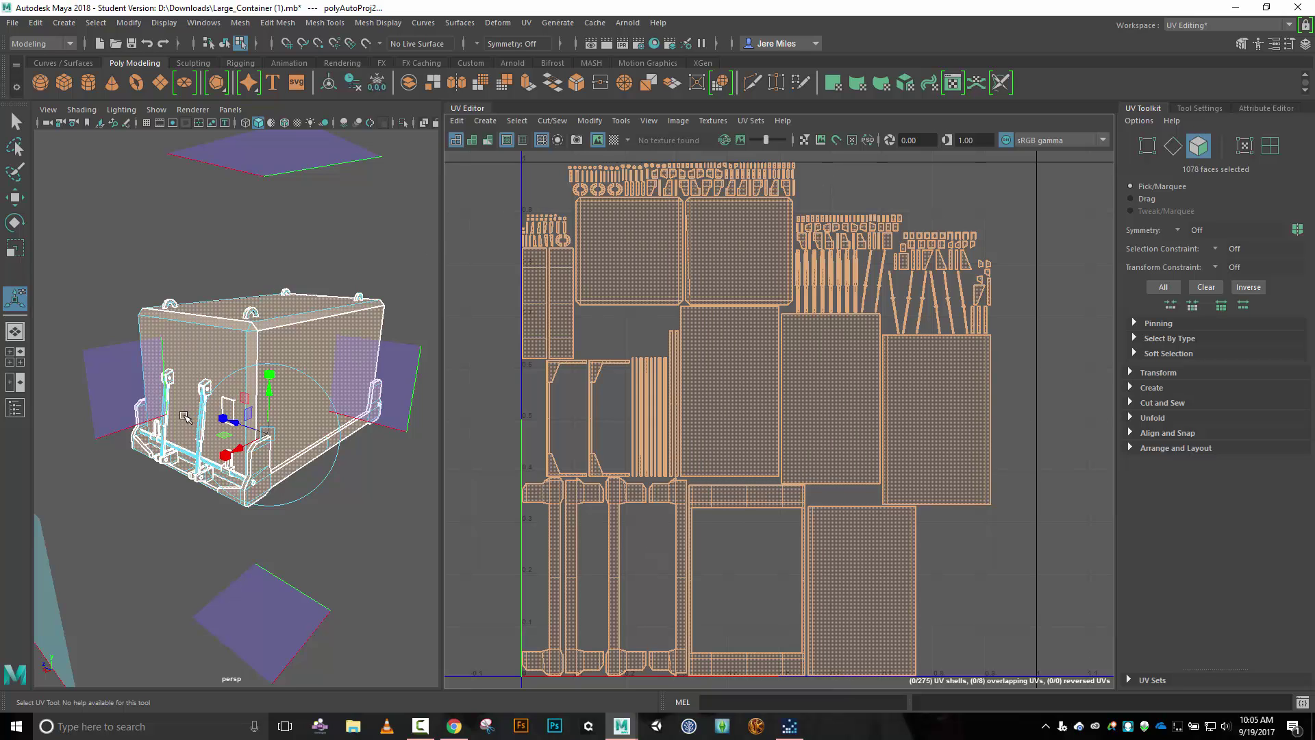
scroll(181, 415, "up", 5)
scroll(178, 416, "up", 3)
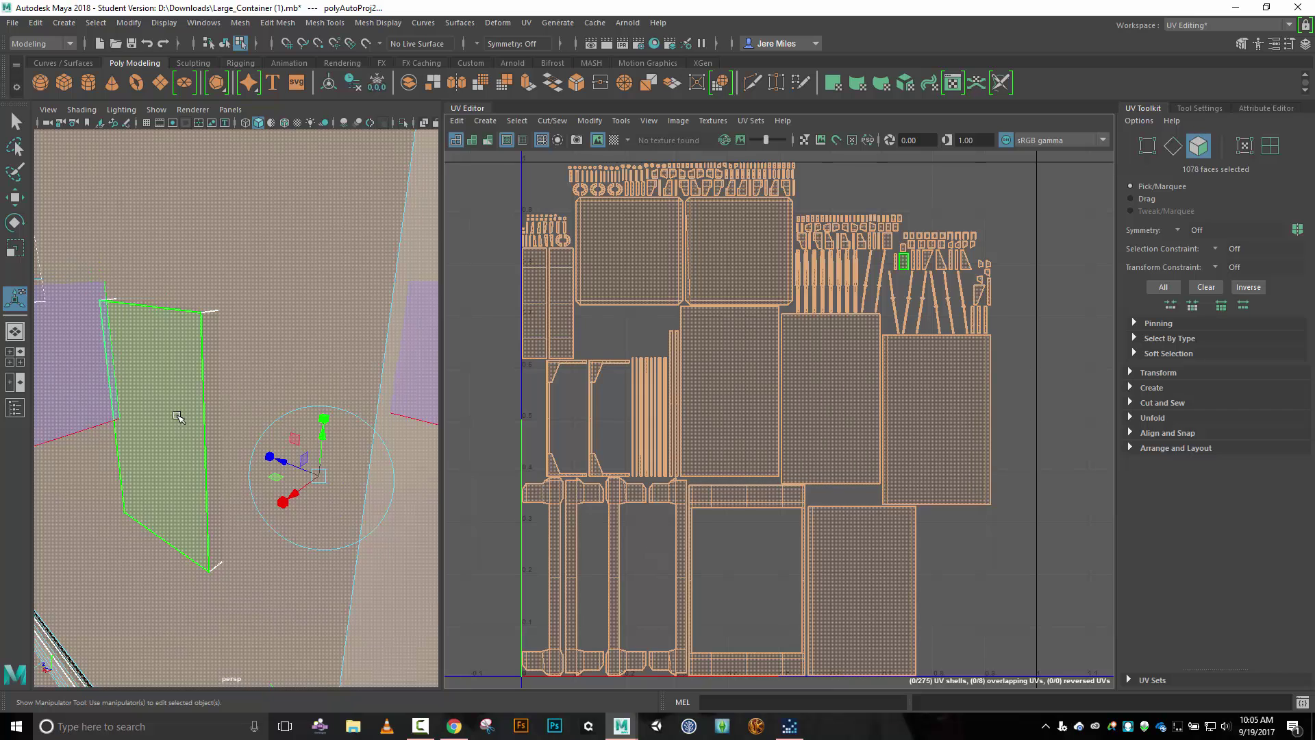
left_click_drag(192, 389, 314, 339, "alt")
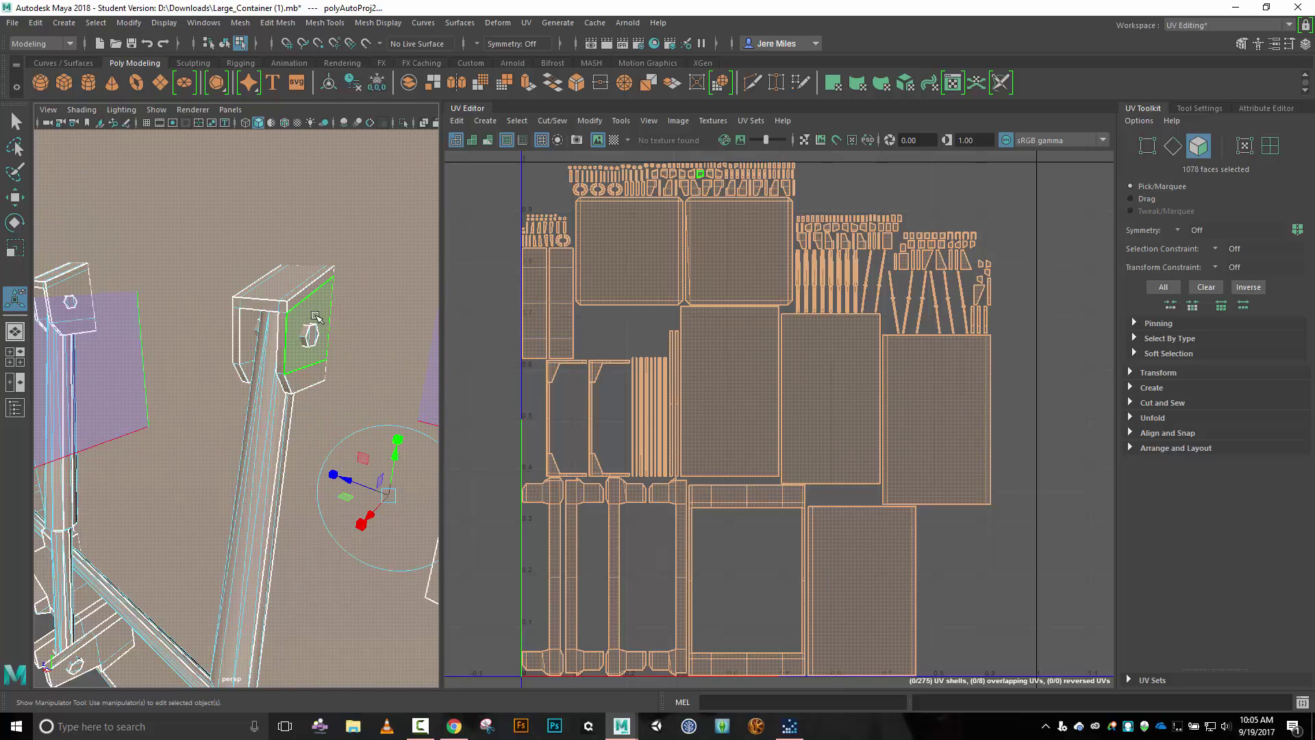
Select all the container's UVs and move them out of the 0–1 tile into the neighbouring tile along positive U.
scroll(907, 404, "down", 4)
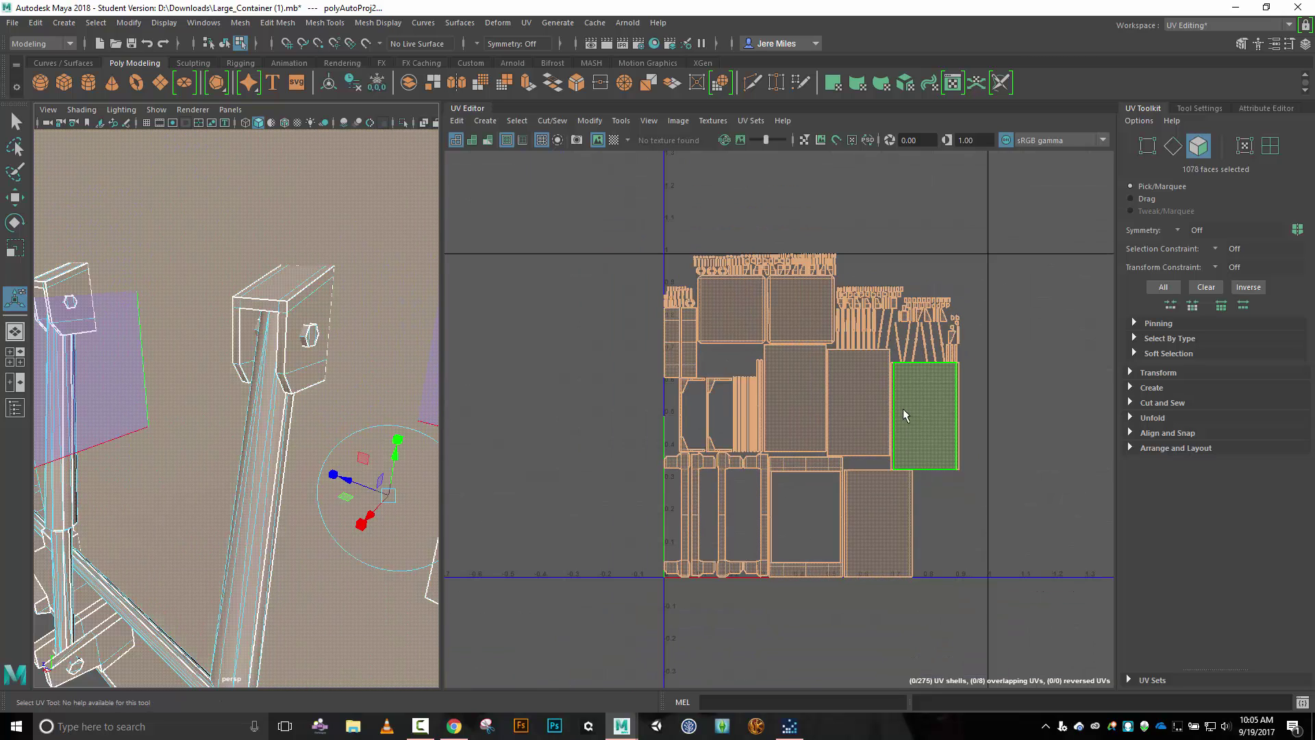
left_click_drag(631, 256, 977, 608)
key("w")
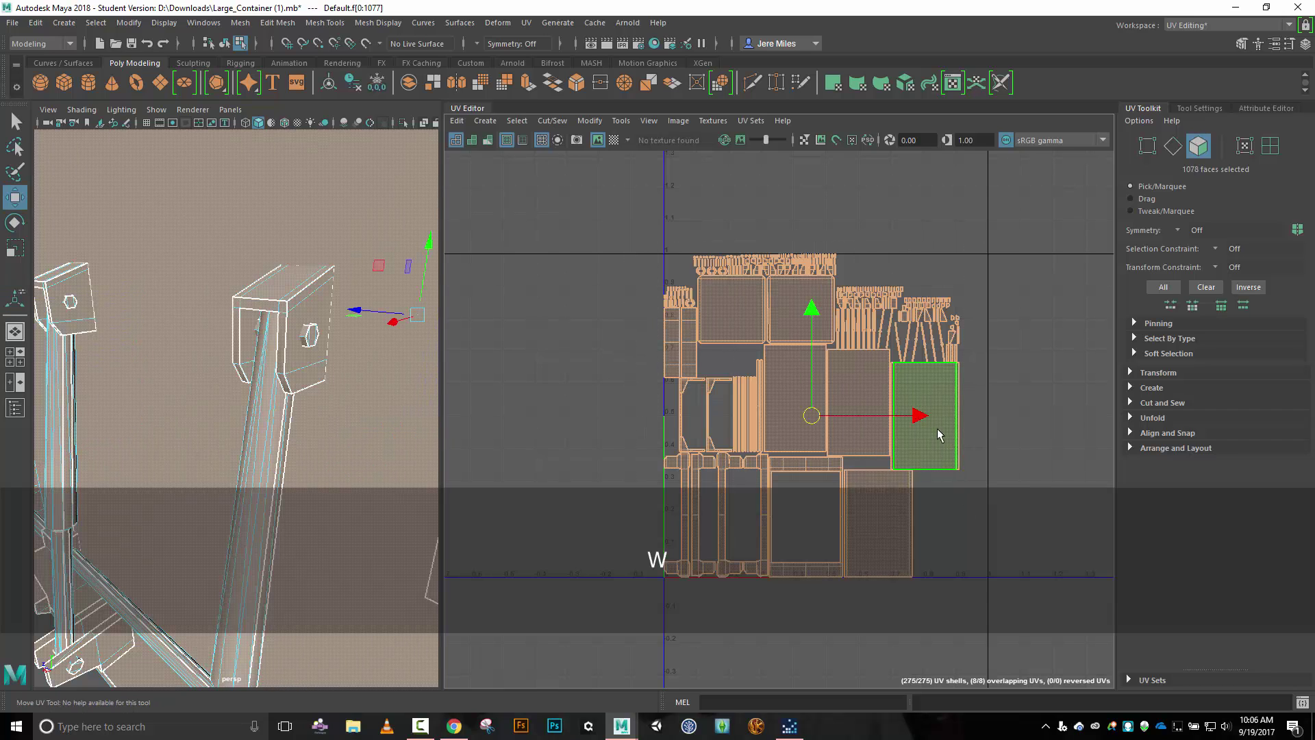
left_click_drag(906, 415, 1248, 414)
middle_click_drag(963, 461, 765, 412, "alt")
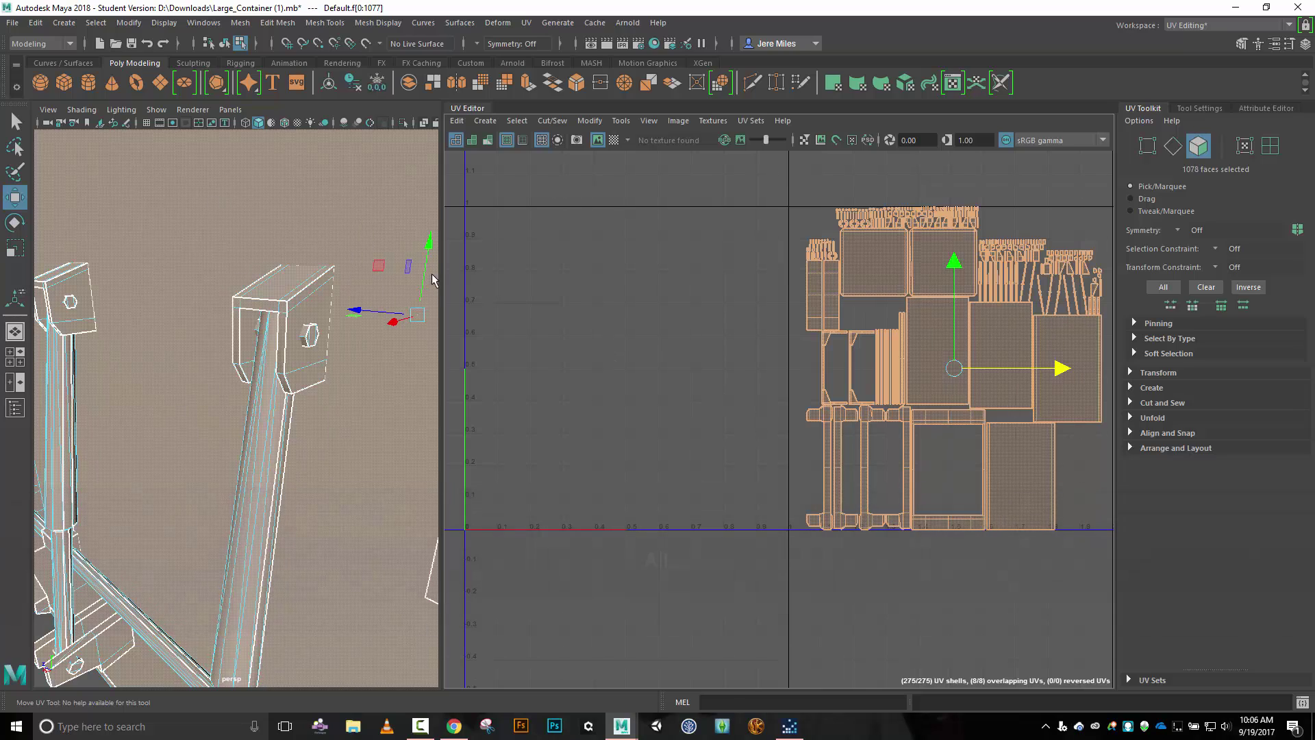
key("alt+Tab")
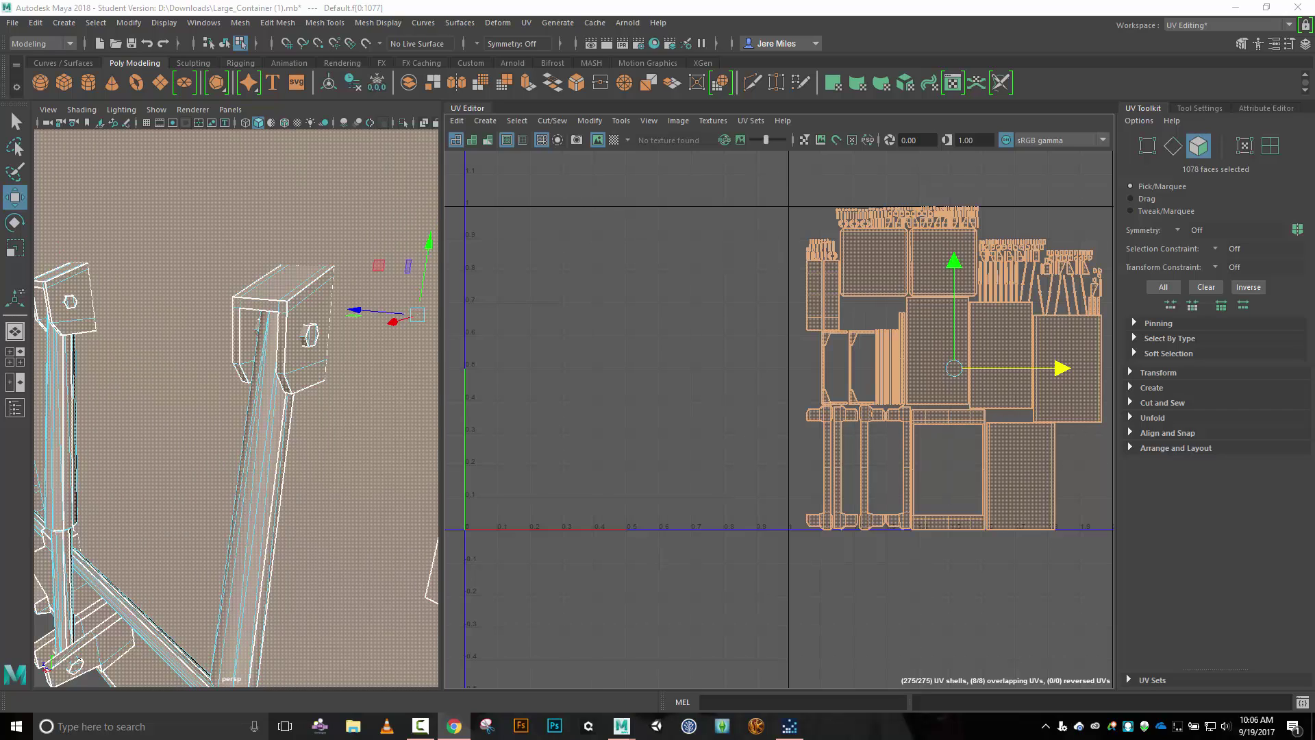
Switch to UV shell selection and move one side shell of the piston arm bracket's hexagonal bolt into the empty 0–1 tile.
key("b")
right_click_drag(635, 349, 607, 343)
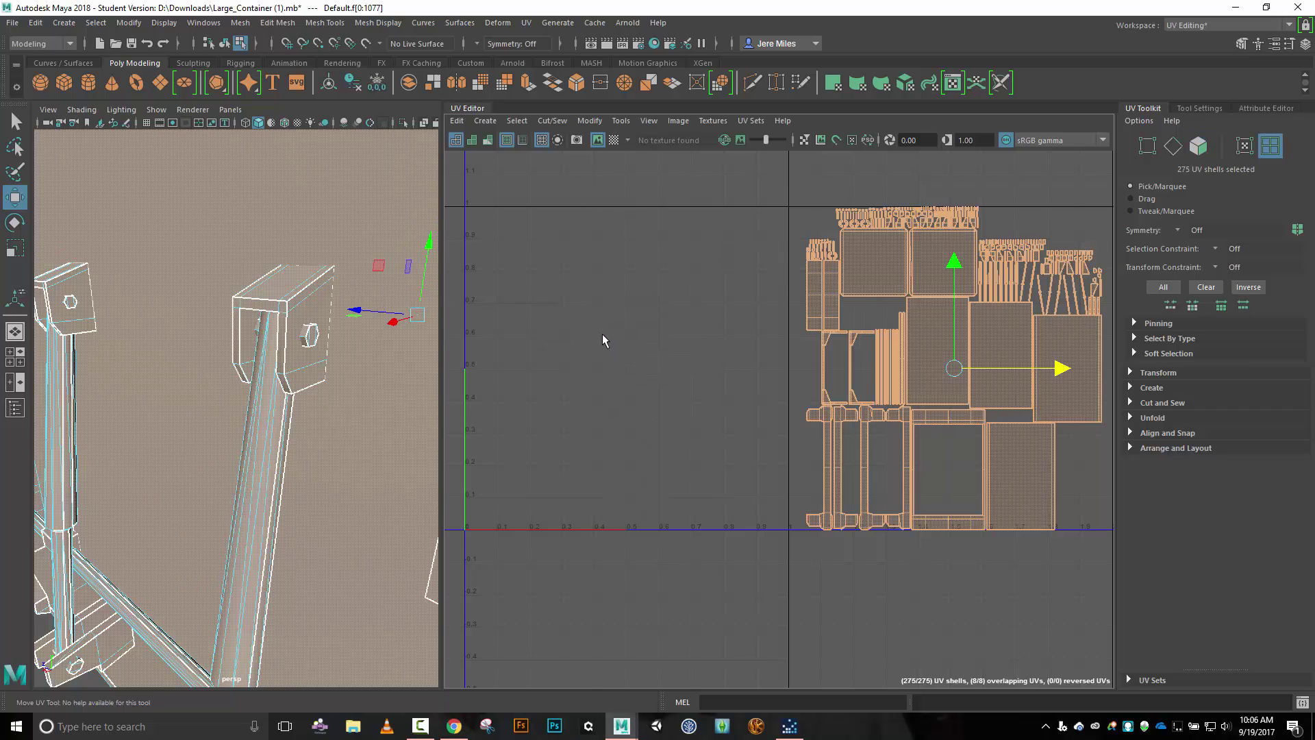
left_click(319, 335)
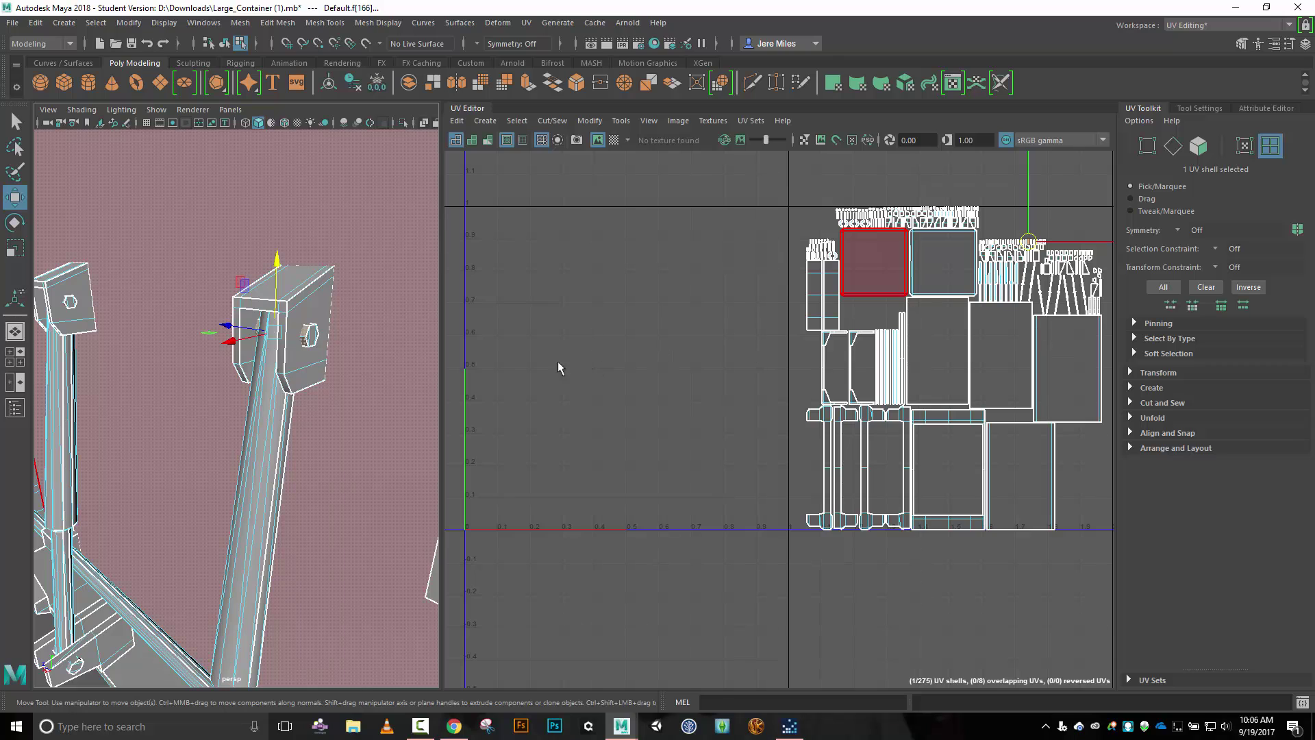
key("f")
scroll(382, 378, "down", 5)
key("d")
left_click_drag(1029, 240, 663, 297)
key("f")
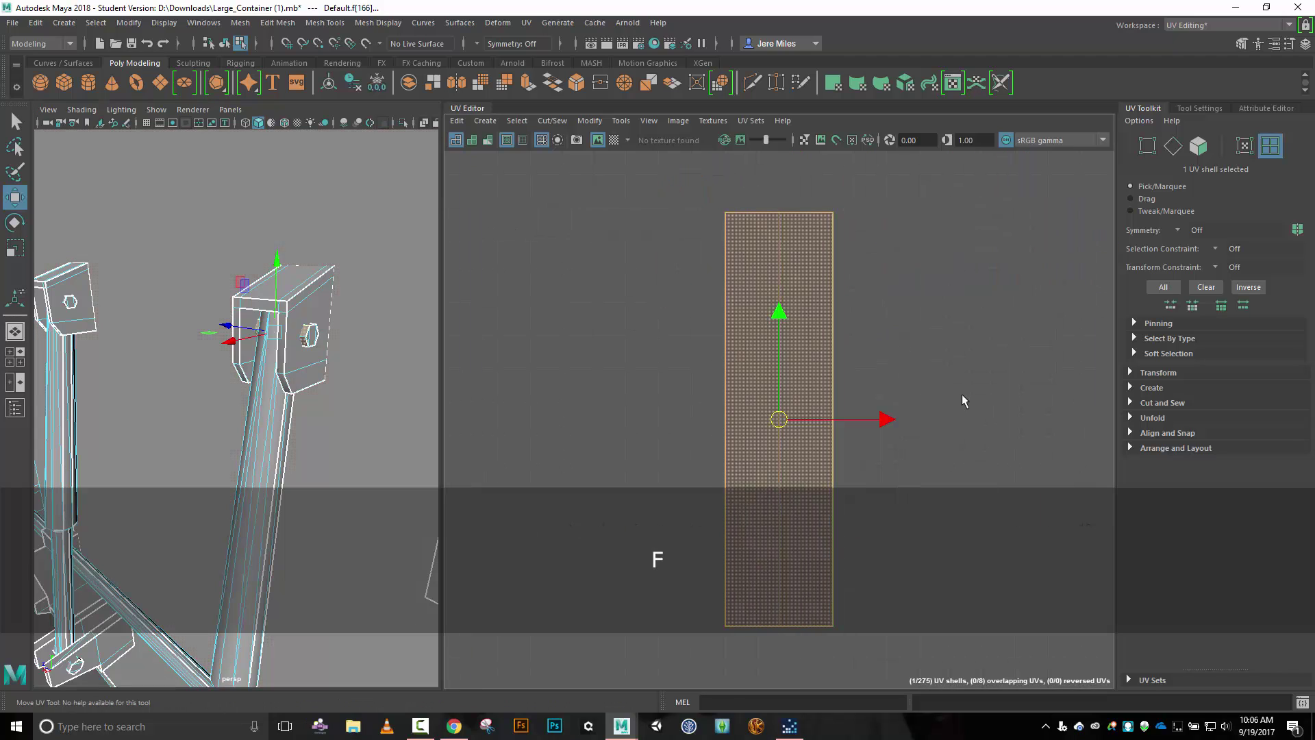
Switch to edge selection and use Move and Sew on one long edge of the bolt's side shell to attach the adjoining face.
scroll(963, 390, "down", 5)
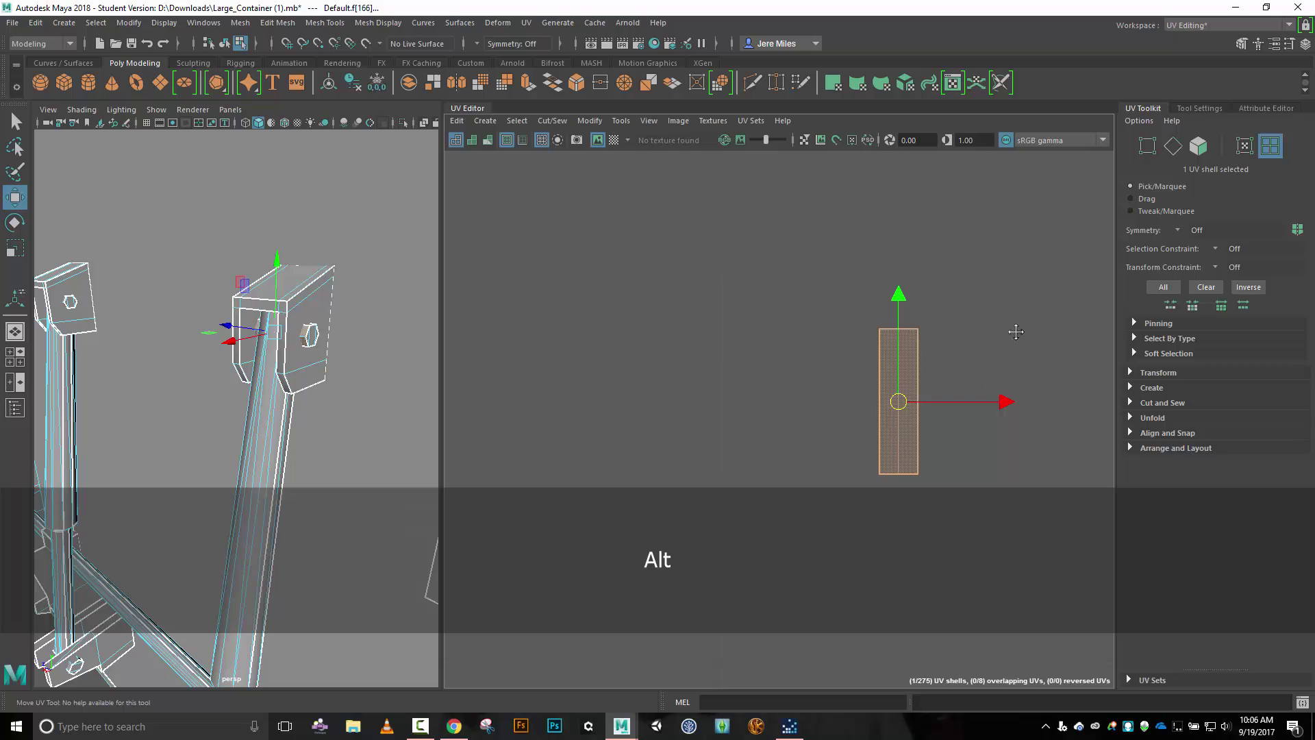
middle_click_drag(1015, 332, 849, 294, "alt")
scroll(849, 298, "down", 5)
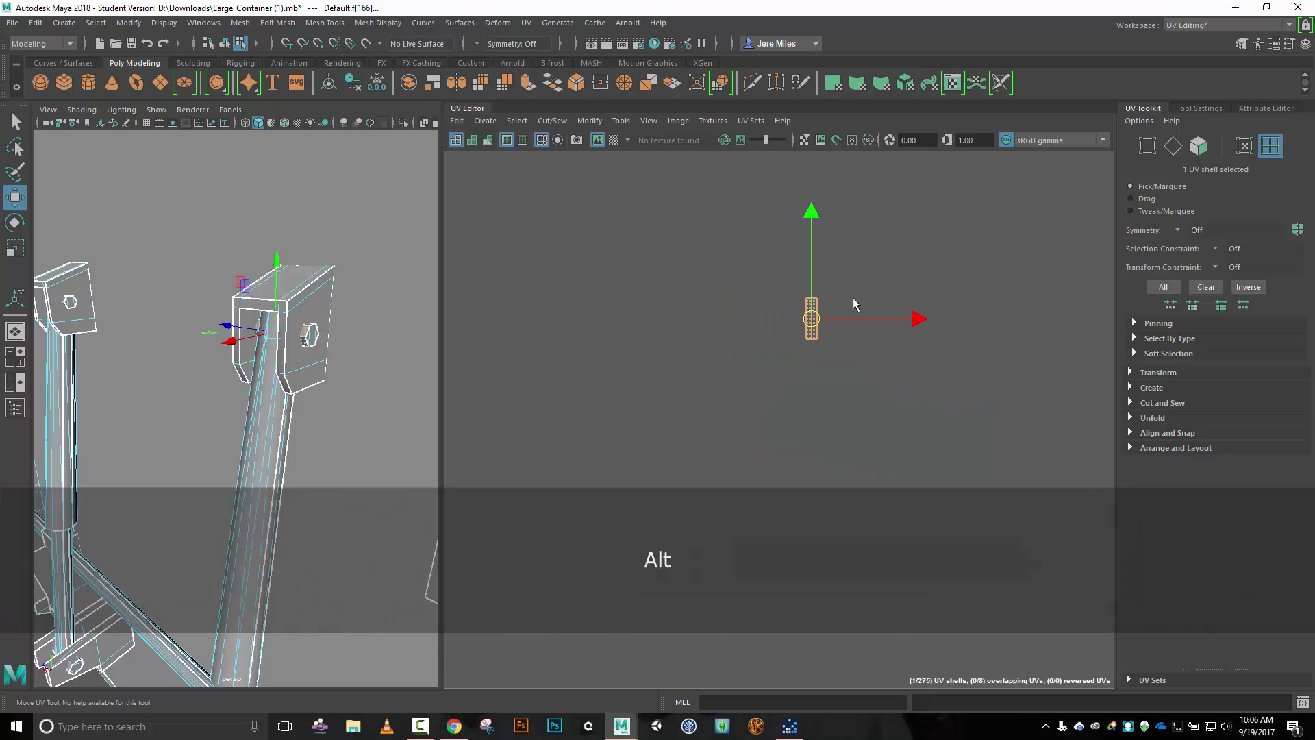
scroll(898, 288, "up", 2)
right_click(902, 281)
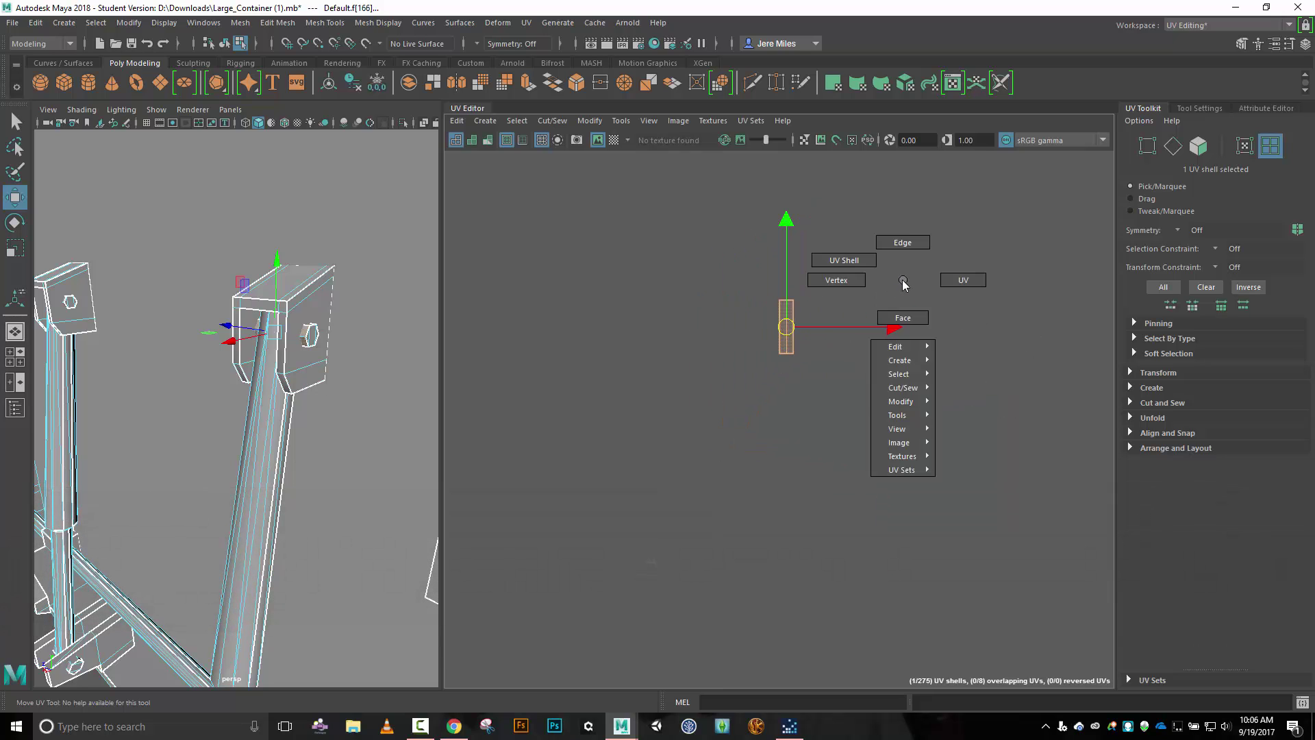
left_click(901, 257)
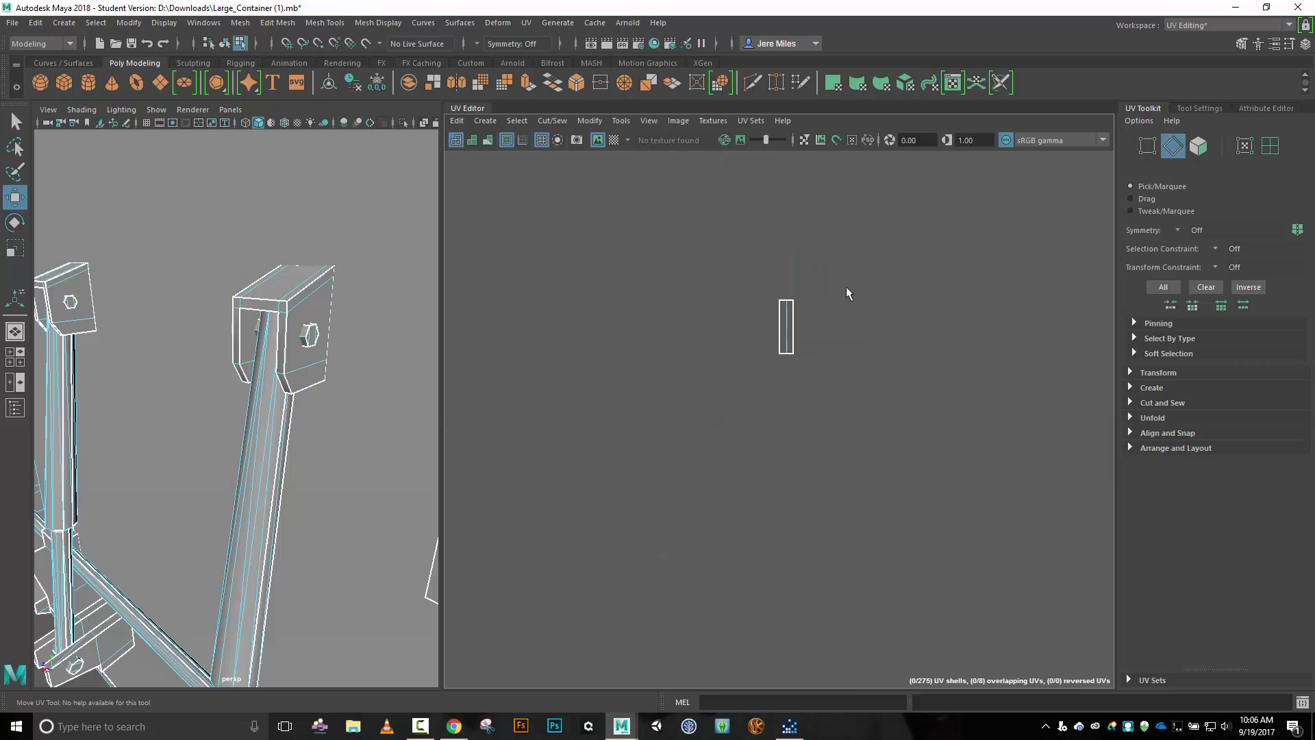
left_click(794, 329)
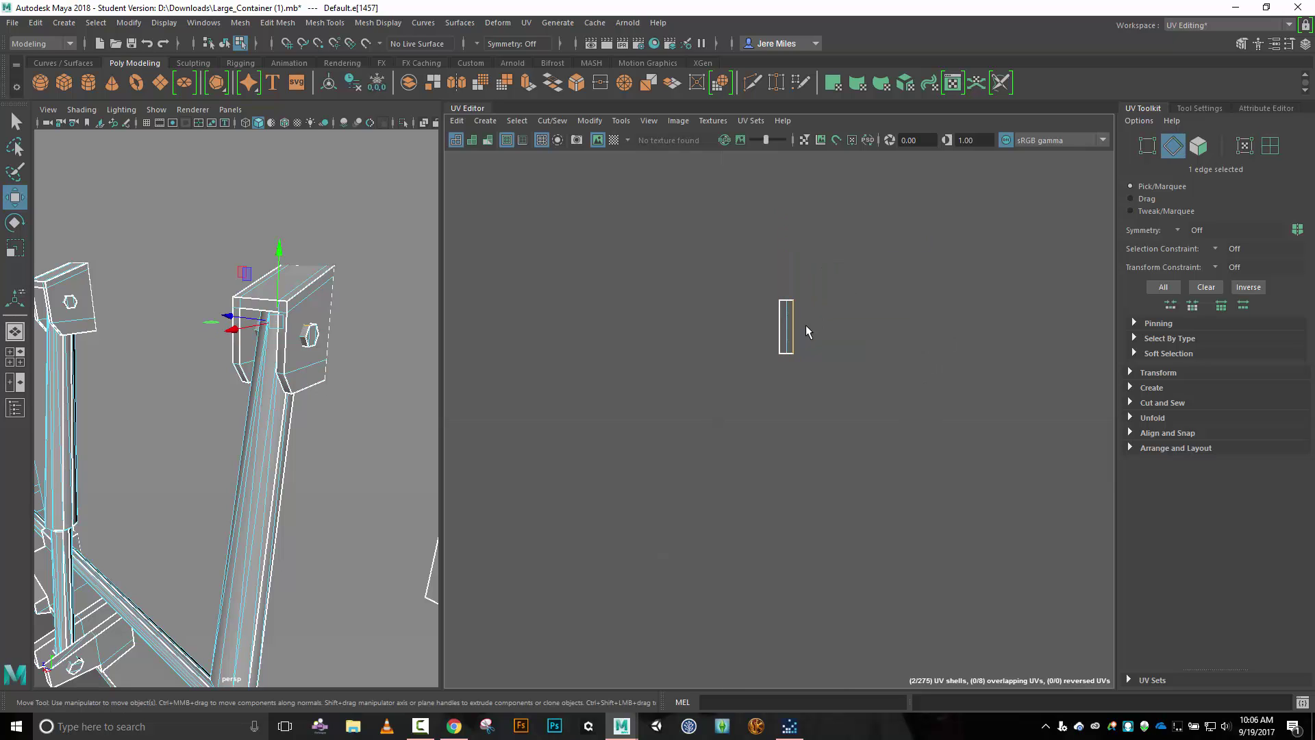
left_click(548, 121)
left_click(575, 251)
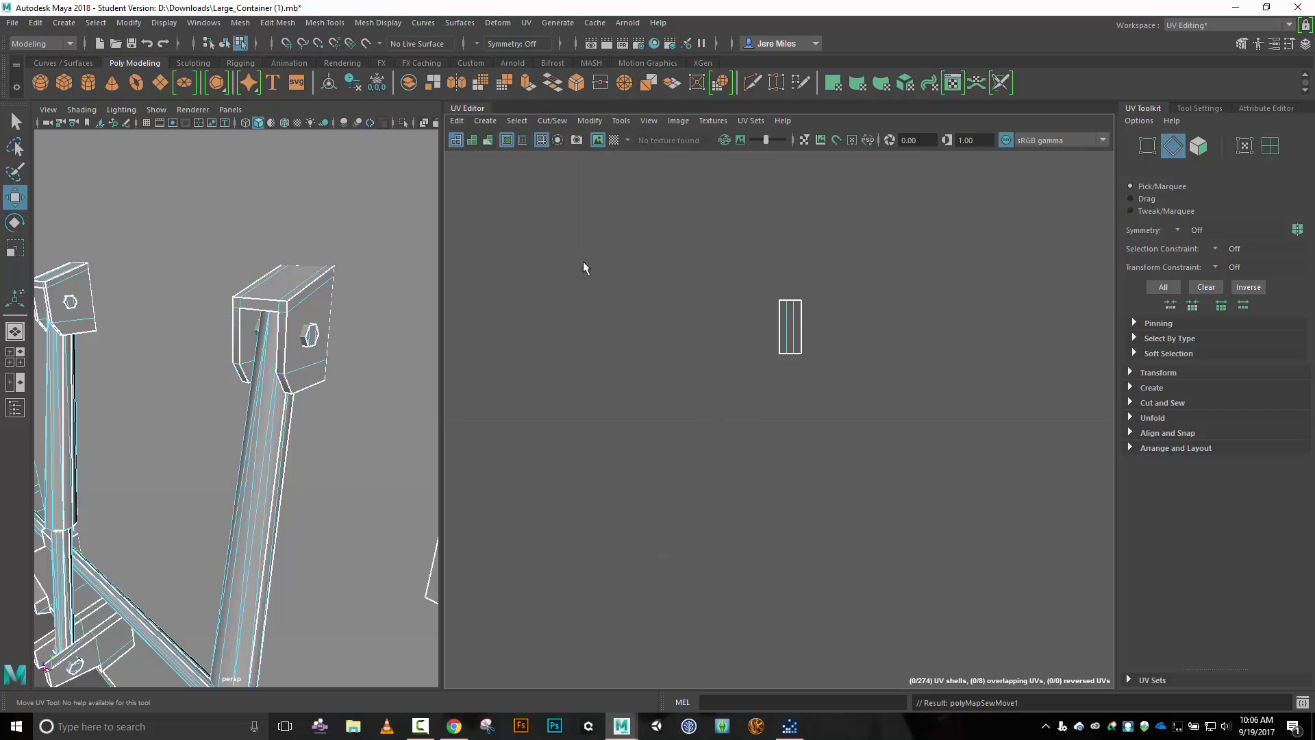
Move and sew the remaining bolt side faces onto both outer long edges to form one six-face UV strip.
left_click(786, 328)
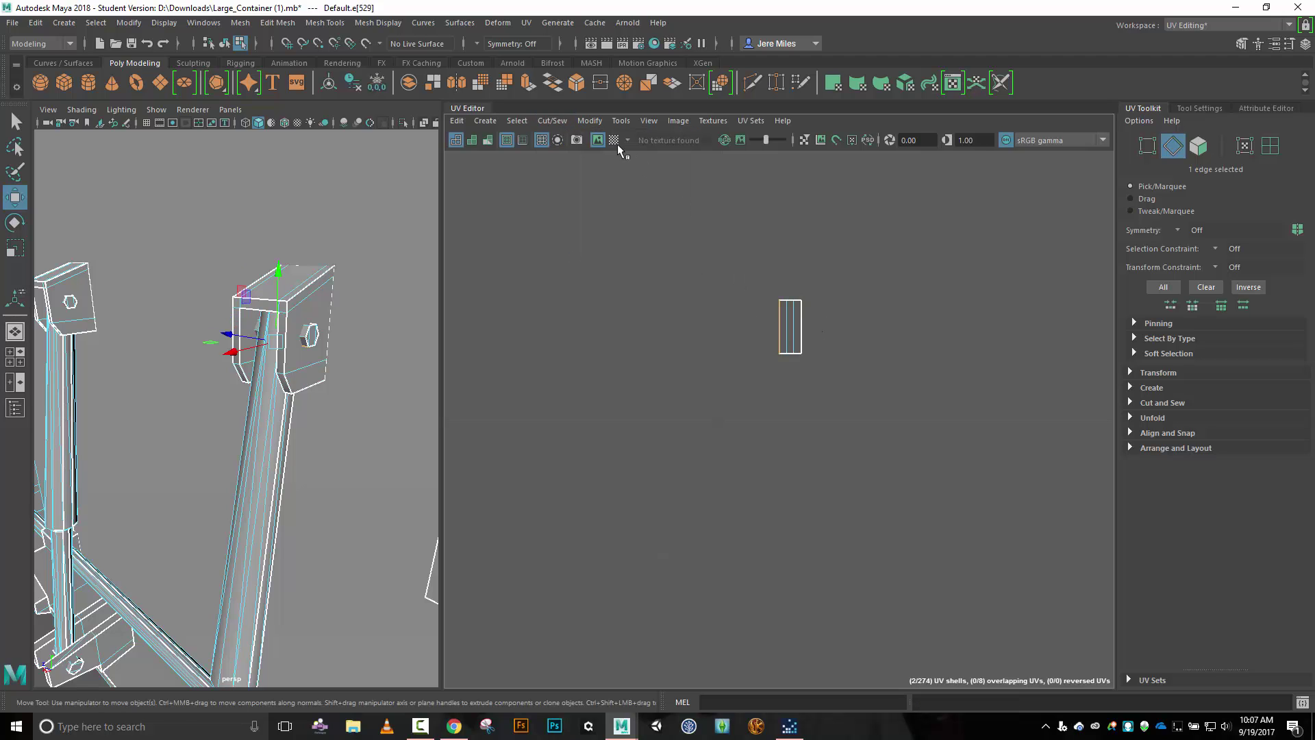
left_click(551, 120)
left_click(575, 252)
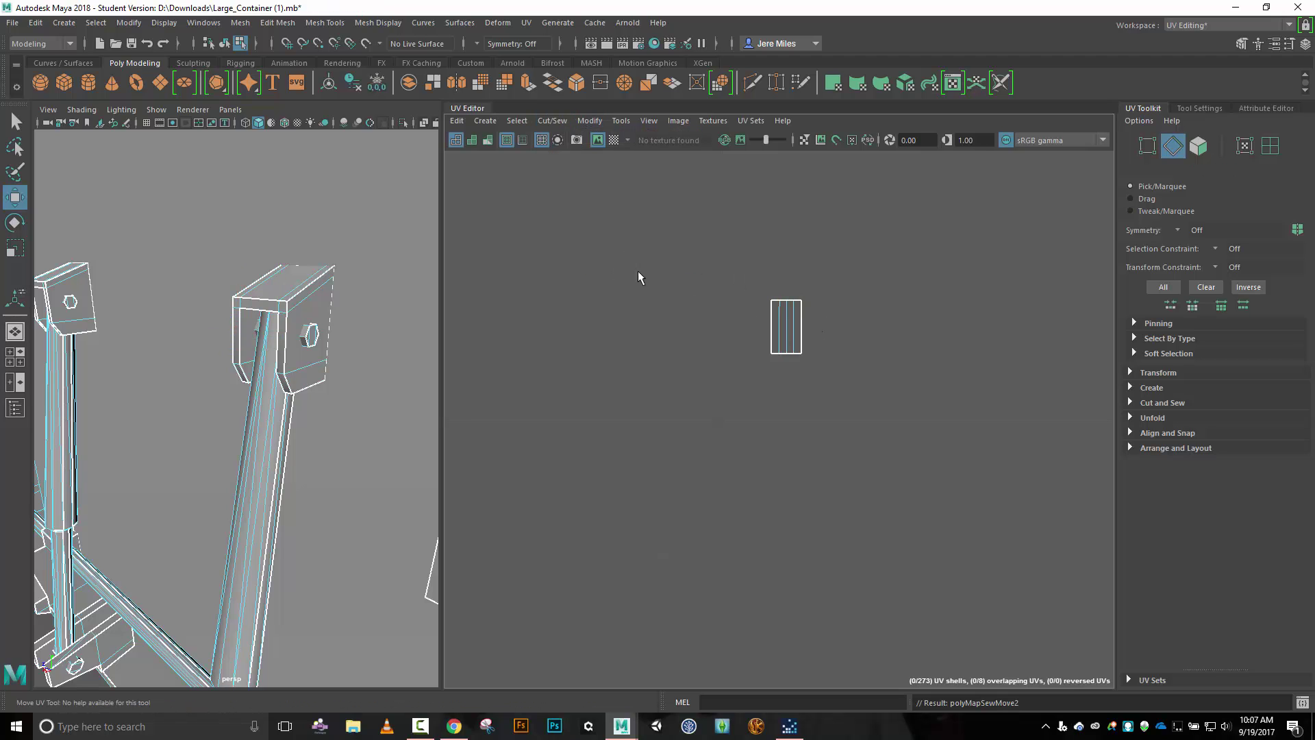
left_click(796, 327)
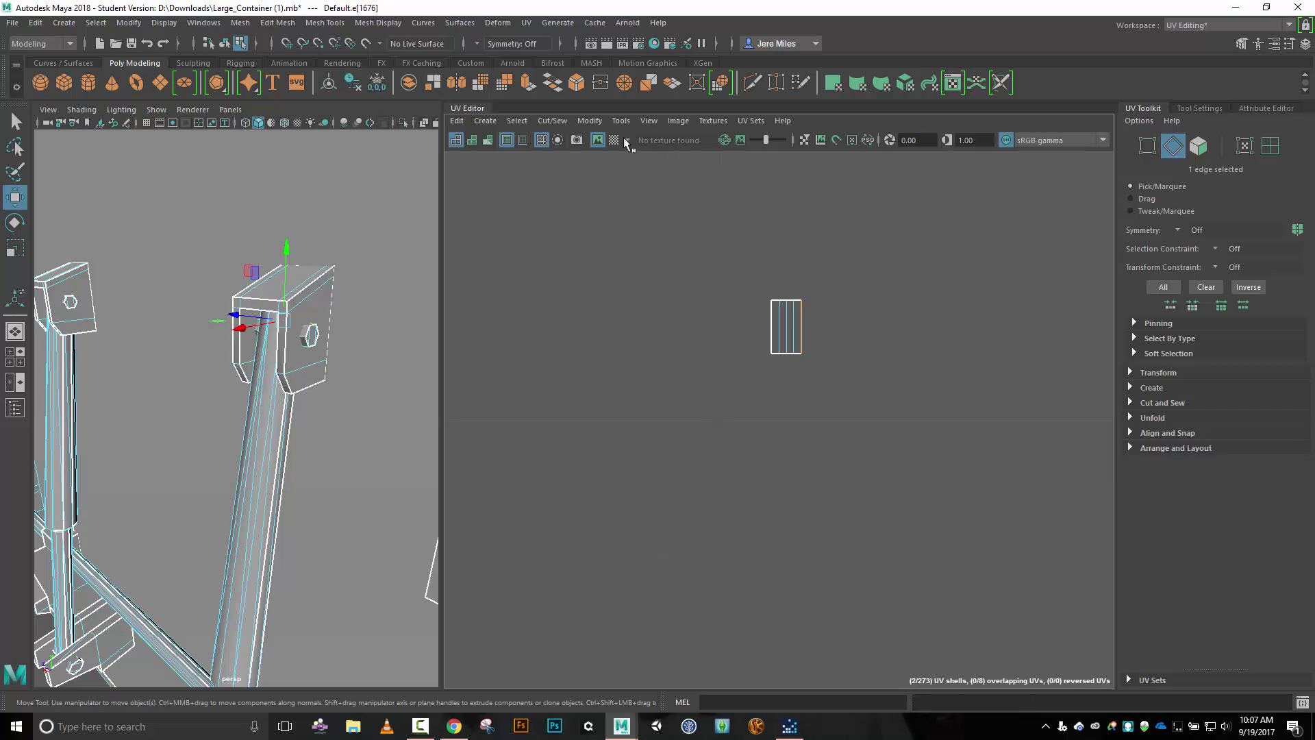
left_click(552, 121)
left_click(582, 249)
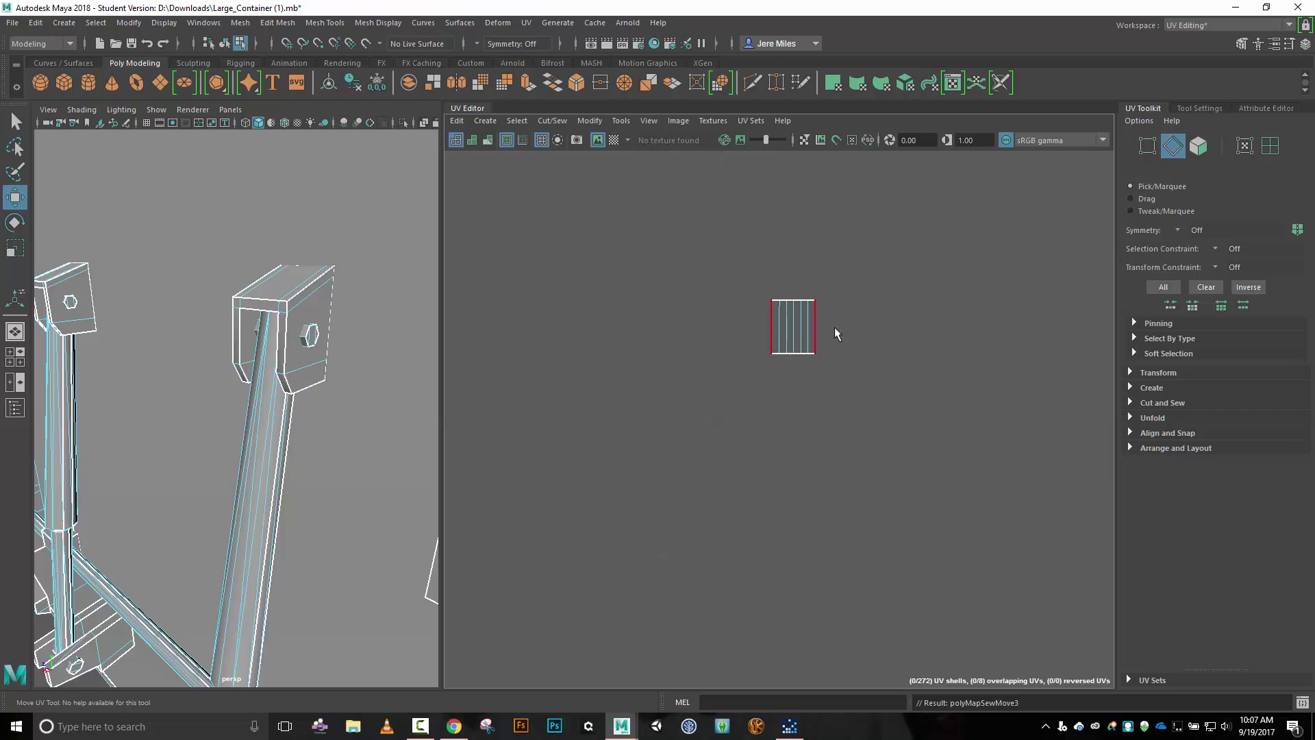
Select the UV shells of the bracket bolt's two hexagonal end caps and move them together into the 0–1 tile.
right_click_drag(645, 326, 455, 311)
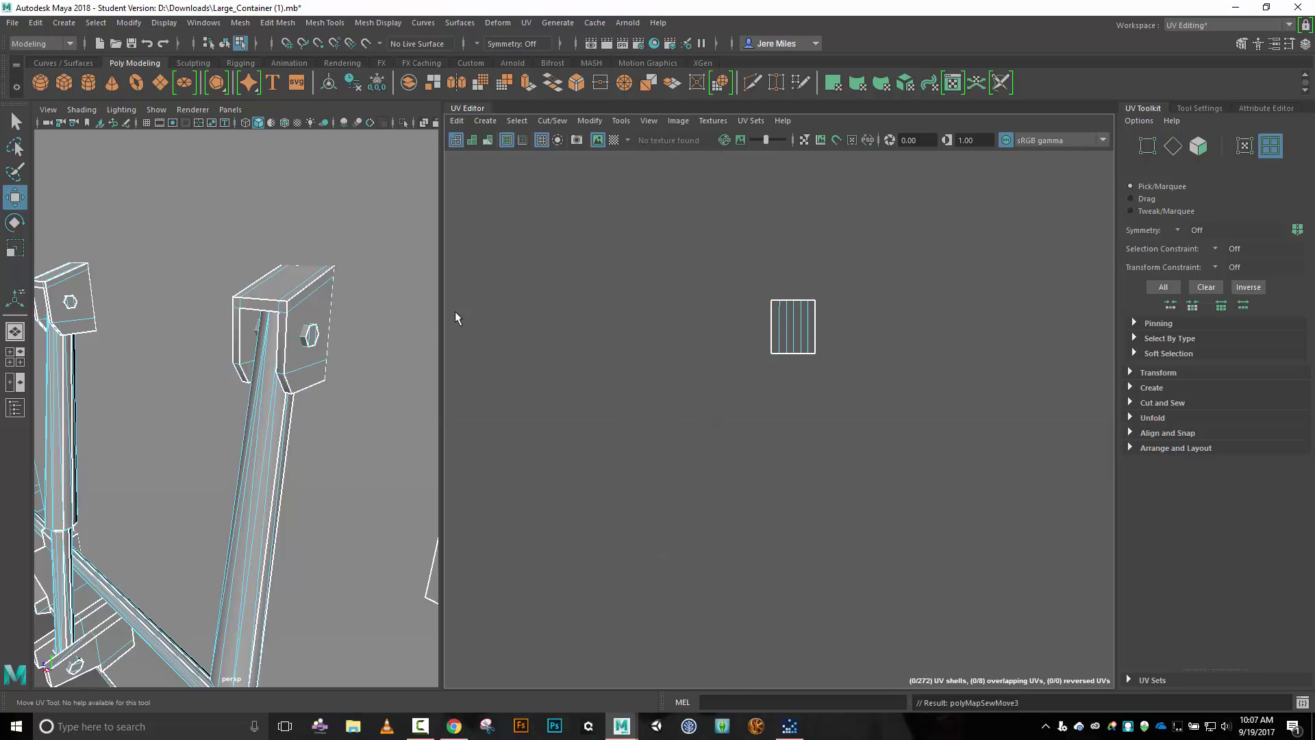
left_click(313, 338)
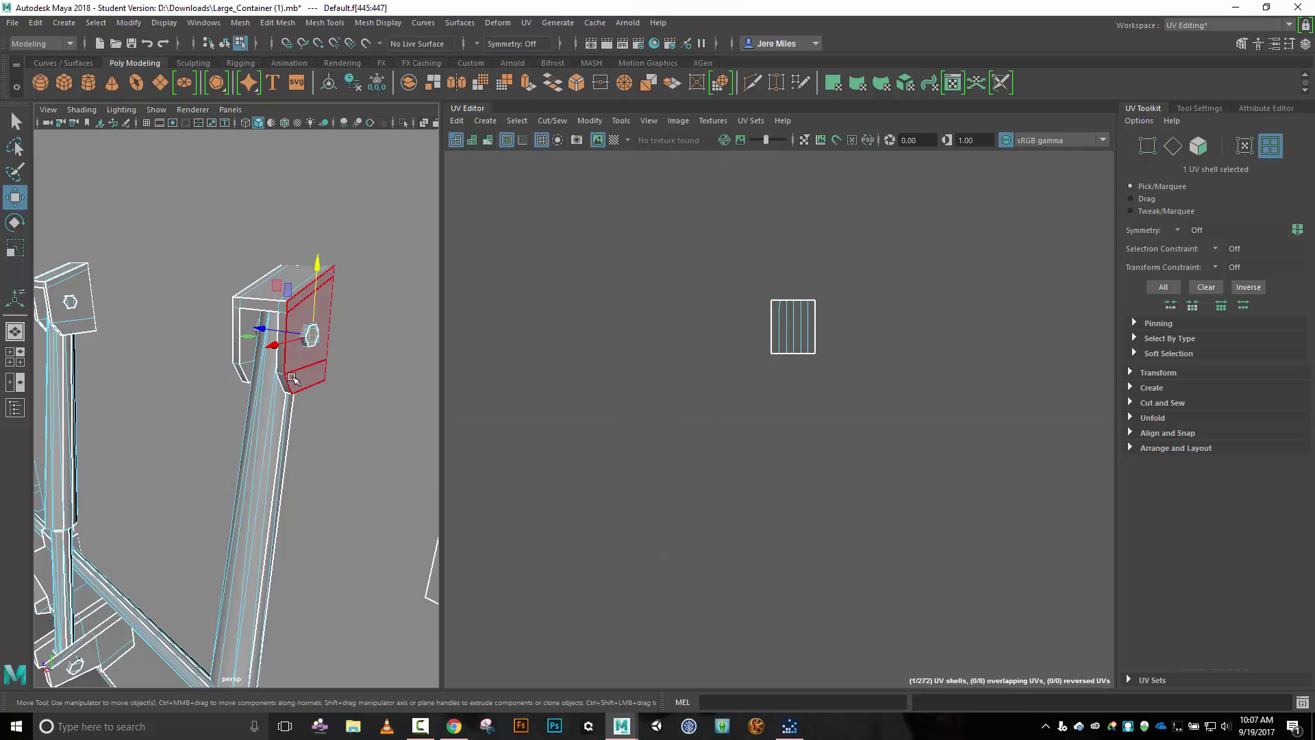
left_click_drag(294, 384, 347, 390, "alt")
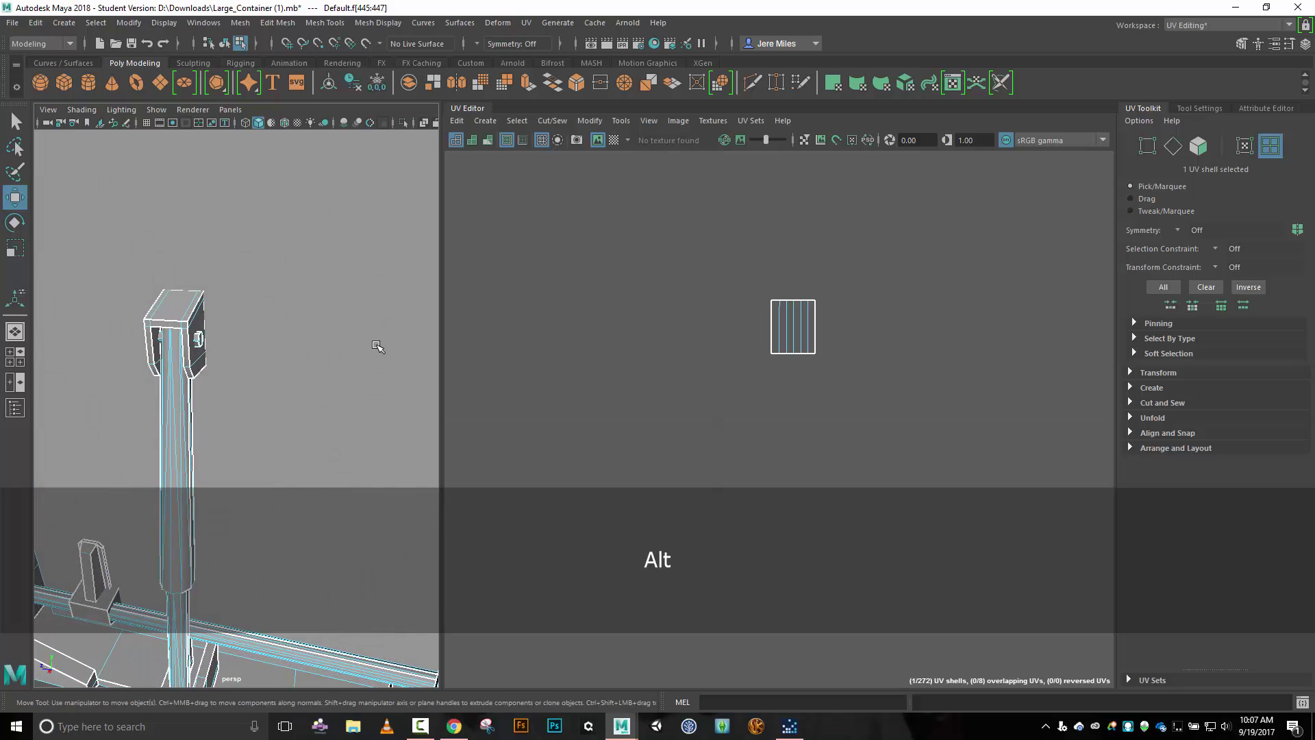
left_click_drag(378, 346, 267, 320, "alt")
left_click(296, 362)
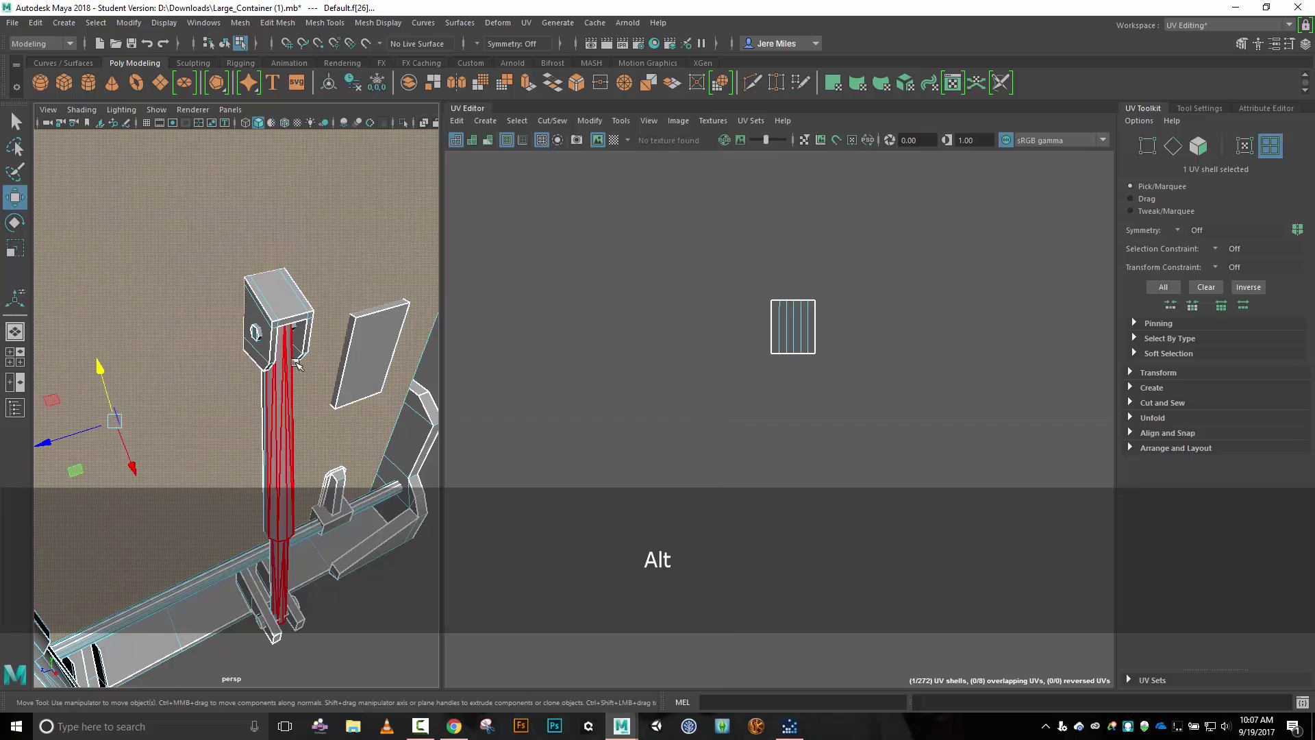
left_click(301, 343)
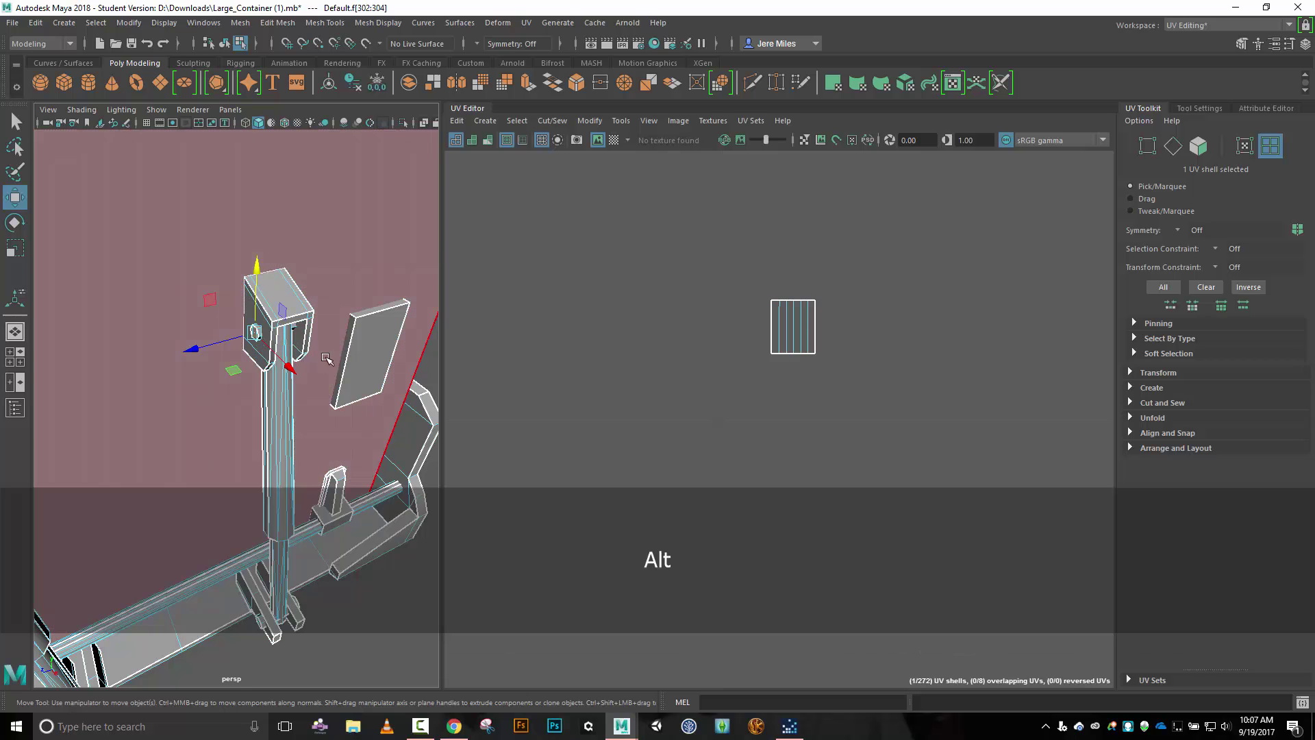
left_click_drag(326, 359, 175, 324, "alt")
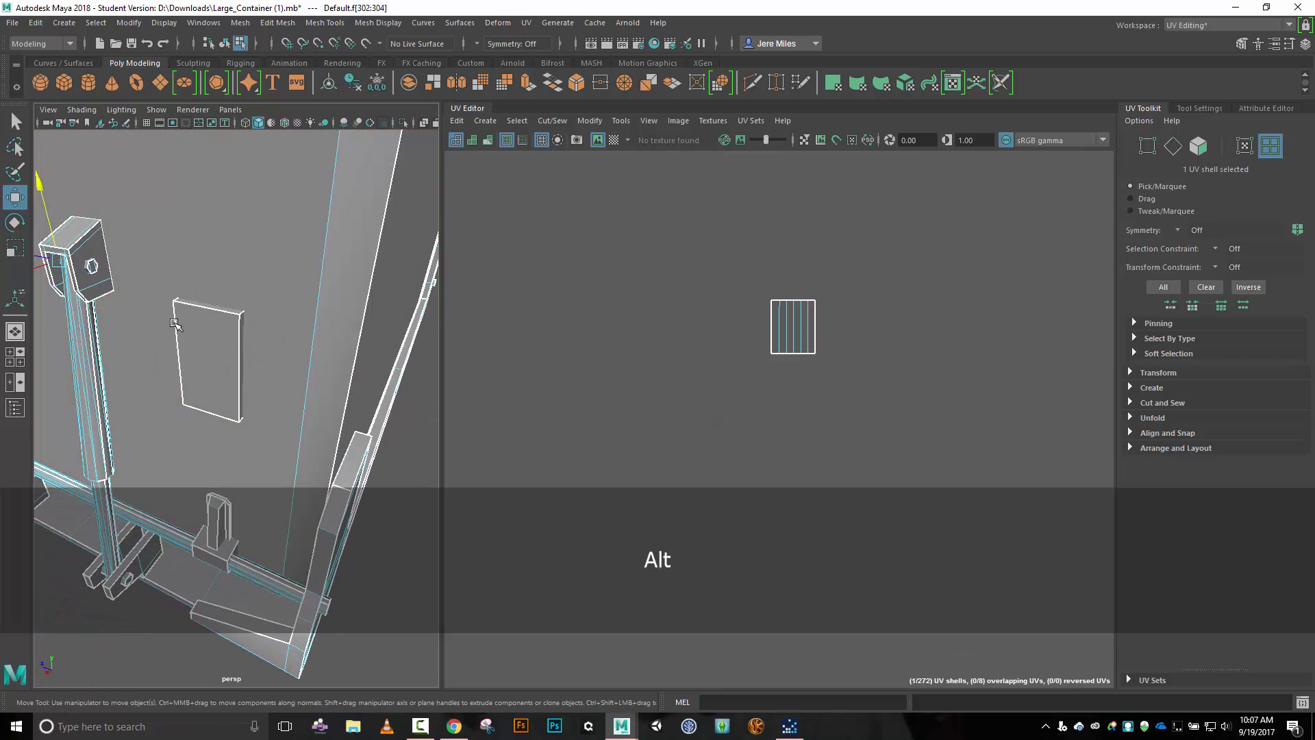
left_click(93, 266, "shift")
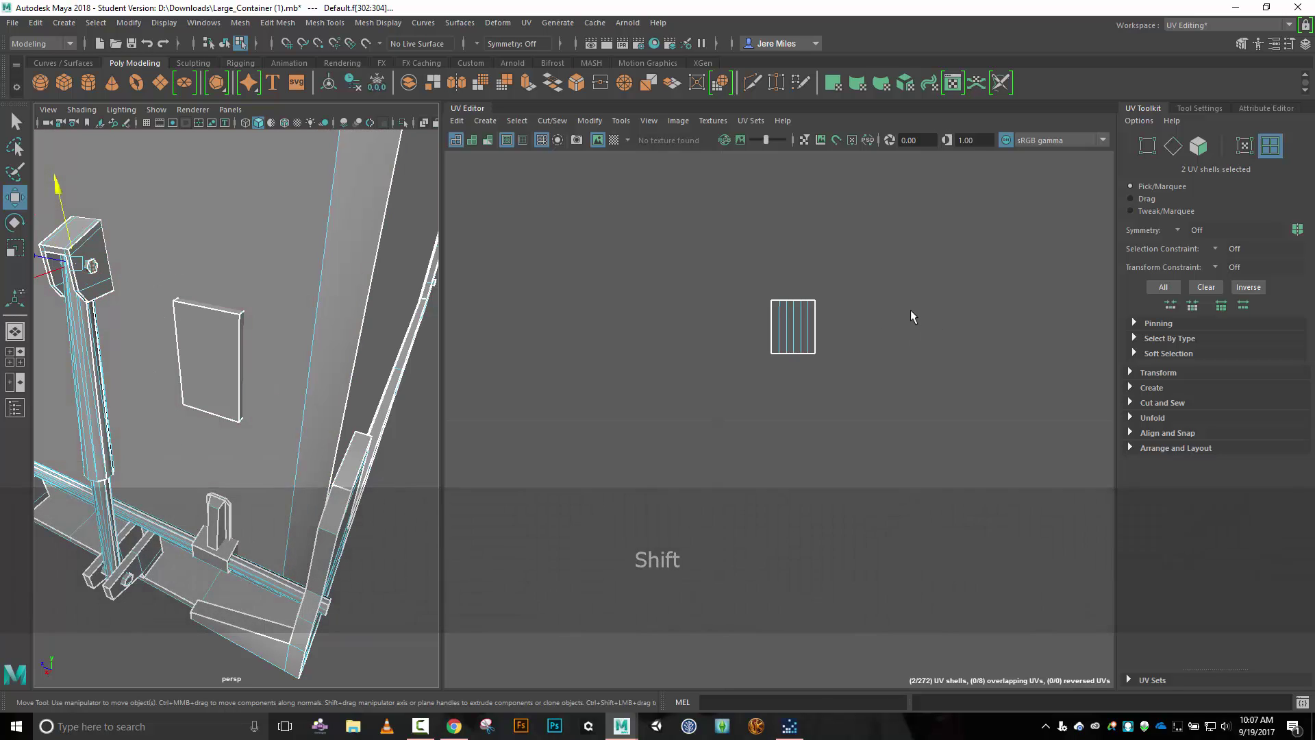
key("f")
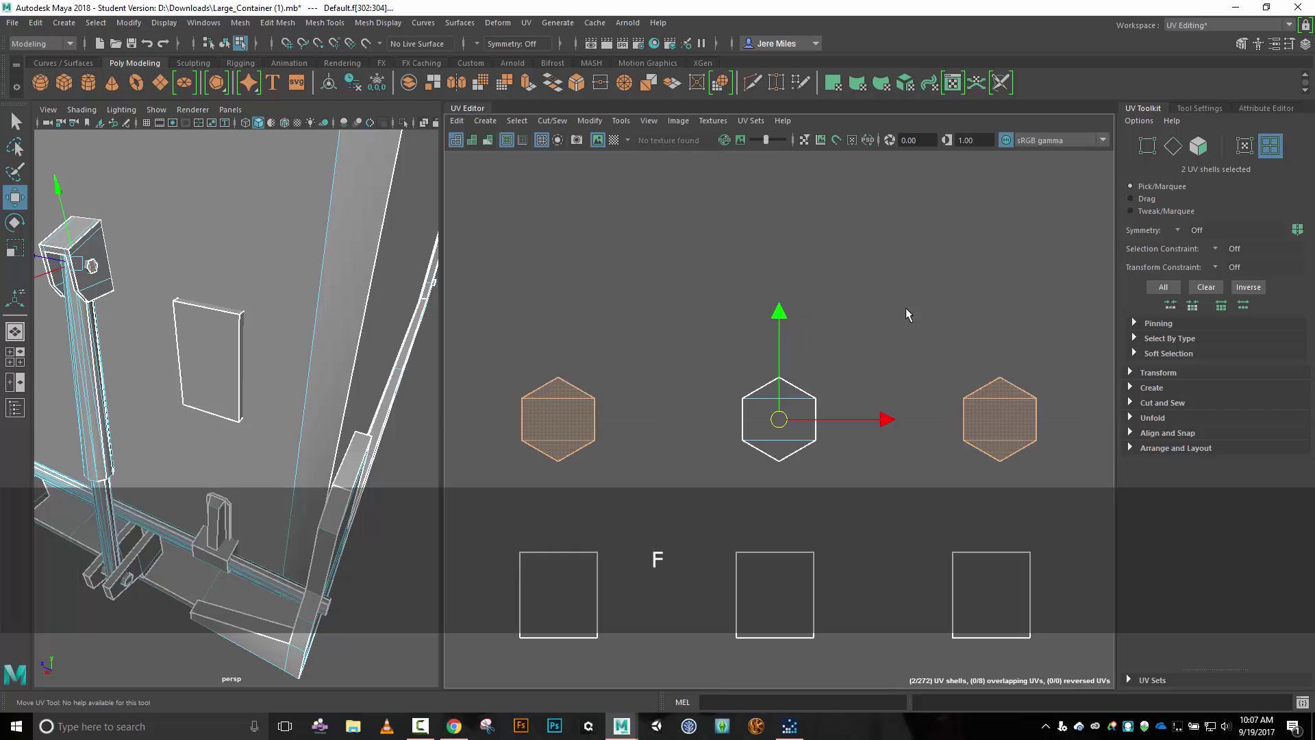
scroll(881, 381, "down", 10)
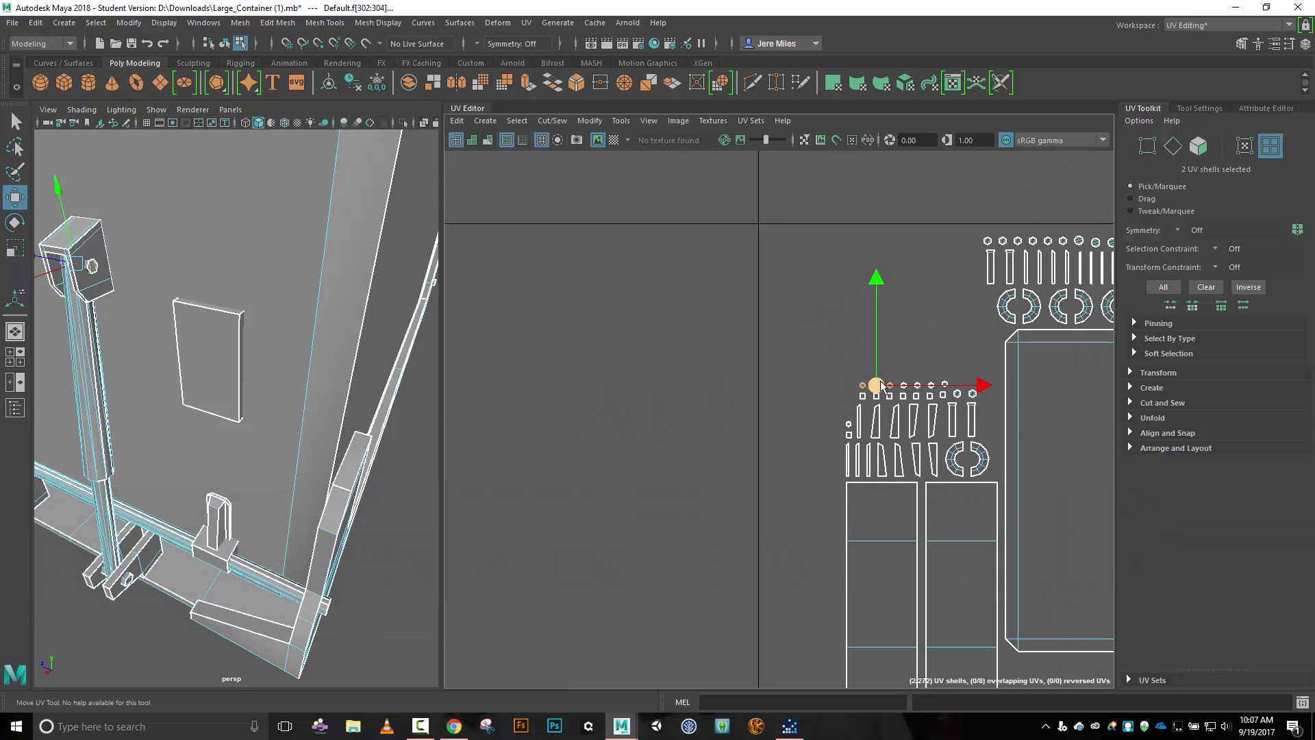
left_click_drag(875, 280, 873, 225)
left_click_drag(872, 329, 552, 384)
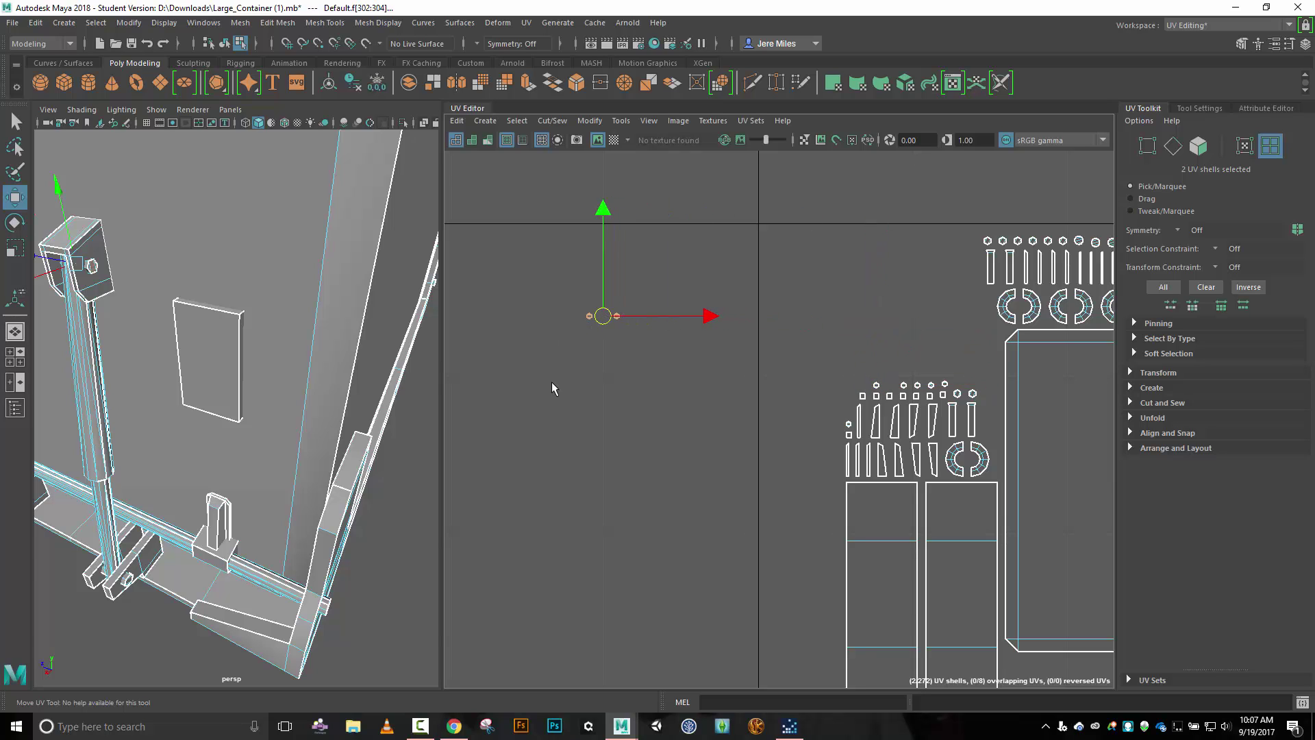
Move the bolt's two hexagonal end-cap shells next to its six-face strip and place them side by side just above it.
middle_click_drag(552, 384, 815, 317, "alt")
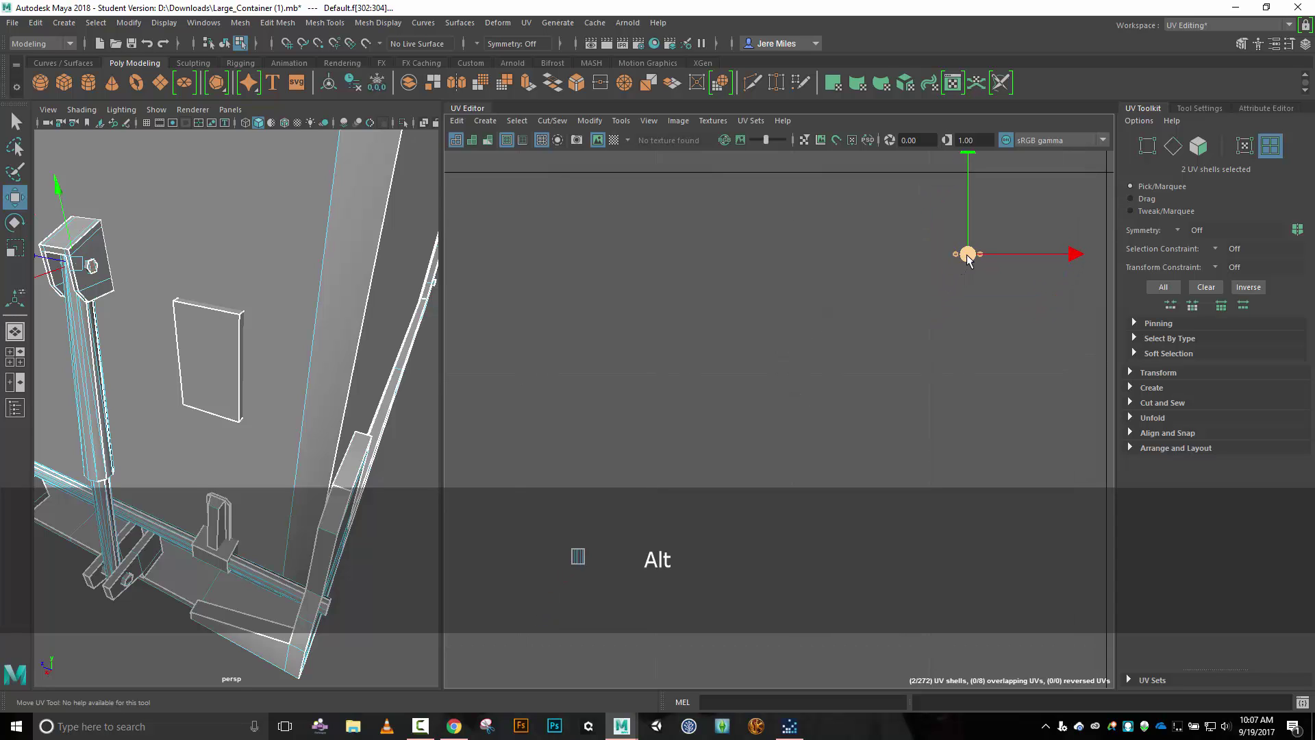
middle_click_drag(968, 259, 562, 558, "alt")
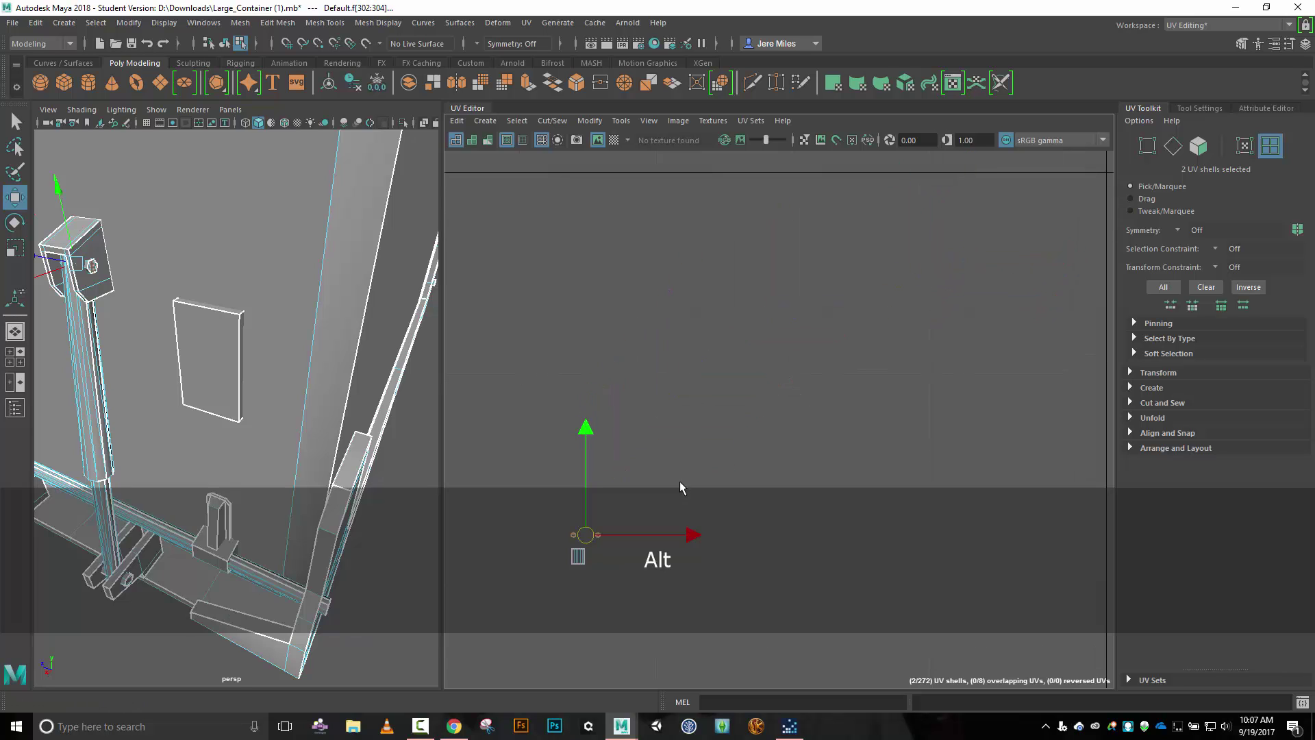
middle_click_drag(680, 487, 772, 352, "alt")
scroll(691, 403, "up", 5)
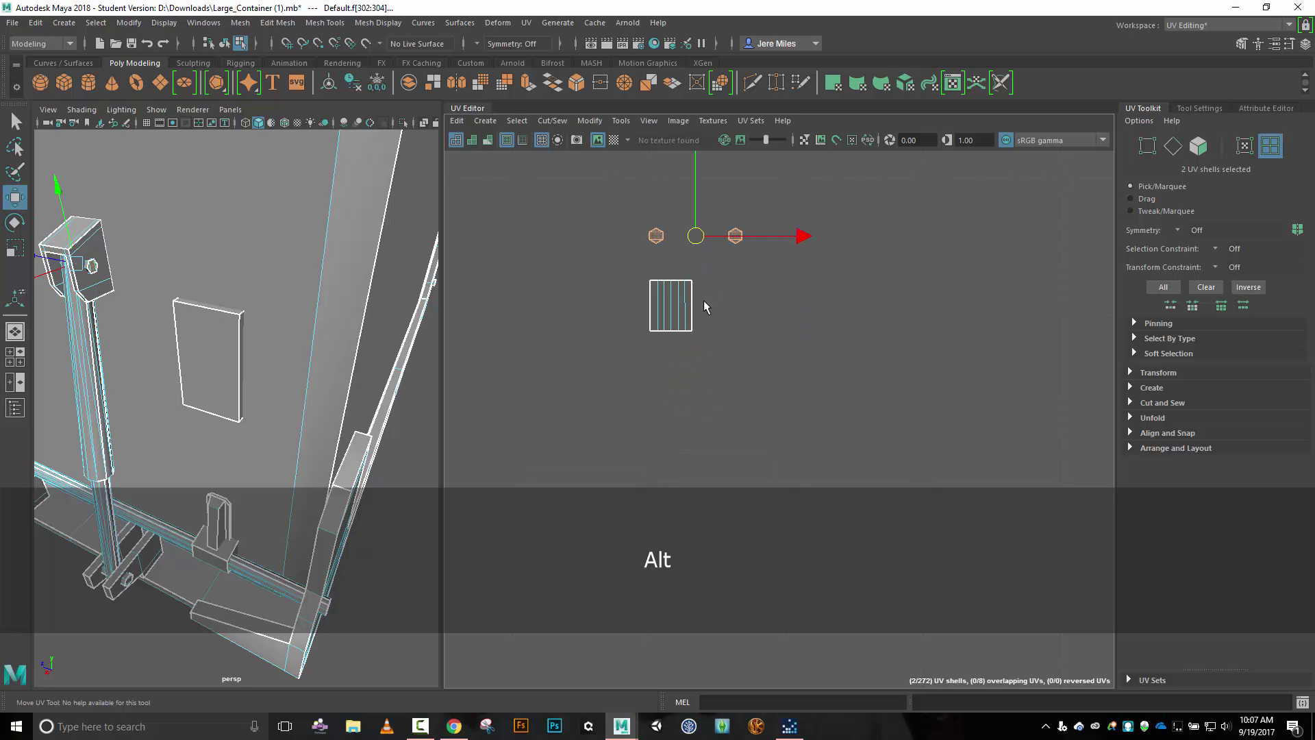
left_click(656, 236)
left_click_drag(655, 237, 656, 271)
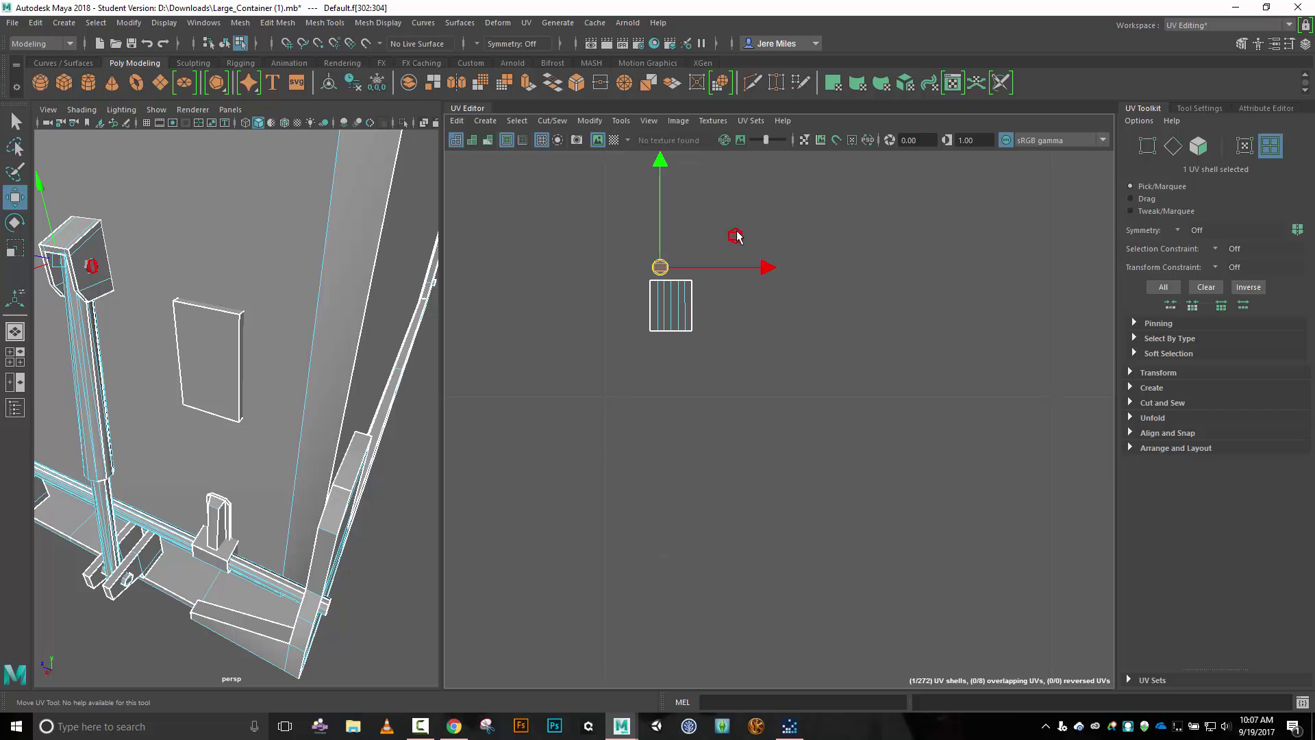
left_click(735, 236)
left_click_drag(737, 243, 687, 275)
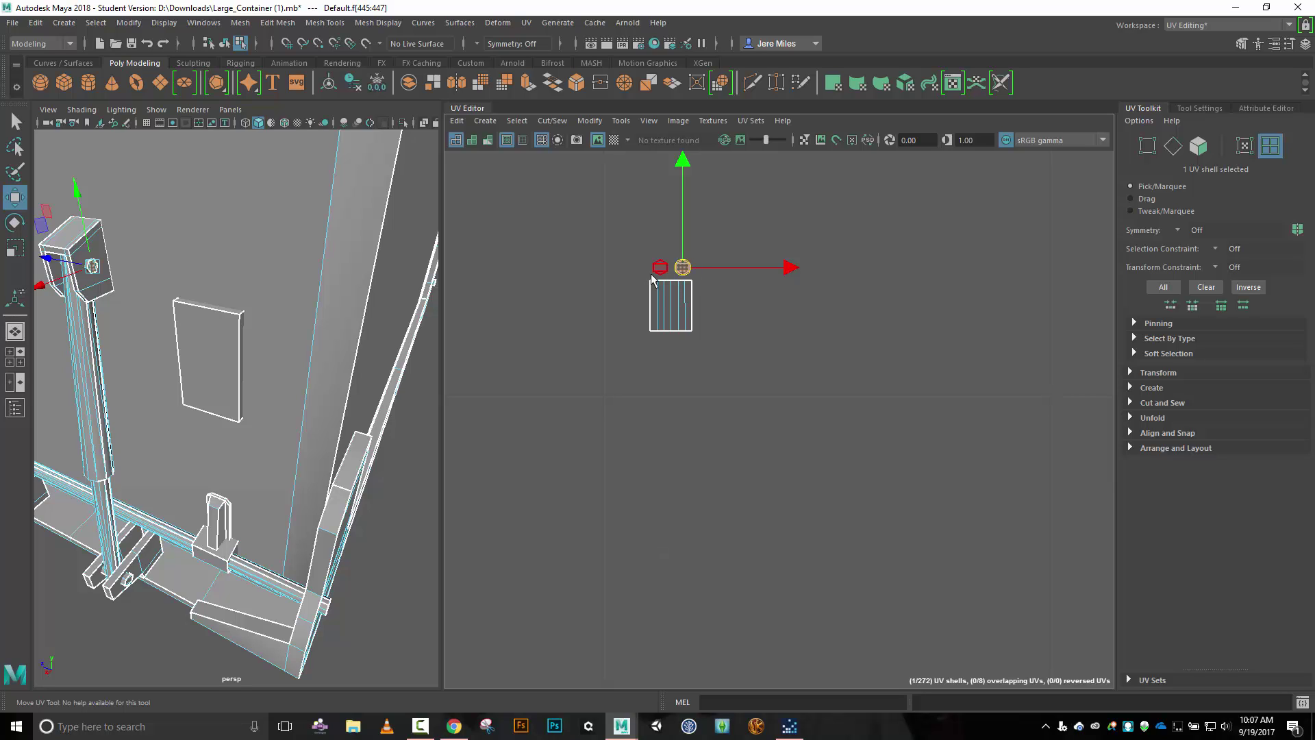
Switch to edge selection and cut the two internal edges of one hexagonal end cap.
left_click_drag(663, 281, 679, 225)
mouse_move(679, 224)
right_mouse_down()
mouse_move(675, 201)
mouse_move(666, 206)
right_mouse_up()
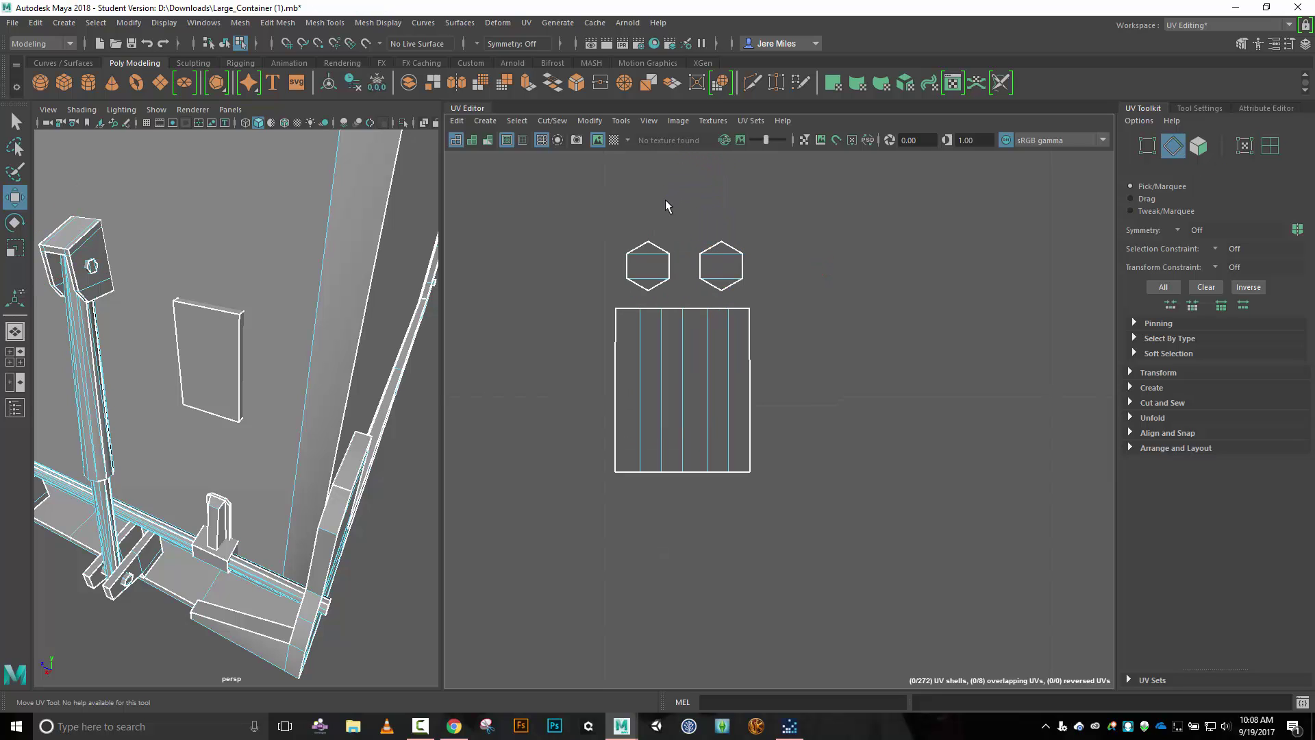
left_click(654, 260)
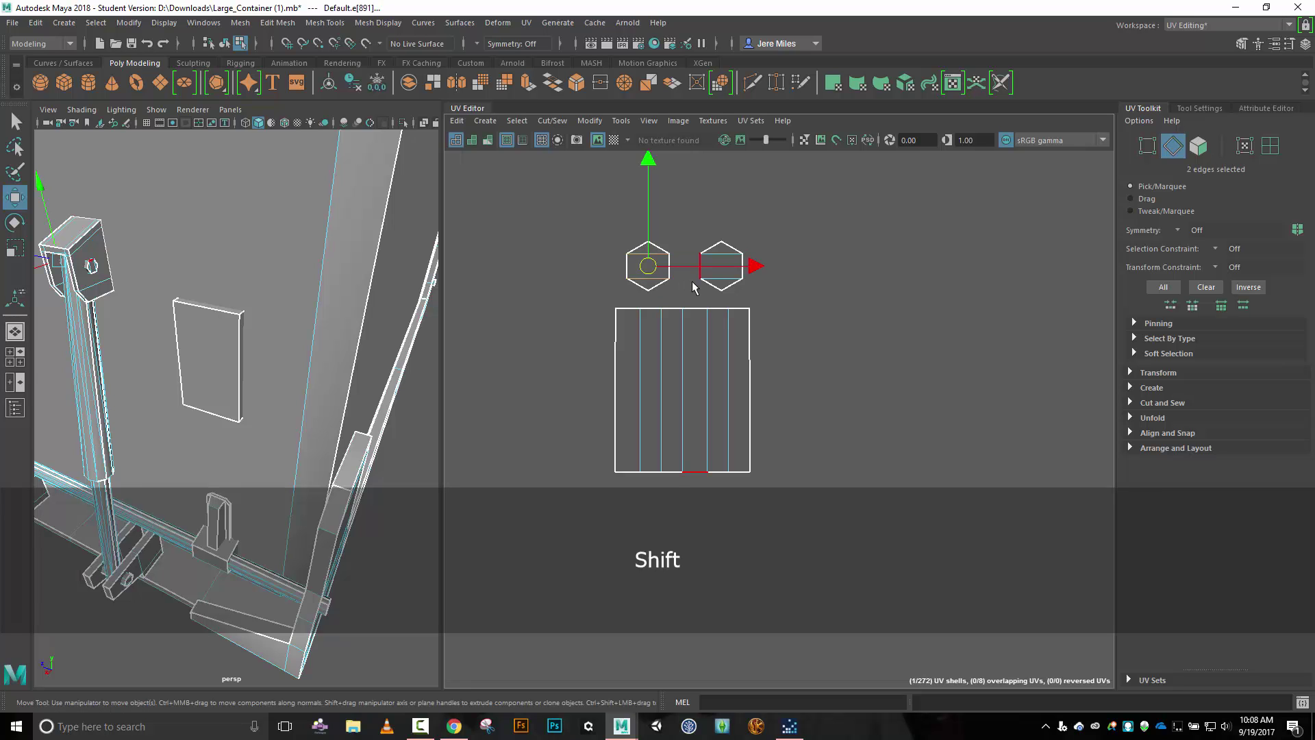
key("shift+x")
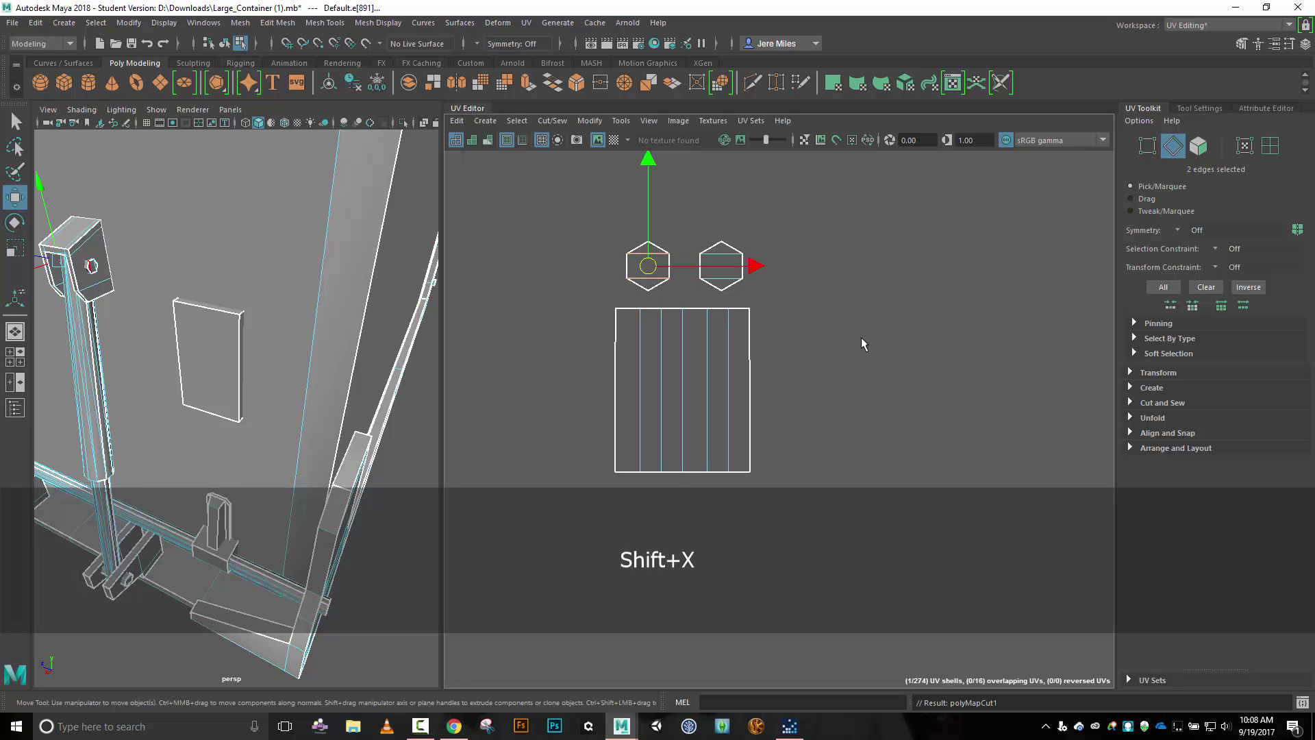
Try to Move and Sew the cut cap's pieces onto three adjacent edges along the top of the bolt's side strip.
left_click(636, 313)
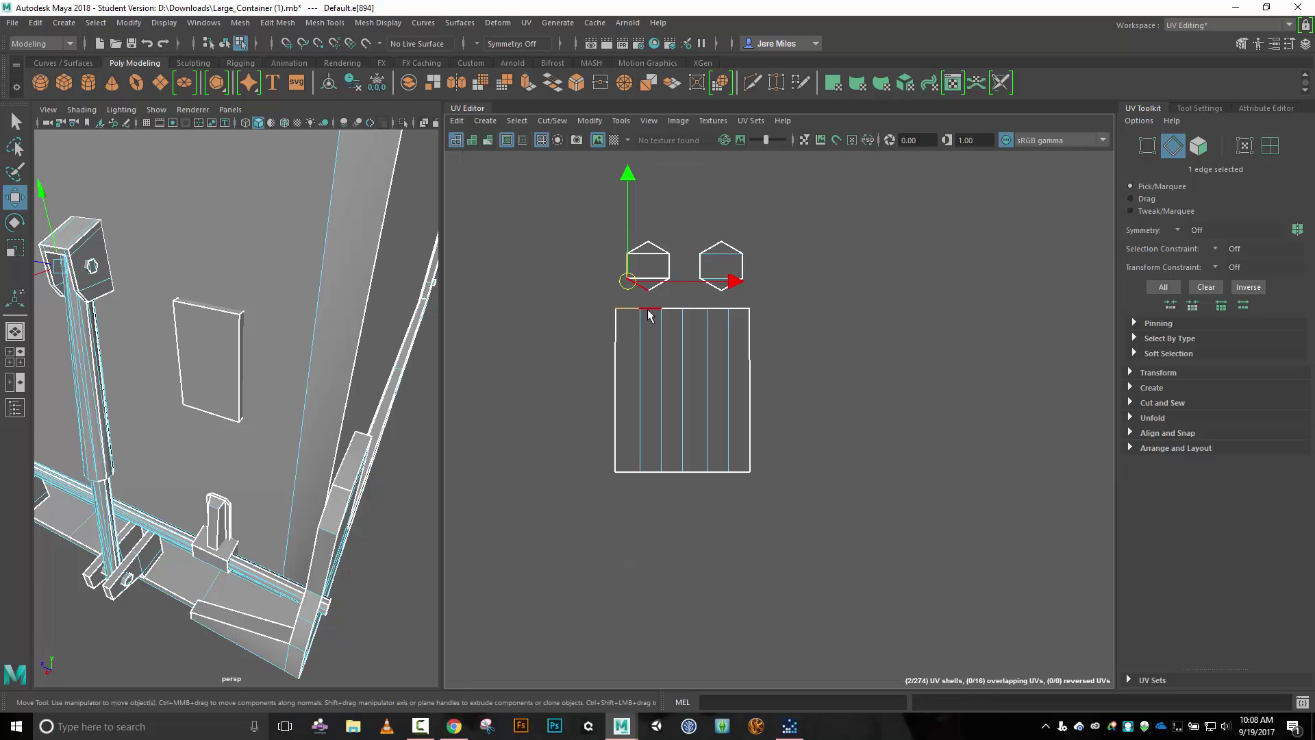
key("shift")
left_click(650, 314, "shift")
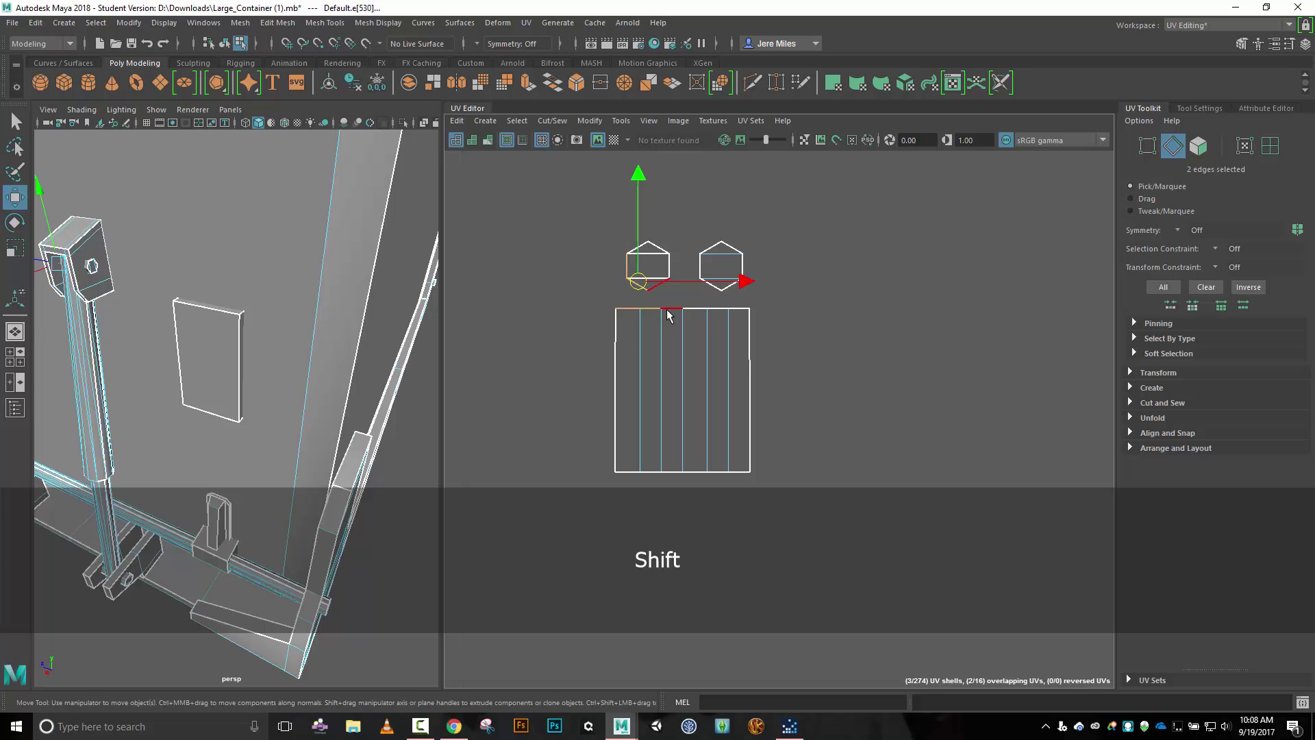
left_click(601, 252)
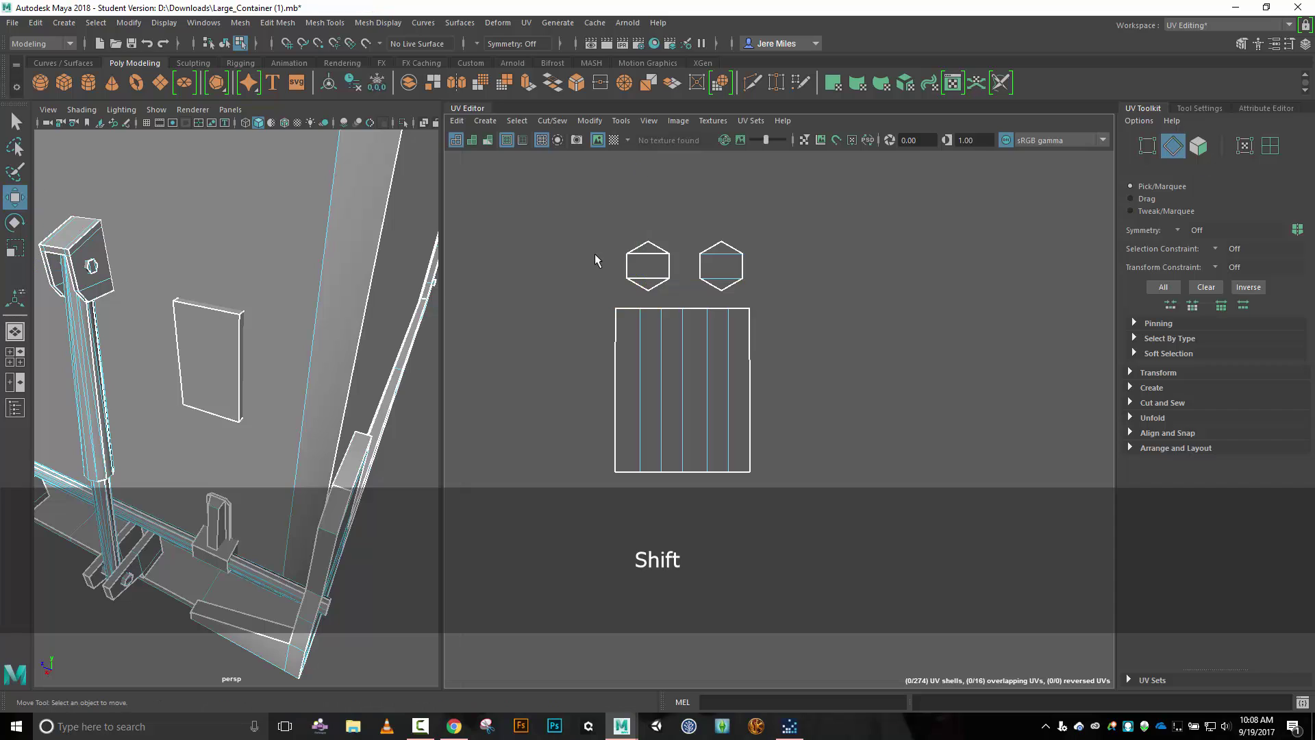
left_click(640, 247)
left_click(635, 285)
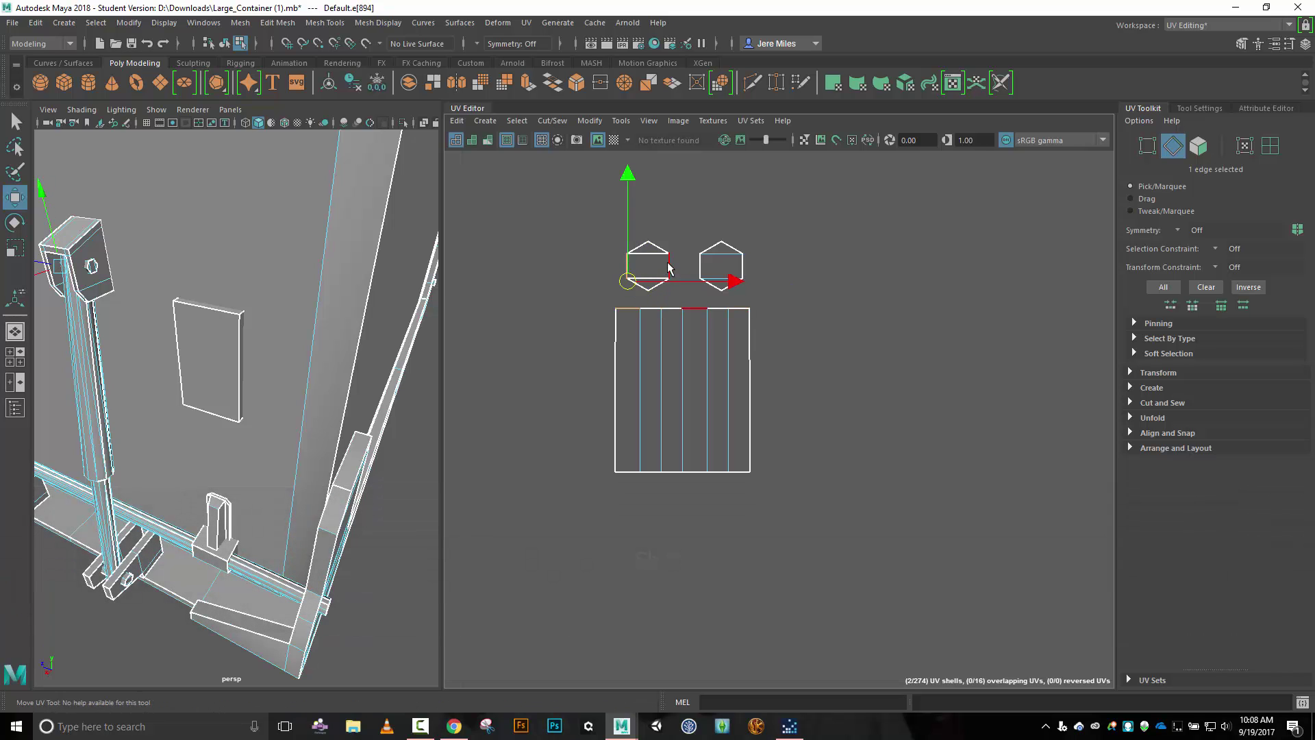
left_click(687, 309)
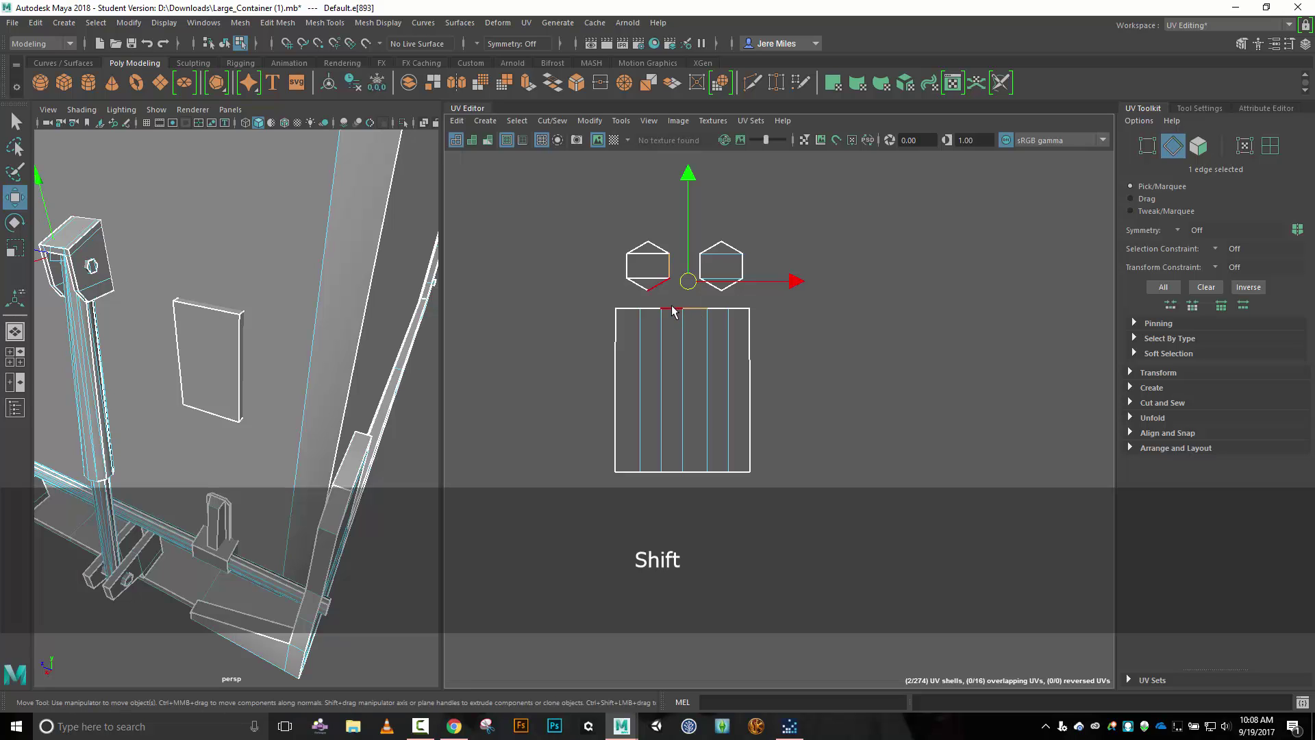
left_click(672, 309, "shift")
left_click(710, 313, "shift")
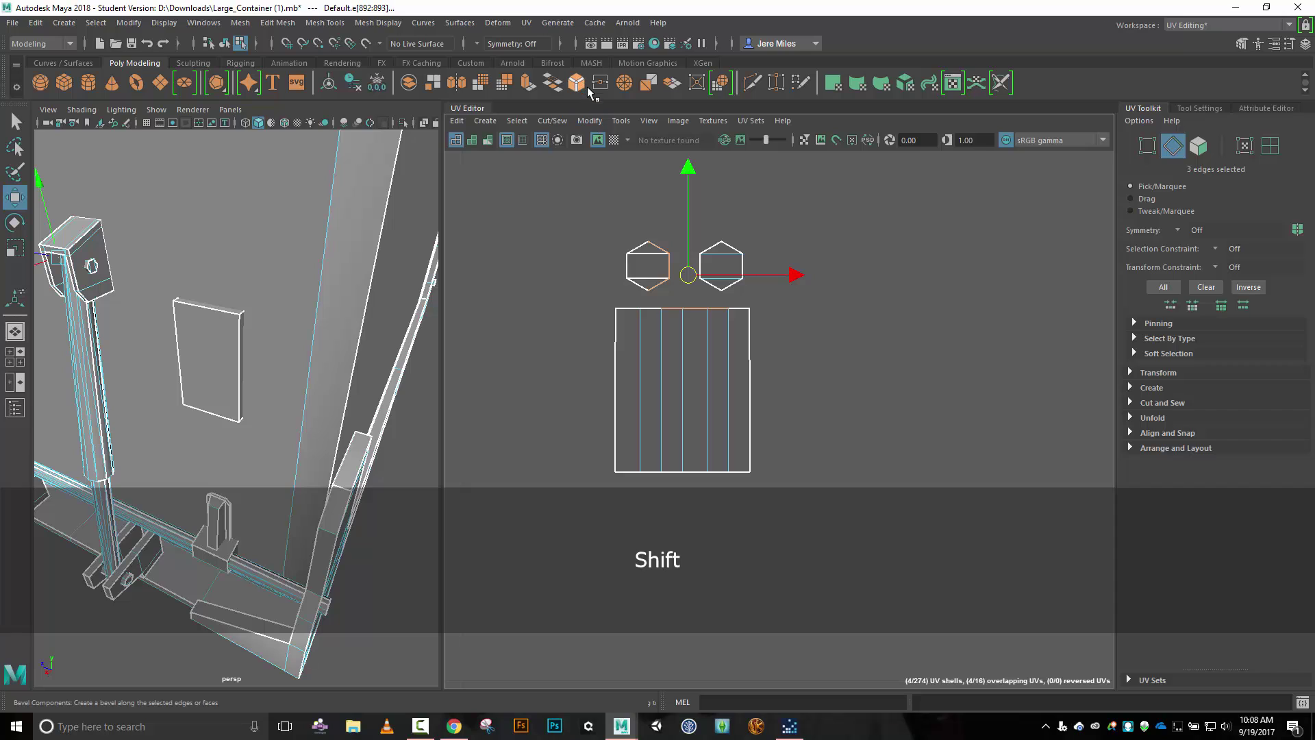
left_click(557, 121)
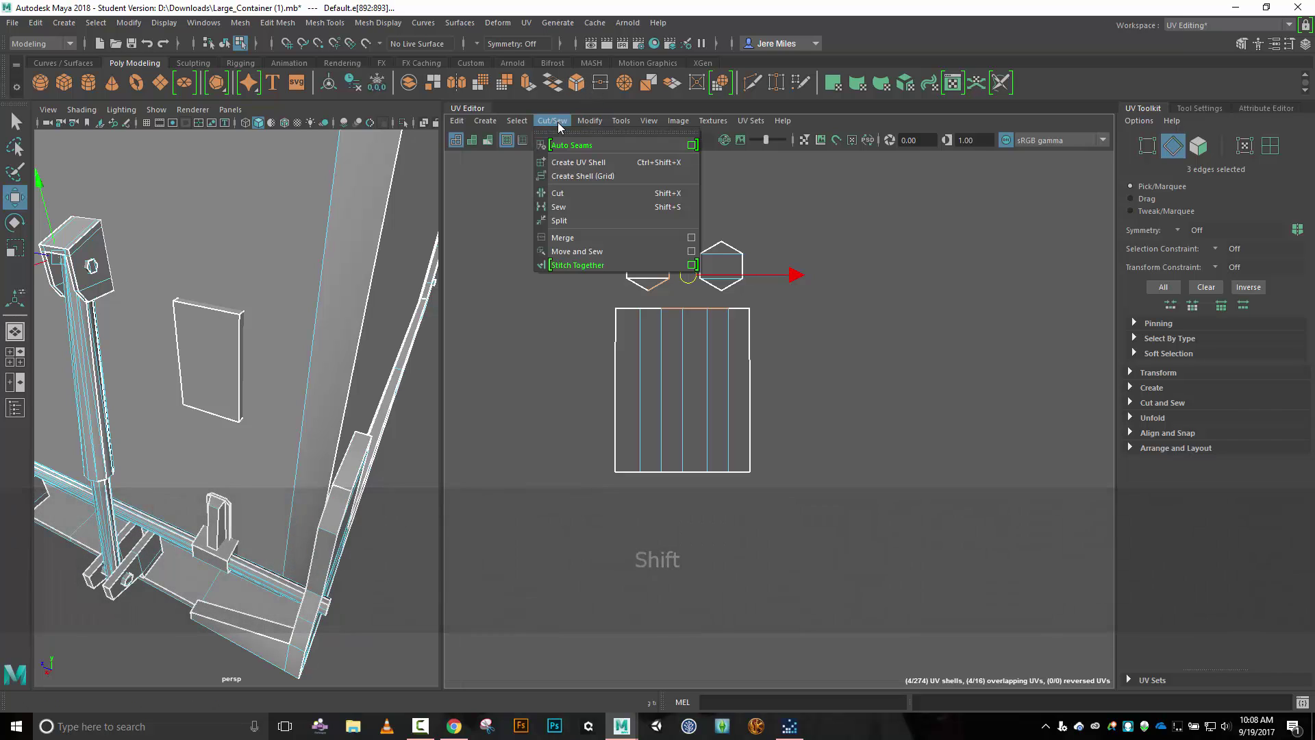
left_click(595, 252)
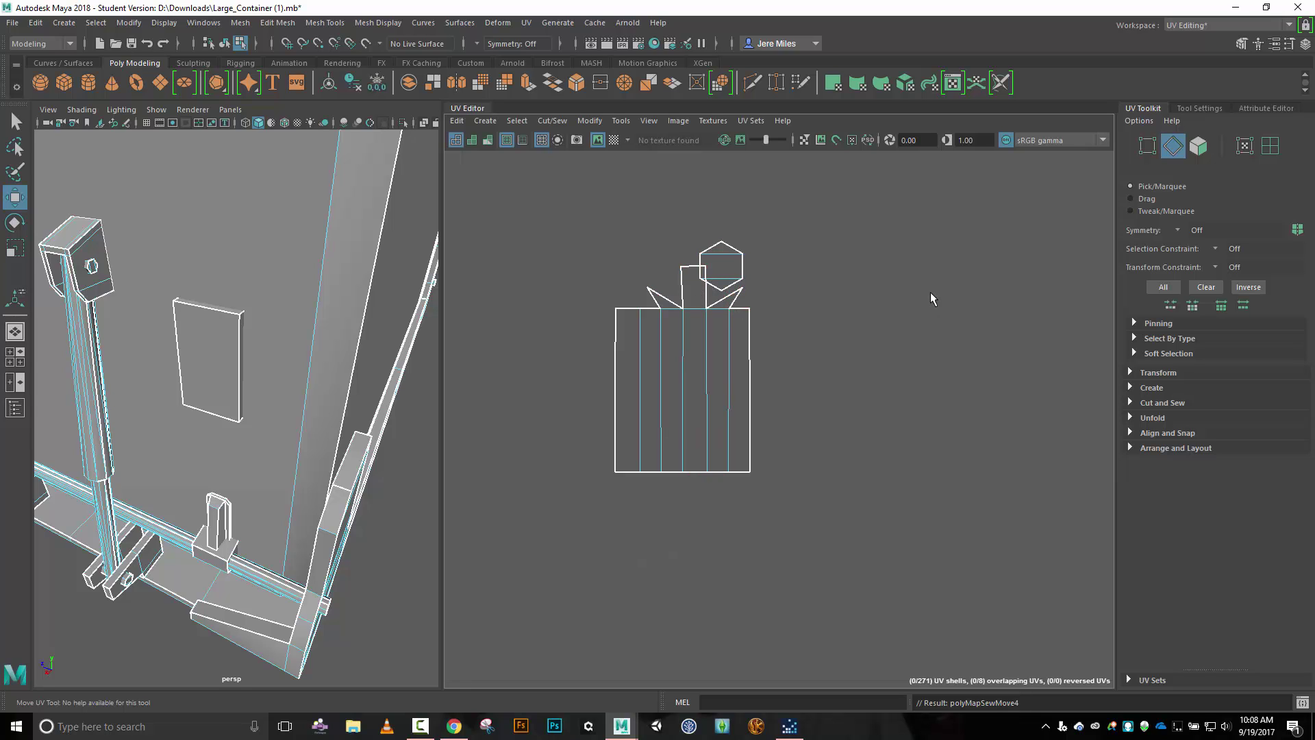
Undo the last Move and Sew together with the edge selections made for it.
key("ctrl")
key("ctrl+z")
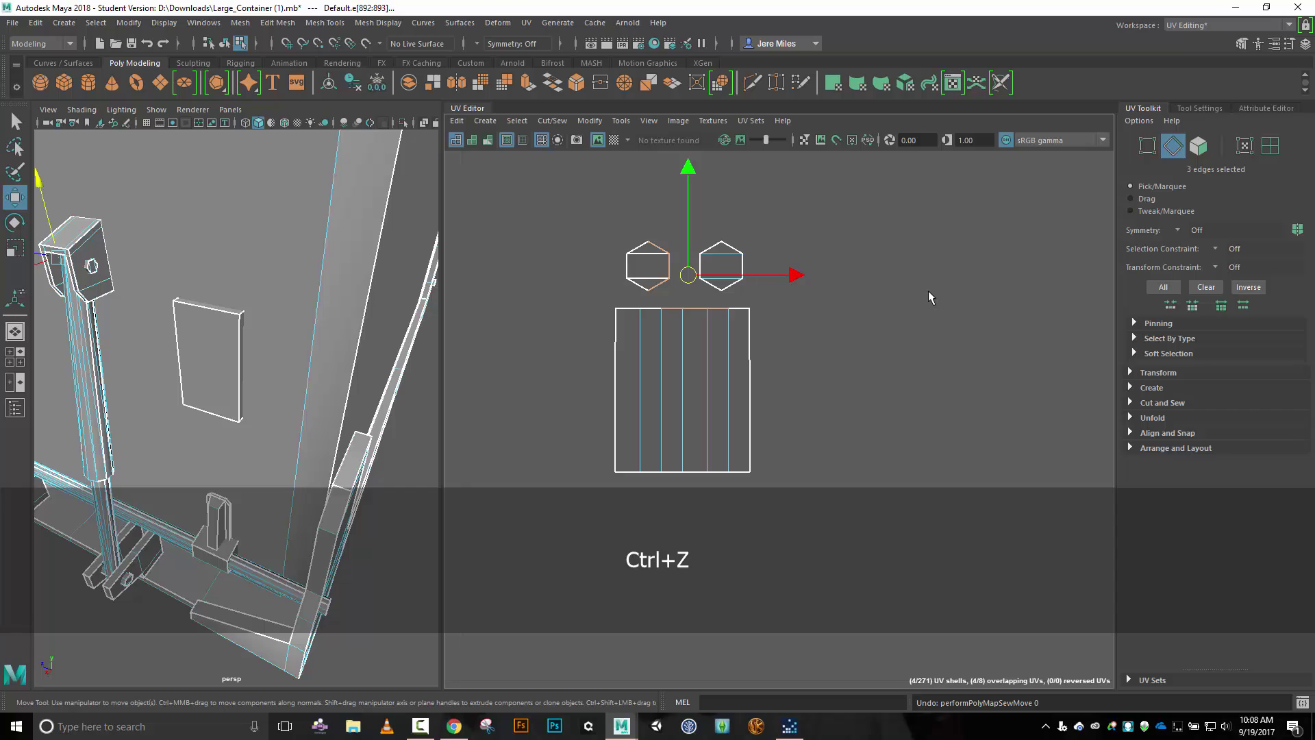
key("ctrl+z")
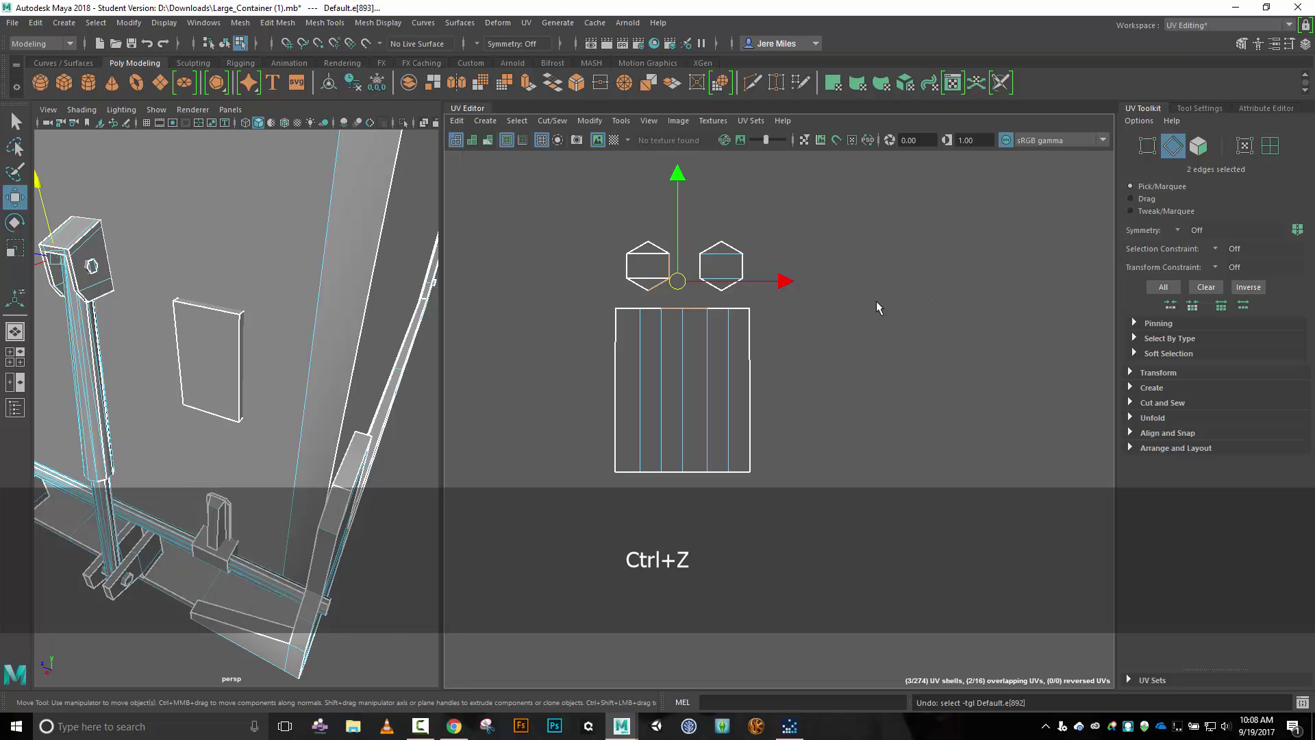
key("ctrl+z")
key("ctrl+z")
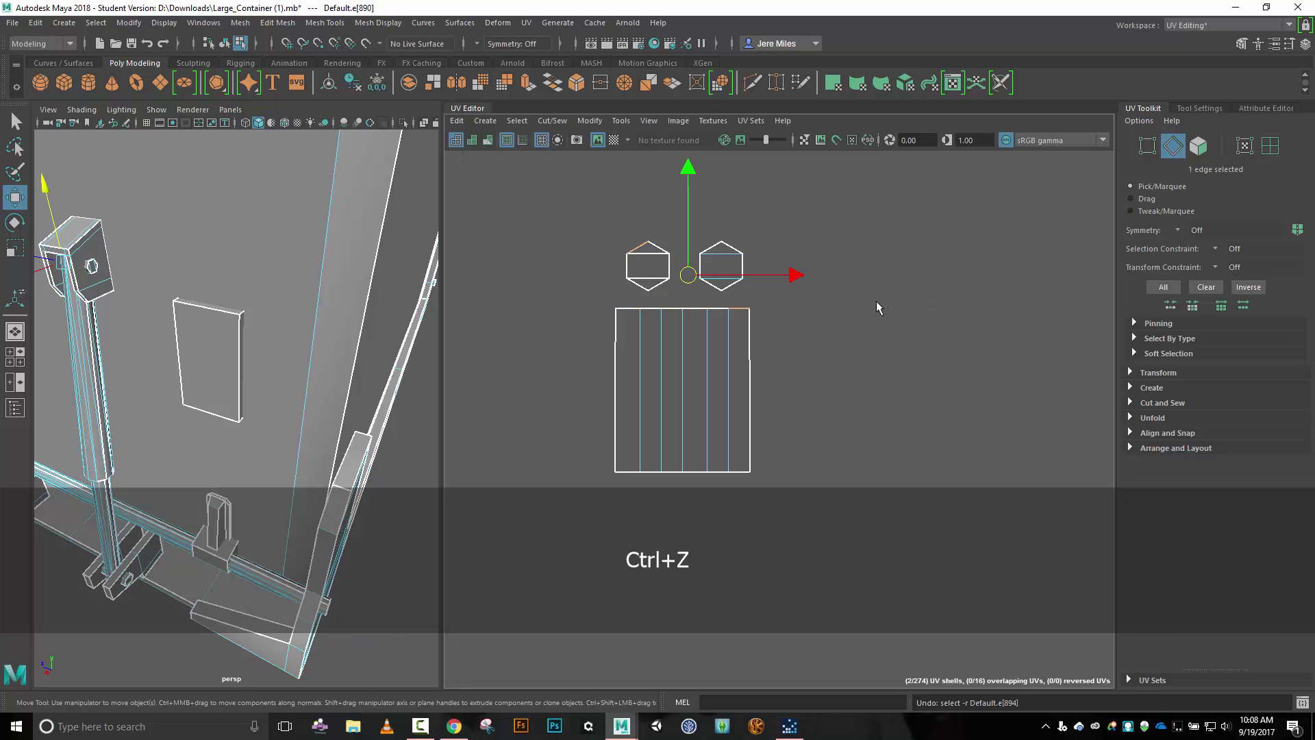
key("ctrl+z")
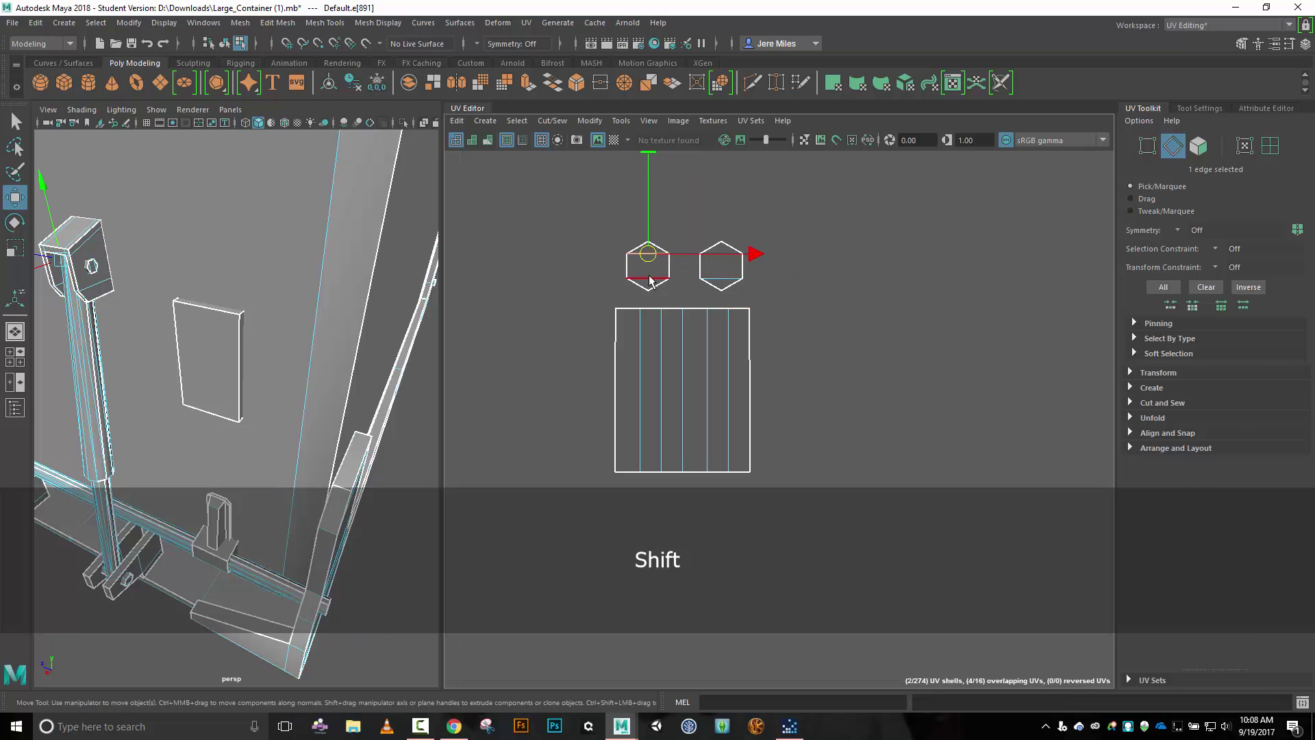
Use Move and Sew on the cap's two cut internal edges to rejoin the hexagon into one shell.
left_click(648, 281, "shift")
left_click(552, 120)
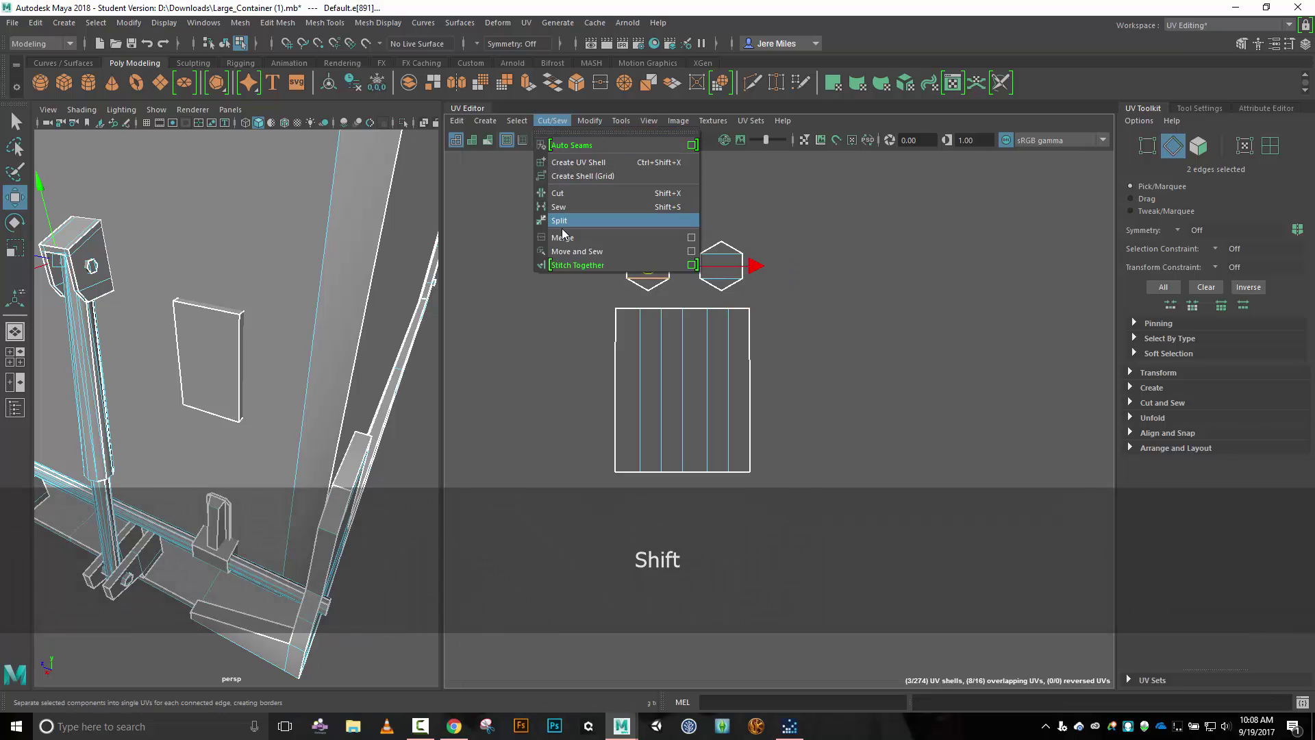
left_click(567, 252)
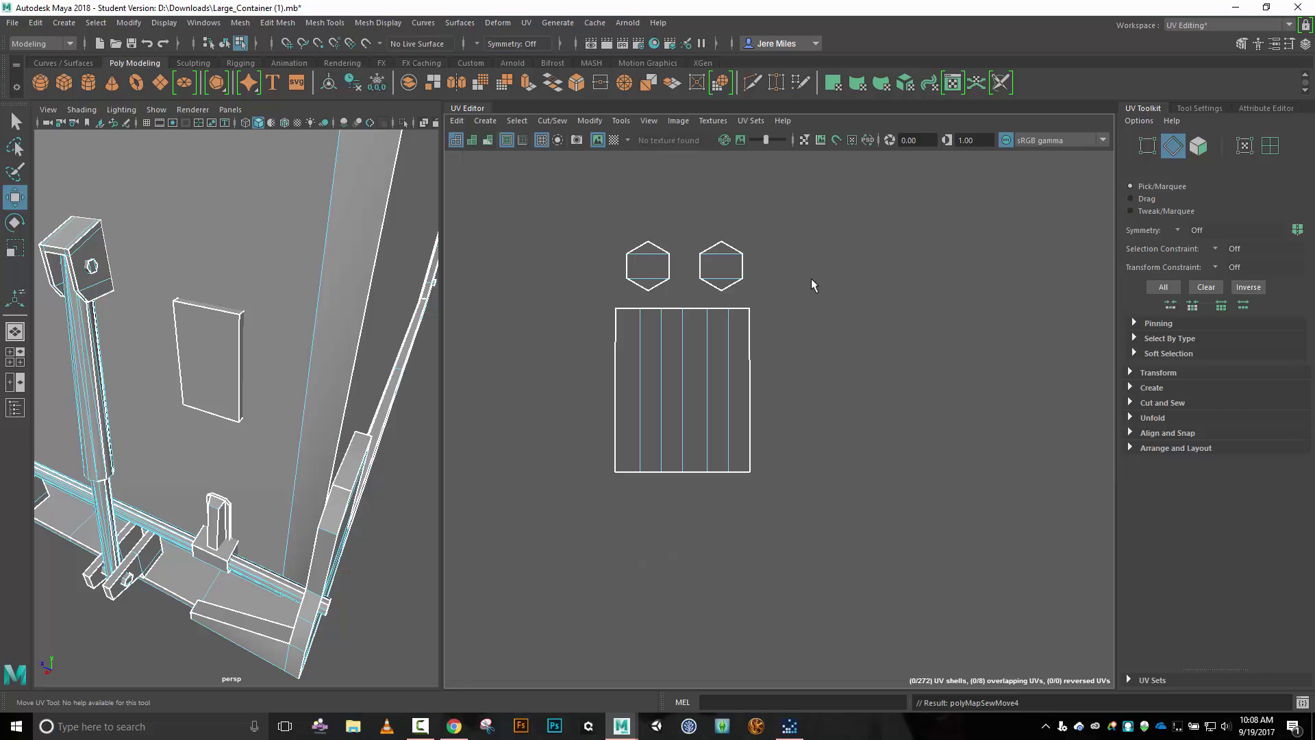
Switch to UV shell selection, move both hexagonal caps closer to the strip, and reduce the gap between the two caps.
right_click_drag(812, 285, 726, 266)
left_click(721, 266)
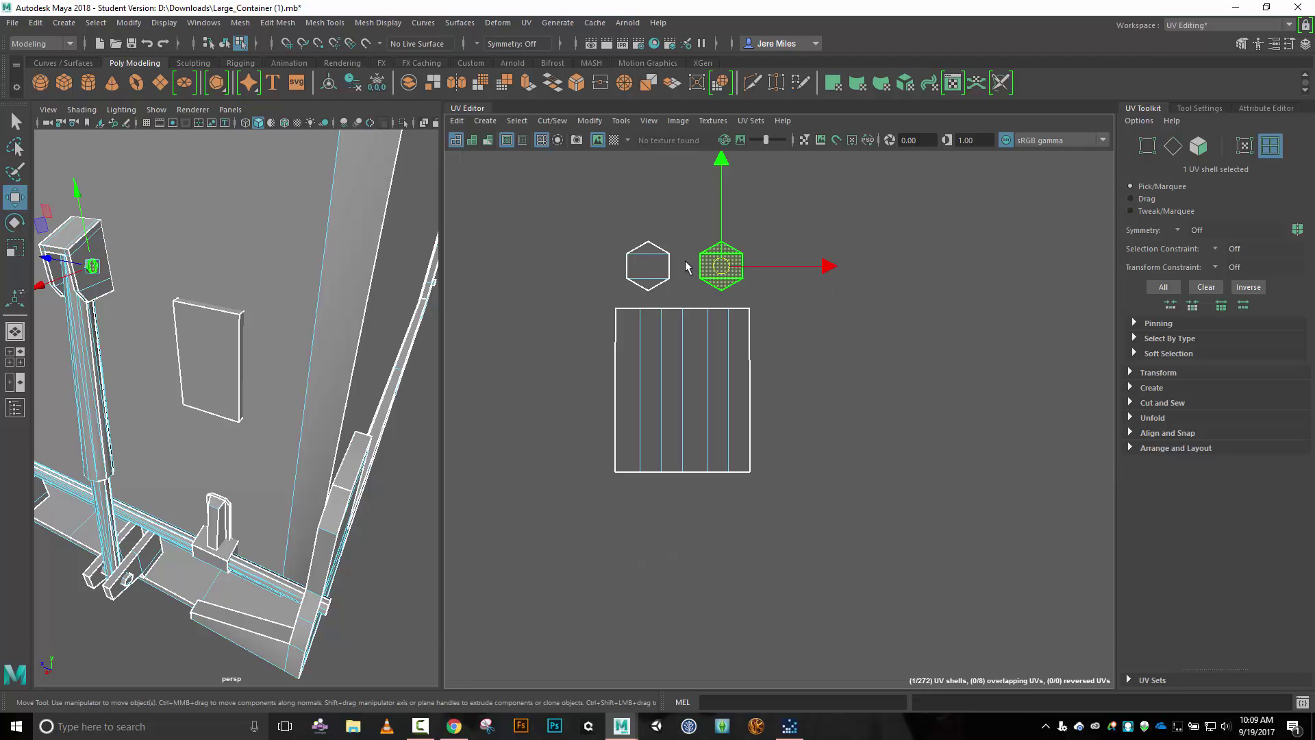
left_click(647, 266, "shift")
left_click_drag(685, 269, 681, 276)
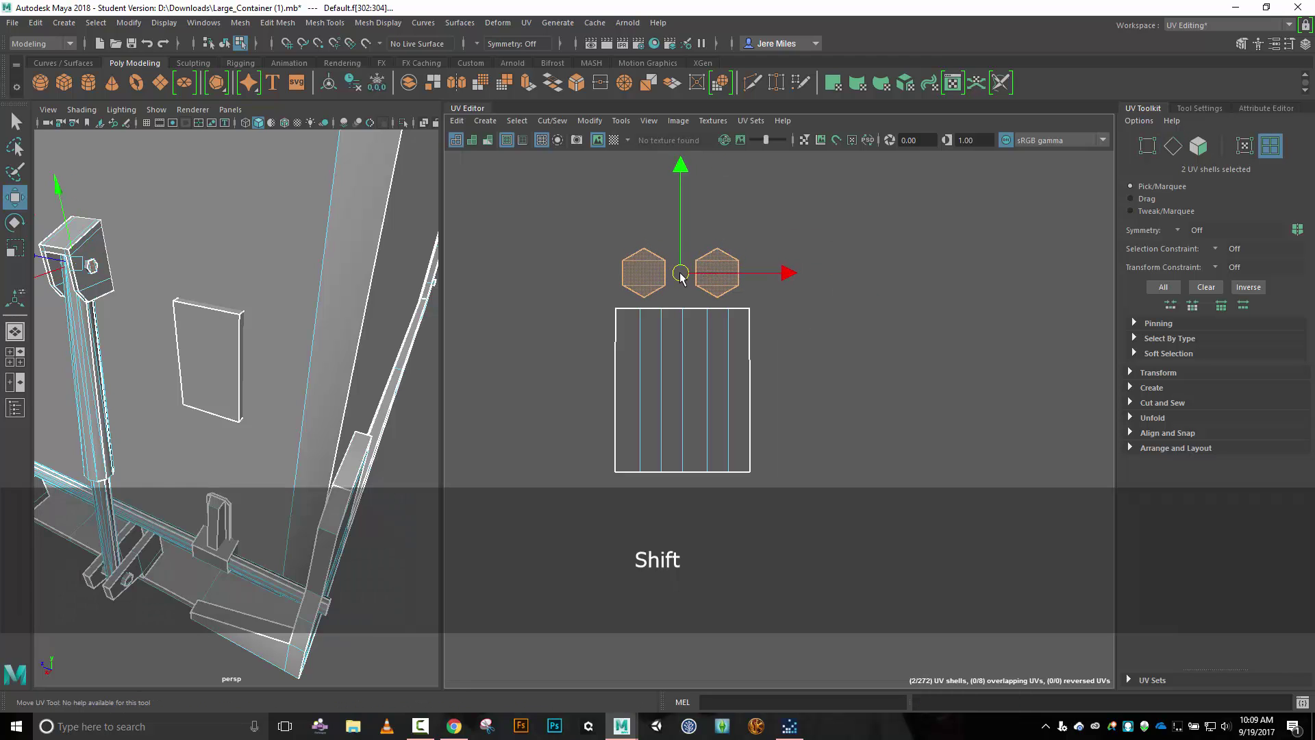
left_click(717, 273)
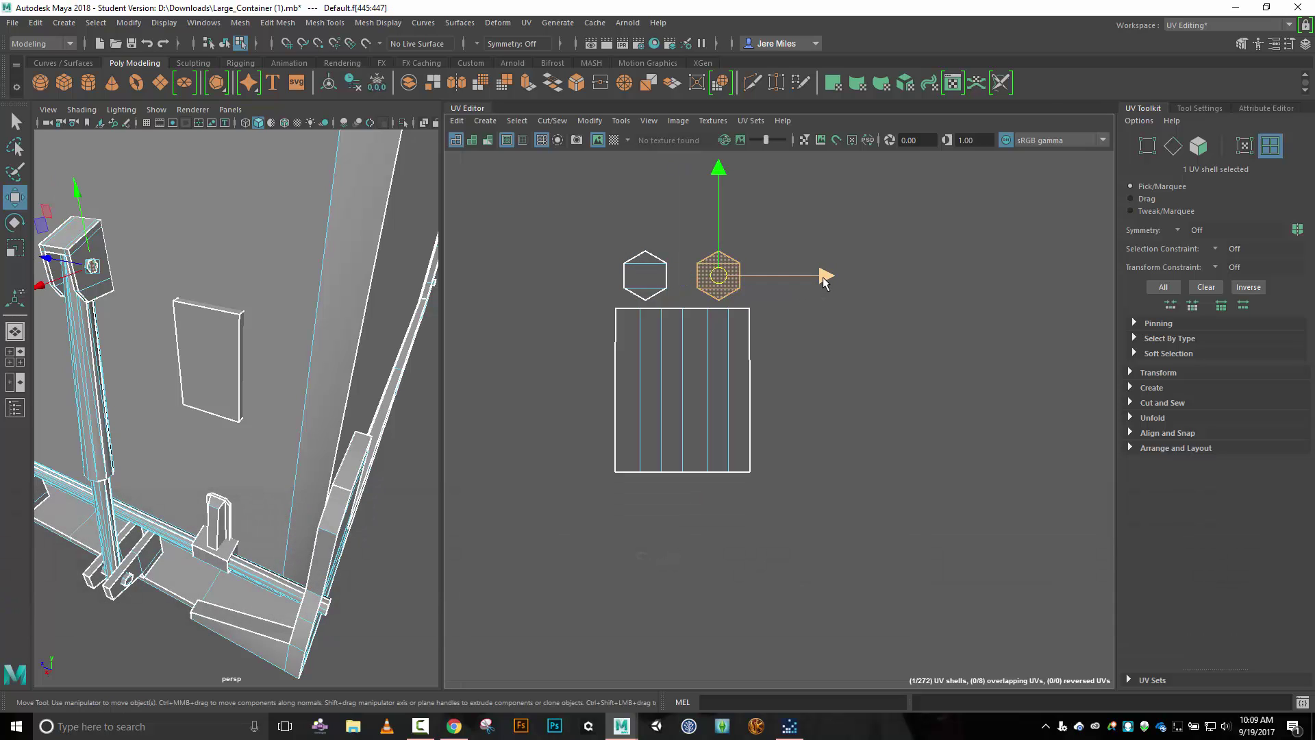
left_click_drag(825, 280, 801, 280)
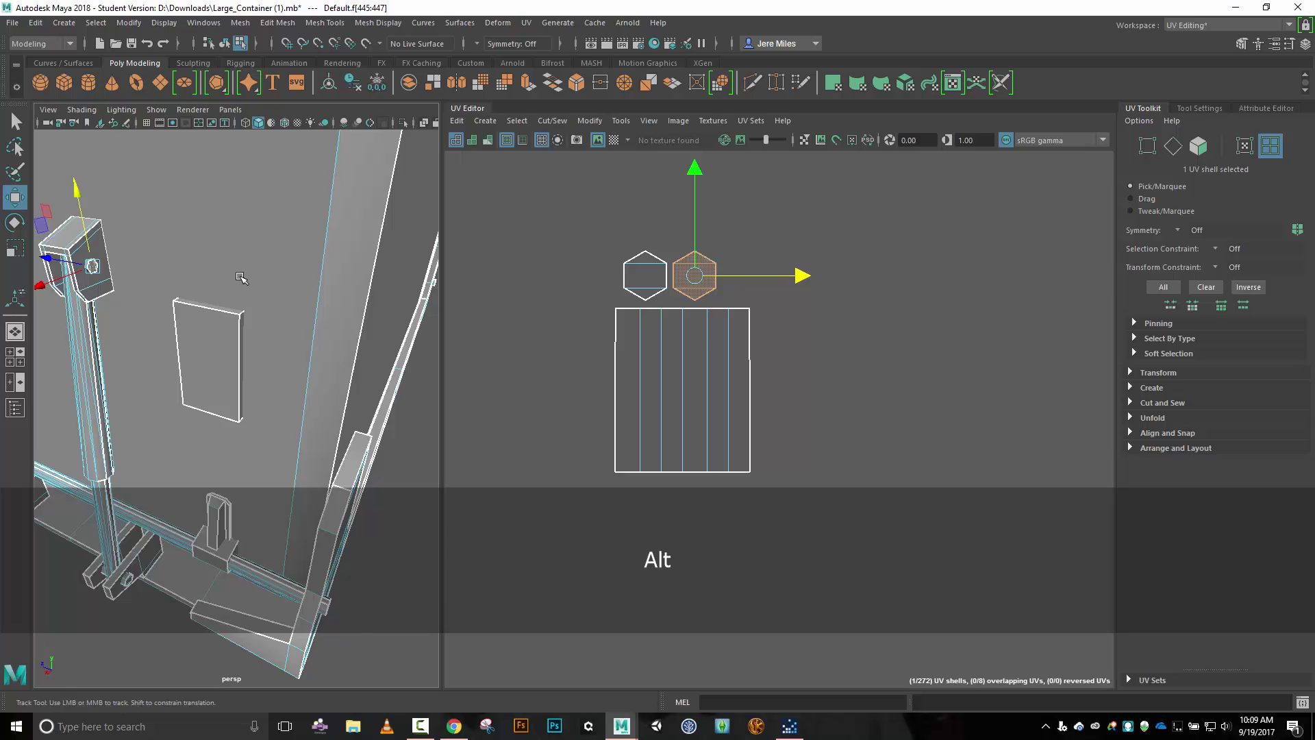
Select a side shell of the other bracket's hexagonal bolt and move it into the 0–1 tile beside the first bolt's shells.
left_click_drag(244, 278, 184, 288, "alt")
right_click_drag(183, 287, 162, 283, "alt")
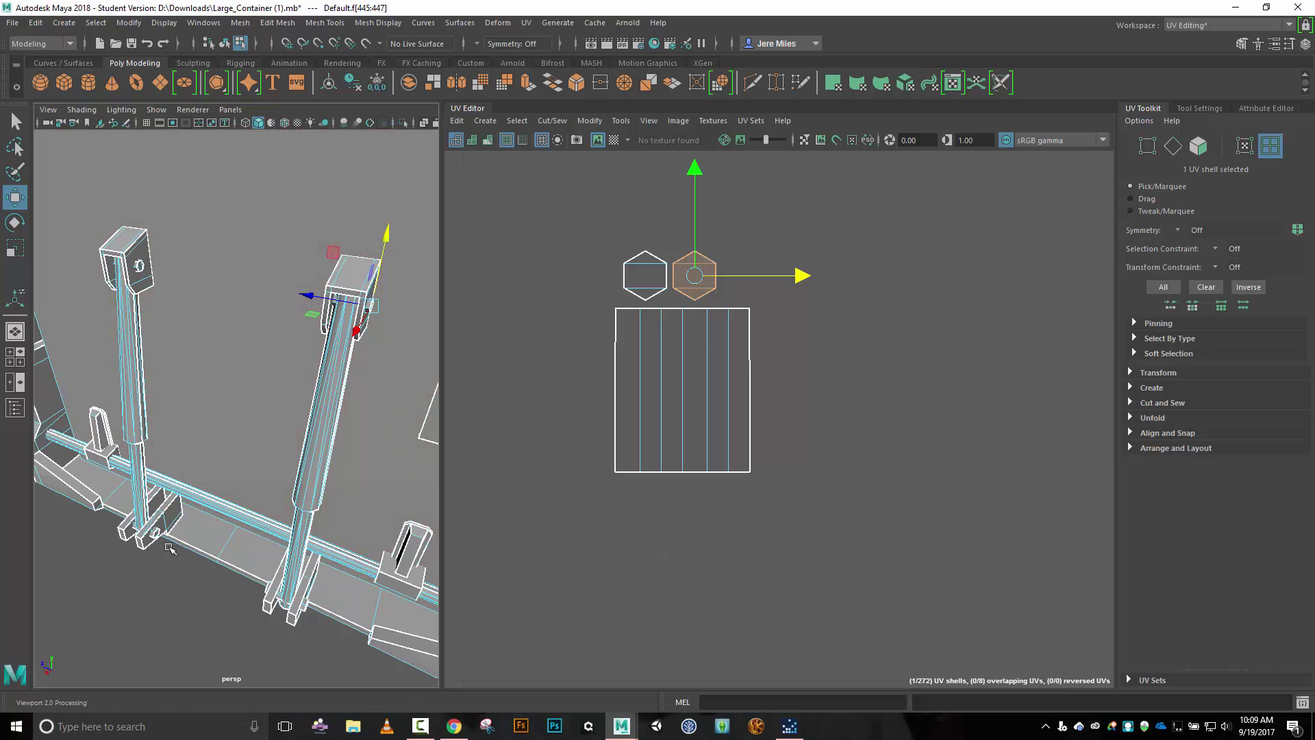
left_click_drag(254, 358, 261, 396, "alt")
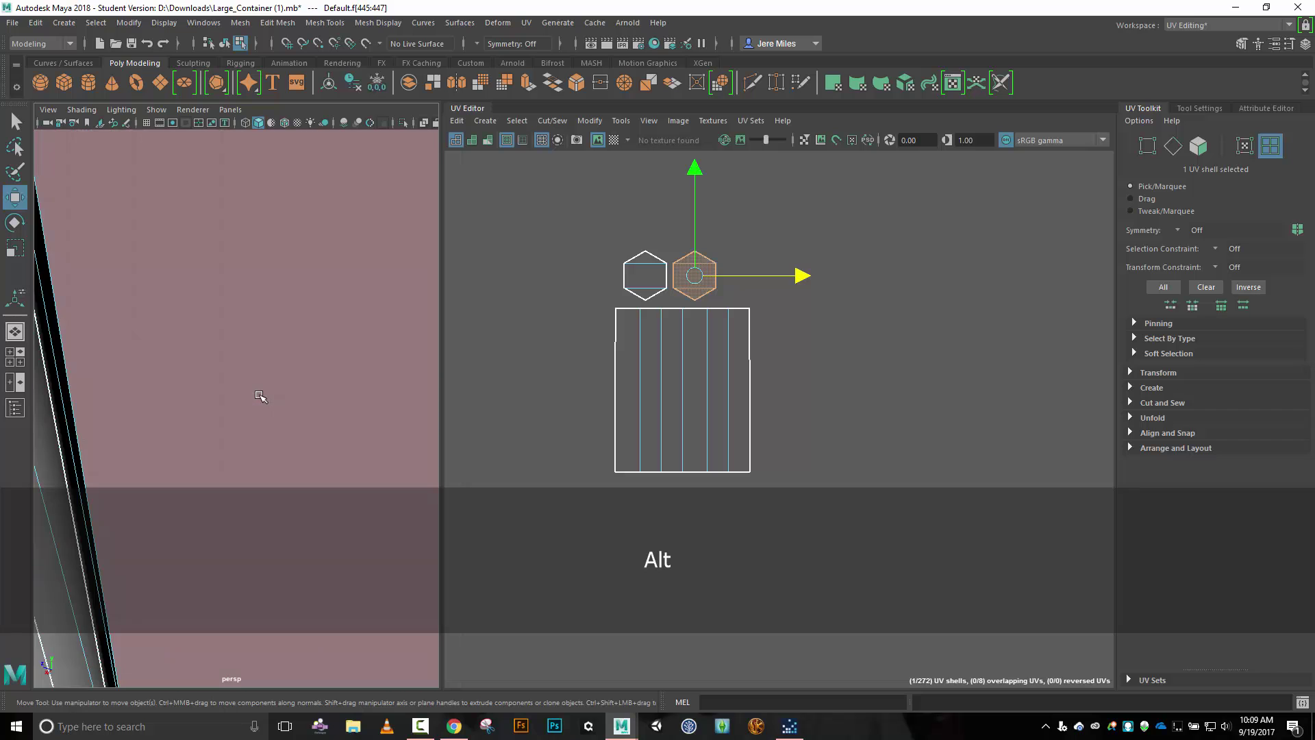
left_click_drag(247, 319, 322, 373, "alt")
left_click(344, 333)
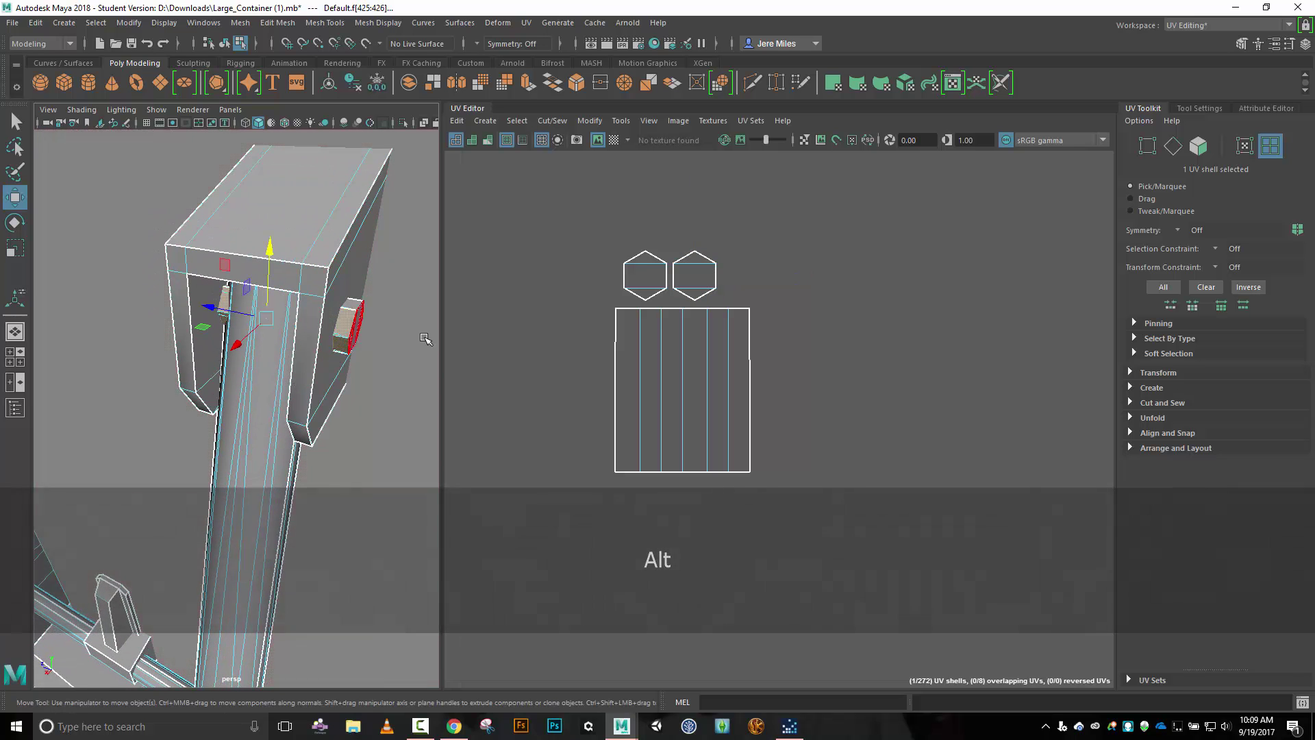
key("f")
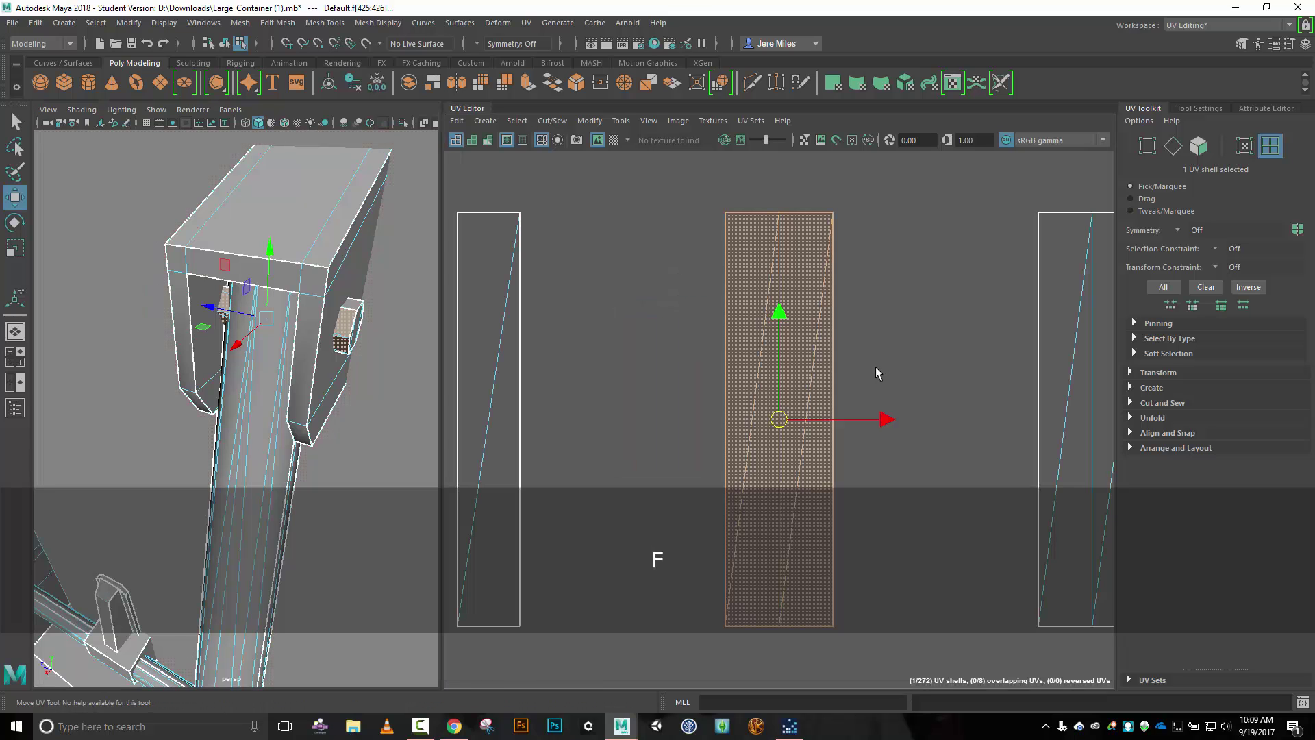
scroll(874, 367, "down", 5)
scroll(875, 367, "down", 6)
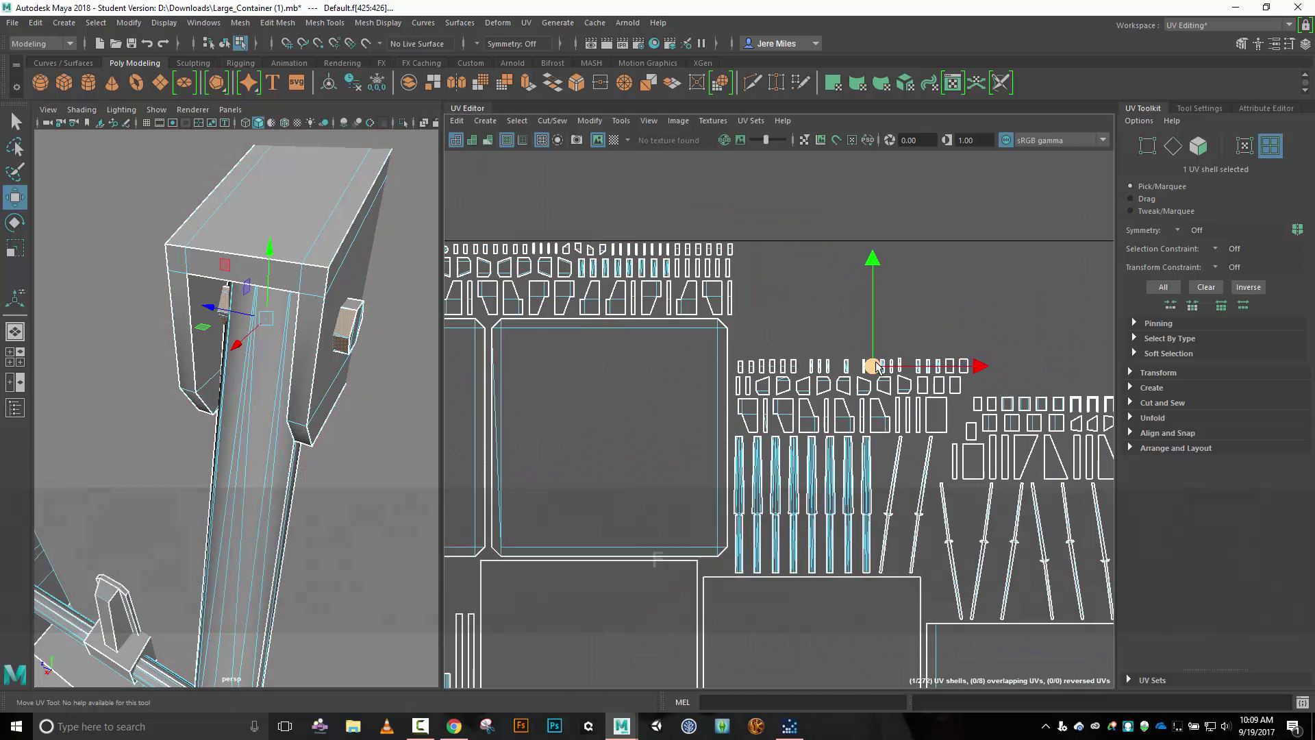
left_click_drag(874, 364, 489, 446)
middle_click_drag(526, 327, 795, 231, "alt")
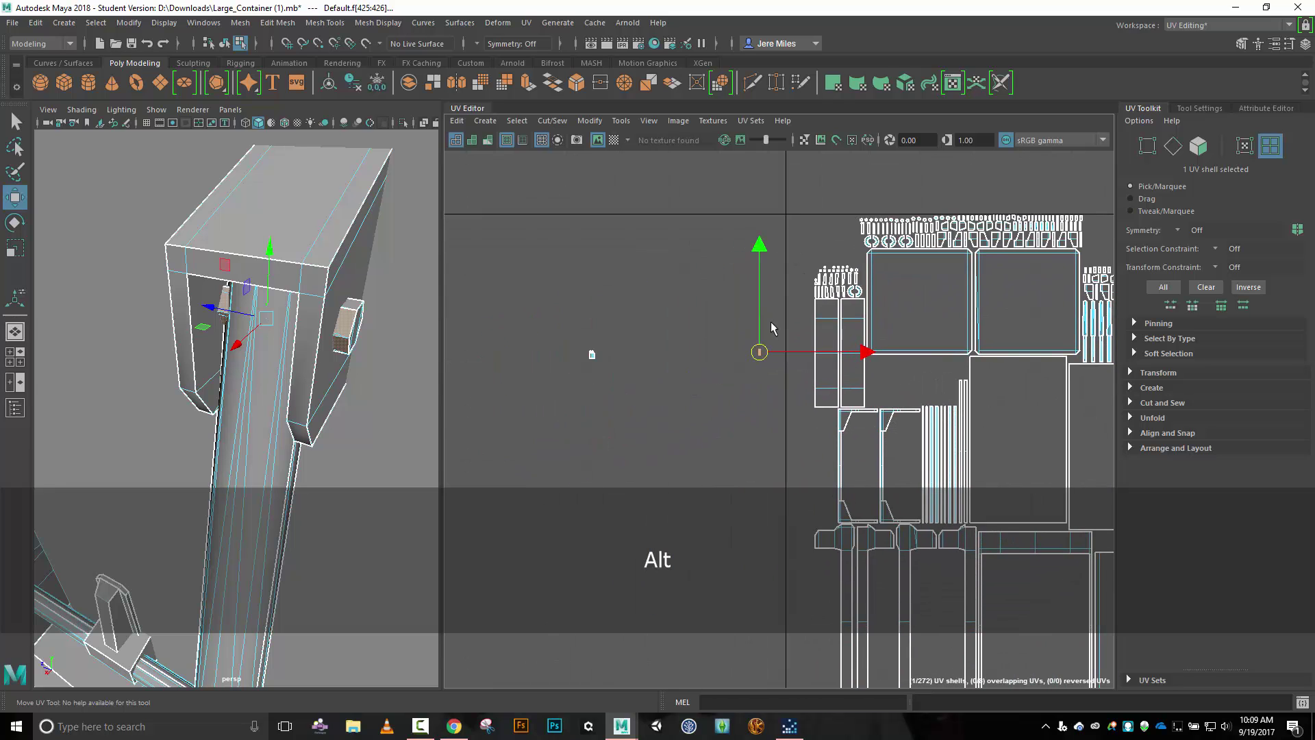
left_click_drag(762, 354, 615, 356)
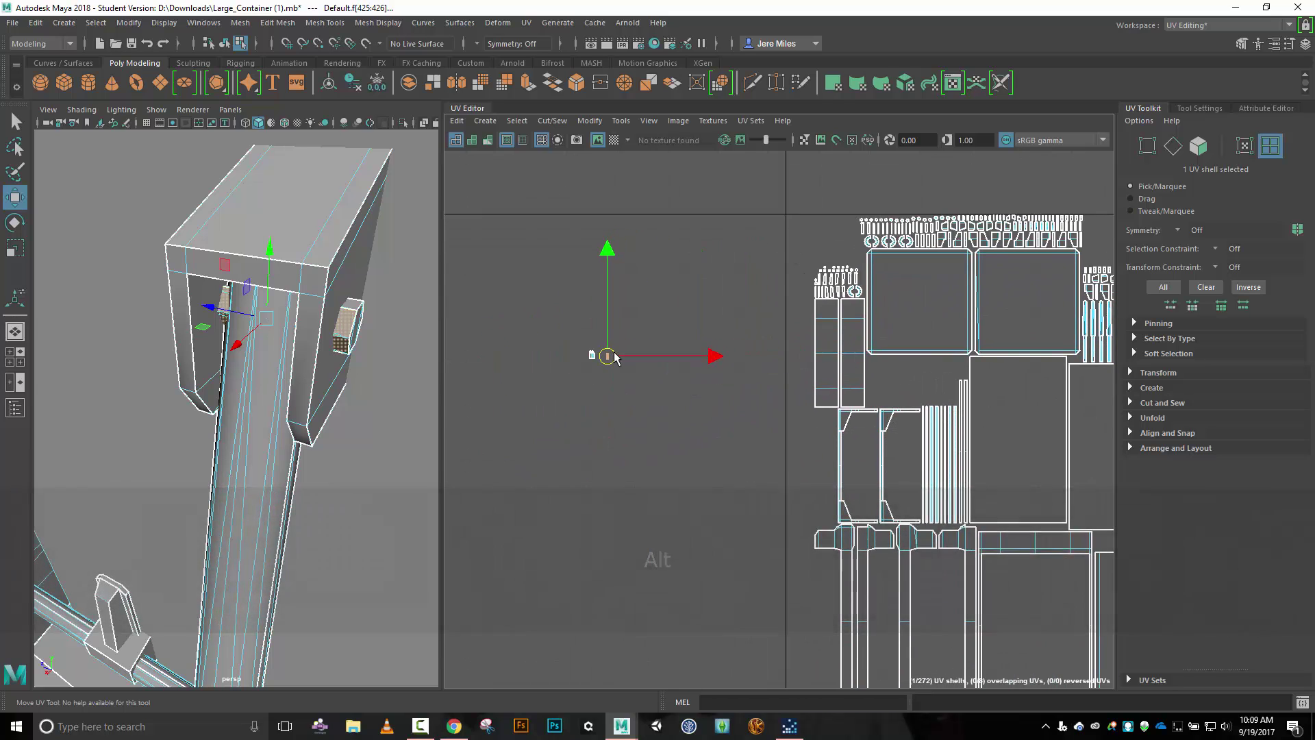
Select both long edges of the second bolt's side shell and join the neighbouring side shells to it with Move and Sew.
scroll(615, 356, "up", 8)
key("alt")
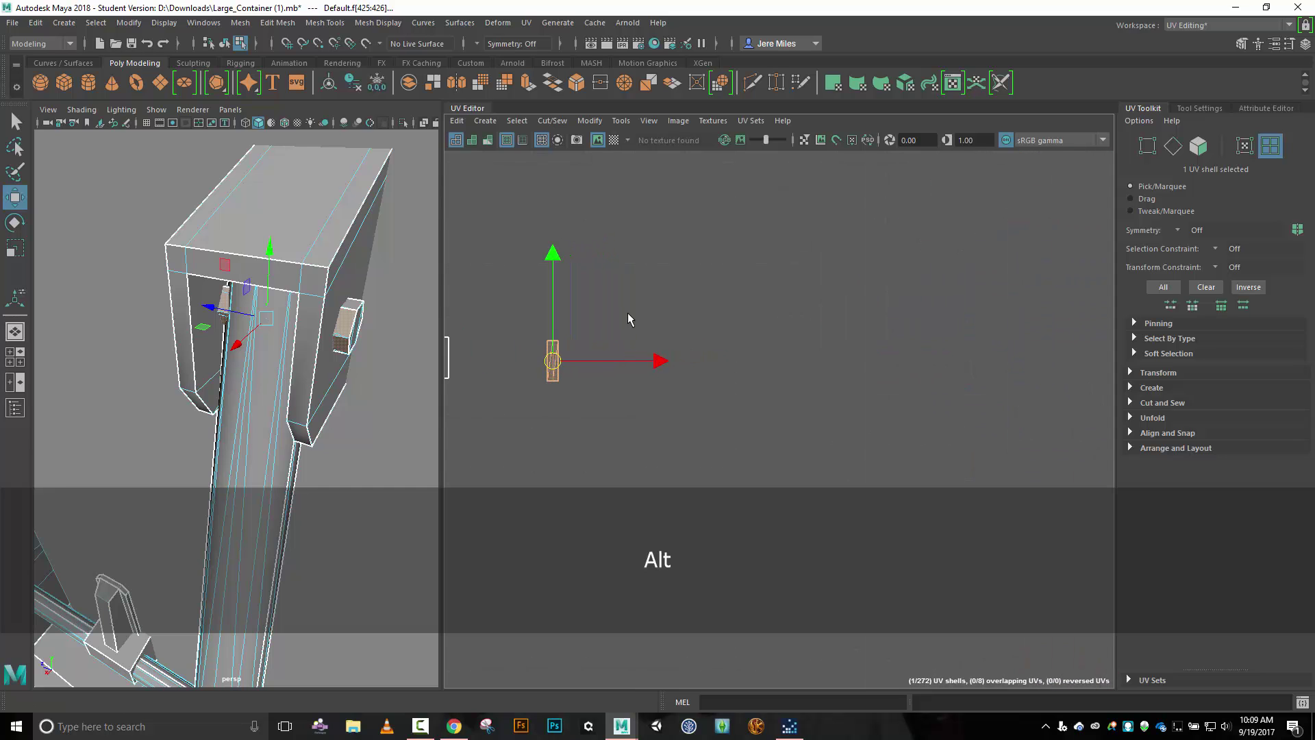
middle_click_drag(627, 319, 775, 276, "alt")
right_click_drag(775, 277, 784, 244)
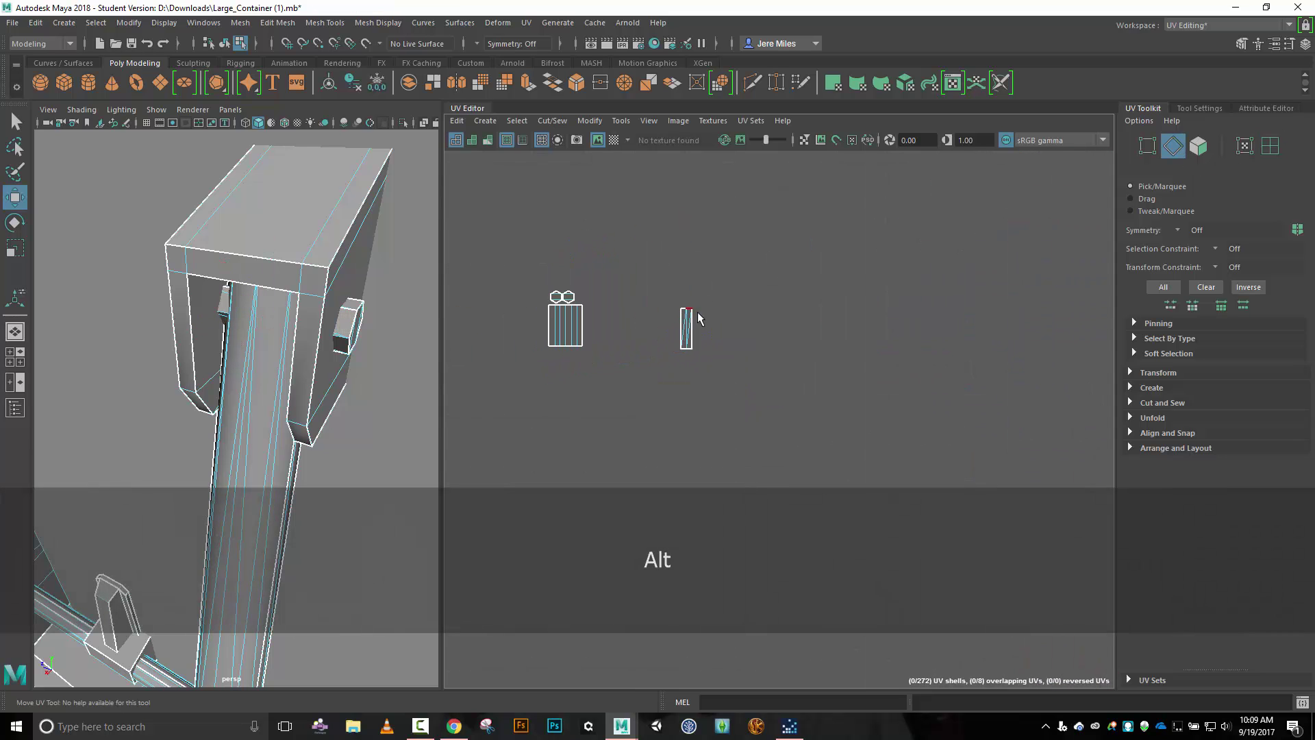
left_click(686, 330)
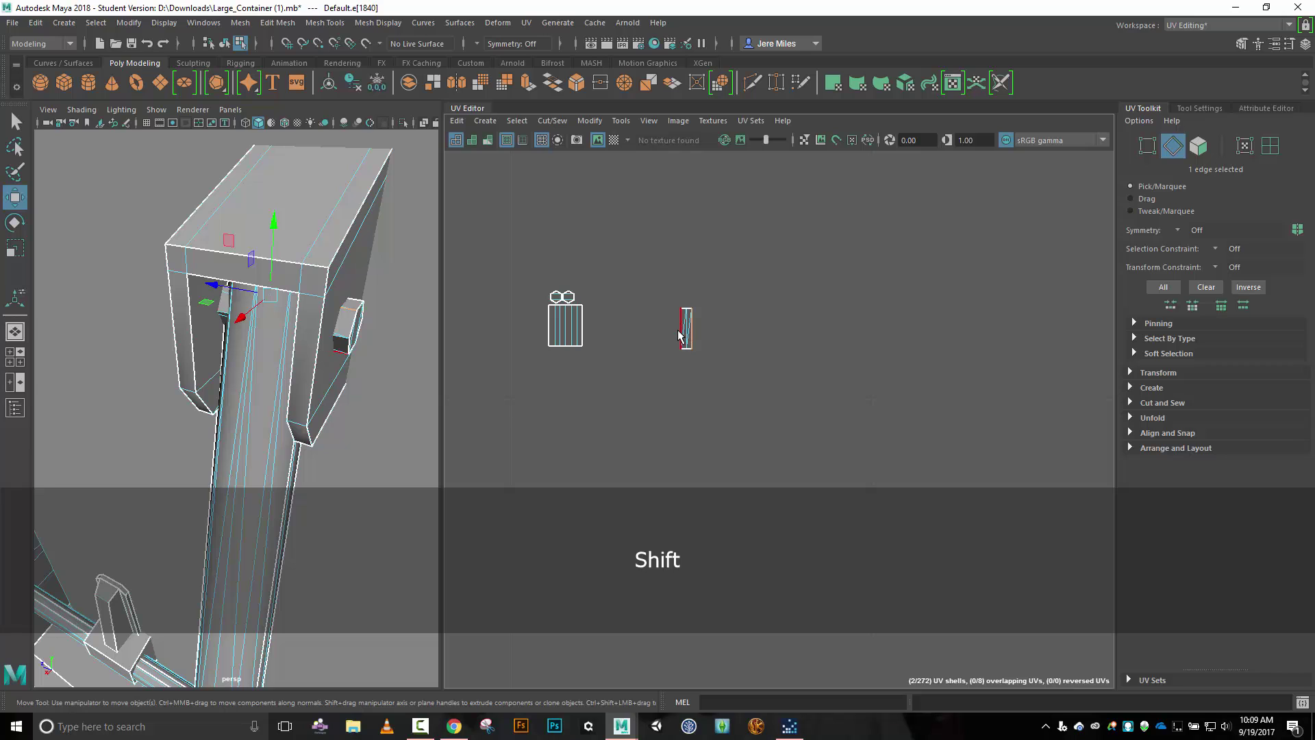
left_click_drag(680, 335, 651, 298, "shift")
left_click(552, 120)
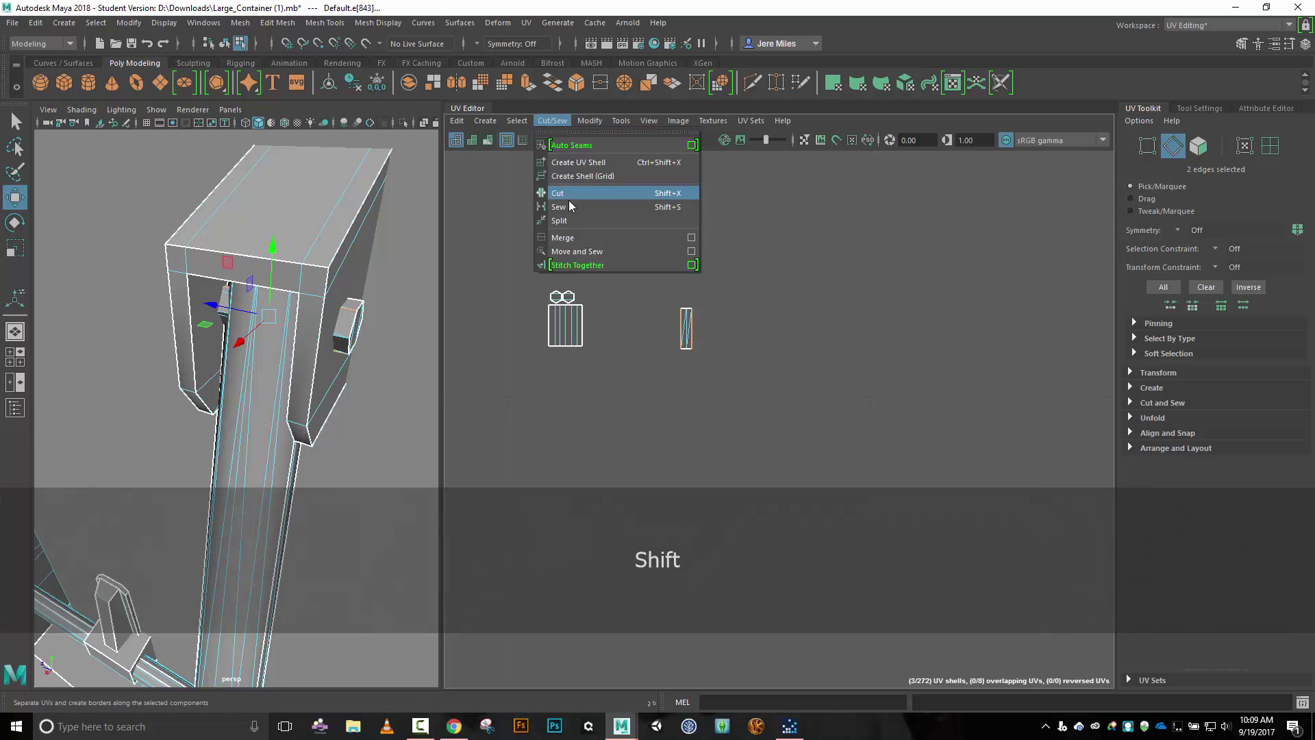
left_click(590, 250)
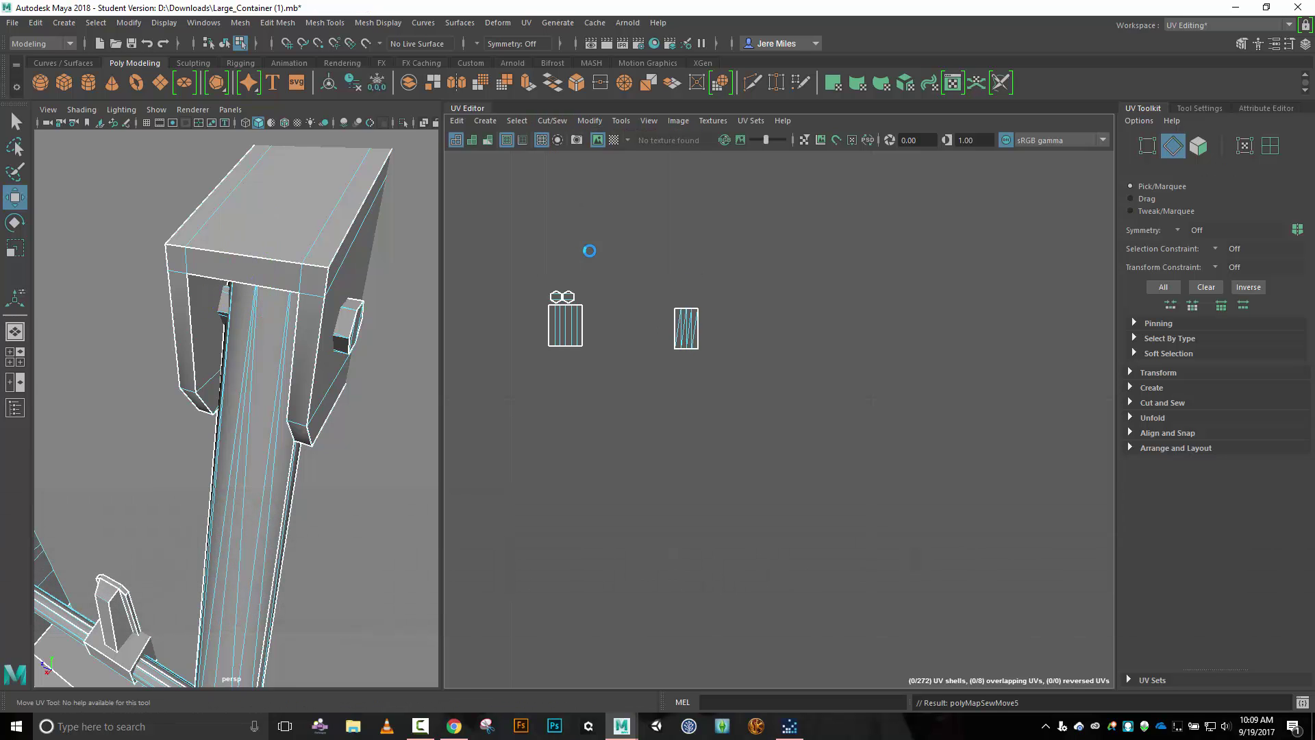
Try Move and Sew on both outer long edges of the joined strip at once, and undo it.
left_click(699, 333)
left_click(676, 329, "shift")
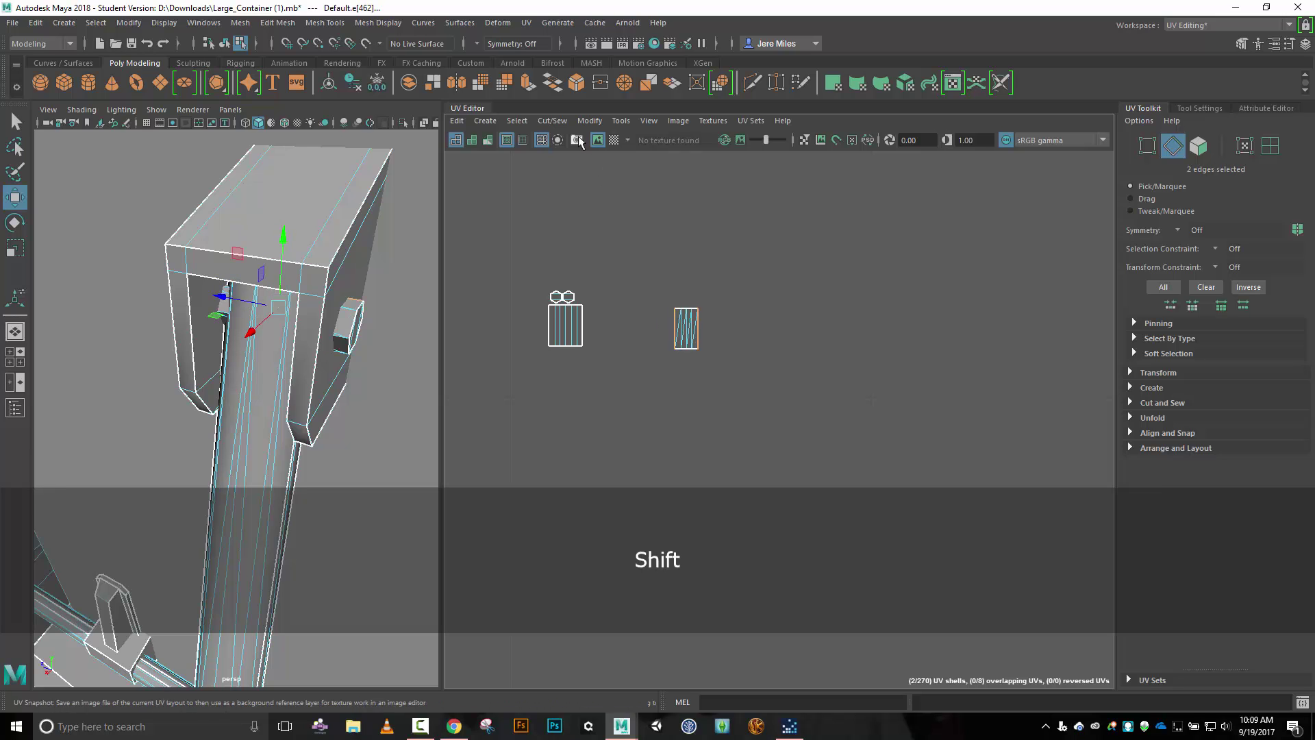
left_click(552, 121)
left_click(569, 252)
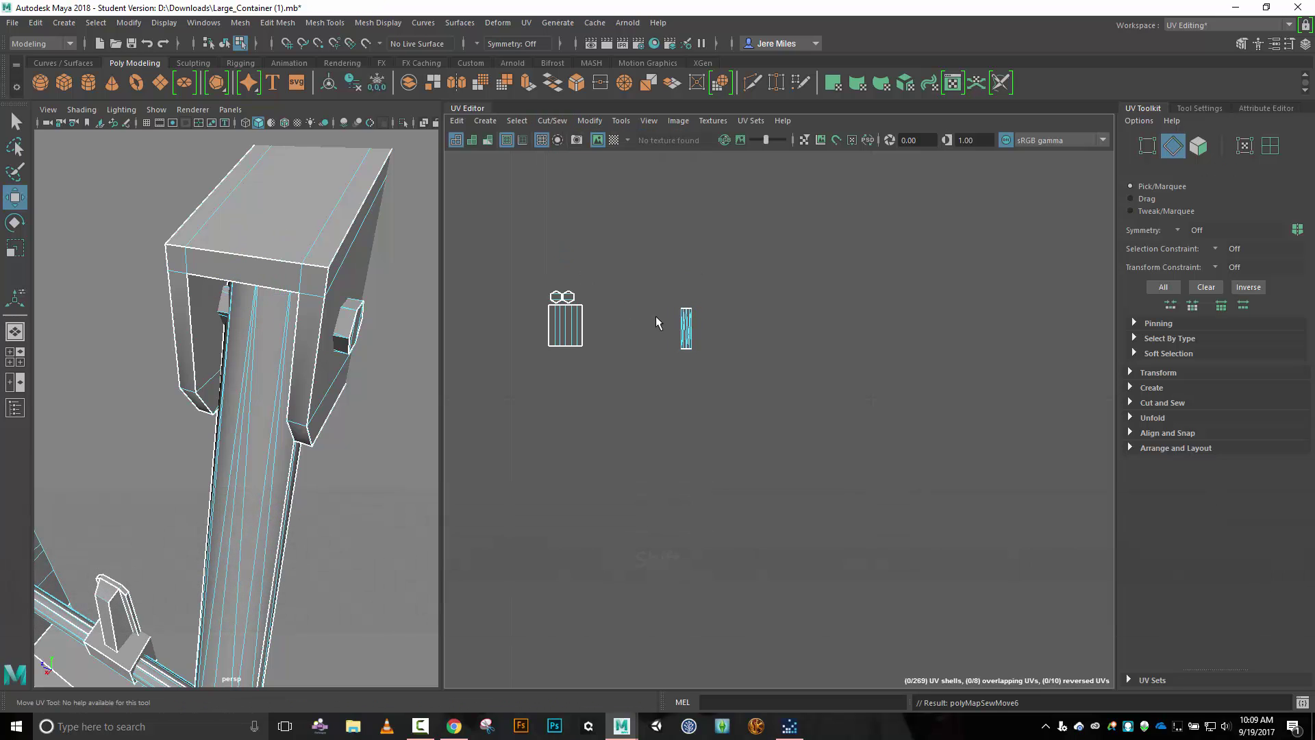
key("ctrl+z")
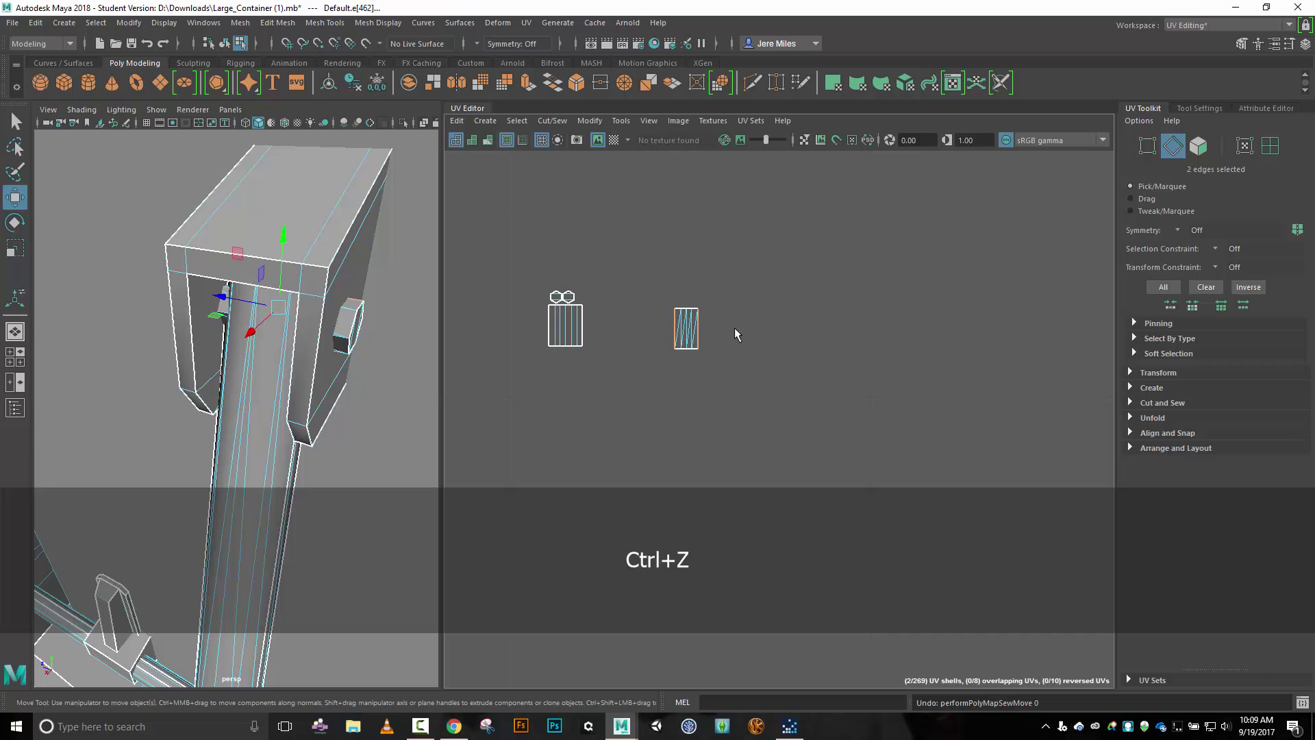
Select only one outer long edge of the bolt strip and attach the remaining side shells with Move and Sew.
scroll(731, 349, "up", 2, "ctrl")
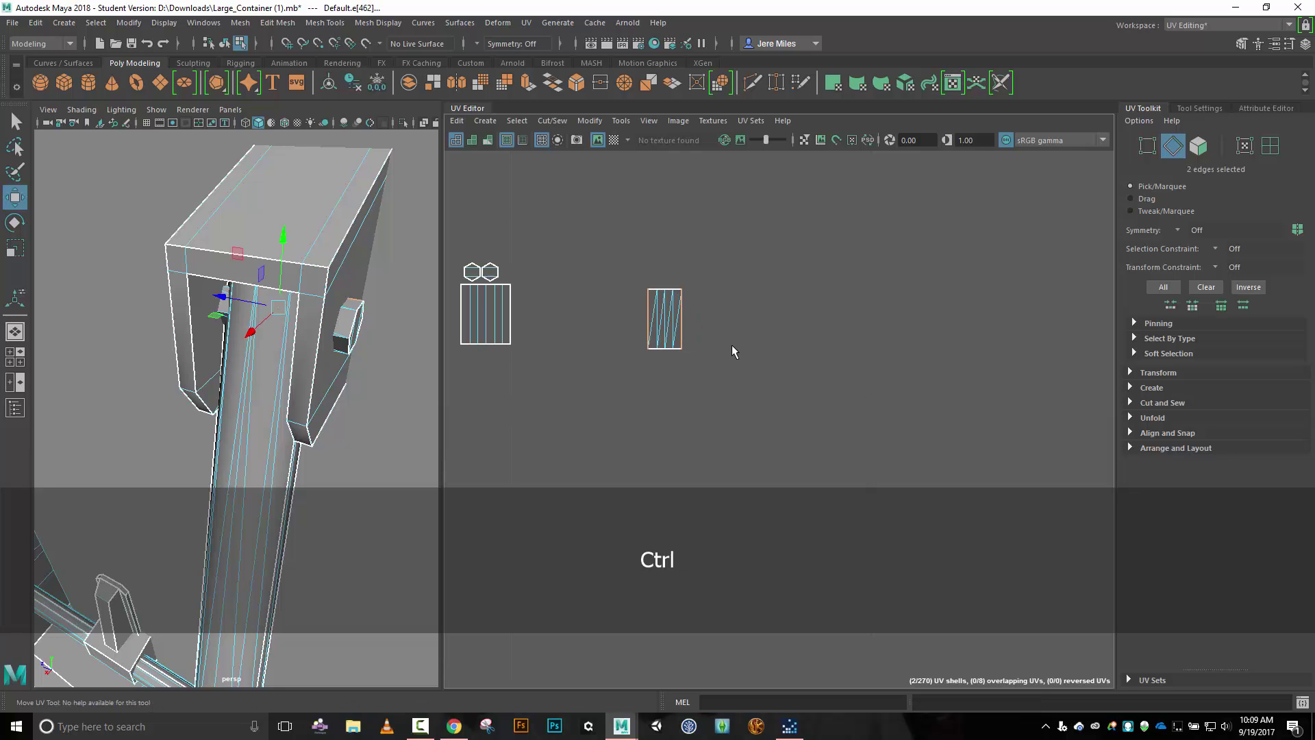
left_click(683, 339)
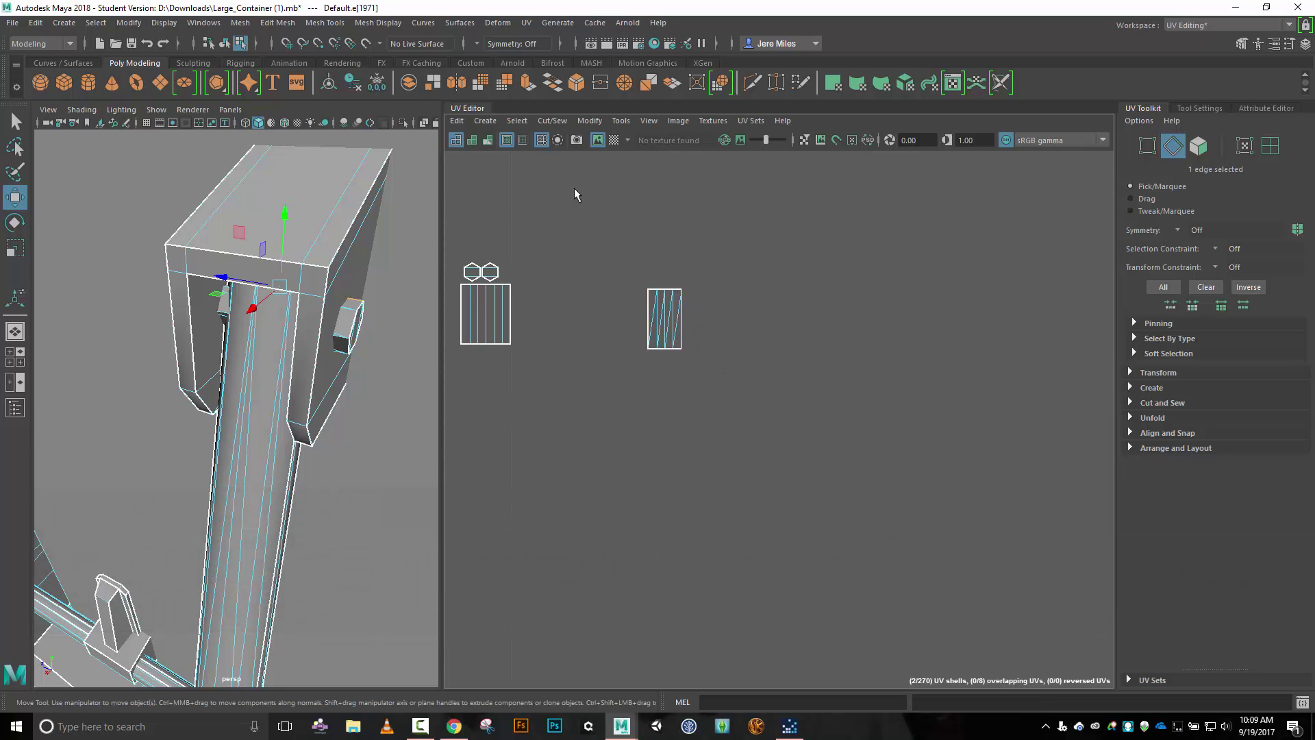
left_click(552, 121)
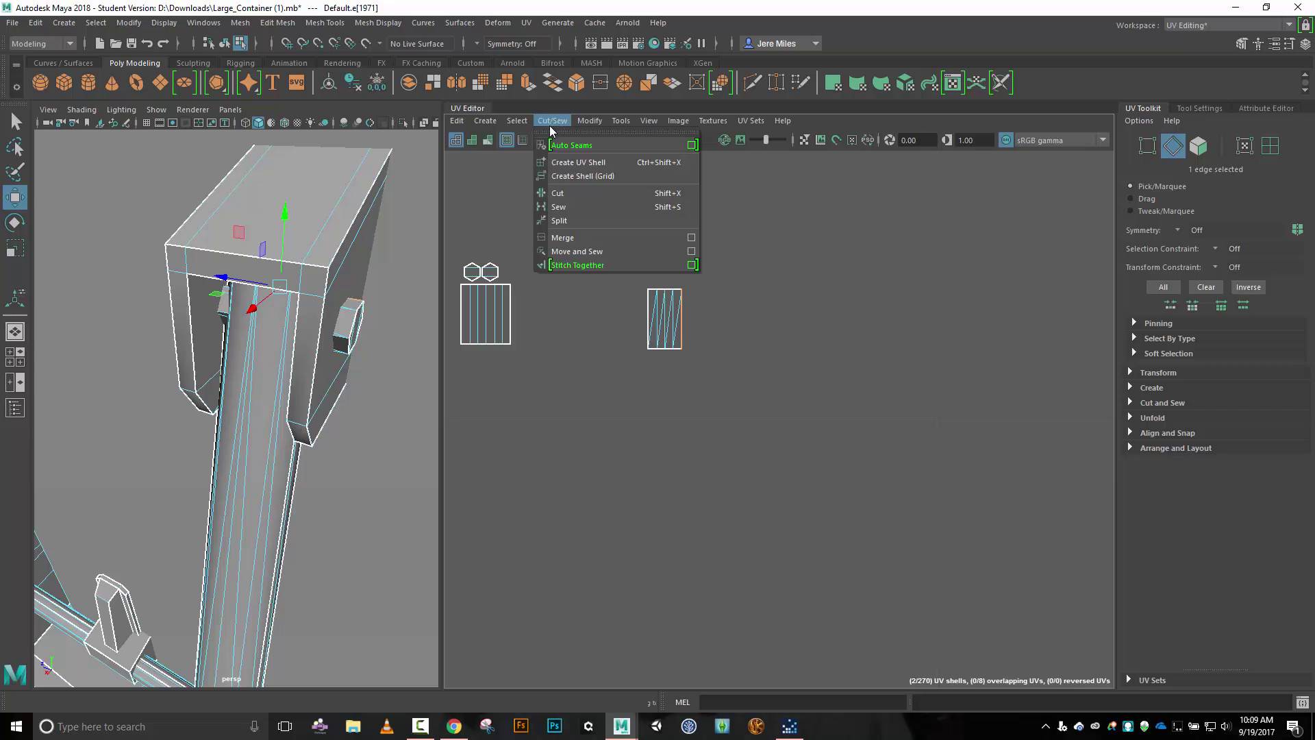
left_click(569, 251)
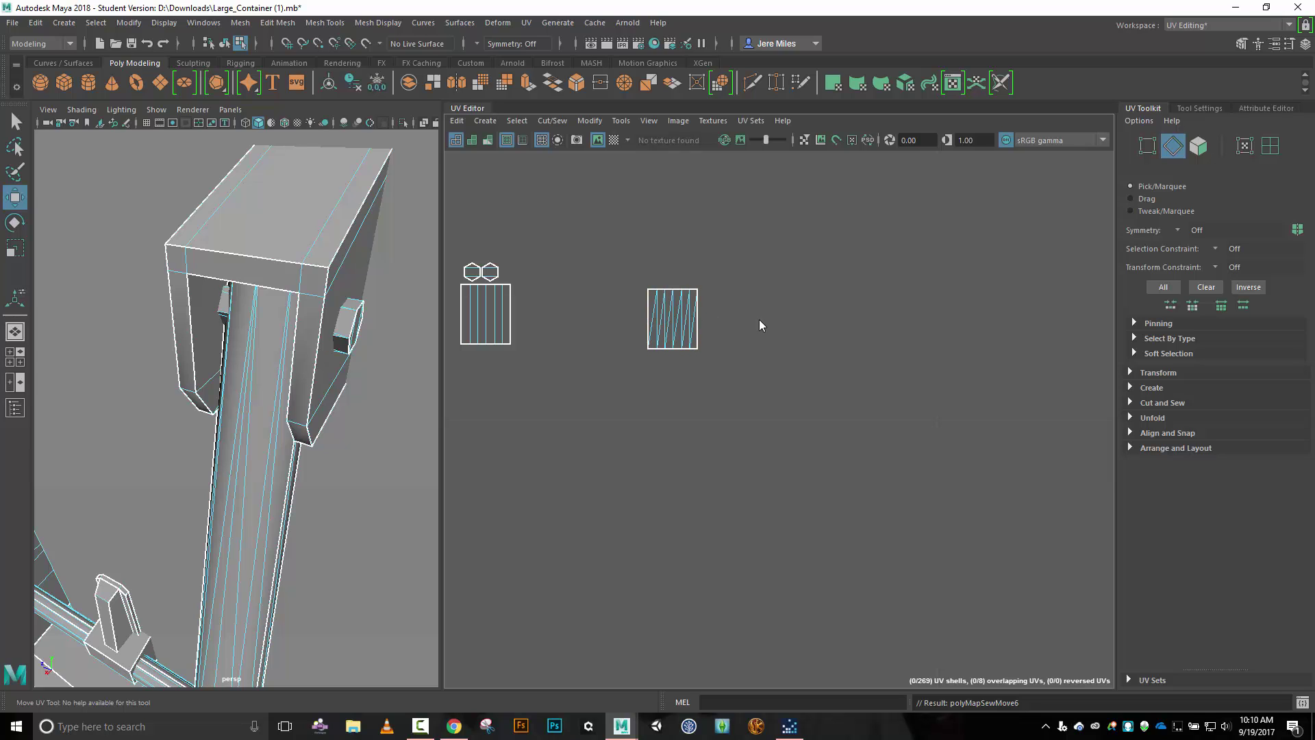
Switch to UV shell selection and move the sewn strip directly beside the first bolt's strip.
right_click_drag(754, 317, 705, 296)
left_click(678, 320)
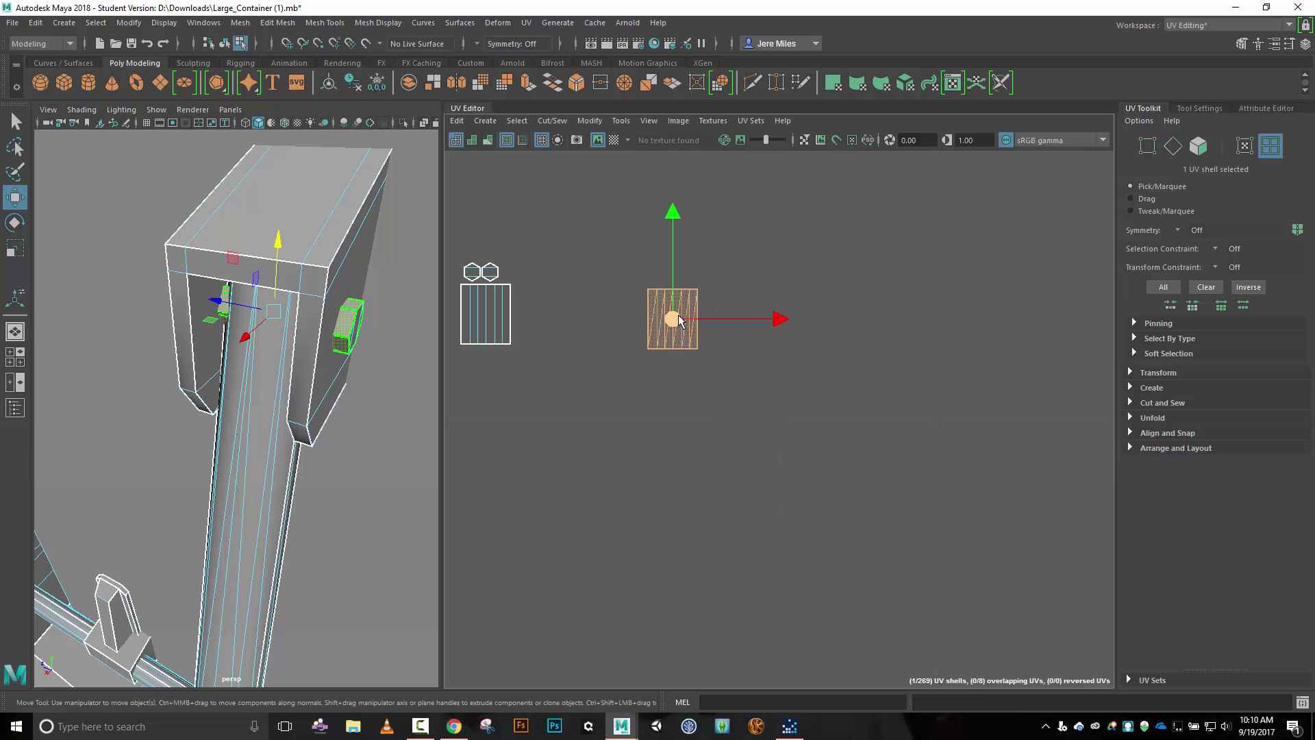
left_click_drag(680, 322, 553, 319)
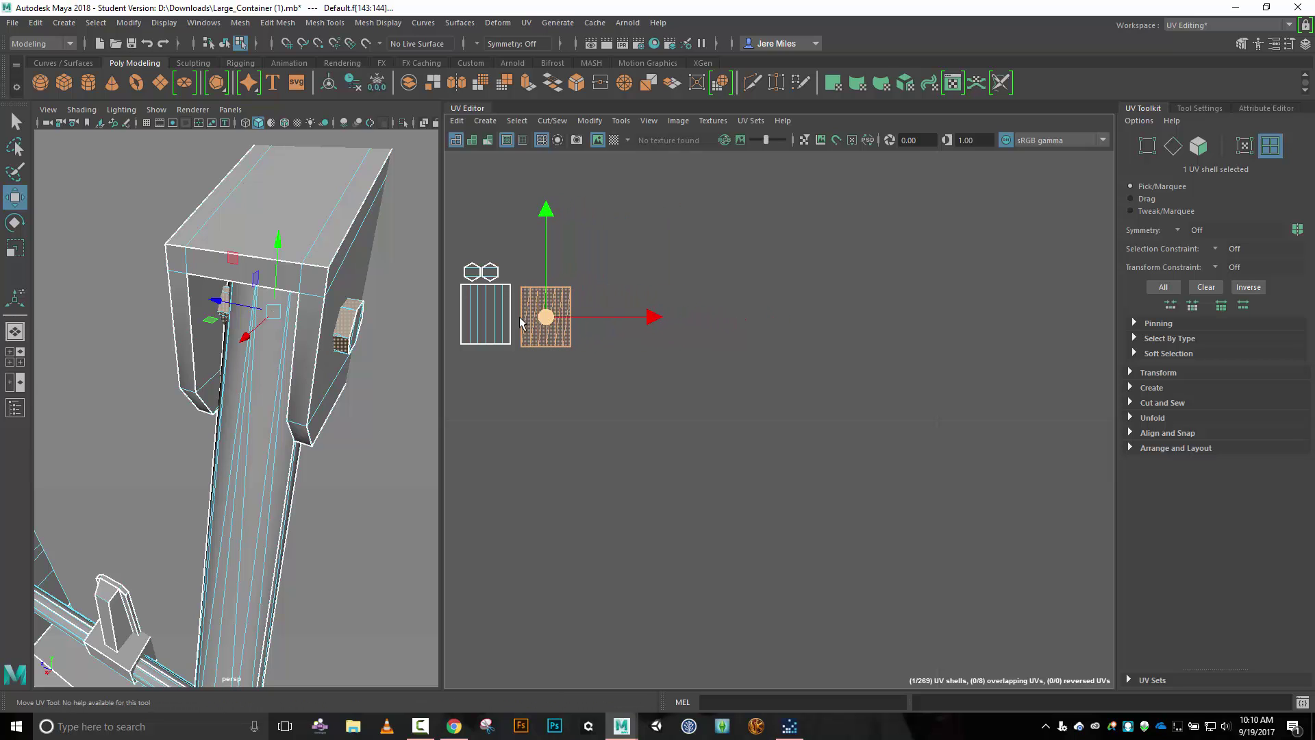
Select both hexagonal cap shells of the second bolt on the model and move them out of the packed layout near the bolt strips.
left_click_drag(355, 332, 322, 309, "alt")
left_click(399, 311)
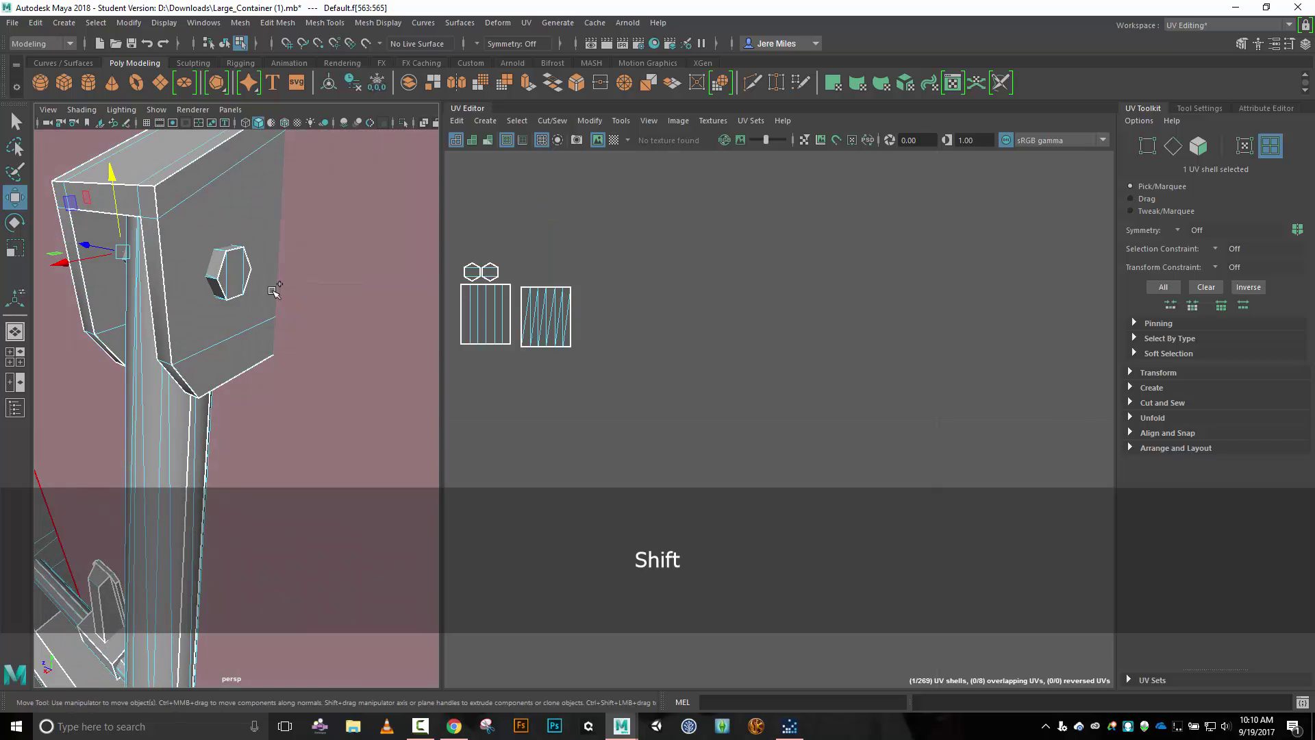
left_click(228, 273, "shift")
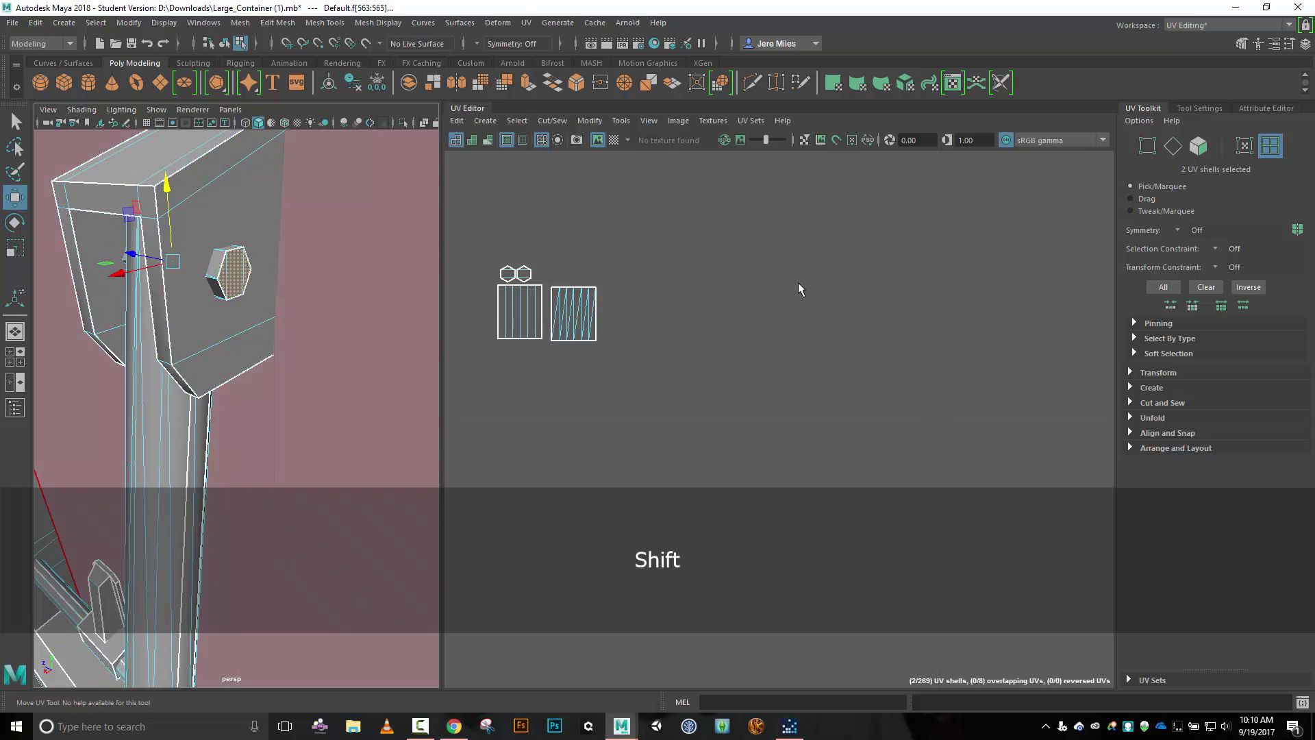
key("f")
scroll(806, 291, "down", 5)
scroll(809, 291, "down", 3)
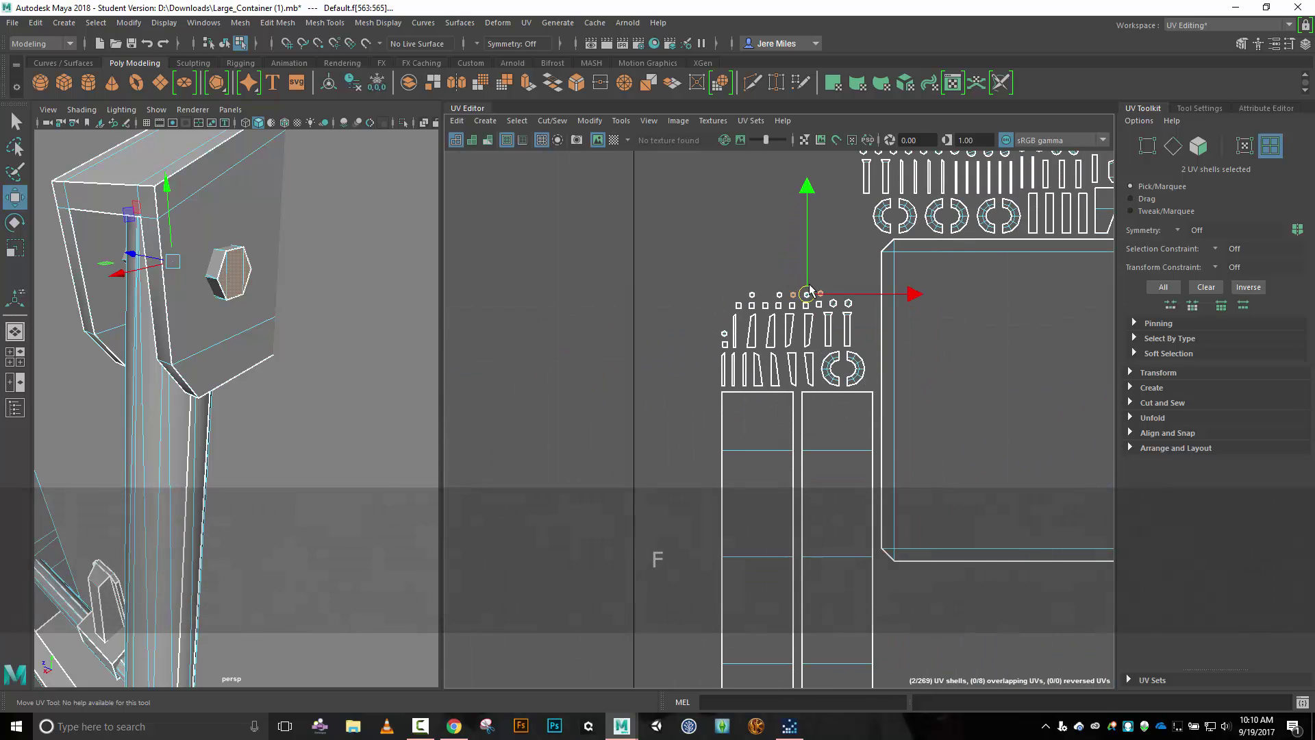
middle_click_drag(809, 291, 543, 317, "alt")
middle_click_drag(515, 372, 1024, 334, "alt")
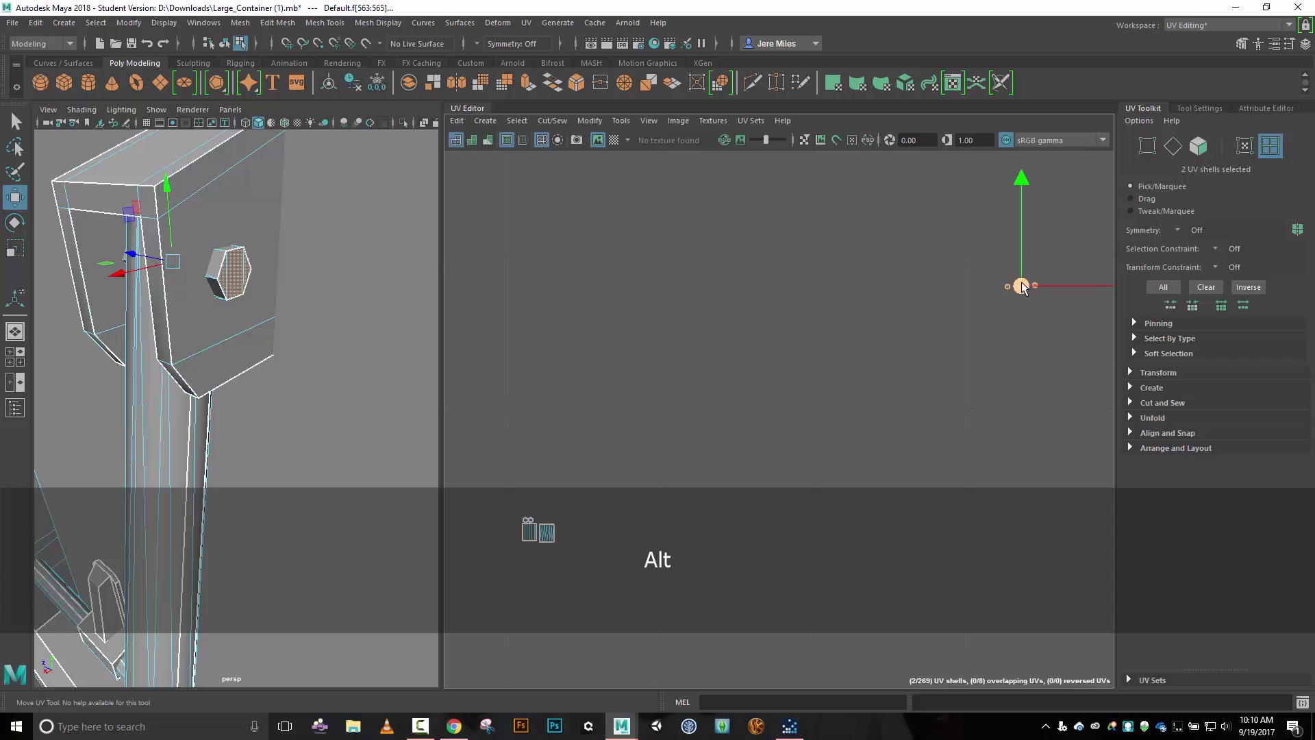
middle_click_drag(1053, 287, 545, 515, "alt")
middle_click_drag(629, 465, 805, 316, "alt")
scroll(691, 386, "up", 5)
Place the two hexagonal caps one at a time, side by side just above the second bolt's strip.
left_click(619, 253)
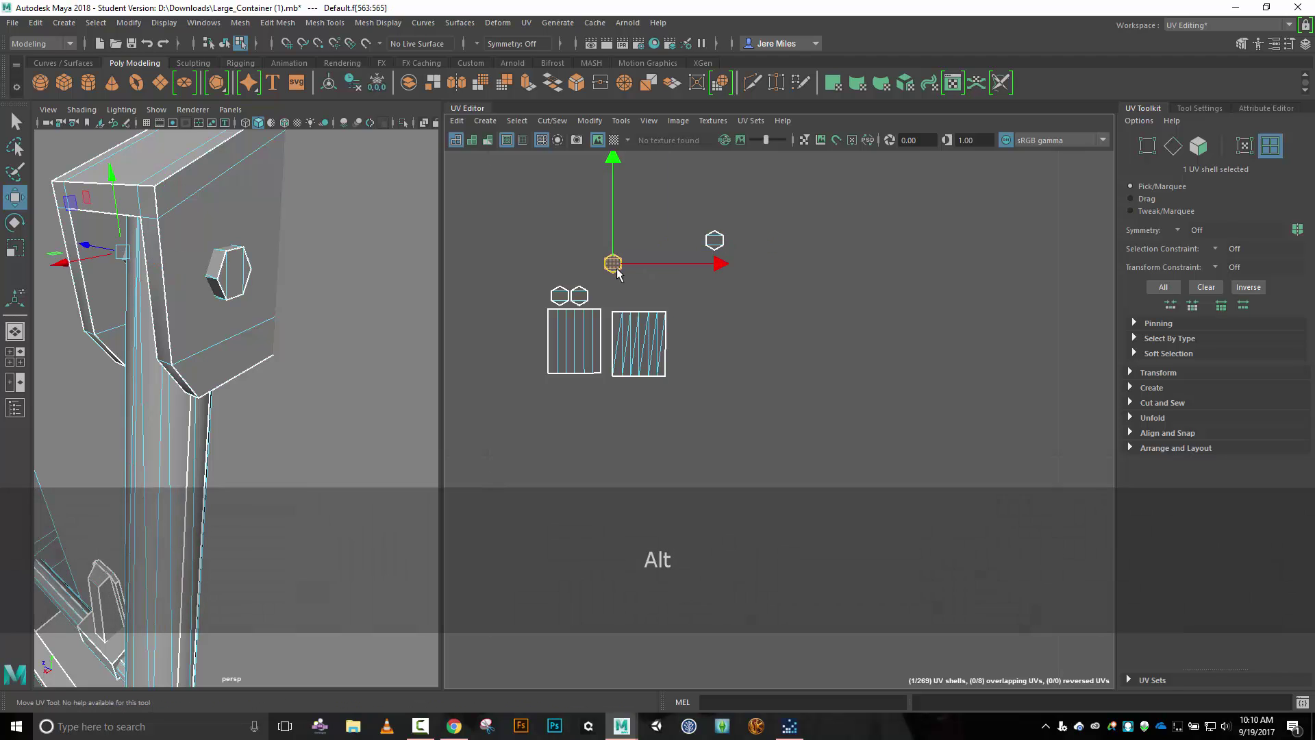
left_click_drag(619, 254, 629, 300)
left_click(713, 241)
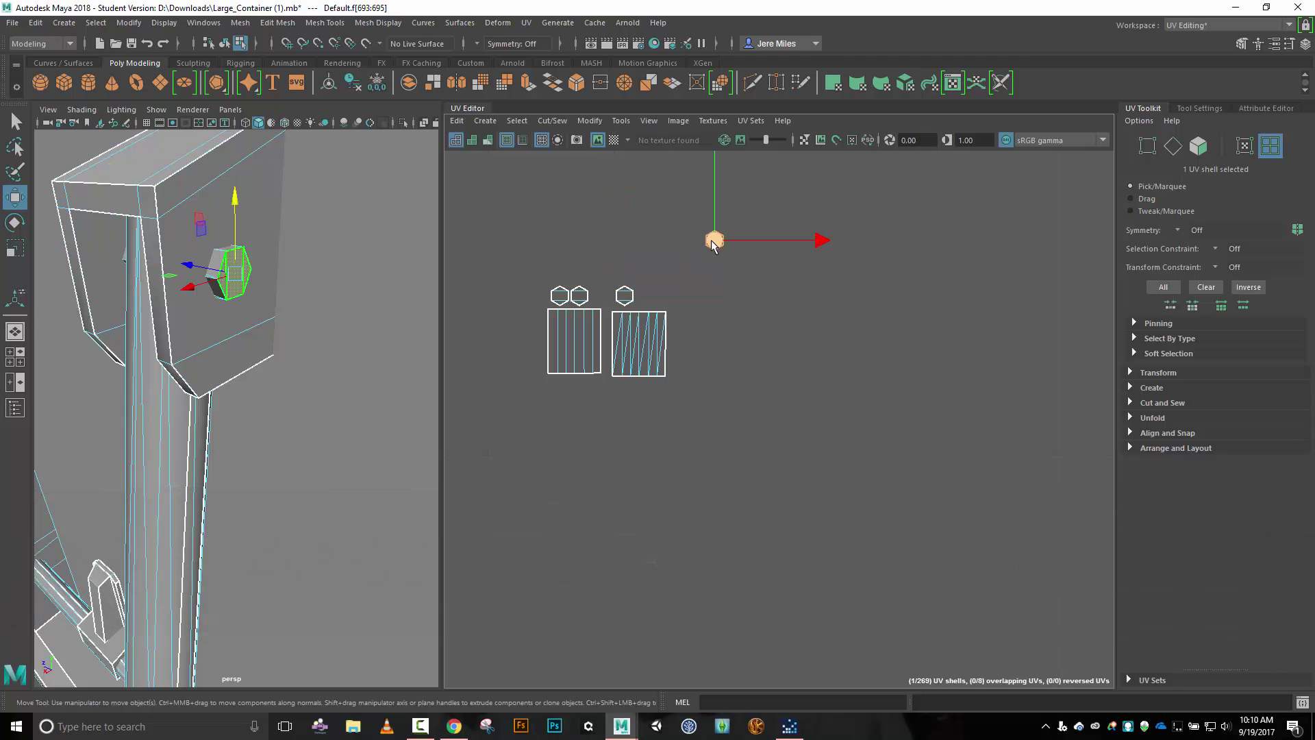
left_click_drag(715, 243, 663, 291)
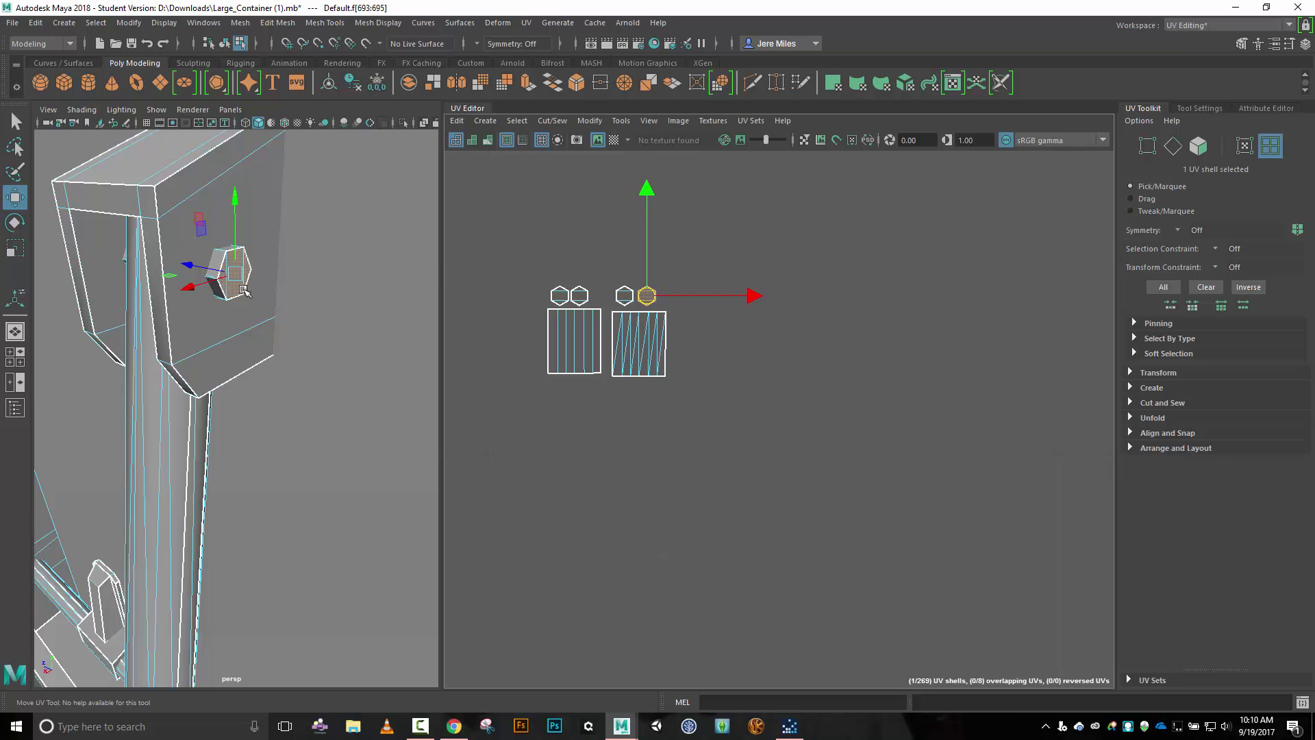
scroll(463, 341, "down", 1)
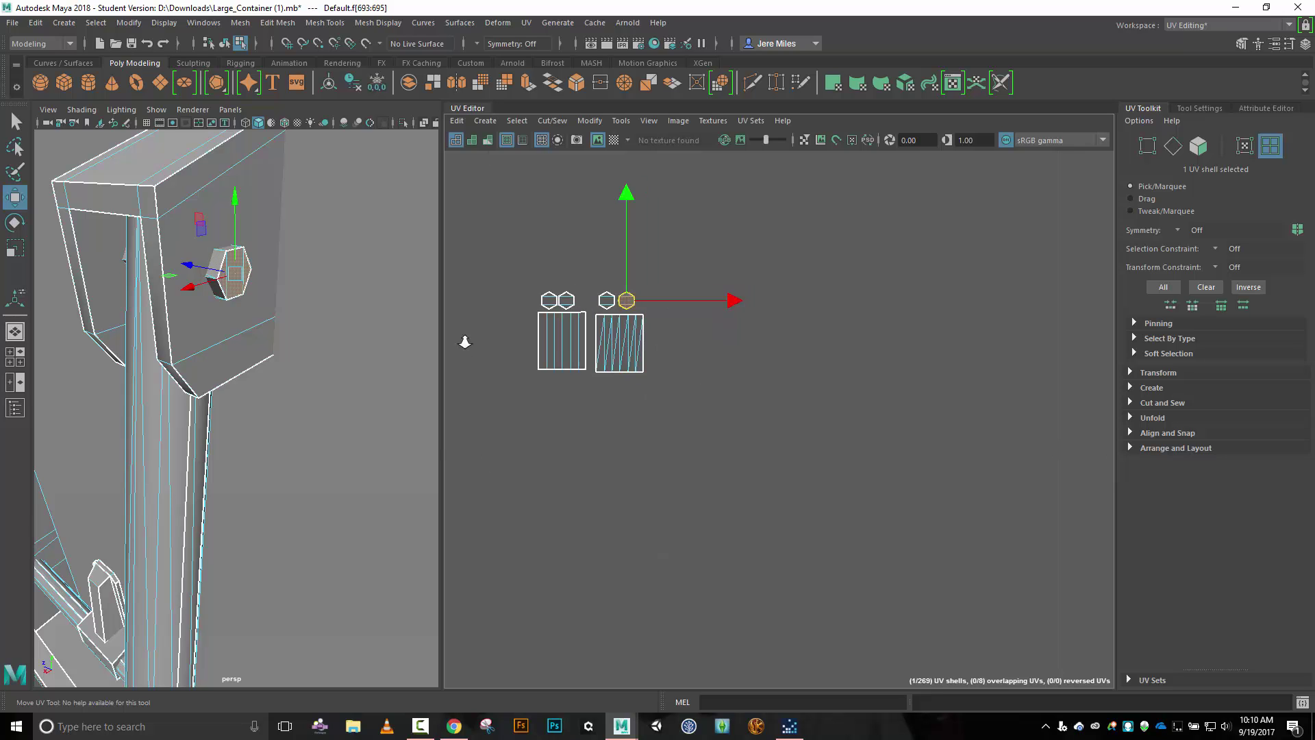
scroll(464, 341, "down", 1)
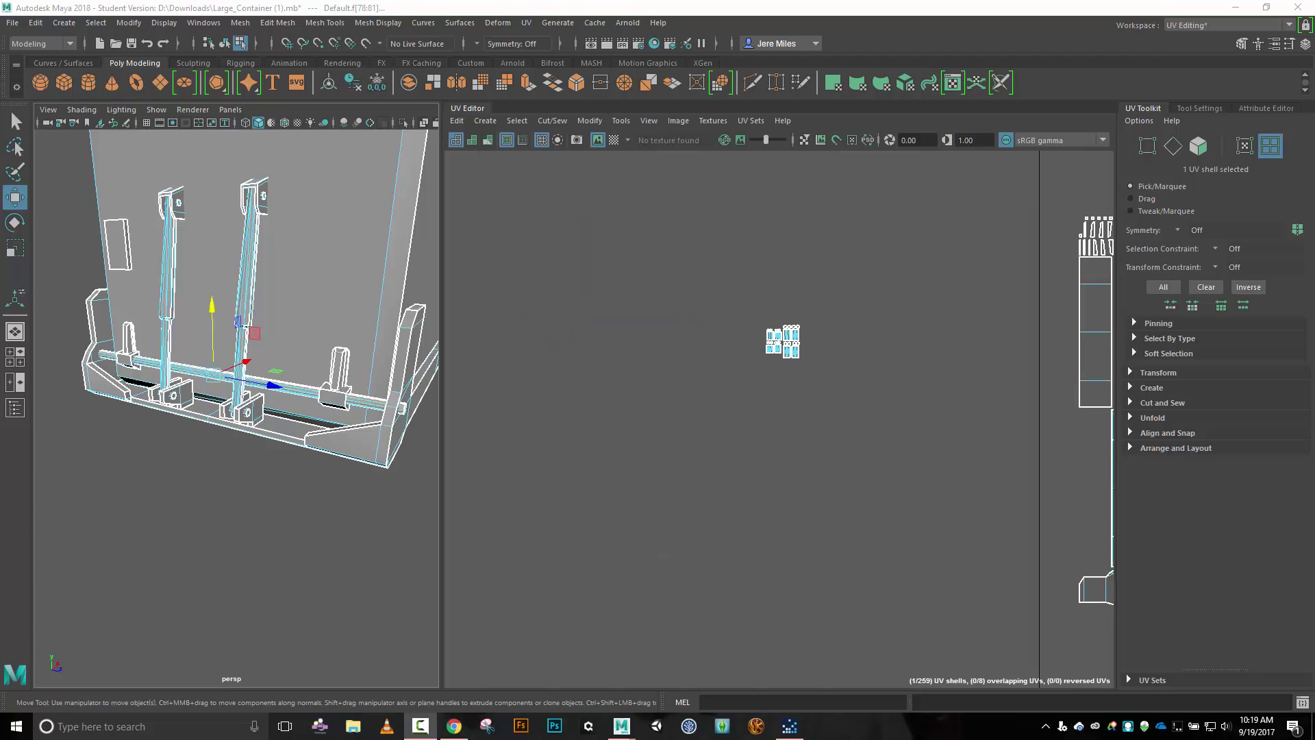
scroll(754, 413, "up", 5)
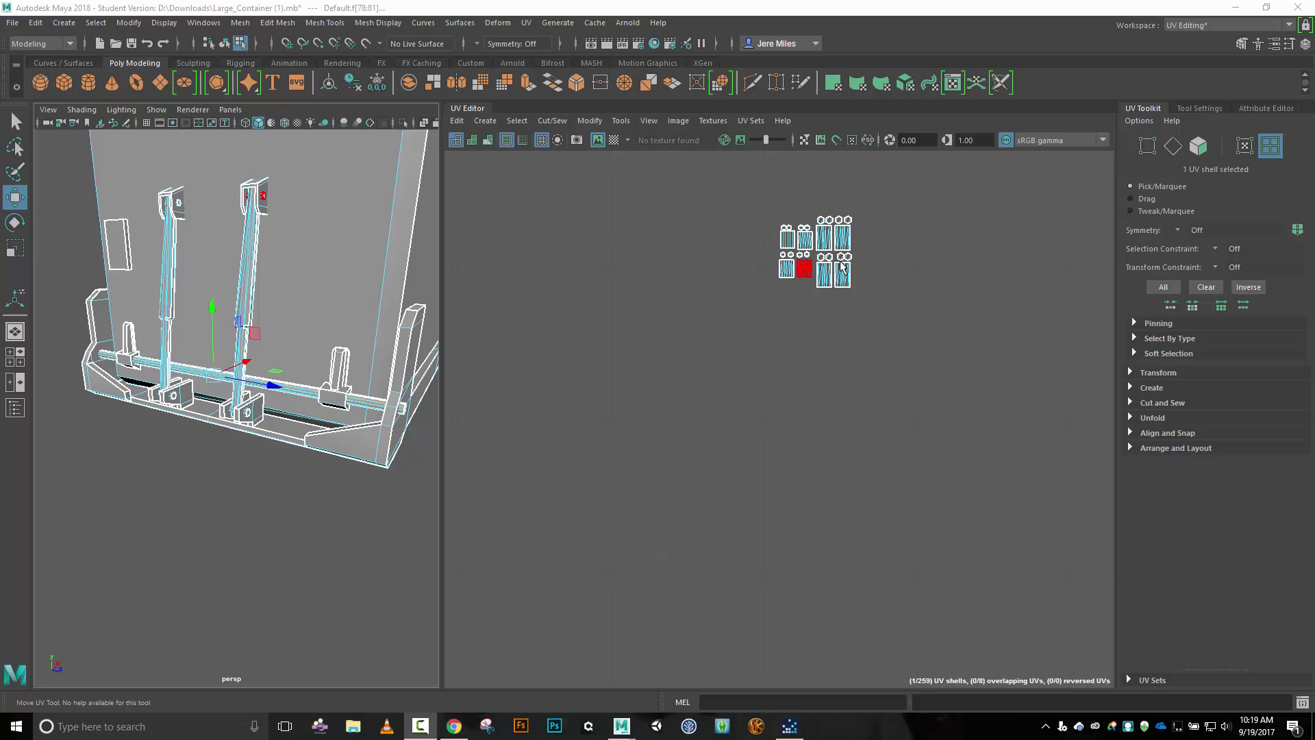
left_click_drag(739, 272, 732, 272)
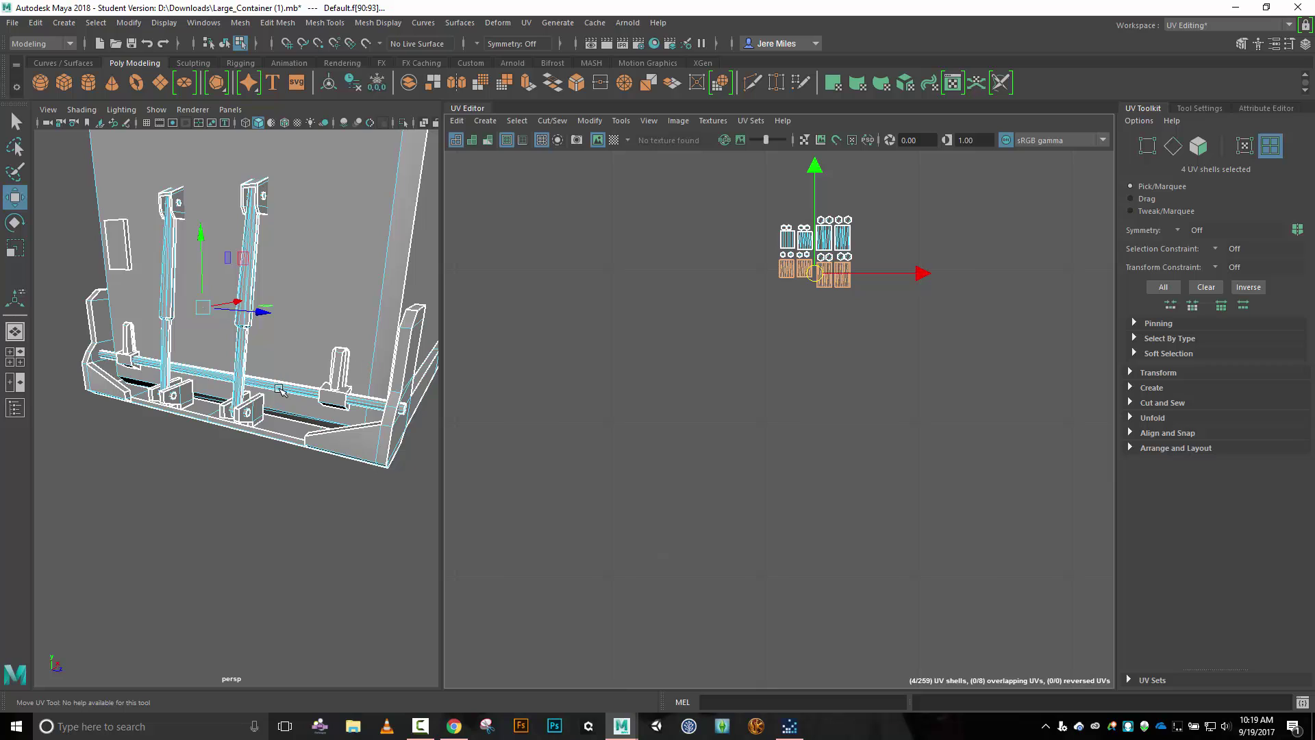
scroll(449, 418, "up", 2)
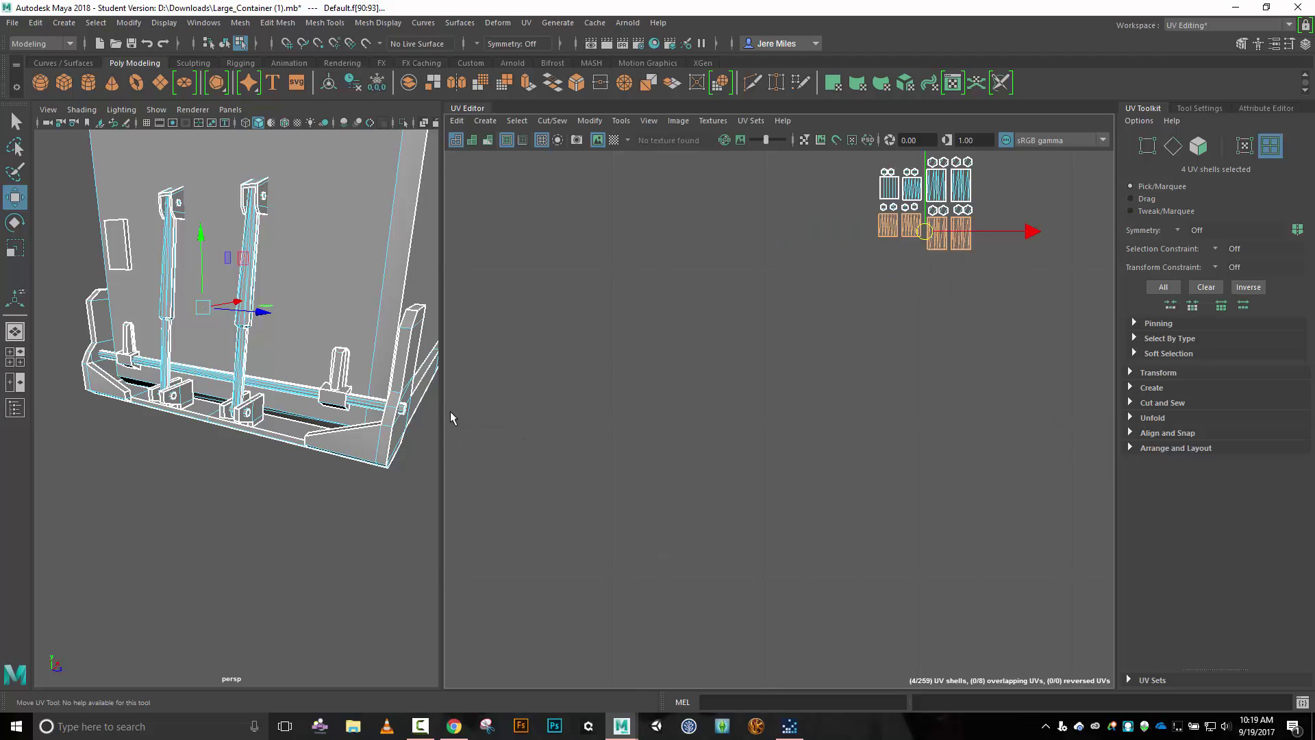
scroll(450, 411, "down", 1)
Select the UV shell of the long horizontal rod behind the brackets and move it horizontally out of the packed layout into the empty space left of it.
left_click(307, 389)
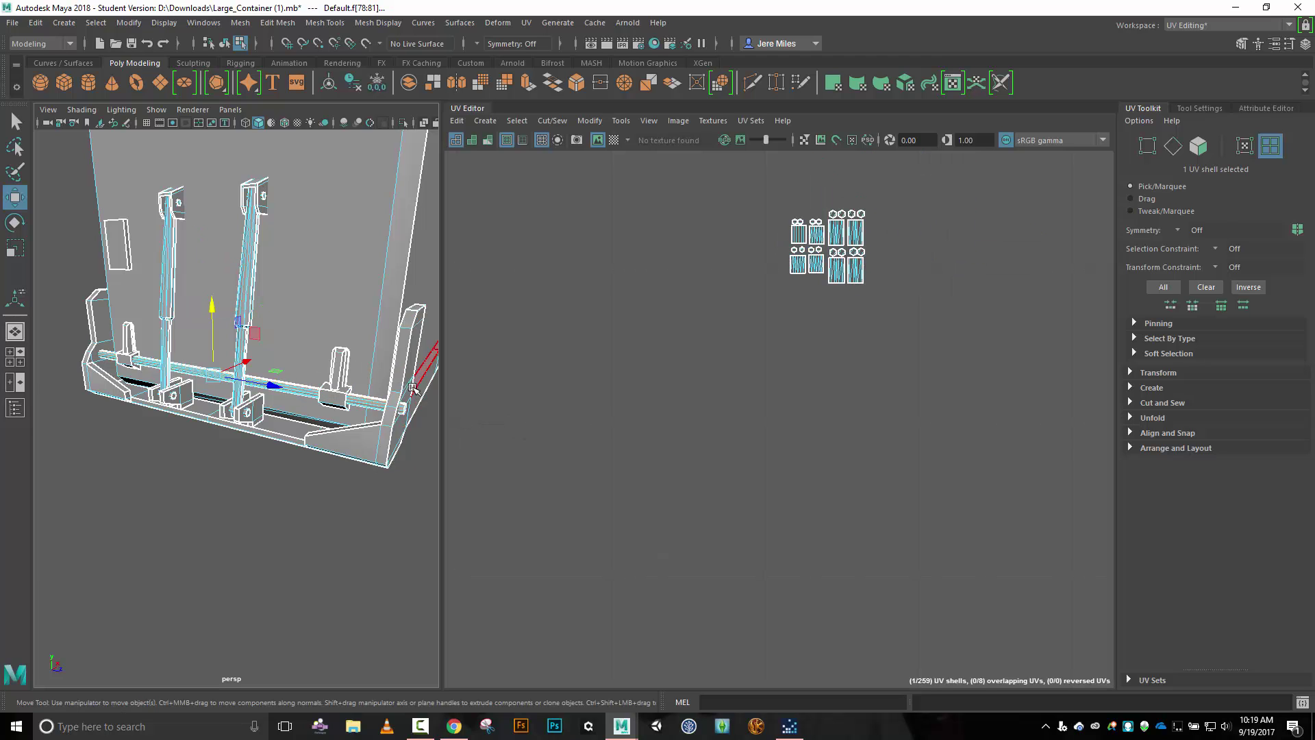
scroll(342, 455, "up", 3)
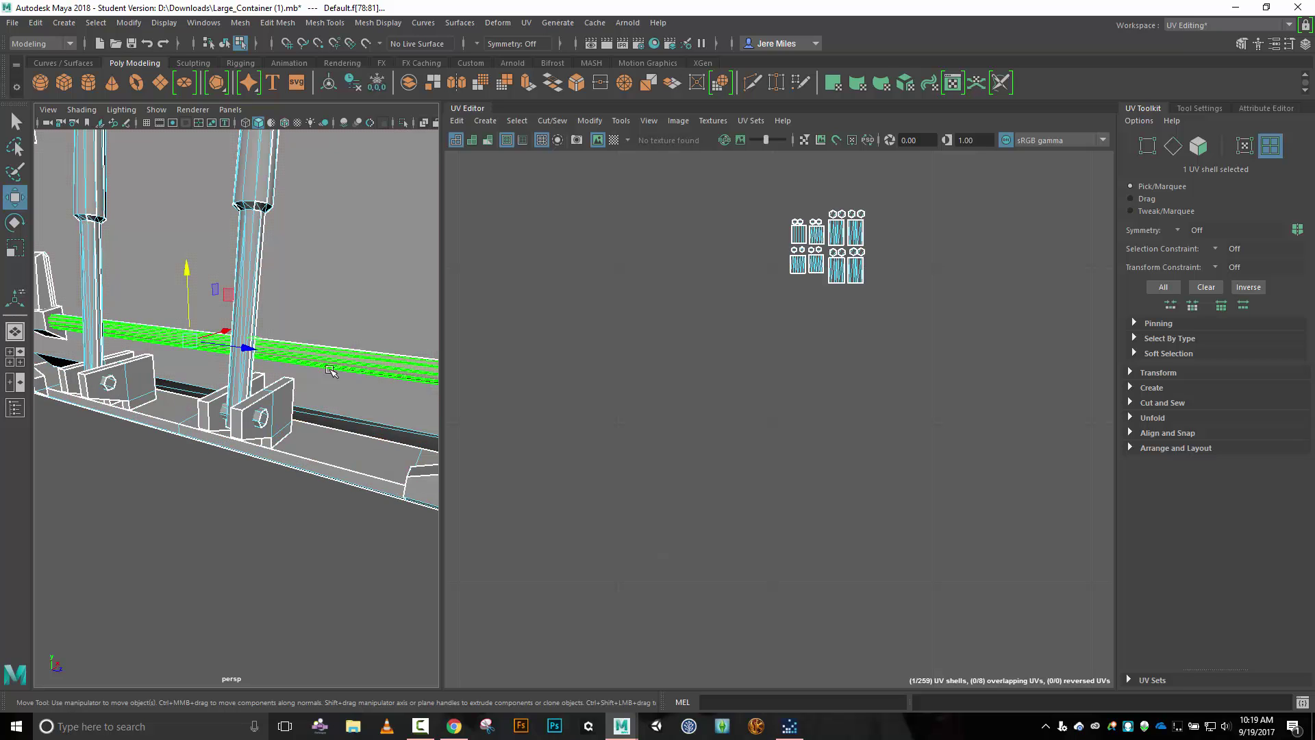
key("f")
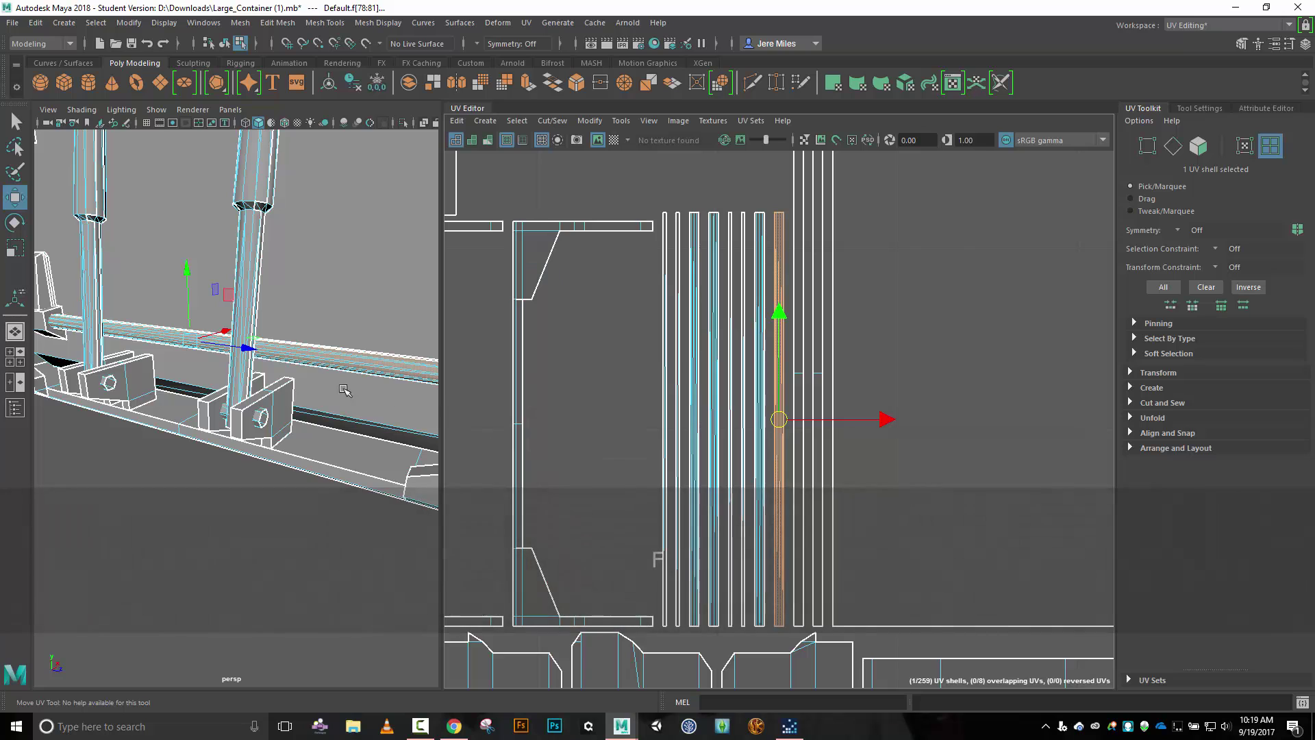
scroll(313, 360, "up", 2)
scroll(312, 361, "up", 2)
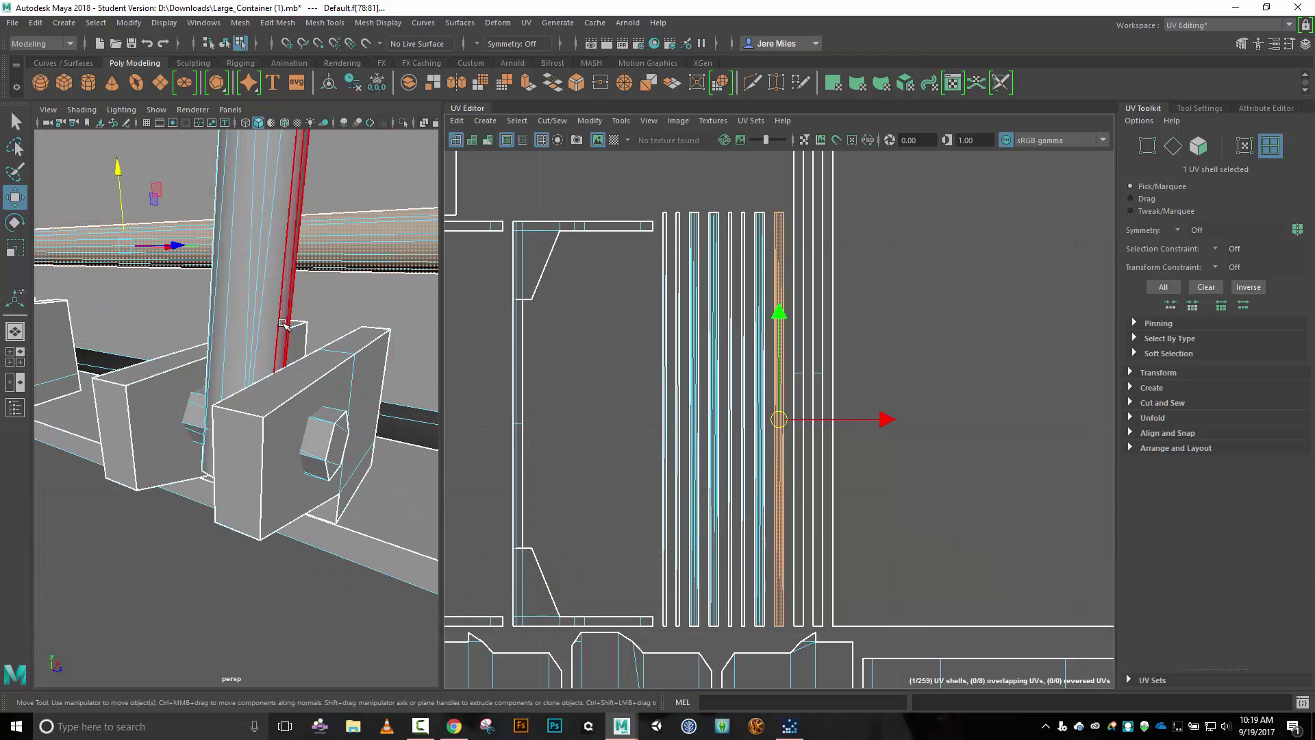
left_click(368, 266)
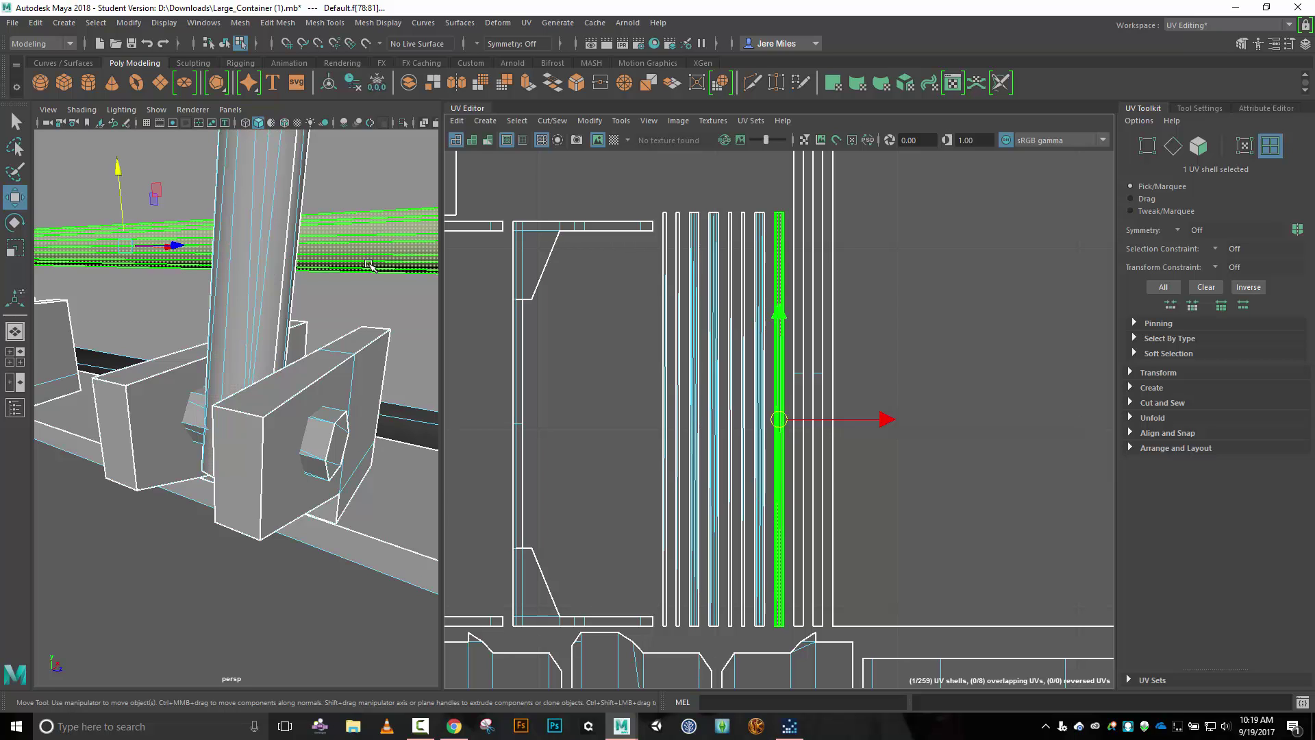
mouse_move(397, 249)
left_mouse_down("alt")
mouse_move(373, 267)
mouse_move(388, 247)
left_mouse_up("alt")
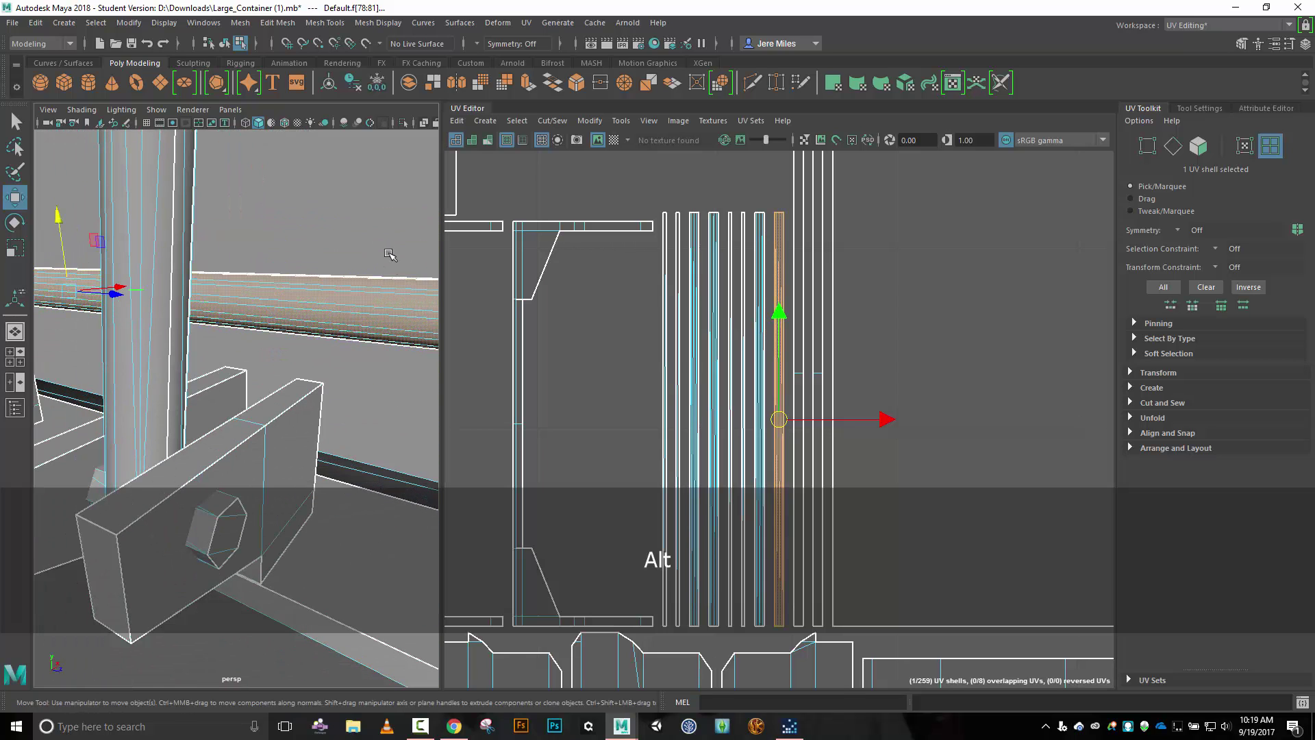
left_click_drag(881, 419, 716, 416)
scroll(632, 343, "down", 1)
scroll(631, 342, "down", 4)
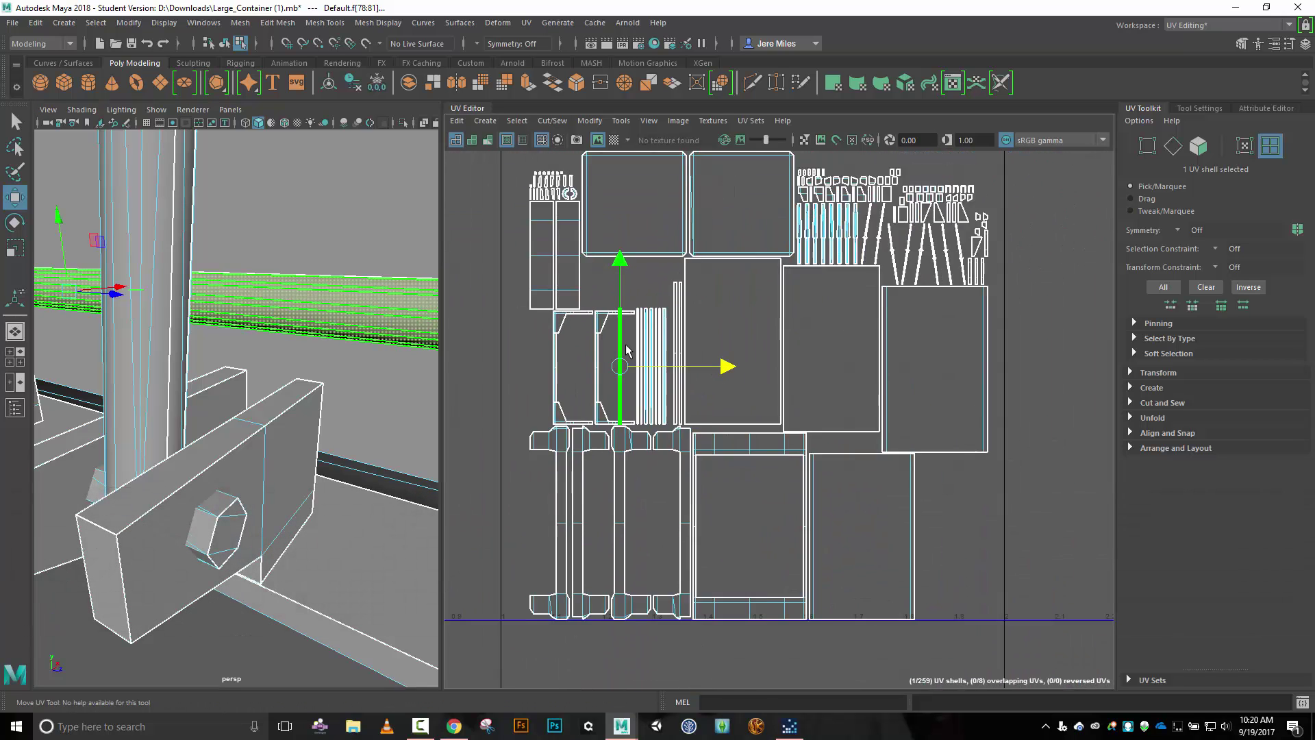
middle_click_drag(729, 364, 918, 356, "alt")
left_click_drag(918, 356, 722, 356)
scroll(620, 404, "up", 2)
scroll(630, 387, "up", 2)
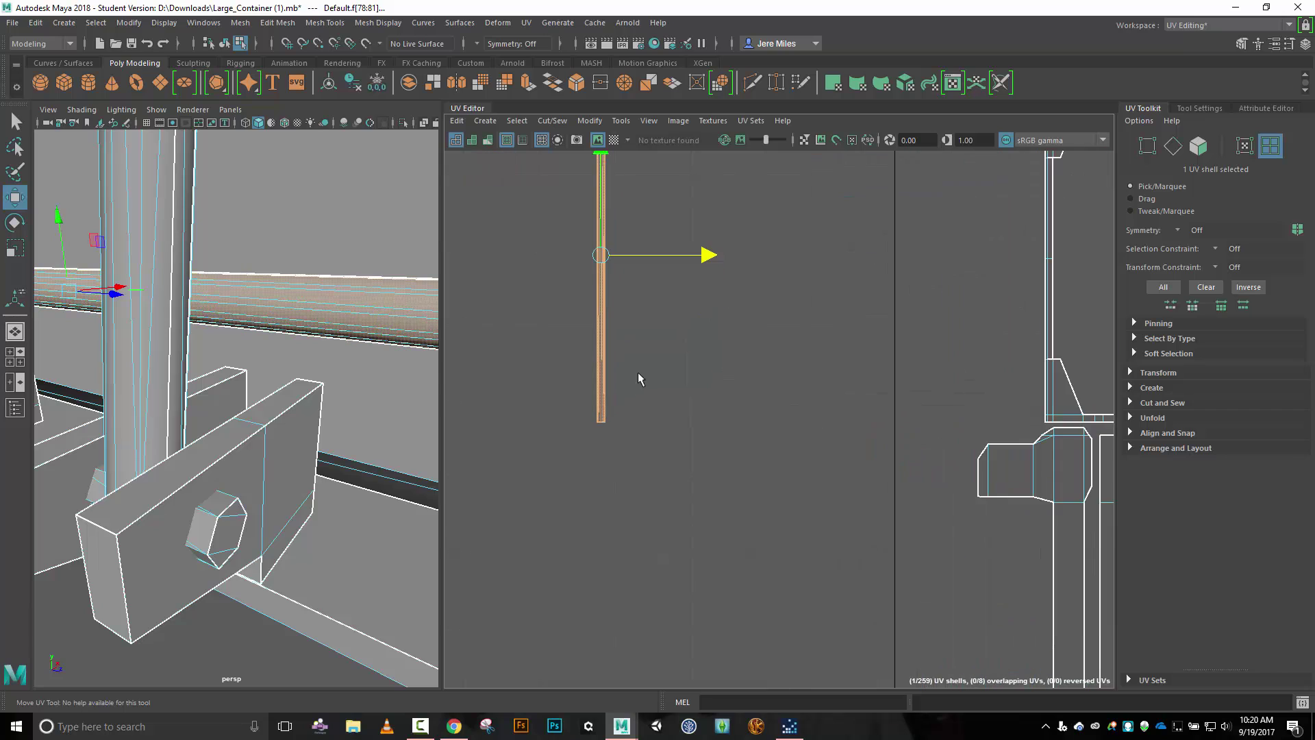
middle_click_drag(638, 372, 736, 371, "alt")
scroll(737, 371, "up", 1)
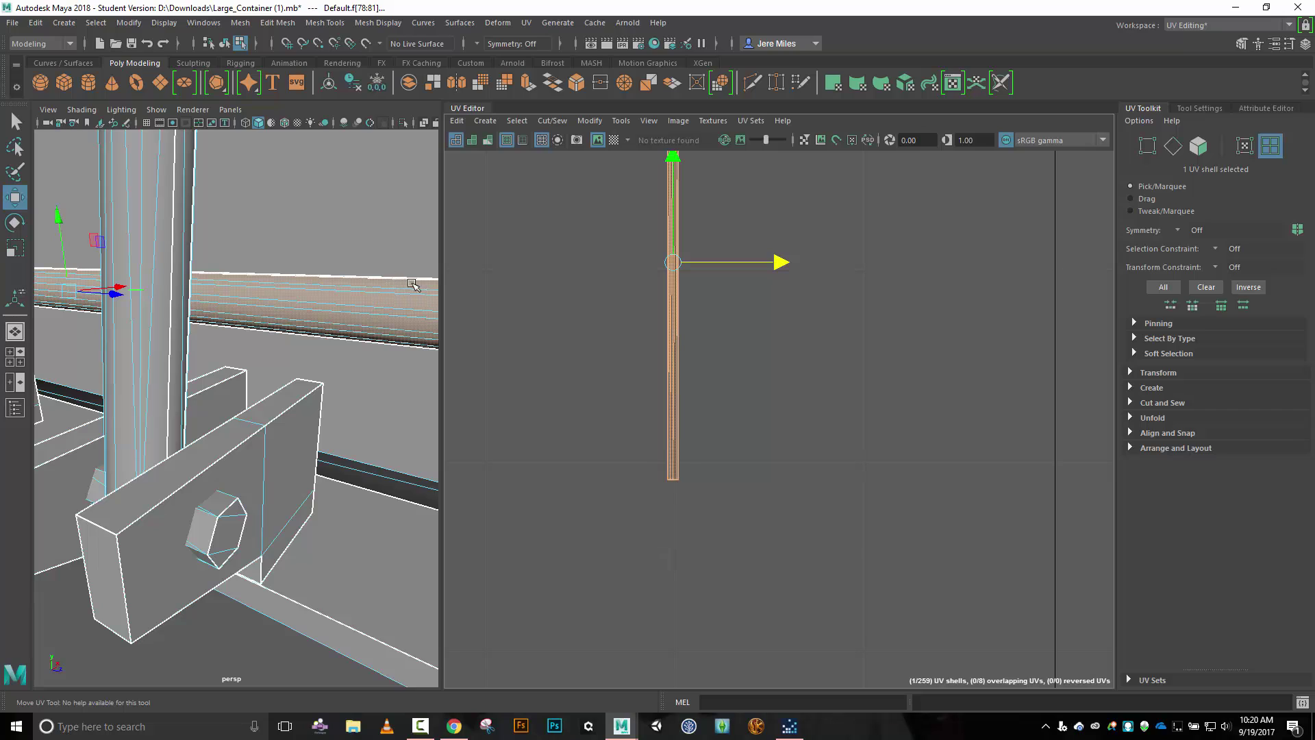
Switch to UV edge selection and use Move and Sew to attach the neighbouring strip to the rod shell's right border edge.
right_click_drag(716, 348, 709, 323)
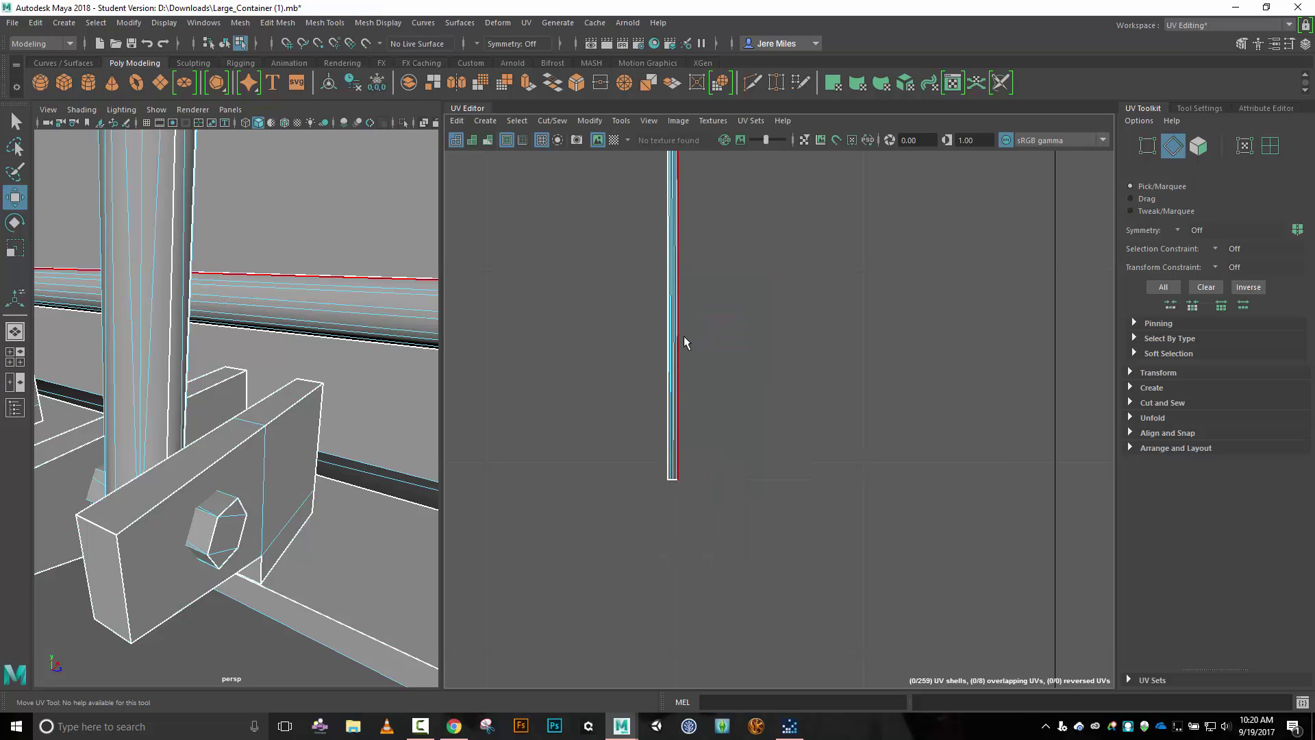
scroll(684, 337, "up", 5)
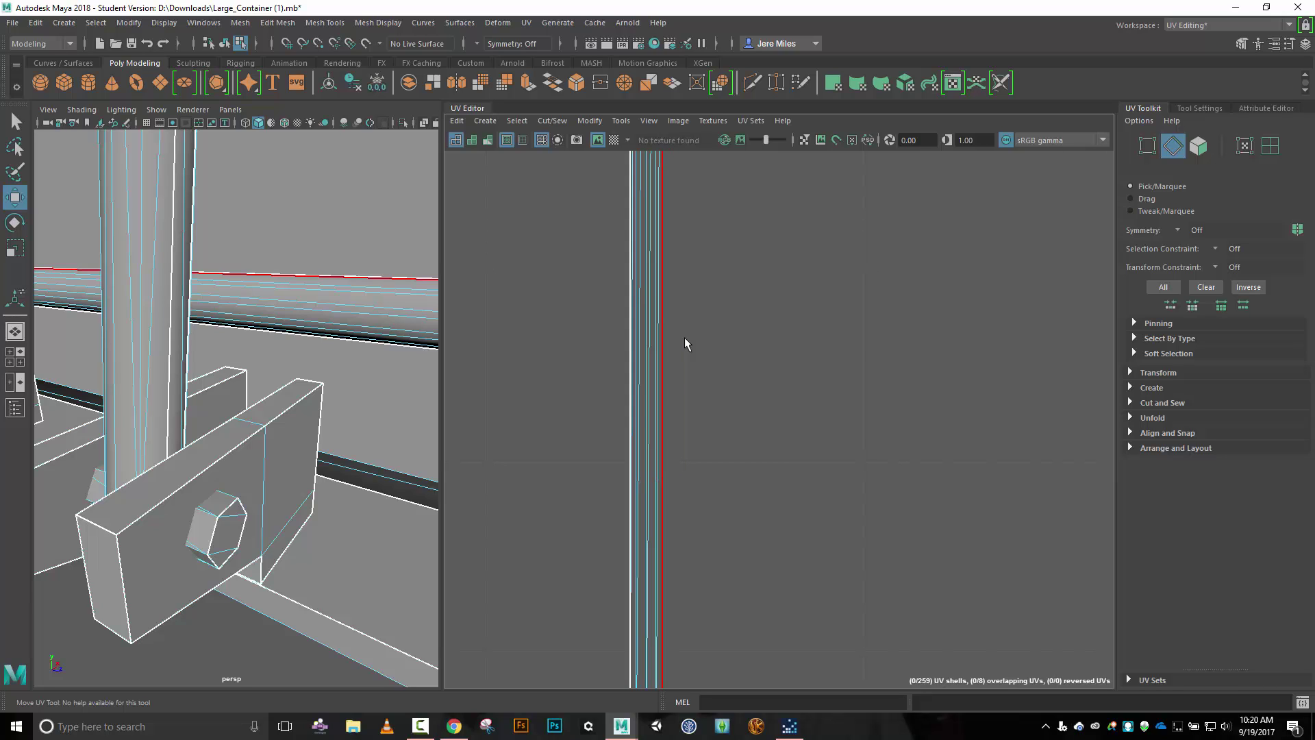
scroll(685, 337, "up", 2)
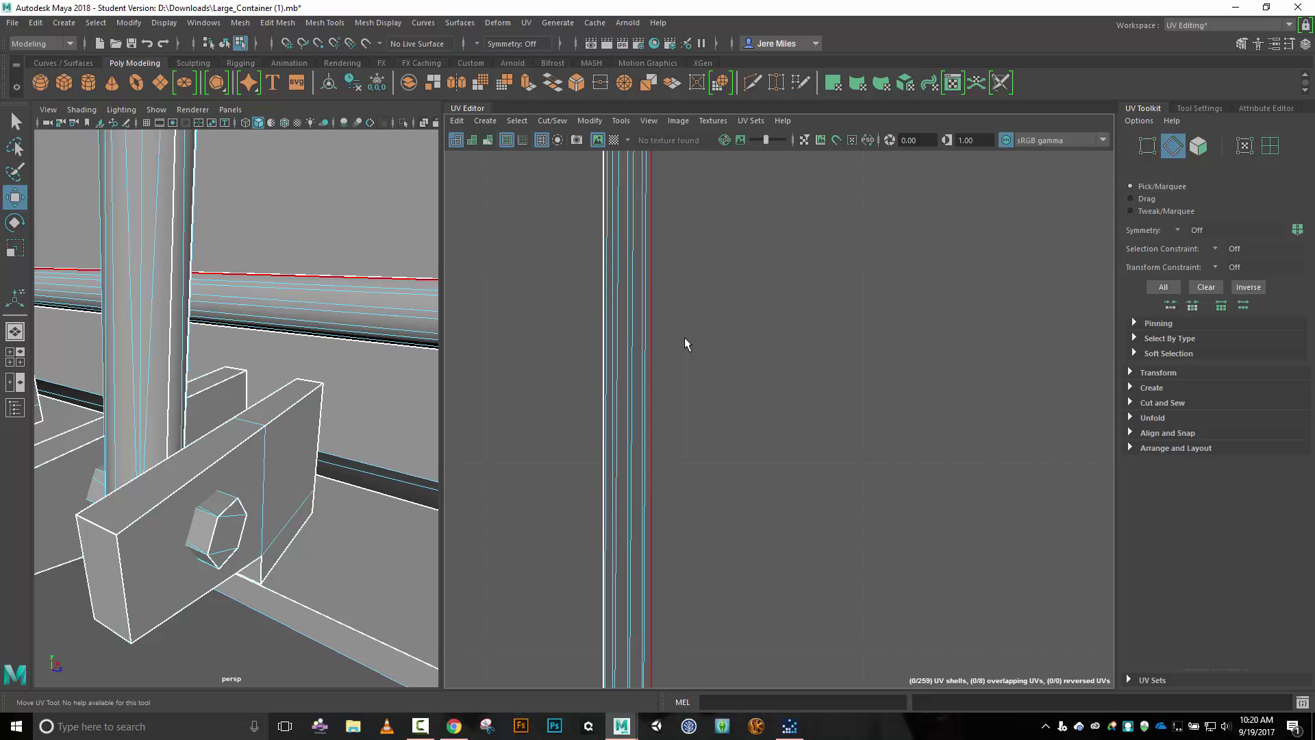
left_click(655, 397)
left_click(571, 128)
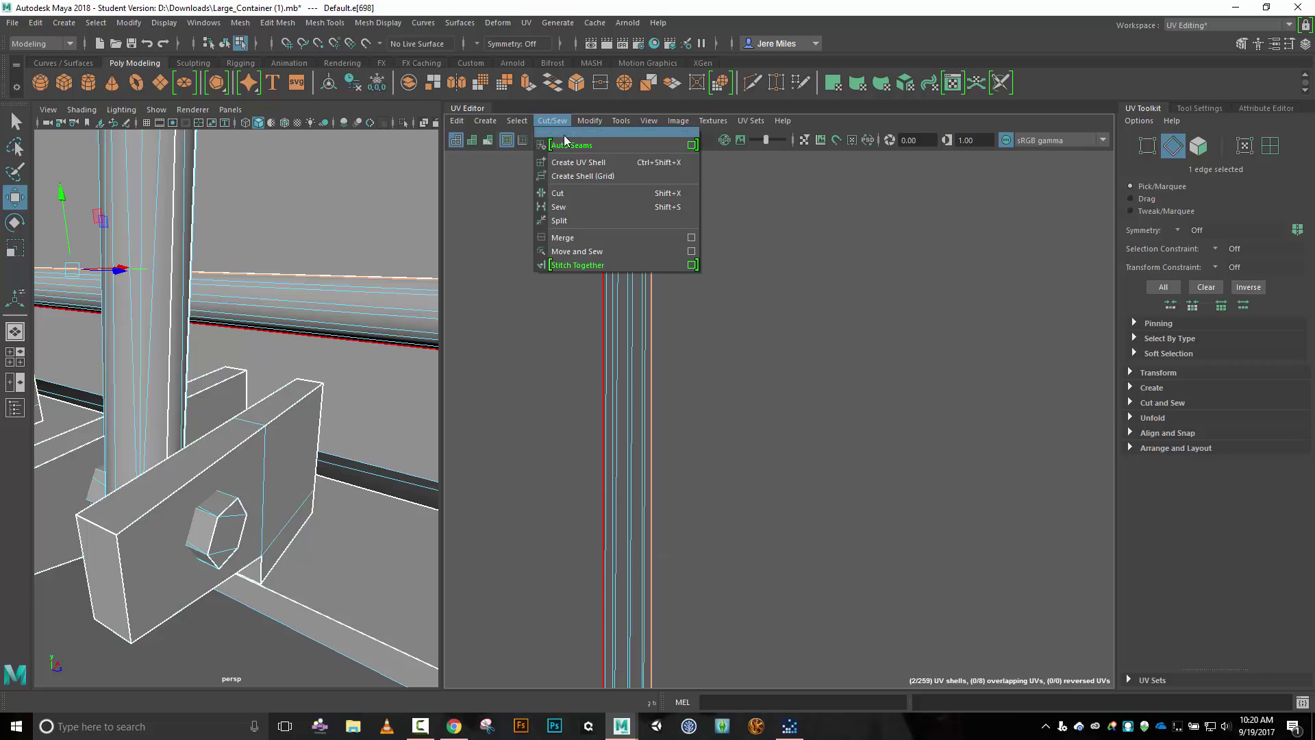
left_click(600, 252)
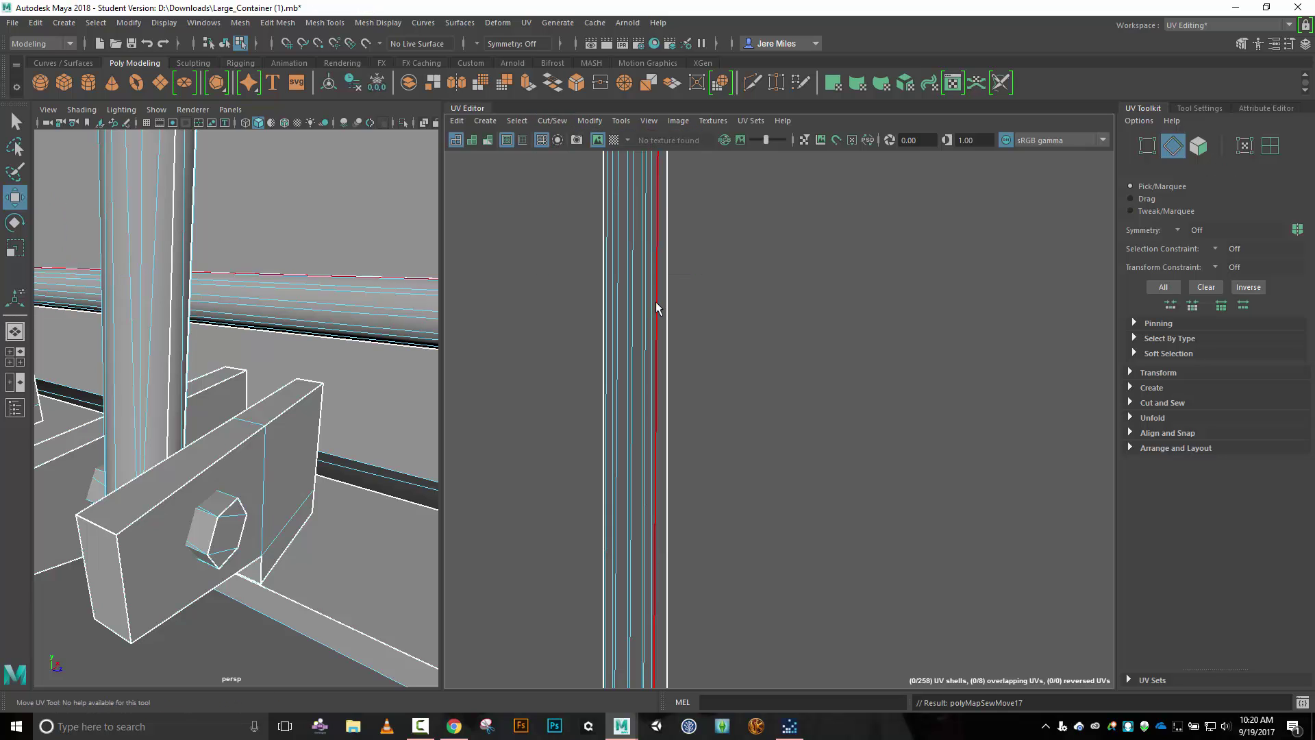
Move and Sew the remaining rod strips onto the widened shell, first at its new right border edge, then at its left border edge.
left_click(660, 272)
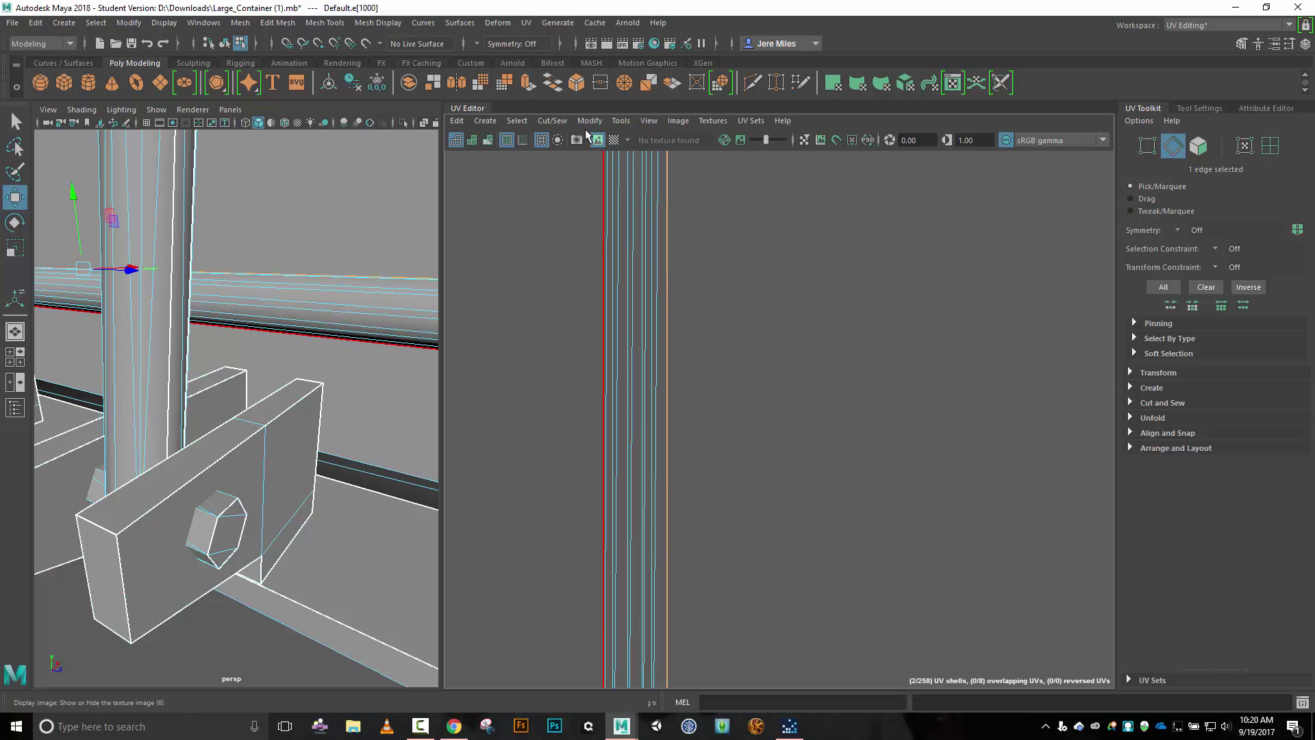
left_click(557, 120)
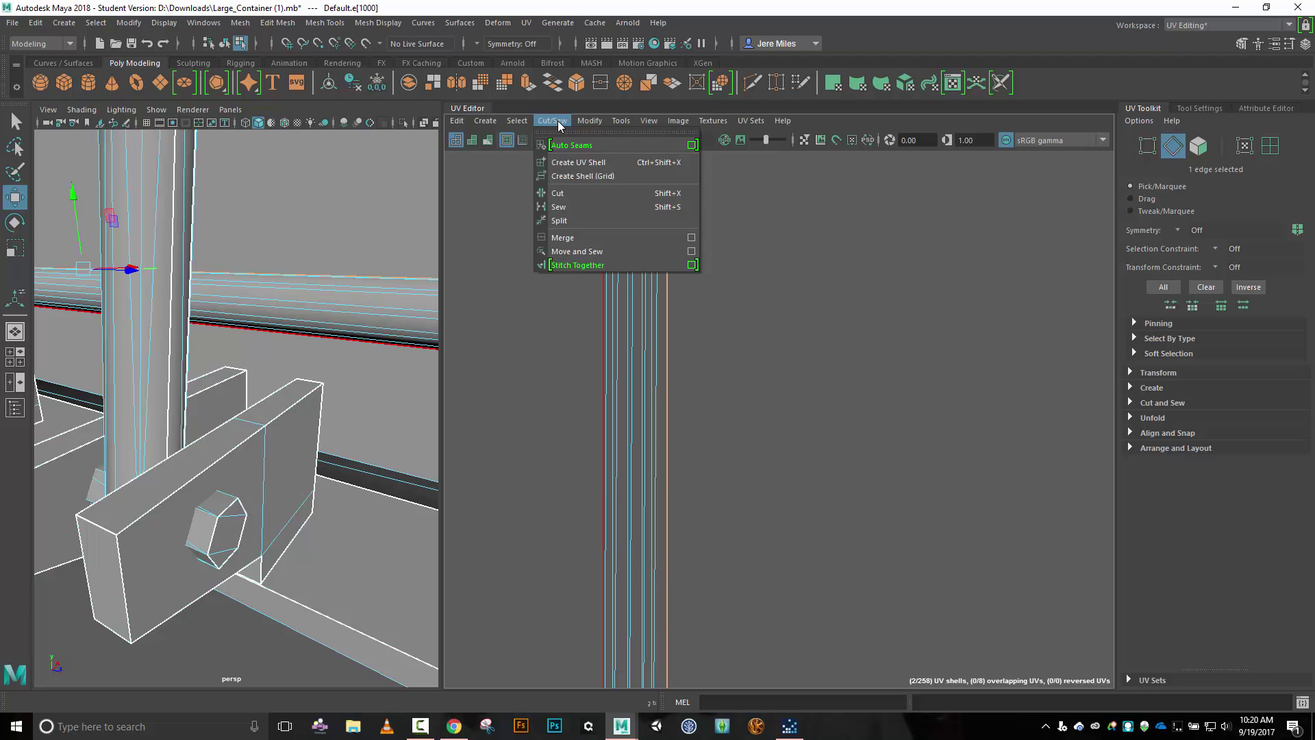
left_click(581, 250)
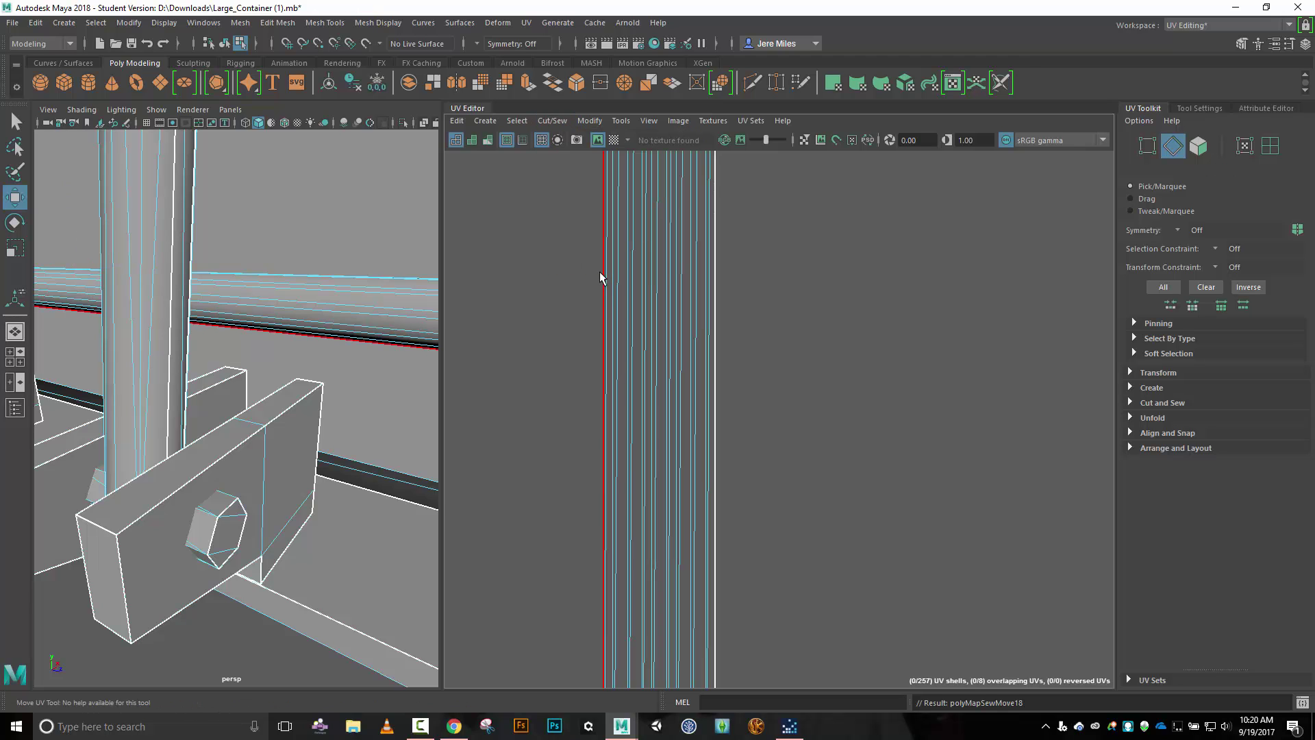
left_click(595, 278)
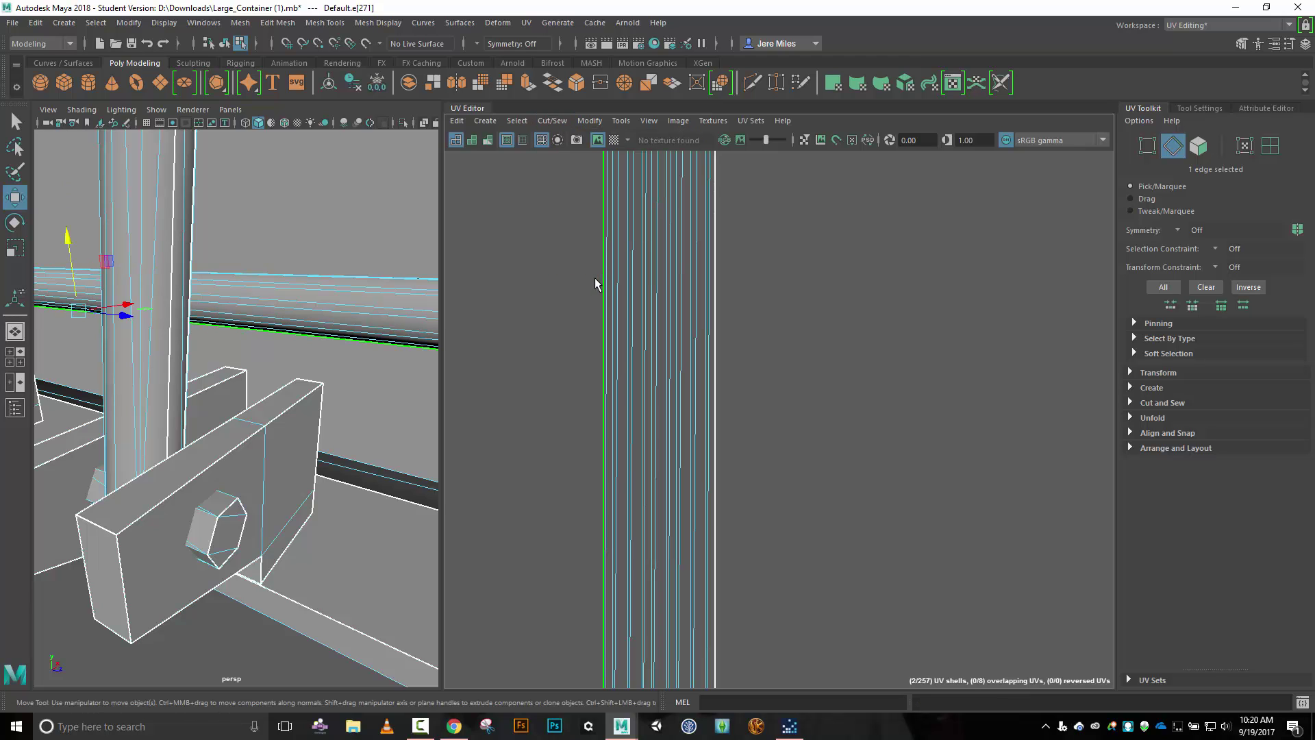
left_click(563, 121)
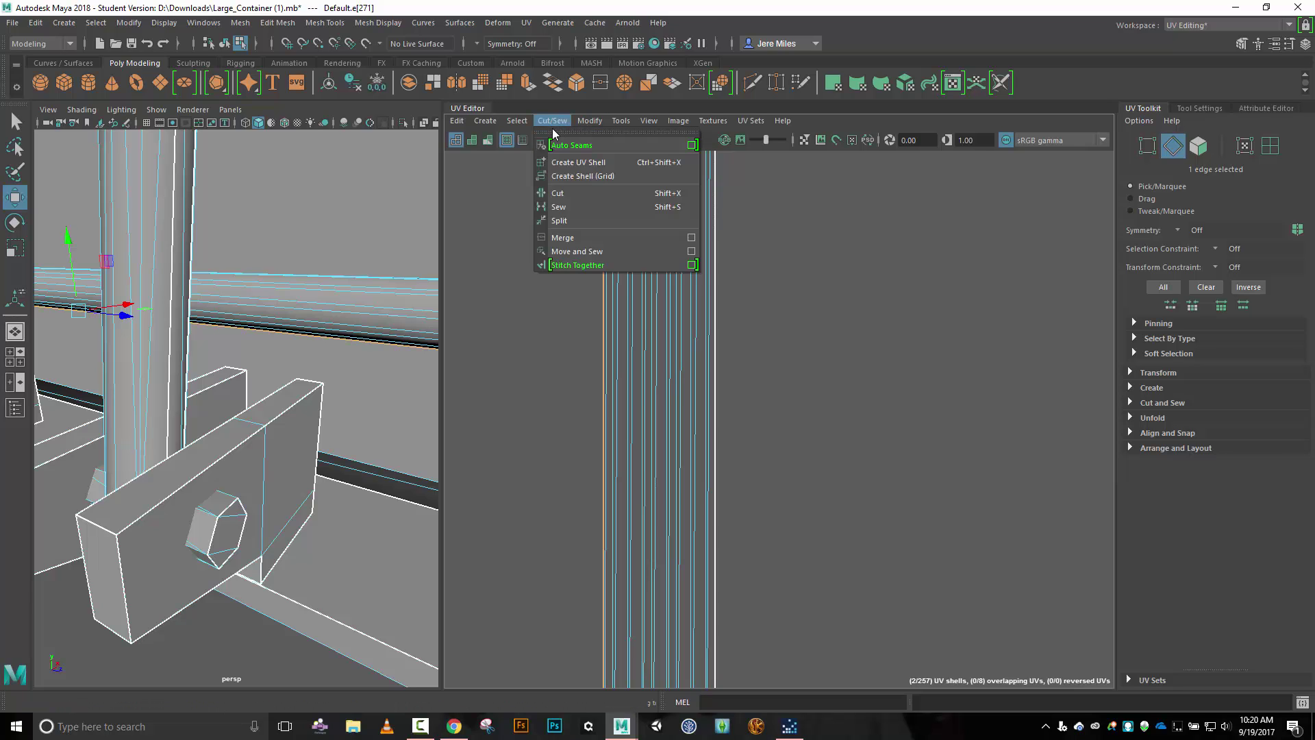
left_click(580, 247)
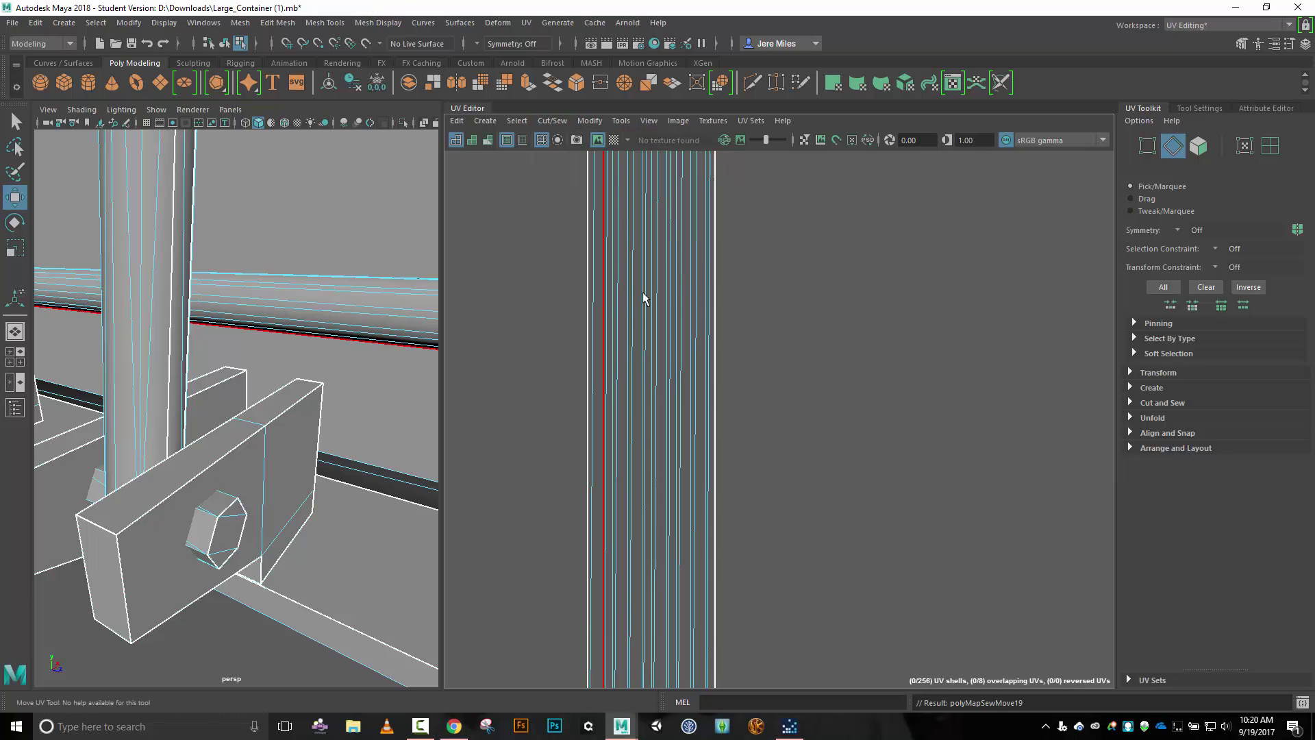
Switch to UV shell selection and move the sewn rod strip directly beside the group of bolt shells.
scroll(824, 300, "down", 4)
scroll(827, 302, "down", 3)
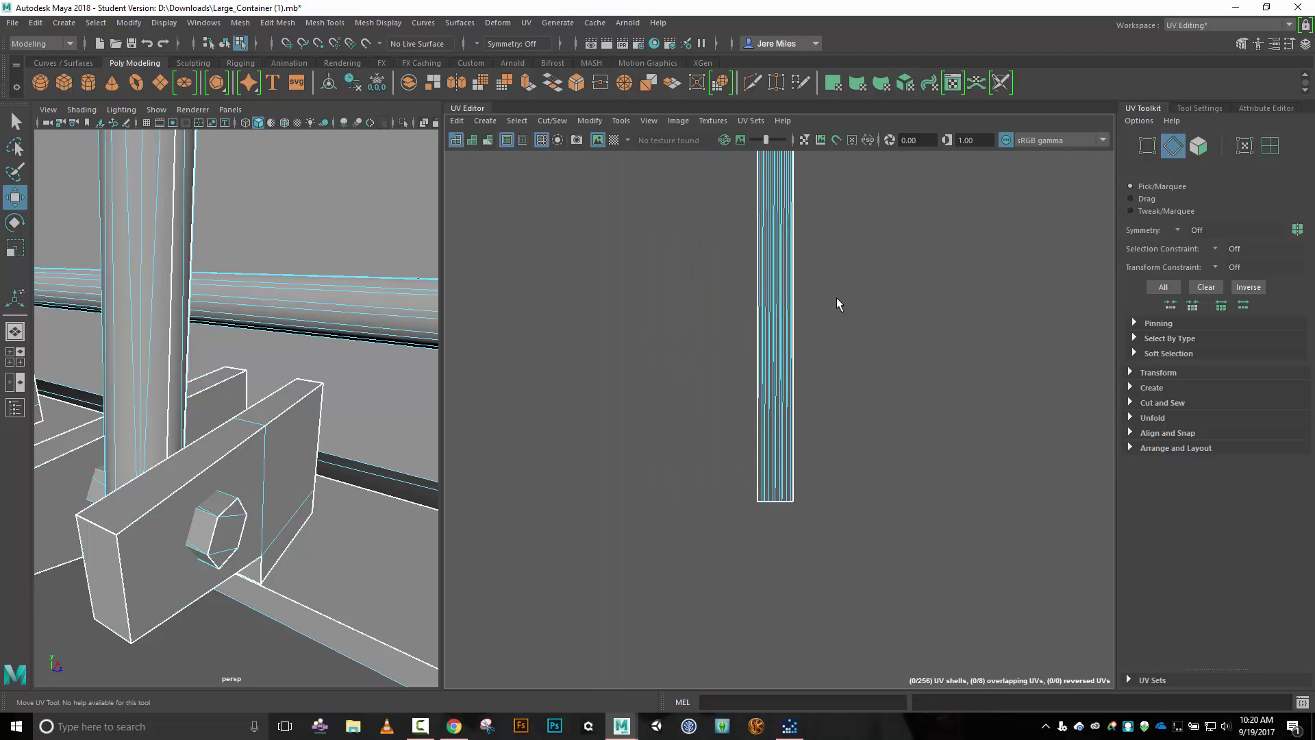
right_click_drag(837, 297, 796, 289)
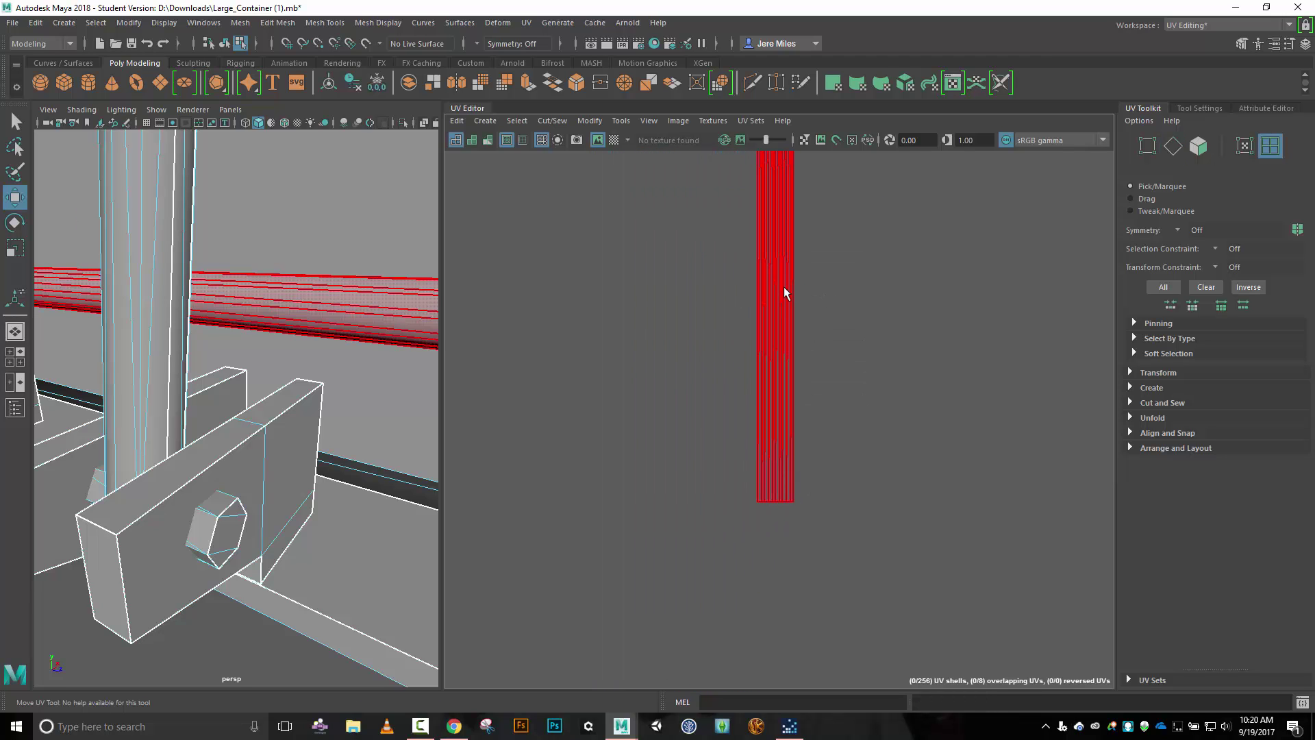
left_click(784, 289)
scroll(914, 293, "down", 7)
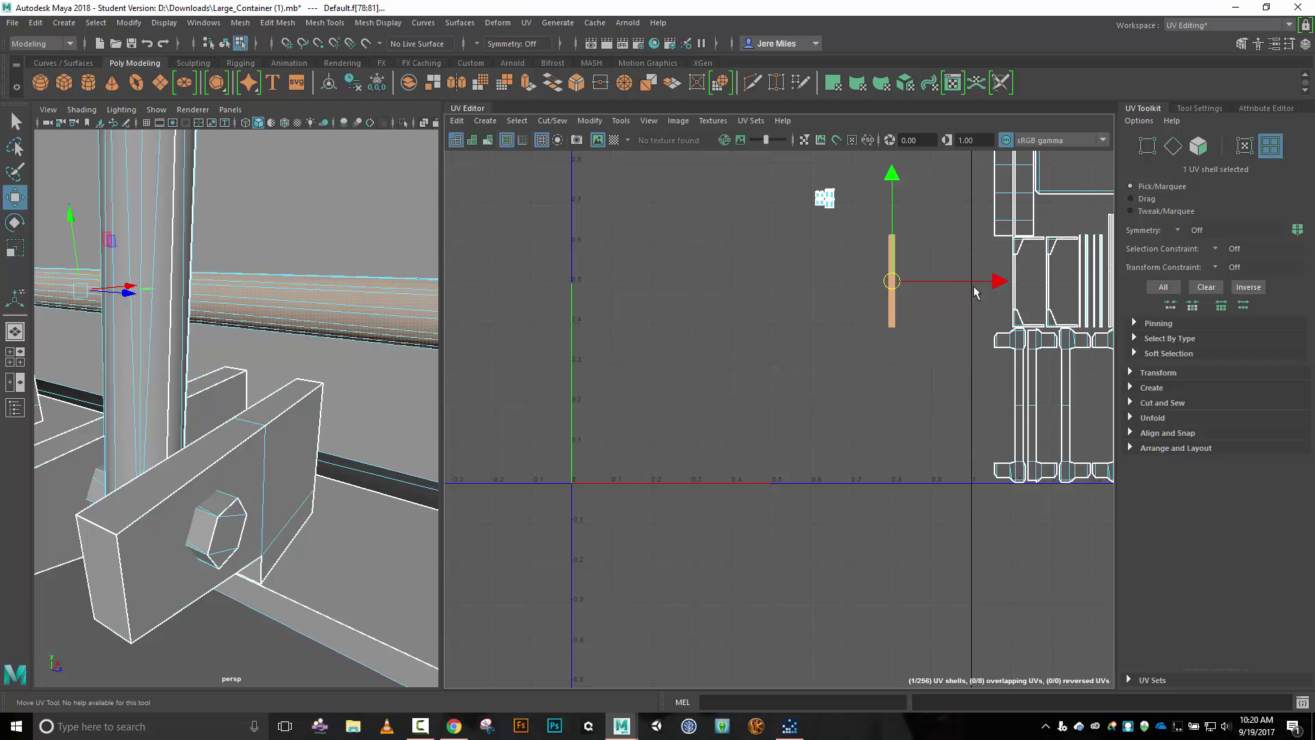
left_click_drag(894, 284, 846, 214)
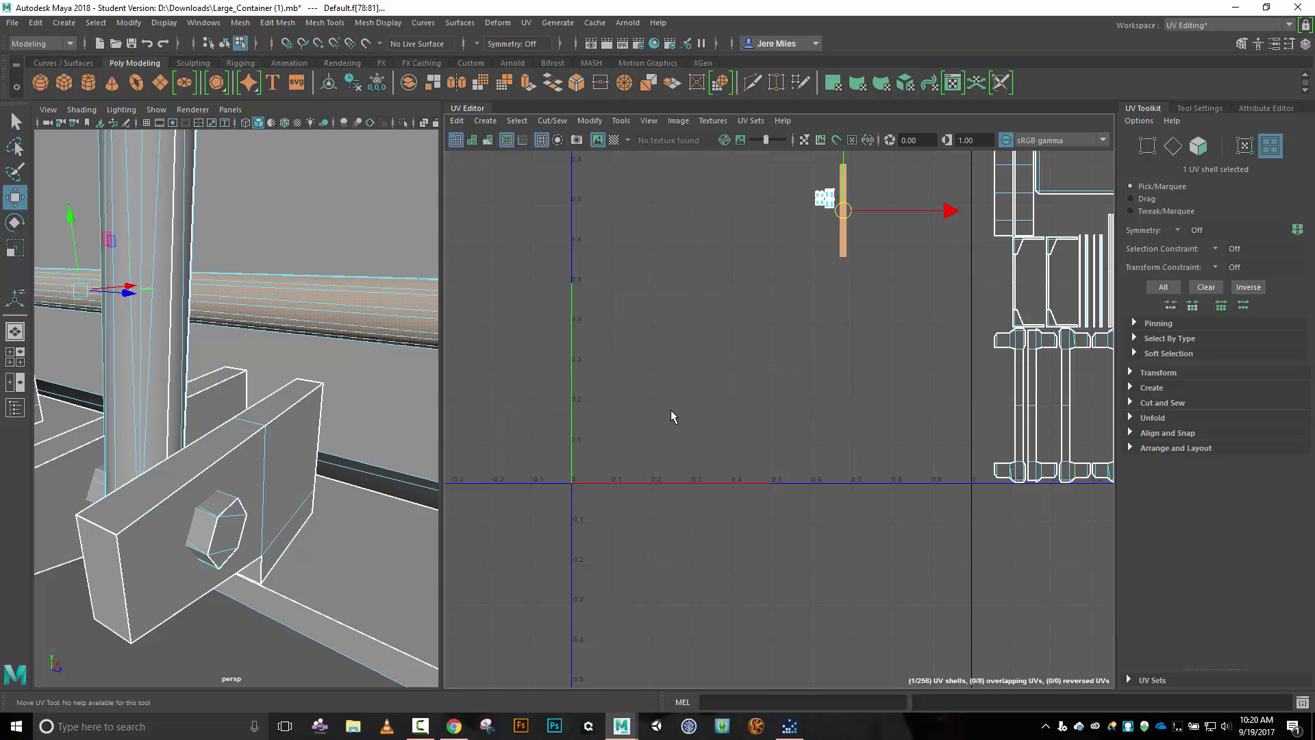
Select the UV shells of the rod's two round end caps on the model, one at each side of the container.
scroll(363, 376, "down", 10)
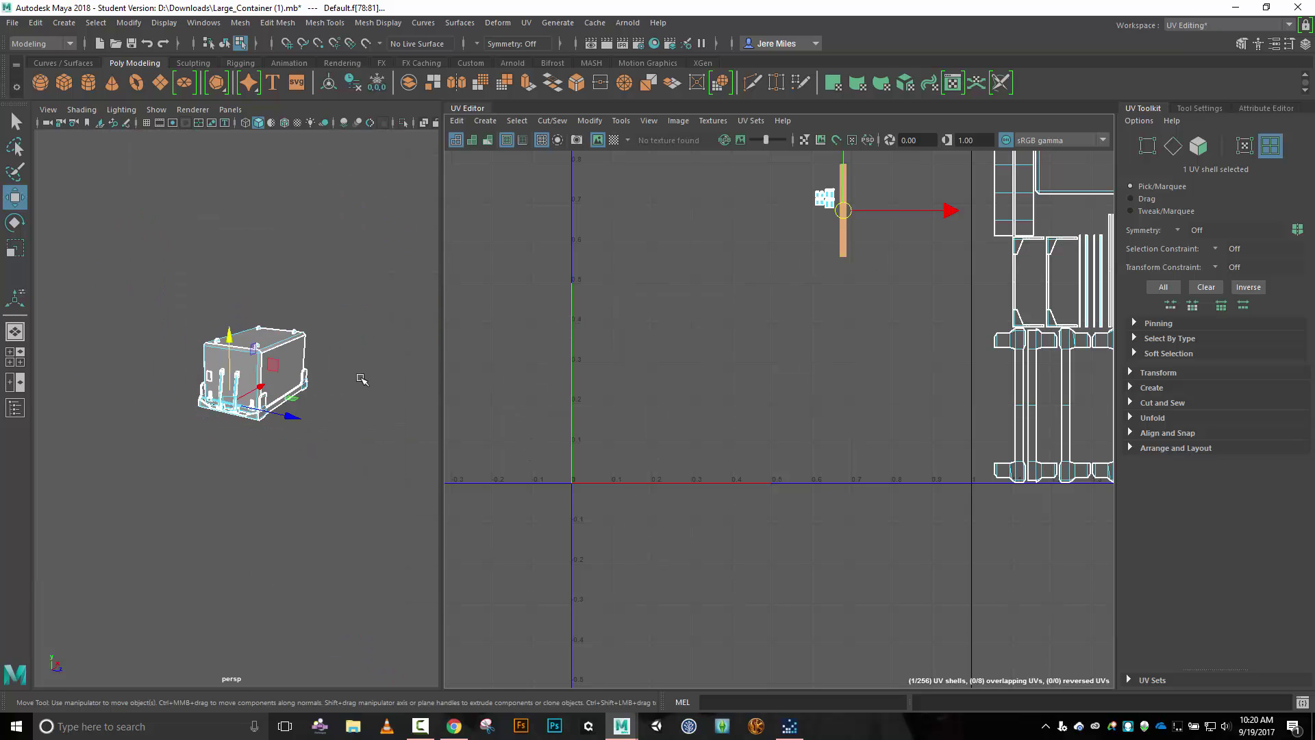
scroll(363, 377, "up", 10)
left_click_drag(363, 383, 531, 414, "alt")
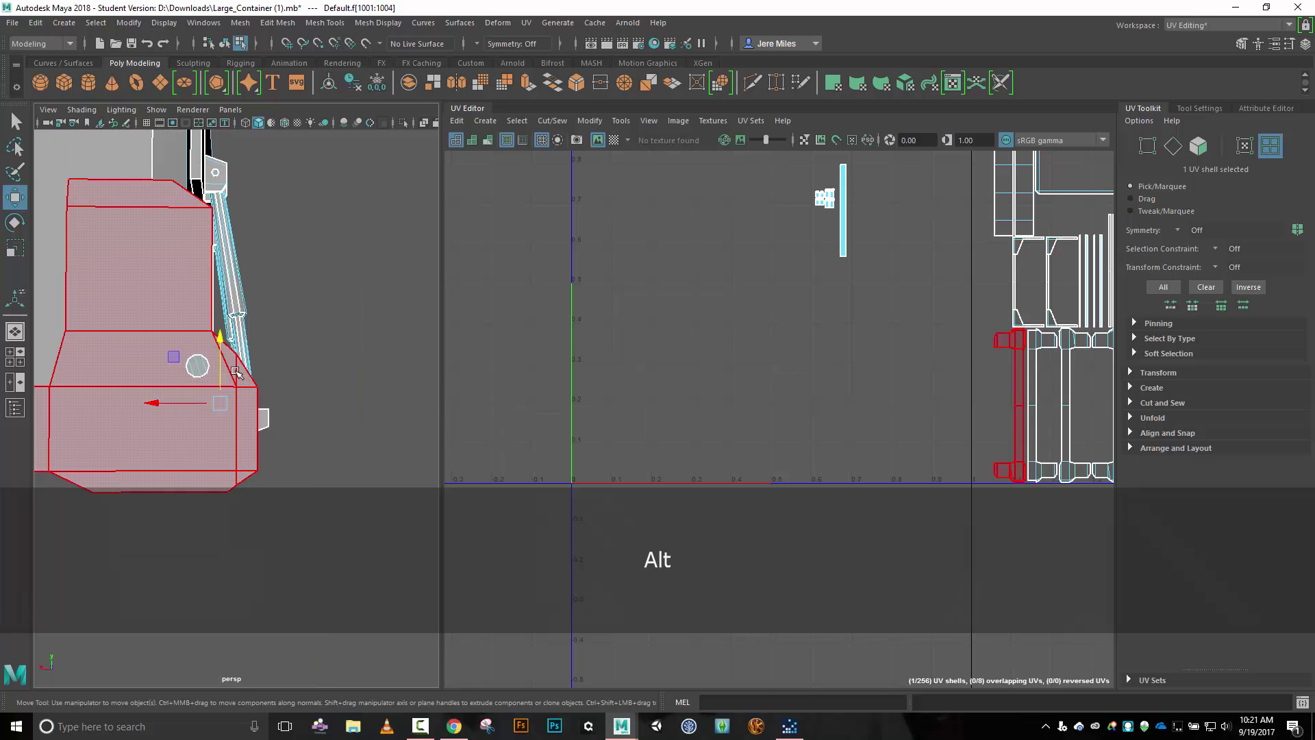
left_click(197, 363, "shift")
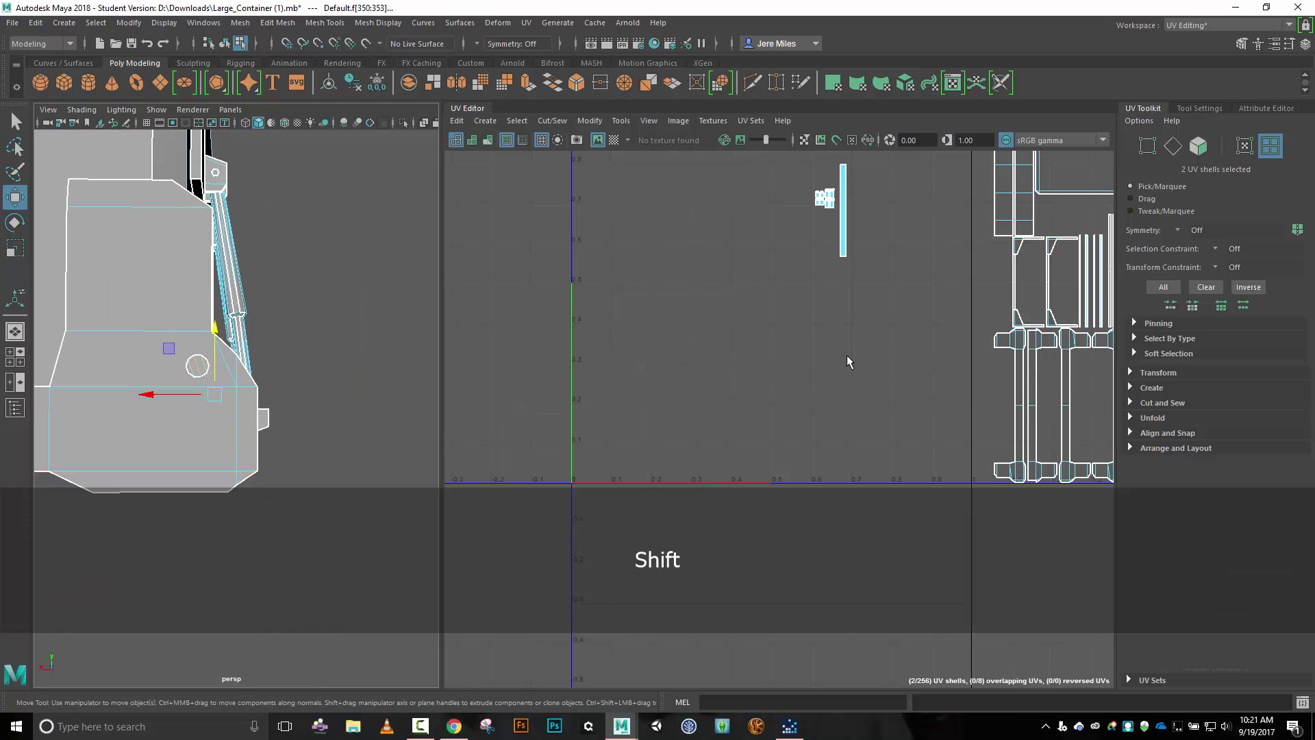
key("f")
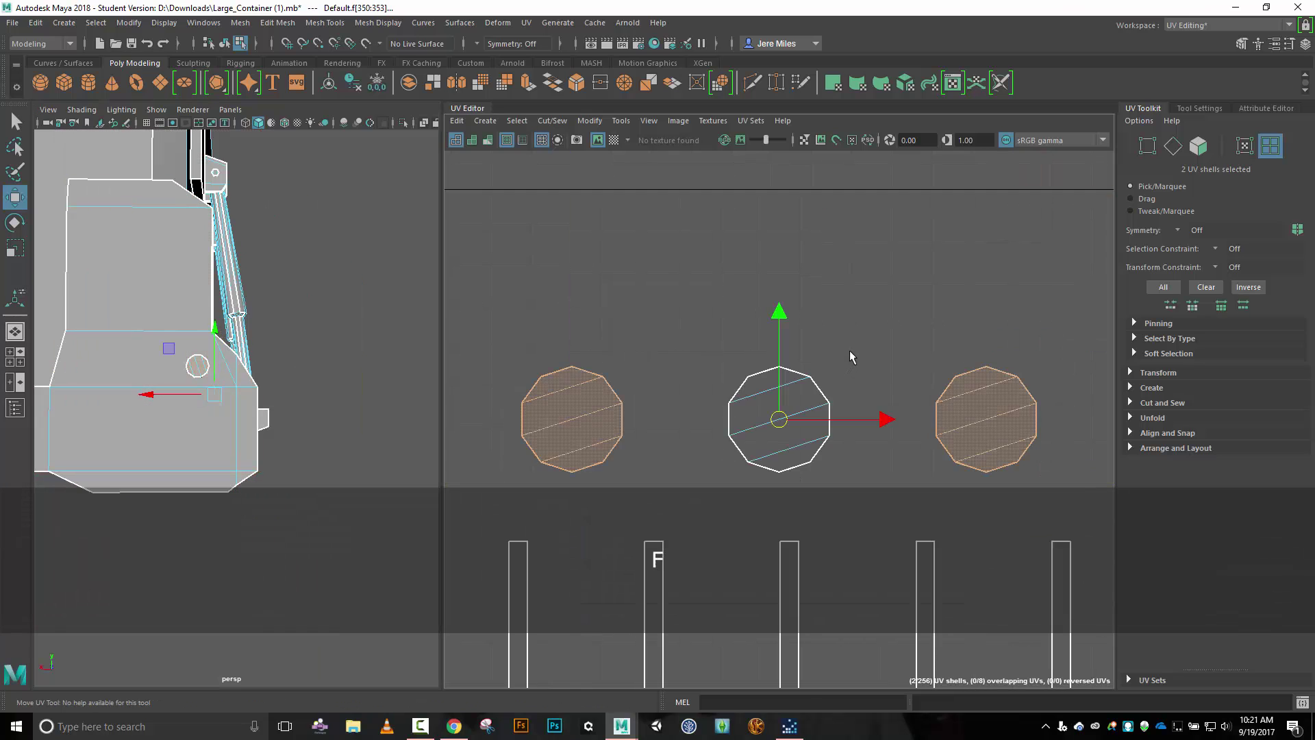
Move one round end cap horizontally next to the other, then select both cap shells together.
left_click(991, 425)
left_click_drag(986, 419, 678, 419)
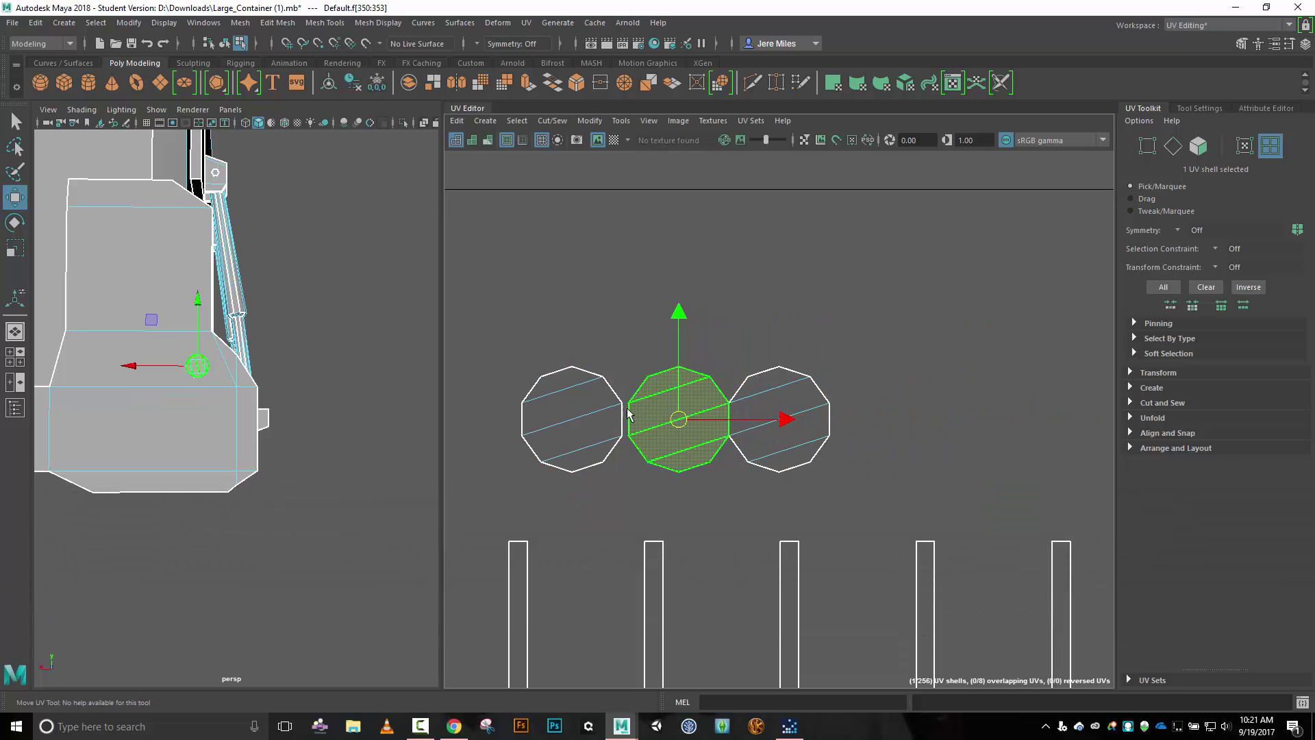
left_click_drag(492, 370, 620, 445, "shift")
Move both round end caps out of the packed layout and place them centred just above the sewn rod strip.
scroll(616, 425, "down", 6)
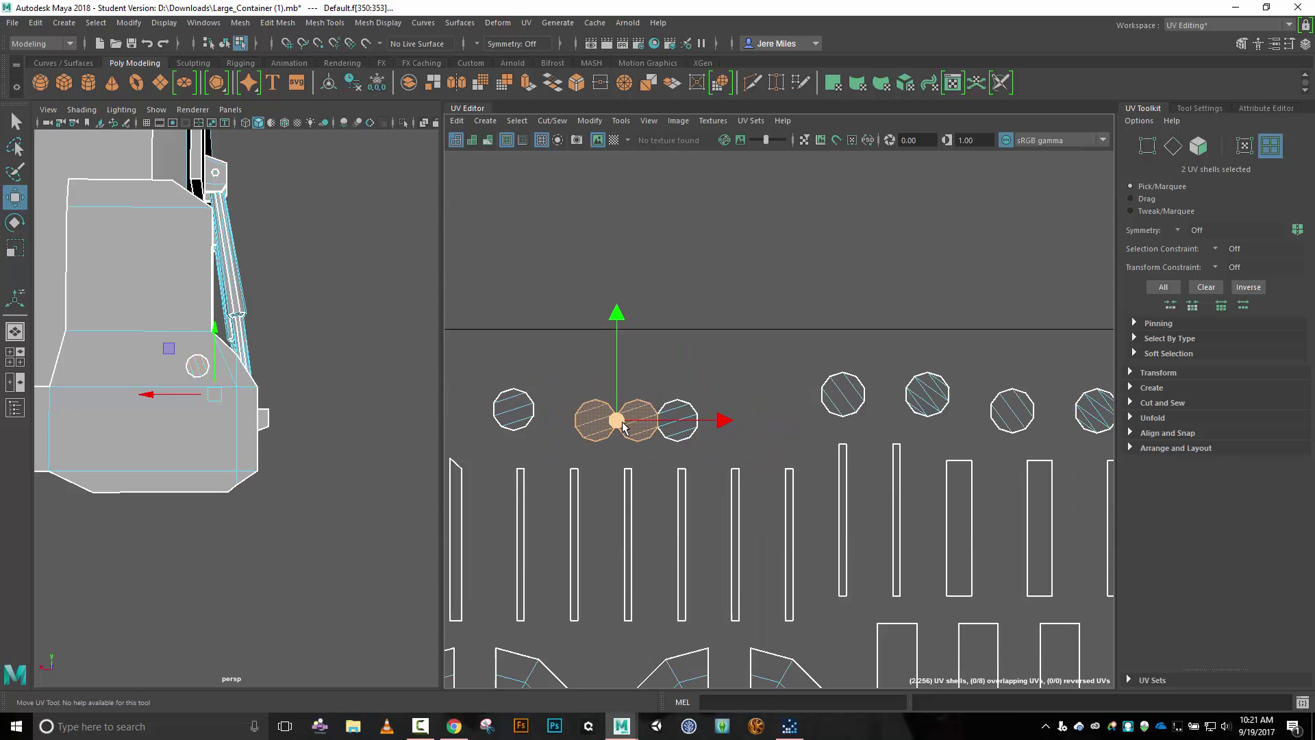
middle_click_drag(558, 340, 947, 220, "alt")
scroll(718, 293, "down", 5)
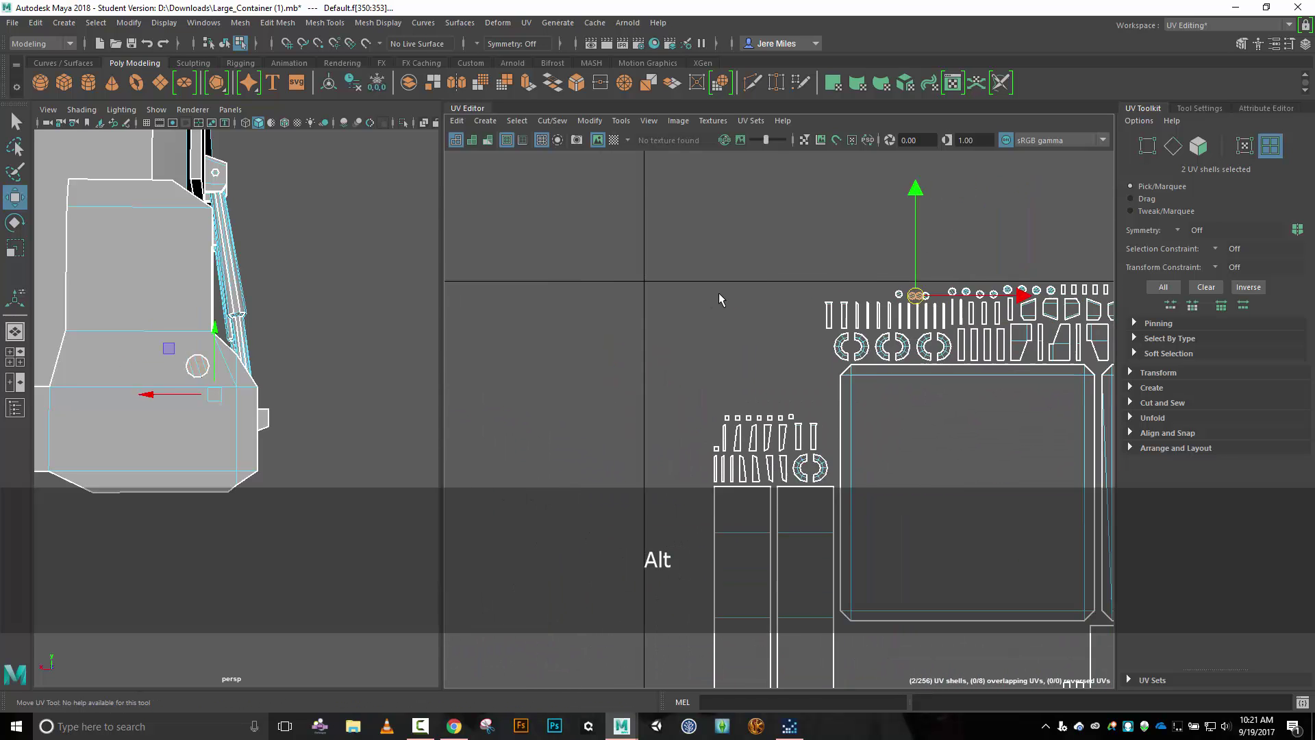
middle_click_drag(652, 301, 702, 291, "alt")
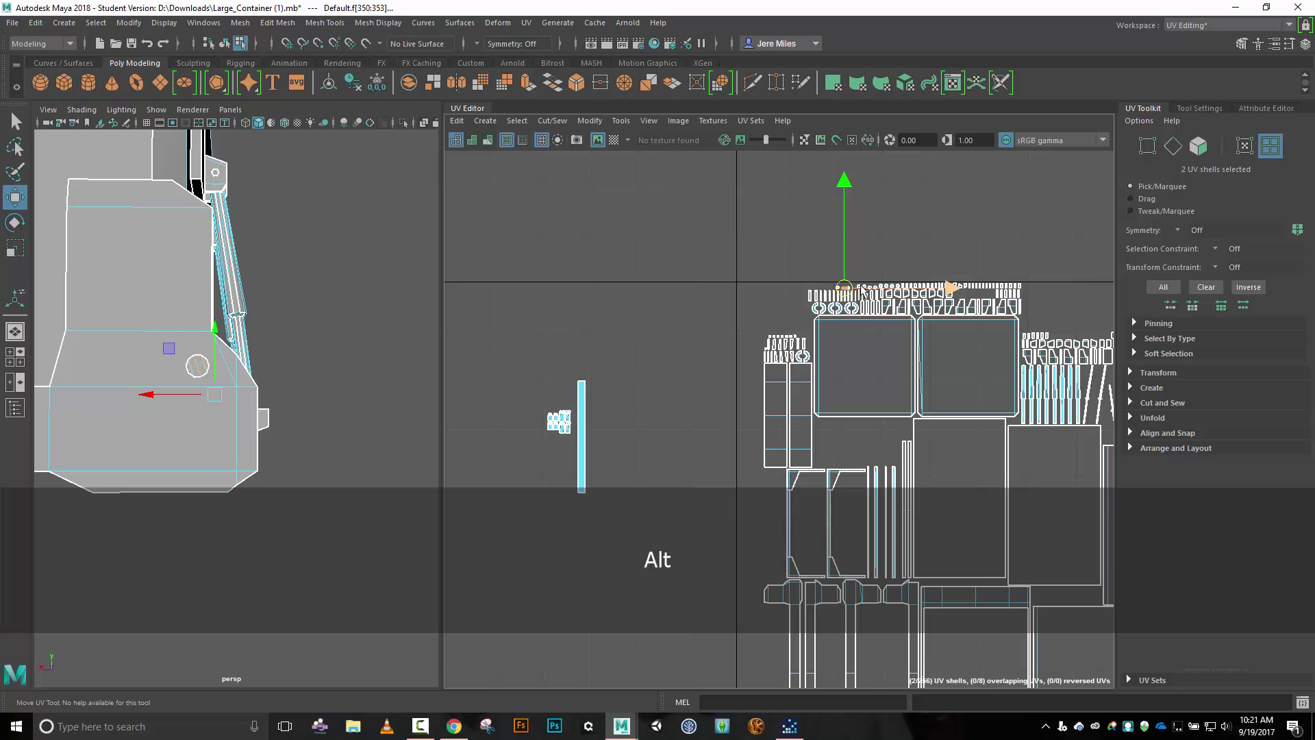
left_click_drag(847, 286, 583, 372)
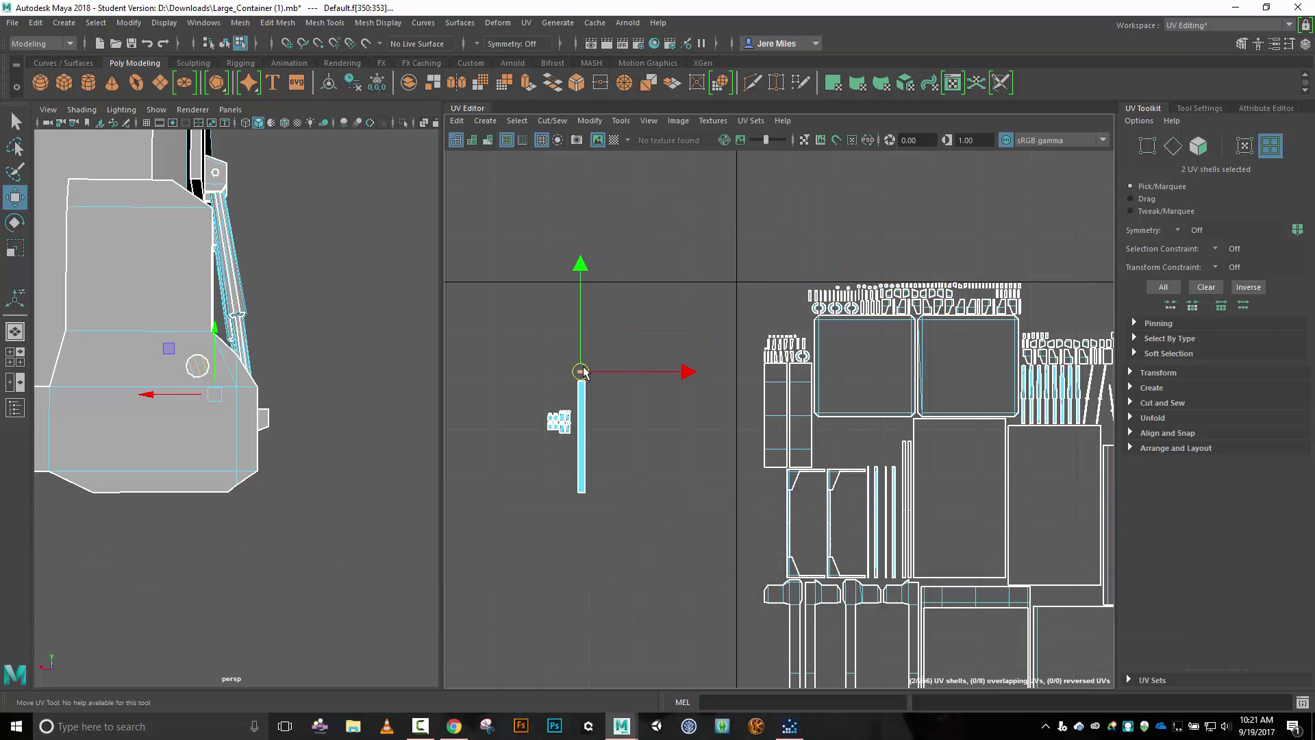
scroll(593, 405, "up", 5)
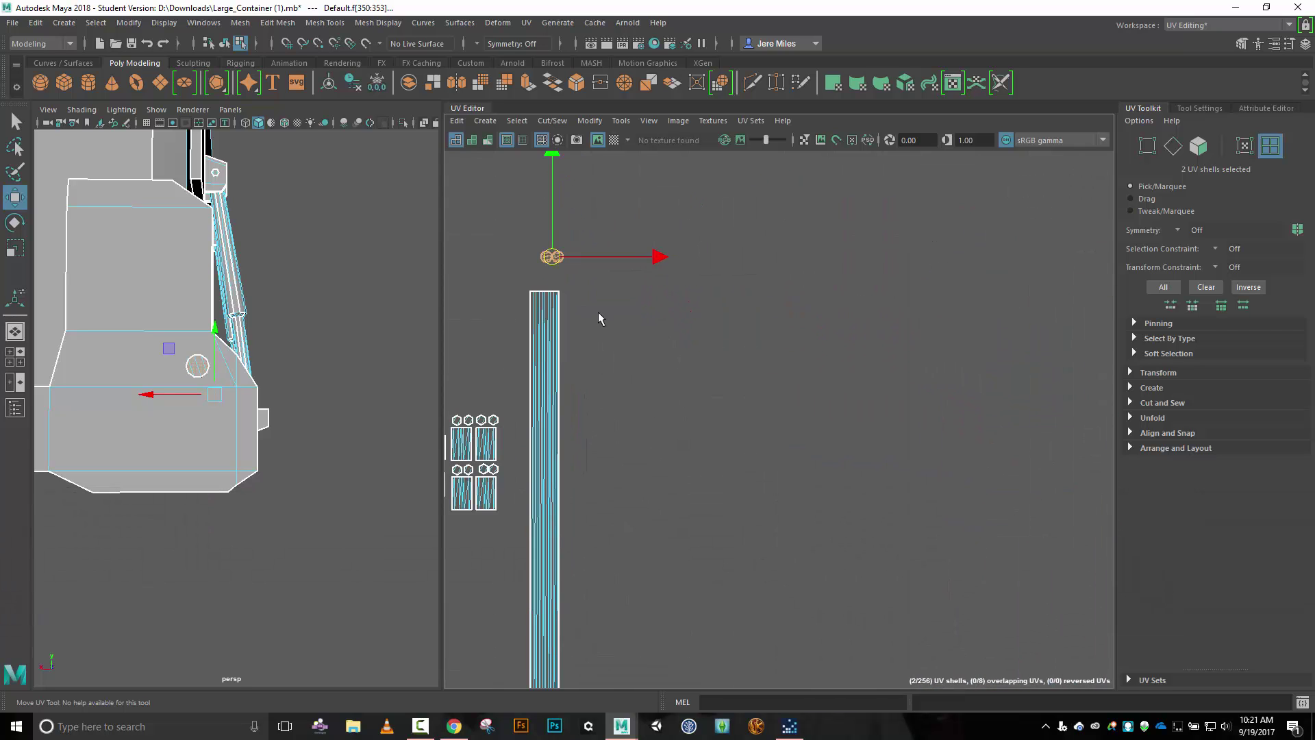
left_click_drag(555, 257, 545, 279)
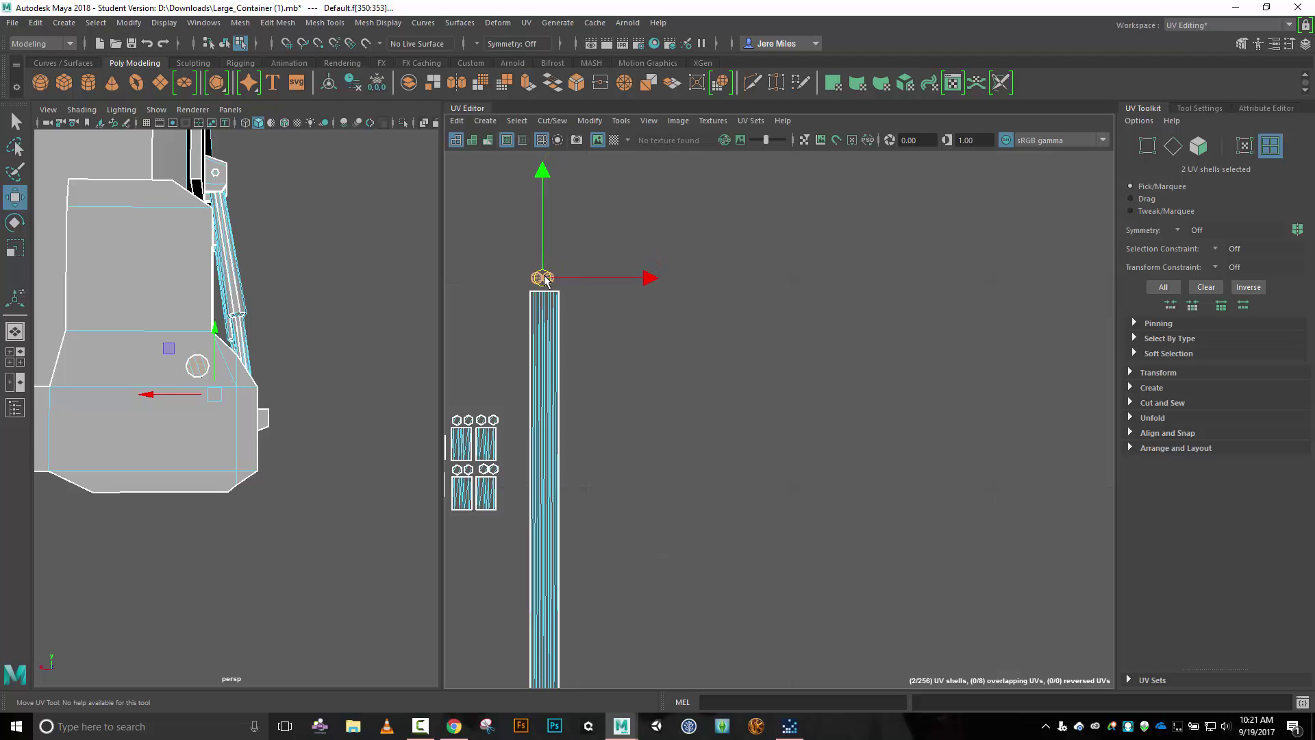
Select the UV shell of the other long horizontal rod at the container's base and move it out of the packed layout into empty space.
scroll(327, 379, "down", 5)
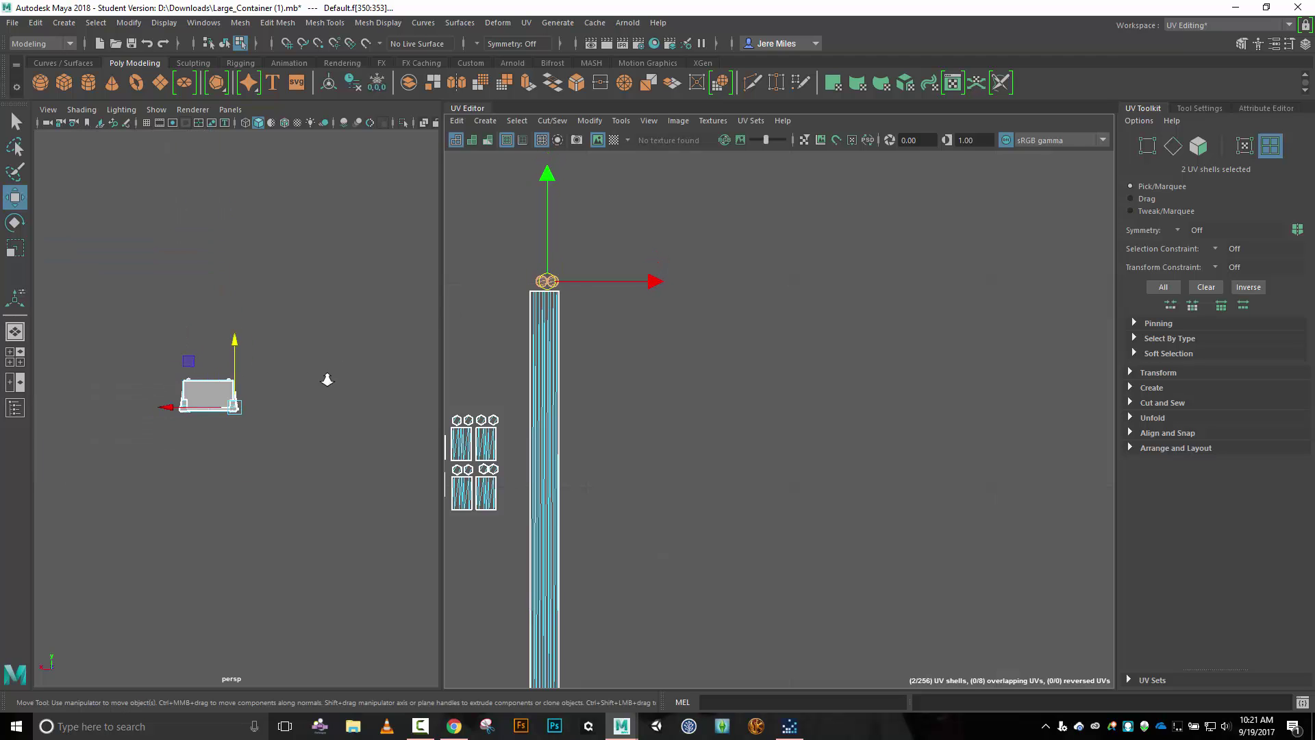
scroll(261, 404, "up", 5)
left_click_drag(150, 440, 288, 445, "alt")
left_click(65, 390)
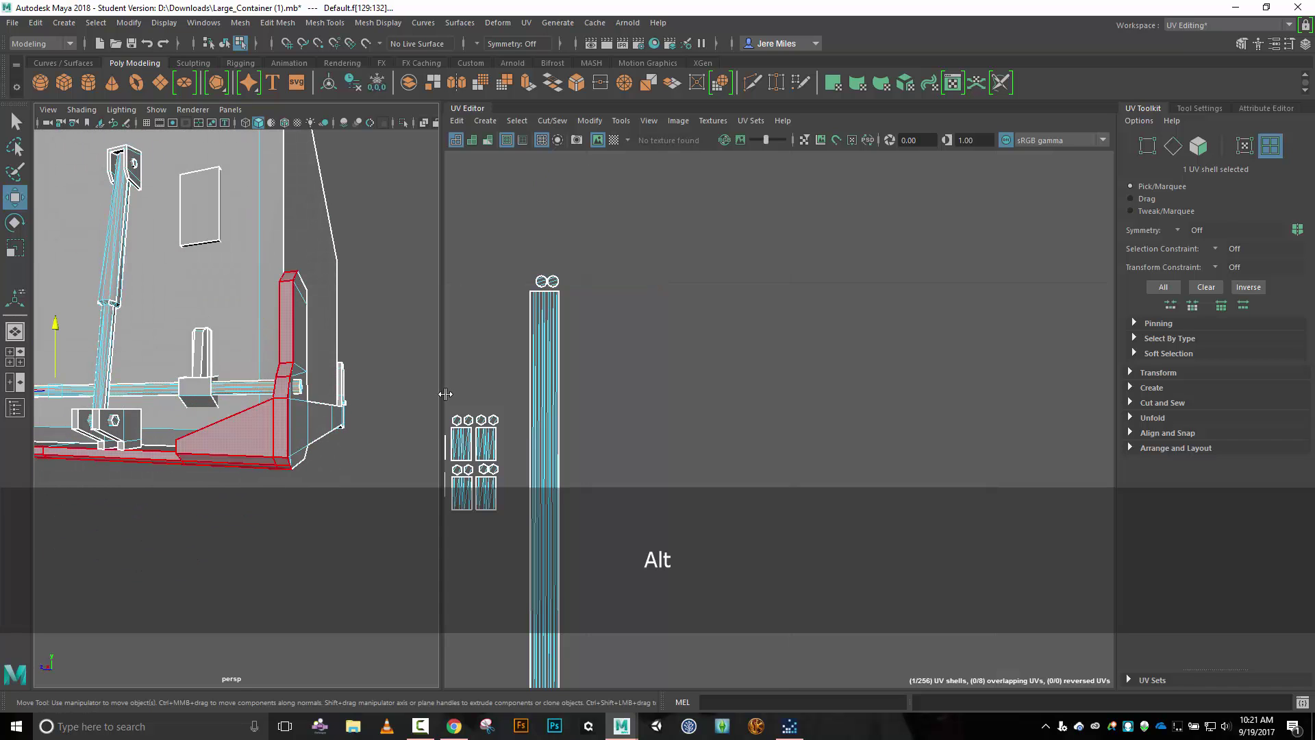
key("f")
scroll(788, 387, "down", 5)
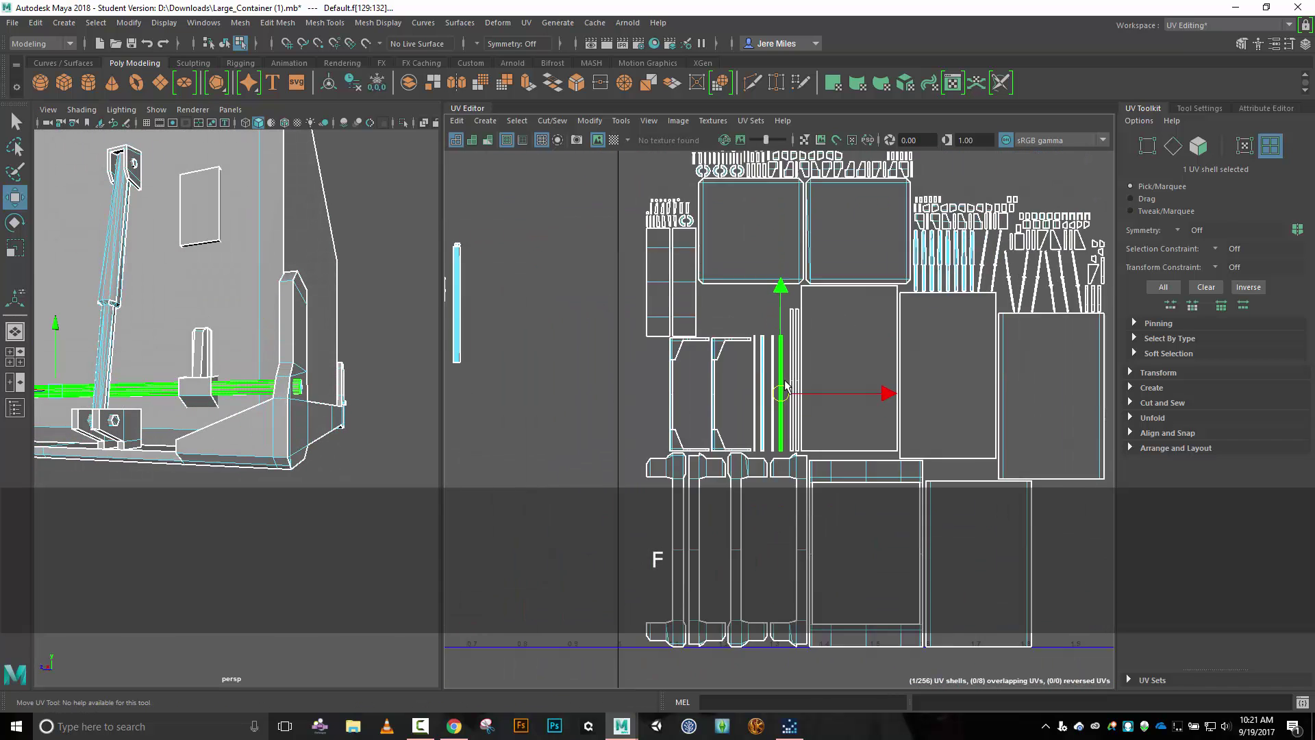
left_click_drag(888, 392, 632, 373)
left_click_drag(525, 291, 533, 213)
Switch to UV edge selection and Move and Sew both long border edges of the second rod's shell in one operation.
scroll(534, 267, "up", 3)
right_click_drag(537, 273, 680, 281, "alt")
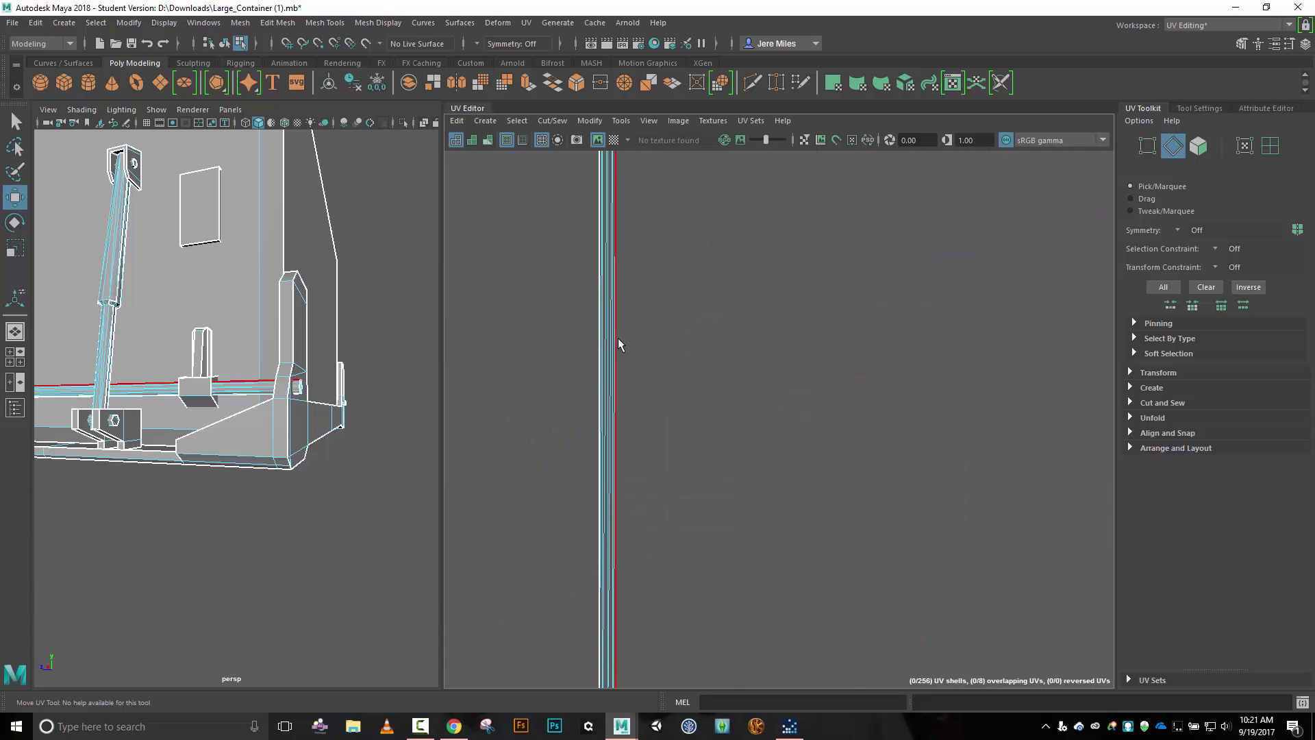
scroll(635, 347, "up", 3)
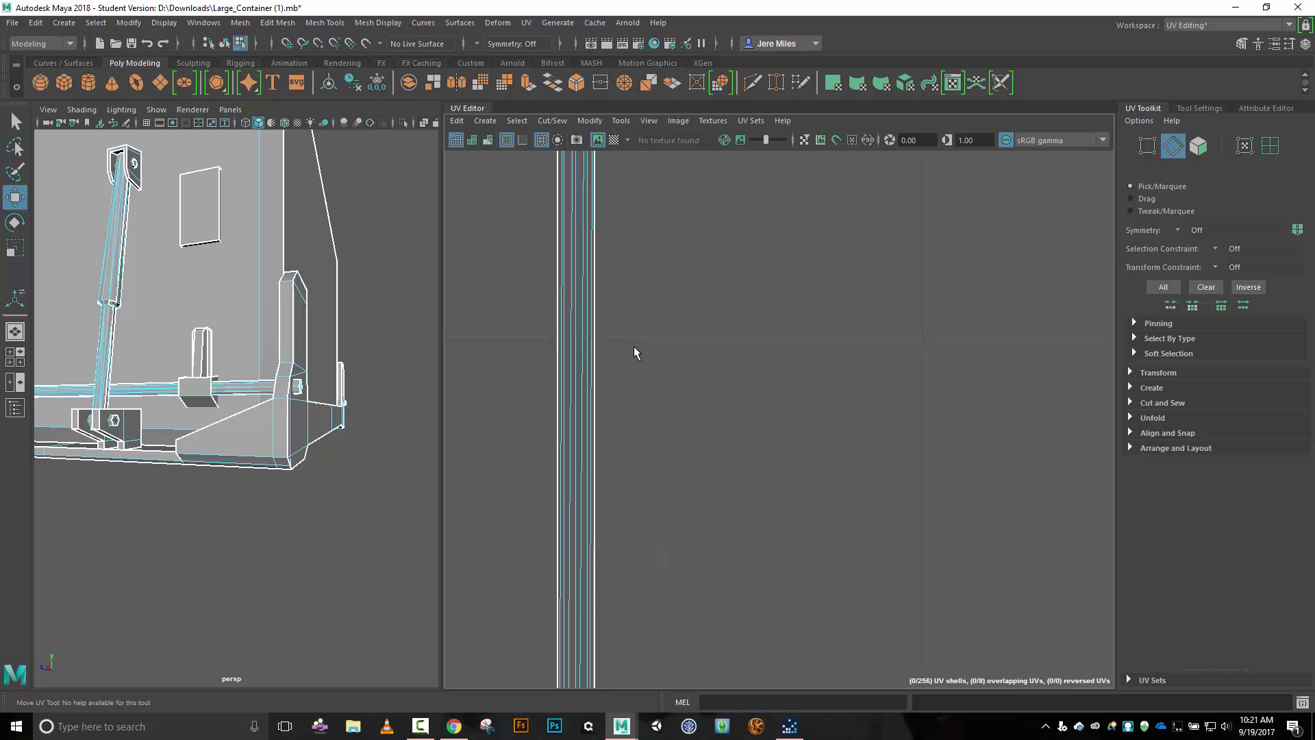
left_click(599, 344)
left_click(555, 340, "shift")
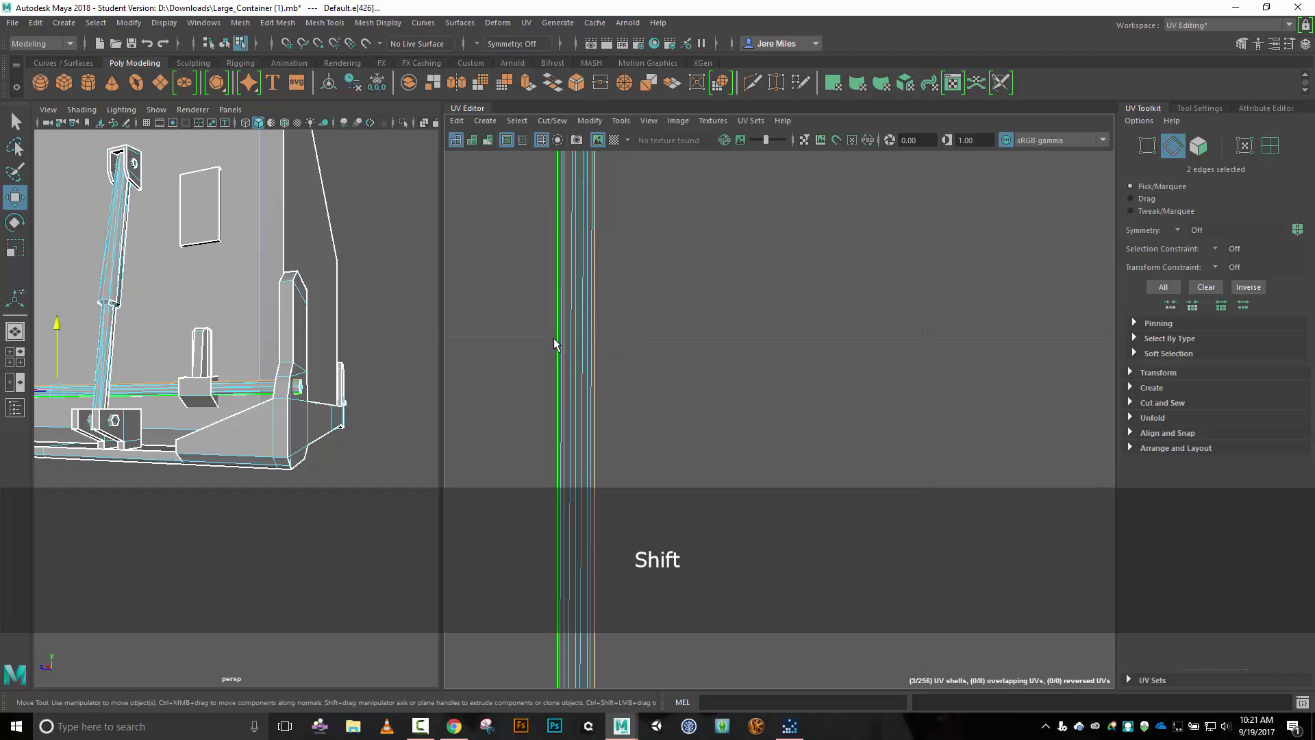
left_click(548, 122)
left_click(587, 244)
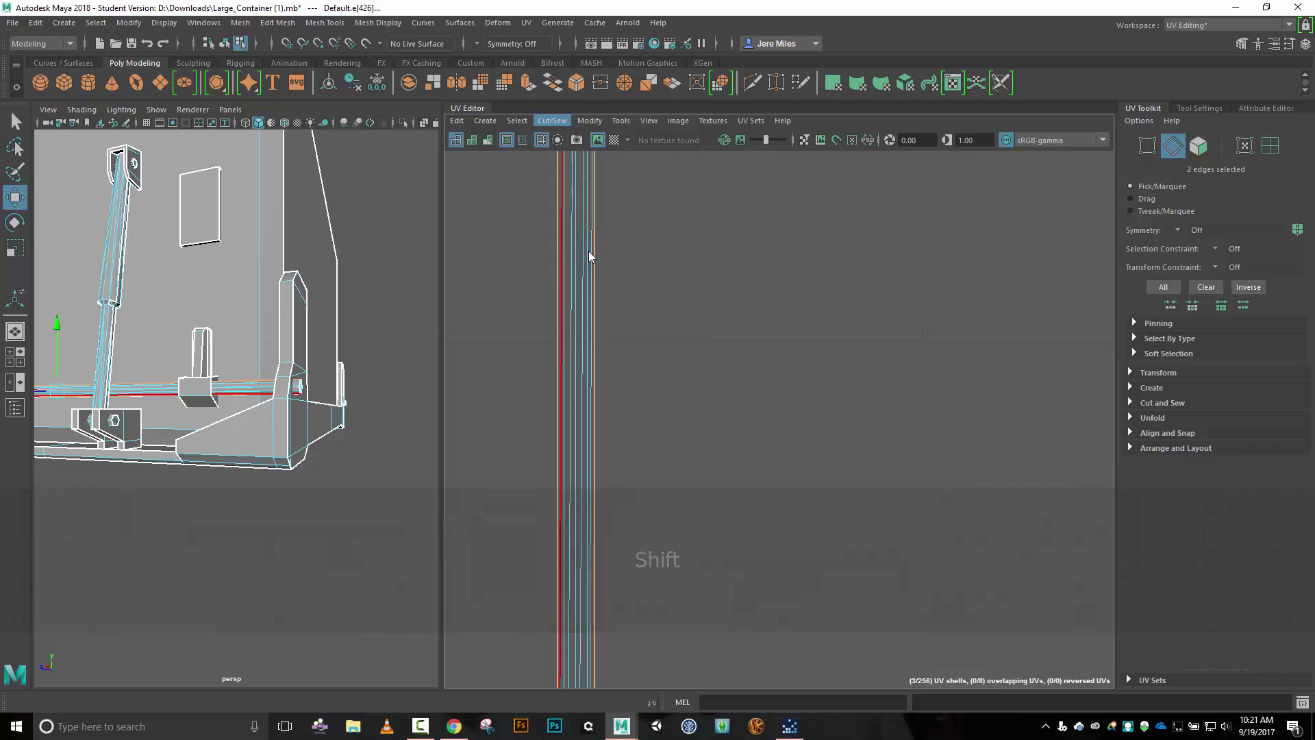
Move and Sew the last strip onto the new right border edge of the second rod's shell.
left_click(609, 276)
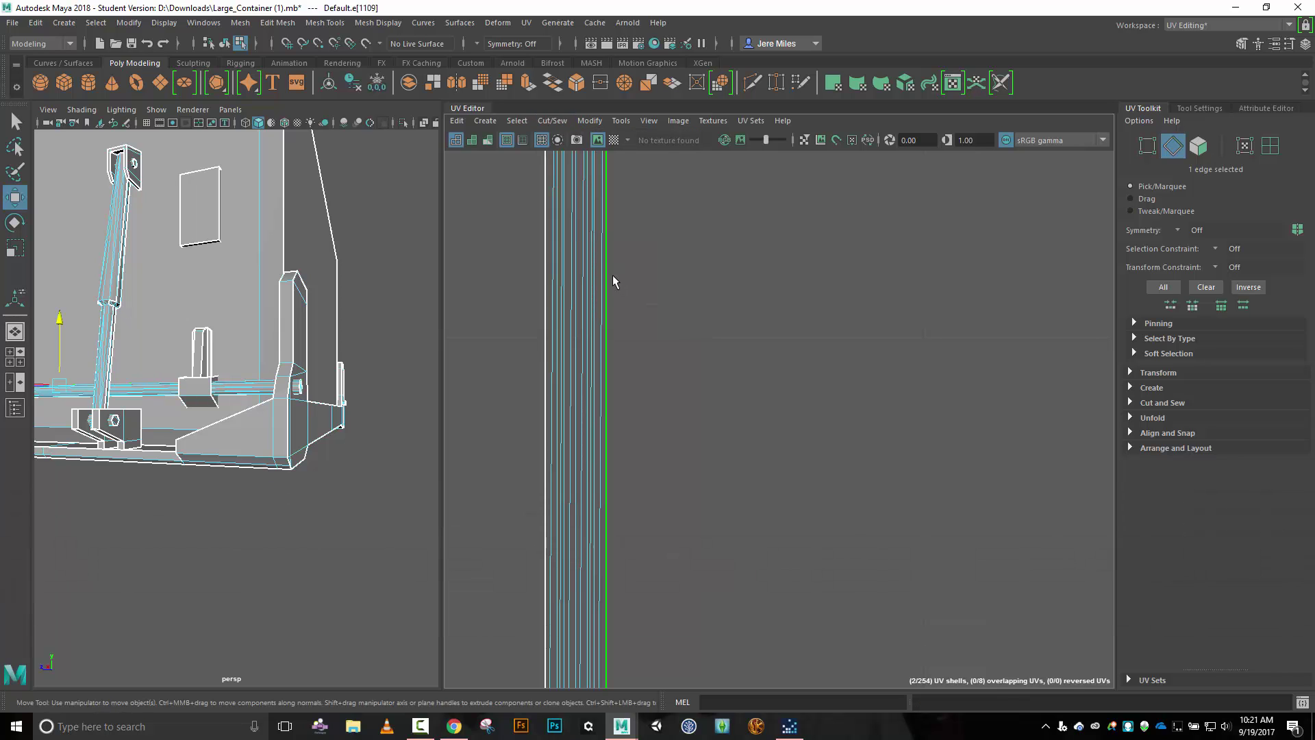
left_click(550, 121)
left_click(586, 252)
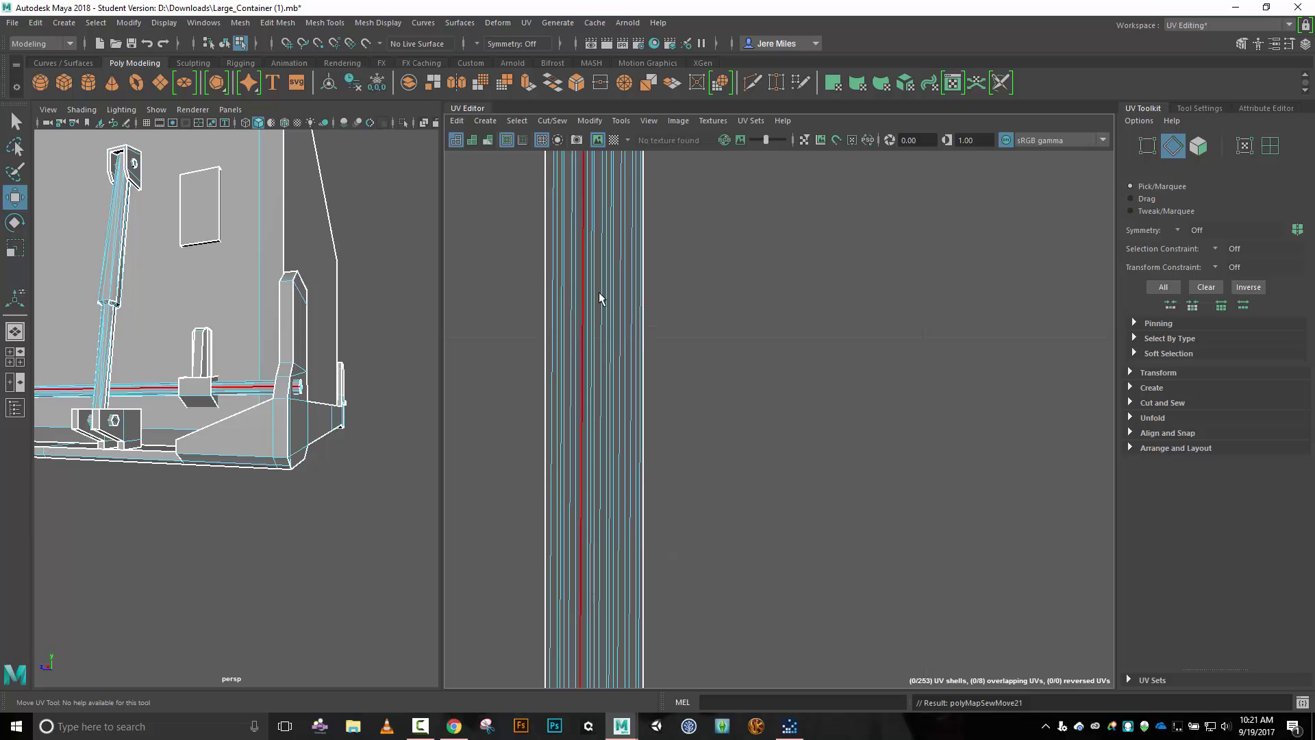
Switch to UV shell selection and move the second rod's sewn strip horizontally to sit close beside the first rod's strip.
scroll(739, 286, "down", 3)
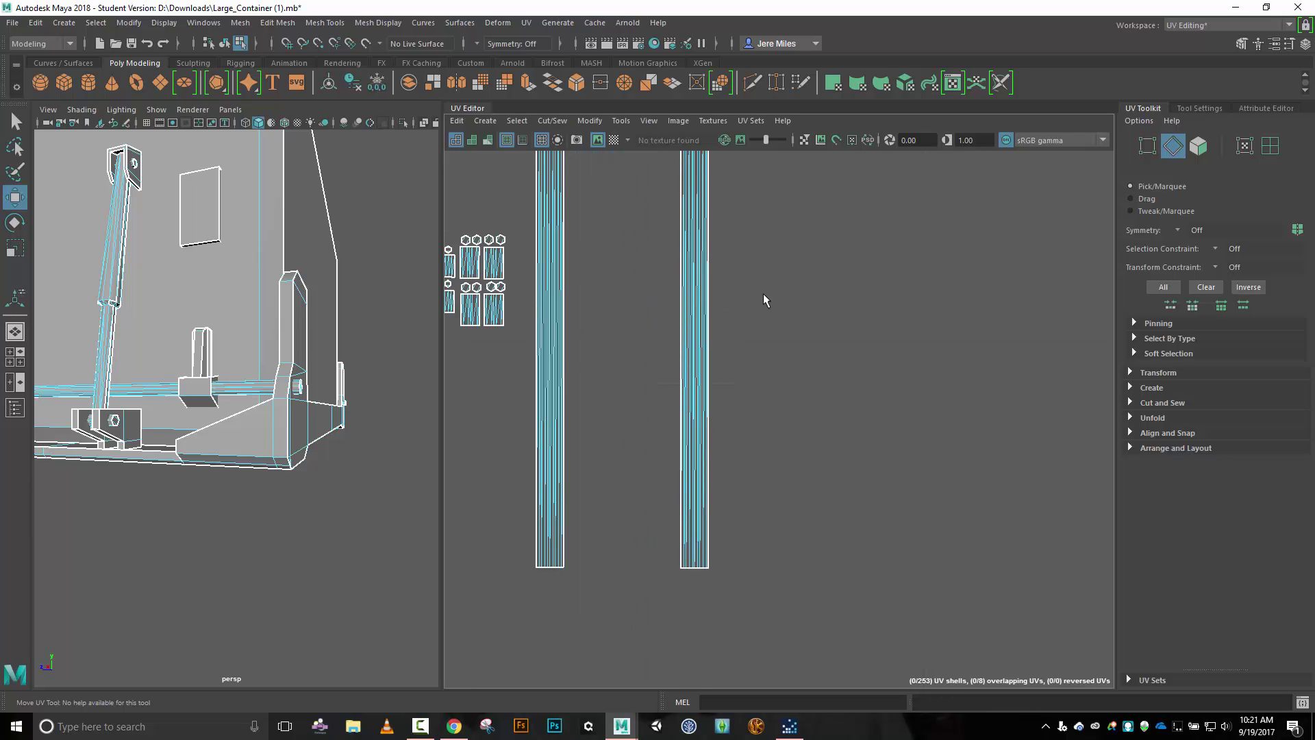
right_click_drag(763, 293, 727, 278)
left_click(712, 277)
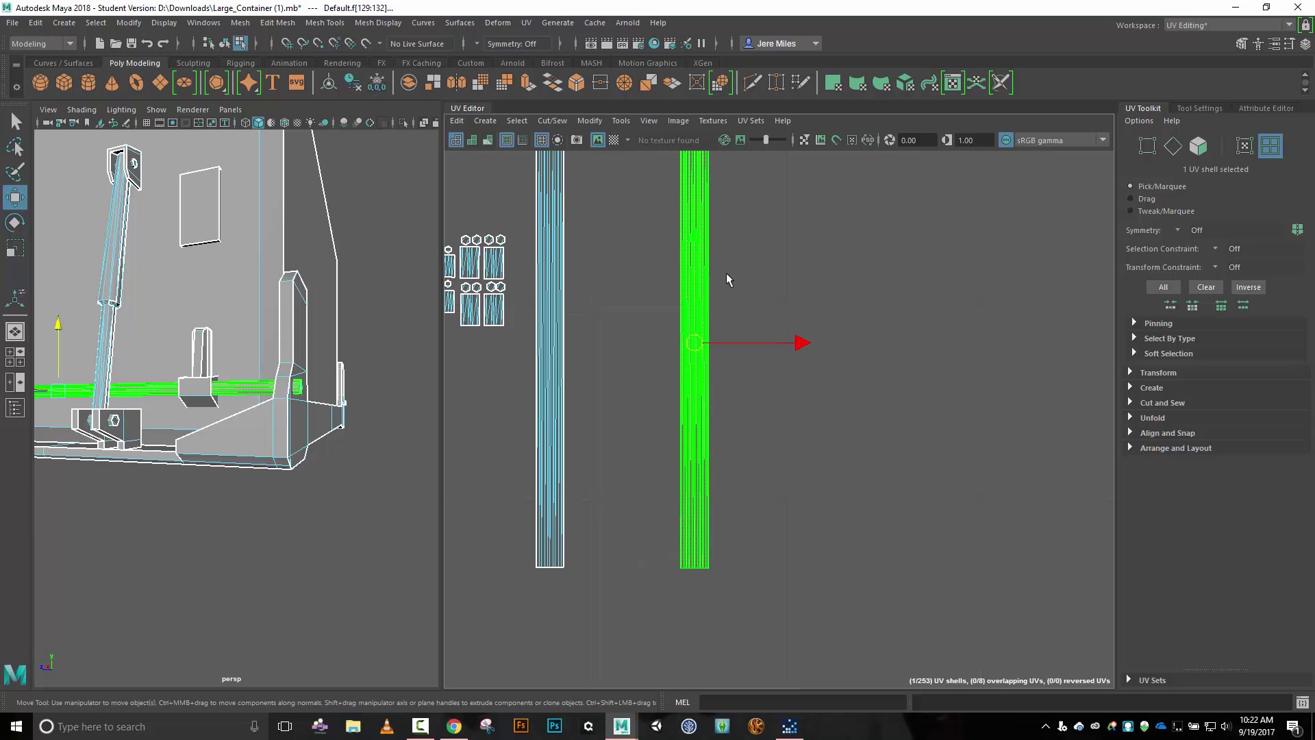
left_click_drag(785, 349, 686, 359)
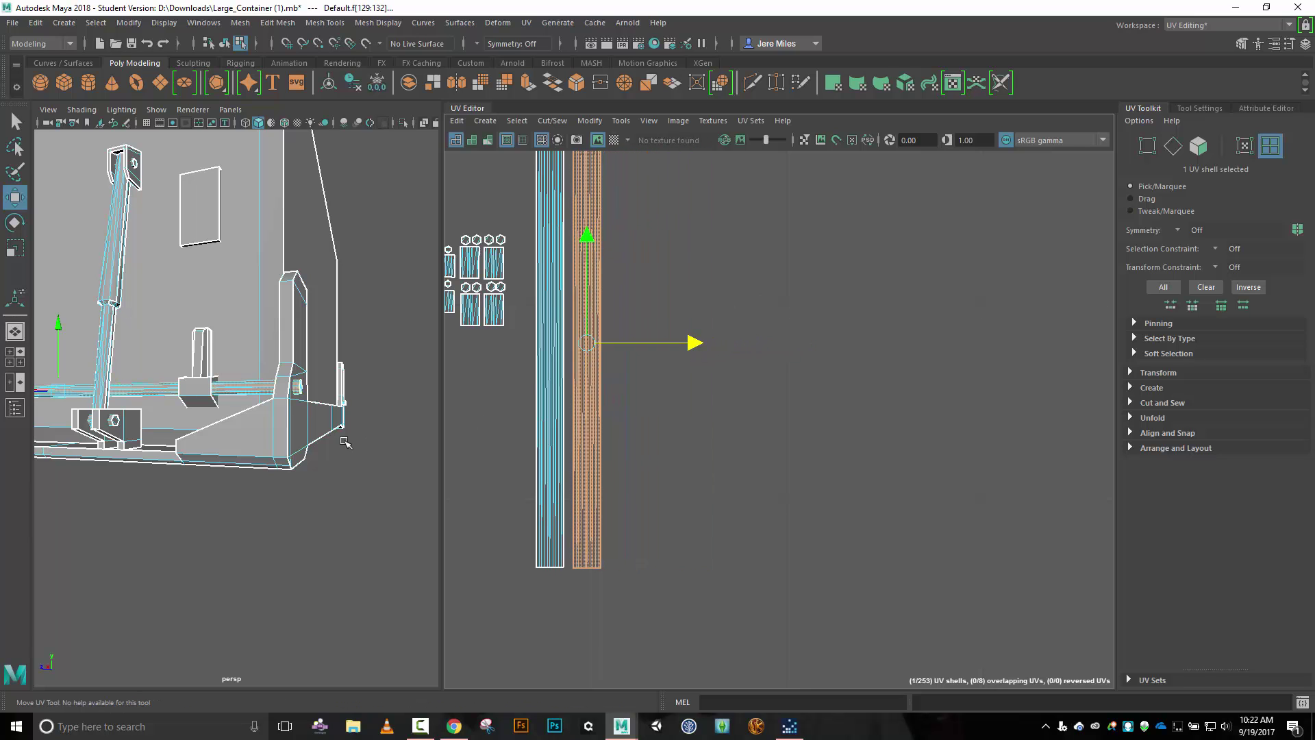
Select the second rod's two round end-cap shells from the model and place one directly beside the other in the layout.
left_click_drag(345, 441, 341, 351, "alt")
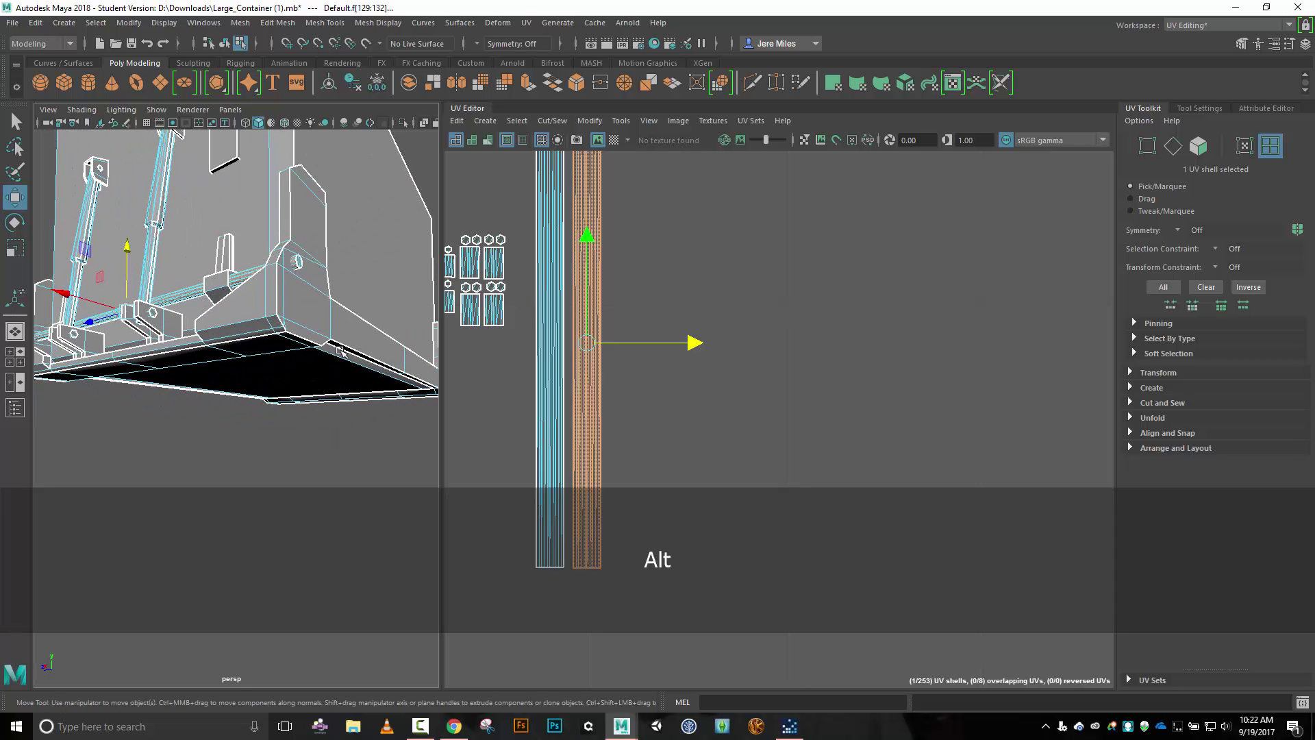
left_click(307, 263)
left_click_drag(306, 264, 312, 378, "alt")
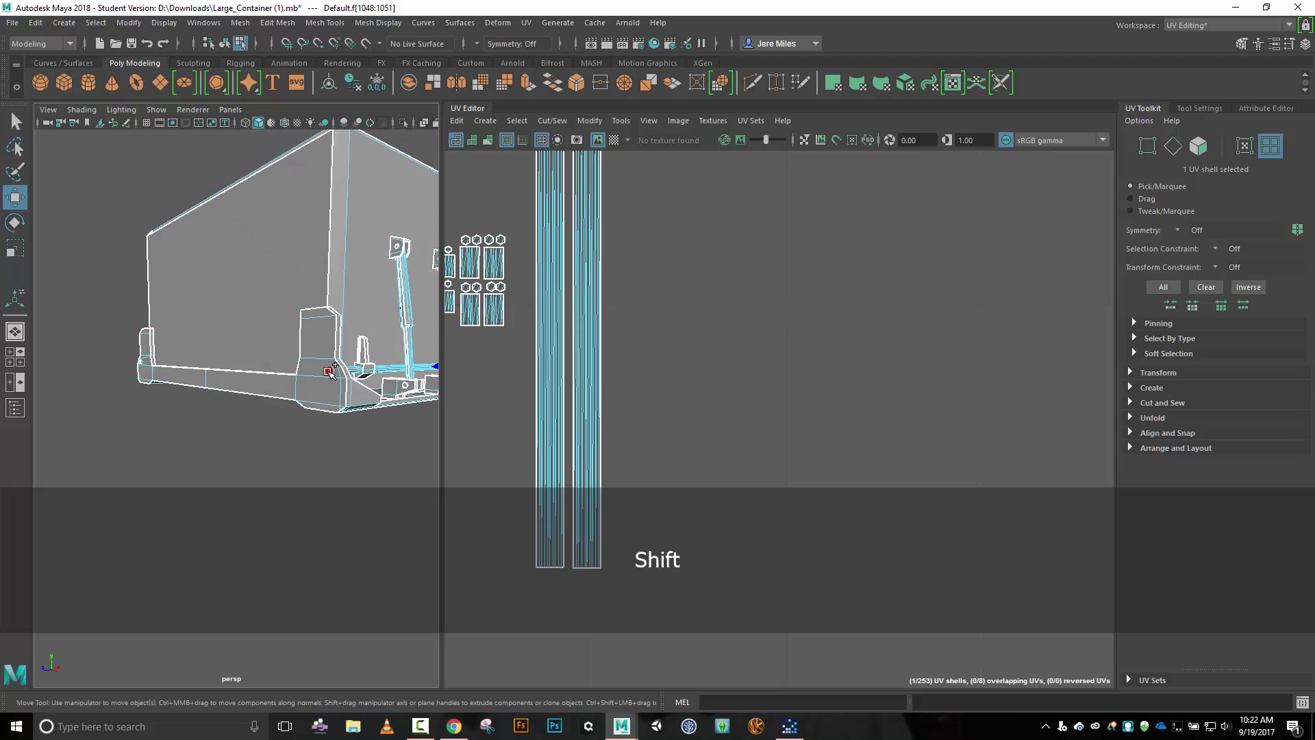
left_click(389, 318, "shift")
key("f")
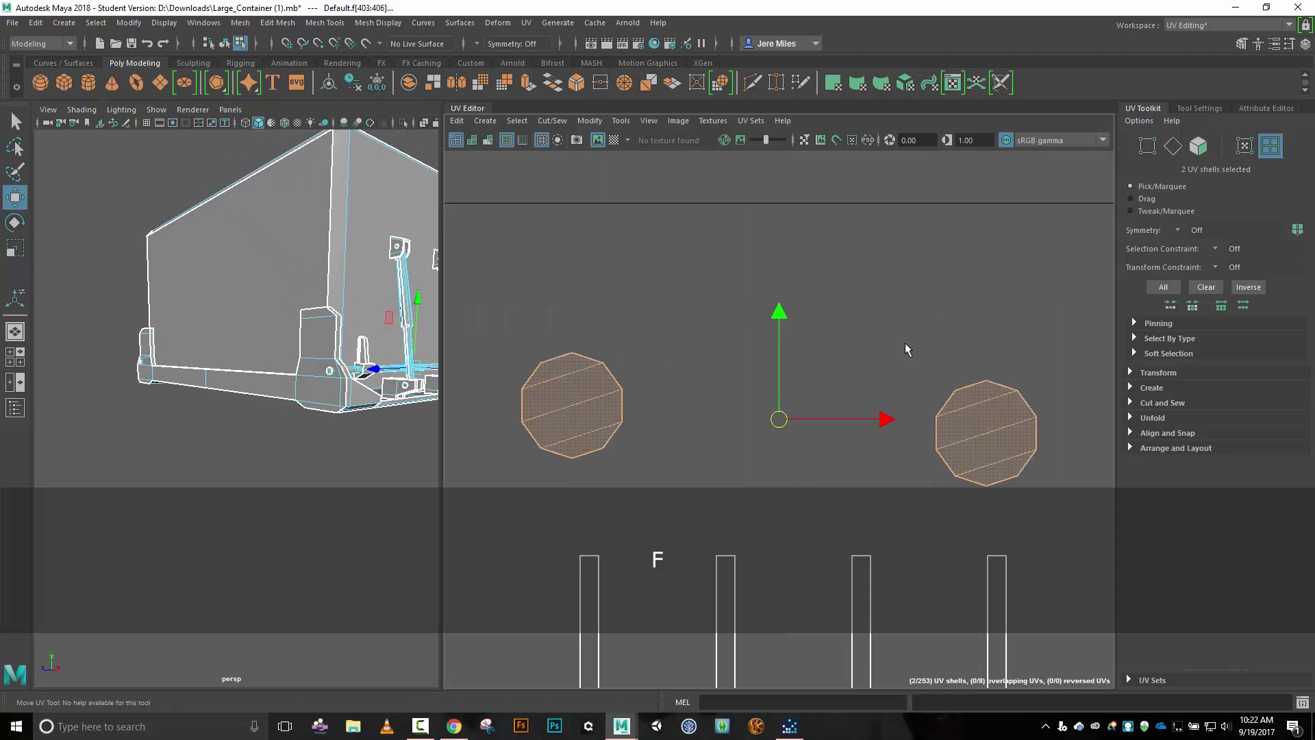
left_click(973, 406)
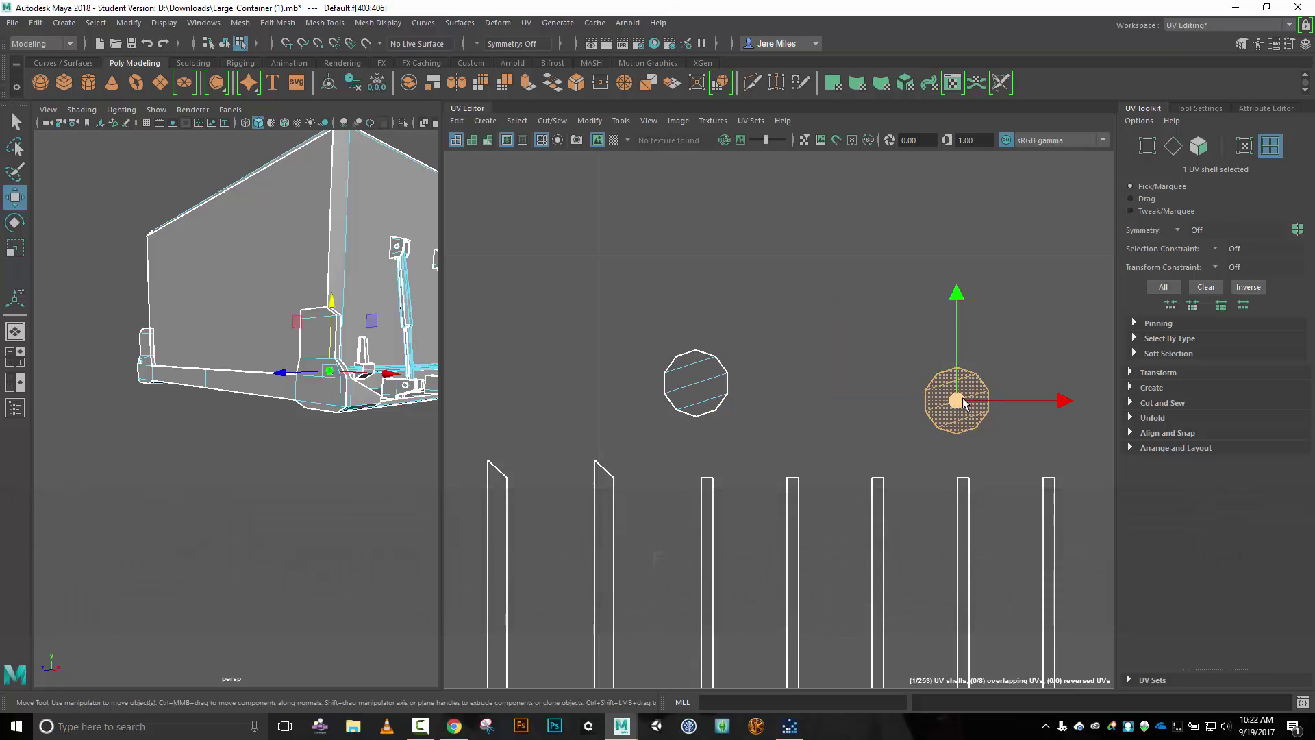
left_click_drag(973, 406, 769, 384)
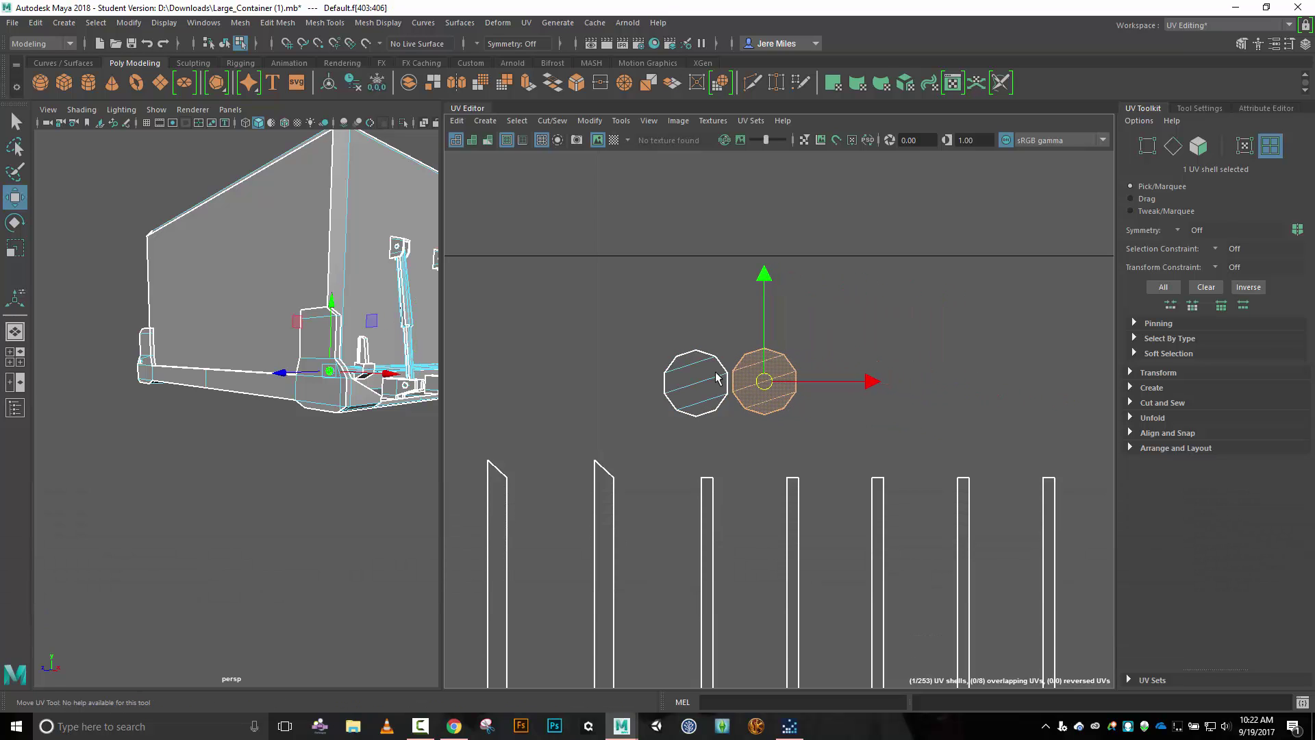
Move both round end caps out of the packed layout together and centre them just above the second rod's strip.
left_click(693, 380, "shift")
scroll(685, 376, "down", 6)
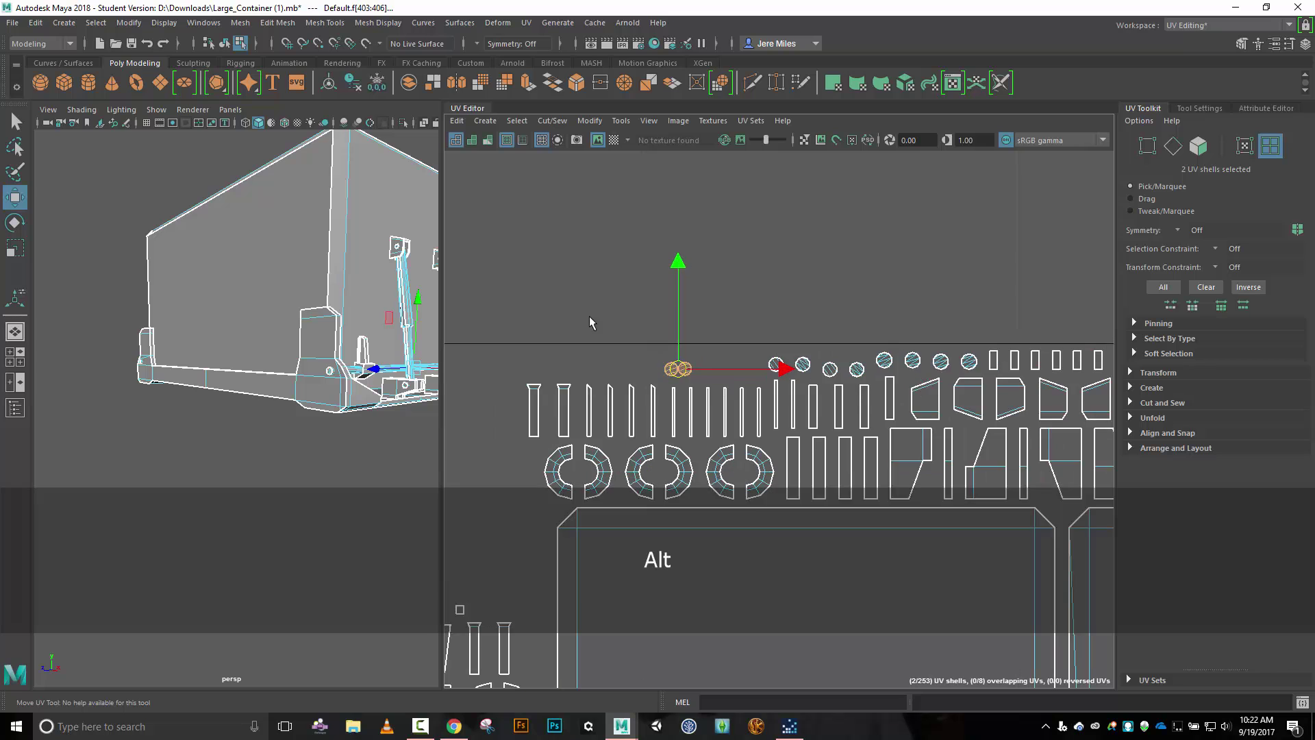
middle_click_drag(589, 315, 831, 290, "alt")
scroll(705, 318, "down", 5)
scroll(622, 315, "up", 1)
middle_click_drag(622, 315, 881, 306, "alt")
left_click_drag(868, 304, 563, 411)
scroll(590, 446, "up", 4)
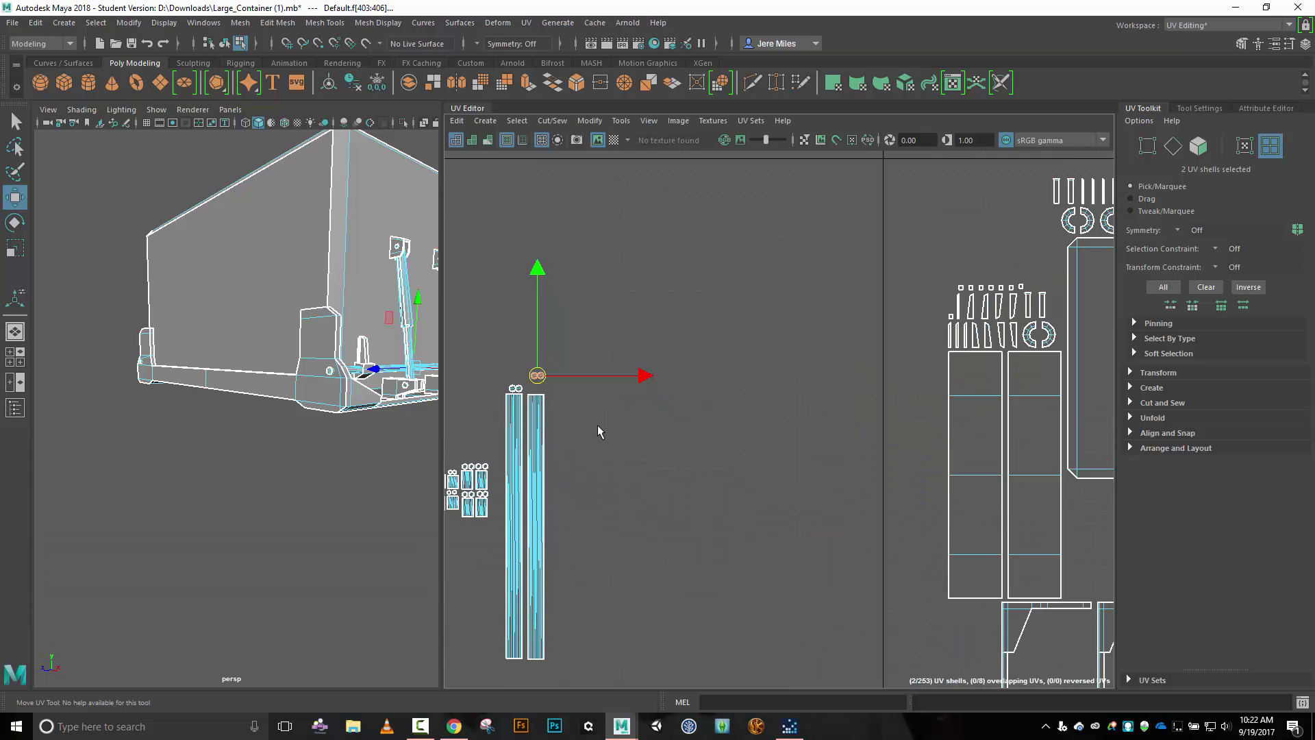
middle_click_drag(589, 409, 709, 269, "alt")
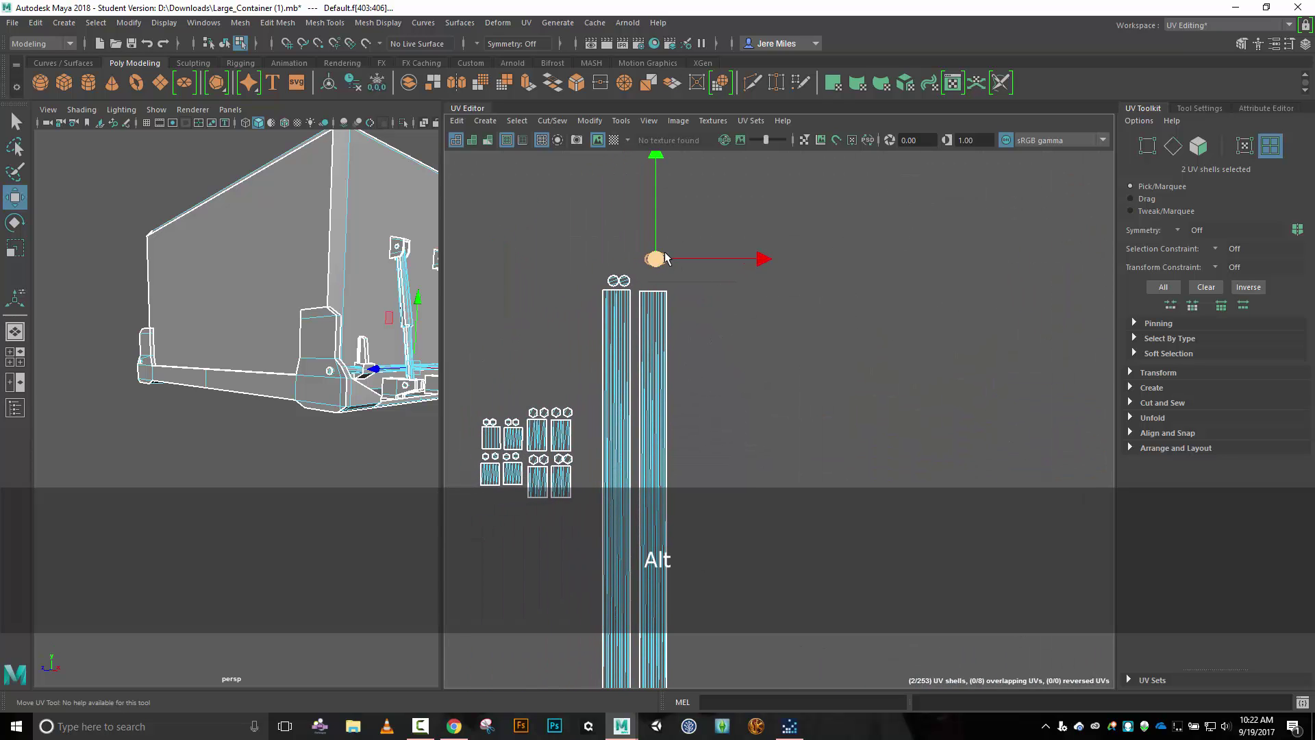
left_click_drag(657, 257, 658, 277)
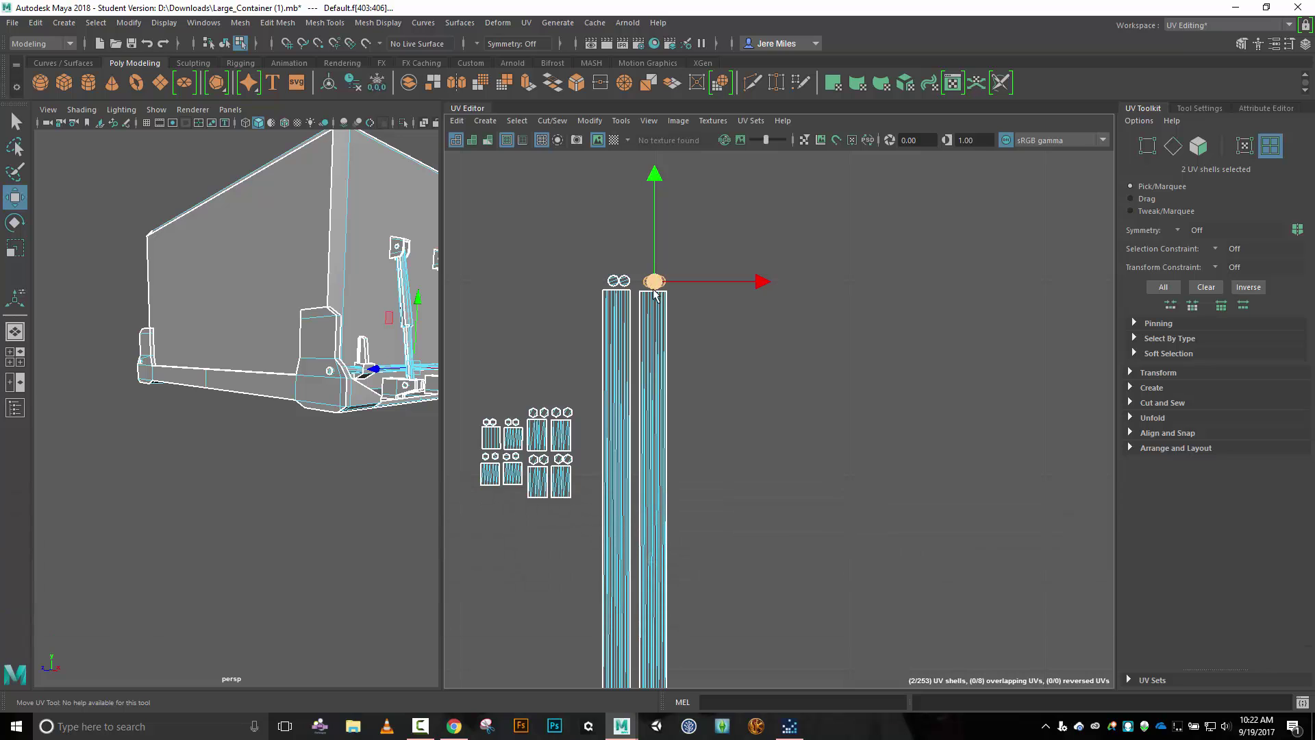
Select both rod strips with their end caps and move them together closer to the group of small sewn cylinder shells.
left_click_drag(584, 257, 760, 383)
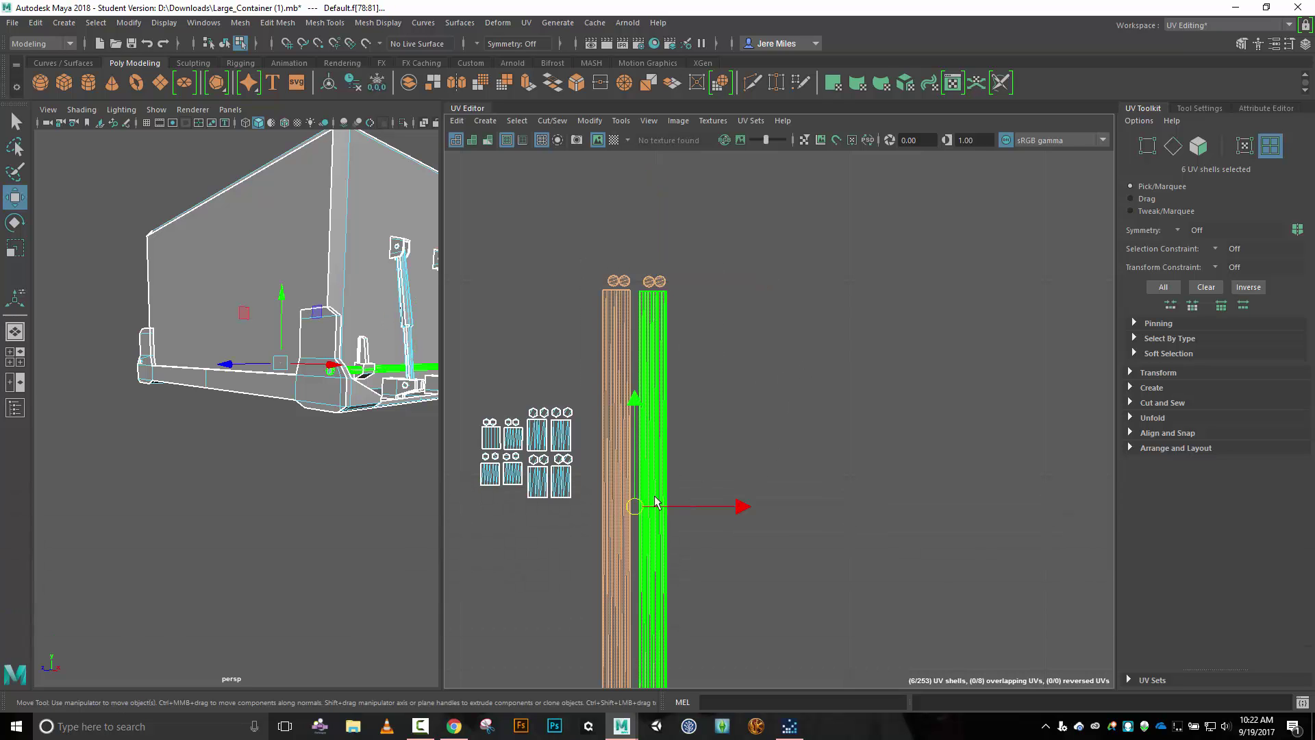
left_click_drag(646, 506, 625, 451)
scroll(728, 359, "down", 6)
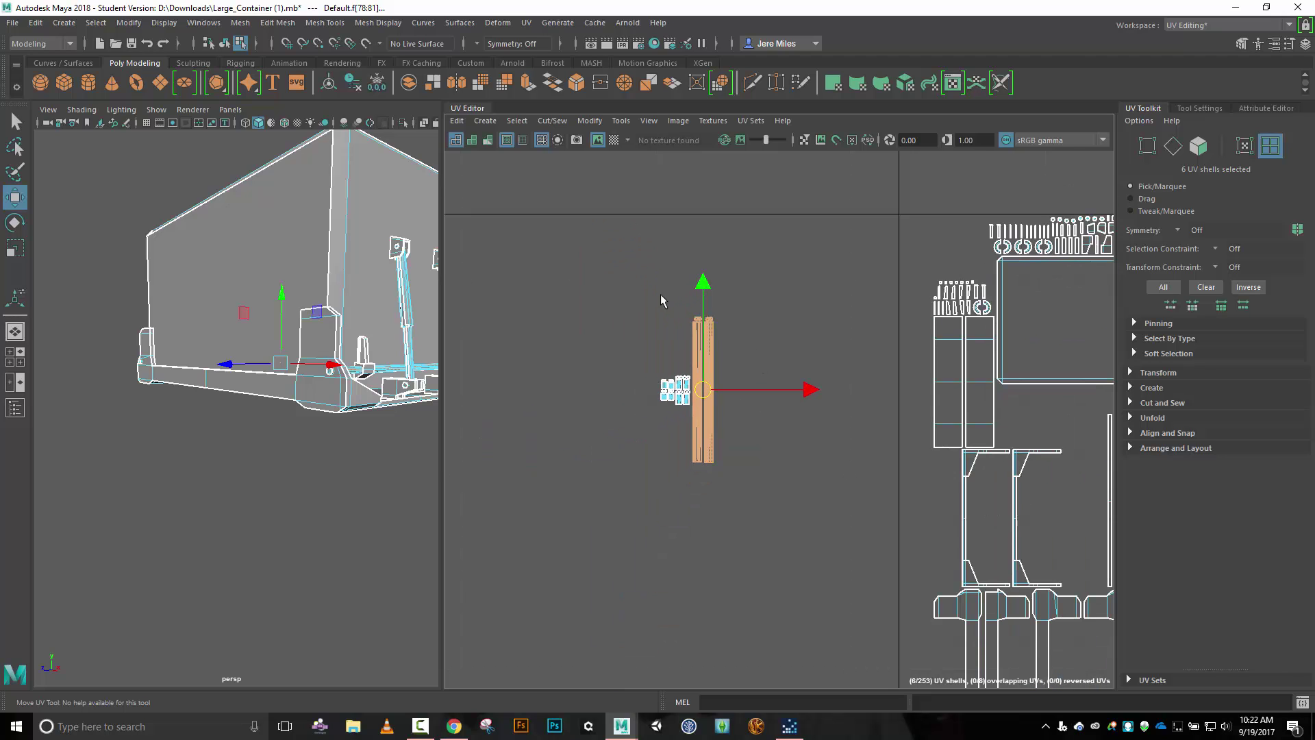
Select all the finished rod and cylinder shells and move them as one group into the empty UV tile above.
left_click_drag(661, 365, 789, 497)
left_click_drag(693, 384, 732, 135)
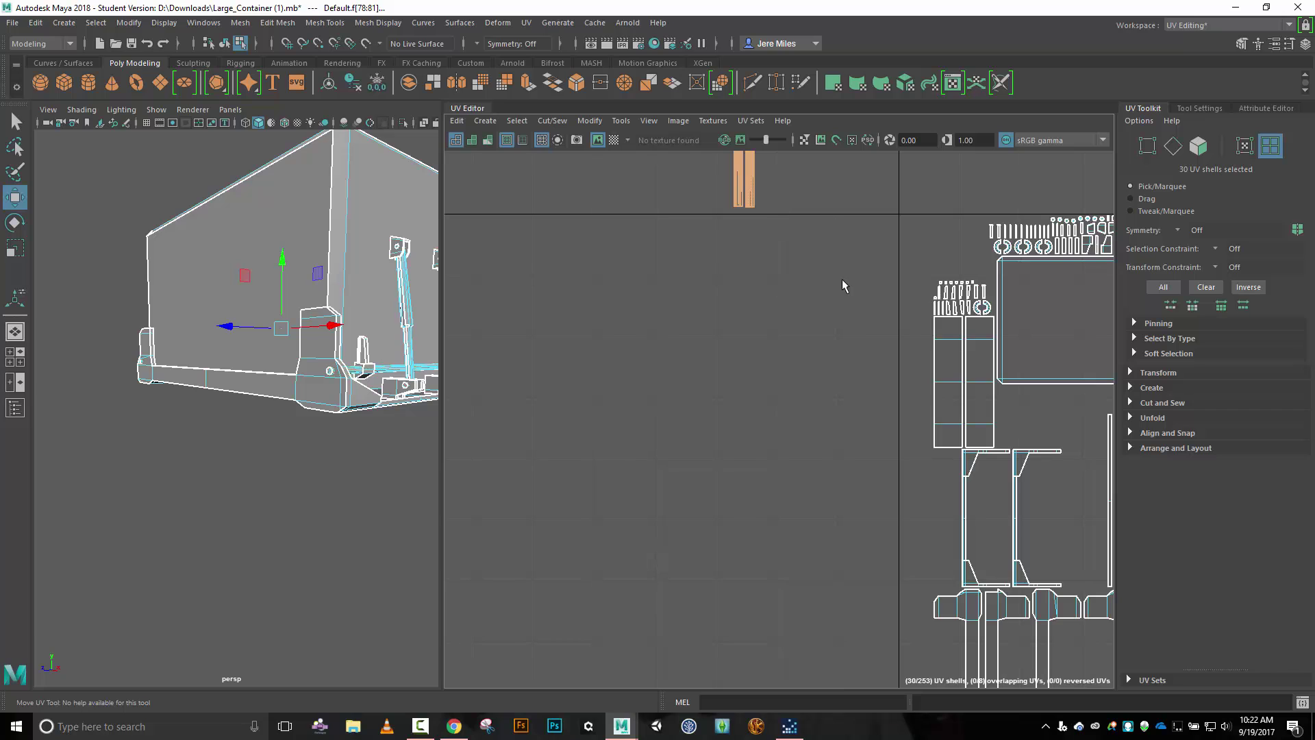
middle_click_drag(841, 278, 807, 402, "alt")
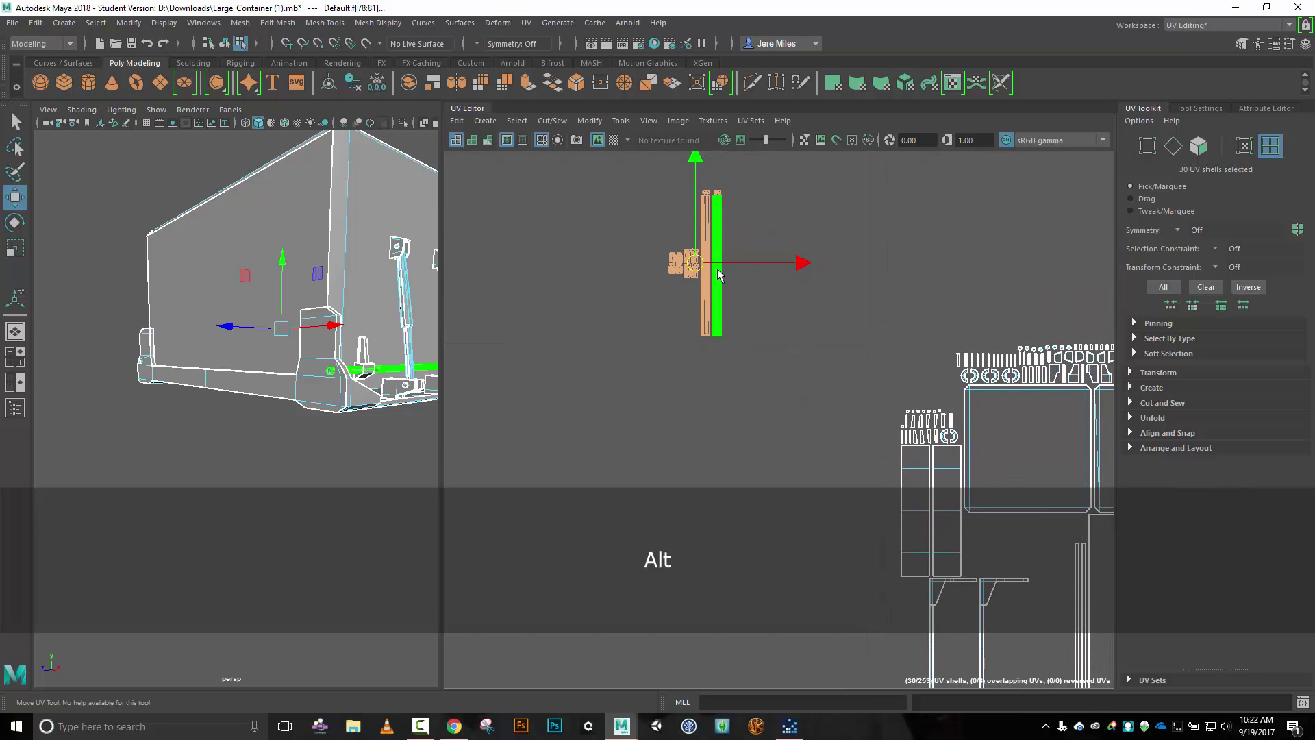
left_click_drag(700, 265, 635, 248)
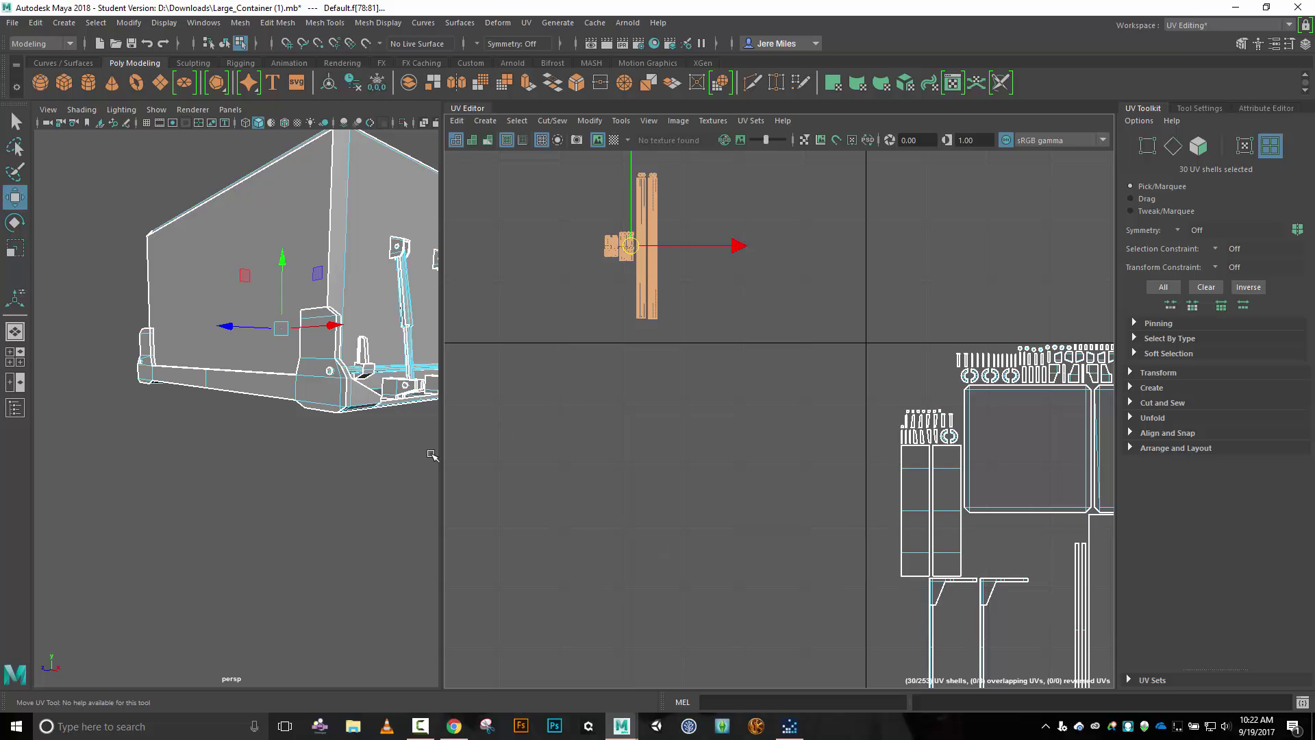
Select the UV shell of the flat rectangular plate on the container's end wall and move it above the packed layout.
middle_click_drag(395, 433, 378, 437, "alt")
left_click_drag(378, 437, 261, 400, "alt")
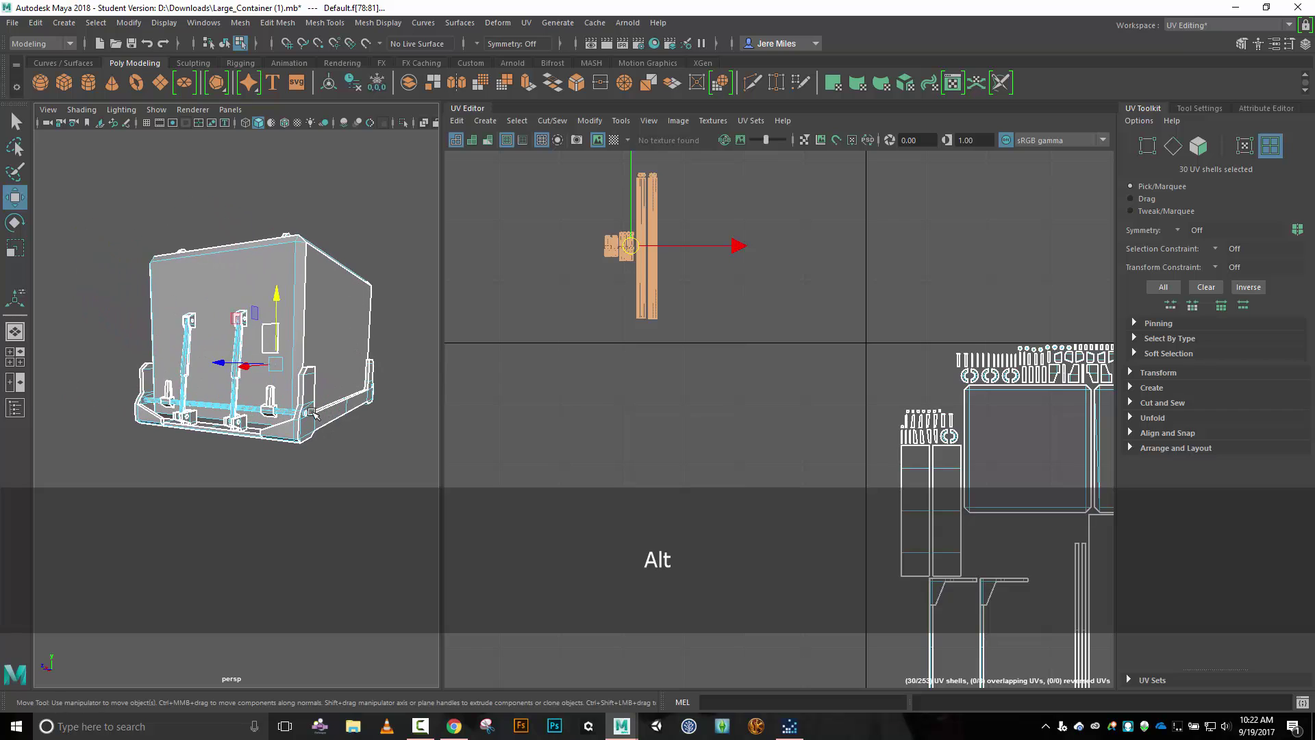
scroll(274, 407, "up", 6)
scroll(296, 414, "down", 5)
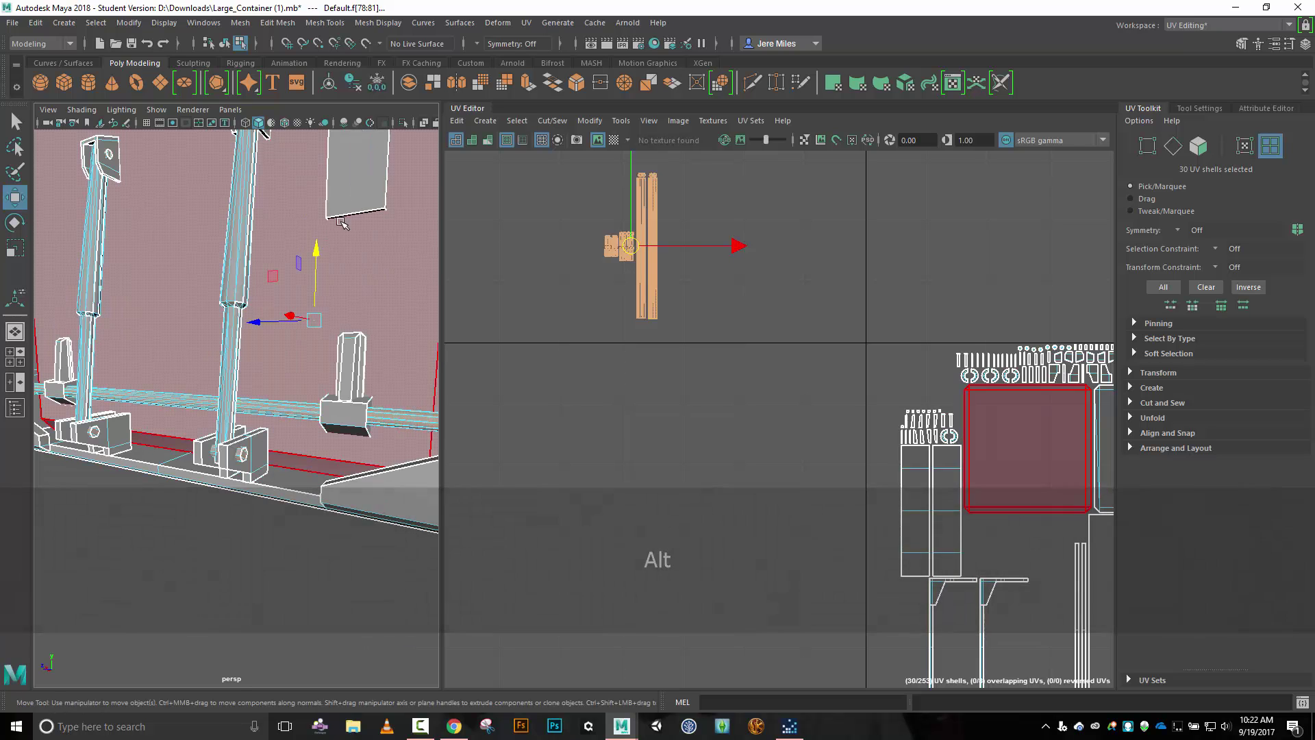
left_click(364, 196)
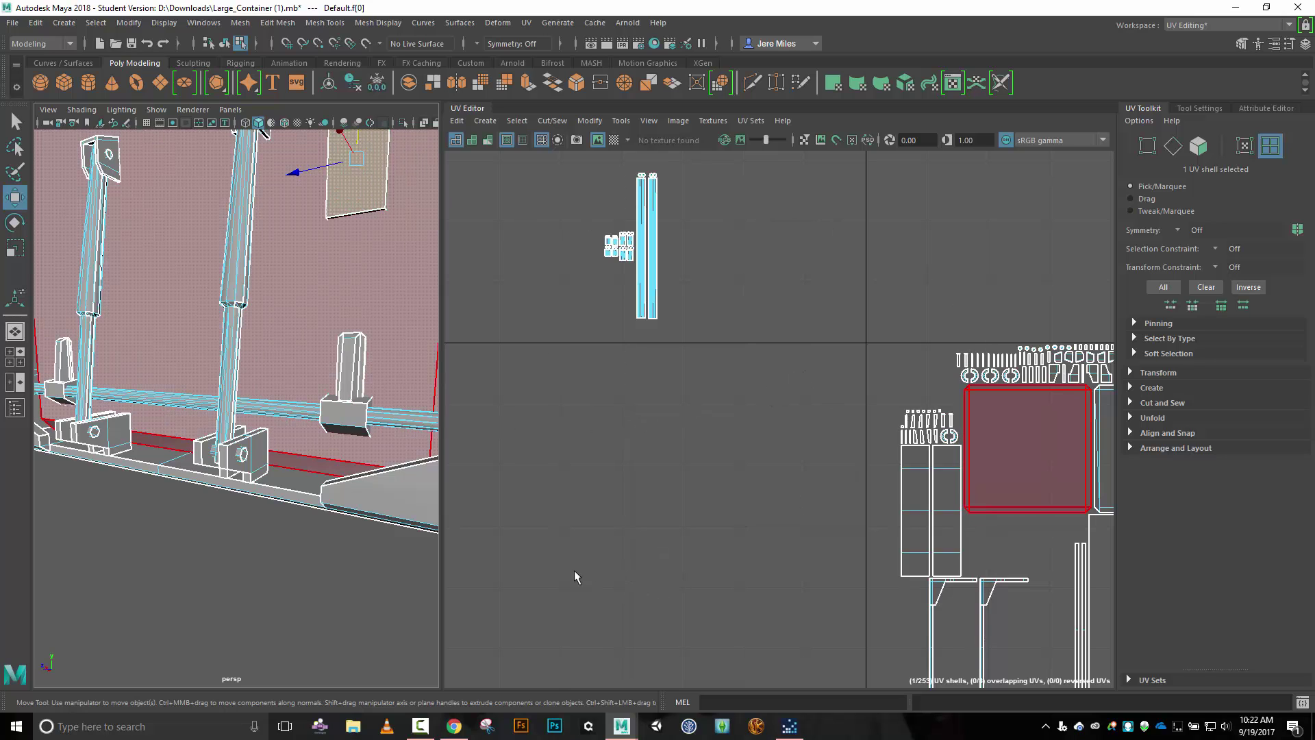
key("f")
scroll(734, 445, "down", 5)
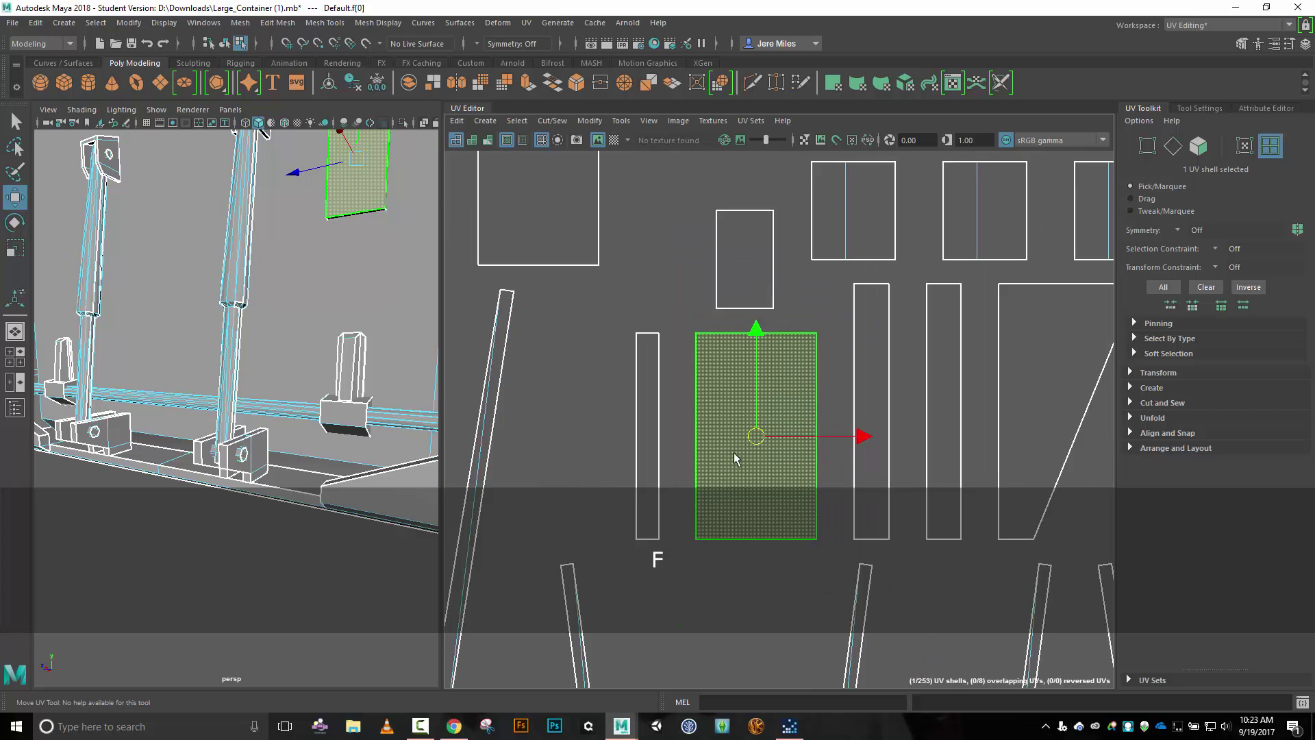
scroll(742, 458, "down", 5)
left_click_drag(741, 457, 725, 220)
Switch to UV edge selection and Move and Sew both short edges of the rectangular plate's shell in one operation.
scroll(752, 262, "up", 5)
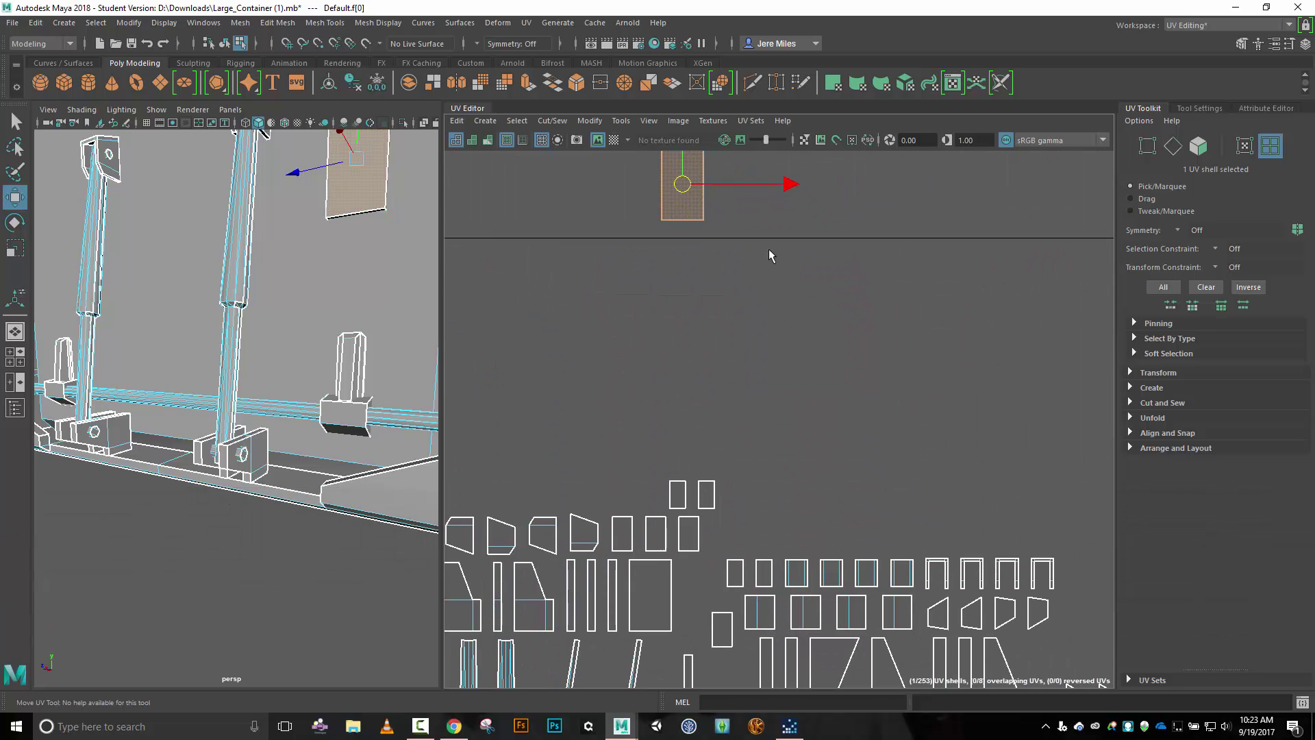
middle_click_drag(756, 251, 815, 408, "alt")
scroll(777, 415, "up", 3)
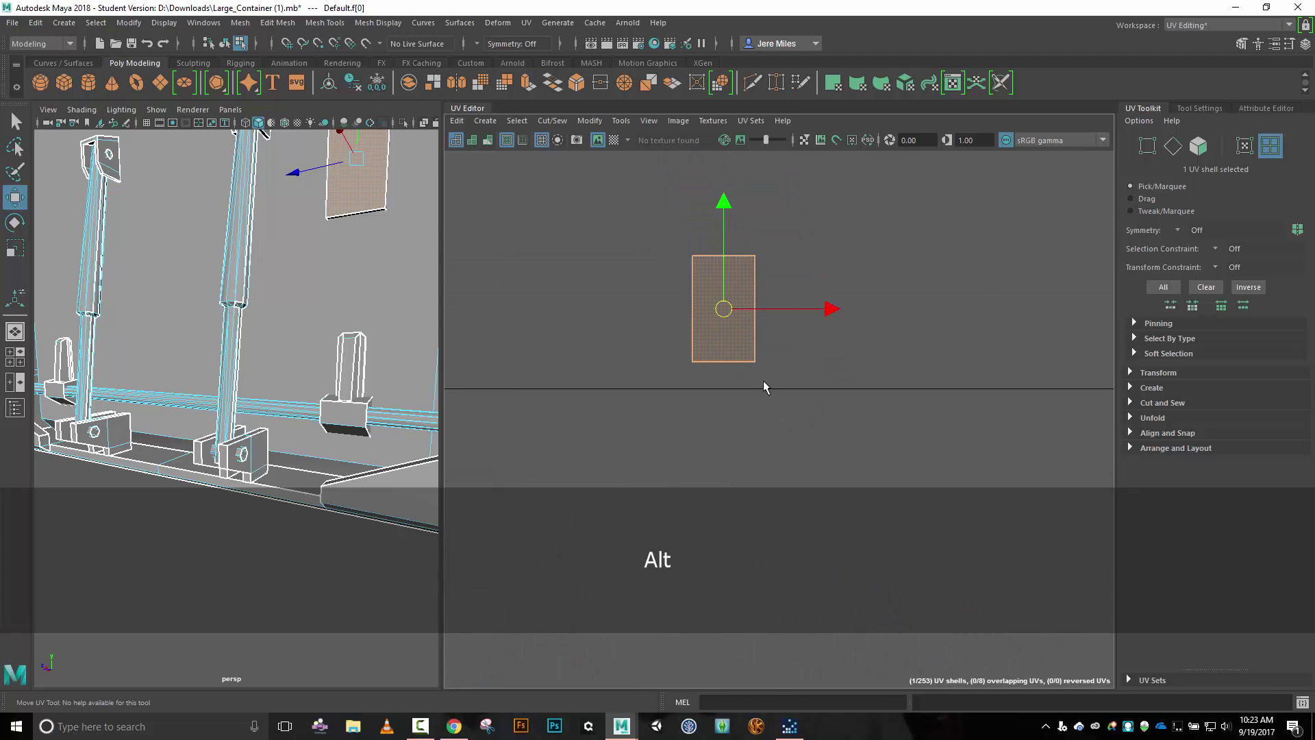
right_click_drag(720, 387, 727, 360)
left_click(726, 362)
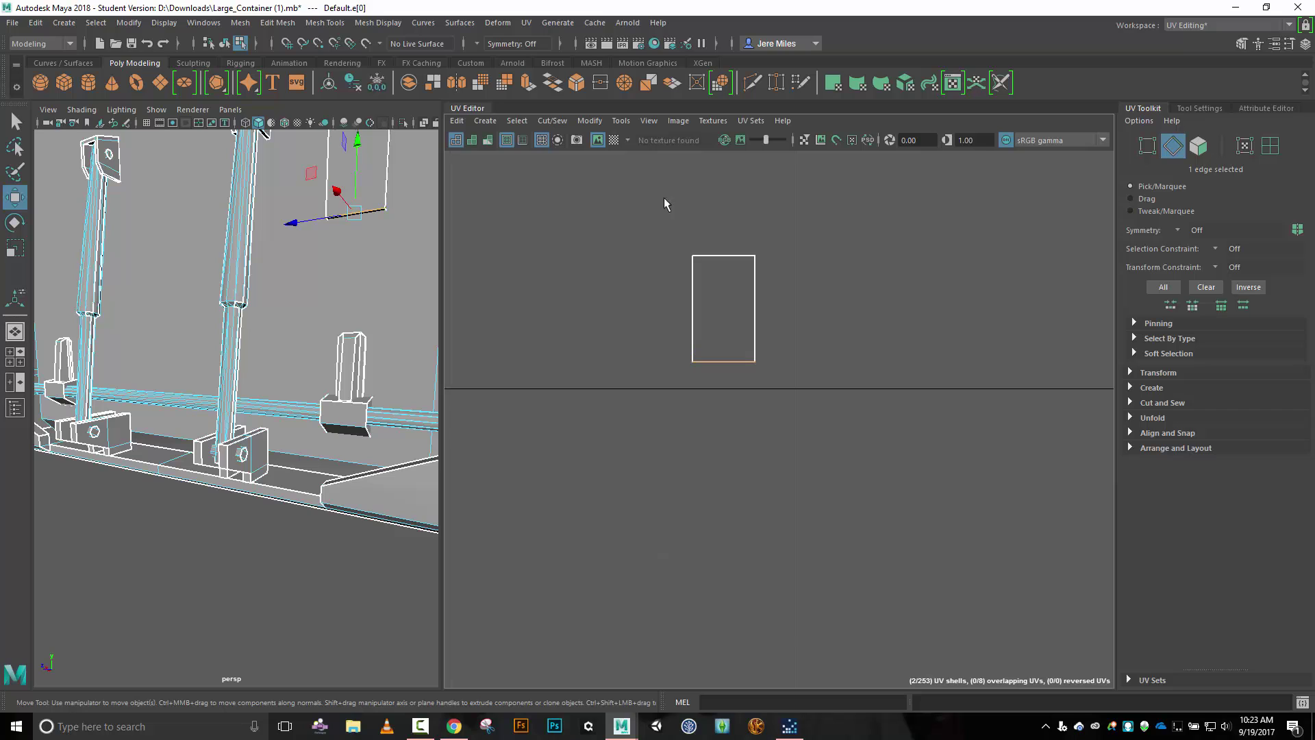
left_click(739, 256, "shift")
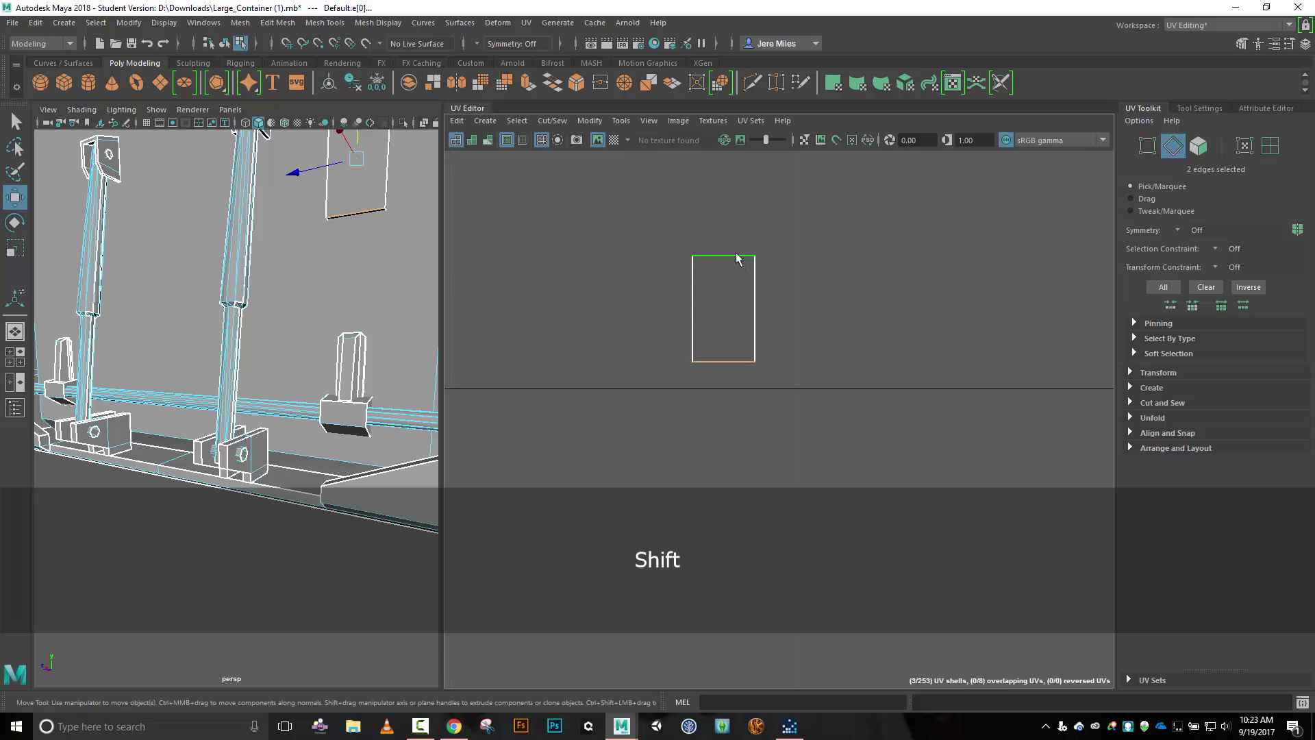
left_click(551, 121)
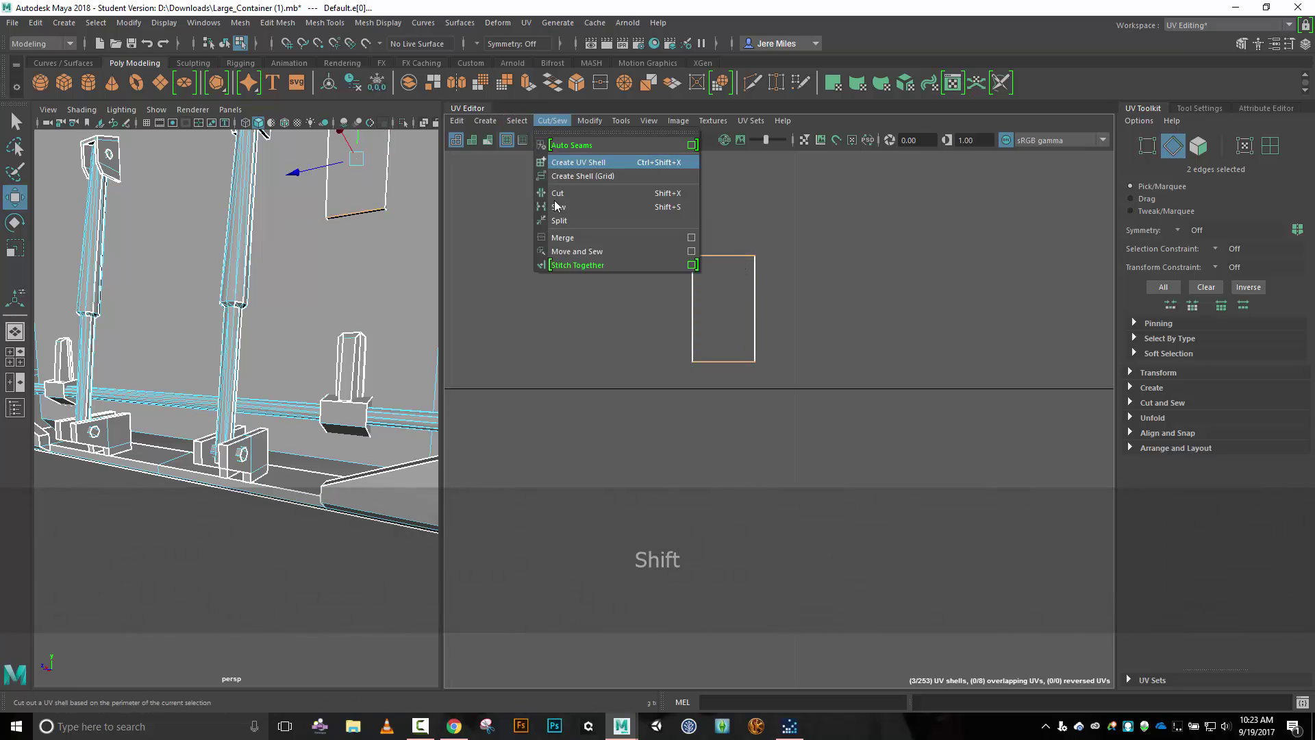
left_click(582, 255)
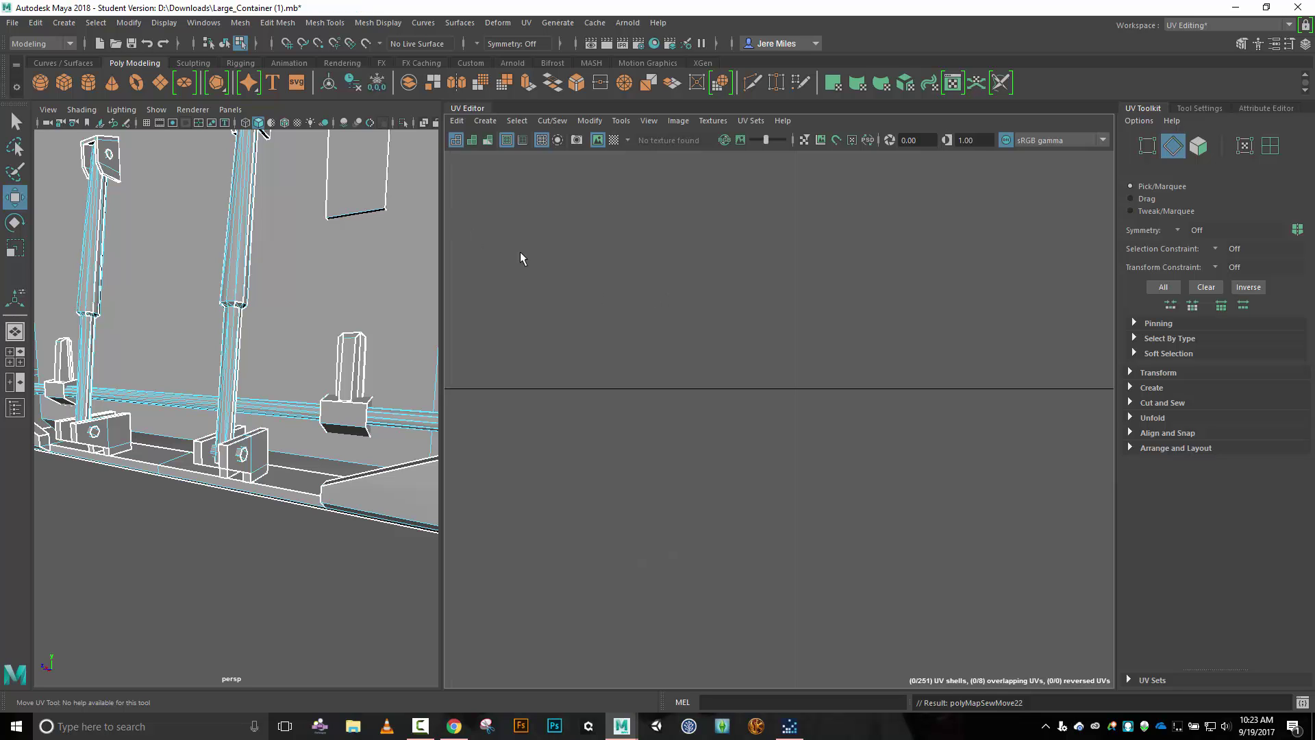
Switch to UV shell selection, reselect the plate's sewn shell from the model and move it into empty space above the packed layout.
right_click_drag(644, 277, 579, 266)
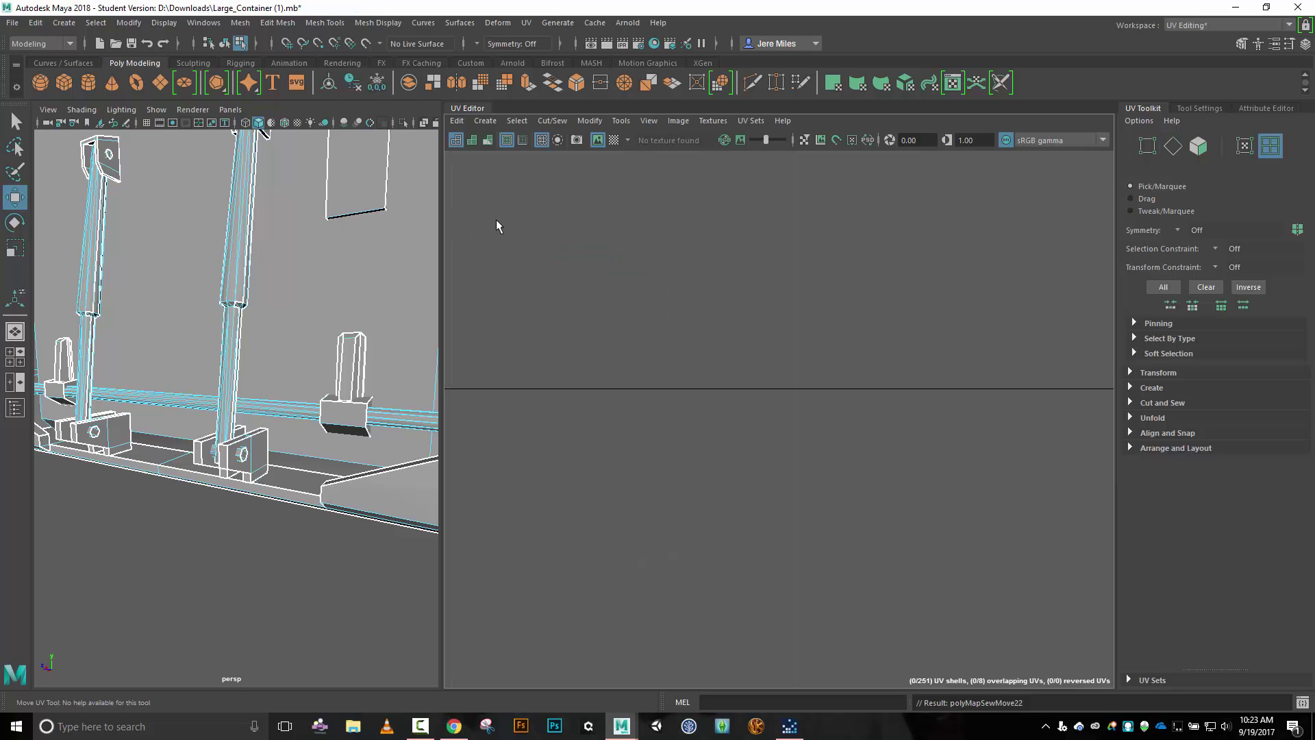
left_click(358, 174)
key("f")
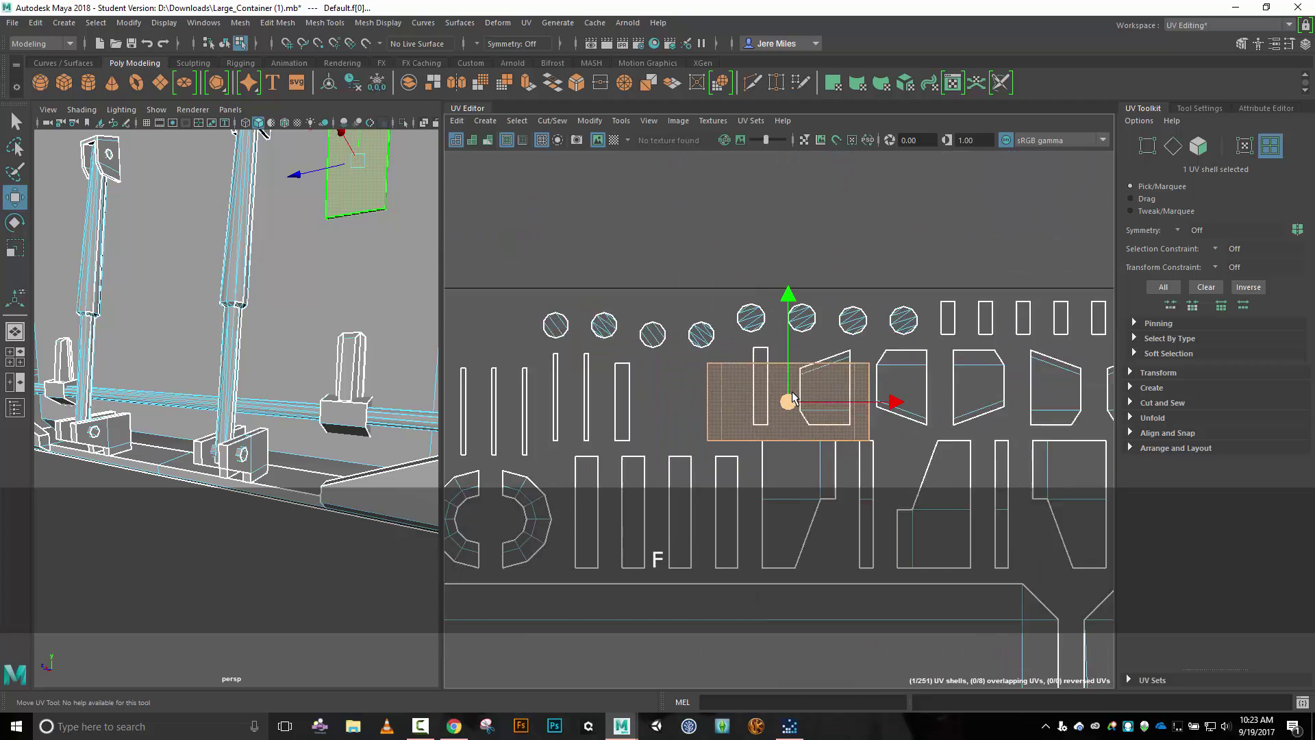
scroll(793, 398, "down", 1)
left_click_drag(792, 397, 812, 227)
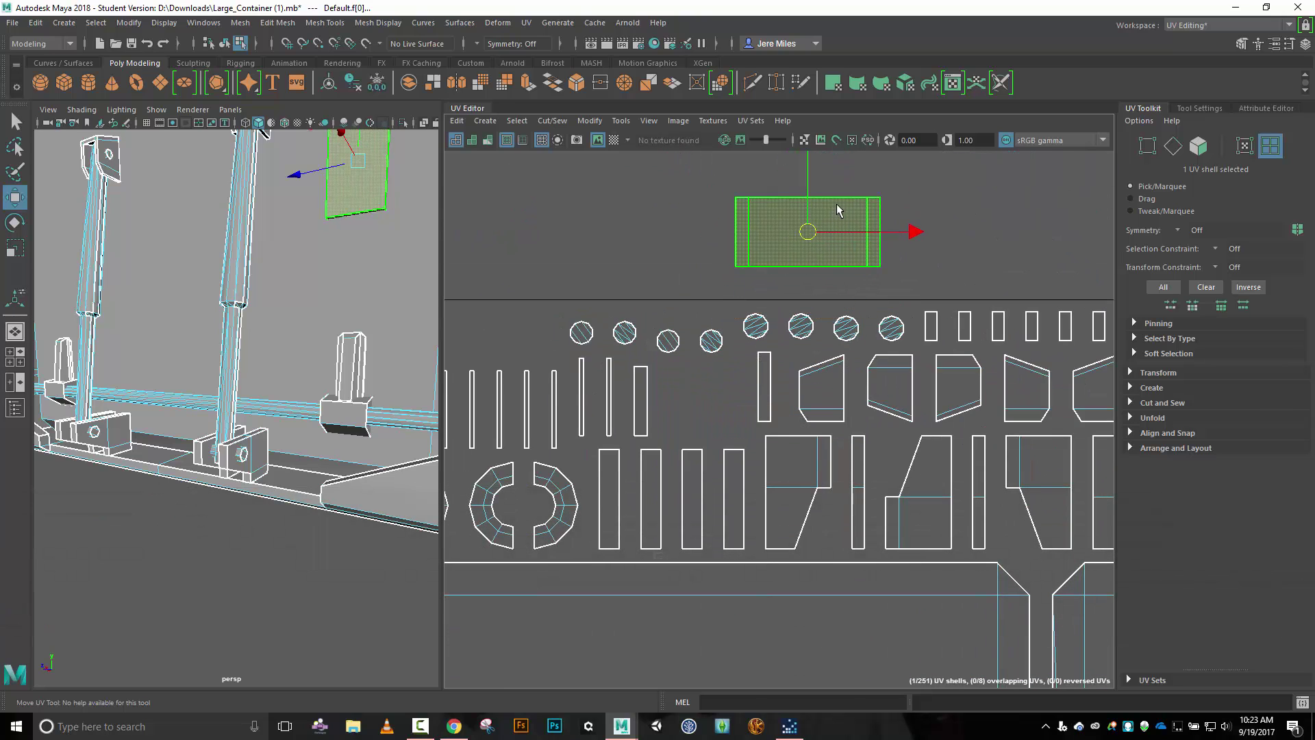
Move and Sew both long edges of the plate's shell in one operation and return to UV shell selection.
key("ctrl")
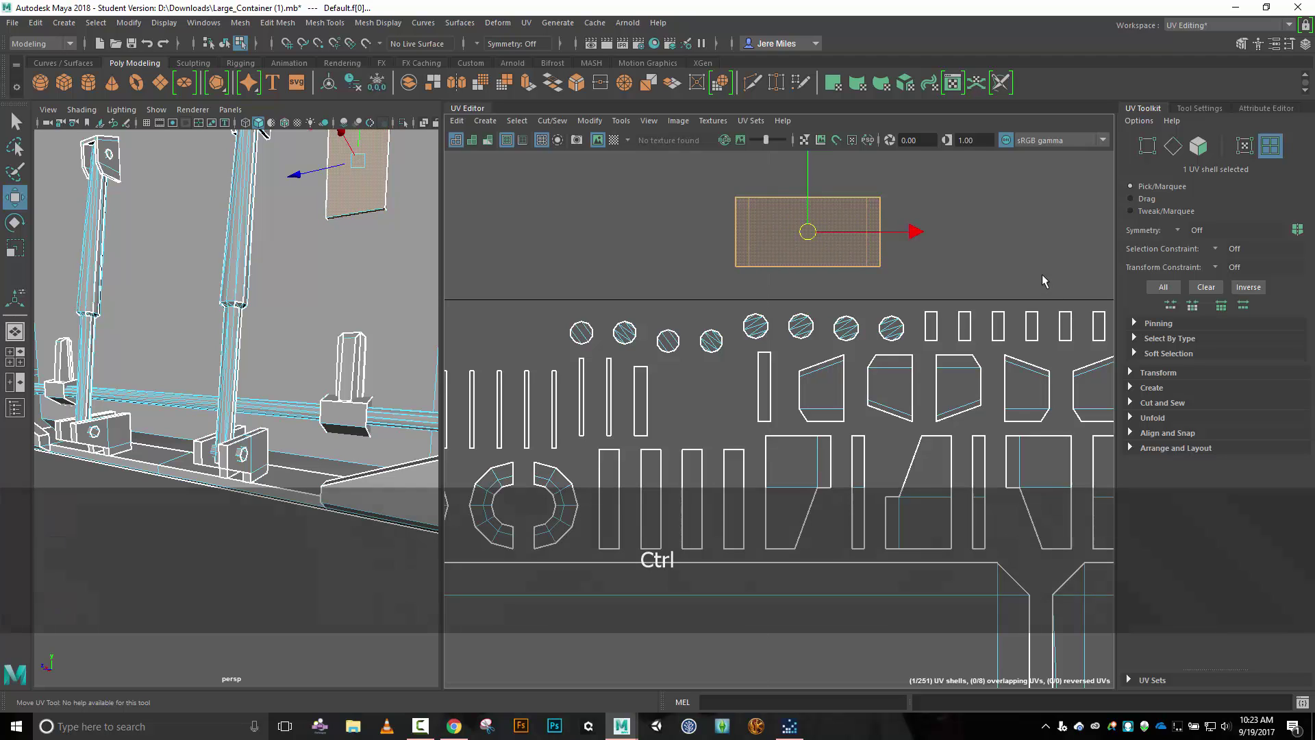
right_click_drag(997, 257, 995, 221, "ctrl")
left_click(792, 266)
key("shift")
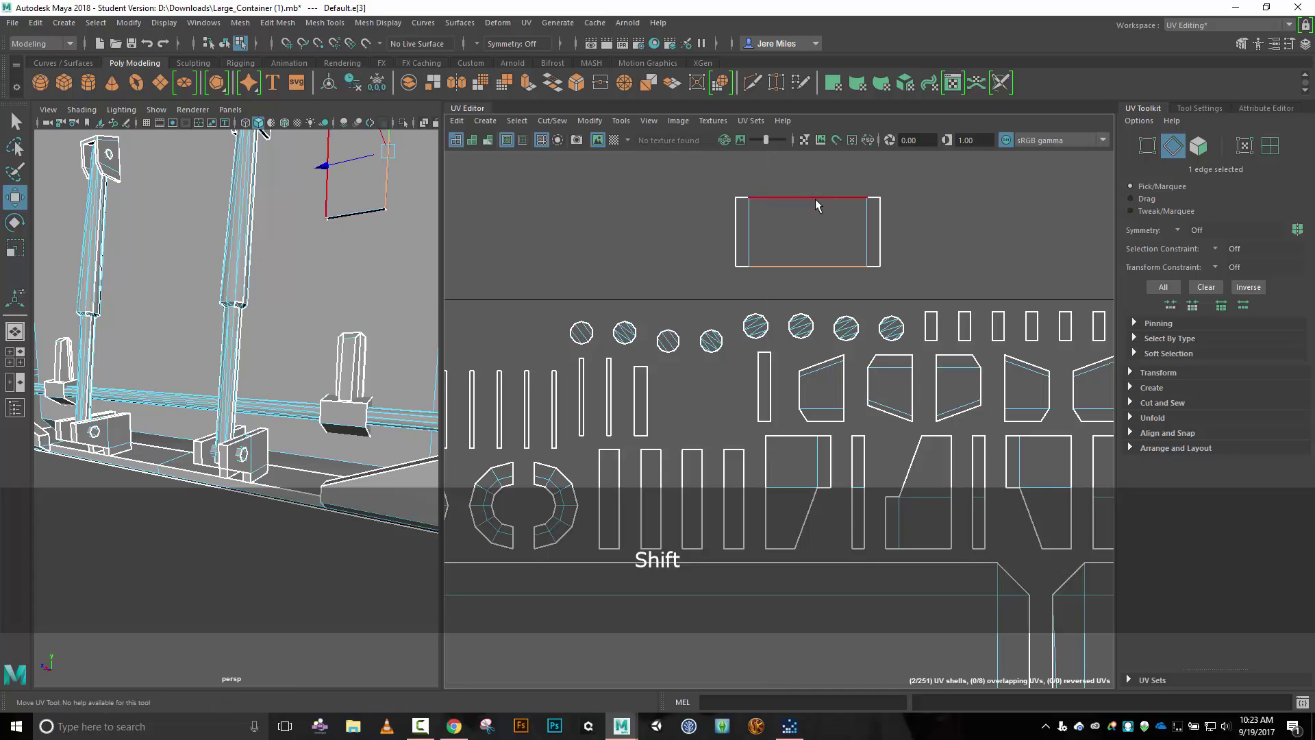
left_click(826, 221, "shift")
left_click(552, 120)
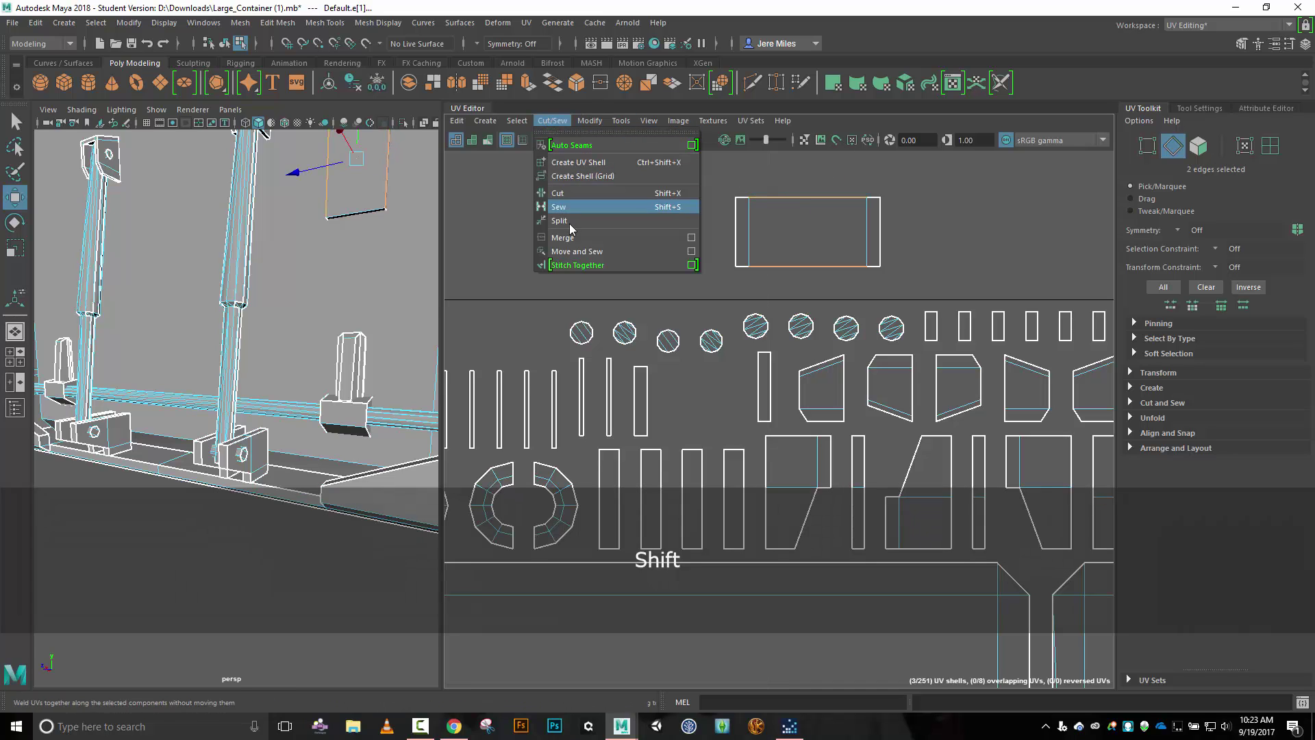
left_click(569, 255)
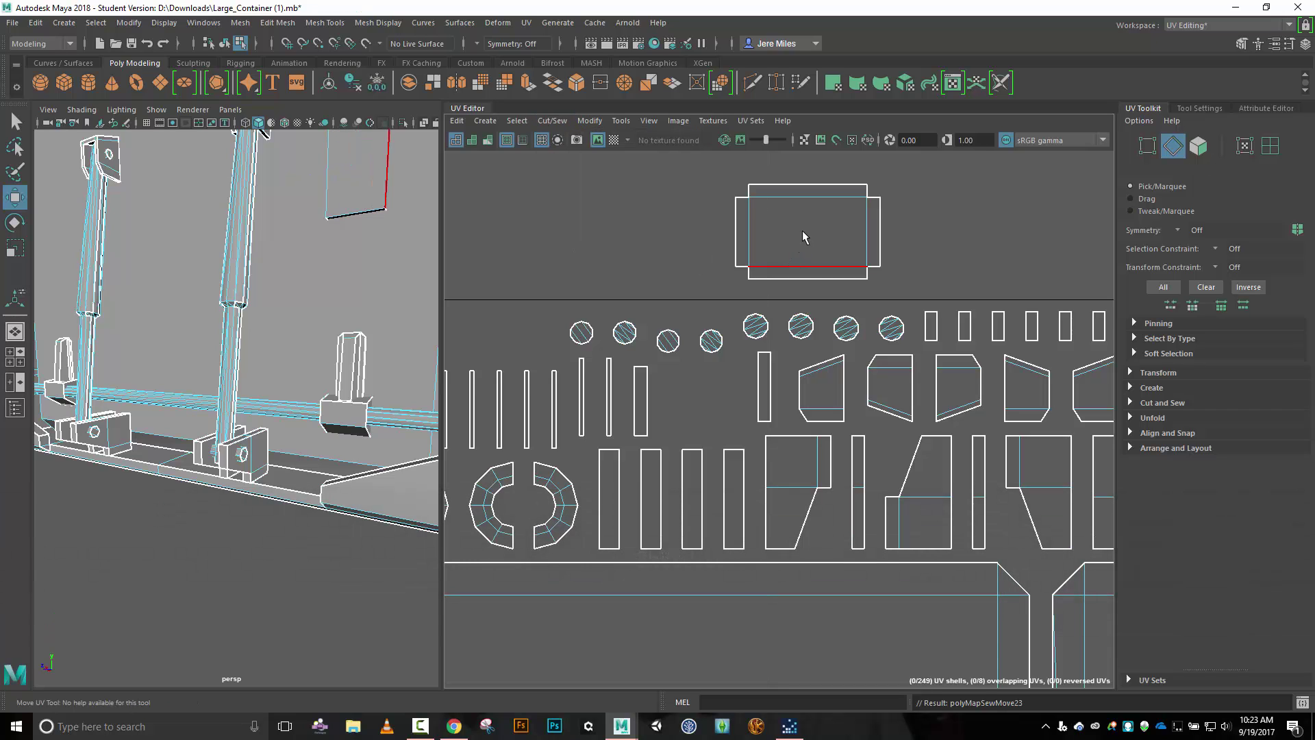
right_click(689, 212)
left_click(630, 192)
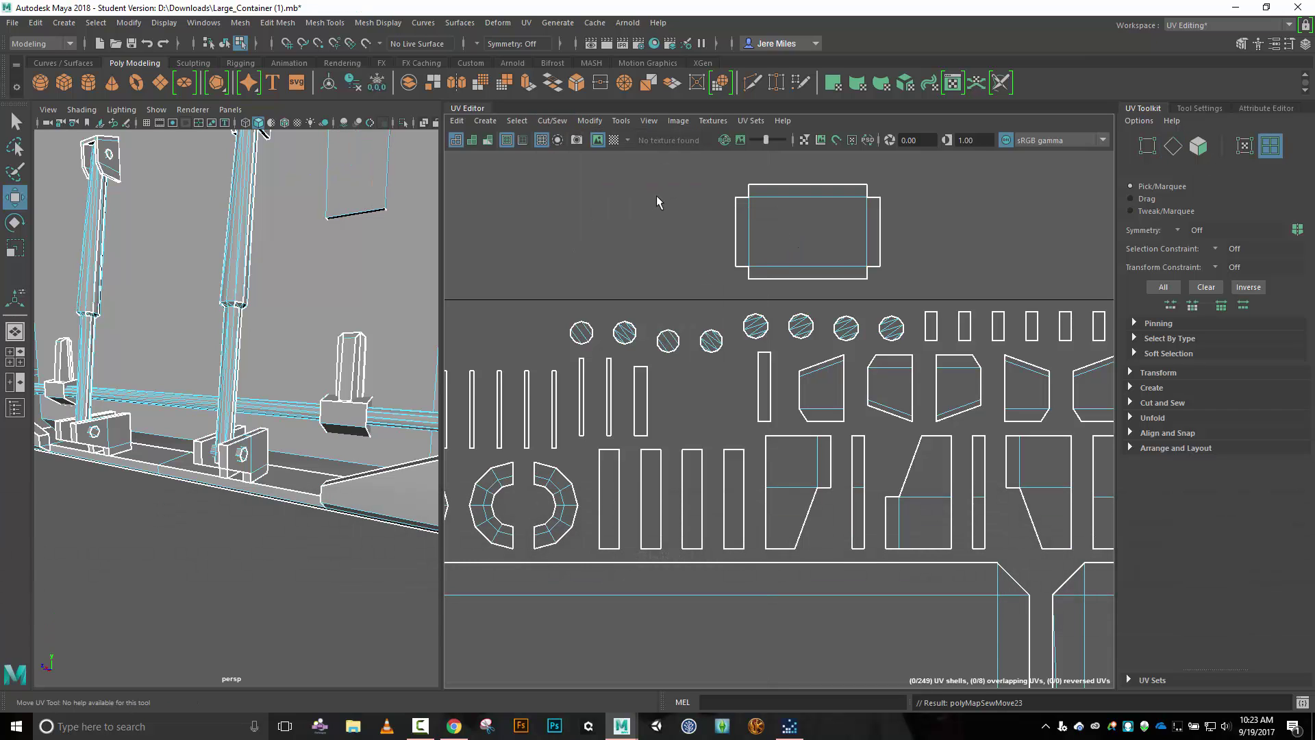
Reselect the end wall plate's sewn UV shell and rotate it 90 degrees so that it stands upright.
left_click(753, 226)
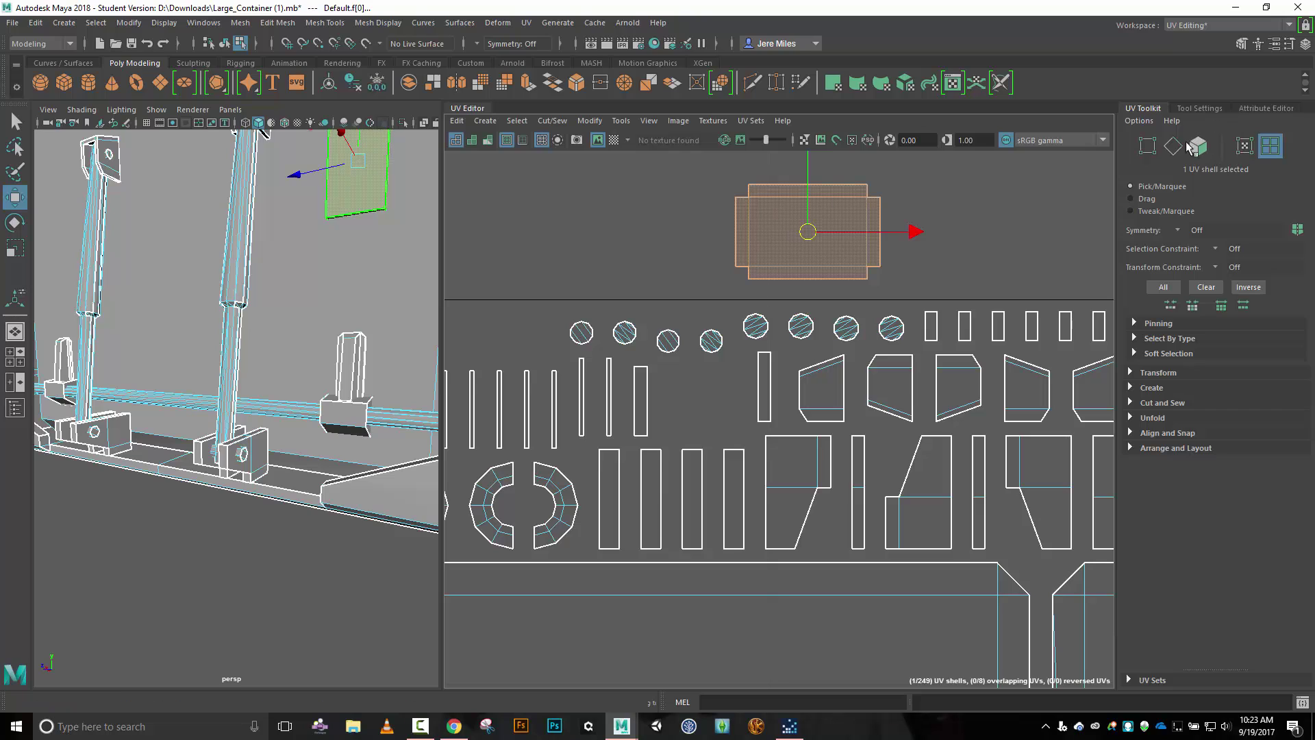
left_click(1134, 374)
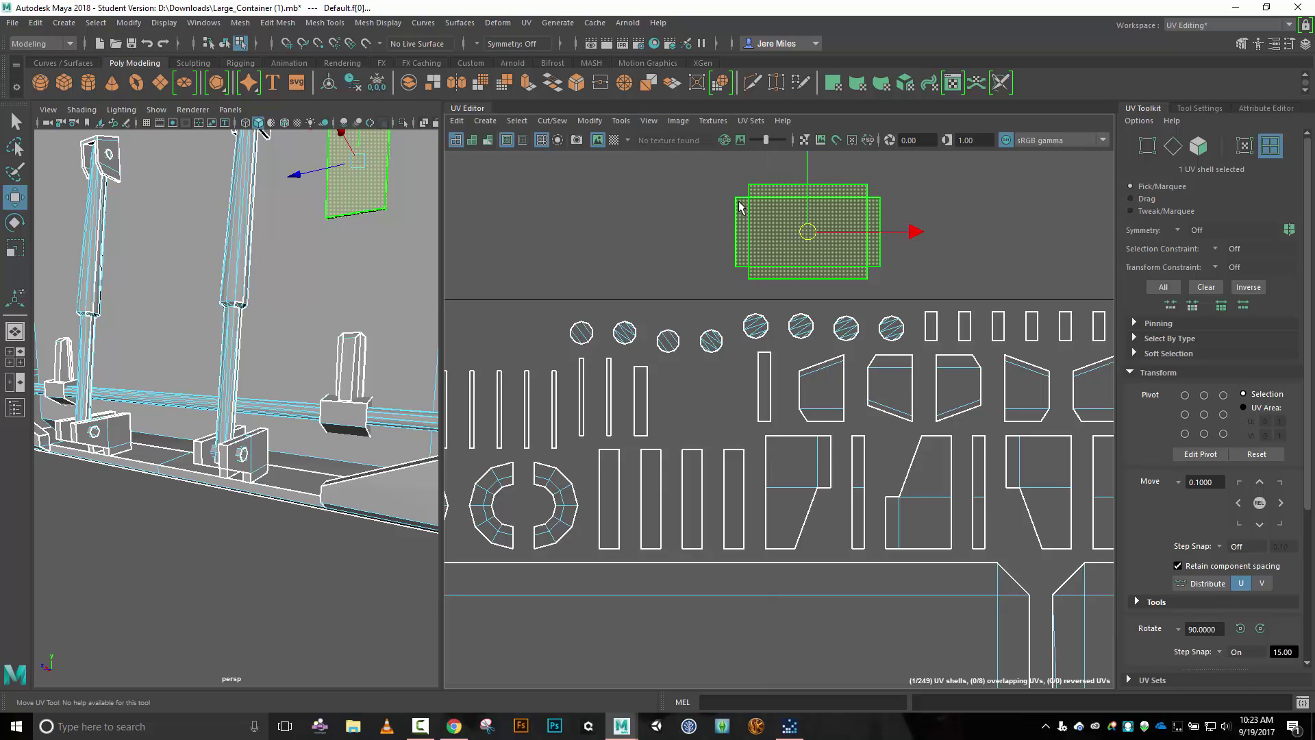
right_click_drag(730, 241, 624, 210)
left_click(762, 231)
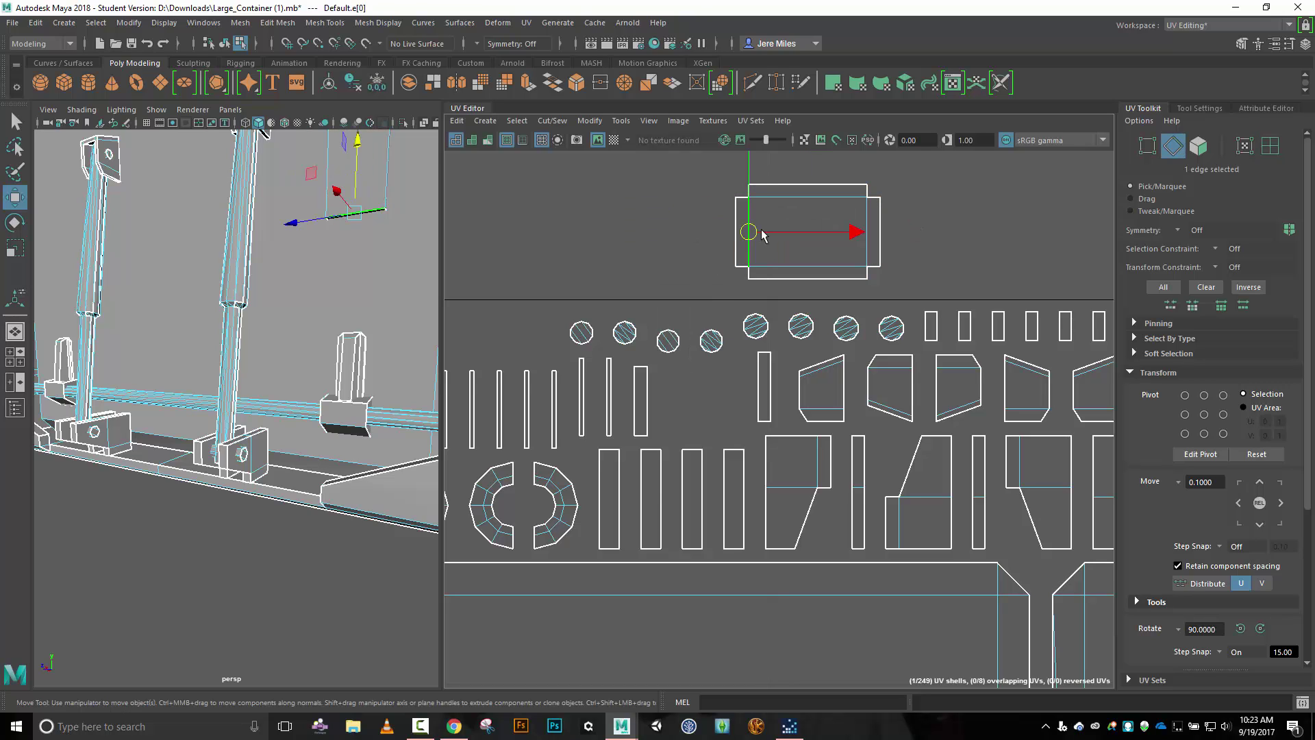
right_click_drag(931, 226, 856, 204)
left_click(836, 200)
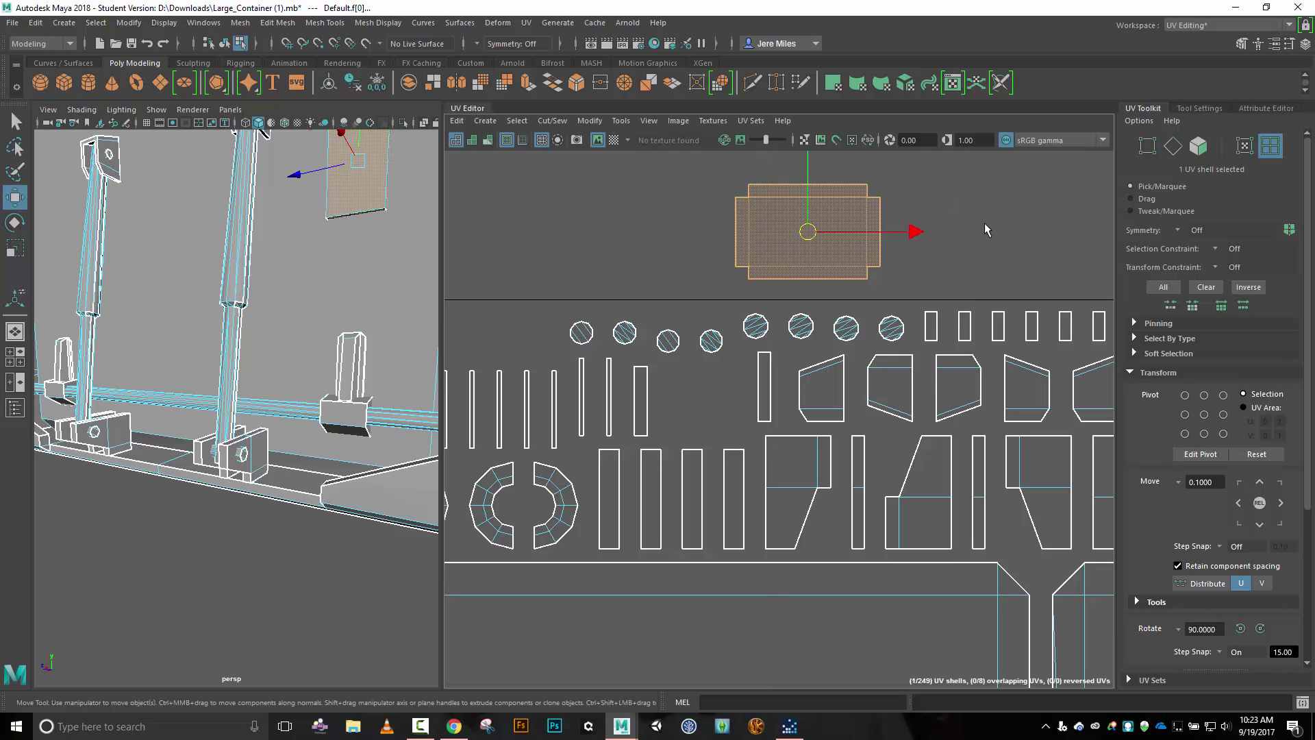
key("e")
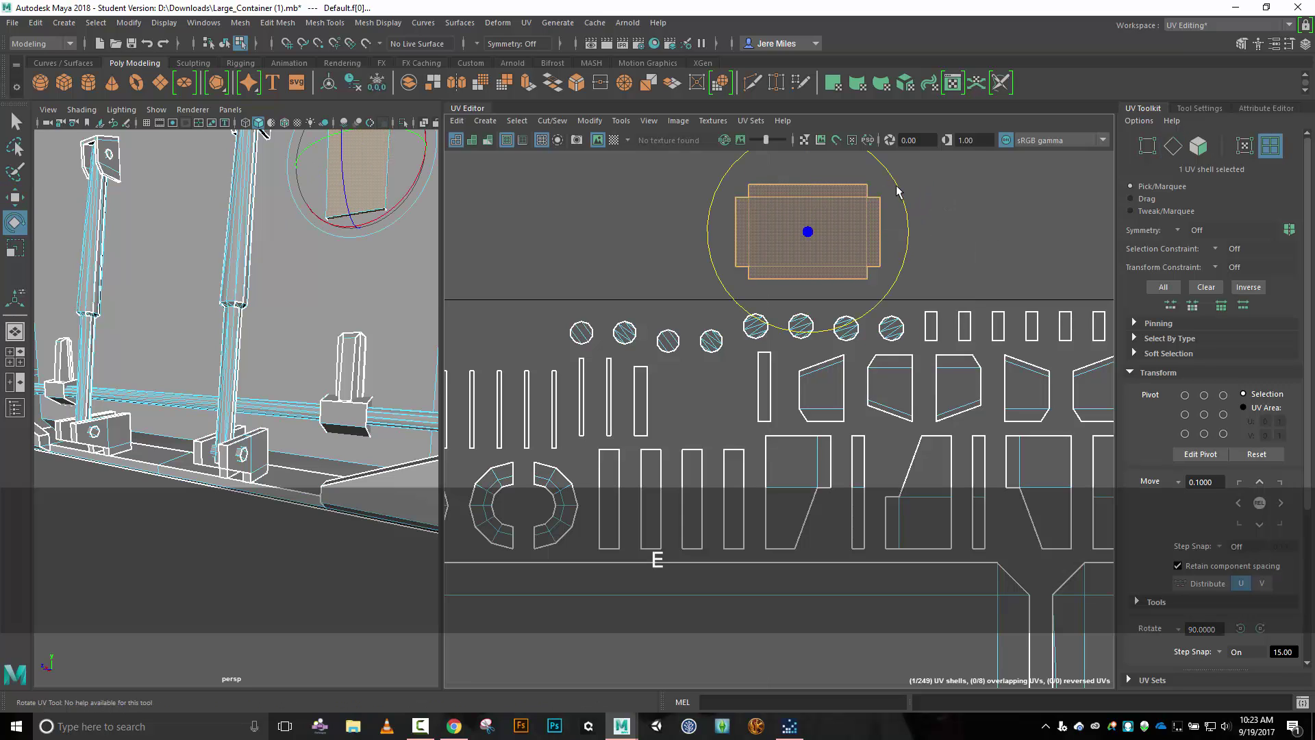
left_click_drag(897, 190, 770, 139)
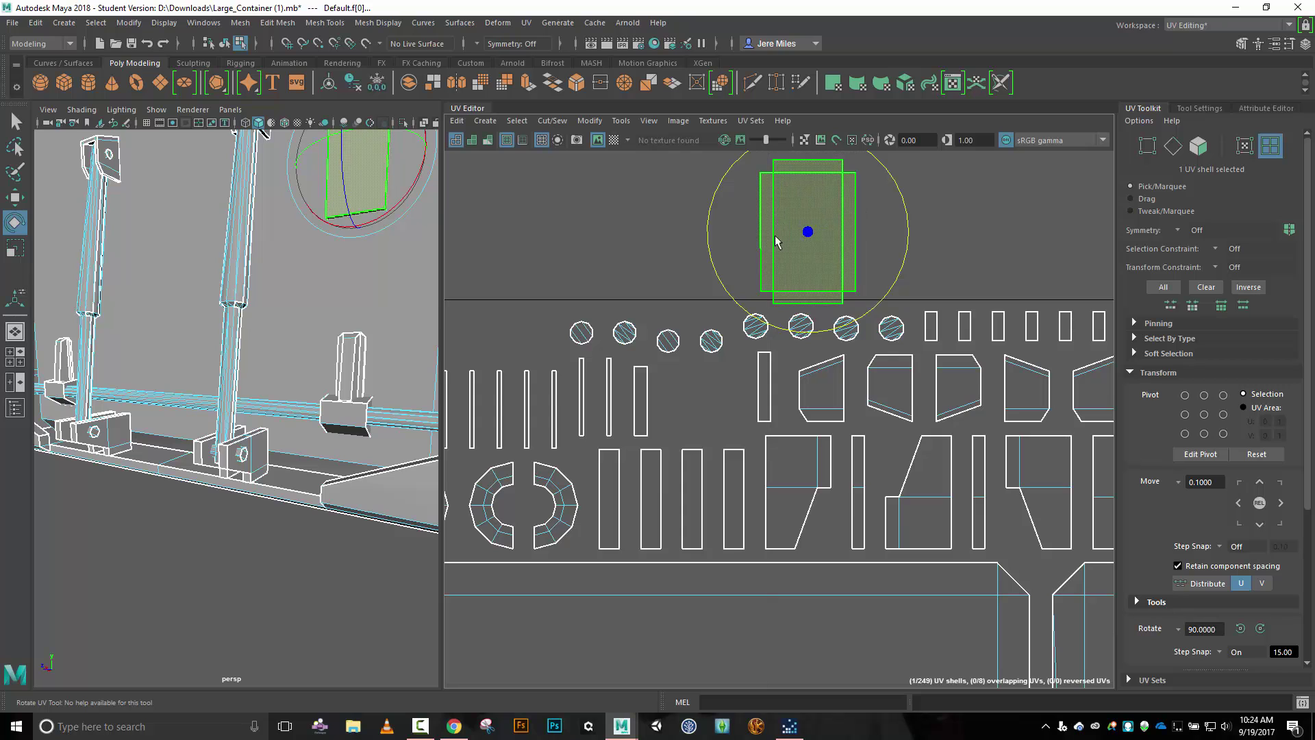
Move the rotated plate shell out of the packed layout's area, next to the long shells already set aside.
scroll(776, 241, "down", 5)
key("w")
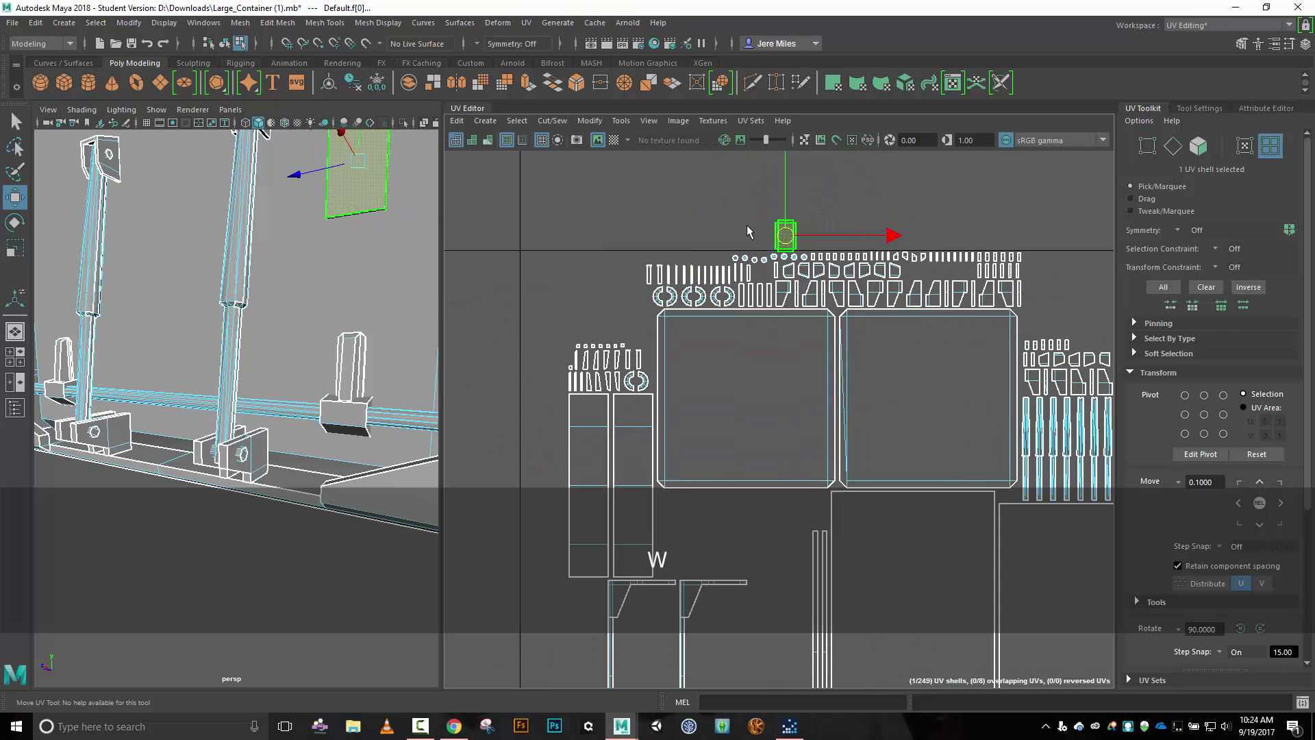
scroll(705, 231, "down", 3)
left_click_drag(748, 227, 494, 212)
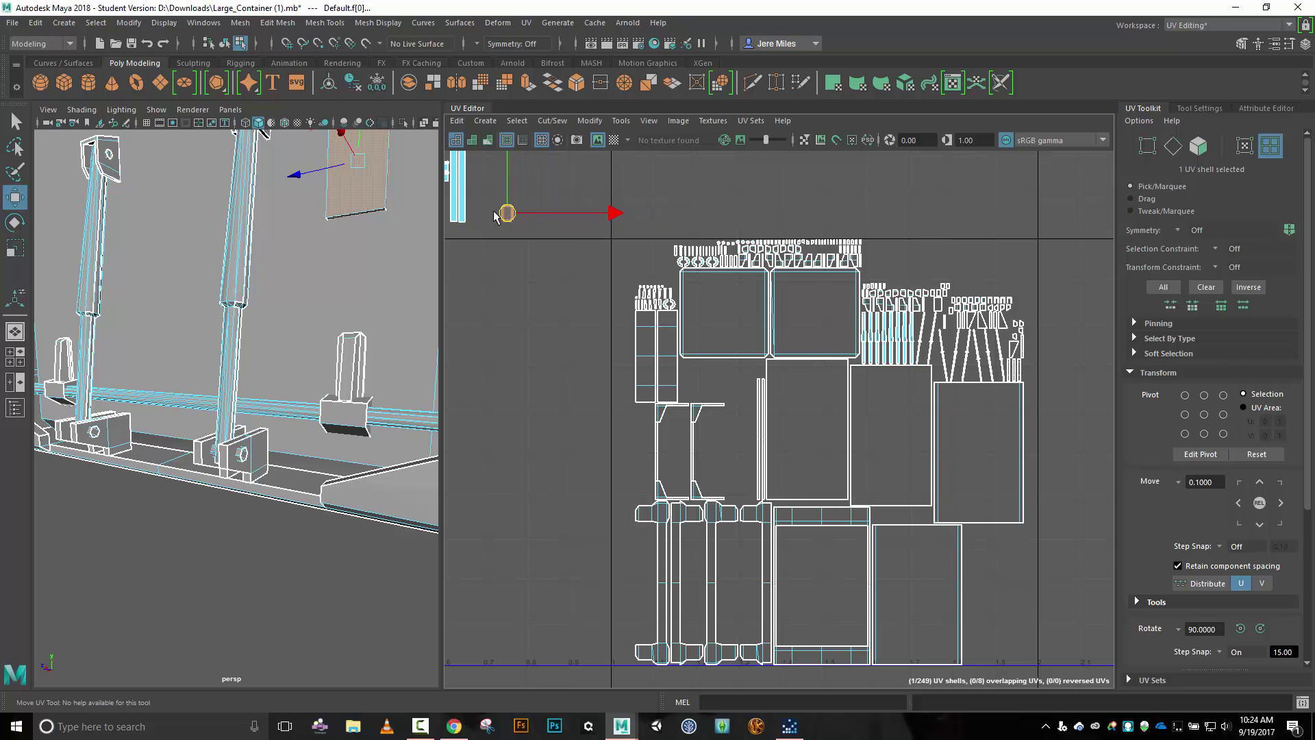
Select the UV shell of the matching rectangular plate on the container's opposite end wall and move it above the packed layout.
scroll(341, 286, "down", 8)
left_click(343, 287)
scroll(344, 288, "up", 6)
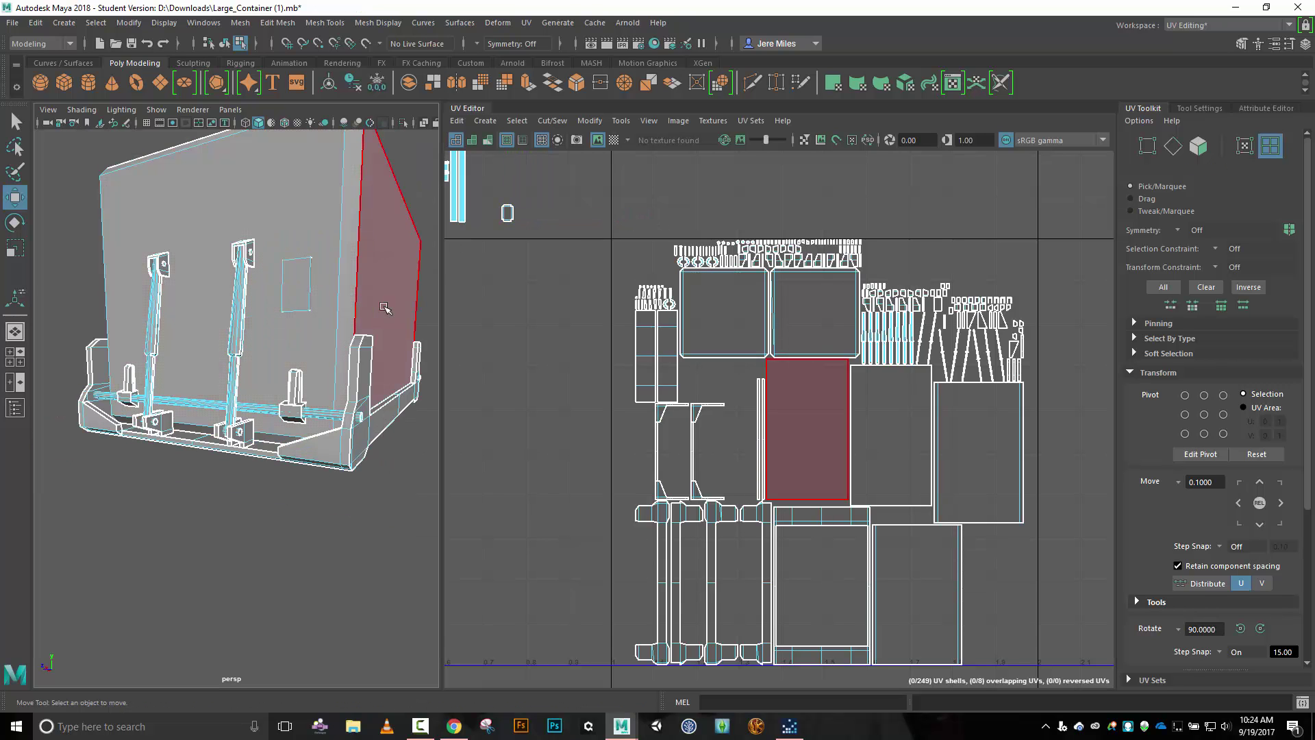
left_click_drag(384, 307, 225, 309, "alt")
left_click(317, 278)
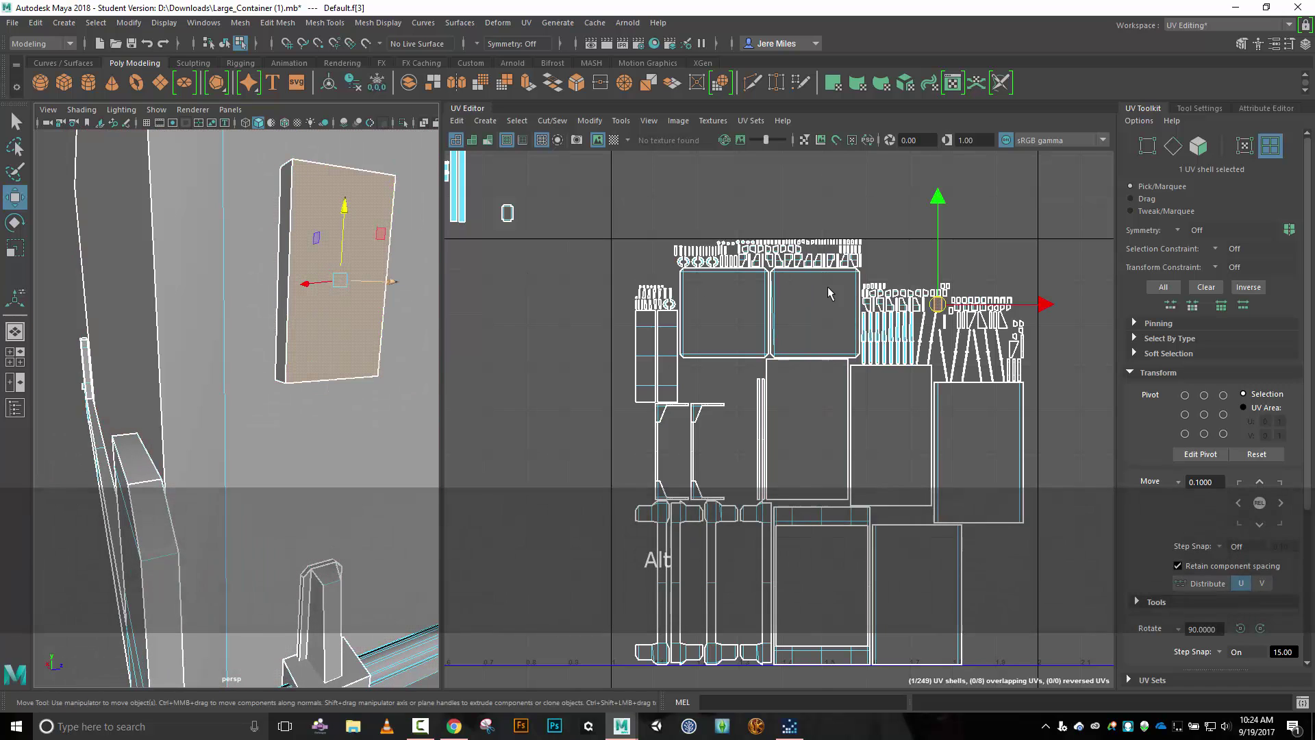
middle_click_drag(932, 335, 919, 230)
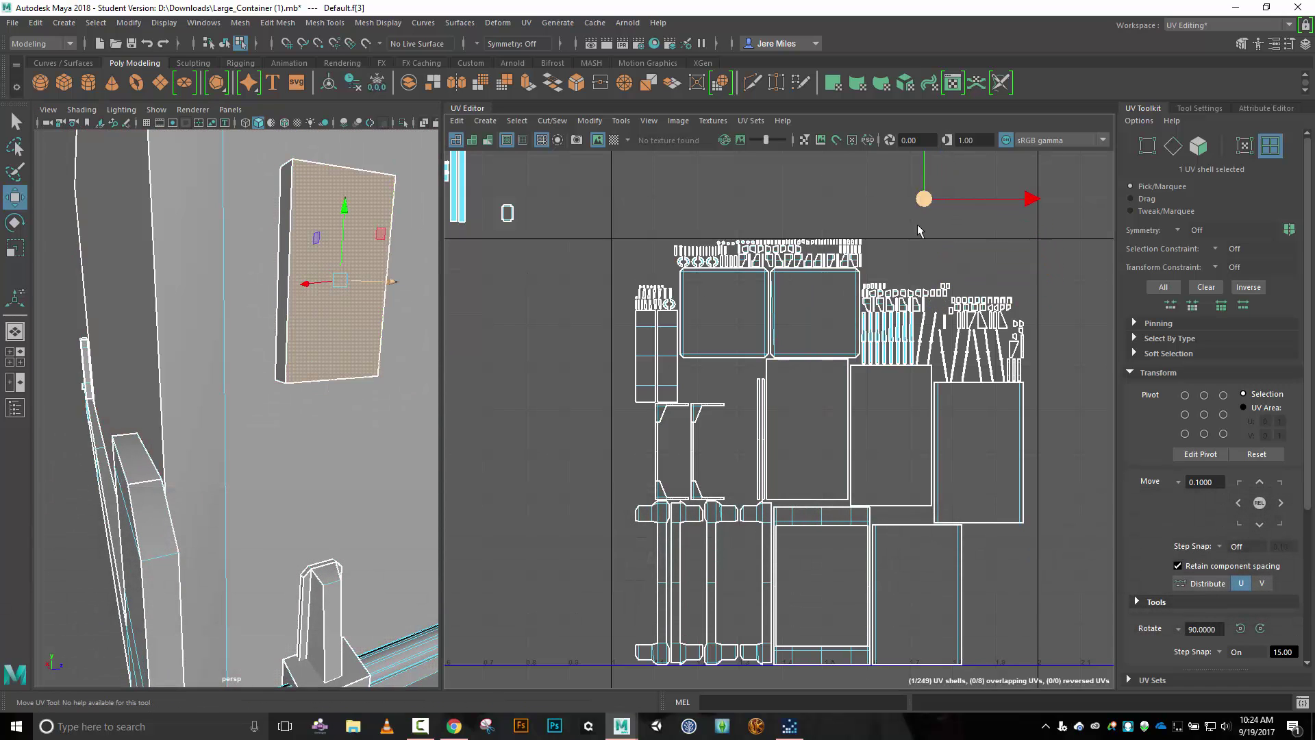
Switch to UV edge selection and Move and Sew the lower and the upper short edge of the second plate's shell.
scroll(919, 230, "up", 3)
middle_click_drag(948, 188, 938, 318, "alt")
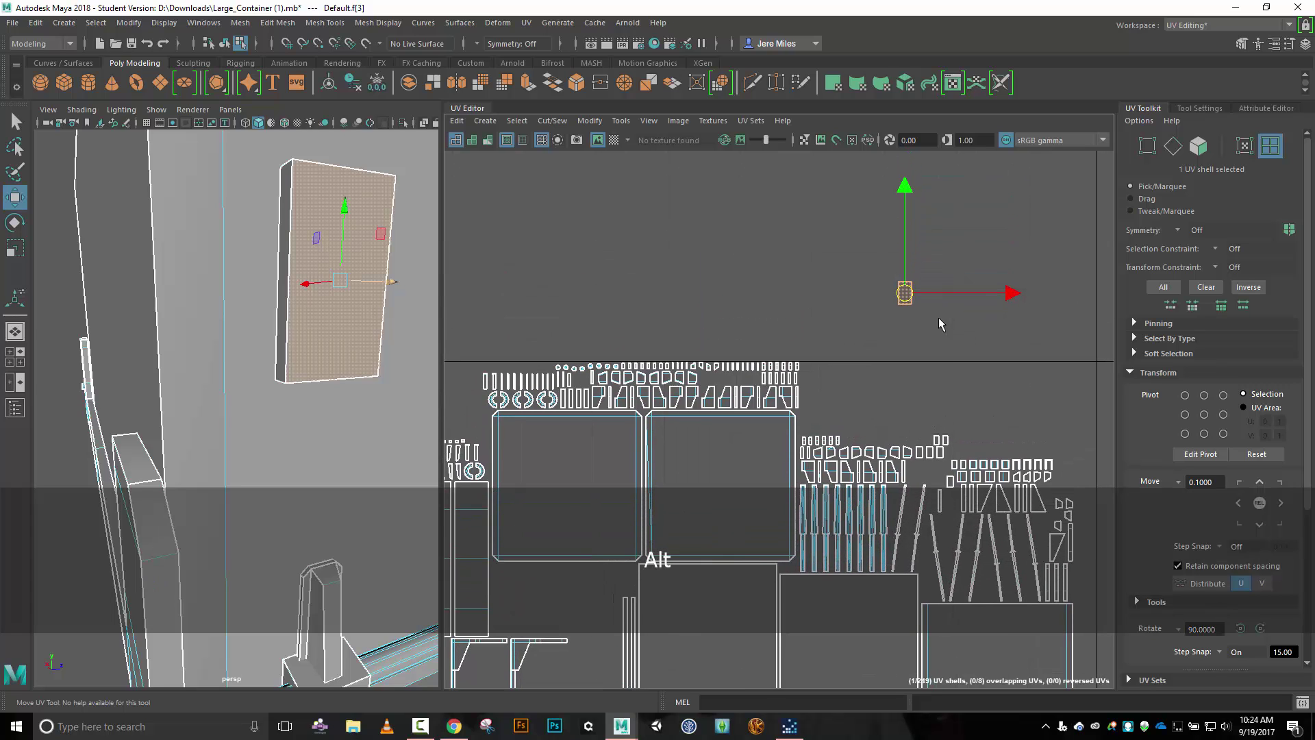
scroll(938, 317, "up", 5)
right_click_drag(943, 319, 933, 282)
left_click(828, 261)
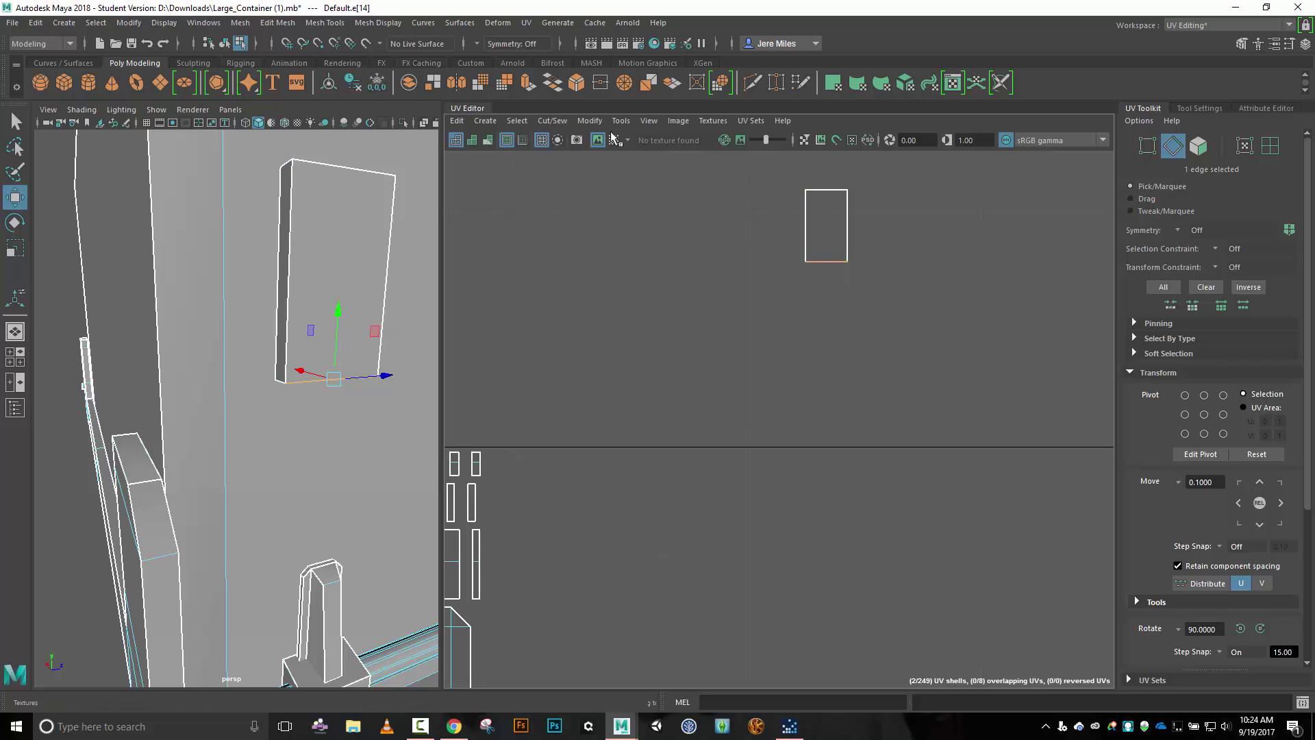
left_click(552, 120)
left_click(582, 250)
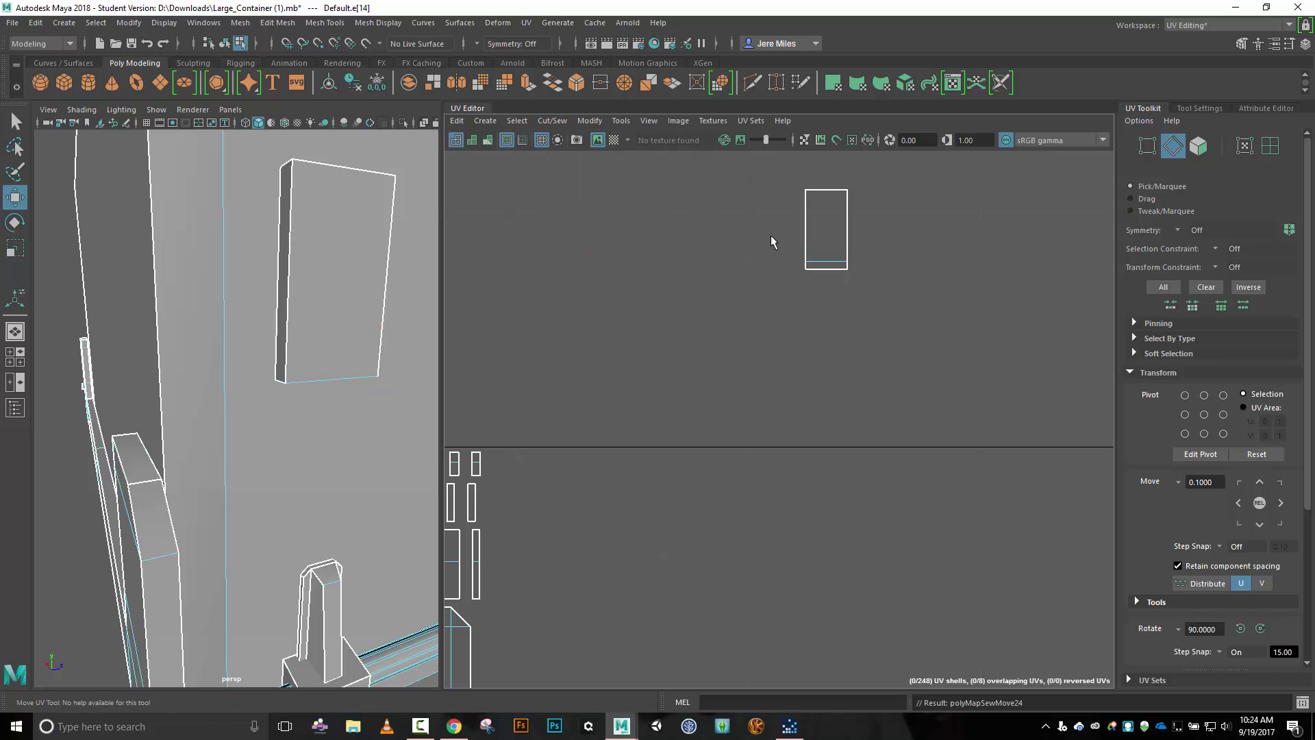
left_click(826, 190)
left_click(552, 121)
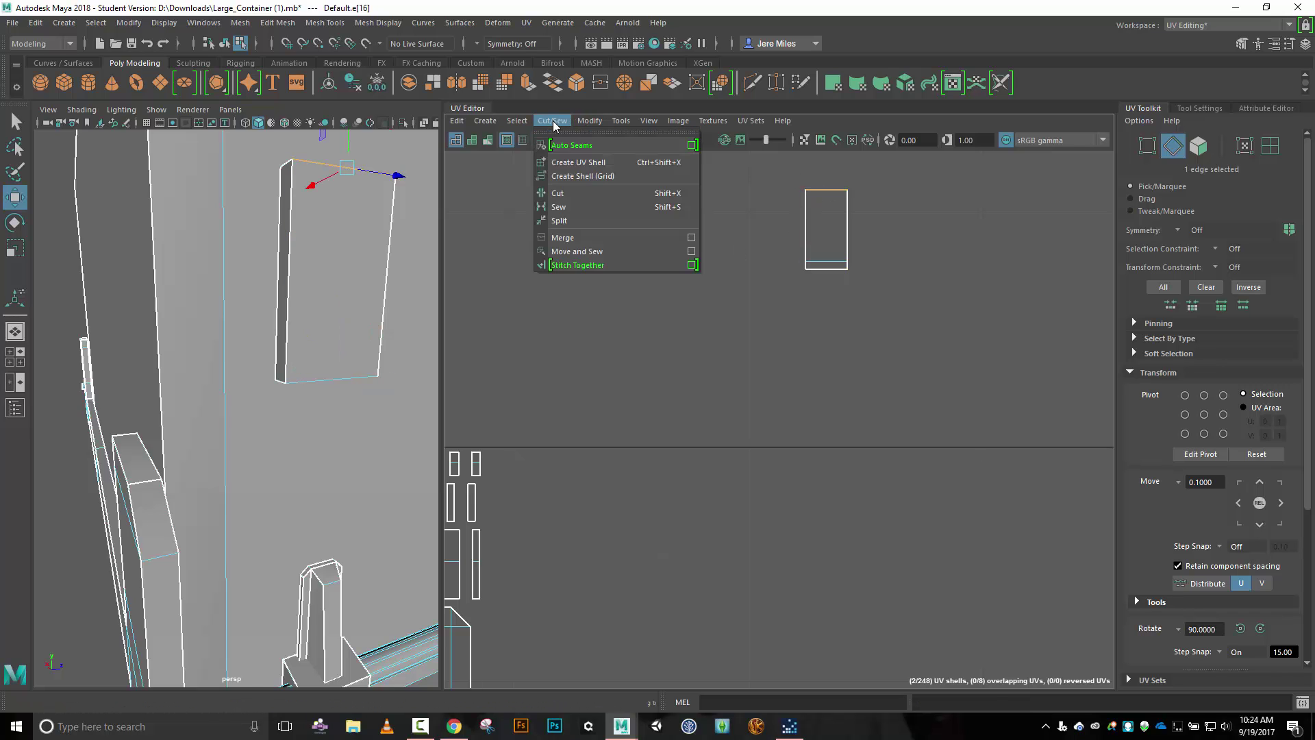
left_click(584, 251)
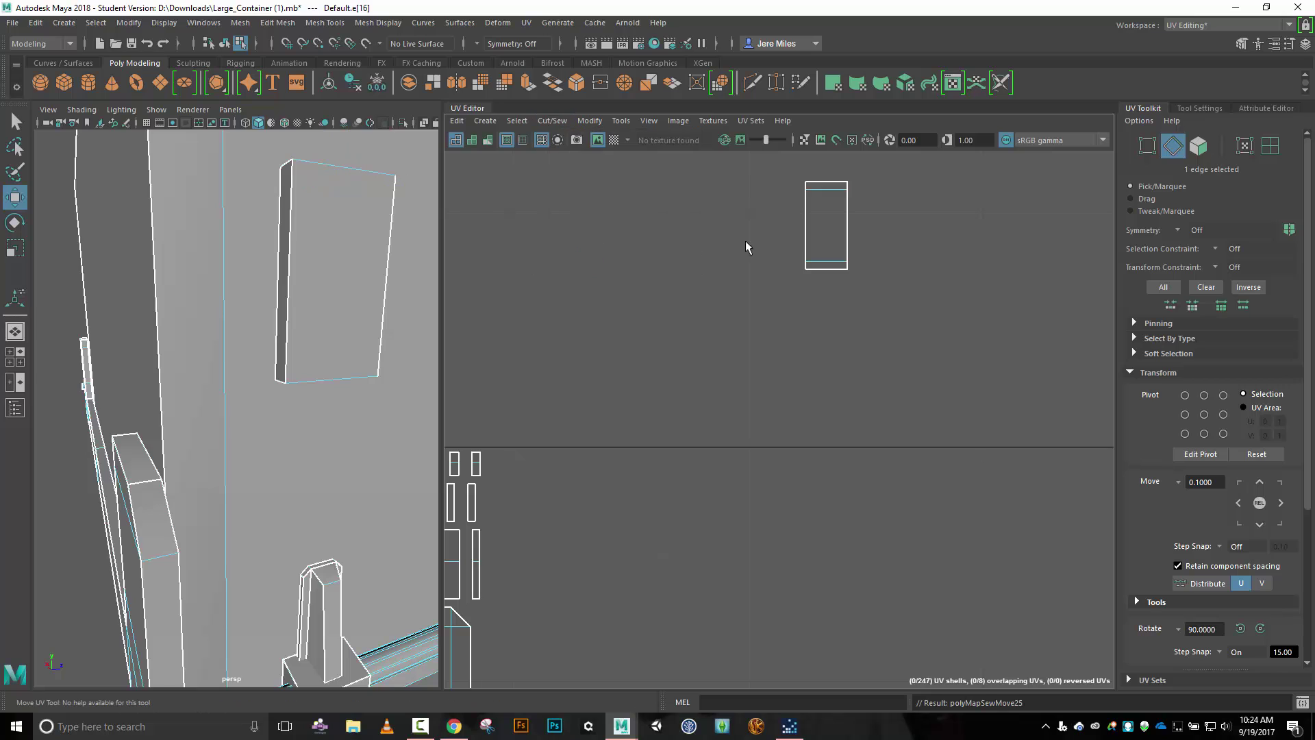
Move and Sew both long edges of the second plate's shell in one operation.
left_click(811, 234)
left_click(846, 232, "shift")
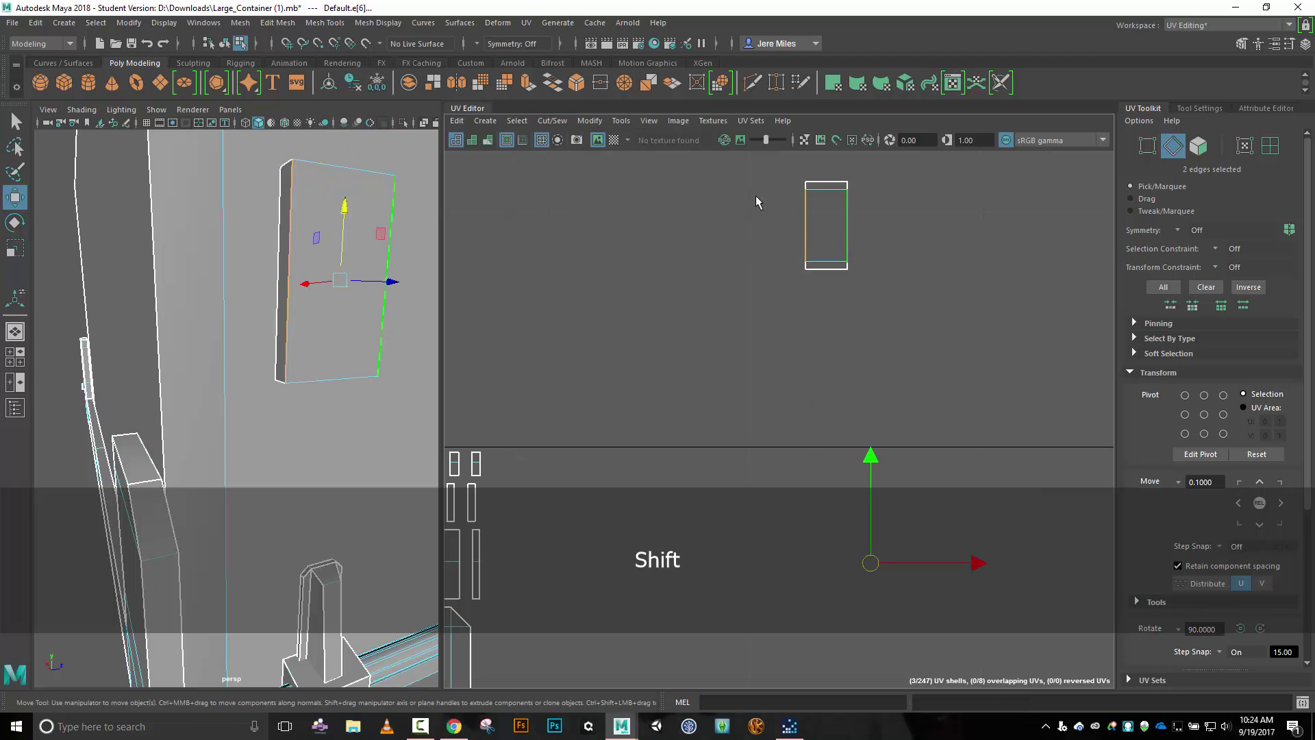
left_click(558, 128)
left_click(582, 250)
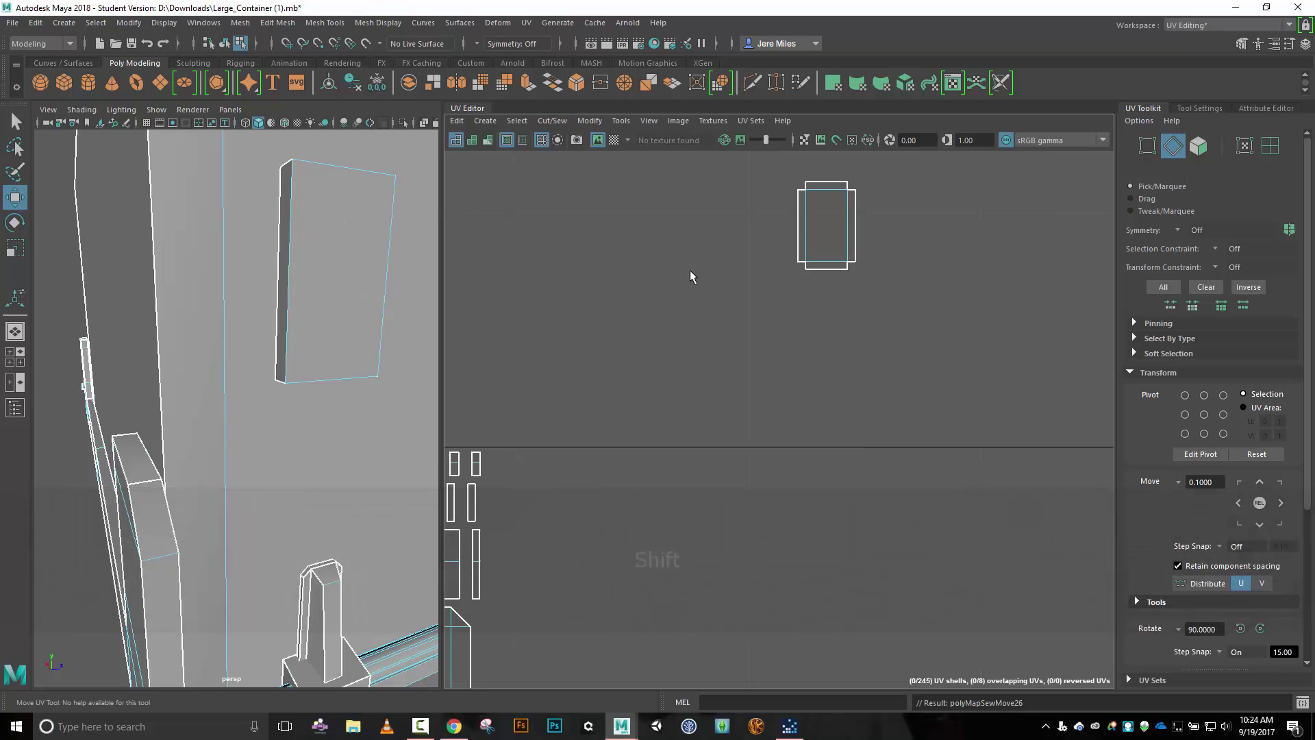
Switch to UV shell selection and move the second plate's sewn shell directly beside the first plate's shell.
right_click_drag(693, 268, 623, 250)
left_click(798, 243)
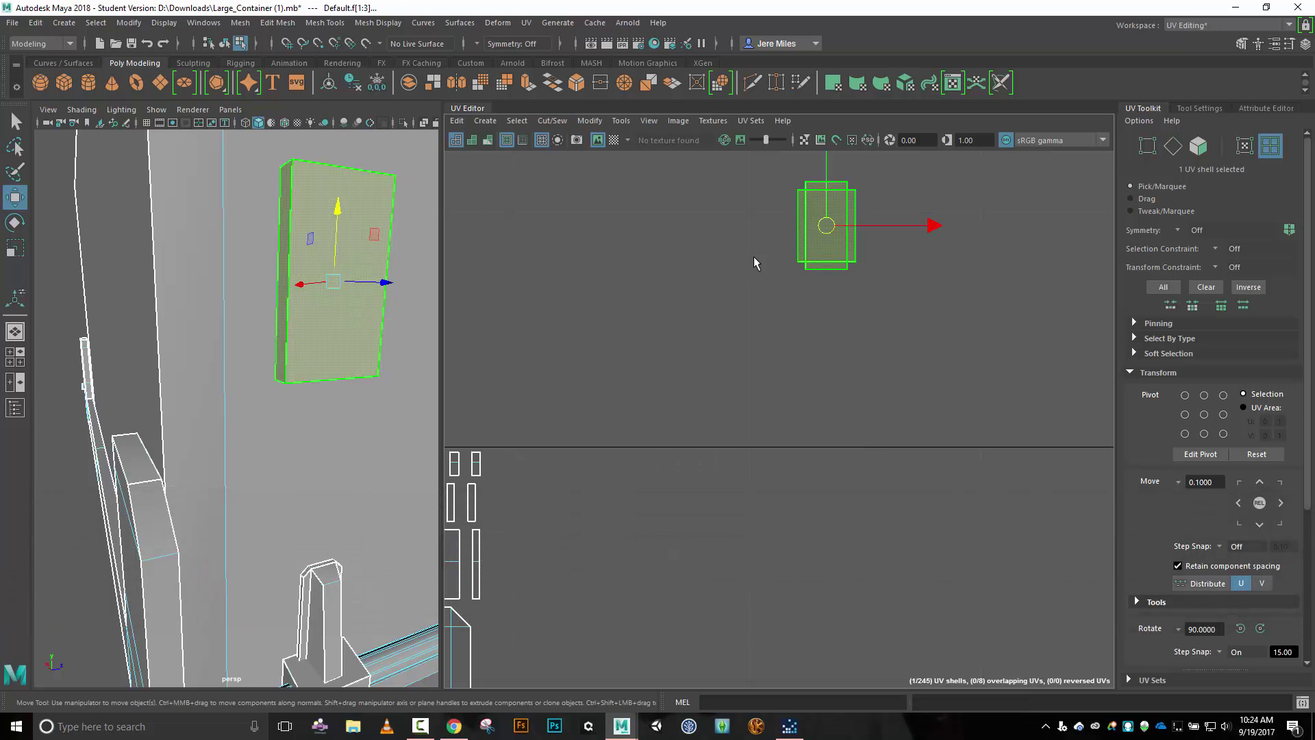
scroll(719, 260, "down", 5)
middle_click_drag(672, 256, 753, 236, "alt")
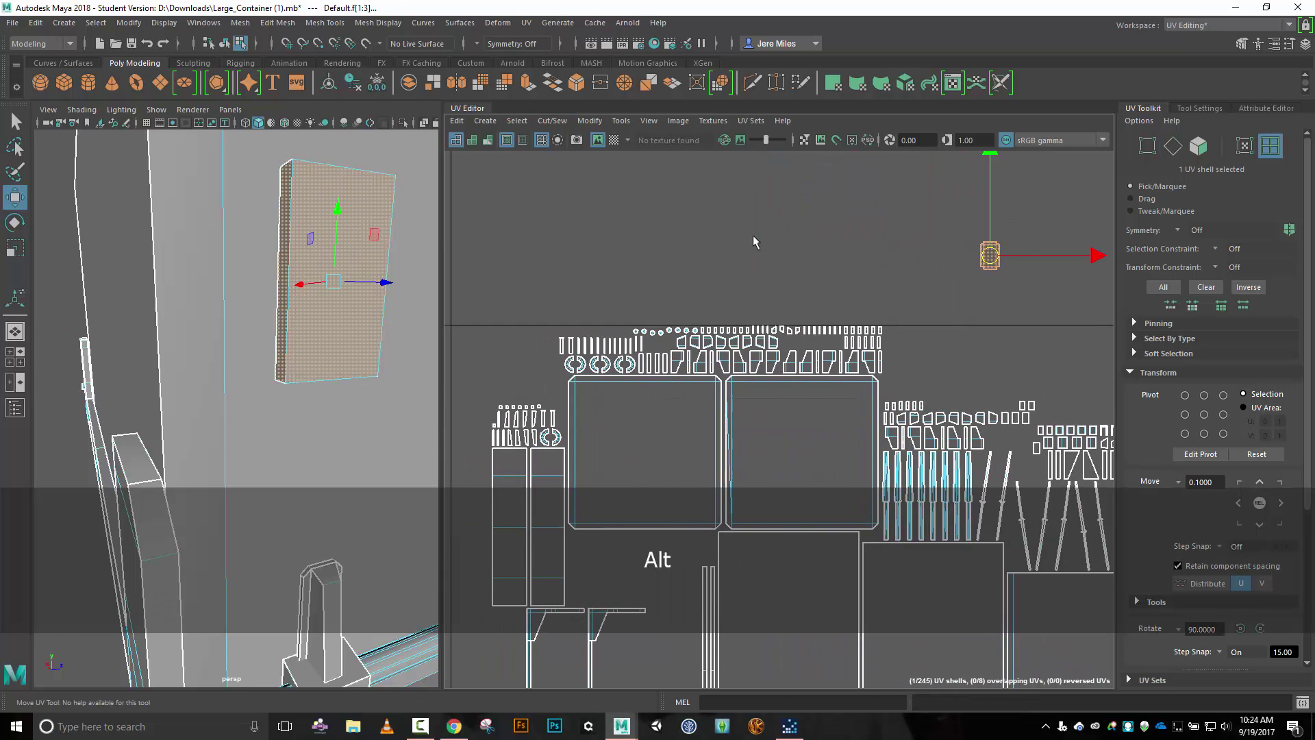
middle_click_drag(619, 229, 997, 213, "alt")
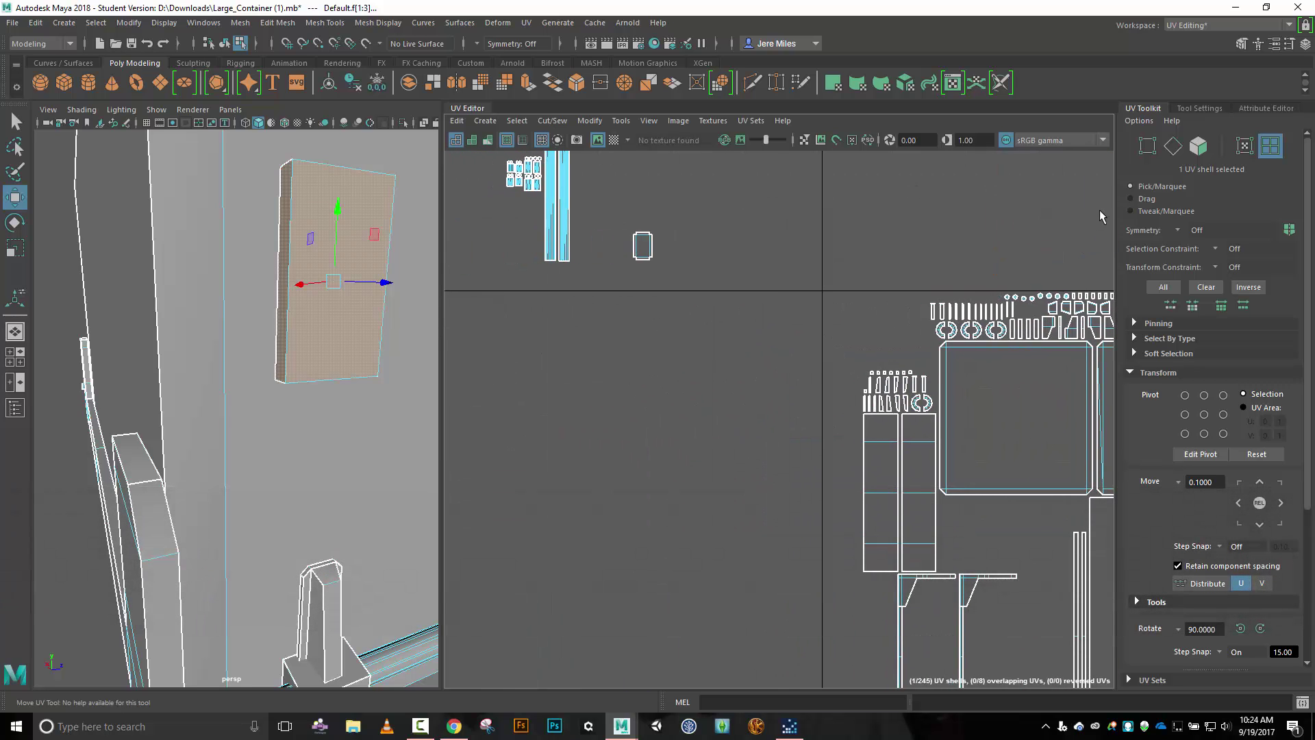
middle_click_drag(848, 215, 409, 237)
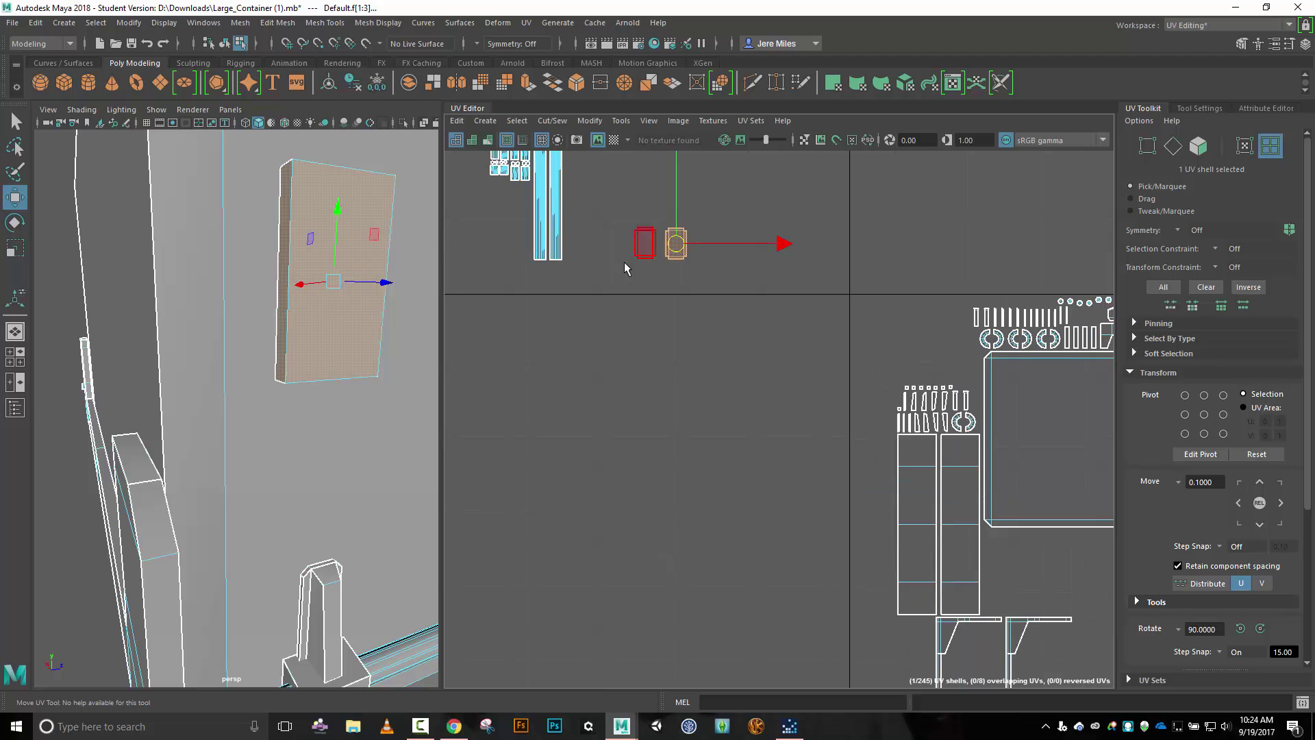
scroll(623, 261, "up", 4)
left_click_drag(853, 220, 824, 216)
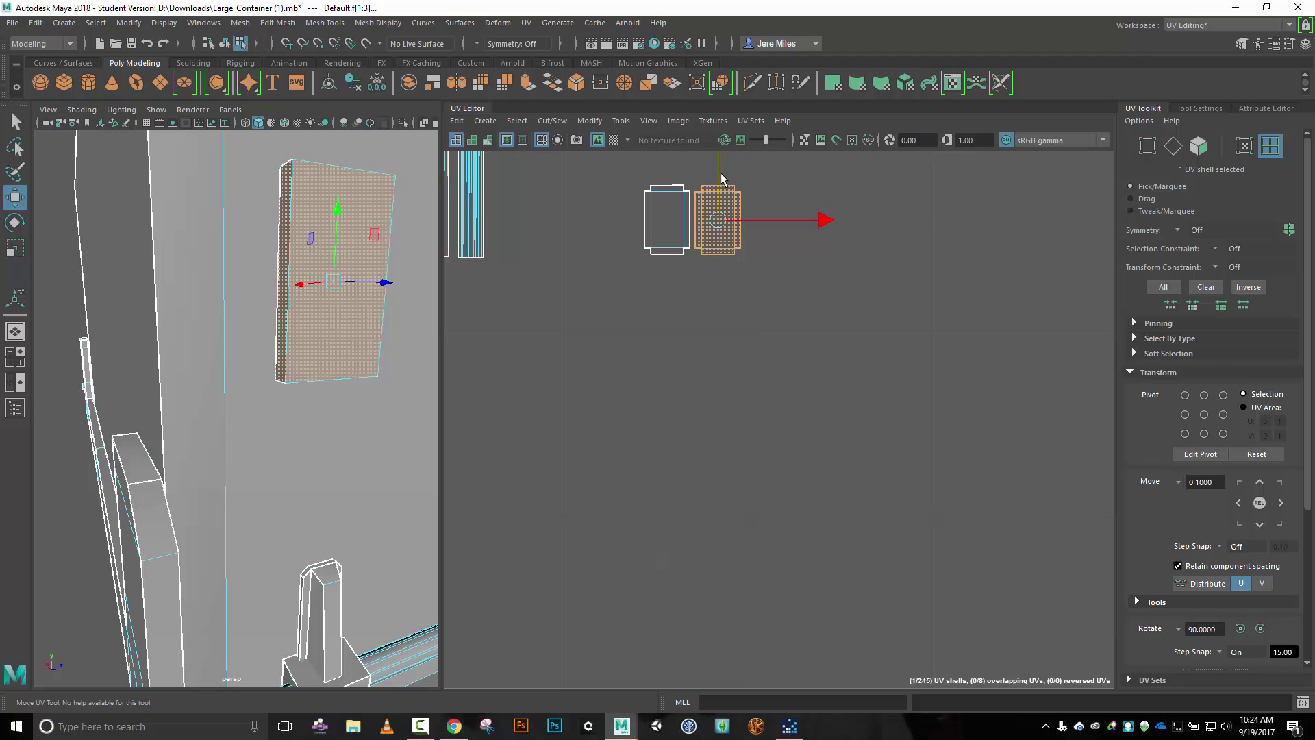
Select the front UV shell of the small block clamped on the end wall's horizontal bar and move it into empty space above its neighbours.
scroll(377, 328, "down", 5)
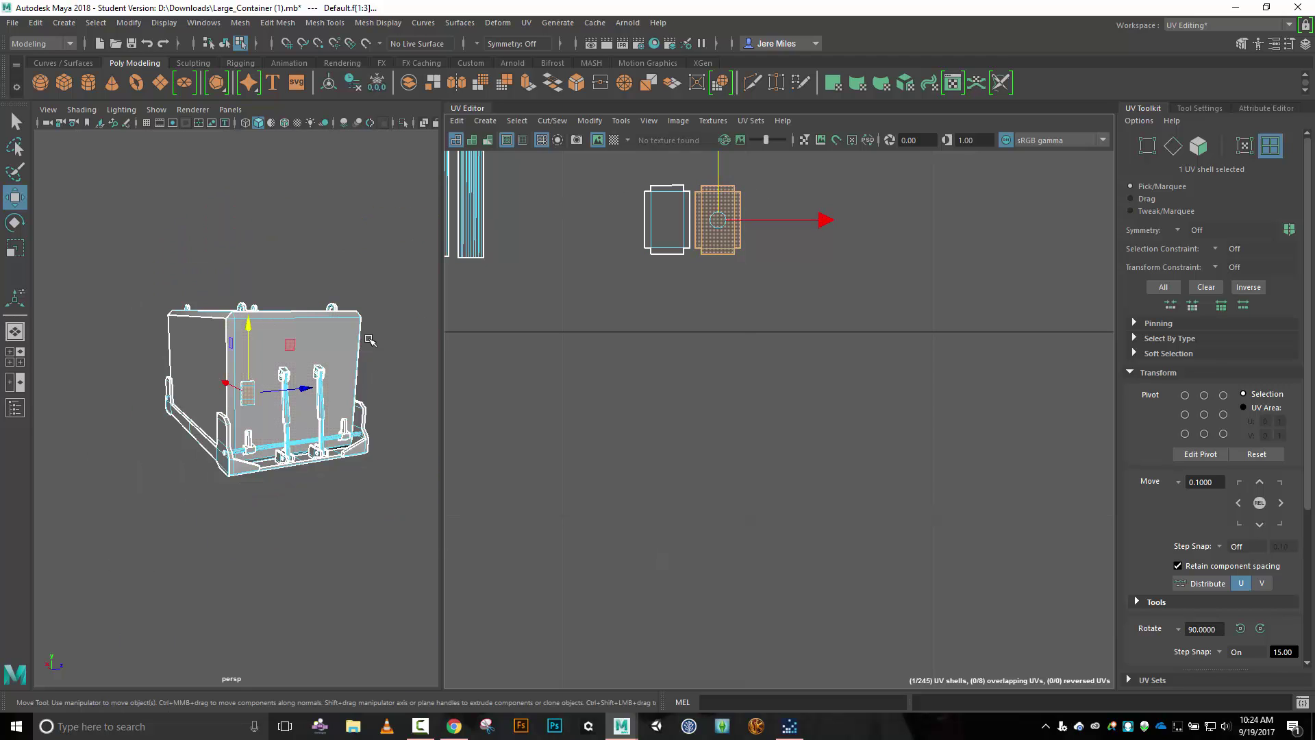
scroll(371, 335, "up", 3)
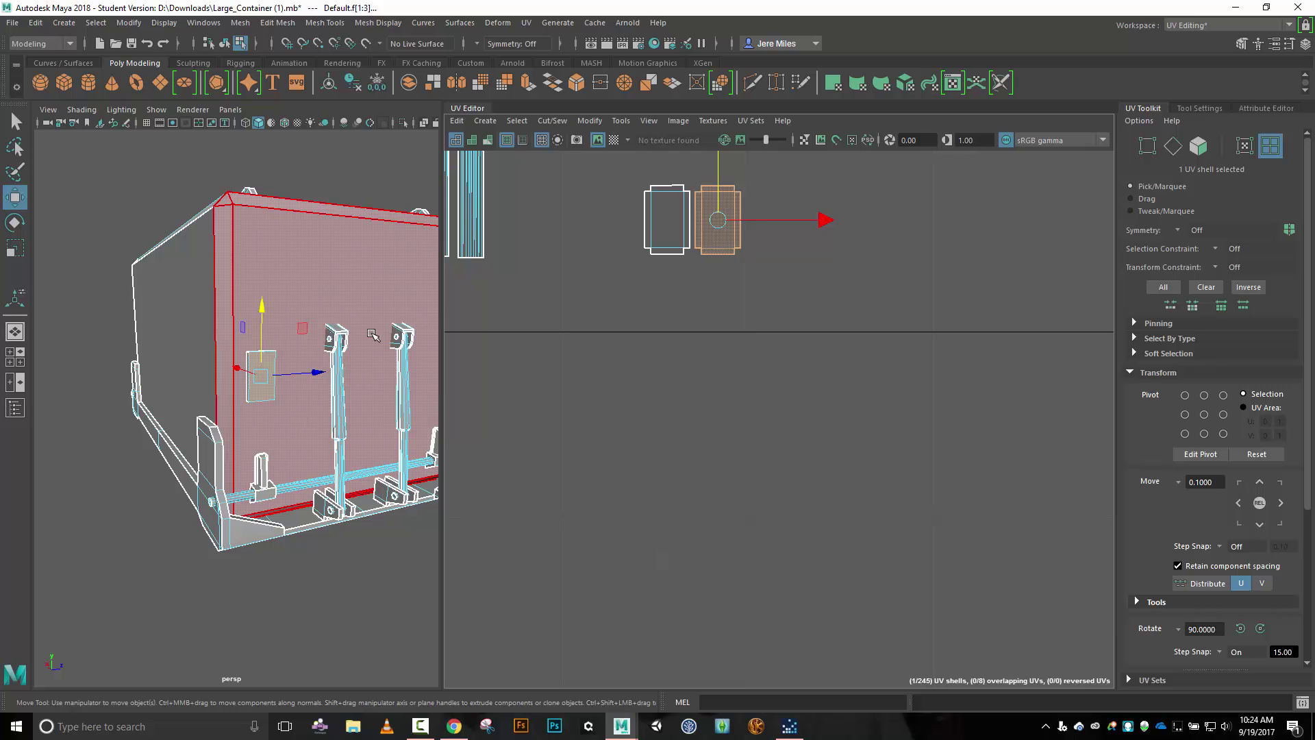
left_click_drag(379, 329, 281, 411, "alt")
scroll(248, 386, "up", 5)
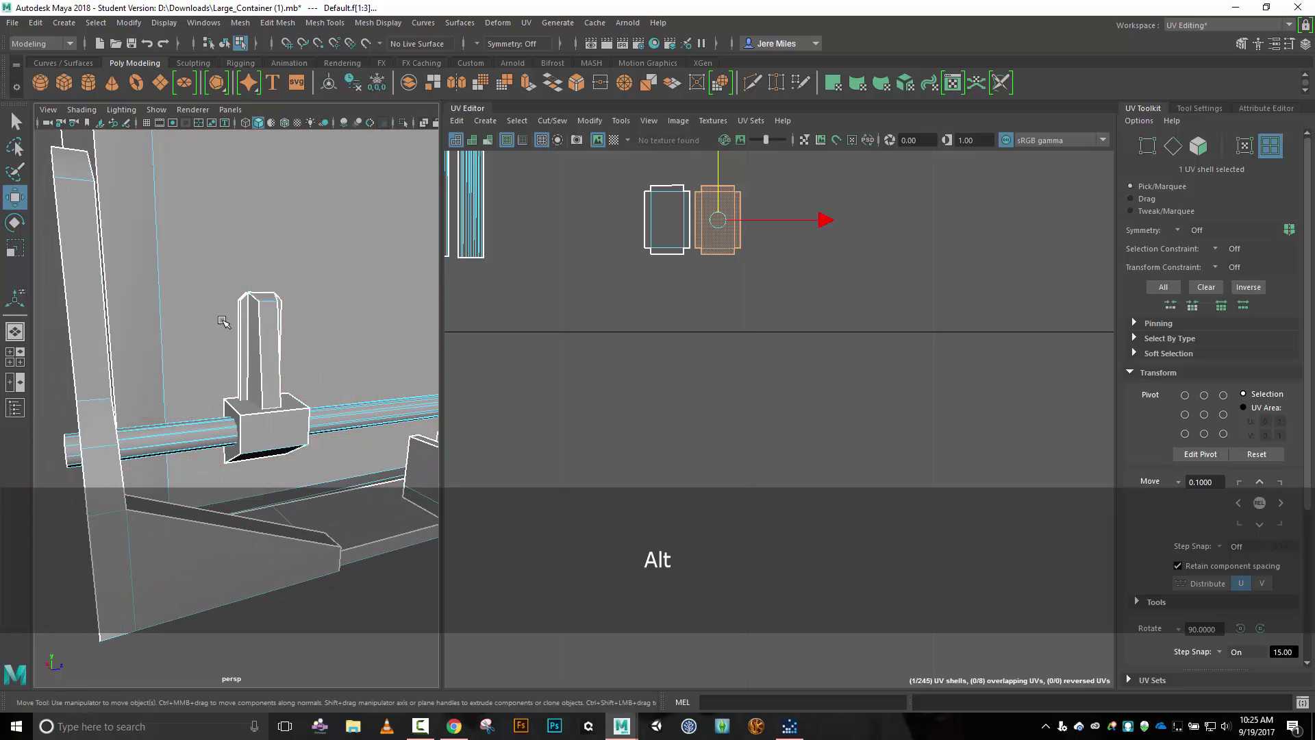
left_click(271, 437)
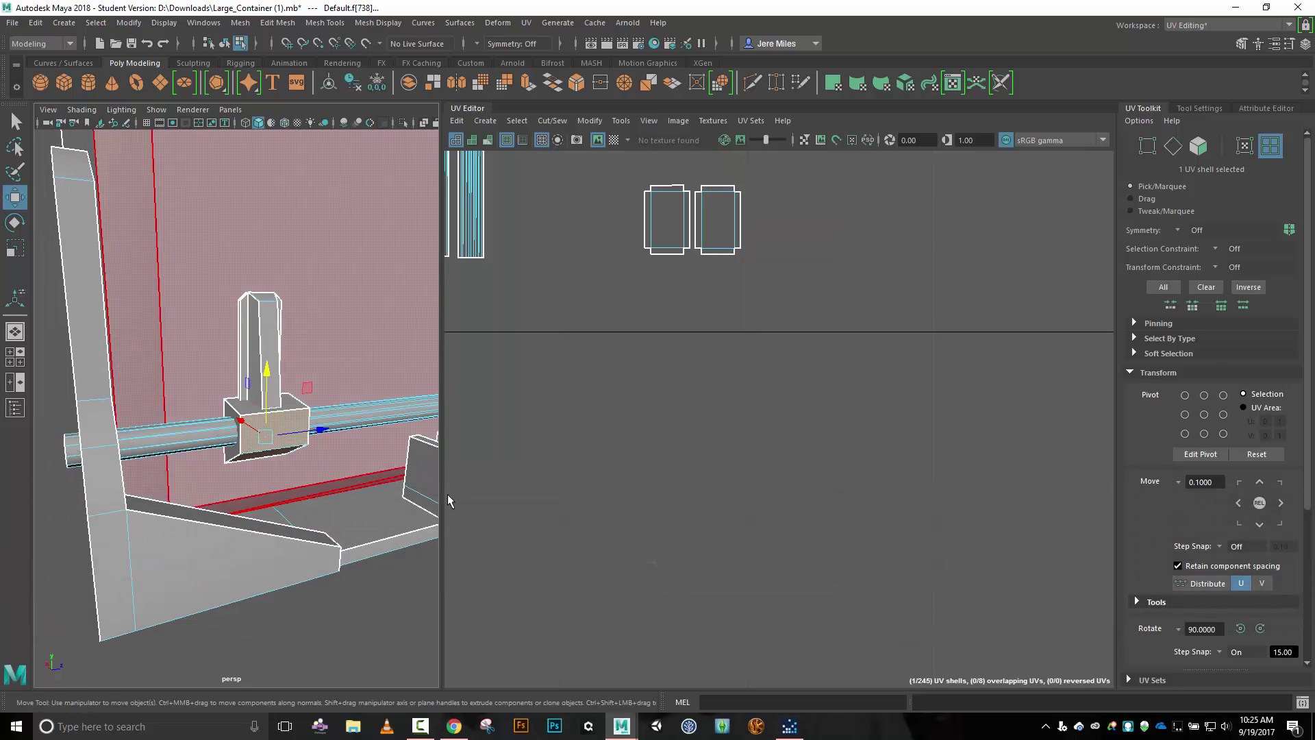
key("f")
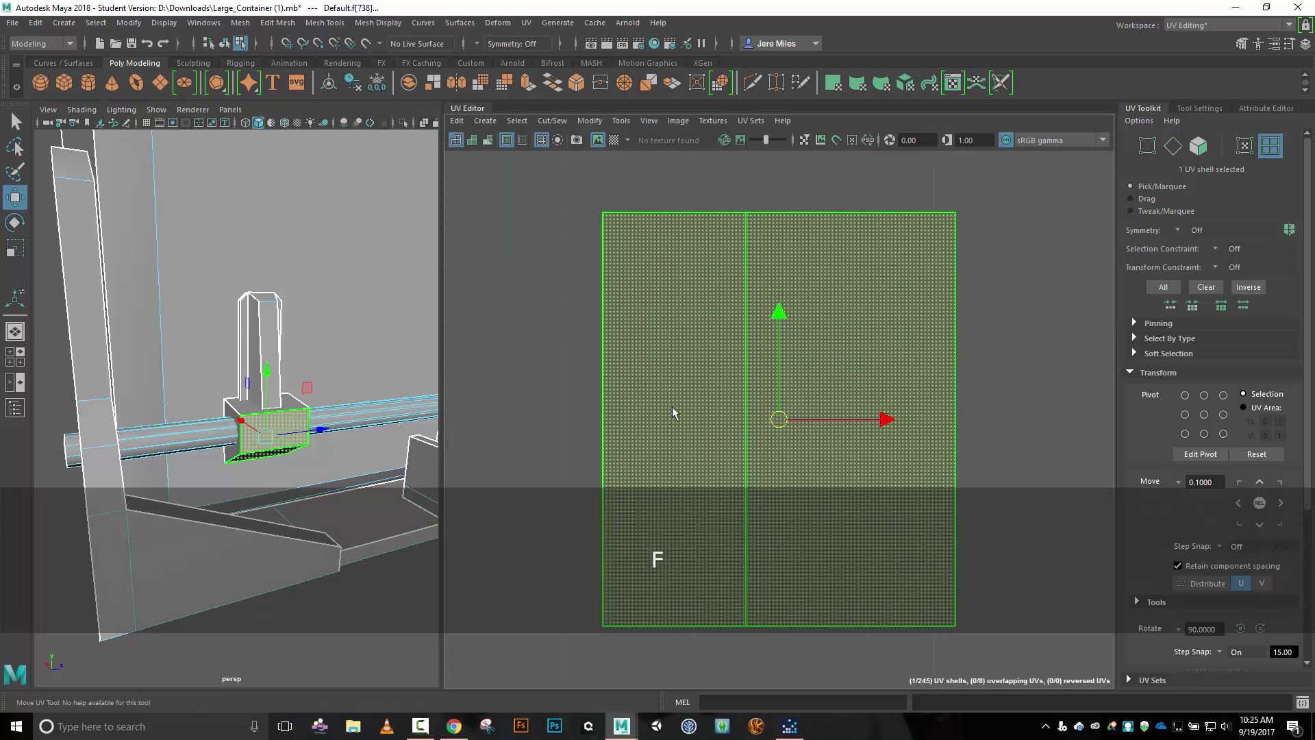
scroll(675, 409, "down", 4)
scroll(677, 410, "down", 8)
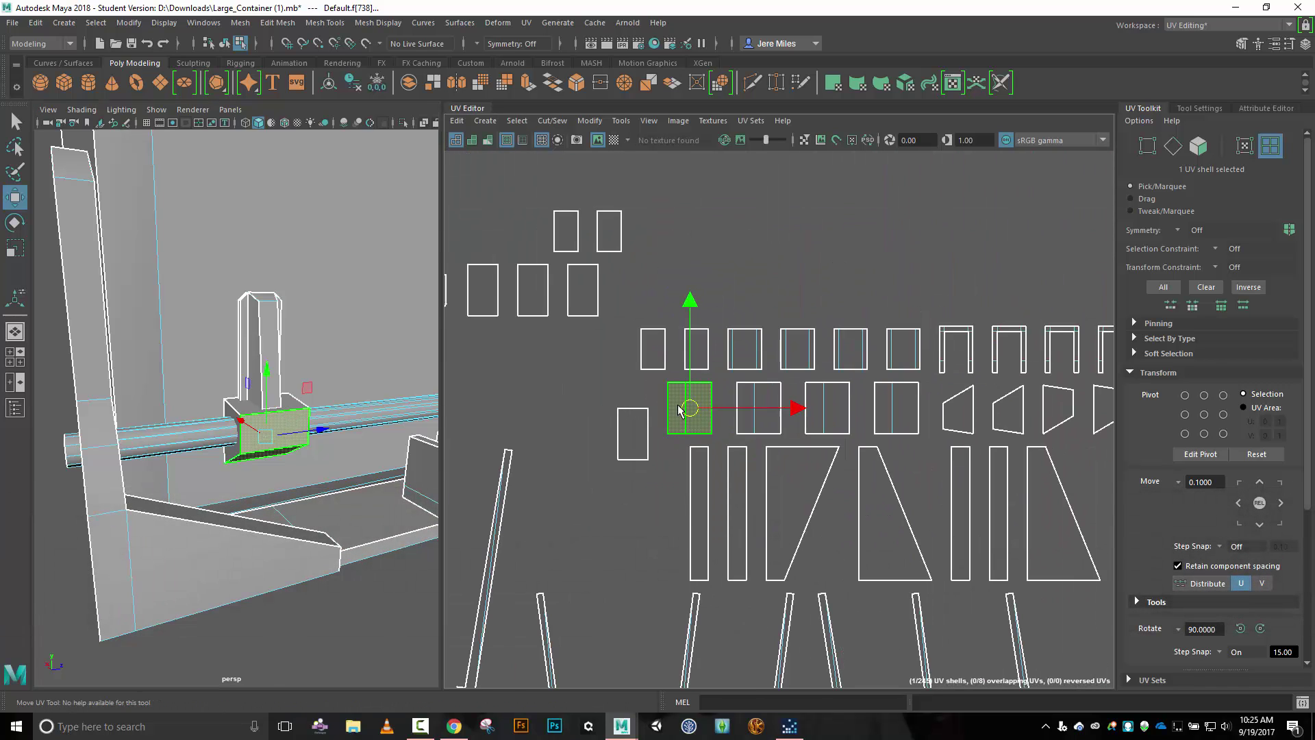
left_click_drag(712, 406, 832, 240)
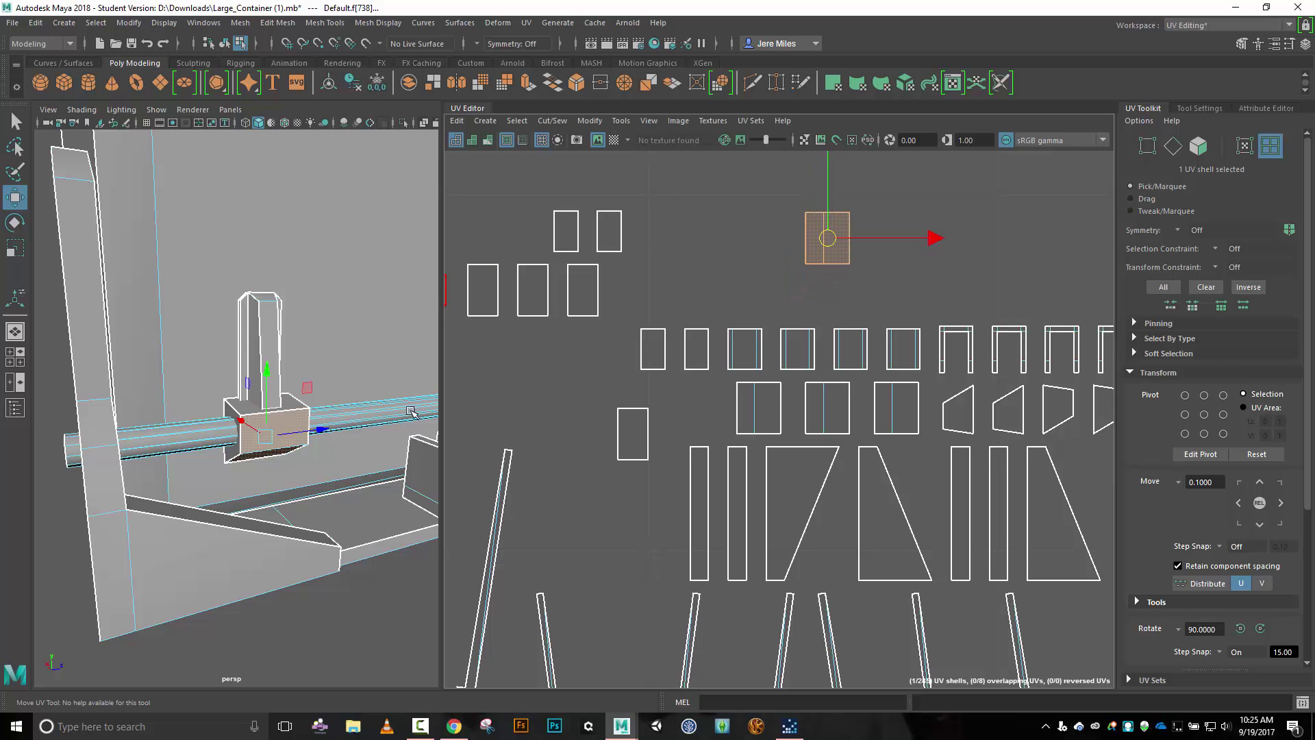
Switch to UV edge selection and Move and Sew the outer long edge of the block's wider face, attaching its top face.
right_click_drag(882, 293, 885, 278)
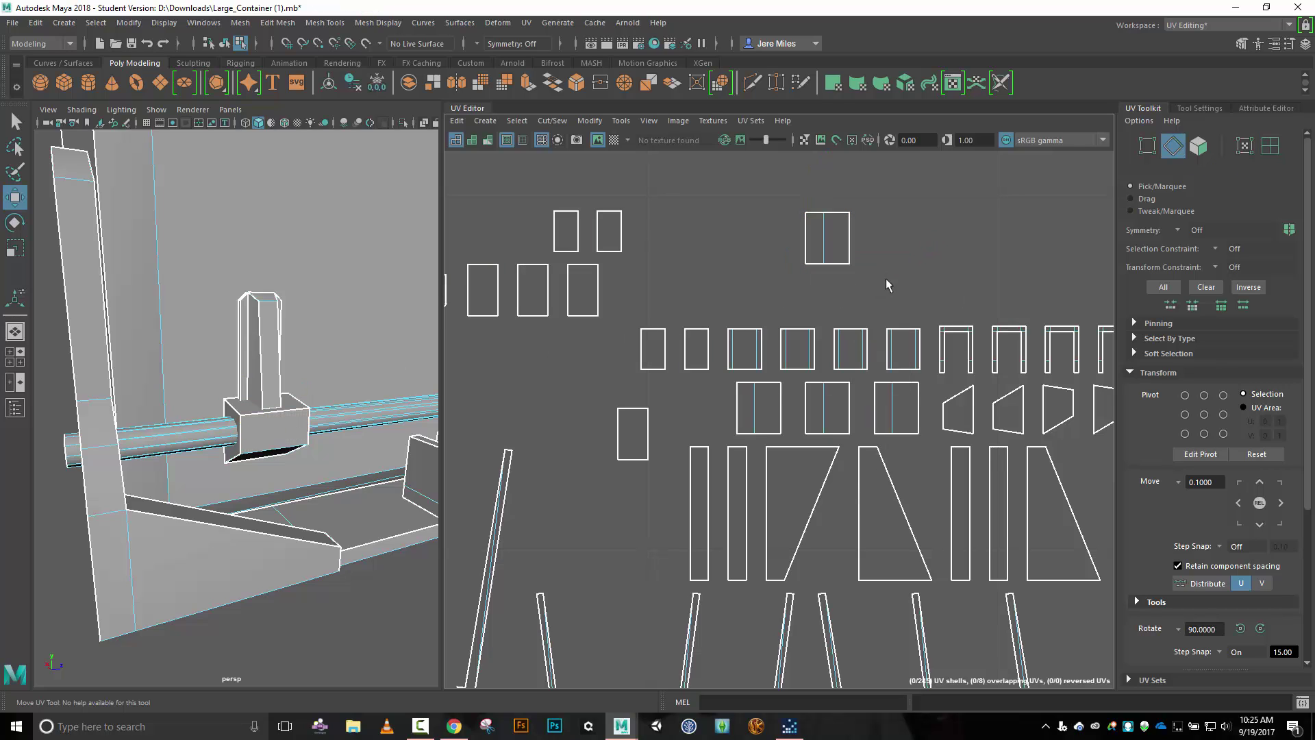
left_click(849, 244)
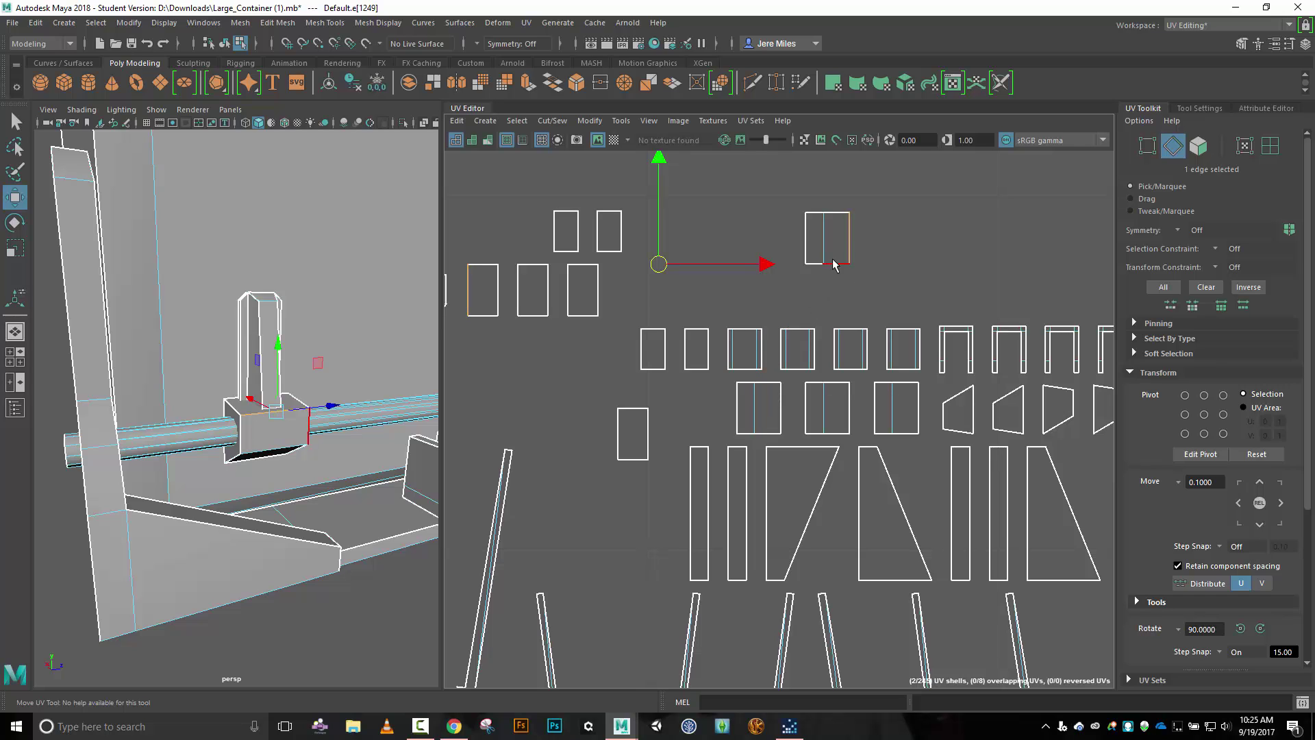
left_click(552, 121)
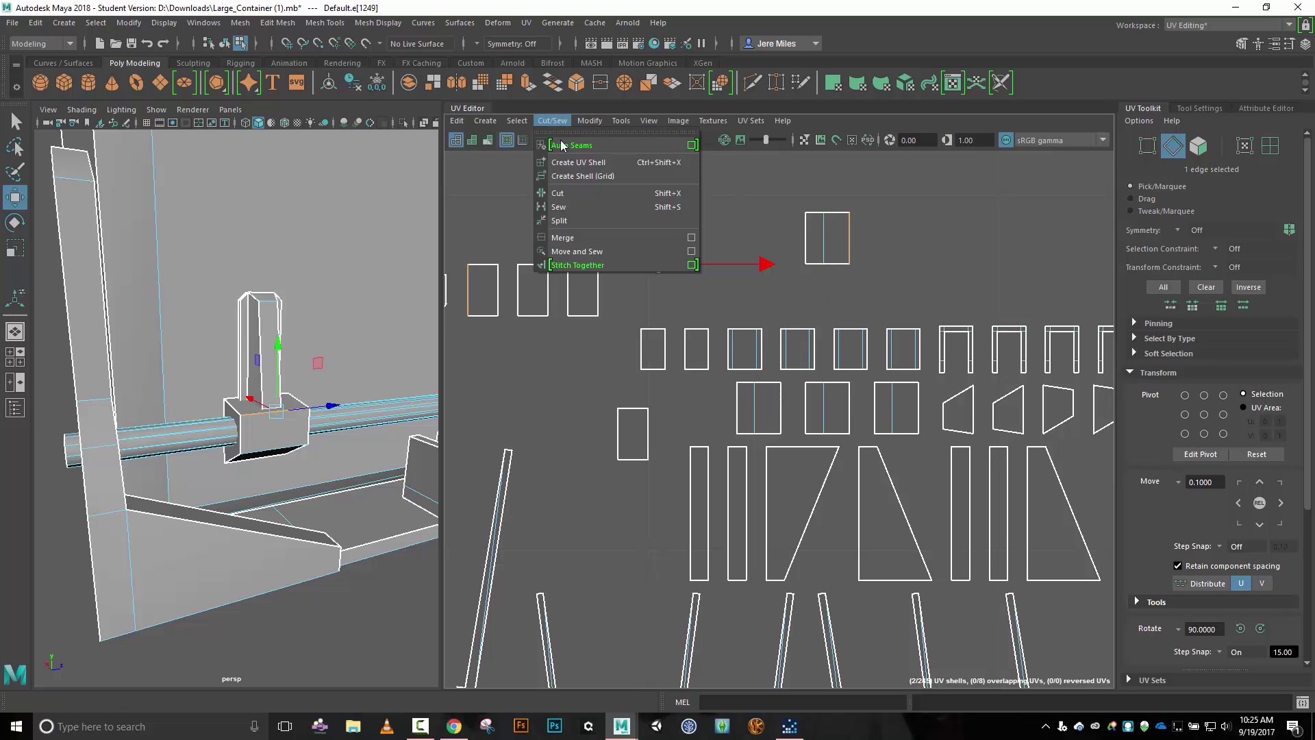
left_click(575, 254)
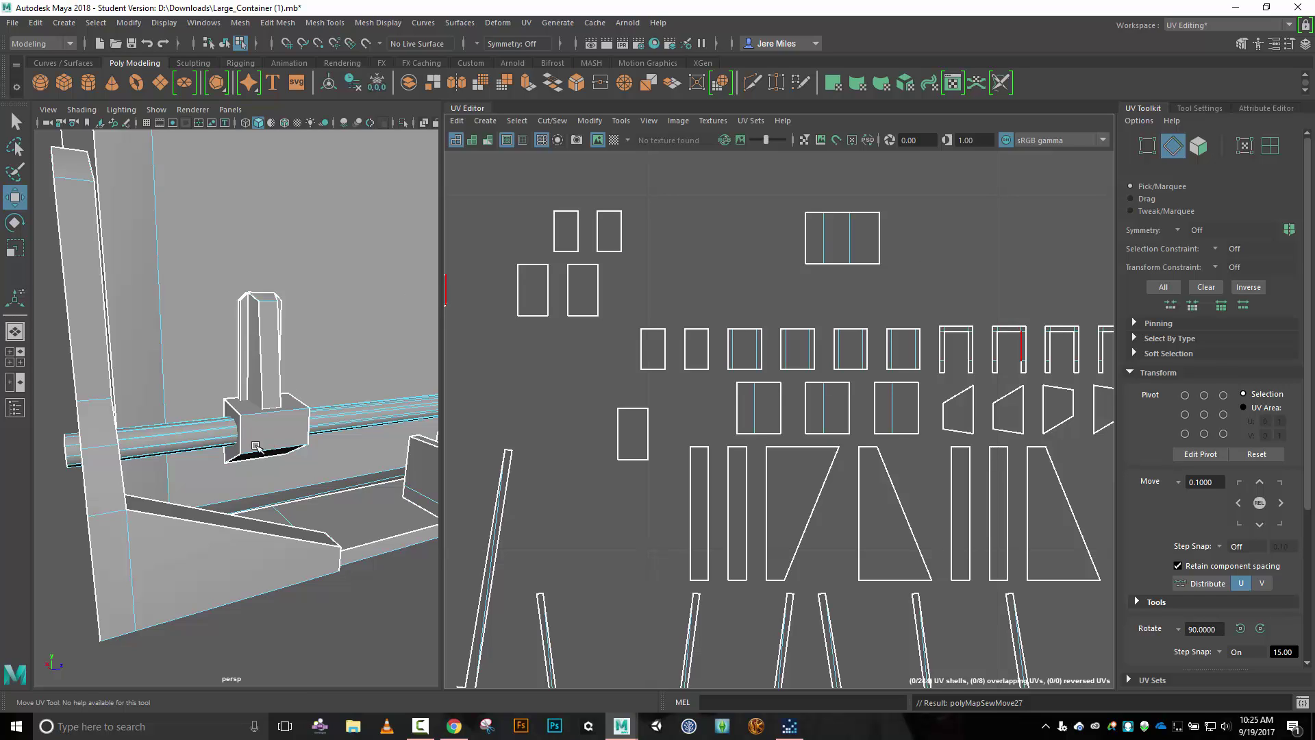
Move and Sew the upper and lower edges of the block shell's middle face, attaching its two tapered side faces.
left_click(842, 214)
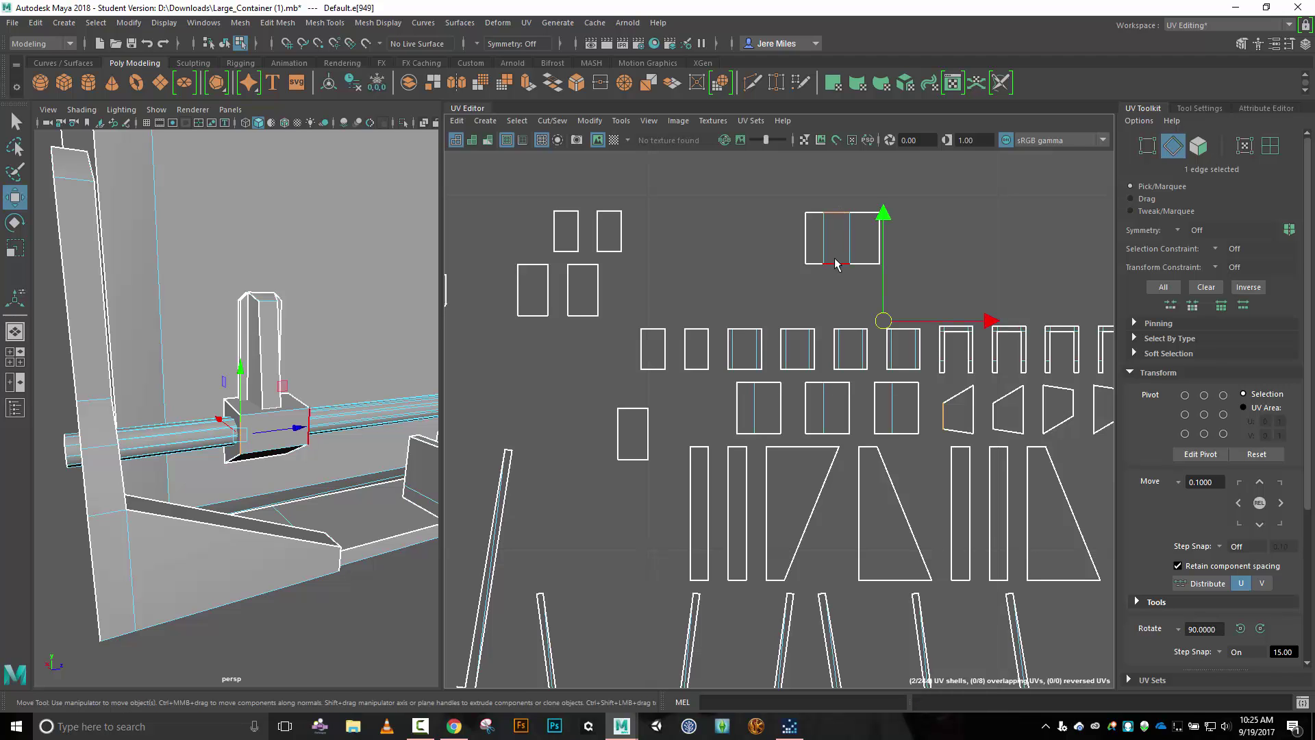
left_click(835, 263, "shift")
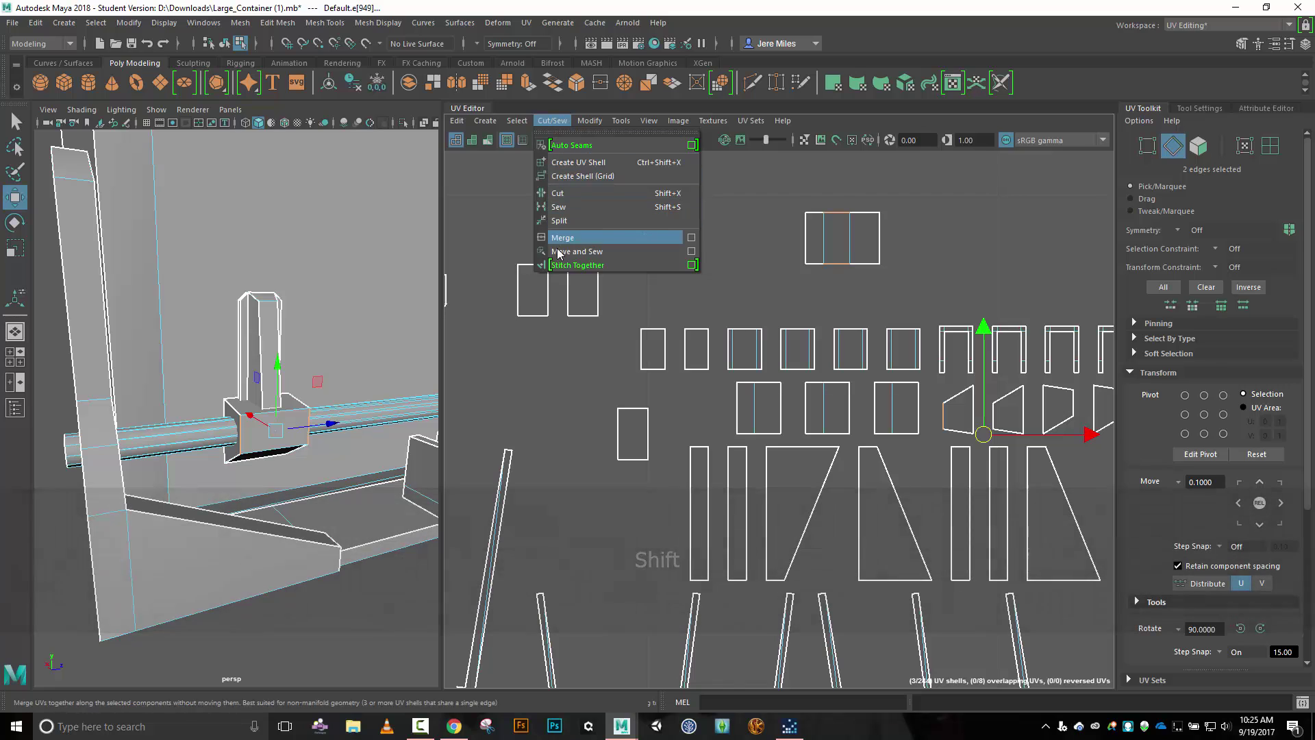
left_click(568, 254)
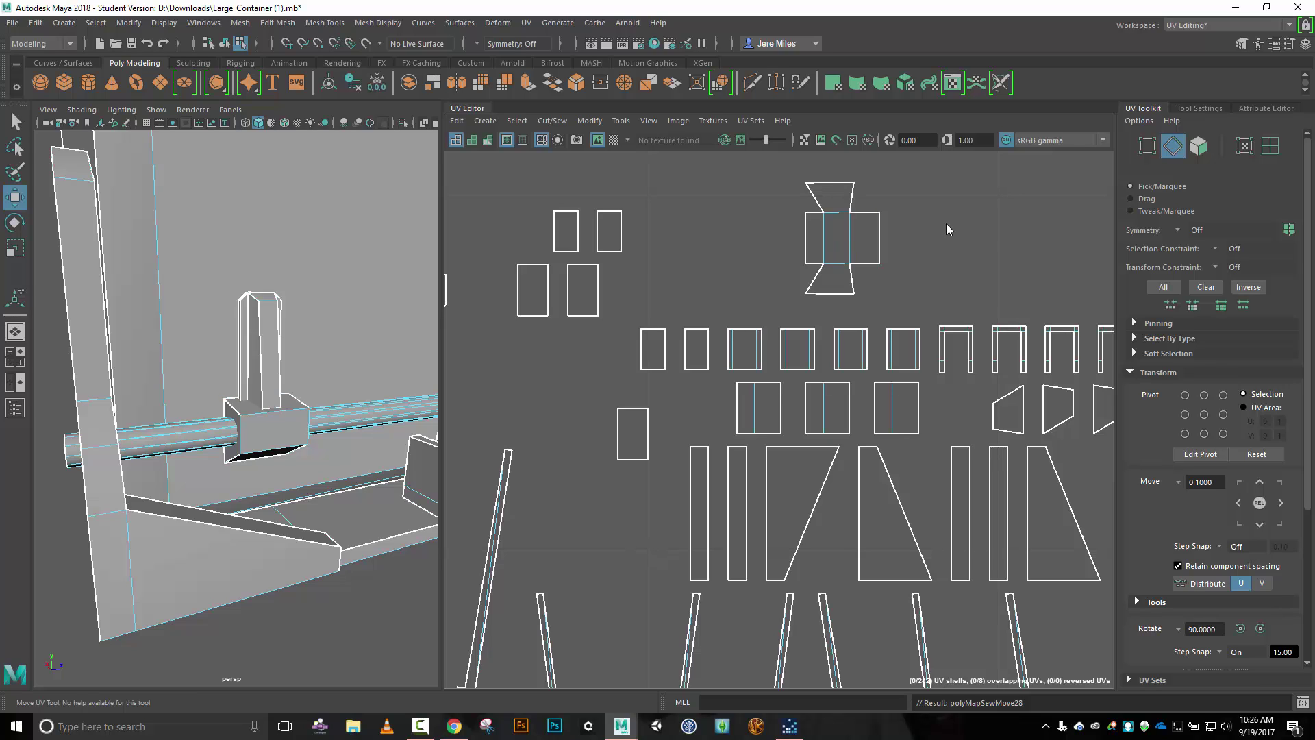
In UV shell selection, select the four sewn block shells and move them beside the pair of sewn plate shells in the empty UV area.
right_click_drag(946, 223, 788, 227)
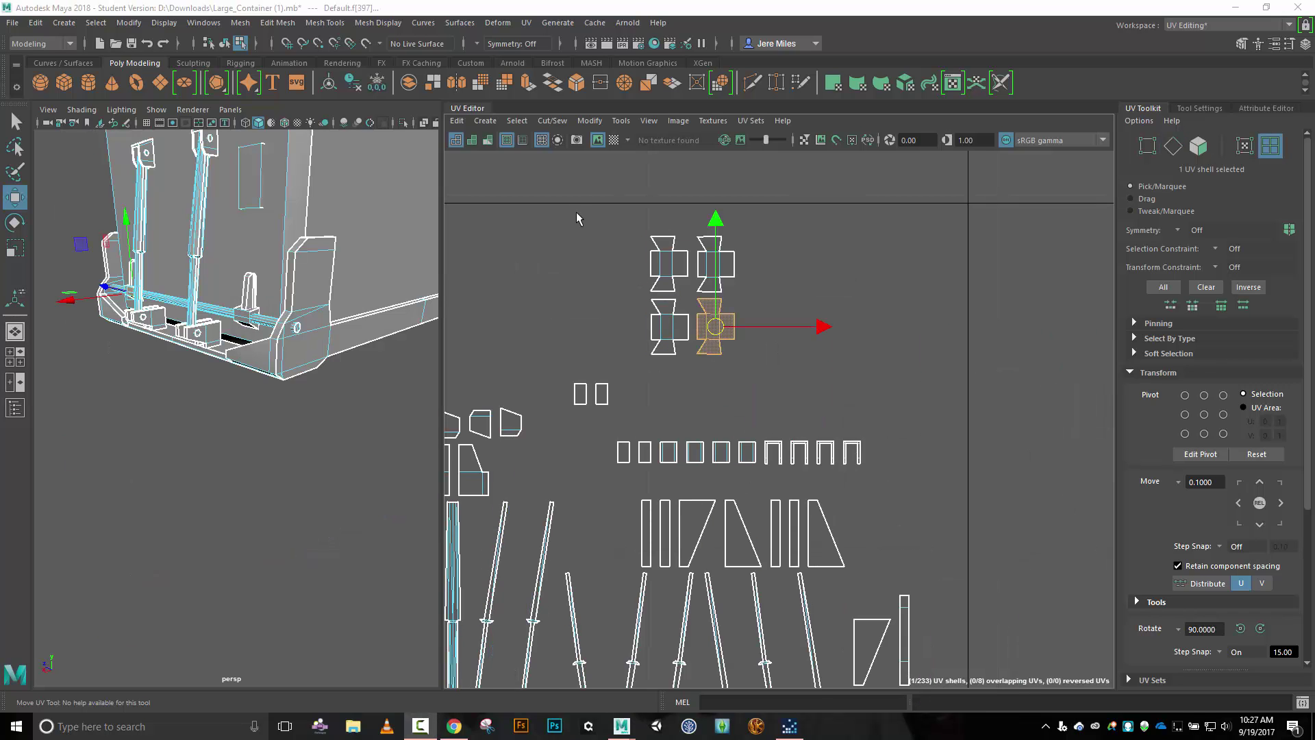
left_click_drag(578, 197, 817, 376)
scroll(563, 303, "down", 2)
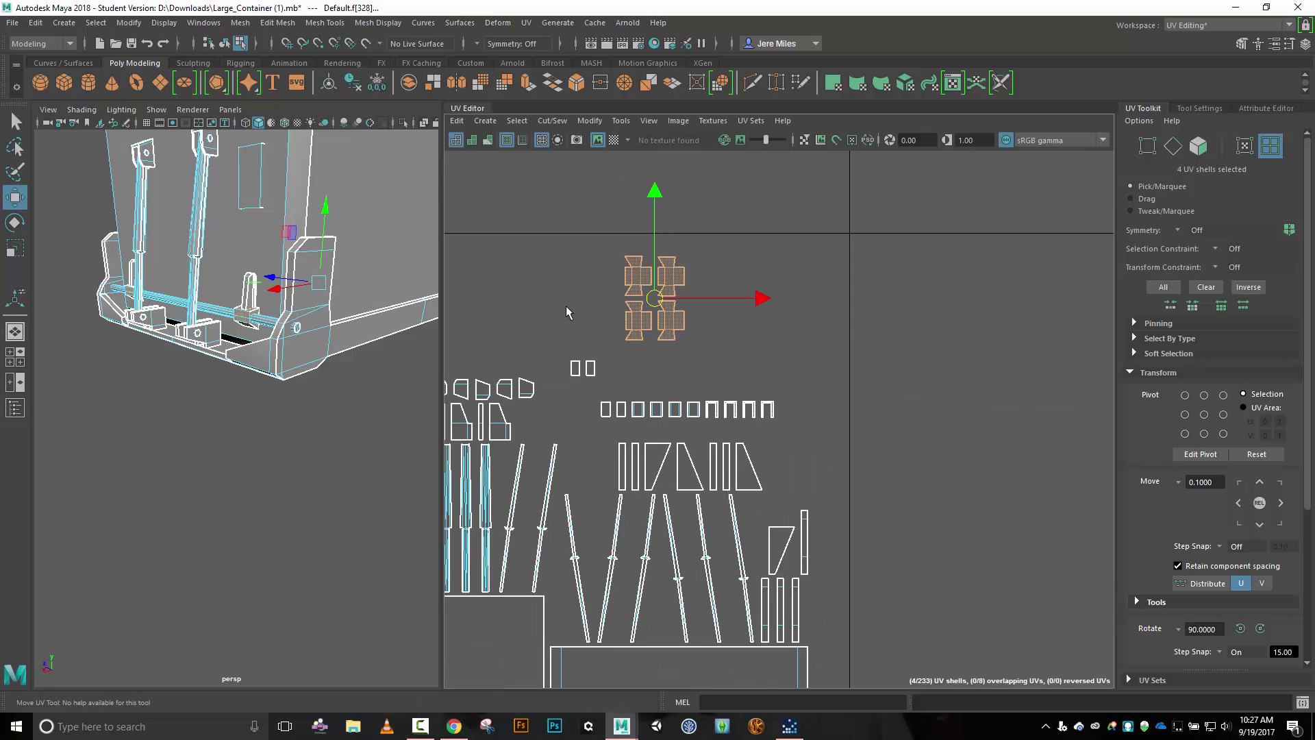
scroll(566, 313, "down", 2)
middle_click_drag(548, 299, 911, 348, "alt")
left_click_drag(1002, 363, 479, 279)
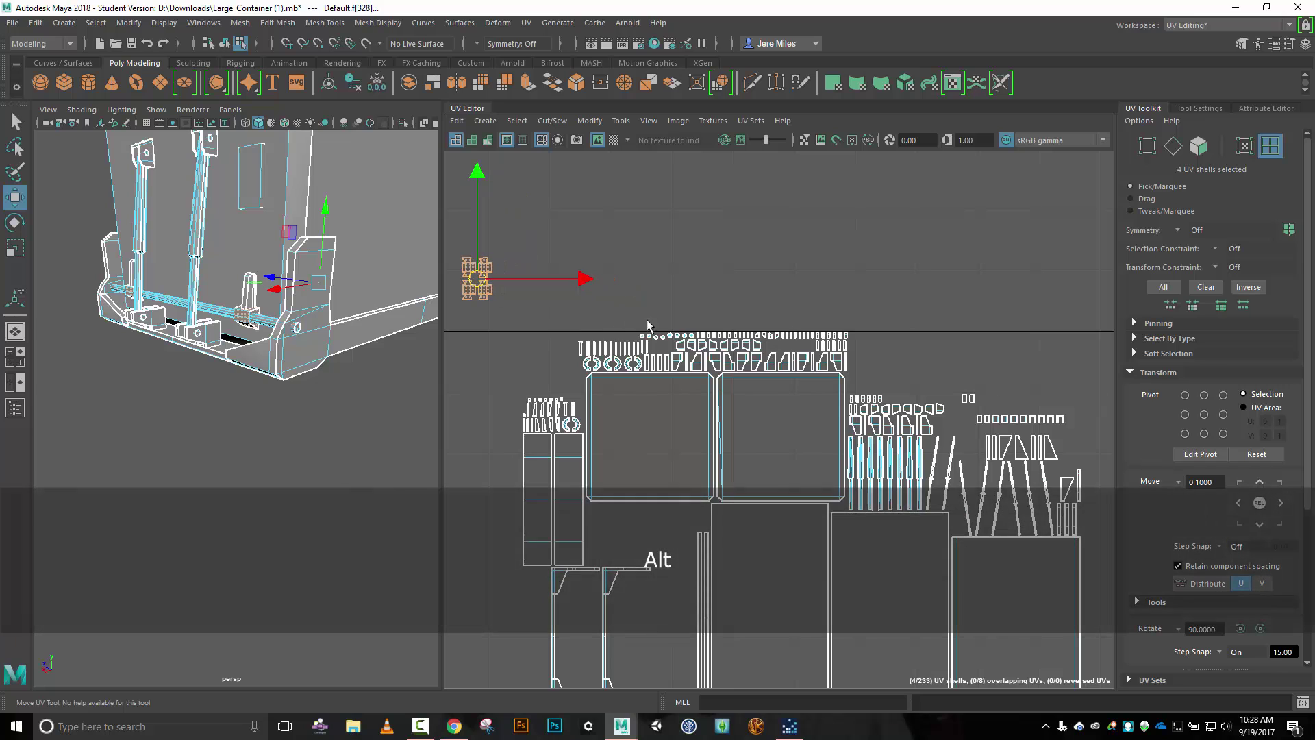
middle_click_drag(737, 232, 1021, 248, "alt")
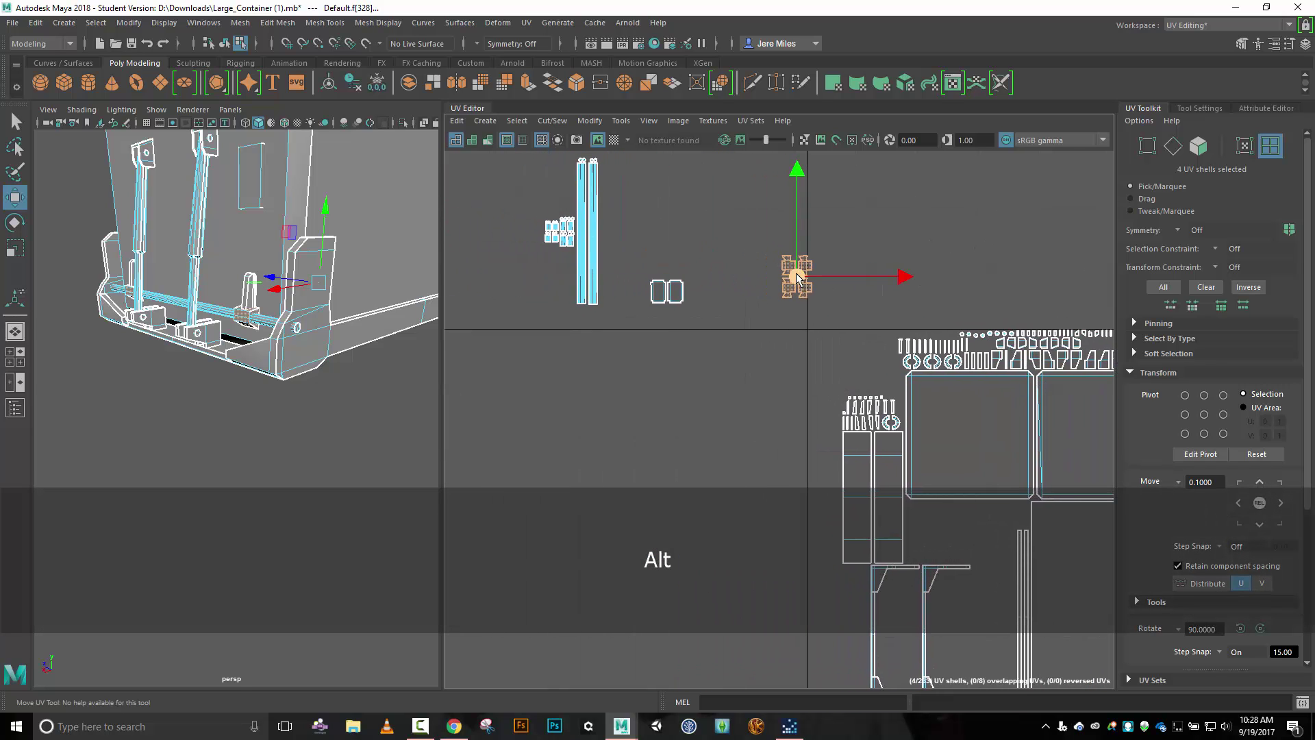
left_click_drag(797, 277, 741, 287)
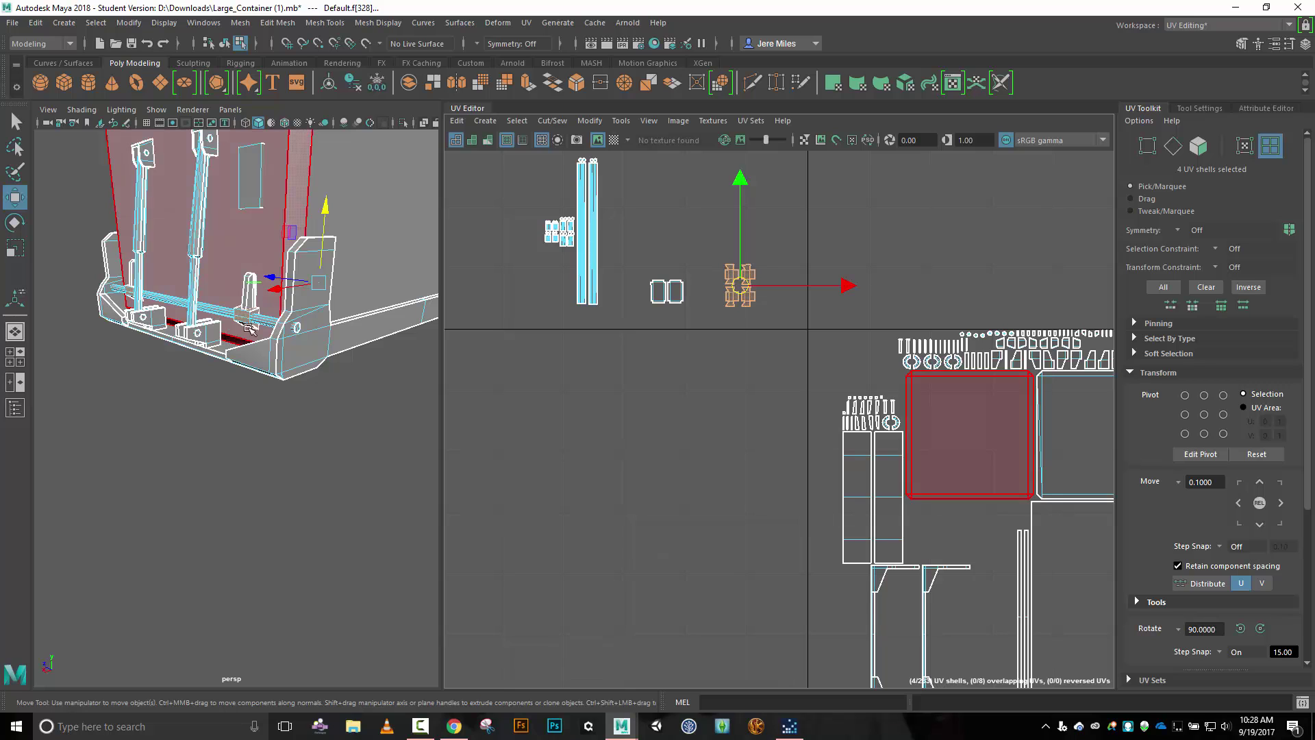
Move the front UV shell of the upright post on the bar's block into empty space above the other shells, and switch to UV edge selection.
left_click(245, 300)
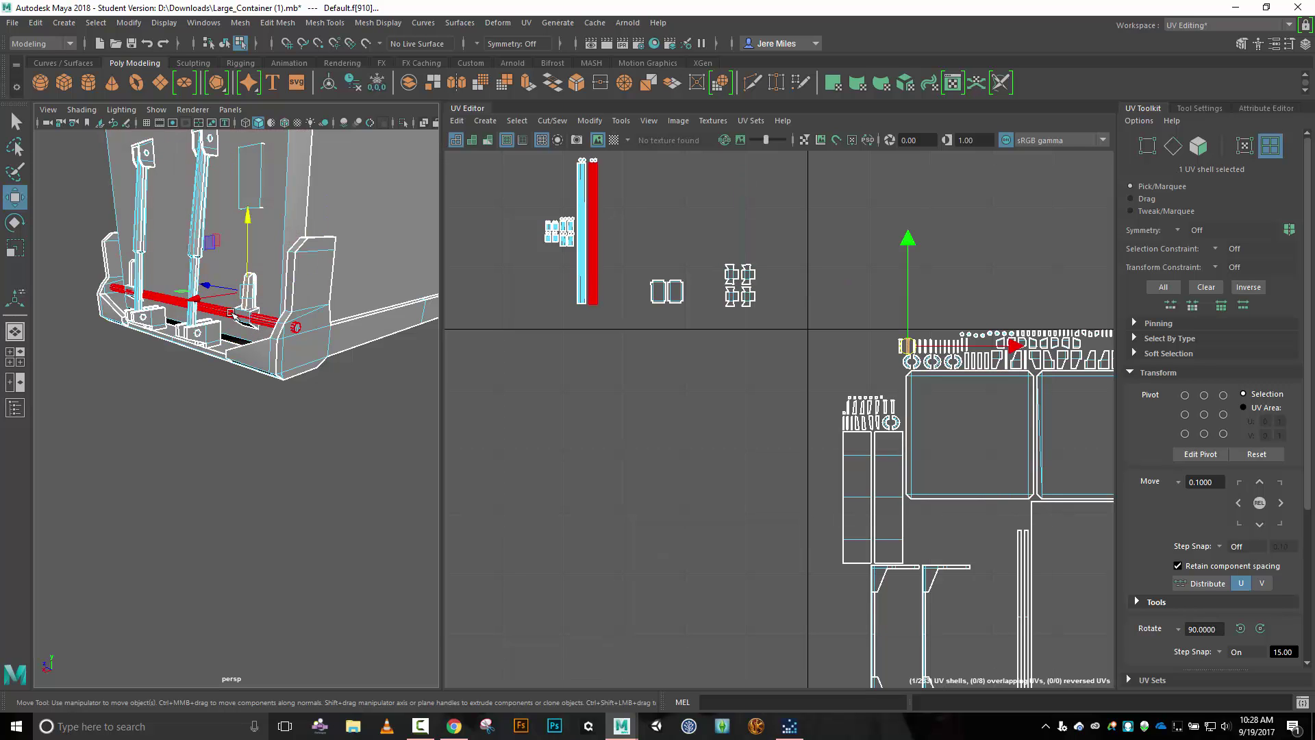
scroll(257, 329, "up", 3, "alt")
left_click_drag(284, 250, 283, 313, "alt")
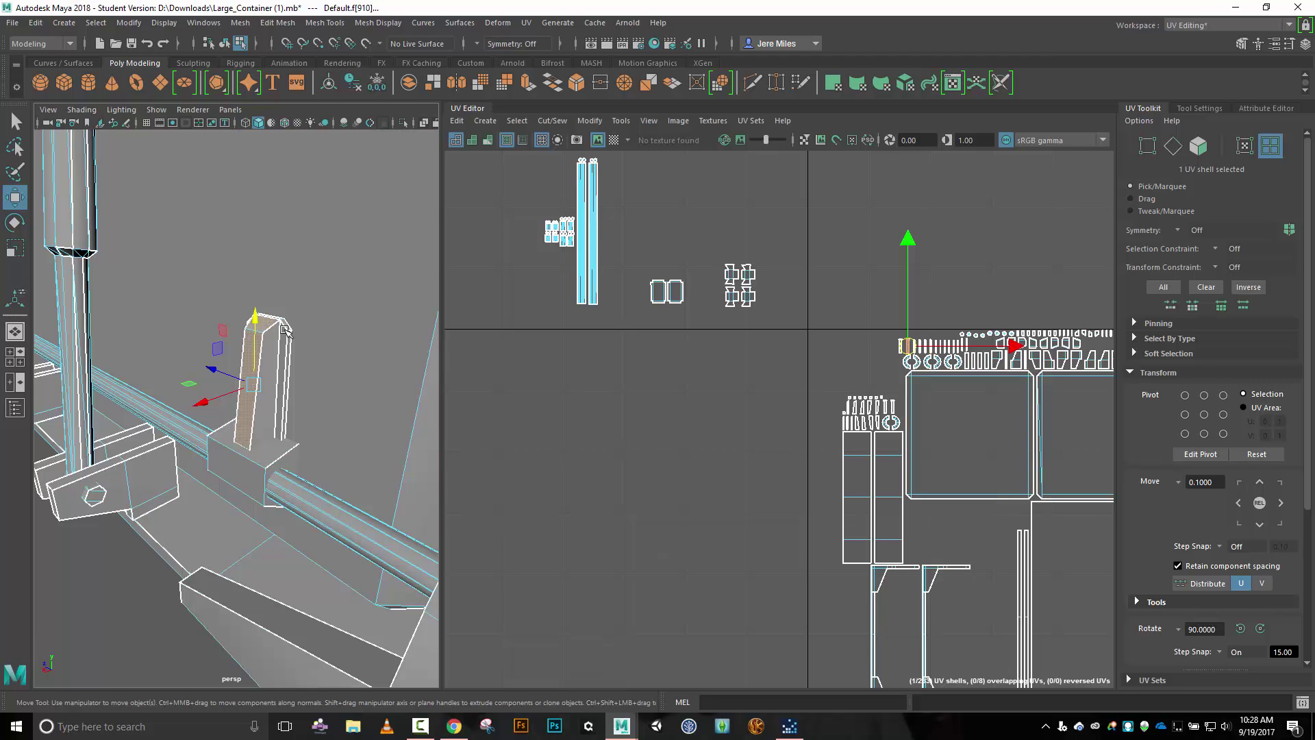
key("alt")
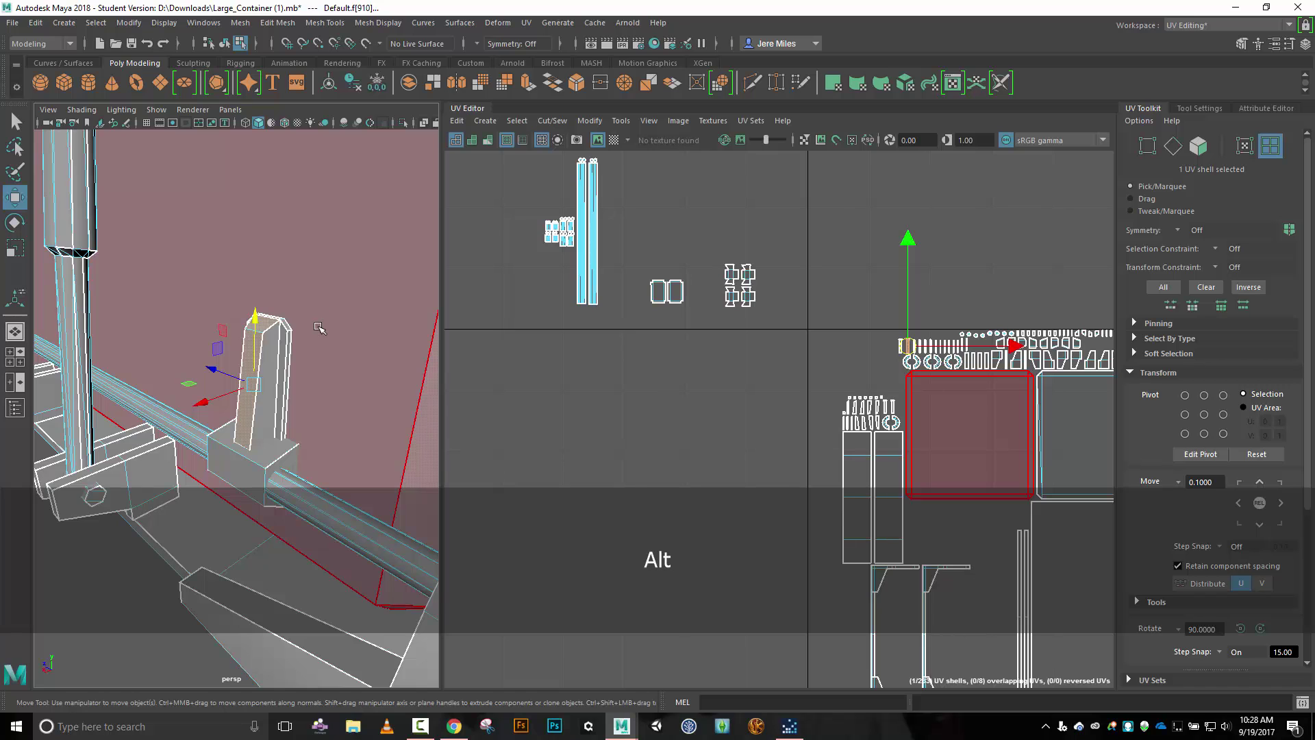
left_click_drag(319, 328, 301, 336, "alt")
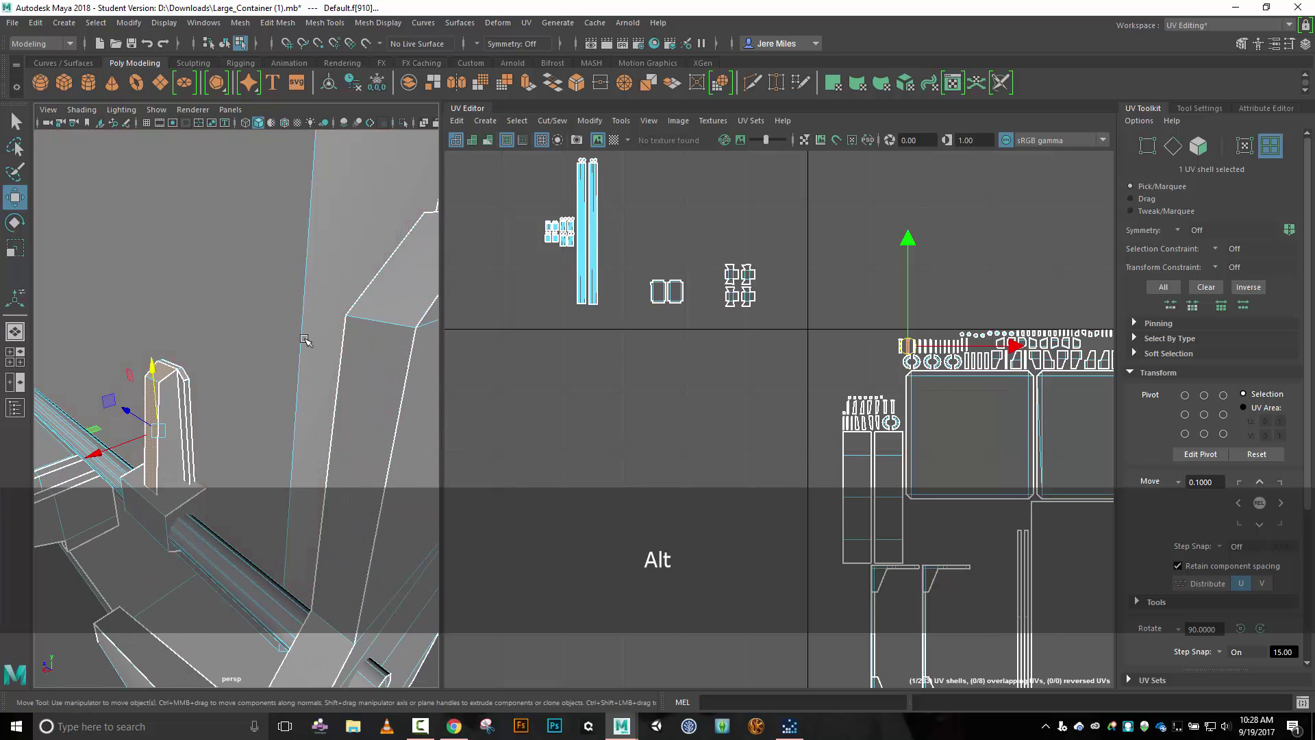
right_click_drag(304, 339, 314, 359, "alt")
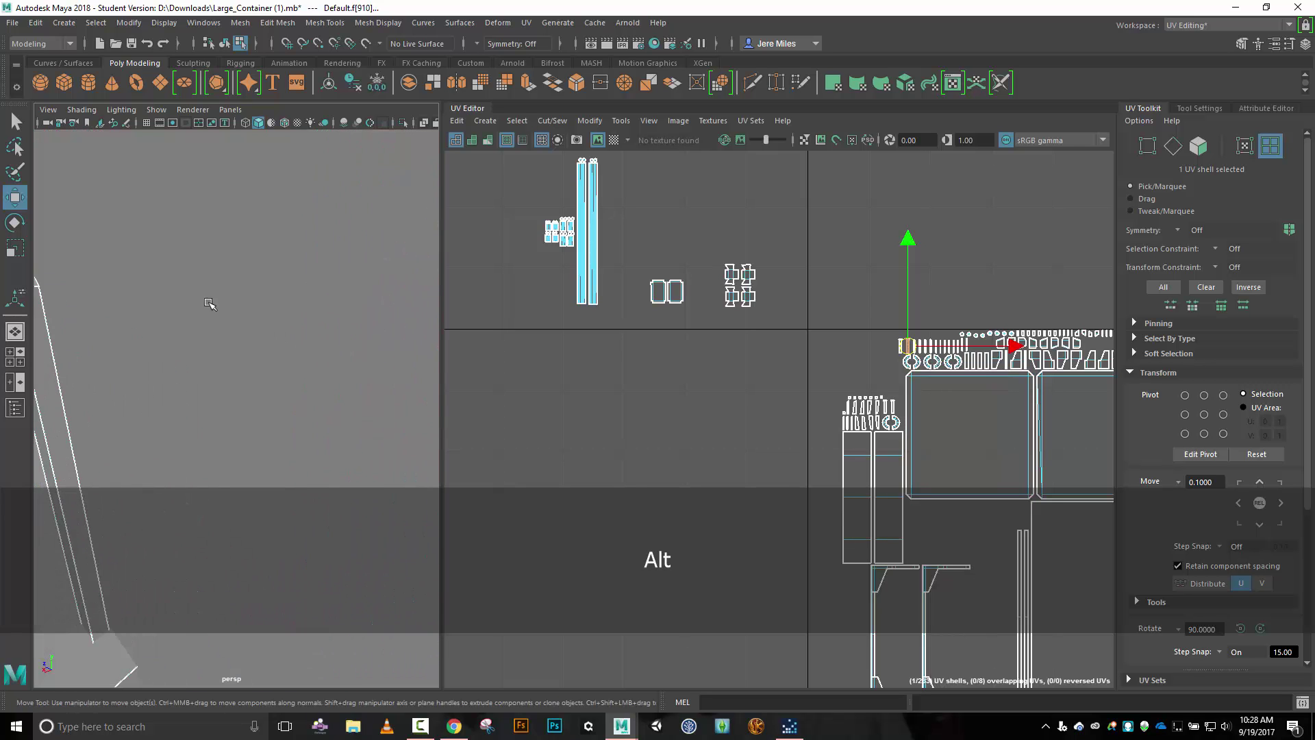
right_click_drag(208, 302, 247, 308, "alt")
middle_click_drag(247, 309, 219, 301, "alt")
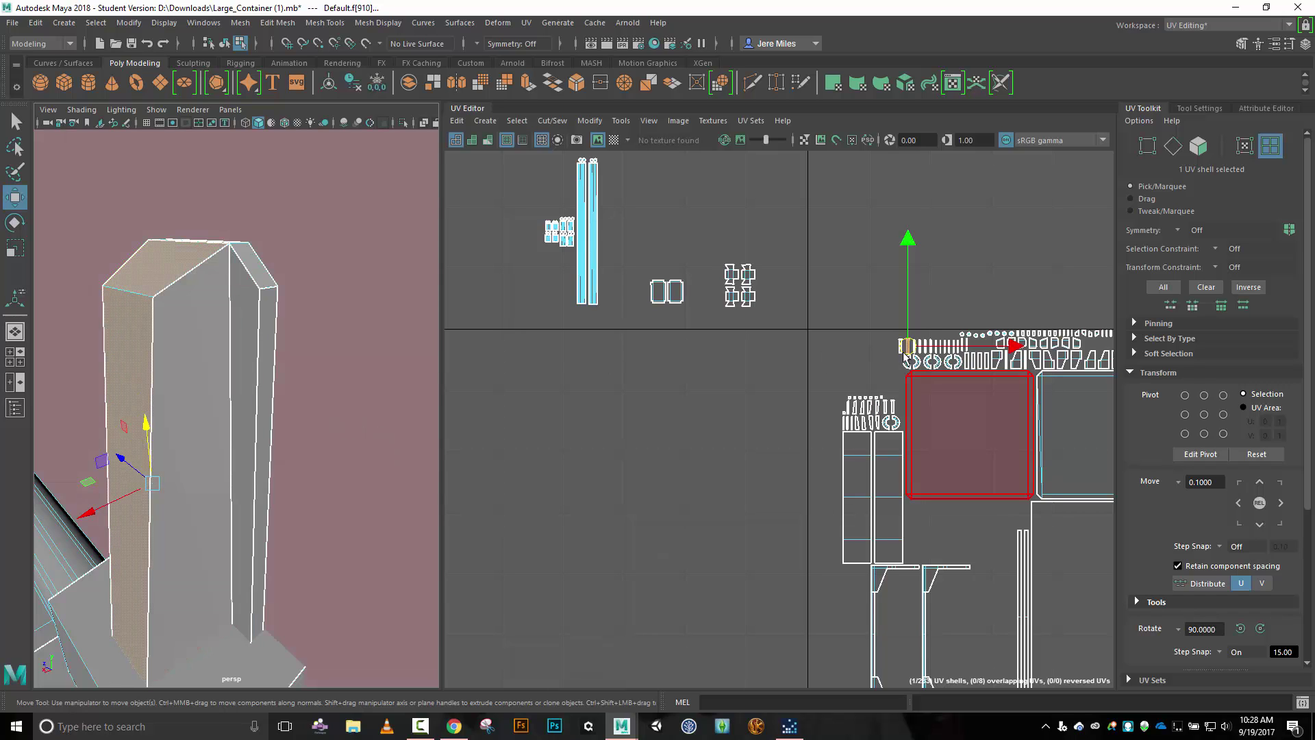
left_click_drag(906, 350, 868, 256)
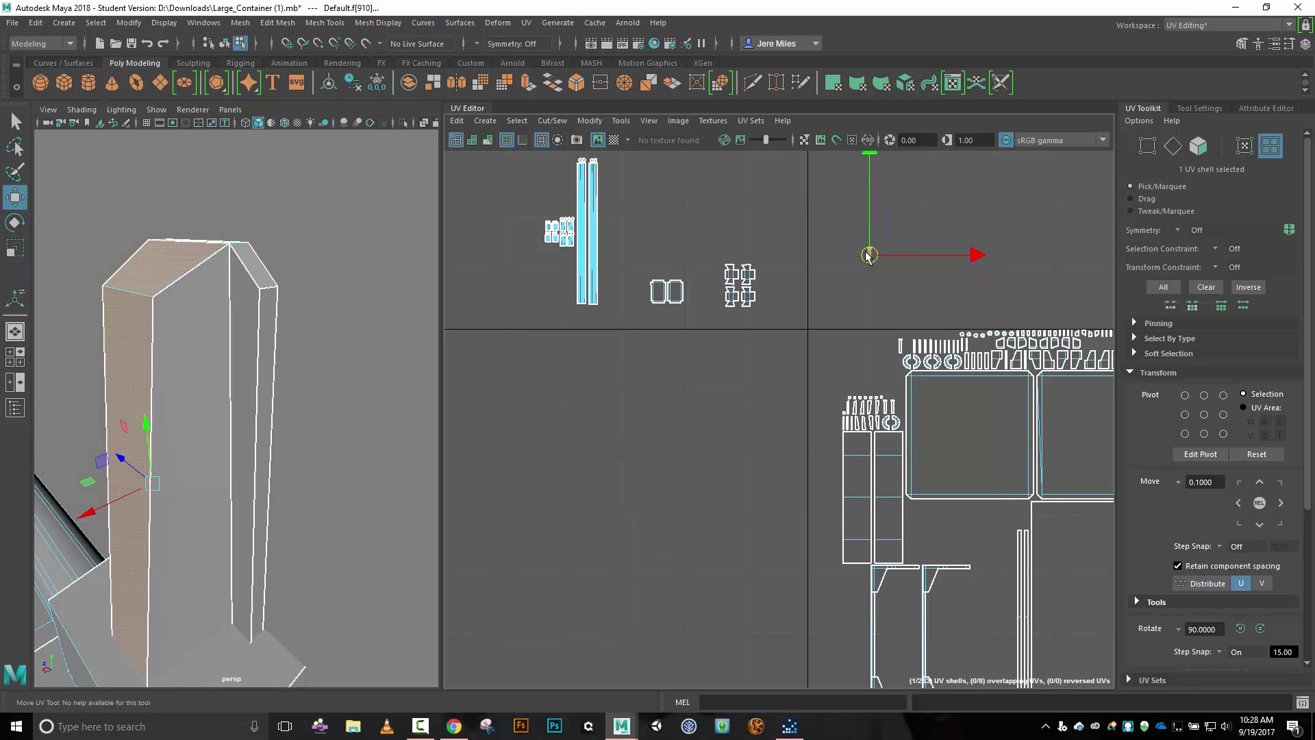
scroll(911, 307, "up", 5)
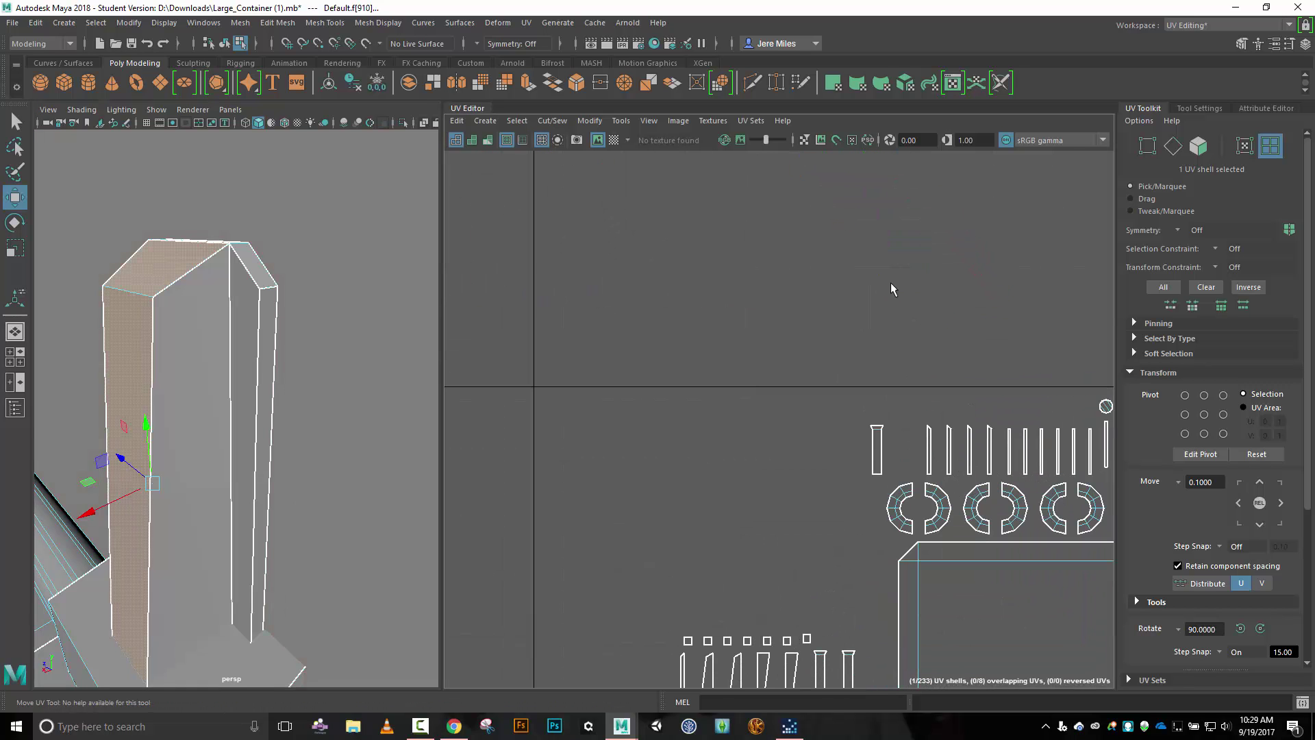
middle_click_drag(823, 244, 851, 446, "alt")
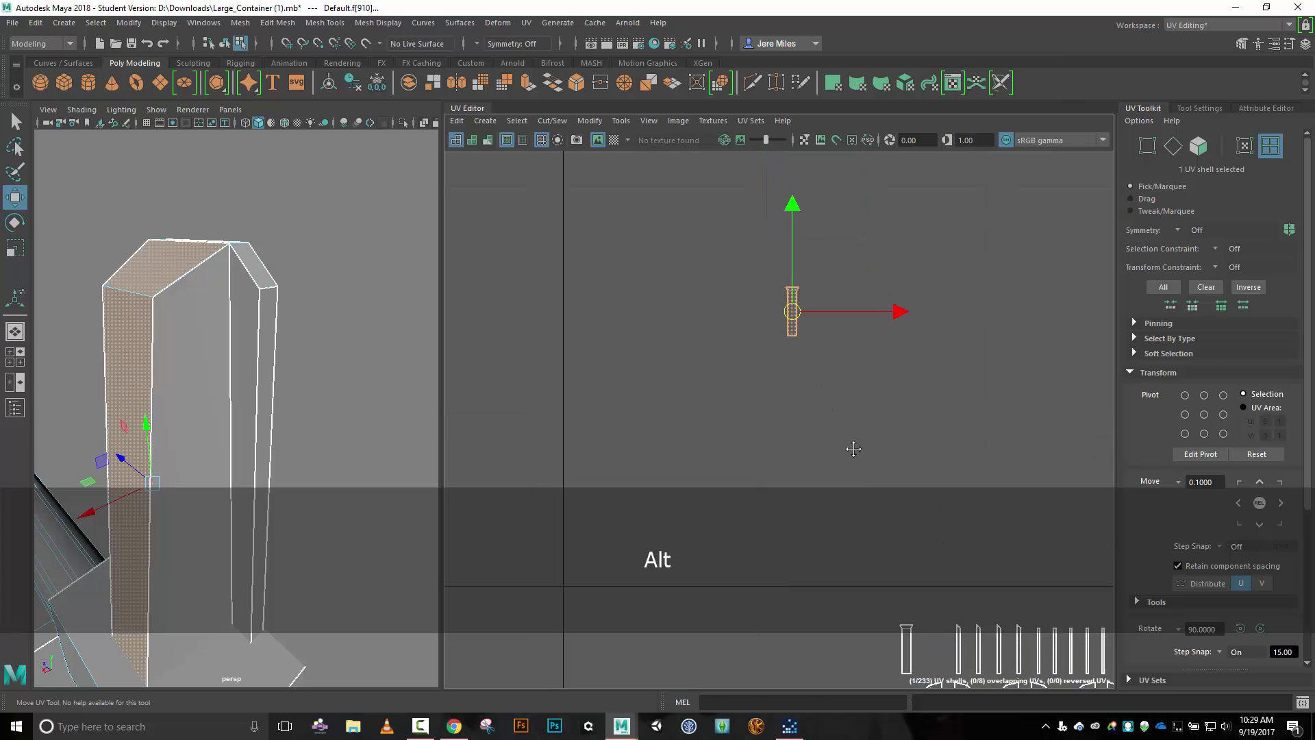
scroll(838, 355, "up", 2)
right_click_drag(827, 350, 821, 325)
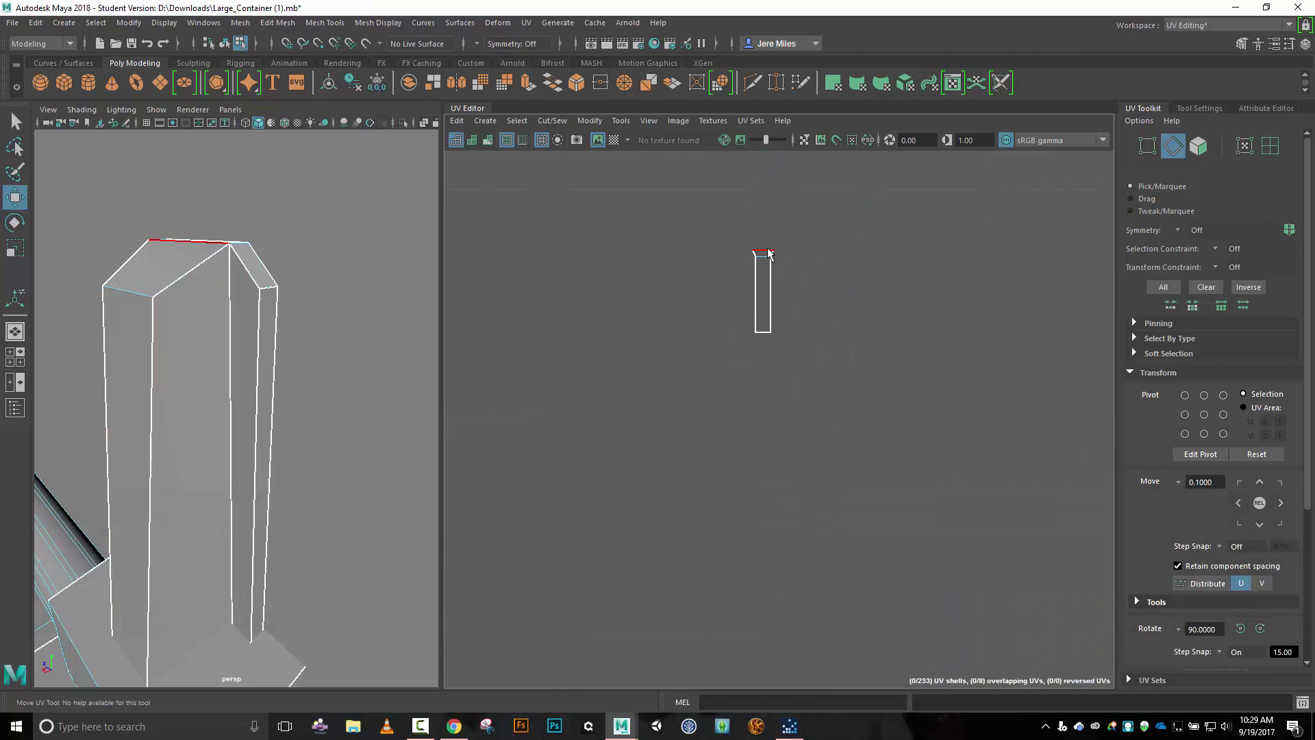
left_click(768, 254)
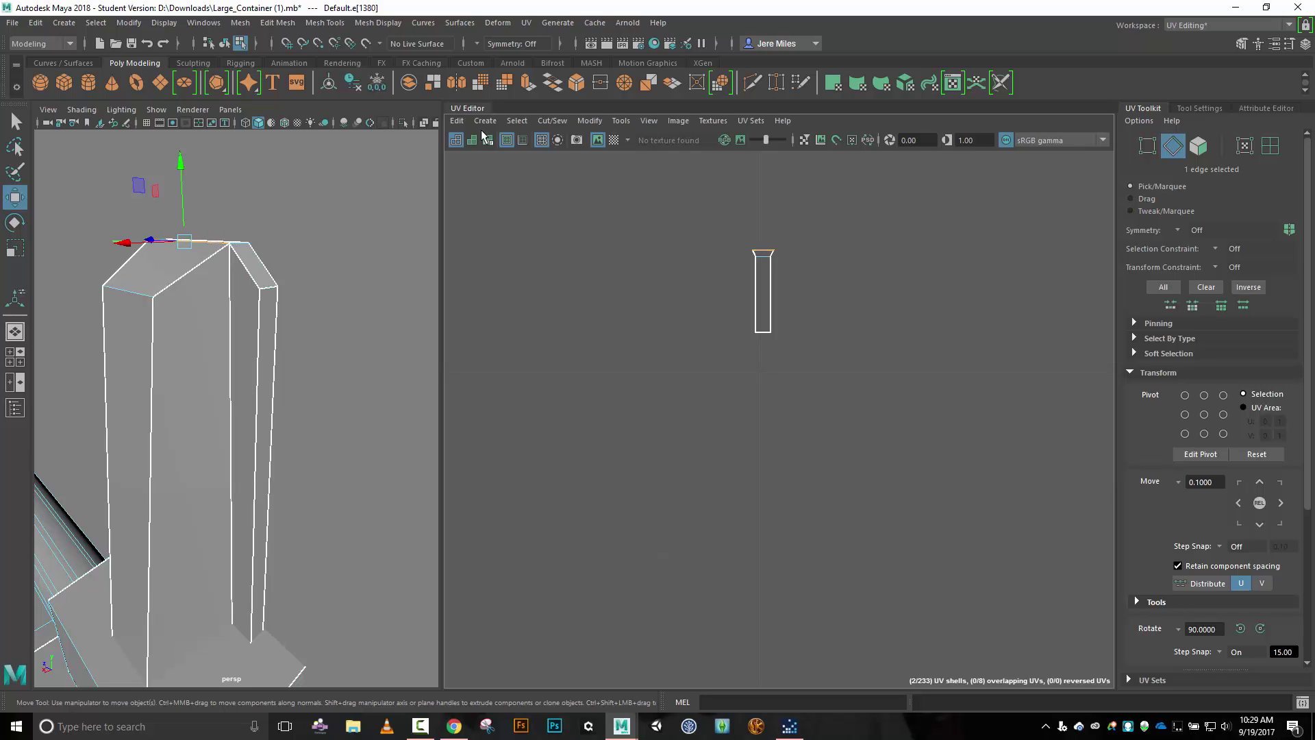
left_click(552, 120)
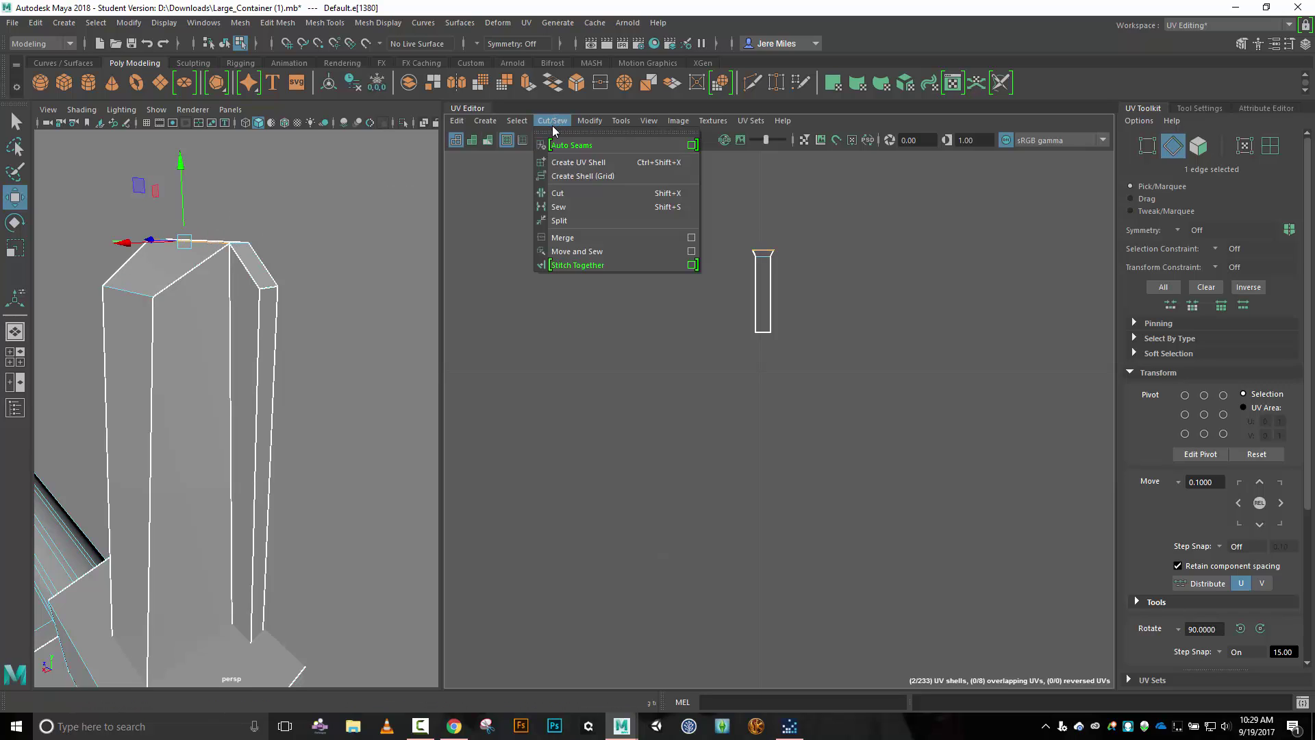
left_click(601, 255)
key("ctrl+z")
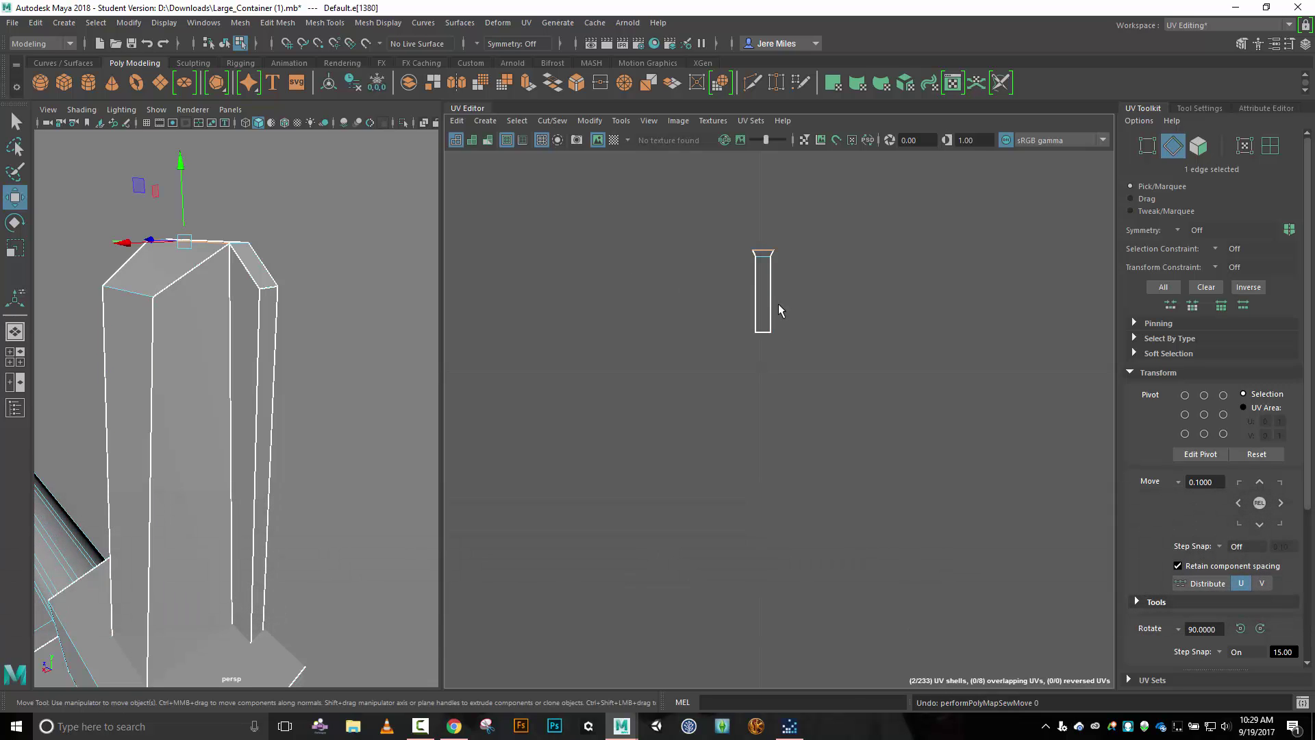
Move and Sew the two long edges of the post's front shell one after the other, attaching both side faces.
left_click(774, 301)
left_click(551, 124)
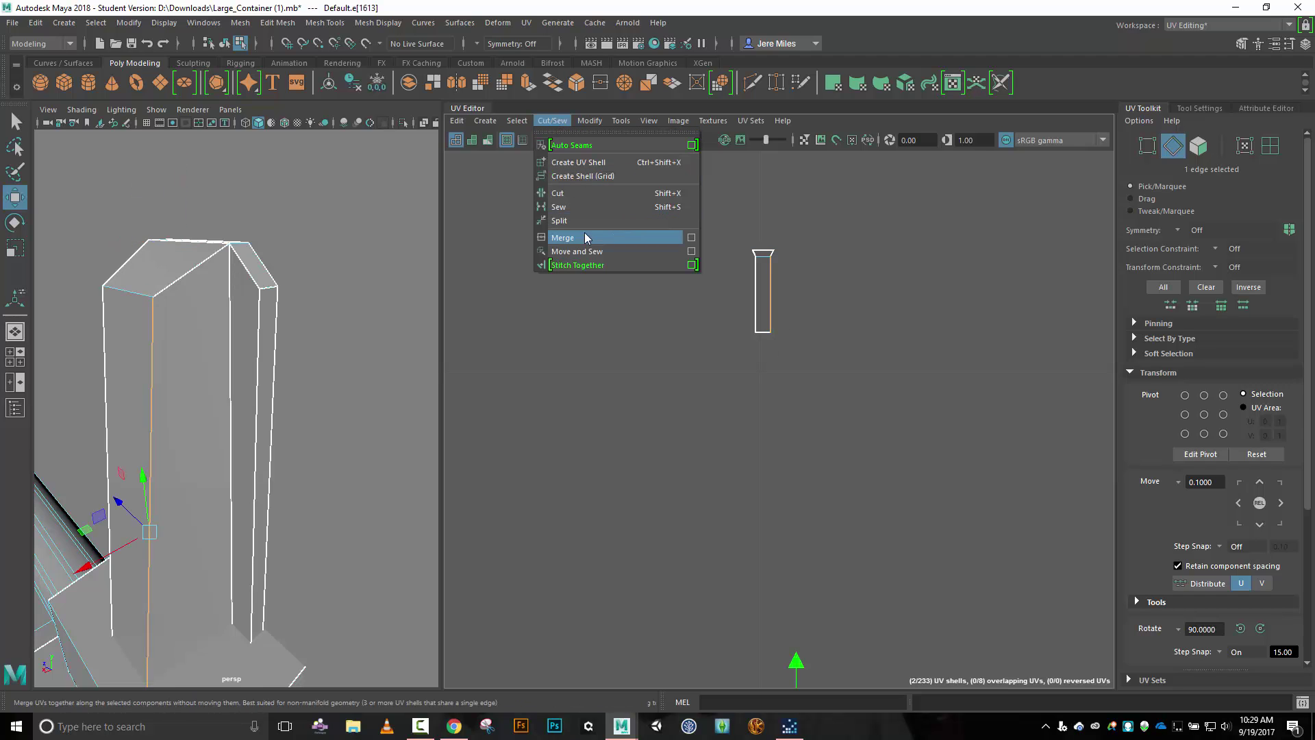
left_click(583, 239)
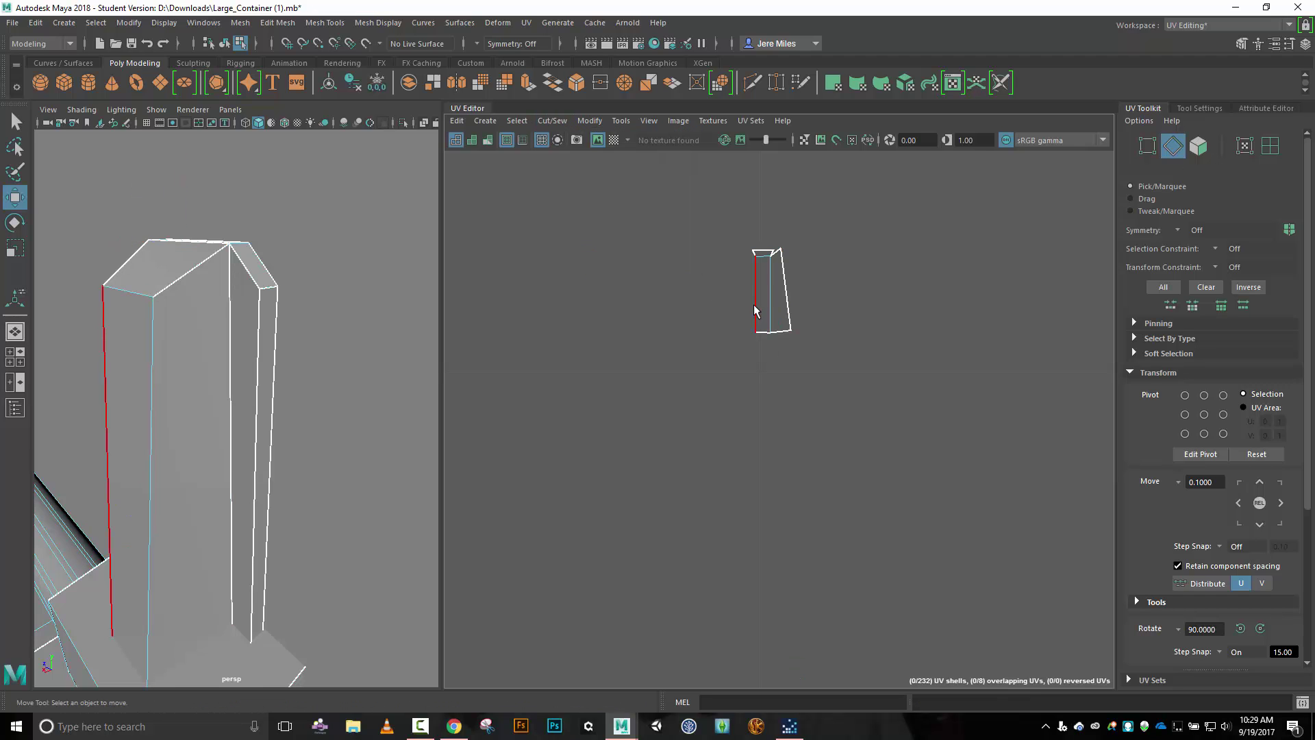
left_click(755, 286)
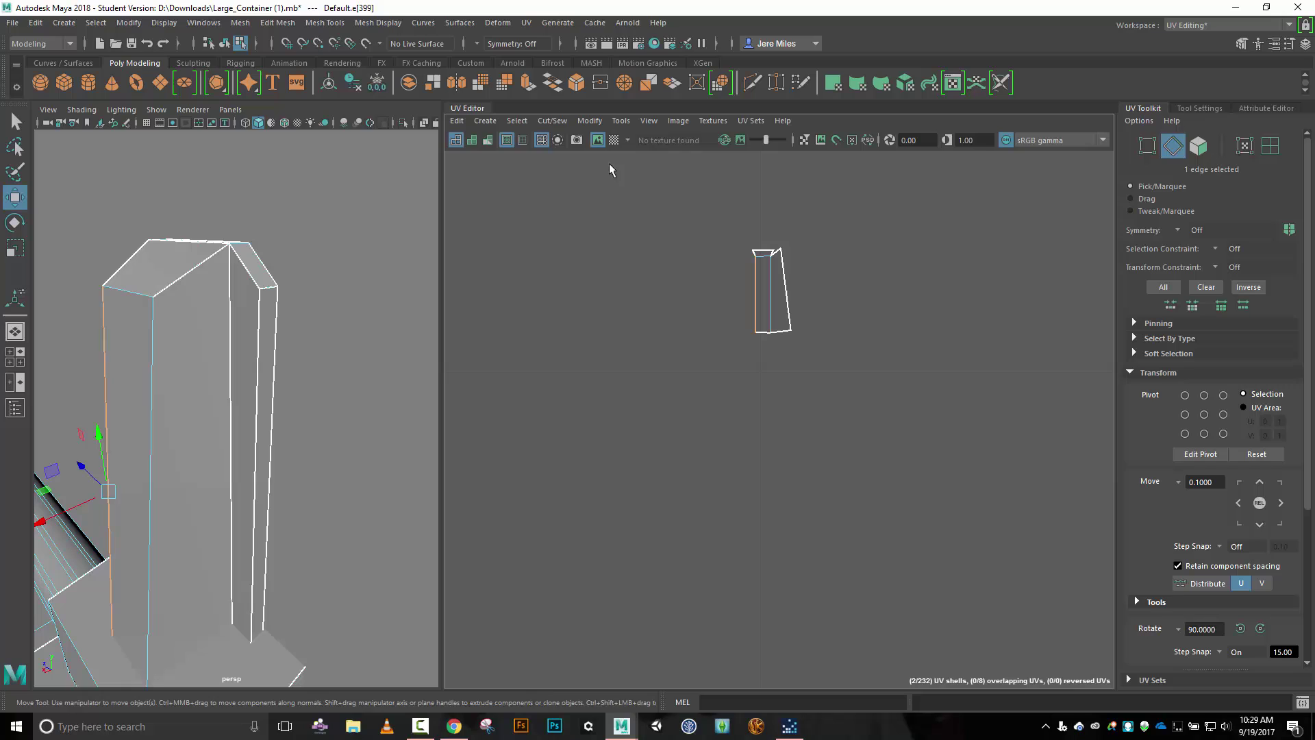
left_click(552, 121)
left_click(592, 239)
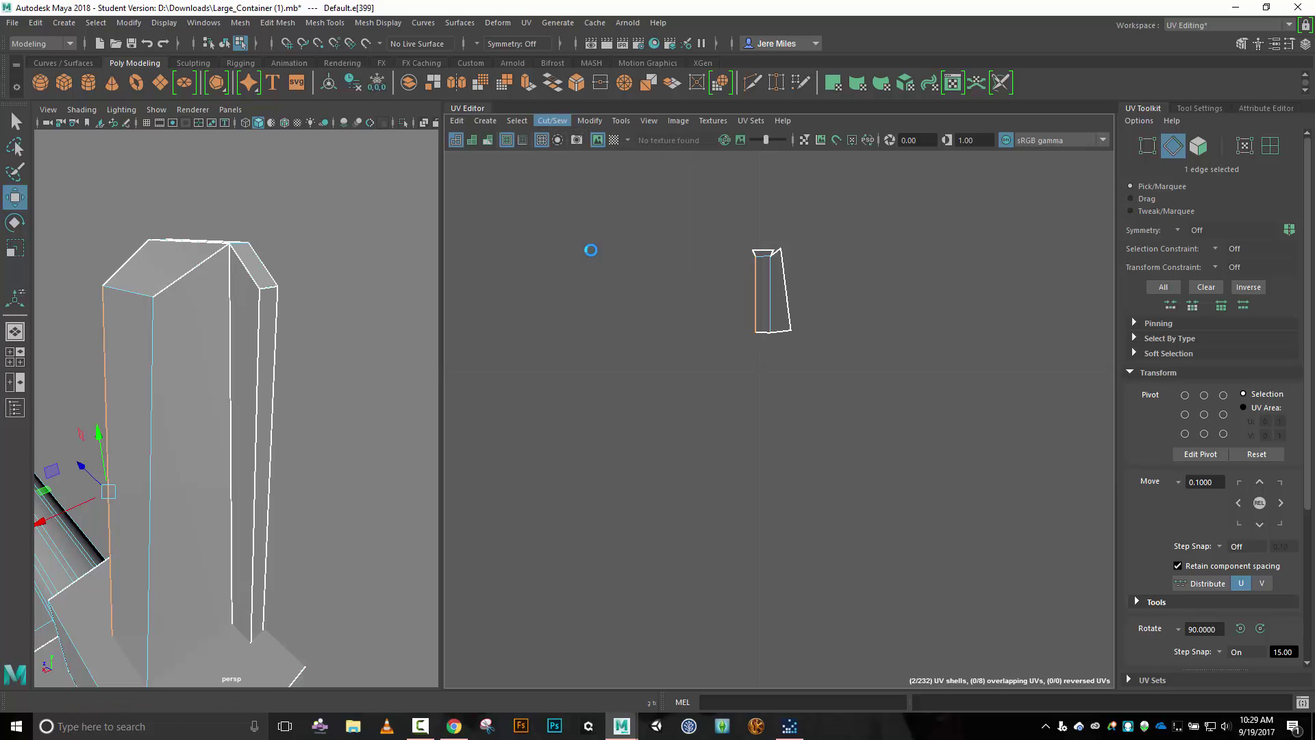
Move and Sew the short top edge of the post's shell to attach the top strip, and clear the selection.
left_click(769, 253)
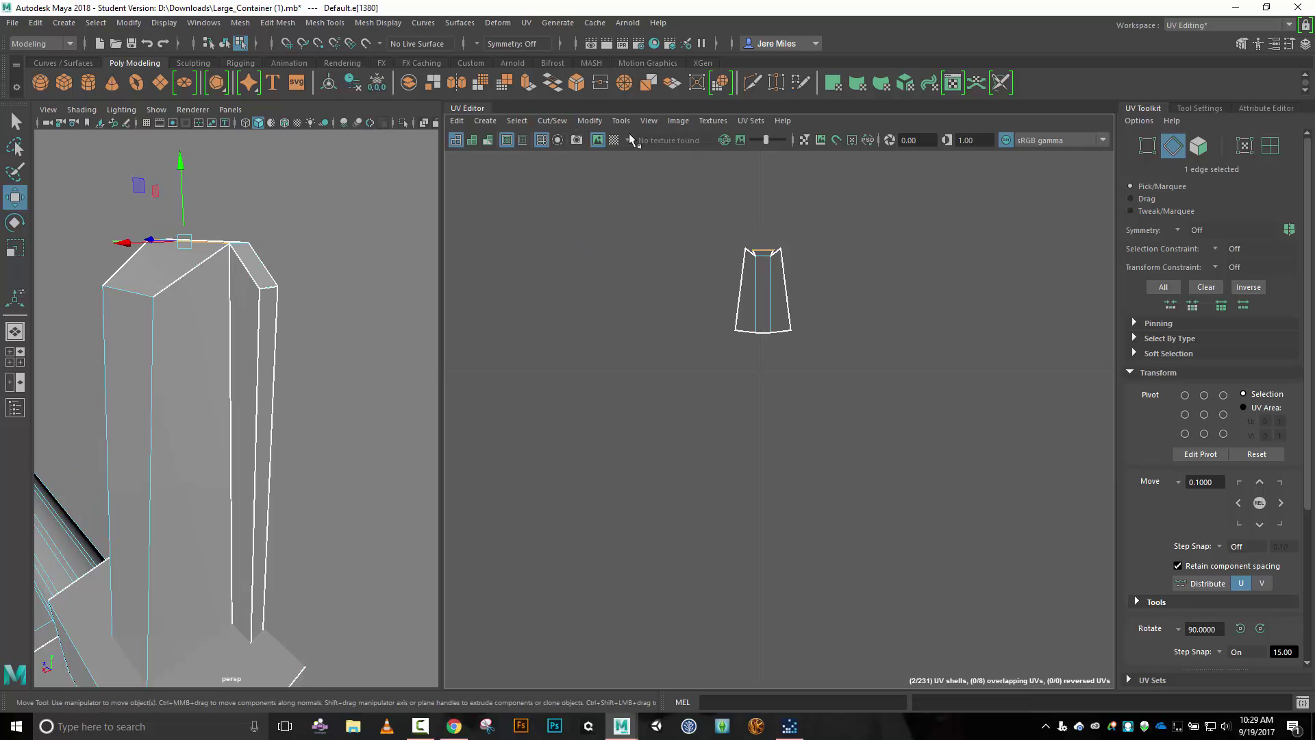
left_click(560, 121)
left_click(593, 251)
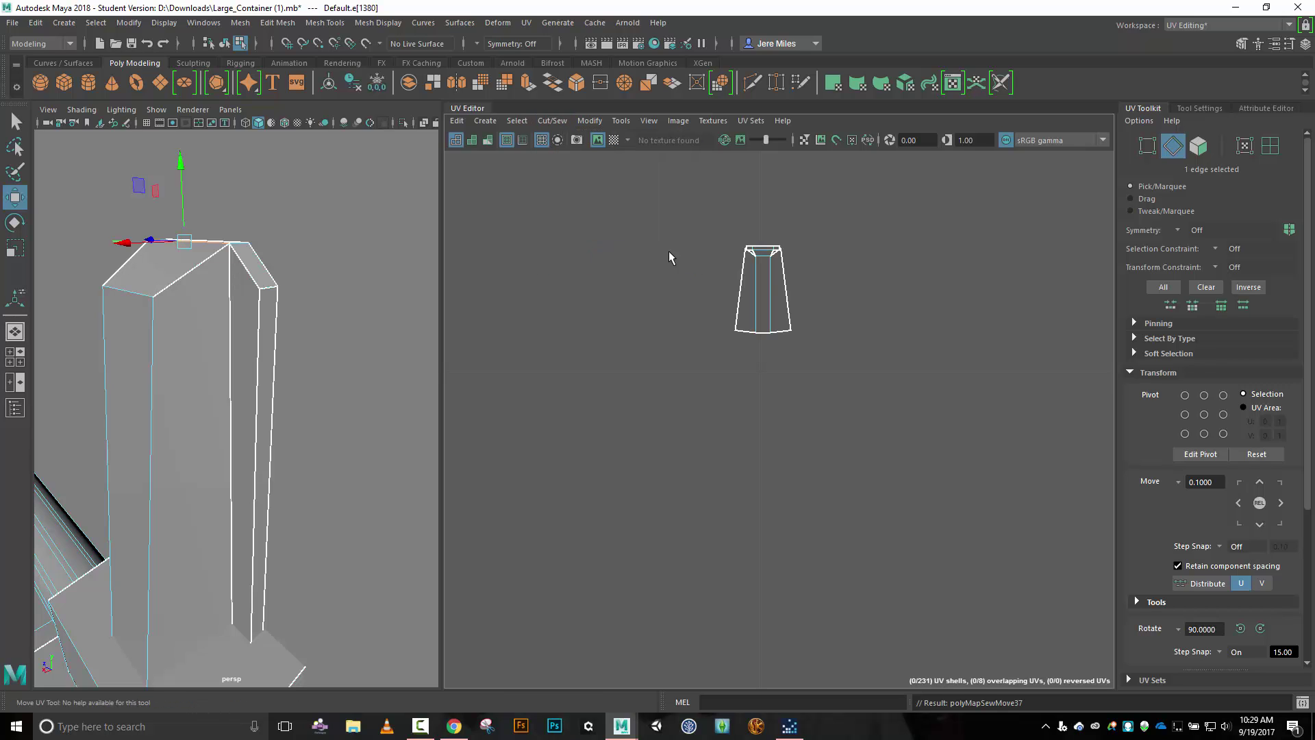
left_click(668, 258)
Cut the two inner vertical edges of the post's top strip to detach the overlapping pieces at both ends.
key("f")
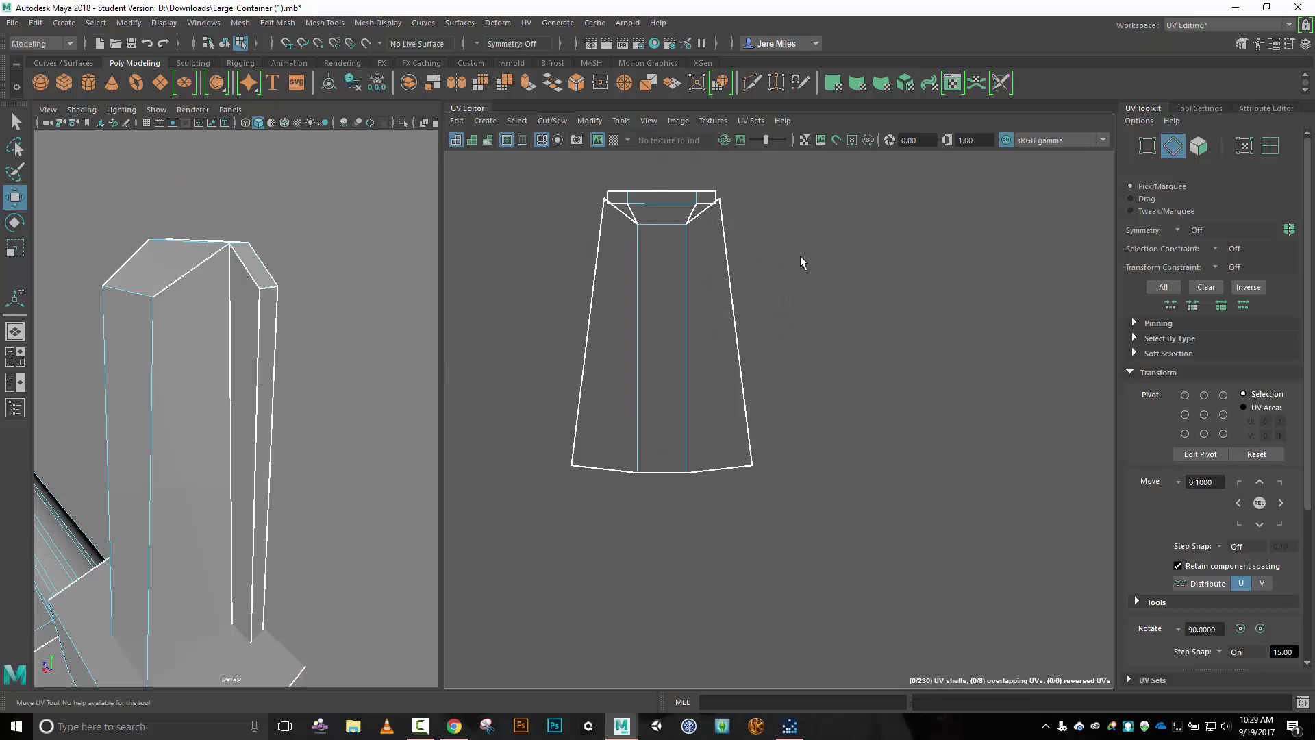
middle_click_drag(756, 214, 848, 284, "alt")
scroll(852, 287, "up", 4)
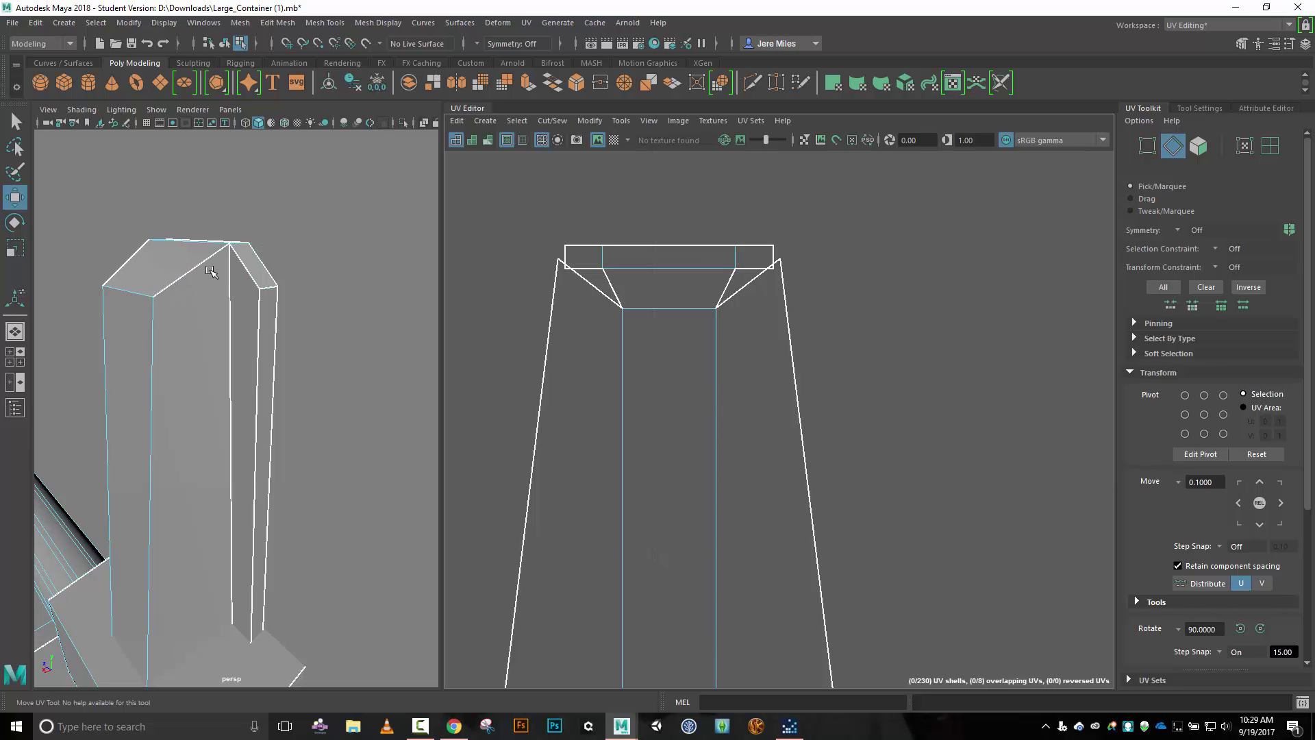
left_click(736, 258)
key("shift")
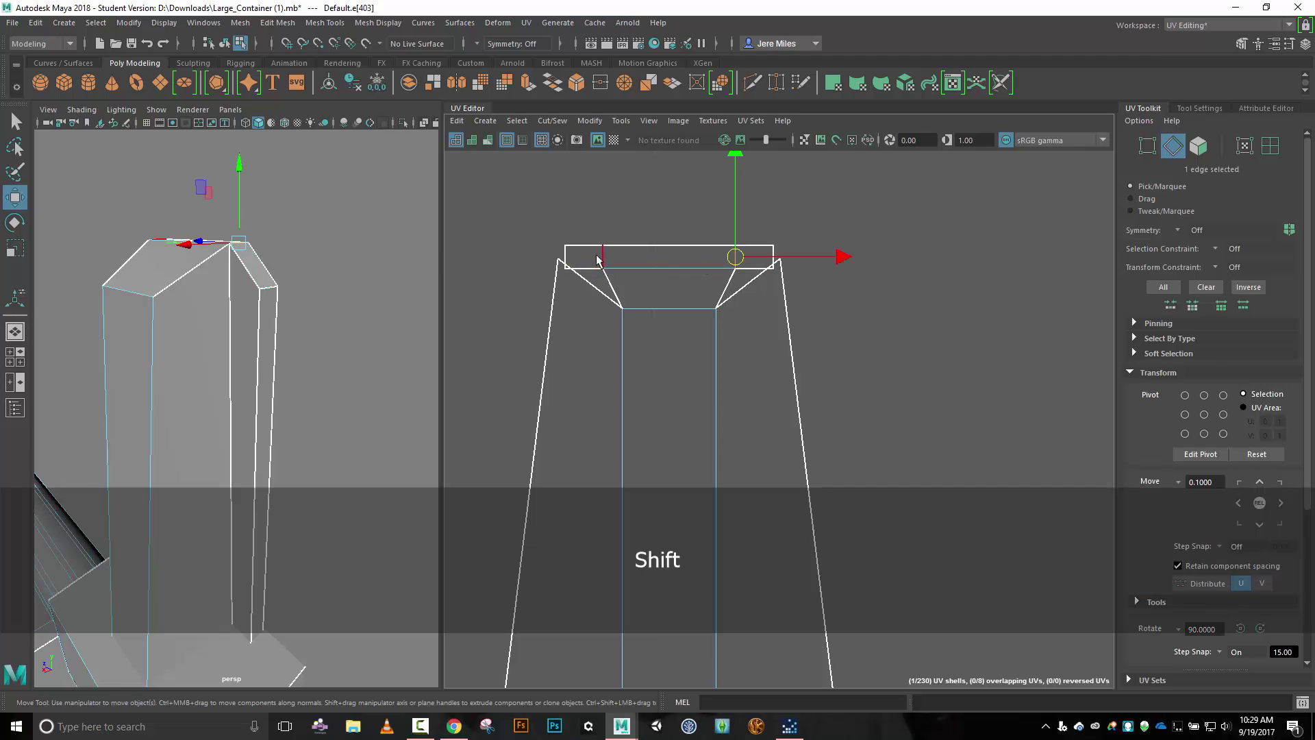
left_click(599, 259, "shift")
key("shift+x")
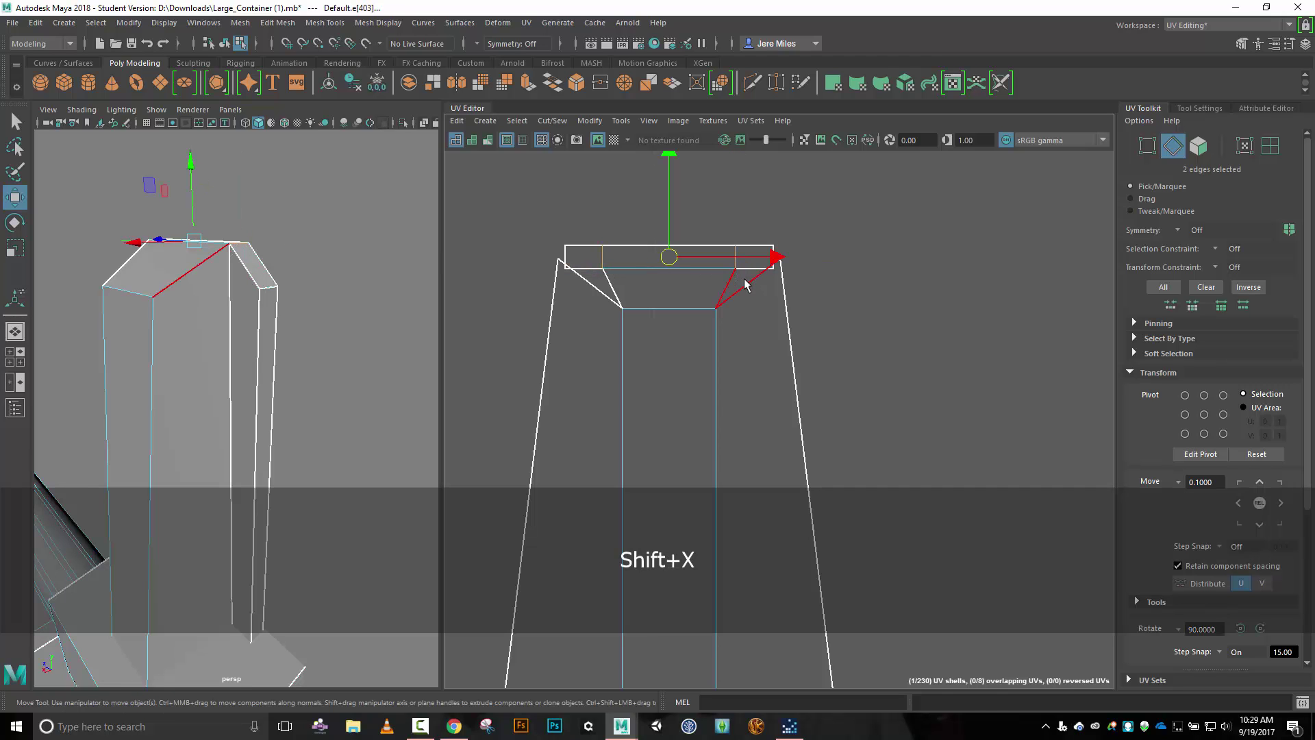
Switch to UV shell selection and move the two detached end pieces together to just above the post's shell.
right_click_drag(768, 235, 740, 206)
left_click(752, 264)
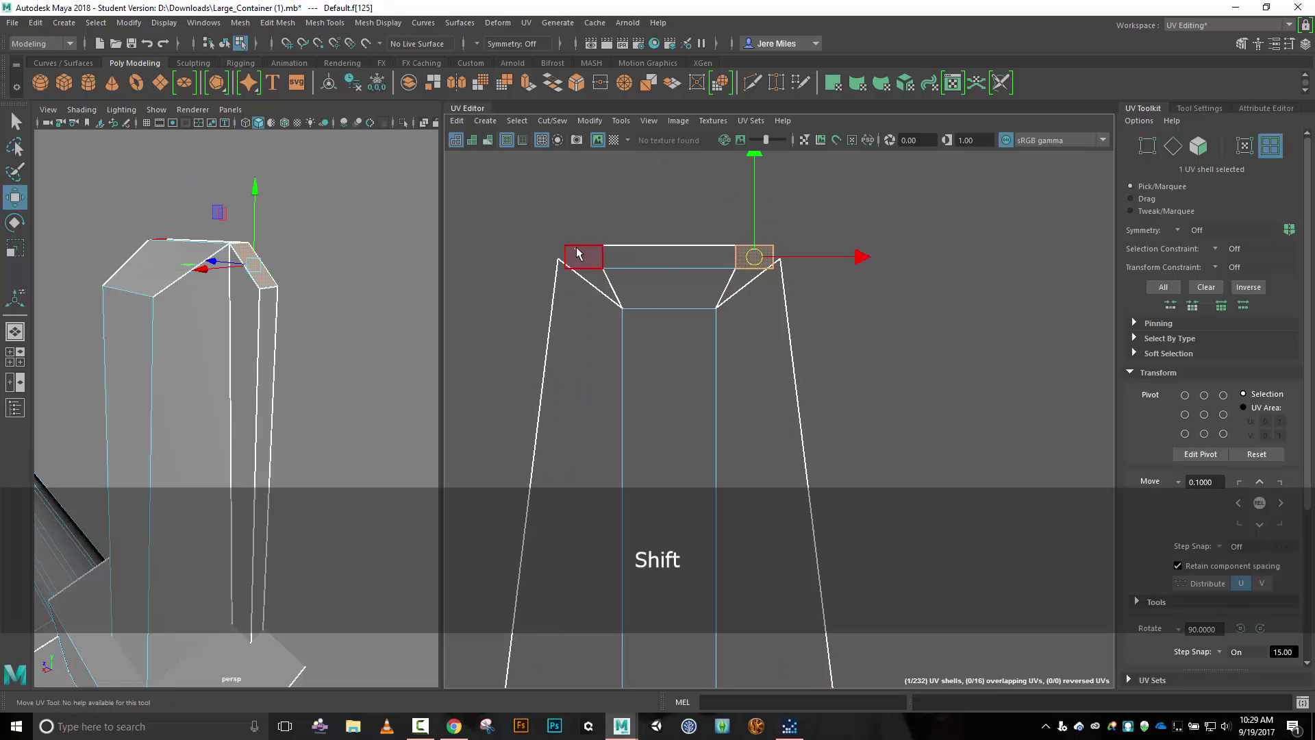
left_click(584, 257, "shift")
left_click_drag(674, 257, 685, 202)
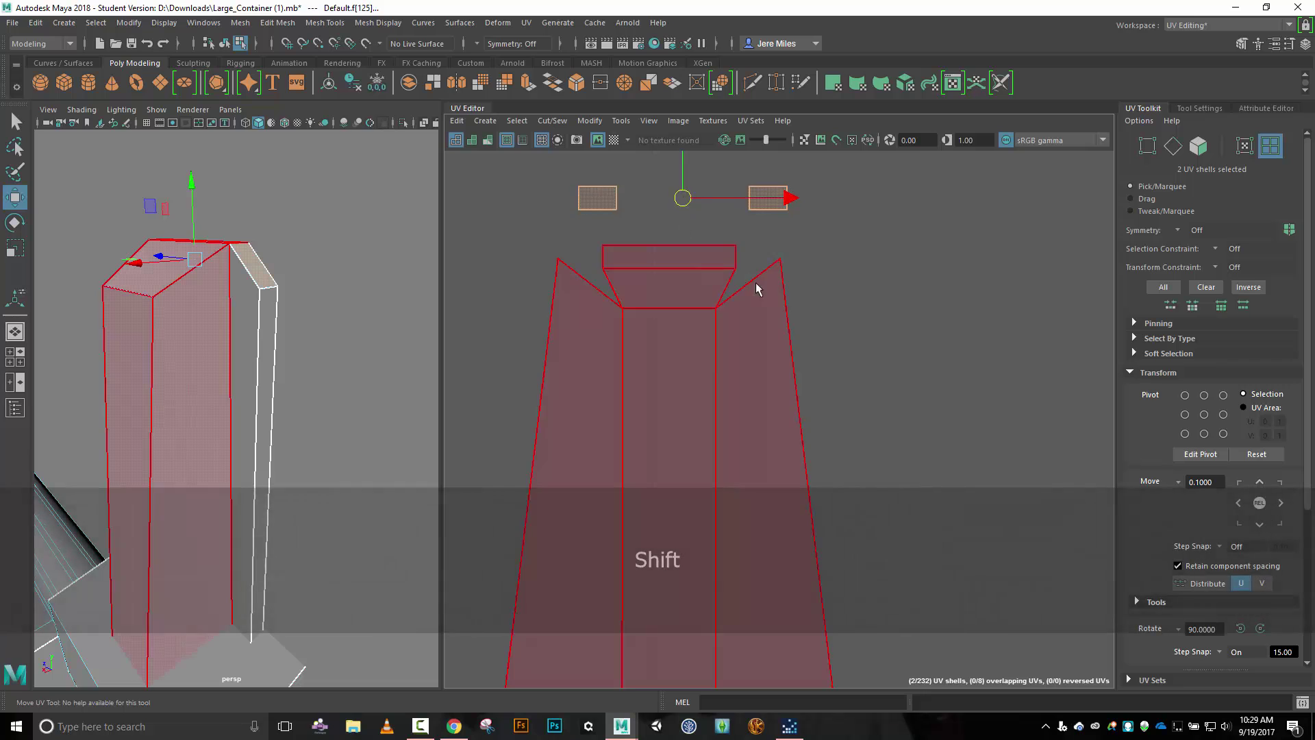
Move and Sew the two outer long edges of the post's shell to attach the narrow bevel strips on both sides.
scroll(818, 283, "down", 2)
scroll(817, 283, "down", 1)
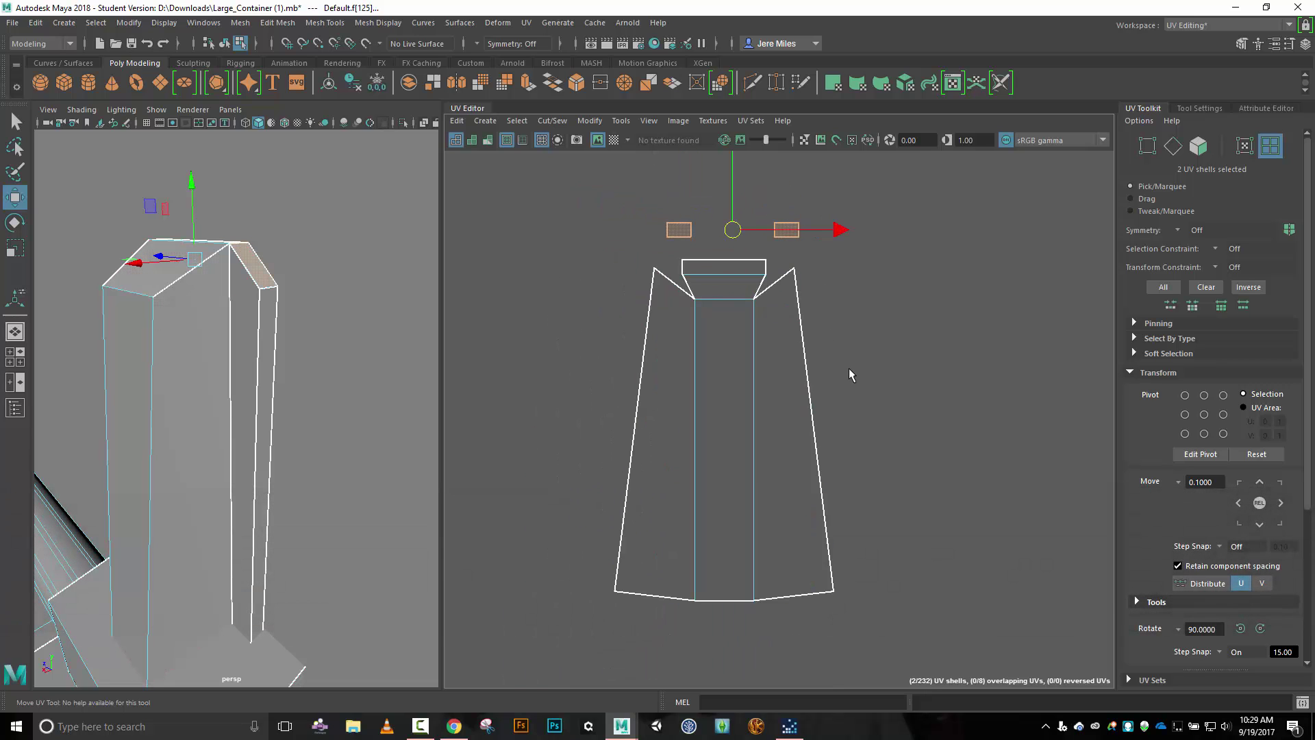
right_click_drag(848, 368, 847, 343)
left_click(807, 376)
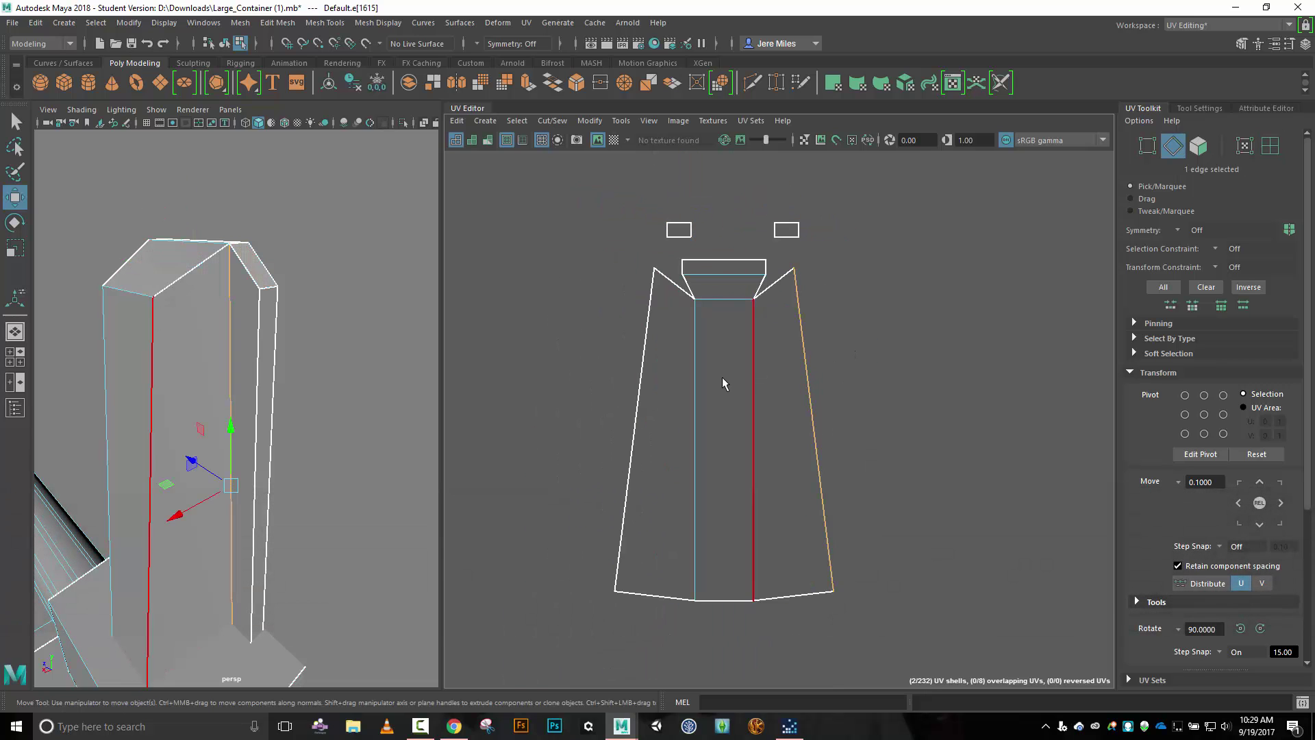
left_click(639, 385, "shift")
left_click(552, 120)
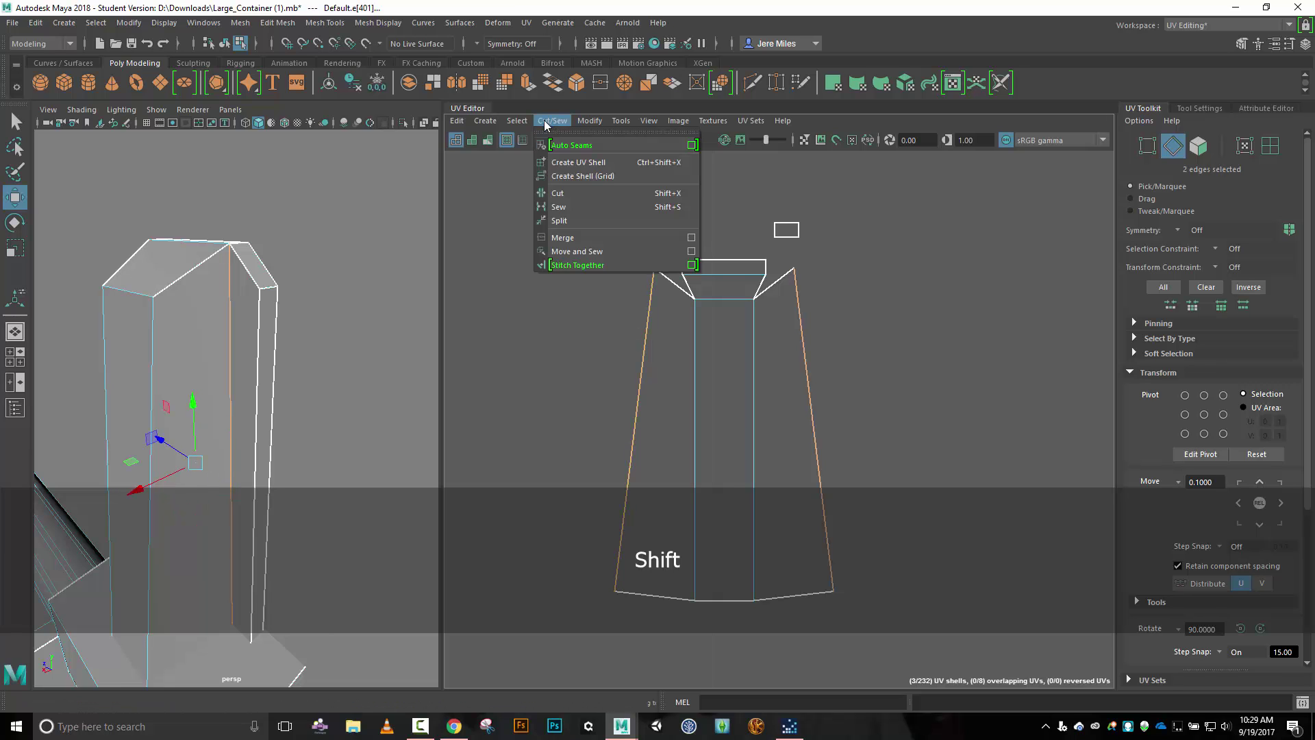
left_click(578, 251)
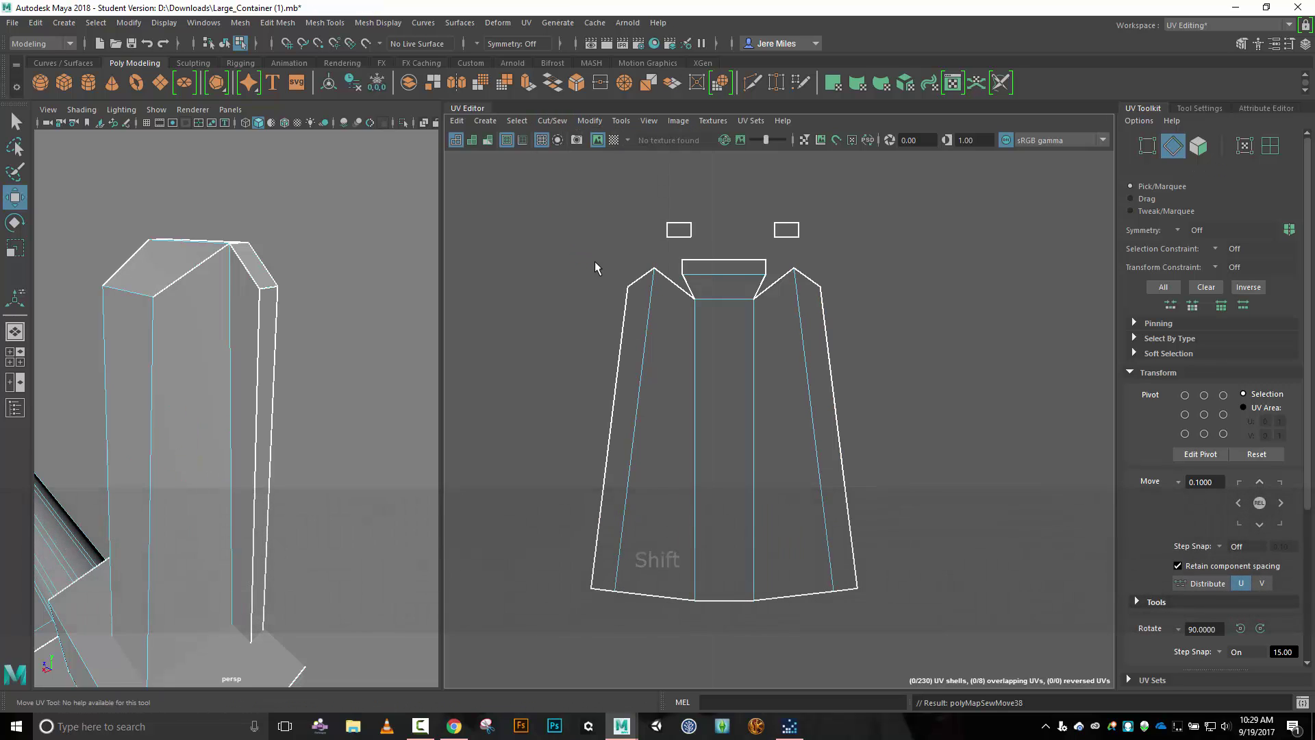
Move and Sew the slanted top edges of the two narrow side strips to attach the detached end pieces.
left_click(810, 275)
left_click(643, 279, "shift")
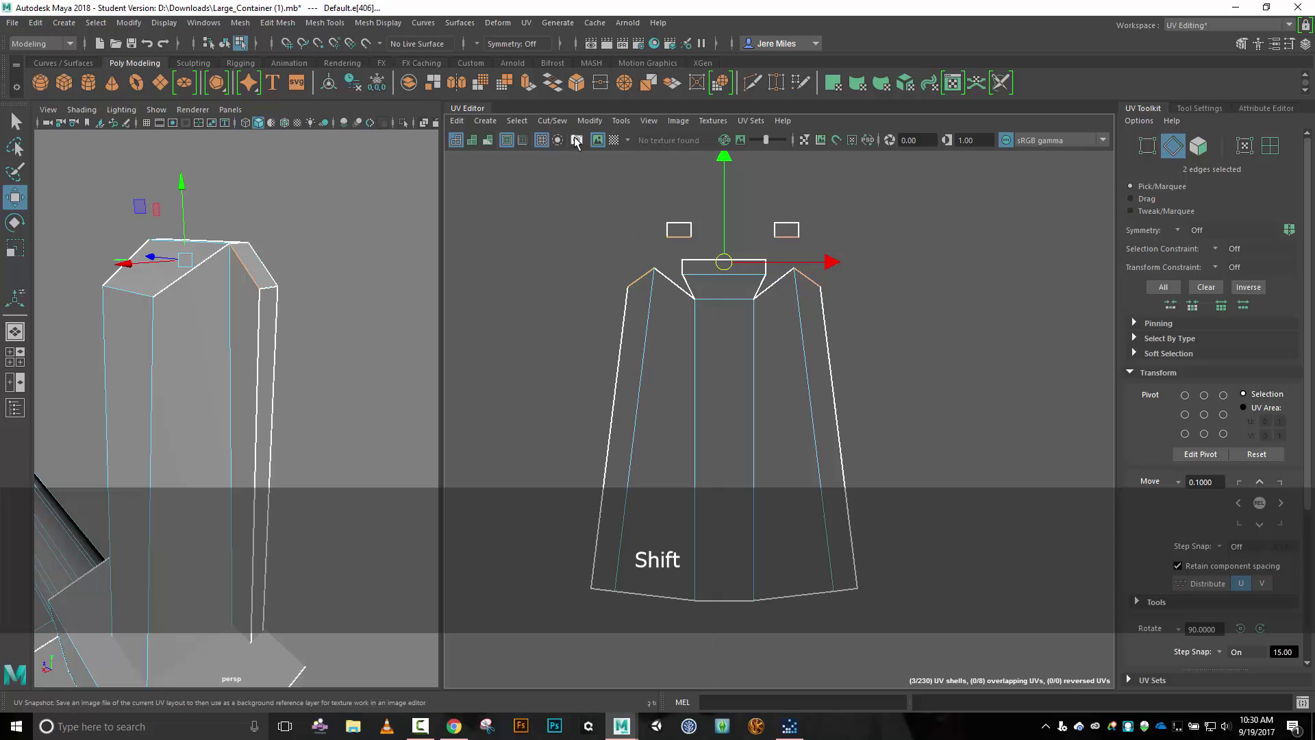
left_click(552, 120)
left_click(577, 251)
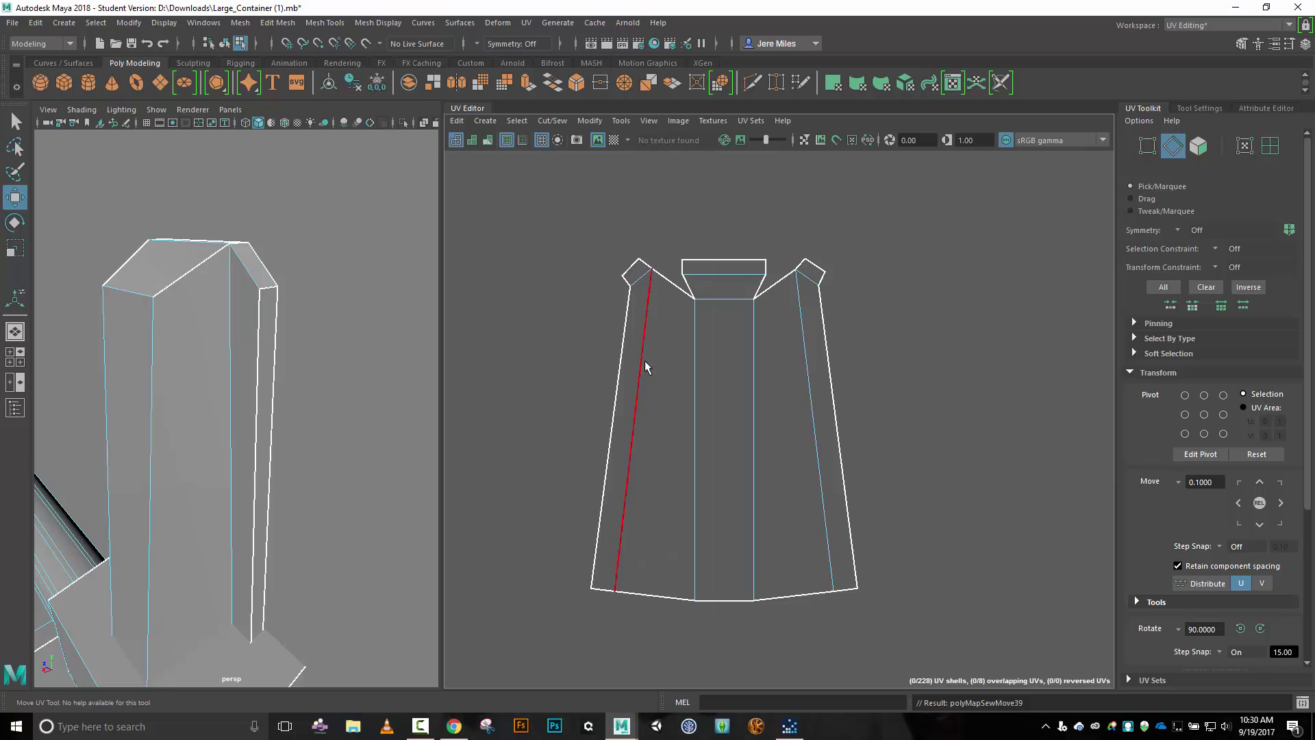
Move and Sew the outermost long edges on both sides of the post's shell to attach the remaining thin strips.
left_click(616, 363)
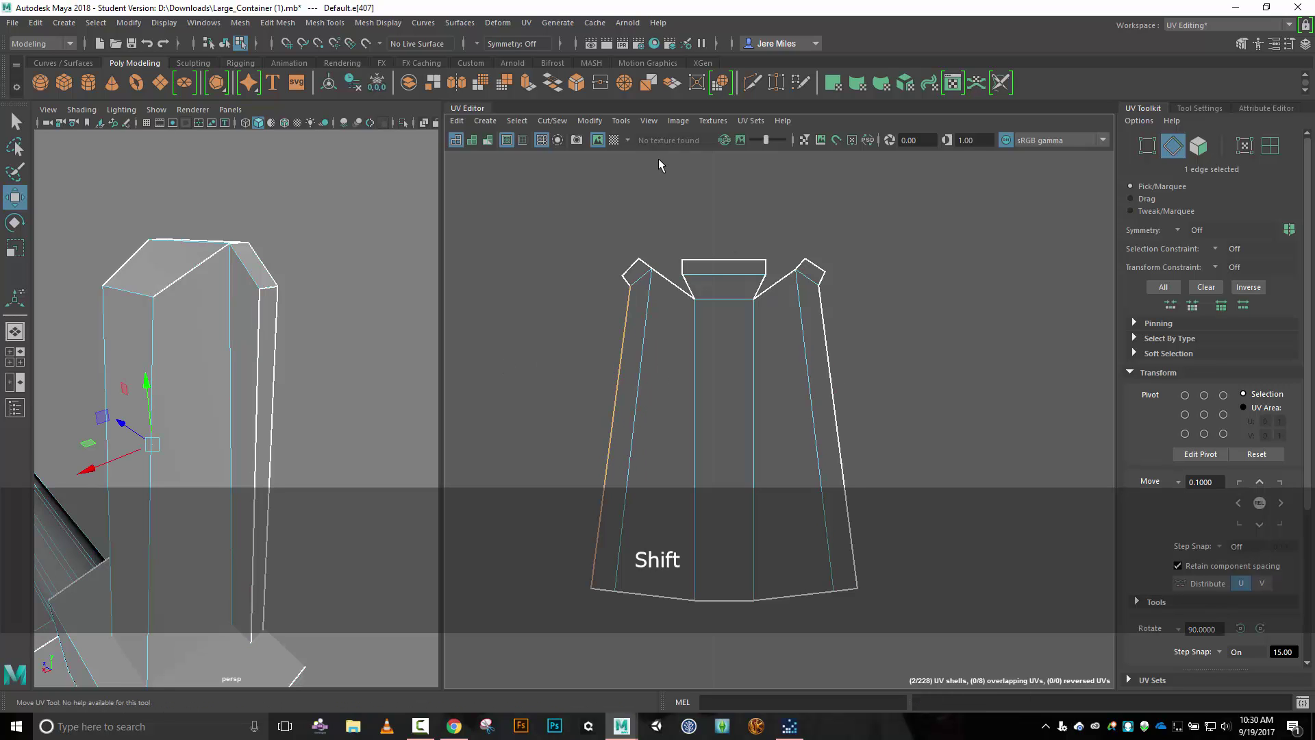
left_click(837, 371, "shift")
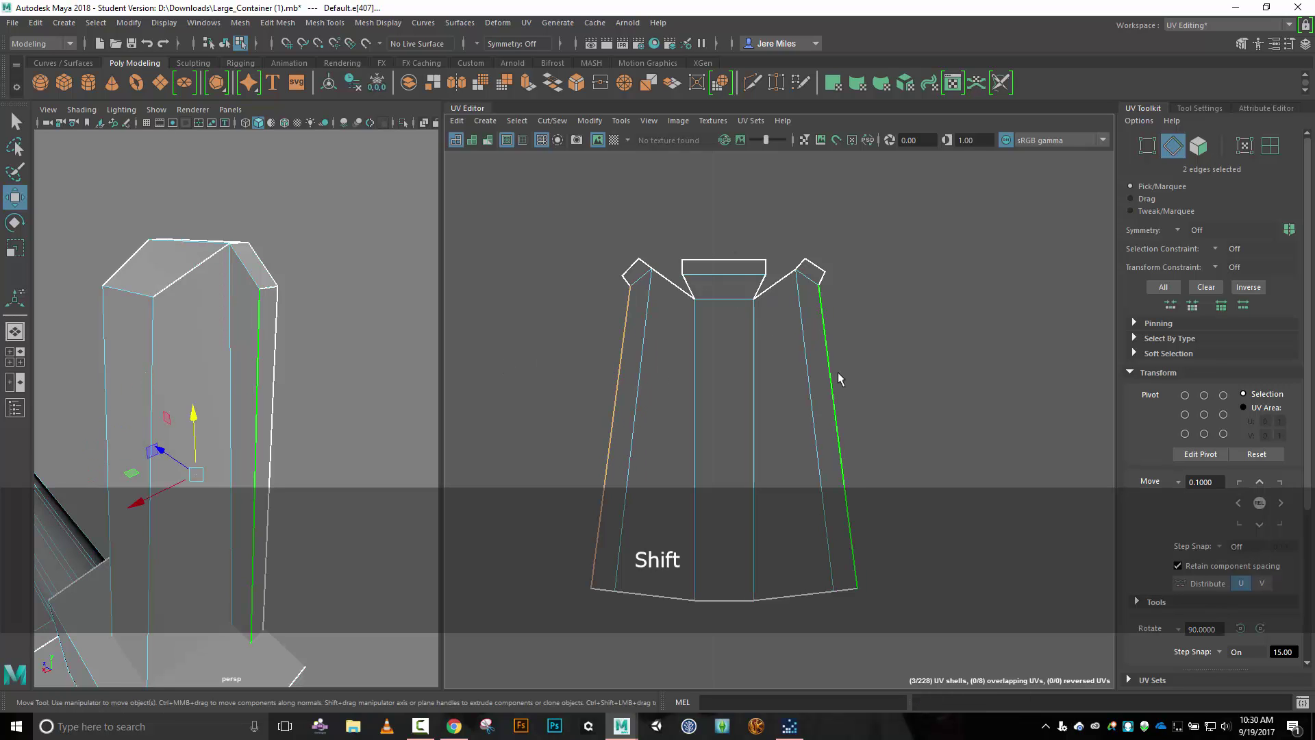
left_click(552, 121)
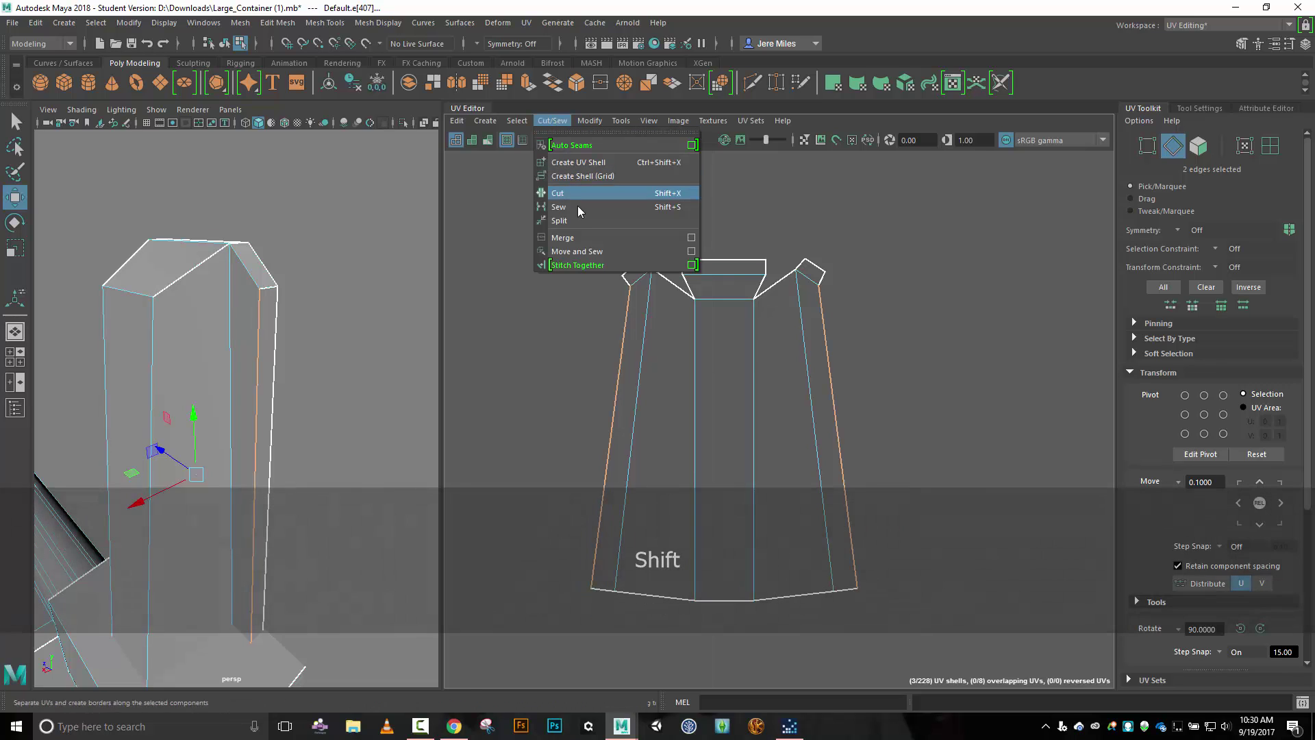
left_click(589, 252)
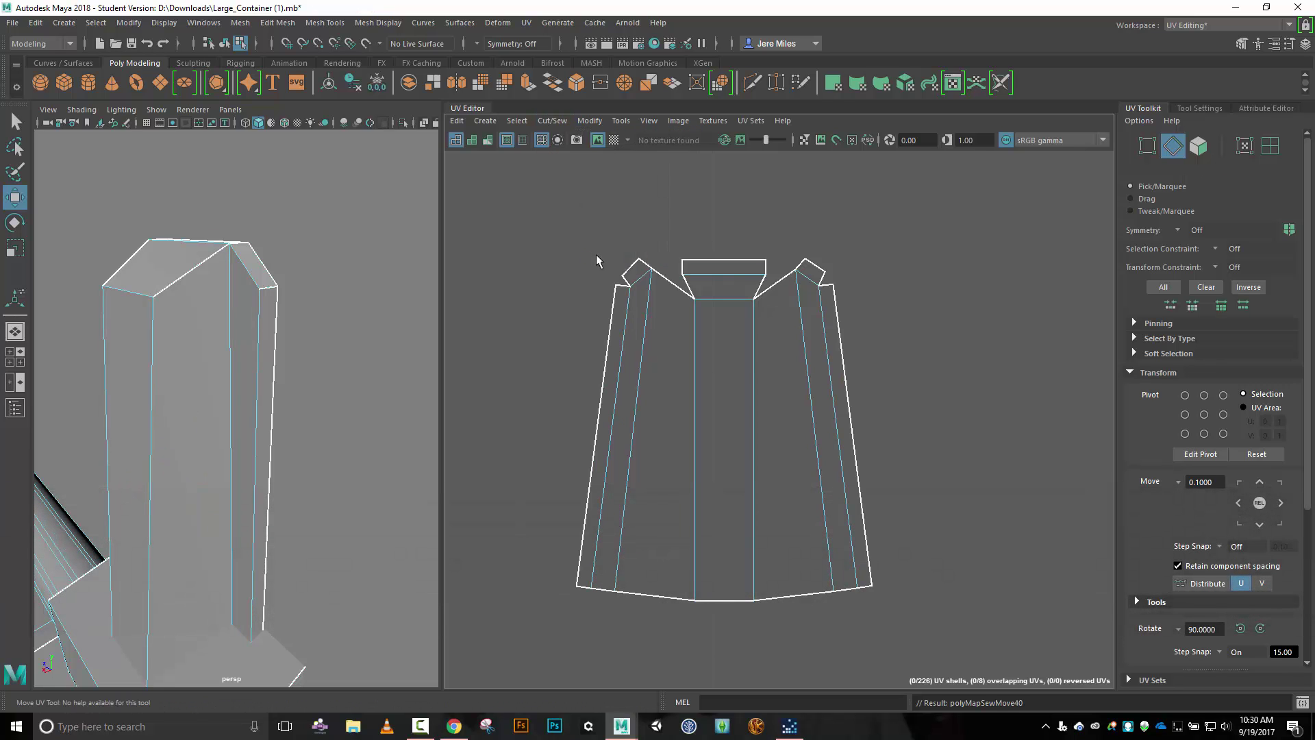
Move and Sew the short gap edge between the end piece and the outermost strip, first on one side and on the other.
left_click(623, 285)
left_click(552, 120)
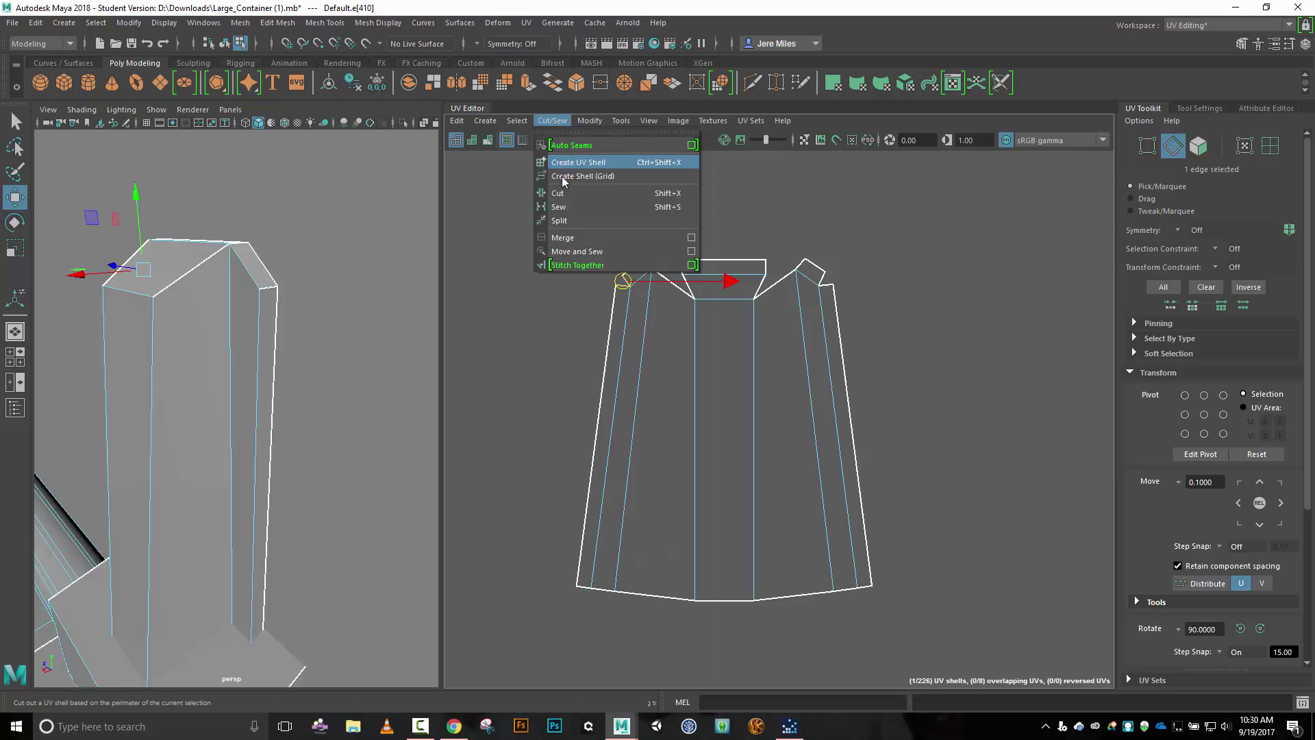
left_click(577, 252)
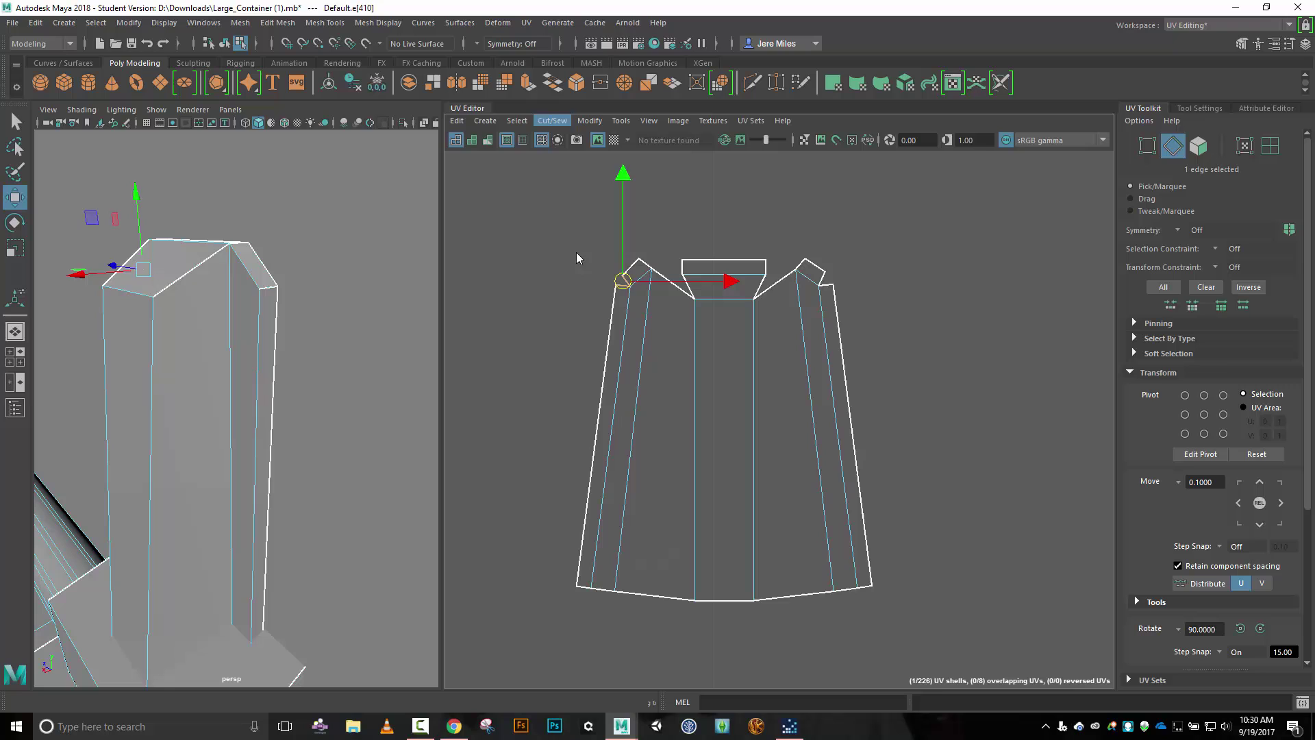
left_click(826, 284)
left_click(552, 120)
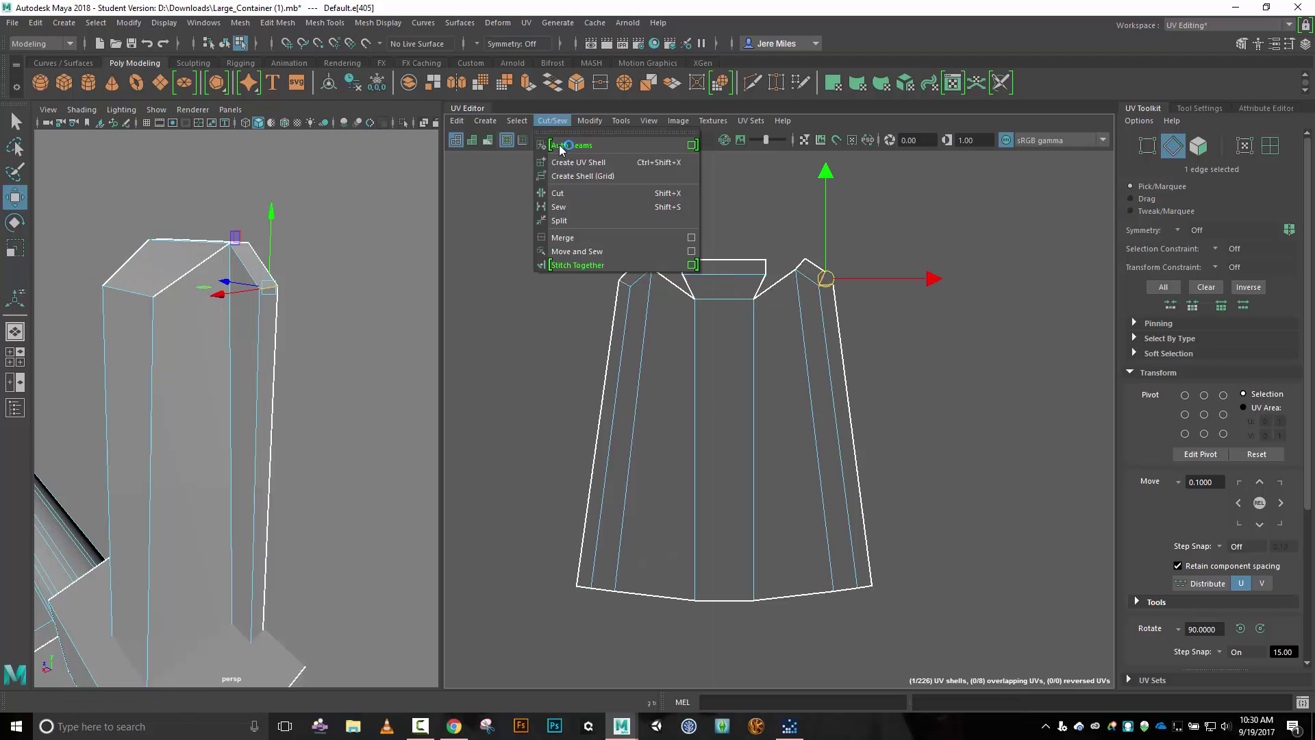
left_click(586, 252)
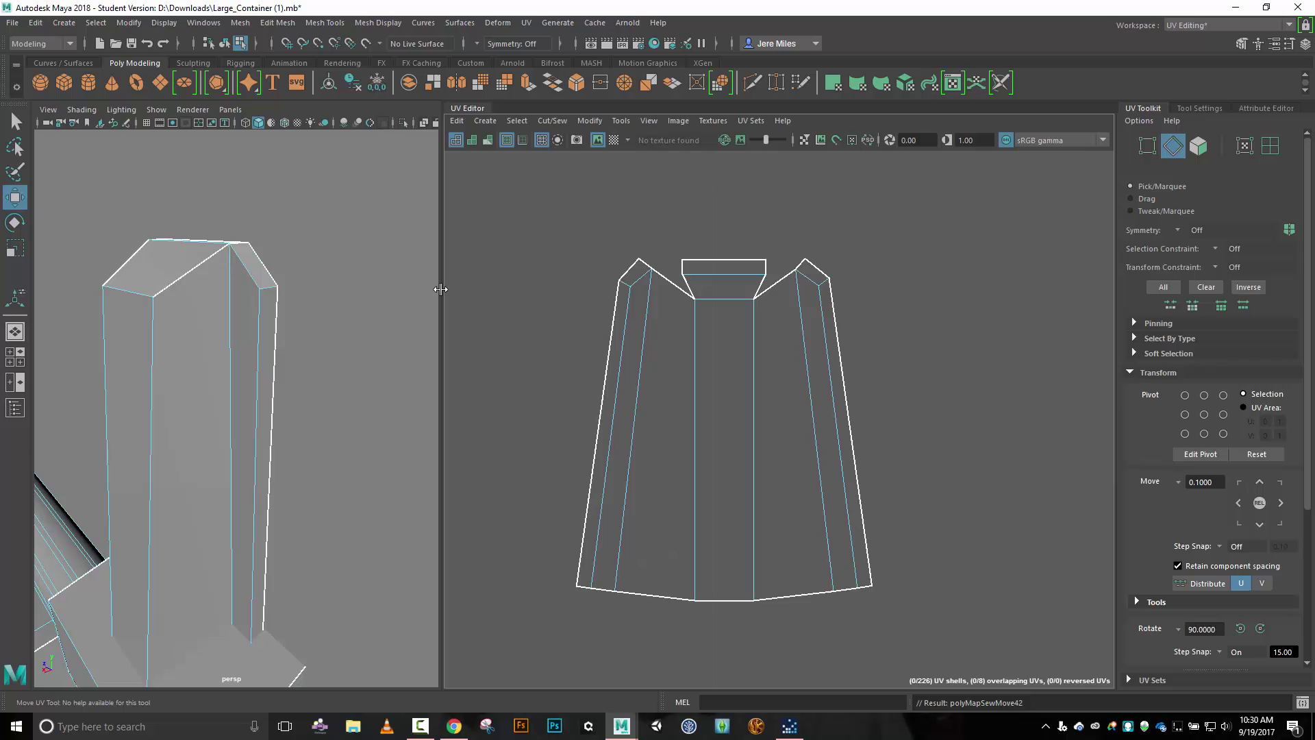
Enlarge the UV view, examine the post's unwrap with the checker map, and hide the checker map again.
left_click_drag(437, 291, 366, 283)
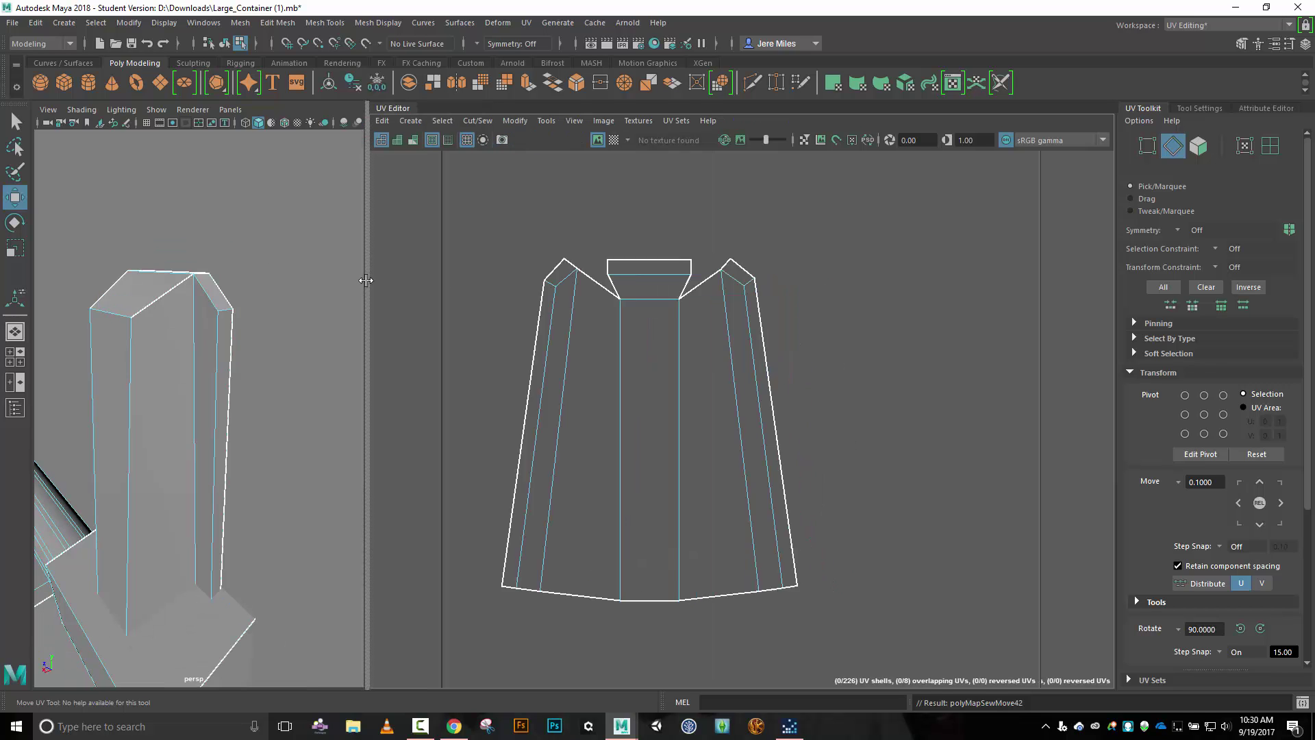
left_click(614, 139)
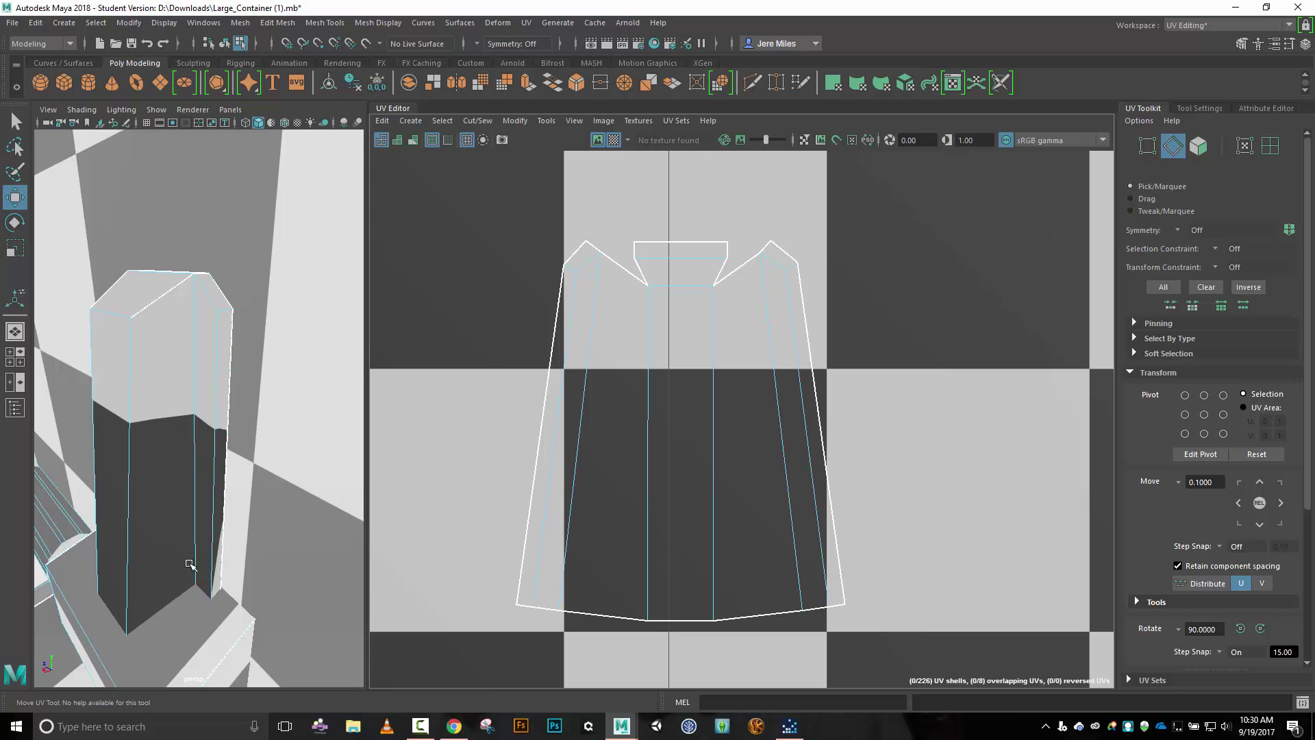
left_click(613, 139)
left_click_drag(482, 230, 531, 229)
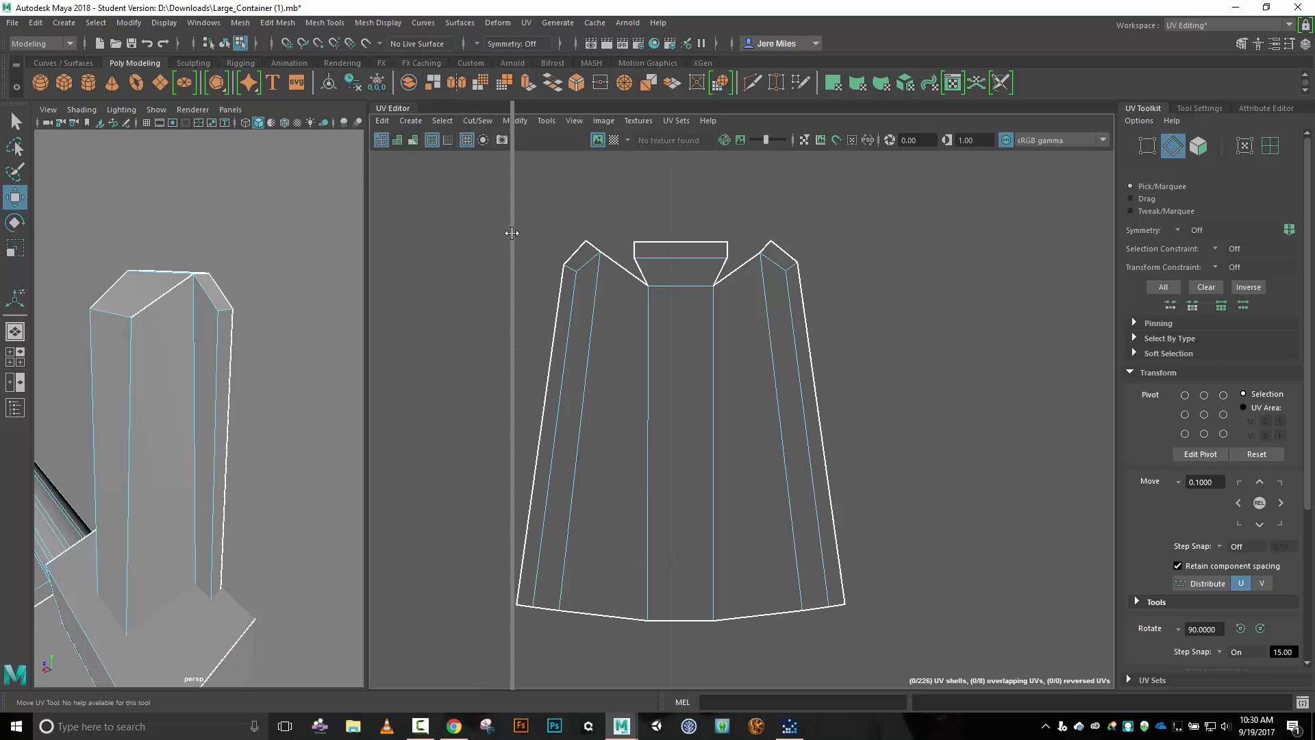
Switch to UV shell selection and select the post's completed shell, pulling back to see the post on the container.
scroll(783, 281, "down", 6)
scroll(787, 282, "down", 4)
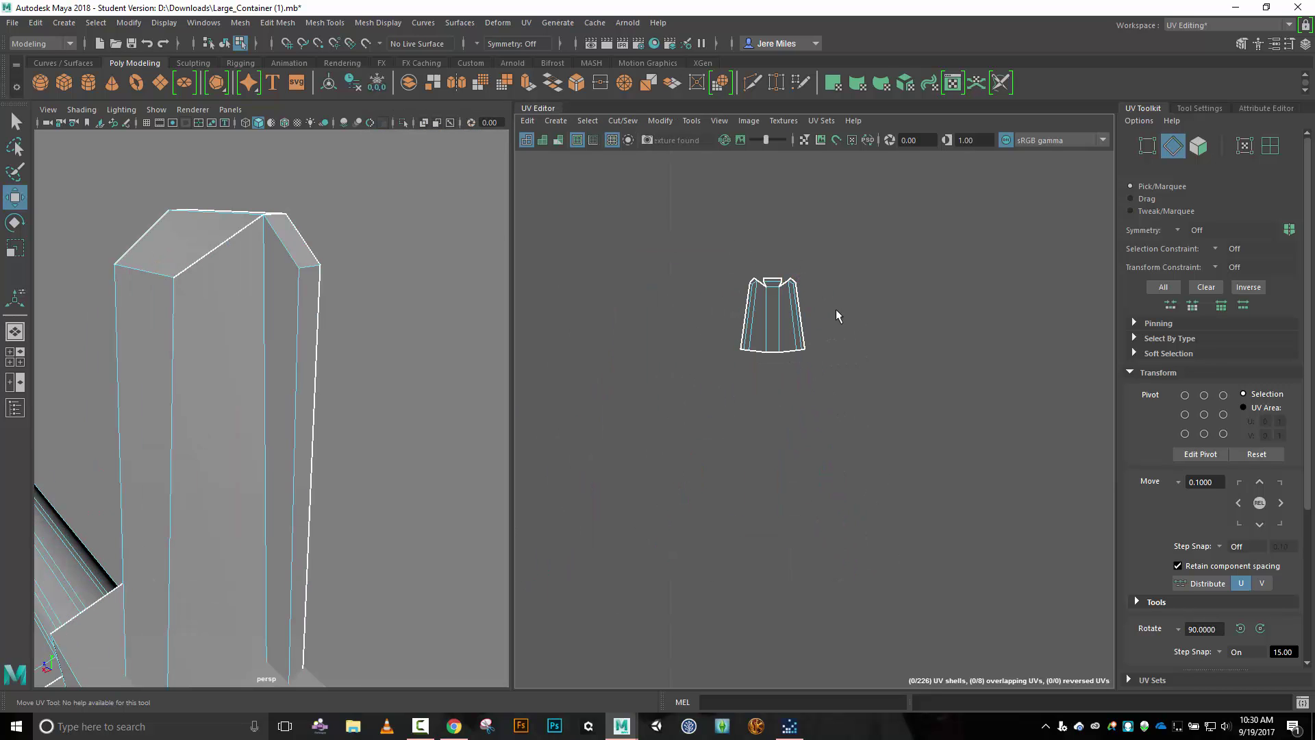
right_click(850, 312)
left_click(792, 290)
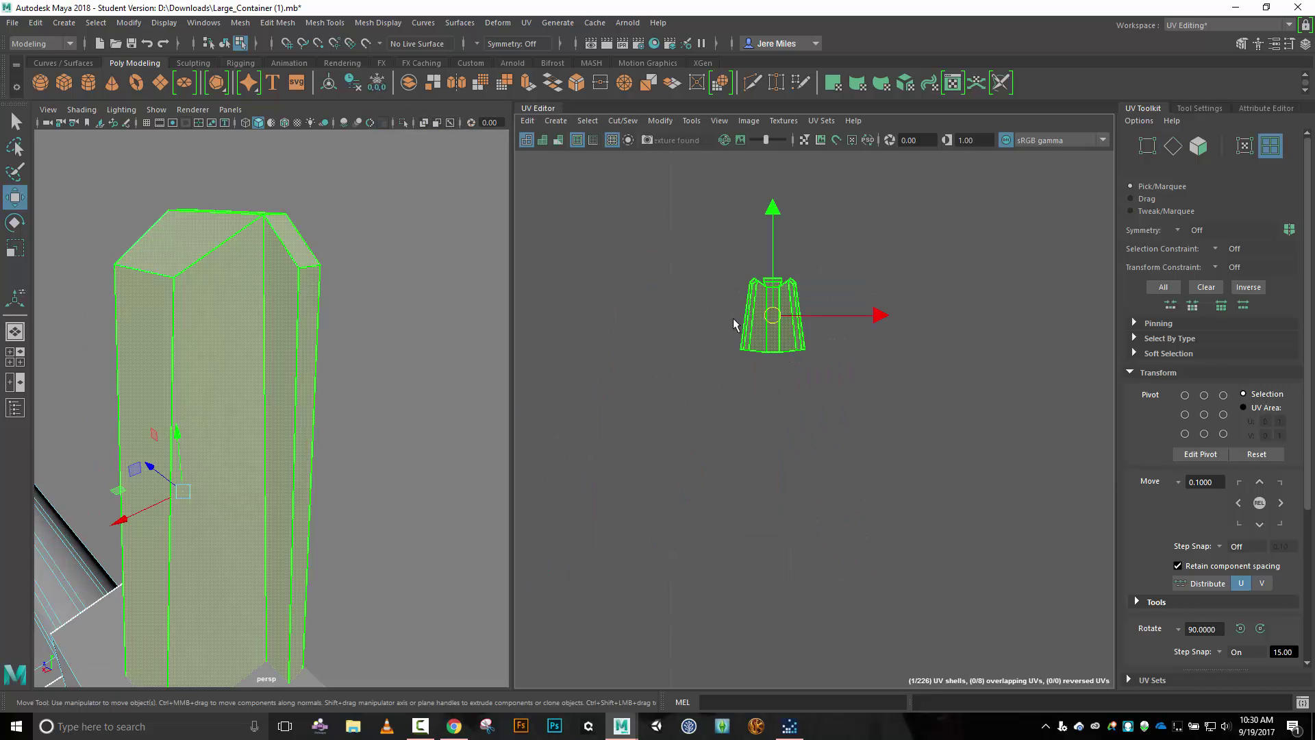
scroll(385, 338, "down", 5)
scroll(386, 340, "up", 5)
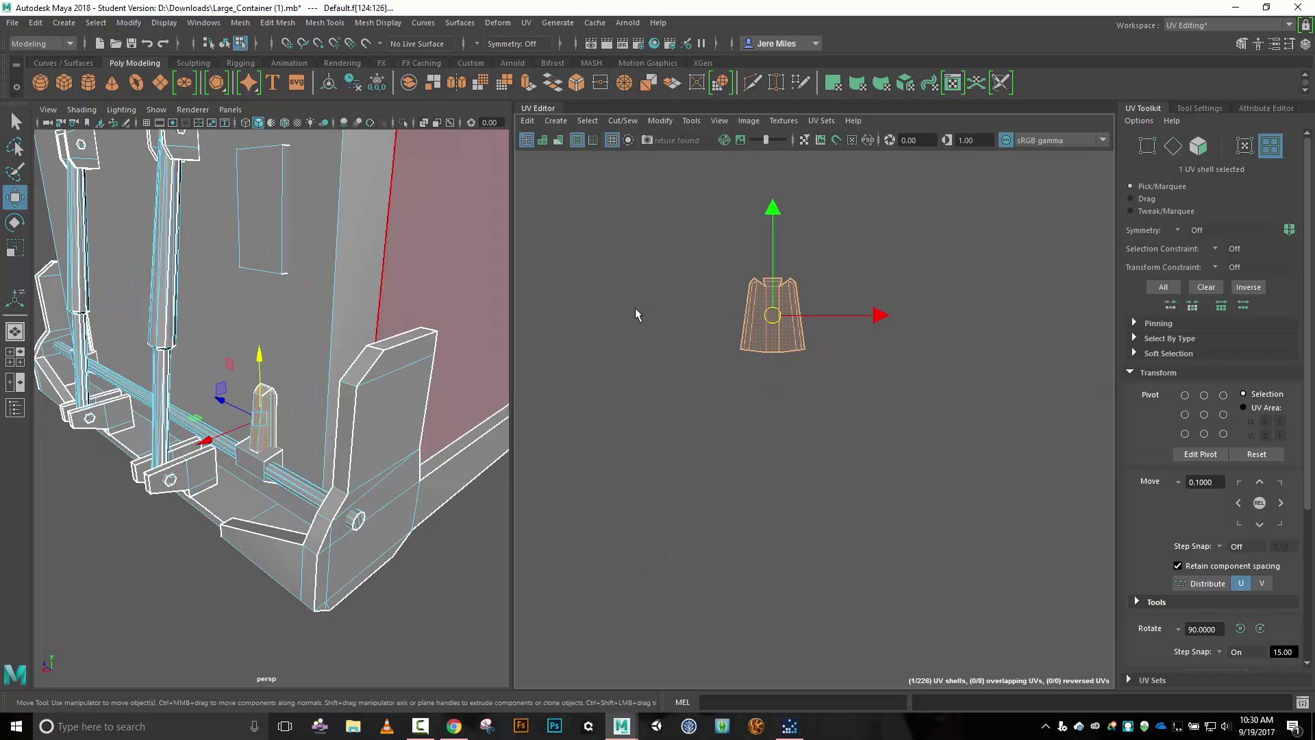
scroll(637, 314, "down", 5)
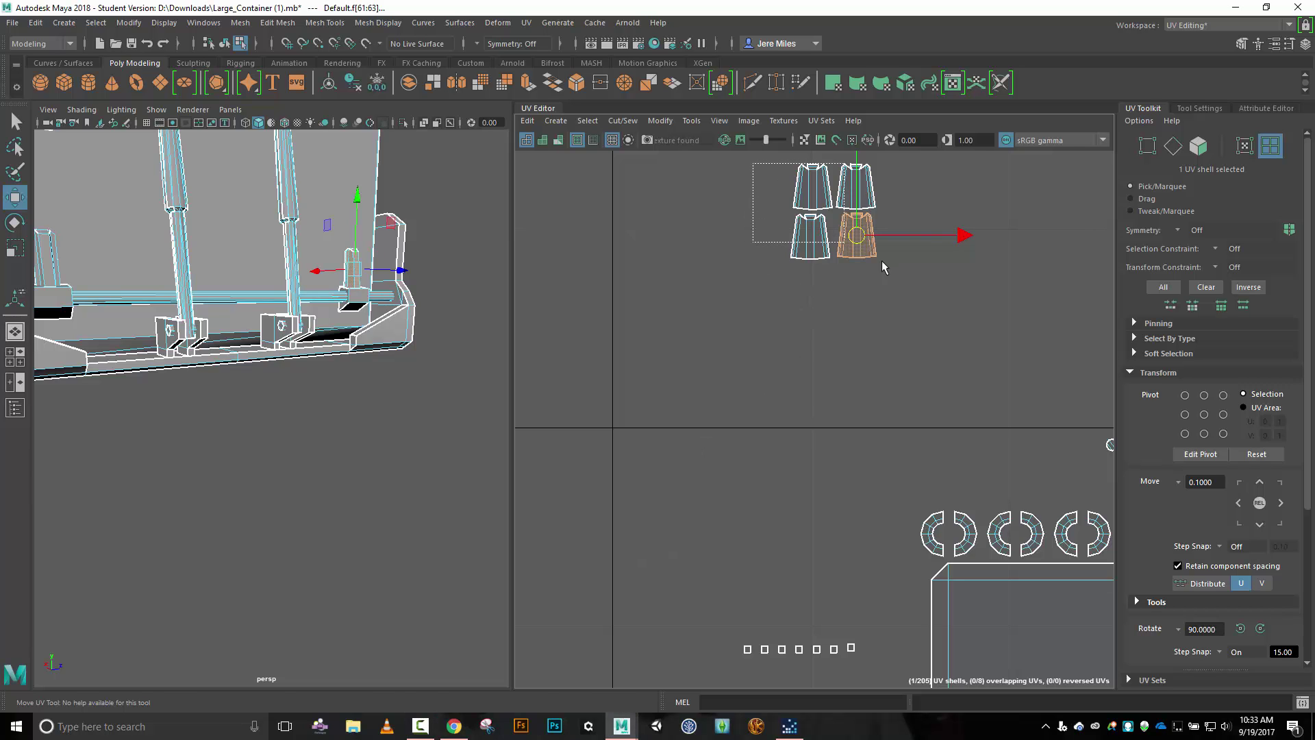
Select the four post shells and move them together to beside the four cross-shaped block shells.
left_click_drag(882, 261, 753, 160)
scroll(685, 308, "down", 2)
middle_click_drag(688, 307, 830, 346, "alt")
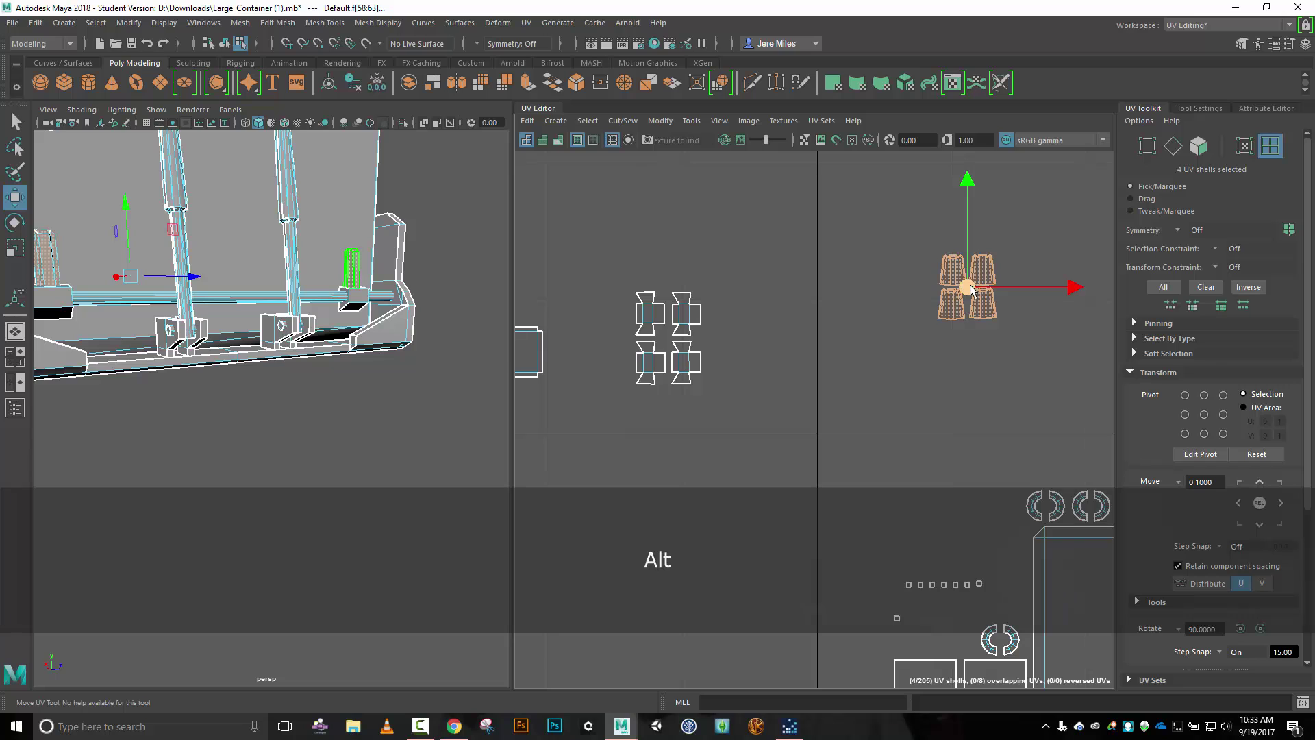
left_click_drag(968, 291, 747, 345)
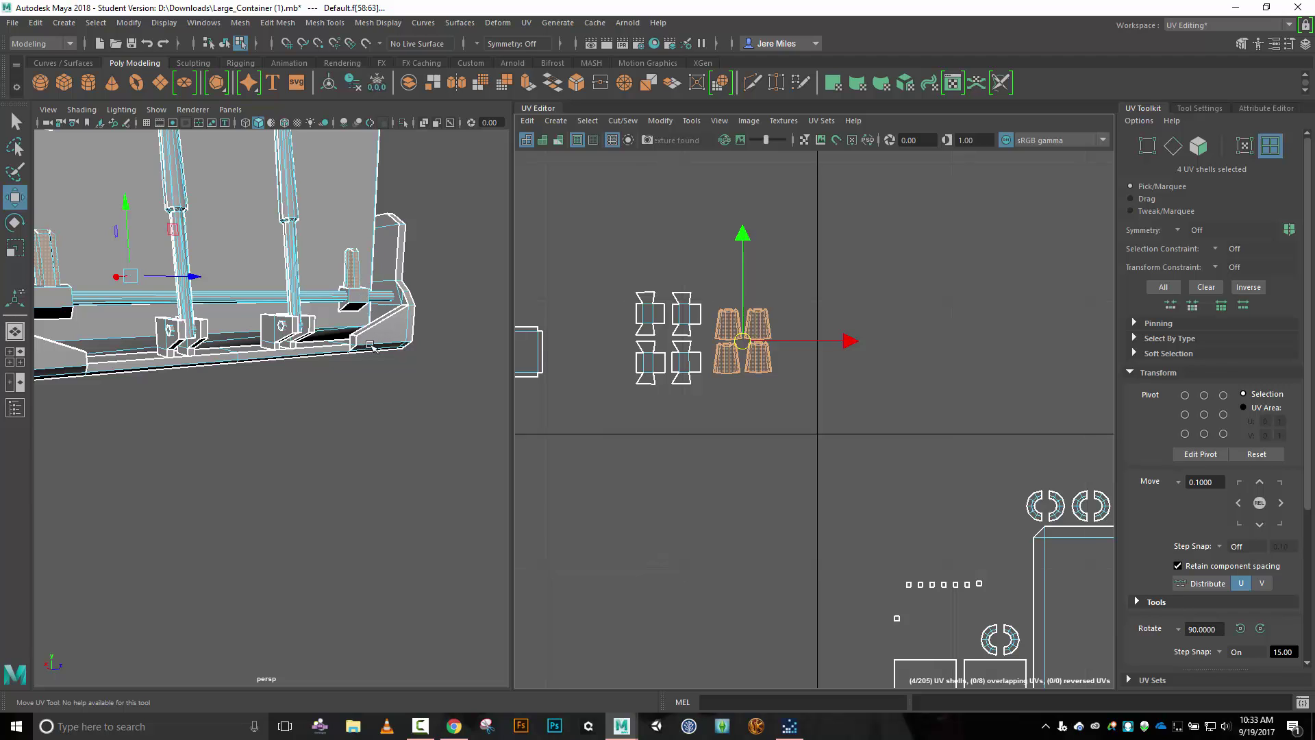
Select the upright end-face shells on all four plates of the two lower piston brackets, undoing an accidental move of the faces.
key("alt")
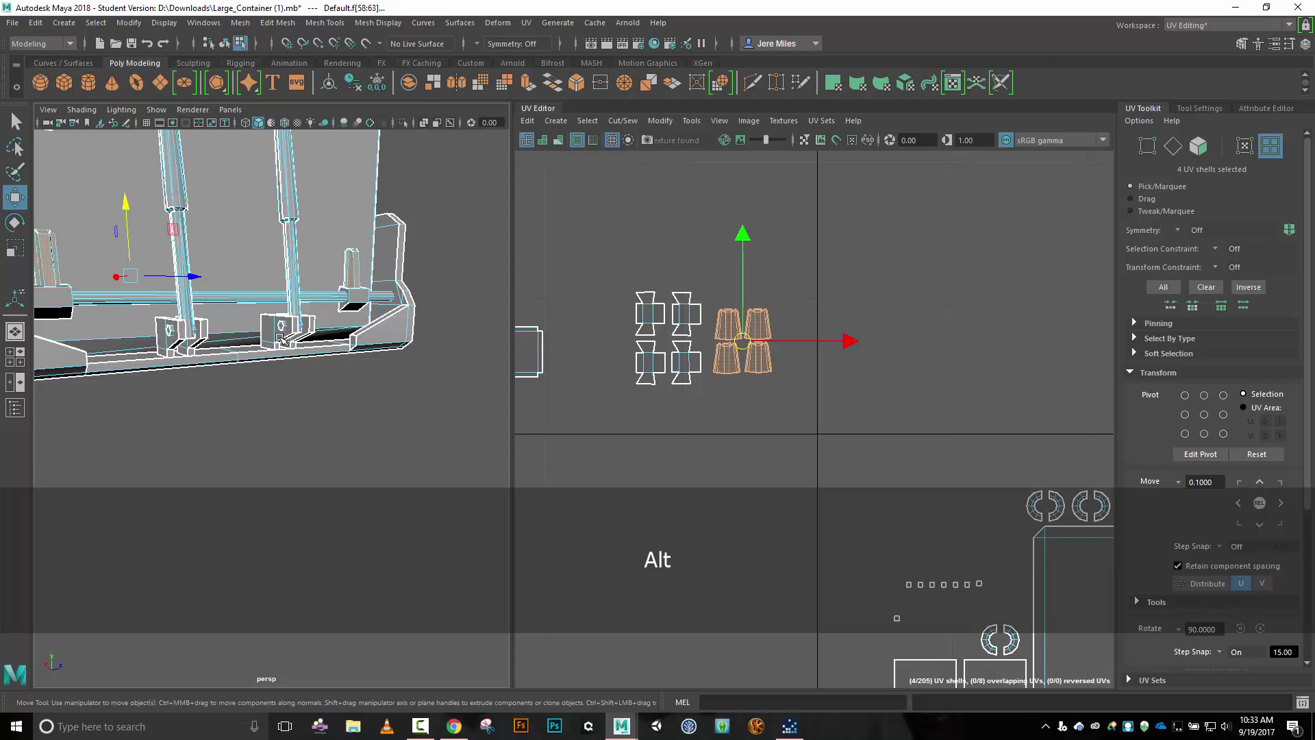
left_click_drag(282, 339, 306, 331, "alt")
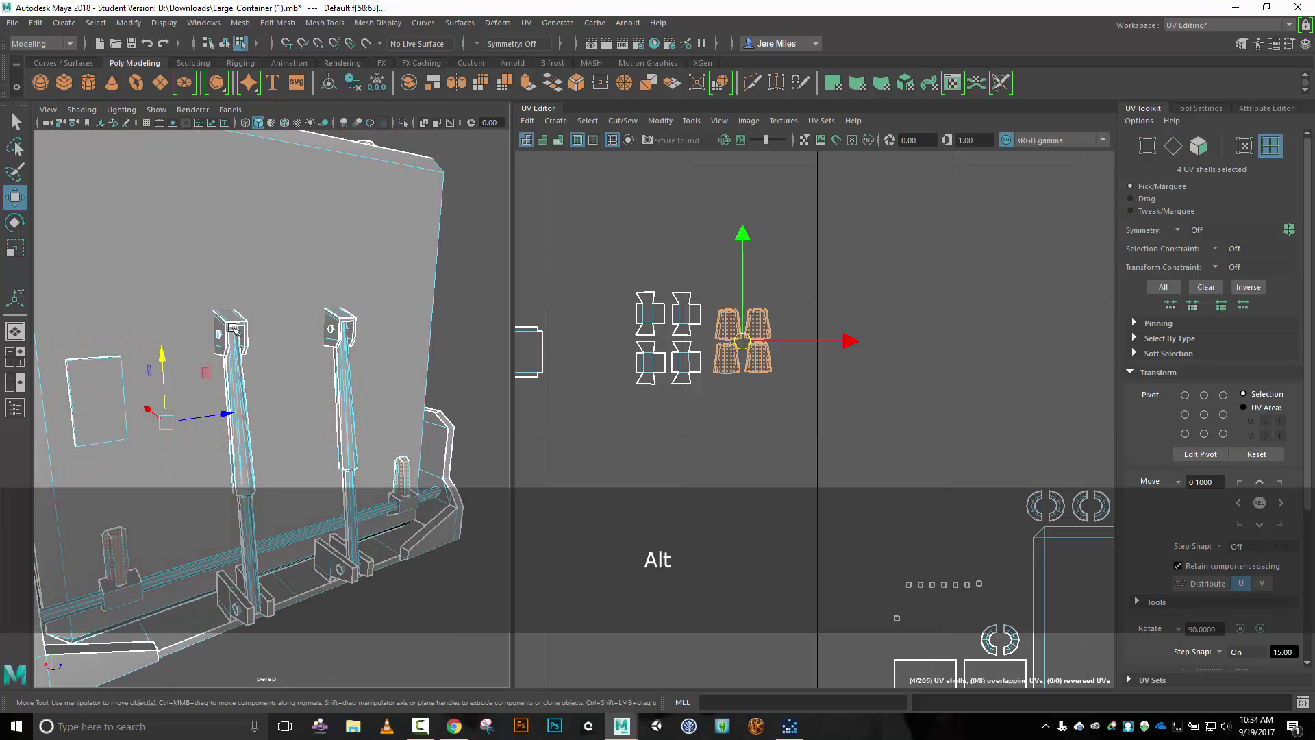
left_click_drag(278, 381, 283, 335, "alt")
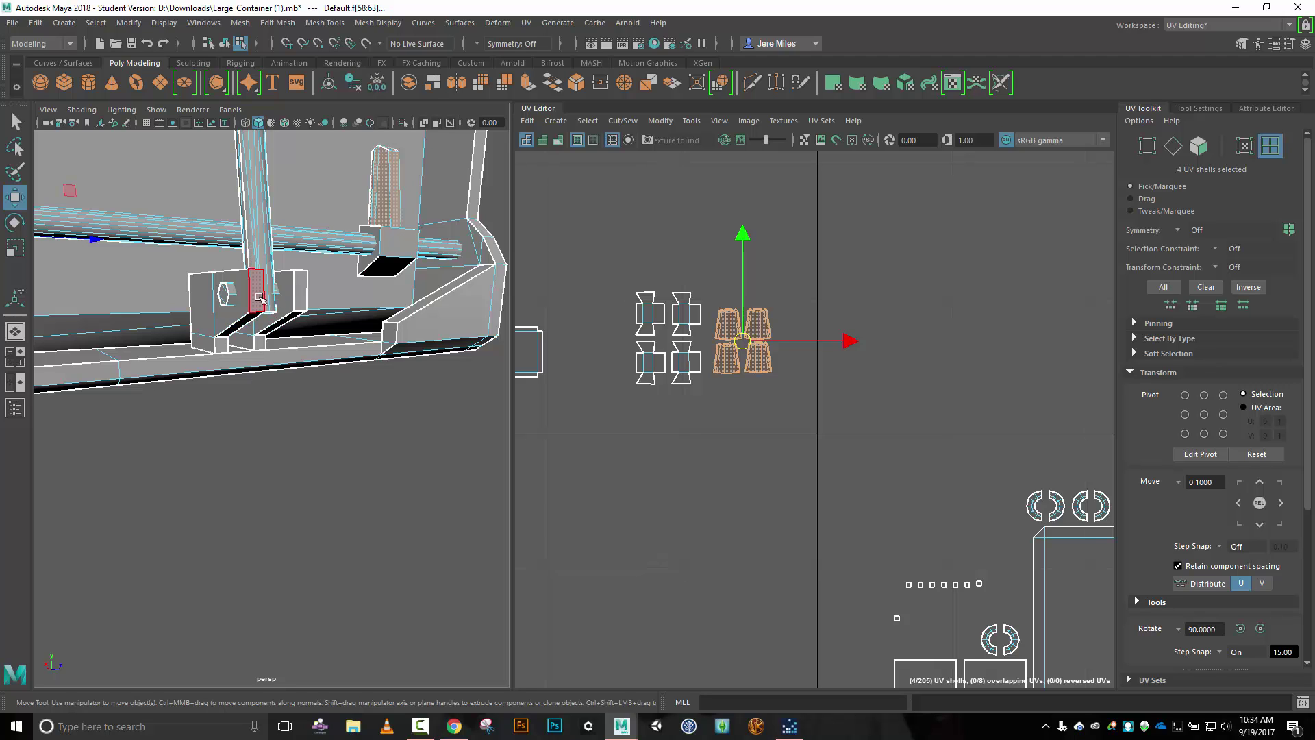
left_click(259, 297)
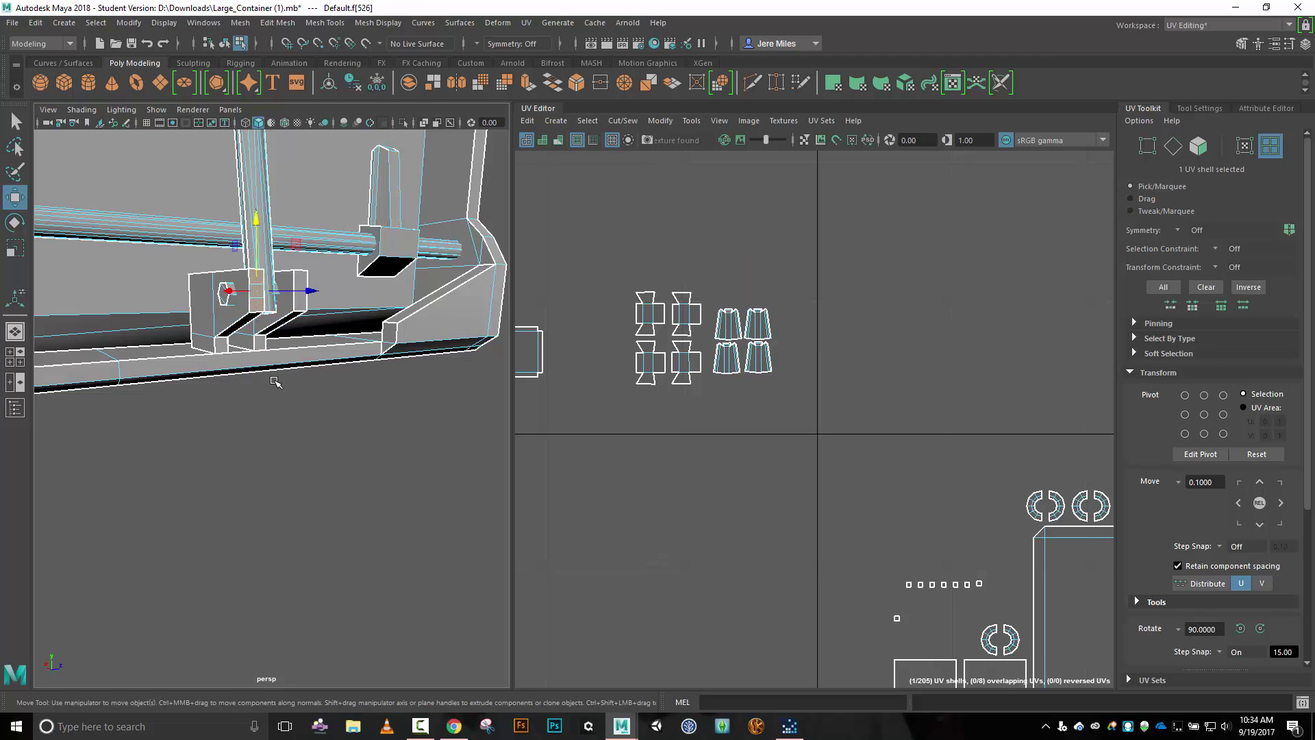
key("shift")
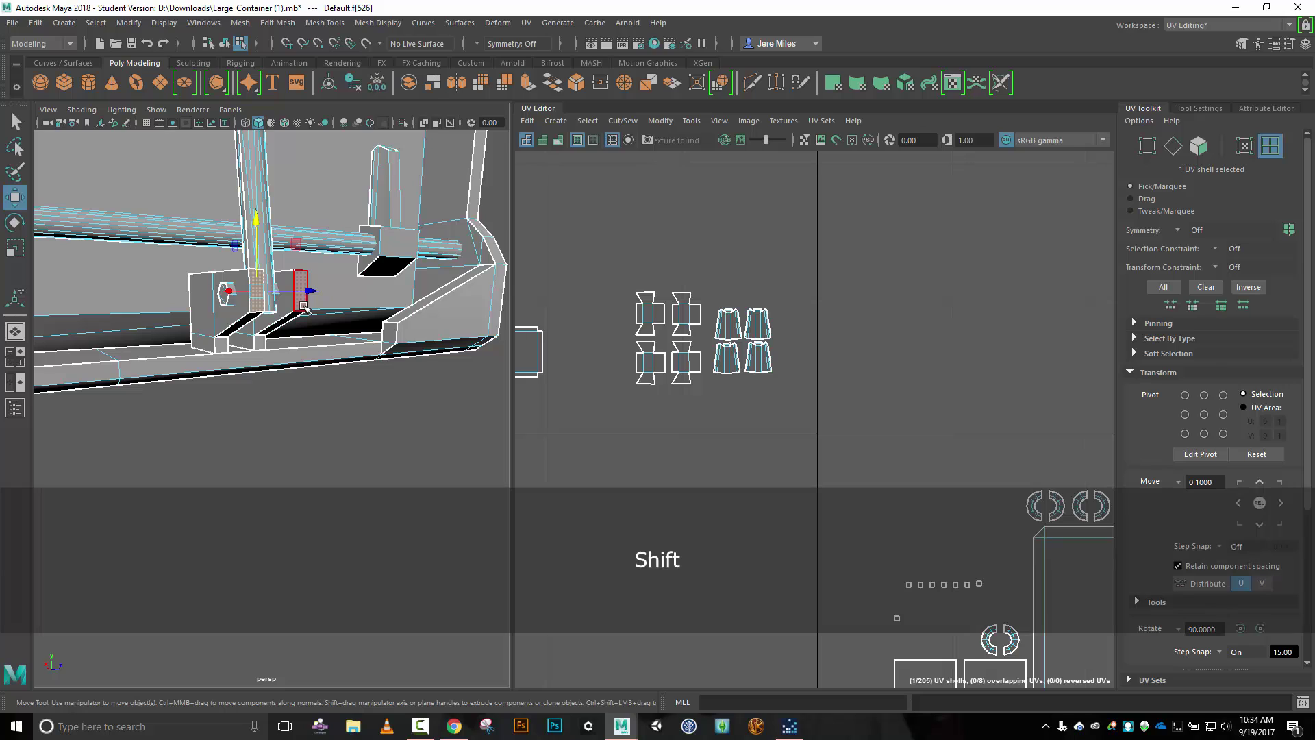
left_click(302, 304, "shift")
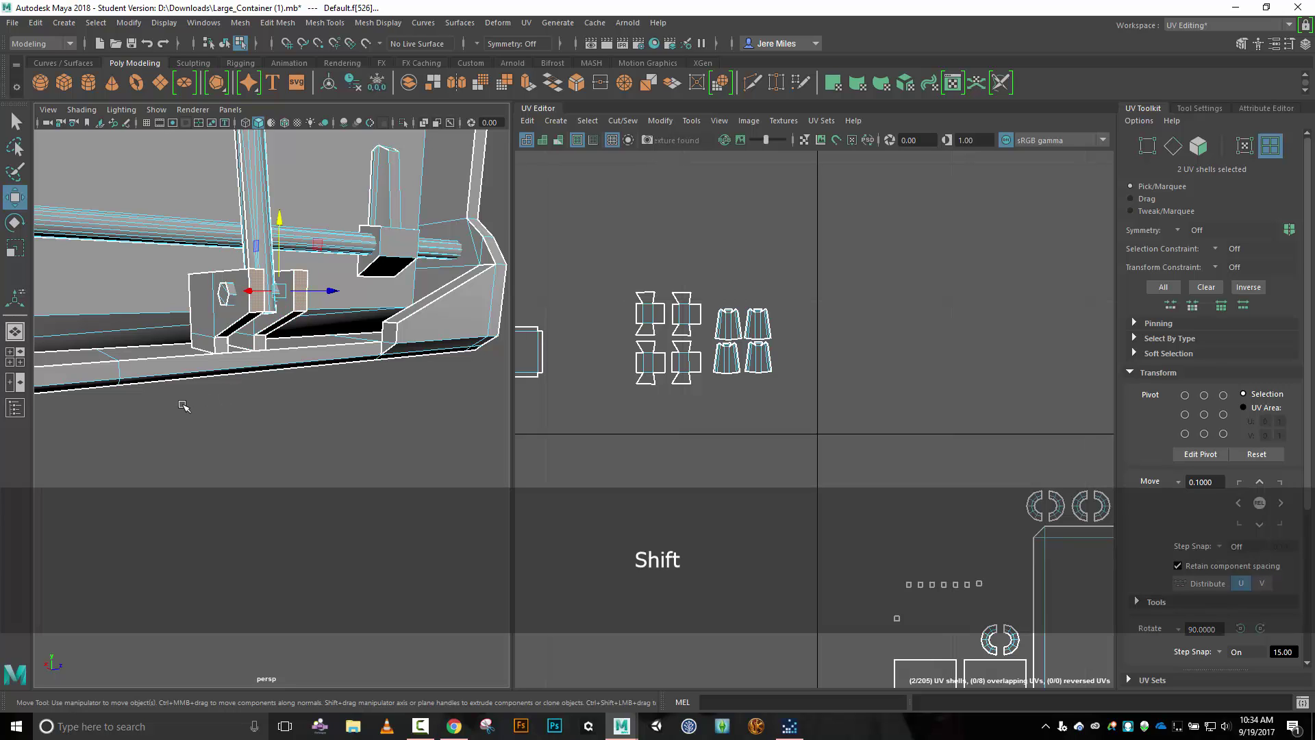
middle_click_drag(183, 406, 198, 391)
key("ctrl")
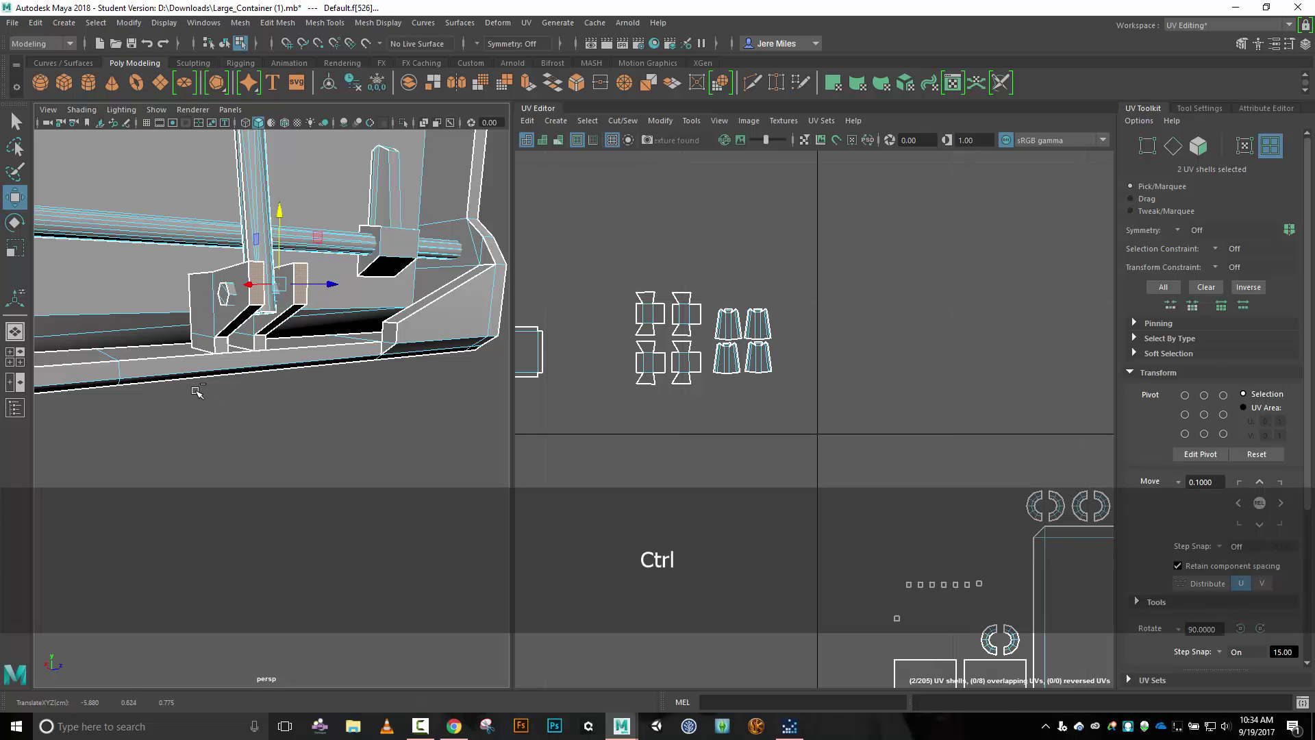
left_click_drag(199, 390, 228, 379, "alt")
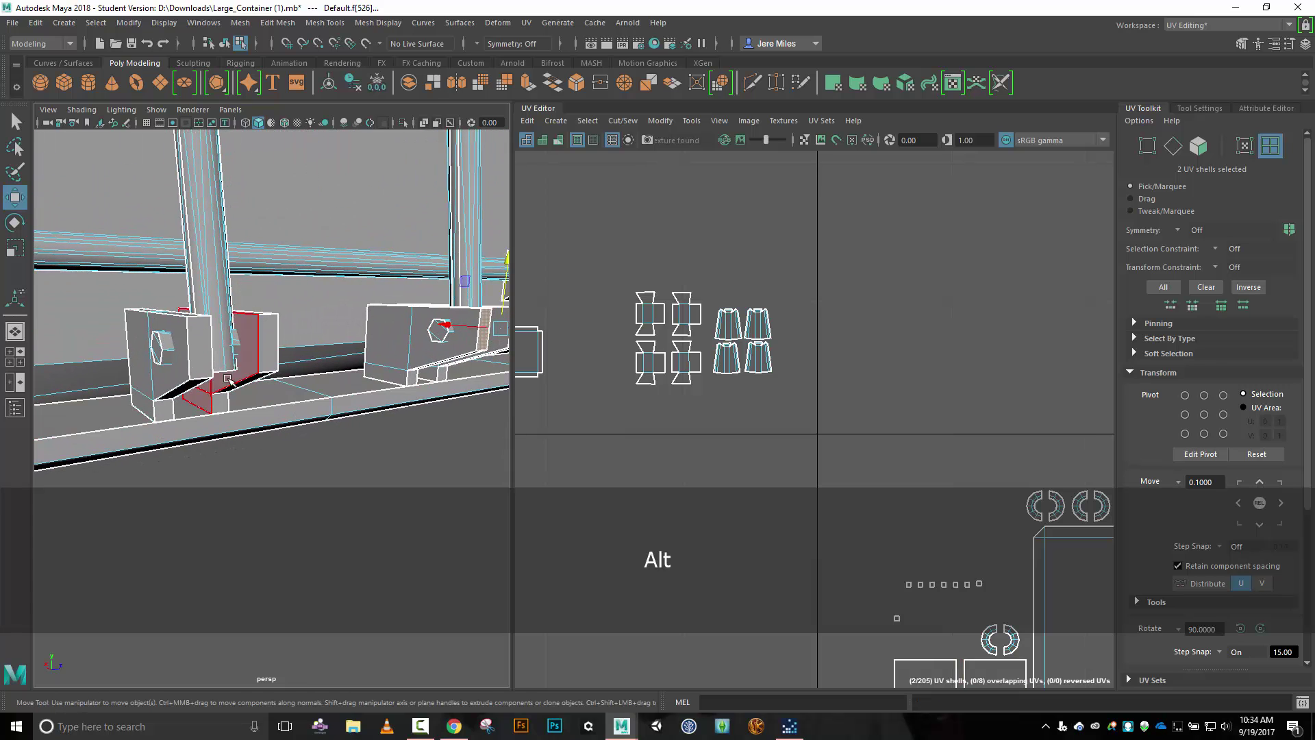
left_click(202, 349, "shift")
left_click(269, 345, "shift")
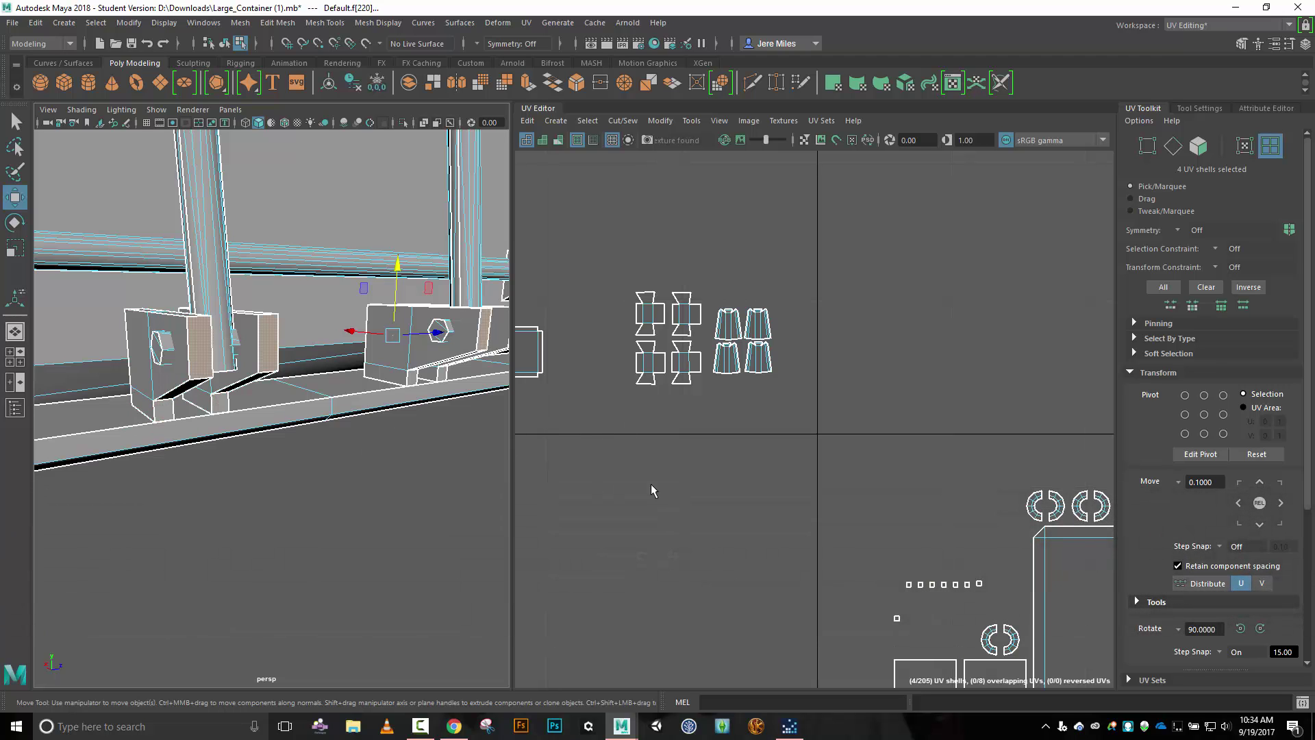
Move the four selected end-face shells of the bracket plates into the empty area above the layout and shift one sideways to separate them.
key("f")
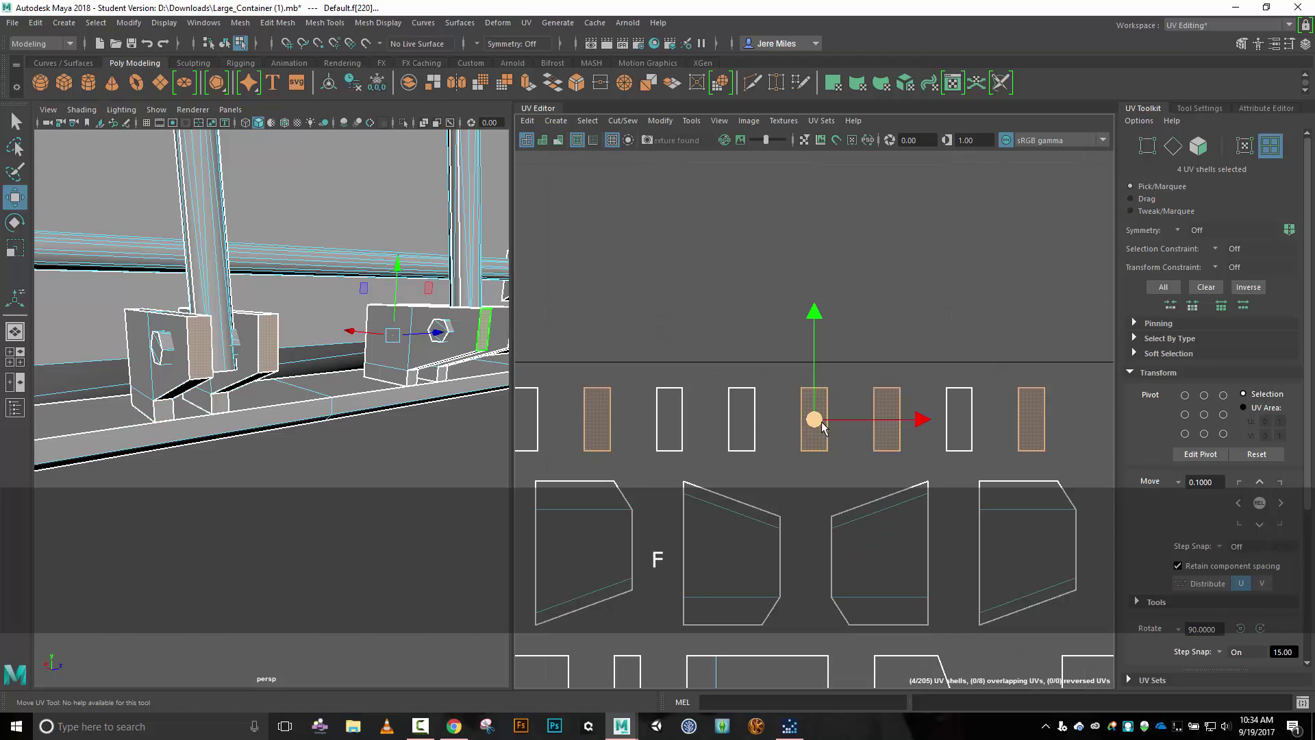
left_click_drag(821, 422, 808, 214)
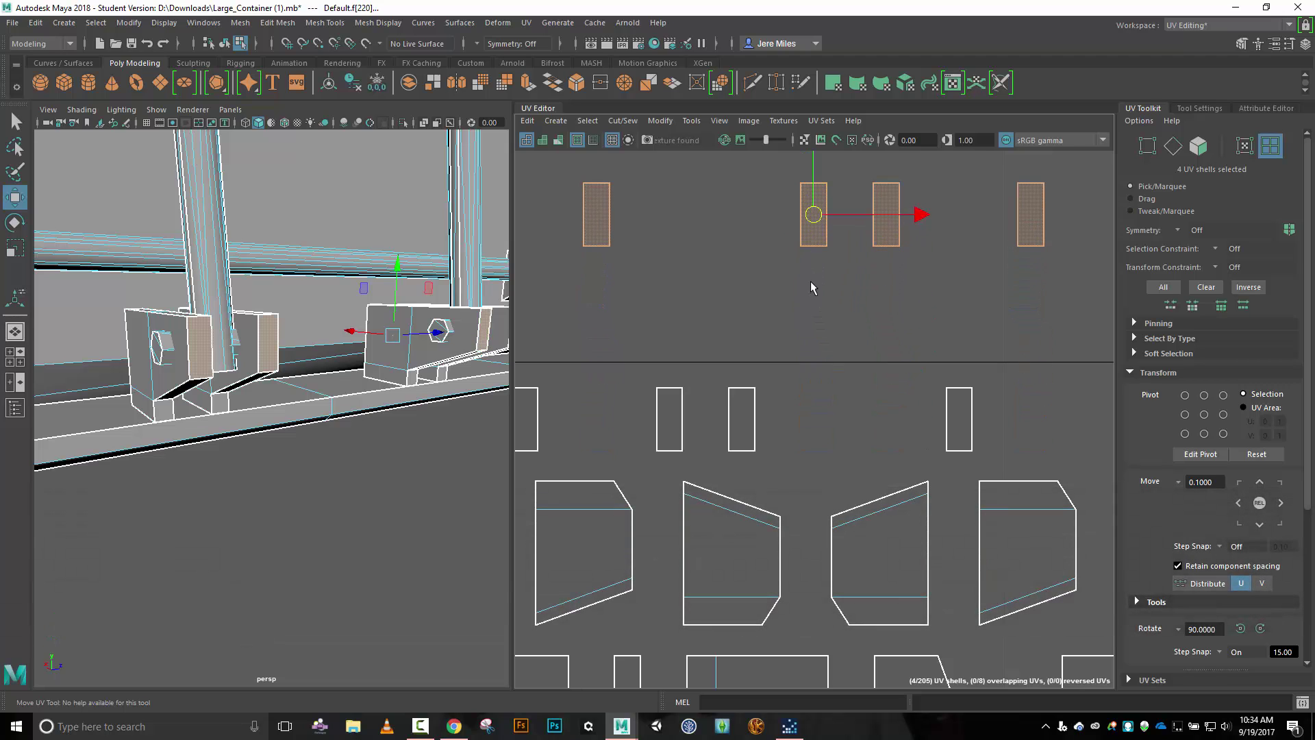
left_click(812, 226)
left_click_drag(809, 214, 749, 221)
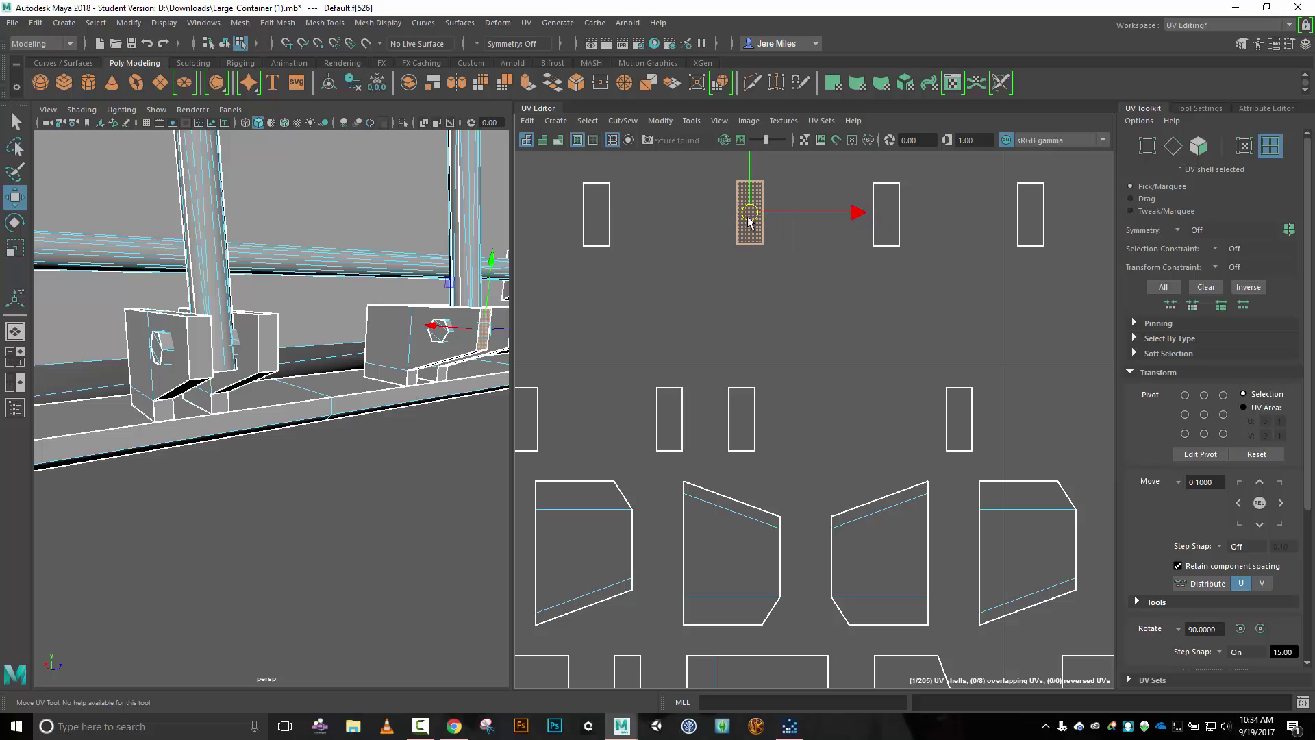
Select the lower short edges of the four separated end-face shells and join their adjoining faces with Move and Sew.
right_click_drag(689, 248, 663, 211)
left_click(597, 245)
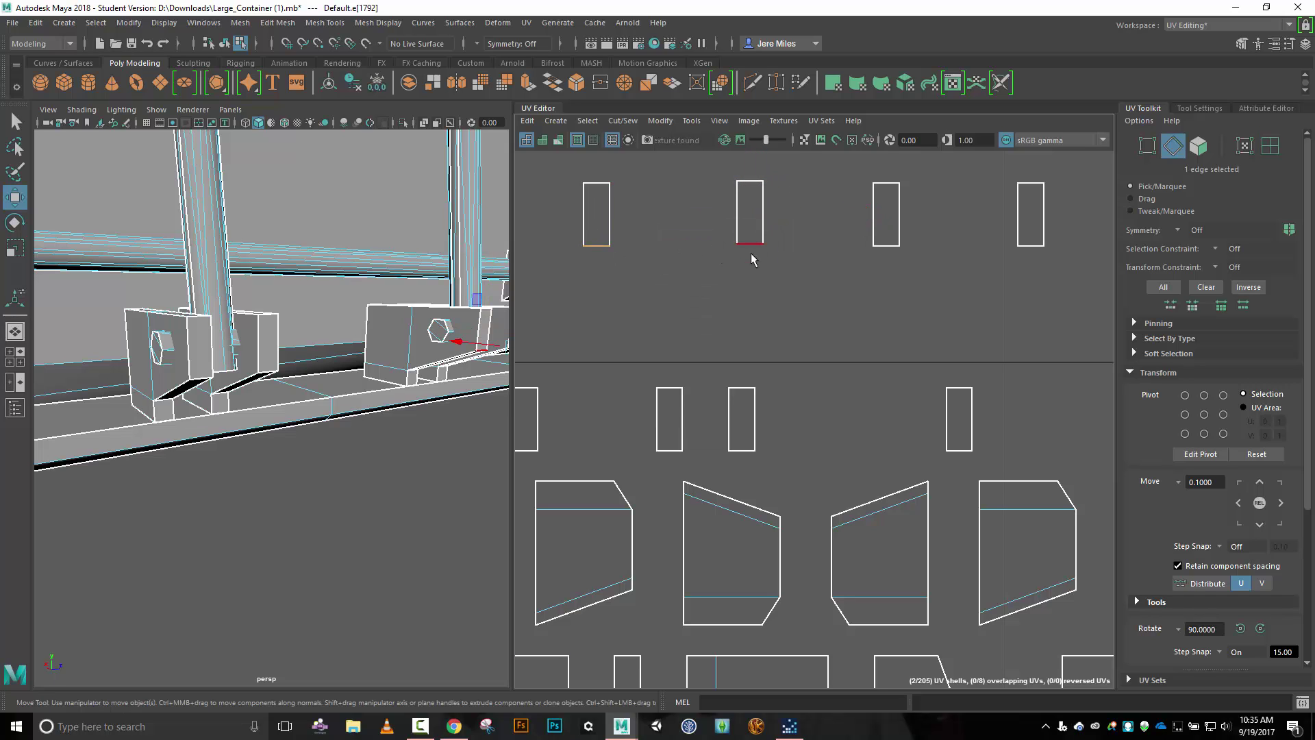
left_click(883, 247, "shift")
left_click(1044, 248, "shift")
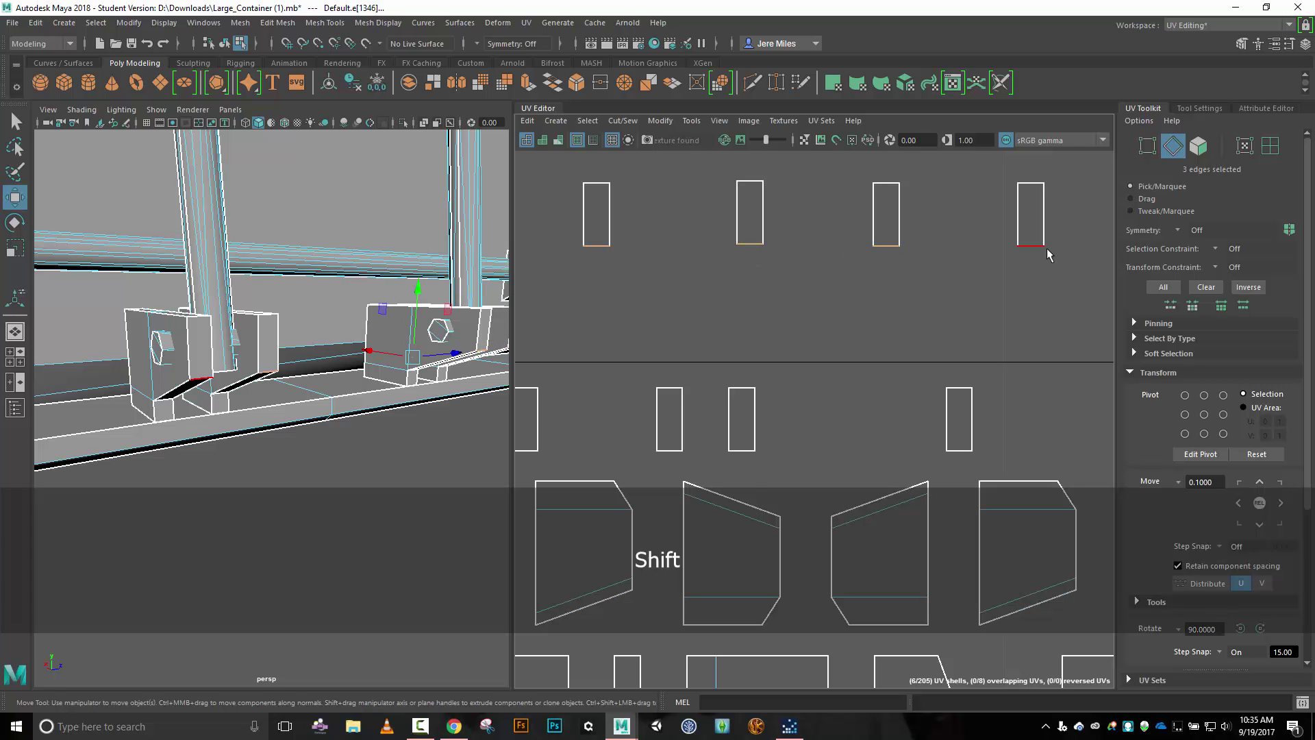
left_click(1043, 247, "shift")
left_click(623, 121)
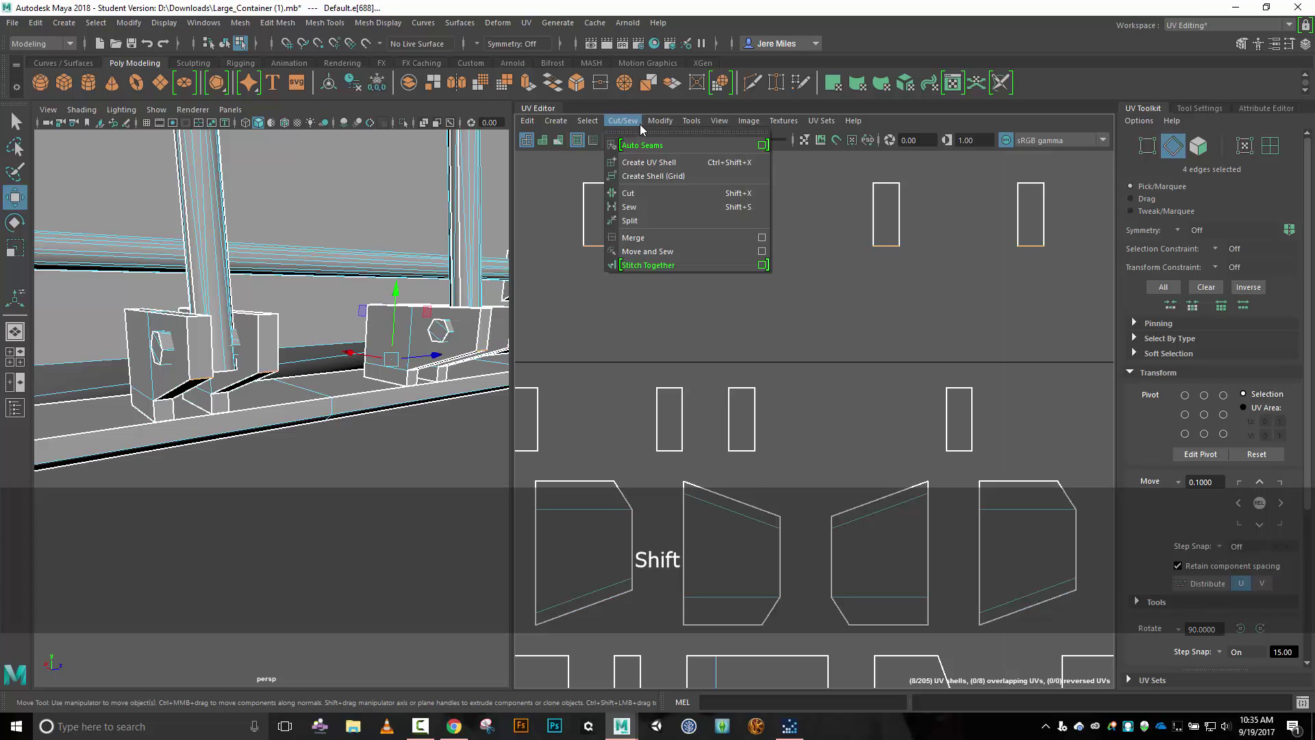
left_click(659, 242)
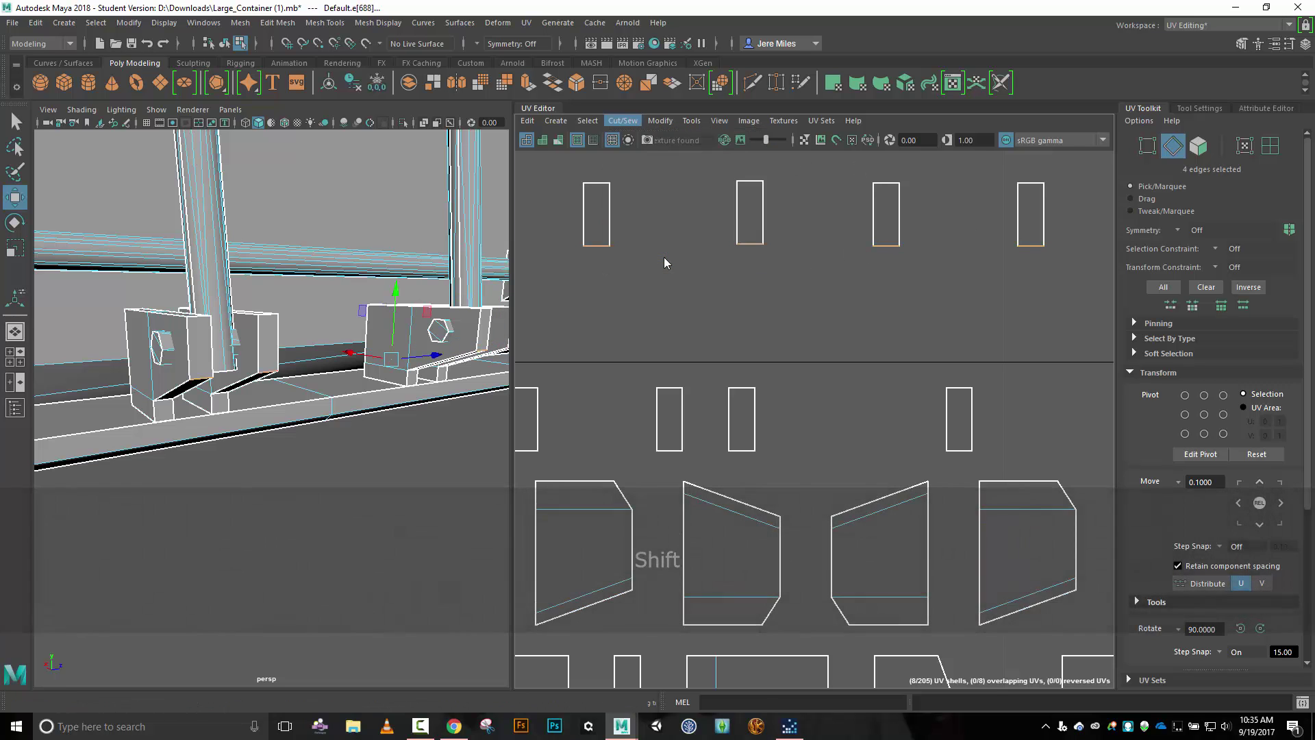
Switch to UV shell selection and select the sewn end-face shells on all four plates of the two lower piston brackets.
right_click(675, 309)
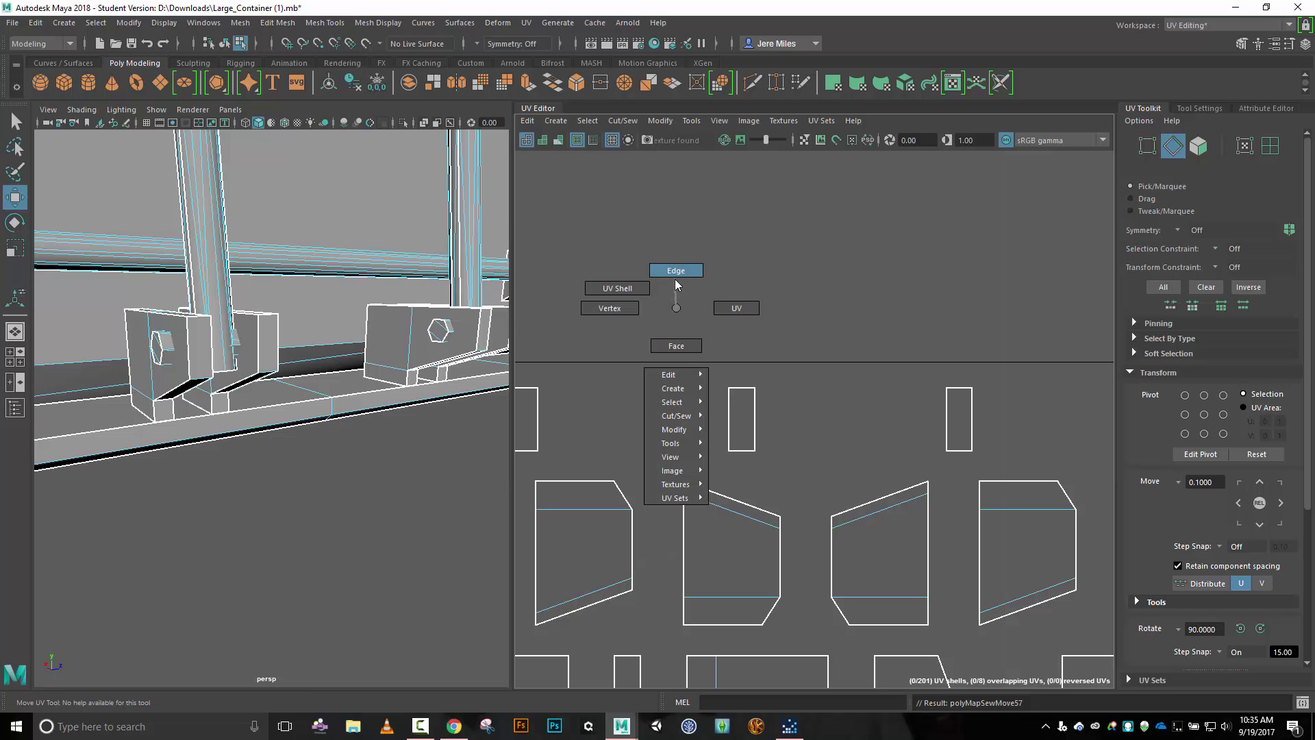
right_click_drag(676, 284, 606, 288)
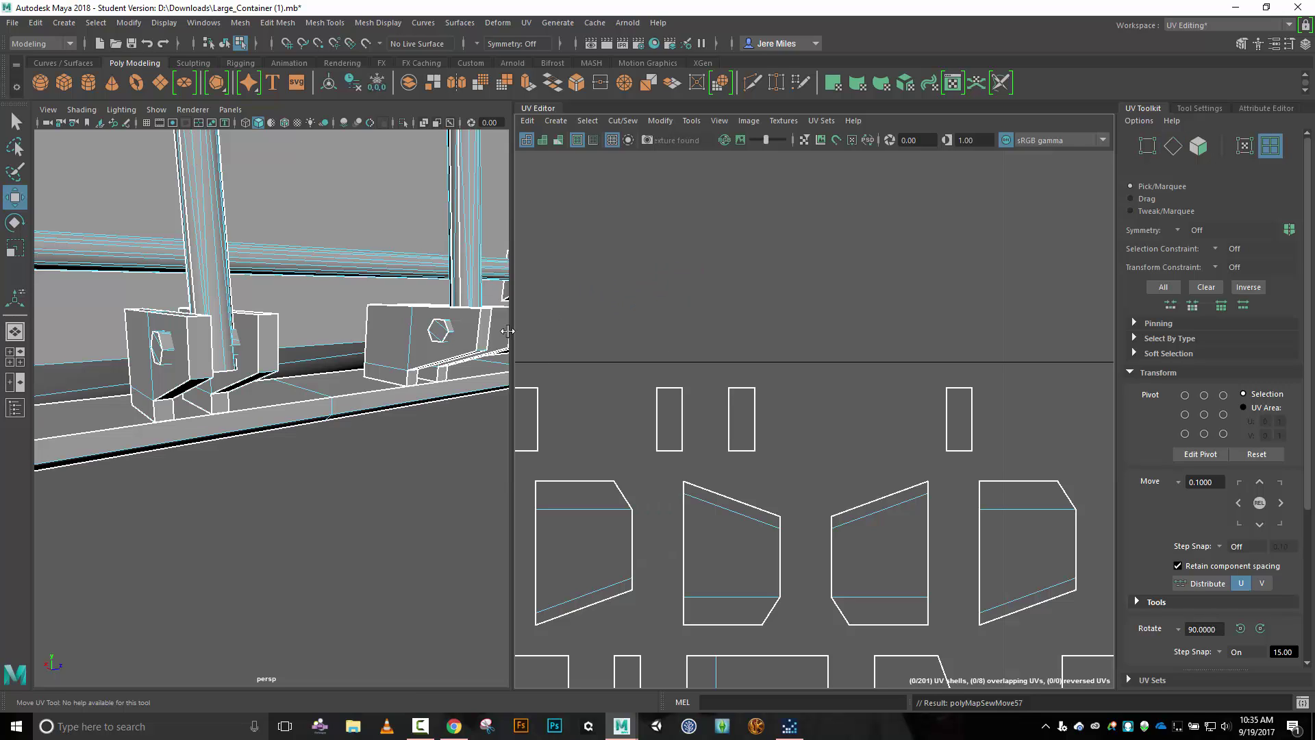
left_click(202, 362)
left_click(264, 343, "shift")
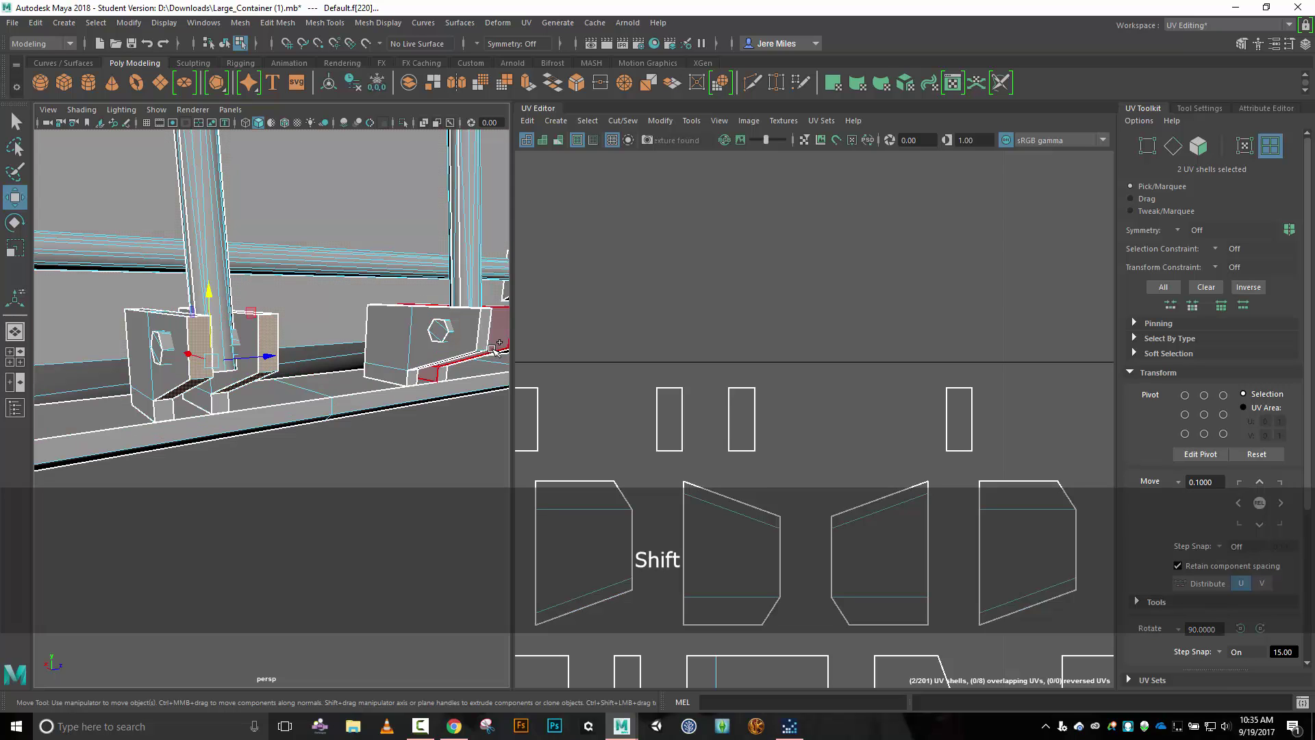
left_click(477, 374, "shift")
left_click_drag(477, 374, 425, 382, "alt")
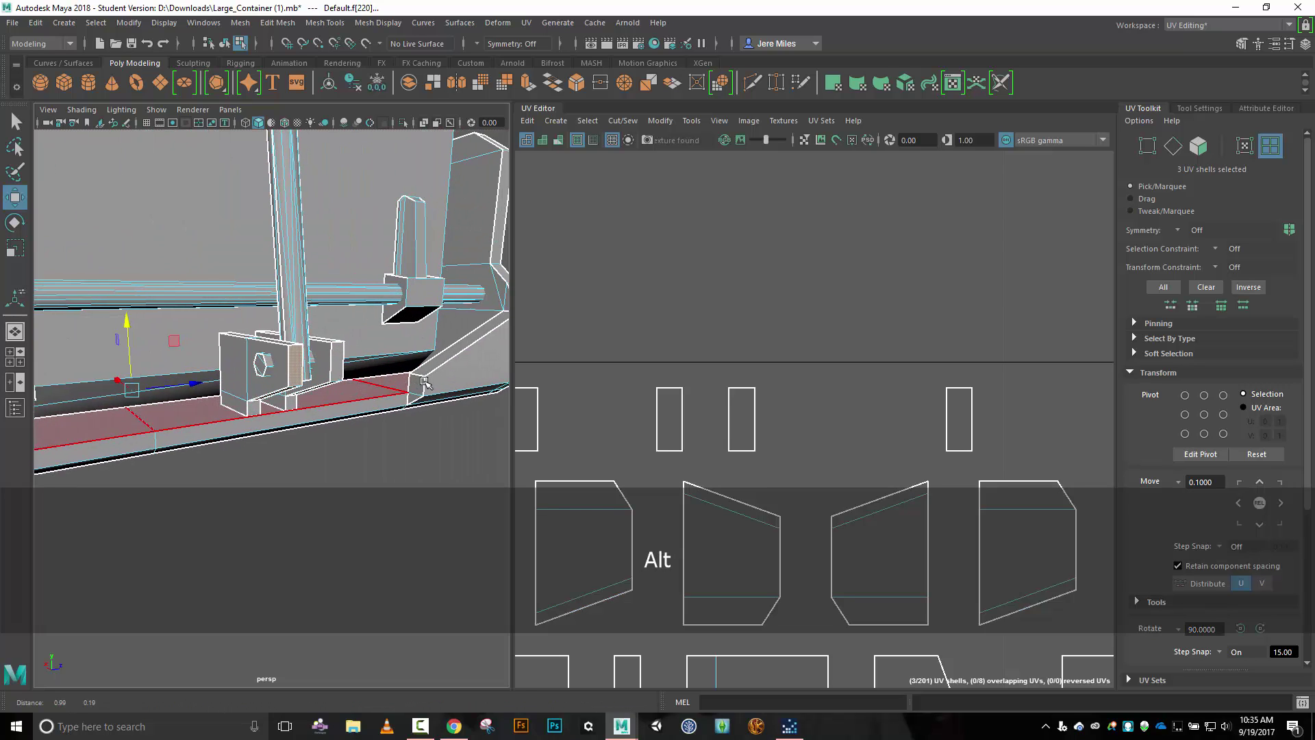
left_click(336, 365, "shift")
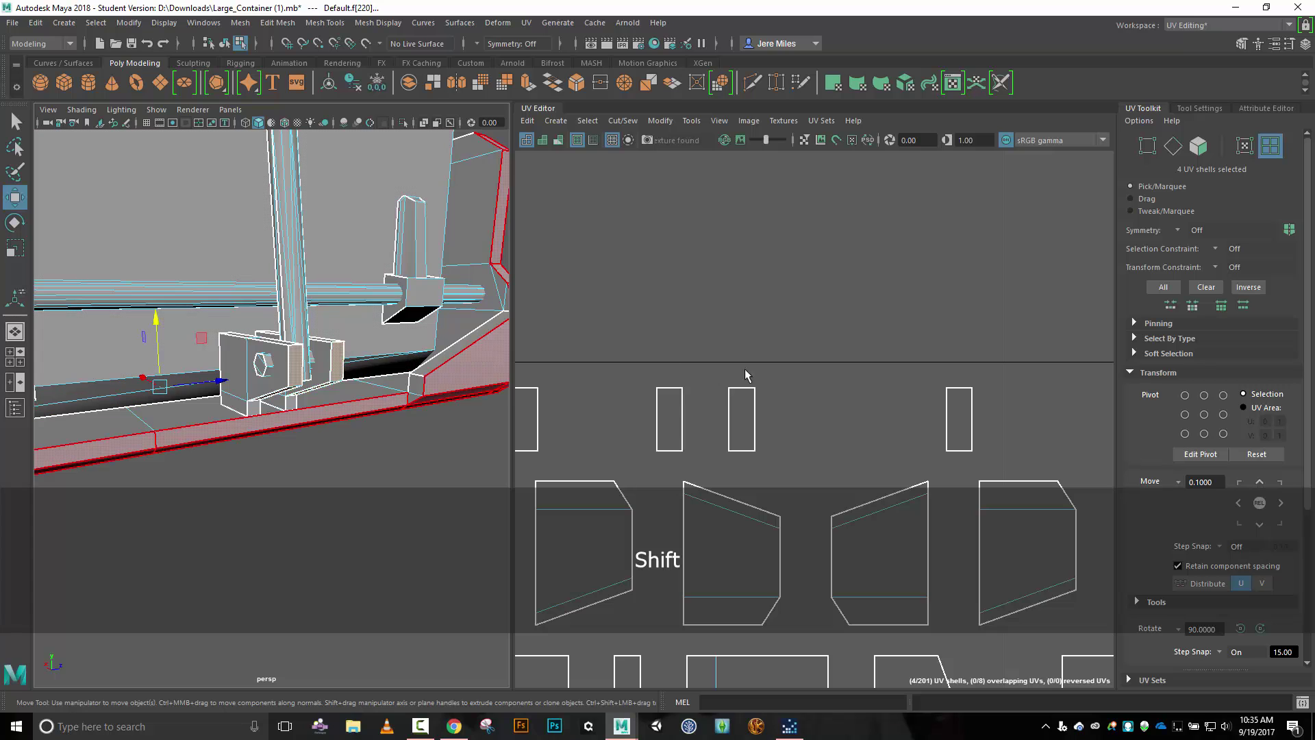
key("f")
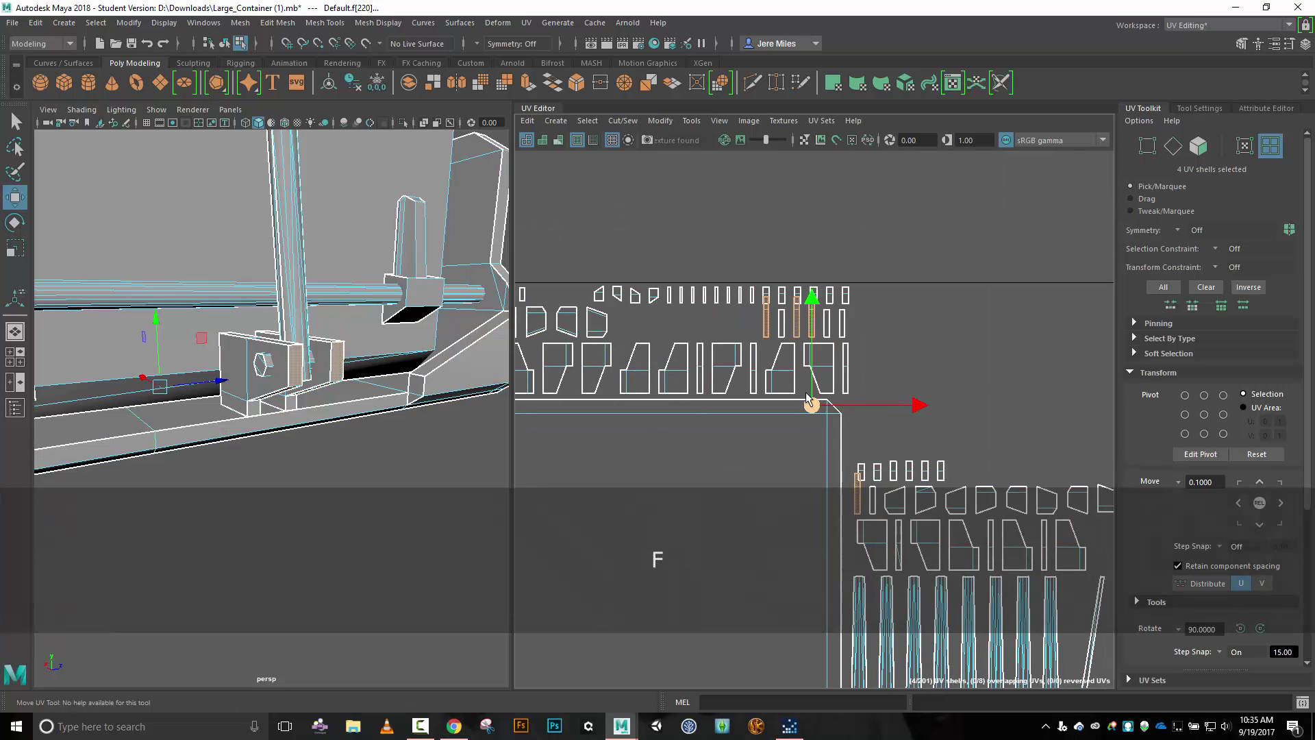
Move the four sewn strips into empty space above the layout, bring the stray one into the row, and space them out.
left_click_drag(810, 403, 914, 279)
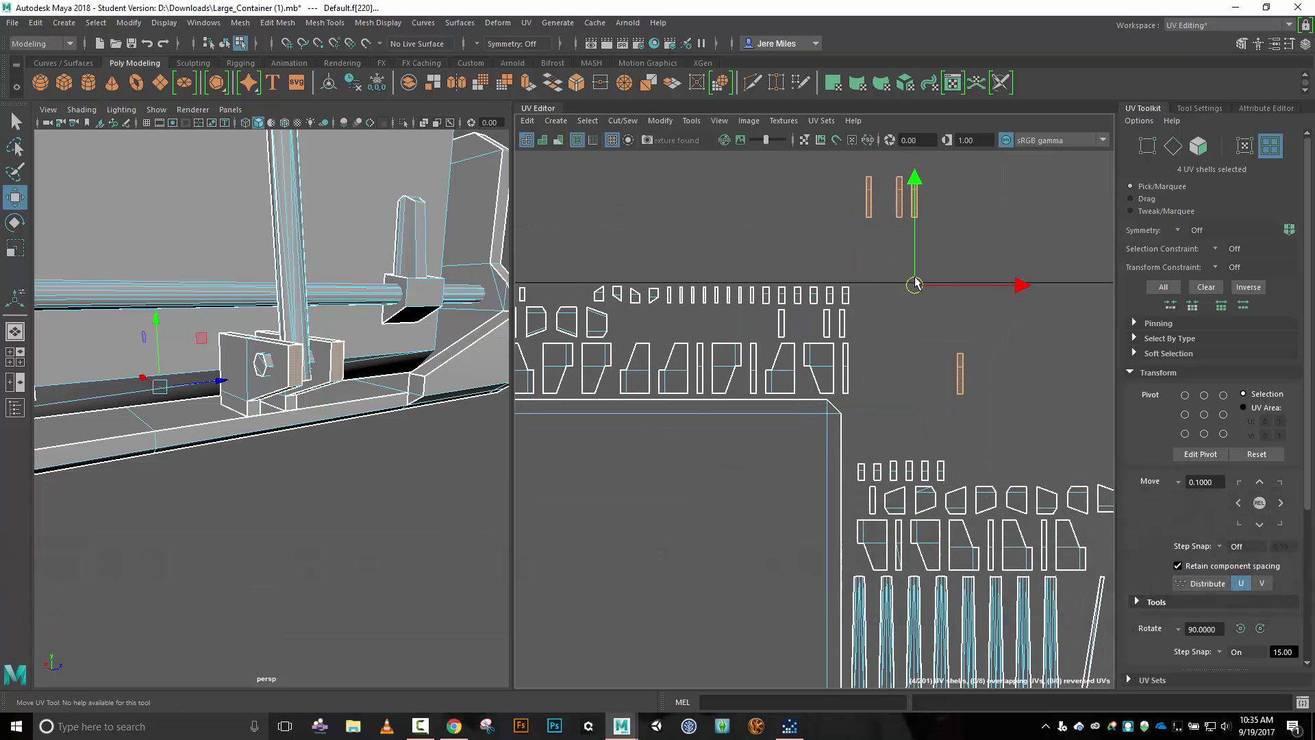
left_click(962, 373)
left_click_drag(962, 373, 943, 191)
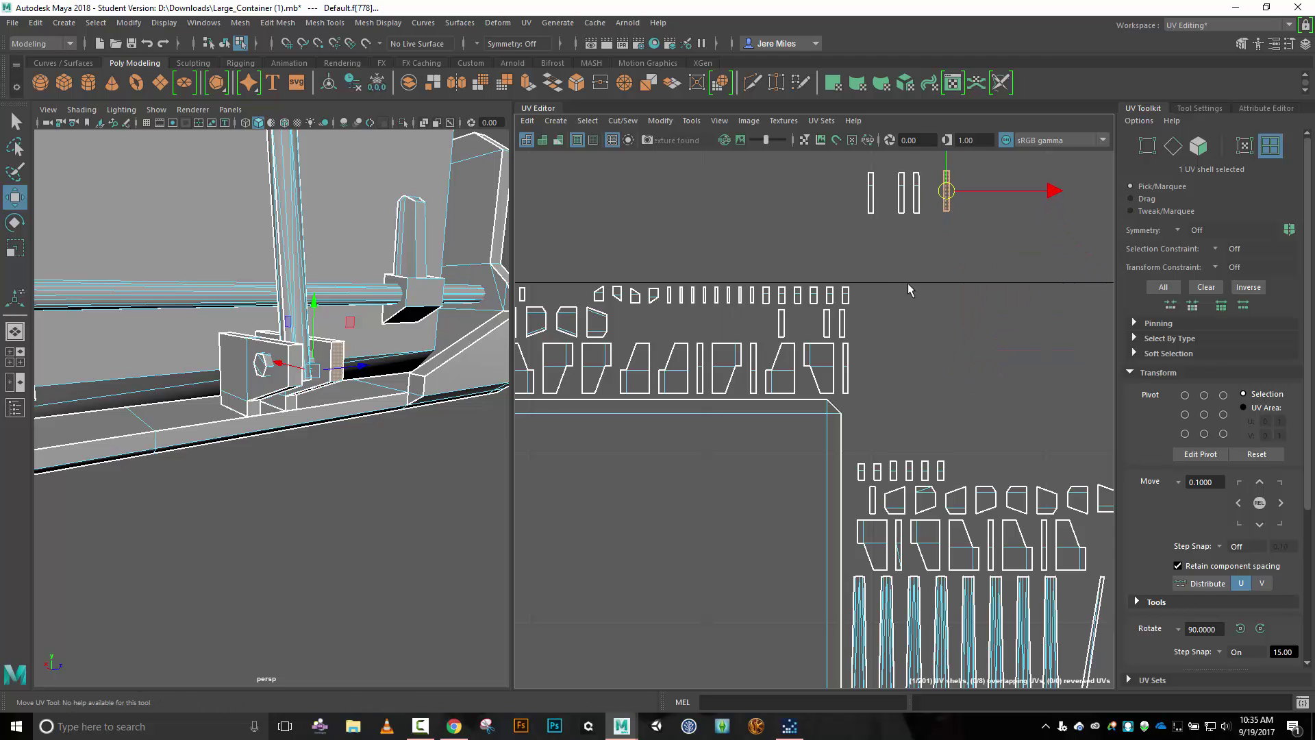
middle_click_drag(906, 282, 875, 376, "alt")
right_click_drag(875, 376, 883, 301, "alt")
left_click(858, 301)
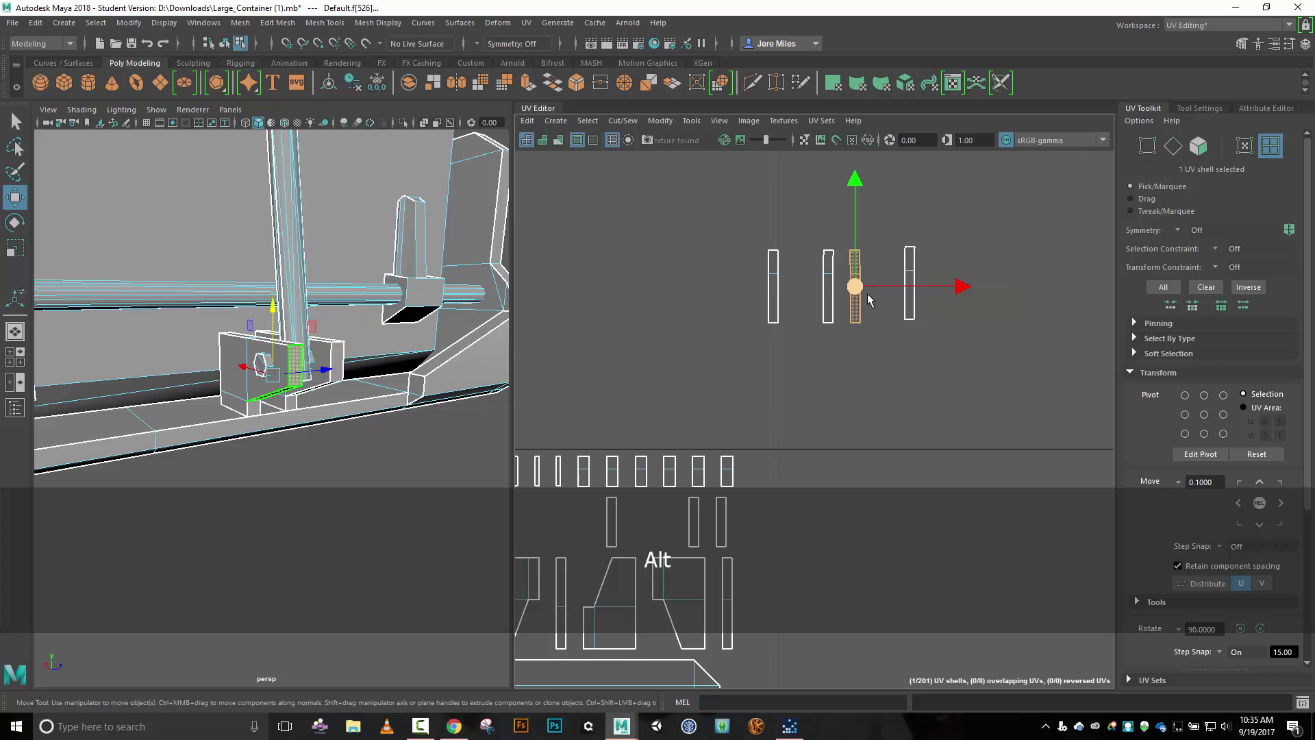
left_click_drag(864, 294, 884, 294)
scroll(850, 341, "up", 1)
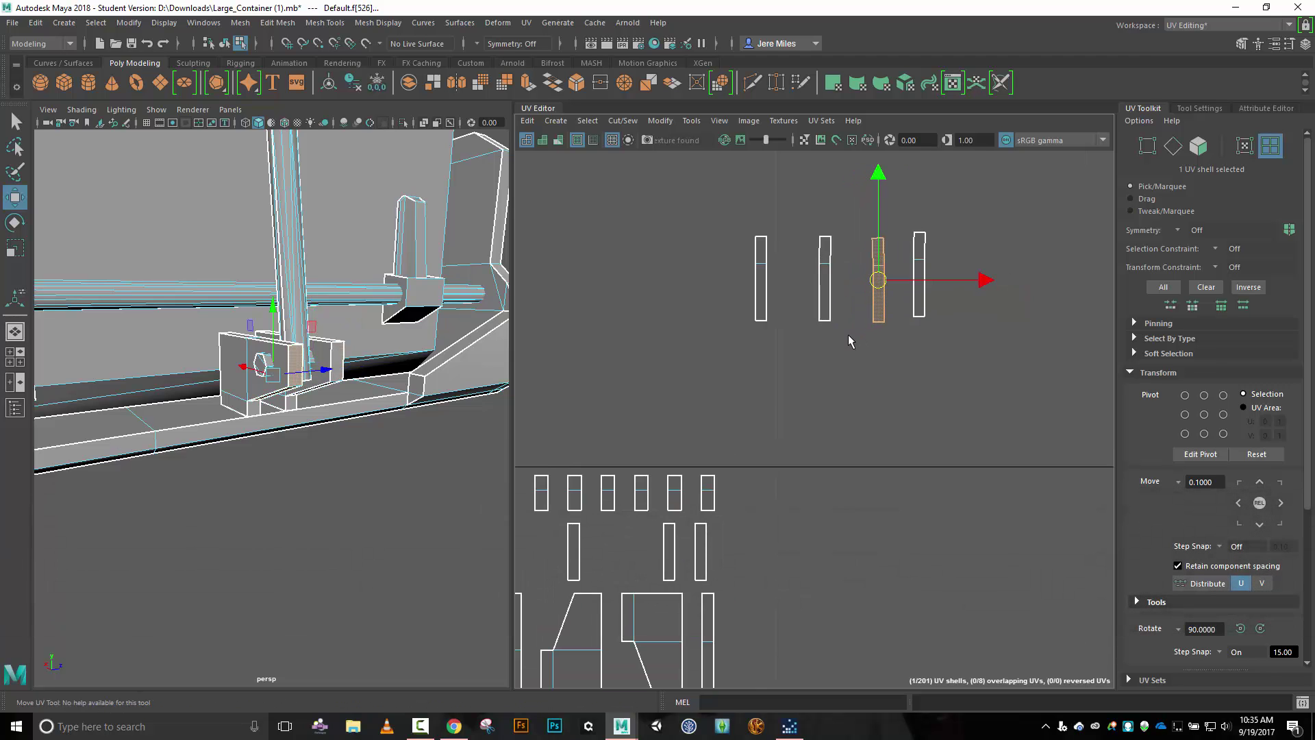
Switch to edge selection and examine which shells share the first strip's lower and upper end edges.
right_click_drag(826, 356, 773, 333)
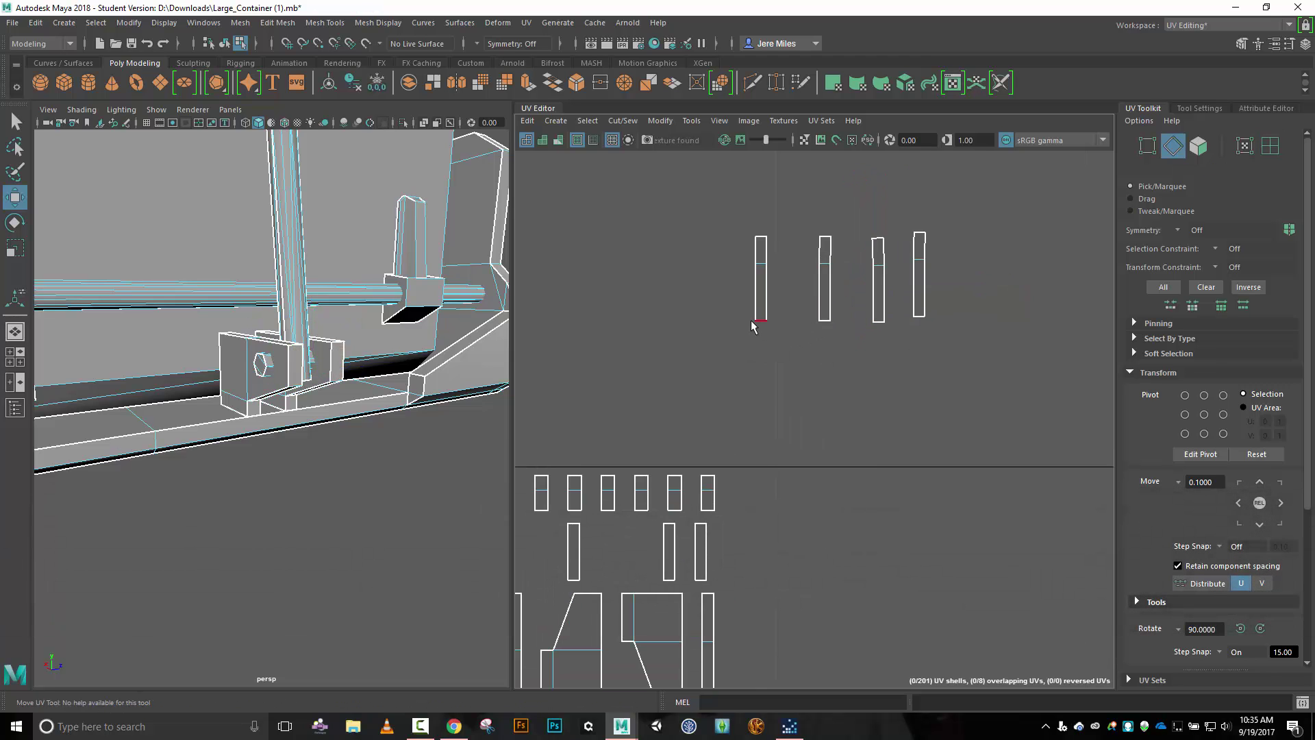
left_click(754, 322)
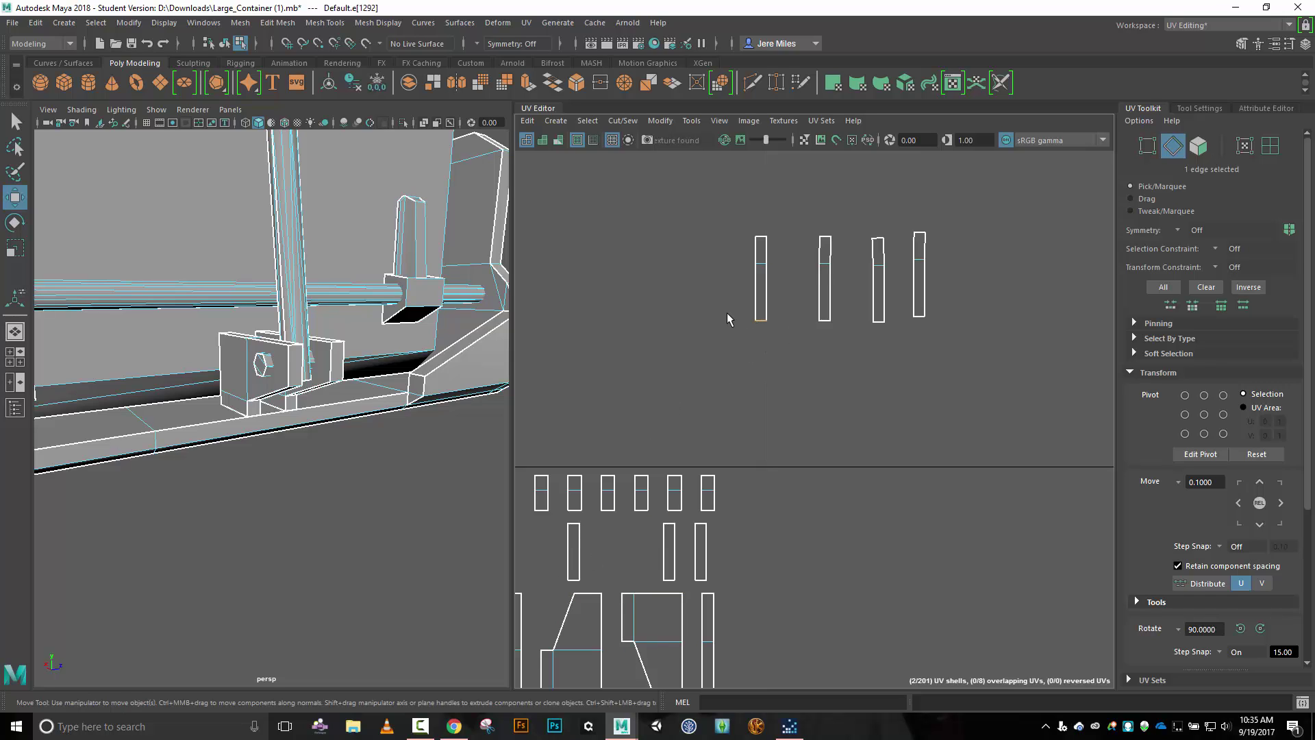
left_click(760, 242)
key("w")
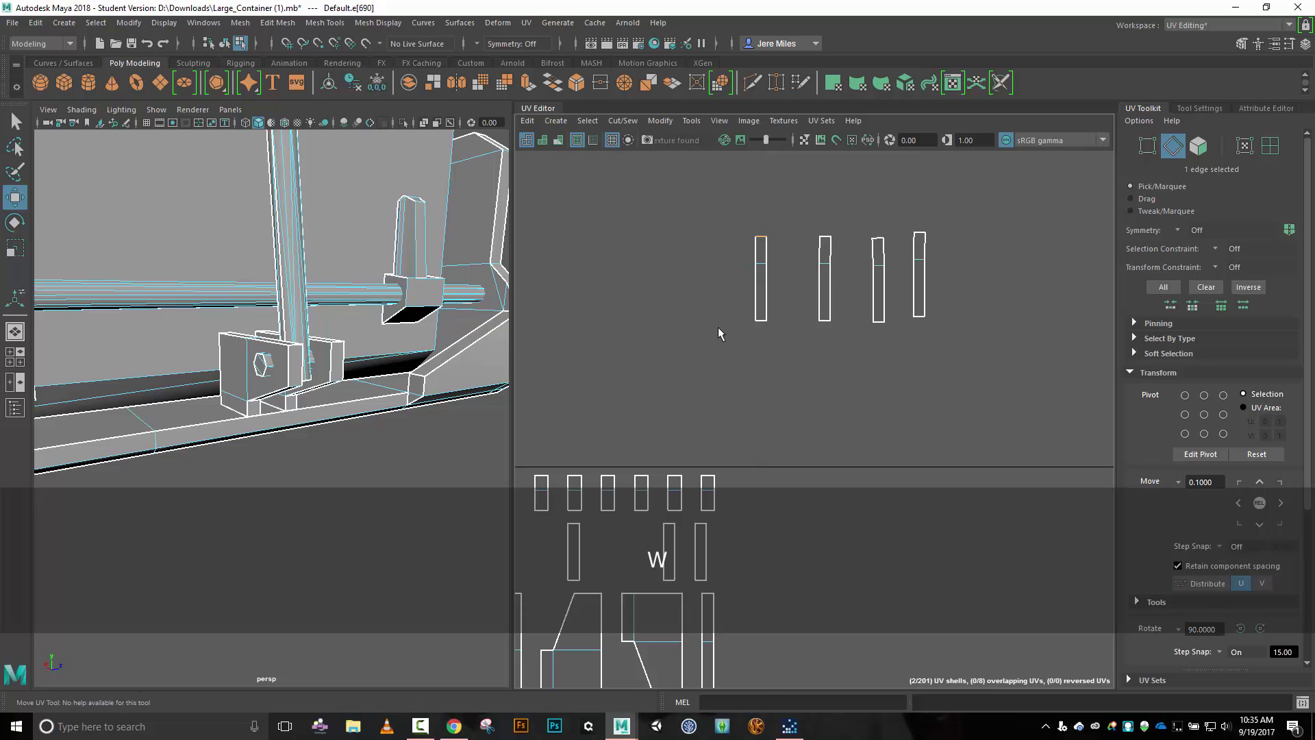
left_click(762, 321)
scroll(765, 406, "down", 4)
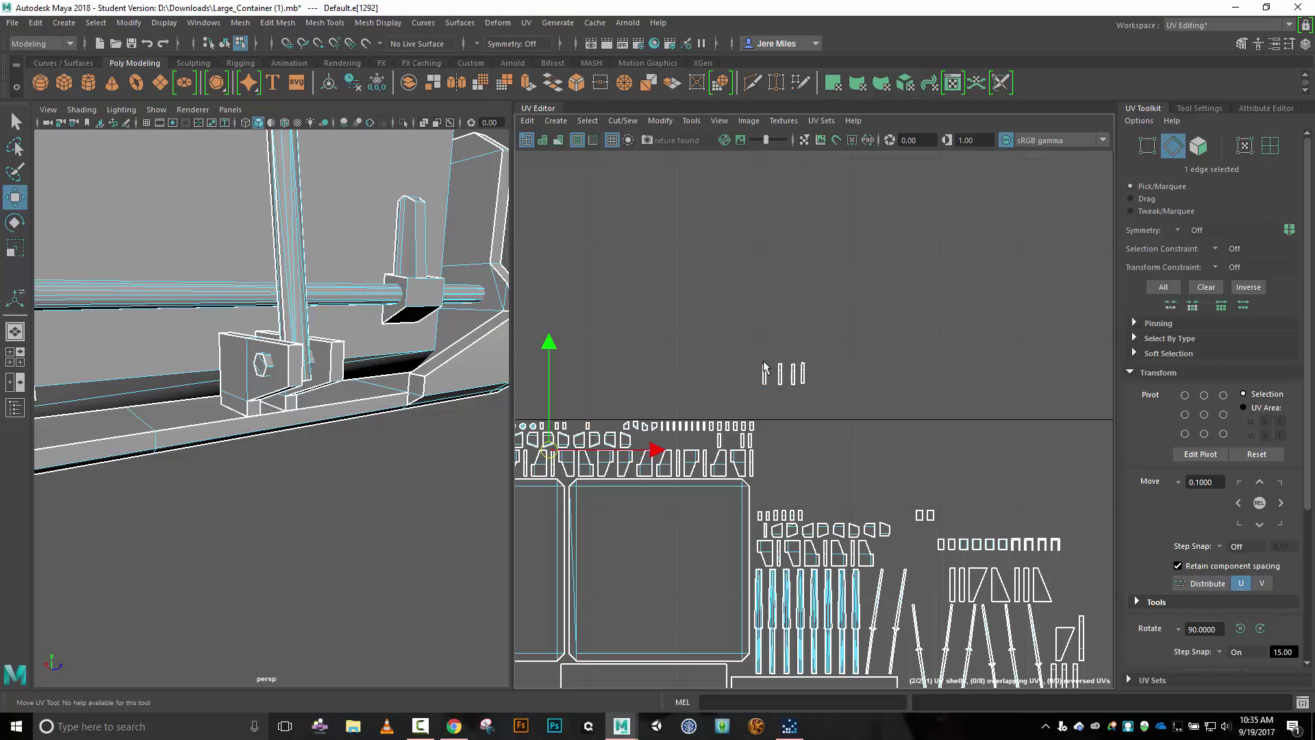
key("w")
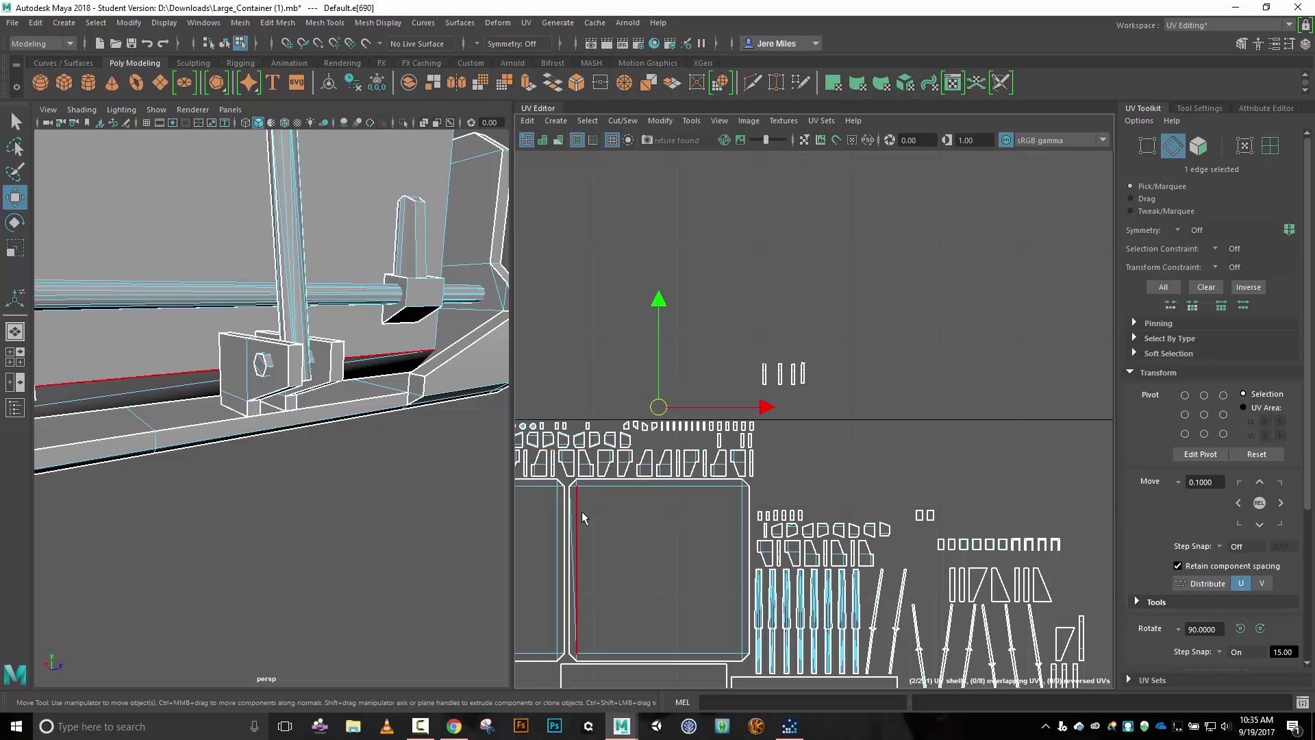
scroll(830, 383, "up", 5)
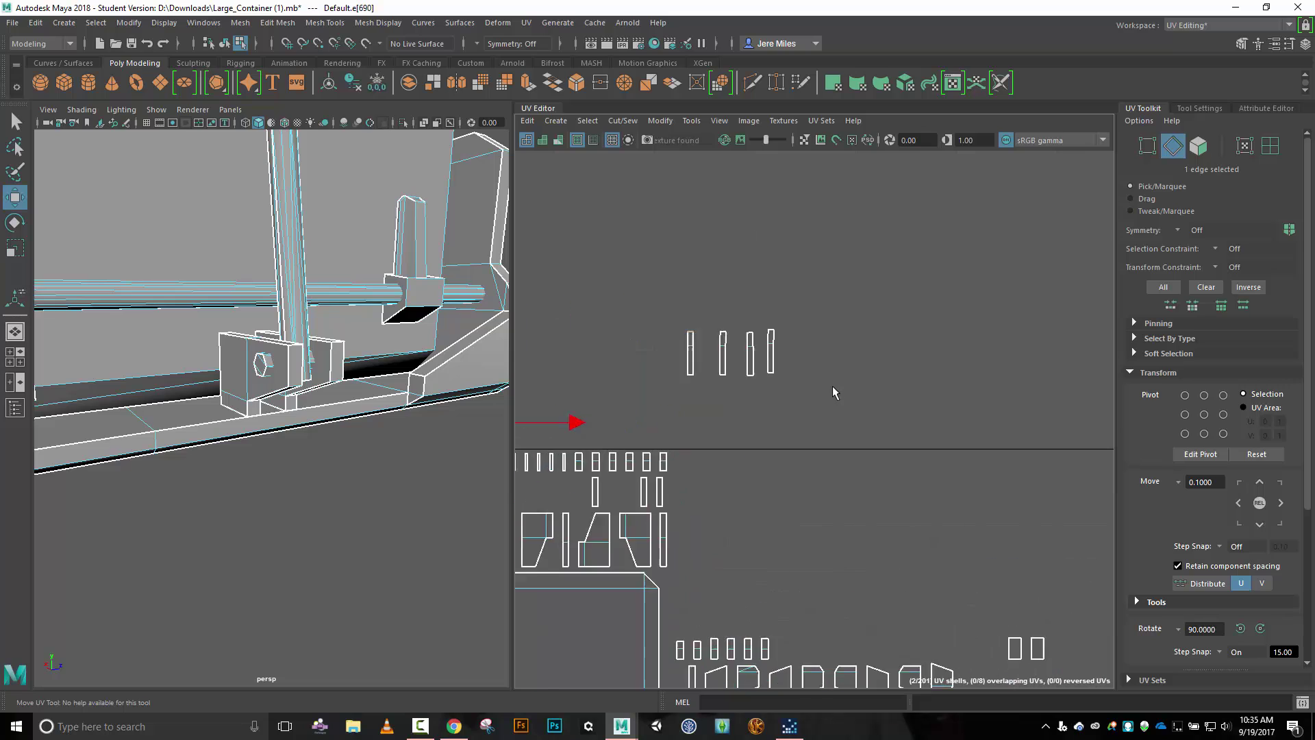
Select the lower end edges of all four bracket strips and attach the adjoining faces with Move and Sew.
middle_click_drag(745, 407, 848, 402, "alt")
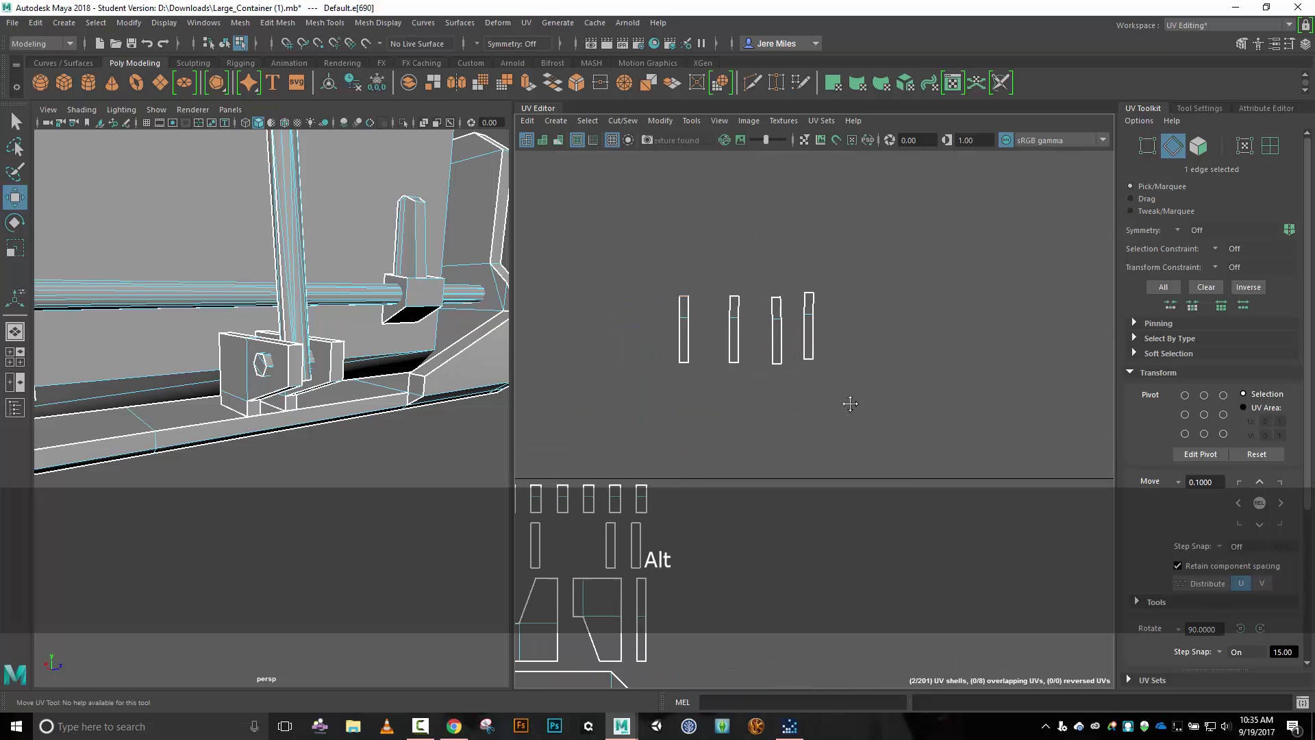
left_click(741, 363, "shift")
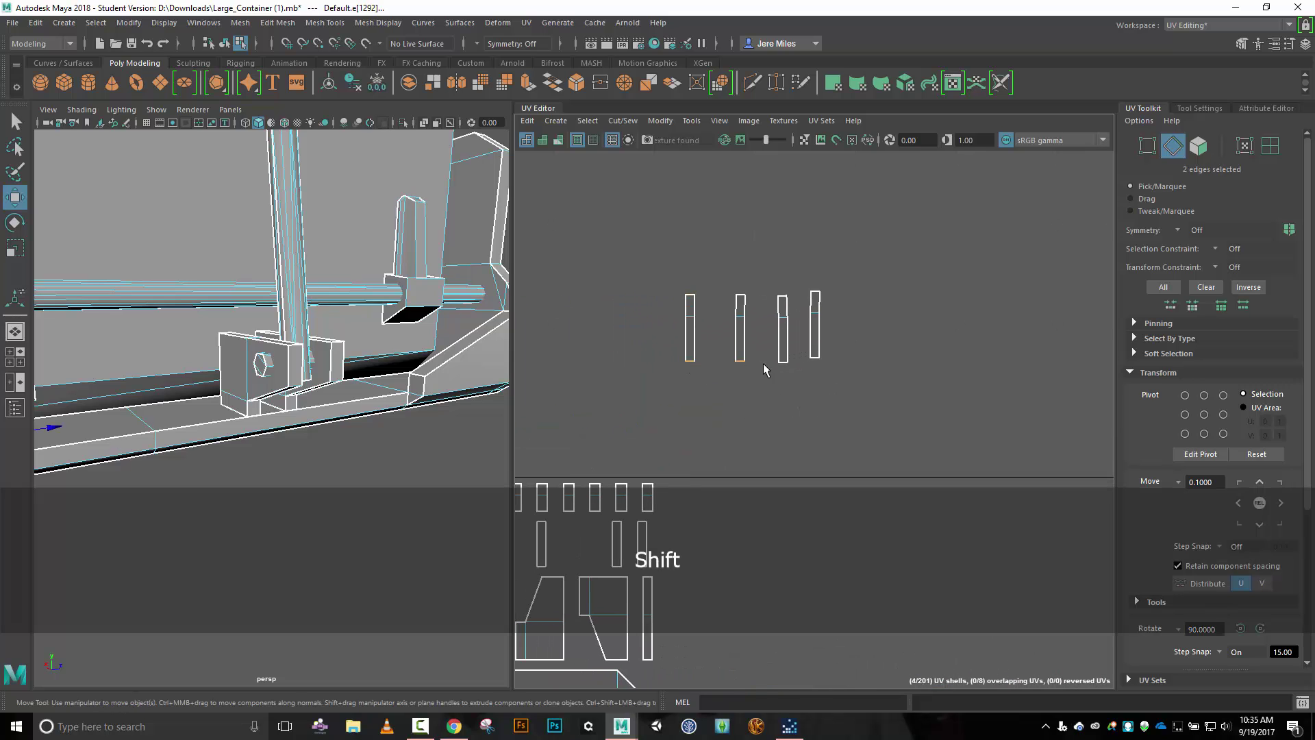
left_click(782, 363, "shift")
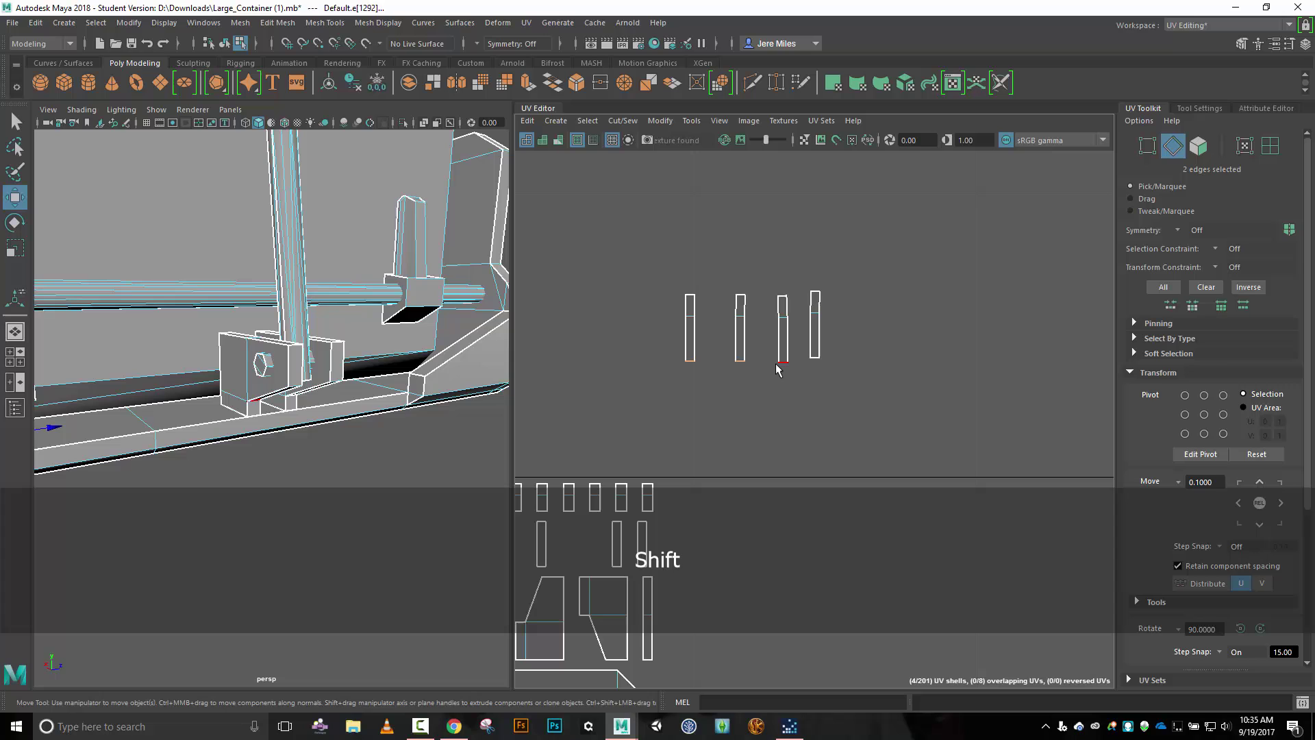
left_click(814, 358, "shift")
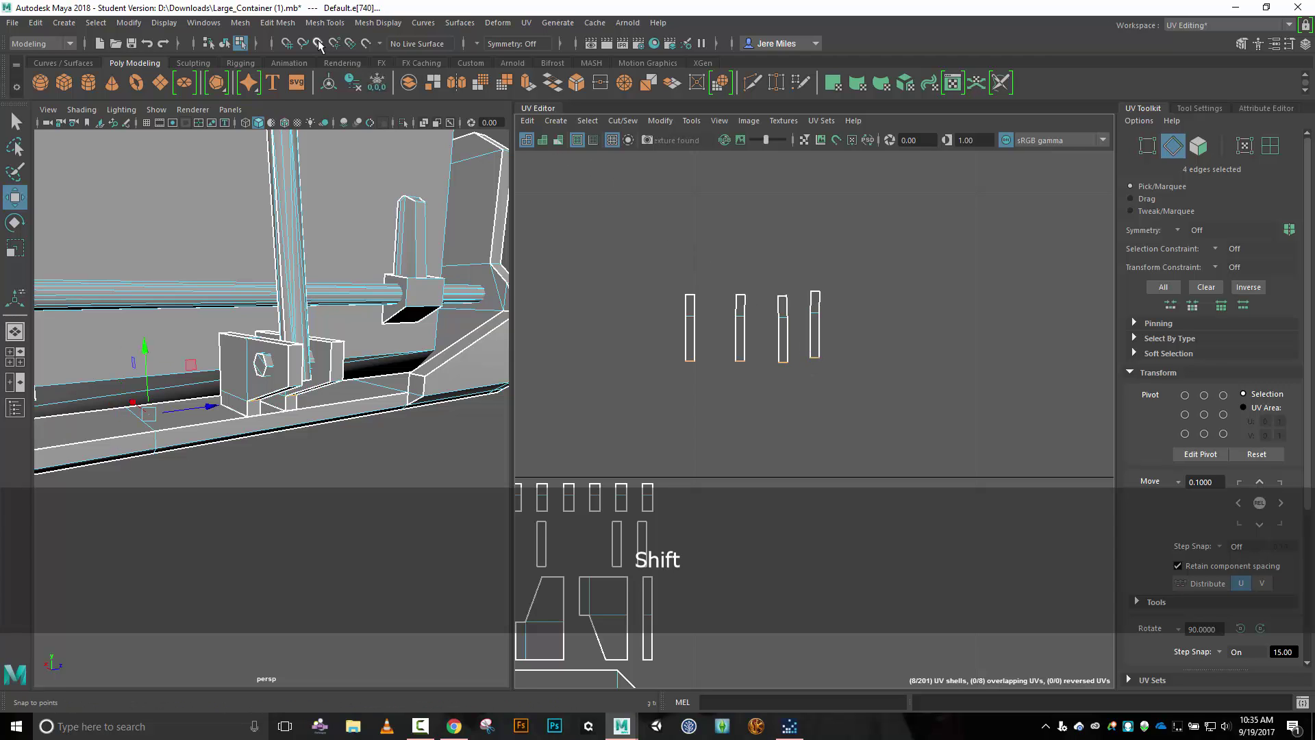
left_click(623, 121)
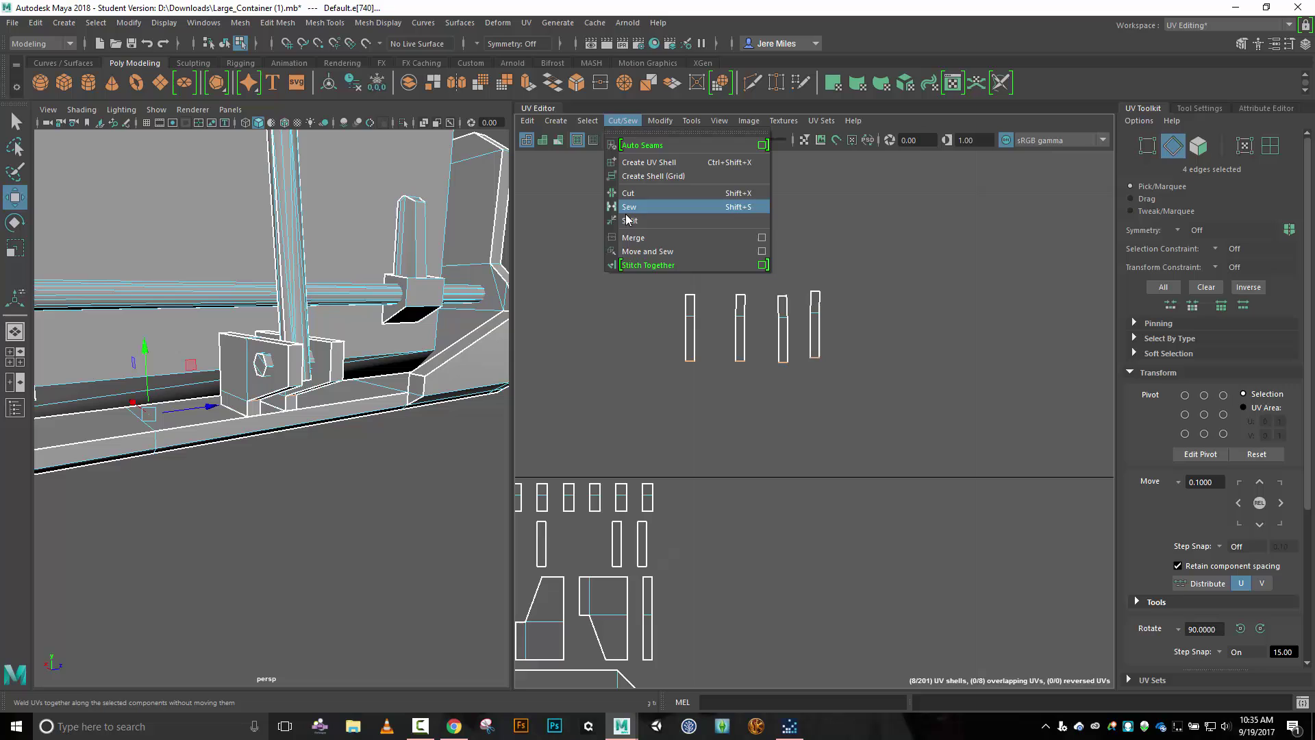
left_click(638, 252)
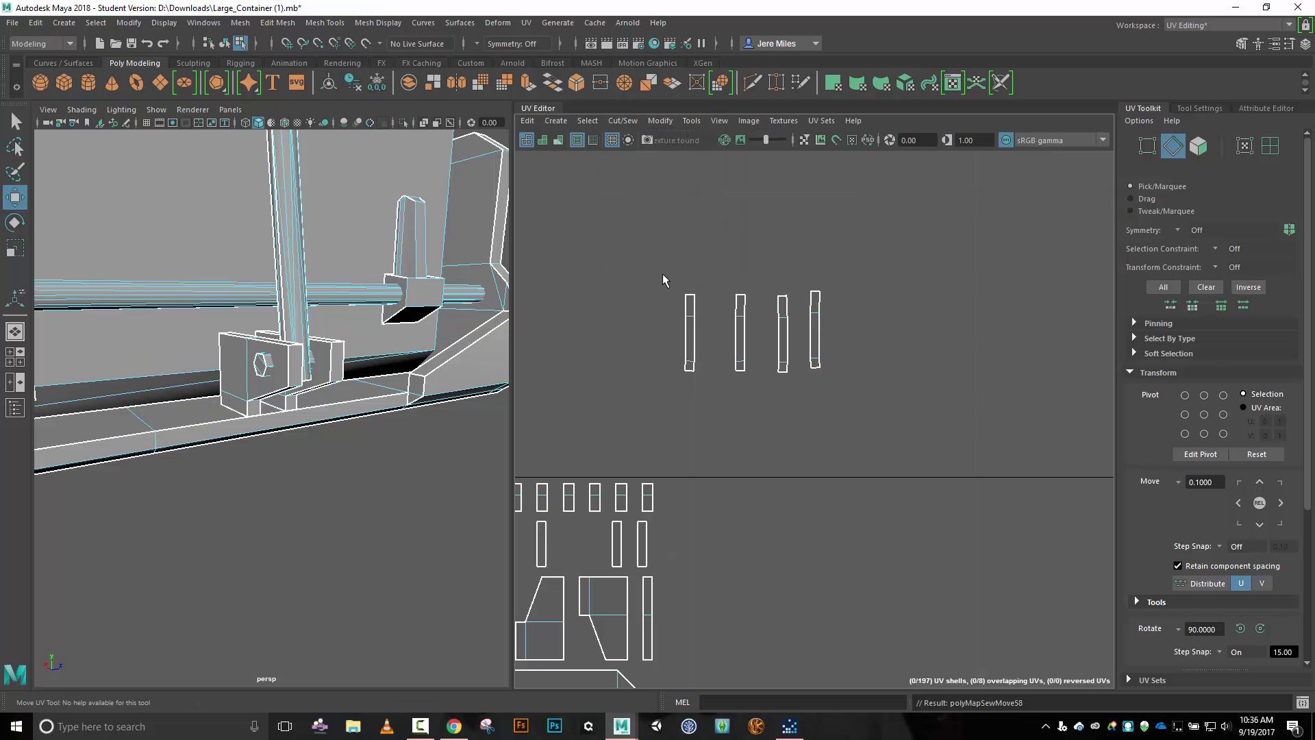
Check the strips' new lower ends, then select all four upper end edges and attach the adjoining faces with Move and Sew.
left_click(689, 369)
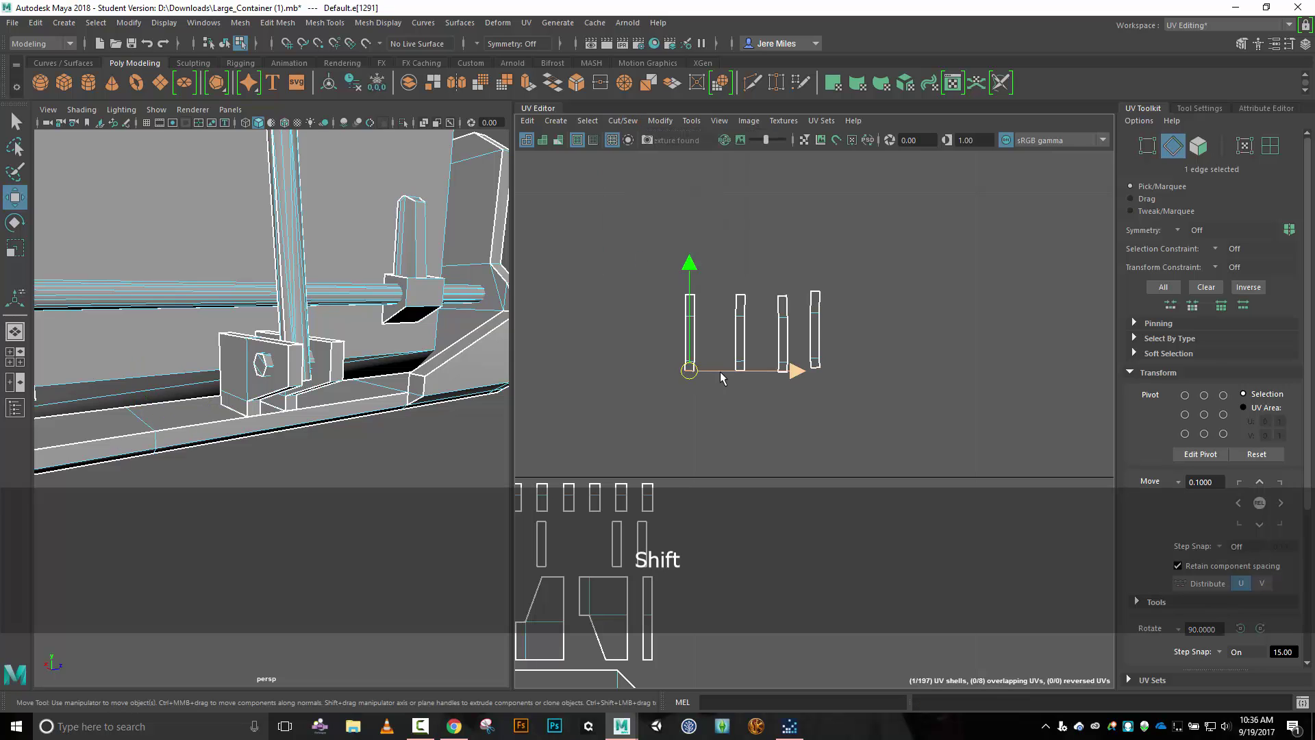
left_click(815, 368)
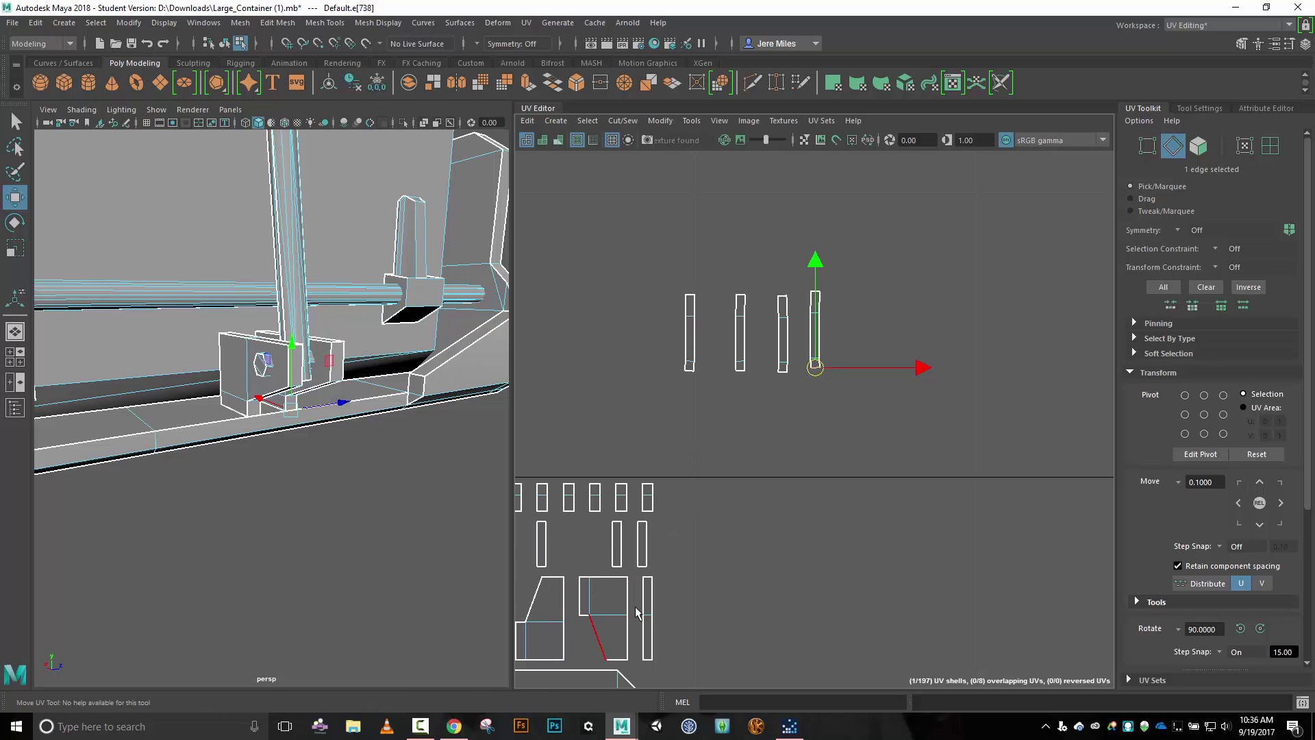
left_click(690, 300)
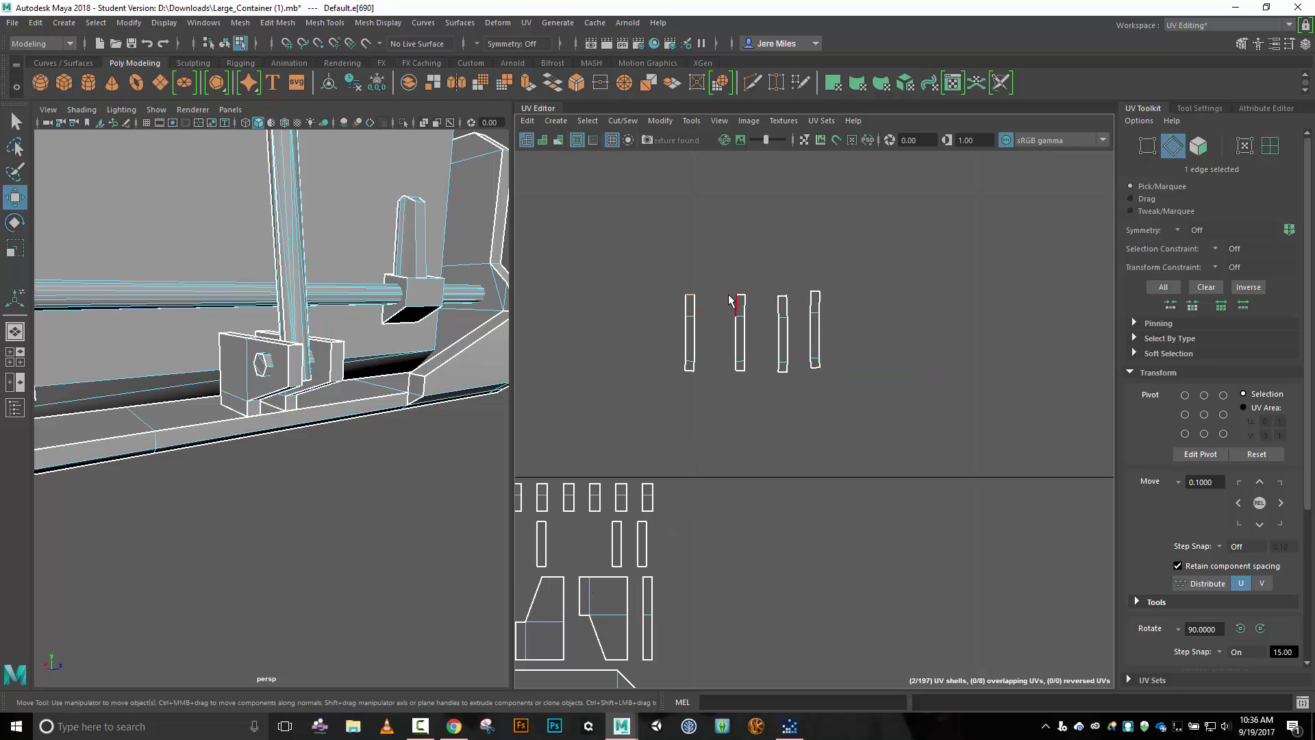
left_click(740, 297, "shift")
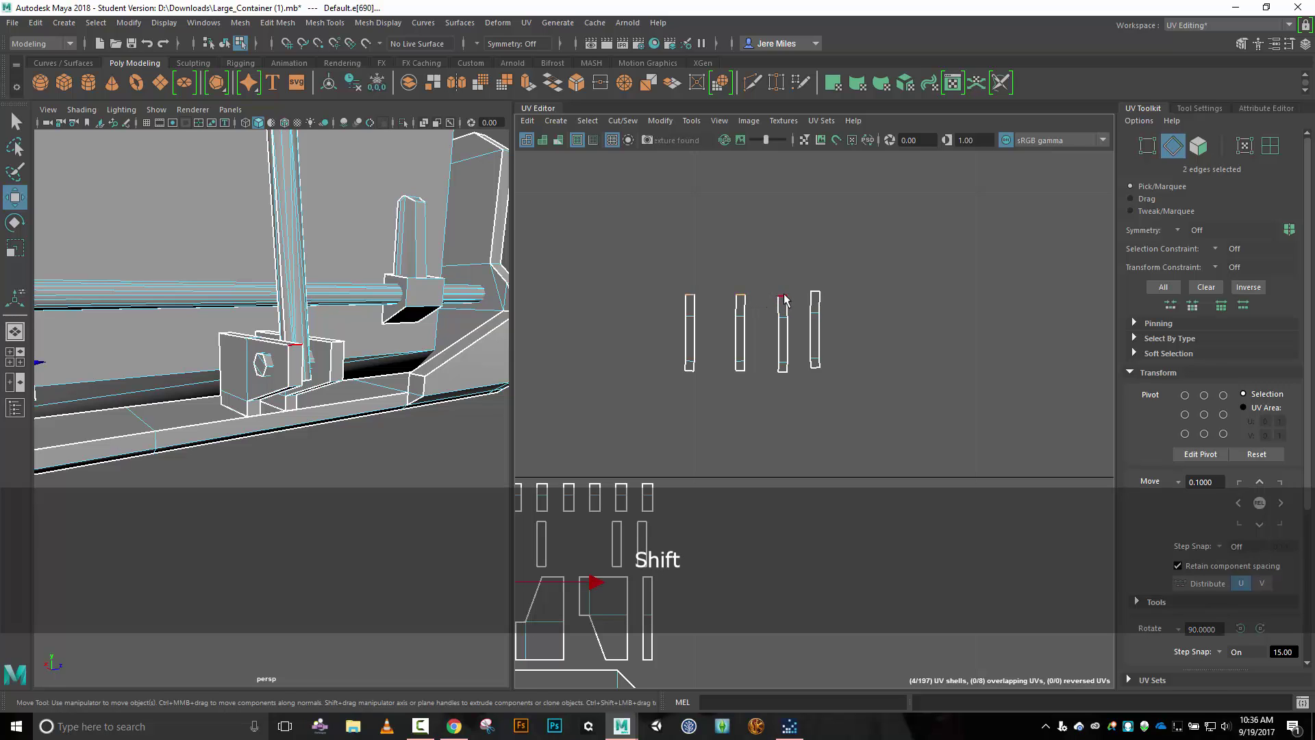
left_click(783, 297, "shift")
left_click(815, 293, "shift")
left_click(622, 120)
left_click(685, 254)
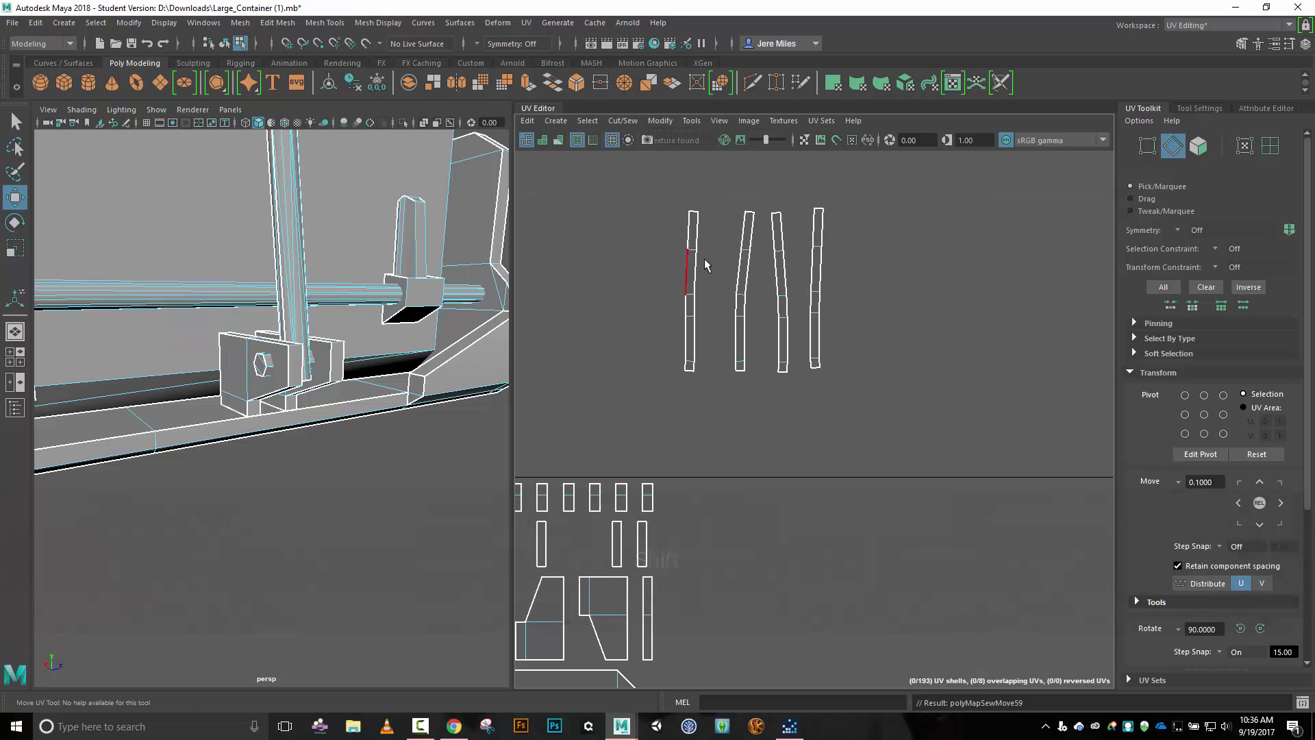
Check the upper end edges of the four bracket strips one by one for adjoining shells.
left_click(822, 216)
left_click(776, 213)
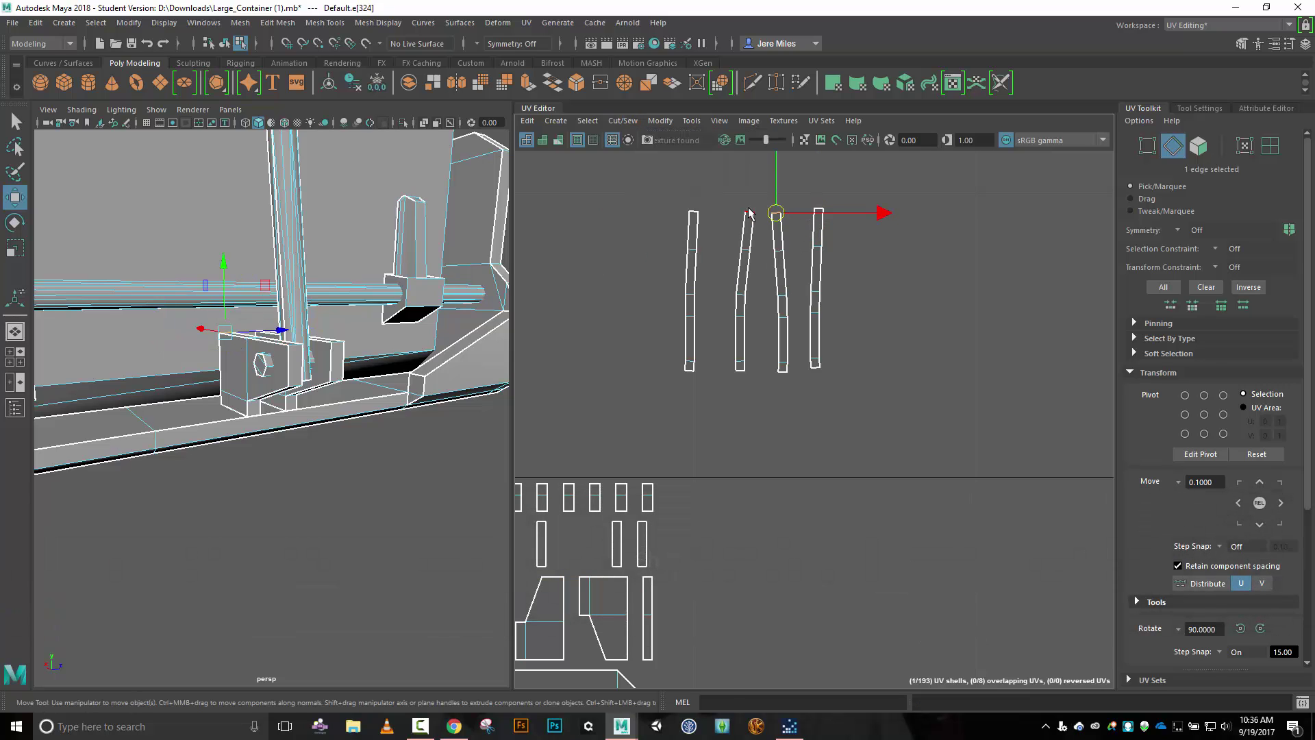
left_click(748, 213)
left_click(693, 212)
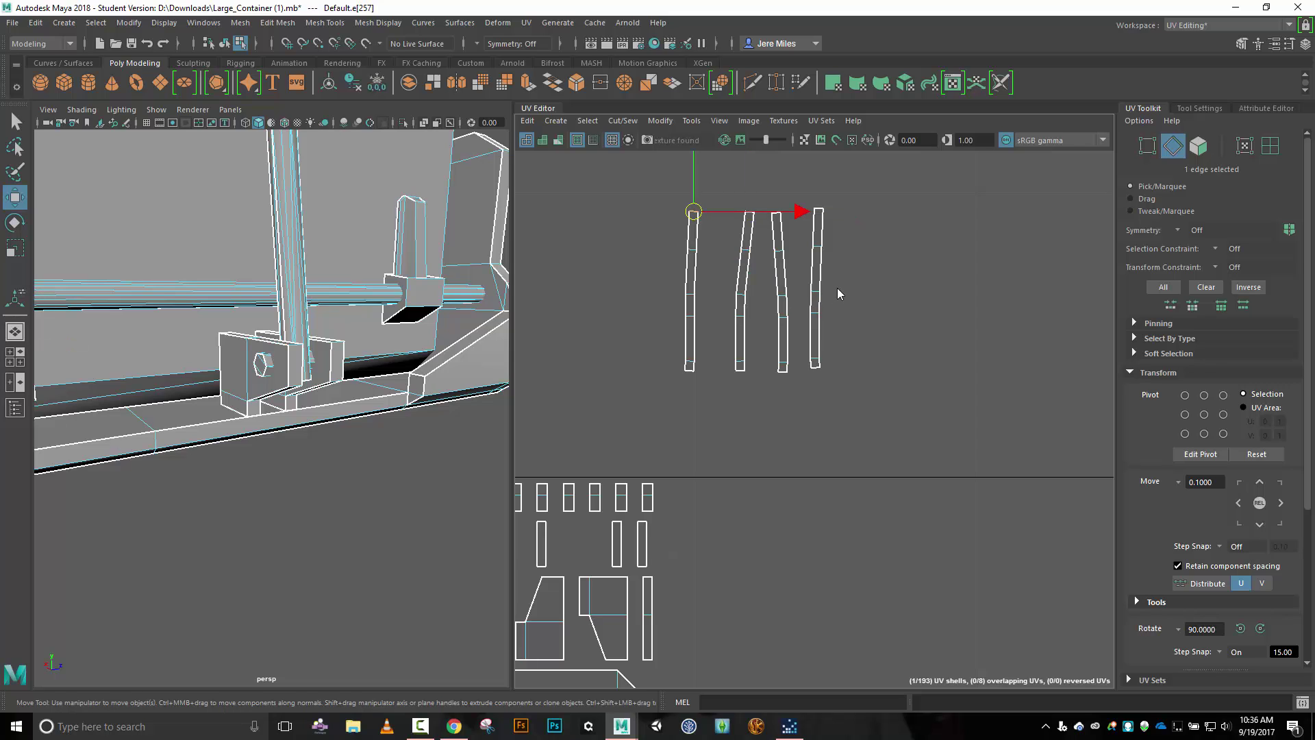
Switch to UV shell selection and spread the fourth, third and second strips sideways to leave wide gaps between them.
right_click_drag(836, 290, 778, 274)
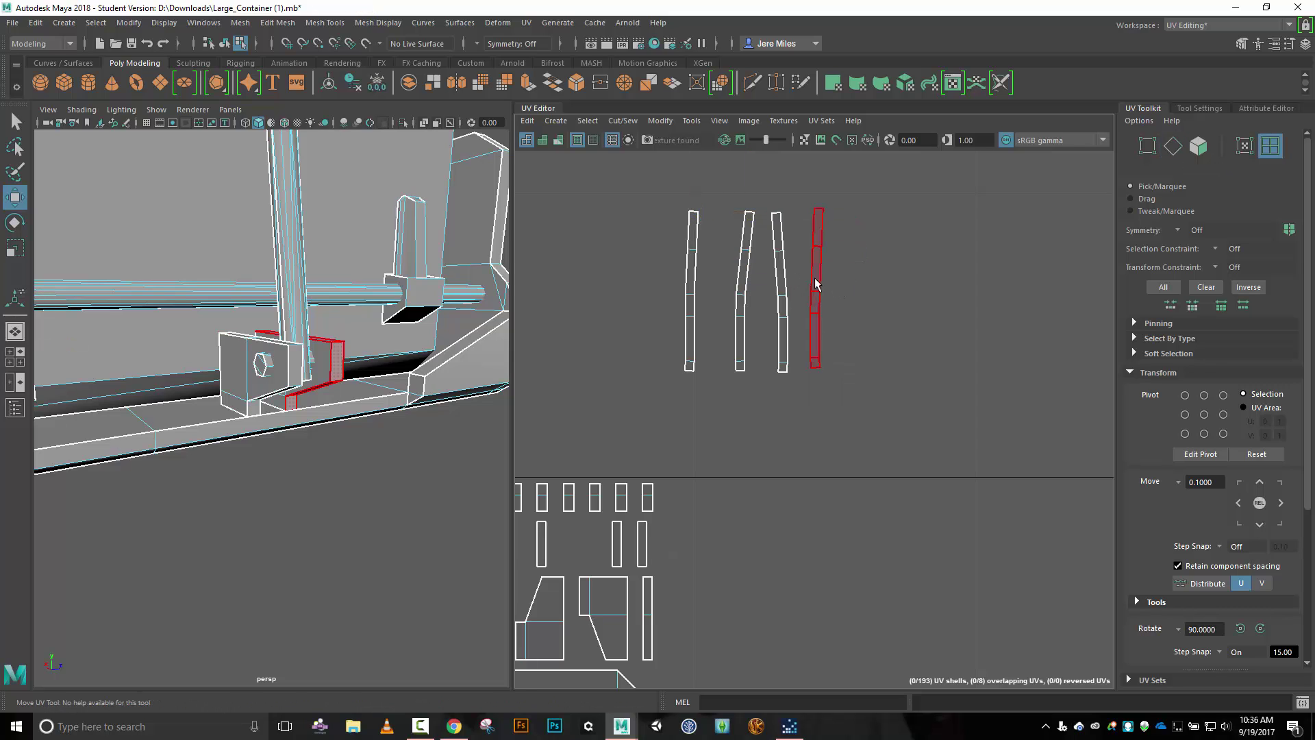
left_click(815, 285)
left_click_drag(848, 287, 943, 291)
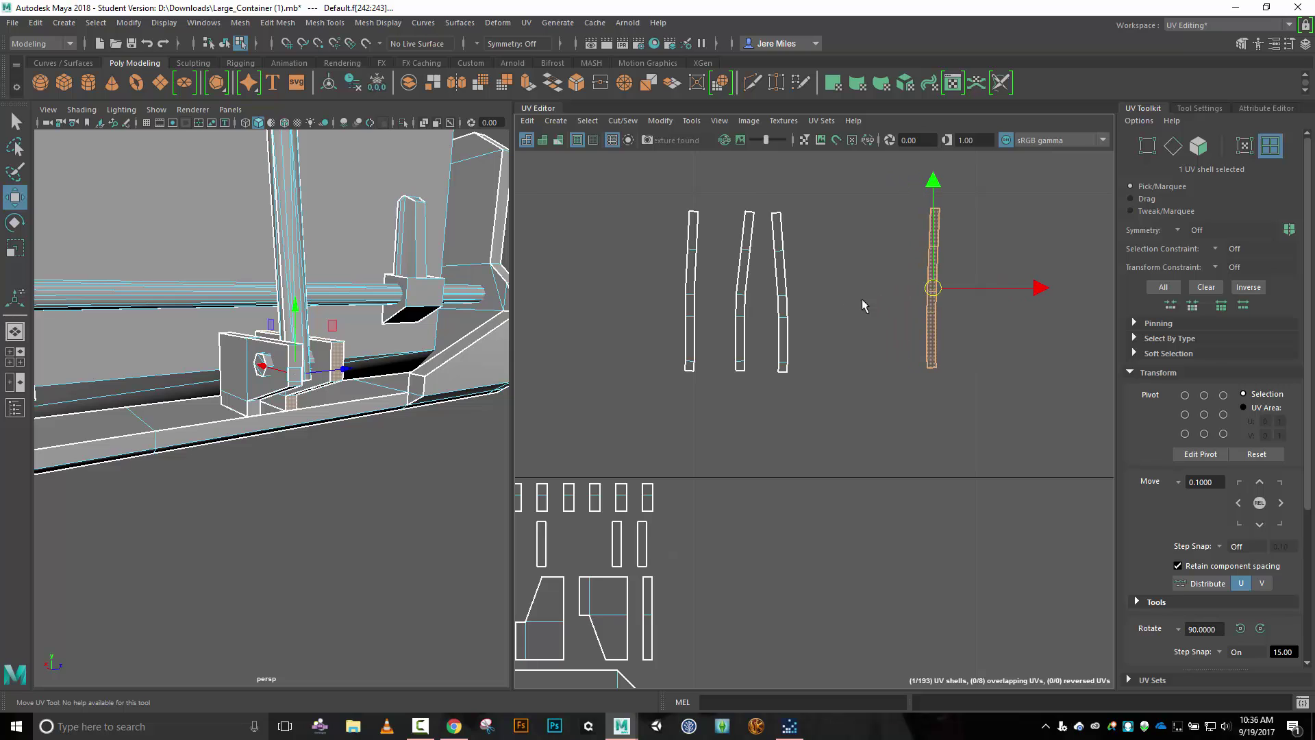
left_click(785, 312)
left_click_drag(786, 296, 851, 288)
left_click(745, 294)
left_click_drag(750, 294, 767, 293)
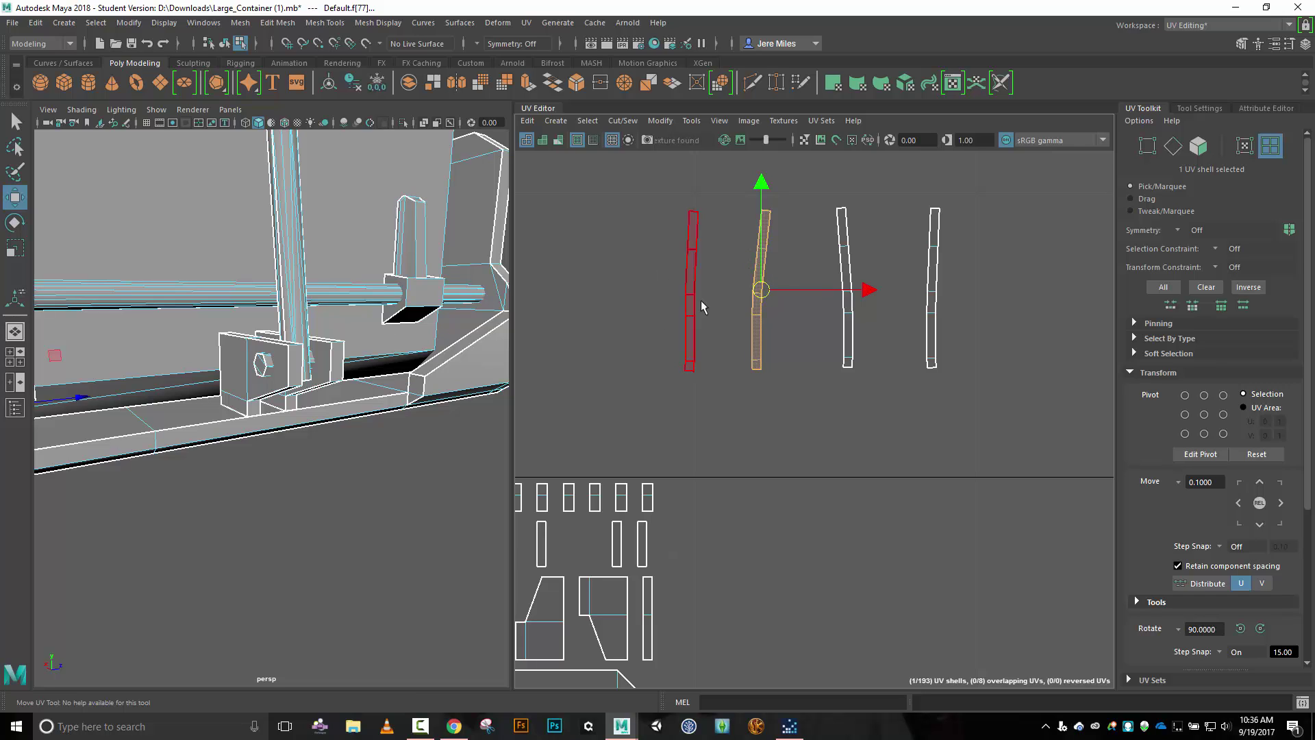
Select the two upper edges along each long side of the third strip and attach the bracket's side faces with Move and Sew.
right_click_drag(738, 255, 733, 236)
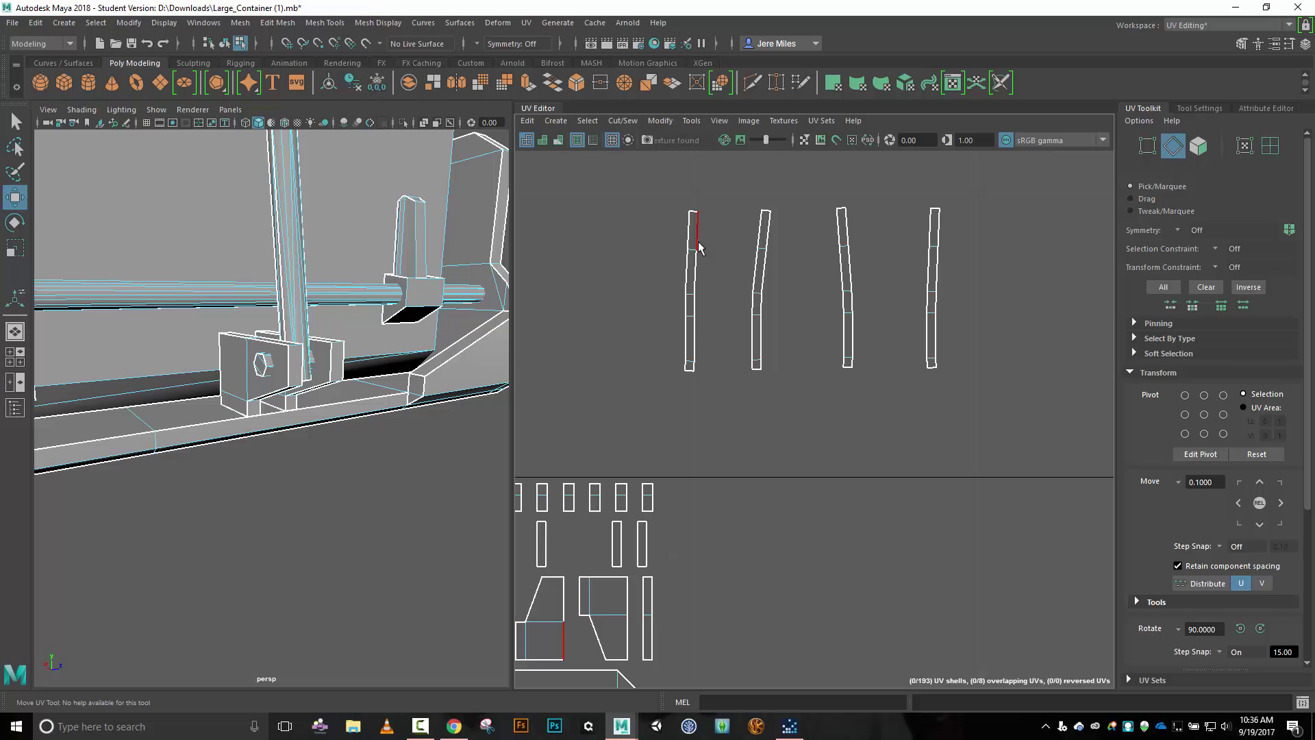
left_click(266, 340)
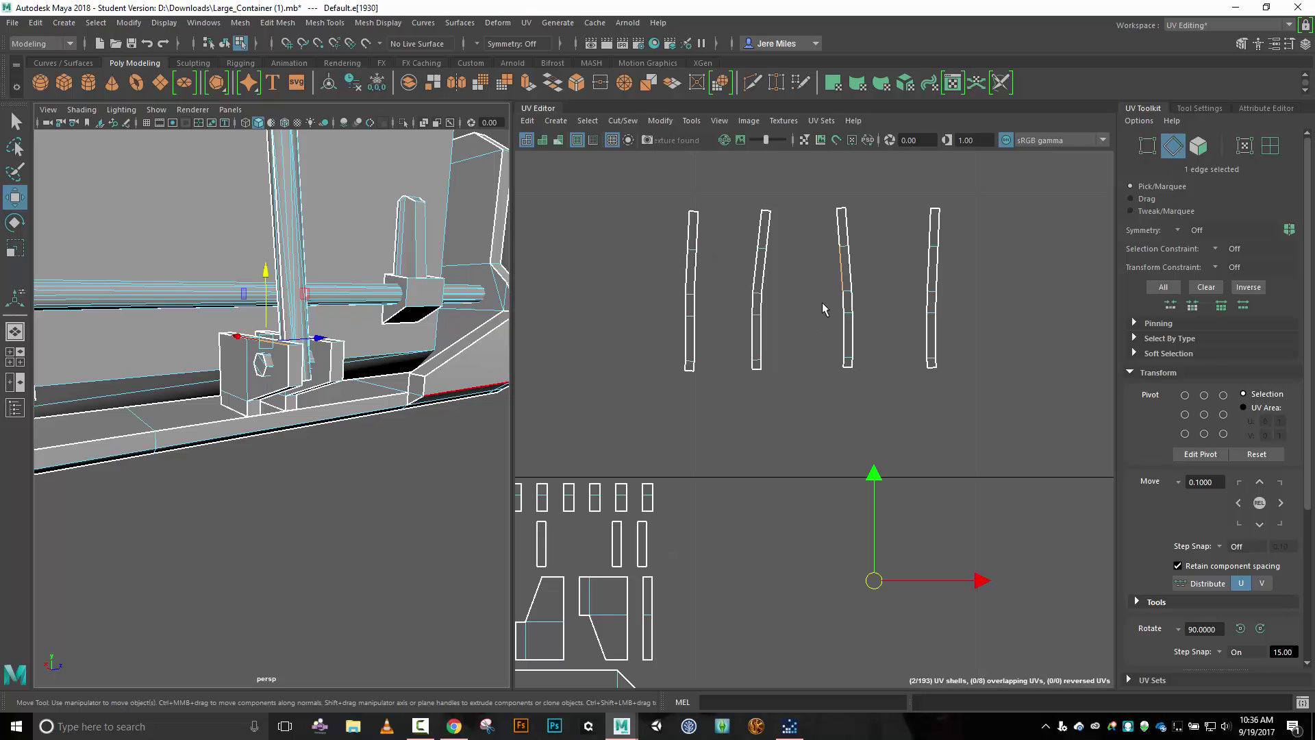
left_click(848, 246, "shift")
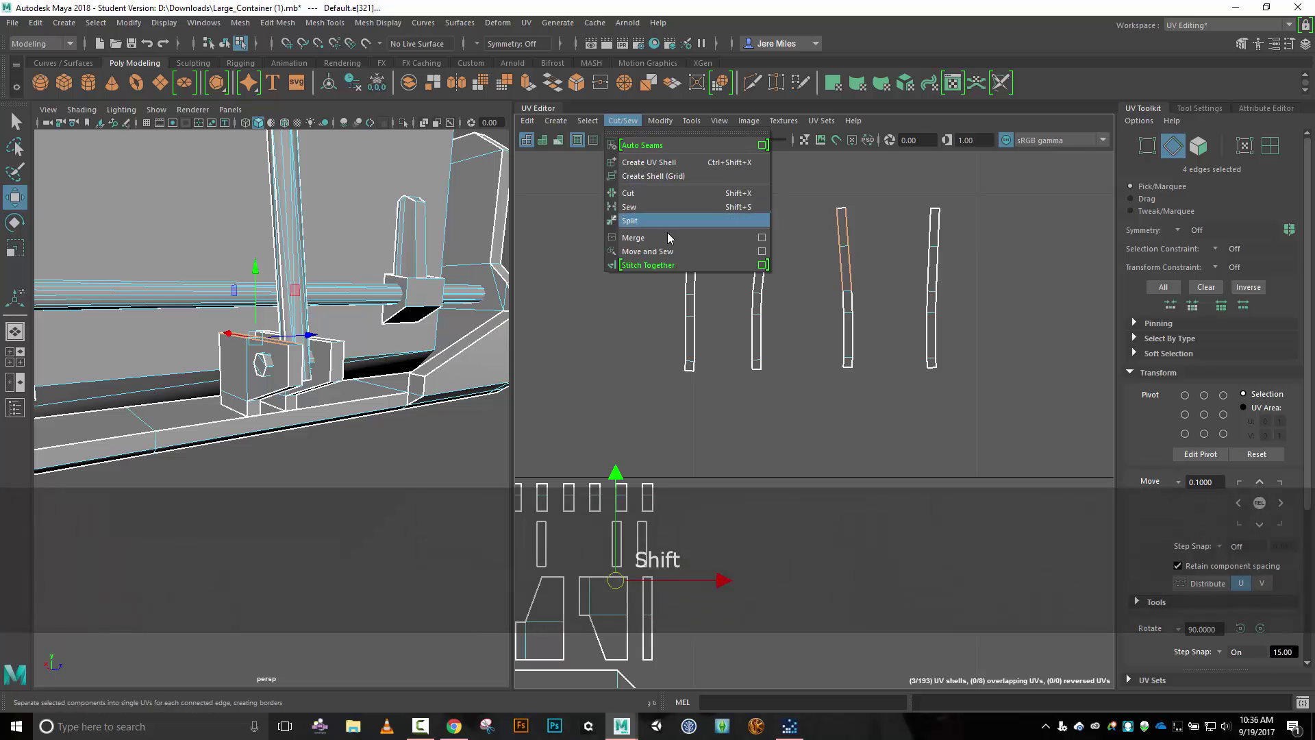
left_click(675, 253)
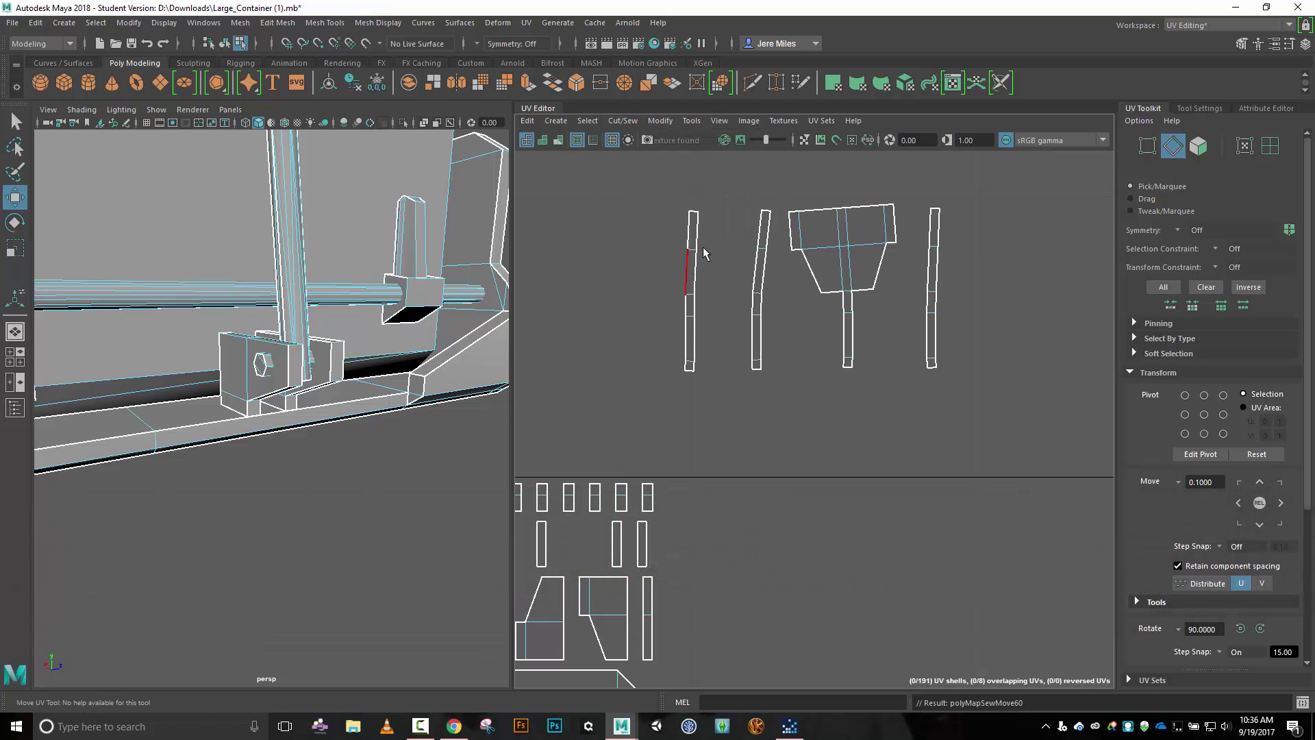
Attach the side faces to the fourth strip by selecting its two upper edges on each long side and using Move and Sew.
left_click(930, 236, "shift")
left_click(930, 268, "shift")
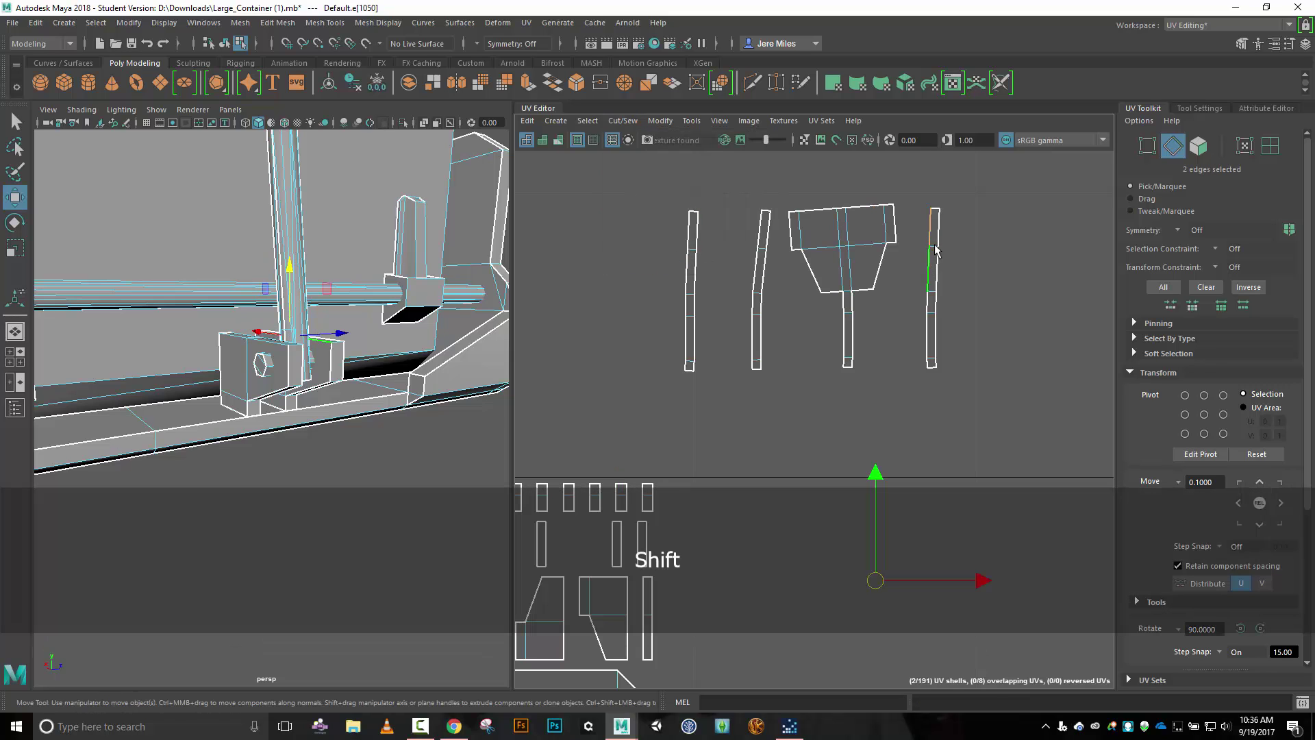
left_click(936, 226, "shift")
left_click(936, 268, "shift")
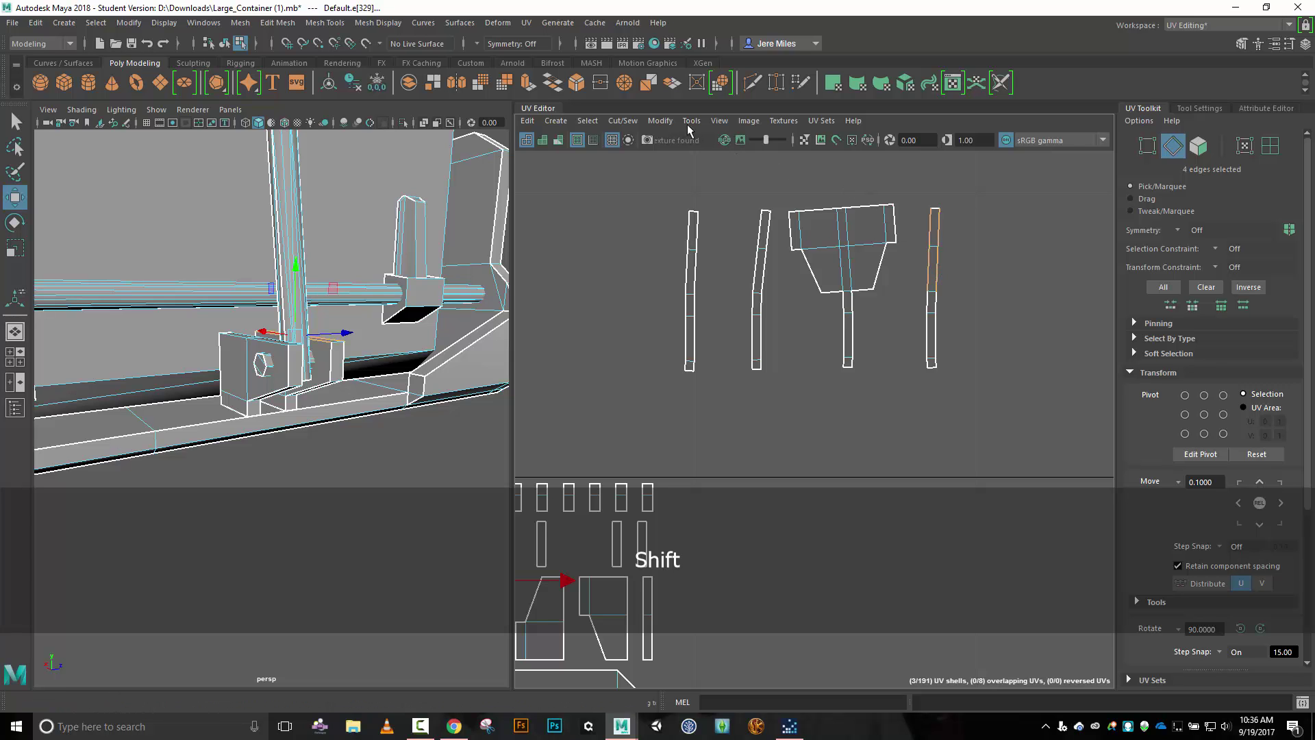
left_click(622, 121)
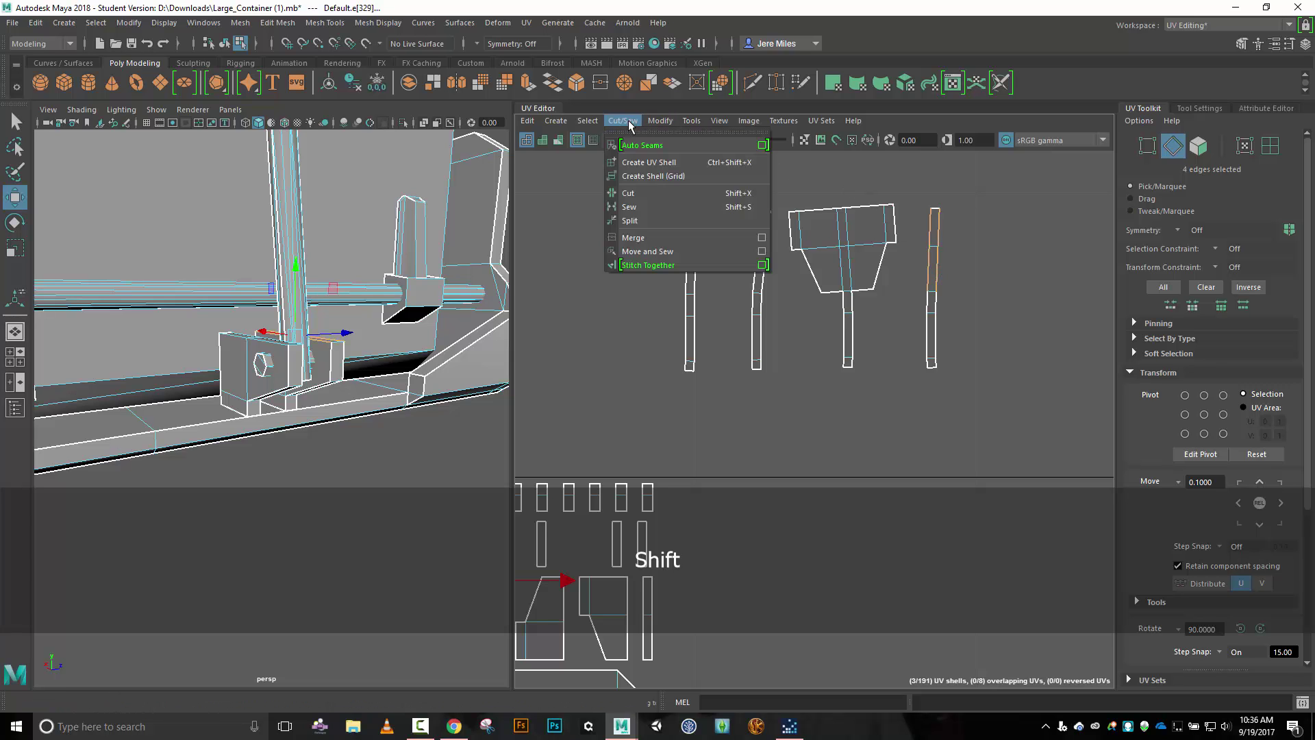
left_click(647, 252)
Select the uppermost facing side edges of the first and second strips and inspect the matching bracket edges on the model.
left_click(697, 234)
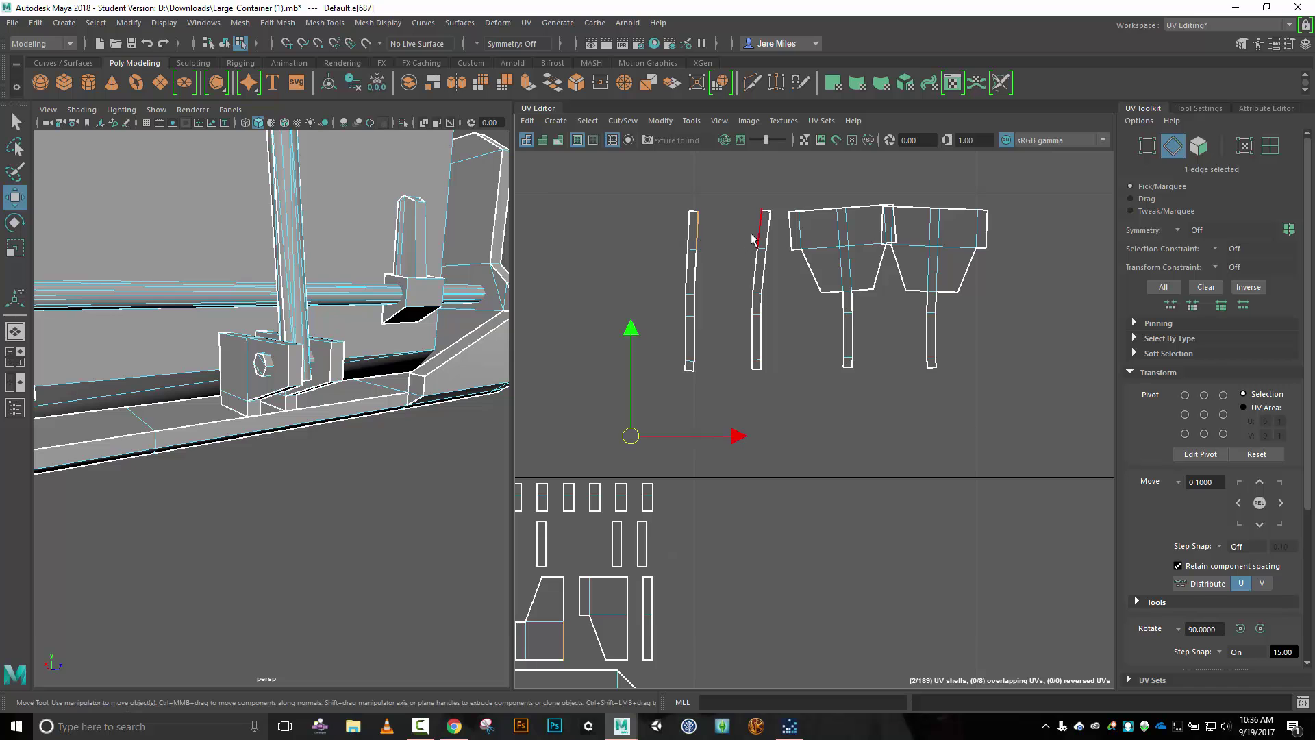
left_click(760, 233, "shift")
left_click_drag(177, 384, 156, 353, "alt")
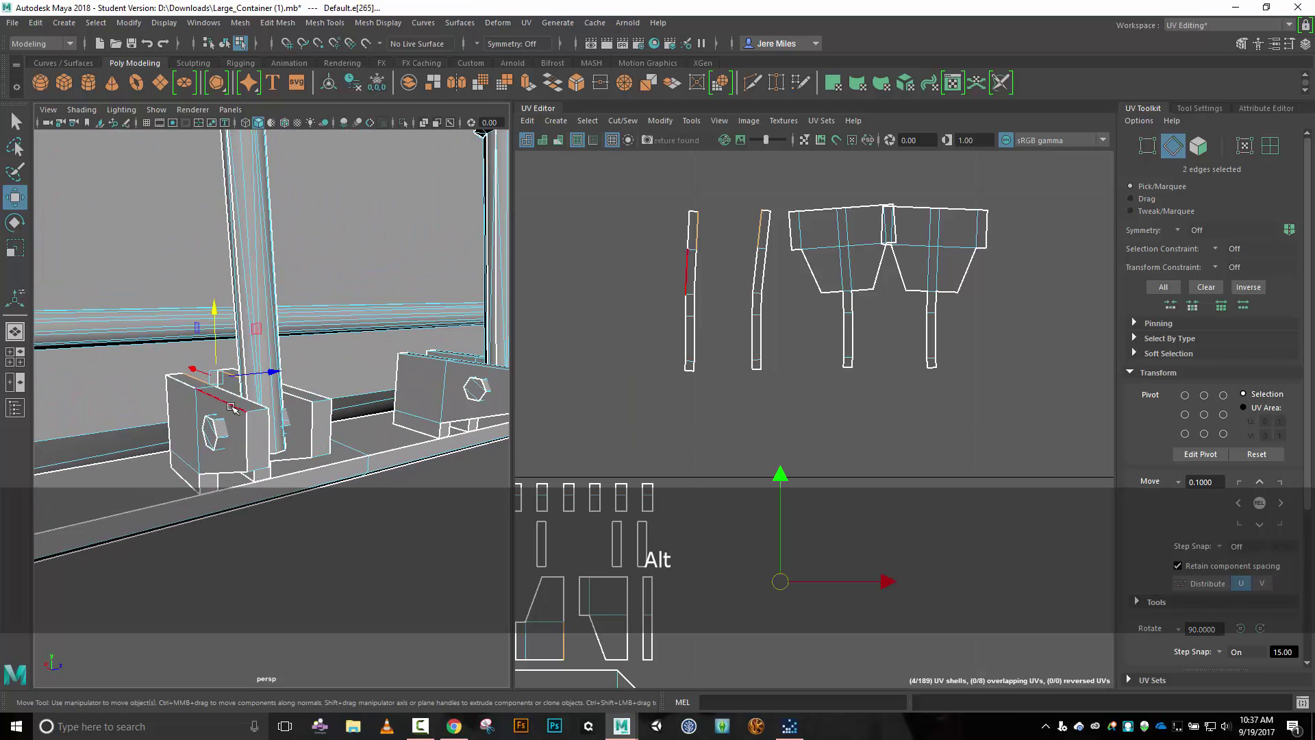
Select the side edges along the upper parts of the two separate strip shells and Move and Sew them to their bracket faces.
key("shift")
left_click(766, 240, "shift")
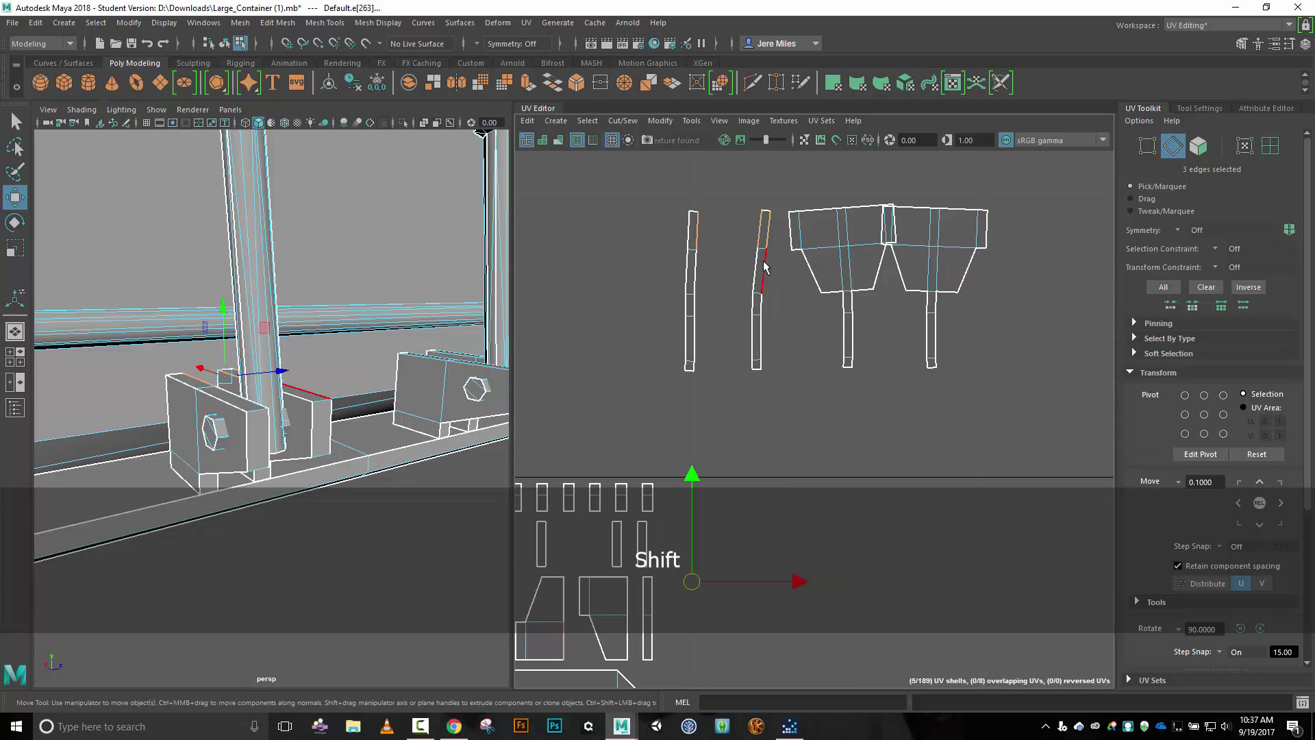
left_click(753, 279, "shift")
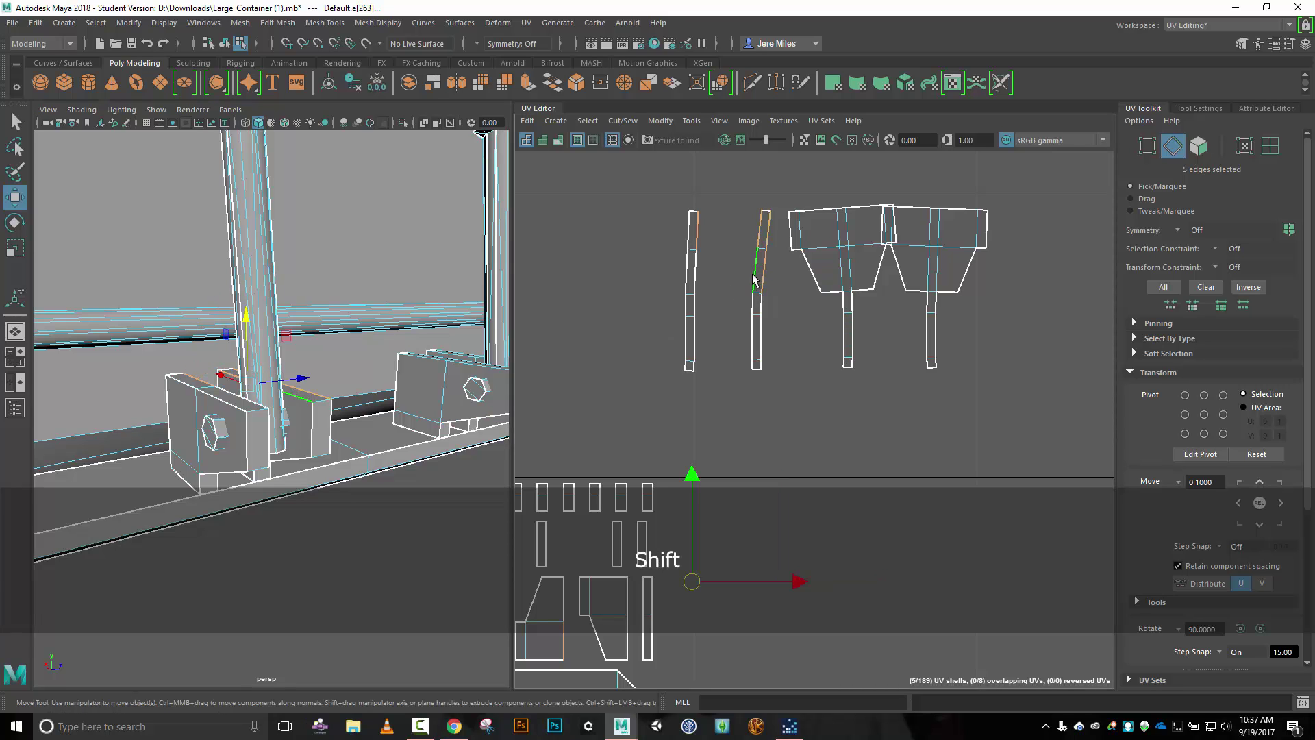
left_click(686, 273, "shift")
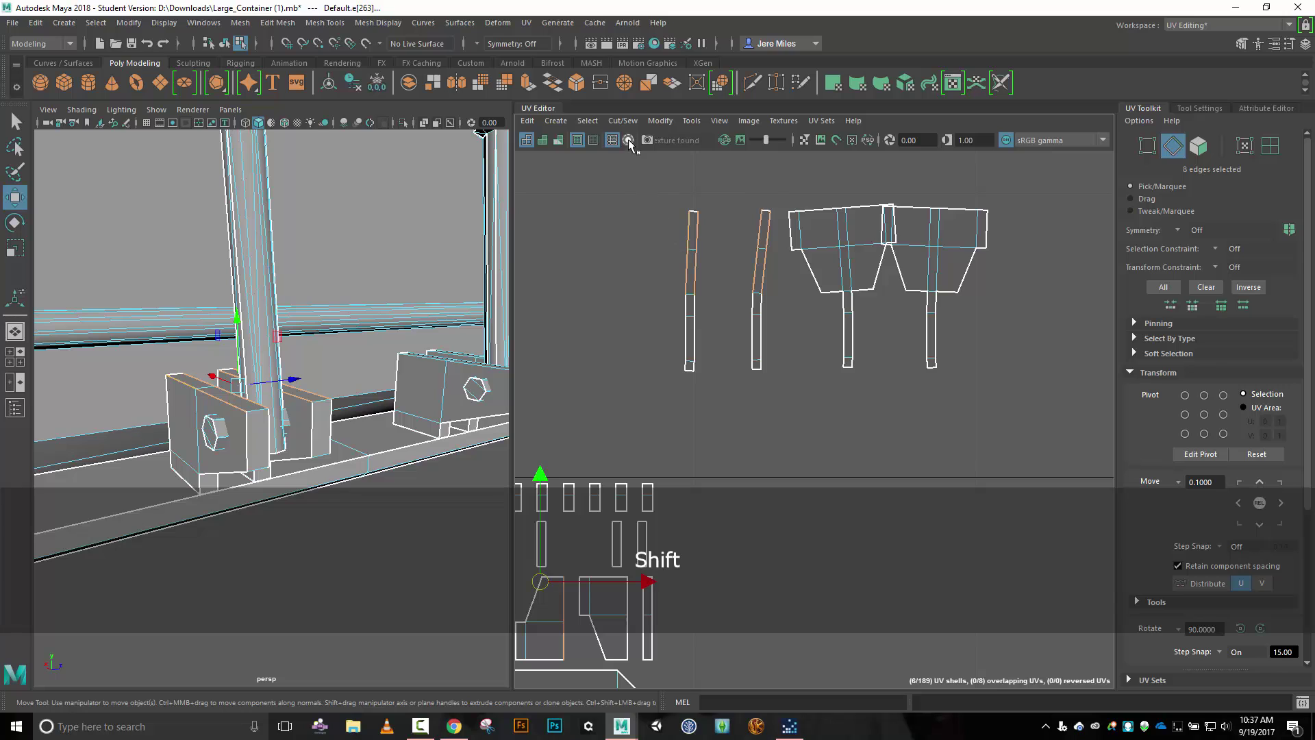
left_click(623, 121)
left_click(667, 261)
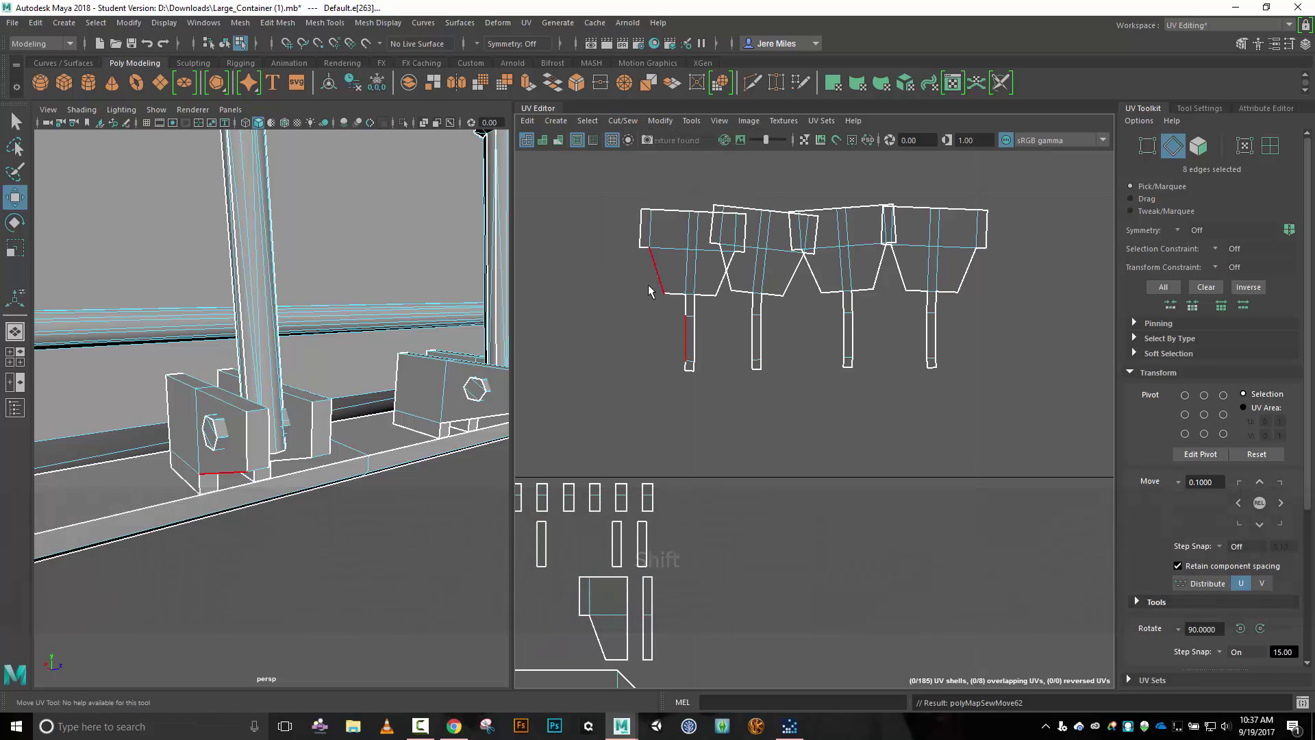
Spread the overlapping bracket UV shells apart in shell selection mode so each one stands clear of its neighbours.
right_click(626, 303)
right_click_drag(628, 283, 607, 285)
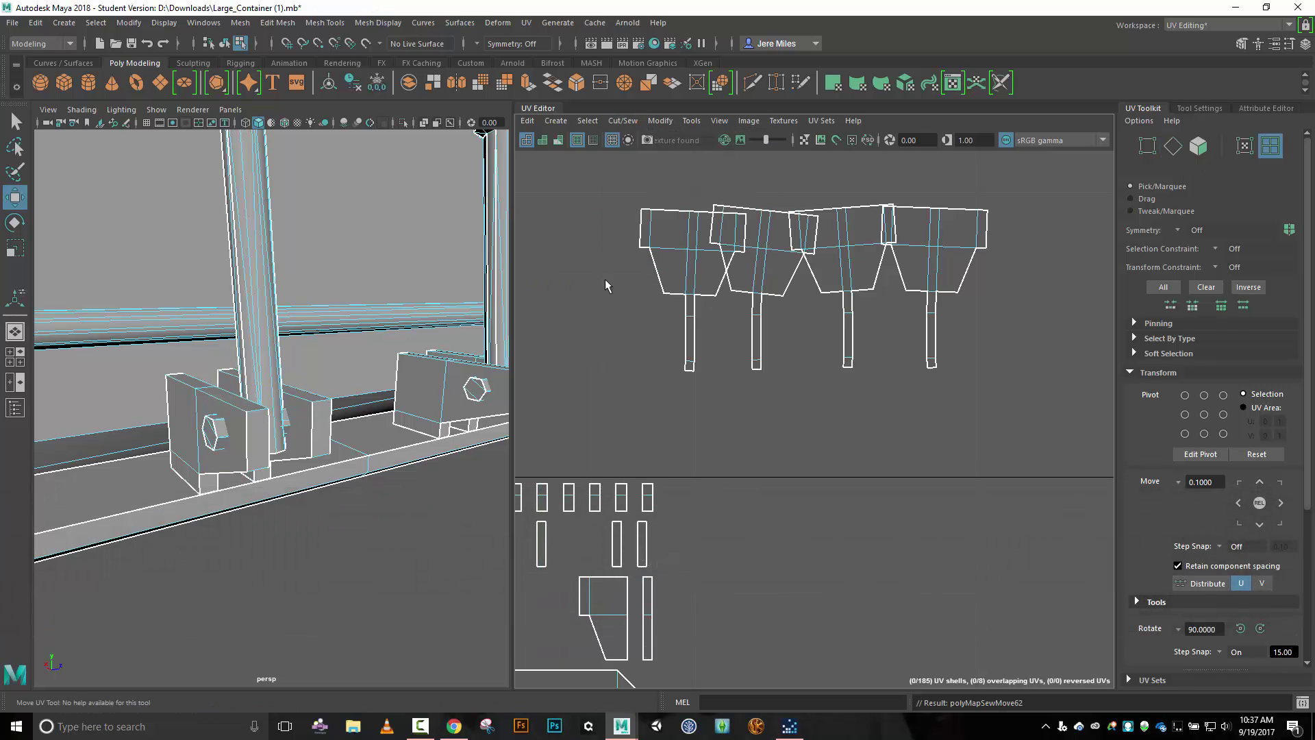
left_click(666, 286)
left_click_drag(665, 291, 590, 284)
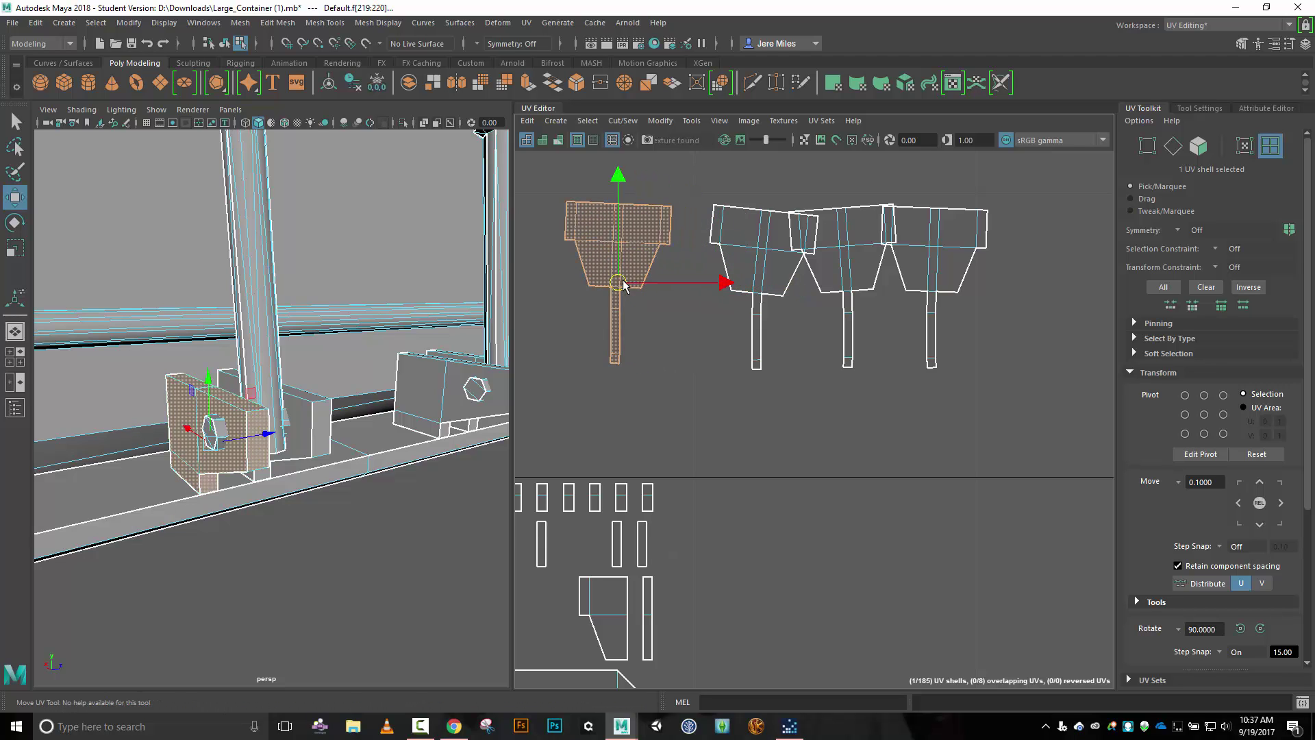
left_click(760, 286)
left_click_drag(760, 287, 717, 334)
left_click(821, 266)
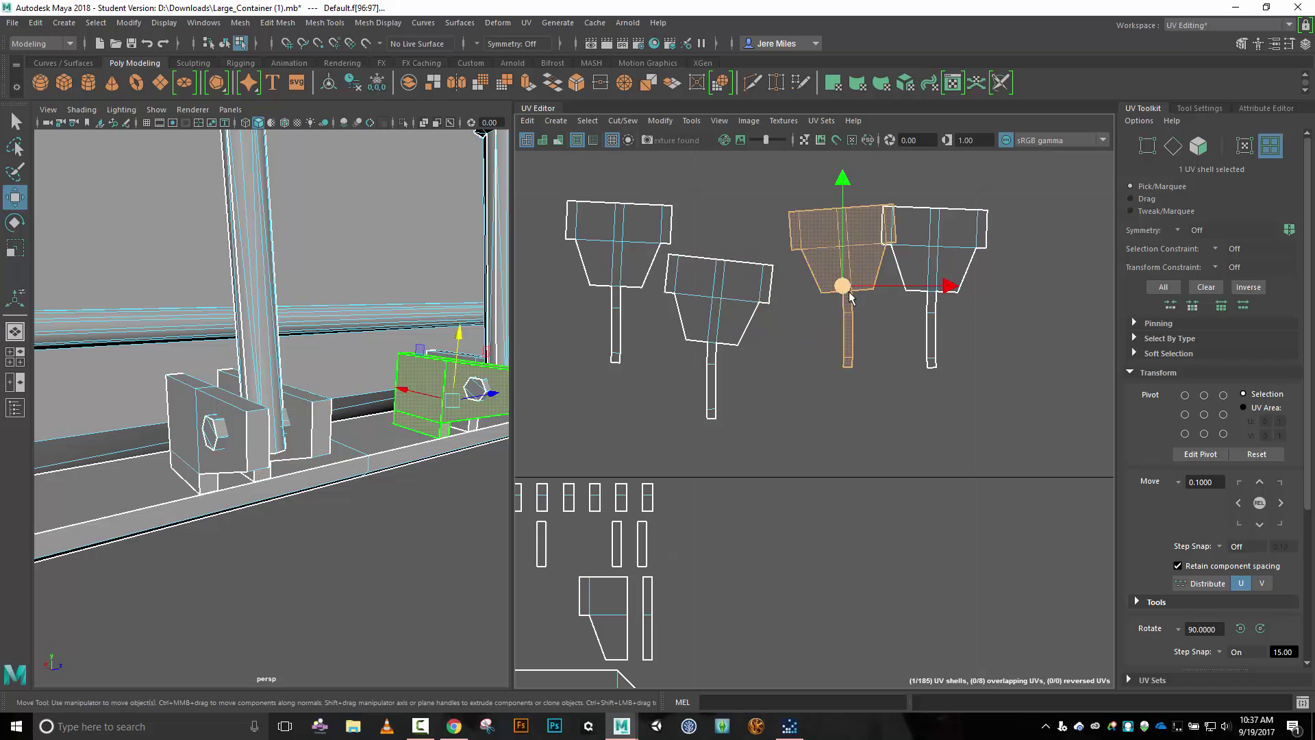
left_click_drag(842, 285, 821, 279)
Select all four sewn bracket shells and move them out of the main layout, beside the finished shells in the adjacent empty tile.
scroll(778, 287, "down", 4)
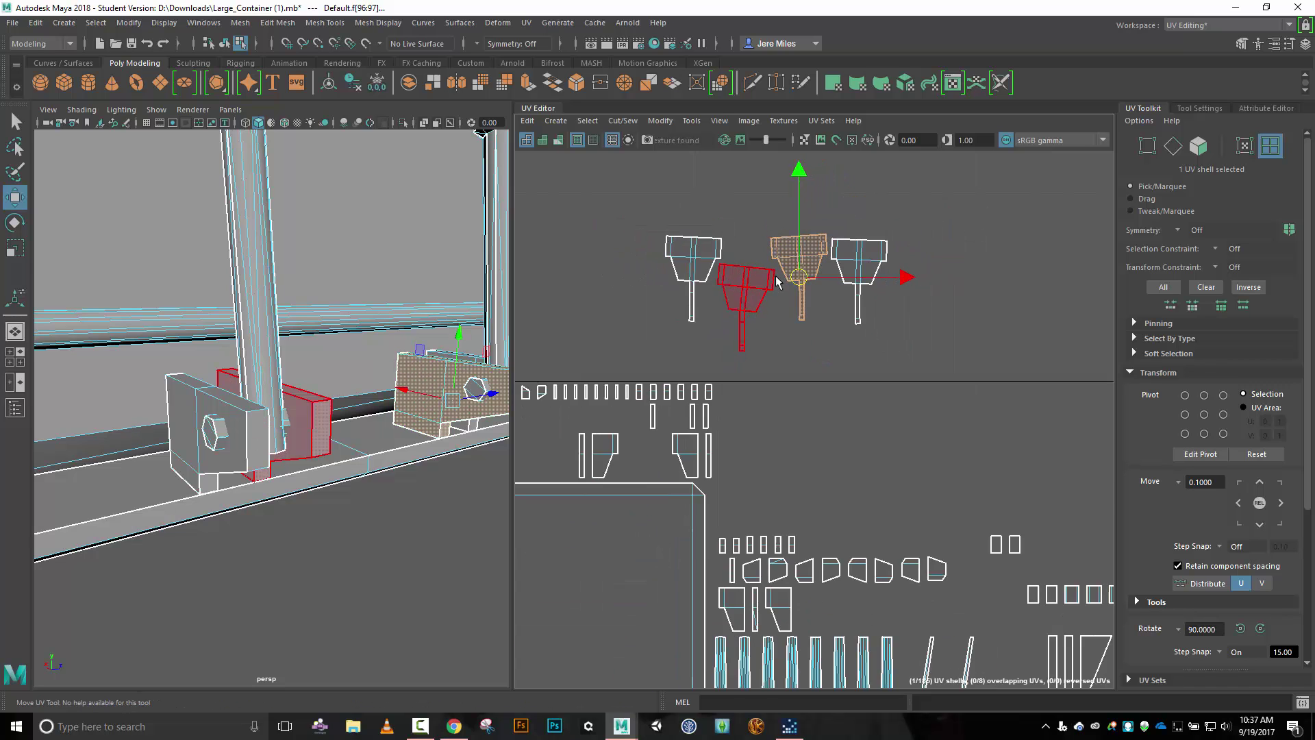
left_click(764, 281, "shift")
left_click_drag(713, 250, 839, 306, "shift")
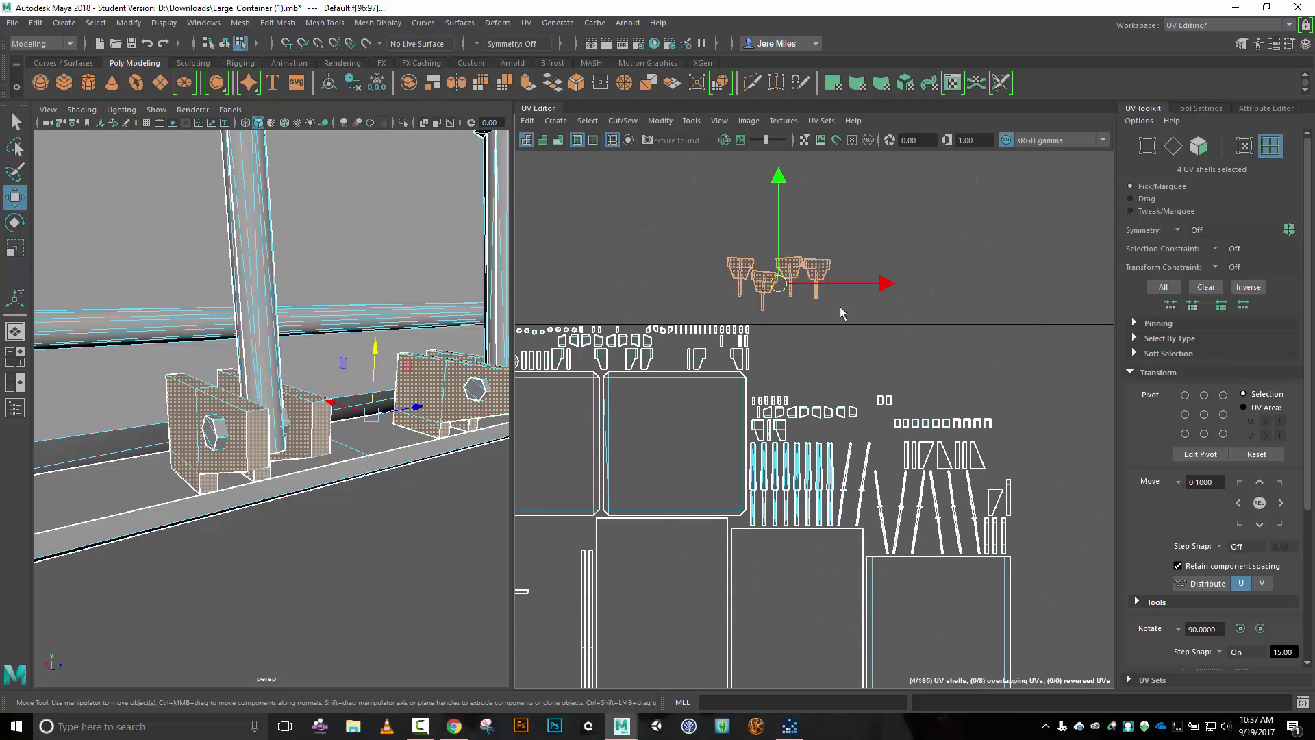
scroll(665, 270, "down", 3)
middle_click_drag(640, 277, 831, 244, "alt")
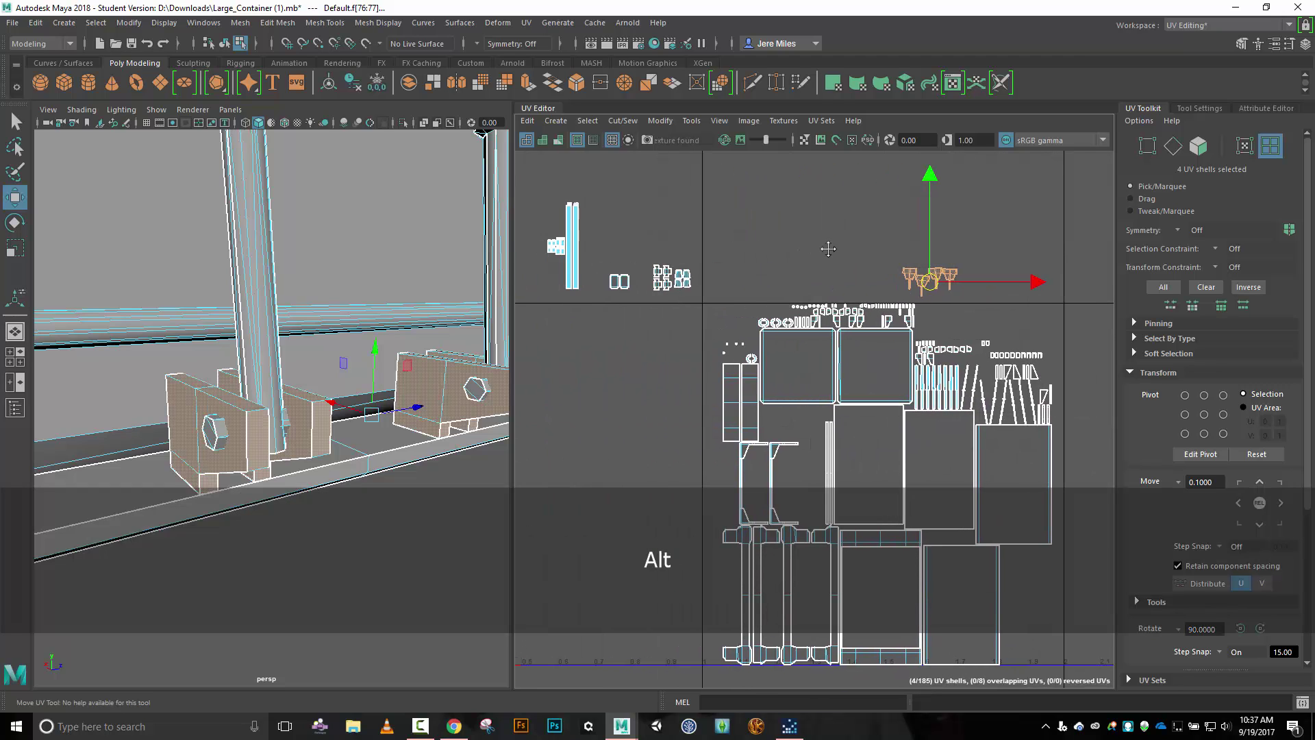
left_click_drag(929, 283, 674, 250)
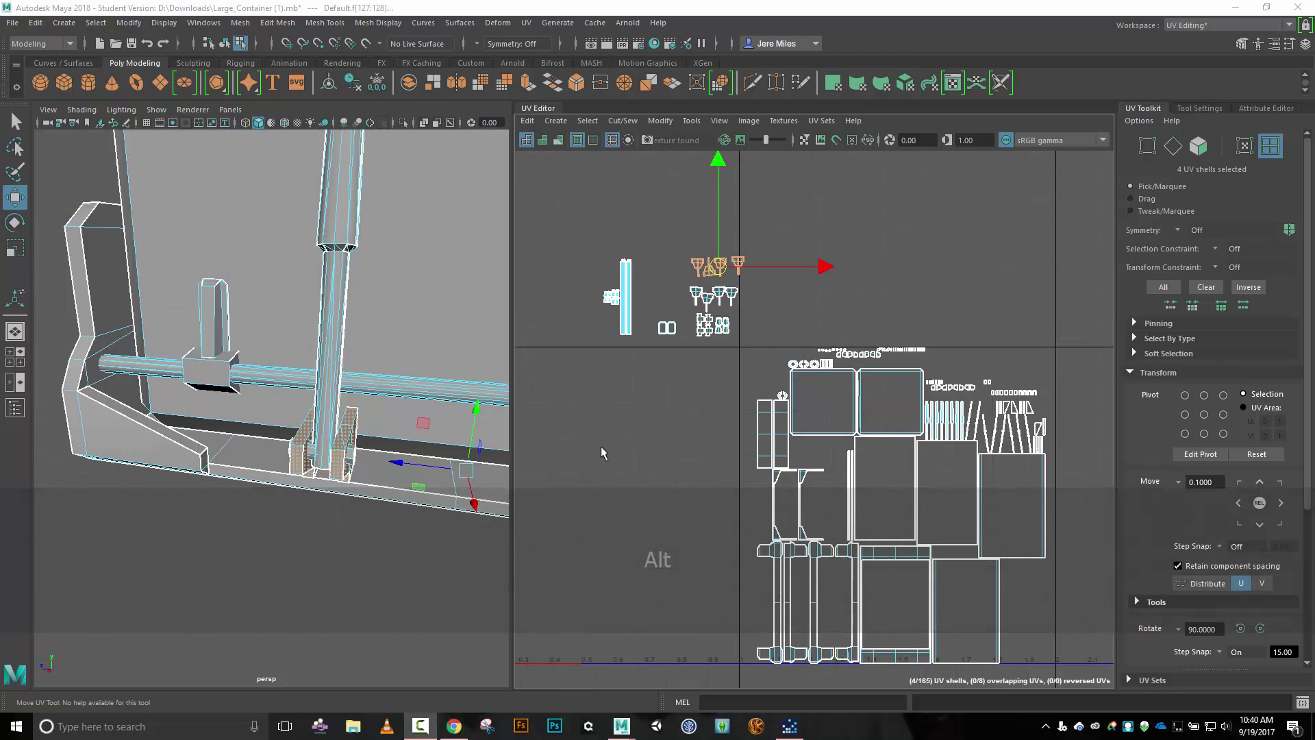
Rotate the last bracket shell of the upper row about 180 degrees and nest it against its neighbour.
scroll(647, 380, "up", 3)
middle_click_drag(660, 379, 673, 455, "alt")
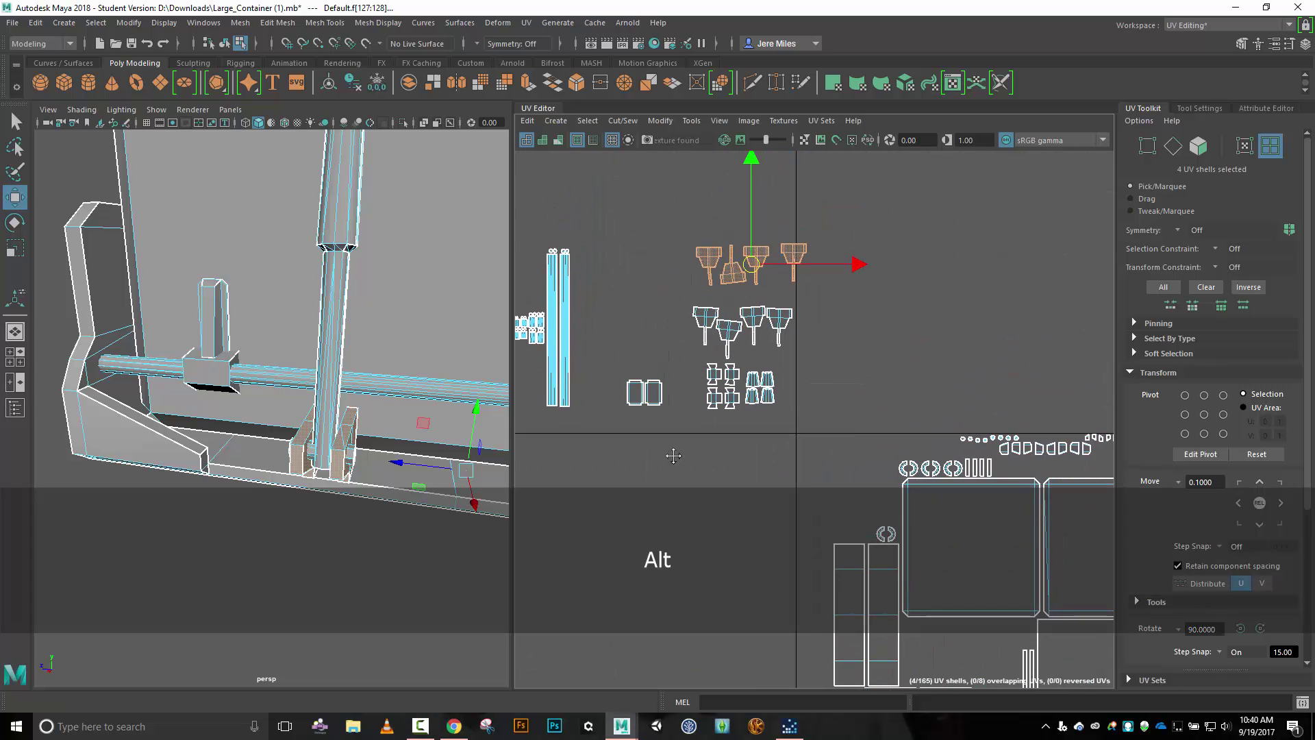
left_click(793, 251)
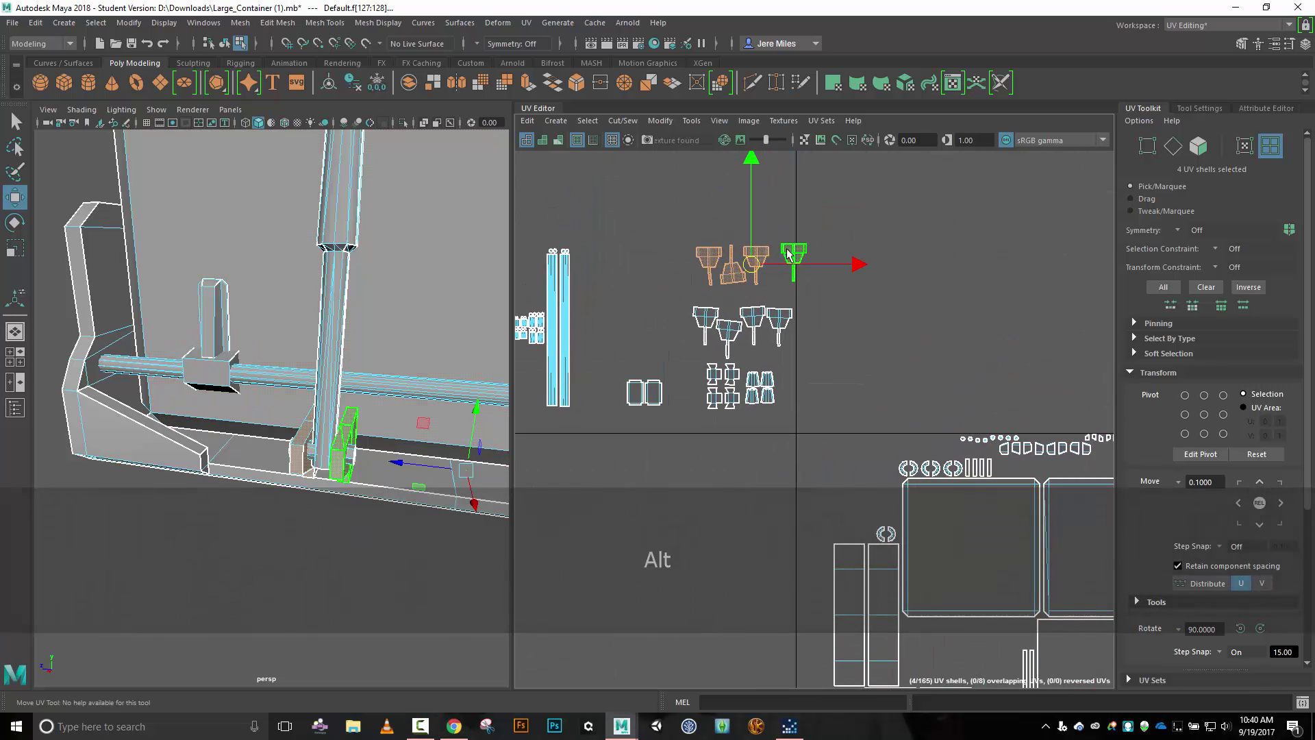
key("r")
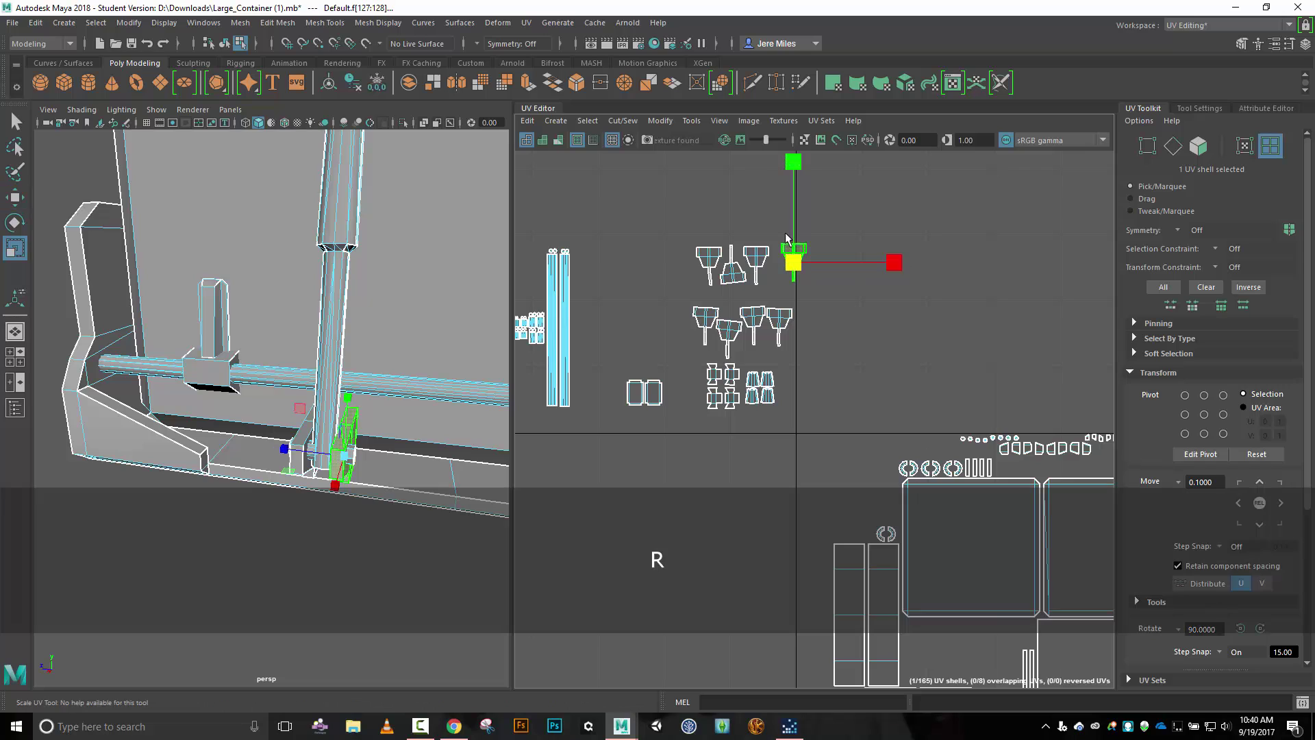
key("e")
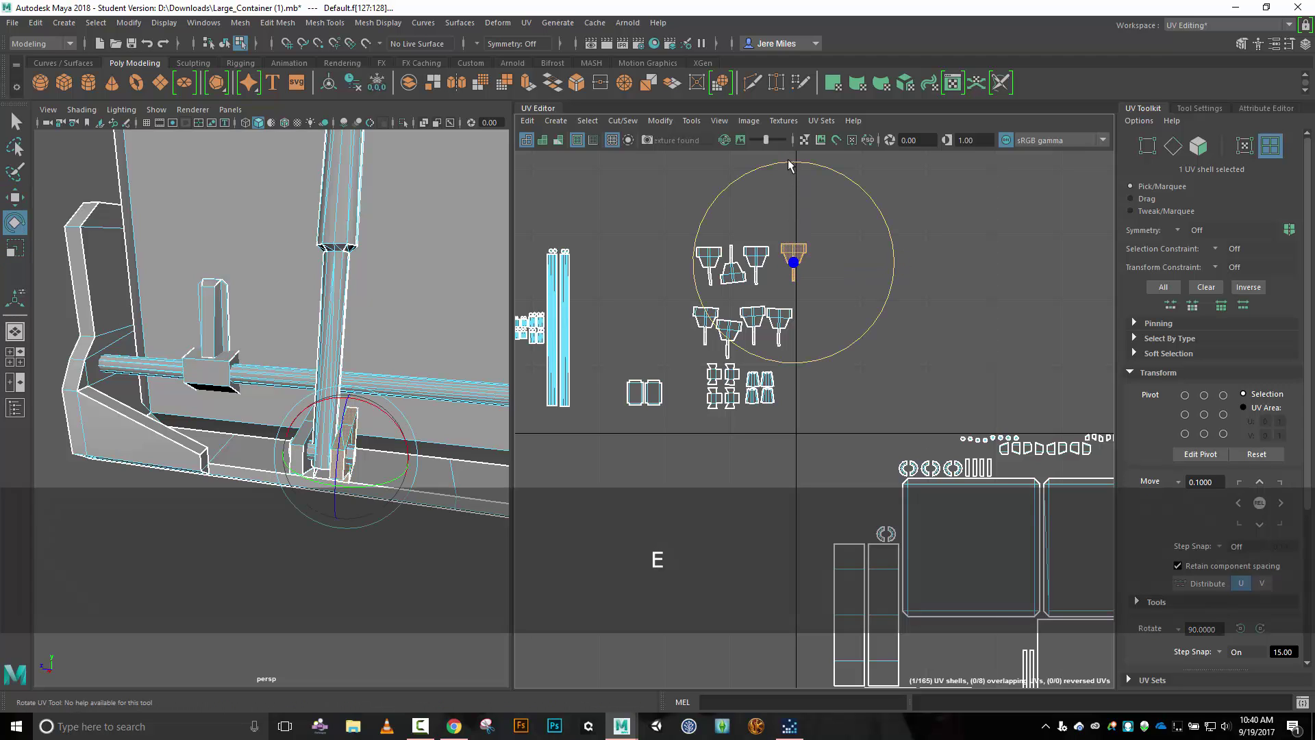
mouse_move(788, 164)
left_mouse_down()
mouse_move(883, 315)
mouse_move(945, 343)
mouse_move(832, 284)
mouse_move(803, 417)
left_mouse_up()
key("w")
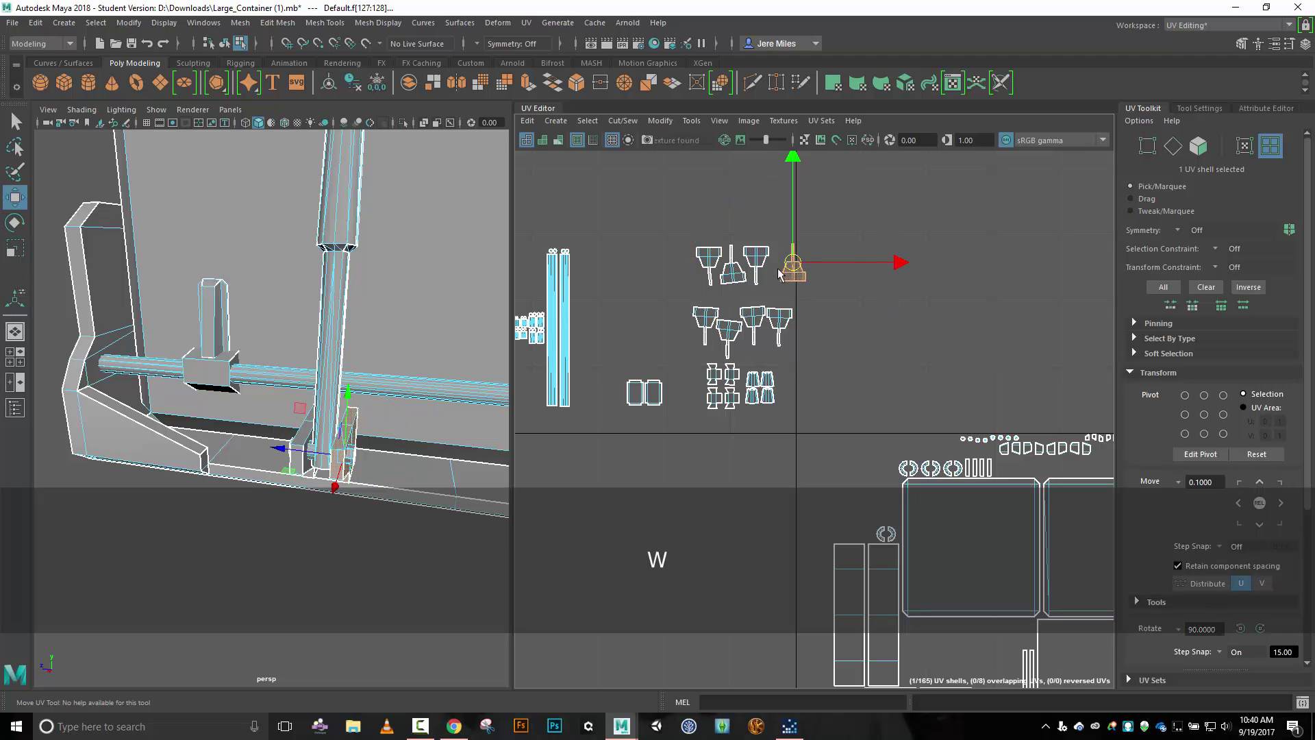
left_click_drag(778, 274, 778, 275)
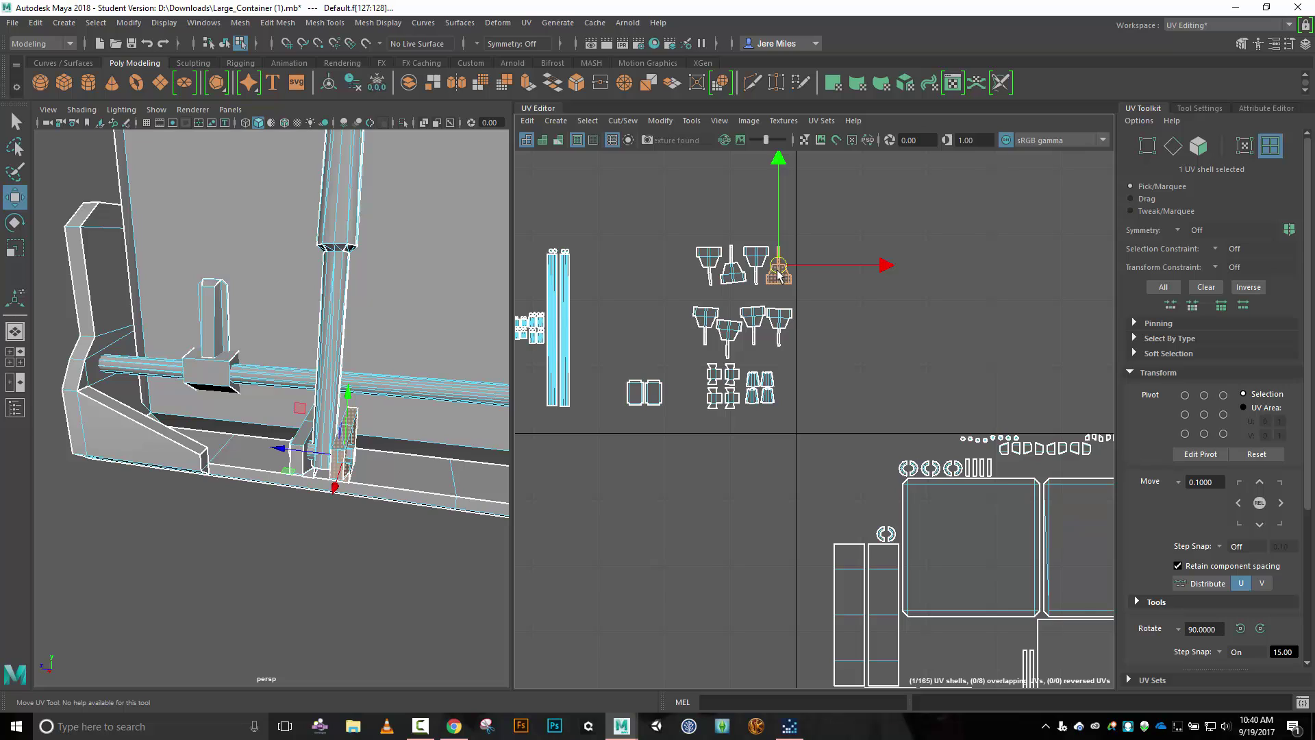
Rotate the second bracket shell of the lower row about 180 degrees, nest it beside the first, and pull the third shell closer.
left_click(727, 332)
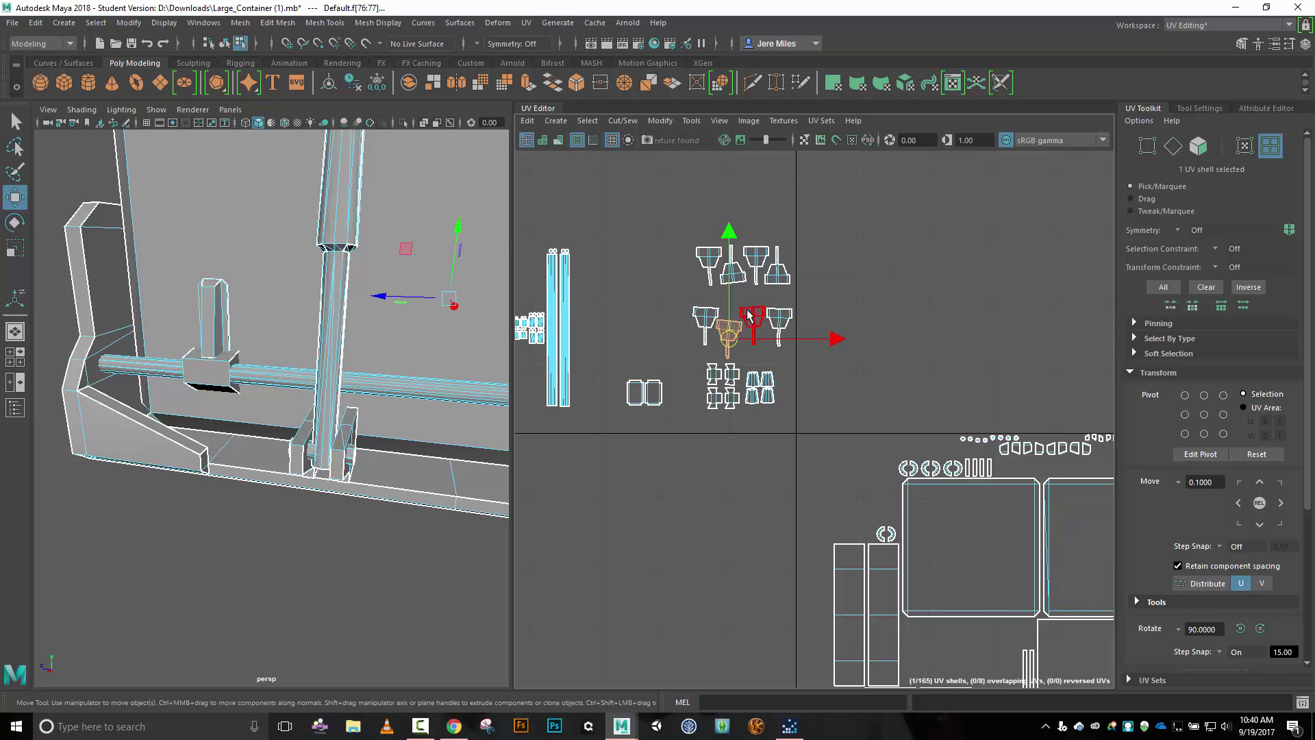
key("e")
mouse_move(747, 241)
left_mouse_down()
mouse_move(842, 290)
mouse_move(807, 411)
mouse_move(713, 419)
left_mouse_up()
key("w")
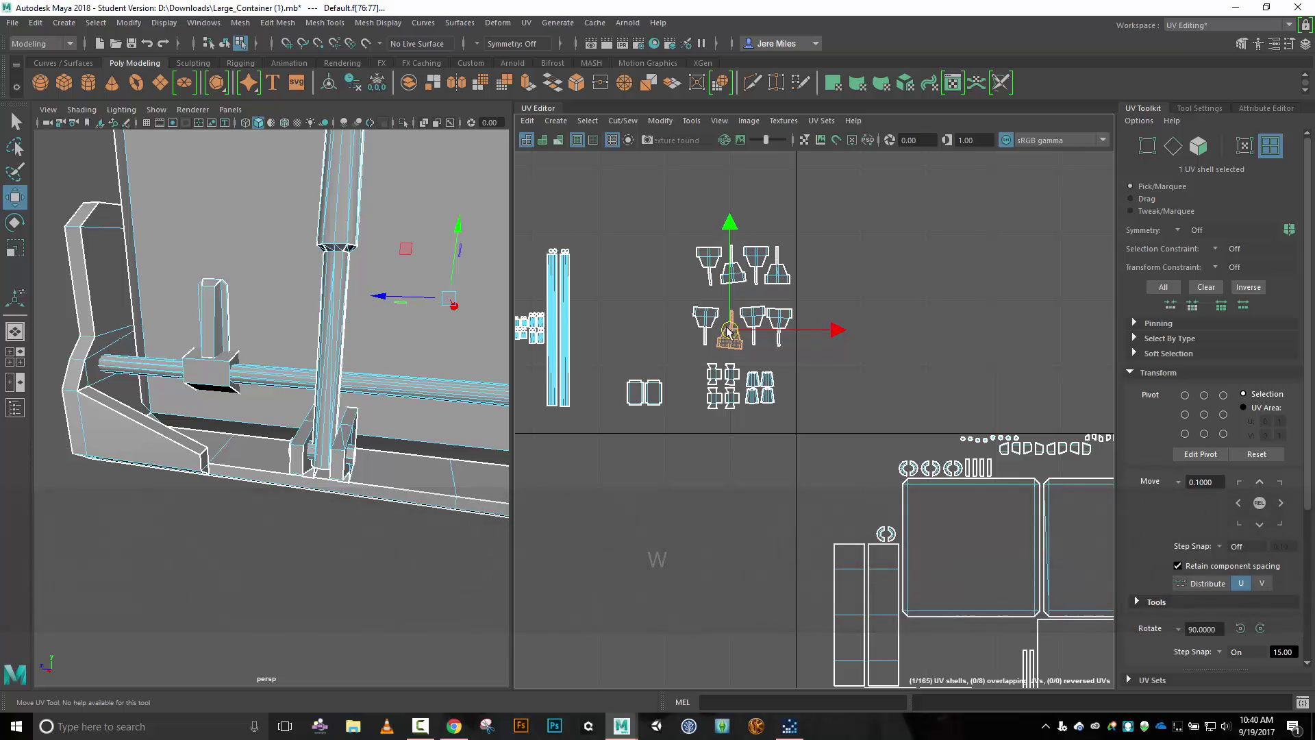
mouse_move(728, 340)
left_mouse_down()
mouse_move(721, 327)
mouse_move(748, 328)
left_mouse_up()
left_click(754, 323)
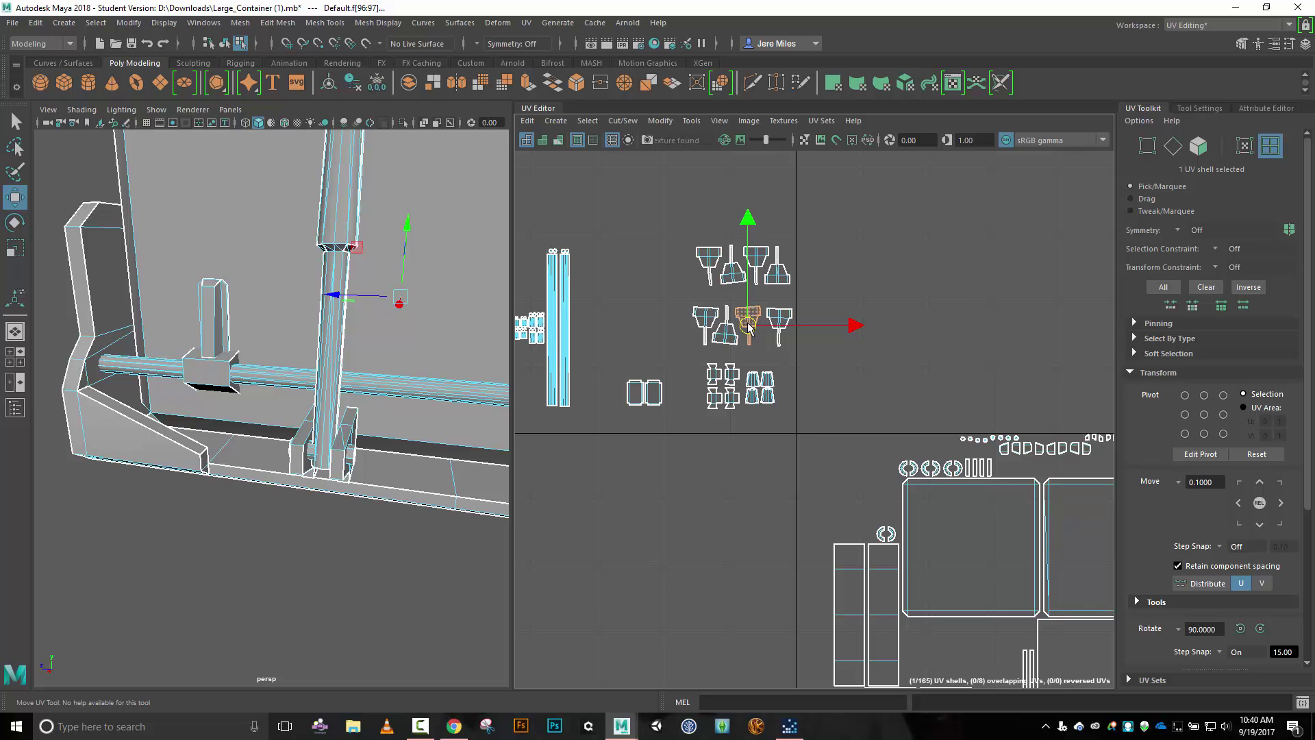
Rotate the fourth bracket shell of the lower row about 180 degrees and nest it against the third.
left_click(779, 327)
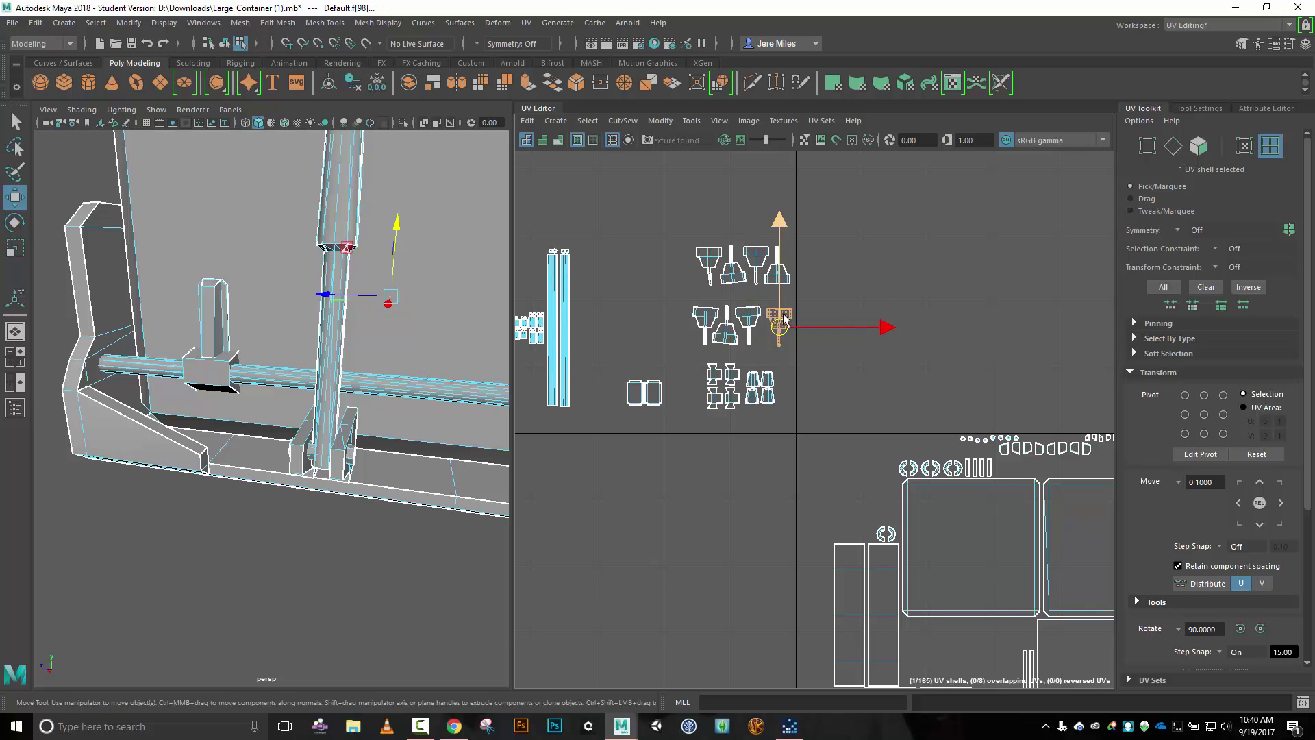
key("e")
left_click_drag(847, 250, 724, 411)
key("w")
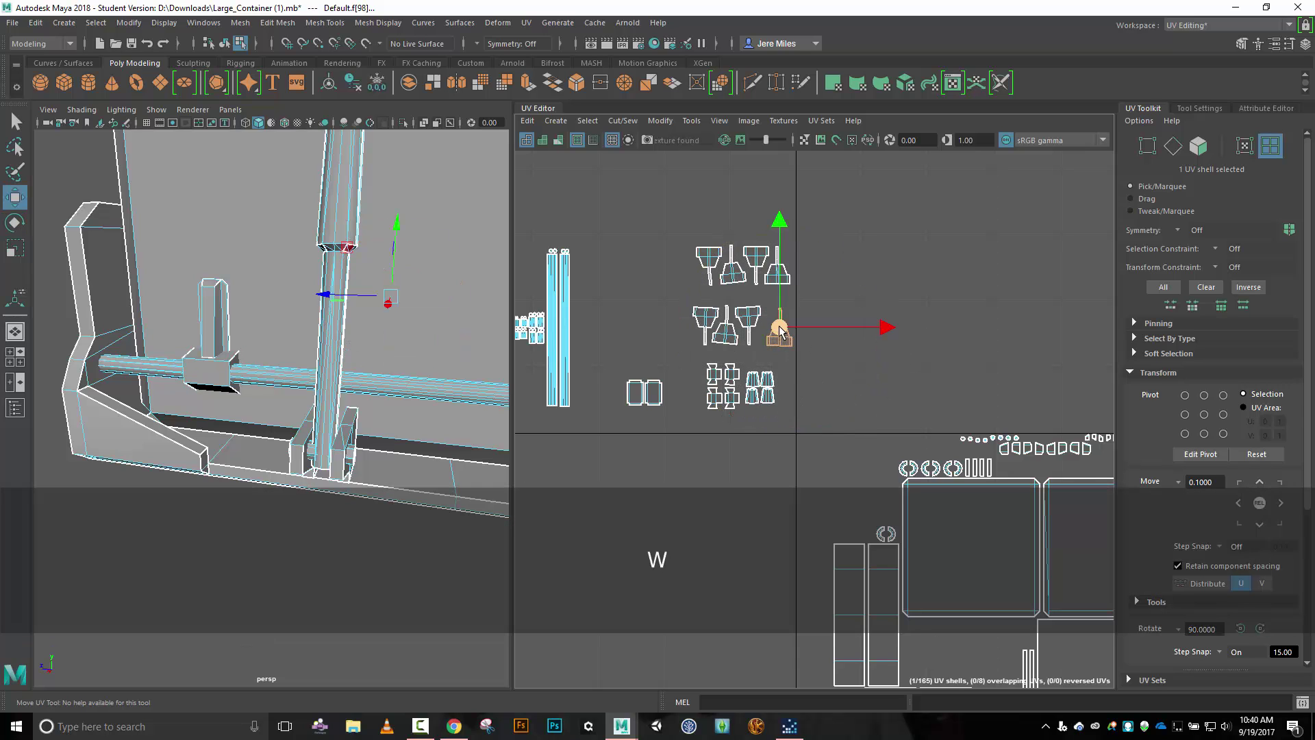
left_click_drag(779, 330, 770, 331)
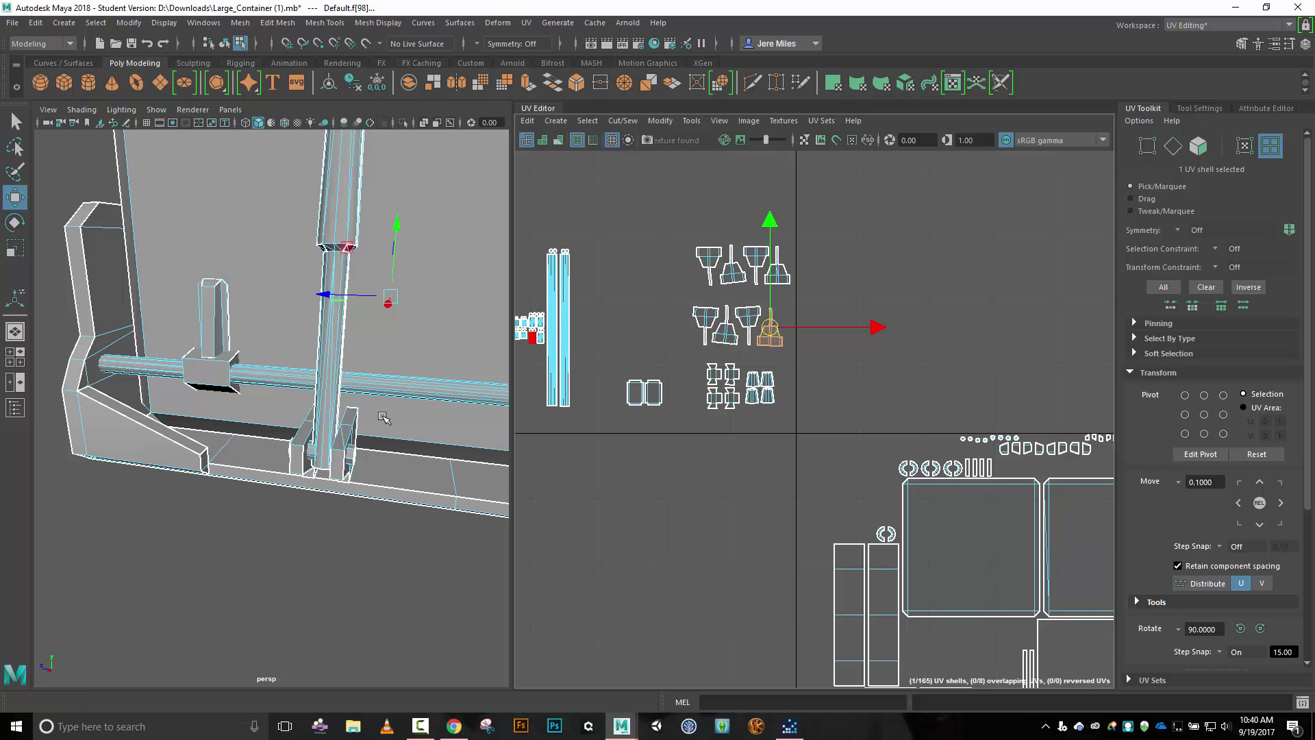
Check which UV shells belong to the lower brackets, and examine the bracket at the upper end of the hydraulic arm.
key("[")
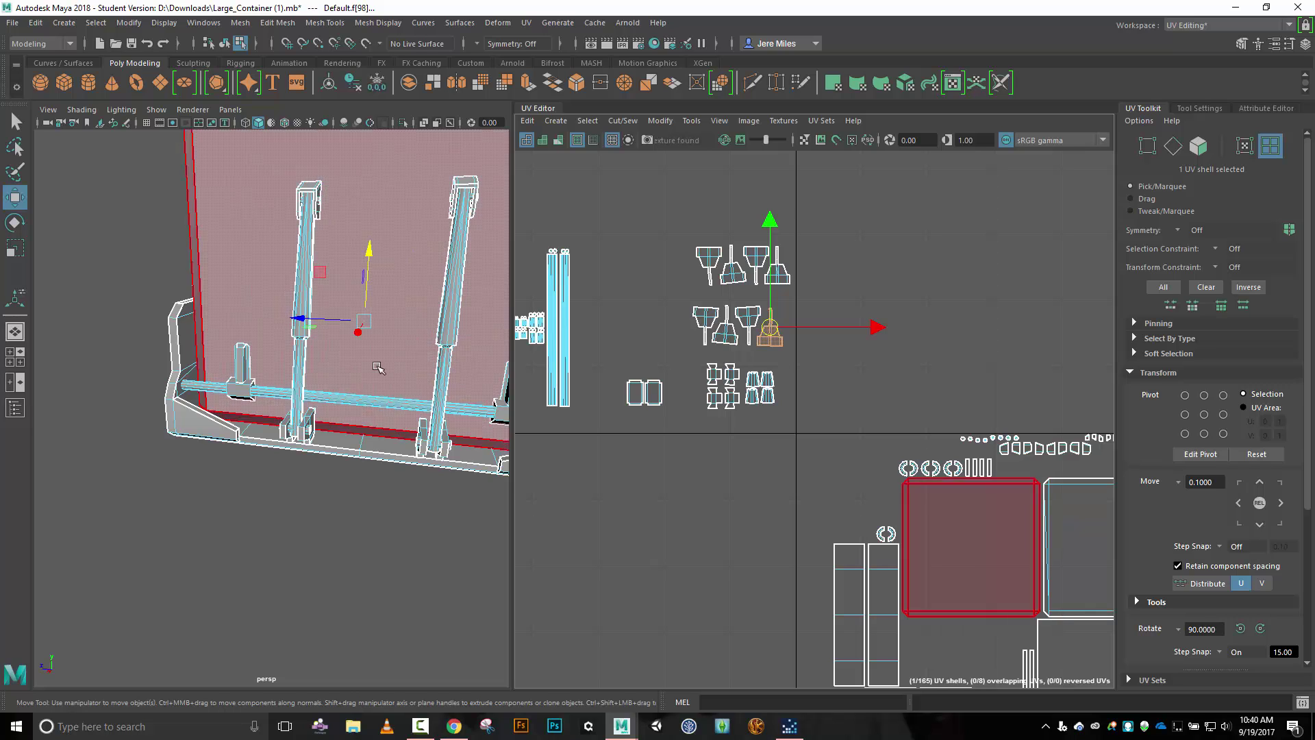
left_click(425, 431)
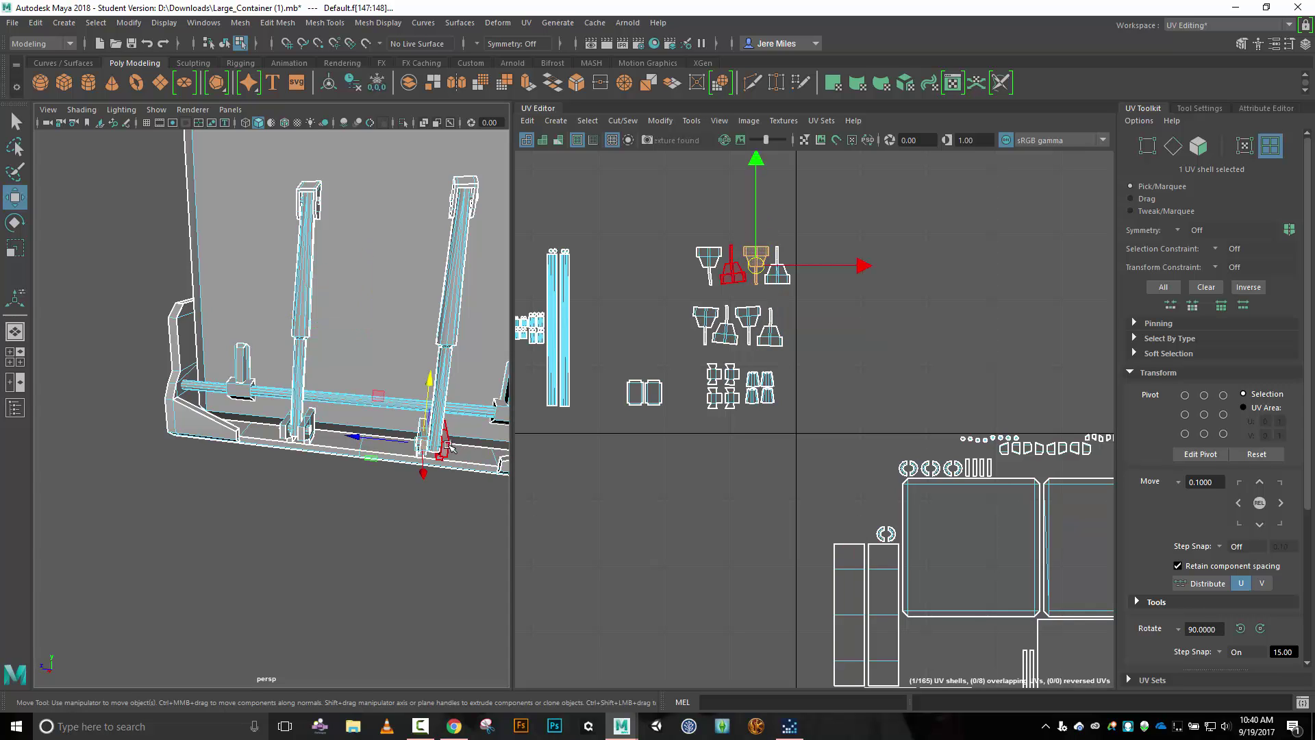
left_click(444, 442)
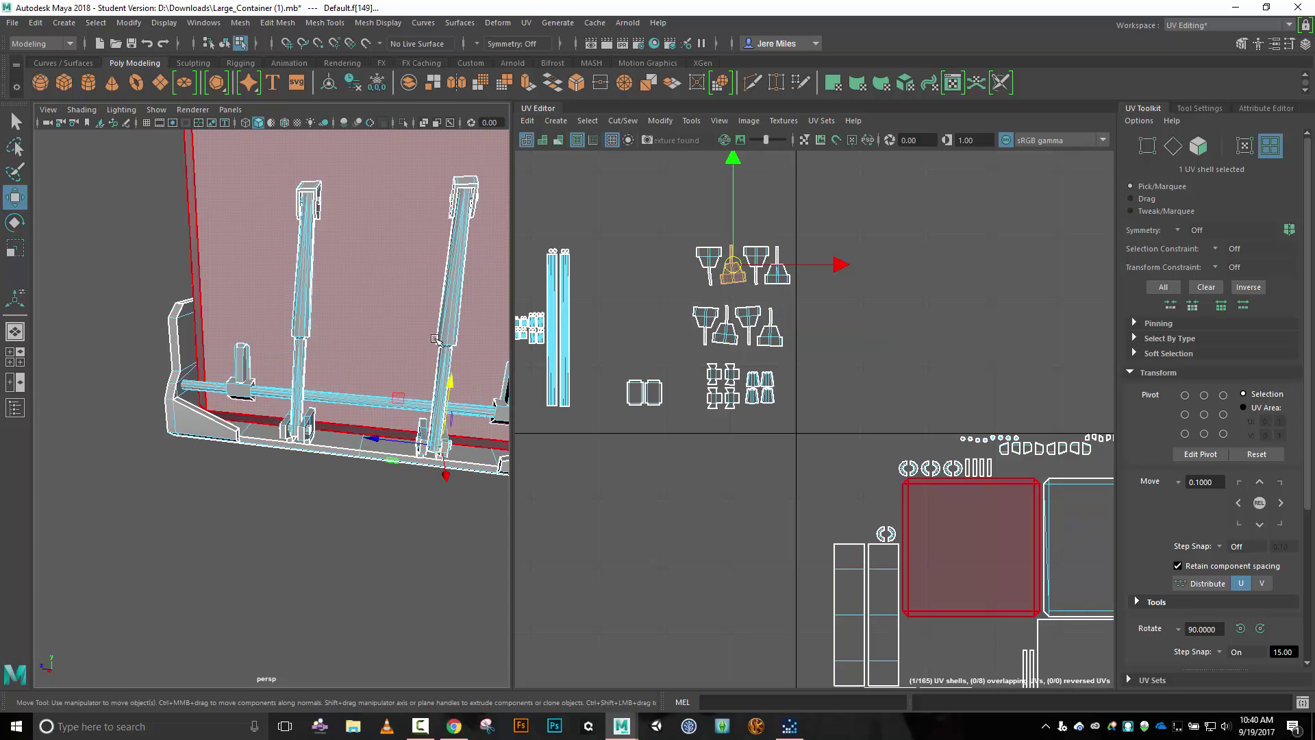
left_click(463, 185)
scroll(737, 340, "down", 5)
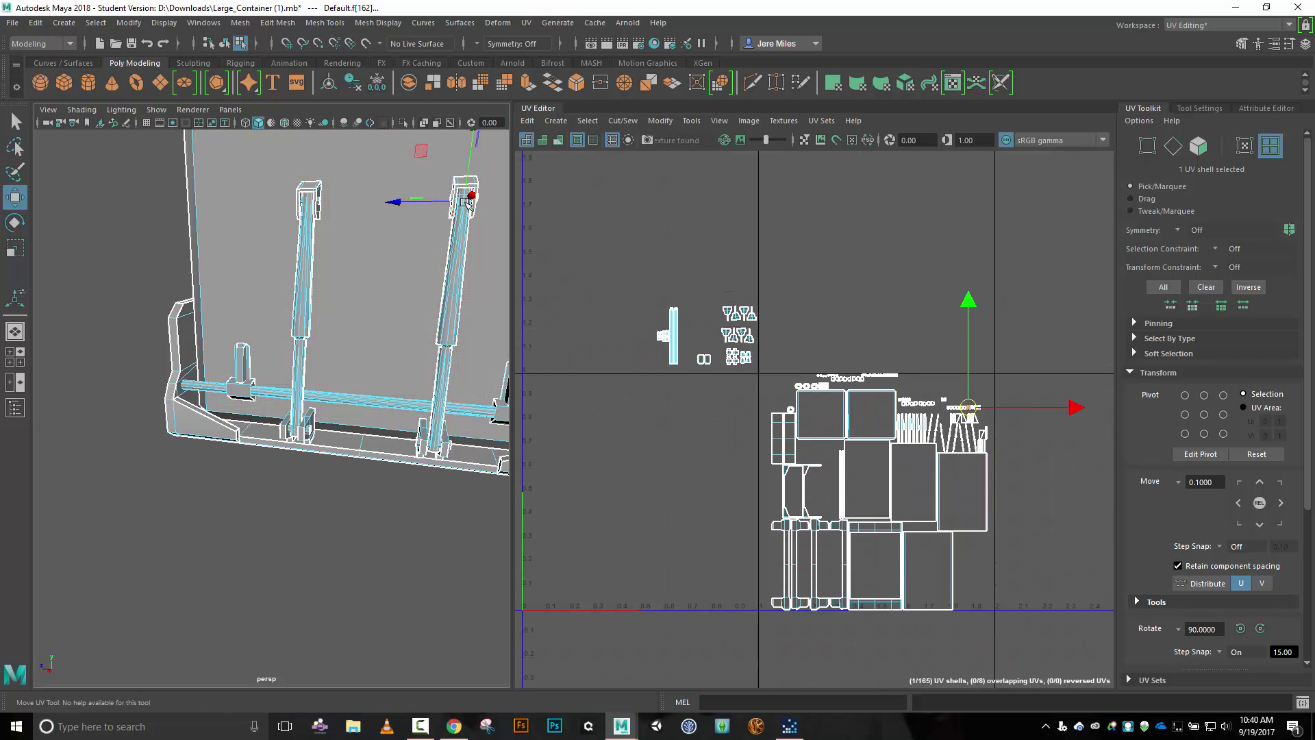
left_click_drag(404, 246, 373, 314, "alt")
scroll(344, 324, "up", 5)
scroll(369, 301, "down", 5)
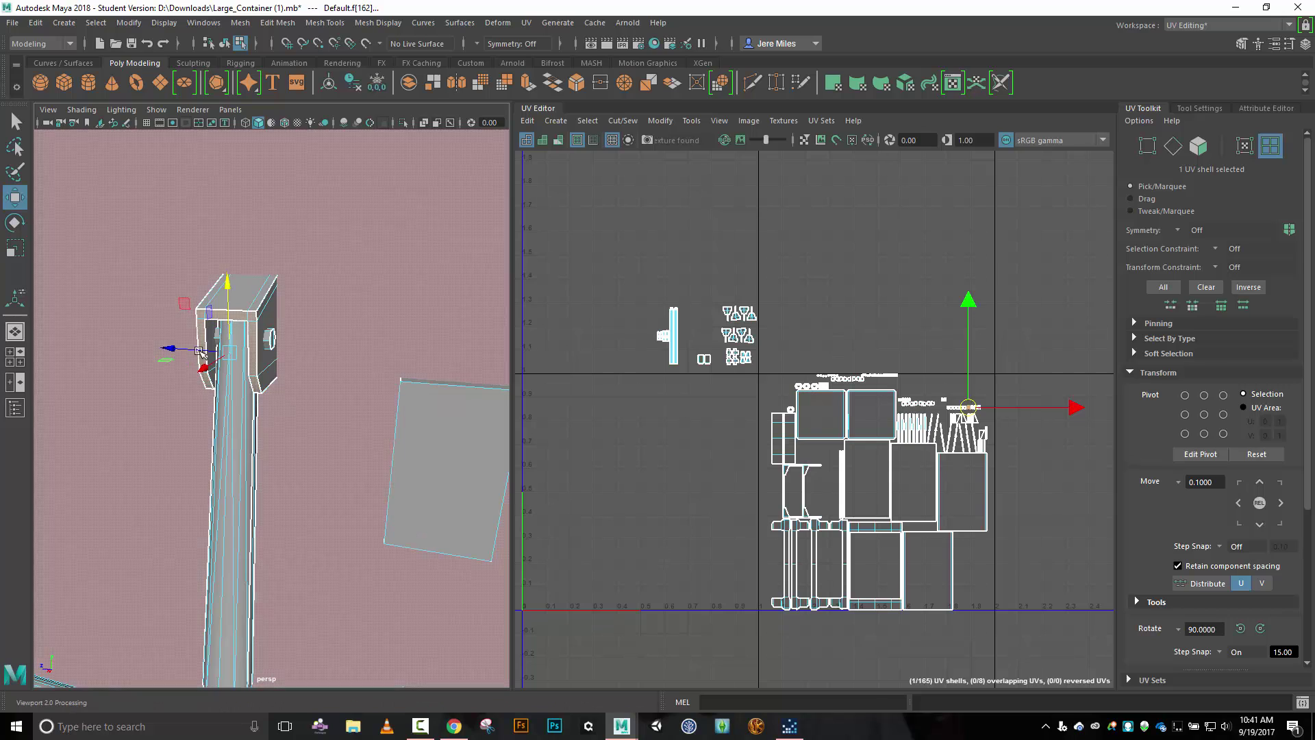
left_click_drag(252, 392, 272, 404, "alt")
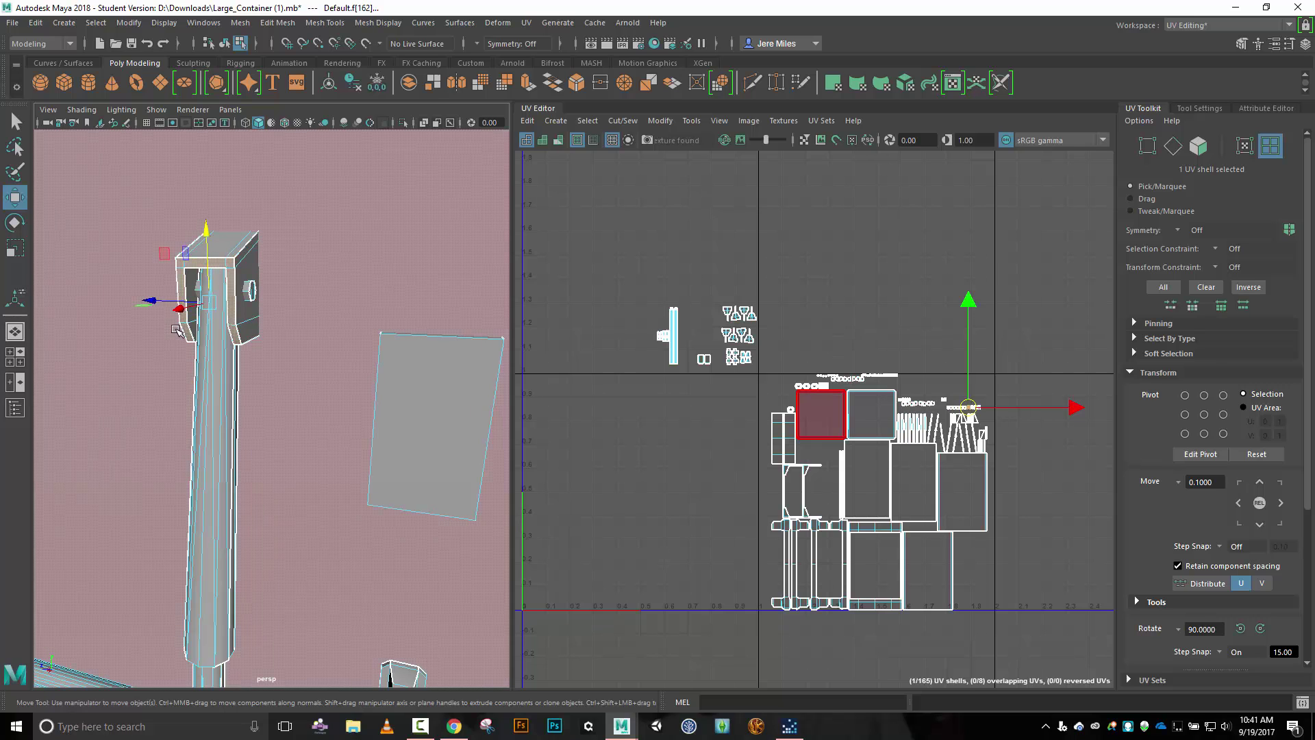
Move the UV shell of the upper bracket's top face into the empty space above the layout and frame it.
left_click(236, 241)
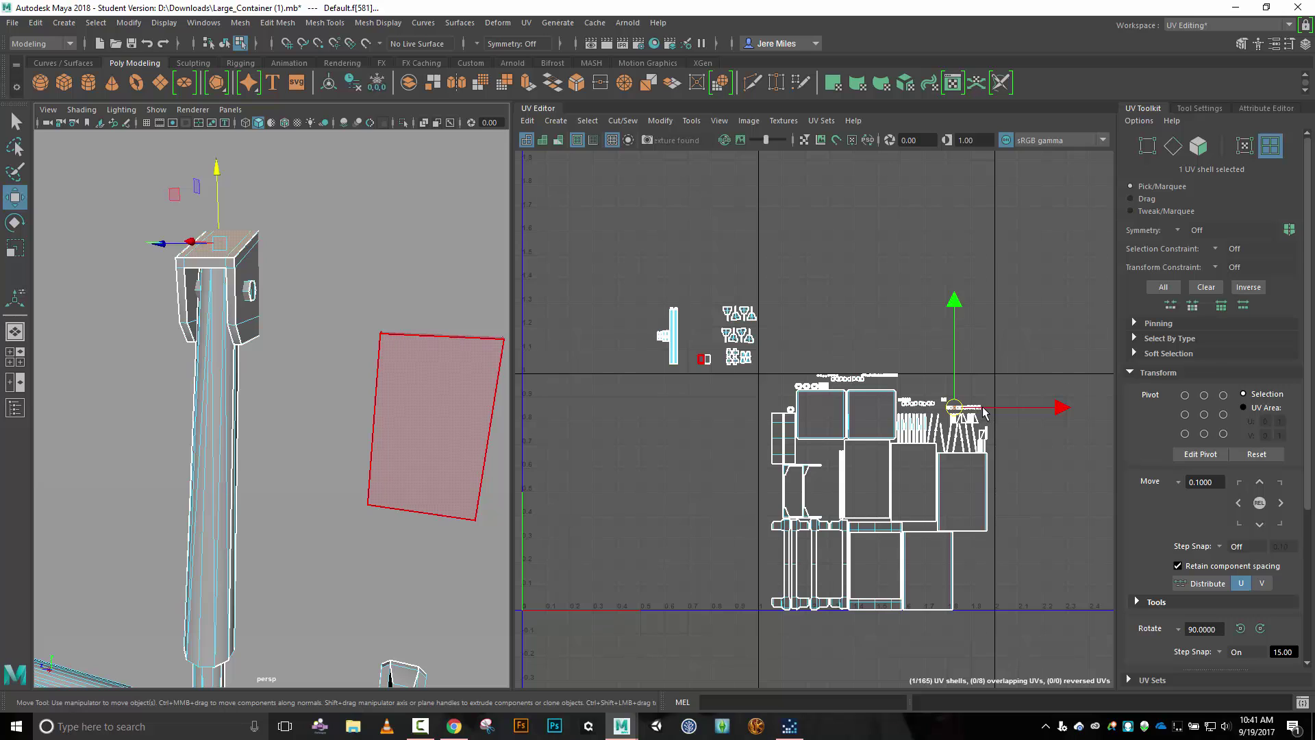
left_click_drag(953, 404, 883, 302)
key("f")
left_click(900, 392)
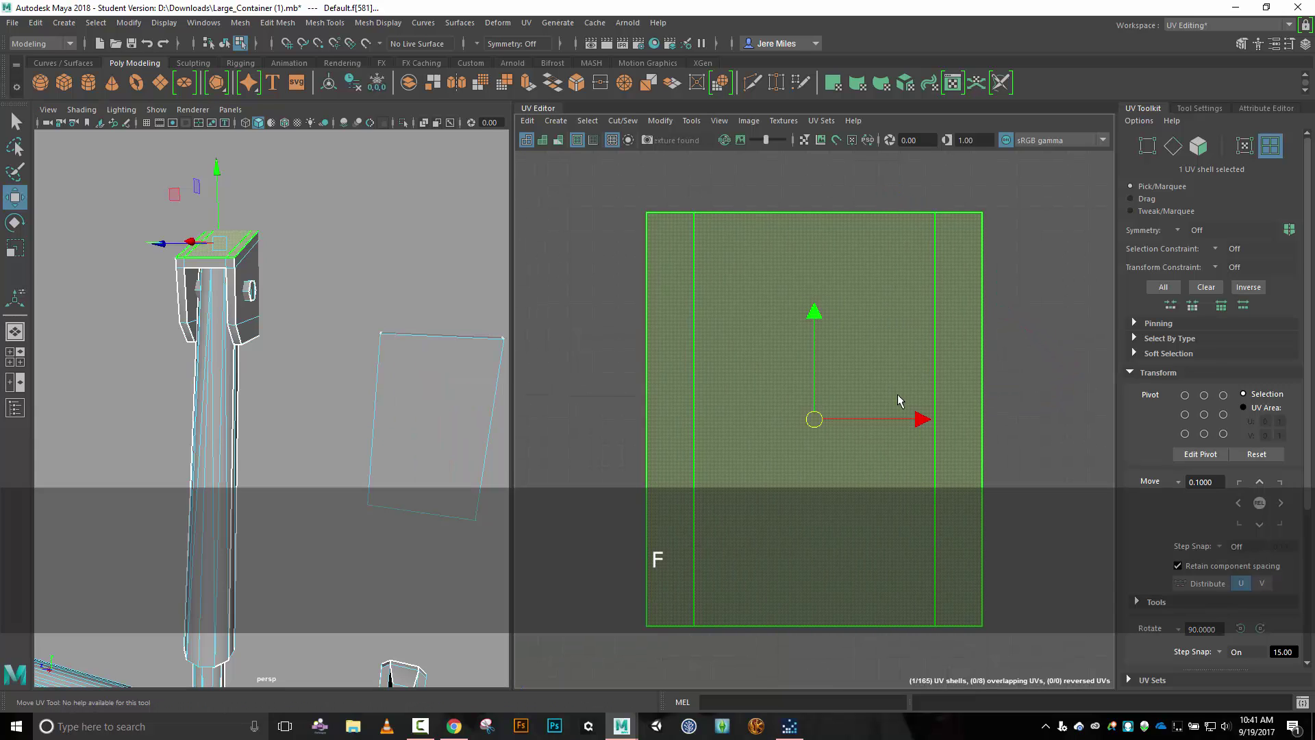
scroll(895, 393, "down", 2)
Move and Sew one long outer edge of the top face shell to the bracket's adjoining side shell.
right_click_drag(1037, 377, 992, 367)
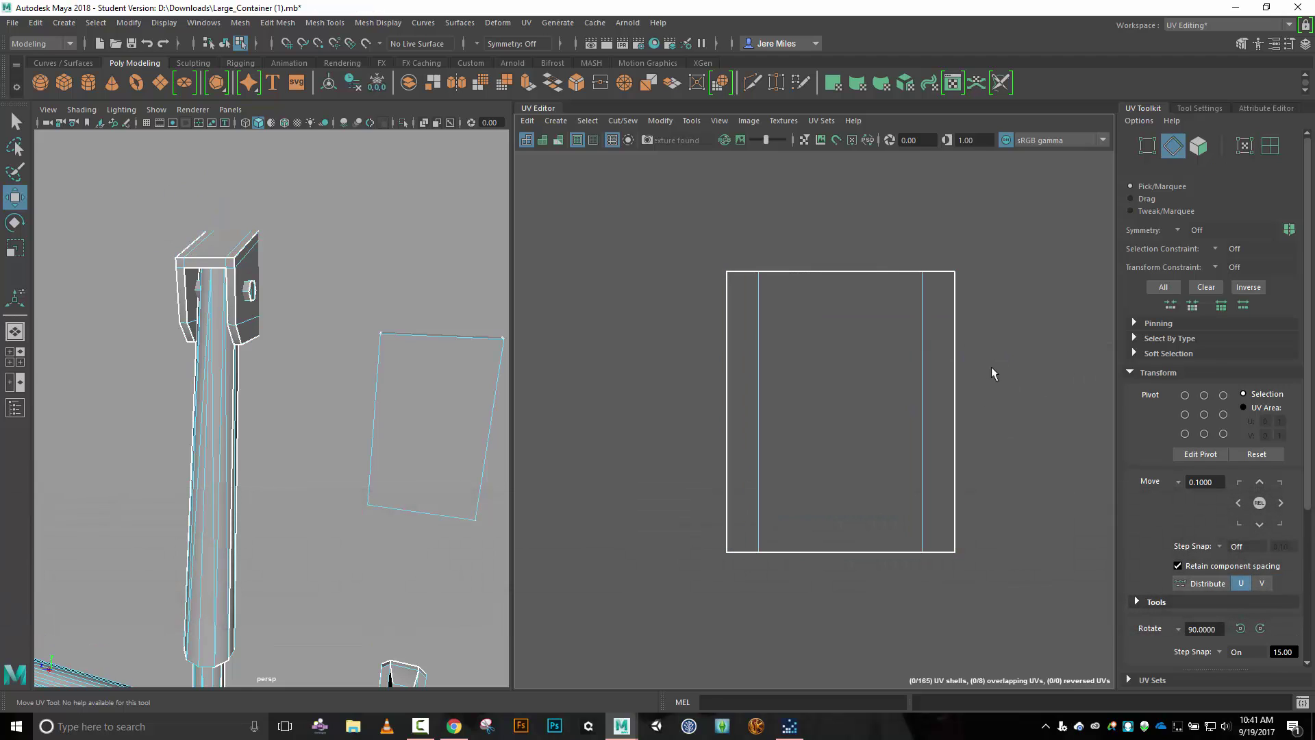
left_click(948, 385)
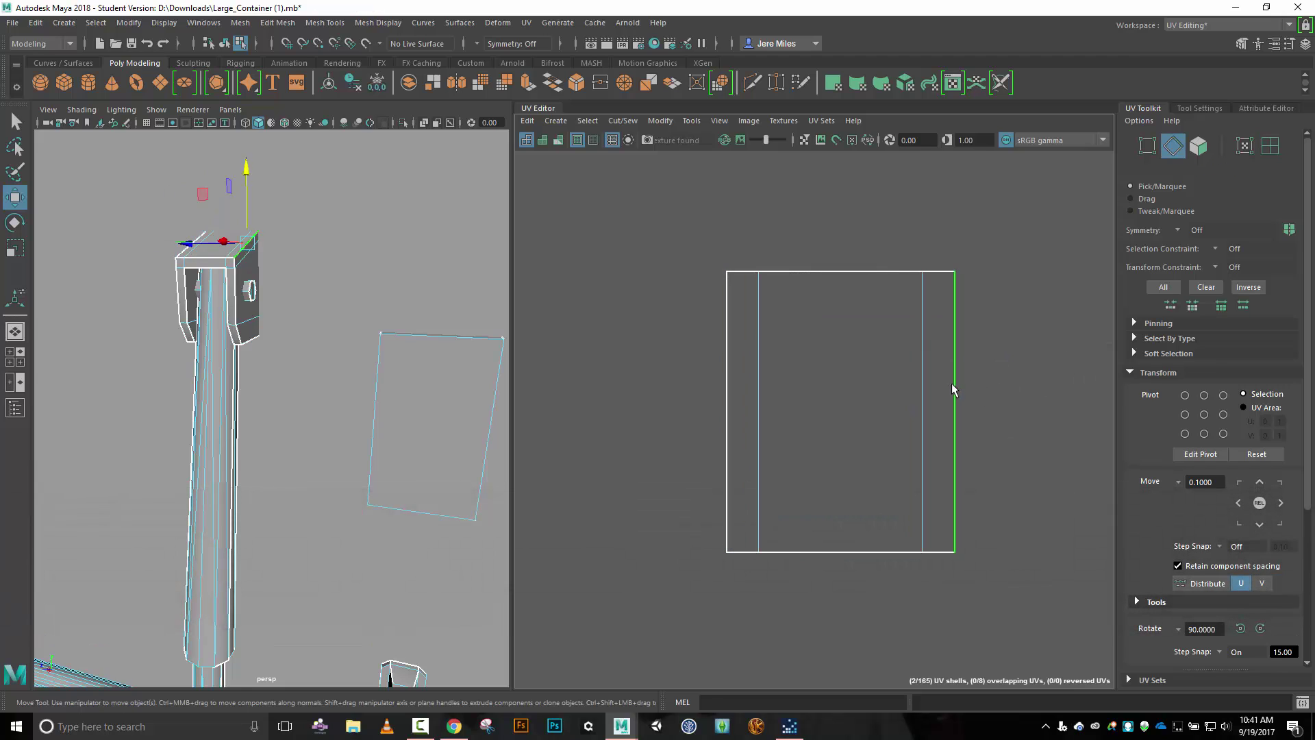
left_click(623, 121)
left_click(630, 252)
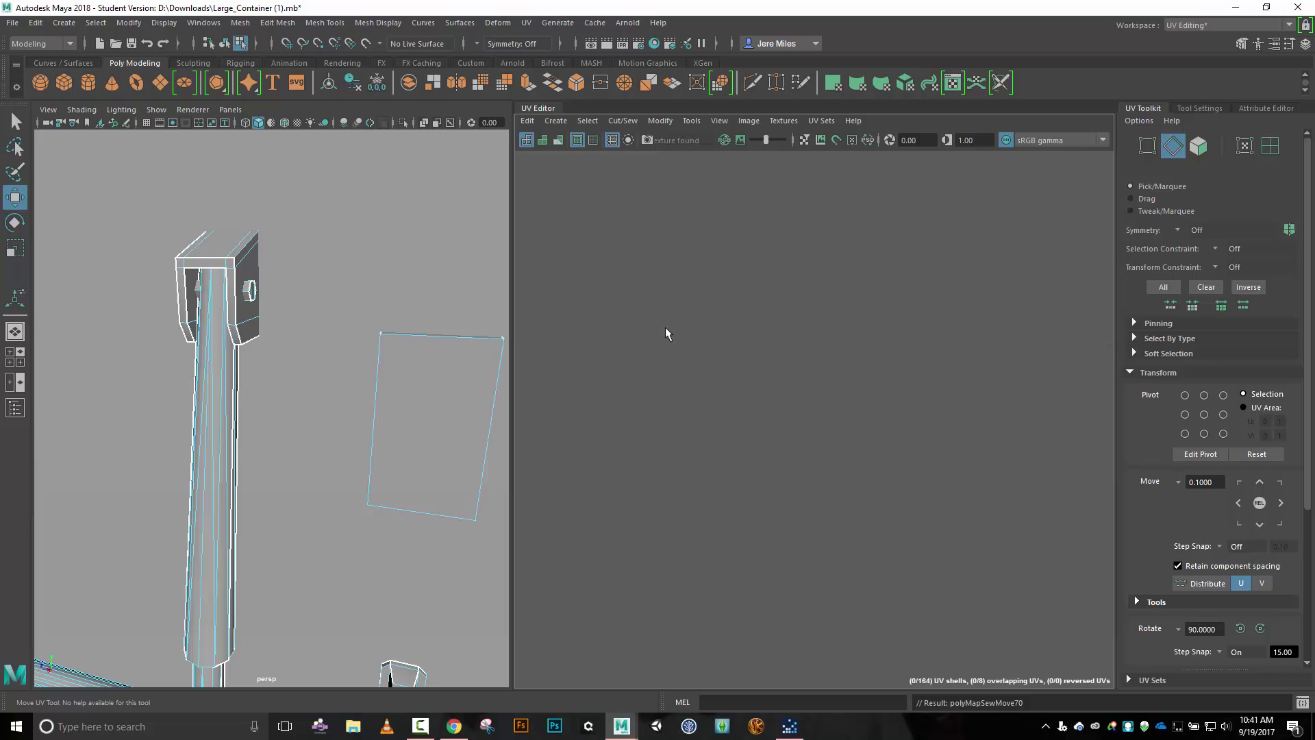
Move the upper bracket's sewn top-and-side shell up into the empty space above the main UV layout.
right_click_drag(697, 249, 663, 241)
left_click(234, 241)
key("w")
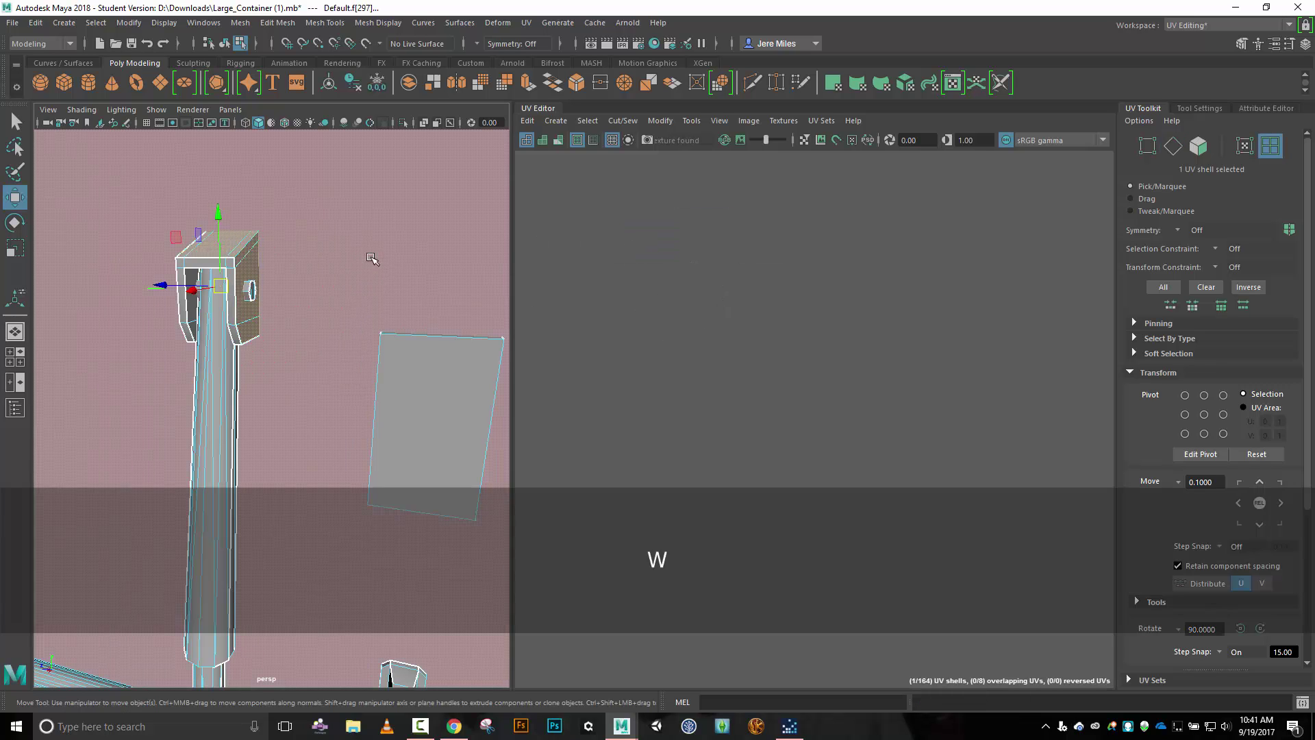
key("f")
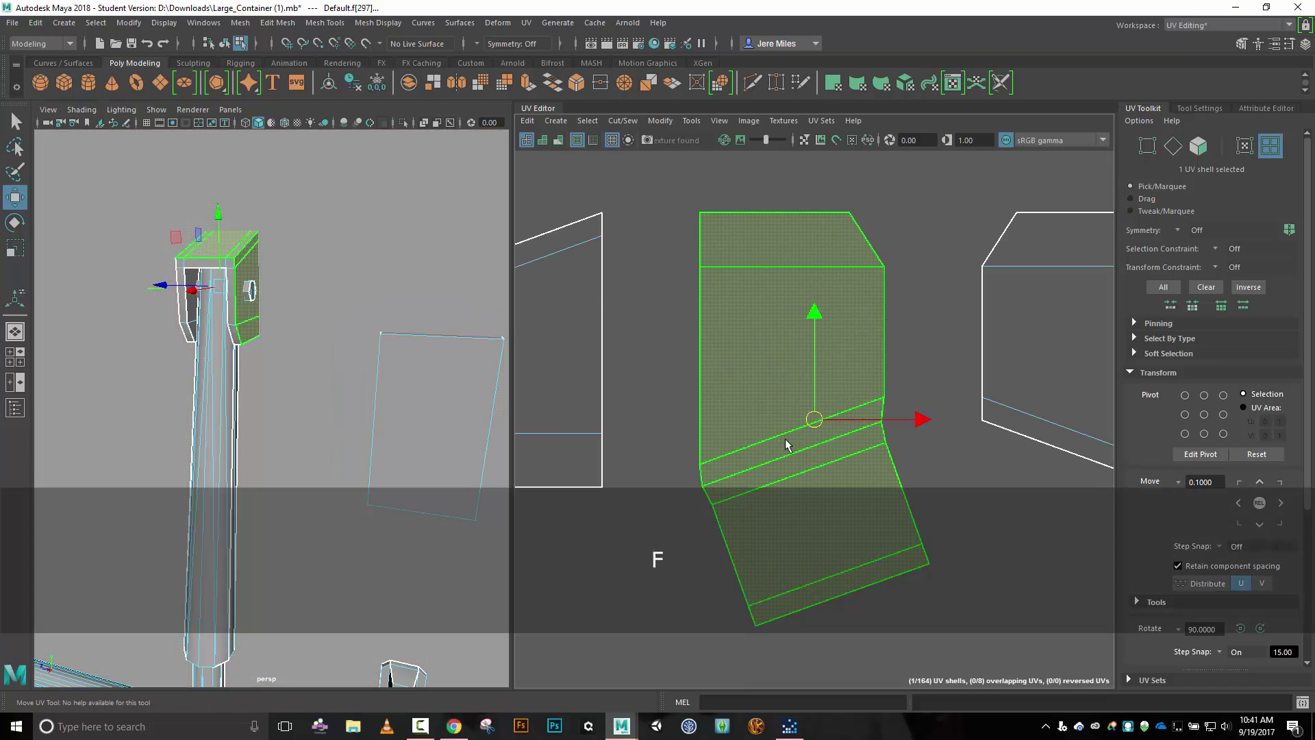
scroll(791, 431, "down", 3)
left_click_drag(791, 428, 782, 222)
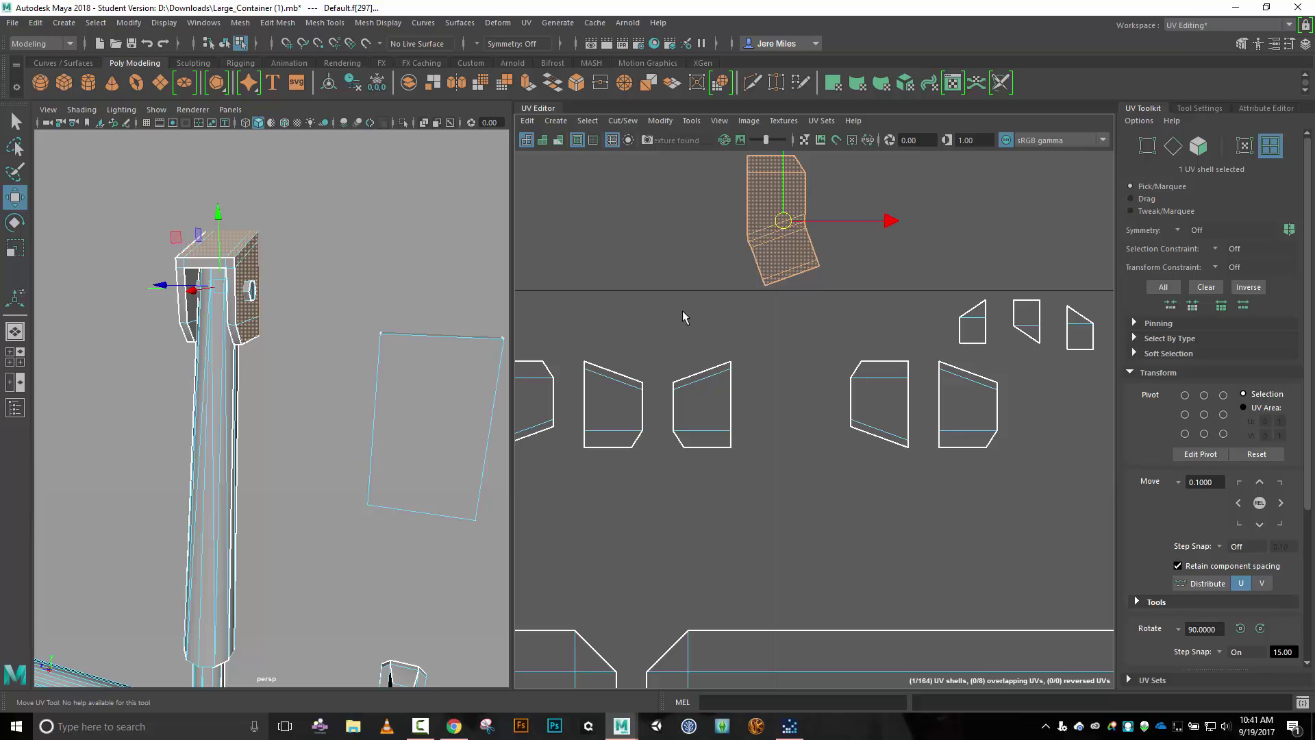
middle_click_drag(688, 291, 689, 381, "alt")
Move and Sew the top face's free long outer edge to the bracket's opposite side shell.
right_click_drag(687, 370, 685, 323)
left_click(767, 270)
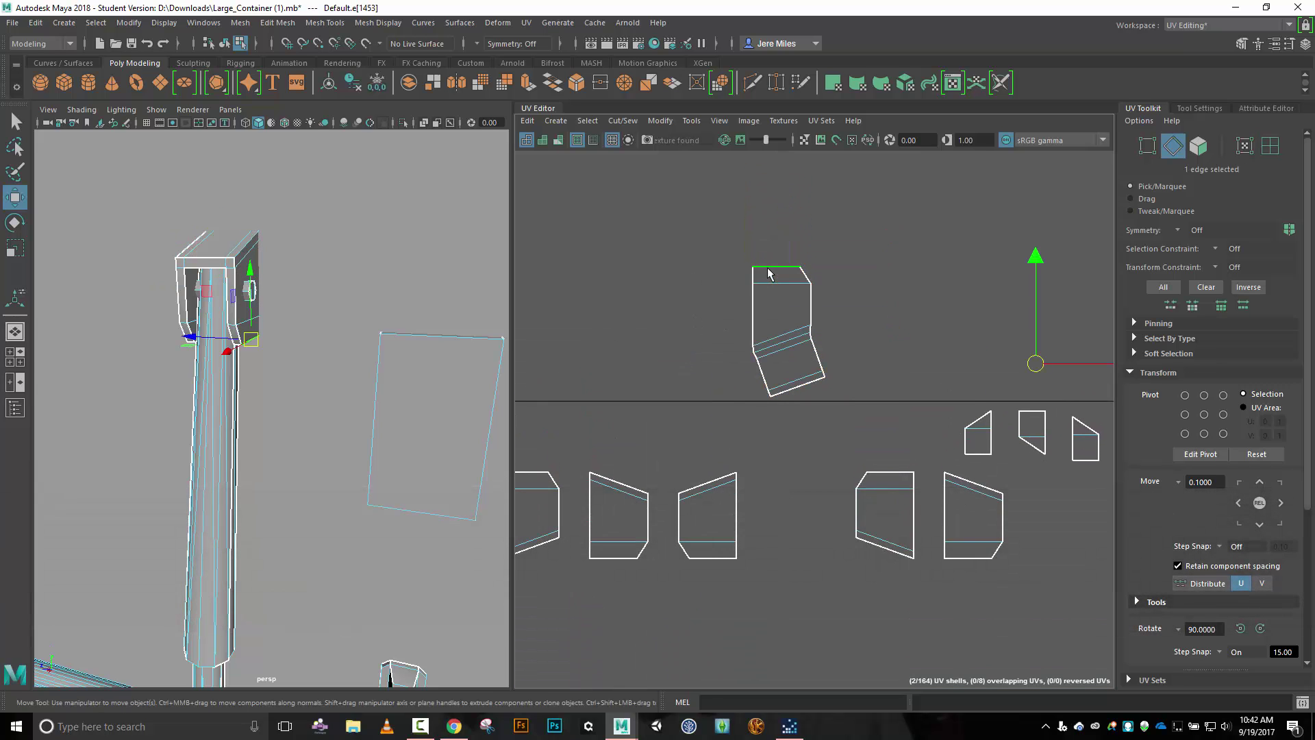
left_click(450, 294)
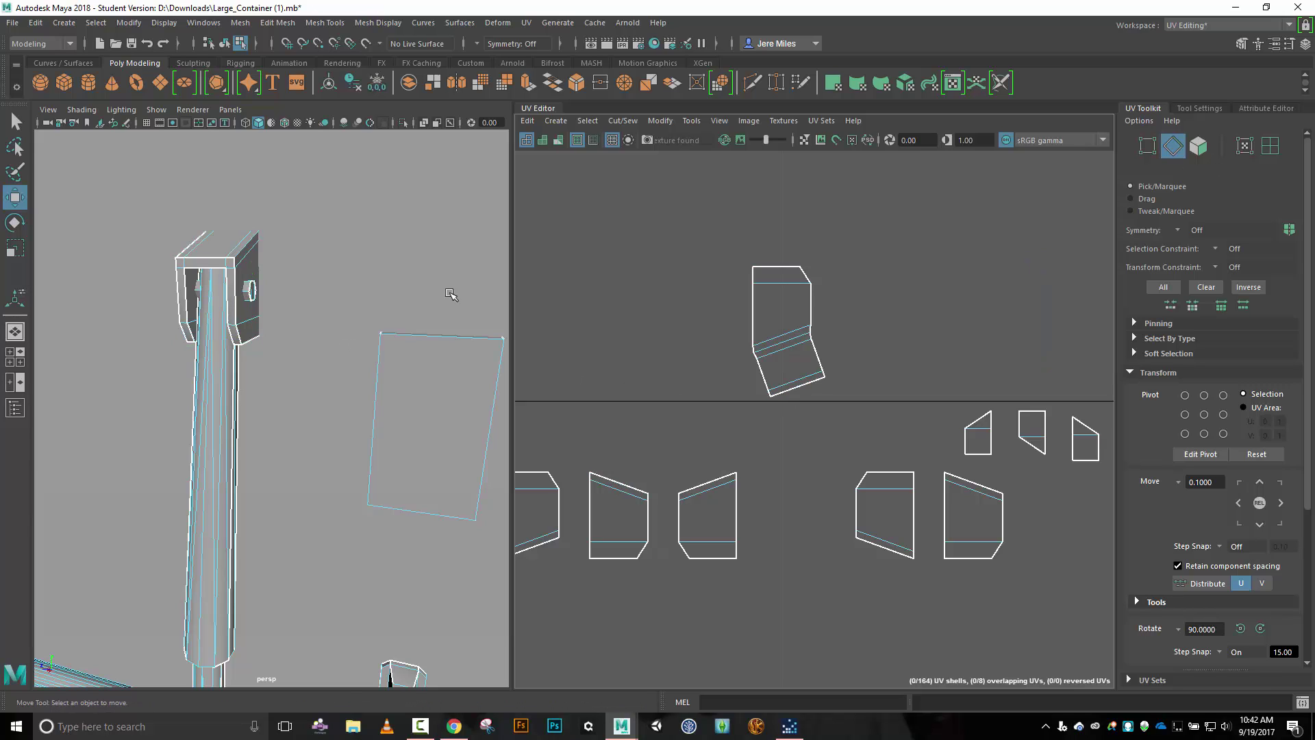
left_click(800, 384)
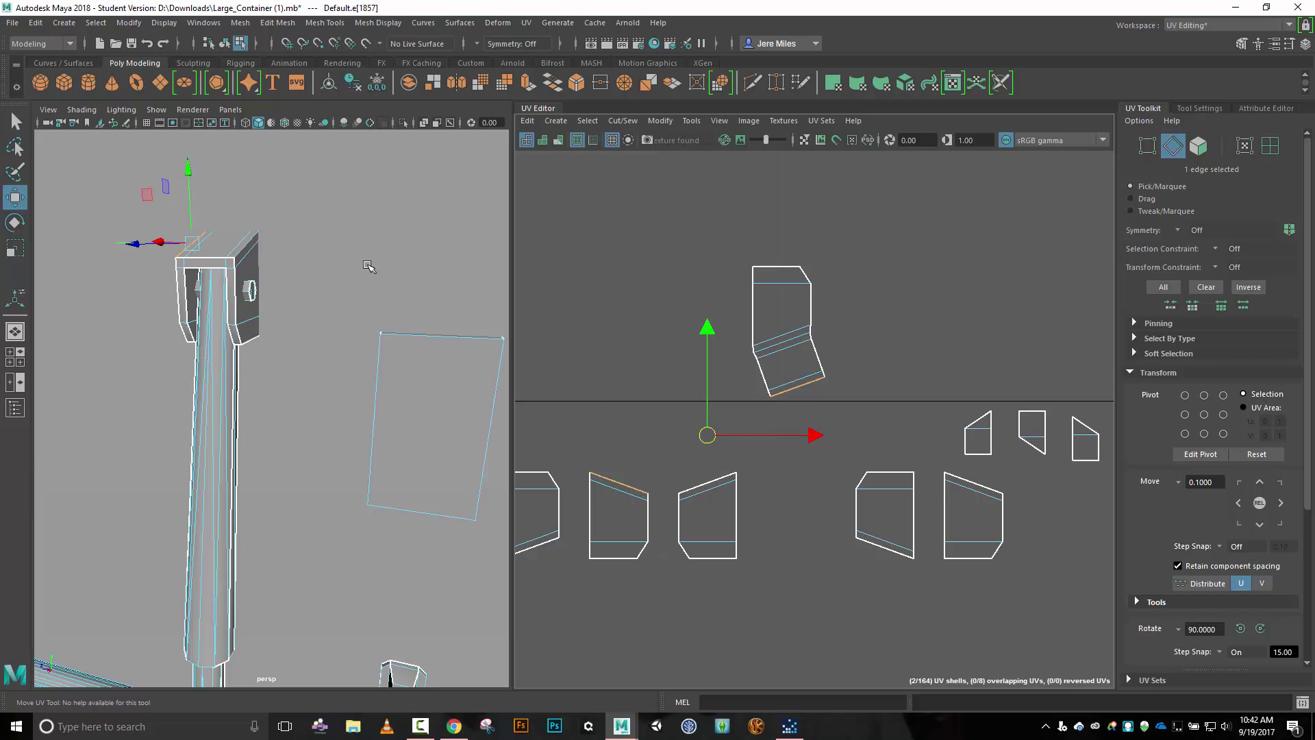
left_click(623, 120)
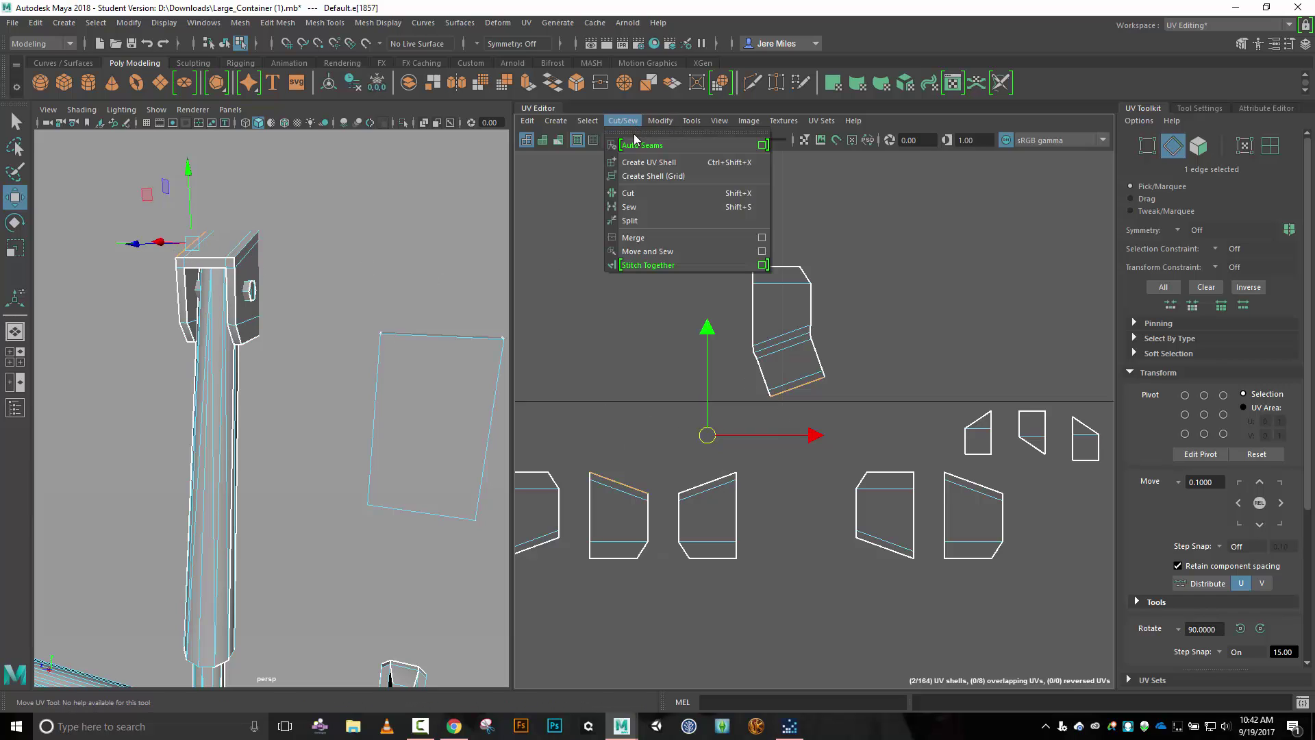
left_click(653, 247)
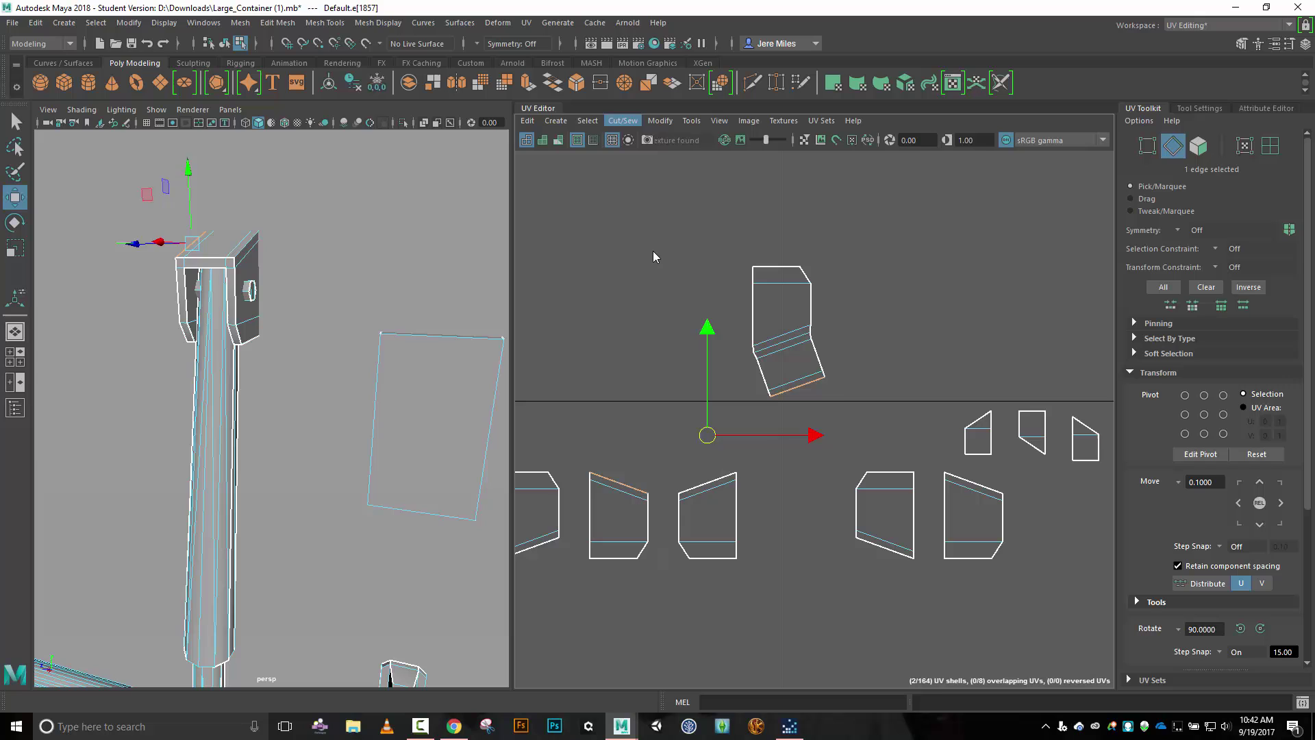
left_click(716, 340)
Move the combined three-face bracket shell fully above the upper boundary of the main UV layout.
right_click_drag(716, 346, 671, 325)
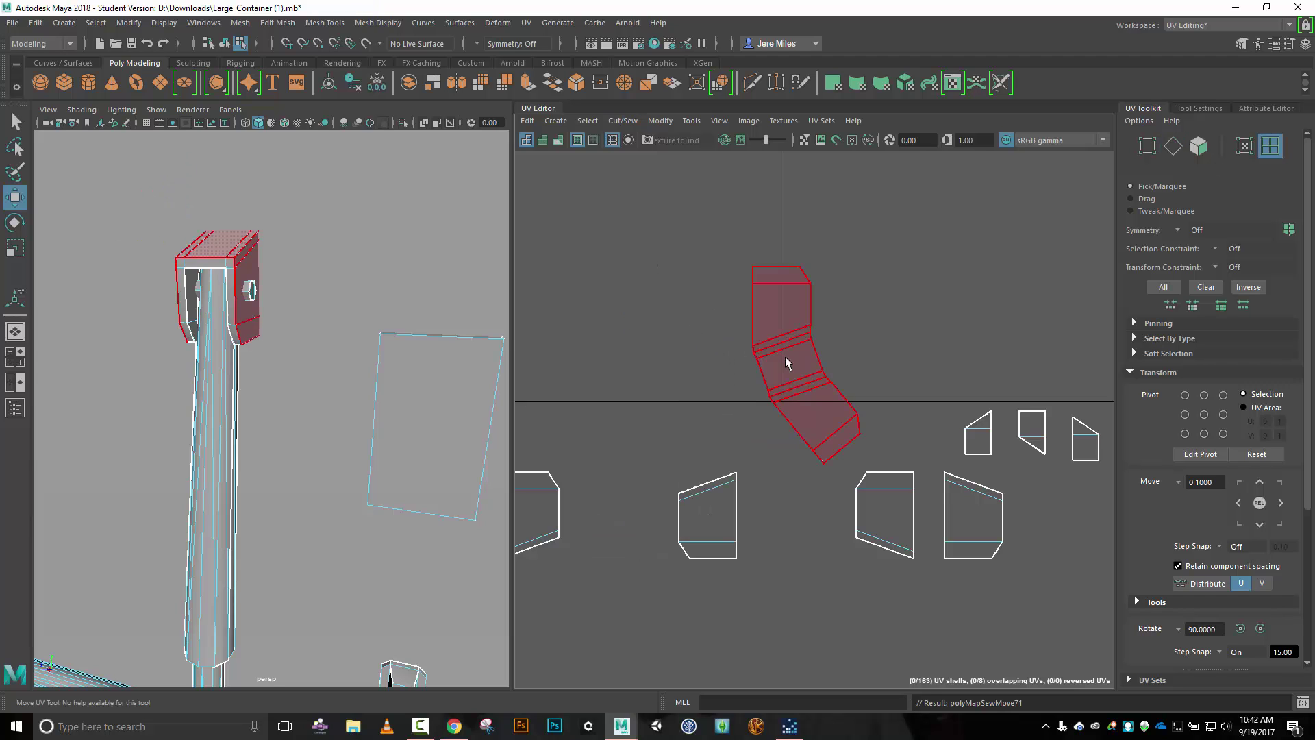
left_click(822, 380)
left_click_drag(822, 380, 719, 278)
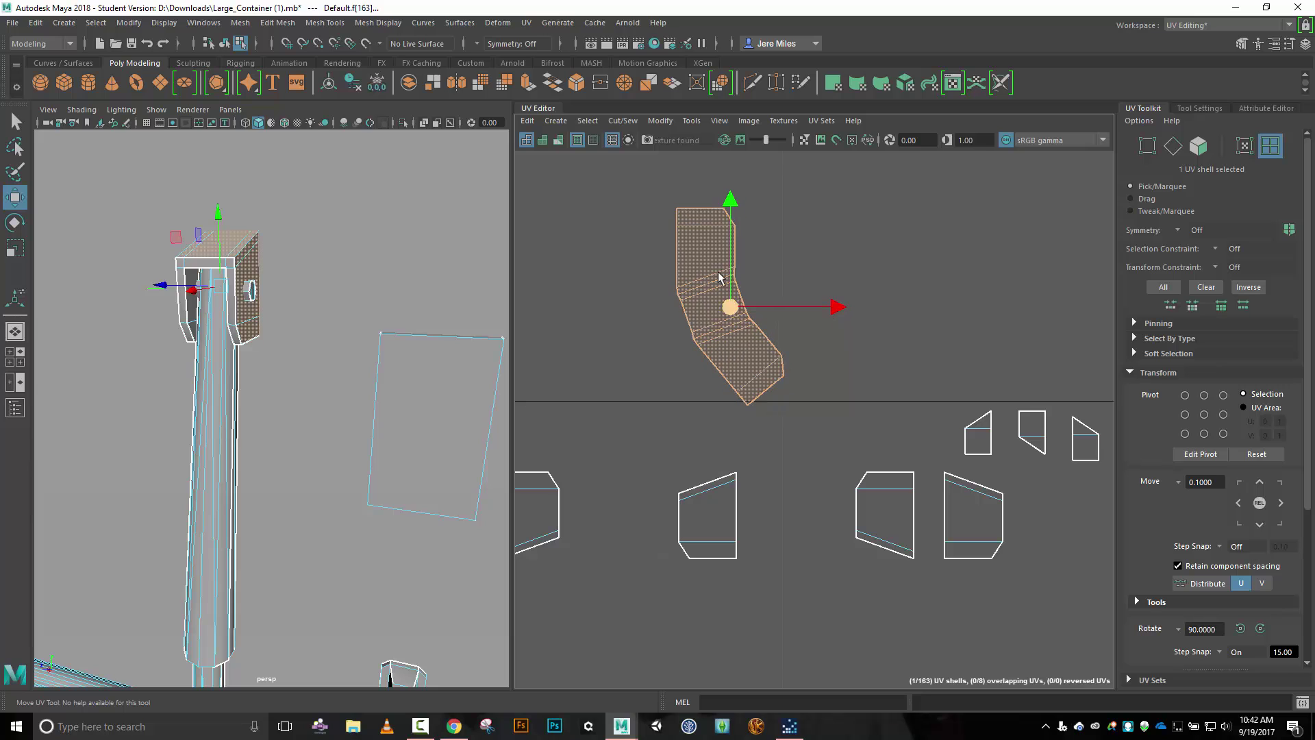
Check the upper bracket's texture distribution with a temporary checker pattern, and examine its front rim.
left_click_drag(516, 220, 398, 220)
left_click(614, 140)
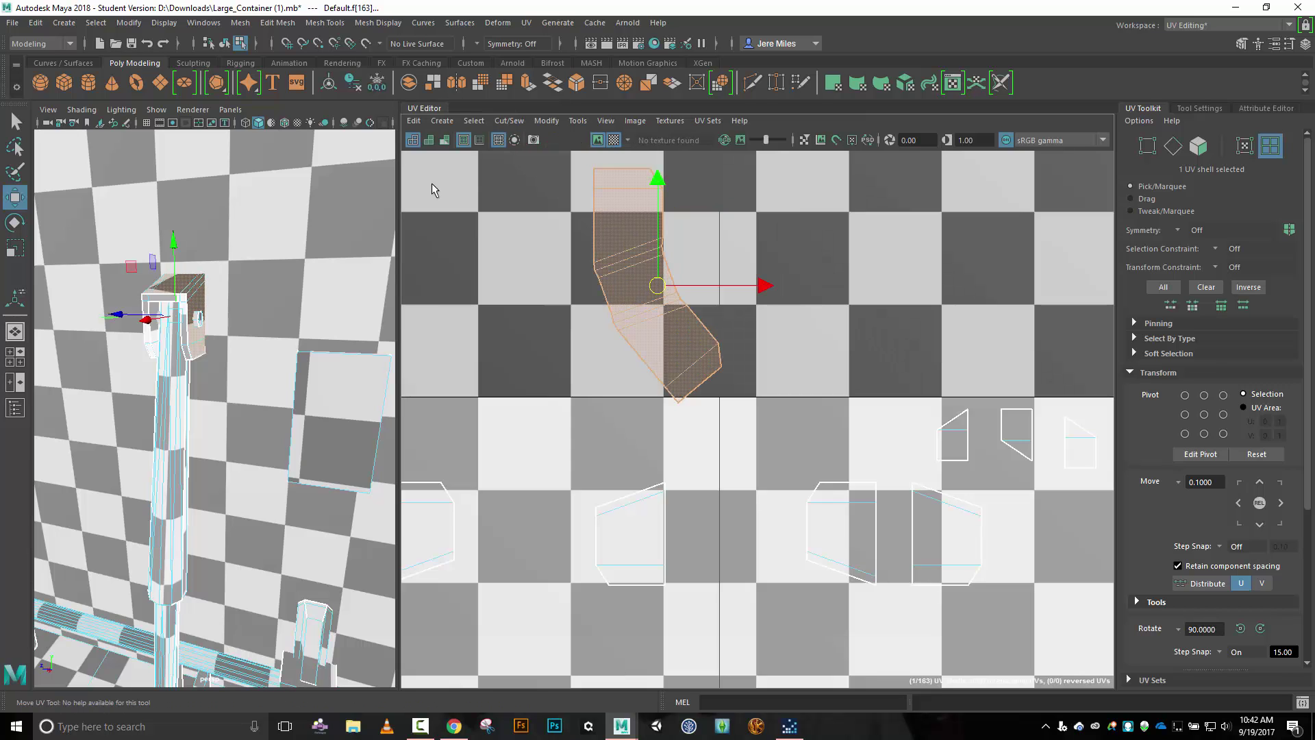
mouse_move(317, 333)
left_mouse_down("alt")
mouse_move(274, 330)
mouse_move(325, 334)
left_mouse_up("alt")
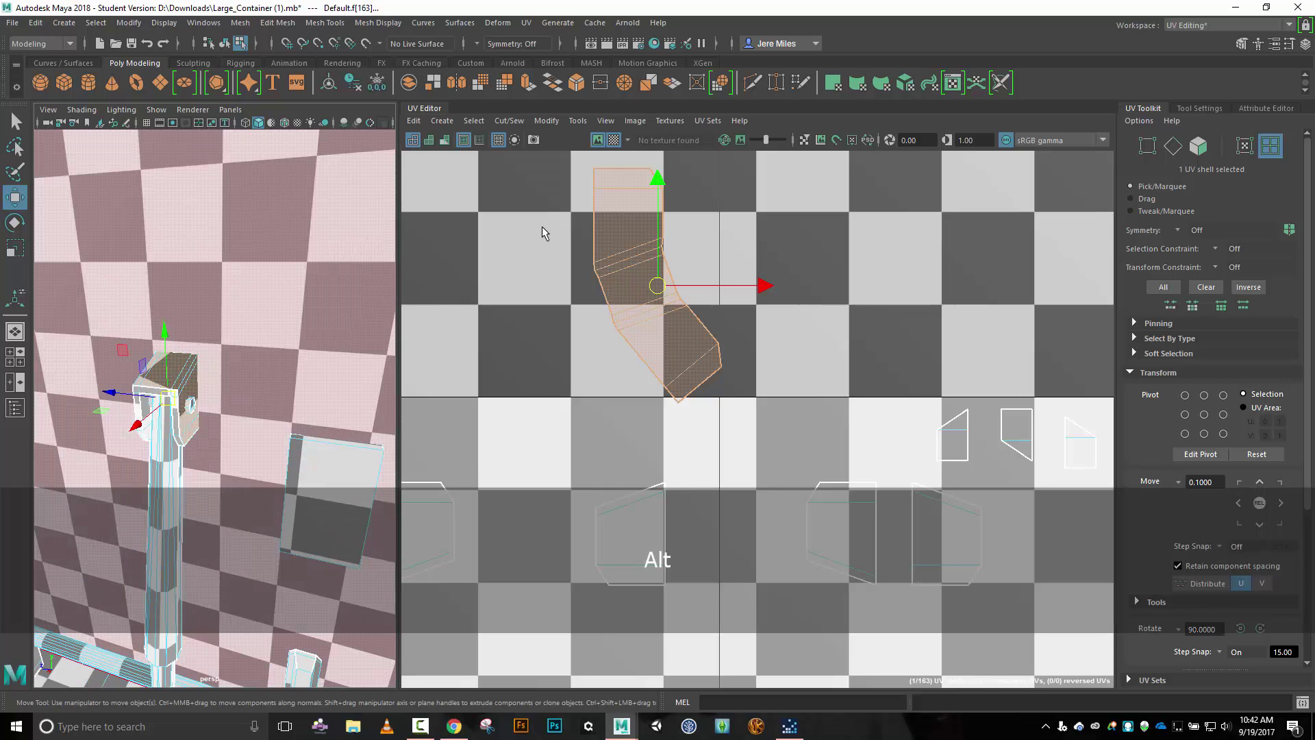
left_click(614, 140)
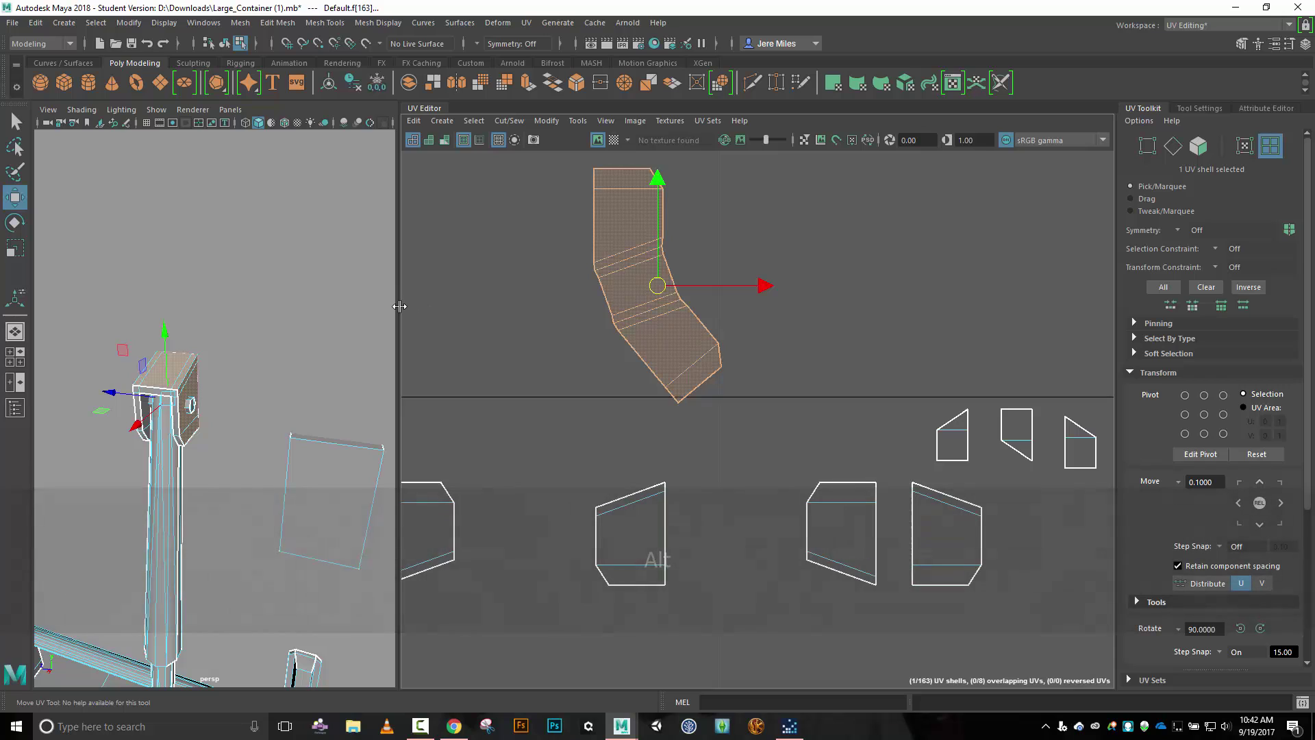
left_click_drag(399, 312, 528, 320)
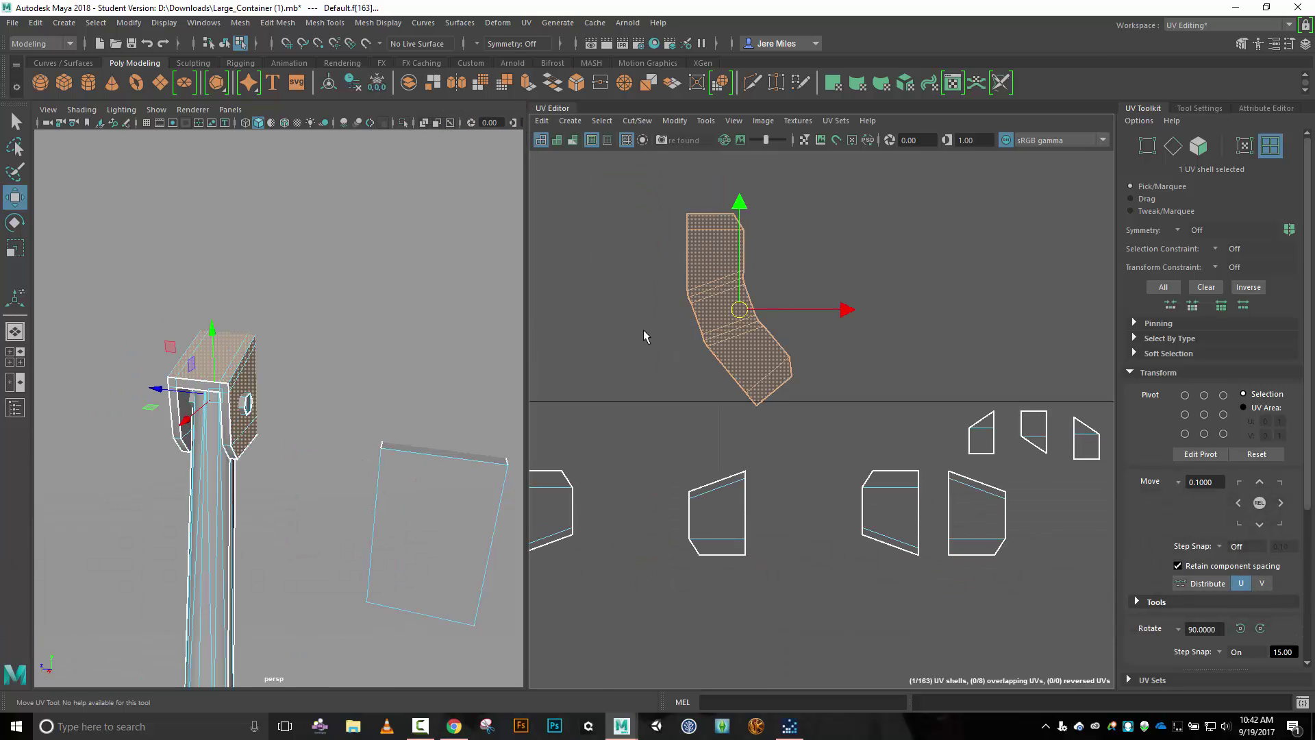
scroll(642, 330, "down", 3)
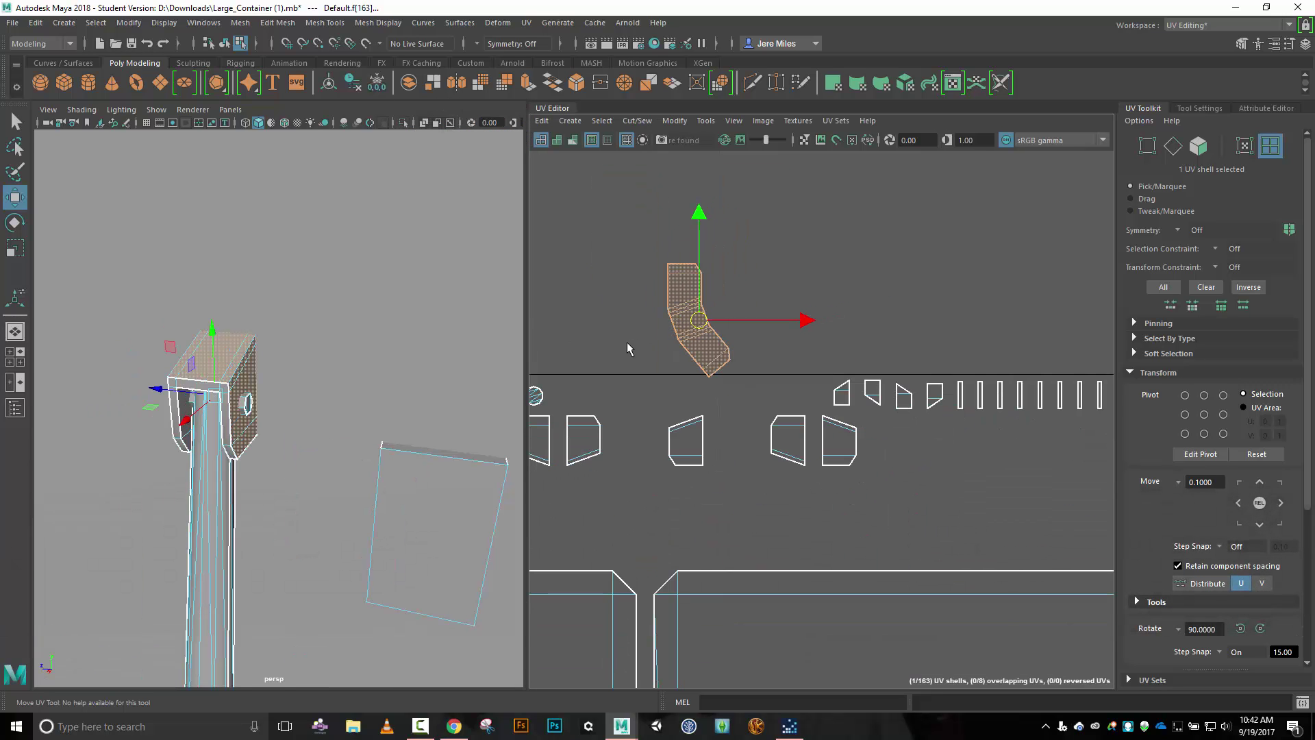
mouse_move(335, 428)
left_mouse_down("alt")
mouse_move(332, 411)
mouse_move(343, 418)
left_mouse_up("alt")
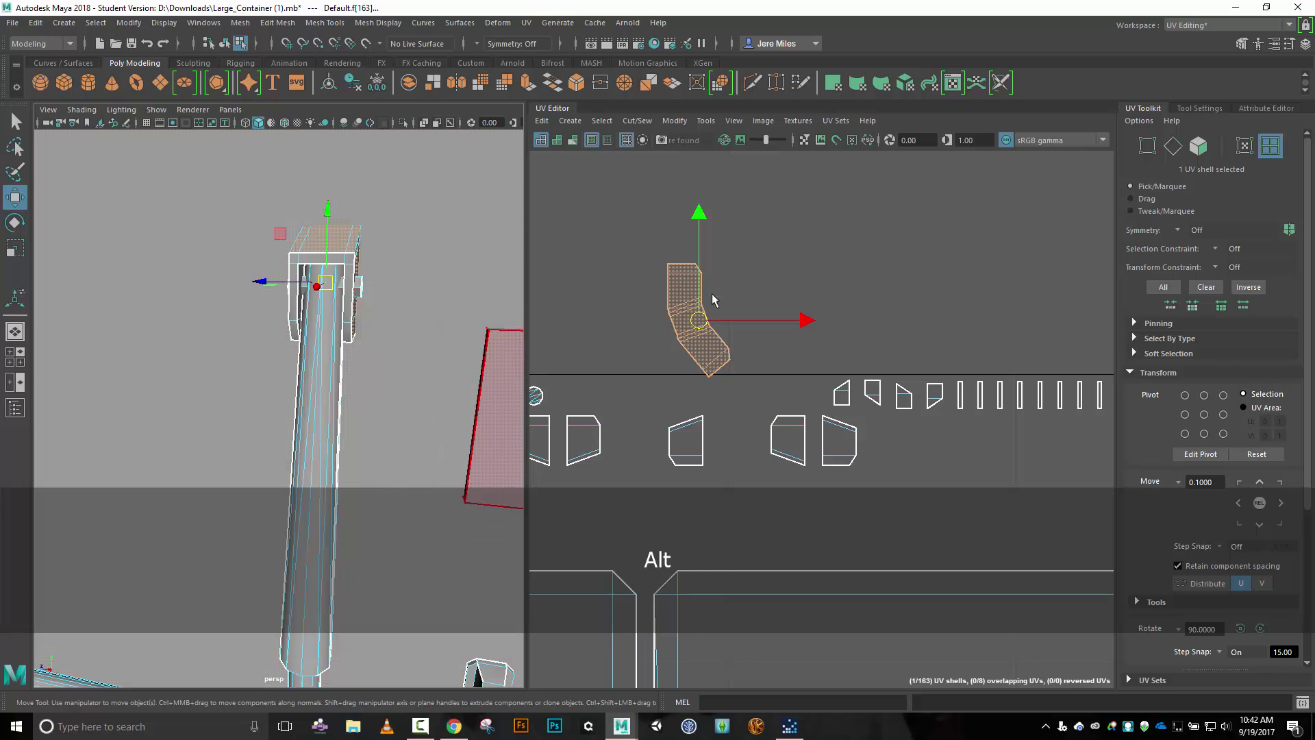
Move and Sew the first side face's long inner edge to the U-shaped front rim shell.
scroll(711, 305, "up", 5)
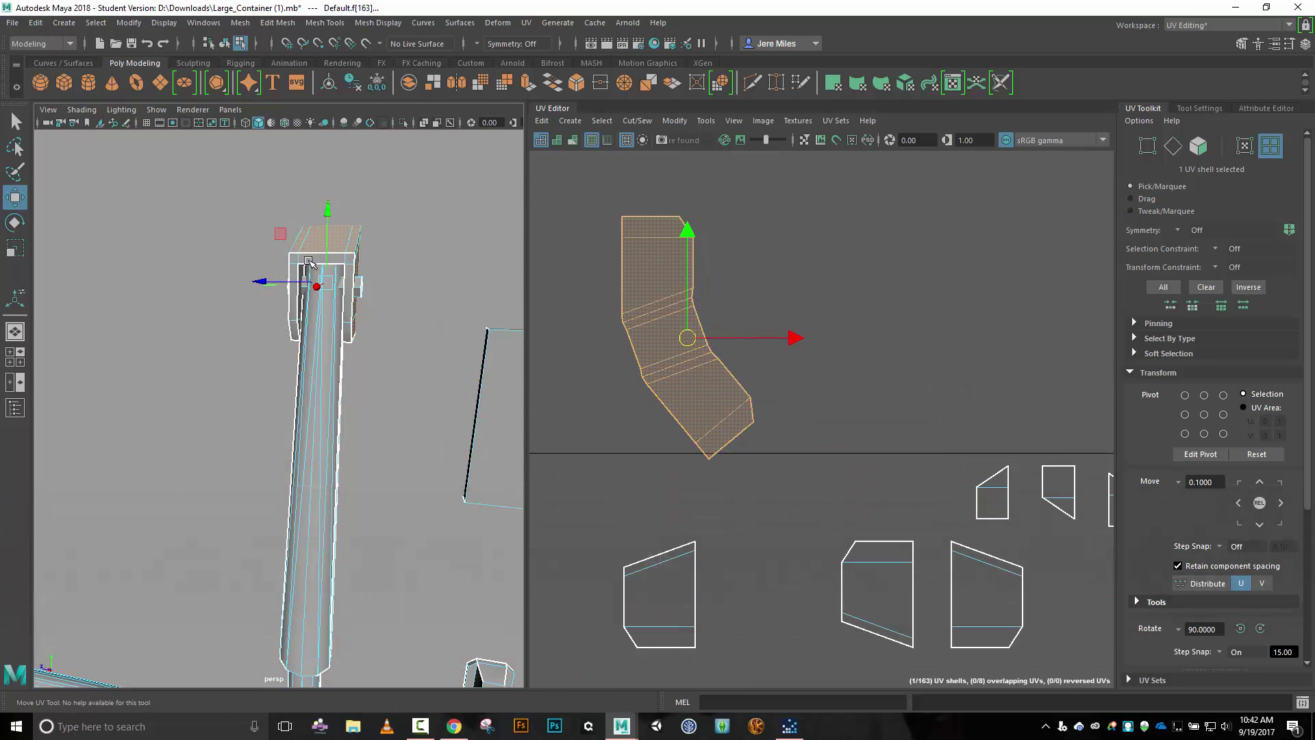
right_click_drag(778, 267, 778, 231)
left_click(694, 267)
left_click(694, 268)
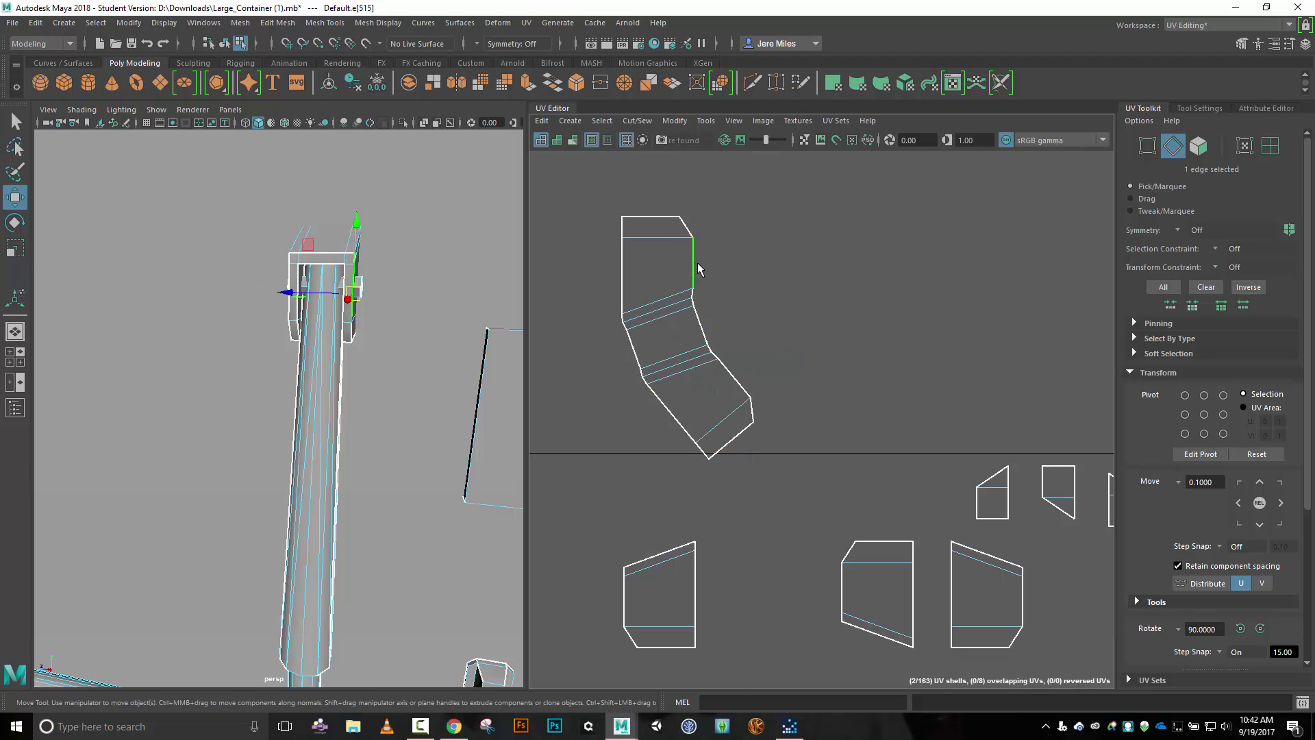
scroll(700, 270, "up", 2)
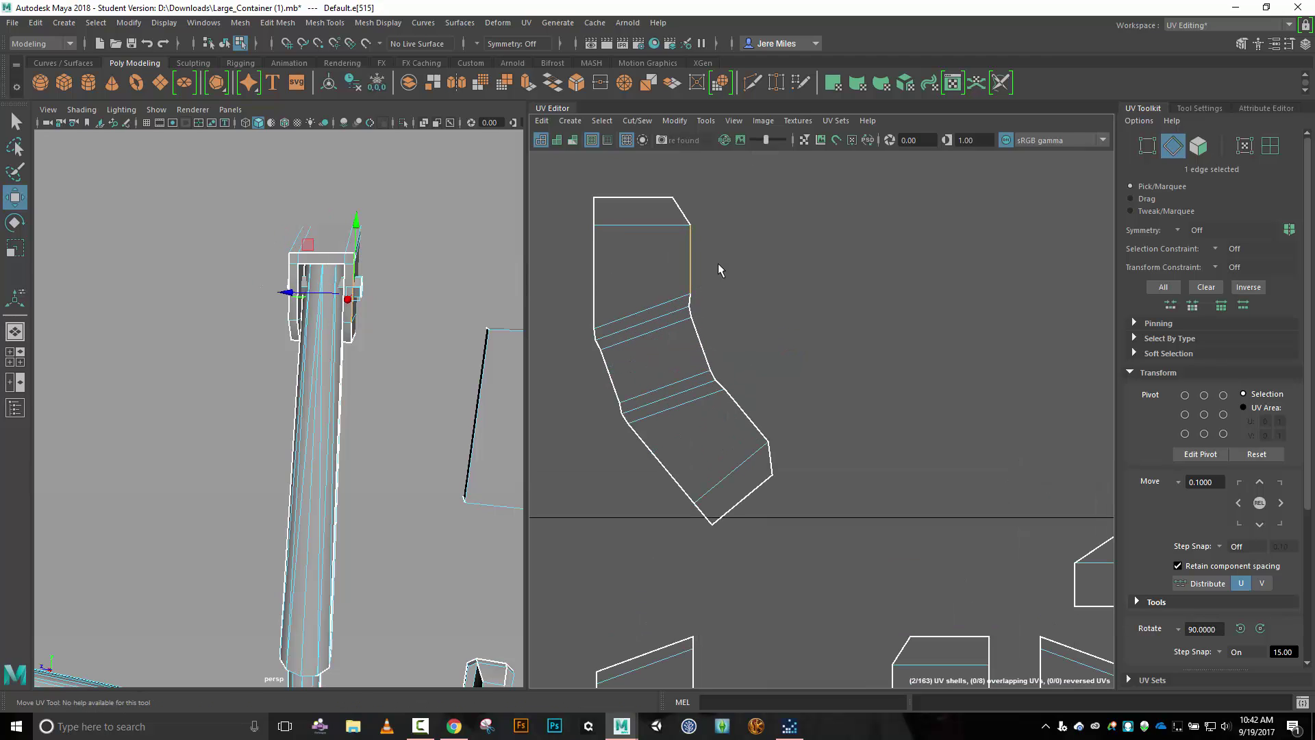
left_click(639, 123)
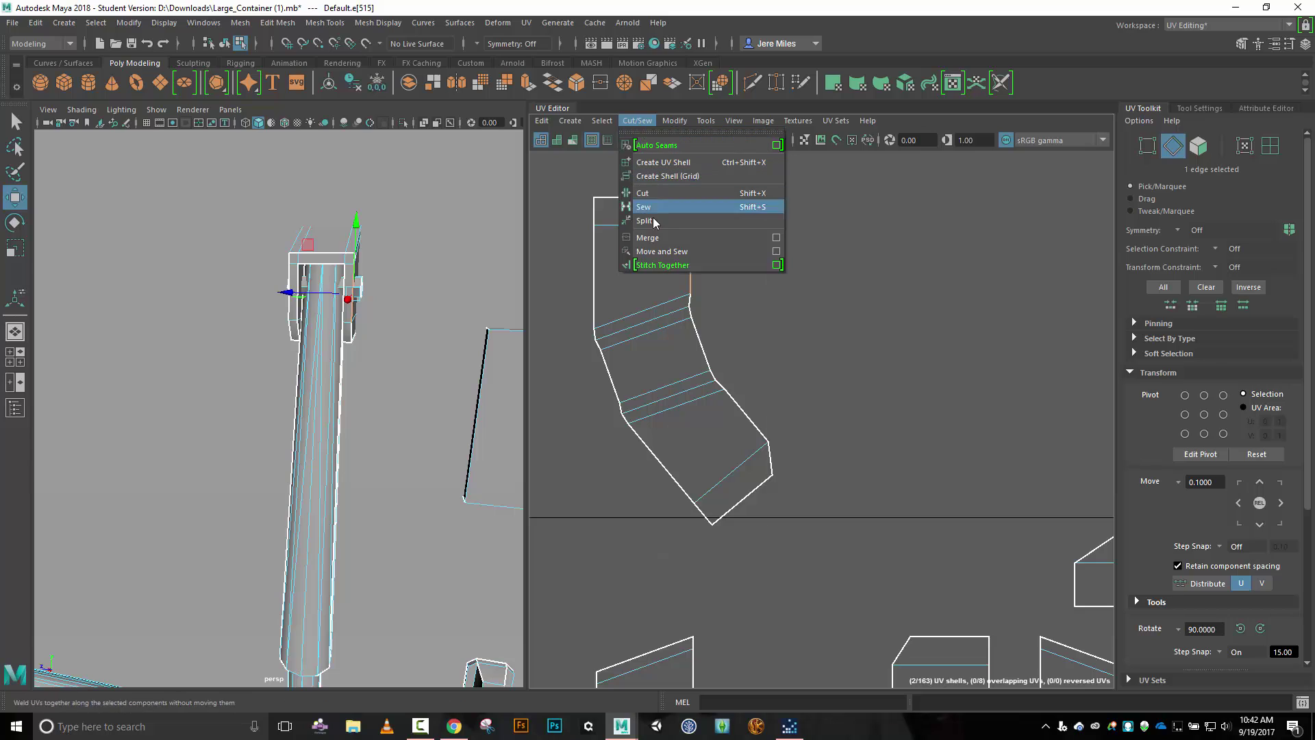
left_click(656, 253)
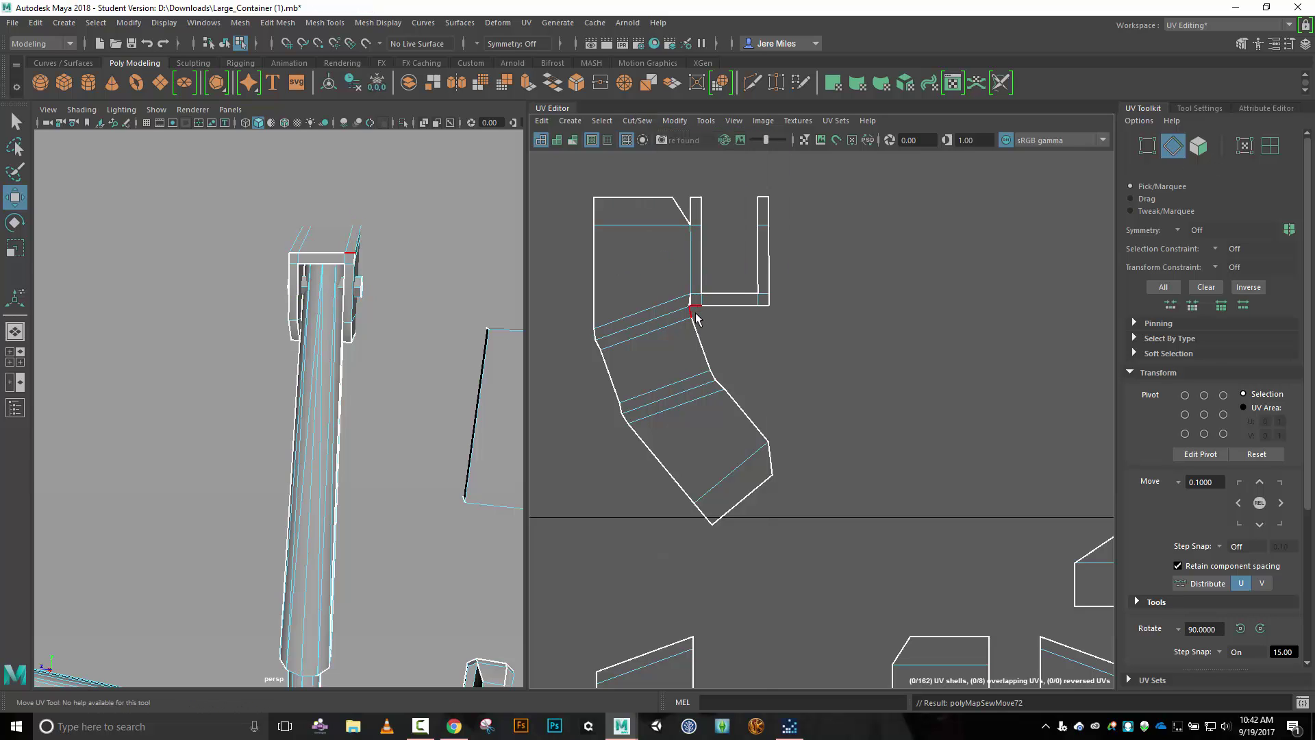
Move and Sew the short corner edge between the first side face and the U-shaped rim.
scroll(693, 312, "up", 4)
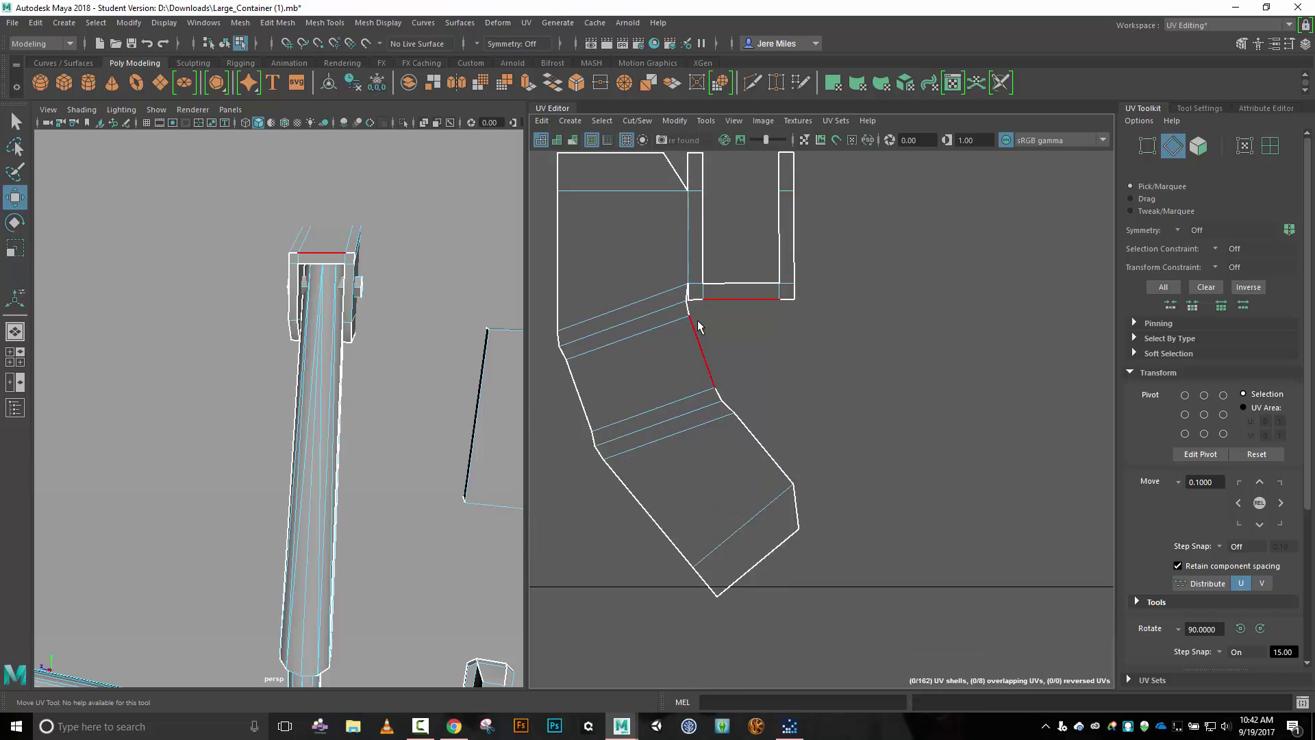
left_click(684, 286)
left_click(635, 121)
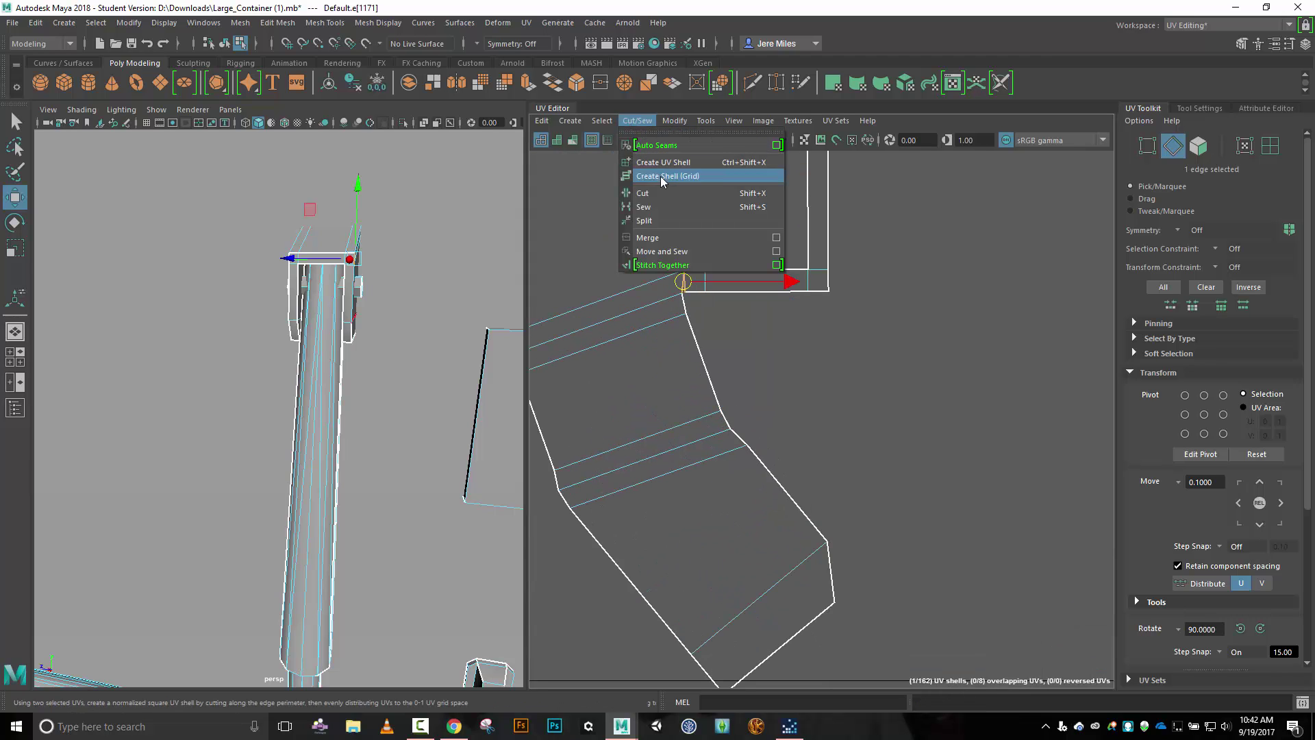
left_click(663, 251)
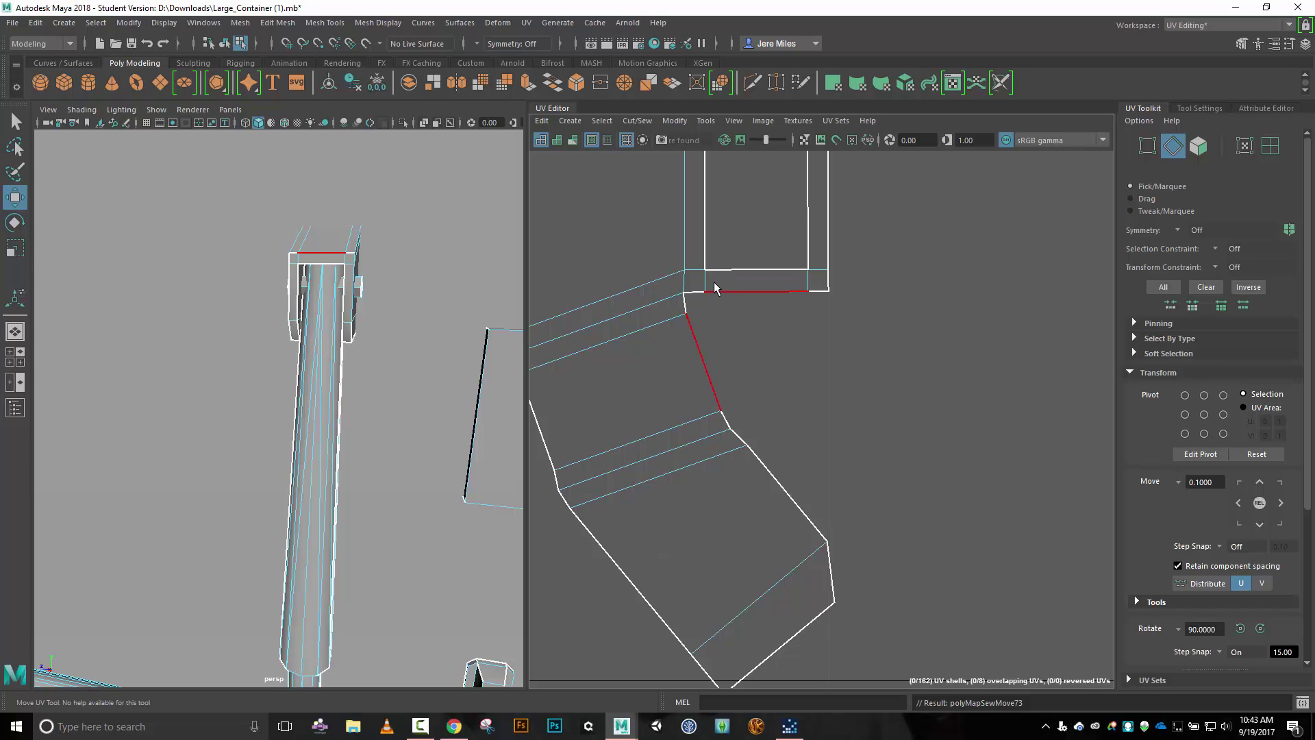
Cut the U-shaped rim at both ends of its crosspiece to separate it from the two legs.
left_click(706, 281)
key("w")
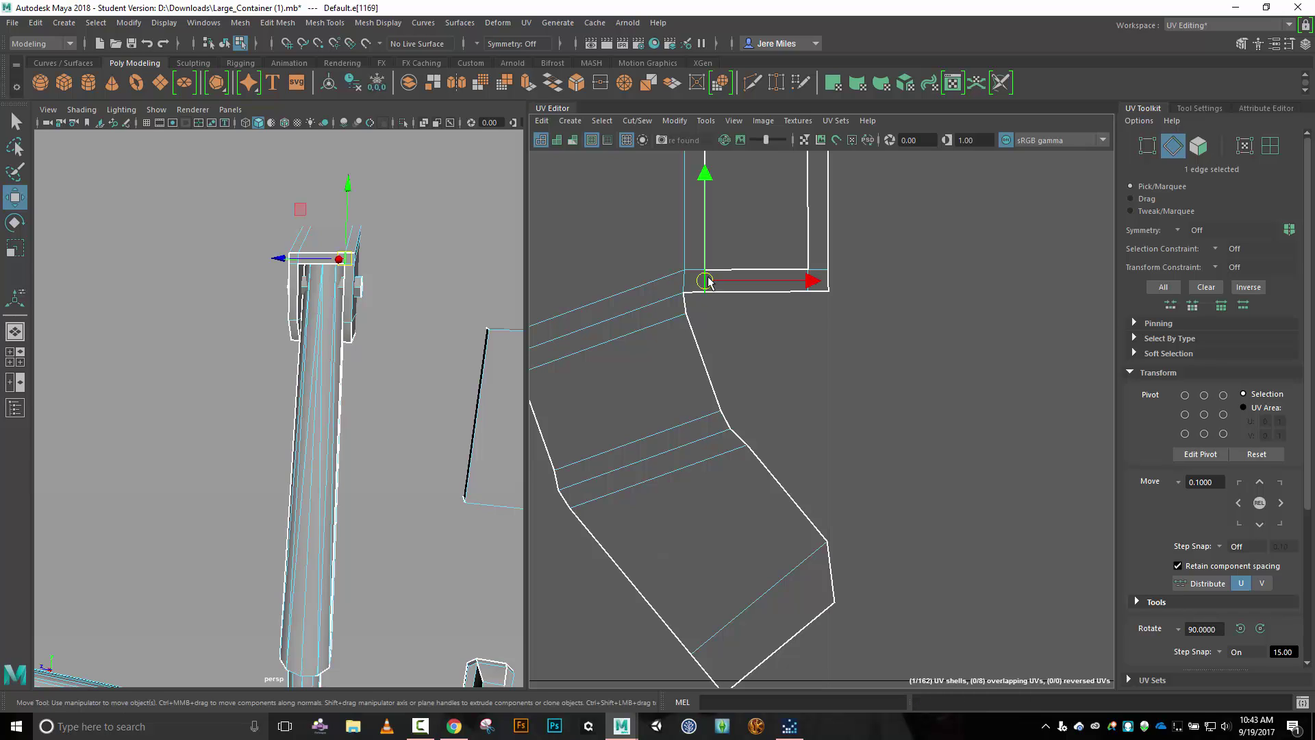
key("shift+x")
left_click(812, 293)
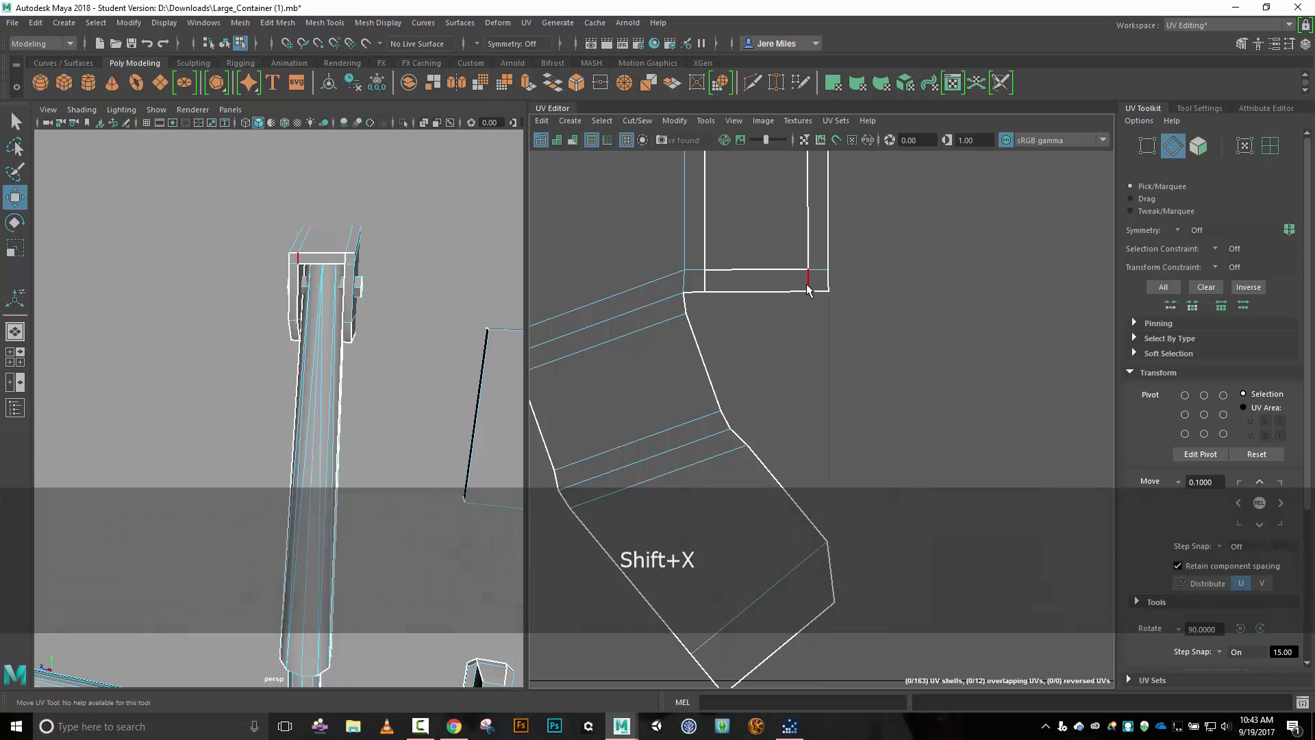
key("shift+x")
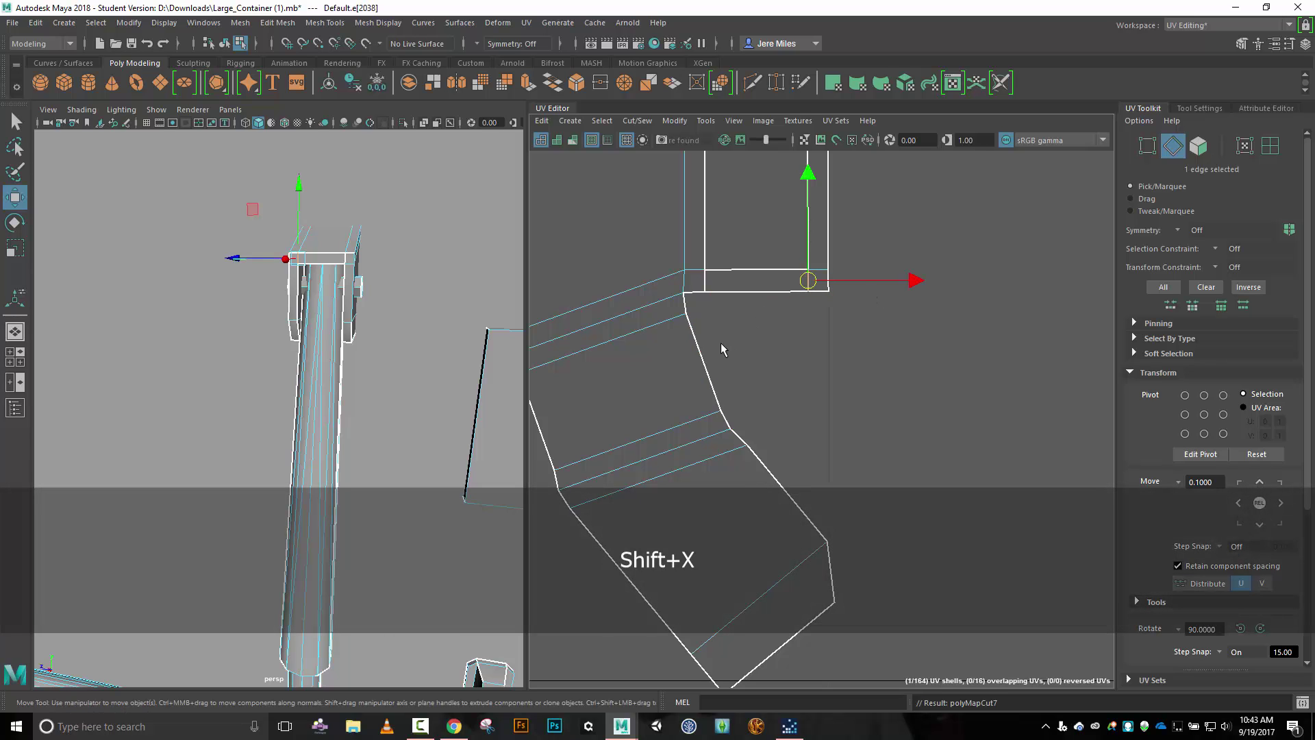
Move and Sew the detached rim crosspiece to the matching edge of the bracket's middle top face.
left_click(704, 367)
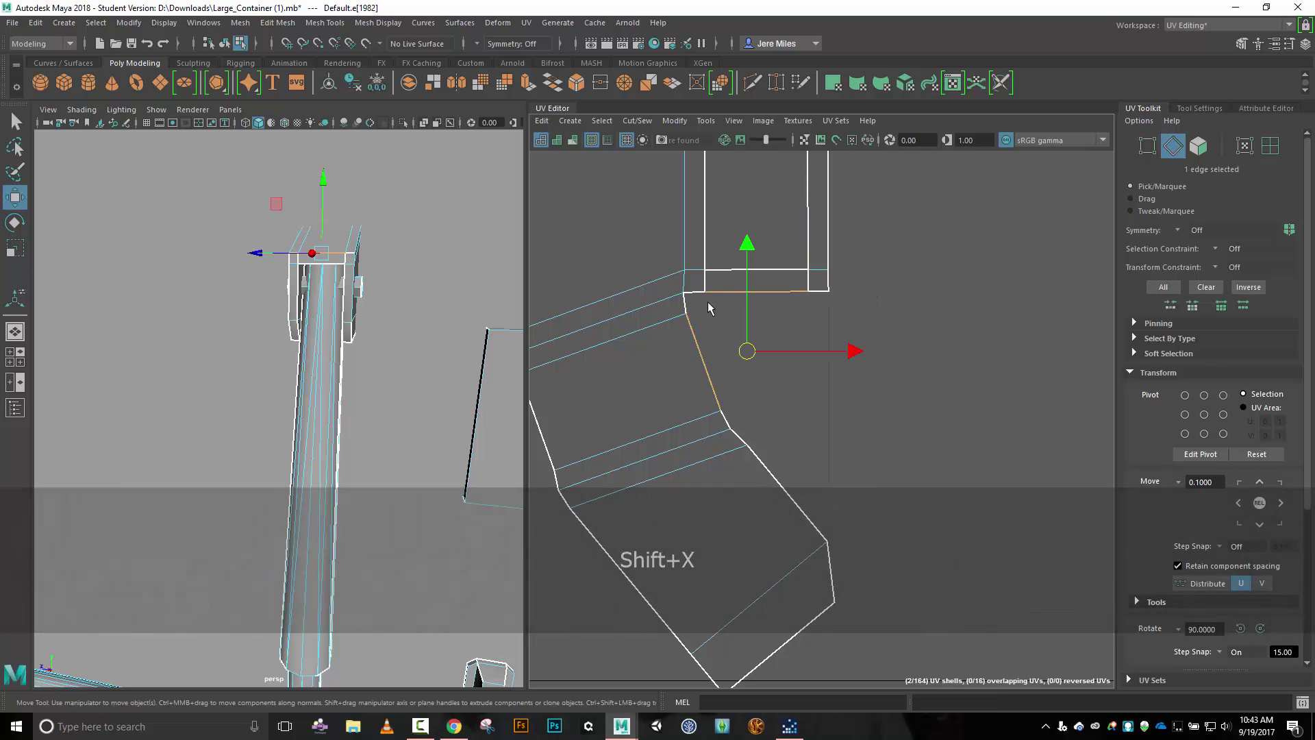
left_click(633, 125)
left_click(675, 255)
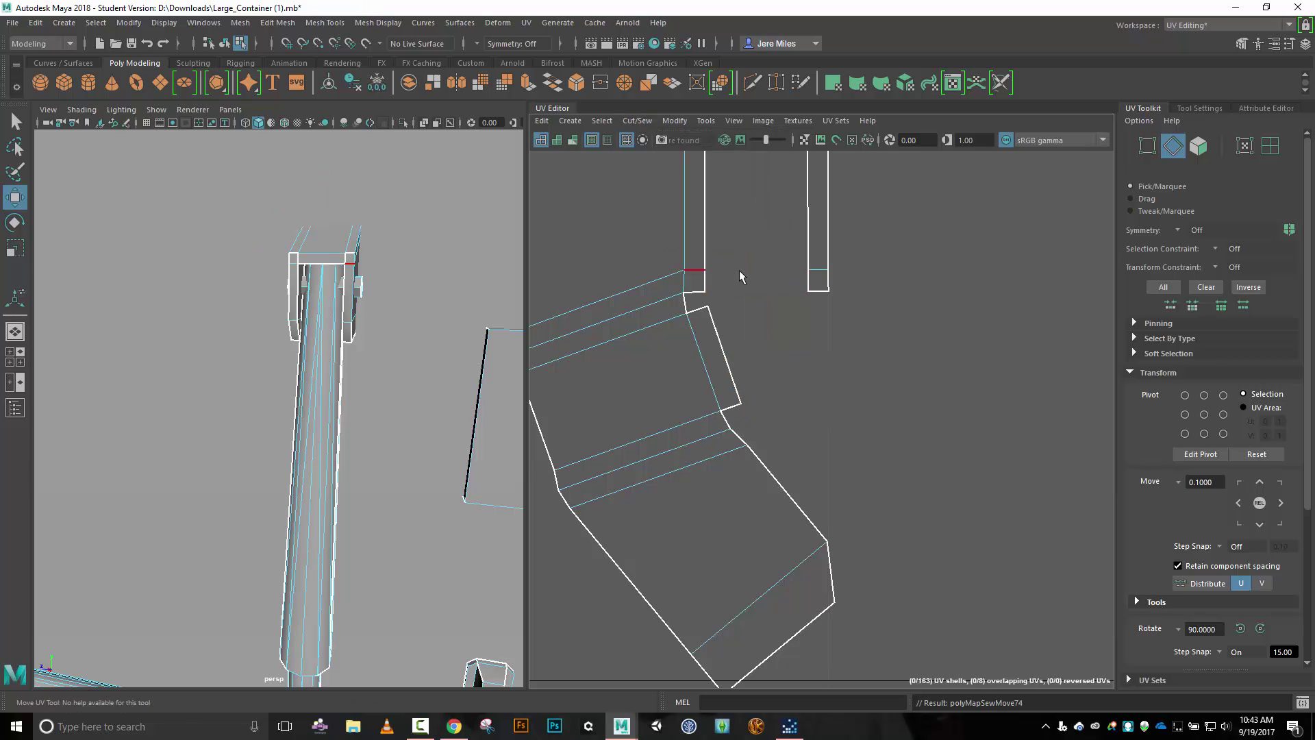
Move and Sew the remaining rim leg to the long edge of the second side face.
left_click(738, 437)
key("w")
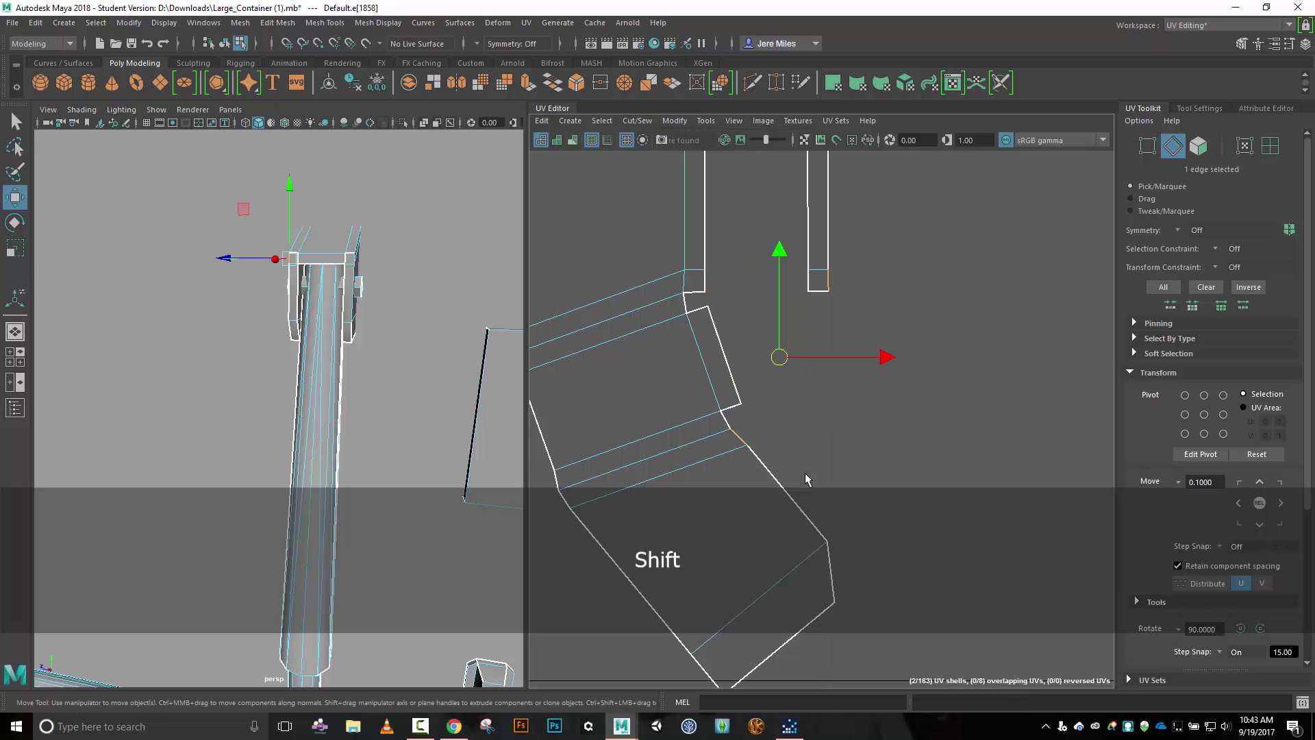
left_click(768, 479, "shift")
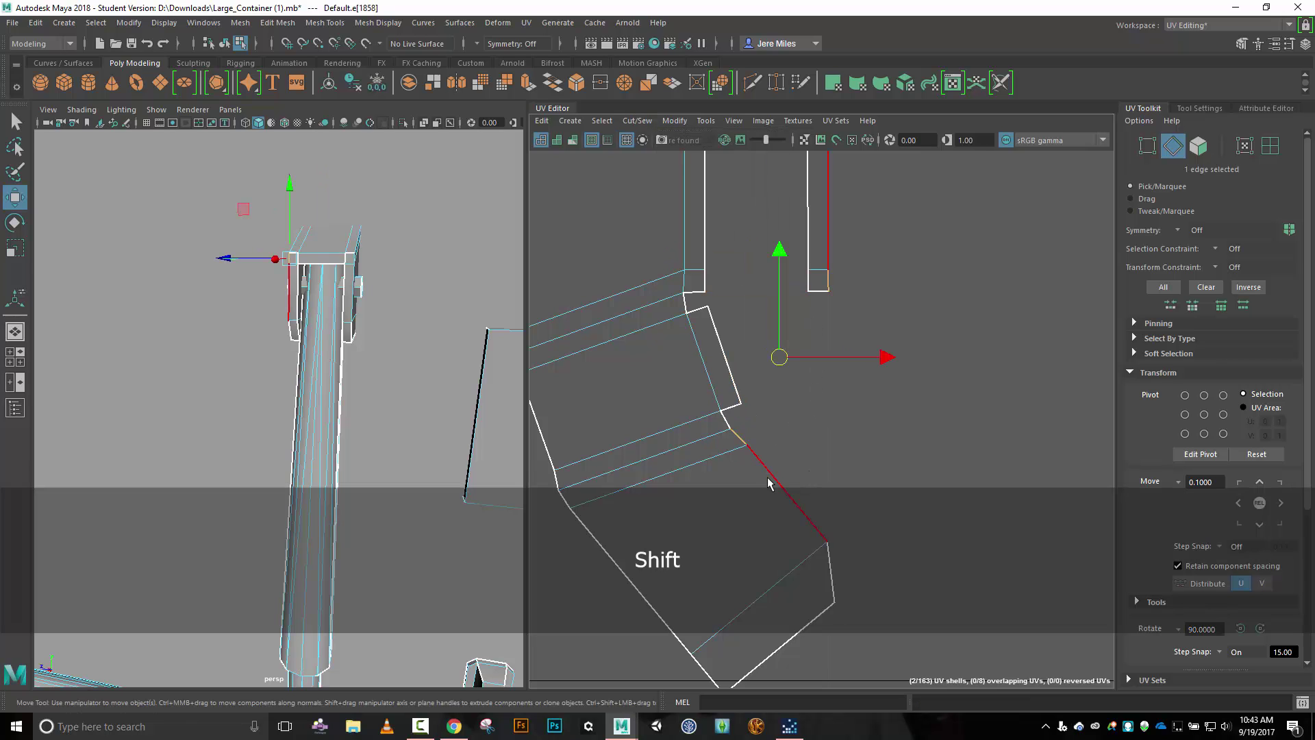
left_click(637, 121)
left_click(661, 251)
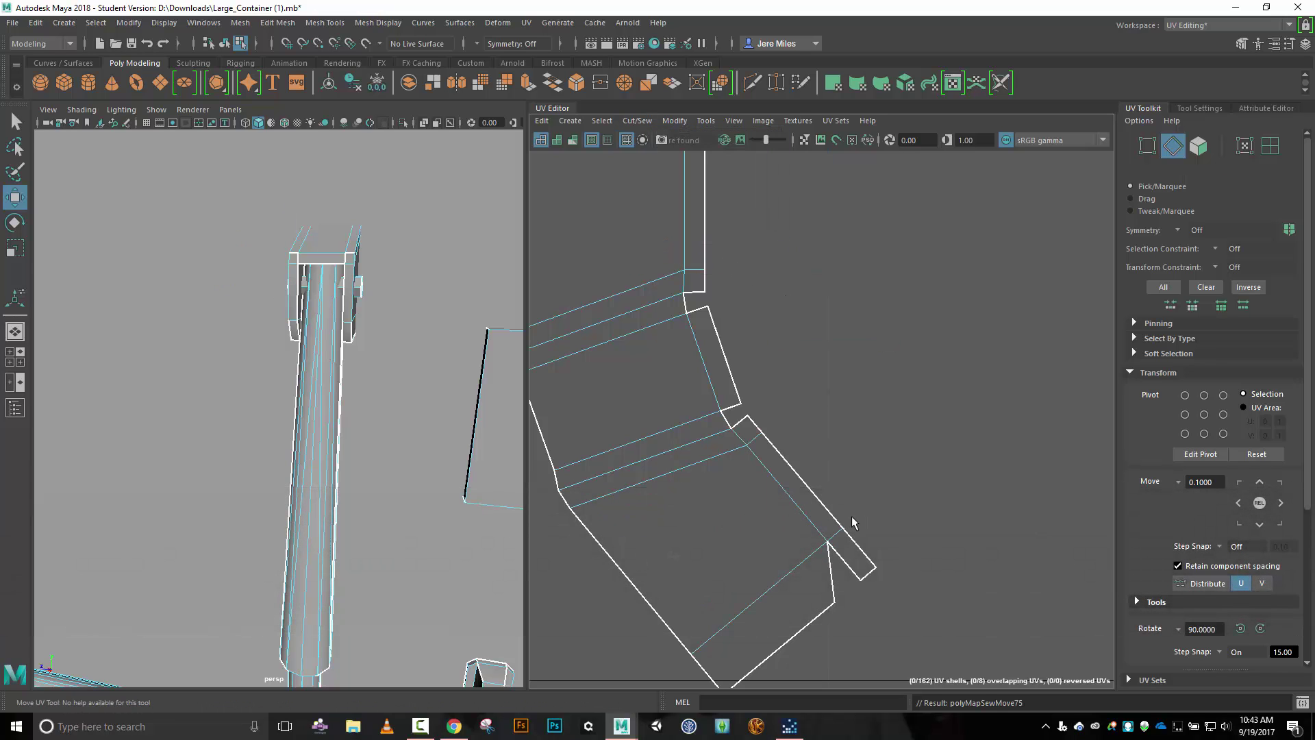
Move and Sew the angled edge at the second side face's tip to the end of its rim leg.
left_click(834, 588)
scroll(829, 441, "down", 2)
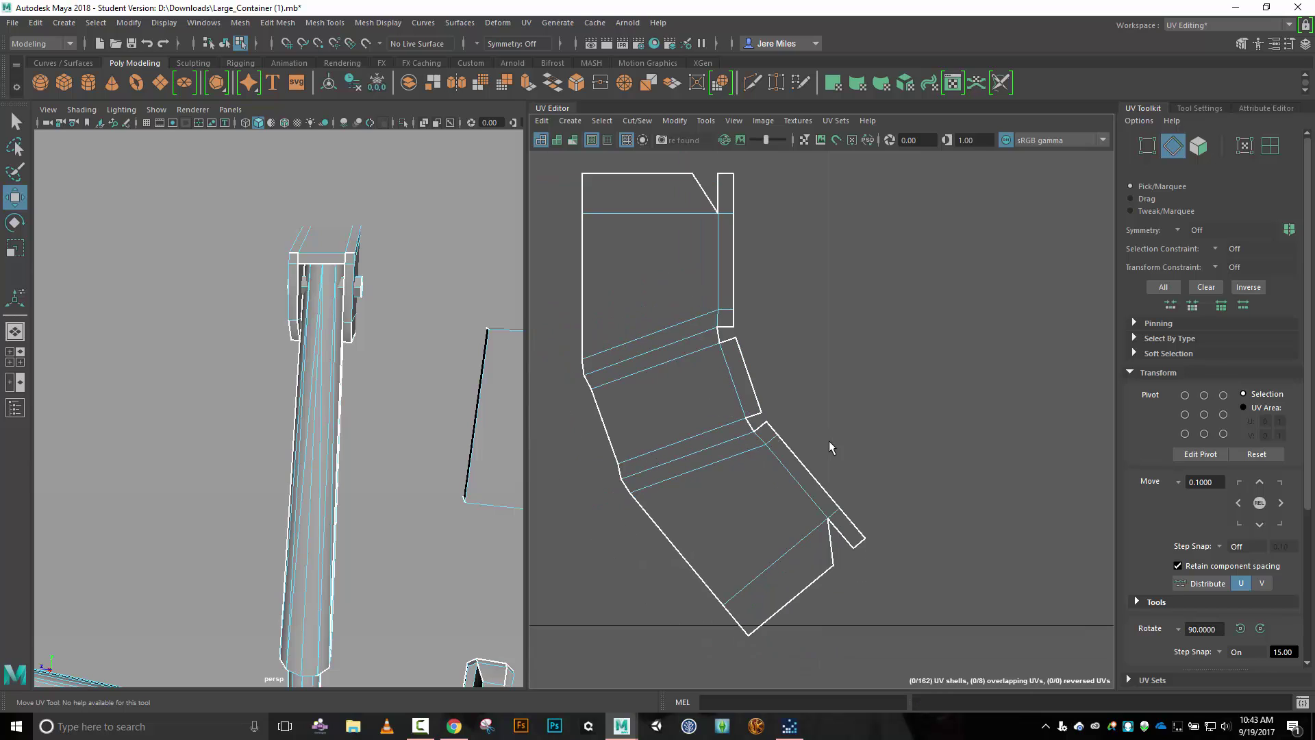
left_click(833, 550)
left_click(638, 127)
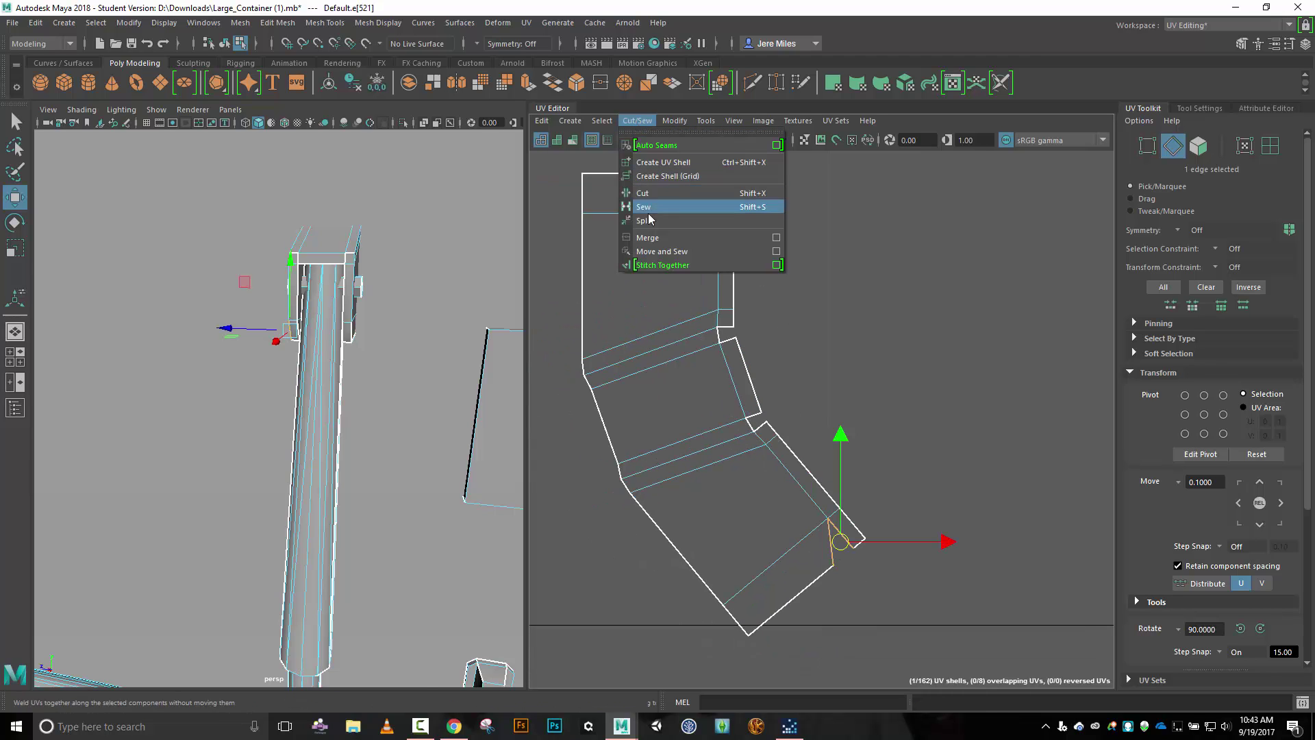
left_click(655, 252)
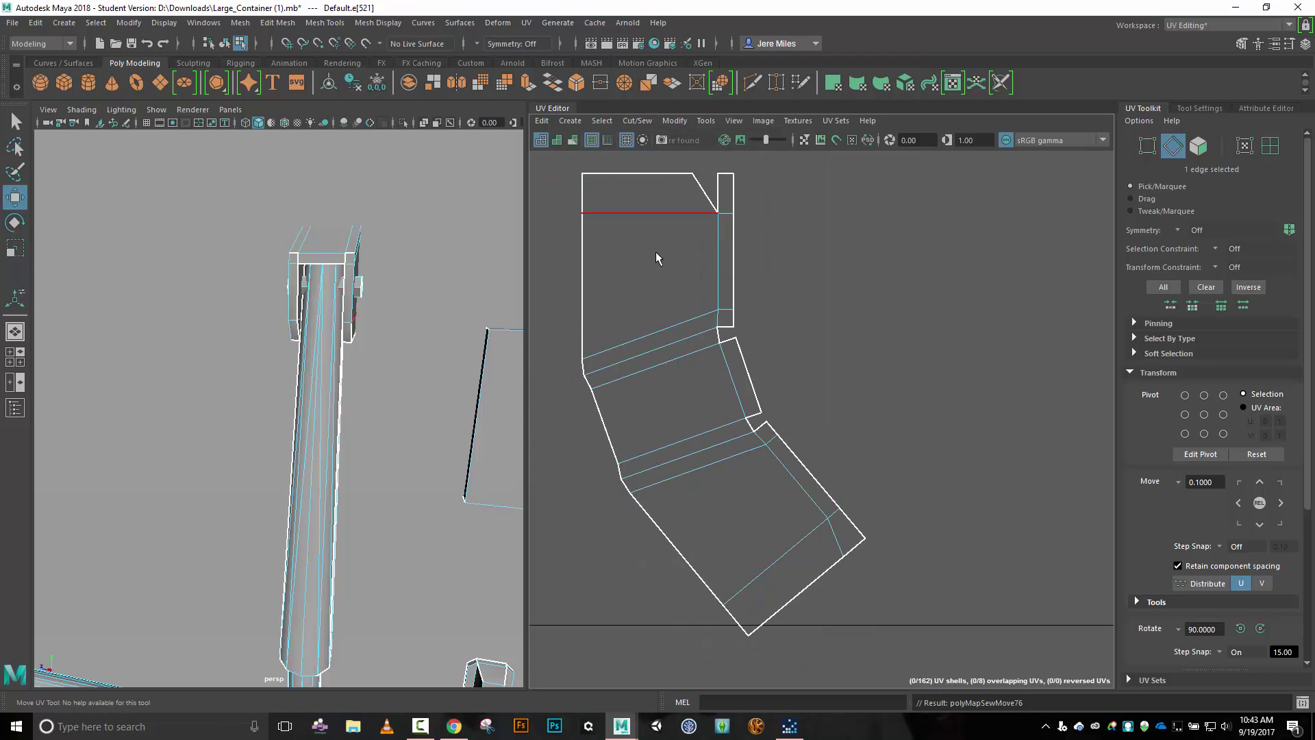
Move and Sew the angled edge at the first side face's tip to the end of its rim leg.
left_click(705, 193)
left_click(628, 125)
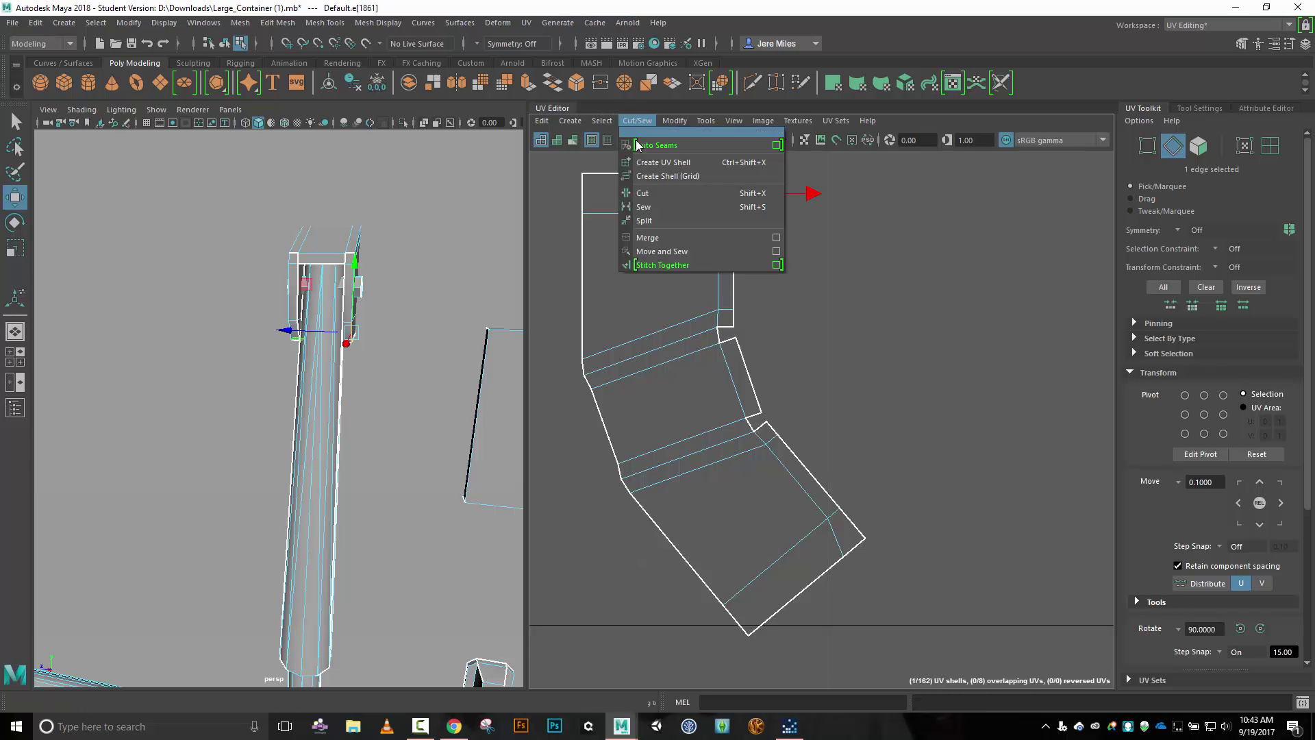
left_click(673, 256)
left_click(743, 312)
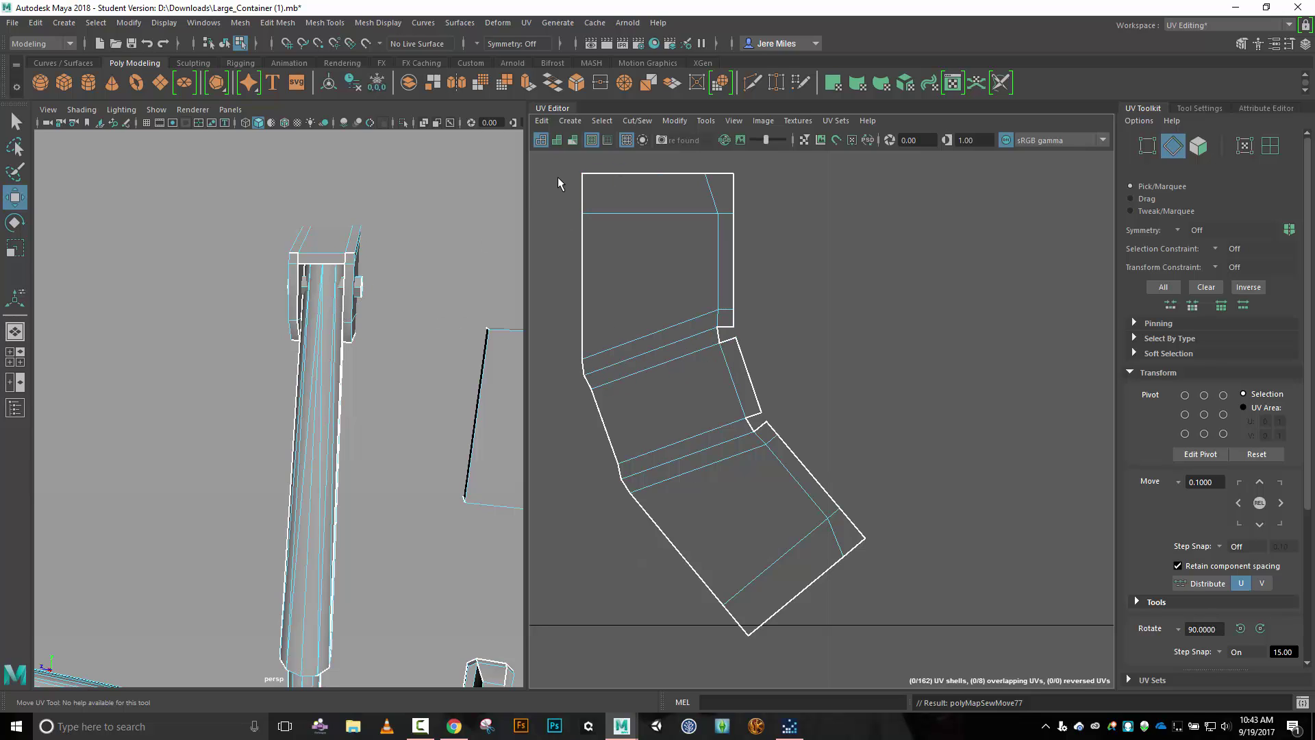
Show the checker texture briefly and examine how its squares fall across the upper bracket and arm from several angles.
left_click_drag(523, 182, 420, 183)
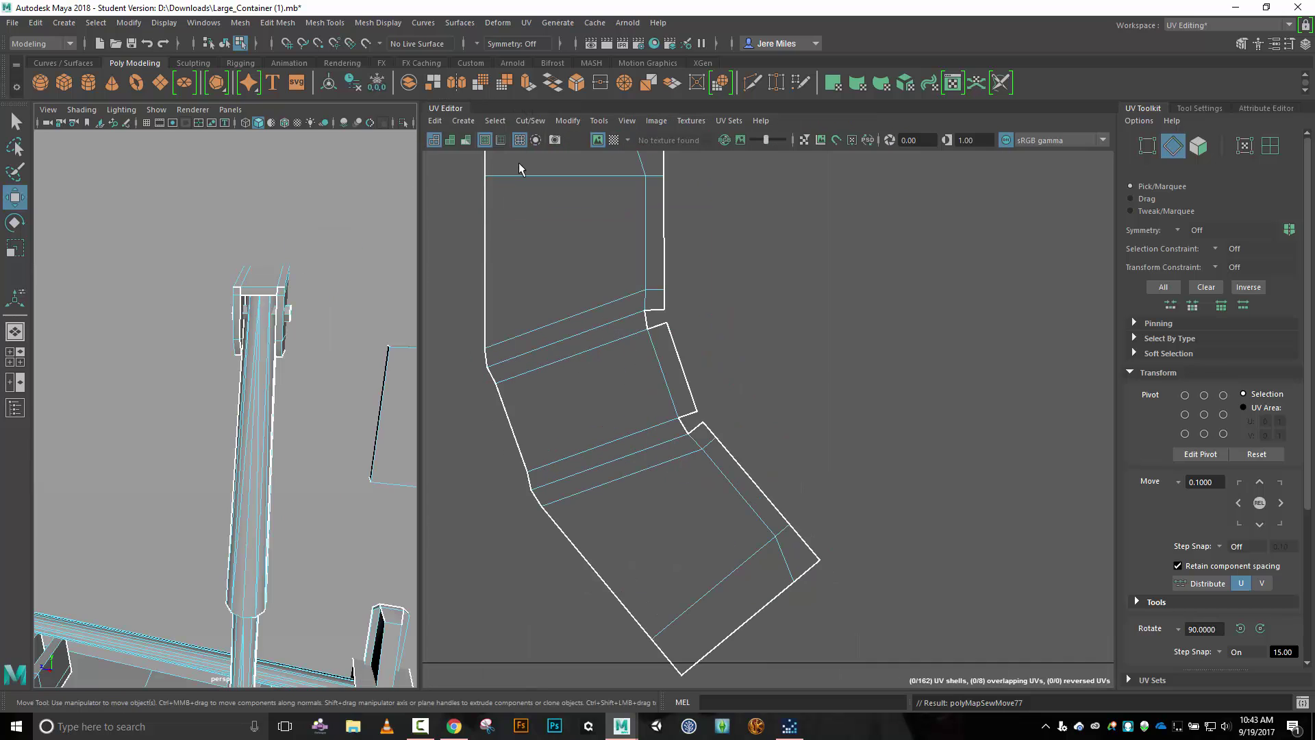
left_click(602, 140)
left_click_drag(370, 321, 251, 306, "alt")
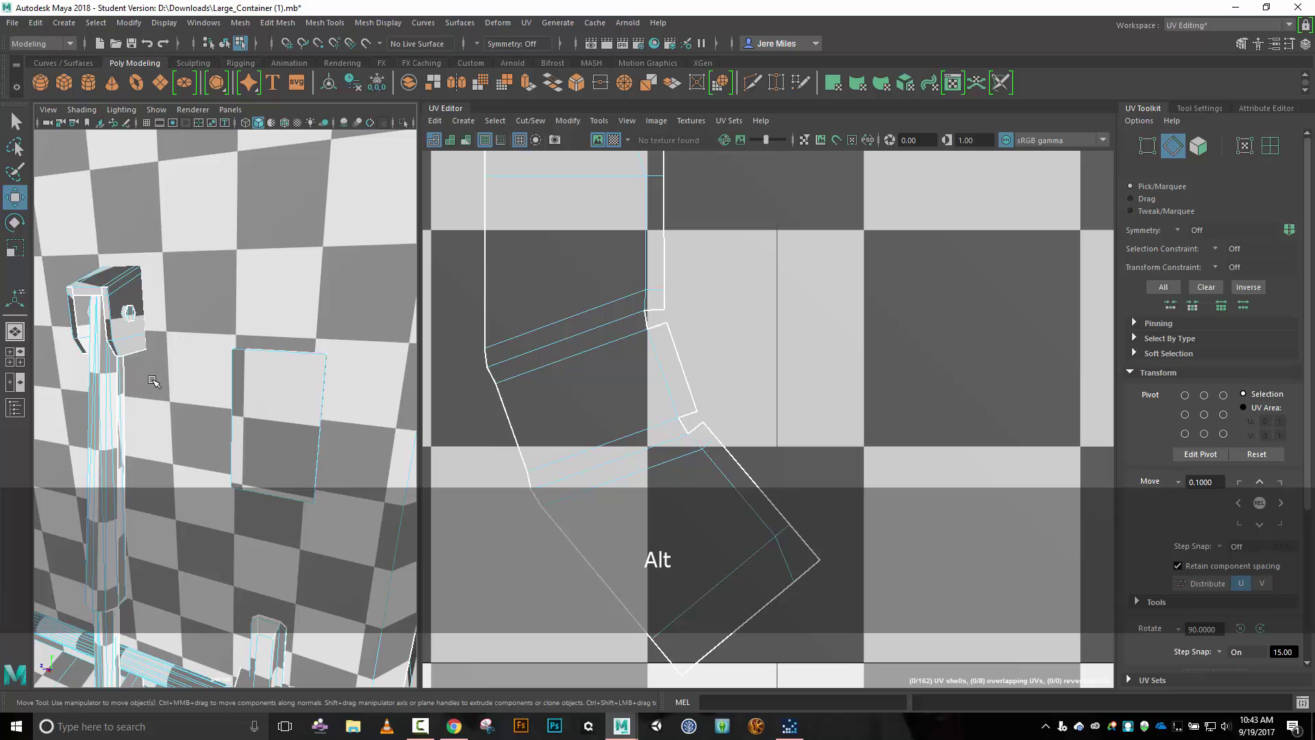
left_click_drag(154, 380, 181, 362, "alt")
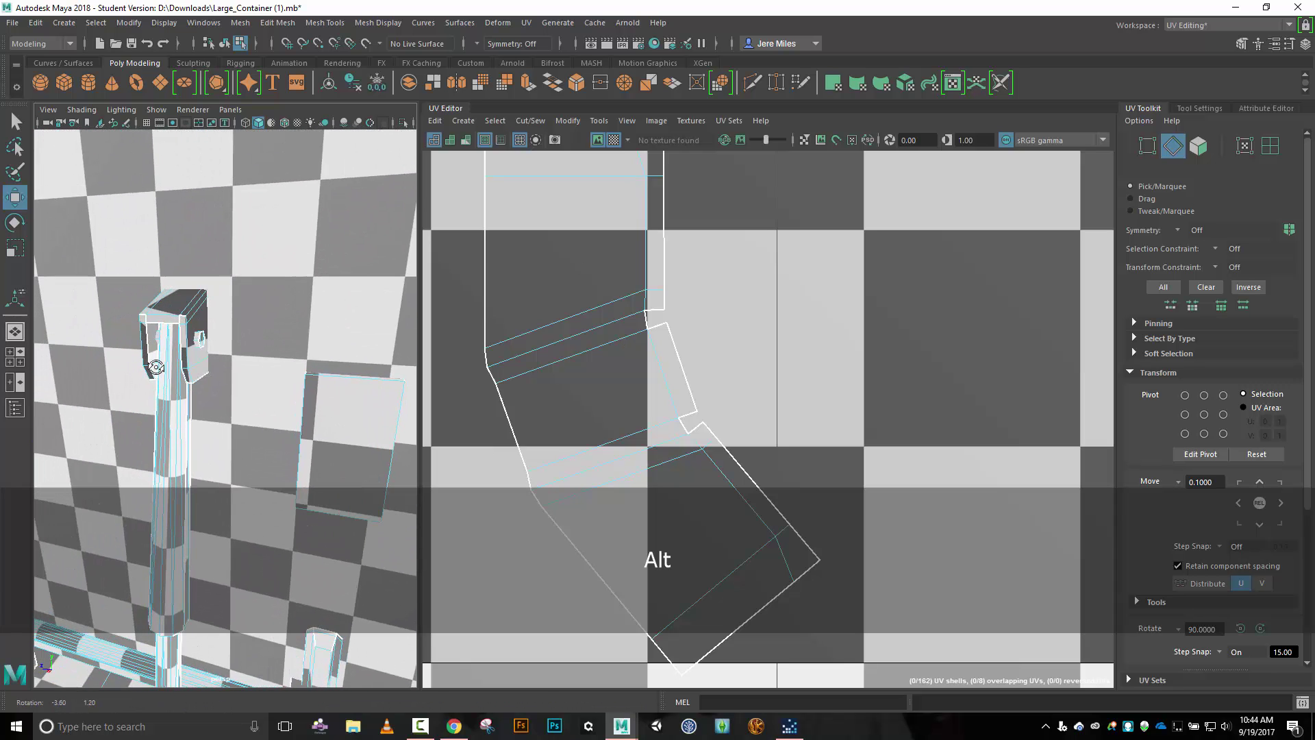
left_click(613, 139)
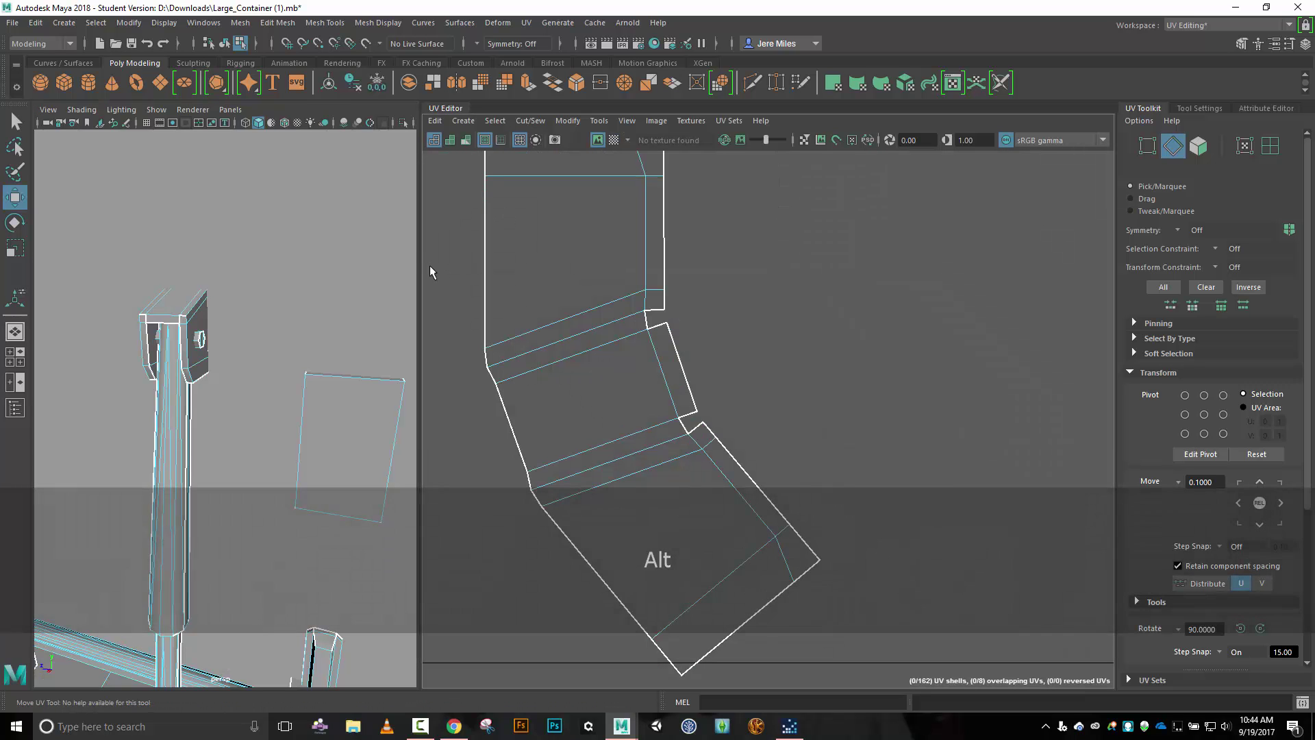
left_click_drag(420, 271, 512, 285)
scroll(603, 283, "down", 2)
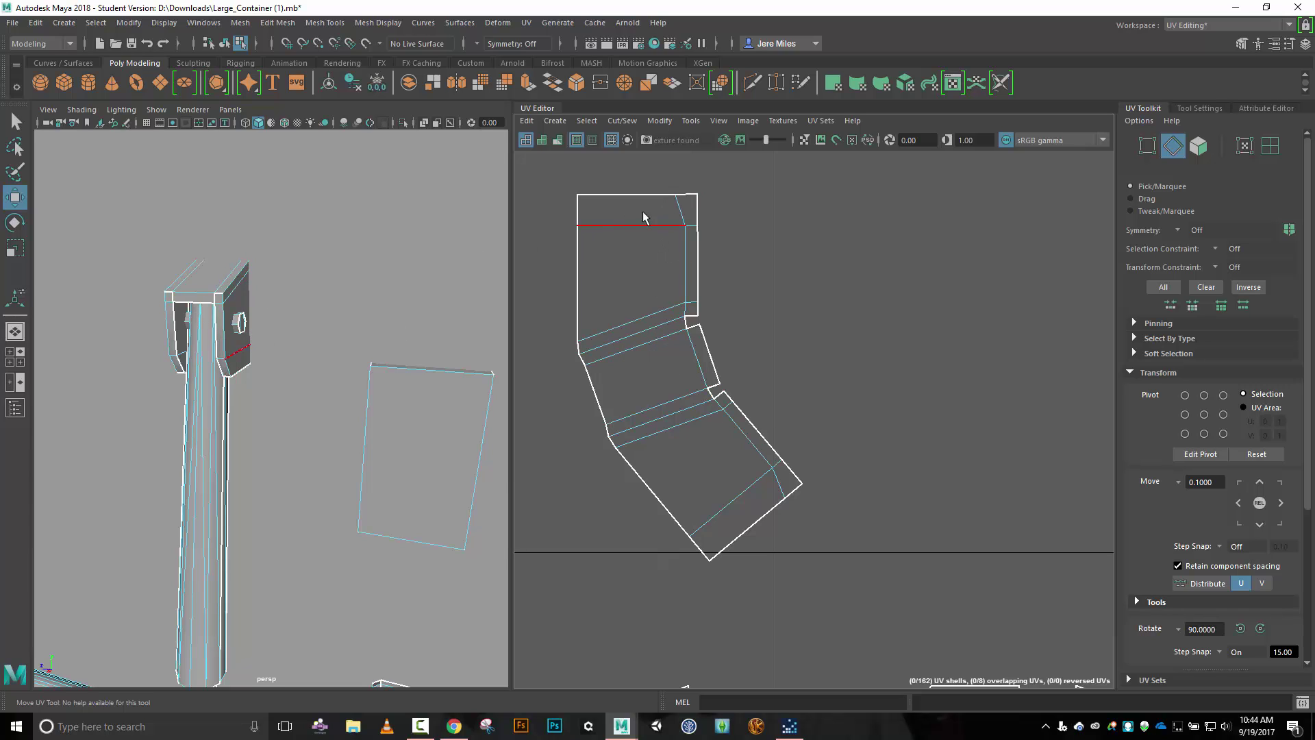
Move and Sew the first inner side face to the short outer edge at the first rim leg's tip.
left_click(702, 206)
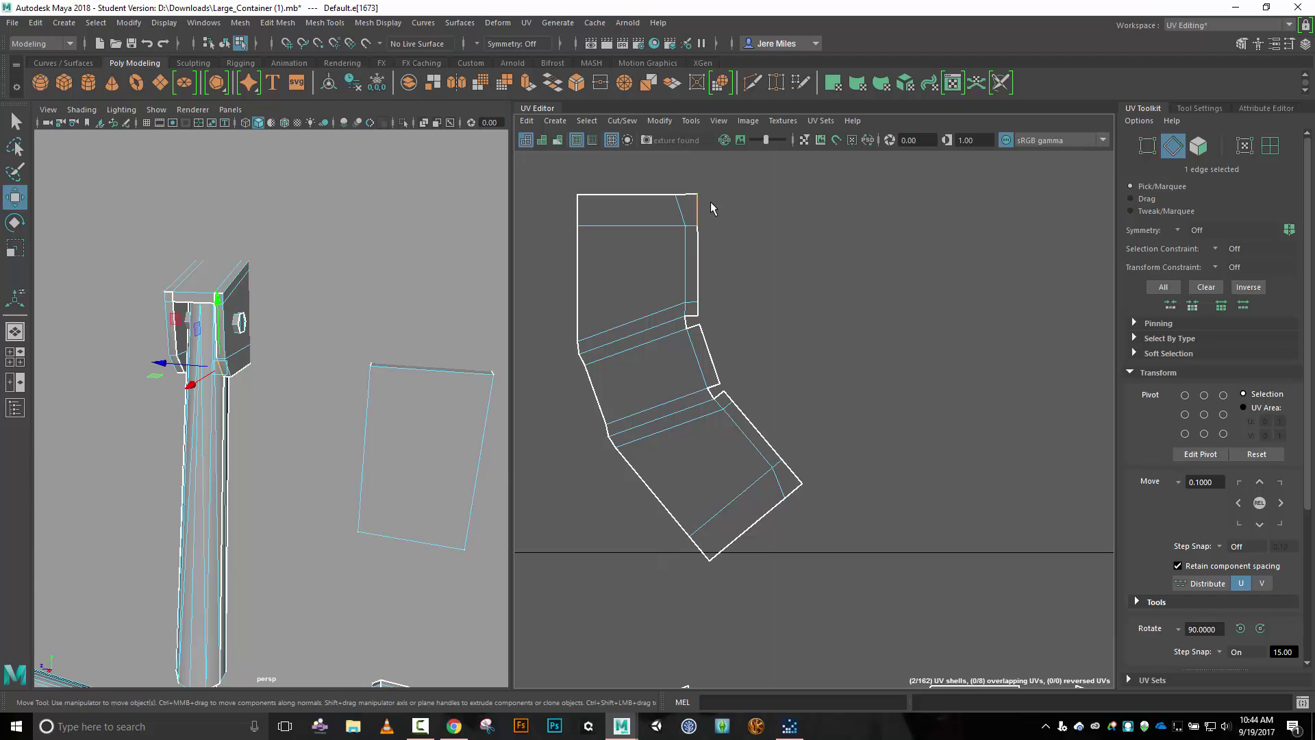
left_click(624, 121)
left_click(667, 253)
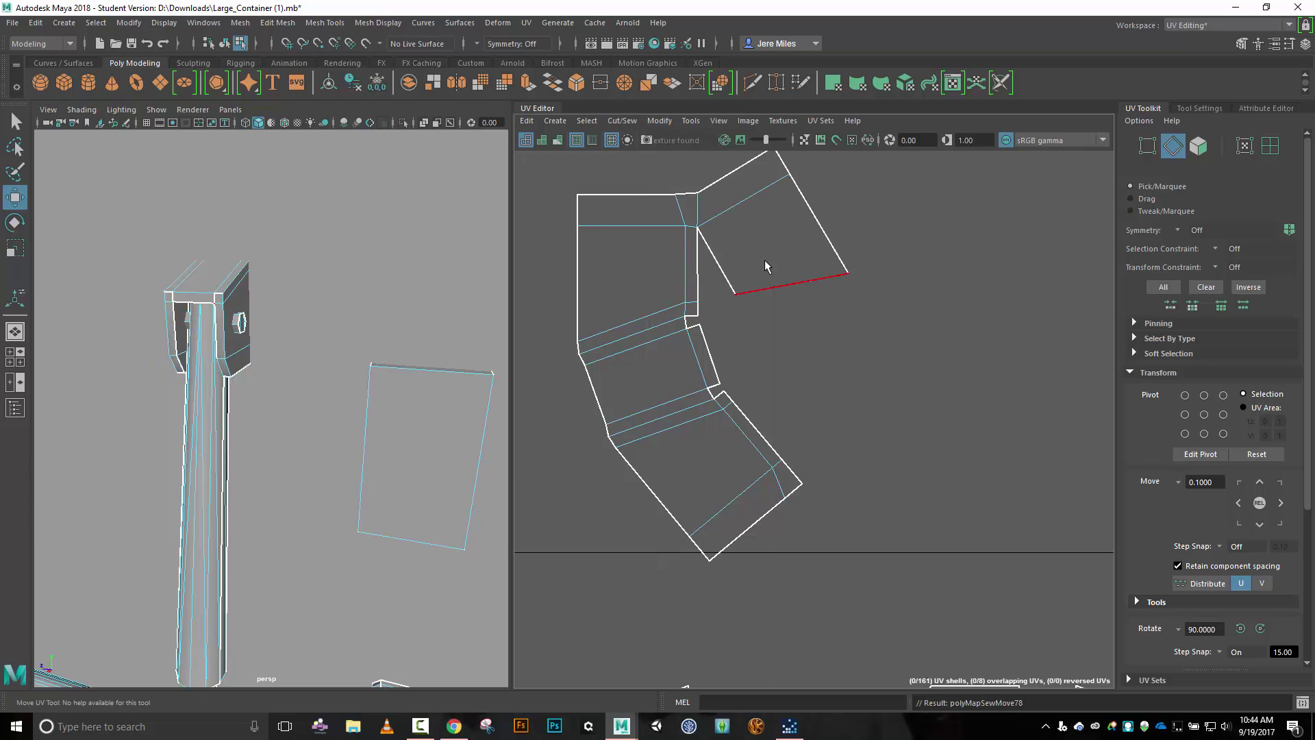
Try to Move and Sew the first inner side face's long edge to the adjoining rim leg.
left_click(693, 259)
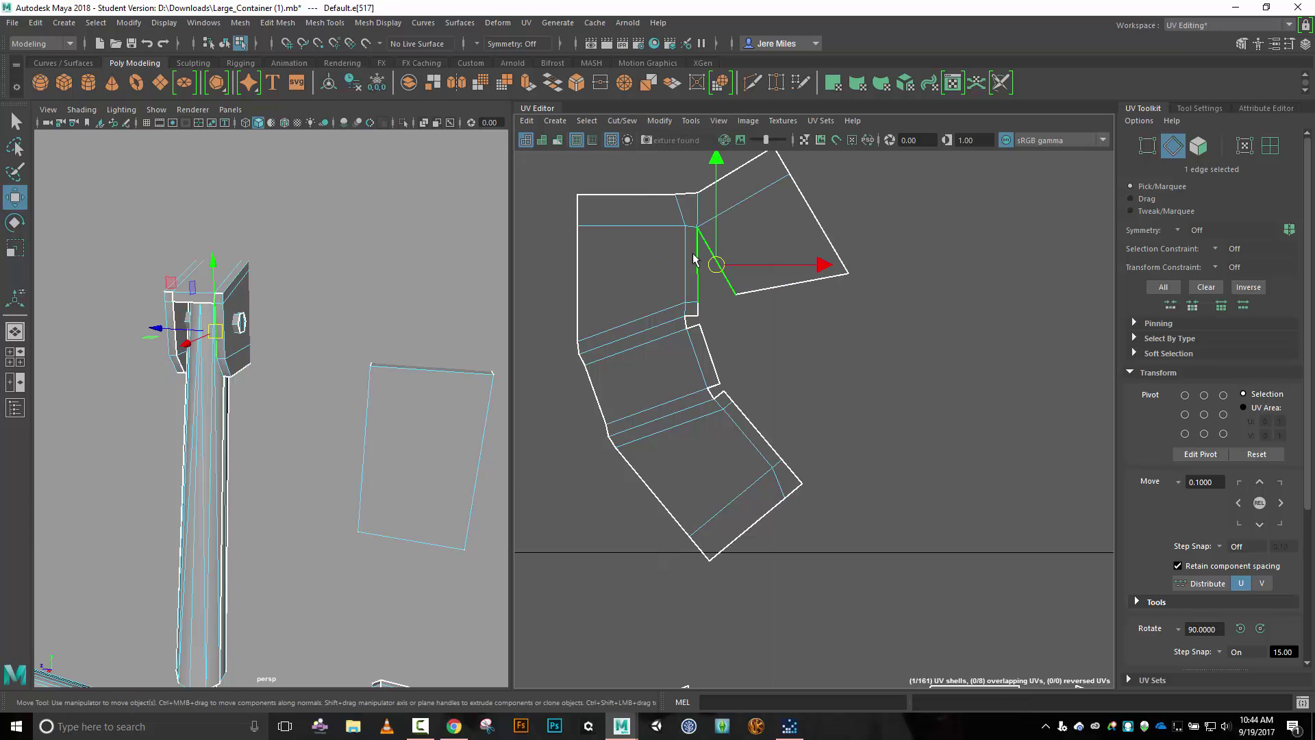
left_click(624, 121)
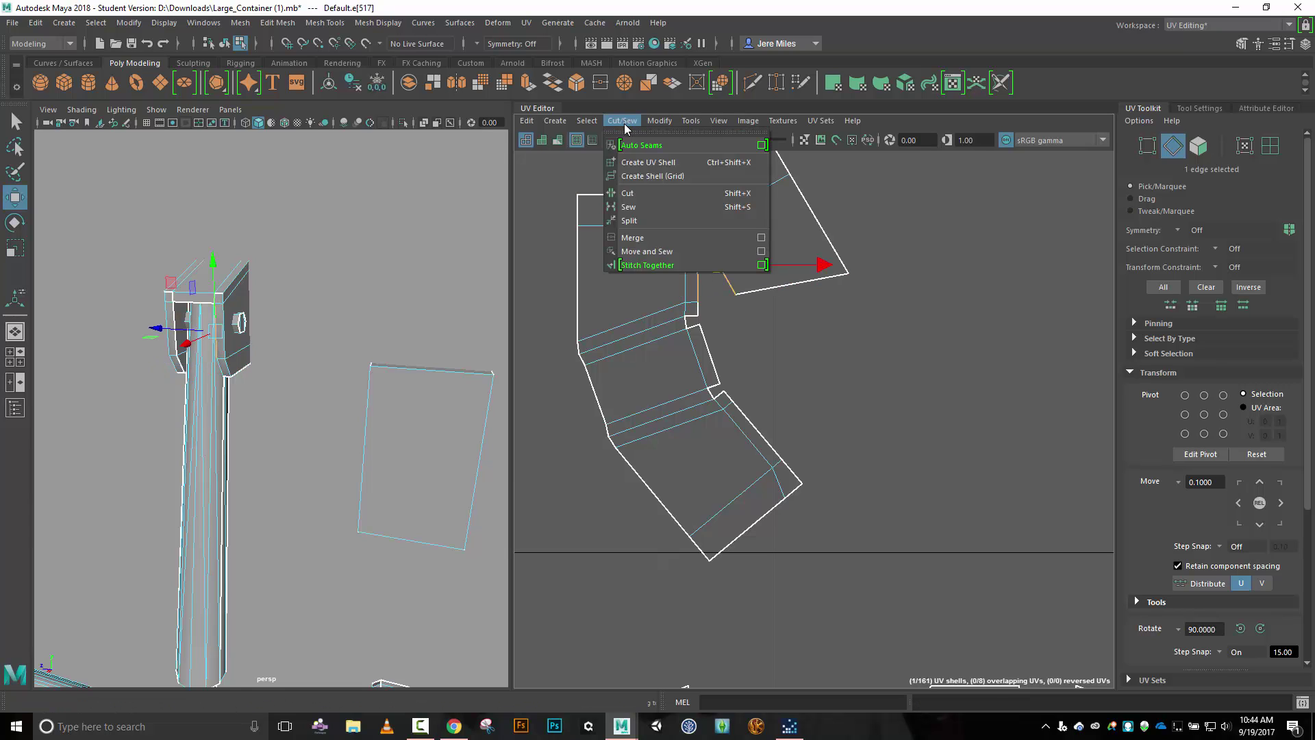
left_click(672, 252)
left_click(719, 270)
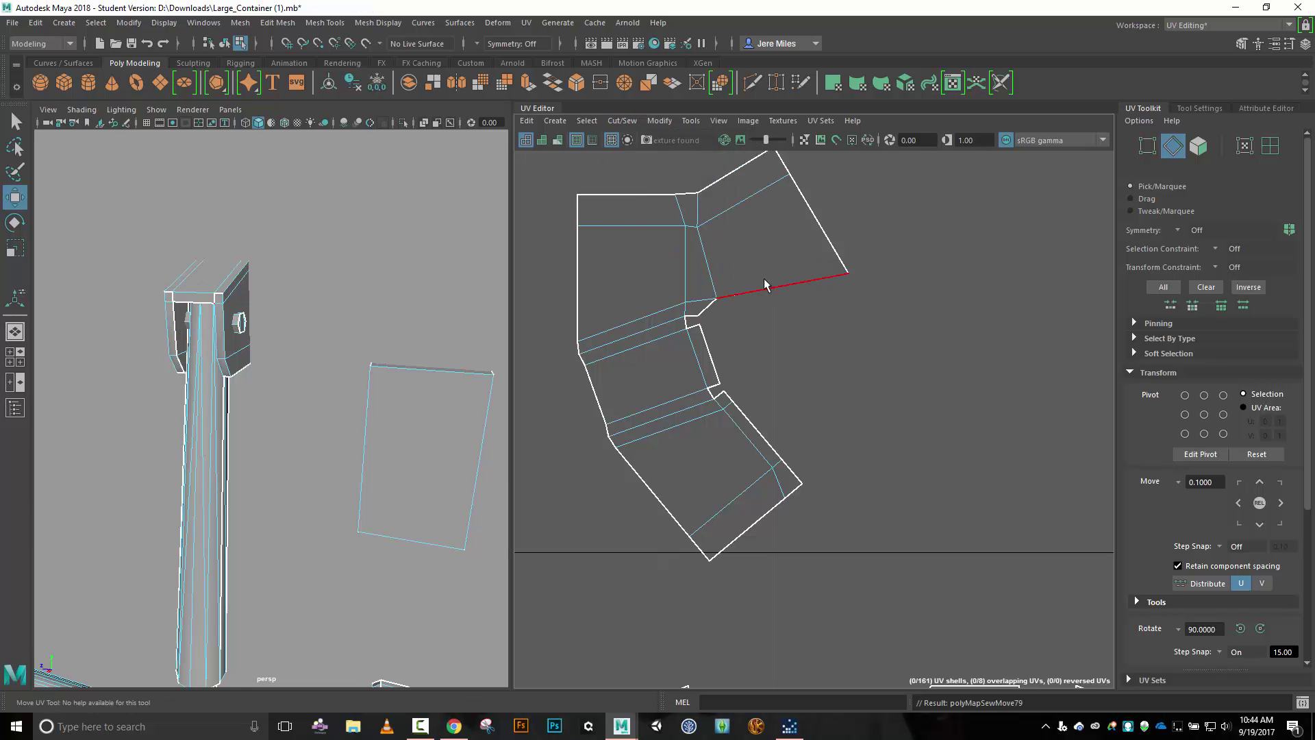
key("ctrl+z")
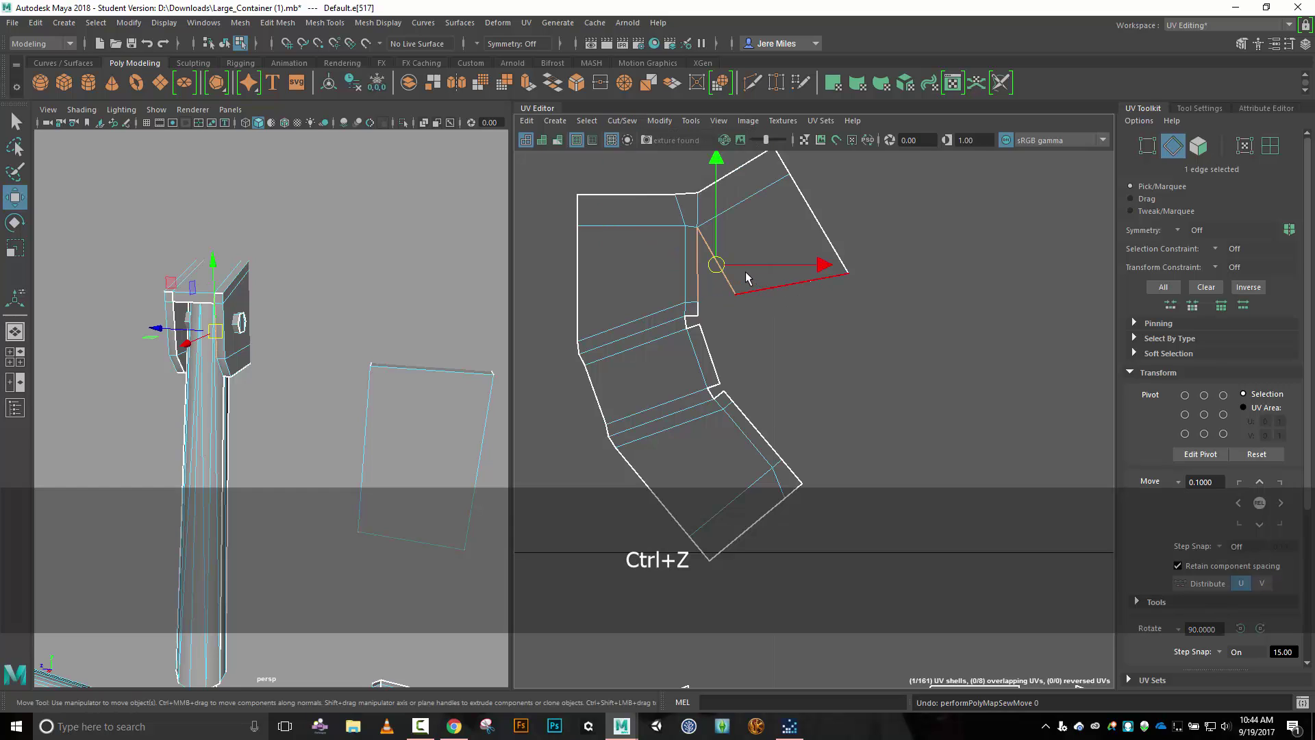
Move and Sew the middle inner face to the first inner side face, and the second inner side face to its other end.
left_click(784, 287)
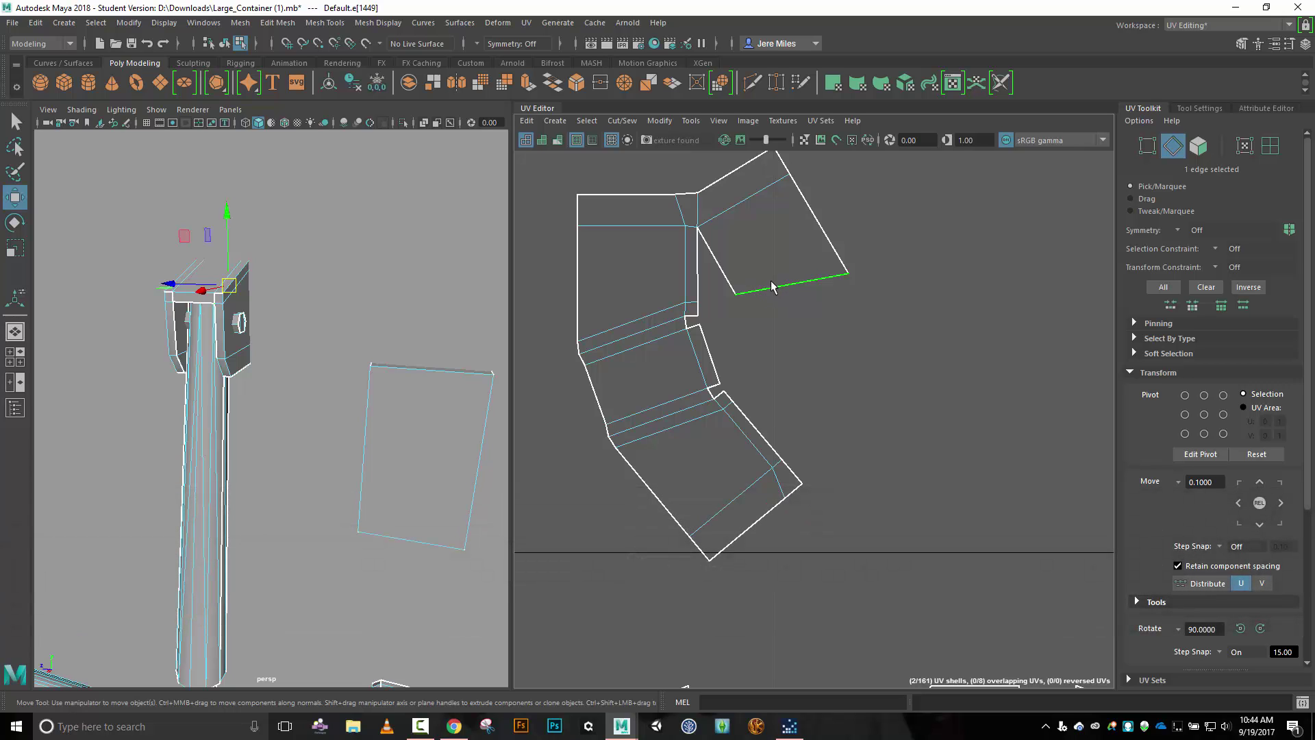
left_click(621, 120)
left_click(675, 251)
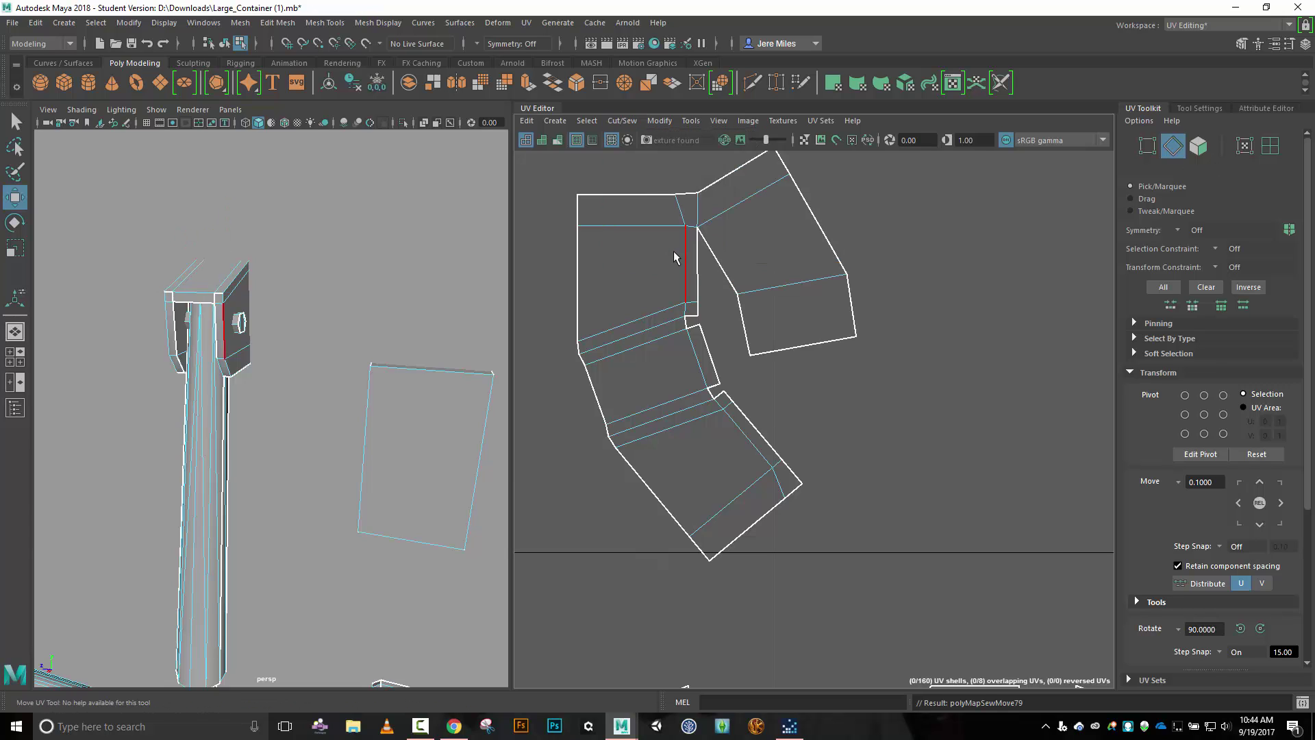
left_click(800, 344)
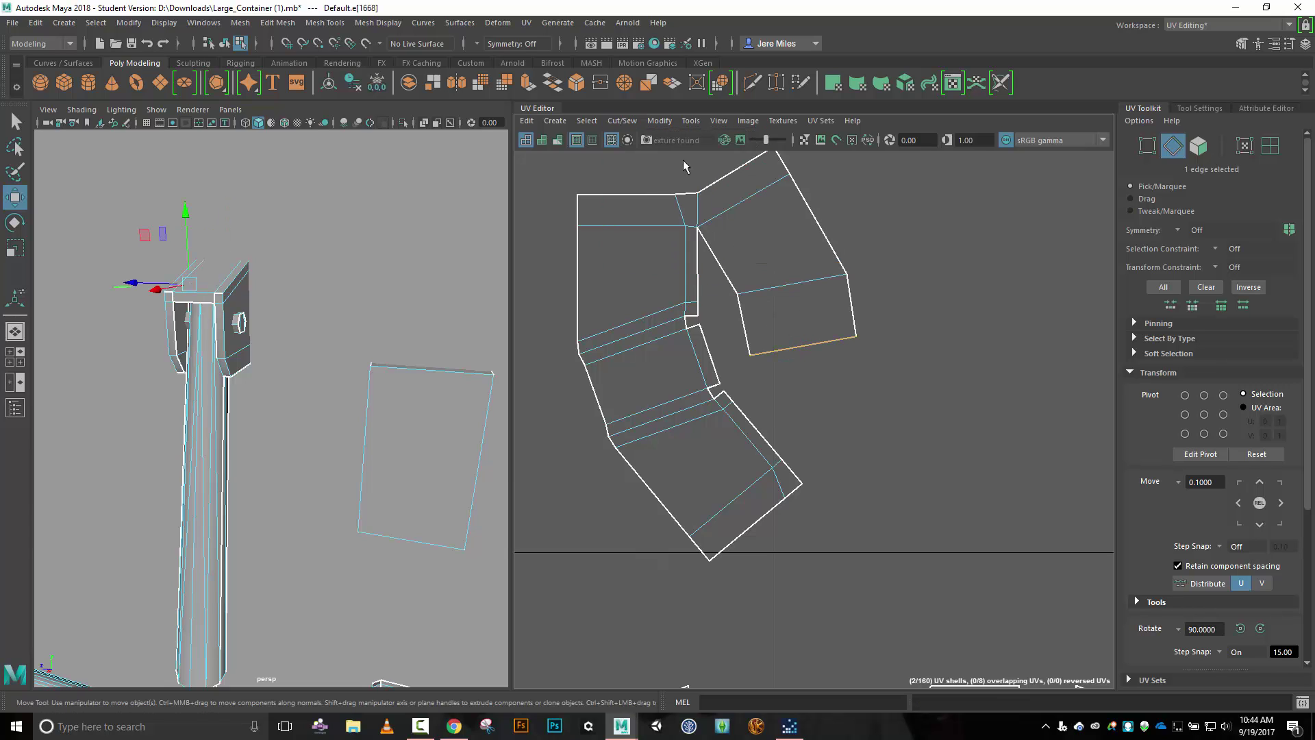
left_click(633, 121)
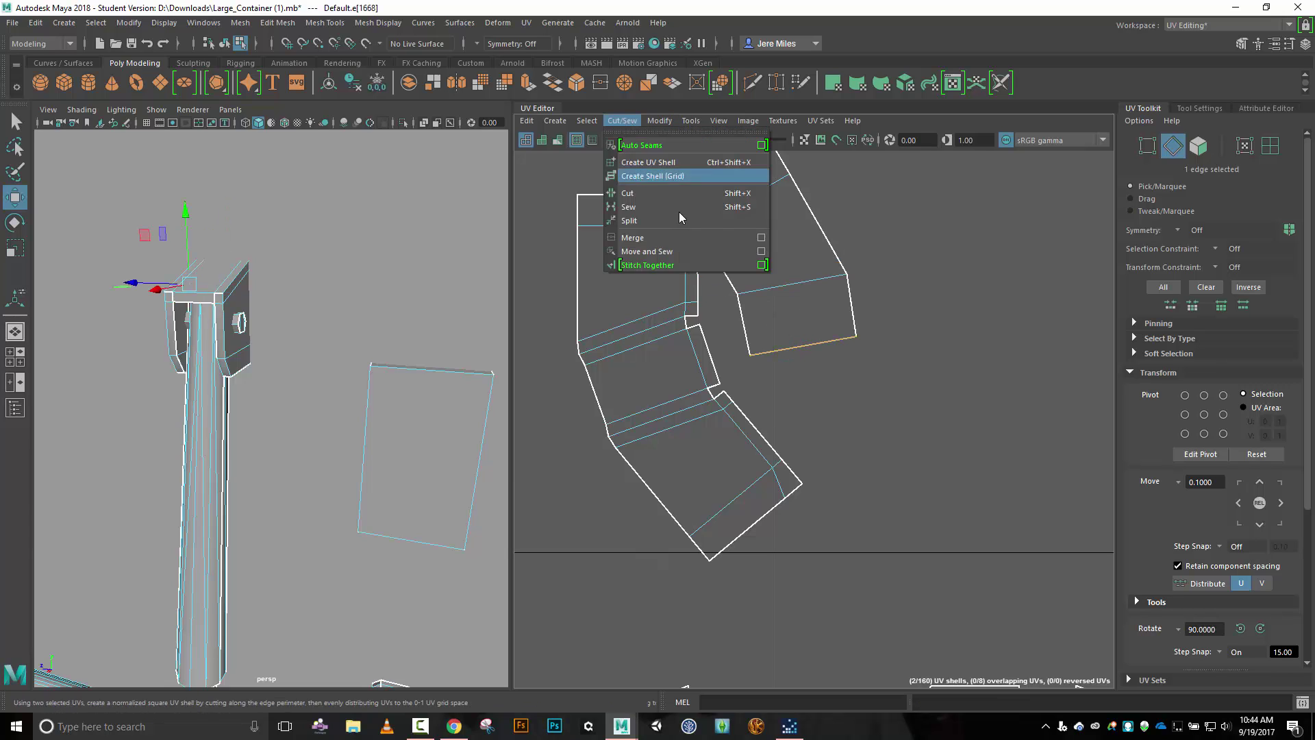
left_click(685, 249)
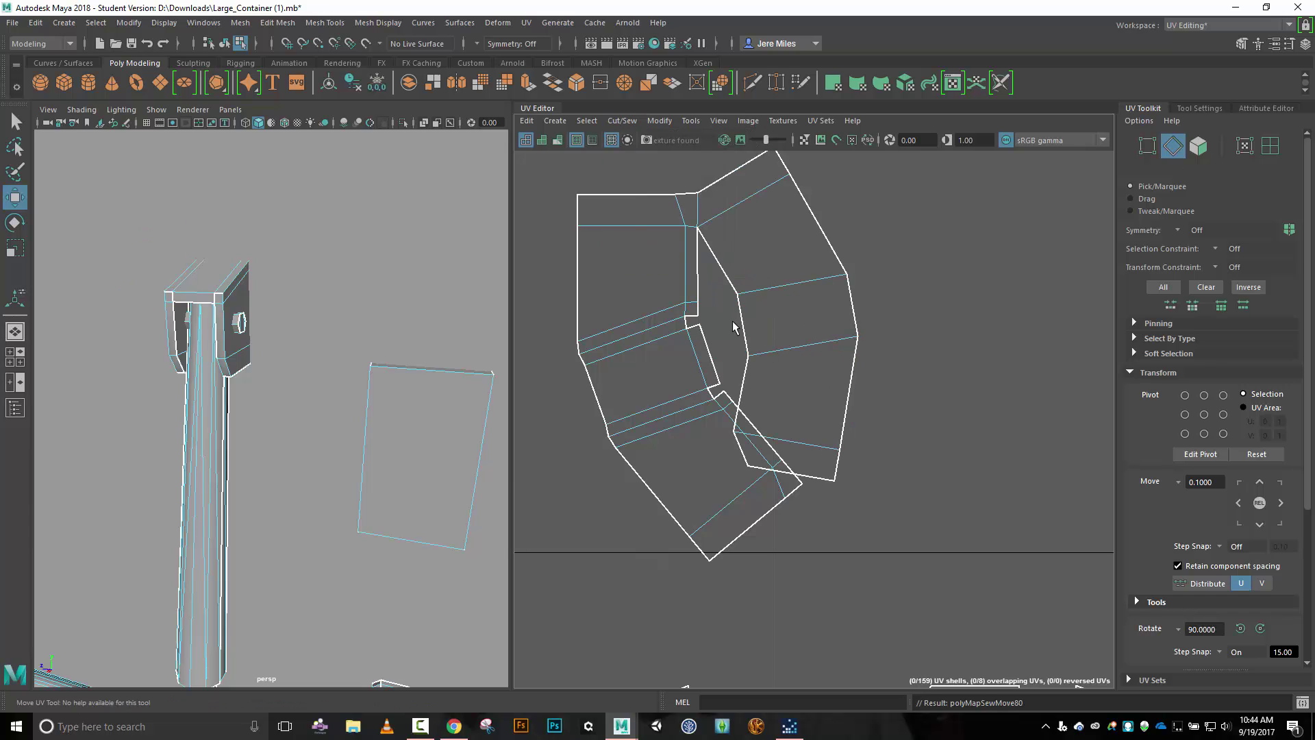
Move and Sew the middle inner face's short edge to the outer edge of the rim crosspiece.
key("w")
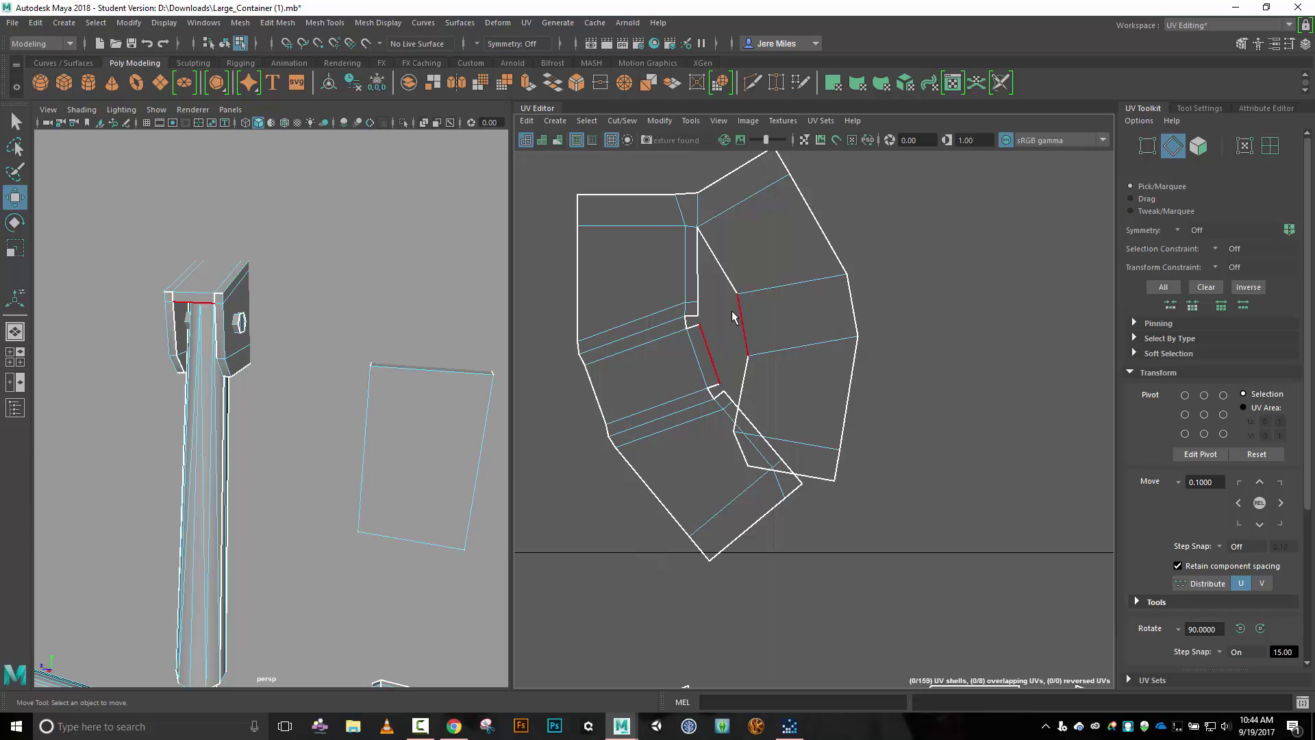
left_click(752, 332)
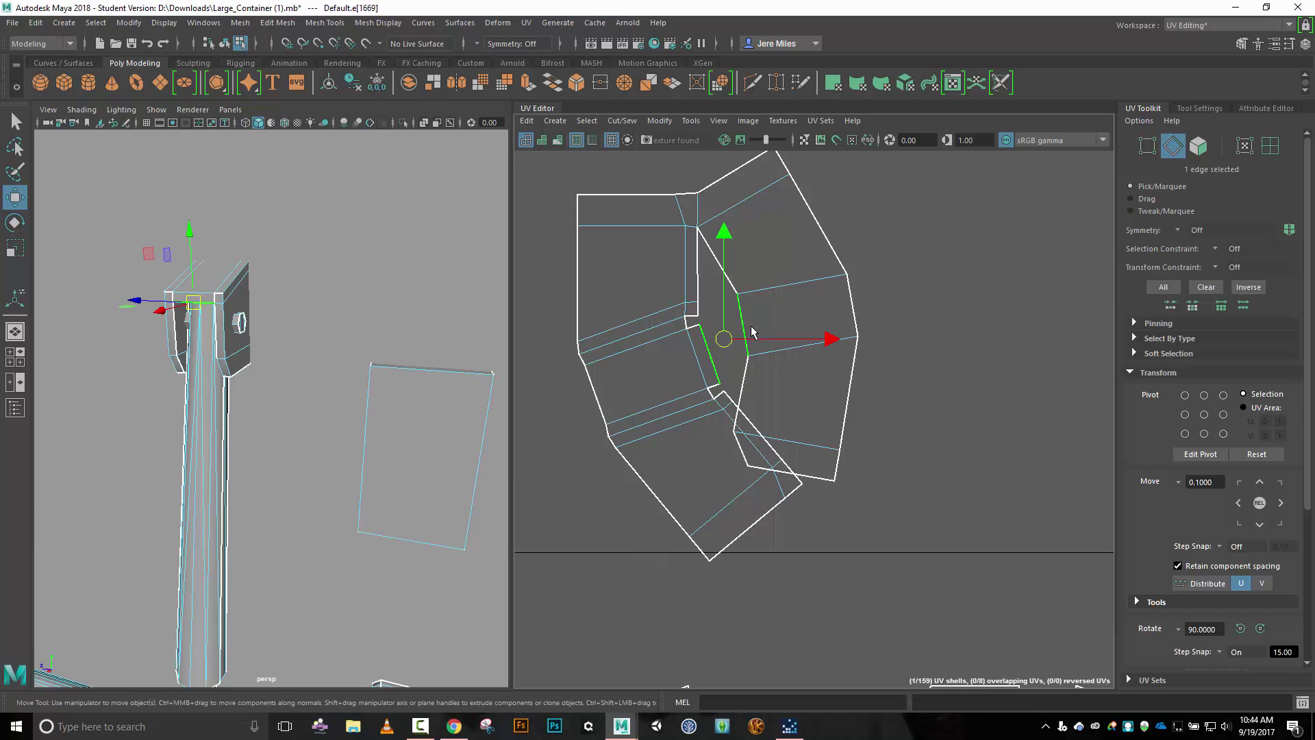
left_click(622, 121)
left_click(680, 251)
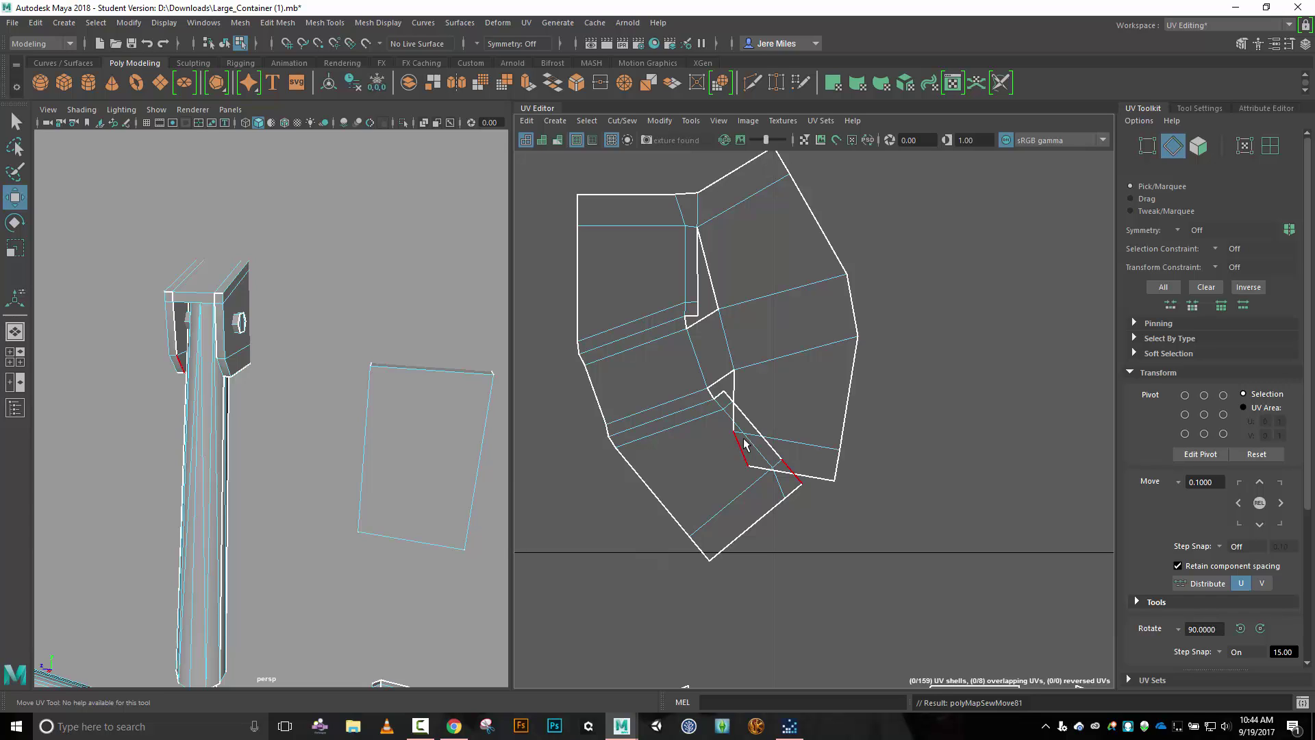
Move and Sew one narrow end strip to the second inner side face's free end and another to the first side face's tip.
left_click(815, 481)
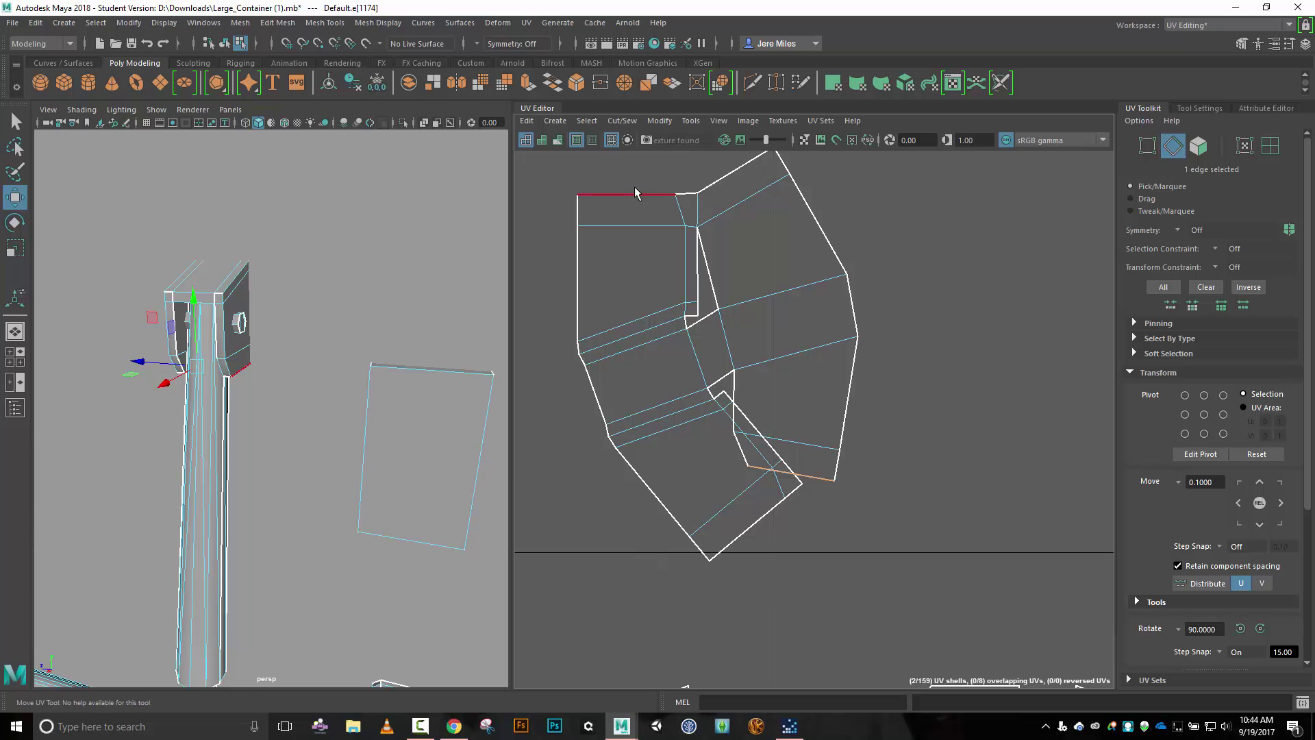
left_click(621, 121)
left_click(660, 253)
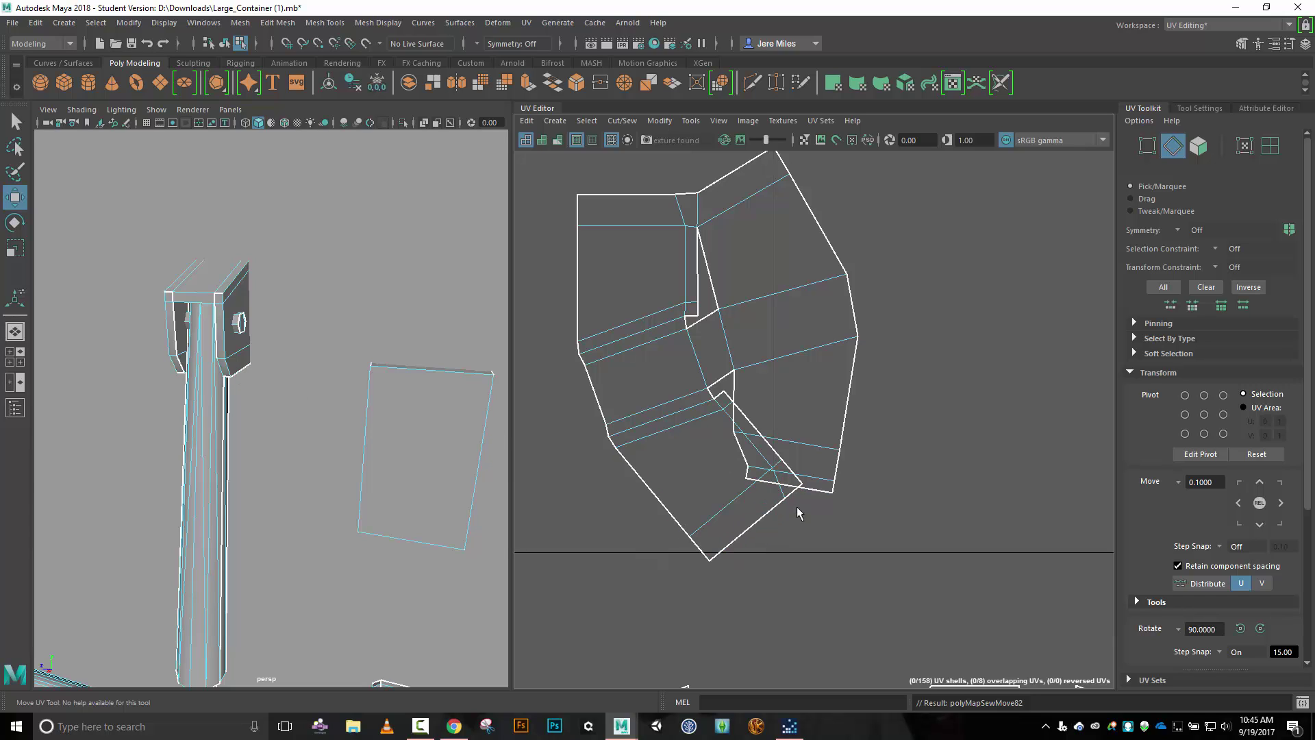
left_click(602, 194)
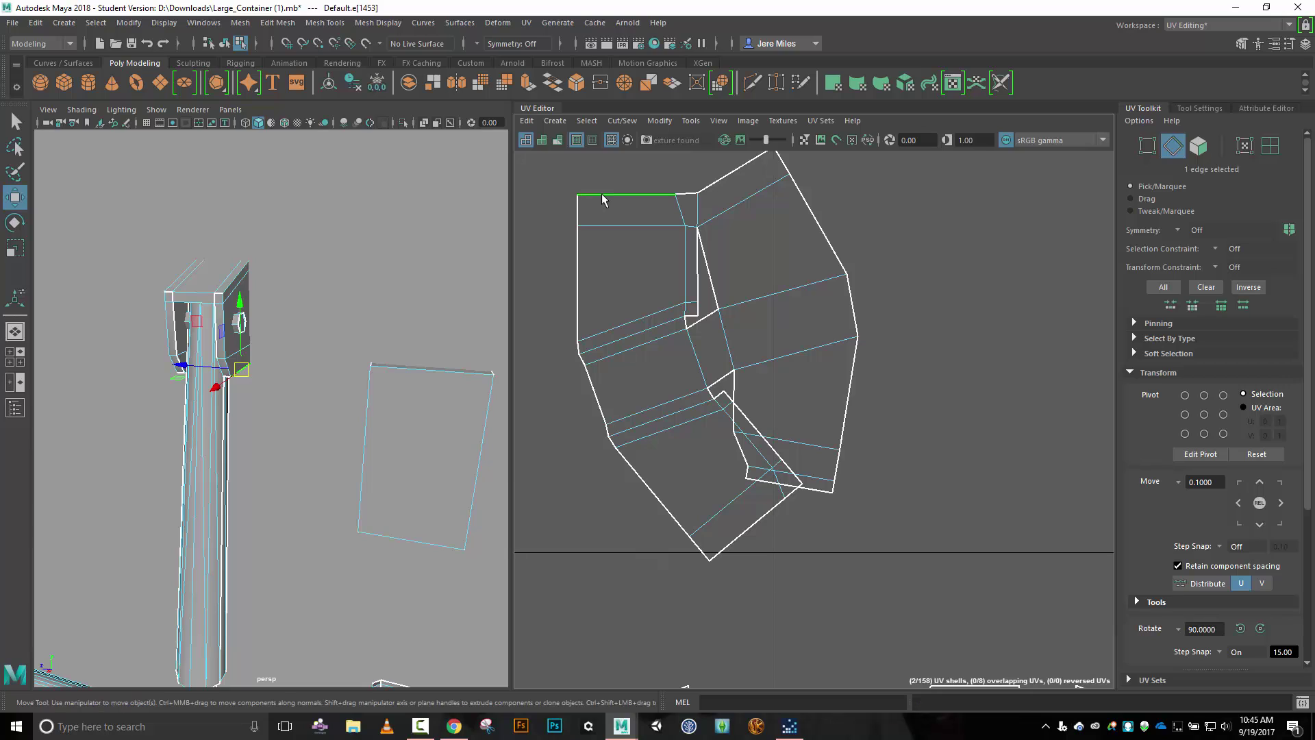
left_click(622, 121)
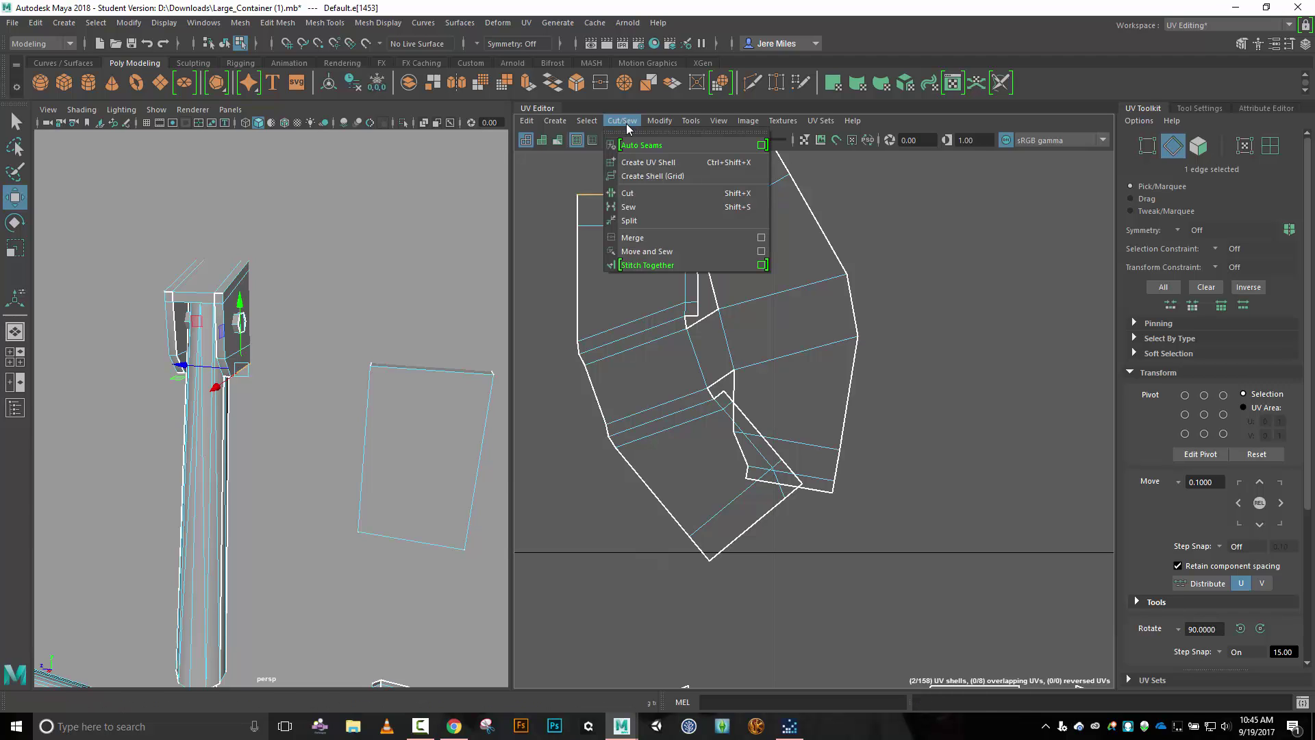
left_click(648, 253)
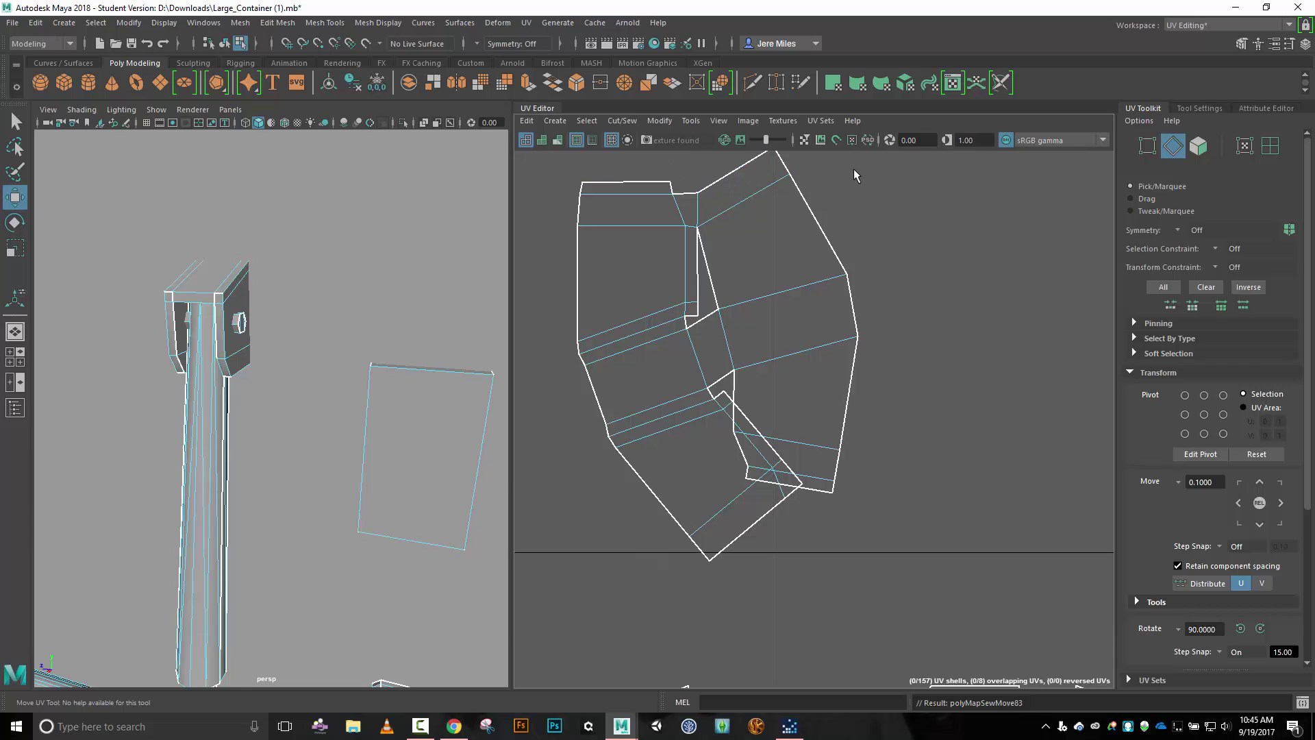
Move and Sew the second inner side face's angled edge to the tip of the second rim leg.
mouse_move(854, 170)
middle_mouse_down("alt")
mouse_move(875, 164)
mouse_move(844, 165)
mouse_move(853, 147)
middle_mouse_up("alt")
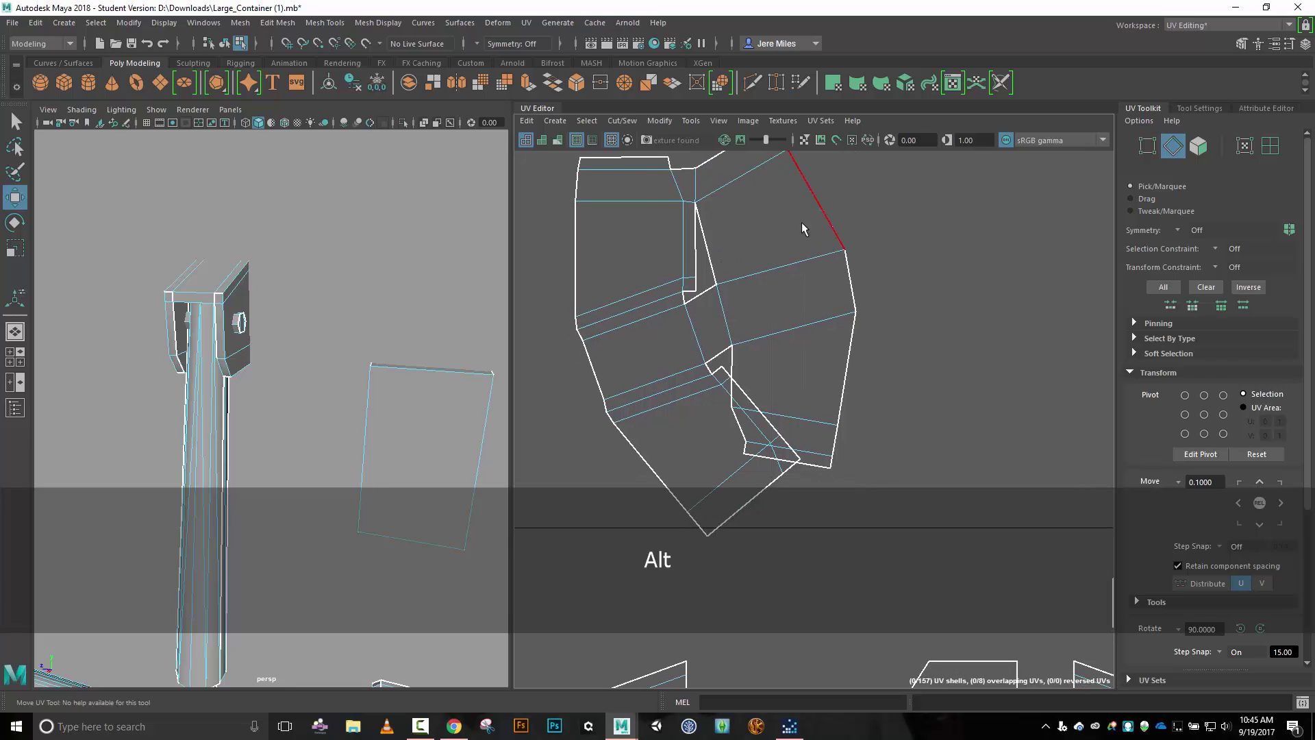
left_click(748, 449)
key("w")
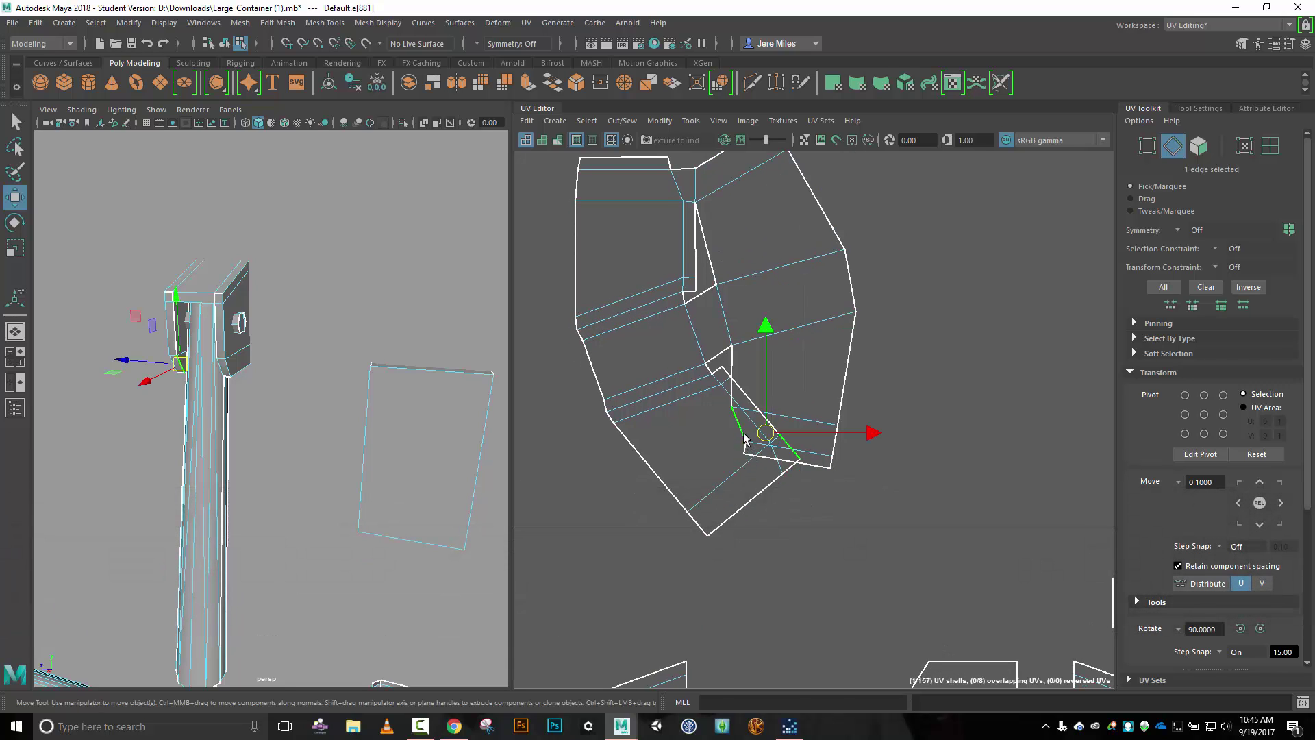
left_click(627, 122)
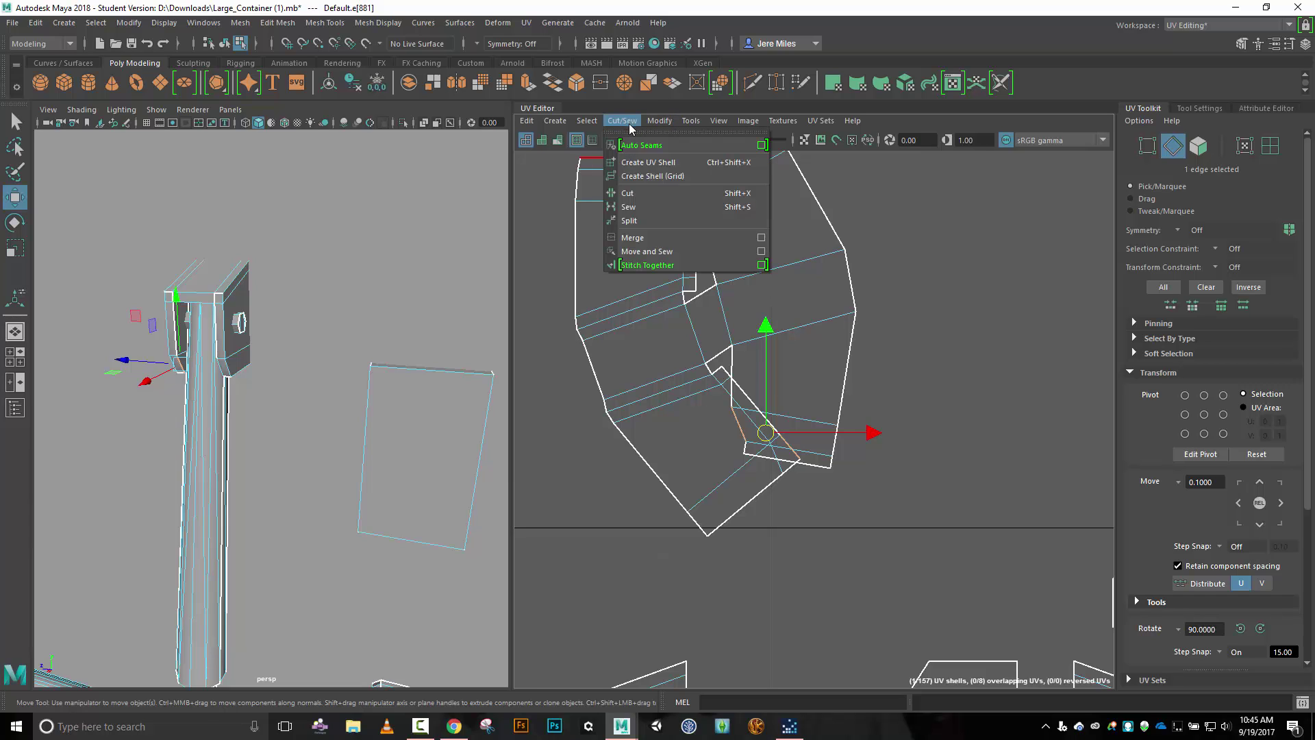
left_click(645, 238)
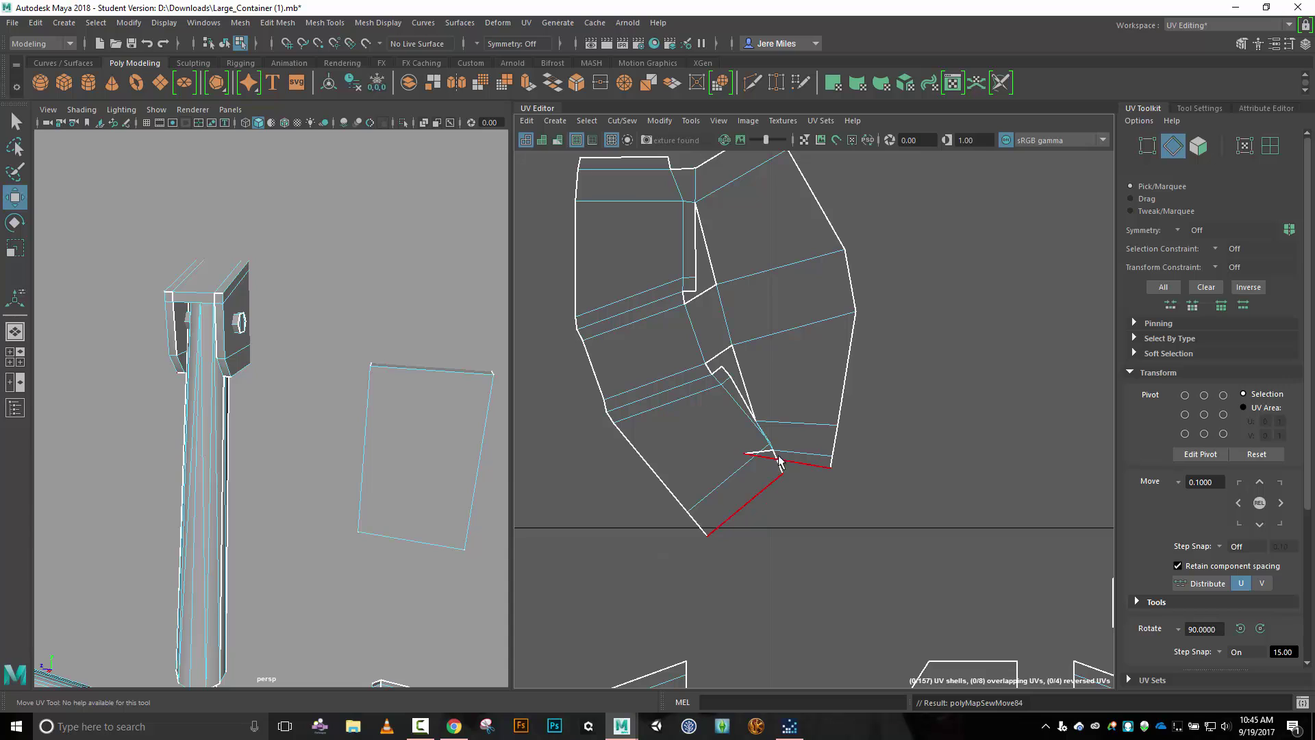
Move and Sew the long edges of the second and first inner side faces to their matching rim legs.
left_click(747, 391)
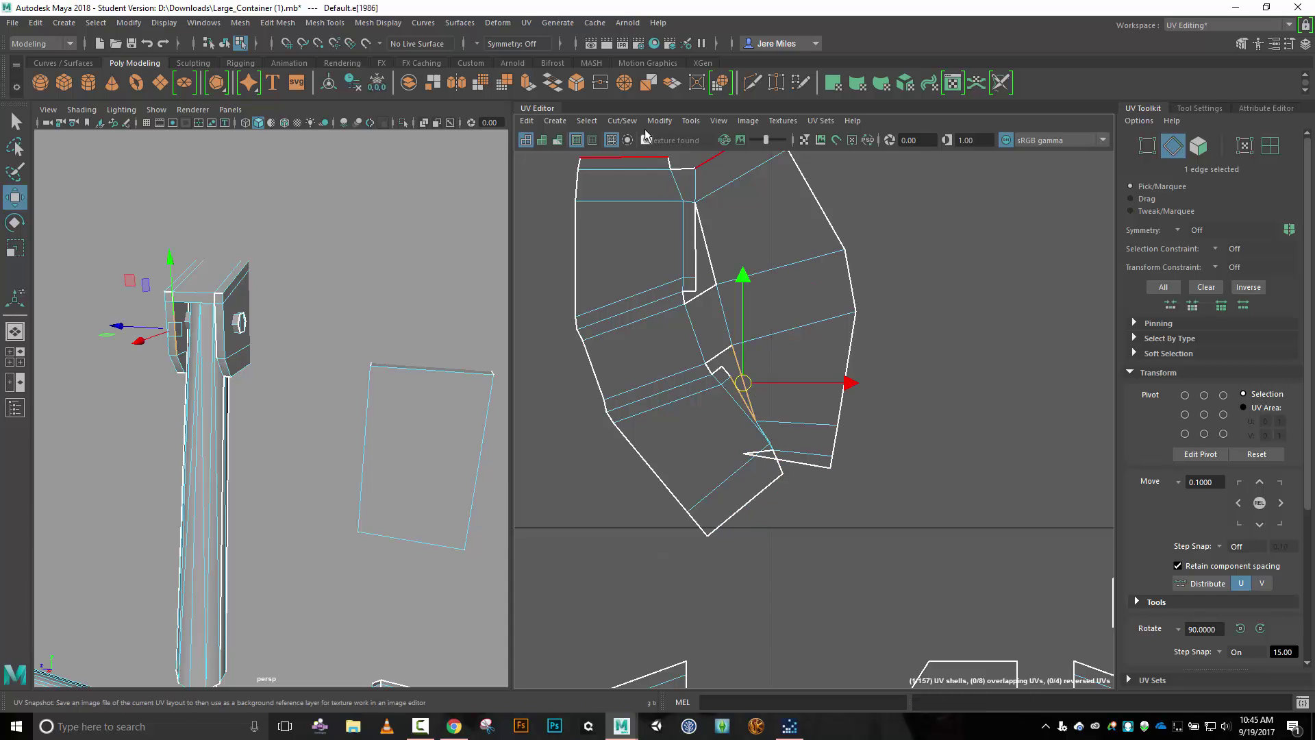
left_click(621, 120)
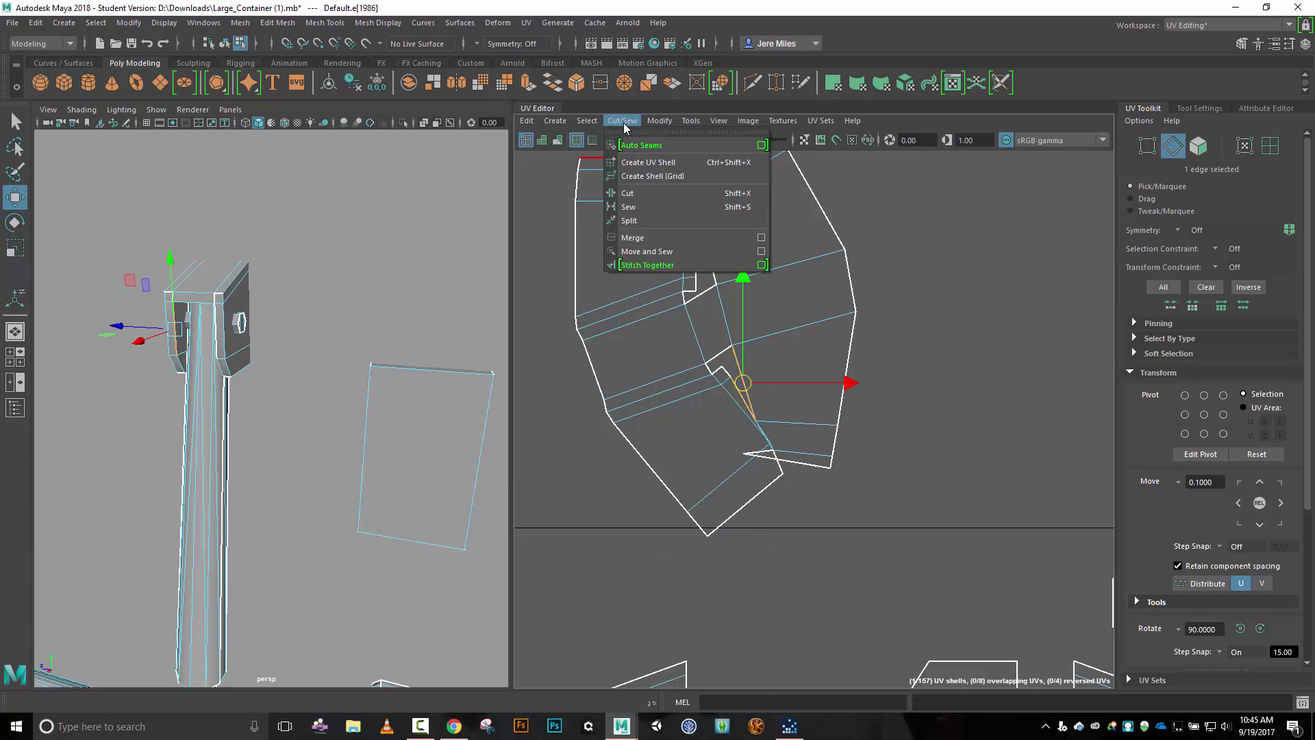
left_click(666, 252)
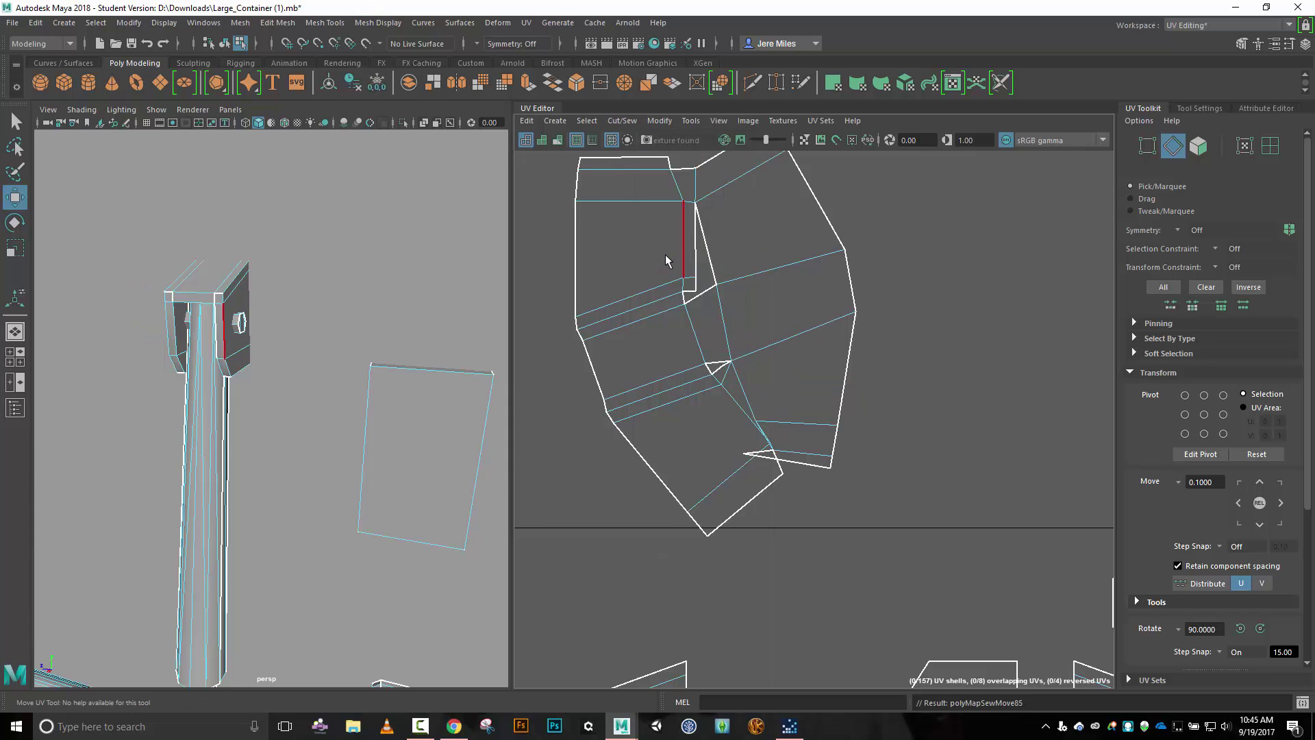
left_click(713, 249)
left_click(629, 122)
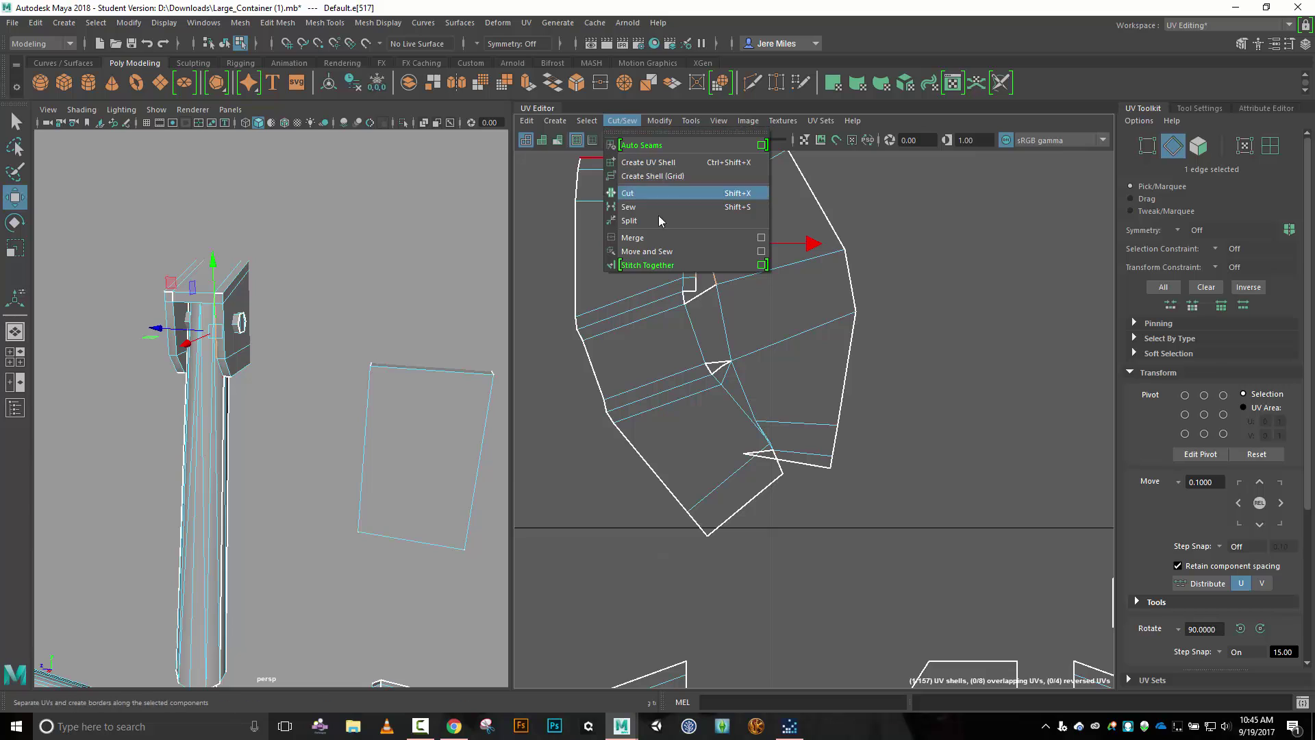
left_click(672, 252)
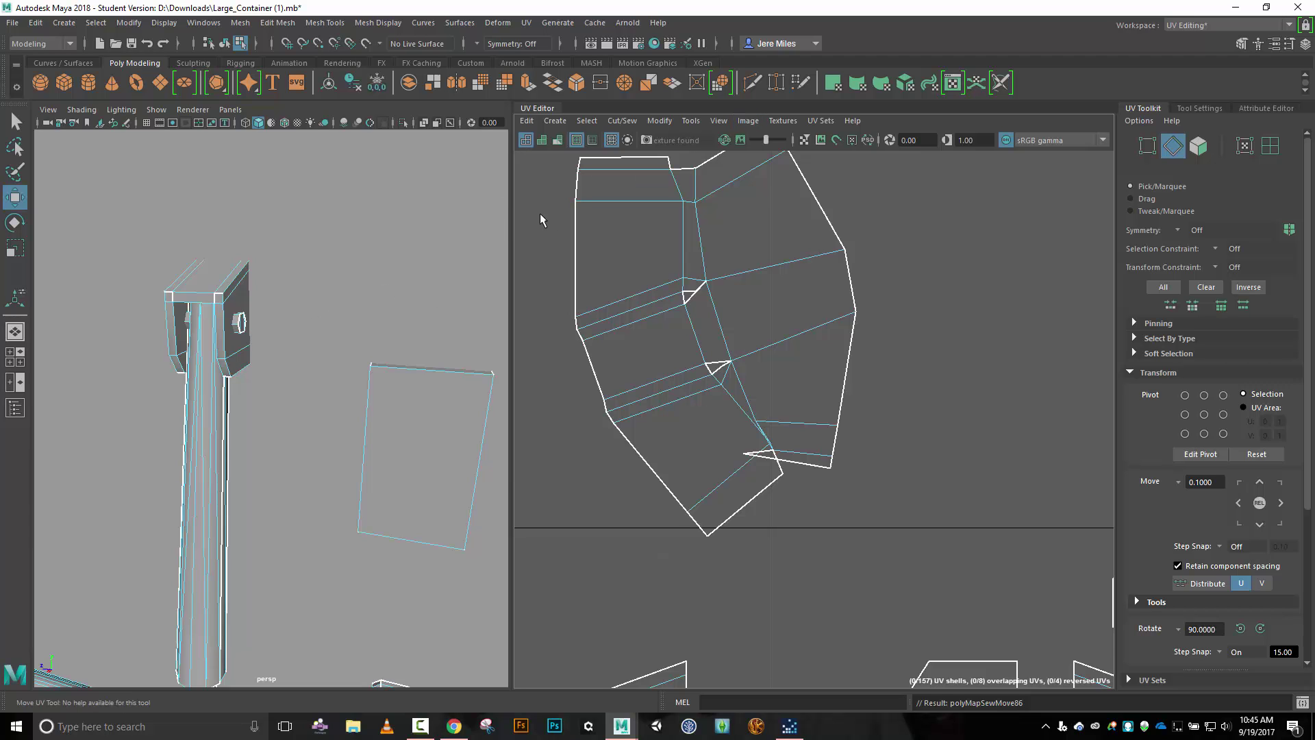
Enlarge the UV Editor and inspect the upper bracket's texture distortion with the checker map temporarily displayed.
left_click_drag(513, 217, 434, 216)
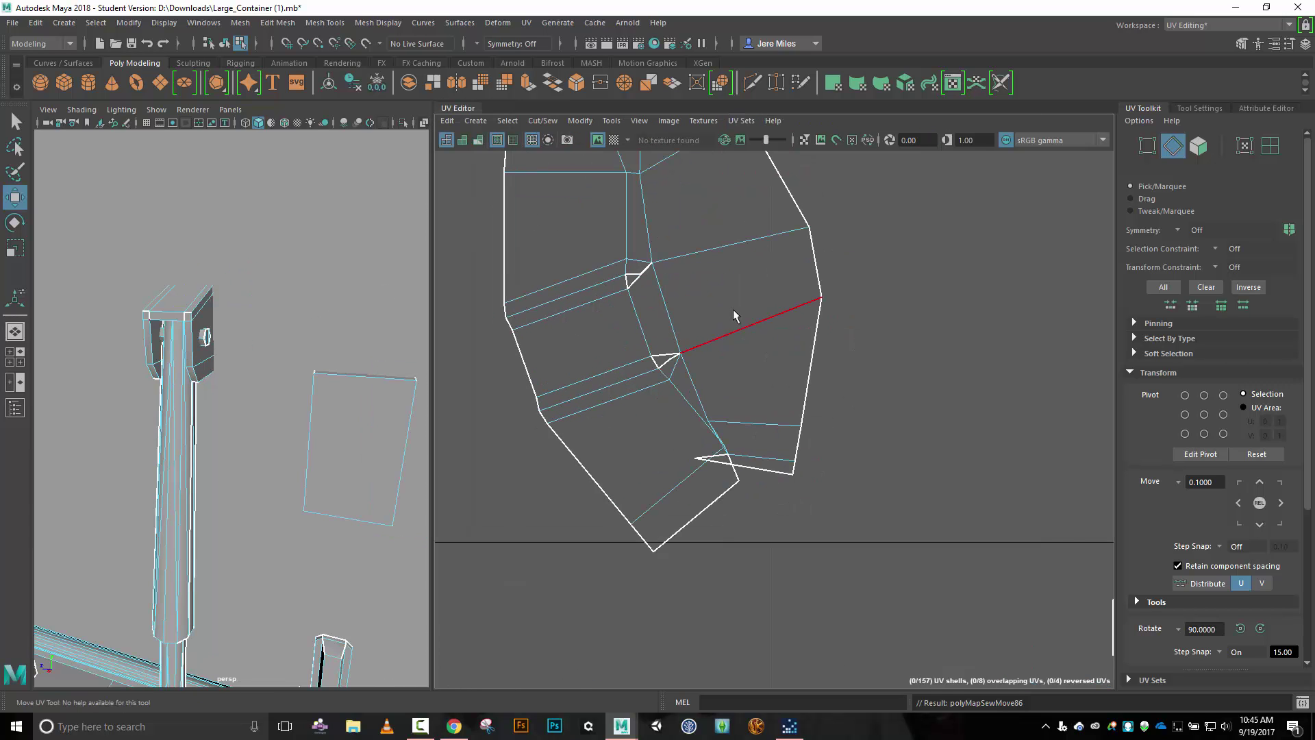
left_click(613, 141)
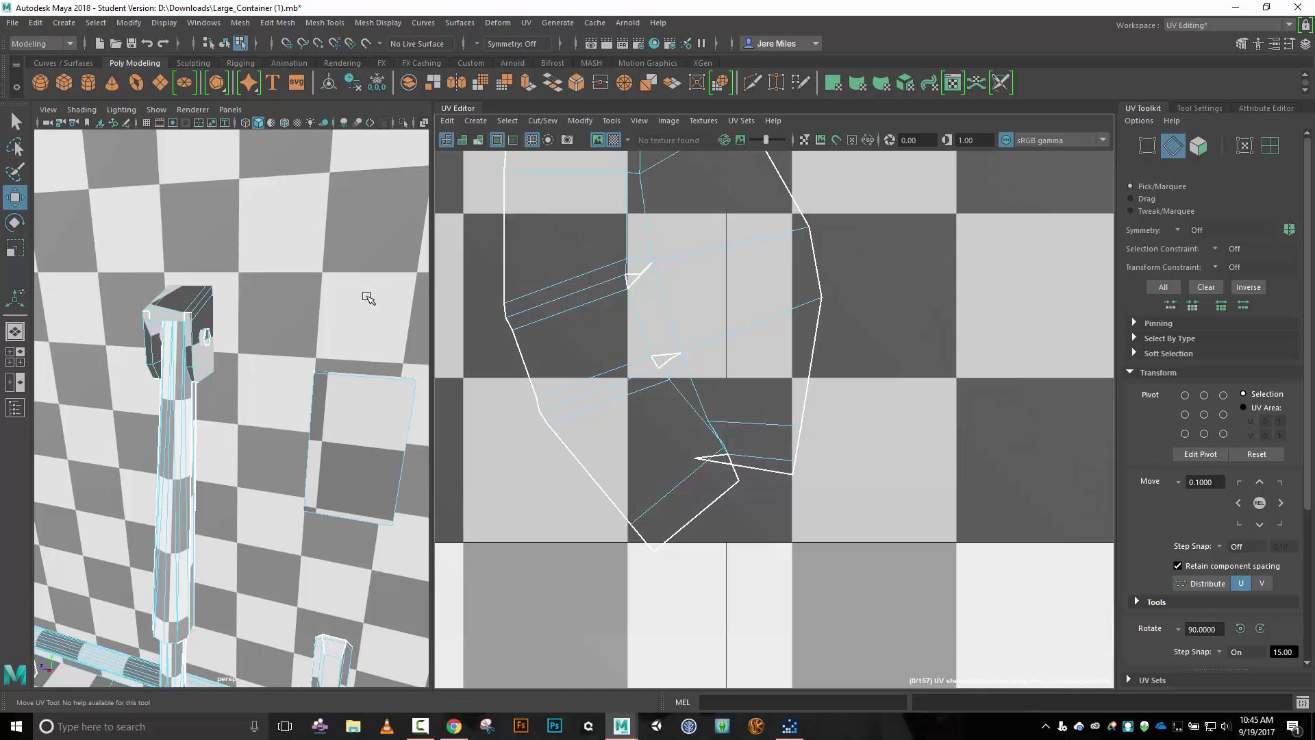
left_click_drag(370, 299, 284, 323, "alt")
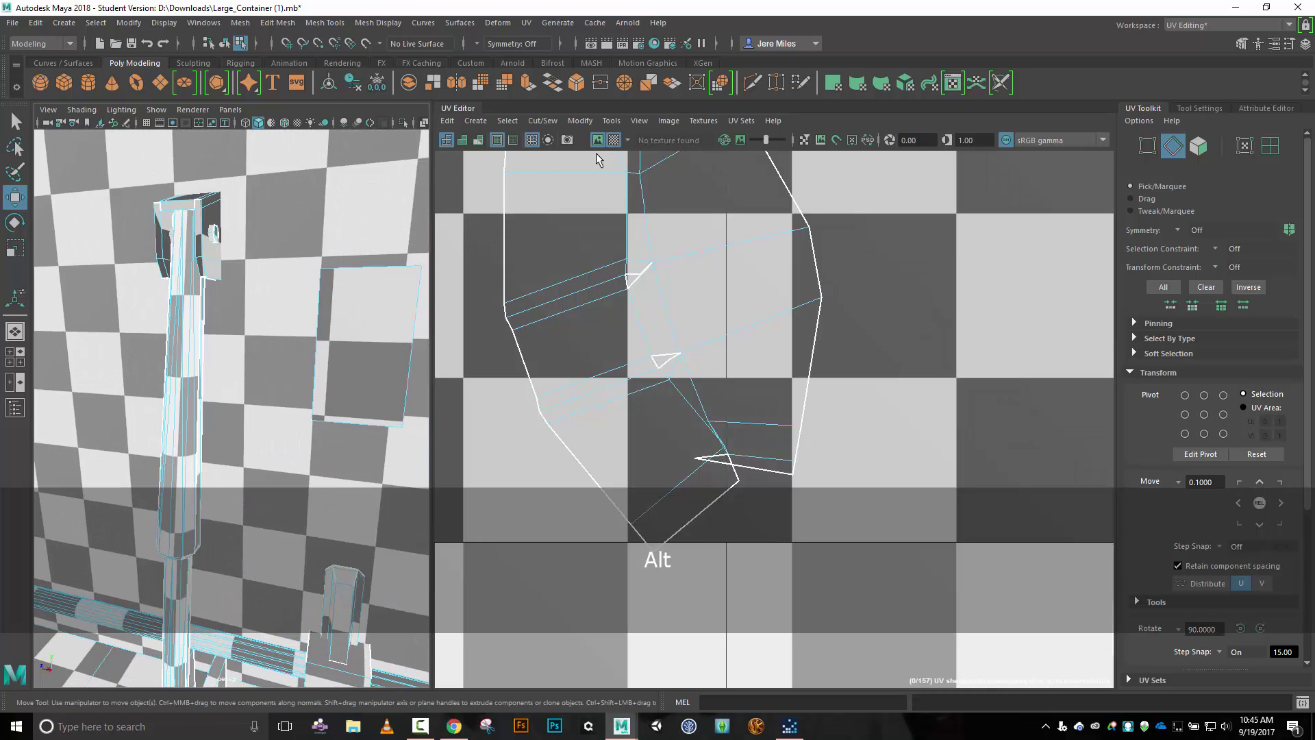
left_click(614, 140)
Select the whole upper bracket UV shell and set the Optimize UVs method to Legacy (relax).
scroll(563, 229, "down", 4)
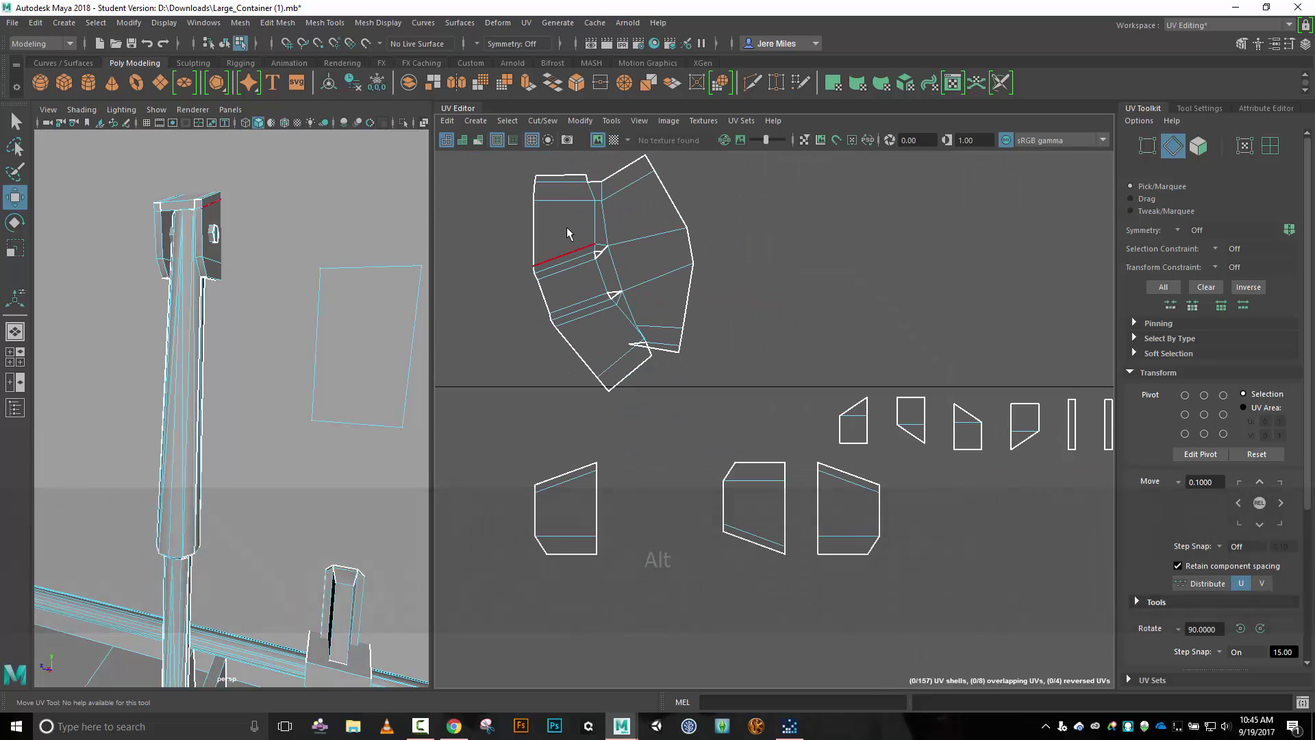
right_click_drag(786, 273, 725, 259)
left_click(630, 252)
middle_click_drag(860, 242, 848, 247, "alt")
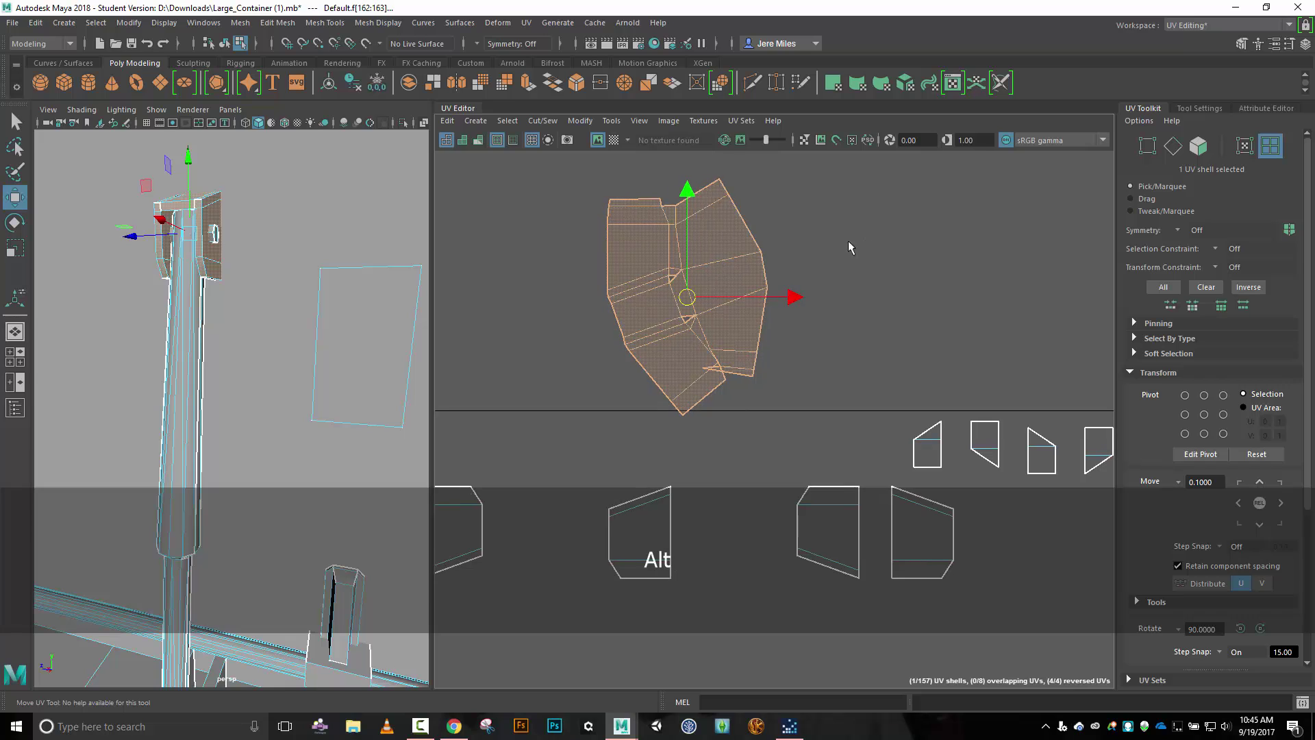
left_click(444, 124)
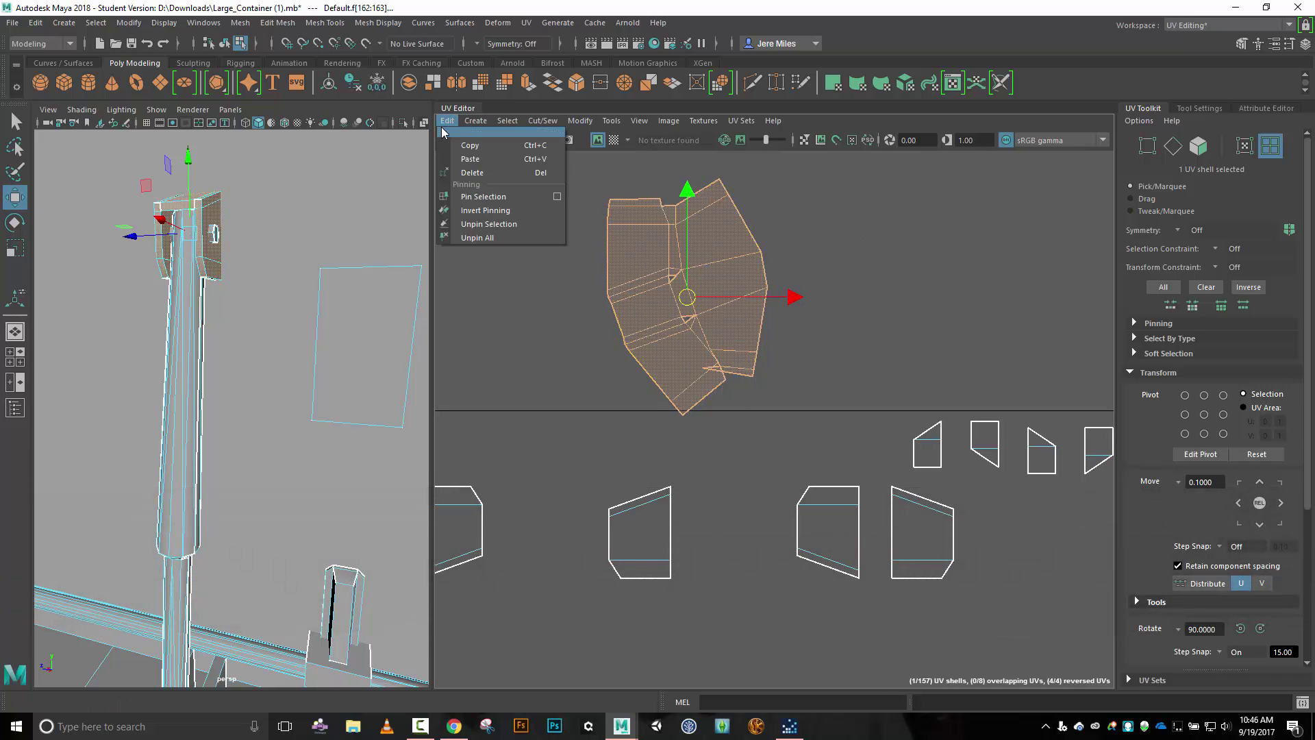
mouse_move(477, 122)
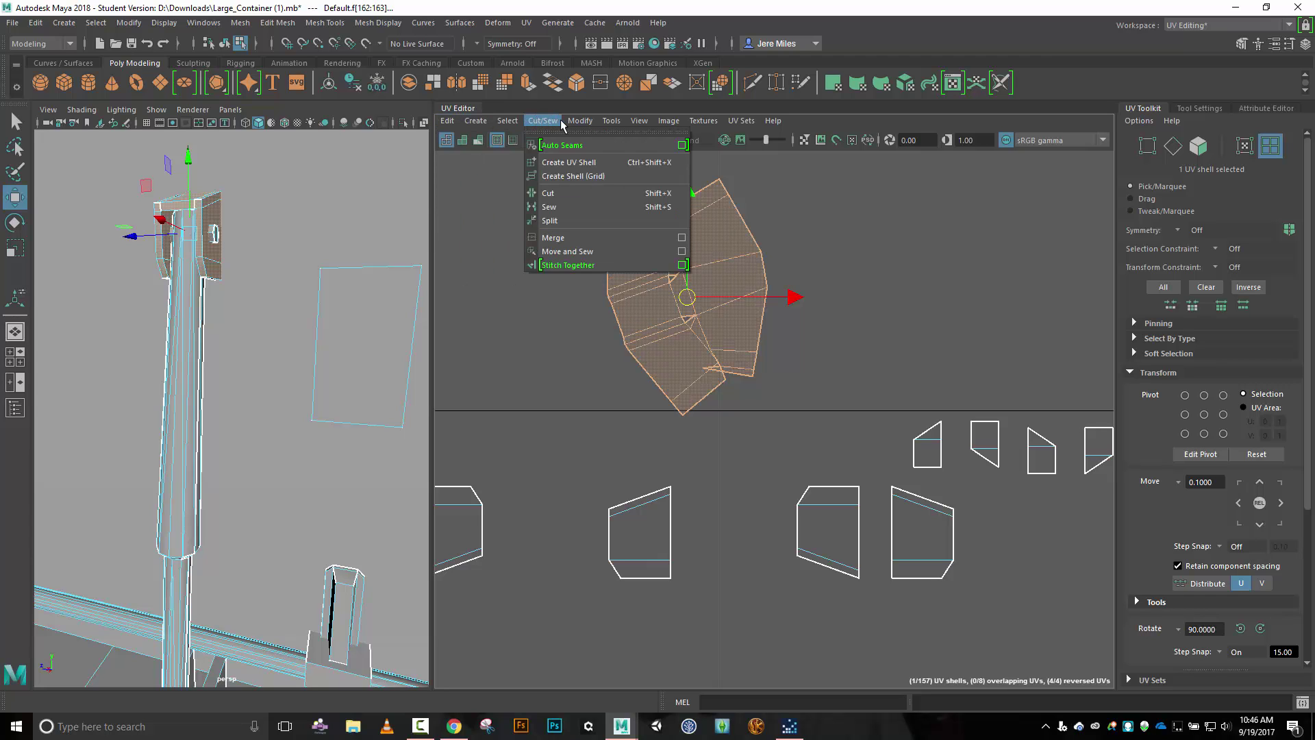
mouse_move(574, 124)
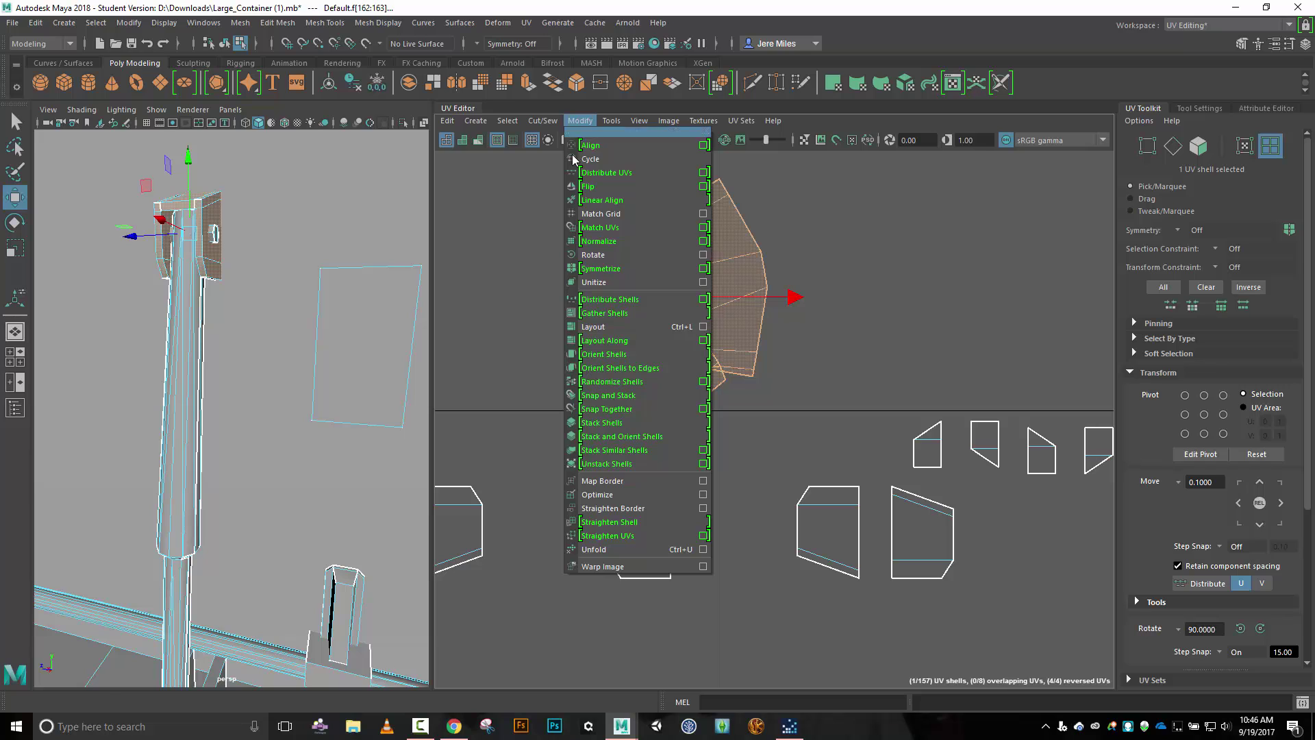
left_click(702, 494)
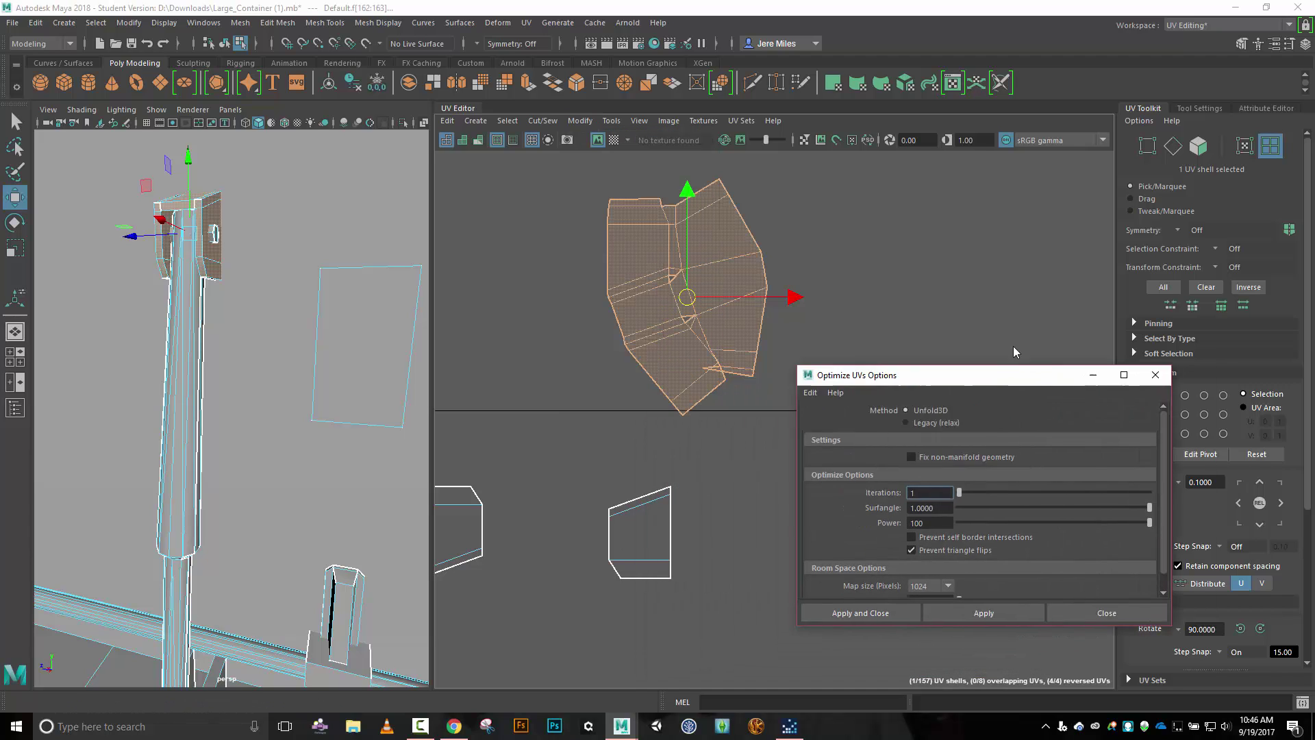
left_click_drag(949, 376, 1010, 107)
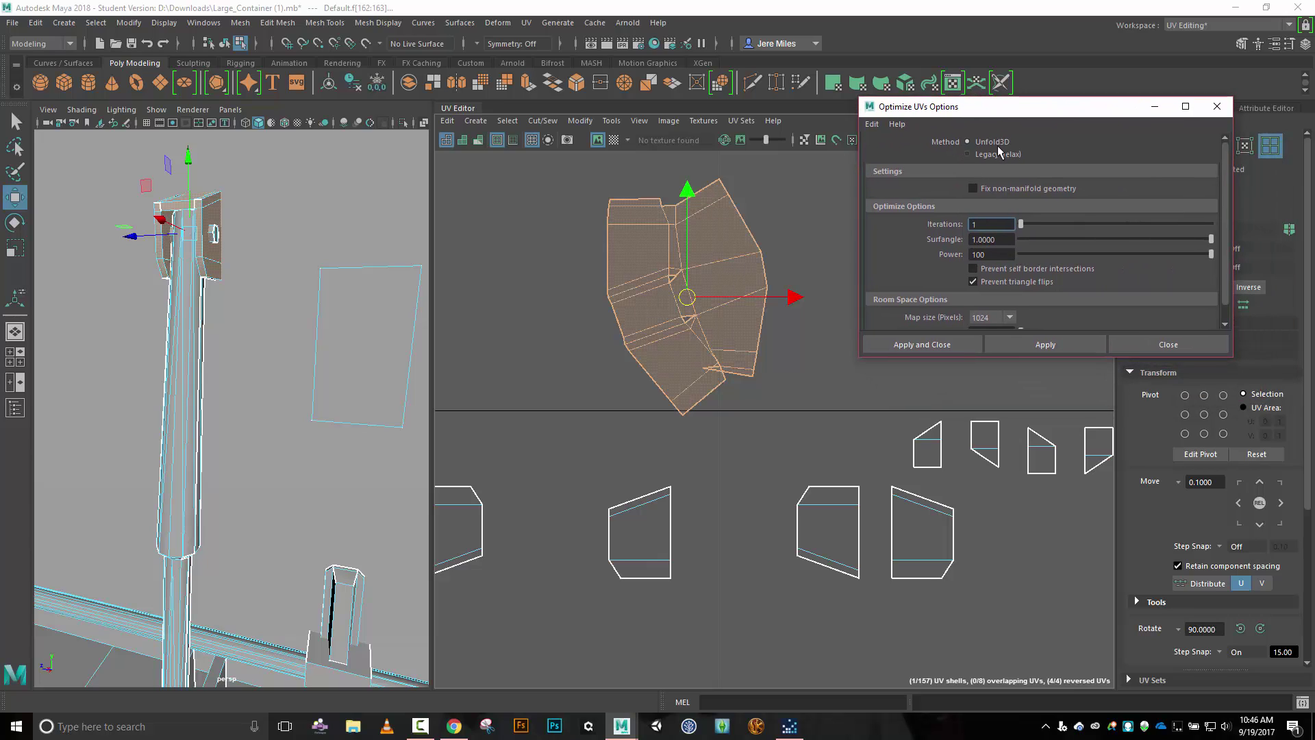
left_click(967, 154)
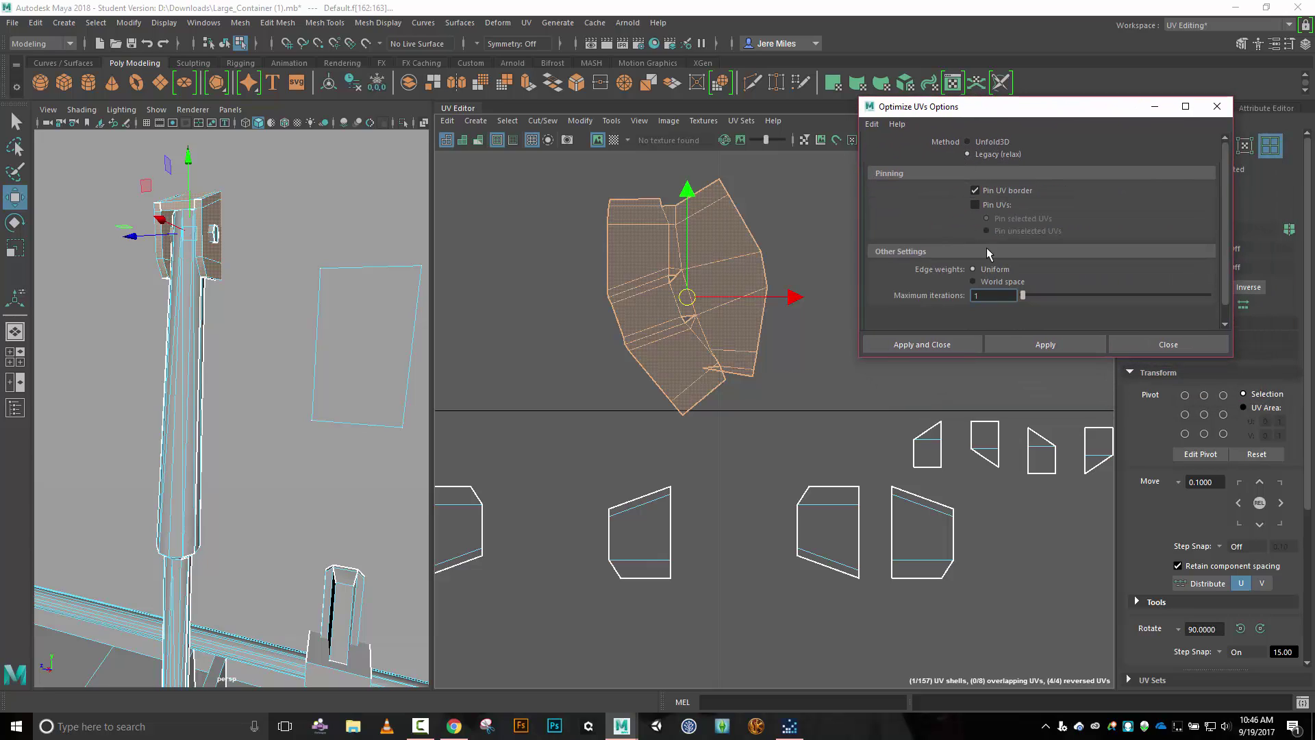
Optimize the bracket shell repeatedly with the UV border pinned, uniform edge weights and 1 maximum iteration.
left_click(1016, 346)
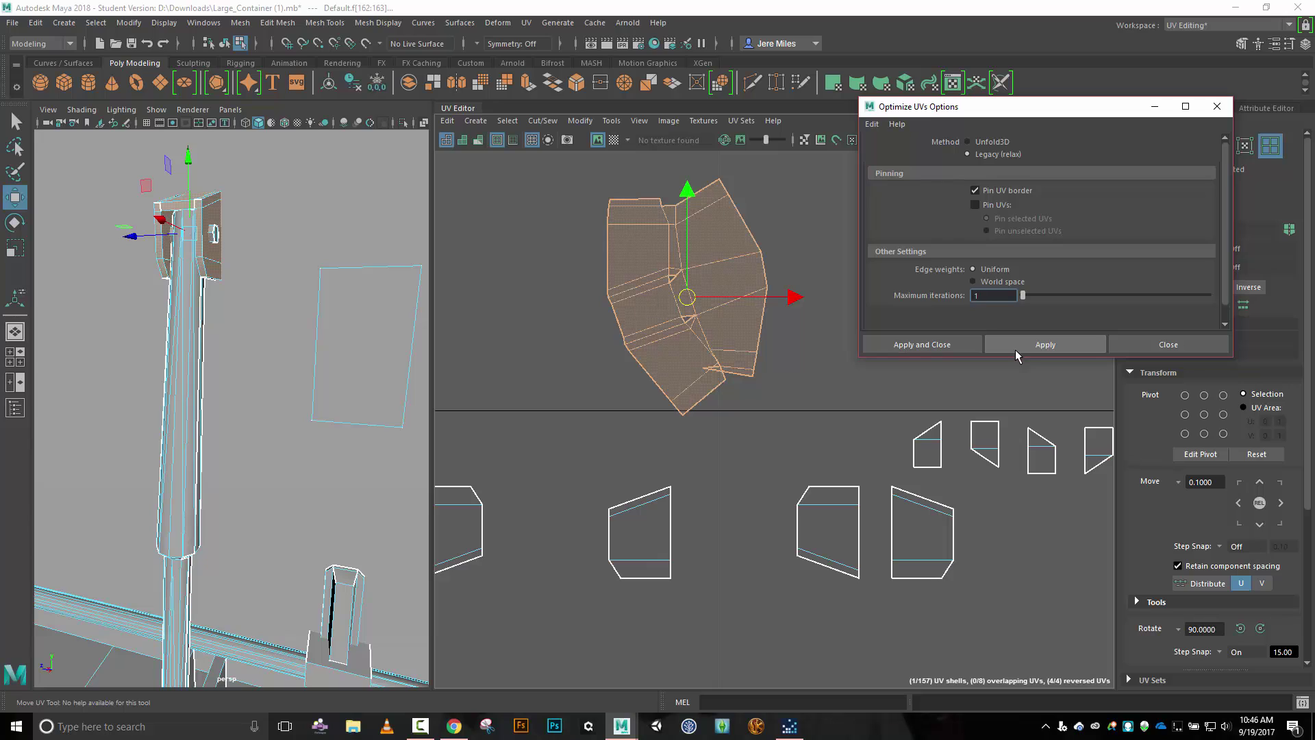
left_click(1016, 348)
left_click(1016, 347)
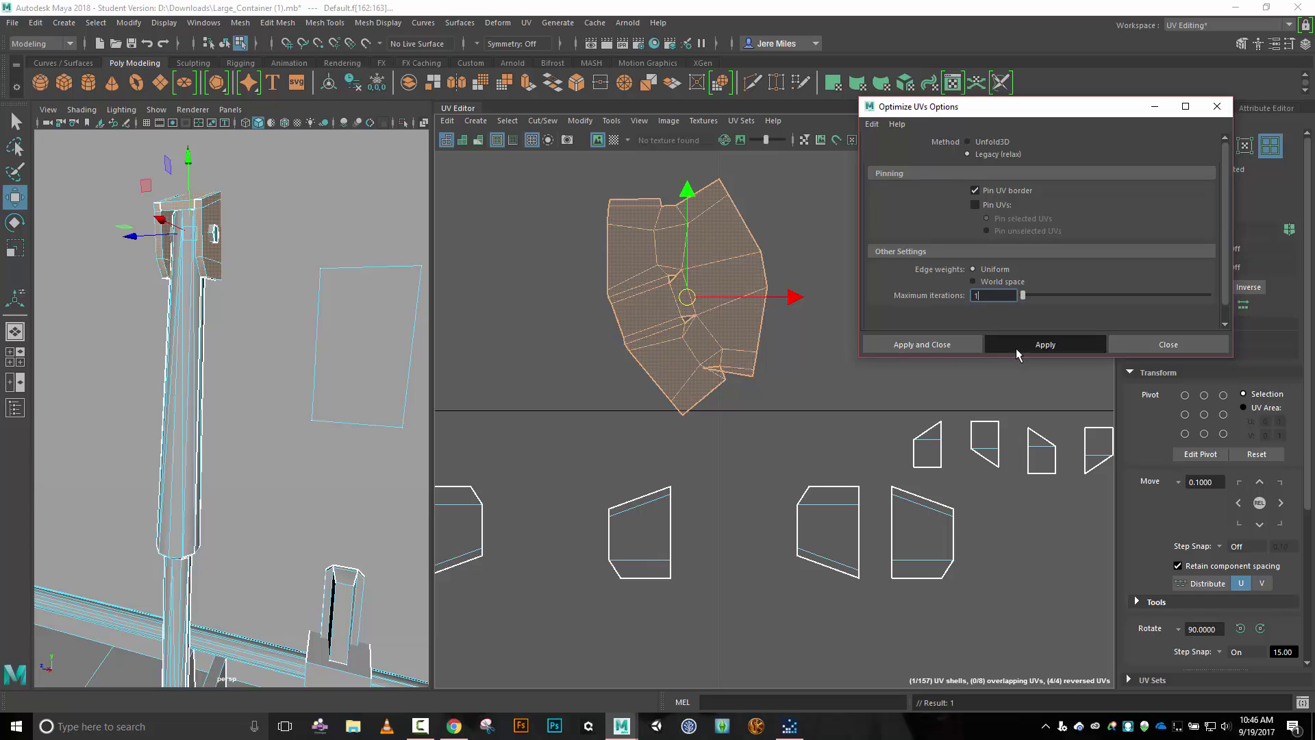
left_click(701, 375)
left_click(1026, 347)
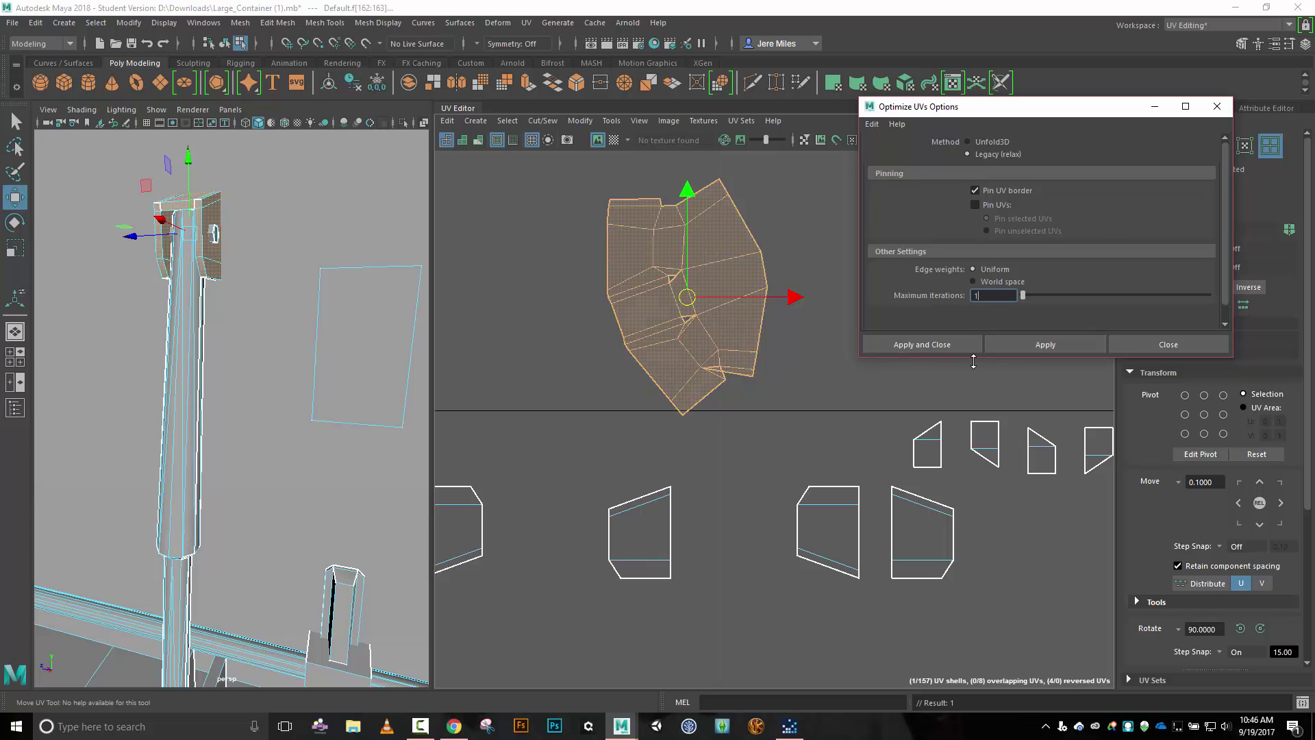
left_click(1026, 346)
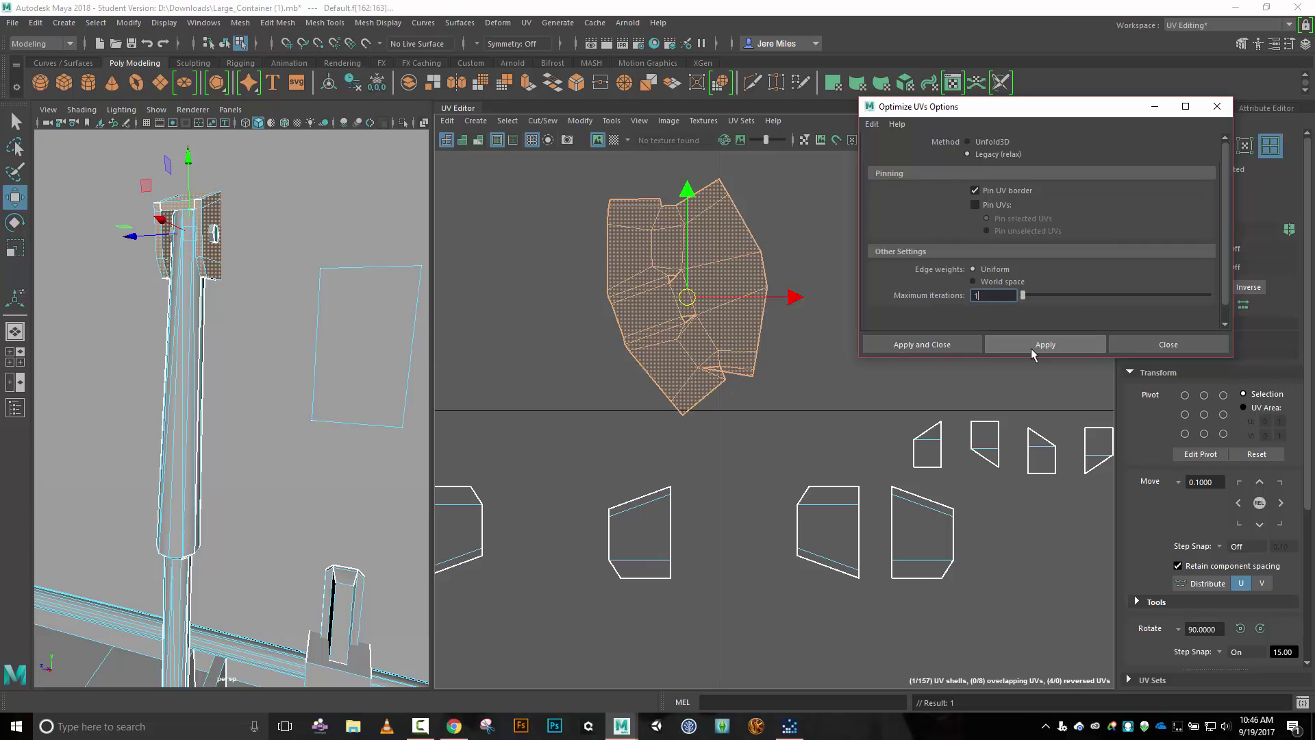
left_click(1153, 341)
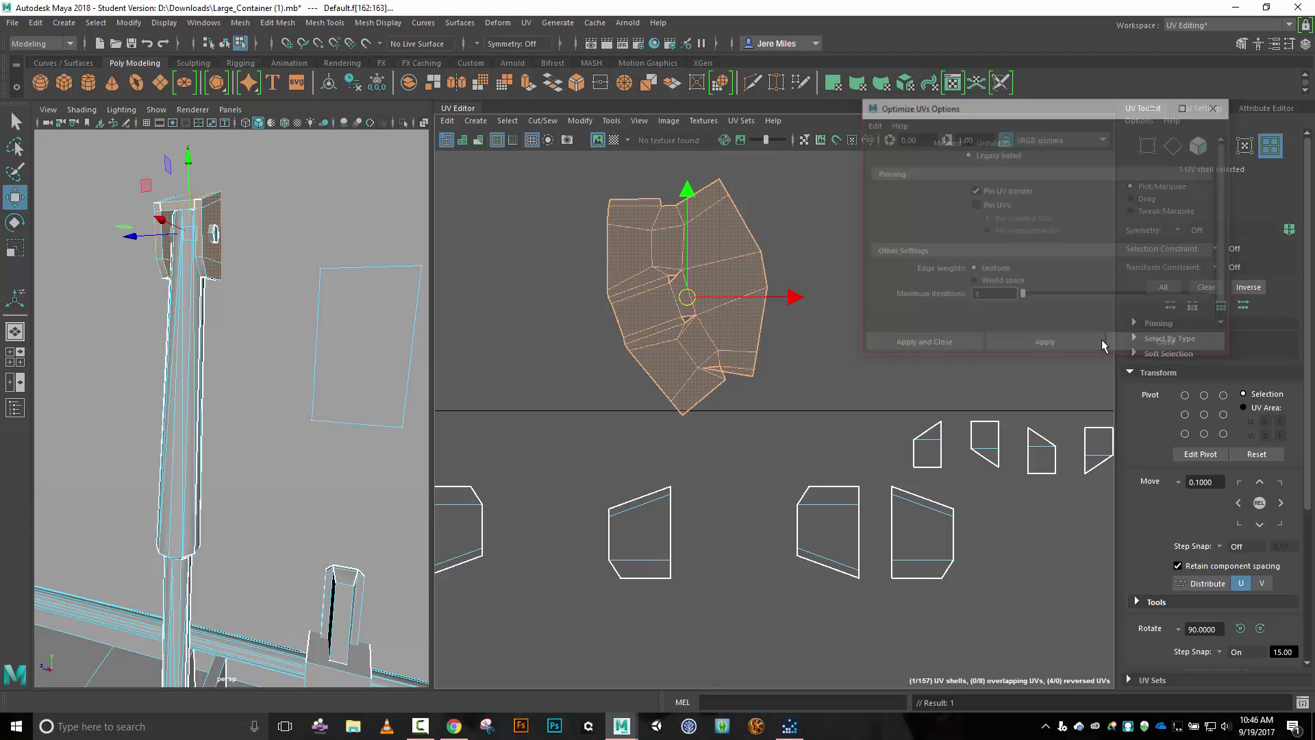
Cut the overlapping narrow end strip off the bracket shell's lower side face and move it clear of the shell.
scroll(831, 339, "up", 3)
right_click(828, 342)
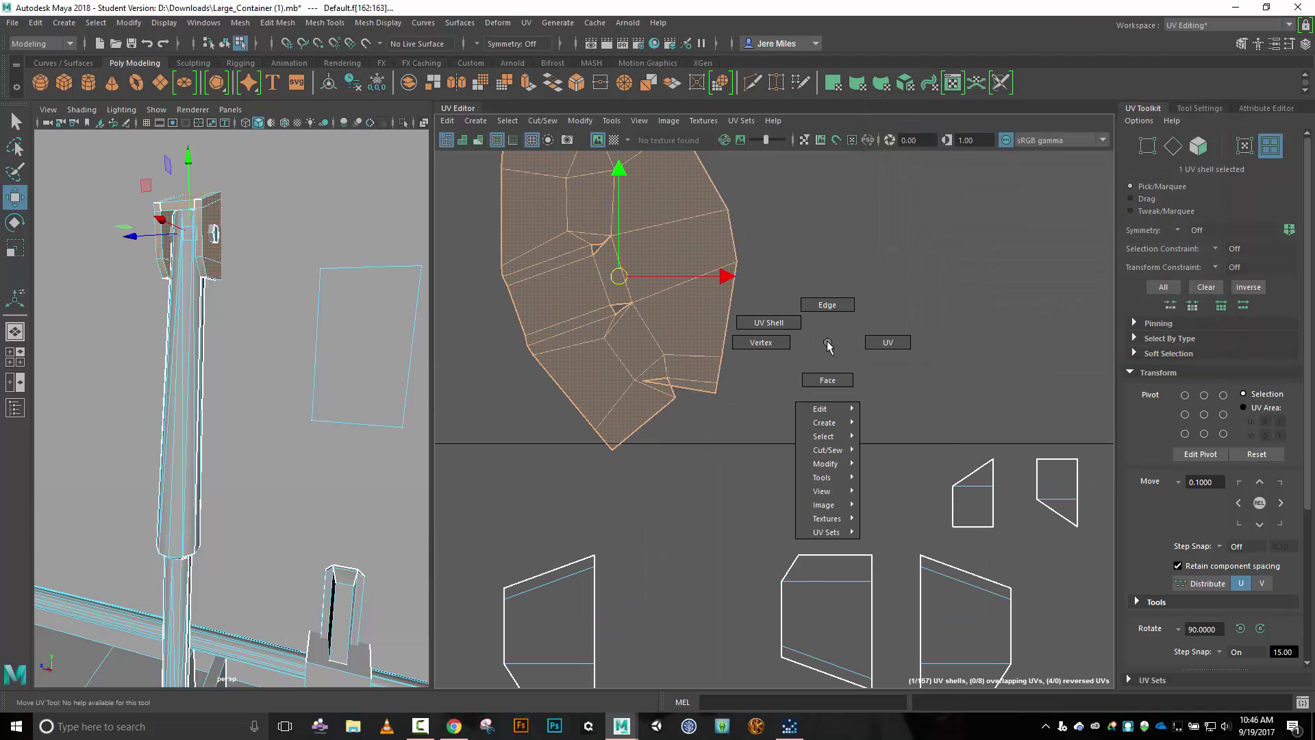
left_click(827, 304)
left_click(719, 388)
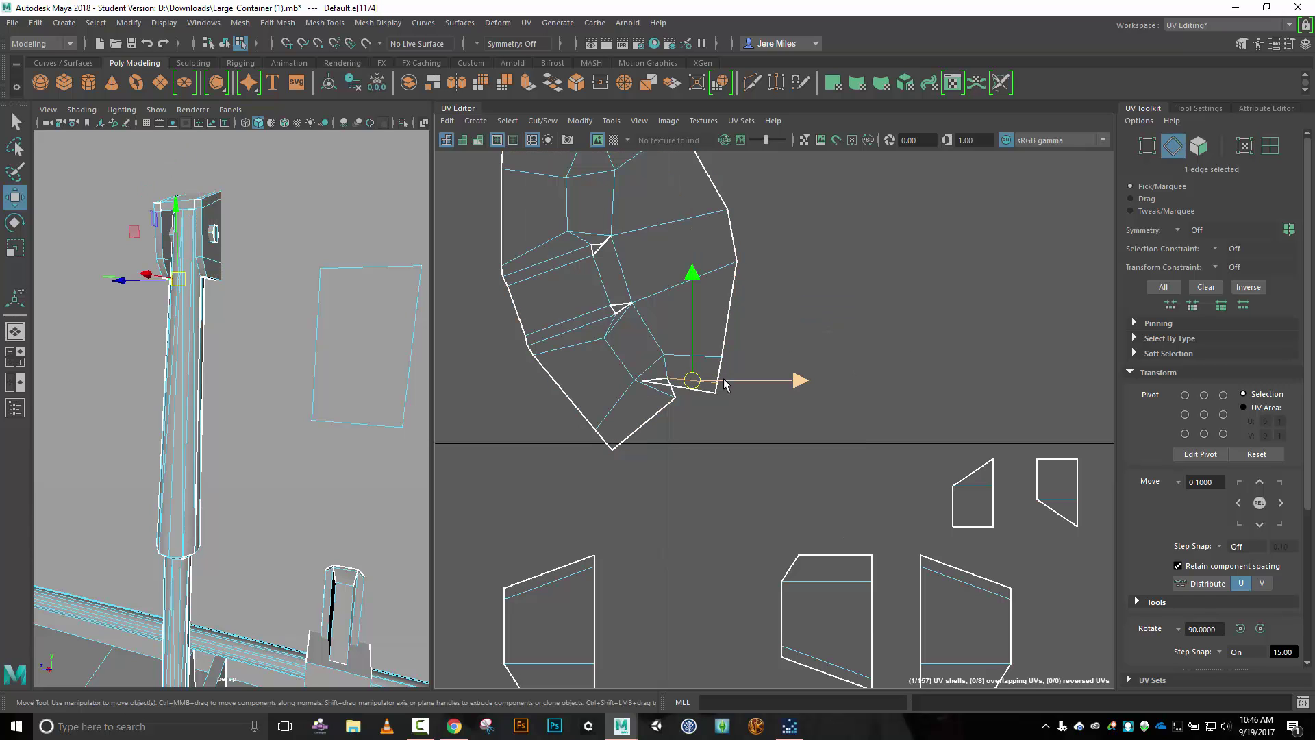
key("shift+x")
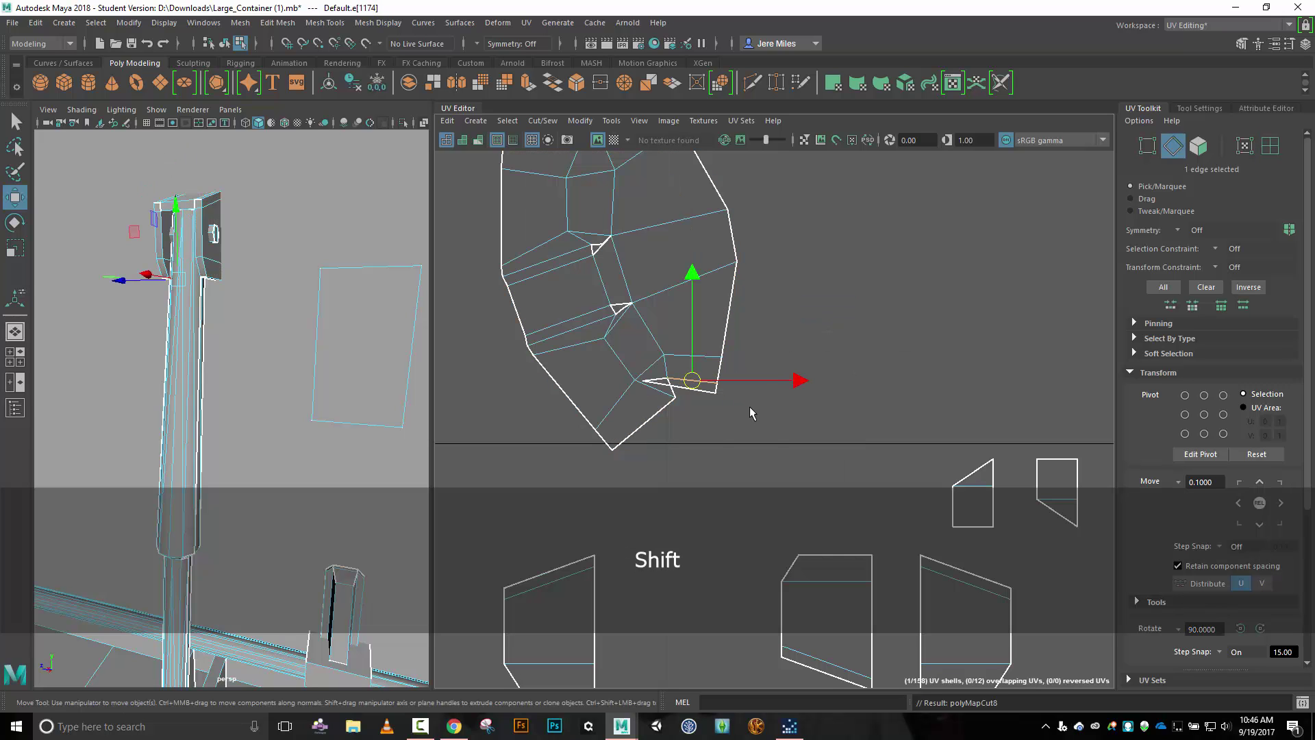
right_click(751, 408)
right_click_drag(751, 408, 691, 389)
left_click(680, 389)
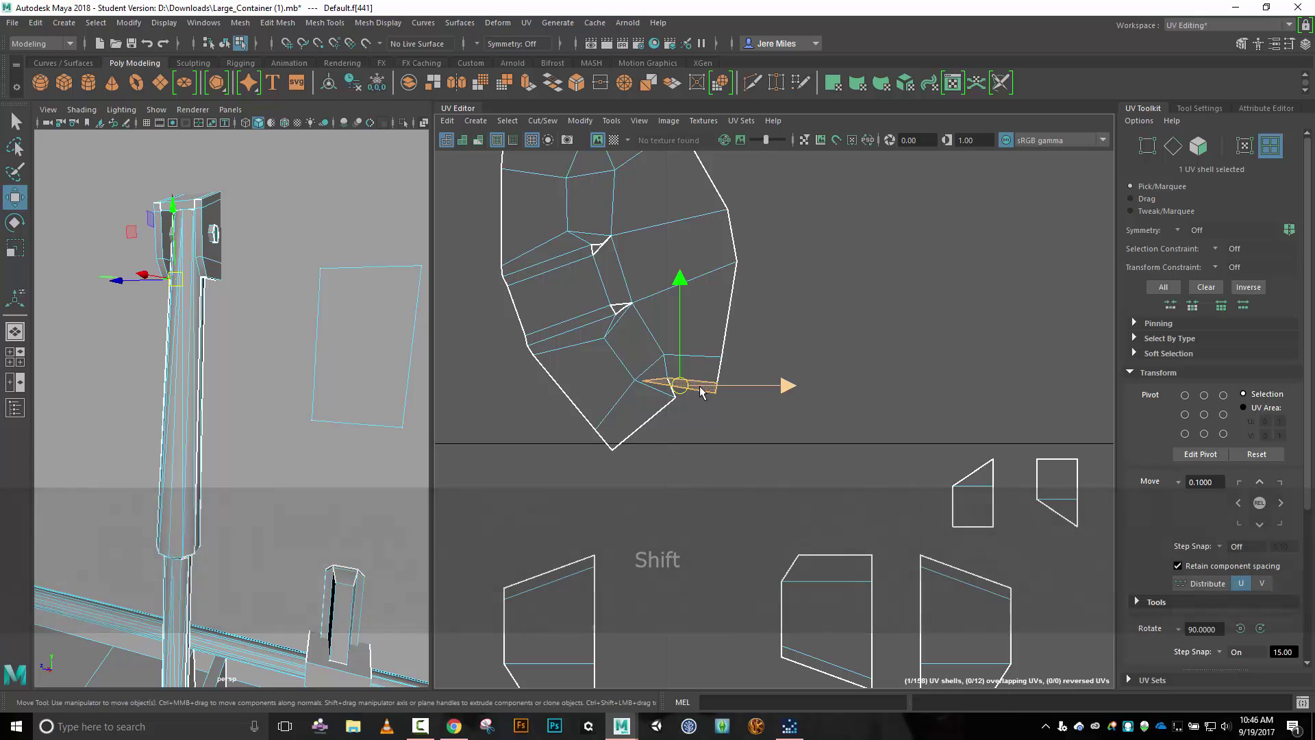
left_click_drag(680, 389, 864, 317)
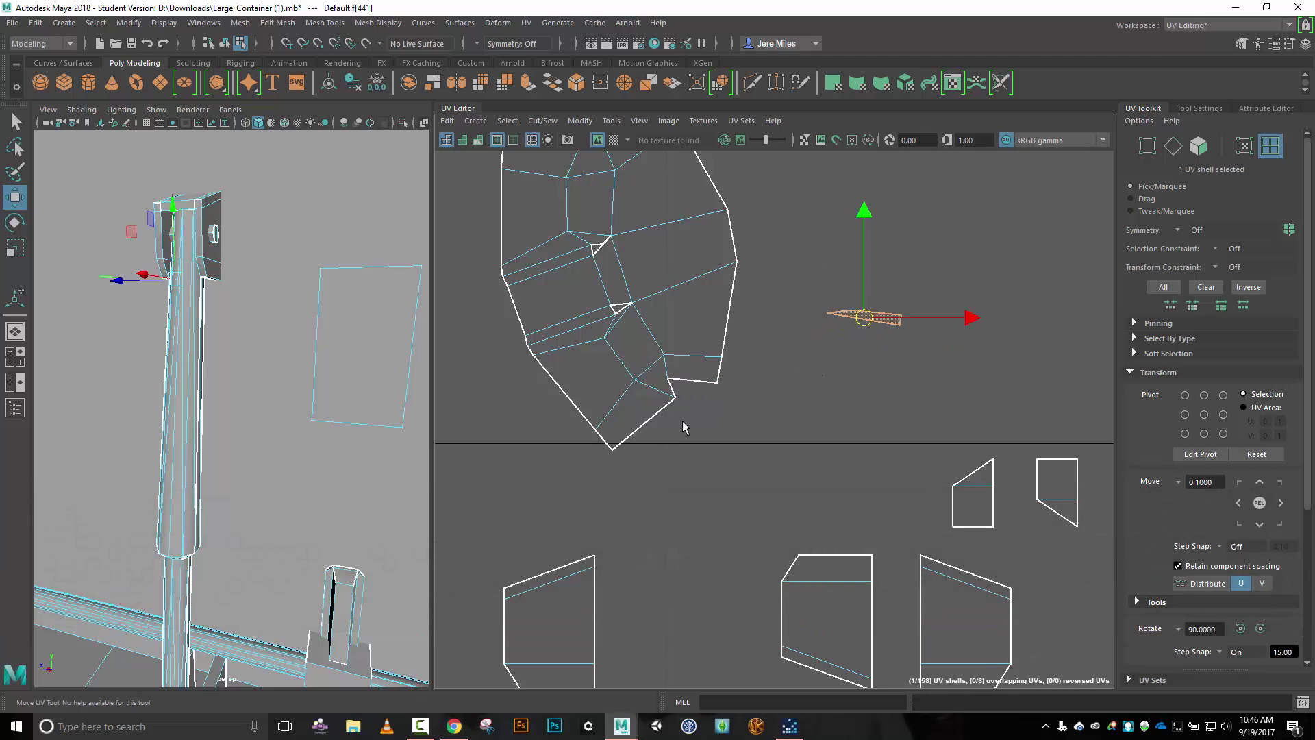
Move and Sew the detached strip's long edge to the slanted free edge at the bracket shell's lowest tip.
right_click_drag(689, 411, 698, 378)
left_click(650, 420)
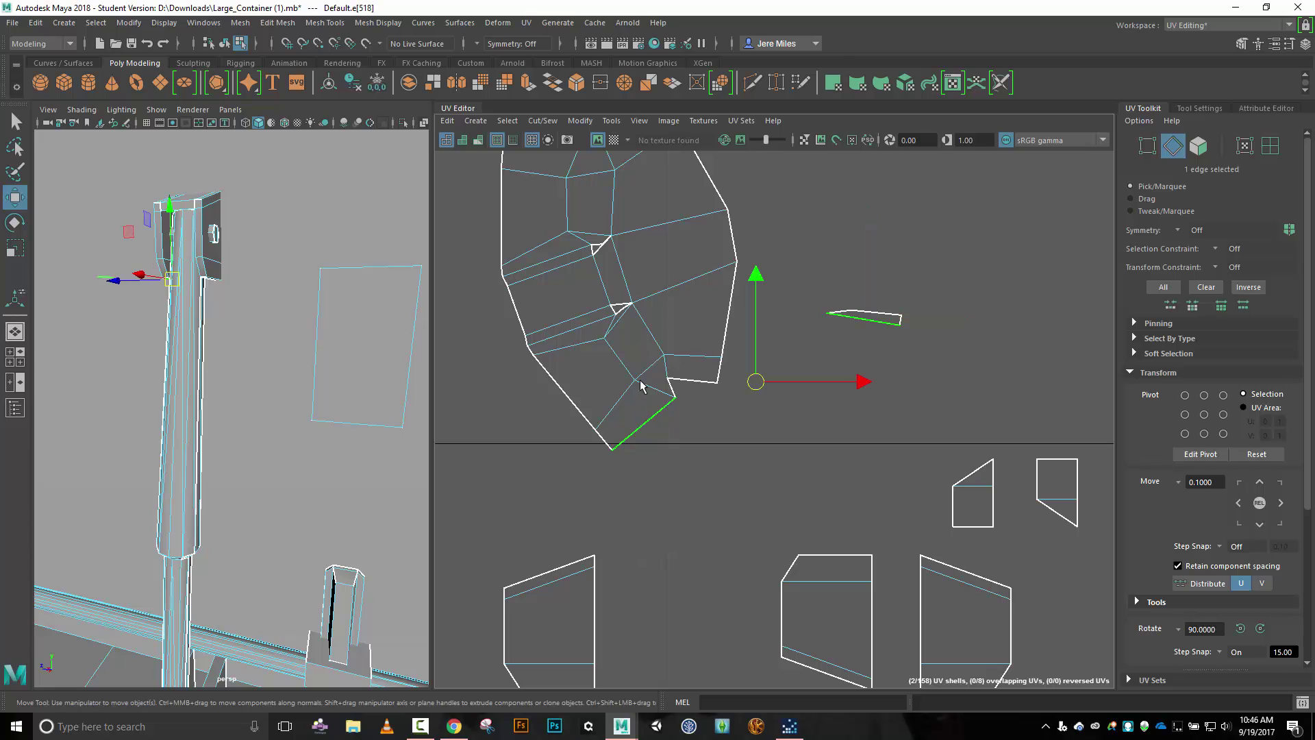
left_click(539, 122)
left_click(563, 251)
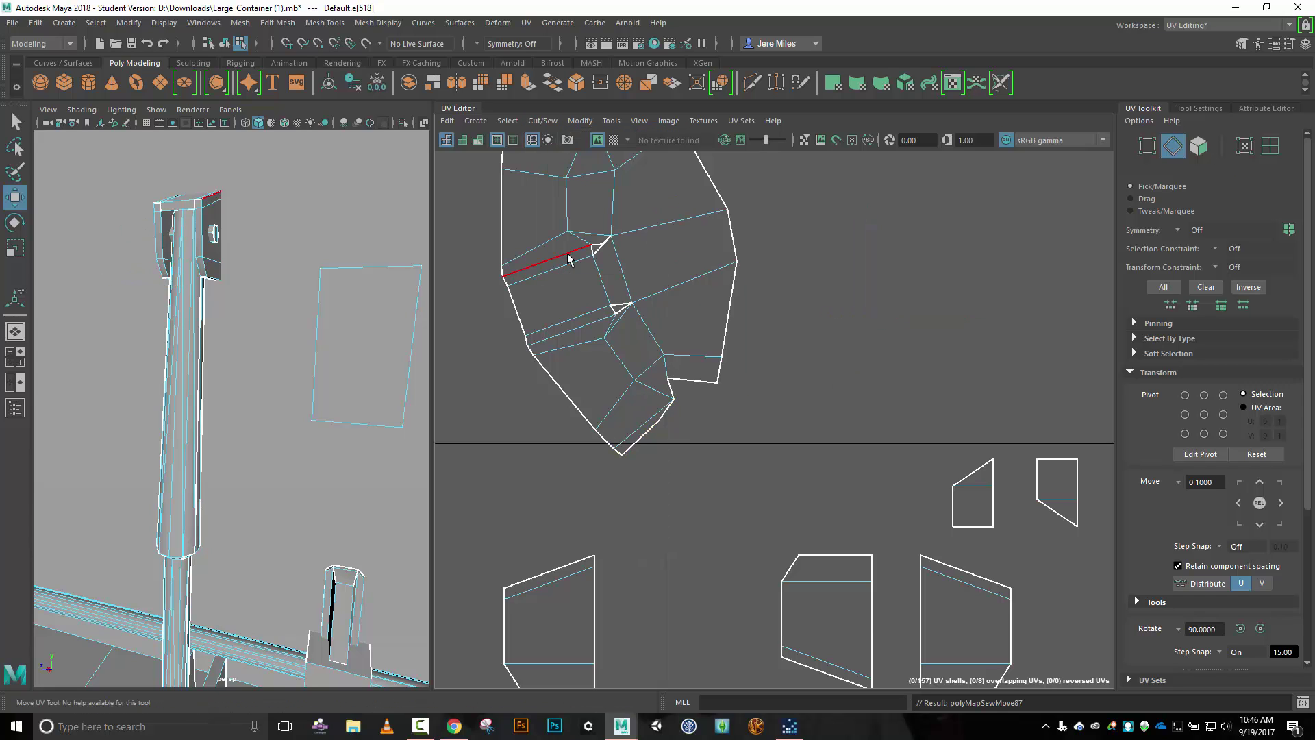
Optimize the re-sewn bracket shell again using Legacy (relax) with the UV border pinned and 1 maximum iteration.
scroll(727, 401, "down", 2)
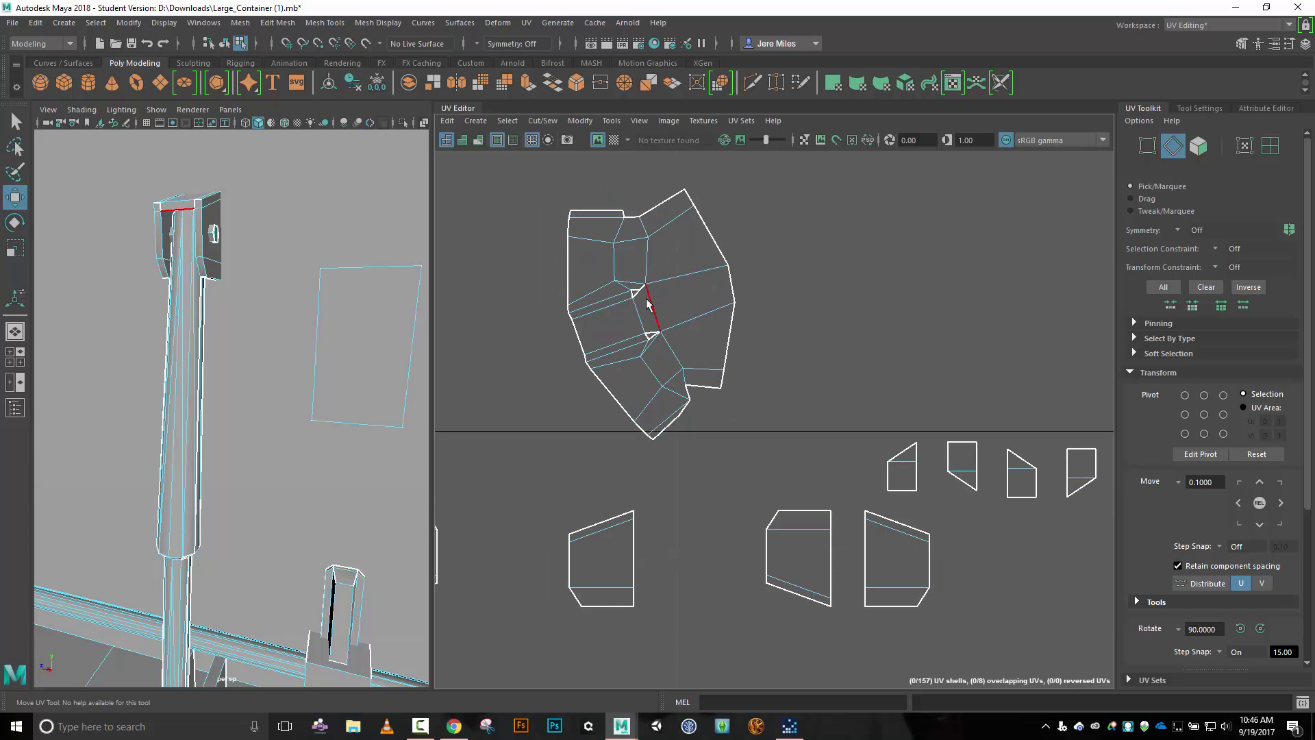
scroll(651, 318, "up", 3)
scroll(651, 316, "up", 1)
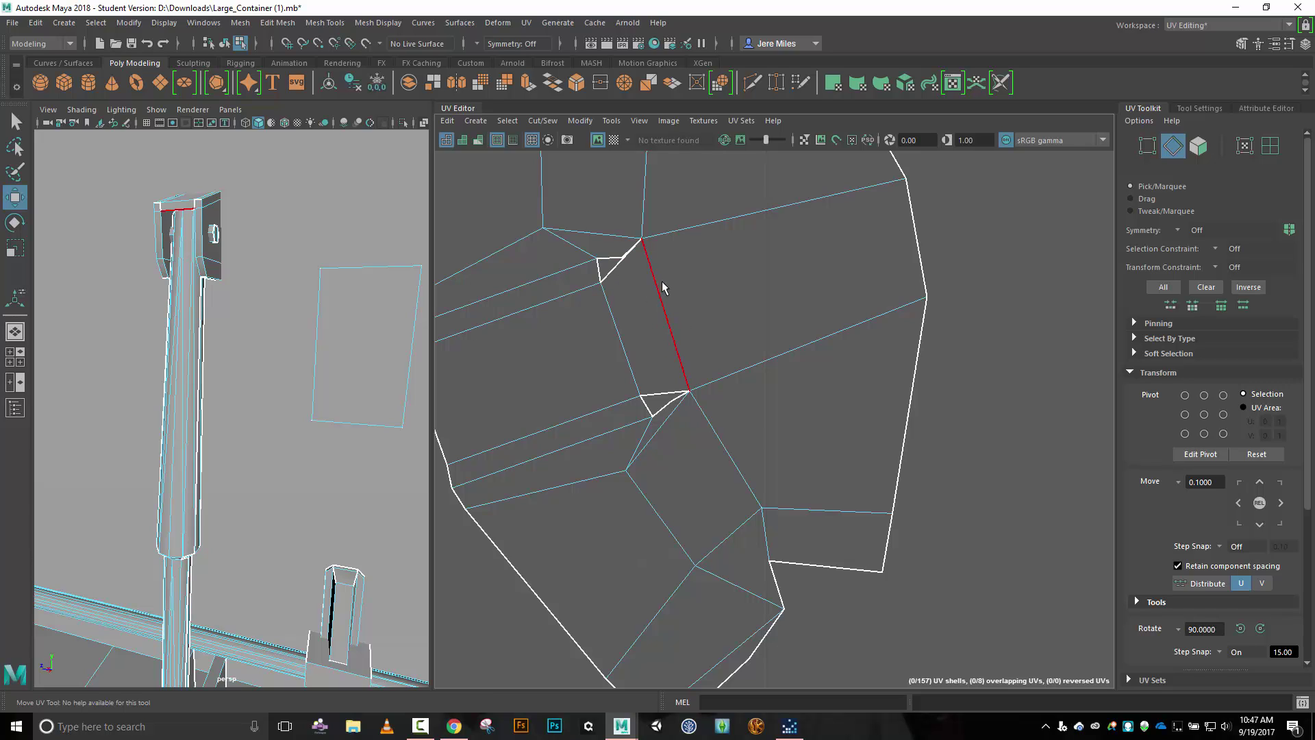
scroll(918, 423, "down", 5)
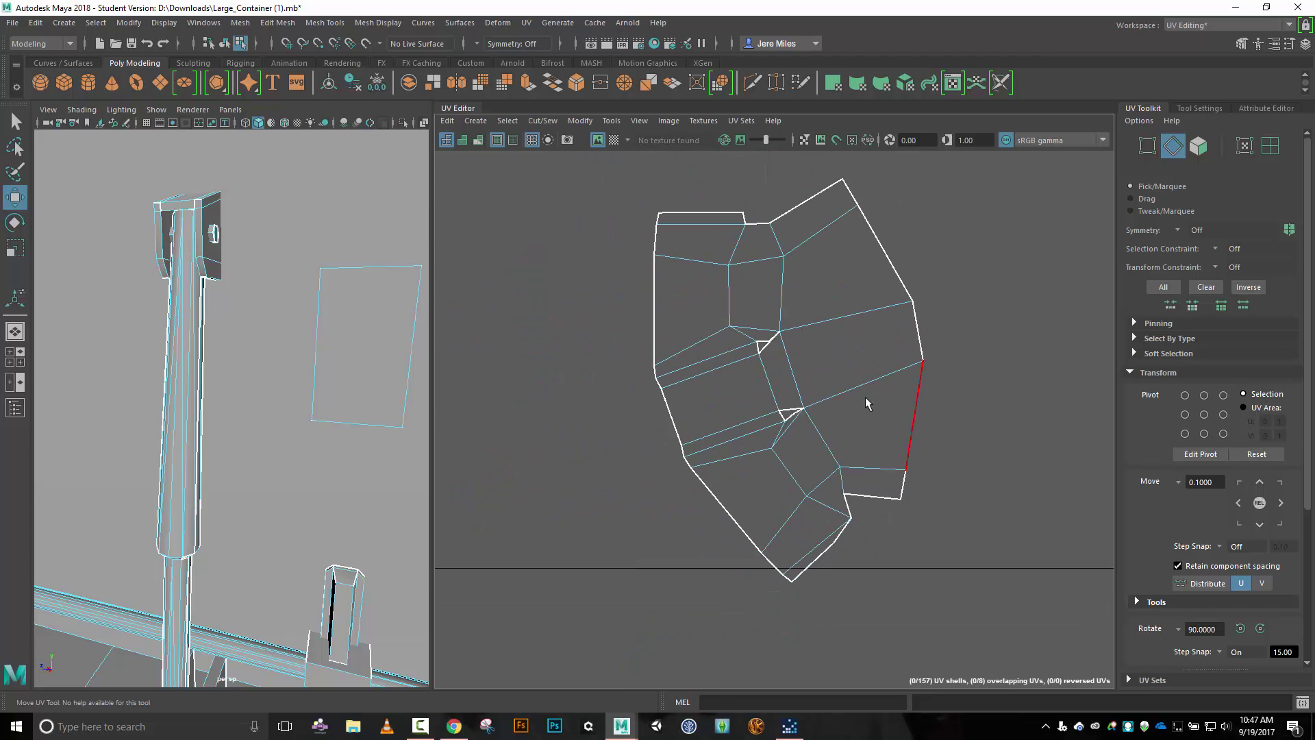
right_click(1024, 310)
left_click(975, 295)
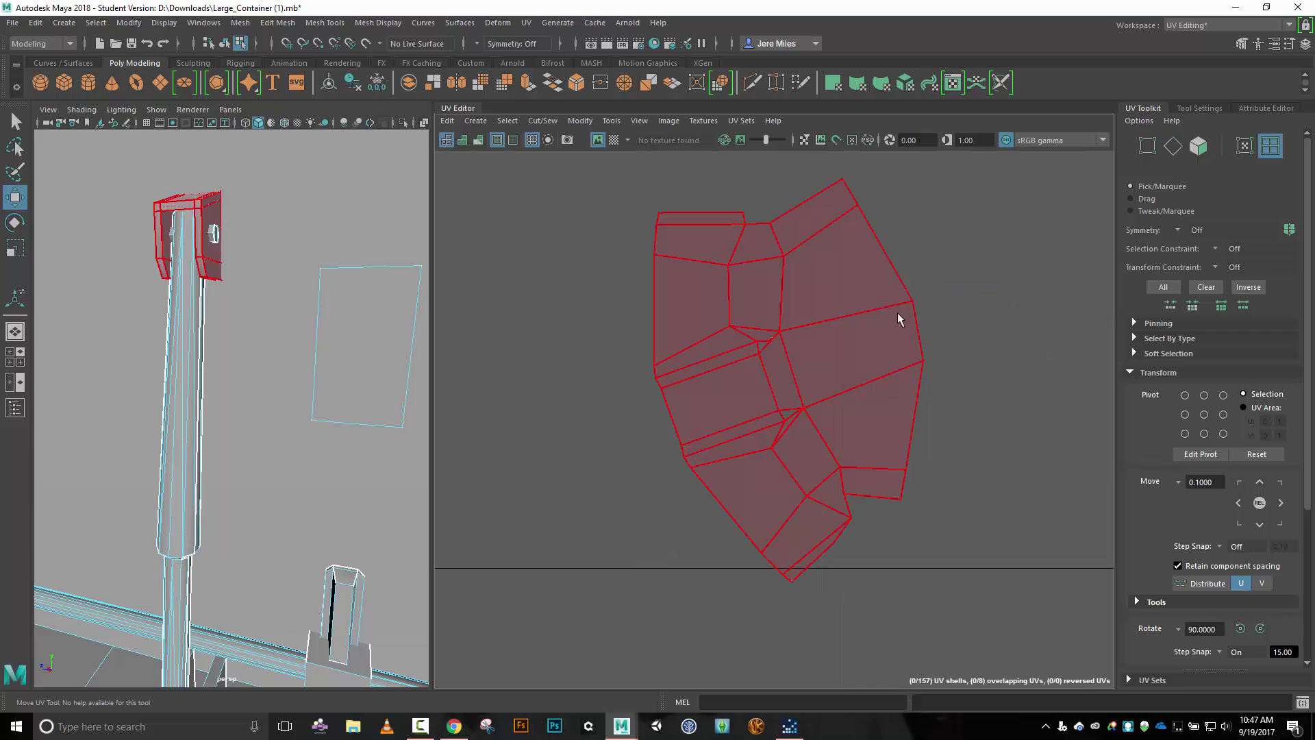
left_click(897, 317)
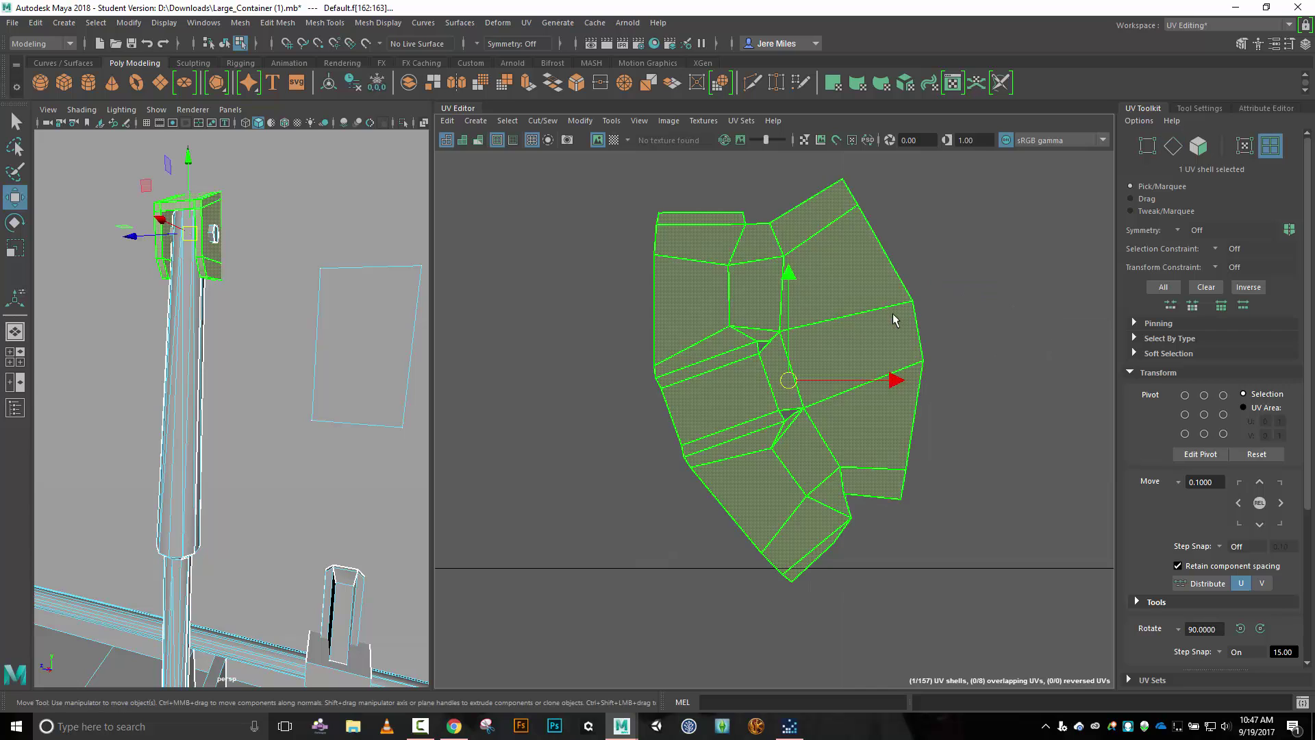
left_click(579, 121)
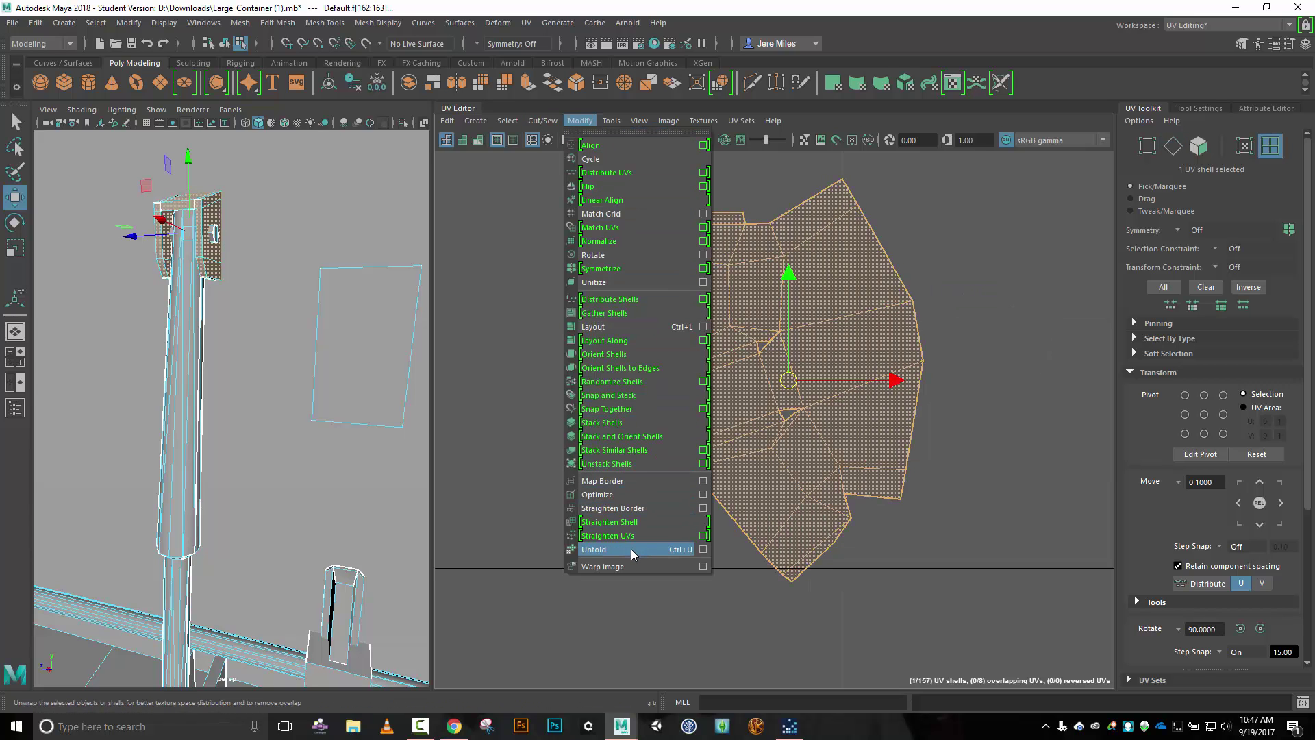
left_click(703, 494)
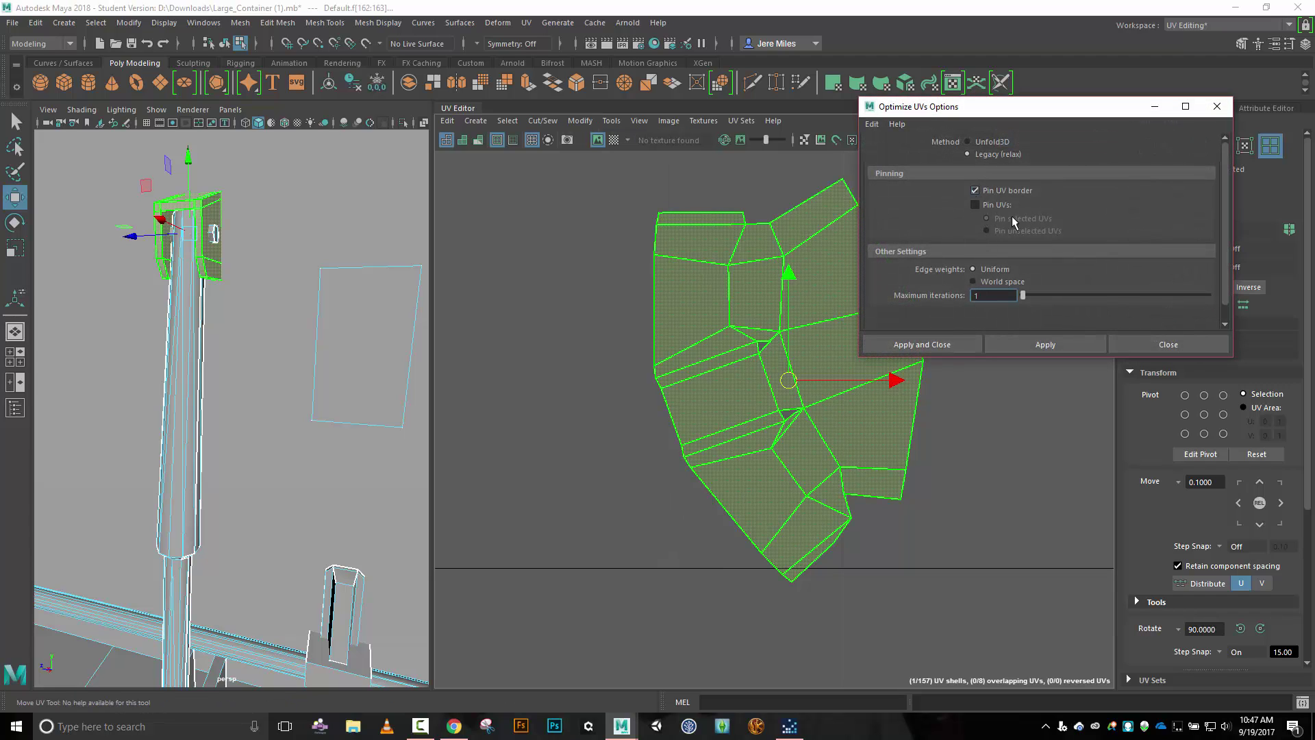
left_click(1025, 345)
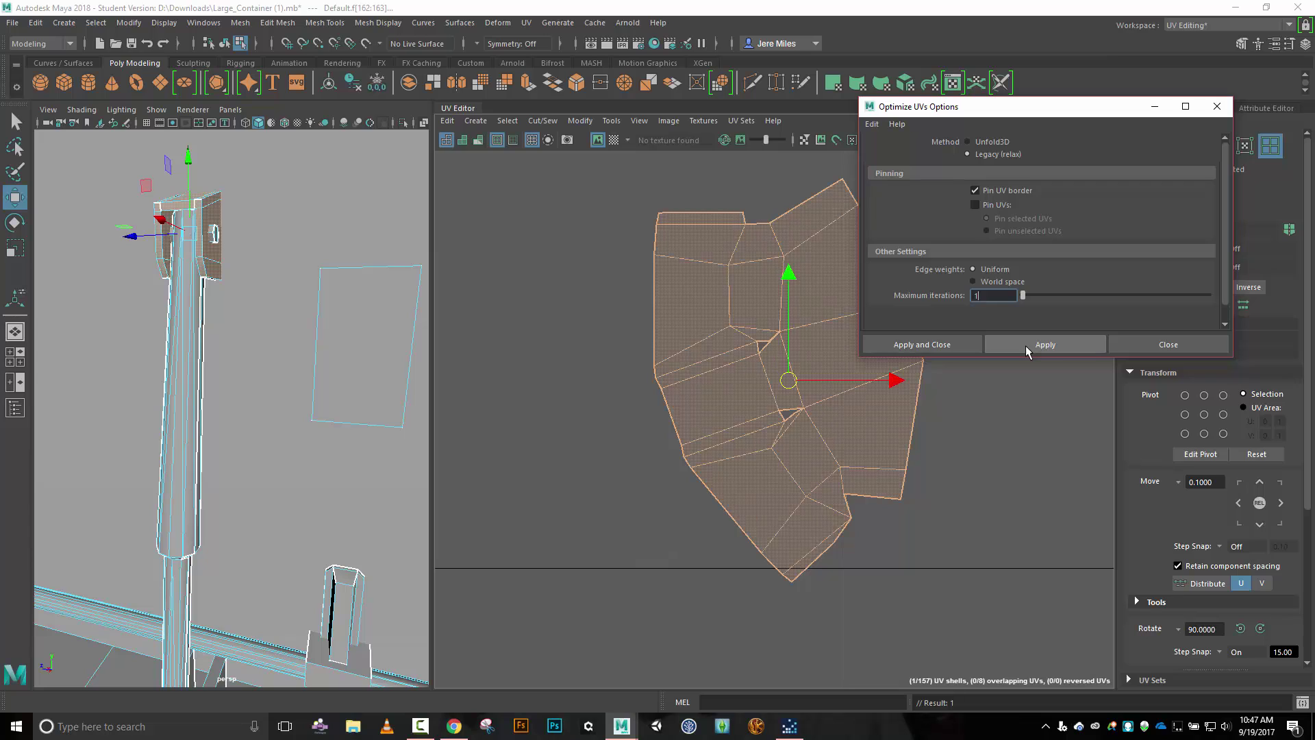
left_click(1163, 348)
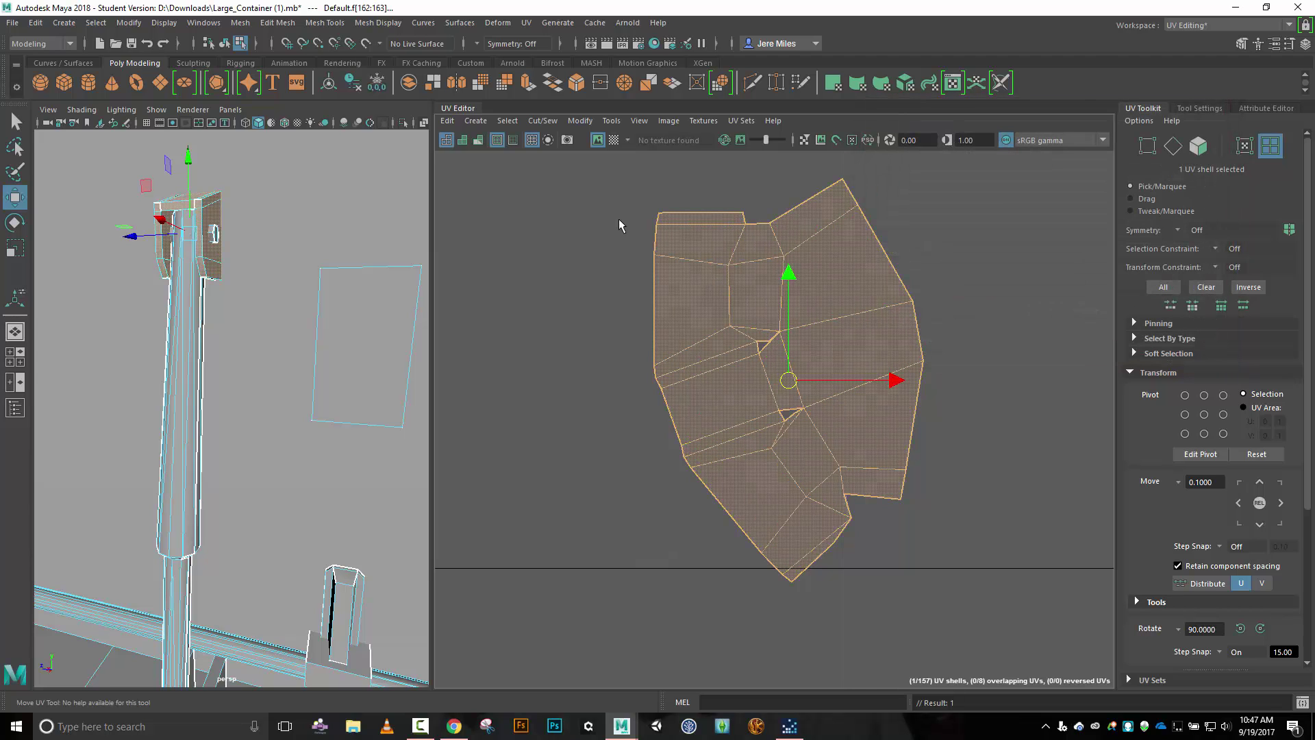
Check the texture distortion on the optimized bracket with the checker map temporarily displayed.
left_click(614, 140)
mouse_move(255, 246)
left_mouse_down("alt")
mouse_move(287, 253)
mouse_move(259, 247)
left_mouse_up("alt")
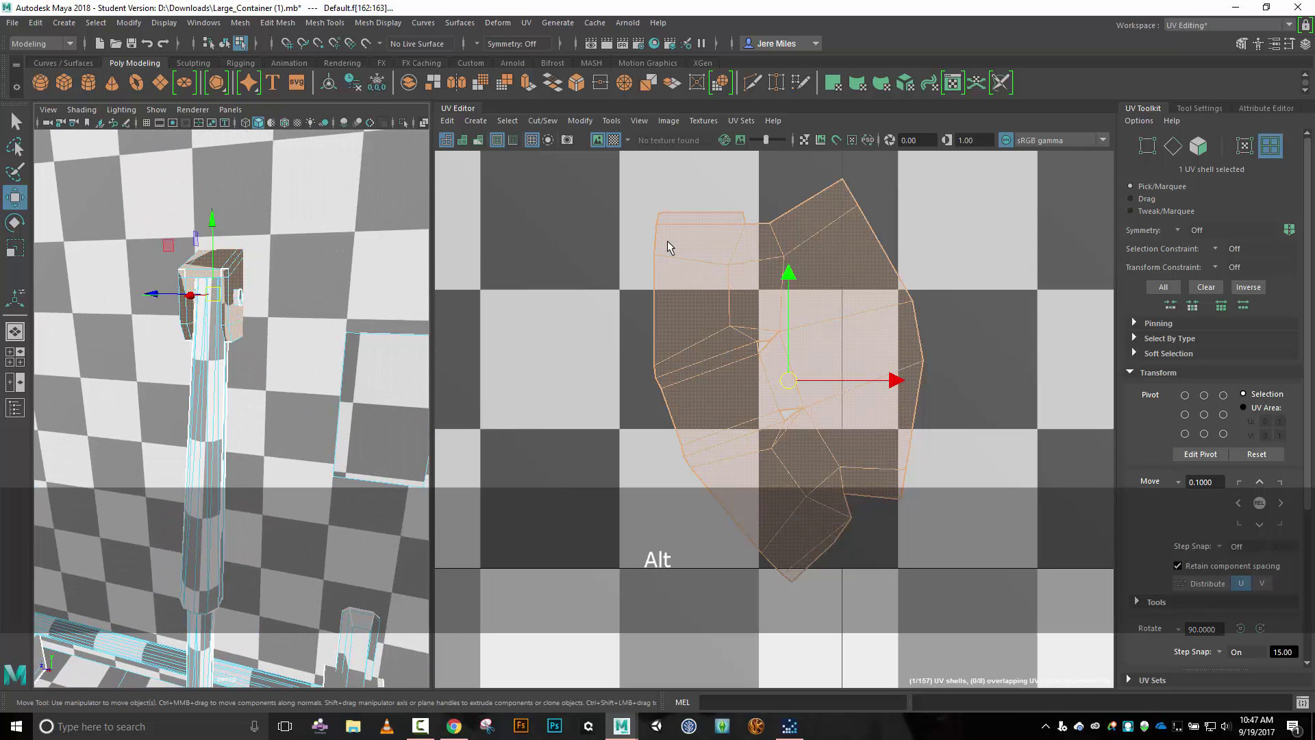
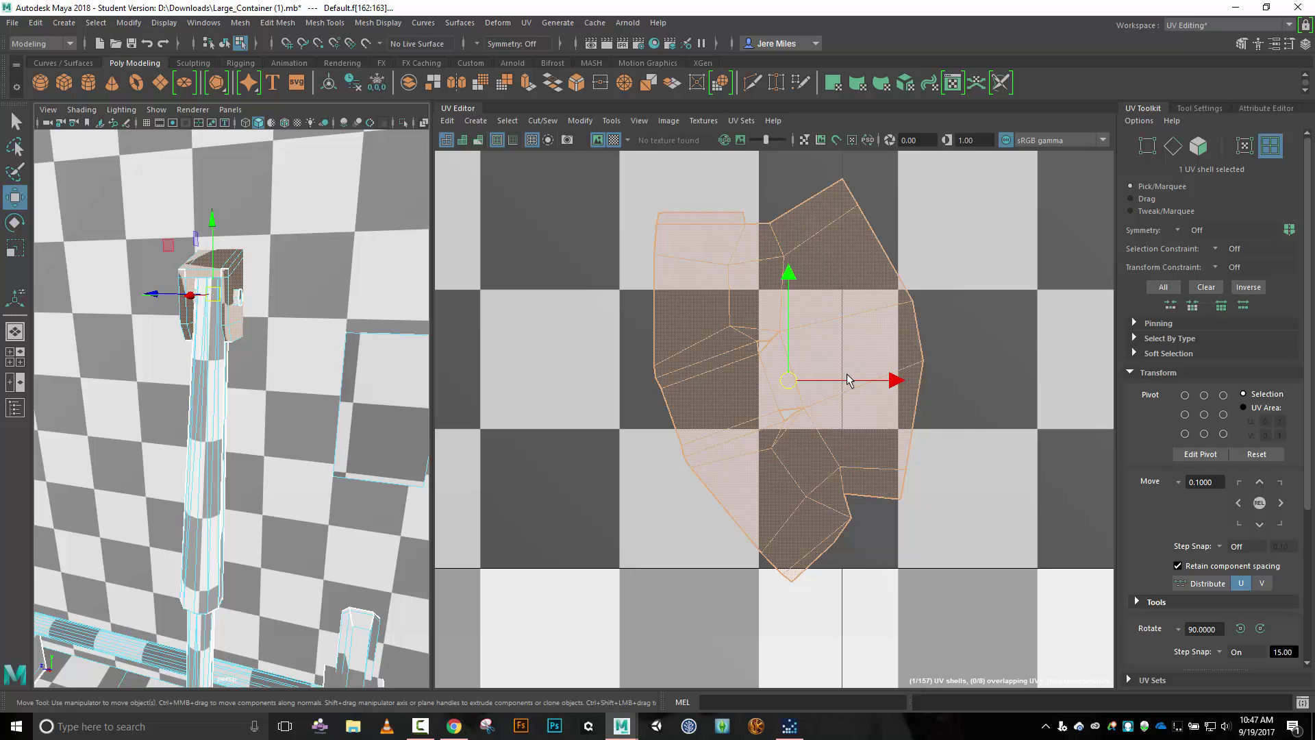
left_click(613, 140)
scroll(668, 271, "down", 4)
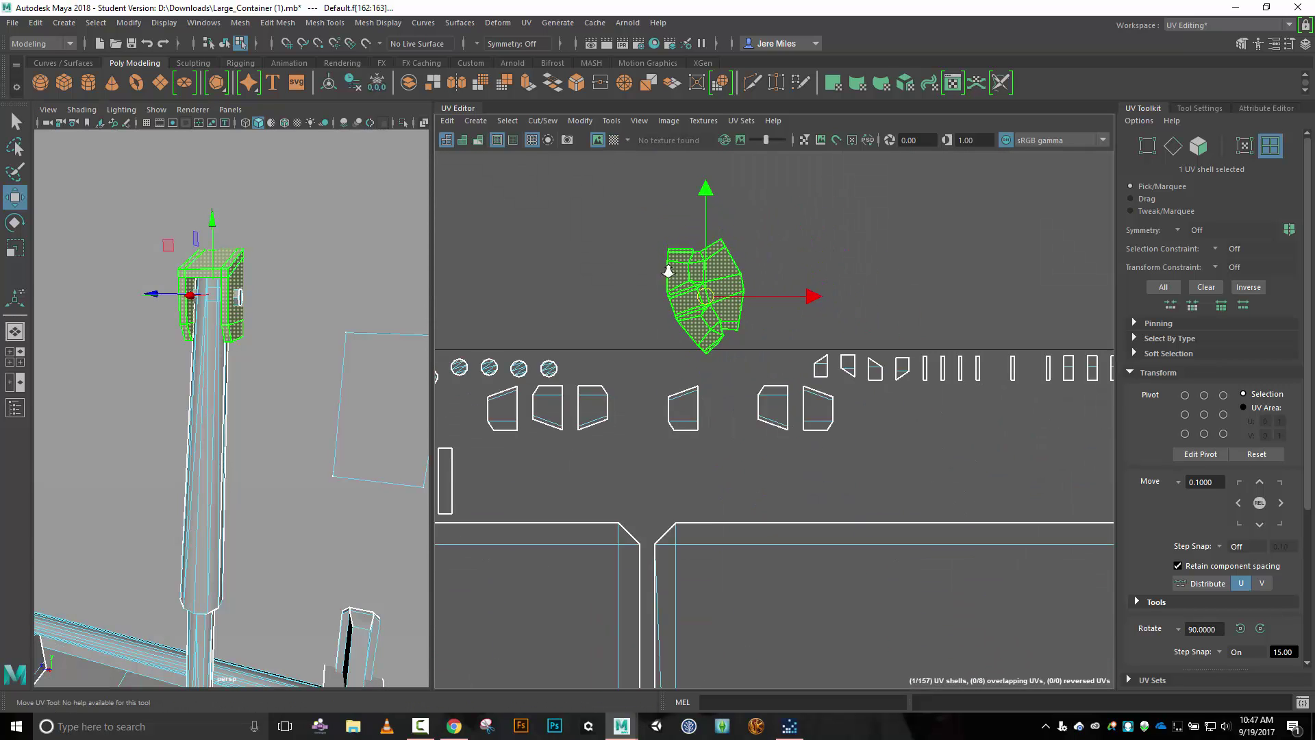
Move the optimized bracket shell outside the main layout, placing it above the rows of T-shaped shells.
scroll(668, 271, "down", 6)
middle_click_drag(592, 257, 850, 273, "alt")
left_click_drag(937, 307, 740, 206)
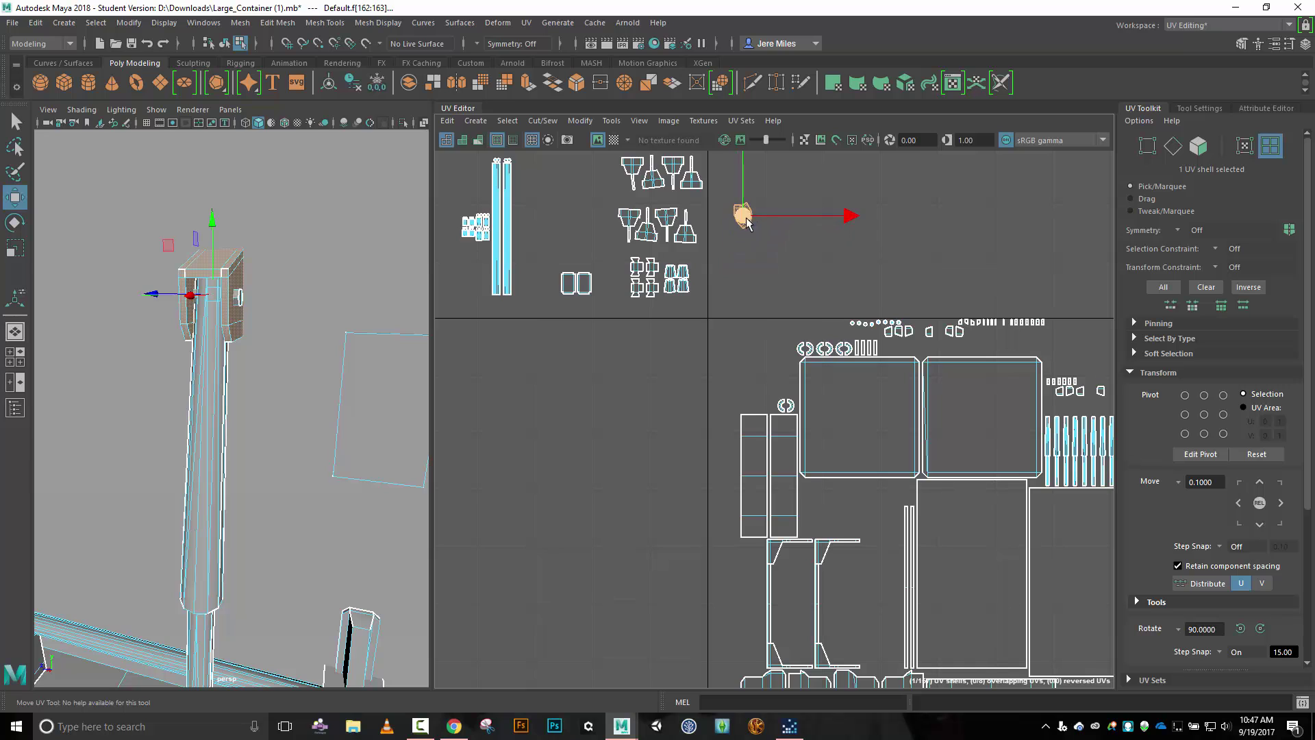
middle_click_drag(724, 278, 767, 371, "alt")
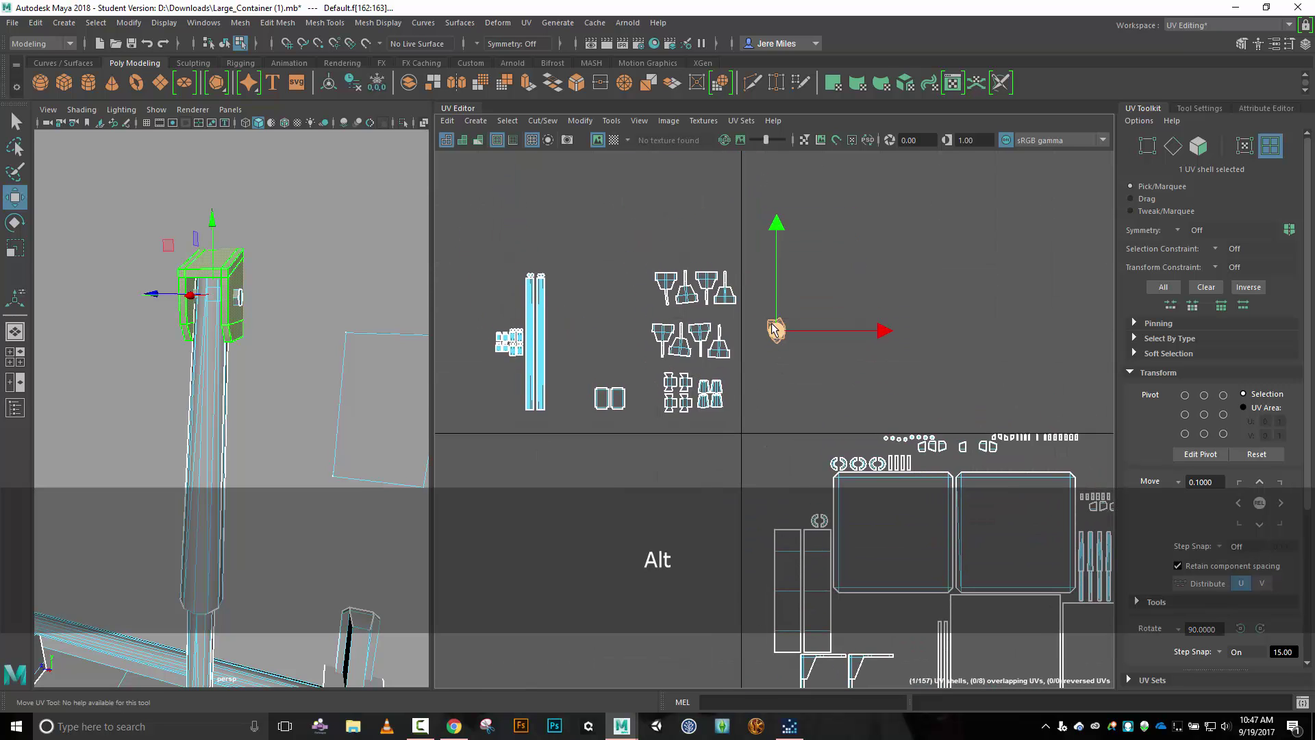
left_click_drag(777, 331, 663, 236)
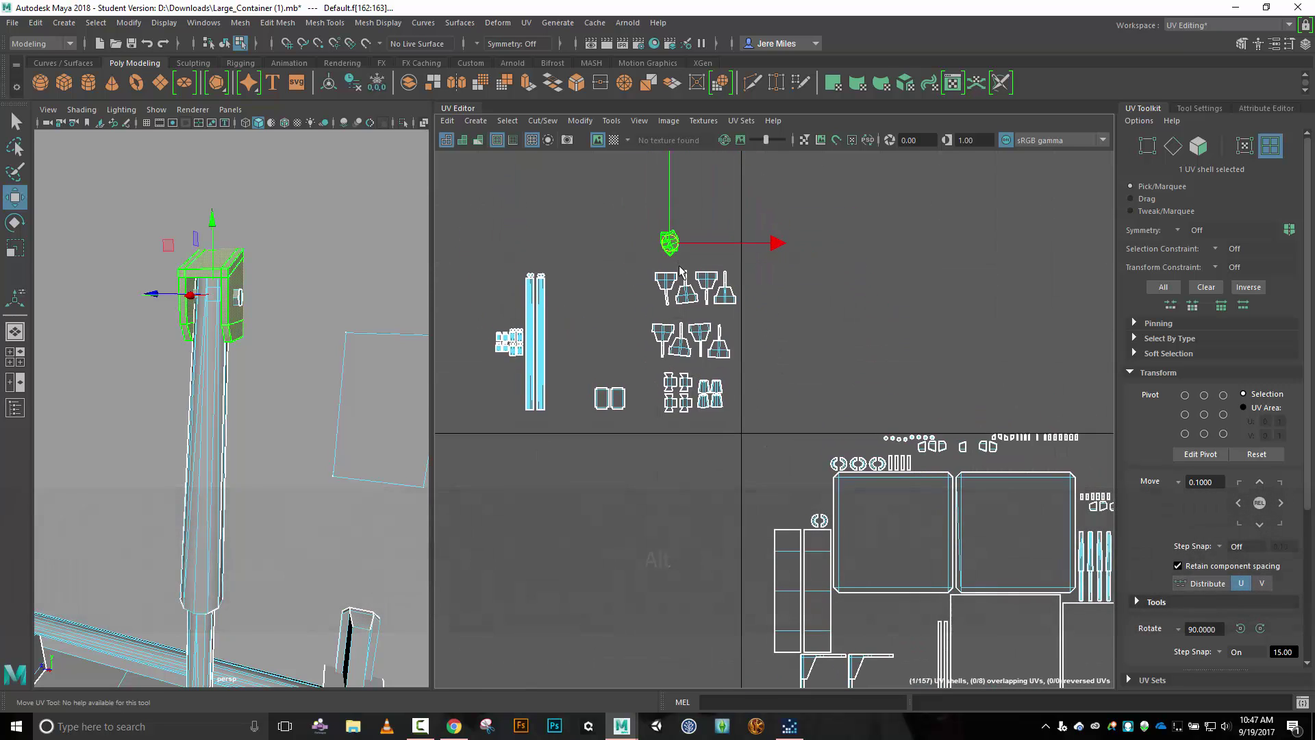
scroll(674, 288, "up", 2)
scroll(668, 286, "up", 3)
middle_click_drag(692, 211, 712, 288, "alt")
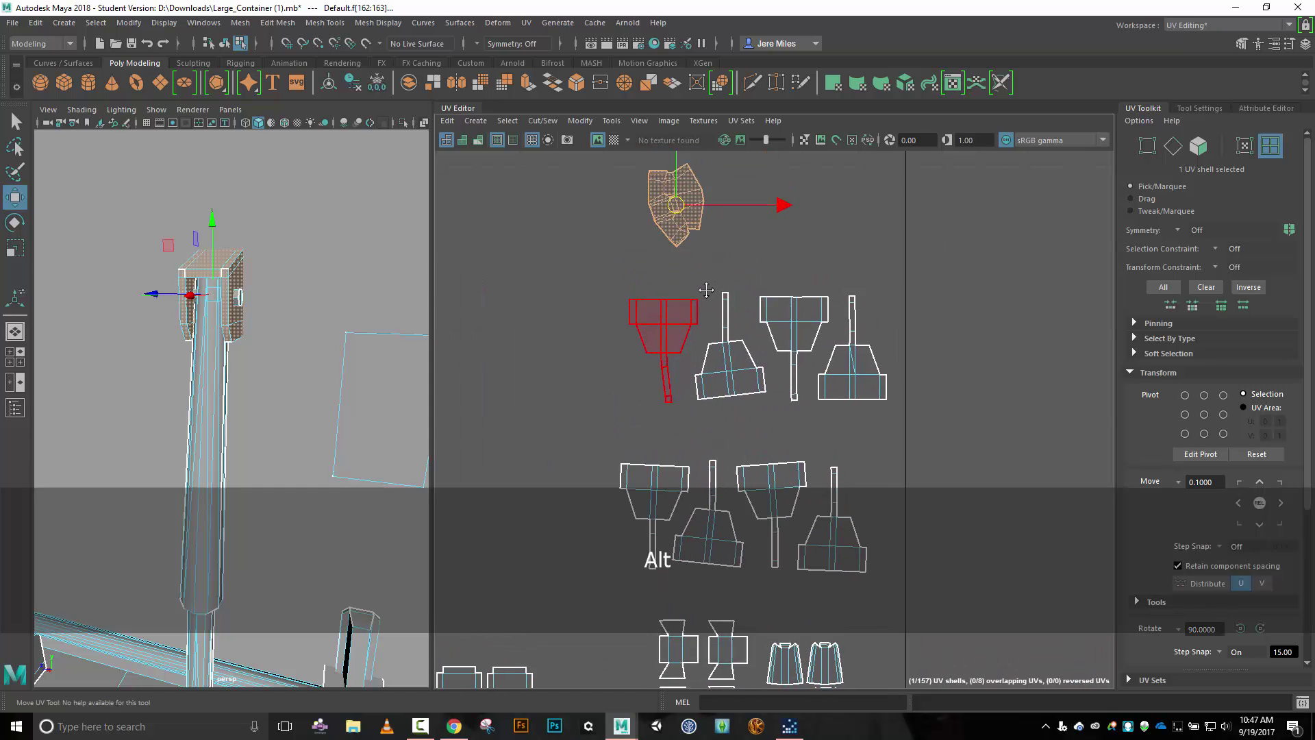
scroll(726, 374, "up", 1)
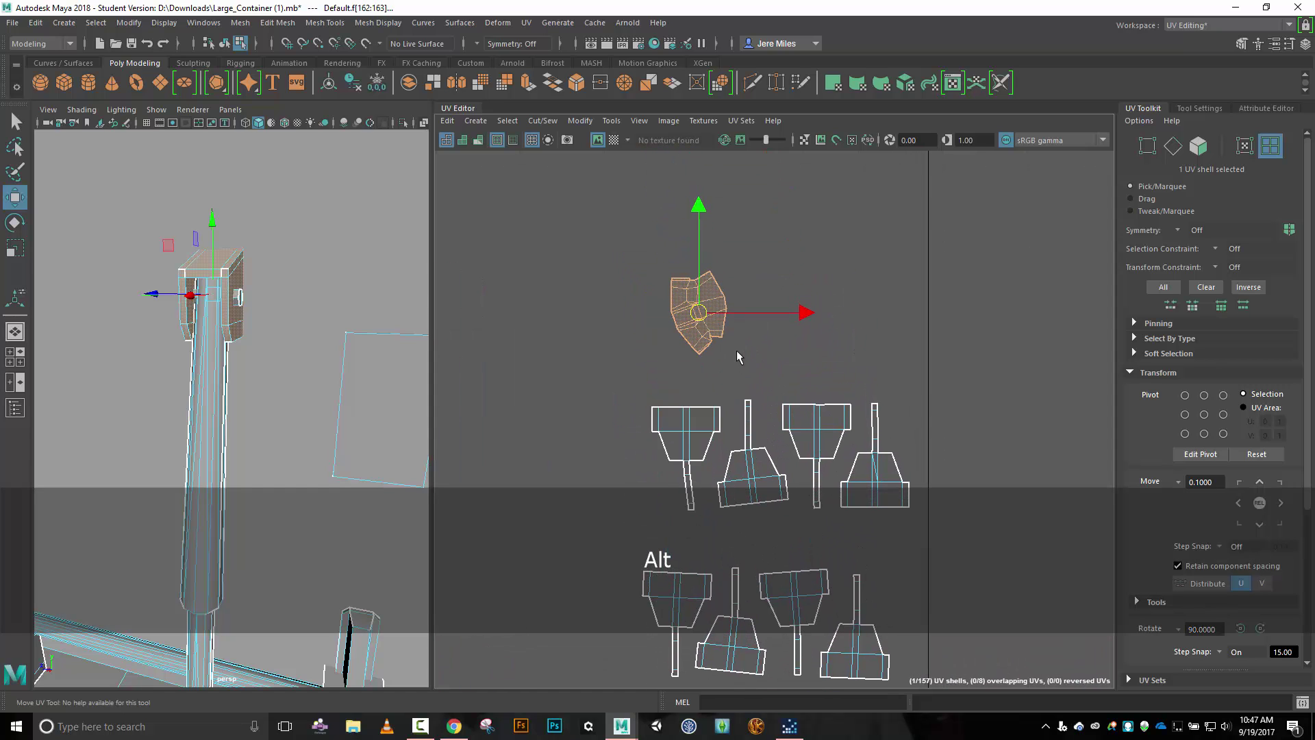
scroll(737, 351, "up", 3)
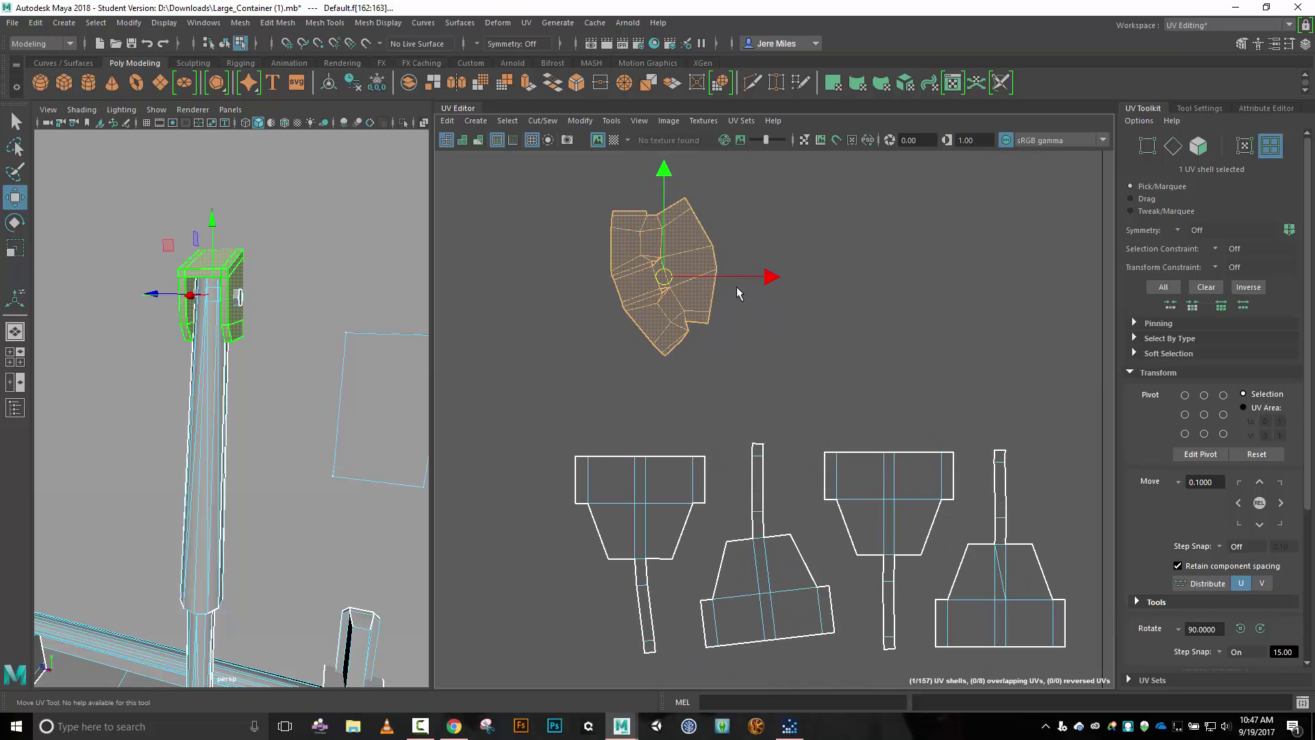
scroll(737, 288, "up", 2)
scroll(728, 218, "up", 1)
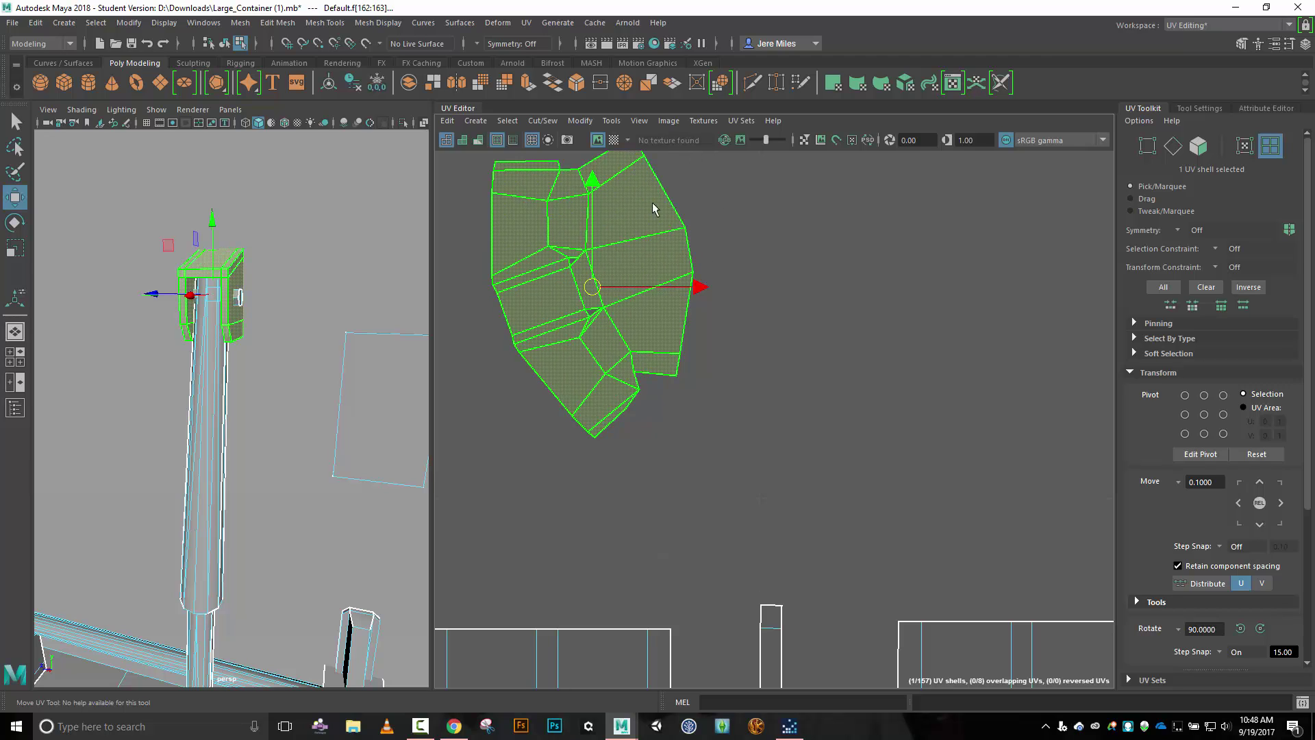
scroll(679, 246, "up", 1)
Cut the bracket shell along the five connected edges that join the large curved side face to the rest.
right_click(784, 212)
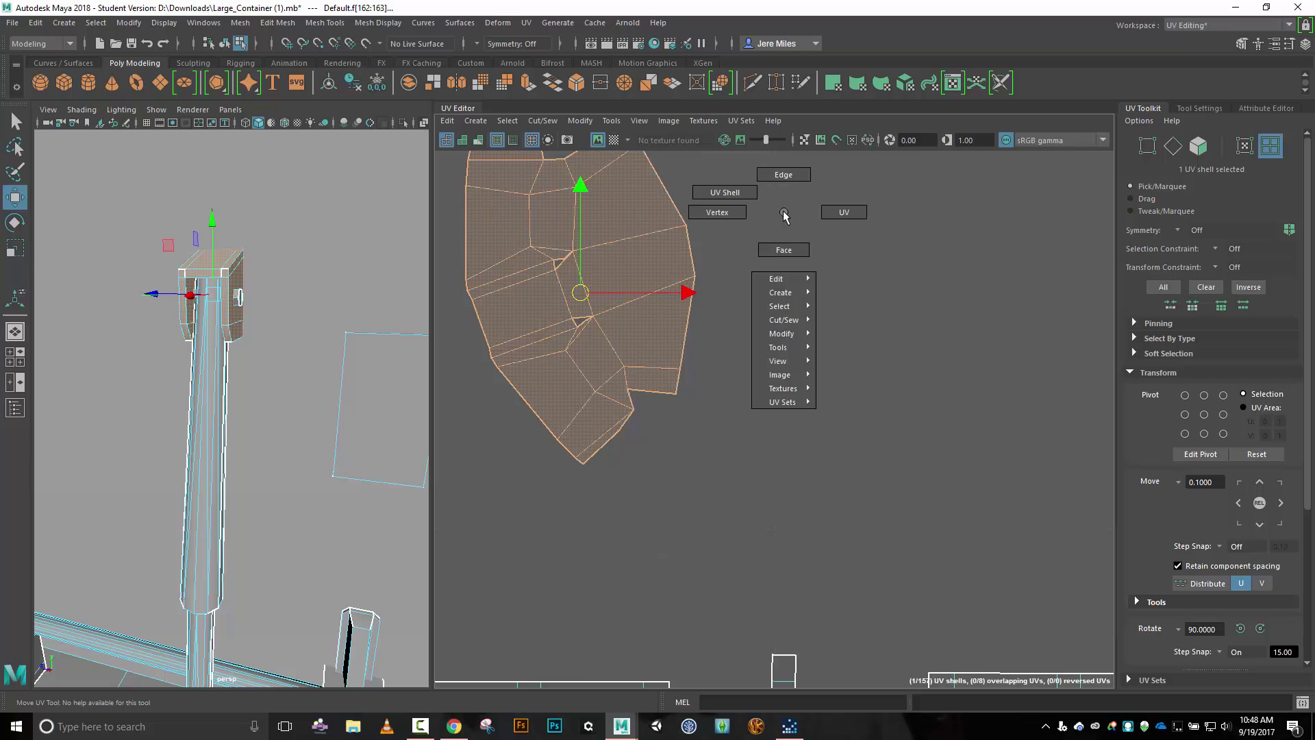
right_click_drag(784, 213, 787, 190)
left_click(574, 218)
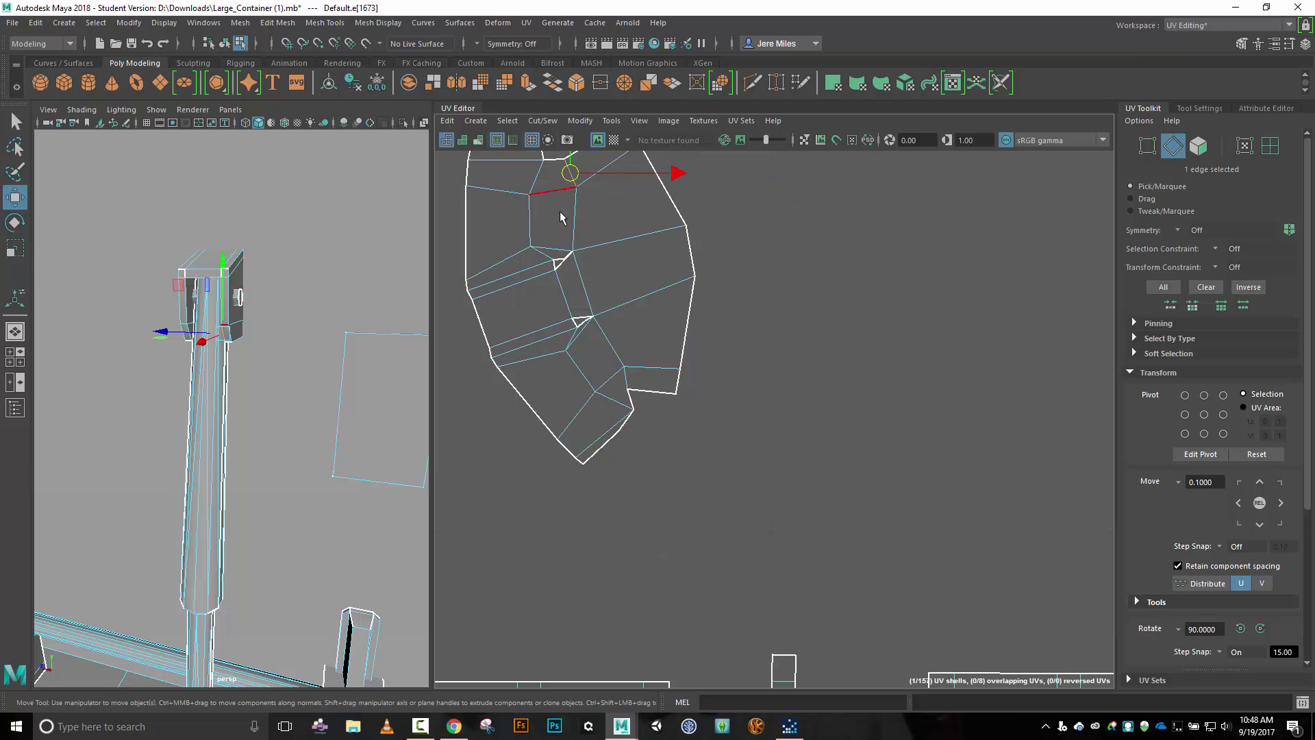
key("shift")
left_click(579, 282, "shift")
left_click(605, 334, "shift")
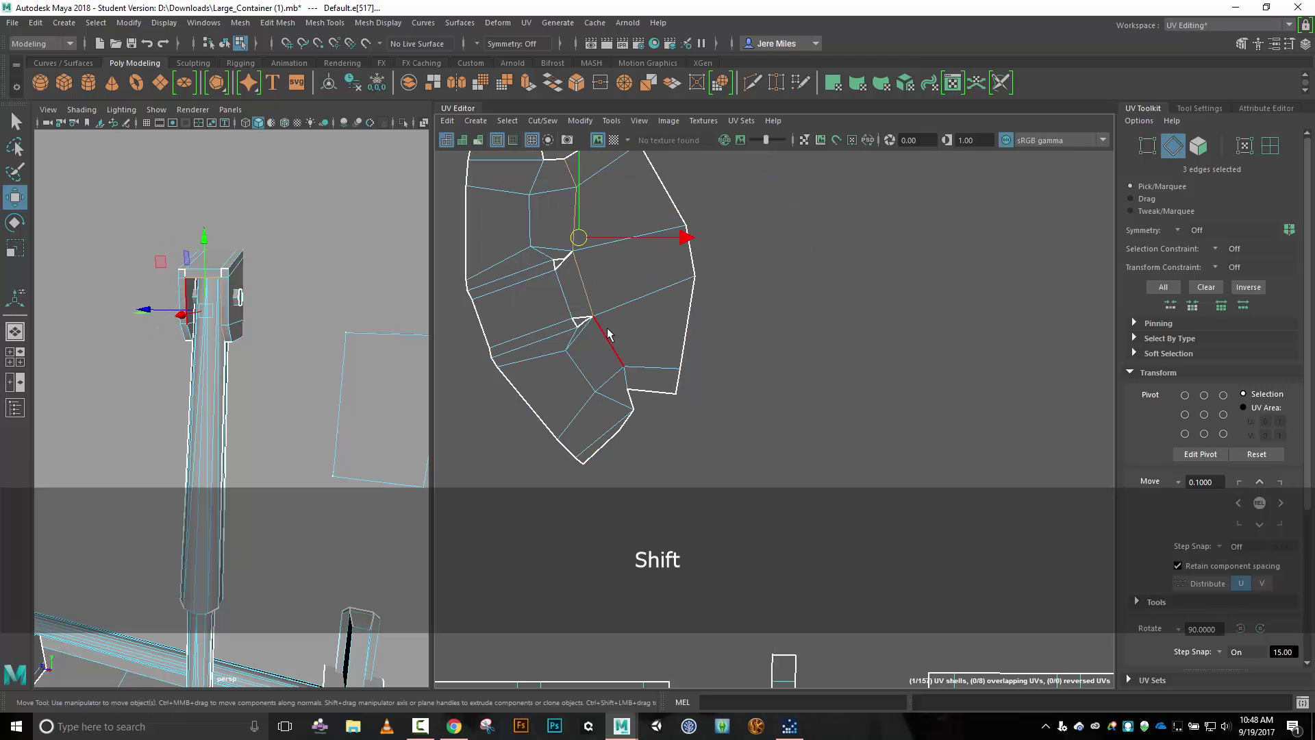
left_click(625, 376, "shift")
left_click(627, 381, "shift")
key("shift+x")
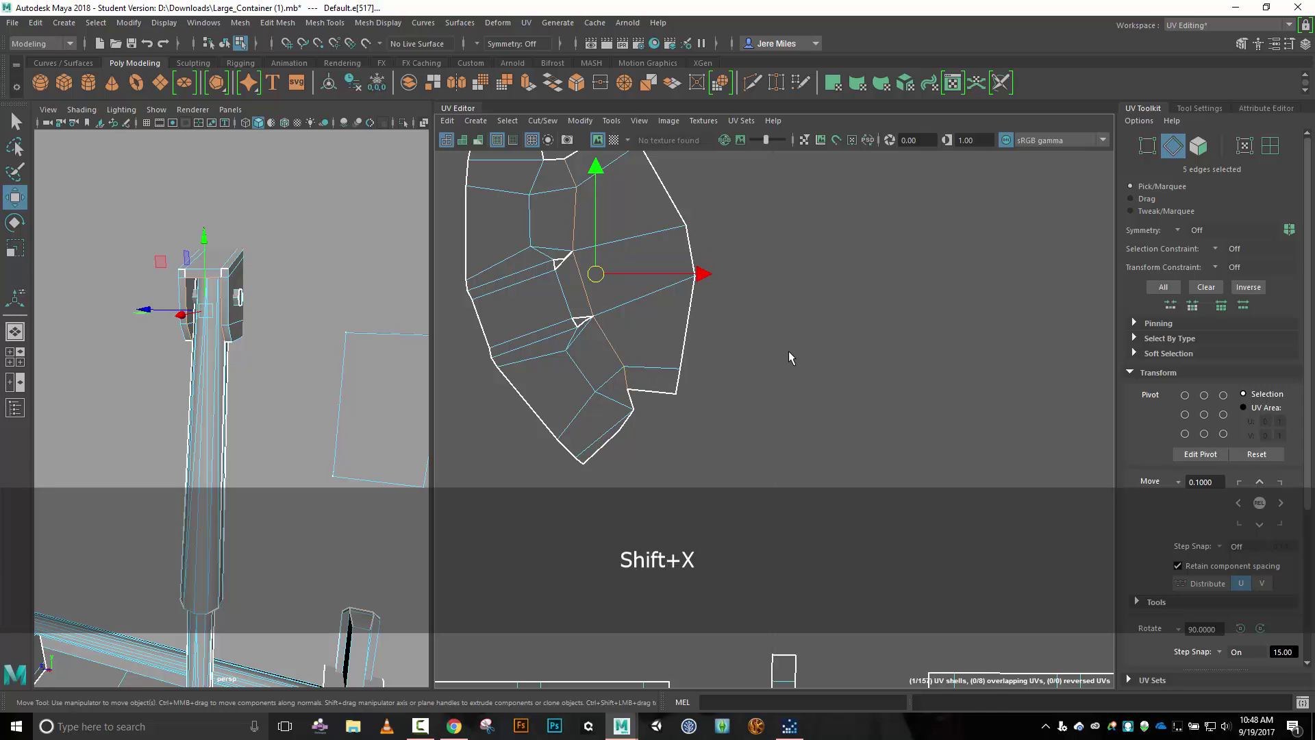
Separate the cut-off side face from the rest of the bracket shell by moving it clear as its own shell.
right_click_drag(819, 334, 778, 311)
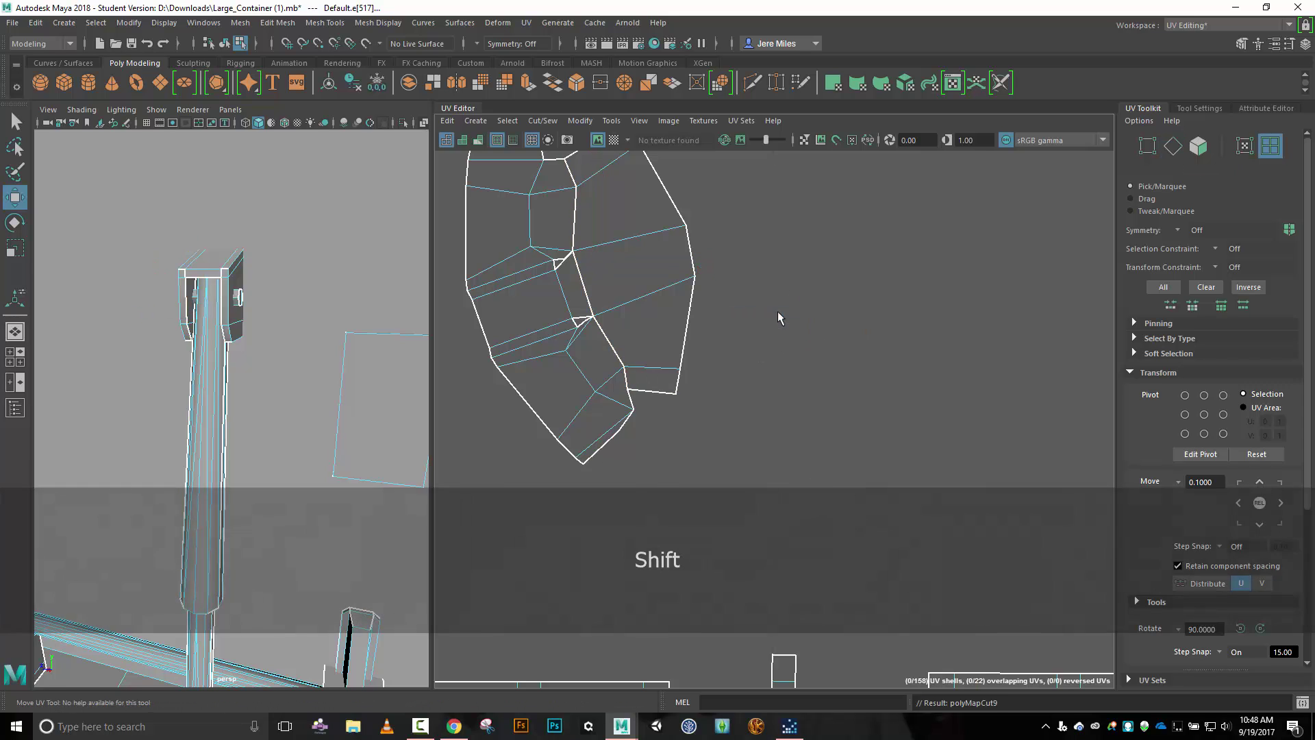
left_click(678, 322)
left_click_drag(626, 258, 762, 284)
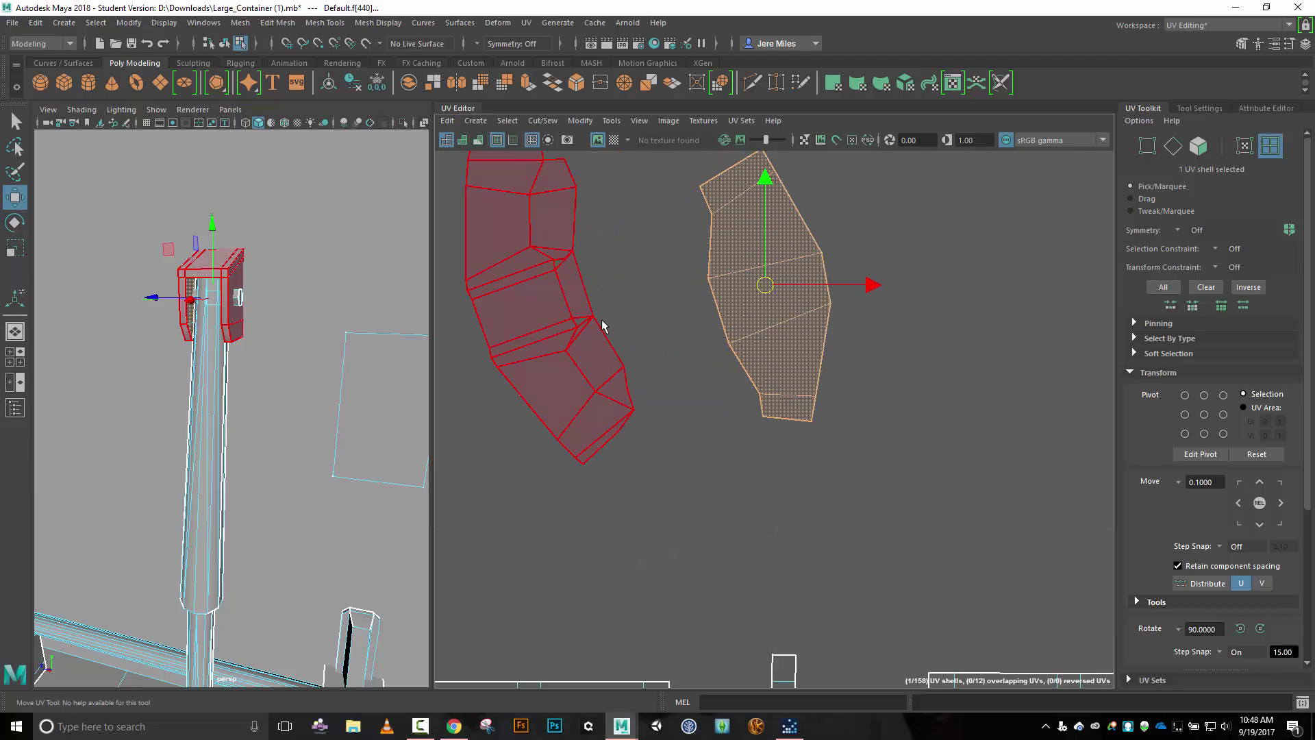
scroll(671, 324, "down", 3)
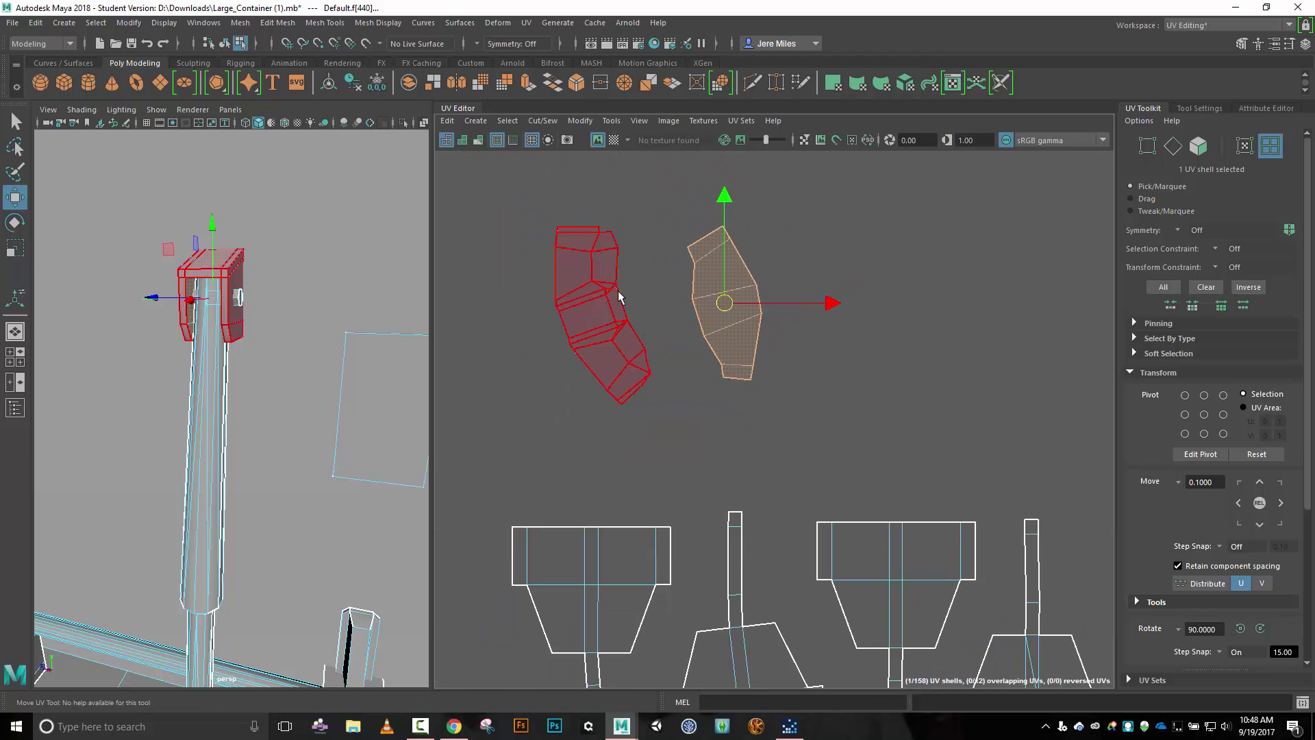
left_click(577, 281)
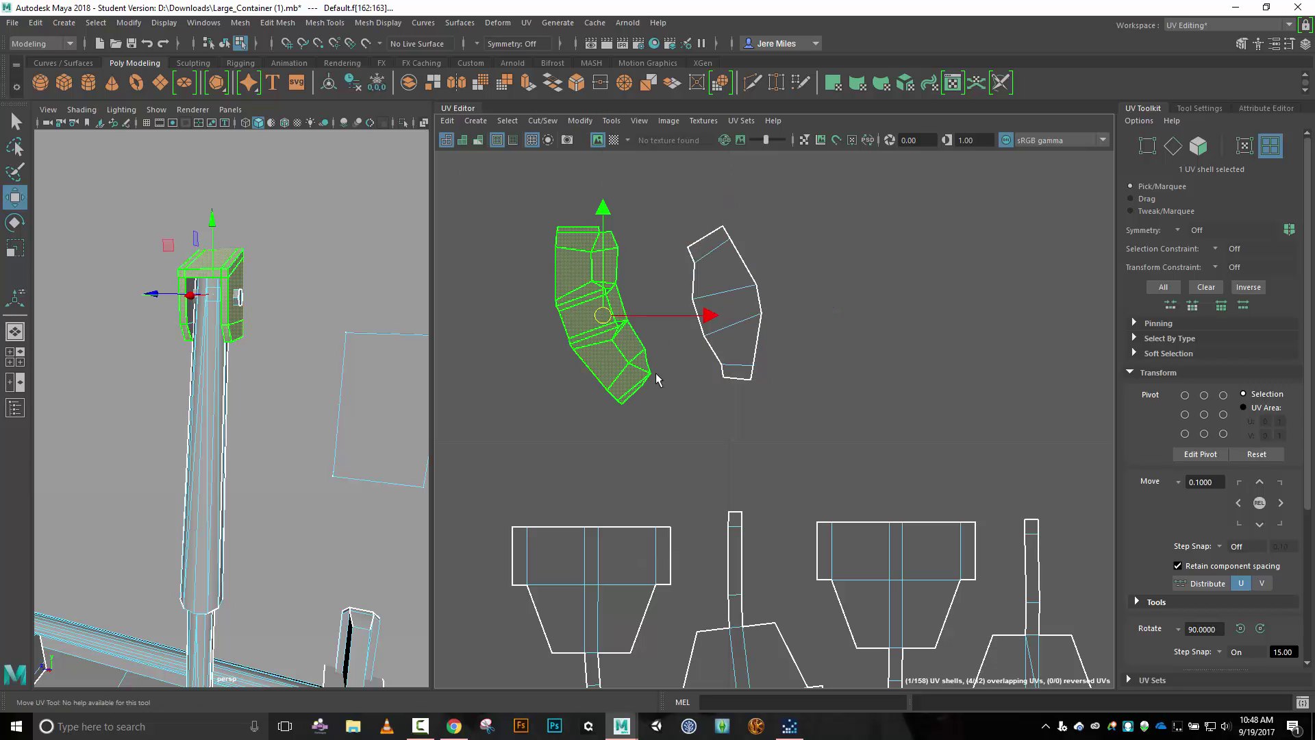
scroll(657, 373, "down", 2)
scroll(657, 374, "up", 2)
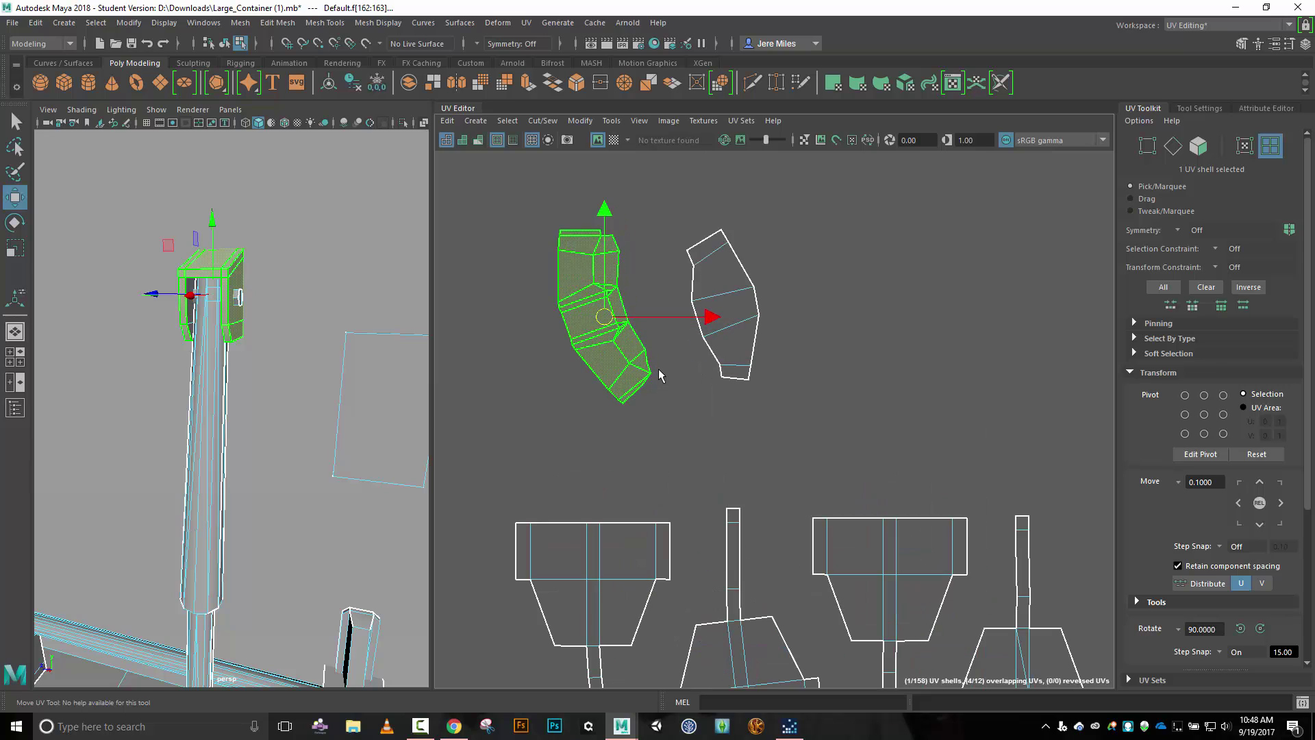
Apply an Automatic UV projection to both bracket shells and move the resulting shells into empty space above the main layout.
left_click_drag(527, 216, 818, 392)
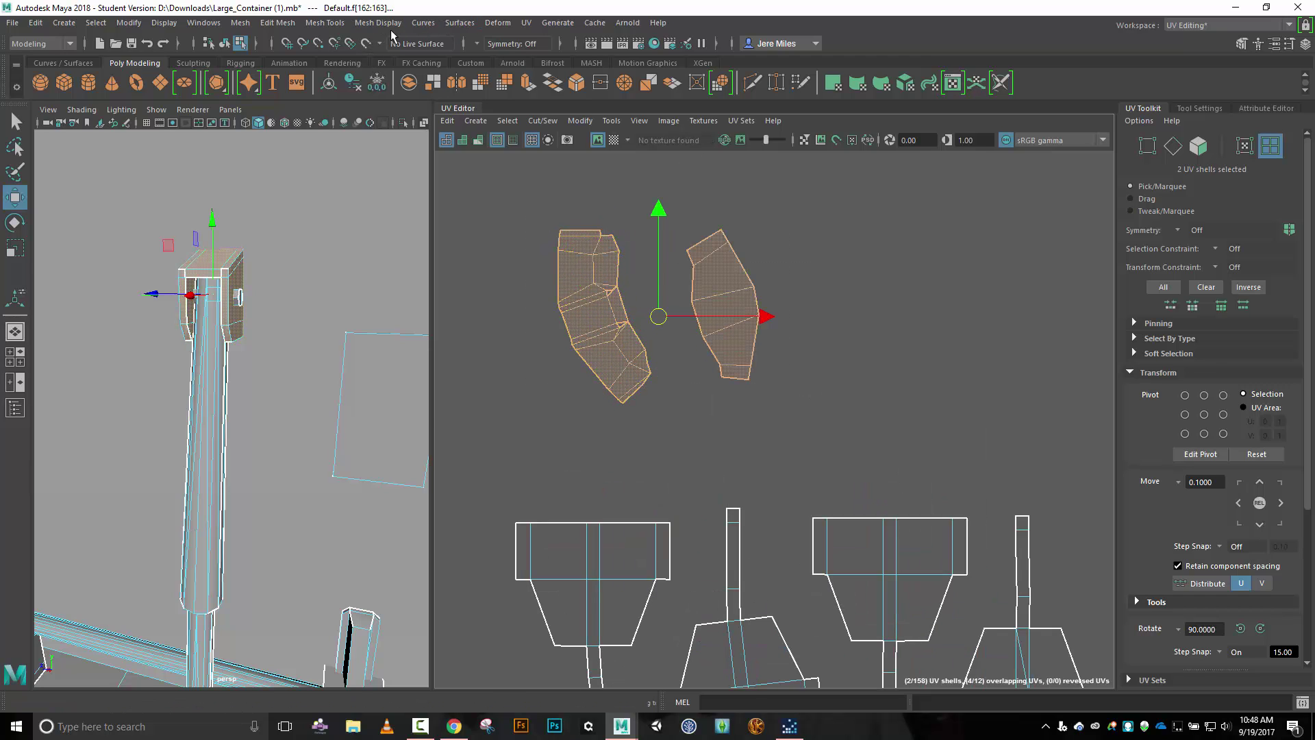
left_click(526, 23)
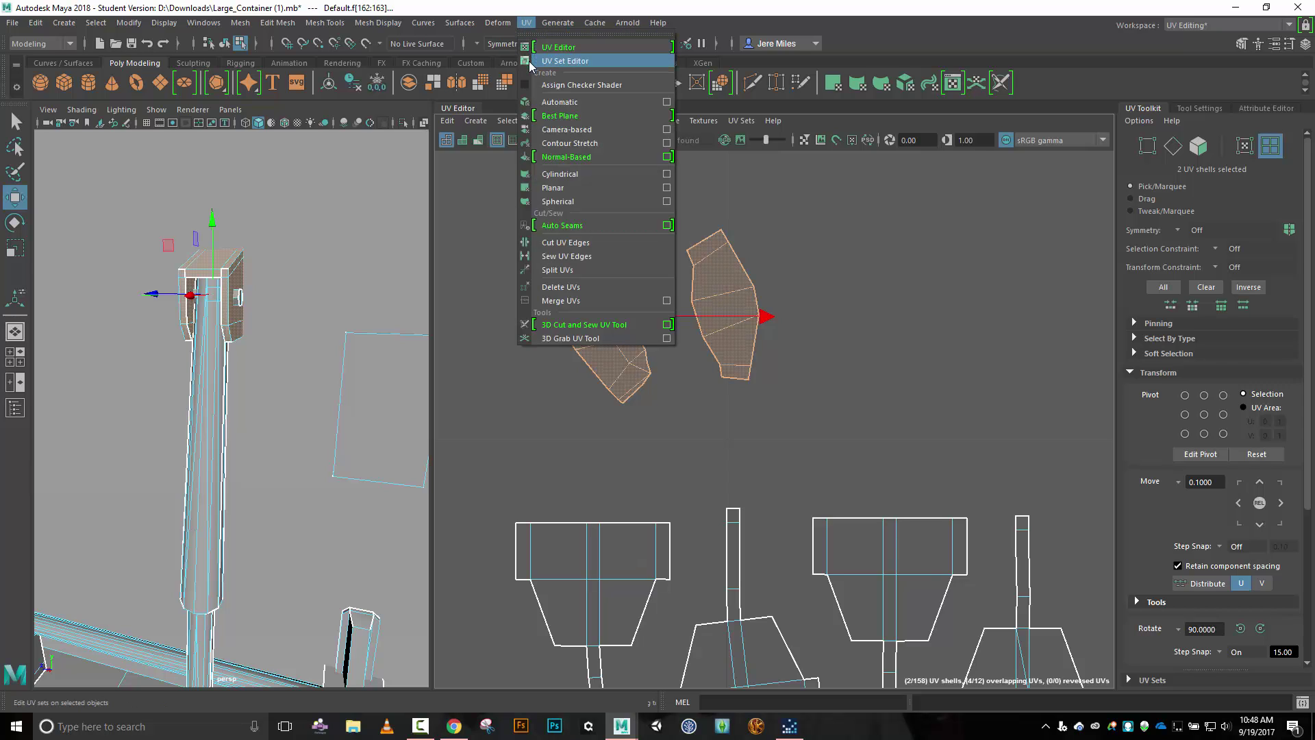
left_click(574, 103)
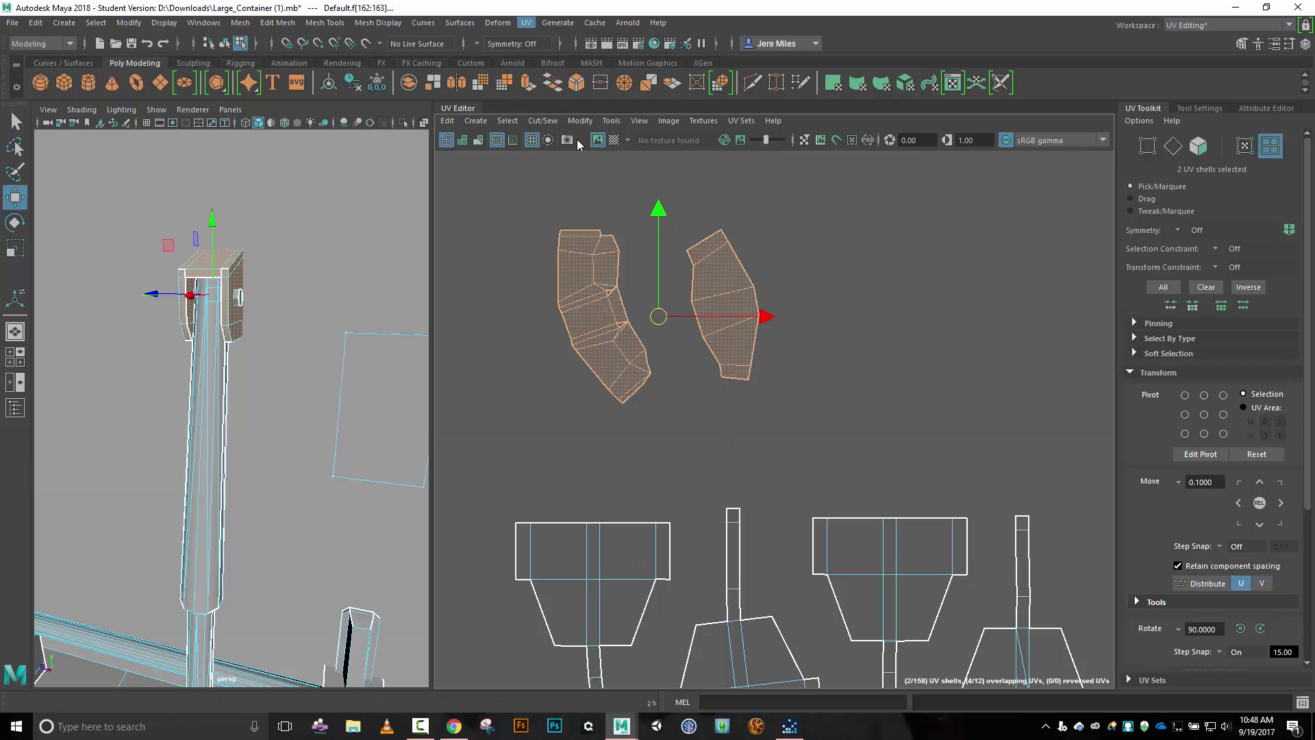
scroll(603, 350, "down", 10)
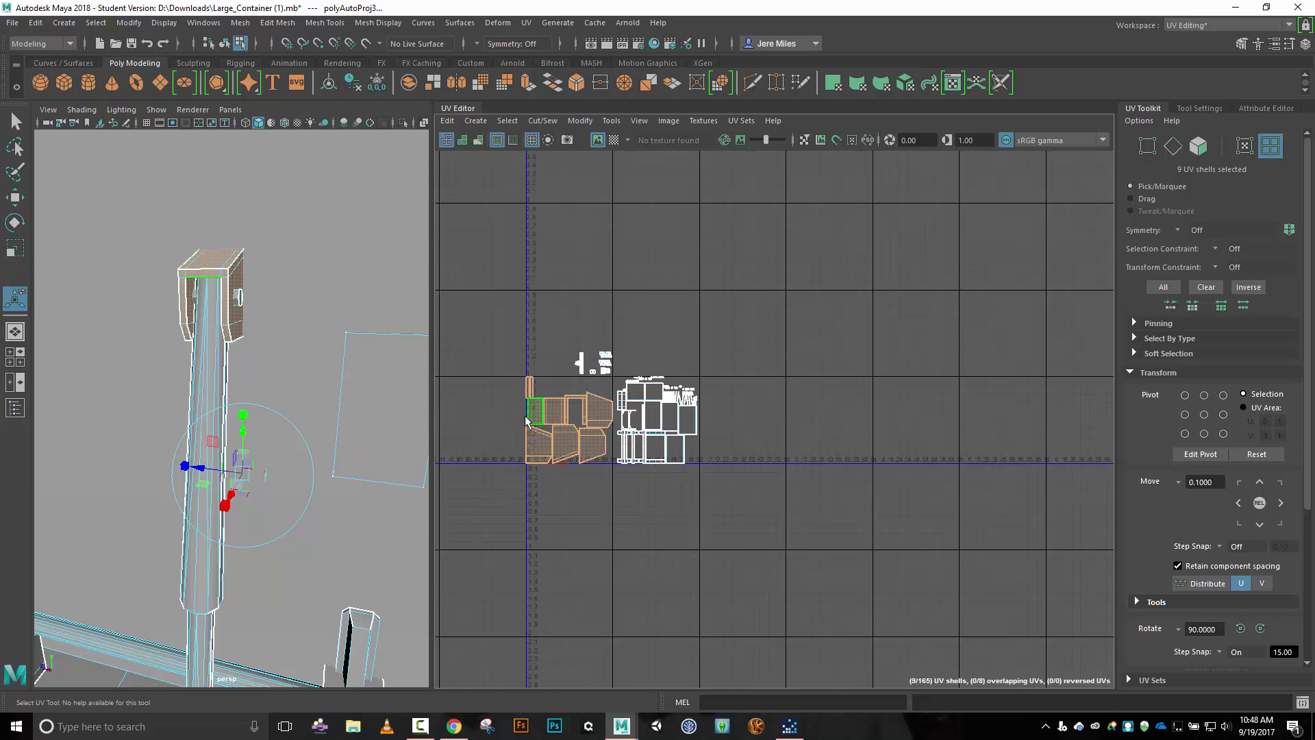
key("w")
left_click_drag(553, 414, 680, 274)
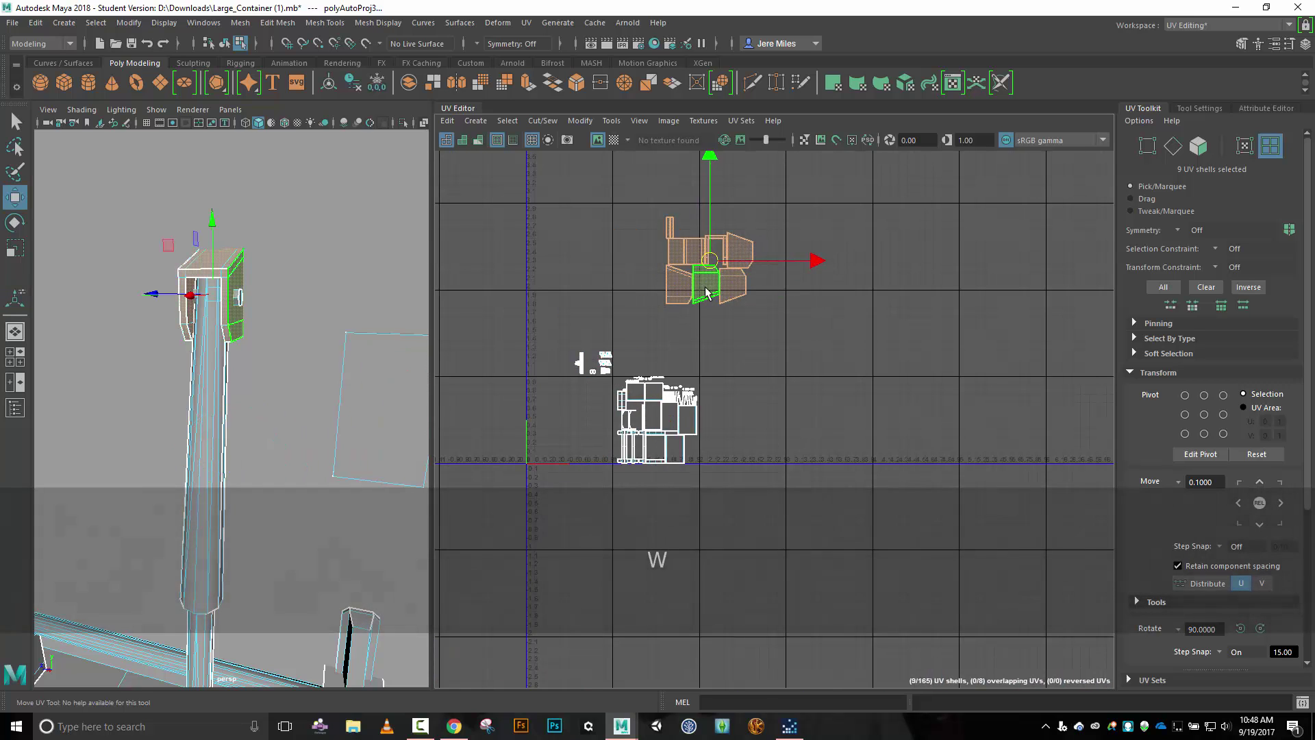
Pick the bracket's outer side face and move its shell into open space away from the other projected pieces.
scroll(701, 300, "up", 4)
scroll(700, 300, "up", 3)
middle_click_drag(708, 381, 741, 425, "alt")
right_click_drag(984, 338, 945, 312)
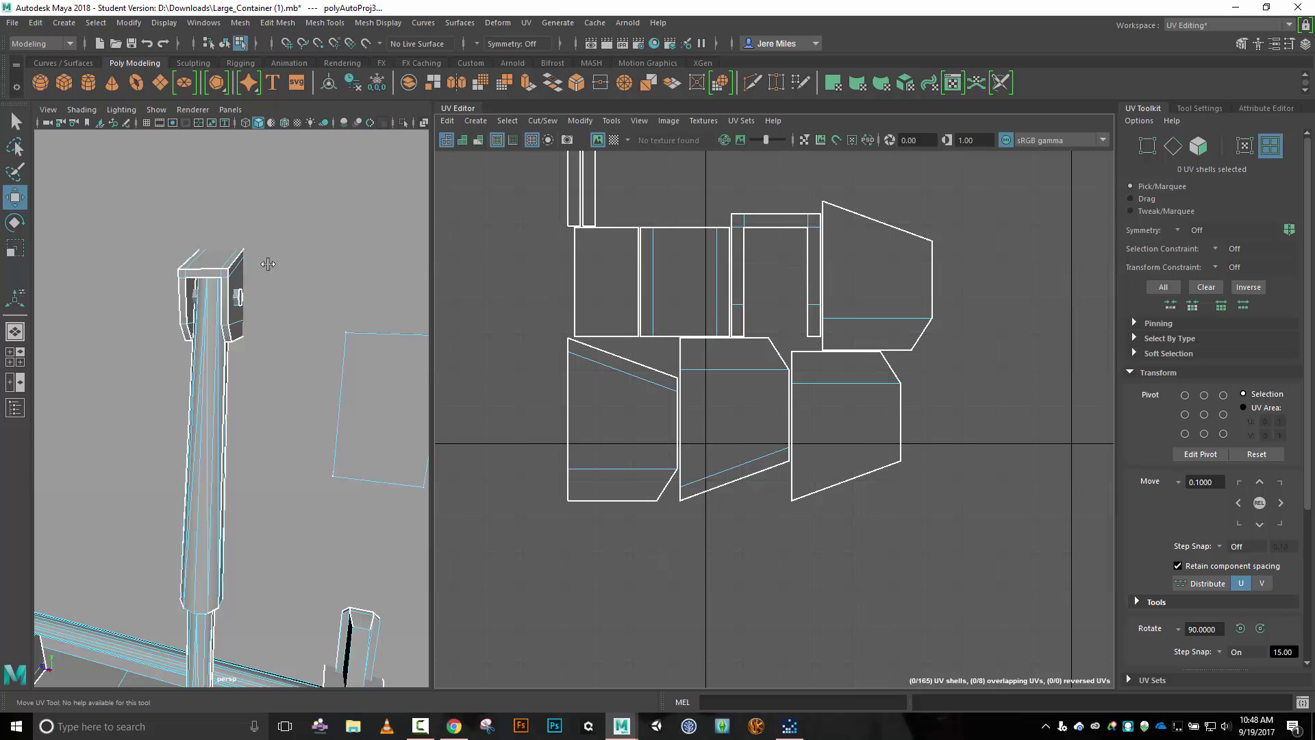
left_click(229, 269)
left_click(691, 398)
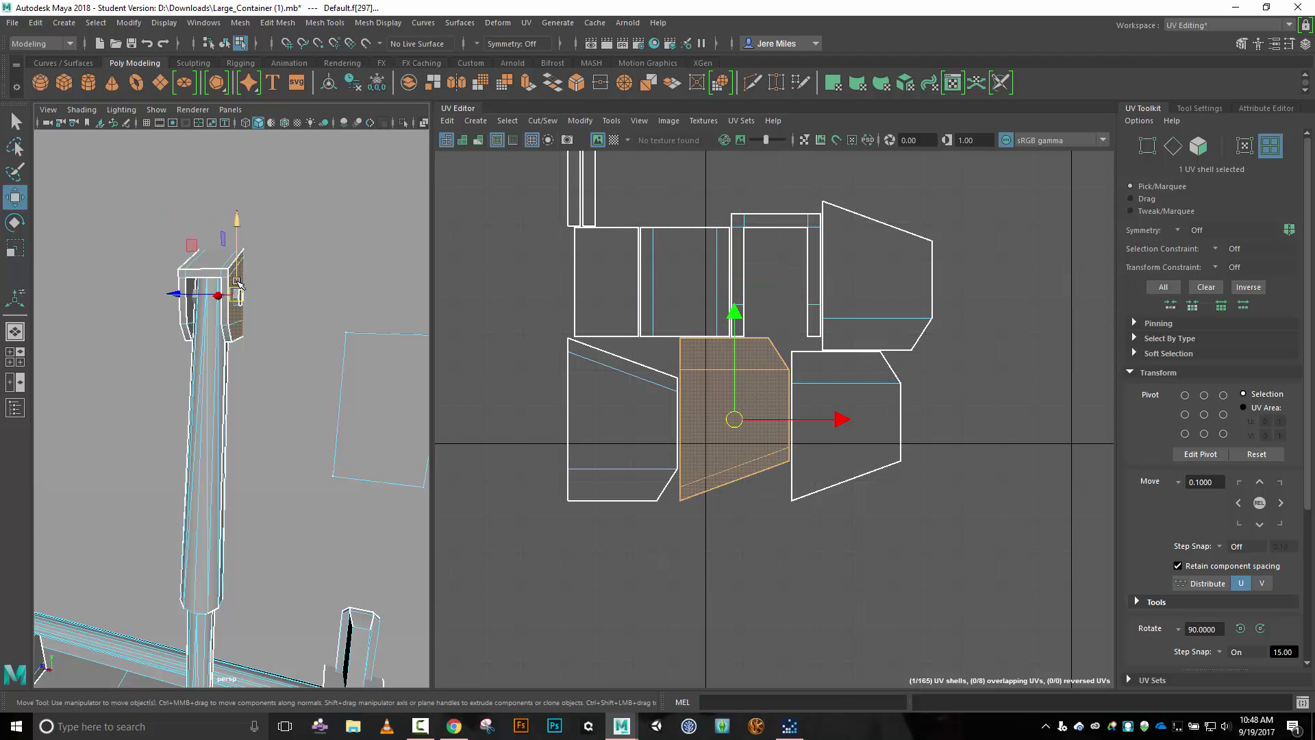
left_click_drag(739, 425, 488, 443)
middle_click_drag(779, 414, 1172, 376, "alt")
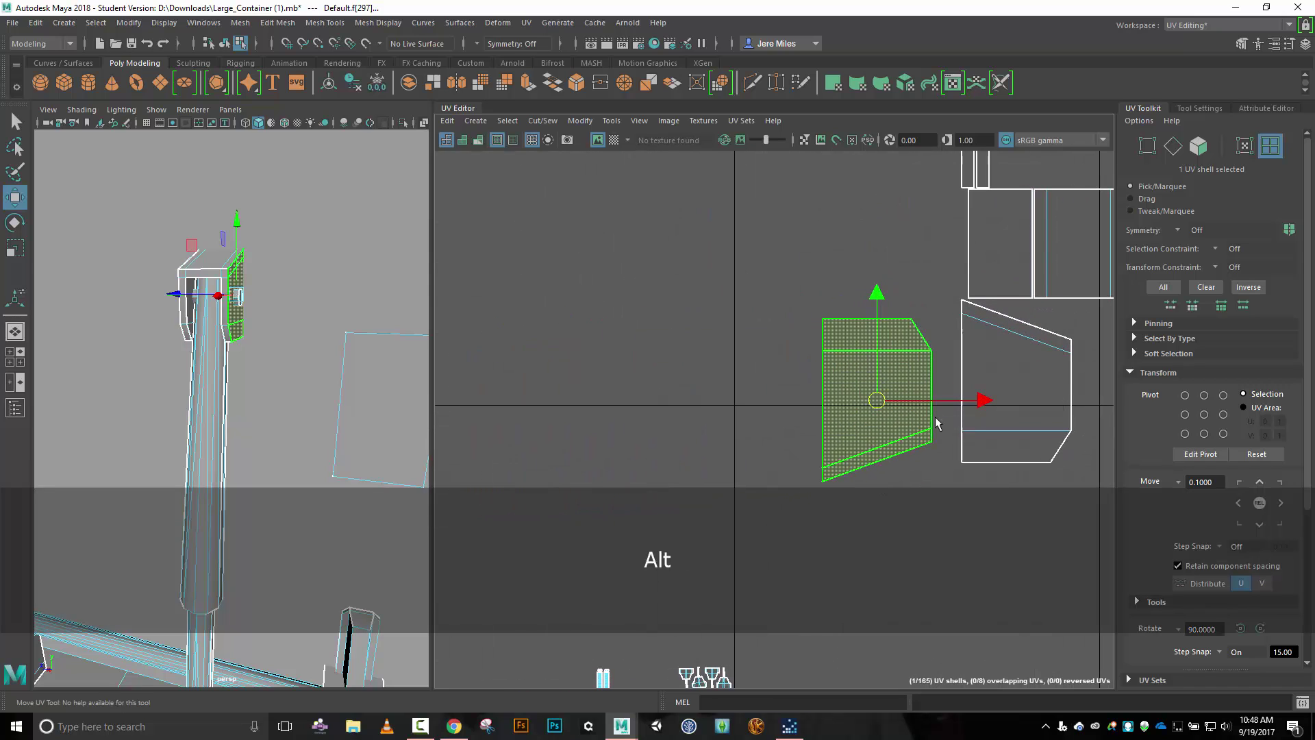
left_click_drag(819, 383, 723, 375)
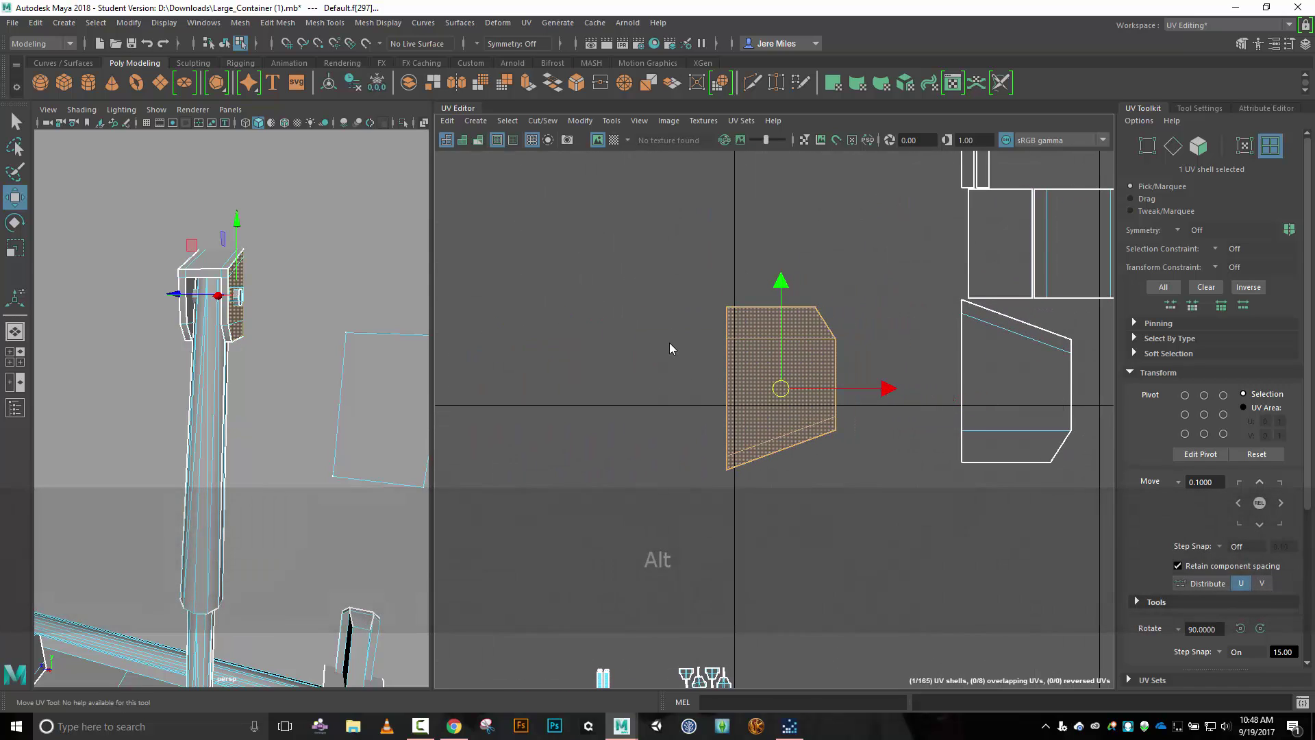
Move and Sew the bracket's top face to the side face's long slanted edge, and the opposite side face to the top face's free edge.
right_click_drag(668, 342, 668, 305)
left_click(754, 305)
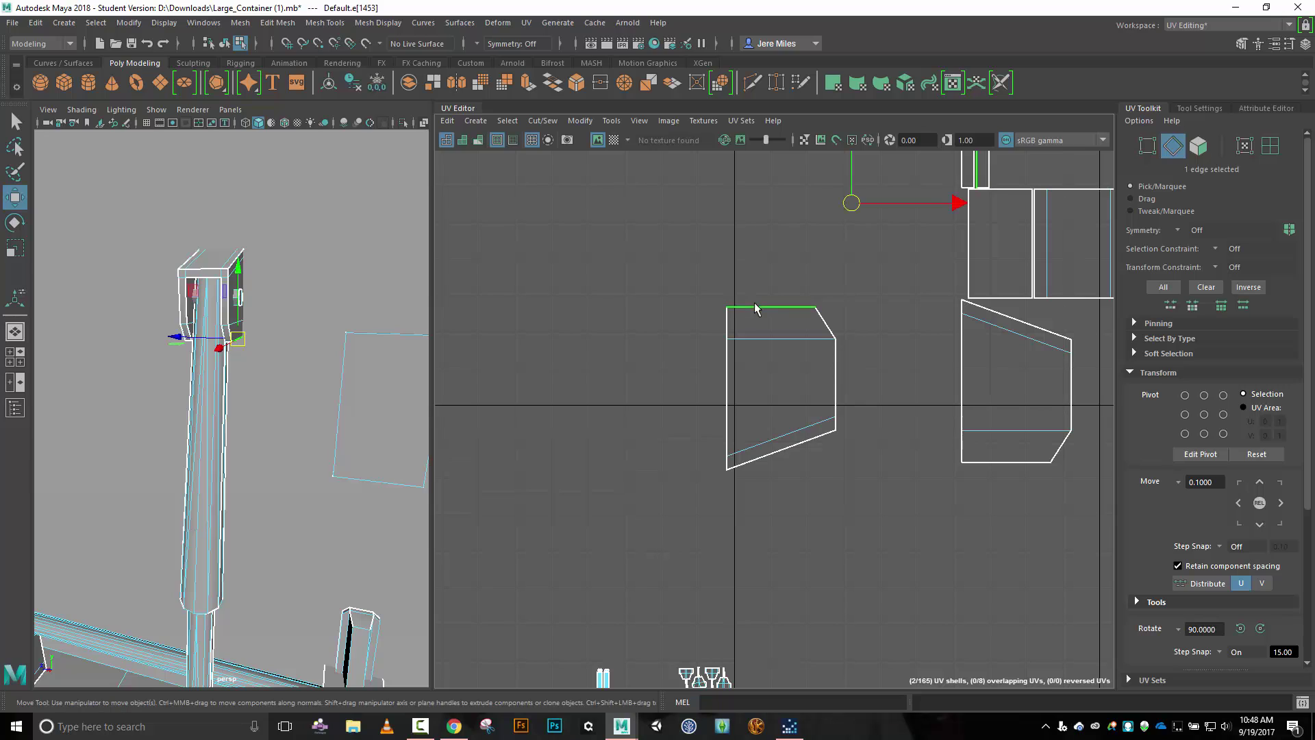
left_click(556, 125)
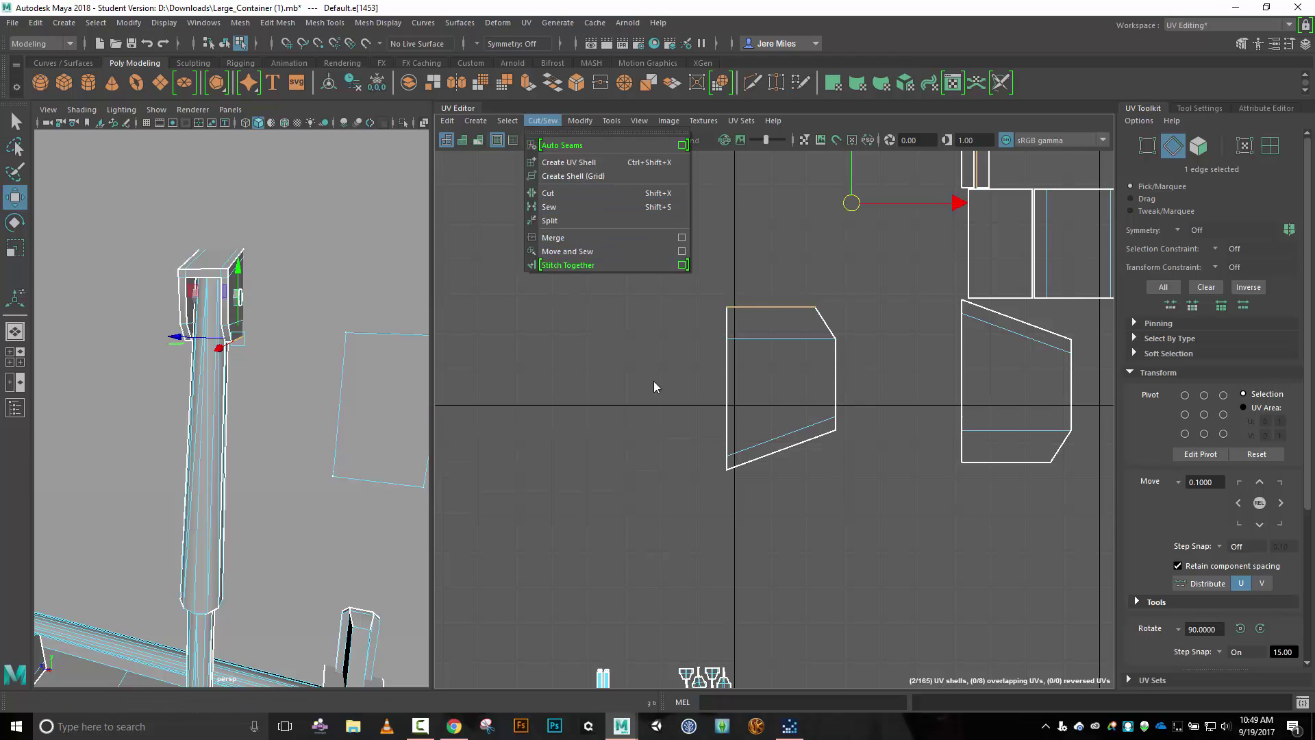
left_click(754, 464)
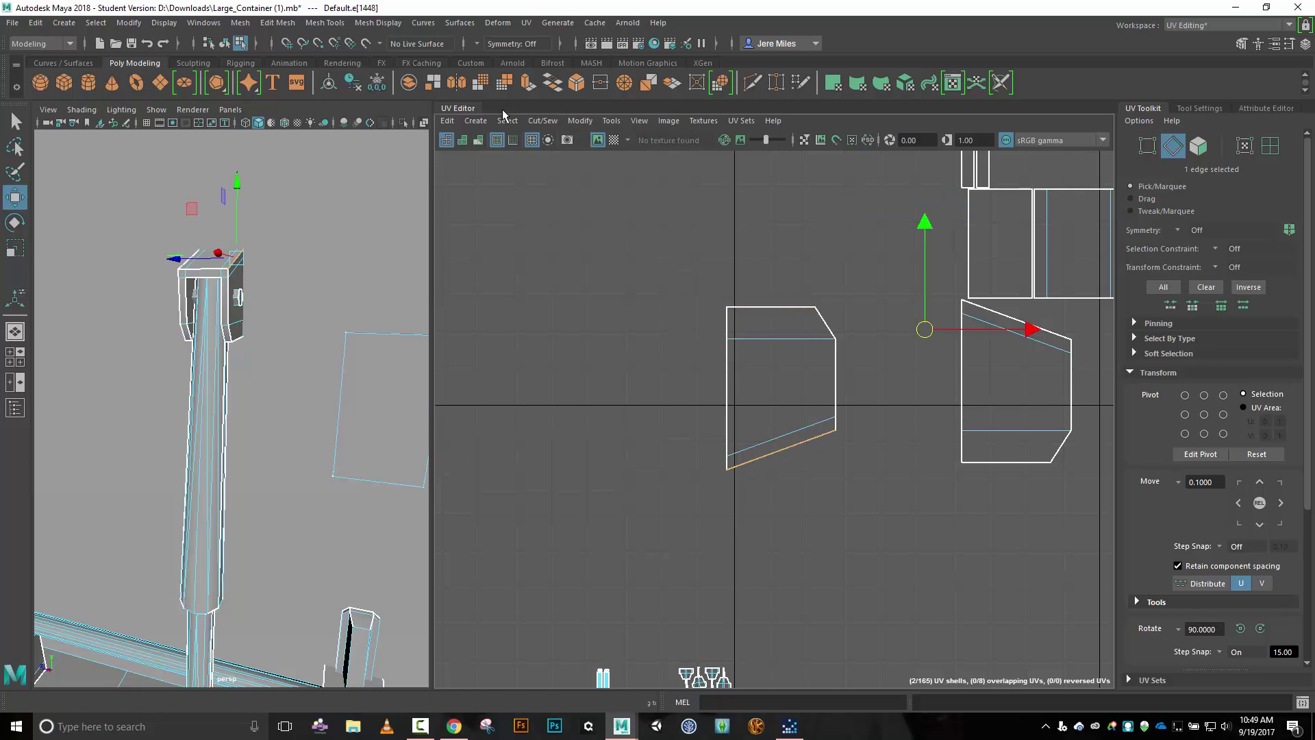
left_click(543, 120)
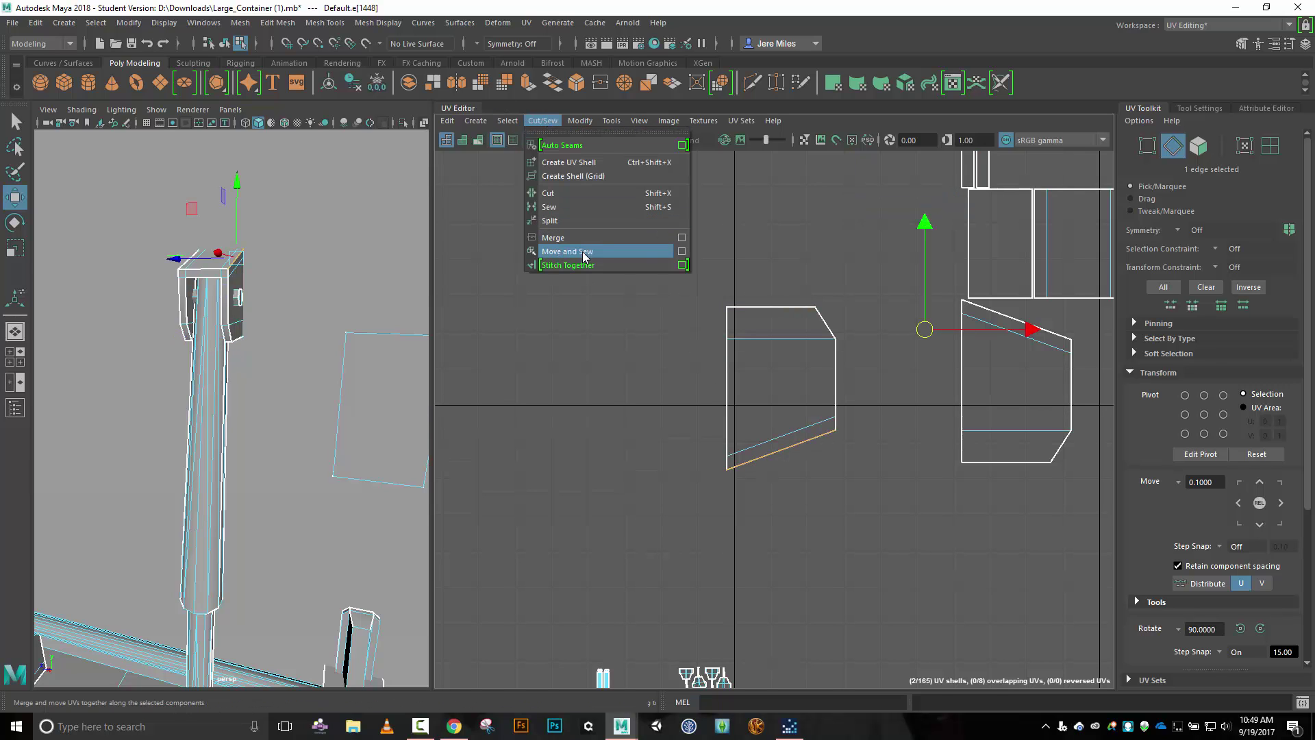
left_click(582, 251)
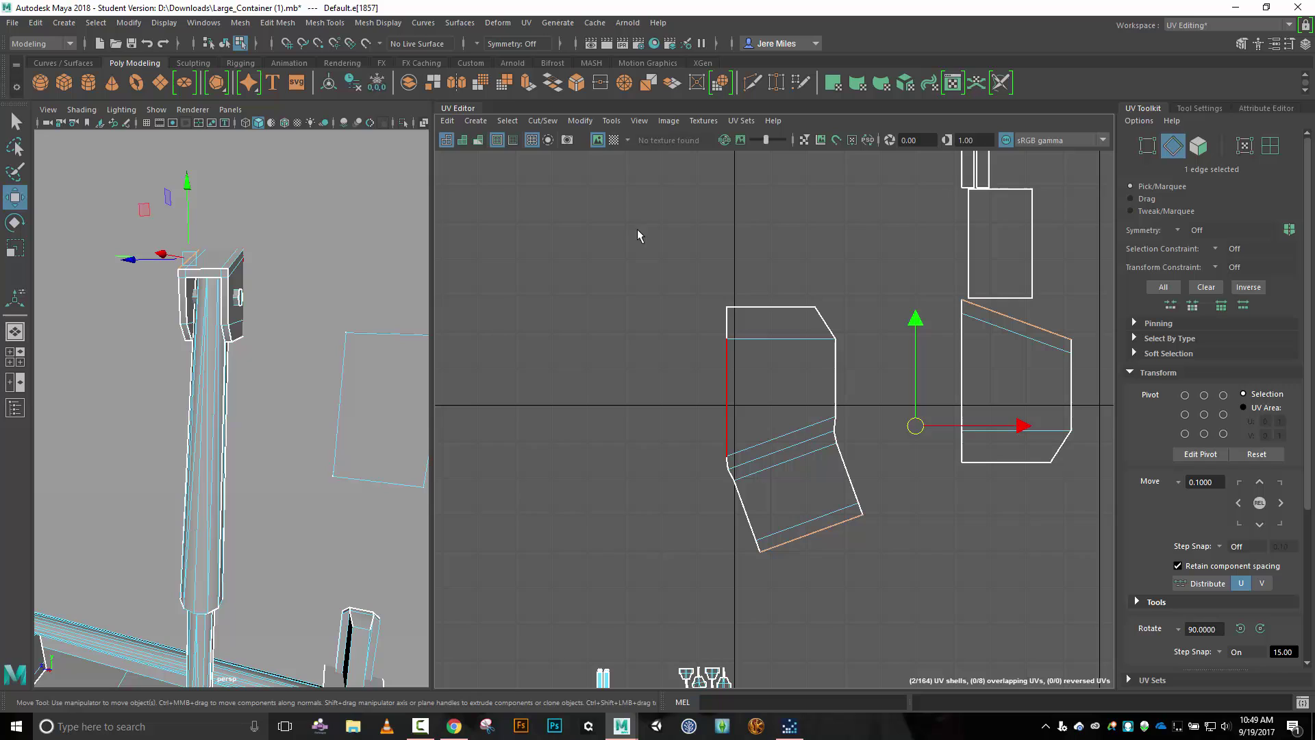
left_click(542, 120)
left_click(584, 252)
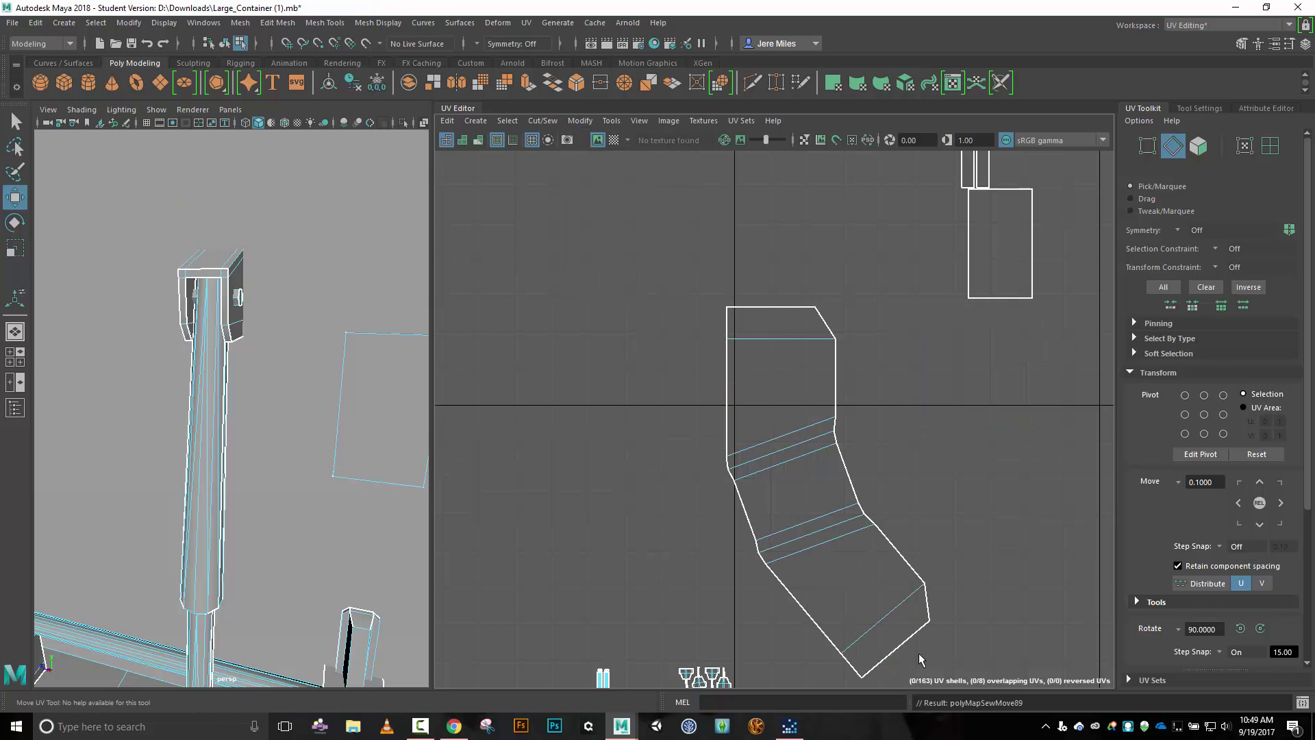
Move and Sew the narrow end strips onto the straight end edges at both ends of the bracket shell.
left_click(895, 648)
middle_click_drag(1002, 516, 947, 384, "alt")
left_click(543, 121)
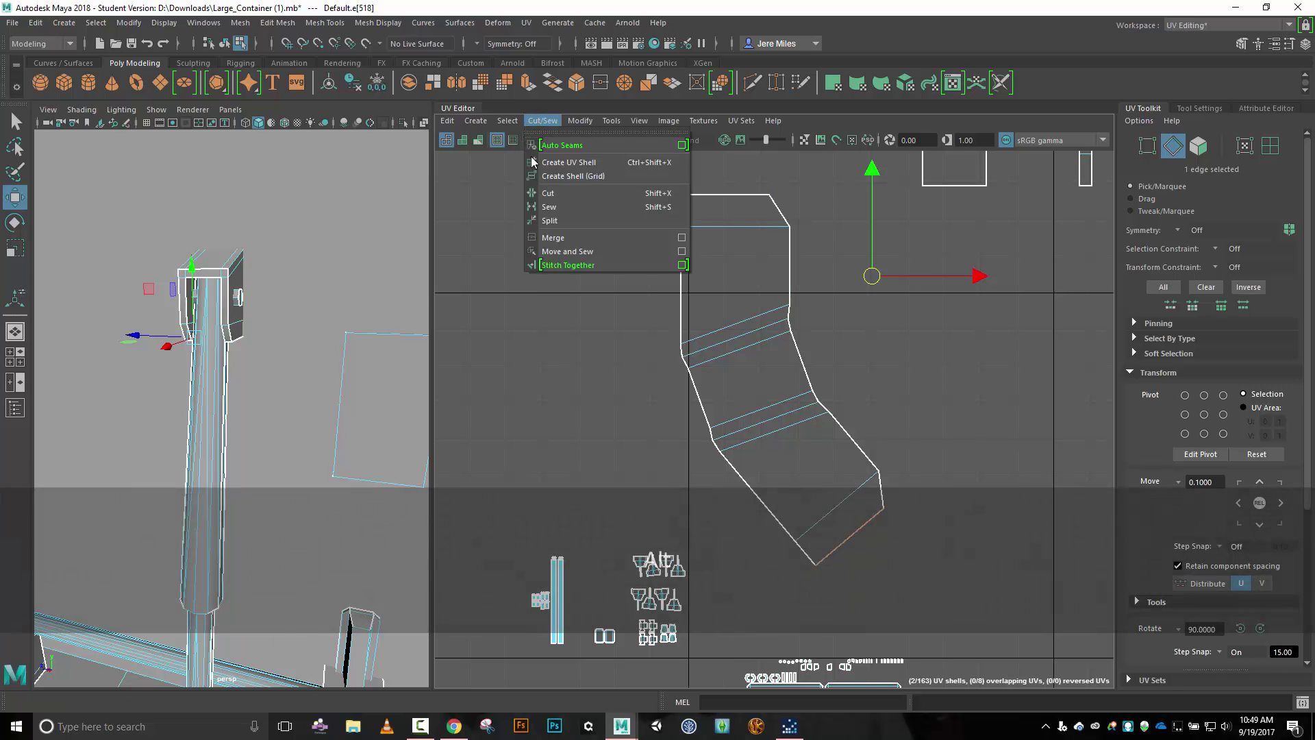
left_click(584, 252)
left_click(709, 194)
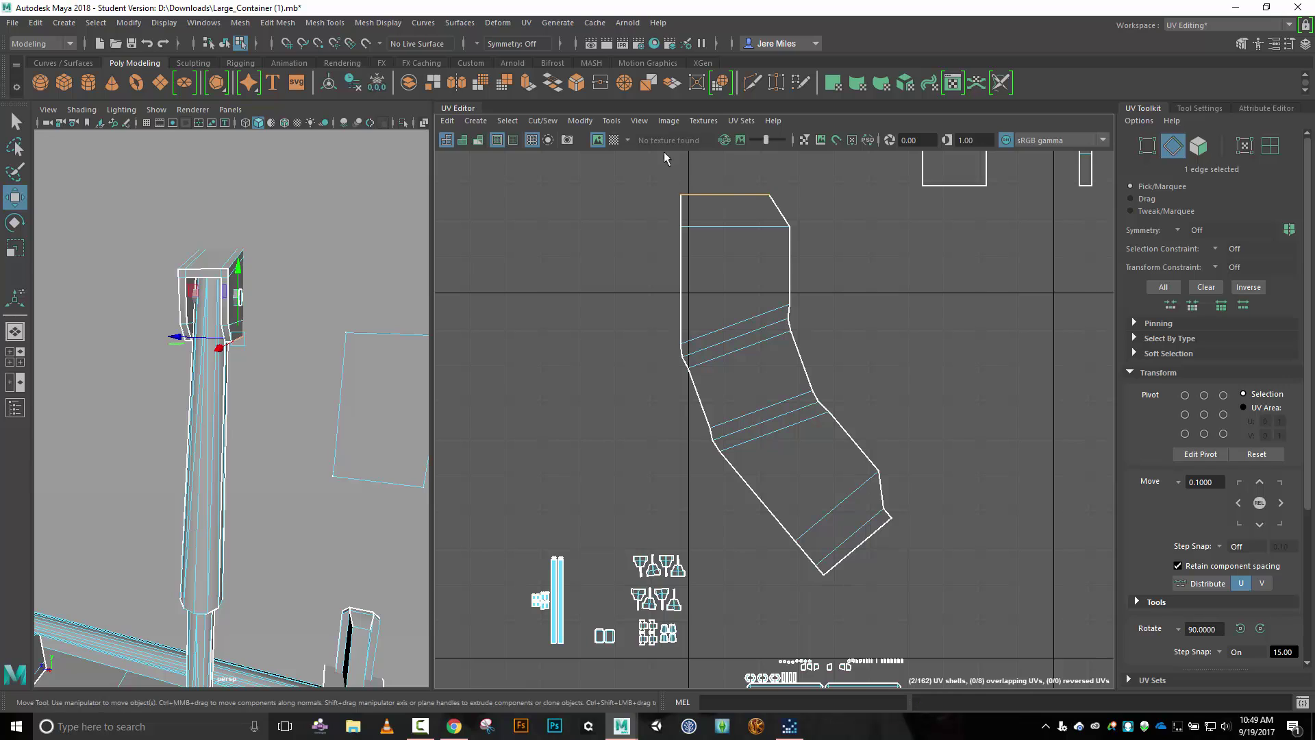
left_click(544, 121)
left_click(590, 239)
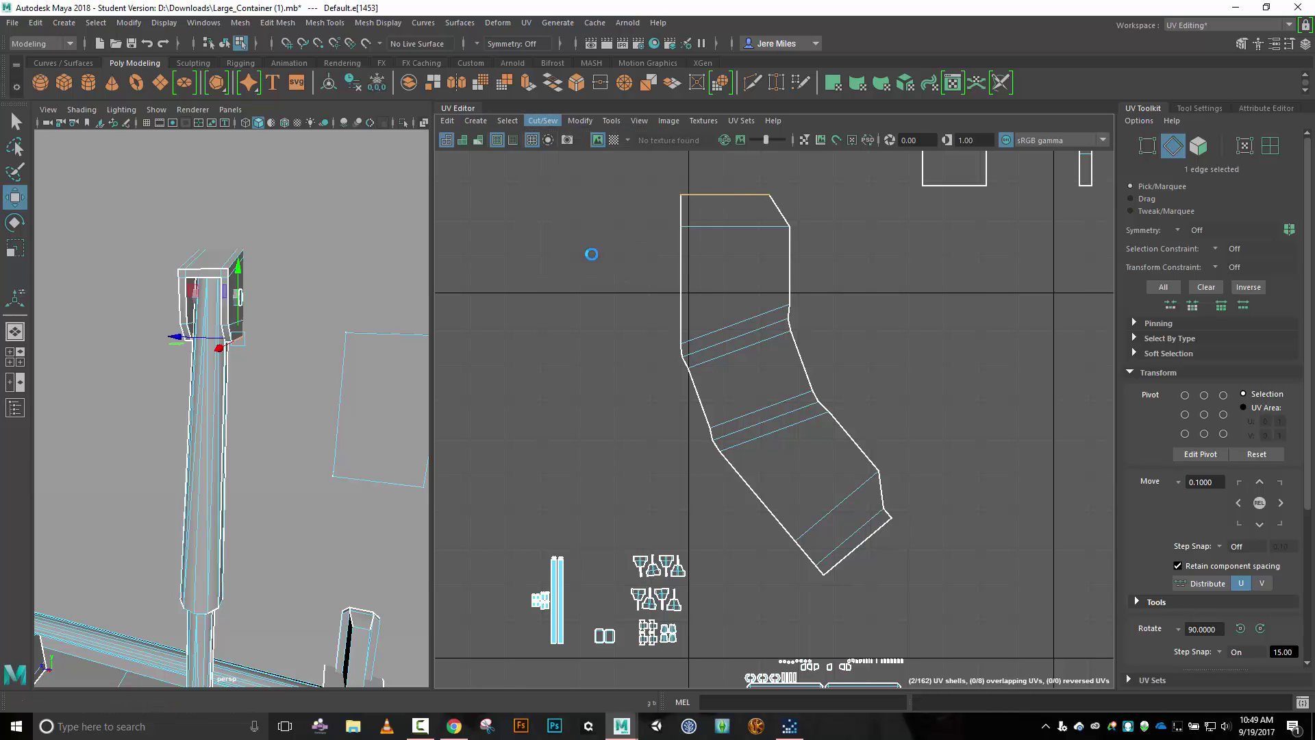
Move and Sew the U-shaped rim strip onto the open side edge of the bracket shell's middle top section.
left_click(778, 207)
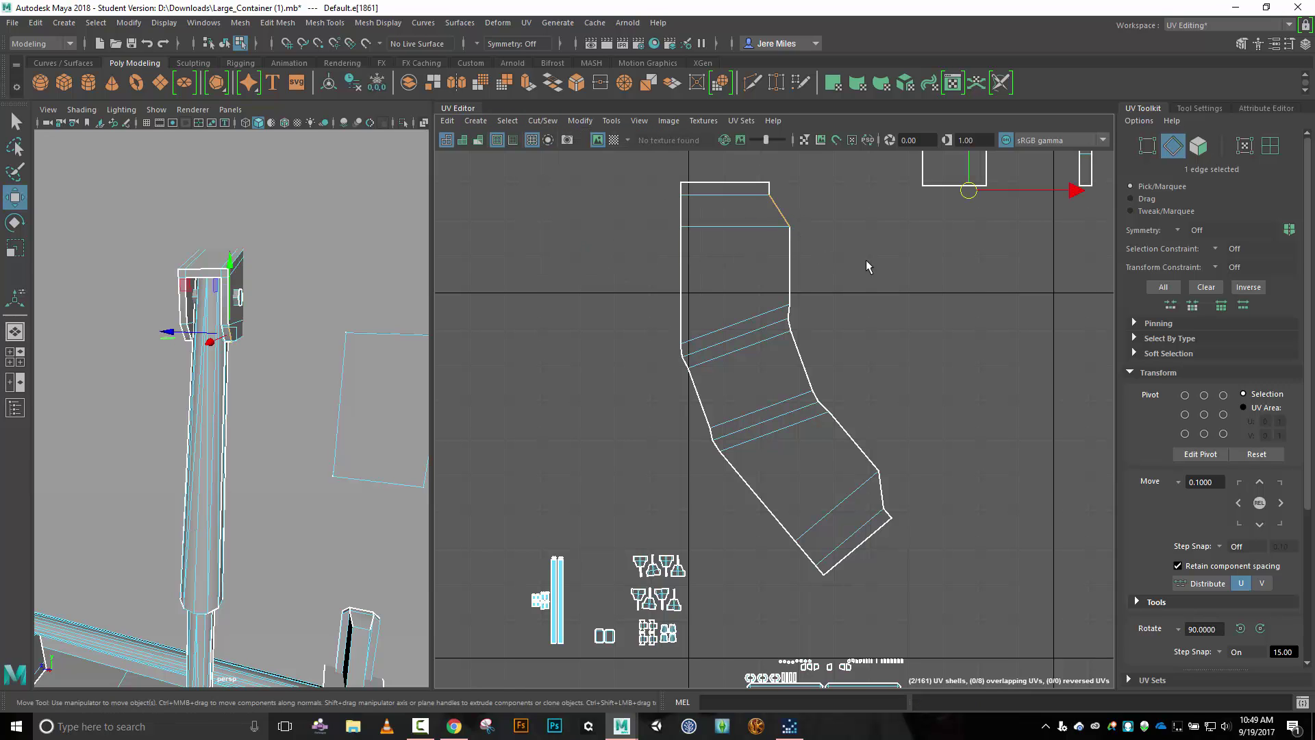
middle_click_drag(867, 261, 731, 340, "alt")
left_click(658, 343)
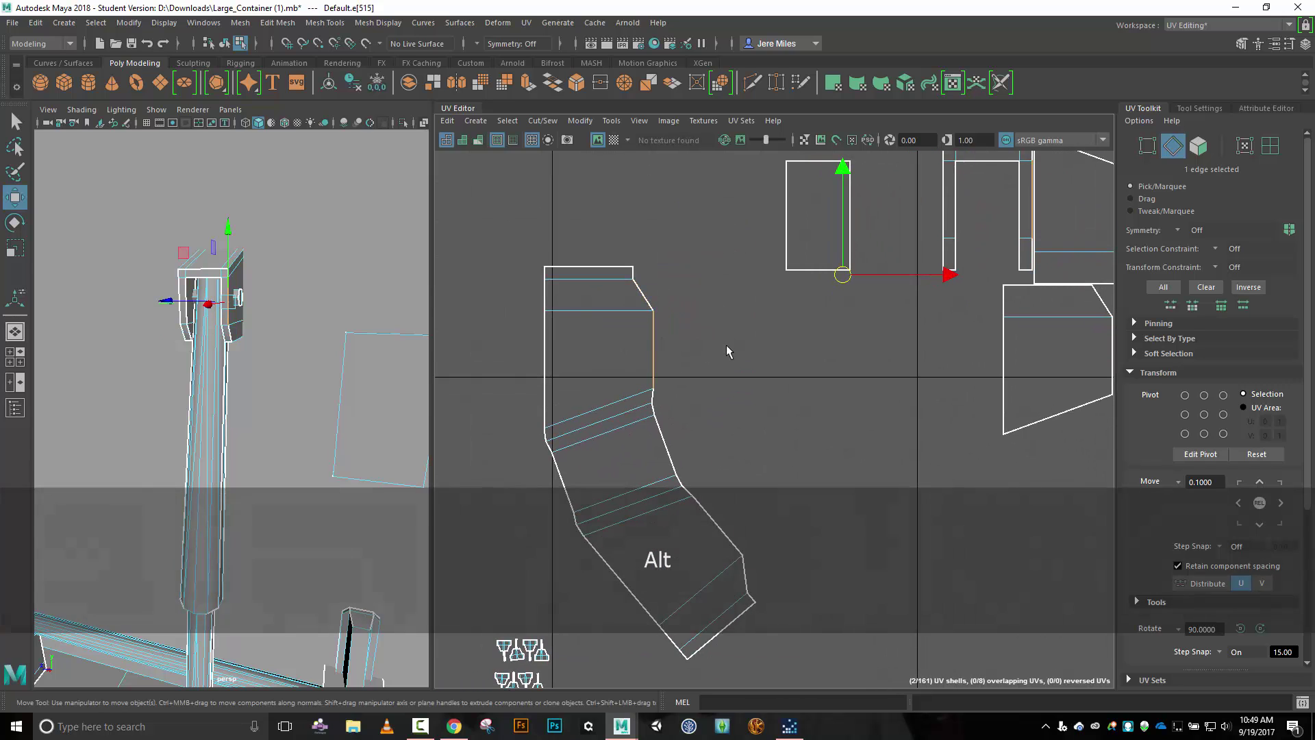
left_click(662, 450)
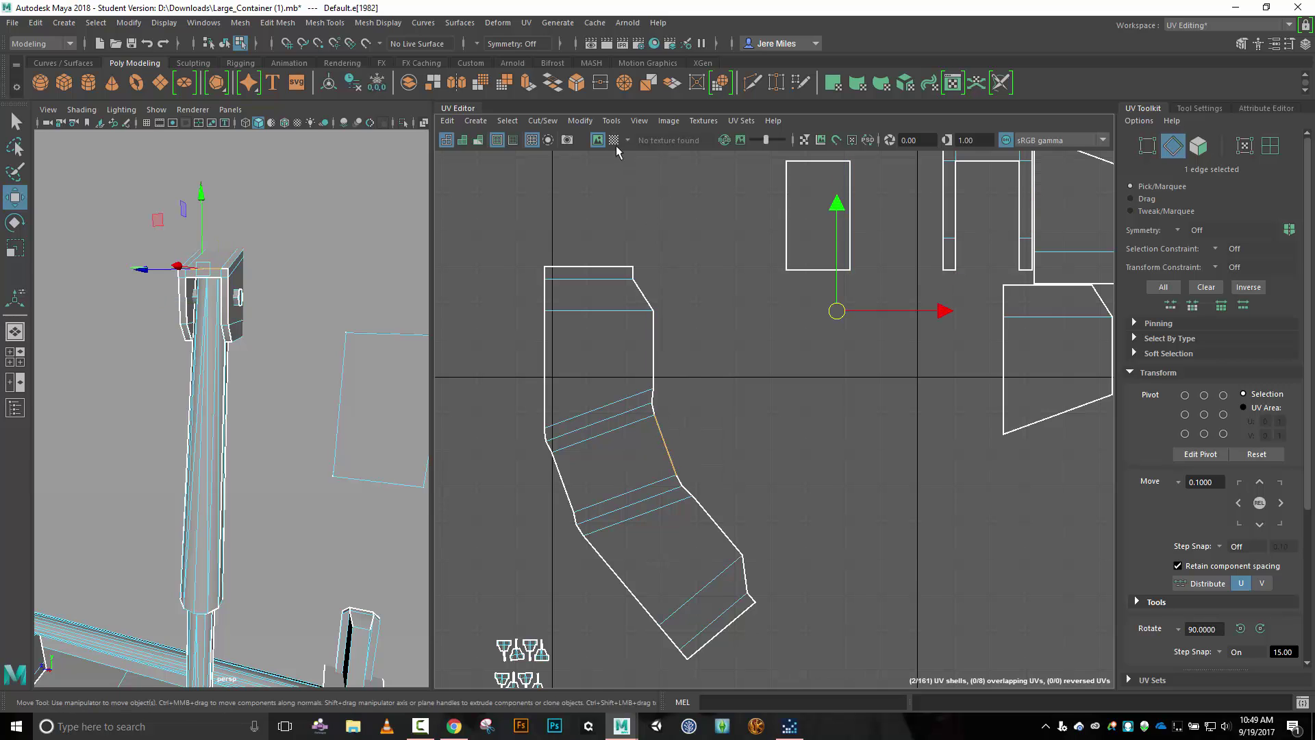
left_click(542, 121)
left_click(587, 254)
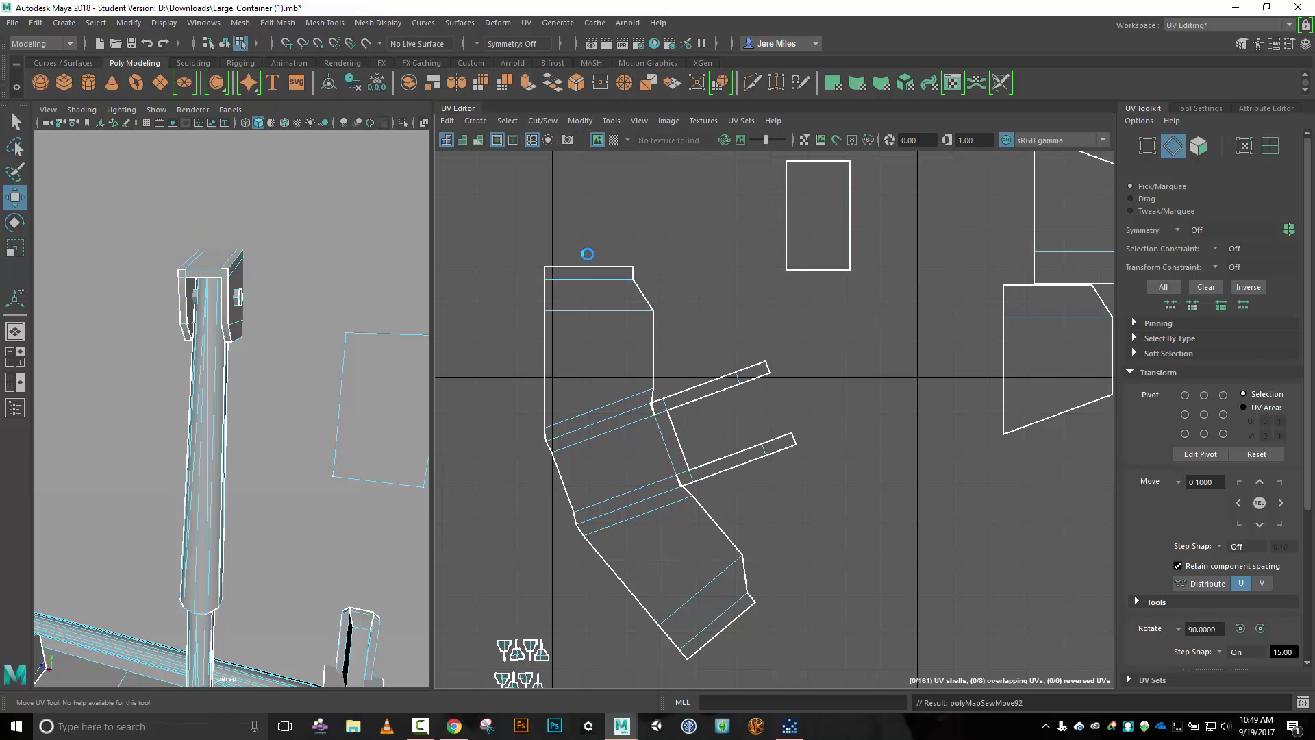
Cut the two long legs off the rim strip, then Move and Sew the strip's short corner edges to the bracket shell.
scroll(722, 428, "up", 4)
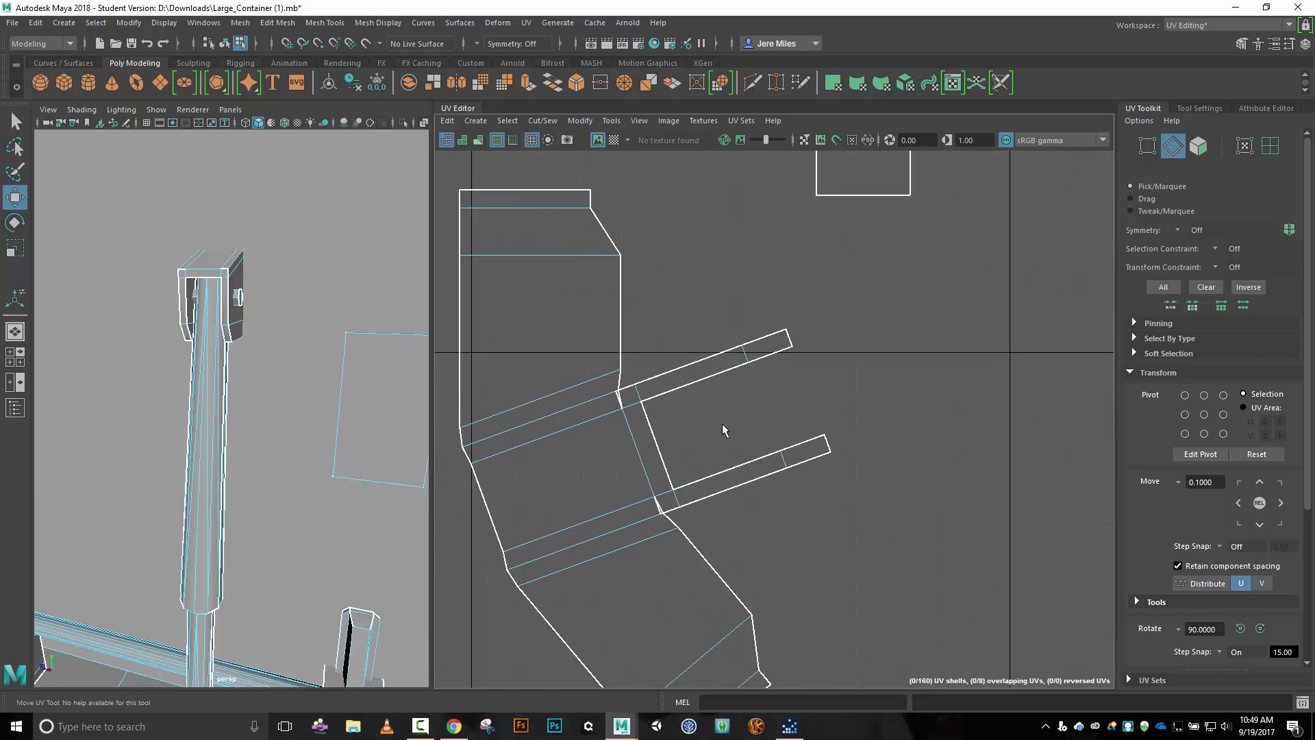
left_click(631, 395)
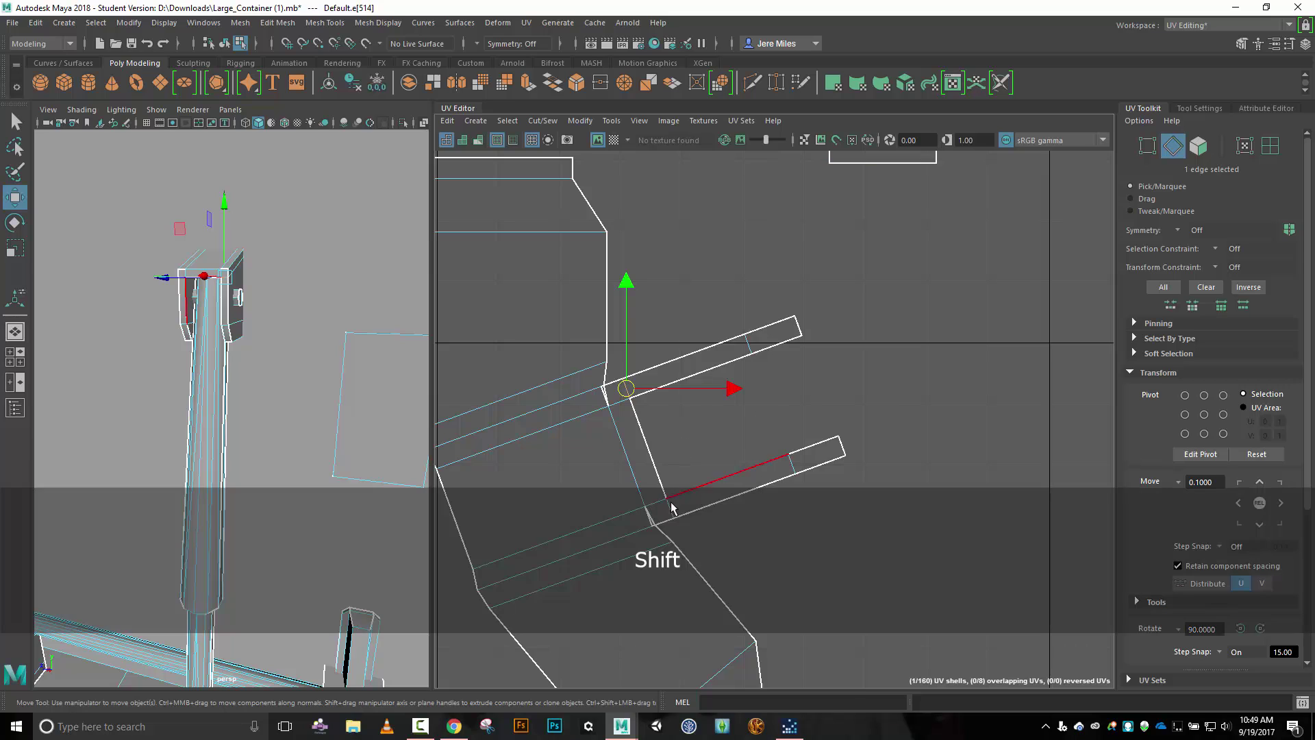
left_click(668, 507, "shift")
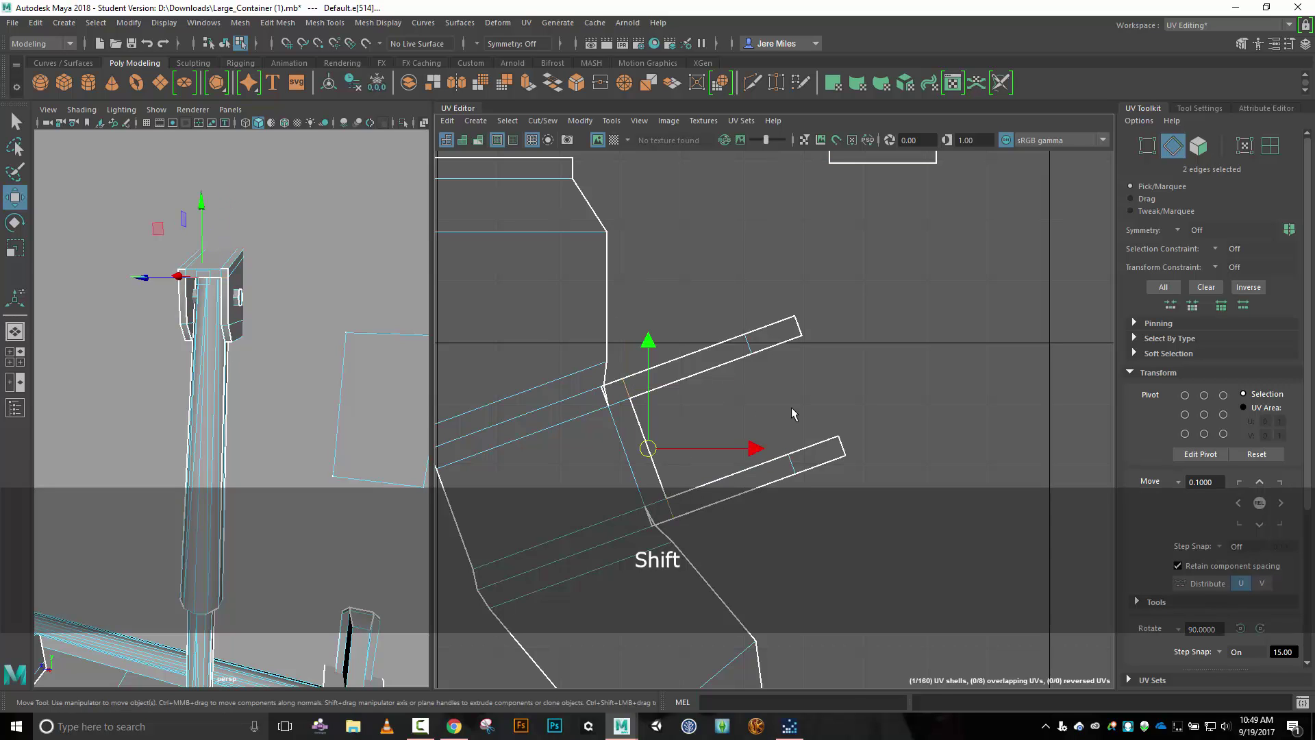
key("shift+x")
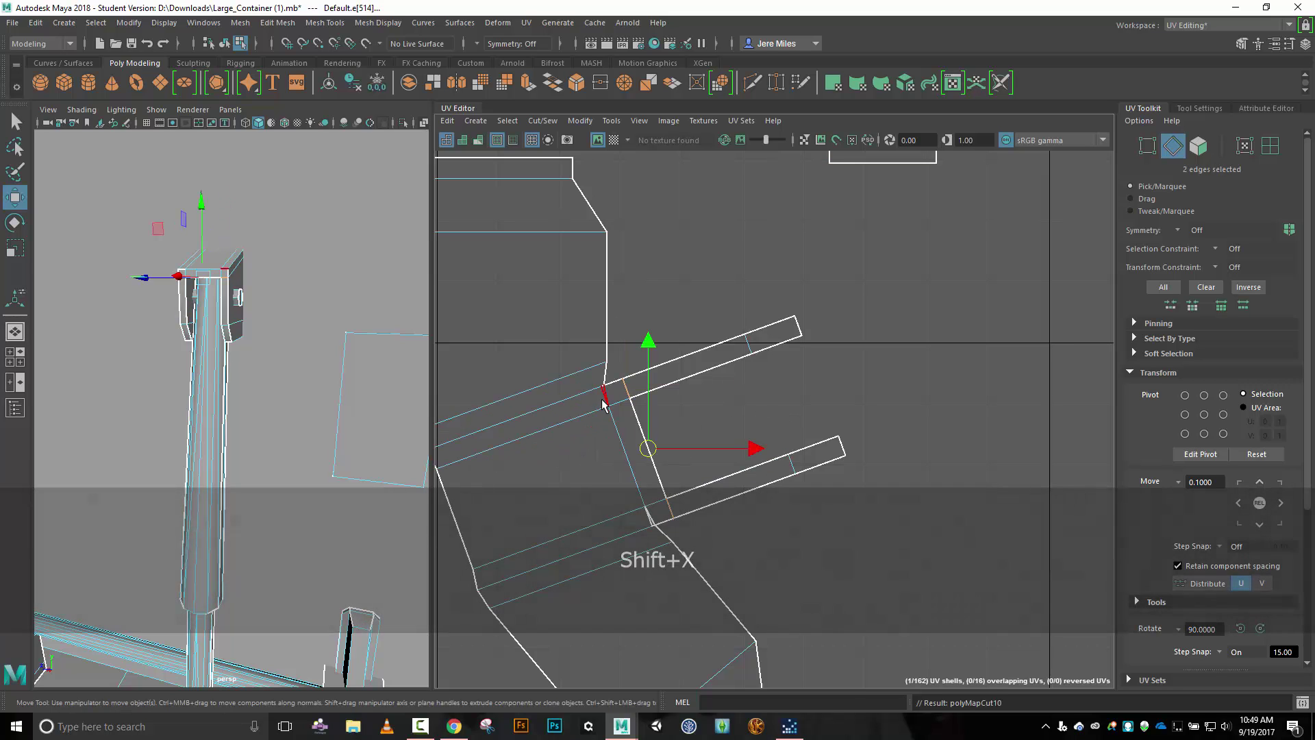
left_click(602, 402)
left_click(650, 519, "shift")
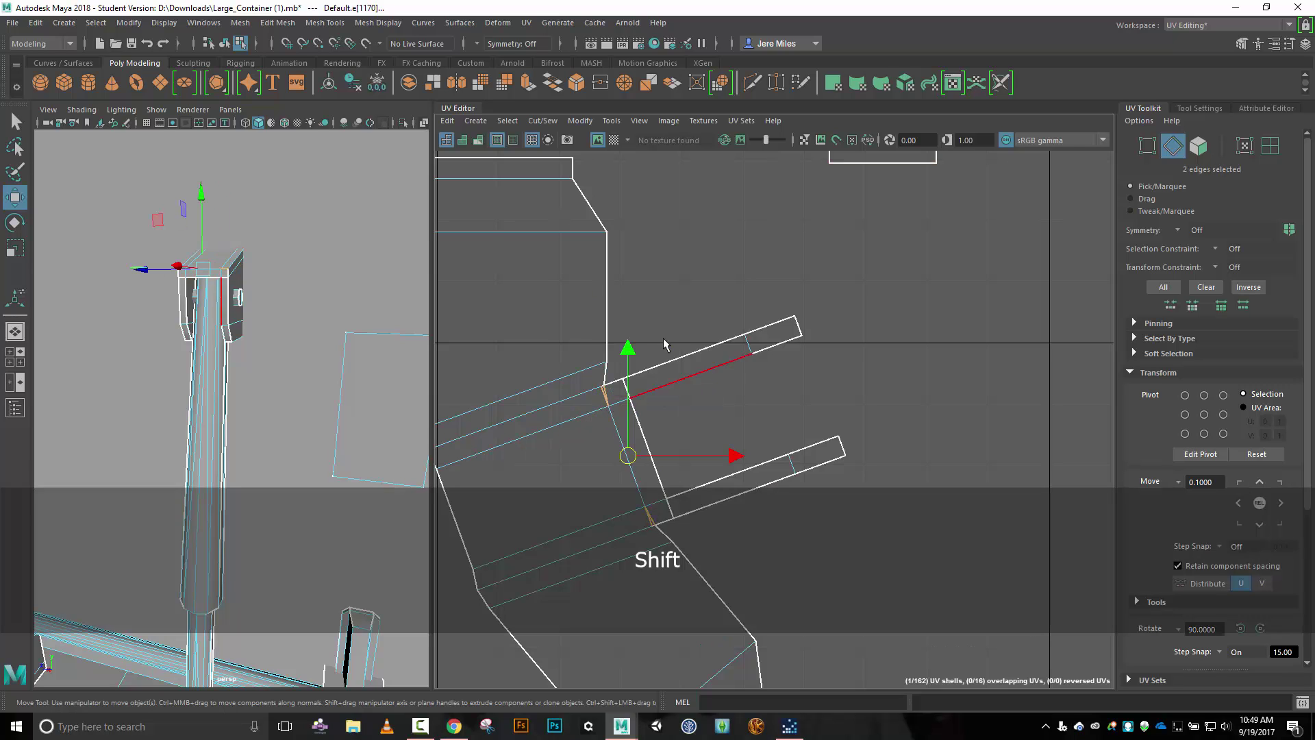
left_click(542, 121)
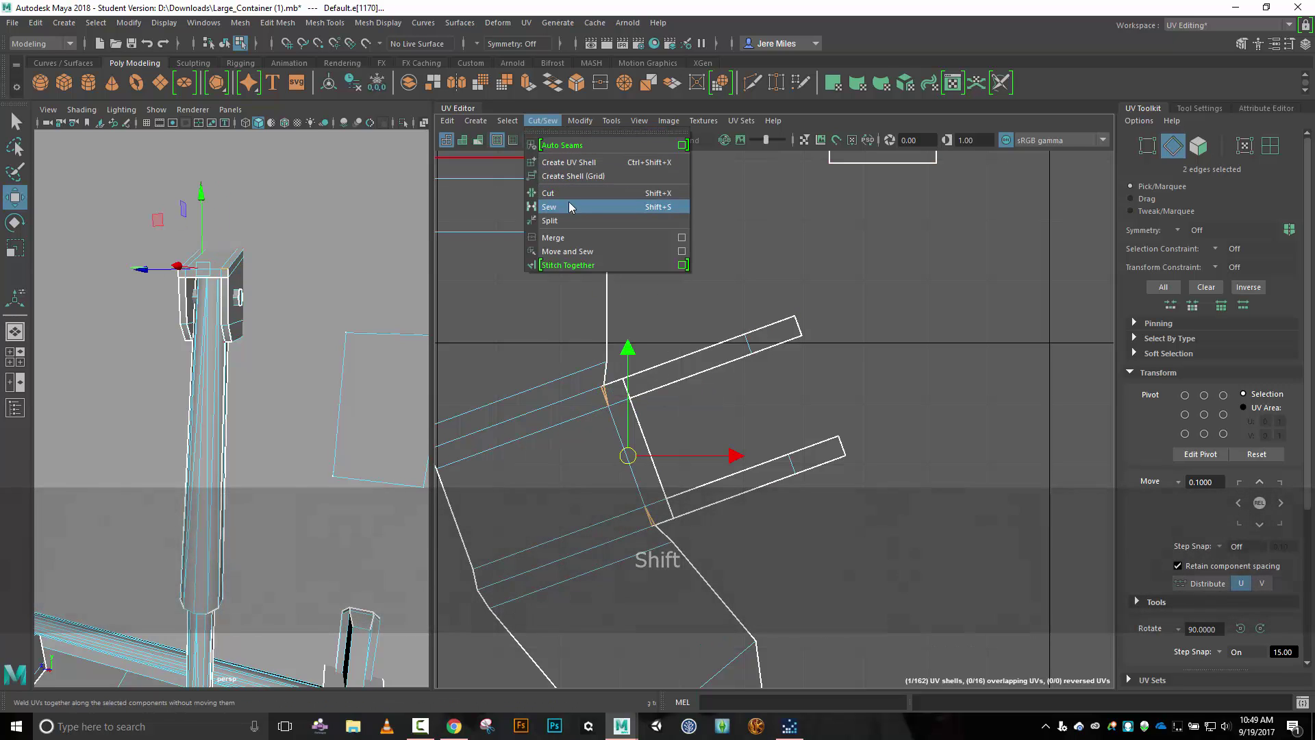
left_click(582, 253)
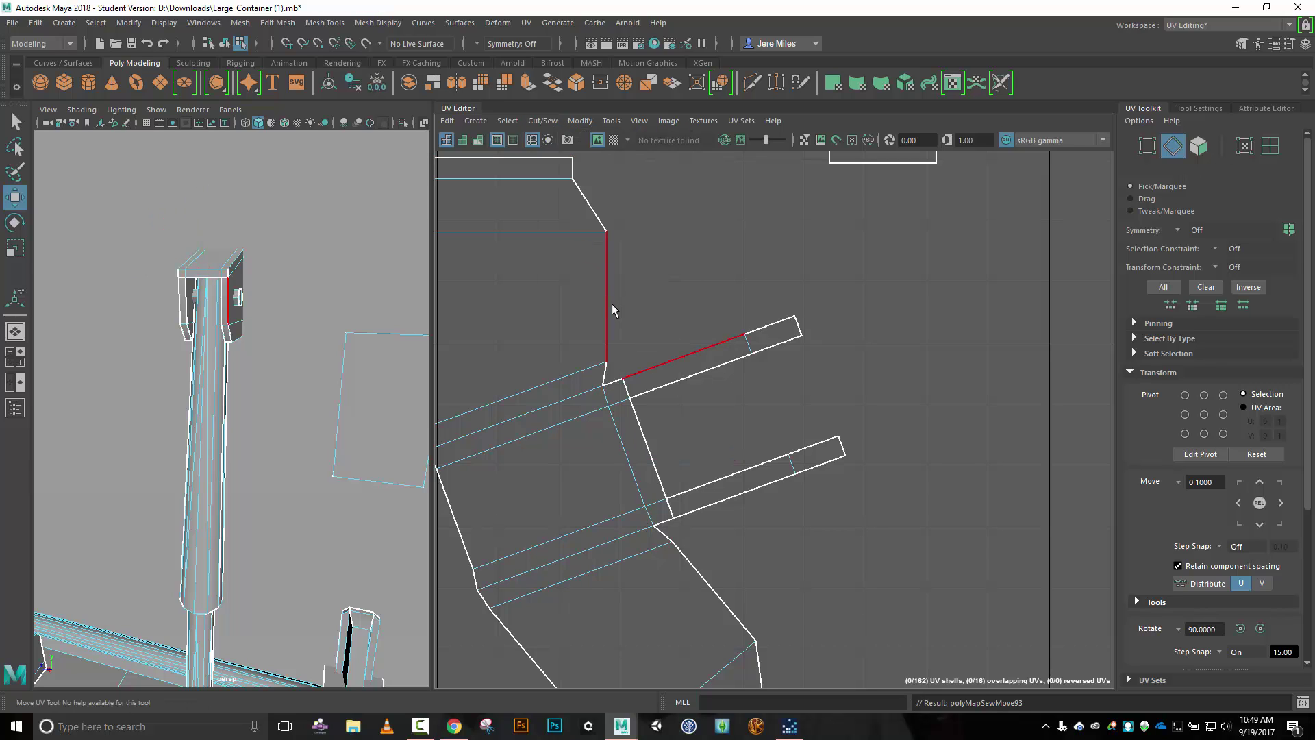
Move and Sew one detached rim leg onto the outer side face's straight edge and its adjoining chamfered edge.
key("w")
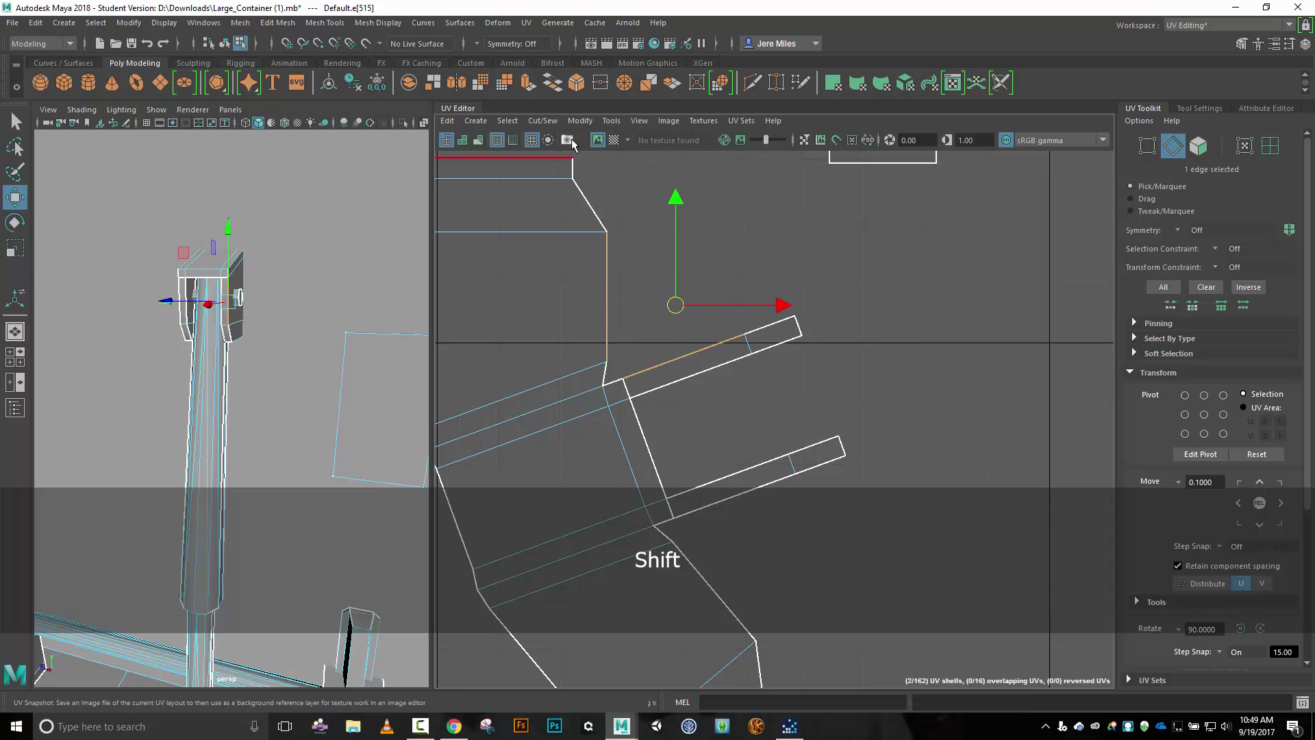
left_click(543, 121)
left_click(591, 253)
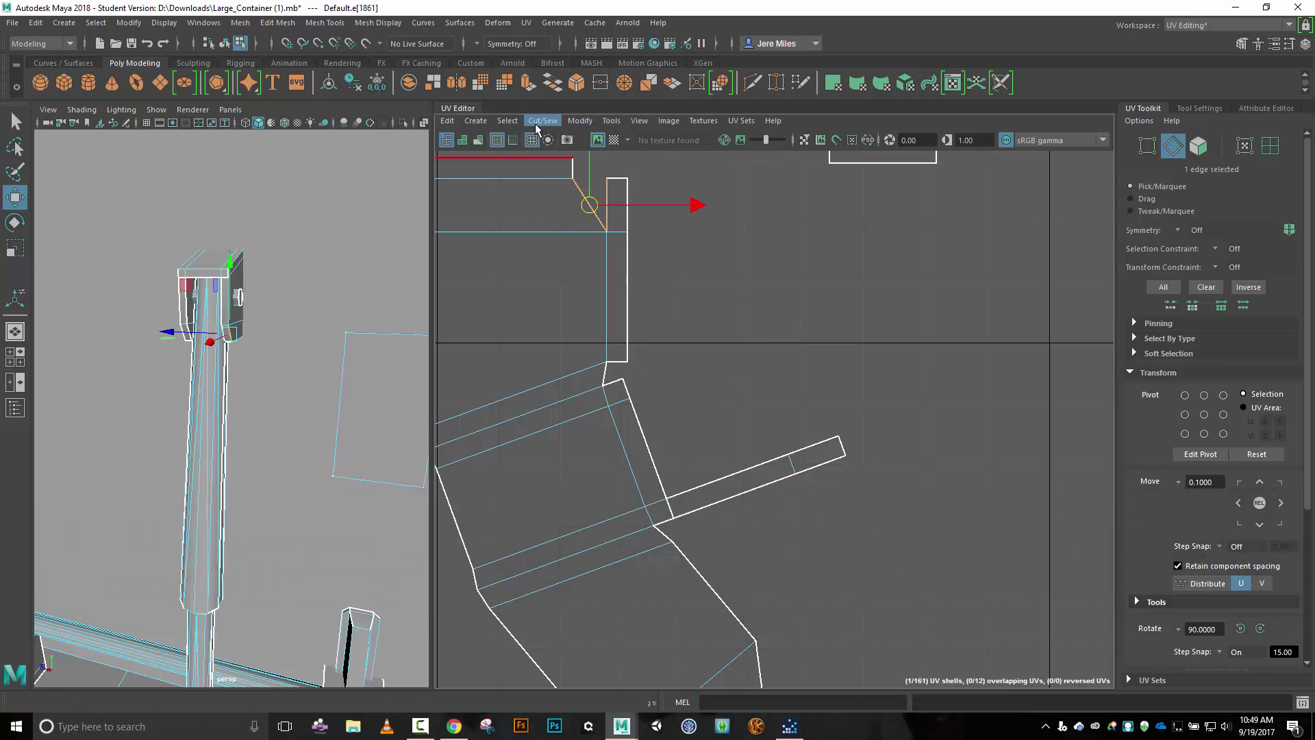
left_click(542, 121)
left_click(580, 237)
left_click(750, 519)
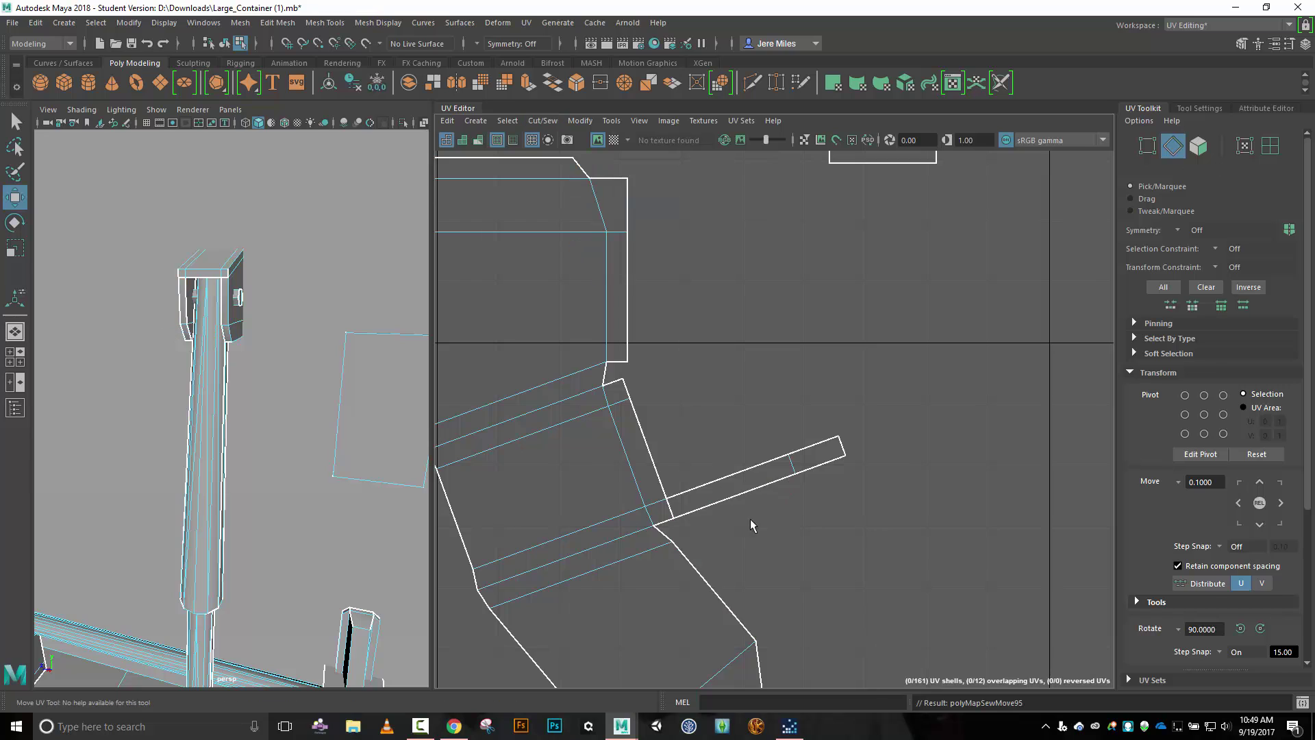
Move and Sew the other detached rim leg onto the opposite side face's straight and chamfered edges.
middle_click_drag(773, 524, 737, 306, "alt")
left_click(677, 380)
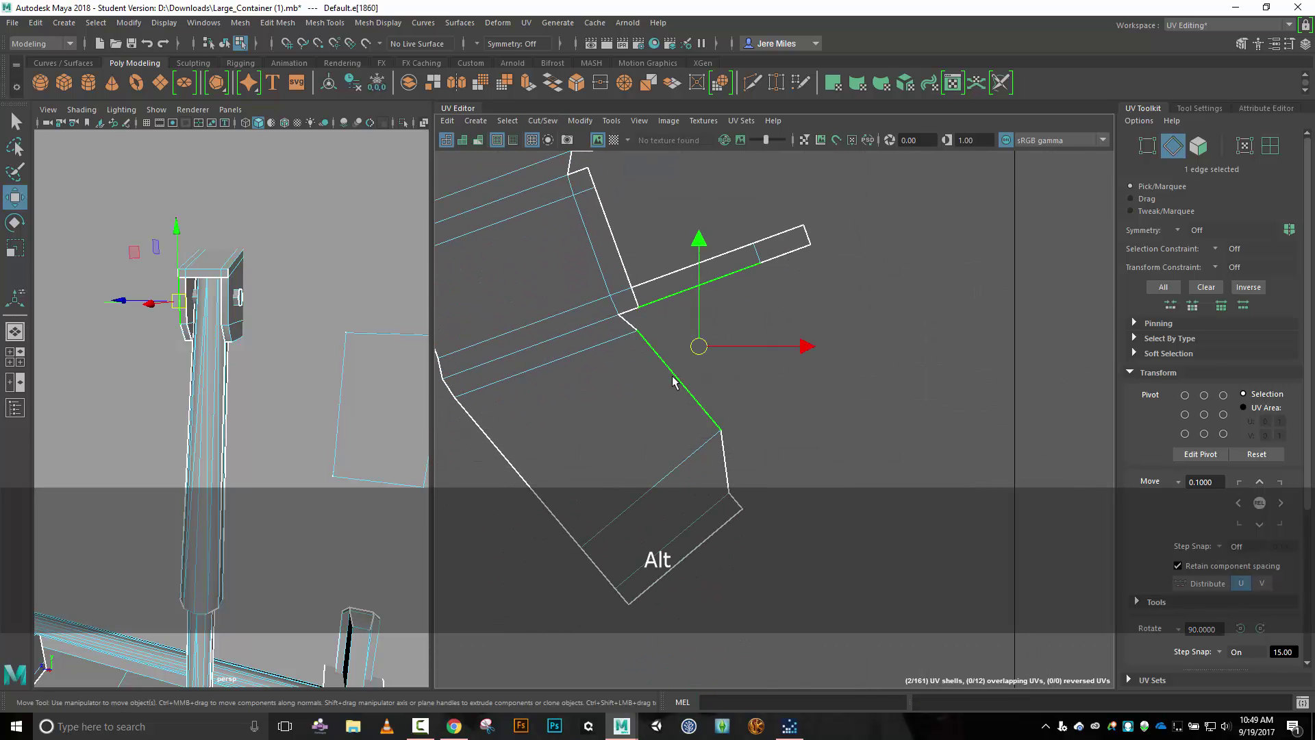
left_click(722, 451, "shift")
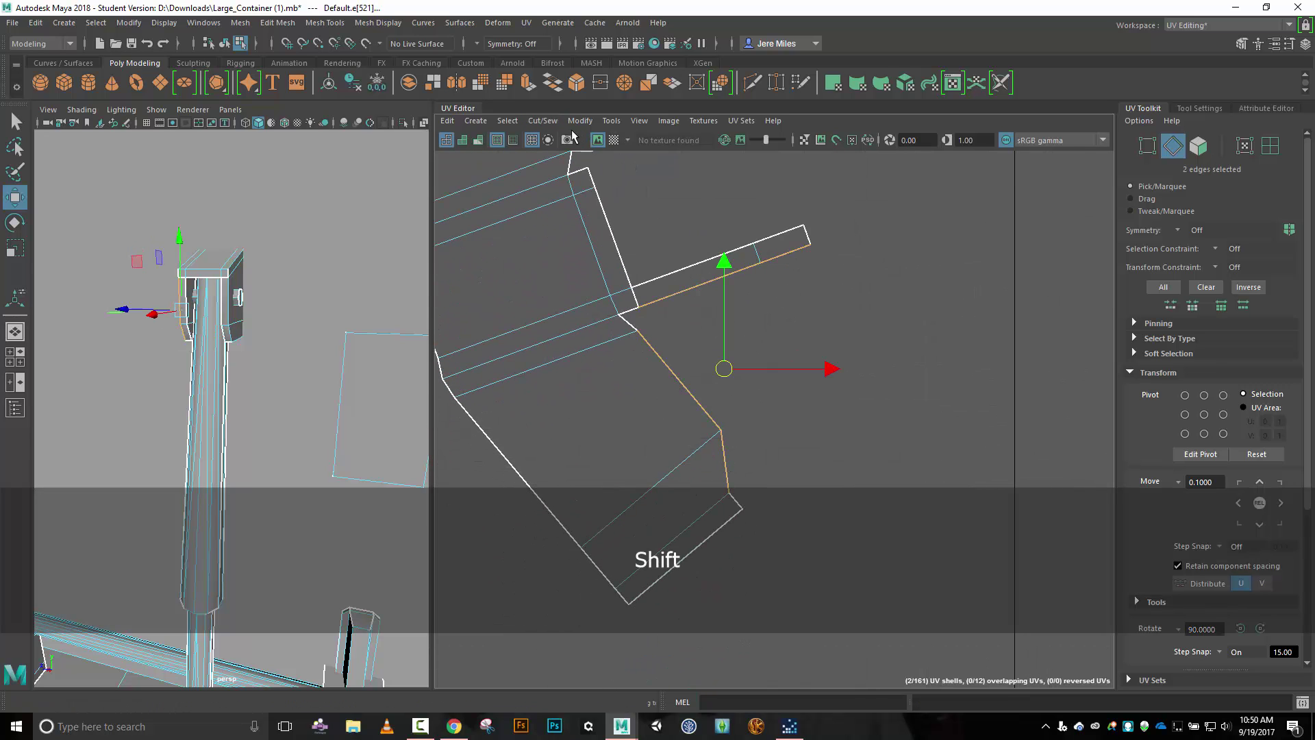
left_click(542, 121)
left_click(586, 256)
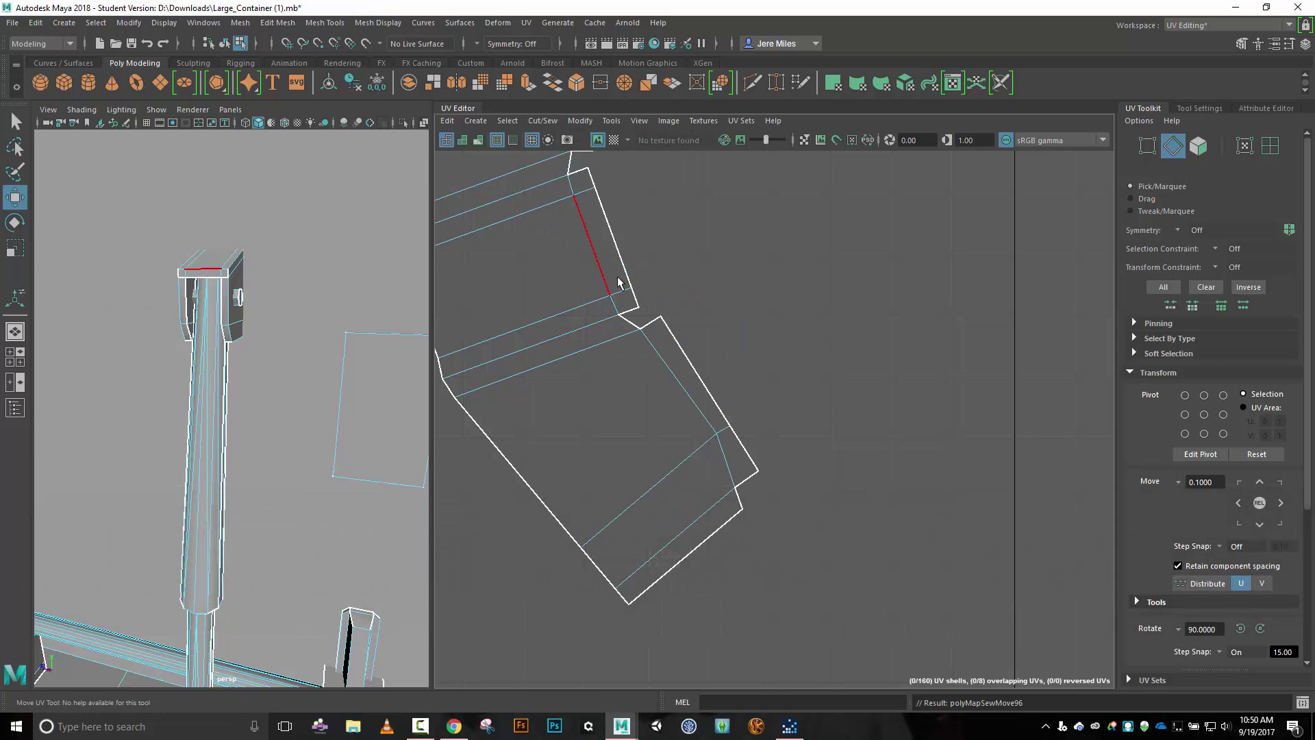
Move the nearer inner side face shell into the open space beside the sewn bracket shell.
scroll(721, 296, "down", 3)
scroll(693, 310, "down", 3)
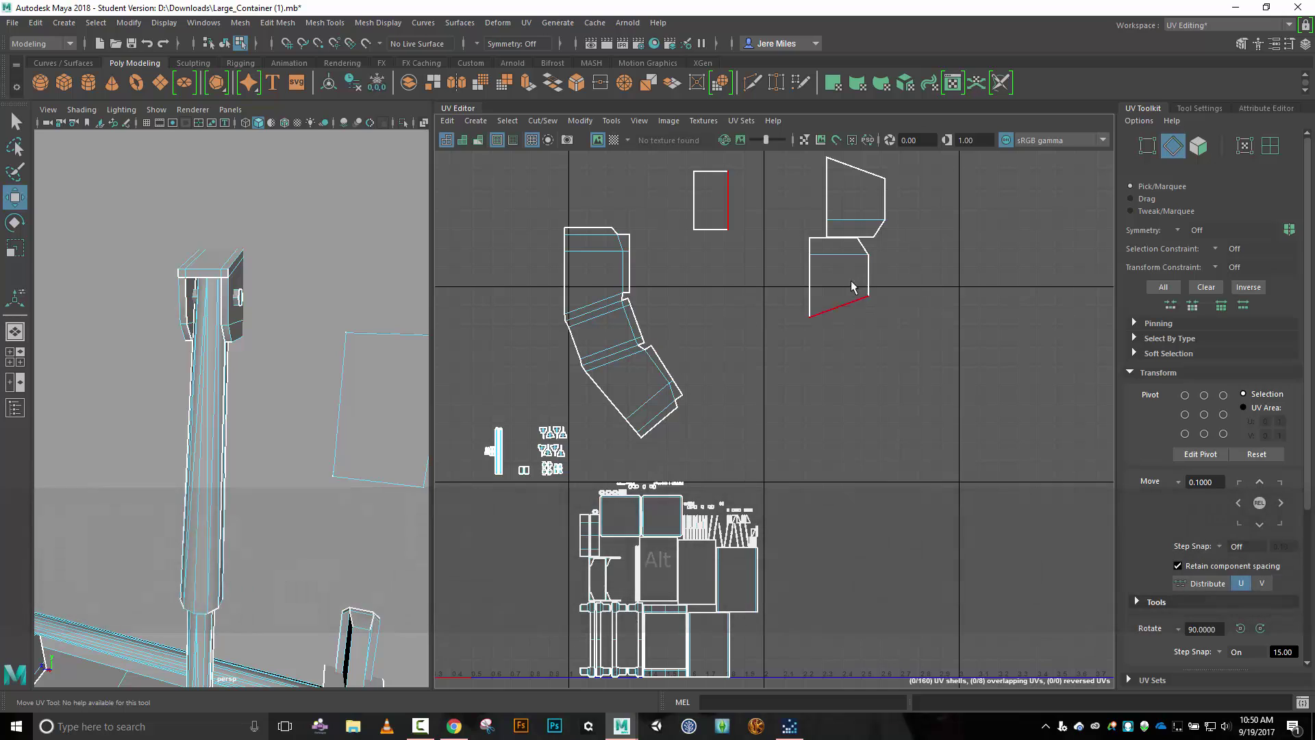
right_click(906, 277)
right_click_drag(911, 255, 844, 261)
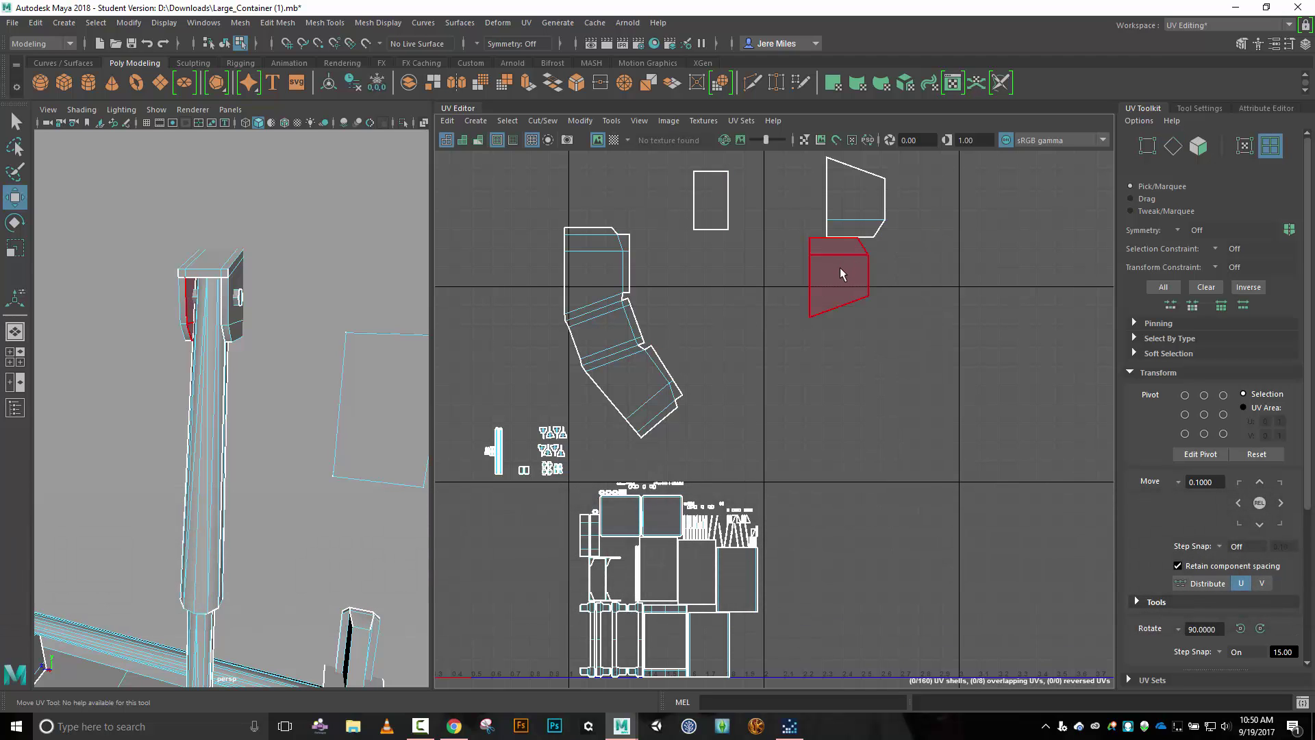
left_click(837, 274)
left_click_drag(821, 290, 711, 328)
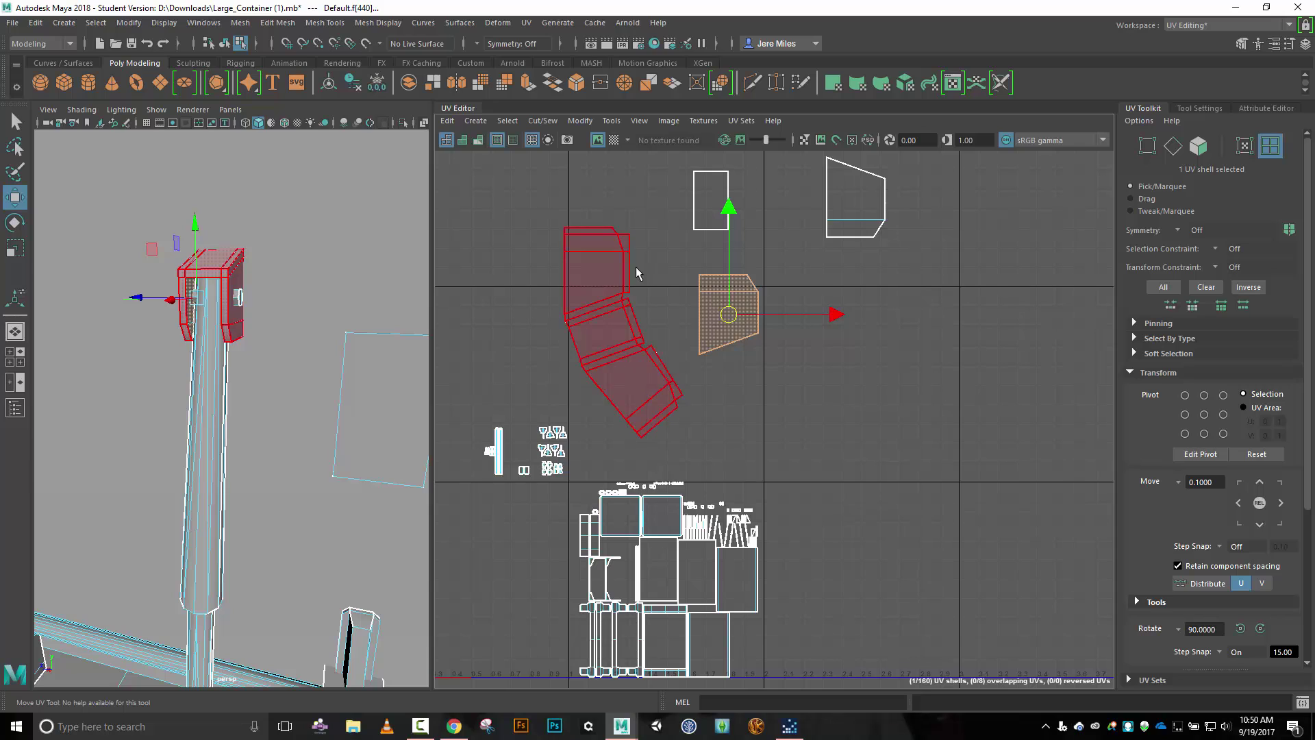
Try to Move and Sew the remaining inner side face and the rectangular inner top face onto the rim strips' free edges.
right_click_drag(666, 264, 672, 235)
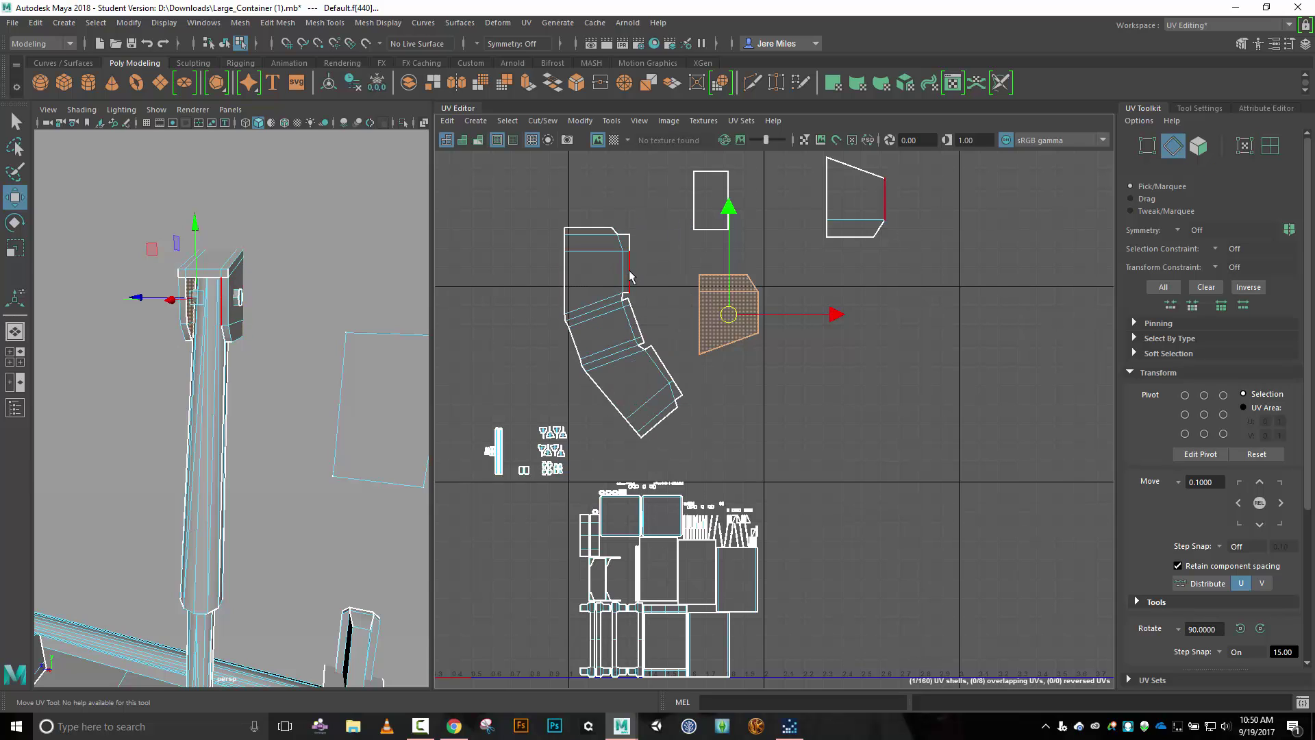
left_click(629, 274)
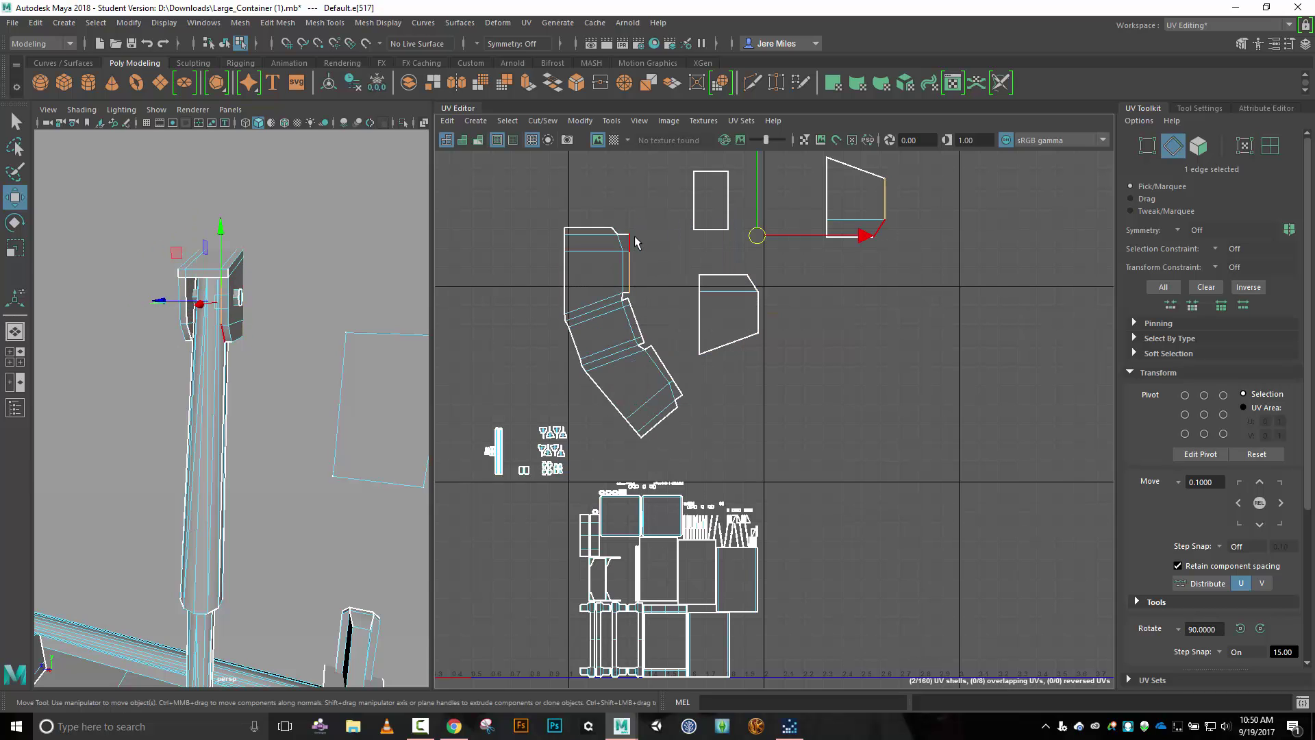
left_click(635, 238, "shift")
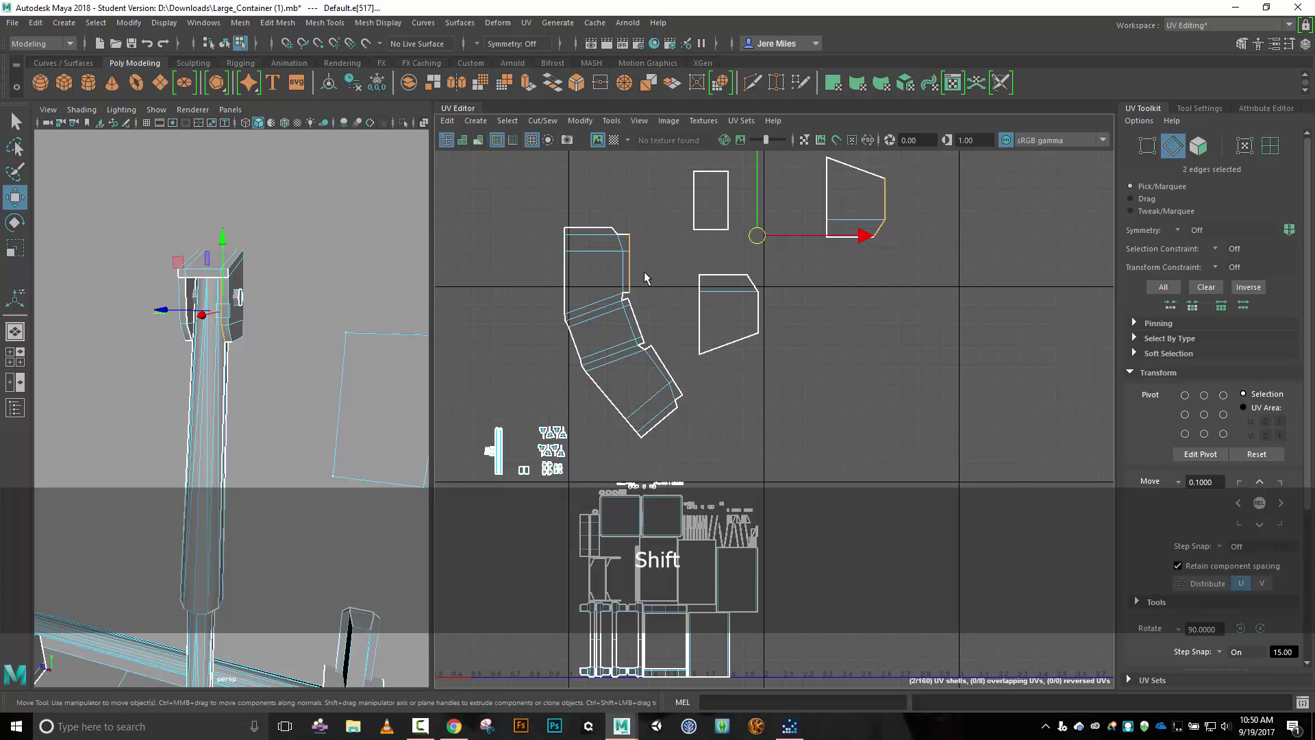
left_click(543, 121)
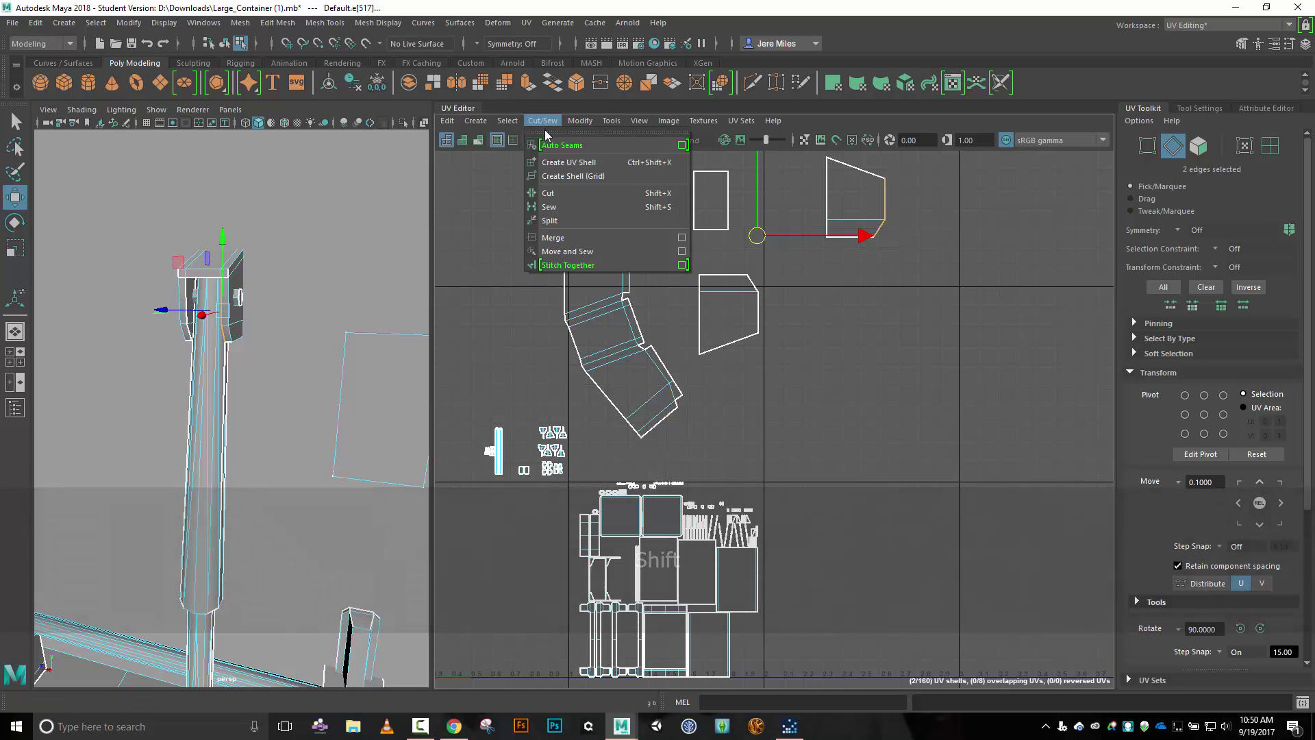
left_click(589, 251)
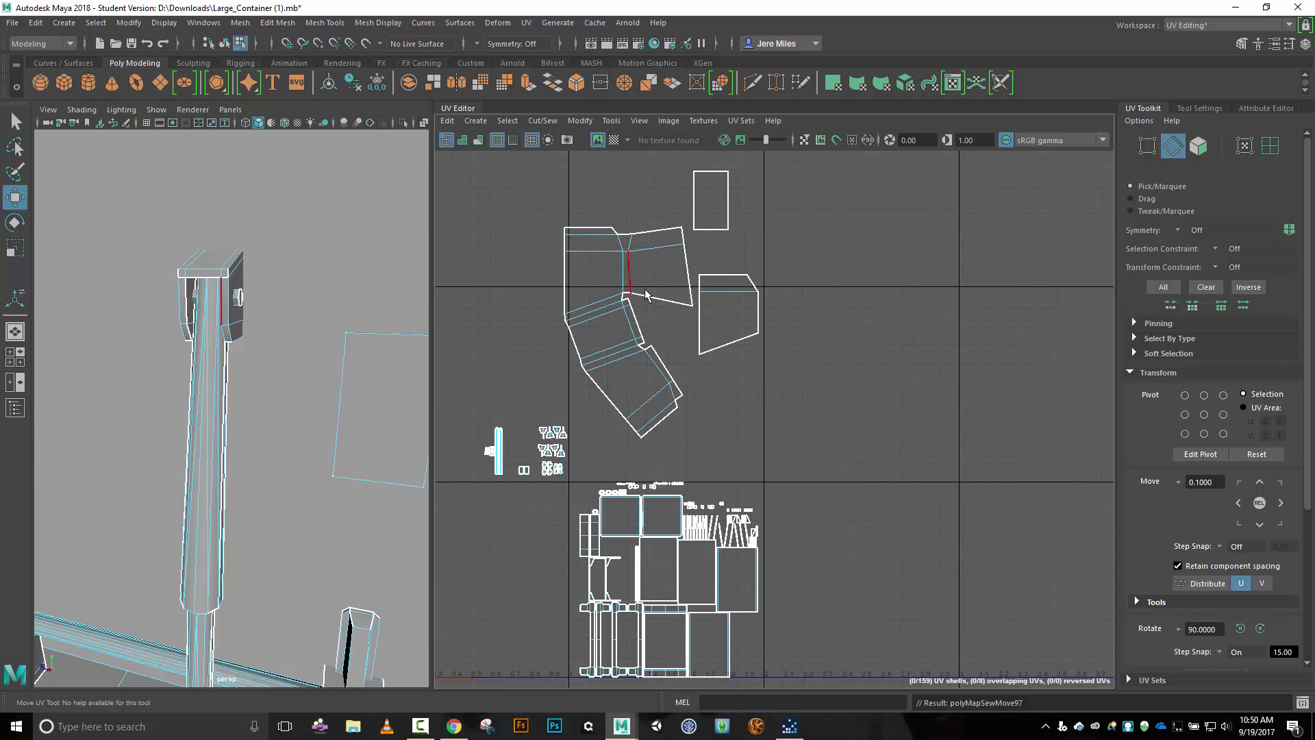
left_click(646, 318)
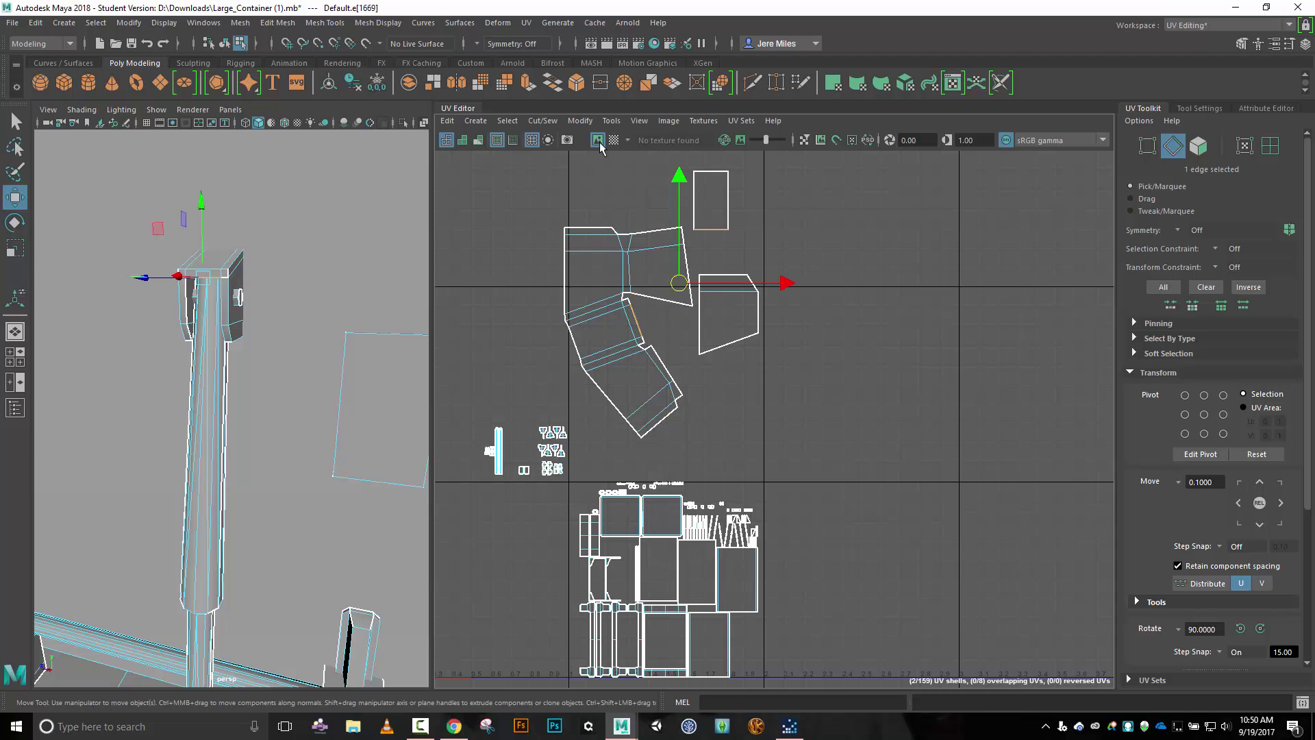
left_click(548, 123)
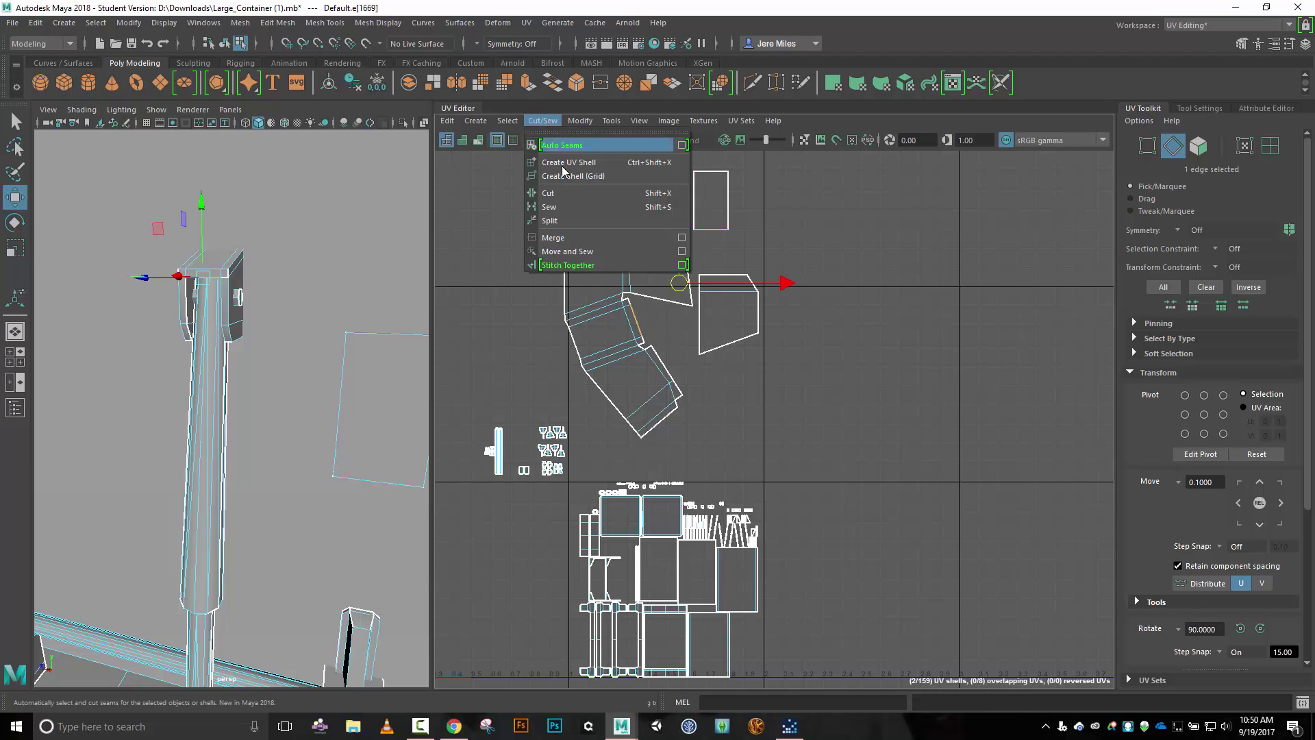
left_click(589, 251)
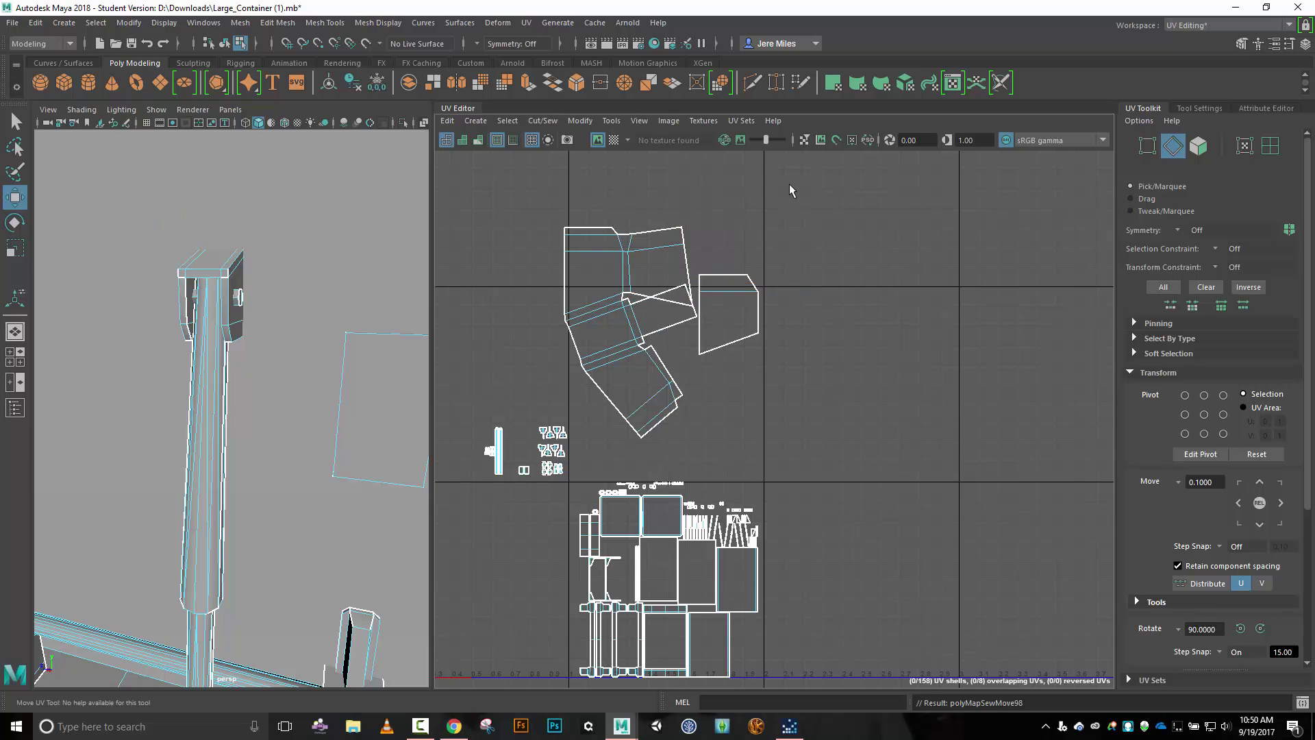
Undo the sewing of the inner top face and the inner side face onto the rim strips.
key("ctrl+z")
key("ctrl+z")
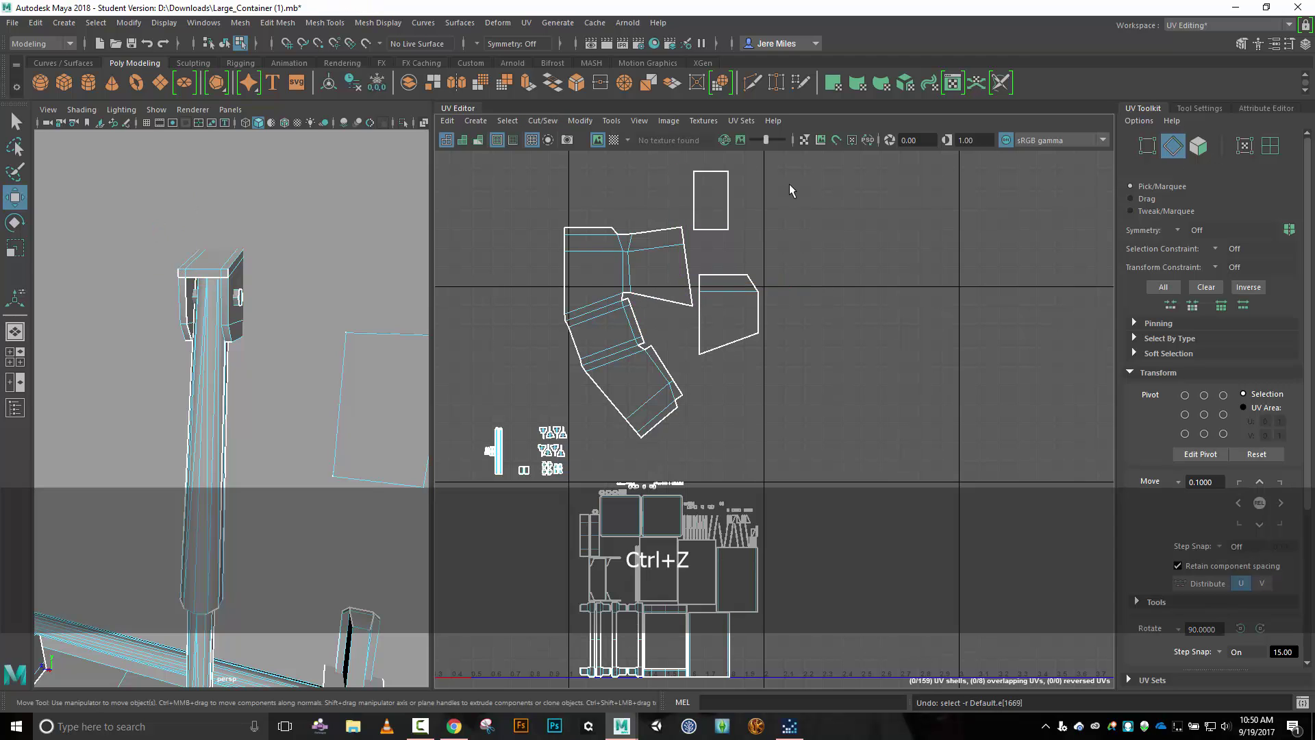
key("ctrl+z")
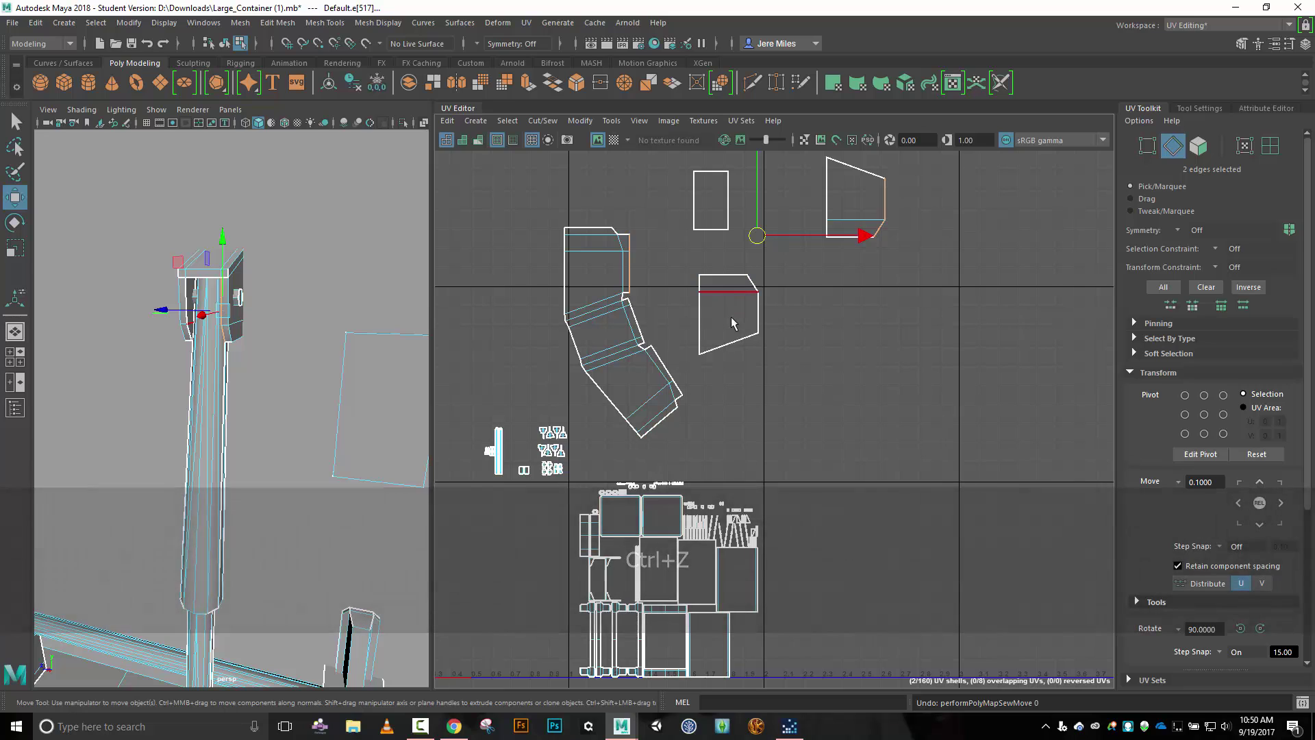
Move and Sew the rectangular inner top face to the moved inner side face's slanted edge, and the opposite inner side face to its free edge.
left_click(729, 342)
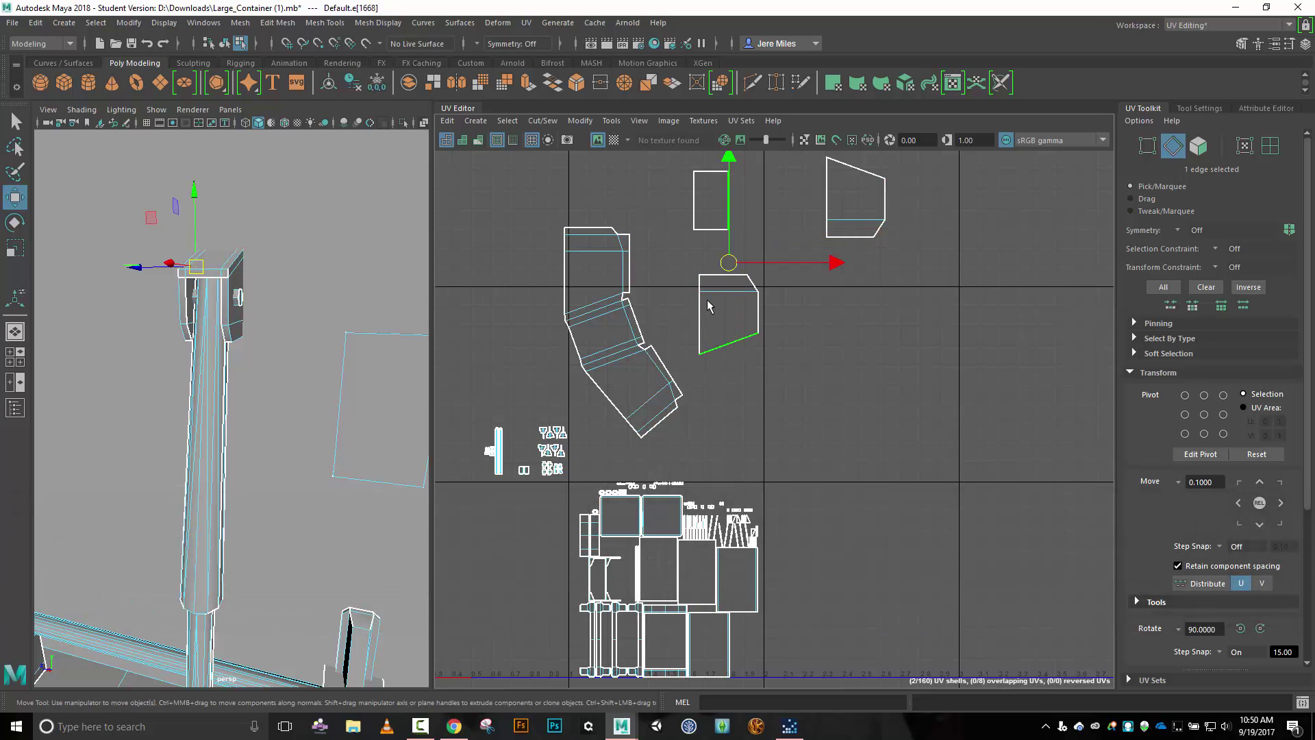
left_click(543, 121)
left_click(604, 252)
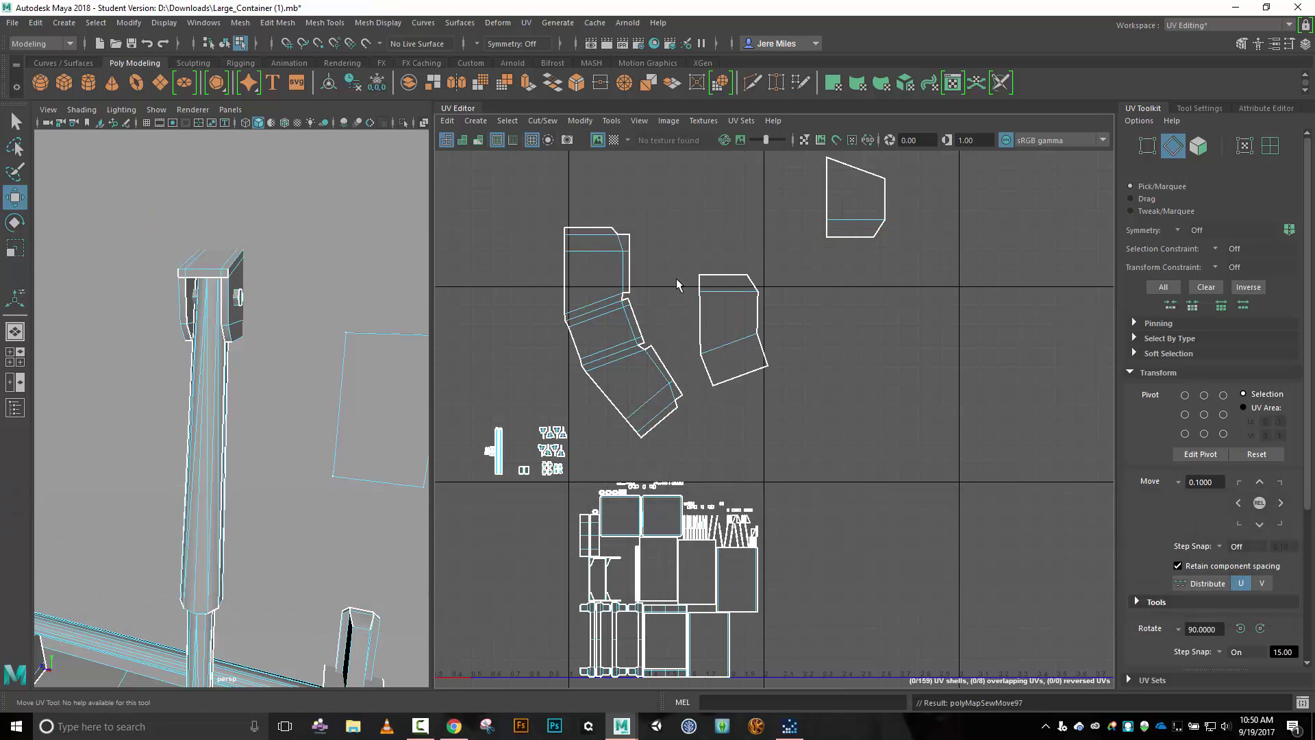
left_click(736, 378)
left_click(543, 120)
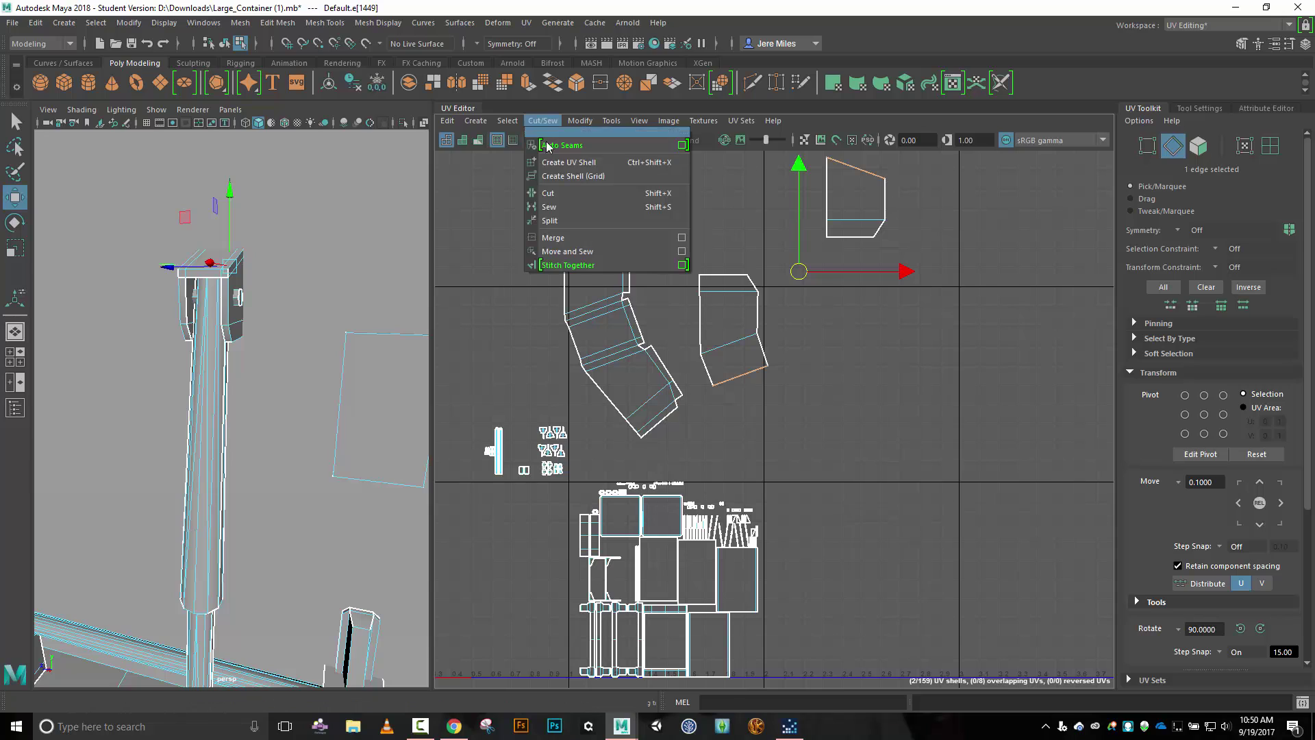
left_click(594, 252)
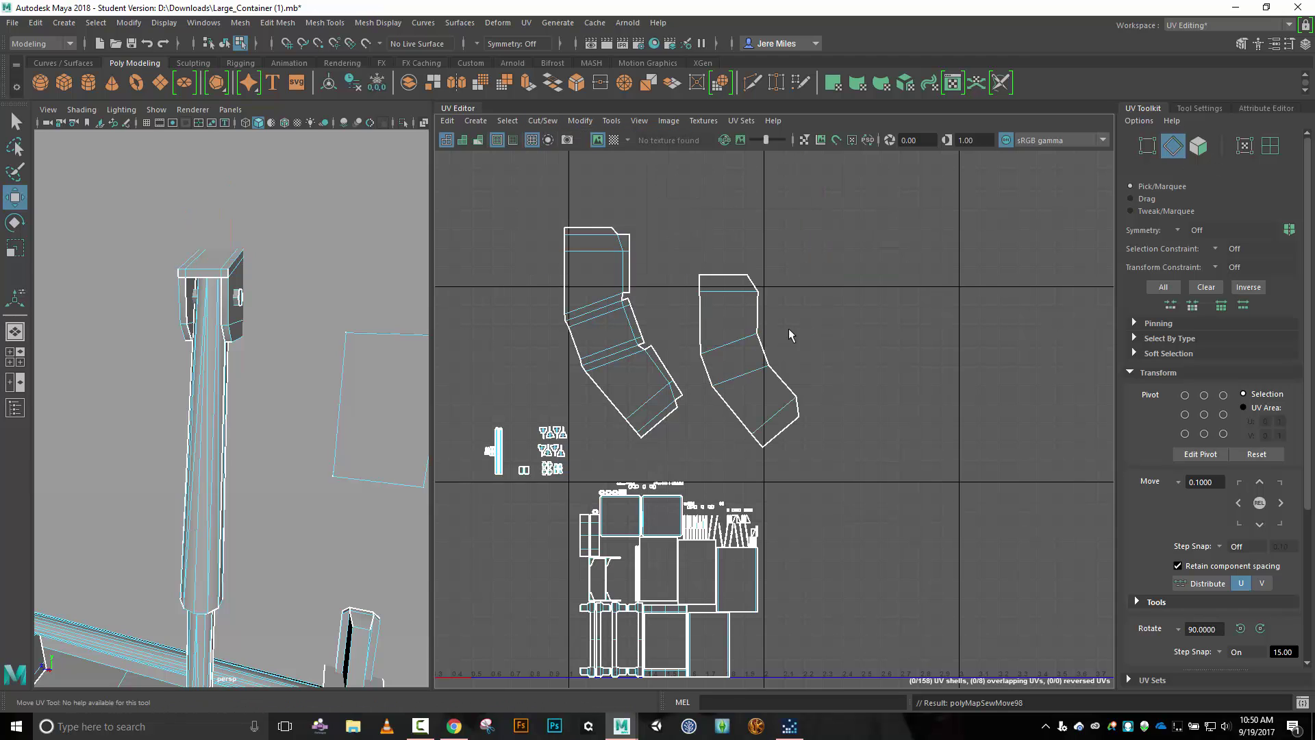
Move the sewn inner bracket shell close beside the larger outer bracket shell.
right_click_drag(767, 334, 731, 315)
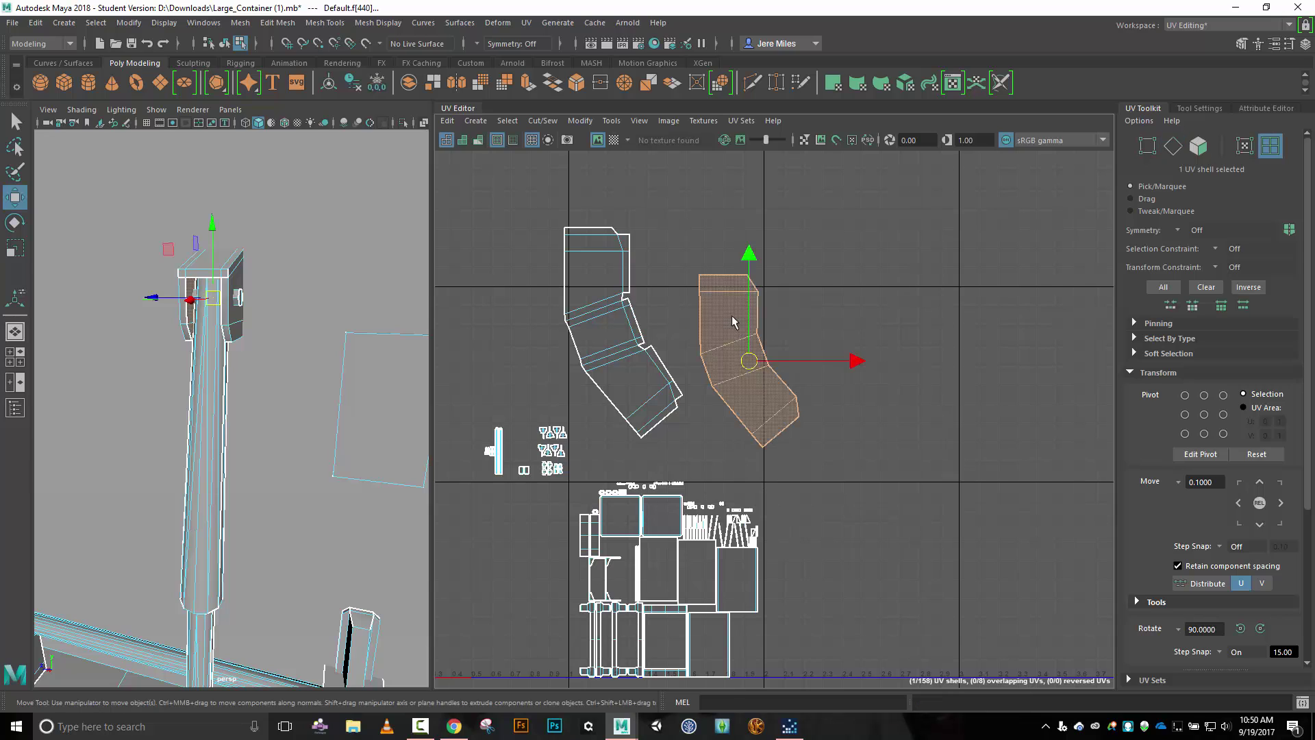
left_click_drag(749, 361, 692, 305)
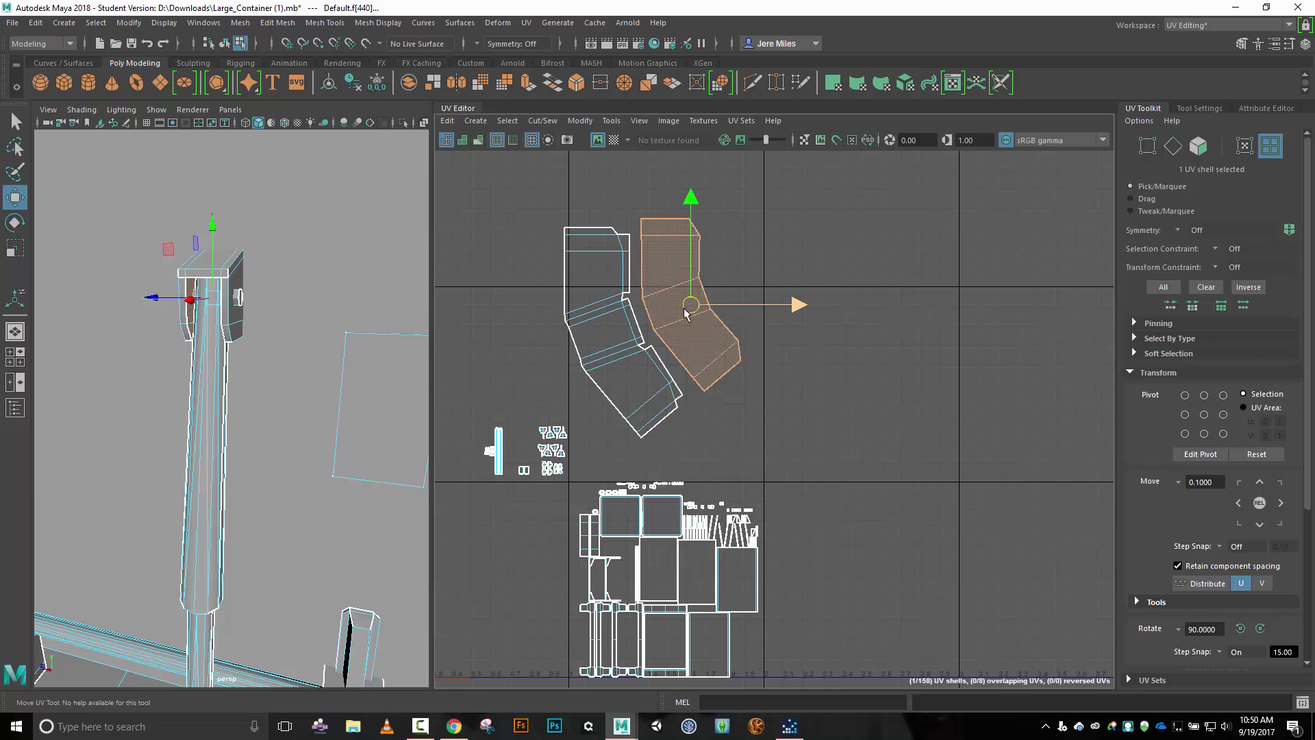
Move the small UV shells of the other upper bracket's top and side faces out of the main layout into open space.
left_click_drag(97, 374, 218, 334, "alt")
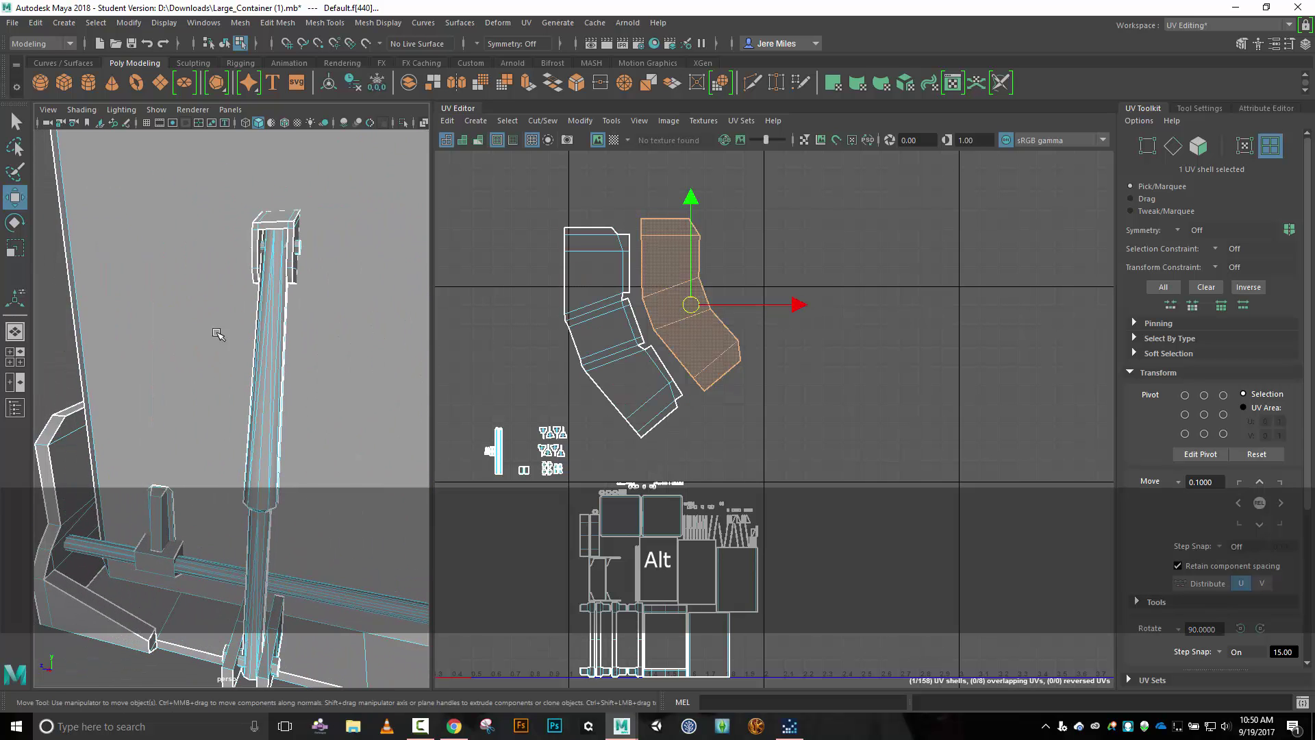
left_click(284, 219)
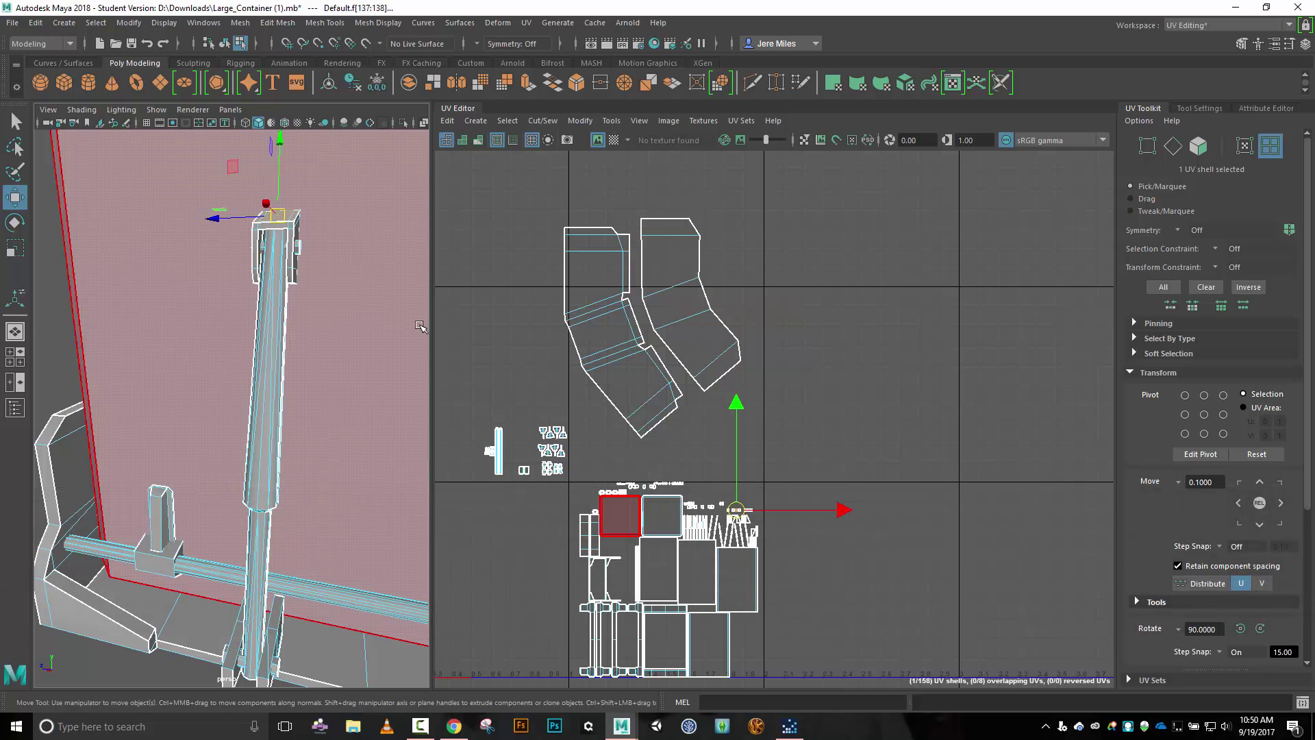
left_click_drag(739, 510, 833, 344)
left_click(634, 267)
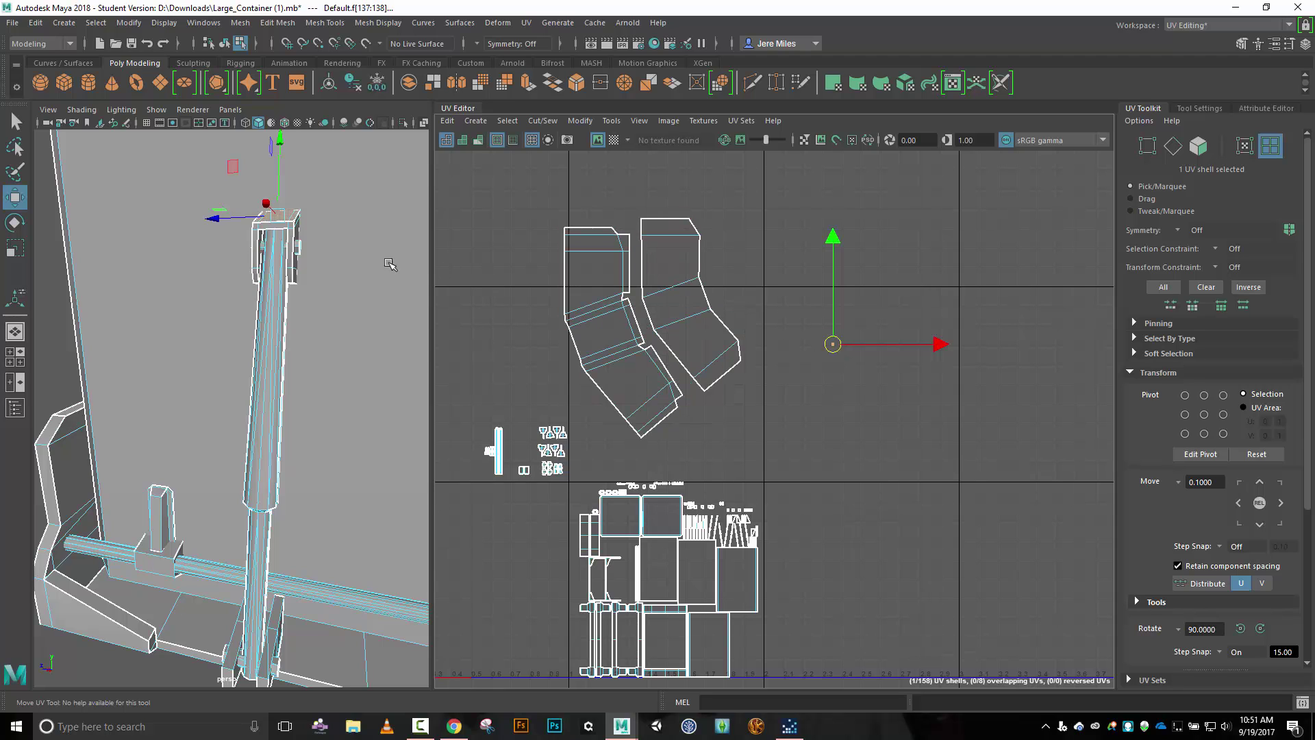
left_click(297, 243)
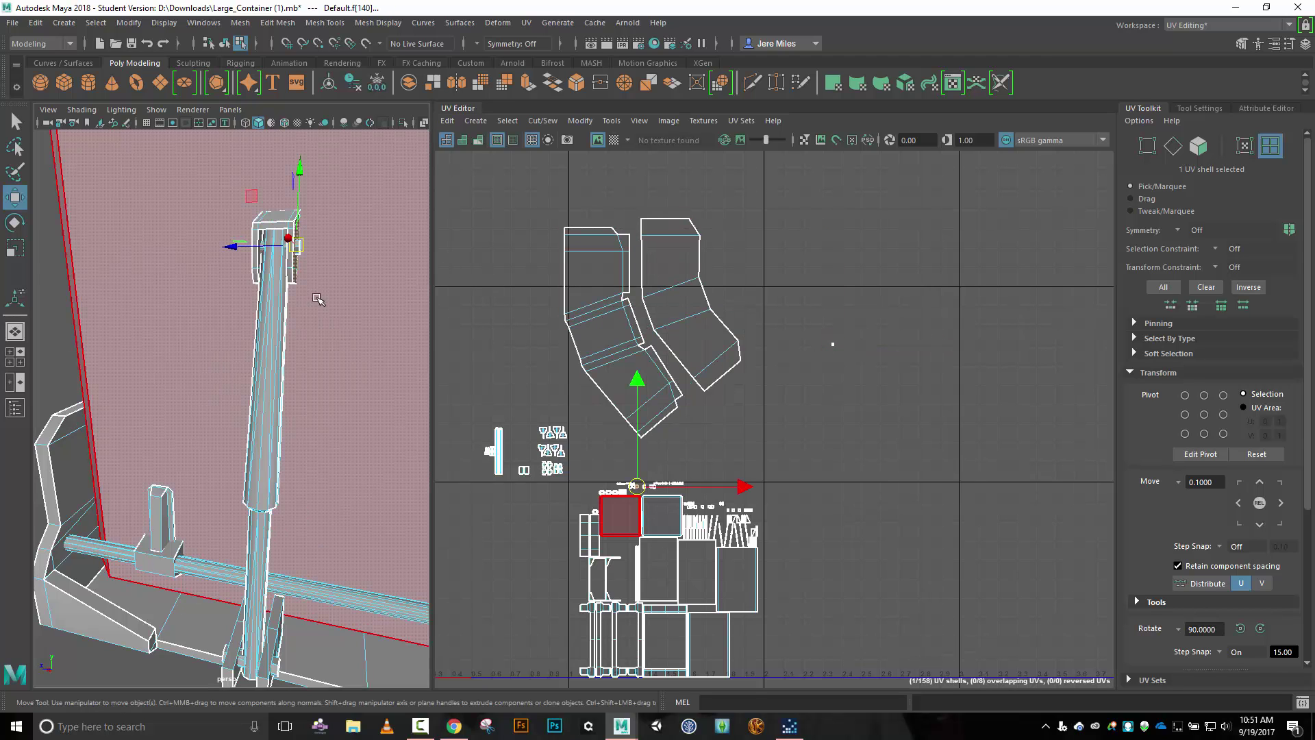
left_click_drag(637, 485, 871, 374)
scroll(874, 408, "up", 3)
scroll(875, 410, "up", 5)
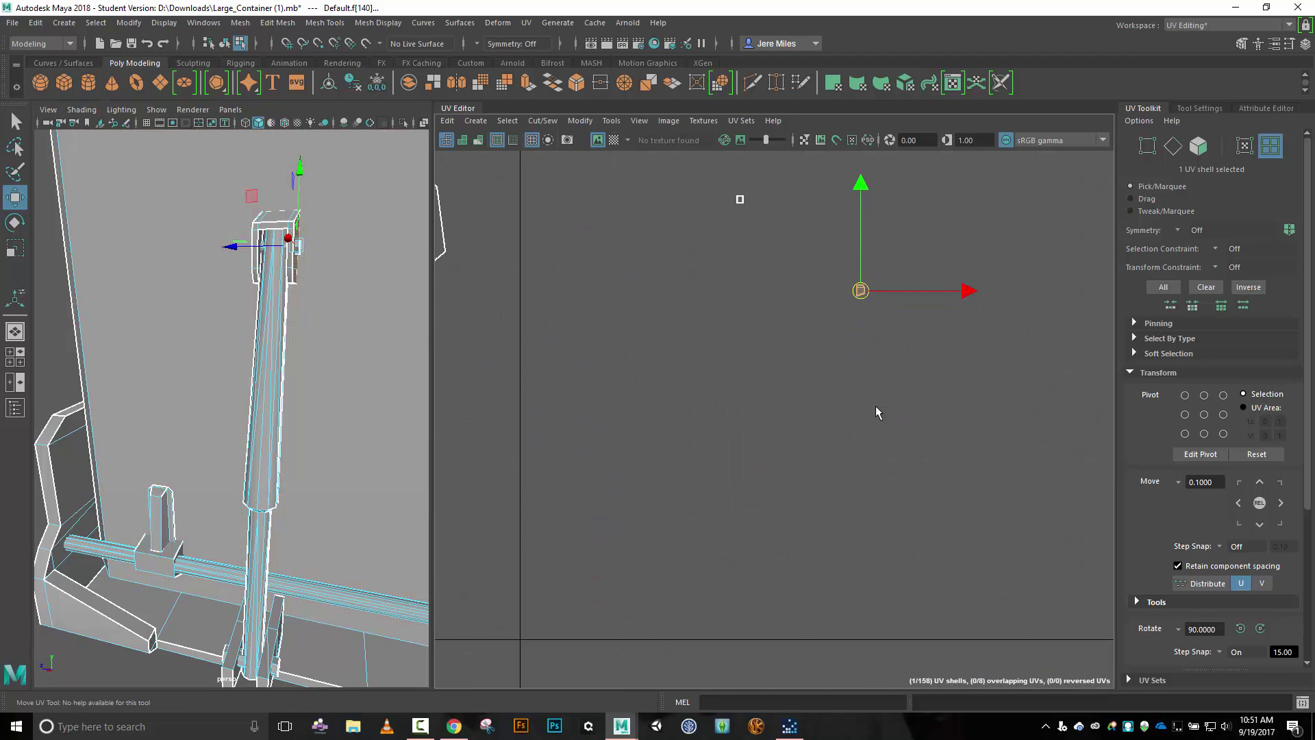
middle_click_drag(851, 296, 802, 430, "alt")
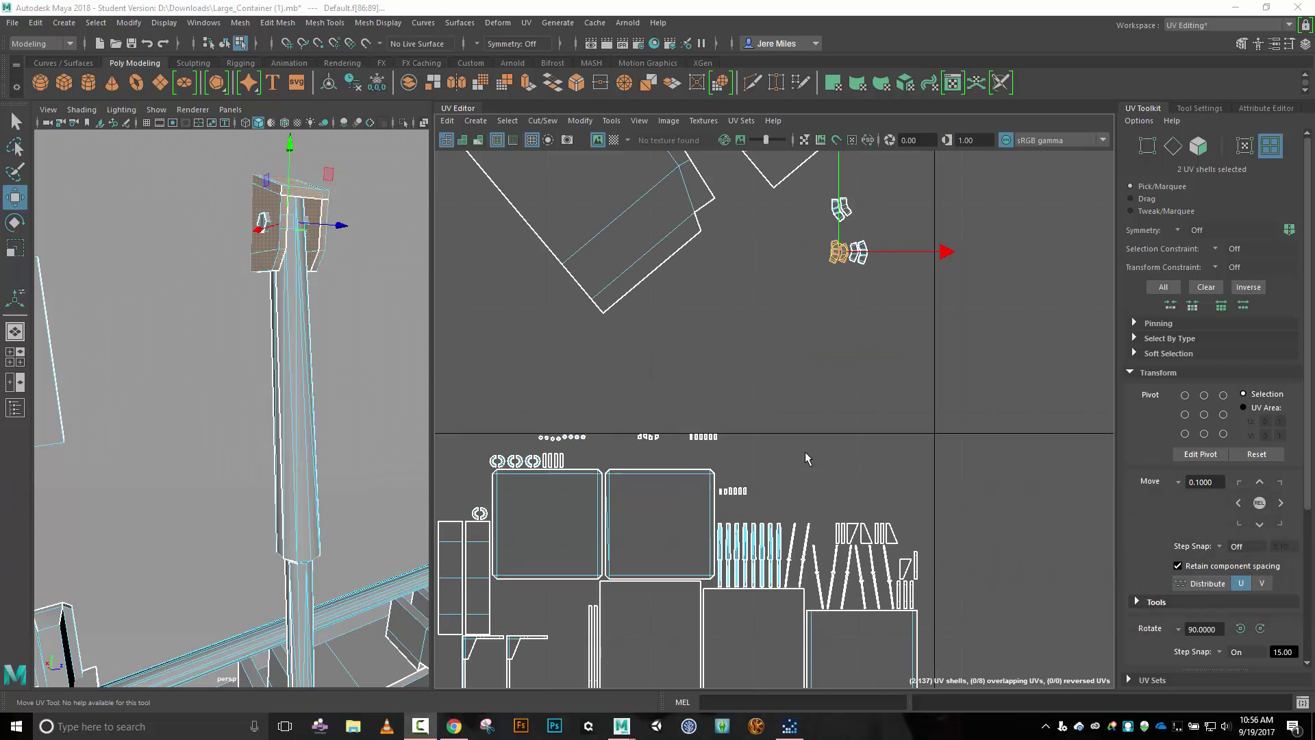
Scale down the two large bracket shells together and move them past the small finished bracket shells.
middle_click_drag(745, 304, 750, 411, "alt")
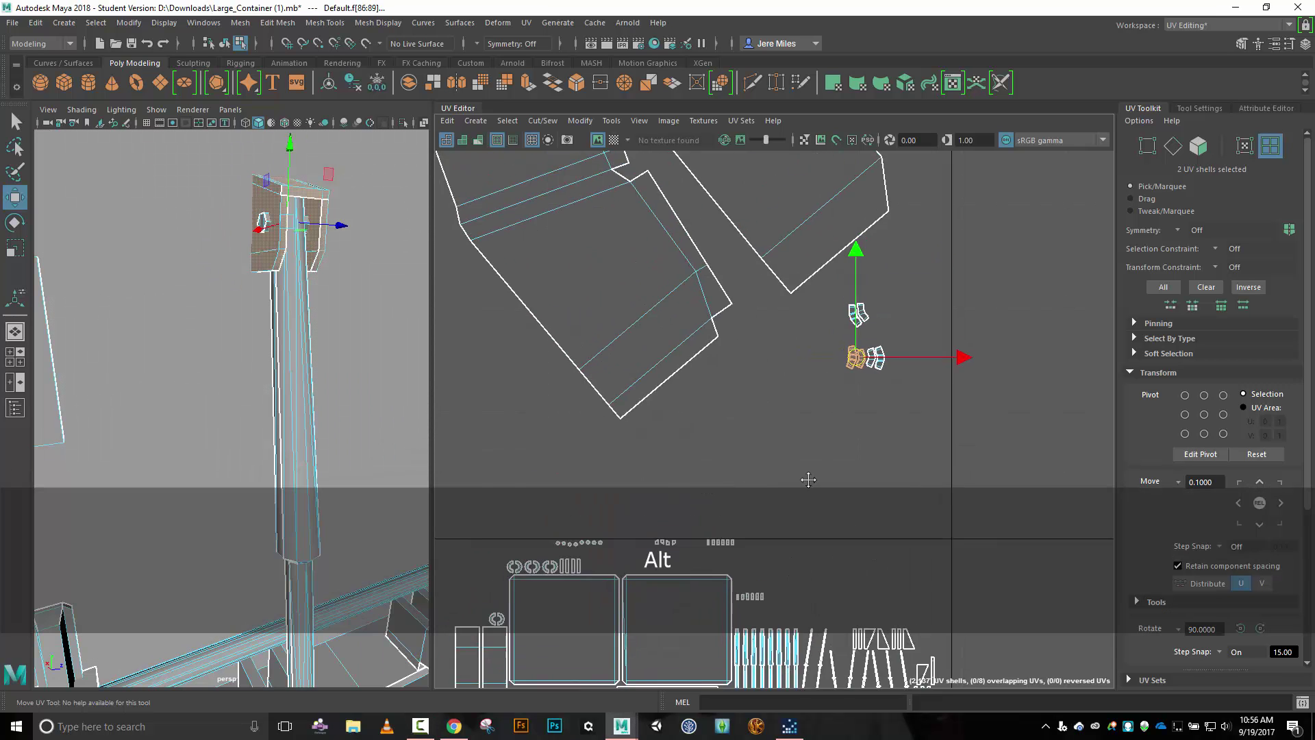
right_click_drag(750, 411, 778, 438, "alt")
left_click_drag(506, 258, 1000, 314)
key("r")
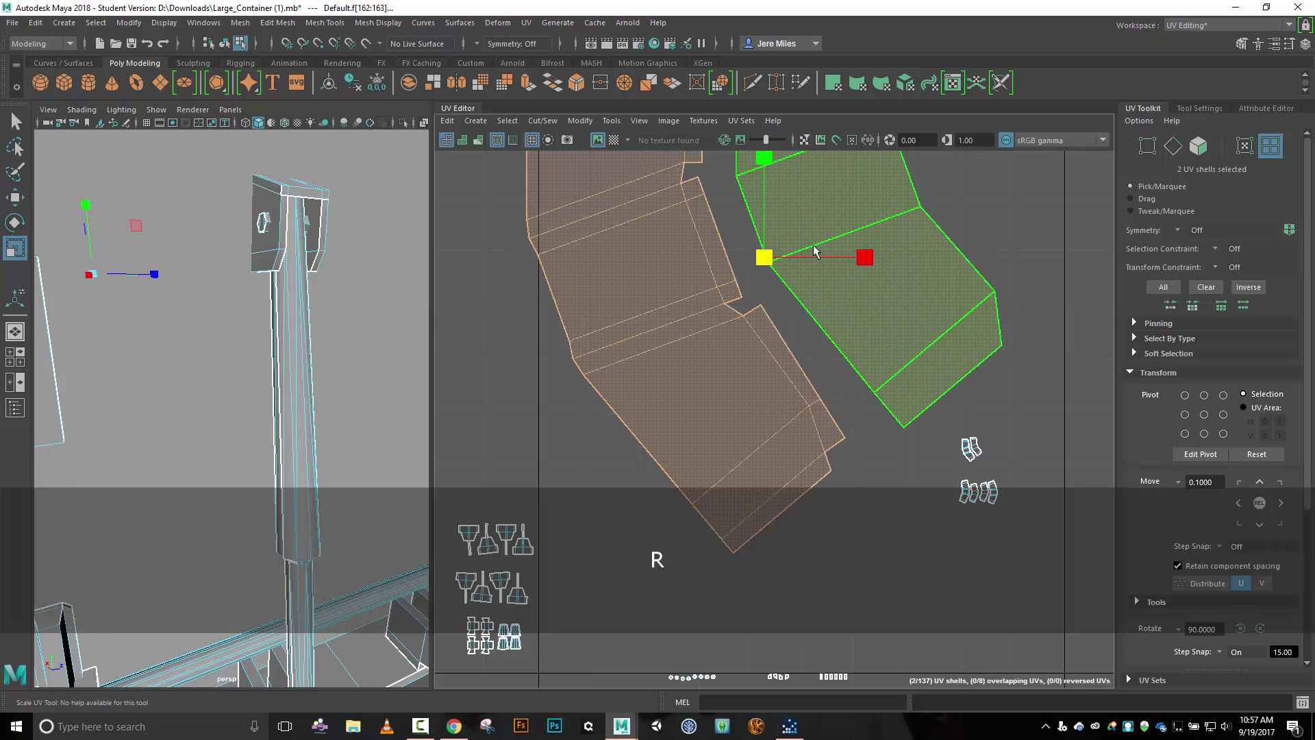
left_click_drag(765, 268, 705, 77)
key("w")
left_click_drag(763, 258, 1063, 404)
Shrink the two large bracket shells to roughly the small bracket shells' size and place them beside those shells.
middle_click_drag(824, 435, 573, 306, "alt")
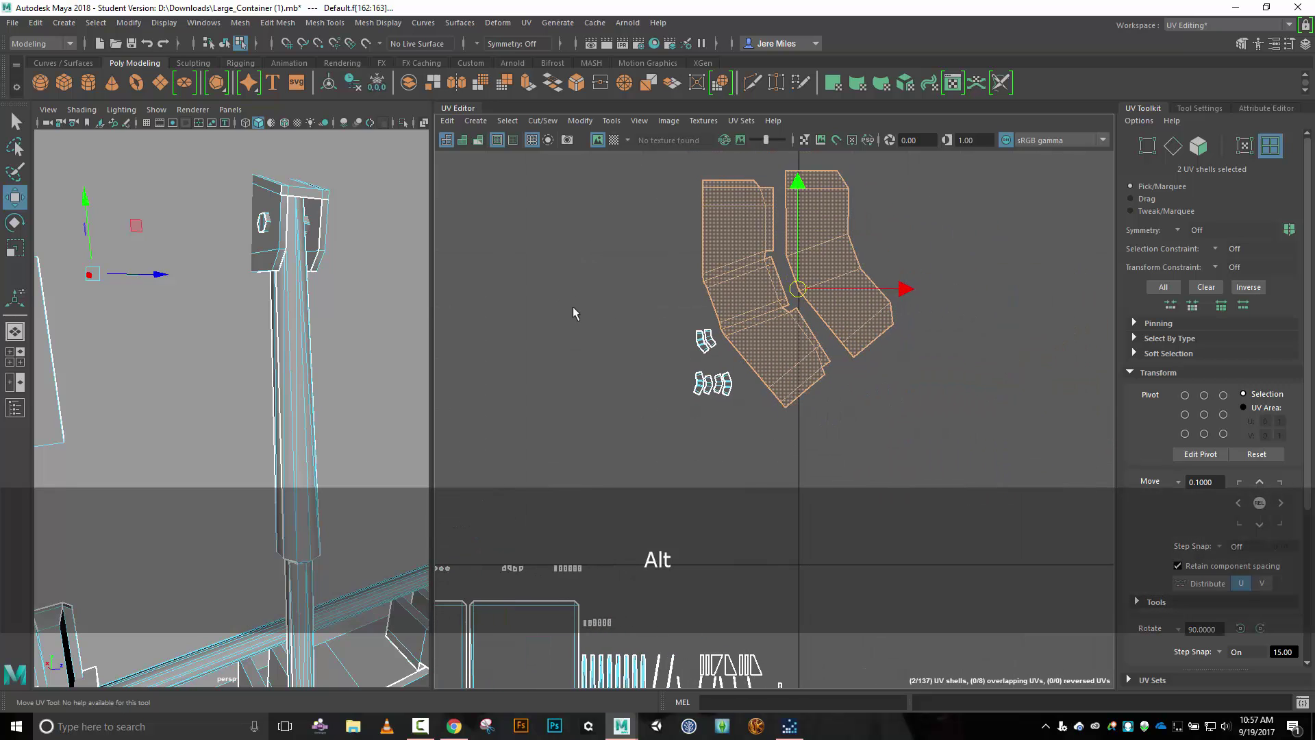
right_click_drag(572, 306, 745, 405, "alt")
middle_click_drag(740, 360, 737, 492, "alt")
key("r")
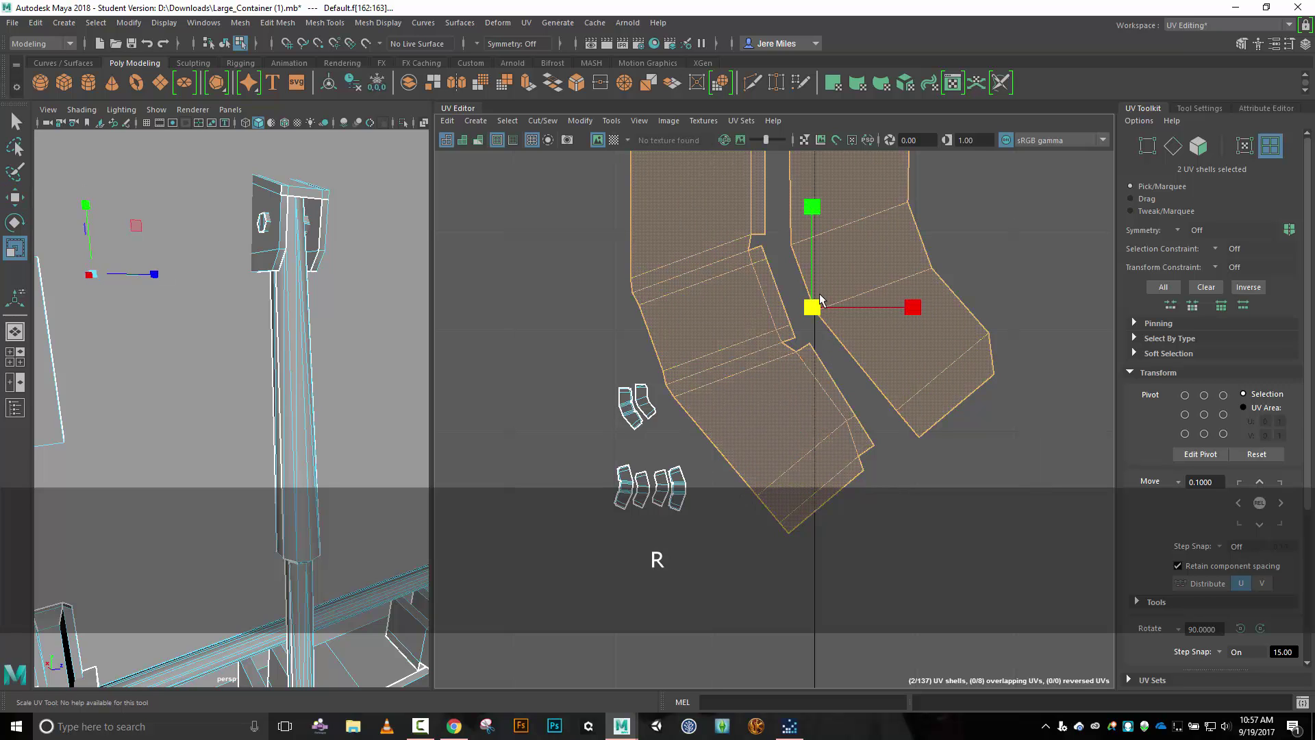
left_click_drag(820, 299, 725, 184)
key("w")
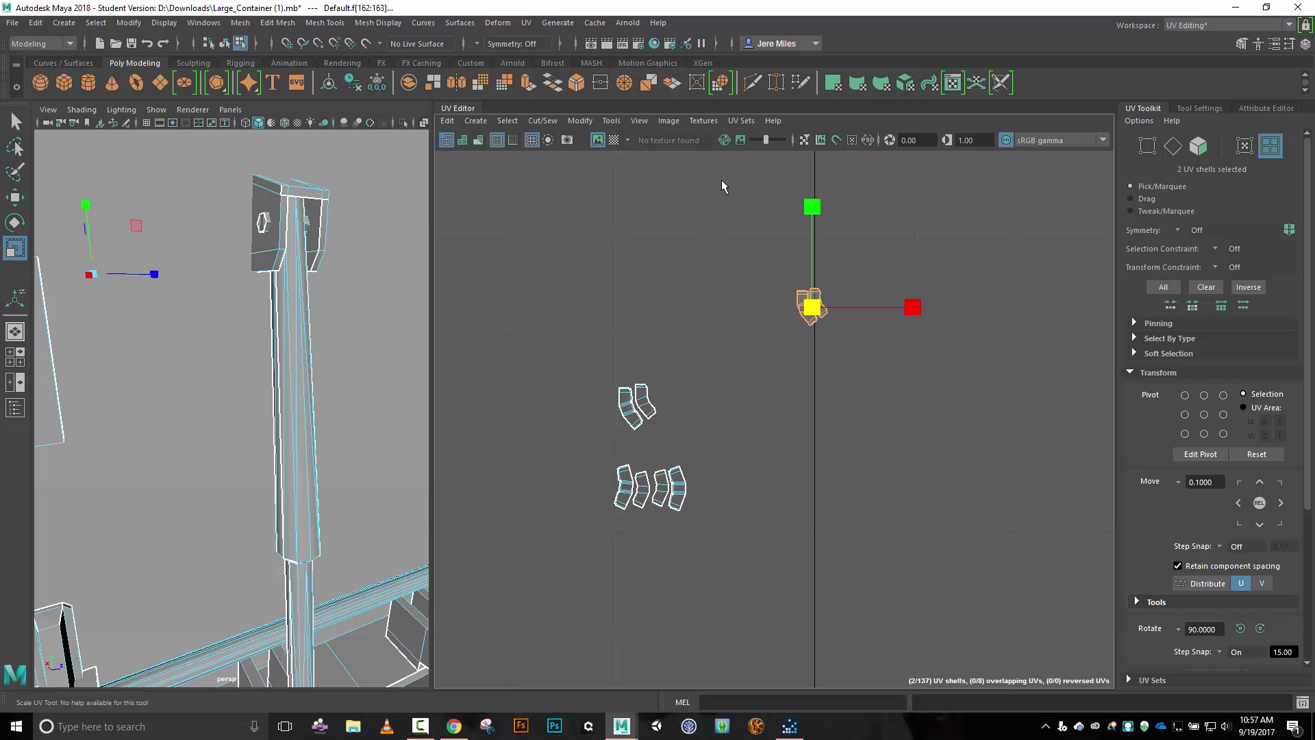
left_click_drag(815, 312, 678, 411)
Overlay the scaled pair on the matching bracket shells, scale it to the same size, and move it back out beside them.
scroll(663, 408, "up", 3)
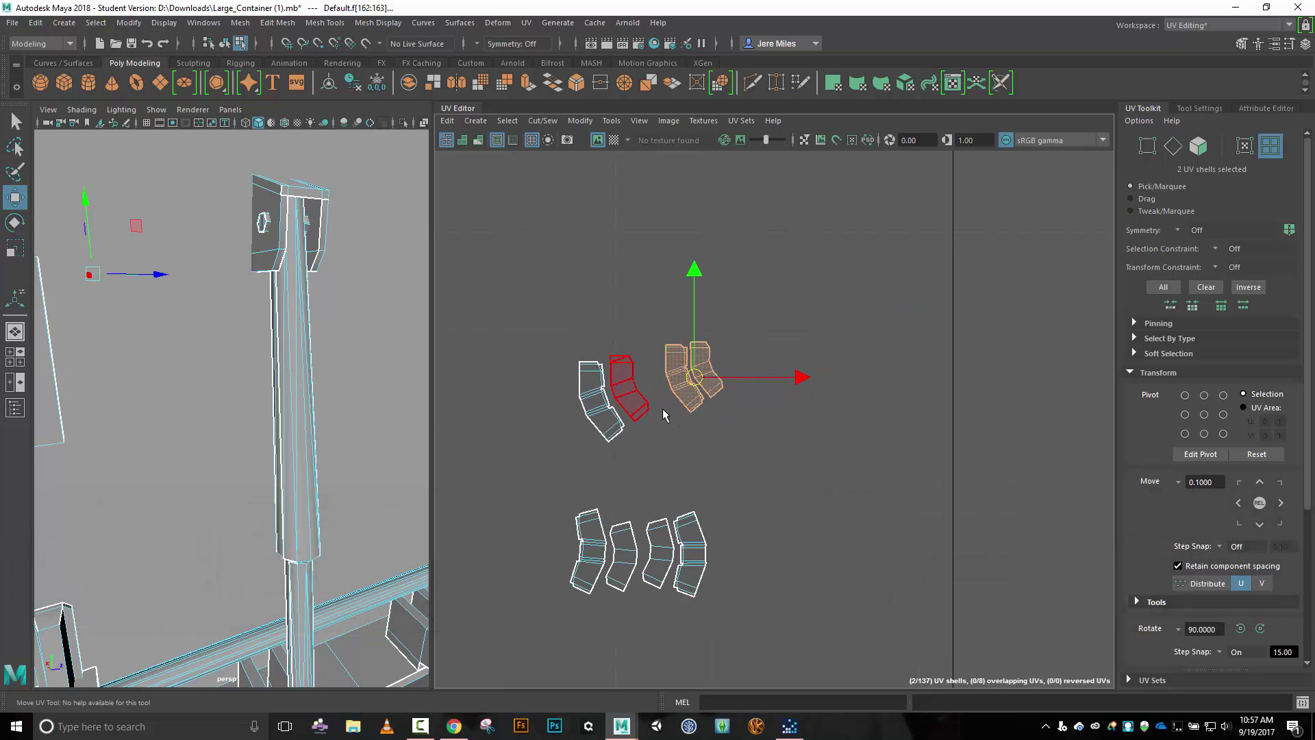
scroll(663, 408, "up", 2)
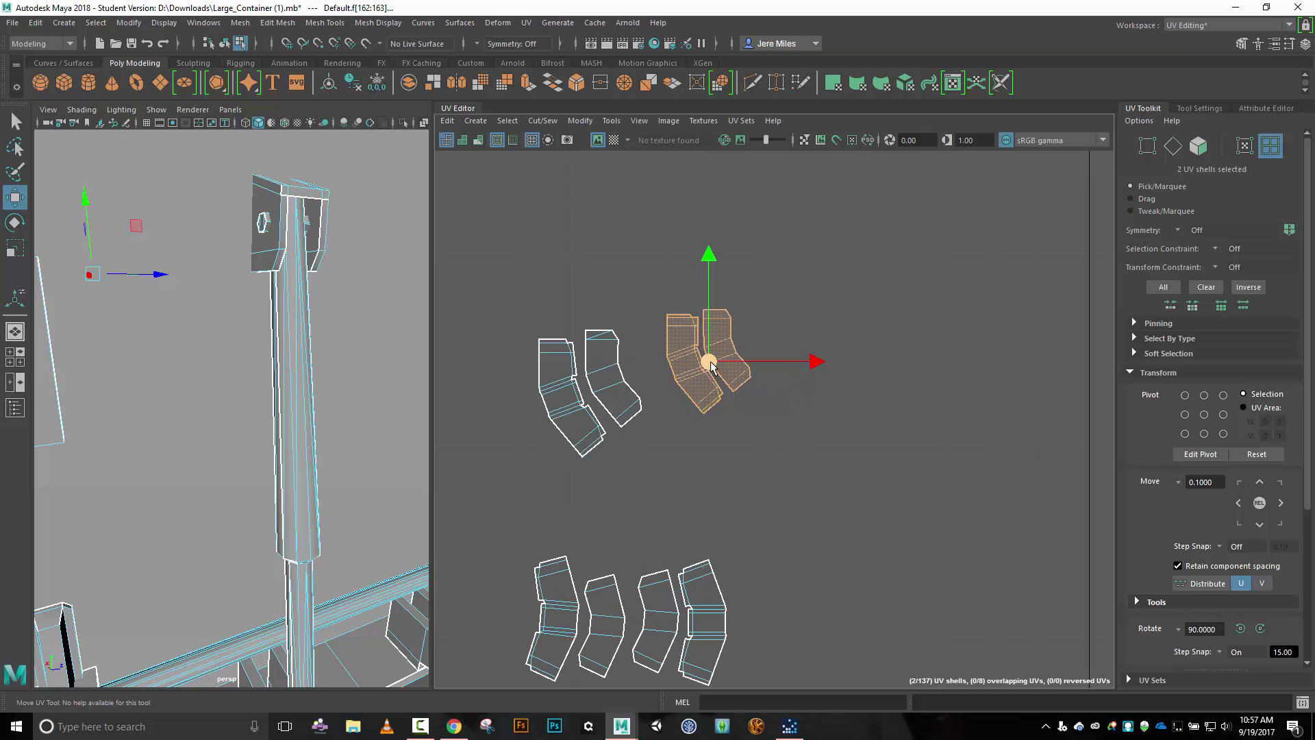
left_click_drag(711, 365, 587, 397)
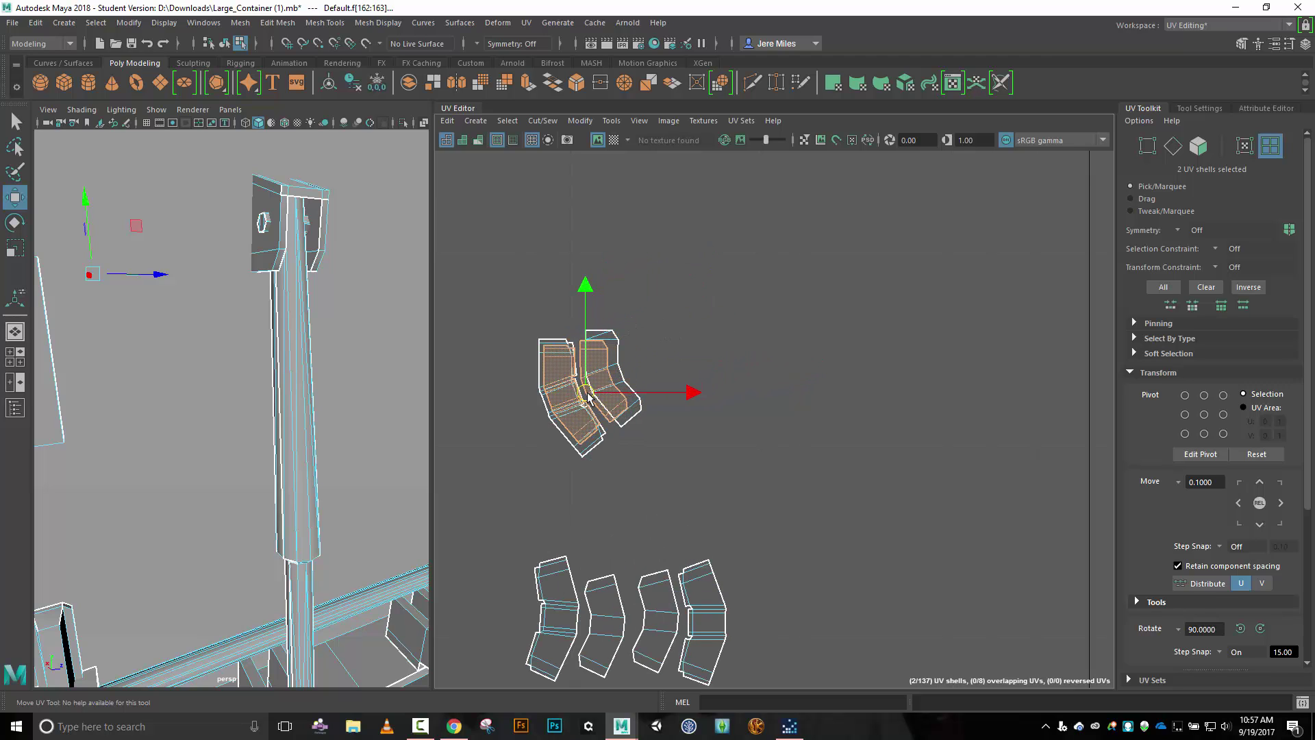
key("r")
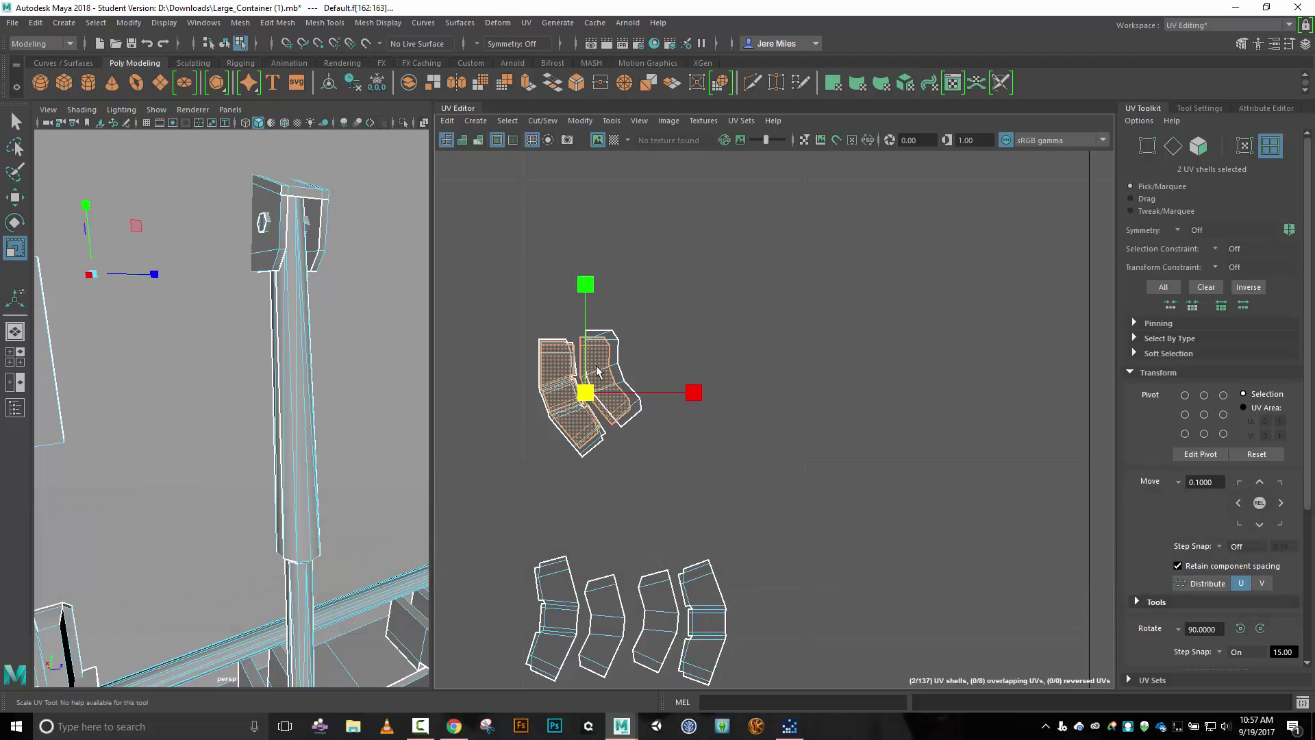
middle_click_drag(597, 363, 609, 349)
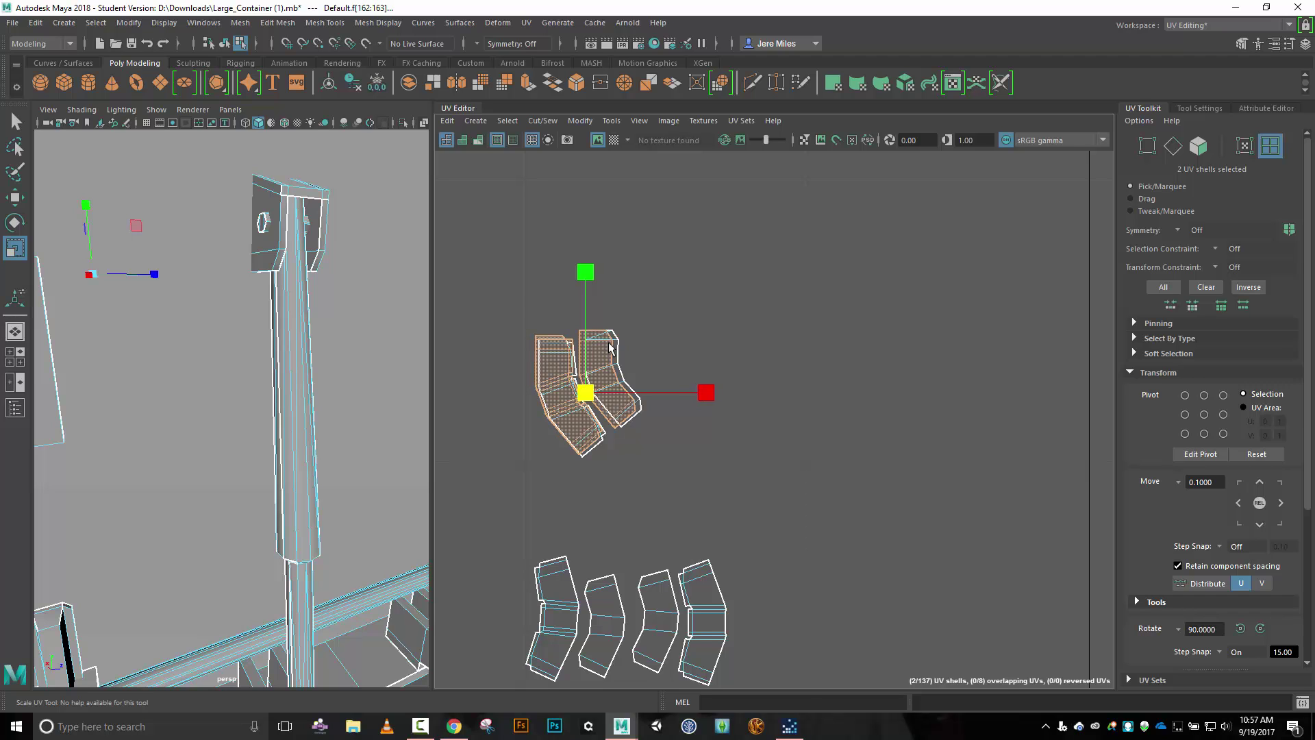
key("w")
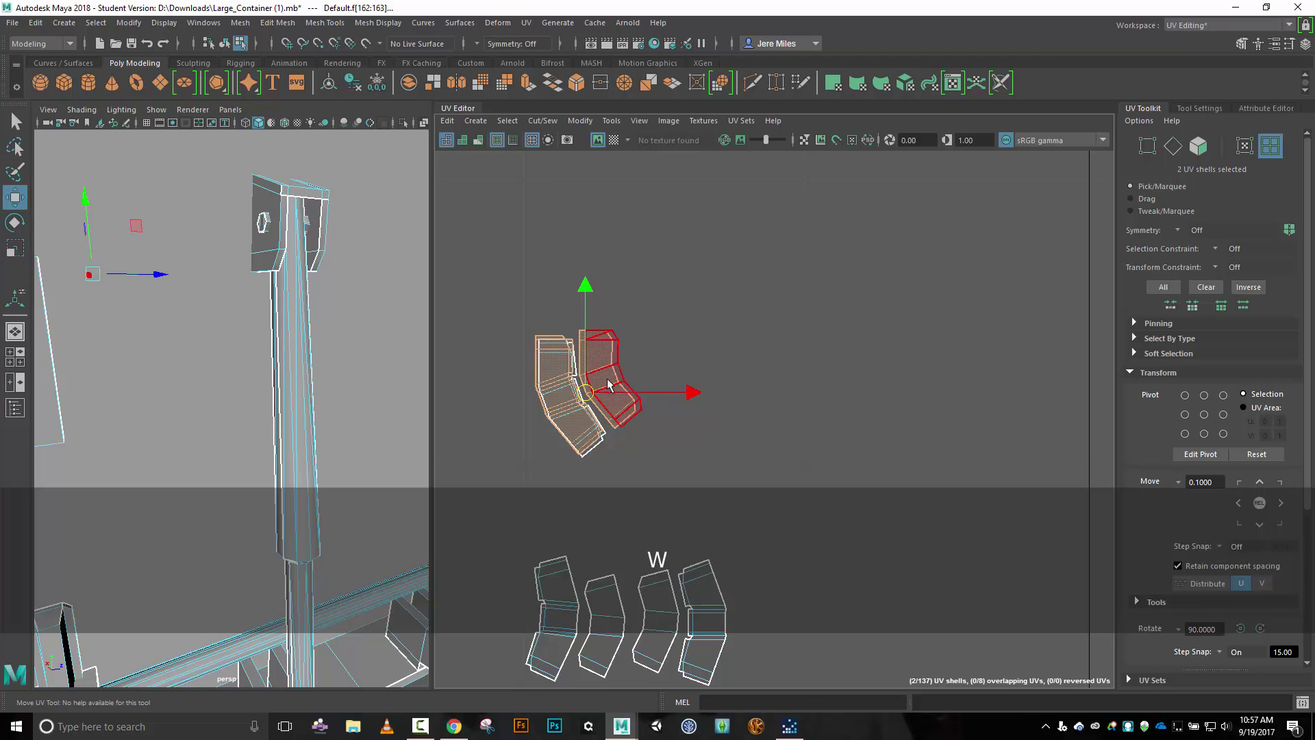
left_click_drag(590, 401, 729, 408)
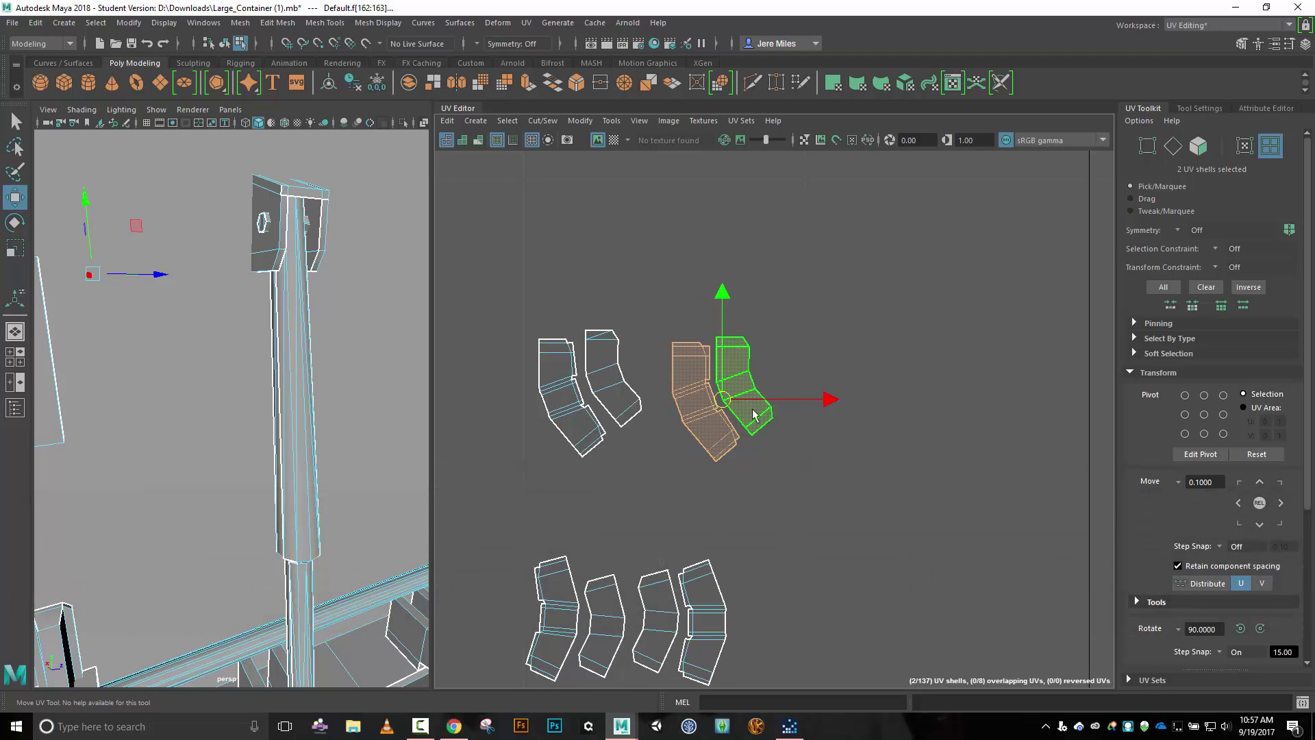
Rotate the resized outer and inner bracket shells upright and nest the inner shell beside the outer one.
left_click(754, 414)
left_click(717, 451)
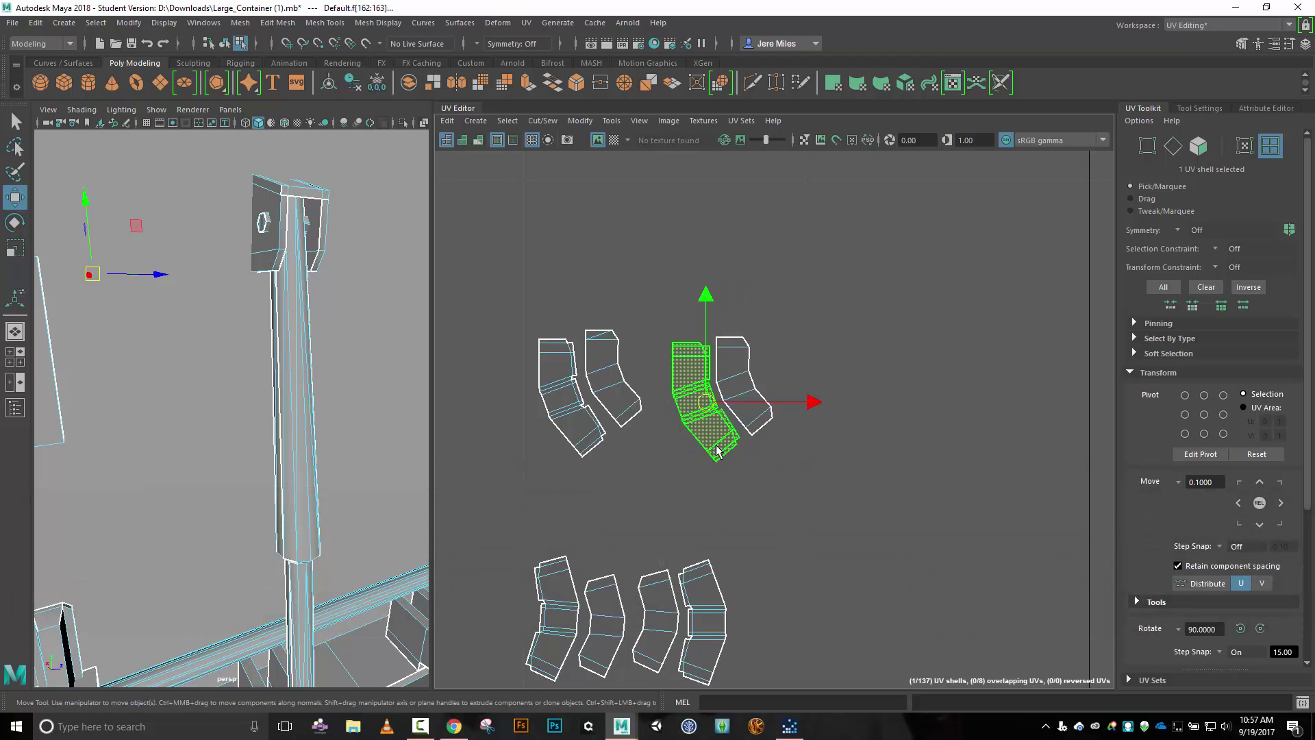
key("e")
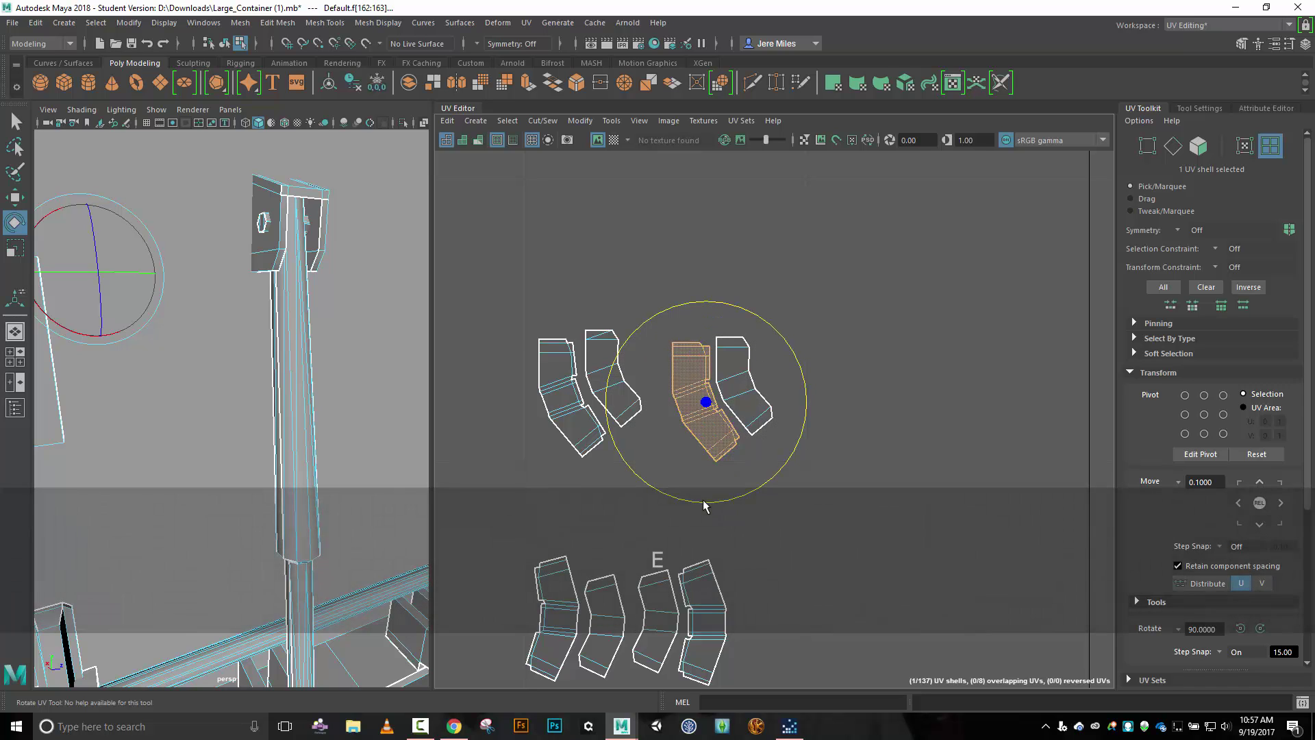
mouse_move(706, 507)
left_mouse_down()
mouse_move(685, 500)
mouse_move(754, 491)
mouse_move(724, 490)
left_mouse_up()
left_click(755, 428)
key("w")
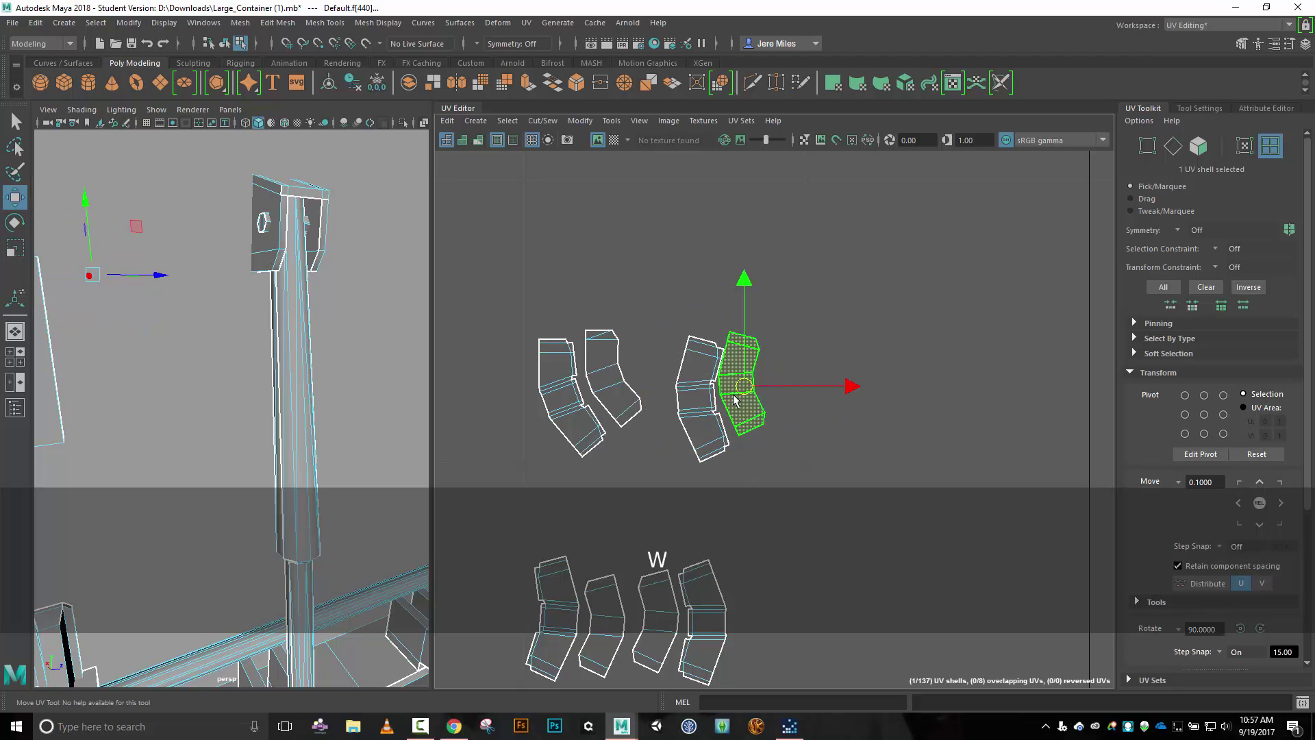
left_click_drag(744, 388, 749, 403)
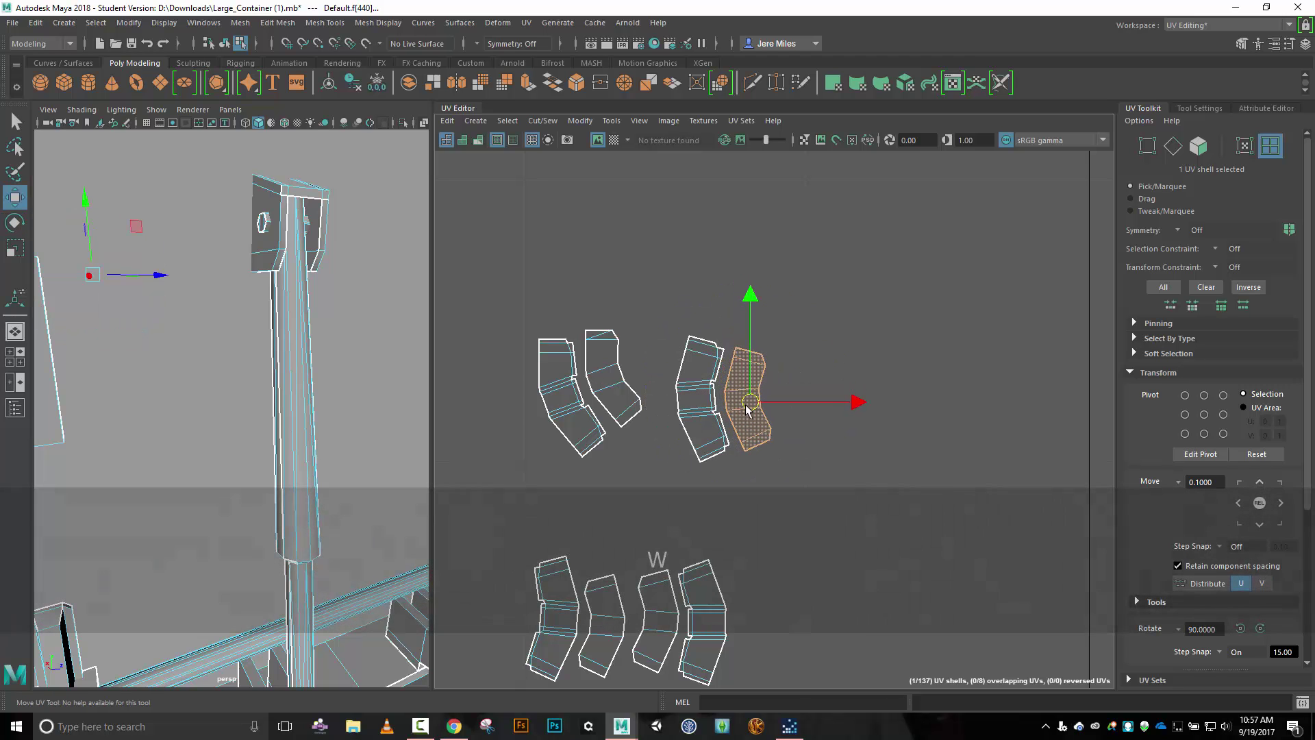
Rotate the neighbouring slanted pair of bracket shells upright and nest its inner shell beside the outer one.
left_click(638, 411)
key("e")
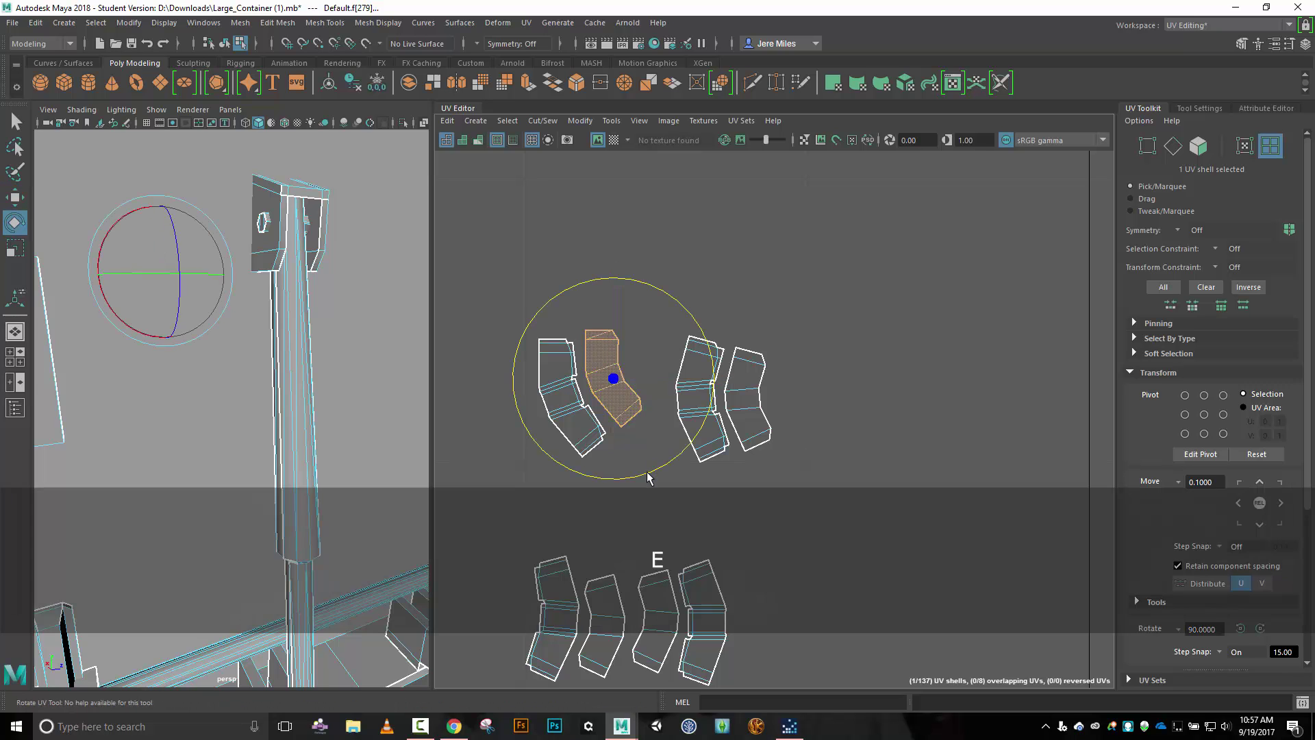
left_click_drag(649, 477, 603, 493)
left_click(582, 428)
left_click(618, 411)
key("w")
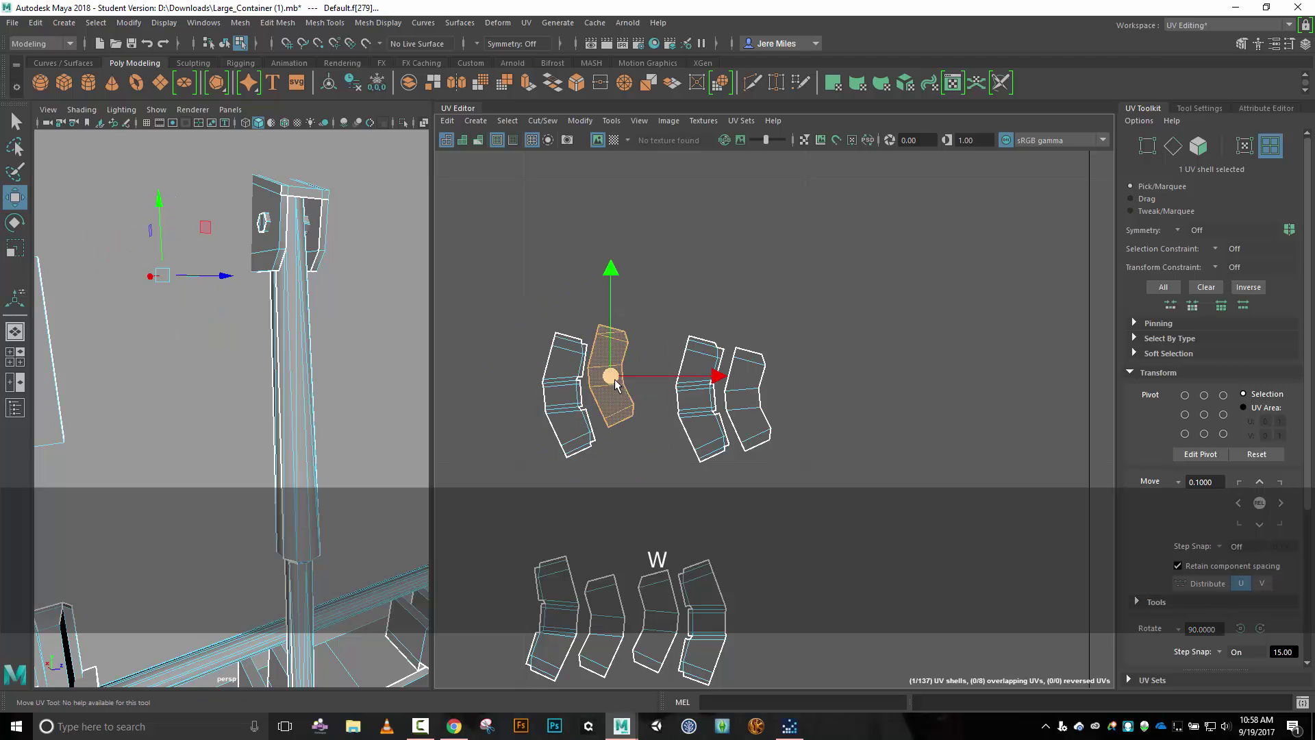
left_click_drag(615, 384, 621, 397)
Move the resized bracket pair next to the neighbouring pair, and set all four shells just above the lower row.
left_click(721, 424)
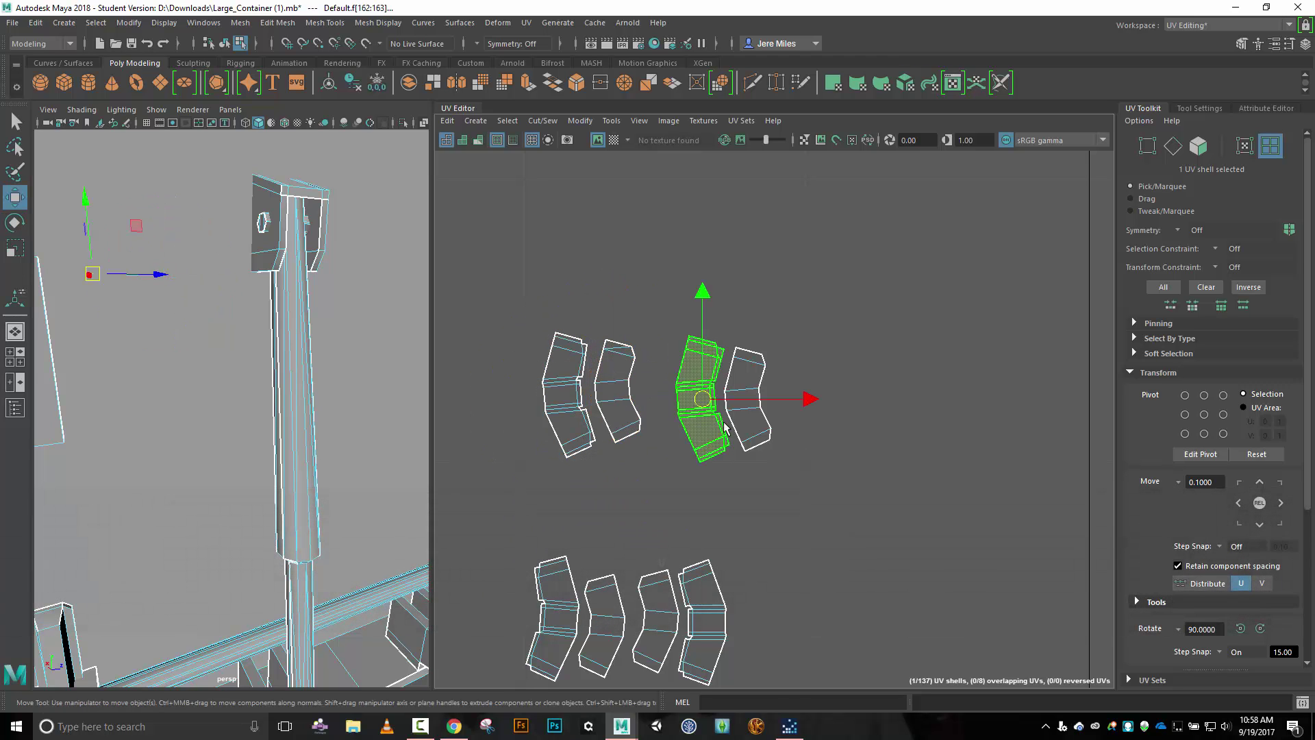
left_click(738, 417, "shift")
left_click_drag(726, 407, 687, 393)
left_click_drag(524, 358, 794, 458)
left_click_drag(649, 399, 659, 503)
Move all eight bracket shells outside the main UV tile, directly above the other finished small shells.
left_click_drag(459, 465, 828, 651)
scroll(750, 538, "down", 5)
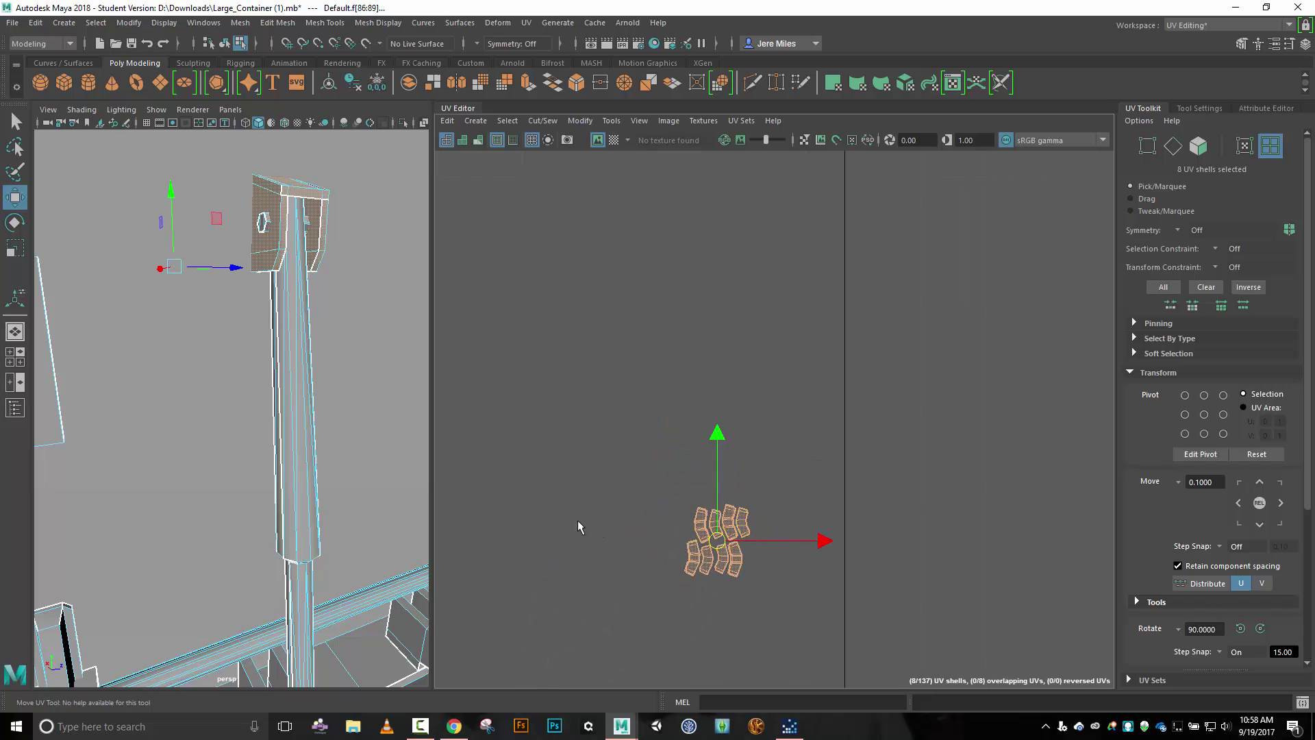
middle_click_drag(577, 521, 852, 312, "alt")
scroll(832, 344, "down", 2)
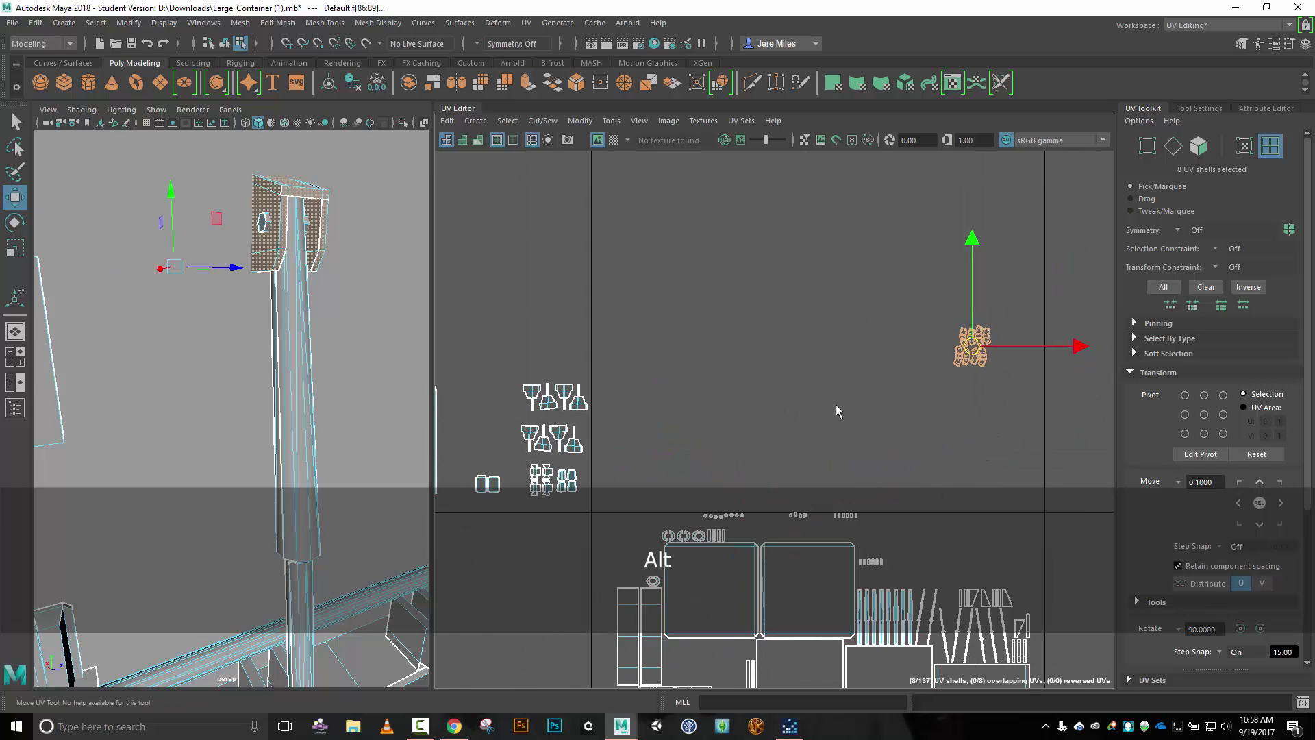
middle_click_drag(793, 390, 844, 364, "alt")
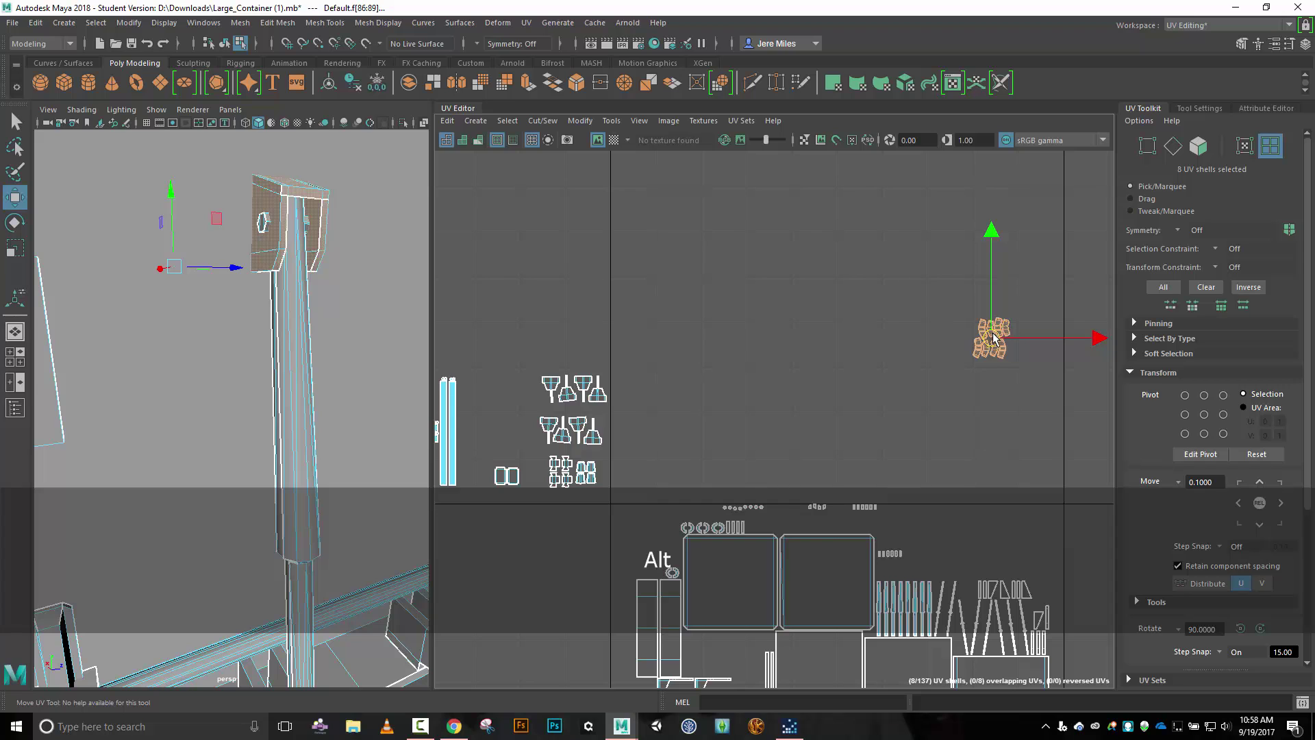
left_click_drag(994, 337, 591, 348)
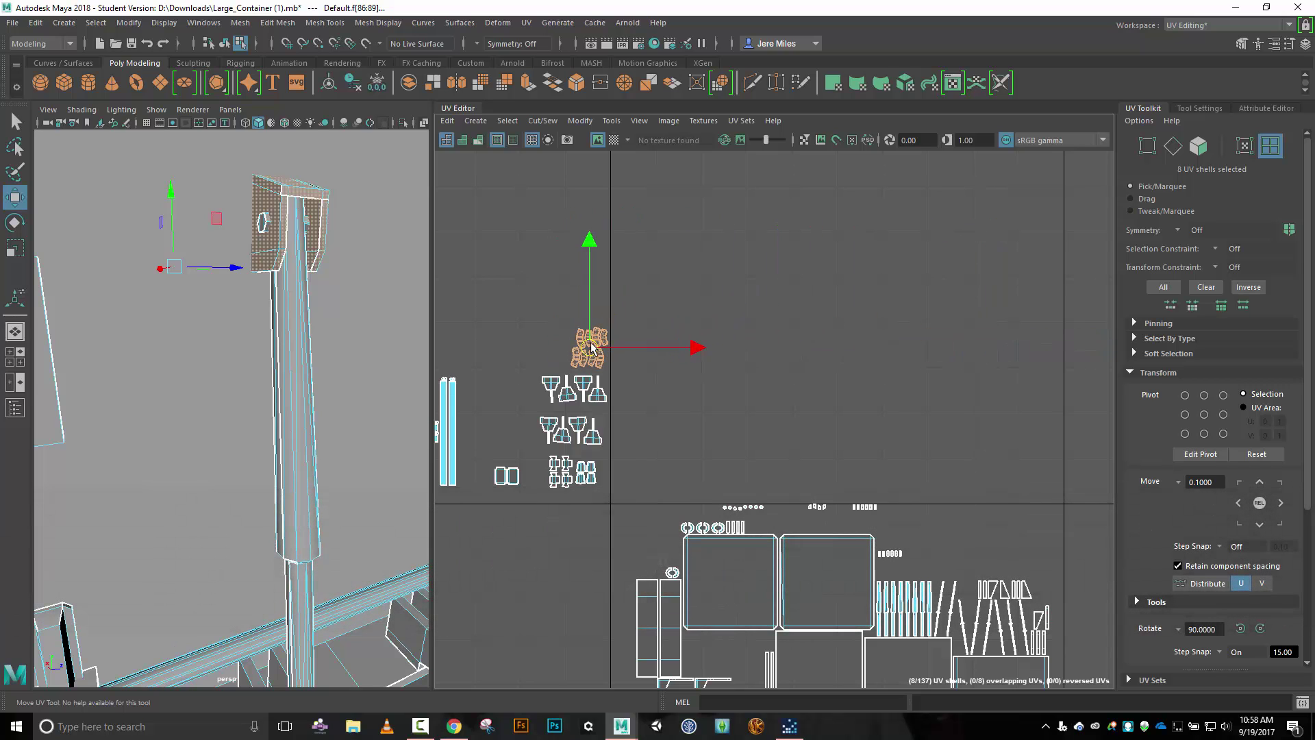
Select the UV shell on the right-hand piston arm and move it straight up into the empty space above the main layout.
scroll(383, 356, "down", 5)
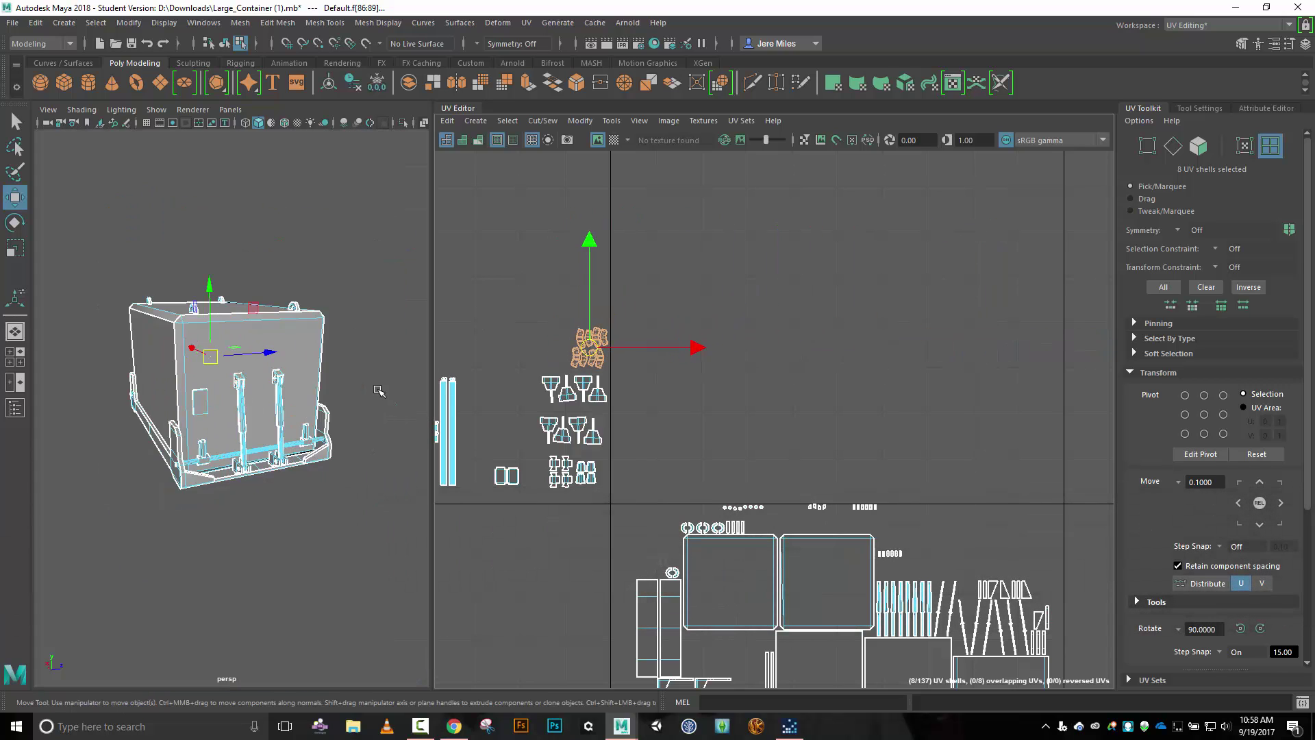
scroll(377, 377, "up", 4)
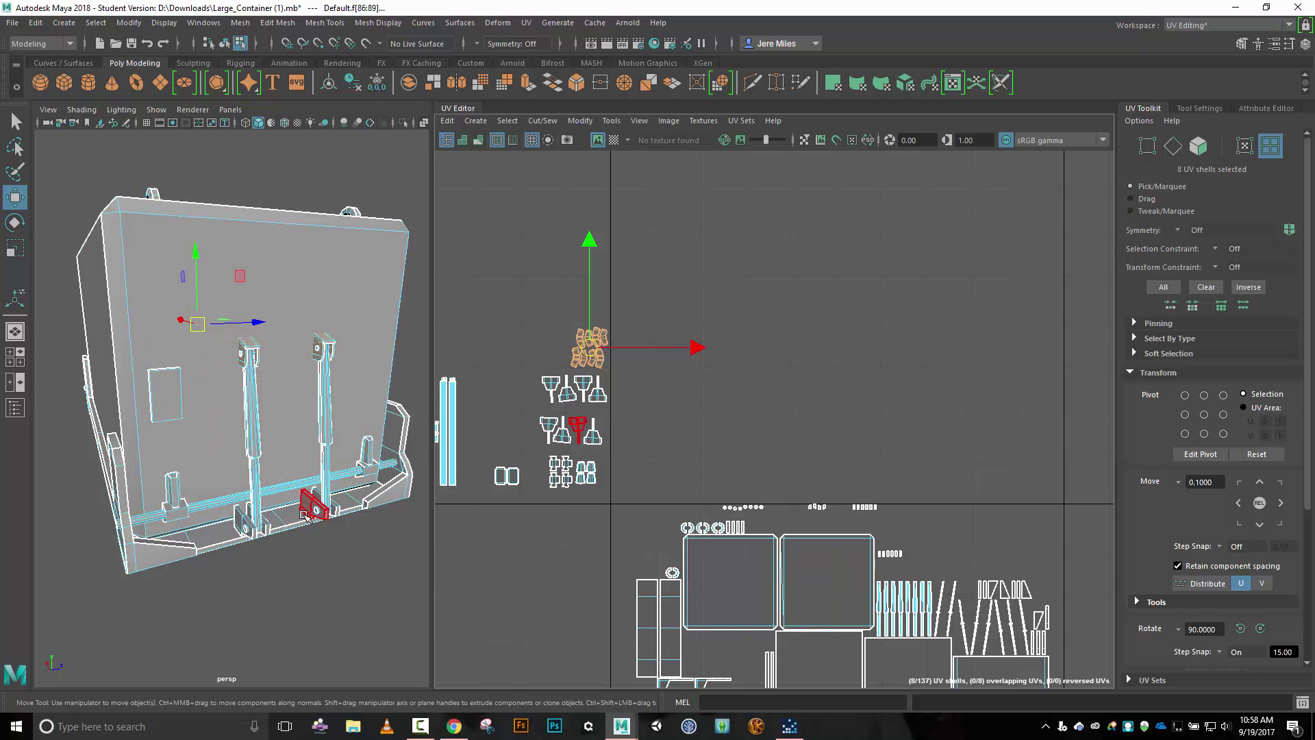
left_click(331, 400)
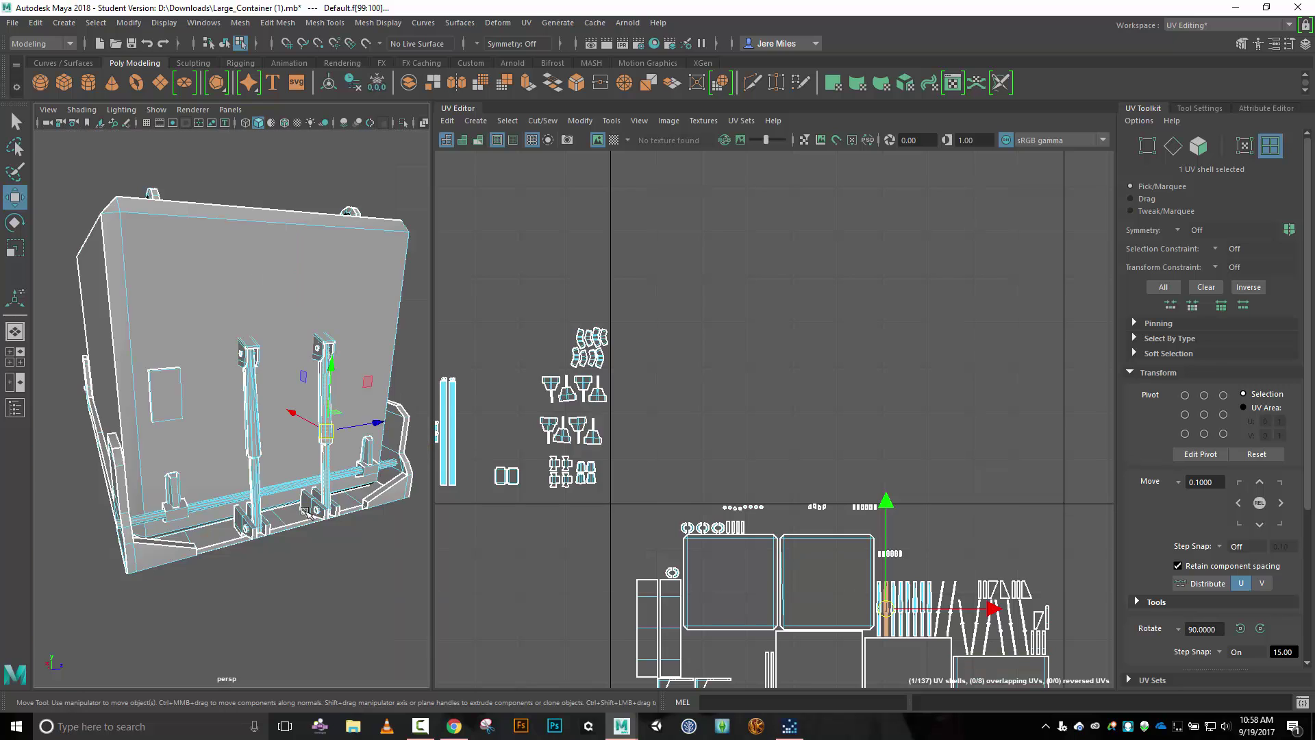
left_click_drag(360, 507, 344, 455, "alt")
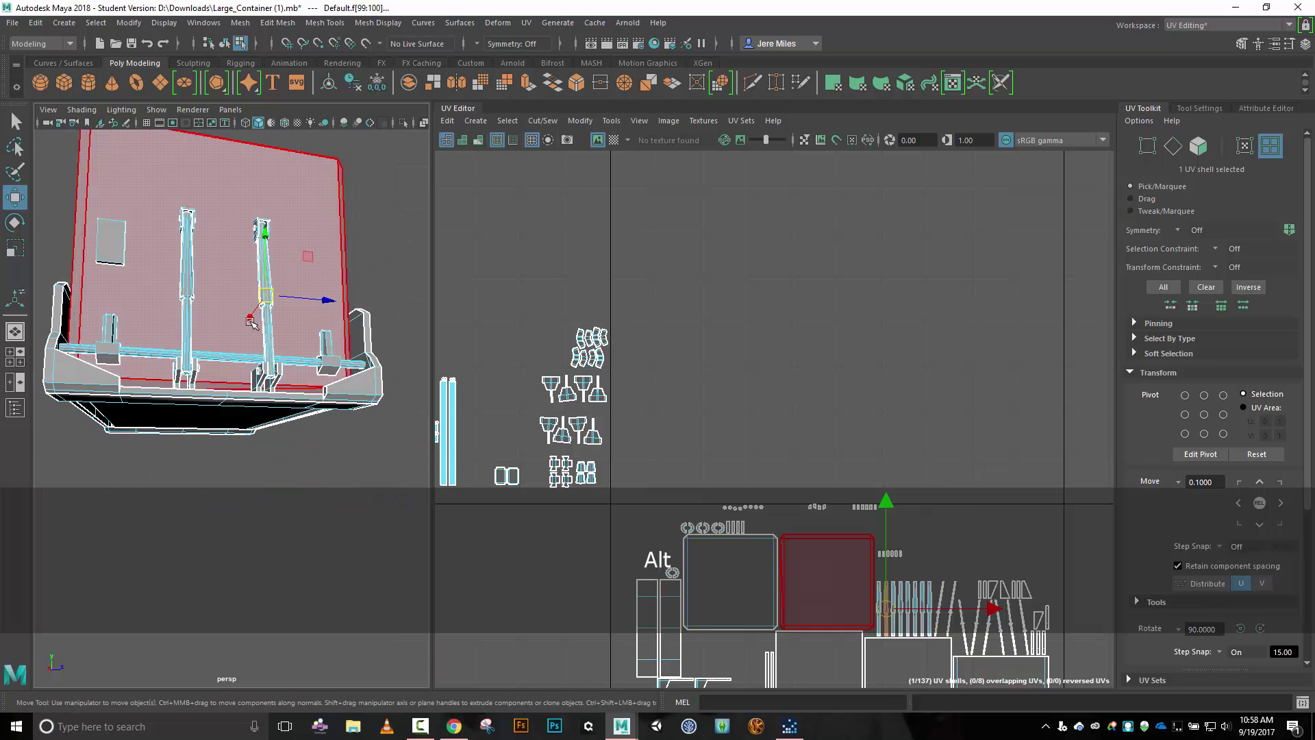
scroll(257, 301, "up", 5)
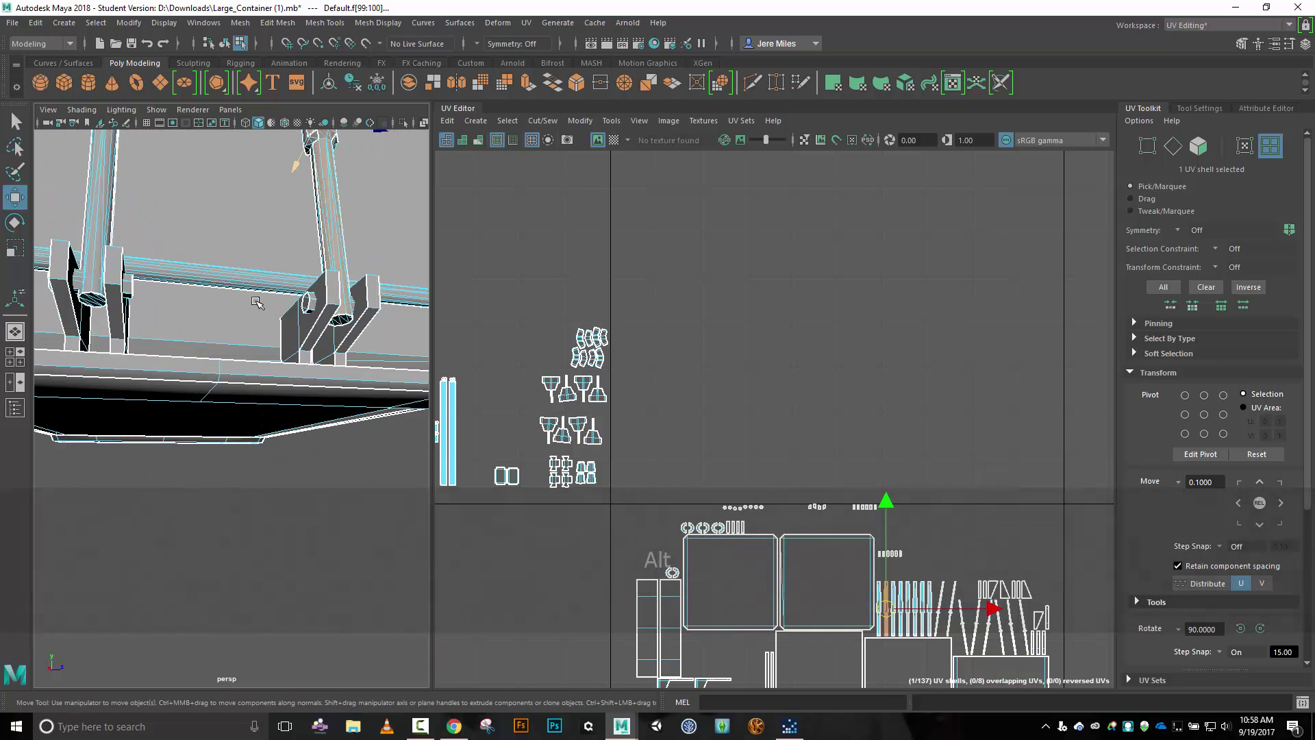
scroll(310, 301, "up", 8)
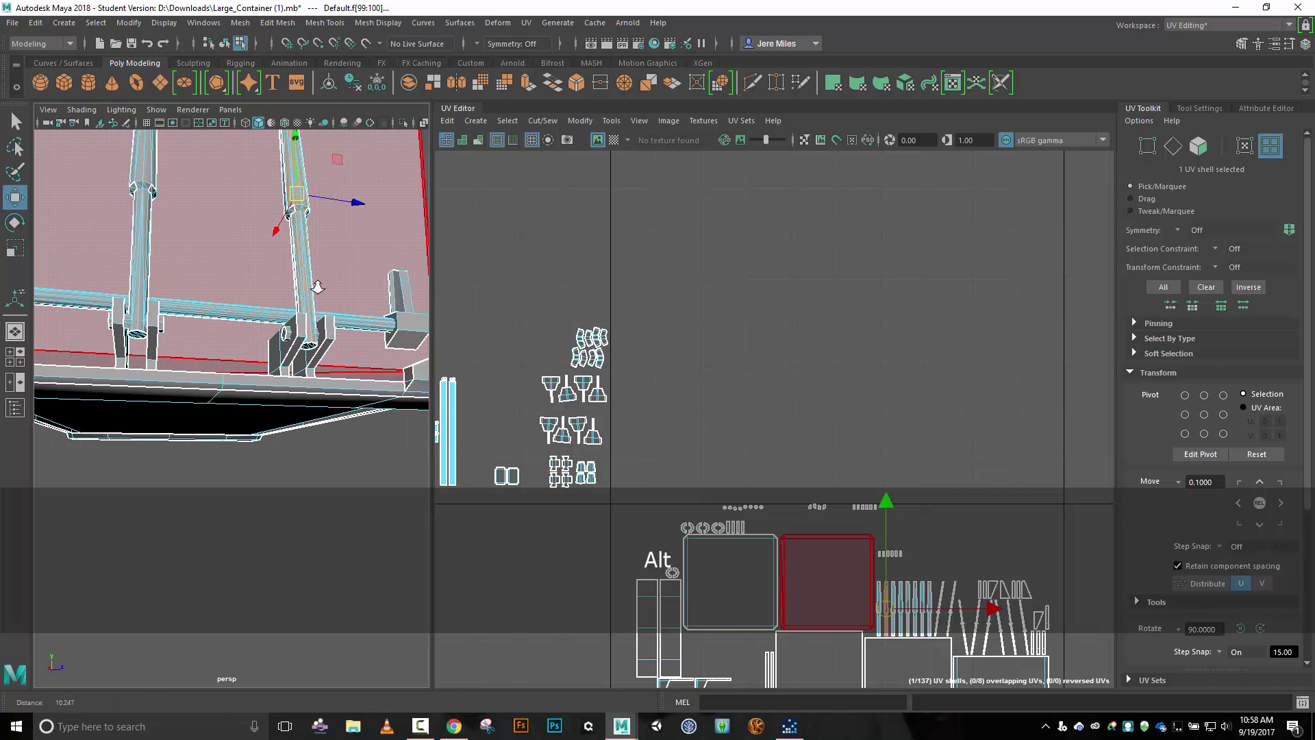
mouse_move(336, 304)
left_mouse_down("alt")
mouse_move(340, 230)
mouse_move(331, 328)
left_mouse_up("alt")
scroll(329, 274, "up", 5)
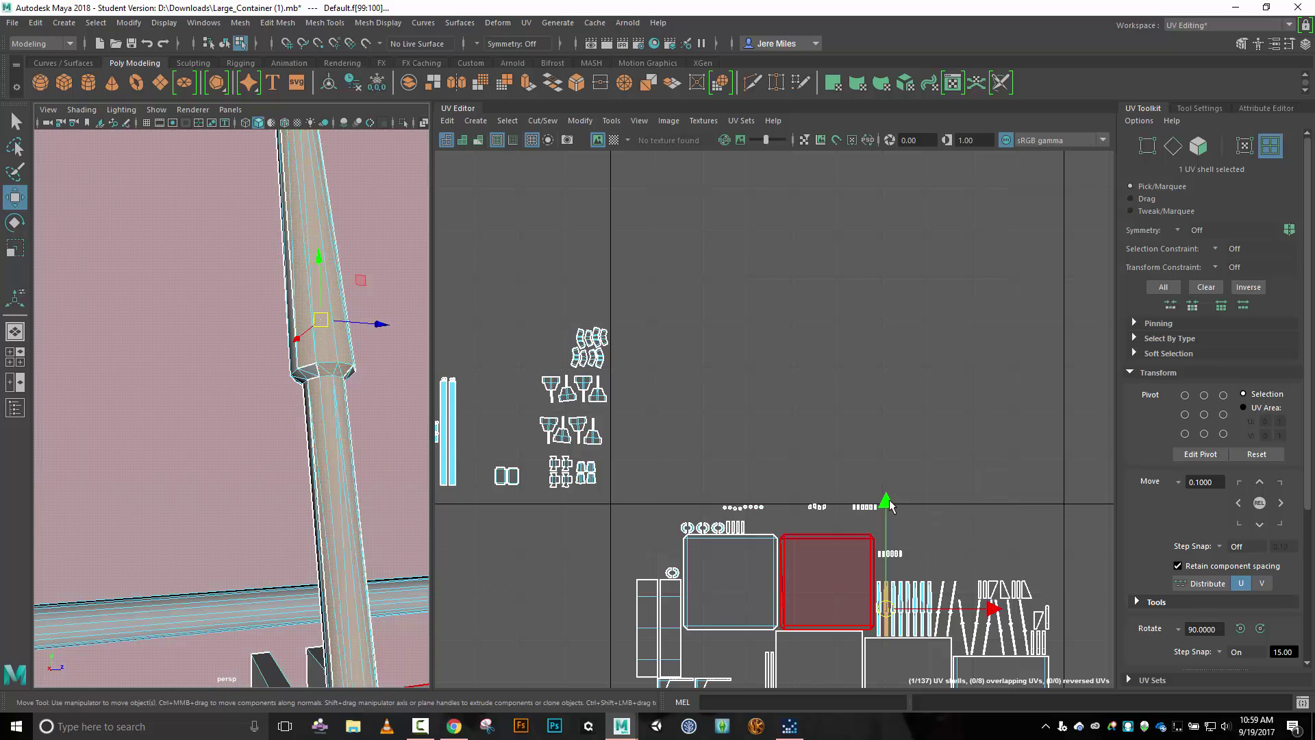
left_click_drag(888, 505, 845, 261)
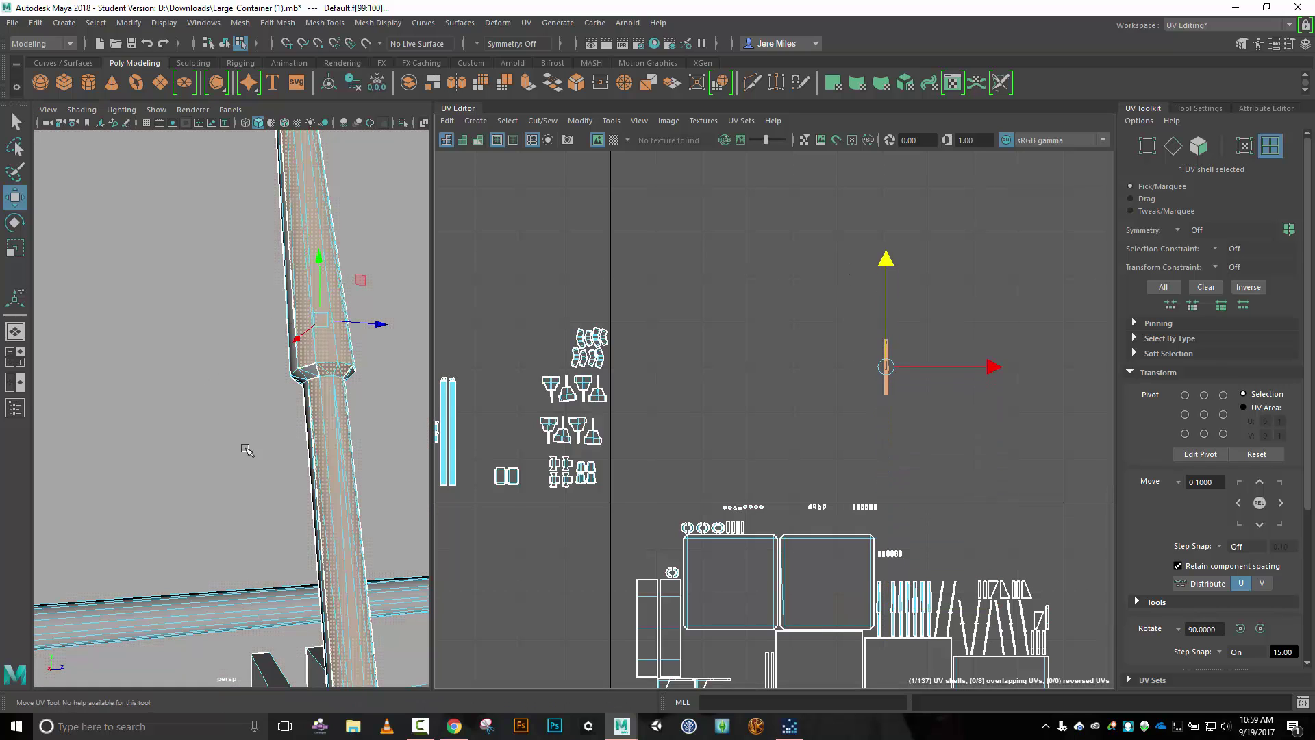
Move and sew the neighbouring strip onto the isolated arm shell along the right outer edge of its upper section.
scroll(926, 430, "up", 4)
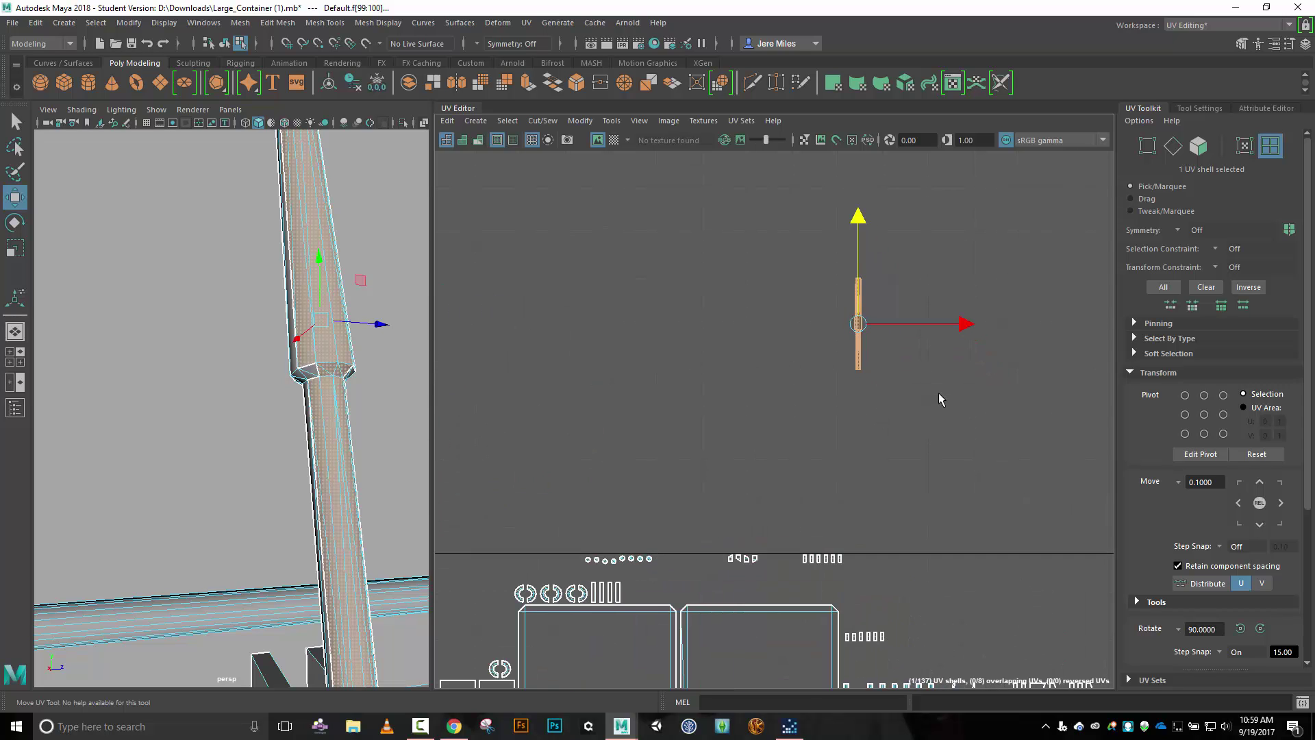
middle_click_drag(926, 389, 901, 382, "alt")
scroll(903, 424, "up", 3)
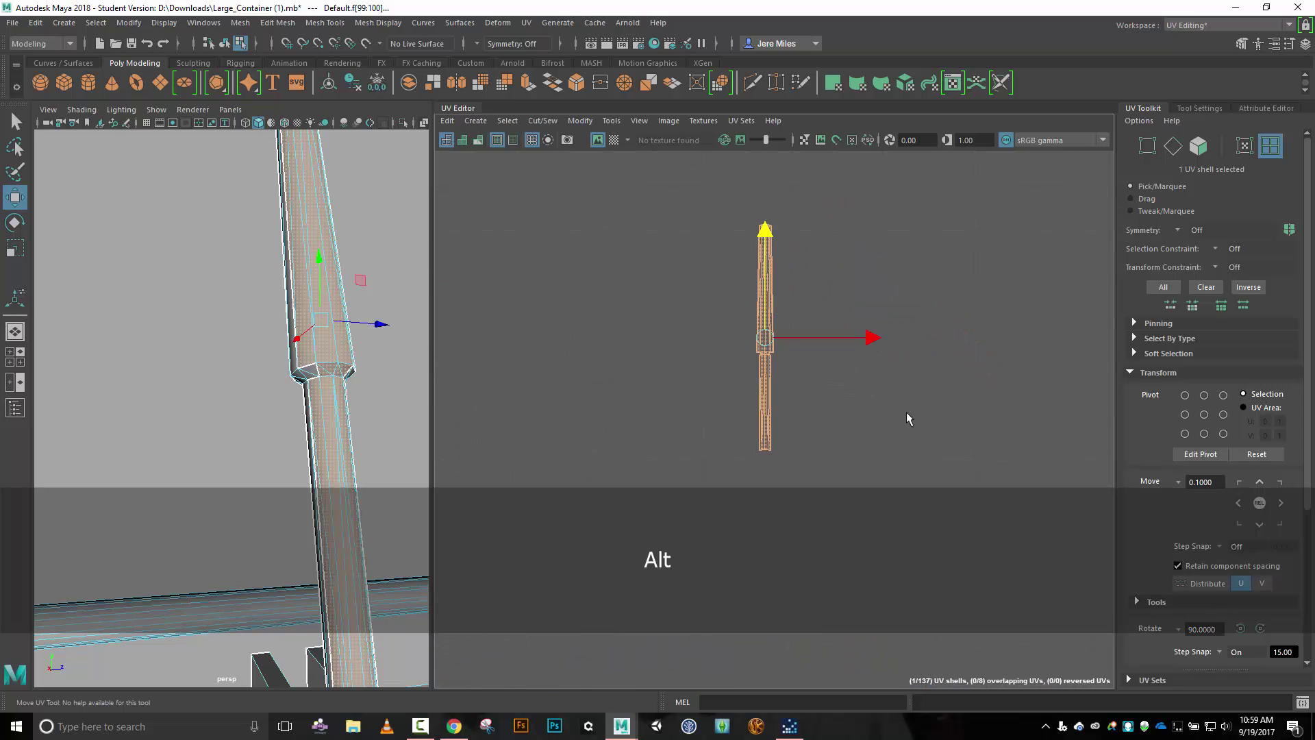
right_click(883, 392)
left_click(880, 356)
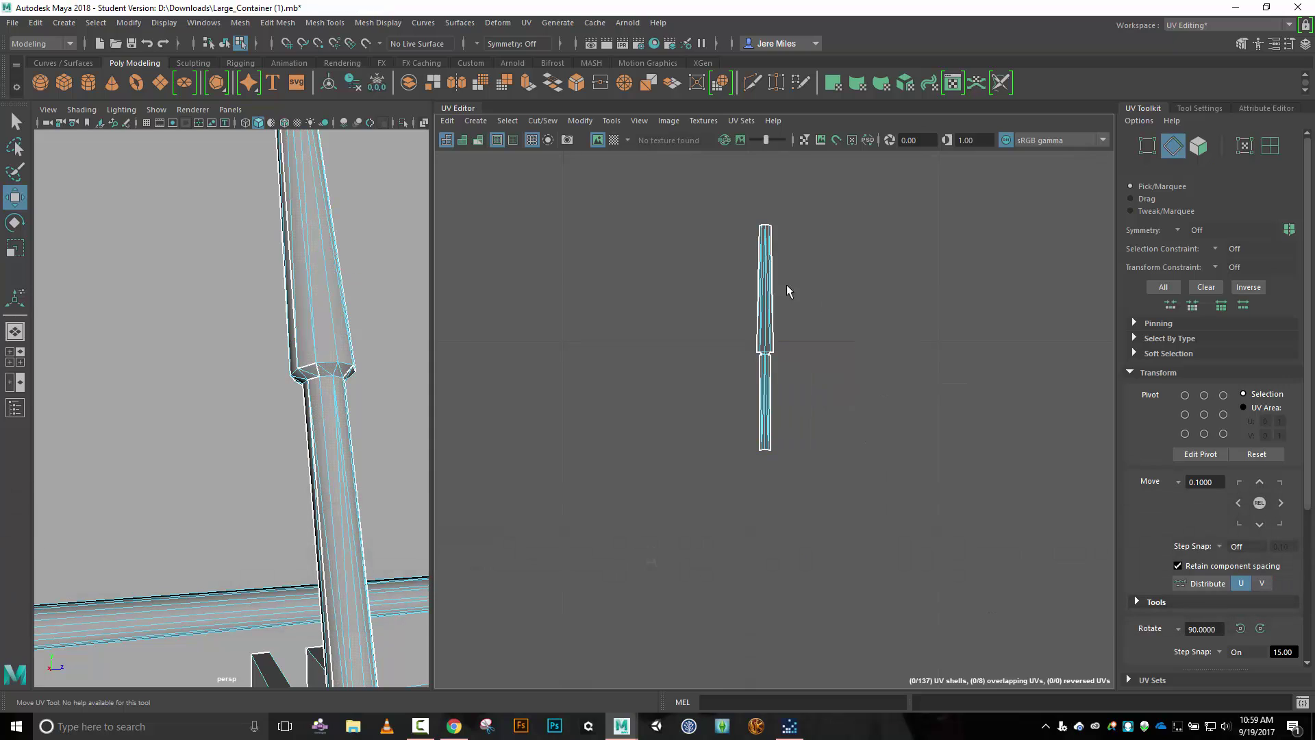
left_click(770, 289)
scroll(787, 322, "up", 5)
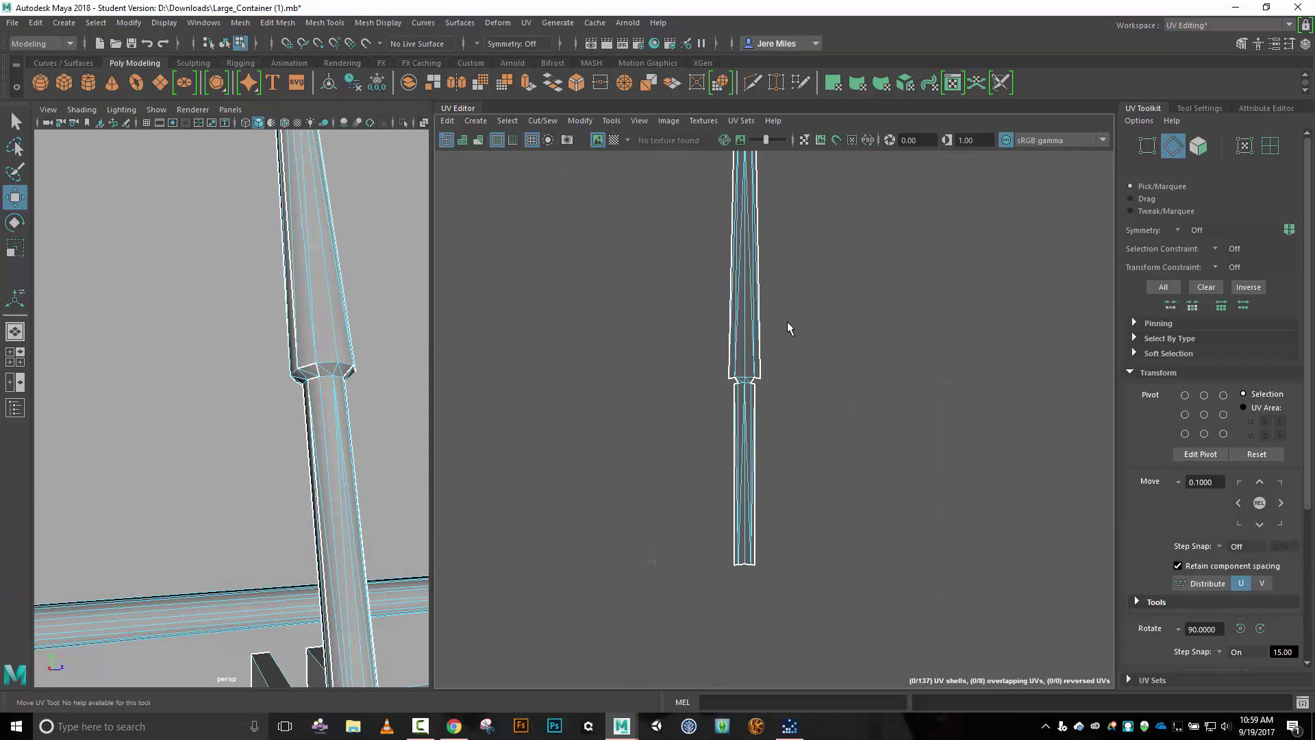
left_click(758, 320)
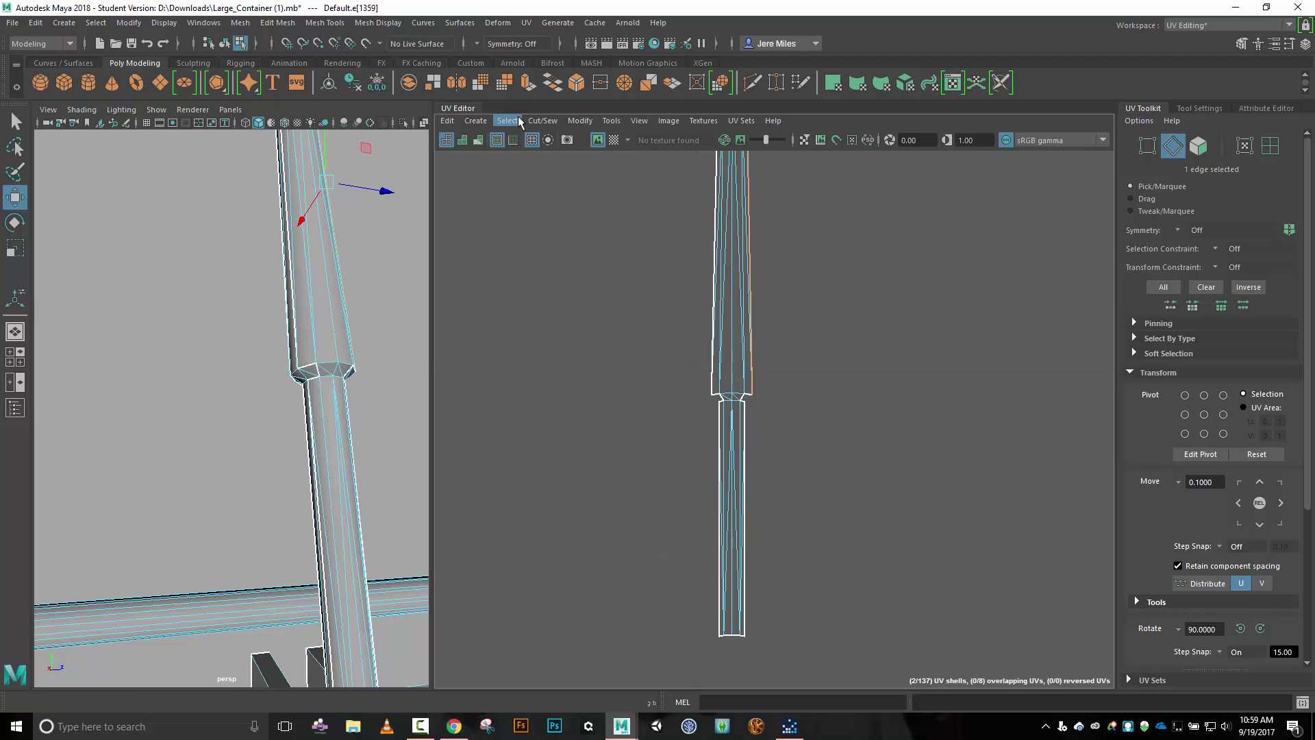
left_click(561, 127)
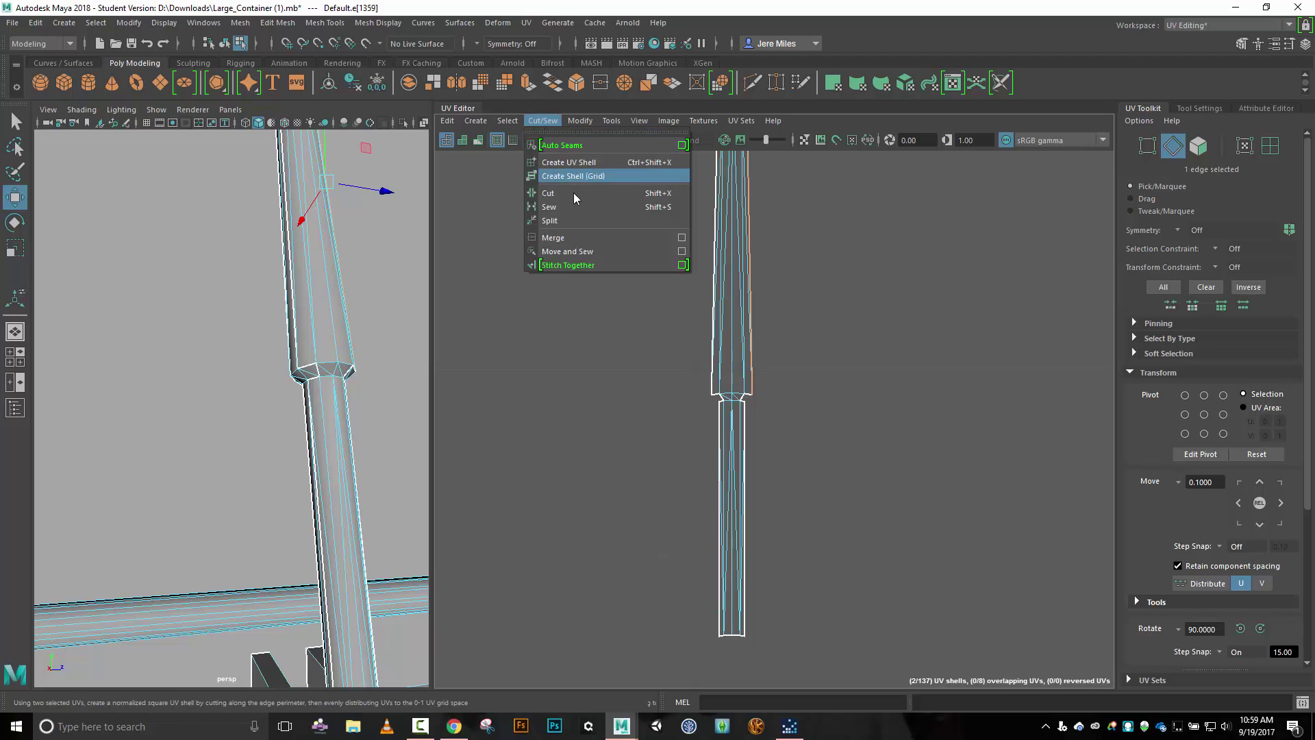
left_click(598, 248)
Close the gap beside the newly attached right strip by moving and sewing its collar edge and lower-section edge.
scroll(759, 409, "up", 4)
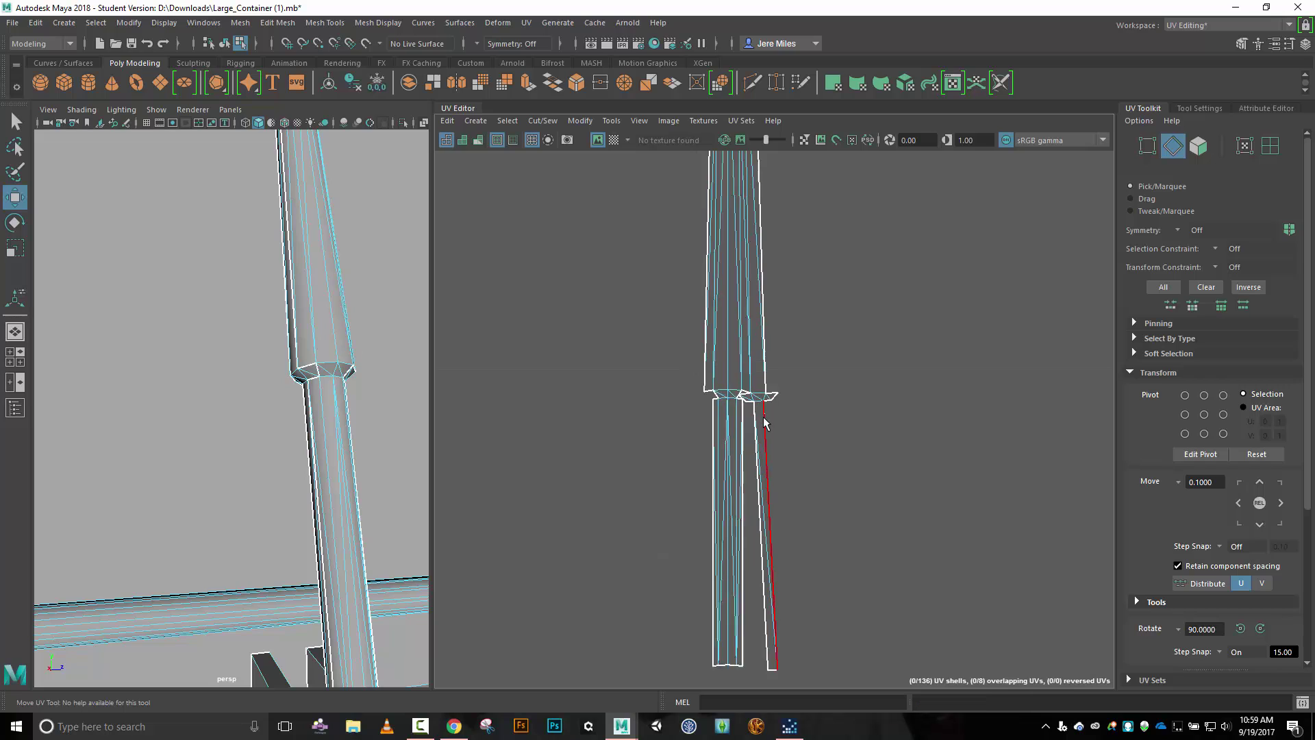
left_click(743, 401)
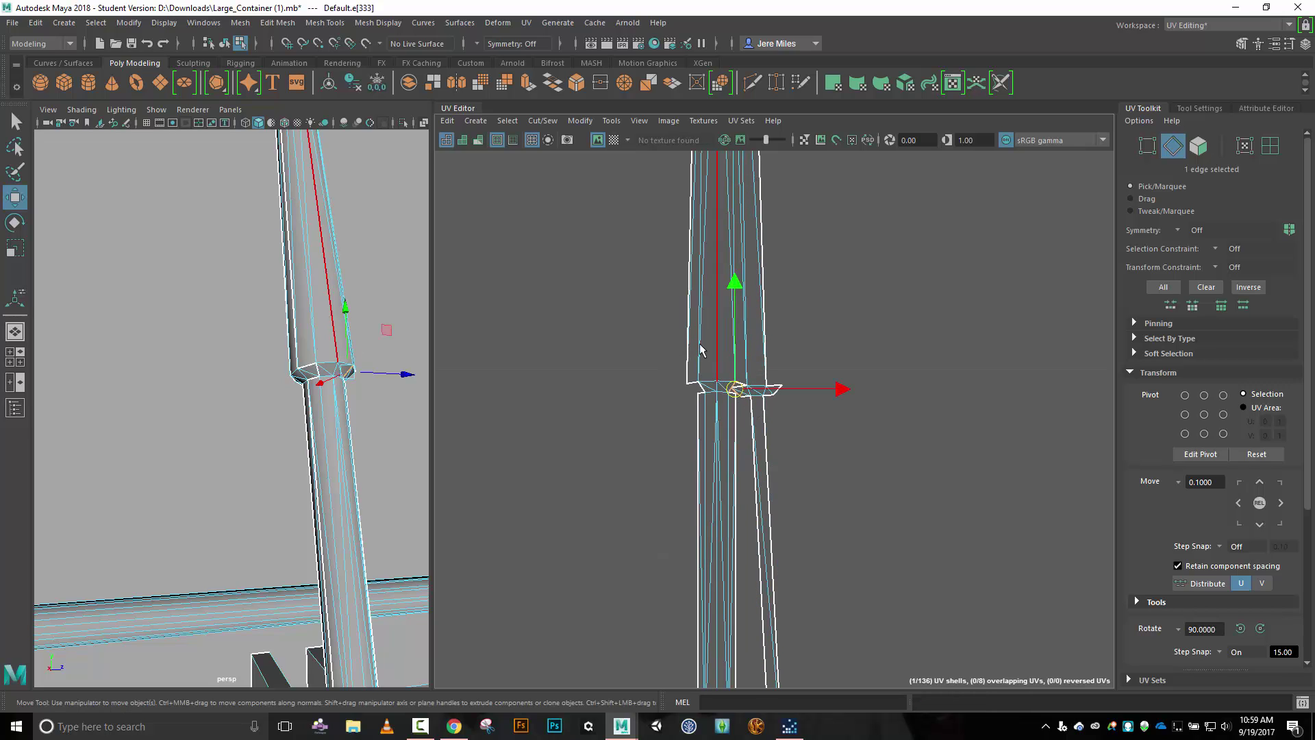
left_click(552, 122)
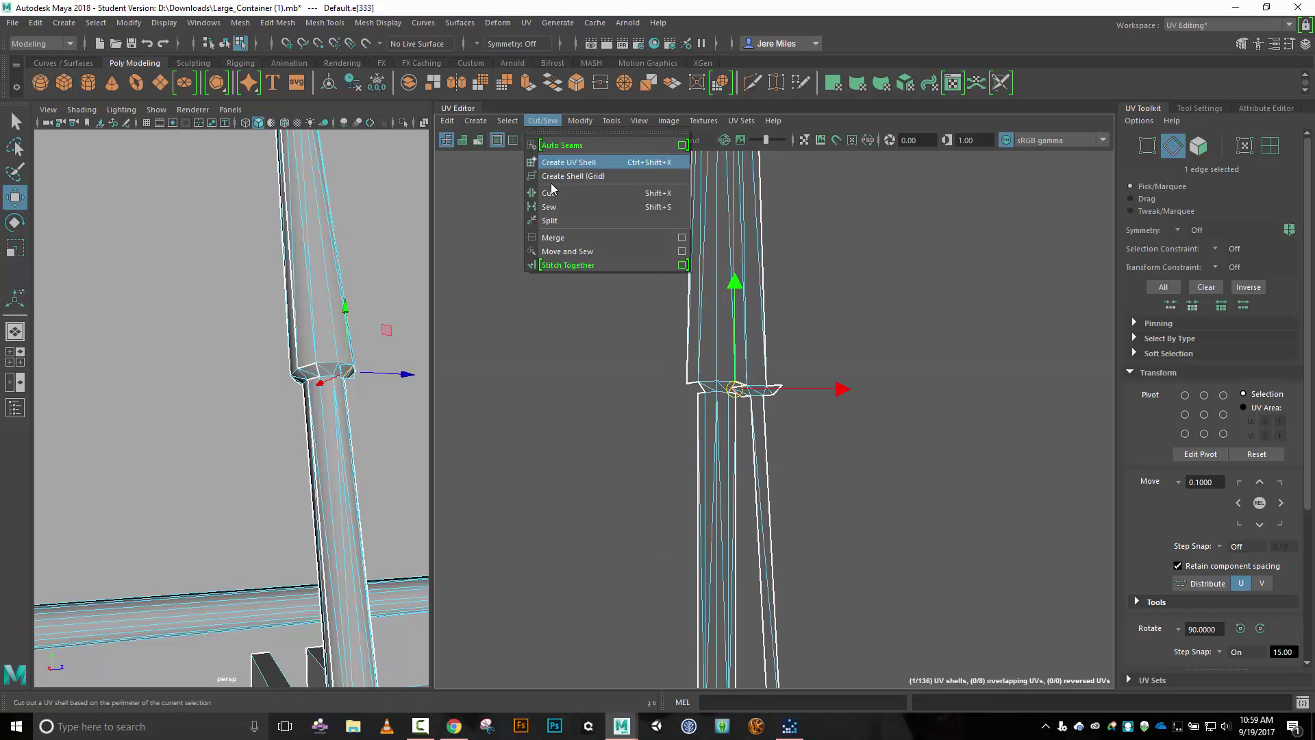
left_click(561, 254)
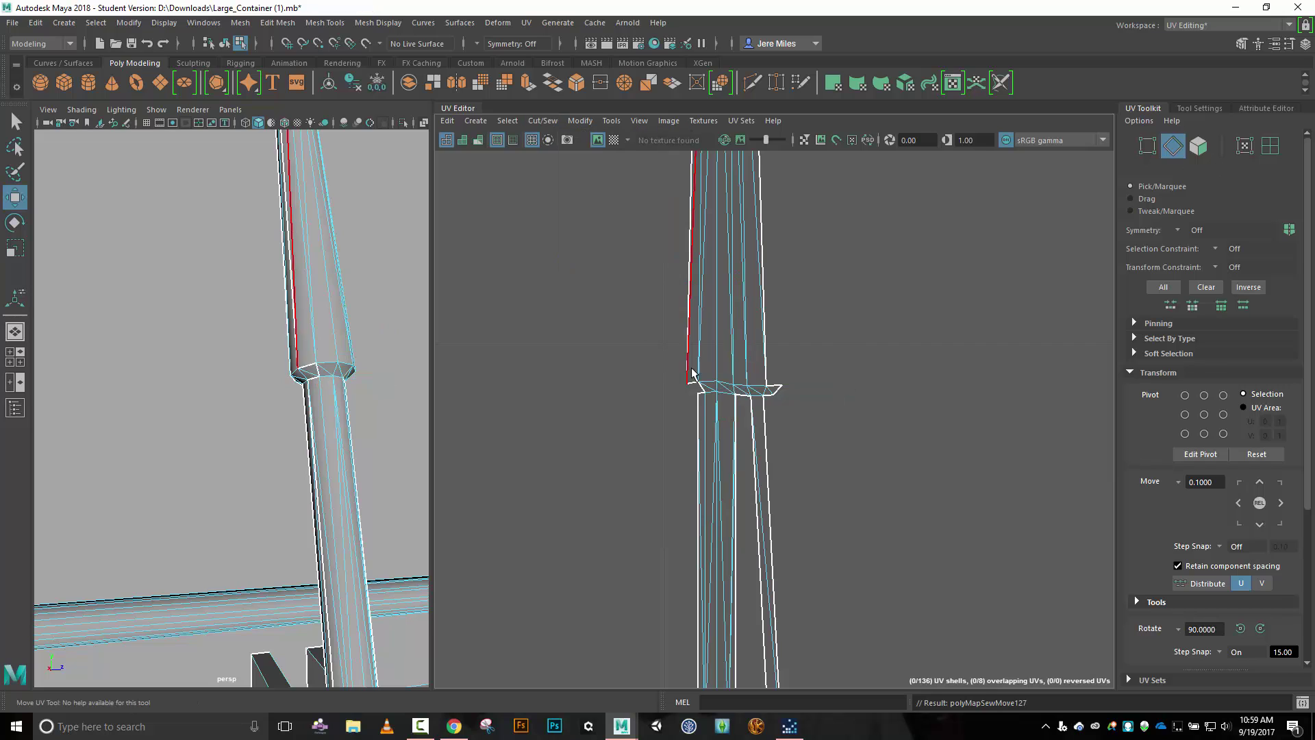
left_click(744, 445)
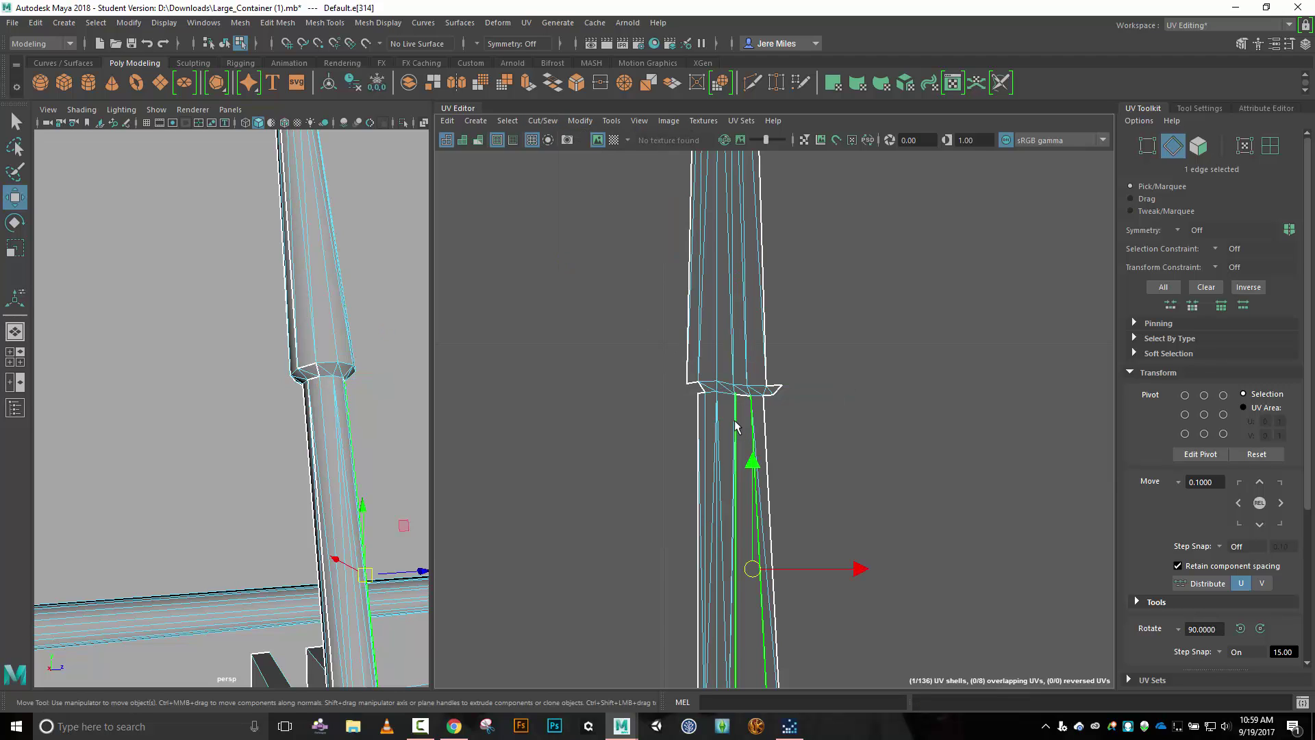
left_click(542, 120)
left_click(569, 252)
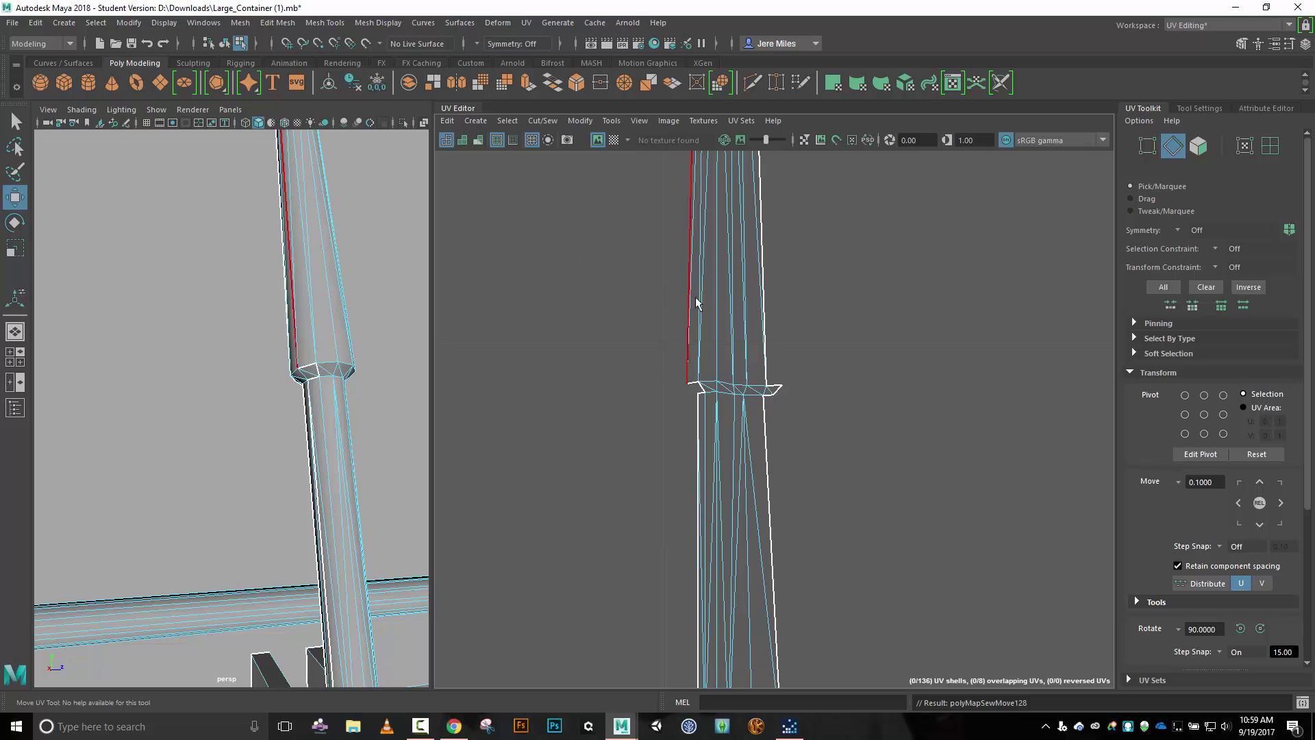
Move and sew the adjoining strip onto the upper section's left edge, and sew its collar and lower-section edges closed.
left_click(685, 326)
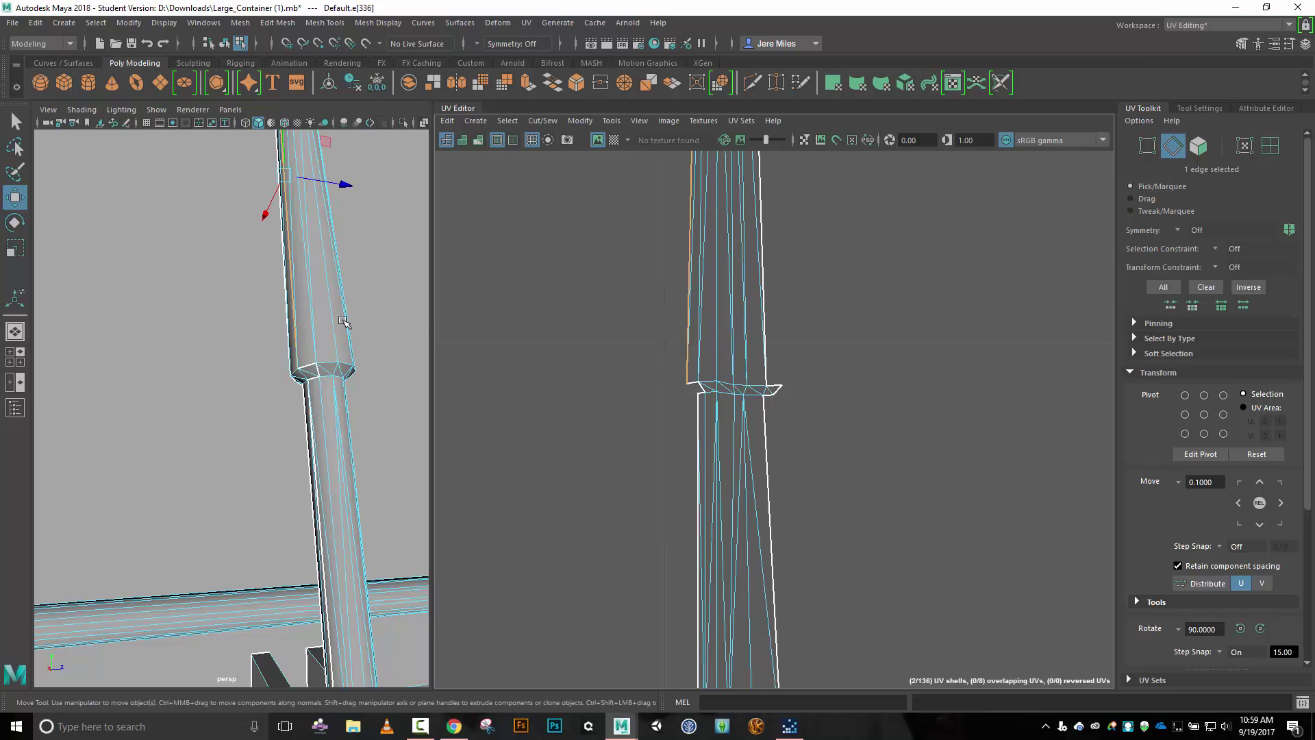
left_click(541, 121)
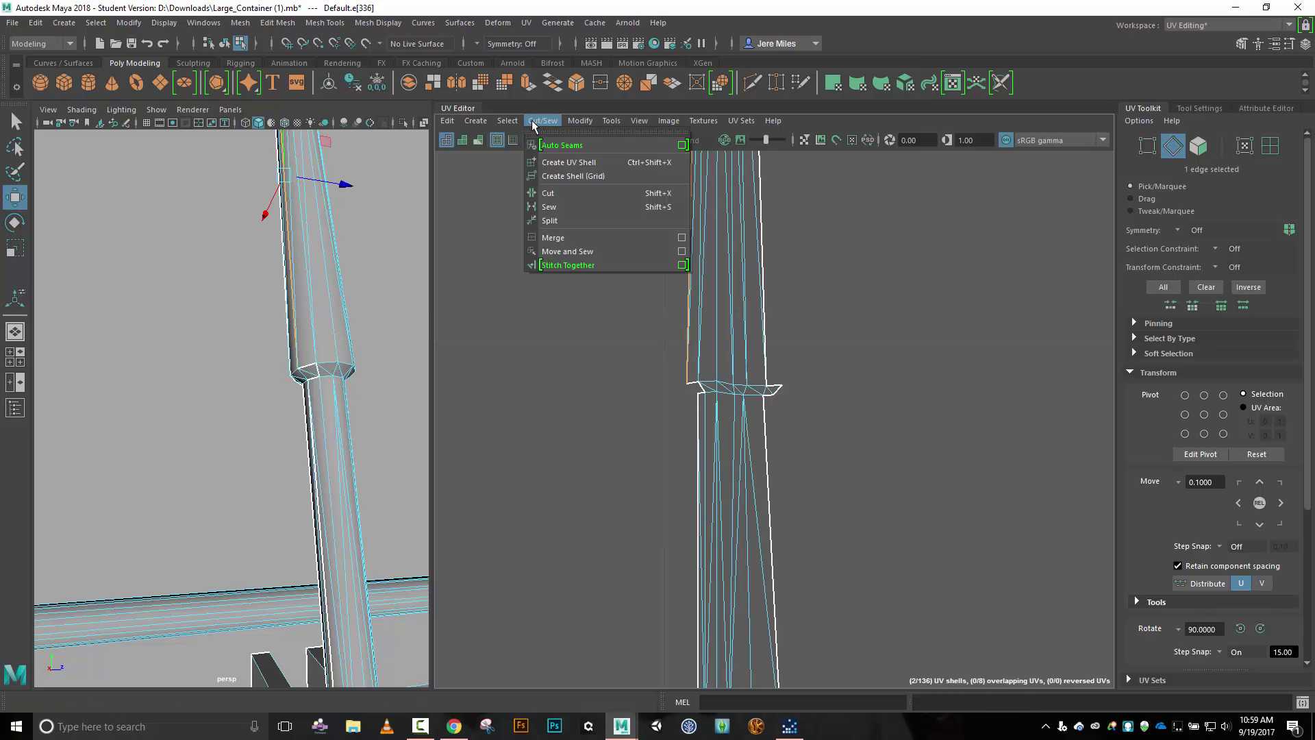
left_click(569, 251)
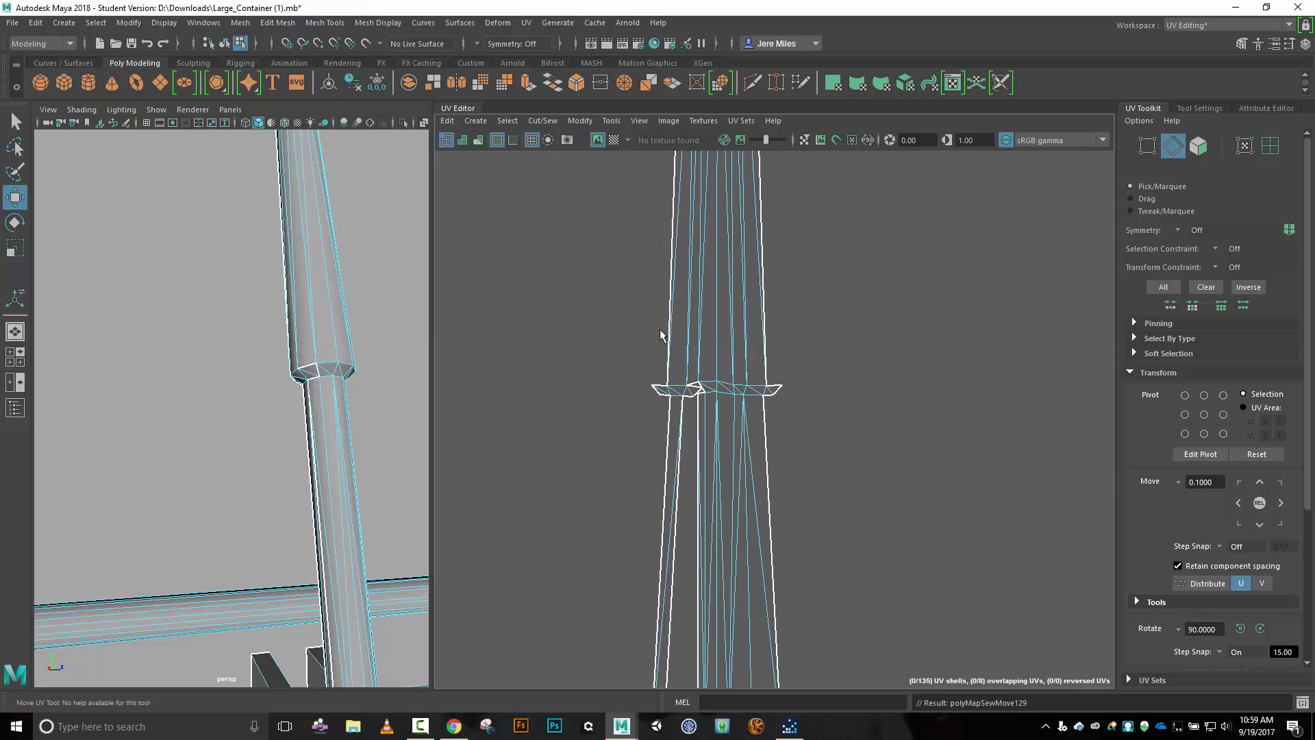
left_click(703, 390, "shift")
left_click(680, 424, "shift")
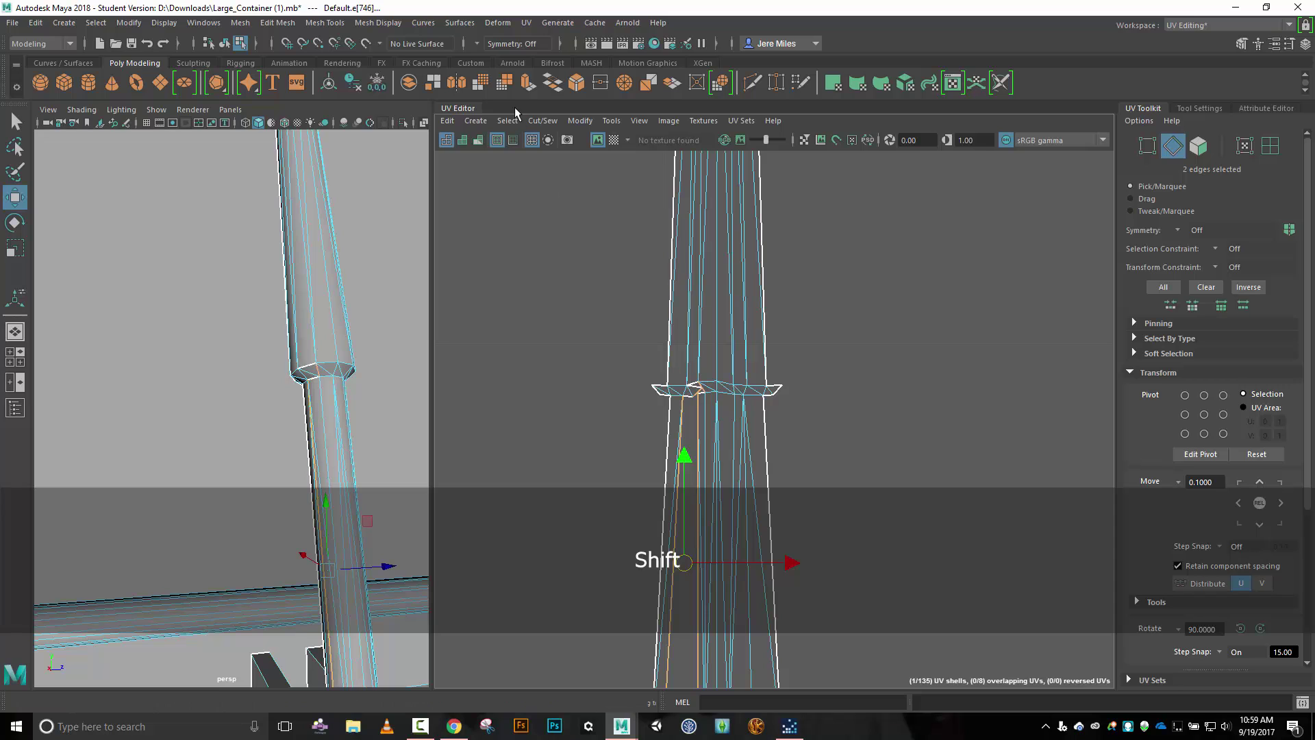
left_click(541, 121)
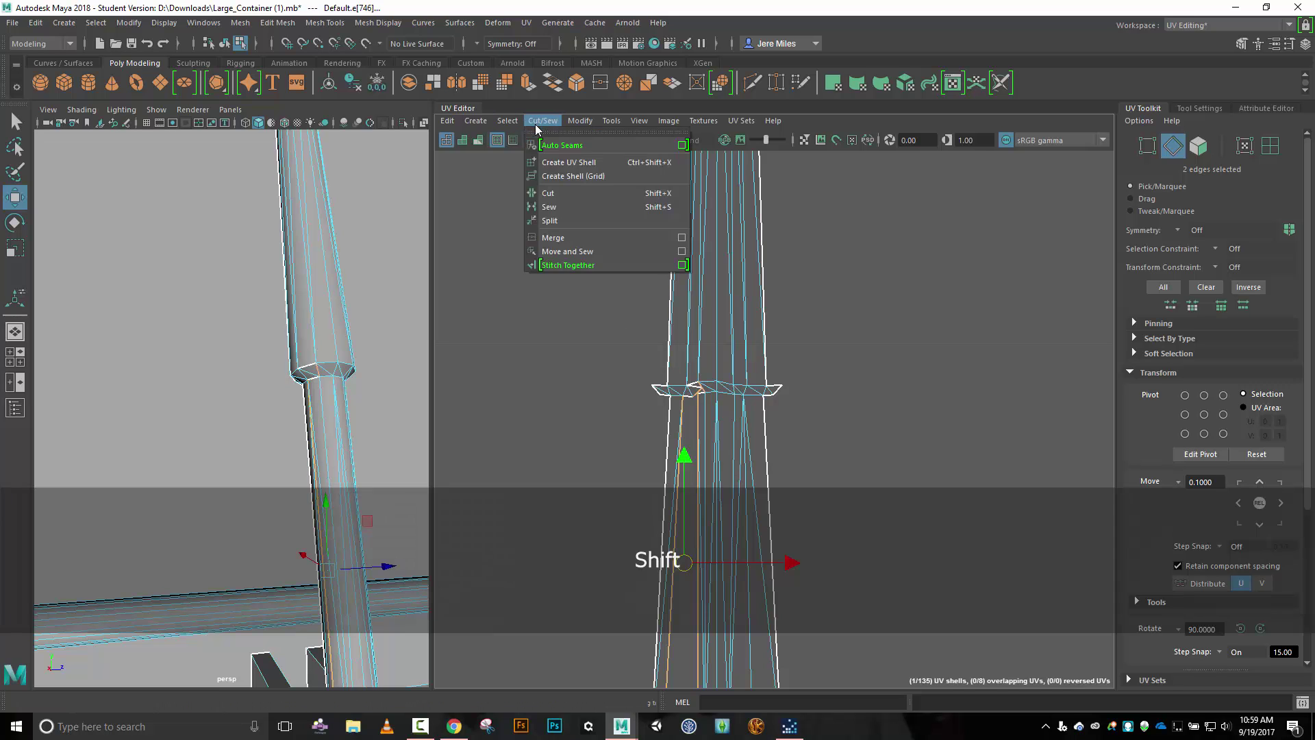
left_click(591, 254)
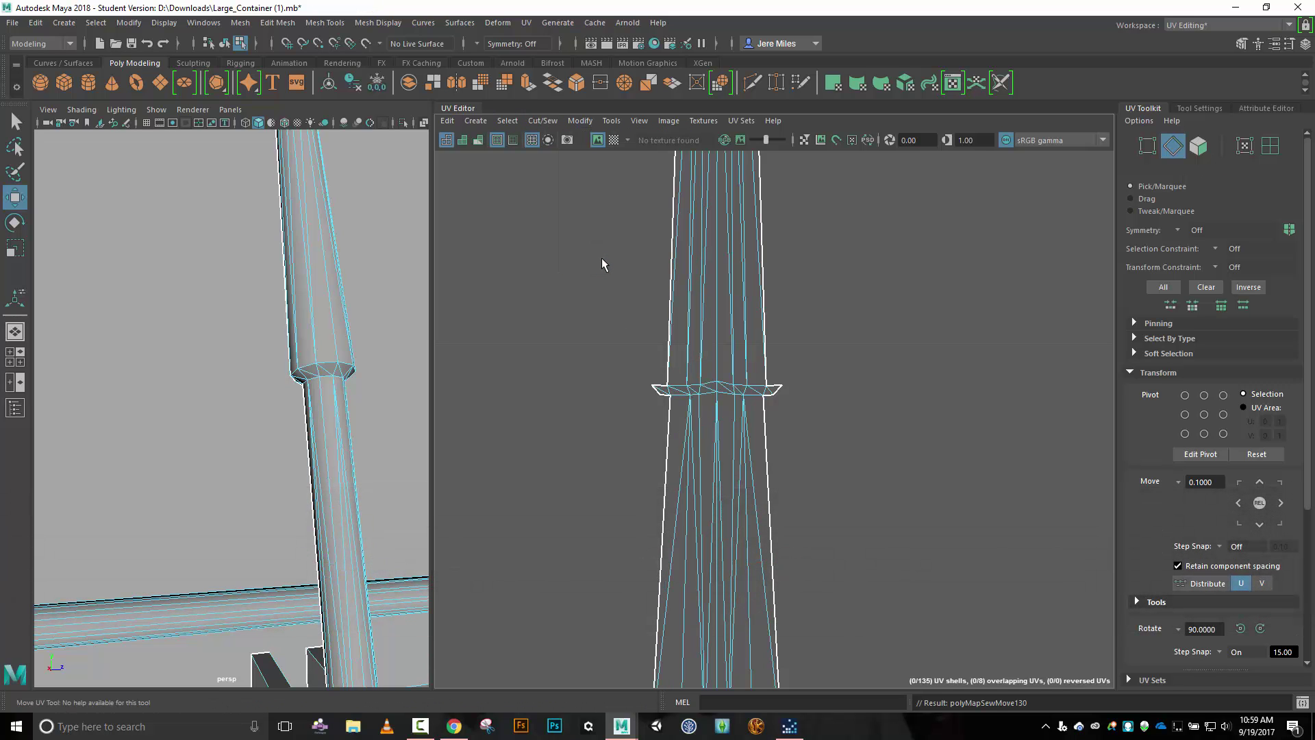
Attach the last arm piece along the shell's new left outer edge with Move and Sew, including its collar and lower-section edges.
left_click(662, 361)
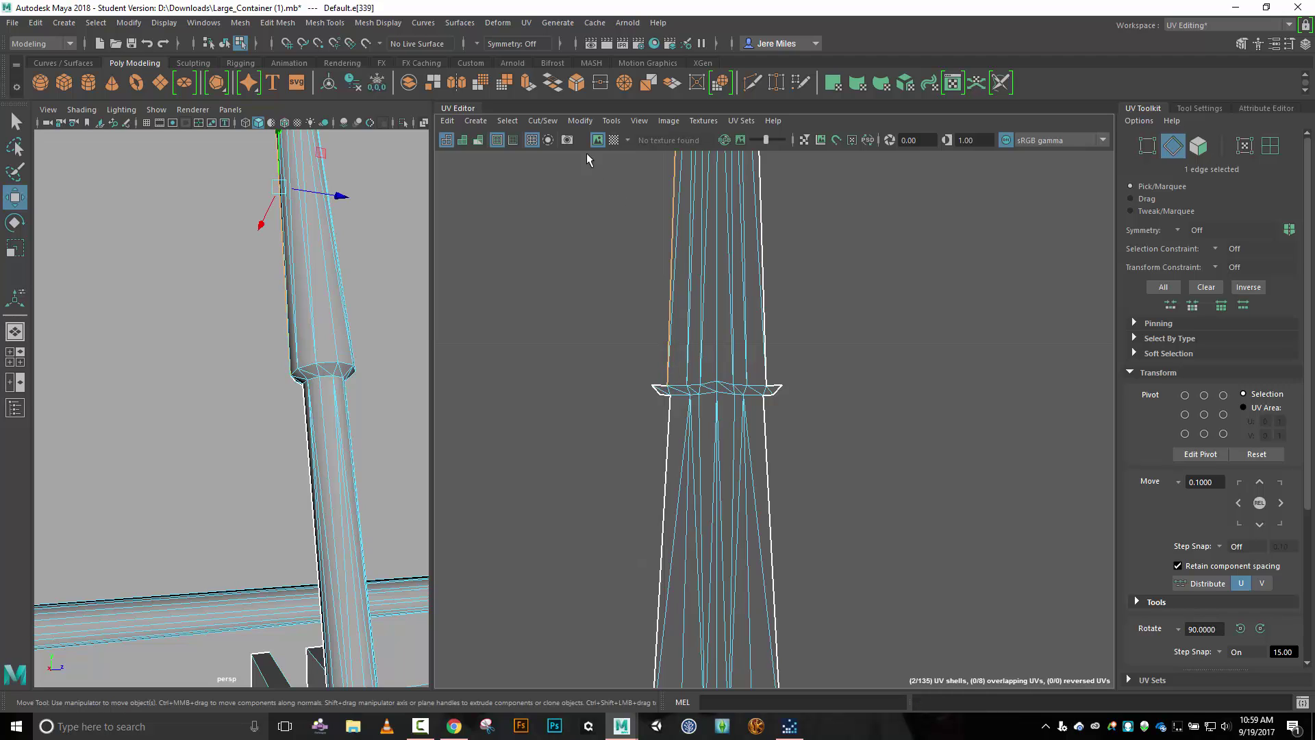
left_click(543, 121)
left_click(587, 253)
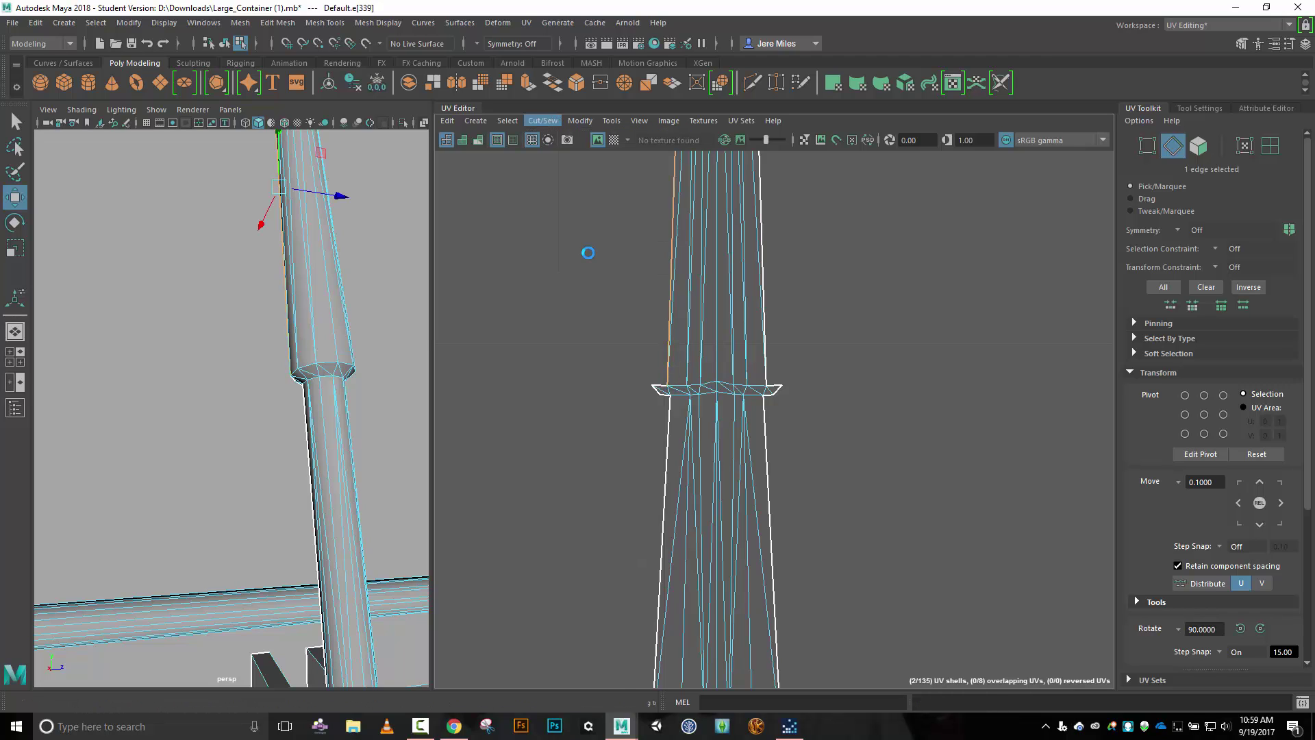
left_click(654, 389)
left_click(542, 120)
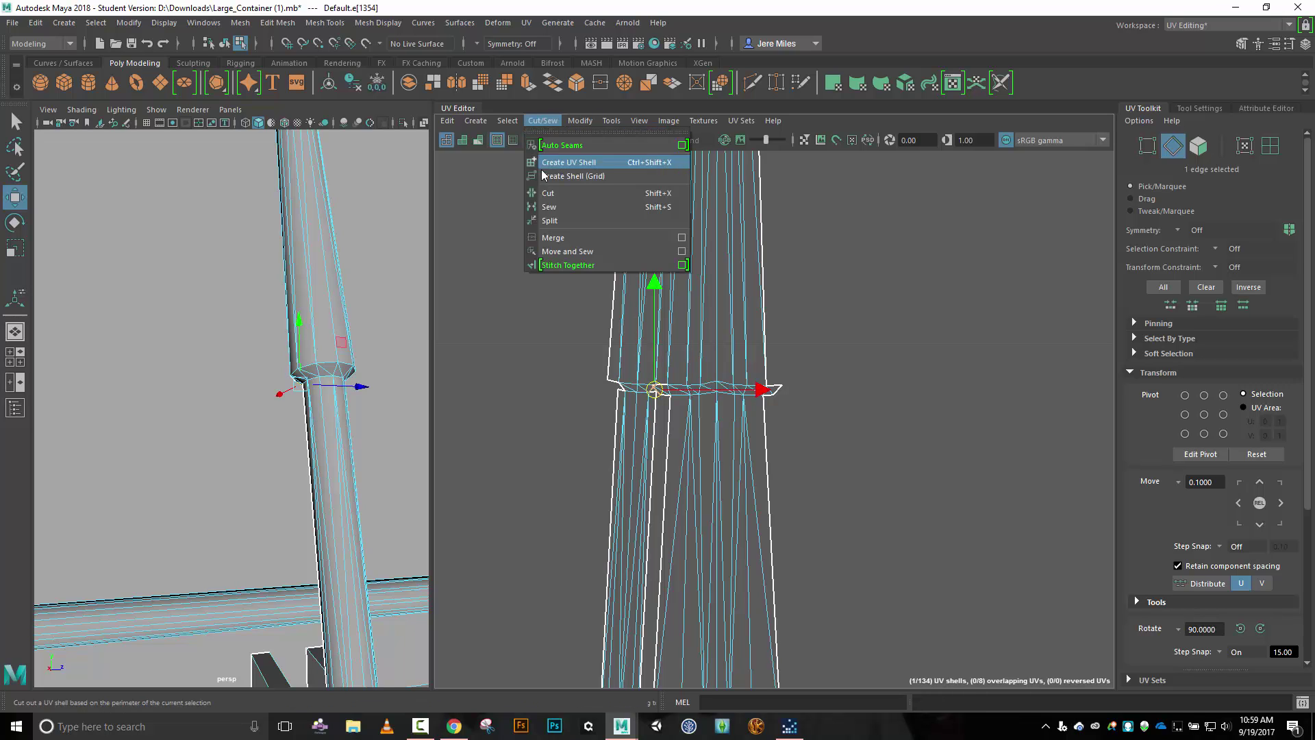
left_click(588, 252)
left_click(663, 419)
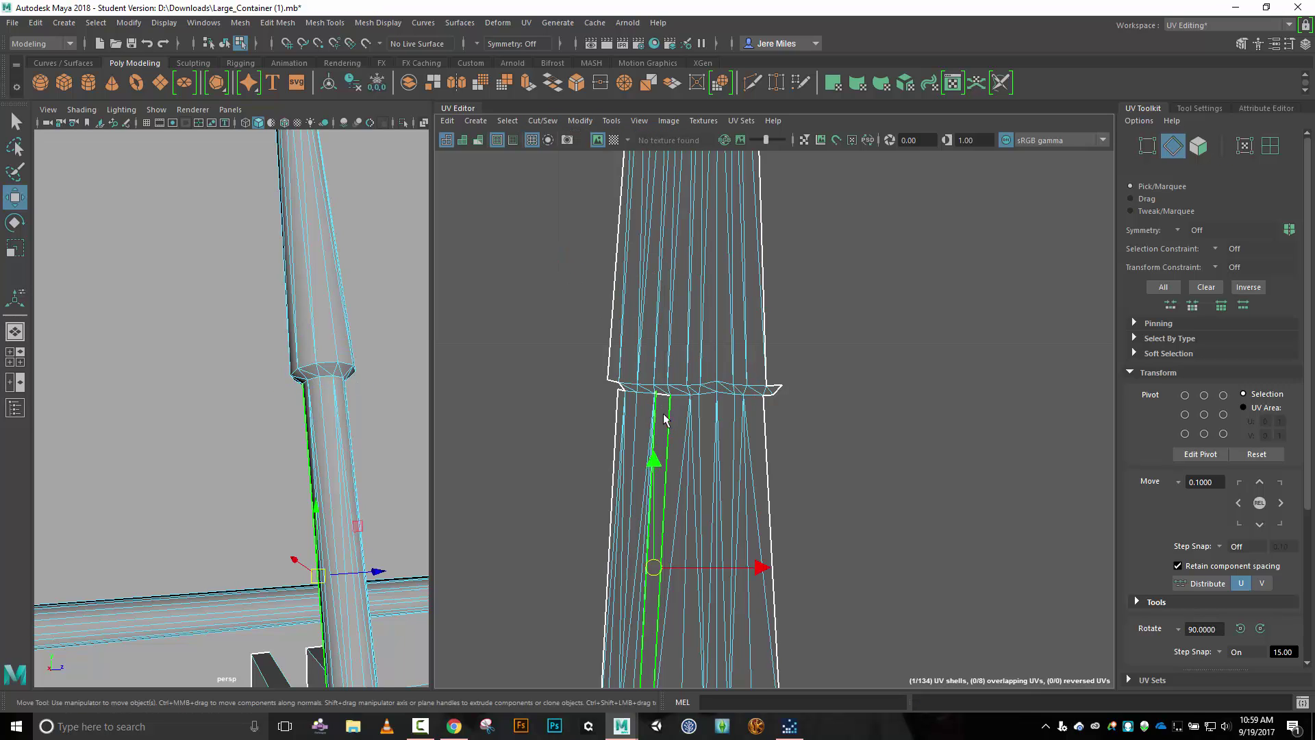
left_click(542, 121)
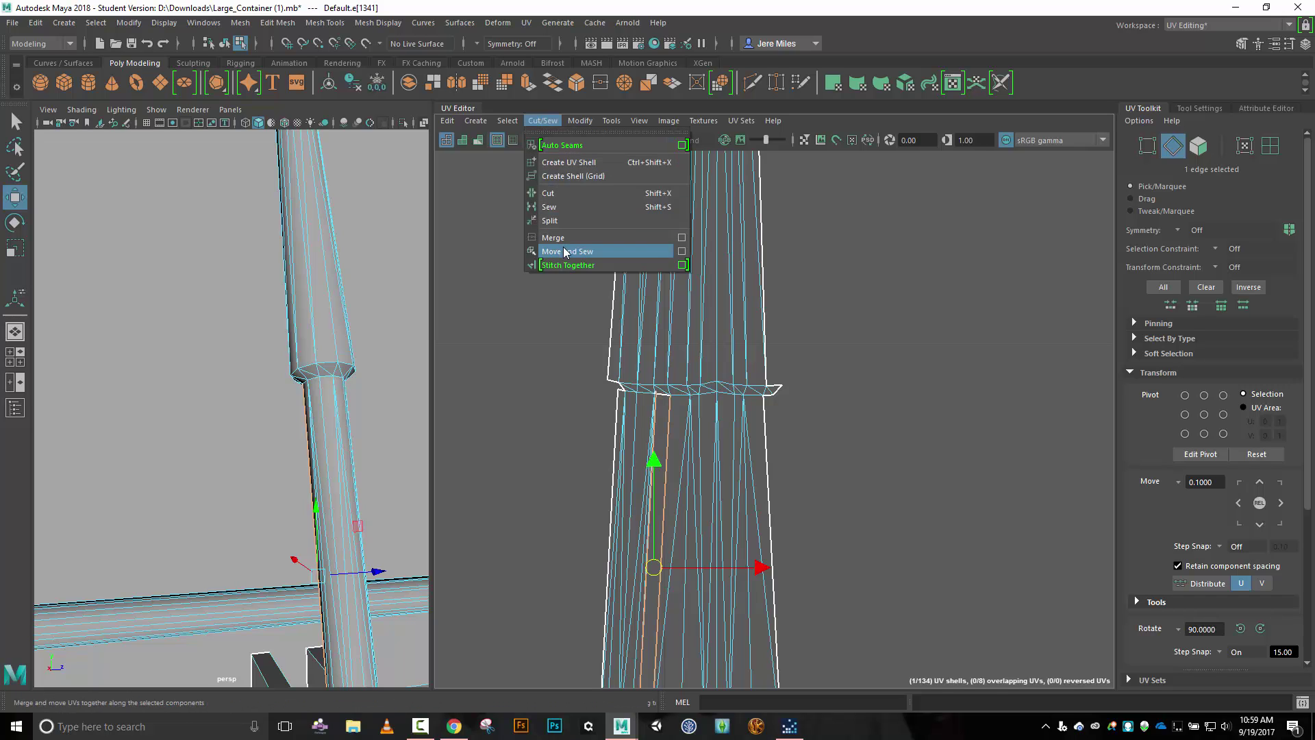
left_click(588, 253)
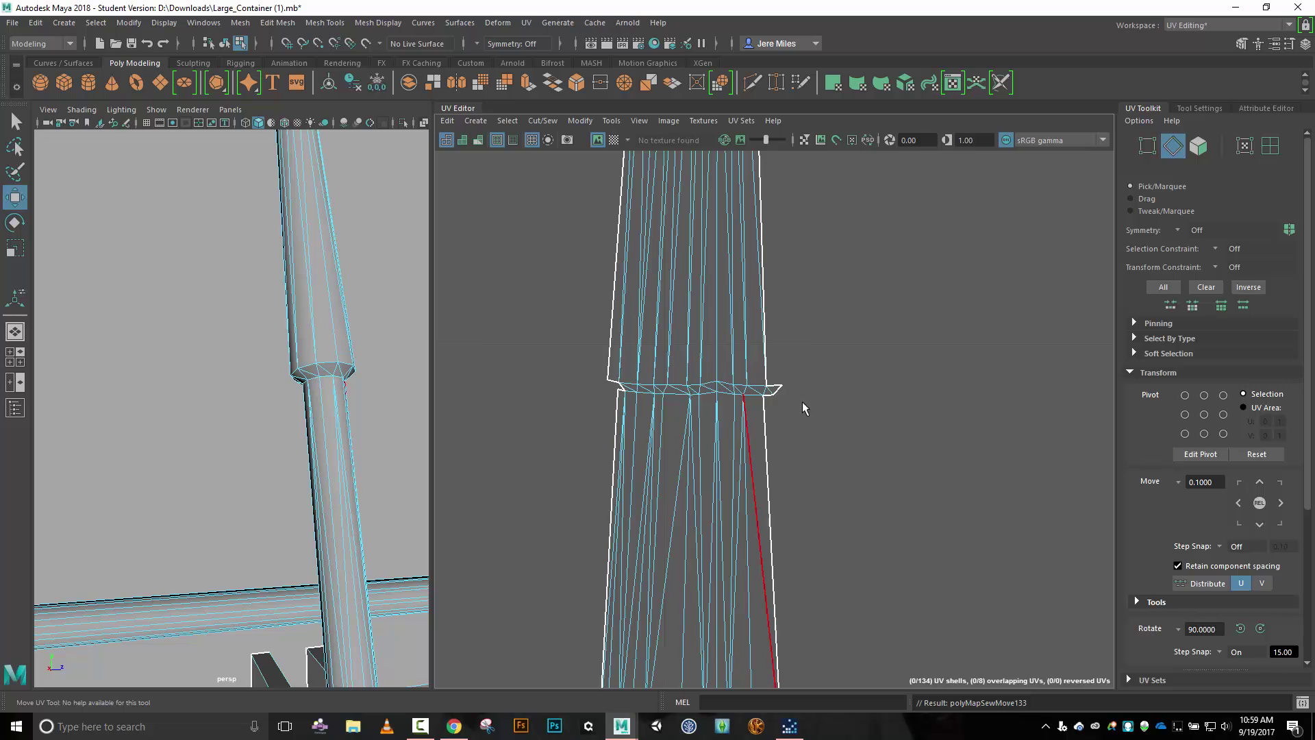
Cut a new lengthwise seam through the arm shell near its left side, across the upper section, collar and lower section.
left_click(767, 373)
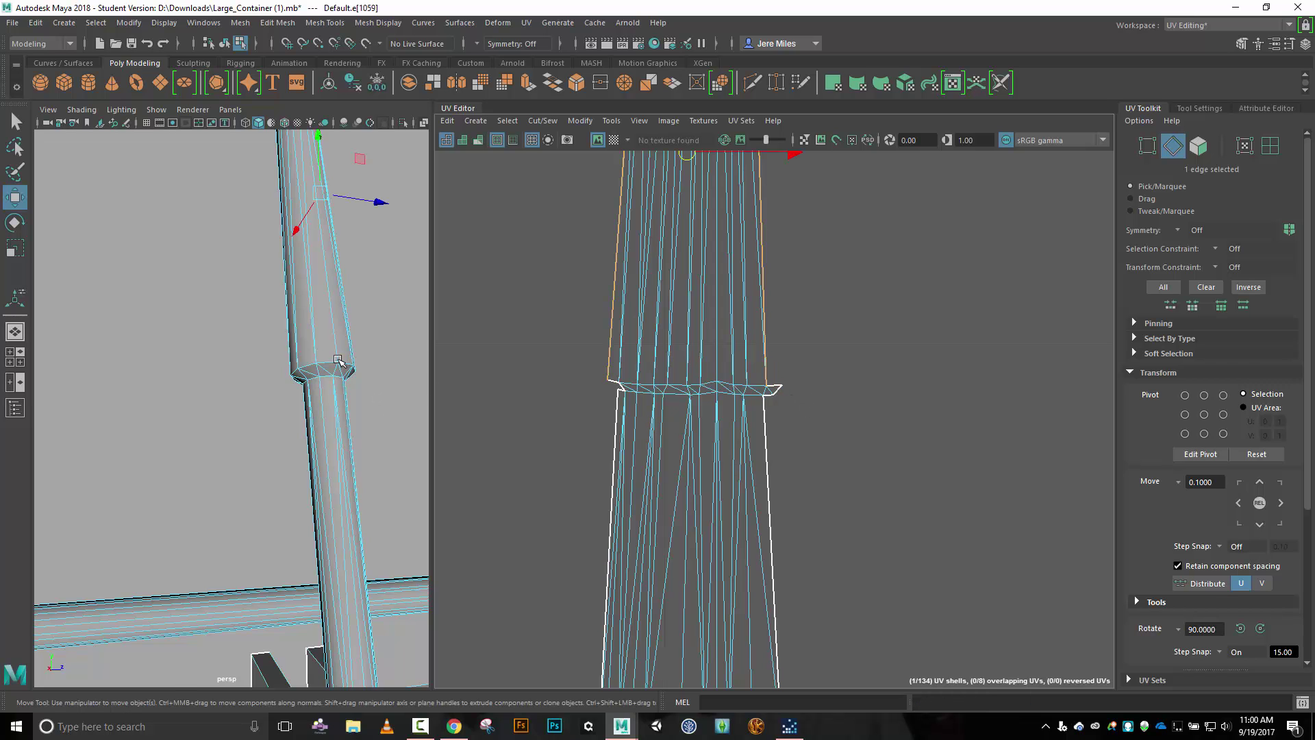
key("f")
left_click_drag(340, 372, 154, 379, "alt")
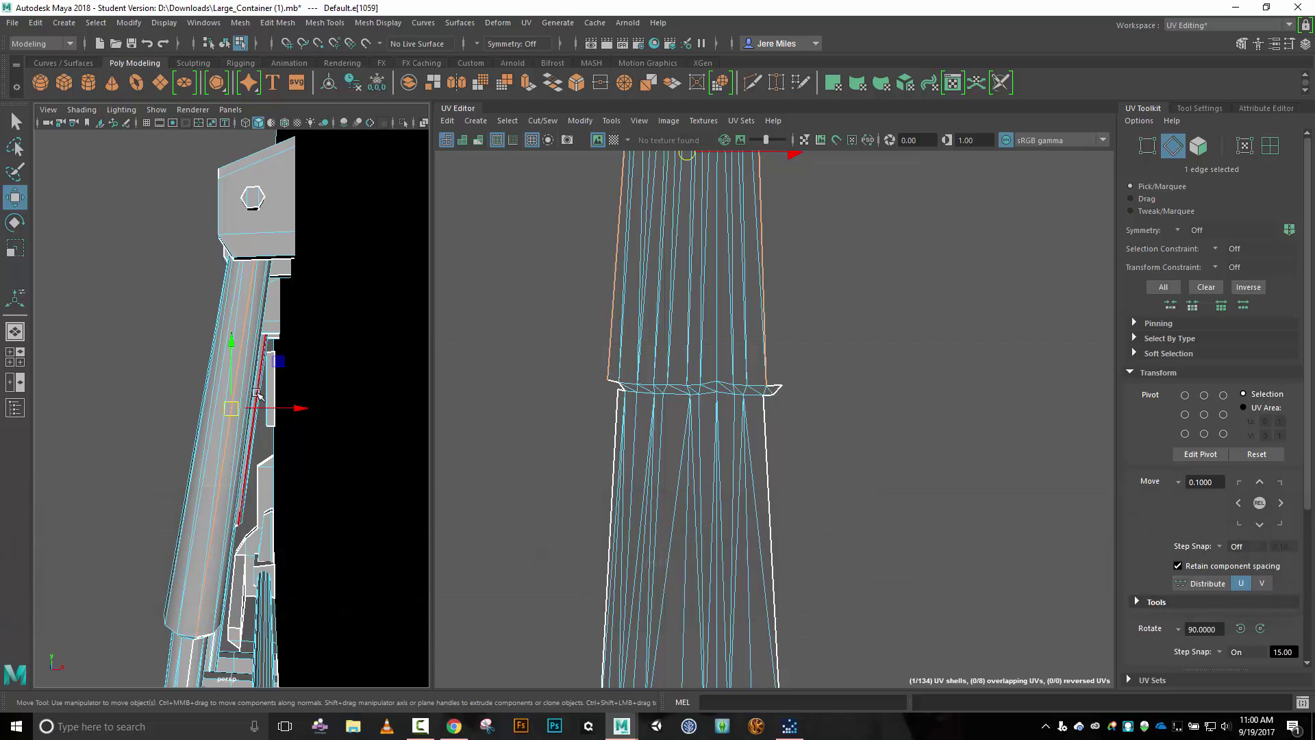
left_click(646, 207)
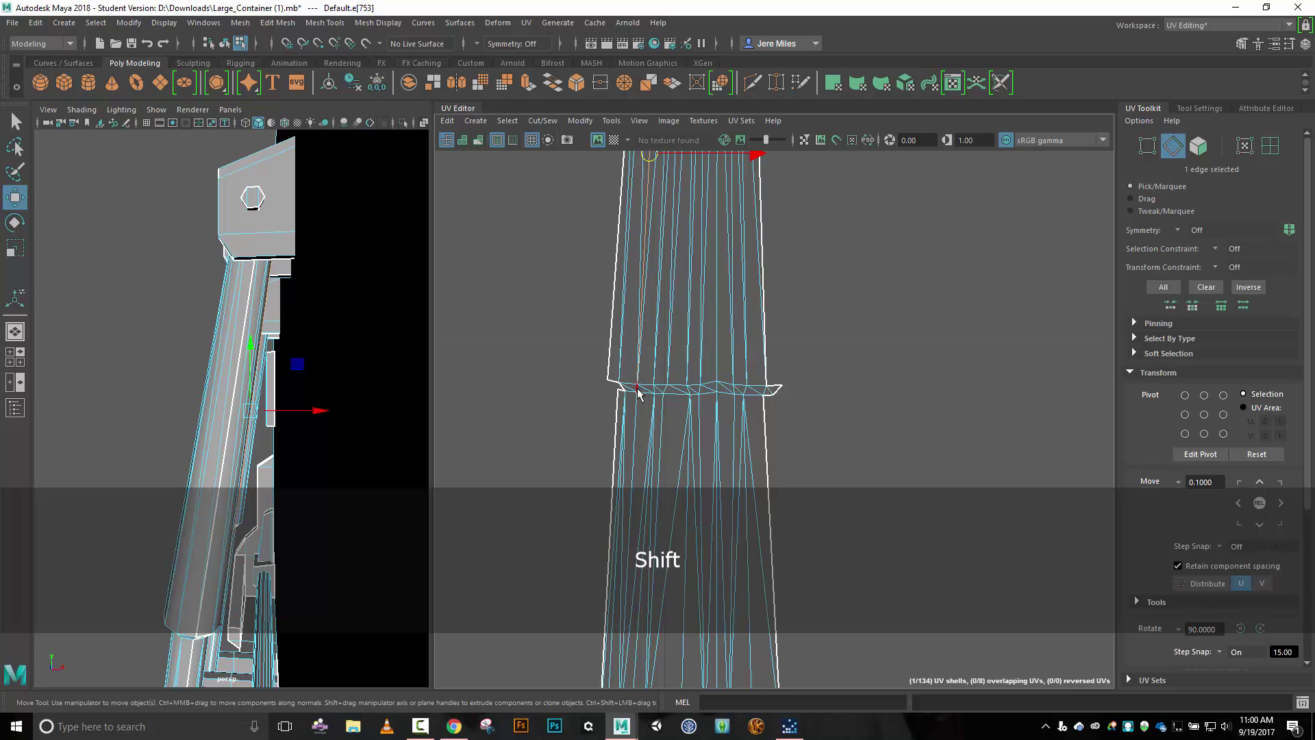
left_click(636, 392, "shift")
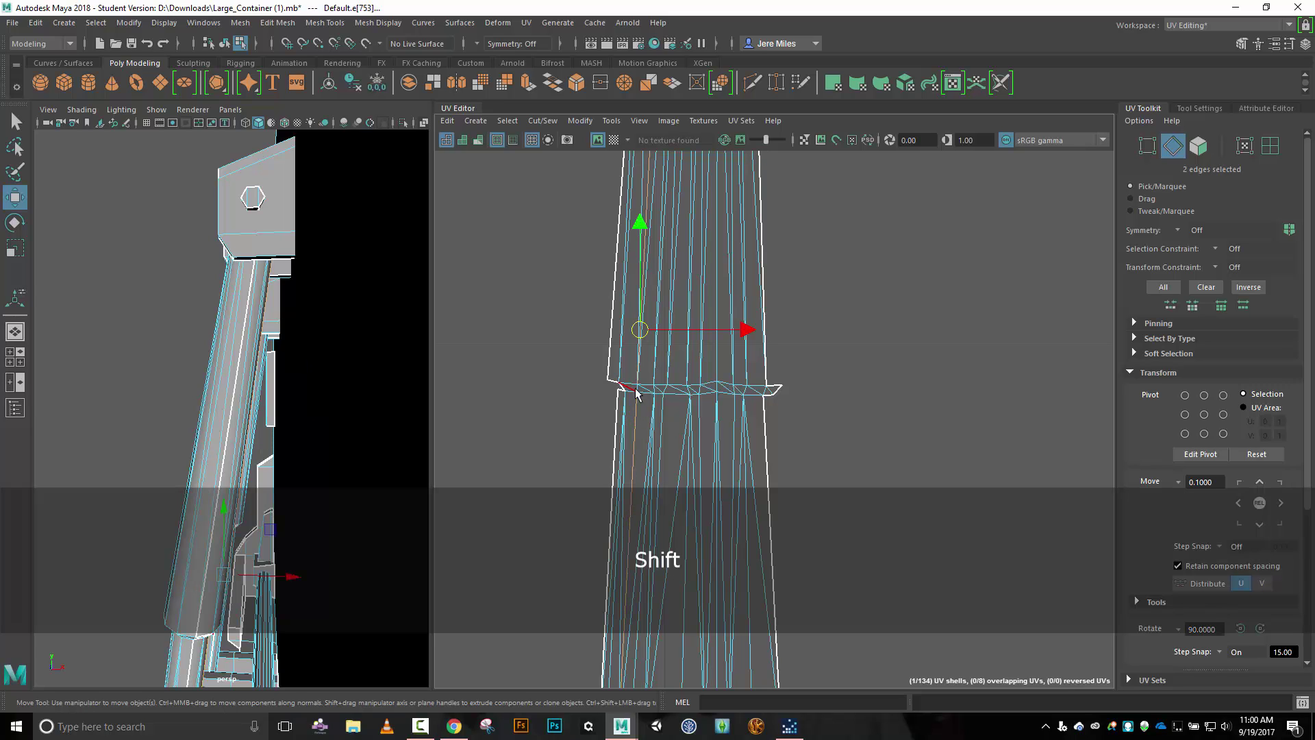
left_click(657, 445, "shift")
key("shift+x")
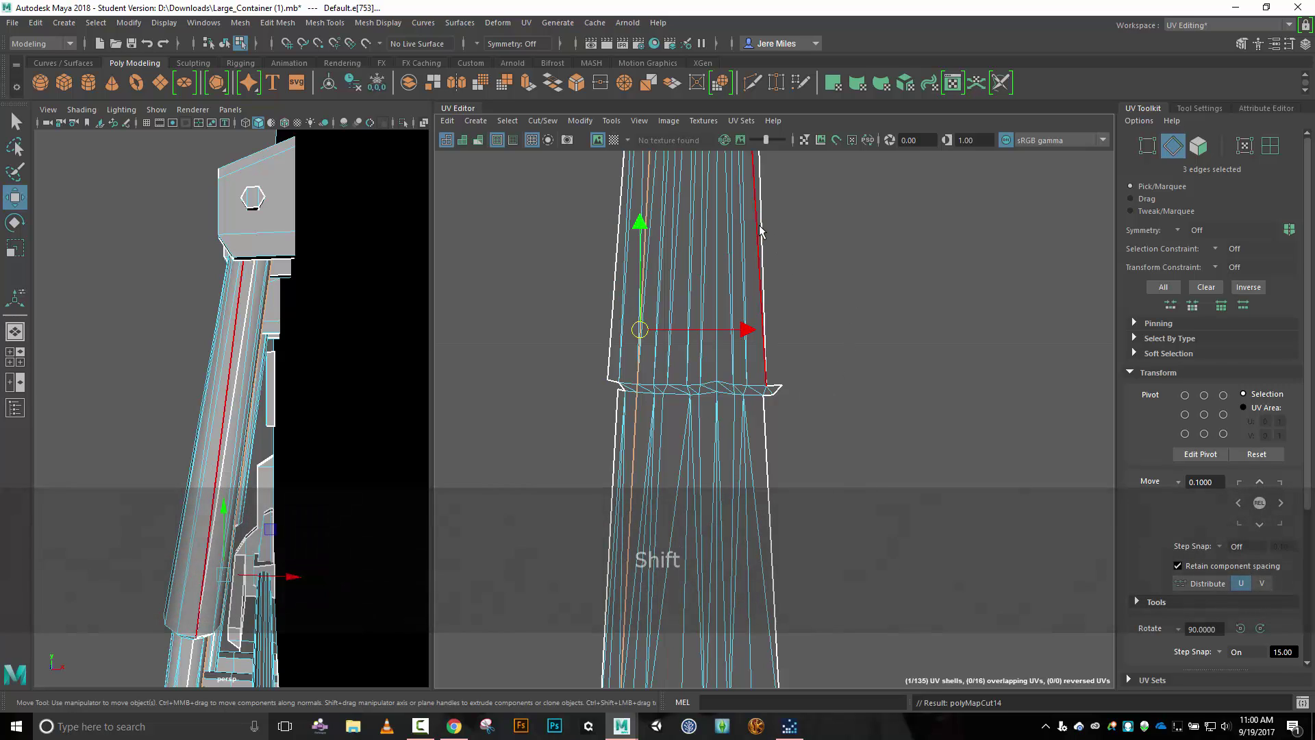
Move and sew the arm shell's old outer edges together along the upper section, collar and lower section.
left_click(771, 342)
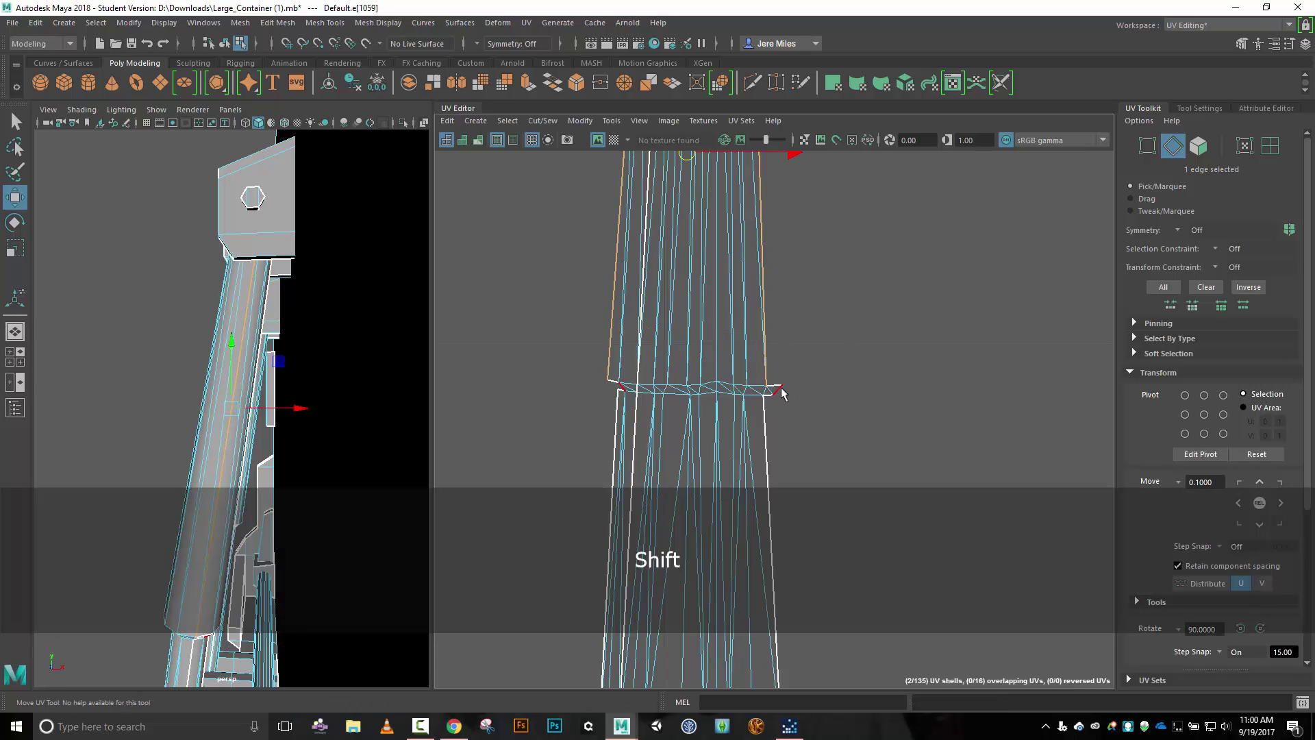
left_click(769, 428, "shift")
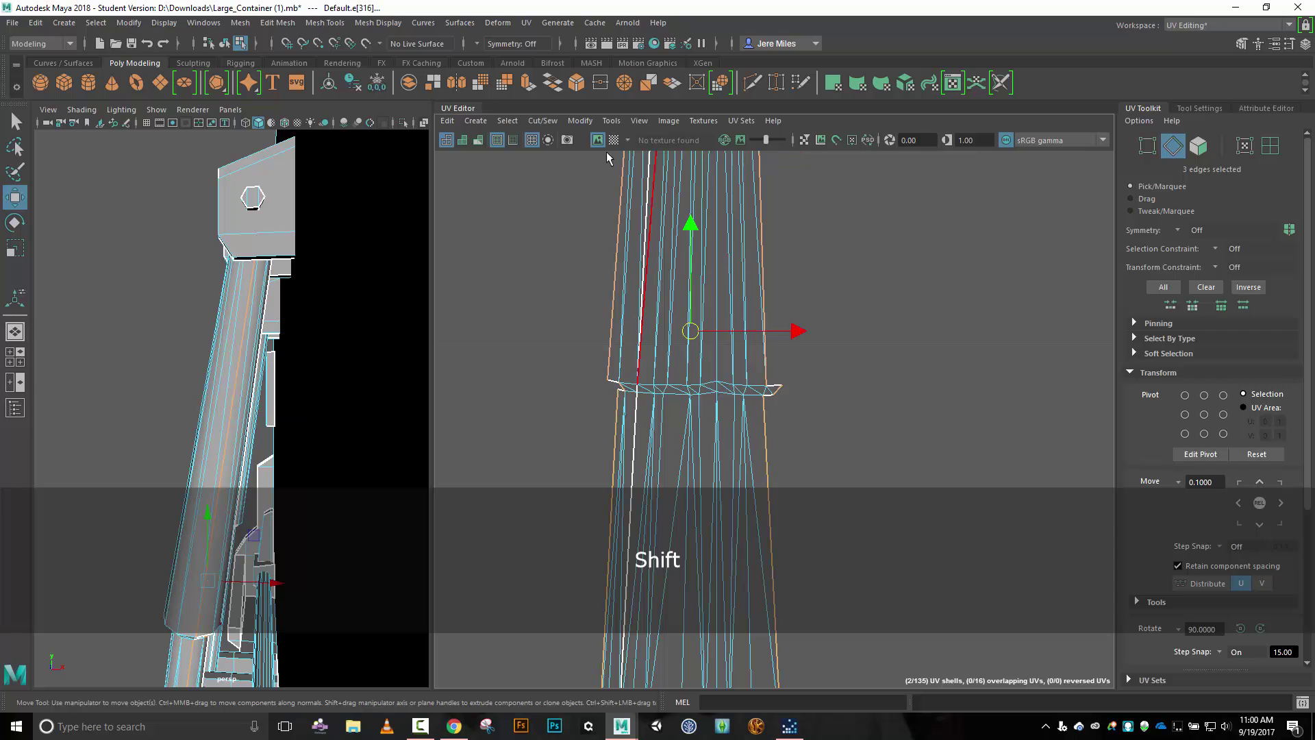
left_click(543, 120)
left_click(583, 252)
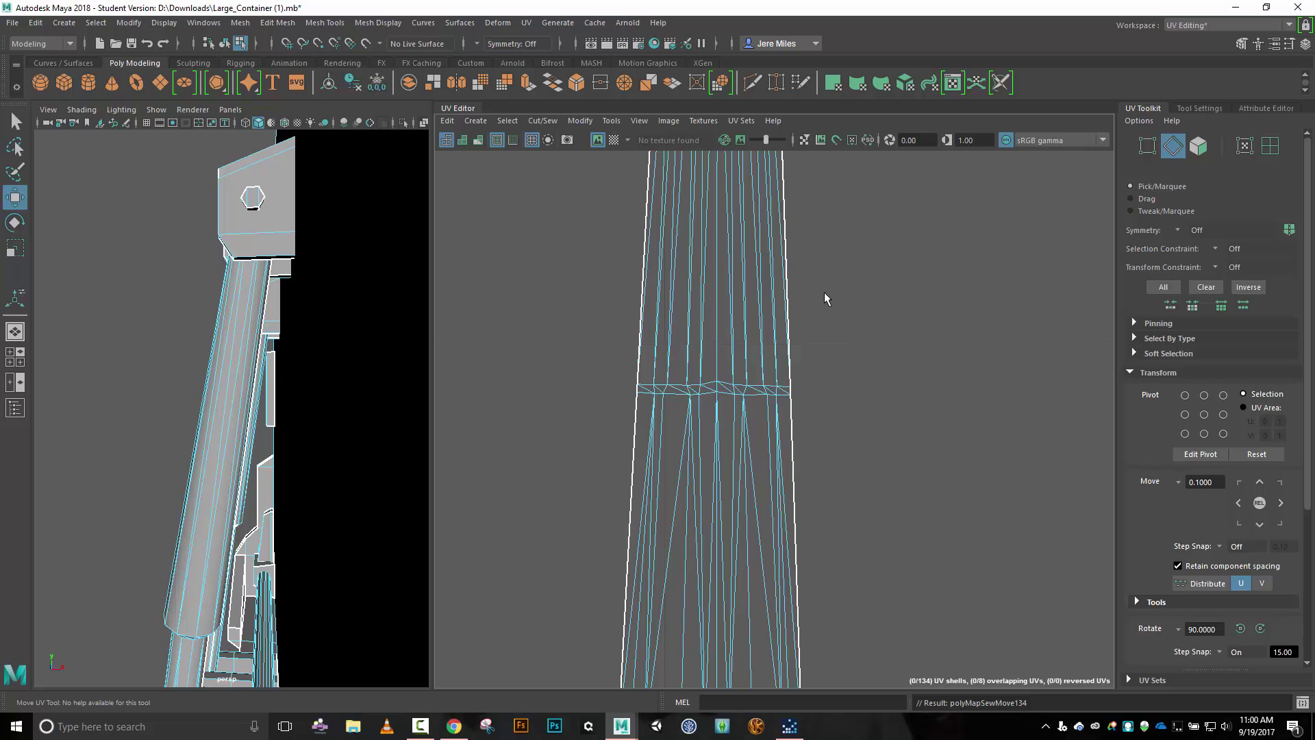
Cut the arm shell across its full width along the edges just below the collar, separating the lower section.
scroll(880, 441, "up", 2)
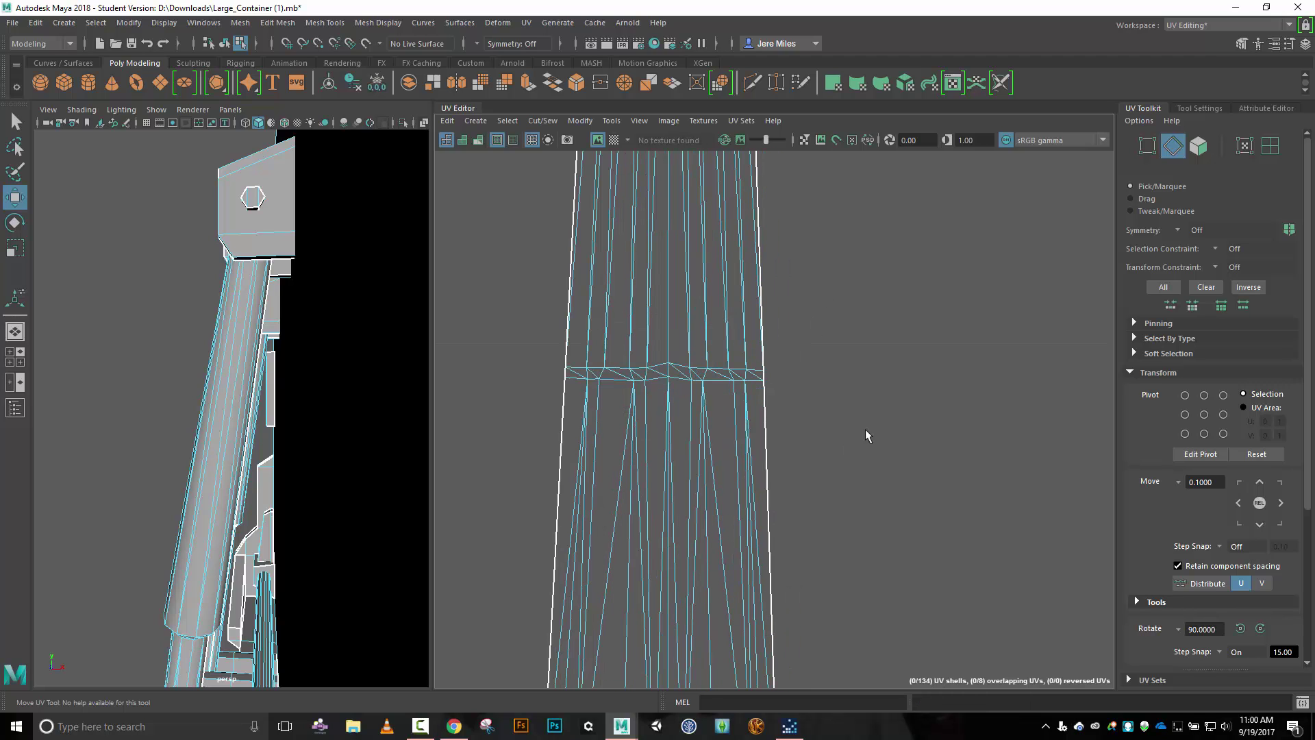
left_click(752, 388)
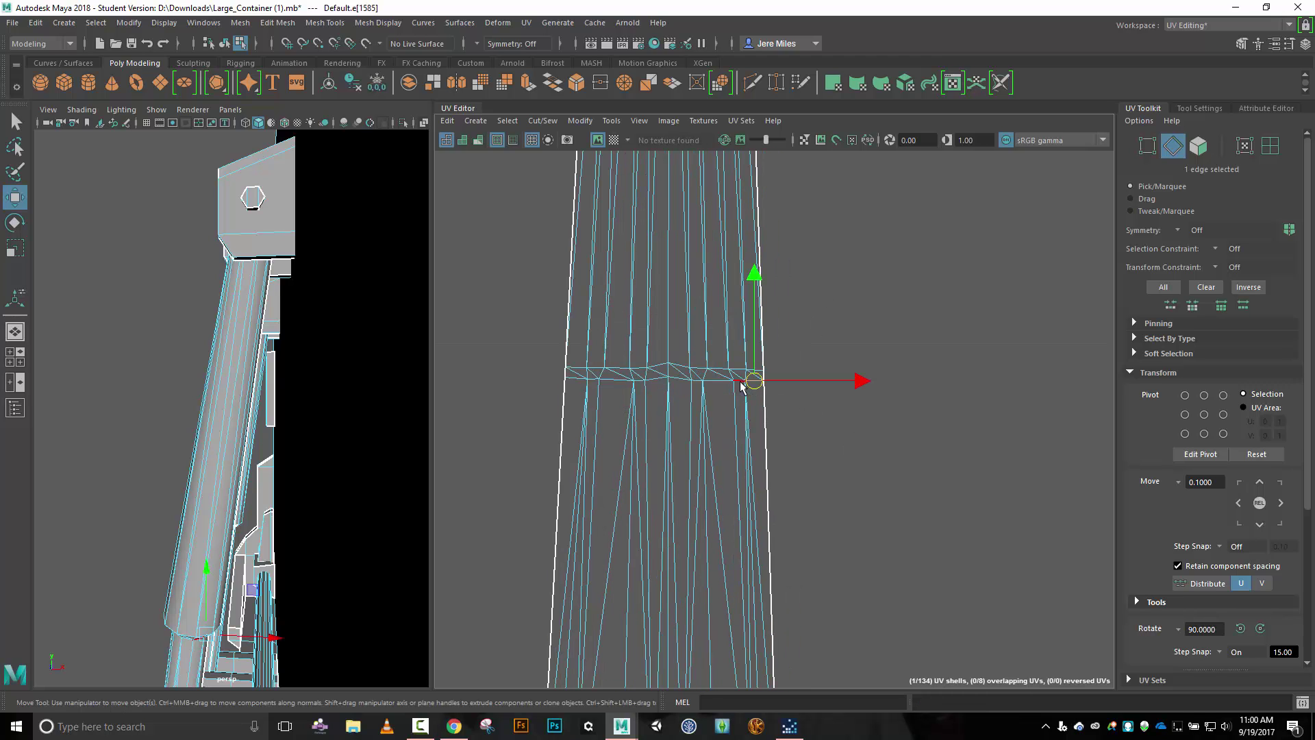
left_click(719, 382, "shift")
left_click(695, 384, "shift")
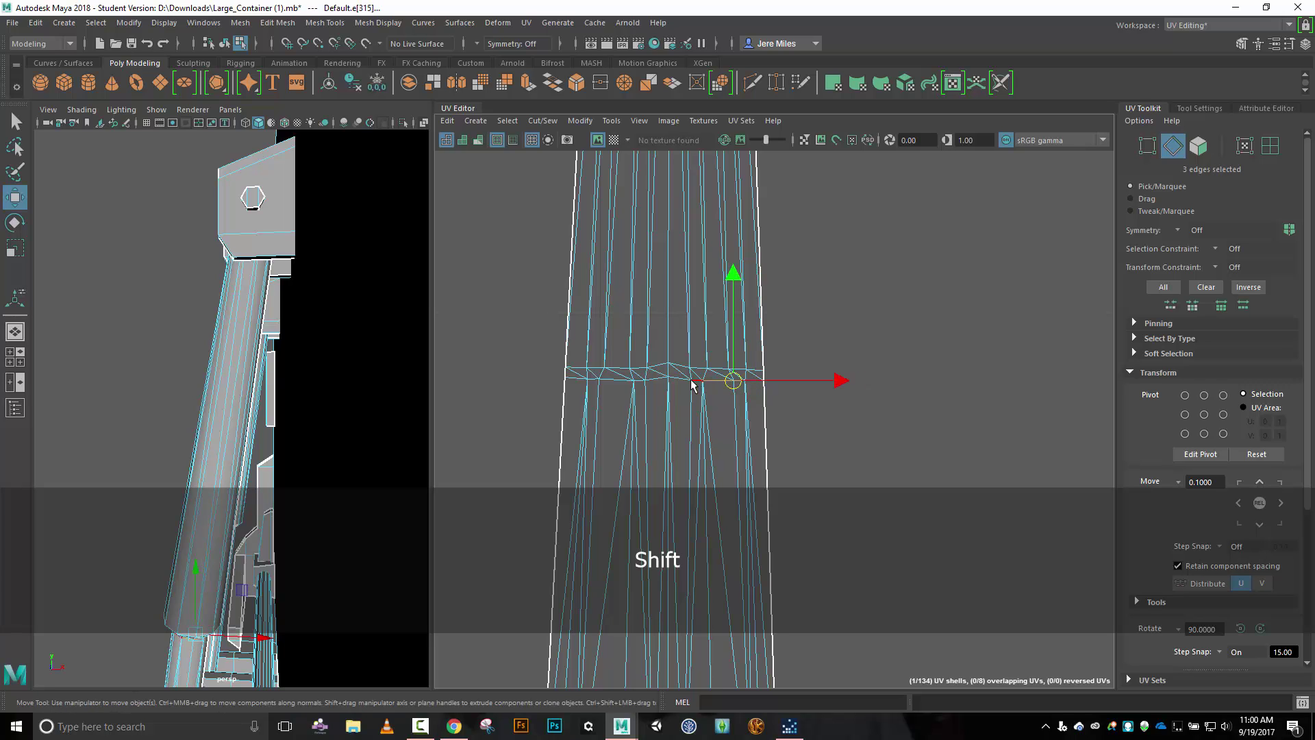
left_click(671, 382, "shift")
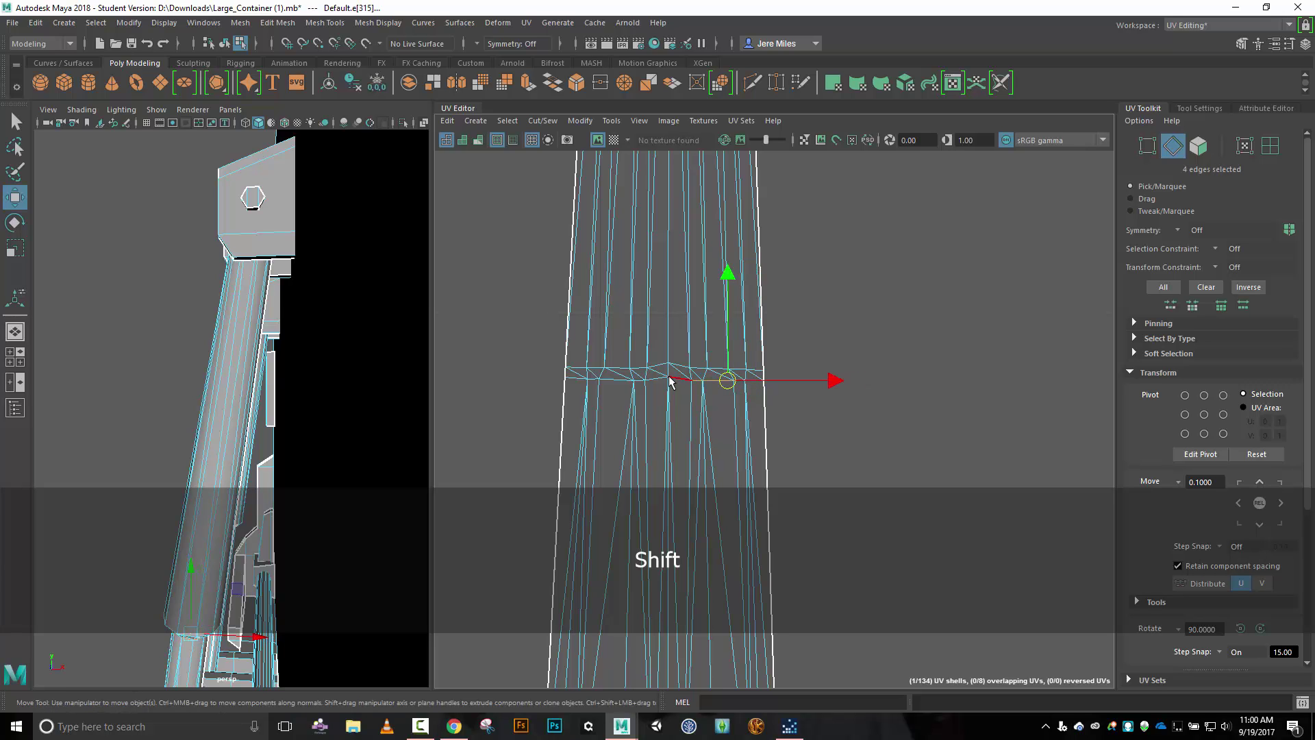
left_click(648, 378, "shift")
left_click(646, 380, "shift")
left_click(623, 381, "shift")
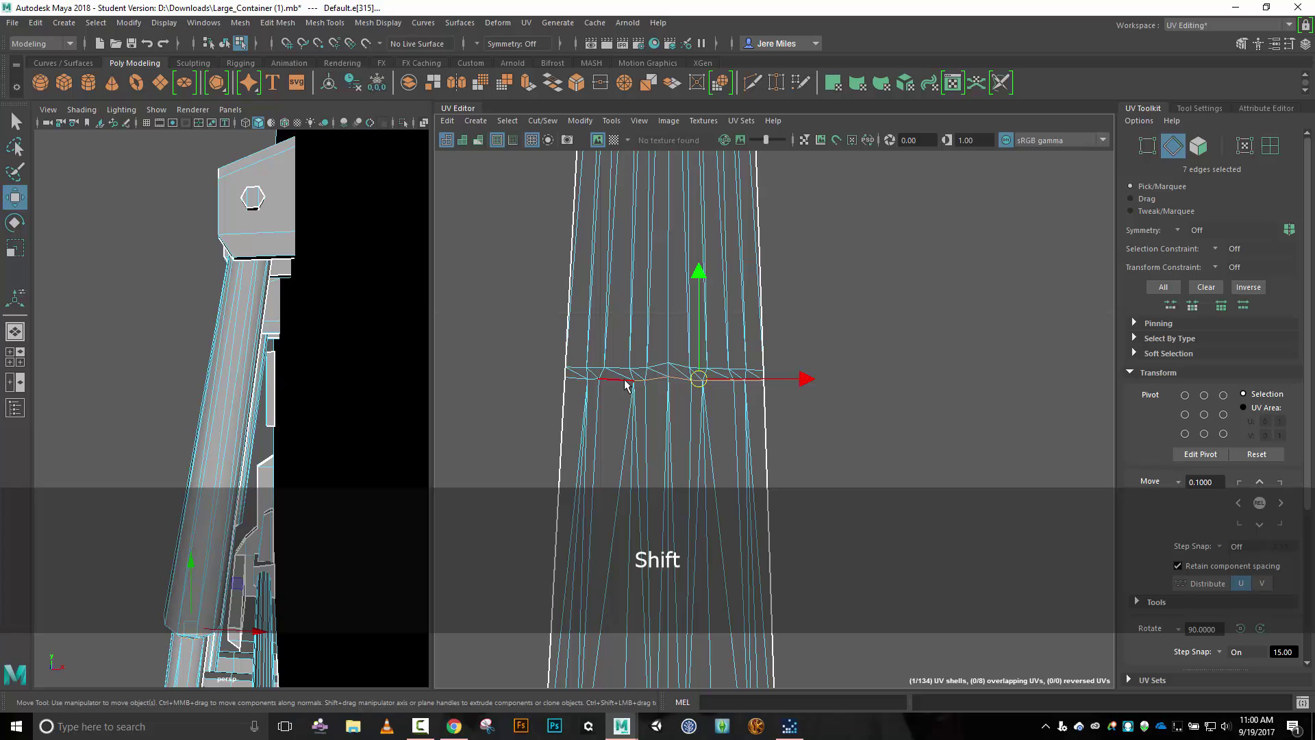
left_click(602, 381, "shift")
left_click(586, 381, "shift")
left_click(571, 381, "shift")
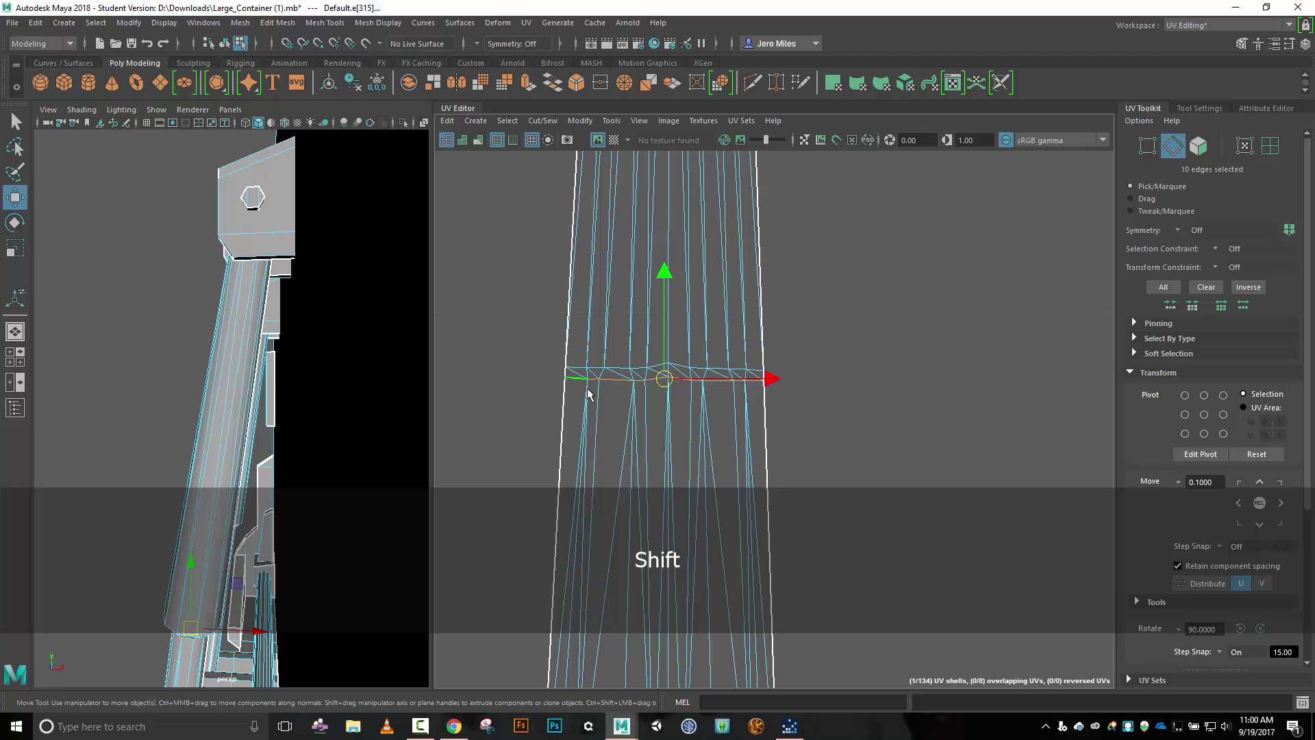
key("shift+x")
Move the detached lower-section shell straight down, leaving a clear gap below the upper section's collar.
right_click_drag(938, 461, 939, 421)
scroll(878, 412, "down", 4)
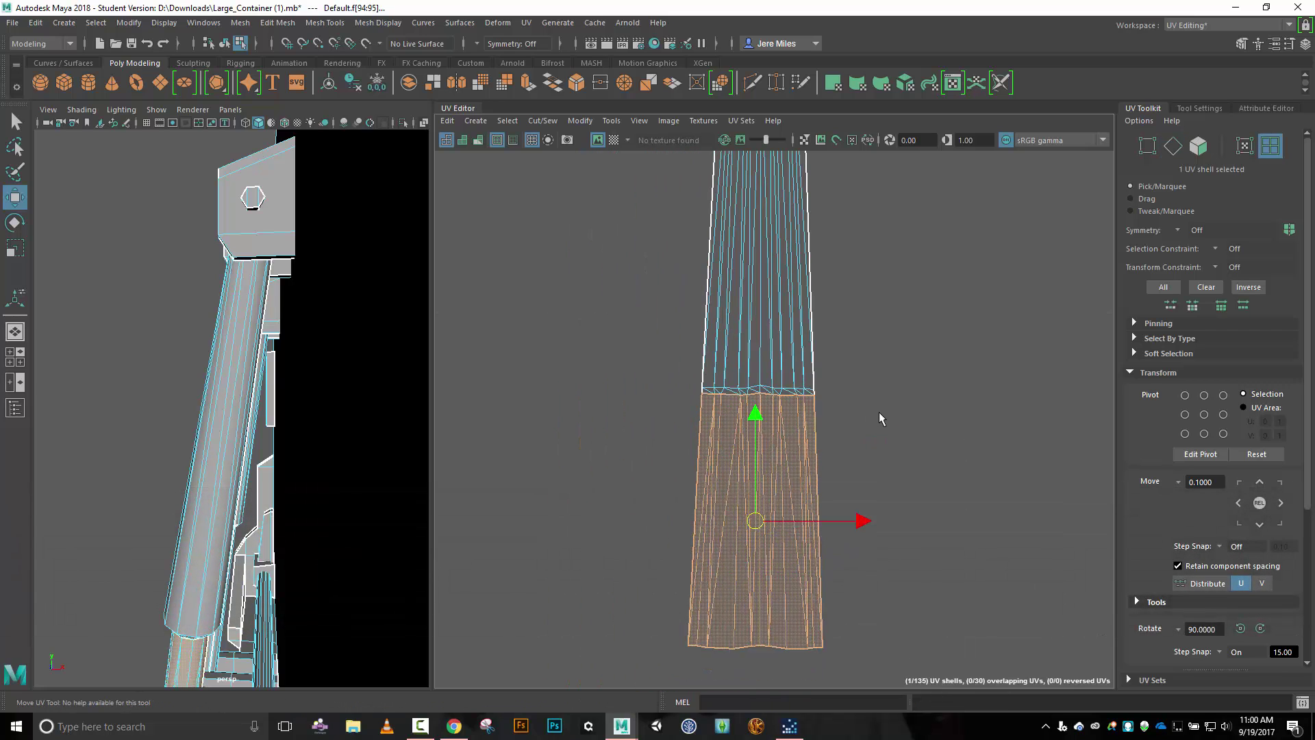
left_click_drag(774, 510, 778, 560)
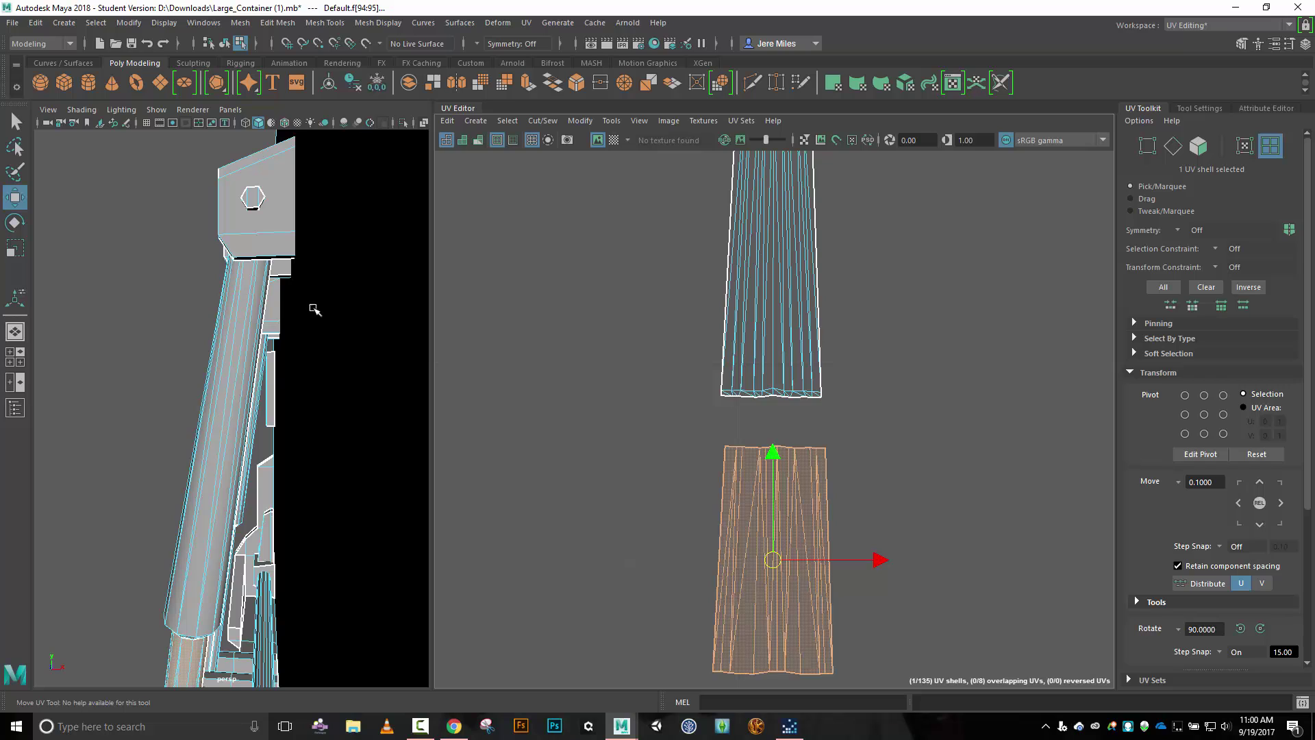
left_click(754, 277)
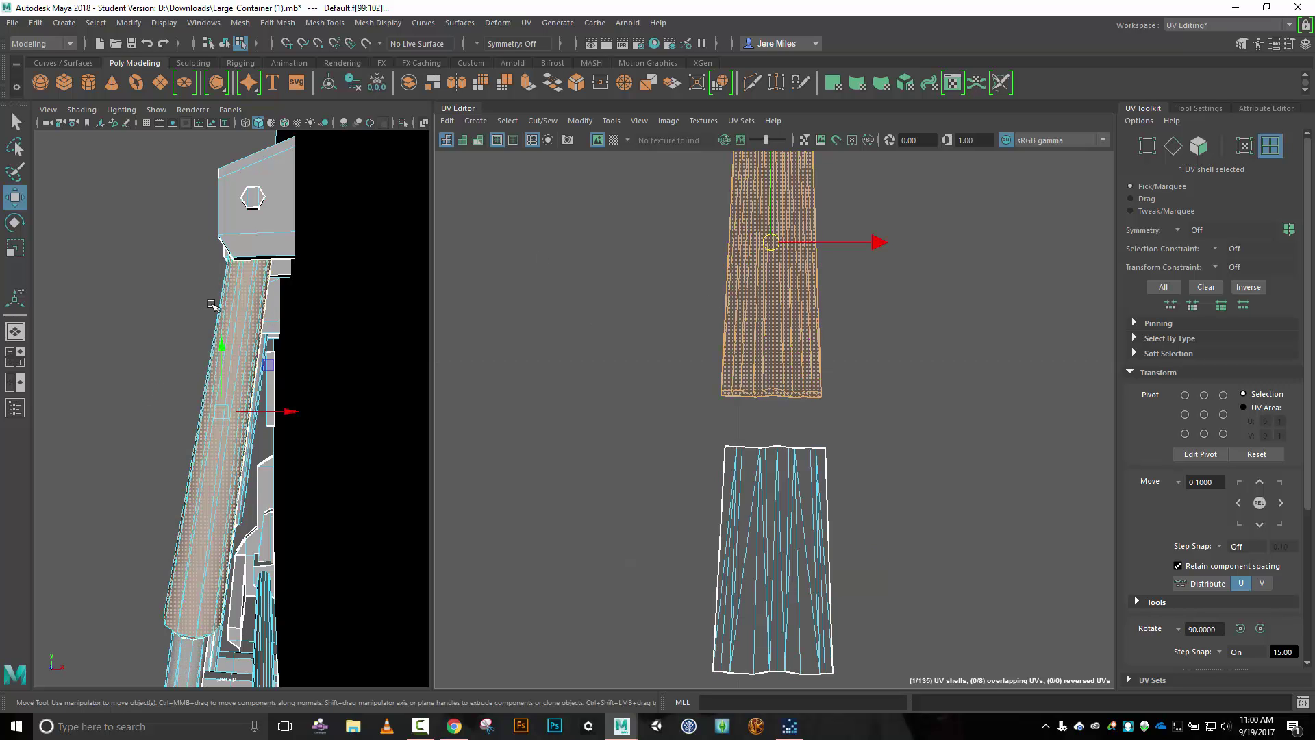
scroll(693, 352, "down", 4)
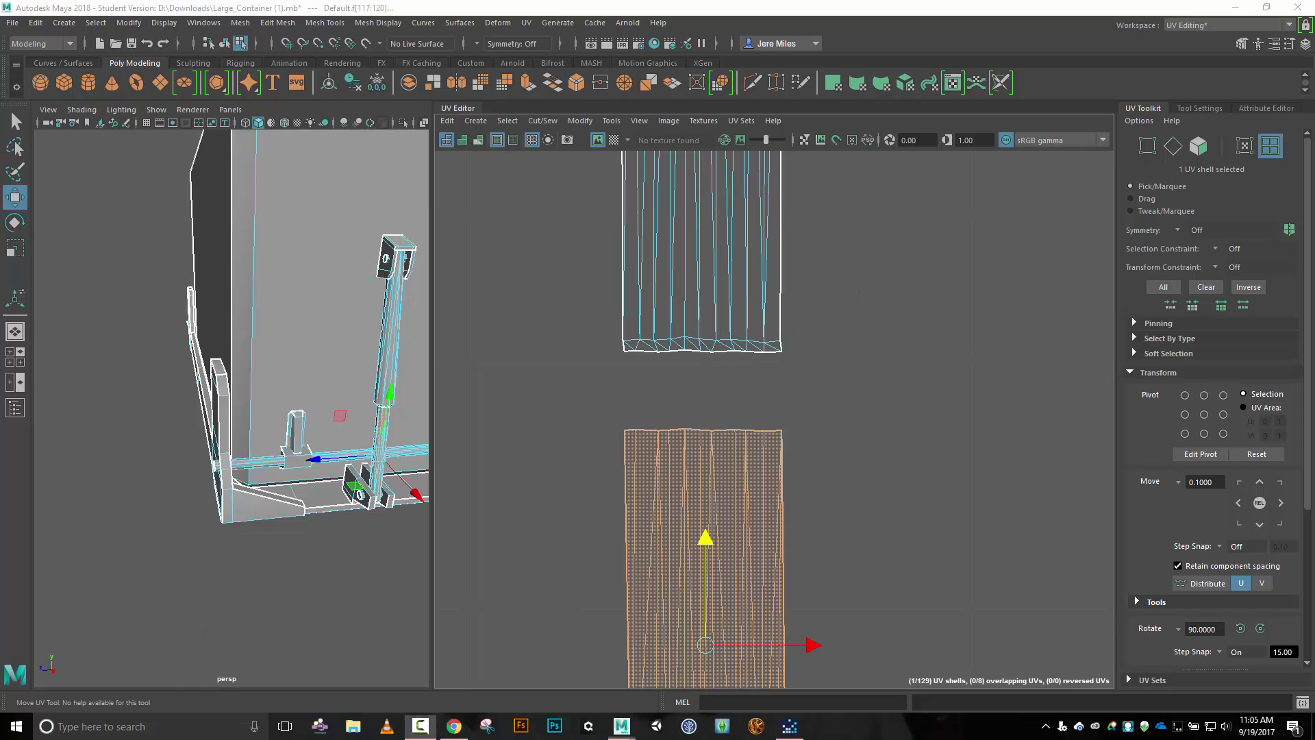
Move the leftmost arm's upper and lower shells together so they sit close beside the neighbouring arm's pair.
scroll(899, 250, "down", 5)
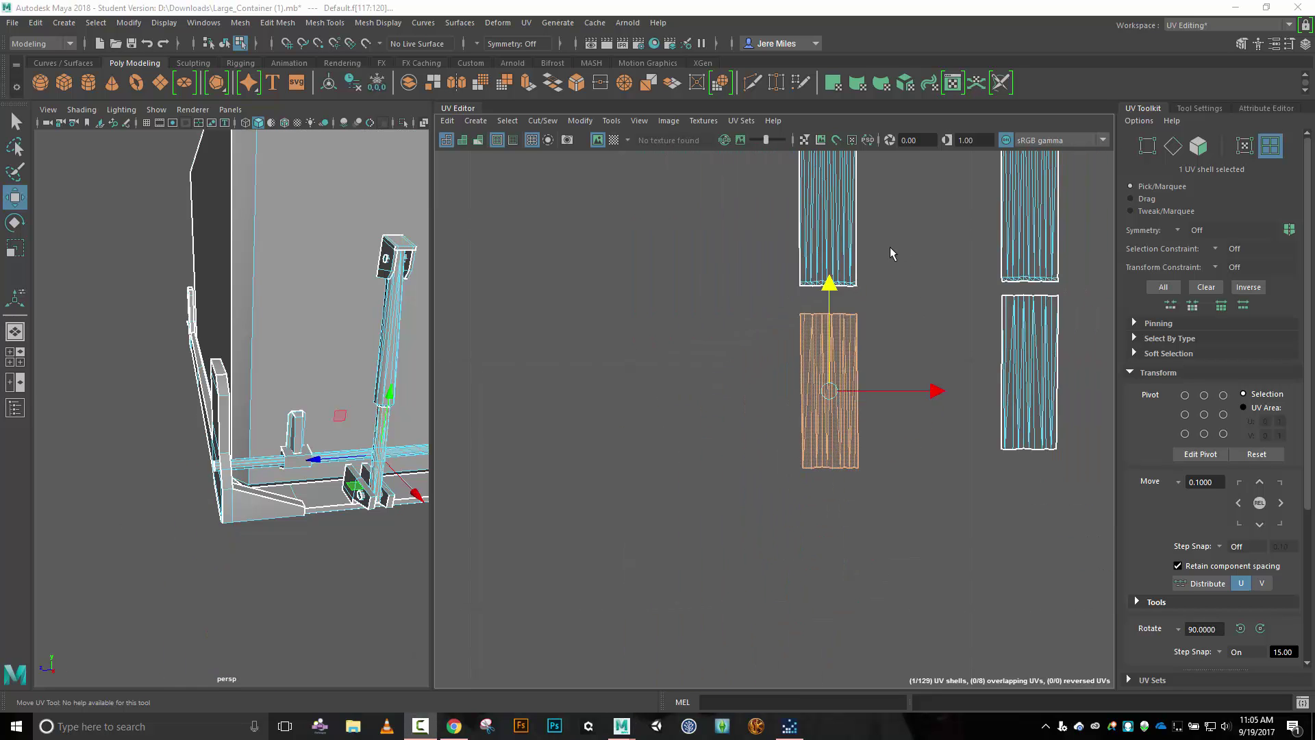
left_click_drag(745, 230, 878, 397)
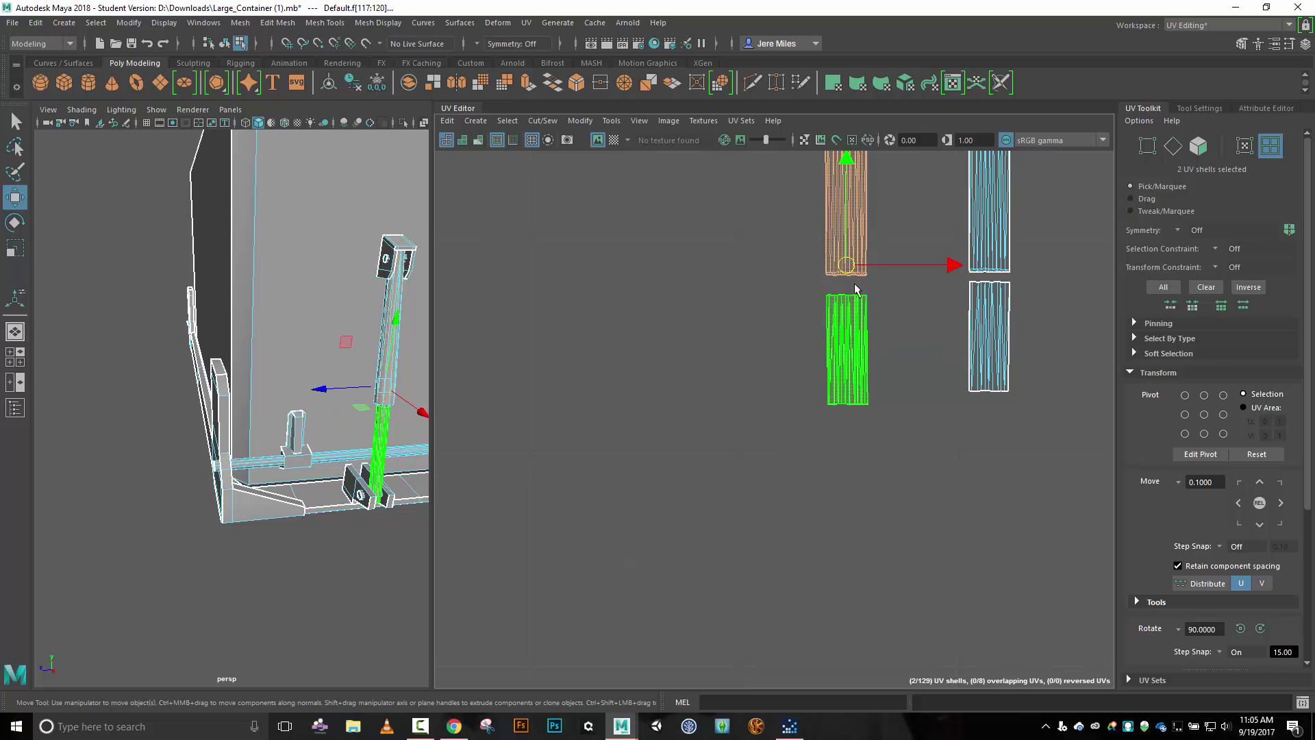
left_click_drag(864, 256, 935, 236)
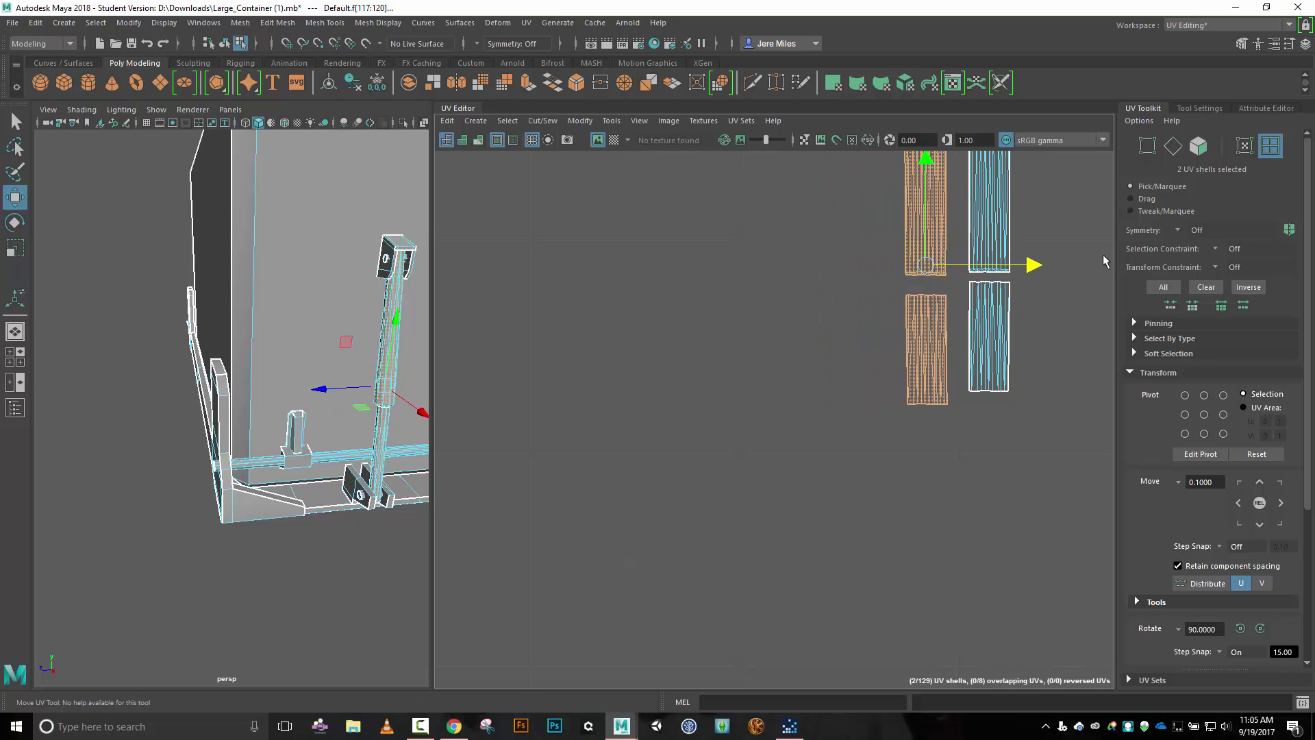
Bring the tapered arm pair and the rightmost arm pair over beside the other two pairs, forming one compact row.
right_click_drag(1104, 261, 1074, 264, "alt")
middle_click_drag(1073, 265, 957, 308, "alt")
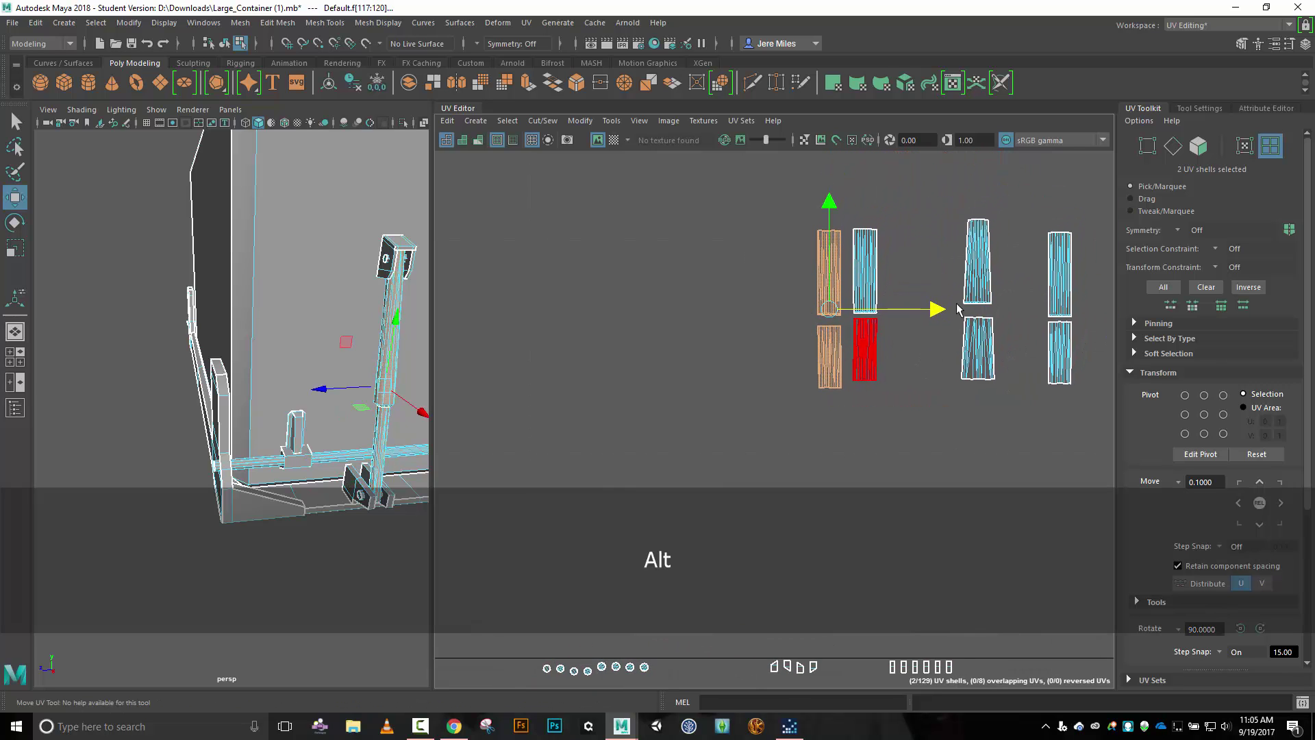
left_click_drag(938, 244, 1012, 404)
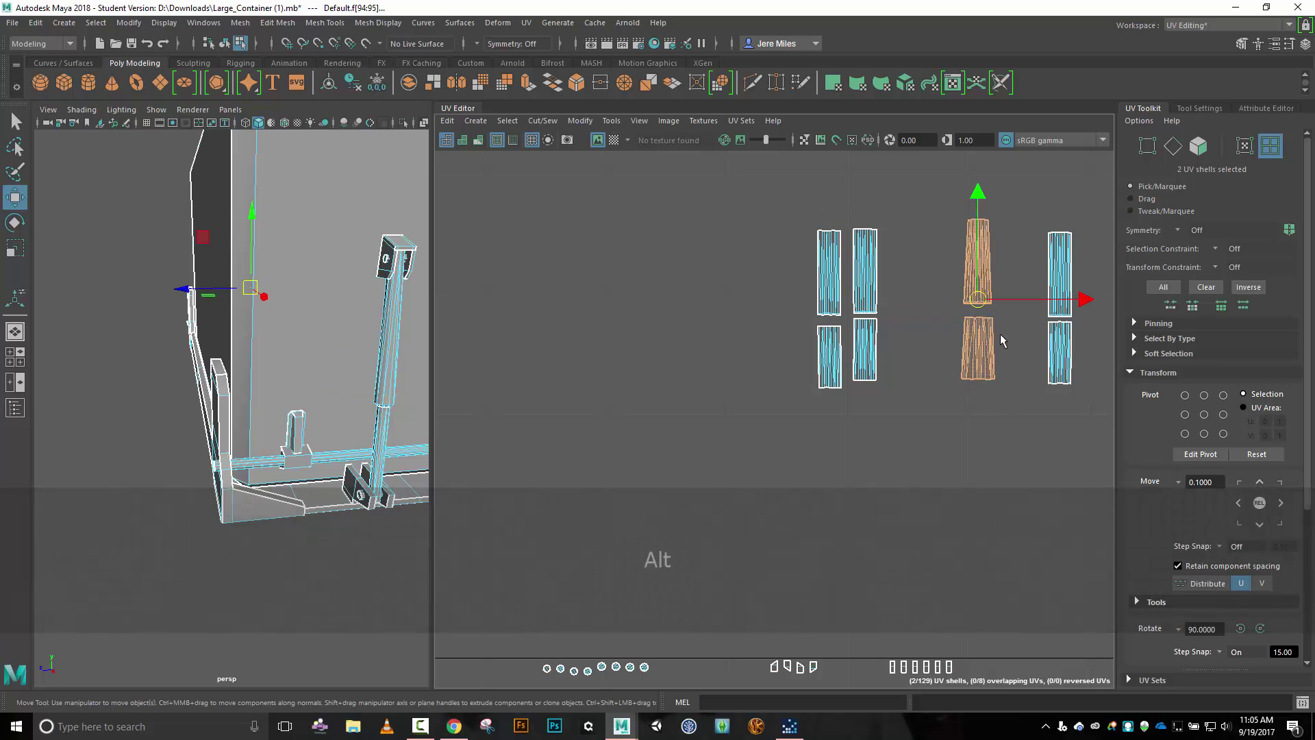
left_click_drag(978, 299, 910, 309)
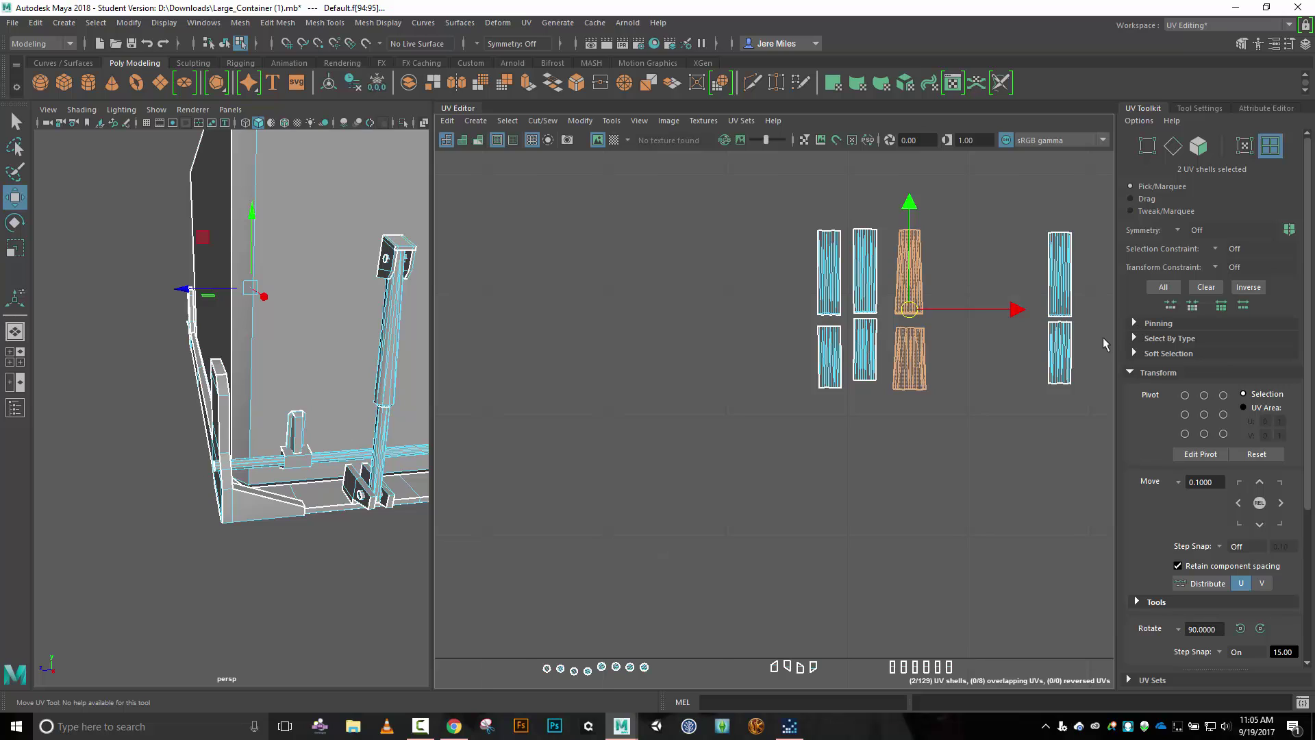
left_click_drag(1050, 303, 970, 318)
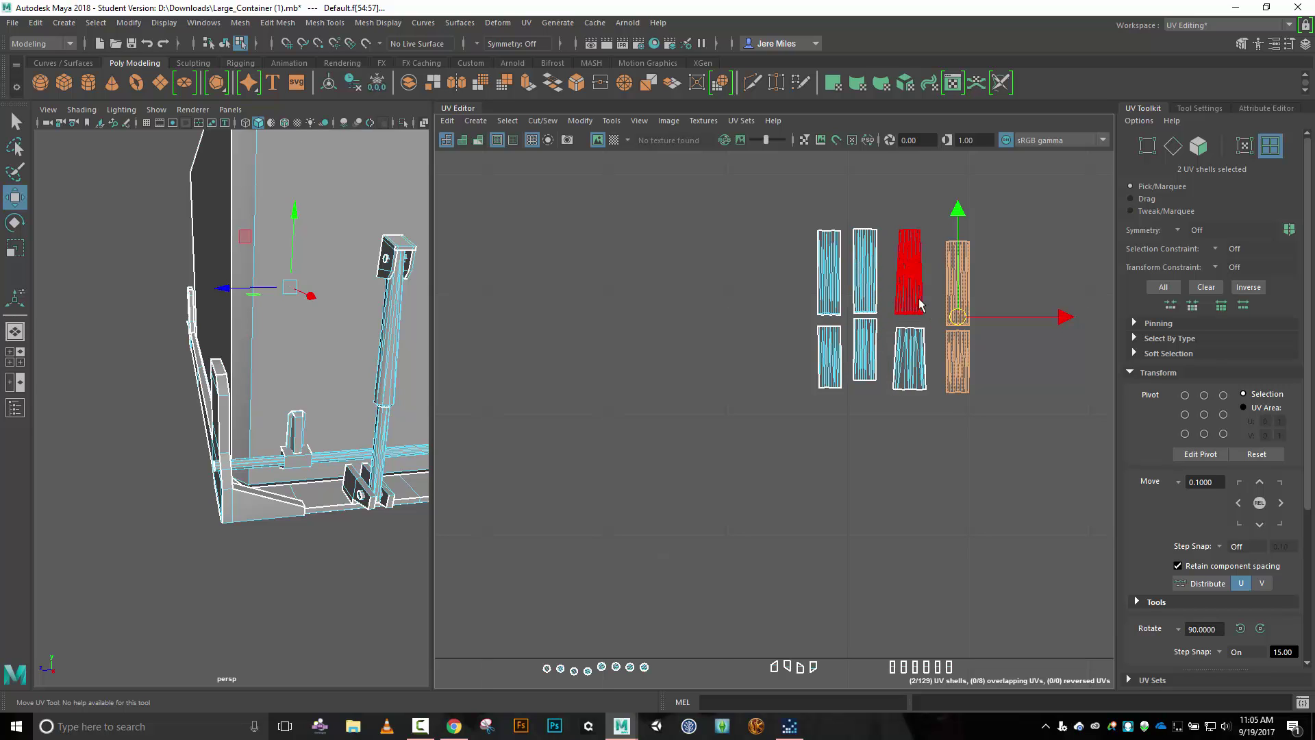
Move all eight arm shells into the UV tile holding the bracket shells, and set the lower row closely beneath the upper row.
left_click_drag(984, 363, 986, 367)
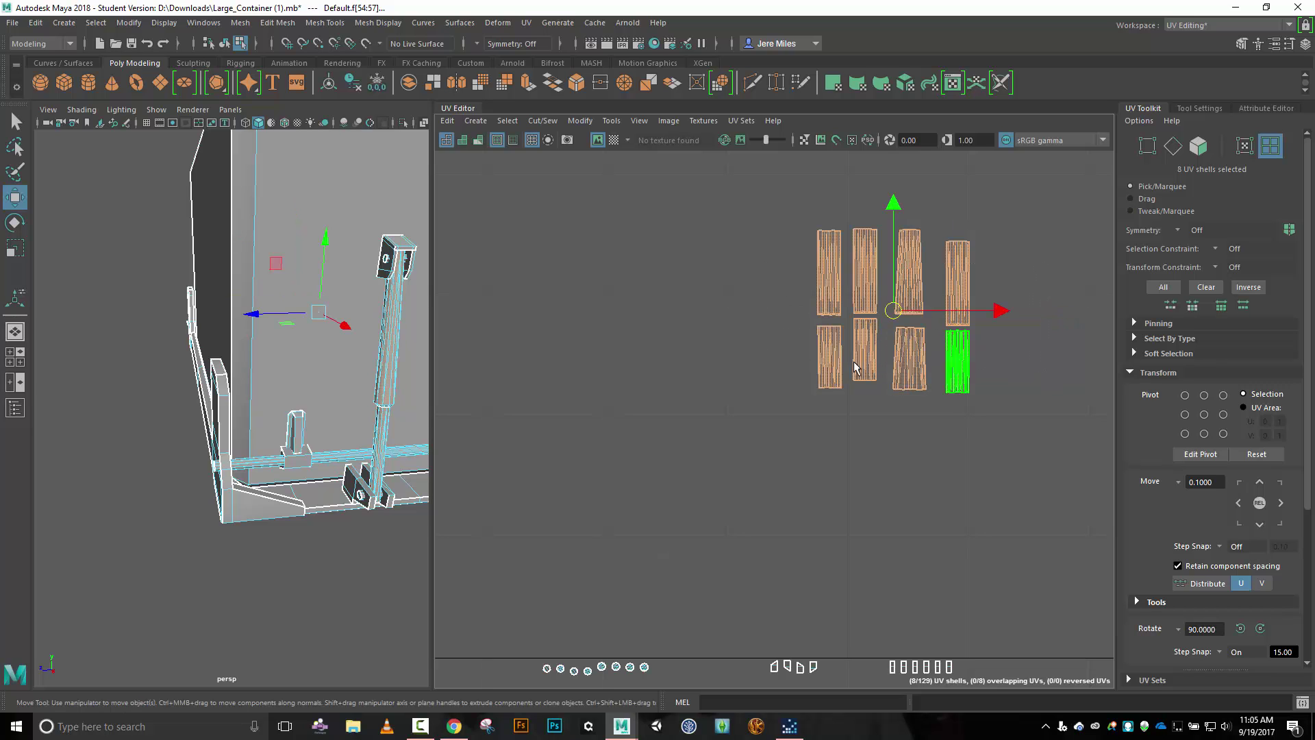
scroll(798, 349, "down", 5)
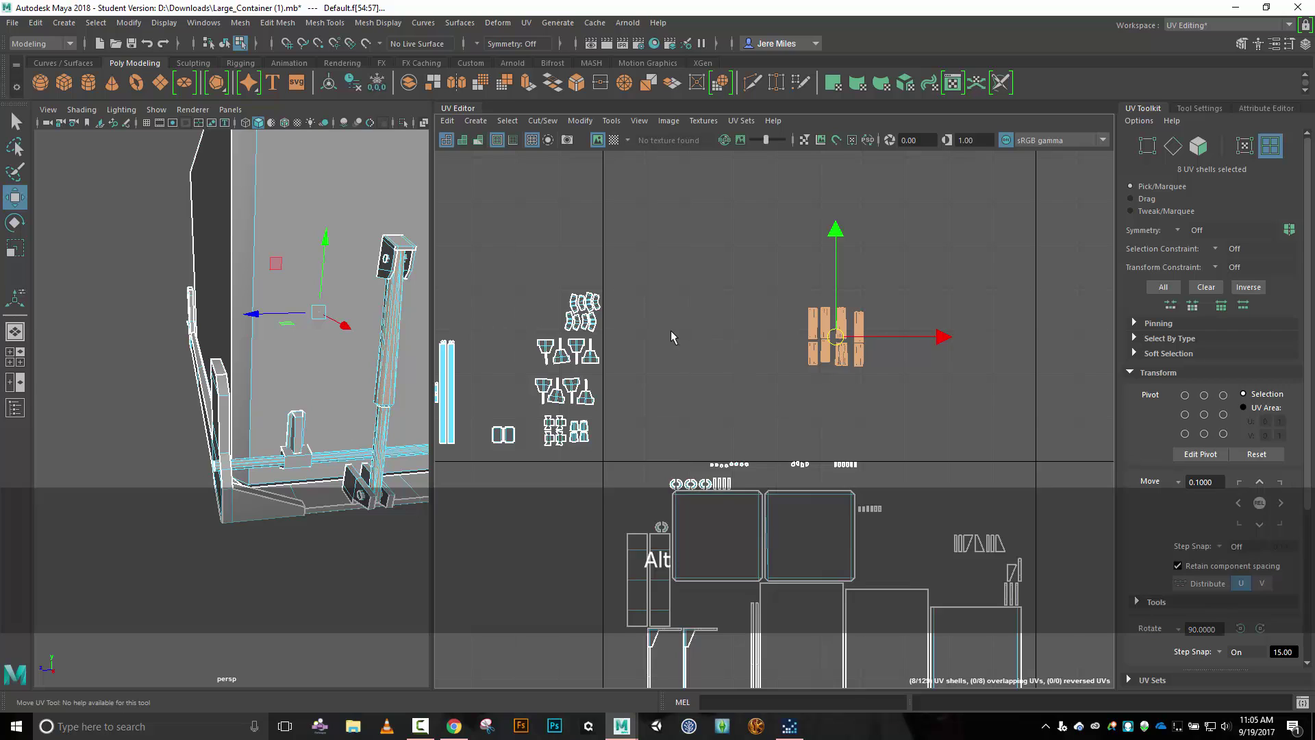
middle_click_drag(671, 331, 824, 333, "alt")
left_click_drag(997, 344, 681, 311)
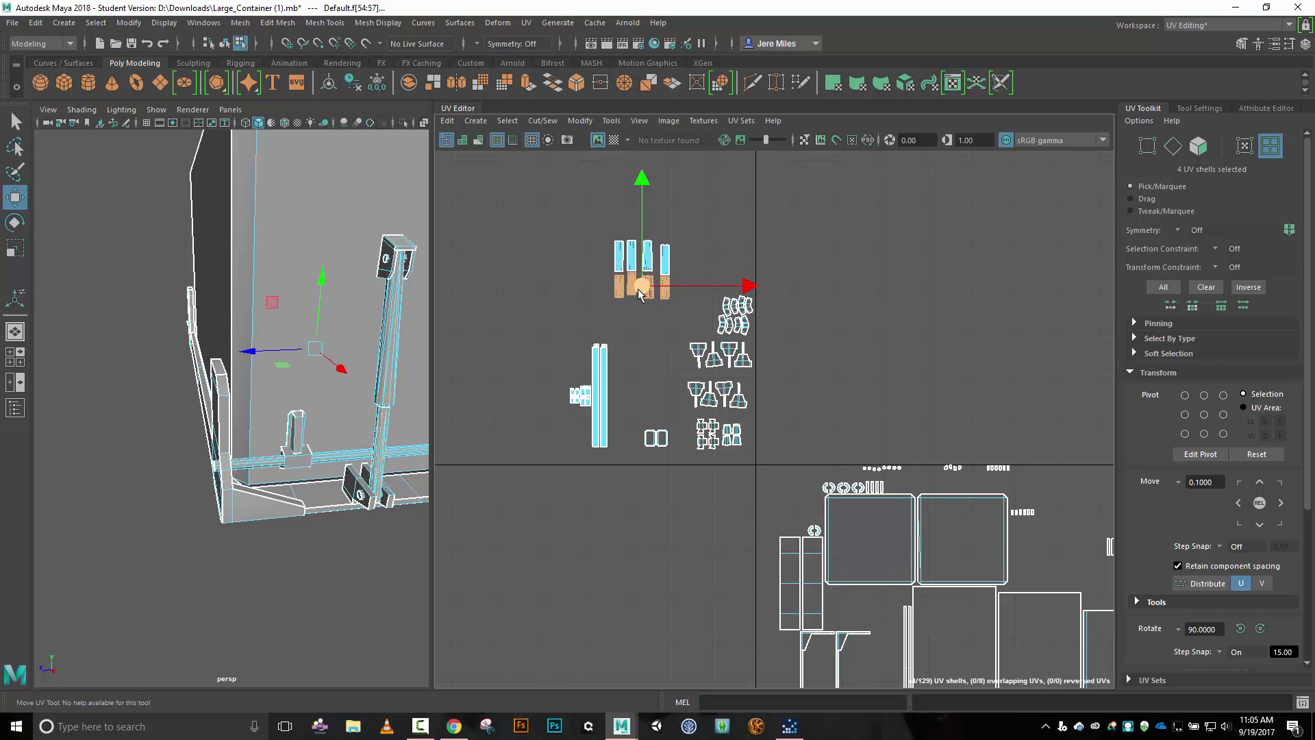
left_click(630, 286)
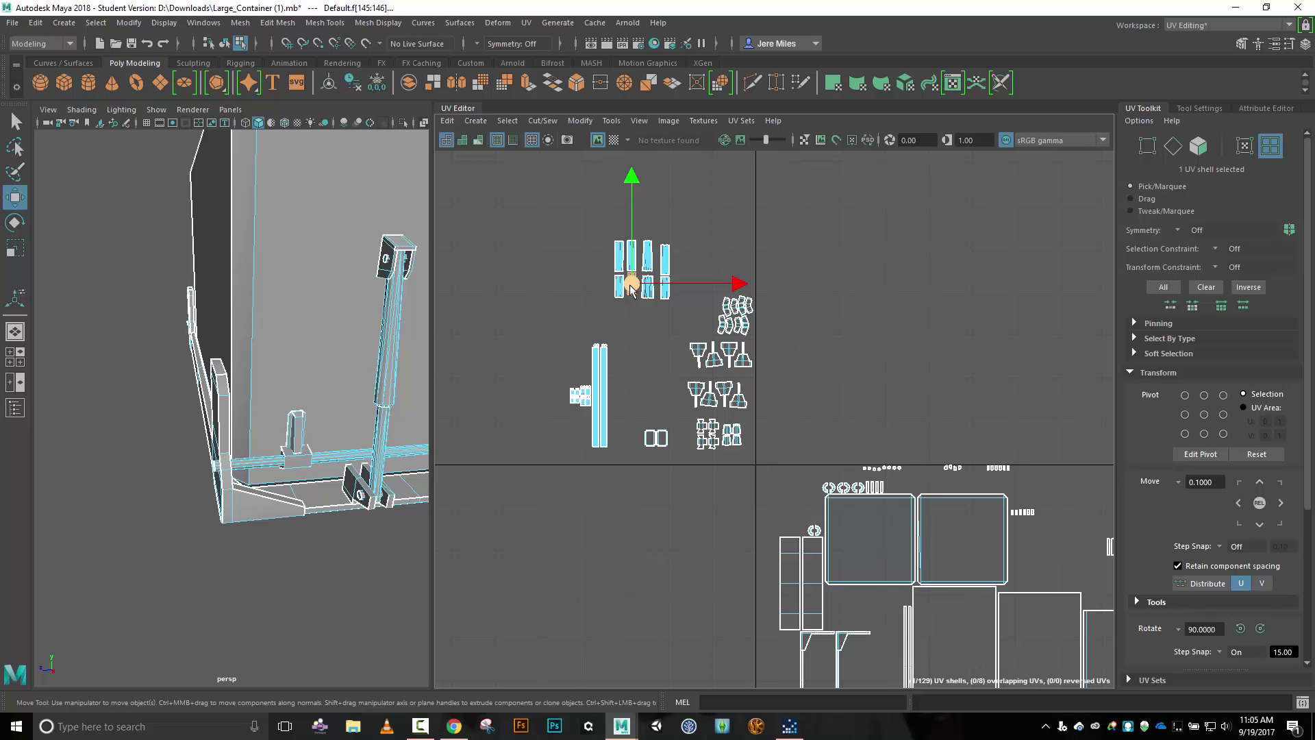
left_click_drag(632, 288, 633, 292)
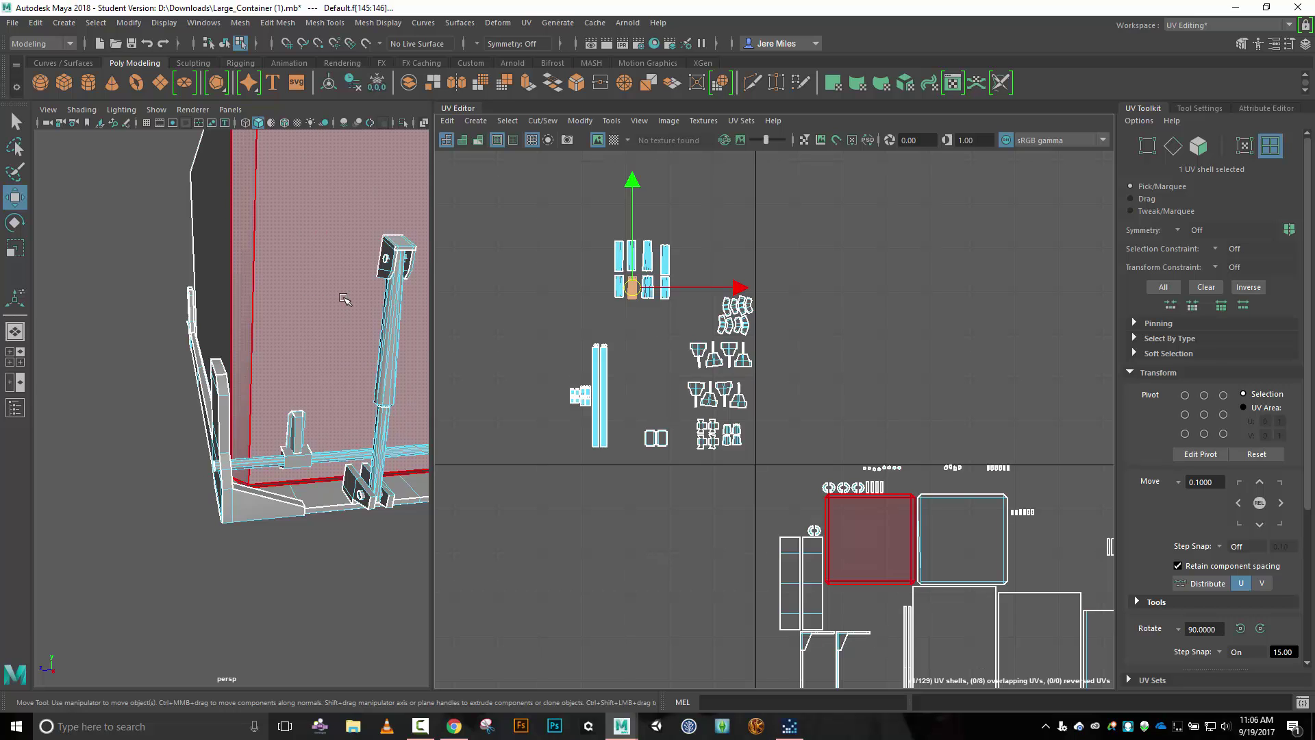
Check which UV shells belong to an arm's top bracket, its upper section and the container wall by selecting them on the model.
left_click_drag(345, 300, 269, 260, "alt")
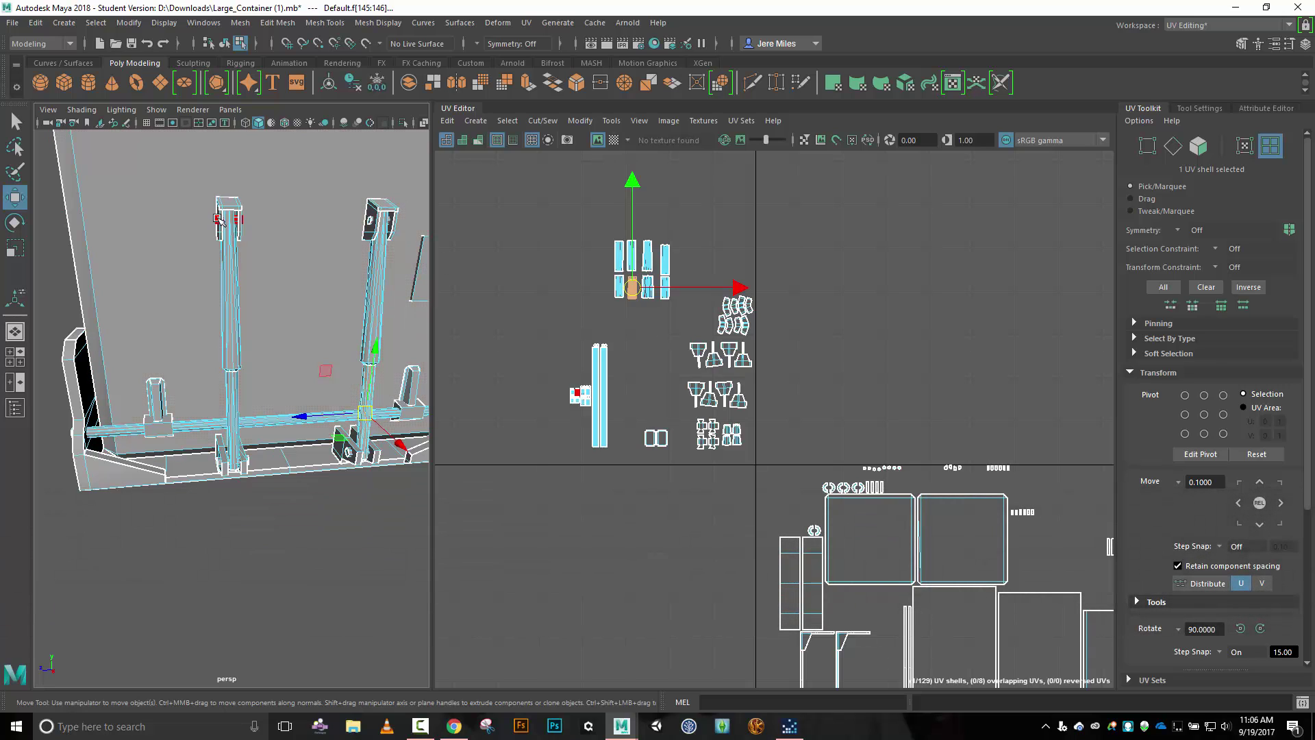
left_click(706, 259)
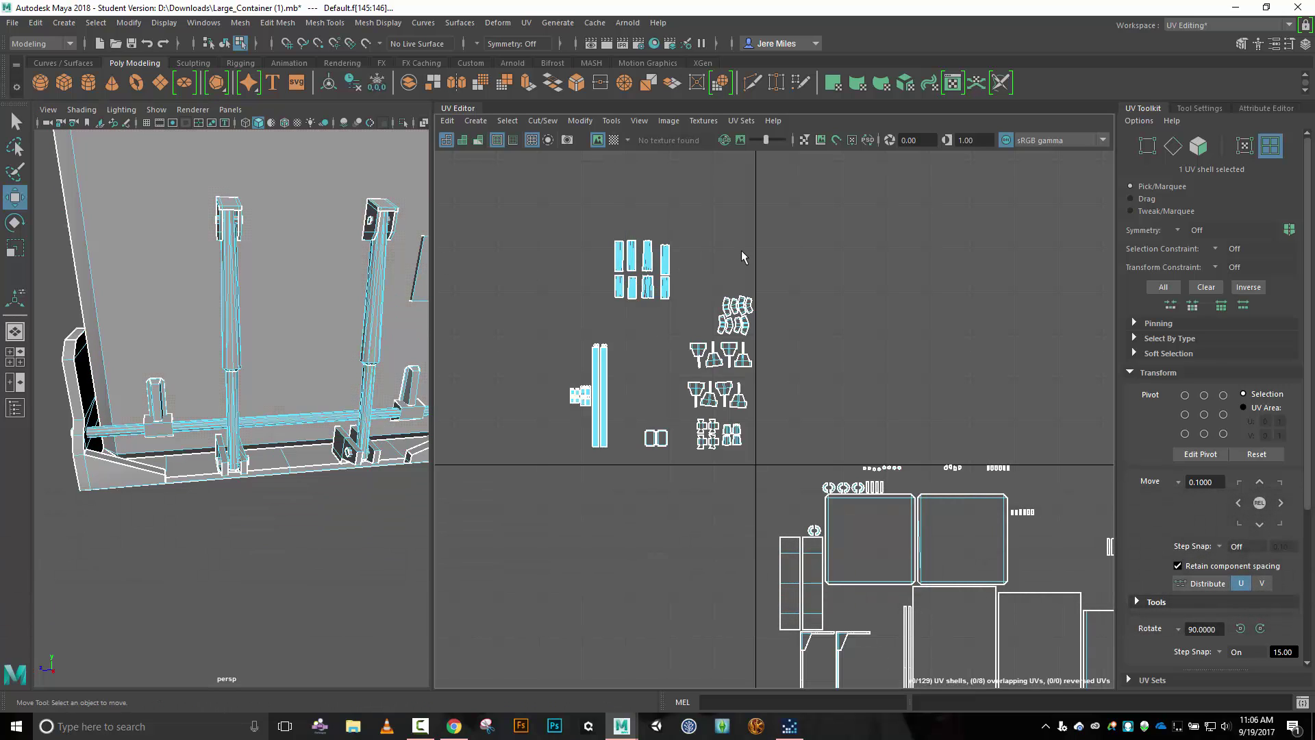
left_click(236, 205)
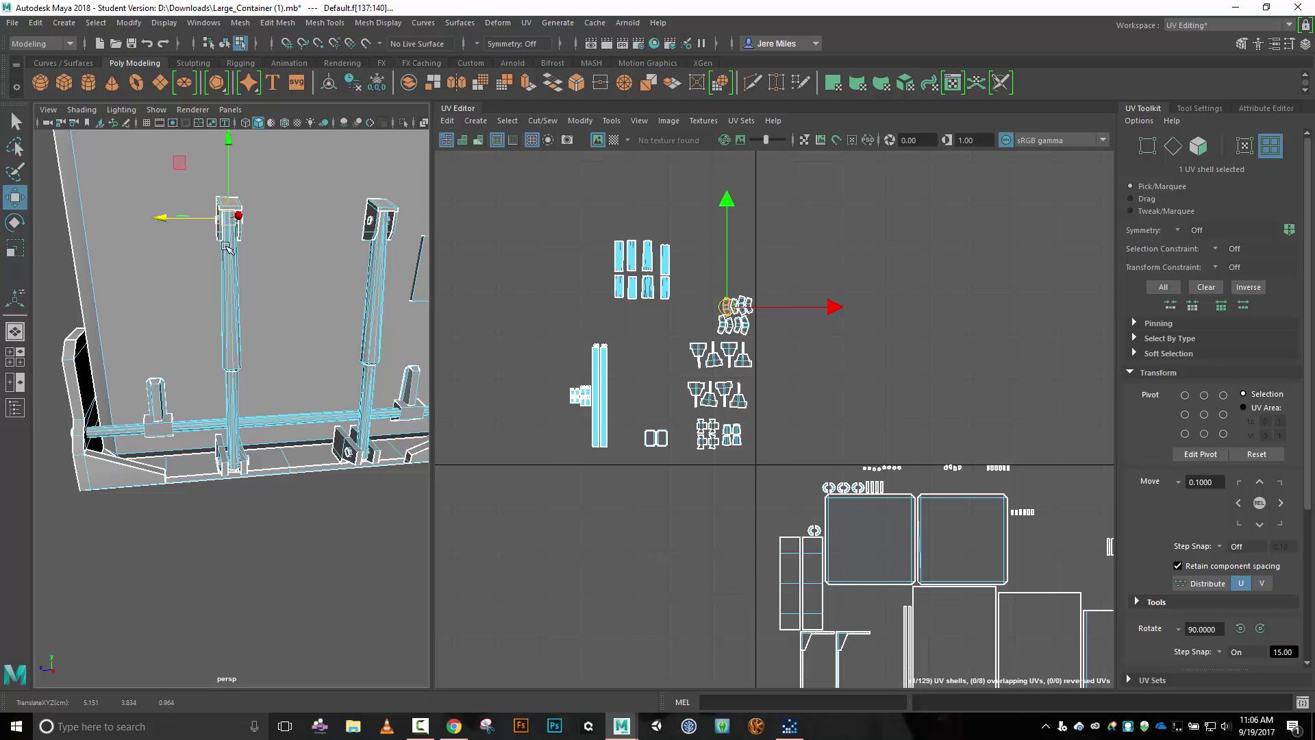
left_click(233, 374)
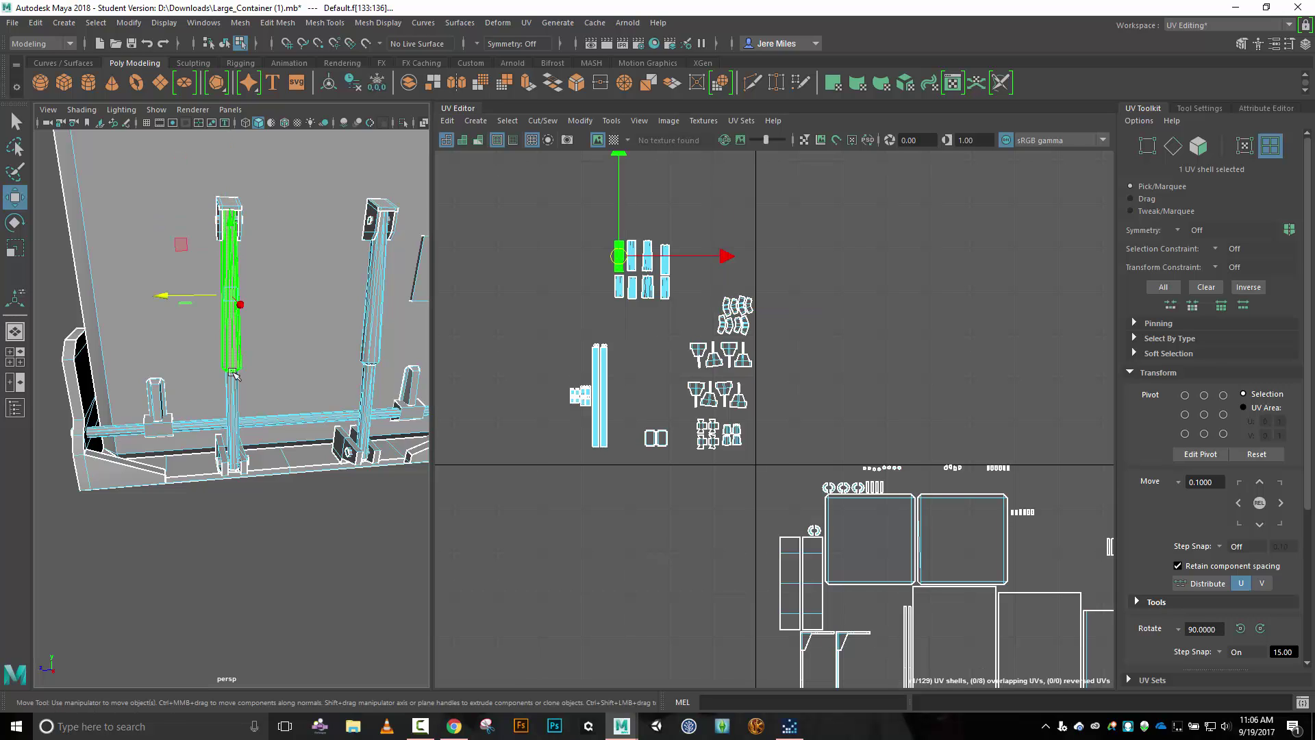
left_click(263, 416)
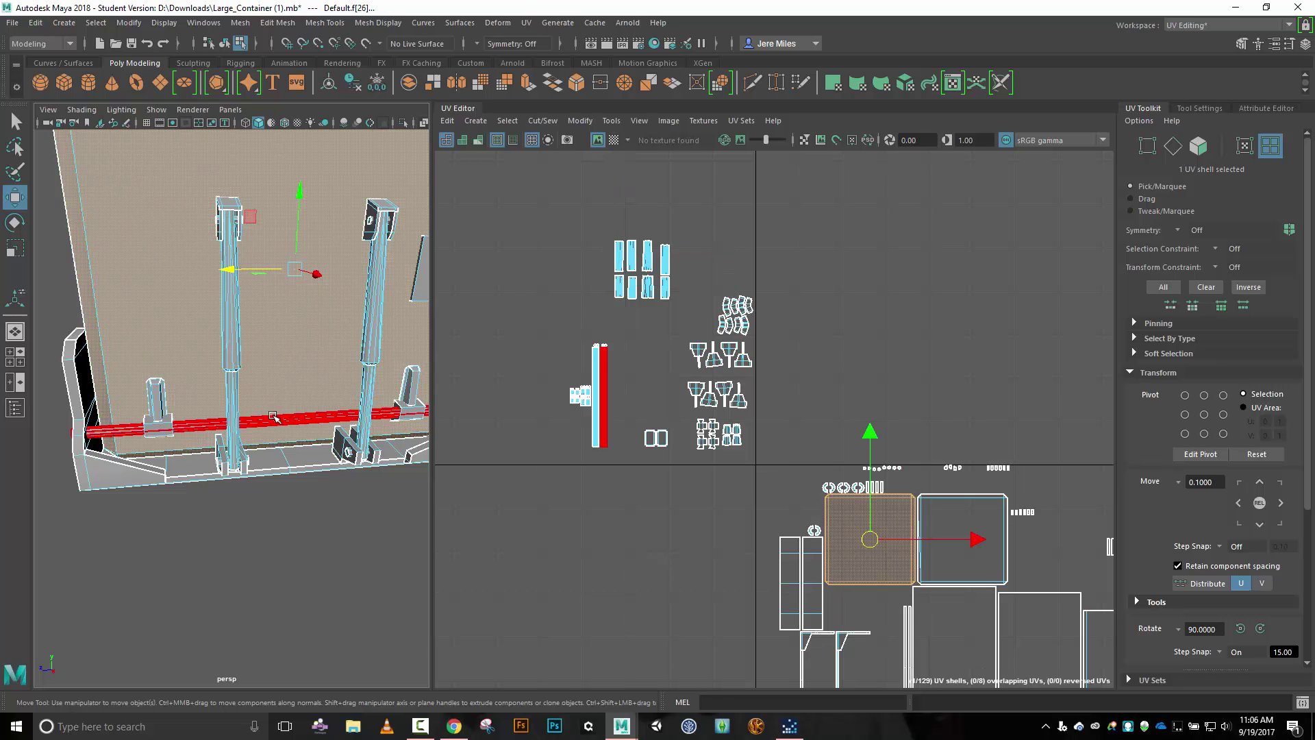
Check which UV shells belong to the bottom rail, its small brackets, the arm base brackets and the container wall by selecting them on the model.
left_click(272, 419)
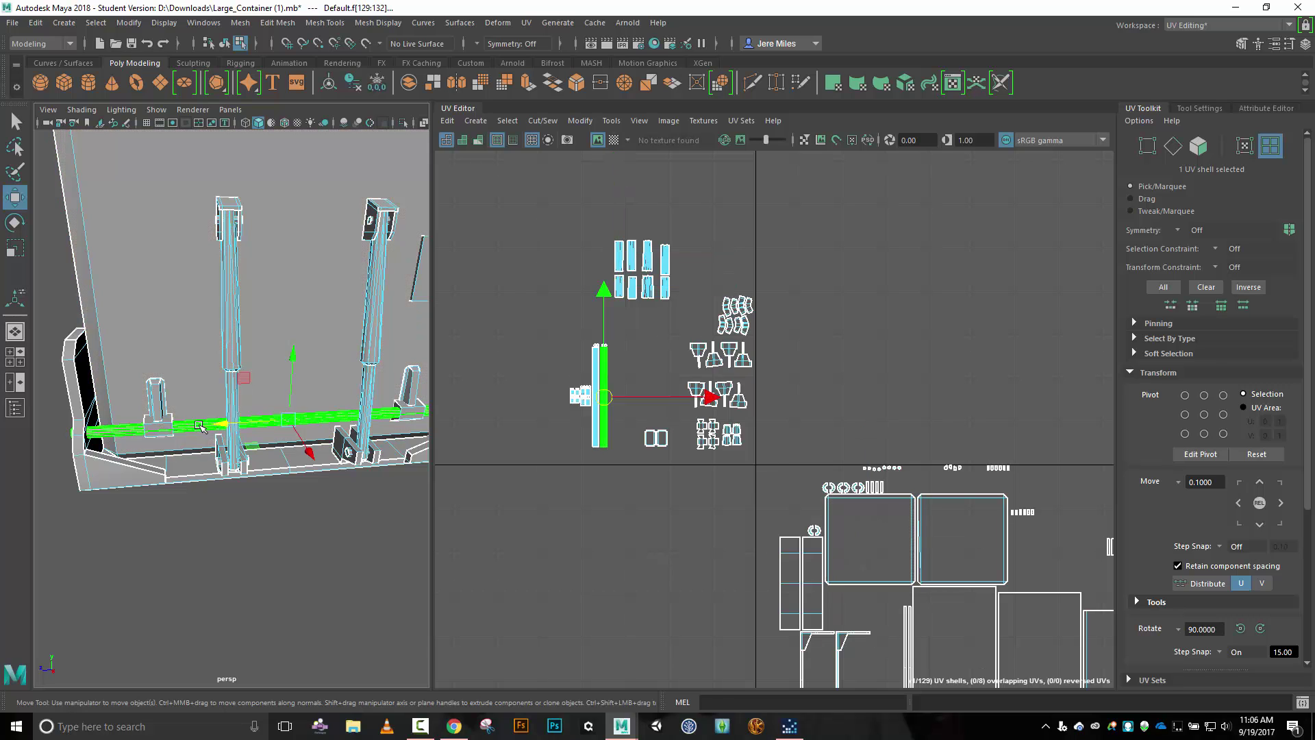
left_click(160, 429)
left_click(158, 405)
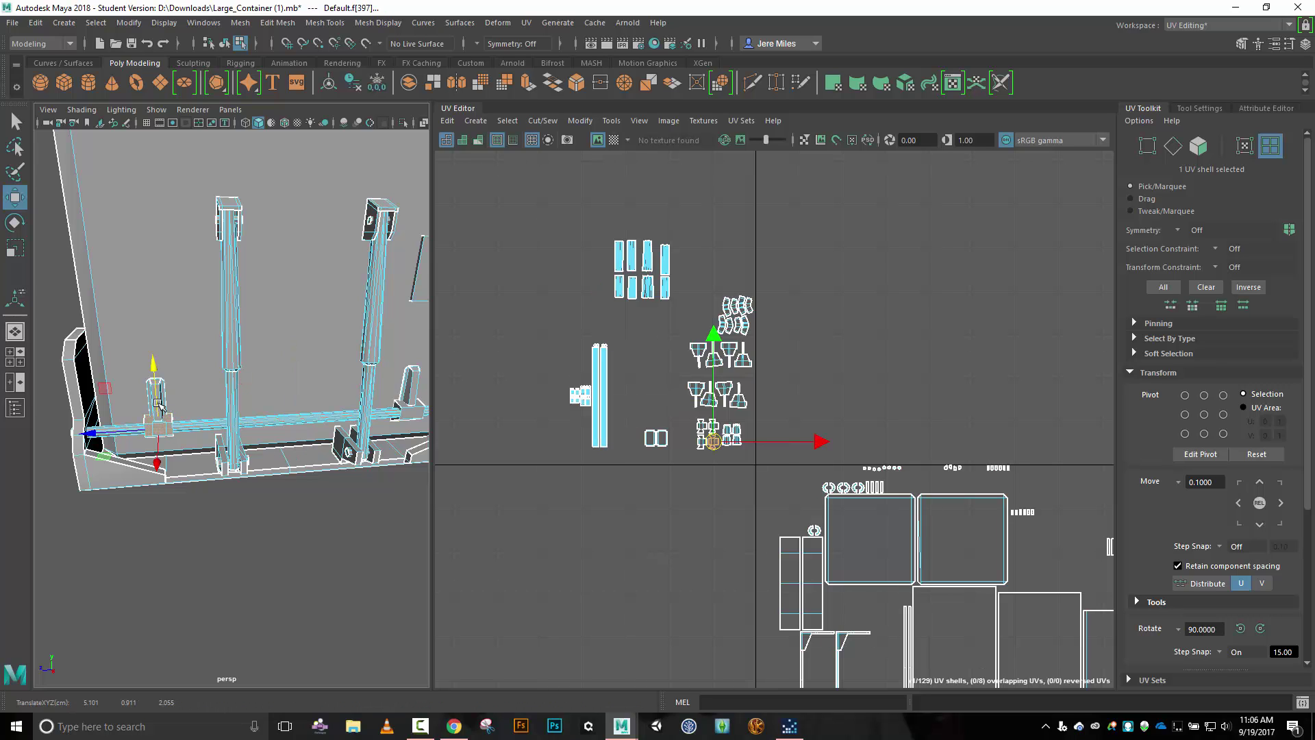
left_click(219, 454)
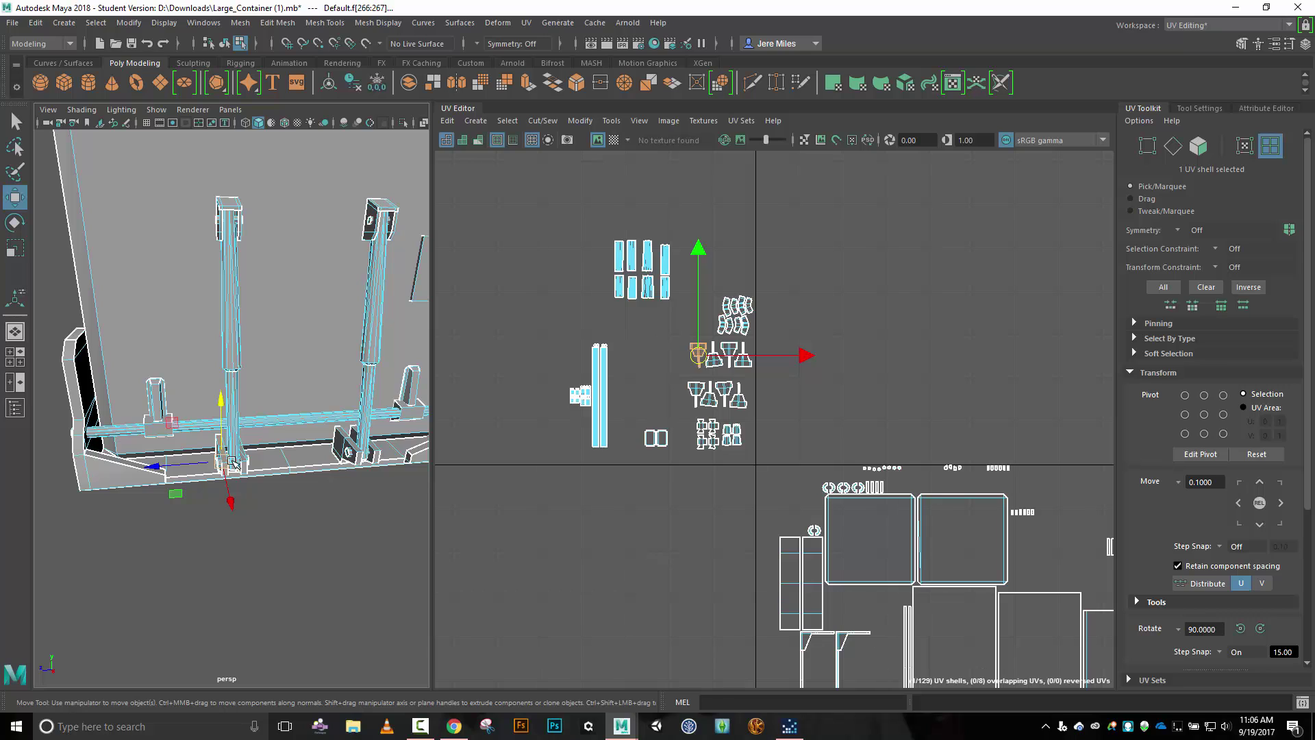
left_click(345, 447)
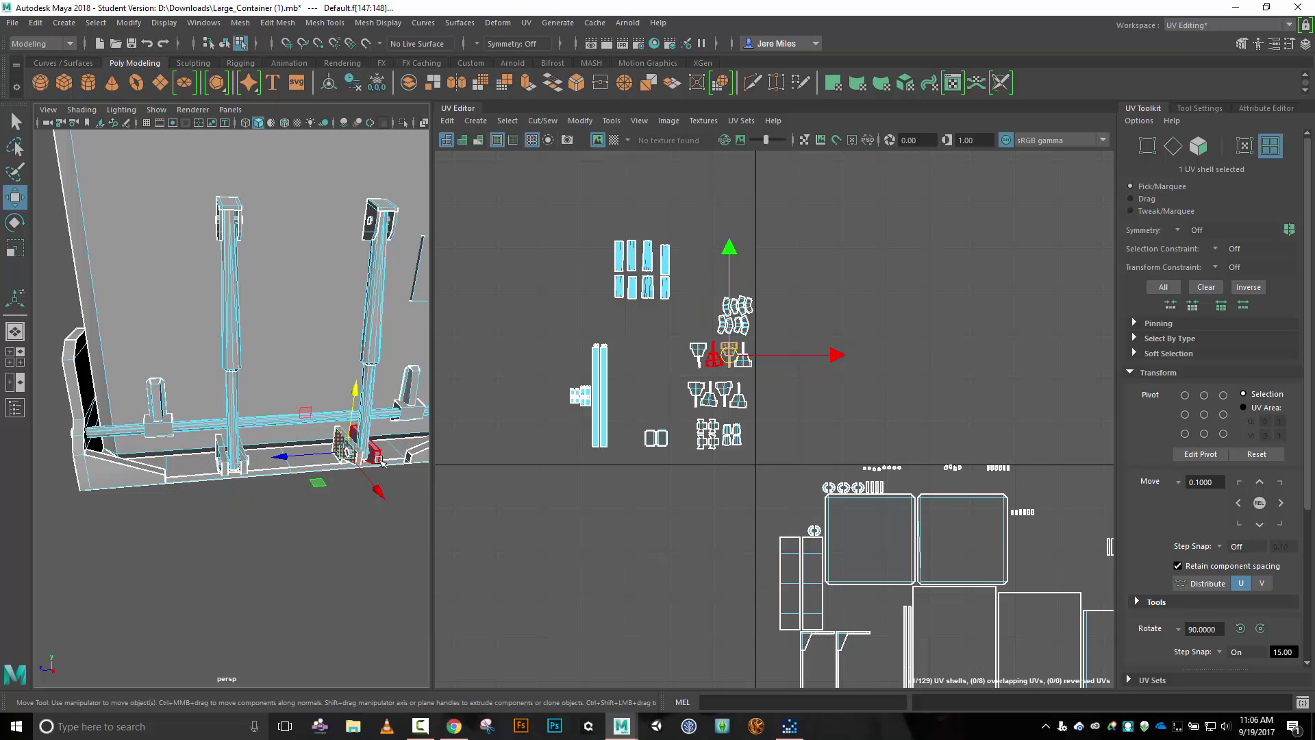
left_click(409, 389)
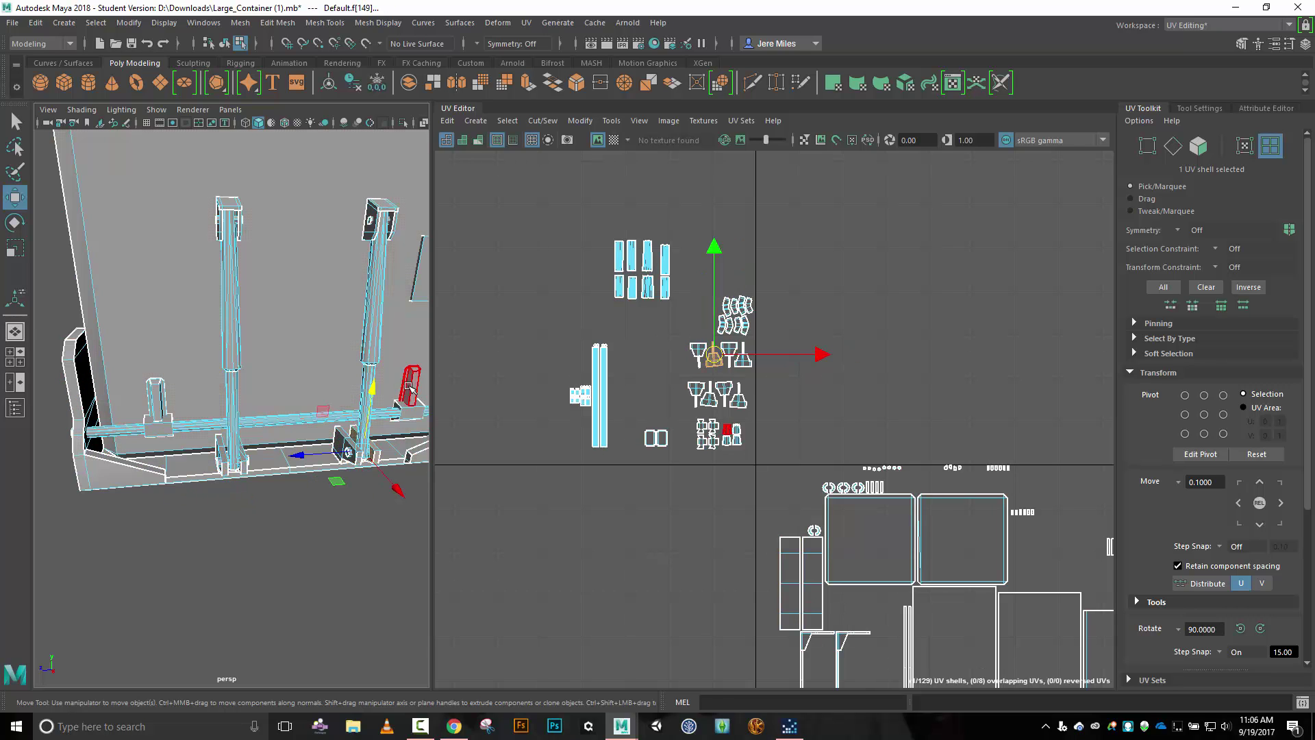
left_click(336, 267)
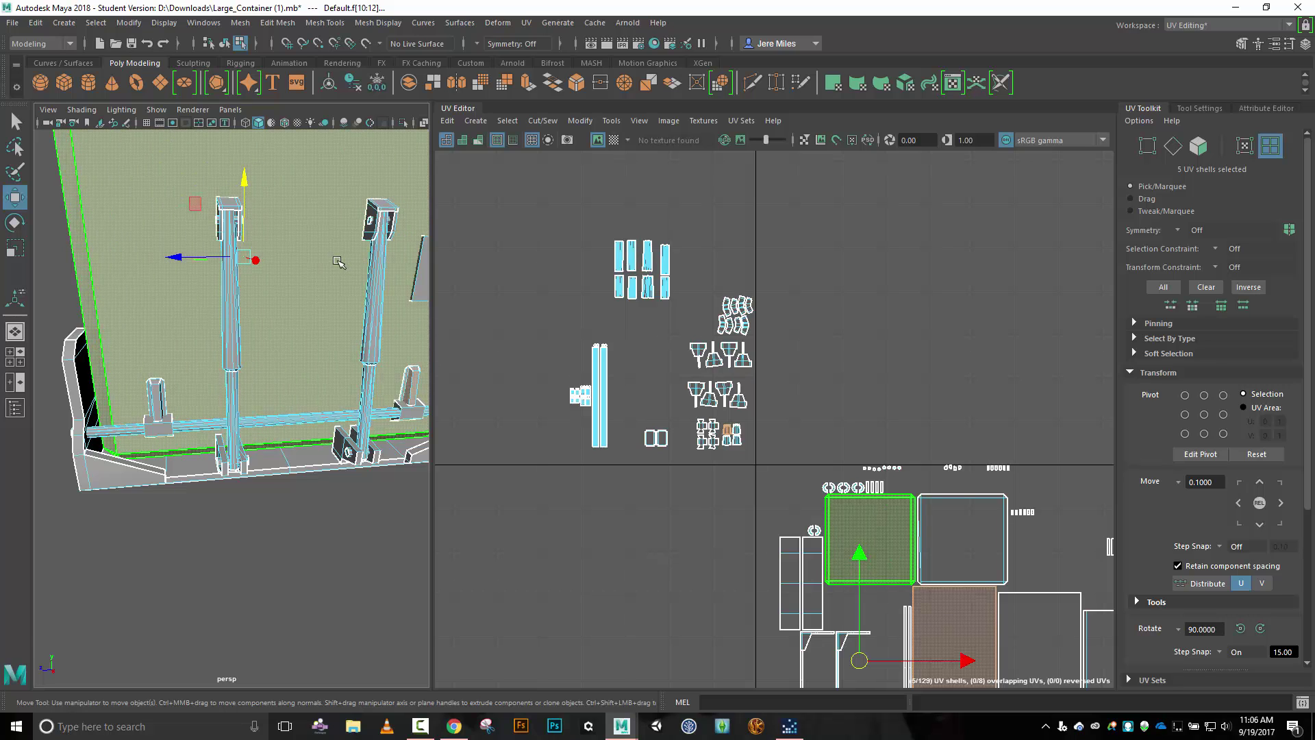
Select the five UV shells of the container's corner lifting loop and move them up into the empty space above the main layout.
left_click_drag(341, 255, 262, 283, "alt")
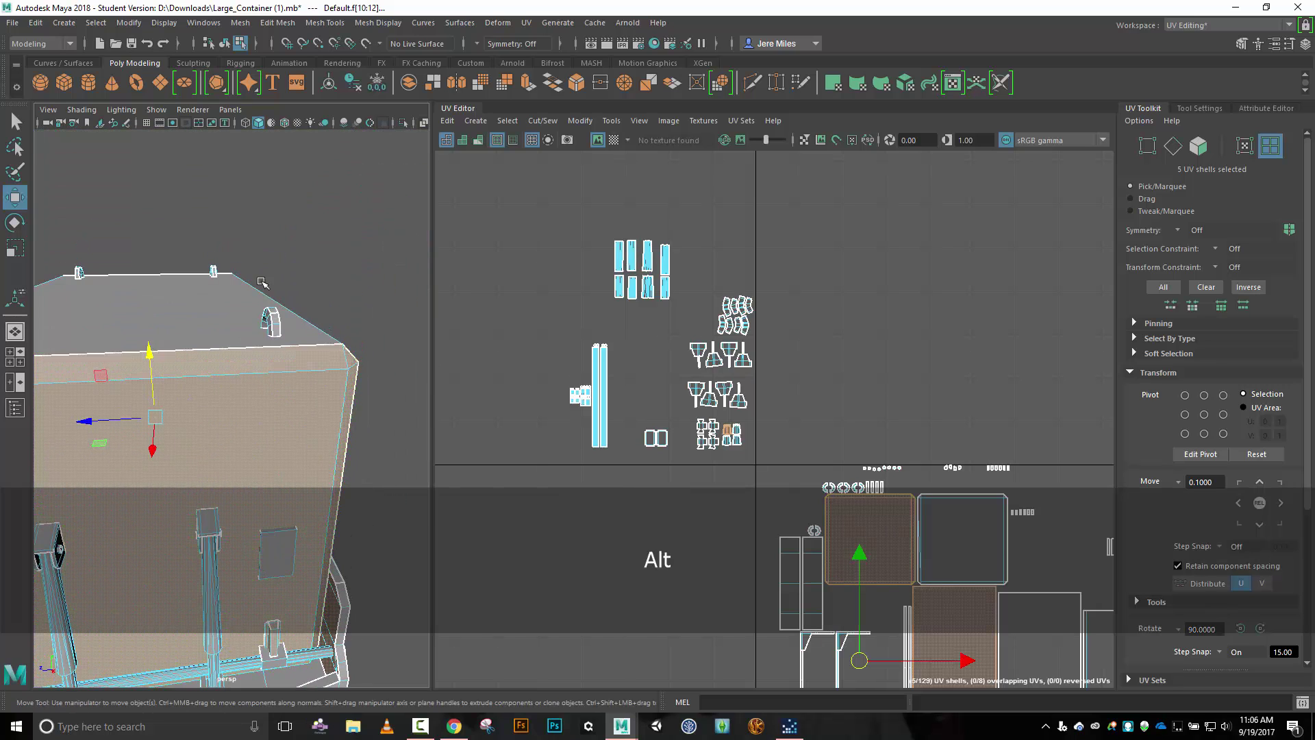
left_click(262, 282)
left_click(272, 322)
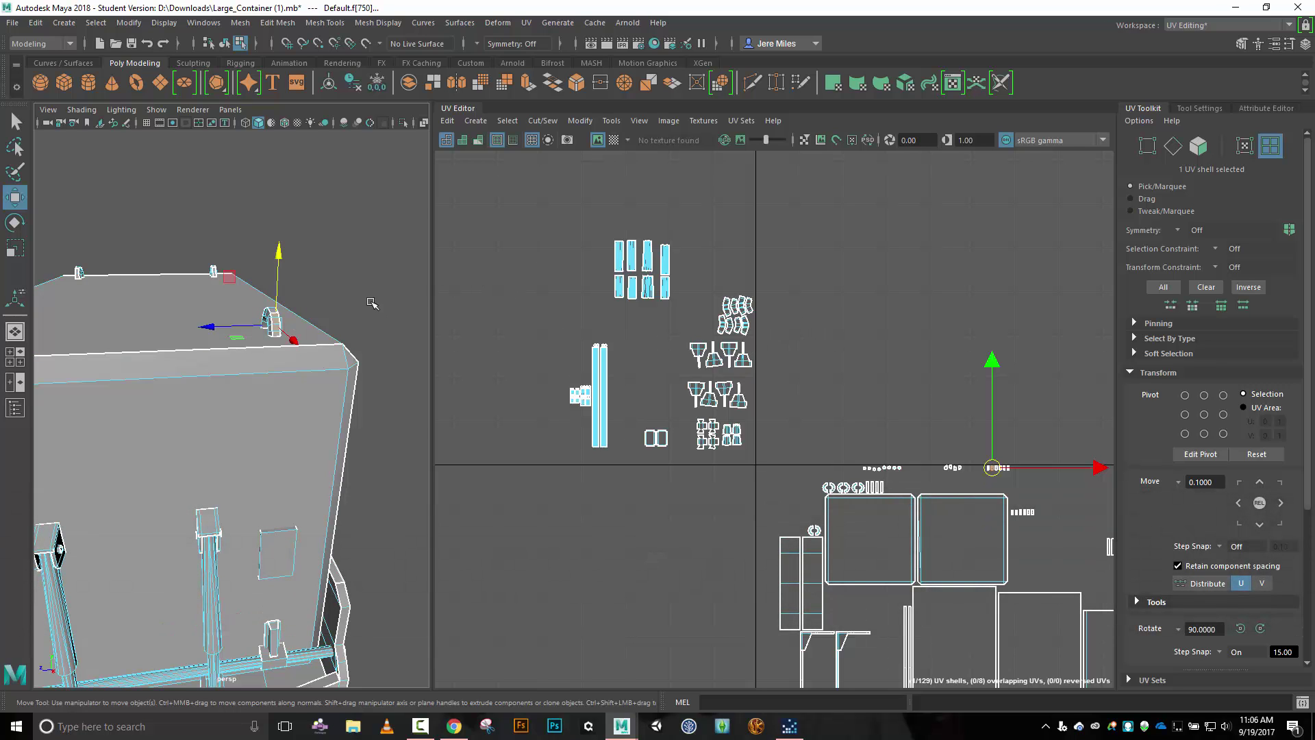
left_click_drag(371, 301, 291, 247, "alt")
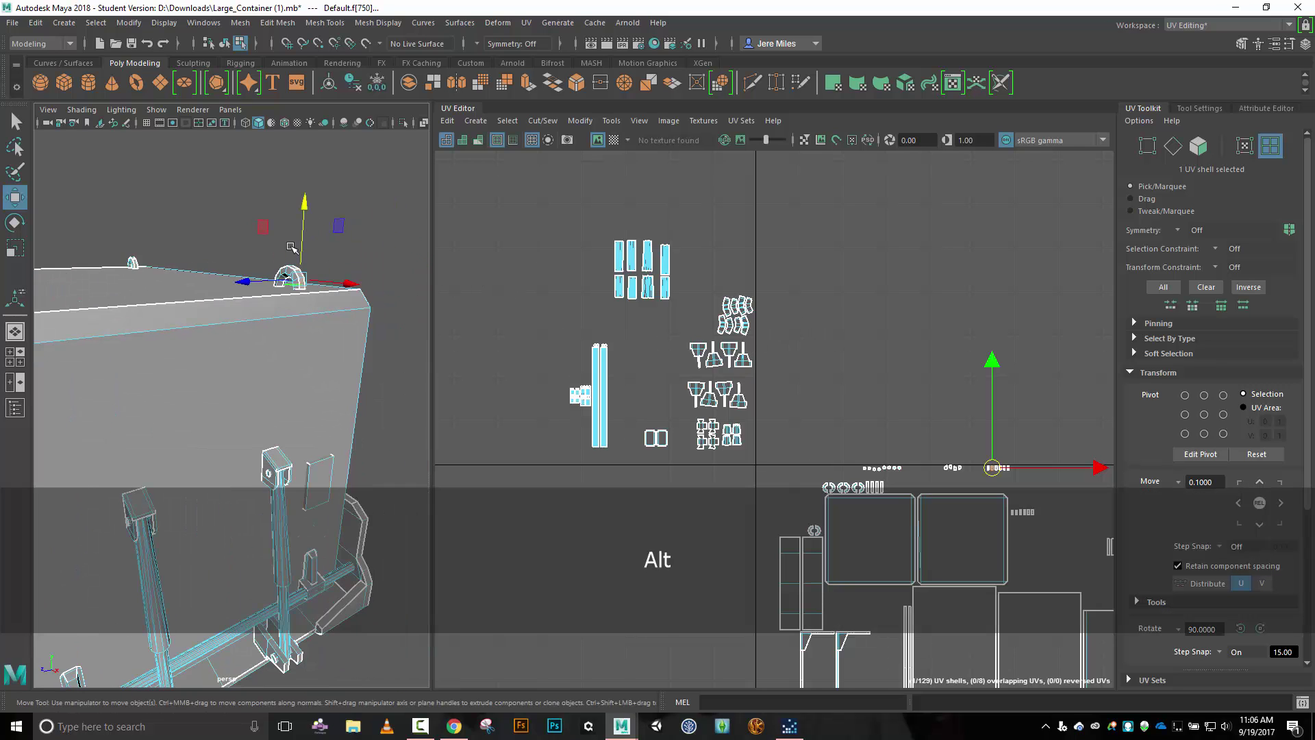
left_click(315, 322)
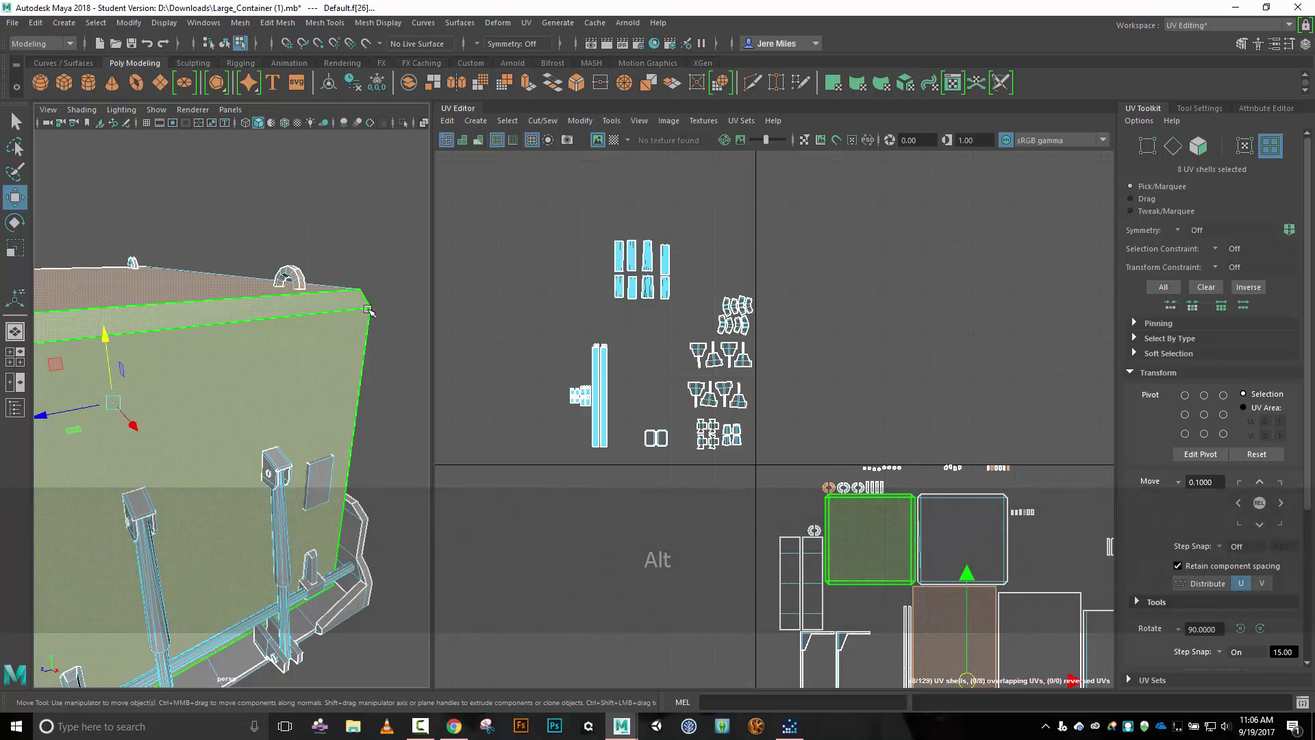
left_click(296, 331, "shift")
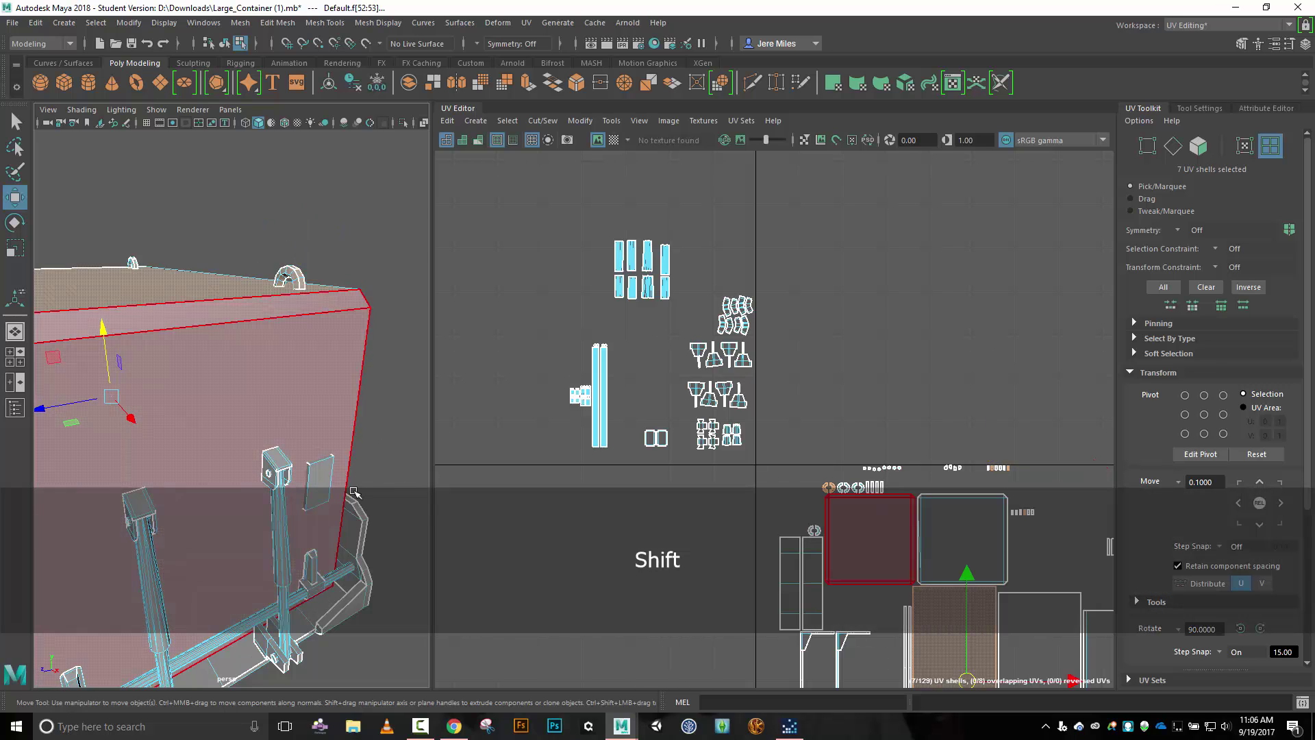
left_click(213, 302, "shift")
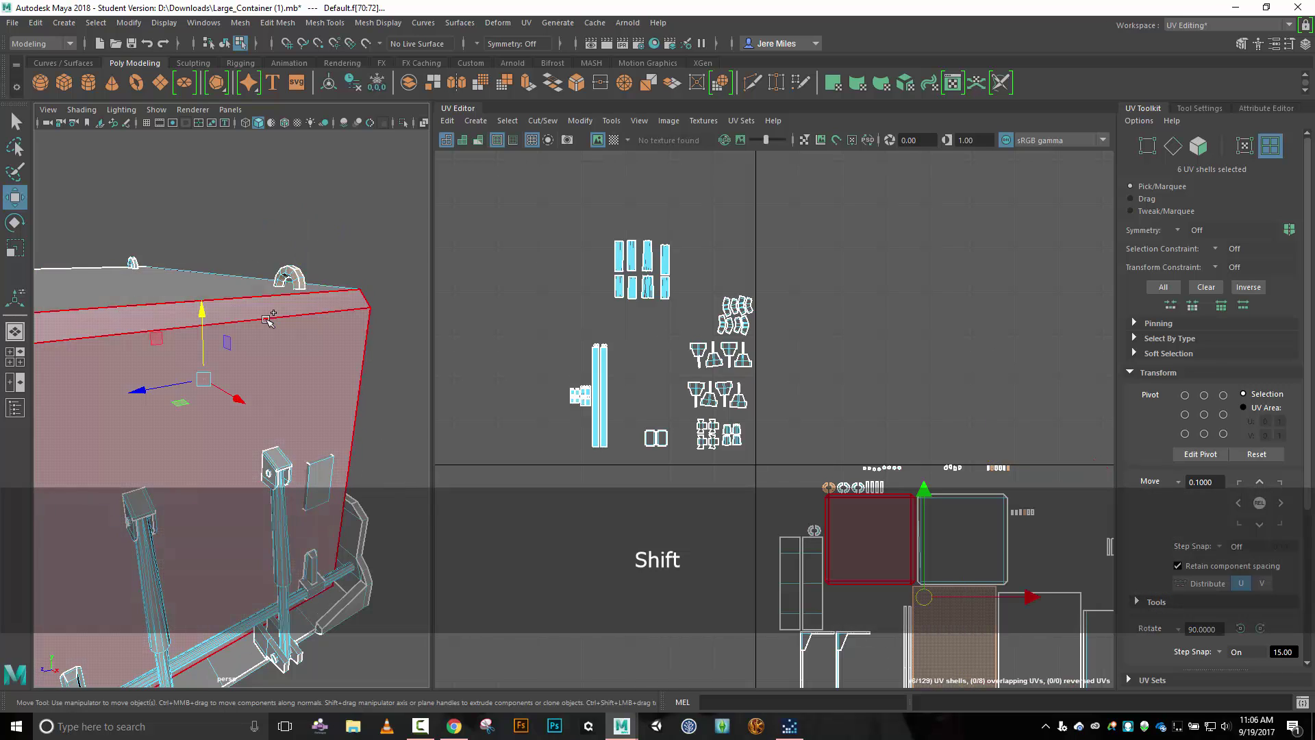
left_click(971, 651, "shift")
middle_click_drag(1006, 367, 842, 226, "alt")
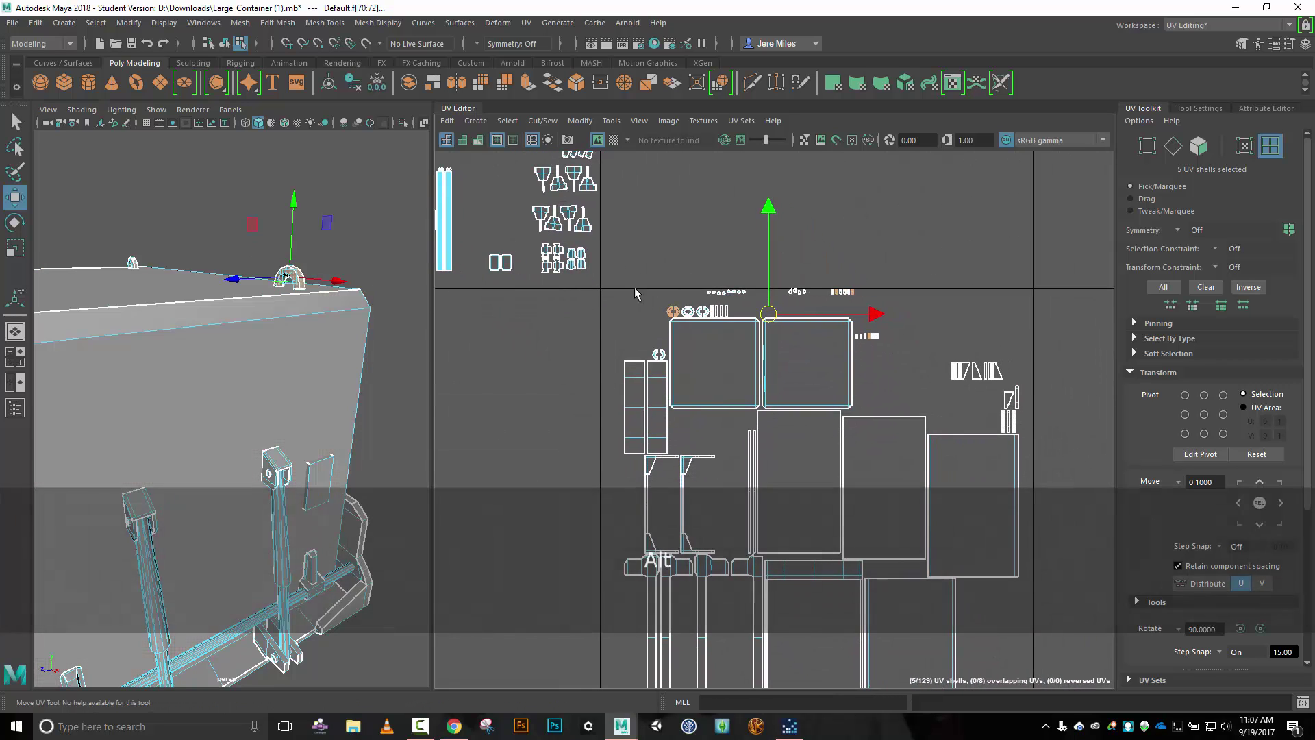
left_click_drag(770, 316, 773, 222)
Move the lifting loop's two half-ring shells across to sit close beside its three small strip shells.
right_click_drag(843, 291, 884, 293, "alt")
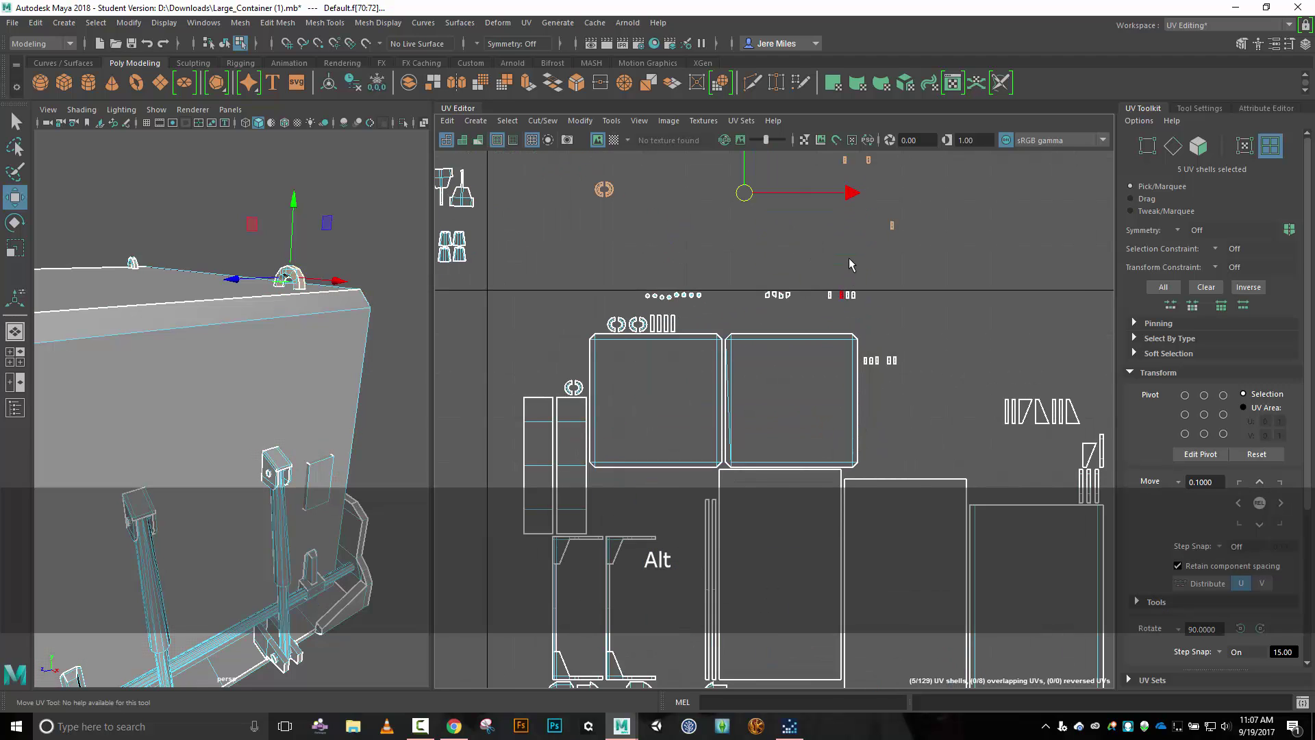
middle_click_drag(624, 172, 587, 245, "alt")
left_click(547, 261)
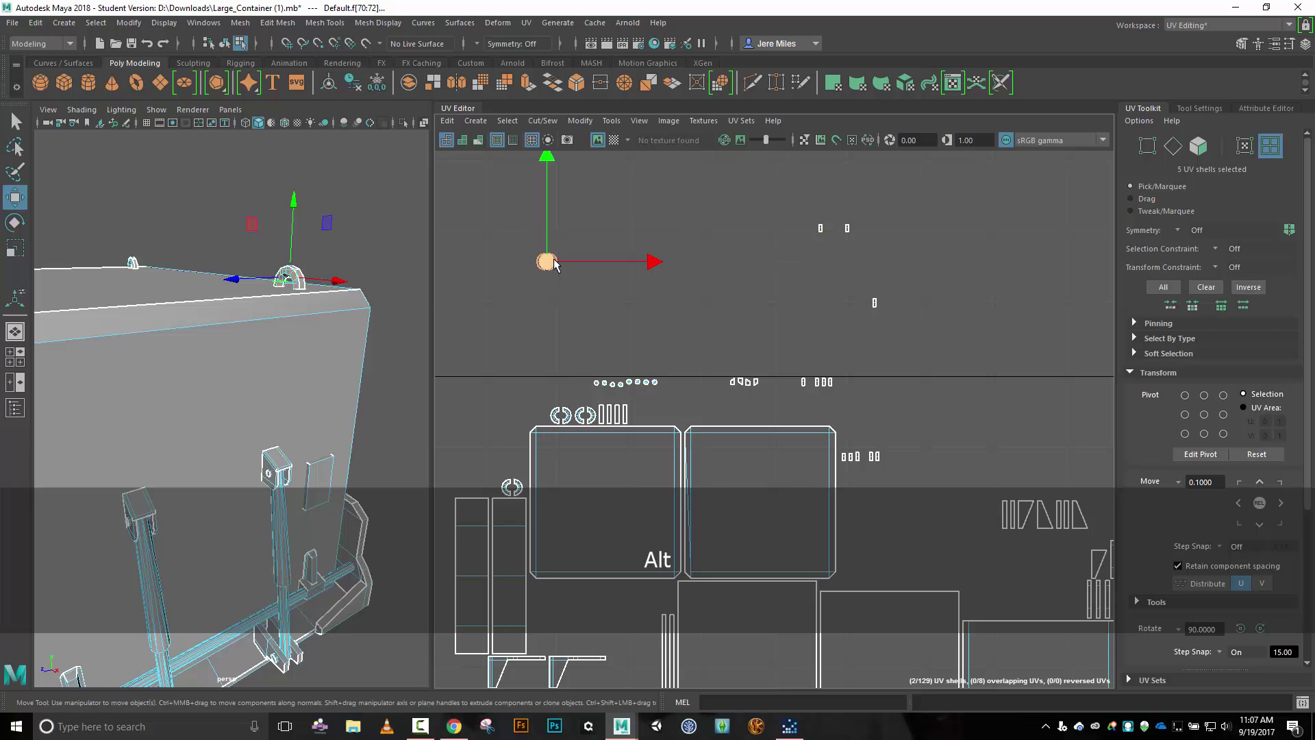
left_click_drag(552, 265, 800, 268)
scroll(849, 284, "up", 2)
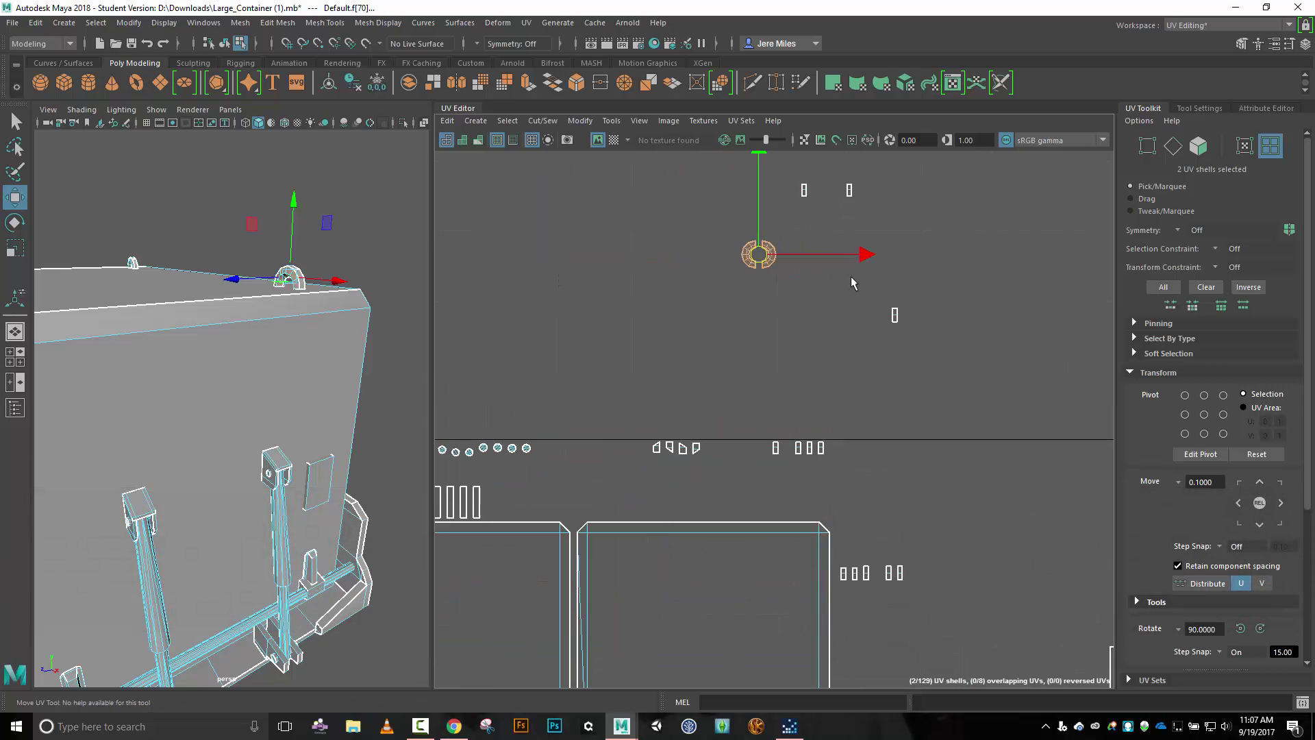
middle_click_drag(852, 273, 846, 339, "alt")
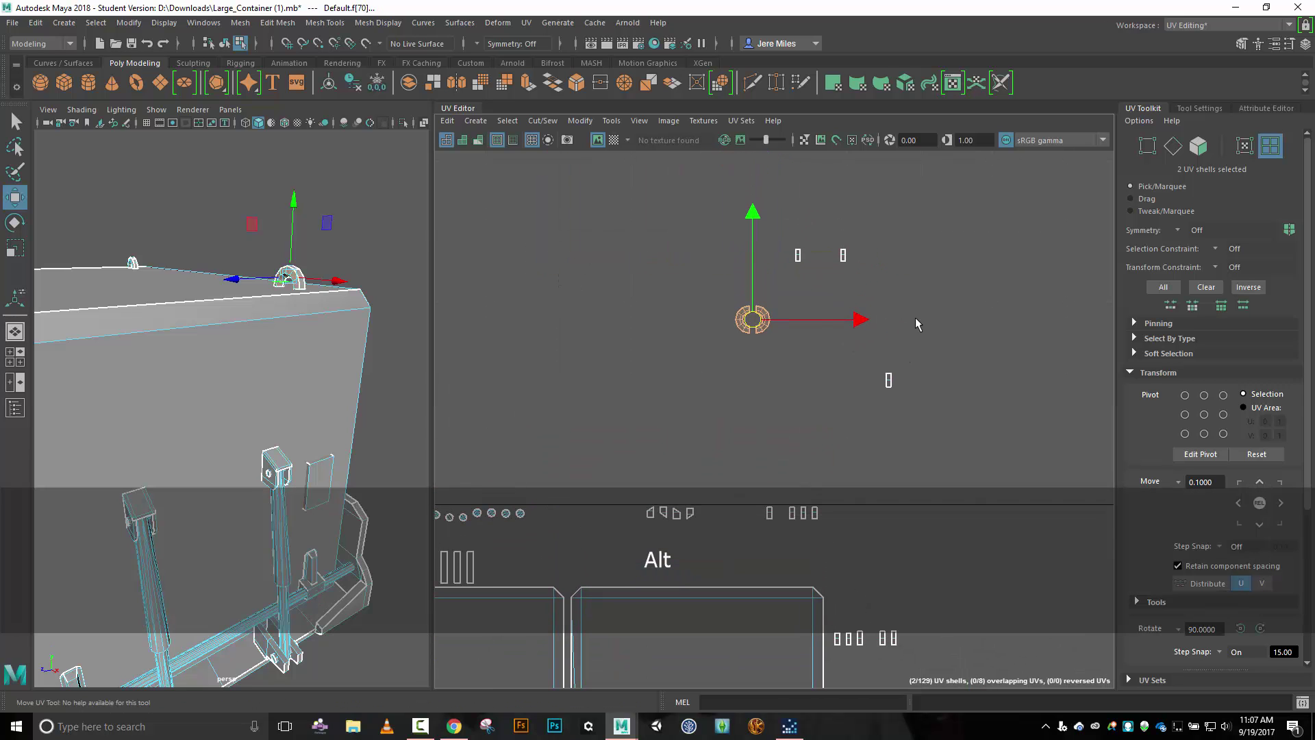
Join the lifting loop's three small strip shells end to end into one strip with Move and Sew on their matching short edges.
right_click_drag(916, 322, 909, 279)
scroll(865, 278, "up", 3)
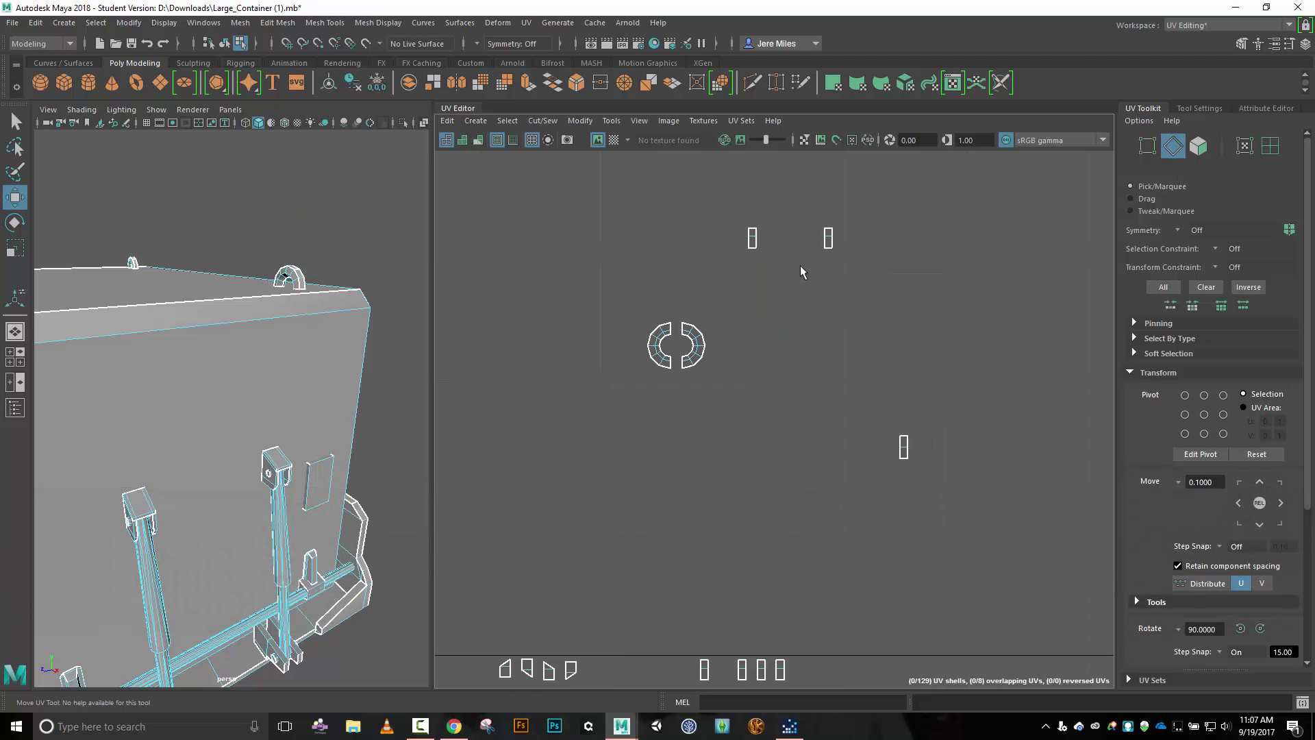
left_click(752, 248)
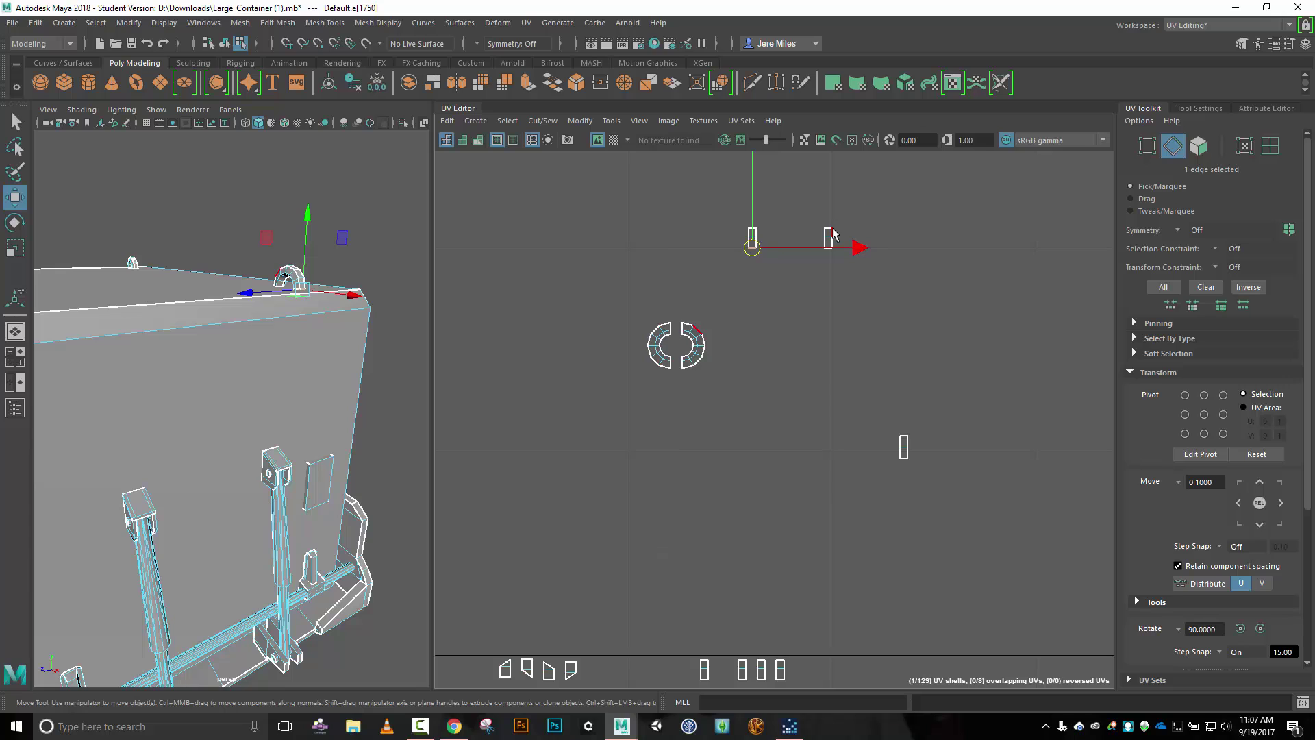
left_click(828, 231)
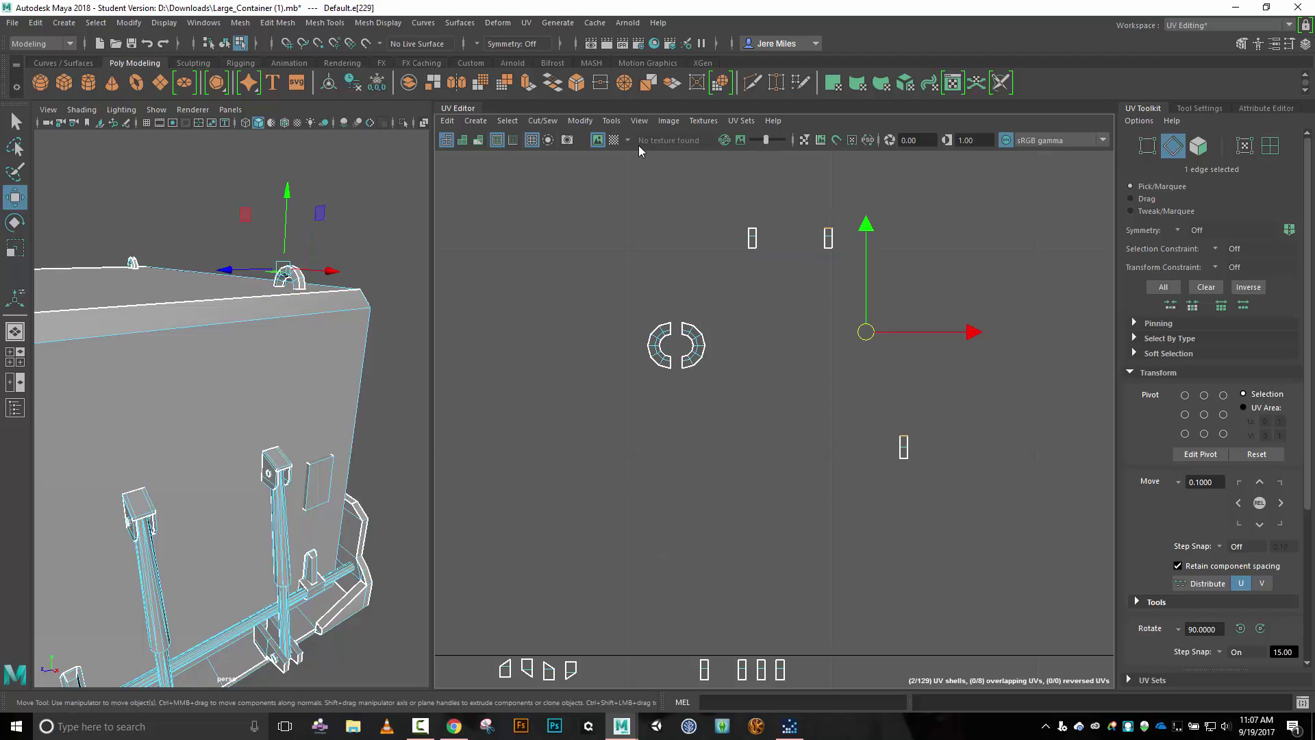
left_click(542, 121)
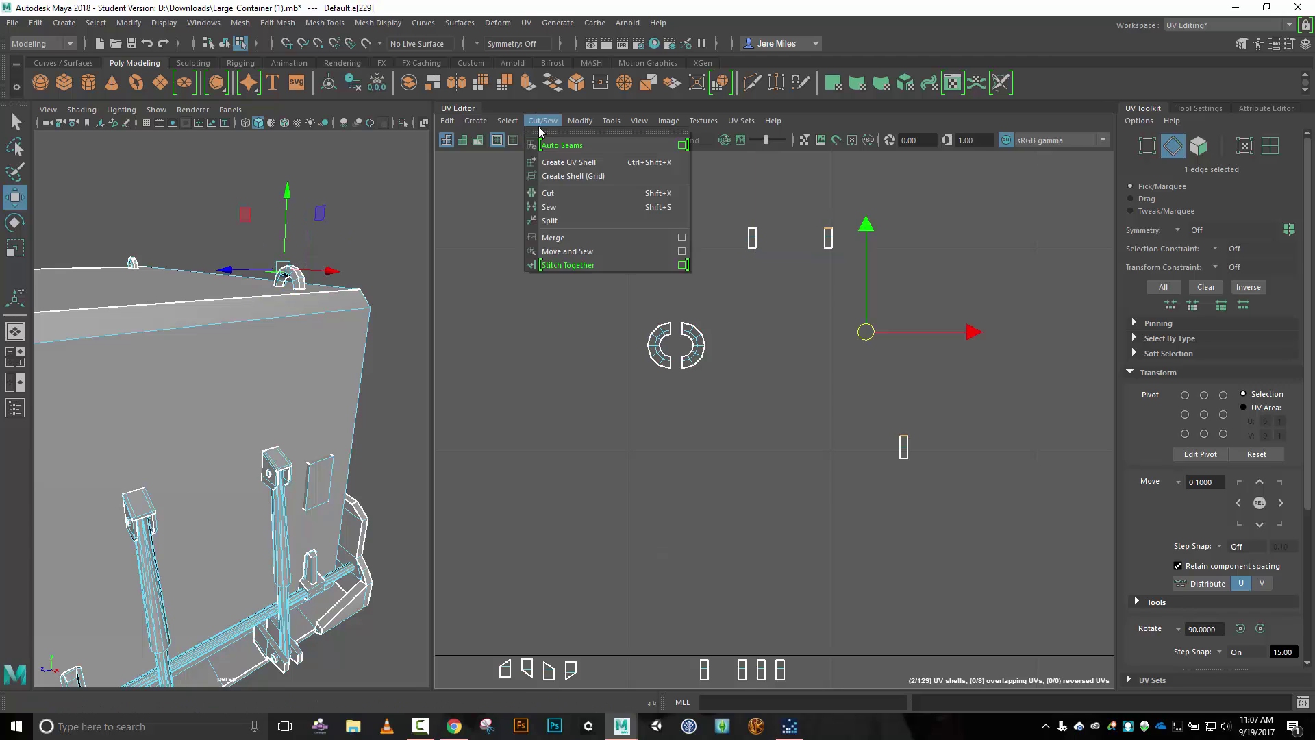
left_click(563, 251)
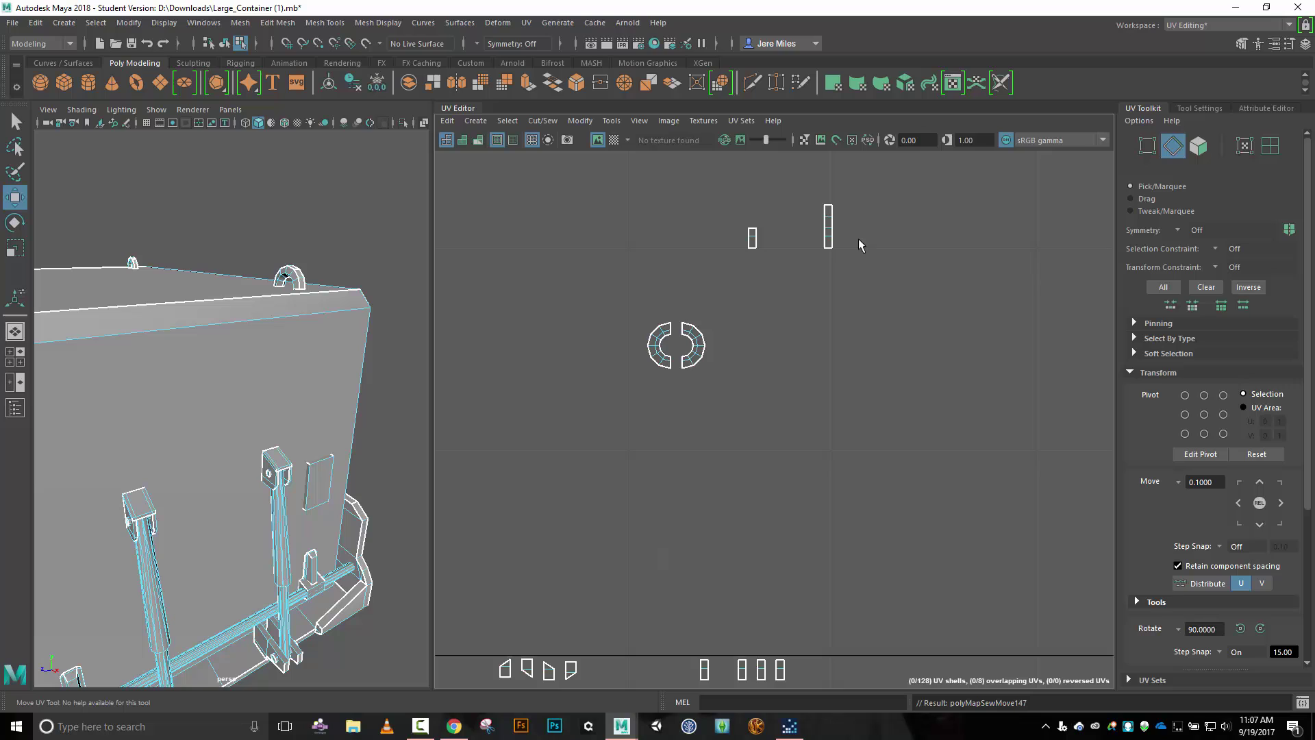
left_click(828, 208)
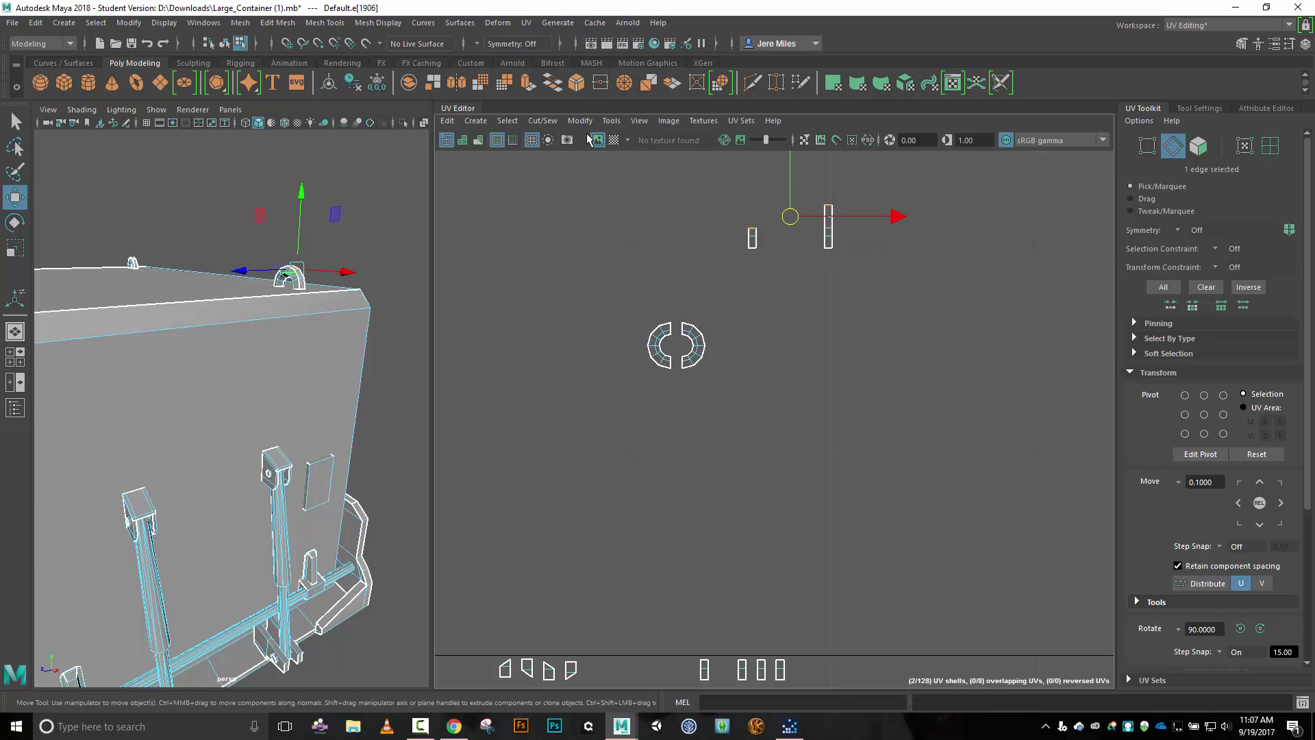
left_click(542, 121)
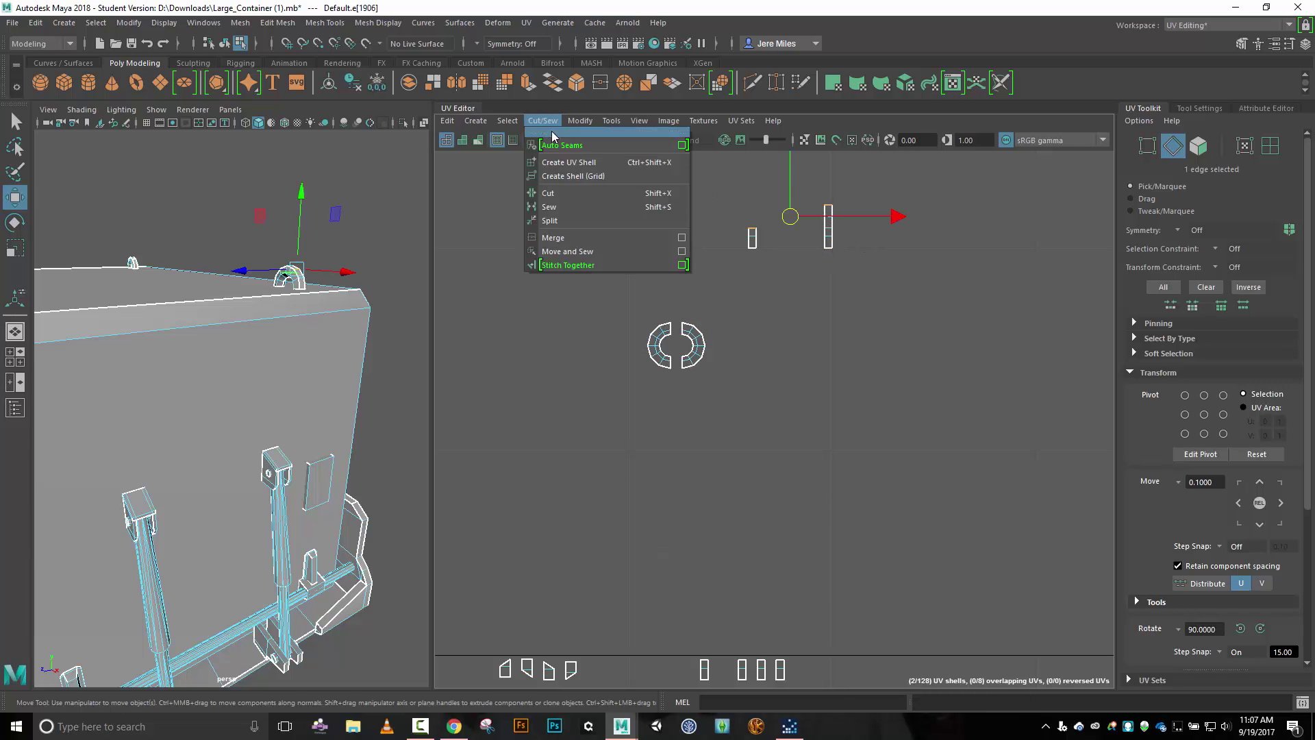
left_click(580, 257)
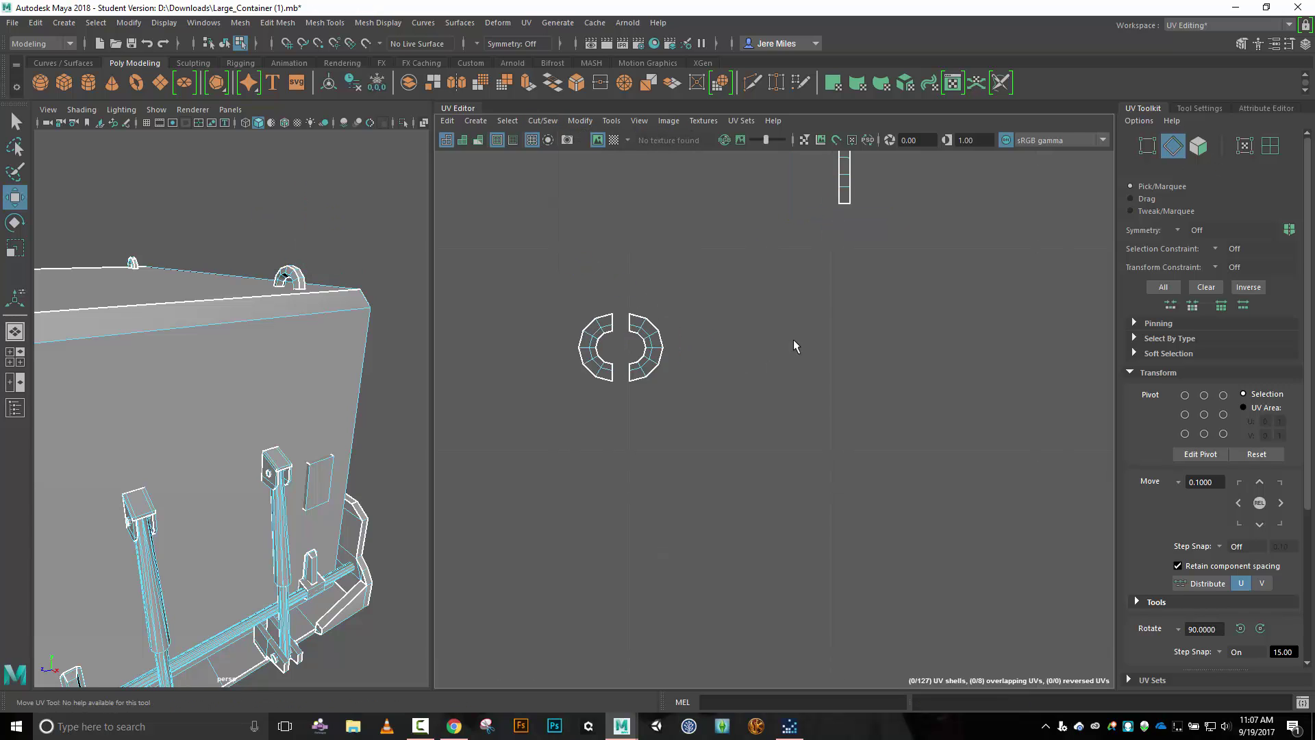
Cut both half-ring shells of the lifting loop into separate segments along all of their radial edges.
scroll(793, 339, "up", 3)
middle_click_drag(688, 285, 722, 335, "alt")
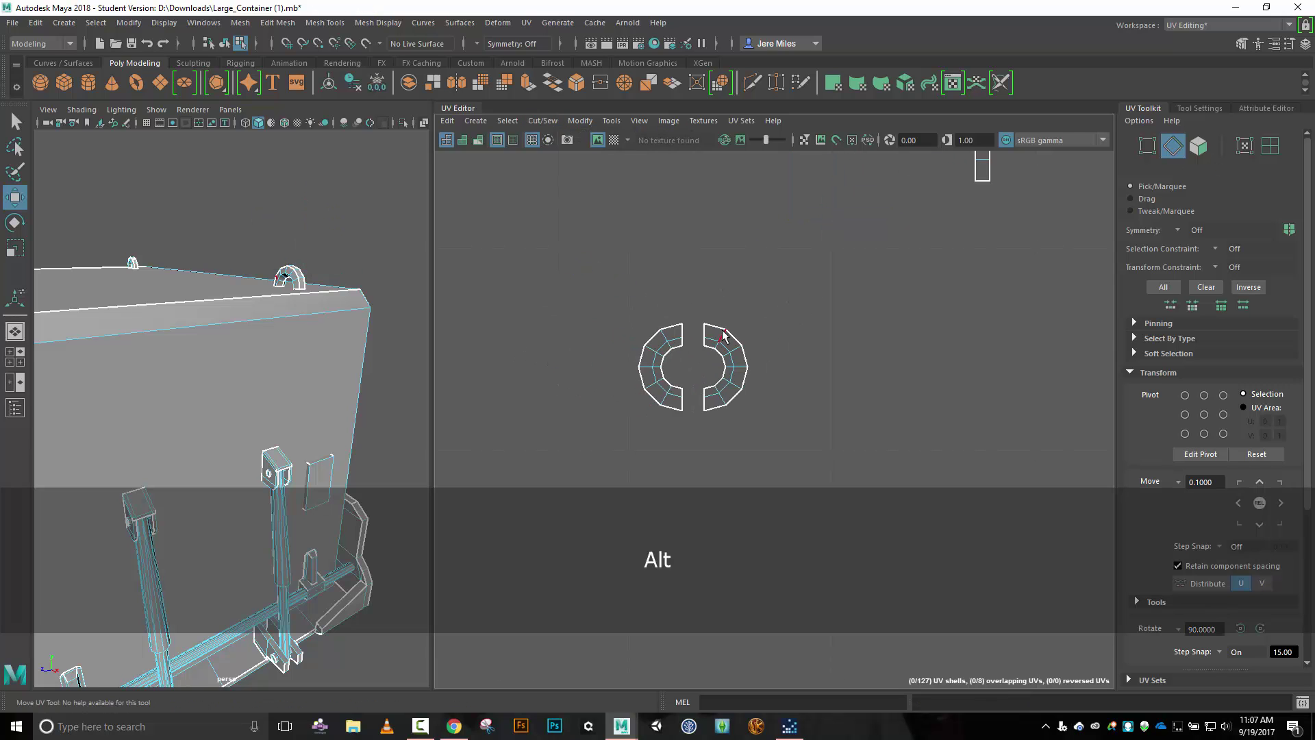
left_click(721, 335, "shift")
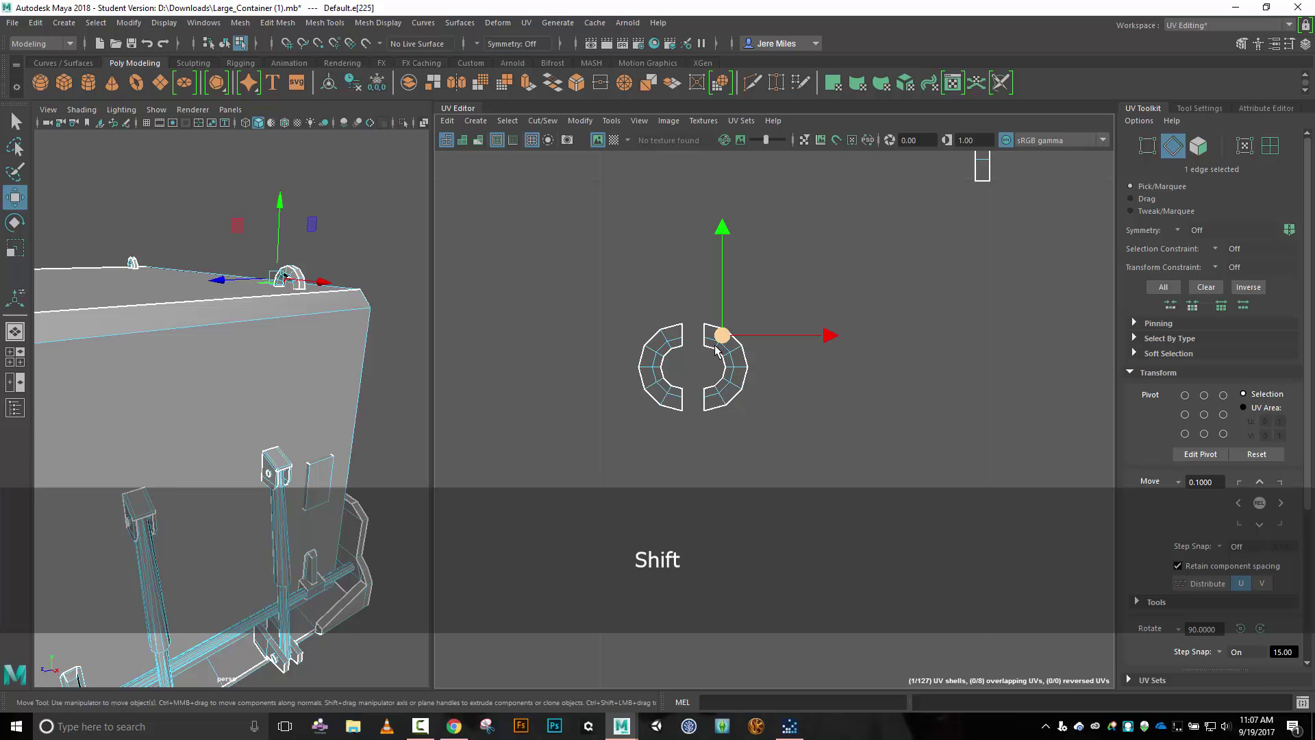
left_click_drag(715, 350, 717, 350, "shift")
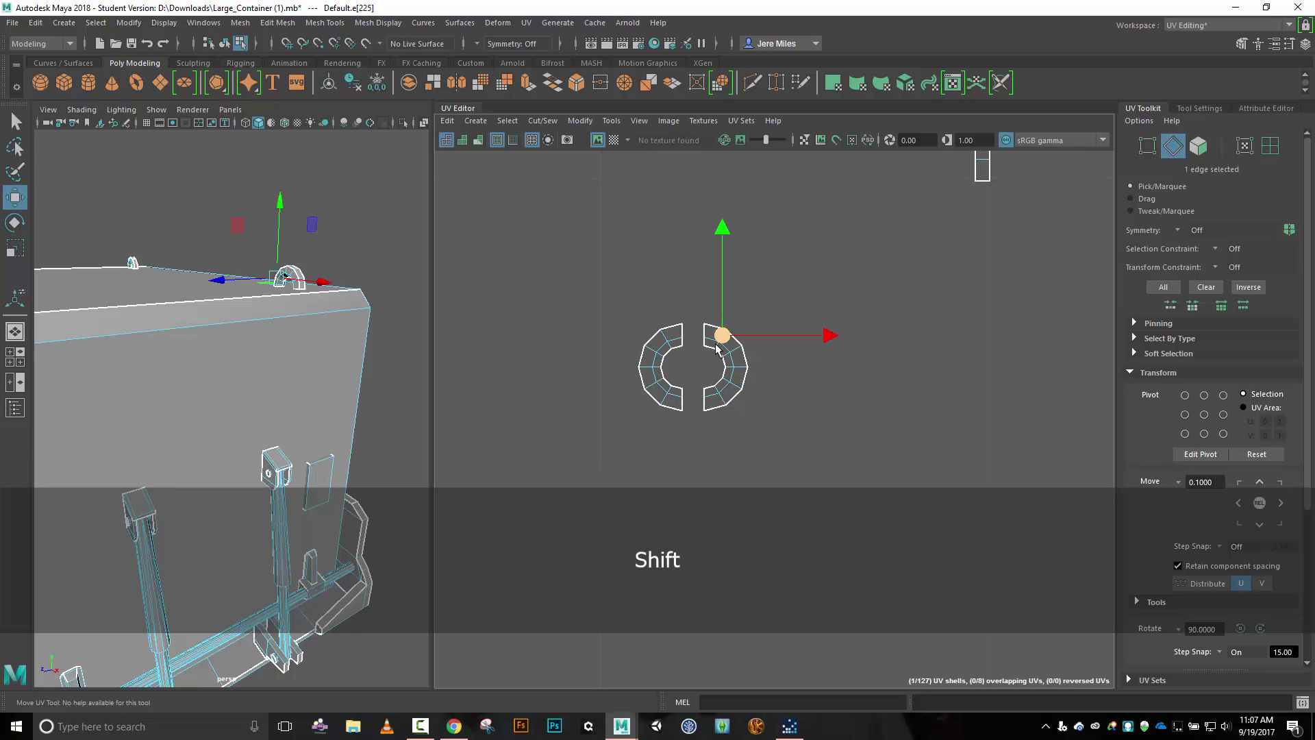
left_click(715, 342, "shift")
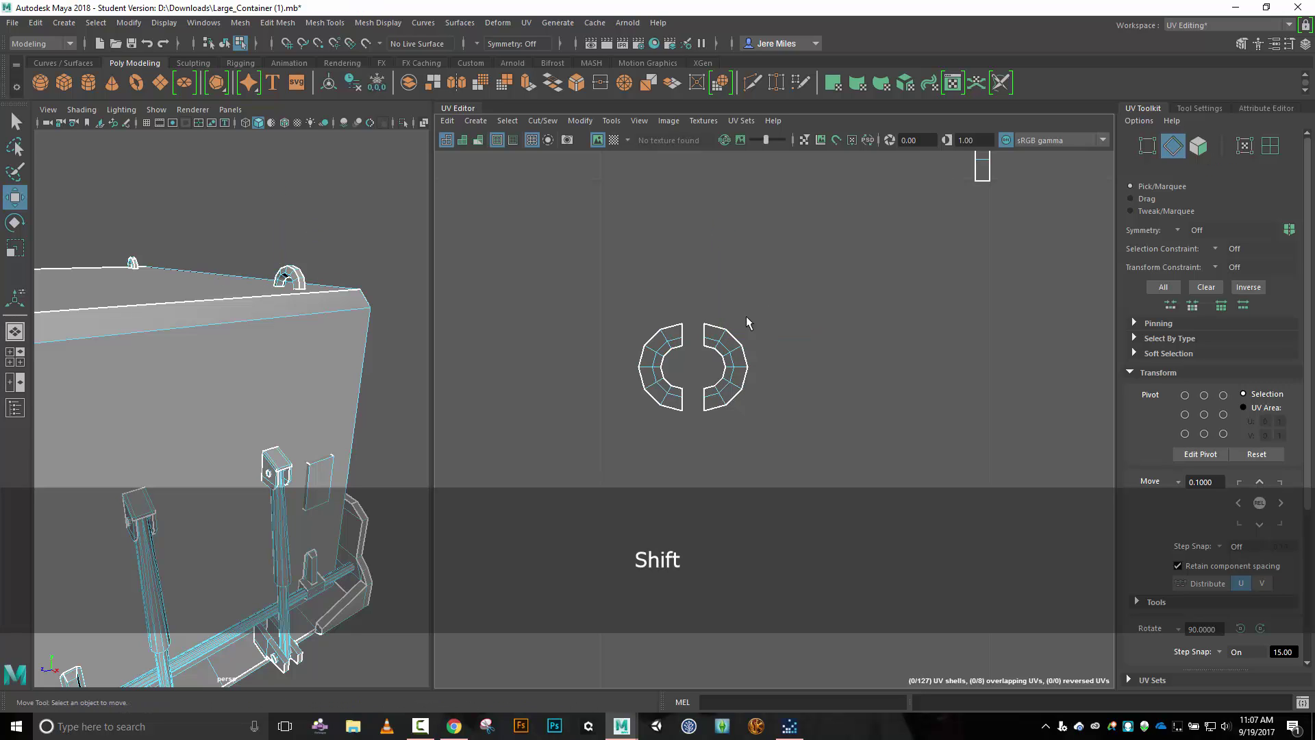
left_click(718, 350, "shift")
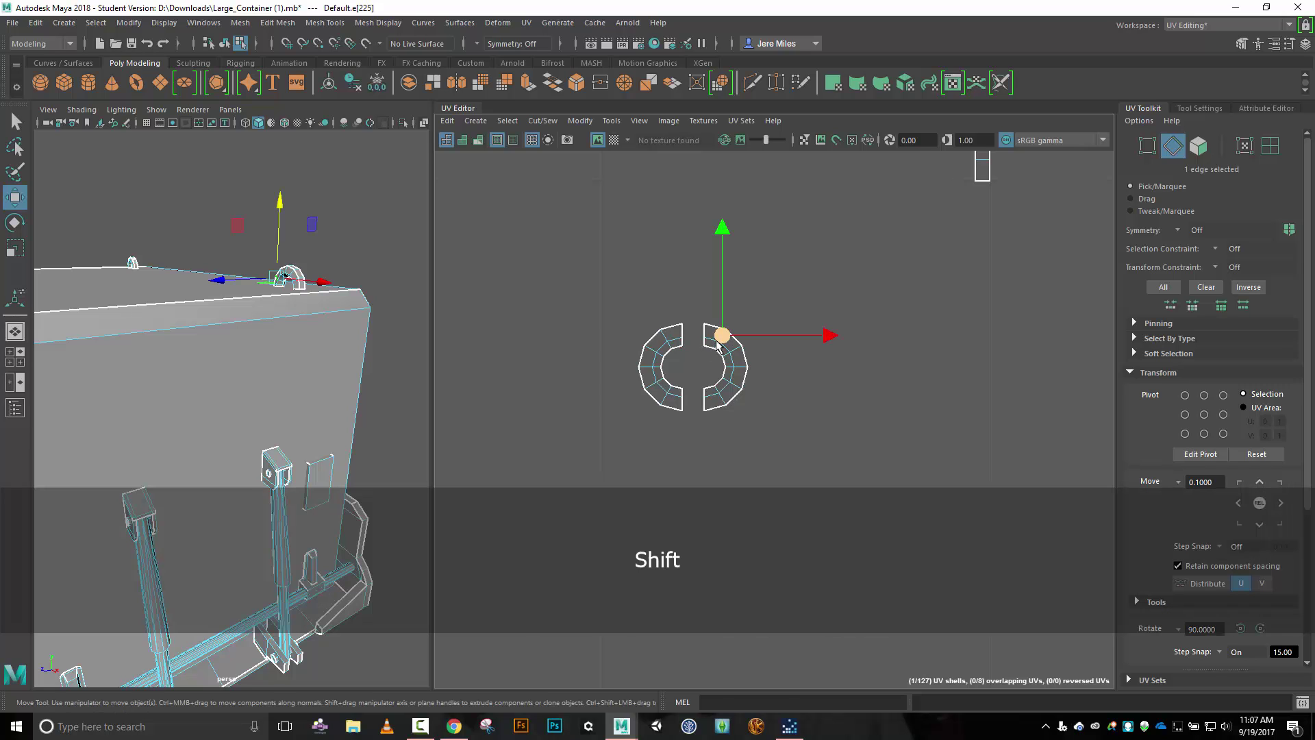
left_click_drag(717, 347, 723, 361, "shift")
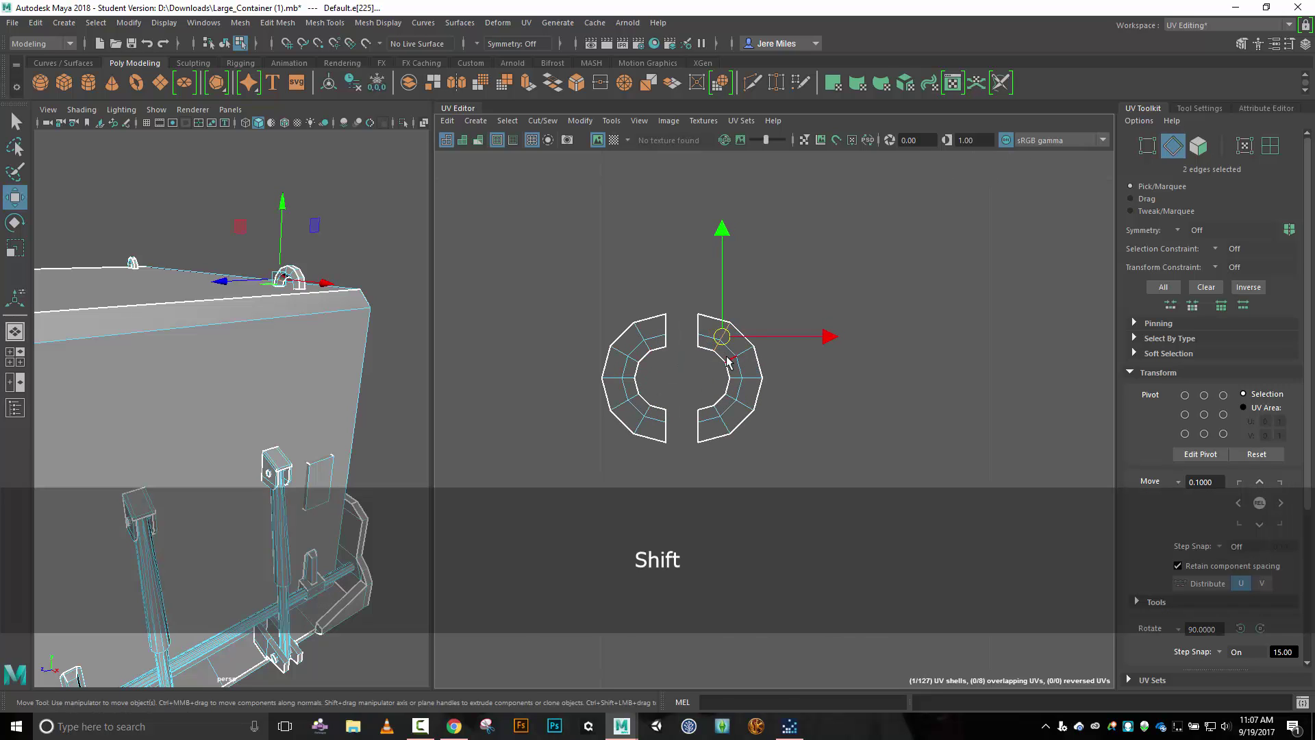
left_click(729, 364, "shift")
left_click(733, 373, "shift")
left_click(737, 380, "shift")
left_click(742, 384, "shift")
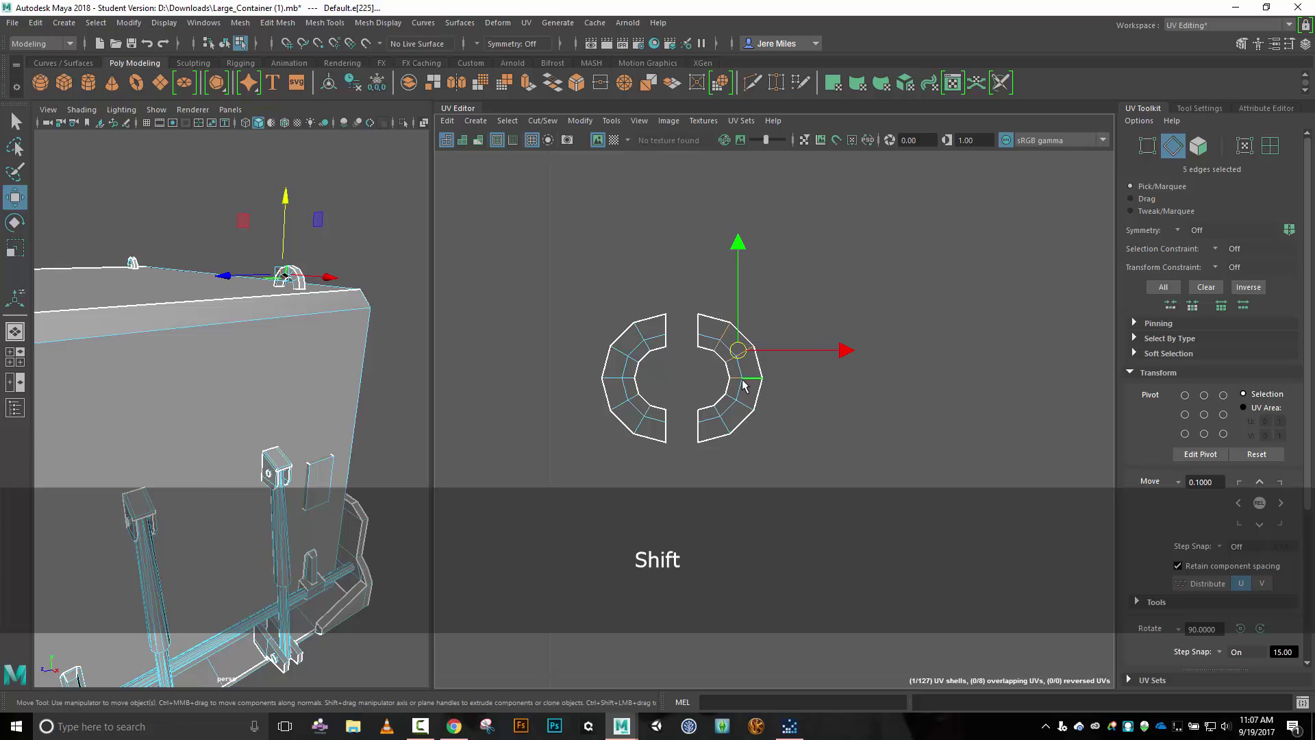
left_click(740, 393, "shift")
left_click(737, 404, "shift")
left_click(718, 419, "shift")
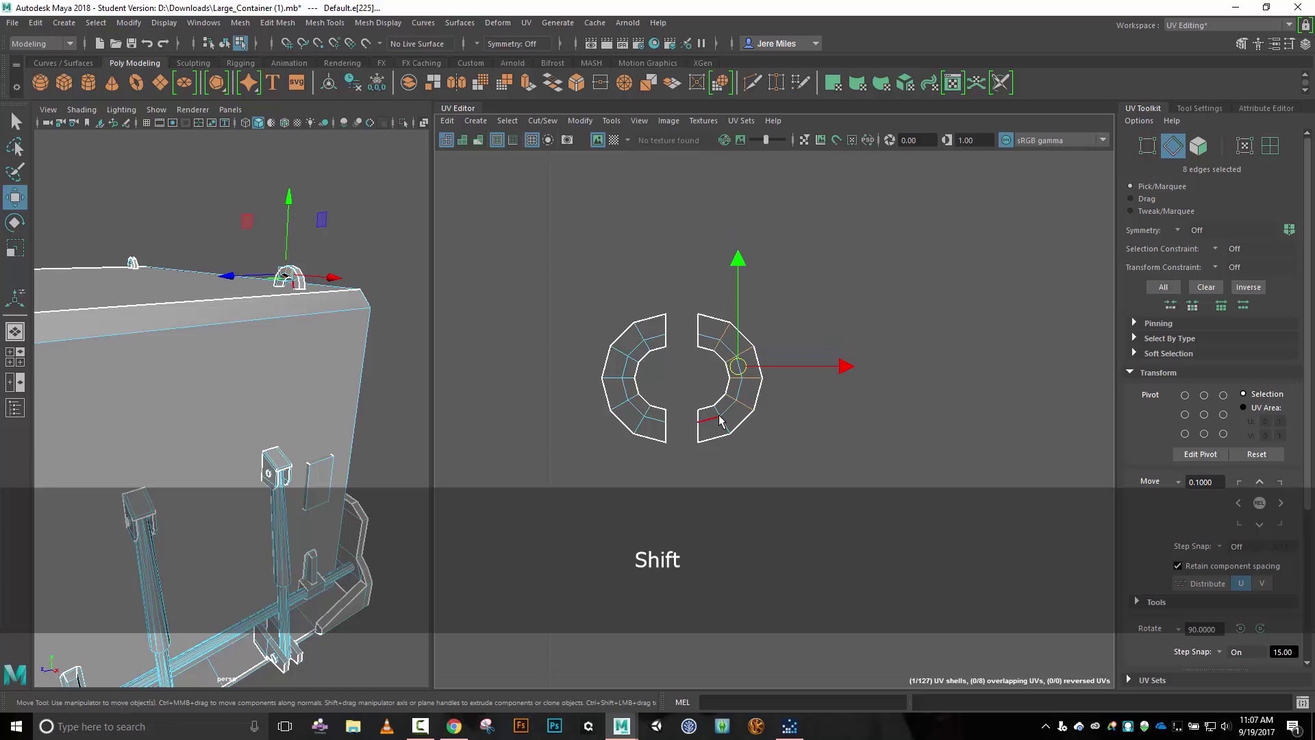
left_click(717, 423, "shift")
left_click(664, 433, "shift")
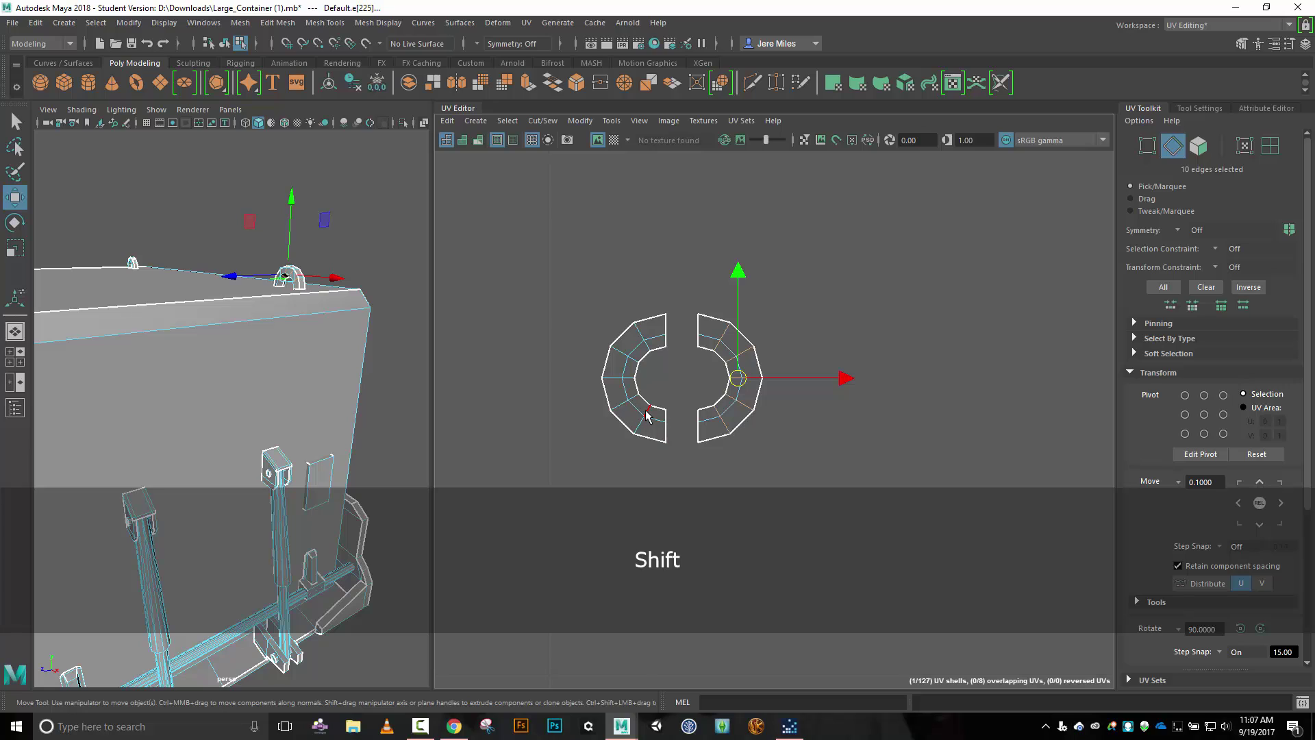
left_click(646, 413, "shift")
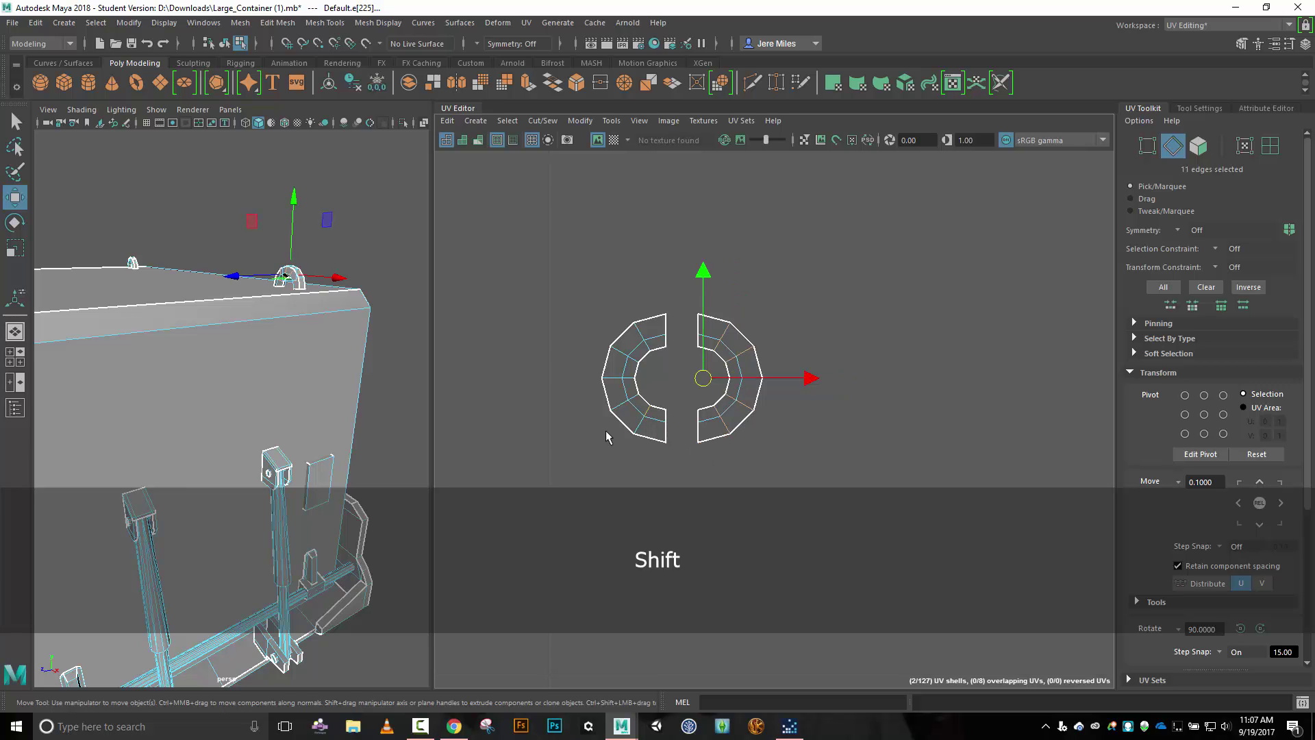
left_click(637, 406, "shift")
left_click(631, 401, "shift")
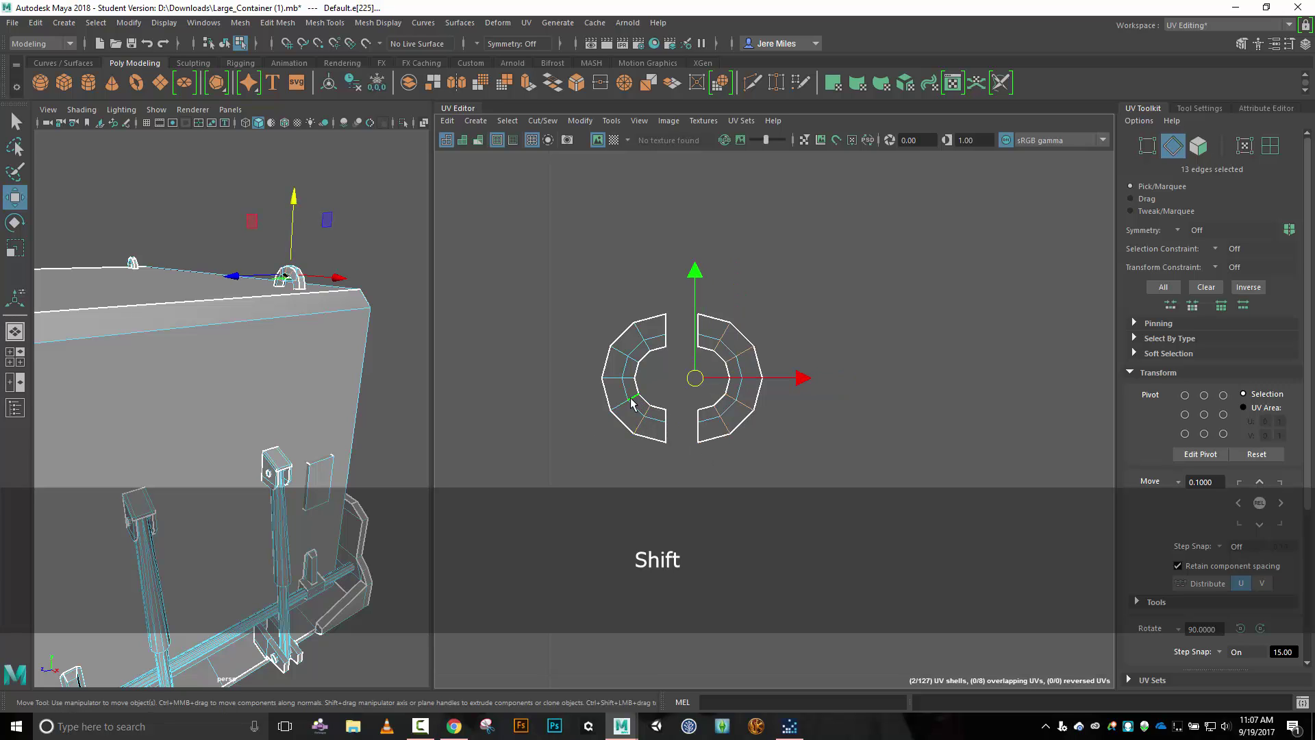
left_click(620, 403, "shift")
left_click(621, 381, "shift")
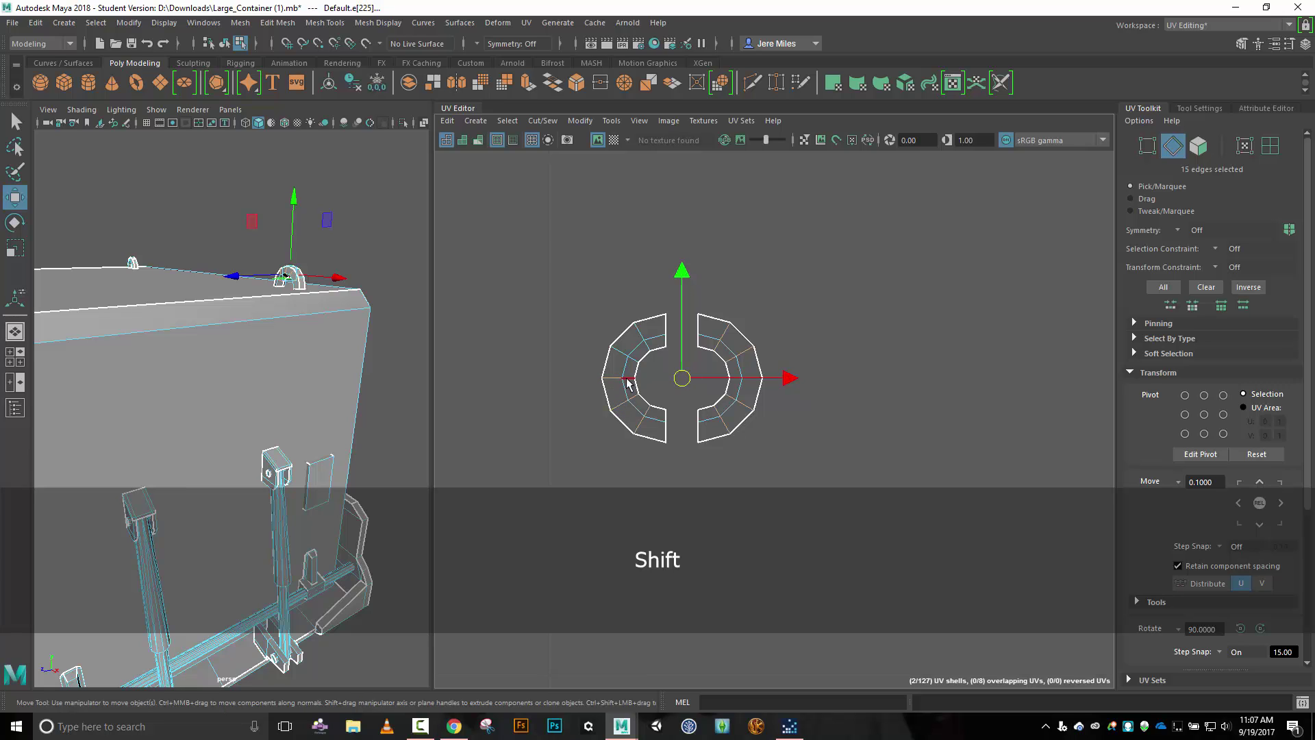
left_click(624, 373, "shift")
left_click(630, 363, "shift")
left_click(638, 337, "shift")
left_click(656, 337, "shift")
key("shift+x")
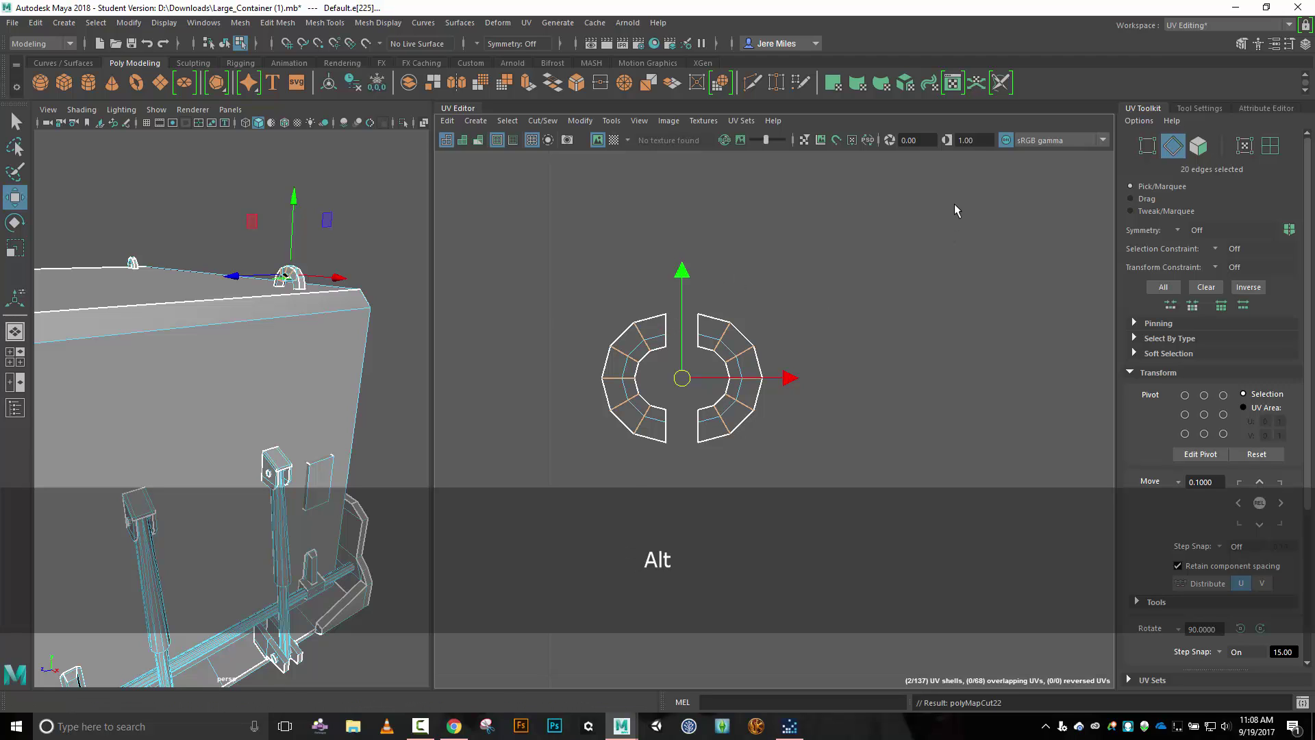
Move the lifting loop's long strip shell close beside the cut half-ring segments.
middle_click_drag(954, 204, 768, 362, "alt")
right_click_drag(958, 221, 943, 211)
left_click(936, 193)
left_click_drag(934, 169, 708, 487)
Join the ring segments to both long sides of the strip by selecting its twelve side edges and using Move and Sew.
right_click_drag(782, 419, 754, 395)
left_click(725, 410)
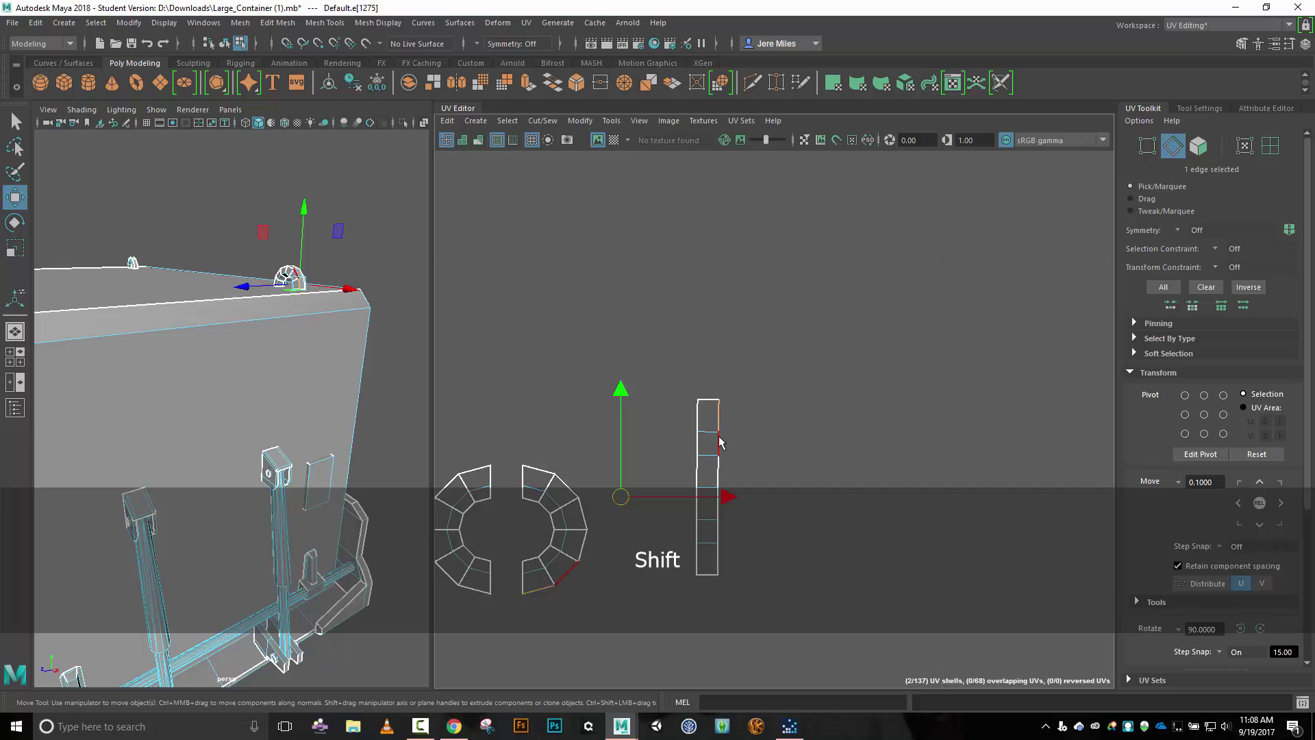
left_click(719, 445, "shift")
left_click(719, 490, "shift")
left_click(720, 524, "shift")
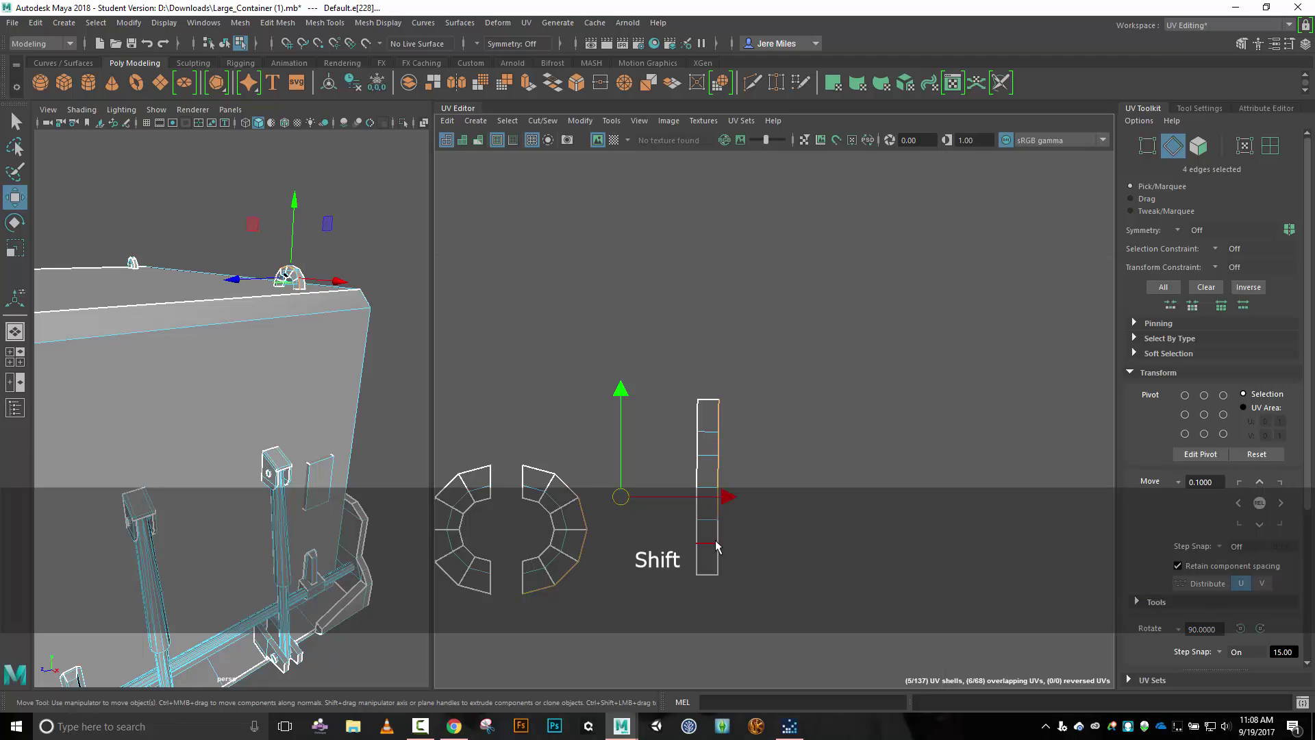
left_click(719, 558, "shift")
left_click(697, 558, "shift")
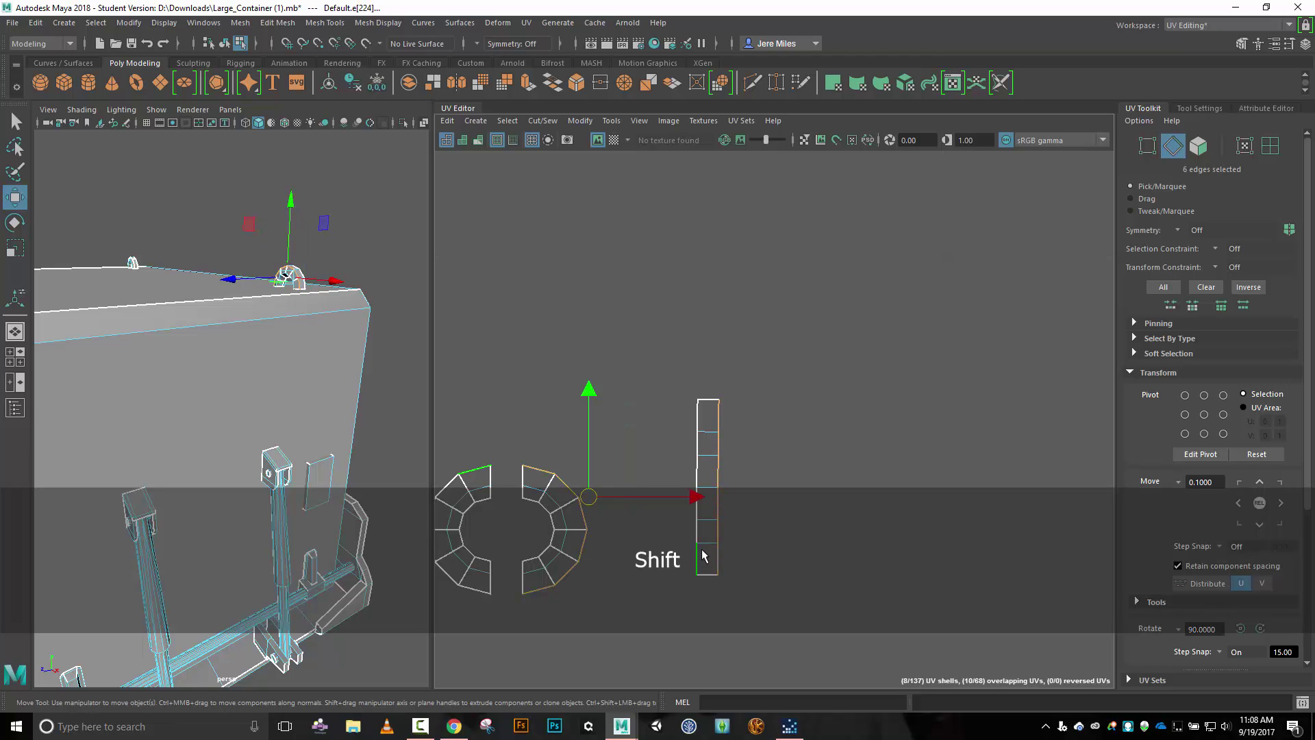
left_click(697, 530, "shift")
left_click(699, 478, "shift")
left_click(697, 503, "shift")
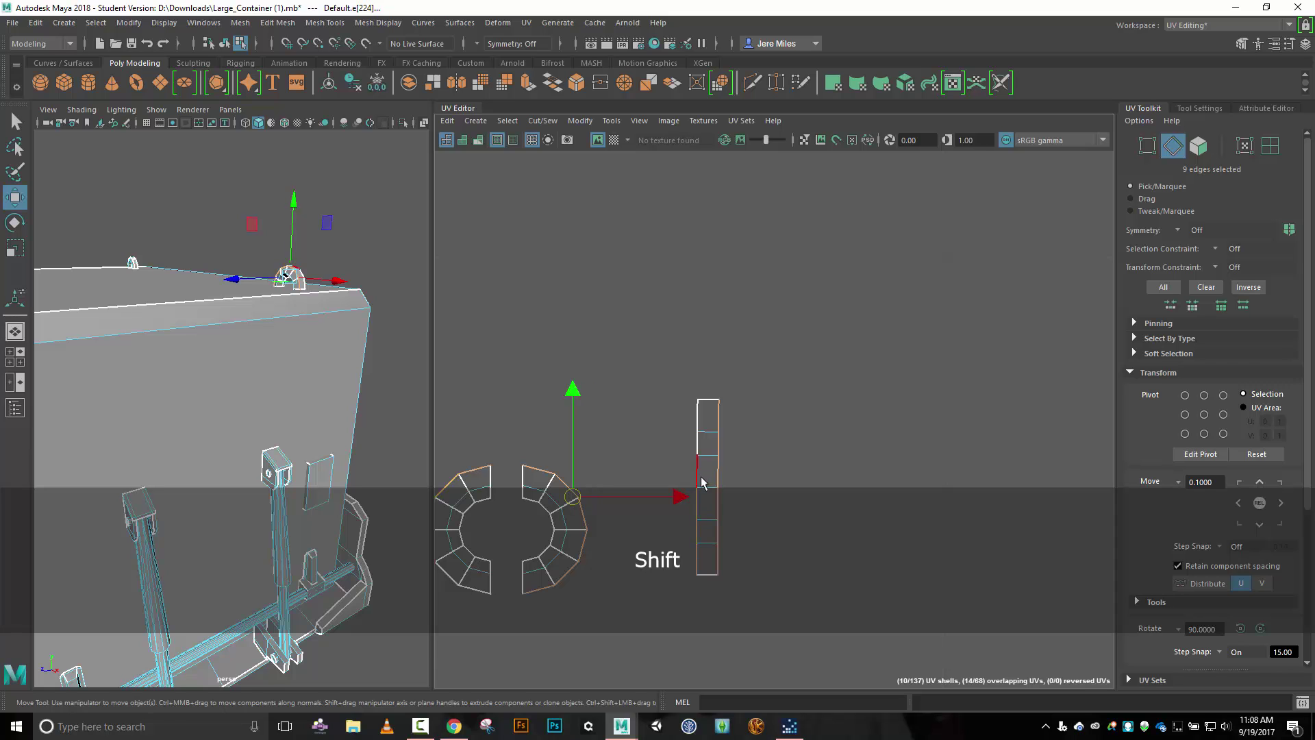
left_click(697, 444, "shift")
left_click(697, 414, "shift")
left_click(697, 424, "shift")
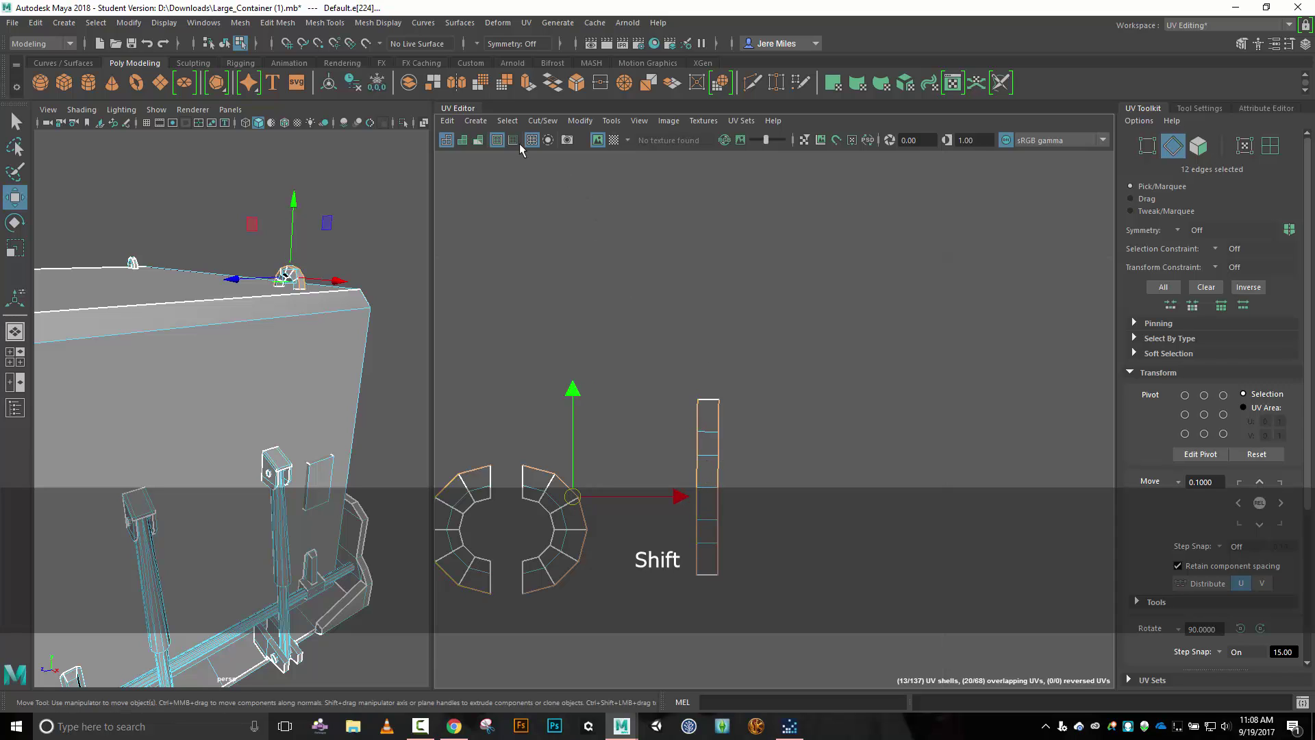
left_click(543, 120)
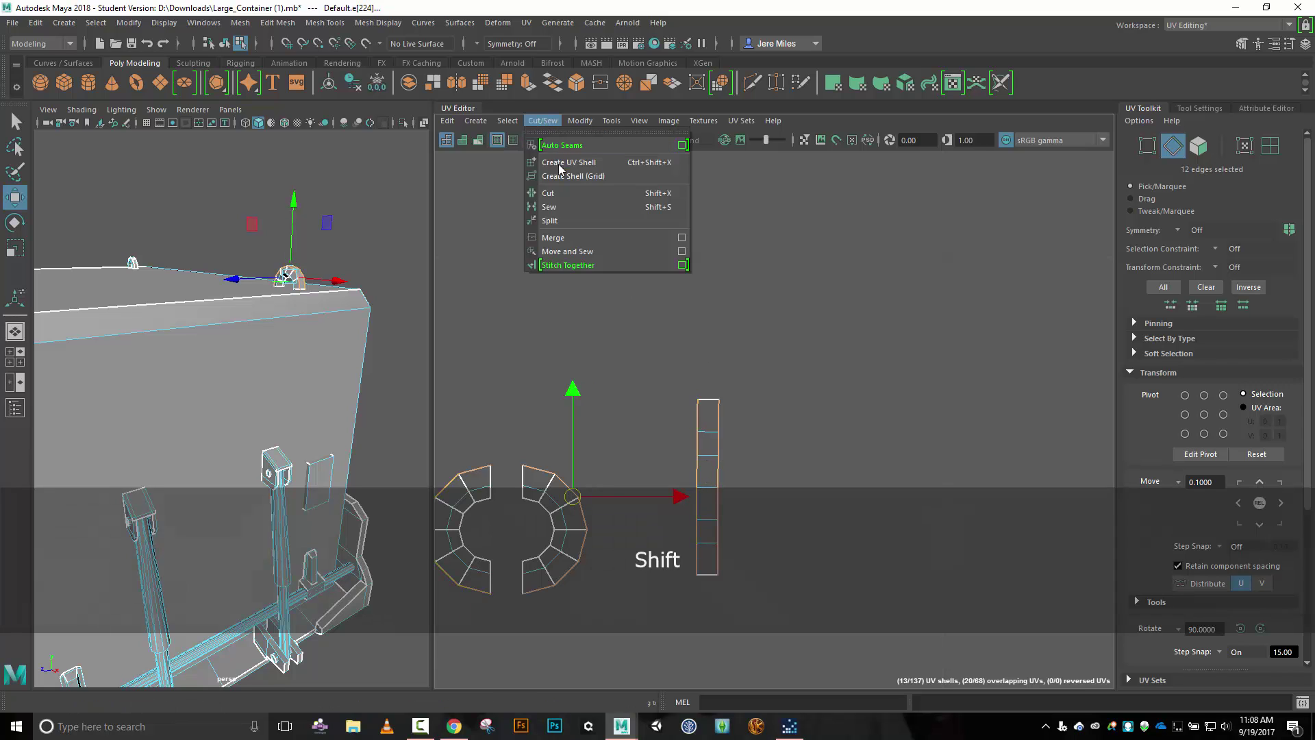
left_click(568, 251)
Select the sewn lifting loop UV shell and move it horizontally into the empty space beside its current spot.
right_click(840, 462)
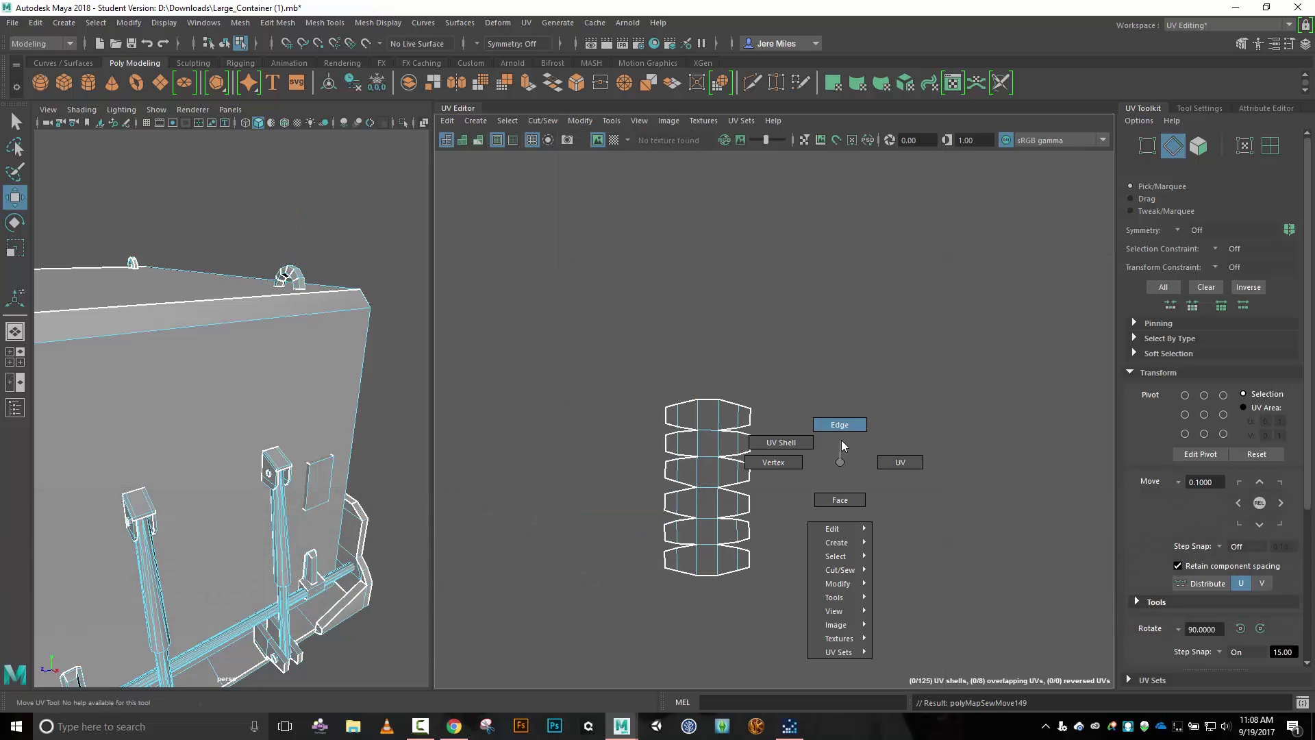
left_click(780, 443)
scroll(848, 483, "down", 5)
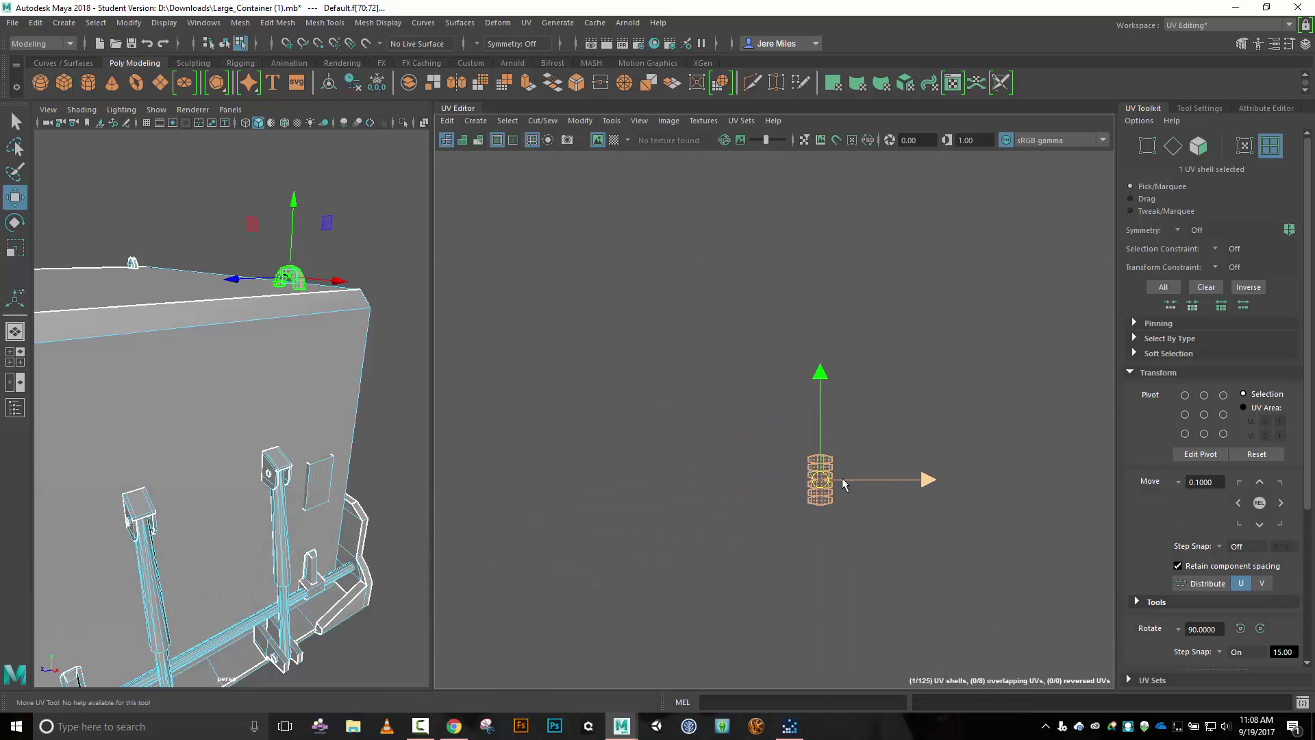
left_click_drag(840, 478, 573, 478)
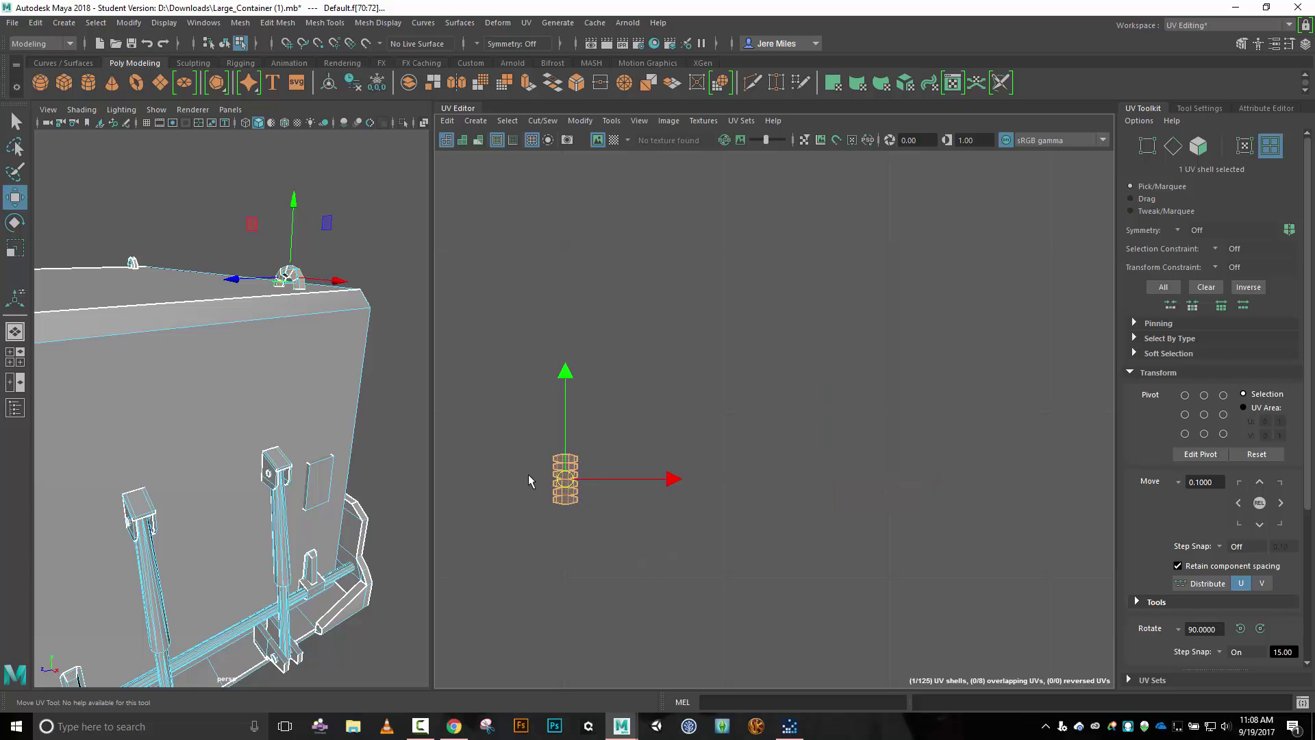
scroll(763, 372, "down", 3)
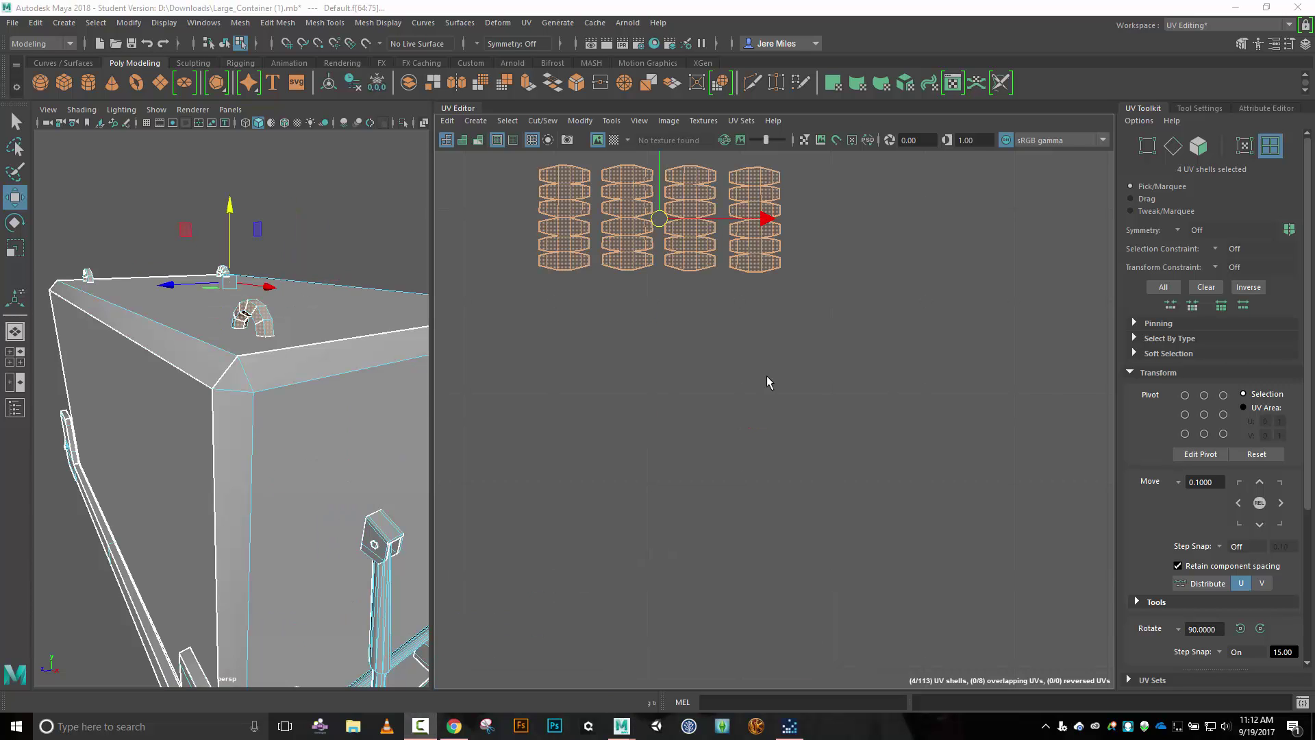
Move the four lifting loop UV shells together into the group of finished small parts outside the main layout, beside the tall textured strips.
scroll(616, 436, "down", 5)
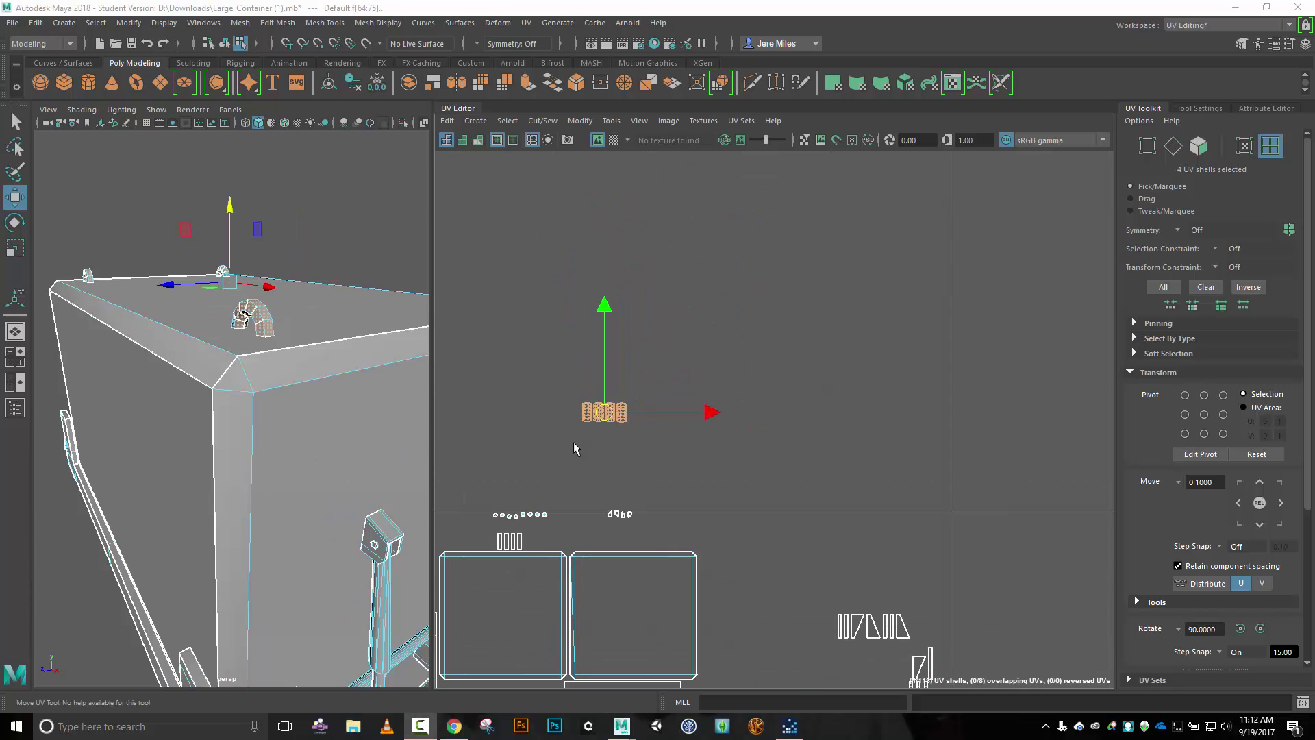
middle_click_drag(582, 449, 997, 423, "alt")
left_click_drag(1011, 400, 672, 200)
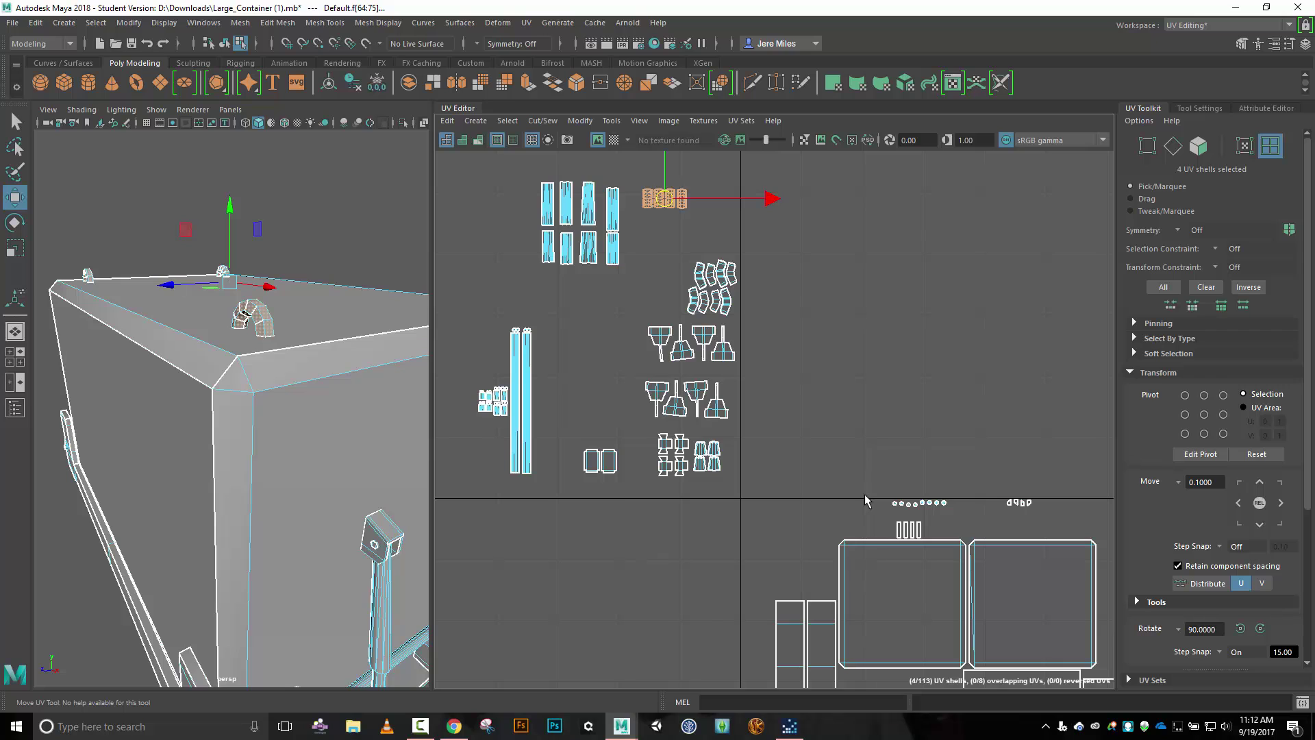
Examine the container model from several distances and the arrangement of its UV shells inside and outside the main tile.
scroll(720, 636, "down", 6)
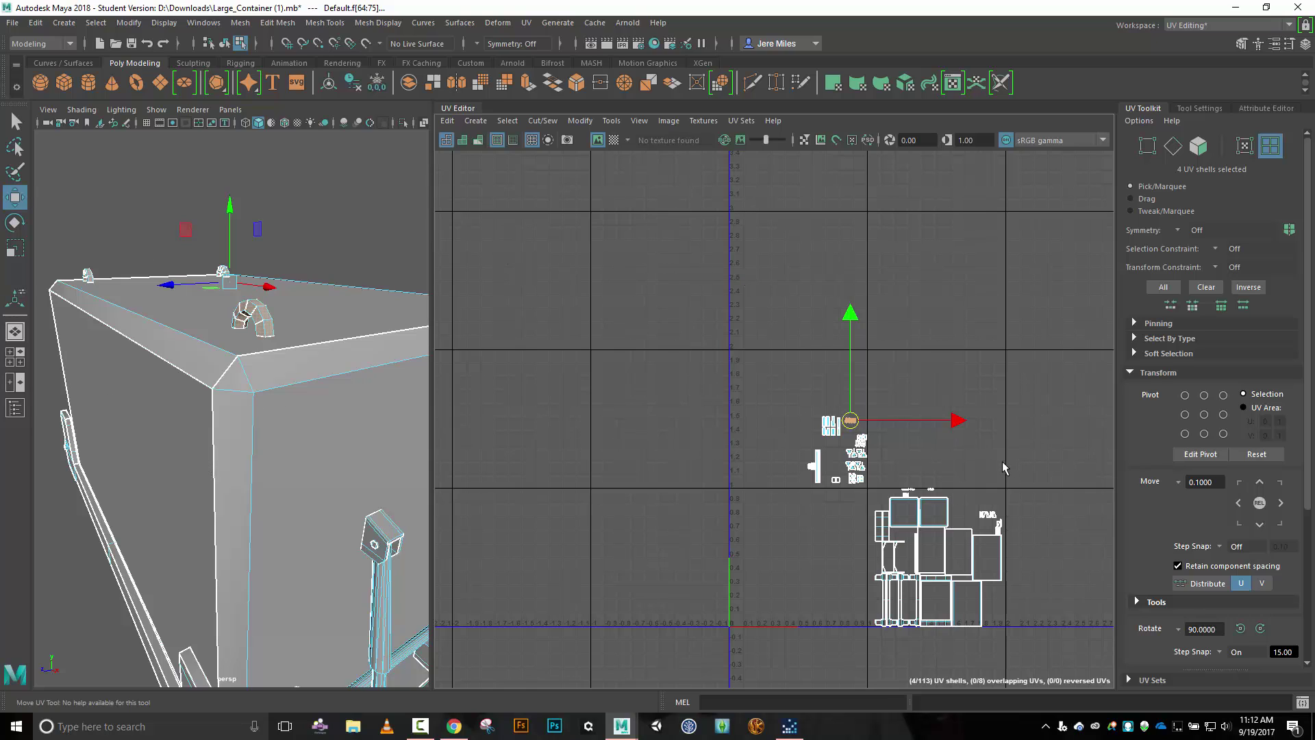
middle_click_drag(1001, 461, 971, 429)
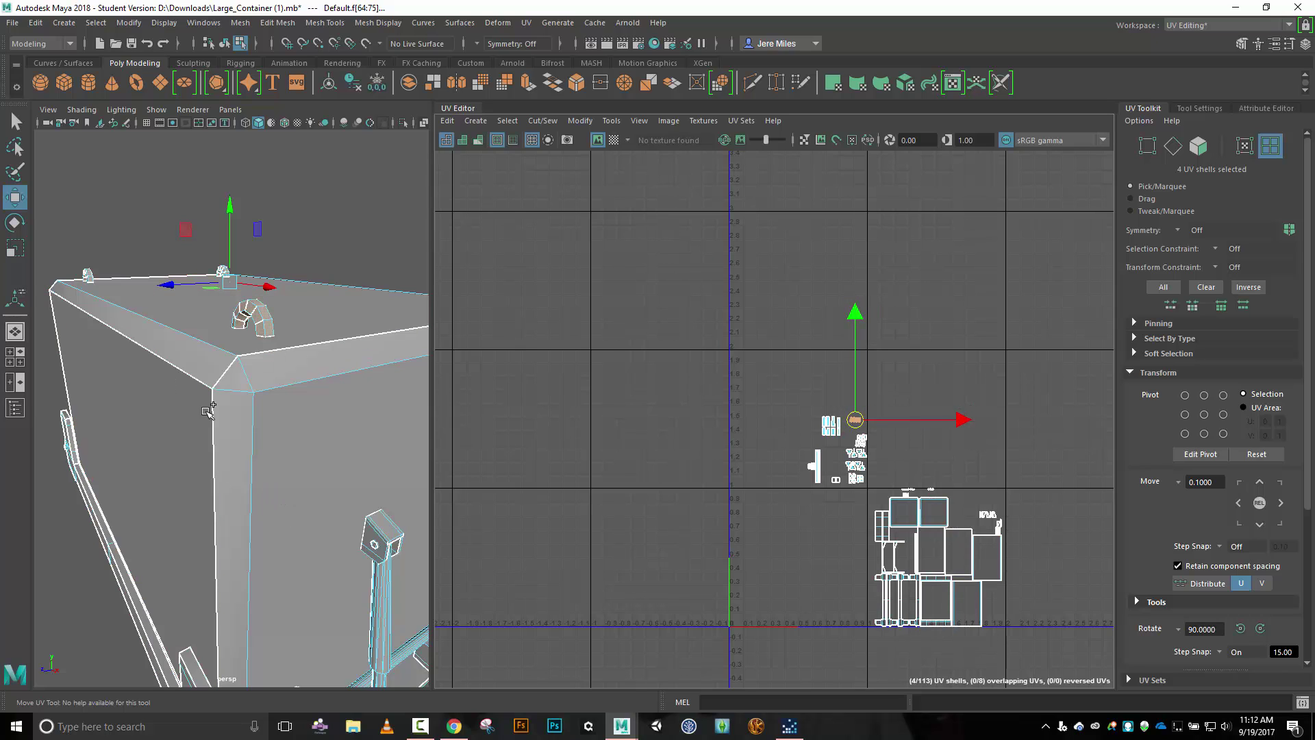
scroll(302, 493, "down", 6)
key("alt")
left_click_drag(397, 459, 331, 438, "alt")
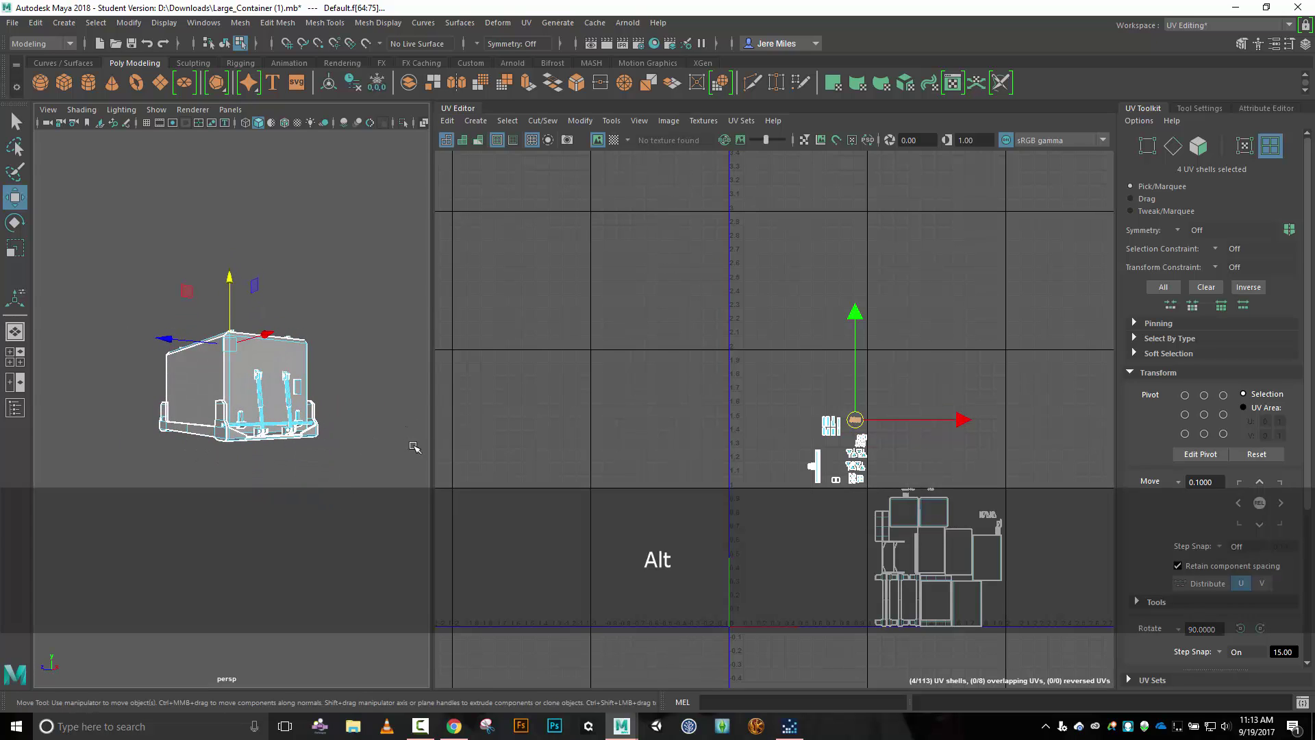
scroll(952, 425, "up", 5)
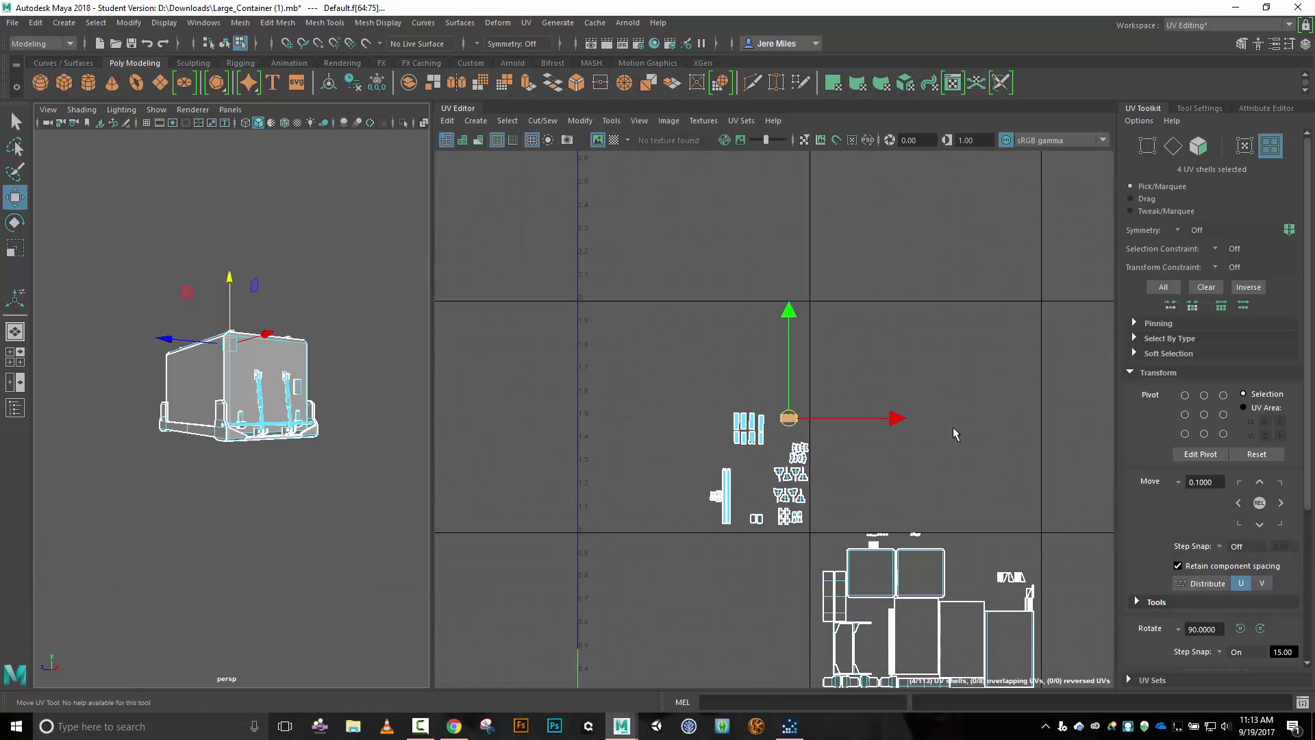
middle_click_drag(964, 589, 936, 295, "alt")
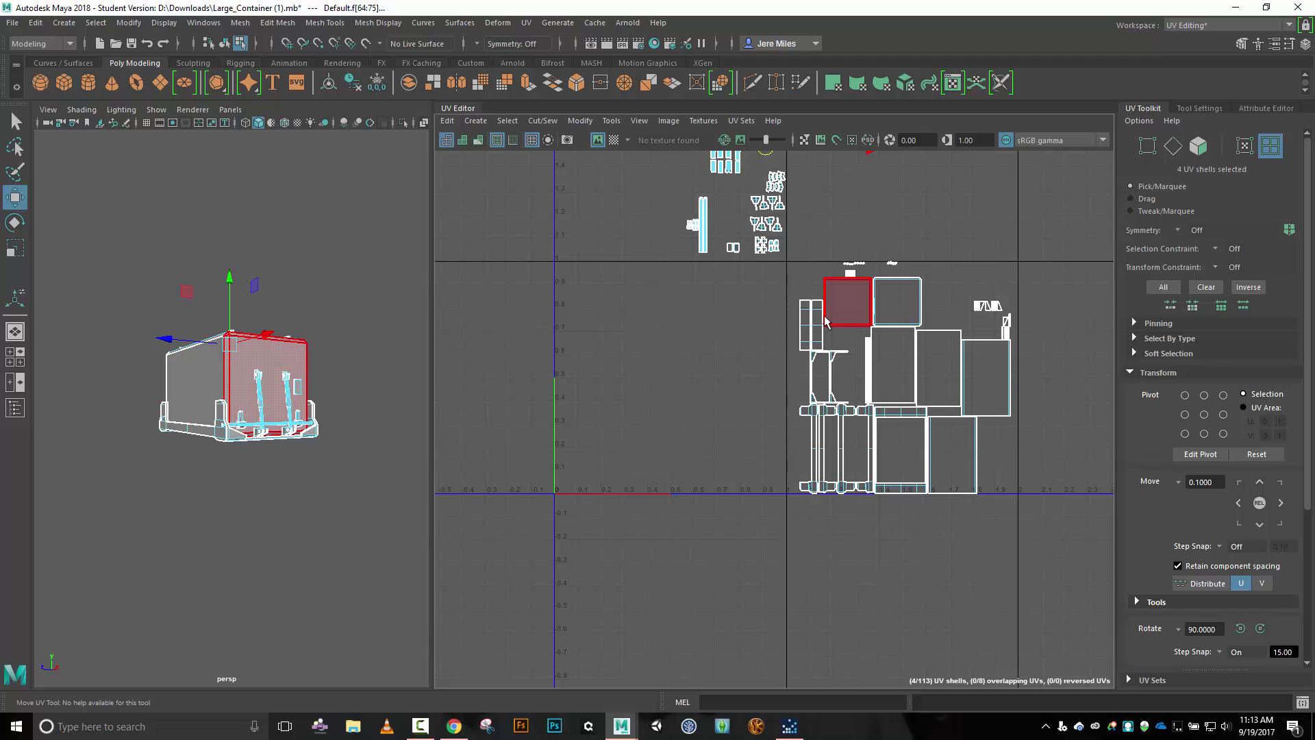
scroll(322, 445, "up", 5)
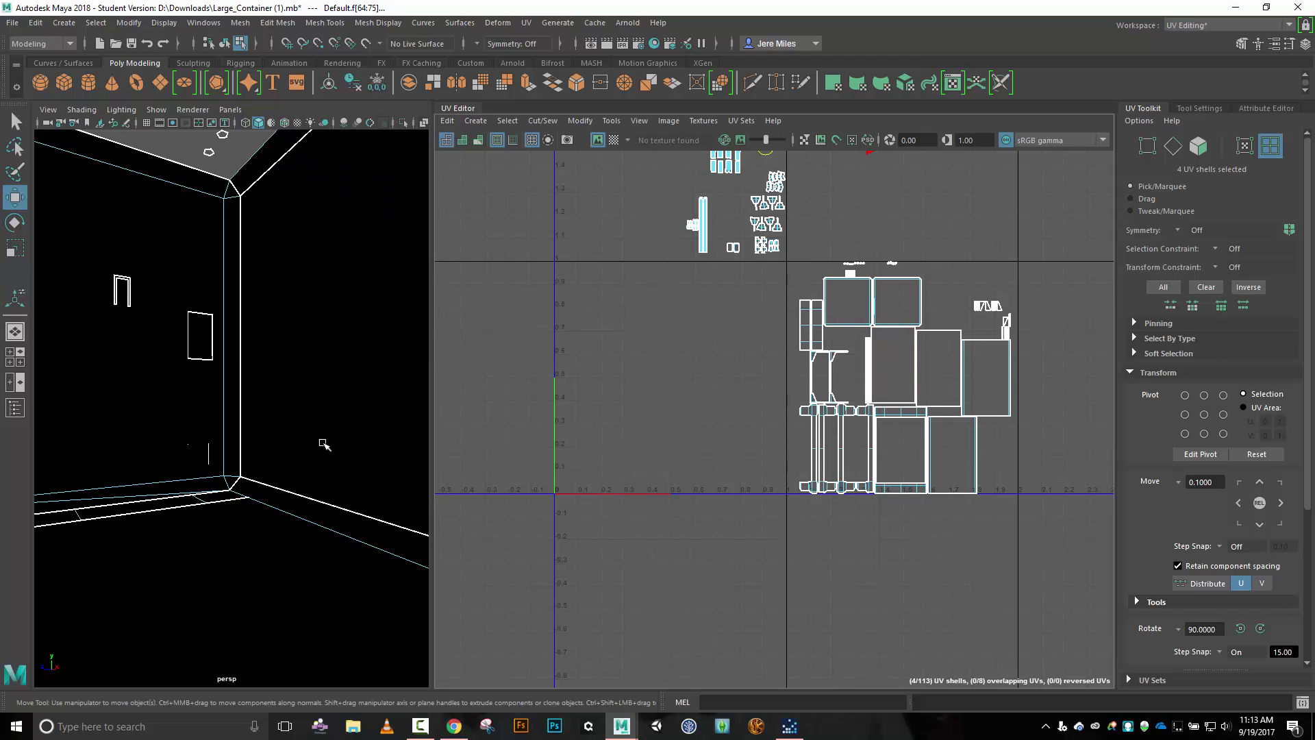
scroll(327, 456, "down", 3)
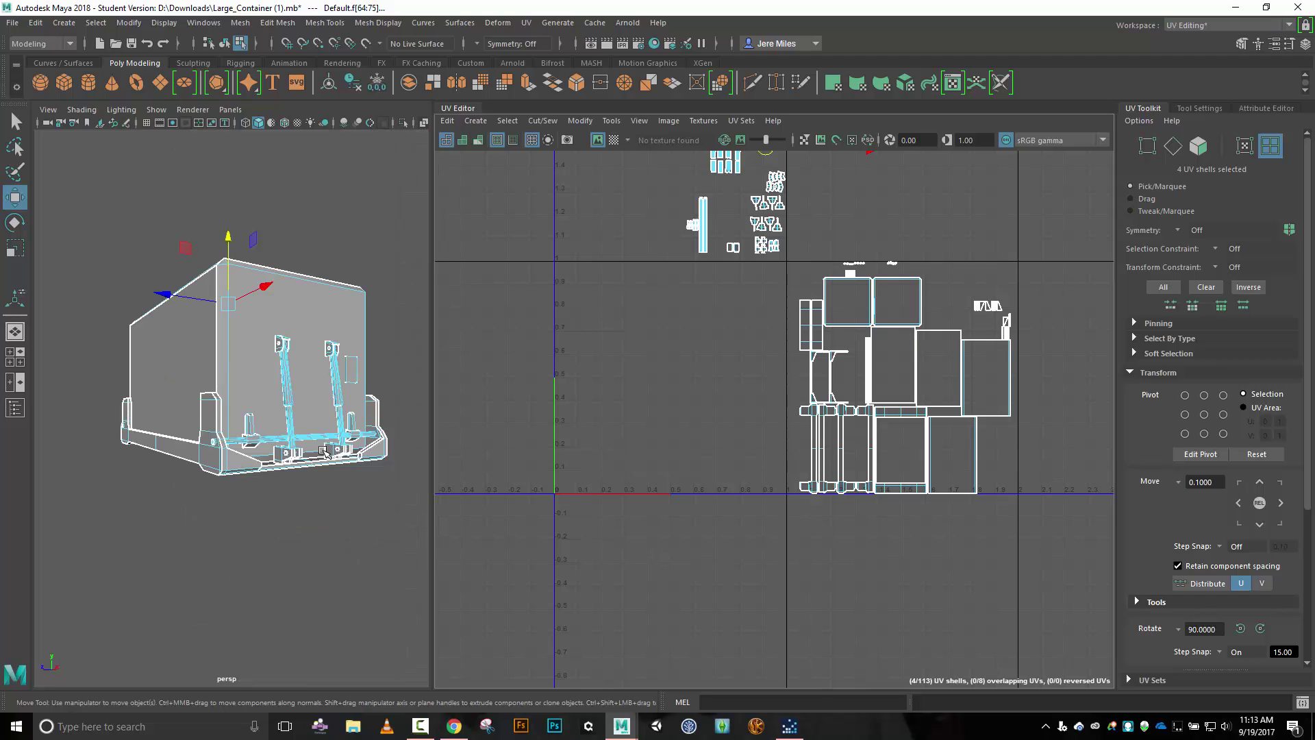
scroll(325, 452, "up", 4)
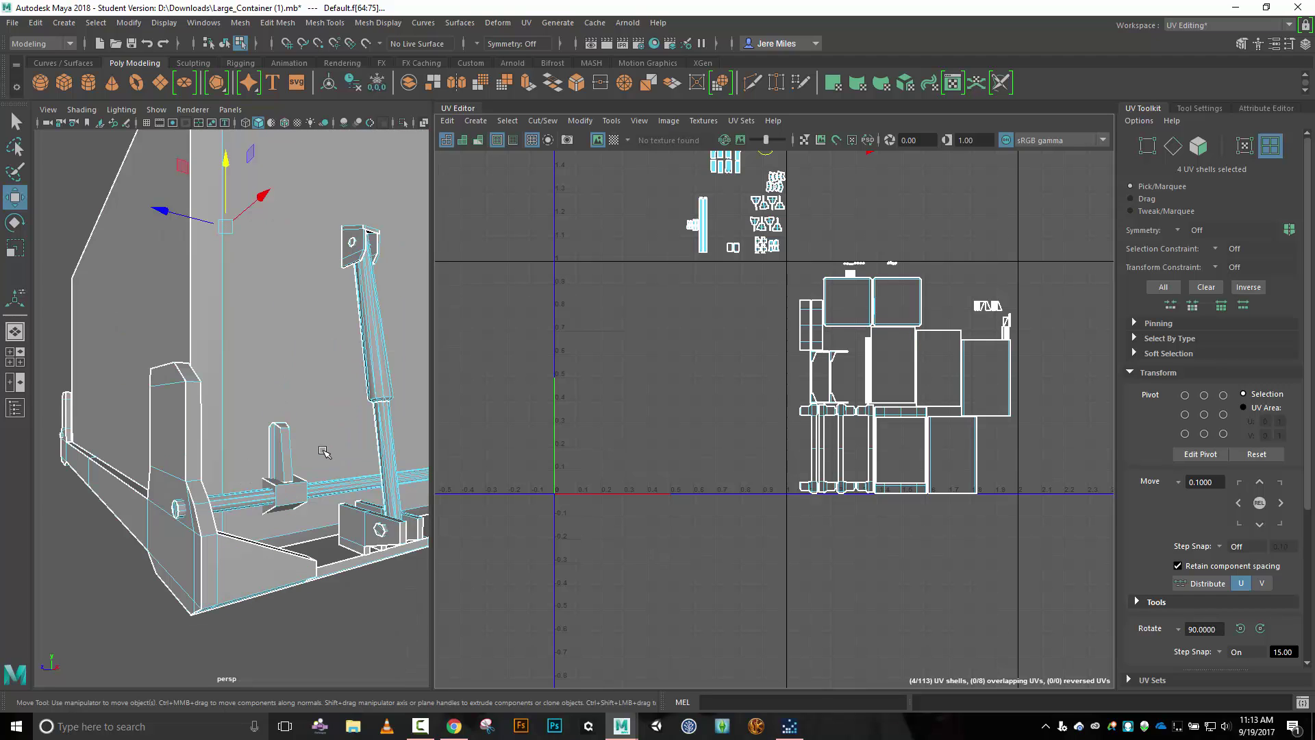
scroll(324, 452, "down", 5)
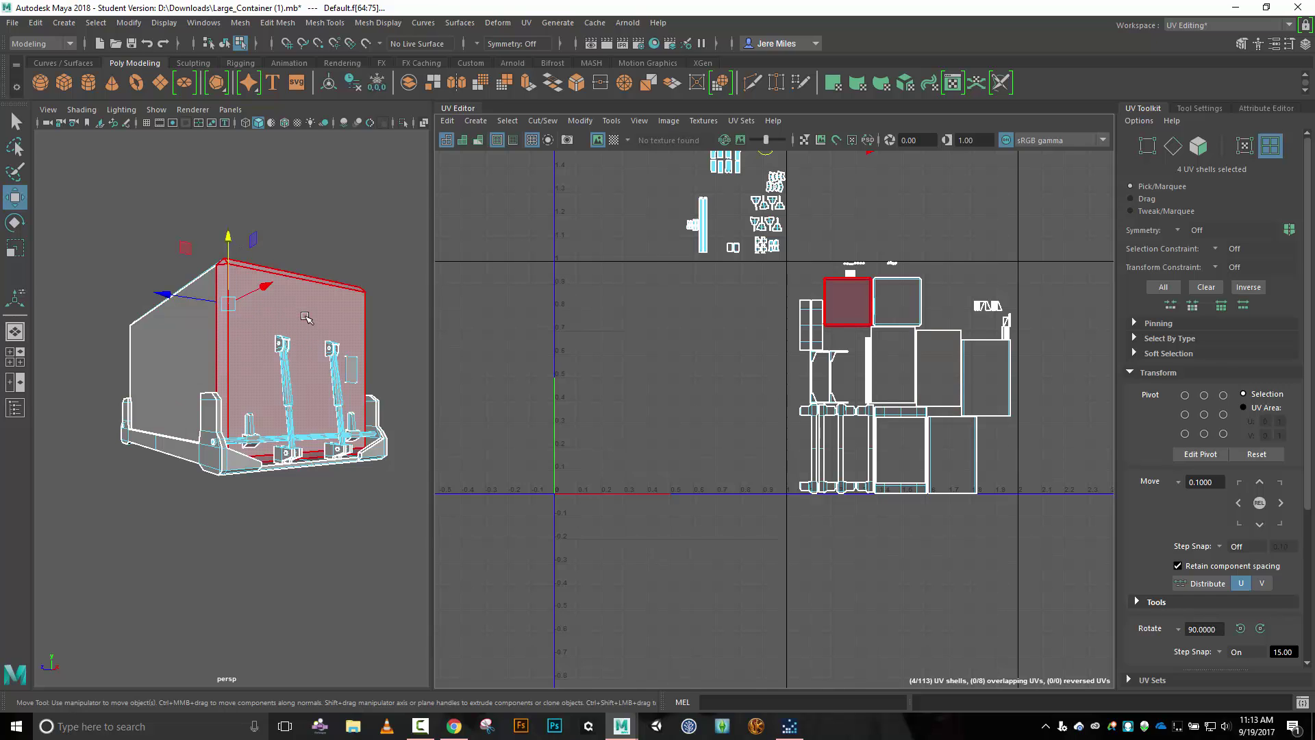
left_click(305, 318)
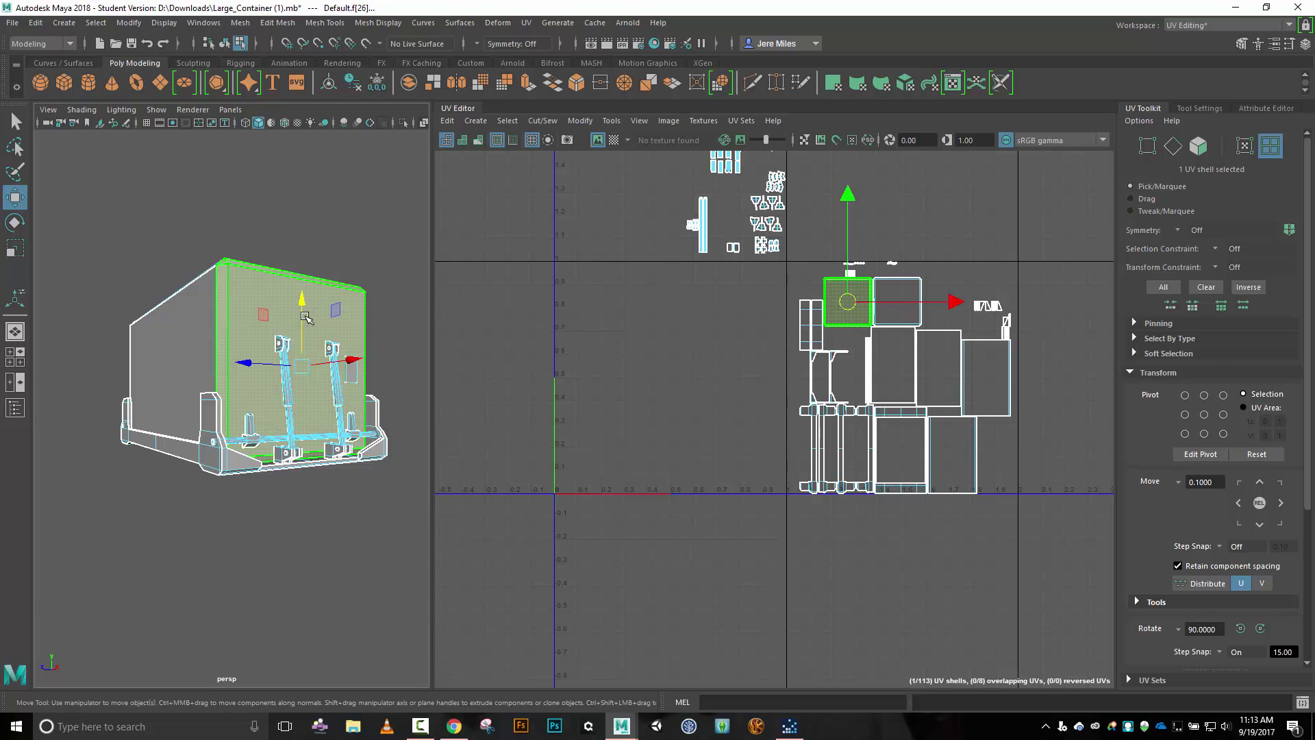
key("e")
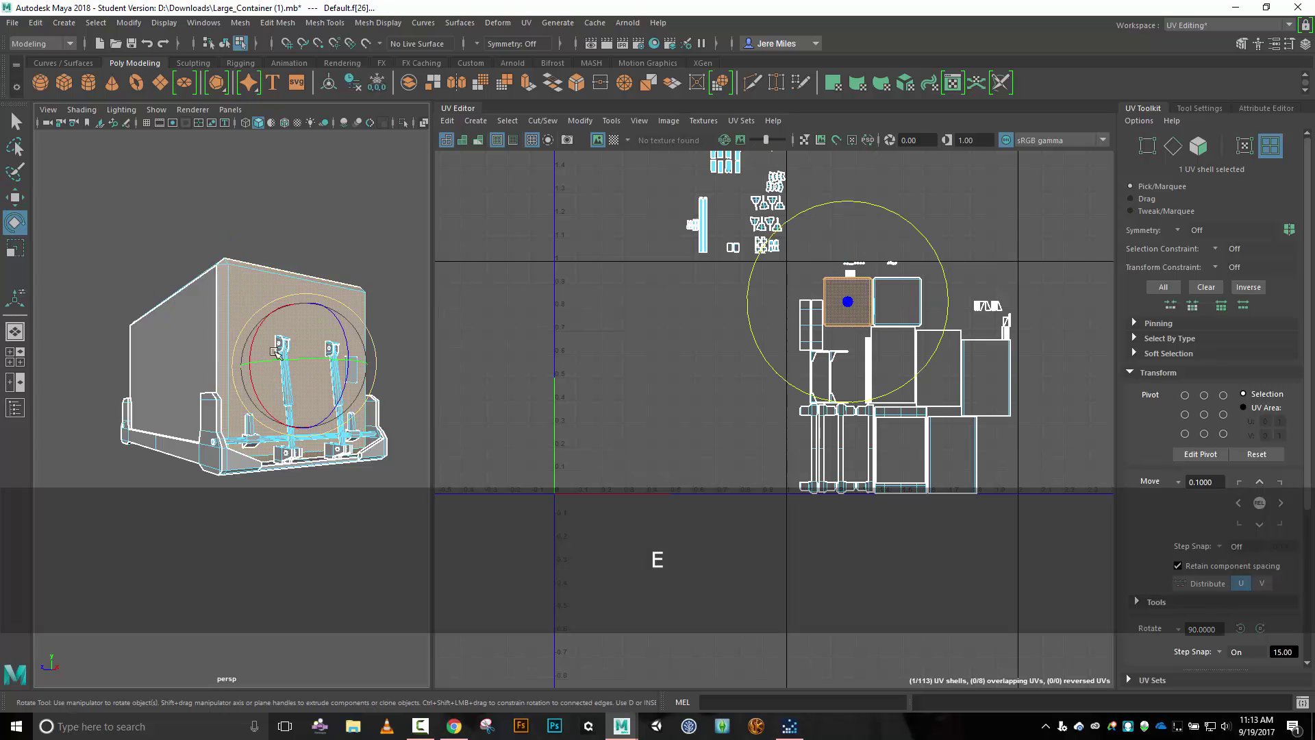
left_click_drag(171, 313, 341, 333, "alt")
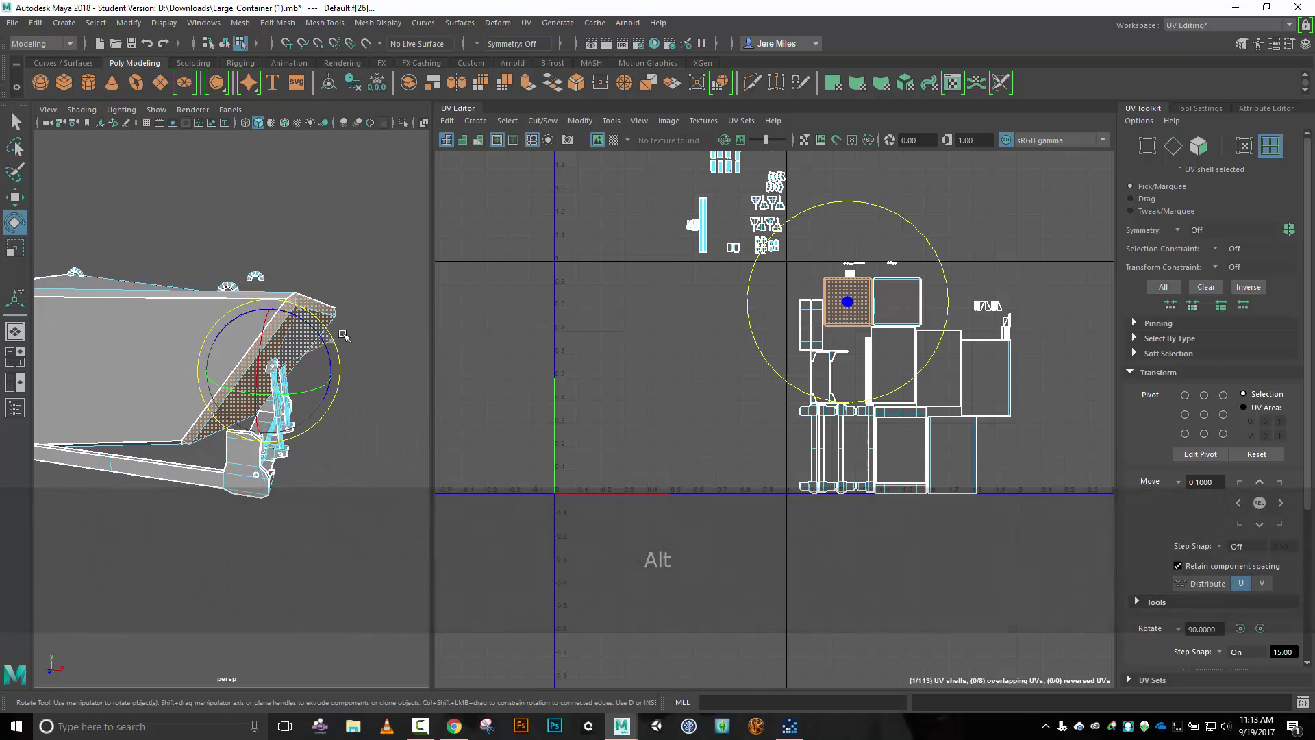
key("ctrl+z")
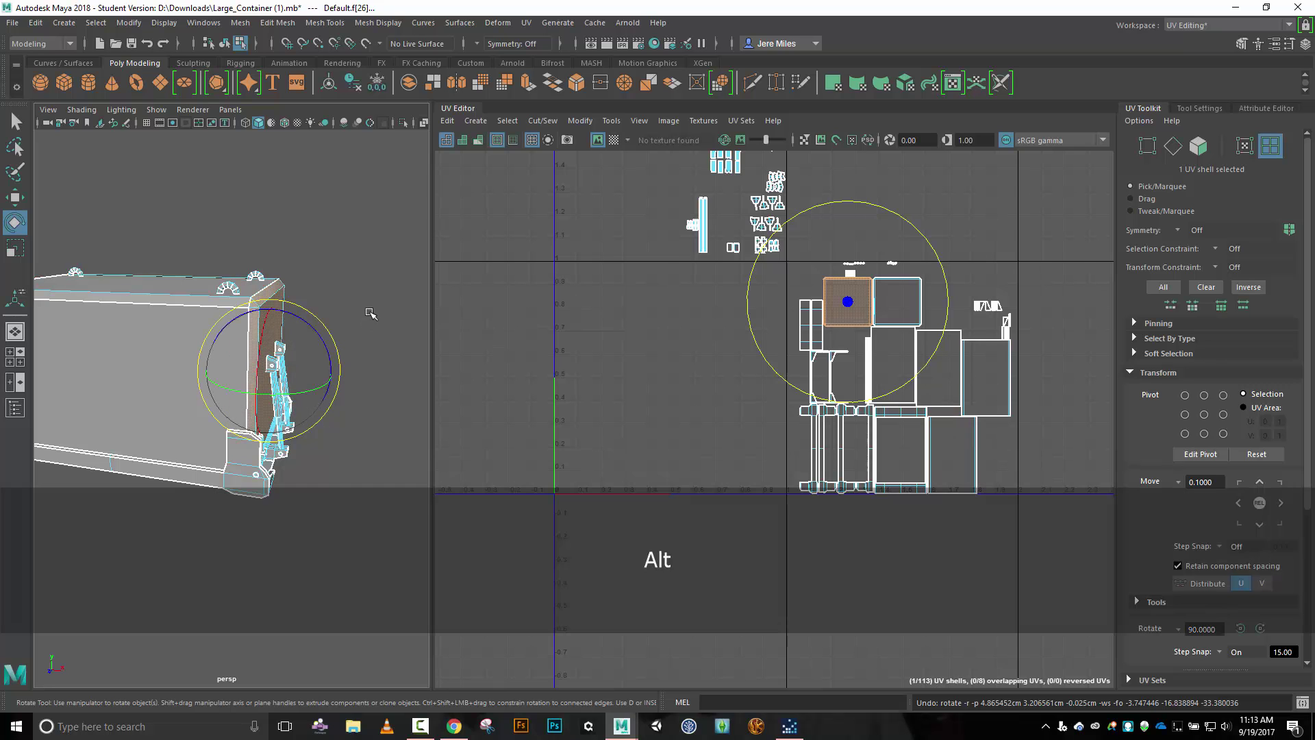
Select the UV shell of the container's top face and move it into the empty 0–1 UV tile.
left_click_drag(370, 314, 278, 255, "alt")
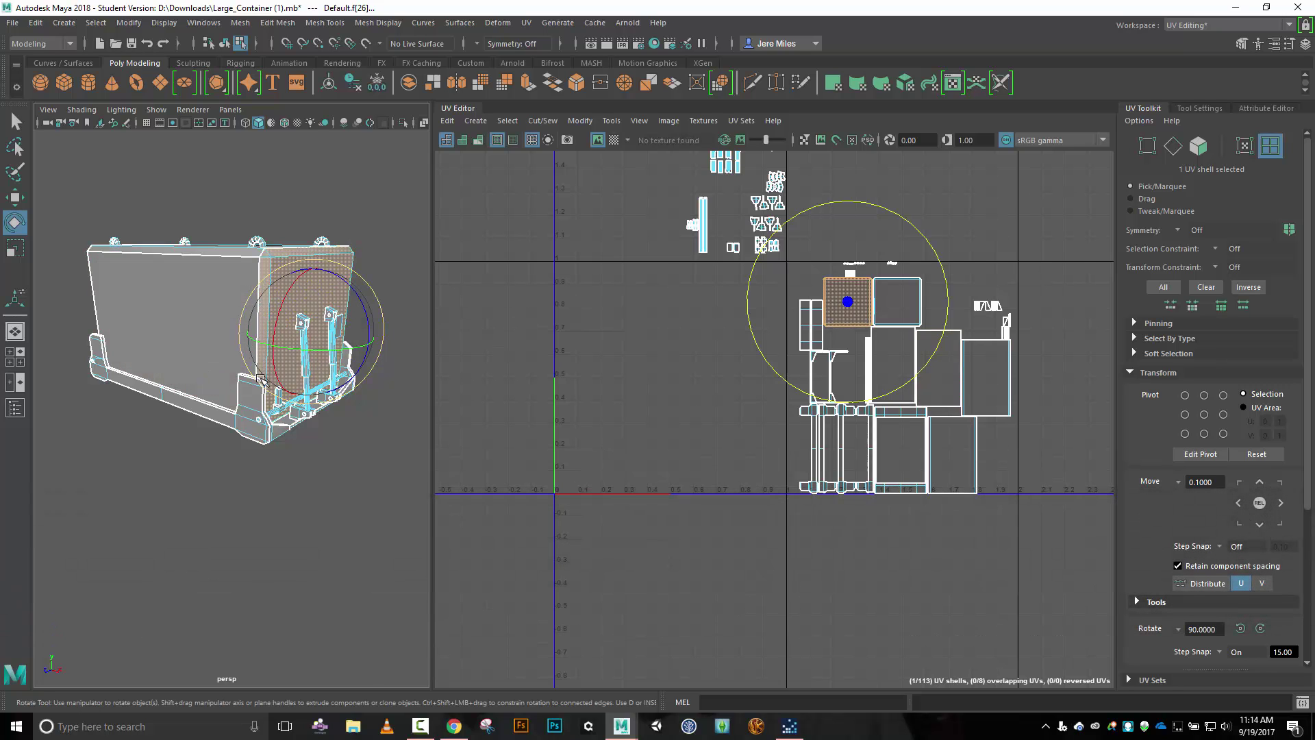
scroll(260, 379, "up", 6)
scroll(305, 350, "down", 3)
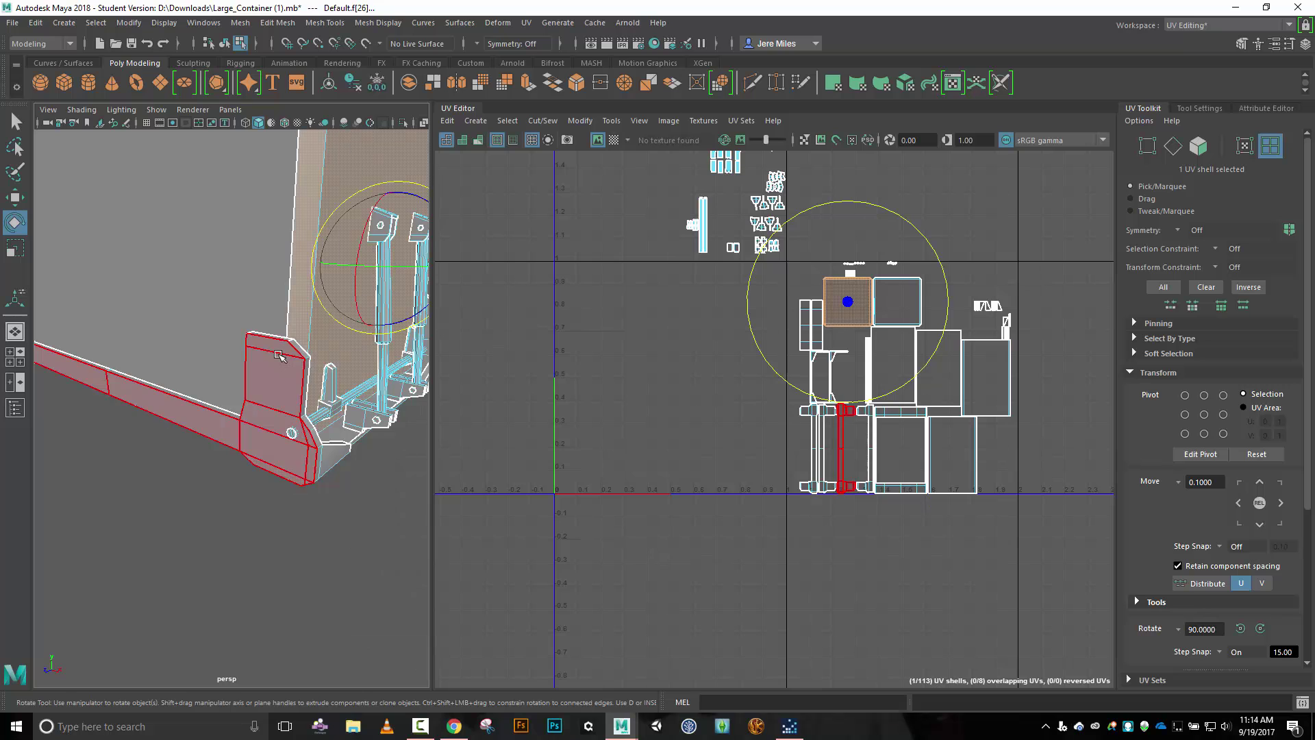
left_click_drag(305, 351, 178, 299, "alt")
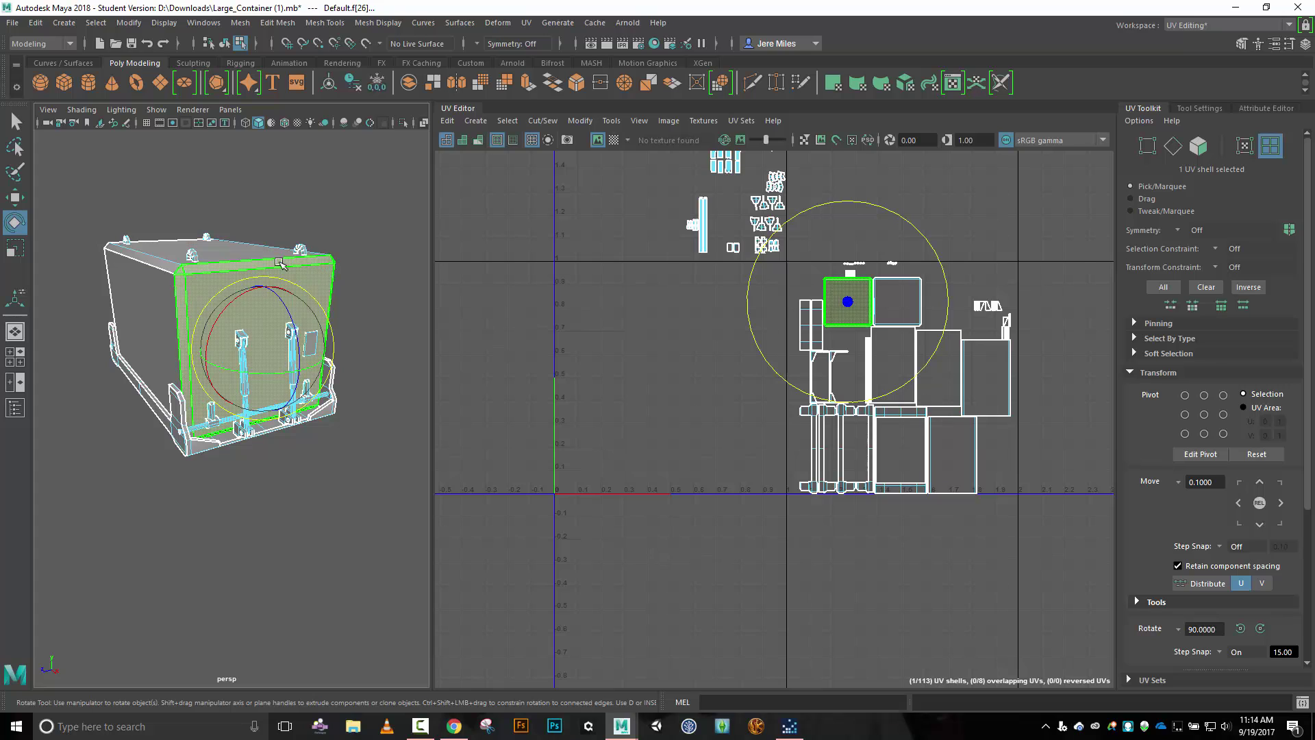
left_click(246, 251)
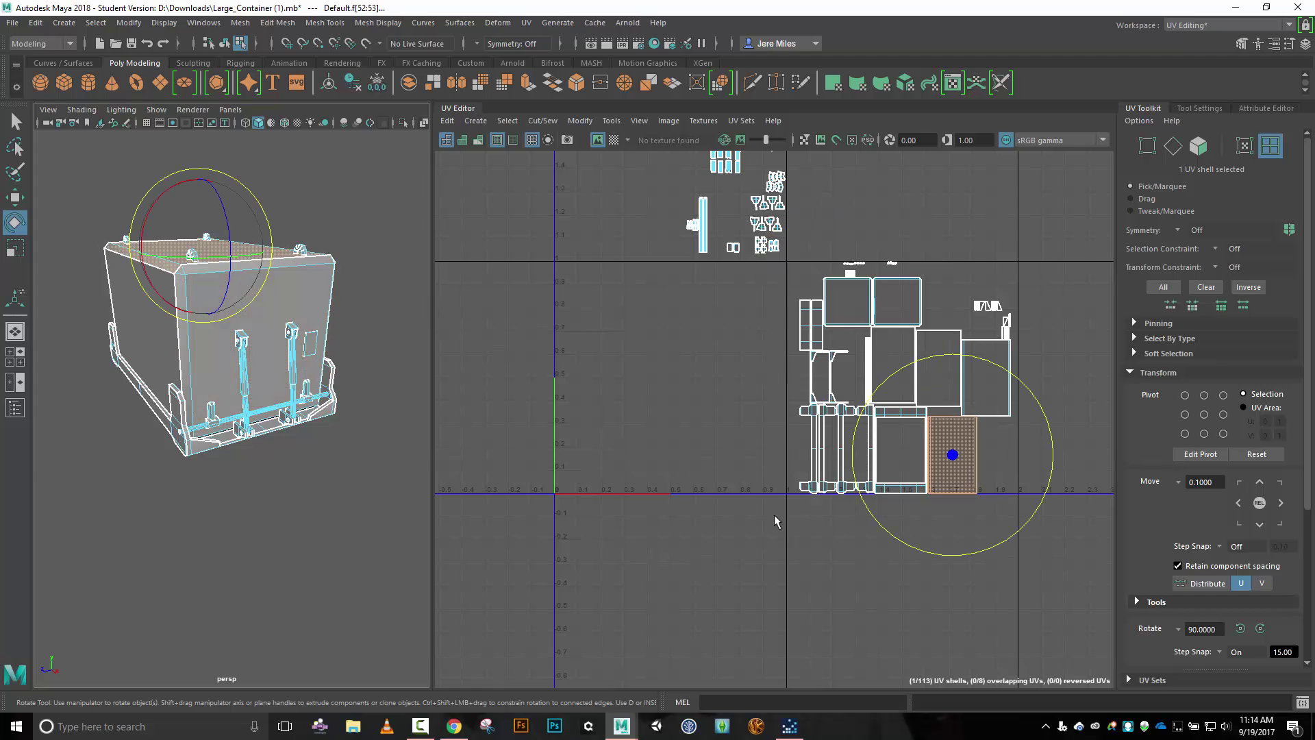
key("w")
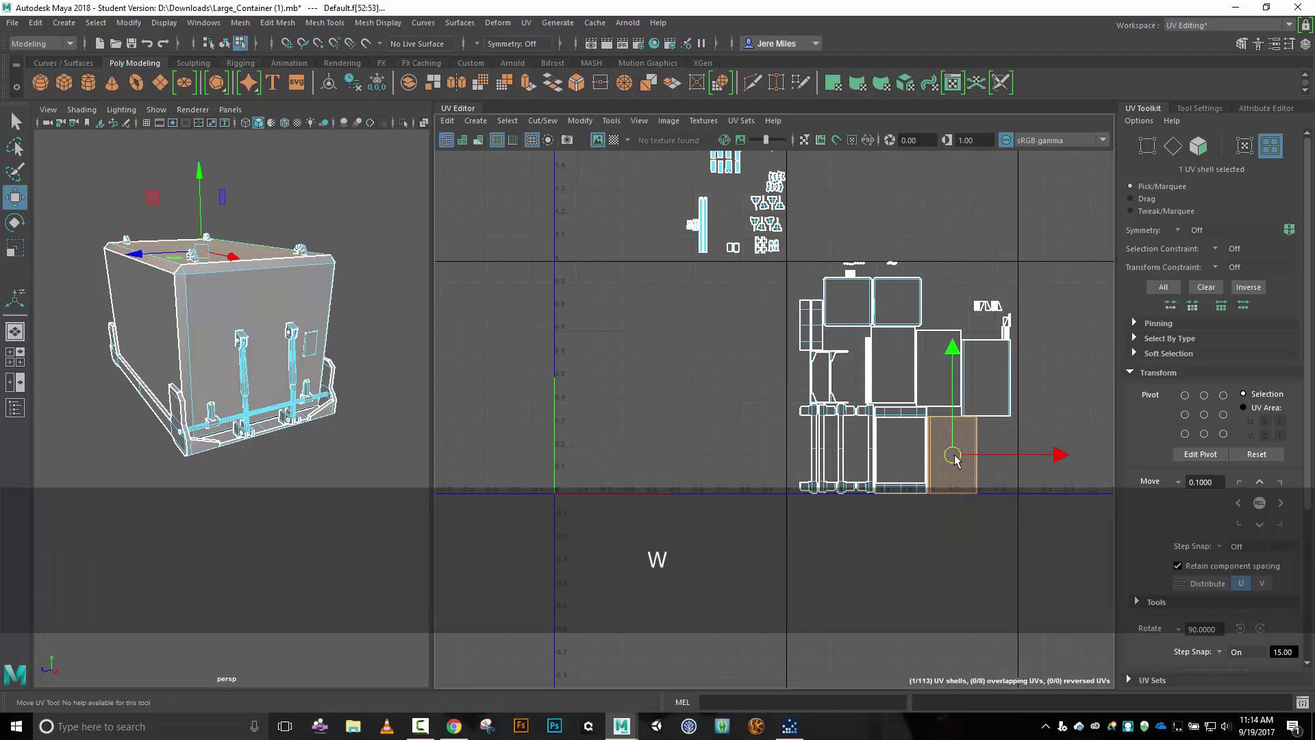
left_click_drag(953, 456, 669, 382)
Move and sew the neighbouring side shells onto both long edges of the top face's UV shell.
right_click(663, 447)
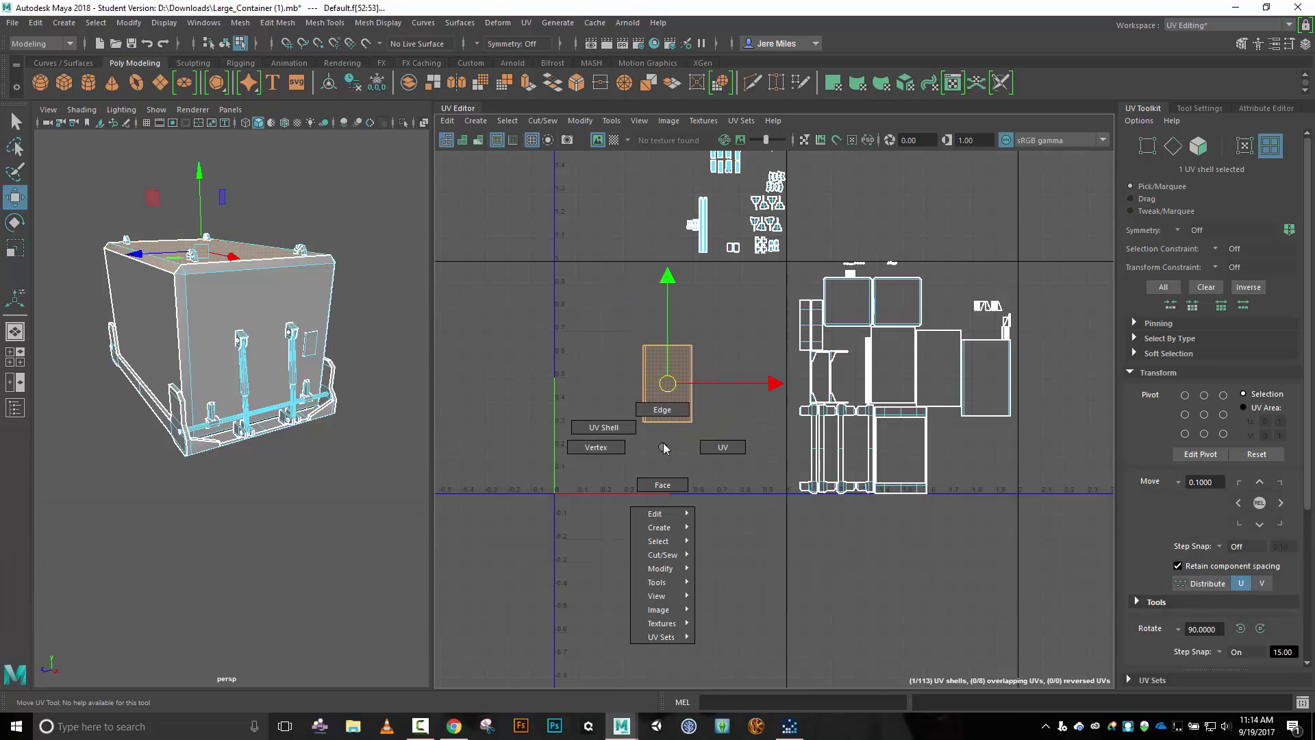
left_click(671, 417)
left_click(699, 408)
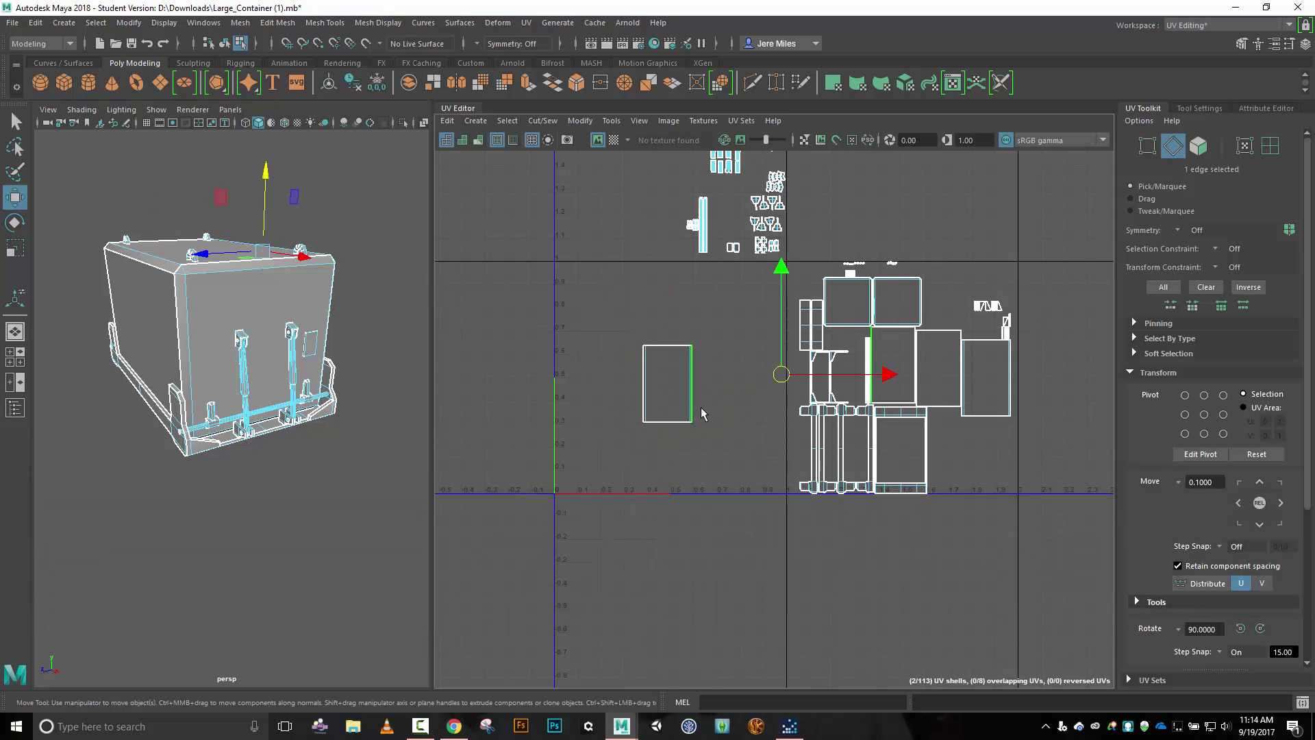
left_click(635, 406, "shift")
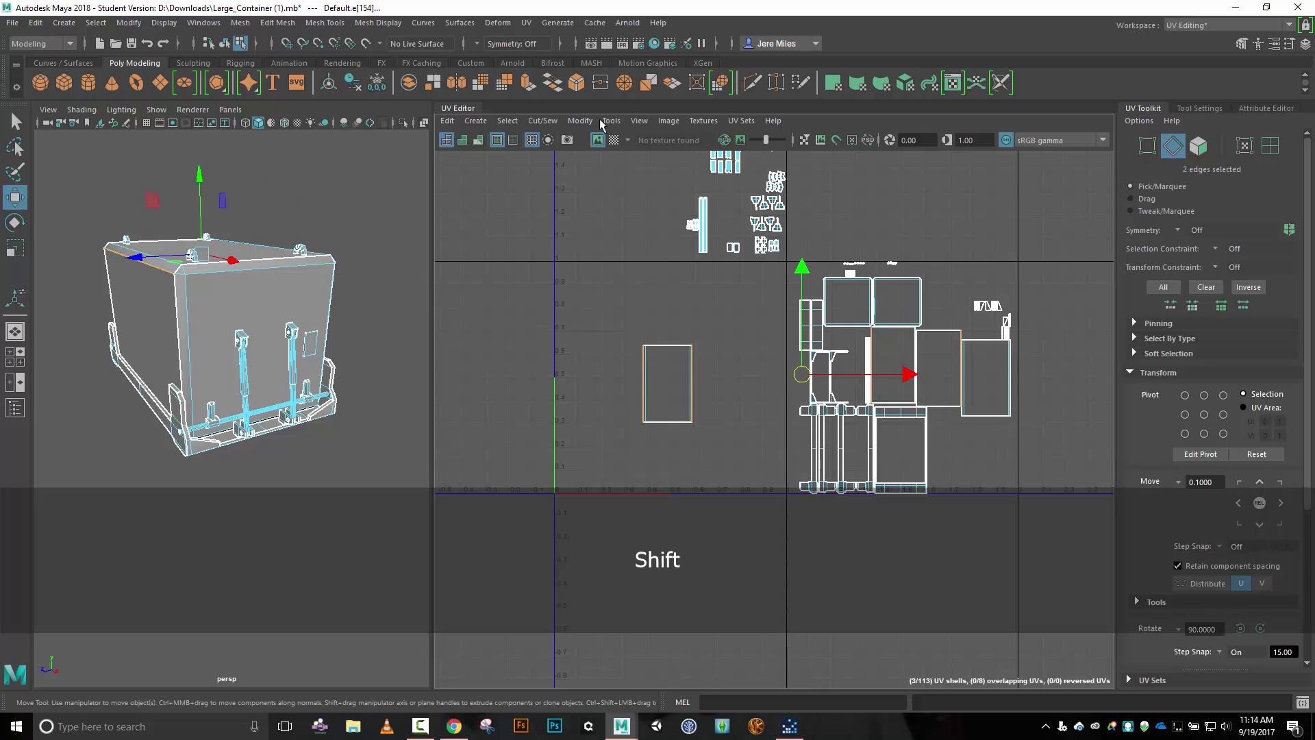
left_click(542, 120)
left_click(578, 255)
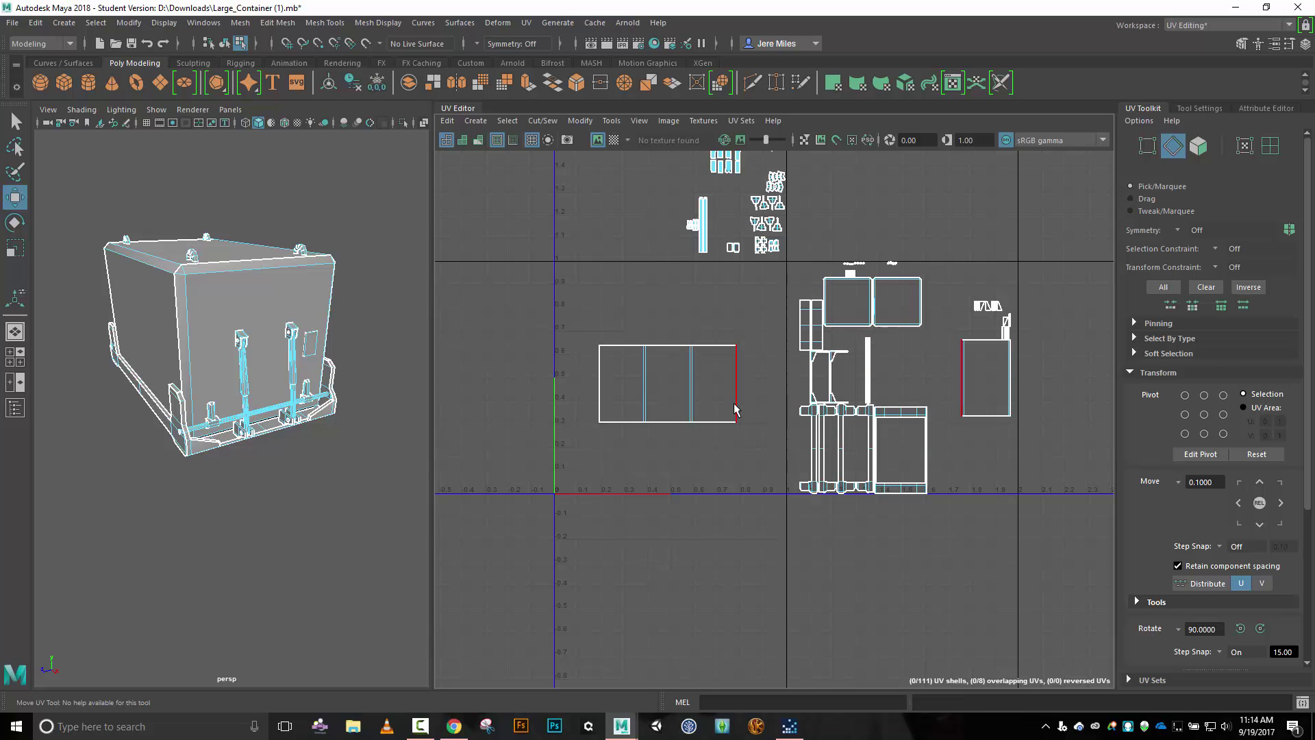
Move and sew the remaining large panel's shell onto the outer long edge of the three-panel strip.
left_click(734, 409)
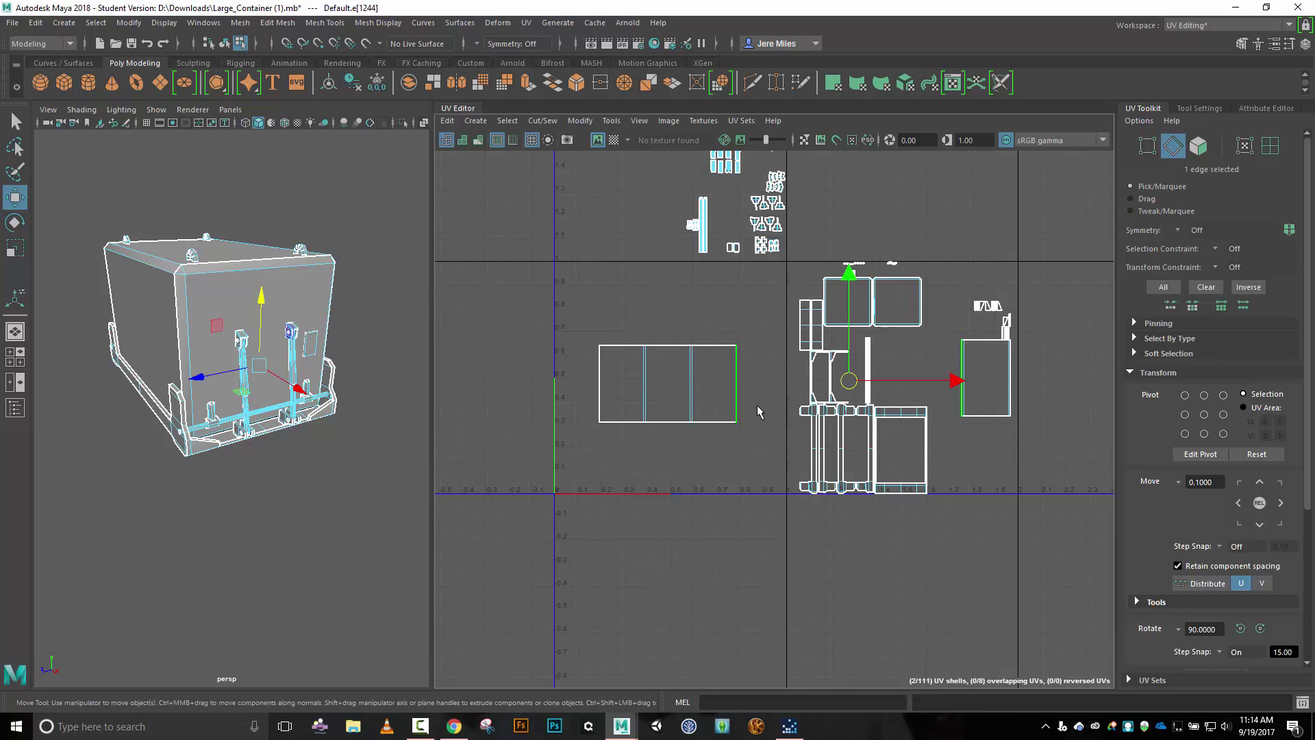
left_click(543, 121)
left_click(586, 251)
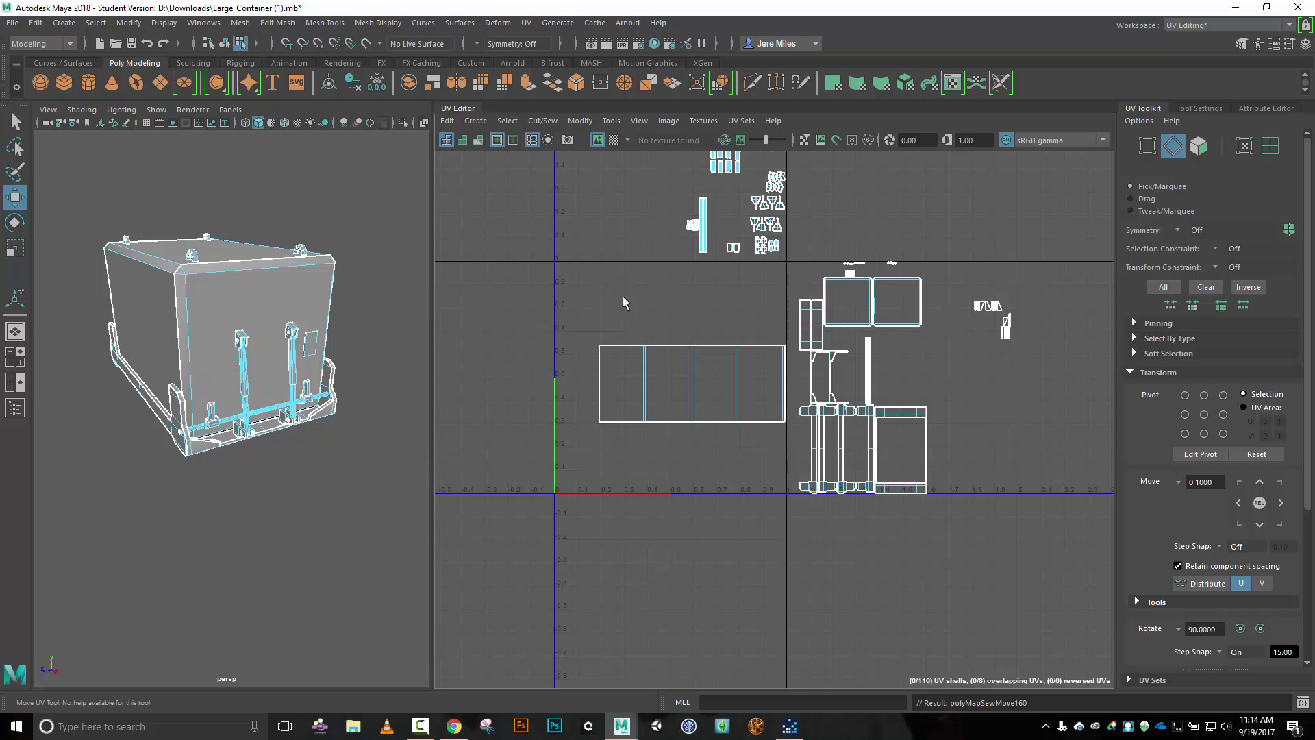
Select the joined four-panel UV shell and shift it slightly up and left within the 0–1 tile.
right_click(675, 466)
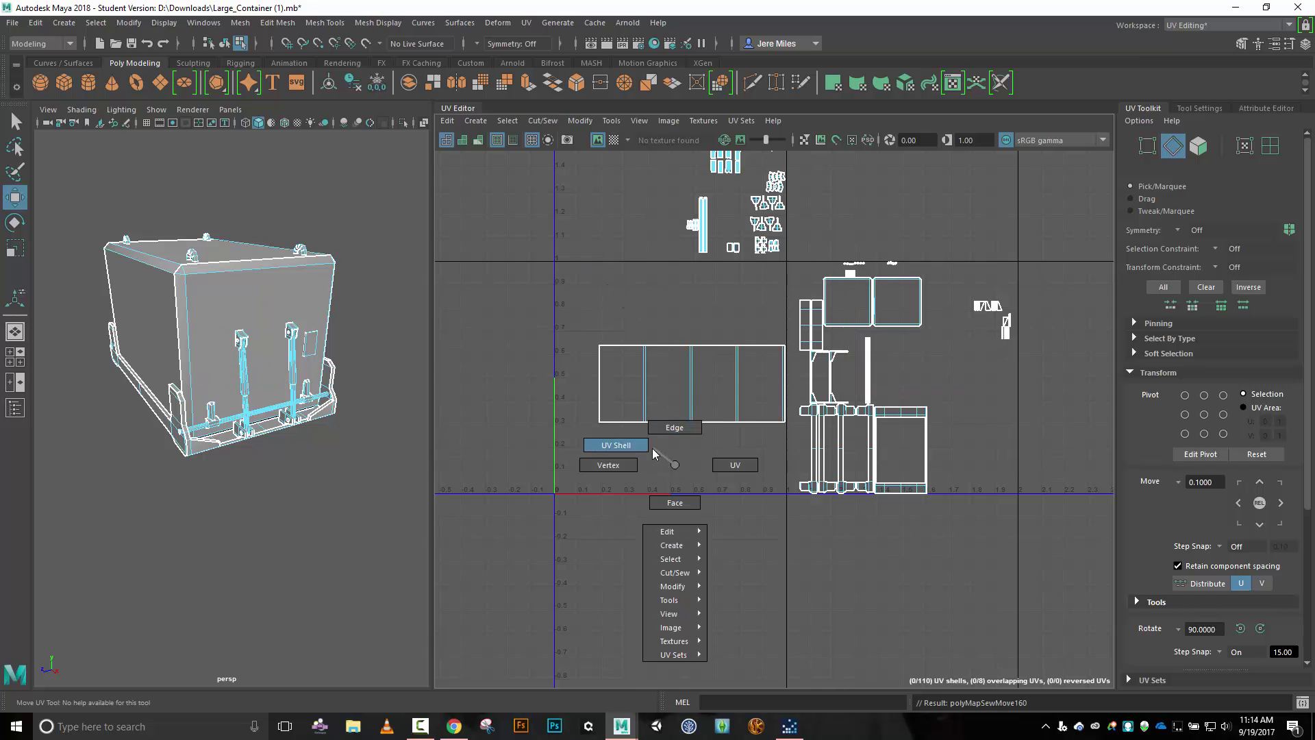
left_click(616, 445)
left_click(651, 361)
left_click_drag(692, 383, 683, 353)
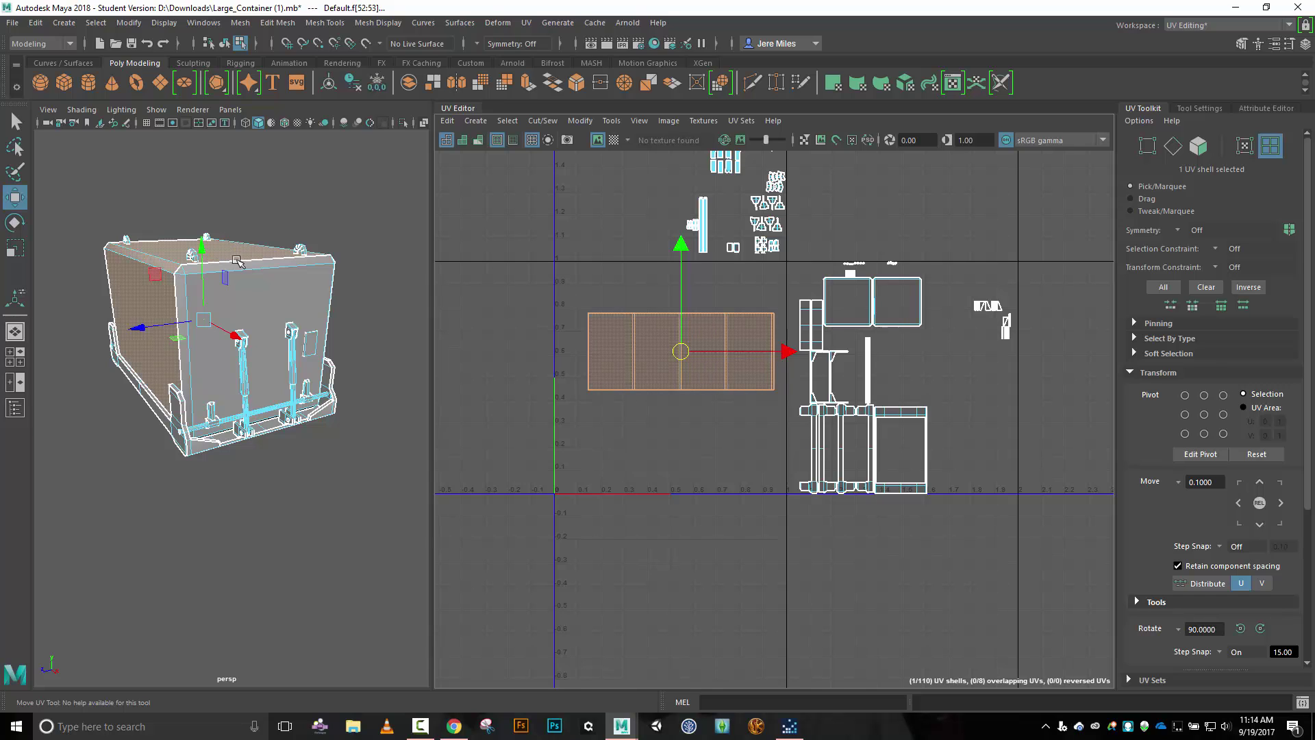
Move and sew the four-panel strip to the square end-panel shell along the lower short edge of its last panel.
right_click(688, 434)
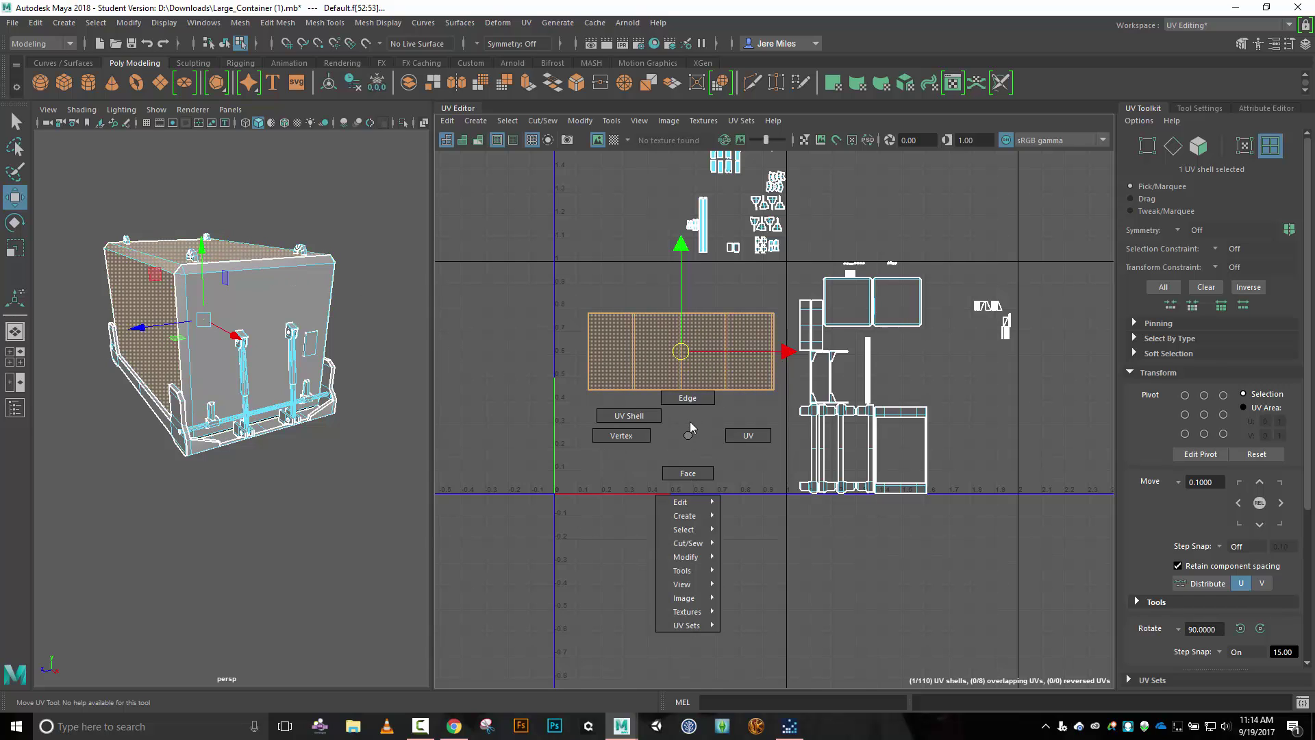
right_click_drag(694, 408, 693, 405)
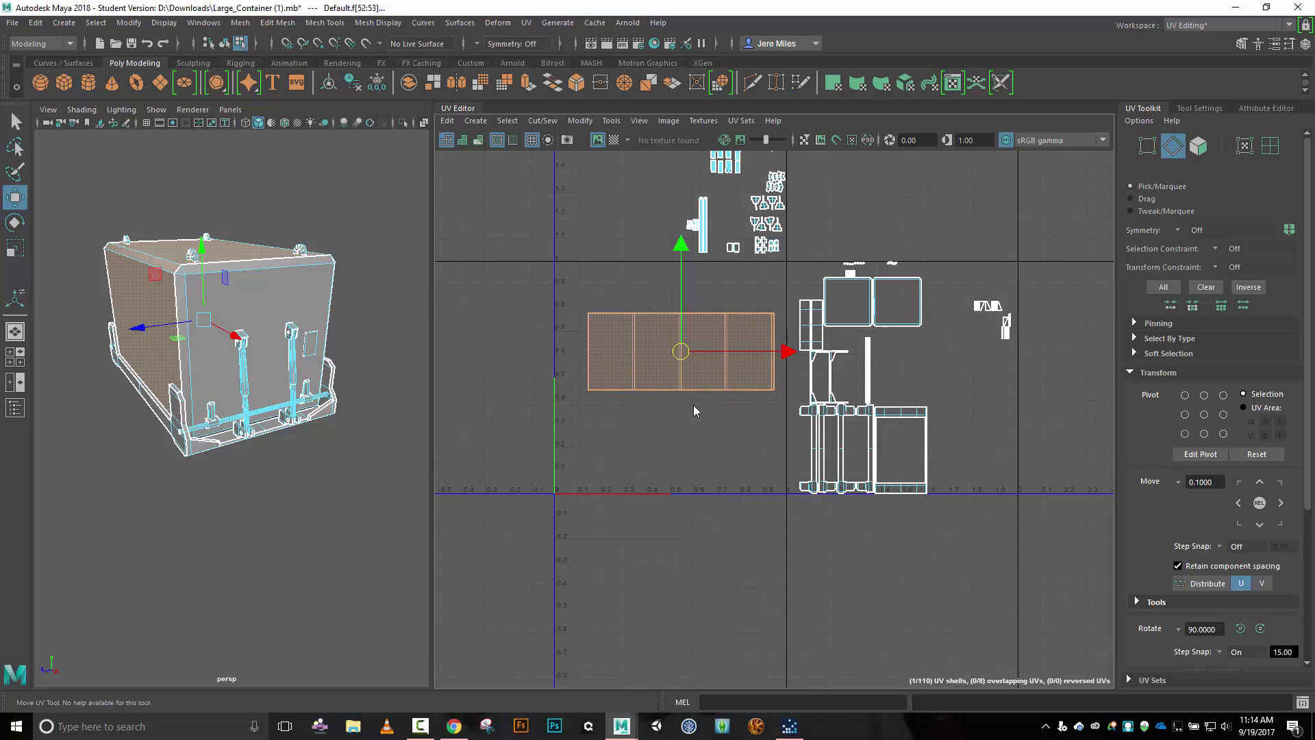
left_click(607, 394)
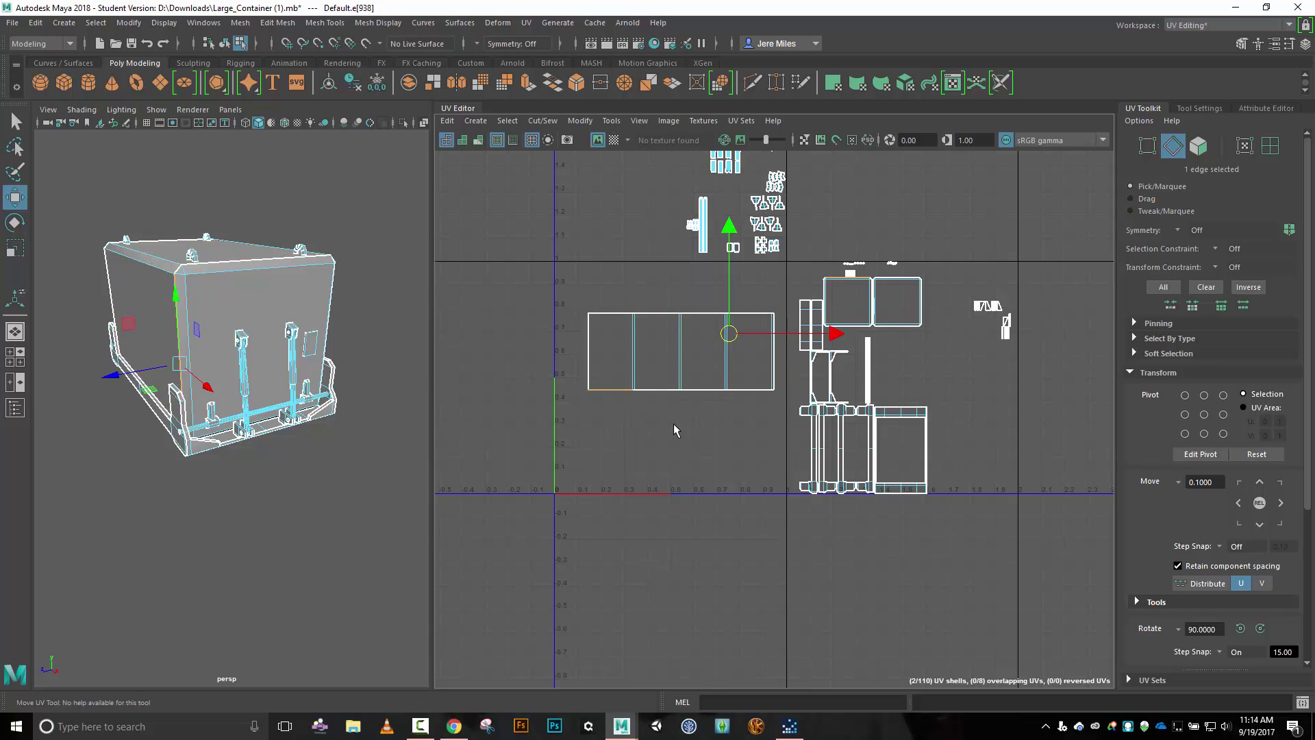
scroll(709, 417, "up", 3)
left_click(622, 373)
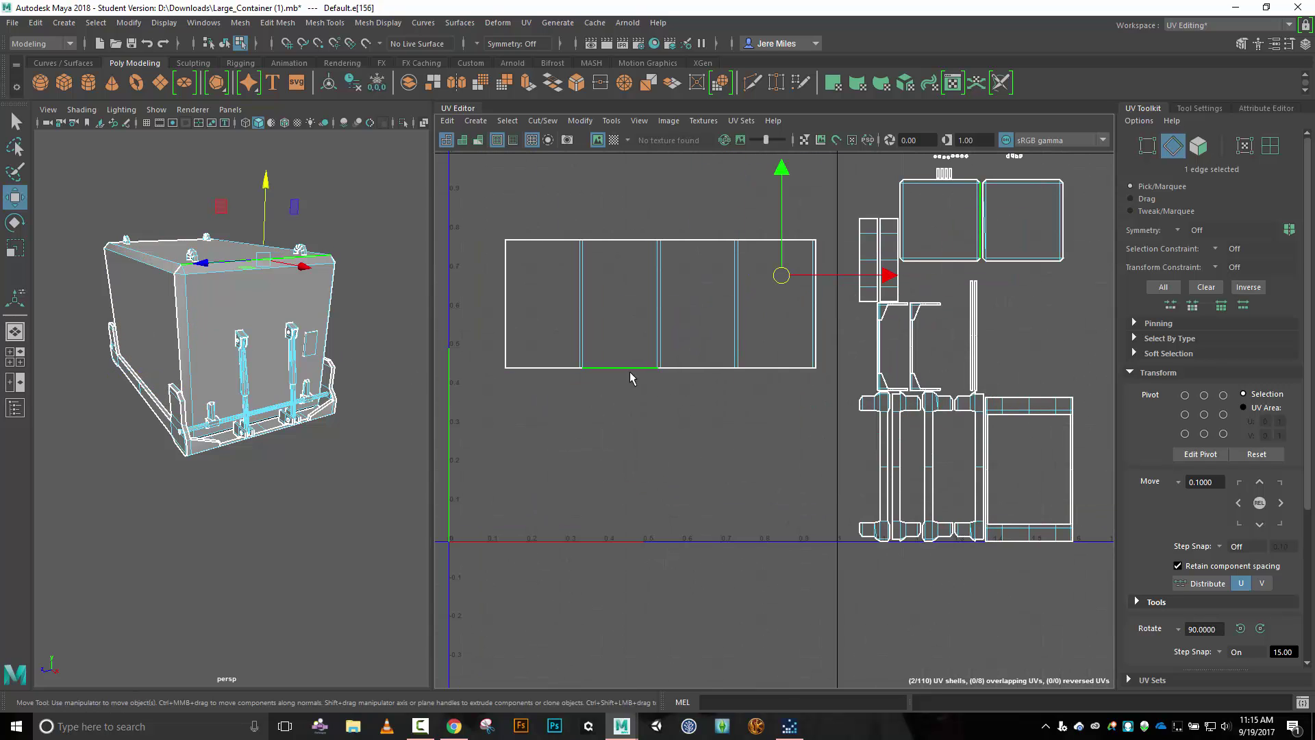
left_click(754, 371)
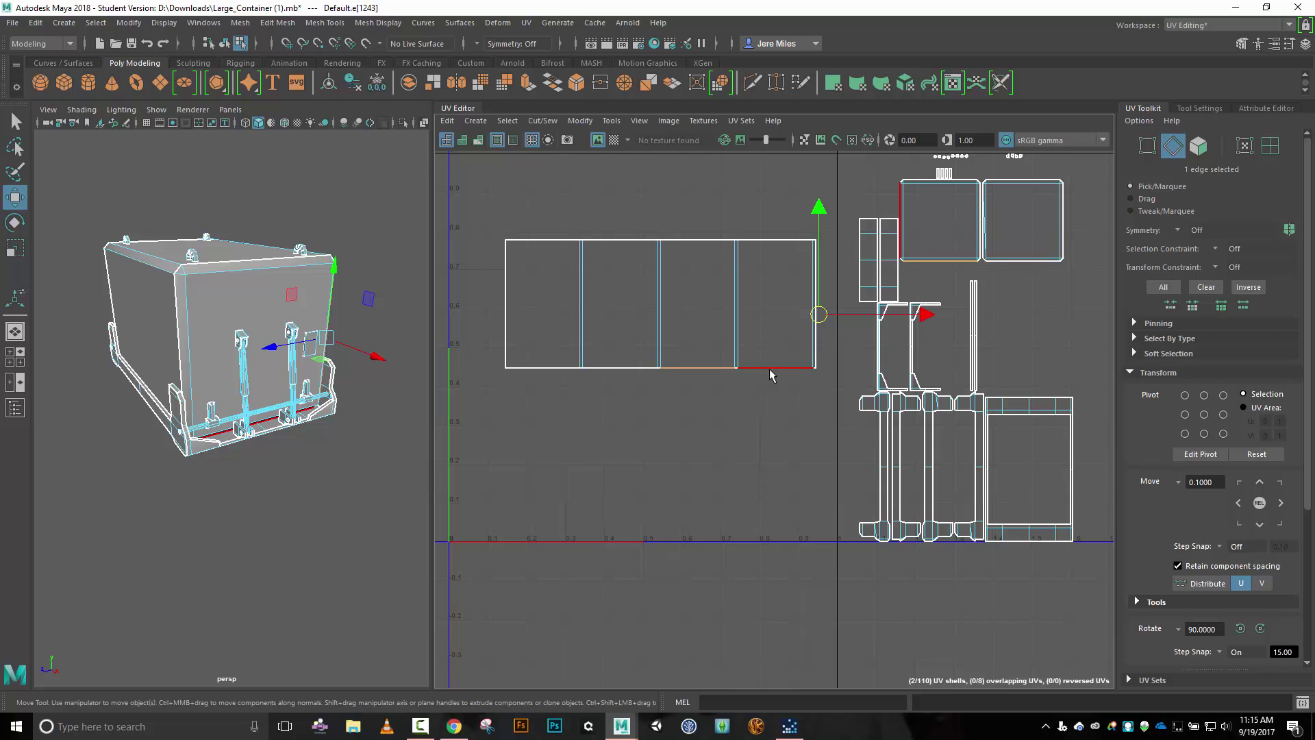
scroll(755, 430, "up", 3)
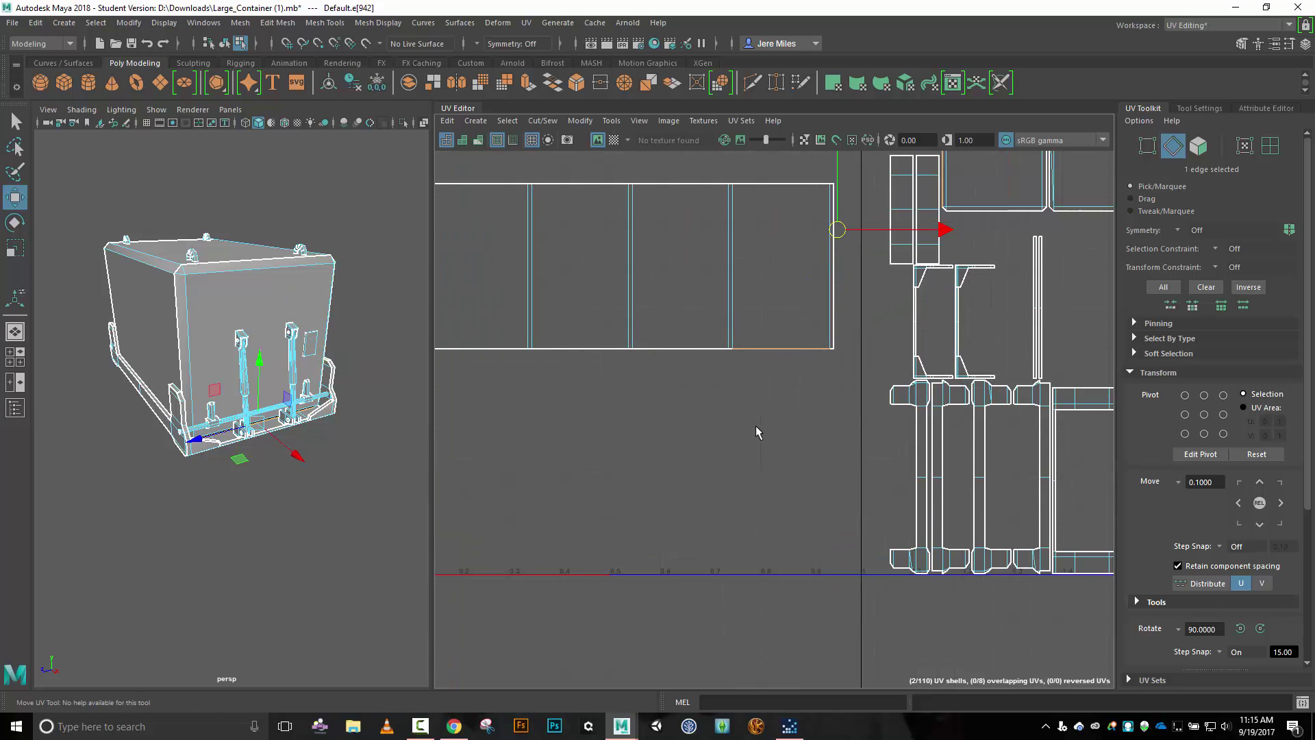
scroll(789, 409, "up", 2)
middle_click_drag(819, 408, 709, 489, "alt")
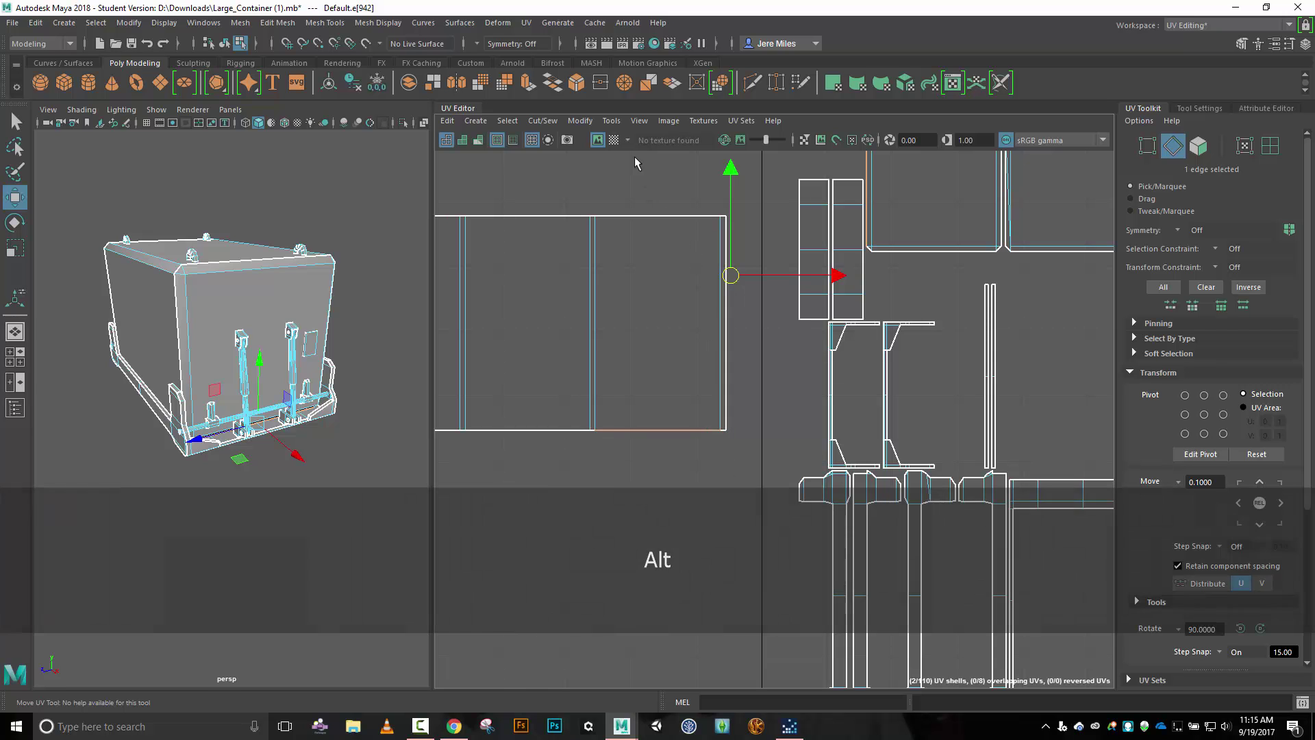
left_click(531, 121)
left_click(574, 253)
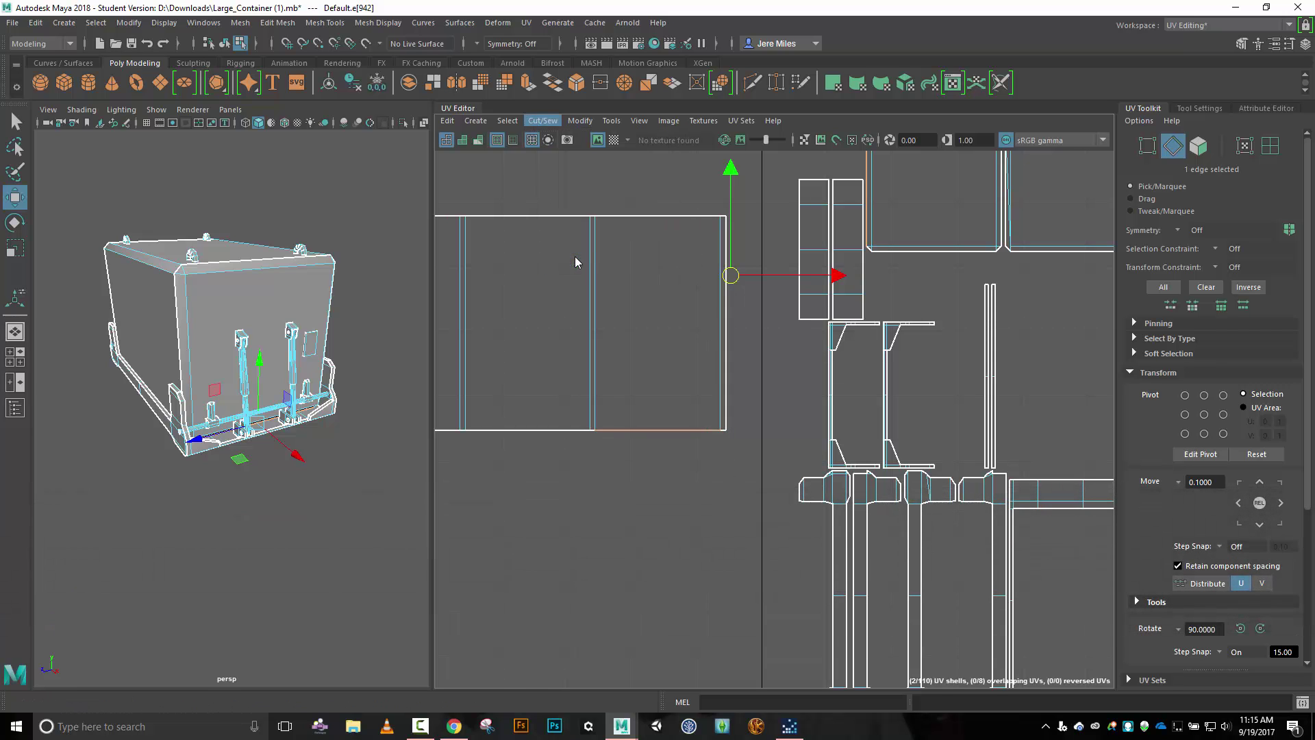
scroll(566, 407, "down", 5)
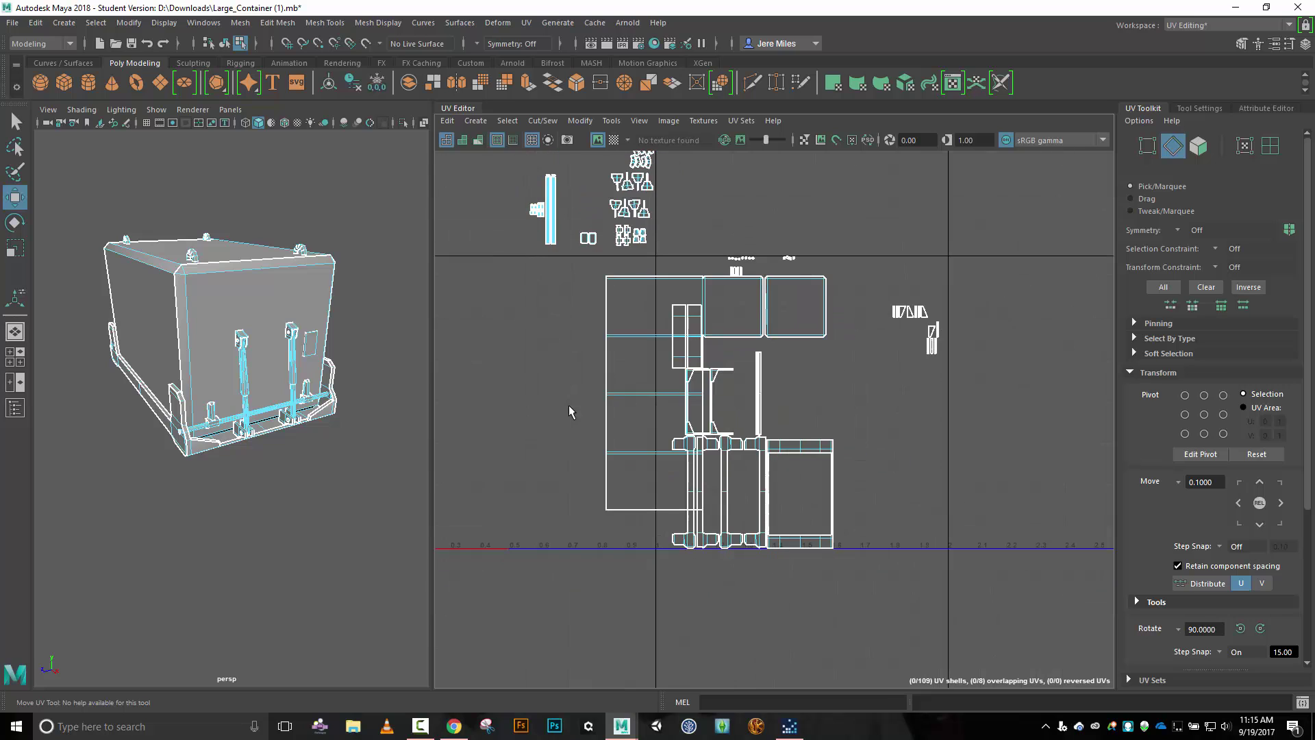
Select the joined five-panel UV shell and move it horizontally into the 0–1 tile, clear of the other shells.
right_click_drag(567, 402, 508, 381)
left_click(651, 384)
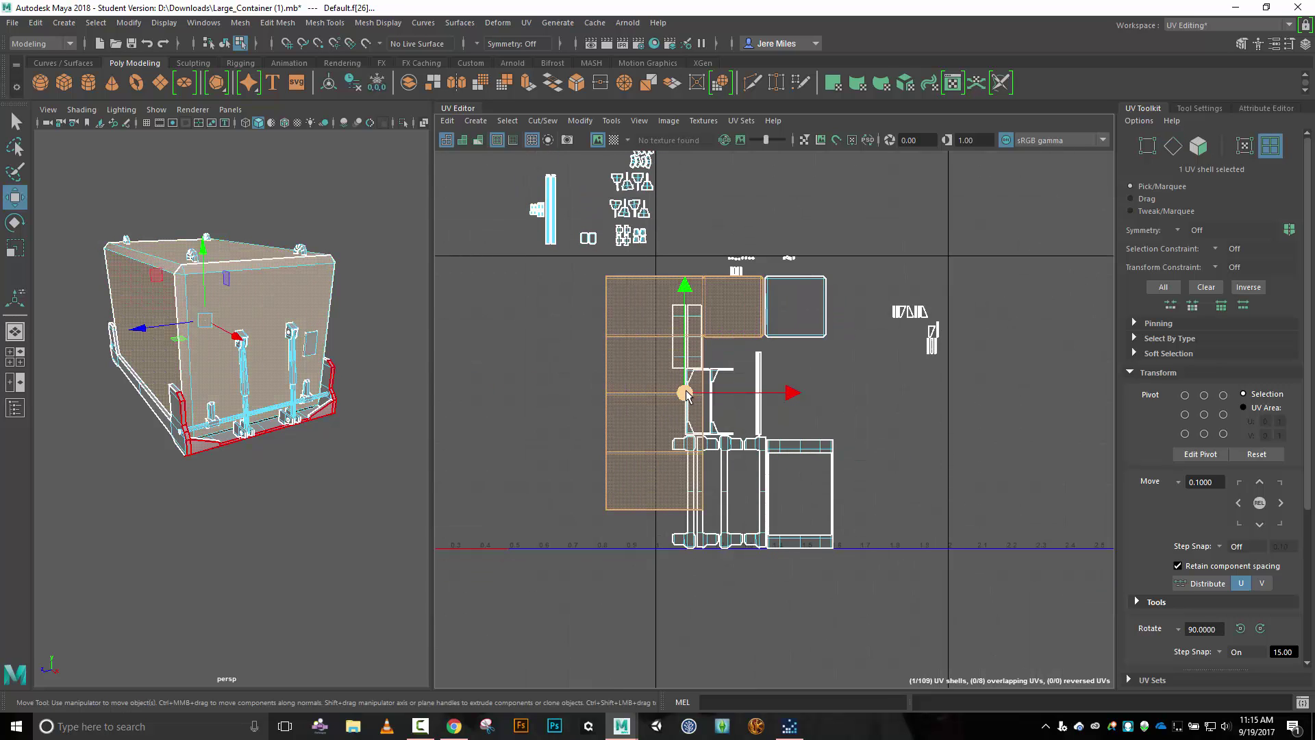
left_click_drag(793, 393, 649, 391)
Sew the short corner edges at both ends of the seam between the square end panel and the strip.
scroll(650, 392, "up", 5)
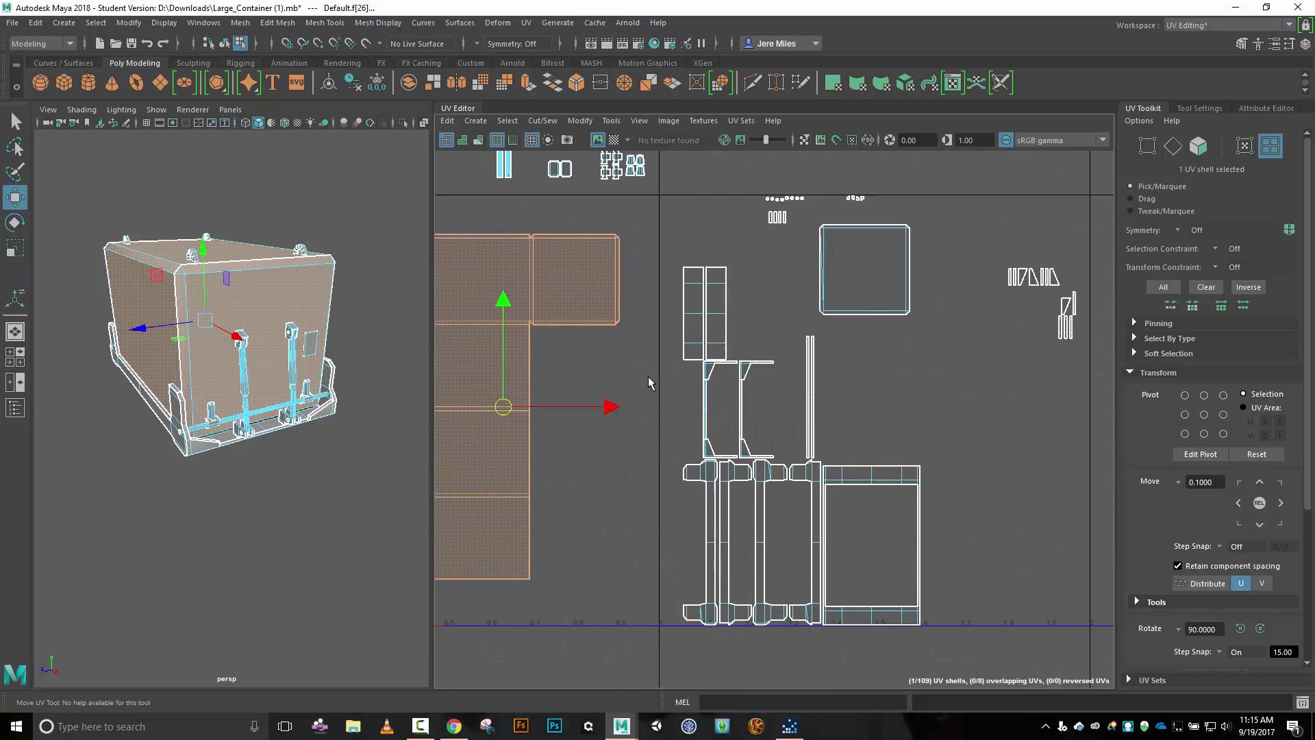
middle_click_drag(654, 370, 657, 499, "alt")
scroll(699, 555, "down", 3)
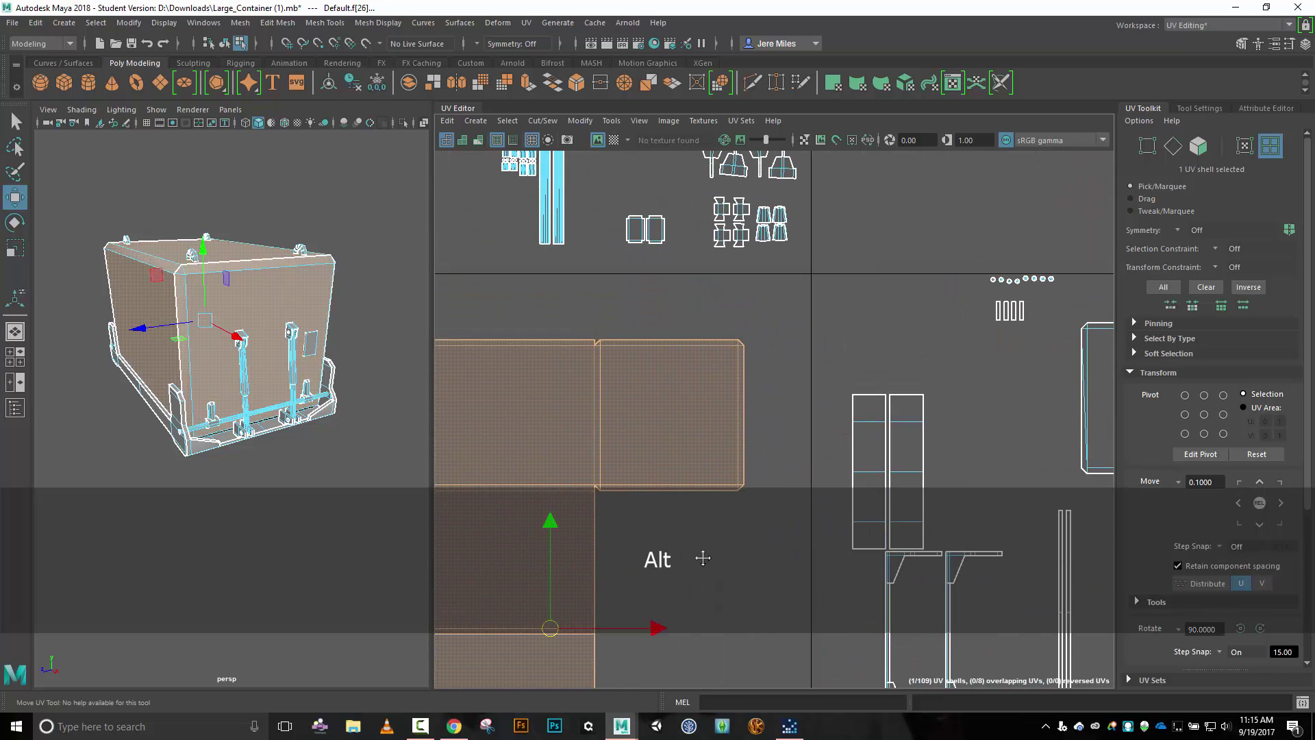
scroll(737, 410, "up", 4)
right_click_drag(842, 359, 834, 315)
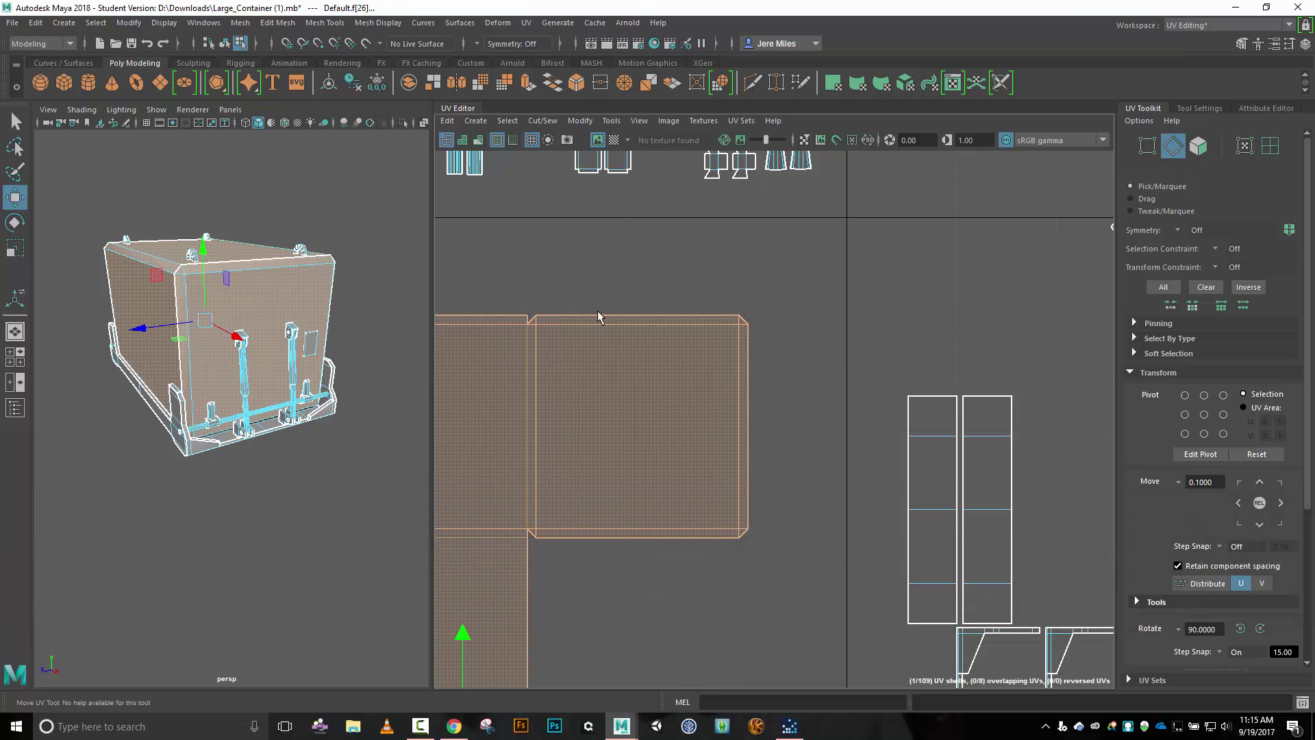
left_click(532, 322)
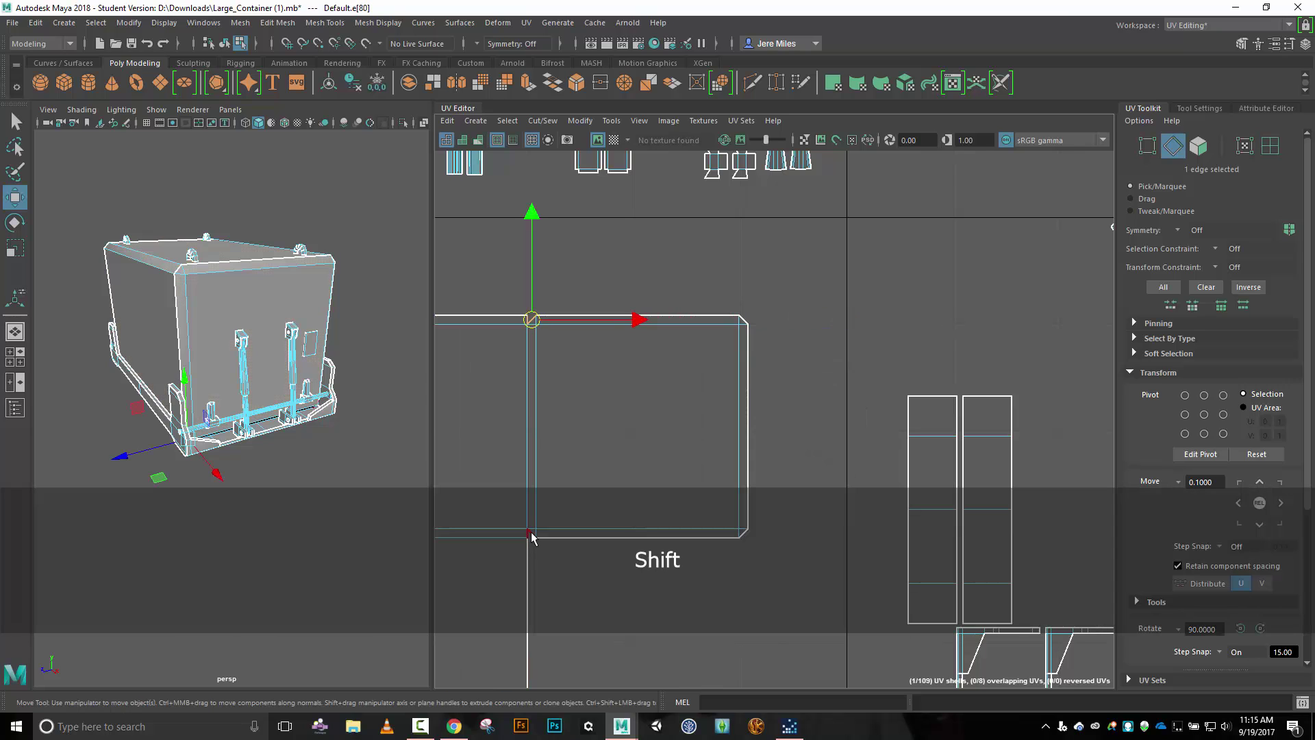
left_click(542, 120)
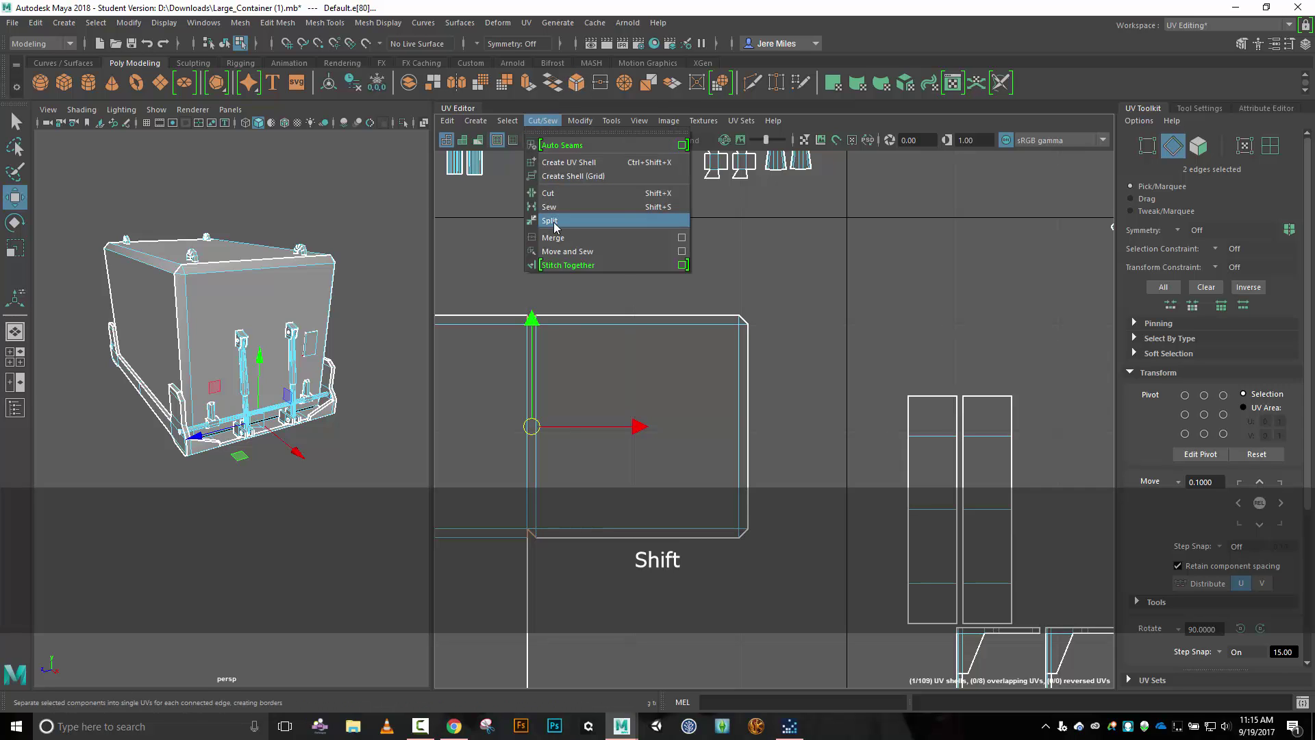
left_click(568, 264)
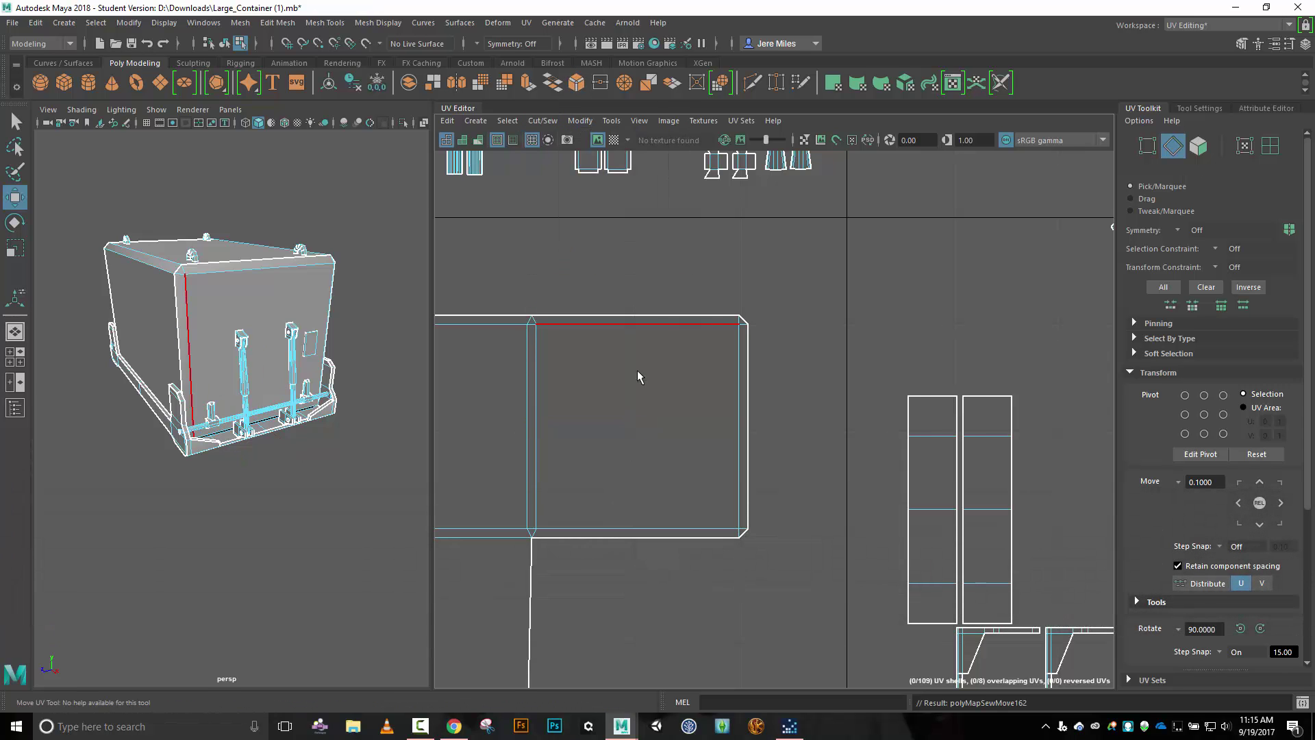
left_click(545, 336)
Display the checker map temporarily and inspect the texture continuity around the container's sides, corners and end.
scroll(545, 336, "down", 5)
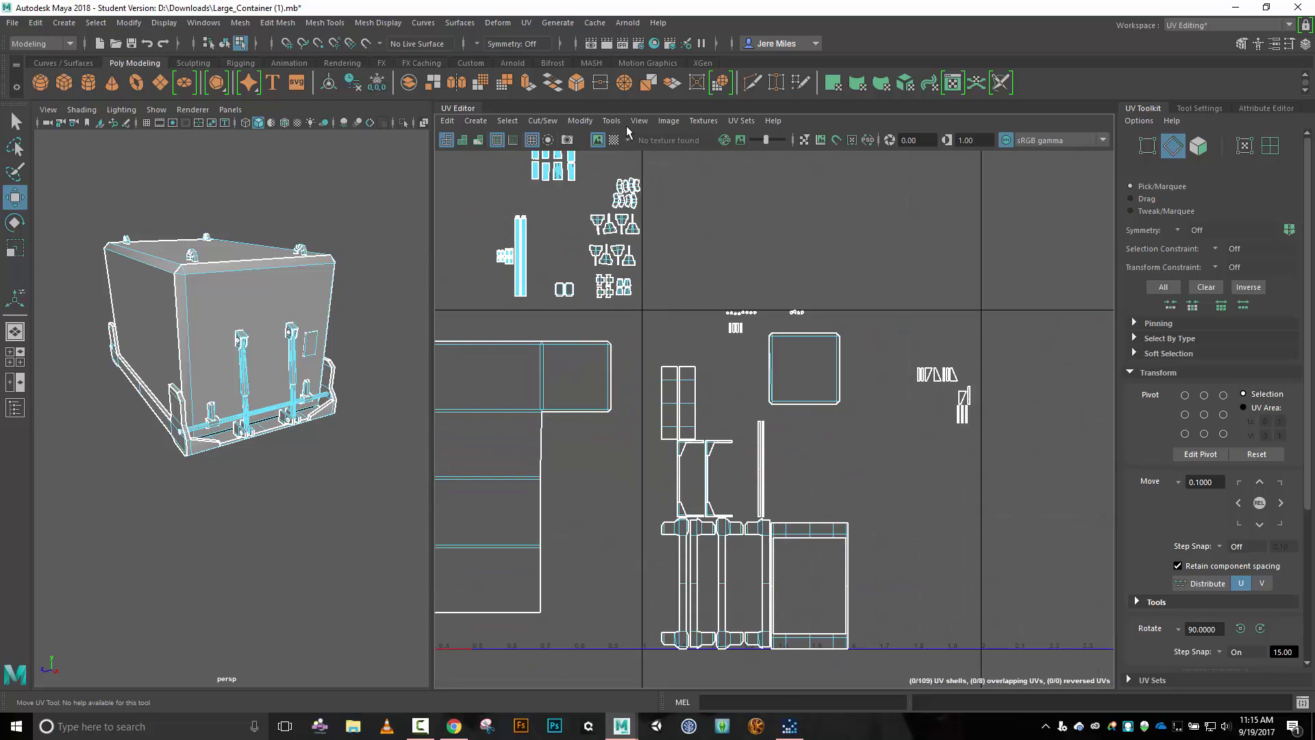
left_click(615, 140)
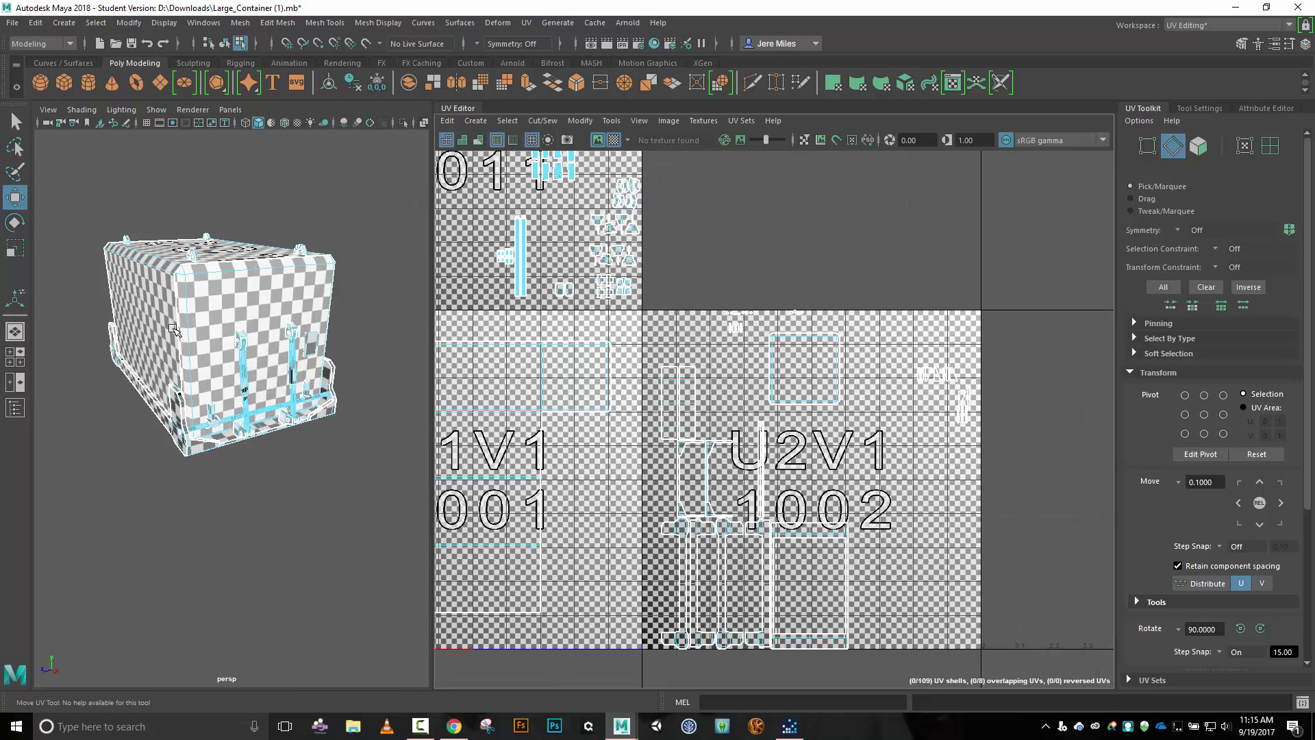
left_click_drag(203, 388, 302, 331, "alt")
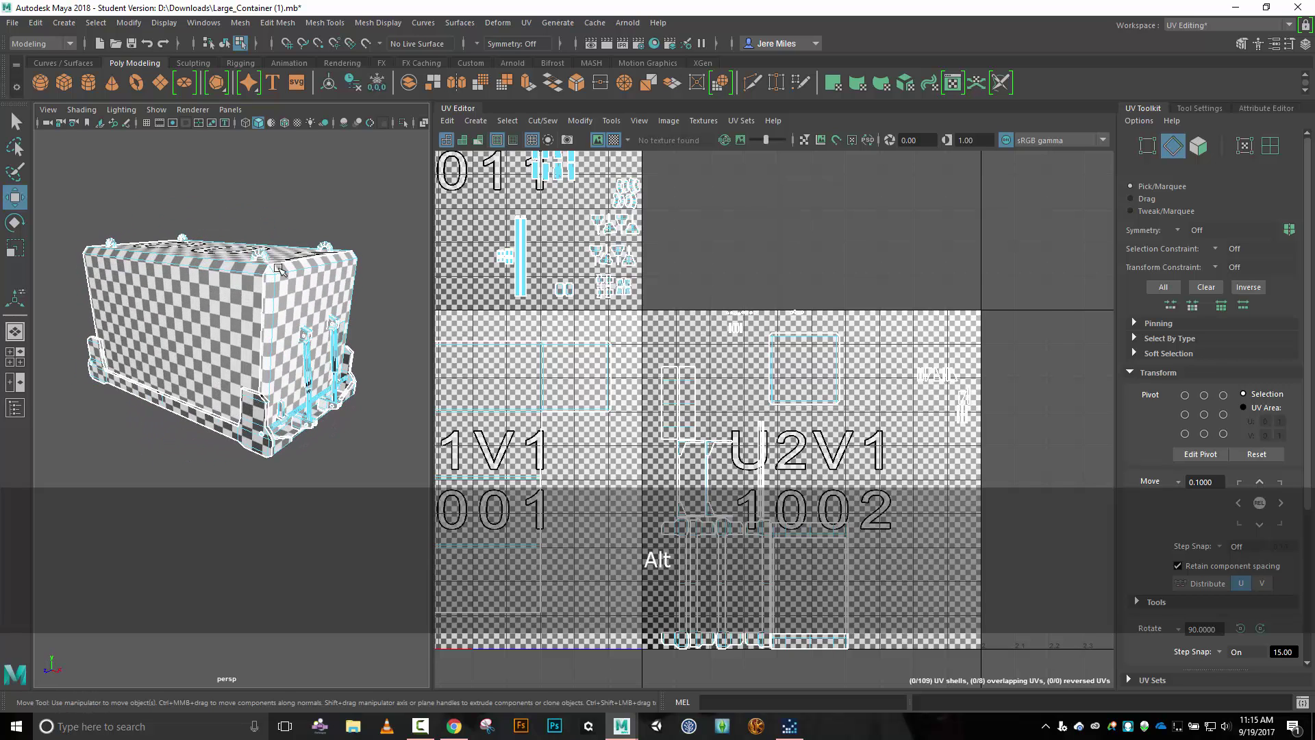
left_click_drag(366, 383, 267, 362, "alt")
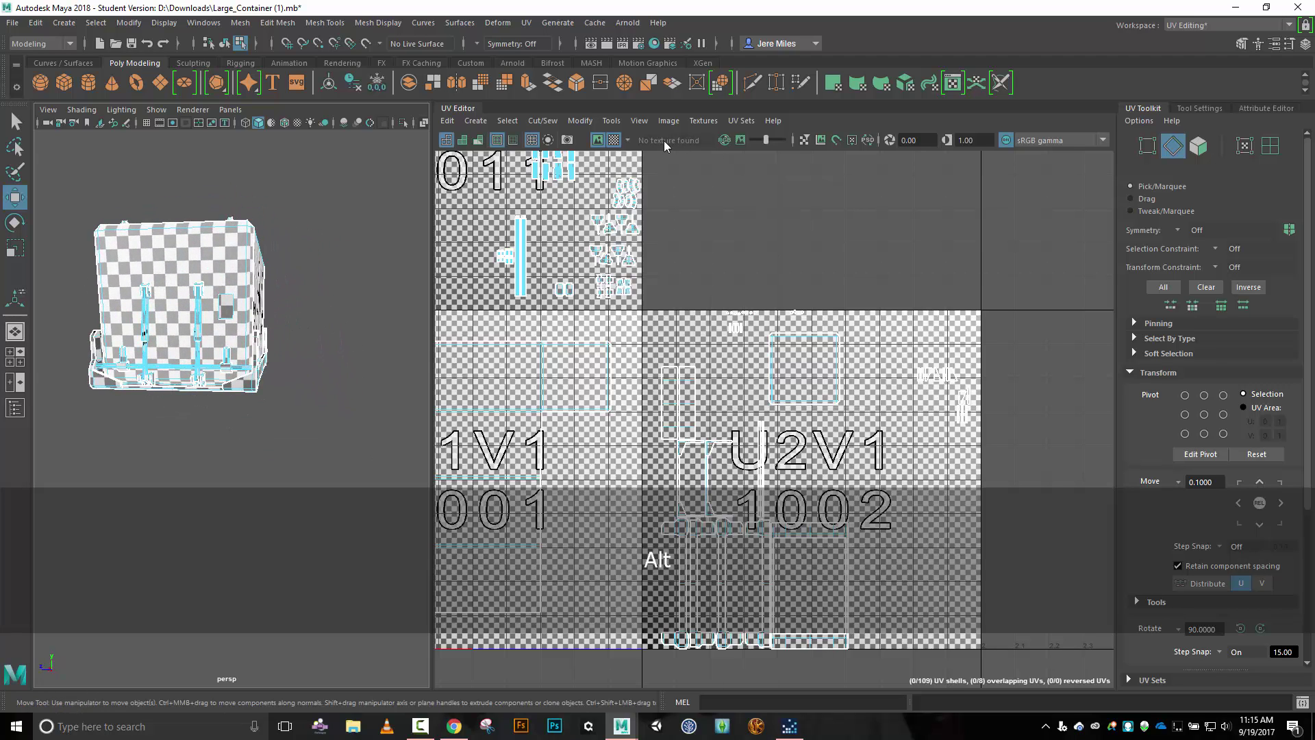
left_click(614, 140)
Move and sew the second square end panel, including its corner edges, onto the opposite short edge of the strip's top panel.
right_click_drag(618, 439, 639, 444, "alt")
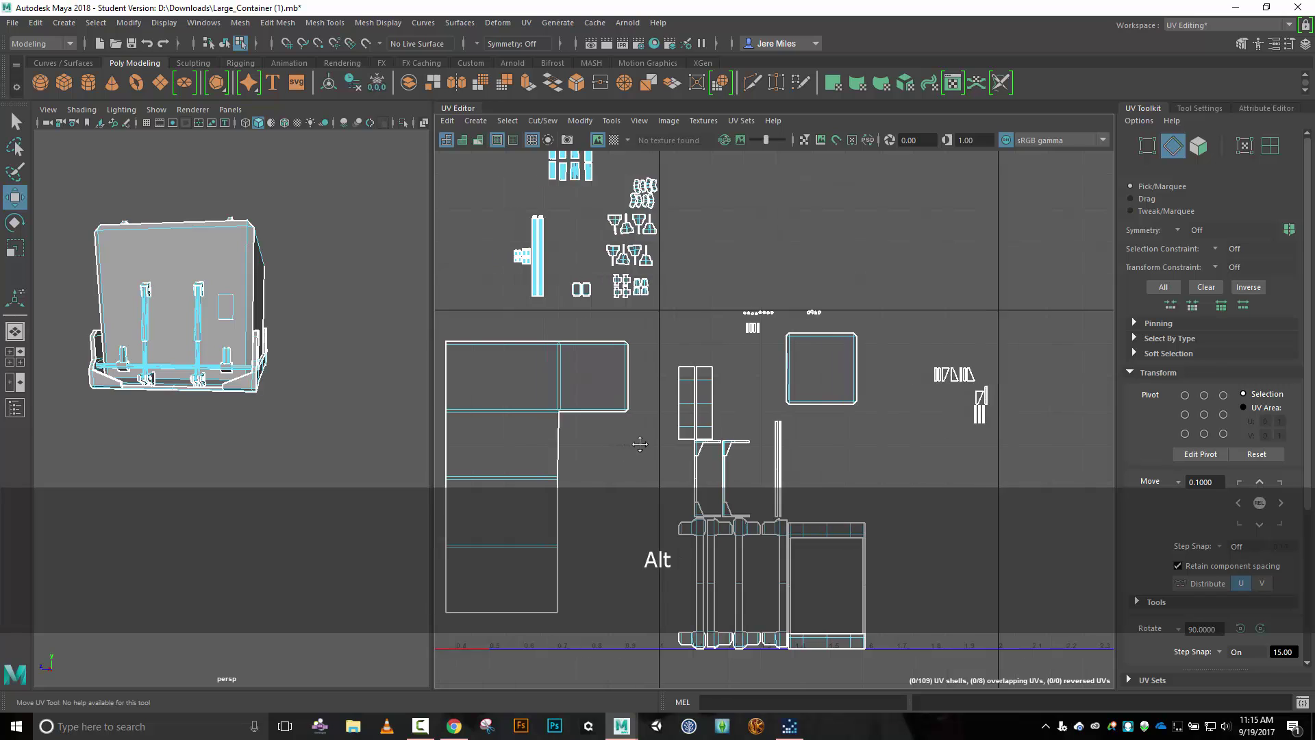
middle_click_drag(640, 444, 813, 411, "alt")
right_click_drag(696, 406, 697, 392, "alt")
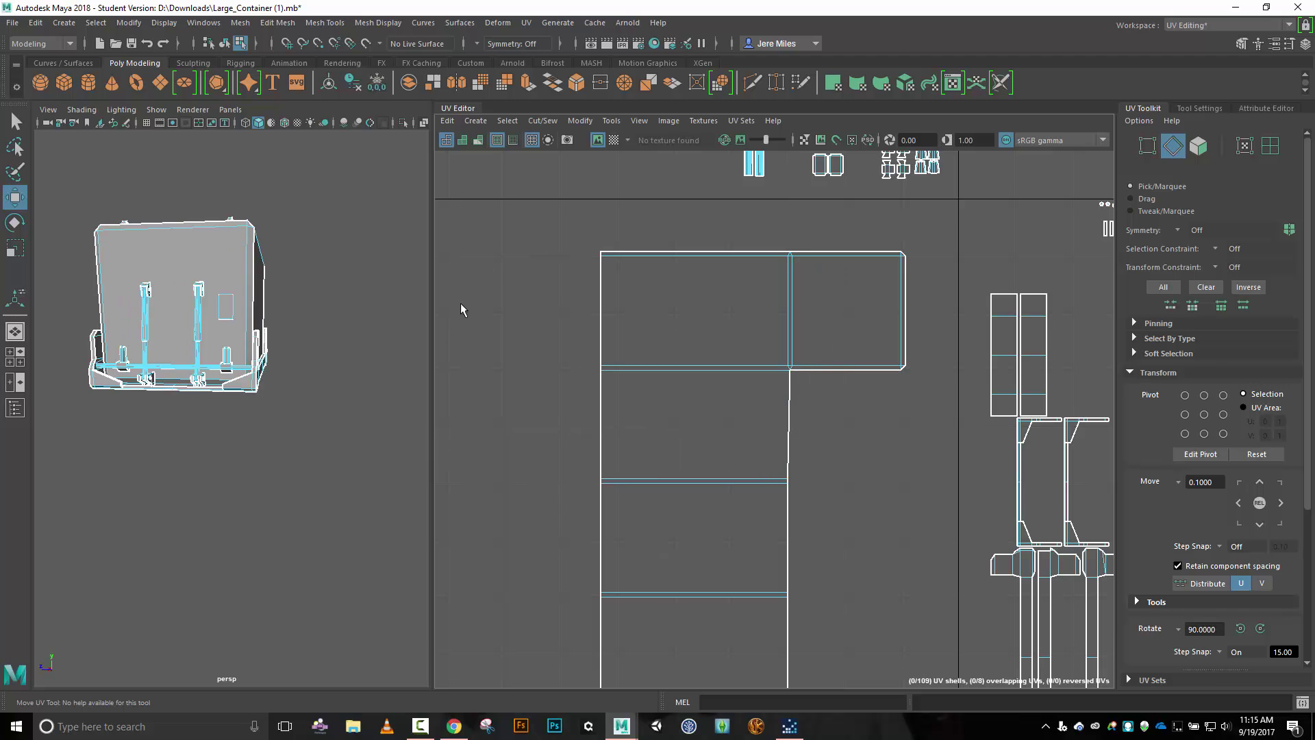
left_click(599, 295)
left_click(601, 335, "shift")
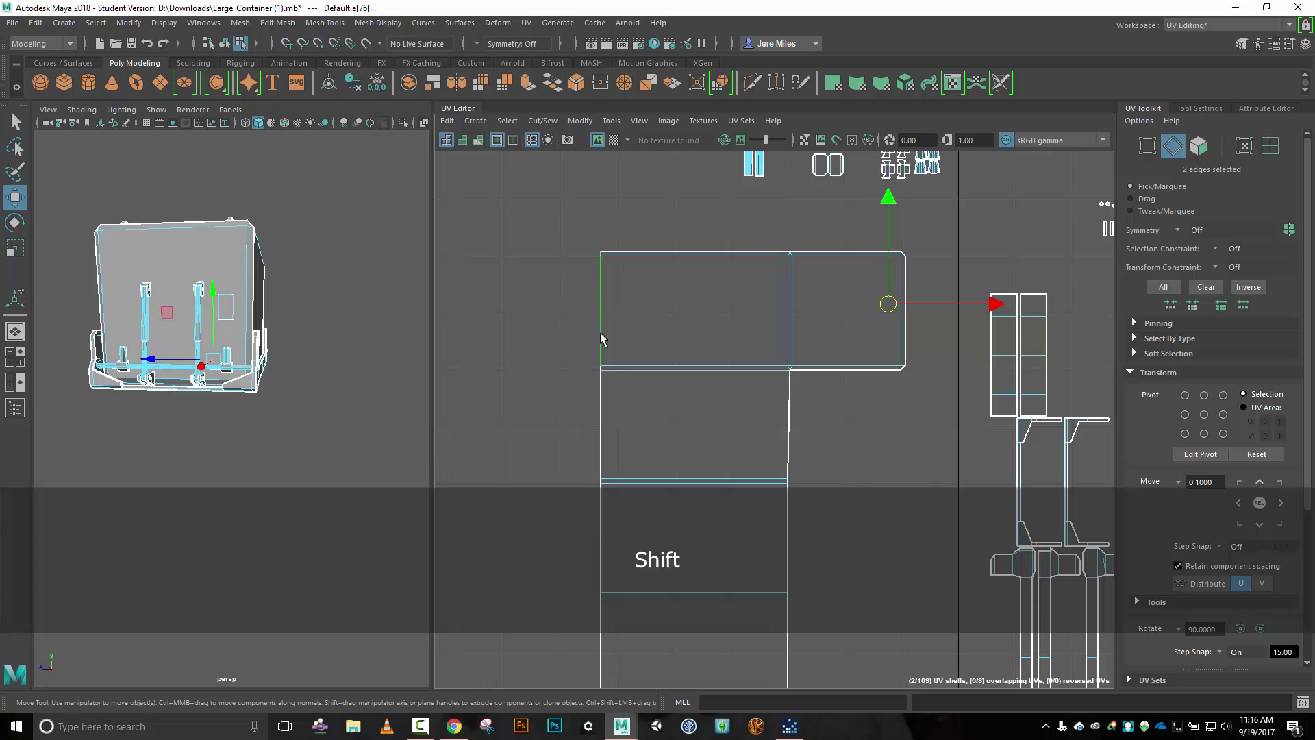
left_click(601, 378, "shift")
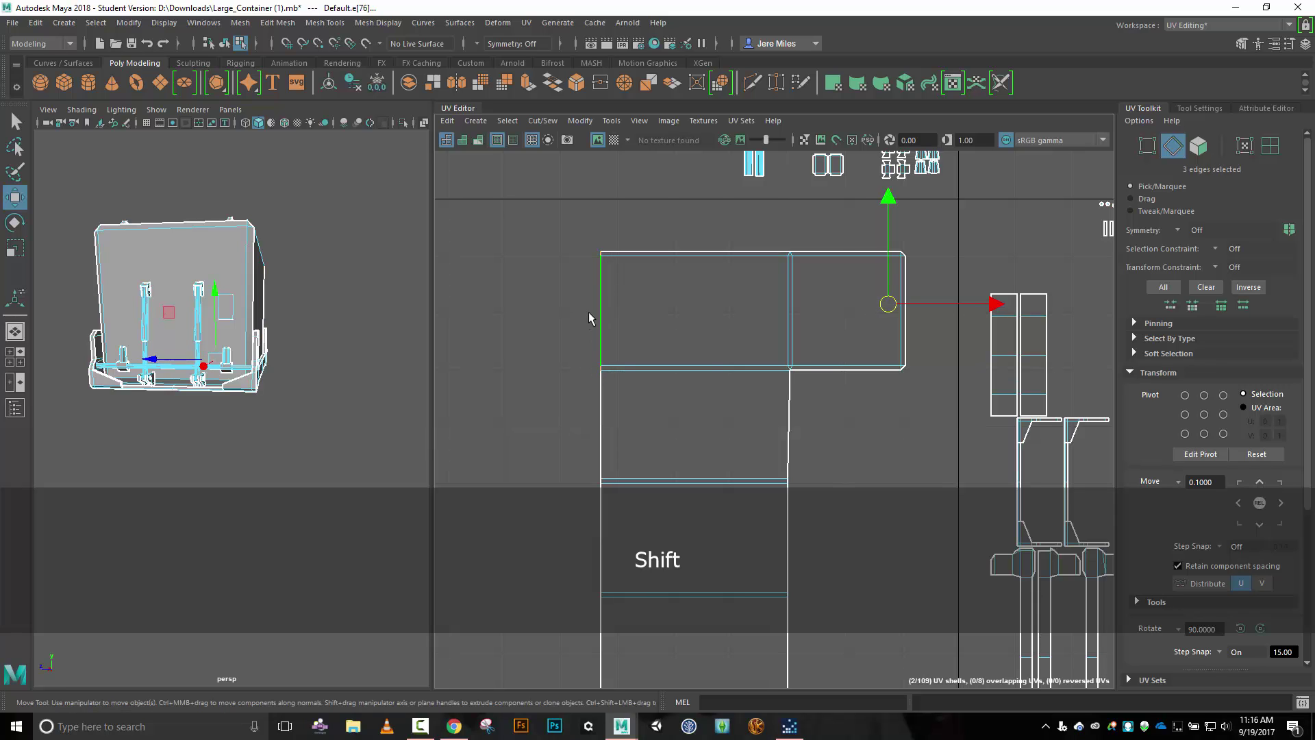
left_click(542, 120)
left_click(566, 251)
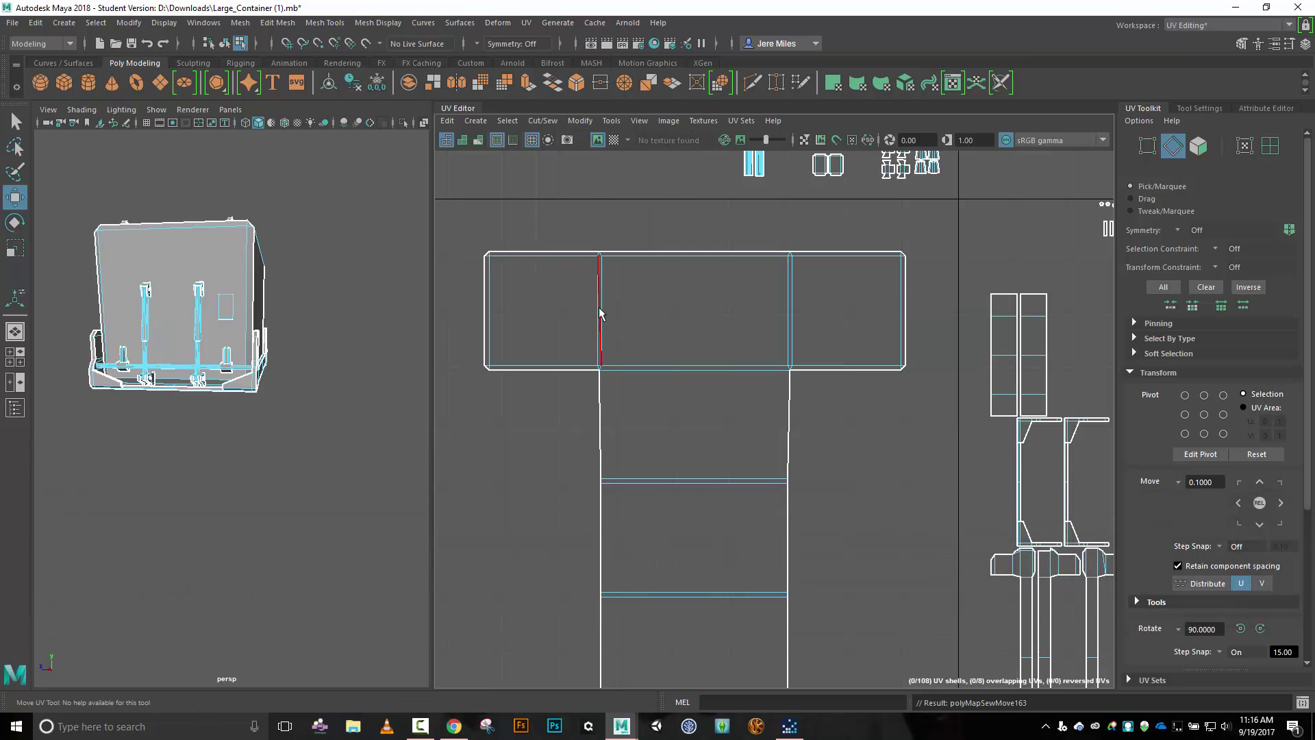
Select the T-shaped container shell and move it into the upper-left corner of the 0–1 tile.
right_click_drag(563, 454, 537, 436)
left_click(762, 437)
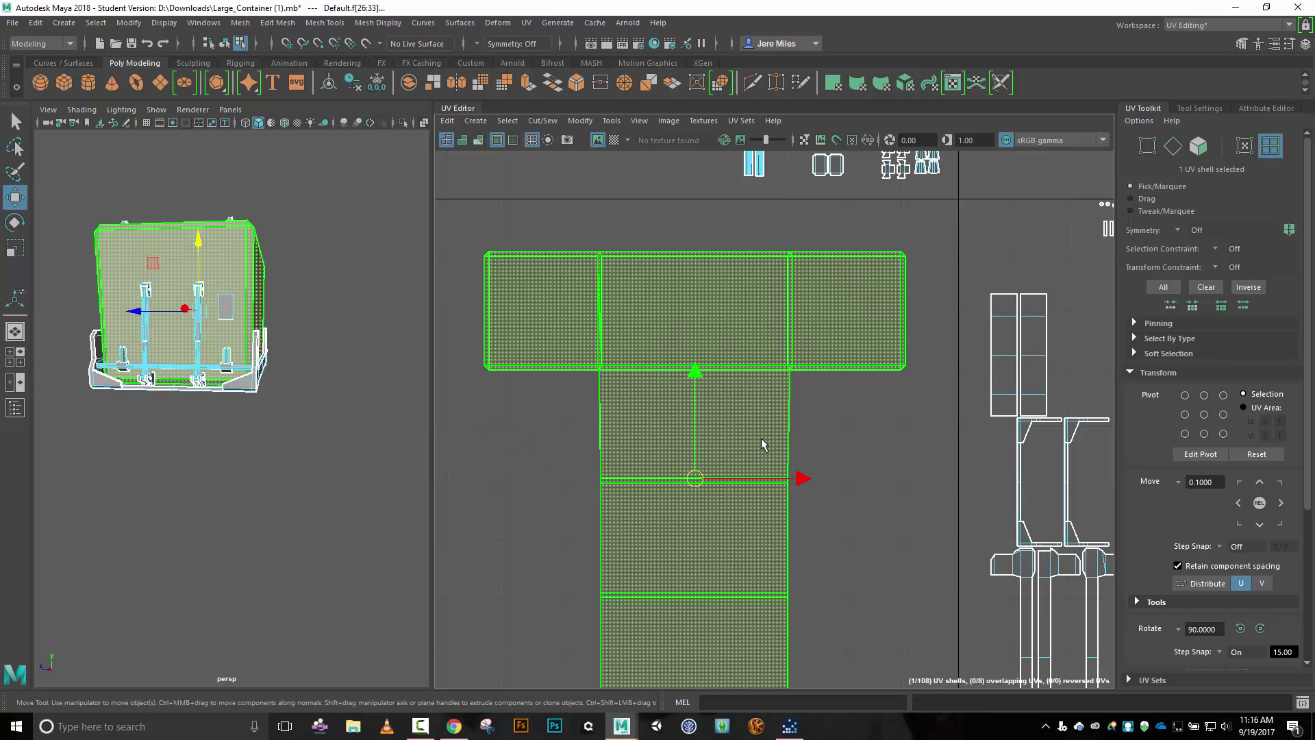
scroll(635, 311, "down", 3)
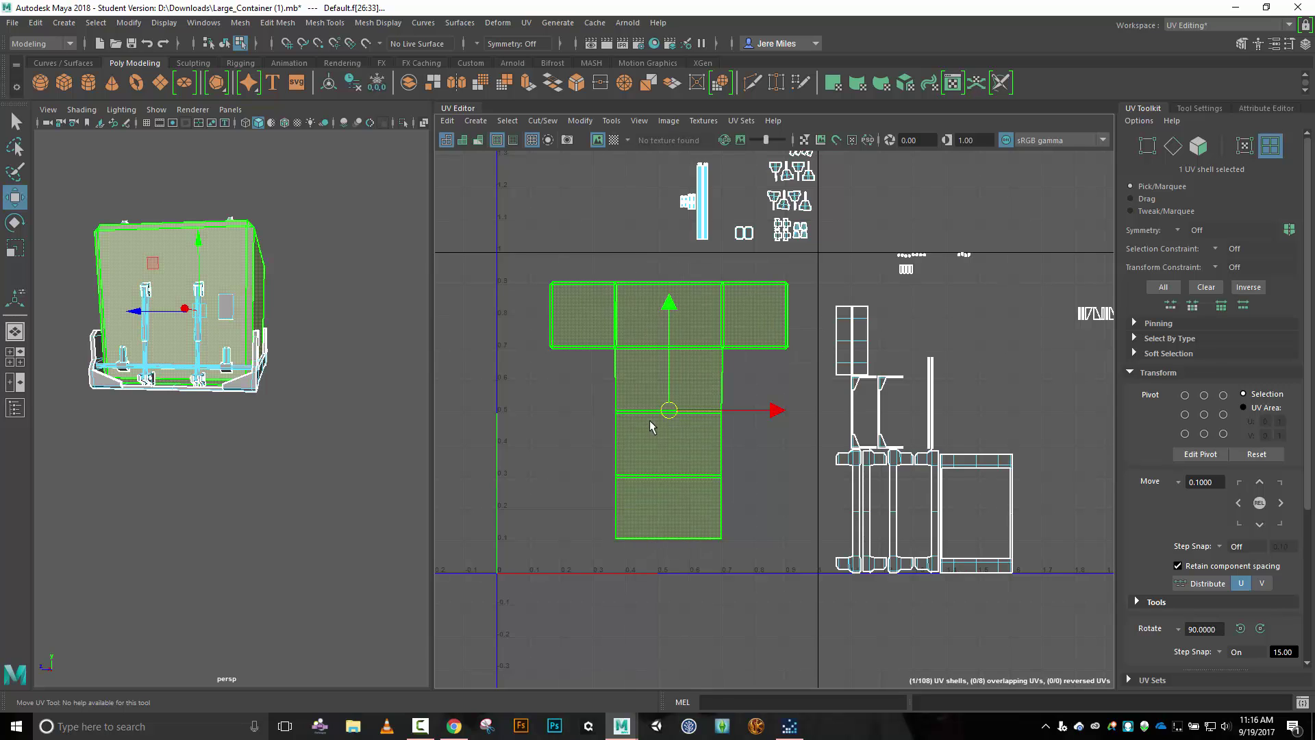
left_click_drag(669, 410, 627, 385)
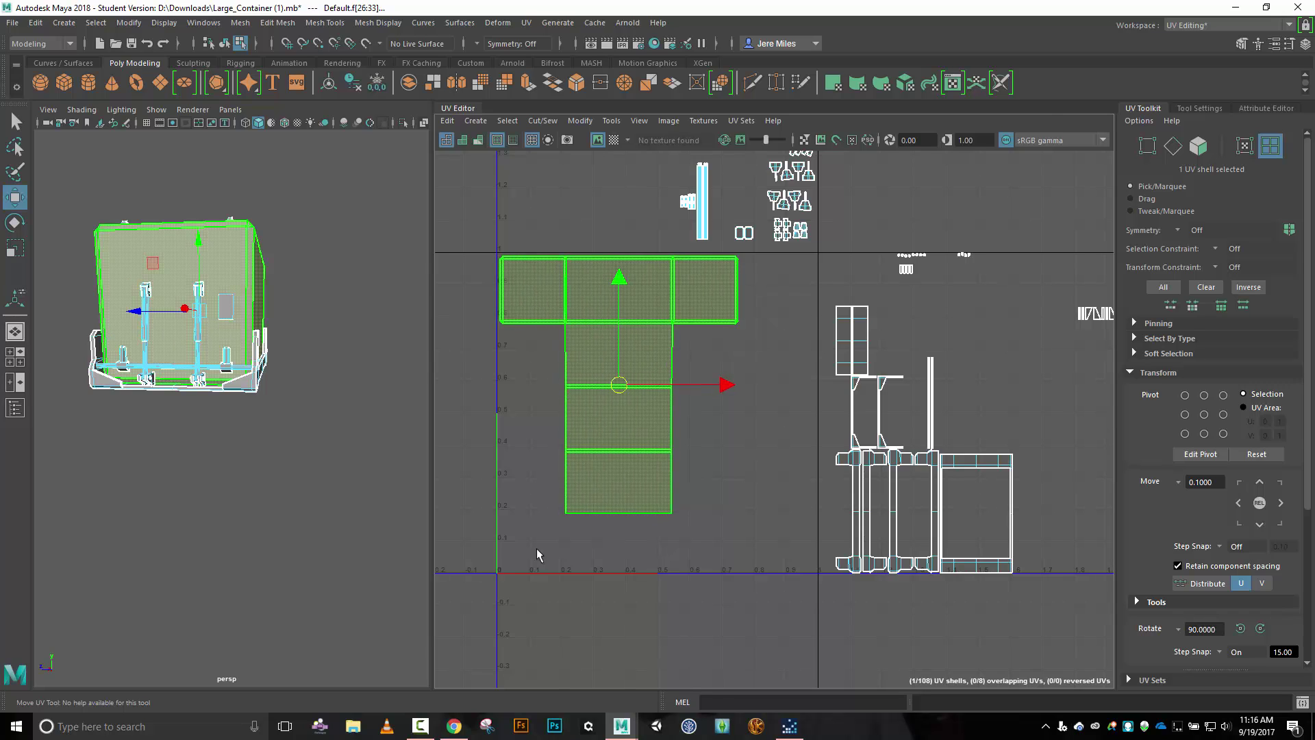
left_click(719, 381)
Select the end panel's lower border edge to examine its matching edge on the adjacent strip panel.
scroll(664, 312, "up", 4)
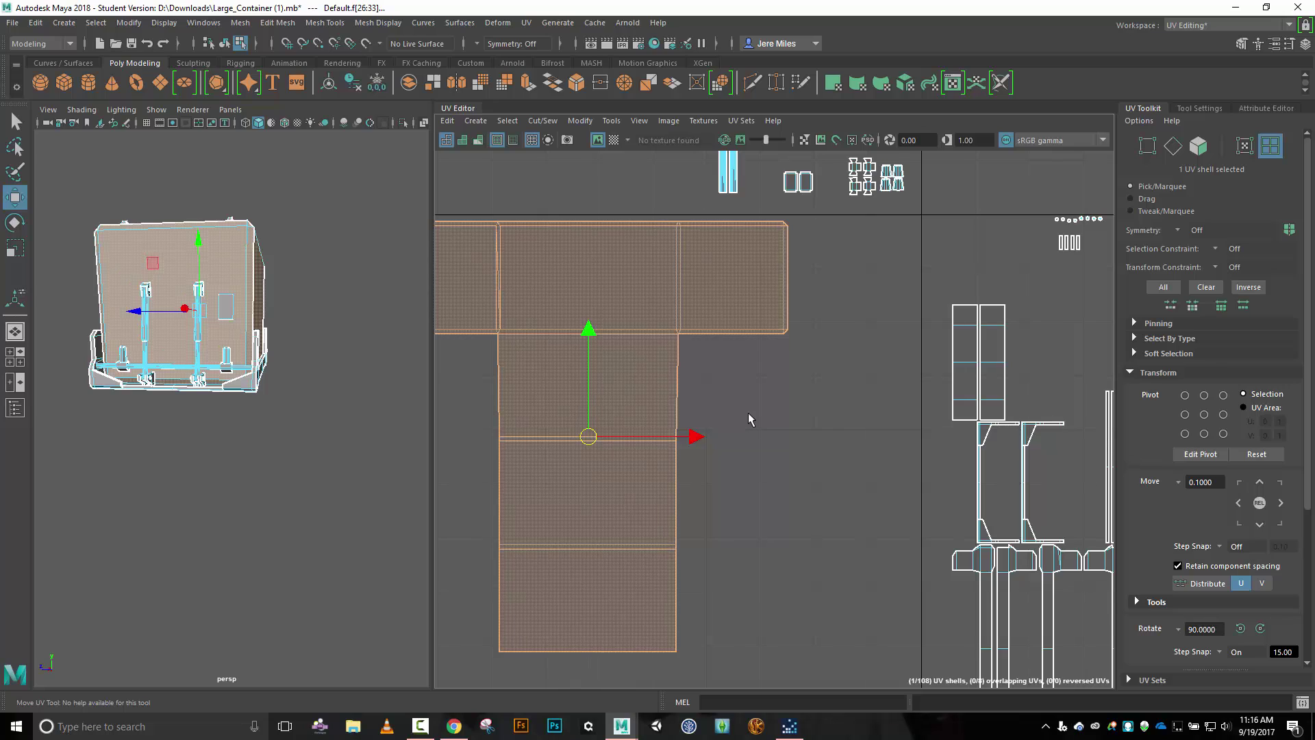
right_click_drag(762, 375, 754, 342)
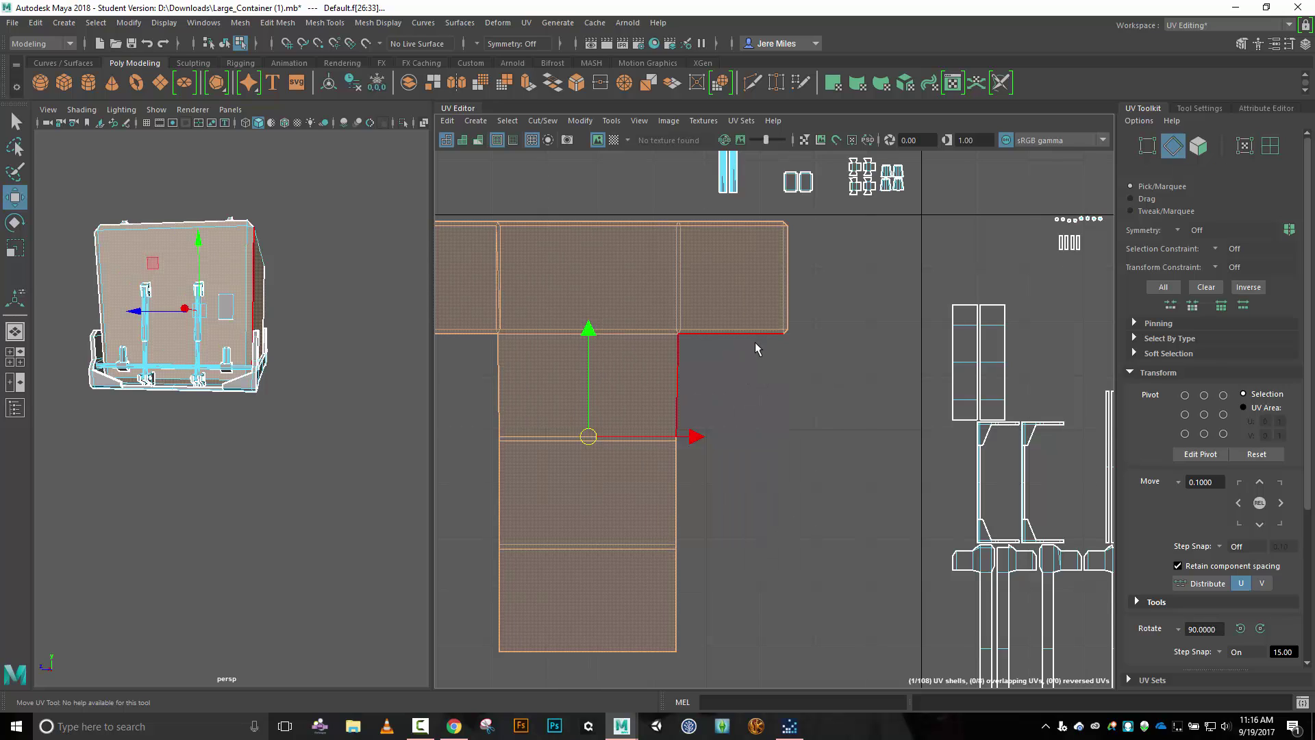
left_click(754, 338)
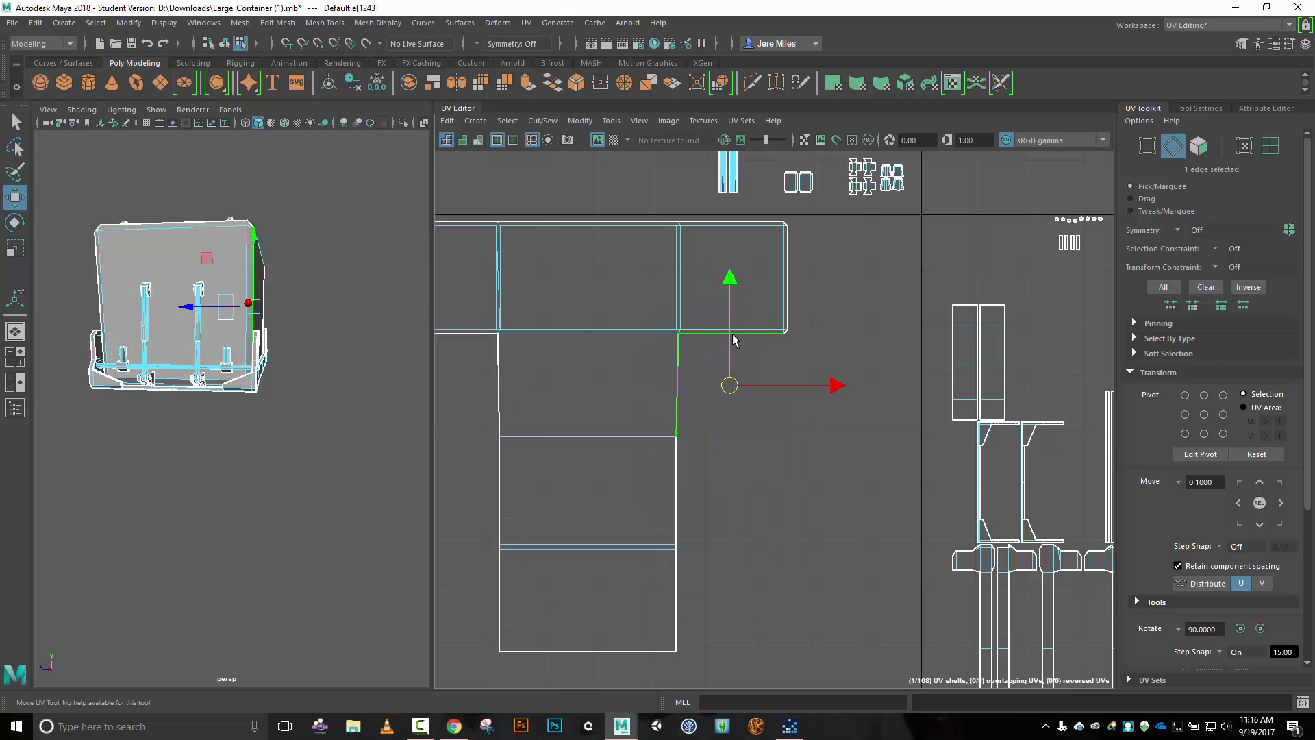
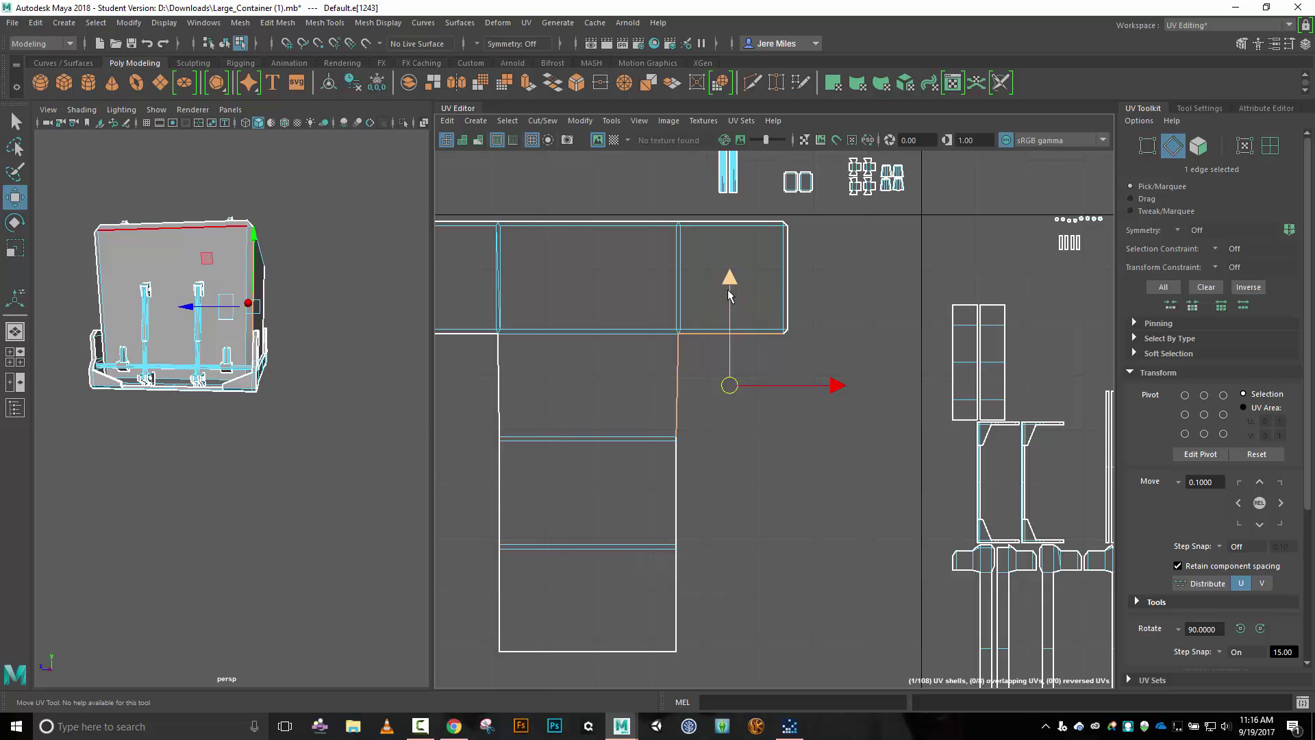
scroll(679, 271, "up", 2)
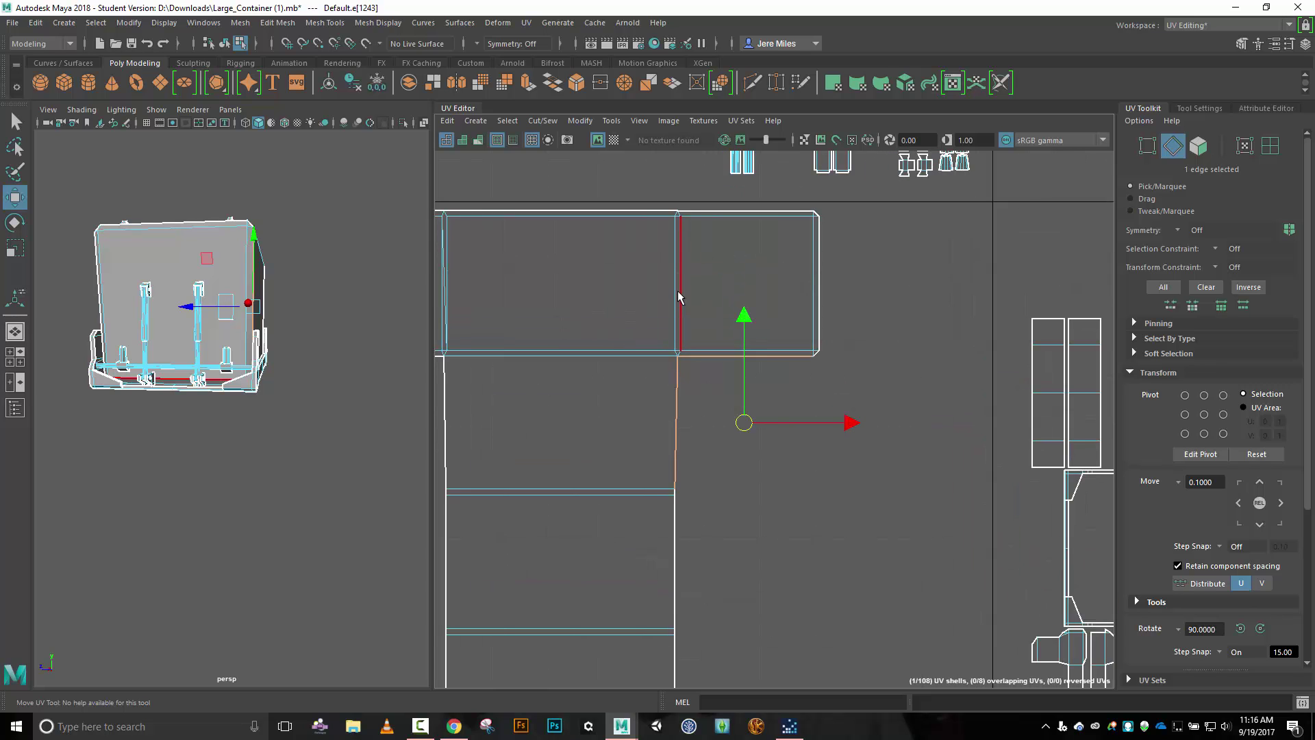
Undo the T-shaped shell's move and the sewing of the second end panel.
key("ctrl")
key("ctrl+z")
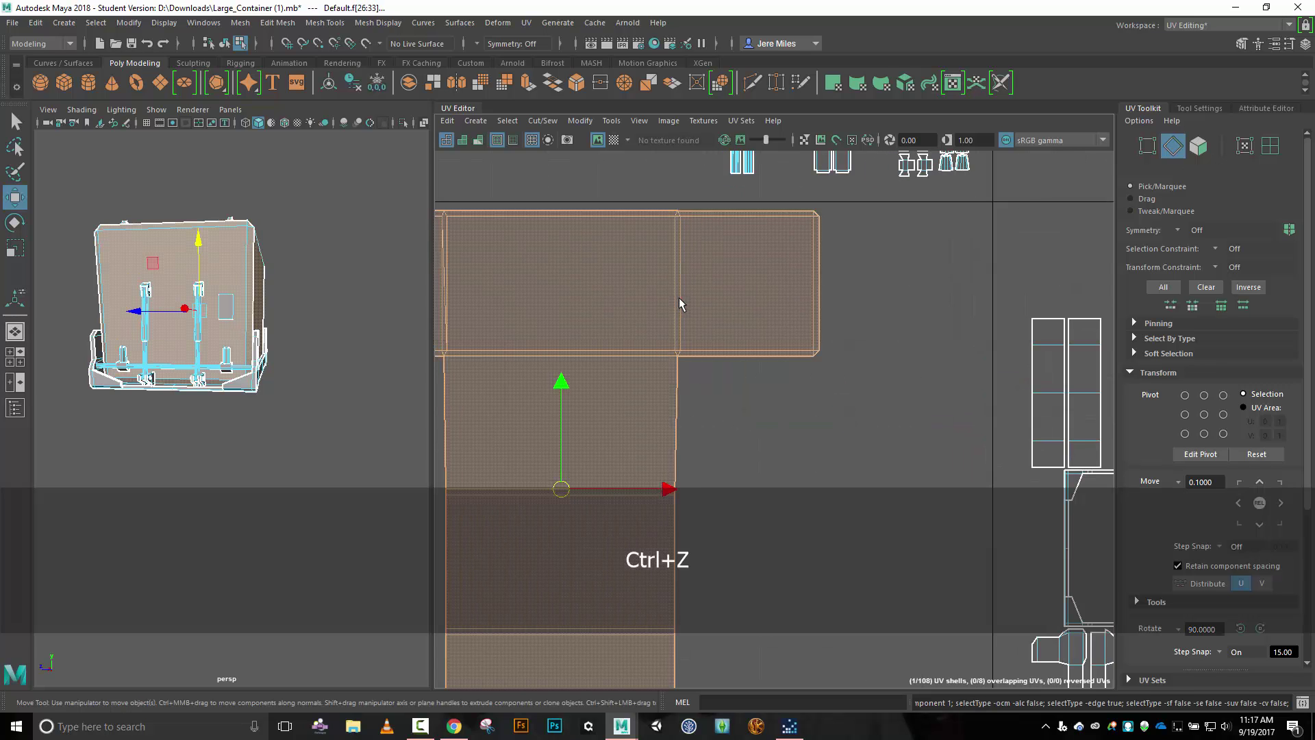
key("ctrl+z")
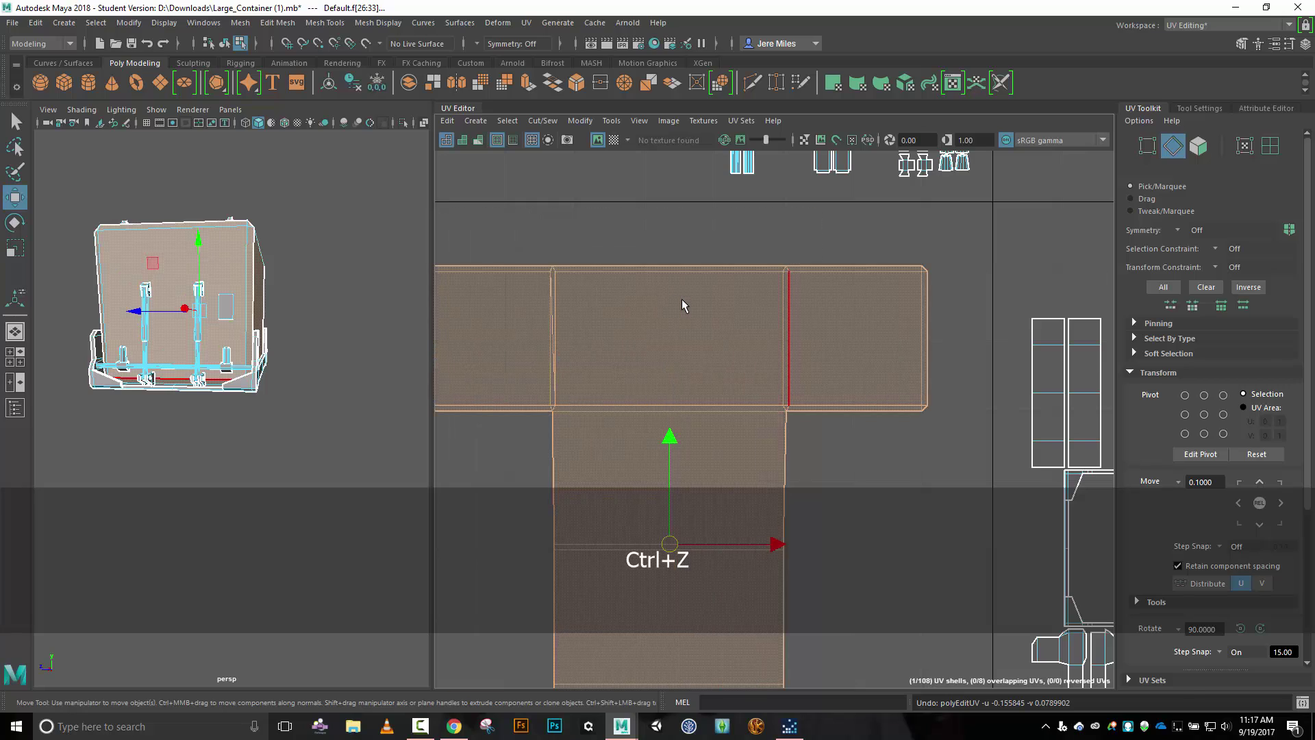
key("ctrl+z")
key("ctrl+z")
key("ctrl+z")
key("ctrl+z")
key("ctrl+z")
key("ctrl+z")
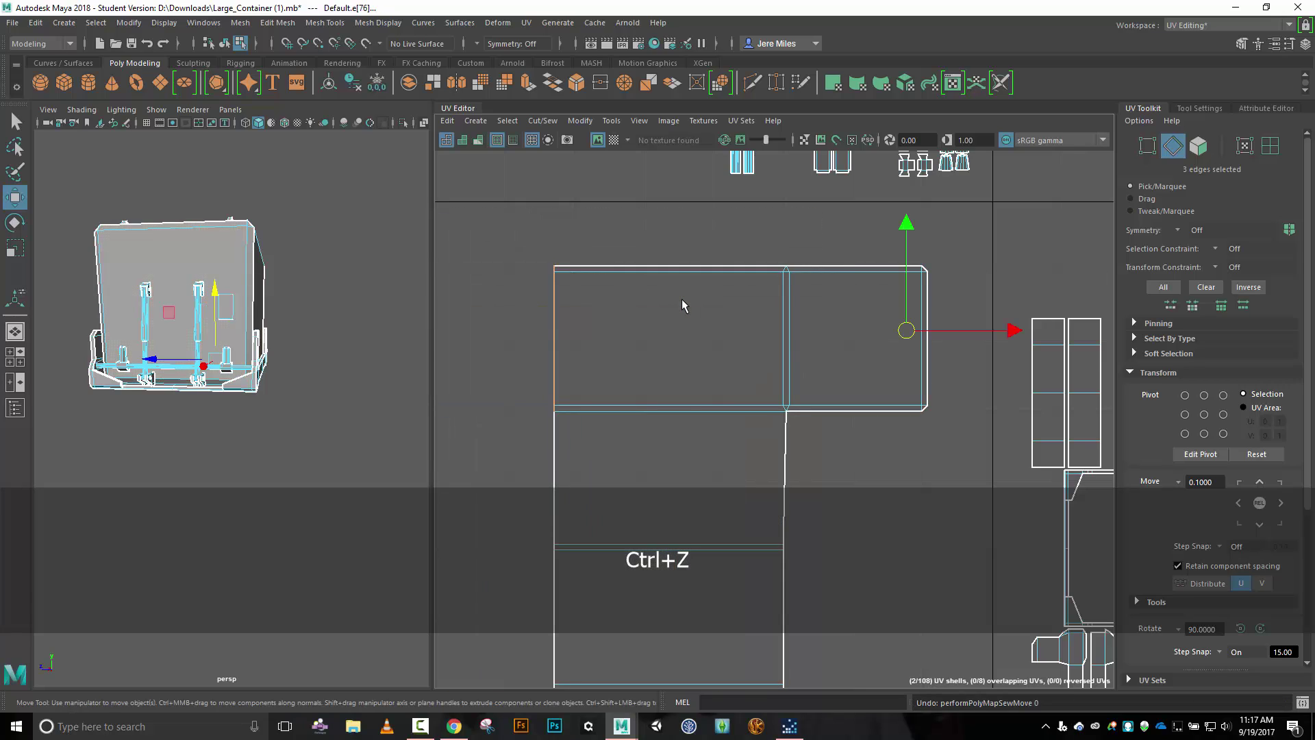
Undo the corner-edge sewing, the shell's move and the first end panel's attachment, back to the separate four-panel strip.
left_click(787, 338)
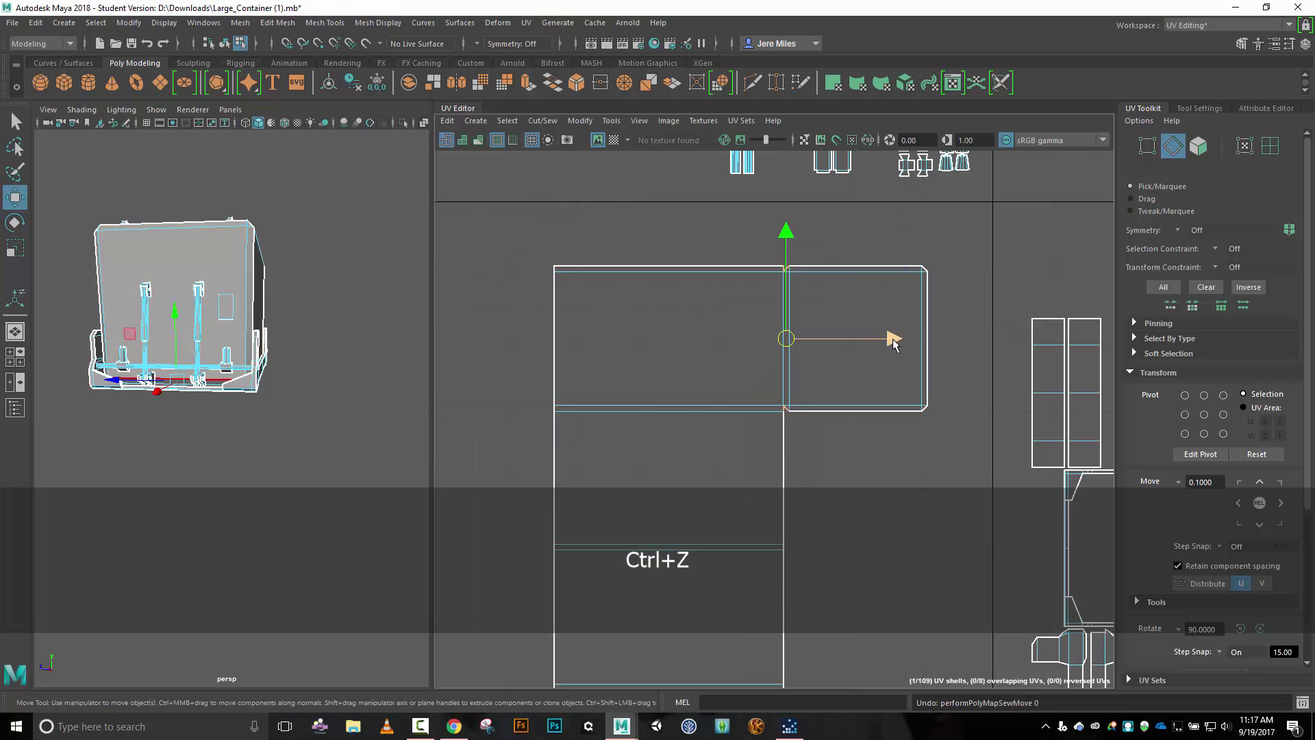
double_click(815, 382)
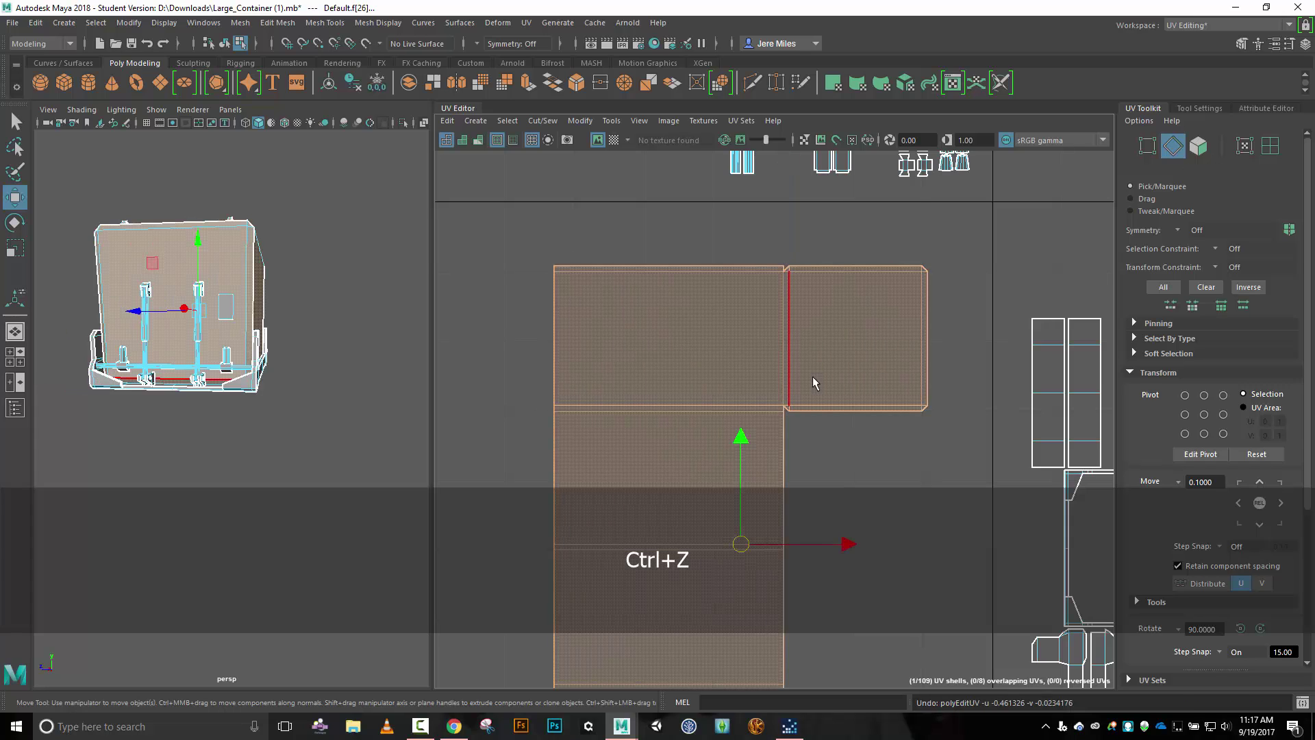
key("ctrl+z")
key("ctrl+z")
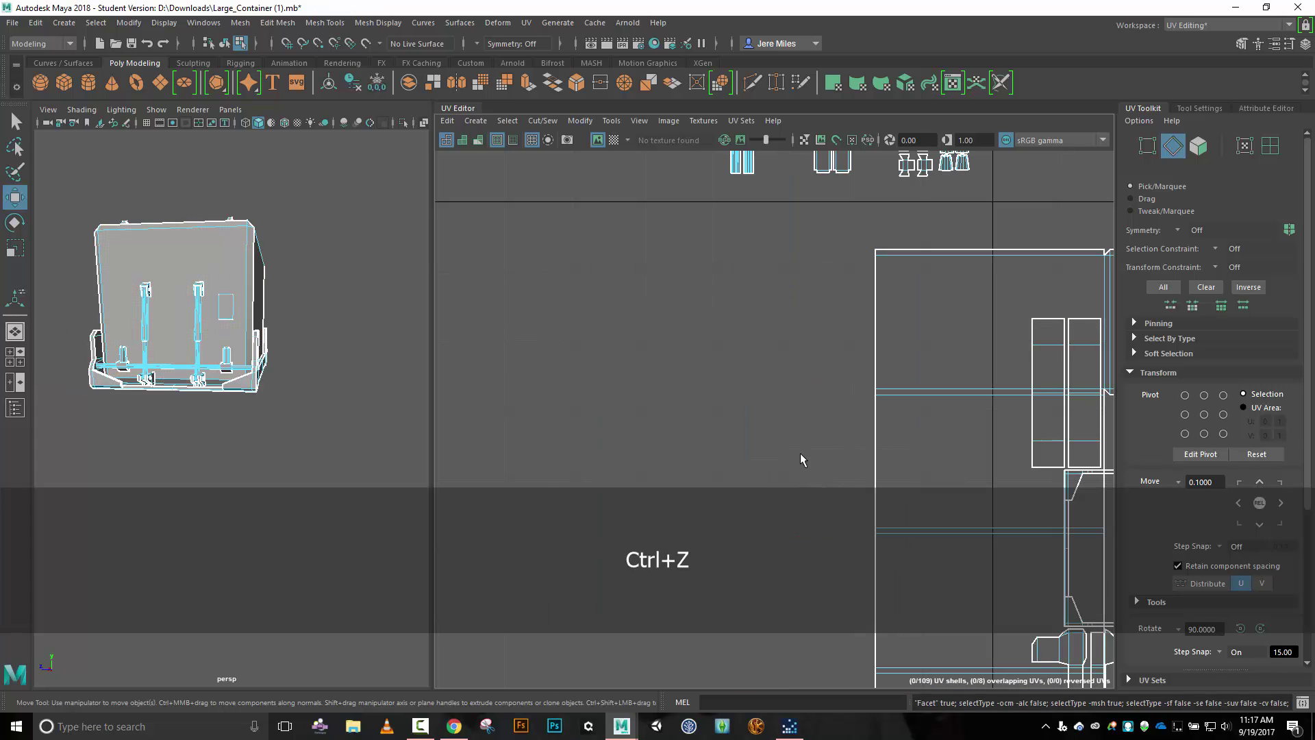
key("ctrl+z")
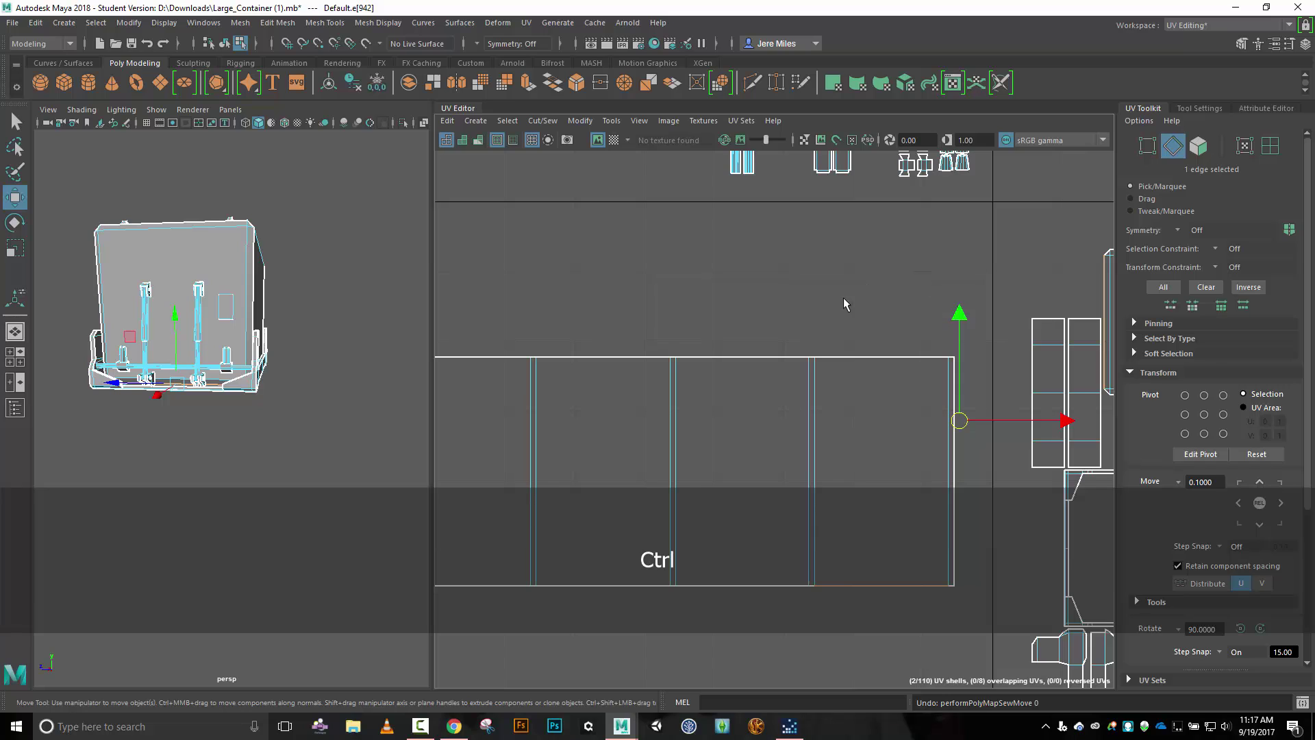
Select the border edges around the strip's end panel and apply Move and Sew to attach both container end panels.
scroll(844, 302, "down", 1)
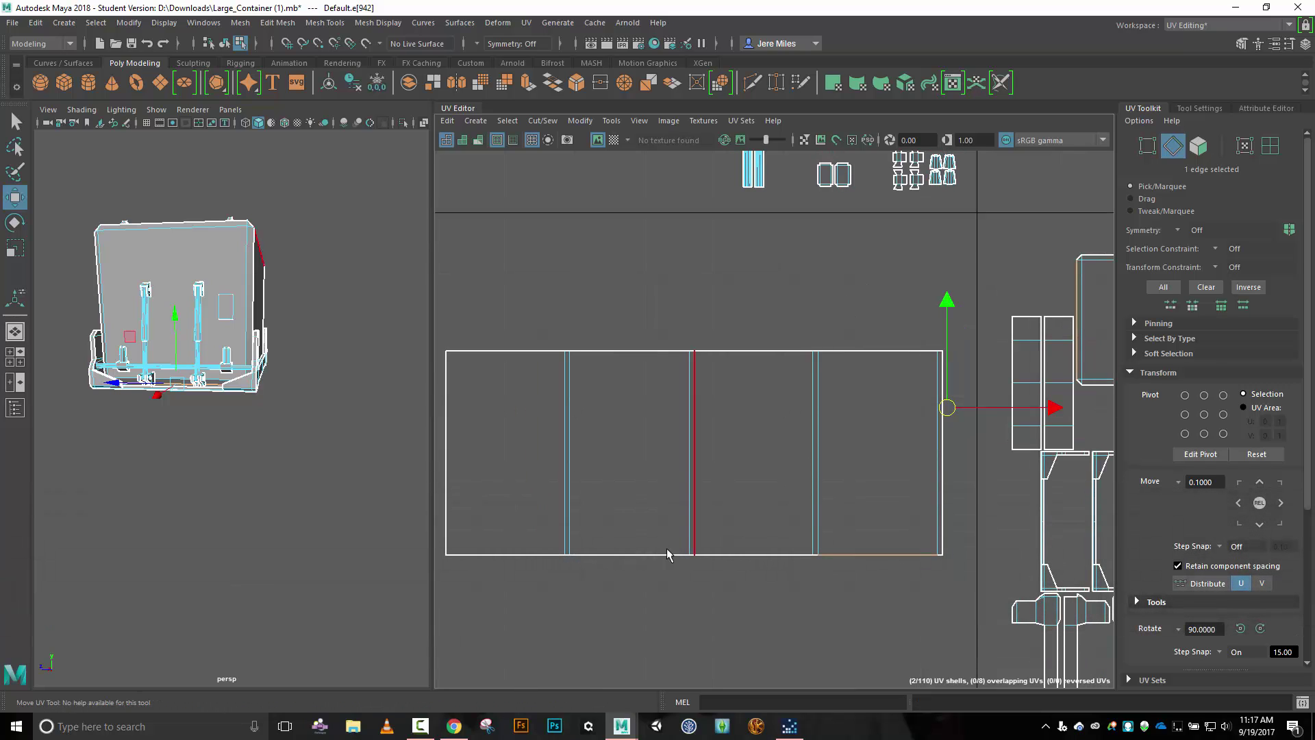
left_click(619, 552)
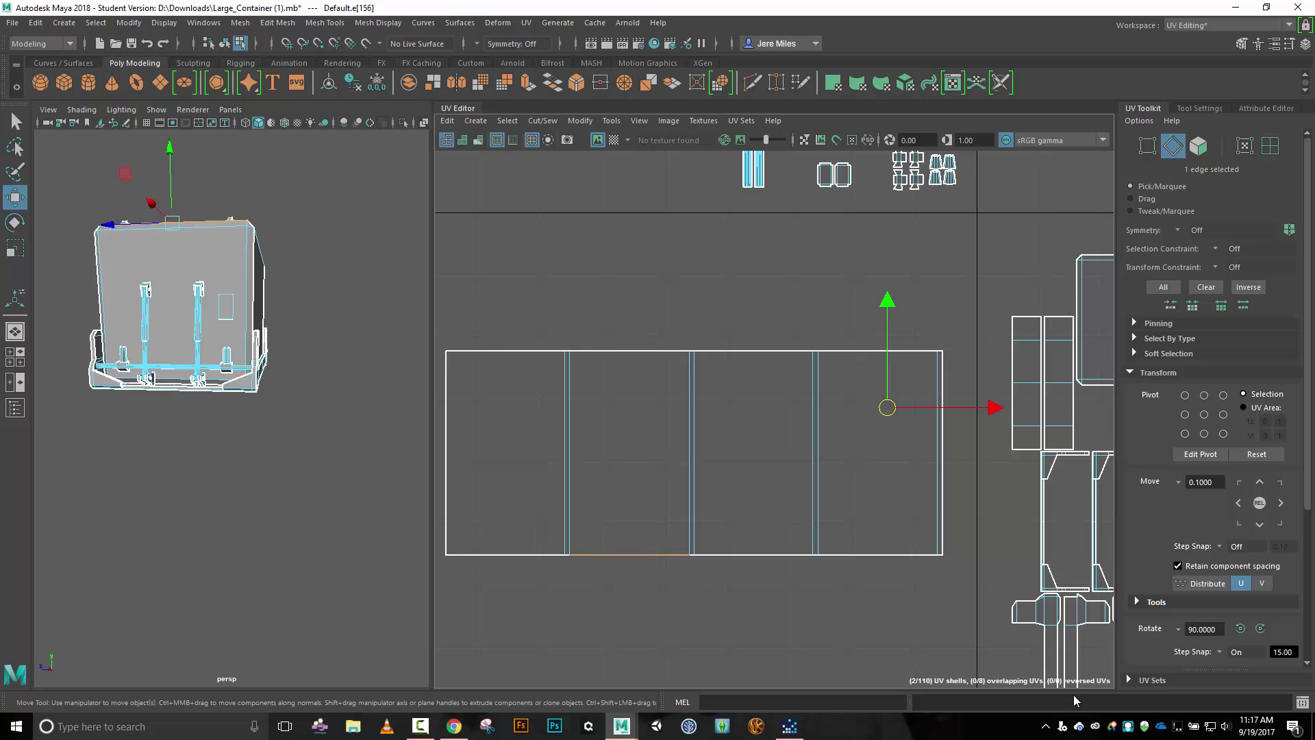
scroll(895, 599, "up", 2)
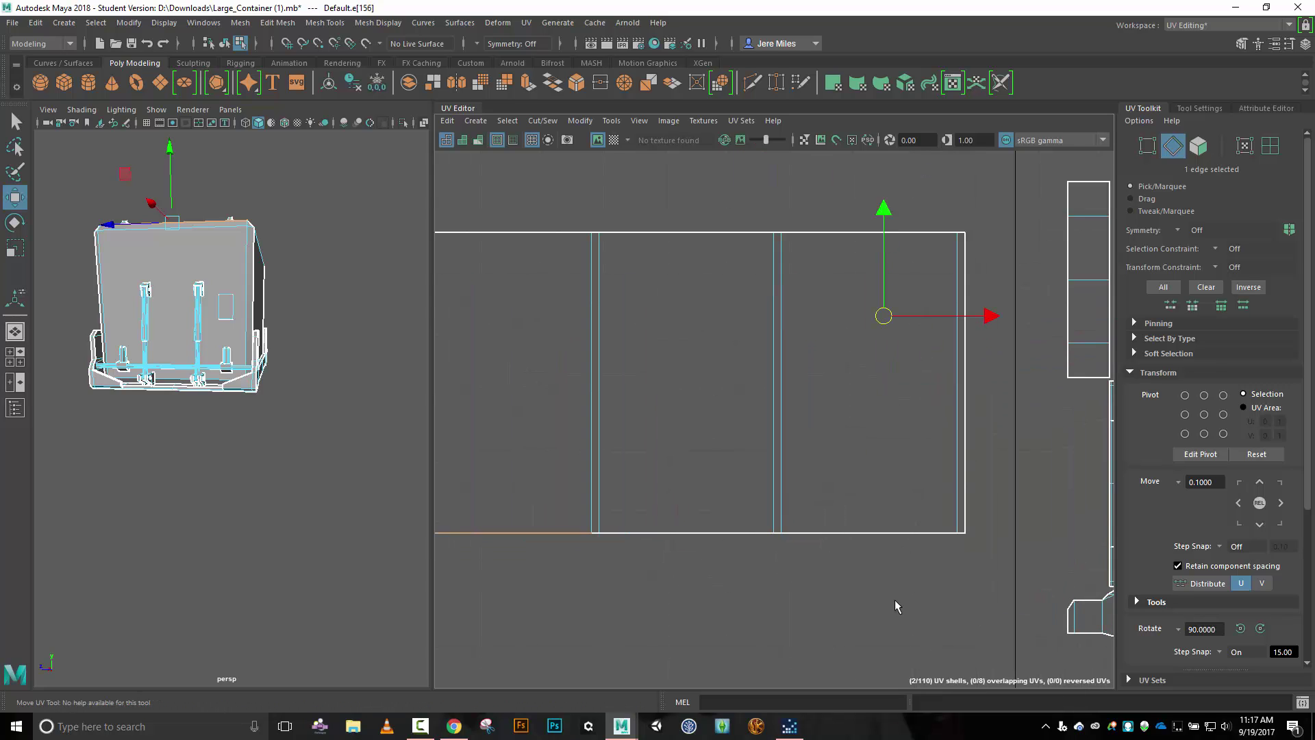
left_click(775, 540, "shift")
left_click(964, 521, "shift")
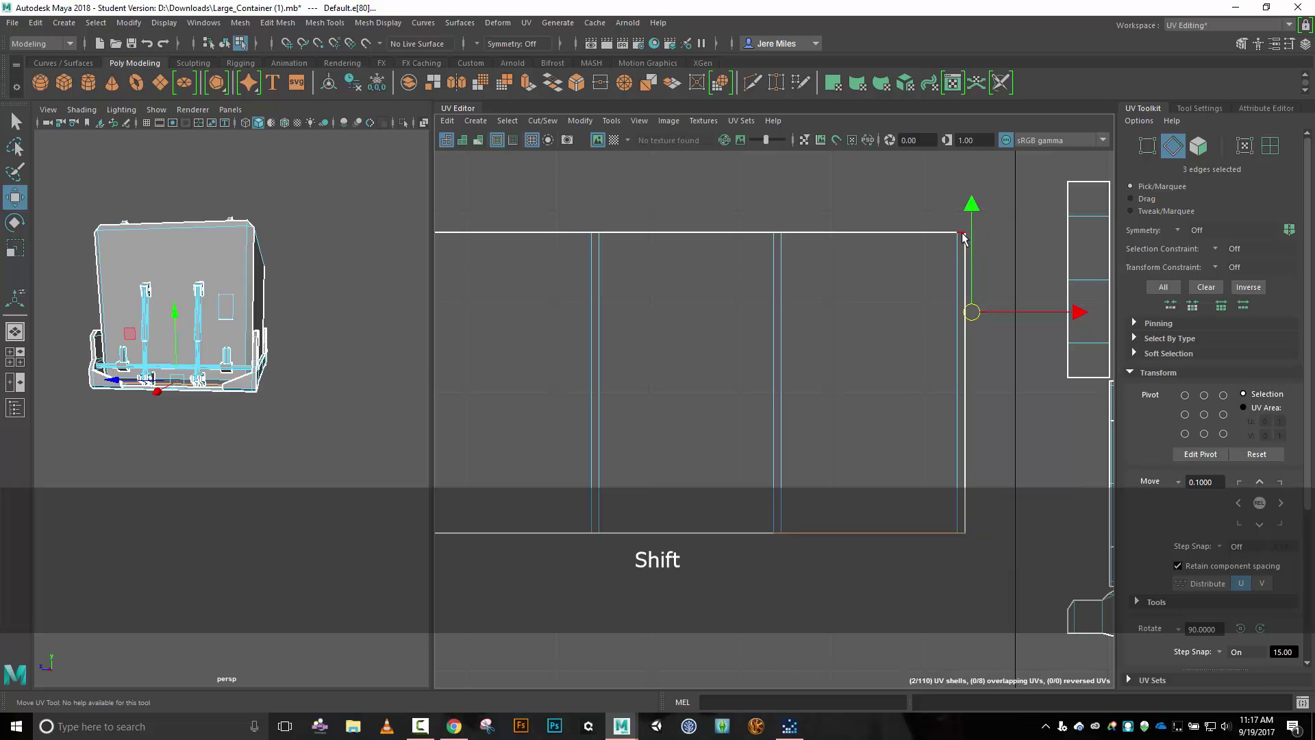
left_click(939, 235, "shift")
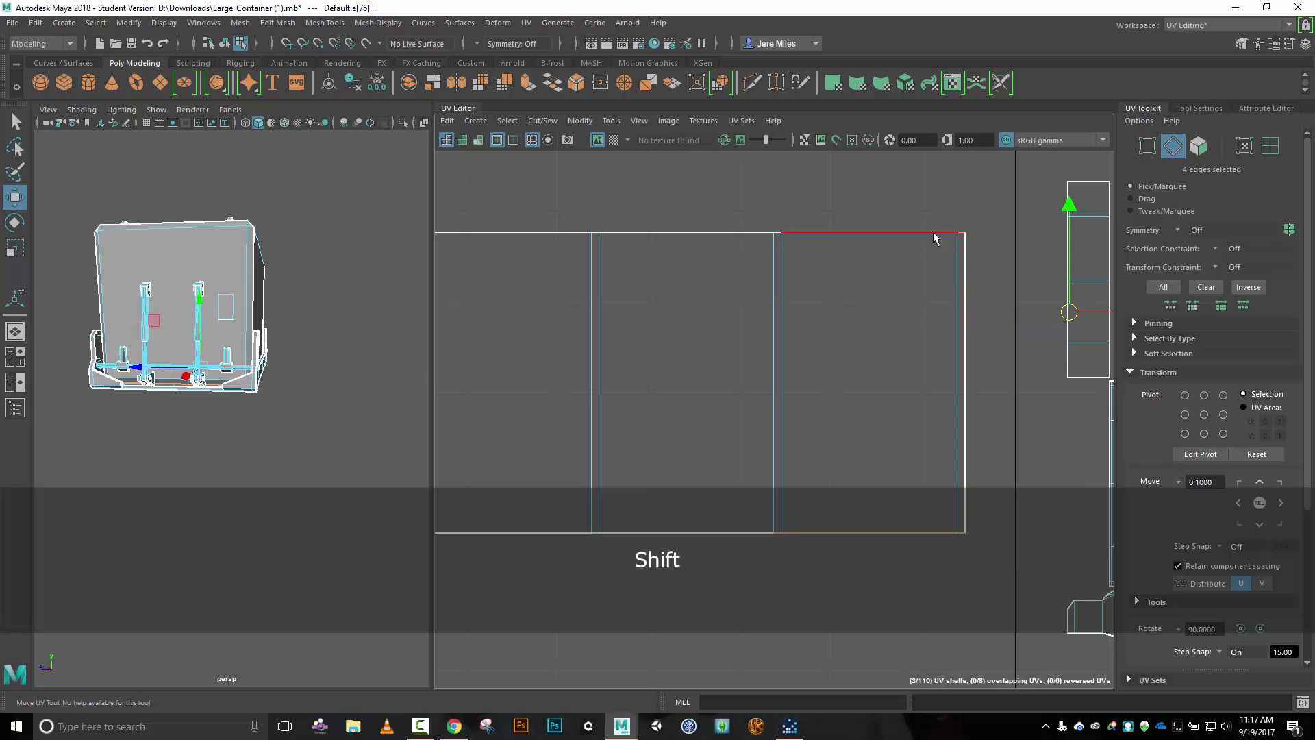
left_click(783, 234, "shift")
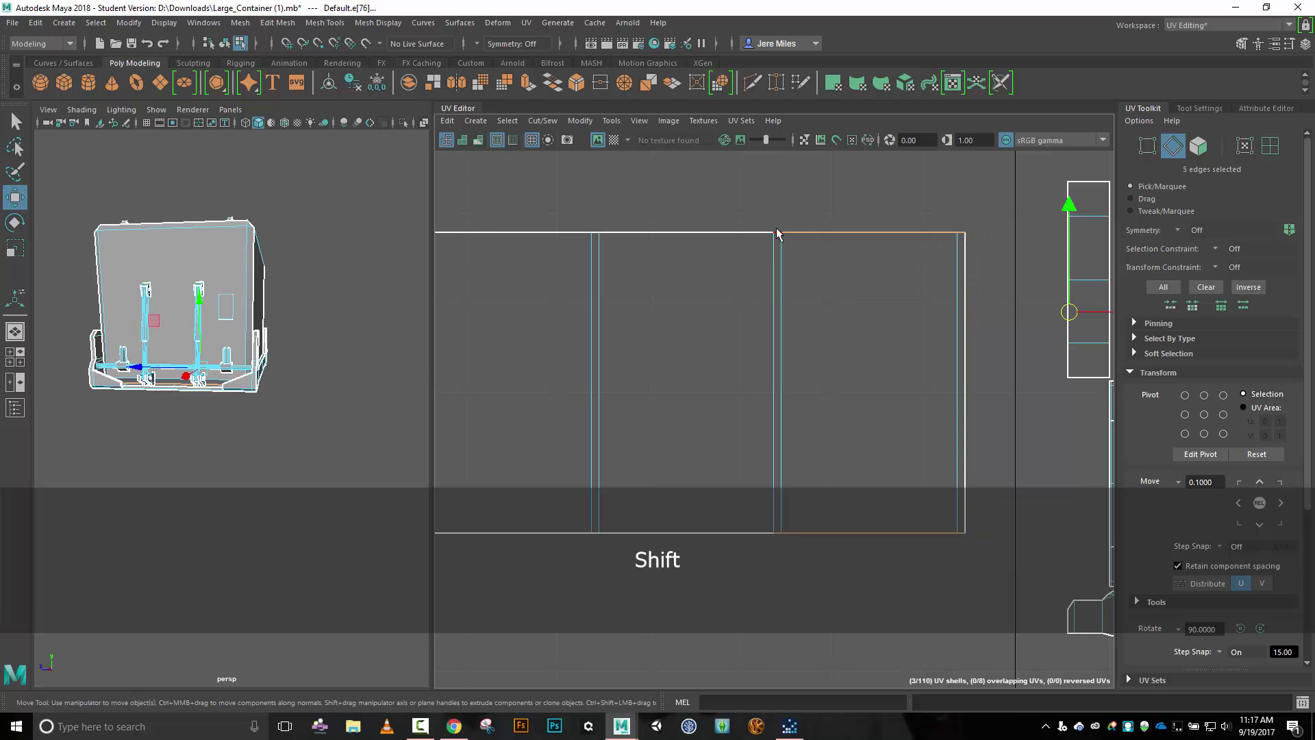
left_click(550, 124)
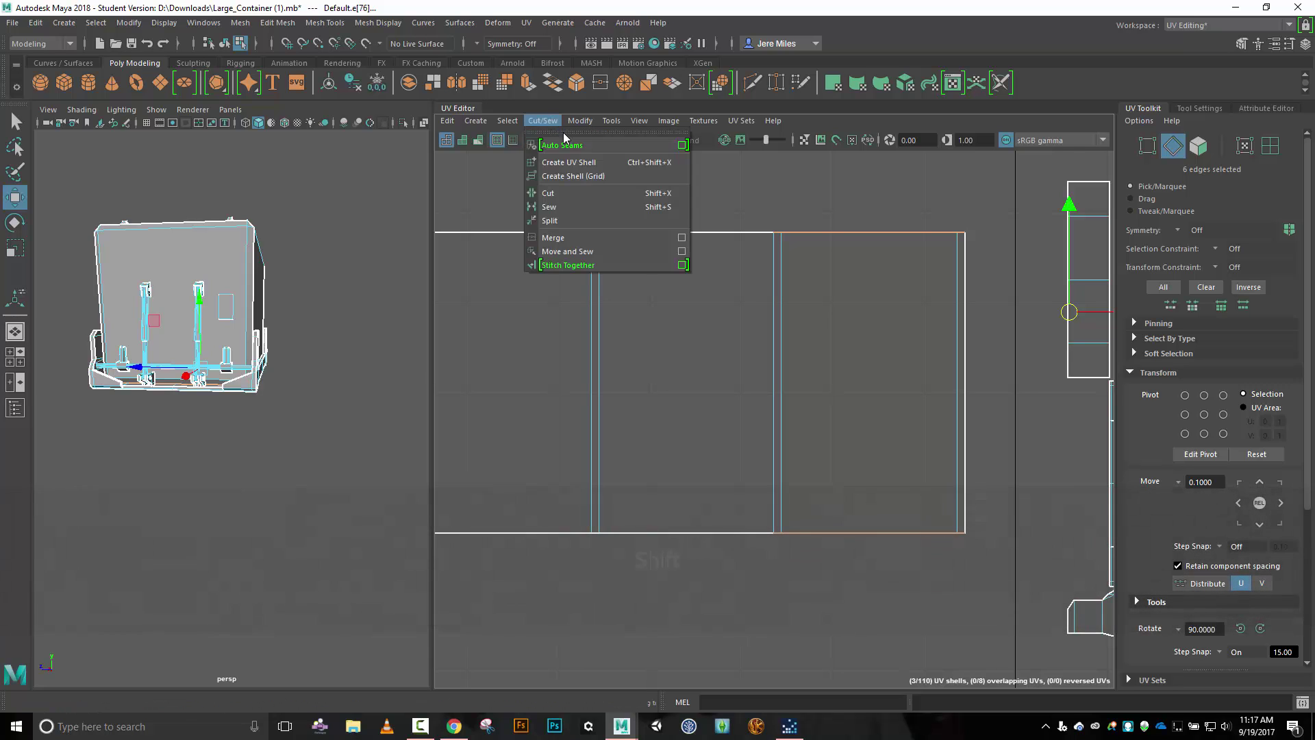
left_click(604, 251)
scroll(865, 278, "down", 5)
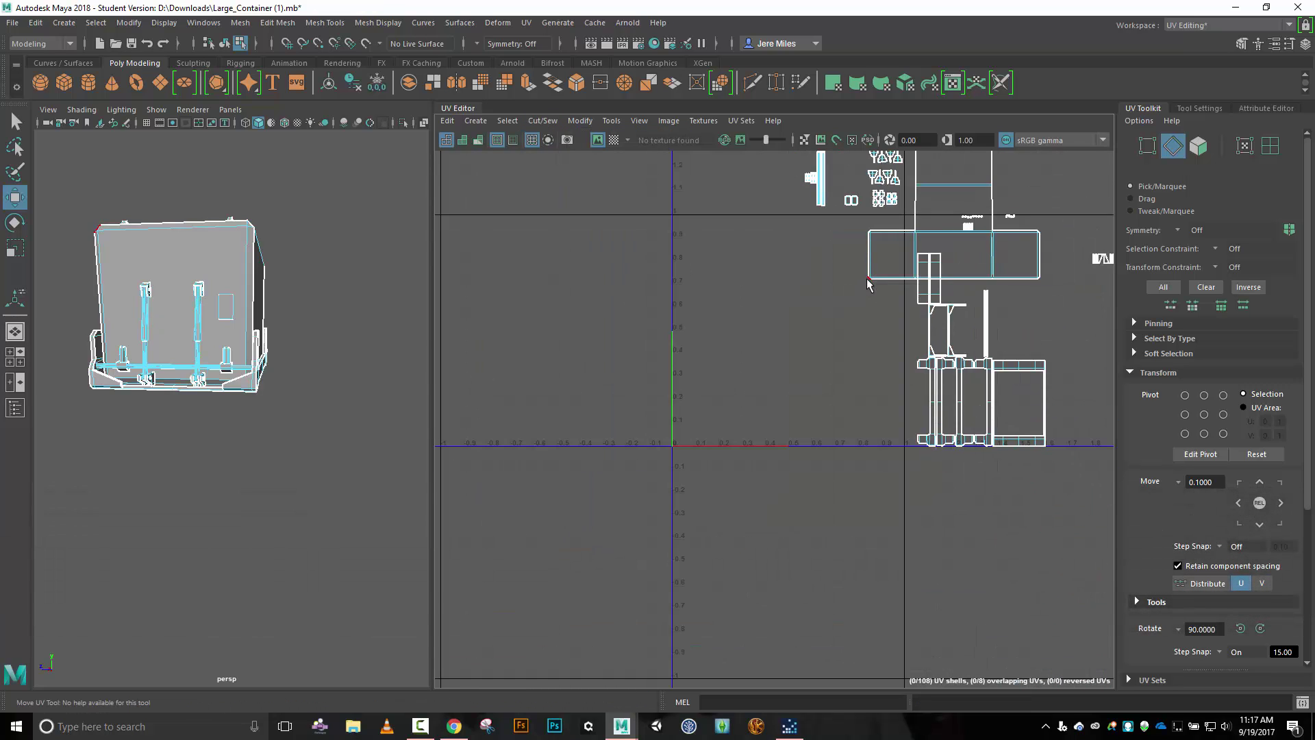
Select the joined container shell and move it into the lower-left corner of the 0–1 UV tile.
key("w")
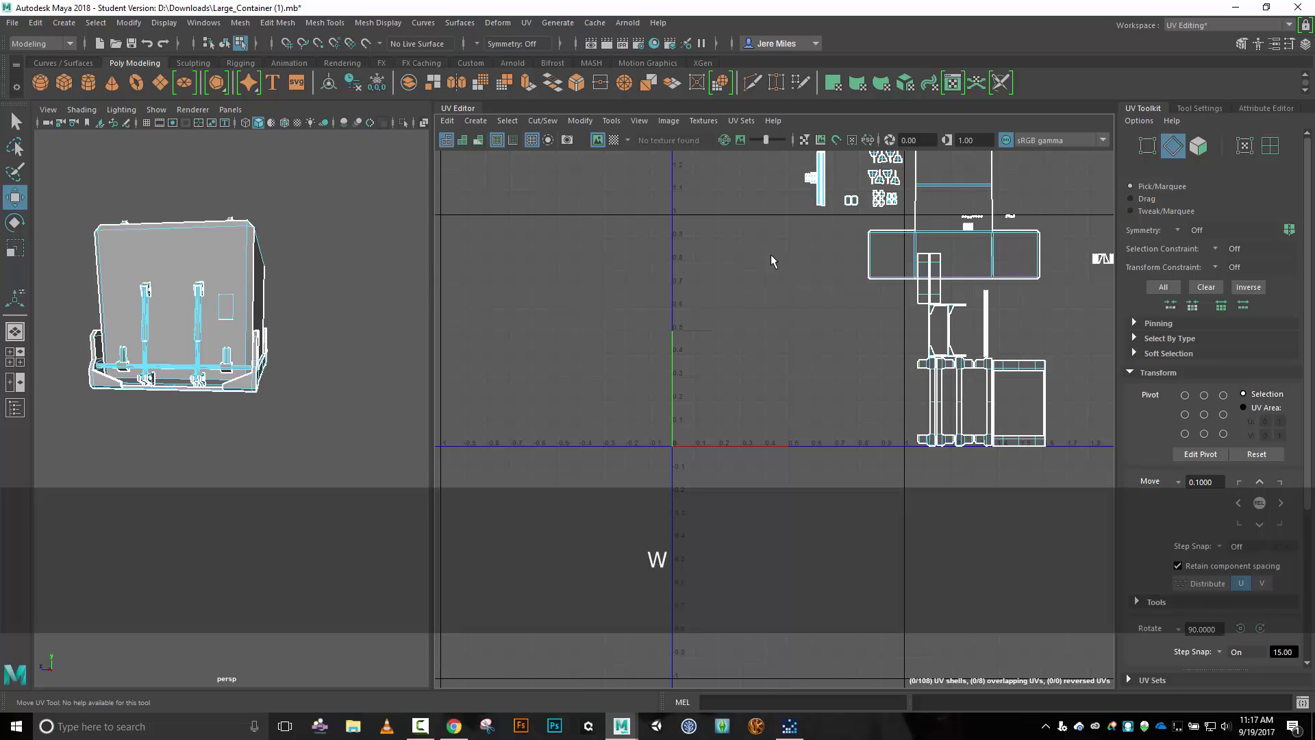
right_click_drag(771, 256, 712, 236)
left_click(948, 199)
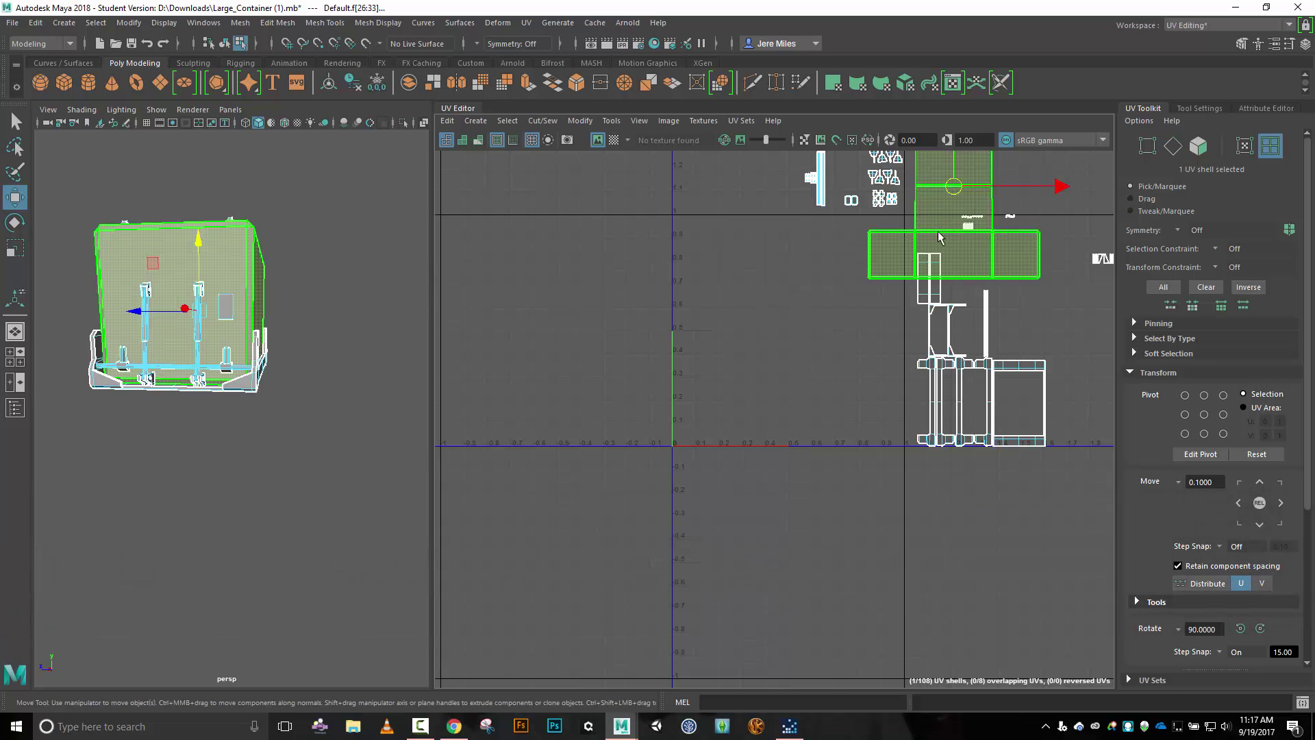
left_click_drag(948, 196, 762, 357)
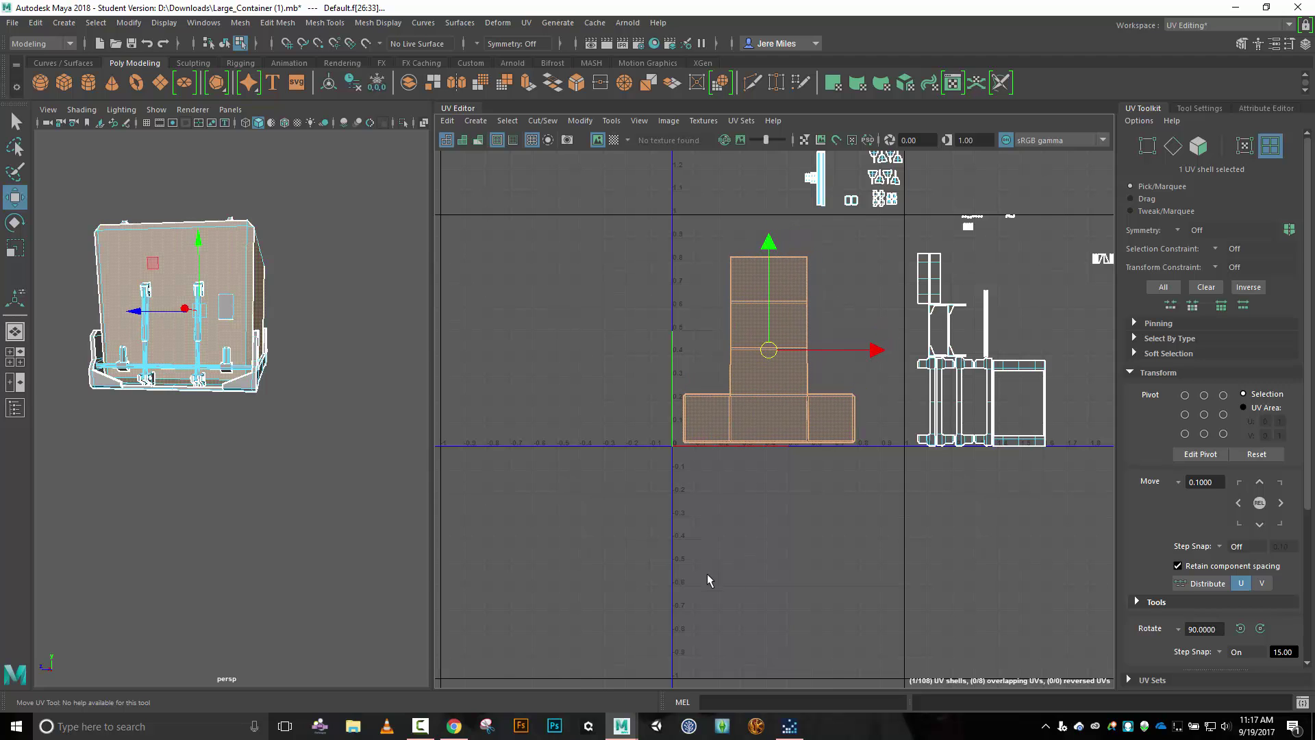
scroll(716, 540, "up", 5)
right_click_drag(697, 269, 684, 183)
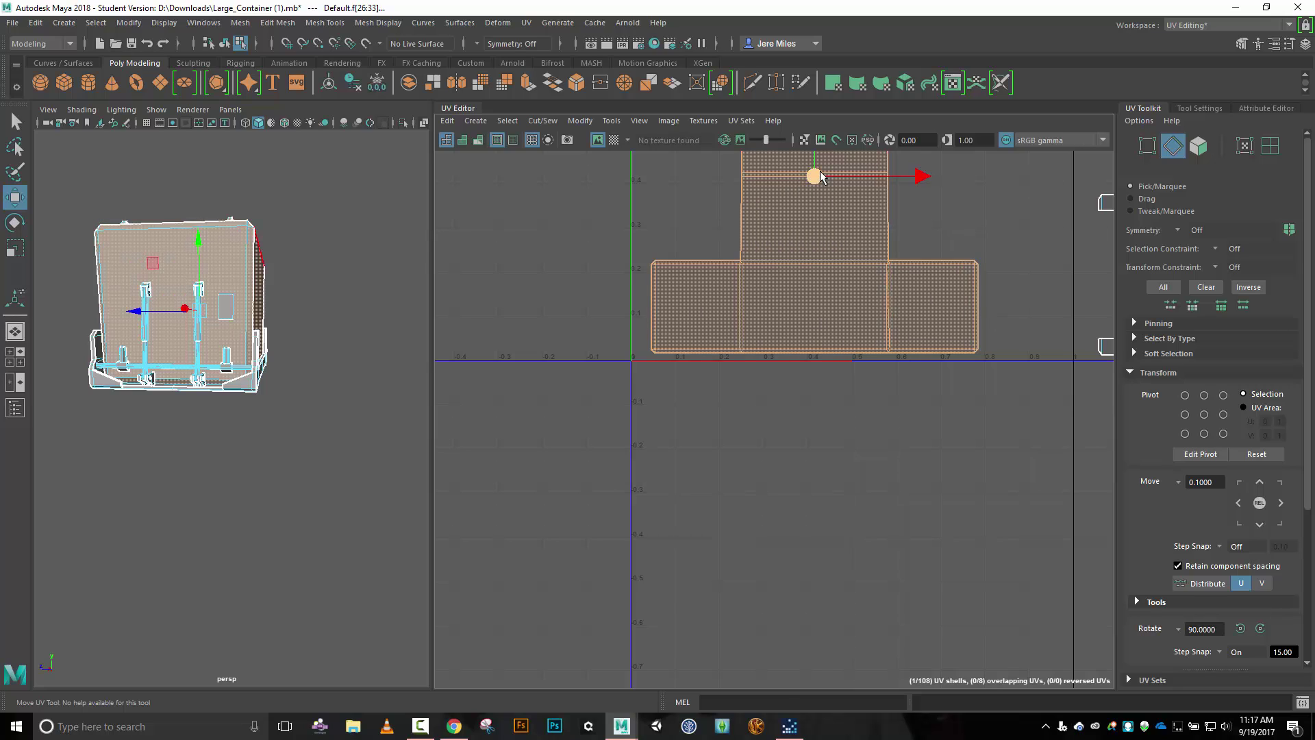
left_click_drag(816, 180, 797, 179)
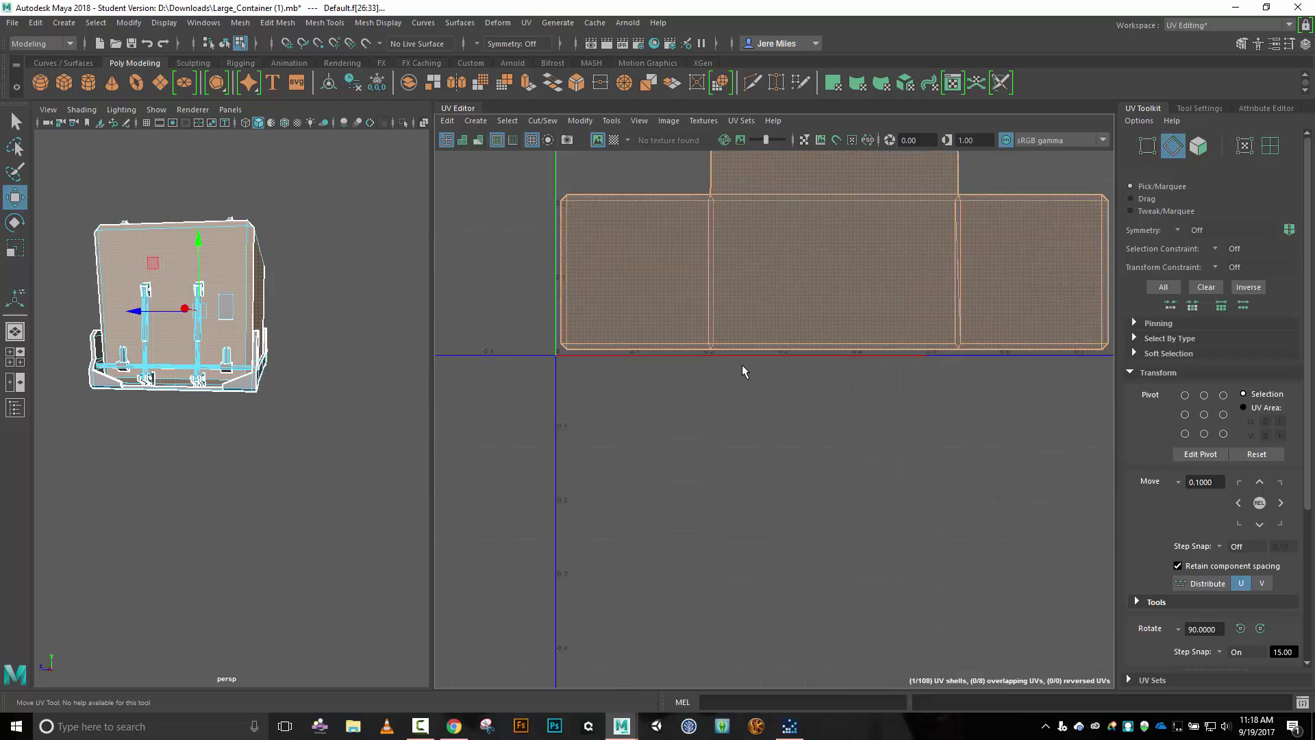
scroll(742, 364, "up", 3)
scroll(742, 363, "down", 6)
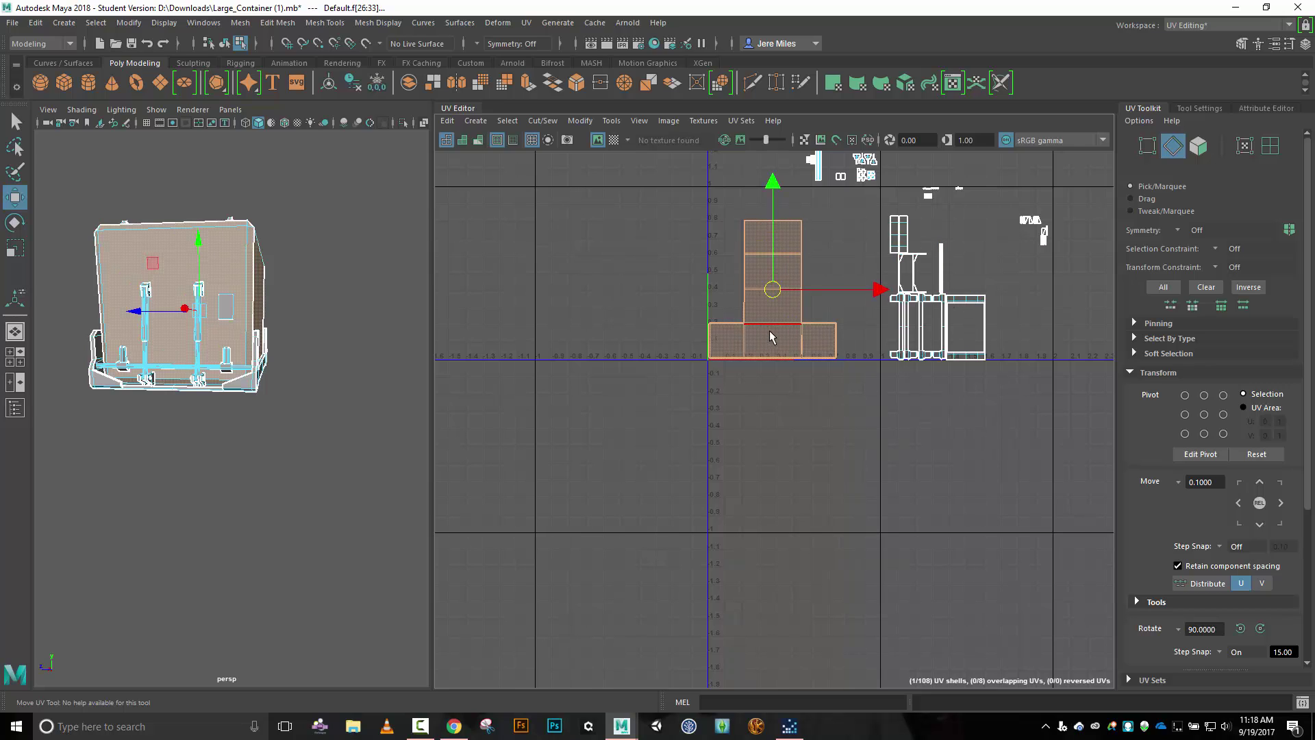
Select all UV shells, scale them up uniformly together, and shift them back so the container shell sits inside the 0–1 tile.
scroll(764, 346, "down", 5)
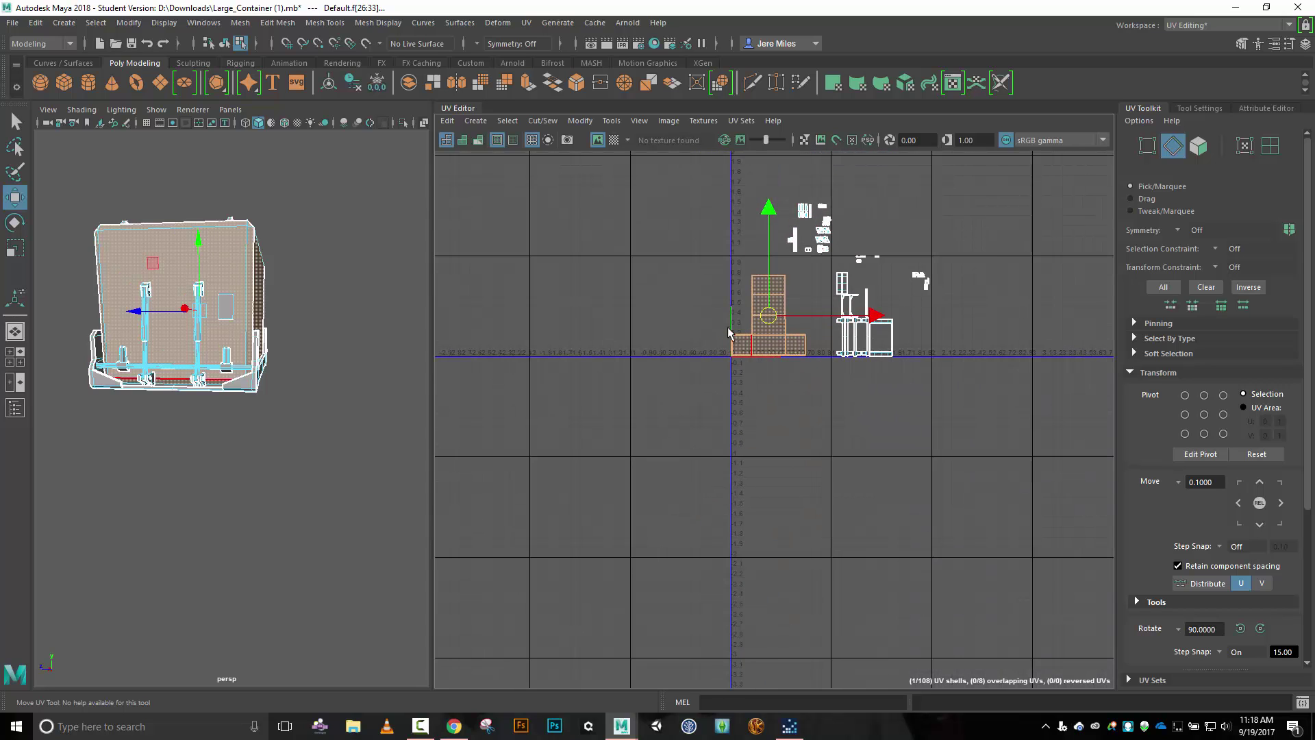
left_click_drag(684, 187, 949, 412)
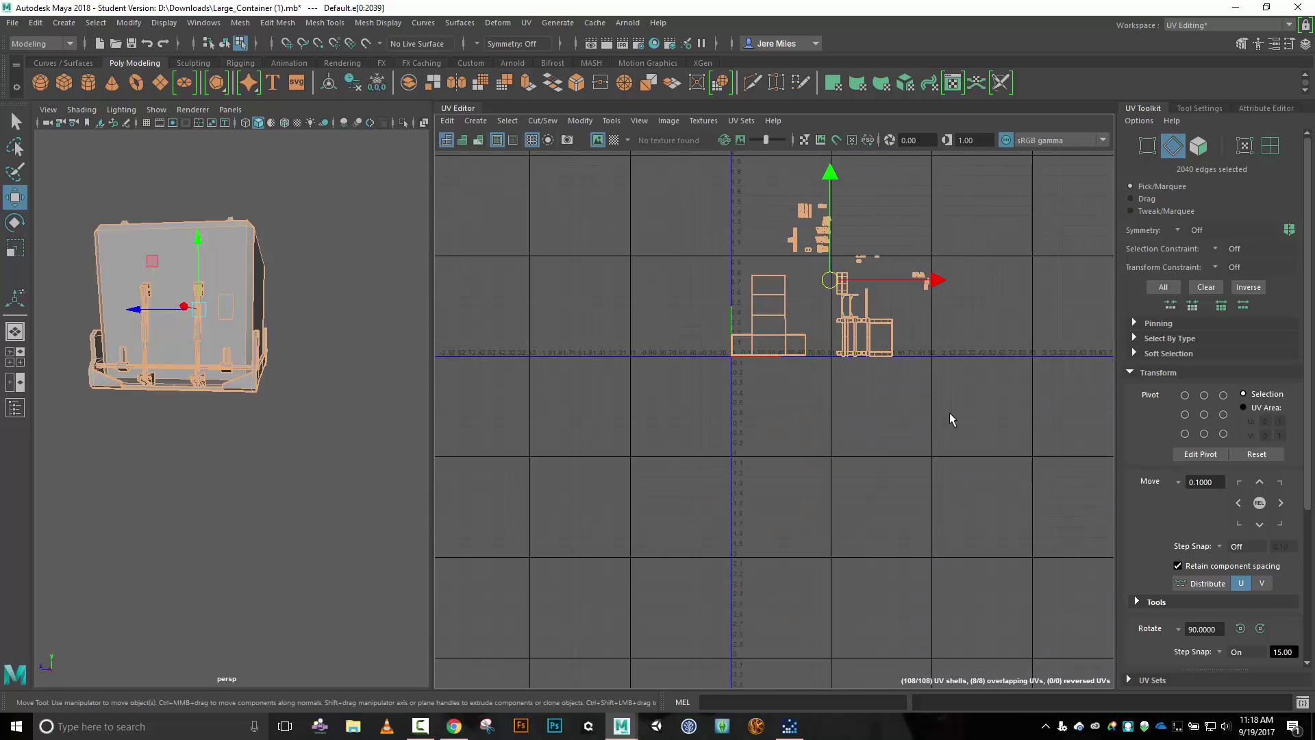
key("r")
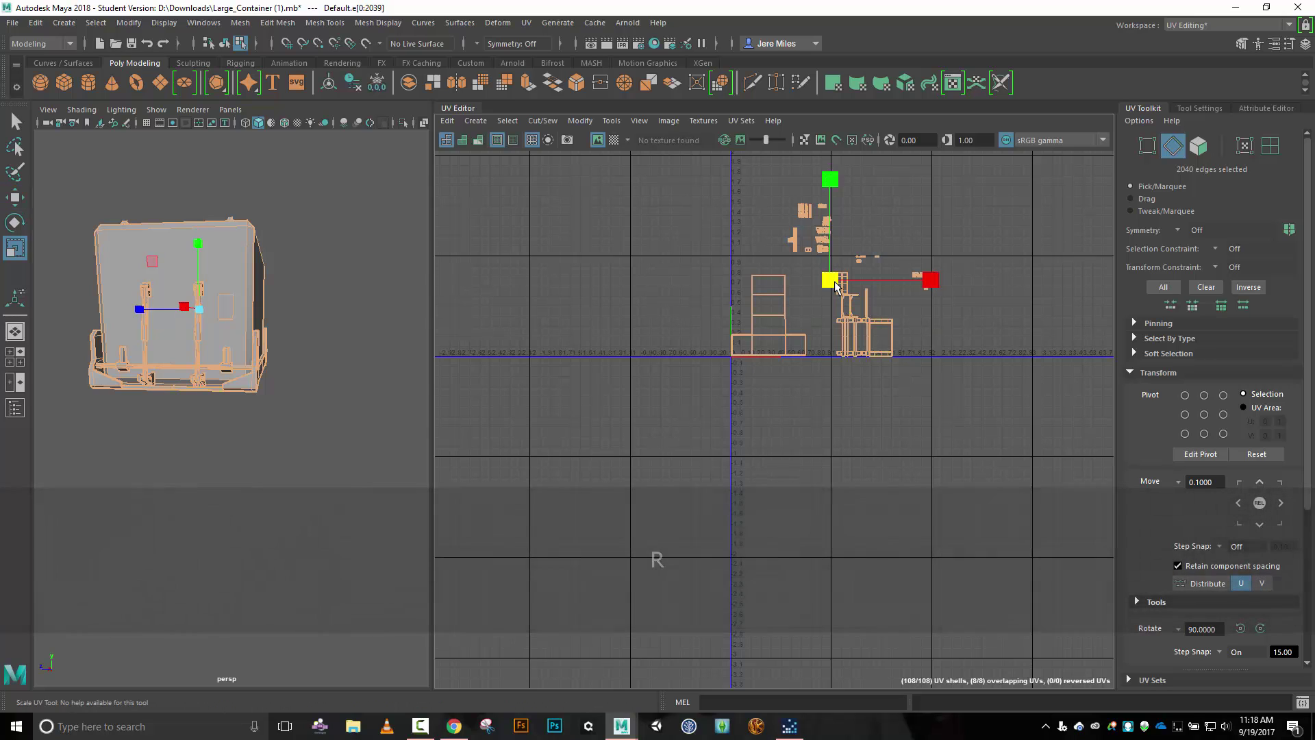
left_click_drag(834, 278, 854, 265)
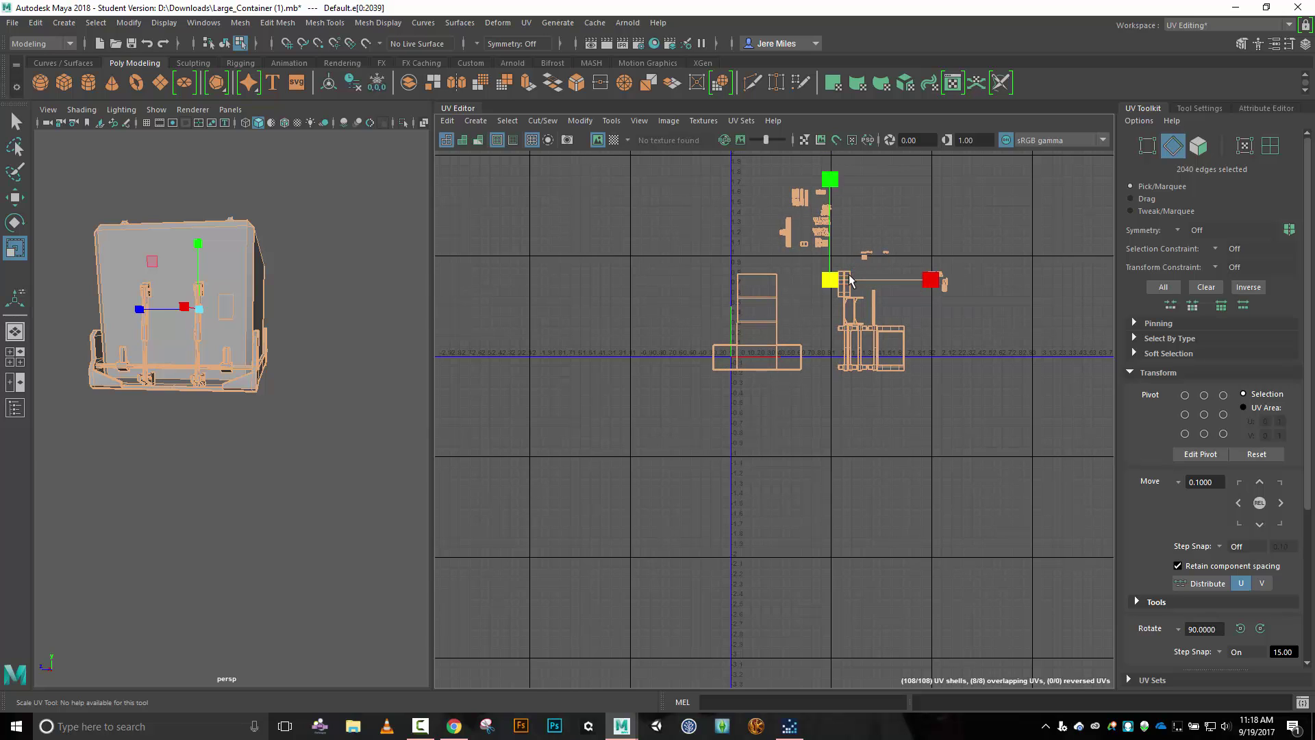
key("w")
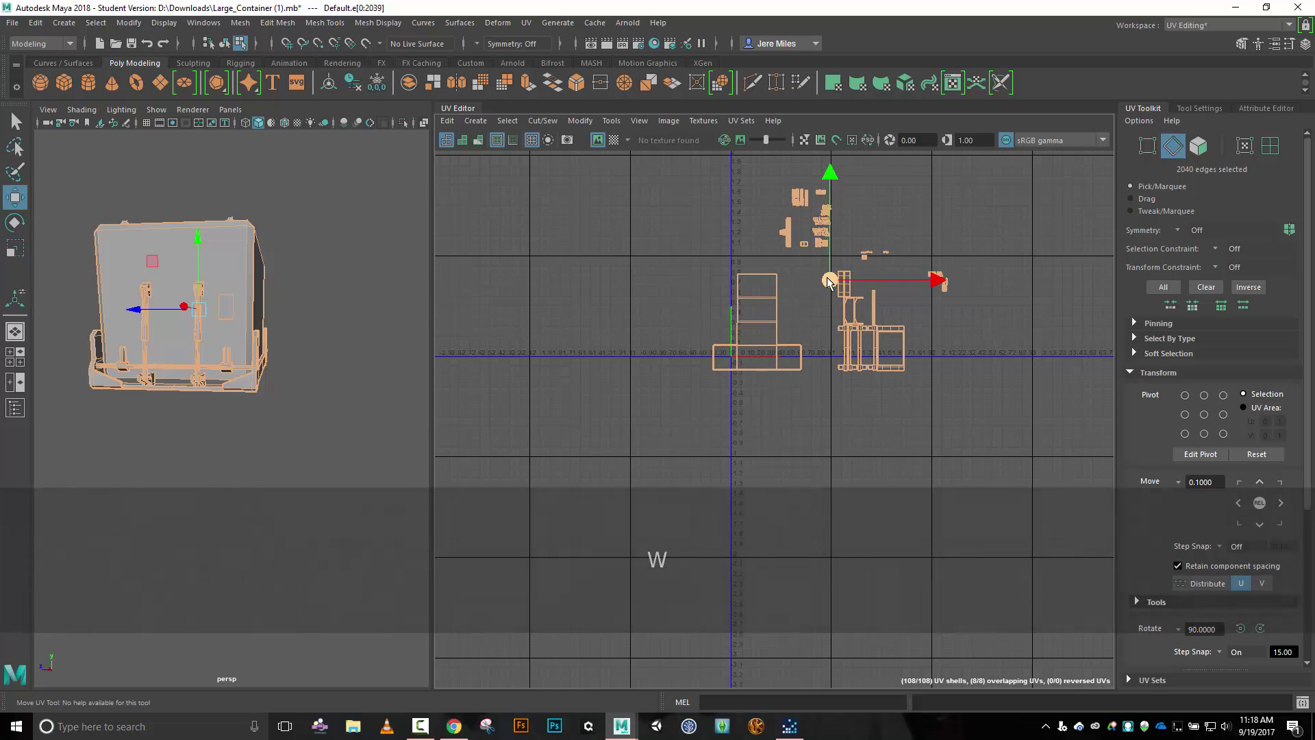
left_click_drag(829, 281, 851, 266)
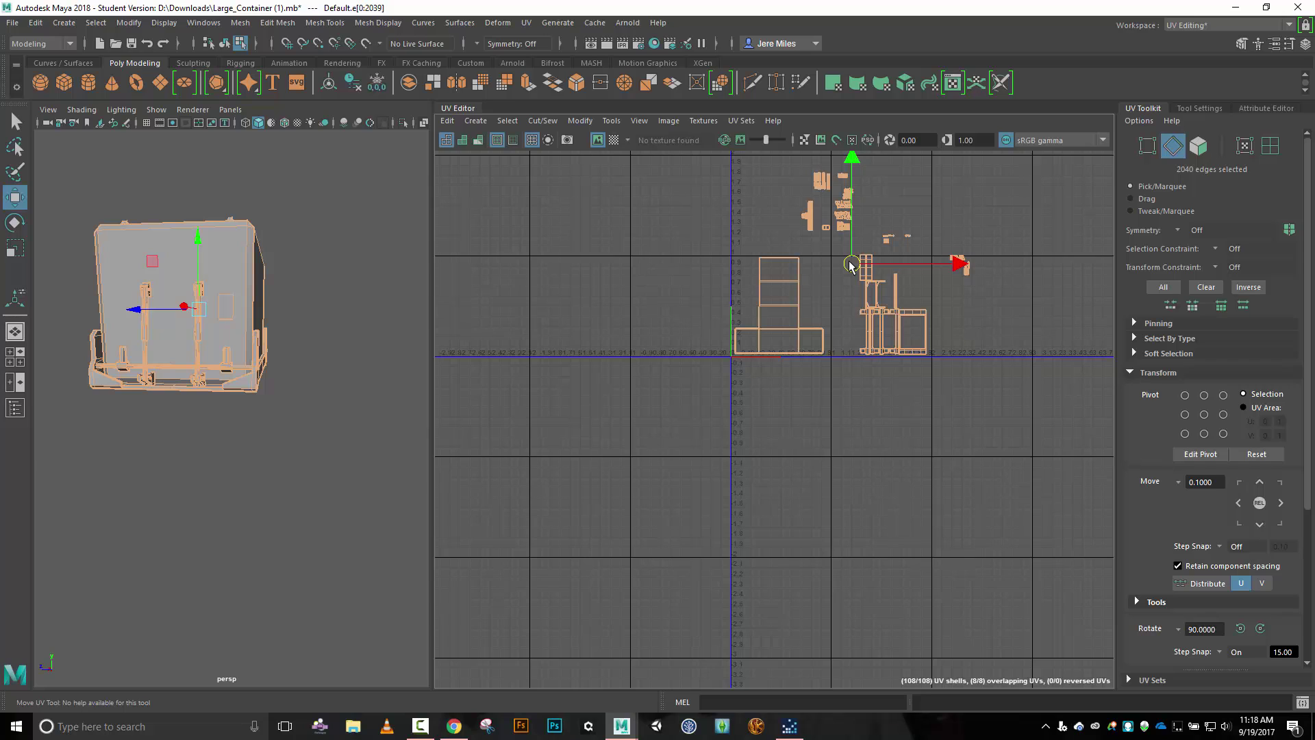
Select only the container shell and nudge it snugly against the left and lower borders of the 0–1 tile.
scroll(630, 366, "up", 3)
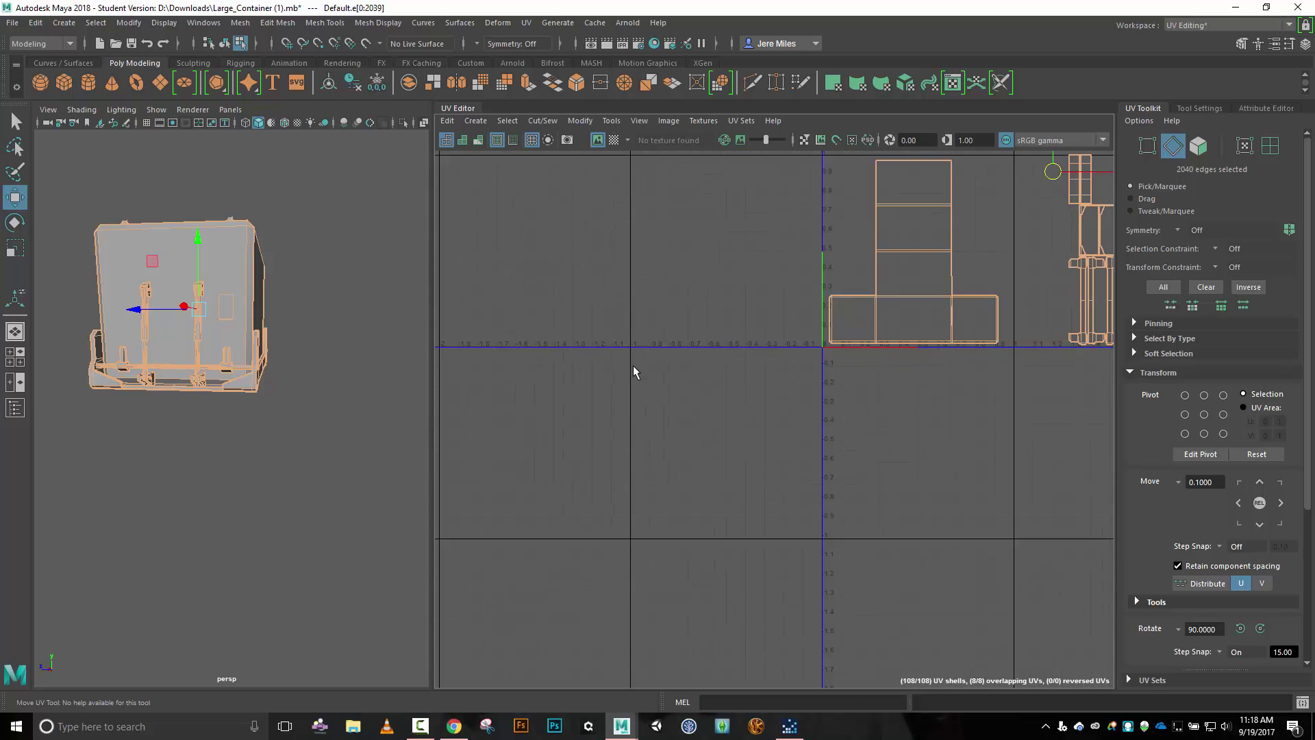
right_click(851, 384)
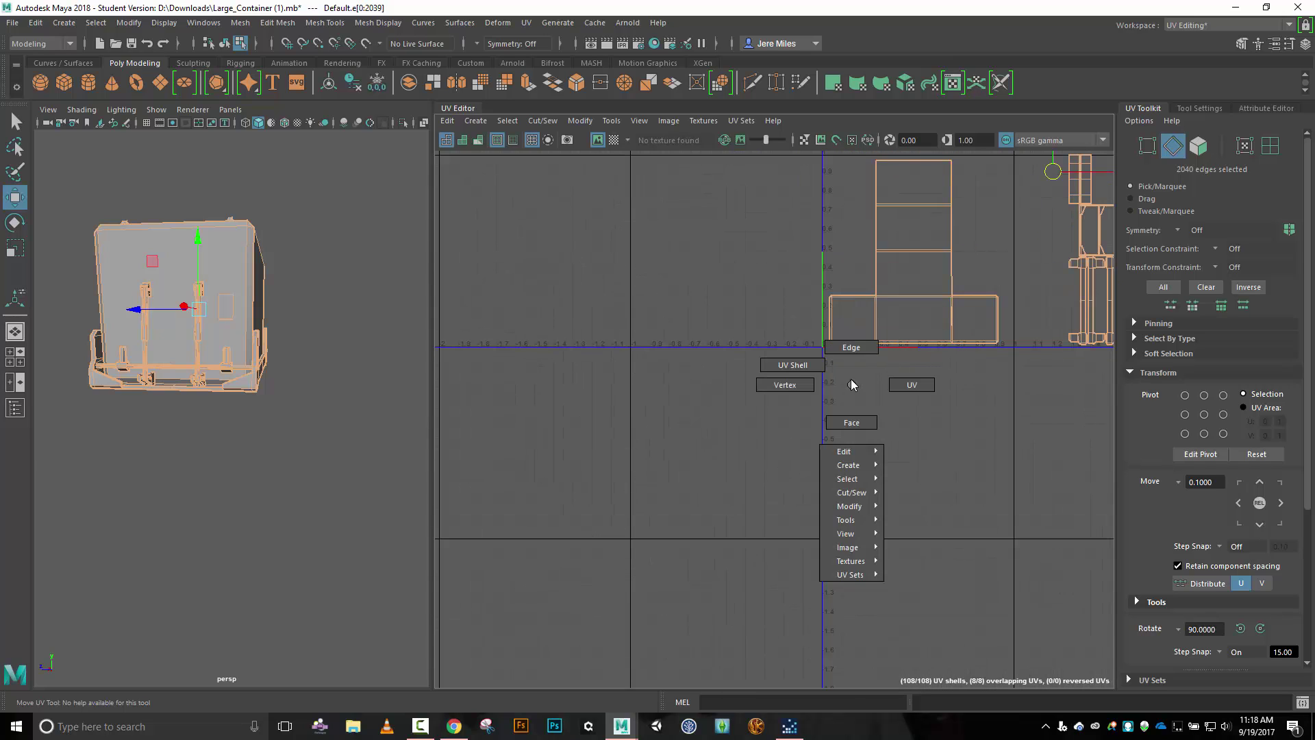
left_click(779, 373)
left_click(942, 336)
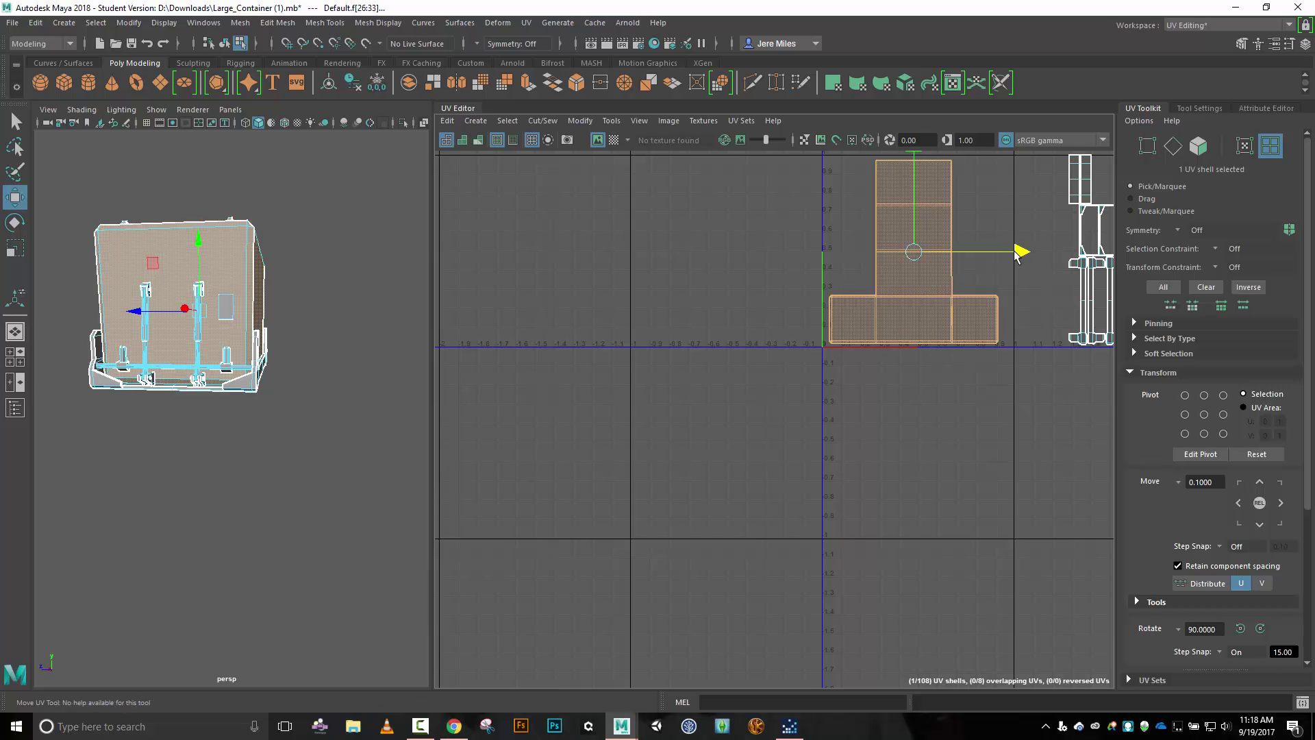
left_click_drag(1016, 253, 1013, 253)
scroll(891, 393, "up", 5)
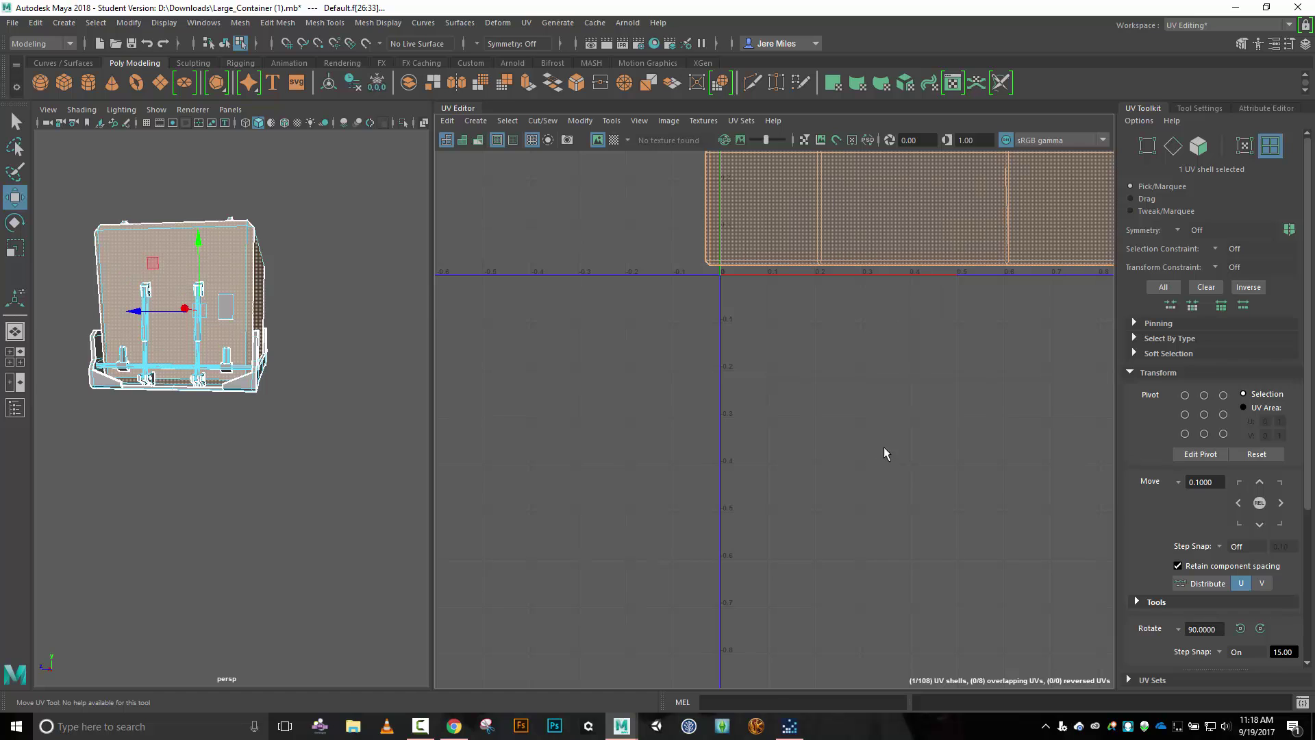
middle_click_drag(910, 431, 866, 554, "alt")
left_click(806, 360)
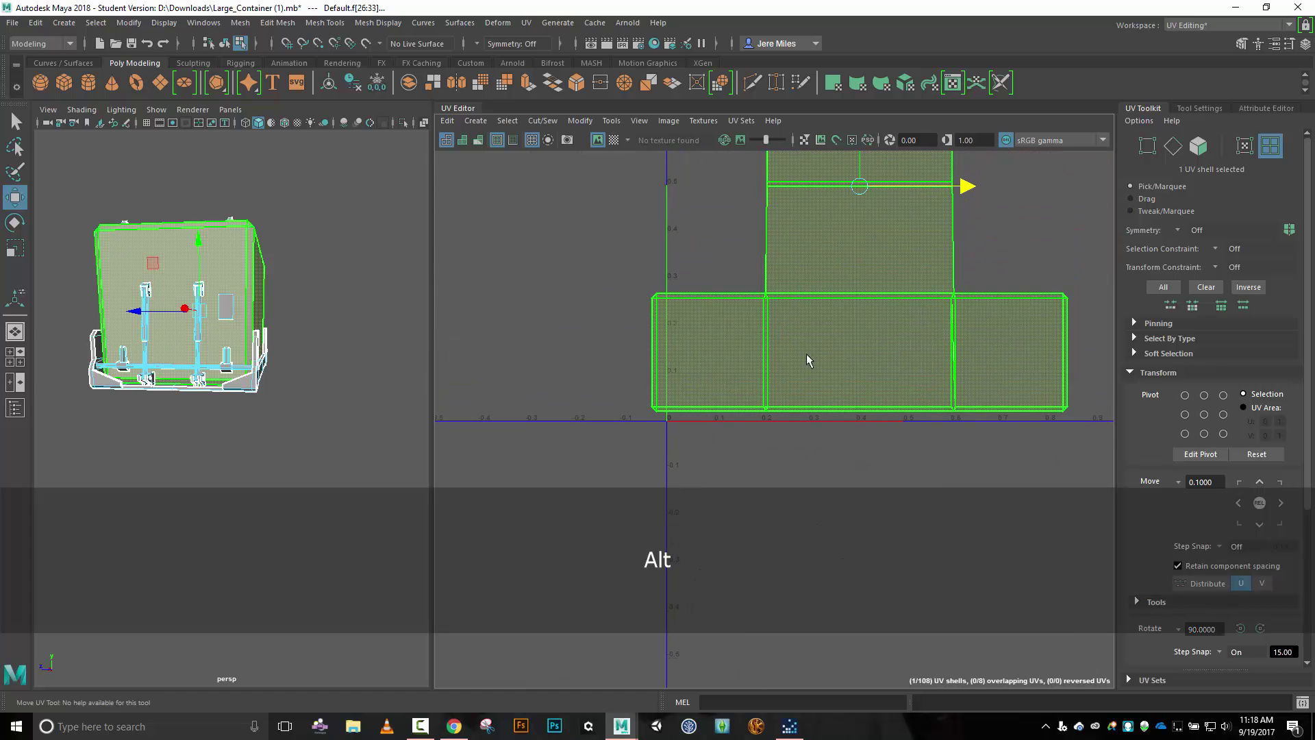
middle_click_drag(786, 356, 803, 353)
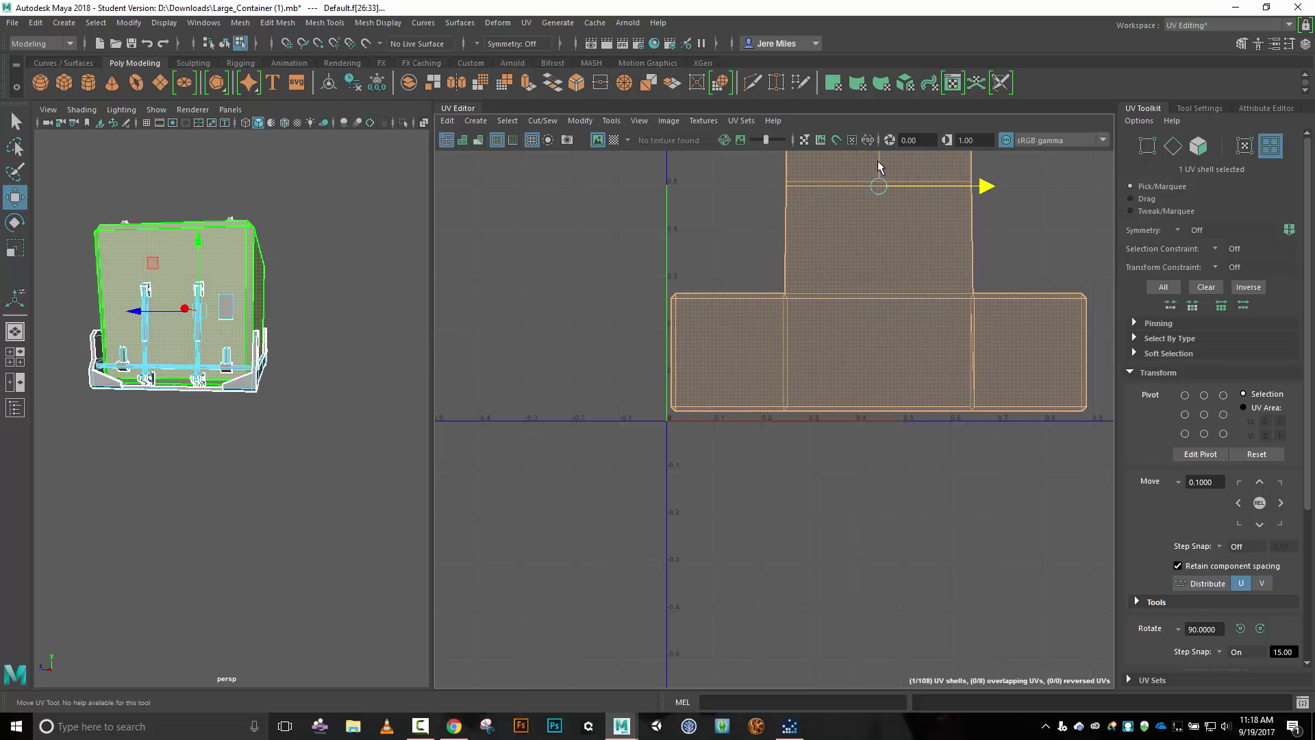
middle_click_drag(878, 167, 879, 172)
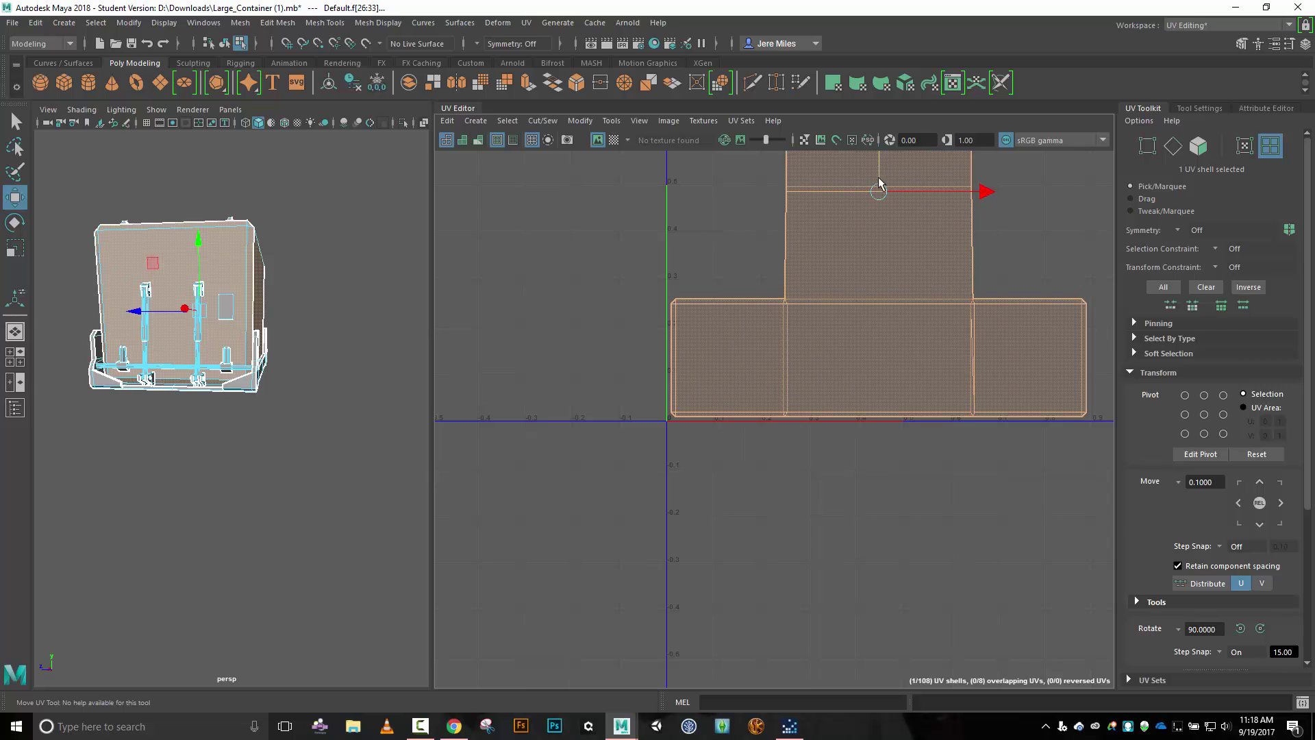
Move the container's rectangular underside shell into the gap beside the upright panels, above the right end panel.
scroll(885, 293, "down", 5)
scroll(888, 286, "down", 3)
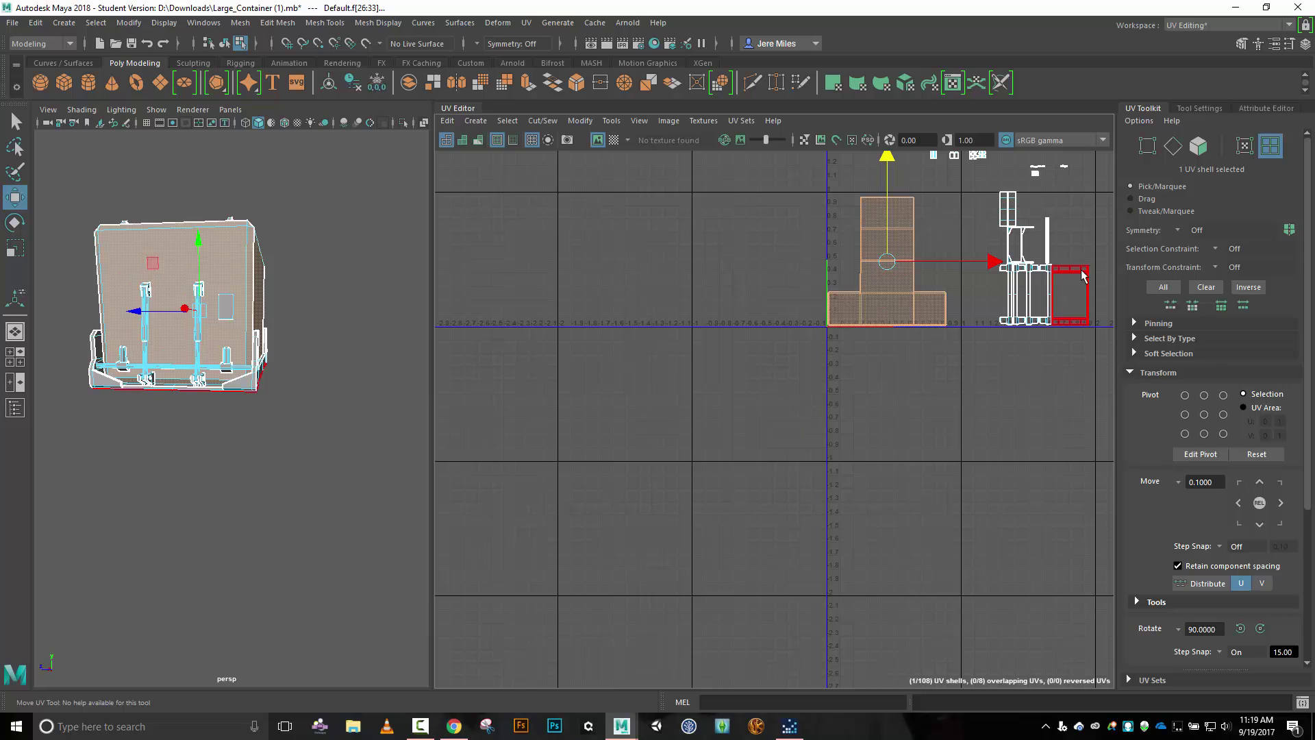
left_click(1072, 296)
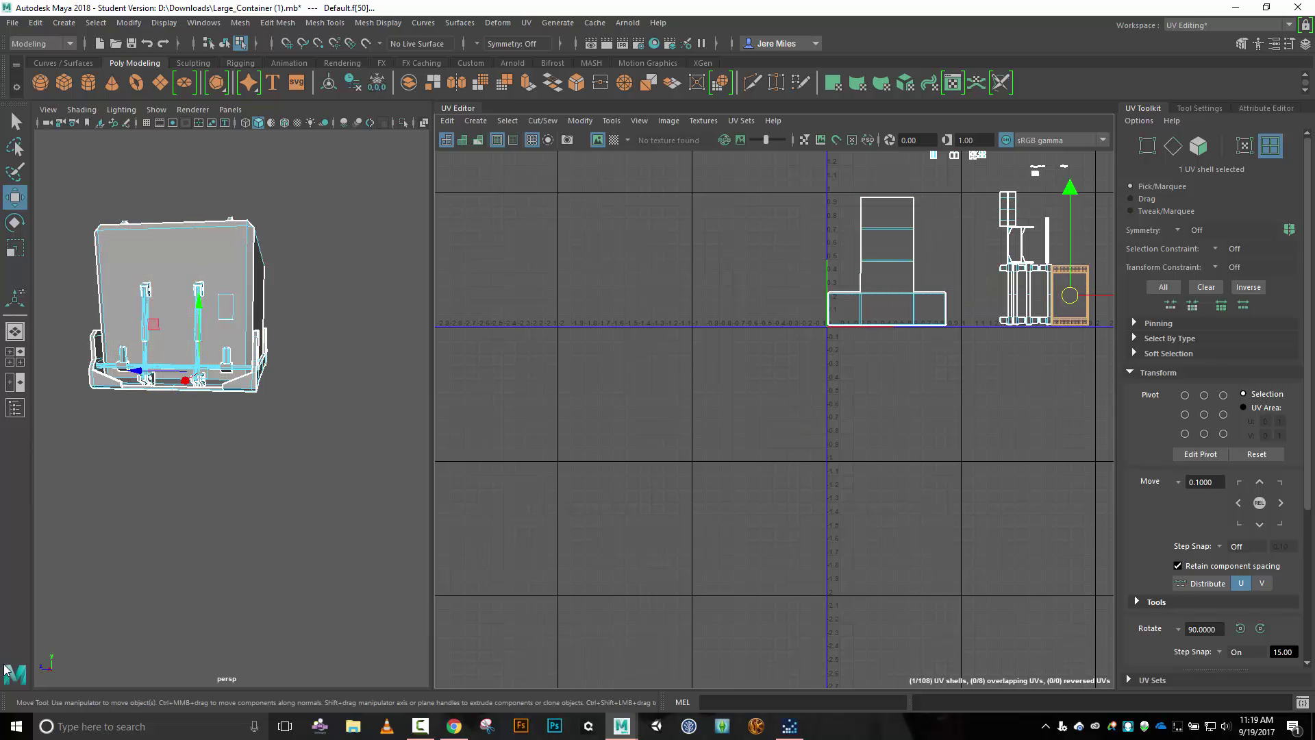
left_click_drag(243, 528, 322, 387, "alt")
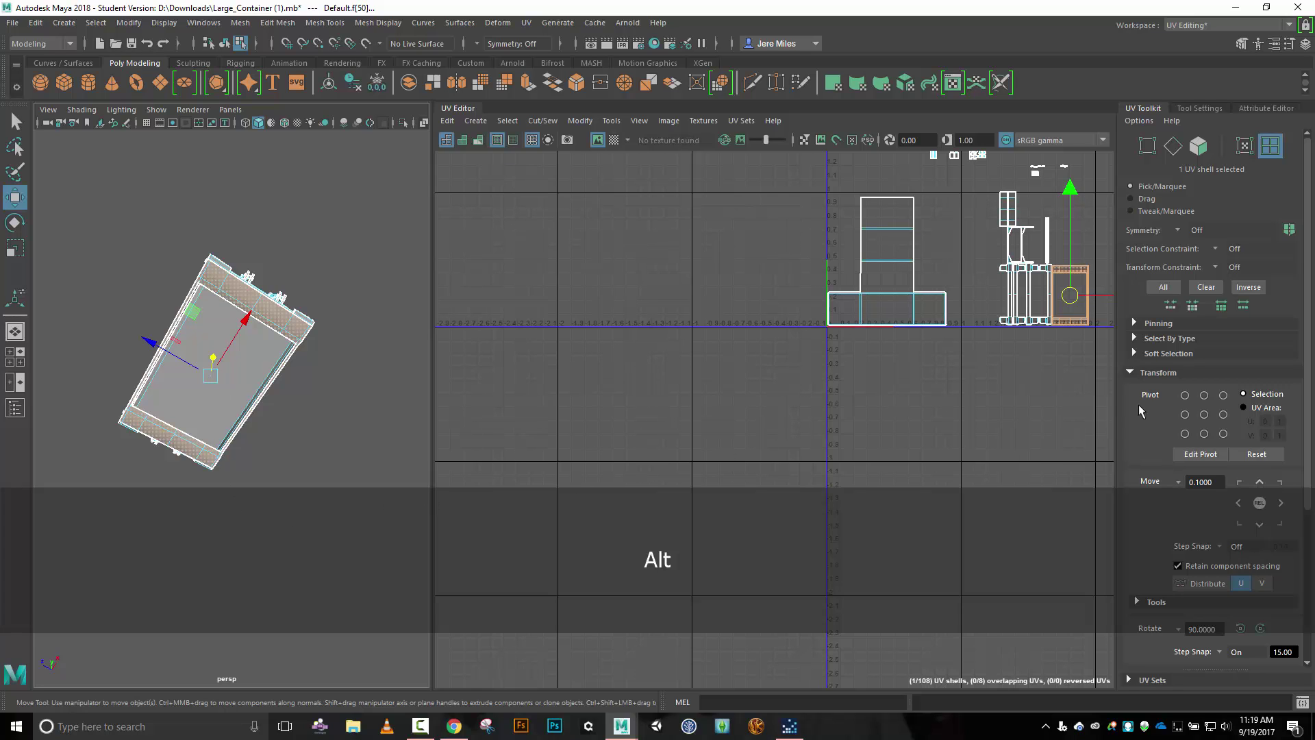
left_click_drag(1068, 297, 936, 261)
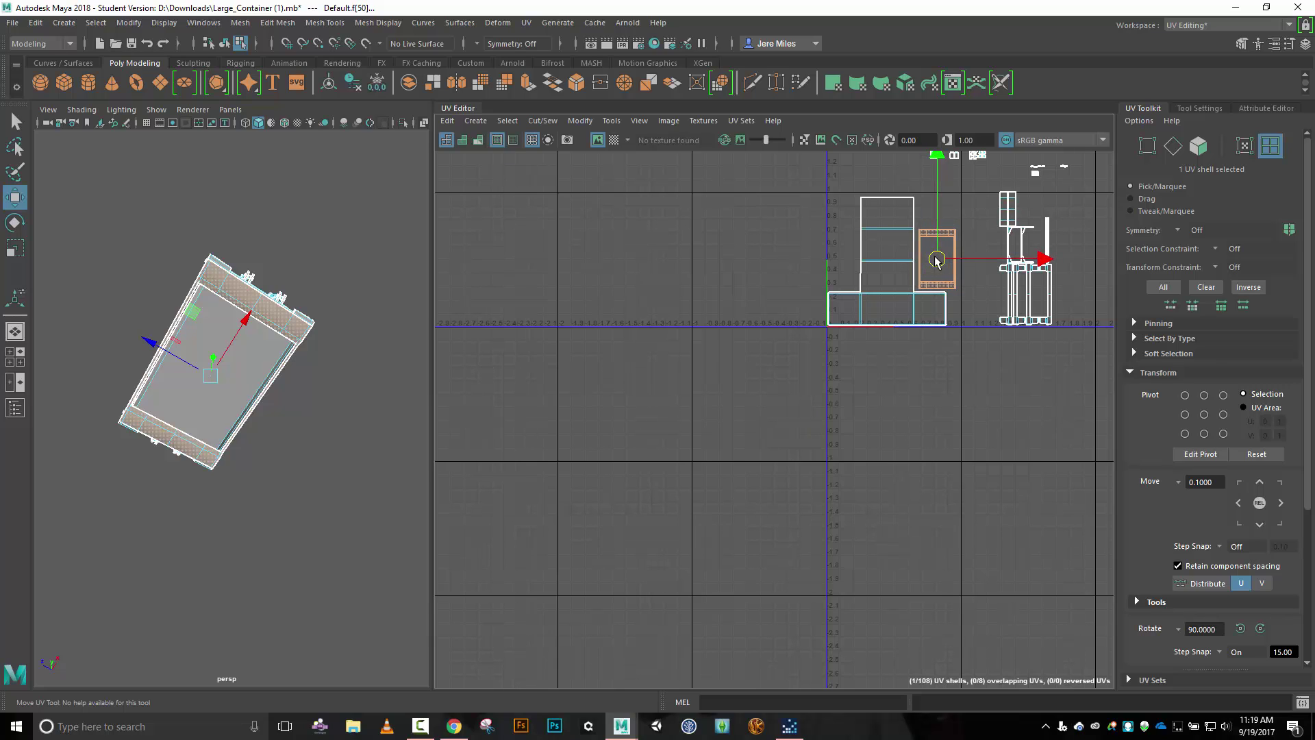
left_click_drag(937, 260, 936, 261)
scroll(798, 416, "up", 3)
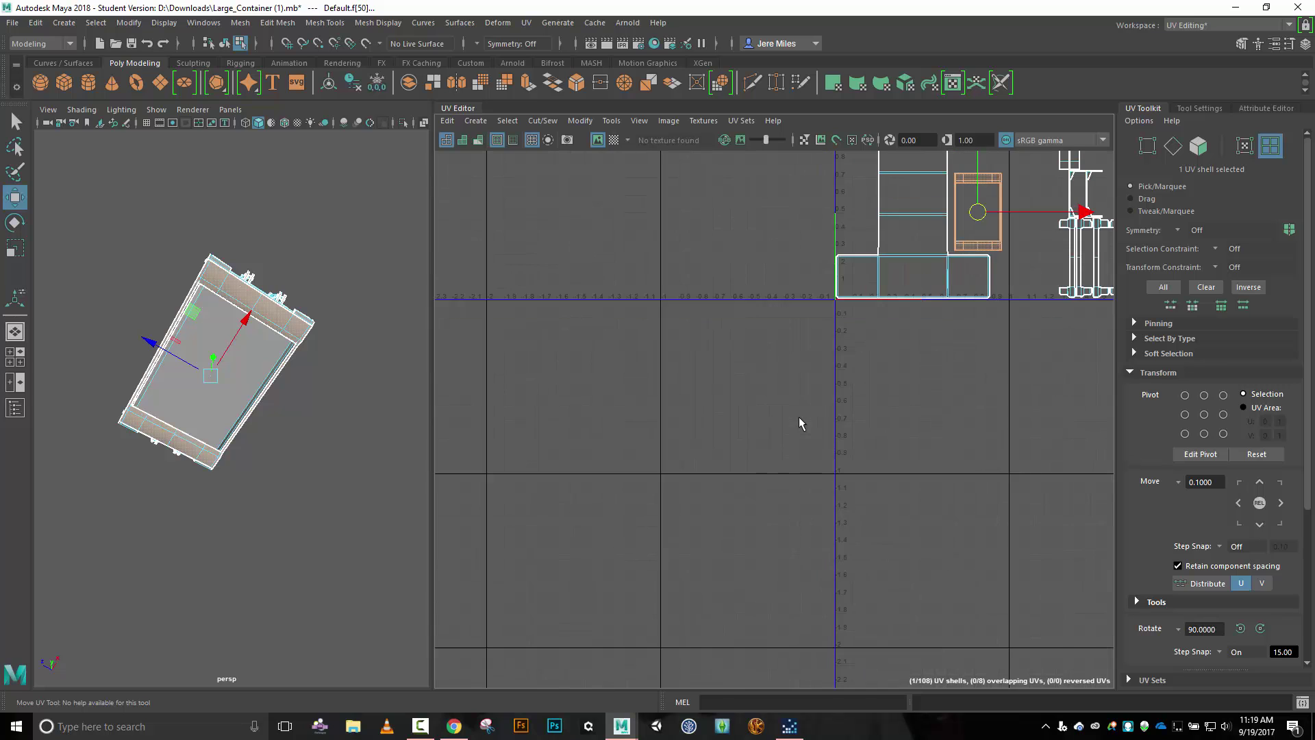
middle_click_drag(906, 359, 721, 529, "alt")
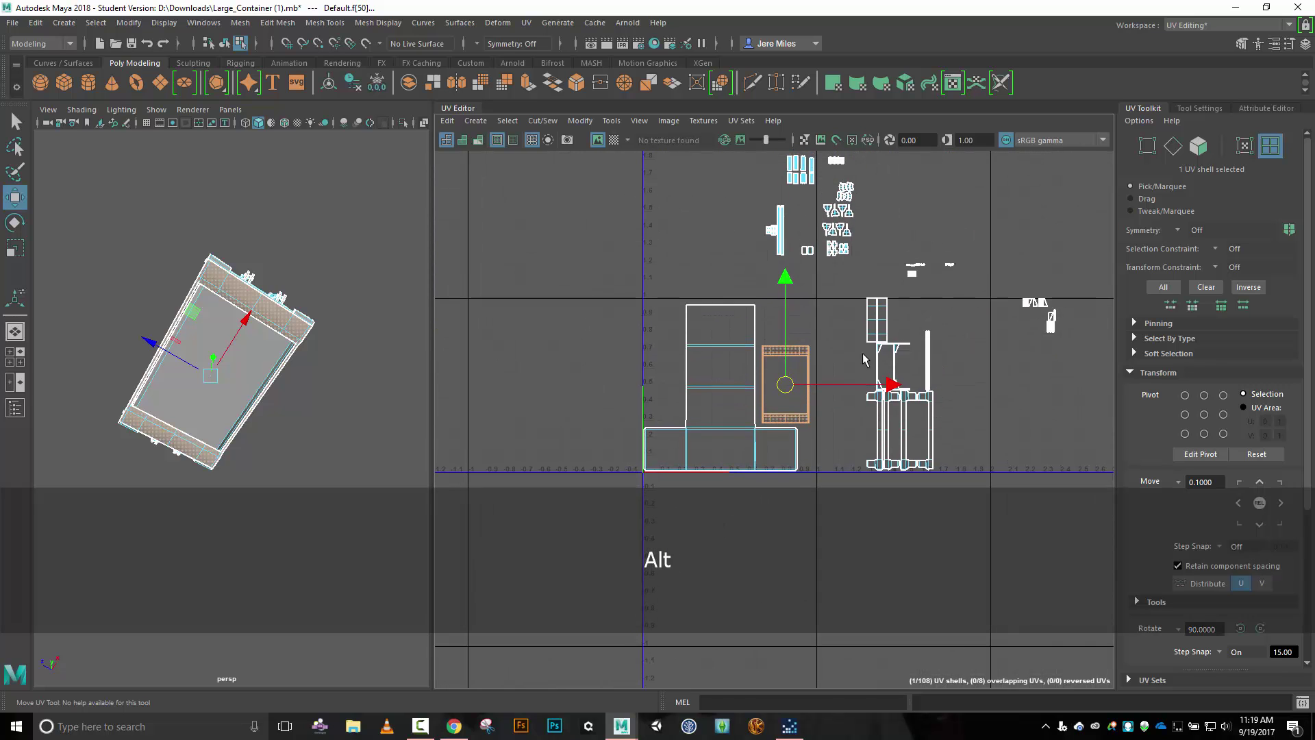
Select the base rail shell with the corner brackets and move it to the empty space left of the 0–1 tile.
left_click(889, 411)
left_click_drag(369, 368, 171, 401, "alt")
scroll(265, 428, "up", 5)
left_click(165, 398)
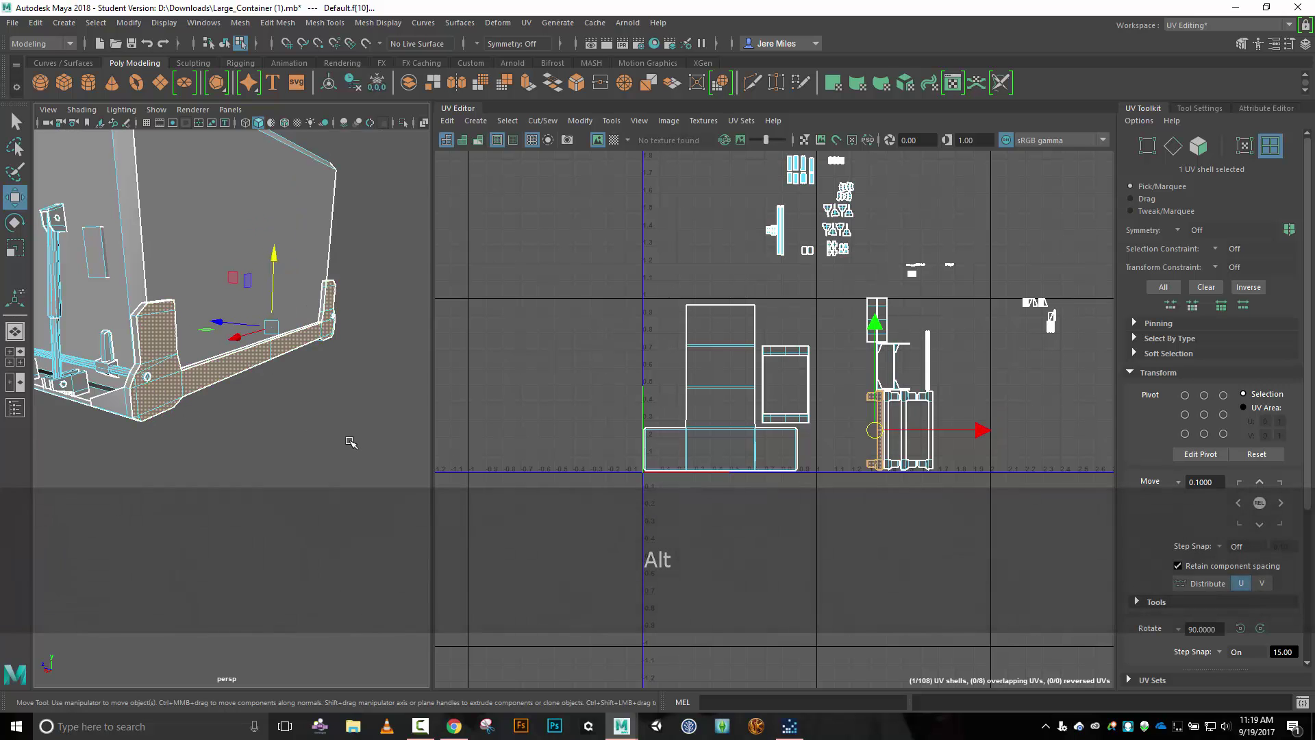
left_click_drag(875, 431, 565, 391)
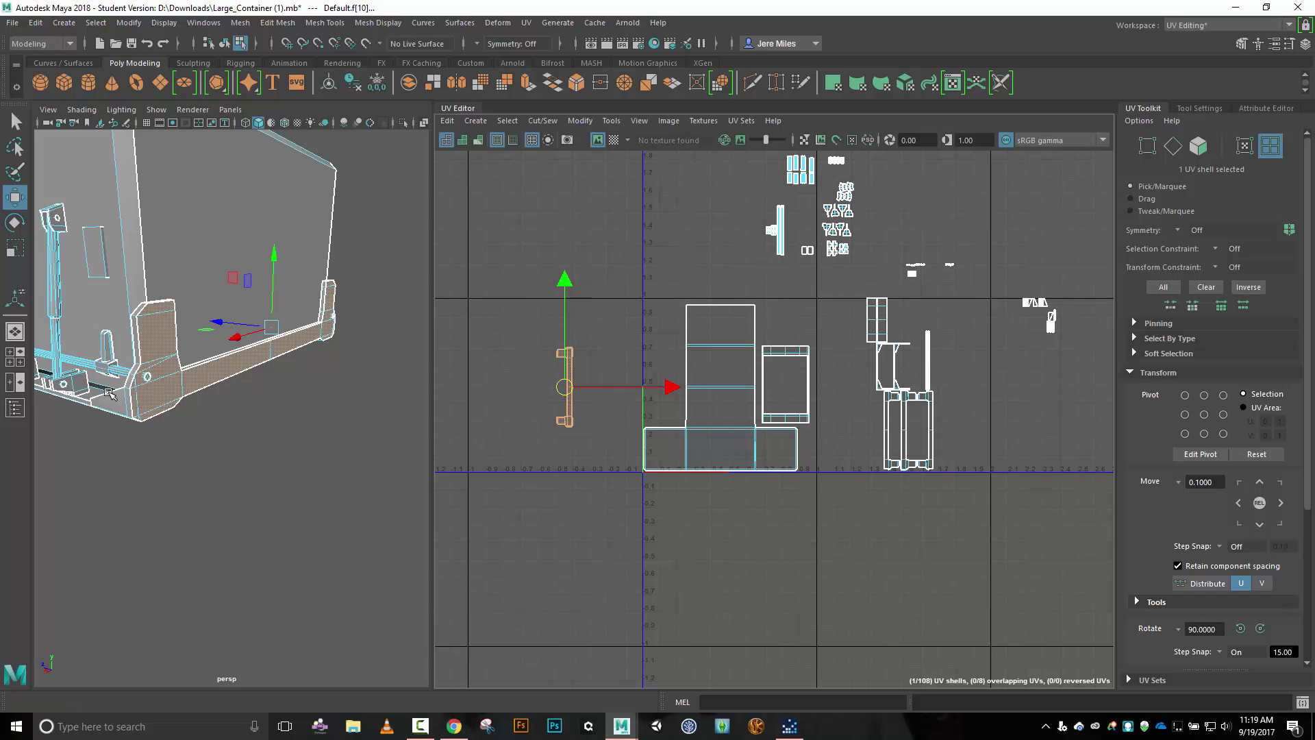
Move the C-shaped rail-end shell and the long thin strip shell along the rail's top beside the rail shell, outside the 0–1 tile.
left_click(127, 408)
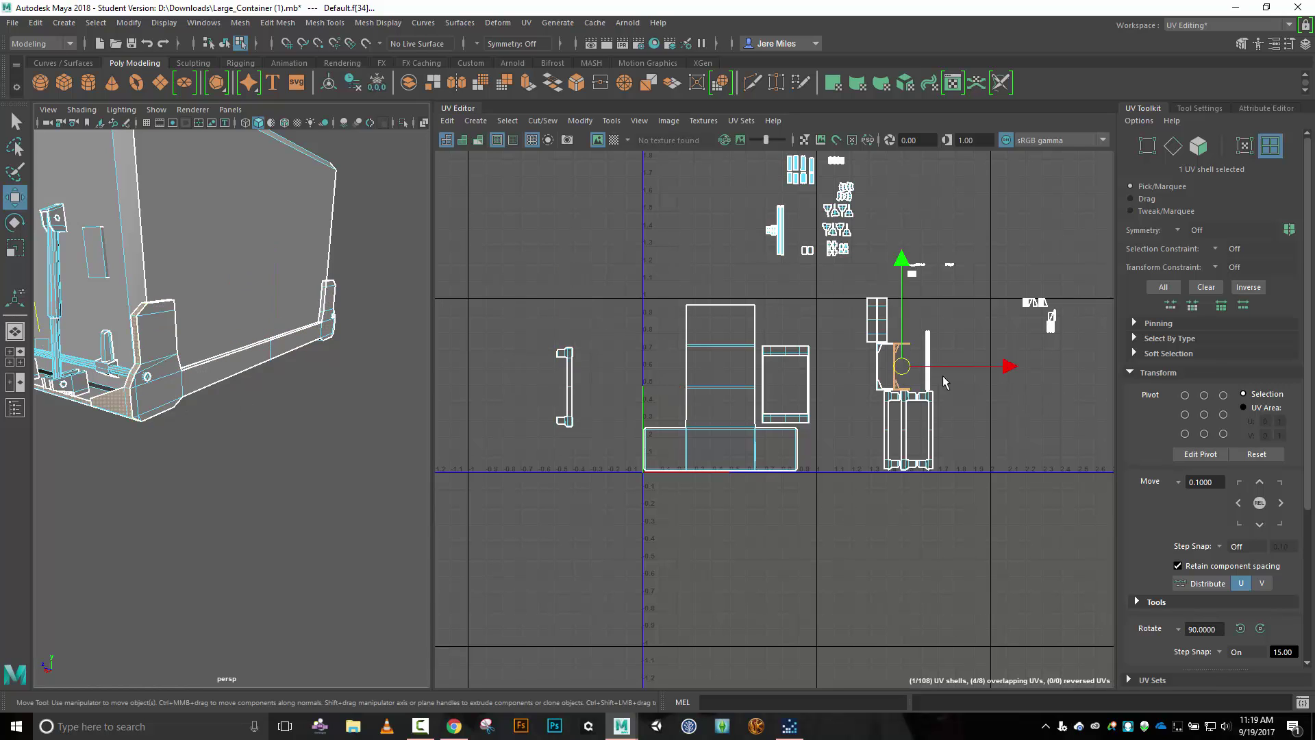
left_click_drag(901, 368, 531, 403)
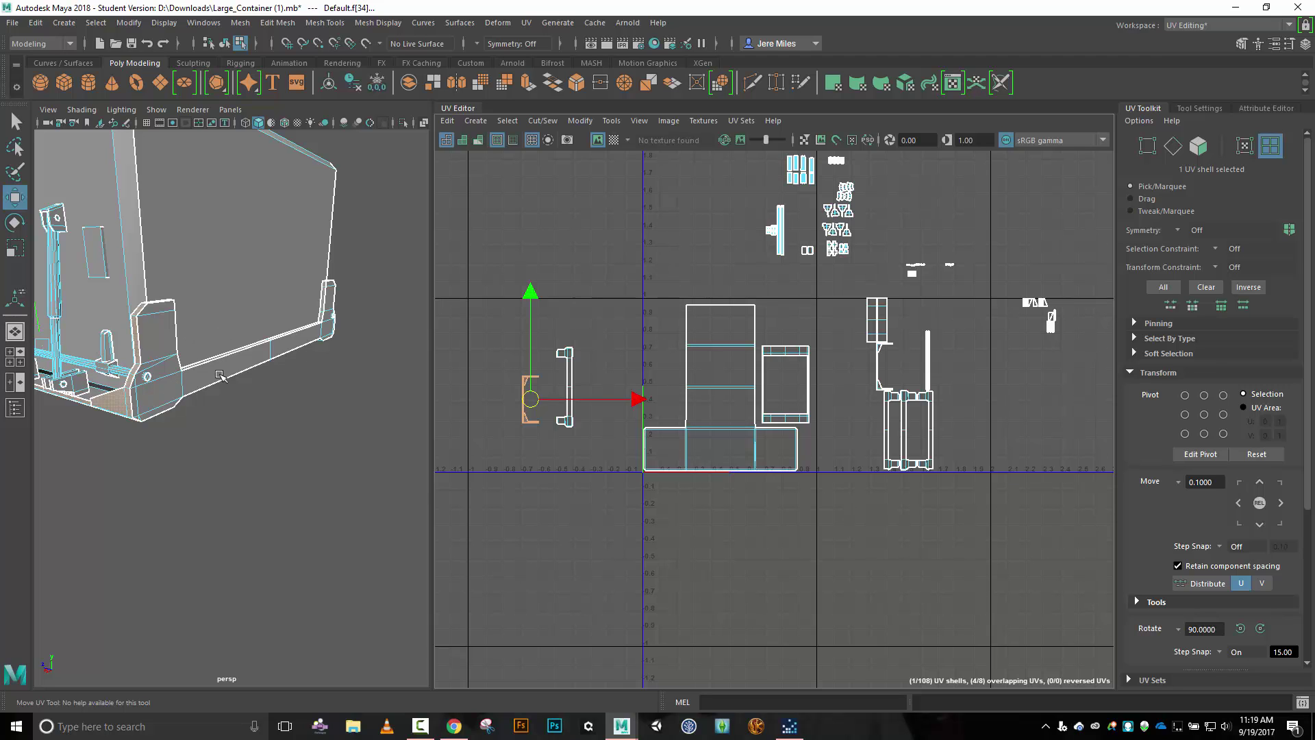
key("alt")
mouse_move(242, 391)
left_mouse_down("alt")
mouse_move(248, 411)
mouse_move(236, 405)
left_mouse_up("alt")
left_click(237, 405)
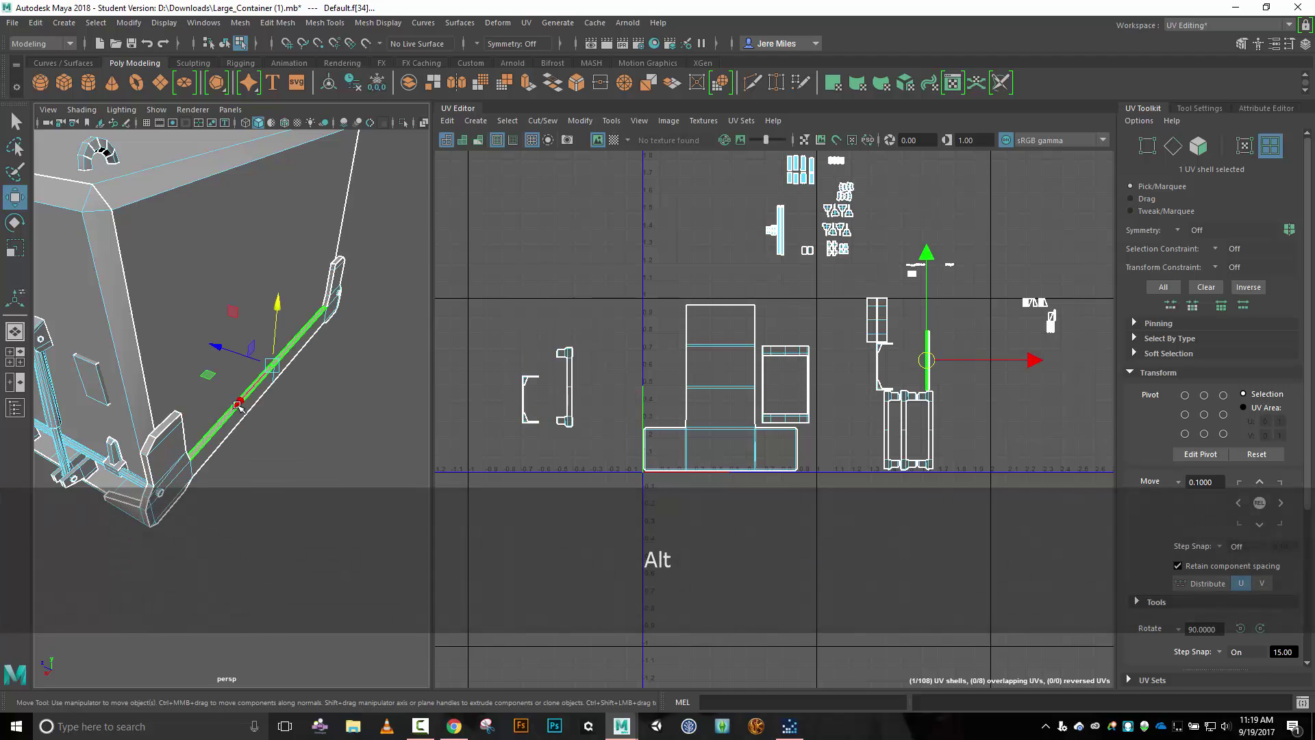
left_click_drag(923, 361, 530, 334)
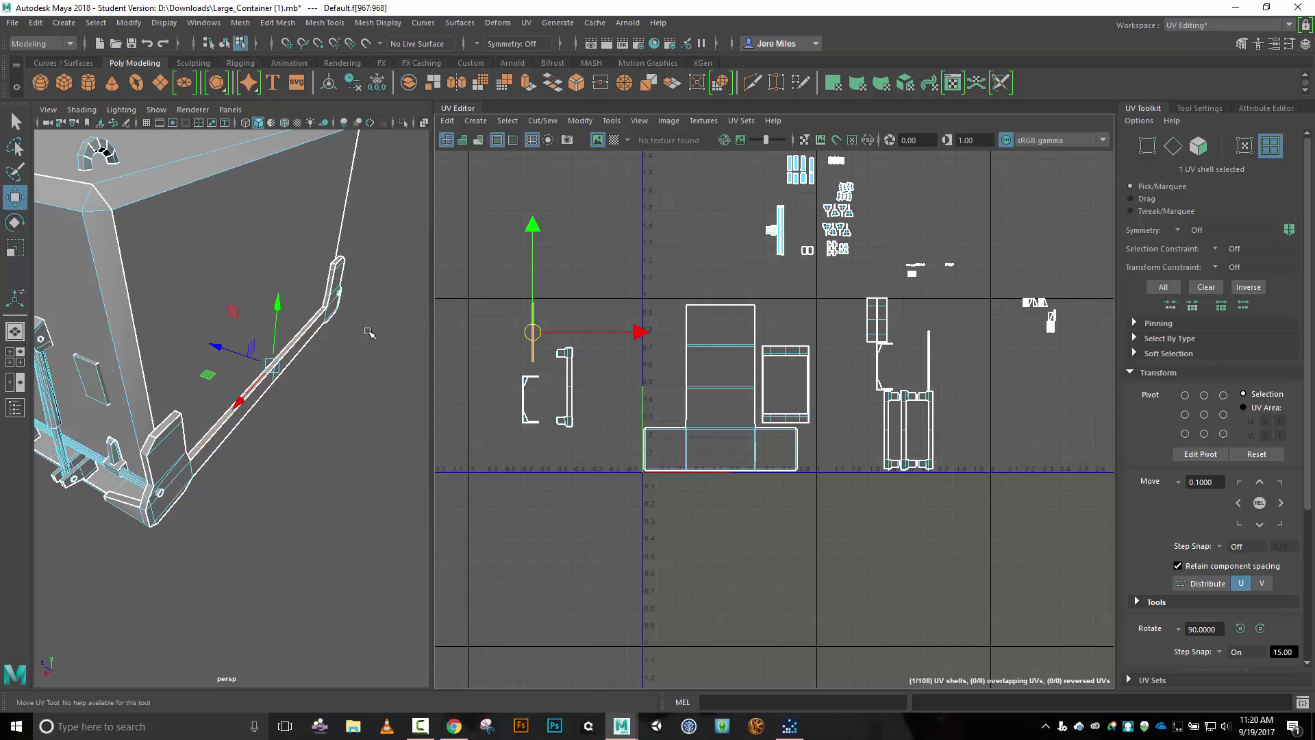
Move the far bracket's inner edge strip and the near bracket's top edge strip into the free space beside the rail shells.
left_click(329, 290)
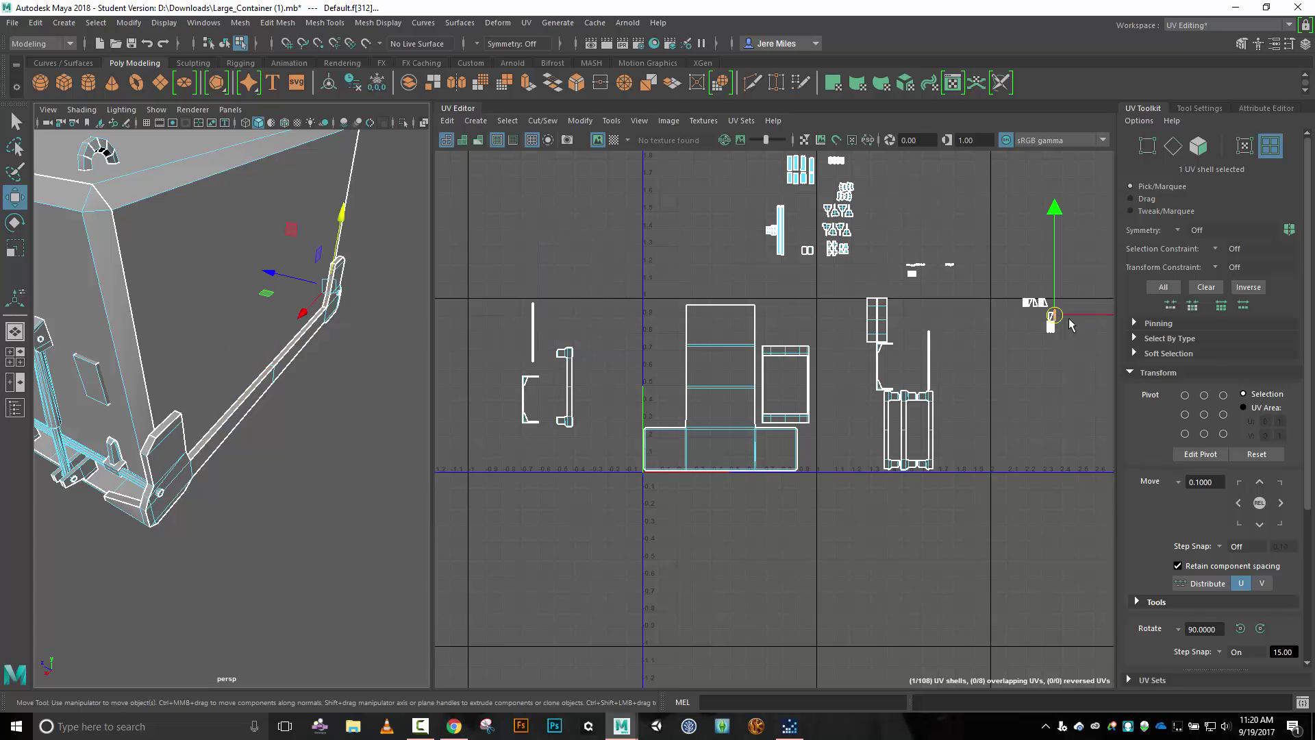
left_click_drag(1064, 318, 572, 334)
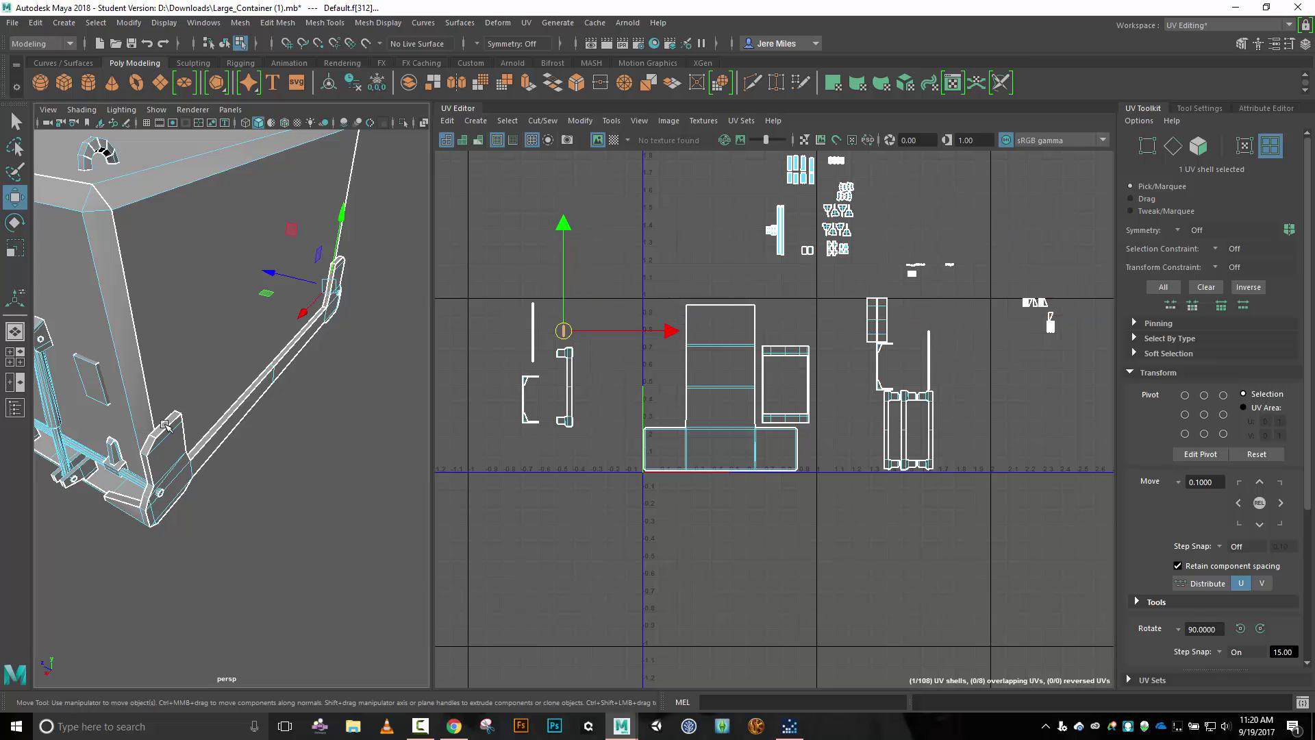
left_click(161, 424)
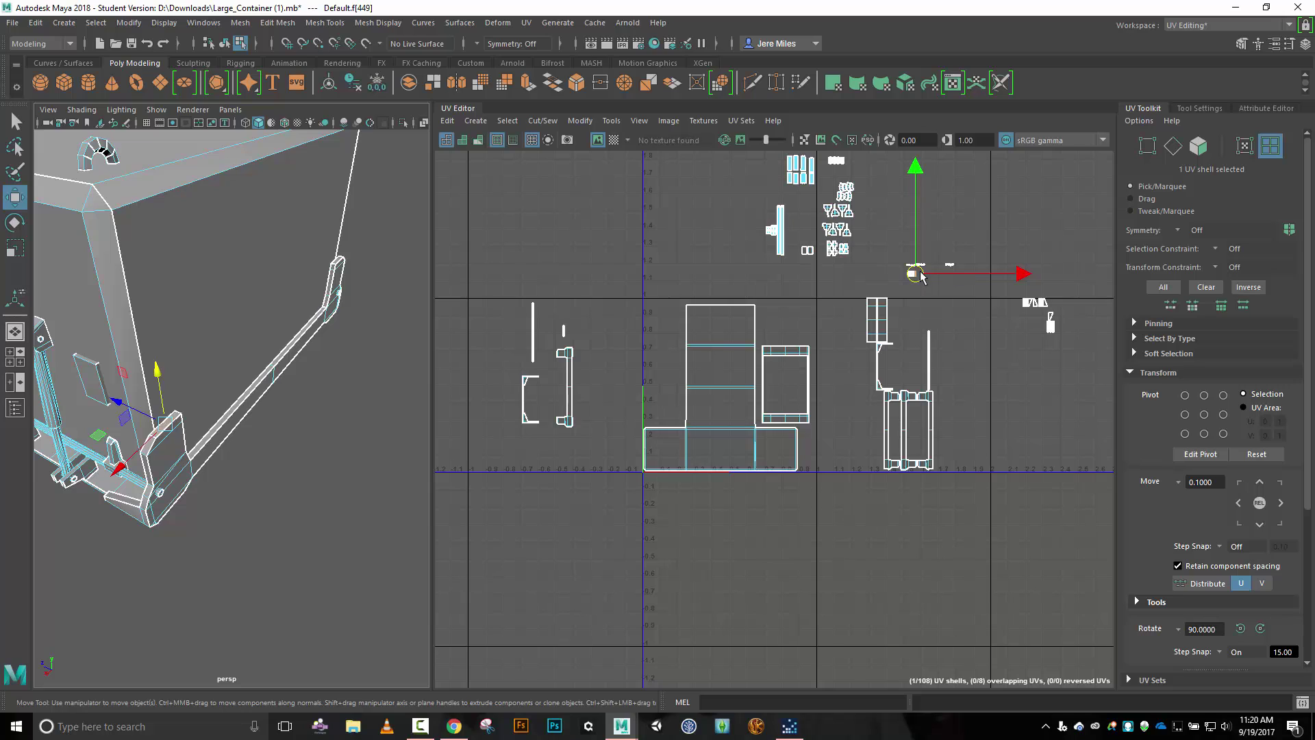
left_click_drag(921, 276, 558, 312)
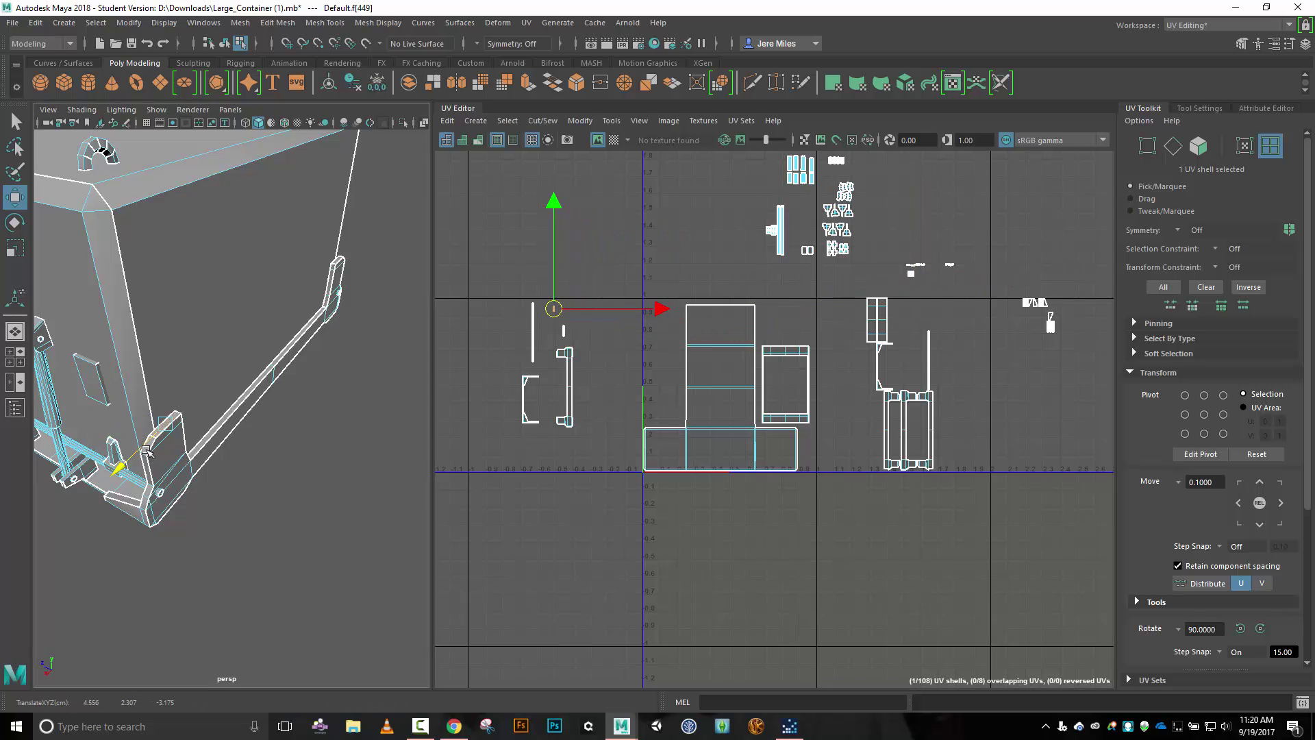
Check which bracket pieces are already gathered and move the far bracket's top edge strip next to the other small strips.
left_click(146, 445)
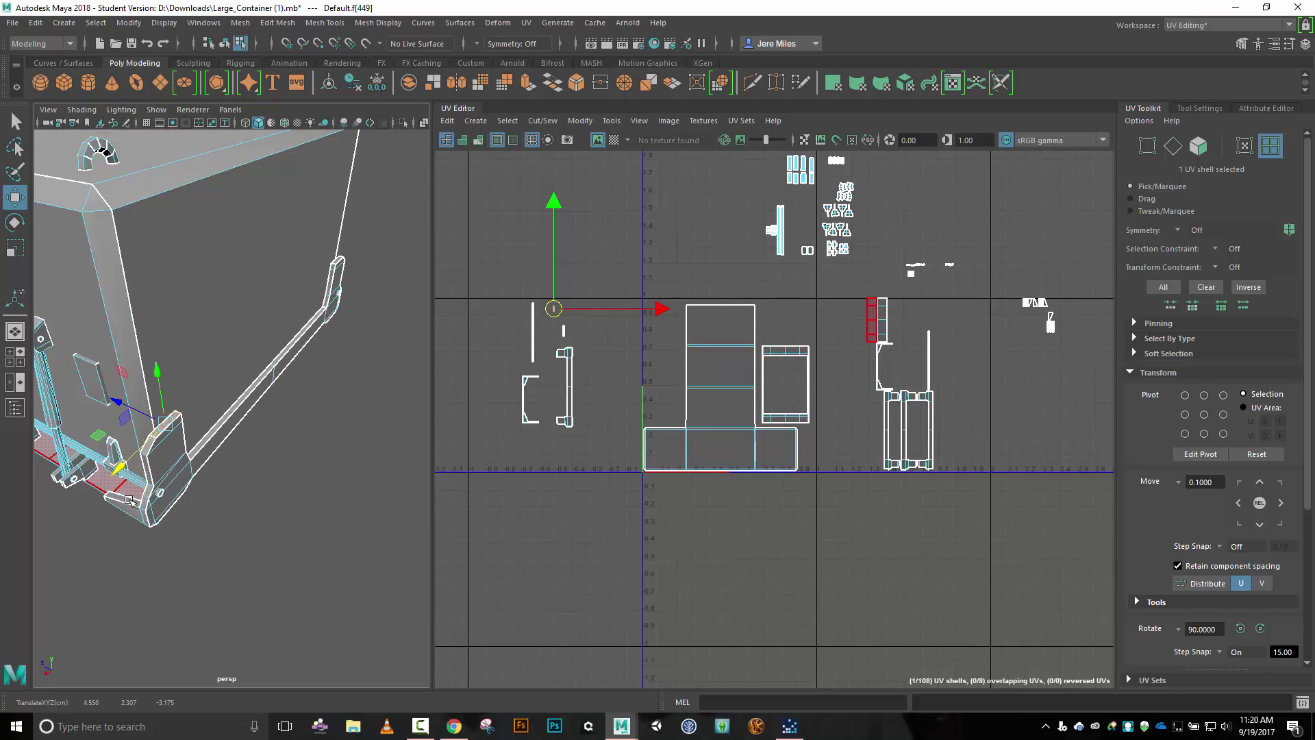
left_click(150, 442)
left_click(151, 442)
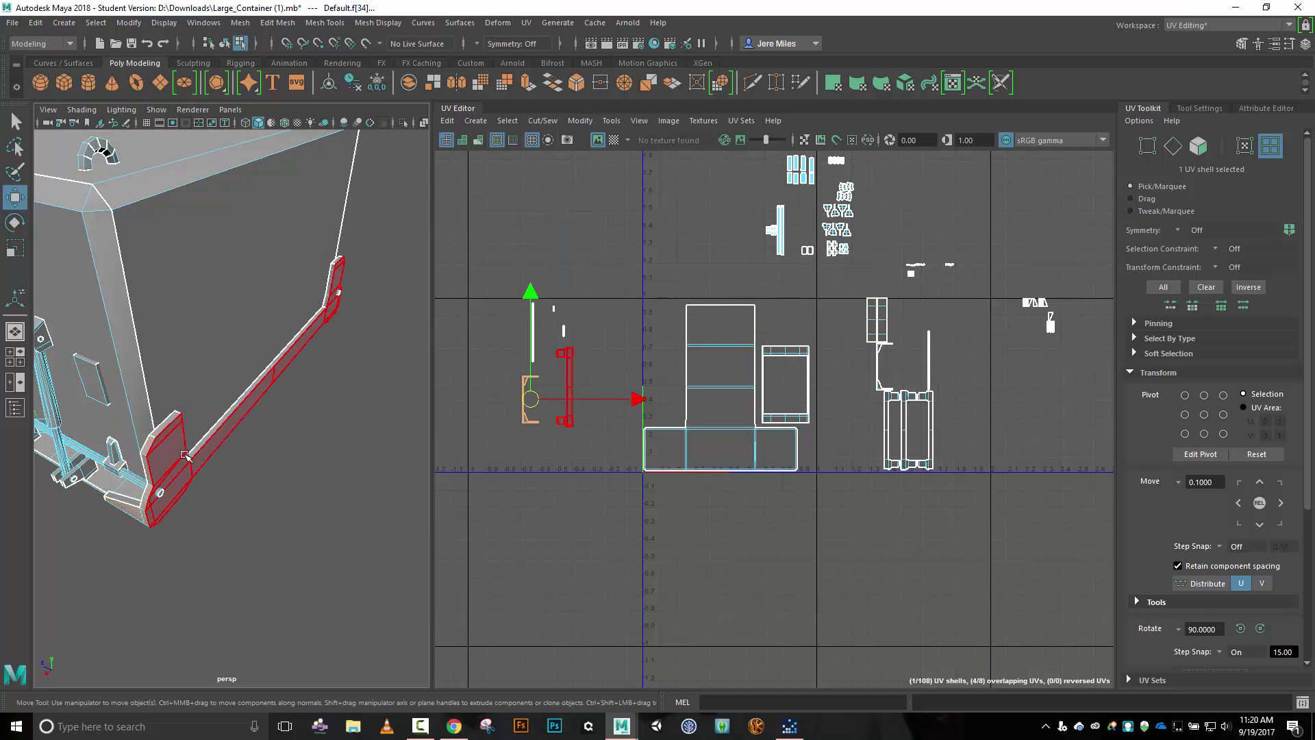
left_click(328, 291)
left_click(330, 293)
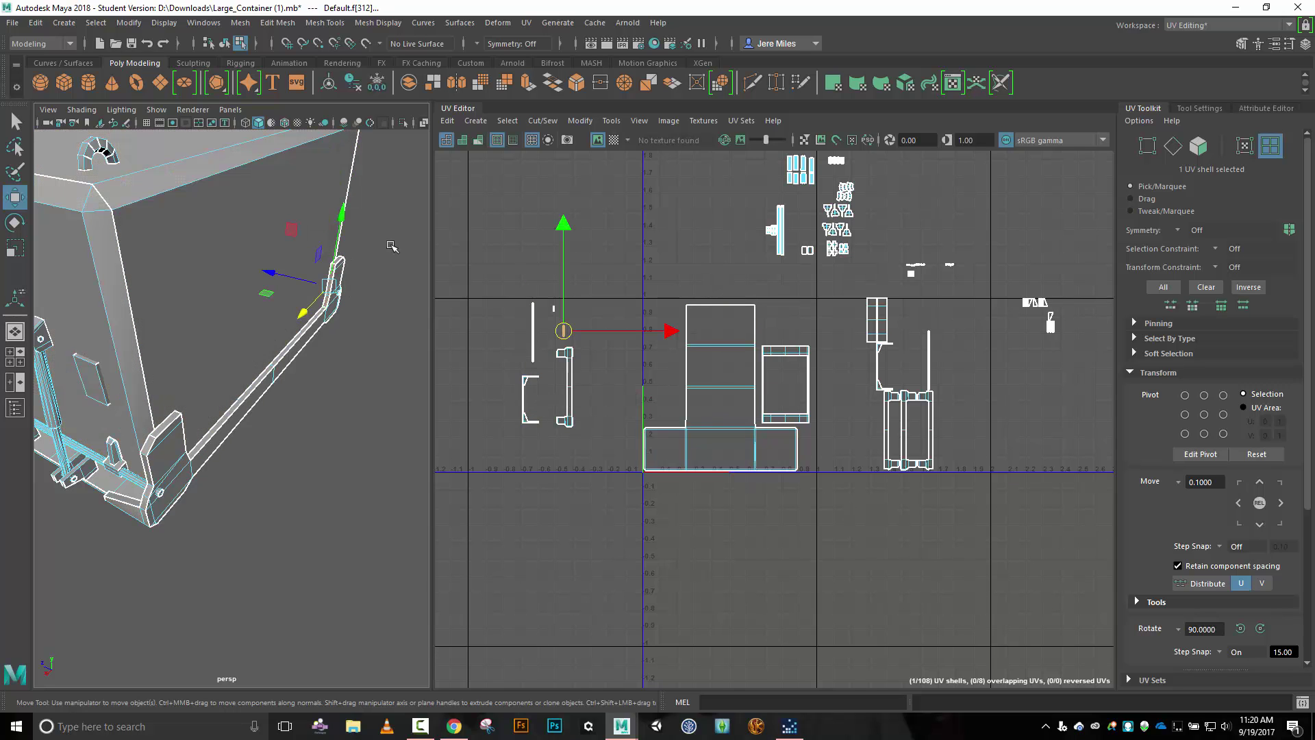
left_click(335, 261)
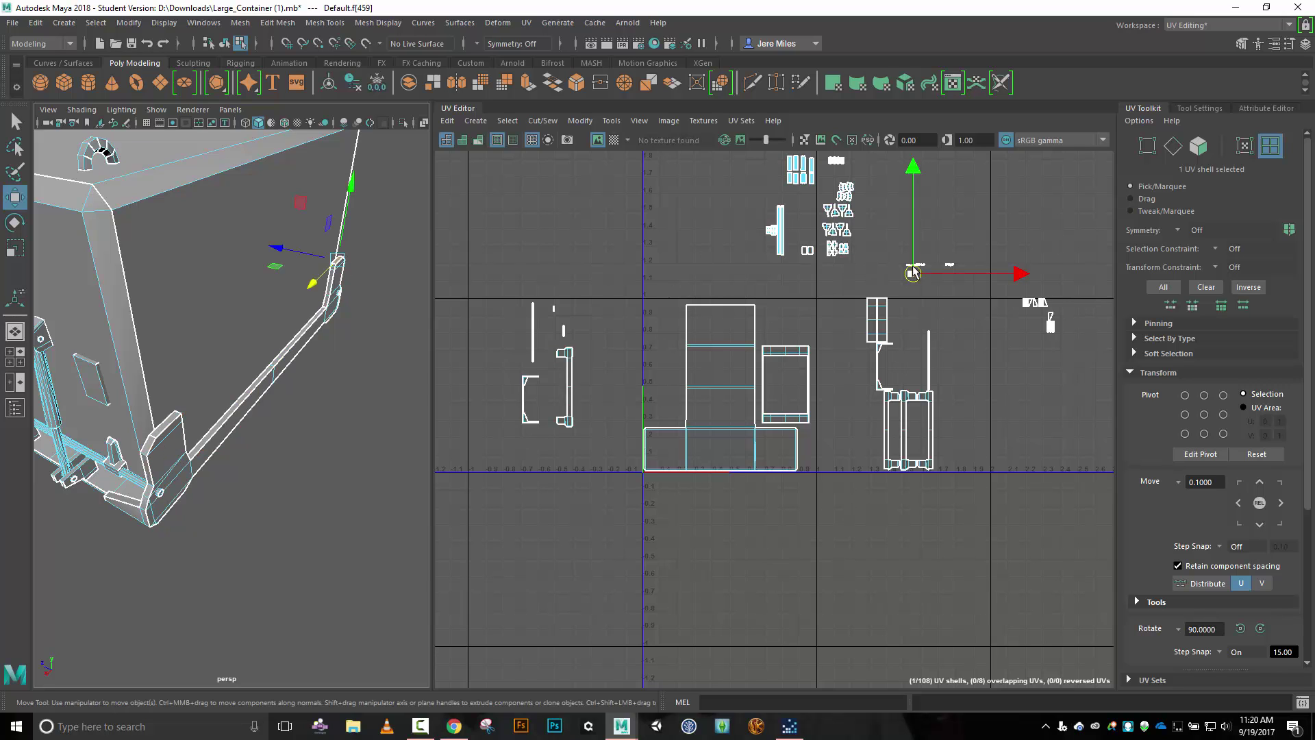
left_click_drag(912, 273, 548, 328)
Move the opposite bracket's inner edge strip and the second C-shaped rail-end shell to the gathered rail pieces.
left_click_drag(390, 410, 110, 322, "alt")
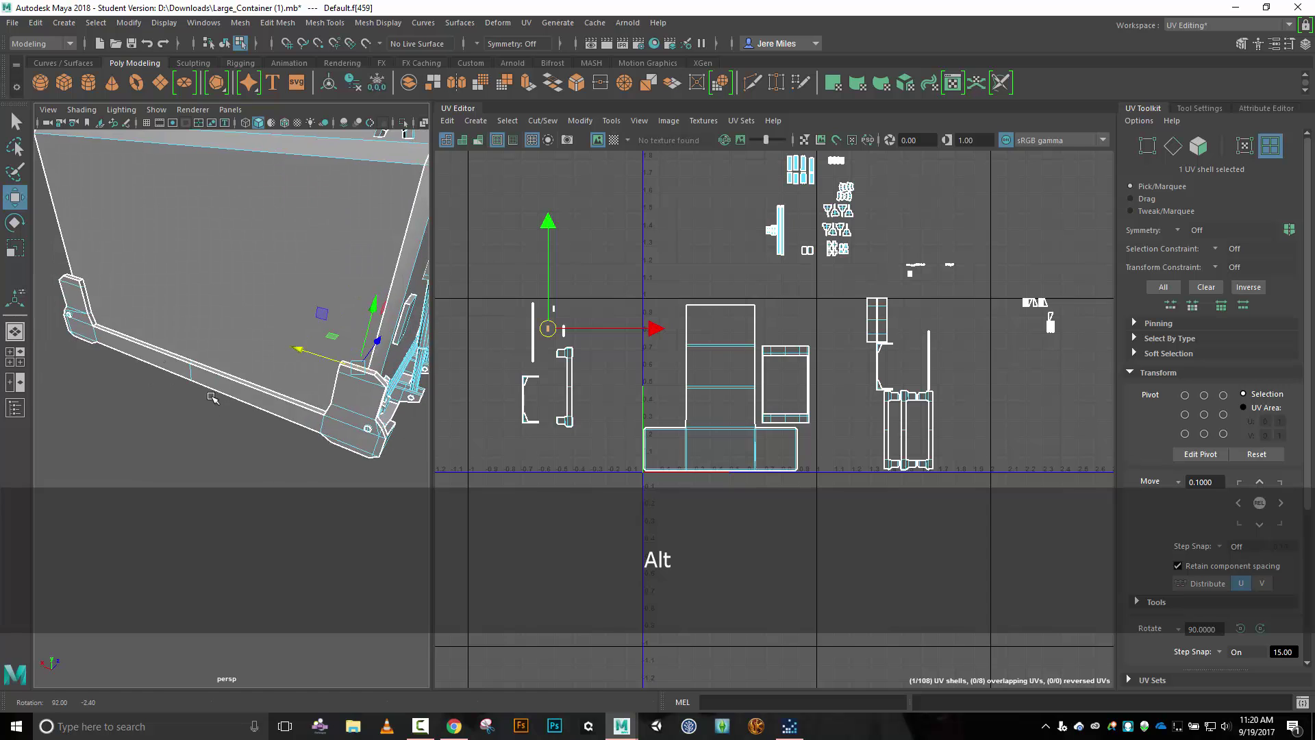
left_click(92, 313)
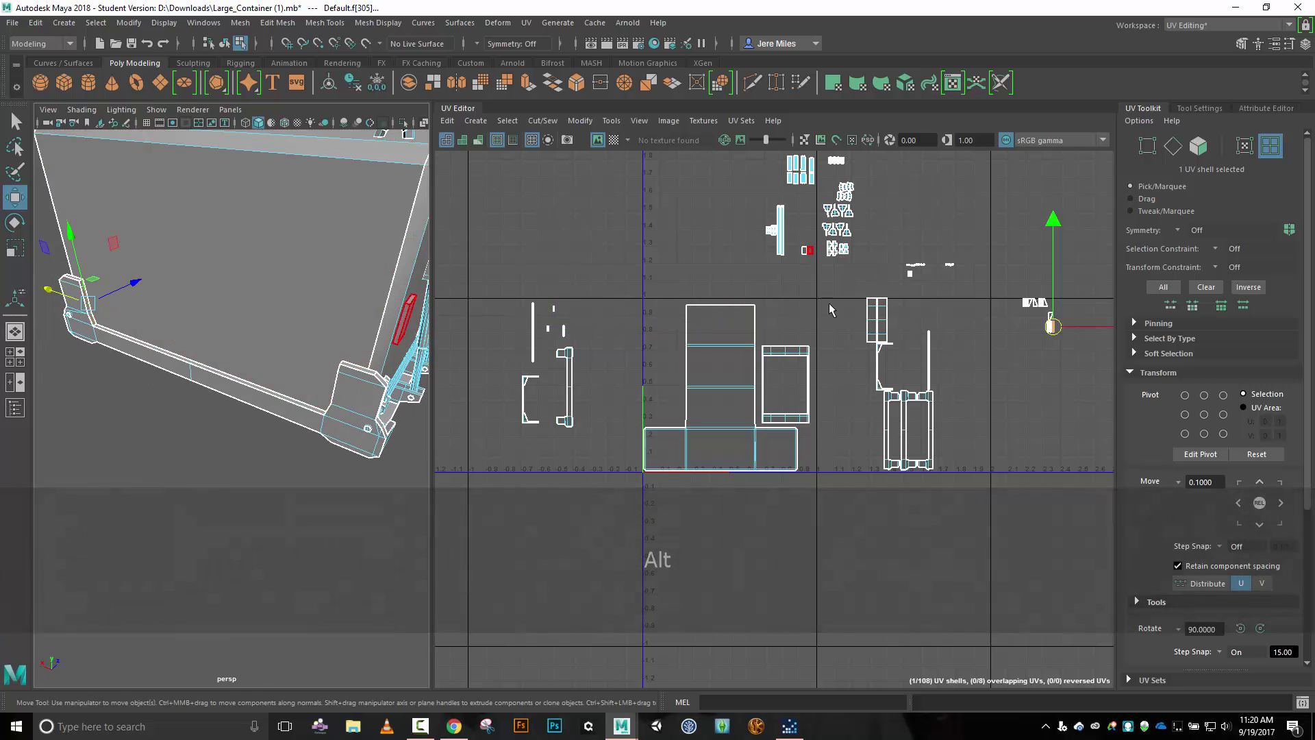
left_click_drag(1058, 329, 595, 325)
left_click_drag(312, 455, 271, 435, "alt")
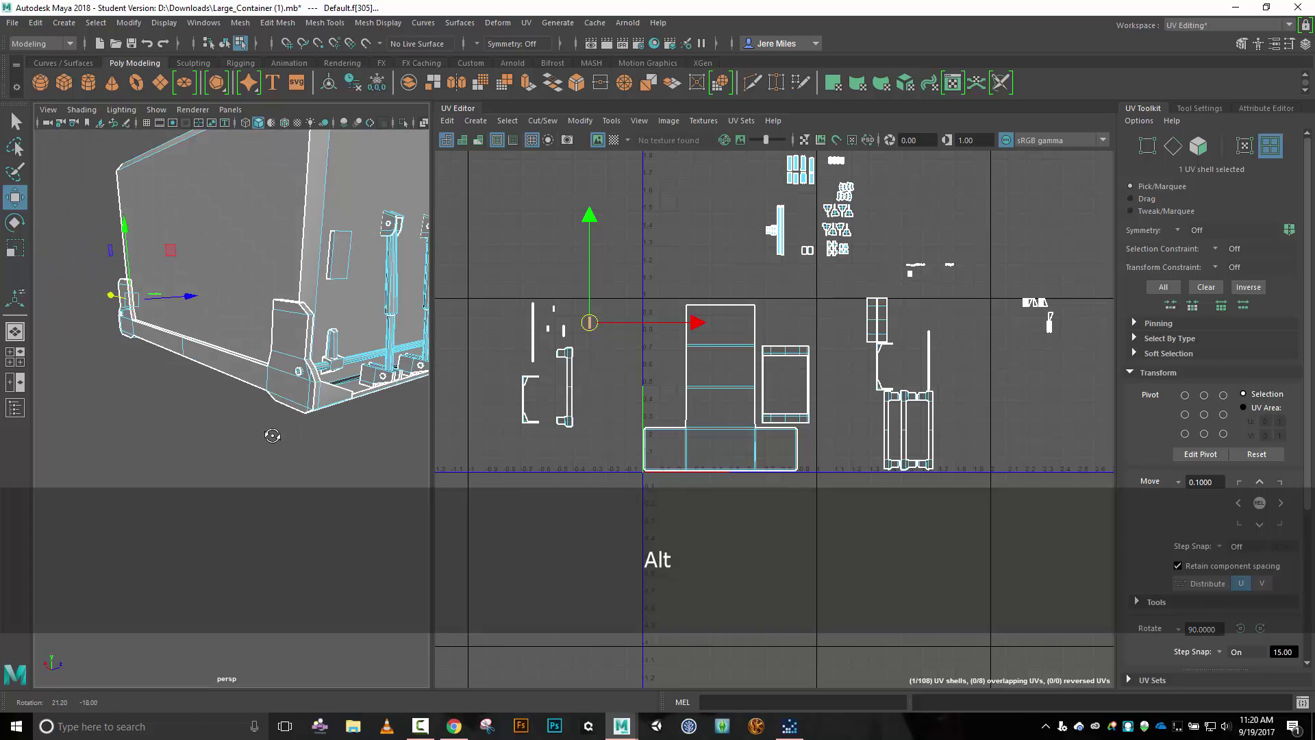
left_click(311, 348)
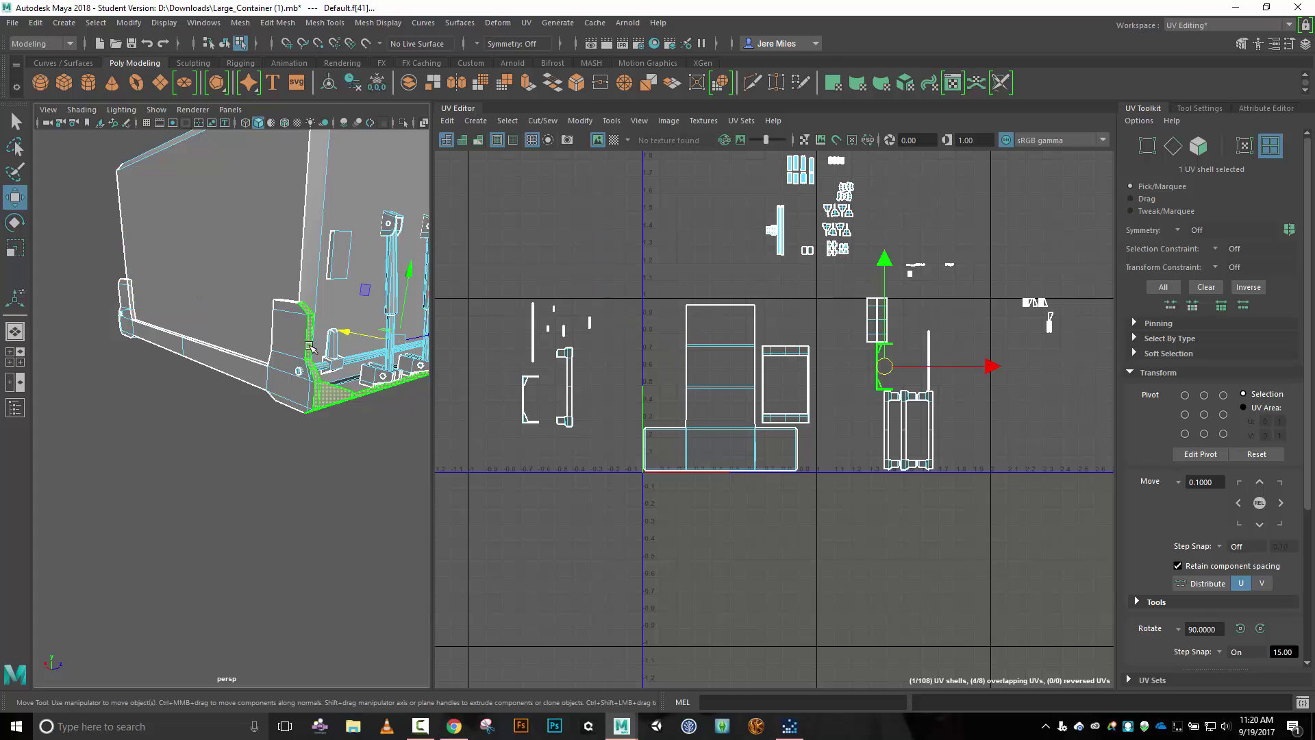
left_click_drag(884, 368, 505, 356)
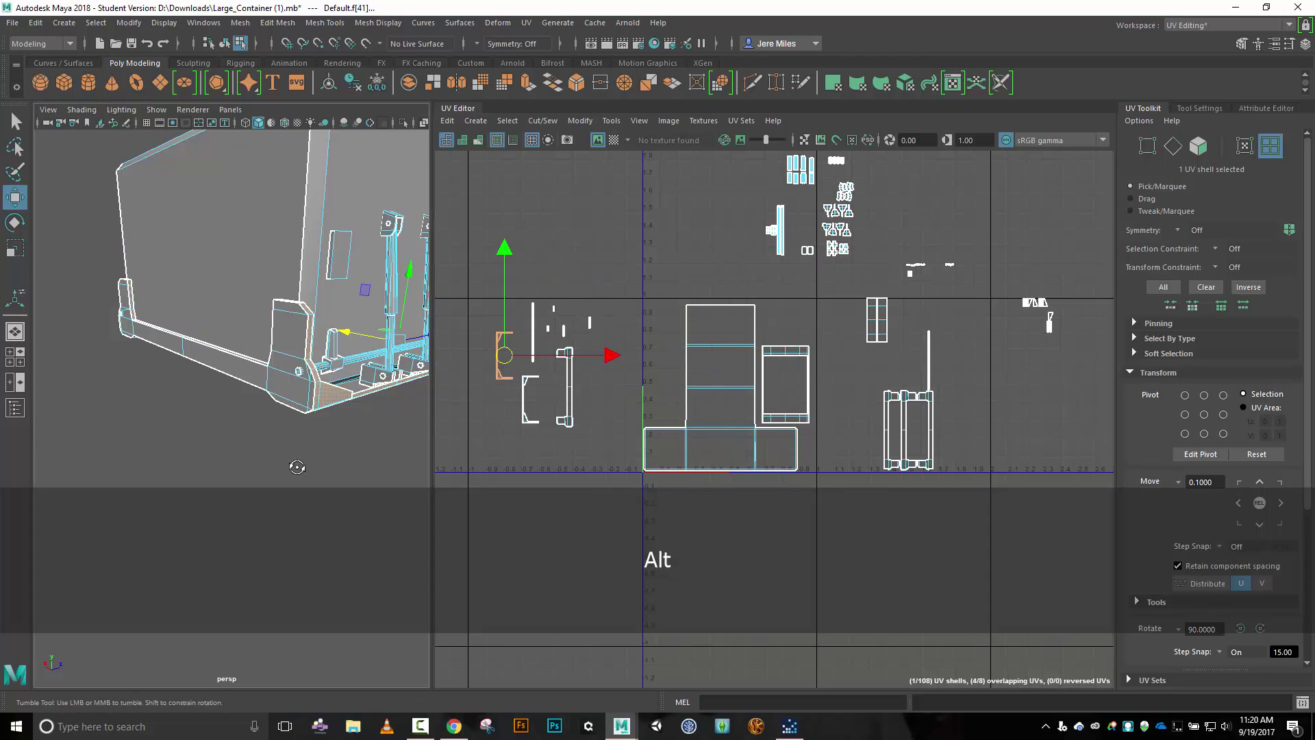
Select the end edge of the rail shell's lower bracket and Move and Sew its top edge strip onto it.
left_click_drag(296, 461, 449, 473, "alt")
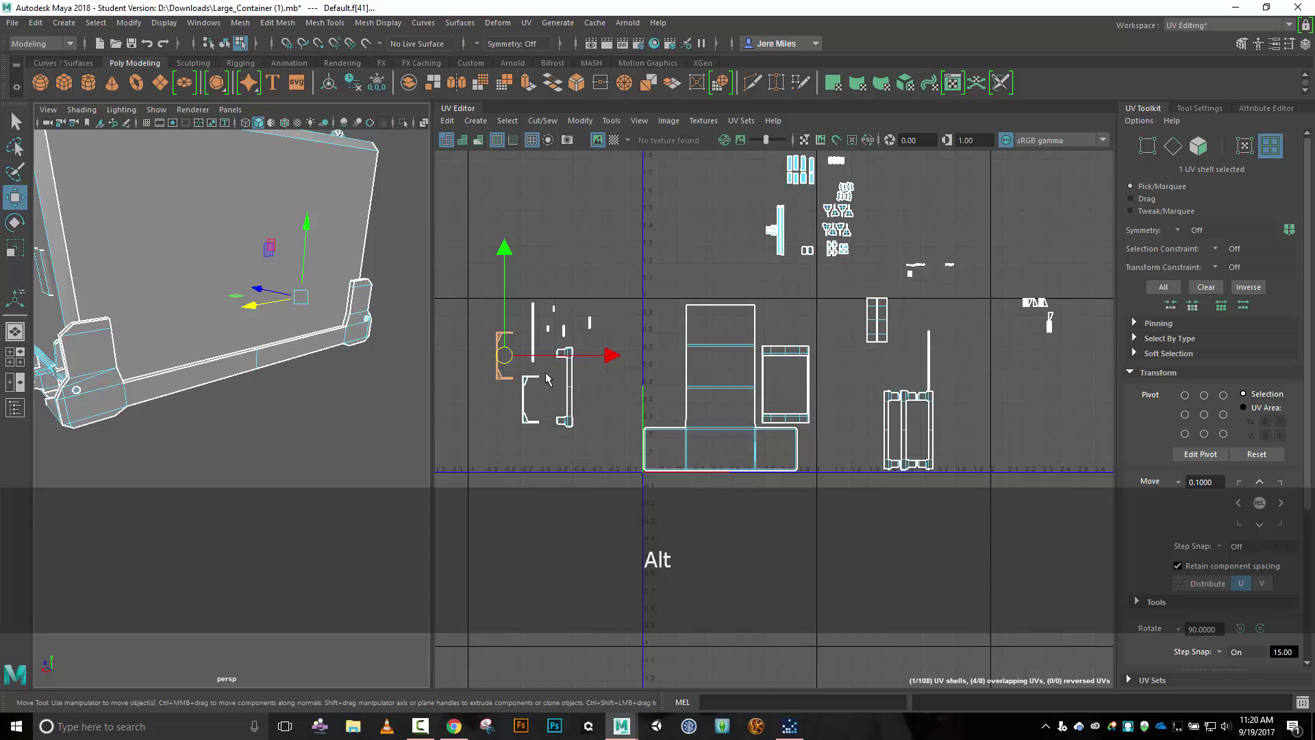
left_click(567, 370)
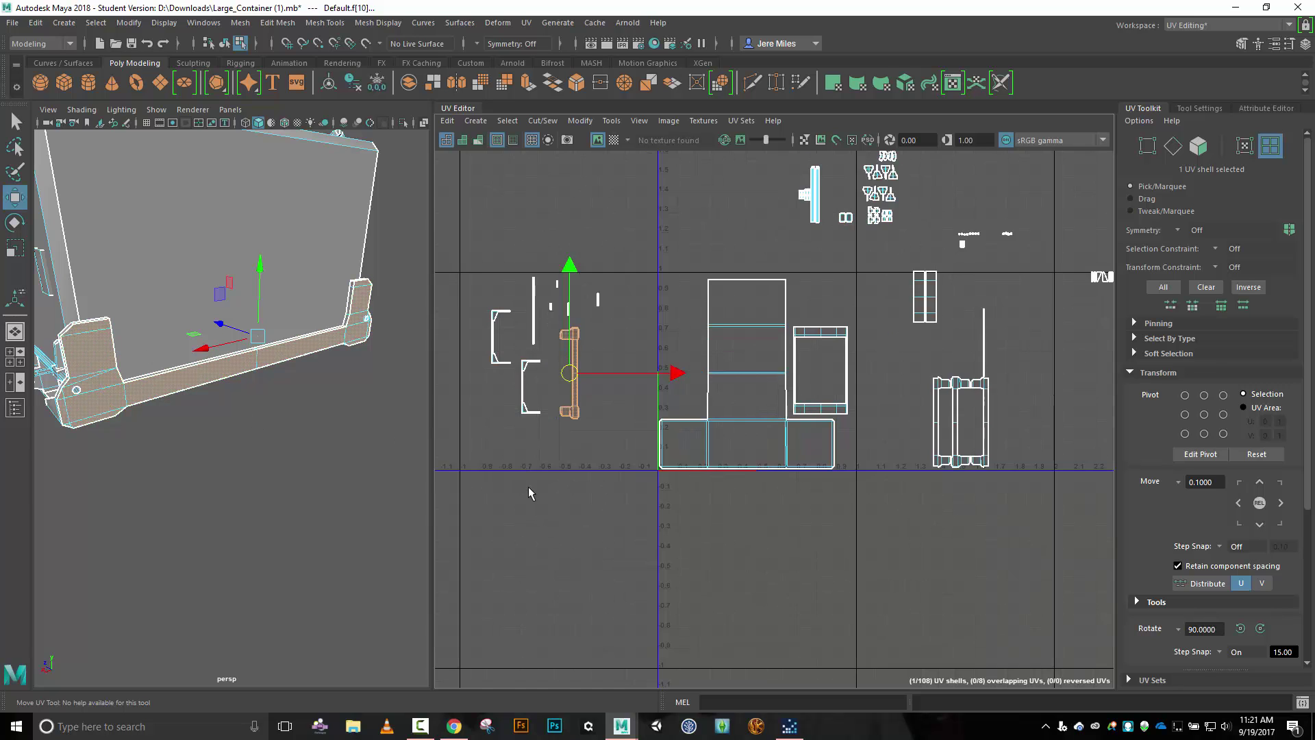
scroll(532, 487, "up", 3)
middle_click_drag(575, 411, 635, 451, "alt")
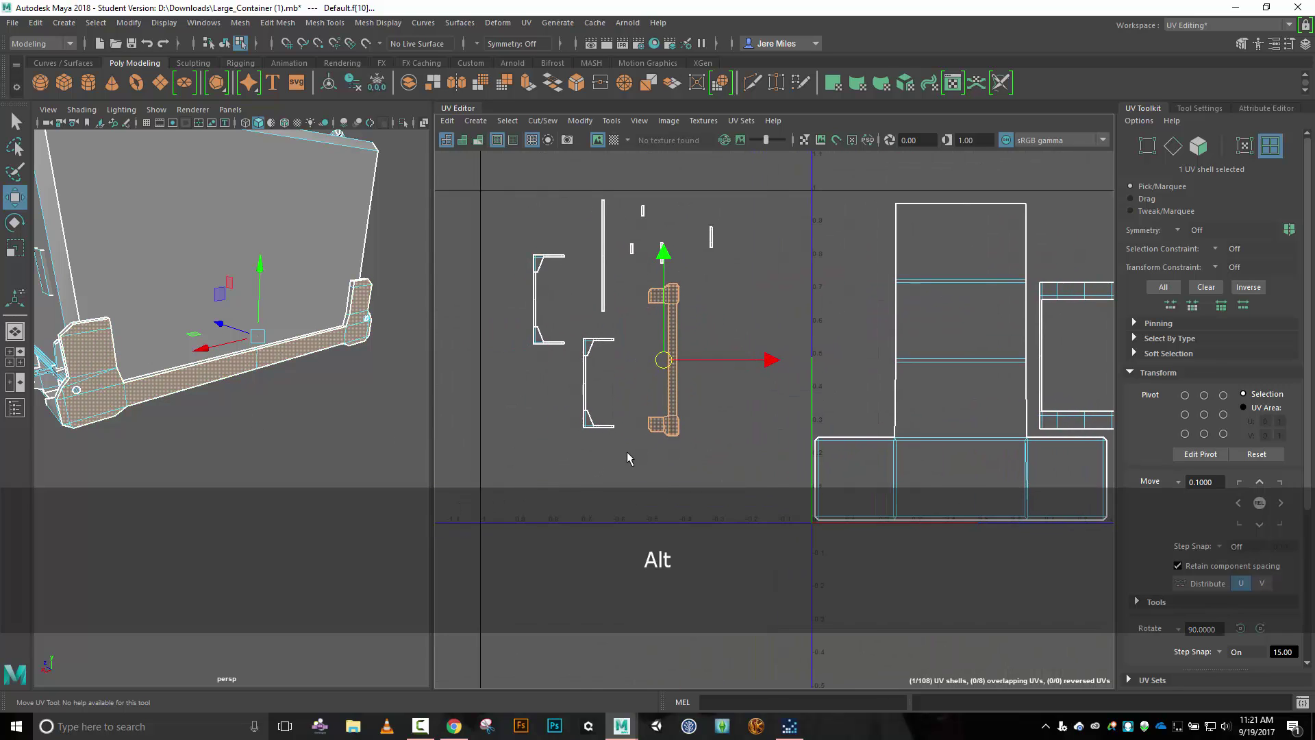
right_click_drag(627, 450, 775, 394, "alt")
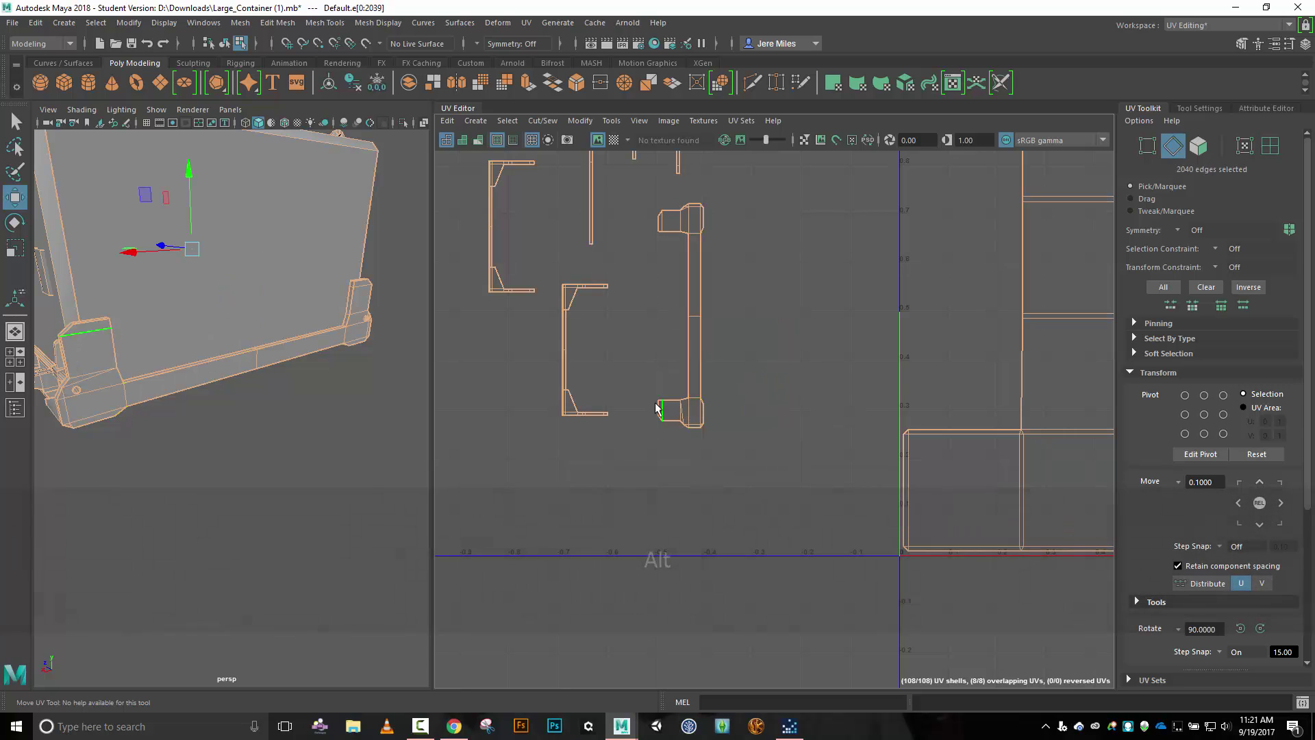
left_click(658, 407)
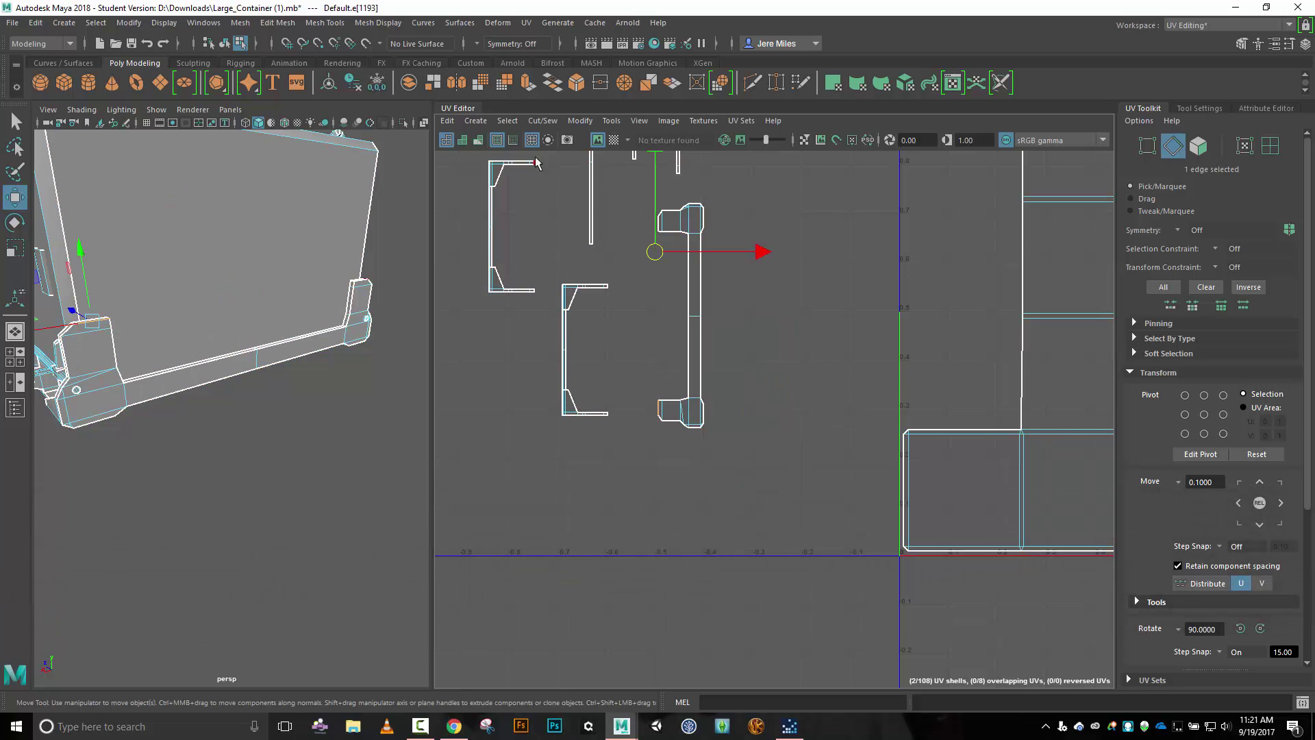
left_click(542, 121)
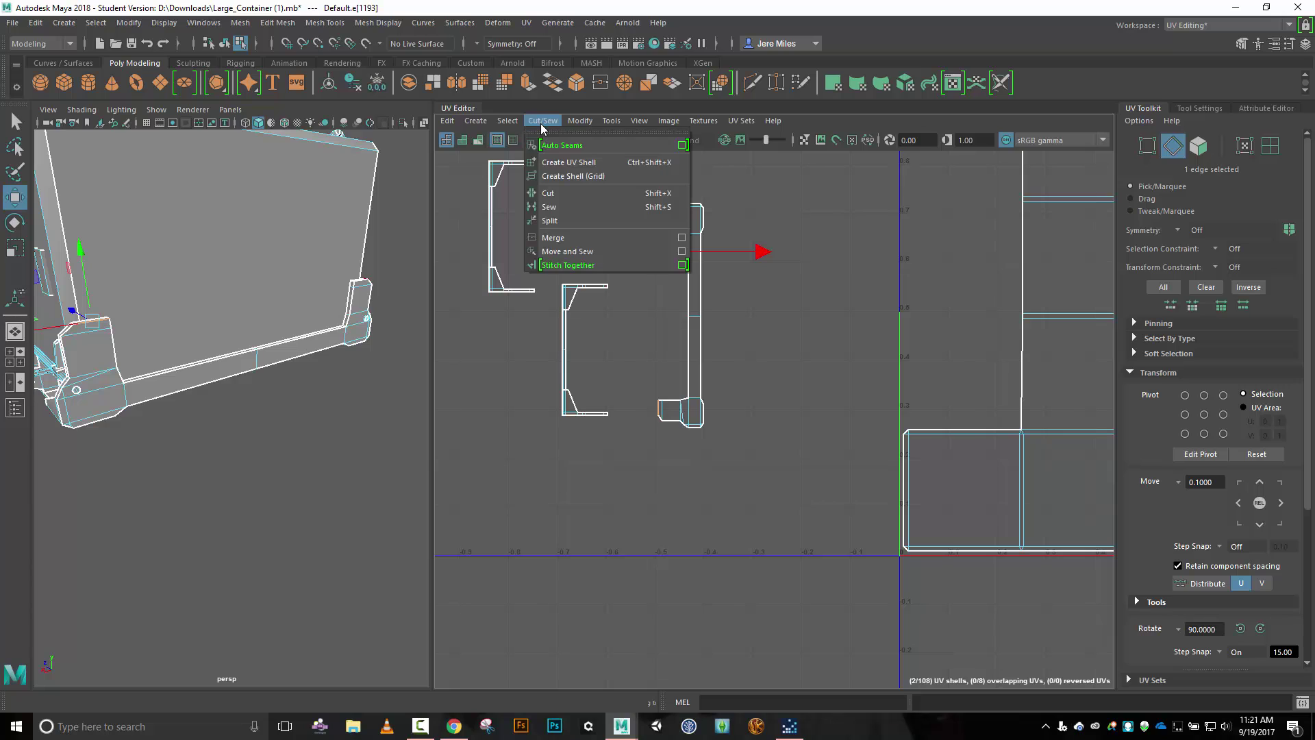
left_click(524, 194)
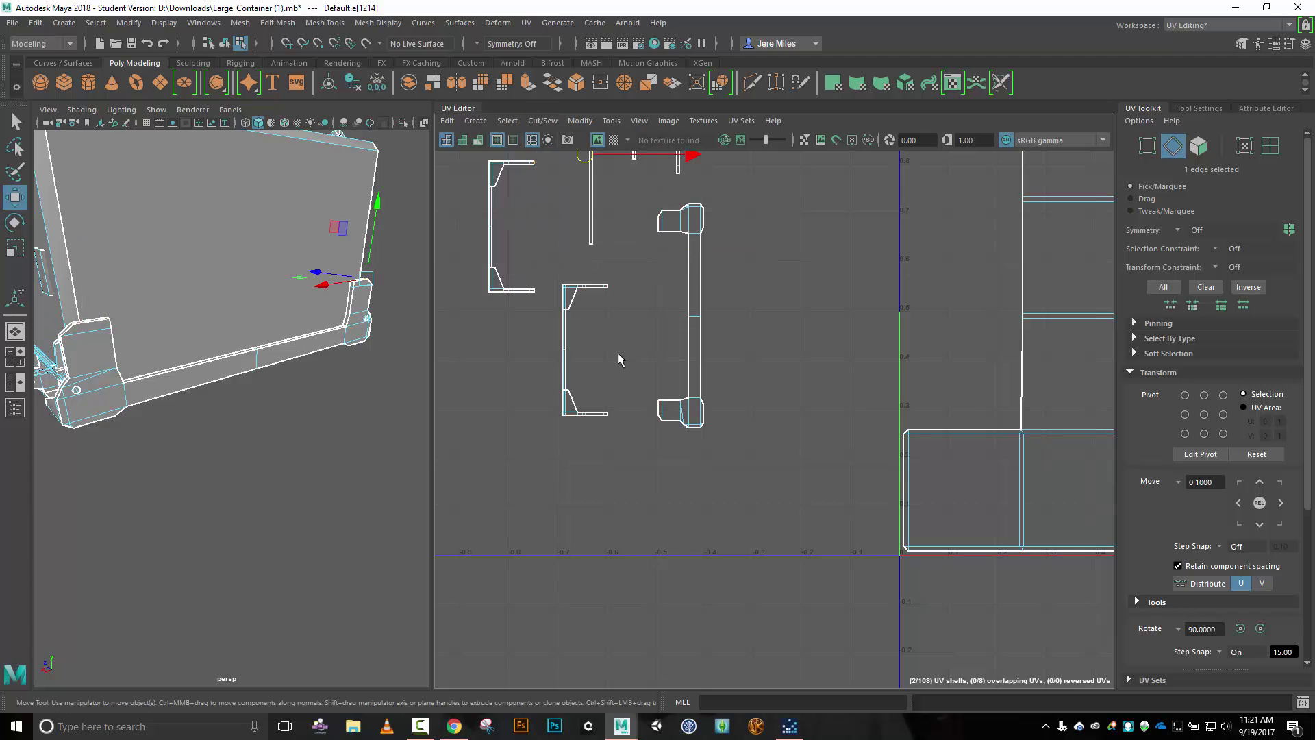
left_click(659, 411)
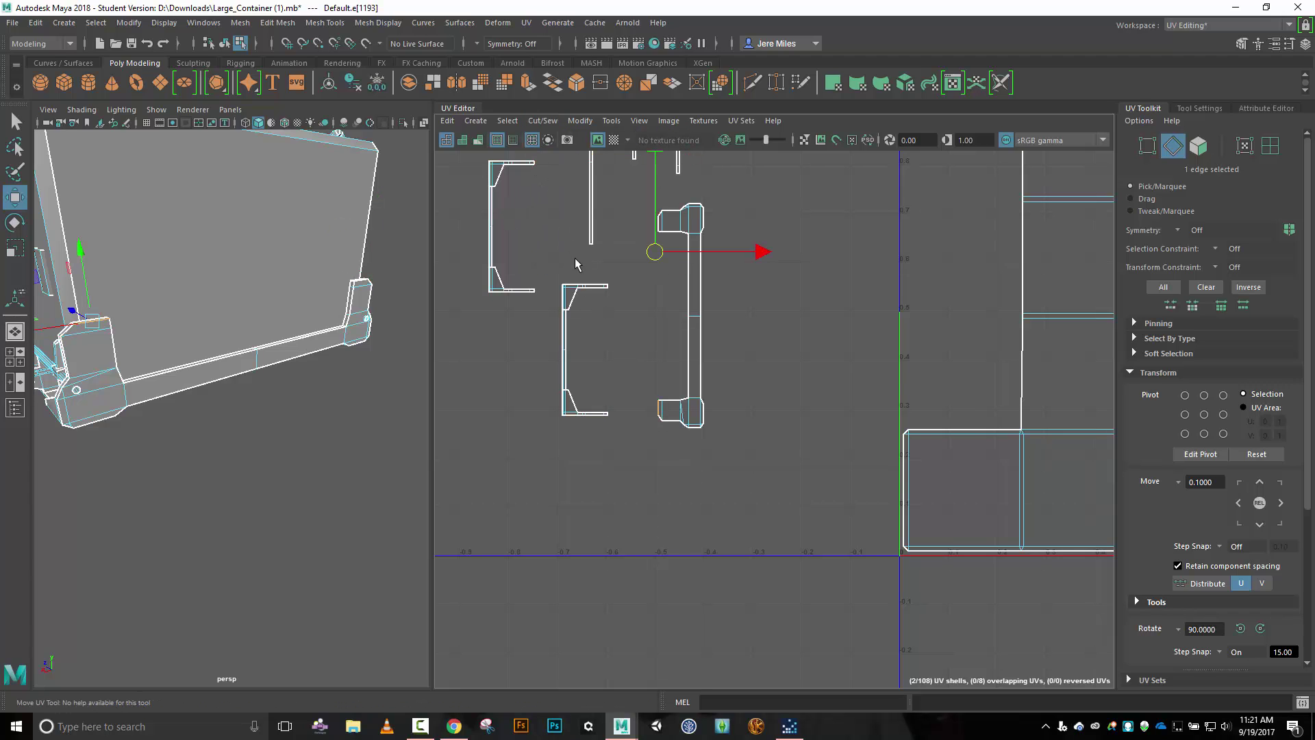
left_click(544, 122)
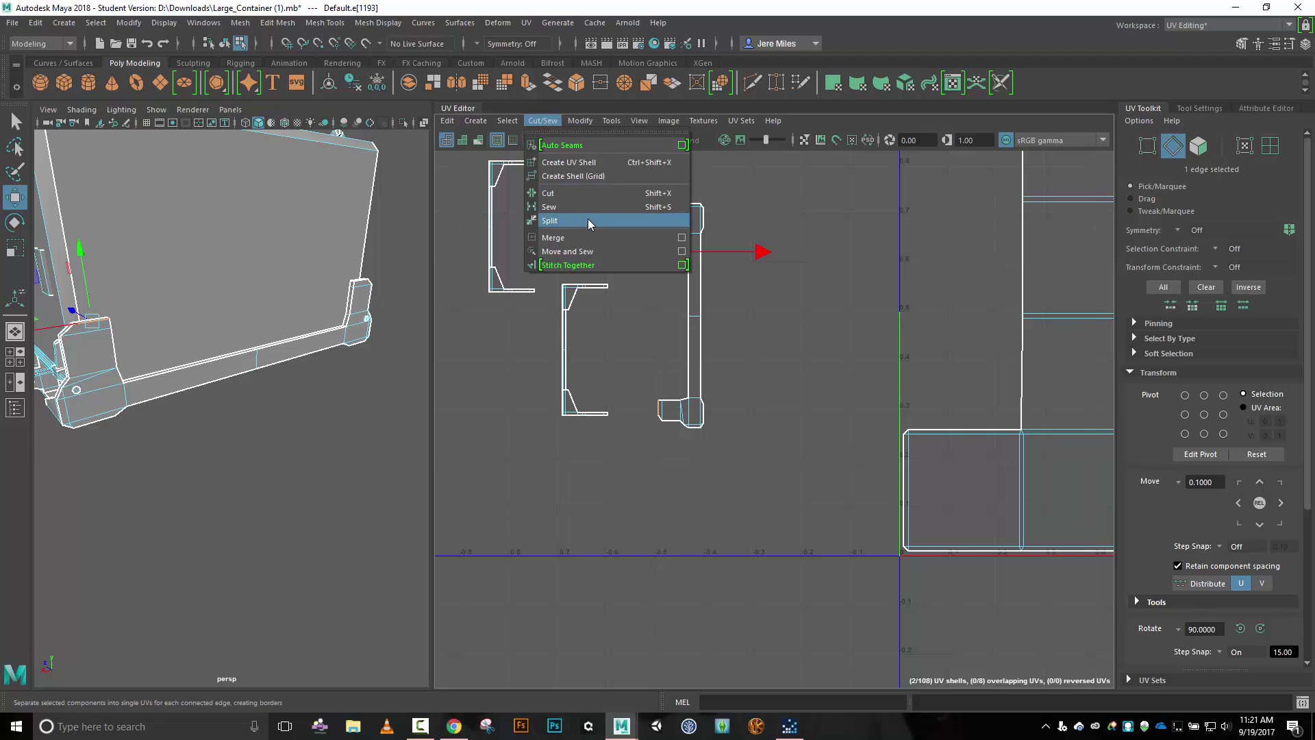
left_click(588, 252)
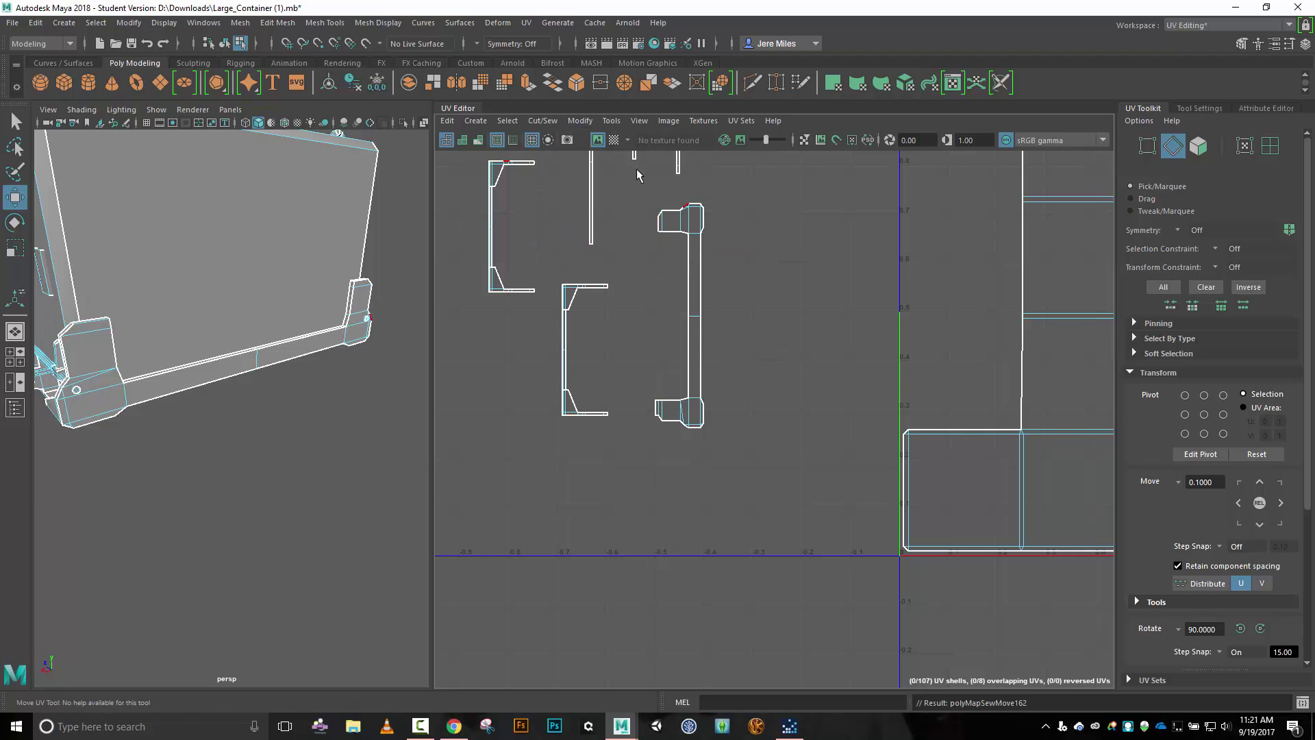
Select the end edge of the rail shell's upper bracket and Move and Sew the matching top edge strip onto it.
left_click(657, 224)
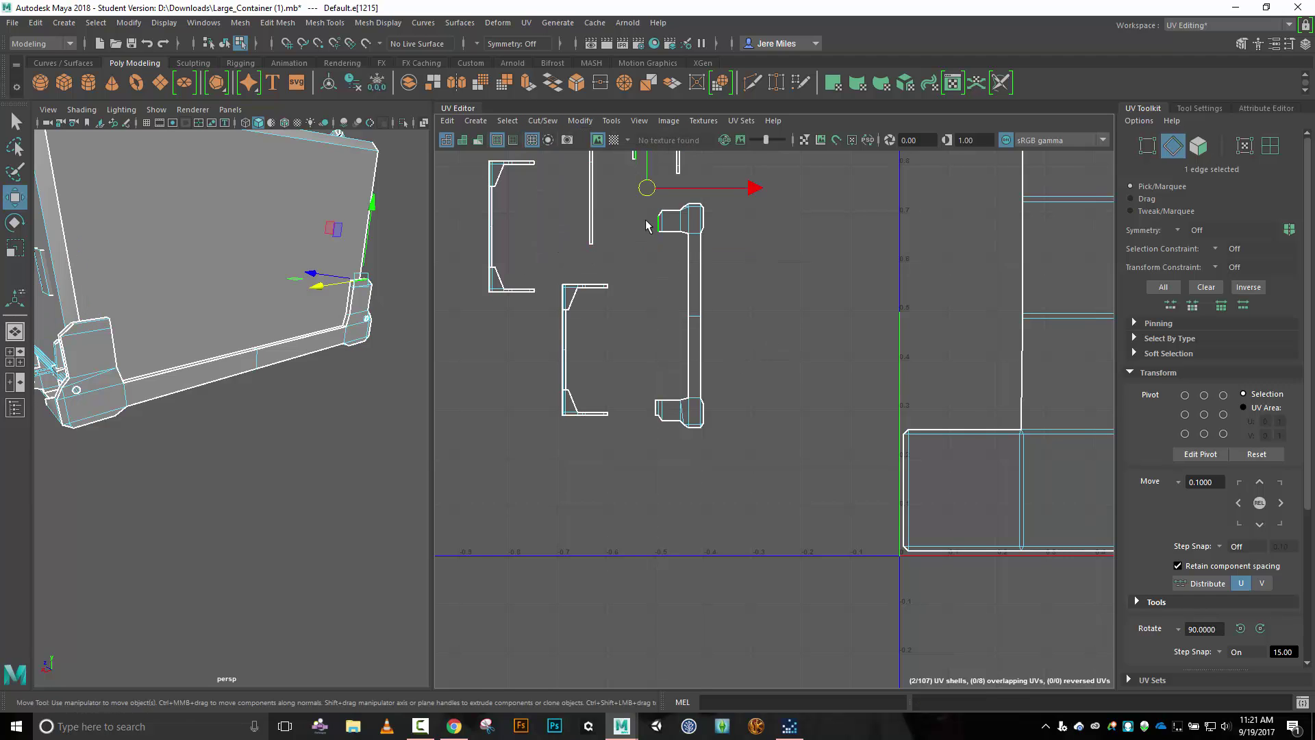
left_click(543, 121)
left_click(578, 252)
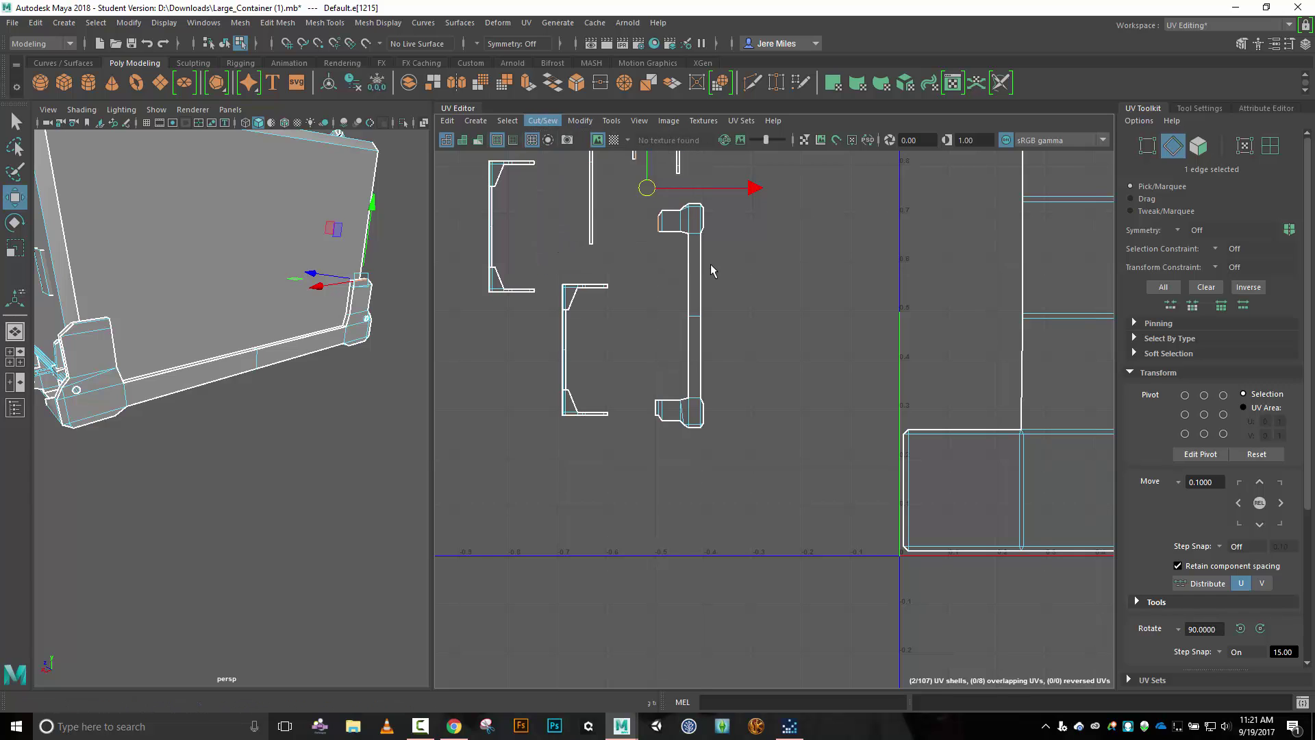
Select the lower bracket's long inner side edge and Move and Sew the inner edge strip onto it.
left_click(674, 405)
middle_click_drag(666, 329, 625, 317, "alt")
scroll(688, 347, "up", 3, "alt")
left_click(542, 121)
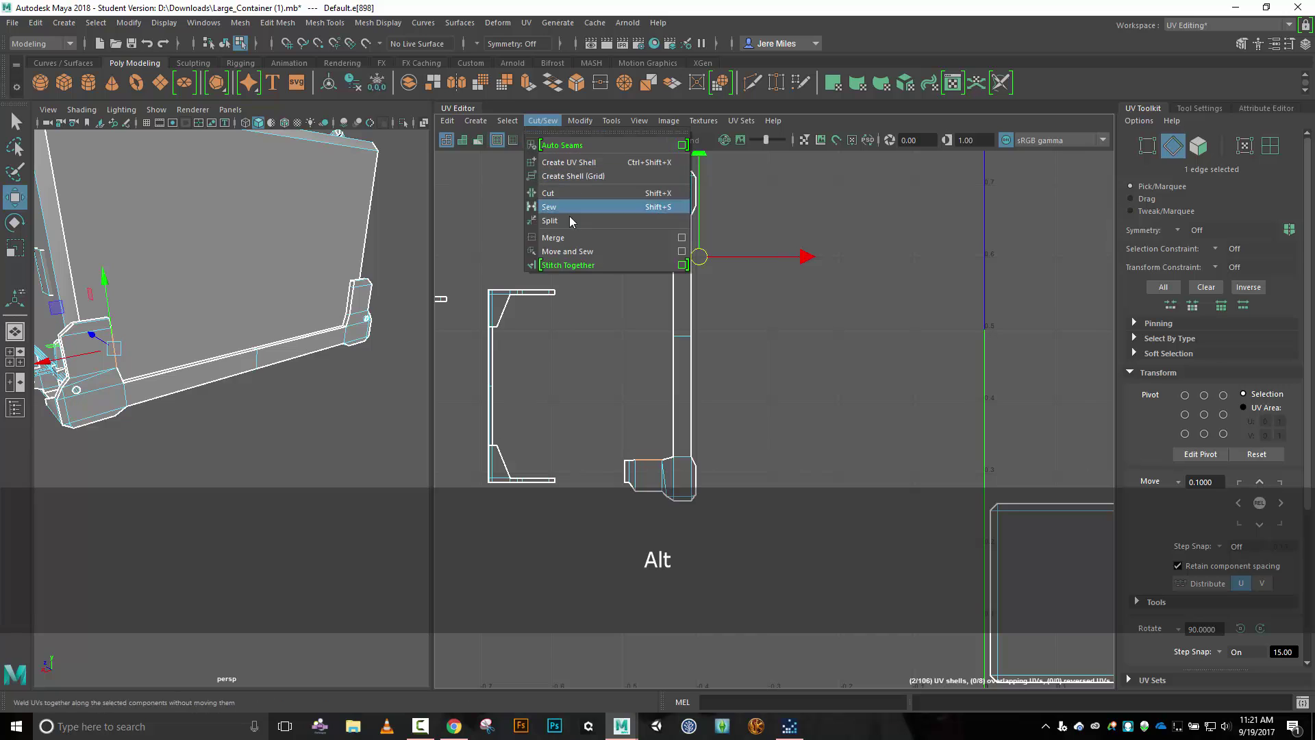
left_click(580, 253)
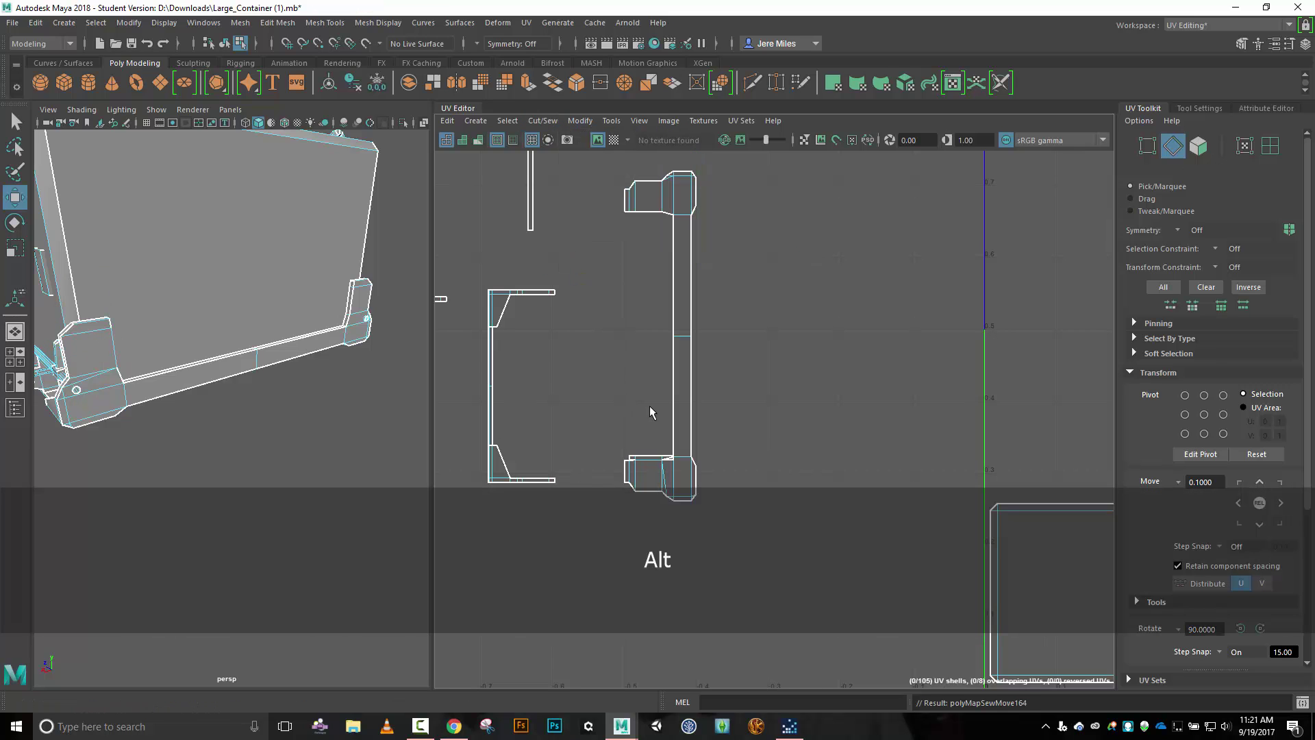
Move and Sew the lower bracket's two remaining inner edges, at the rail junction and at the outer end, onto the inner edge strip.
middle_click_drag(649, 405, 630, 297, "alt")
scroll(619, 295, "up", 3, "alt")
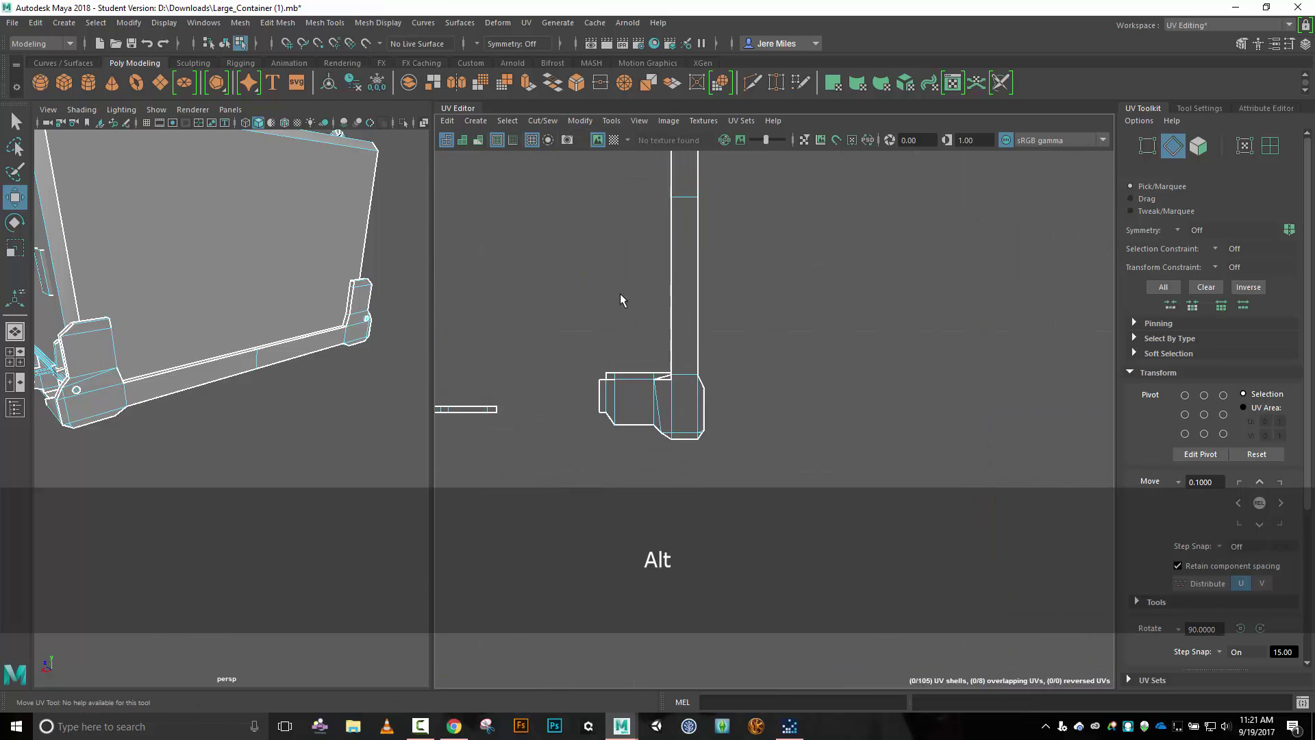
left_click(668, 388)
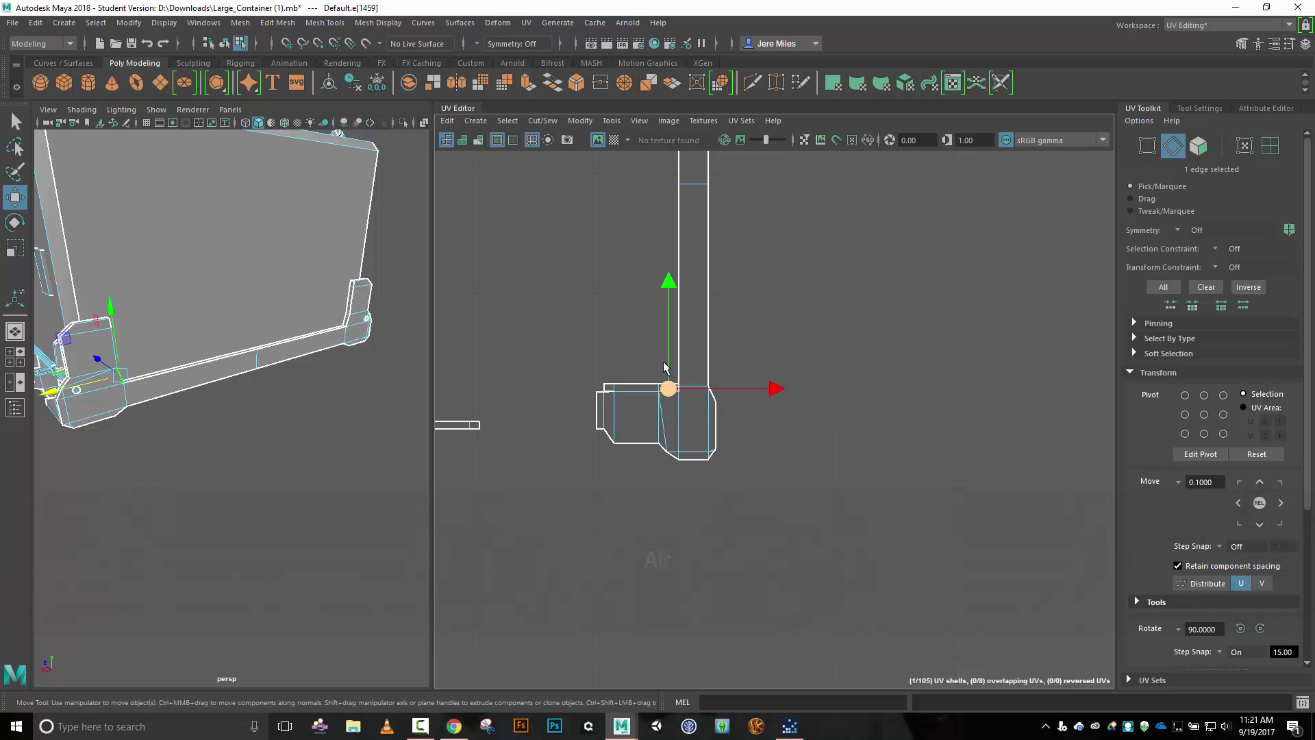
left_click(542, 121)
left_click(570, 254)
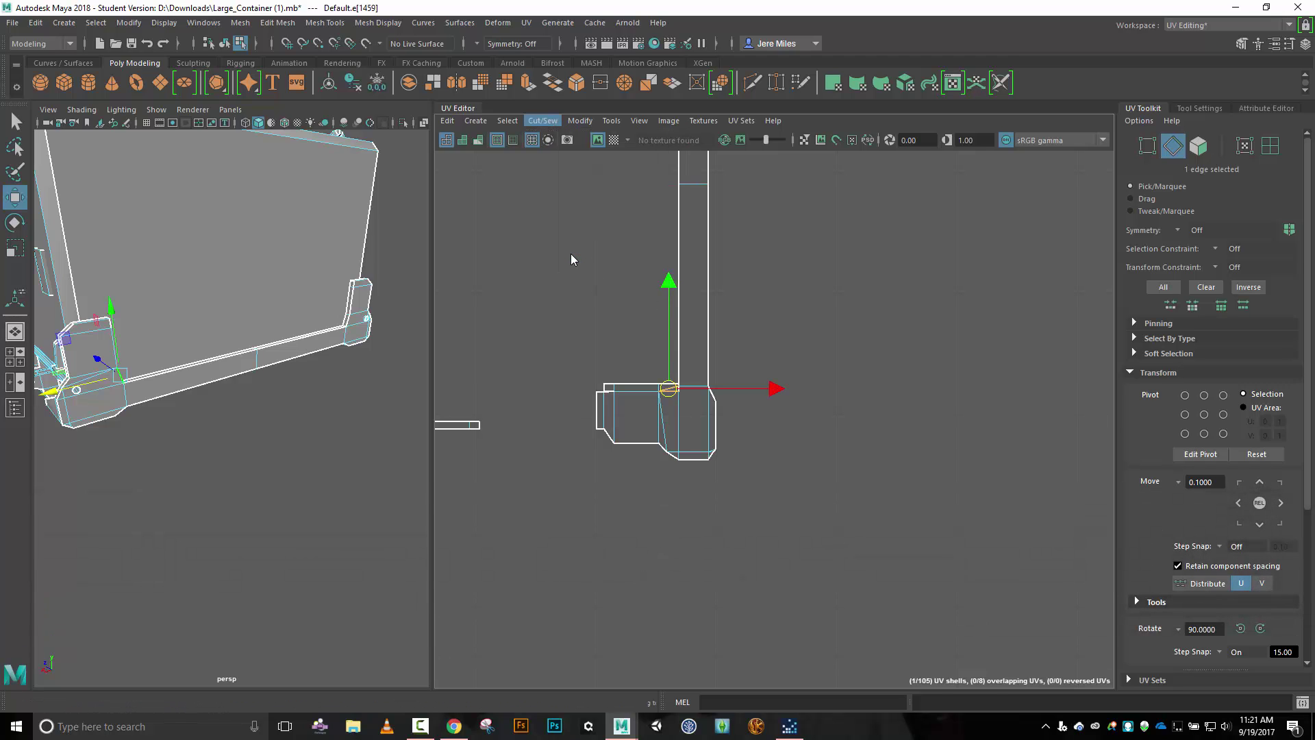
left_click(606, 390)
left_click(554, 123)
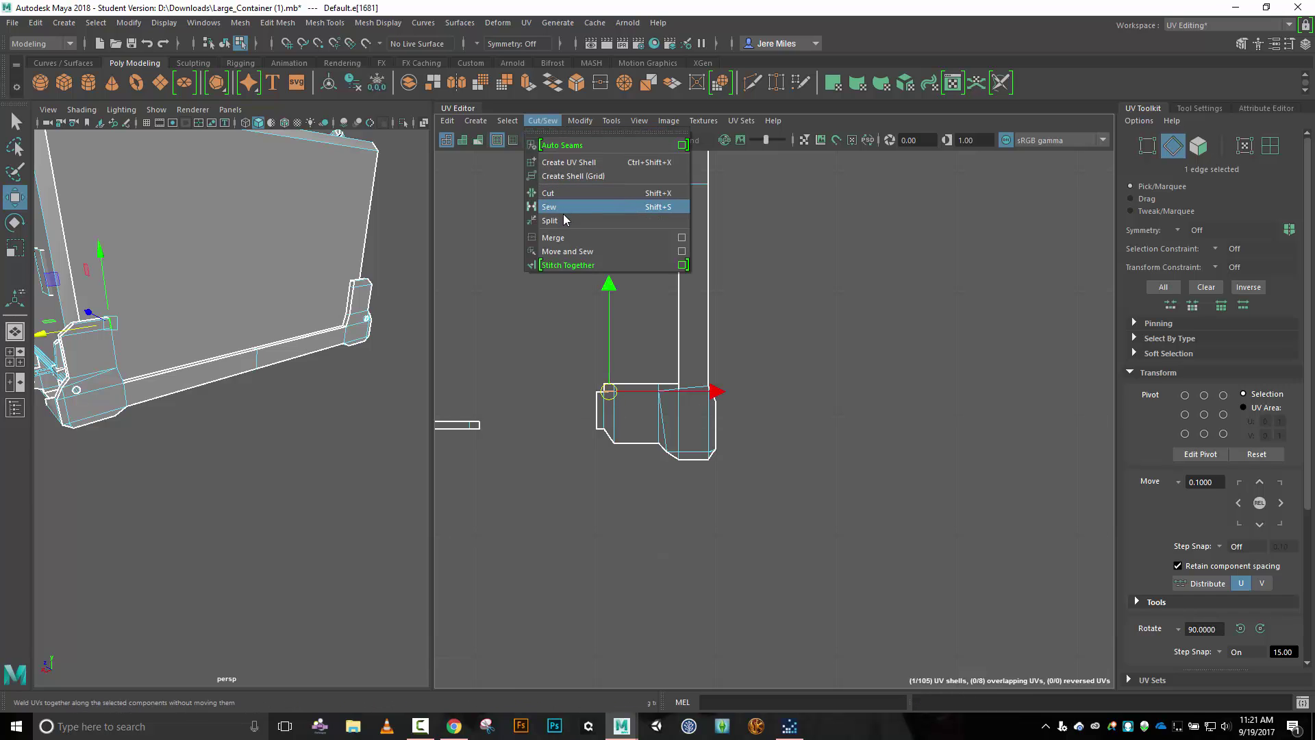
left_click(573, 250)
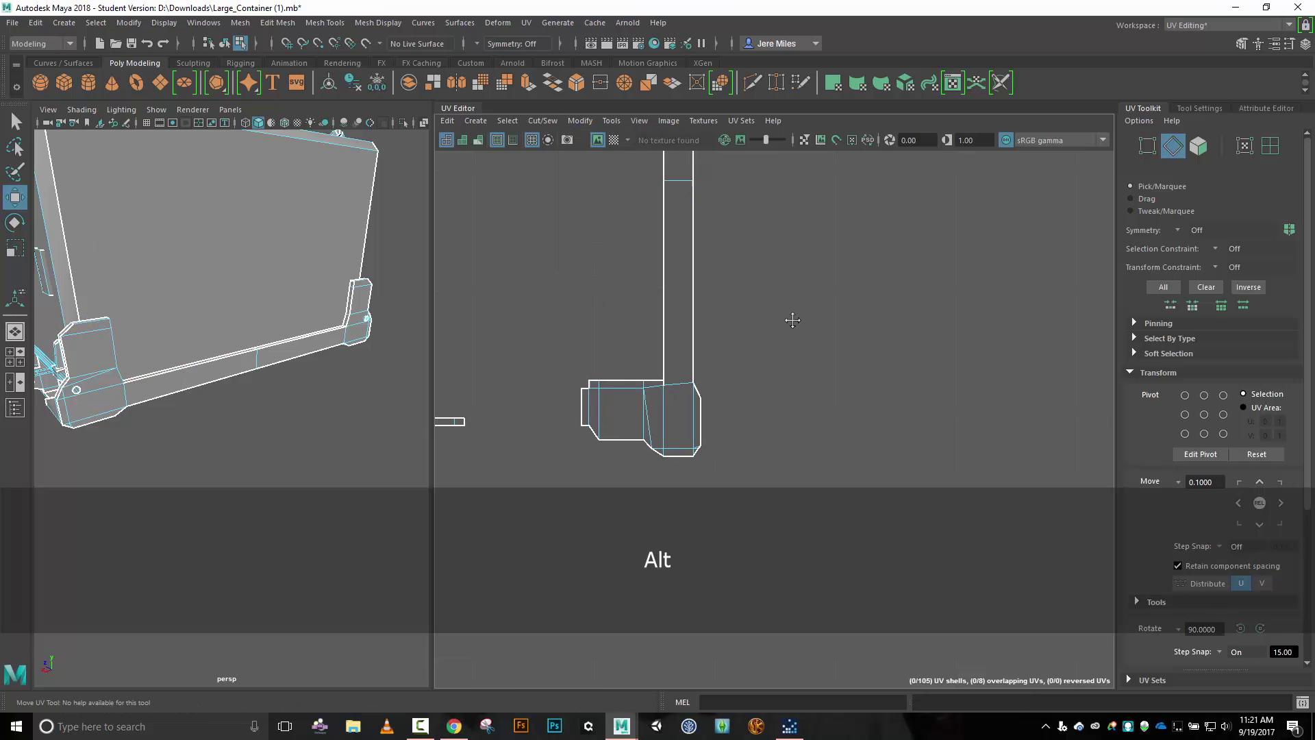
Examine the rail shell's joint with the lower bracket, checking the seam edges around the sewn inner strip.
left_click(691, 340)
scroll(696, 340, "up", 3)
scroll(693, 343, "up", 3)
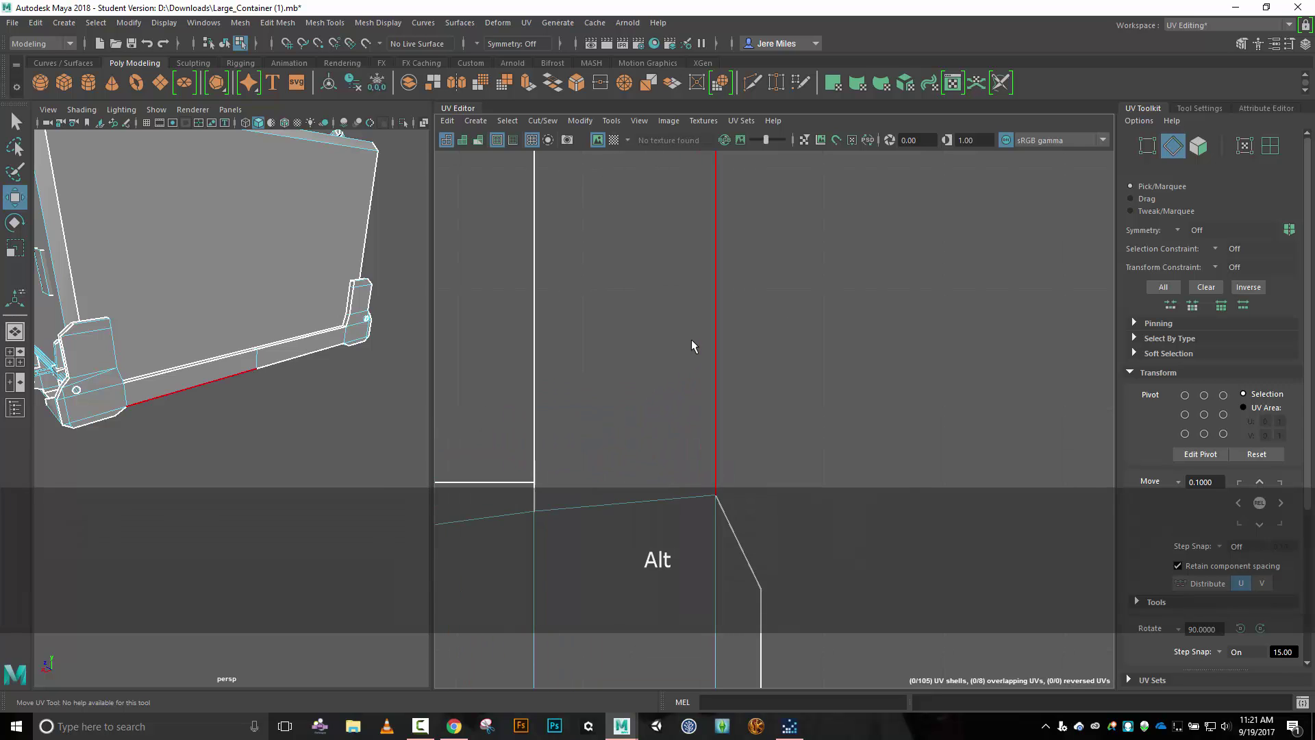
left_click(815, 324)
middle_click_drag(817, 323, 915, 180, "alt")
left_click(716, 346)
scroll(717, 340, "up", 1)
scroll(717, 333, "up", 3)
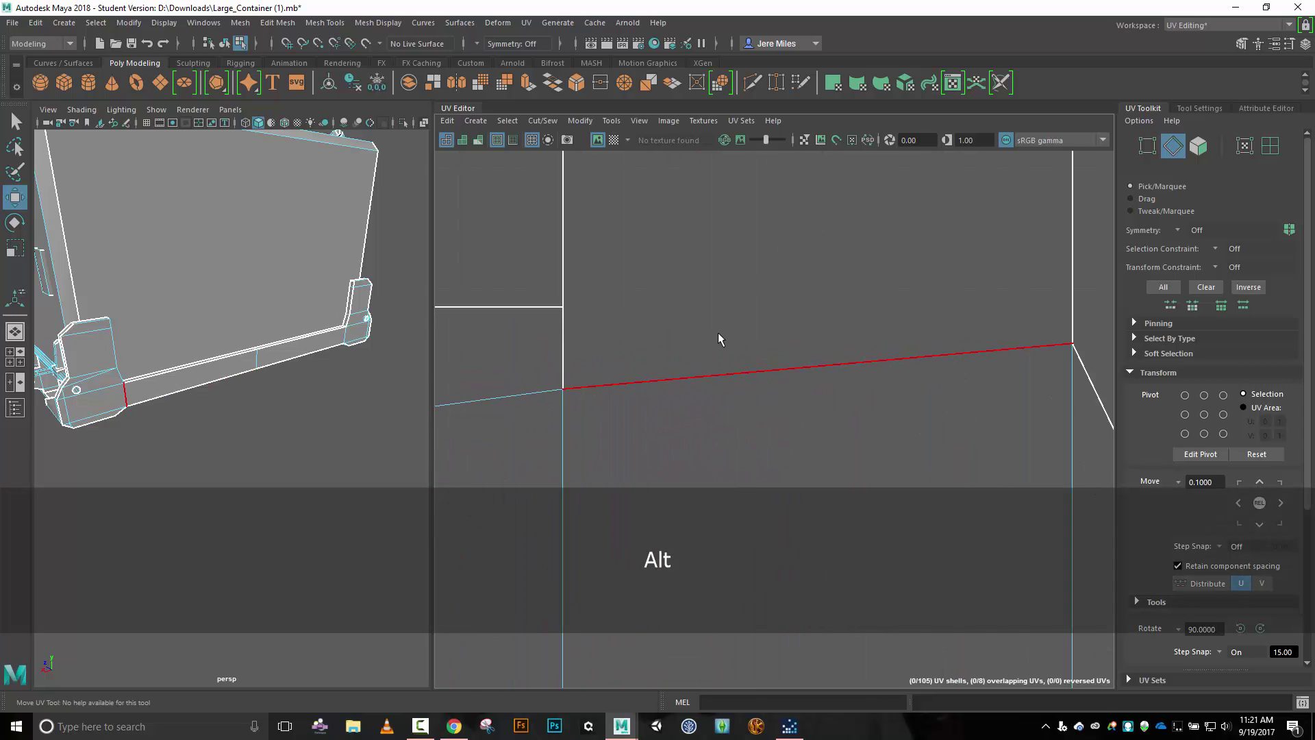
left_click(557, 340)
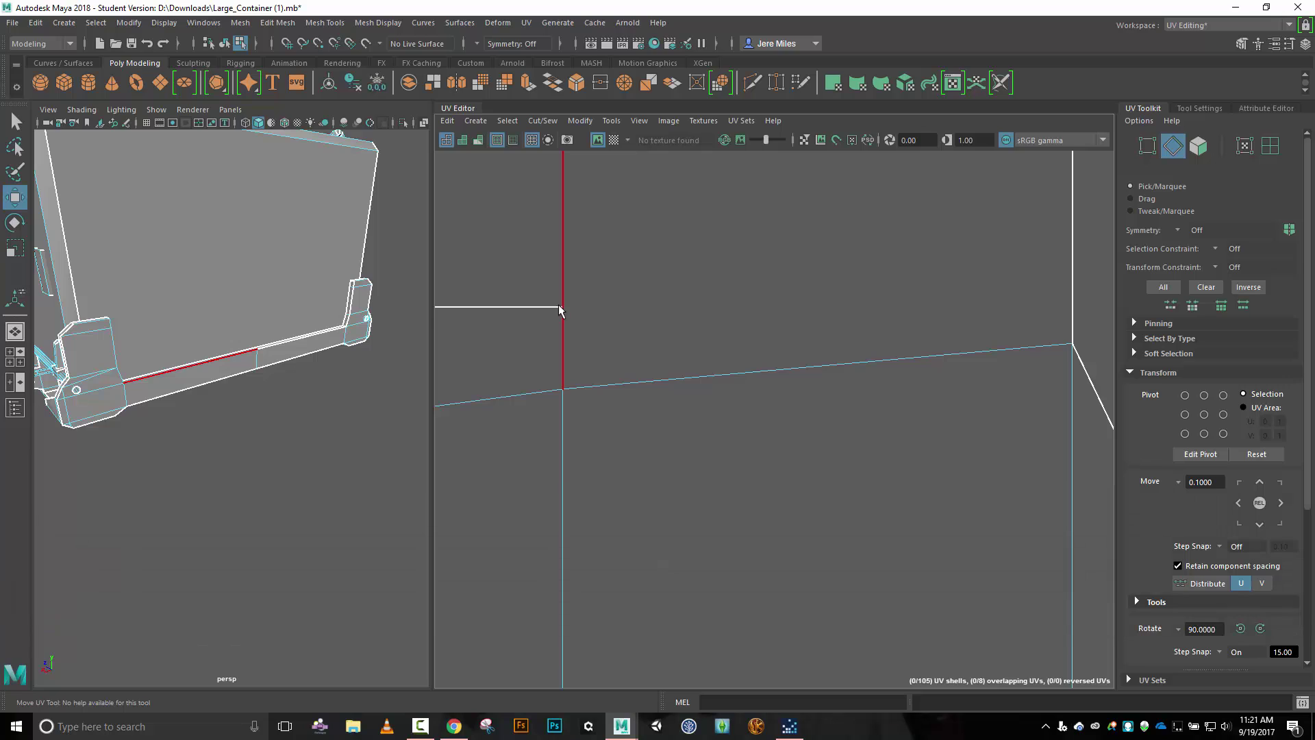
left_click(561, 321)
left_click(553, 307)
left_click(561, 314)
left_click(560, 315)
left_click(659, 317)
scroll(663, 319, "down", 3)
scroll(663, 322, "down", 5)
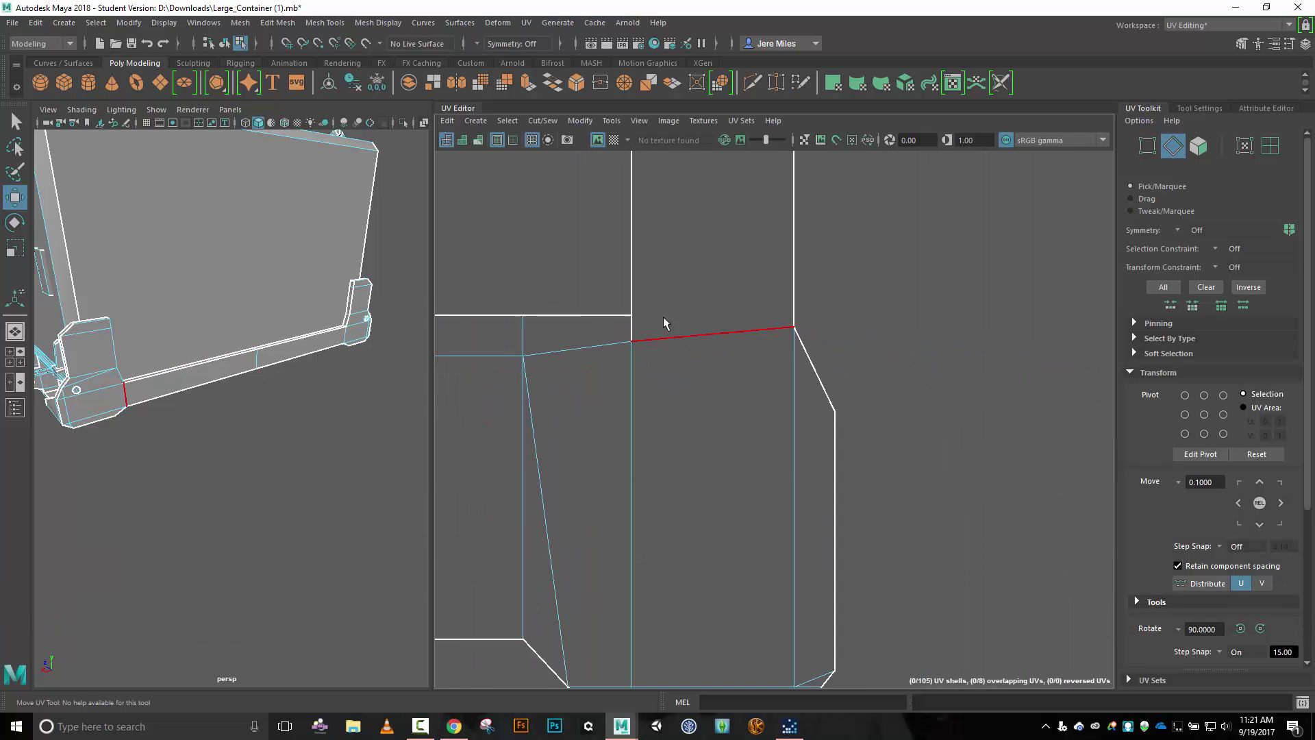
Select the three inner side edges of the rail shell's upper bracket and Move and Sew the matching edge strip onto them.
left_click(648, 223)
middle_click_drag(647, 223, 701, 445, "alt")
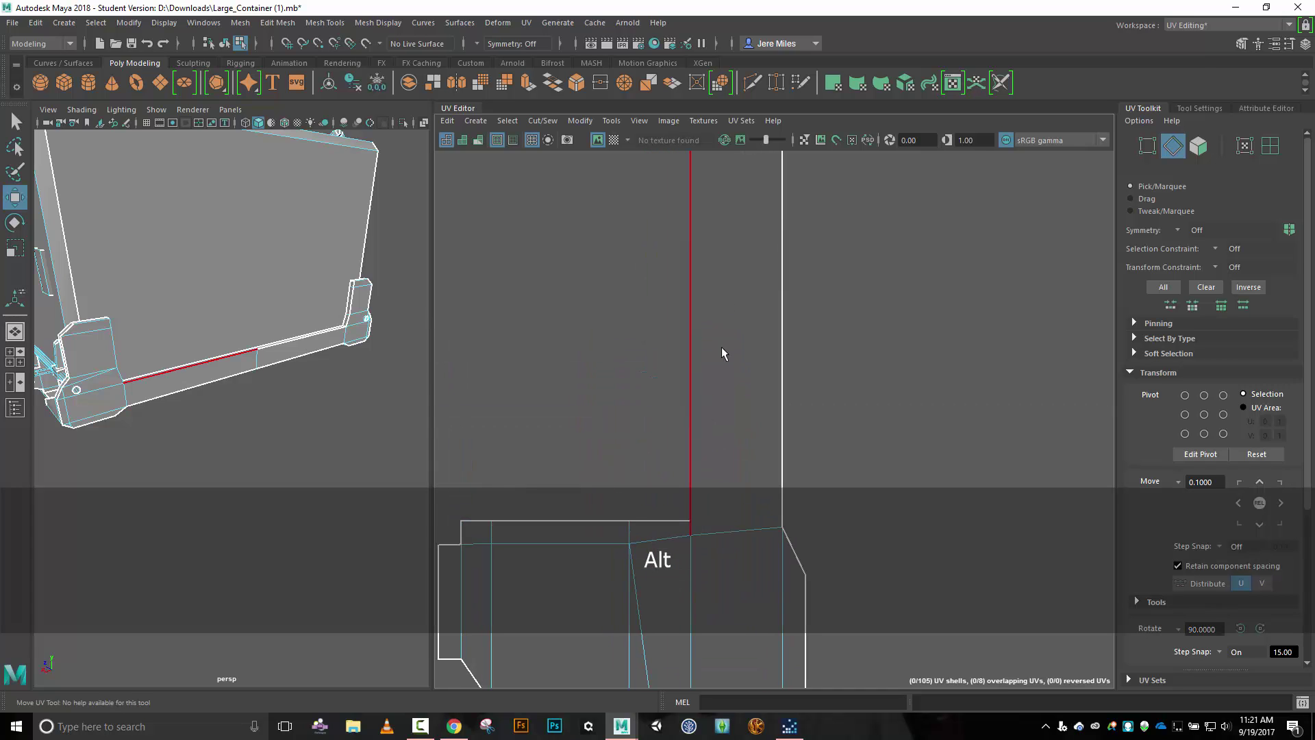
left_click(637, 226)
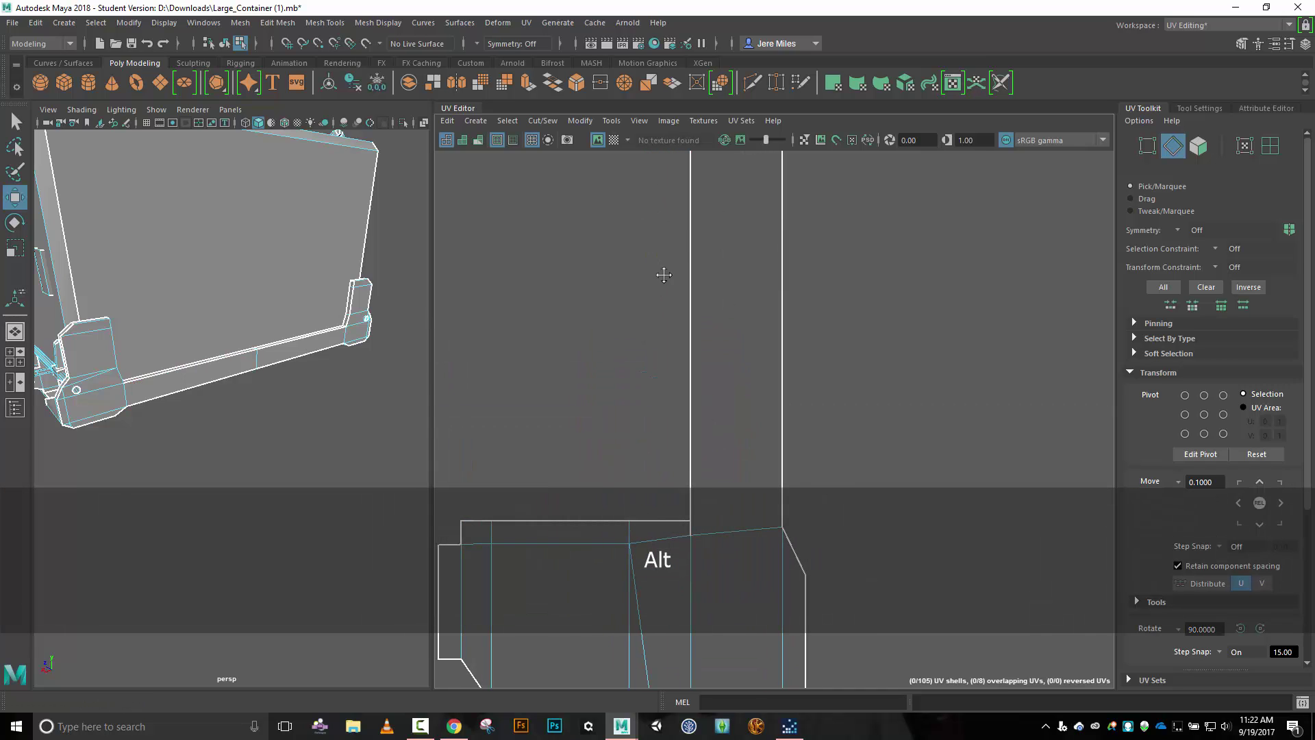
middle_click_drag(666, 274, 683, 411, "alt")
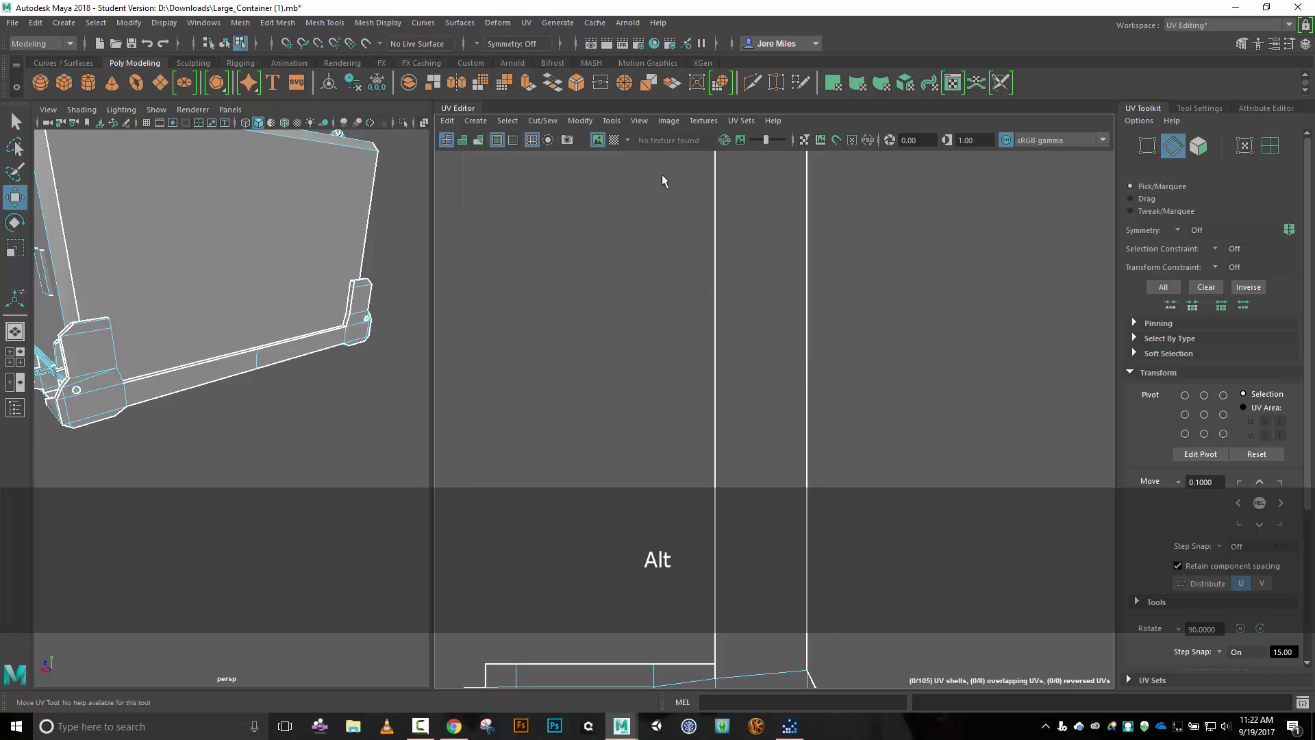
middle_click_drag(663, 251, 680, 558, "alt")
scroll(661, 217, "down", 6)
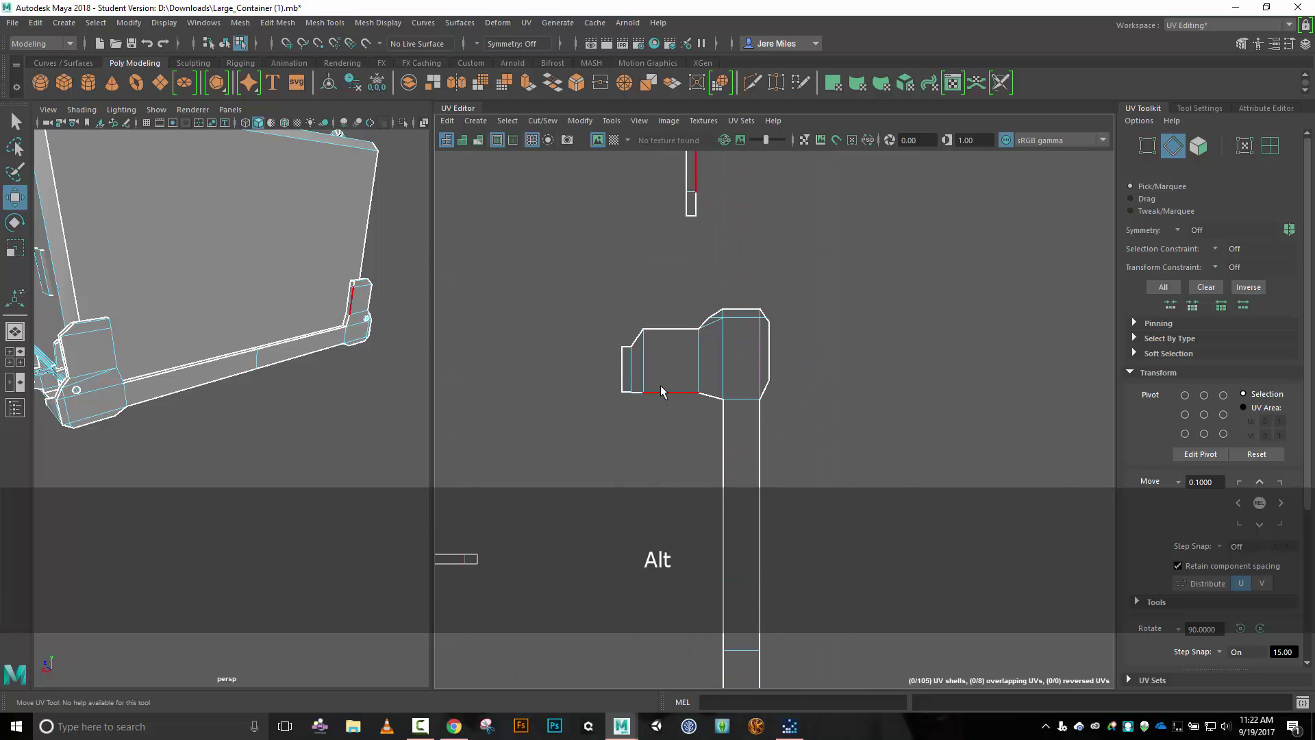
left_click(661, 392)
left_click(639, 393, "shift")
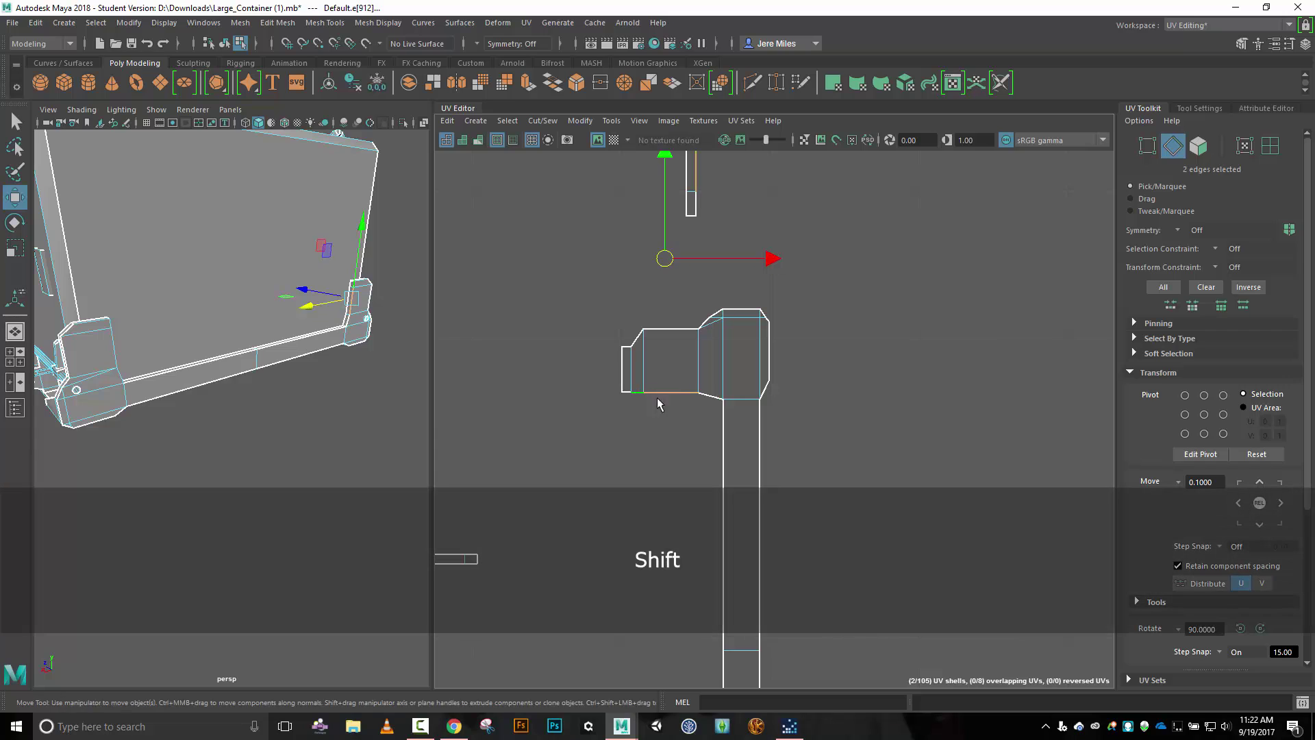
left_click(705, 398, "shift")
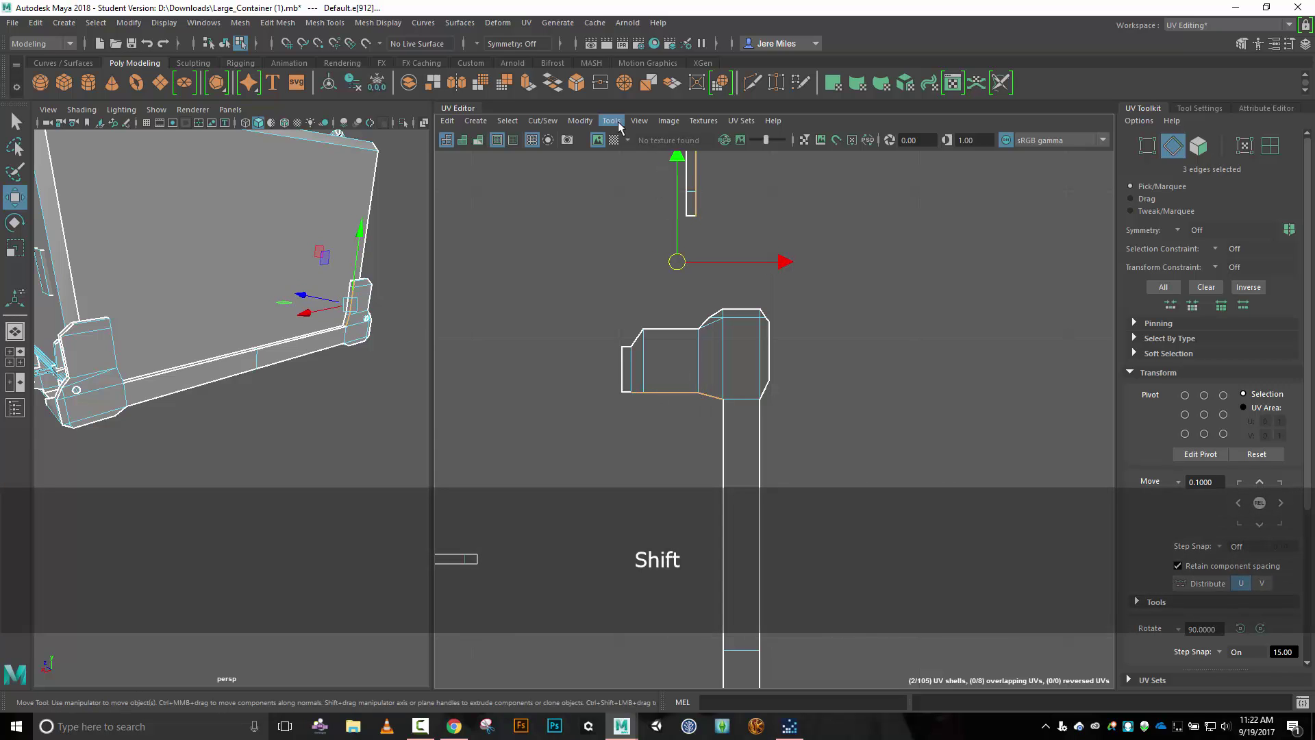
left_click(556, 124)
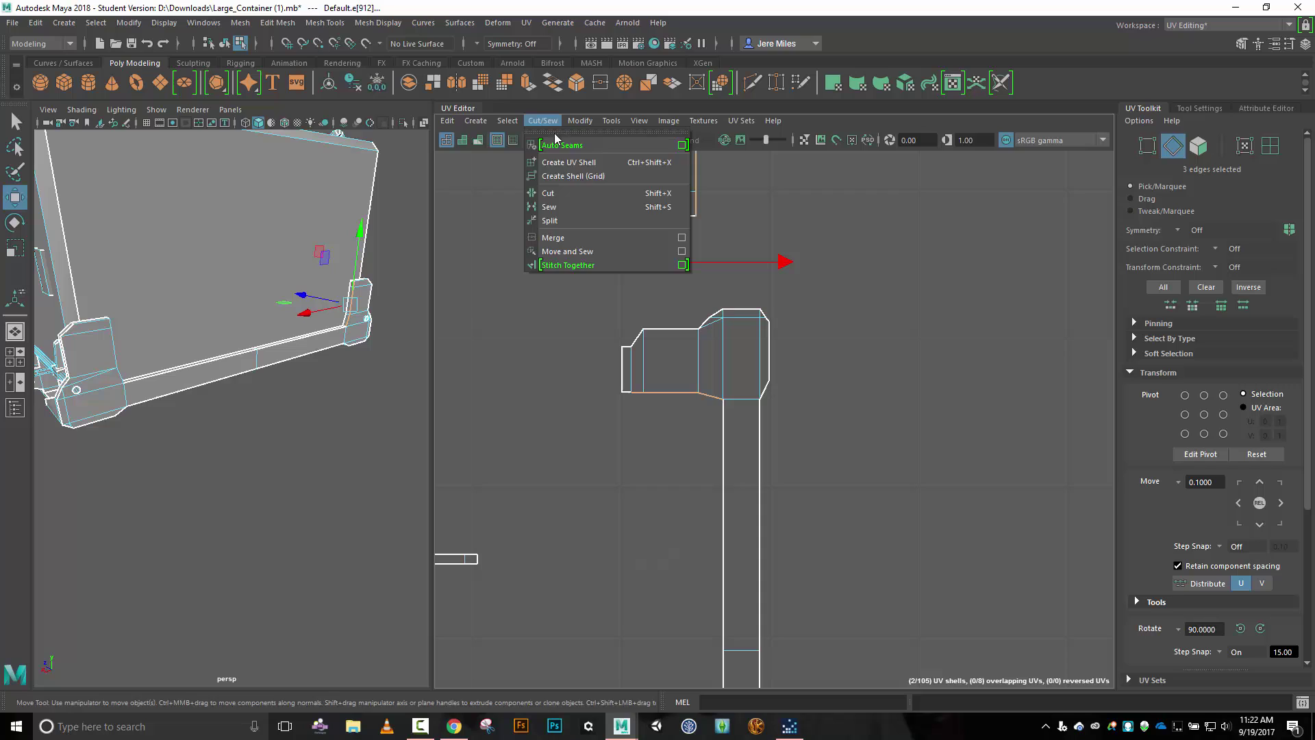
left_click(566, 252)
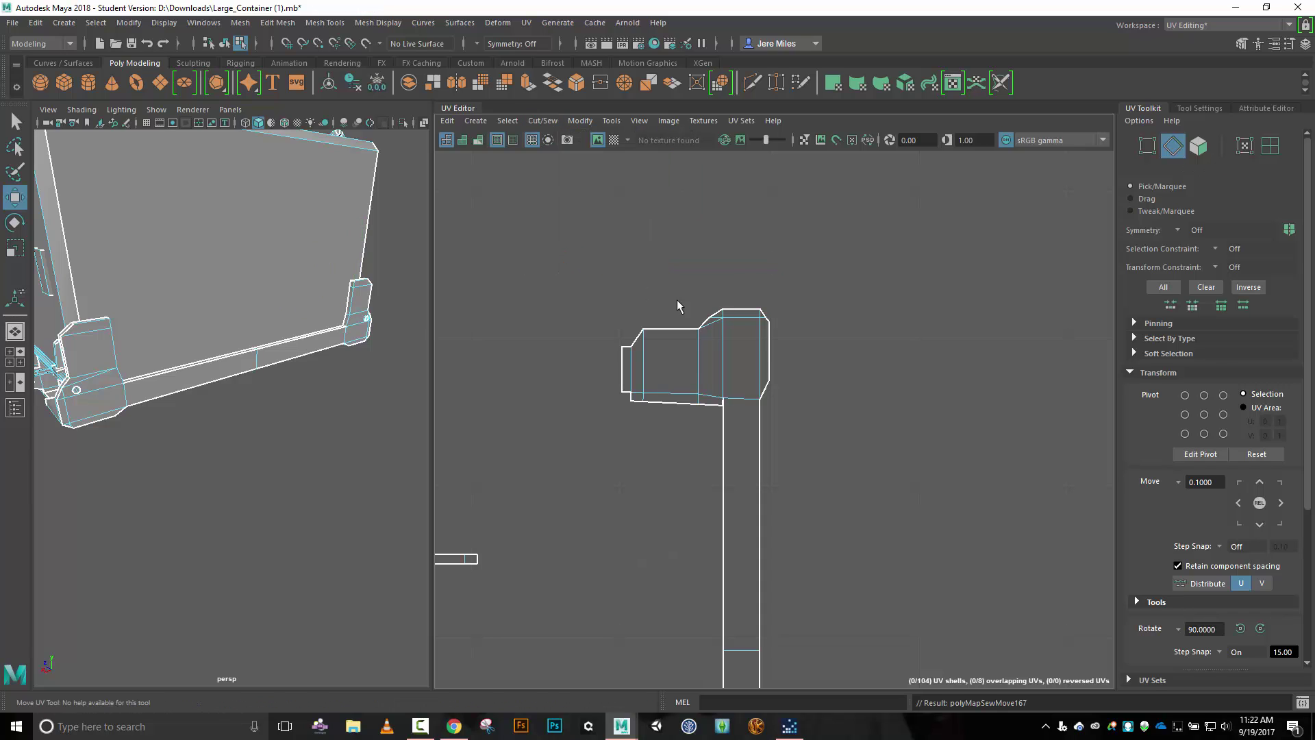
Select the long thin vertical strip shell and move it out to the open space between the rail shell and the 0–1 tile.
scroll(738, 417, "up", 5)
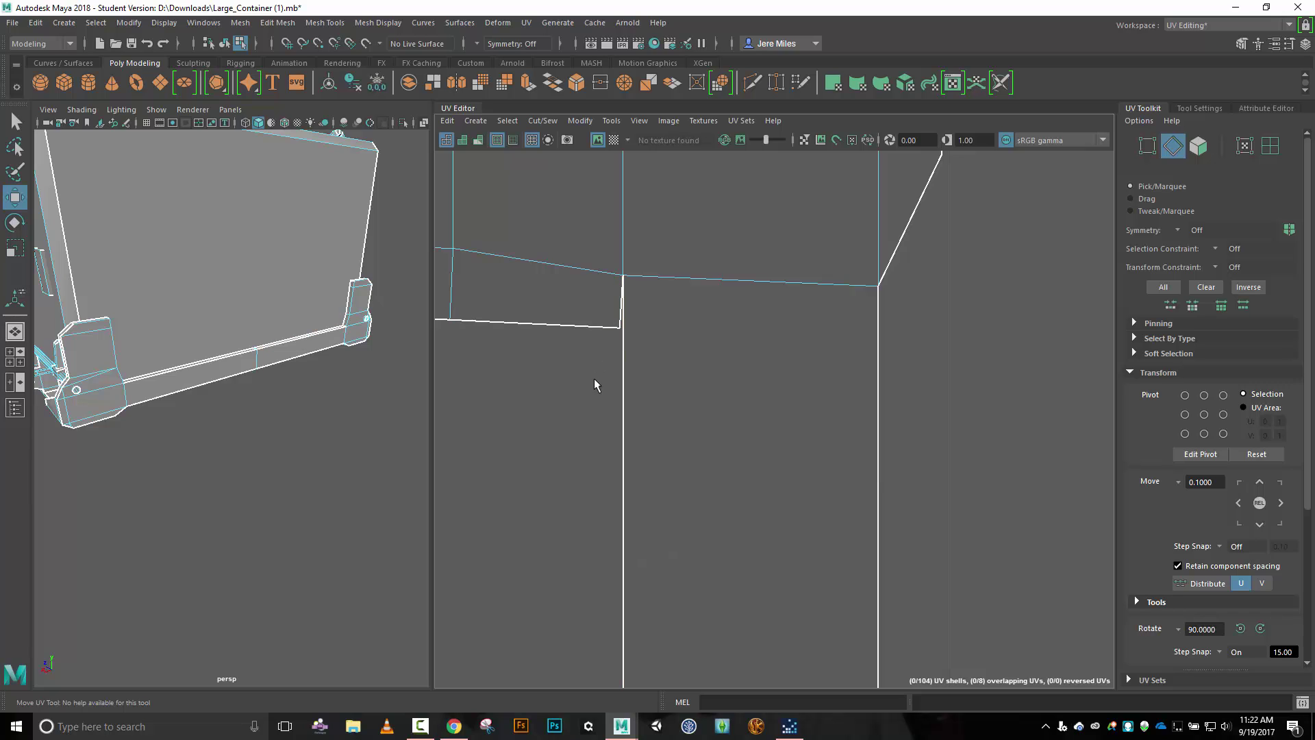
scroll(594, 383, "down", 5)
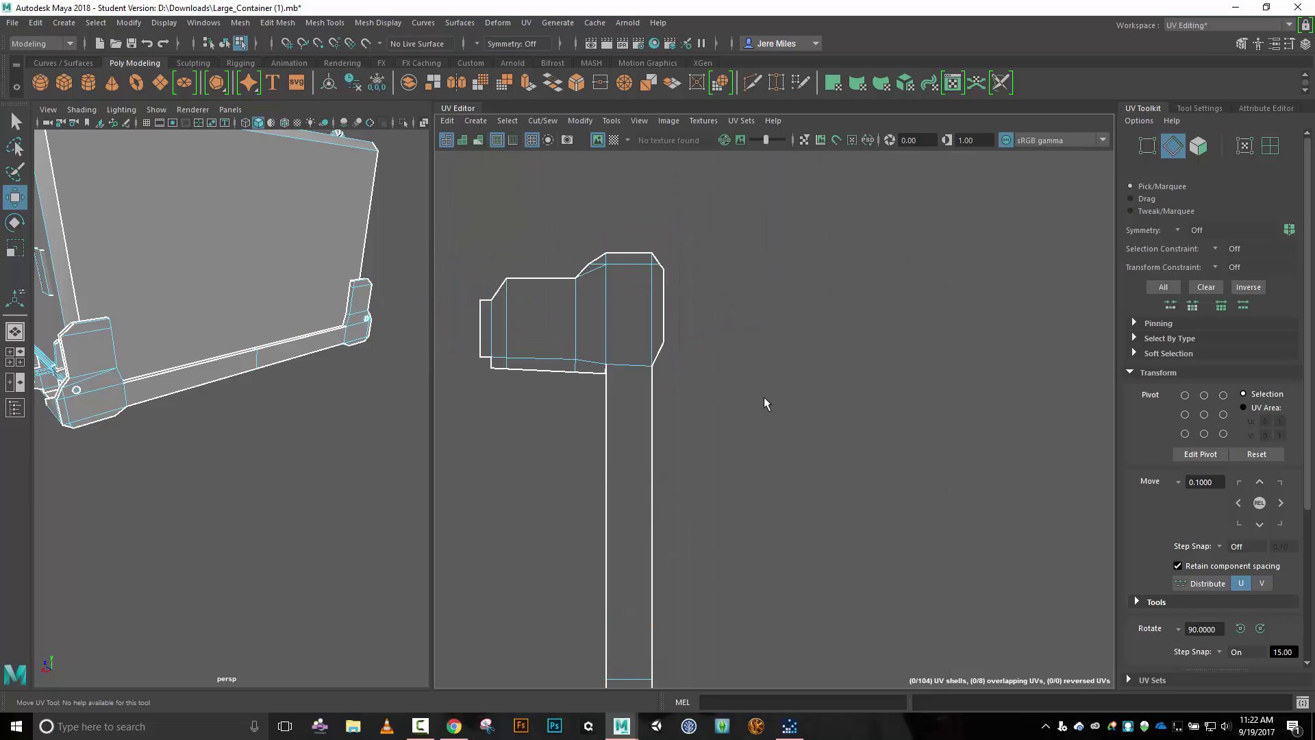
scroll(704, 404, "down", 5)
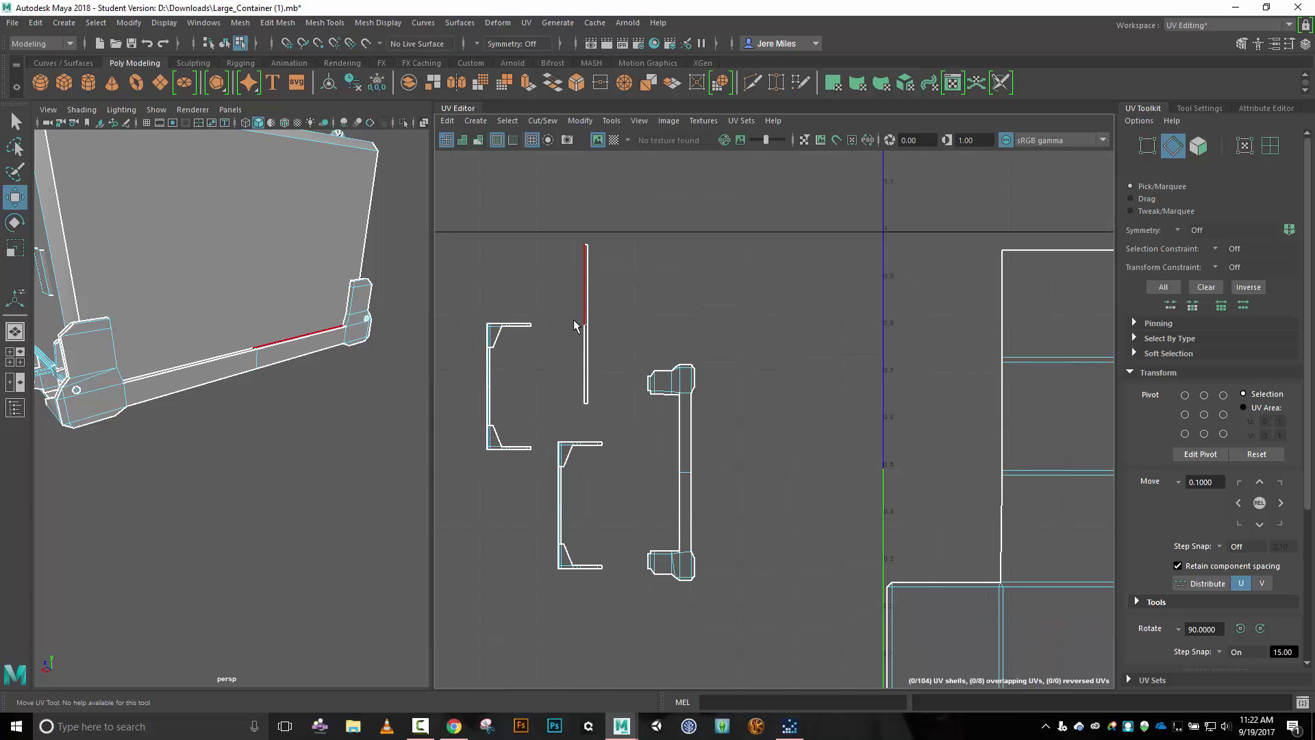
right_click_drag(569, 315, 523, 291)
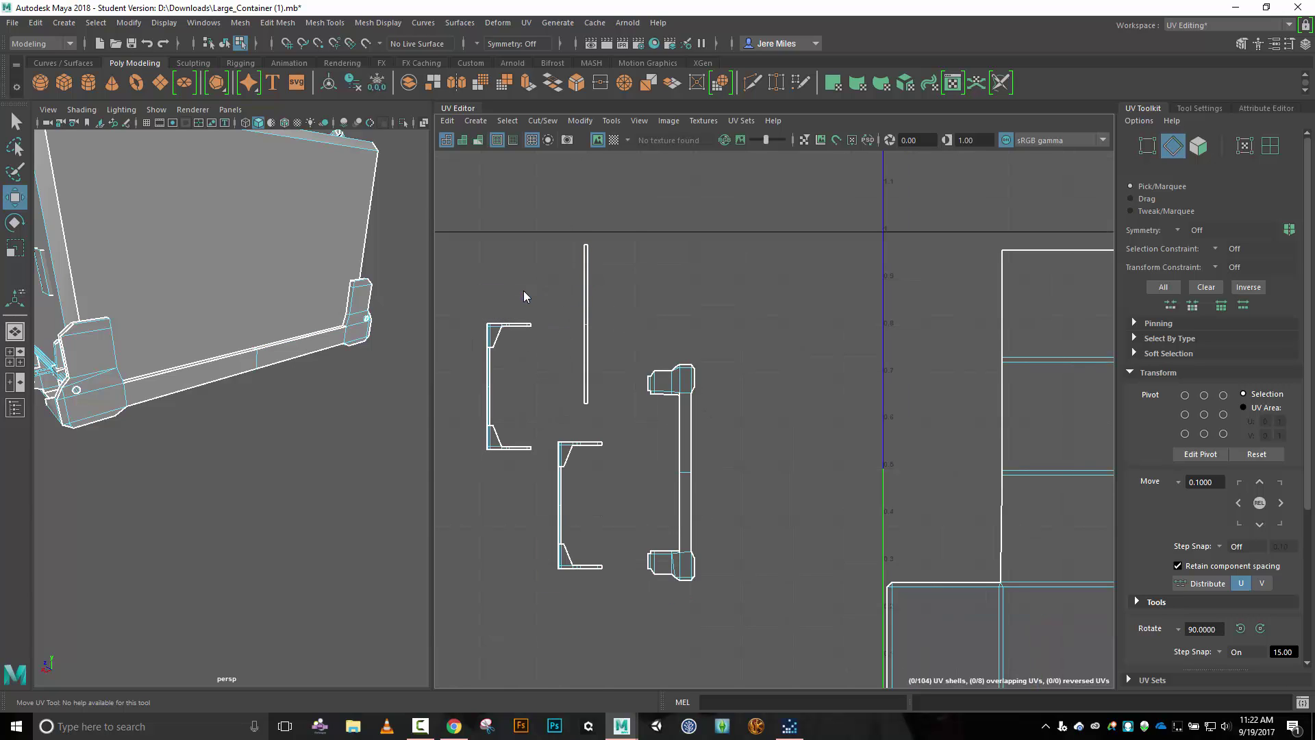
left_click(593, 331)
left_click(670, 434)
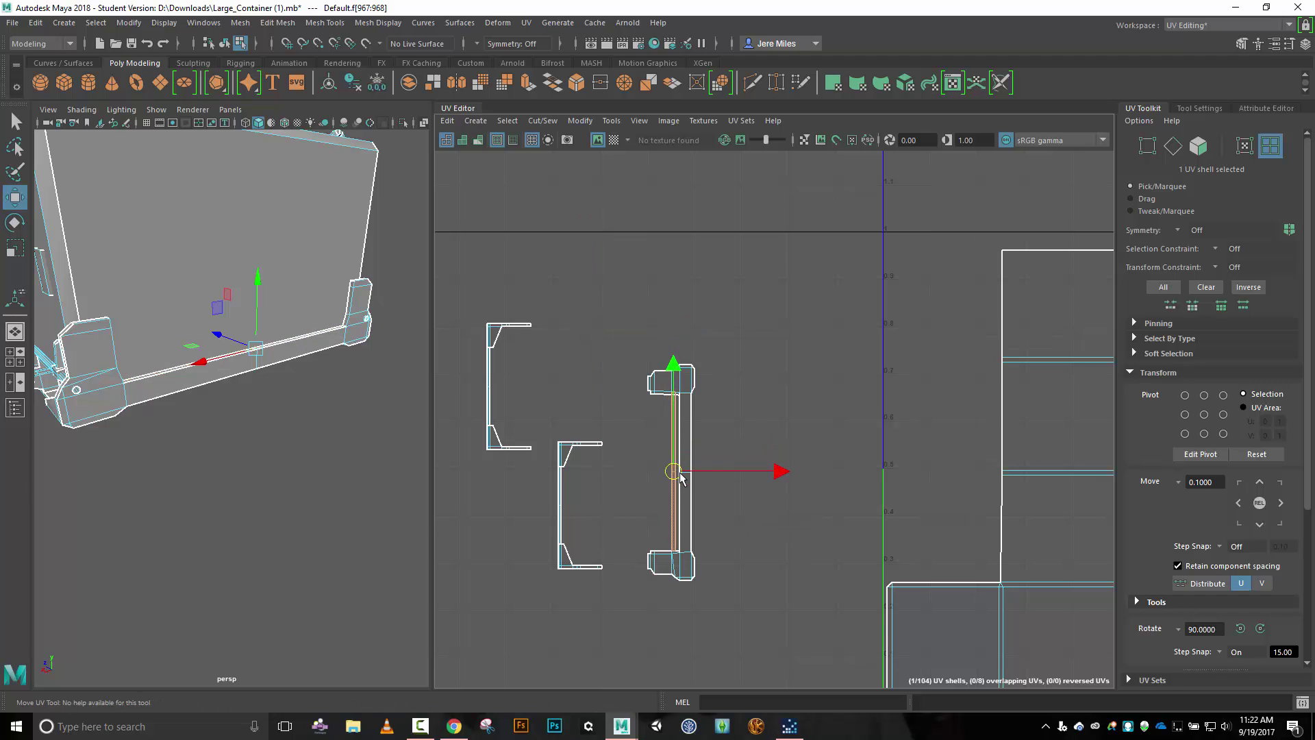
left_click_drag(680, 479, 794, 382)
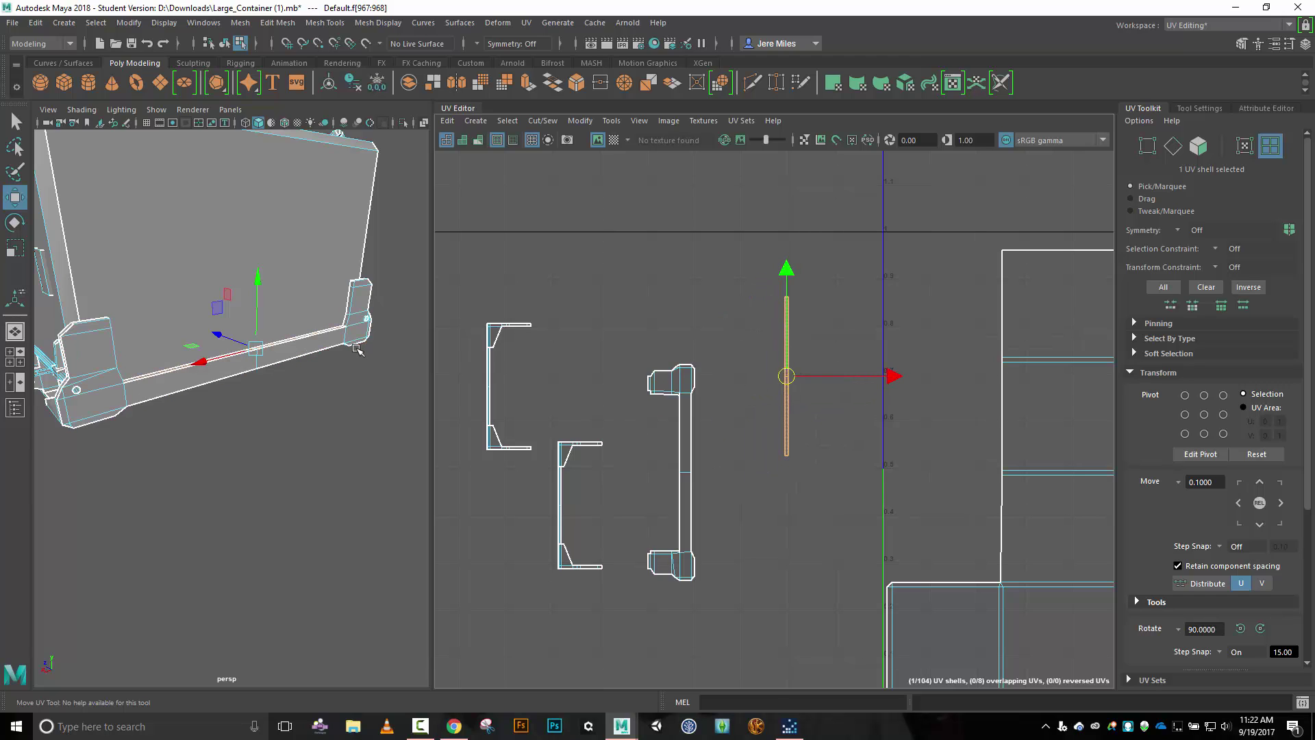
Cut the lower C-shaped rail-end shell at the short edge where its lower corner gusset meets the long strip.
mouse_move(357, 350)
right_mouse_down("alt")
mouse_move(391, 319)
mouse_move(364, 337)
right_mouse_up("alt")
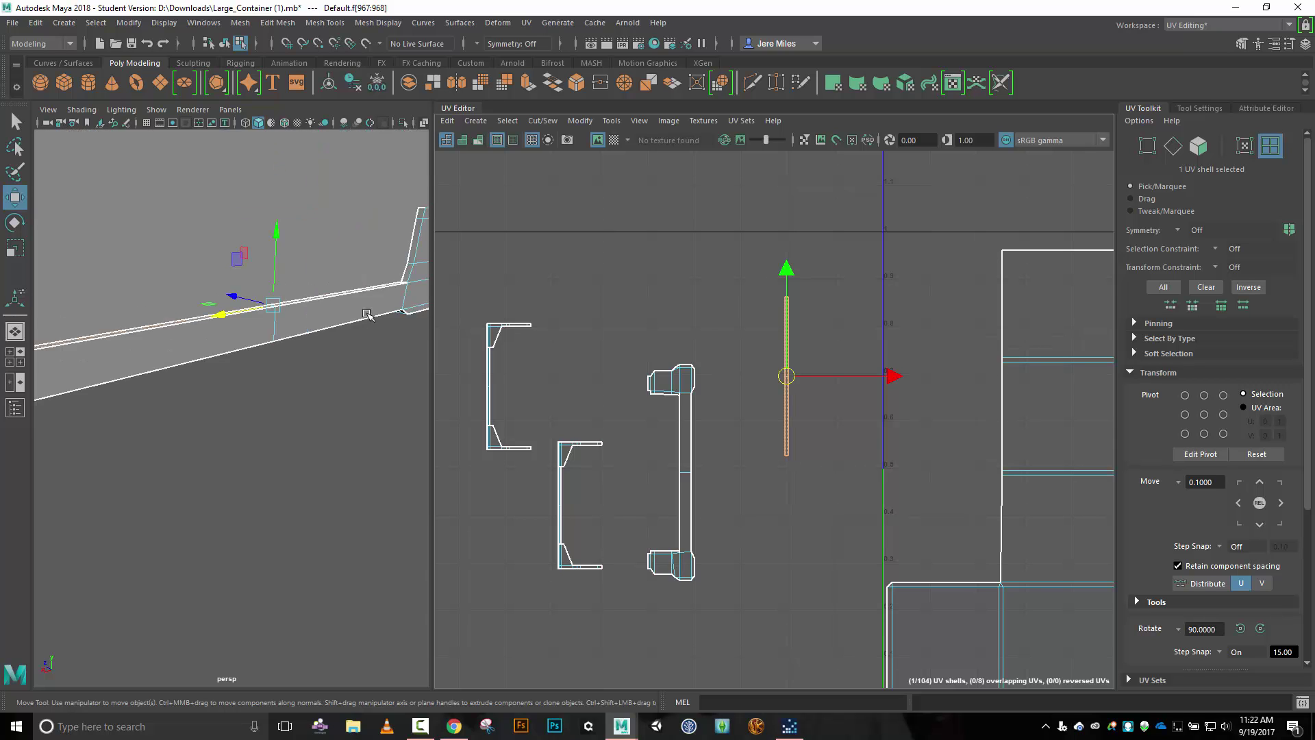
mouse_move(370, 346)
left_mouse_down("alt")
mouse_move(352, 351)
mouse_move(372, 373)
left_mouse_up("alt")
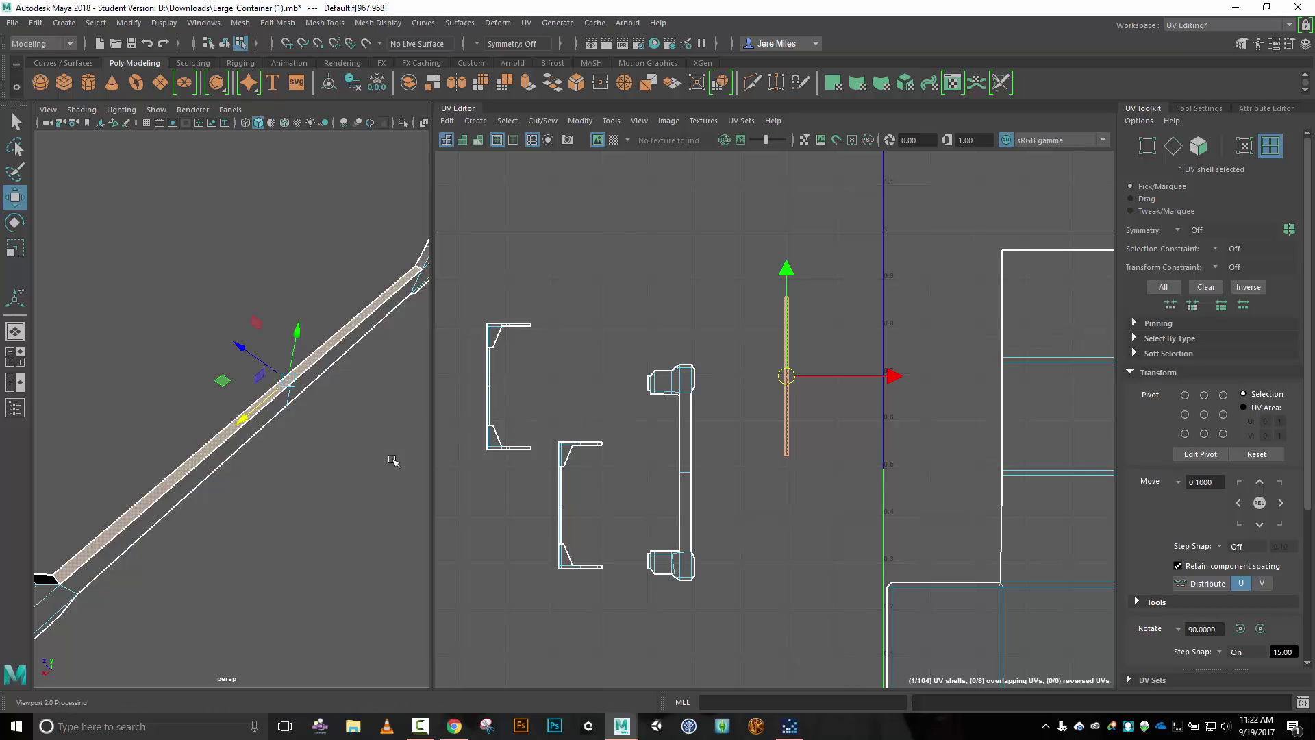
scroll(343, 459, "down", 5)
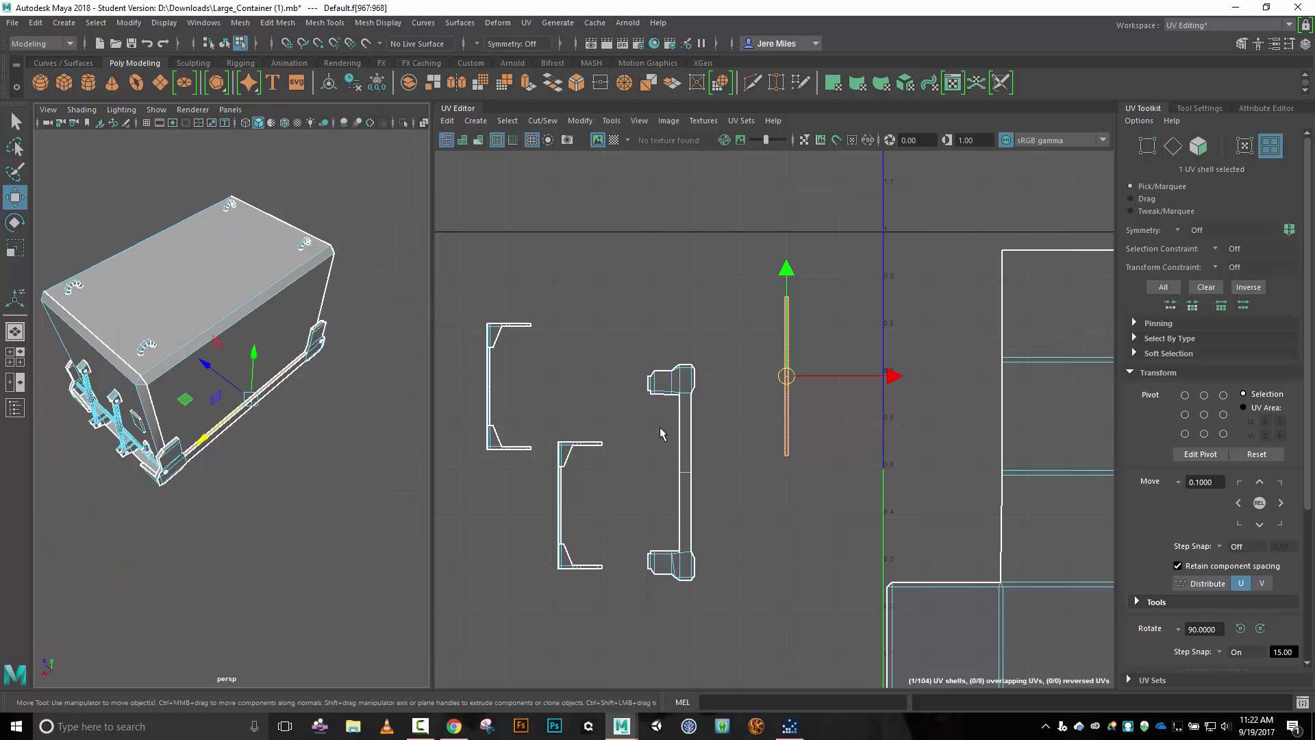
left_click_drag(290, 520, 318, 482, "alt")
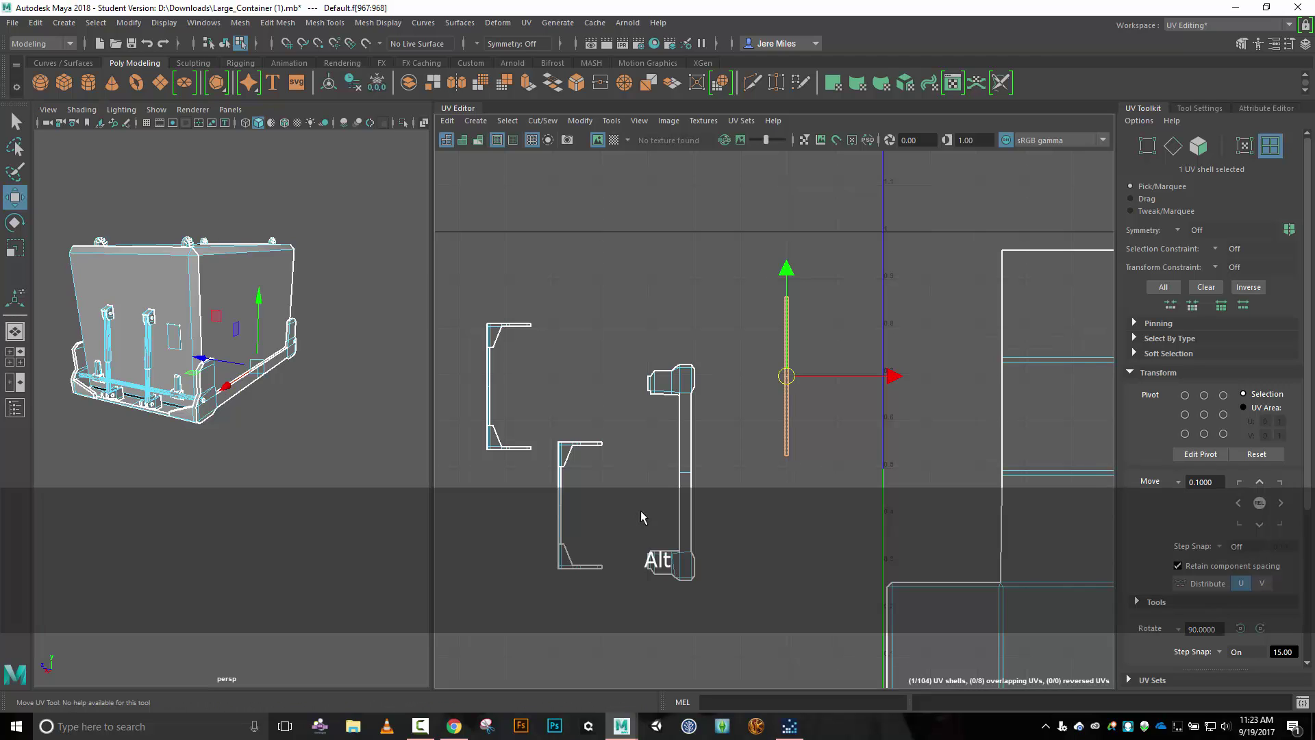
right_click_drag(639, 511, 645, 358, "alt")
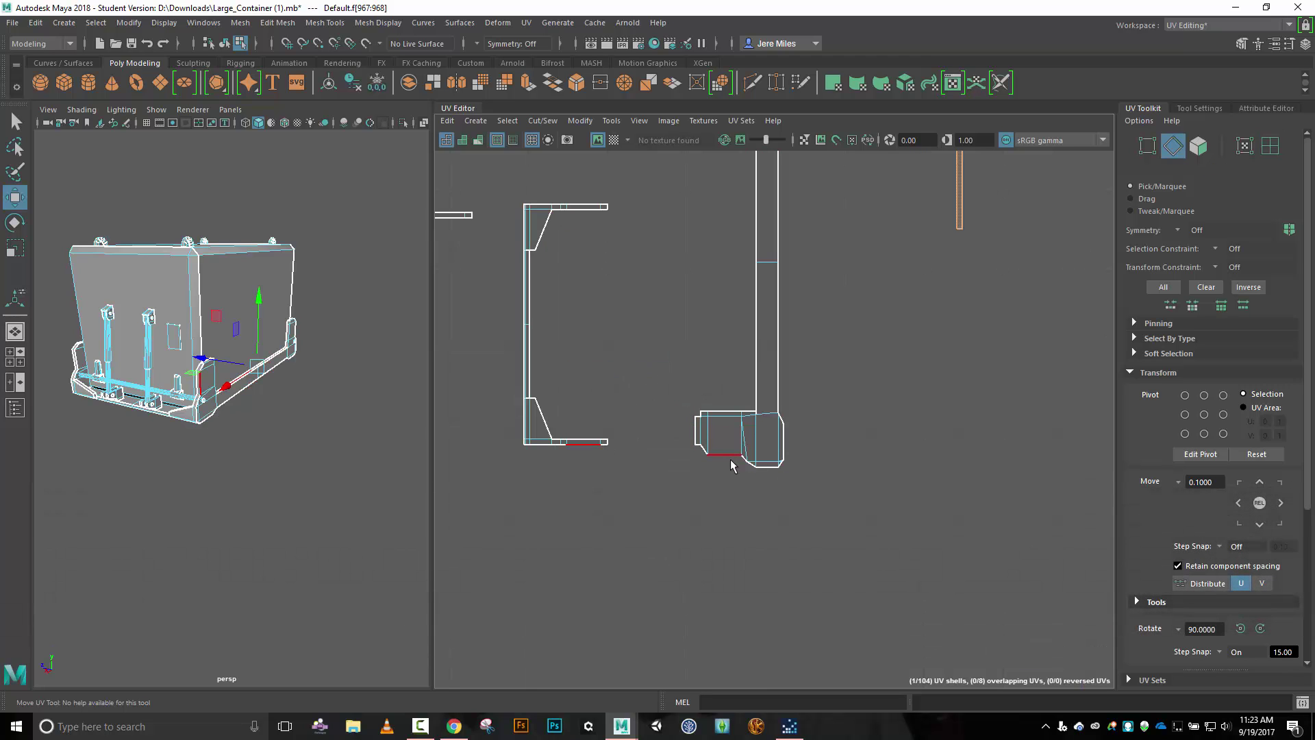
scroll(538, 463, "up", 8)
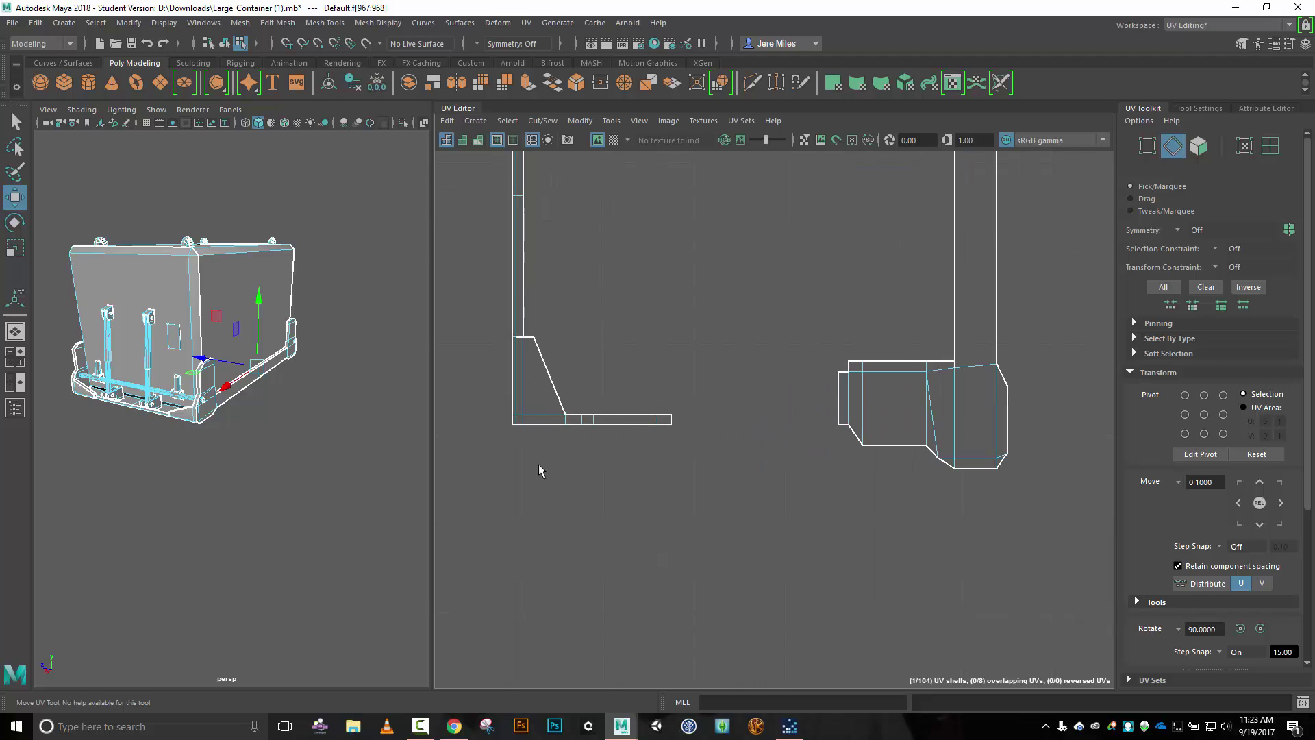
scroll(540, 466, "up", 1)
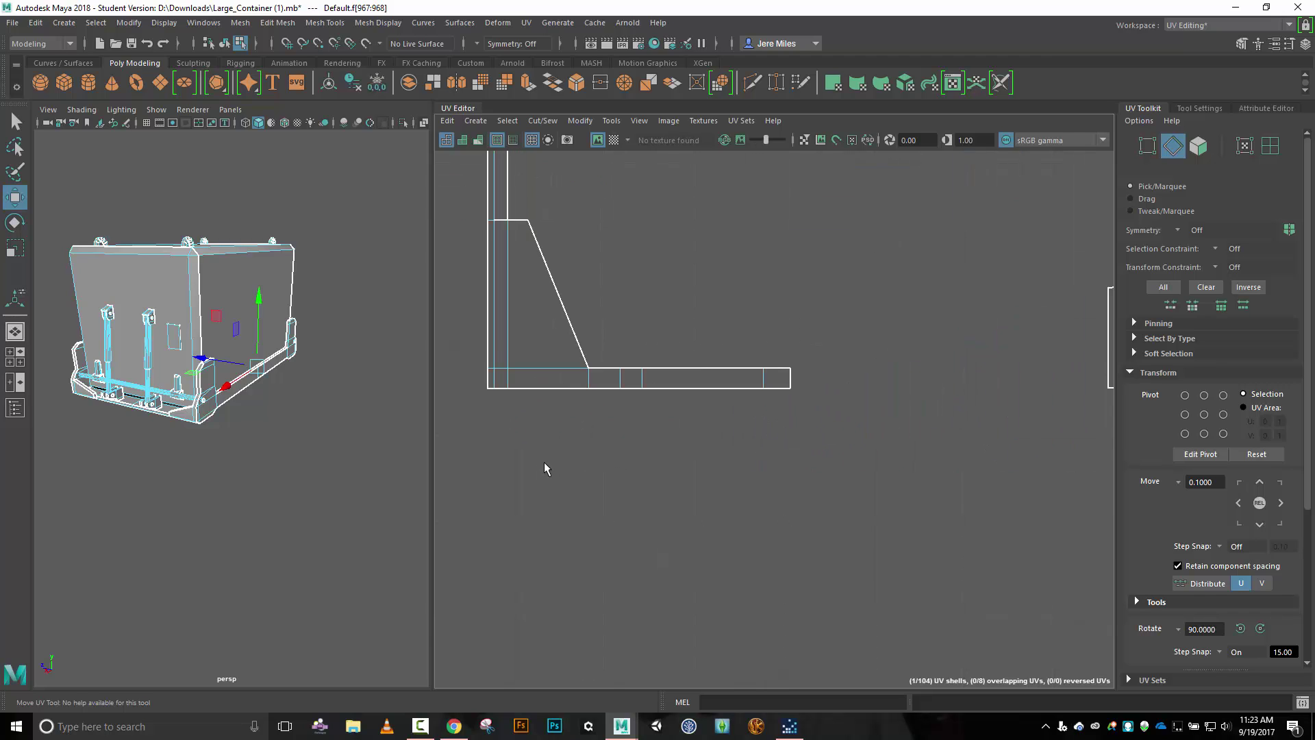
middle_click_drag(552, 445, 652, 511, "alt")
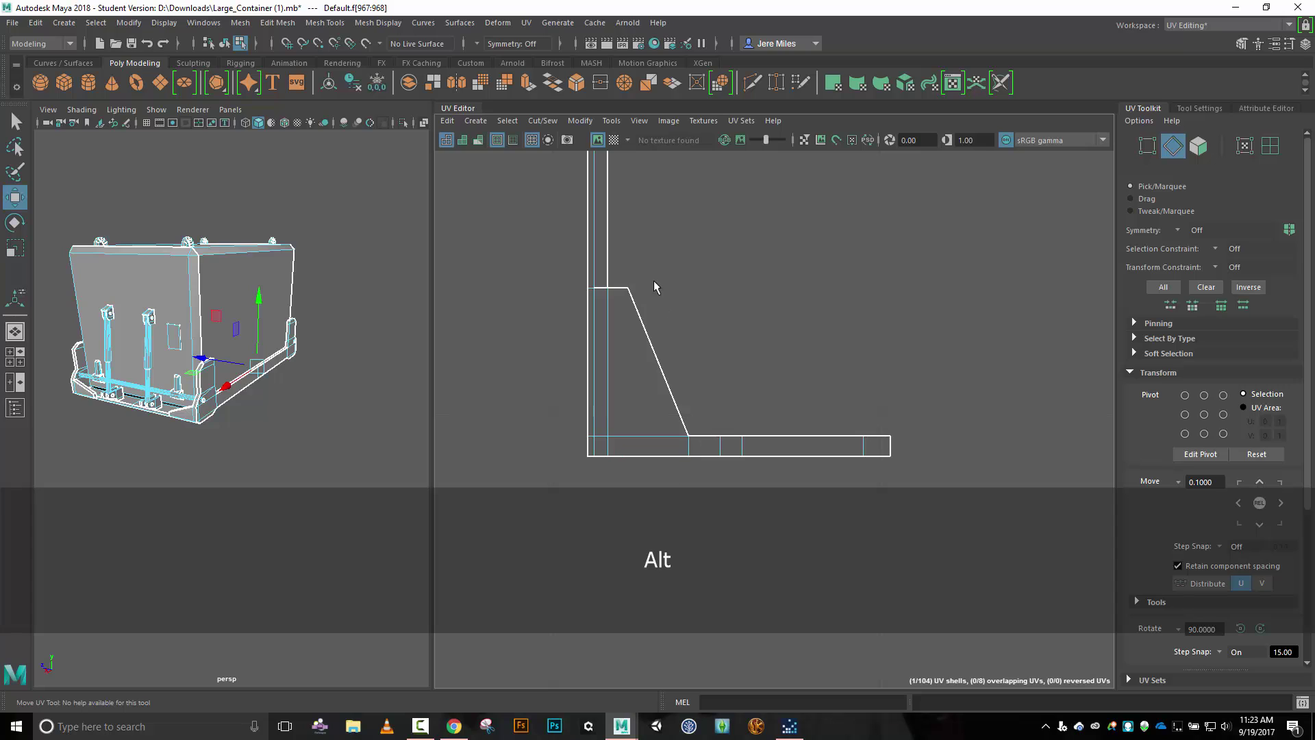
left_click(592, 289)
key("shift+x")
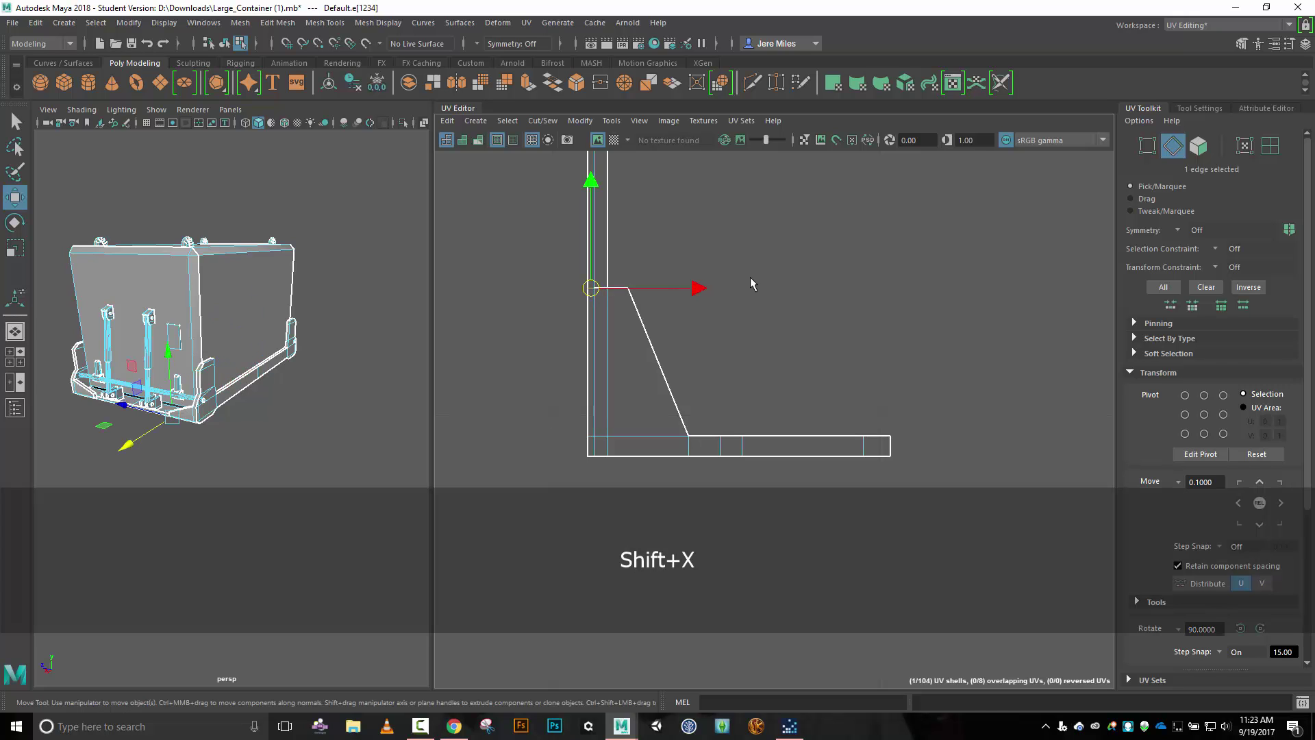
Select the separated L-shaped gusset corner as a UV shell and move it away from the long strip, towards the rail shell.
right_click_drag(762, 357, 705, 335)
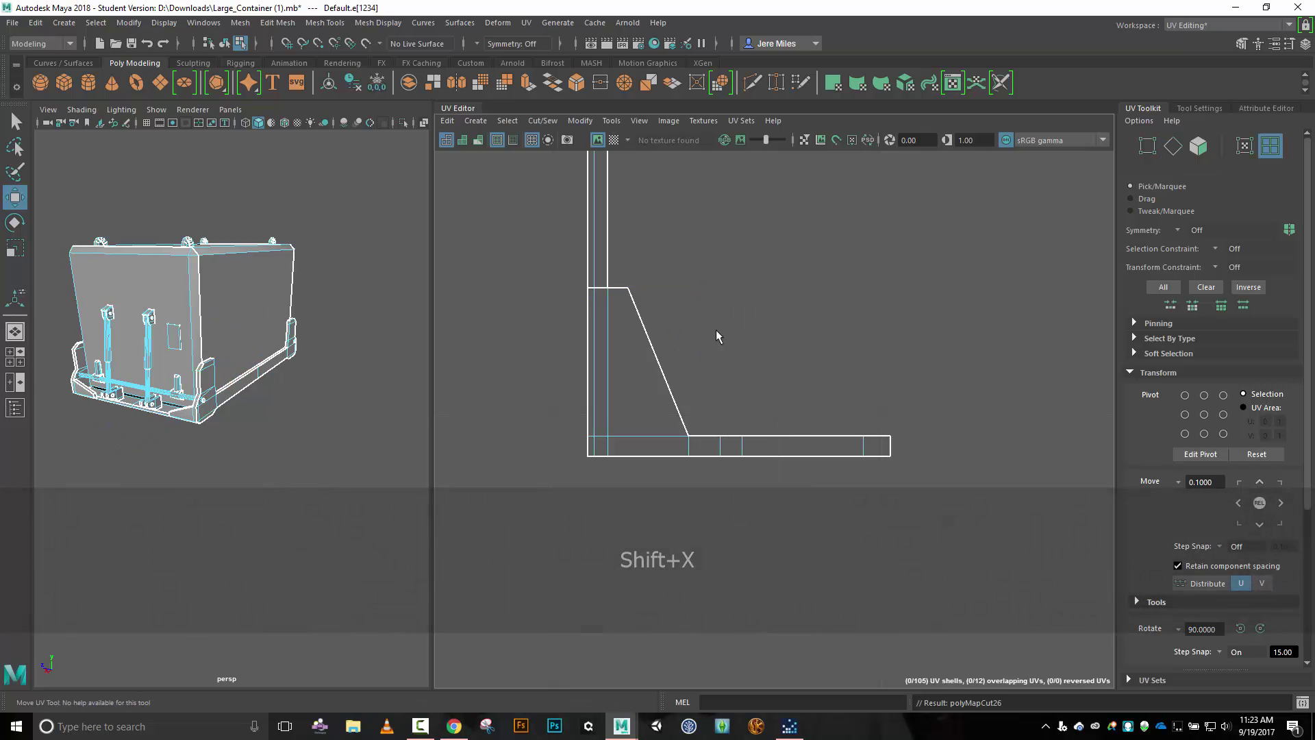
left_click(623, 366)
left_click_drag(738, 373, 842, 437)
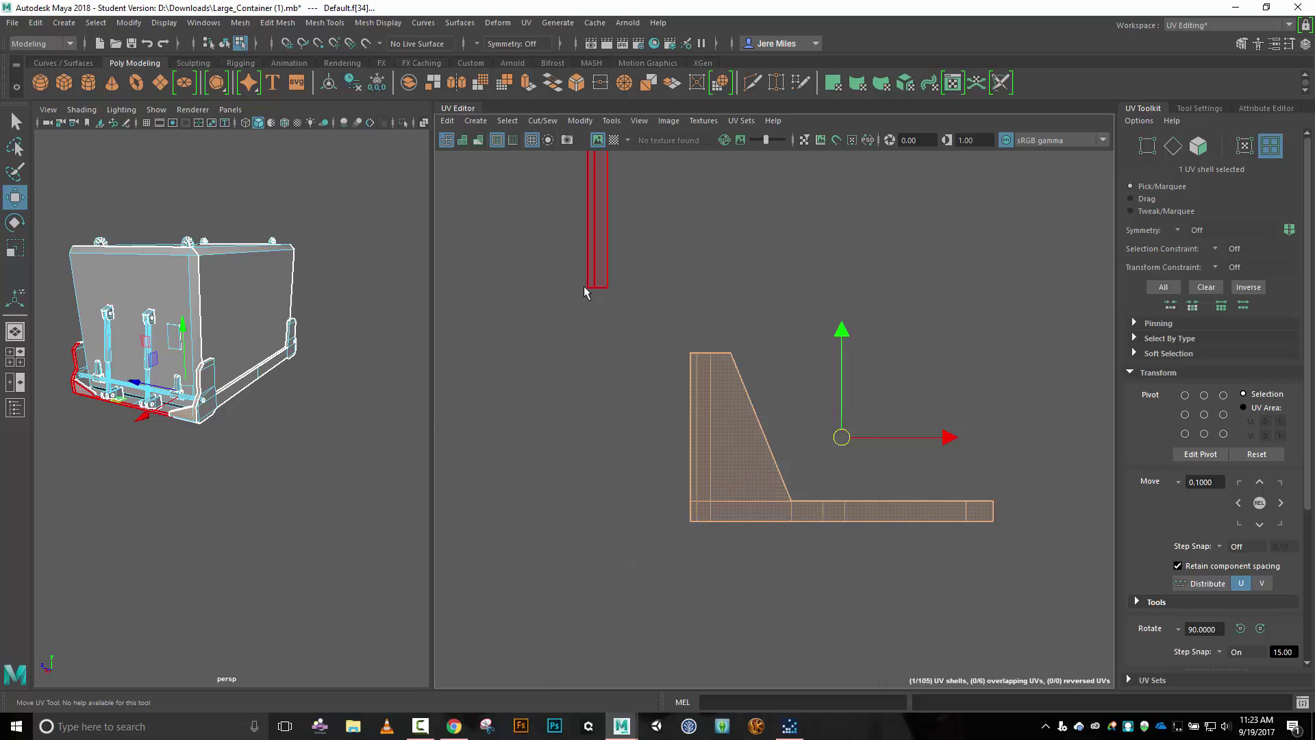
scroll(831, 298, "down", 4)
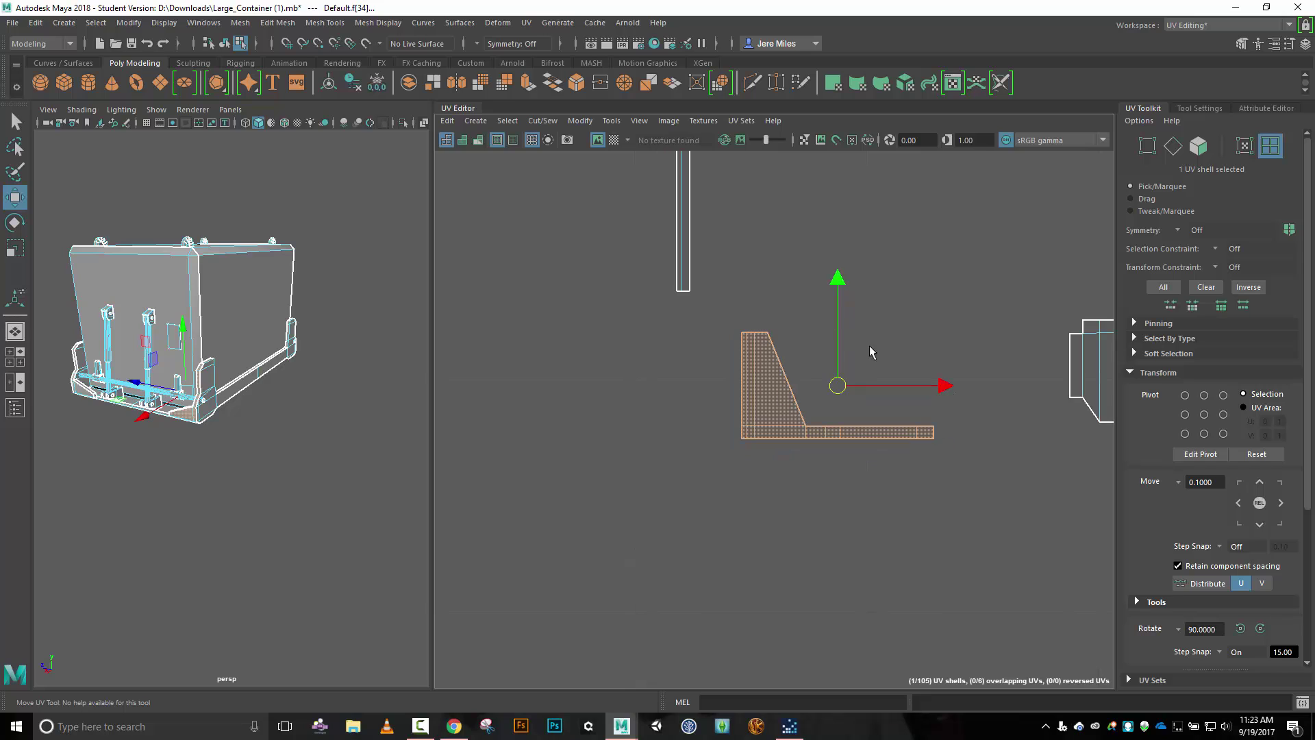
Select the short horizontal edge at the lower end of the rail shell and Move and Sew the separated L-shaped gusset corner onto it.
middle_click_drag(955, 332, 707, 244, "alt")
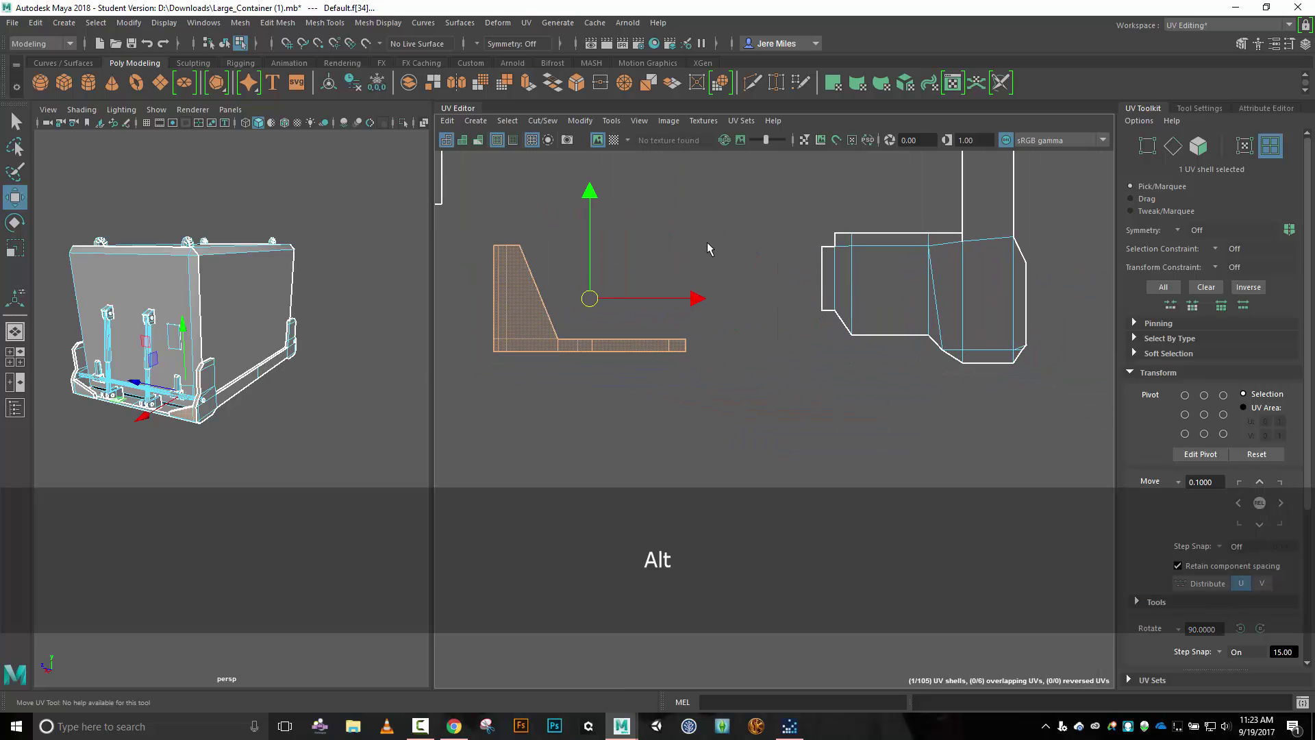
right_click(741, 238)
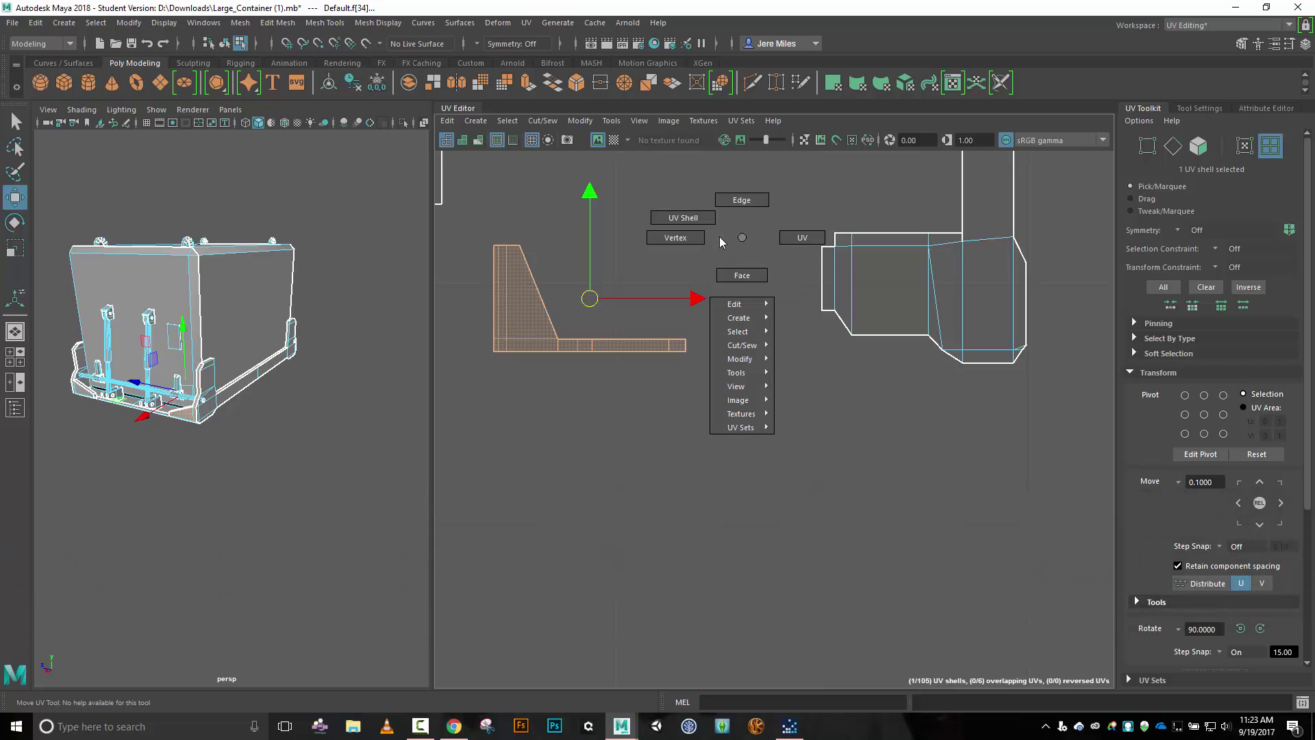
left_click(747, 214)
left_click(1000, 363)
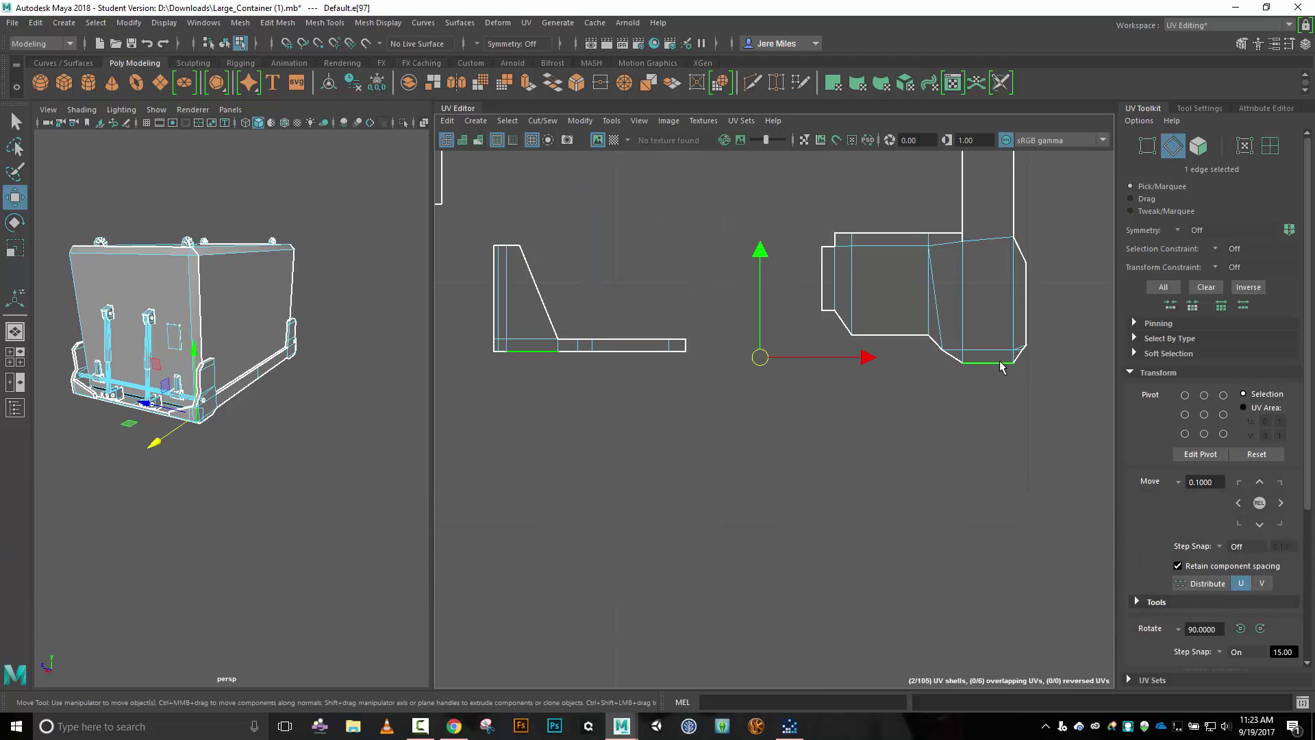
left_click(542, 121)
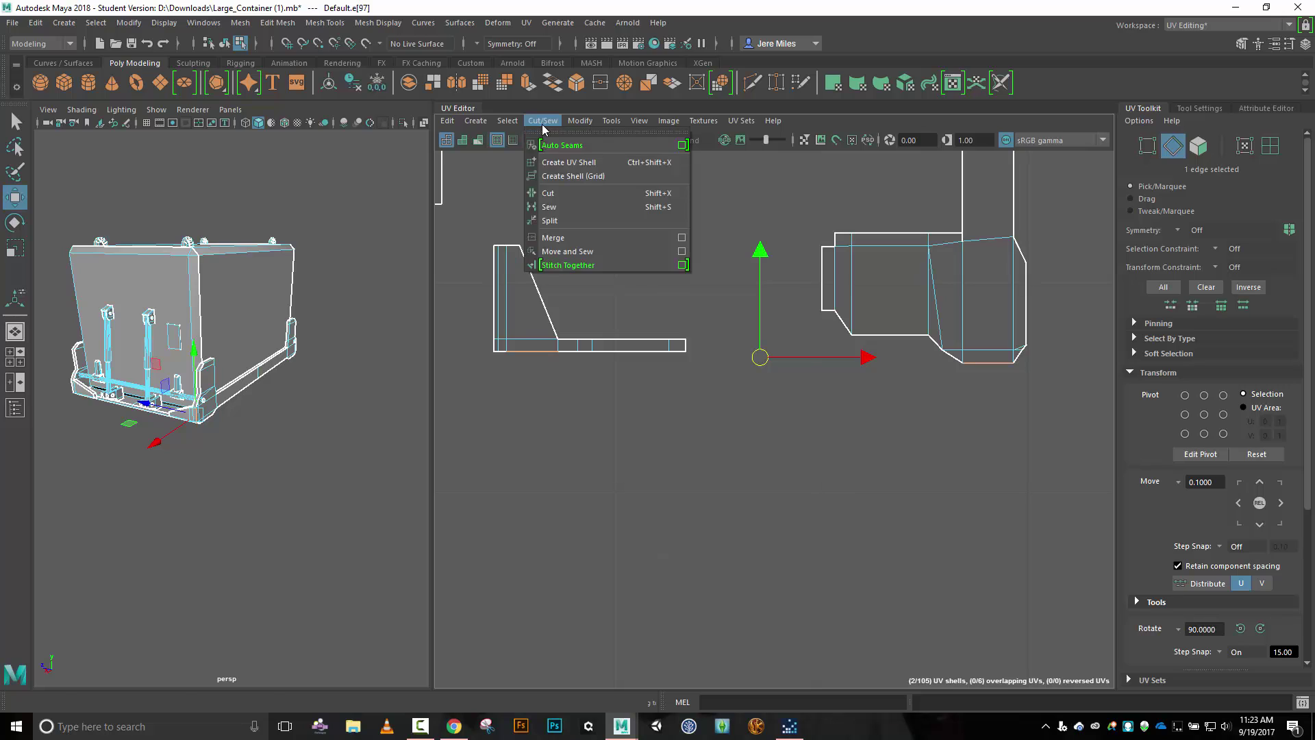
left_click(563, 251)
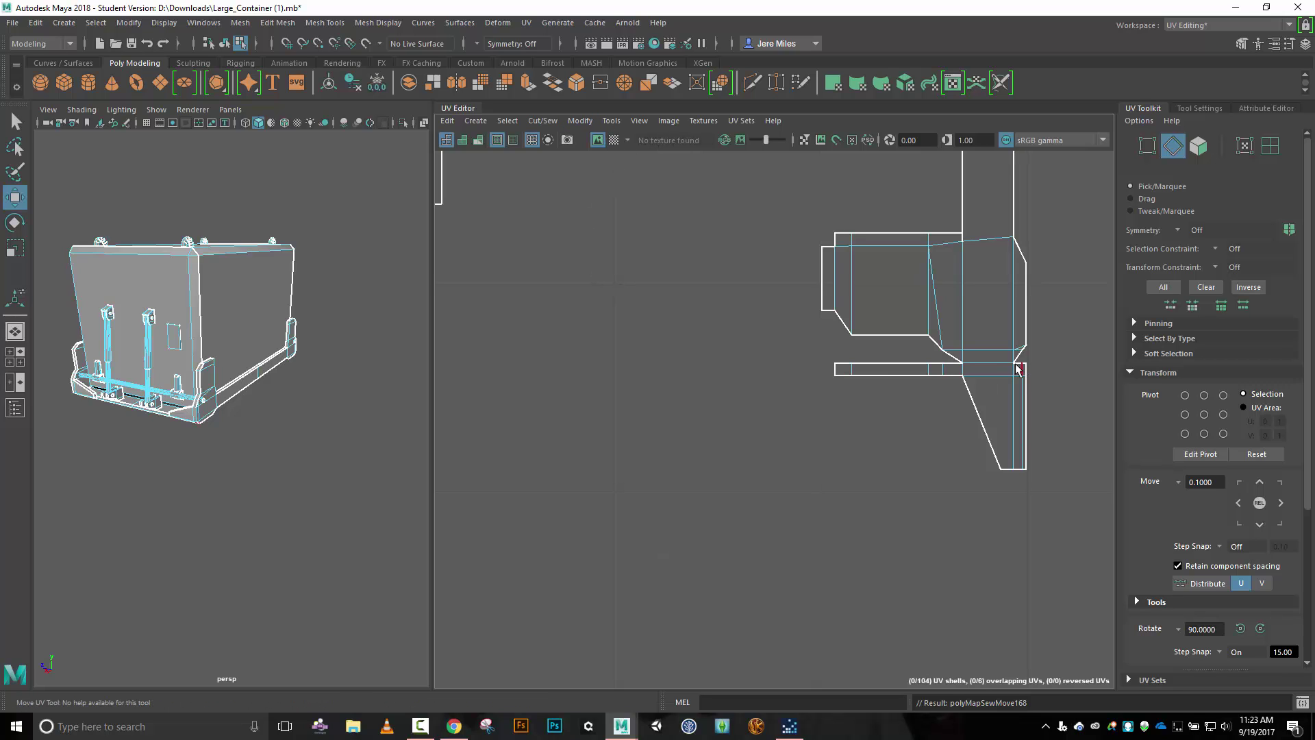
Move and Sew the short slanted edge beside the new gusset joint, checking the corner in 3D with the checker map.
scroll(177, 464, "up", 10)
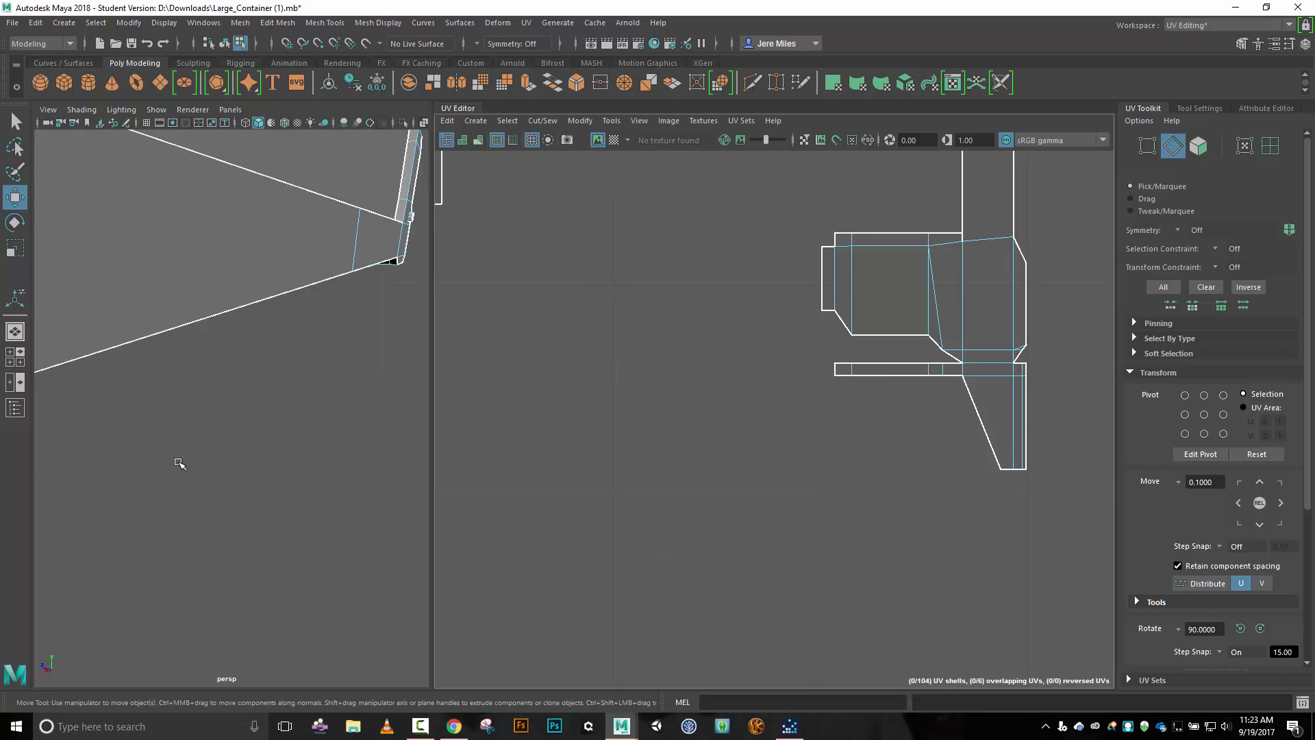
scroll(177, 462, "down", 5)
left_click_drag(200, 435, 266, 410, "alt")
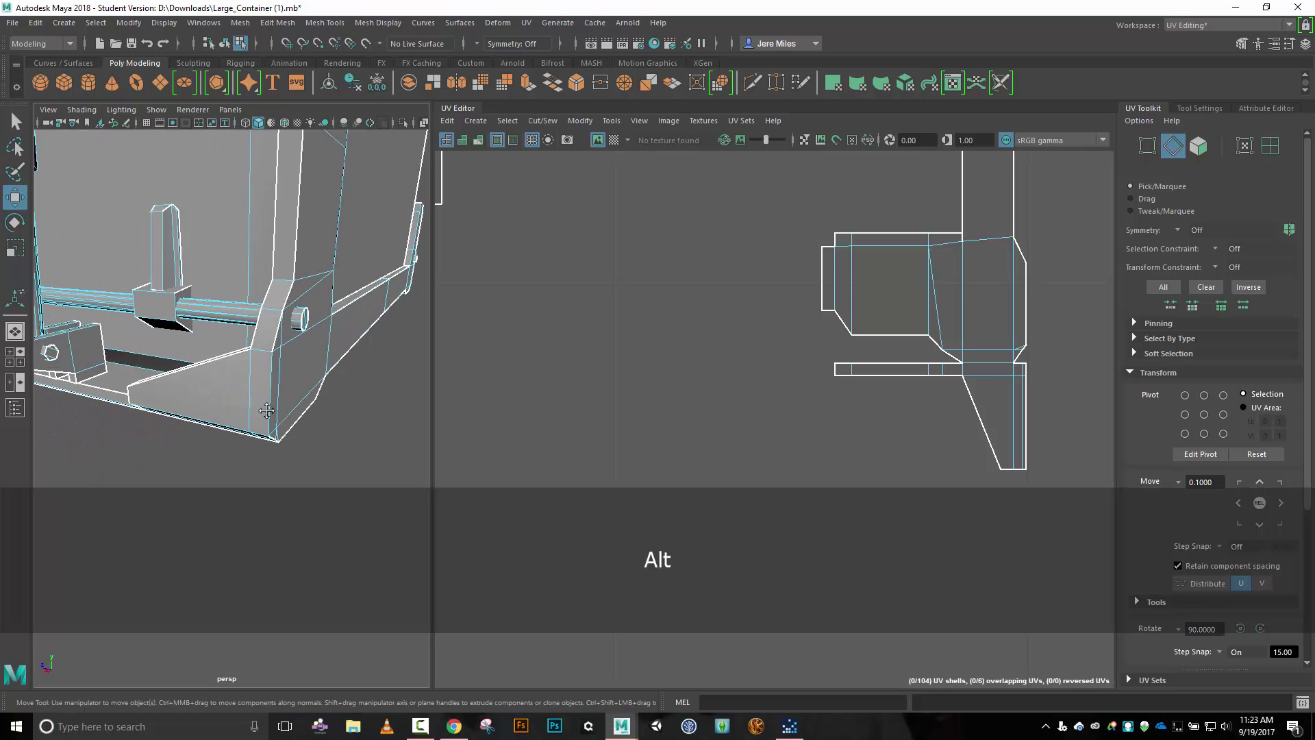
left_click(613, 140)
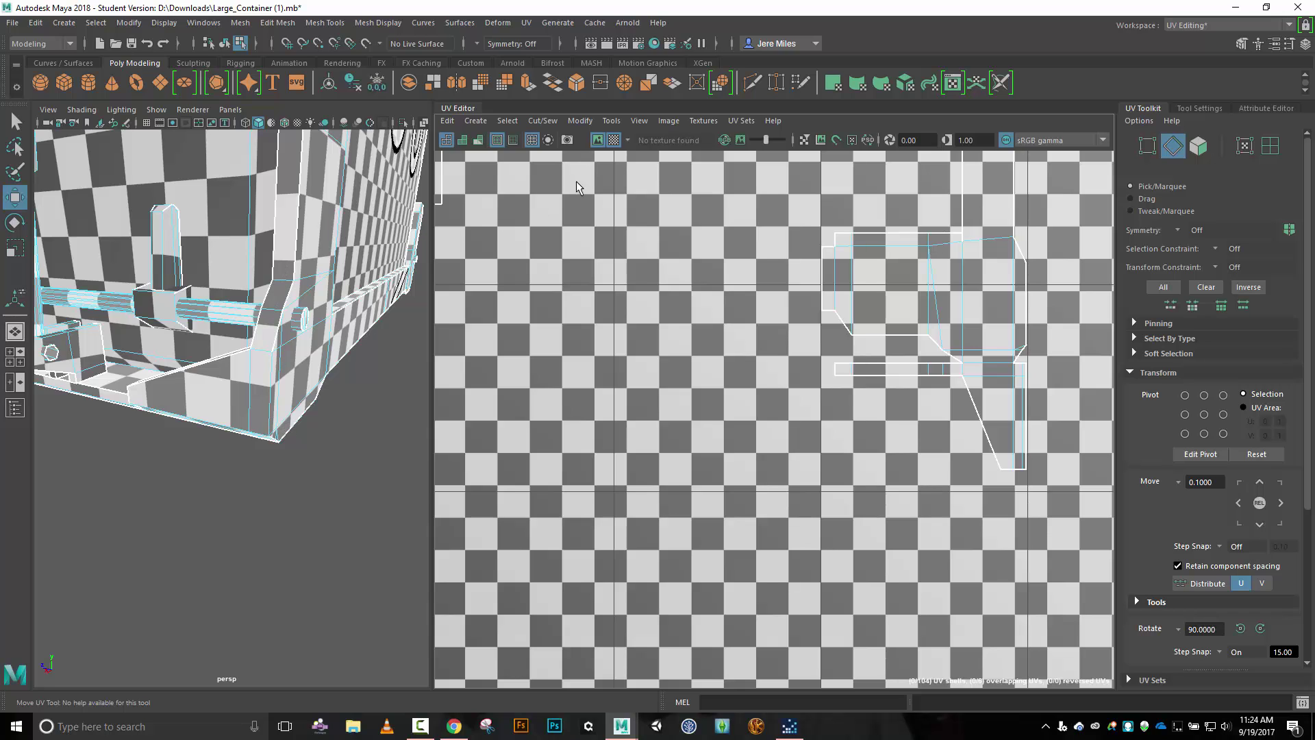
left_click(614, 141)
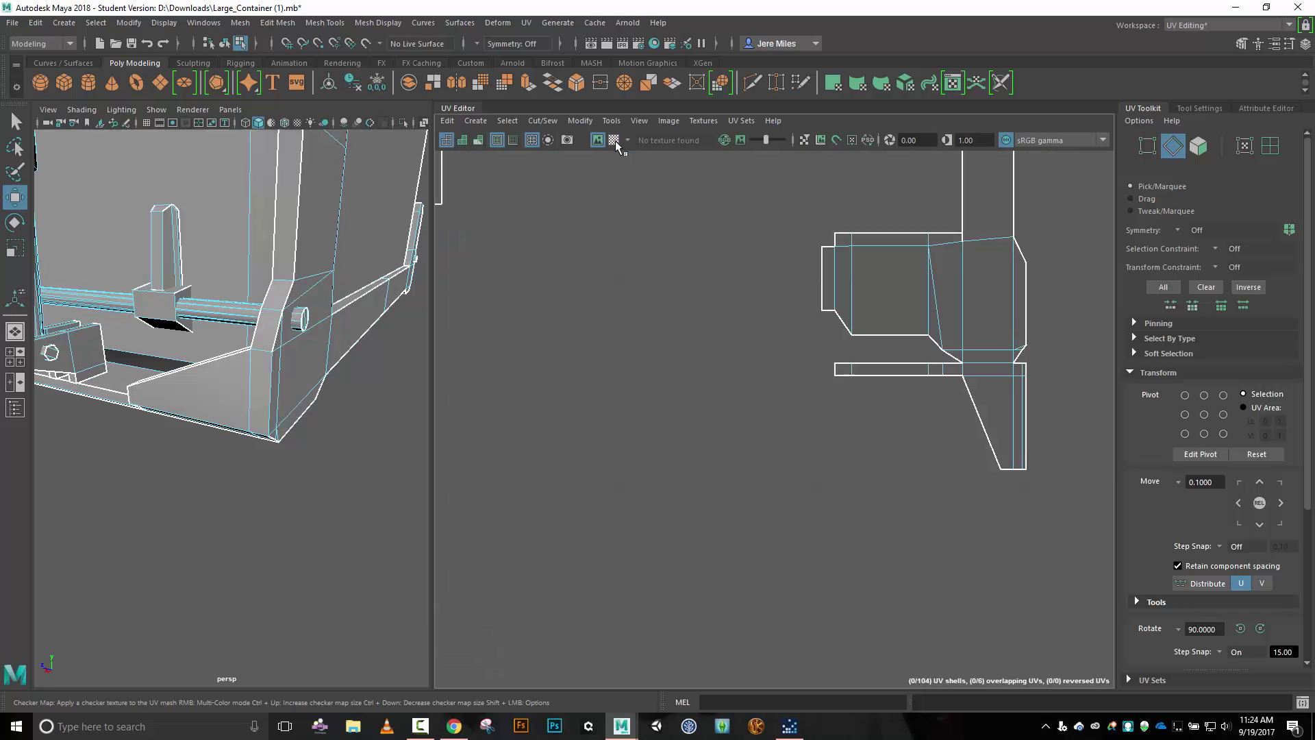
left_click(954, 356)
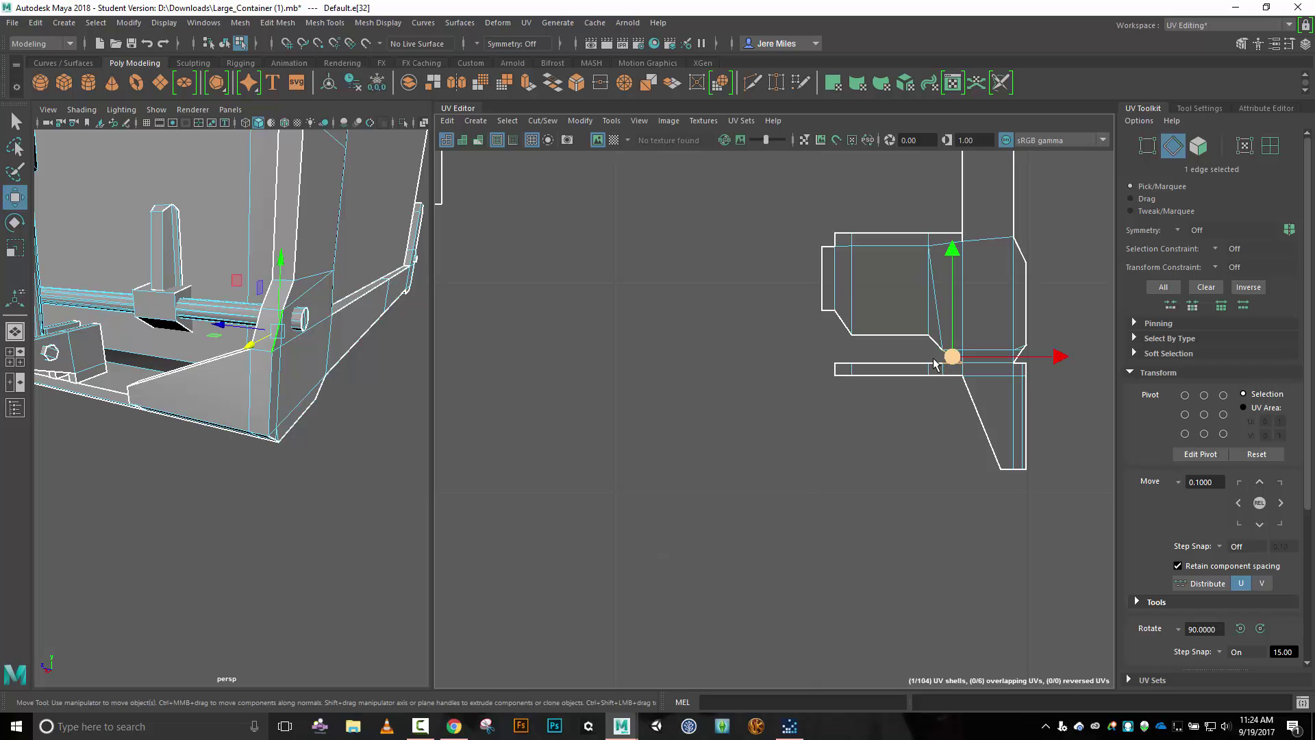
left_click(543, 120)
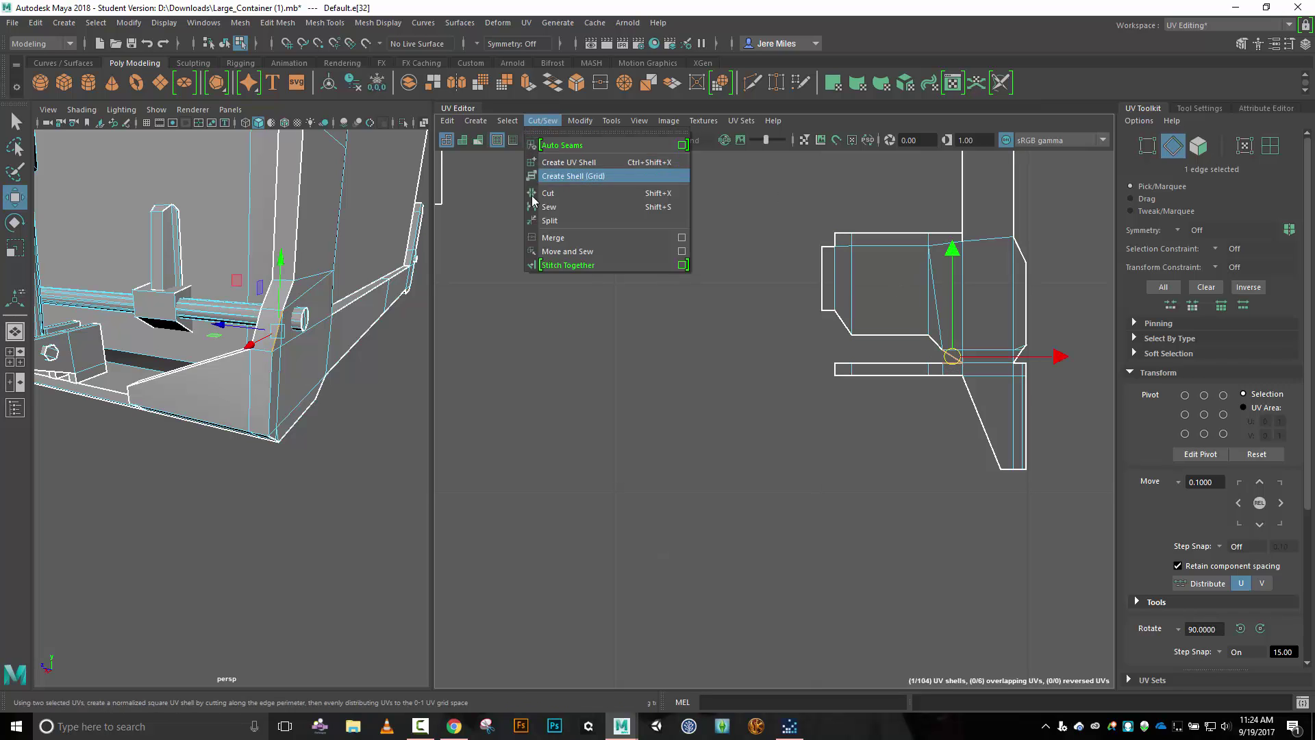
left_click(554, 252)
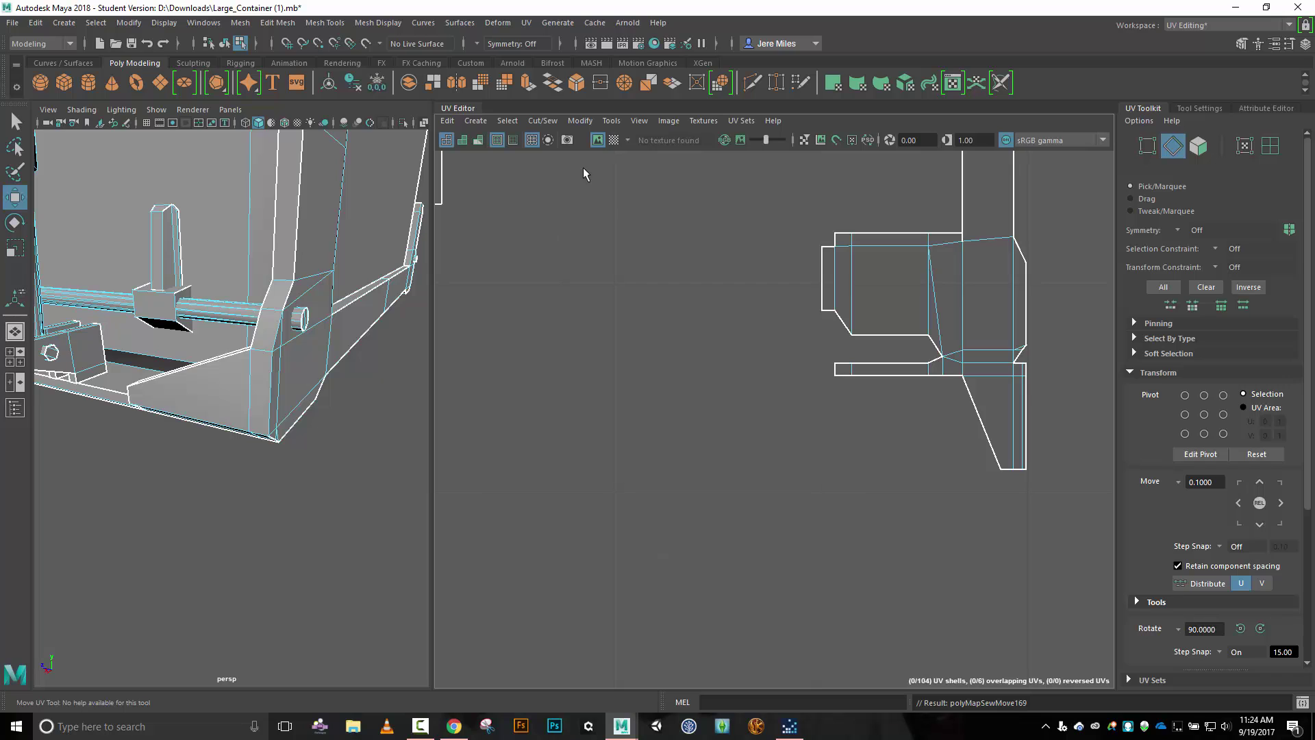
left_click(614, 140)
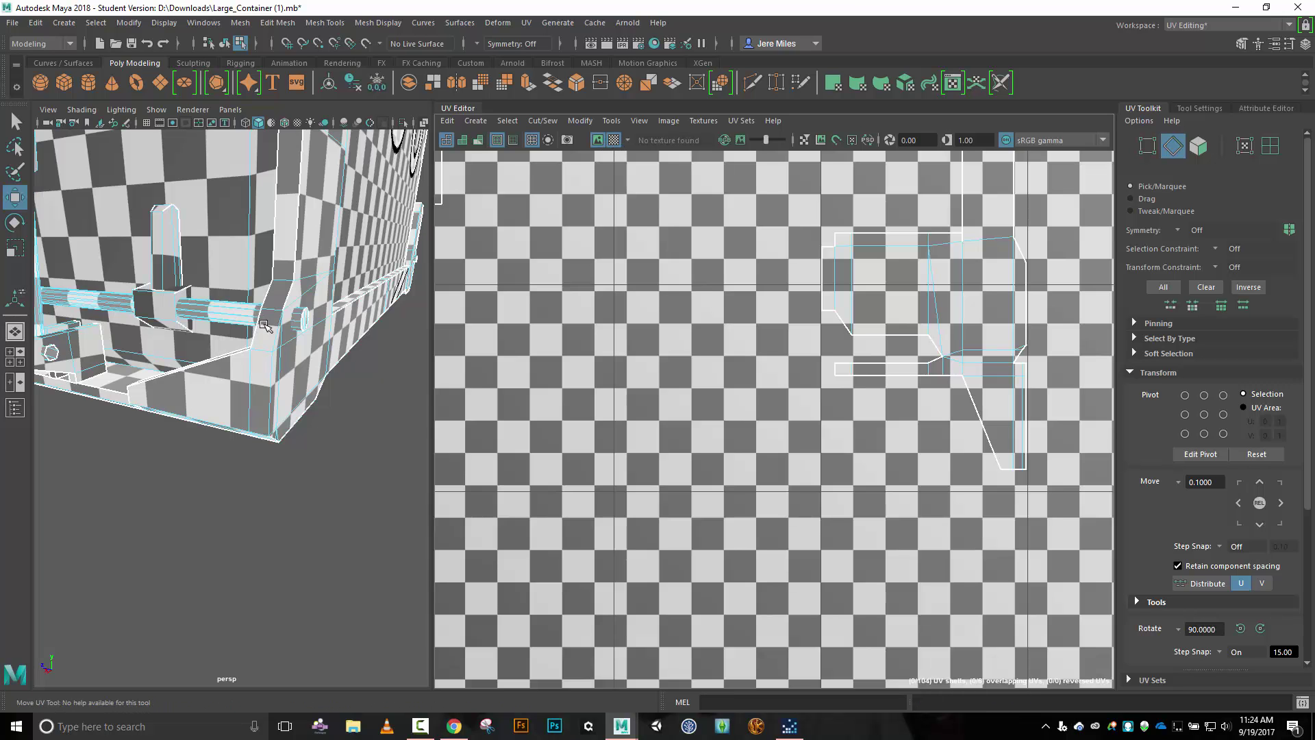
left_click(614, 140)
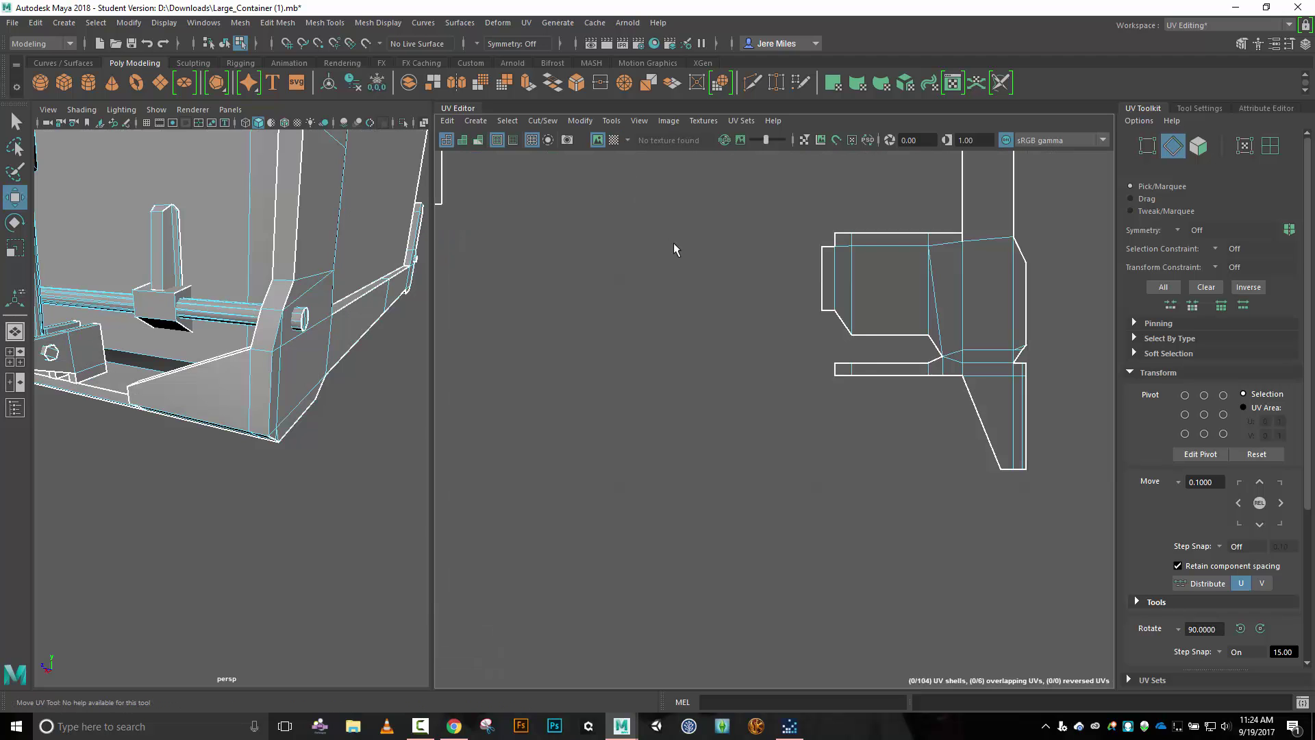
Move and Sew the next slanted edge and the adjoining long edge between bracket and gusset strip, and check the checker pattern.
left_click(933, 349)
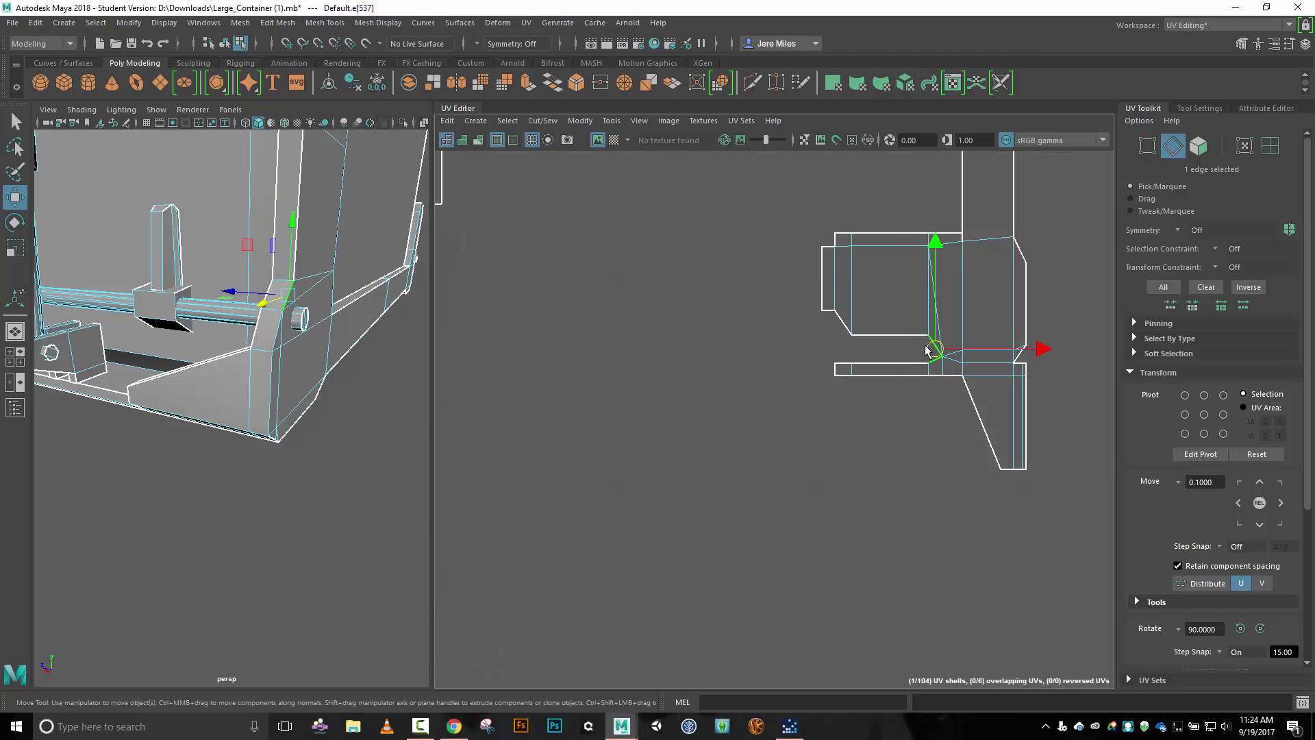
left_click(898, 335, "shift")
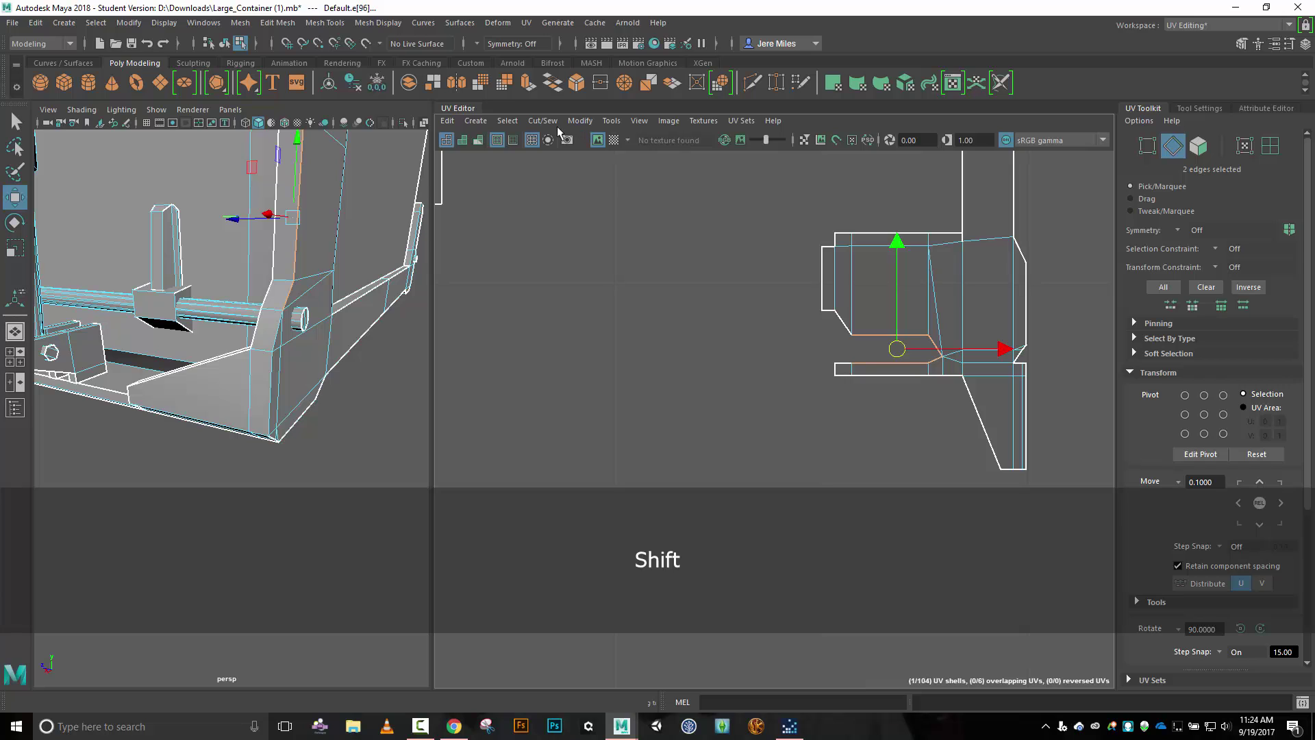
left_click(545, 121)
left_click(590, 252)
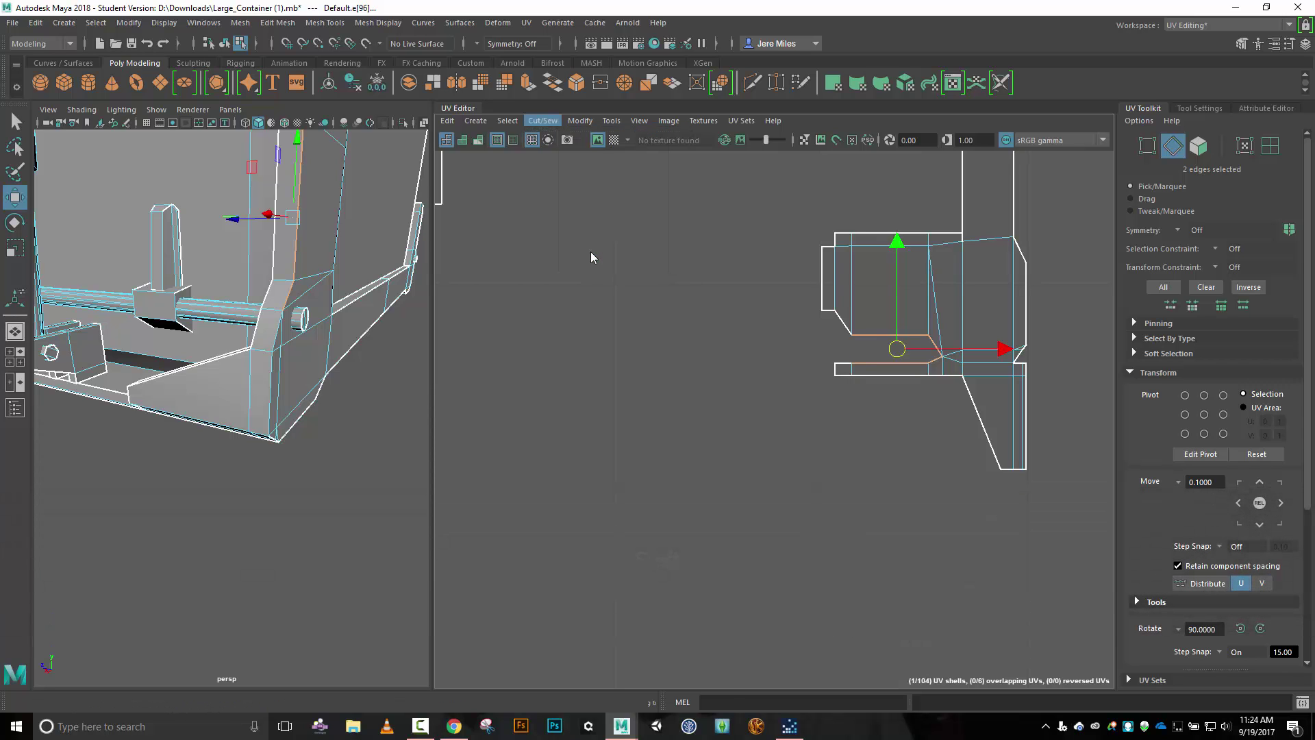
left_click(614, 140)
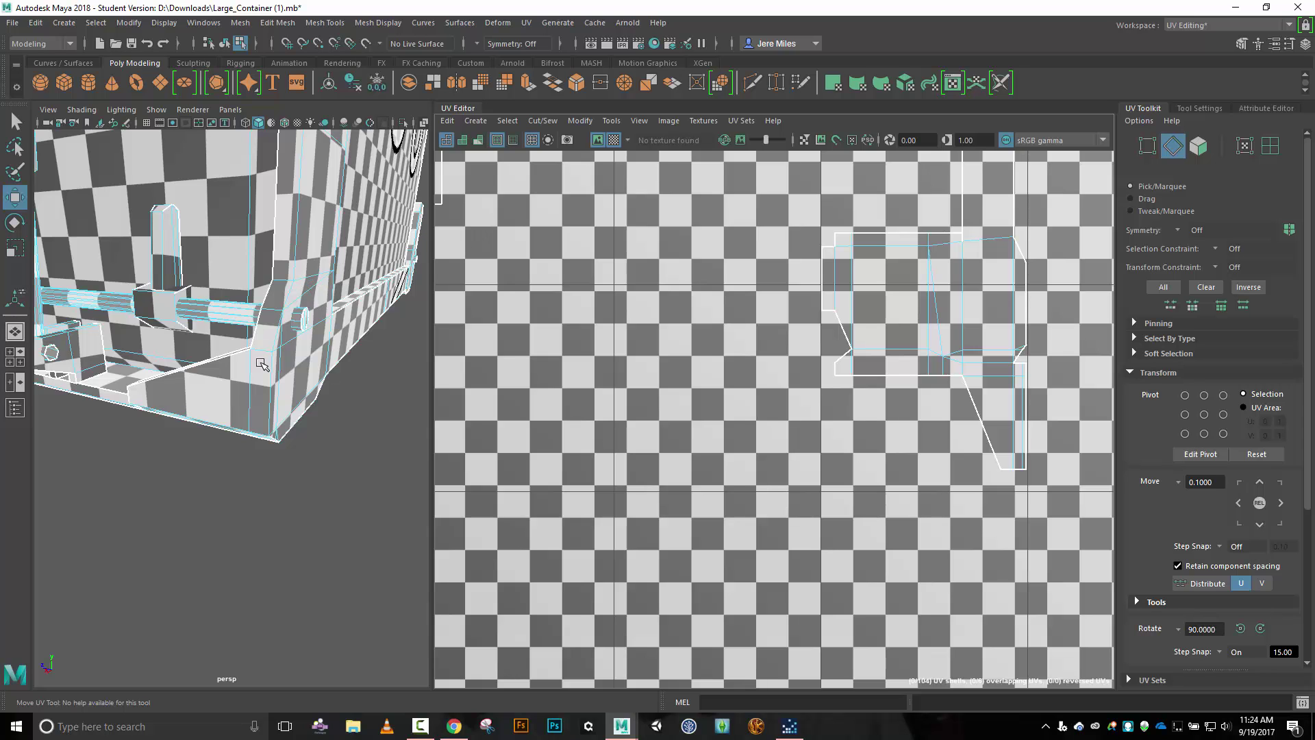
middle_click_drag(343, 205, 335, 248, "alt")
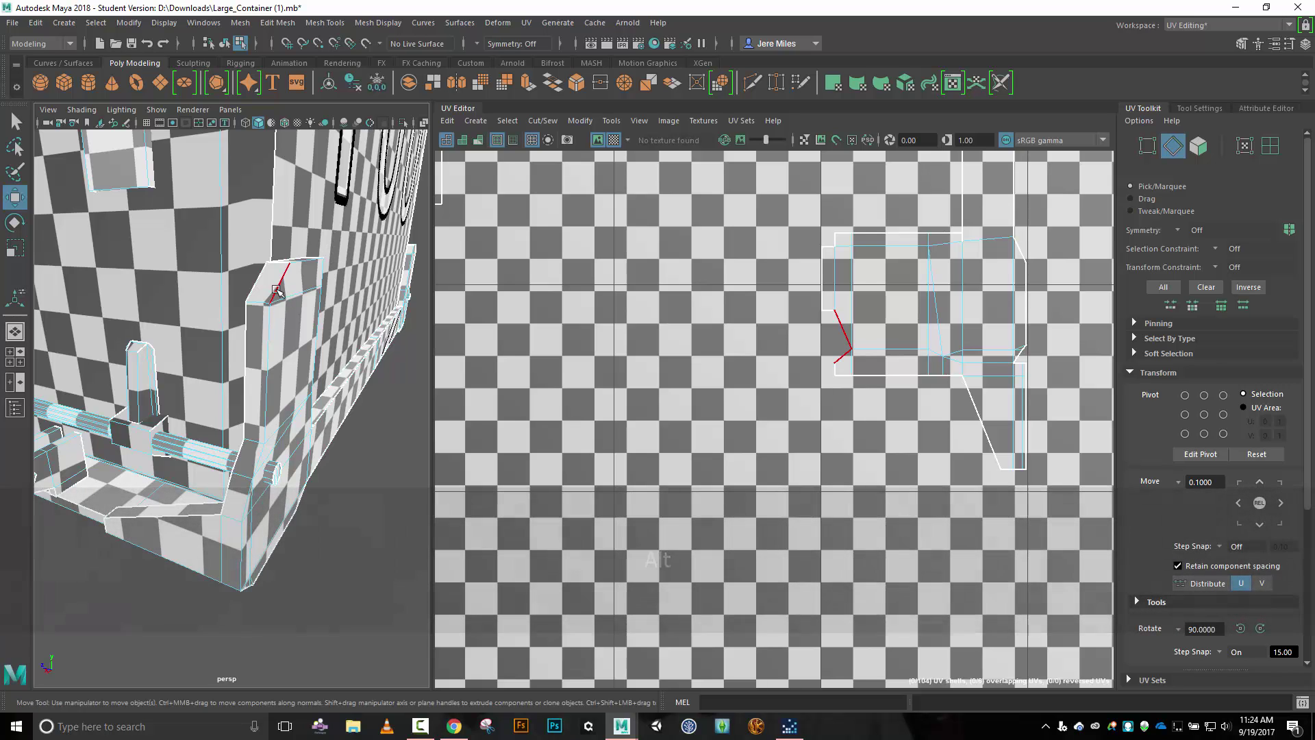
left_click(615, 141)
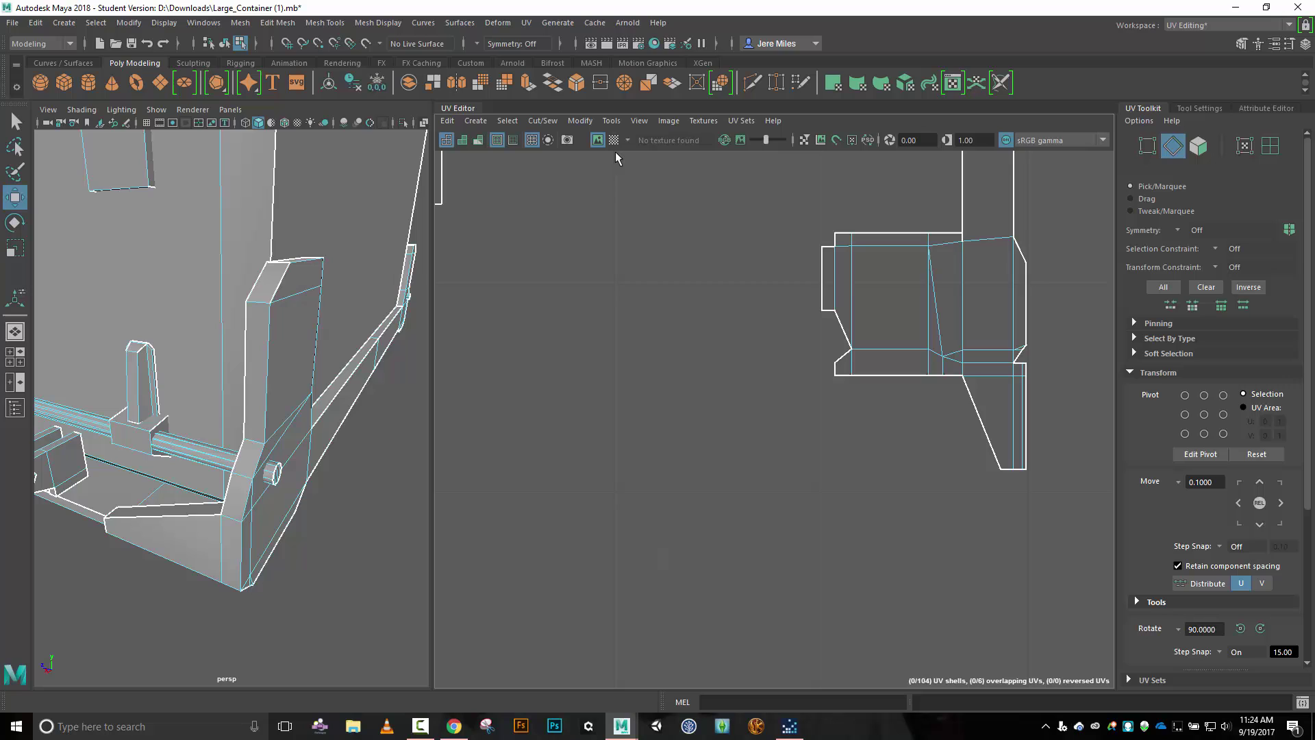
Try to Move and Sew the slanted edge at the bracket's outer end and inspect the checker pattern on the model.
left_click(844, 344)
left_click(544, 121)
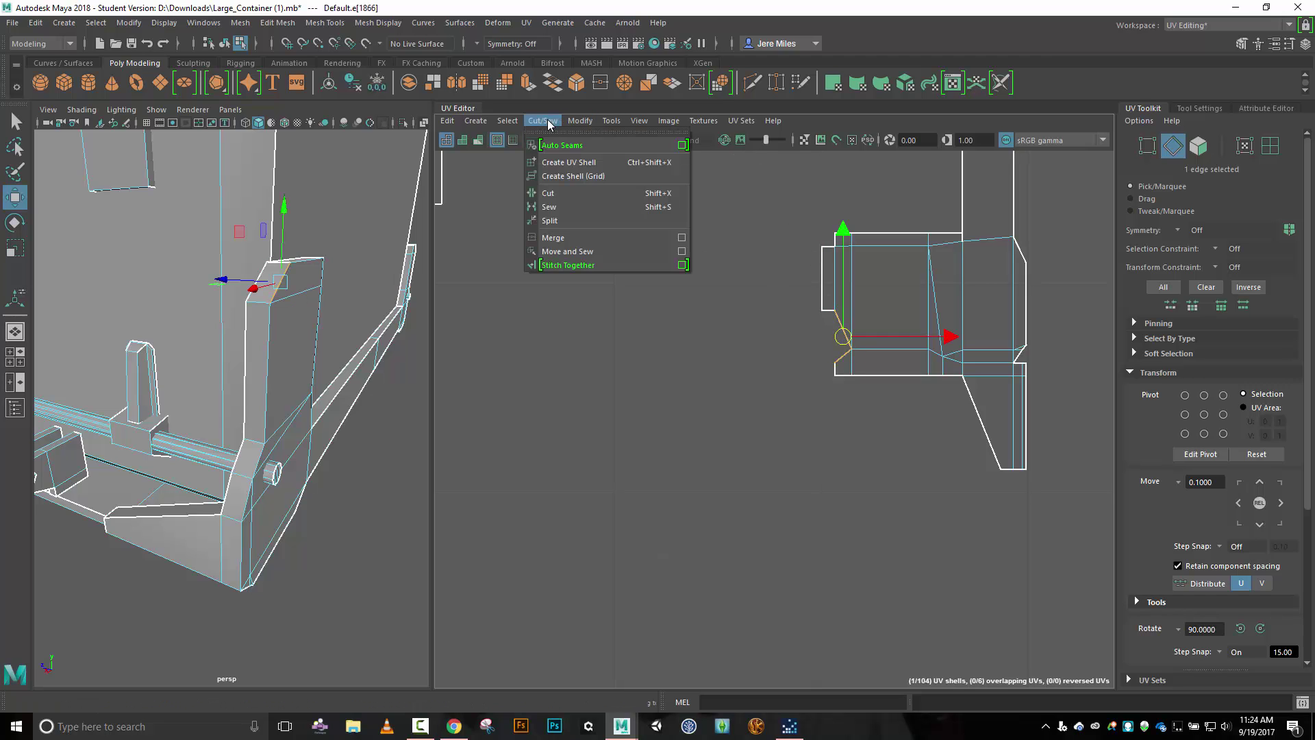
left_click(568, 251)
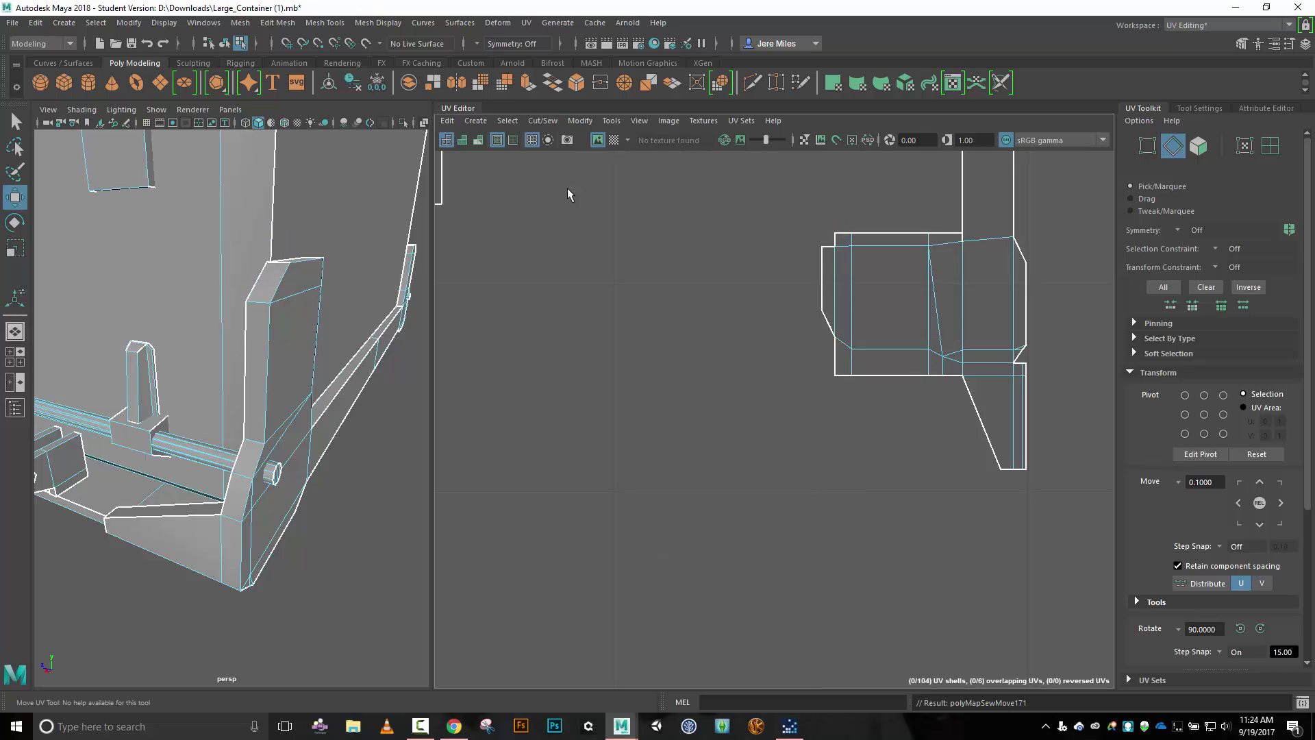
left_click(614, 140)
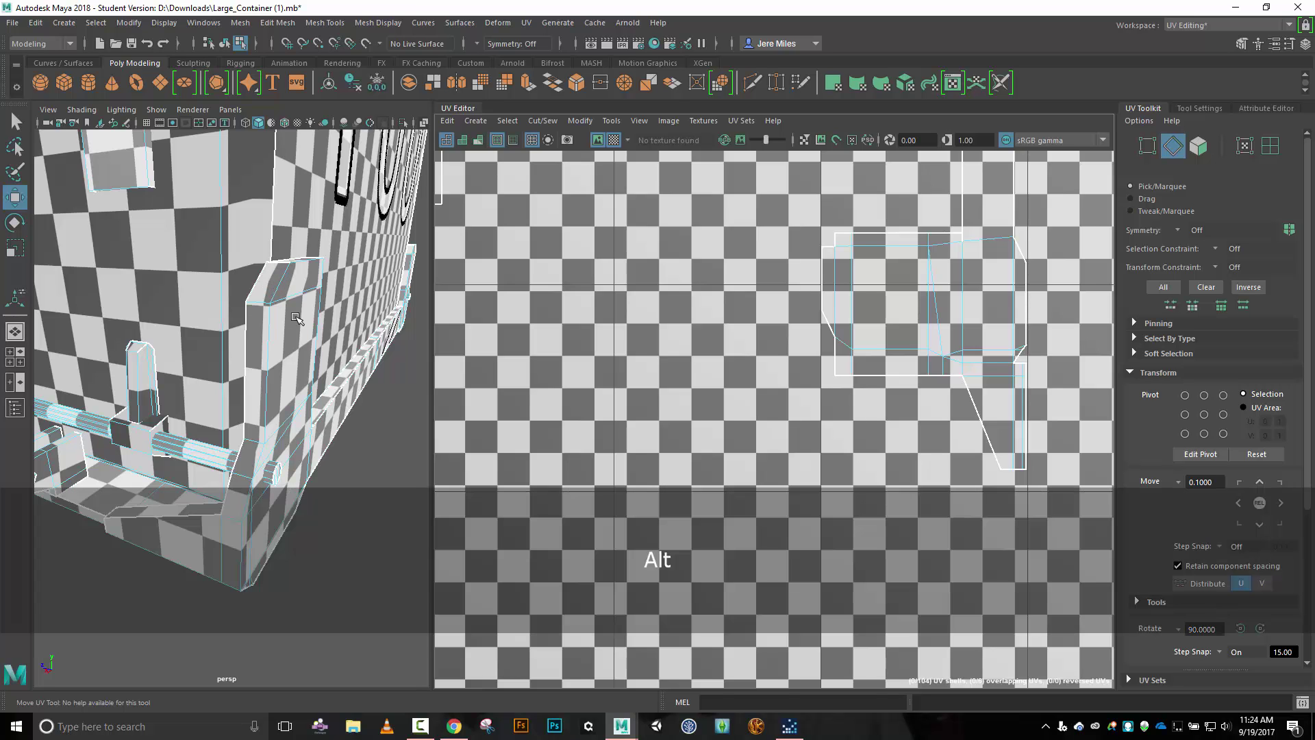
left_click_drag(294, 316, 180, 404, "alt")
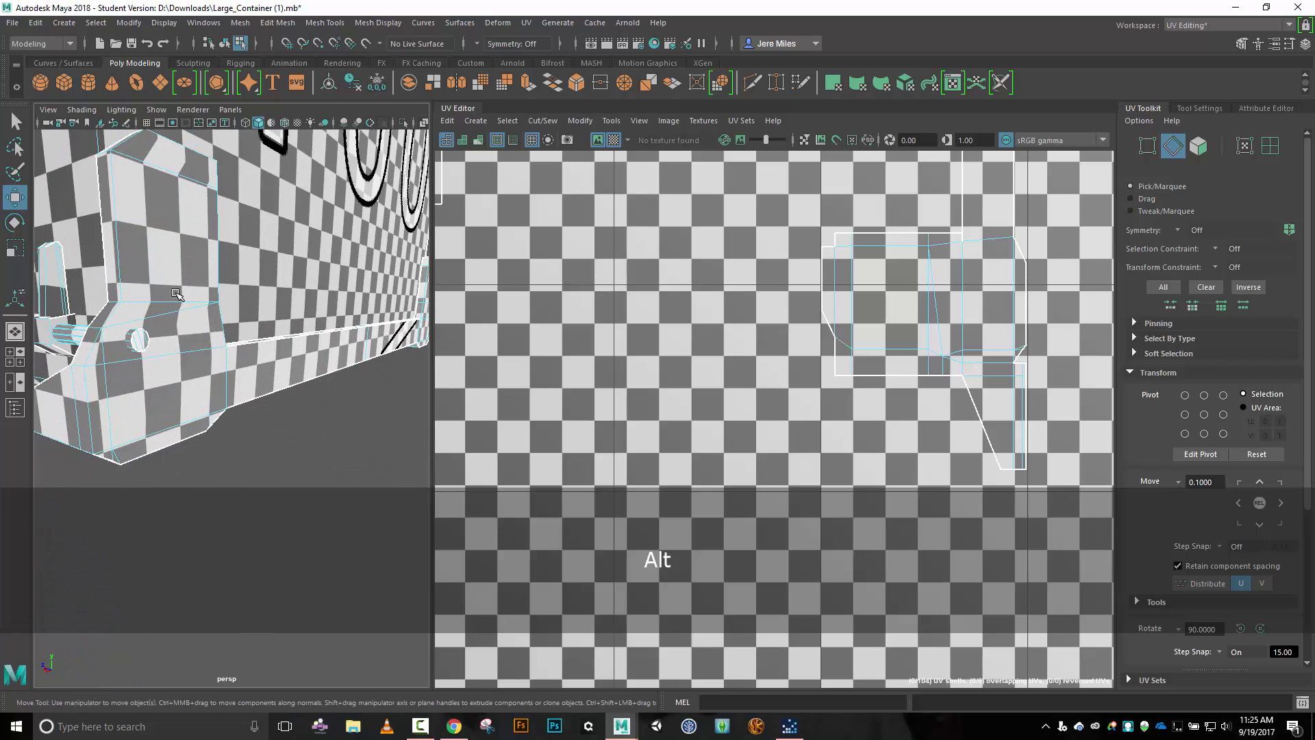
mouse_move(174, 298)
left_mouse_down("alt")
mouse_move(151, 309)
mouse_move(161, 308)
left_mouse_up("alt")
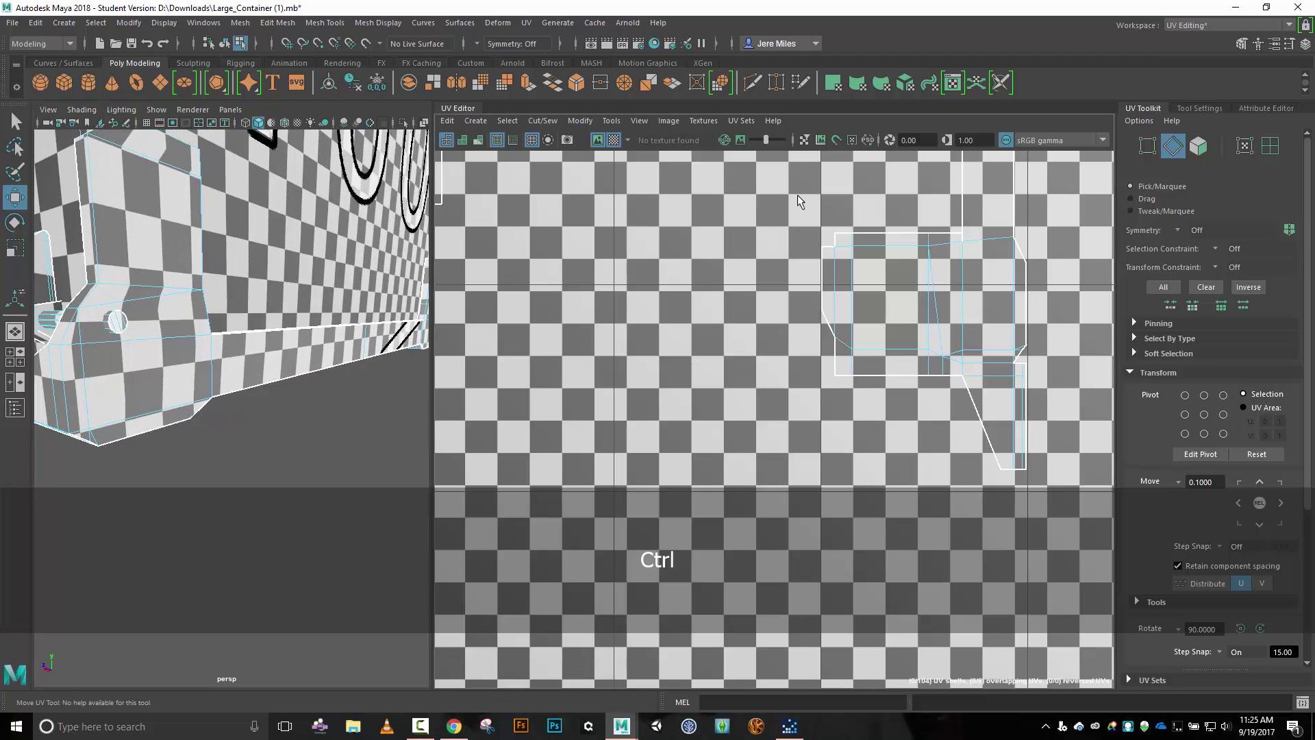
Undo the sew at the bracket's outer end and the preceding two-edge sew.
key("ctrl+z")
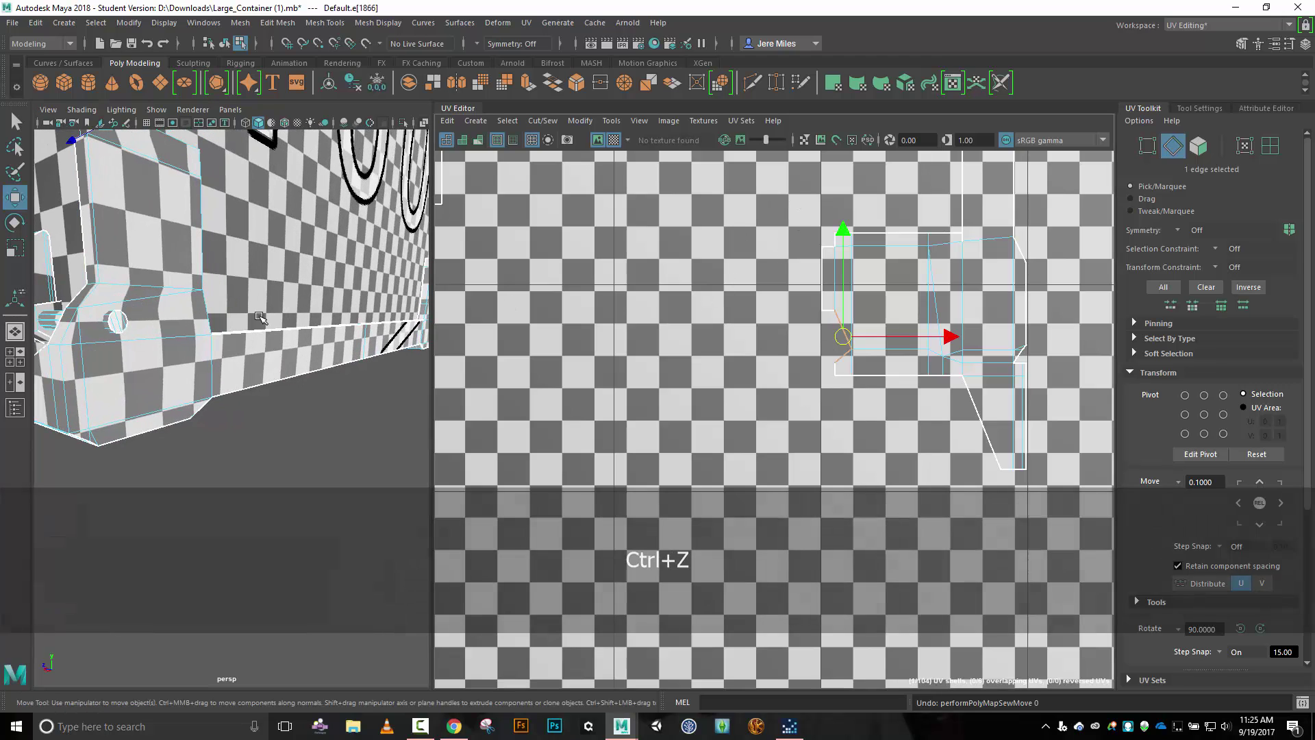
key("ctrl+z")
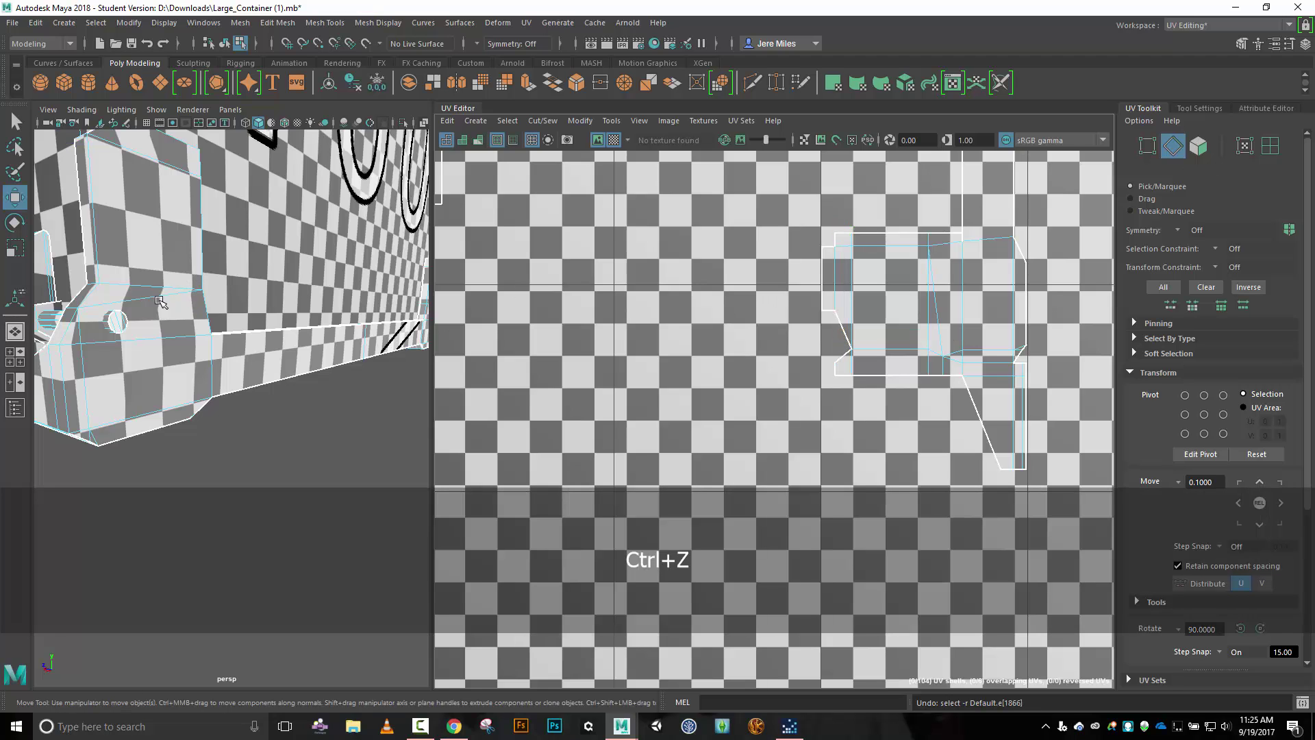
key("ctrl+z")
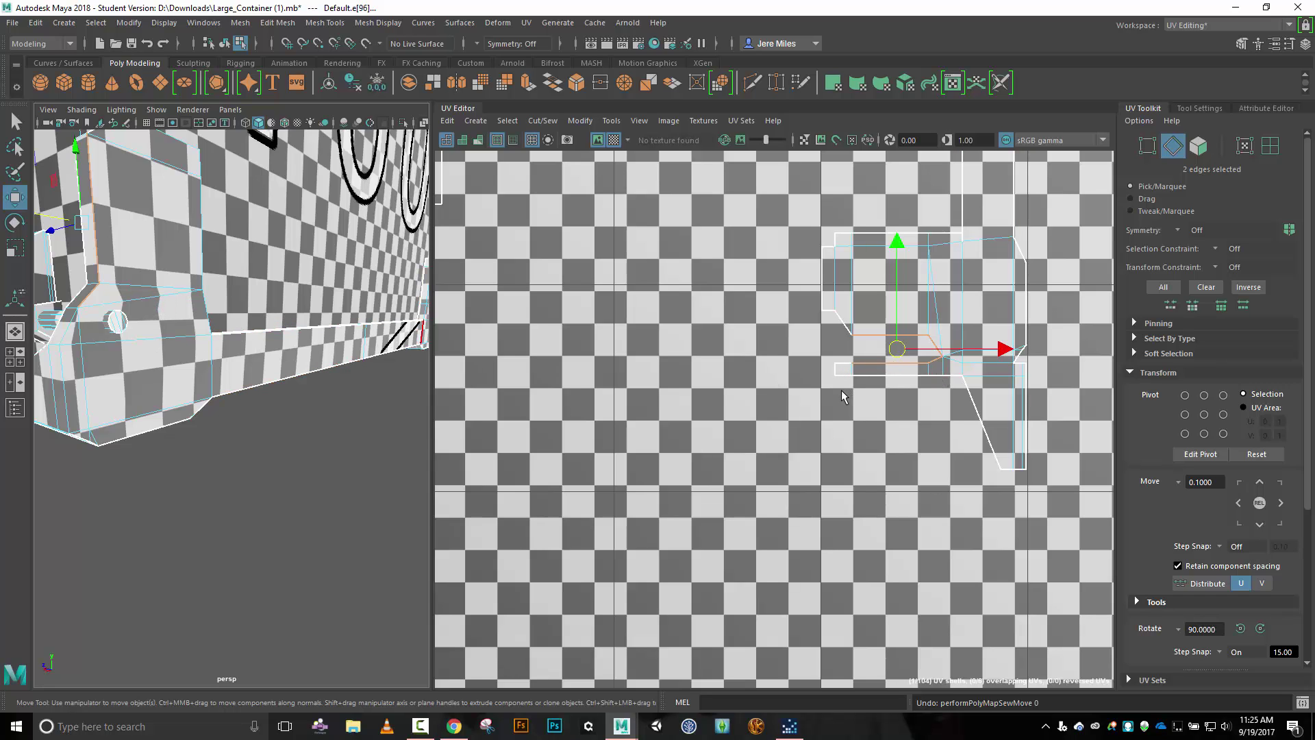
Select only the short slanted edge between the bracket and the gusset strip and Move and Sew it.
left_click(893, 399)
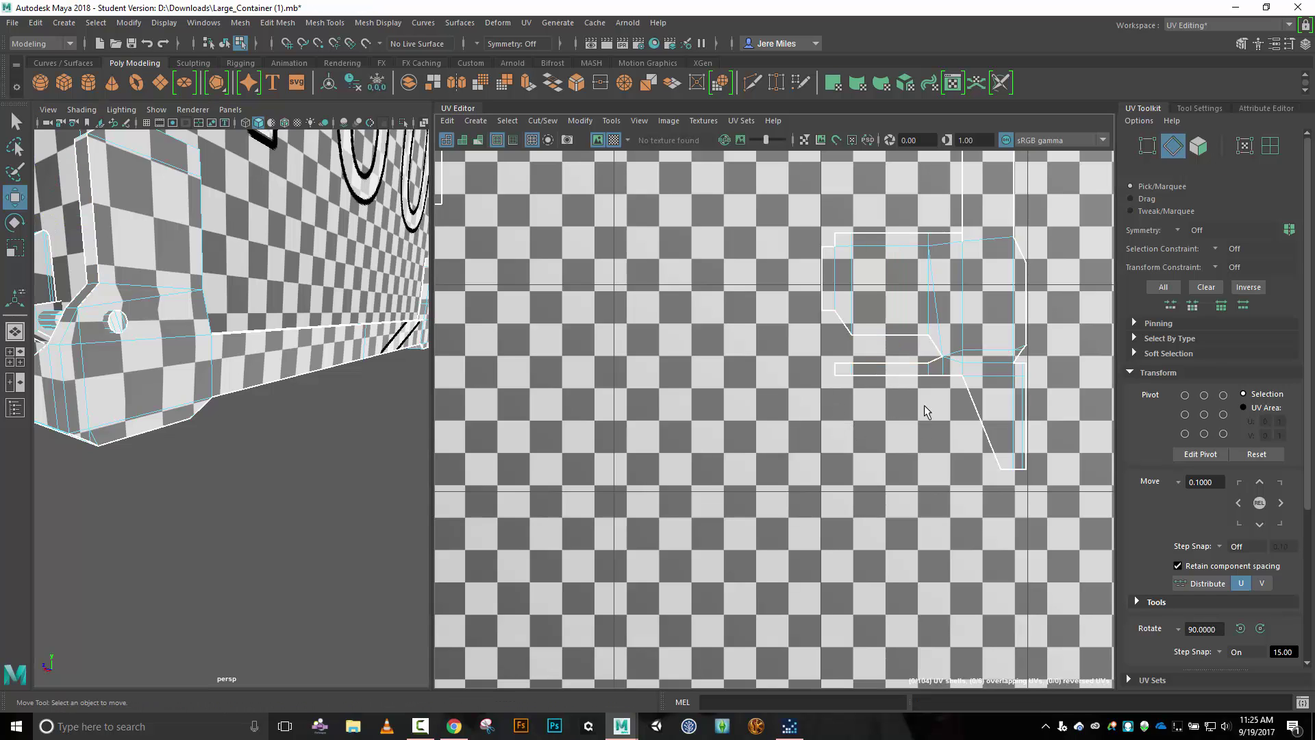
left_click(932, 345)
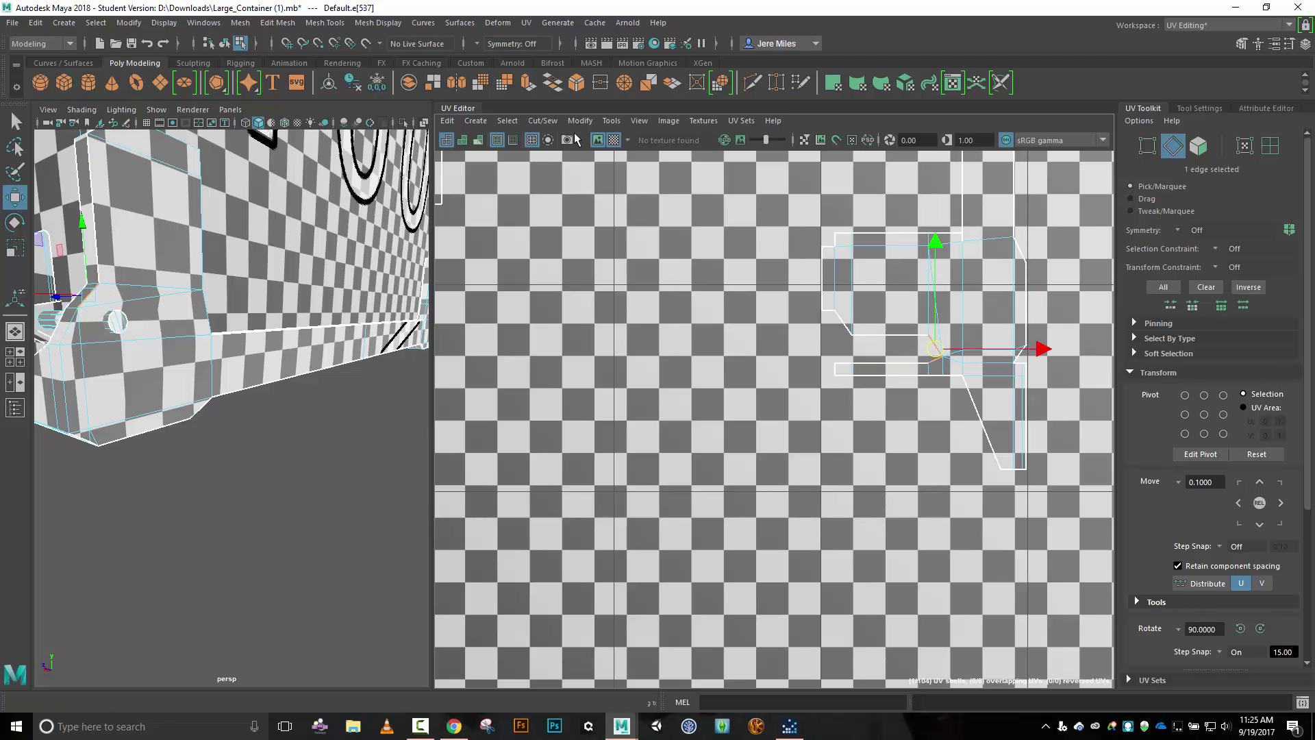
left_click(542, 121)
left_click(586, 253)
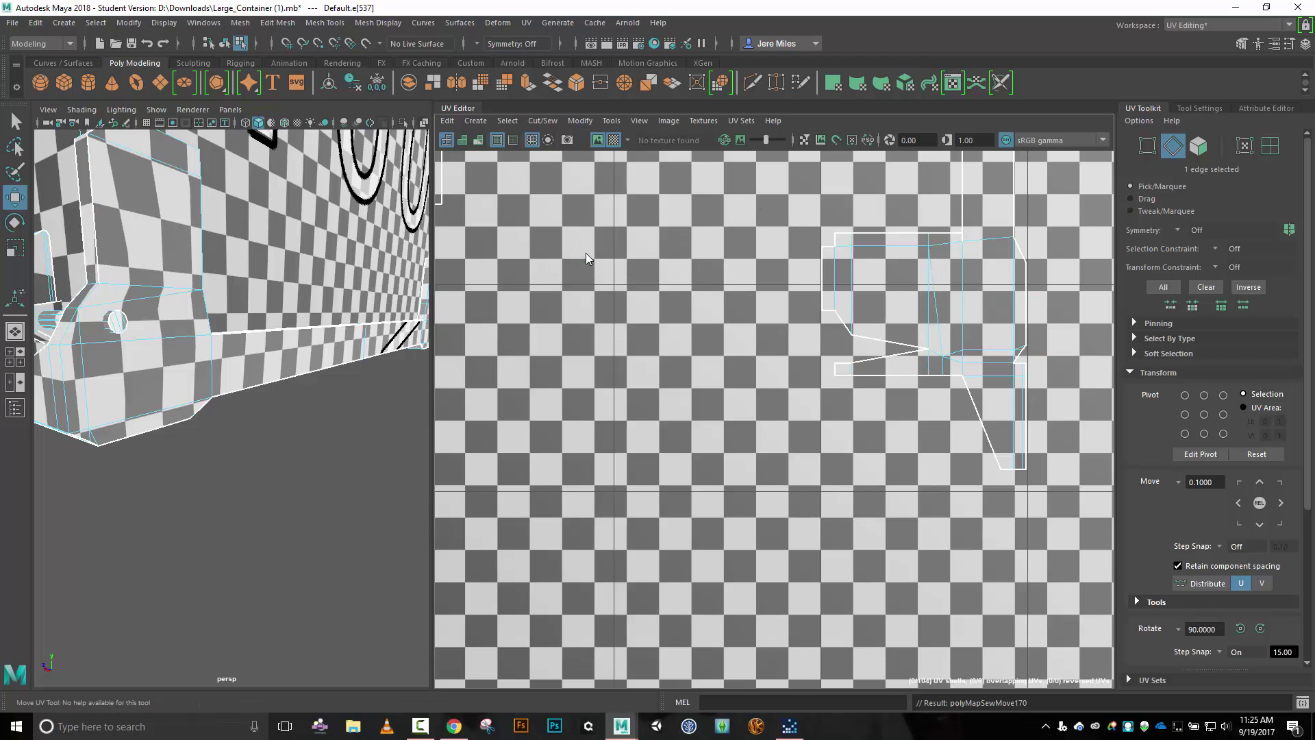
Move and Sew the long edge joining the gusset's thin strip to the bracket's side face.
left_click(882, 345)
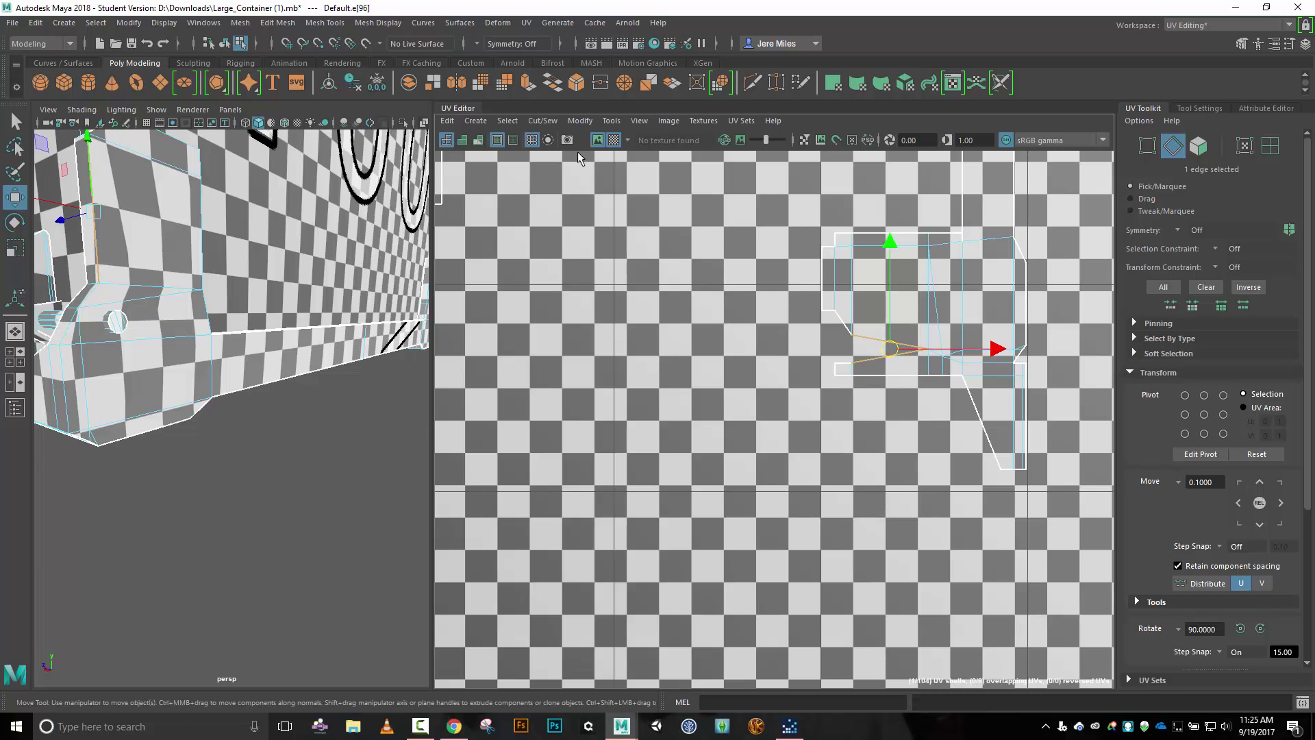
left_click(540, 119)
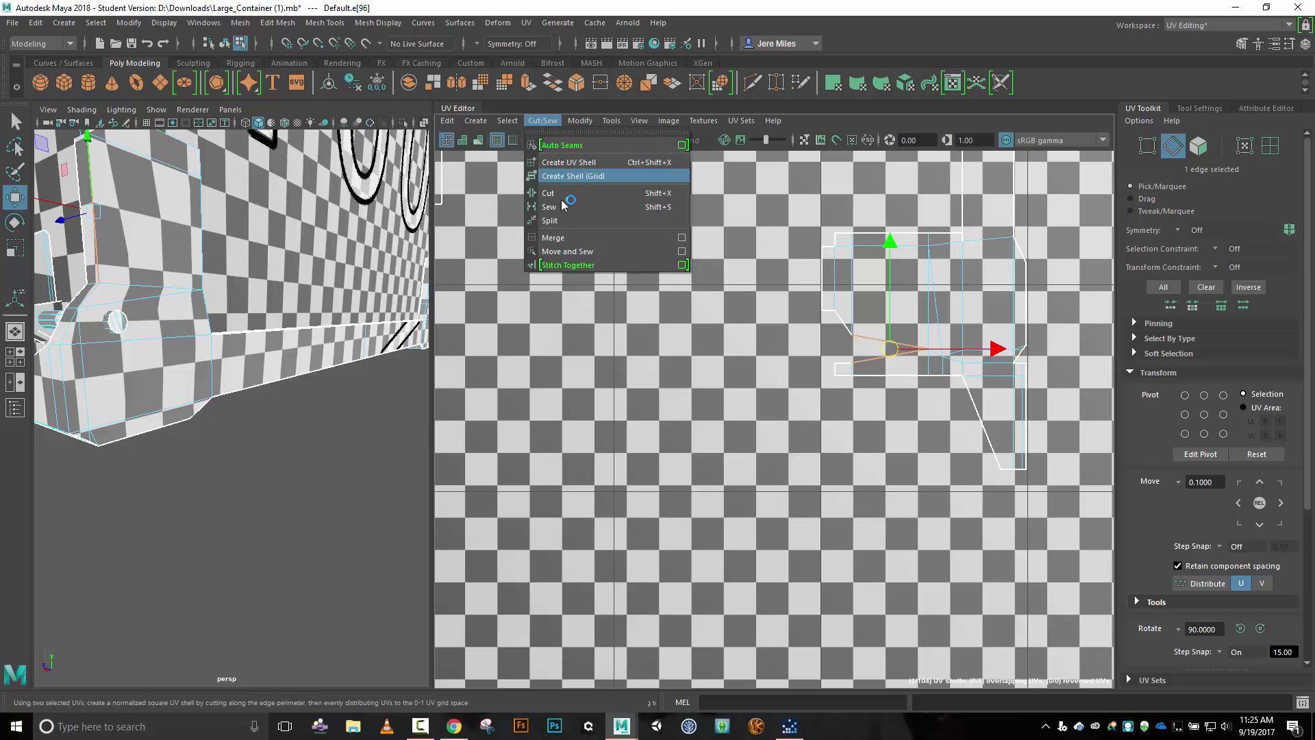
left_click(569, 251)
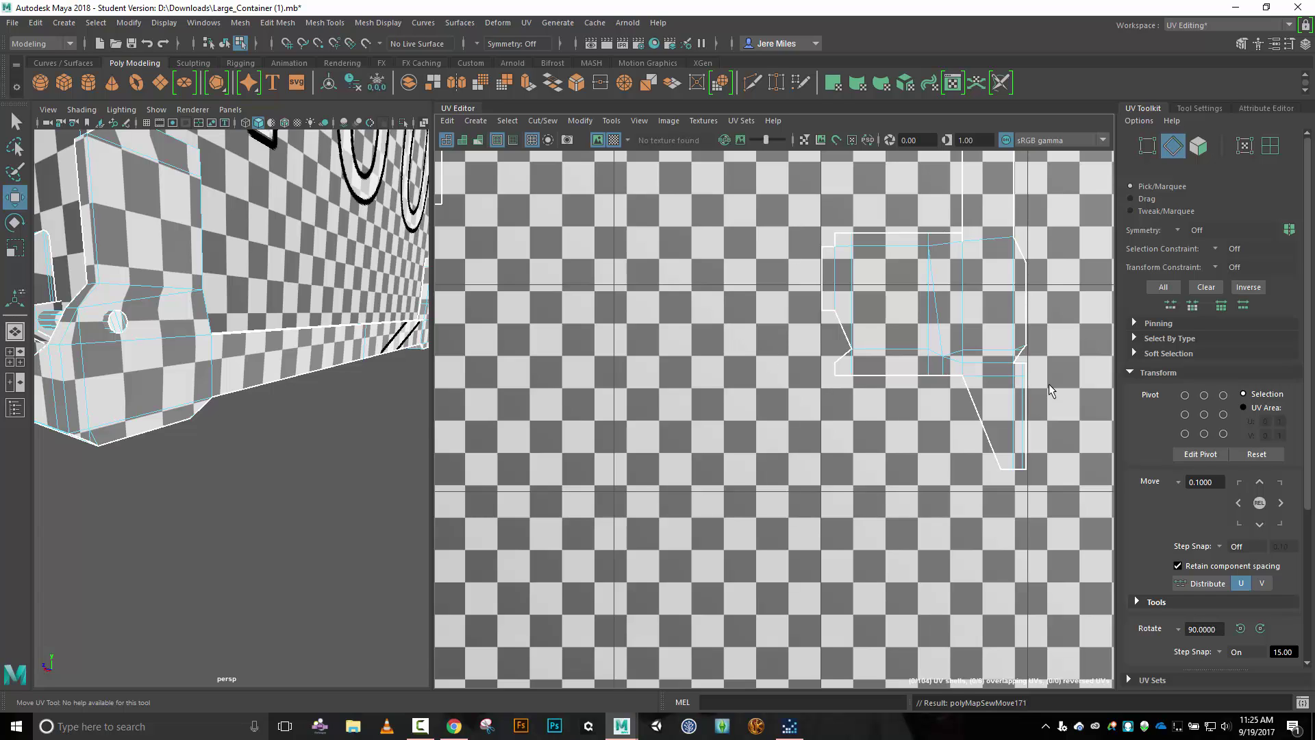
Try to Move and Sew the short edge at the notch between the bracket's outer side and the gusset, and undo it.
left_click(1018, 357)
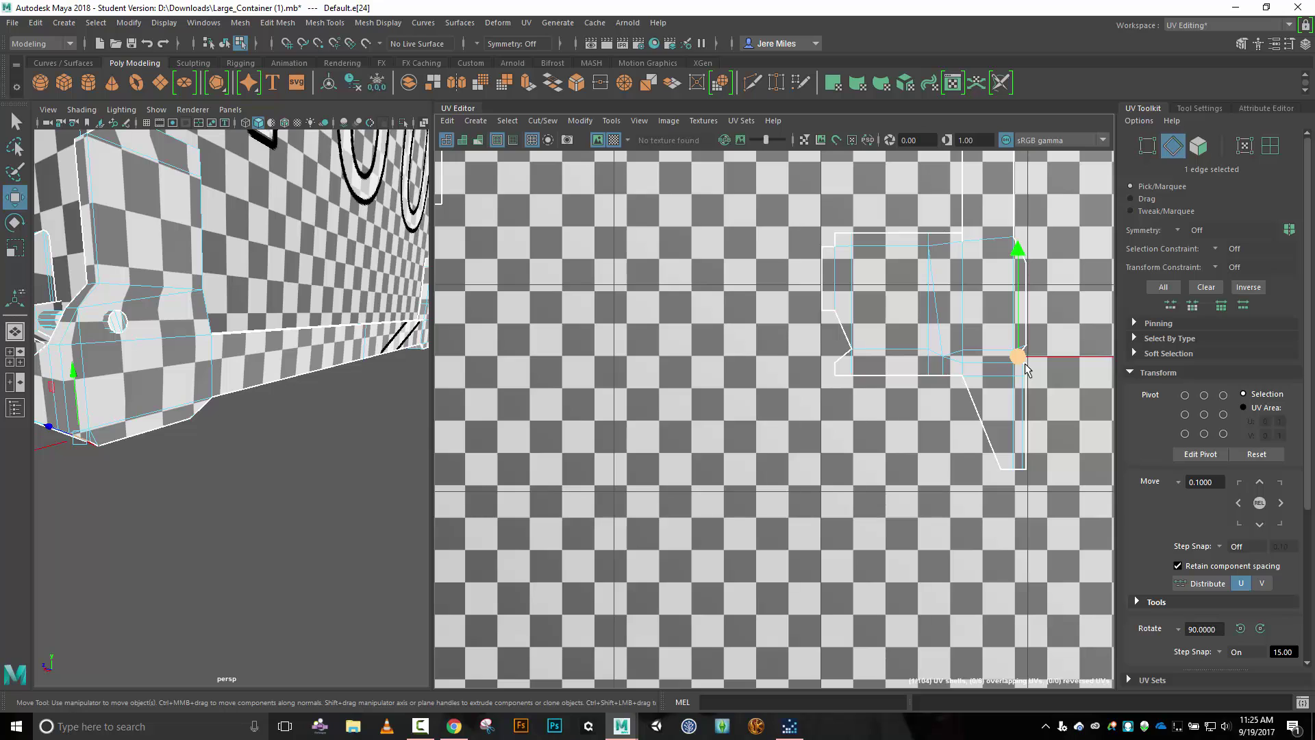
left_click(542, 120)
left_click(593, 250)
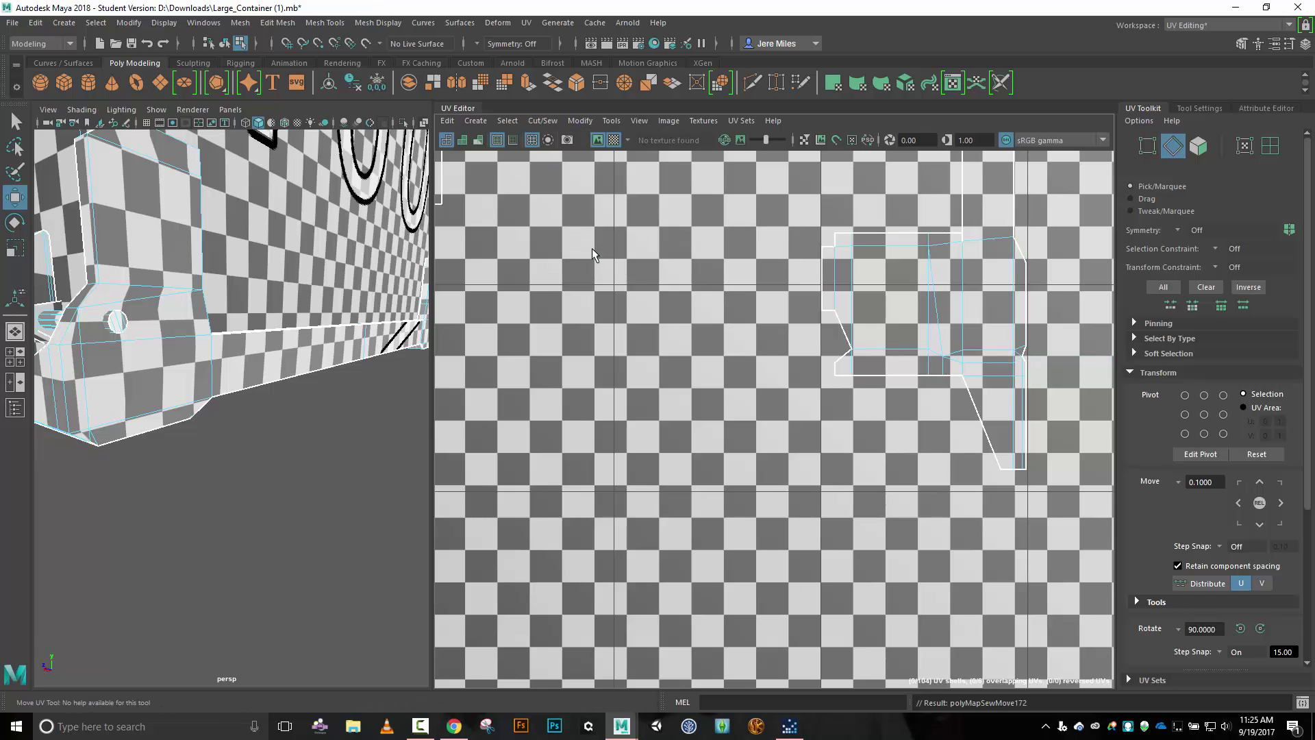
key("ctrl+z")
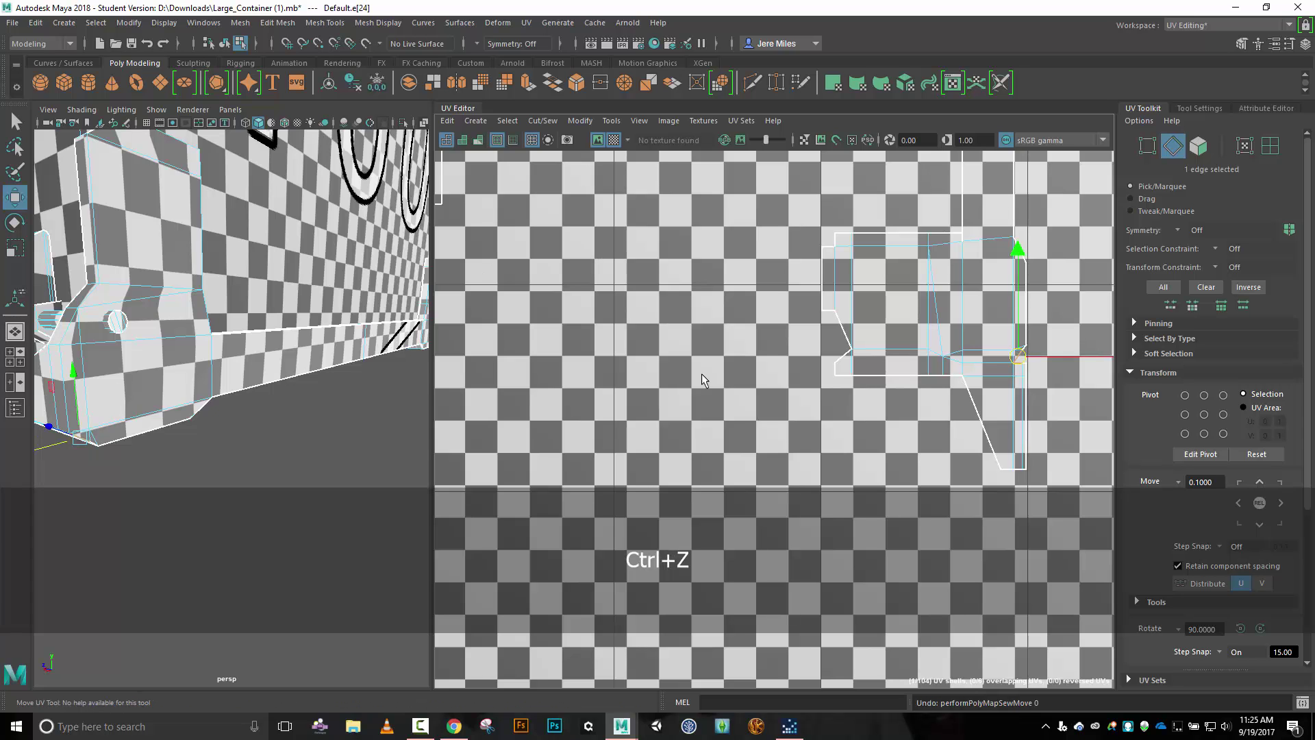
Select the bracket's whole UV shell and hide the checker texture image behind the UVs.
scroll(1047, 349, "up", 4)
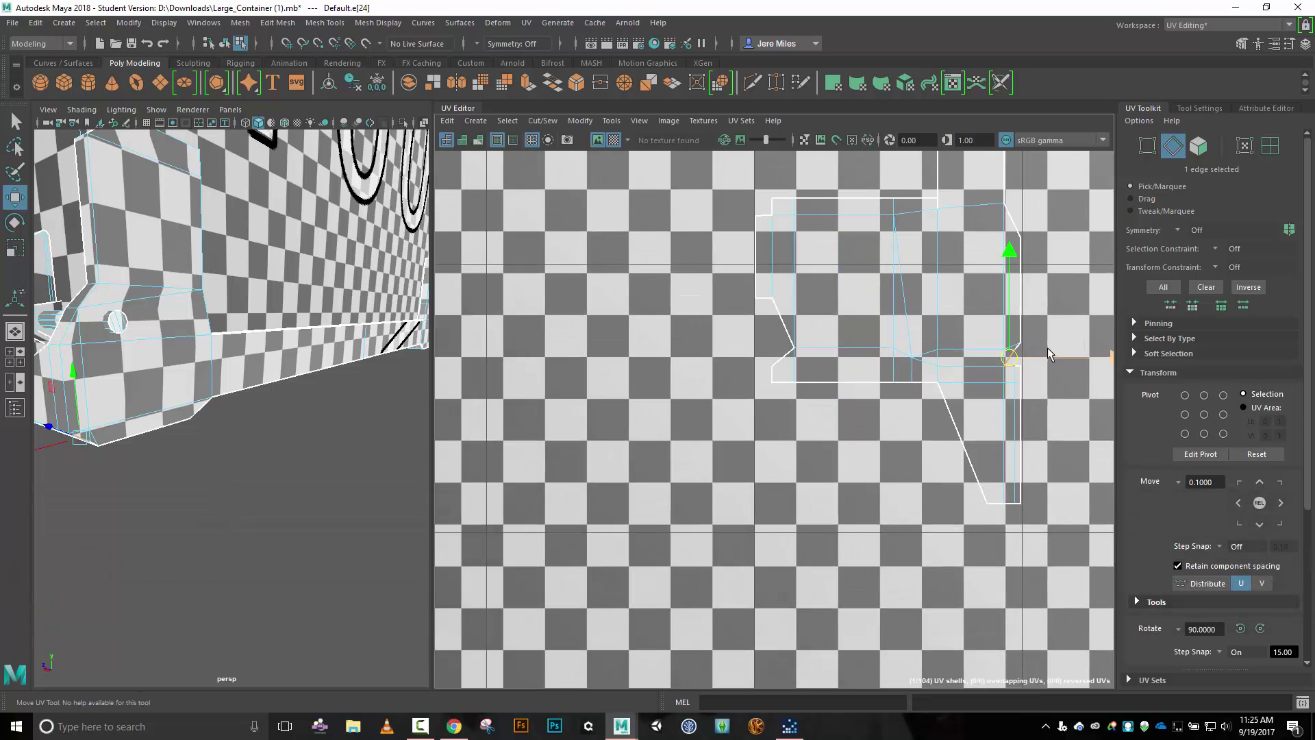
scroll(1053, 349, "down", 1)
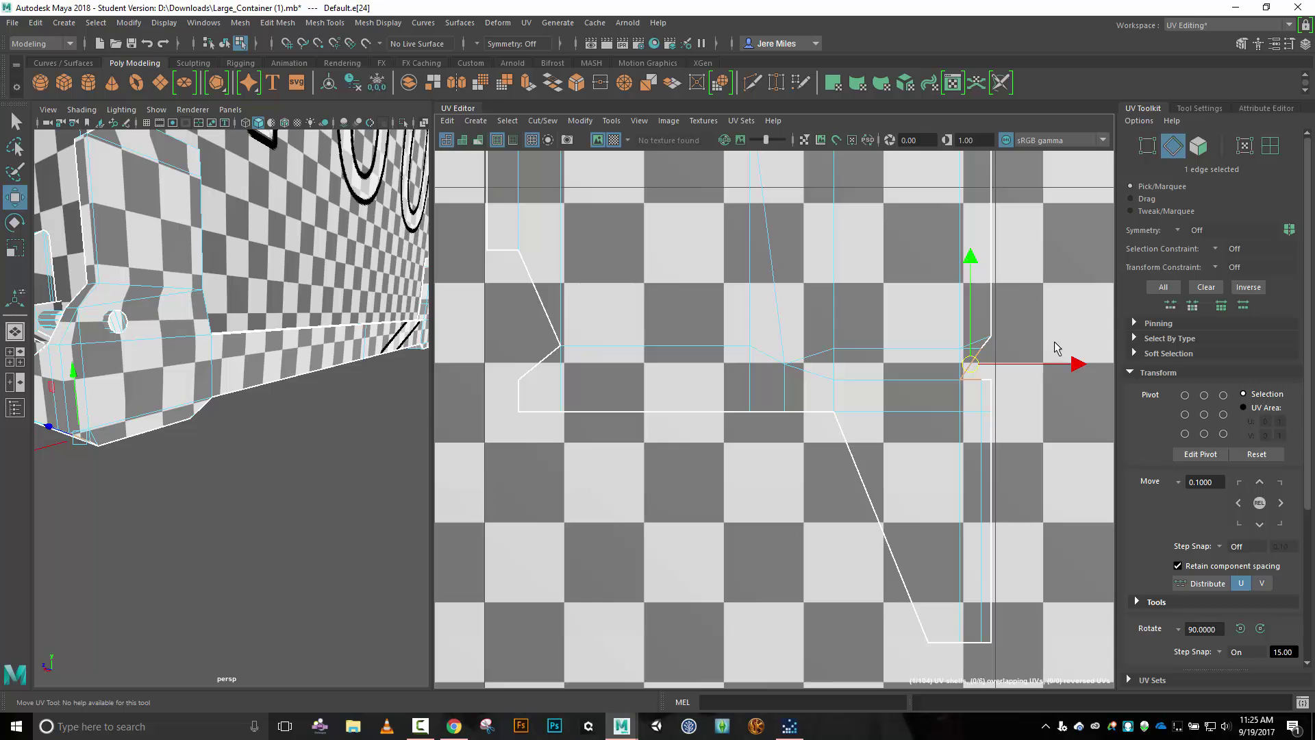
scroll(1054, 343, "down", 2)
scroll(1054, 347, "down", 2)
right_click(1057, 301)
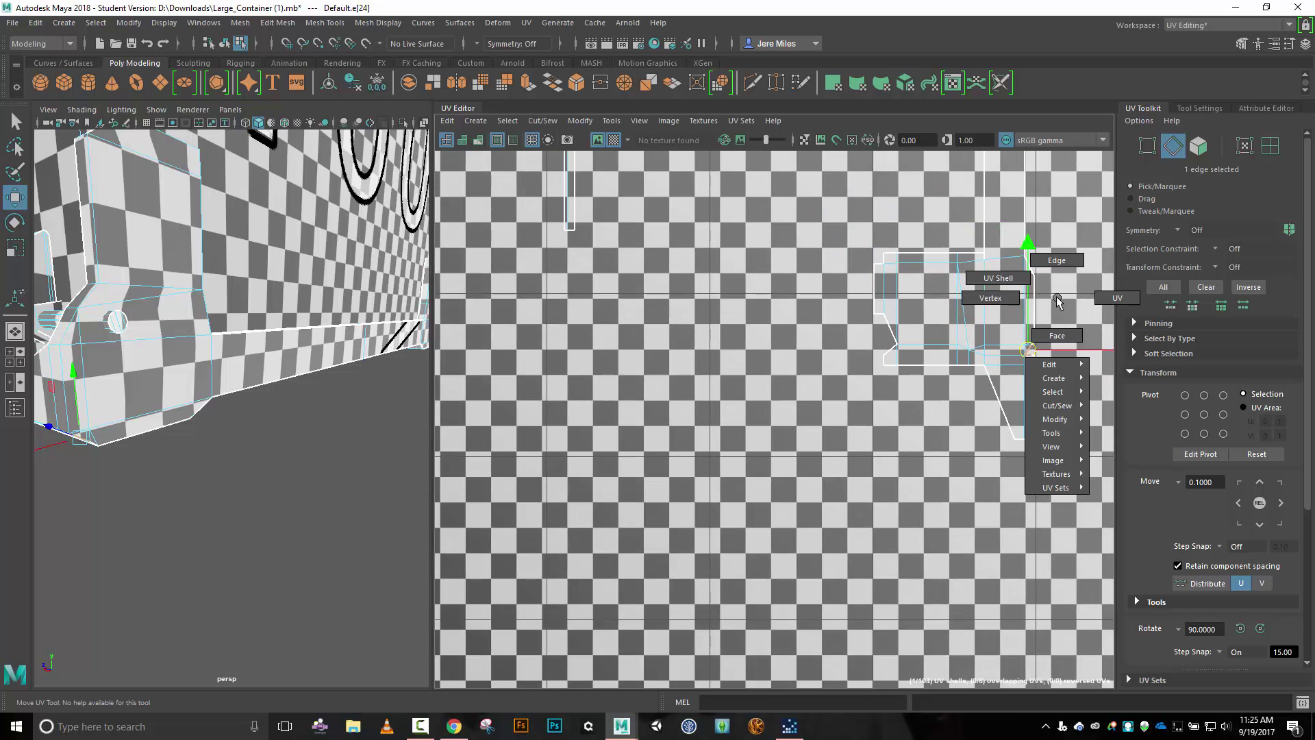
left_click(997, 278)
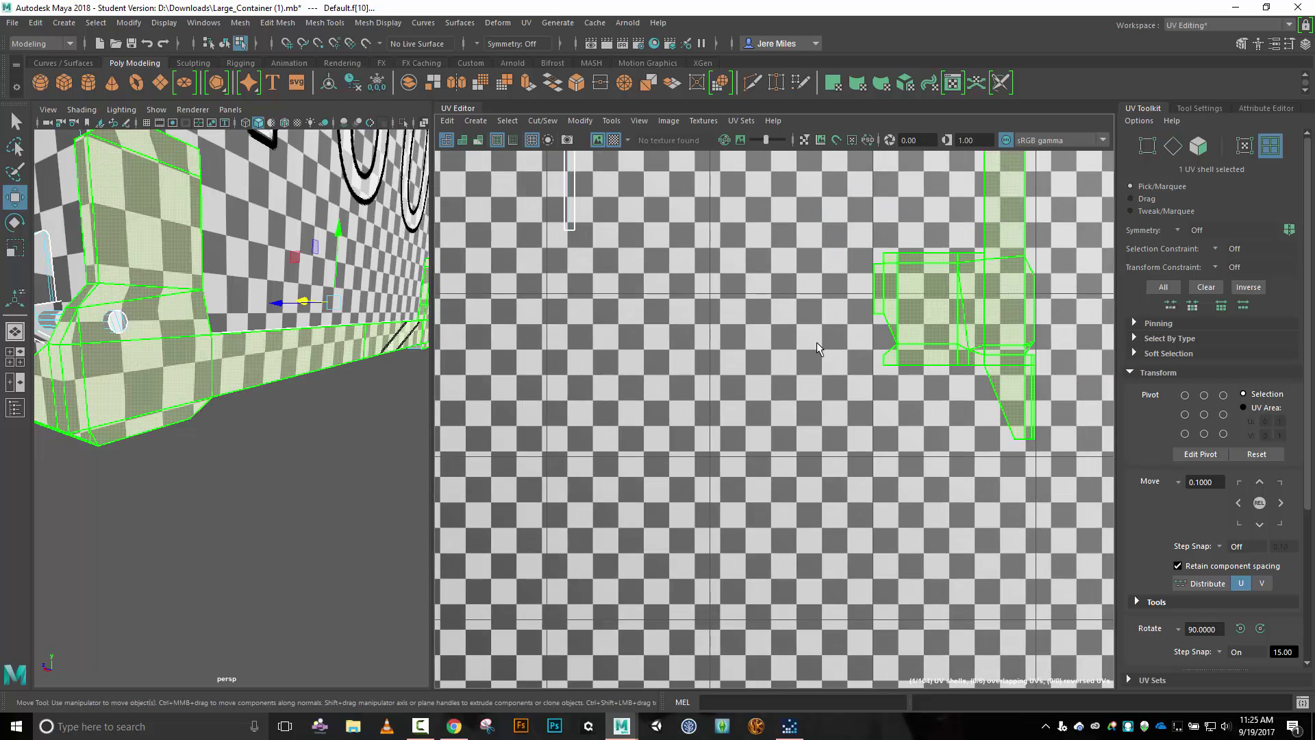
left_click(575, 120)
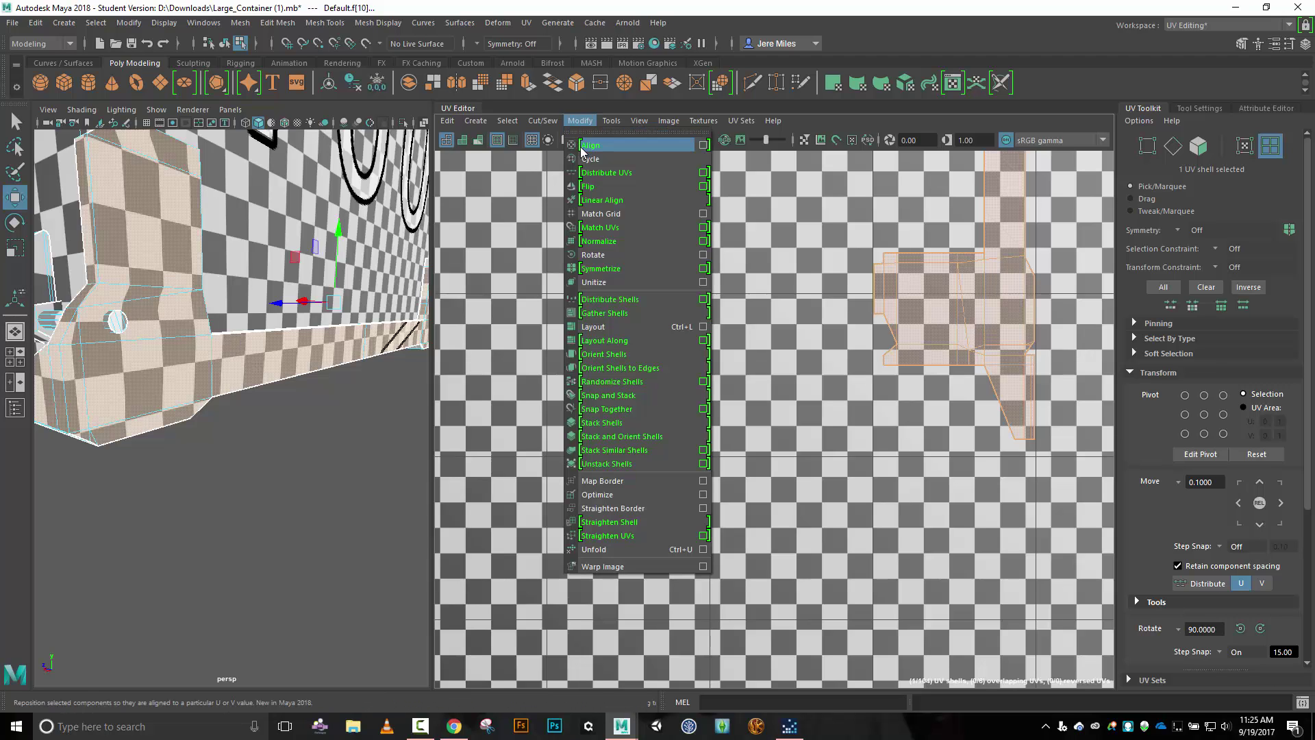
left_click(643, 144)
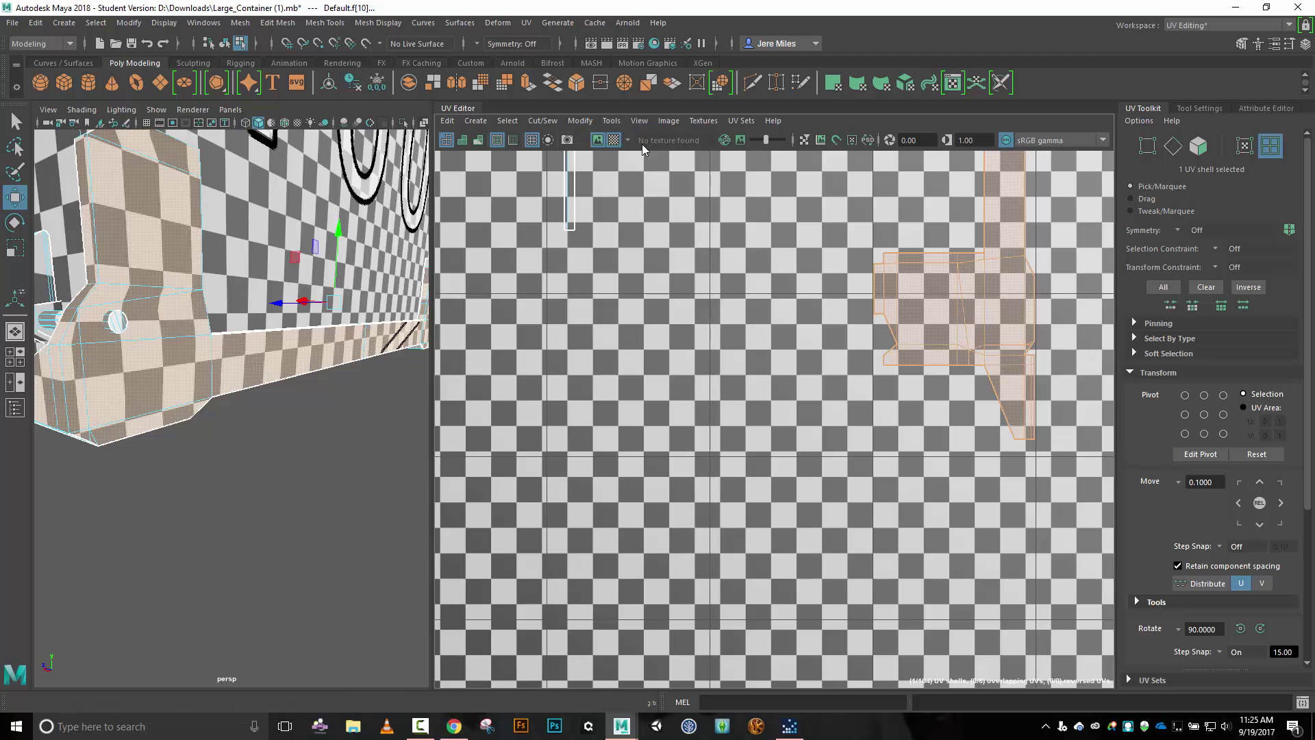
left_click(598, 139)
Optimize the bracket shell repeatedly with Legacy (relax), the UV border pinned, Uniform edge weights and 1 maximum iteration.
left_click(575, 120)
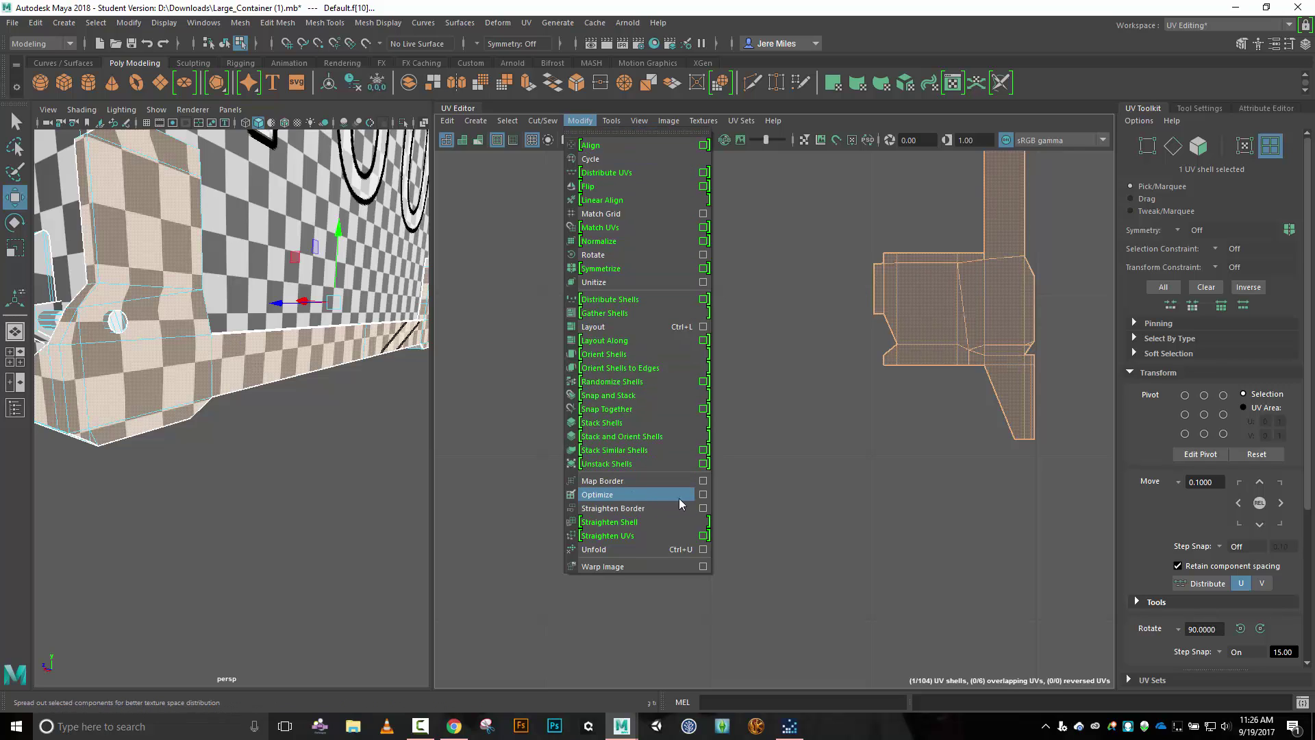
left_click(702, 494)
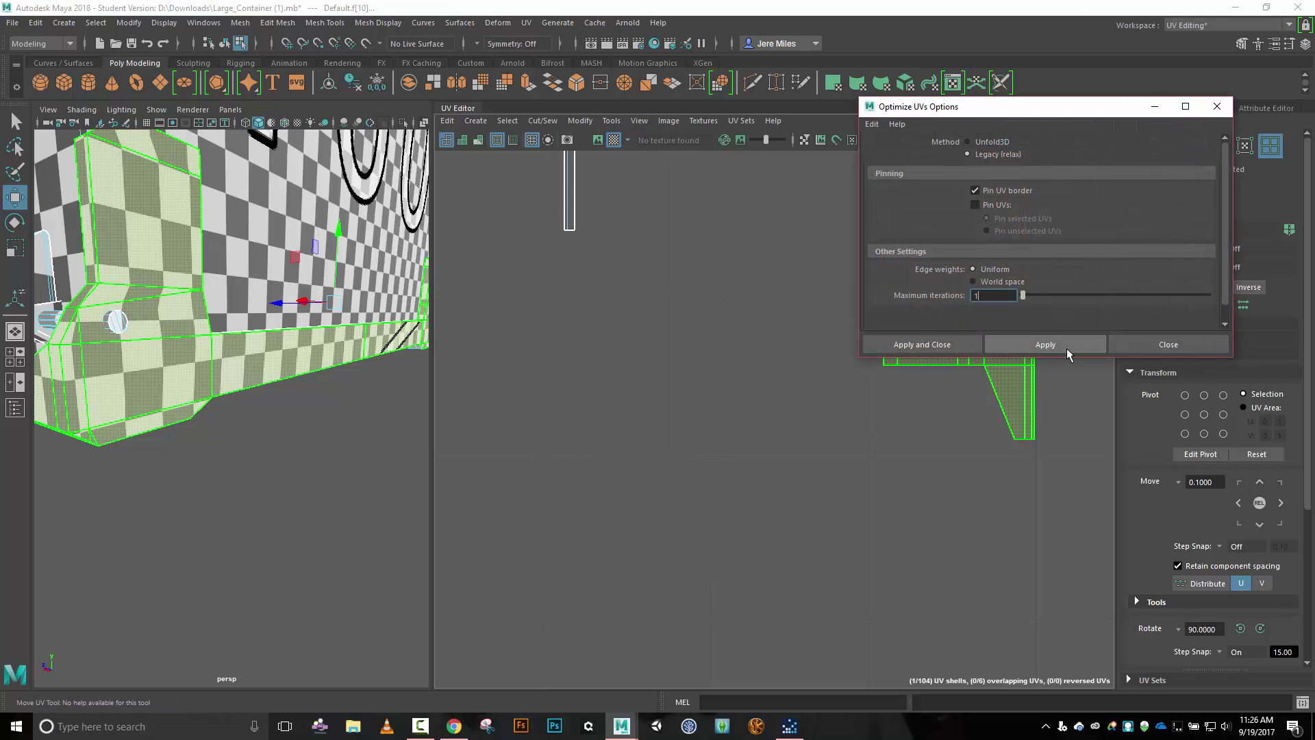
left_click(1044, 344)
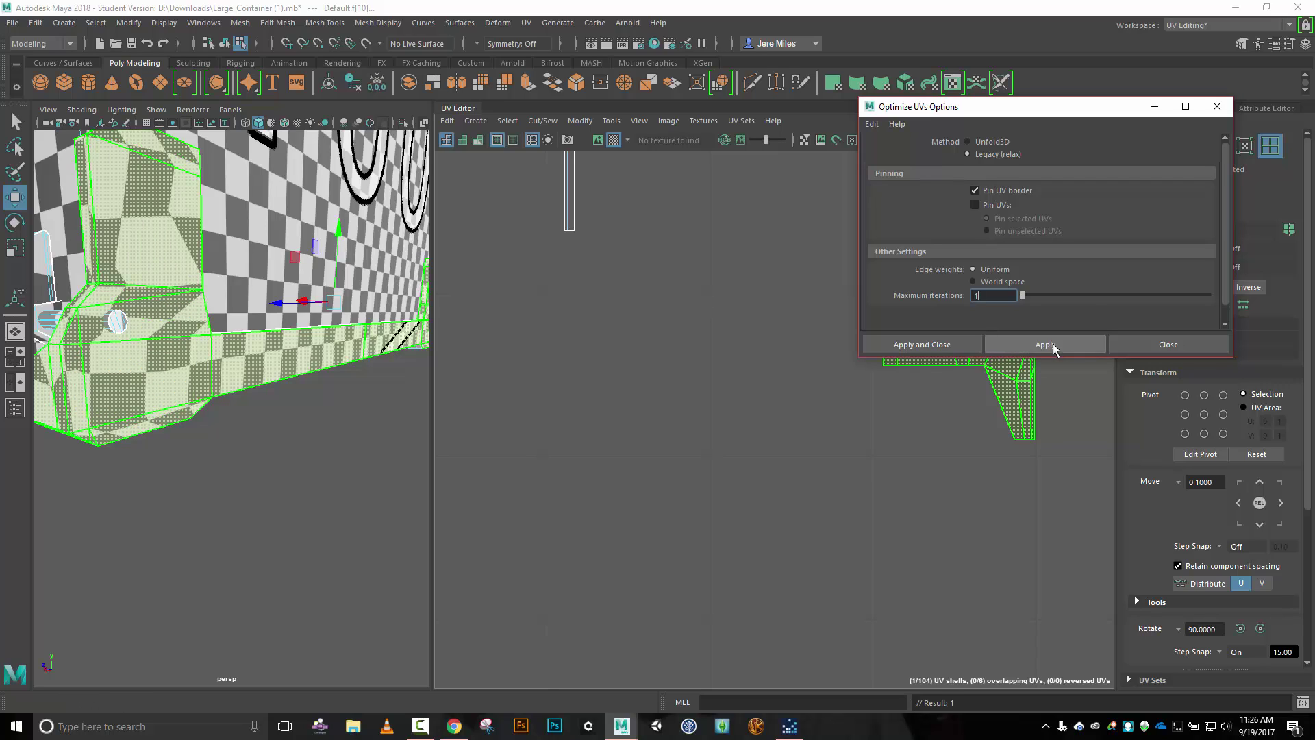
left_click(1053, 343)
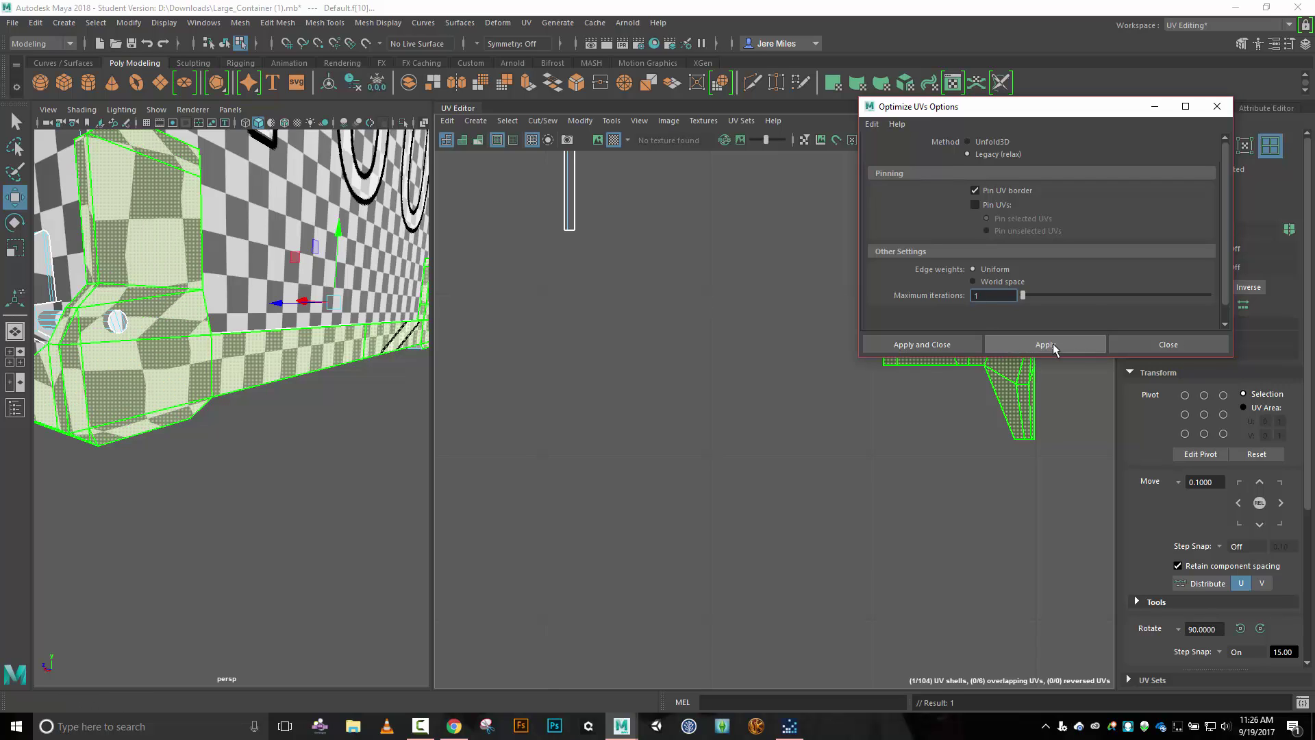
left_click(1053, 343)
left_click(1053, 343)
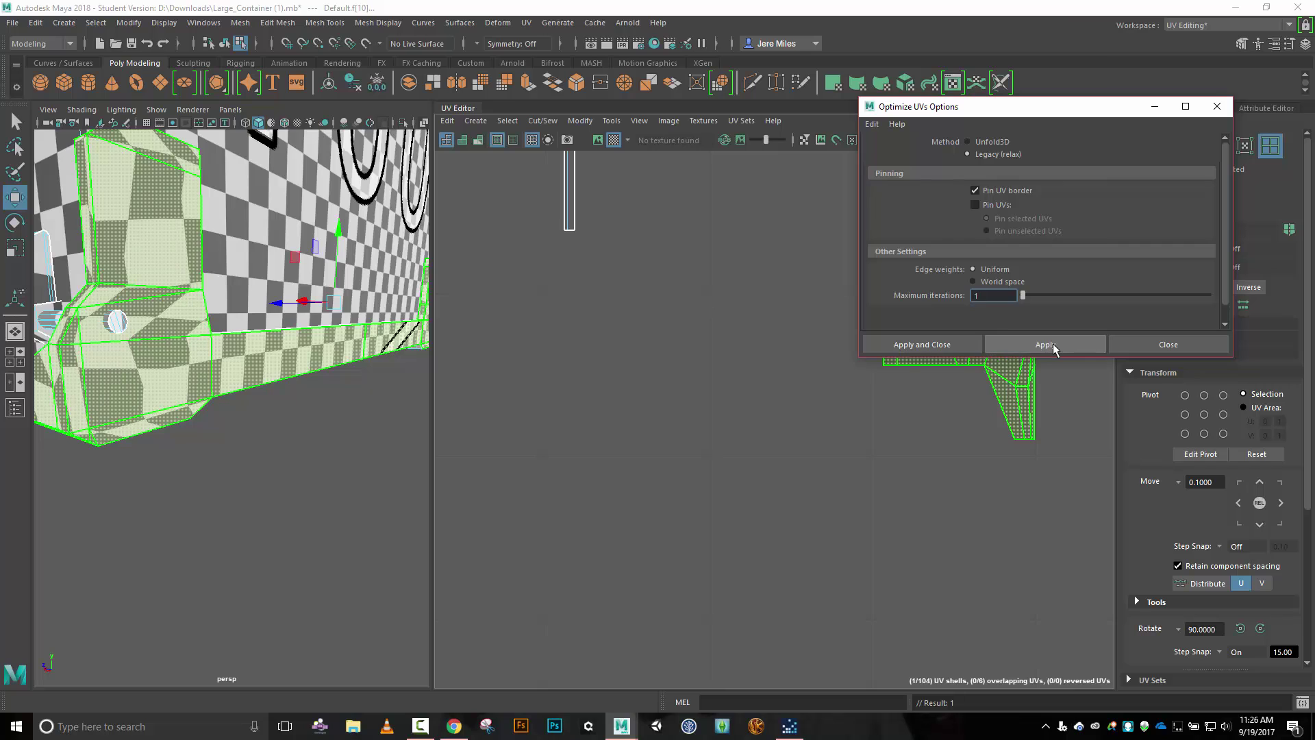
left_click(1053, 343)
left_click(1153, 342)
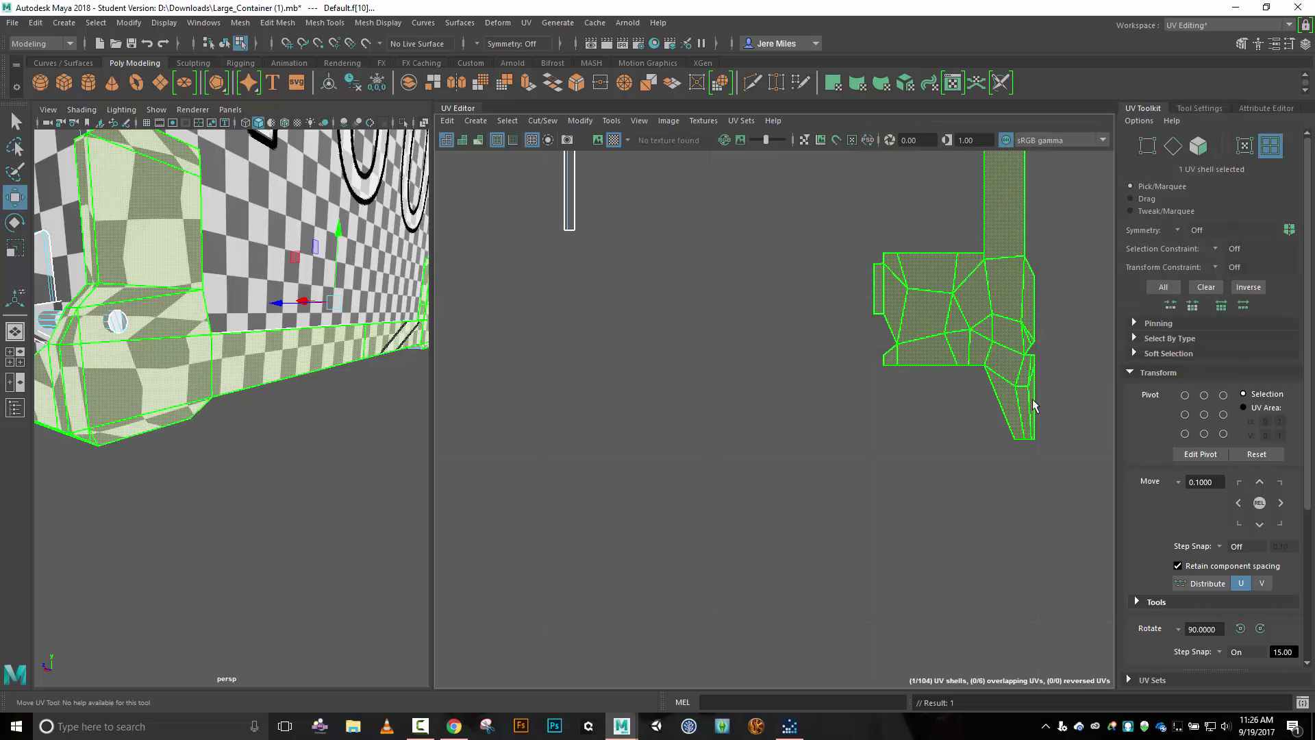
Undo all the Optimize passes and the selection of the bracket's shell.
key("ctrl+z")
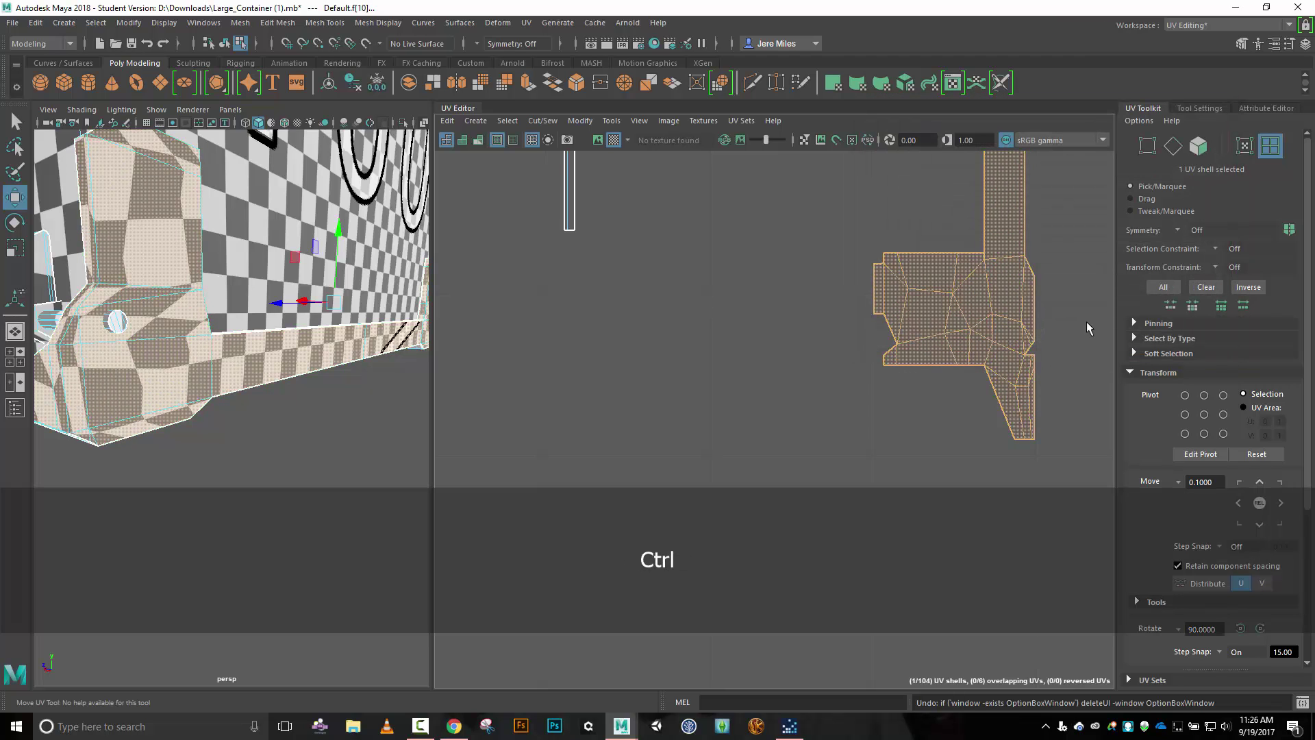
key("ctrl+z")
key("ctrl+z")
key("ctrl+z")
key("ctrl+z")
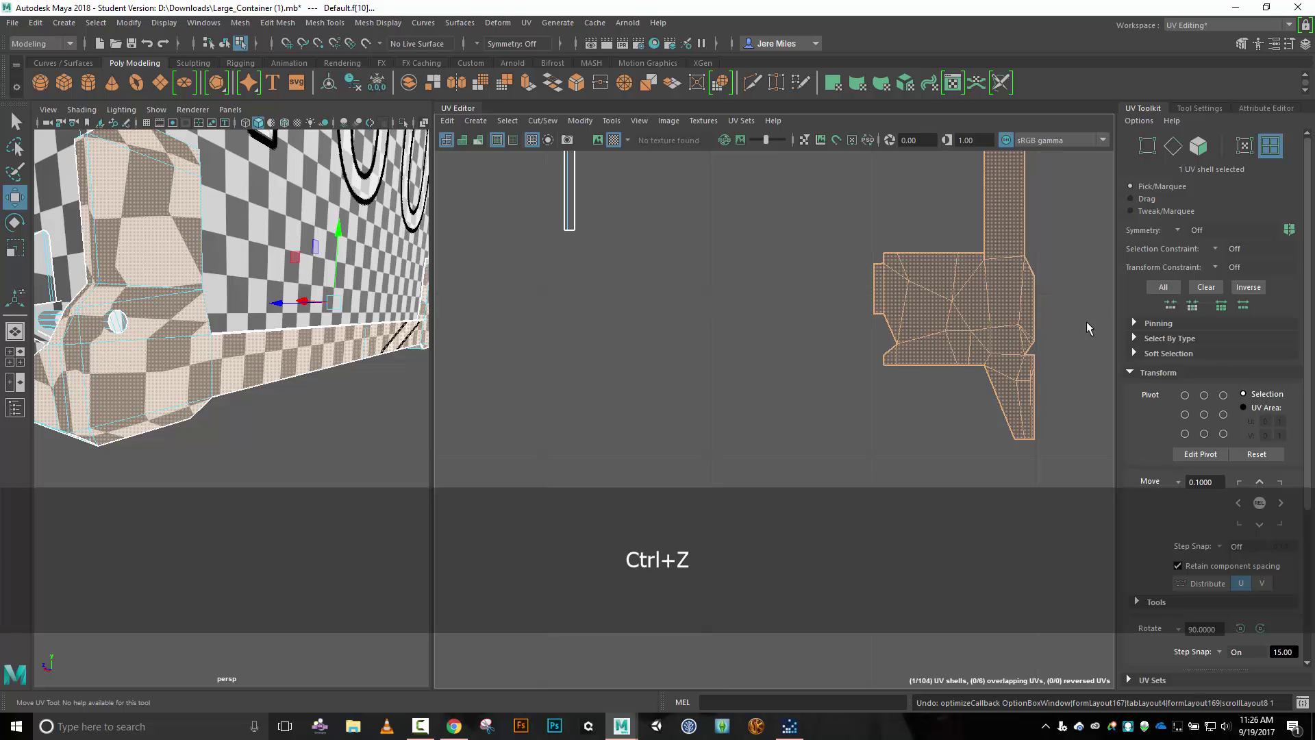
key("ctrl+z")
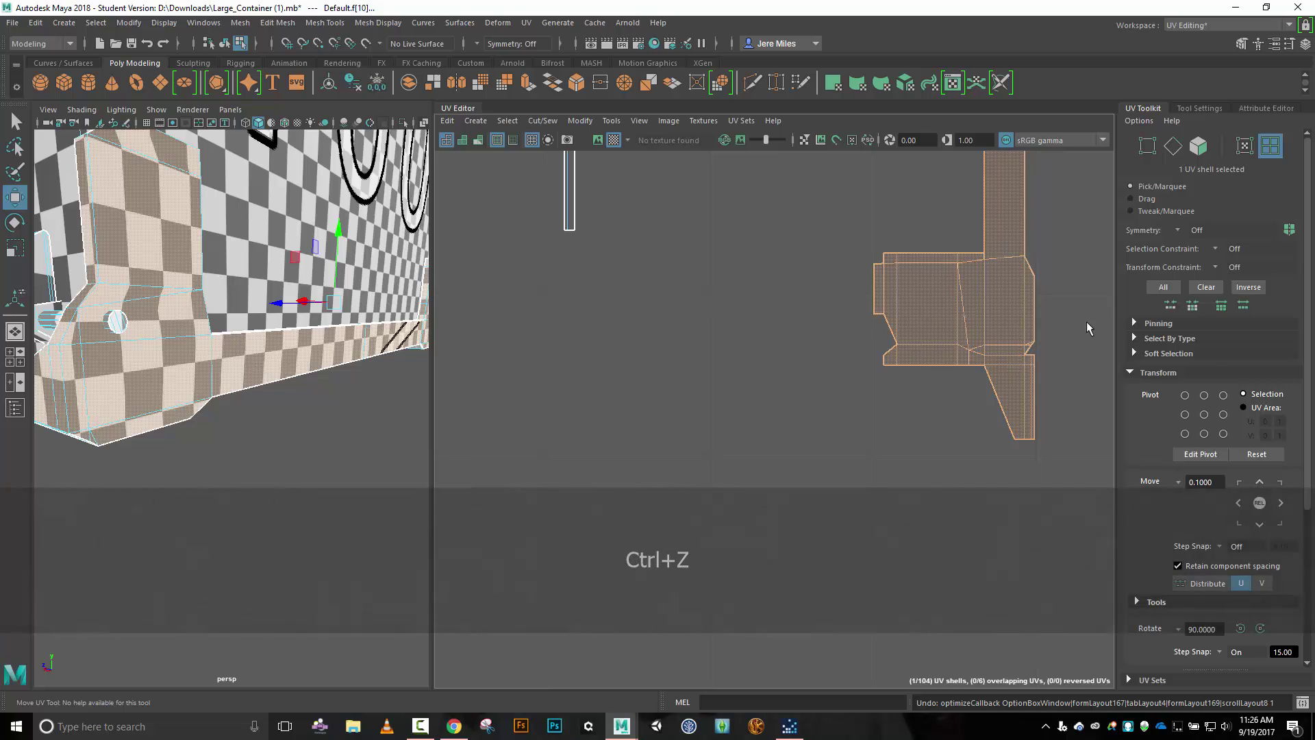
key("ctrl+z")
key("ctrl+z")
key("ctrl+z")
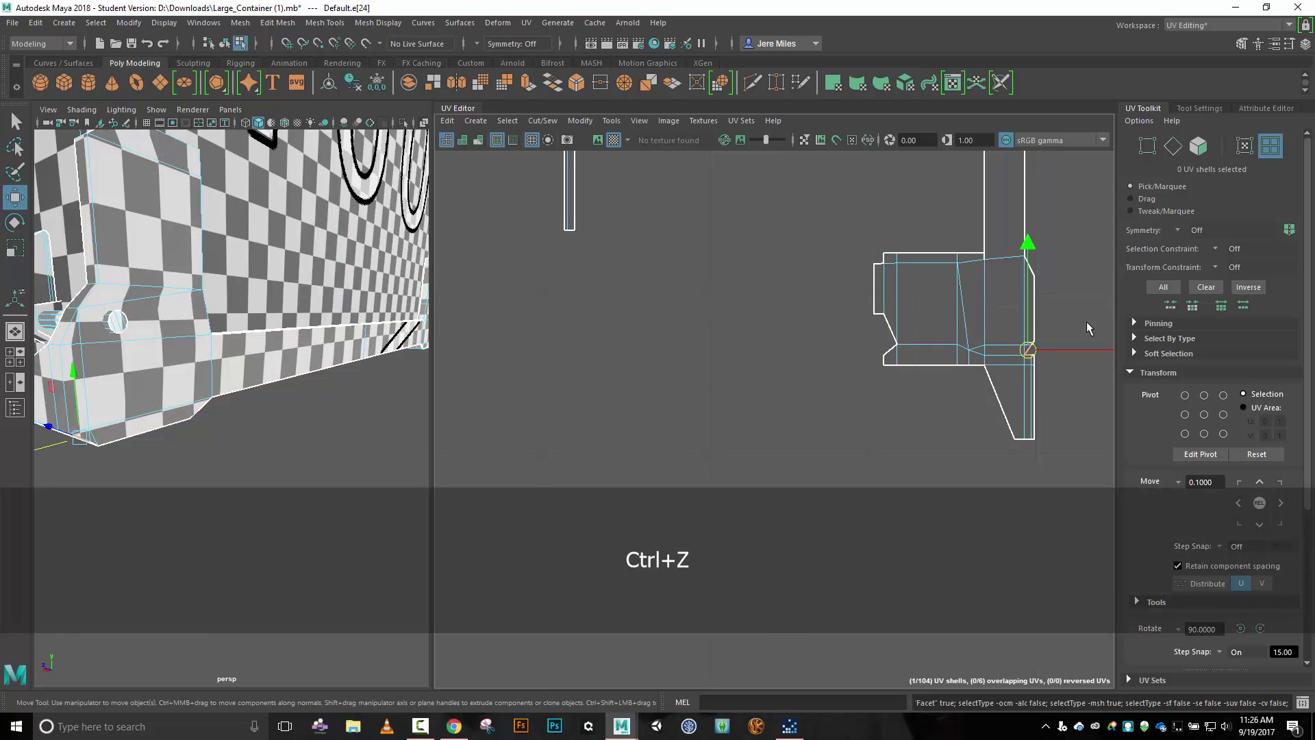
Undo the Move and Sew operations joining the gusset's thin strip to the bracket's side face, including the short slanted edge.
key("ctrl+z")
key("ctrl+z")
key("ctrl+z")
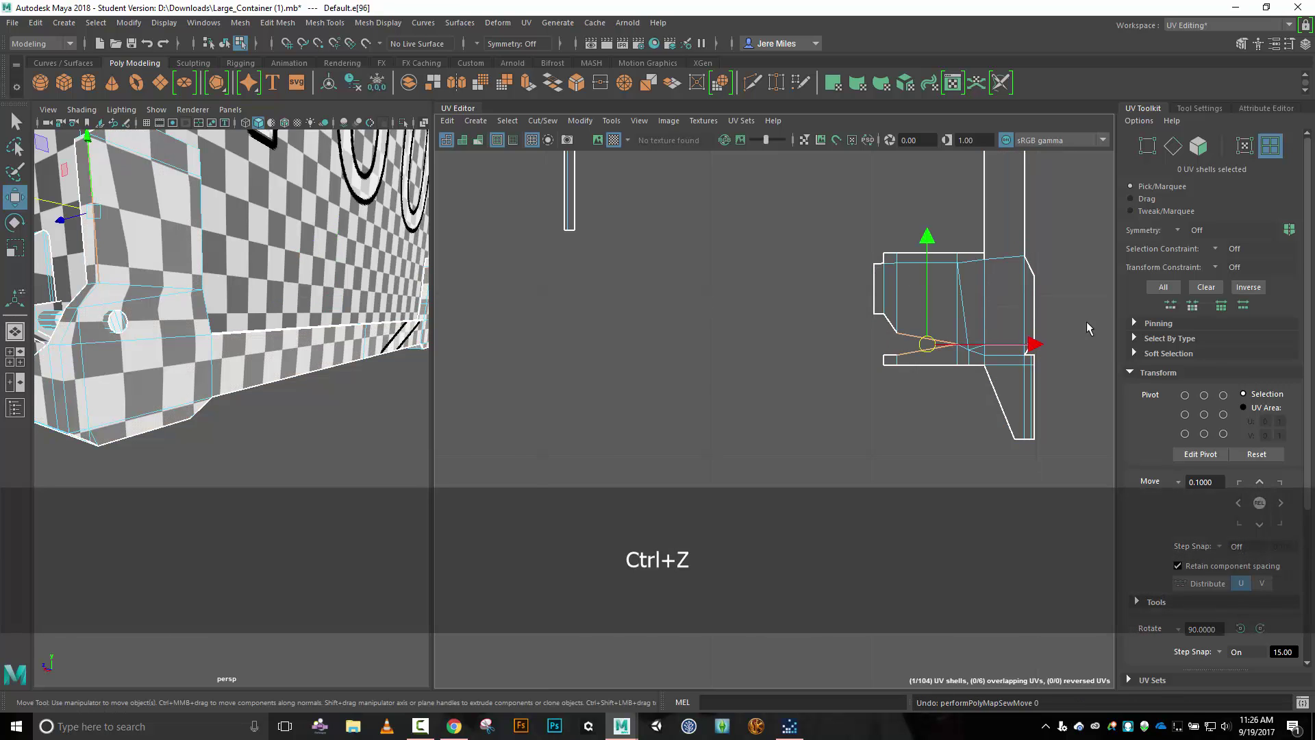
key("ctrl+z")
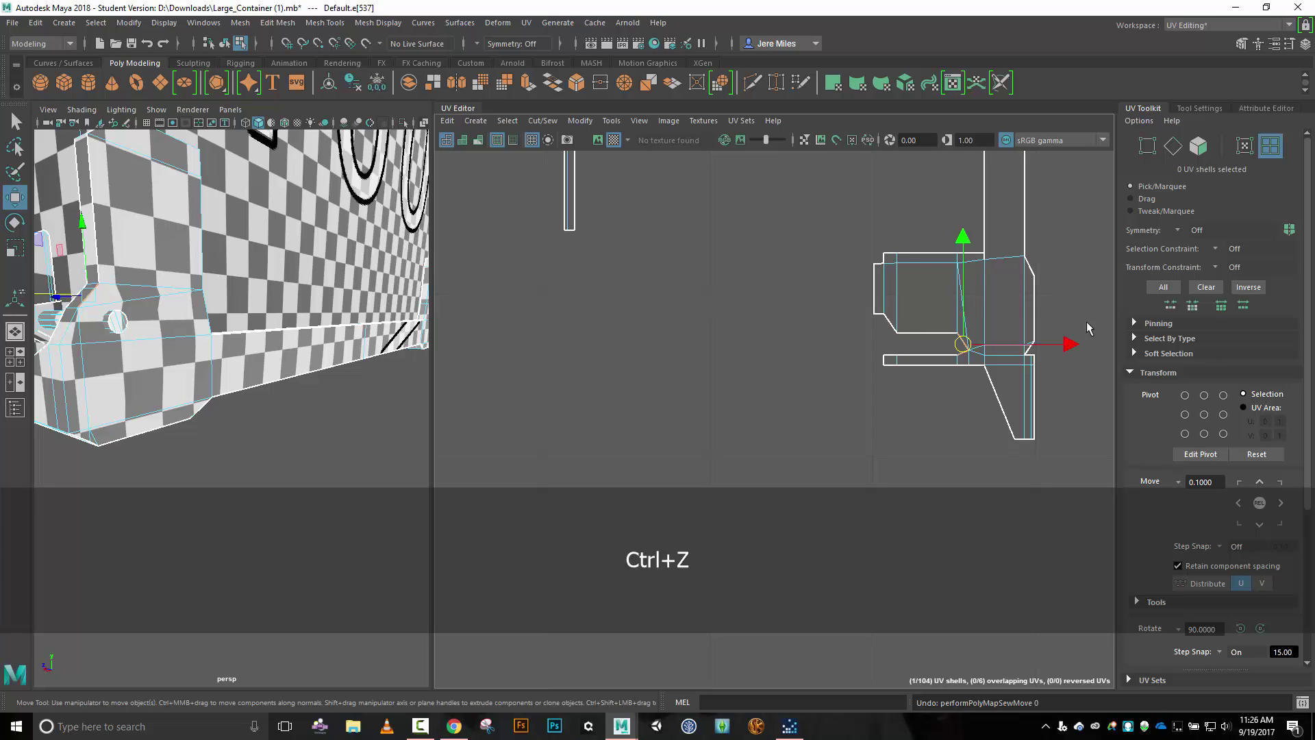
key("ctrl+z")
key("ctrl+z")
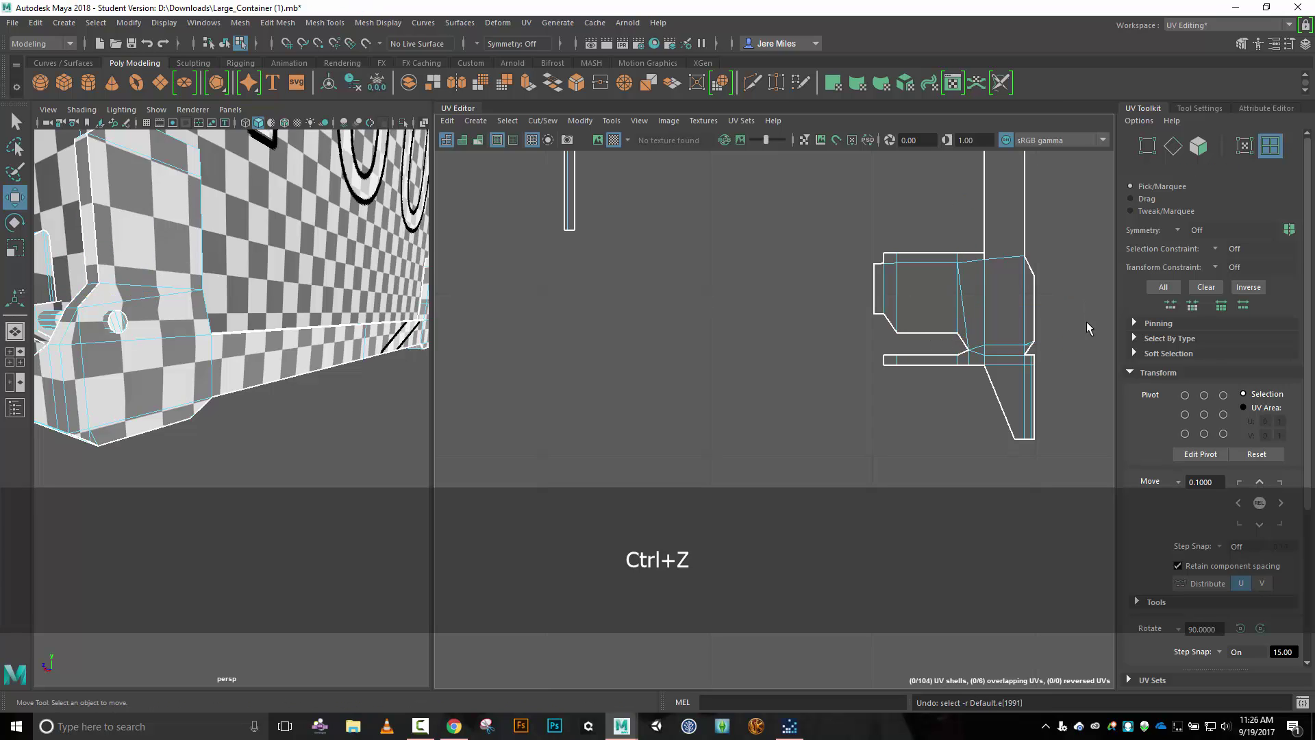
key("ctrl+z")
key("ctrl+z")
key("ctrl+z")
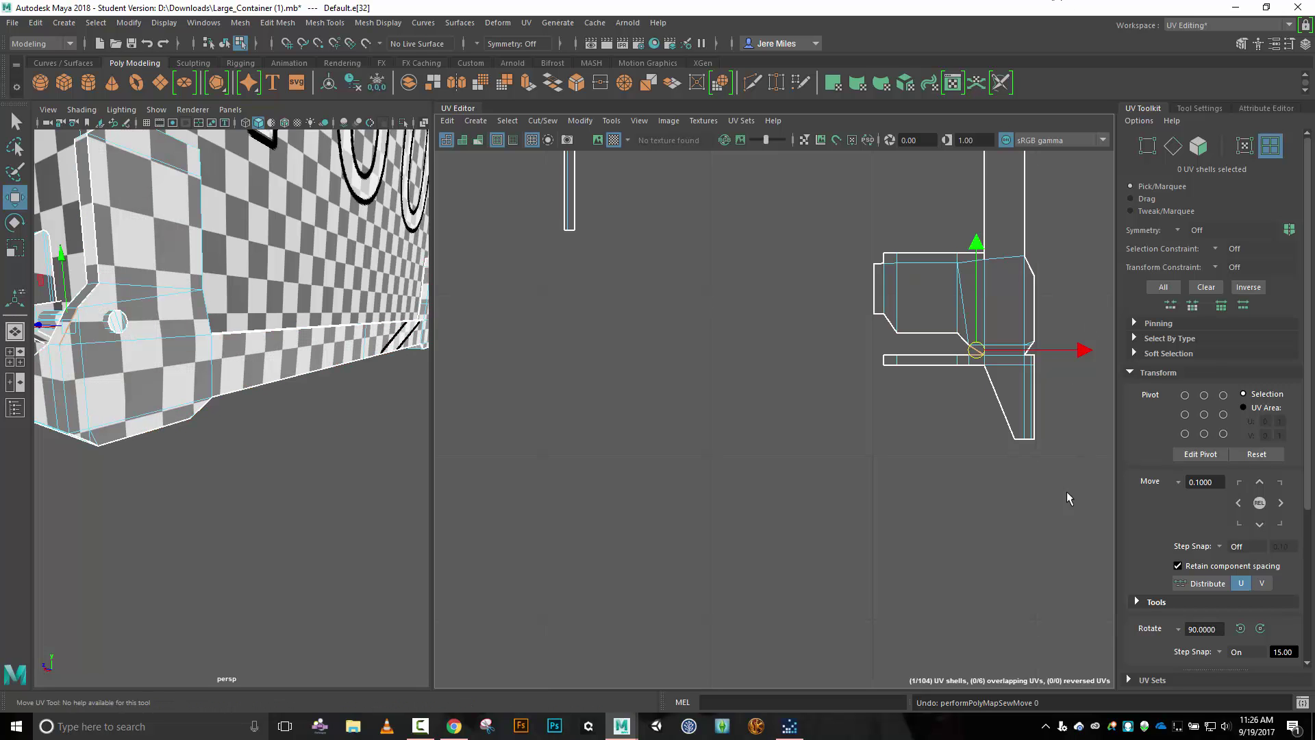
Cut the thin strip along the short cross edge beneath the inner end of the bracket's slanted edge.
scroll(964, 450, "up", 4)
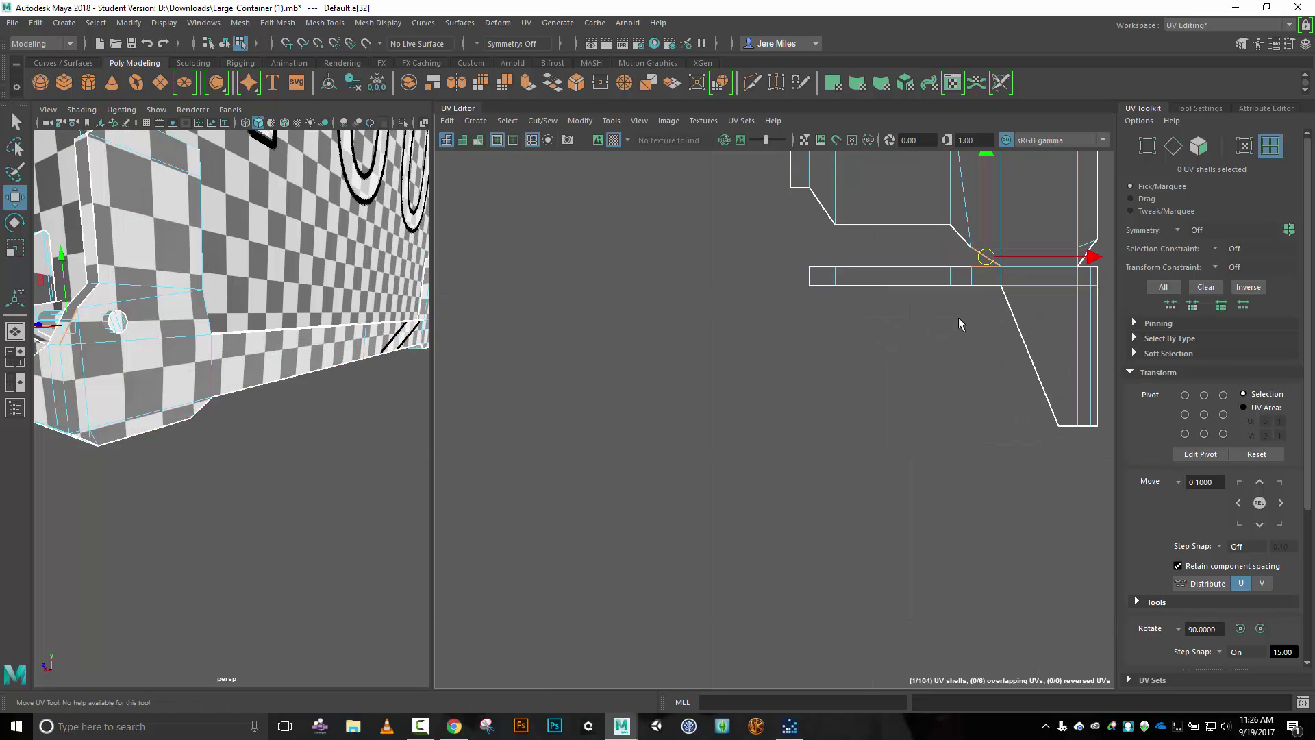
right_click_drag(959, 318, 966, 281)
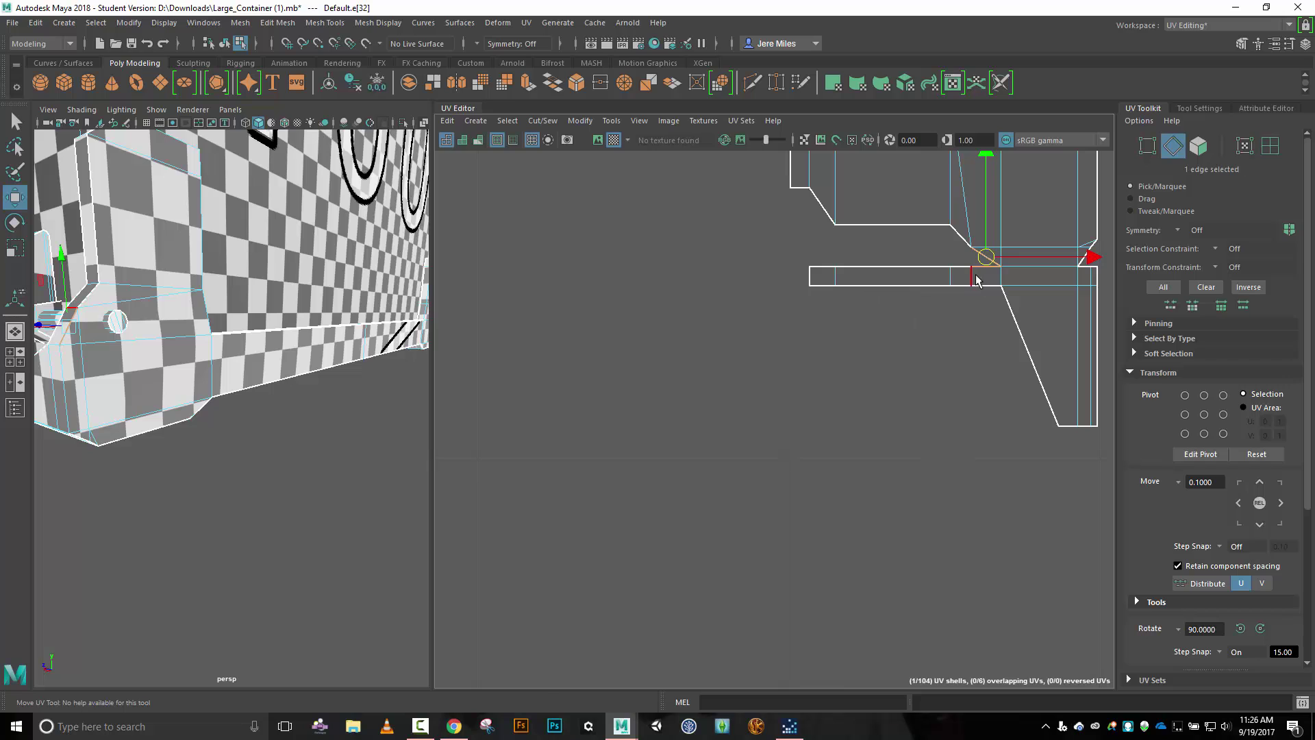
left_click(971, 280)
key("shift+x")
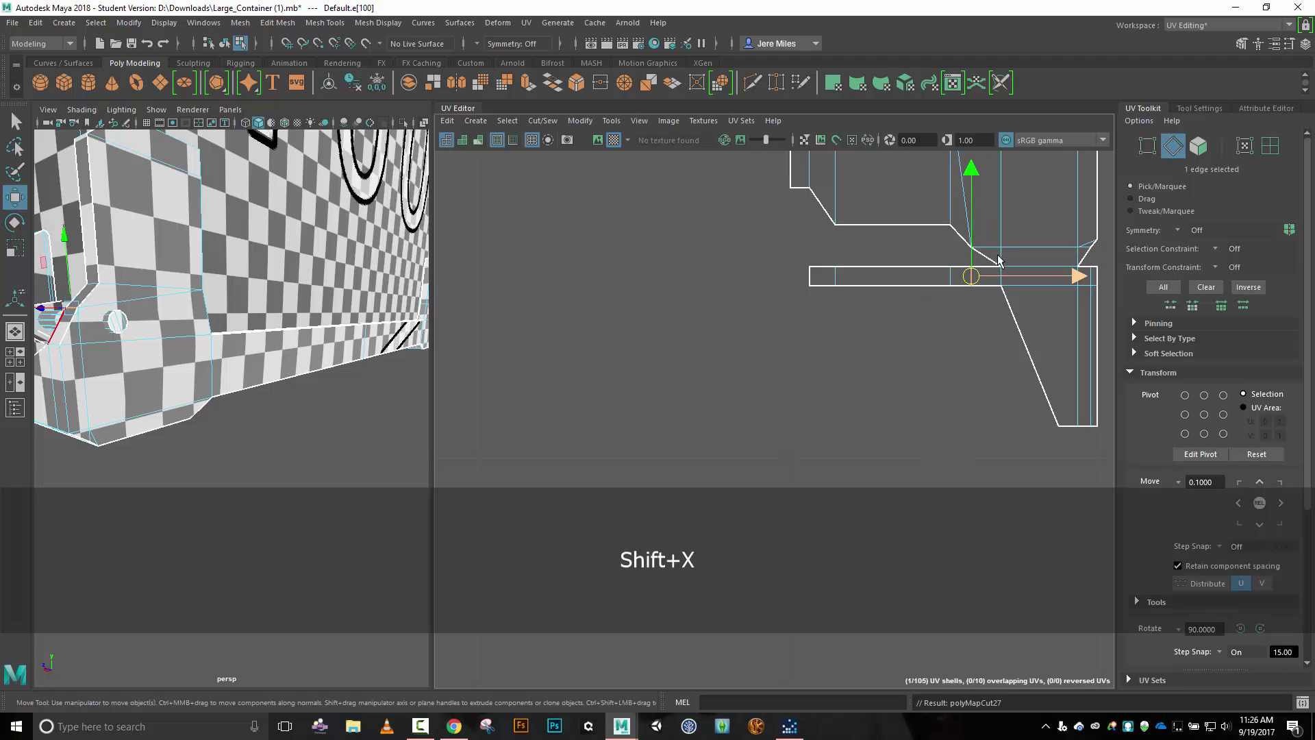
Try to Move and Sew the short slanted edge above the cut strip, and undo it.
left_click(986, 257)
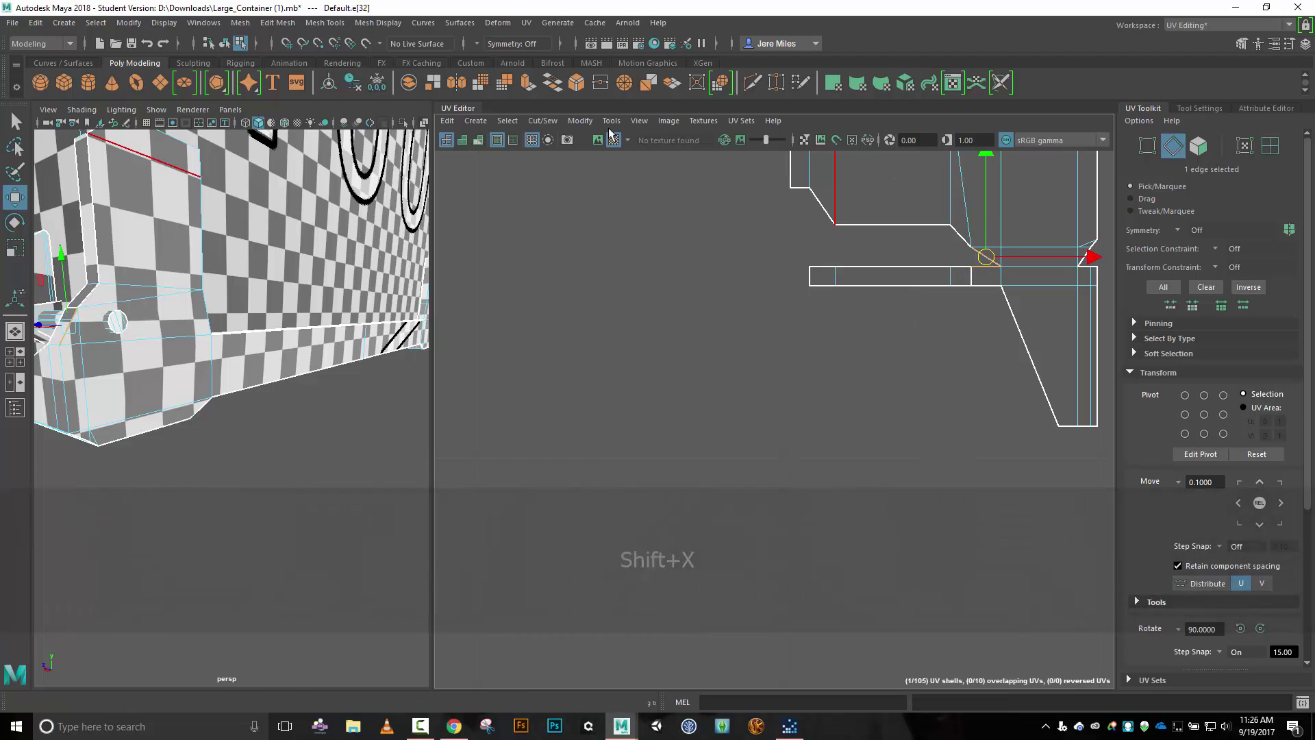
left_click(542, 121)
left_click(577, 251)
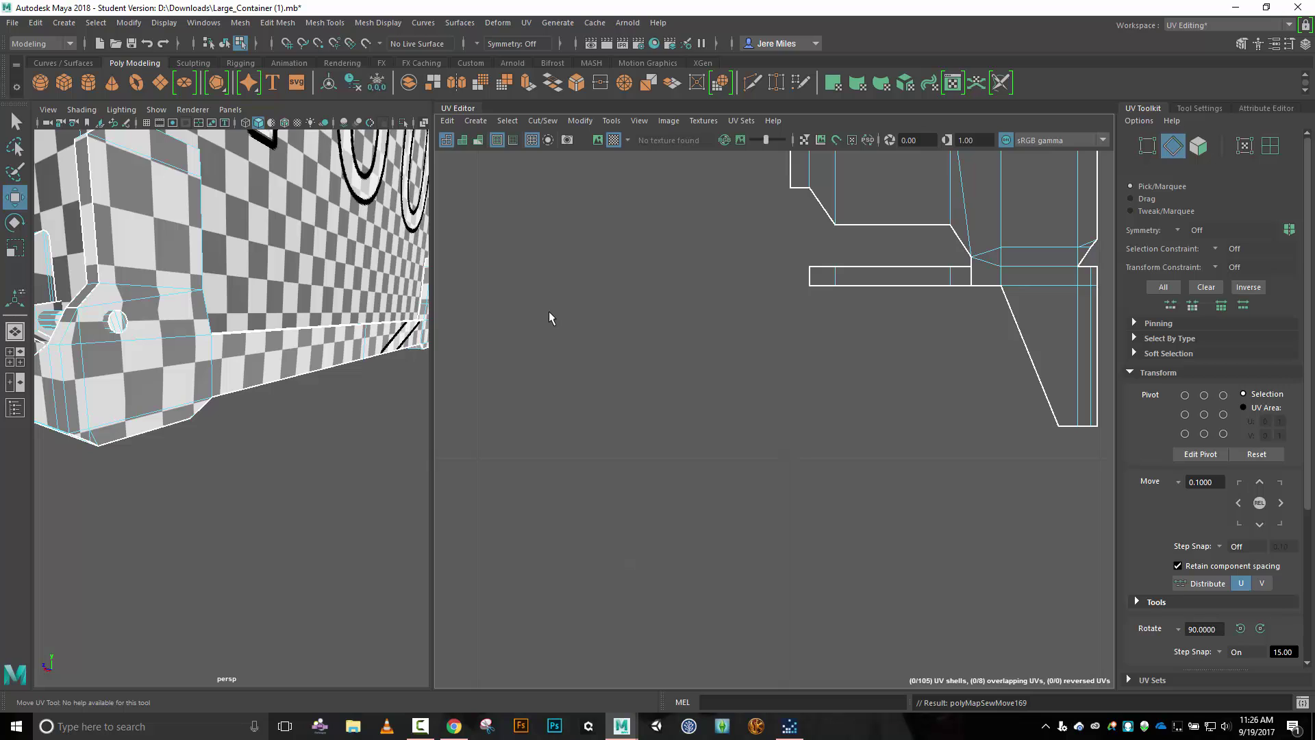
key("ctrl+z")
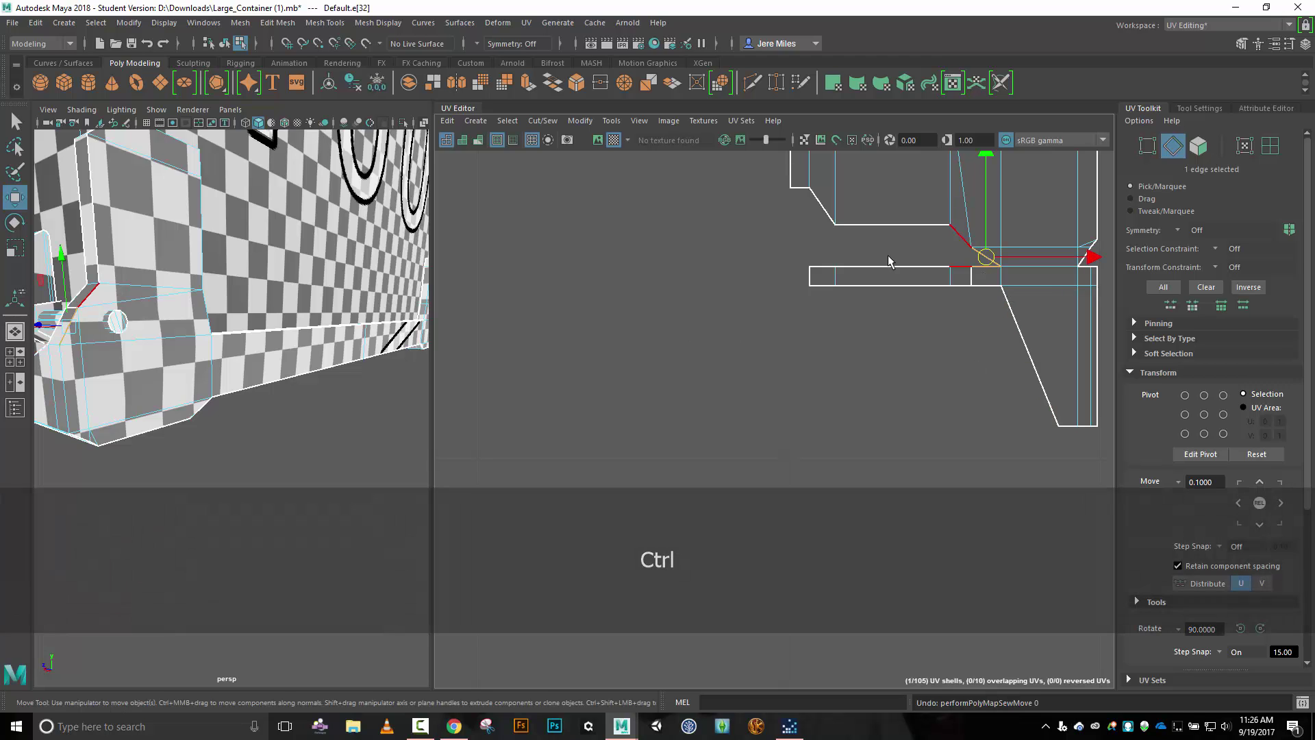
Try a plain Sew on the same slanted edge, and undo it.
left_click(537, 121)
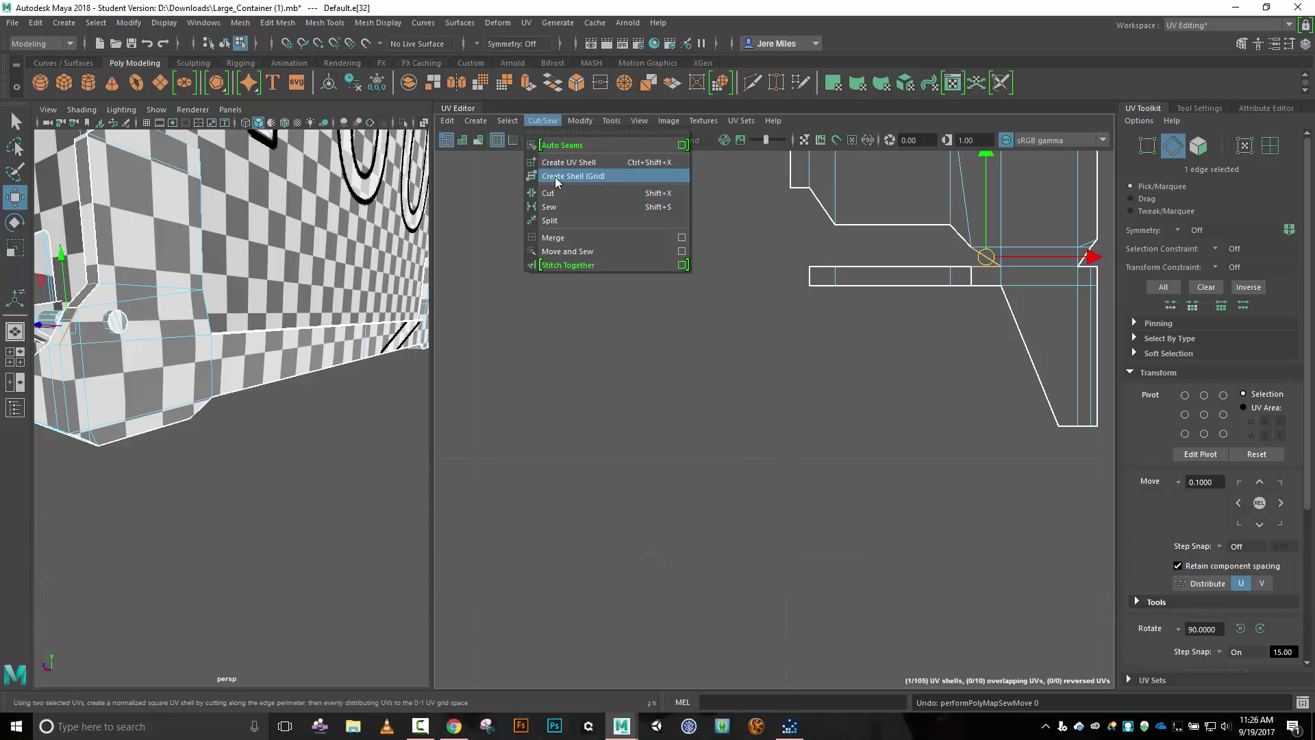
left_click(562, 203)
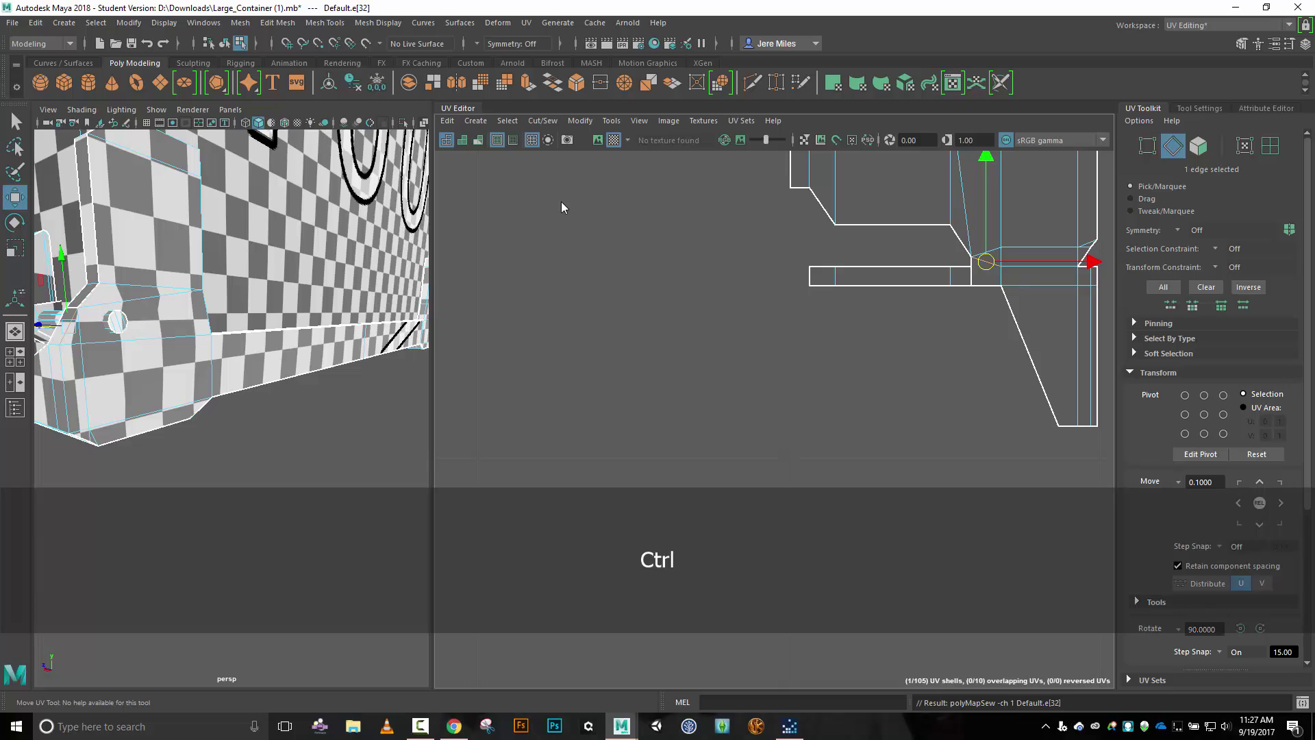
key("ctrl+z")
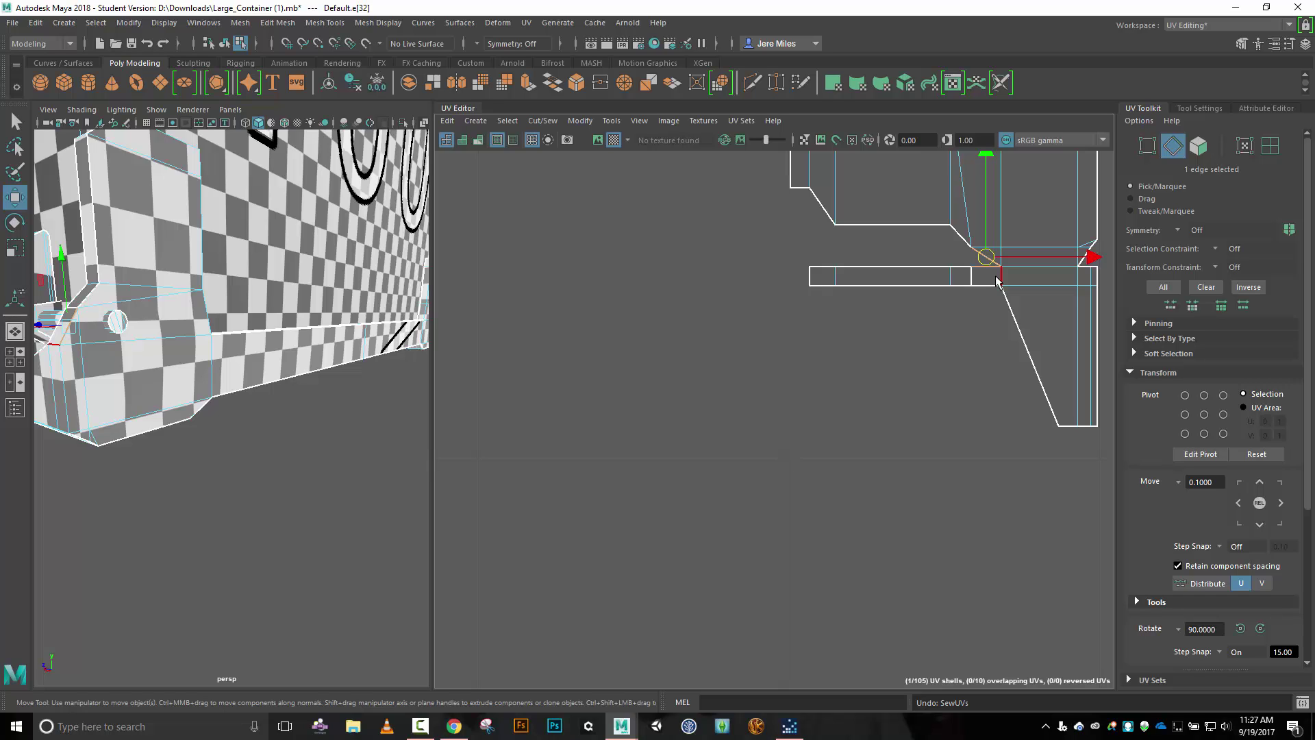
Undo the cut across the gusset's thin strip.
key("ctrl")
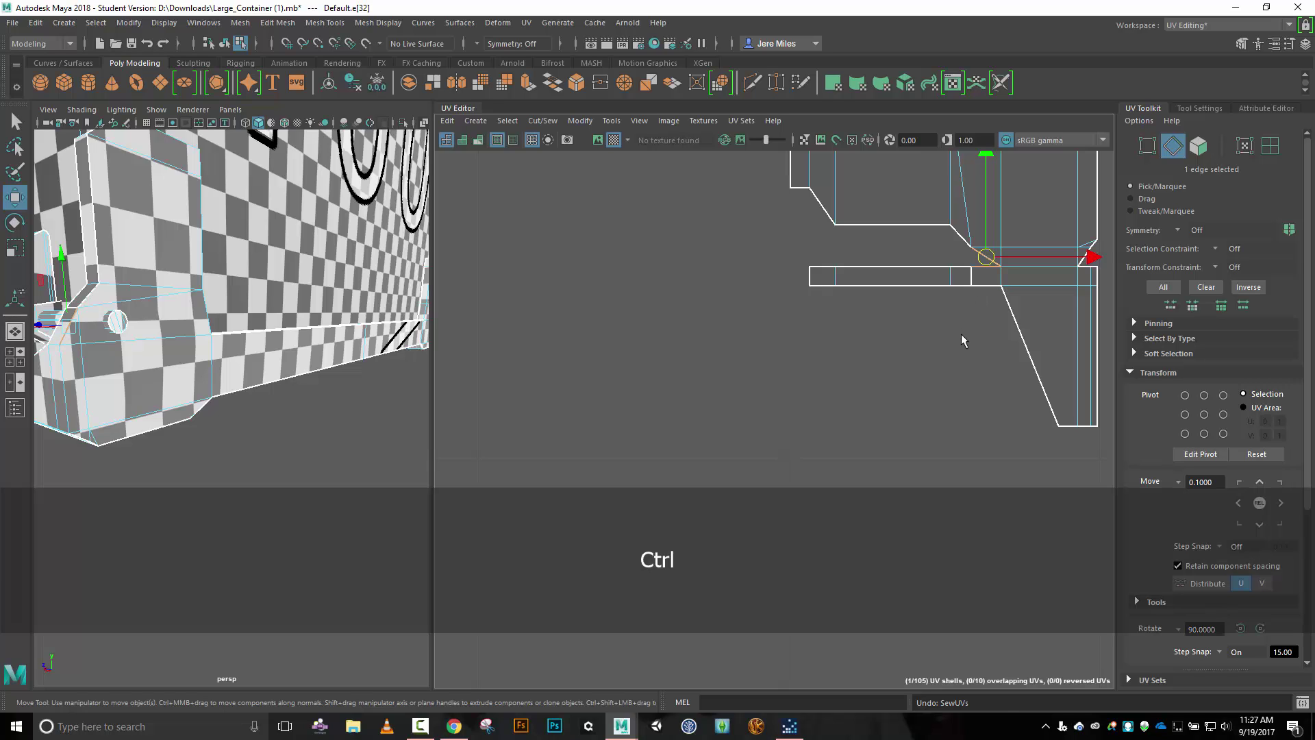
key("ctrl+z")
key("ctrl+z")
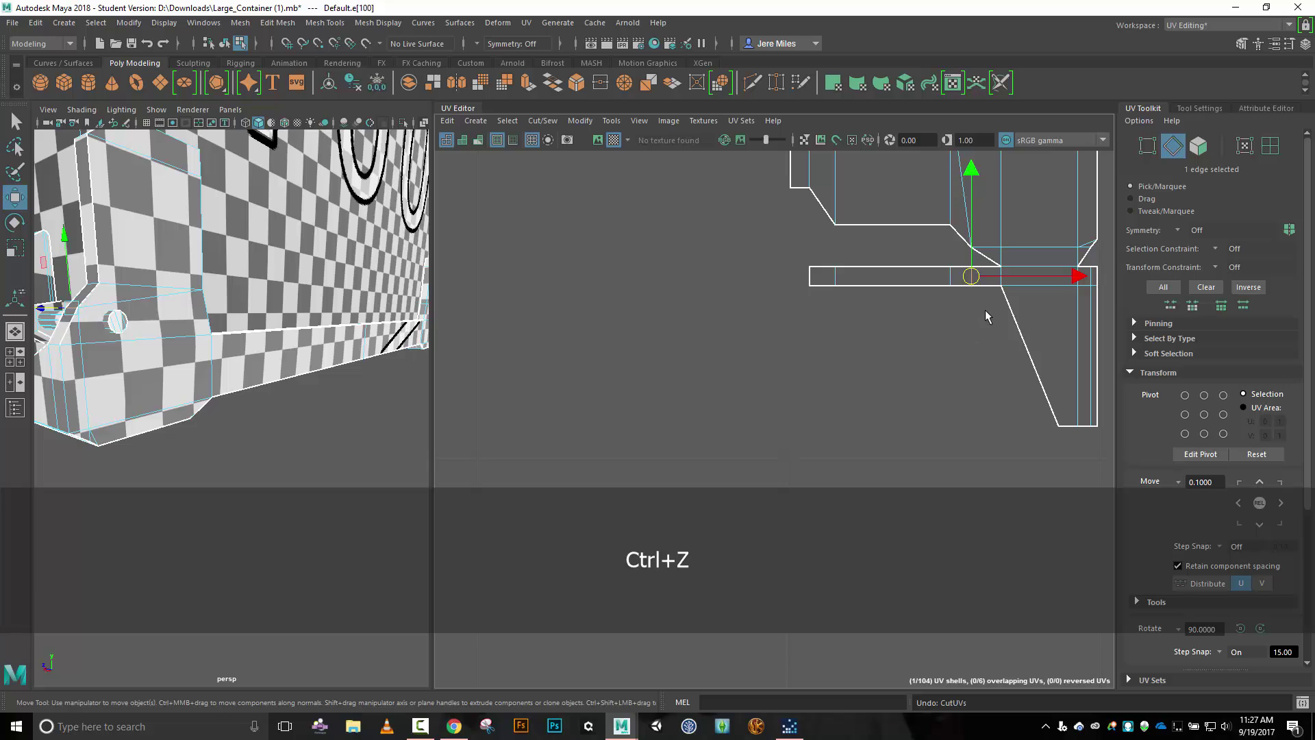
Cut the thin horizontal strip free from the gusset along the cross edge at its inner end.
left_click(987, 309)
left_click(1000, 277)
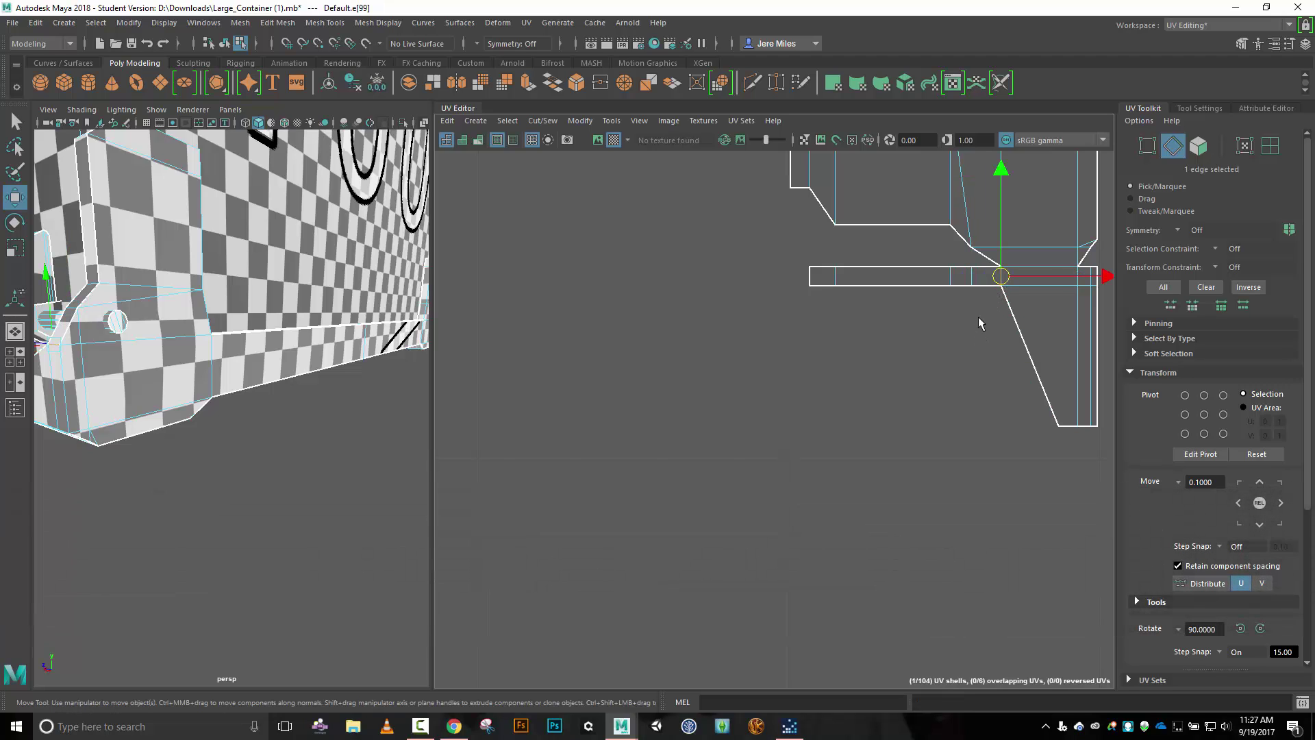
key("shift")
key("shift+x")
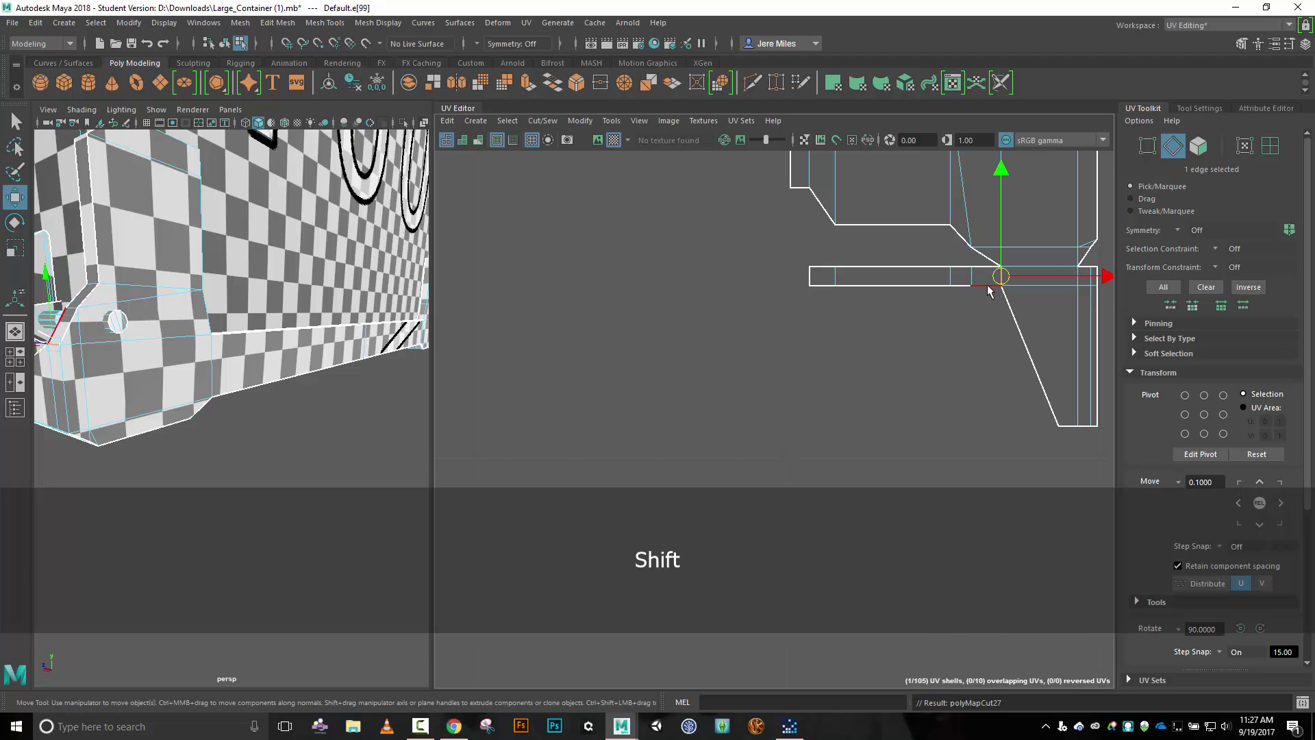
Move and Sew the detached strip onto the bracket's inner slanted edge, and sew the adjoining short slanted edge as well.
left_click(980, 273)
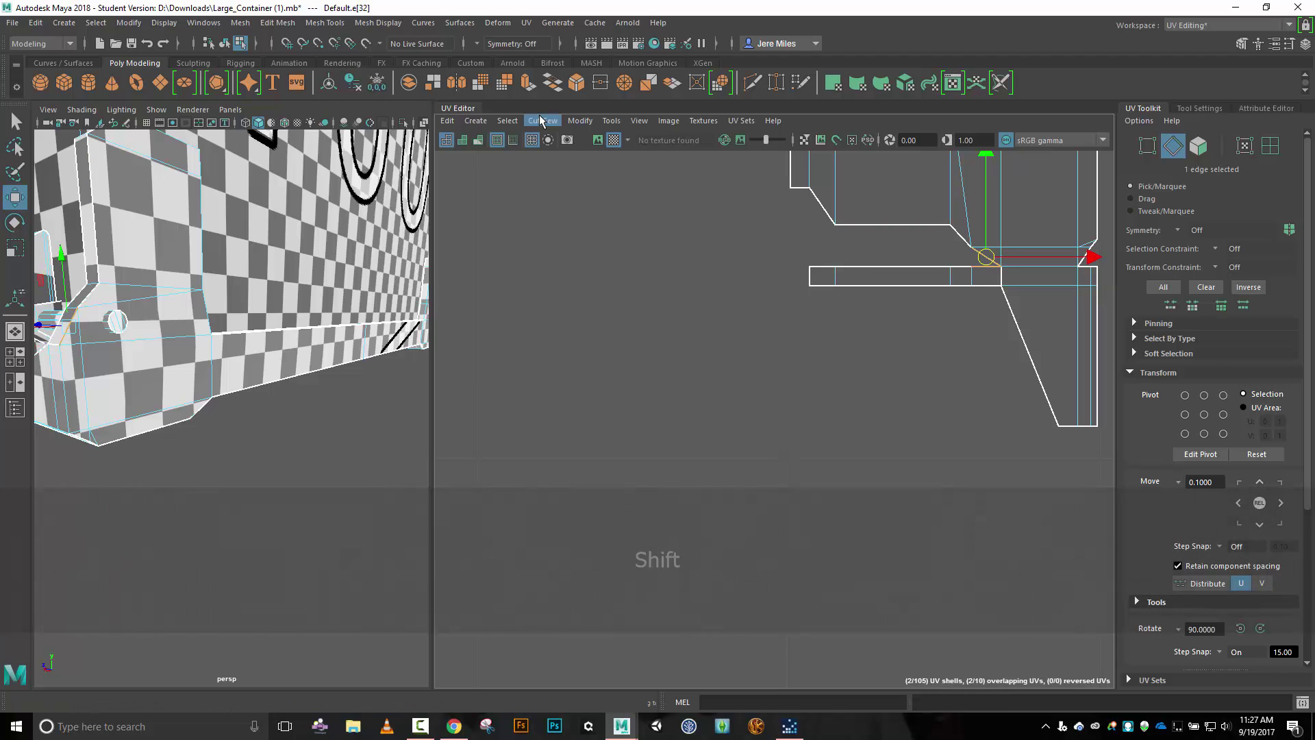
left_click(542, 120)
left_click(613, 250)
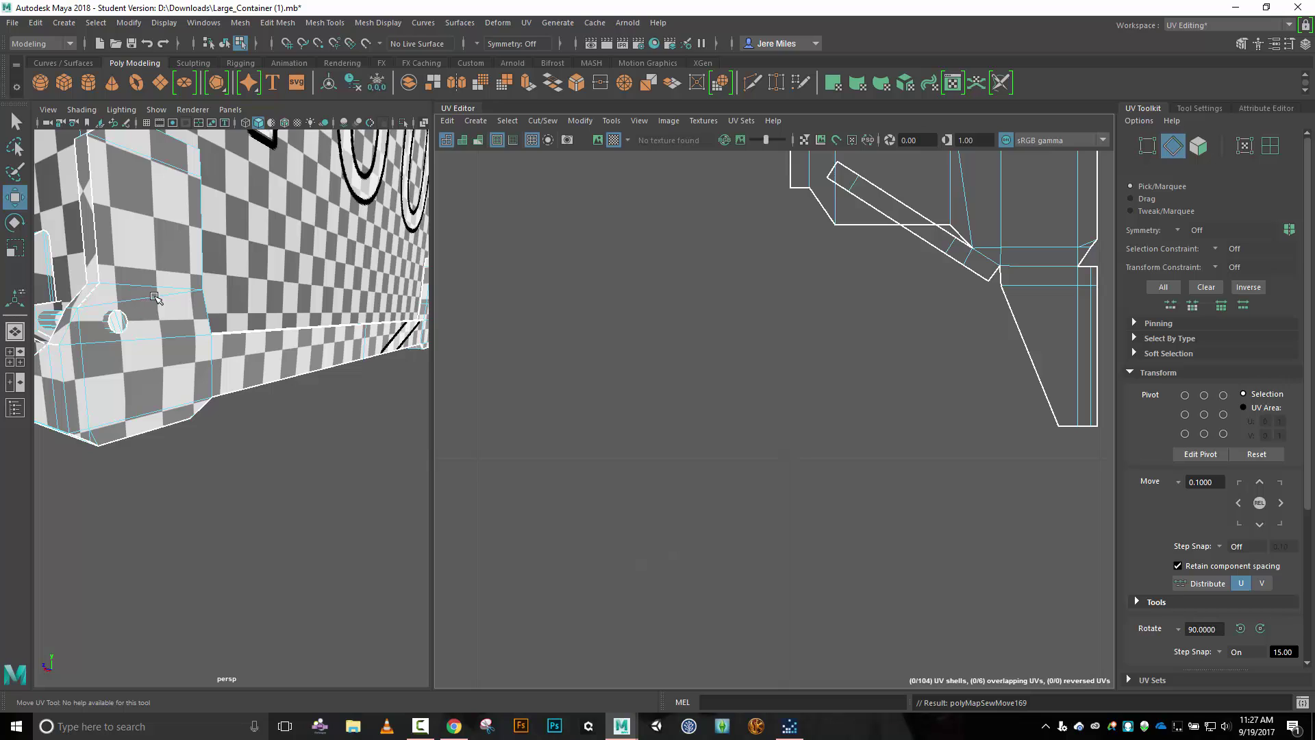
left_click(954, 235)
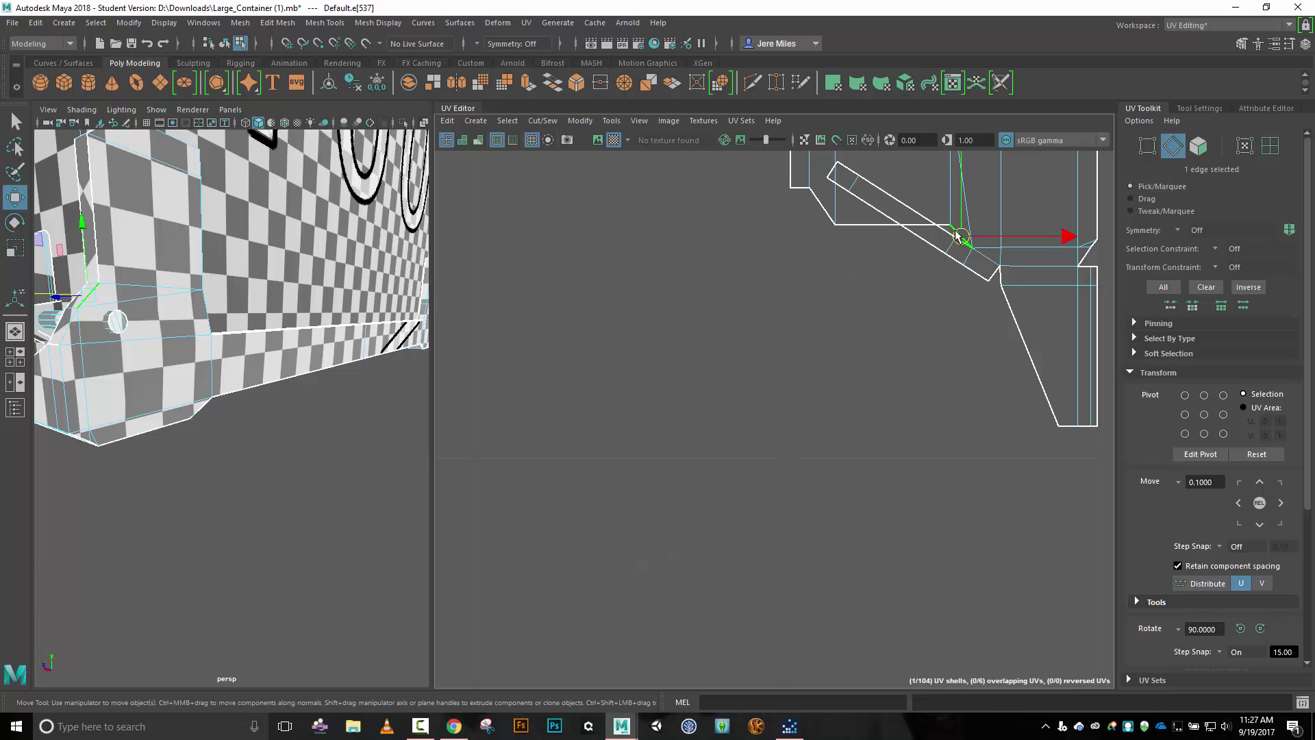
left_click(549, 123)
left_click(588, 251)
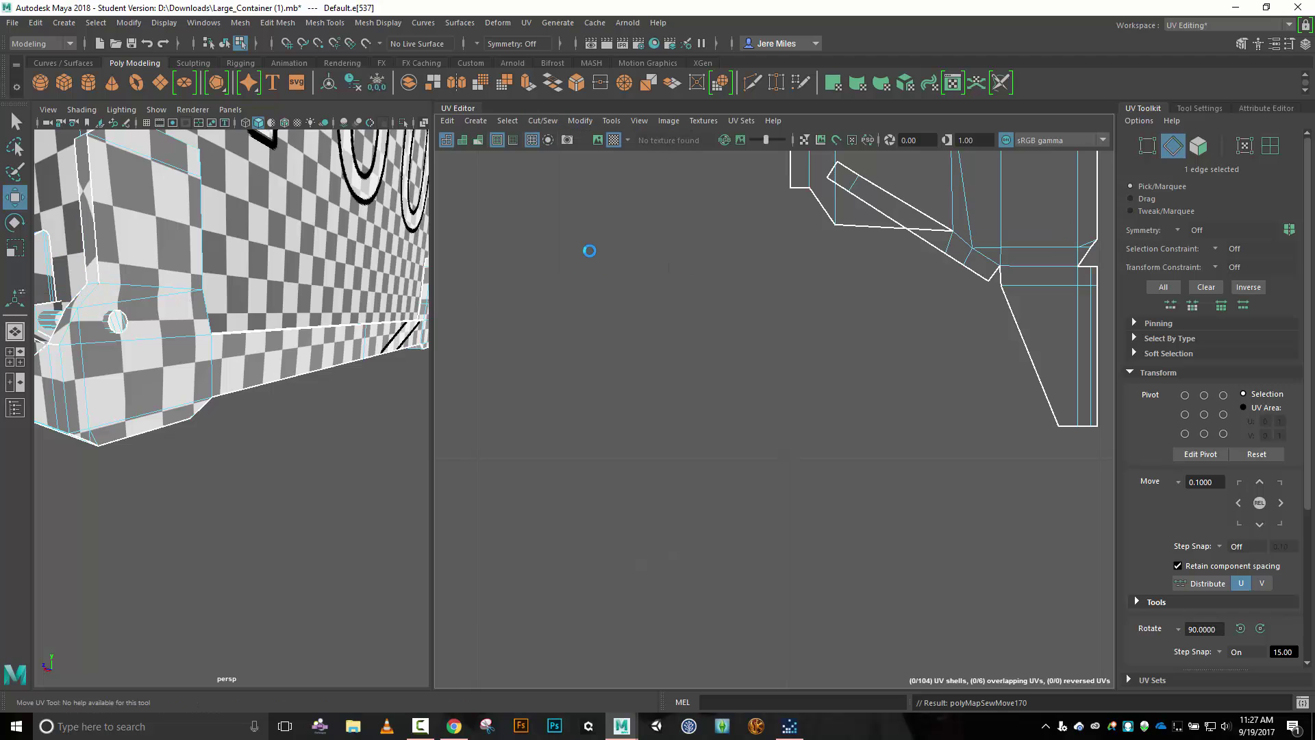
Try to Move and Sew the bracket's long lower edge to the strip, and undo it.
left_click(875, 225)
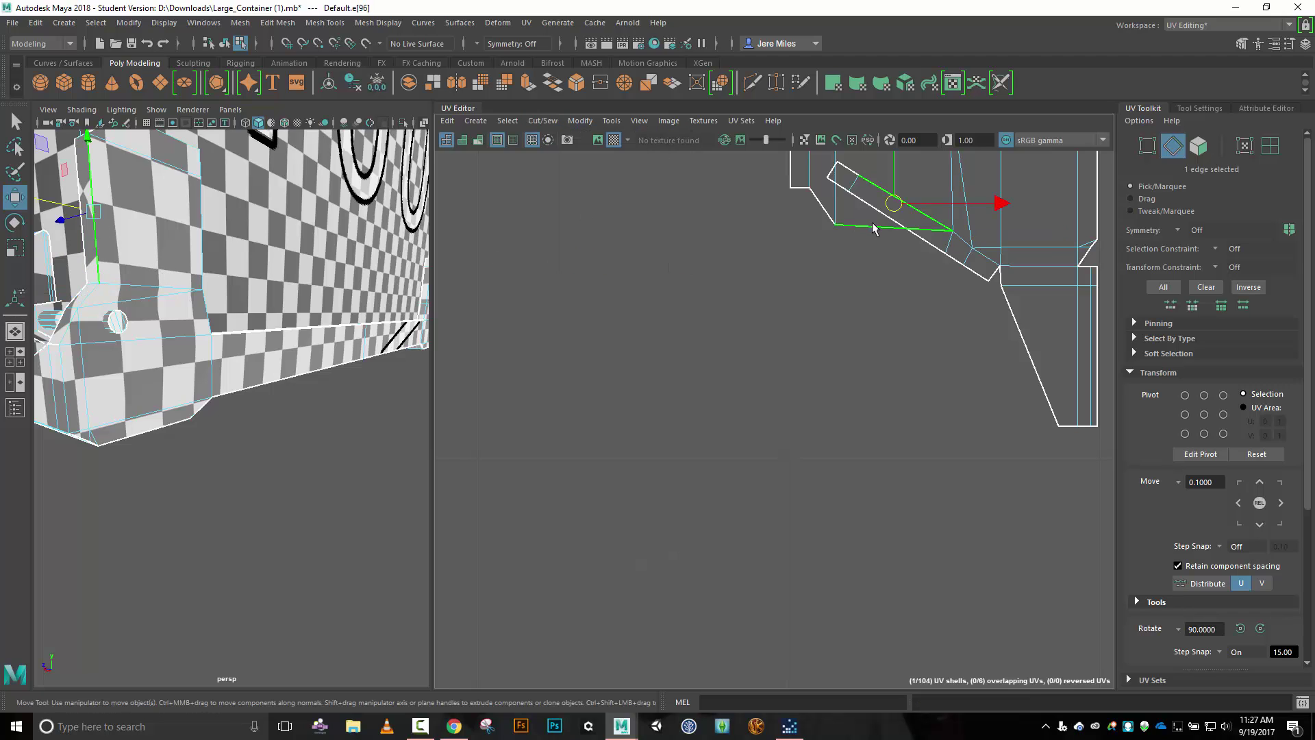
left_click(545, 120)
left_click(587, 252)
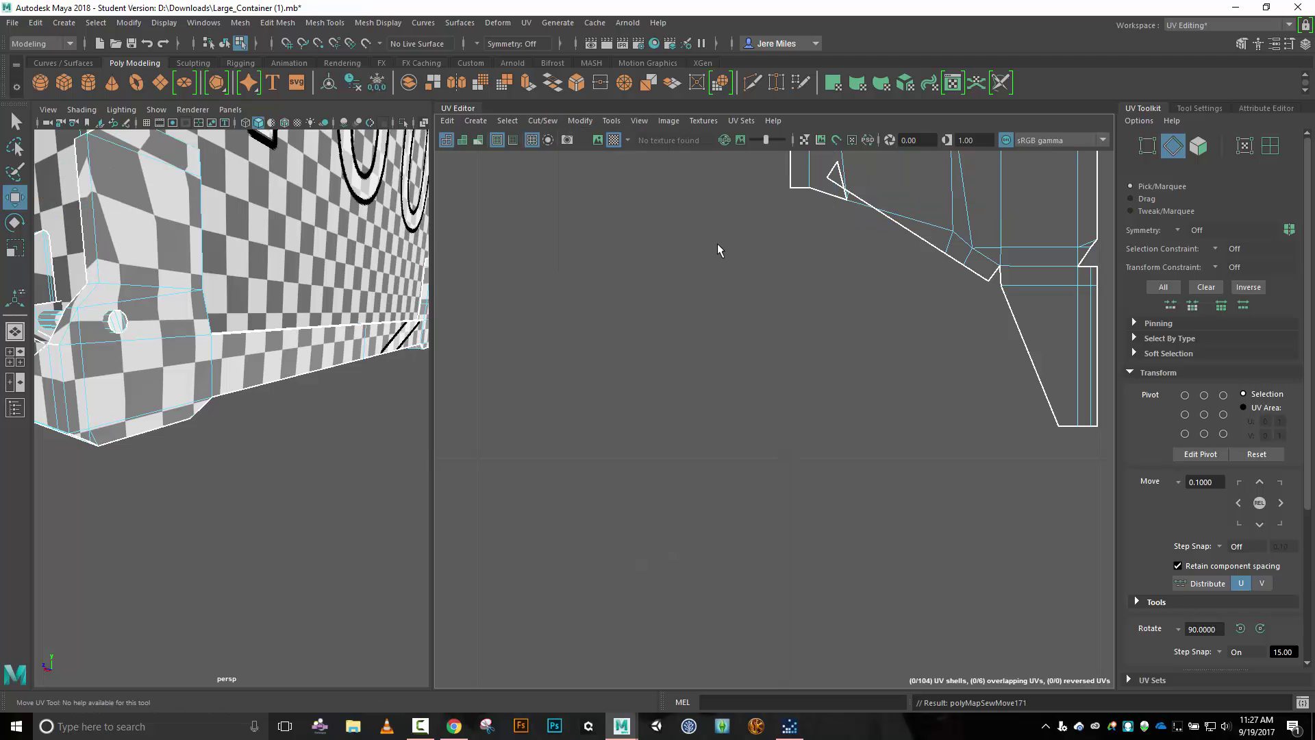
key("ctrl+z")
key("ctrl+z")
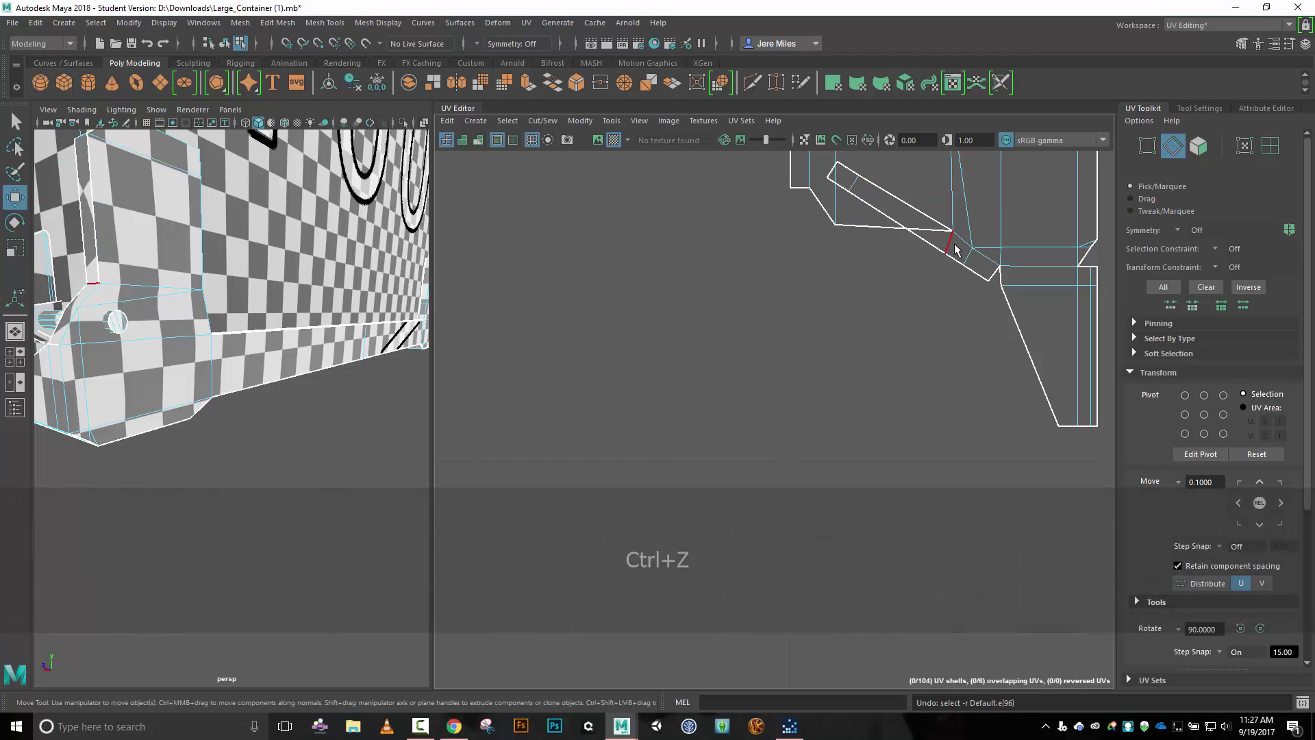
Cut the strip at the outer end of the sewn slanted edges and move the long piece clear below the bracket.
left_click(952, 242)
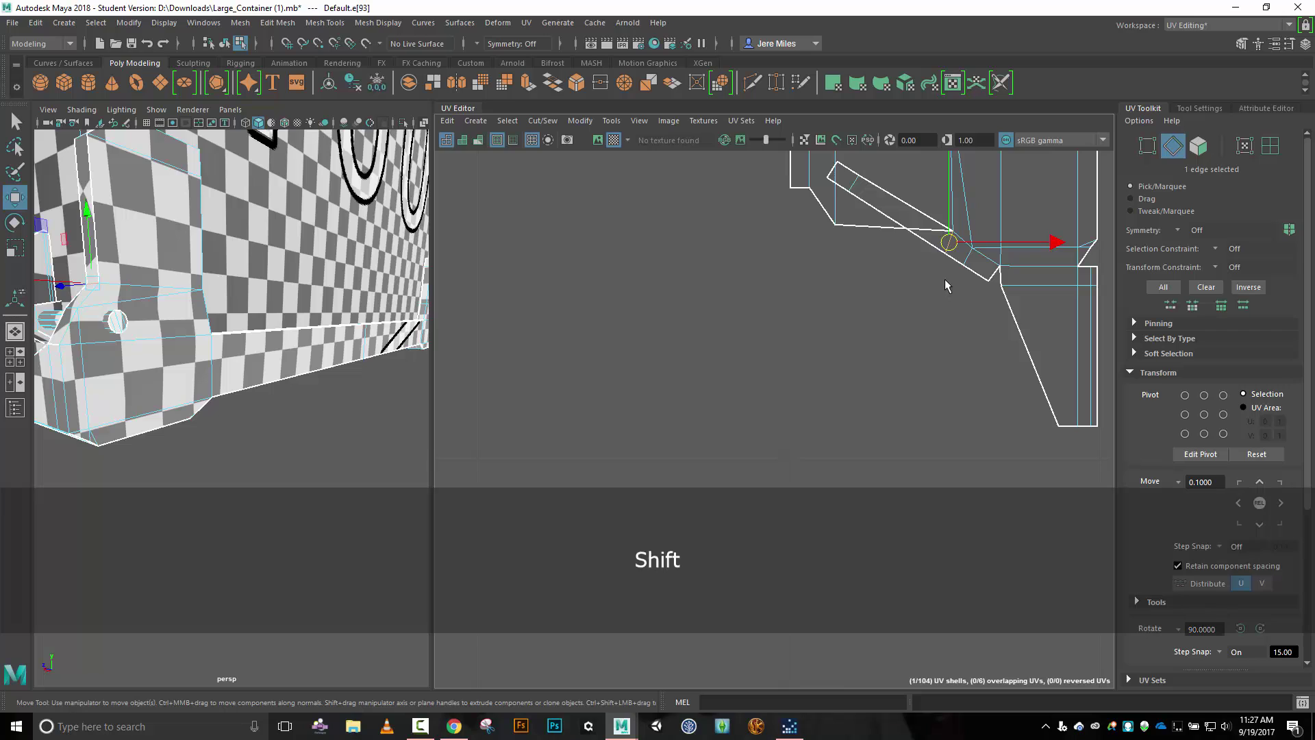
key("shift+x")
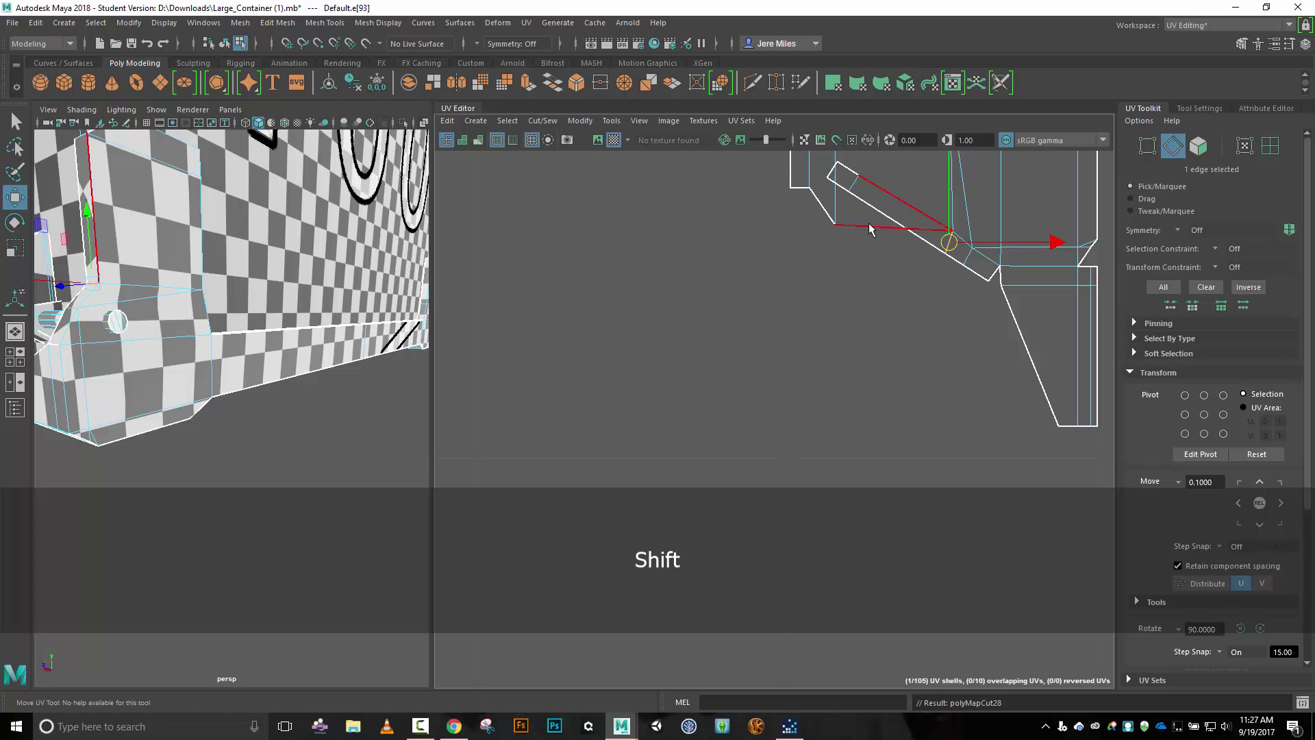
right_click(826, 302)
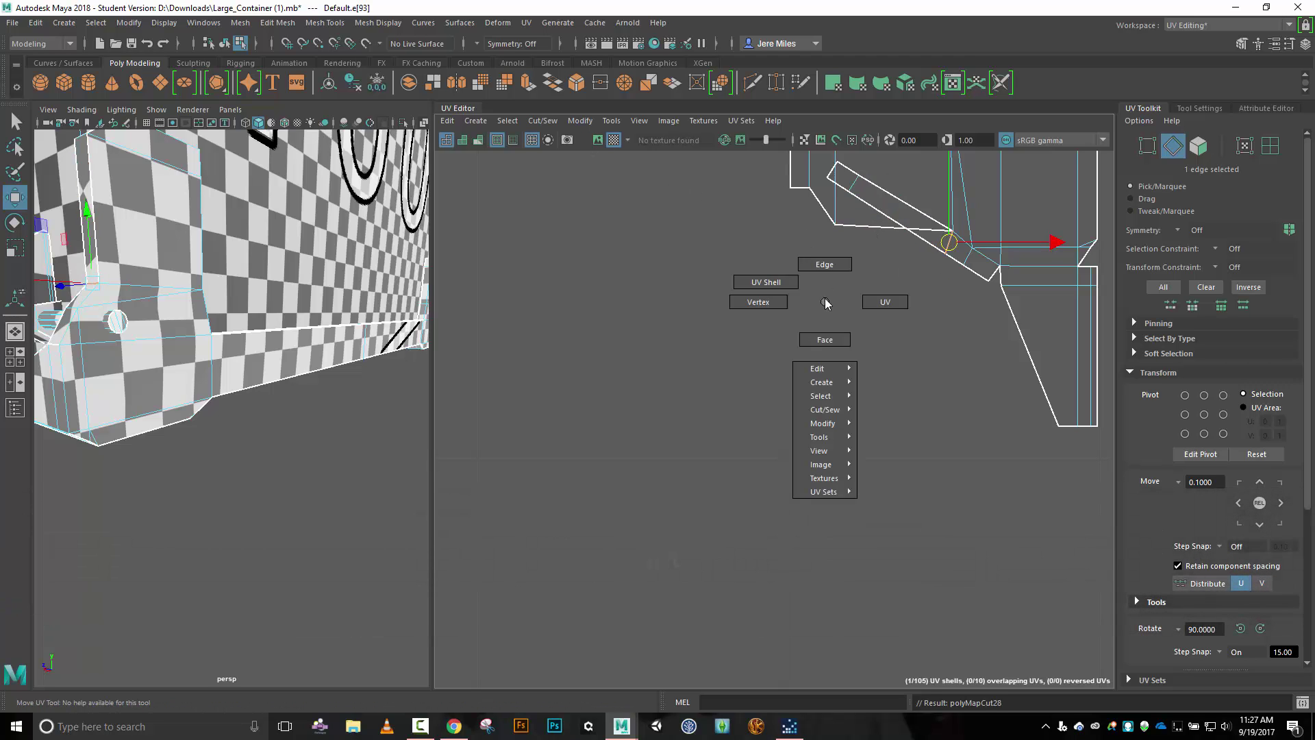
left_click(779, 282)
left_click(887, 212)
left_click_drag(886, 211, 848, 309)
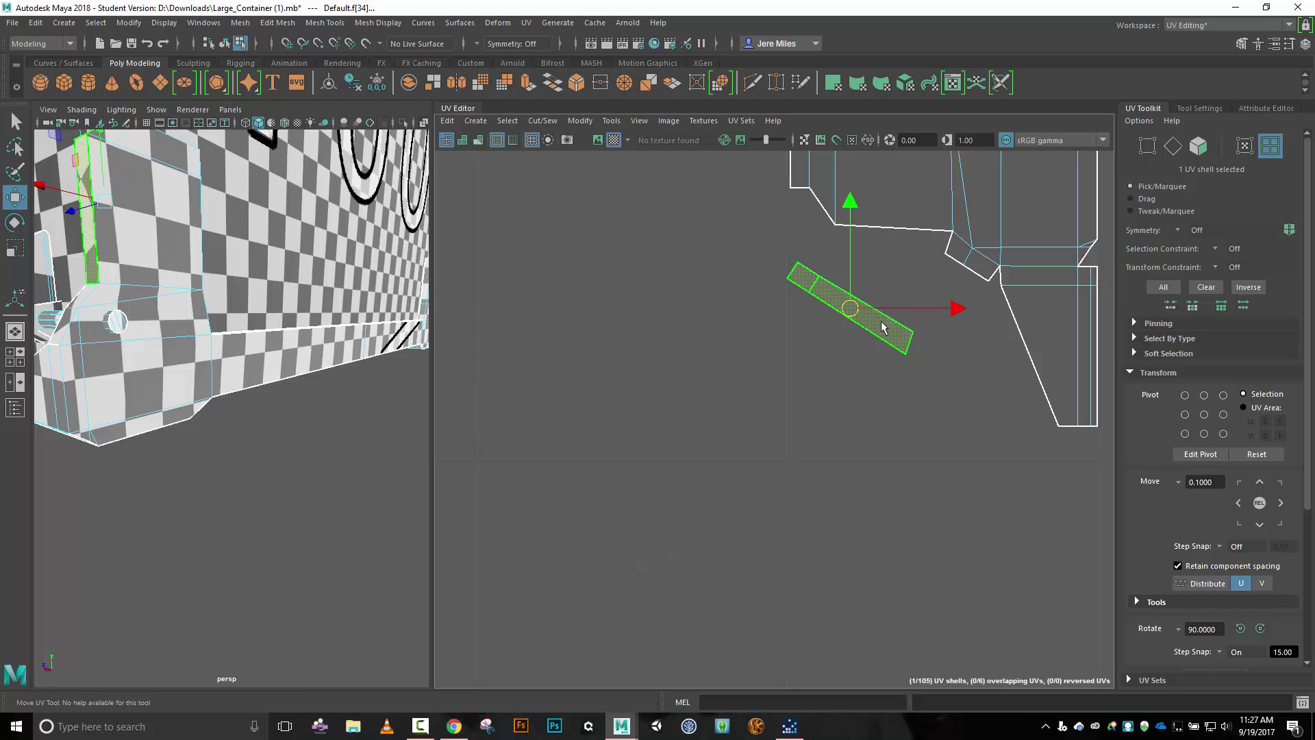
Move and Sew the separated long strip piece onto the bracket's lower edge.
right_click(889, 260)
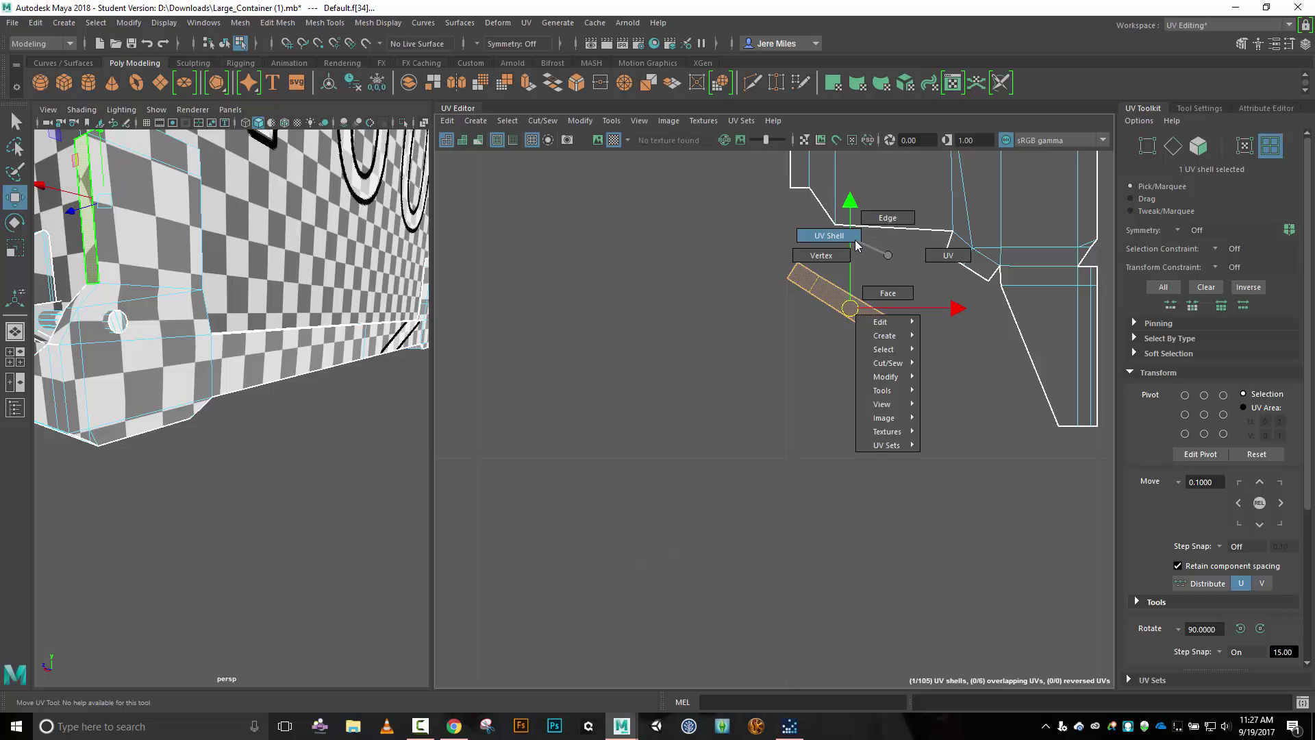
right_click(877, 258)
left_click(878, 225)
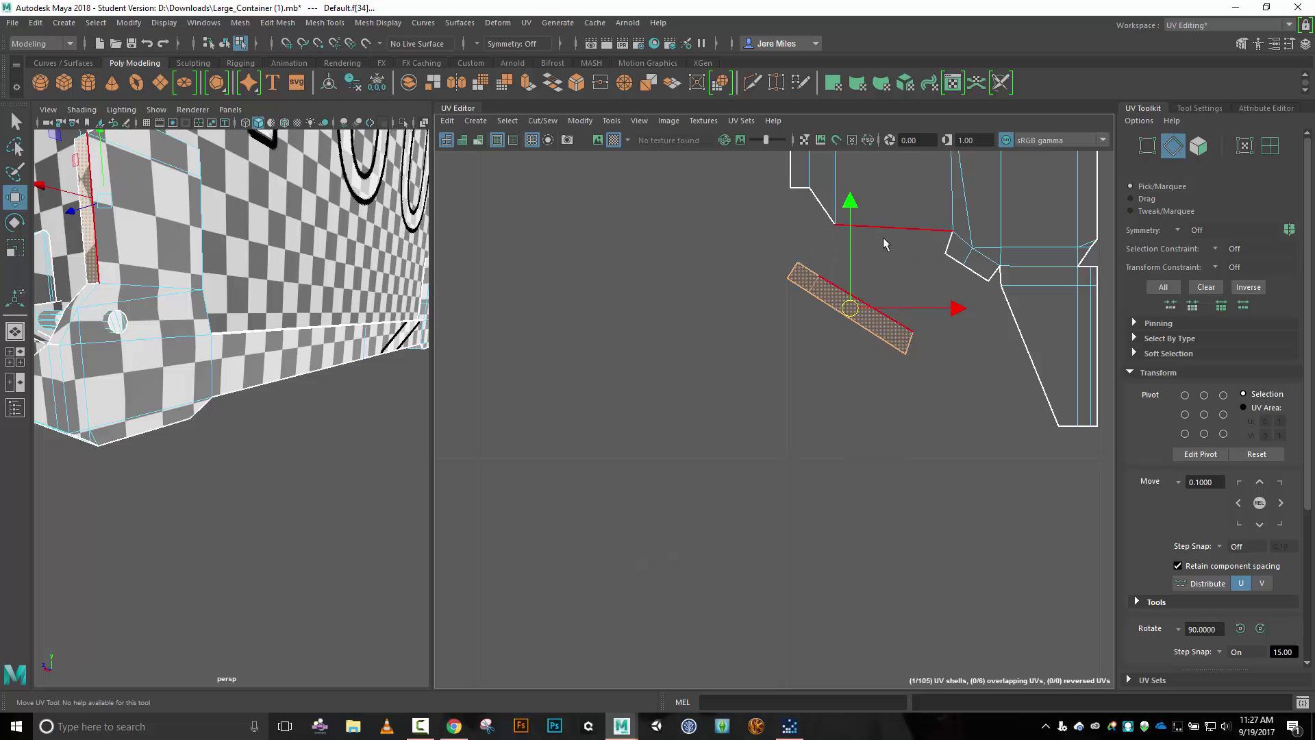
left_click(866, 305)
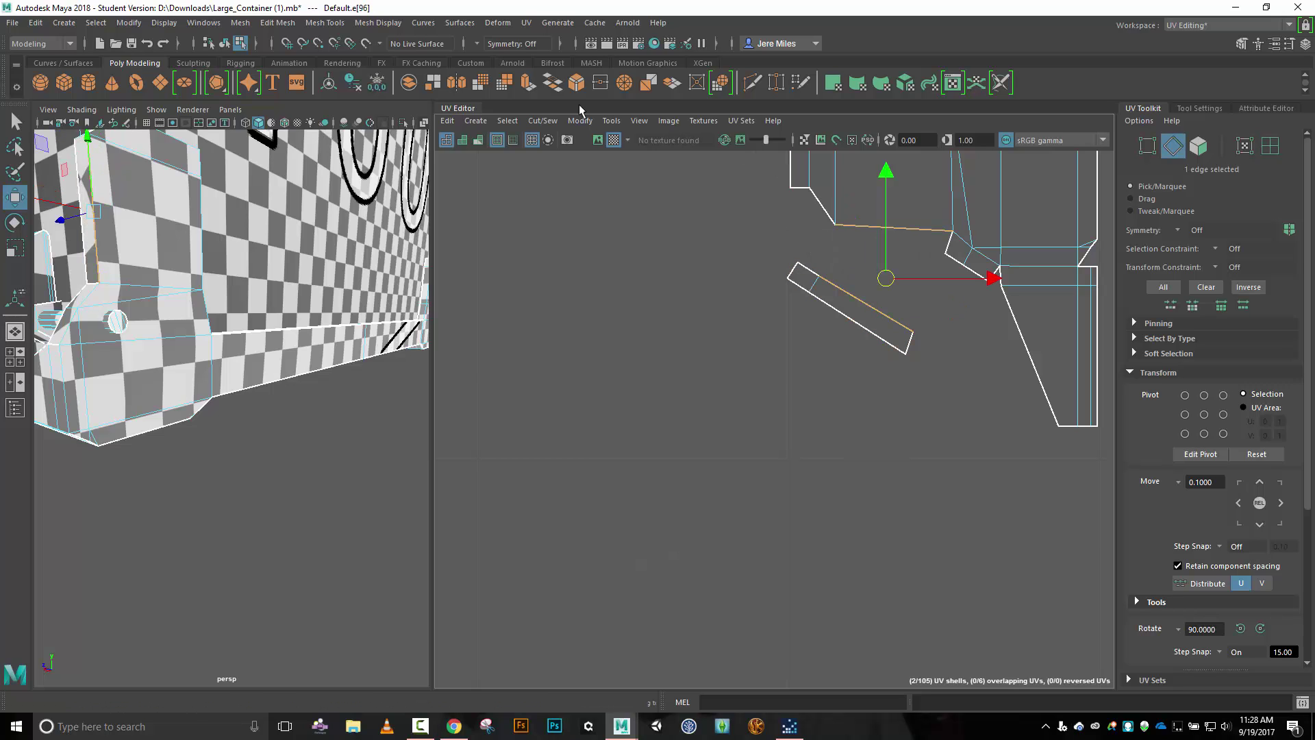
left_click(535, 121)
left_click(582, 254)
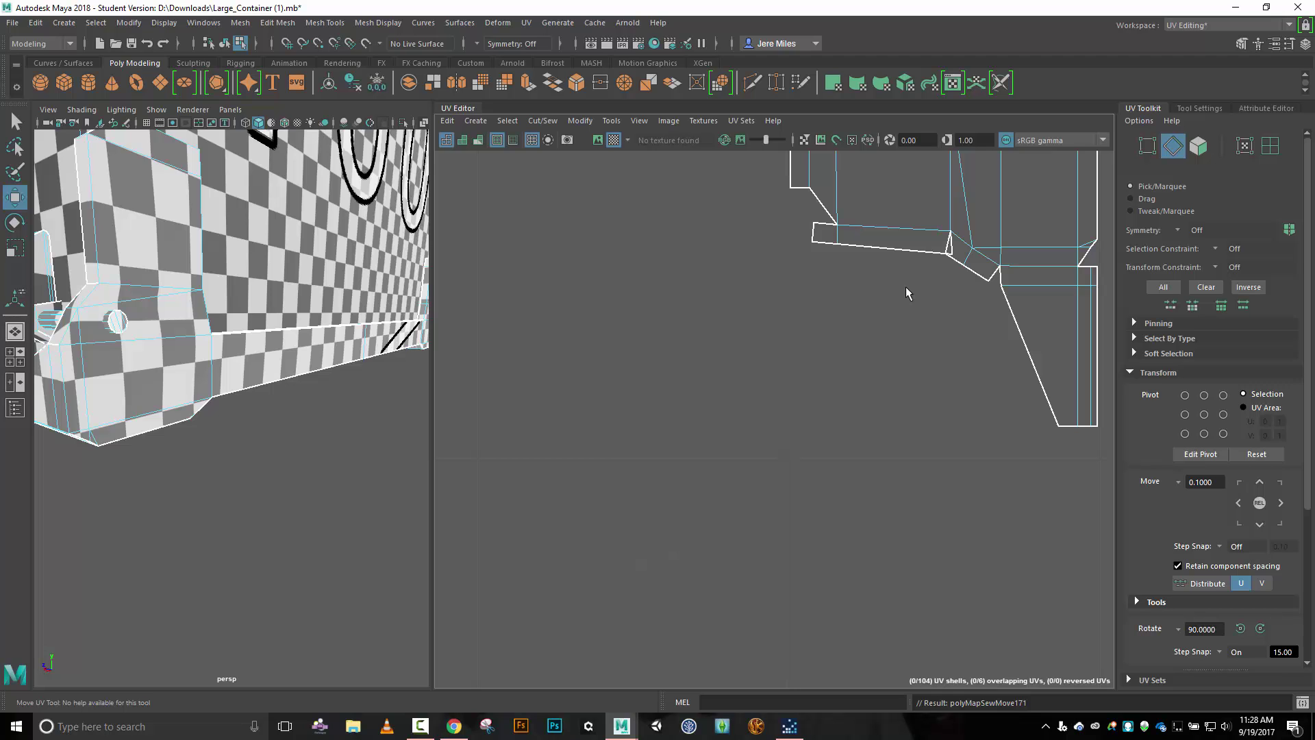
Undo the long-edge sew, the strip piece's move and cut, and both slanted-edge sews.
key("ctrl+z")
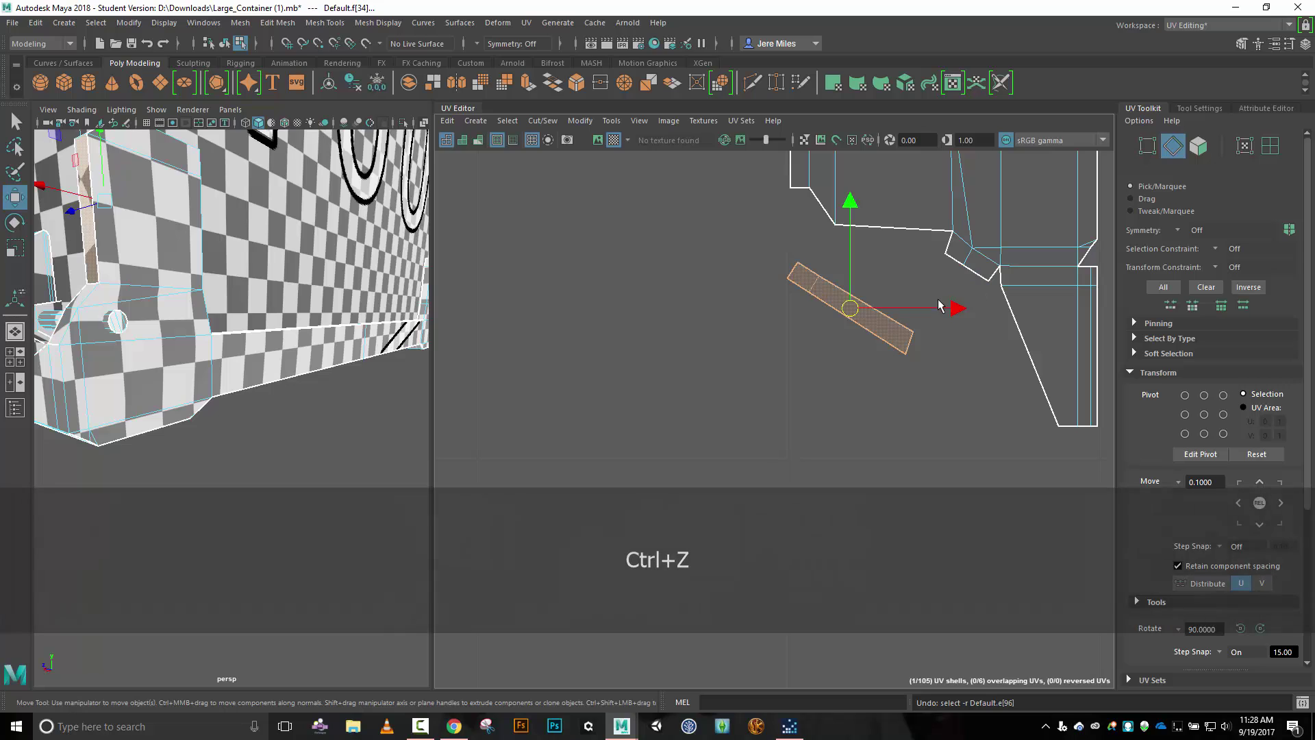
key("ctrl+z")
key("ctrl+z")
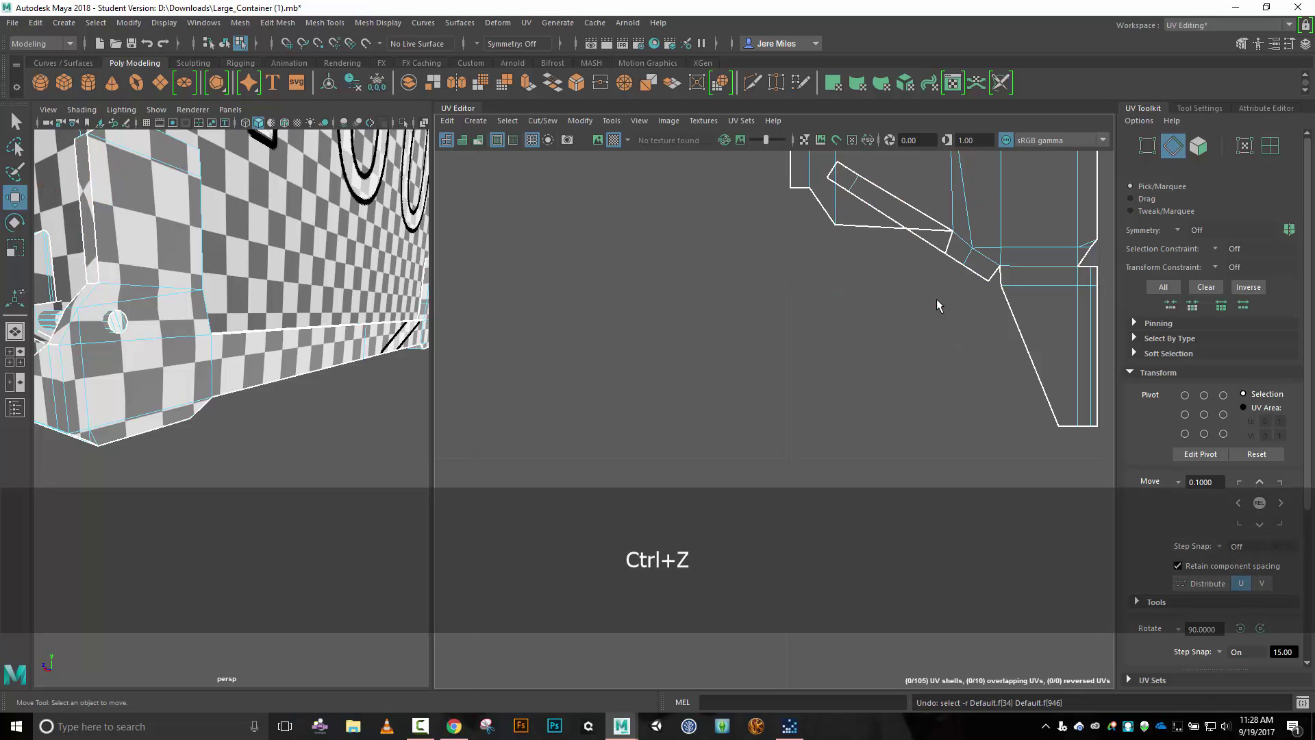
key("ctrl+z")
key("ctrl+z")
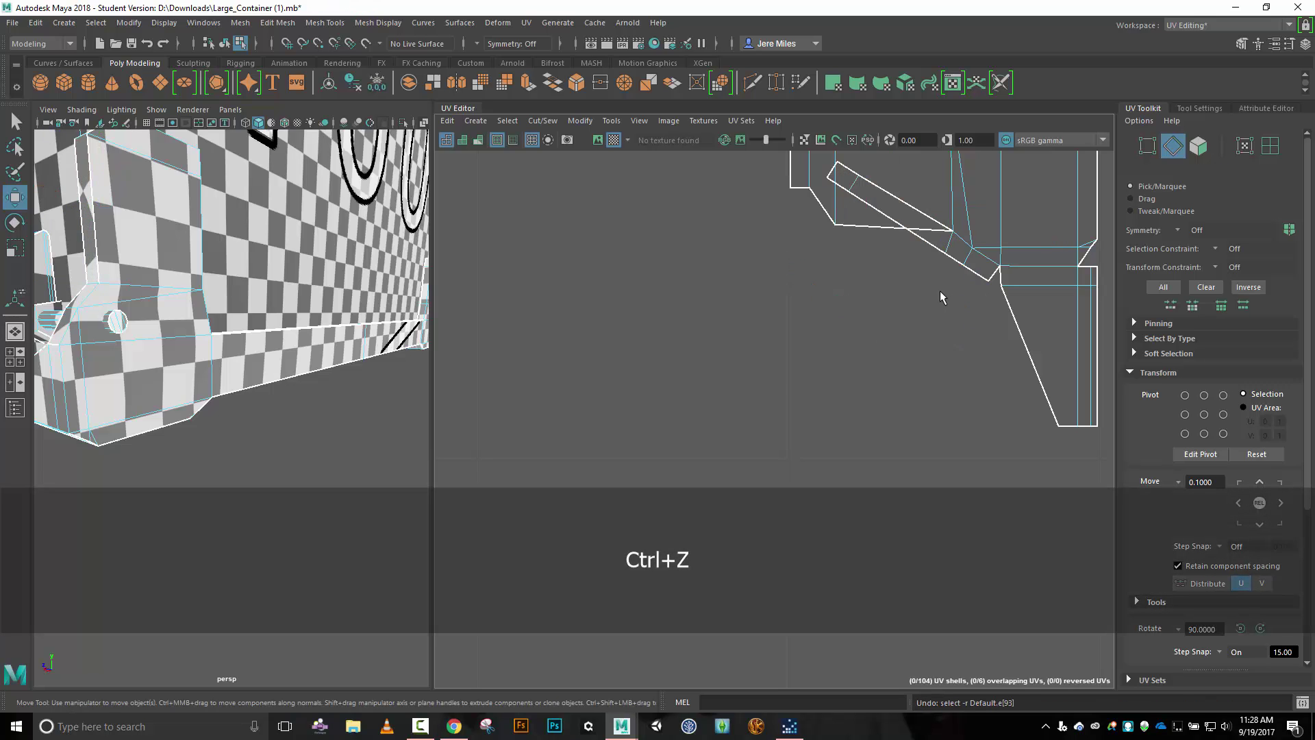
key("ctrl+z")
key("ctrl+z")
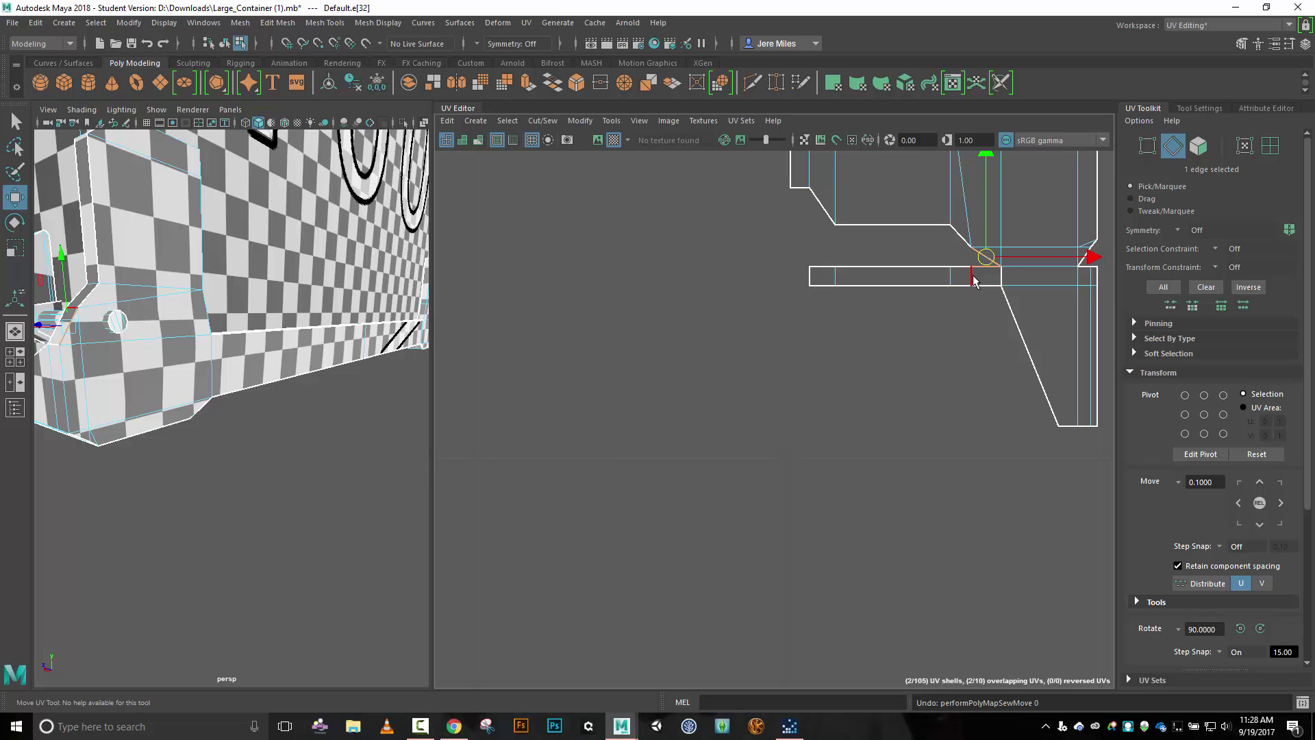
Cut the straight strip along the cross edge directly beneath the outer end of the bracket's slanted edges.
key("alt")
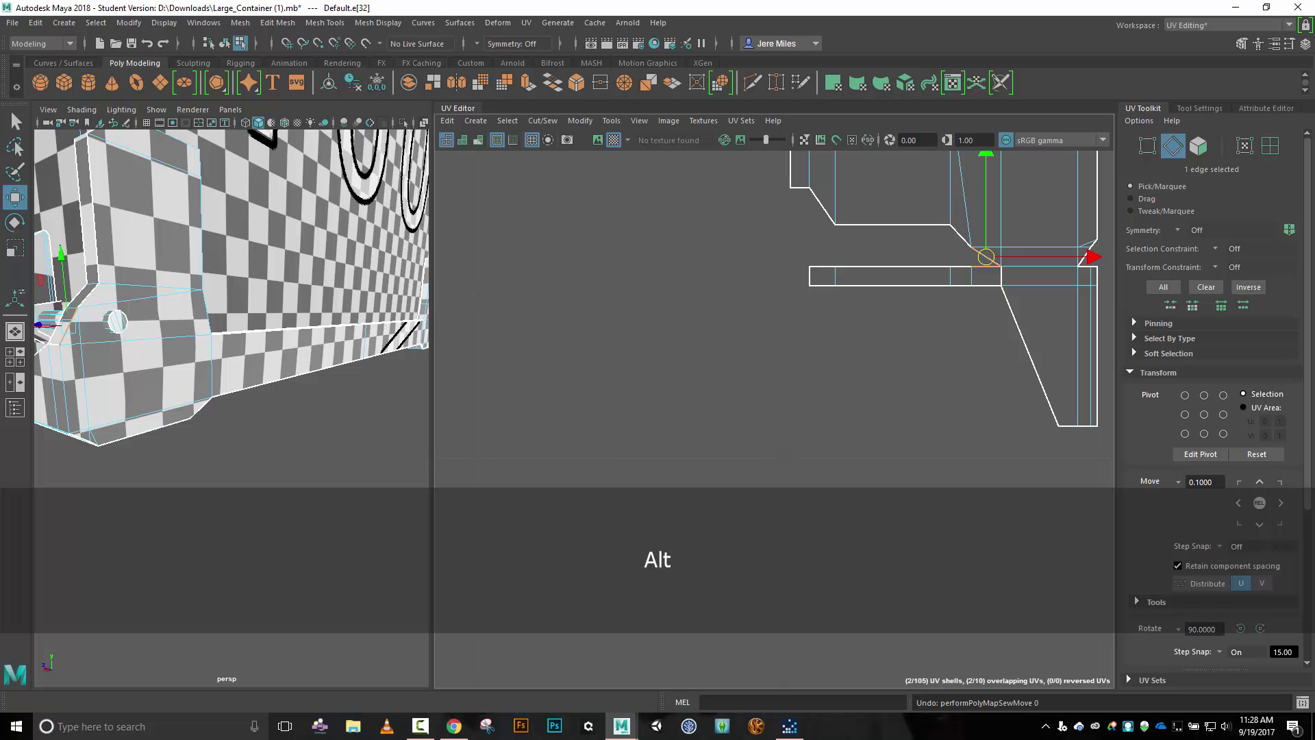
left_click_drag(162, 456, 205, 304, "alt")
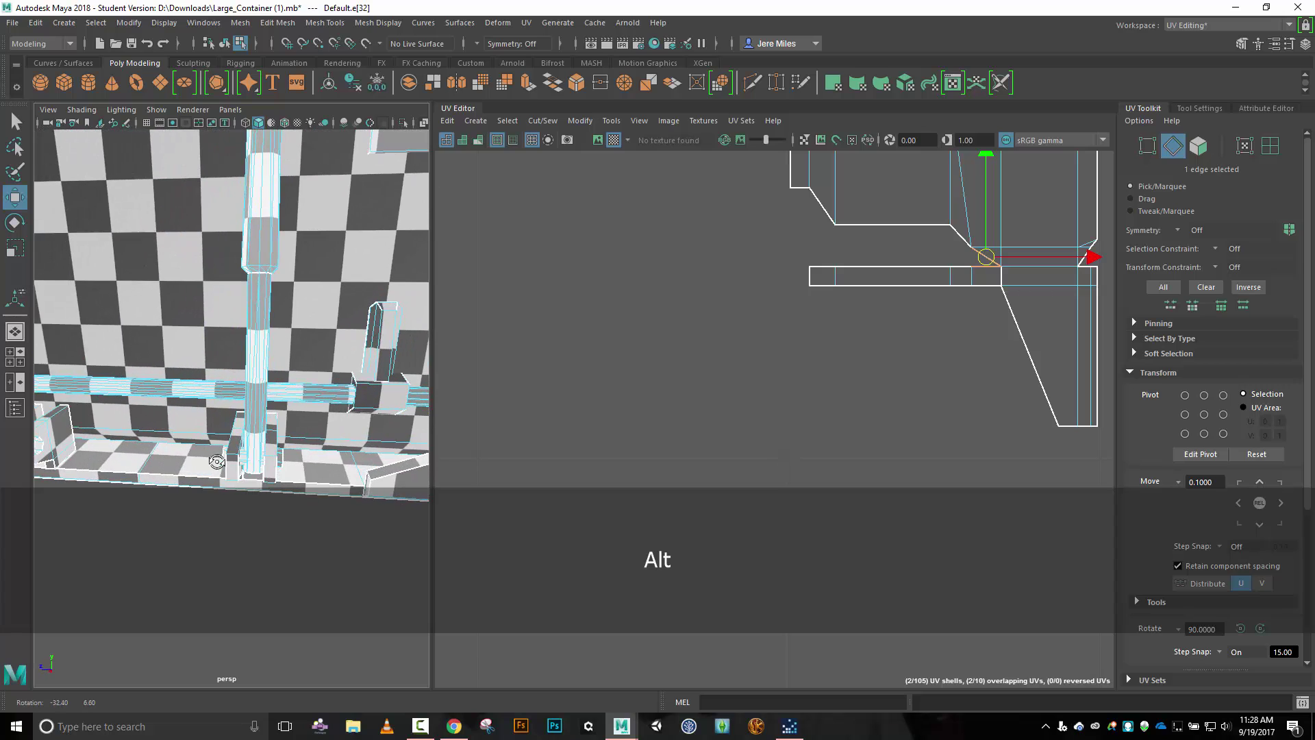
middle_click_drag(205, 304, 209, 298, "alt")
left_click_drag(209, 298, 230, 327, "alt")
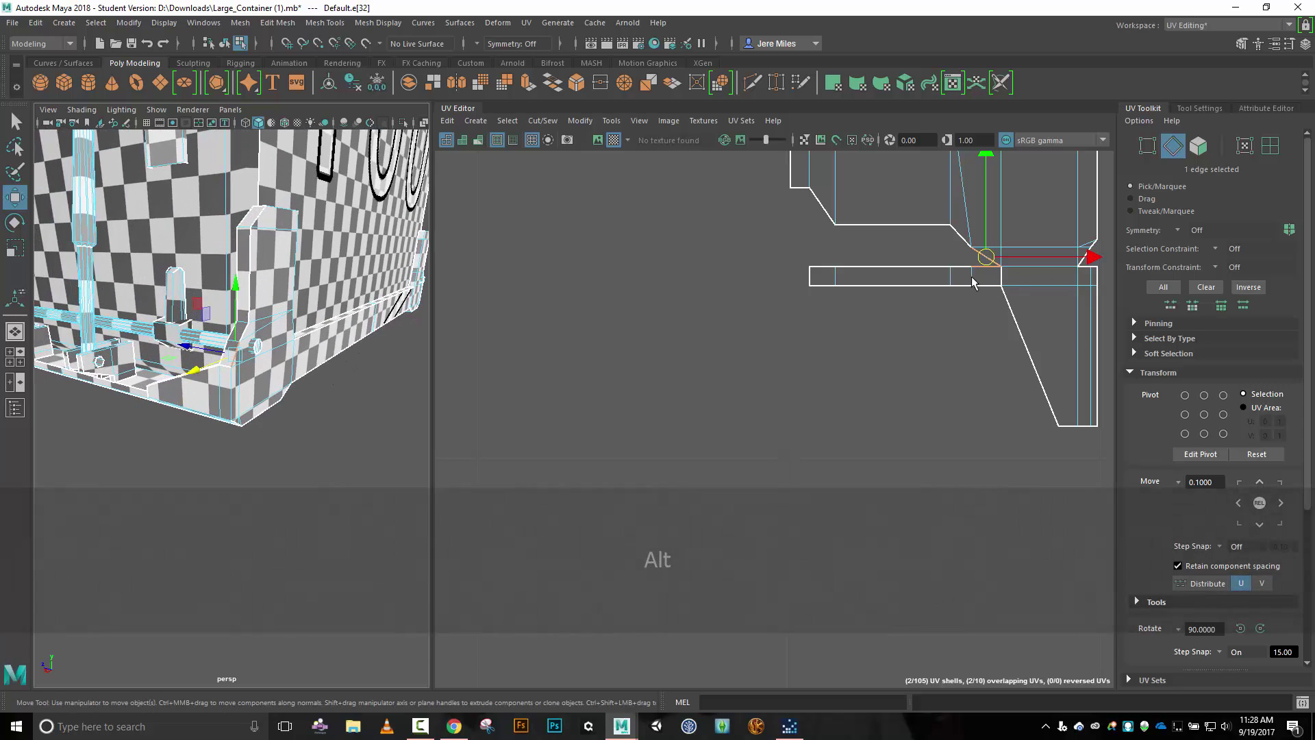
left_click(949, 281)
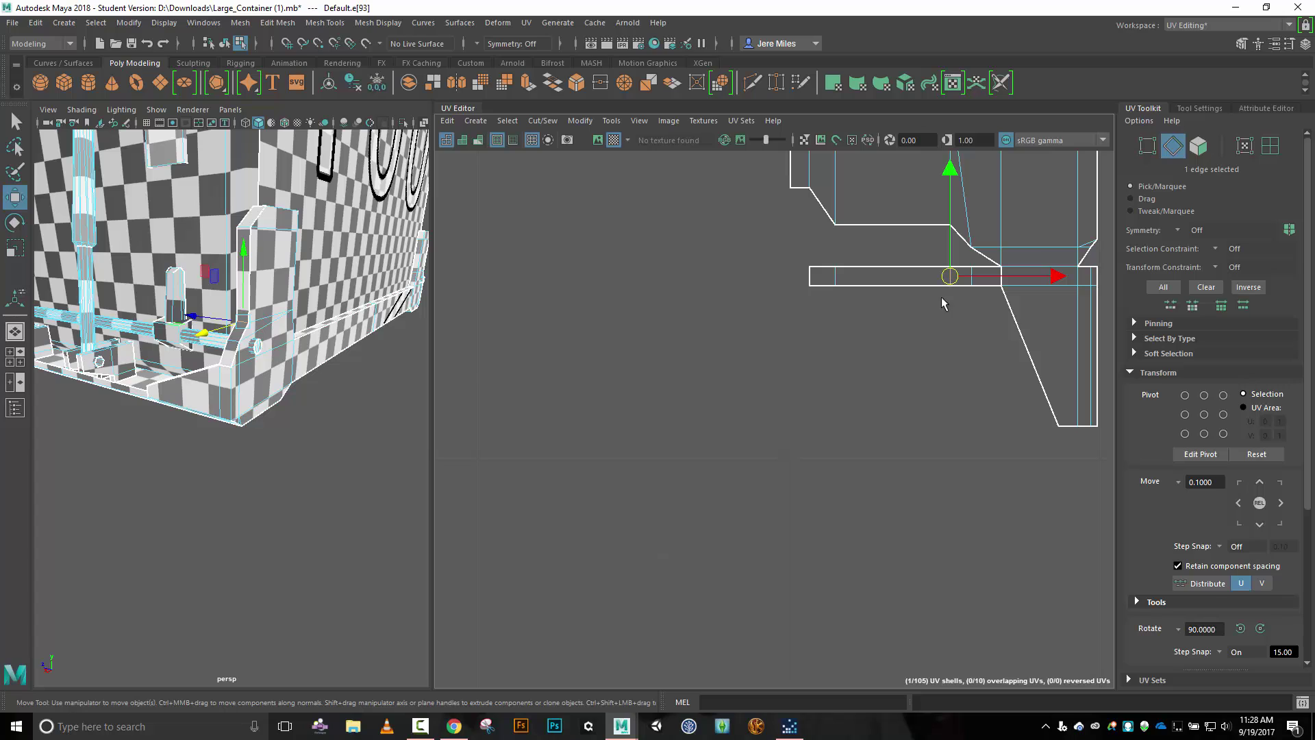
key("shift+x")
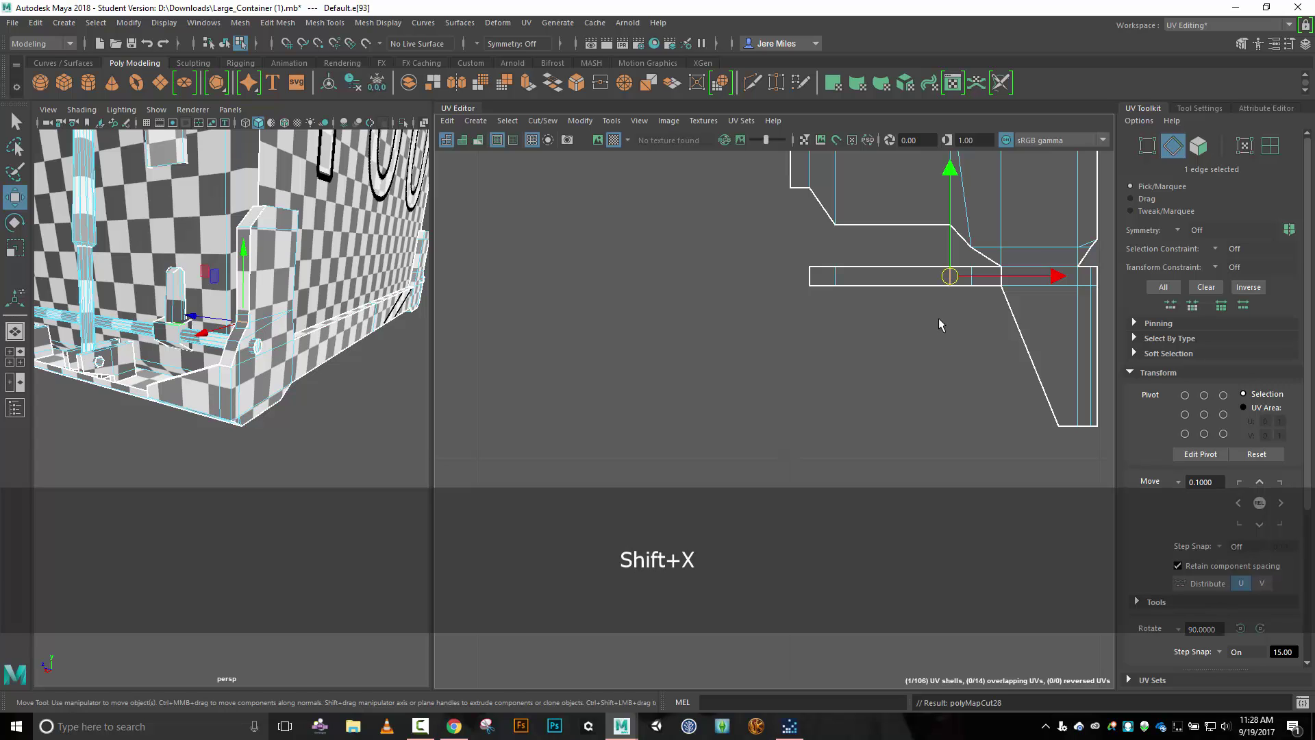
Try to Move and Sew the bracket's two slanted edges to the short strip piece together, and undo it.
left_click(986, 267, "shift")
left_click(962, 265, "shift")
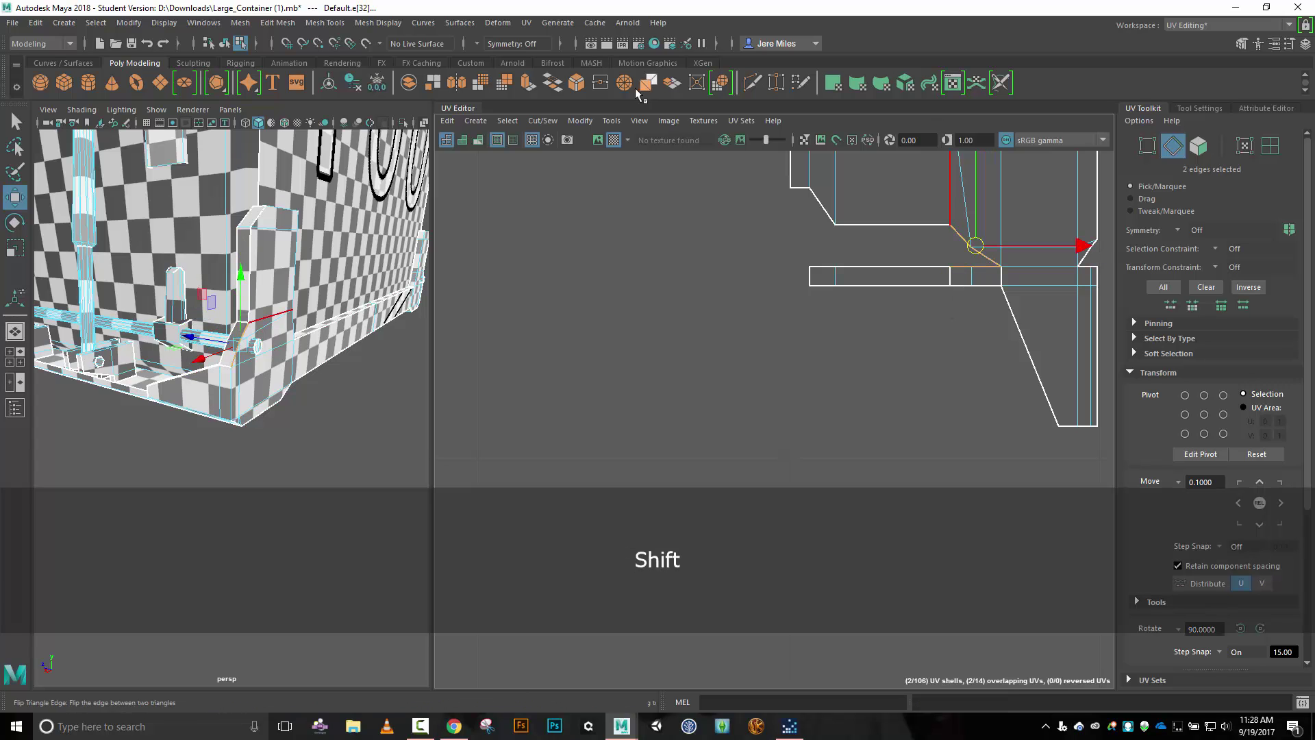
left_click(542, 121)
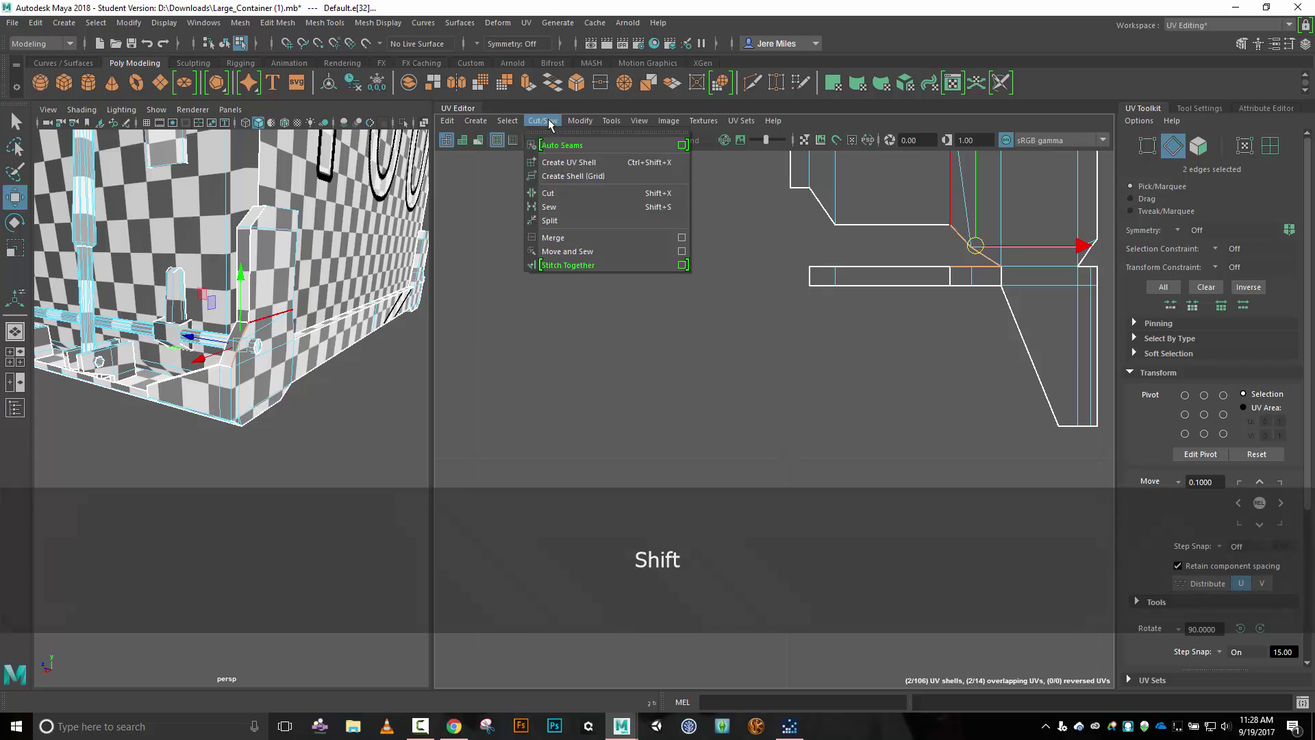
left_click(567, 253)
mouse_move(346, 405)
left_mouse_down("alt")
mouse_move(301, 408)
mouse_move(339, 413)
left_mouse_up("alt")
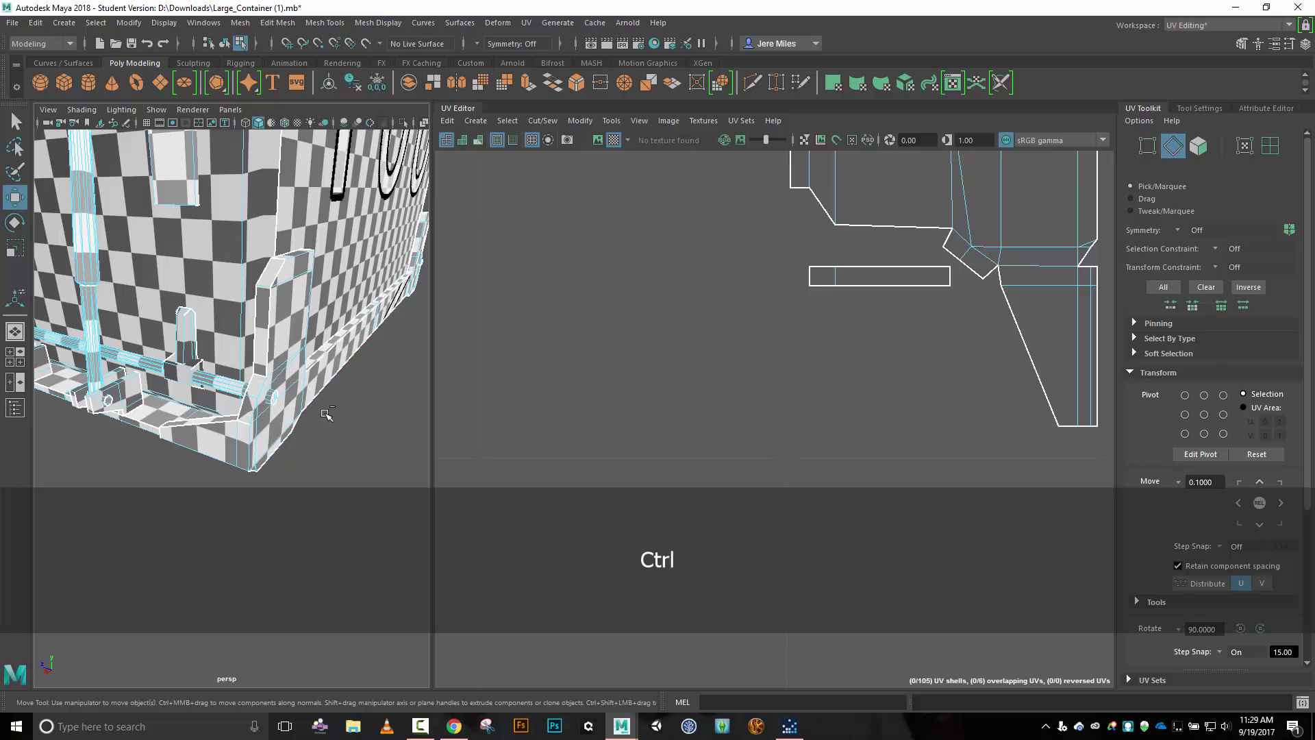
key("ctrl+z")
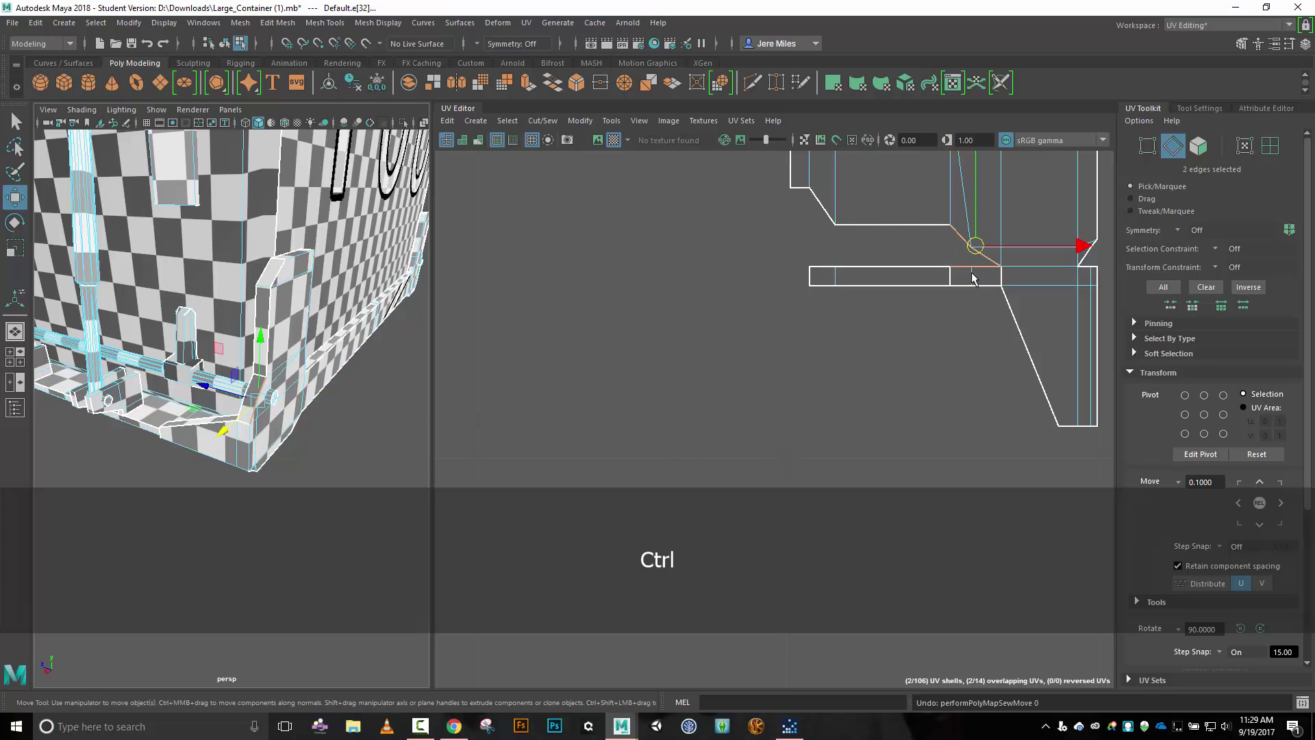
key("ctrl+z")
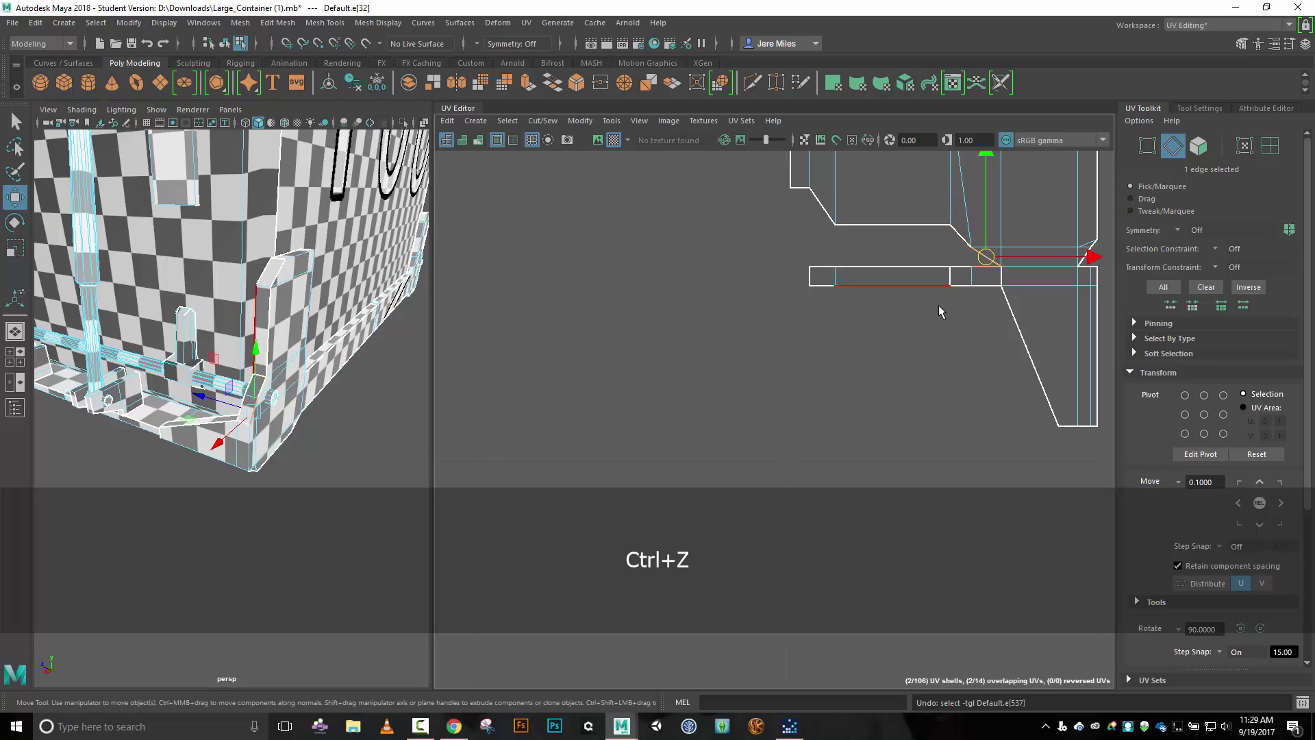
Undo the cut that divides the thin strip into a long and a short piece.
right_click(931, 330, "ctrl")
key("ctrl+z")
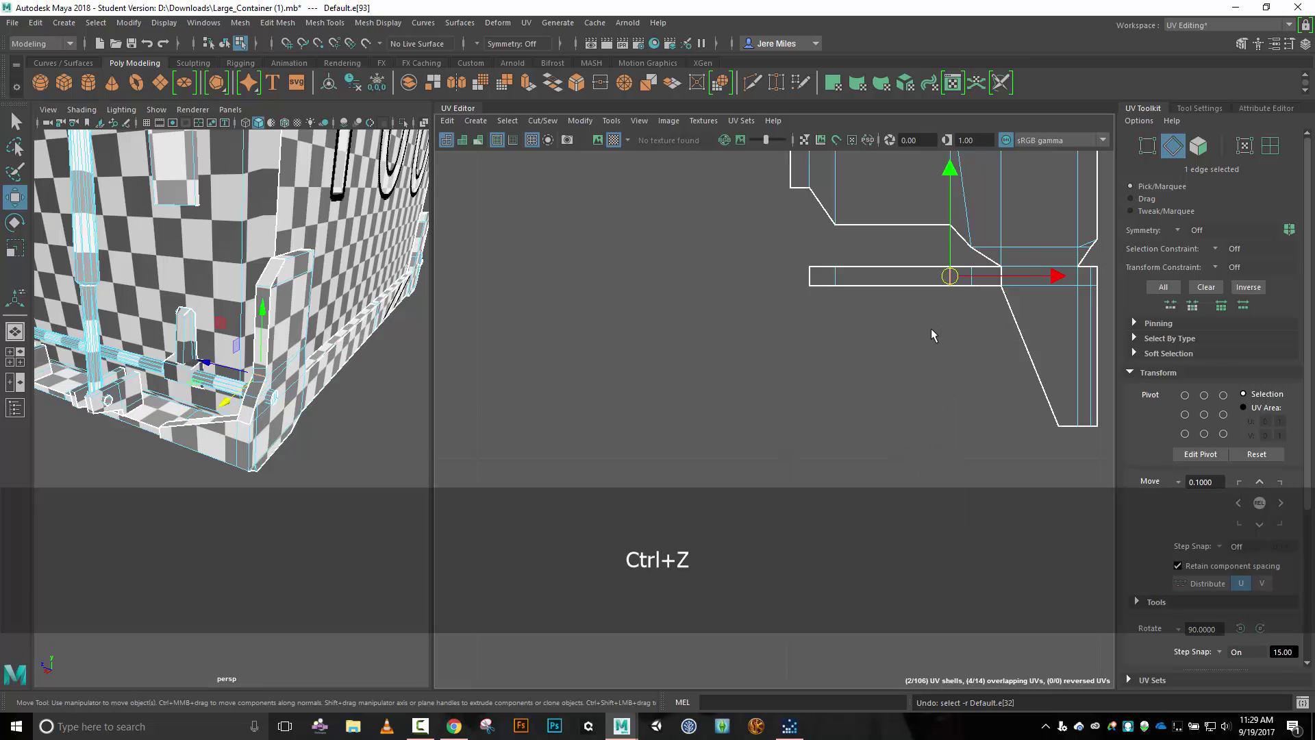
right_click_drag(931, 327, 898, 291, "ctrl")
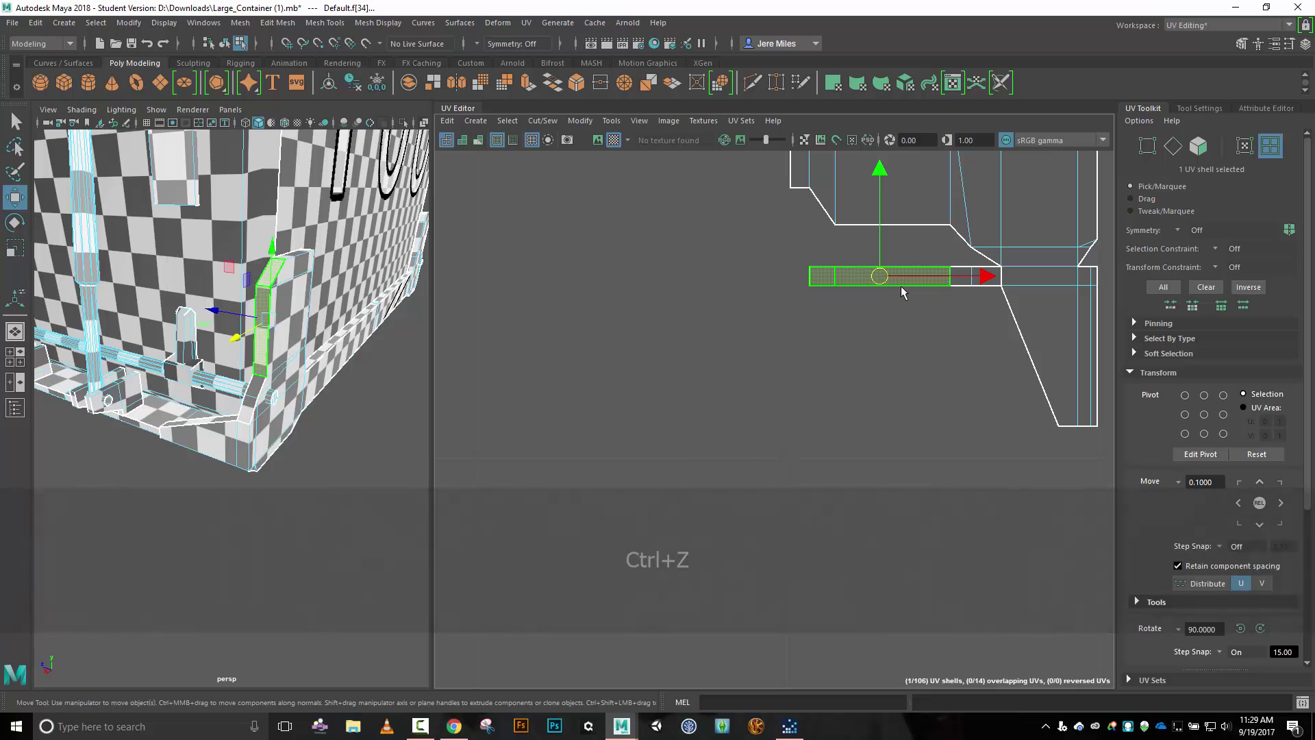
key("ctrl+z")
key("ctrl+z")
key("ctrl+z")
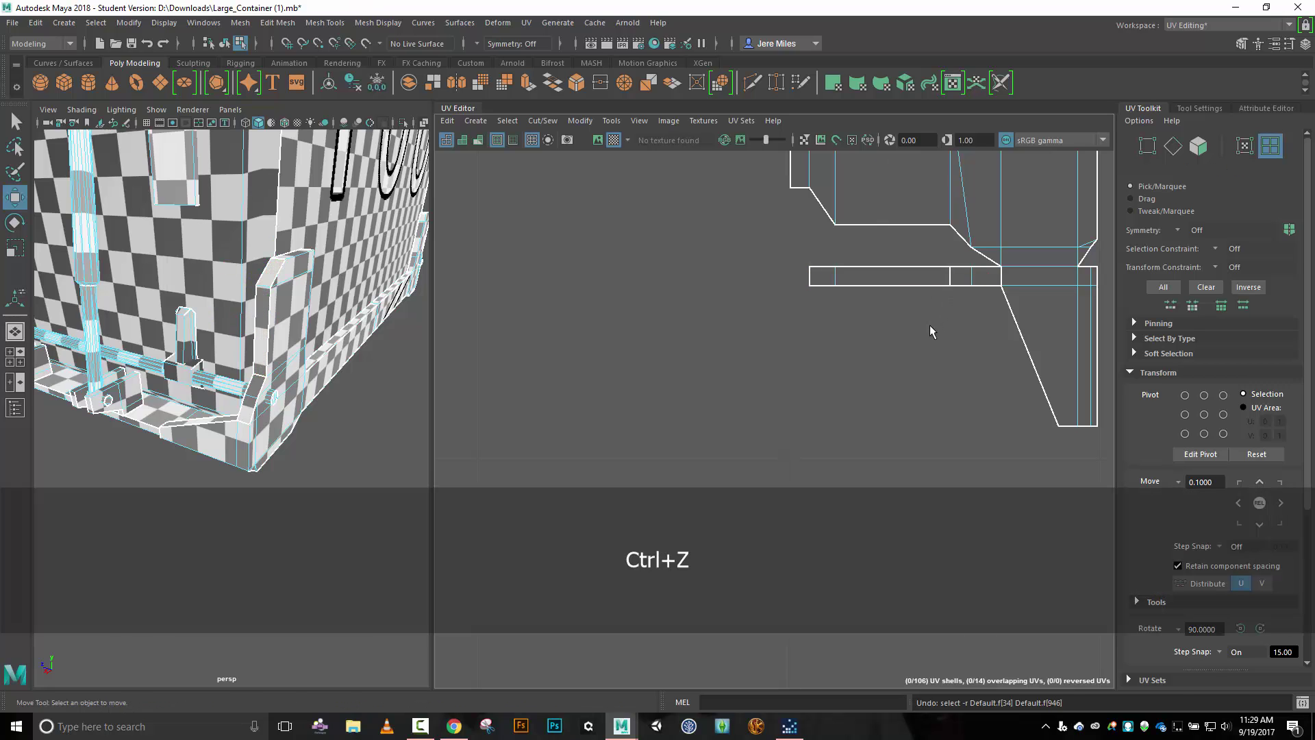
Move the whole detached strip shell down and outward, clear of the bracket and gusset.
left_click(923, 282)
left_click_drag(922, 282, 862, 349)
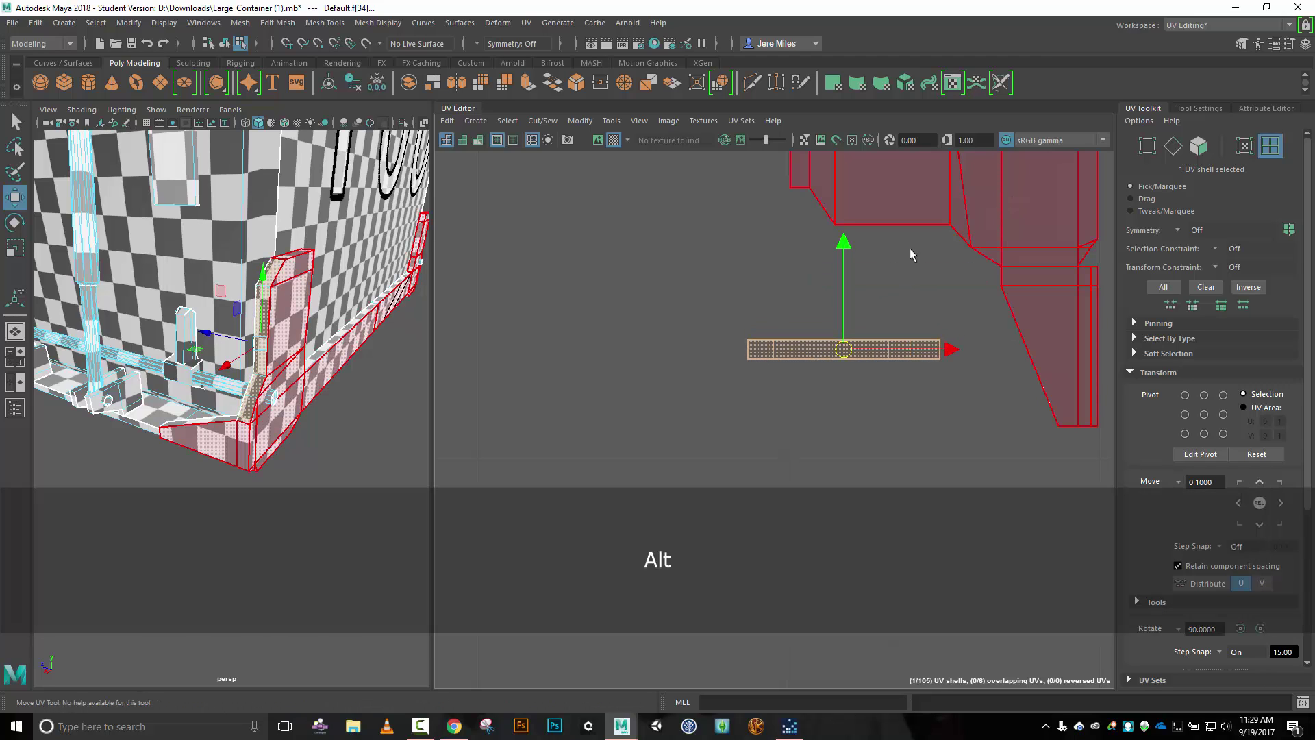
Move and Sew the detached strip onto the straight lower edge of the rail's lower bracket.
middle_click_drag(900, 264, 828, 348, "alt")
right_click_drag(805, 305, 765, 270)
left_click(765, 269)
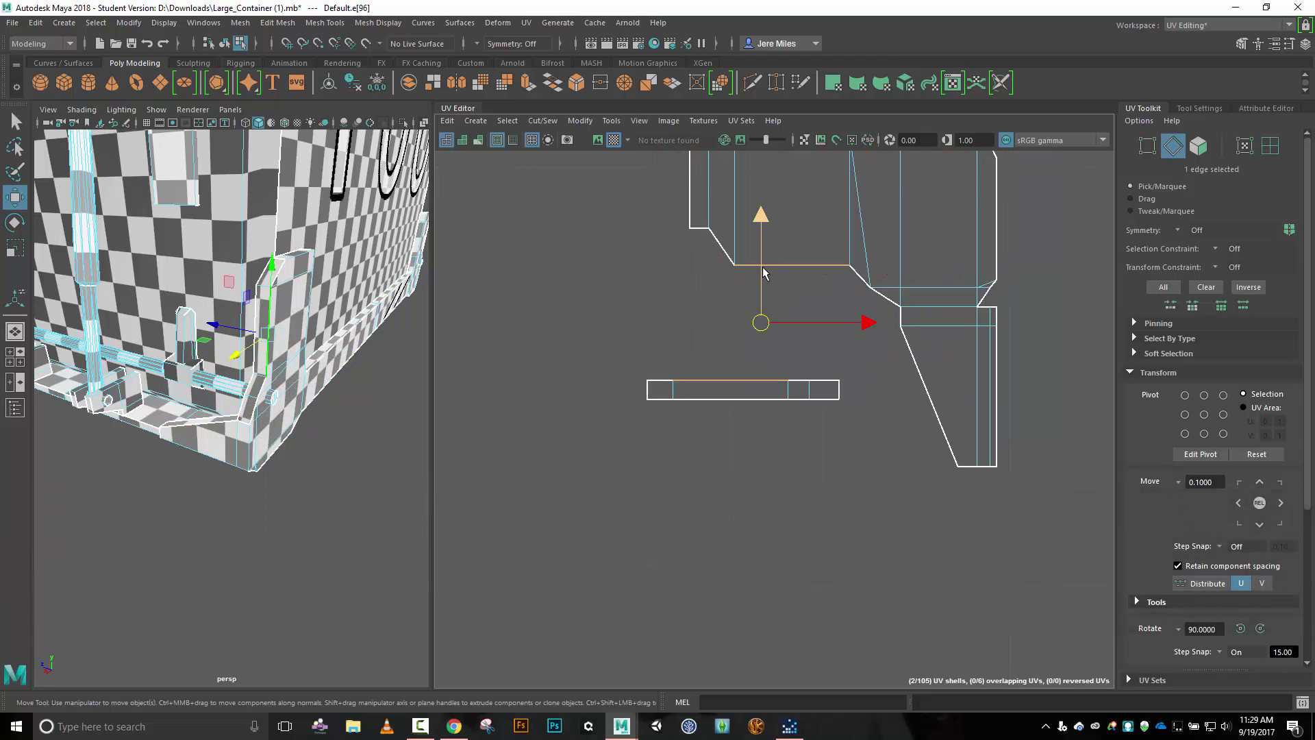
left_click(542, 121)
left_click(586, 252)
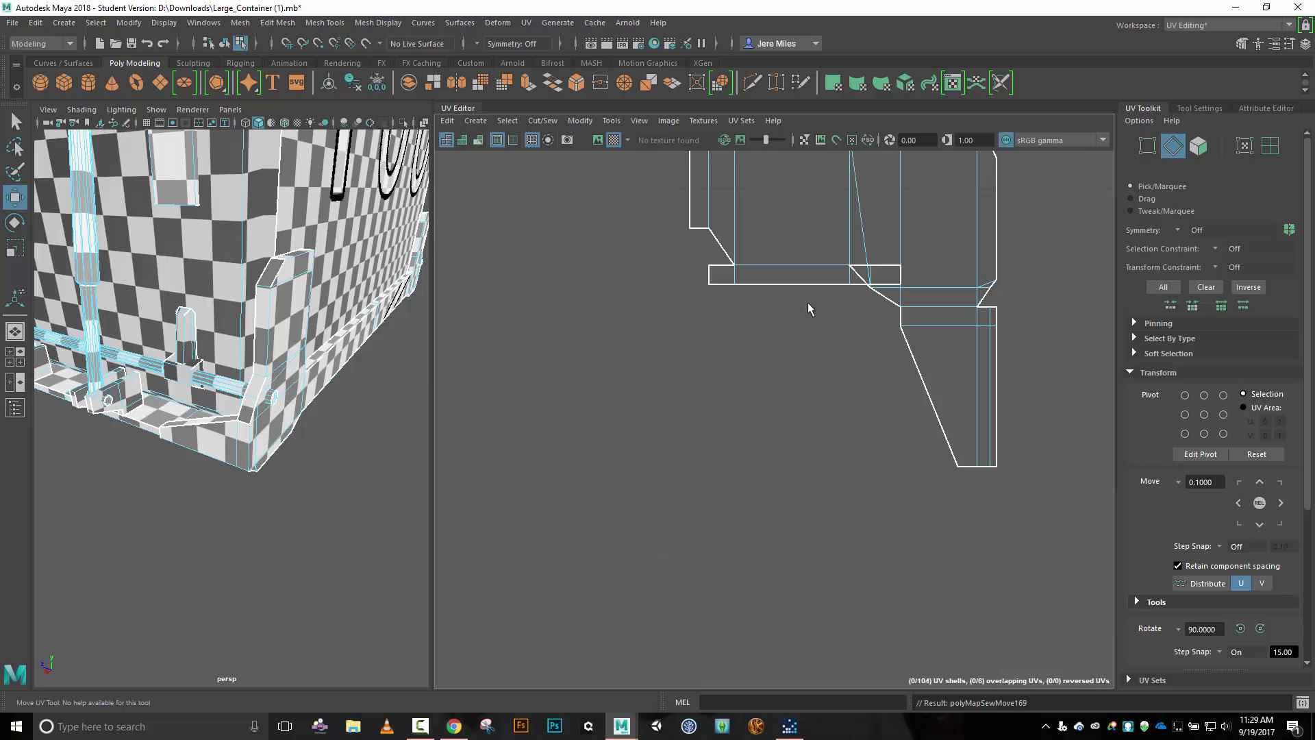
Cut the sewn strip where the bracket's straight edge meets its slanted edge, and move the overlapping short piece down into empty space.
right_click_drag(746, 353, 746, 318)
left_click(850, 275)
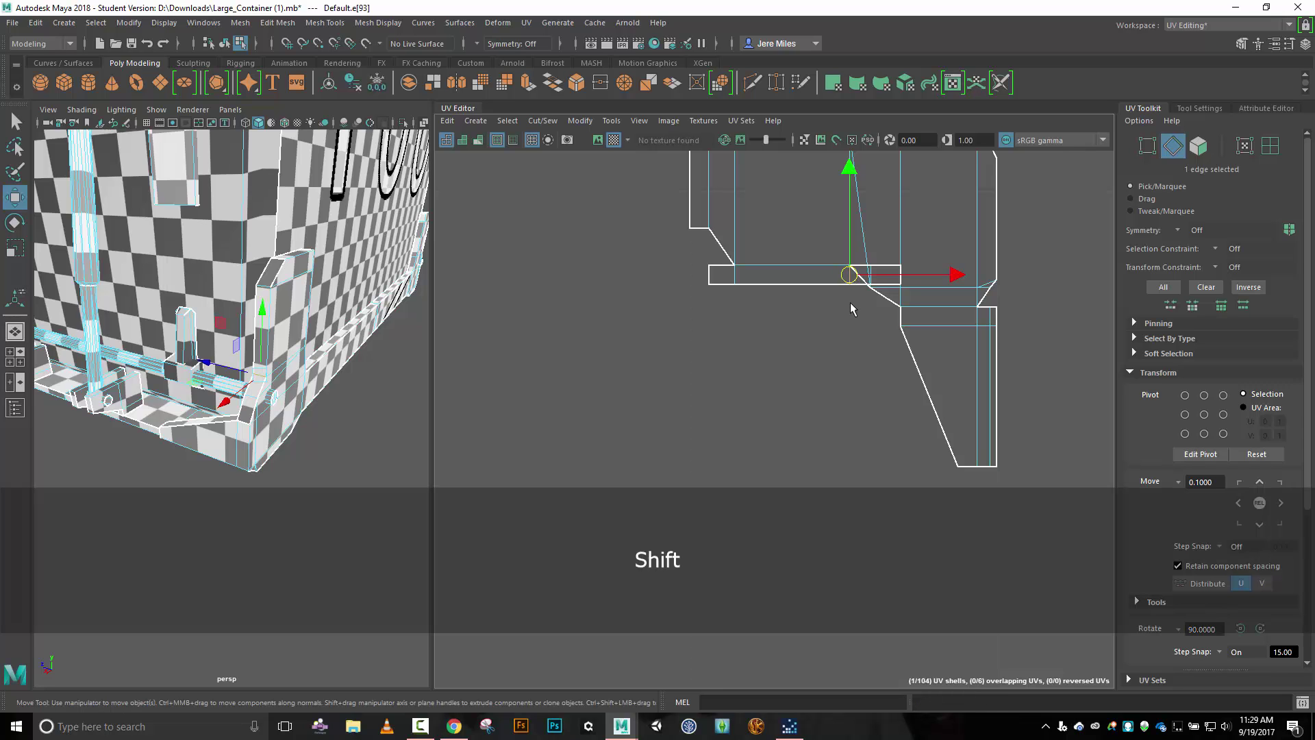
key("shift+x")
right_click_drag(842, 337, 778, 314)
left_click(882, 291)
left_click(875, 280)
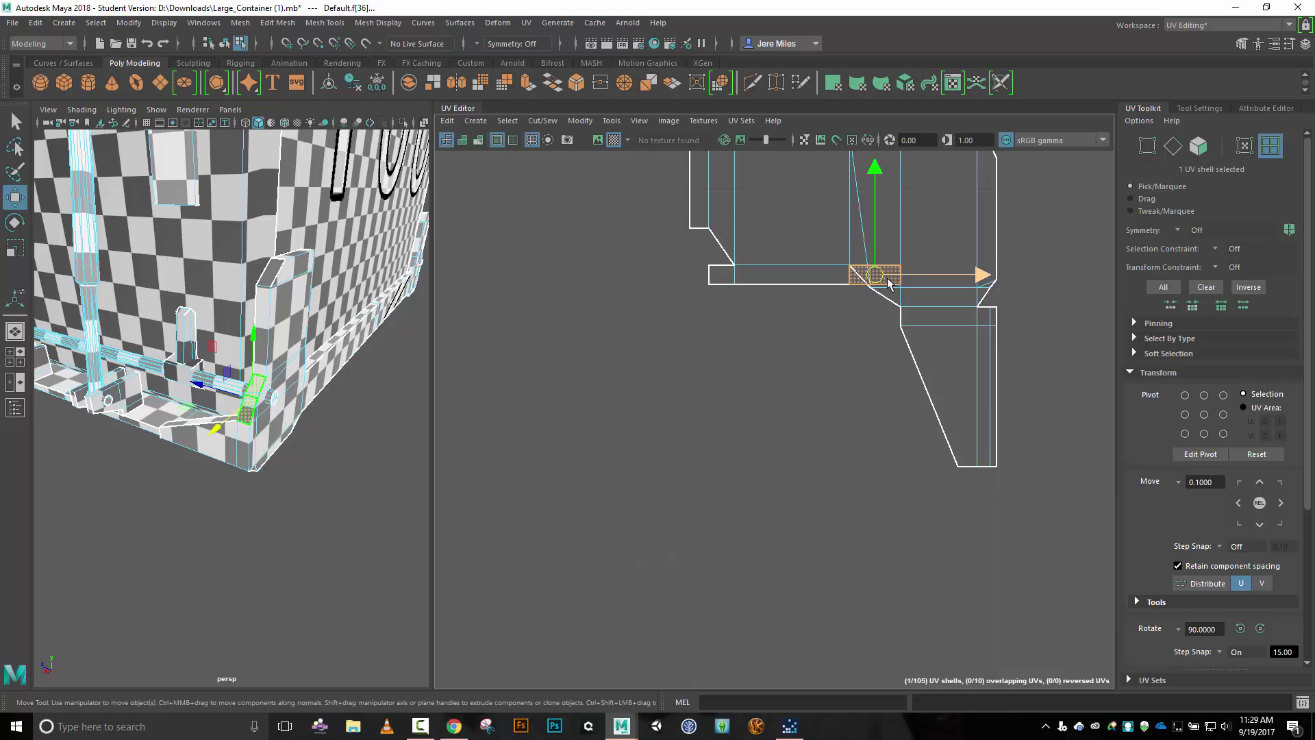
left_click_drag(872, 285, 792, 419)
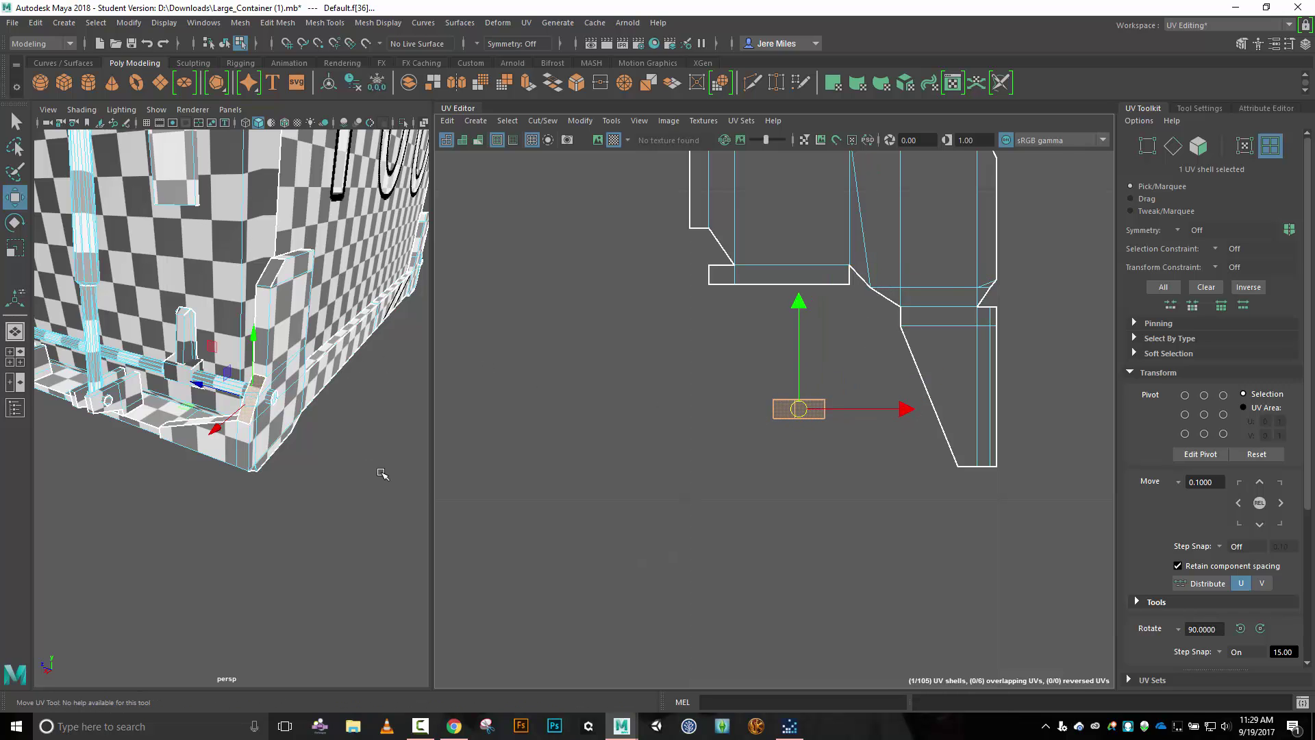
Move the short strip piece outward and up, into the empty space beside the lower bracket's narrow end.
left_click_drag(382, 474, 347, 475, "alt")
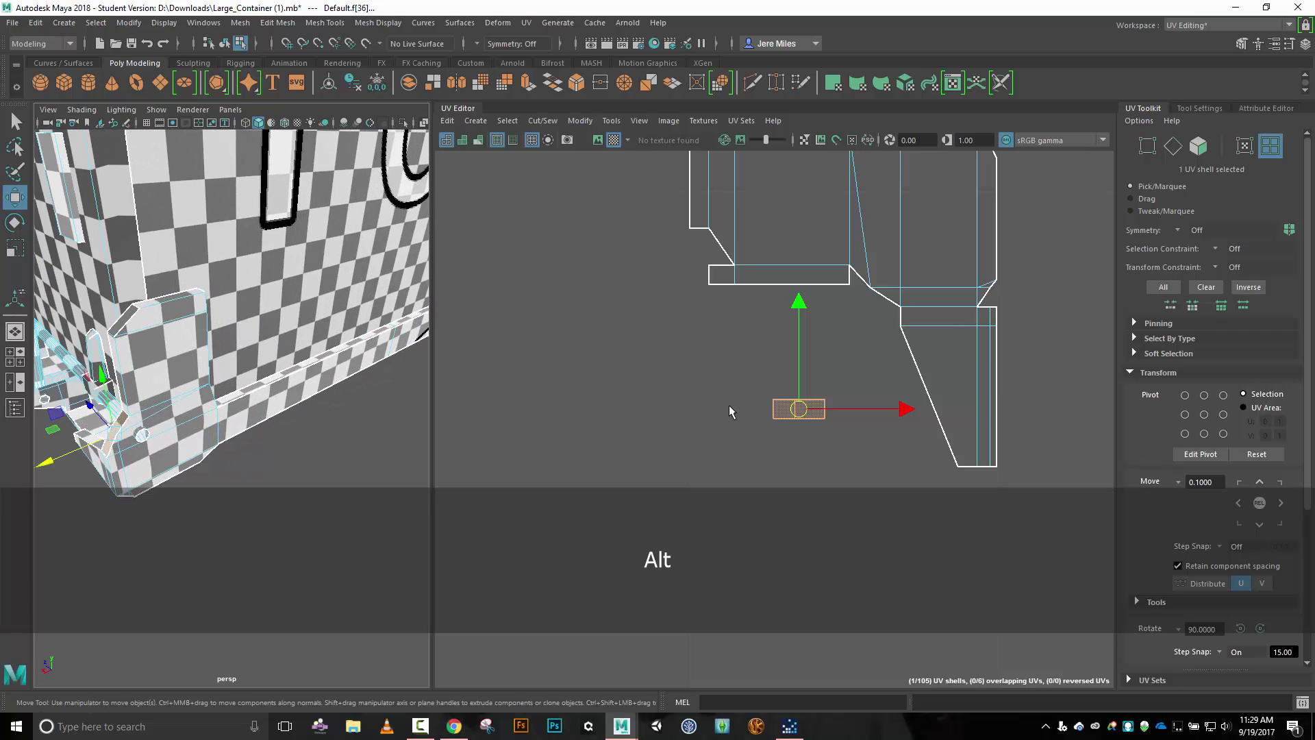
scroll(729, 405, "down", 4)
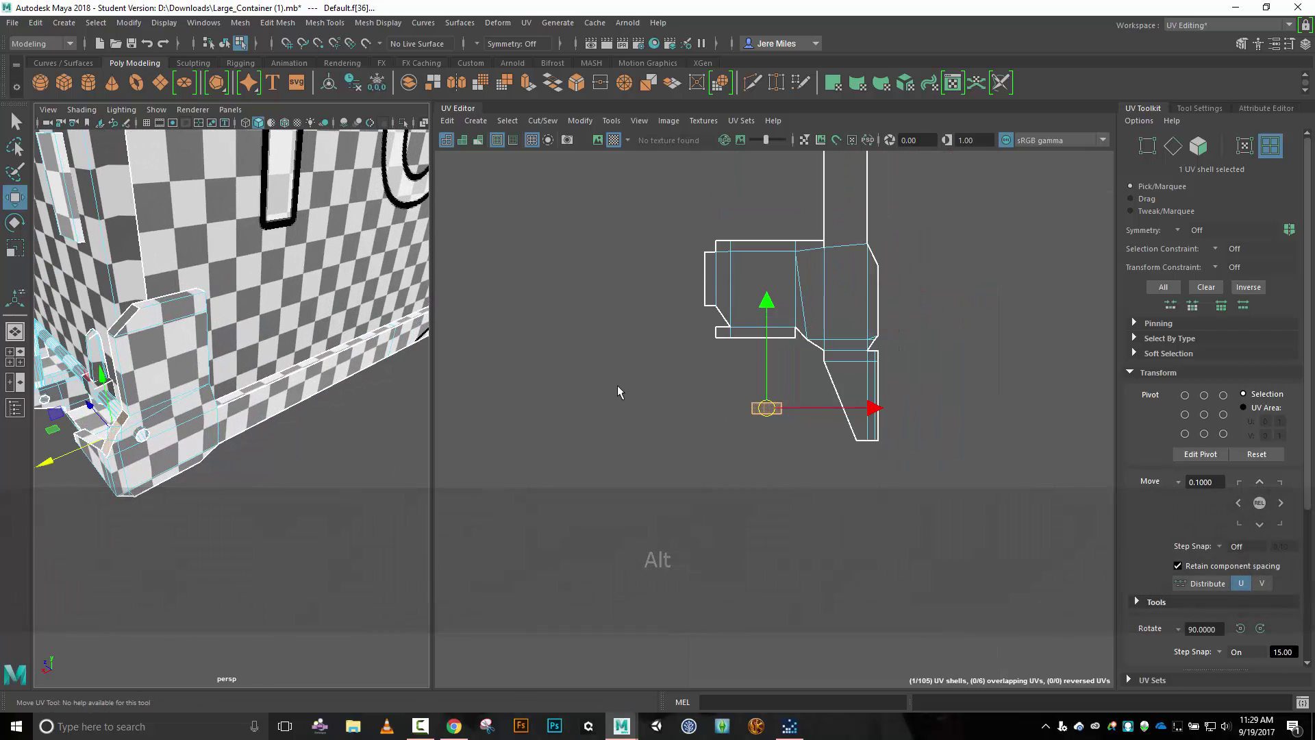
key("a")
scroll(286, 379, "up", 5)
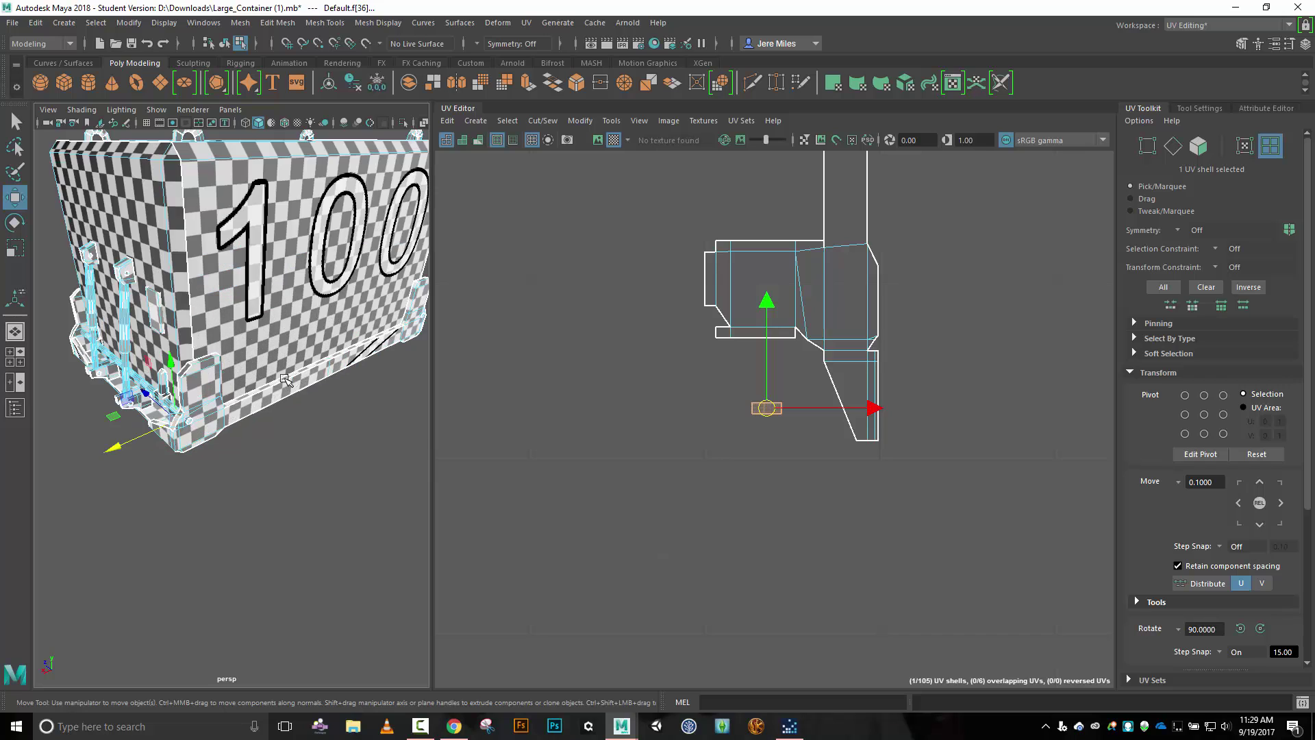
left_click_drag(773, 416, 600, 292)
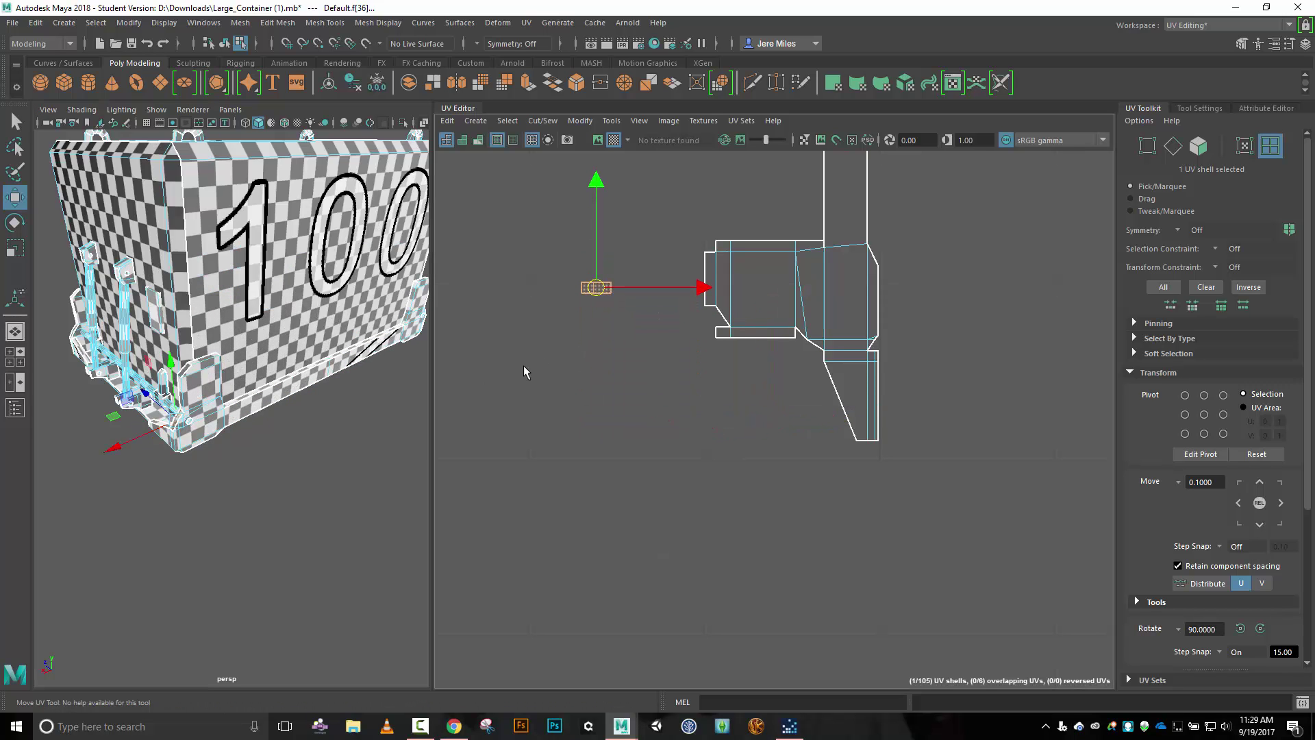
Cut the short edge joining the long vertical strip to the upper gusset corner of the nearest L-shaped shell.
scroll(810, 312, "down", 3)
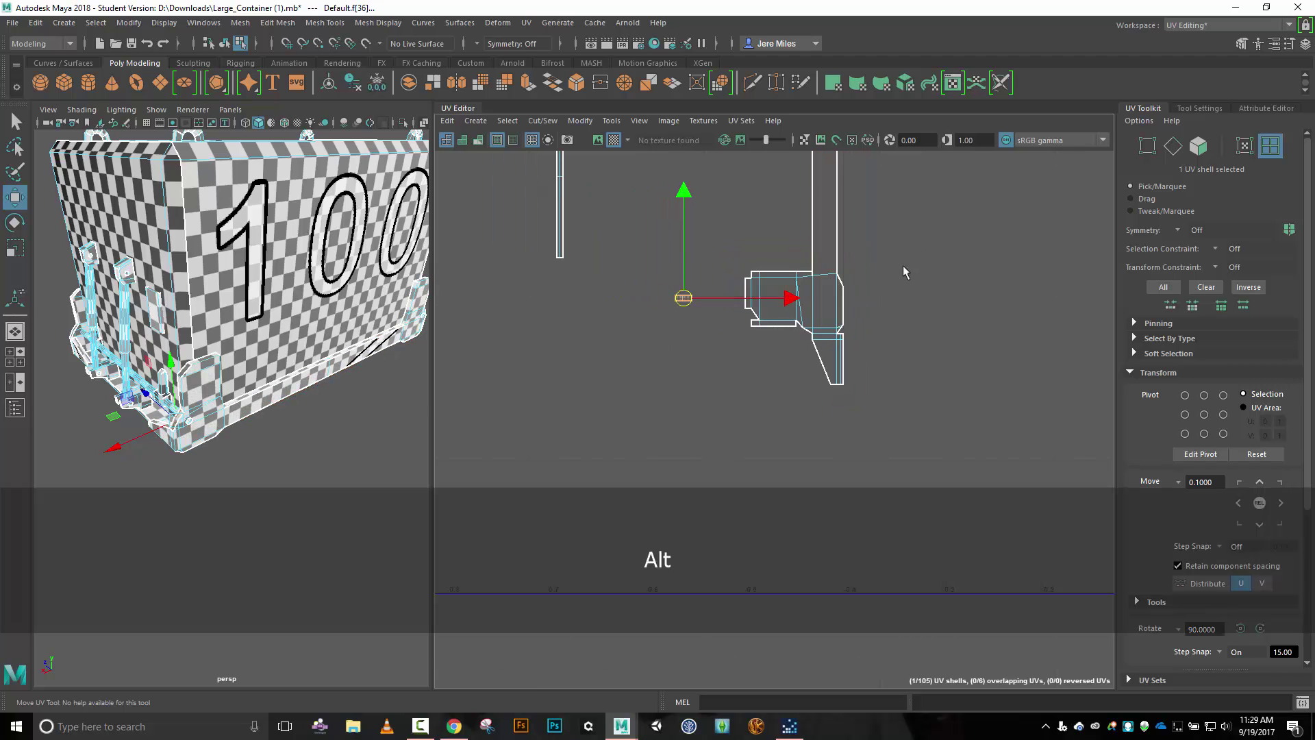
middle_click_drag(902, 265, 899, 393, "alt")
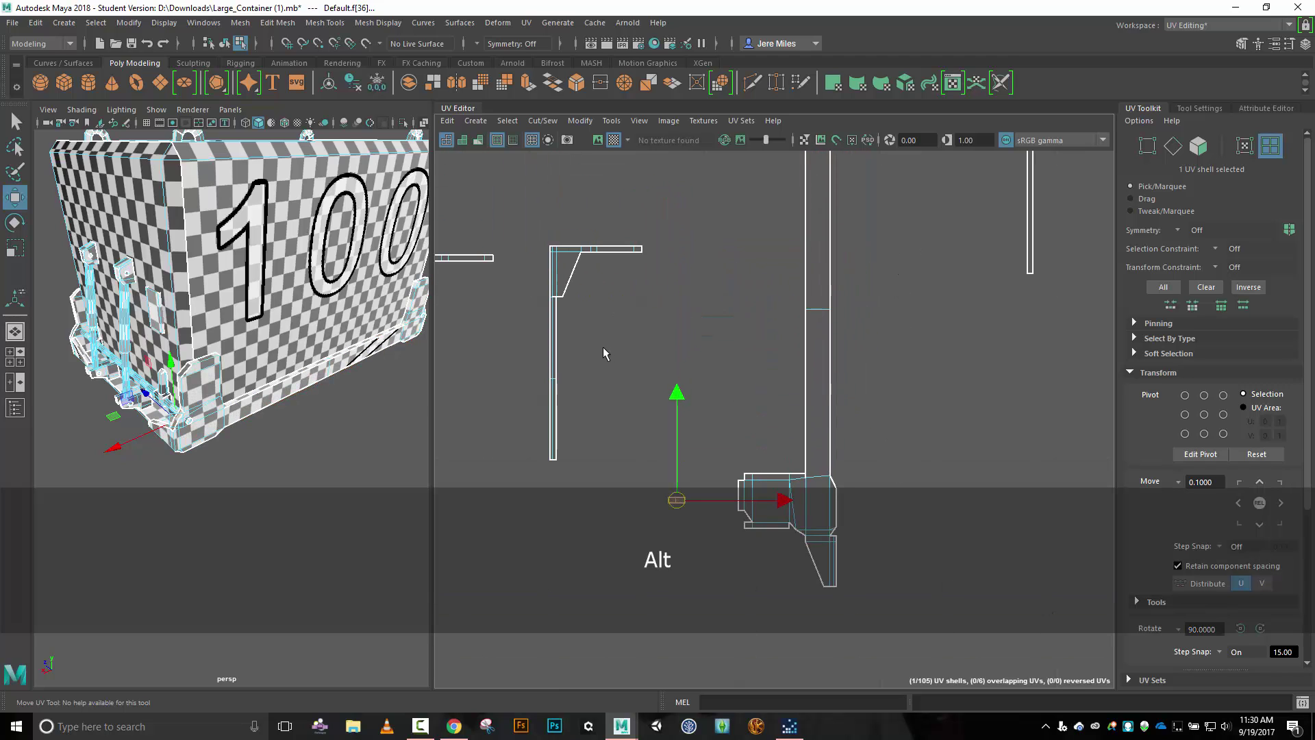
scroll(600, 344, "up", 4)
middle_click_drag(618, 326, 891, 374, "alt")
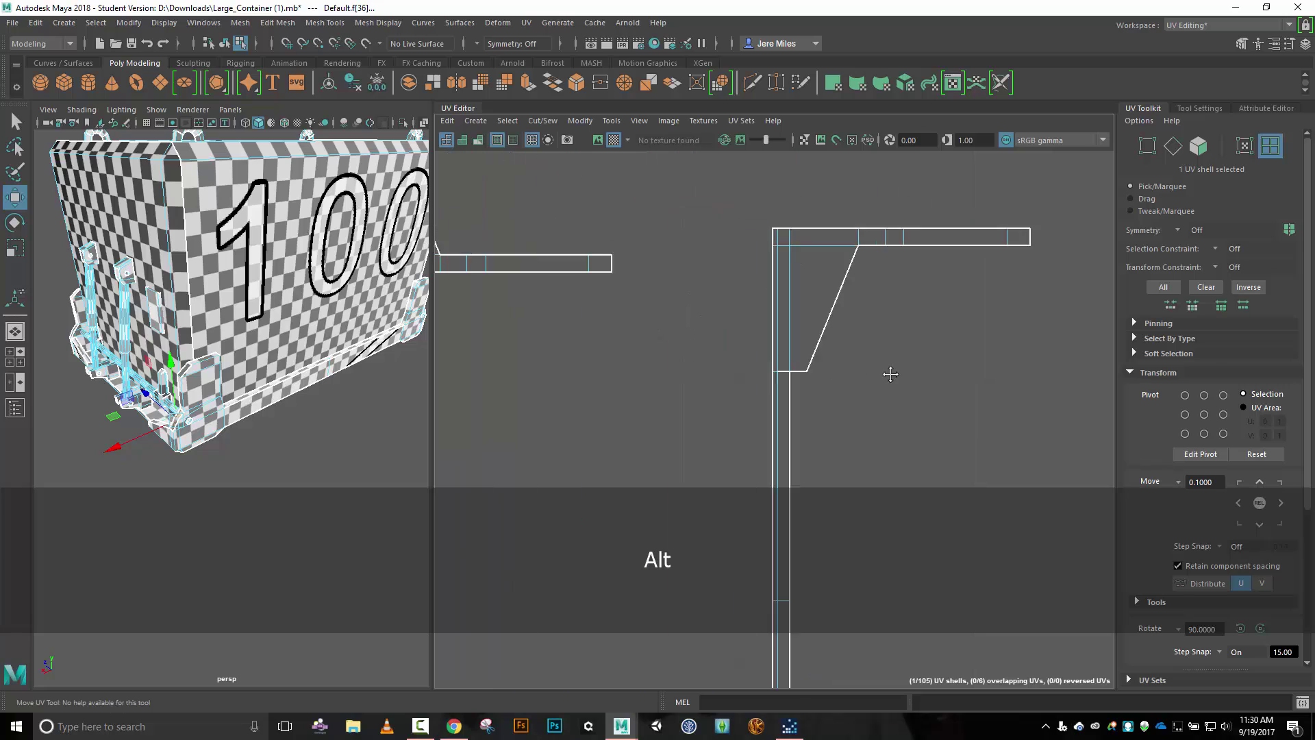
right_click_drag(890, 374, 966, 425, "alt")
middle_click_drag(967, 424, 944, 406, "alt")
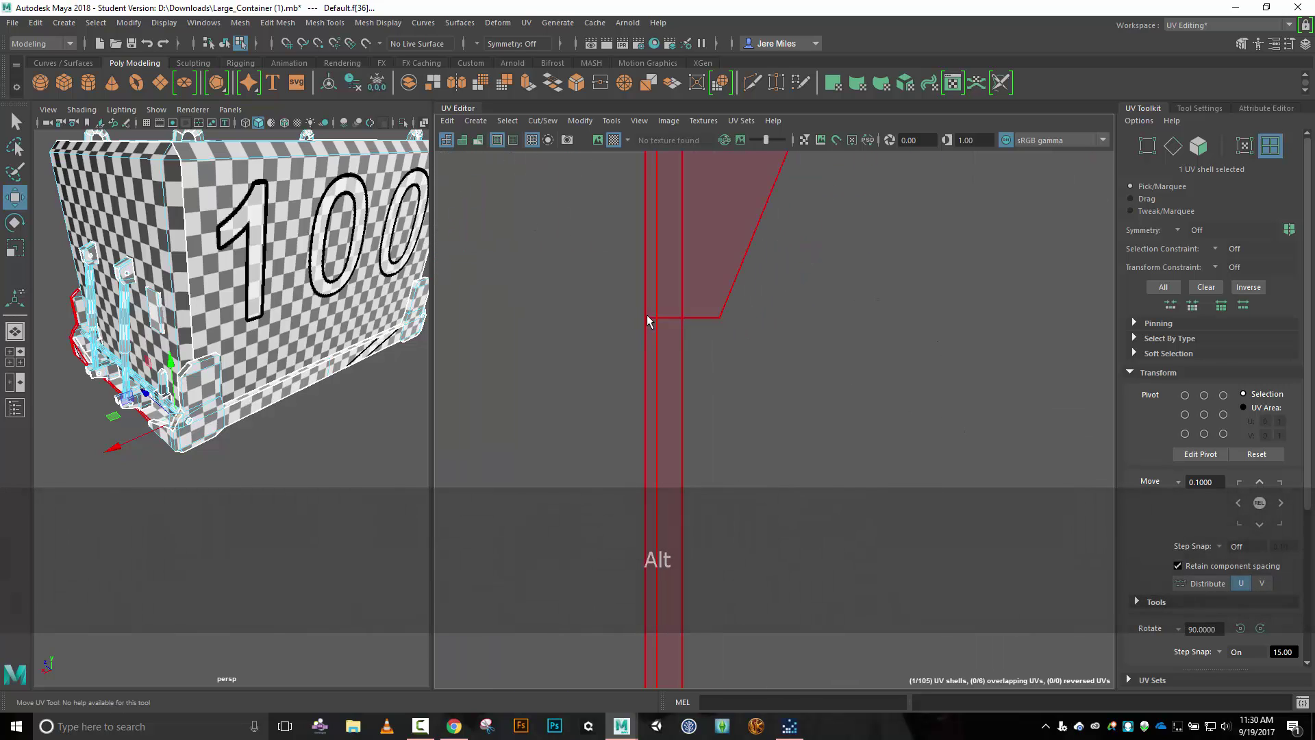
right_click_drag(743, 342, 733, 308)
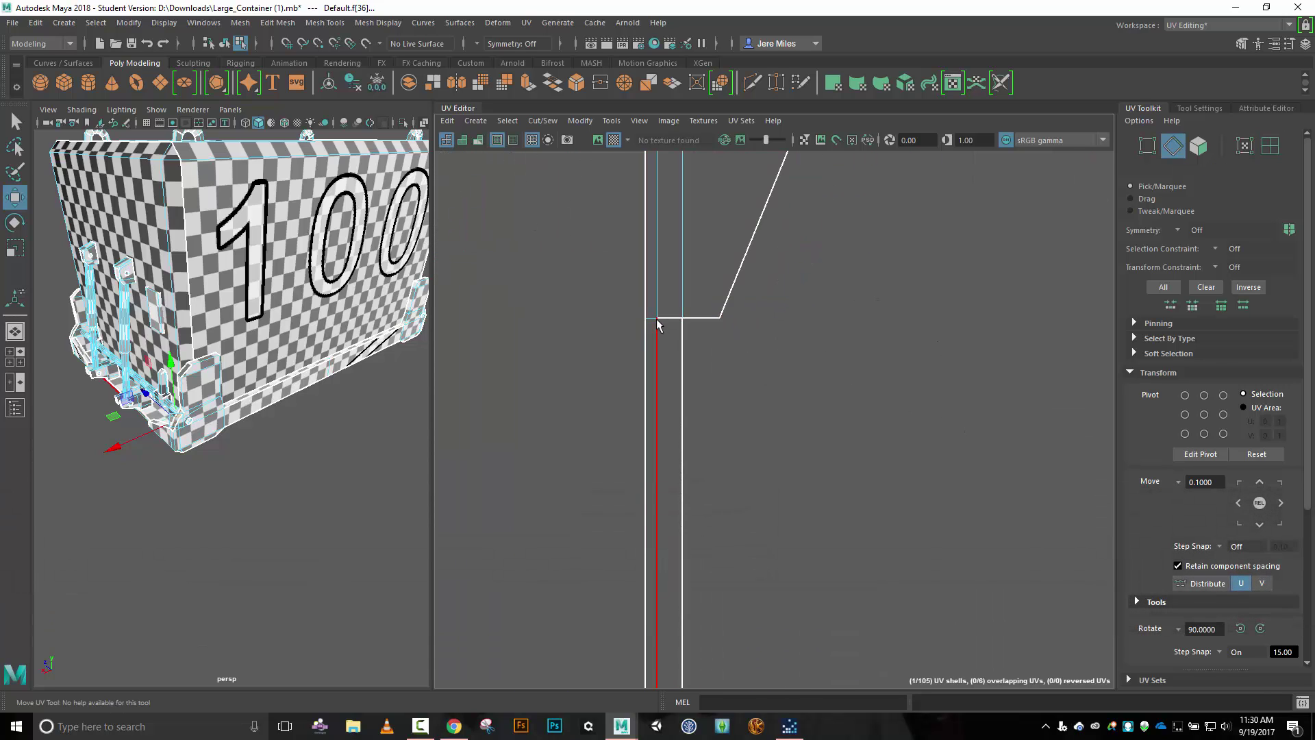
left_click(655, 320)
key("shift+x")
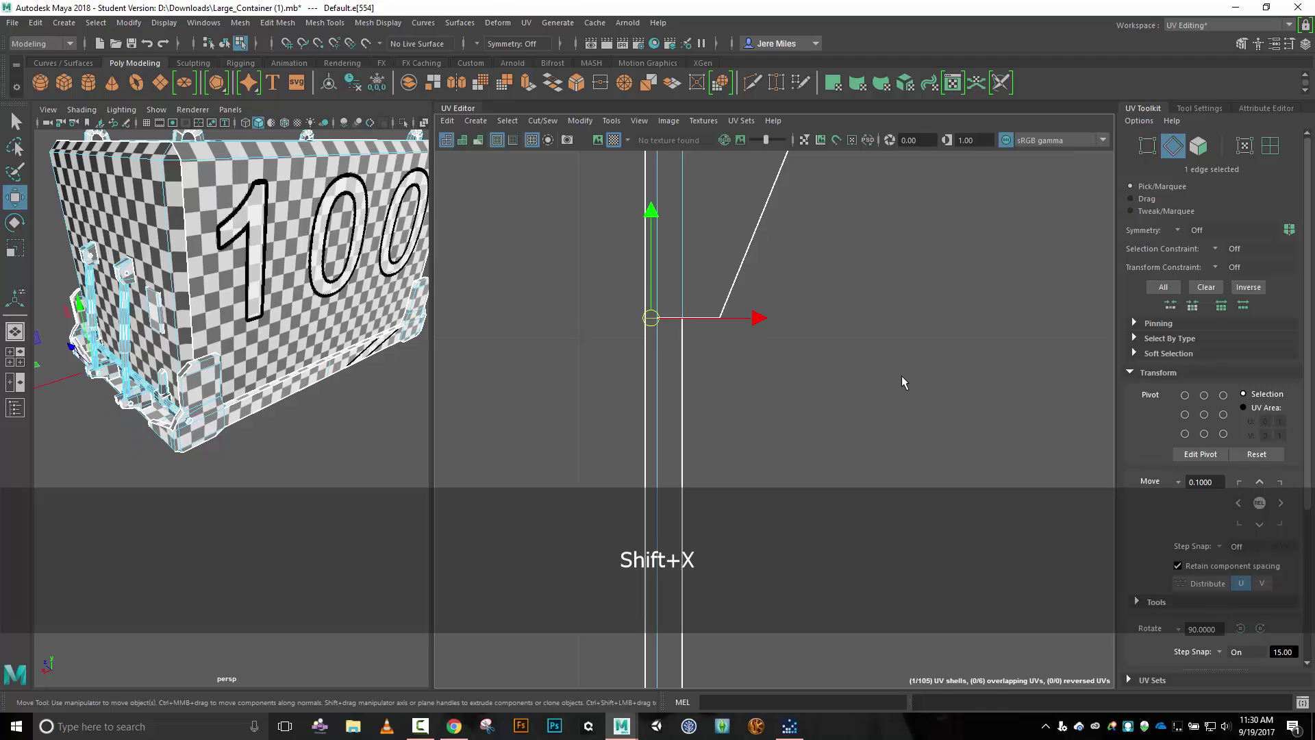
Move the separated gusset corner shell up and away from its long vertical strip.
right_click(891, 337)
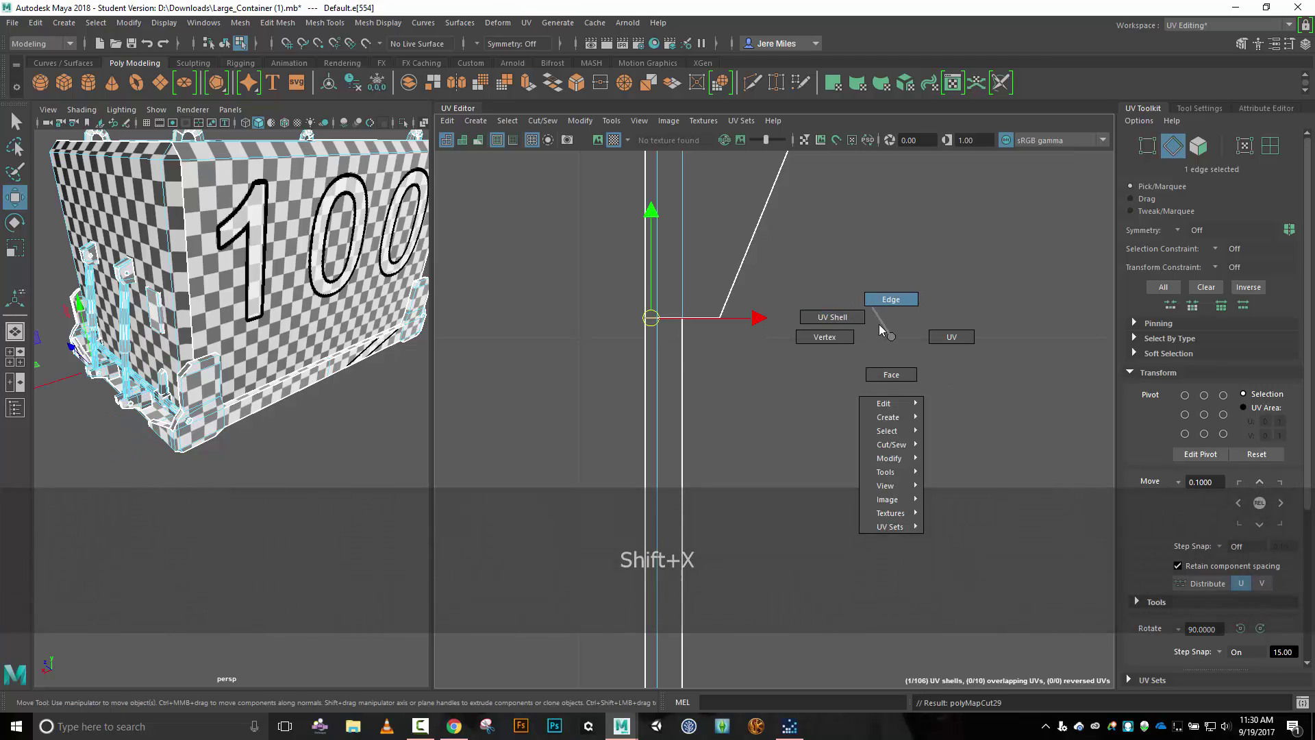
left_click(830, 316)
left_click(646, 205)
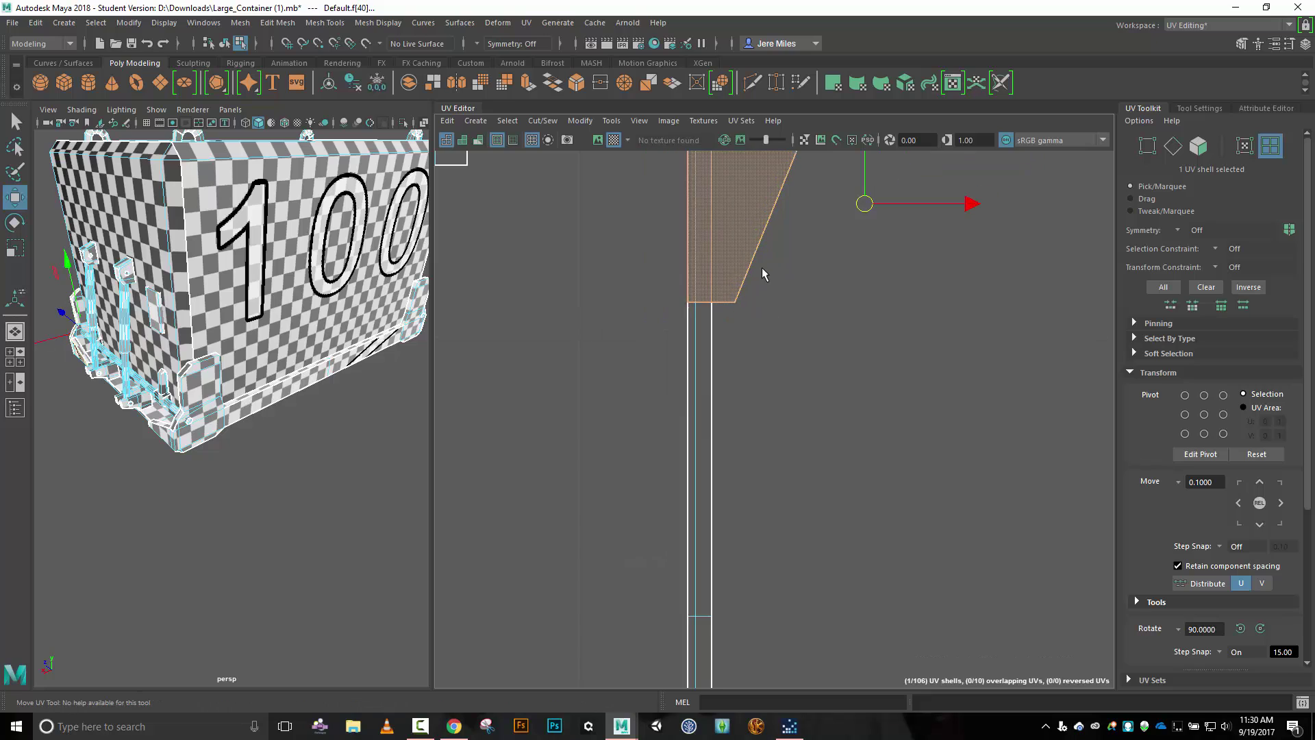
scroll(763, 268, "down", 5)
middle_click_drag(826, 295, 745, 438, "alt")
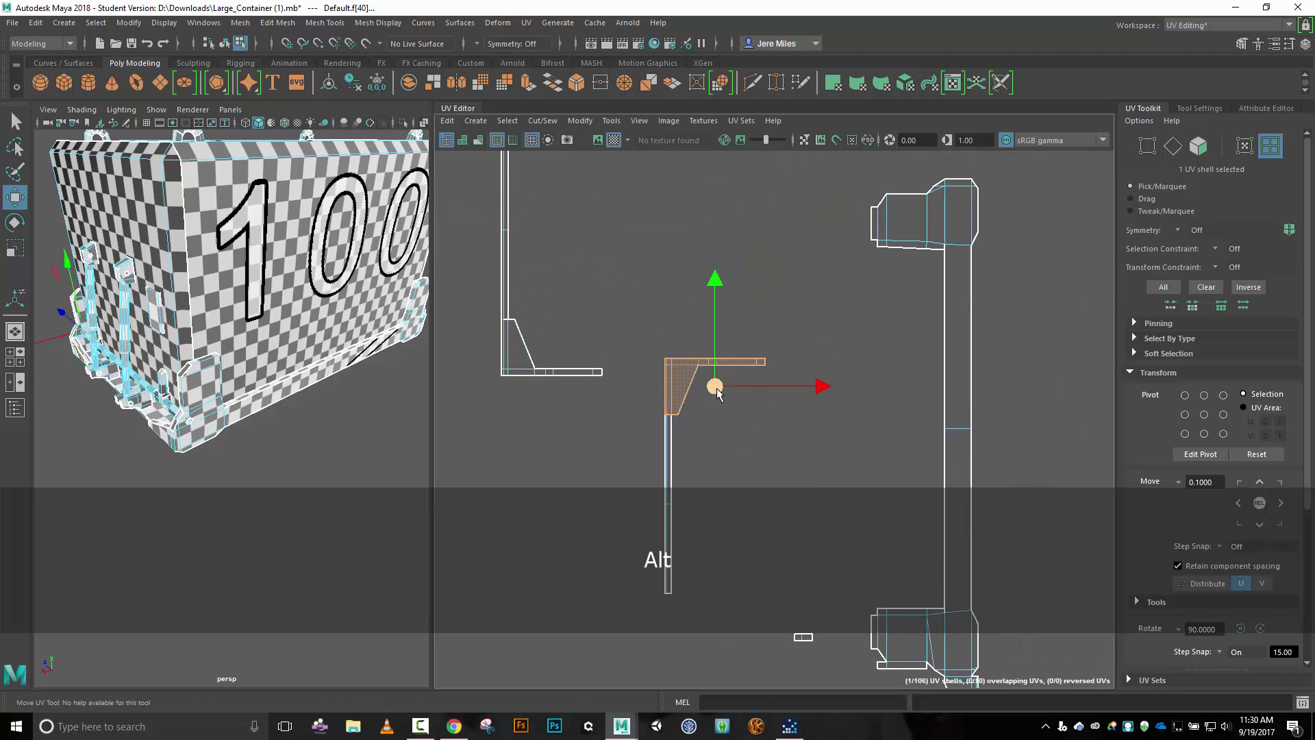
left_click_drag(714, 386, 781, 209)
Locate the gusset corner matching the upper bracket's end edge, and cut the short edge joining that gusset to its long vertical strip.
middle_click_drag(800, 274, 675, 443, "alt")
right_click_drag(916, 367, 915, 338)
left_click(830, 338)
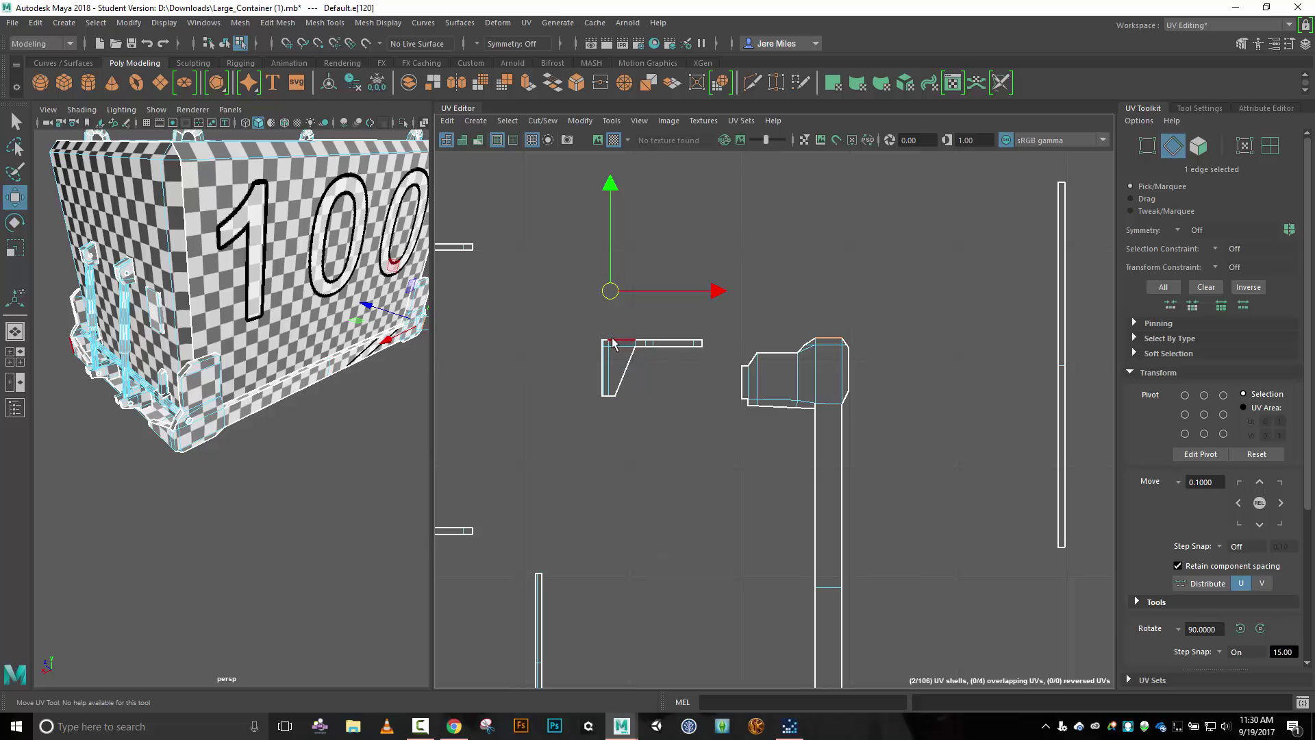
middle_click_drag(722, 524, 806, 390, "alt")
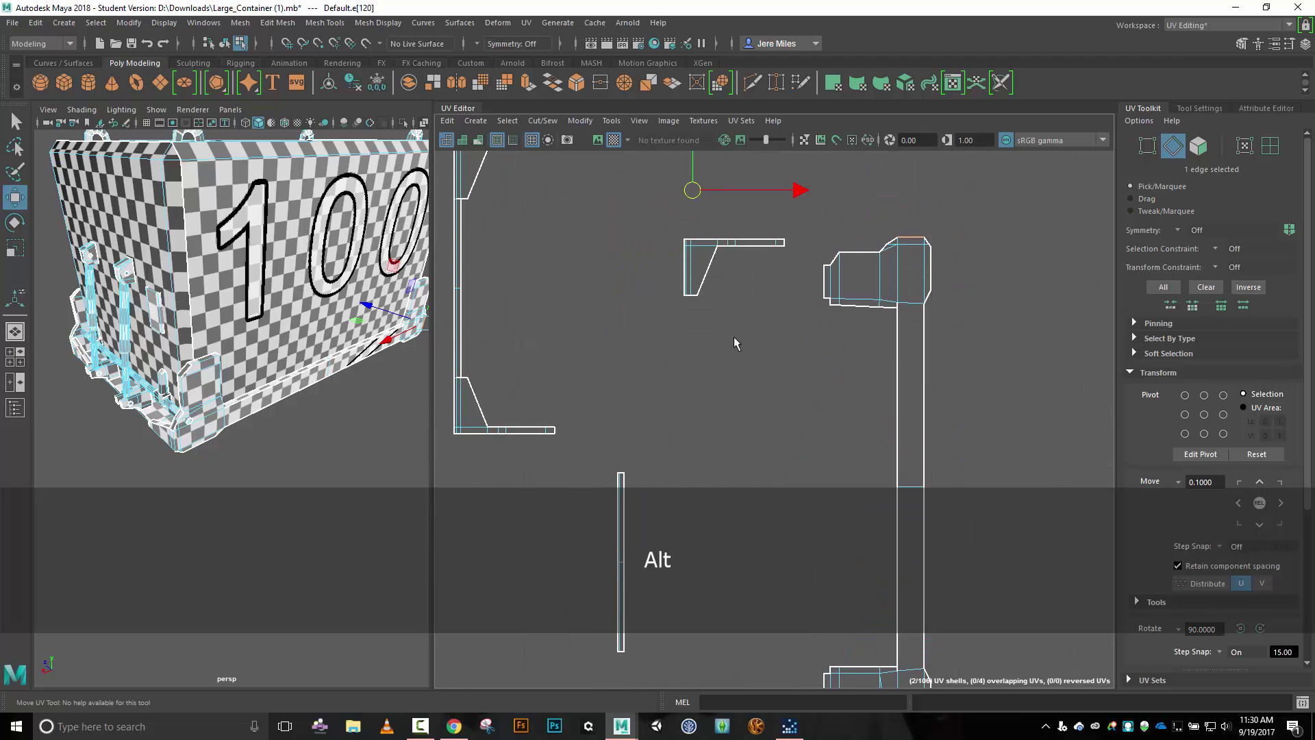
middle_click_drag(733, 335, 793, 476, "alt")
right_click_drag(513, 356, 575, 335, "alt")
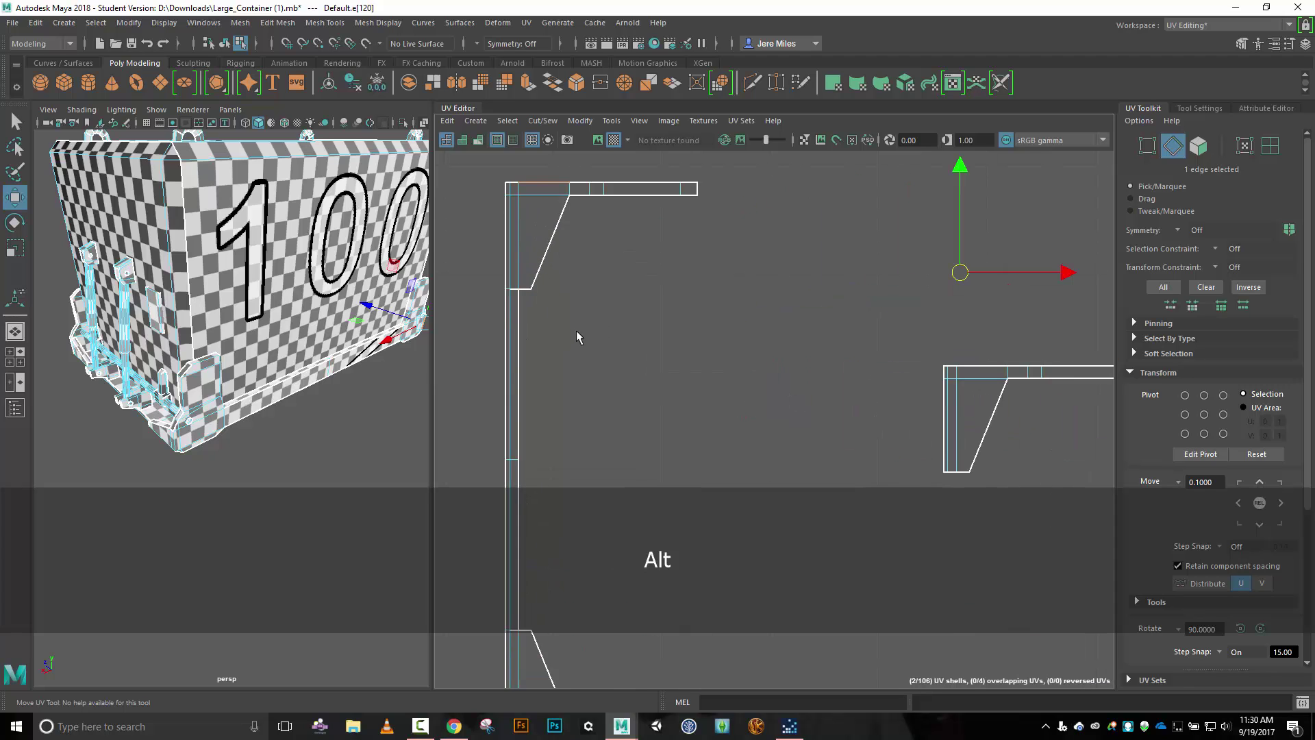
middle_click_drag(575, 335, 786, 408, "alt")
mouse_move(787, 408)
right_mouse_down("alt")
mouse_move(821, 433)
mouse_move(823, 413)
mouse_move(793, 399)
right_mouse_up("alt")
left_click(671, 351)
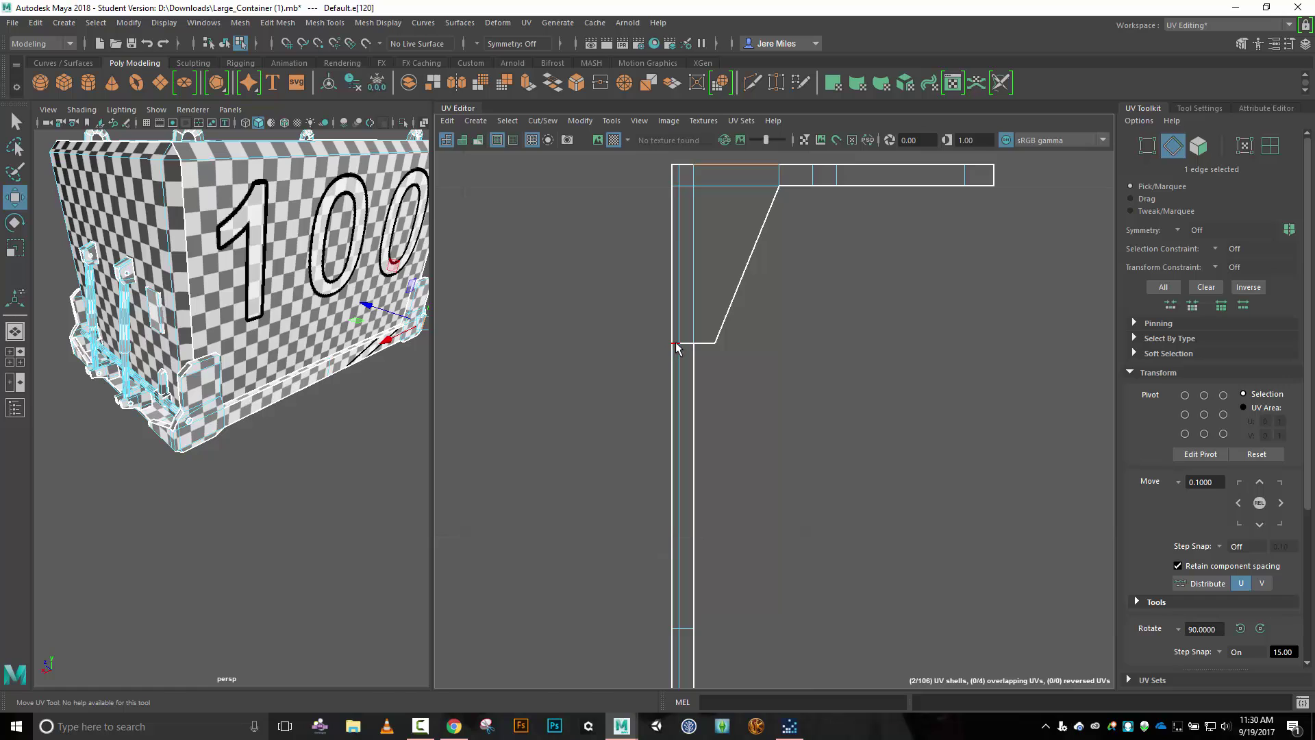
key("shift+x")
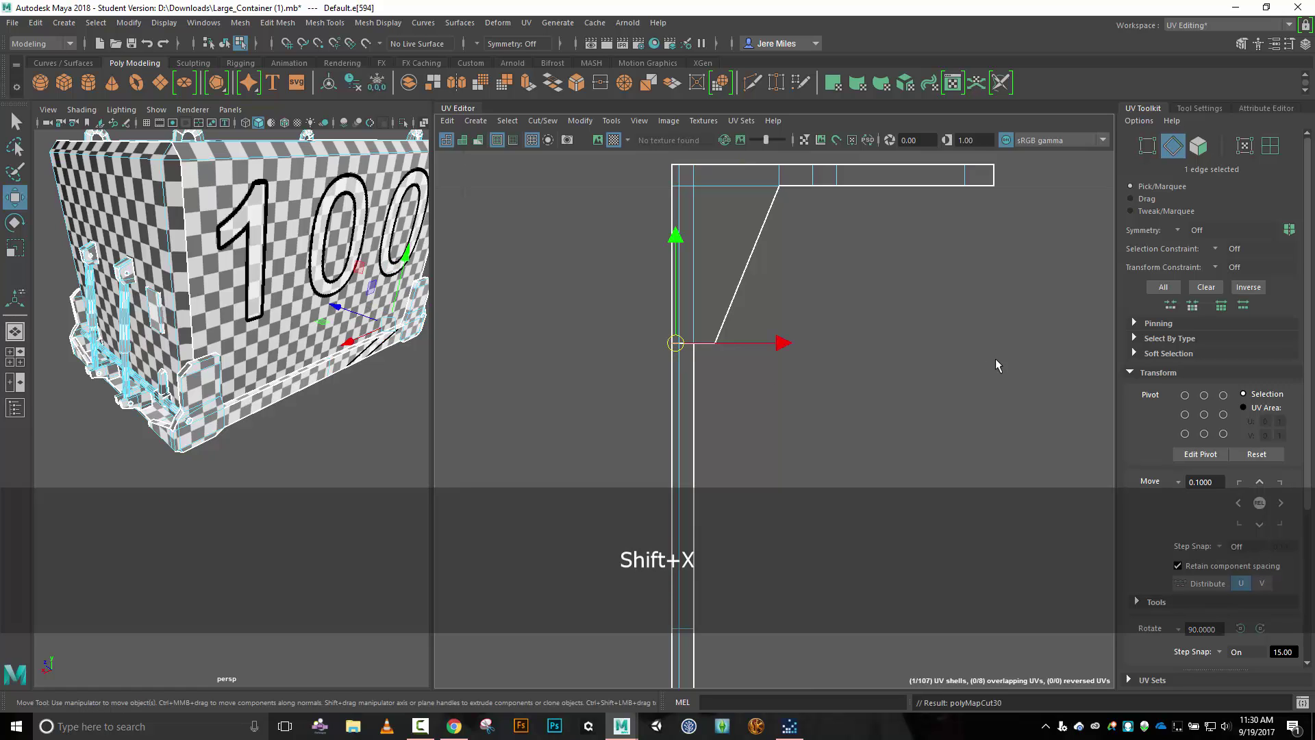
Move and Sew the matching gusset corner onto the end edge of the rail's upper bracket.
middle_click_drag(1028, 339, 441, 310, "alt")
middle_click_drag(986, 364, 827, 384, "alt")
right_click_drag(827, 379, 834, 348)
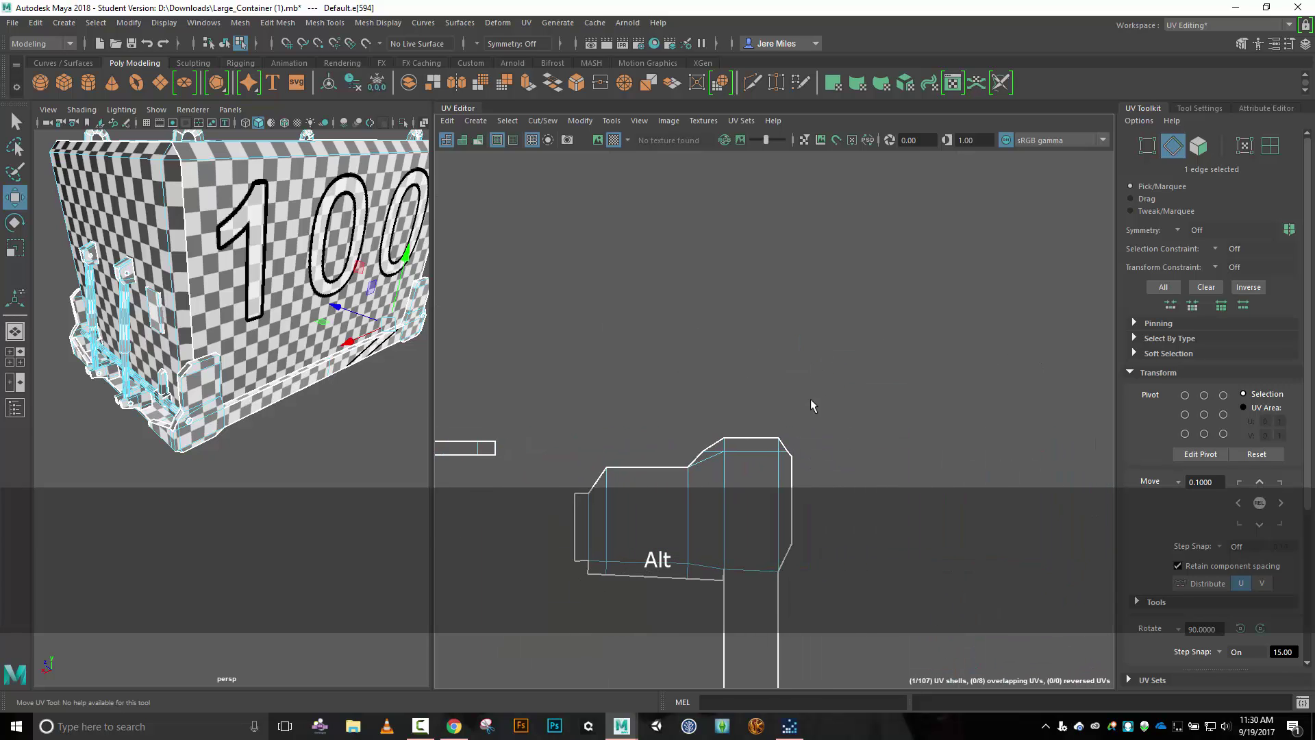
left_click(779, 436)
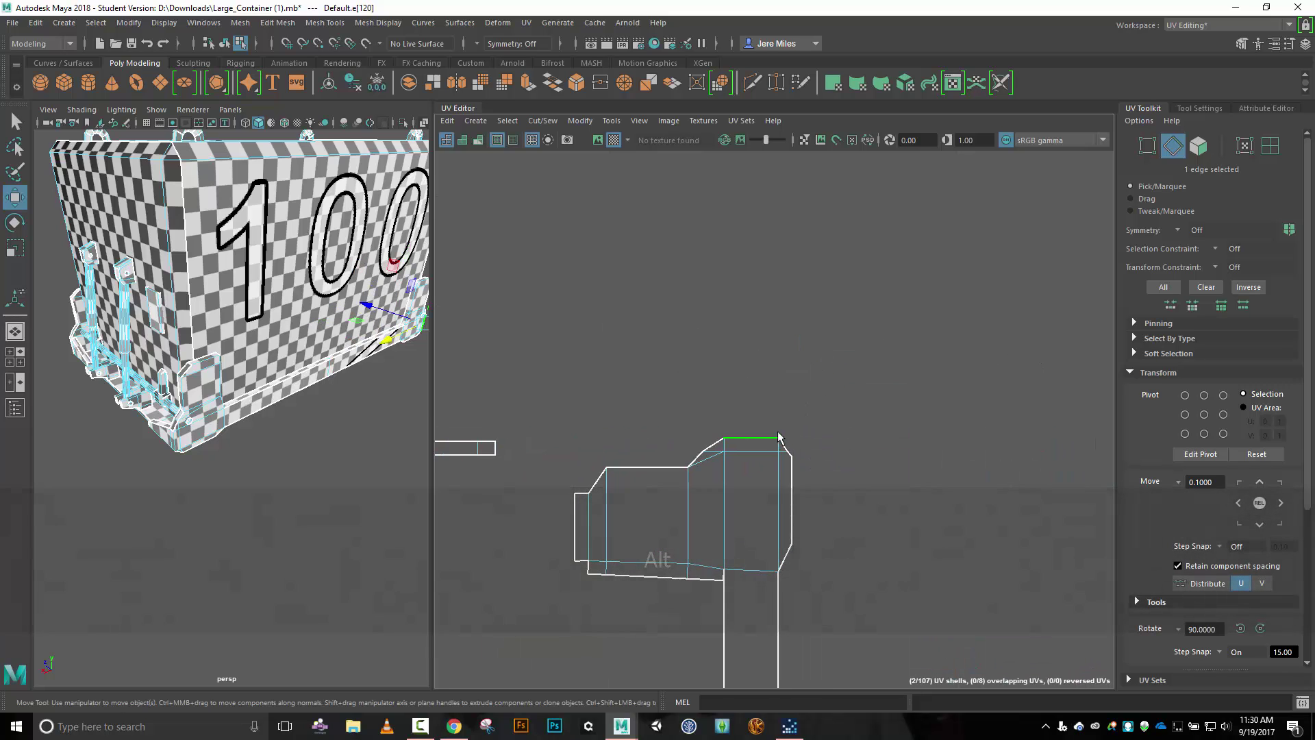
left_click(539, 121)
left_click(568, 255)
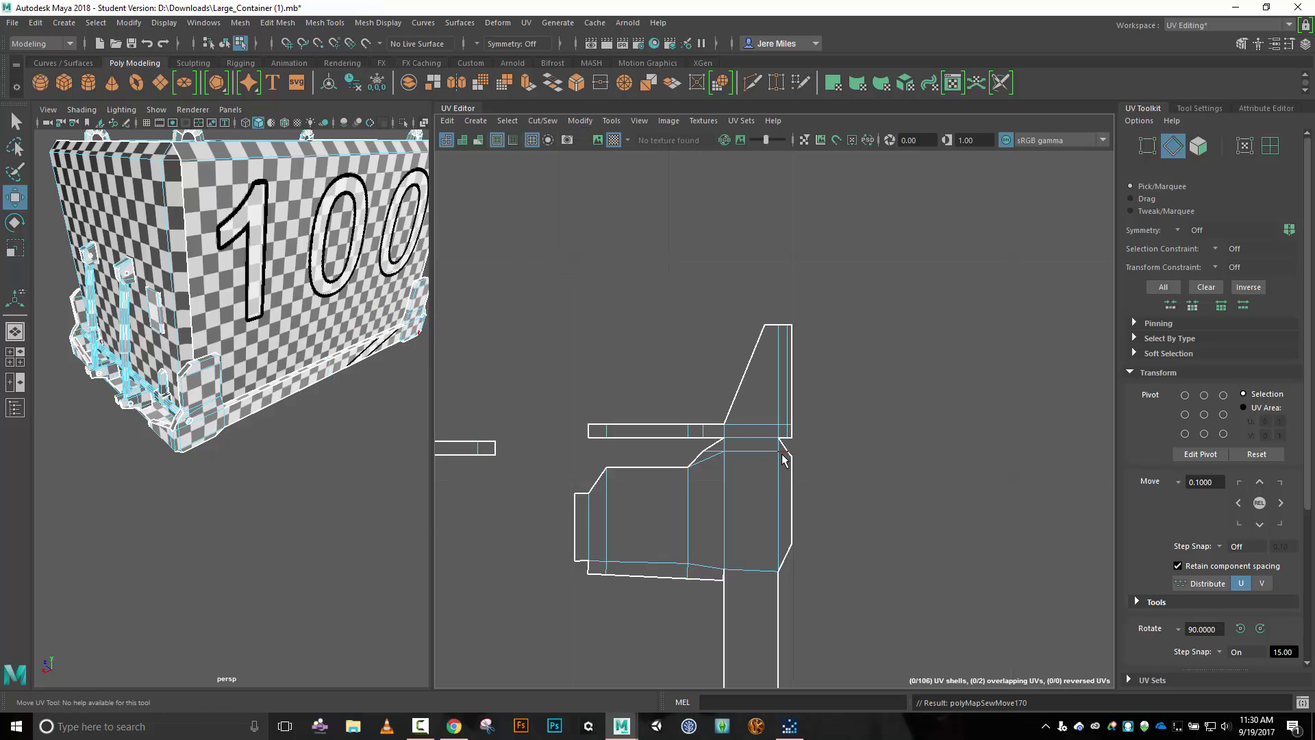
Cut the thin strip beside the upper gusset along the two cross edges that bound its overlapping short section.
scroll(784, 458, "down", 4)
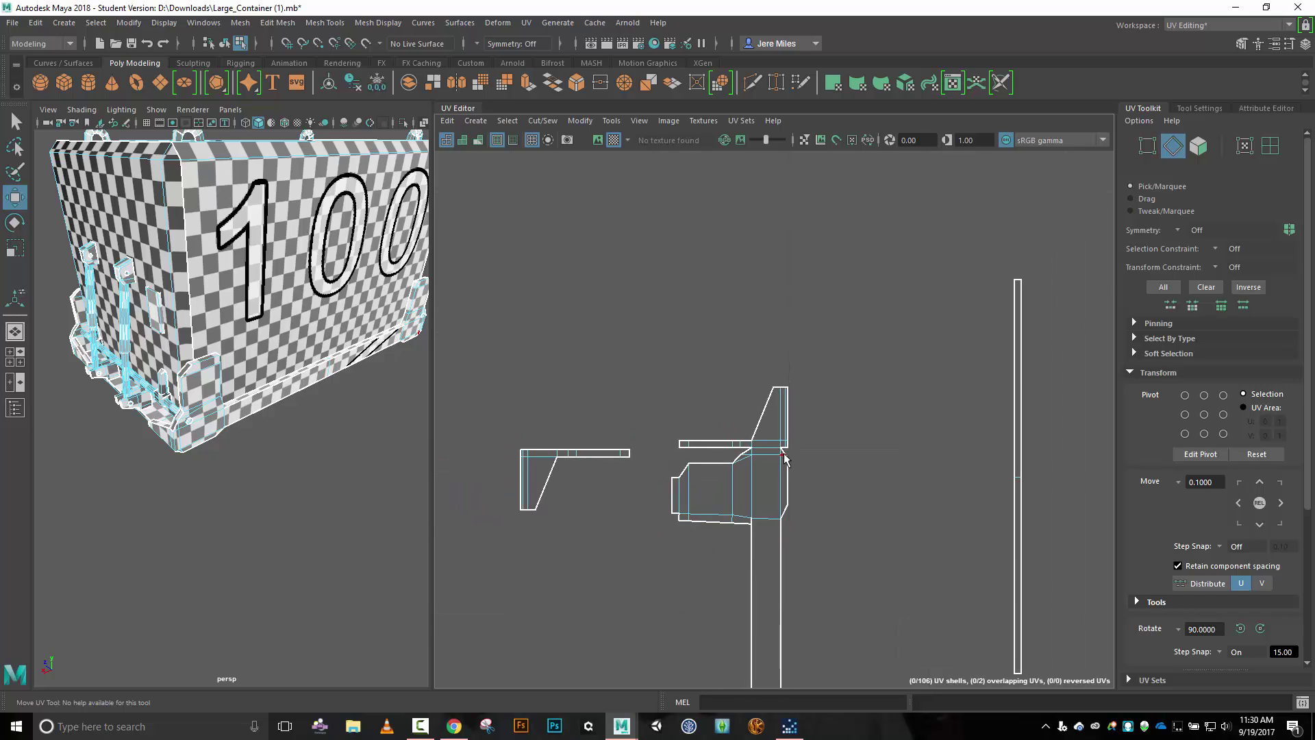
scroll(786, 456, "down", 3)
middle_click_drag(841, 576, 828, 293, "alt")
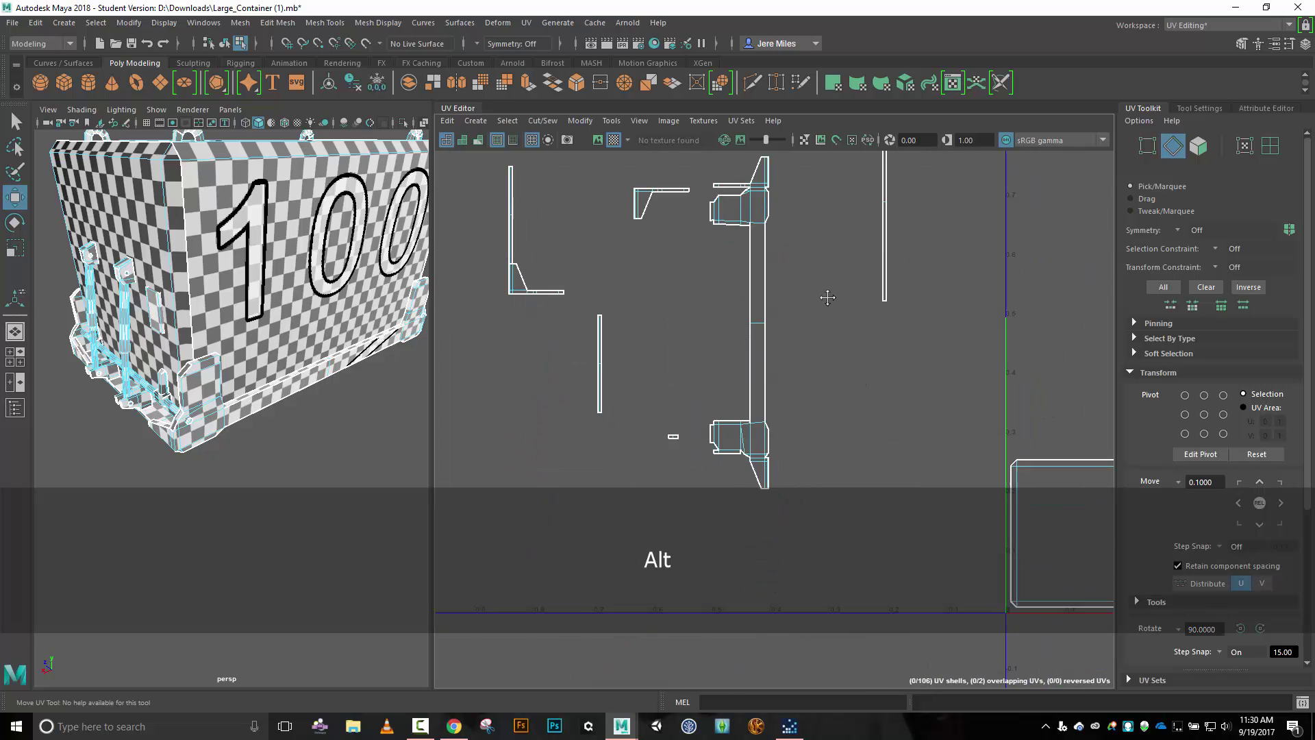
scroll(828, 342, "up", 3)
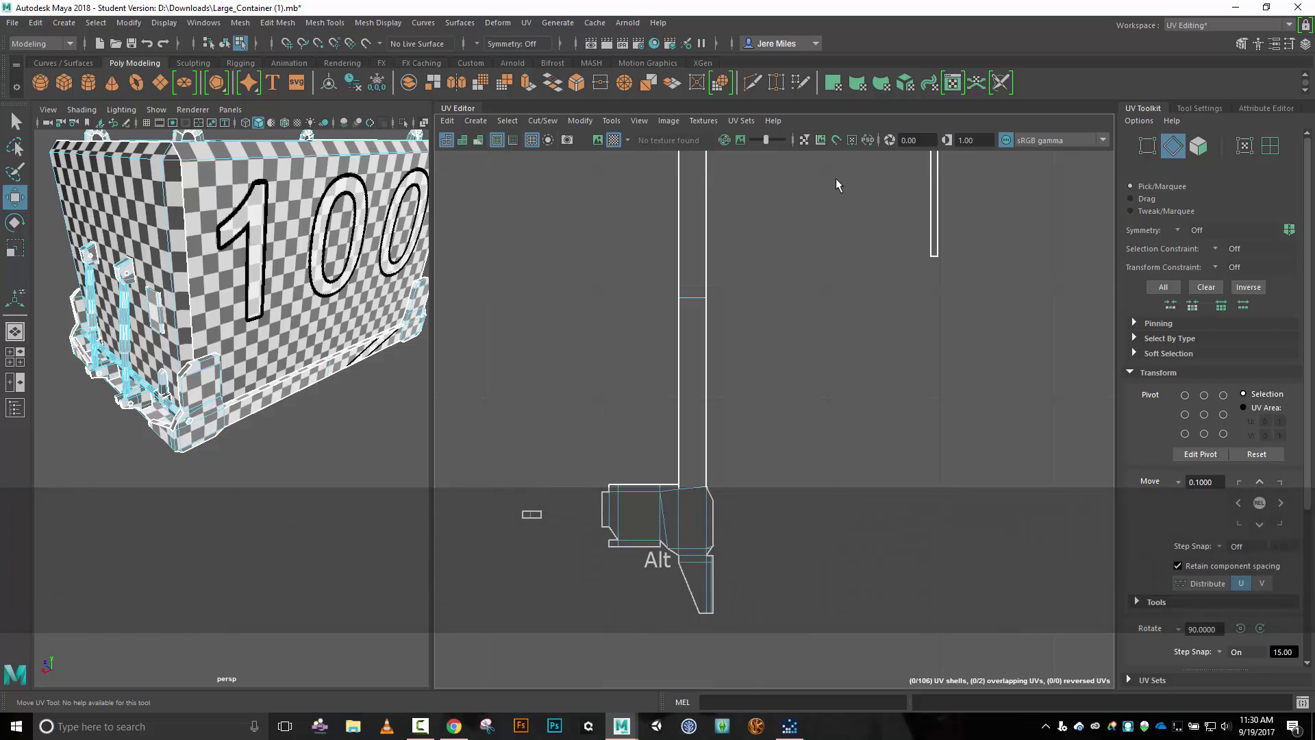
middle_click_drag(835, 181, 777, 490, "alt")
scroll(728, 394, "up", 2)
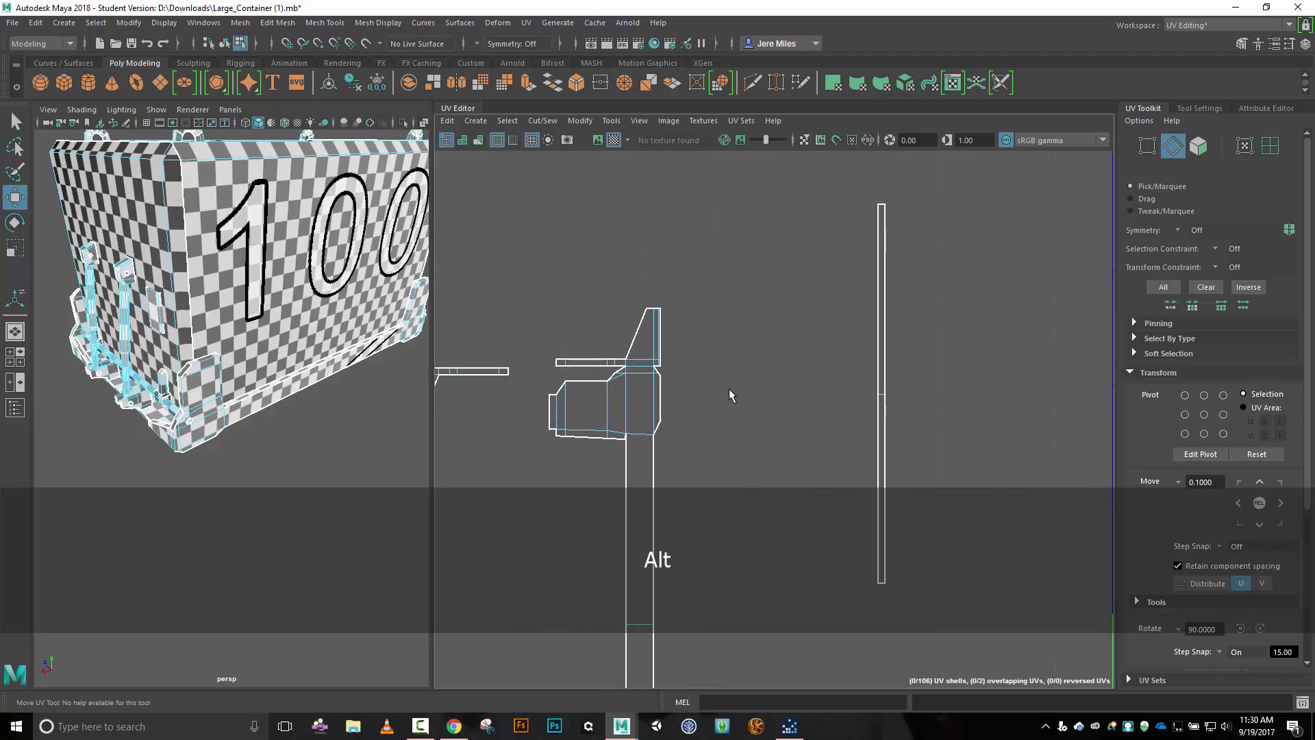
left_click(579, 354)
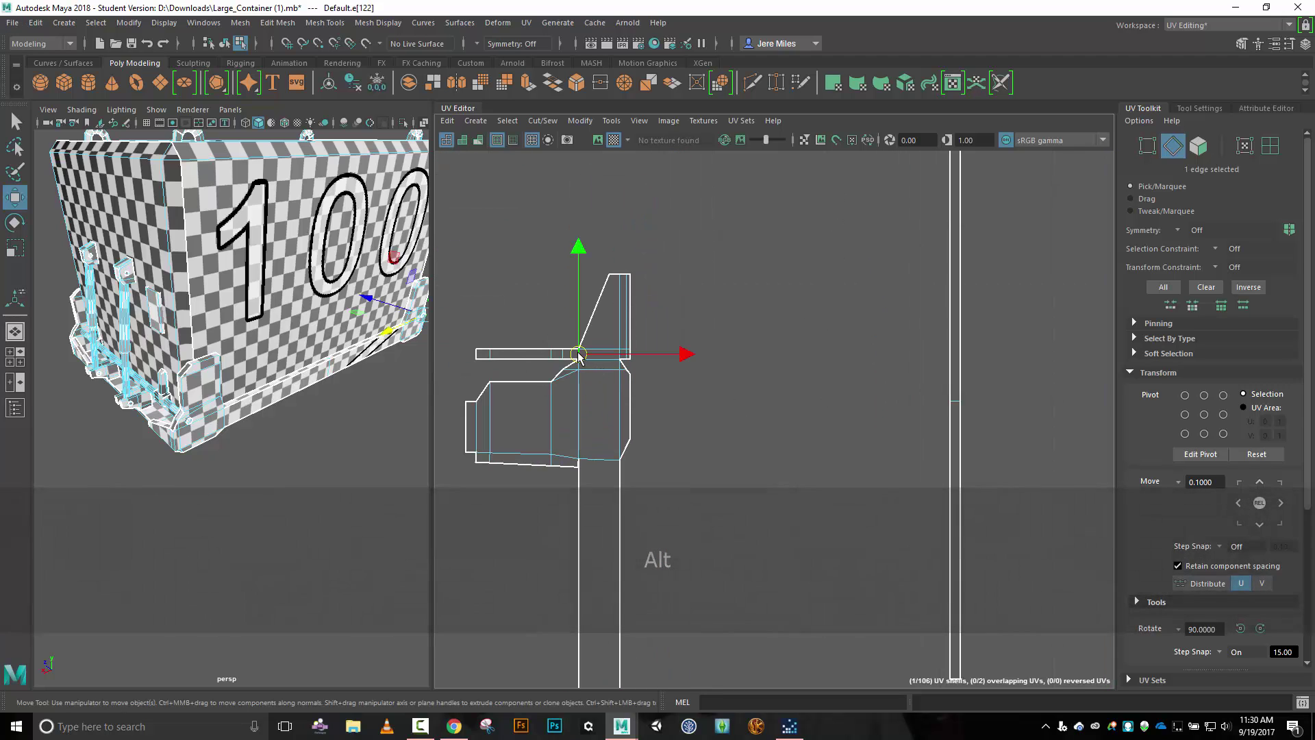
left_click(553, 354, "shift")
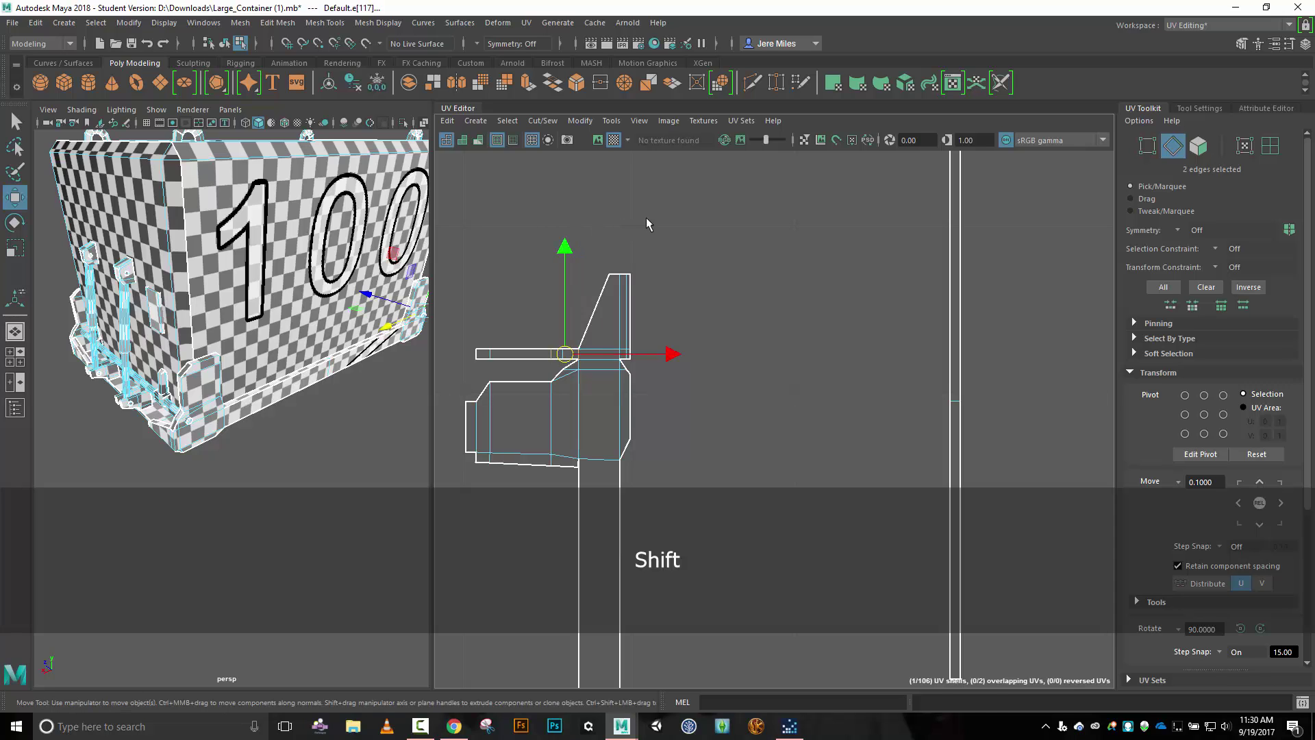
key("shift+x")
Move the short strip section cut beside the upper gusset up into empty space, clear of the bracket.
right_click(748, 265)
right_click_drag(748, 265, 686, 245)
left_click(568, 357)
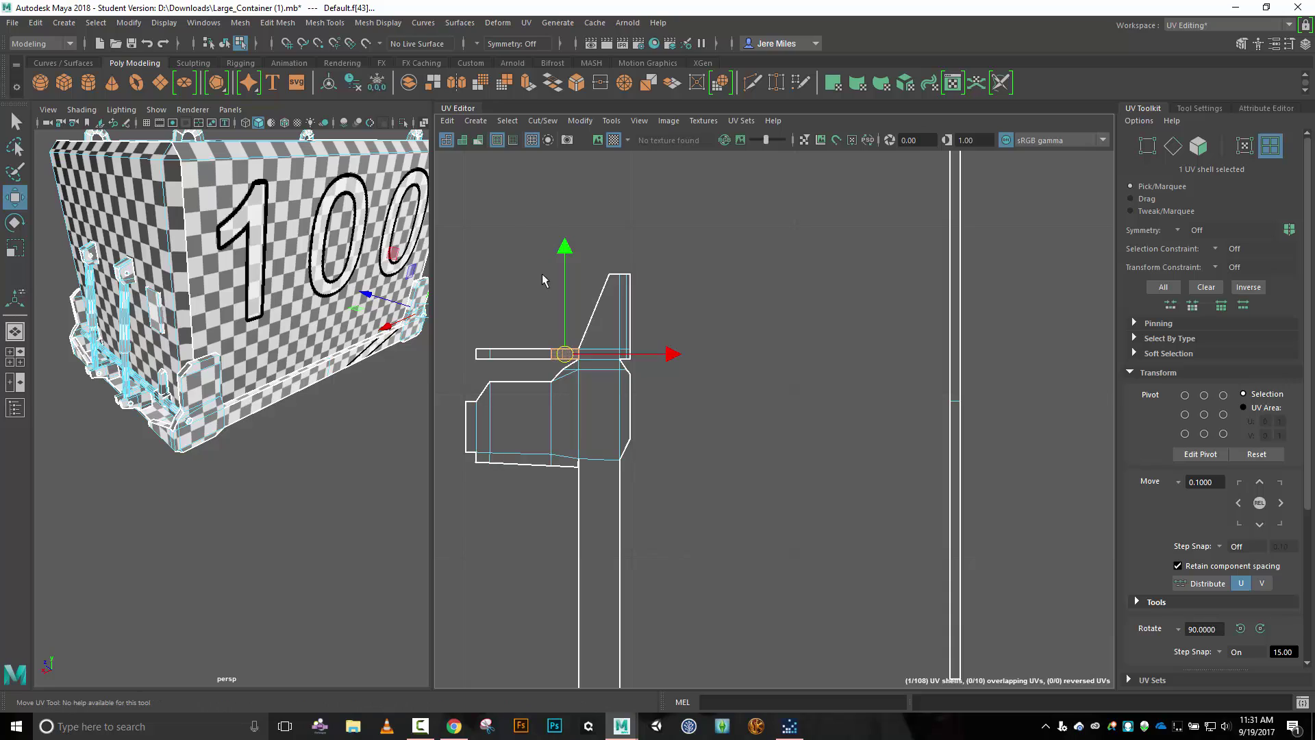
left_click_drag(568, 357, 541, 217)
Move and Sew the remaining long section of the thin strip onto the upper edge of the rail's upper bracket.
right_click_drag(507, 281, 515, 248)
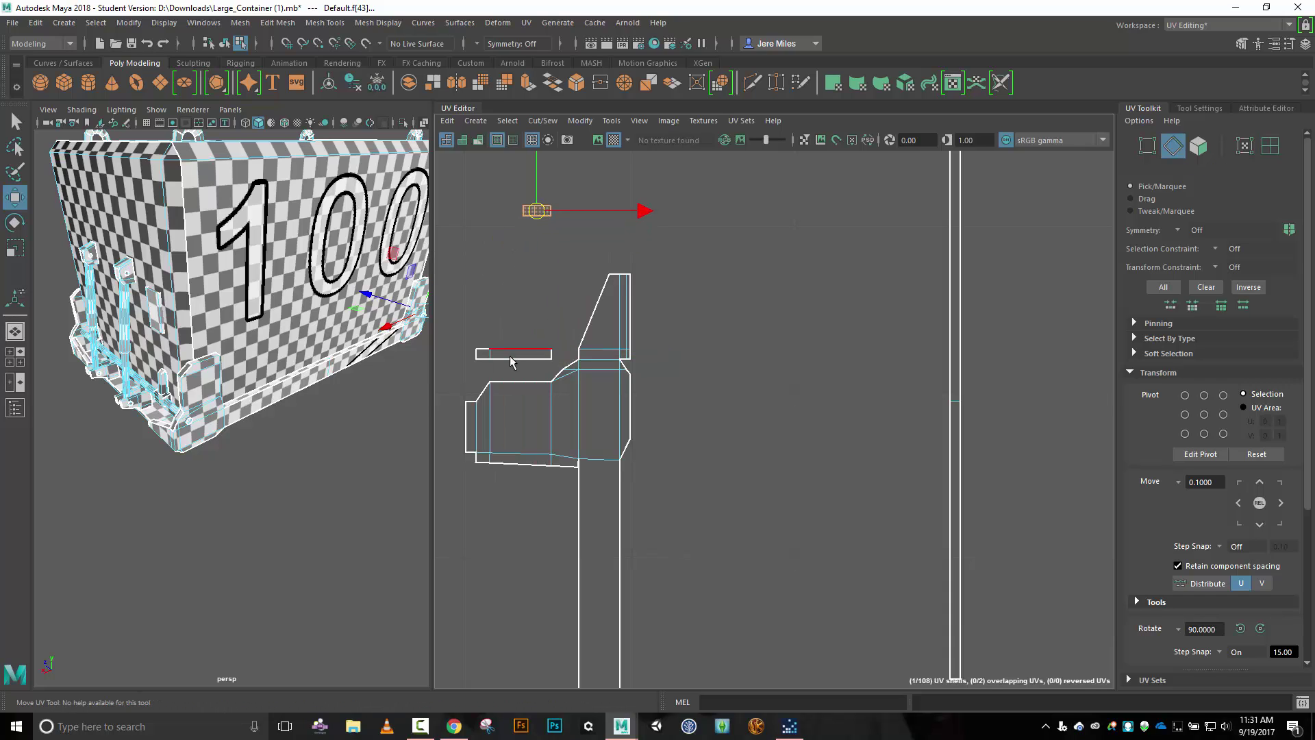
left_click(515, 382)
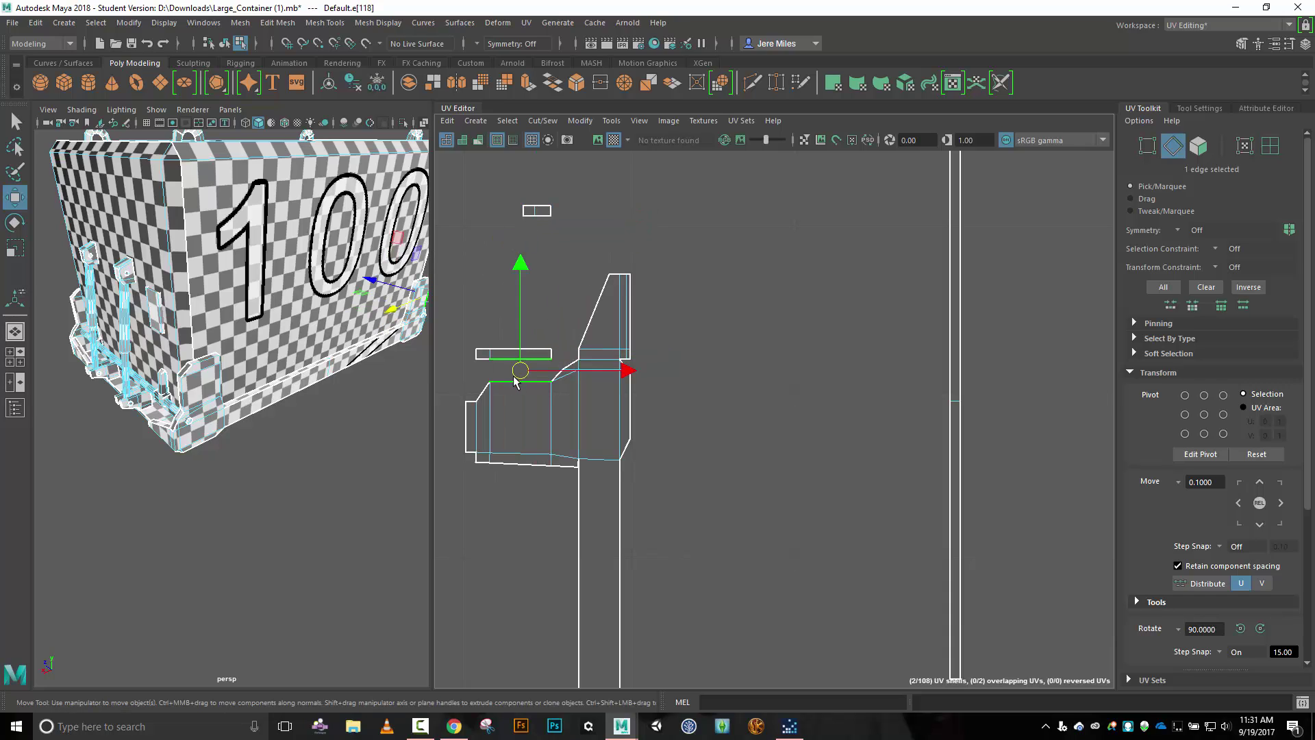
left_click(543, 121)
left_click(567, 251)
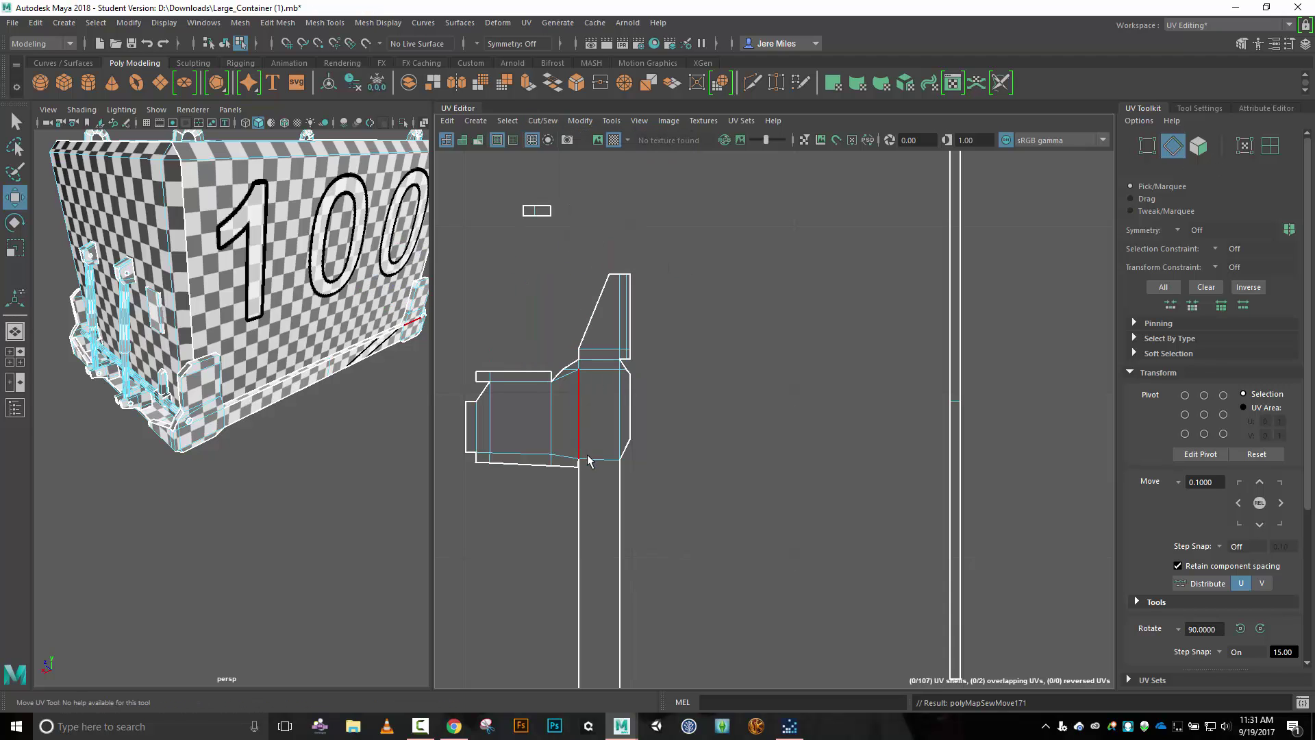
Move the whole base rail shell into the 0–1 tile, against the left edge of the tall body shell and above the wide one.
scroll(630, 498, "down", 3)
middle_click_drag(646, 507, 704, 284, "alt")
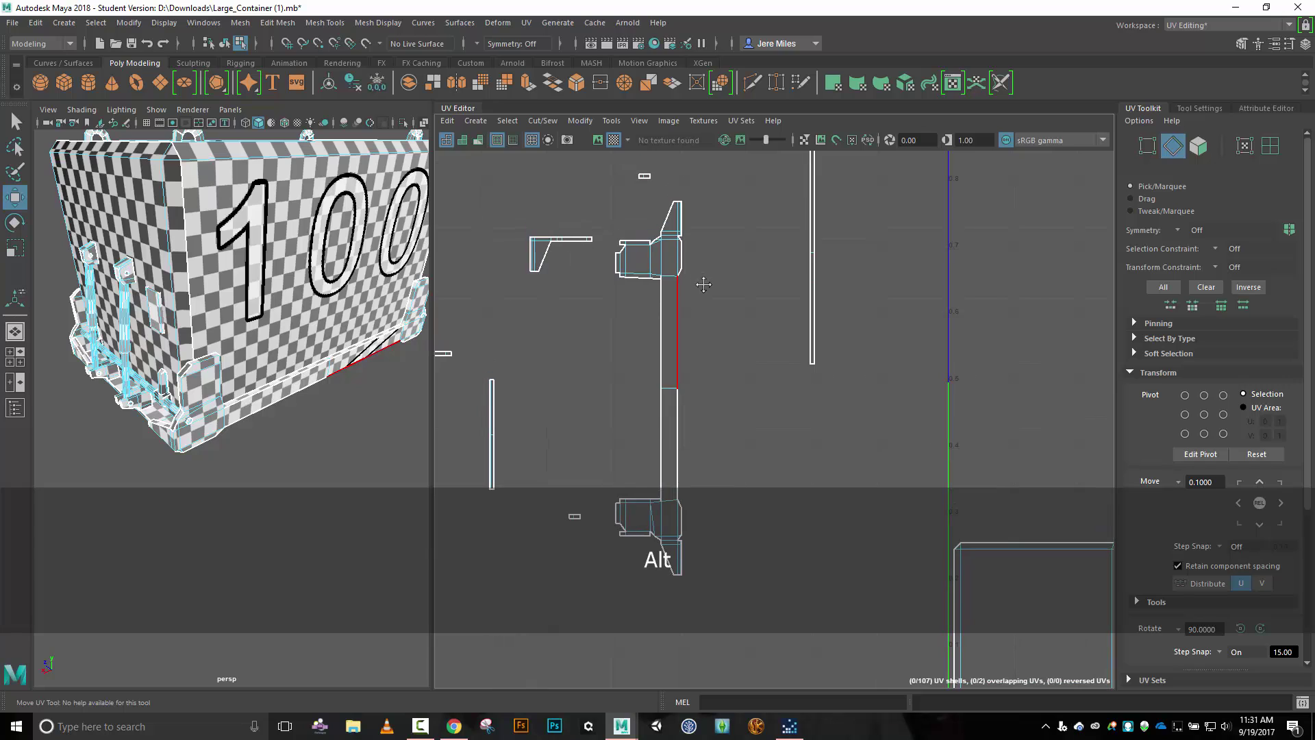
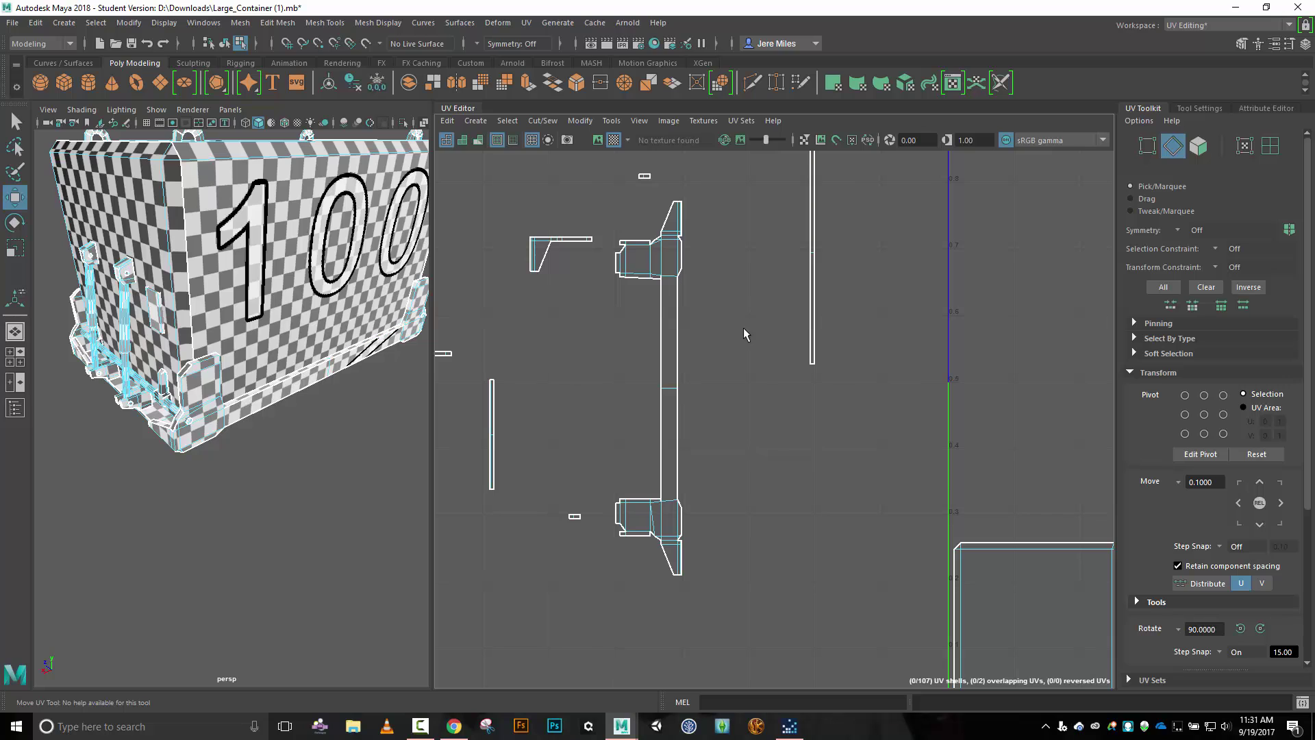
right_click_drag(743, 327, 703, 314)
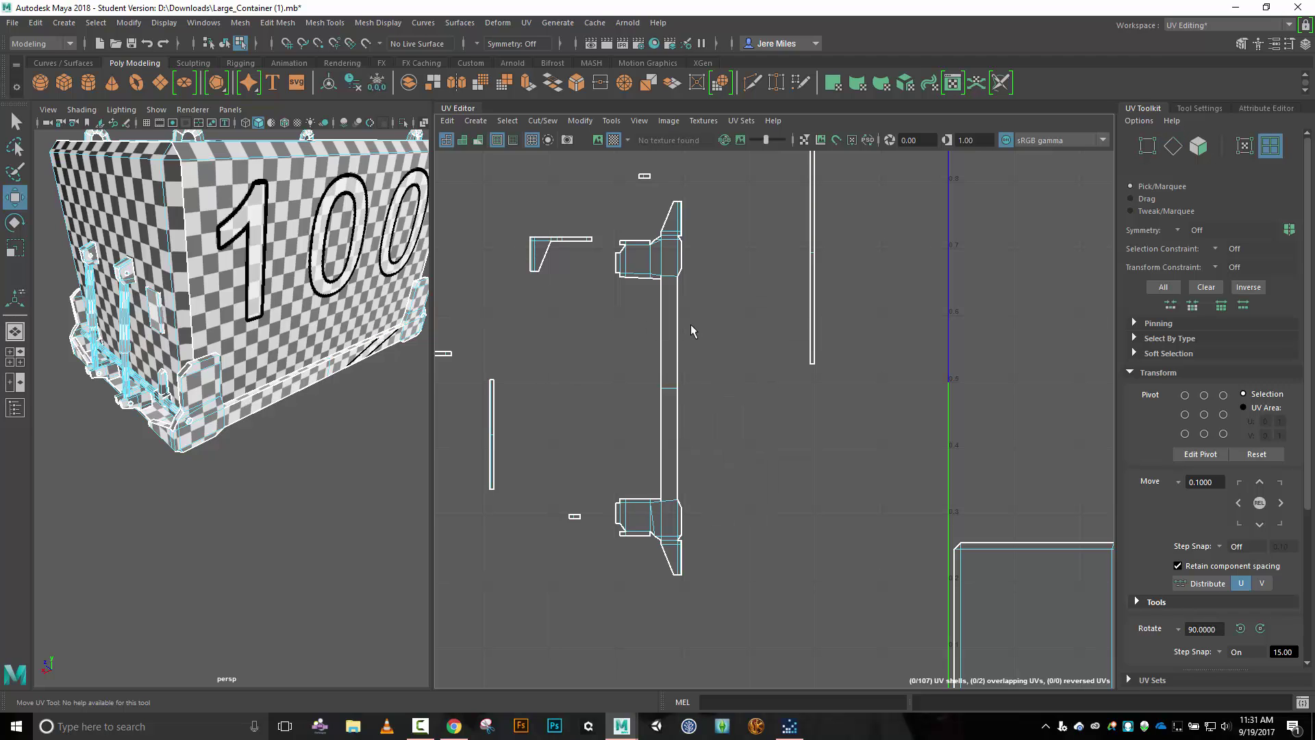
left_click(662, 331)
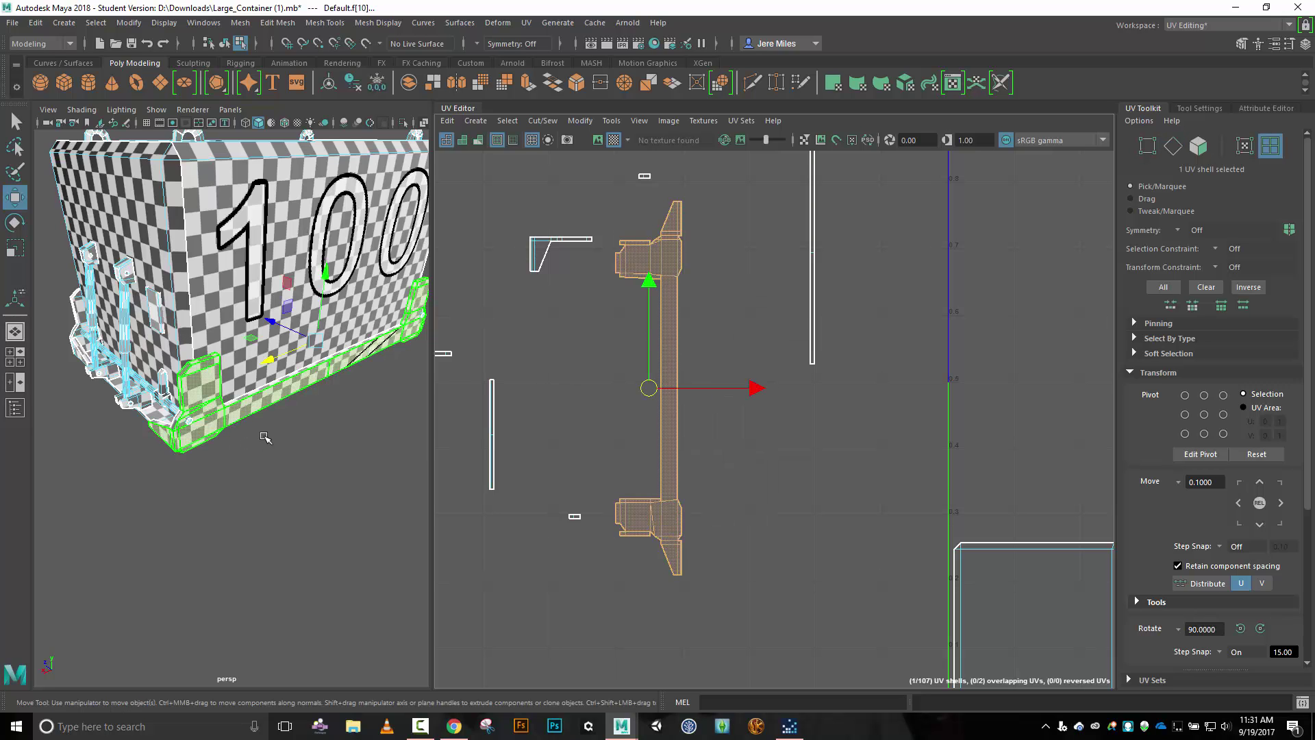
left_click_drag(264, 429, 295, 411, "alt")
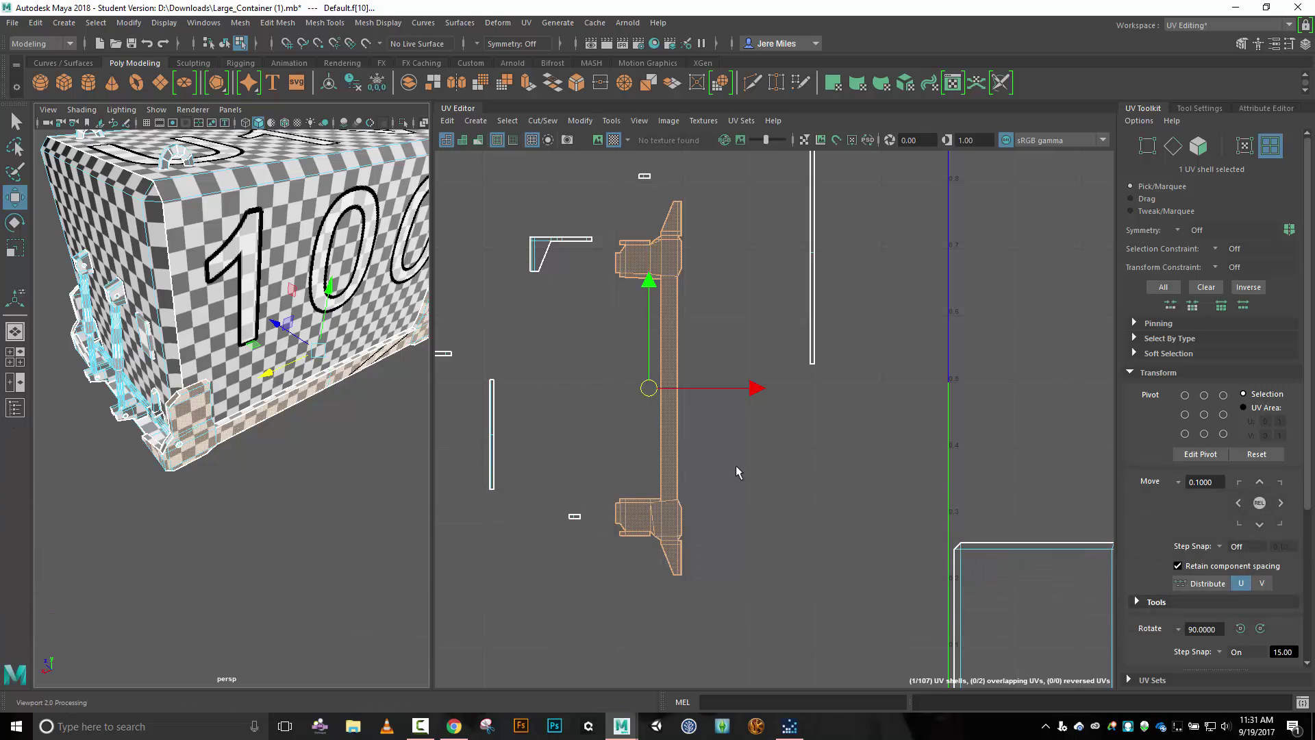
scroll(763, 432, "down", 5)
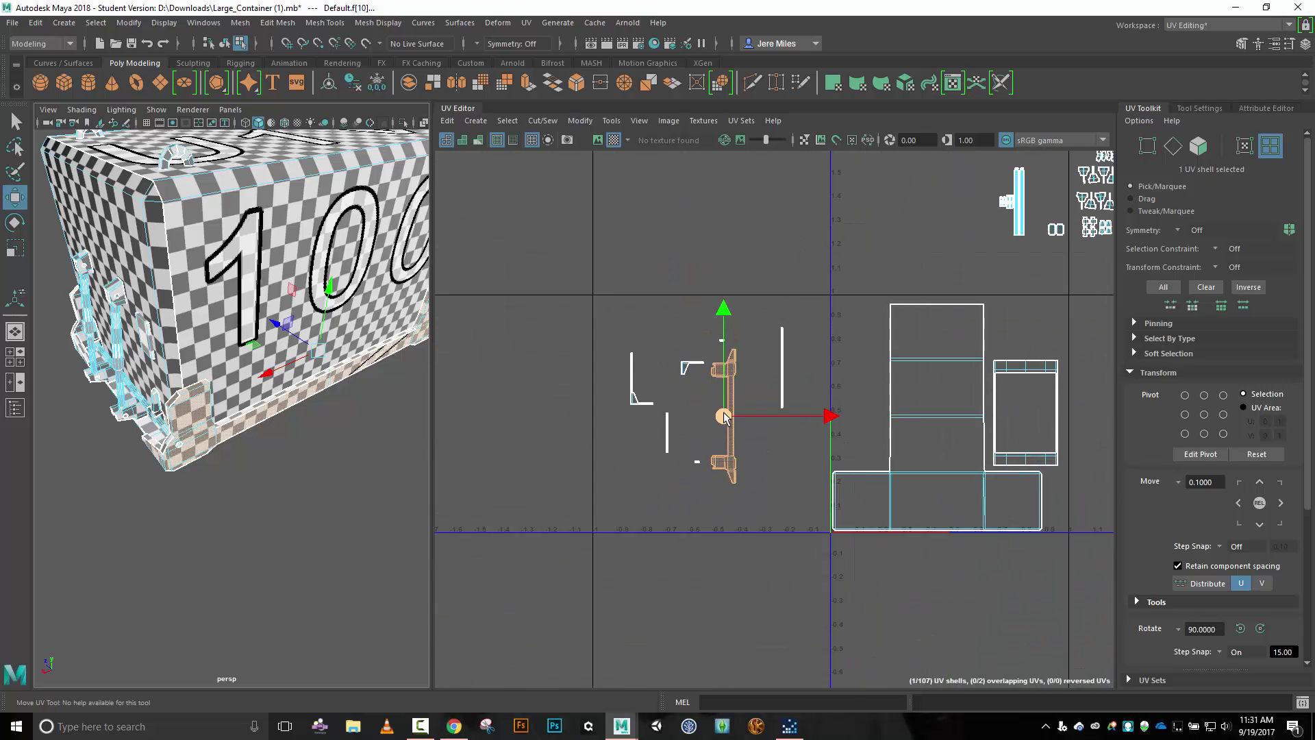
left_click_drag(734, 420, 883, 399)
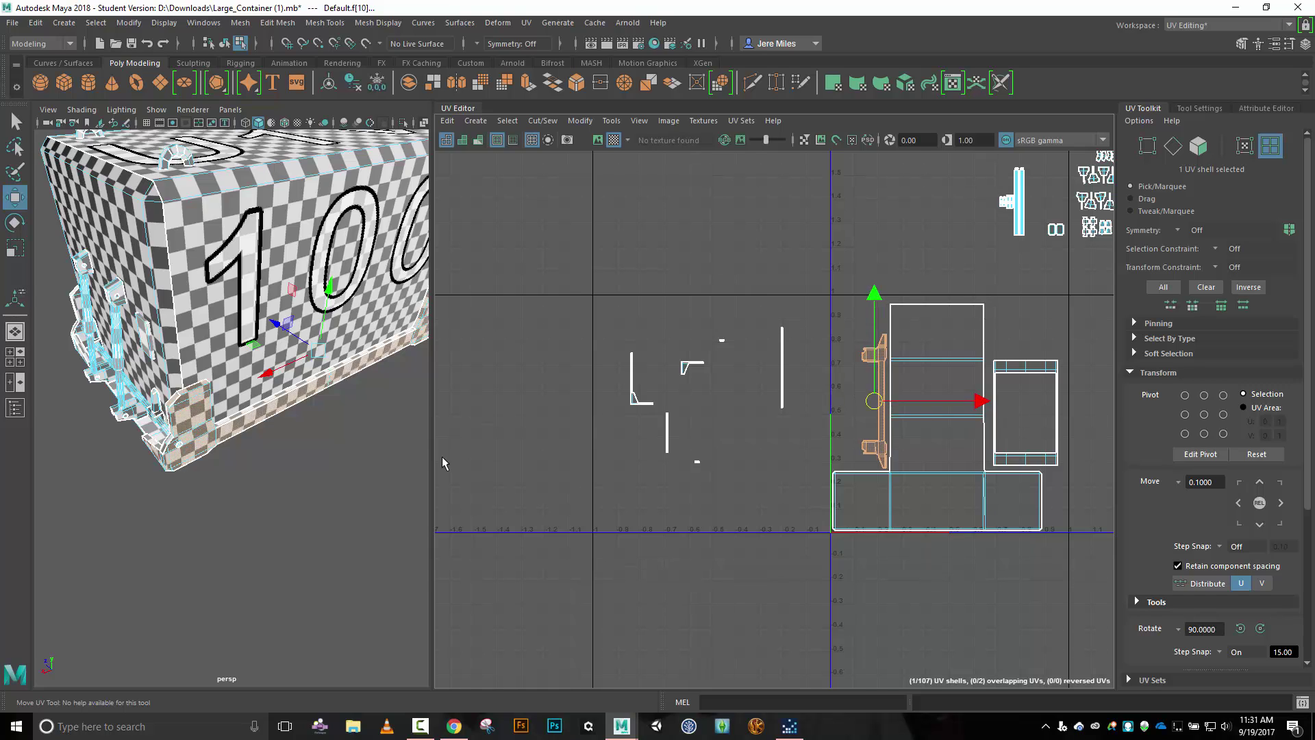
Select the container's other base rail shell on the model and move its UVs into empty space beside the loose gusset pieces.
left_click_drag(102, 449, 178, 439, "alt")
scroll(322, 404, "up", 5)
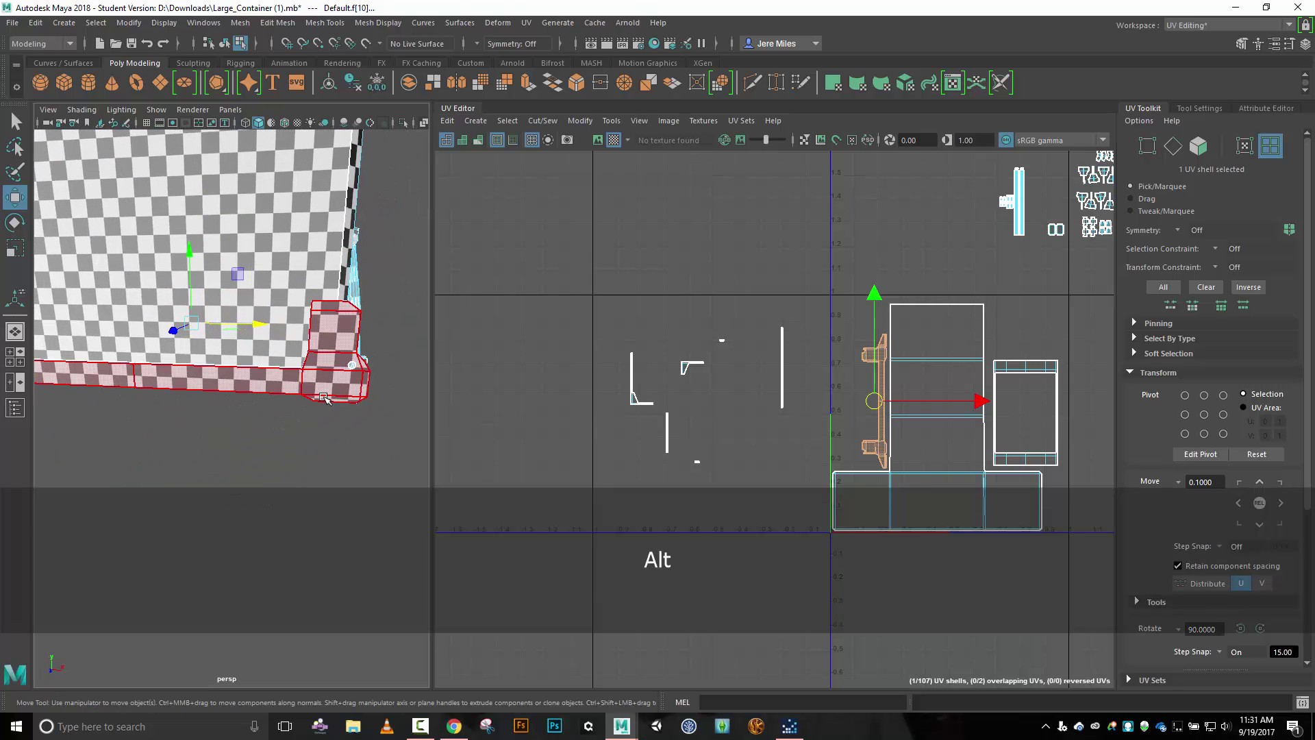
left_click(324, 398)
scroll(1037, 372, "down", 5)
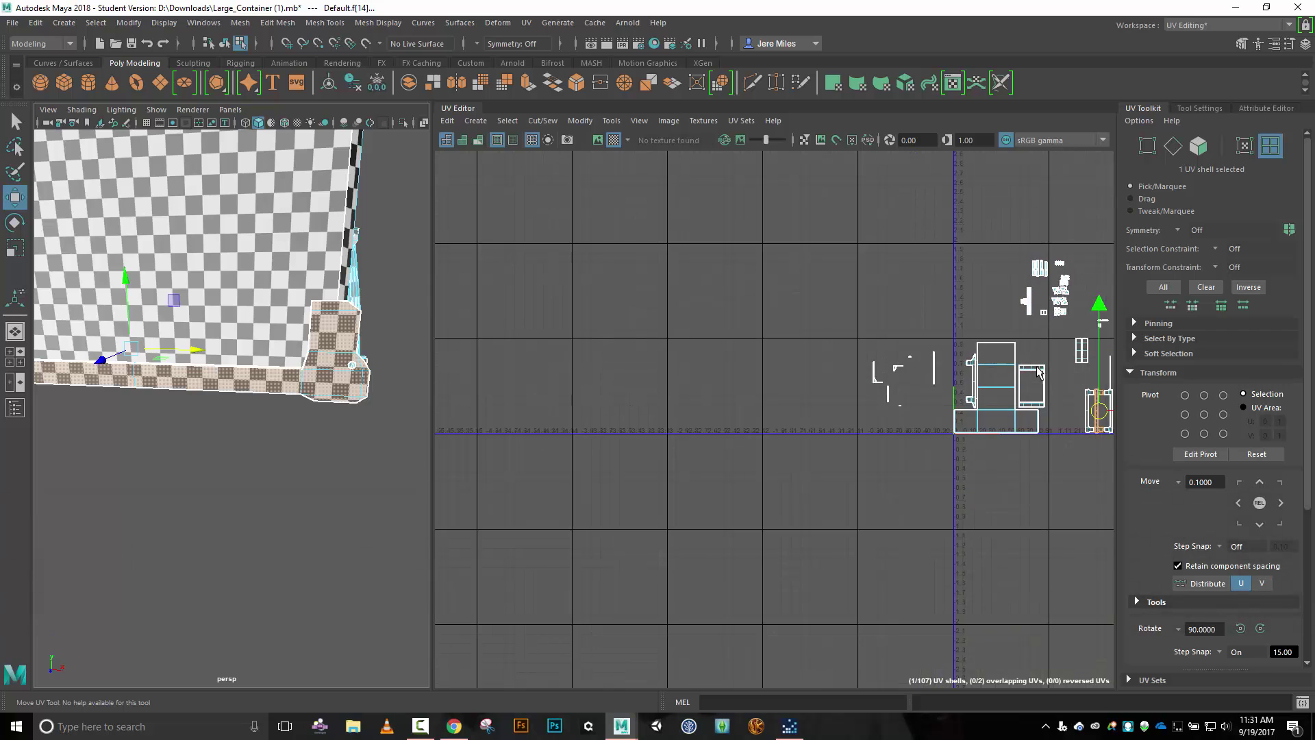
left_click_drag(1098, 414, 835, 388)
scroll(823, 404, "up", 3)
scroll(823, 404, "up", 4)
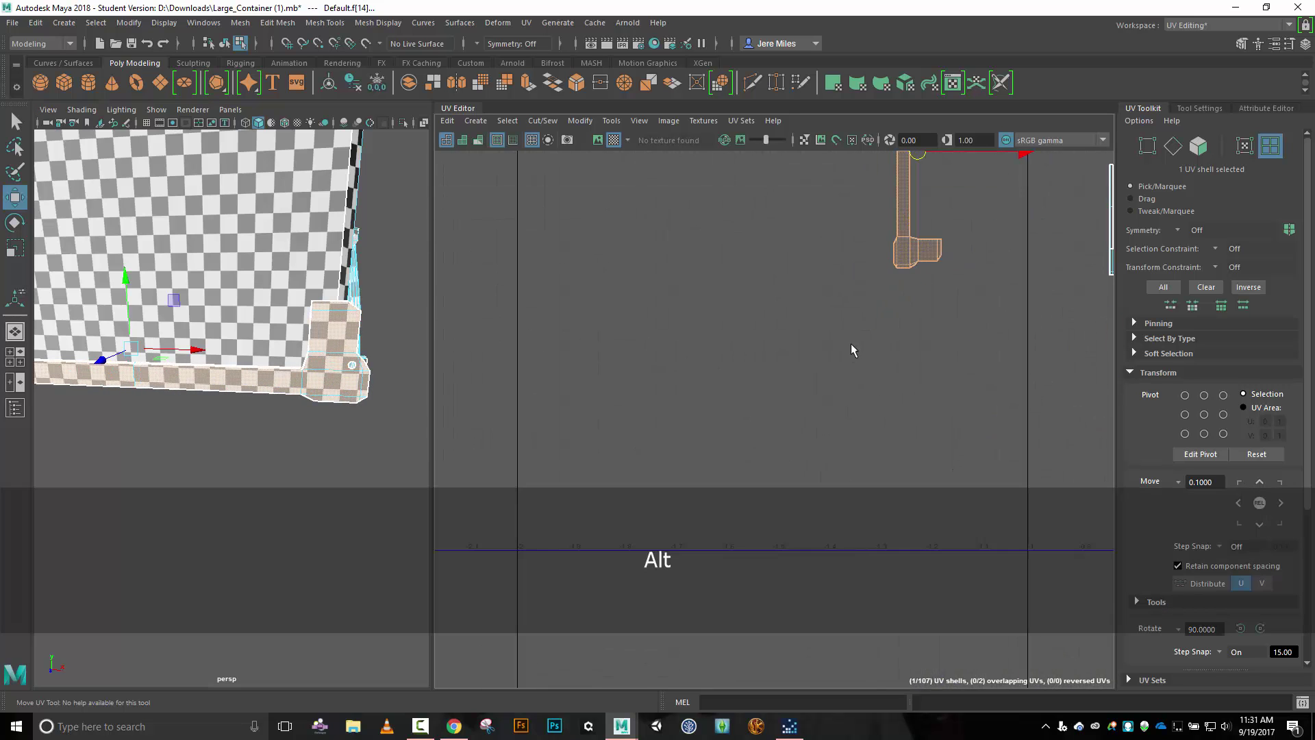
middle_click_drag(852, 349, 669, 544, "alt")
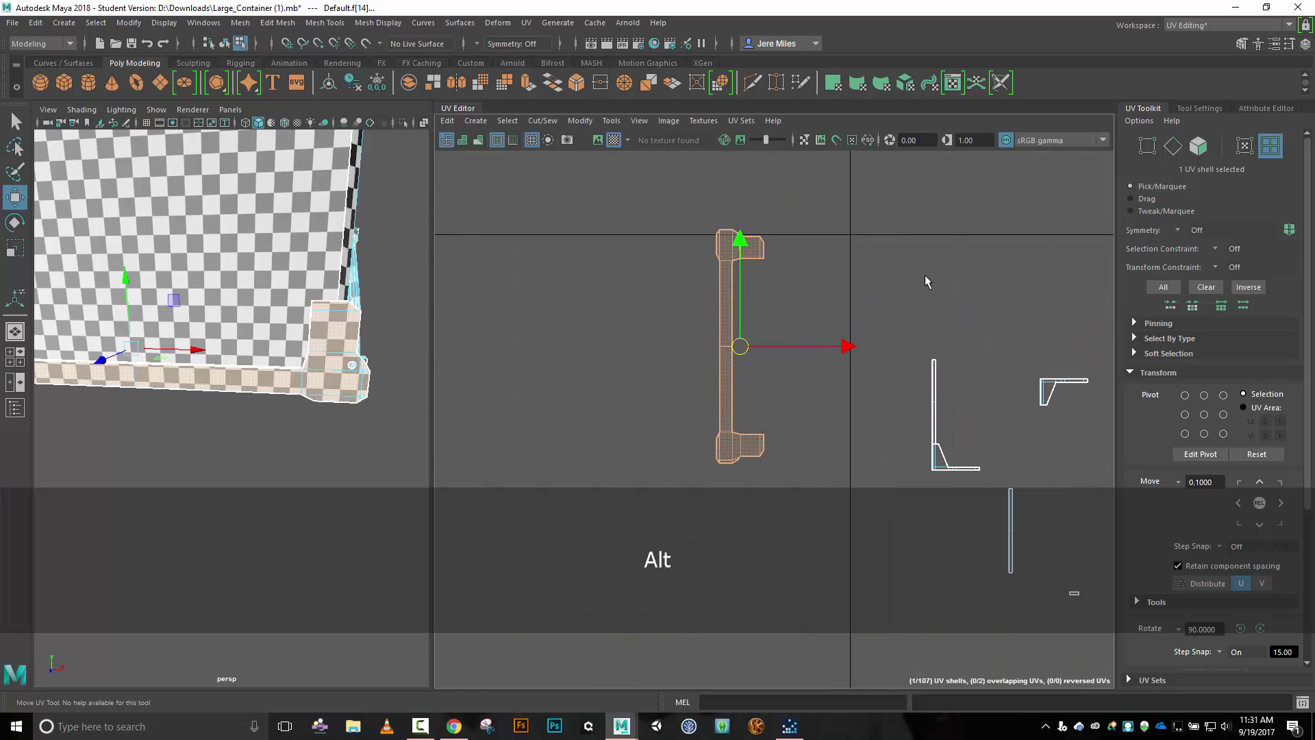
Move and Sew the two gusset corners onto the upper and lower bracket end edges of this second rail shell.
right_click_drag(924, 281, 922, 258)
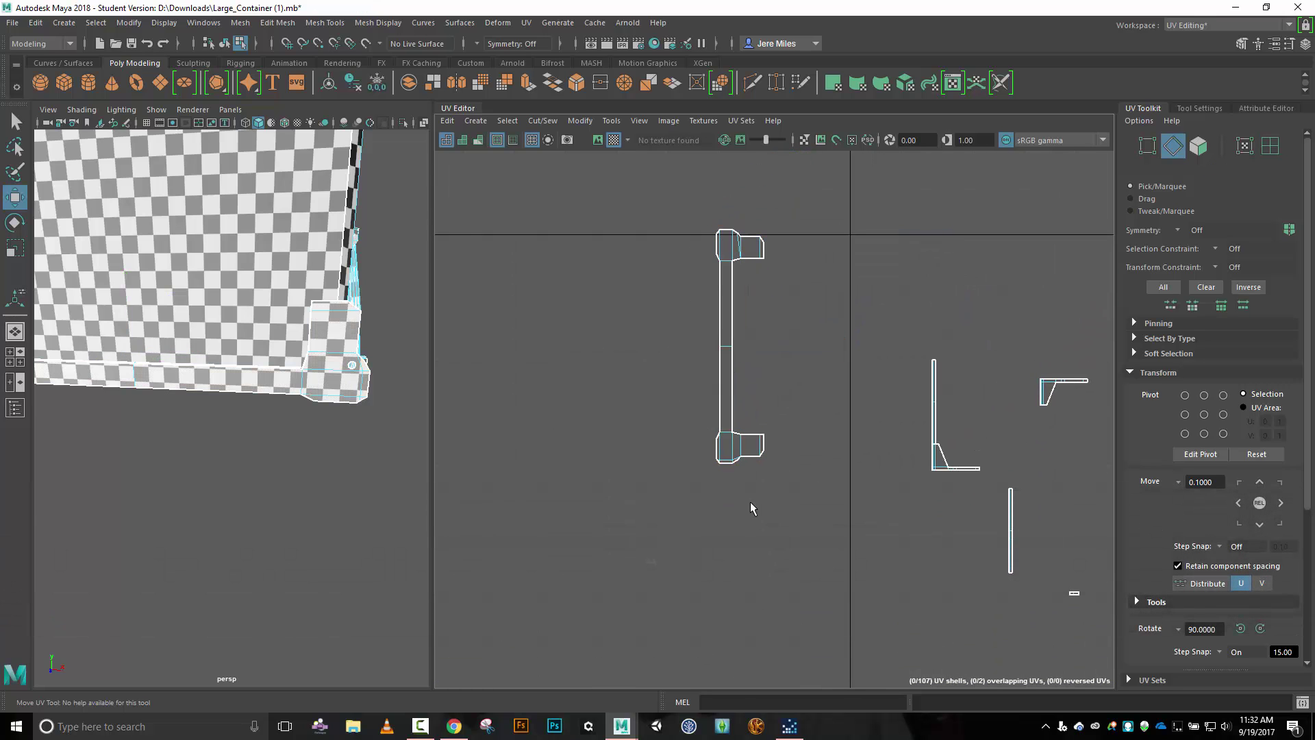
left_click(726, 470)
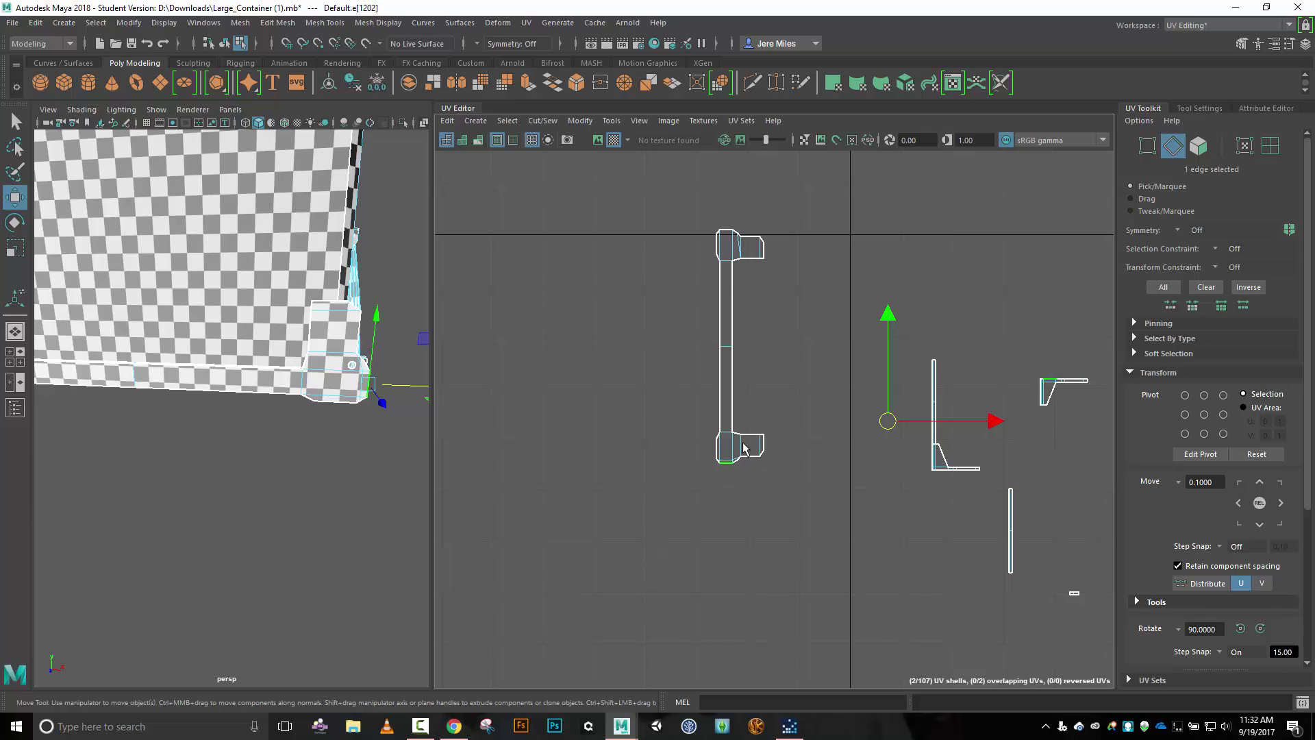
left_click(726, 230, "shift")
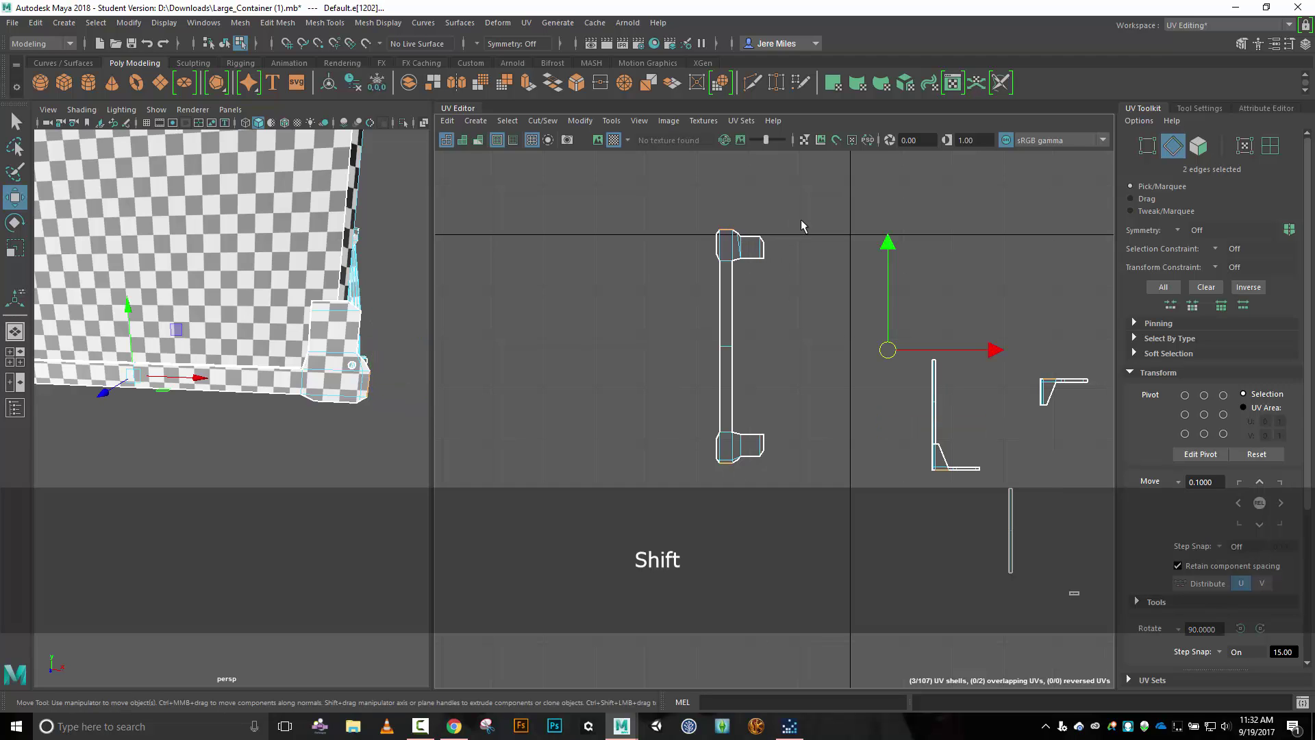
left_click(543, 120)
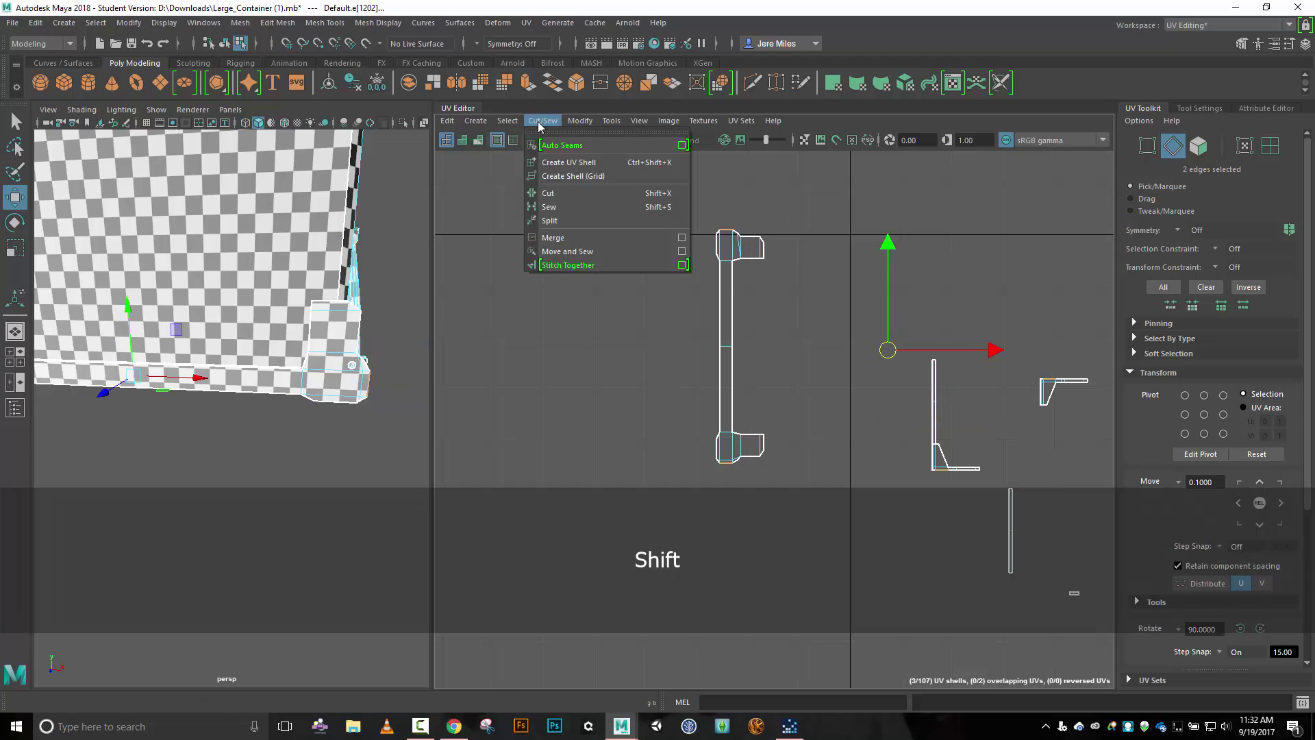
left_click(560, 252)
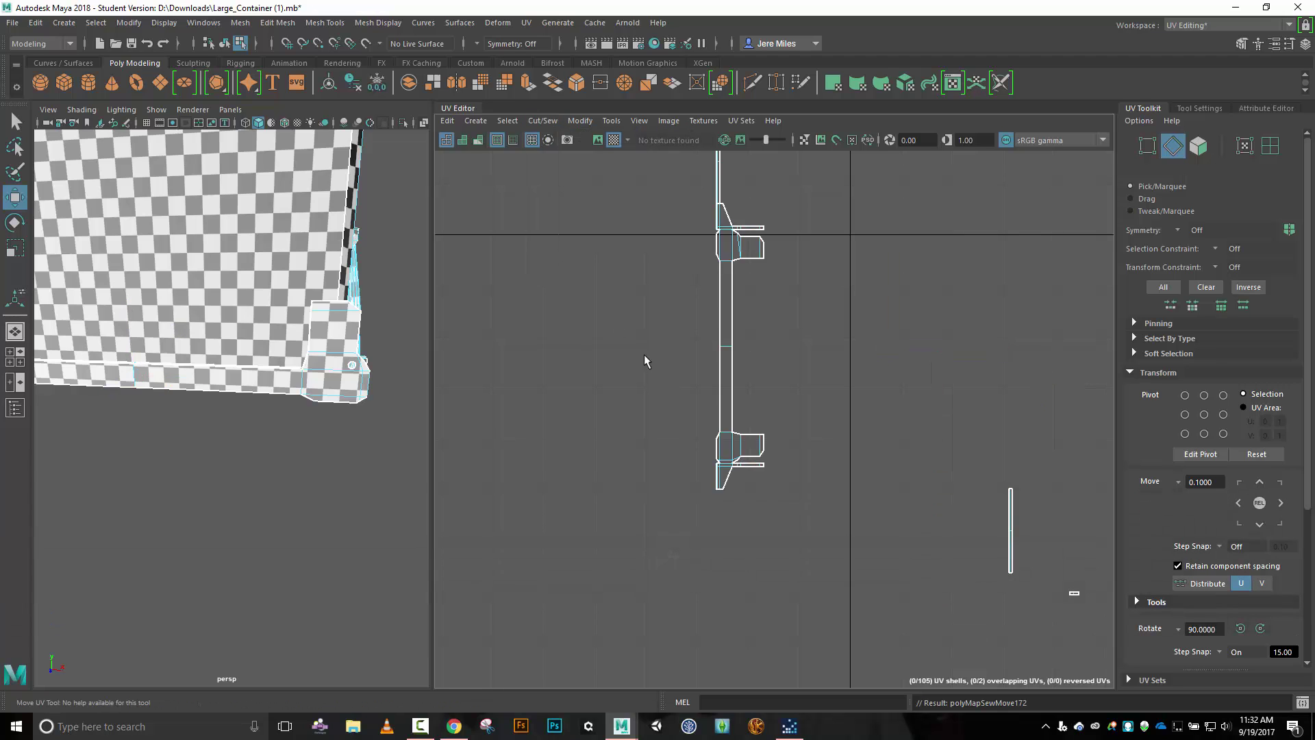
Cut the long vertical strip off the second rail's upper gusset and move it aside into empty space.
right_click_drag(851, 274, 829, 317, "alt")
left_click(823, 310)
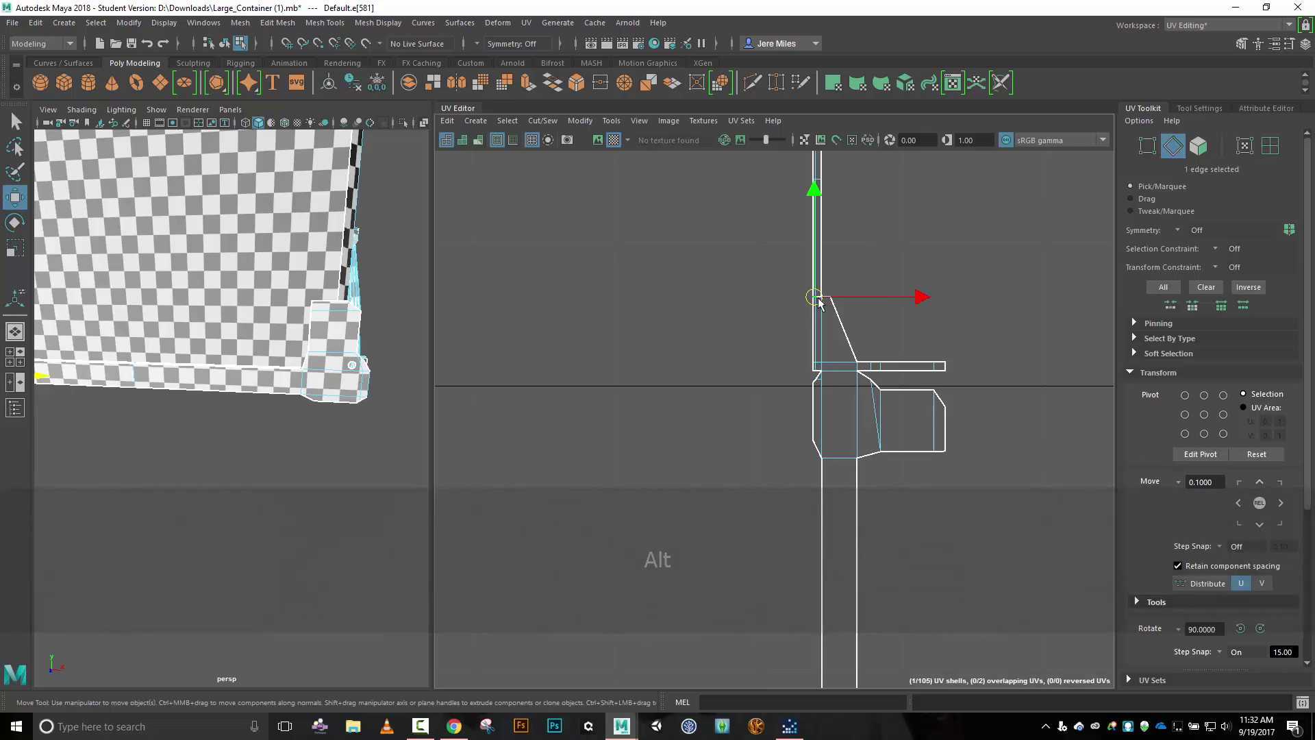
key("shift+x")
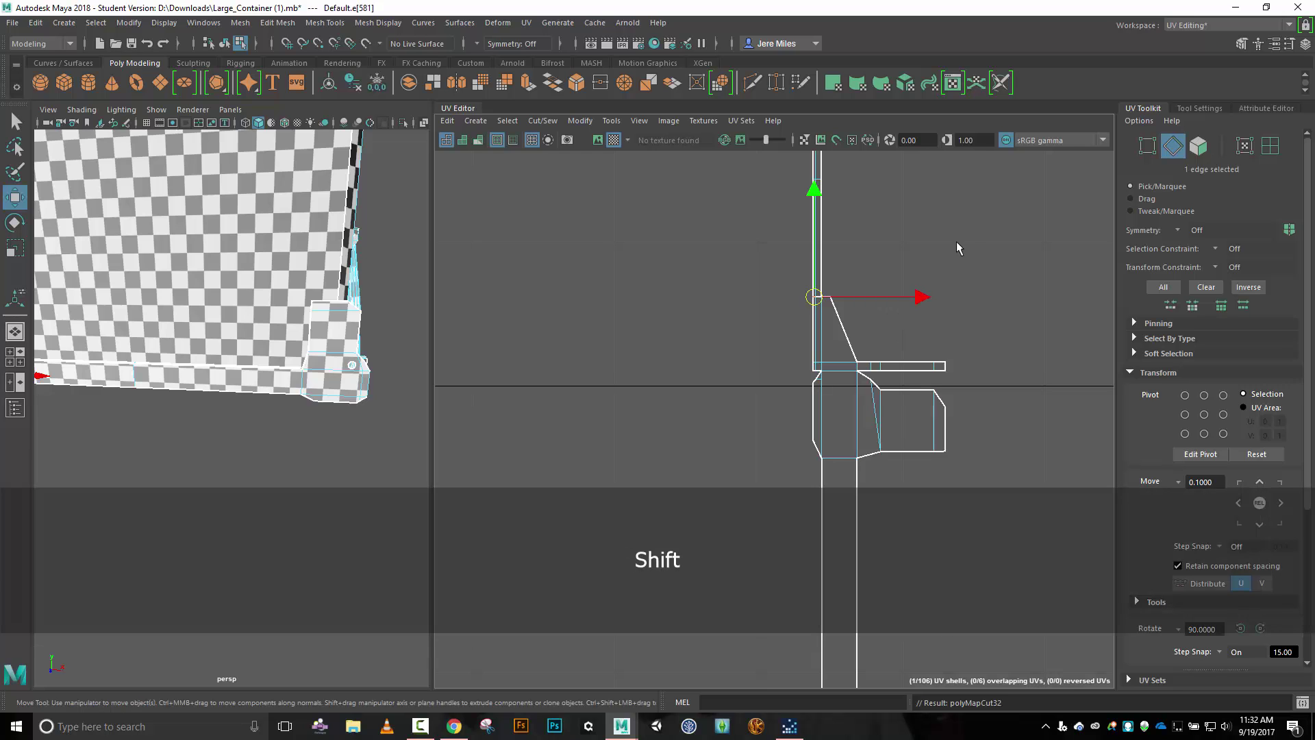
right_click_drag(963, 232, 926, 220, "shift")
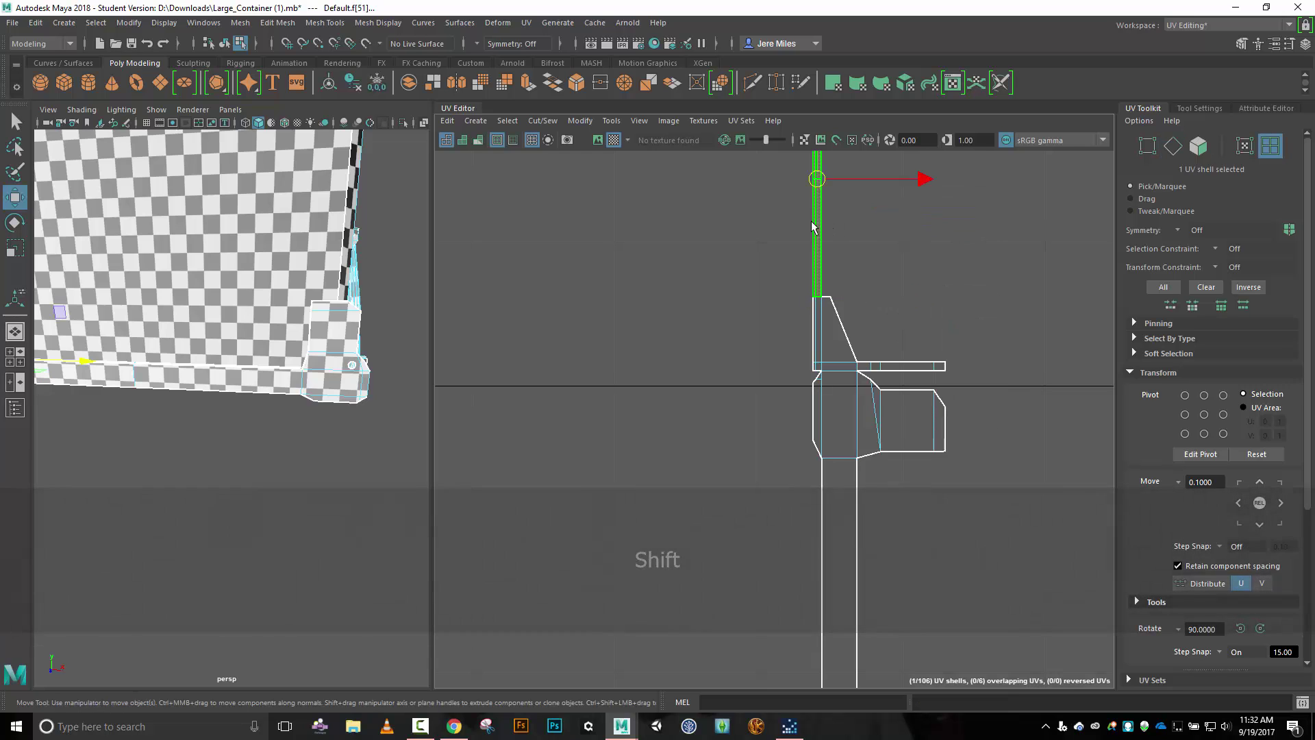
left_click_drag(819, 179, 1082, 216)
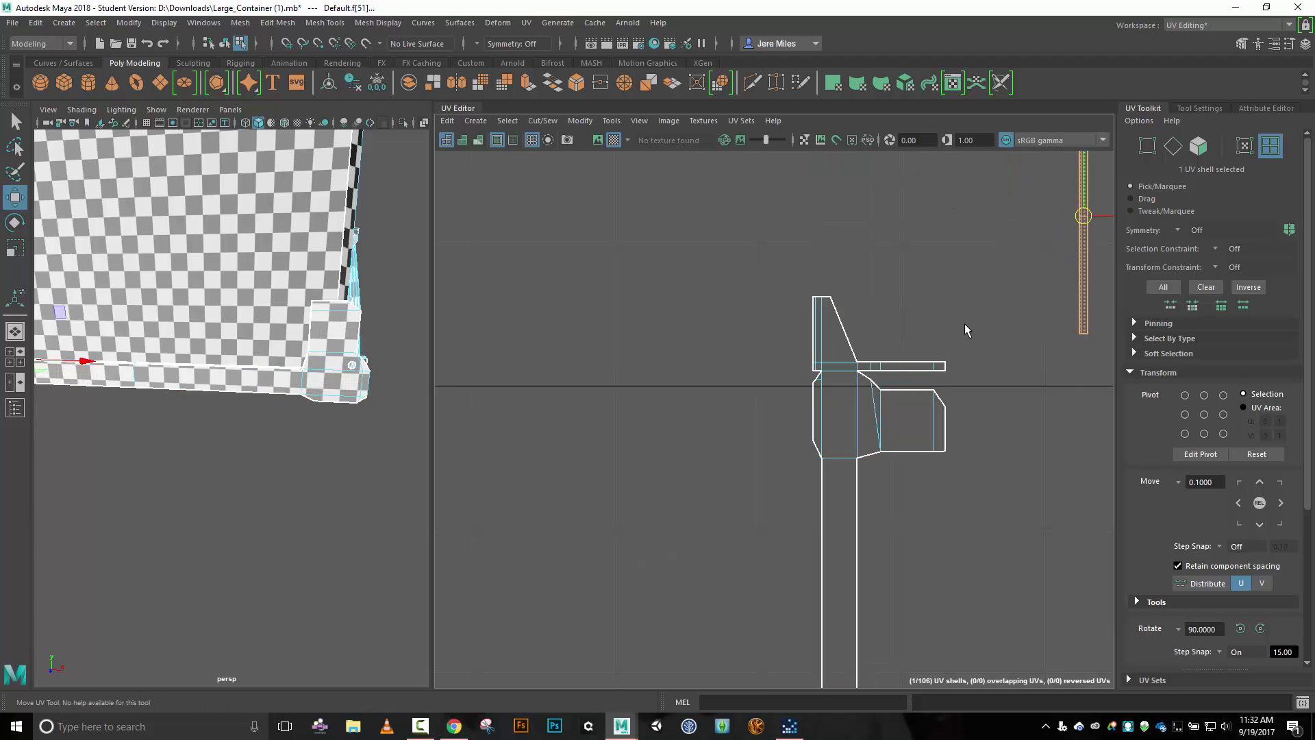
Cut the thin strip beside the second rail's upper gusset along the cross edges bounding its short section.
right_click_drag(951, 282, 948, 252)
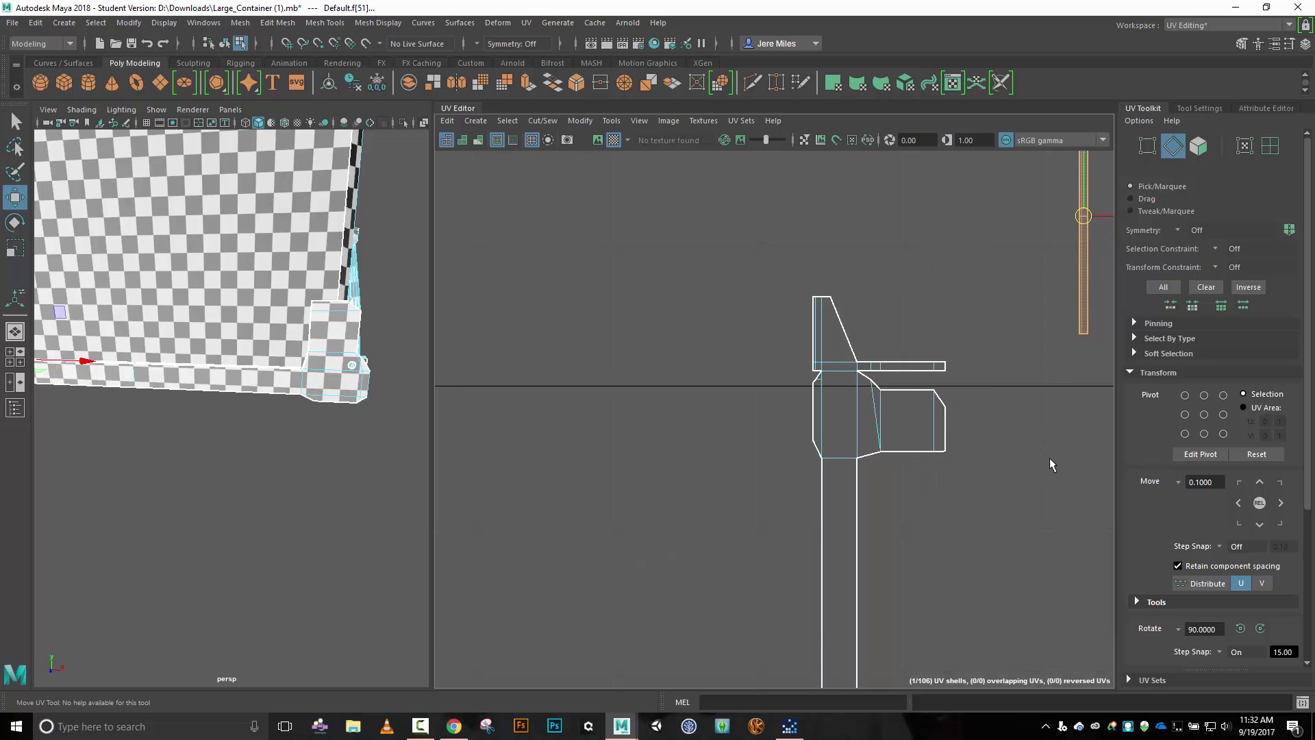
middle_click_drag(1050, 449, 878, 332, "alt")
left_click(676, 251)
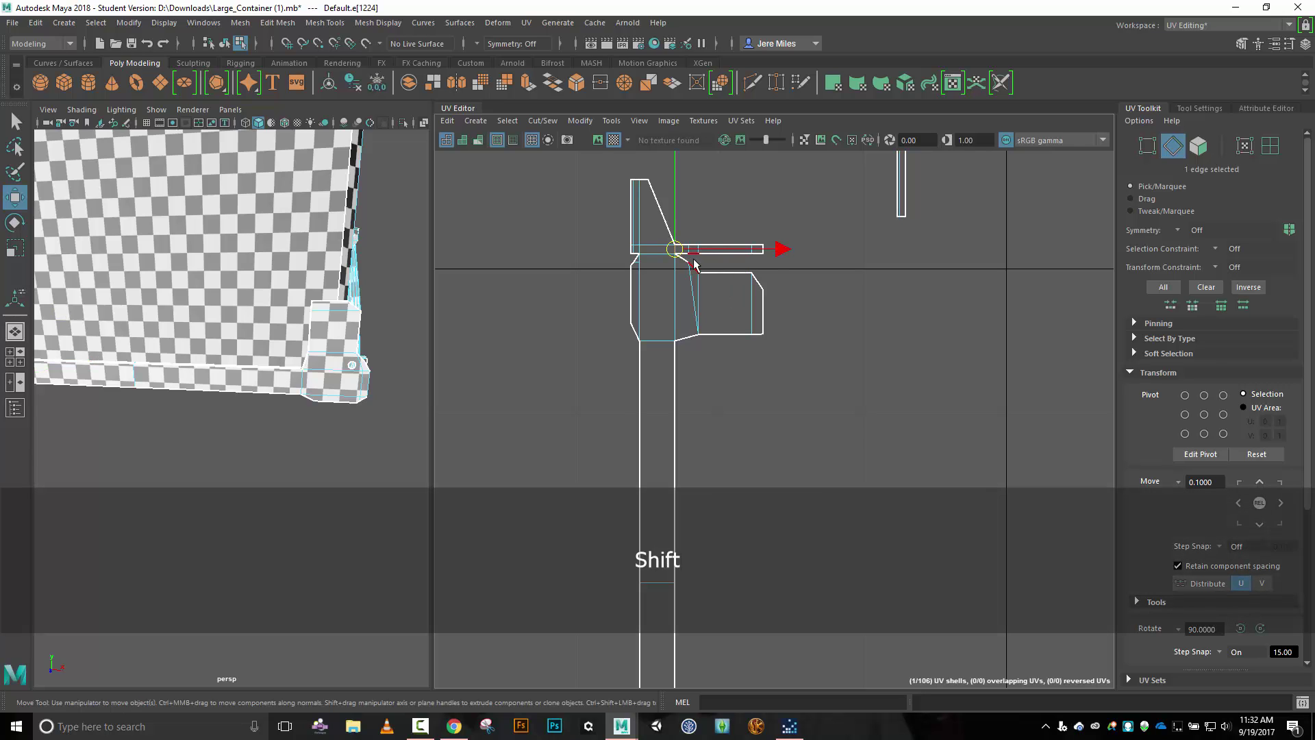
key("shift+x")
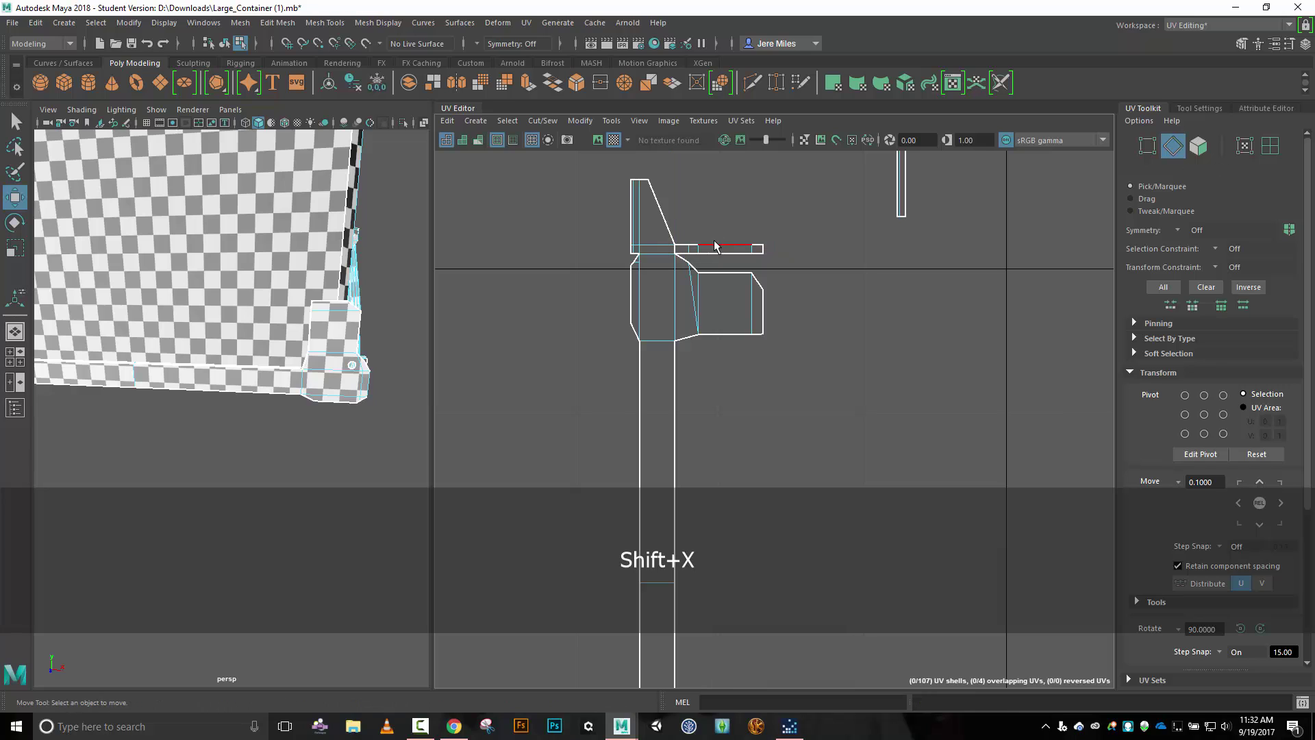
left_click(726, 249)
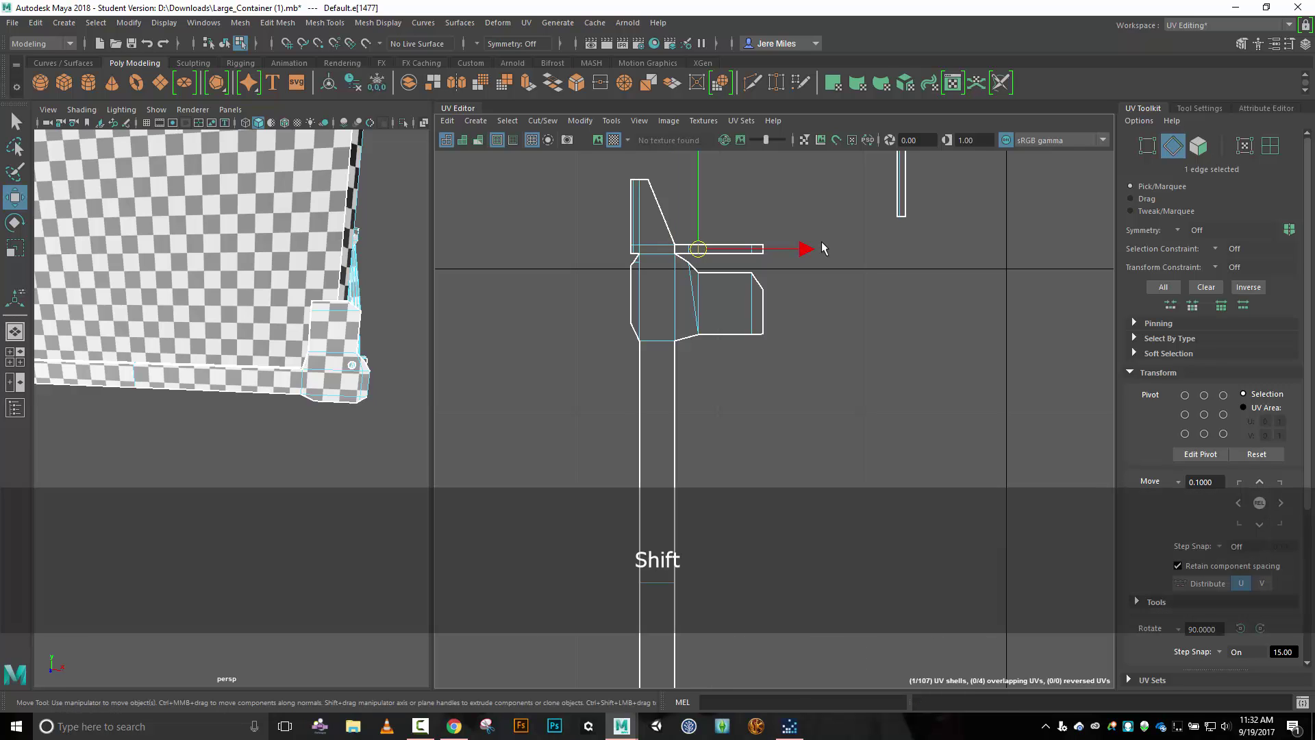
key("shift+x")
Move and Sew the cut-off long strip section onto the upper edge of the second rail's upper bracket.
left_click(729, 269)
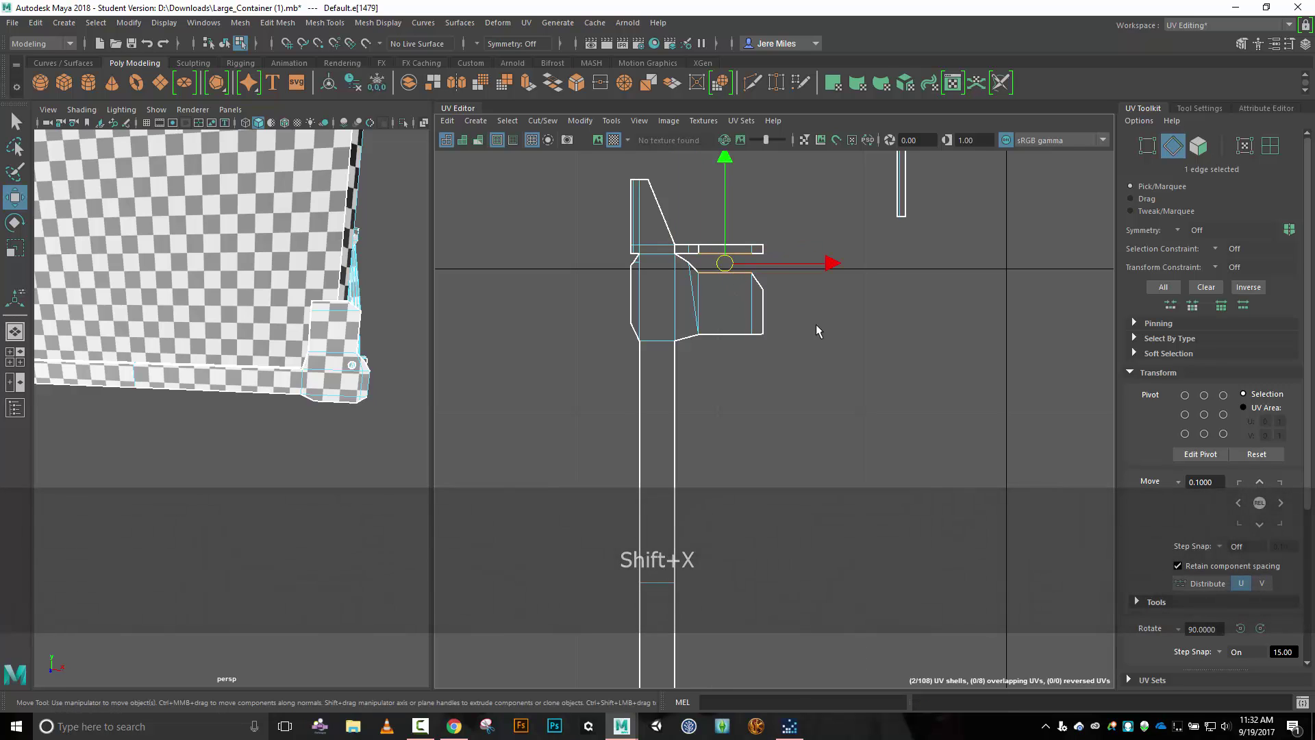
left_click(542, 121)
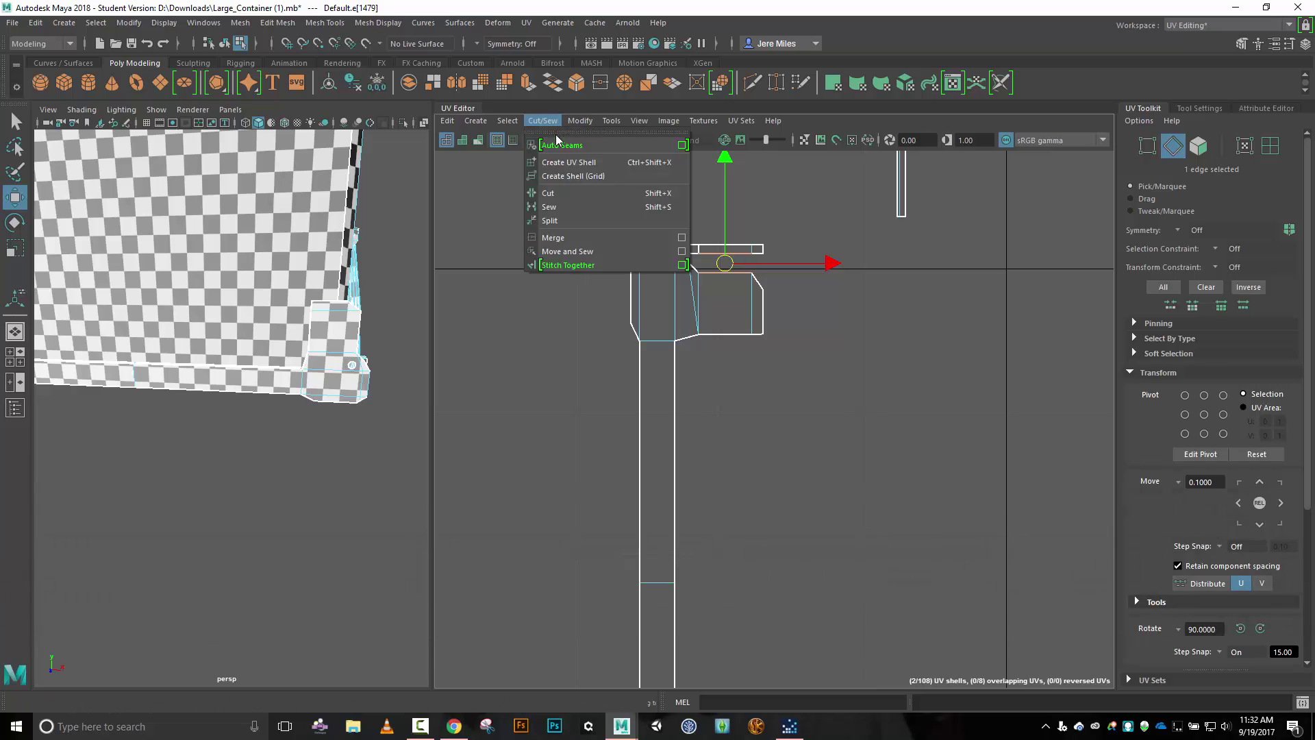
left_click(572, 251)
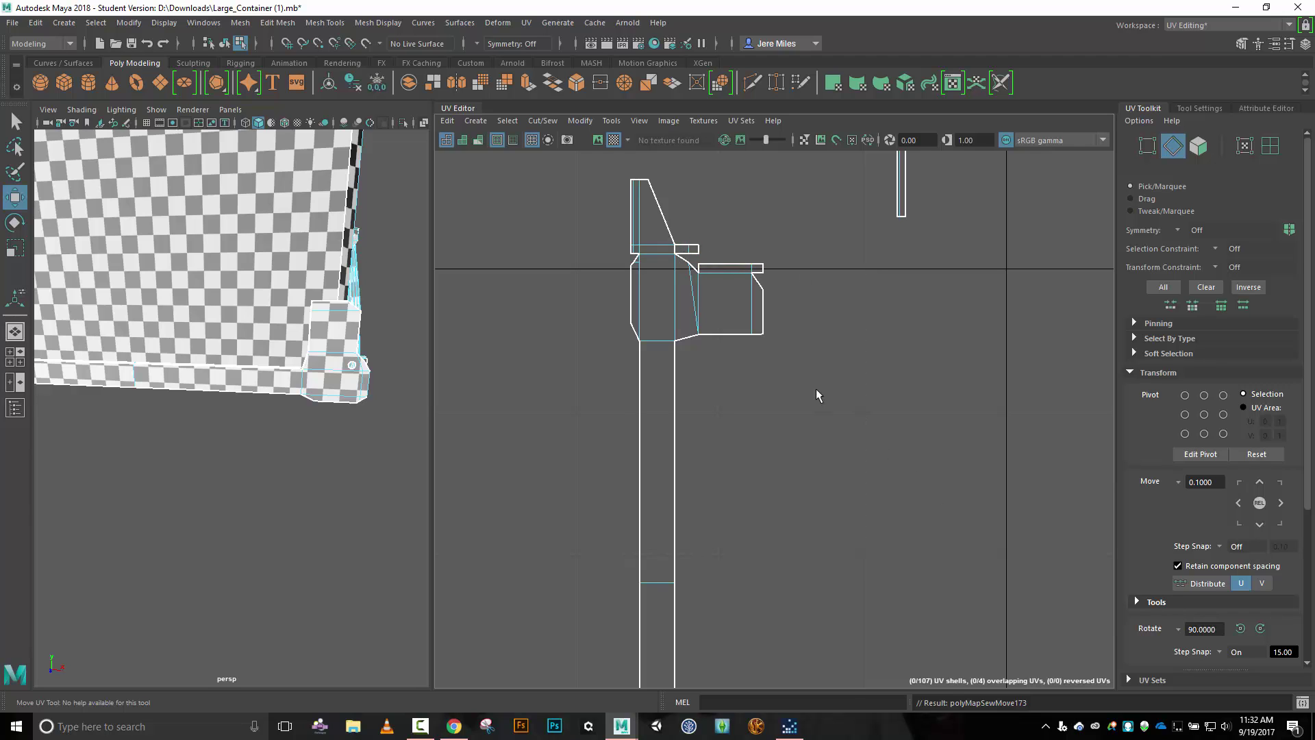
Cut the thin strip beside the second rail's lower gusset along the two cross edges bounding its short section.
middle_click_drag(911, 482, 954, 152, "alt")
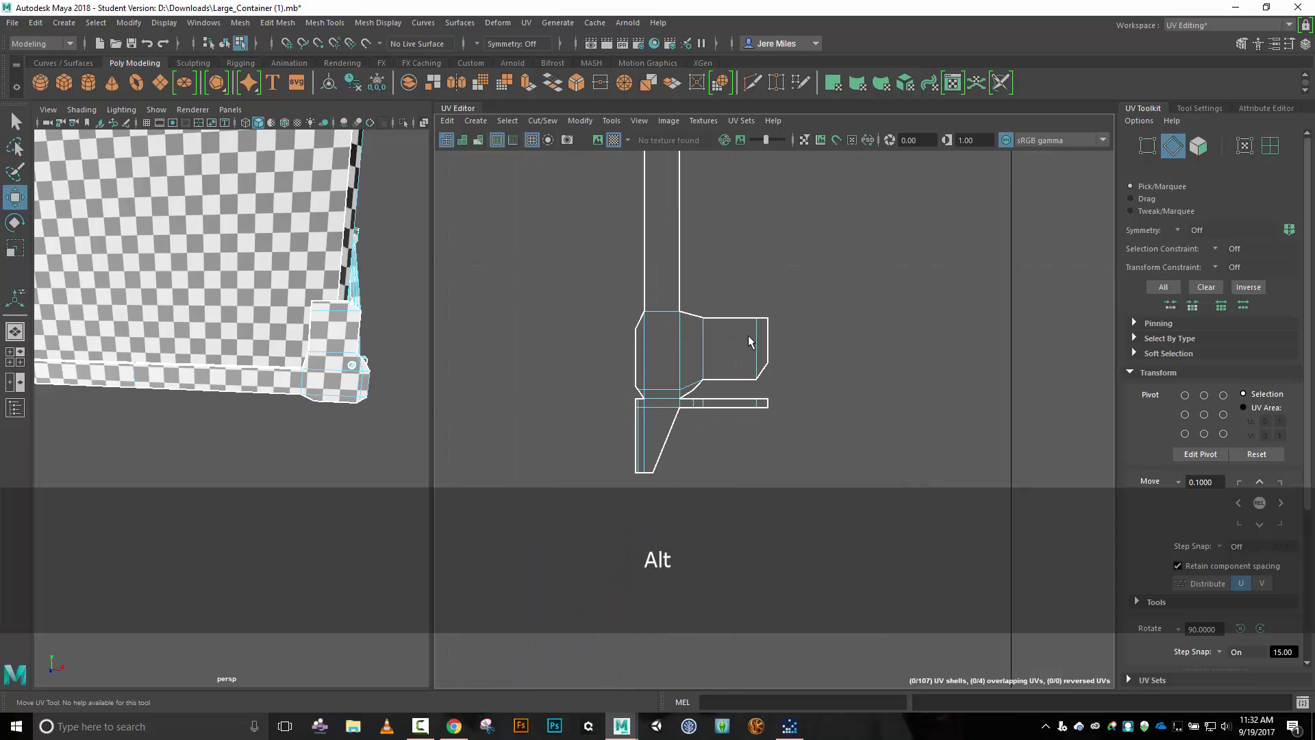
left_click(694, 405)
left_click(690, 410, "shift")
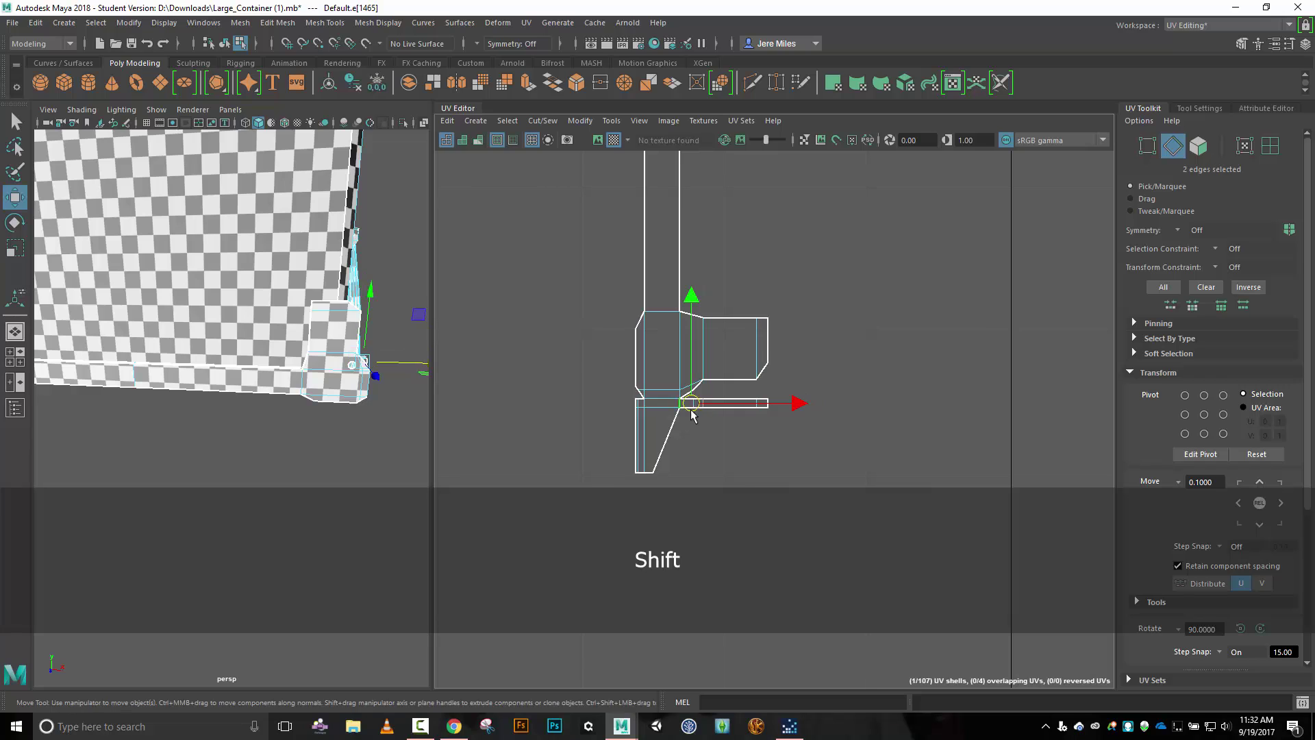
key("shift+x")
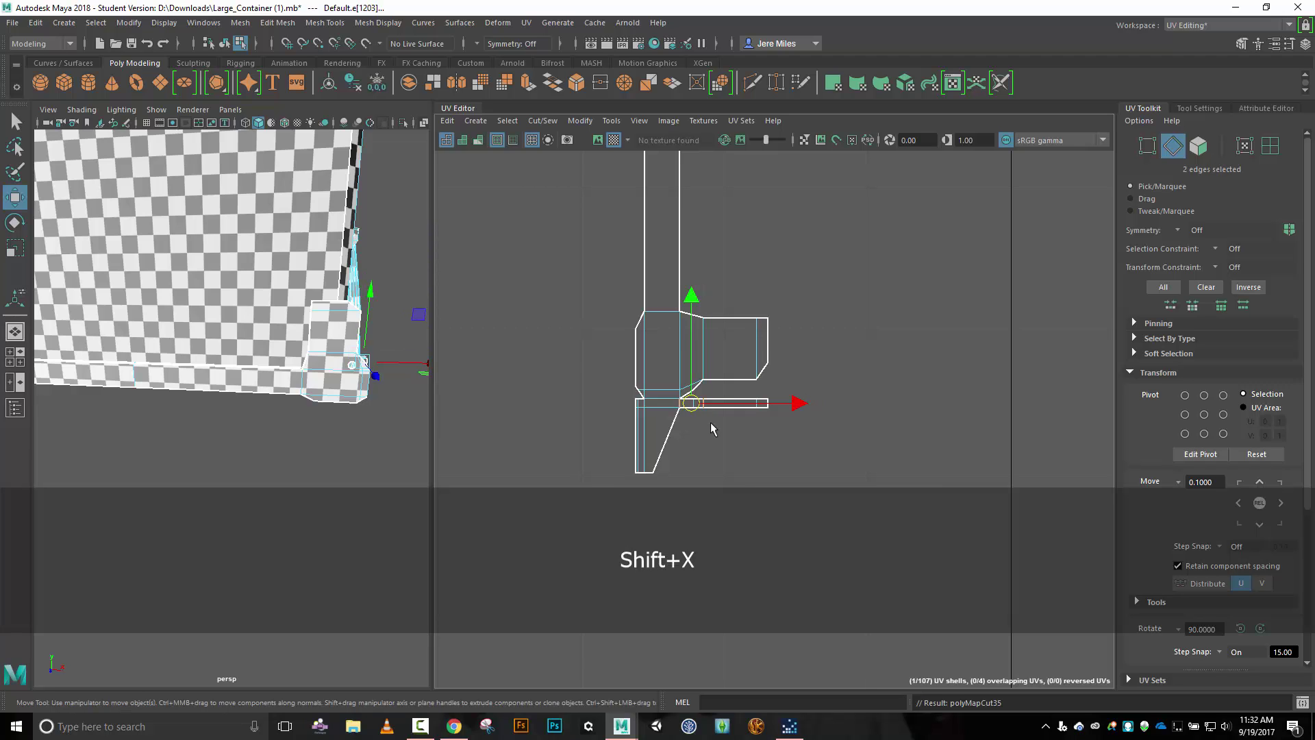
Move and Sew the cut-off long strip section onto the lower edge of the second rail's lower bracket.
left_click(725, 387)
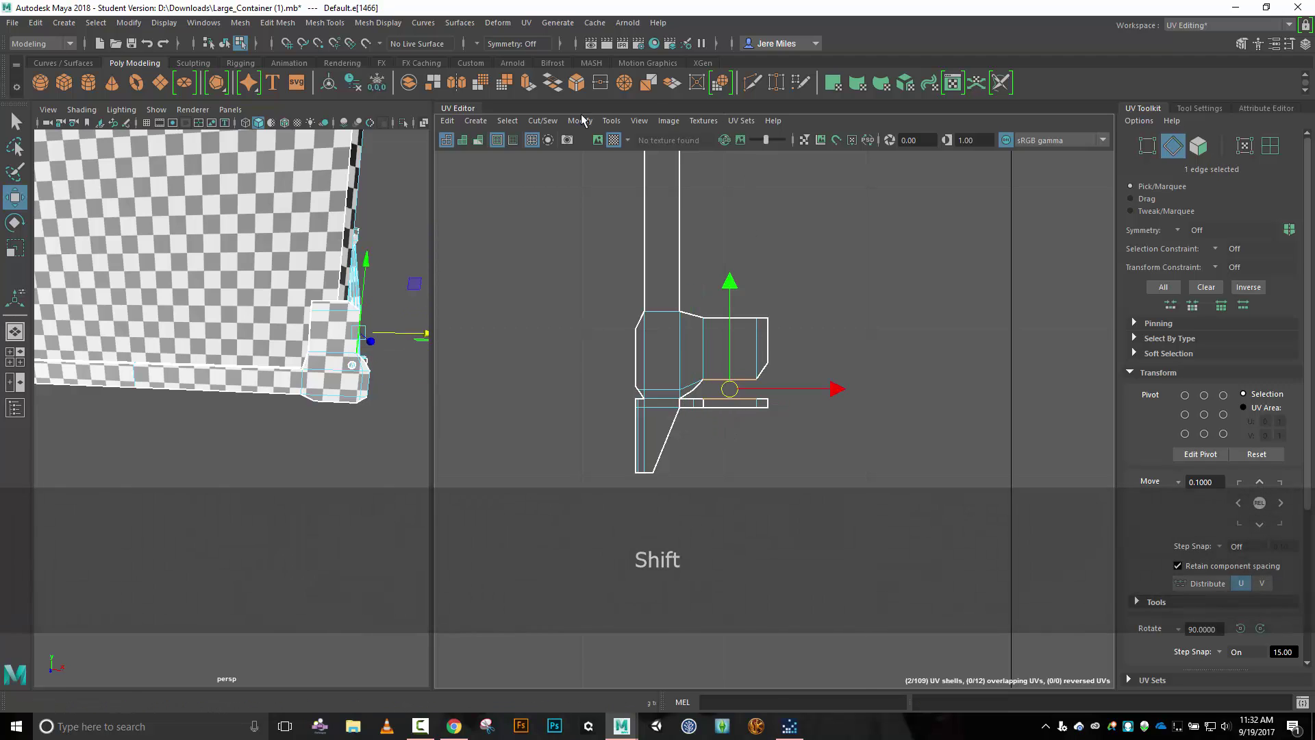
left_click(542, 121)
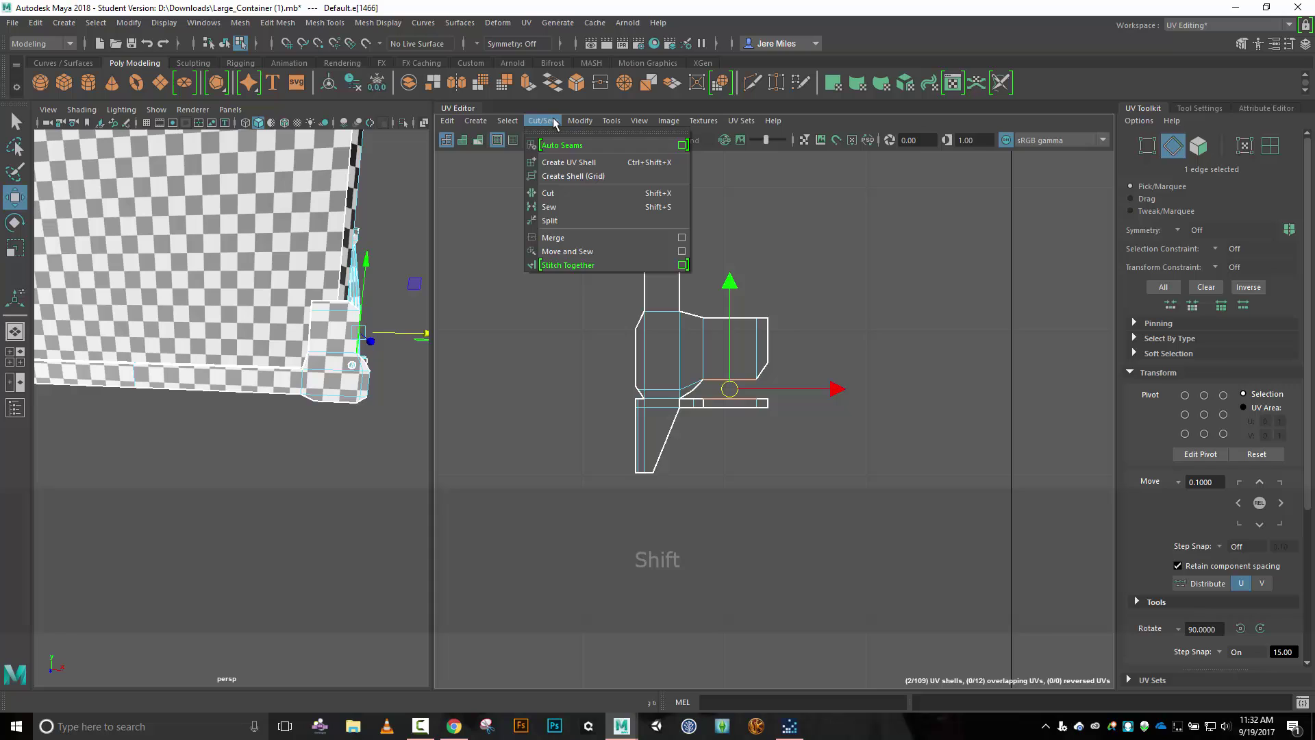
left_click(586, 252)
Move the leftover short strip shells beside the second rail's lower and upper gussets aside into empty space.
right_click_drag(705, 401, 704, 367)
left_click(657, 396)
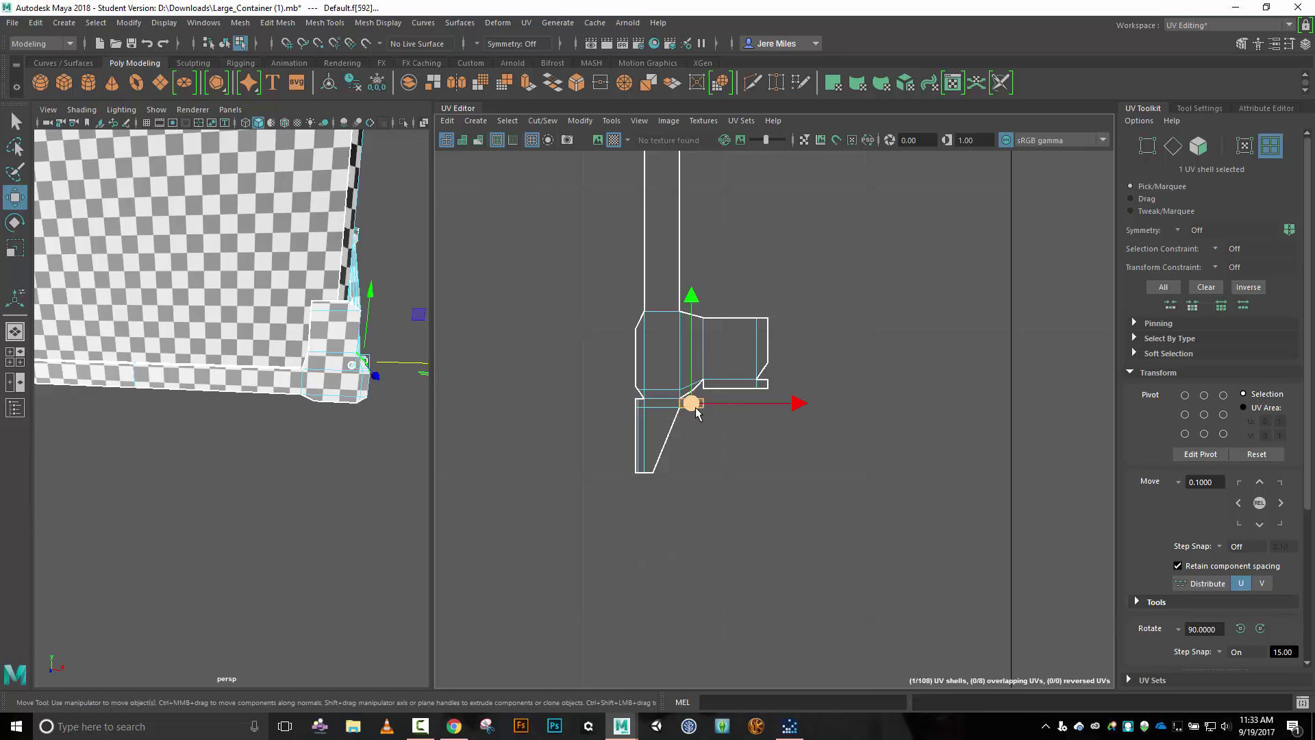
left_click(959, 272)
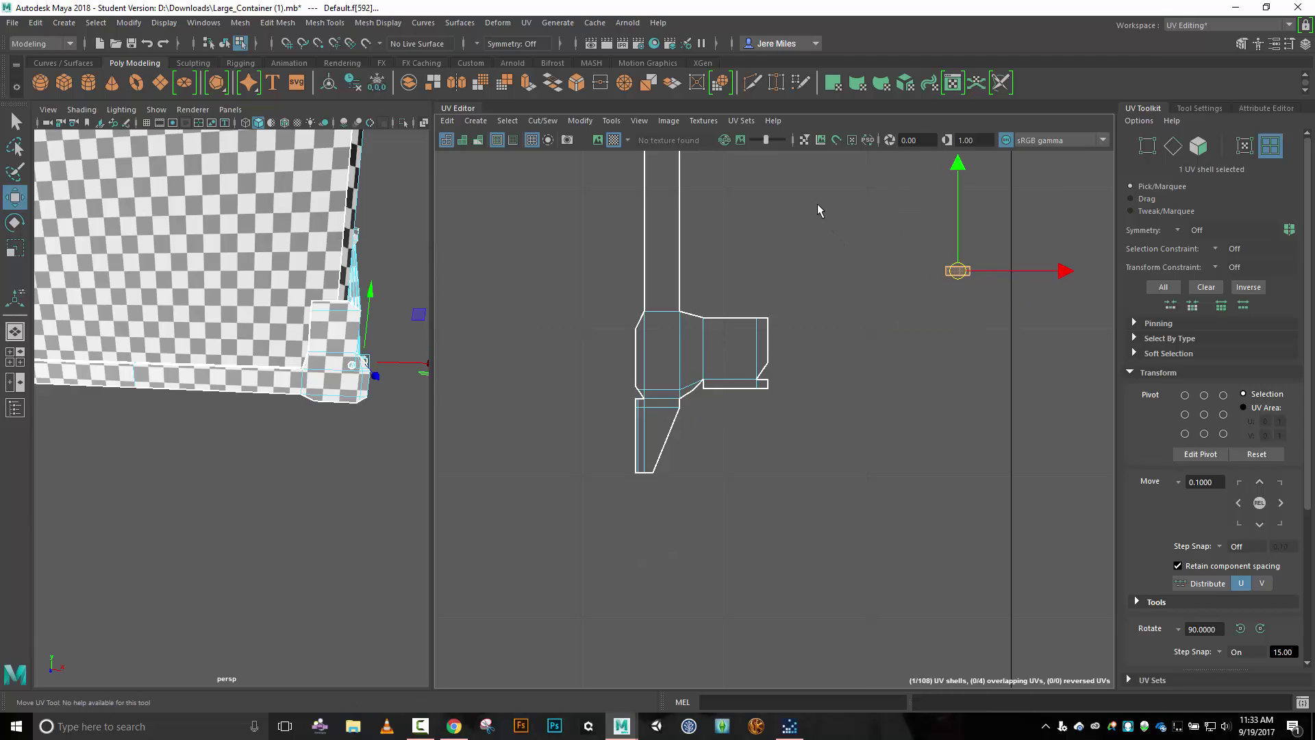
middle_click_drag(816, 203, 778, 324, "alt")
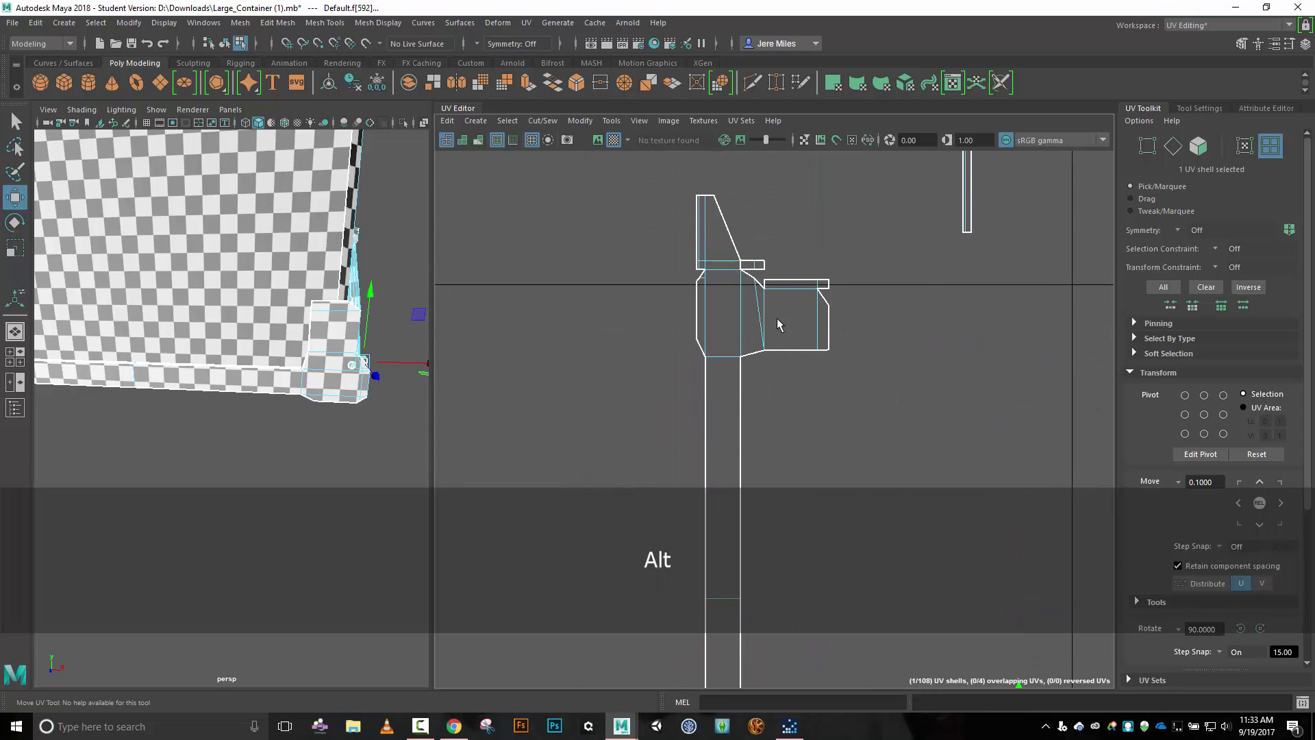
left_click(752, 265)
left_click_drag(752, 266, 1009, 304)
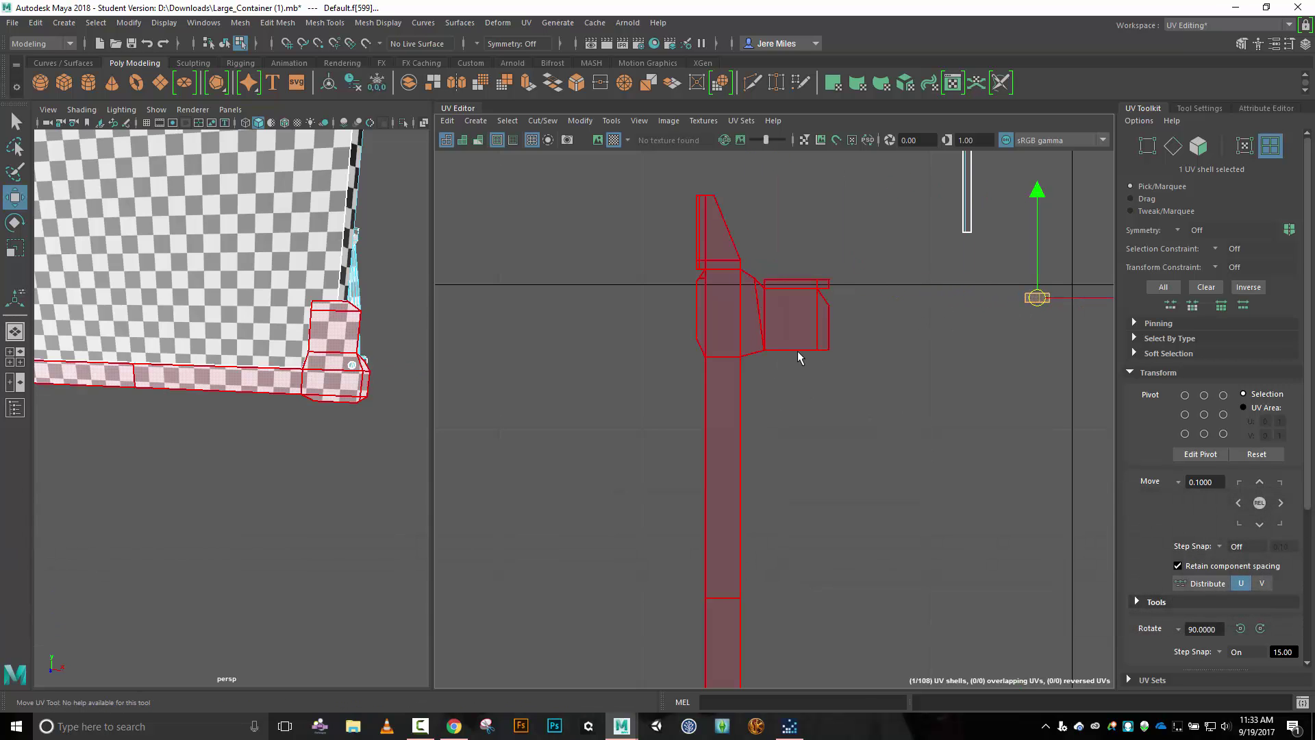
Move and Sew the adjoining strip onto the upper bracket's three lower border edges, including the slanted one next to the rail.
right_click_drag(840, 448, 838, 389)
right_click_drag(837, 411, 839, 411)
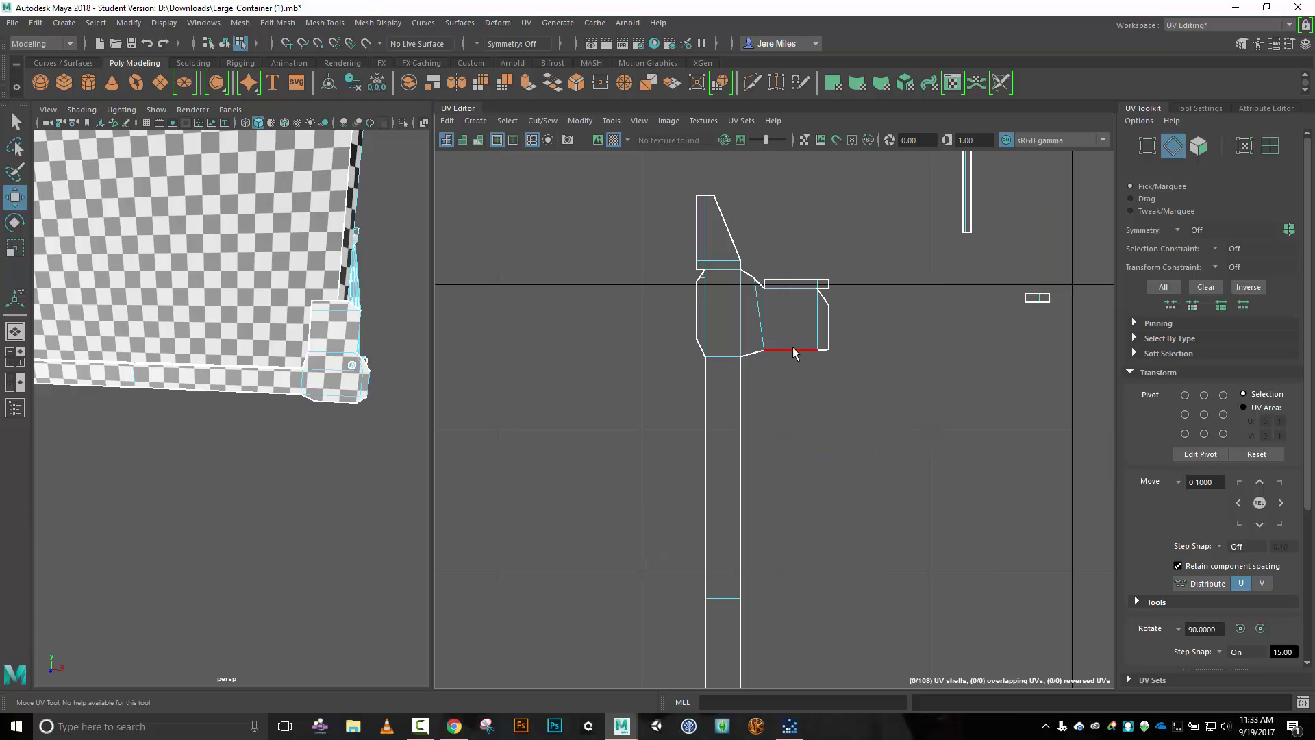
left_click(793, 352)
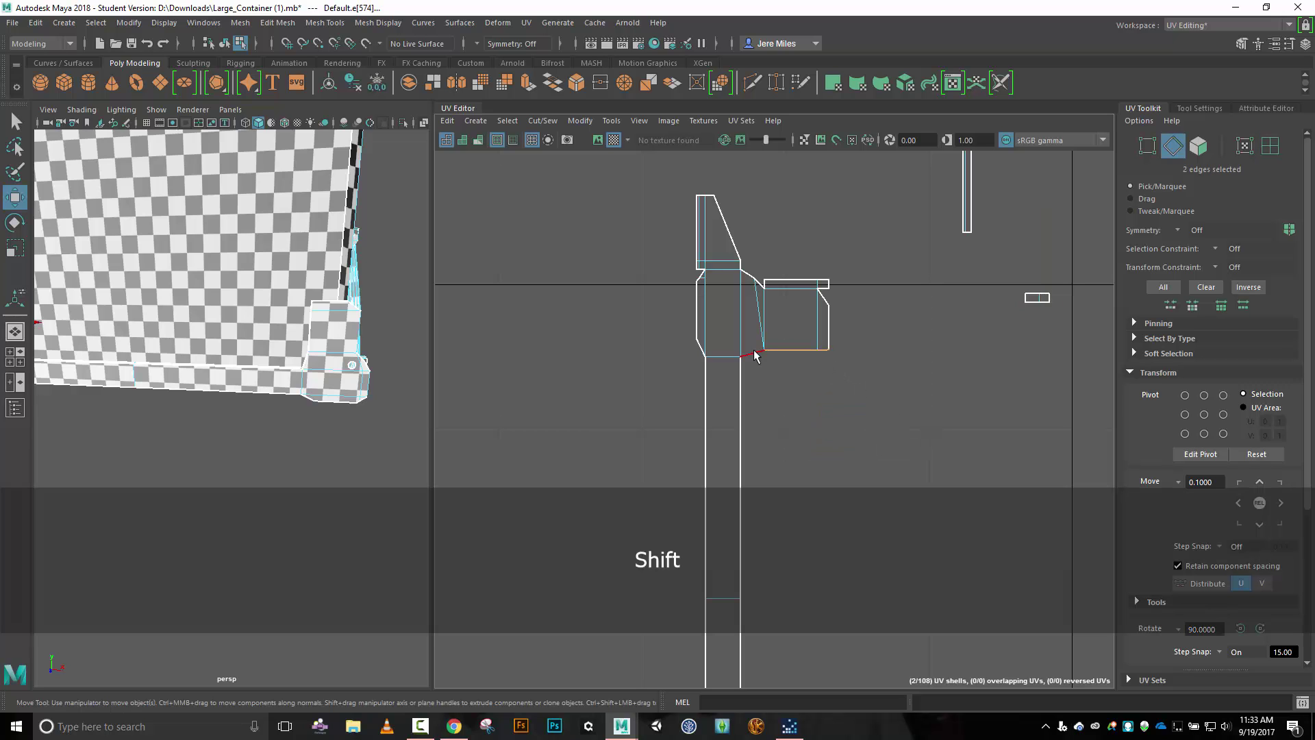
left_click(753, 353, "shift")
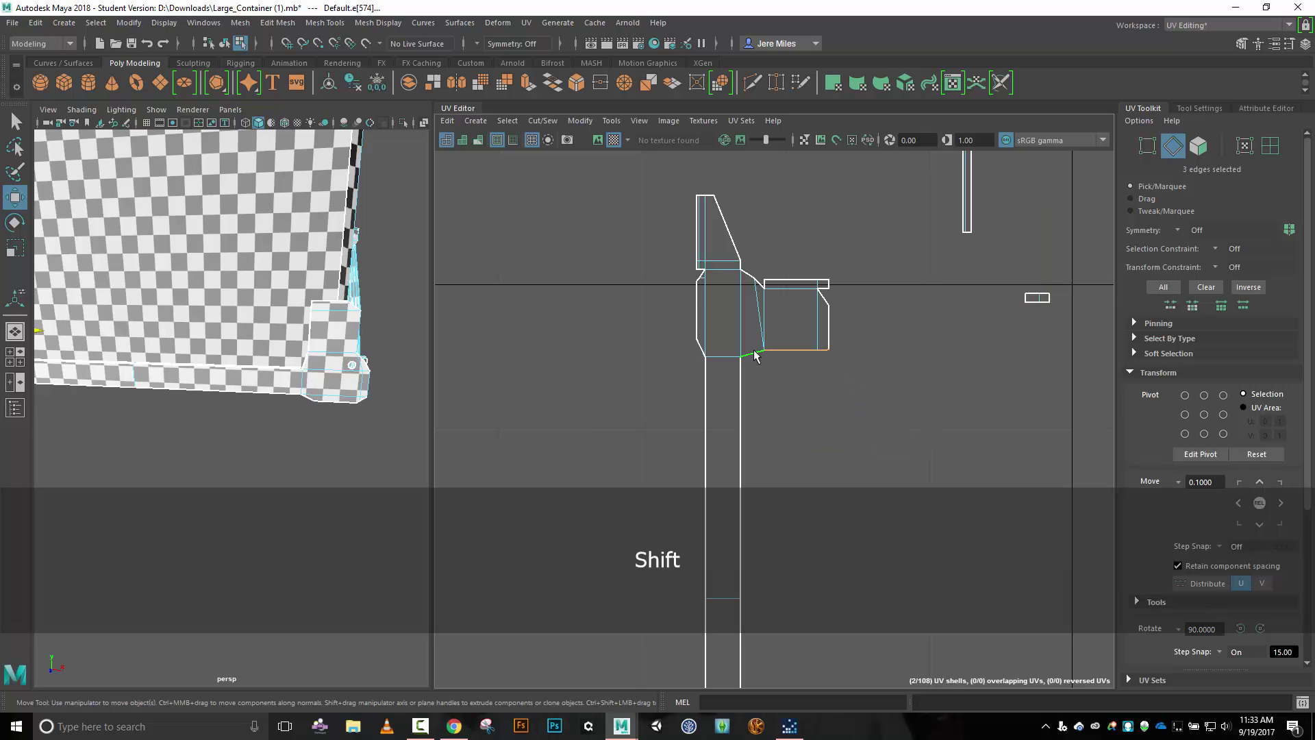
left_click(541, 120)
left_click(552, 251)
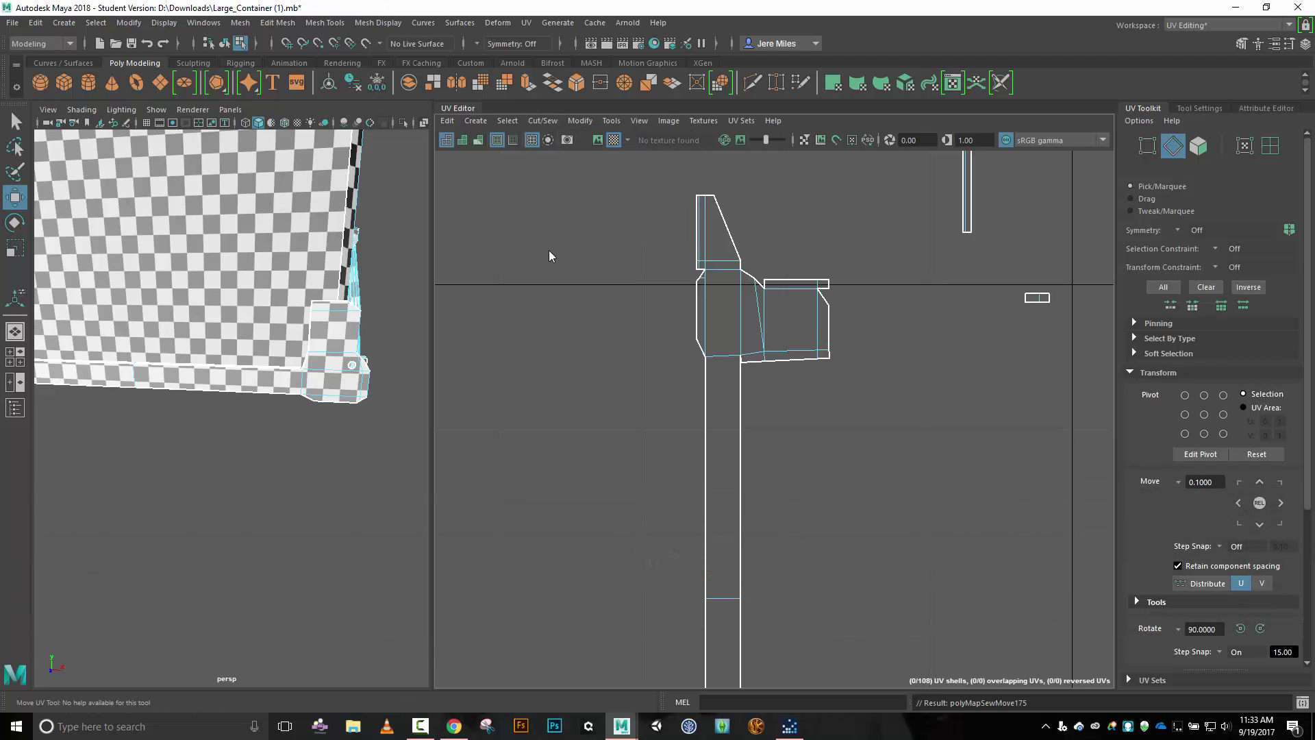
Move and Sew the matching end piece onto the vertical outer edge of the second rail's upper bracket.
scroll(780, 419, "up", 4)
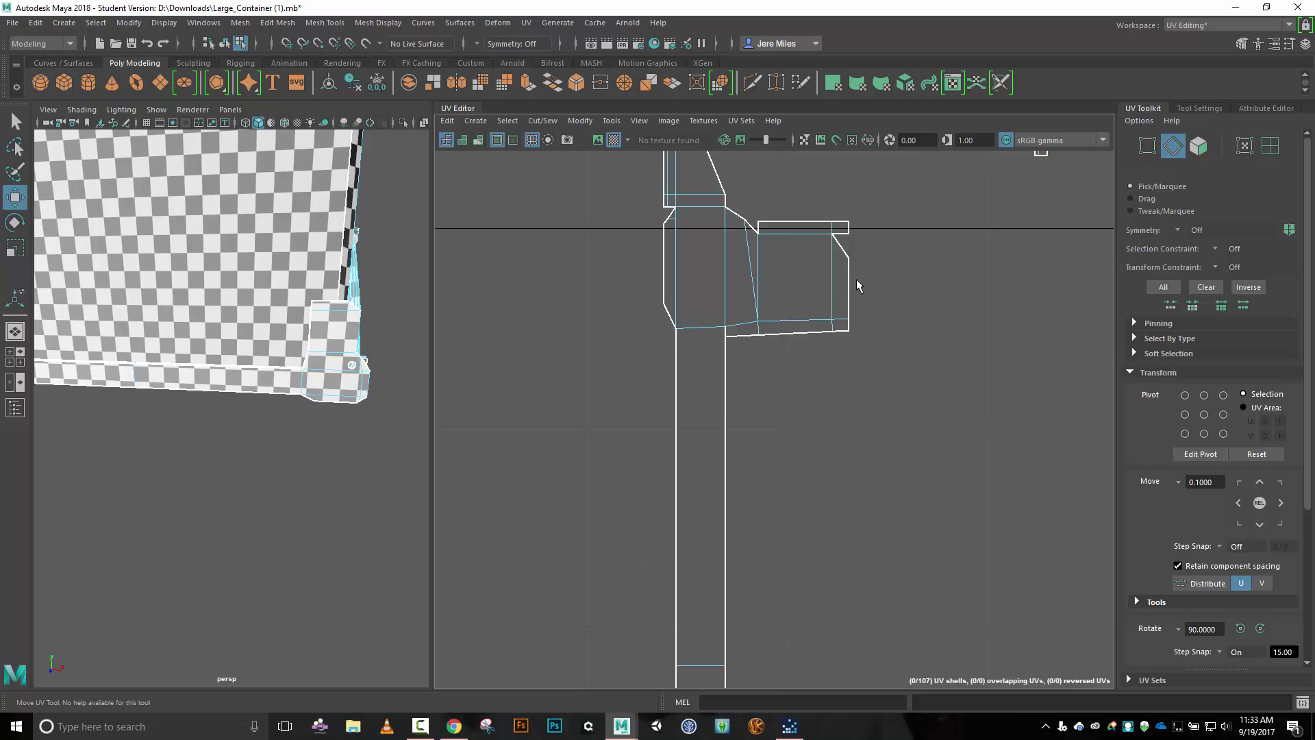
left_click(849, 281)
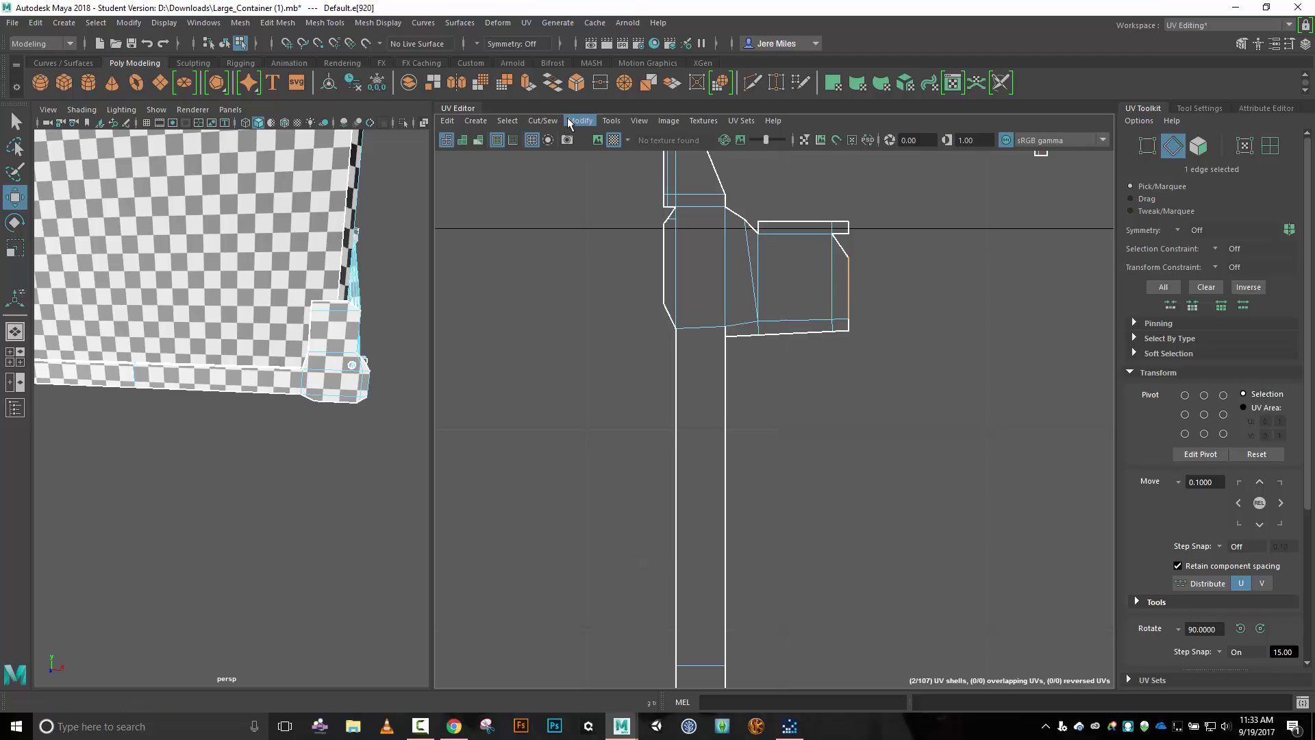
left_click(543, 120)
left_click(582, 255)
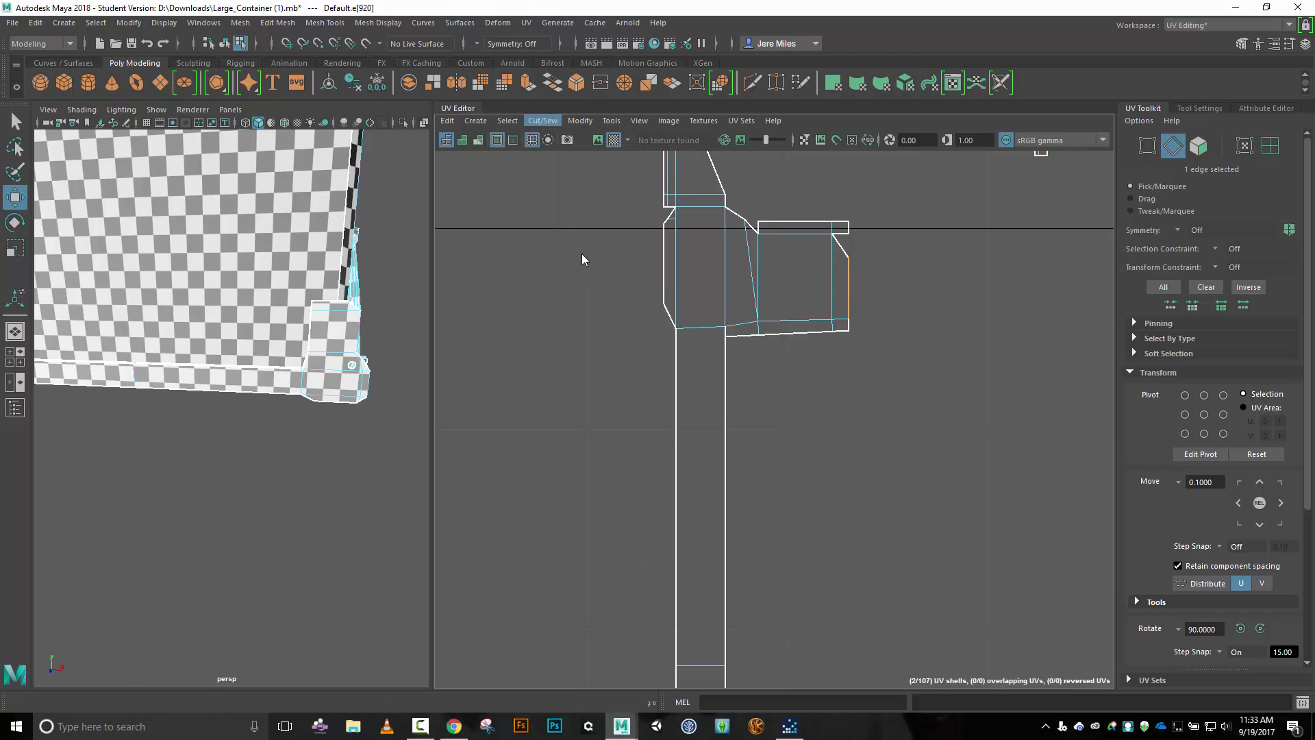
Move and Sew the adjoining strip onto the lower bracket's three upper border edges, including the slanted one next to the rail.
middle_click_drag(877, 590, 810, 92, "alt")
middle_click_drag(791, 406, 751, 301, "alt")
left_click(712, 301)
left_click(736, 294, "shift")
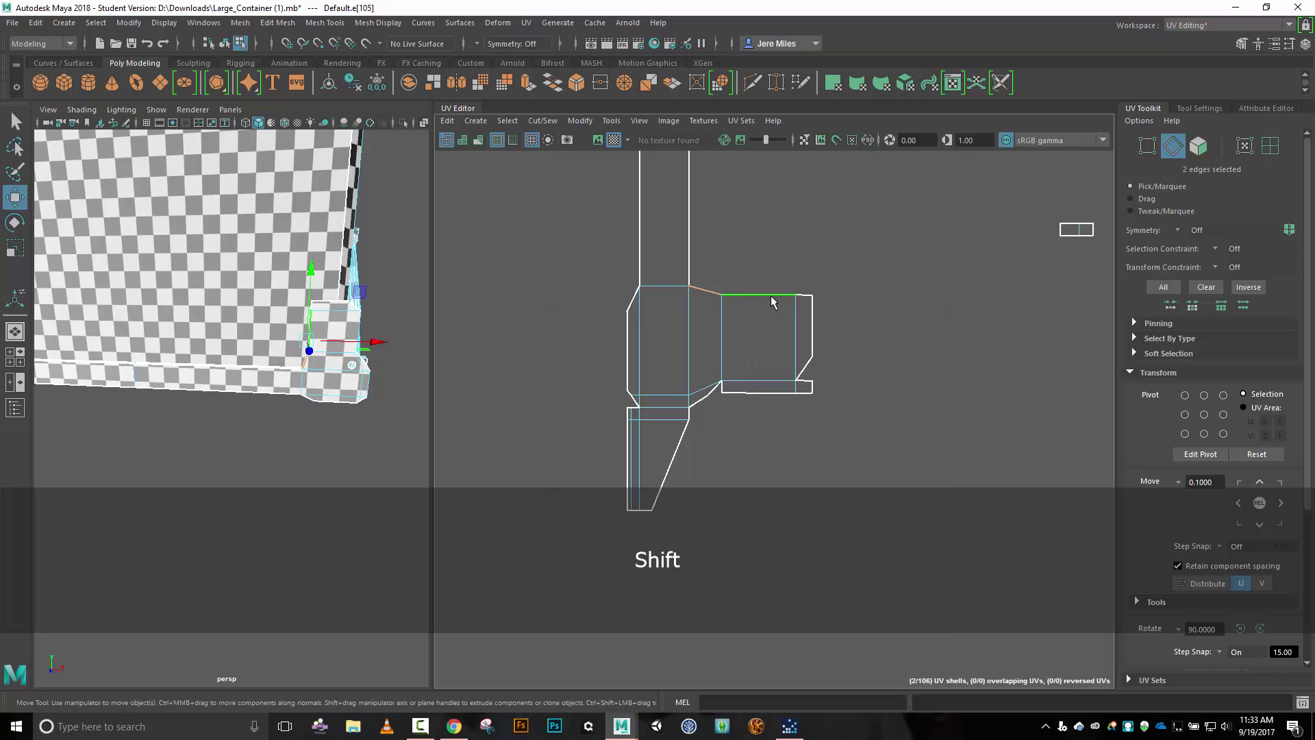
left_click(804, 295, "shift")
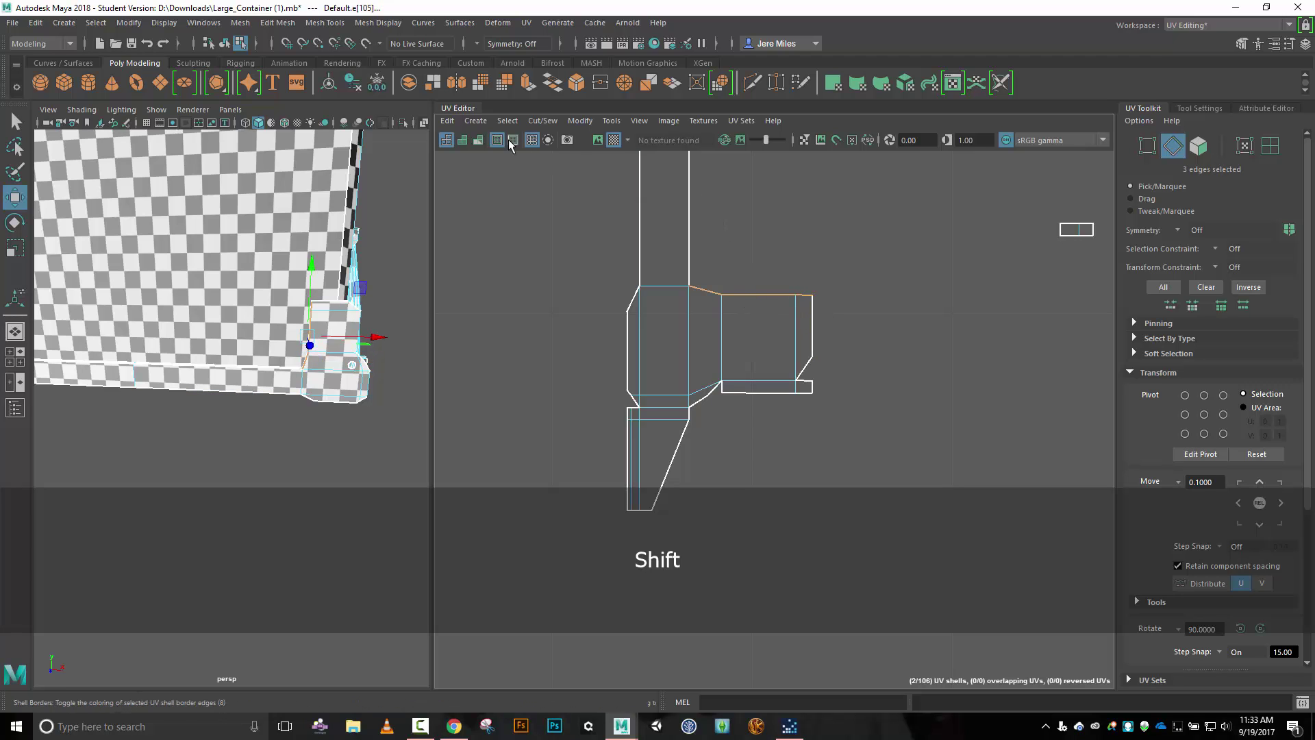
left_click(542, 121)
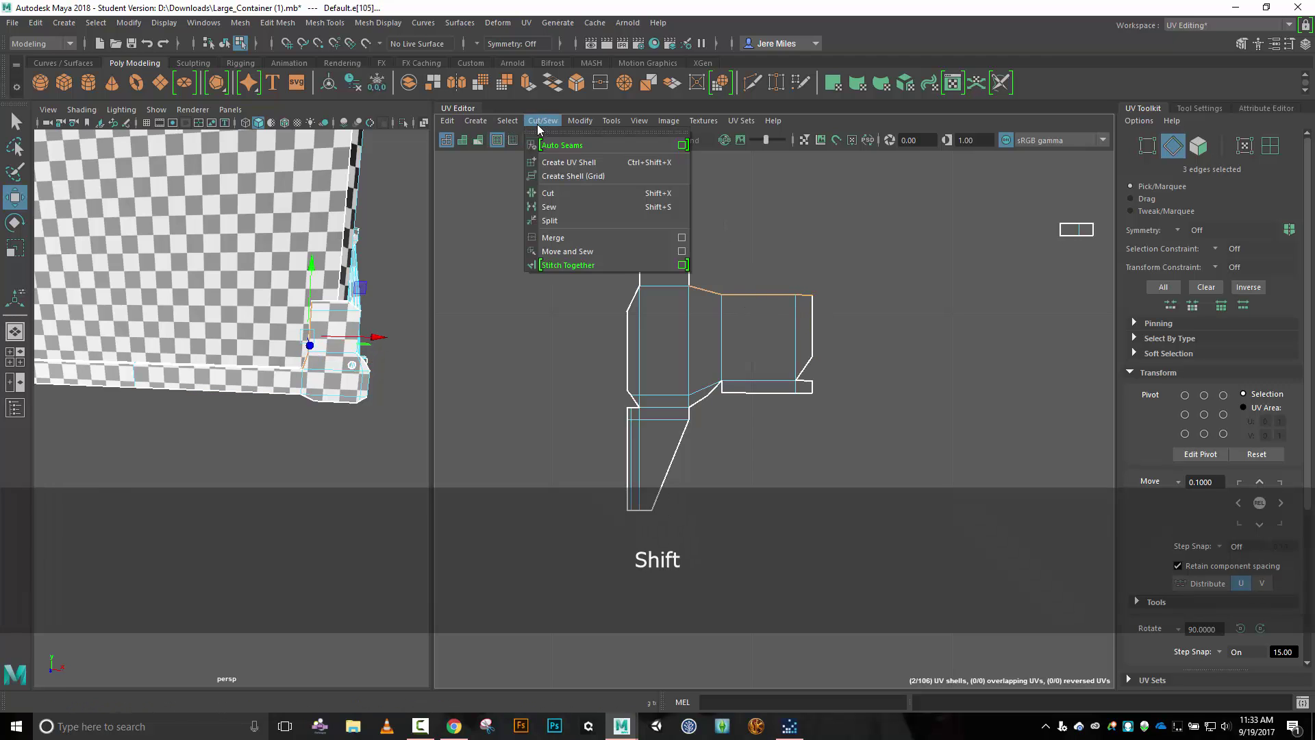
left_click(567, 251)
Move and Sew the matching end piece onto the vertical outer edge of the second rail's lower bracket.
left_click(815, 327)
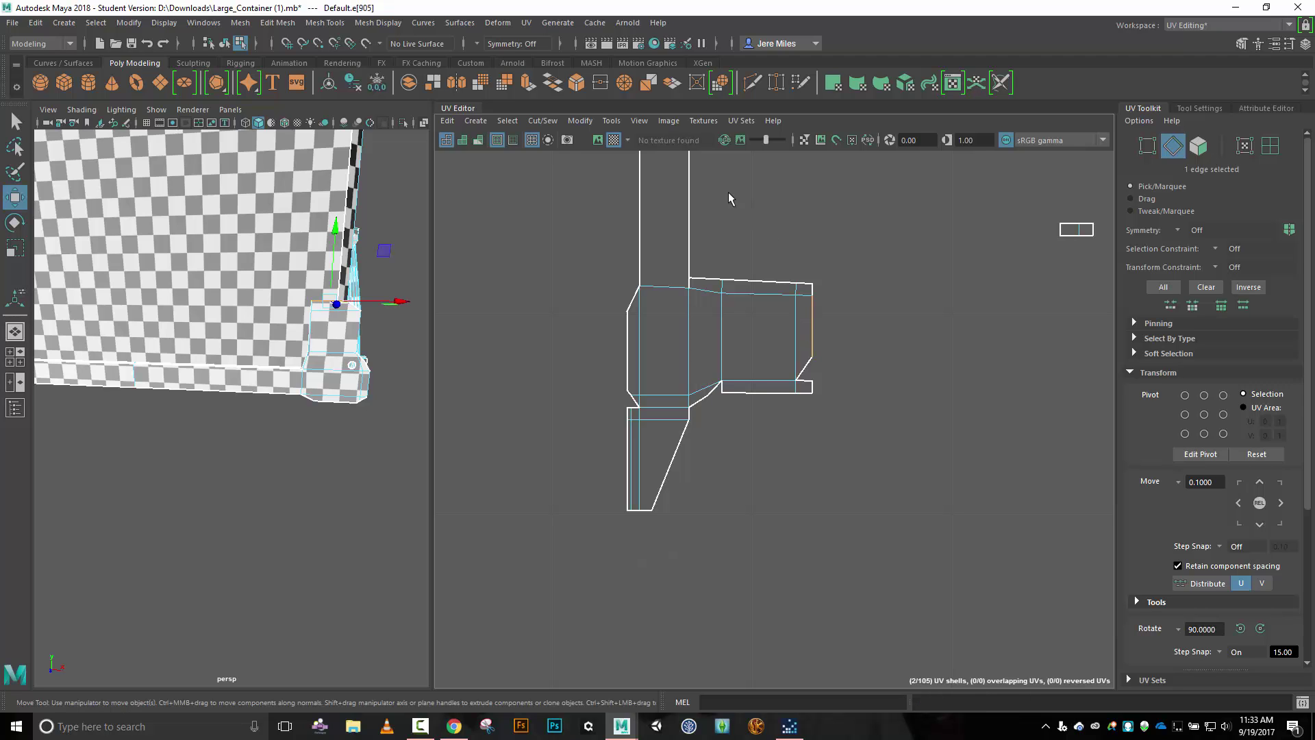
left_click(543, 121)
left_click(567, 251)
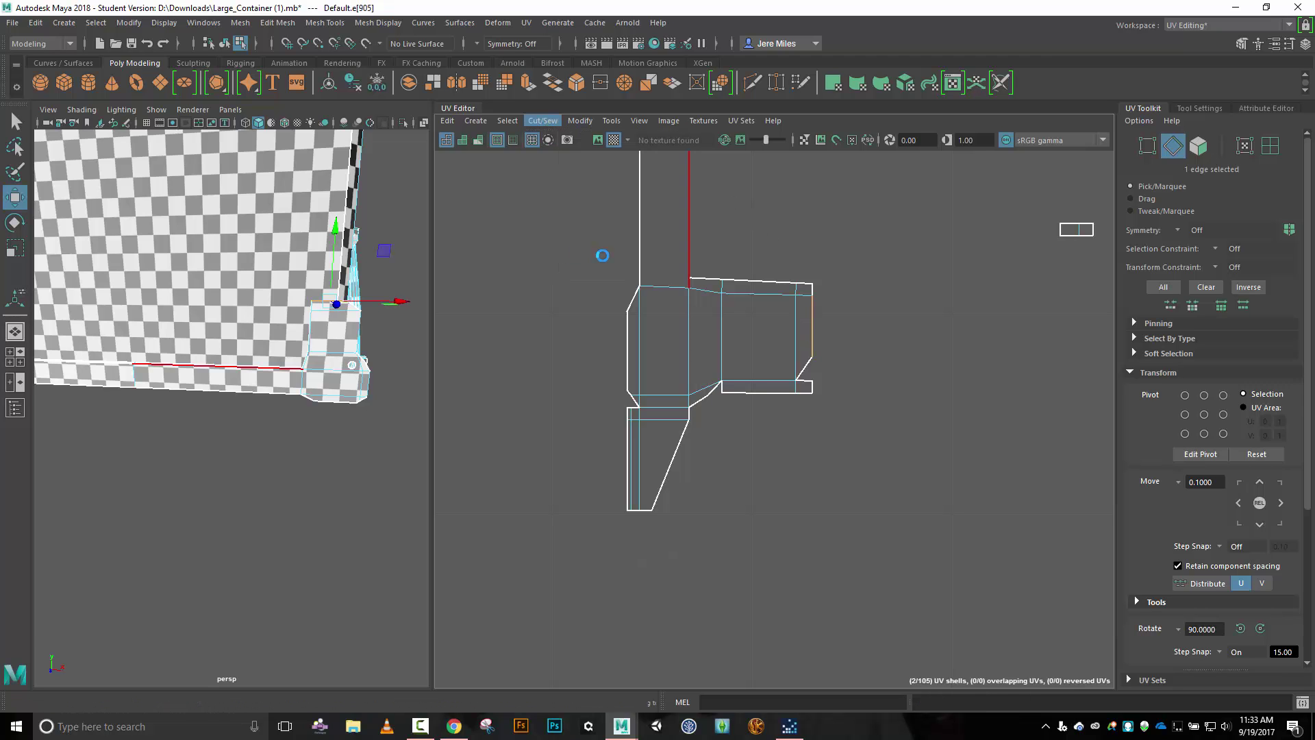
scroll(910, 313, "down", 2)
middle_click_drag(916, 322, 830, 332, "alt")
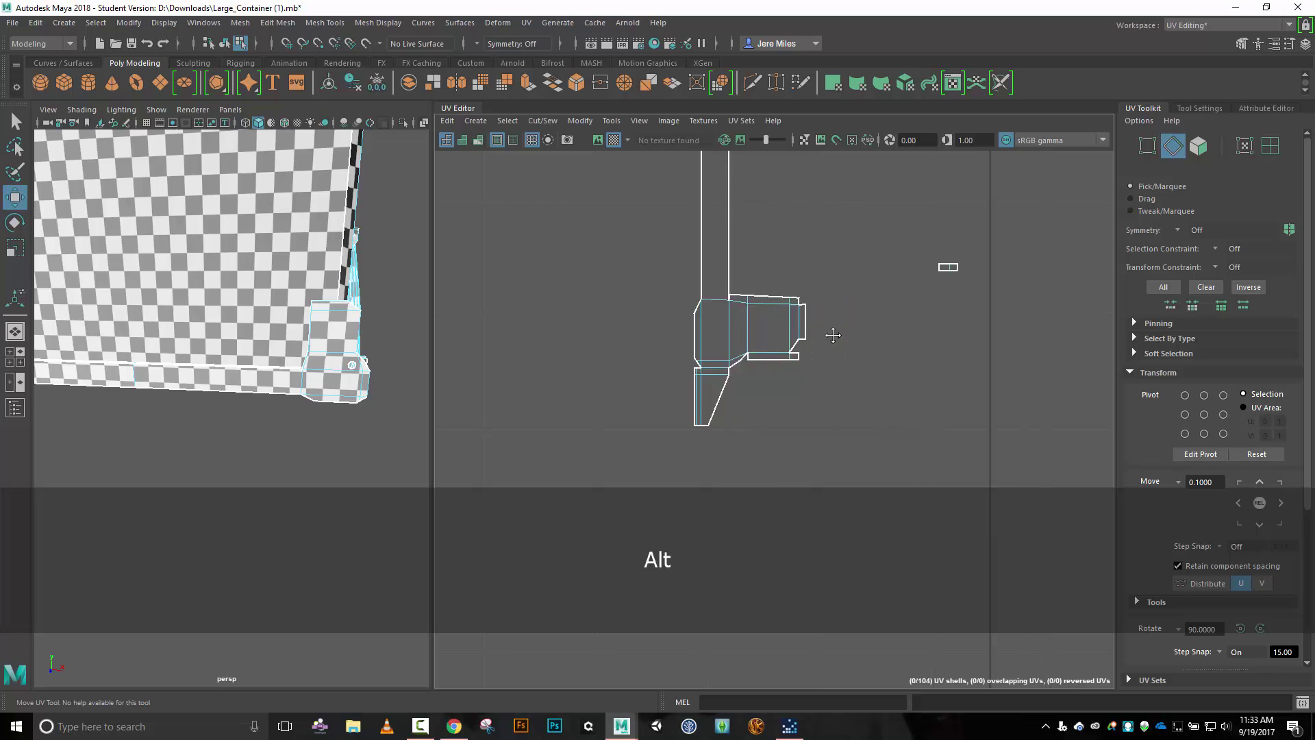
Move the long bracket-ended UV shell into the 0–1 tile, beside its mirrored twin above the wide base shell.
scroll(742, 346, "down", 3)
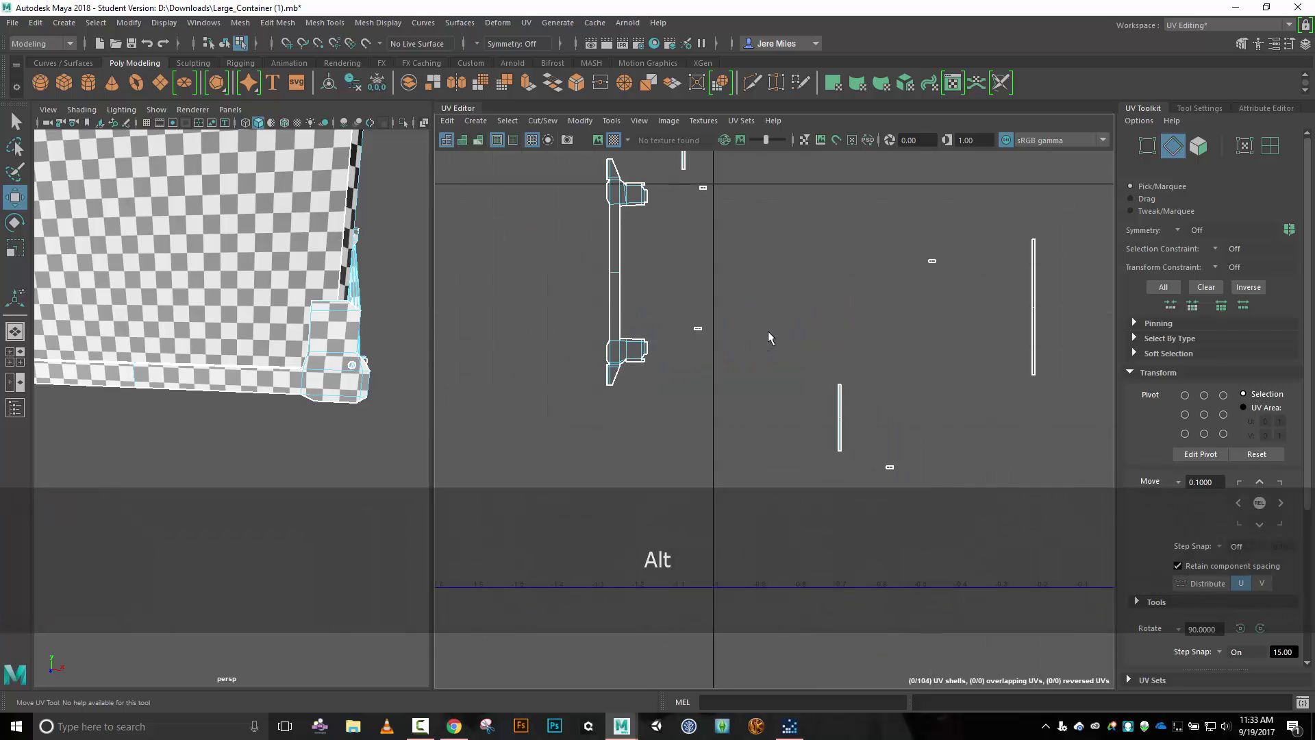
scroll(767, 331, "down", 1)
right_click(782, 296)
left_click(740, 281)
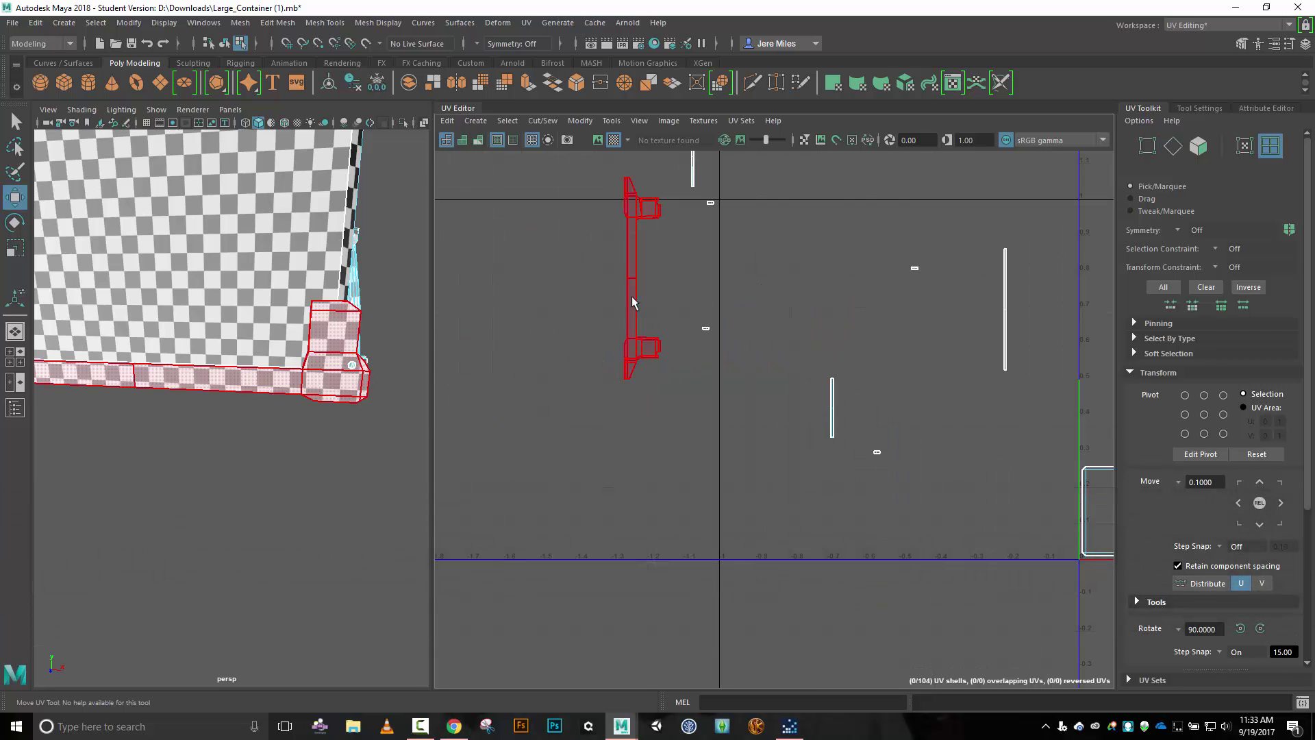
left_click(633, 301)
left_click_drag(644, 288, 1024, 363)
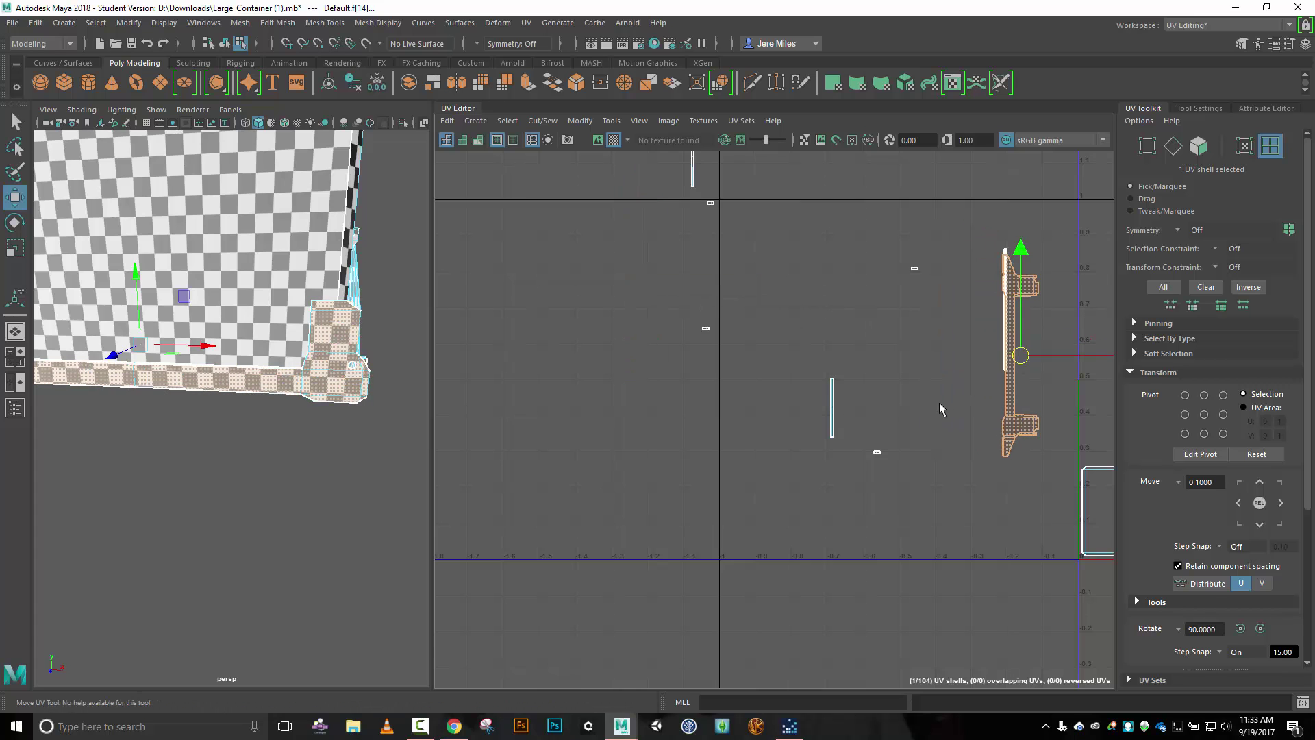
middle_click_drag(945, 405, 677, 333, "alt")
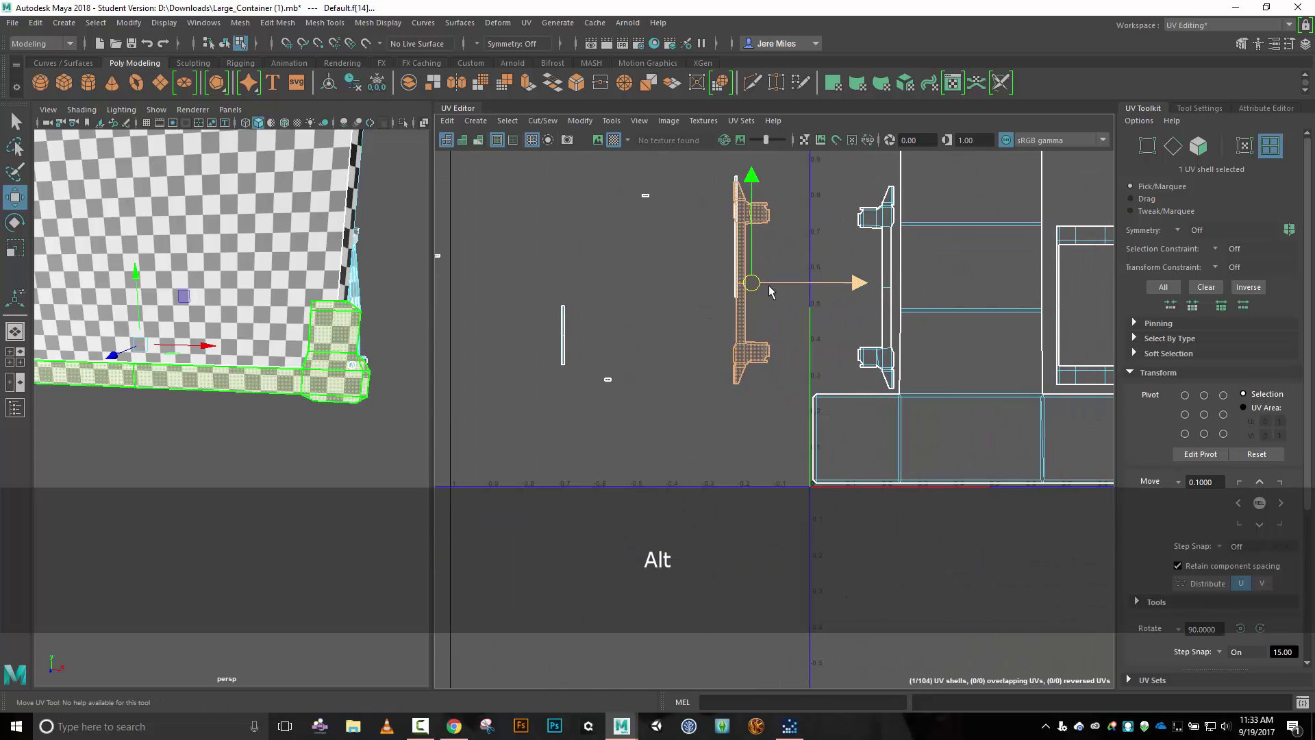
left_click_drag(741, 285, 824, 293)
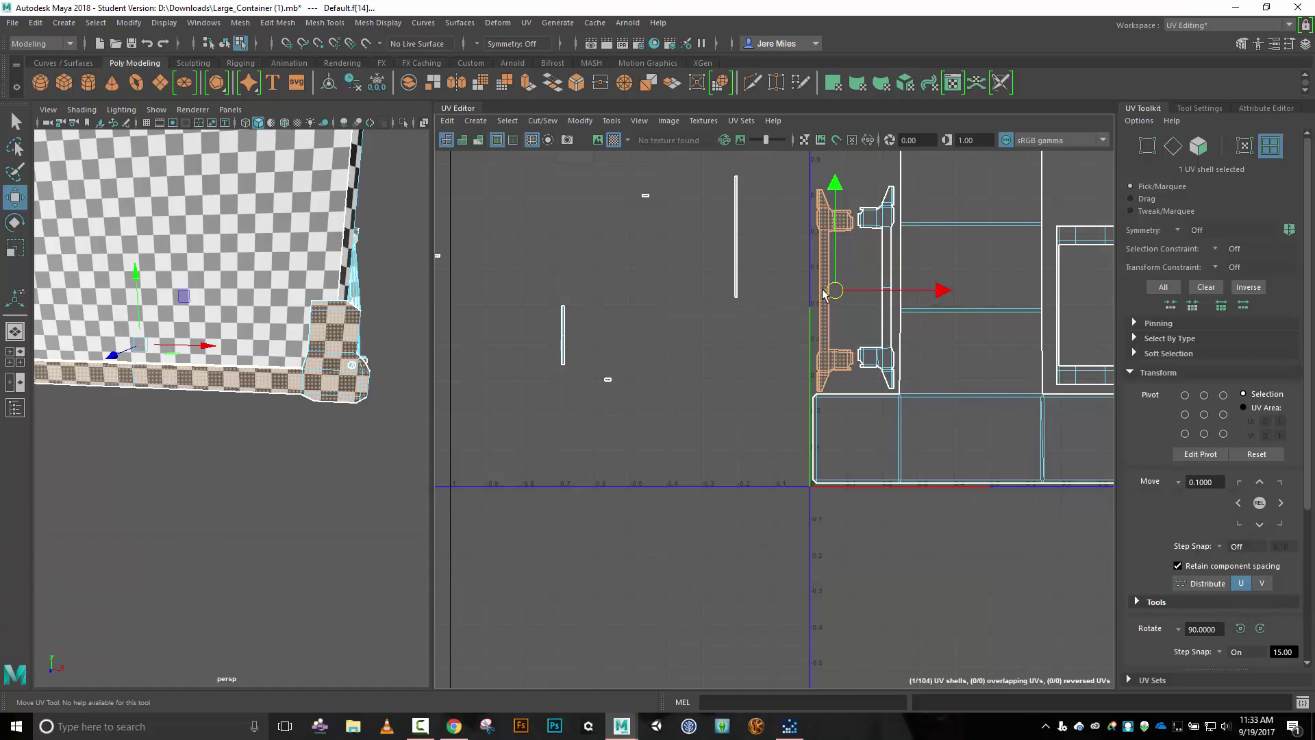
scroll(930, 243, "down", 3)
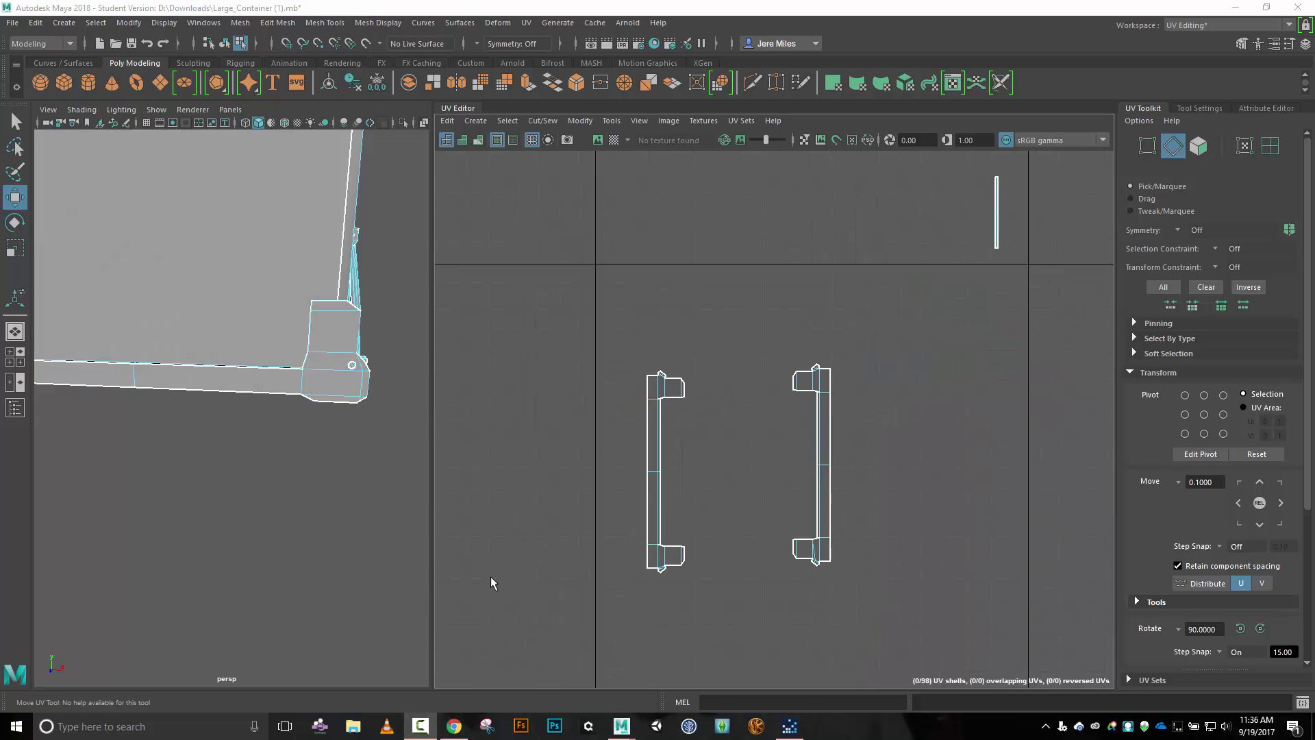
Move the two long rail shells with end tabs to just above the packed bracket-ended pair, nesting them together.
right_click_drag(568, 433, 492, 413)
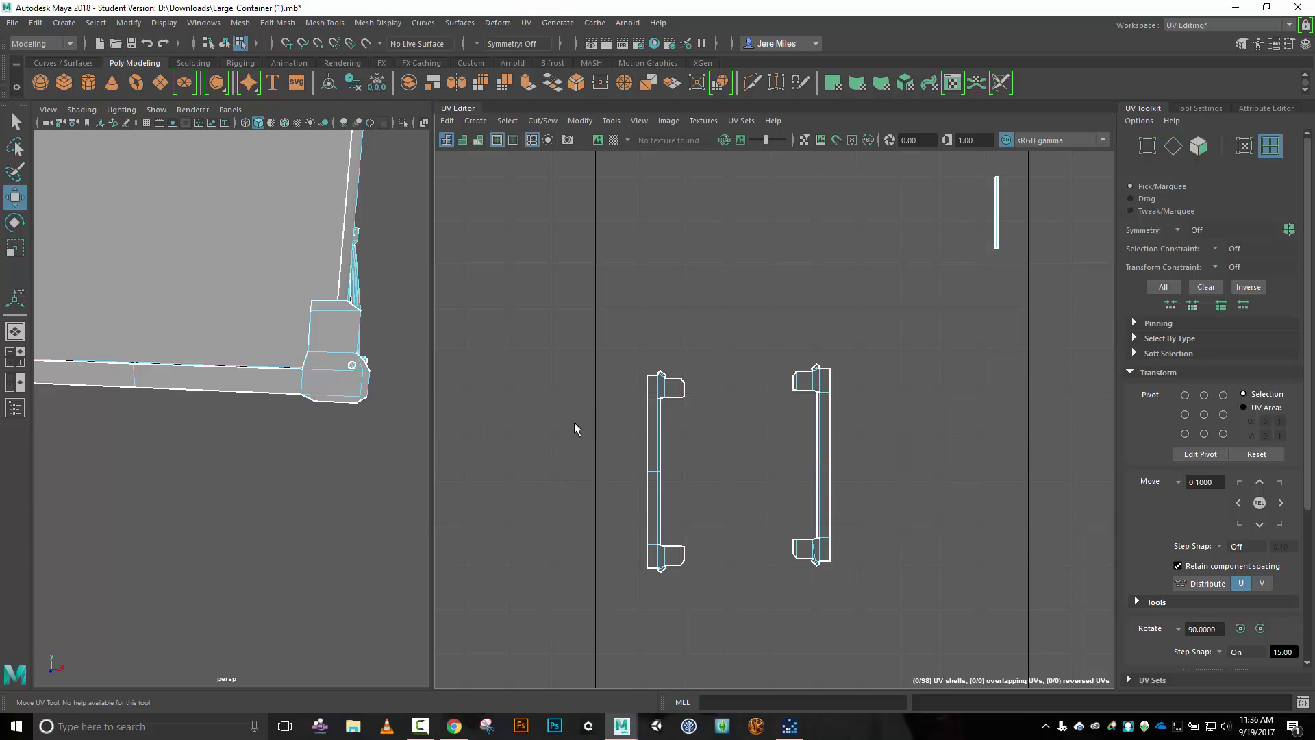
left_click(652, 425)
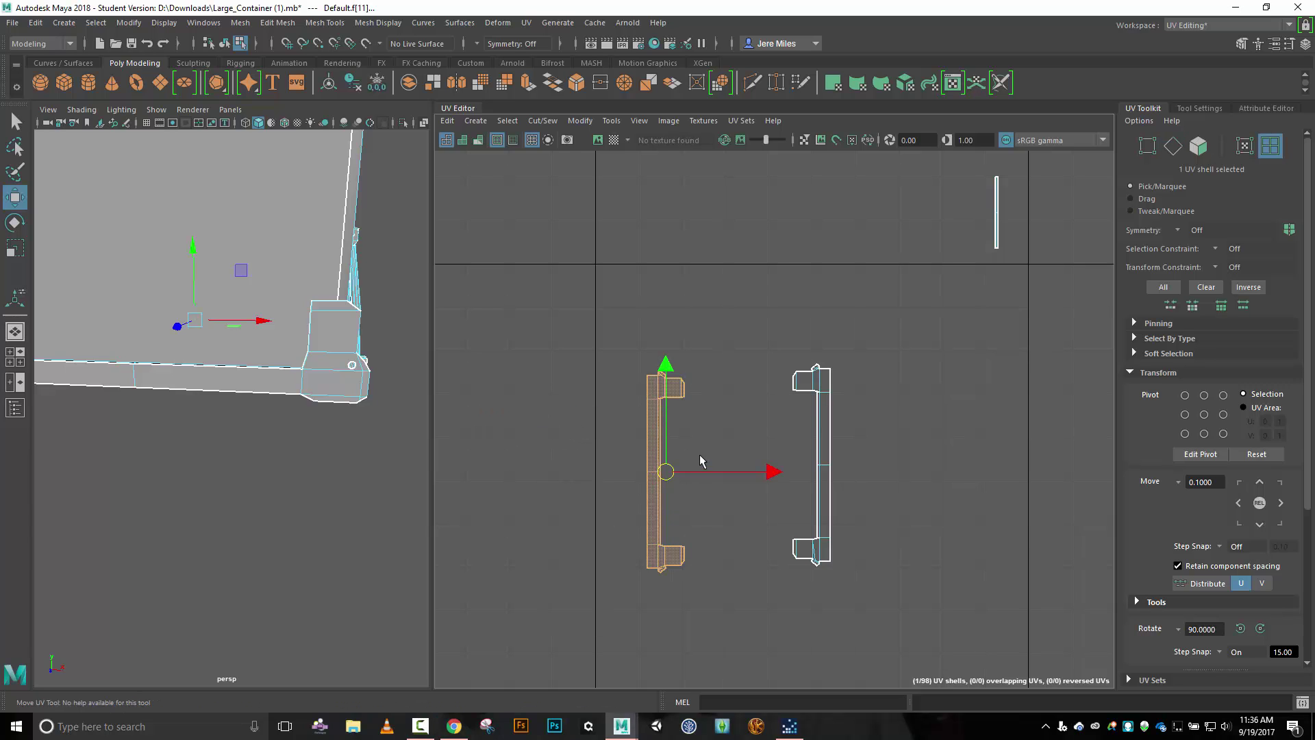
left_click_drag(674, 477, 1064, 411)
scroll(852, 522, "down", 5)
mouse_move(983, 464)
left_mouse_down()
mouse_move(819, 423)
mouse_move(985, 466)
left_mouse_up()
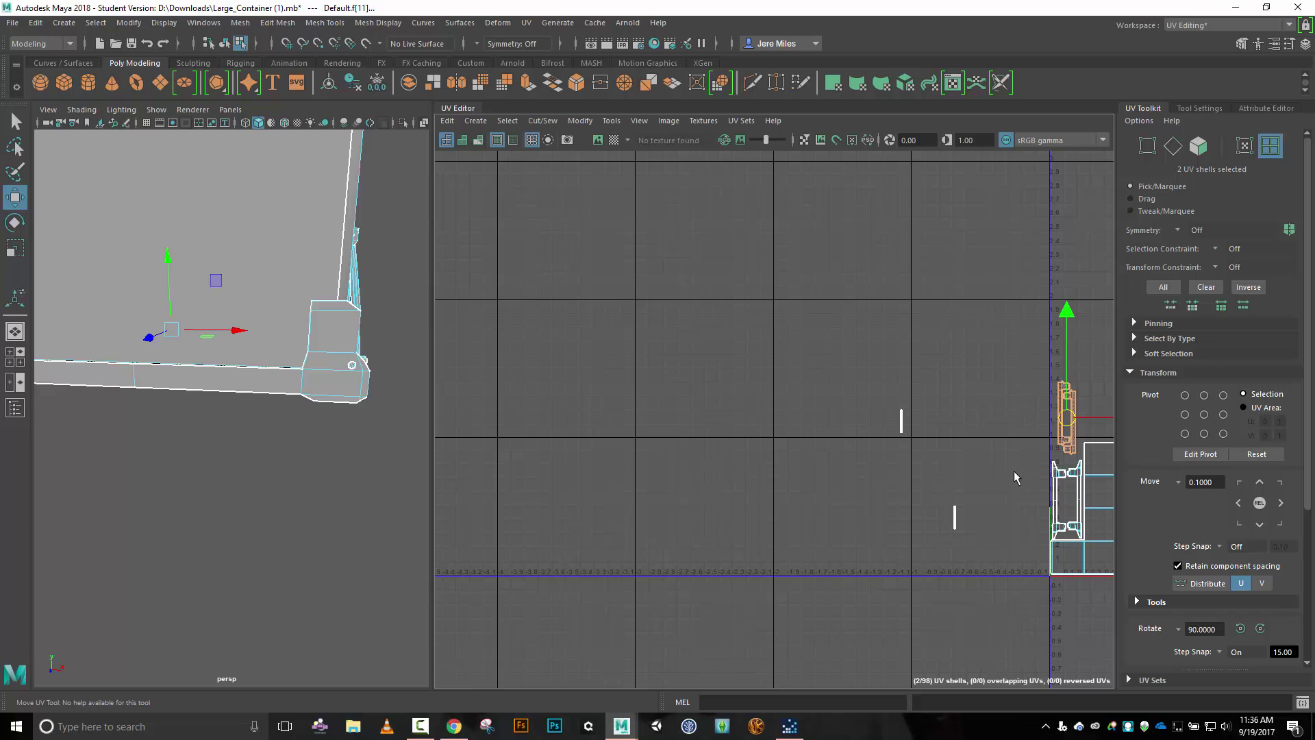
Gather the cluster of small UV shells into the space above the large packed shells.
middle_click_drag(1050, 464, 795, 404, "alt")
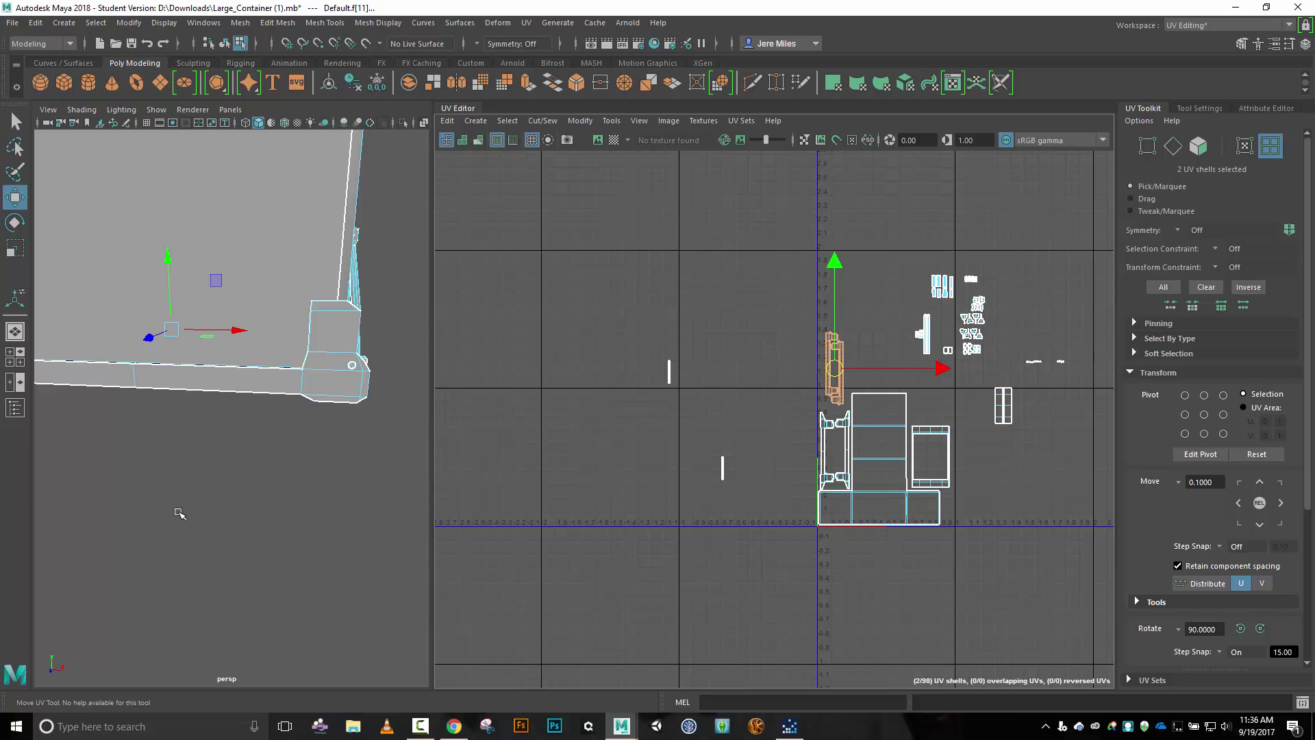
key("alt")
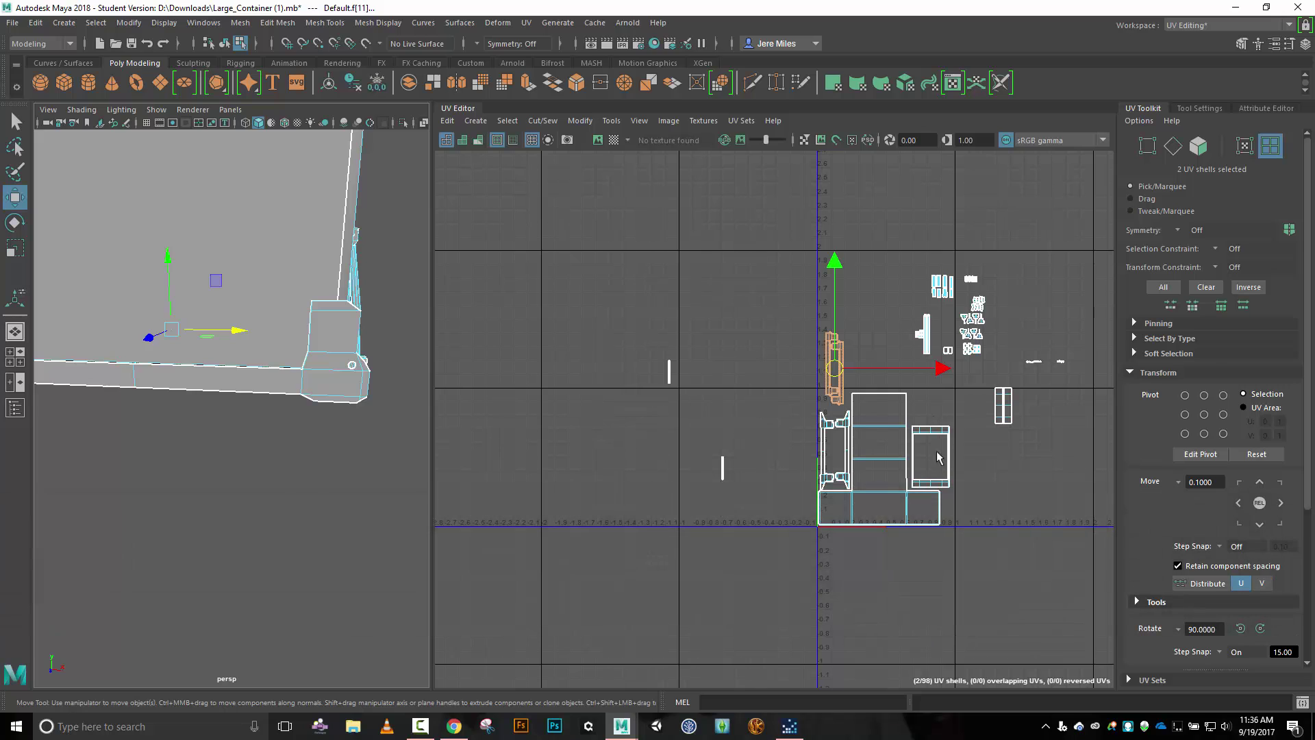
left_click(1009, 407)
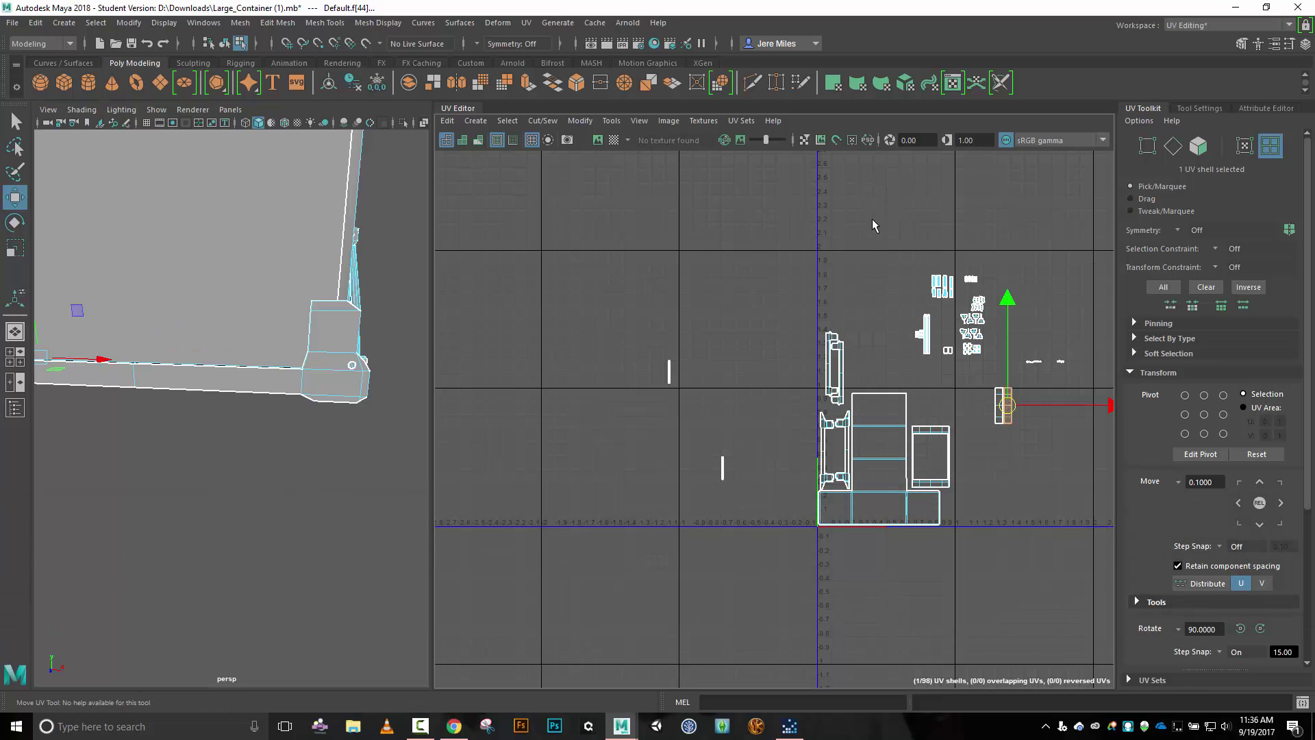
left_click_drag(873, 218, 987, 368)
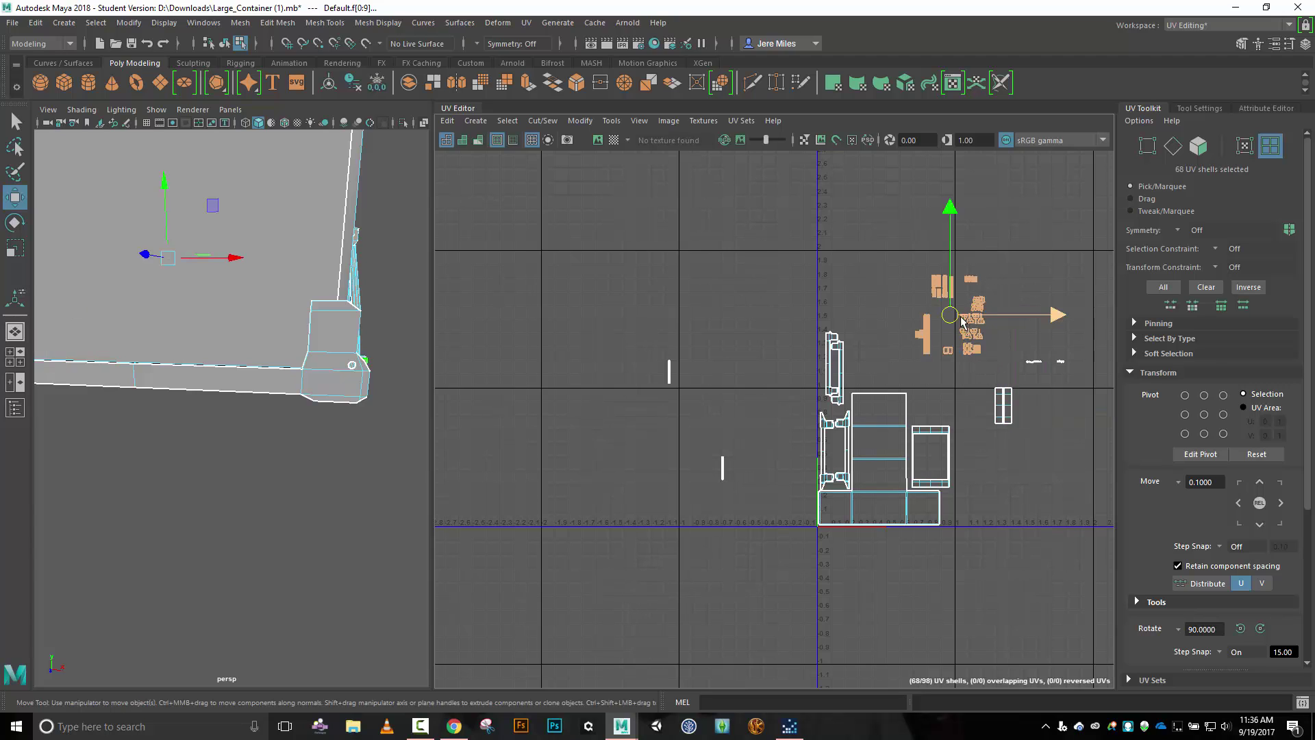
left_click_drag(952, 317, 888, 302)
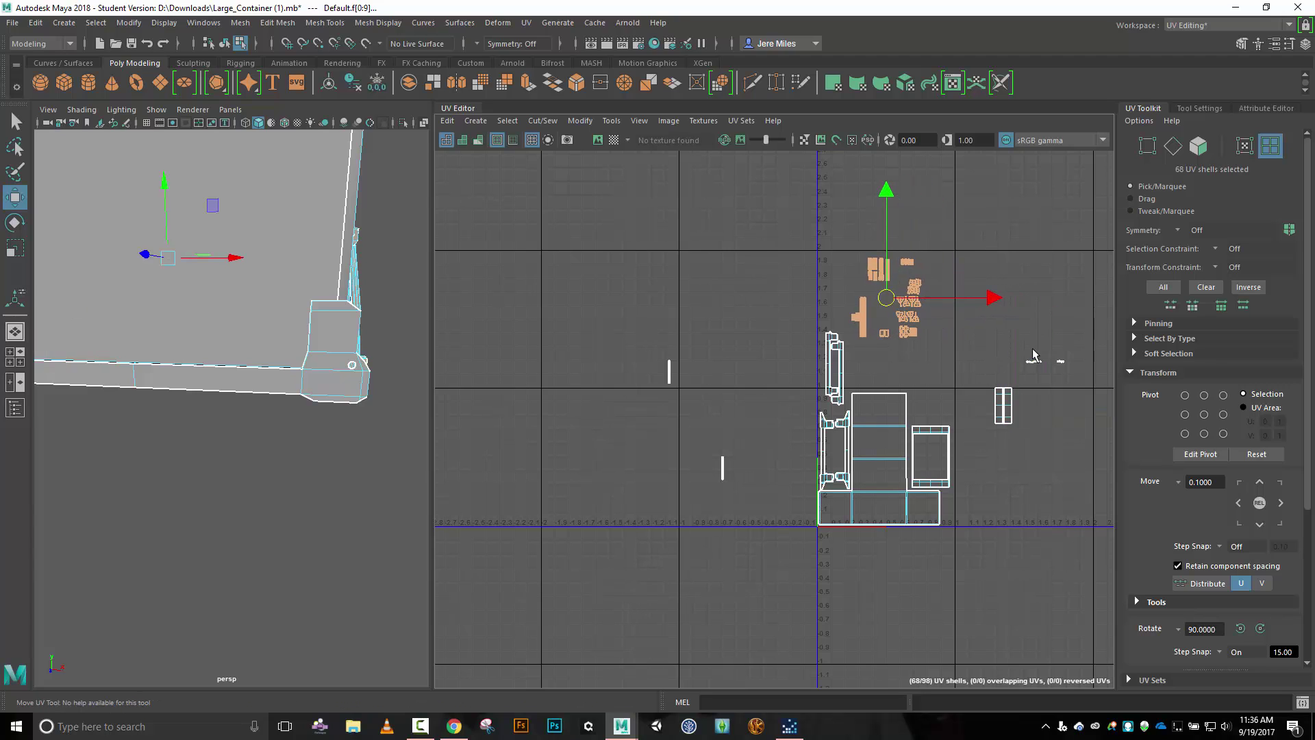
Examine which container parts the two segmented strip shells belong to by selecting them and inspecting the model's base.
left_click(1004, 407)
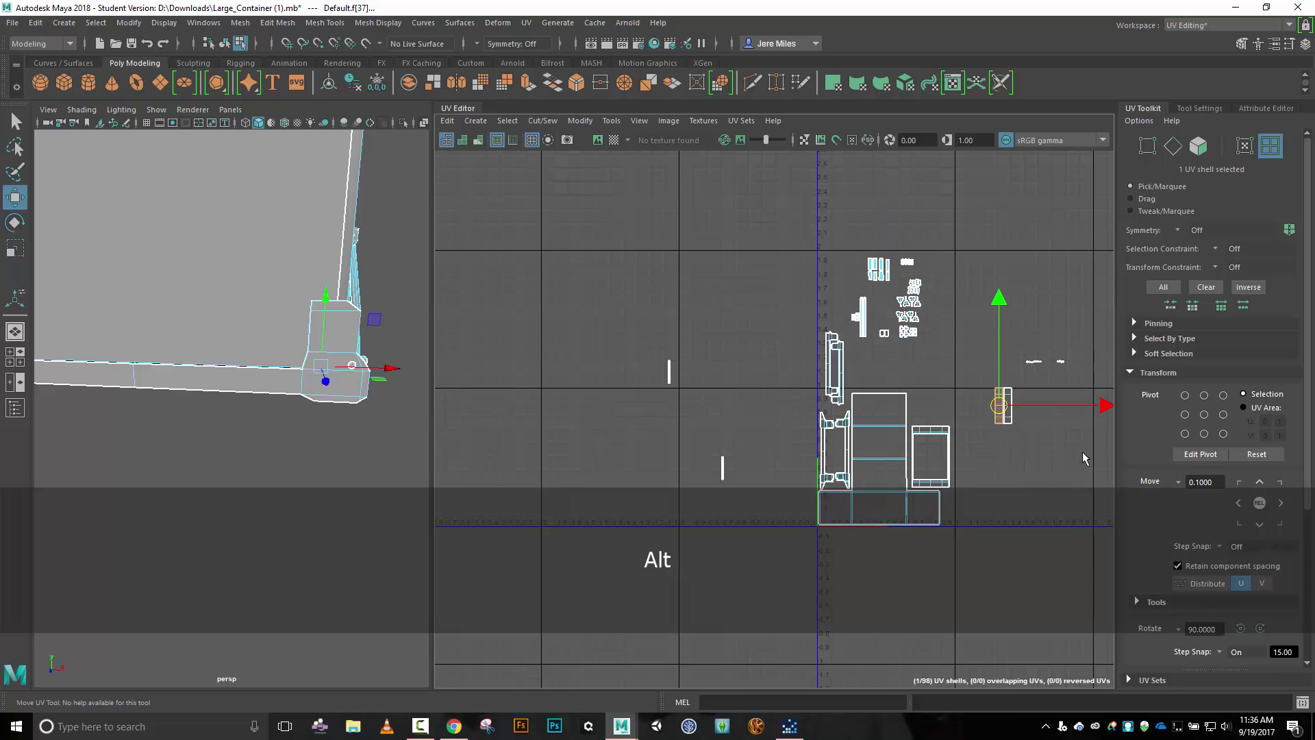
middle_click_drag(1082, 451, 898, 422, "alt")
scroll(988, 381, "up", 6)
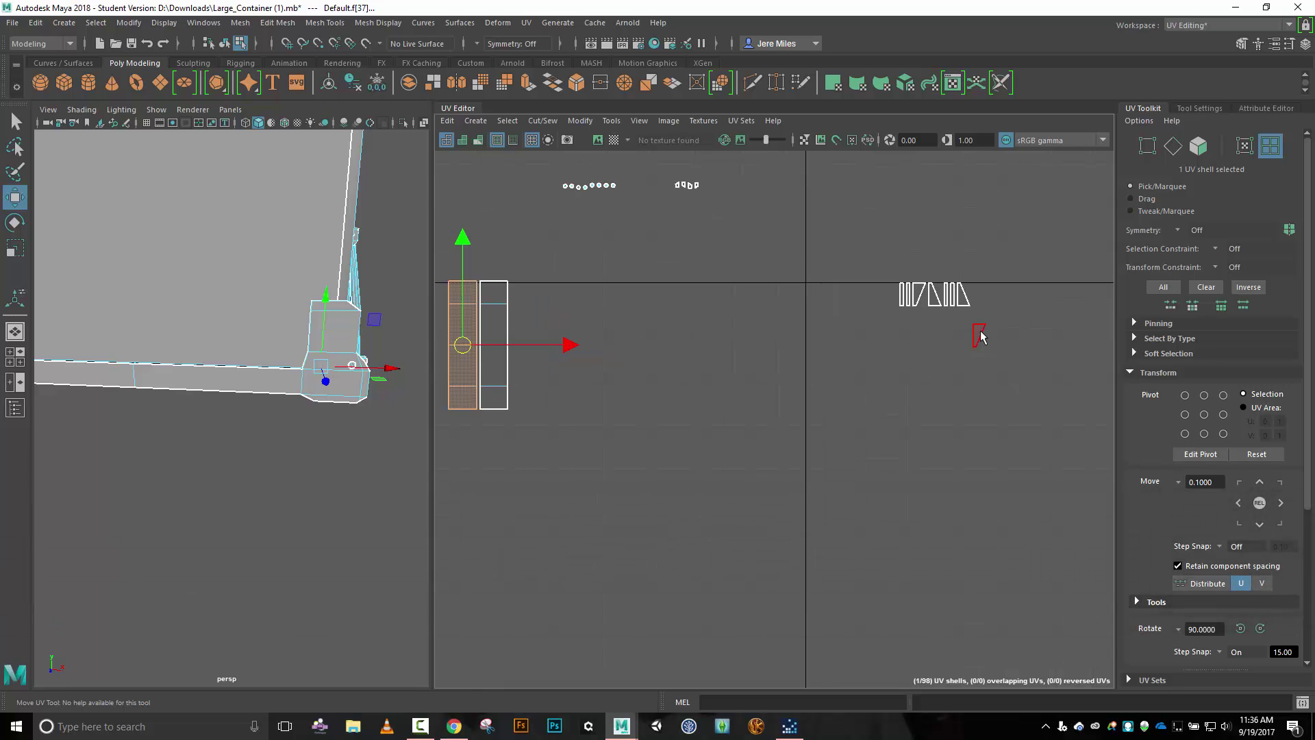
left_click(980, 335)
left_click(505, 361)
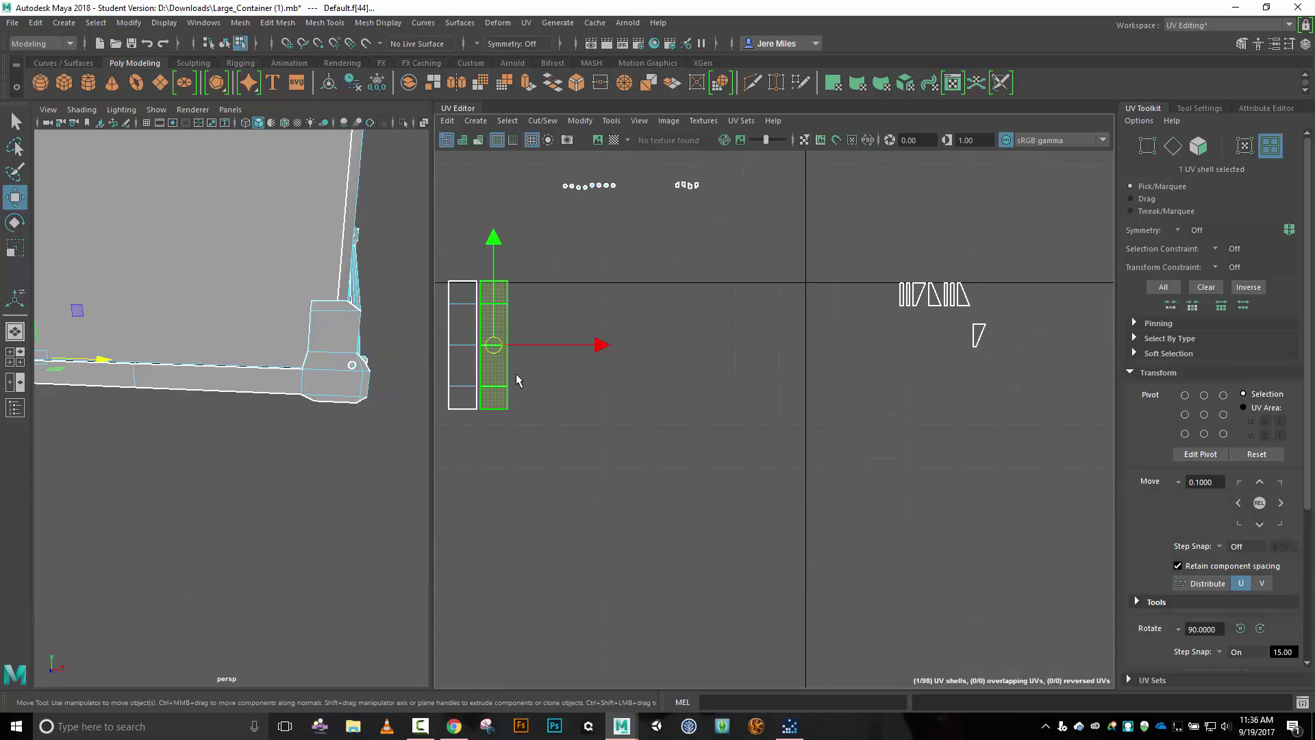
scroll(521, 385, "down", 5)
key("alt")
middle_click_drag(454, 331, 863, 300, "alt")
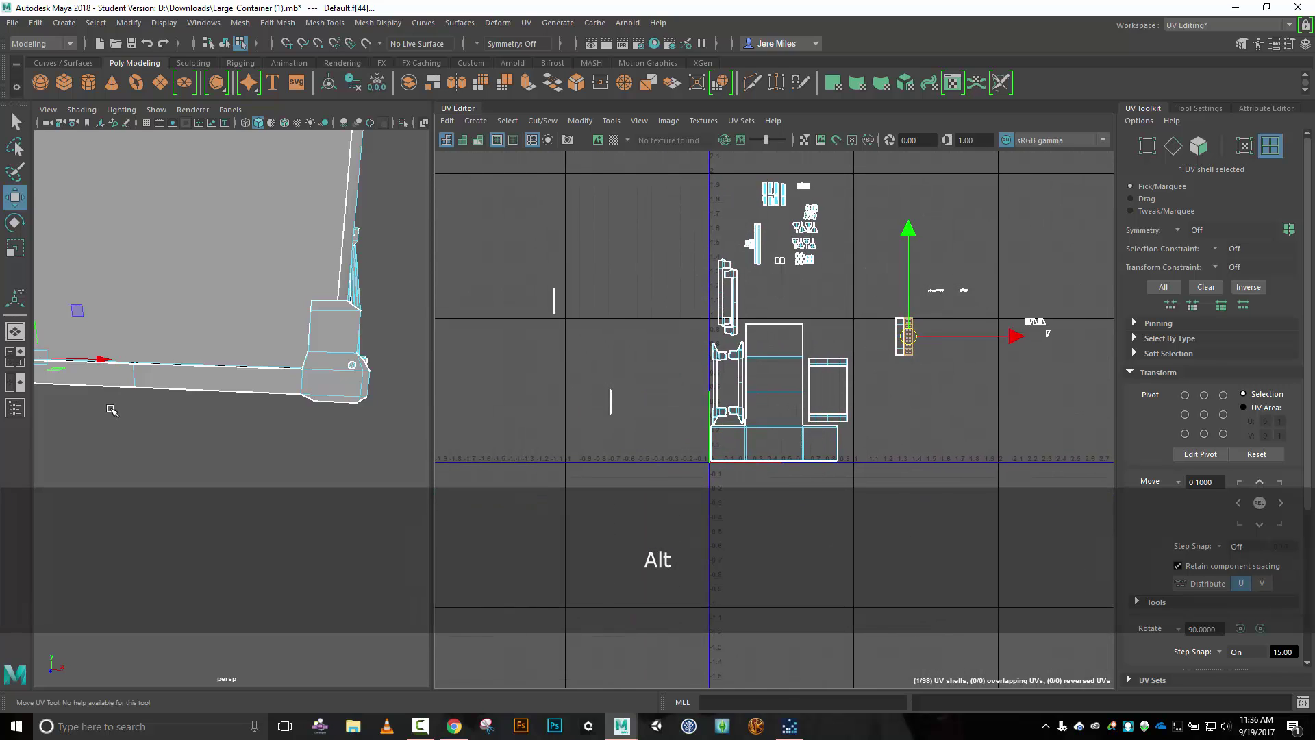
key("f")
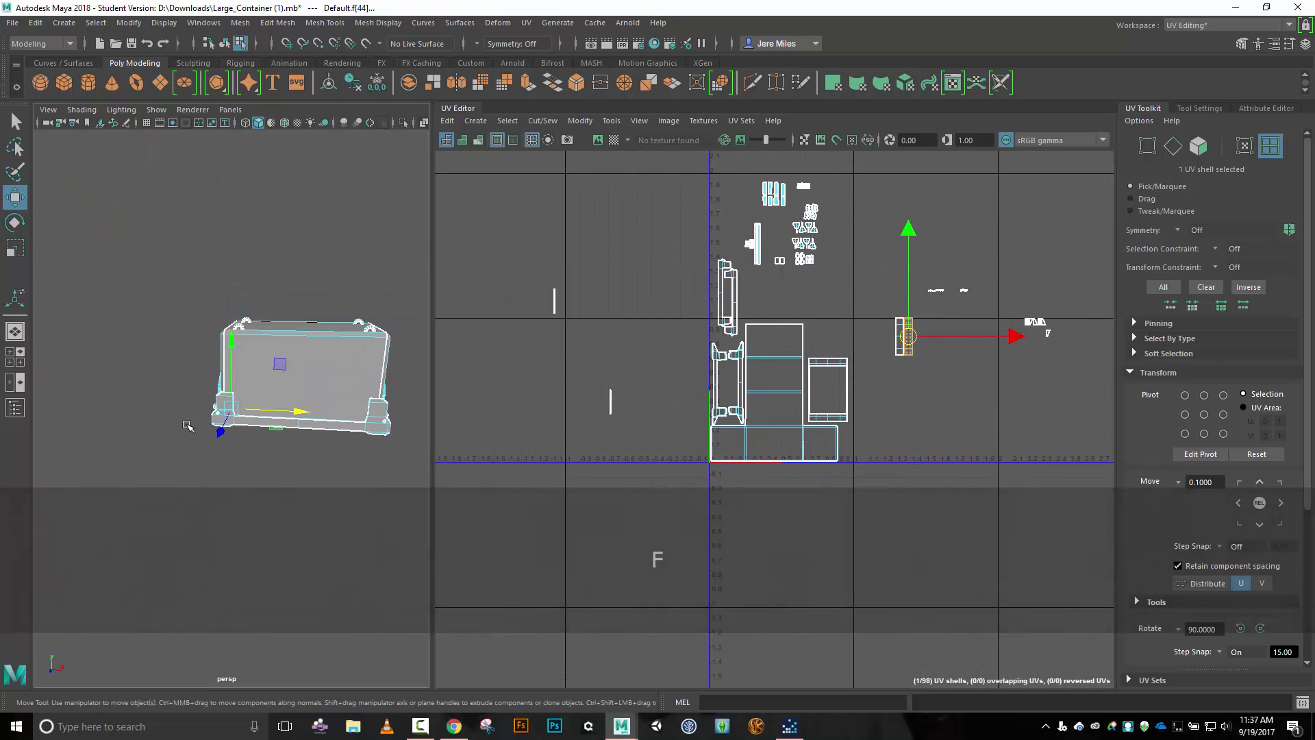
mouse_move(185, 426)
left_mouse_down("alt")
mouse_move(294, 449)
mouse_move(173, 403)
mouse_move(248, 390)
mouse_move(165, 411)
left_mouse_up("alt")
scroll(249, 444, "up", 5)
scroll(249, 444, "down", 5)
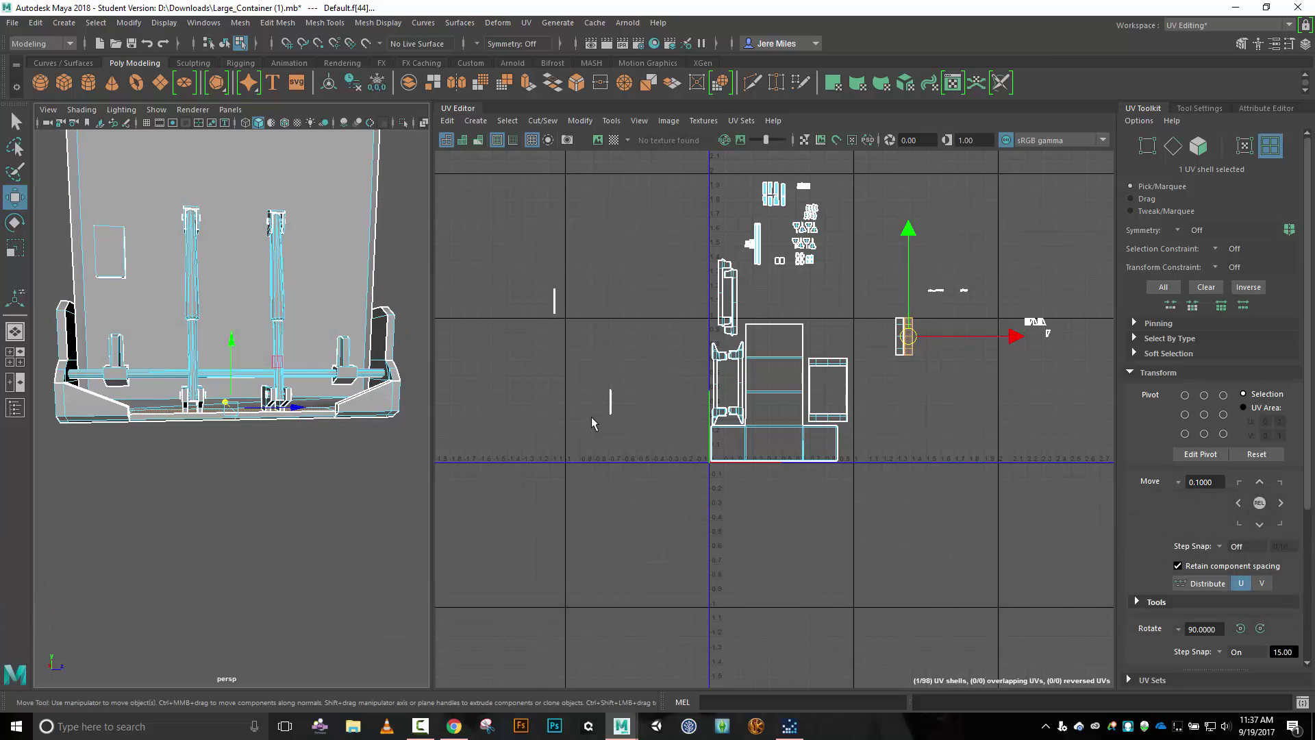
left_click_drag(416, 449, 313, 436, "alt")
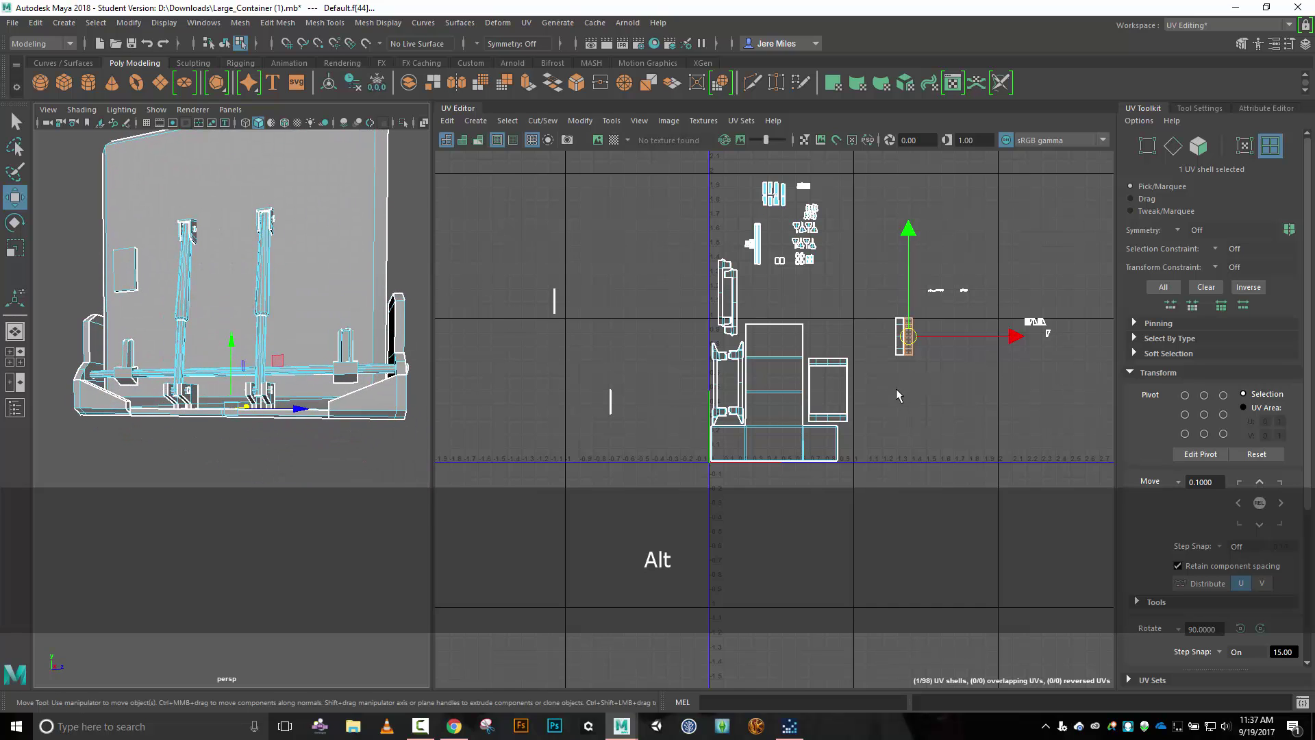
scroll(936, 384, "up", 4)
Move both segmented strip shells to the empty area near the two thin strips and spread them apart.
left_click(873, 294, "shift")
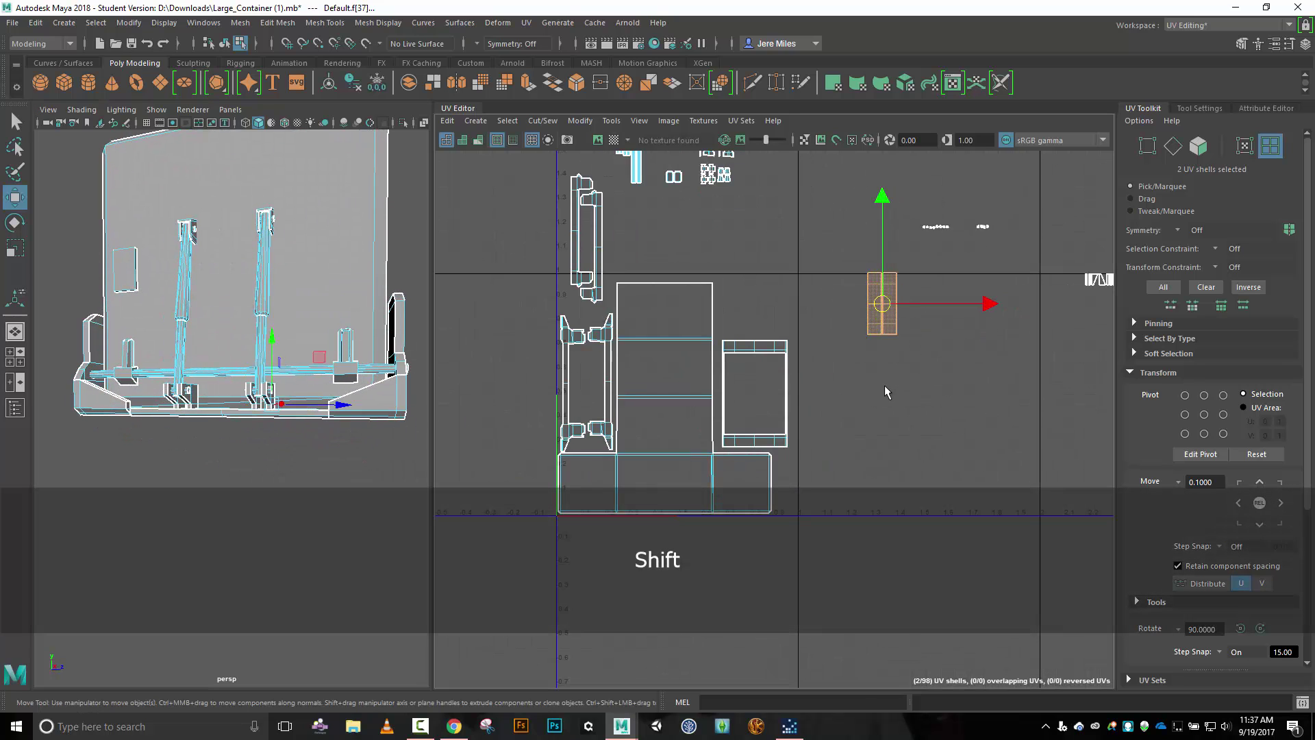
scroll(884, 387, "down", 3)
left_click_drag(884, 339, 555, 339, "shift")
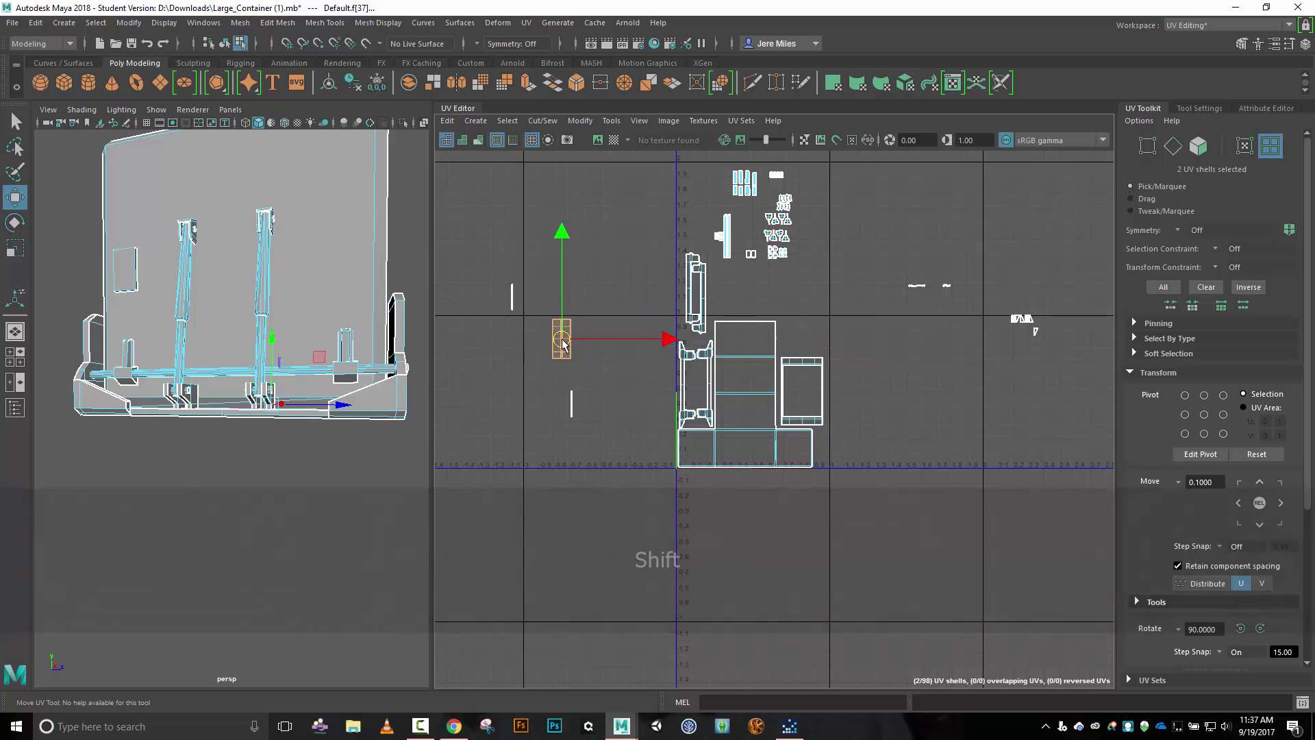
scroll(551, 359, "up", 5)
middle_click_drag(520, 380, 557, 385, "alt")
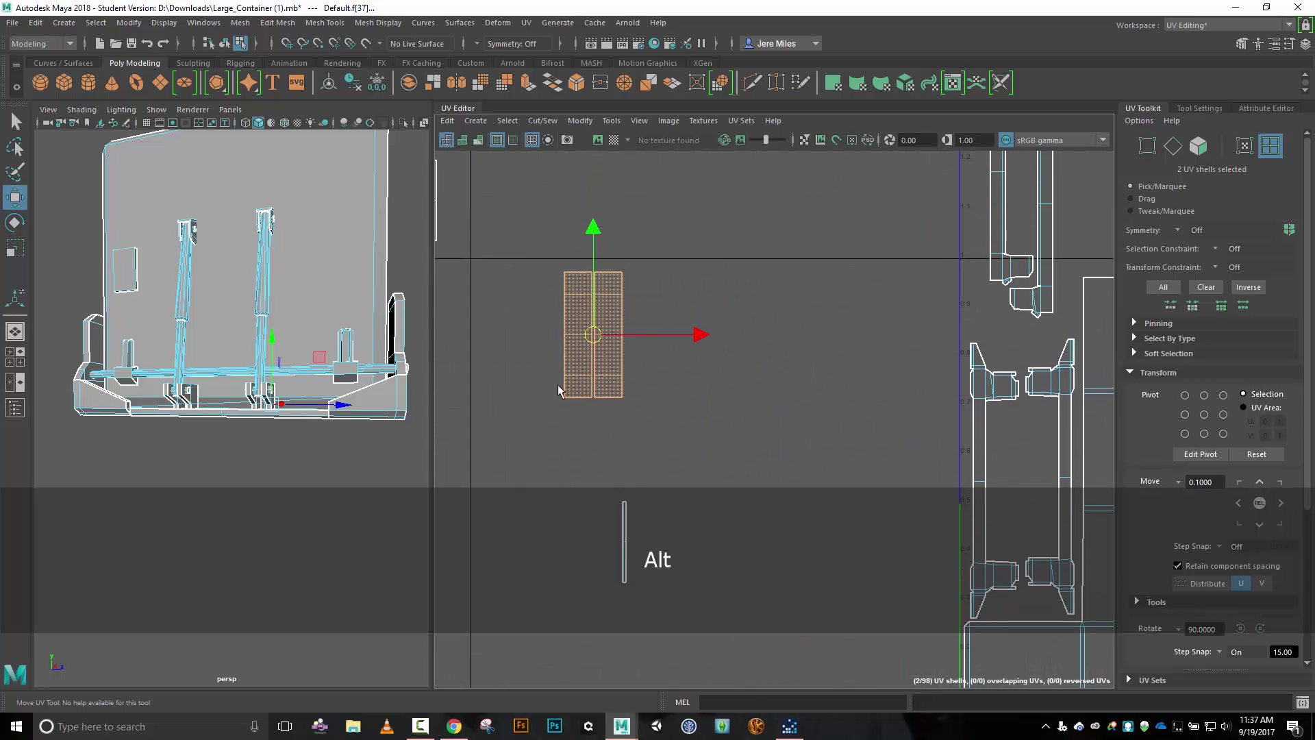
left_click(626, 356)
left_click_drag(626, 356, 690, 356)
Check where the outer long-side edges of the right segmented strip lie on the container's base.
right_click_drag(757, 286, 763, 260)
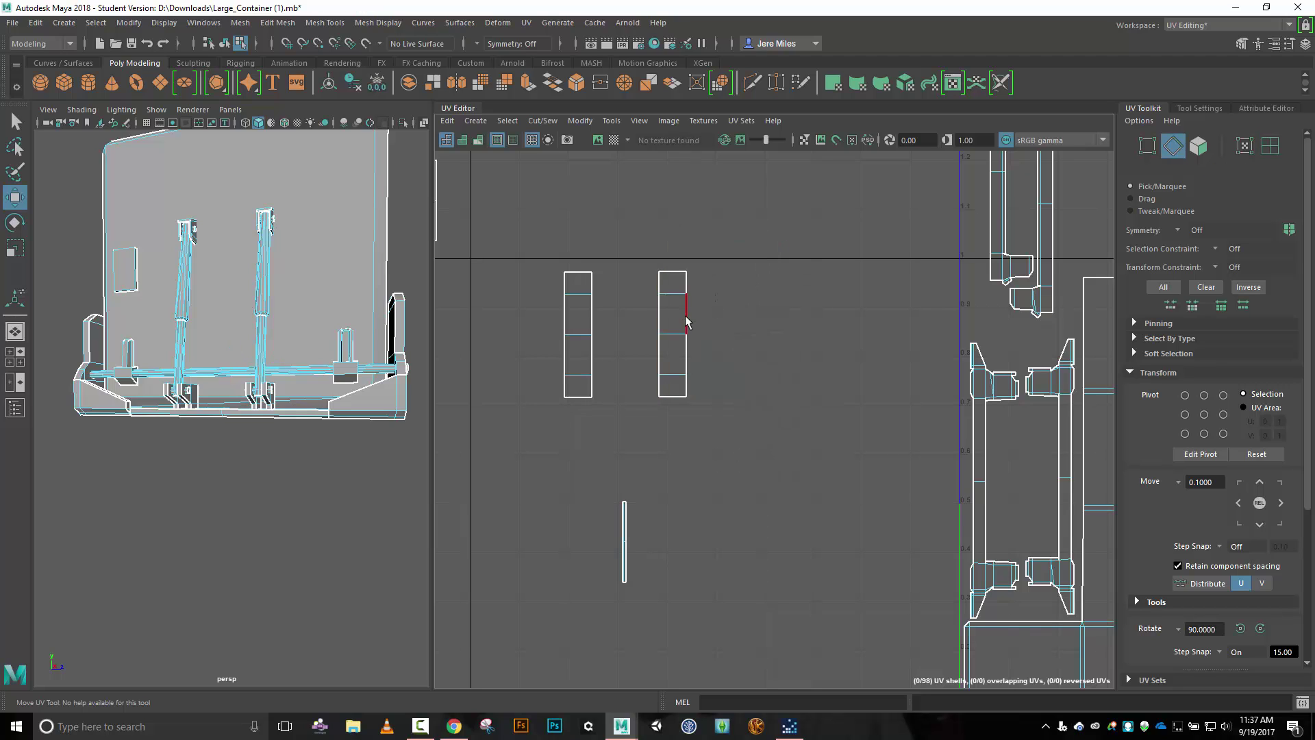
left_click(687, 321)
left_click(688, 358, "shift")
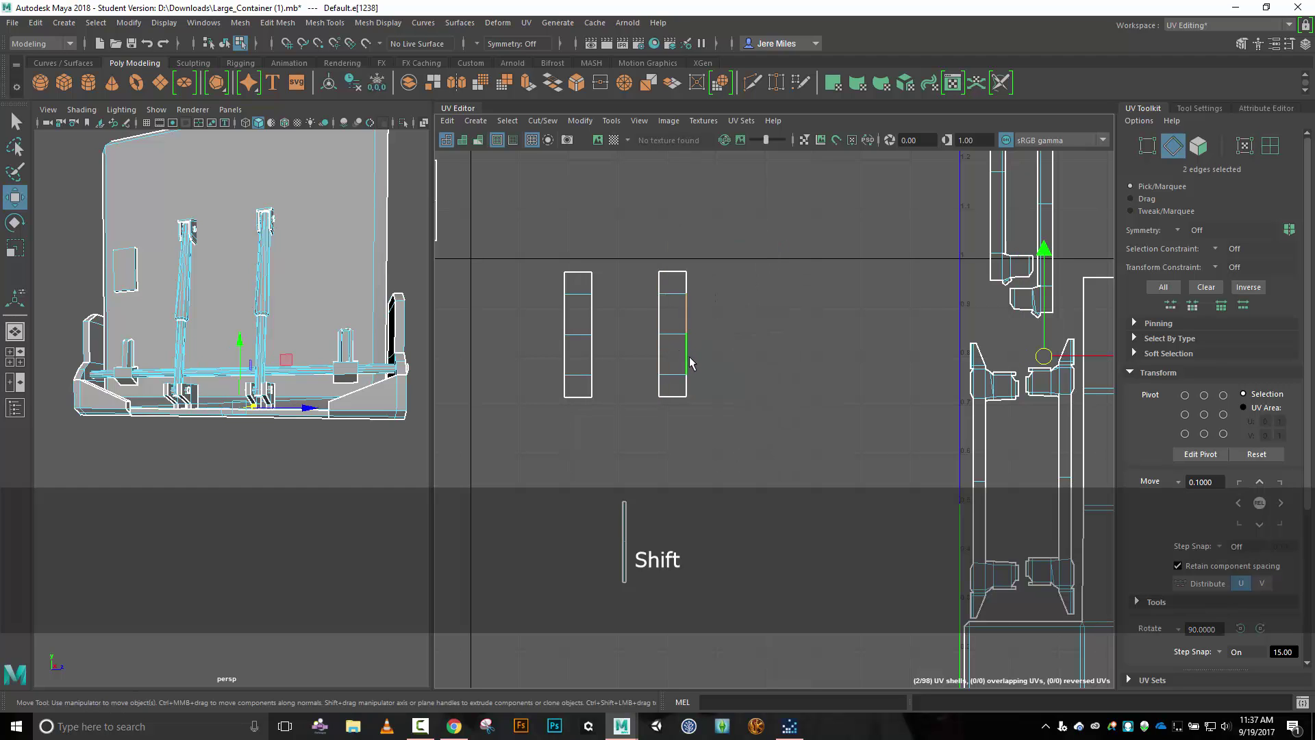
left_click(687, 387, "shift")
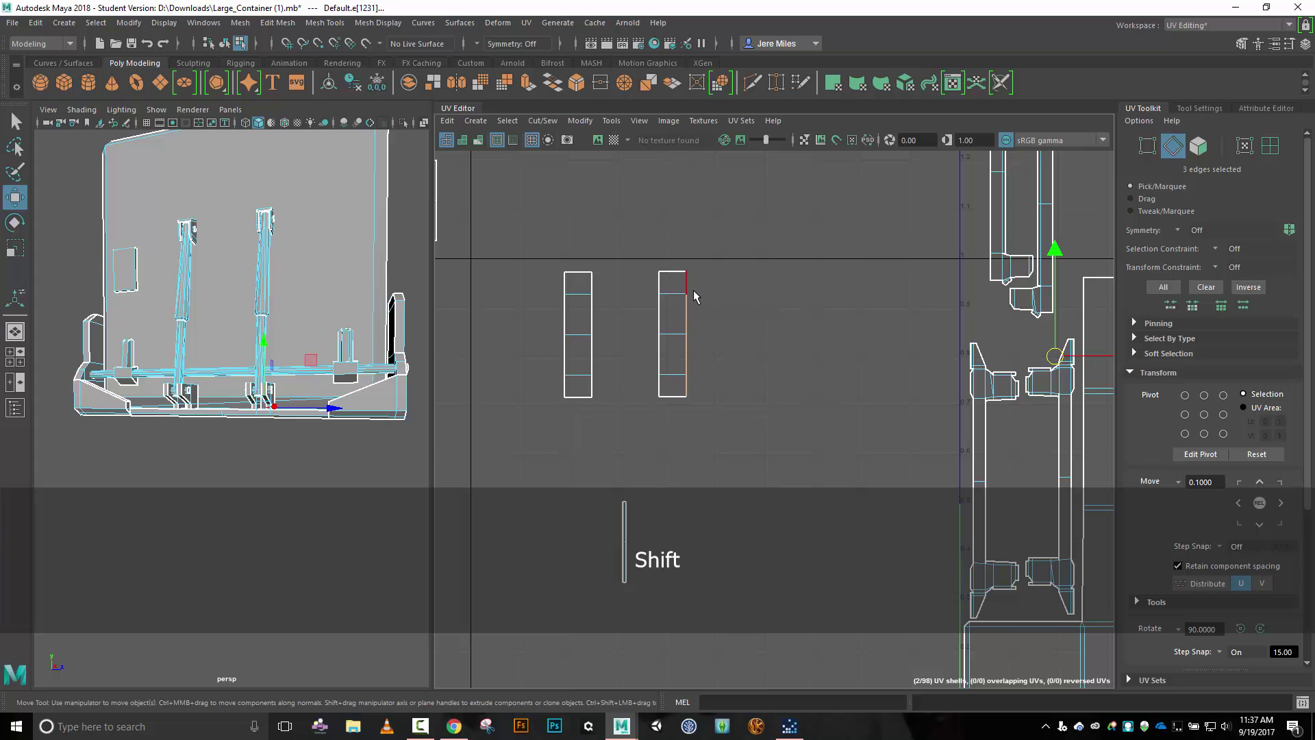
left_click(694, 291, "shift")
left_click_drag(329, 342, 397, 390, "alt")
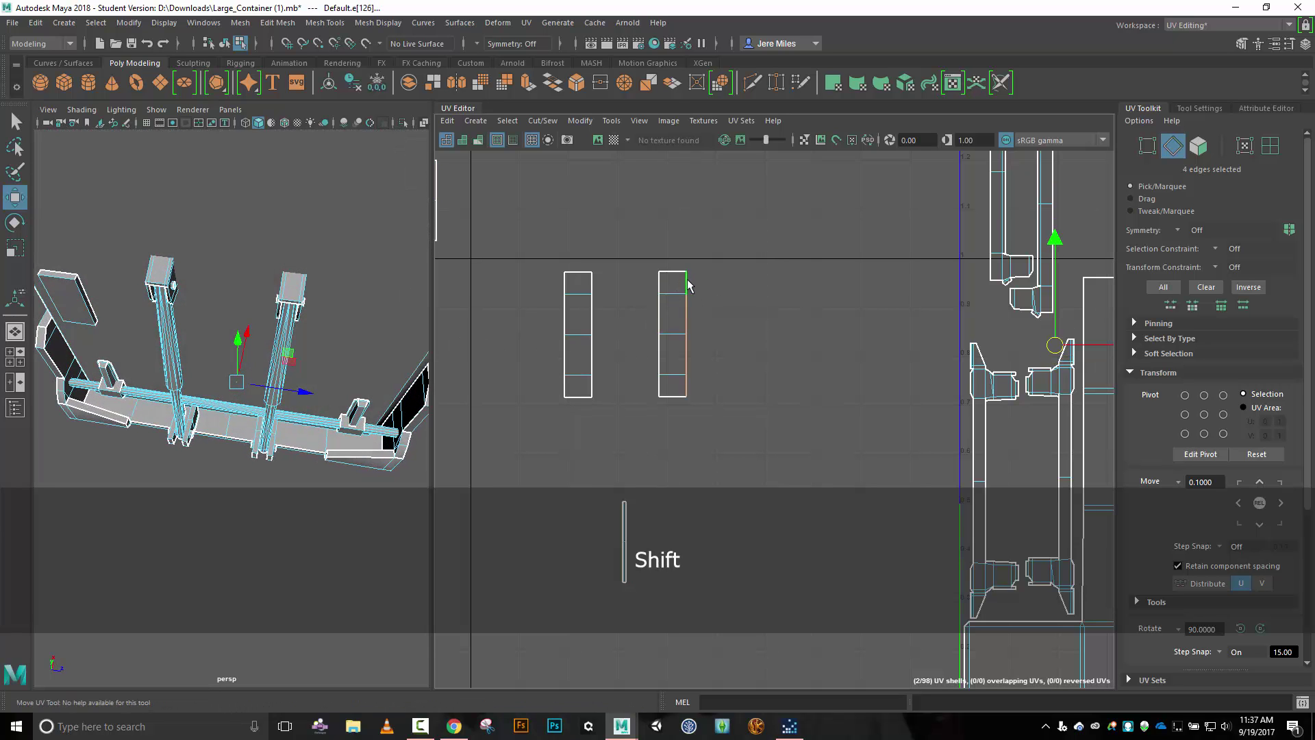
left_click(687, 287, "shift")
left_click(687, 389, "shift")
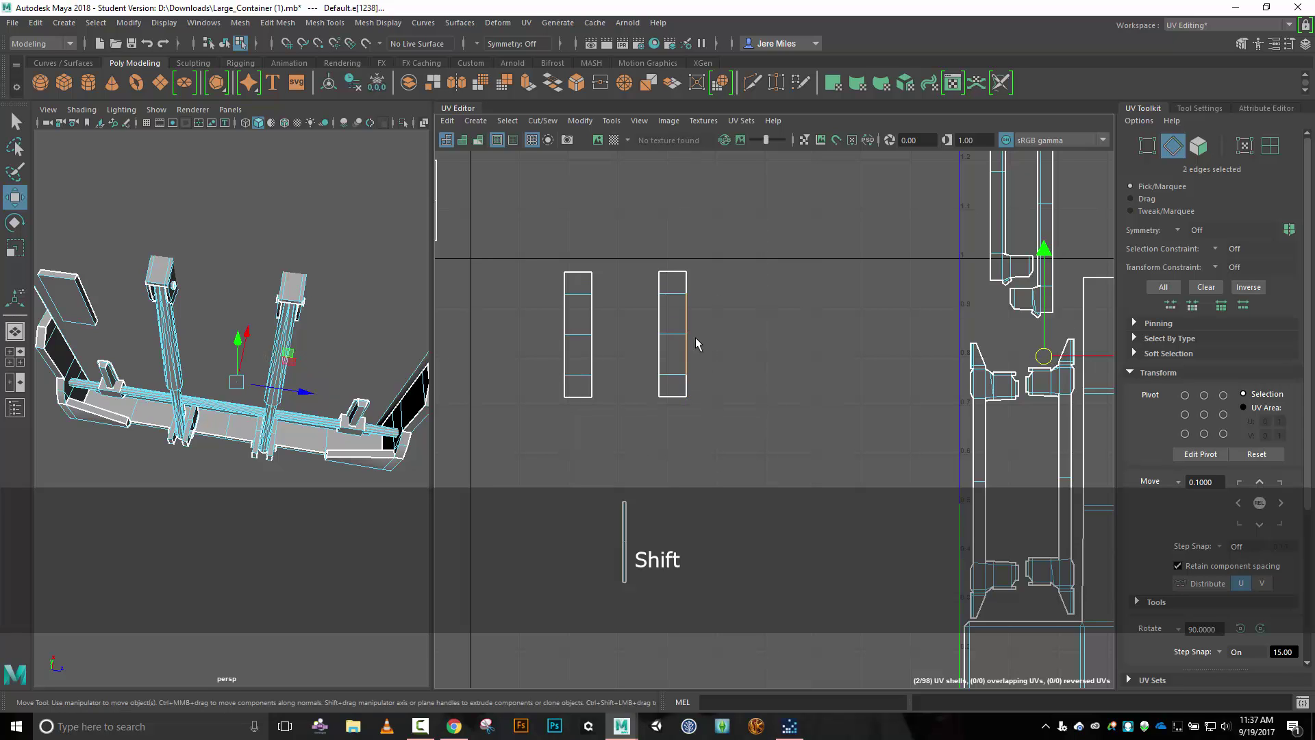
mouse_move(312, 383)
left_mouse_down("alt")
mouse_move(351, 400)
mouse_move(322, 399)
left_mouse_up("alt")
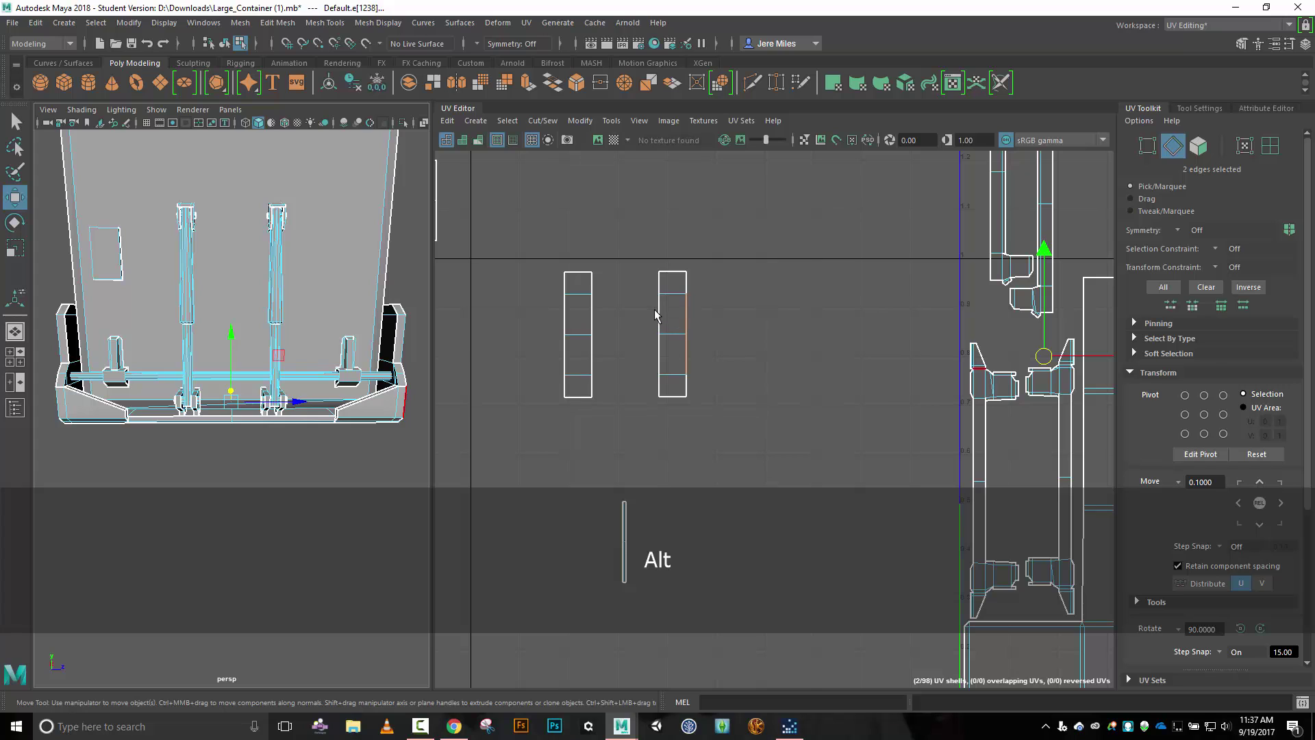
Move and sew the matching thin strip onto the inner long side of the right segmented strip.
left_click(243, 414)
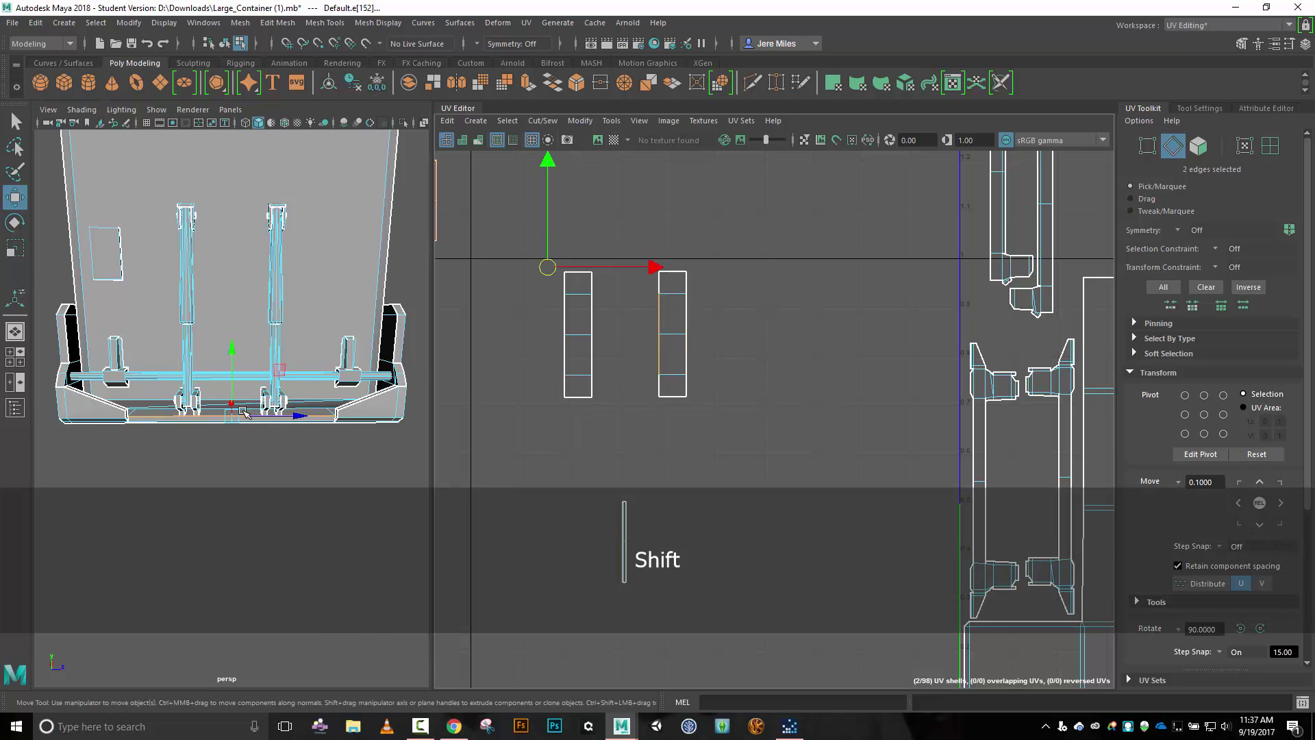
left_click(542, 120)
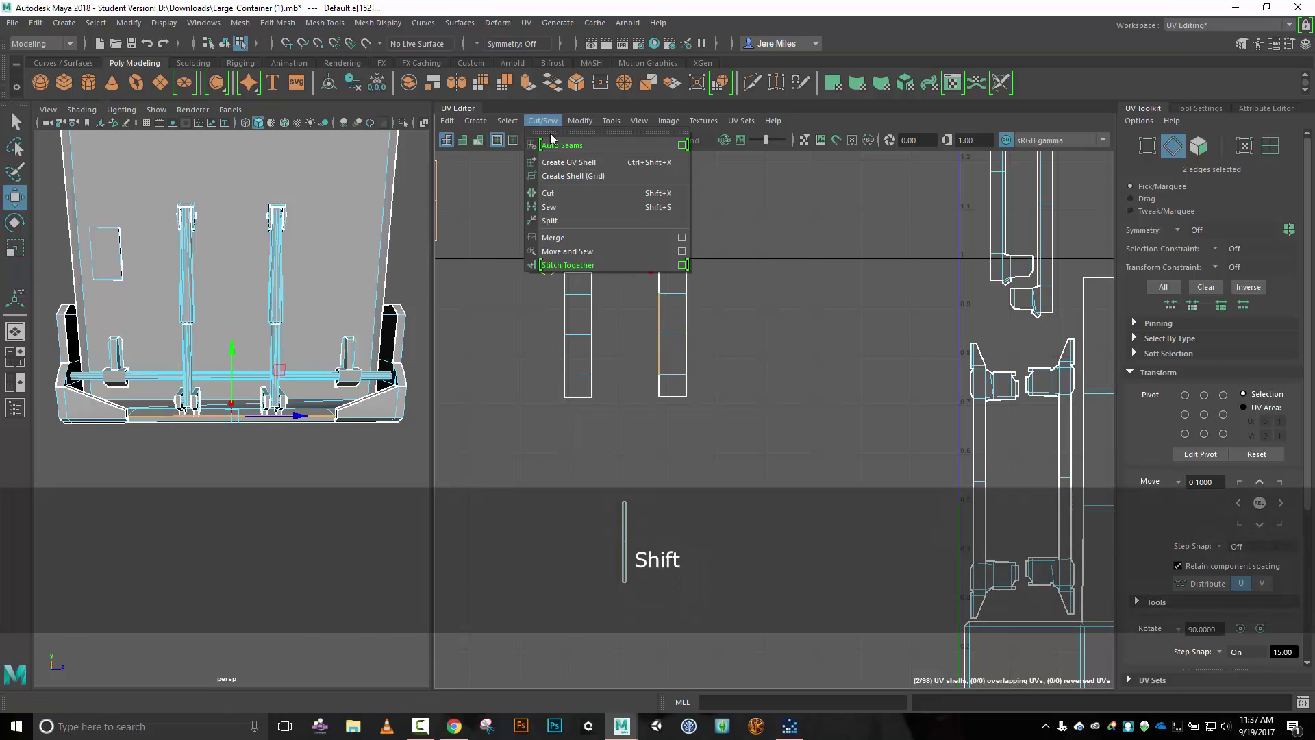
left_click(573, 238)
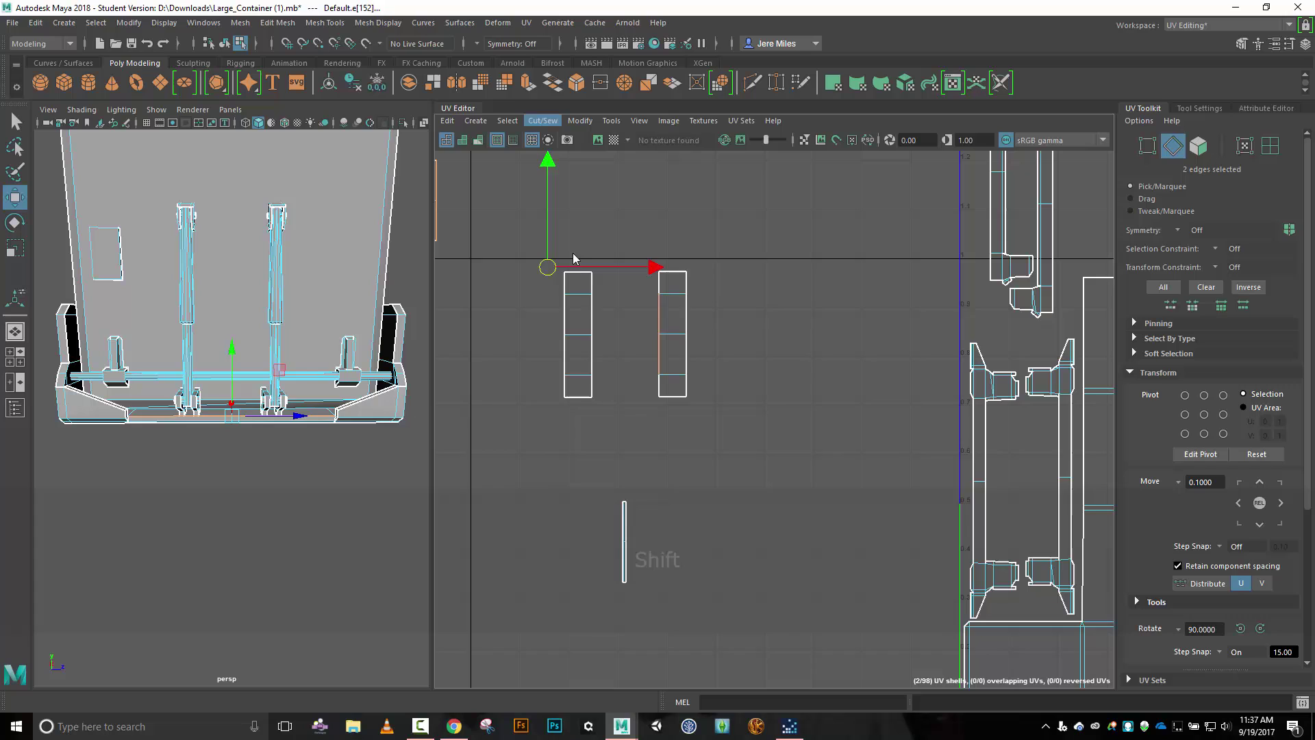
Move and sew the left segmented strip to the remaining thin strip along its inner middle edges.
left_click(594, 311)
key("w")
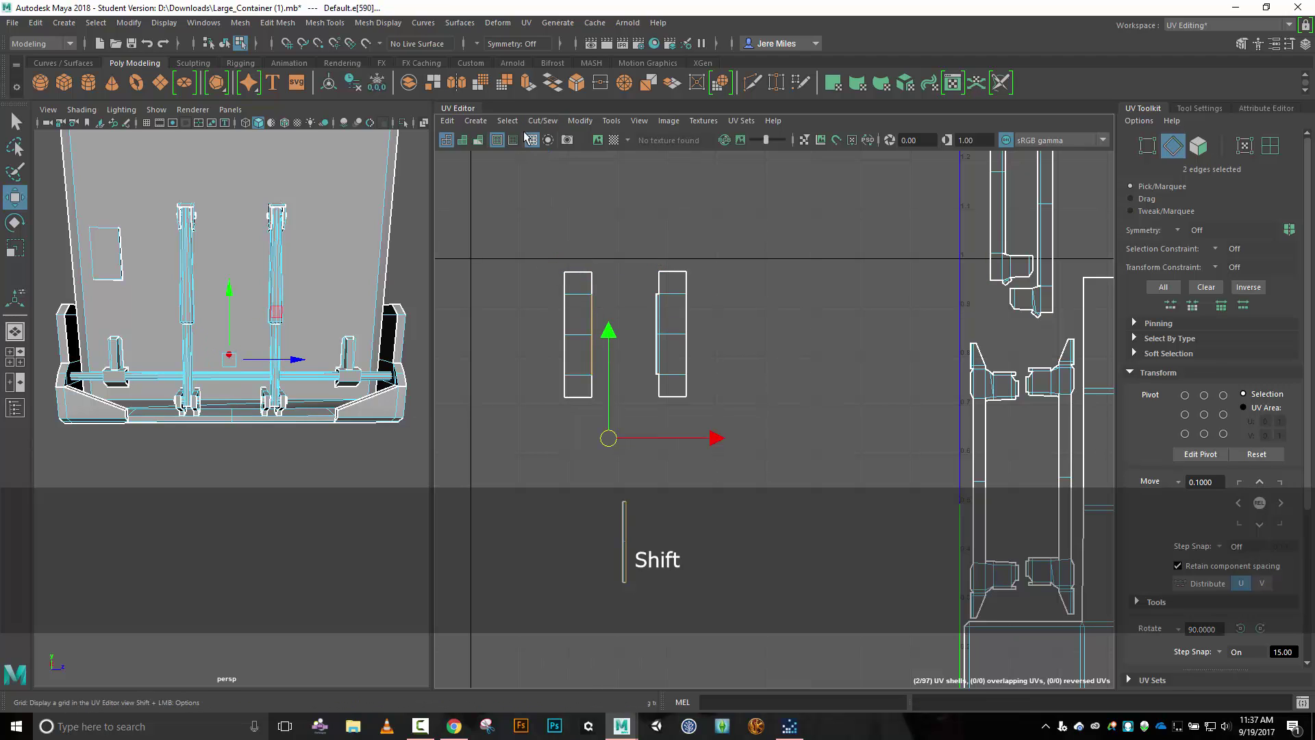
left_click(542, 121)
left_click(559, 252)
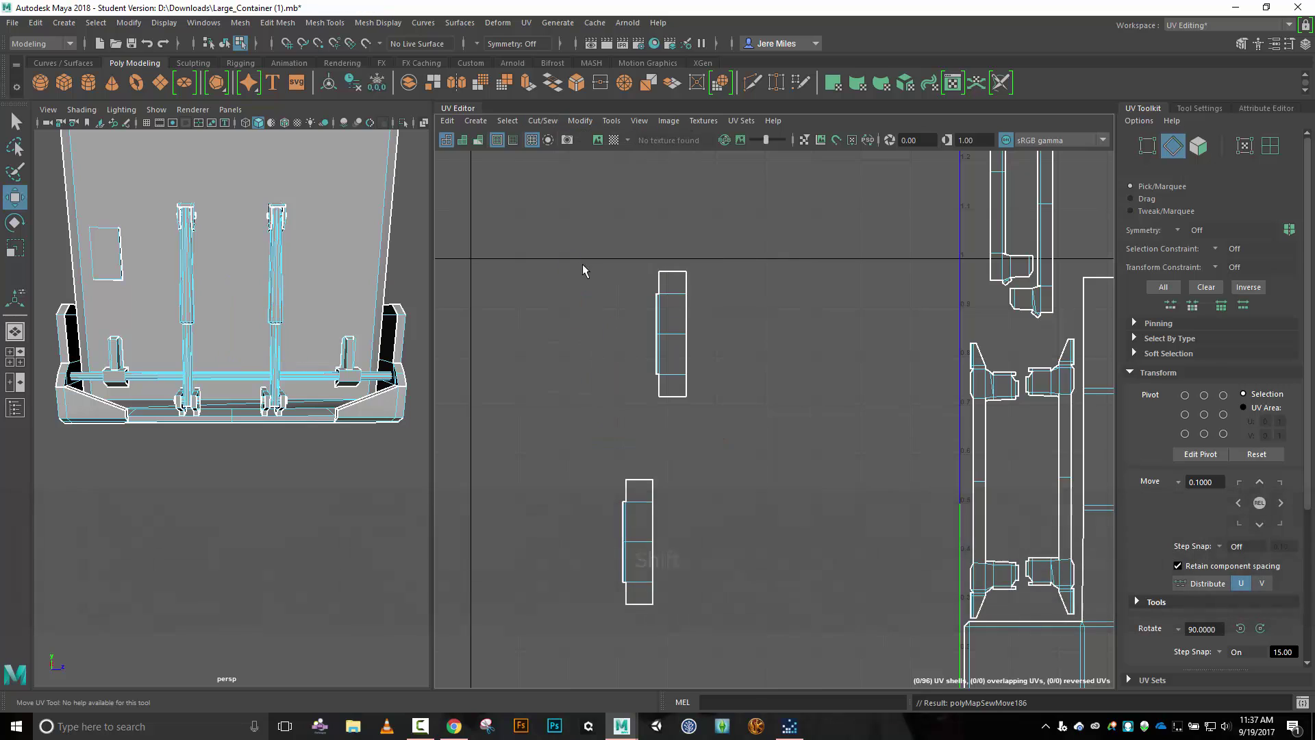
Move the lower sewn strip shell up alongside the matching strip shell, leaving a small gap between them.
left_click_drag(559, 460, 707, 606)
key("w")
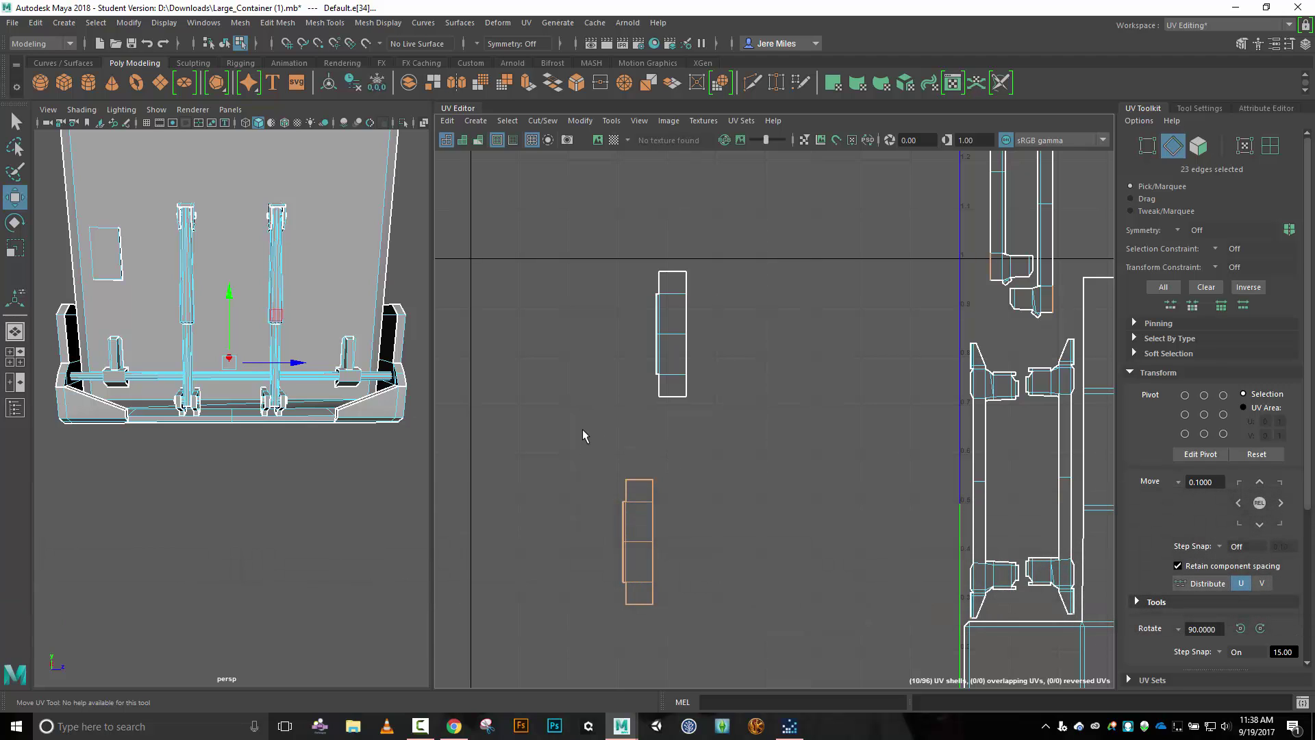
right_click_drag(582, 428, 563, 416)
left_click(639, 542)
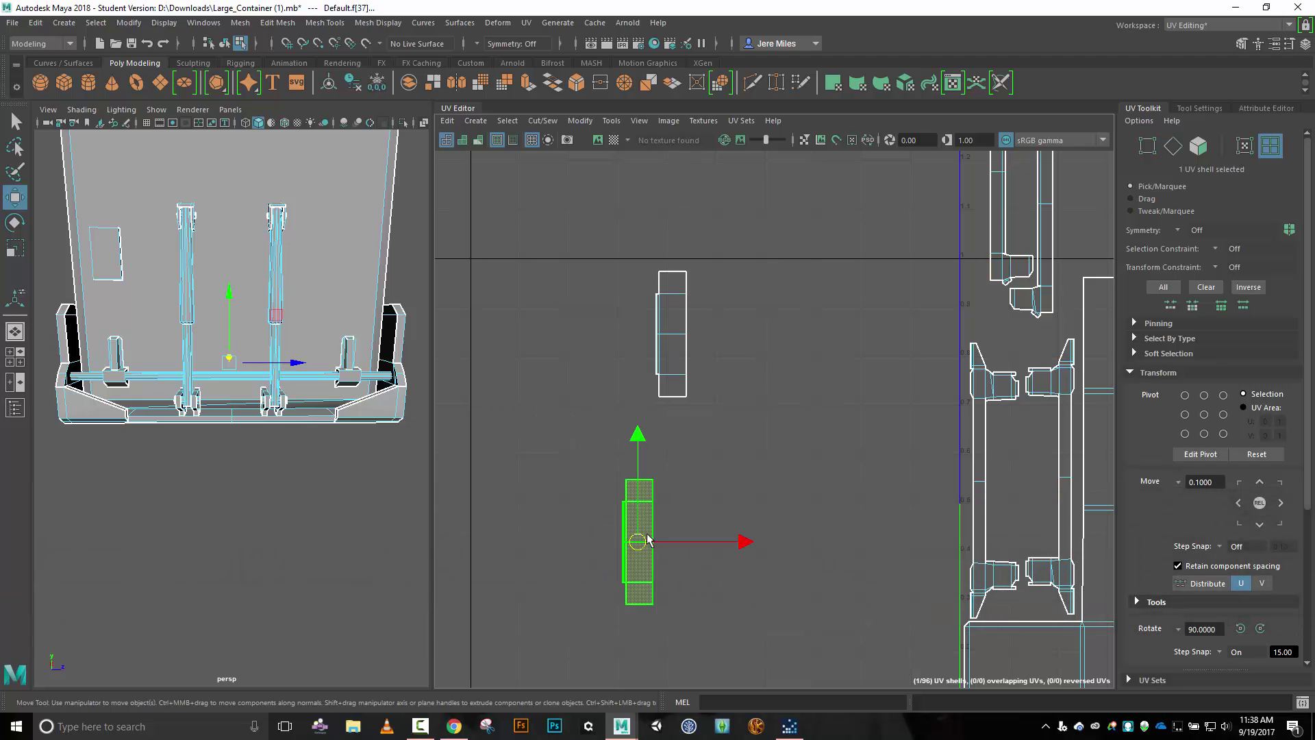
left_click_drag(637, 543, 717, 334)
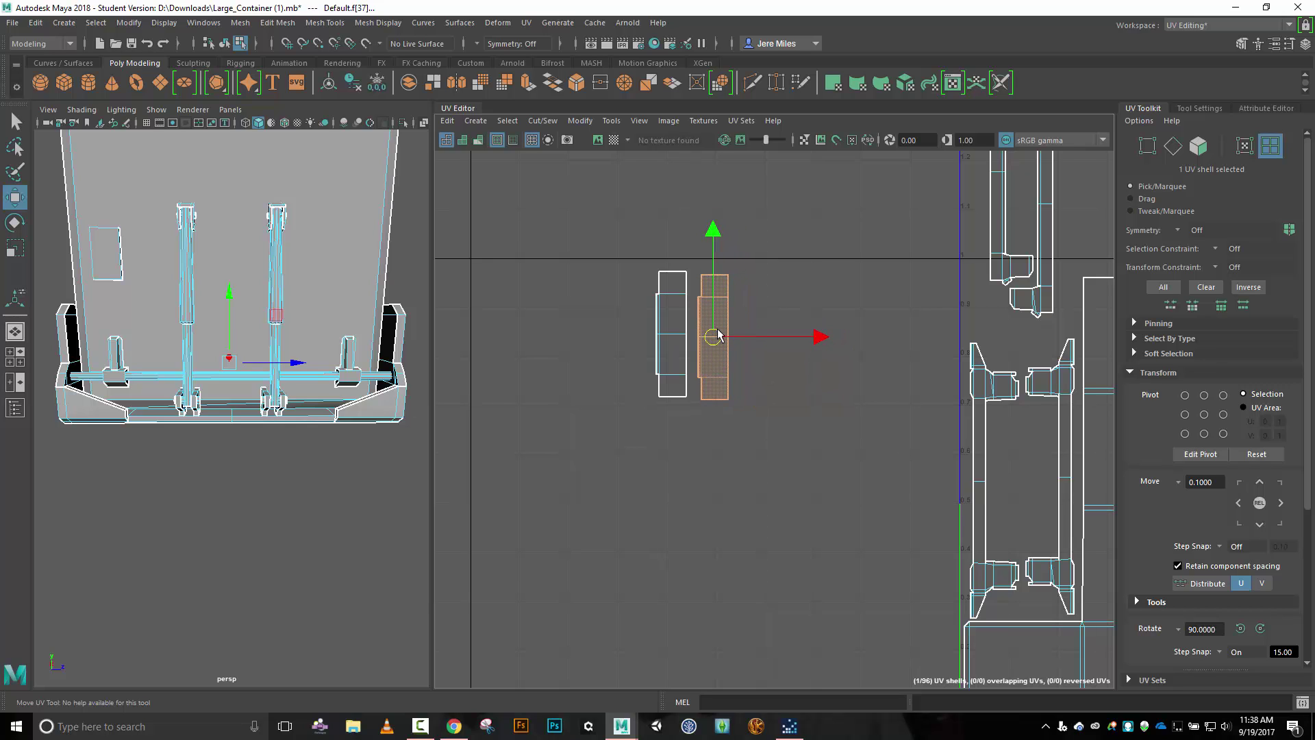
Move the twelve tiny shells outside the tile to just below the group of small angled shells.
scroll(795, 387, "down", 8)
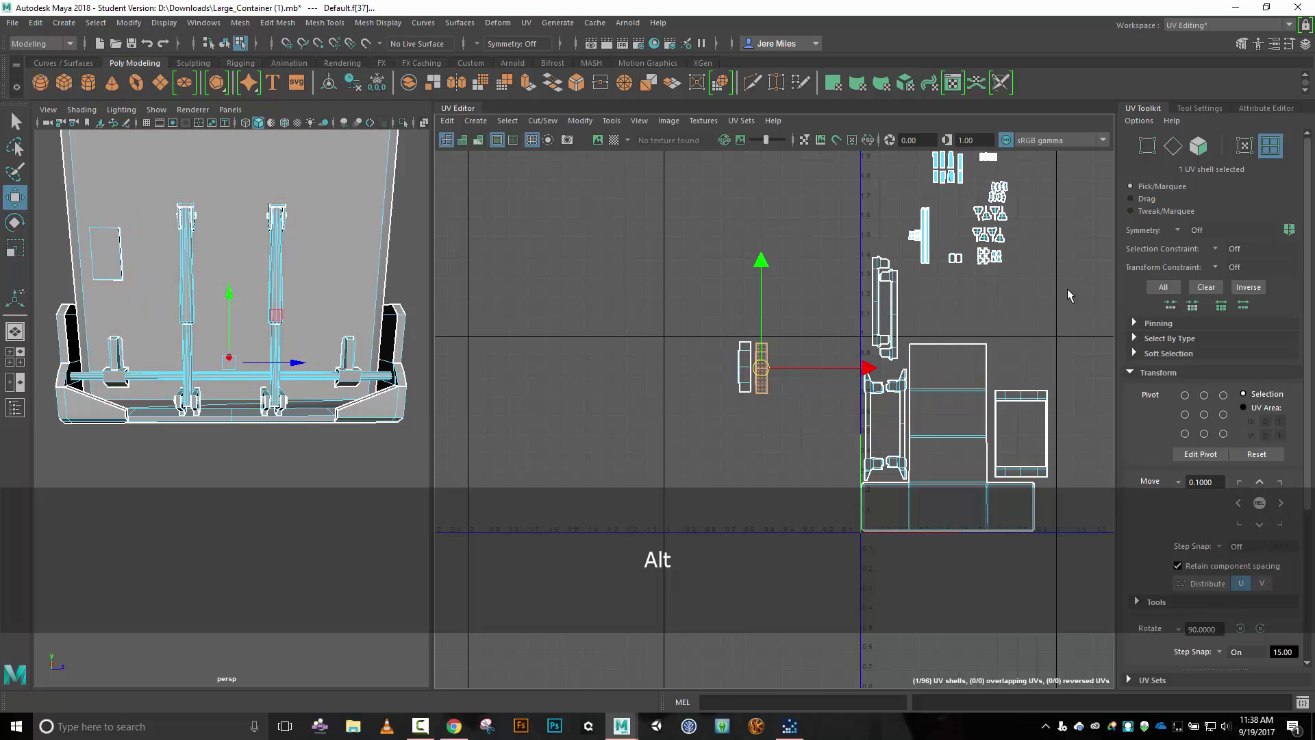
middle_click_drag(1067, 289, 696, 316, "alt")
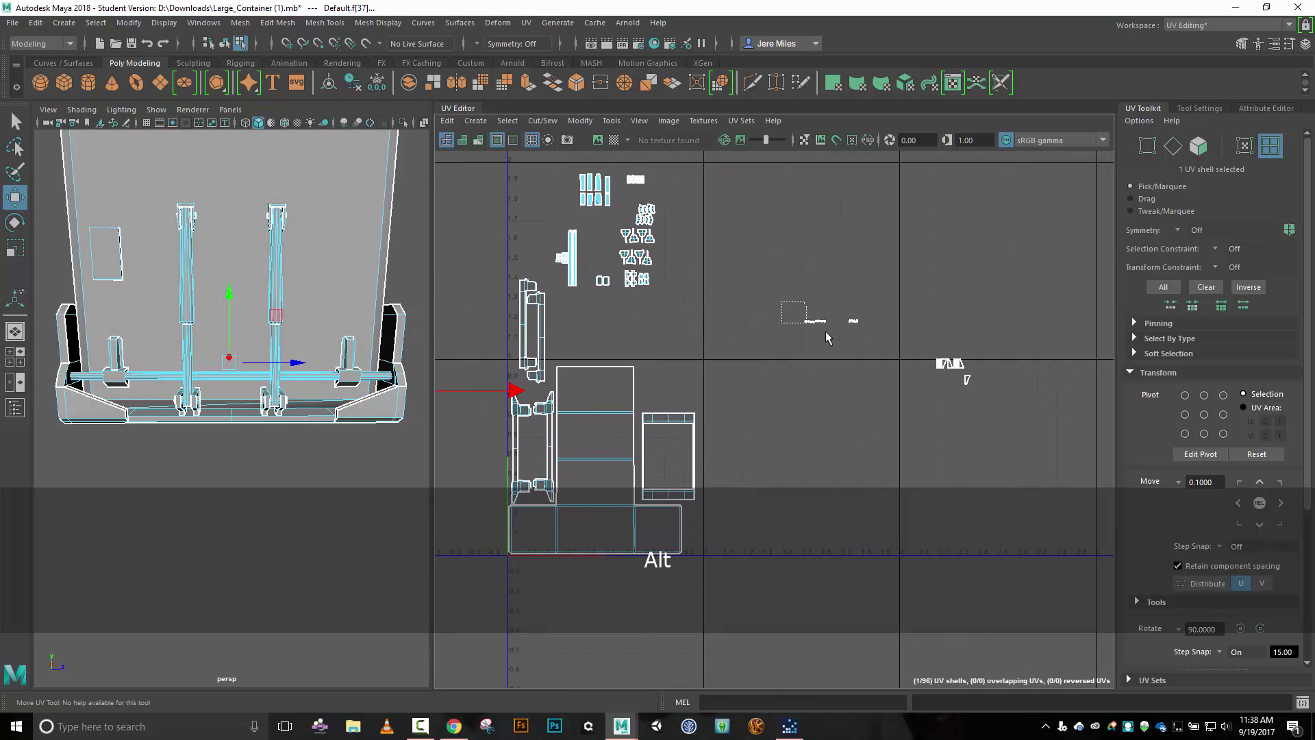
left_click_drag(826, 336, 970, 422)
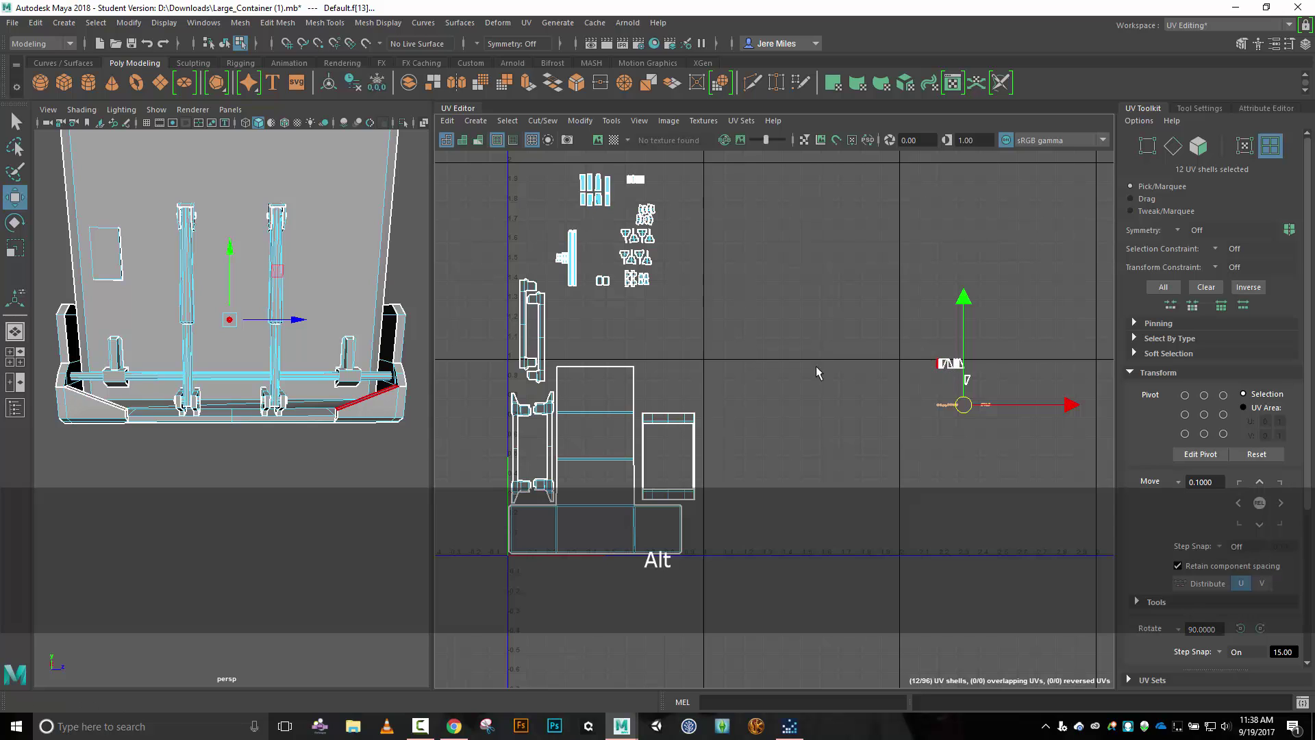
Check which parts of the model the four rightmost tiny circular shells belong to.
middle_click_drag(758, 370, 780, 370, "alt")
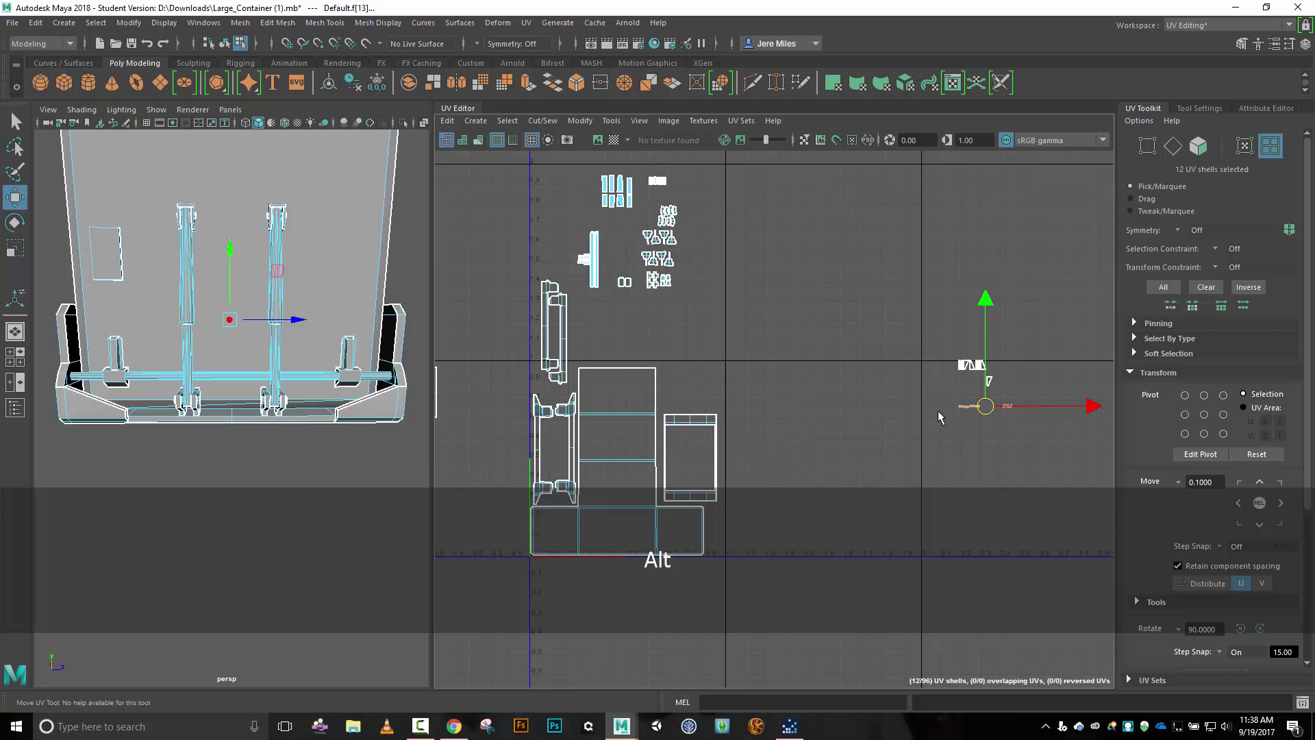
right_click_drag(944, 448, 933, 405, "alt")
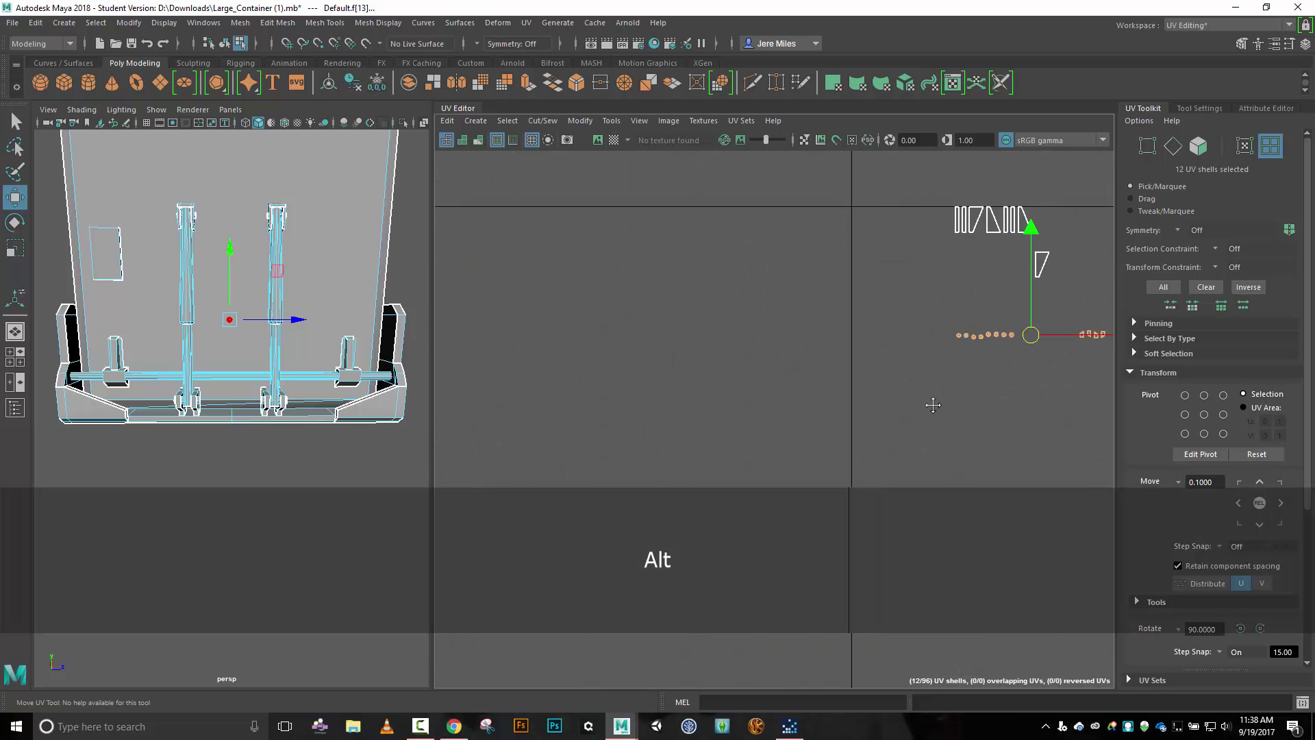
middle_click_drag(933, 405, 742, 432, "alt")
right_click_drag(742, 432, 768, 334, "alt")
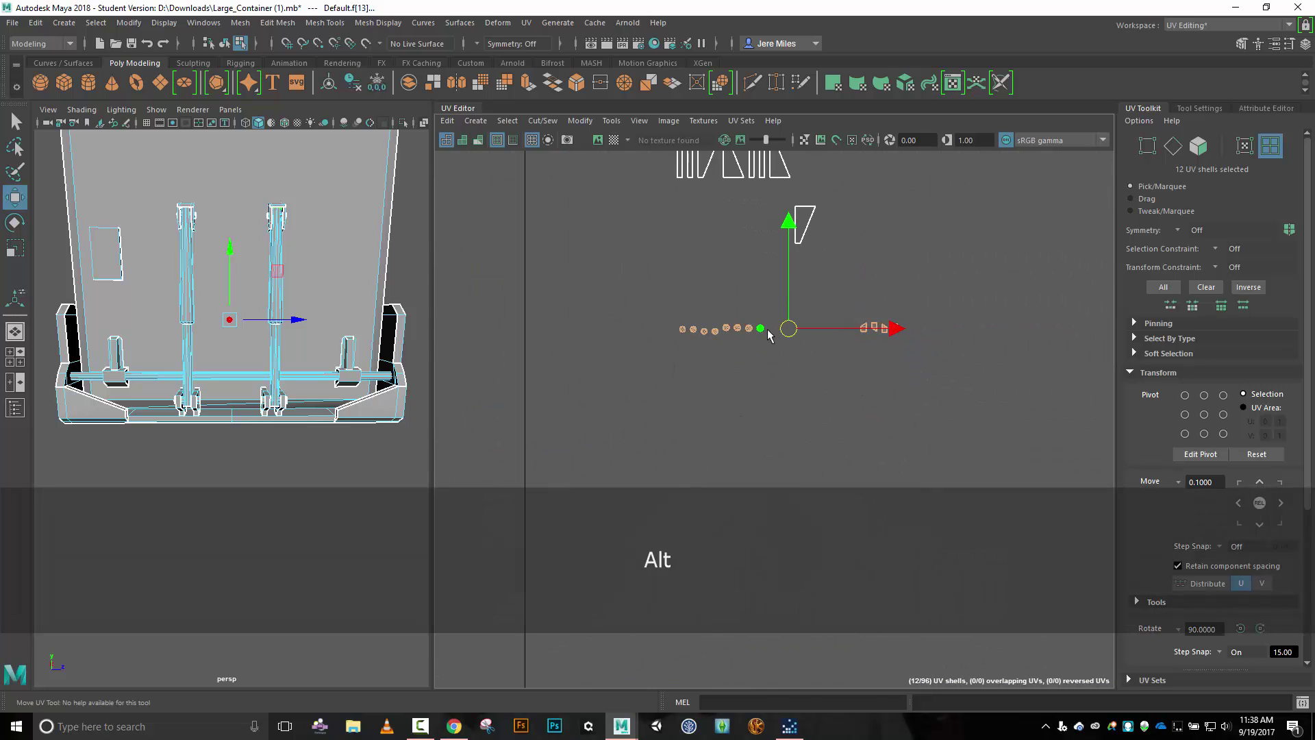
left_click(765, 330)
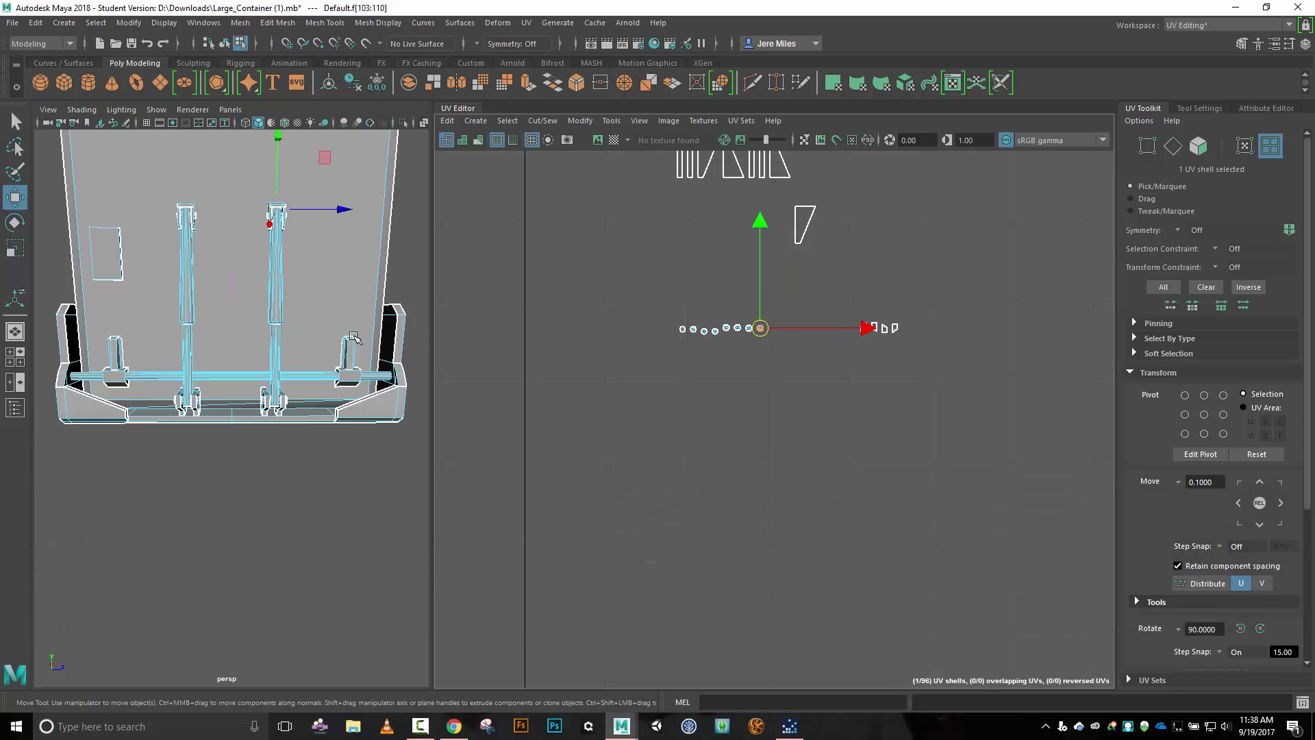
key("f")
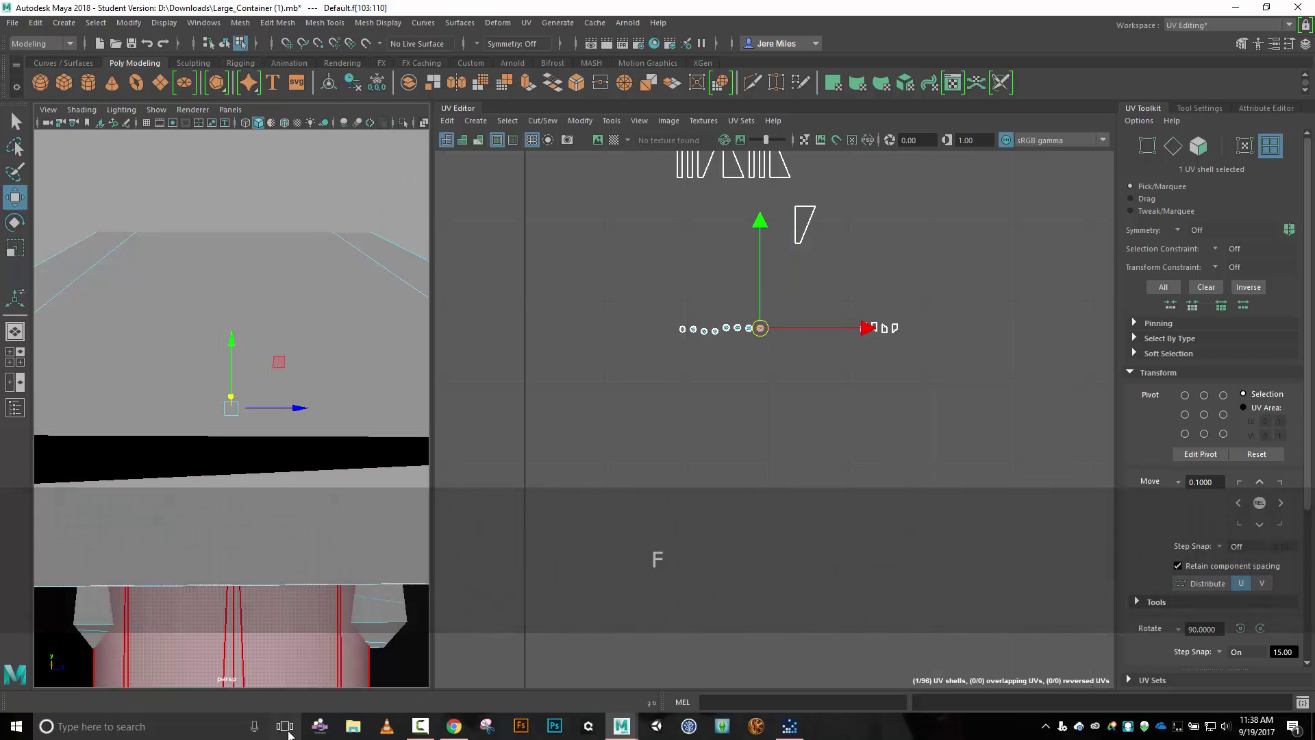
left_click_drag(273, 652, 260, 610, "alt")
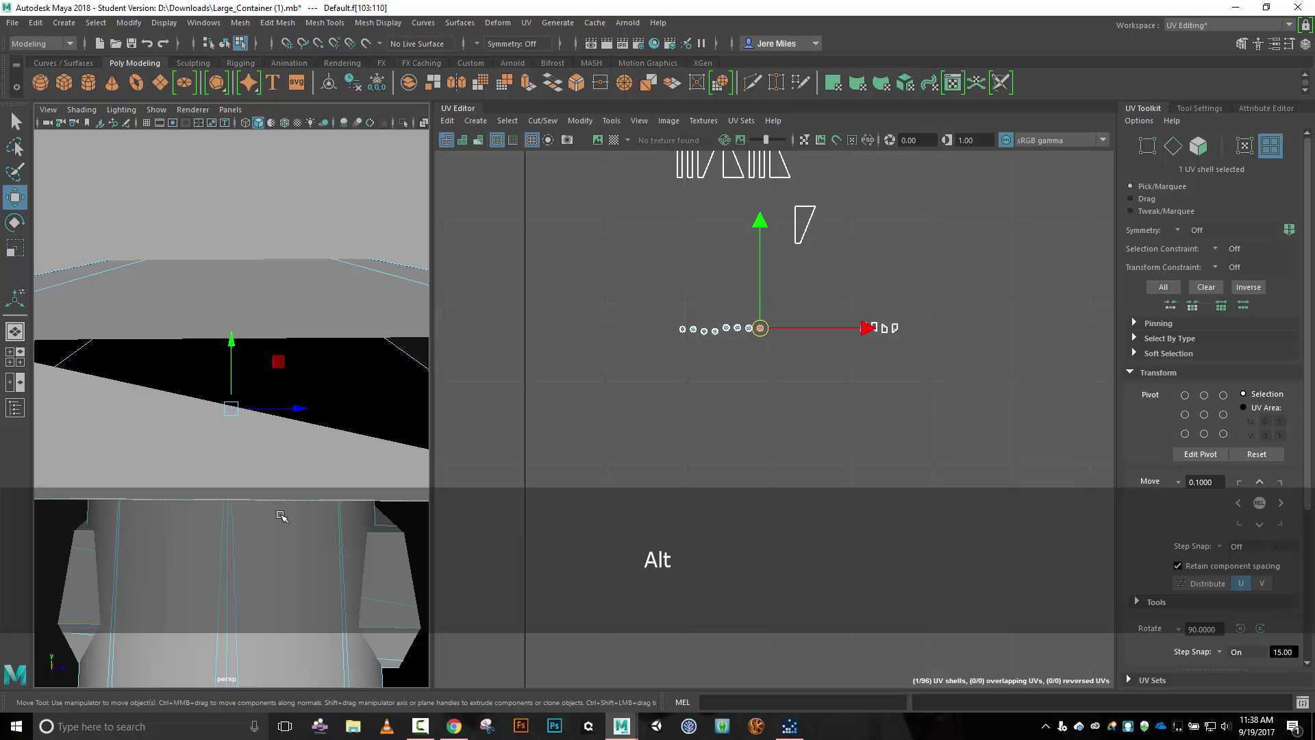
scroll(282, 516, "down", 10)
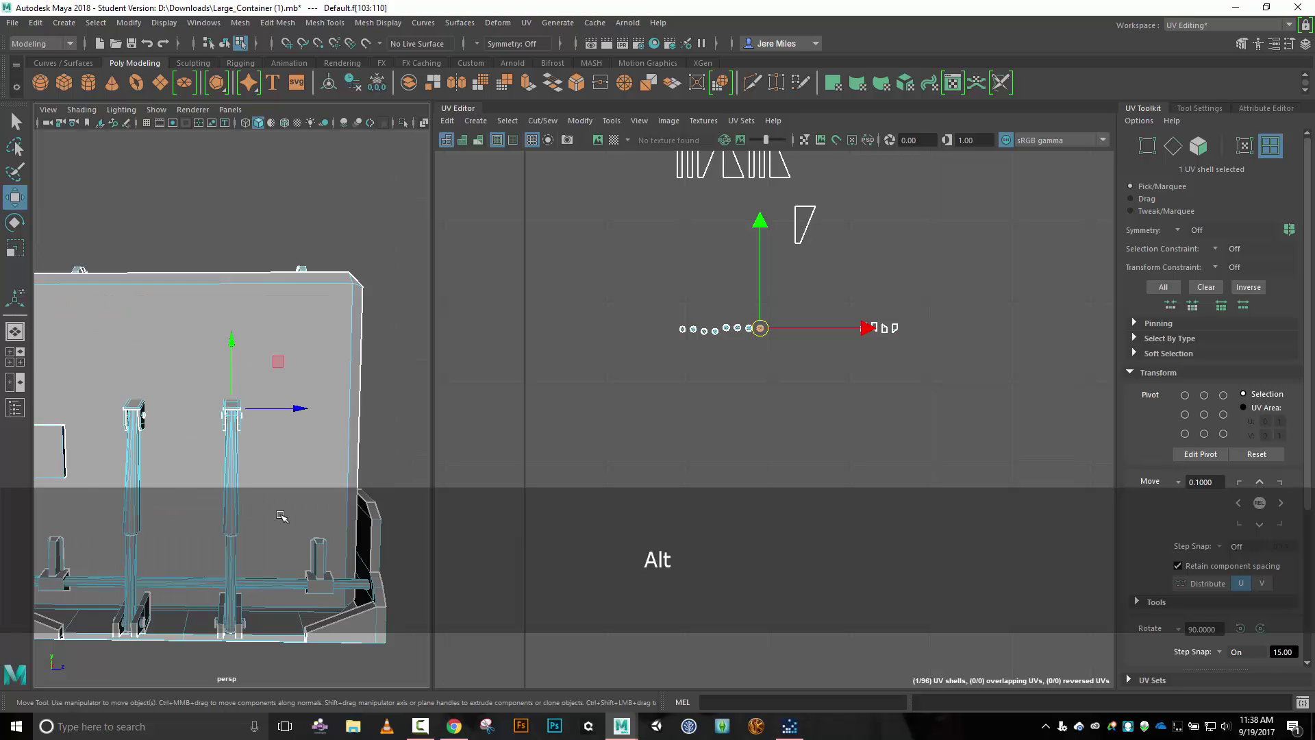
left_click(749, 333)
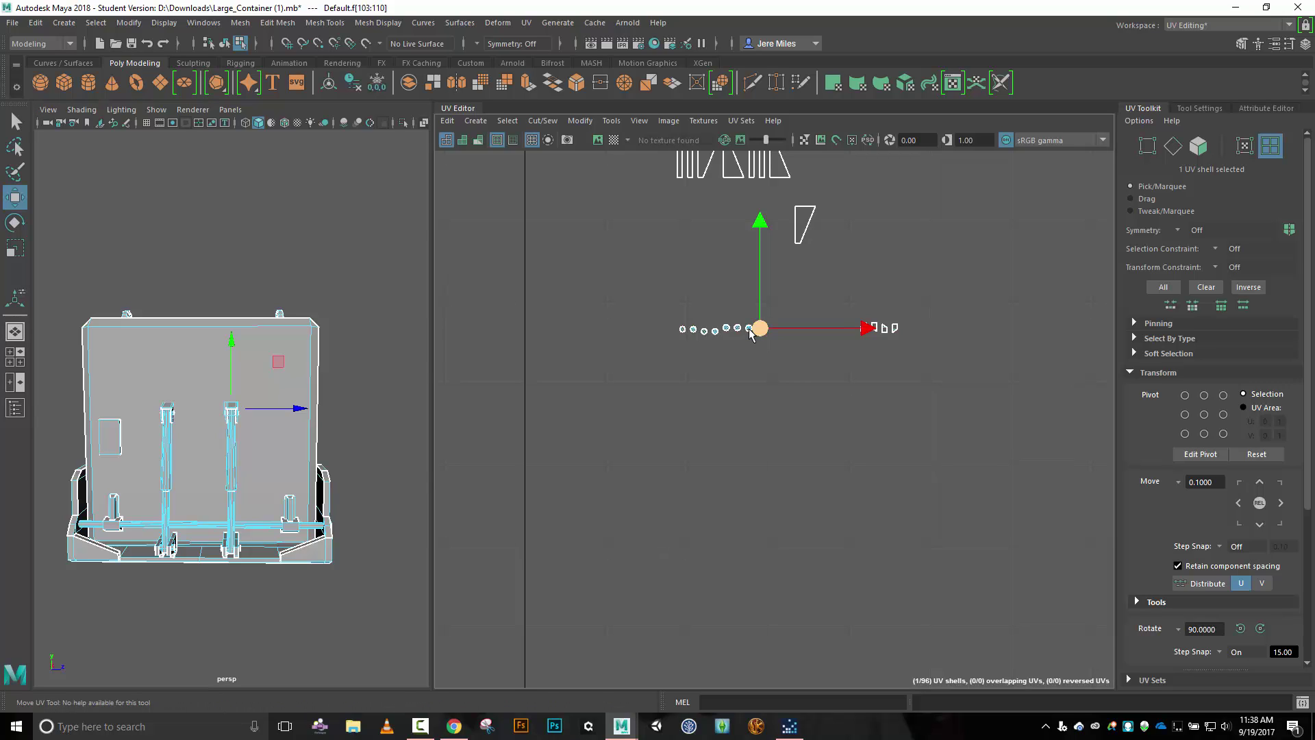
left_click(746, 333)
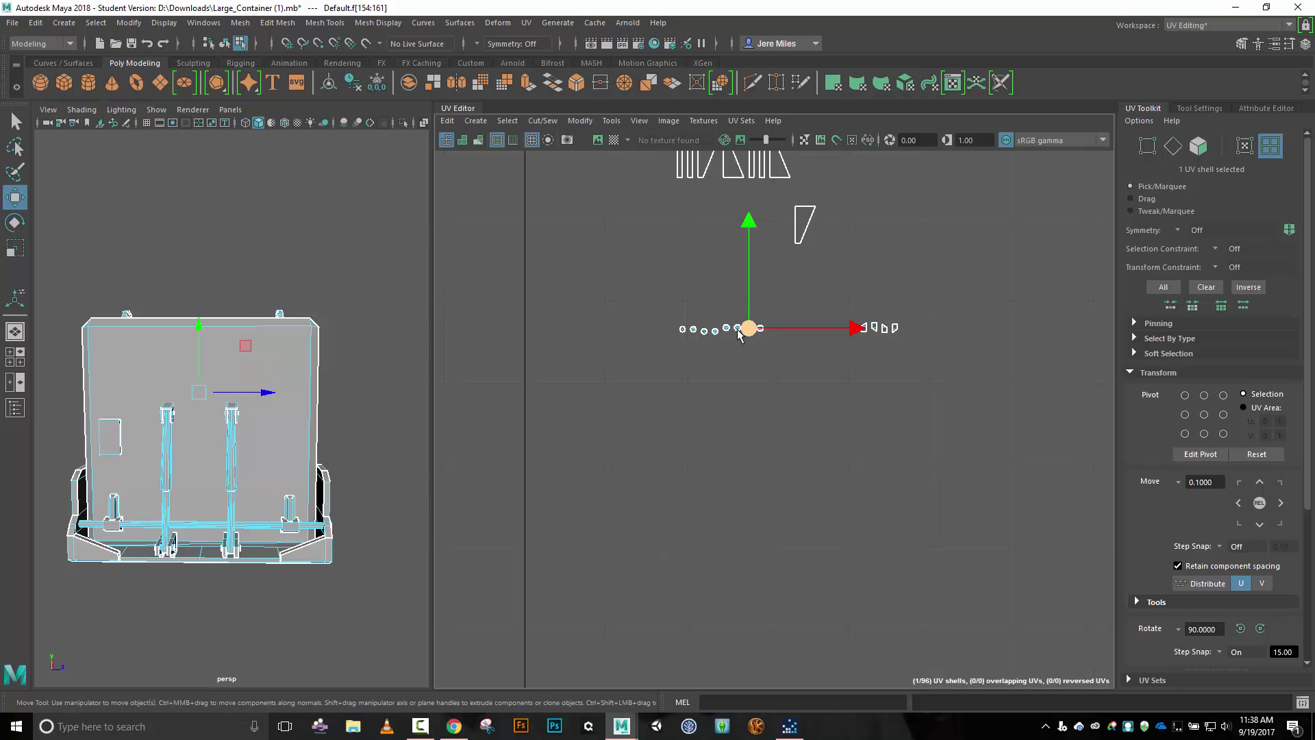
left_click(728, 333)
left_click(726, 333)
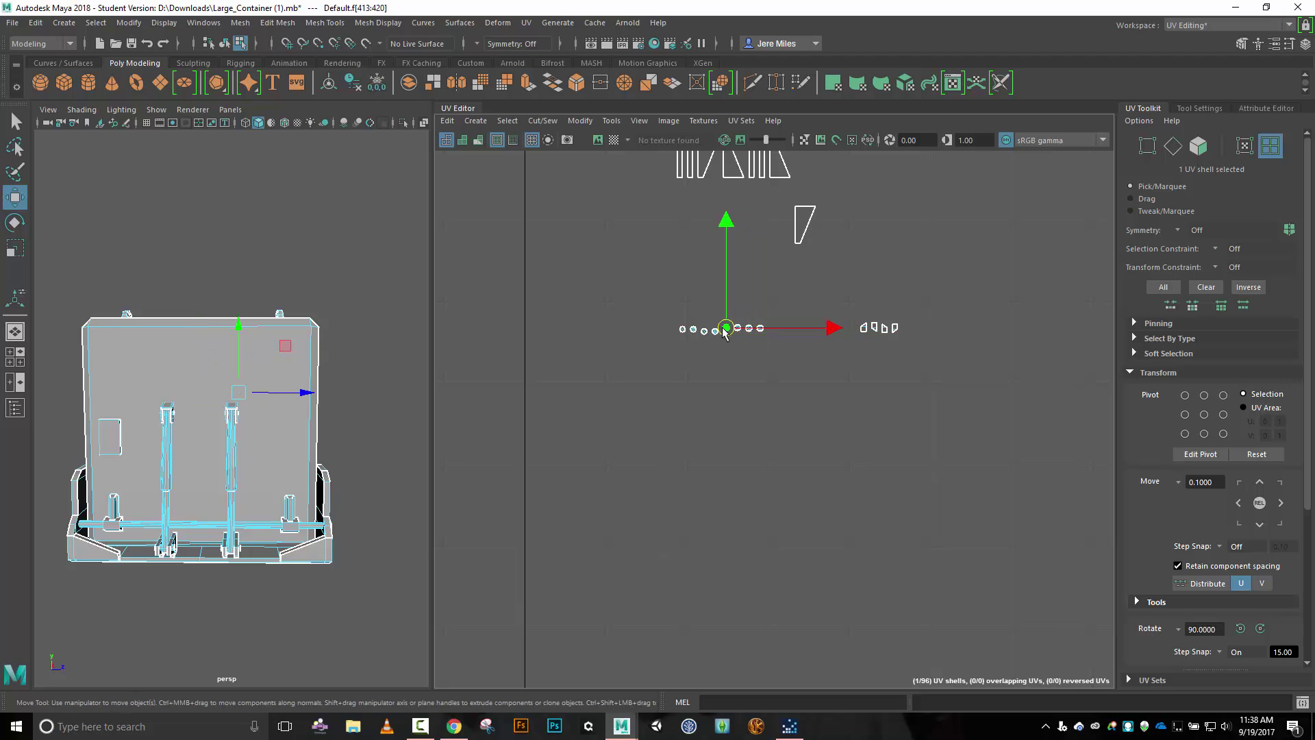
Move the four rightmost circular shells into the 0–1 tile, beside the groups of small bracket shells.
left_click_drag(777, 346, 726, 312)
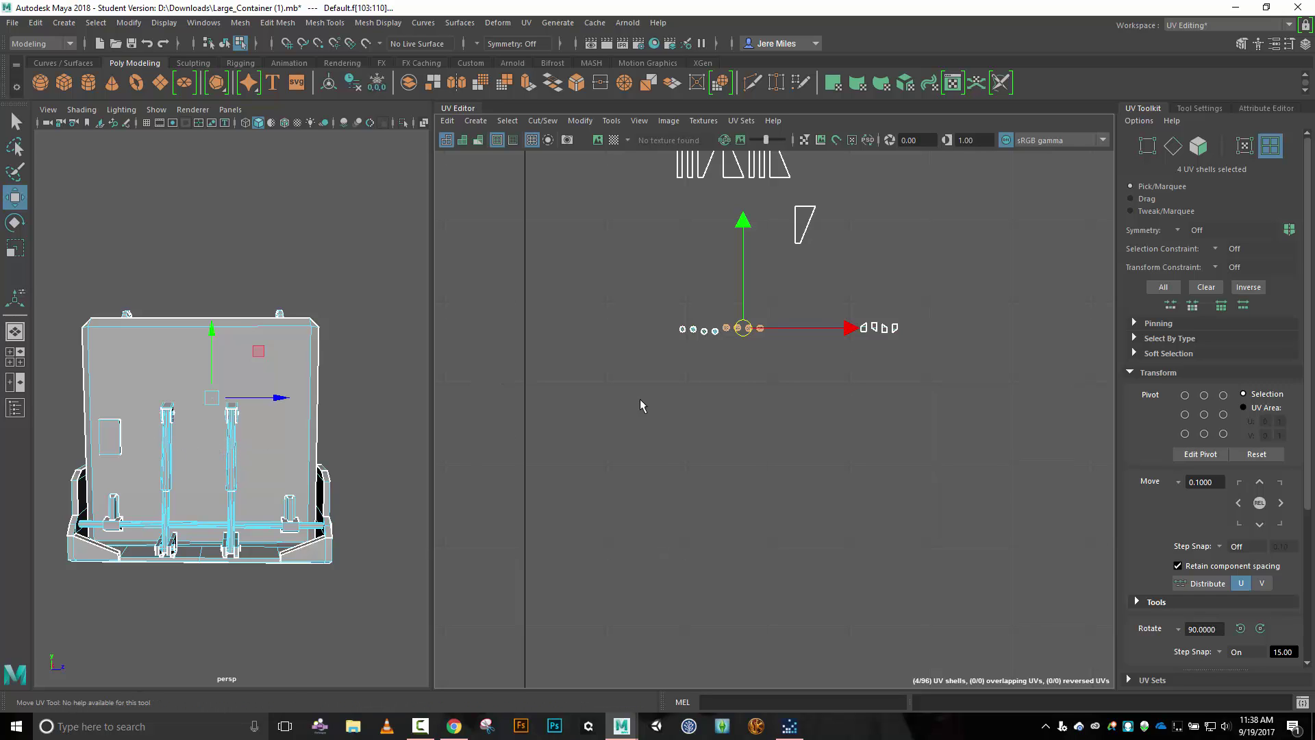
left_click_drag(744, 330, 568, 256)
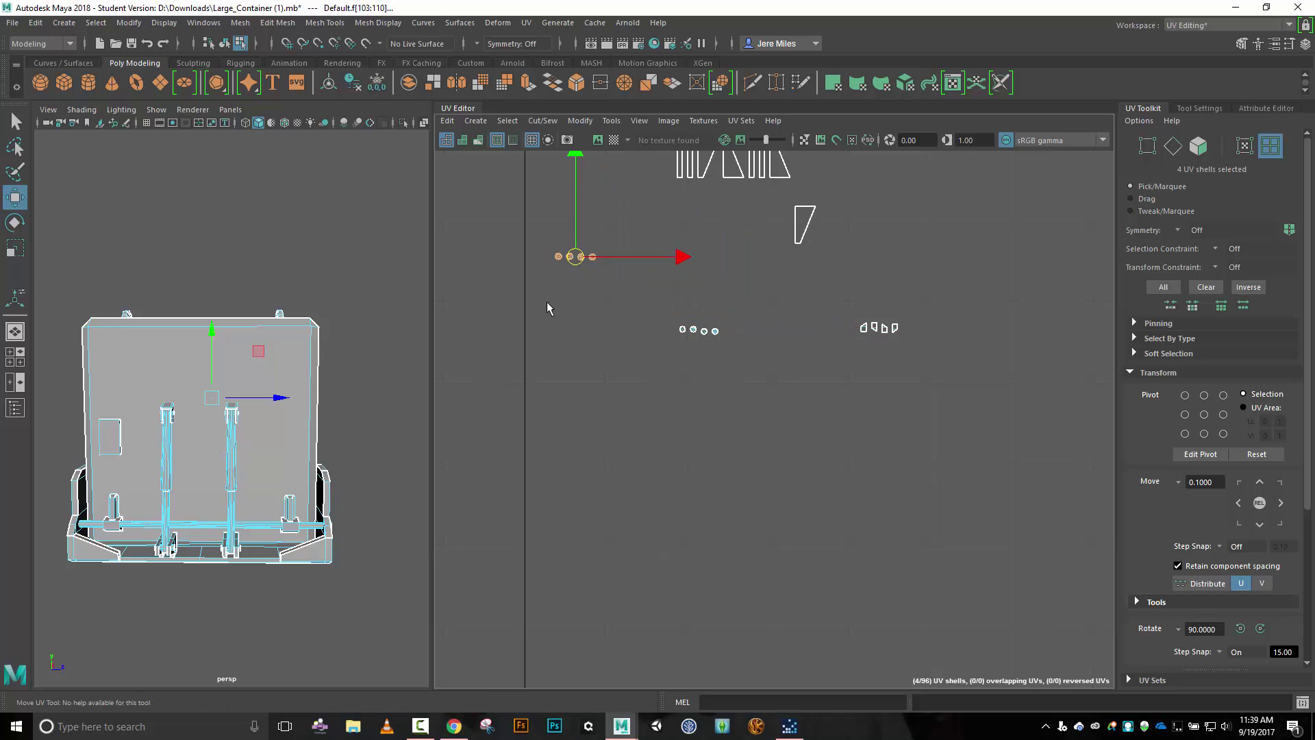
right_click_drag(548, 319, 525, 307, "alt")
middle_click_drag(524, 313, 875, 423, "alt")
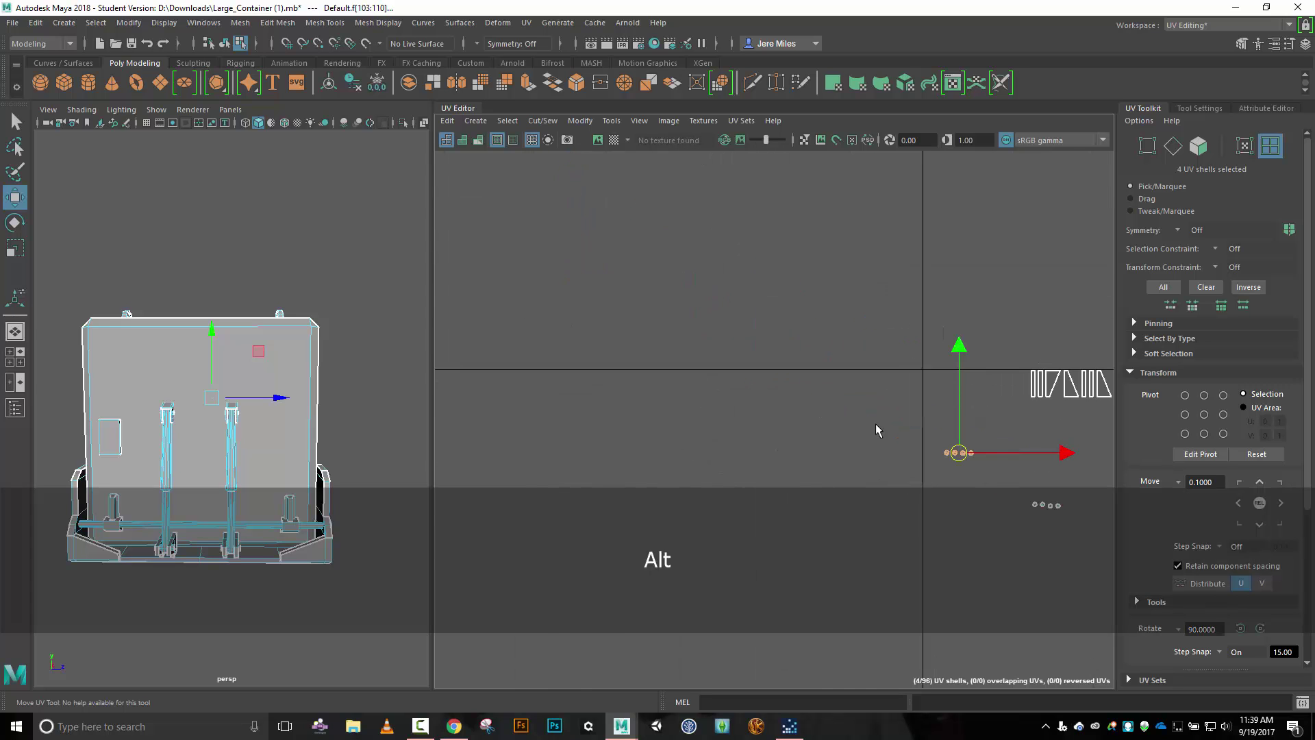
right_click_drag(876, 423, 876, 412, "alt")
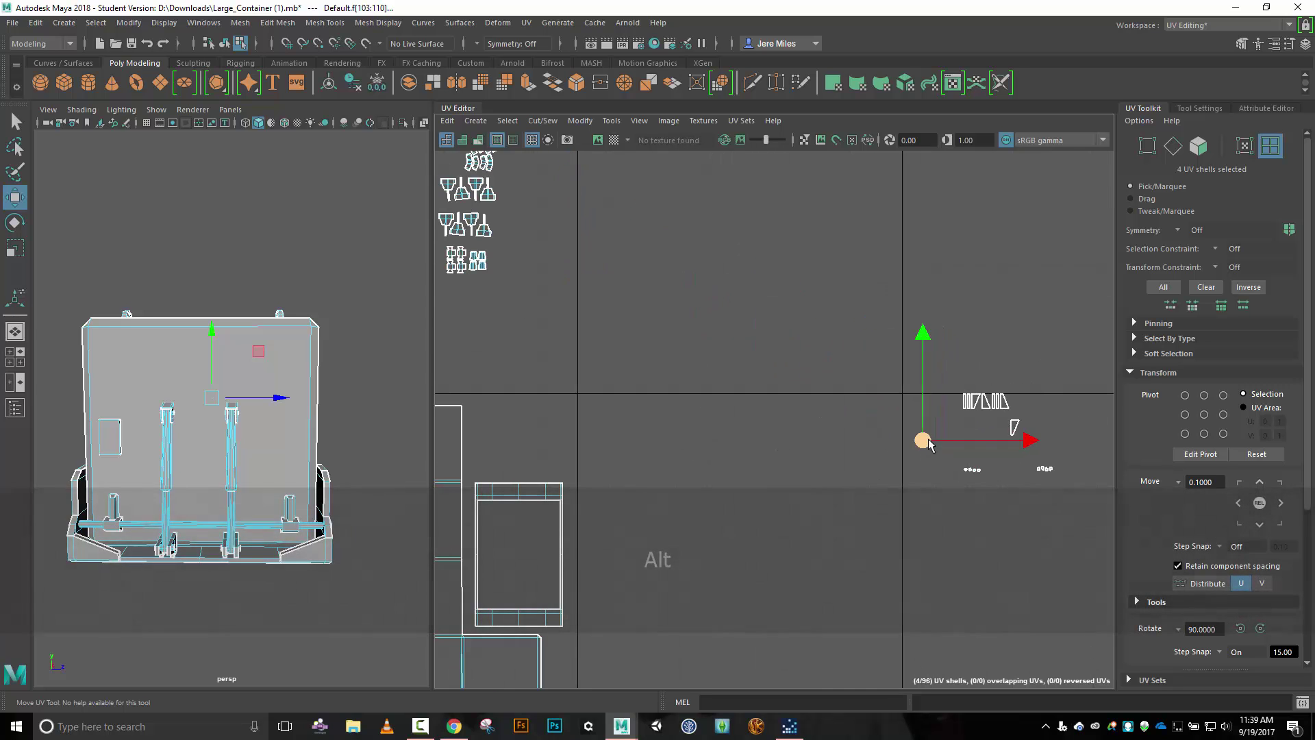
left_click_drag(923, 440, 556, 253)
middle_click_drag(556, 253, 634, 370, "alt")
right_click_drag(634, 370, 772, 451, "alt")
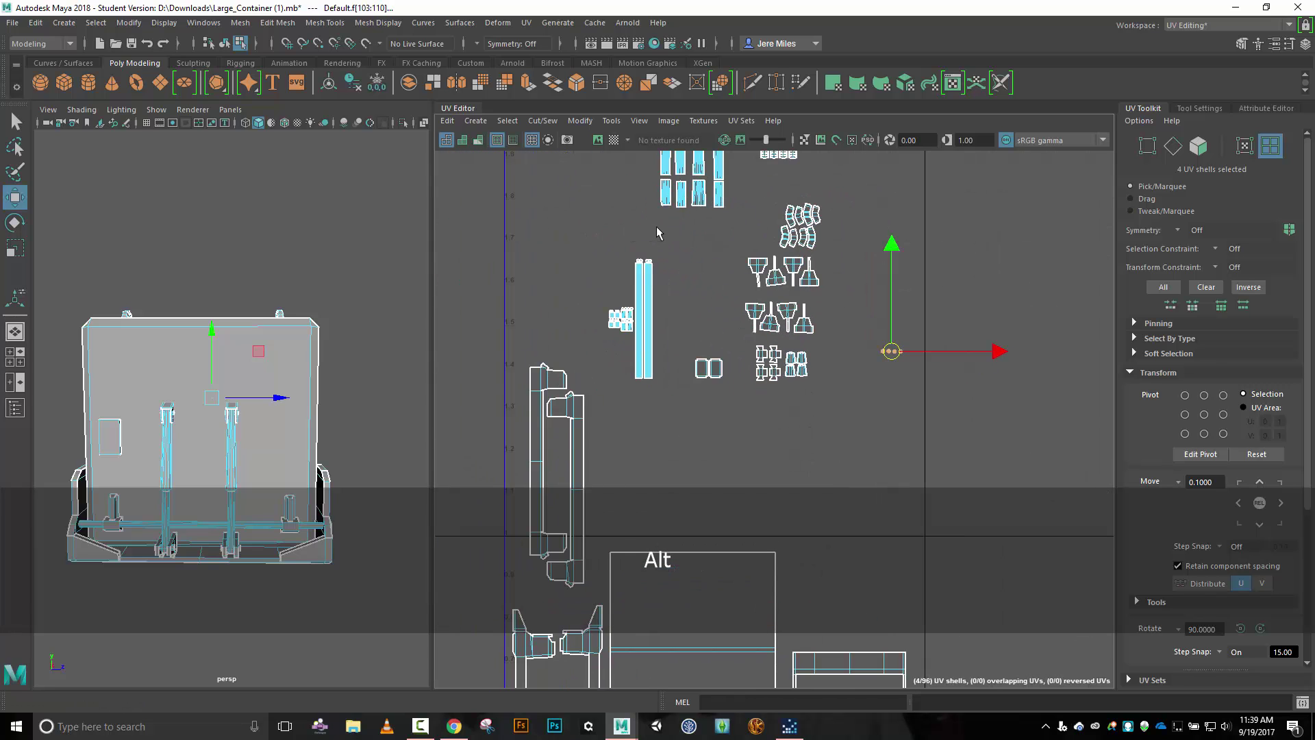
Place the four circular shells in a row directly above the first tall cylinder shells.
middle_click_drag(656, 226, 750, 352, "alt")
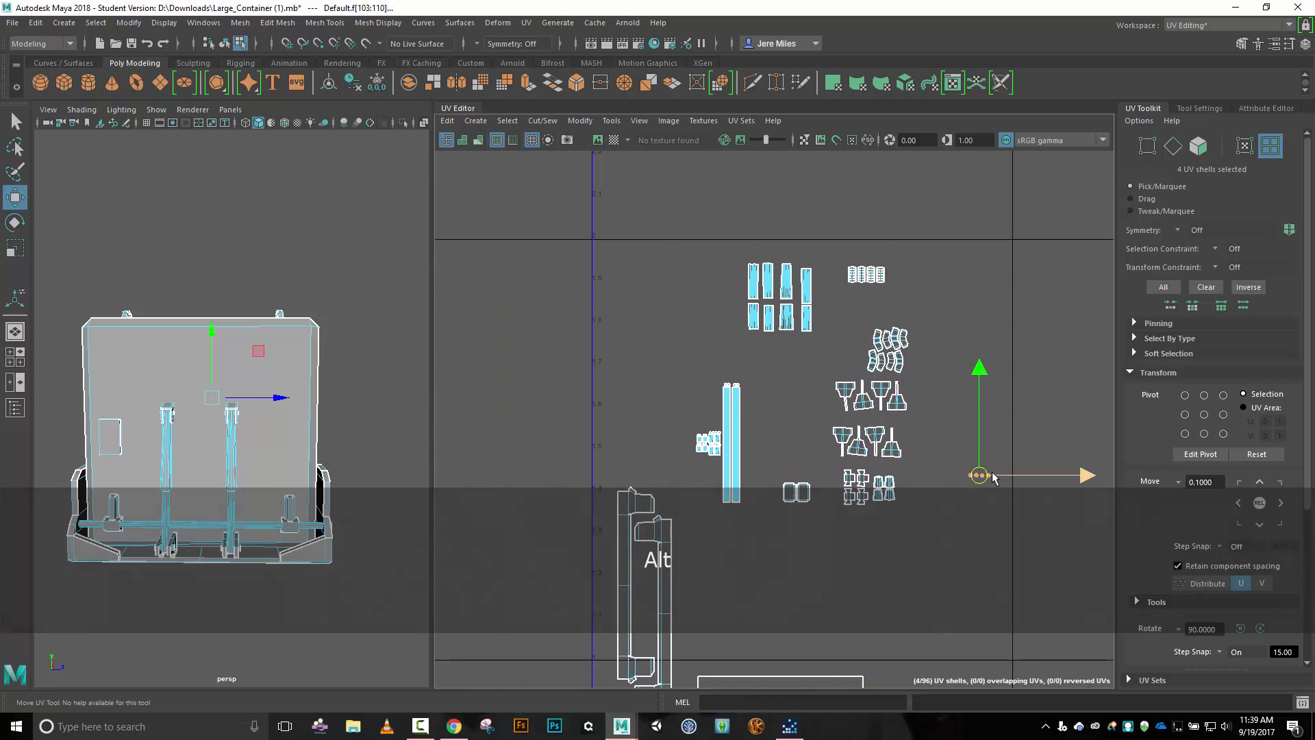
left_click_drag(978, 473, 913, 354)
left_click(768, 249)
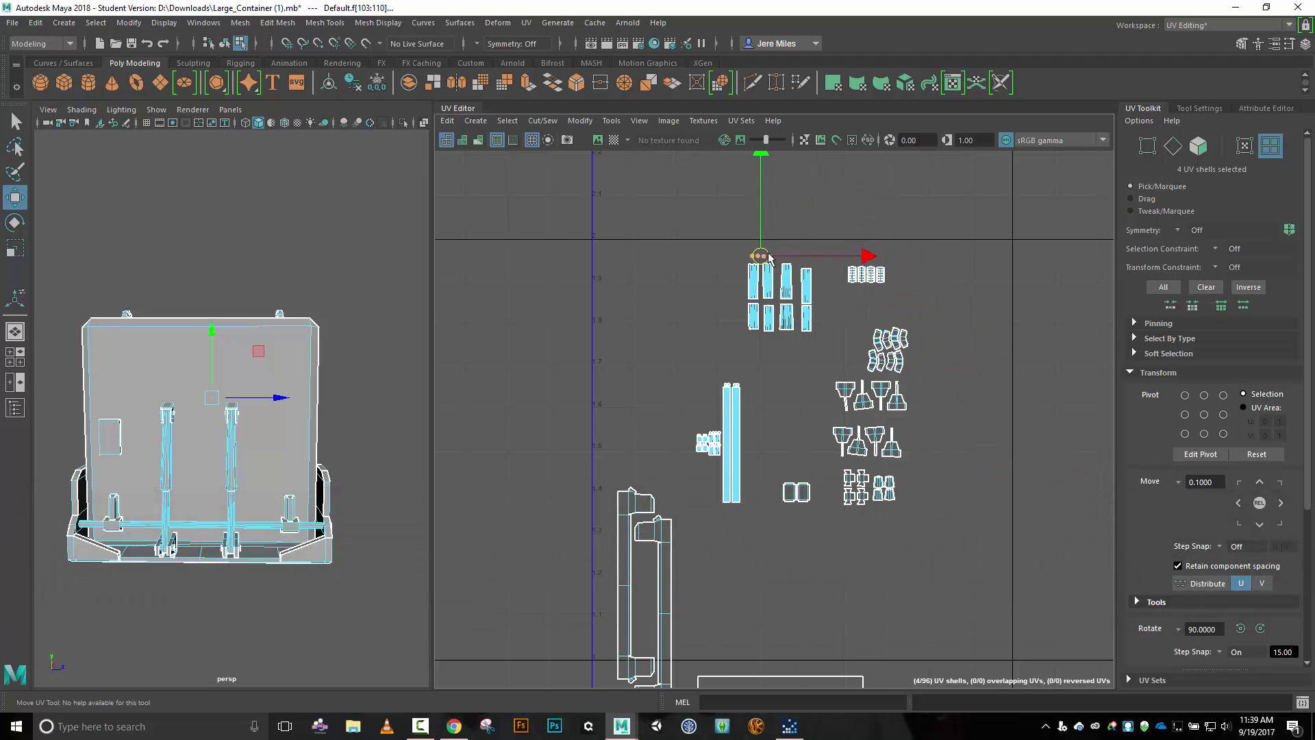
scroll(767, 269, "up", 8)
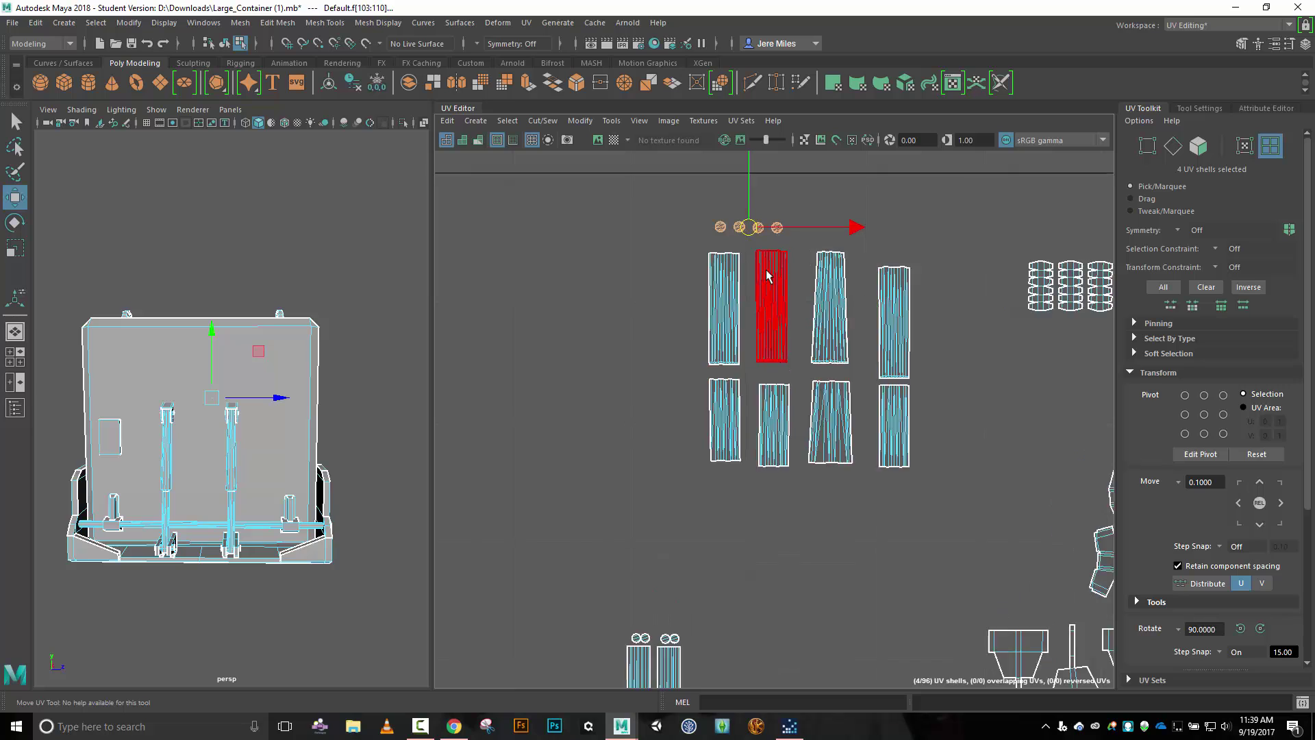
middle_click_drag(766, 269, 803, 321, "alt")
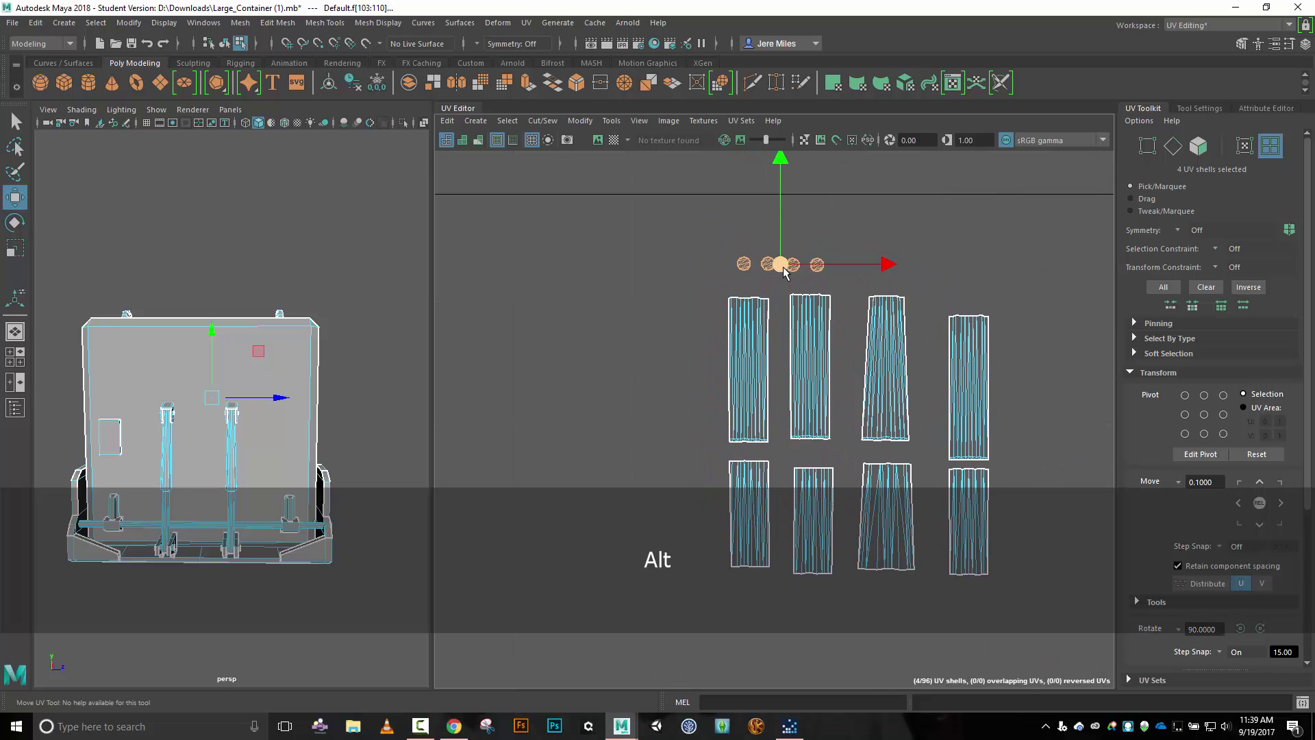
left_click_drag(784, 281, 781, 289)
Pack the second, tapered third and fourth tall cylinder shells closely beside the first in an aligned row.
left_click(804, 322)
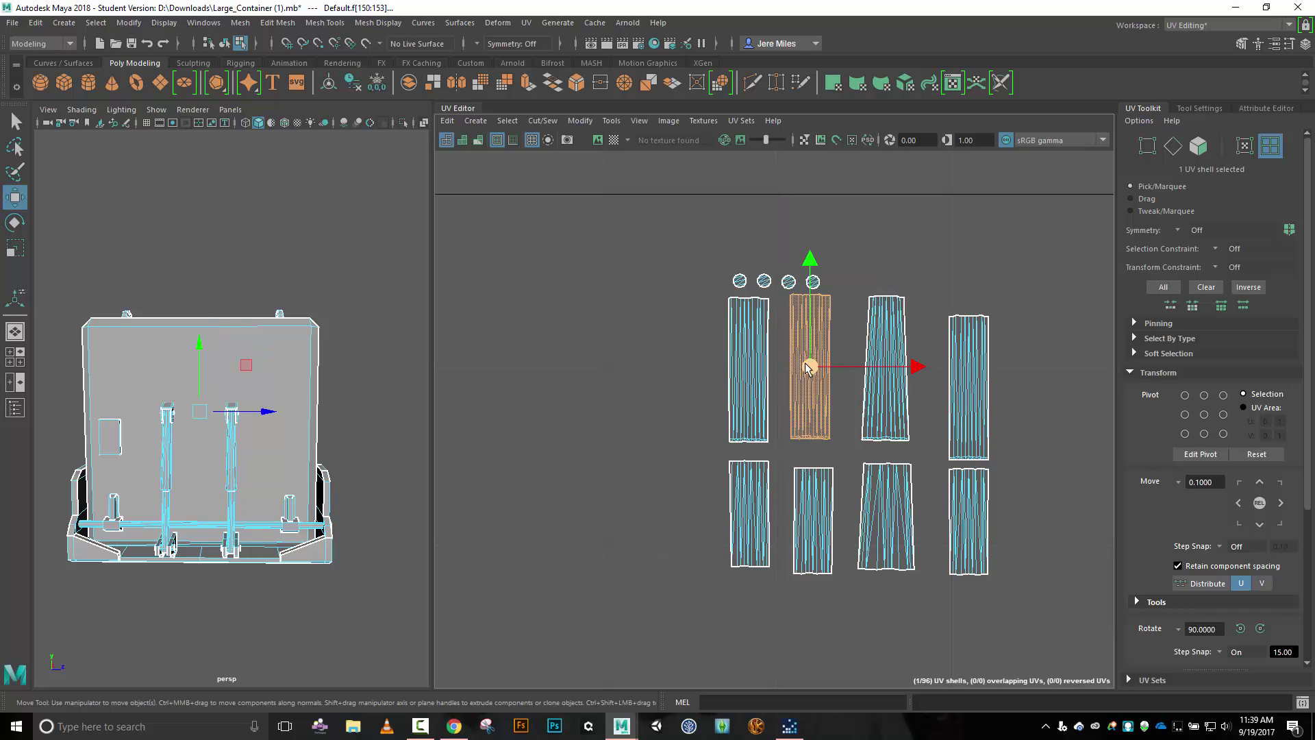
left_click_drag(803, 370, 846, 371)
left_click(881, 368)
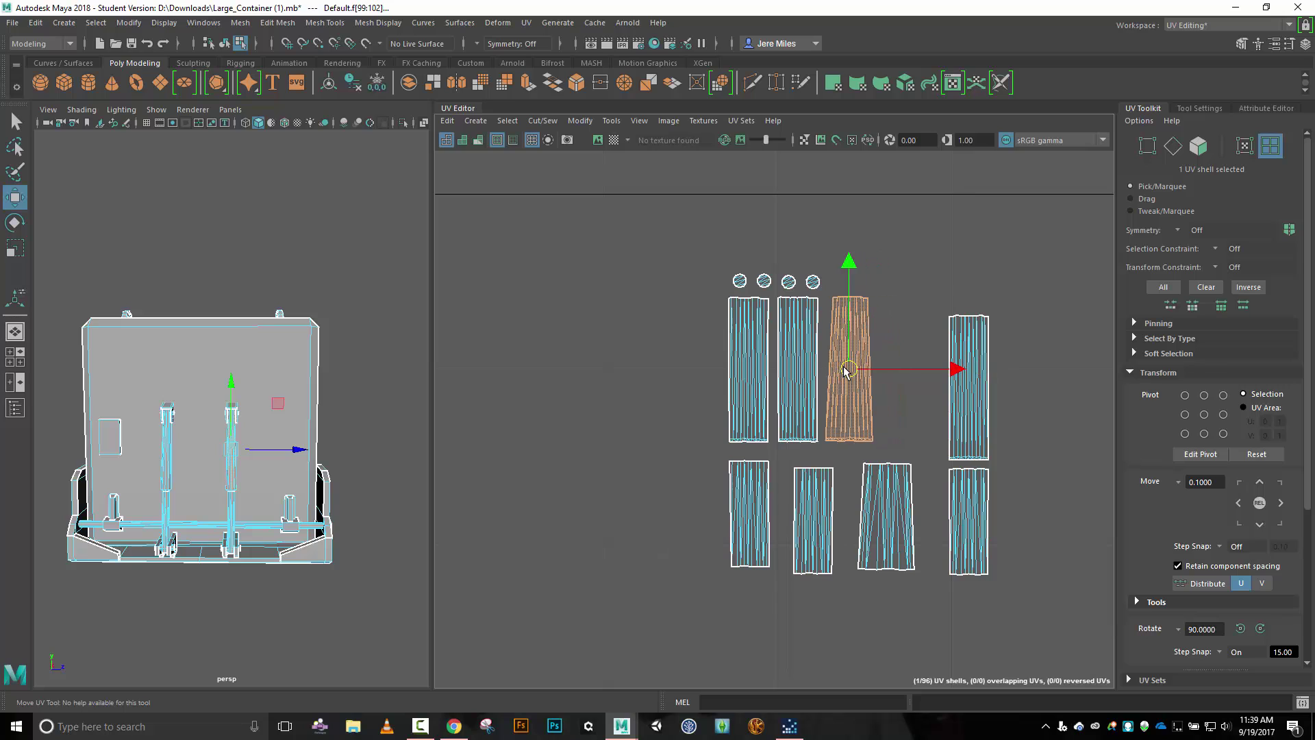
left_click(969, 370)
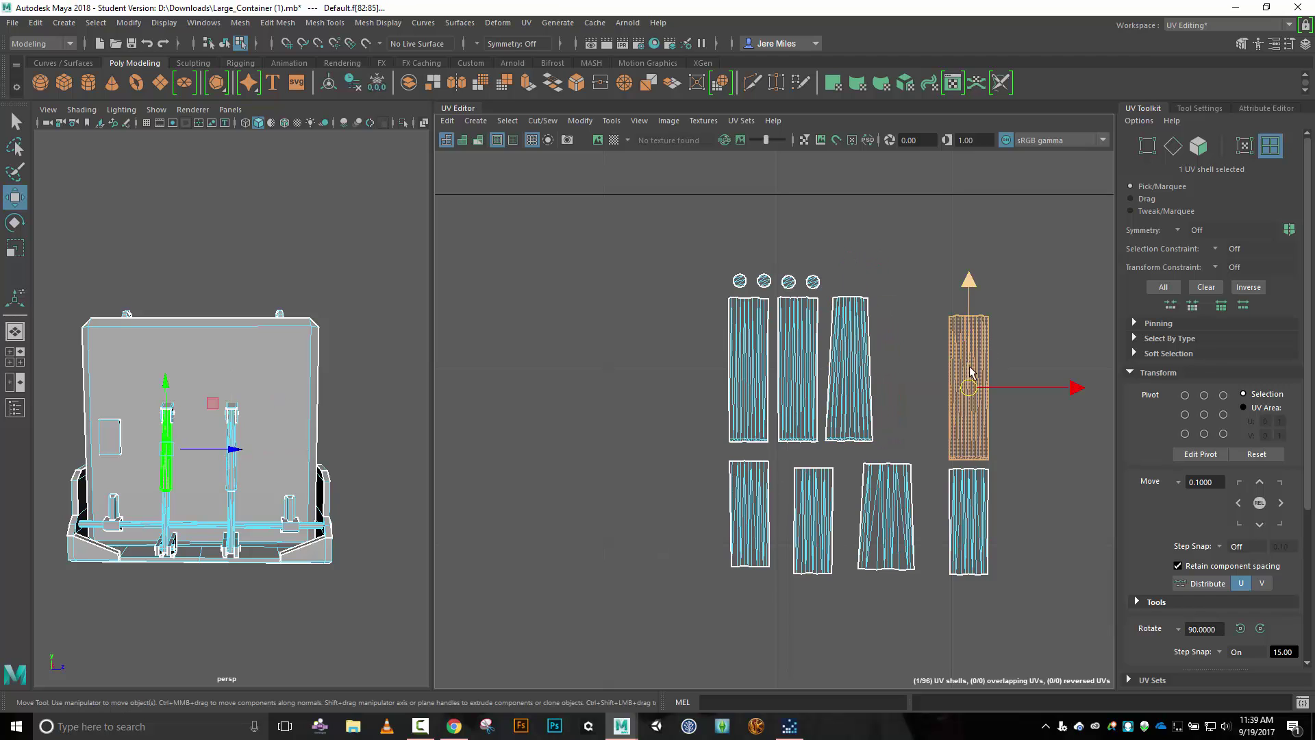
left_click_drag(973, 390, 909, 369)
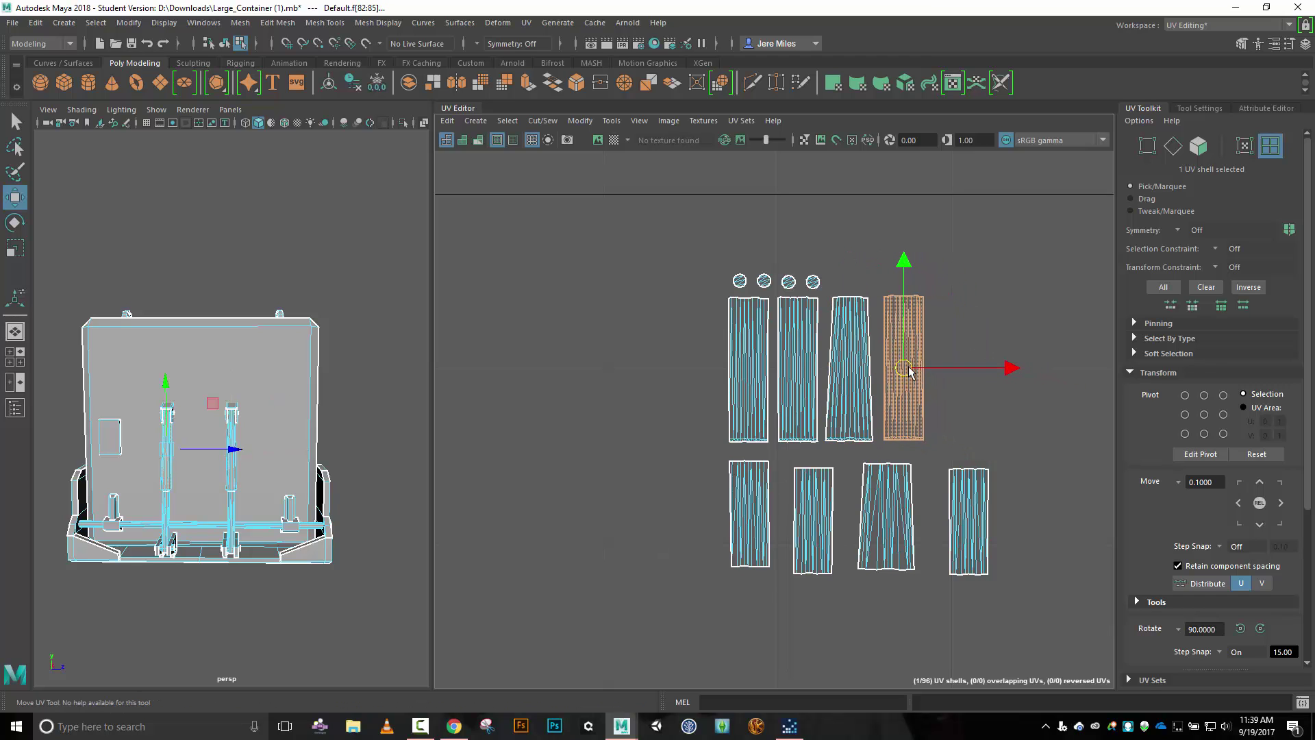
Pack the four shorter cylinder shells closely together in an aligned row directly beneath the tall cylinder shells.
scroll(860, 352, "up", 5)
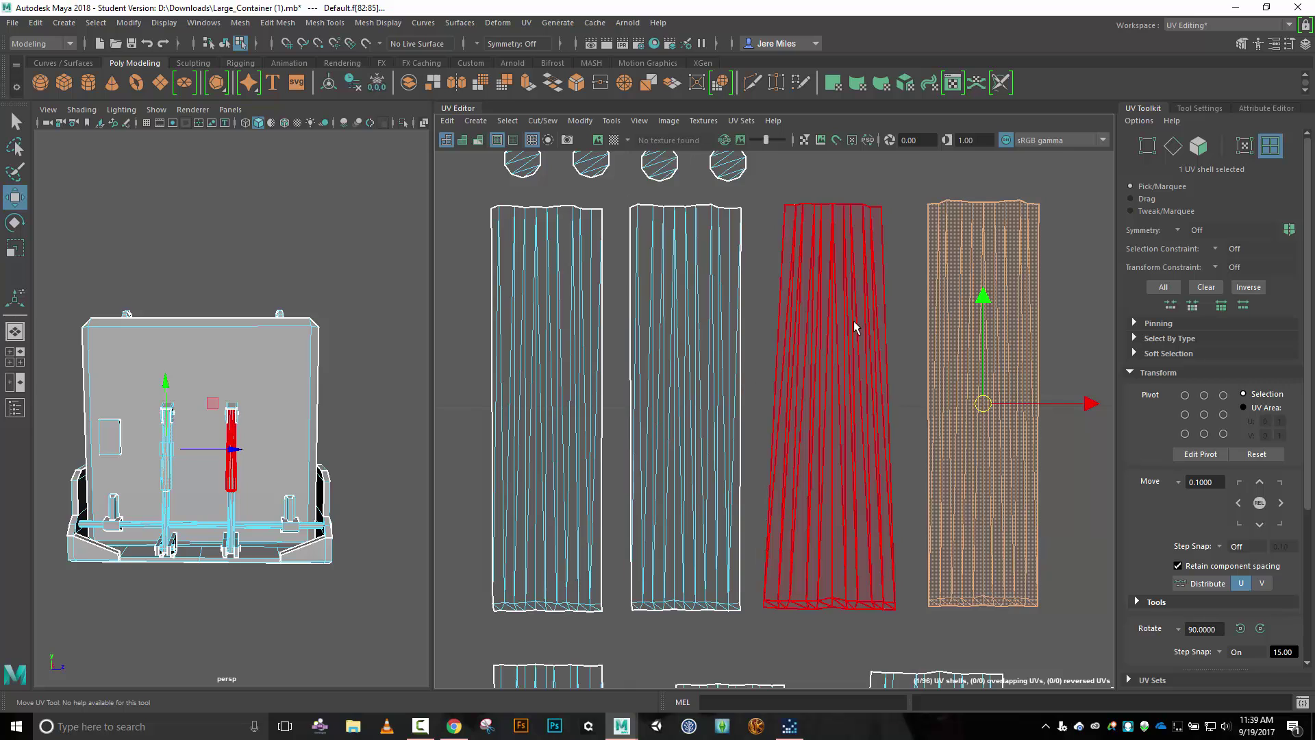
scroll(904, 471, "up", 4)
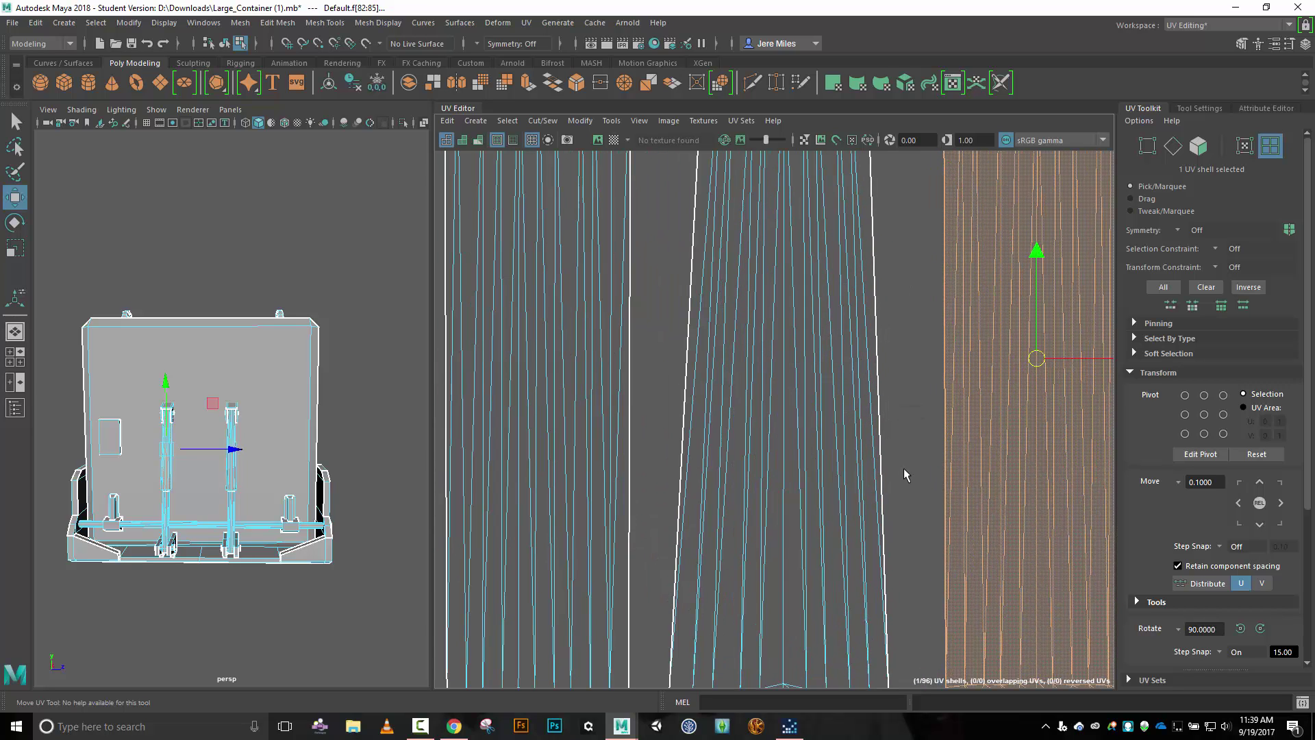
scroll(903, 469, "down", 3)
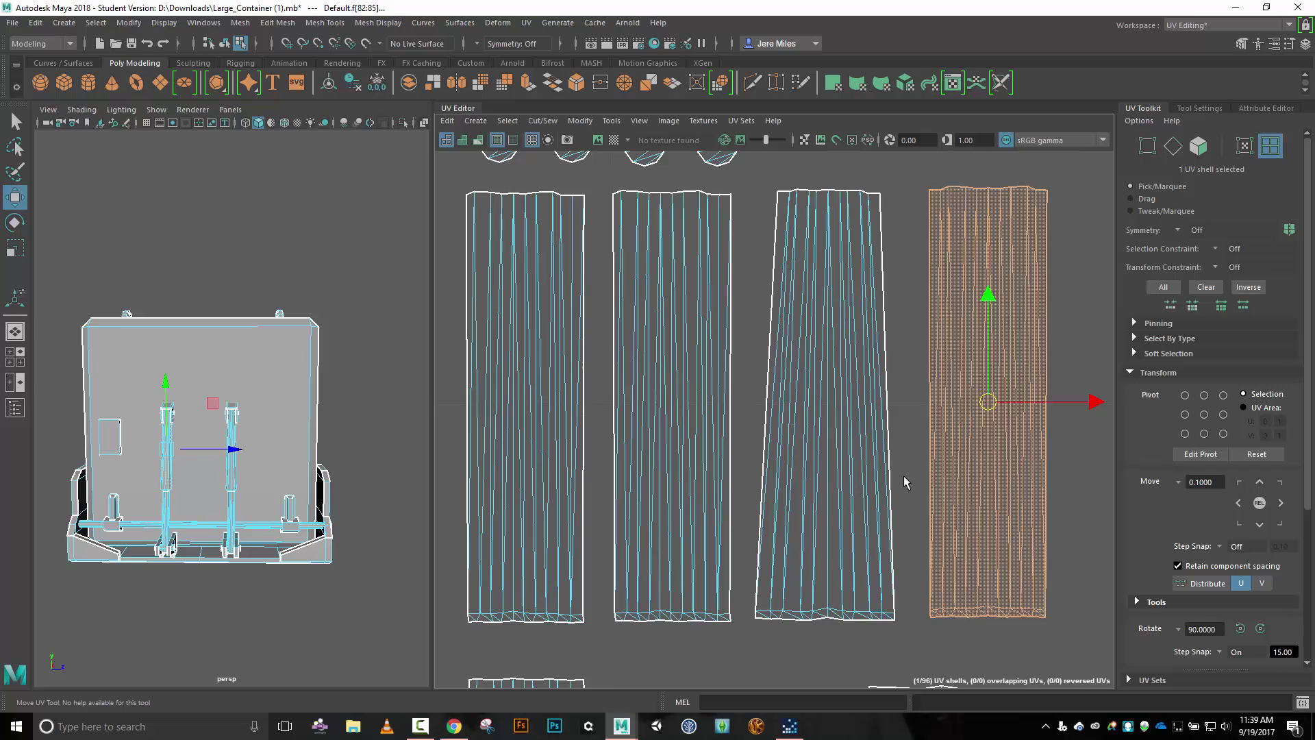
scroll(902, 475, "down", 3)
left_click(835, 613)
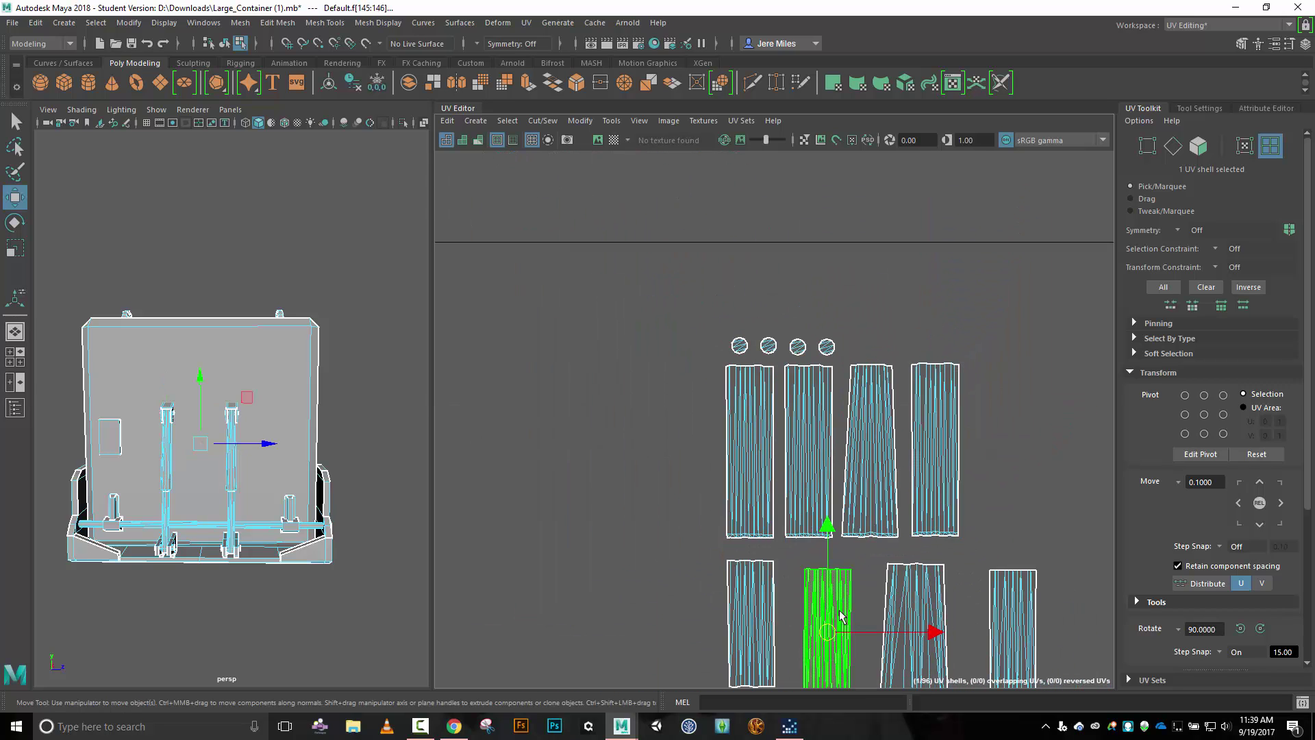
left_click_drag(825, 631, 751, 606)
left_click(752, 614)
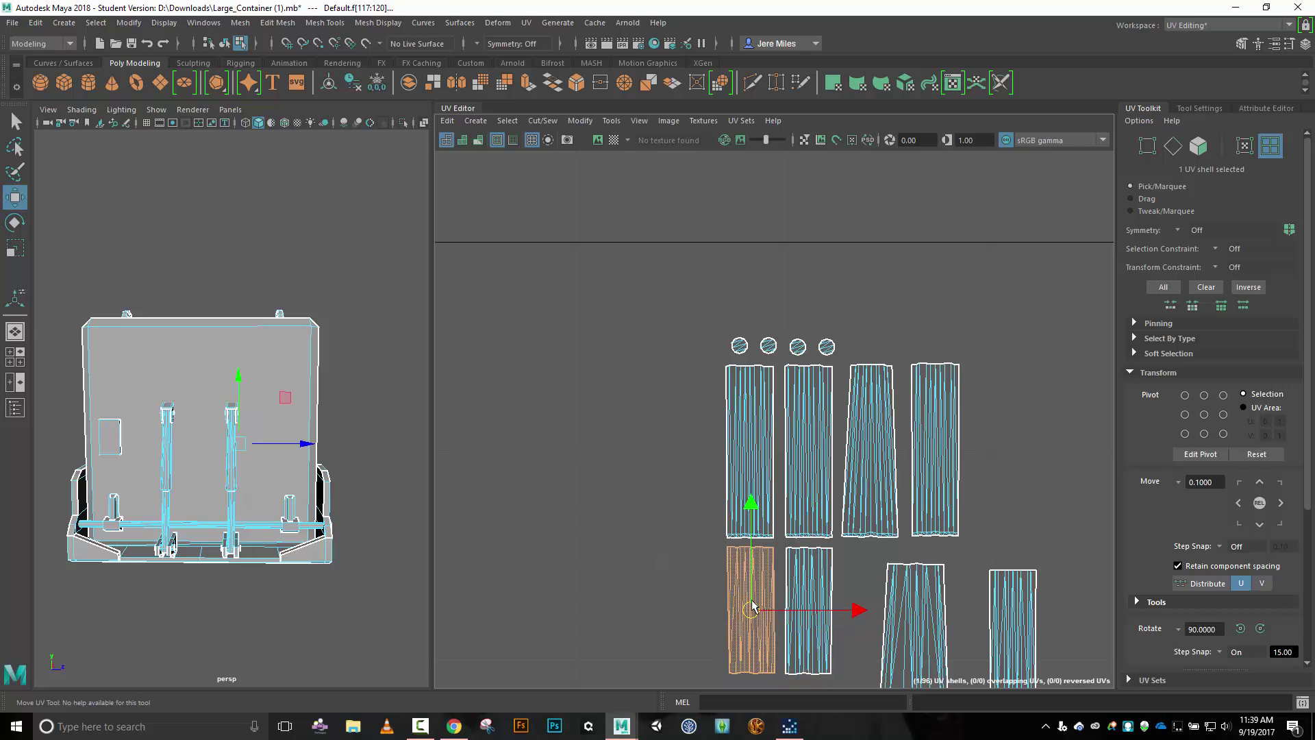
left_click(914, 625)
left_click_drag(915, 630, 878, 613)
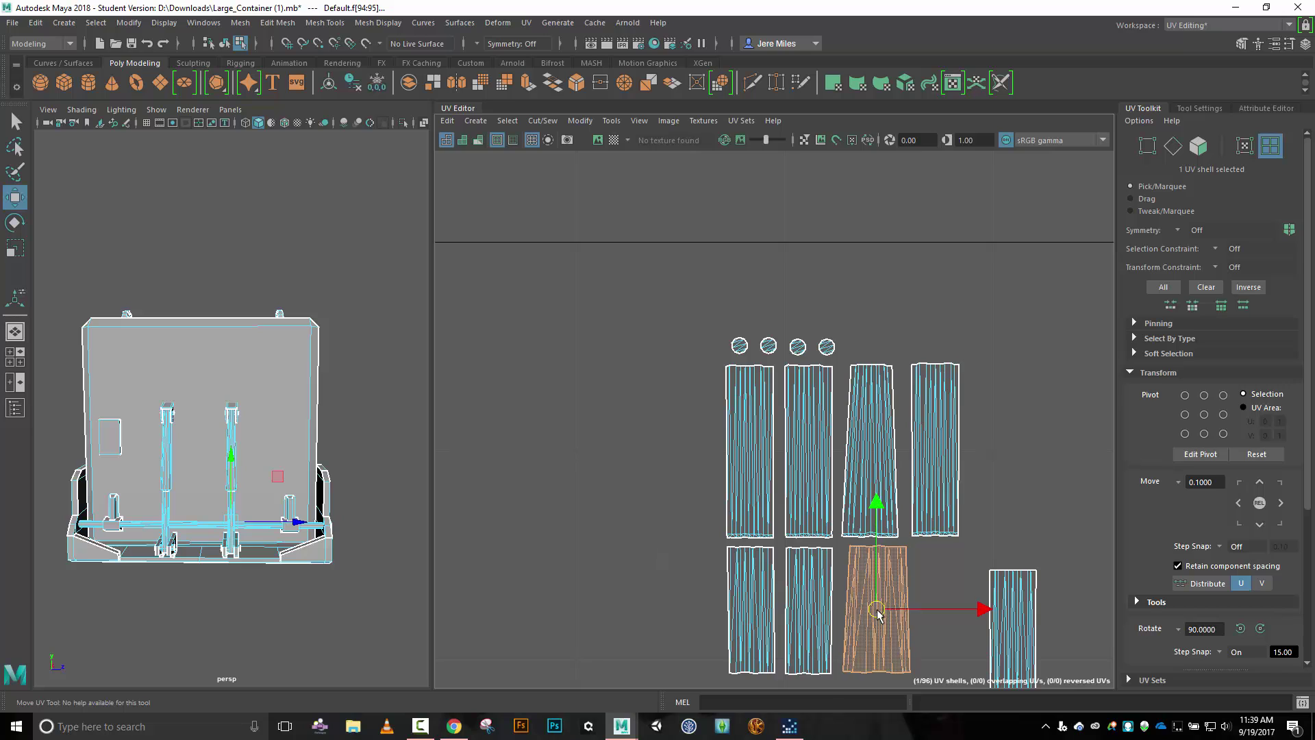
left_click(1008, 608)
left_click_drag(1007, 608, 951, 608)
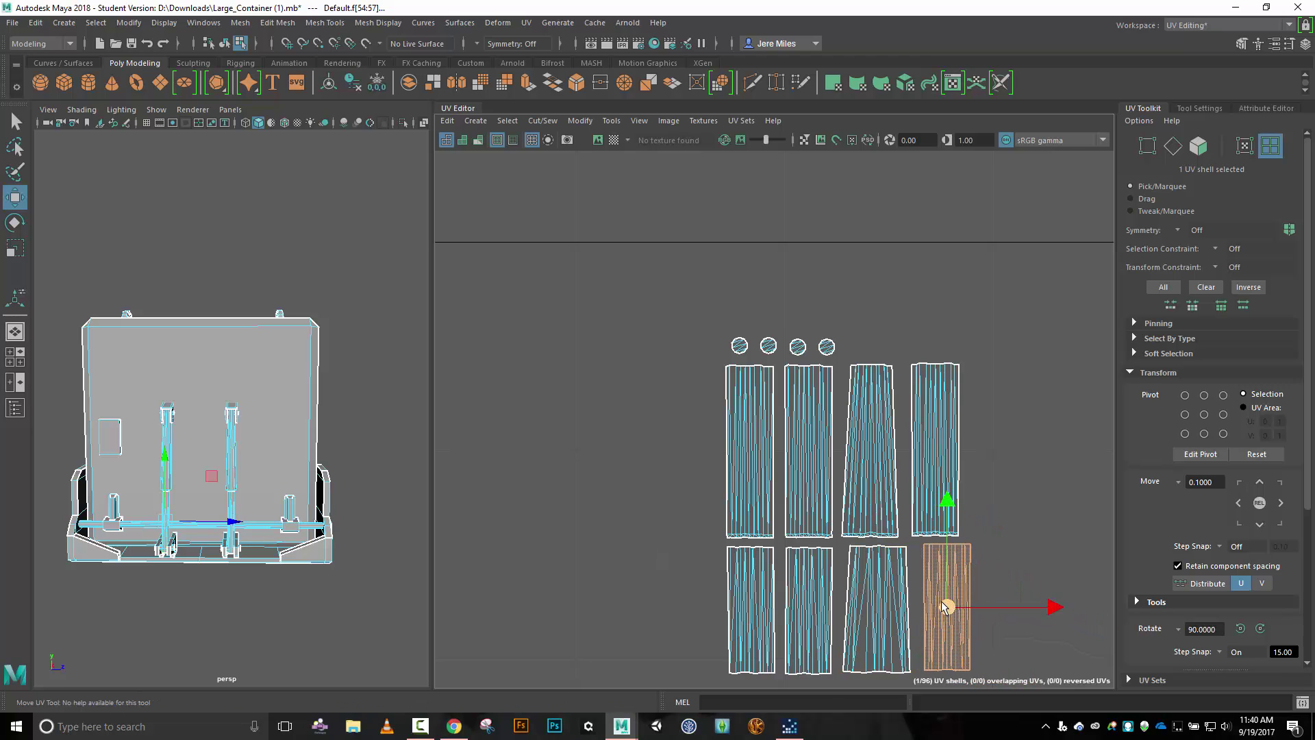
Check which part of the model the leftmost of the four unplaced circular shells belongs to.
scroll(651, 401, "down", 3)
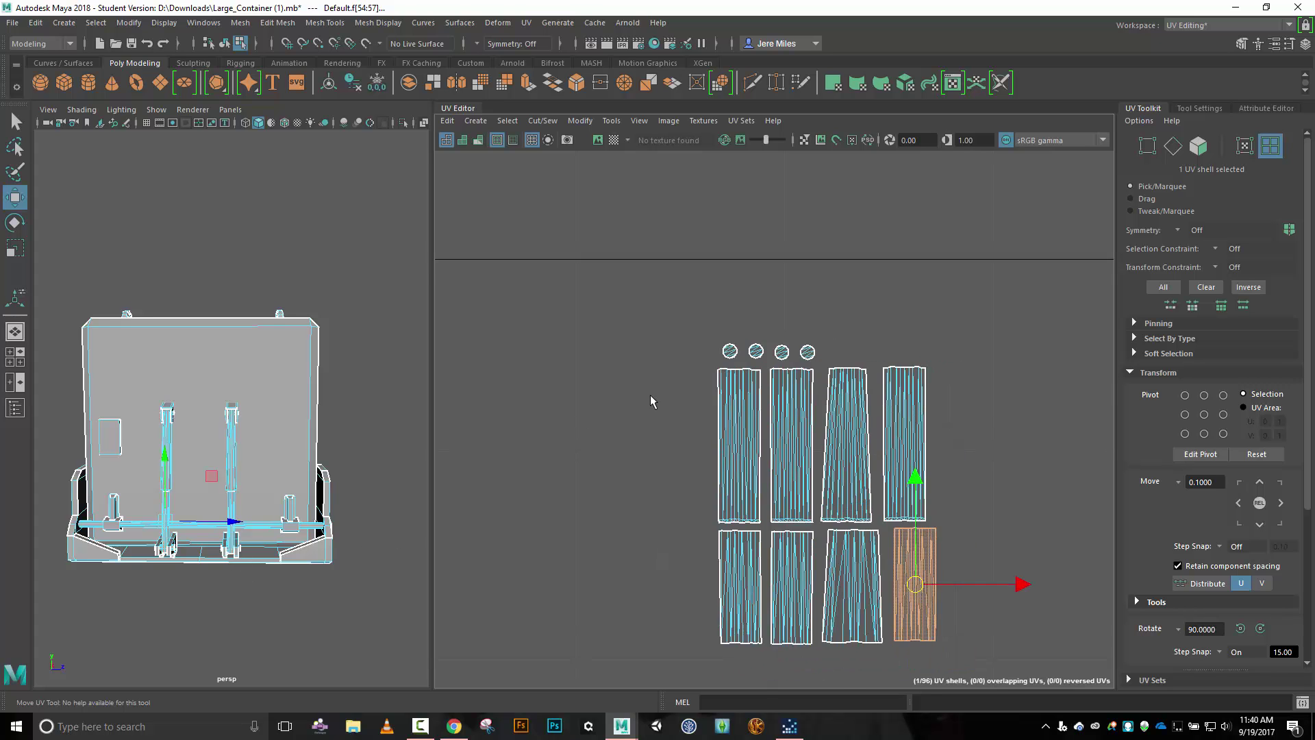
key("alt")
middle_click_drag(1040, 476, 680, 164, "alt")
middle_click_drag(933, 379, 854, 299, "alt")
right_click_drag(854, 298, 968, 434, "alt")
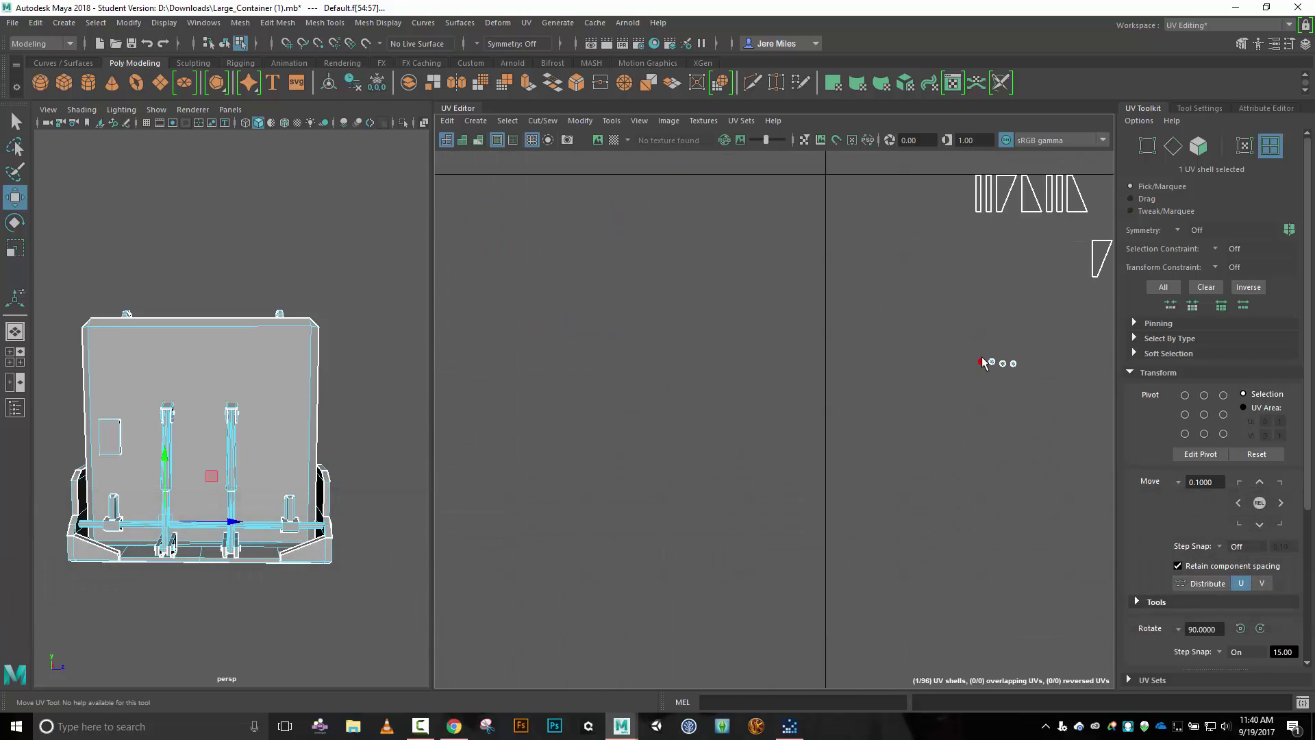
key("w")
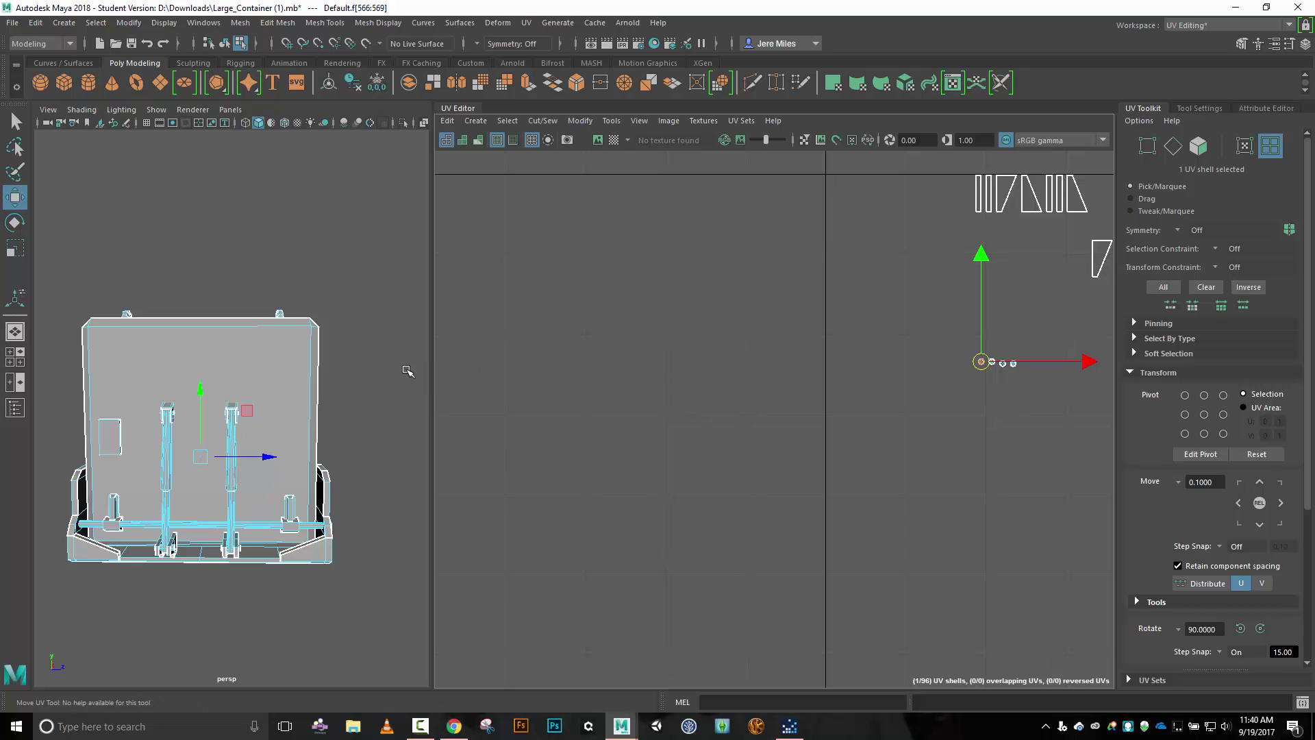
key("f")
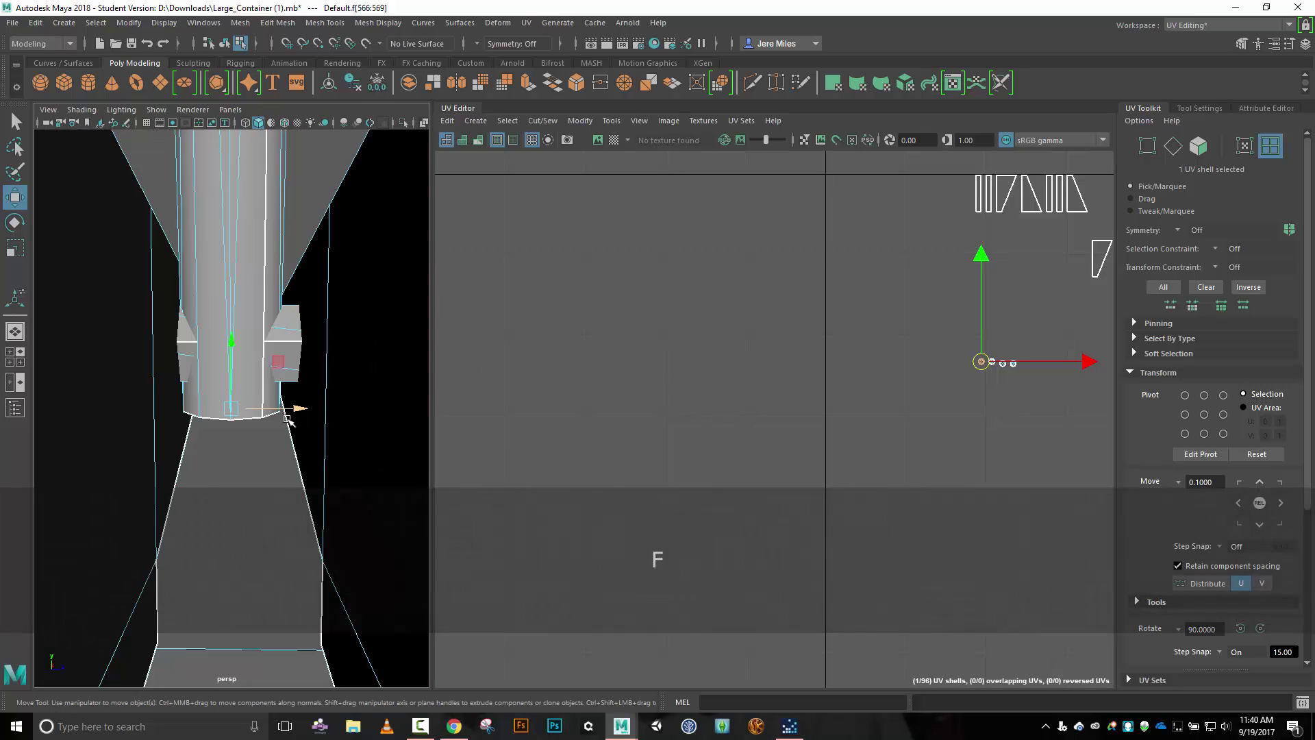
left_click_drag(294, 484, 290, 392, "alt")
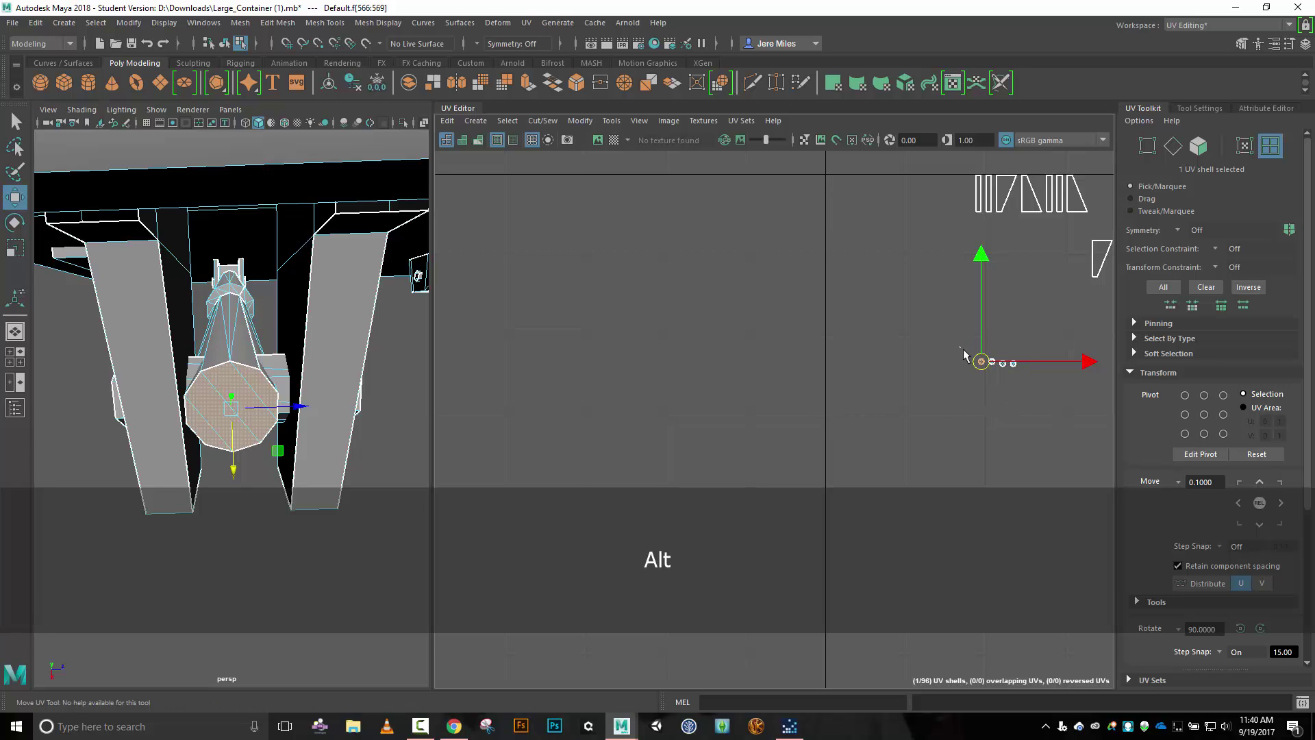
Move the four unplaced circular shells into position directly beneath the first two short cylinder shells.
left_click_drag(963, 348, 1017, 395)
scroll(726, 330, "down", 5)
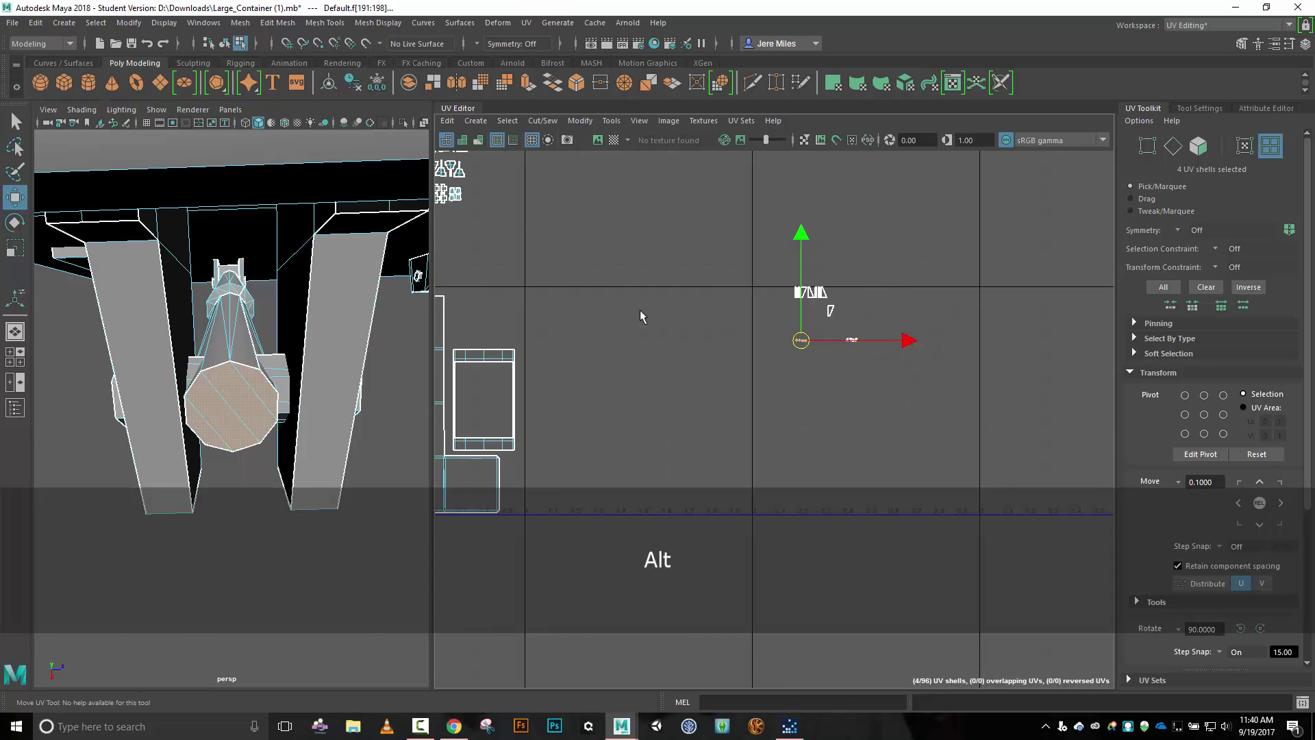
middle_click_drag(639, 309, 816, 431, "alt")
left_click_drag(959, 452, 552, 237)
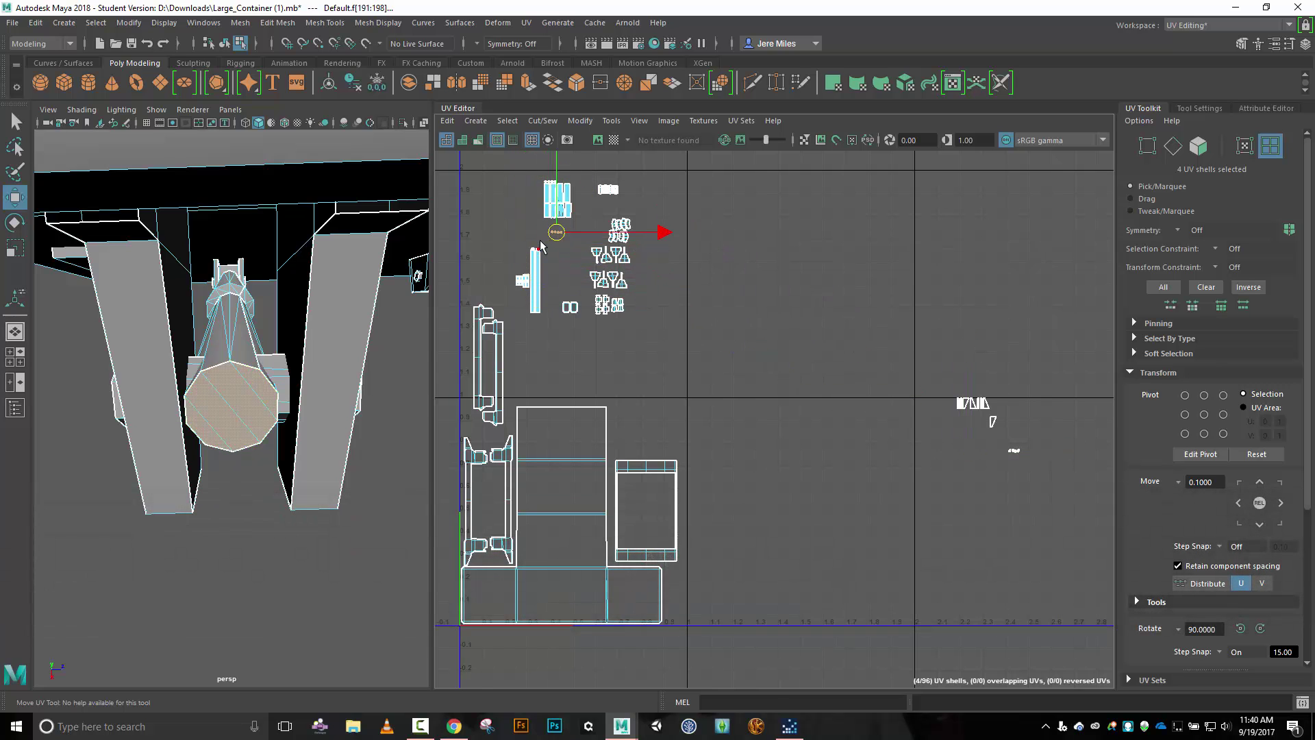
scroll(541, 244, "up", 5)
middle_click_drag(549, 233, 699, 408, "alt")
right_click_drag(700, 408, 728, 411, "alt")
left_click_drag(791, 392, 752, 317)
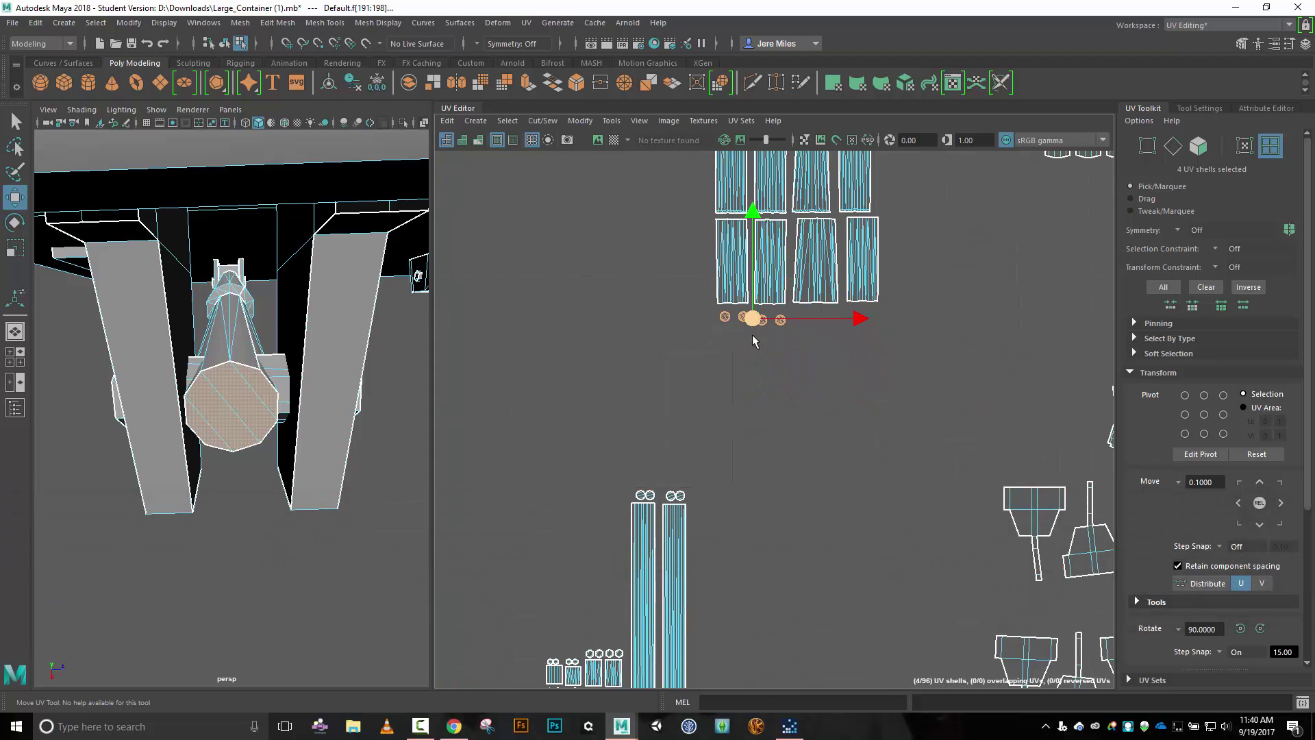
Move the four tiny angular shells up and left, near the lone tapered four-sided shell.
key("f")
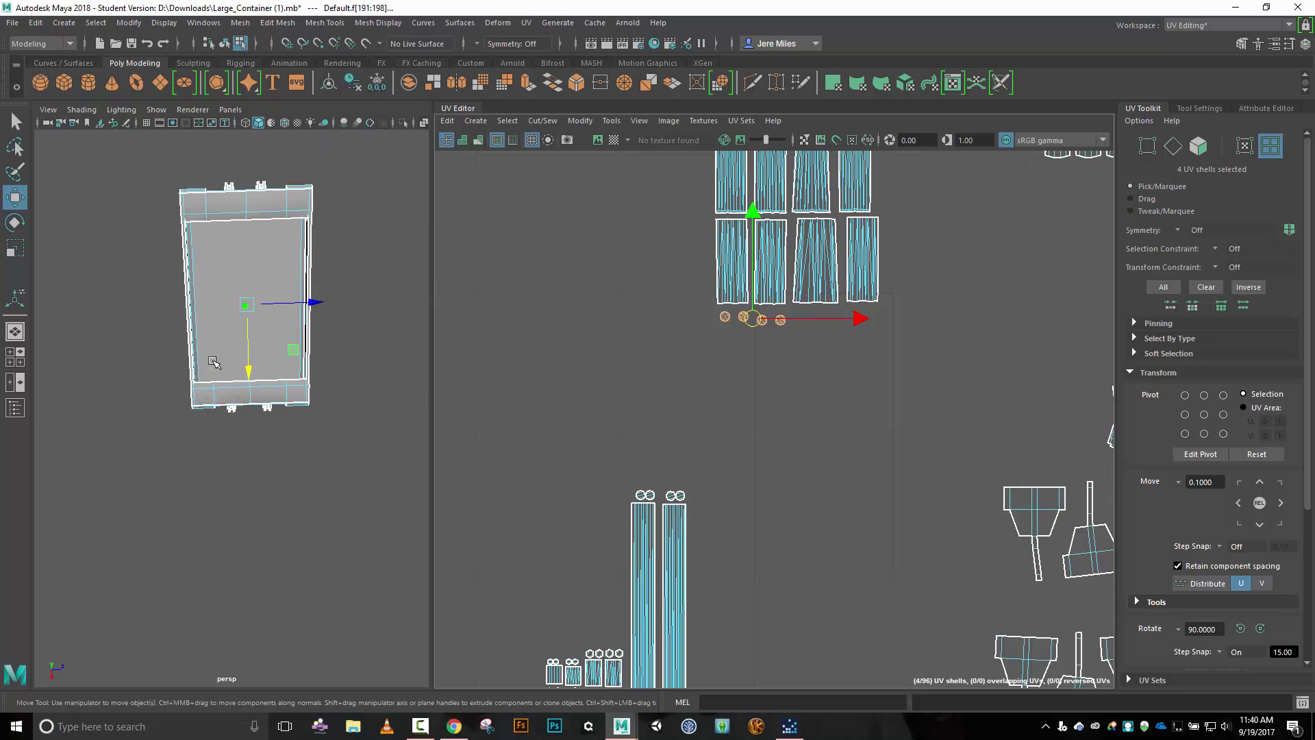
scroll(1070, 413, "down", 2)
left_click(1070, 413)
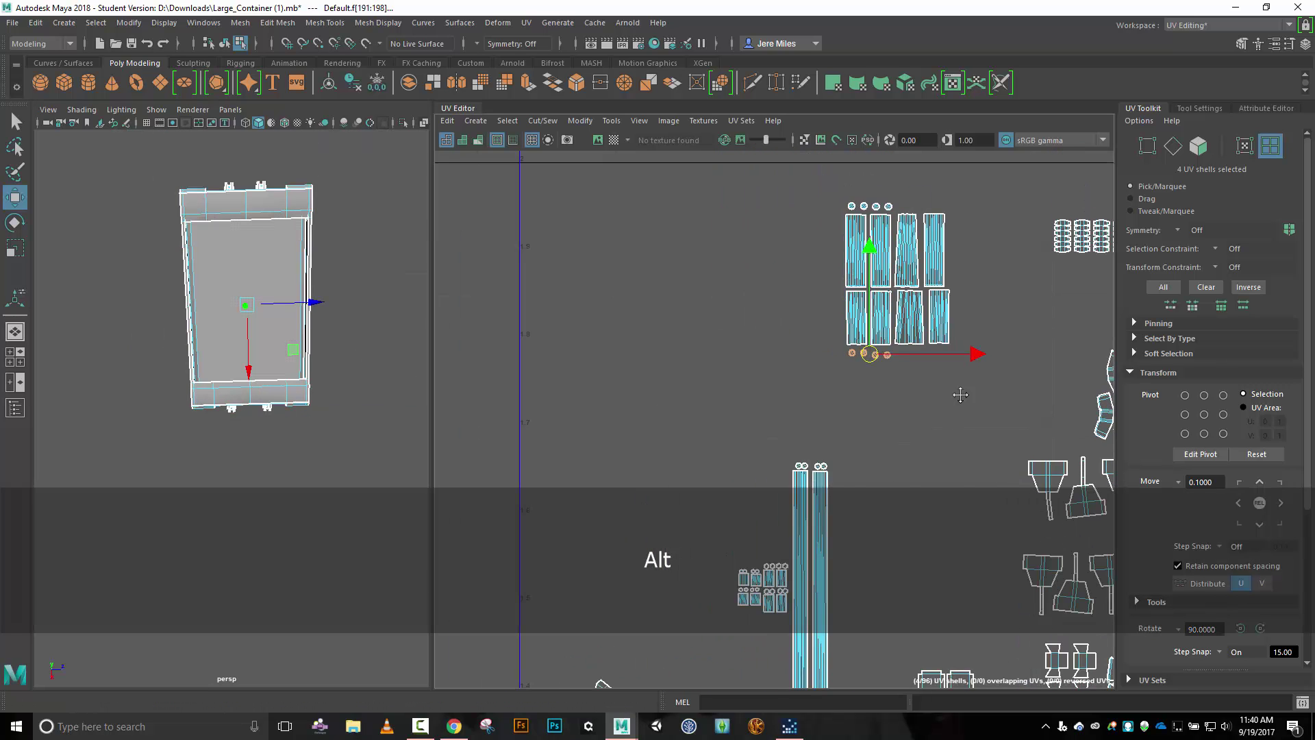
right_click_drag(1070, 413, 1066, 394, "alt")
middle_click_drag(1066, 396, 819, 291, "alt")
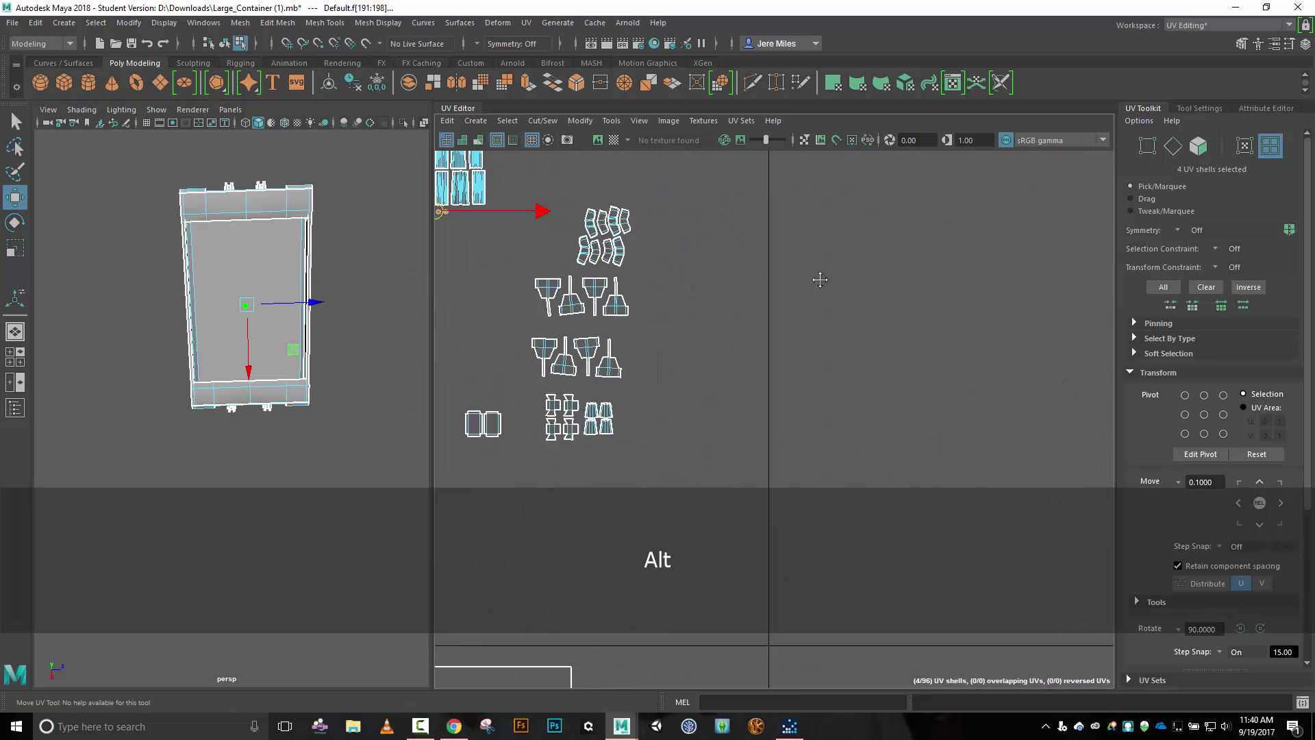
scroll(819, 291, "up", 5)
scroll(934, 510, "down", 3)
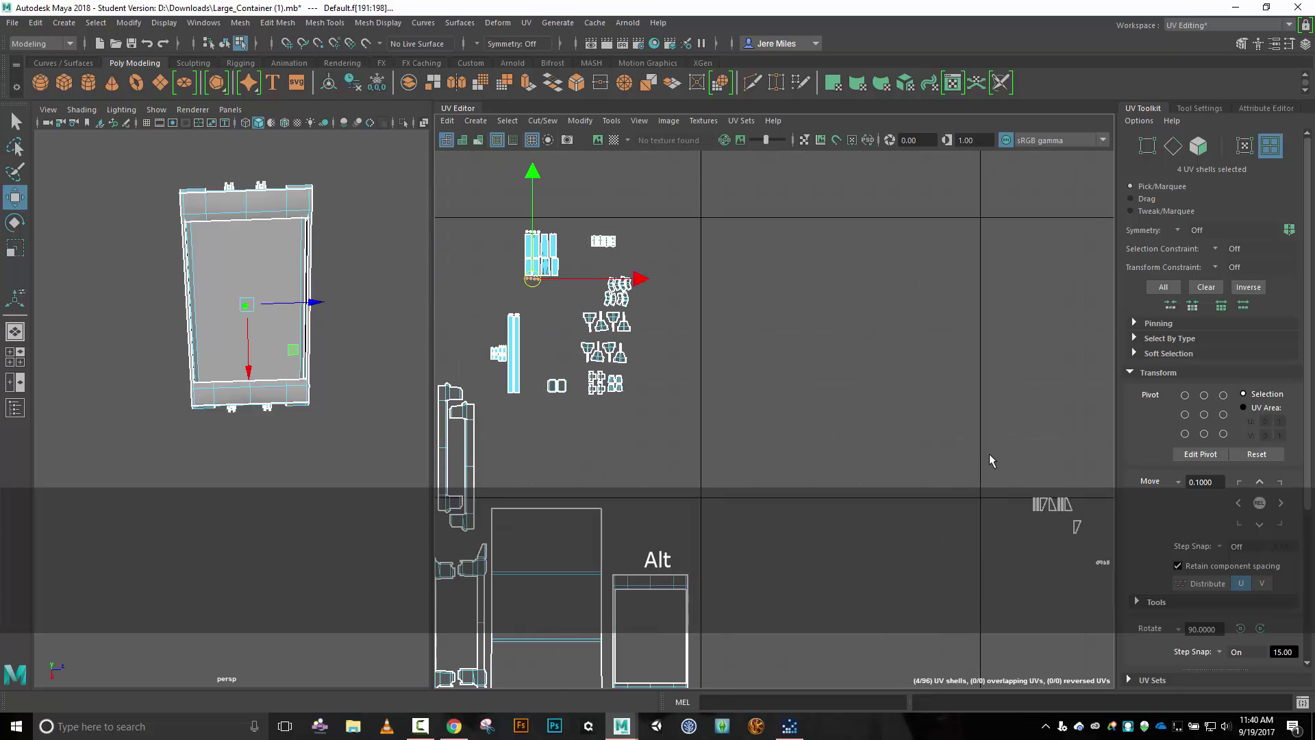
middle_click_drag(989, 458, 720, 295, "alt")
scroll(890, 445, "up", 4)
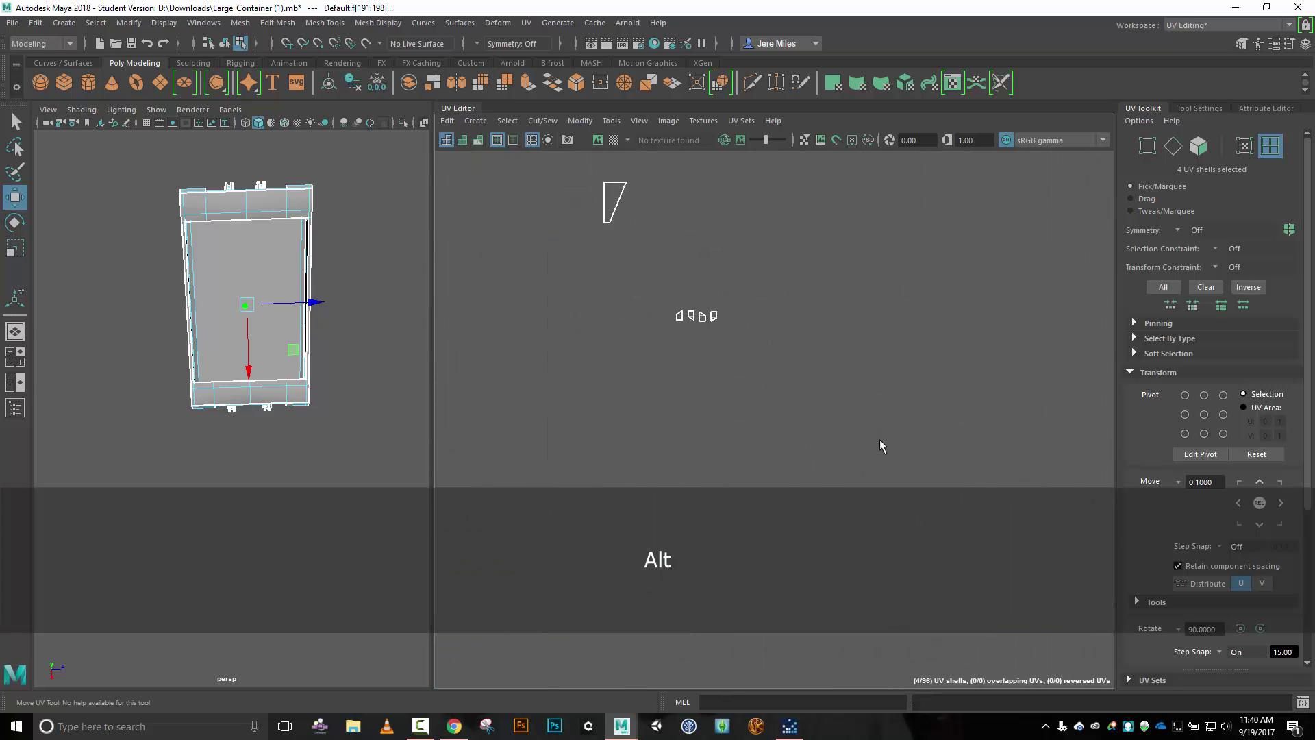
key("w")
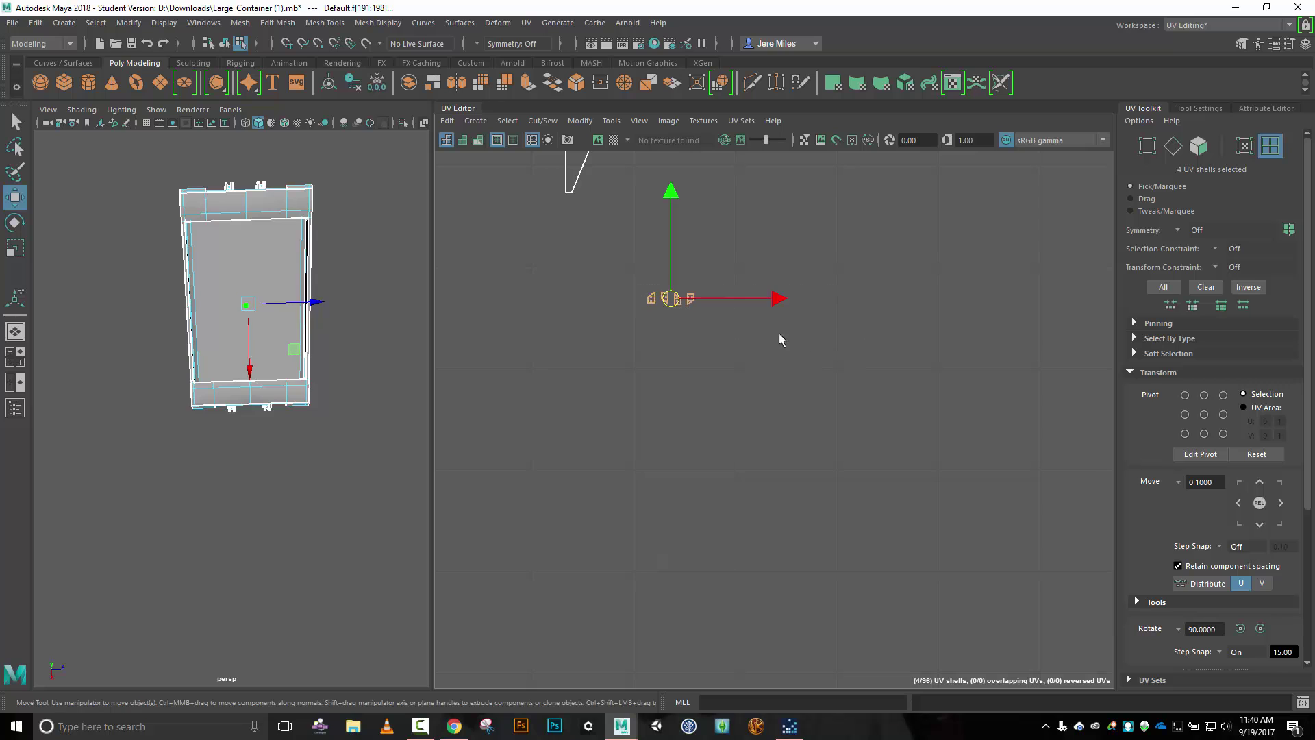
left_click_drag(672, 300, 498, 202)
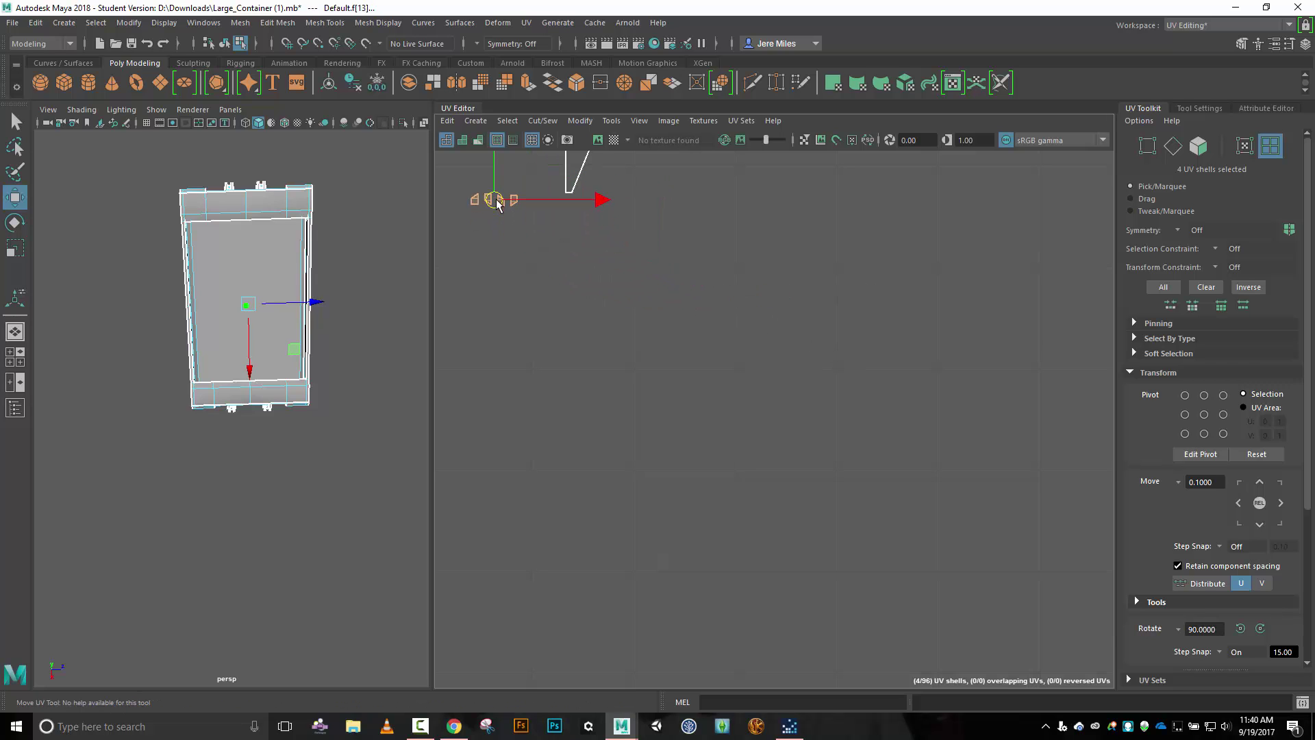
Examine which parts of the model the rightmost tiny angular shell and the lone tapered shell belong to.
left_click_drag(391, 329, 466, 319, "alt")
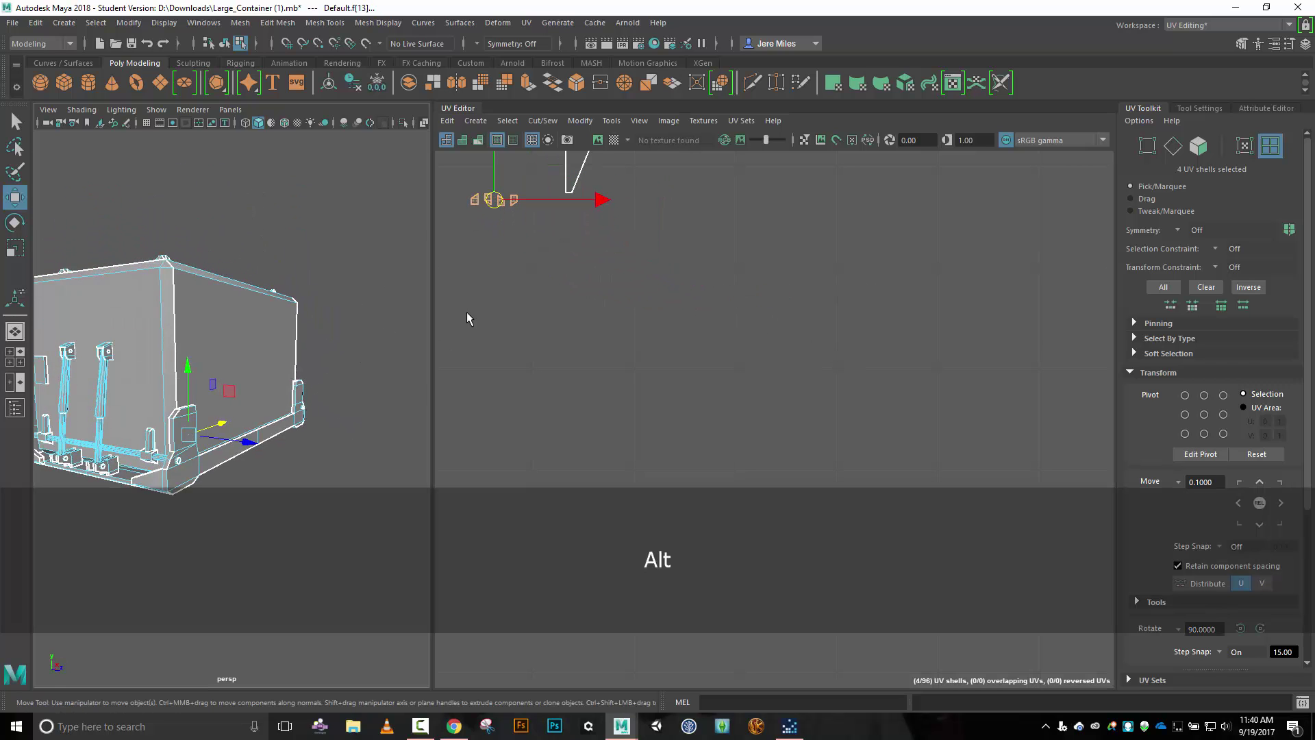
left_click(526, 219)
left_click(515, 203)
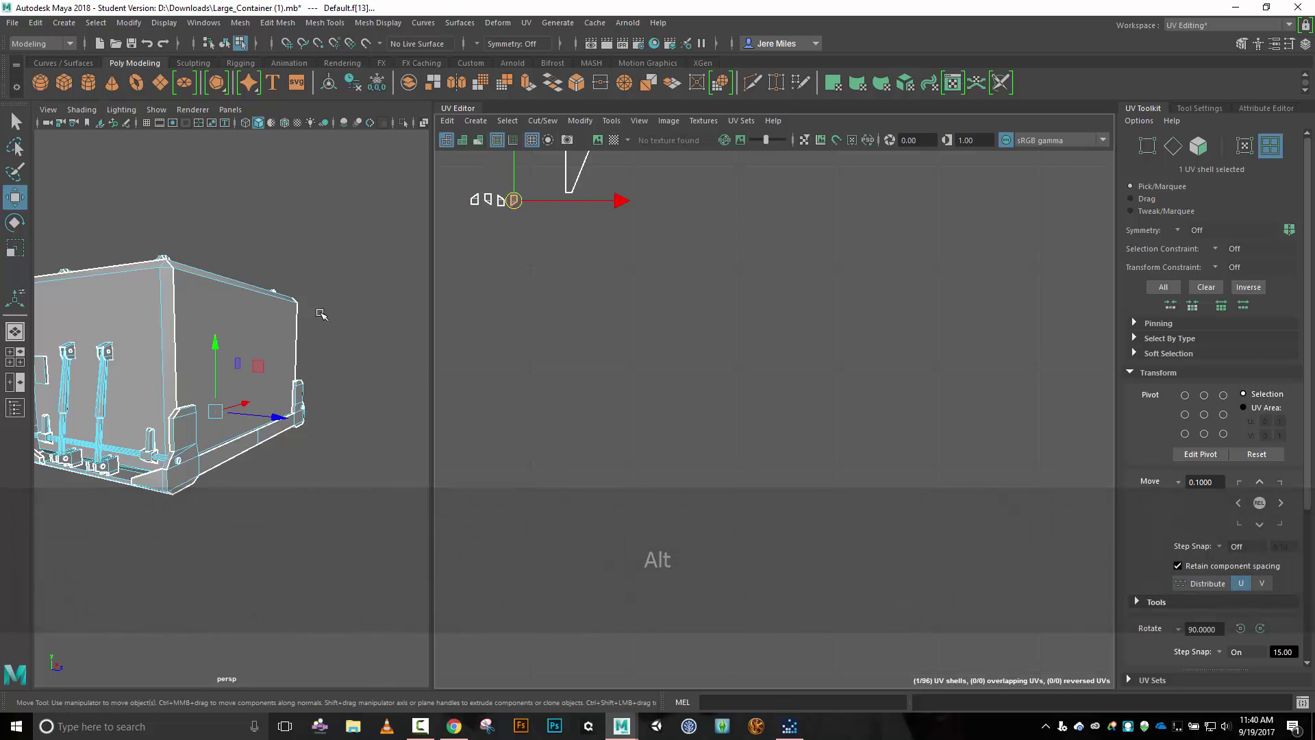
key("f")
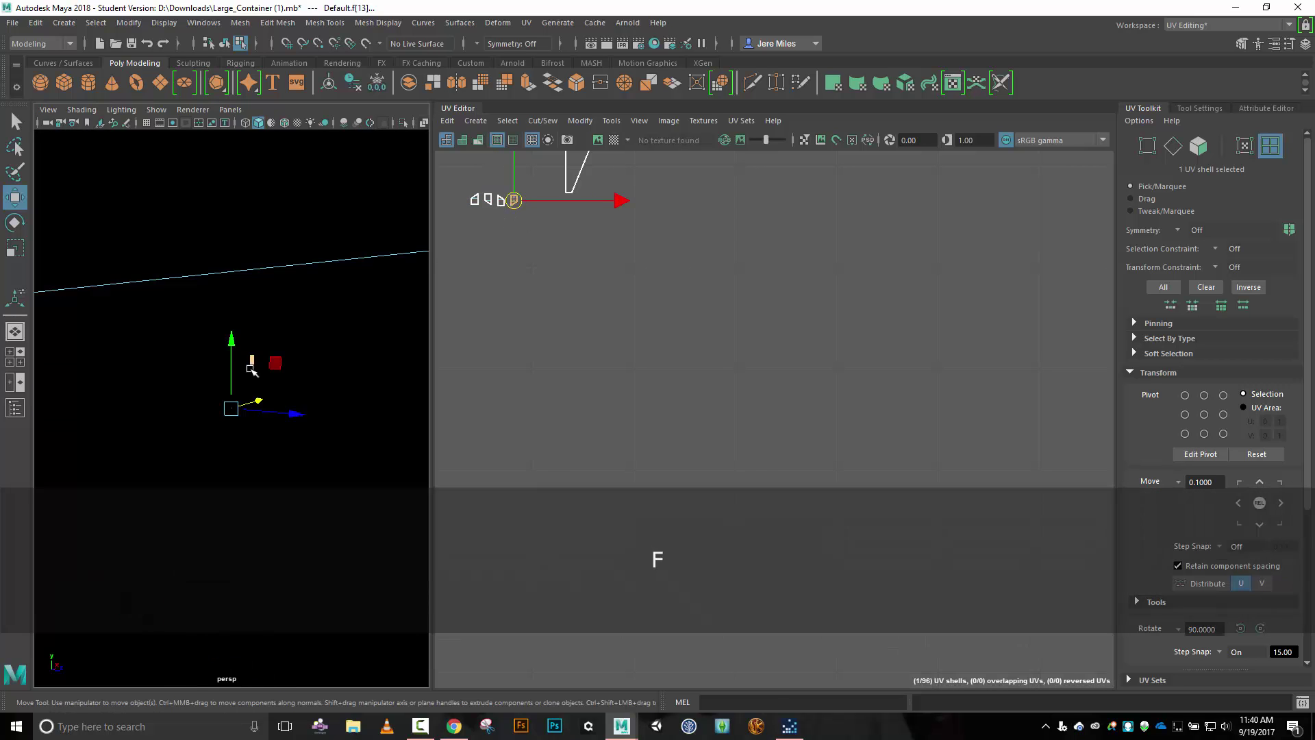
left_click_drag(251, 373, 79, 368, "alt")
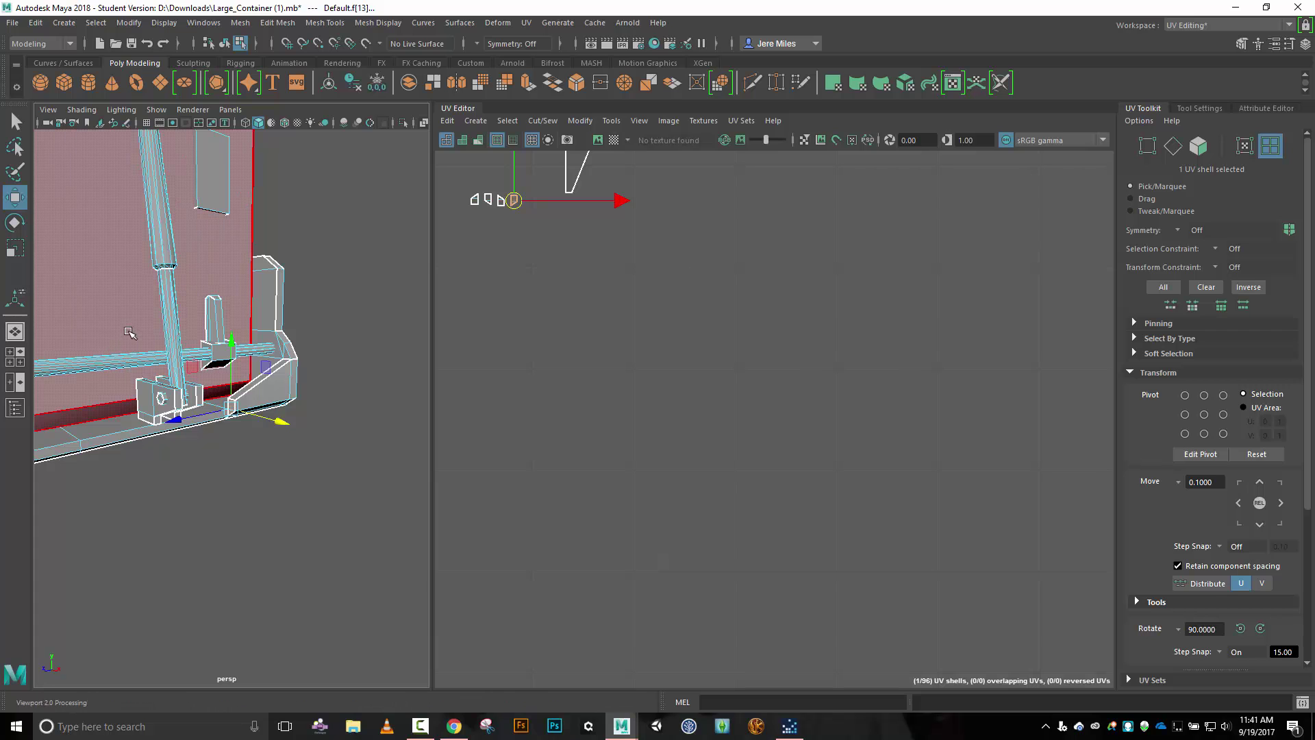
key("alt")
left_click_drag(245, 448, 347, 458, "alt")
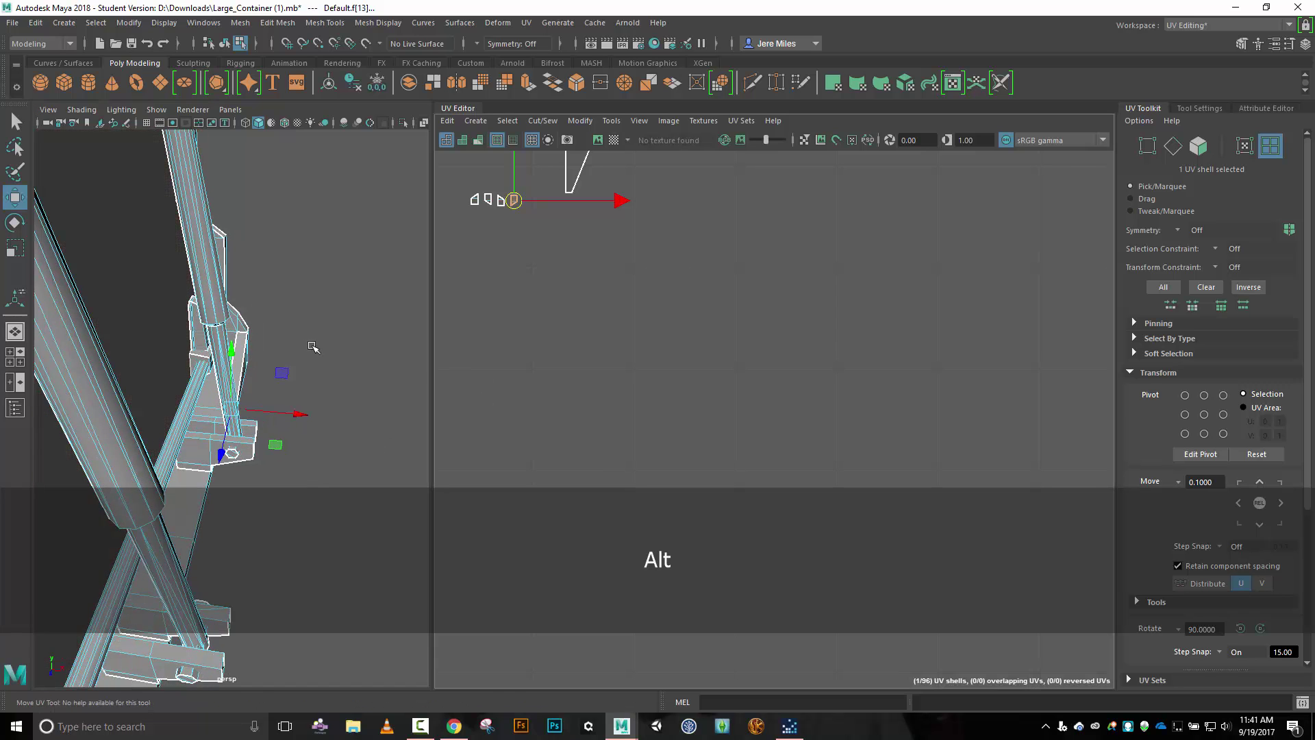
left_click_drag(267, 356, 415, 353, "alt")
scroll(599, 353, "down", 3)
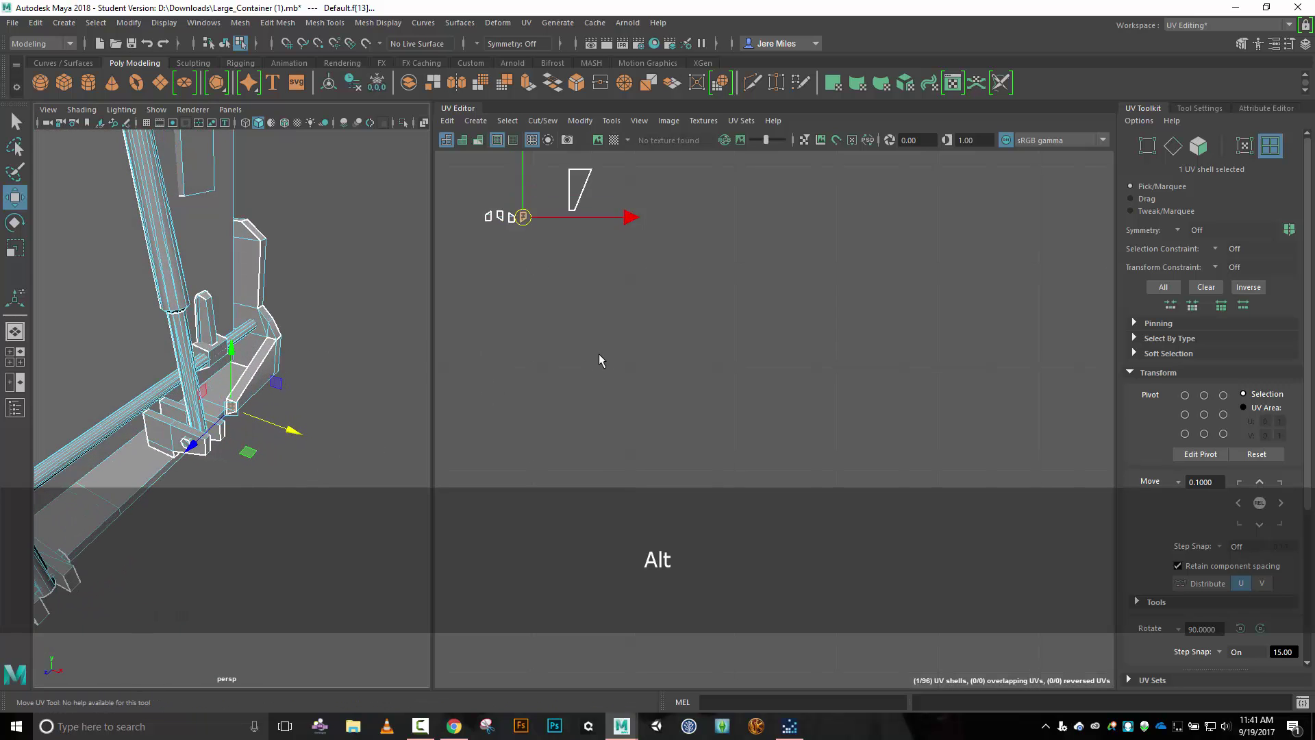
left_click(582, 237)
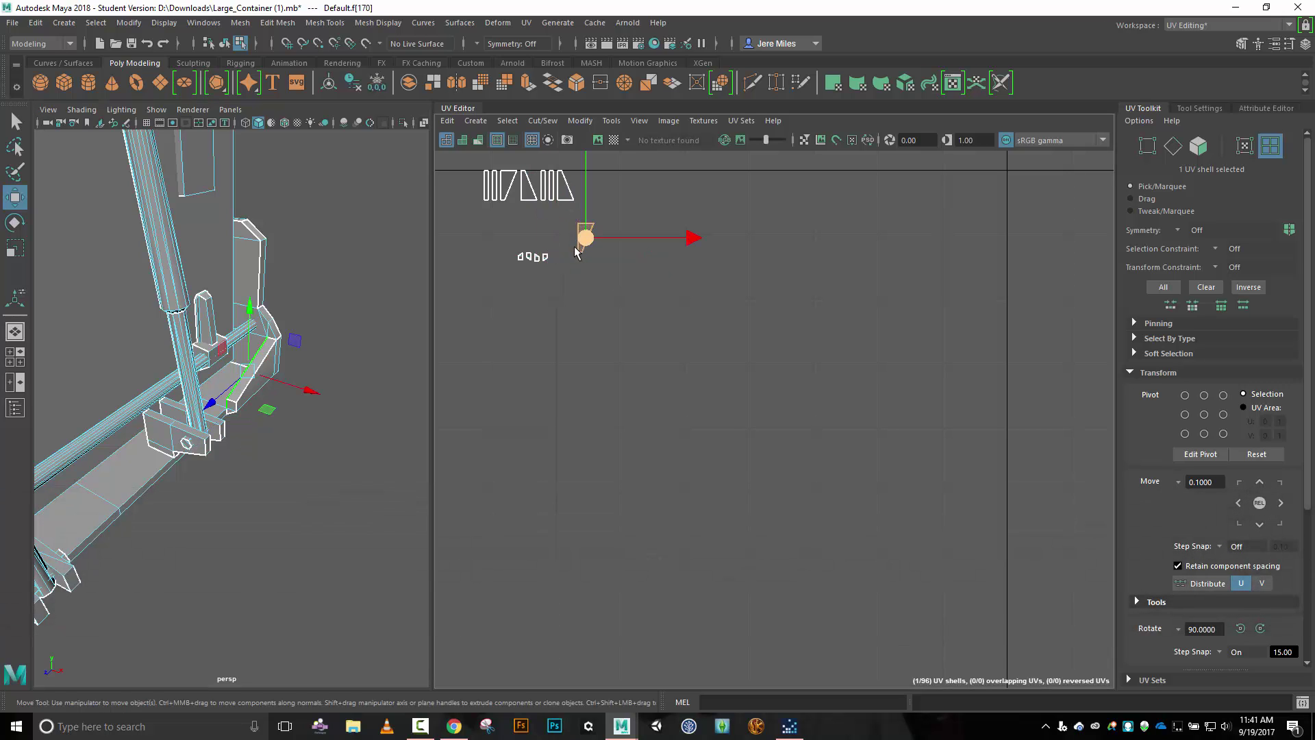
Move the long end-frame shell along U into the open space between the packed shells and the remaining small shells.
middle_click_drag(558, 338, 1014, 352, "alt")
scroll(479, 322, "down", 2)
scroll(481, 322, "down", 2)
middle_click_drag(493, 340, 843, 348, "alt")
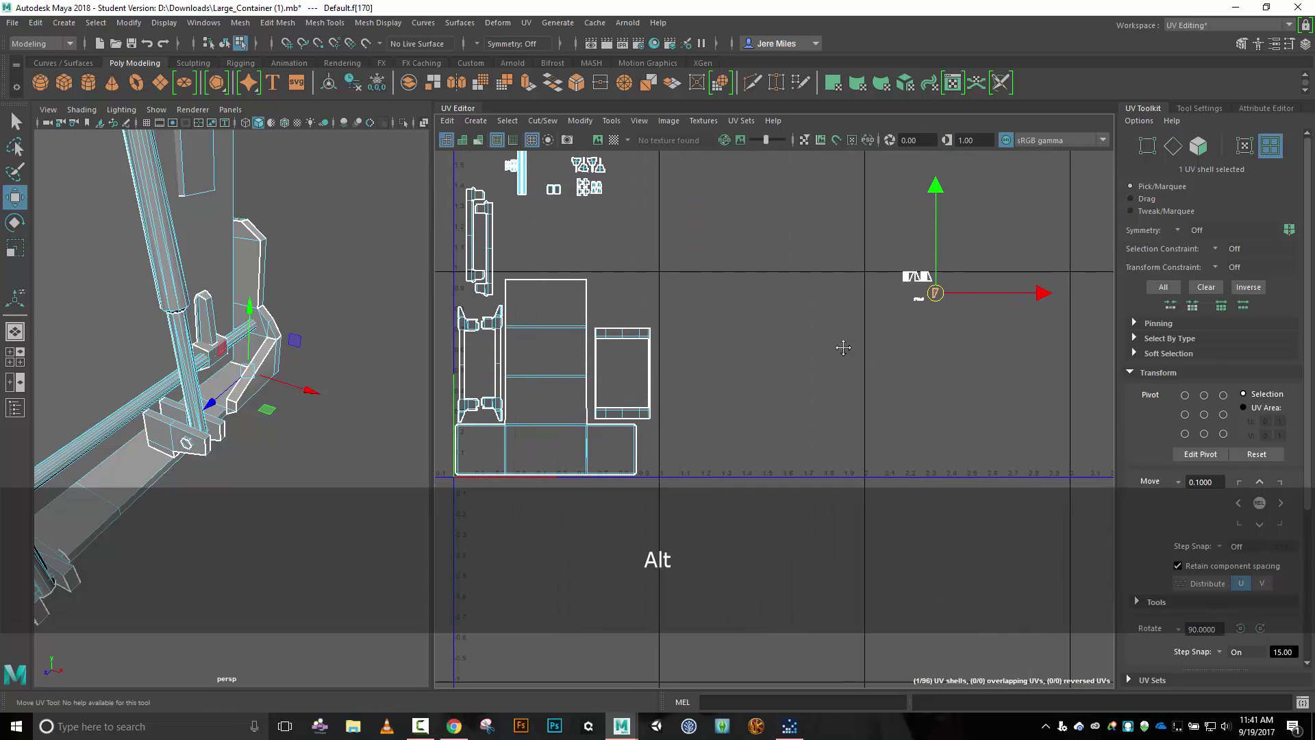
left_click(243, 280)
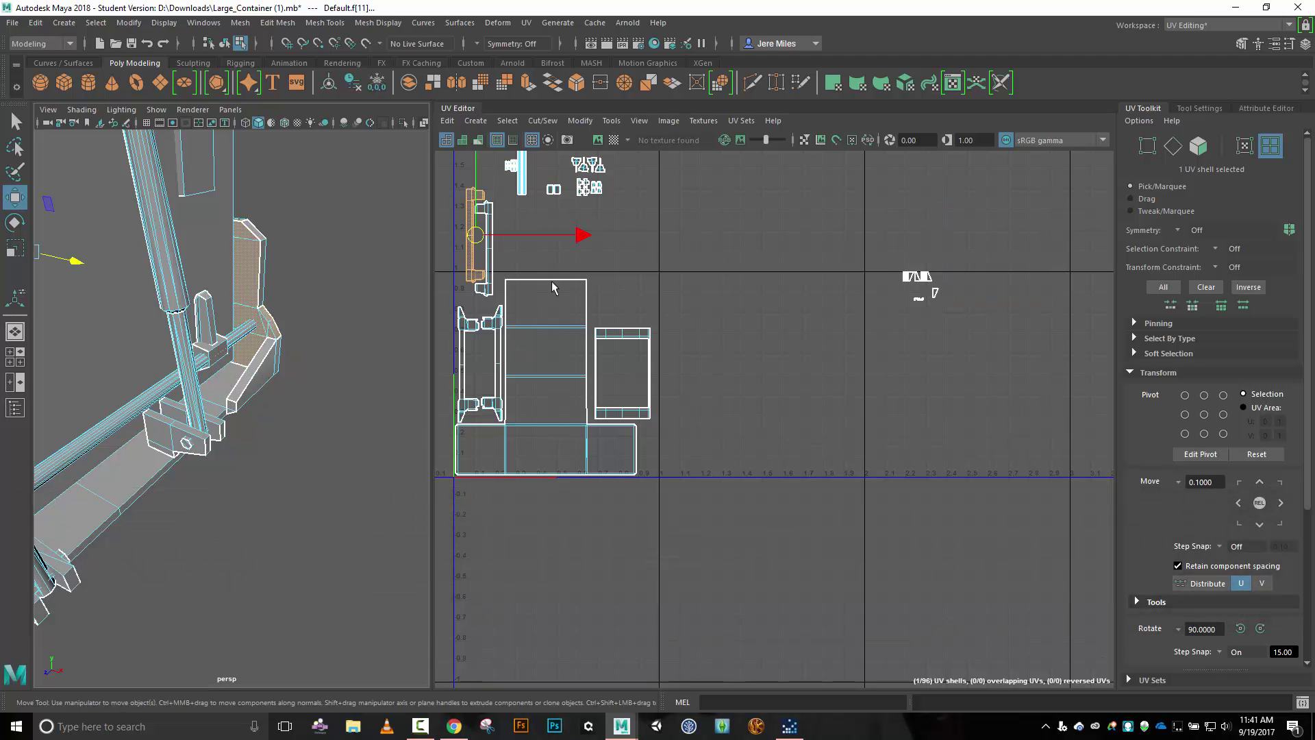
left_click_drag(580, 235, 820, 287)
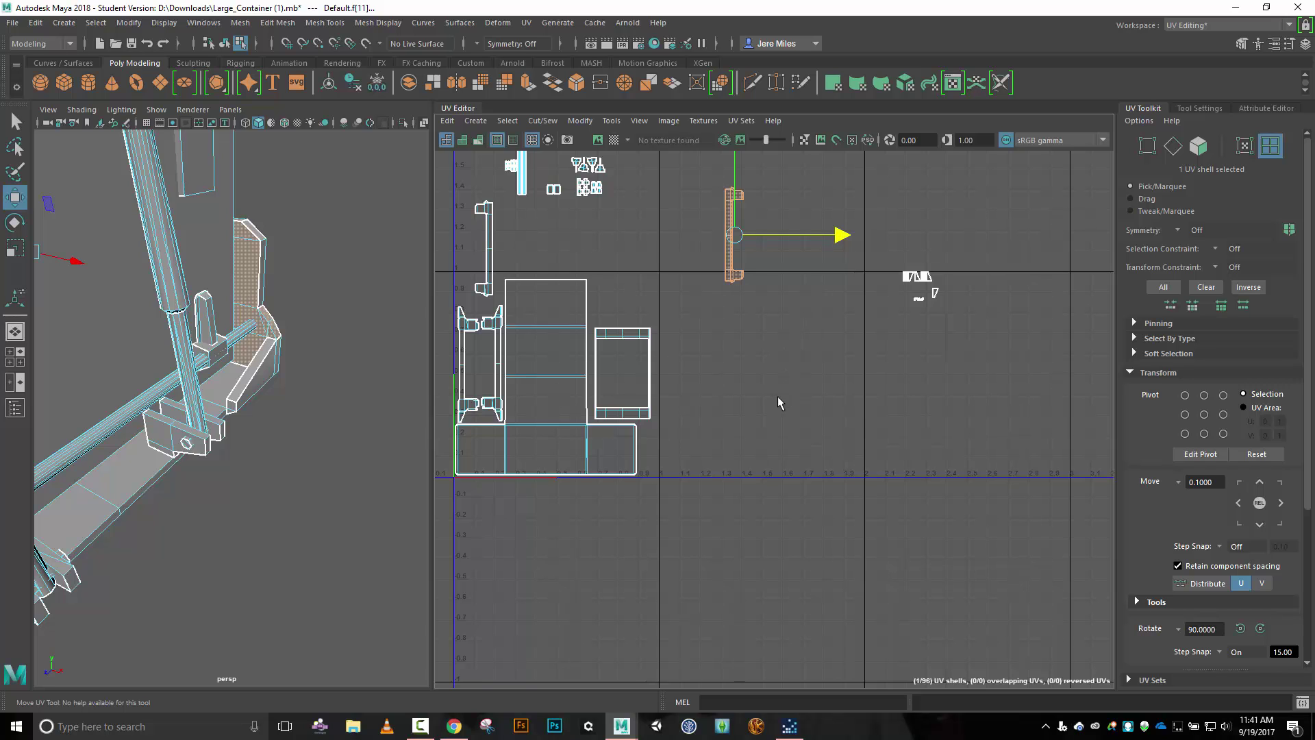
scroll(778, 395, "up", 4)
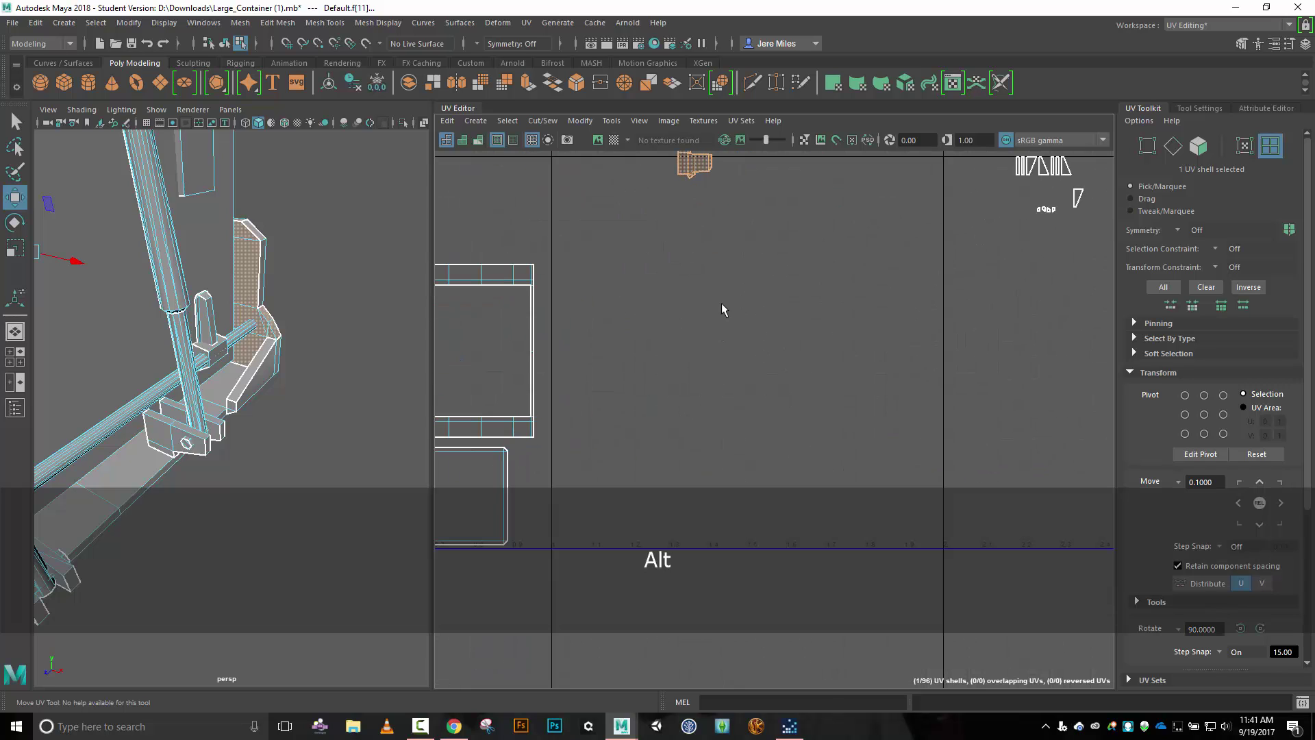
middle_click_drag(721, 302, 787, 444, "alt")
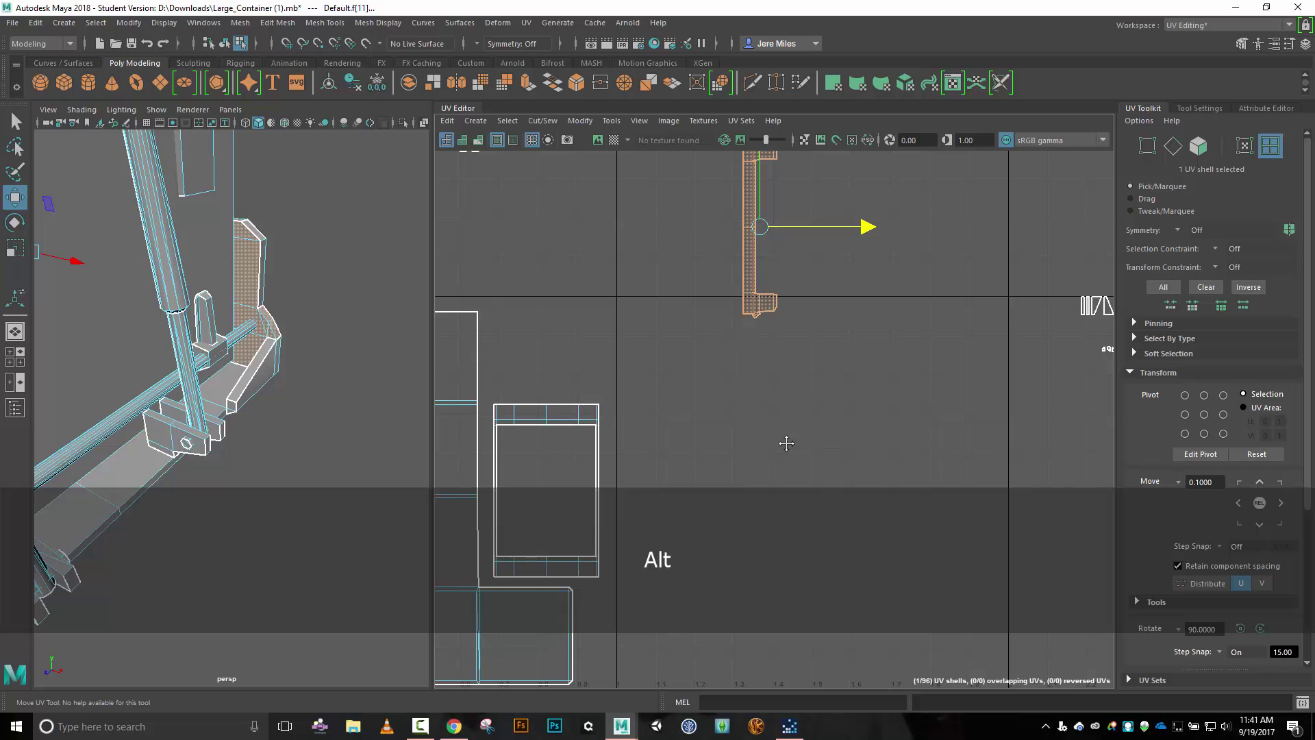
scroll(793, 430, "up", 2)
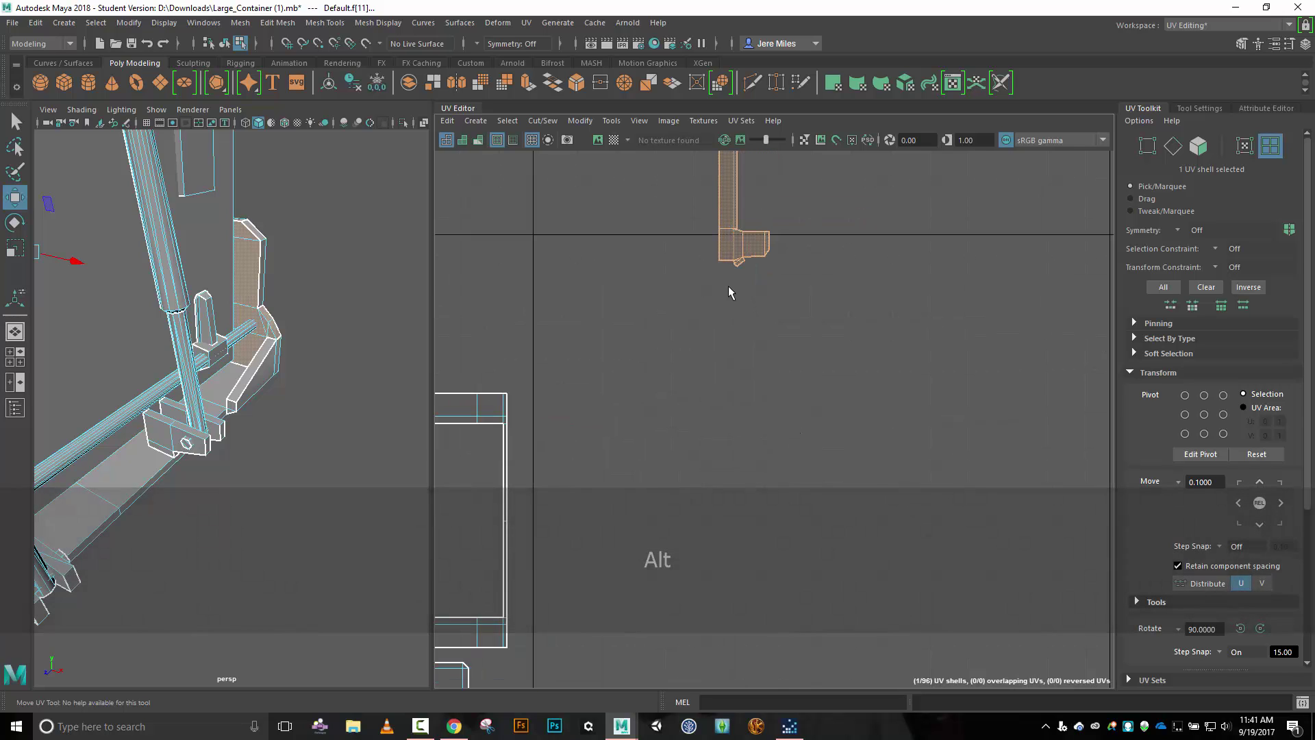
Move and Sew the lone tapered four-sided shell onto the lower short edge of the long end-frame shell.
right_click_drag(729, 287, 742, 269)
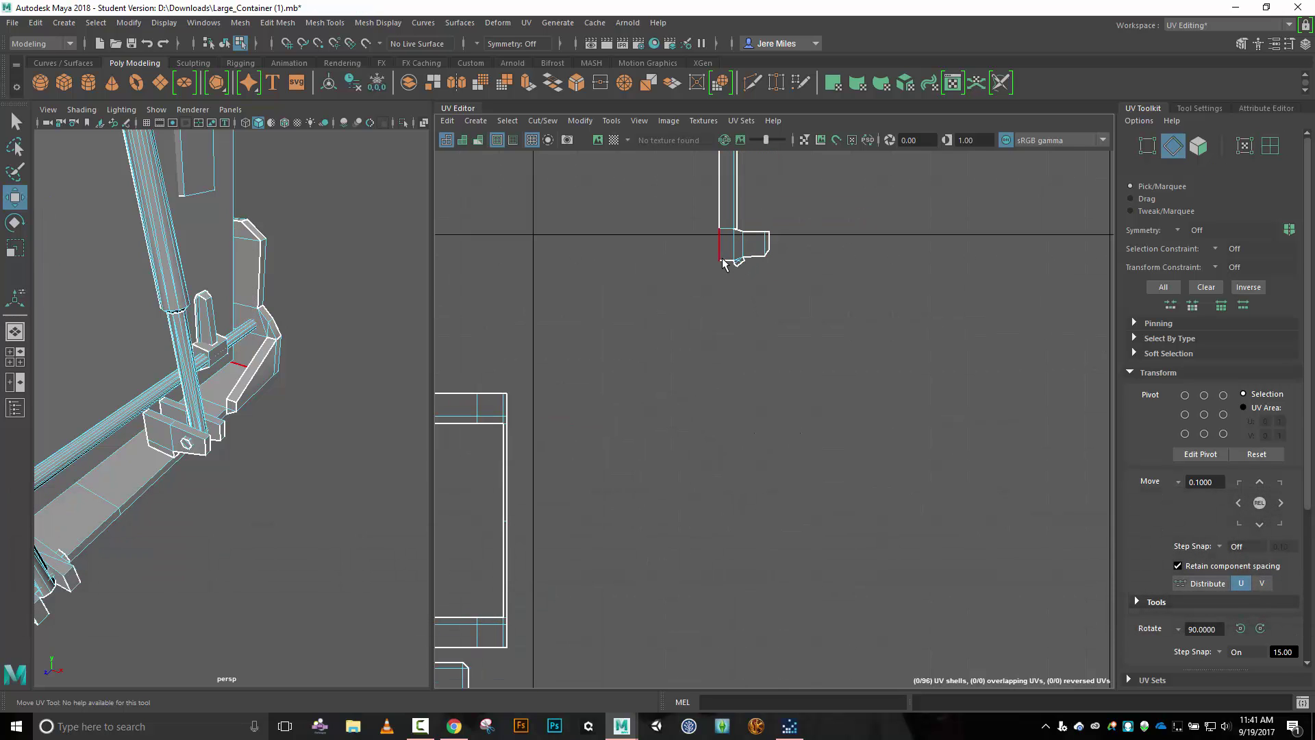
left_click(726, 261)
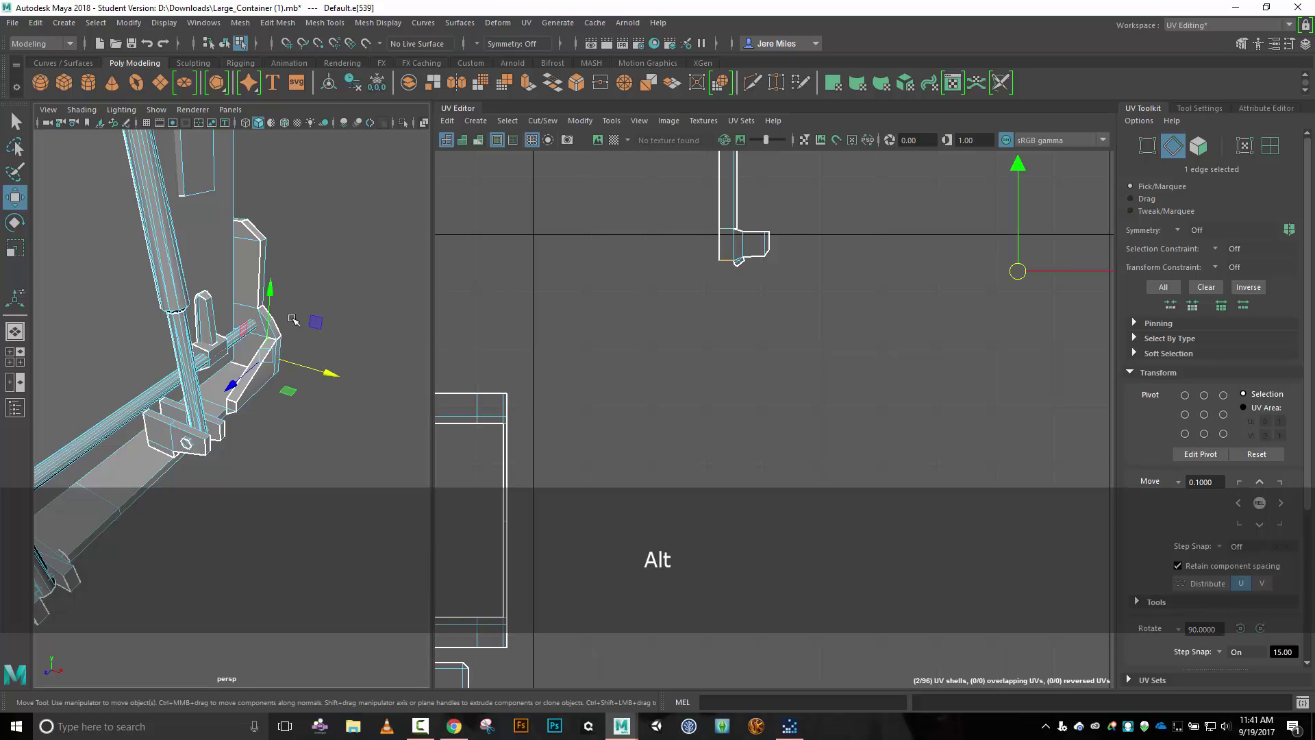
left_click_drag(298, 301, 377, 287, "alt")
left_click_drag(475, 291, 353, 302, "alt")
scroll(816, 281, "up", 5)
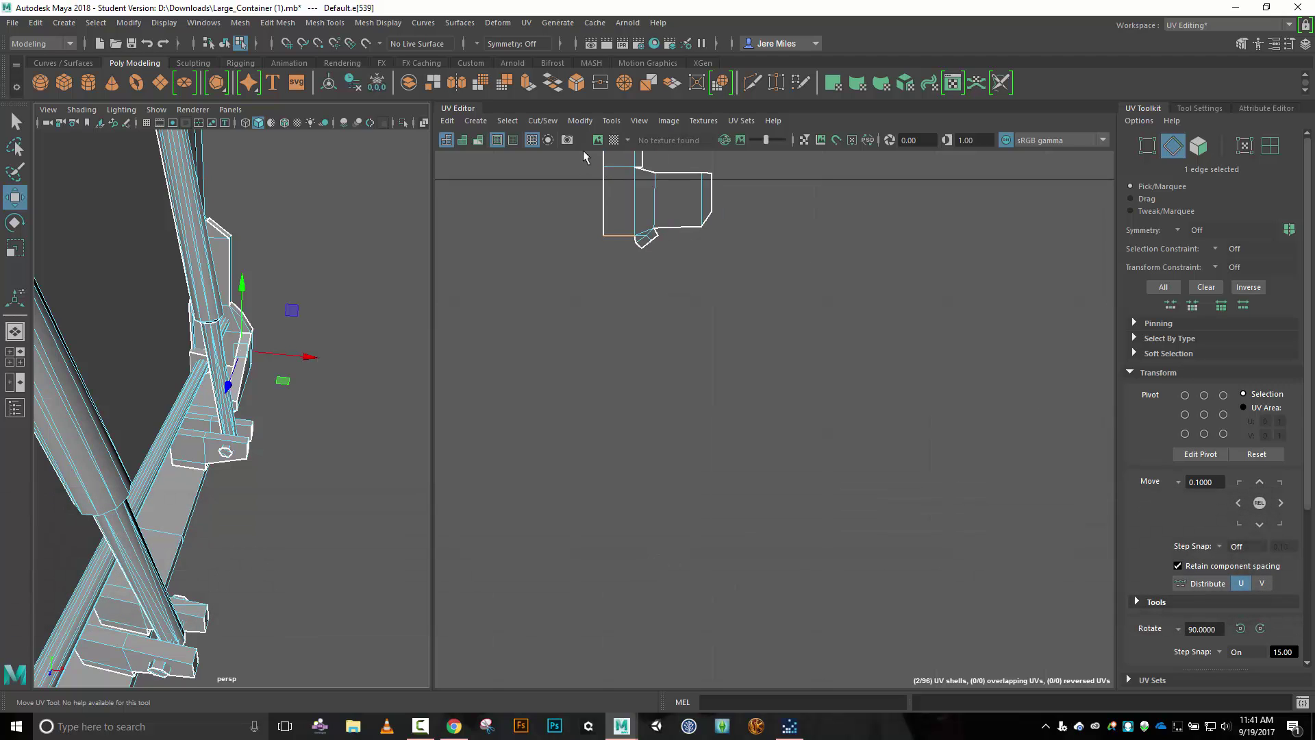
left_click(542, 120)
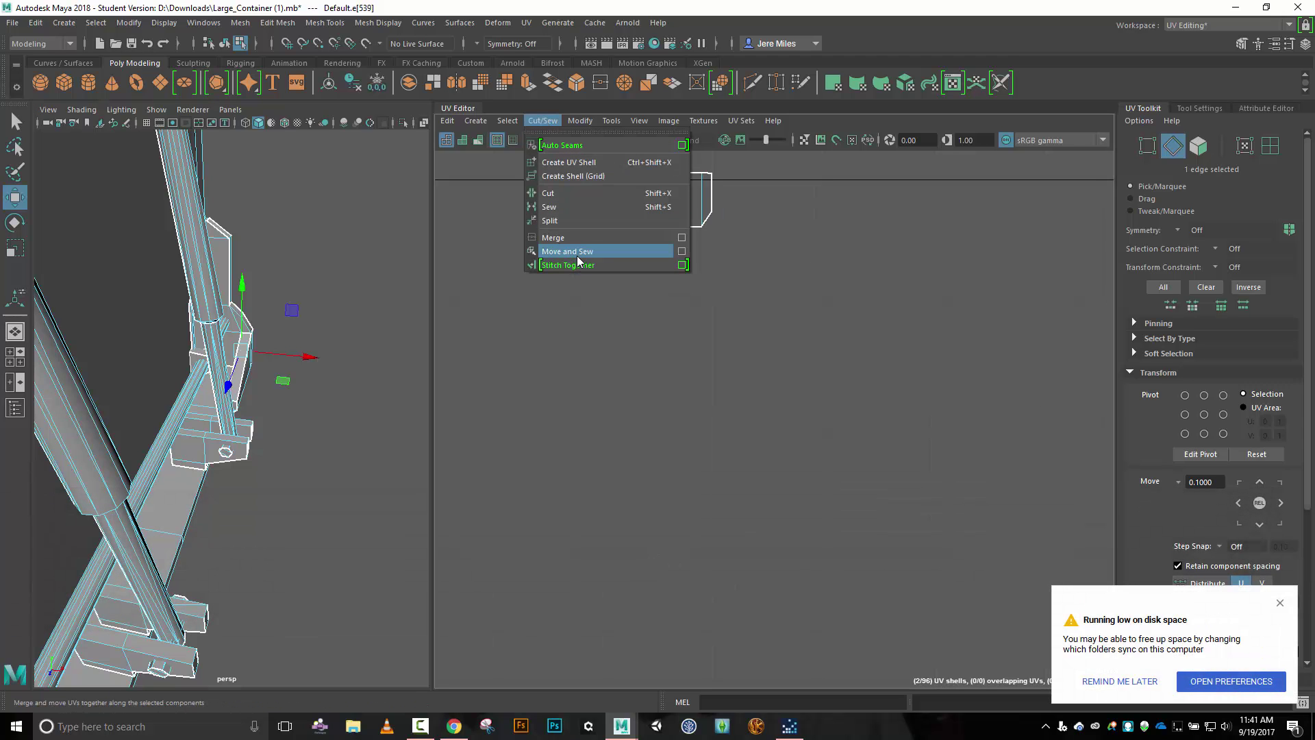
left_click(577, 252)
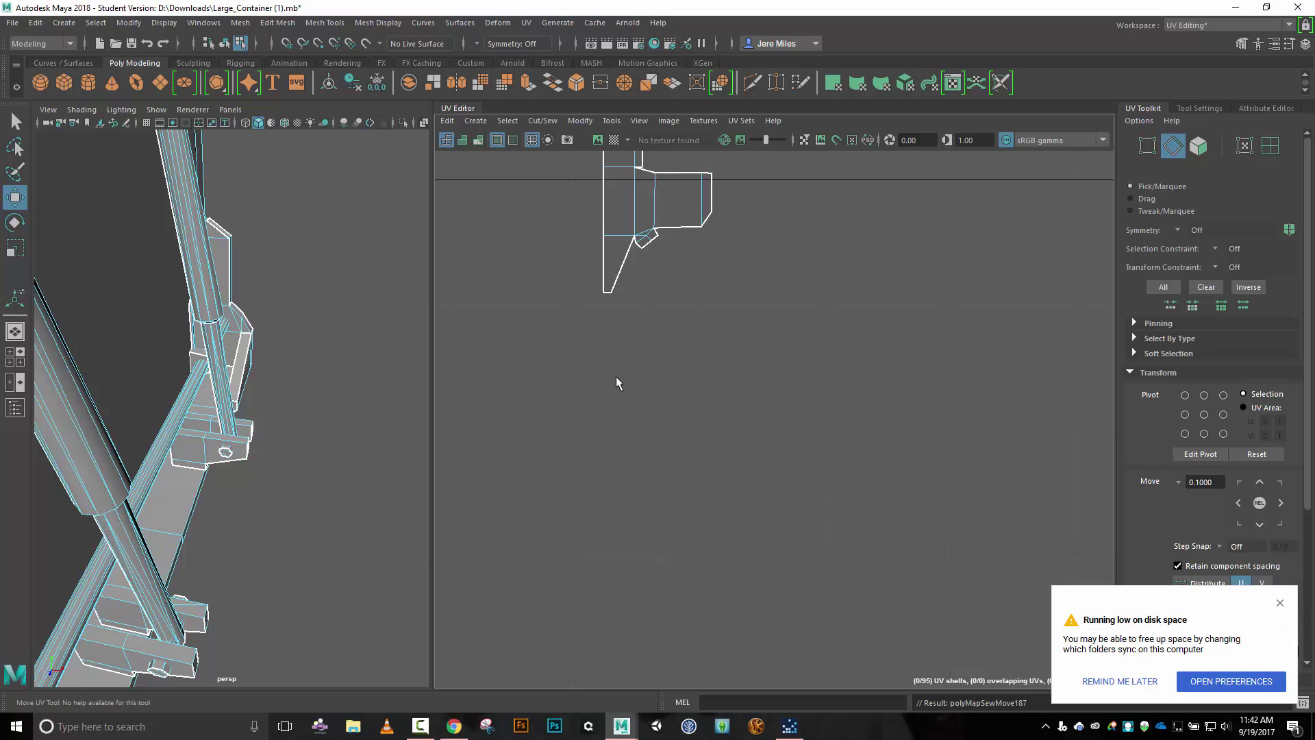
Move and Sew the matching tiny angular shell onto the narrow lower end of the end-frame shell's tapered flap.
scroll(626, 312, "down", 5)
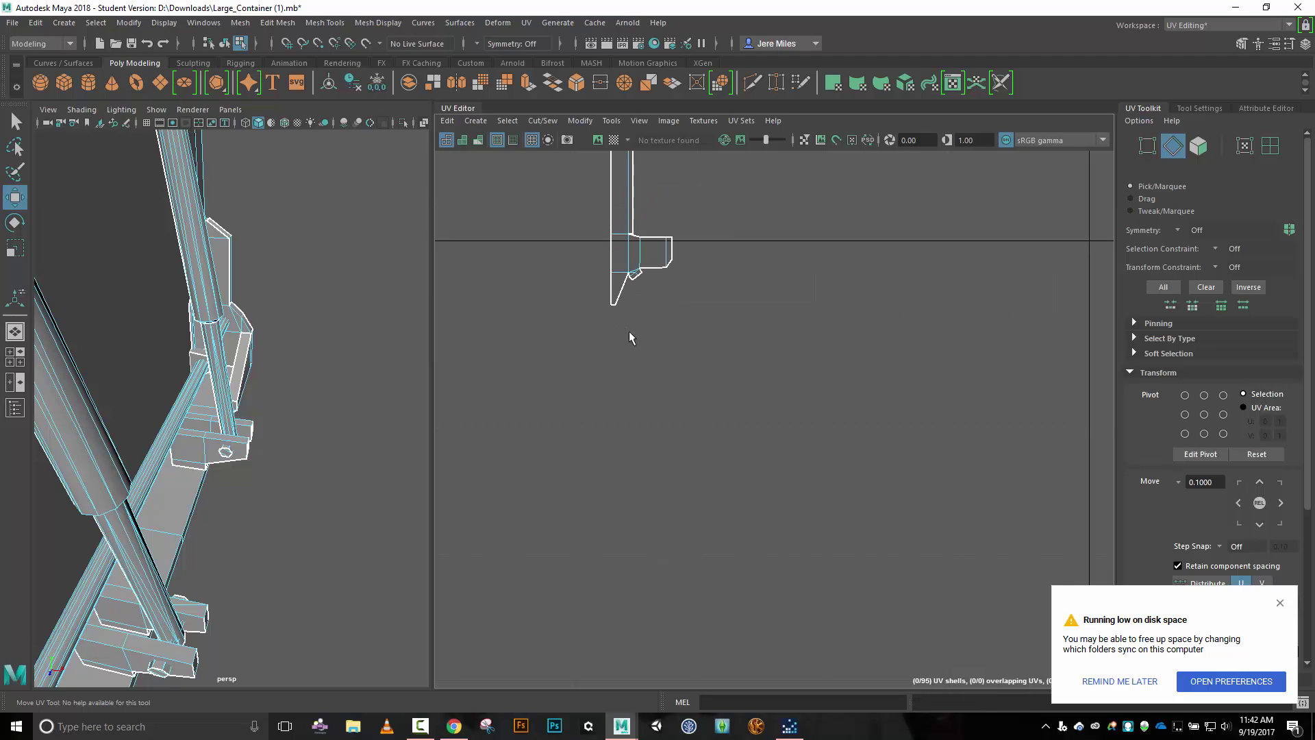
key("alt")
middle_click_drag(762, 343, 679, 328, "alt")
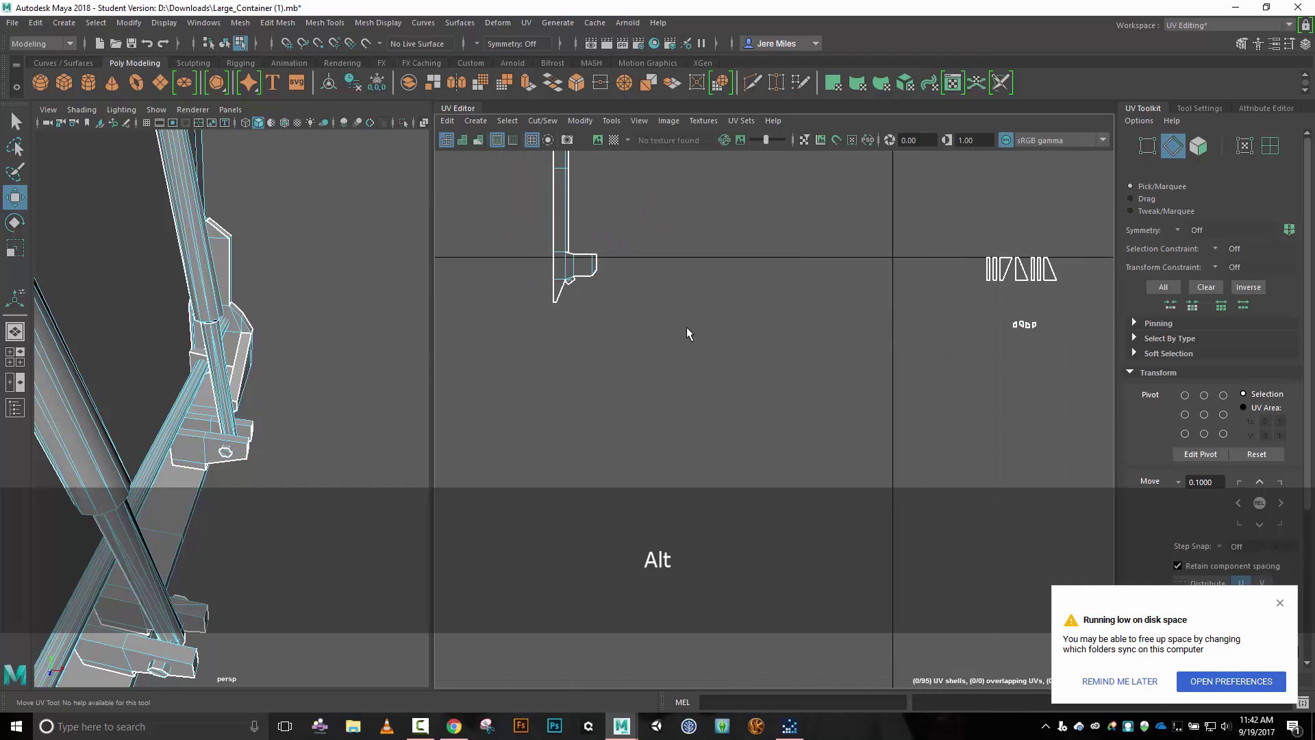
left_click(563, 306)
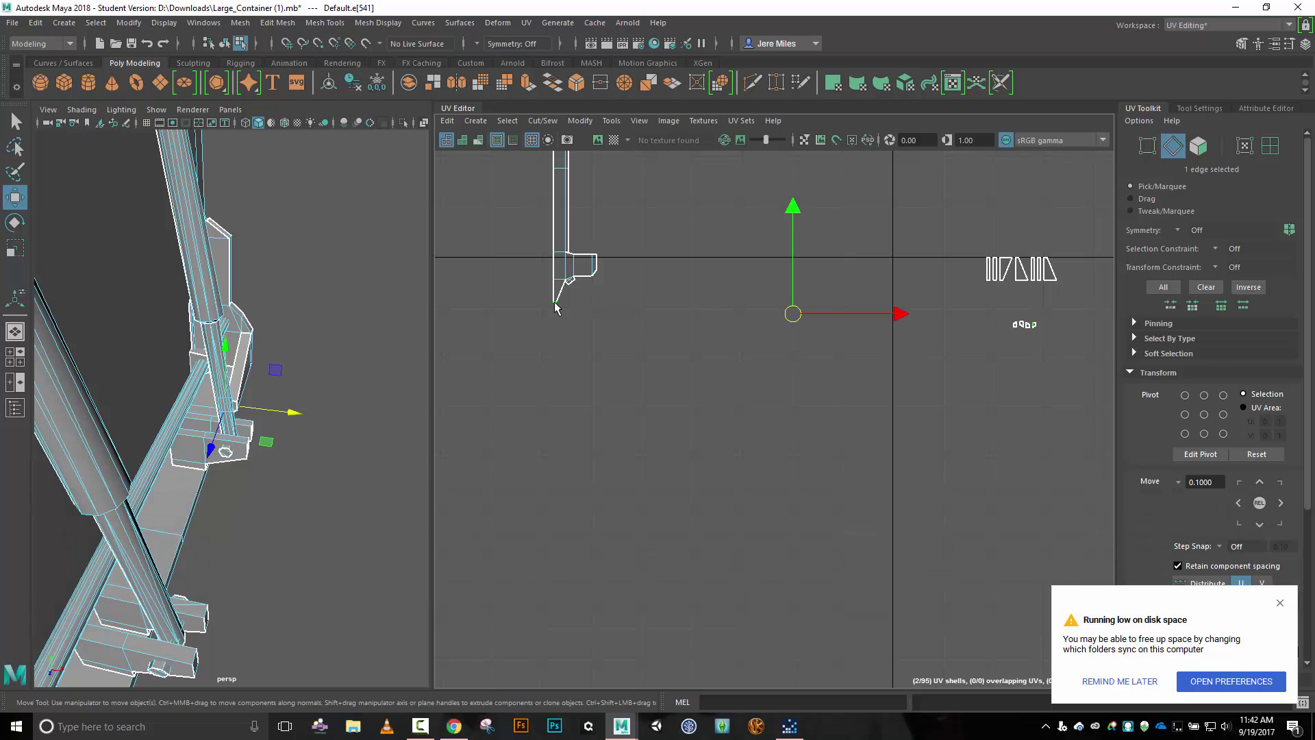
left_click(543, 120)
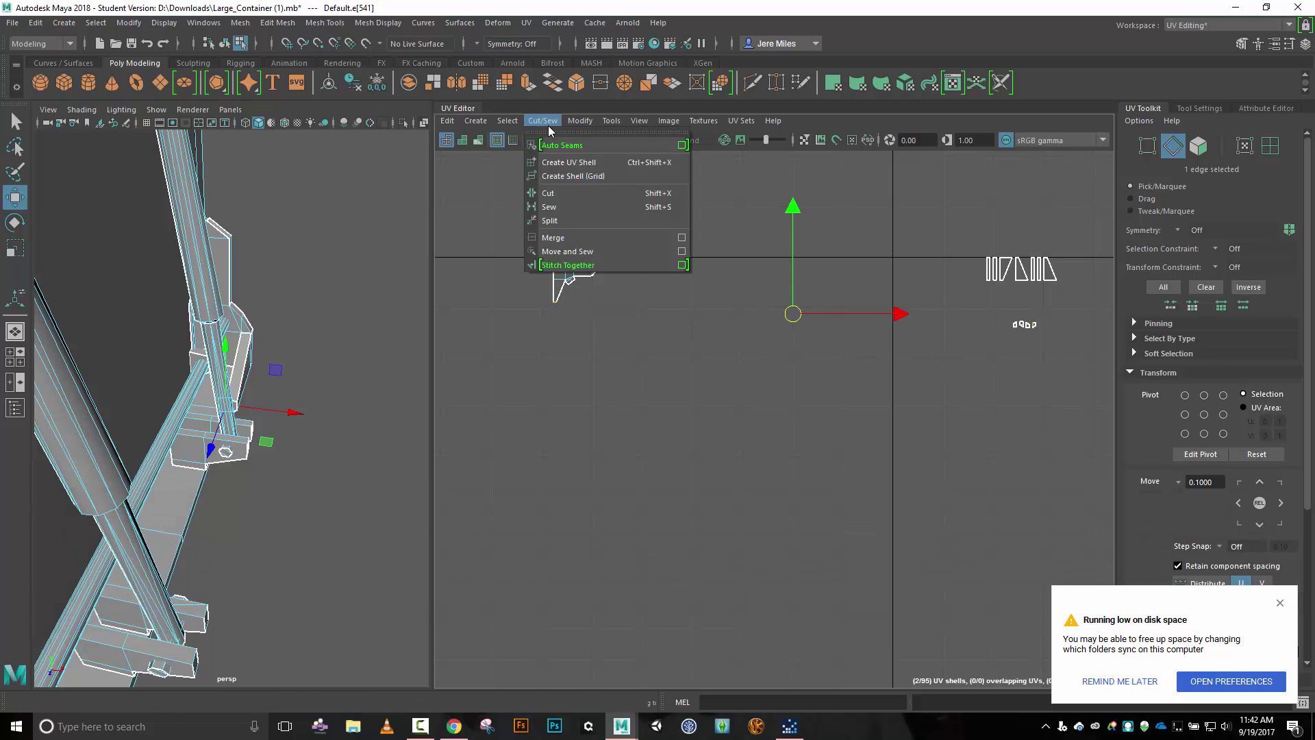
left_click(562, 259)
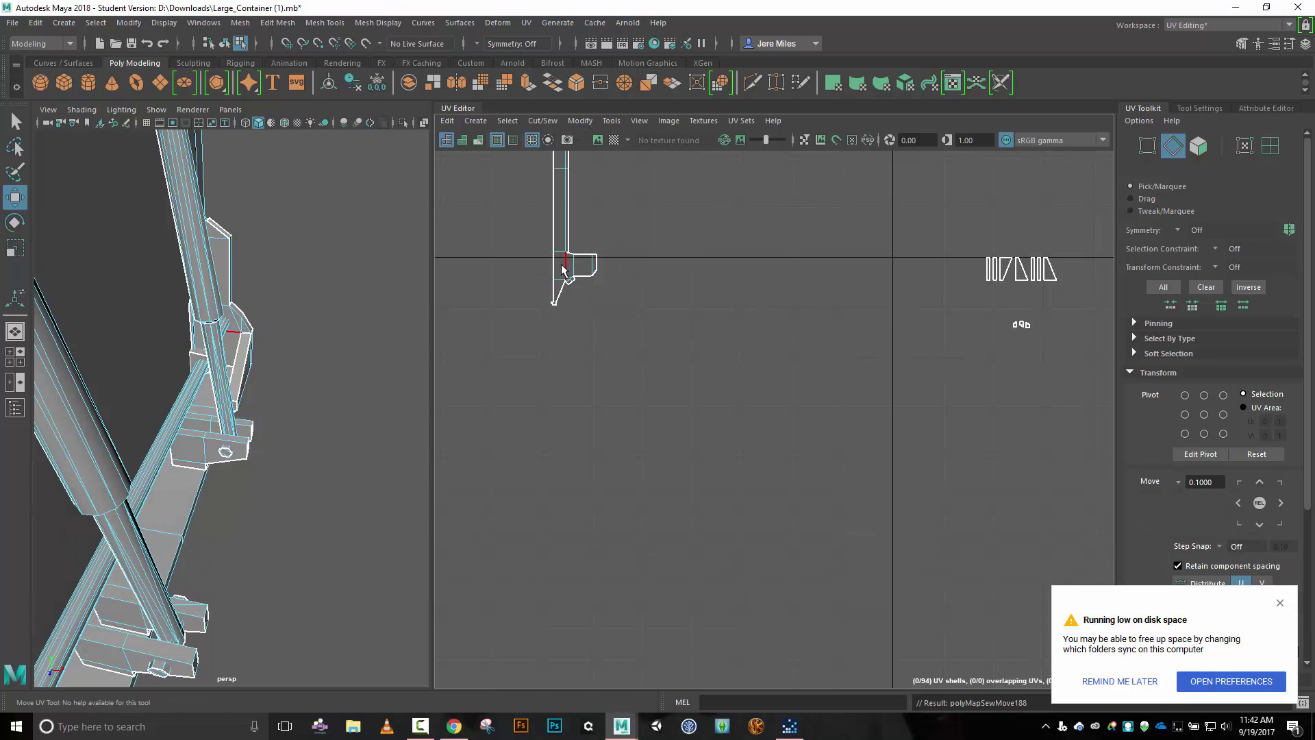
Move and Sew the narrow strip shell onto the slanted edge of the end-frame shell's tapered flap.
scroll(562, 335, "up", 3)
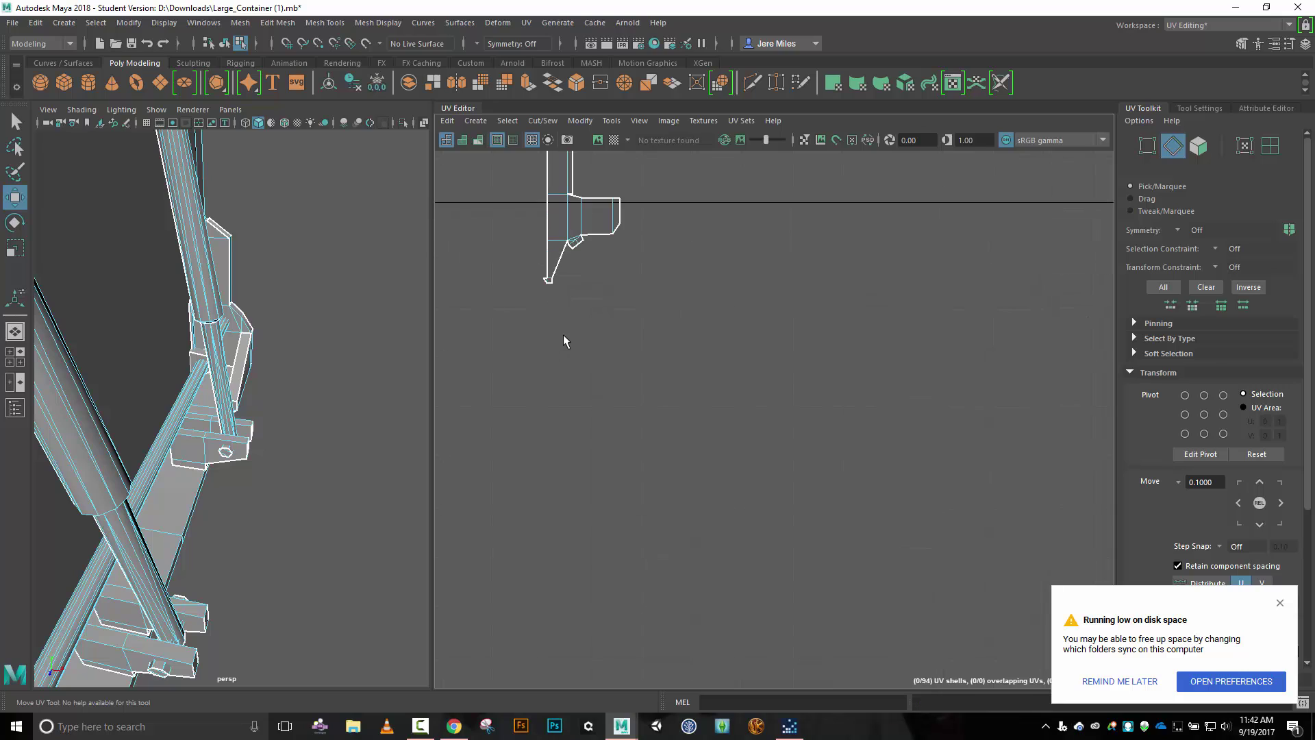
left_click(567, 269)
scroll(611, 274, "down", 2)
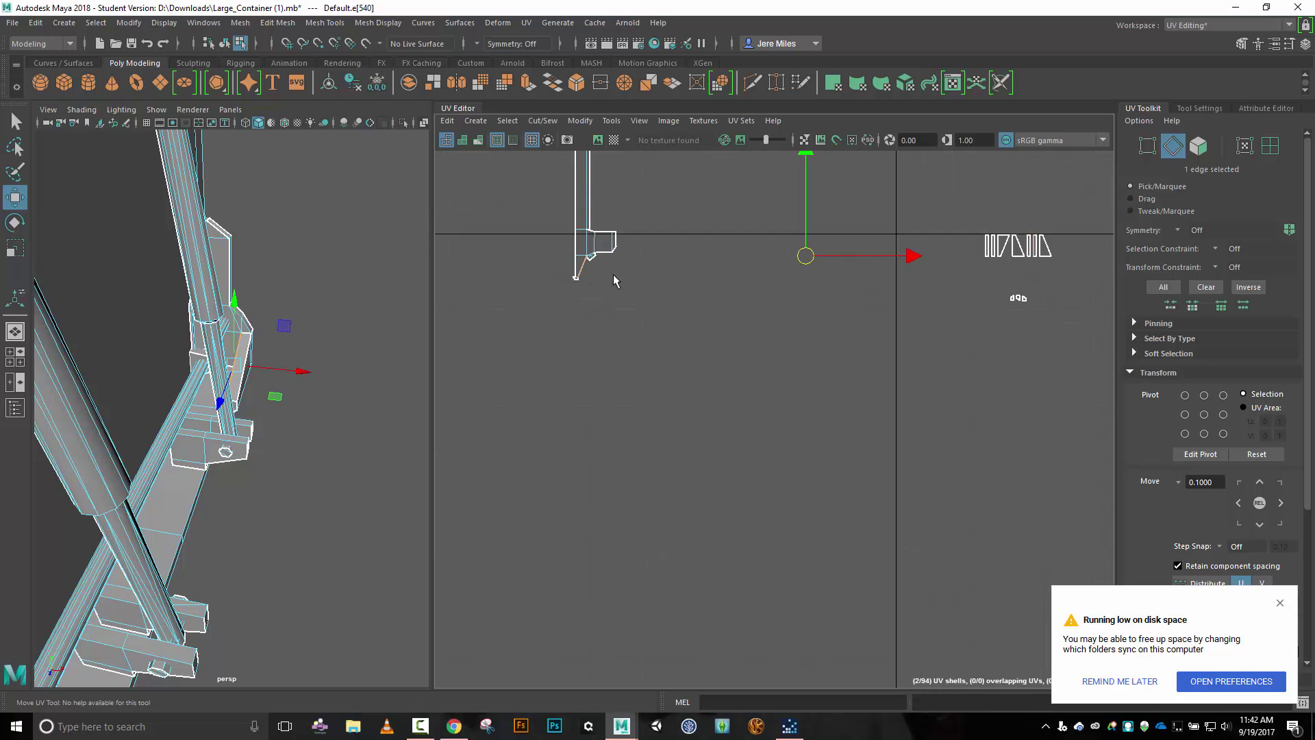
scroll(627, 265, "up", 4)
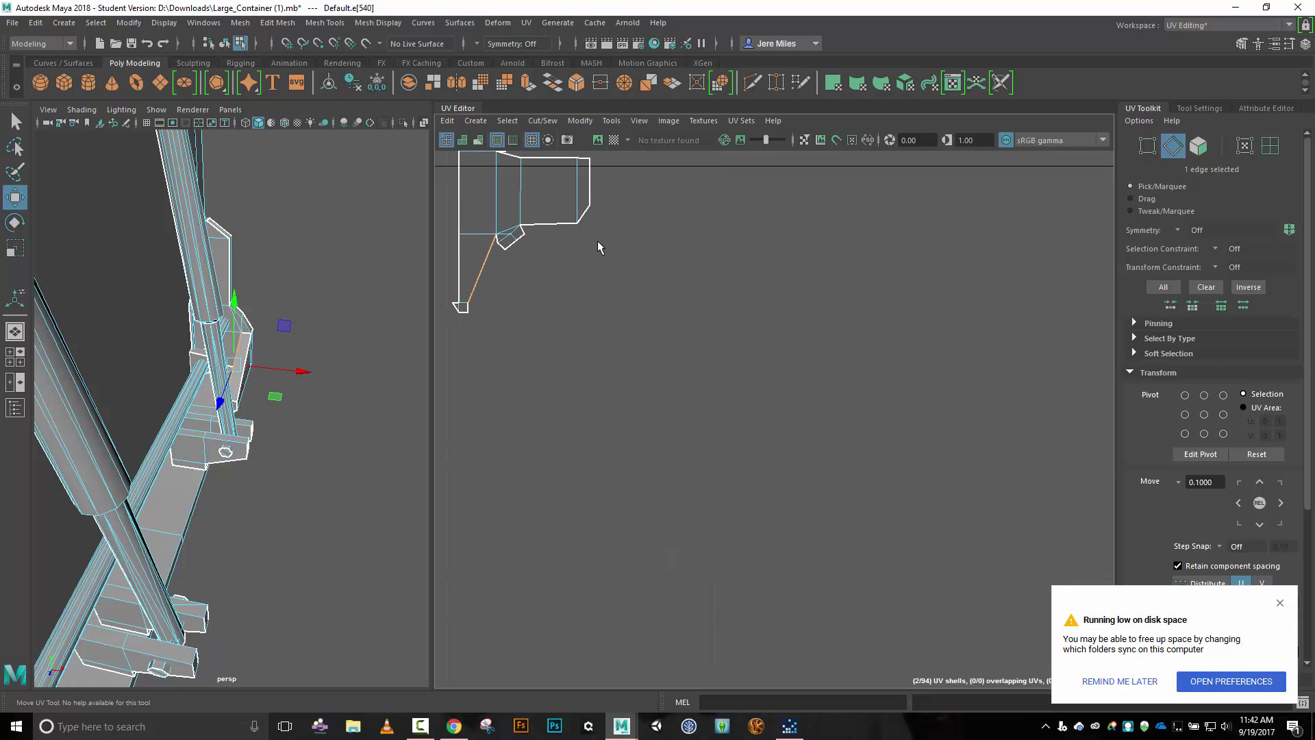
left_click(553, 122)
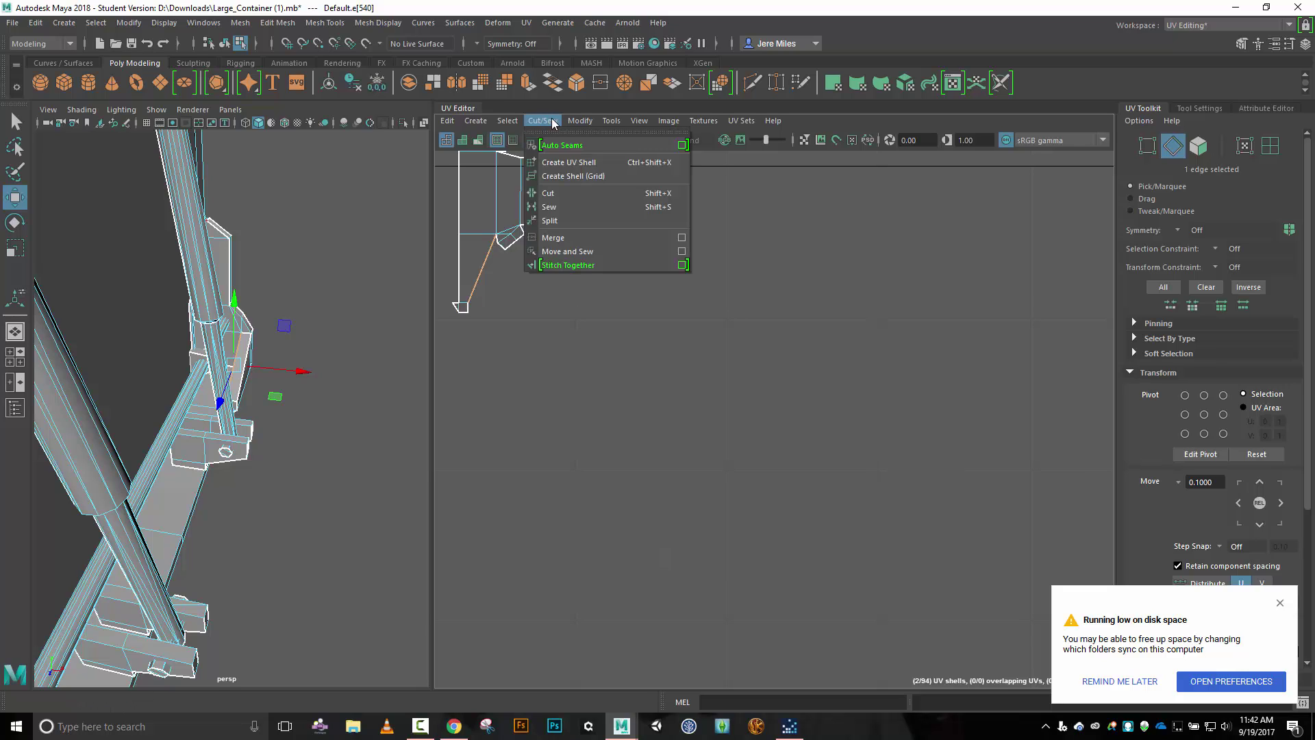
left_click(566, 252)
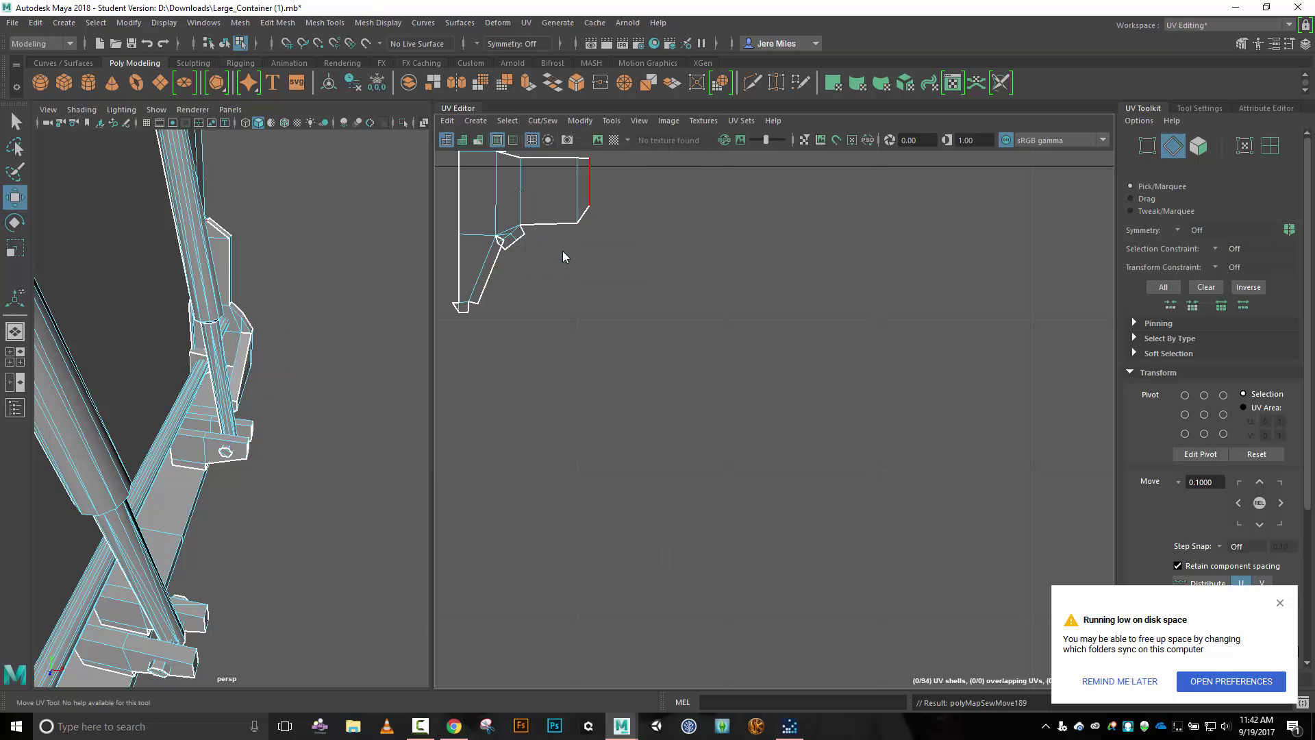
Cut the narrow strip from the tapered flap's slanted edge and move it into the empty space beside the end-frame shell.
left_click(489, 266)
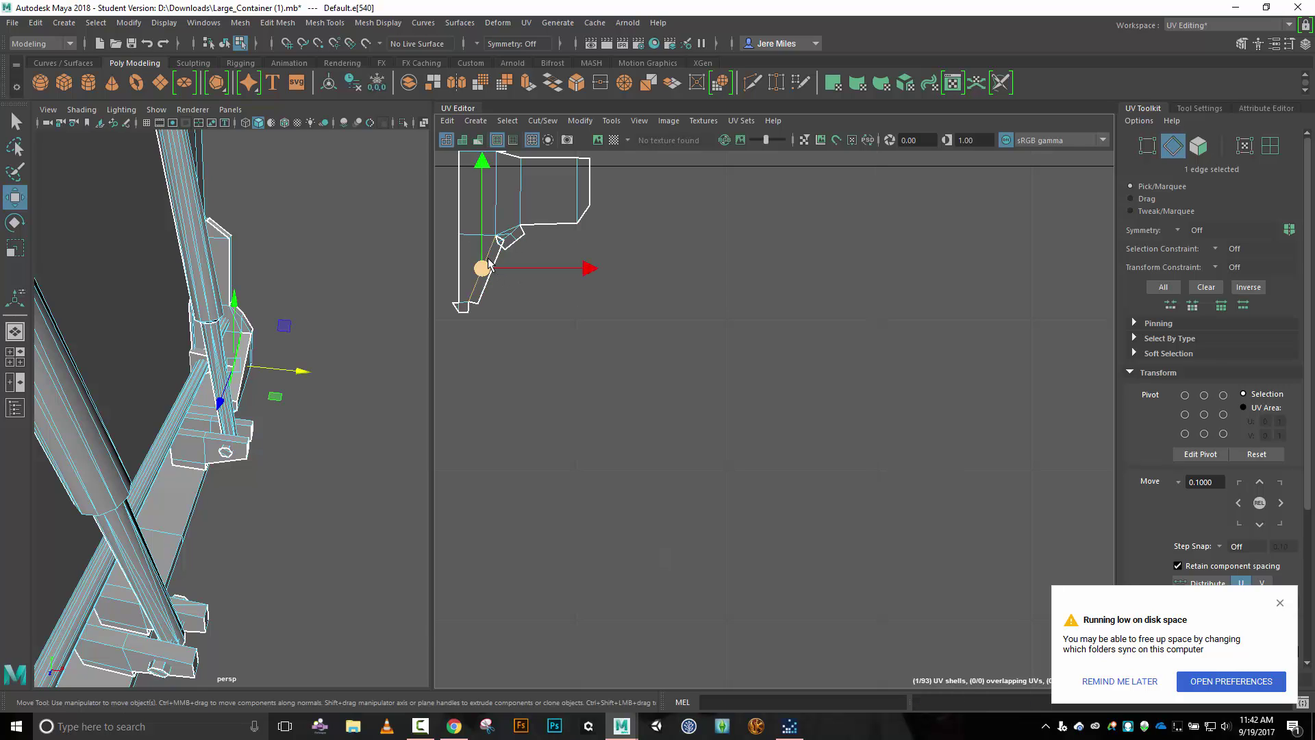
key("shift+x")
right_click_drag(538, 371, 481, 351)
left_click(491, 282)
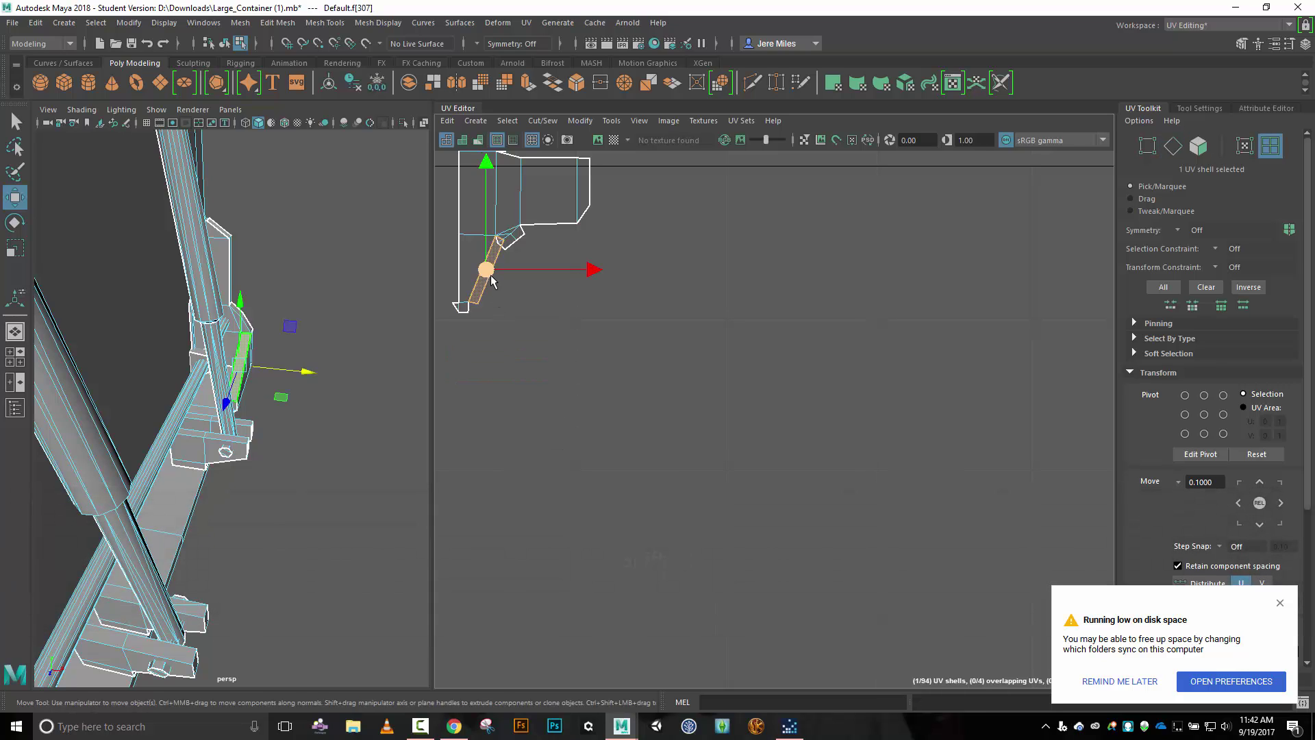
middle_click_drag(507, 286, 600, 334)
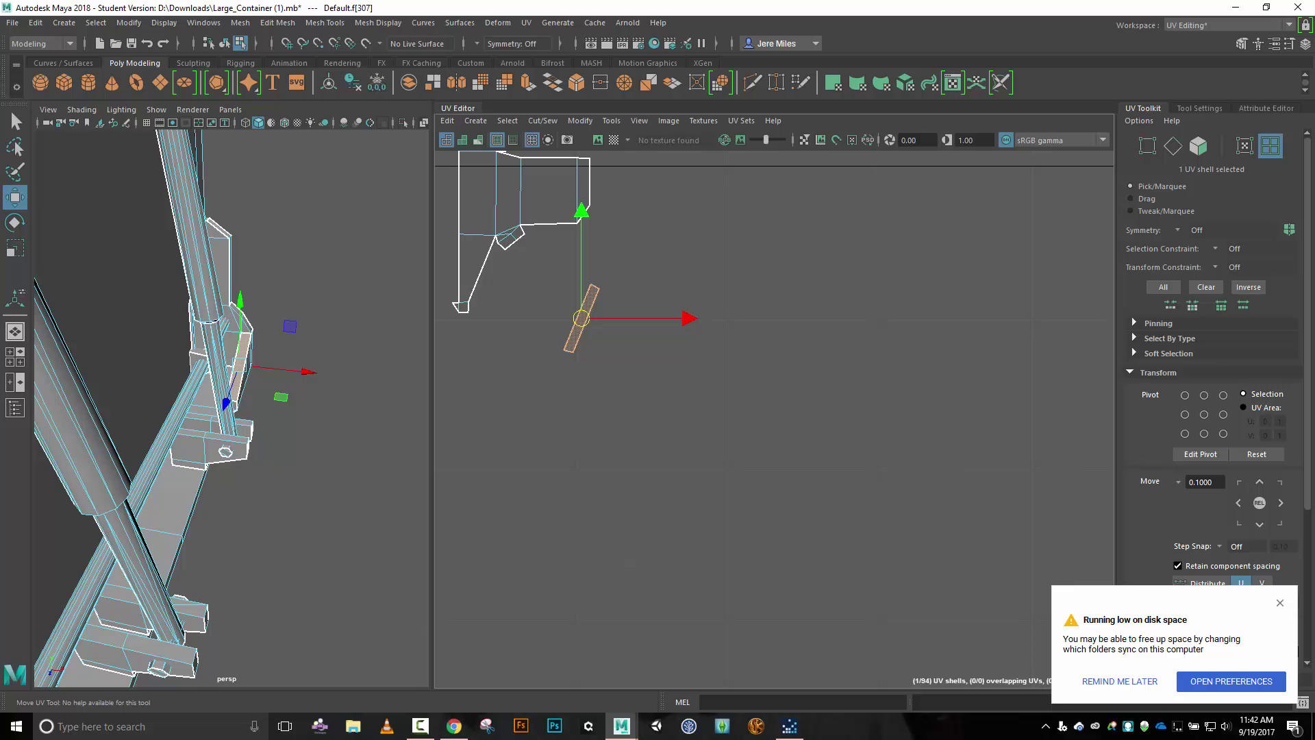
key("super+e")
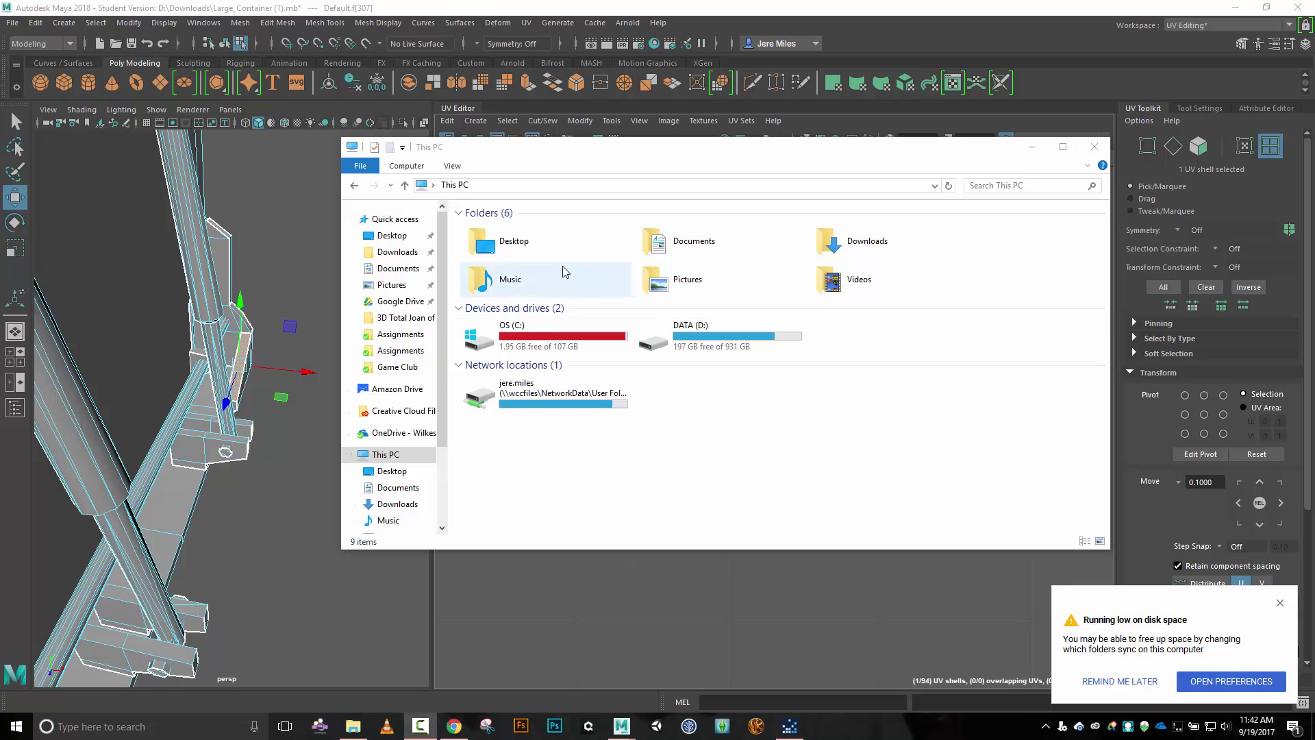
left_click(1094, 147)
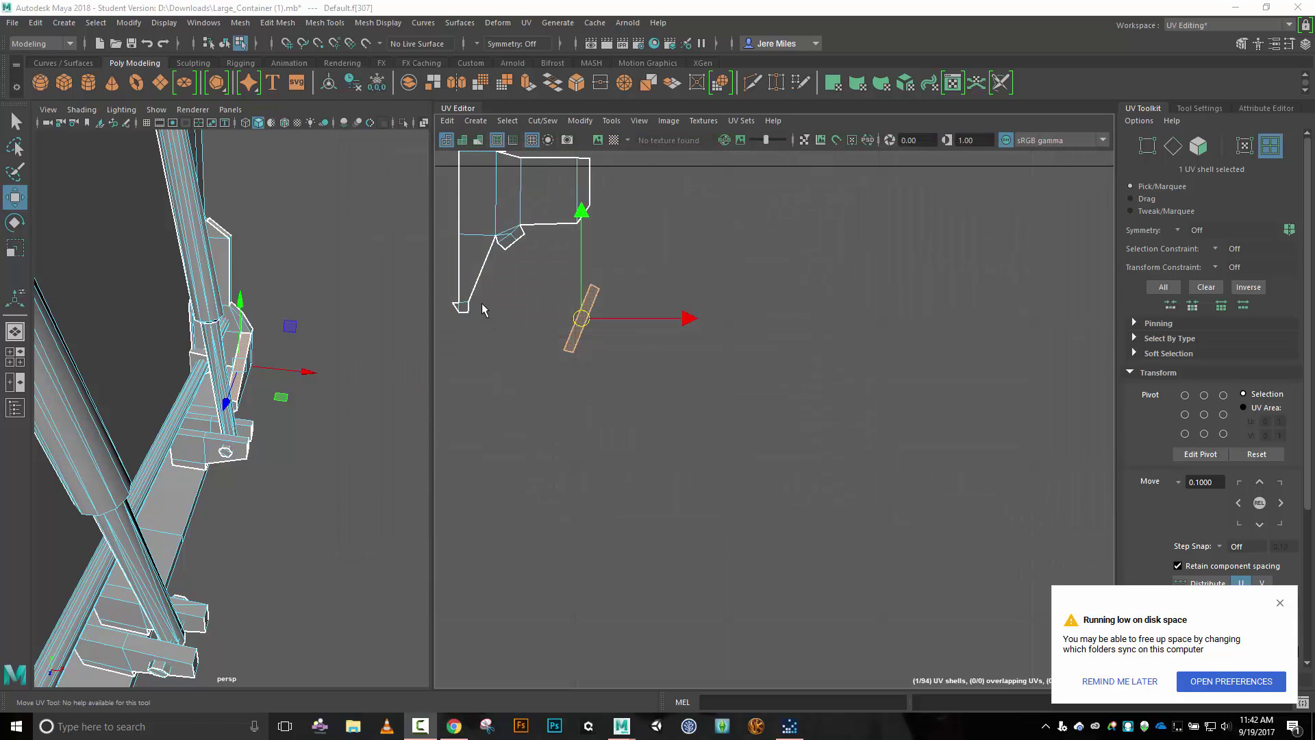
Cut the small faceted piece off the underside of the end-frame shell's lower bracket and move it clear to one side.
right_click_drag(487, 314, 517, 232)
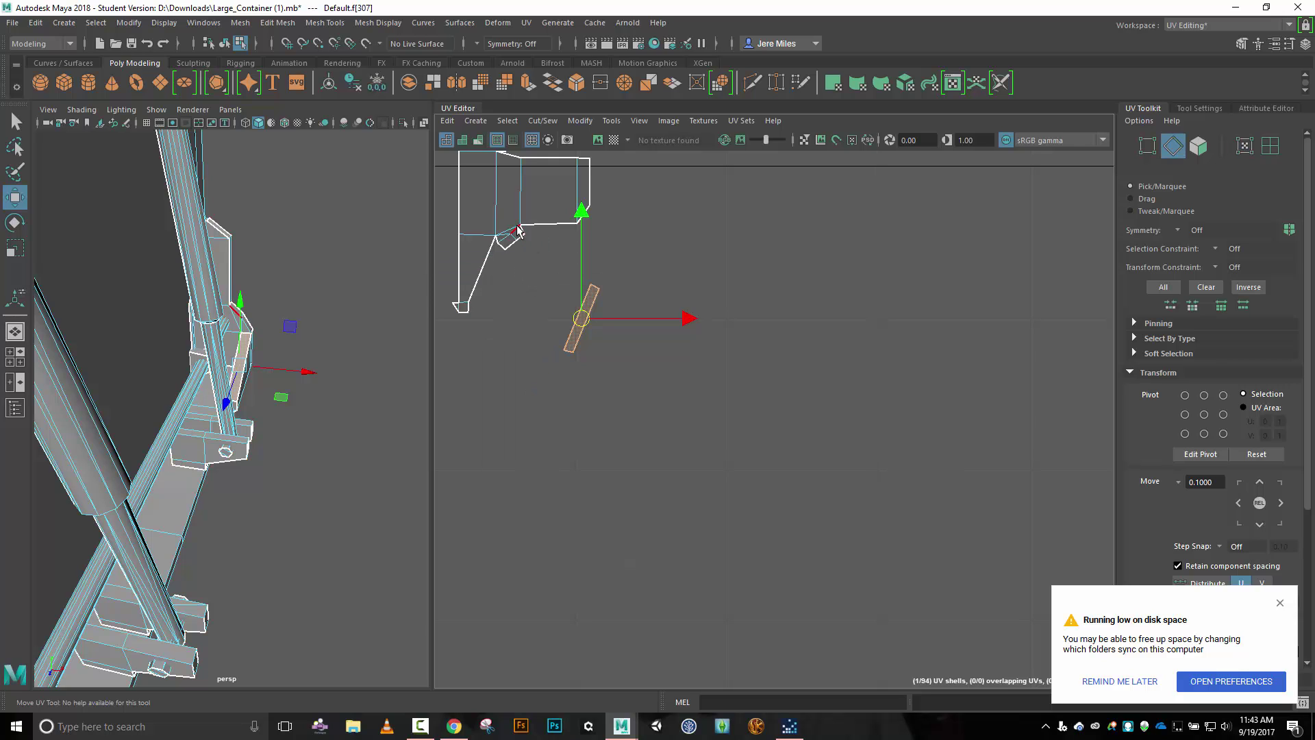
scroll(511, 254, "up", 5)
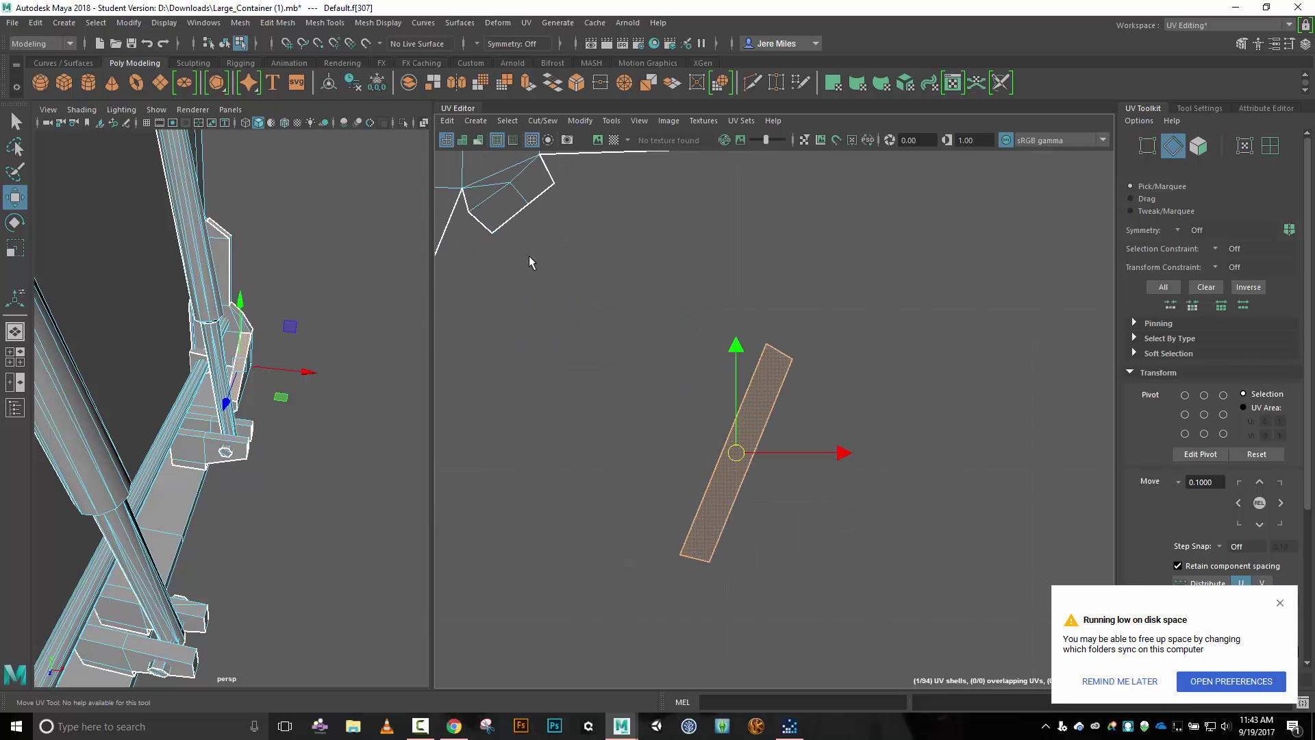
middle_click_drag(528, 256, 608, 368, "alt")
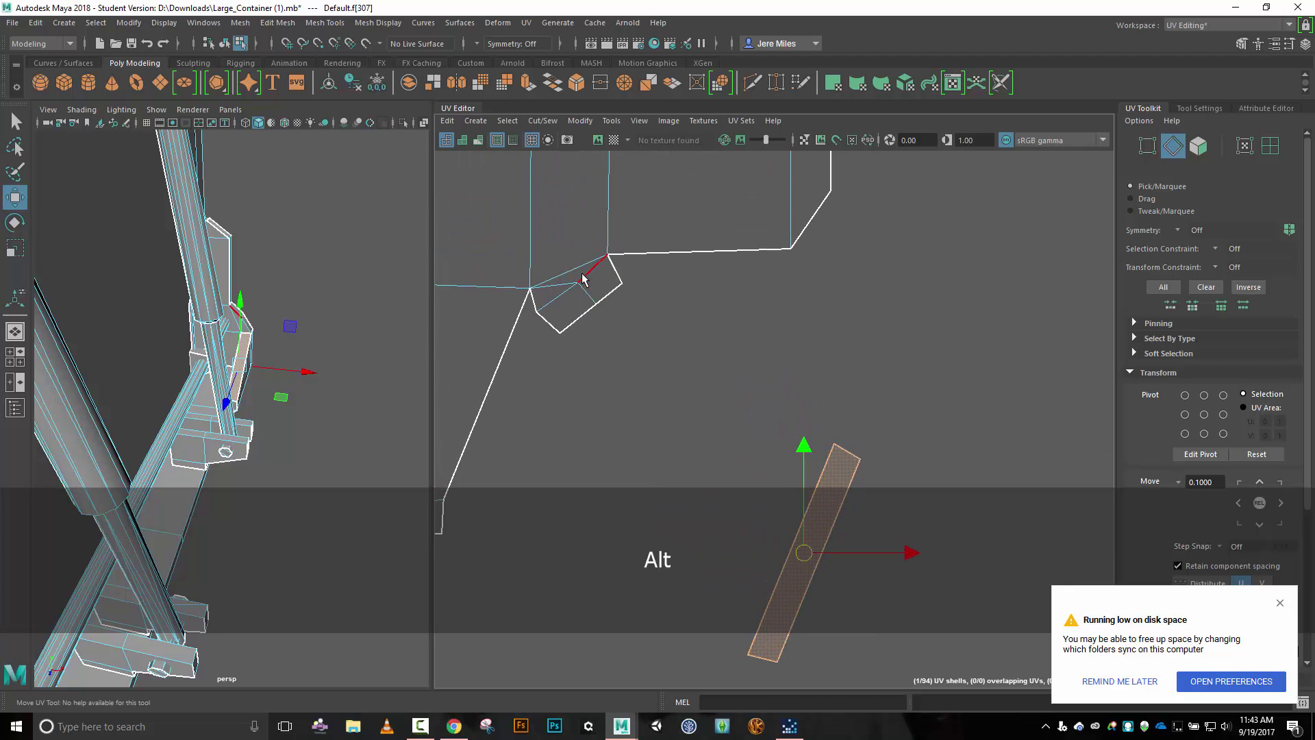
left_click(583, 278)
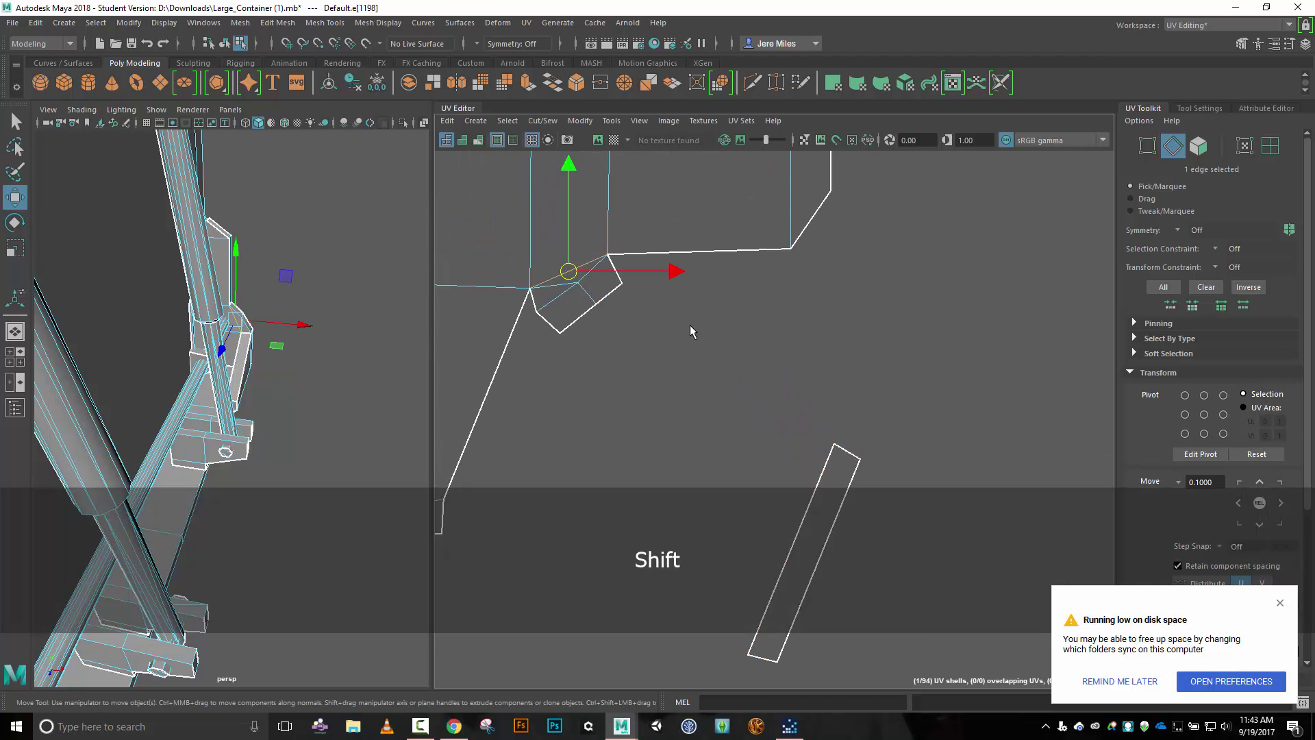
key("shift+x")
right_click_drag(713, 322, 658, 309)
left_click(576, 296)
left_click_drag(578, 296, 969, 305)
middle_click_drag(662, 429, 636, 413)
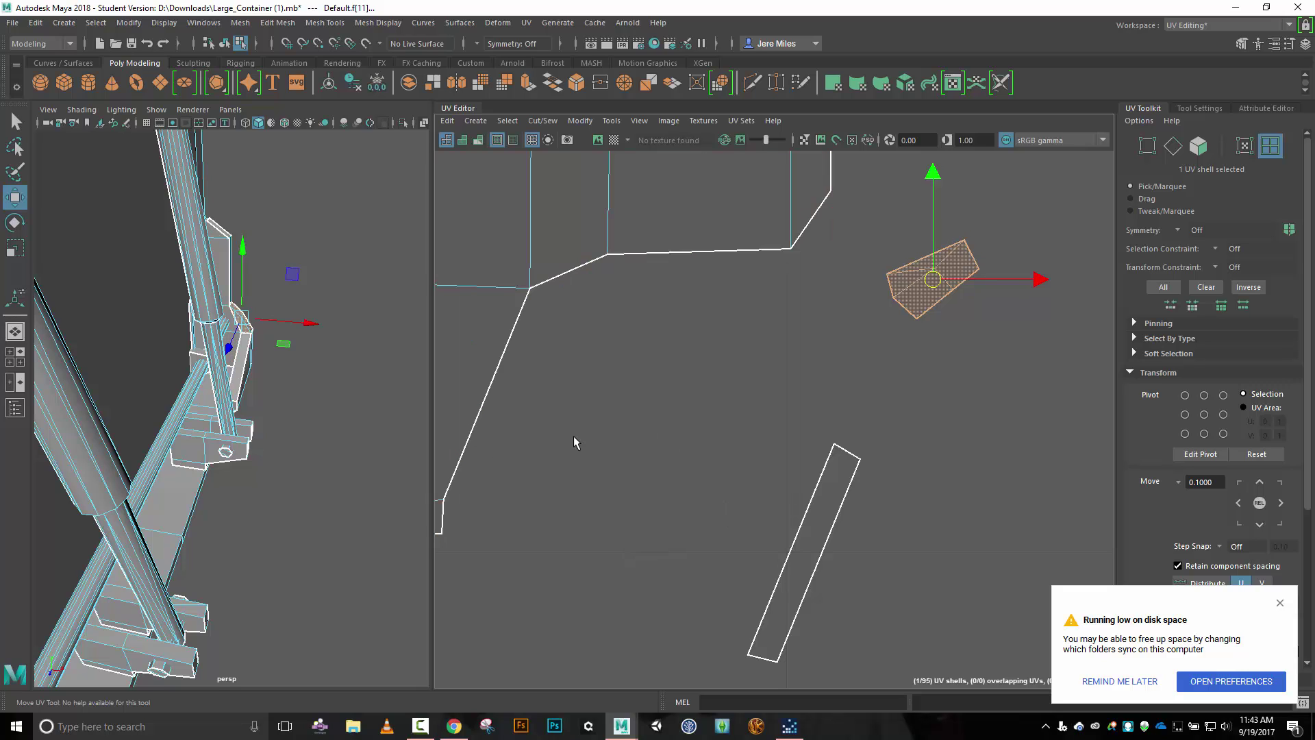
Move and Sew the detached narrow strip back onto the slanted edge of the tapered flap.
right_click_drag(574, 436, 568, 417)
left_click(479, 415)
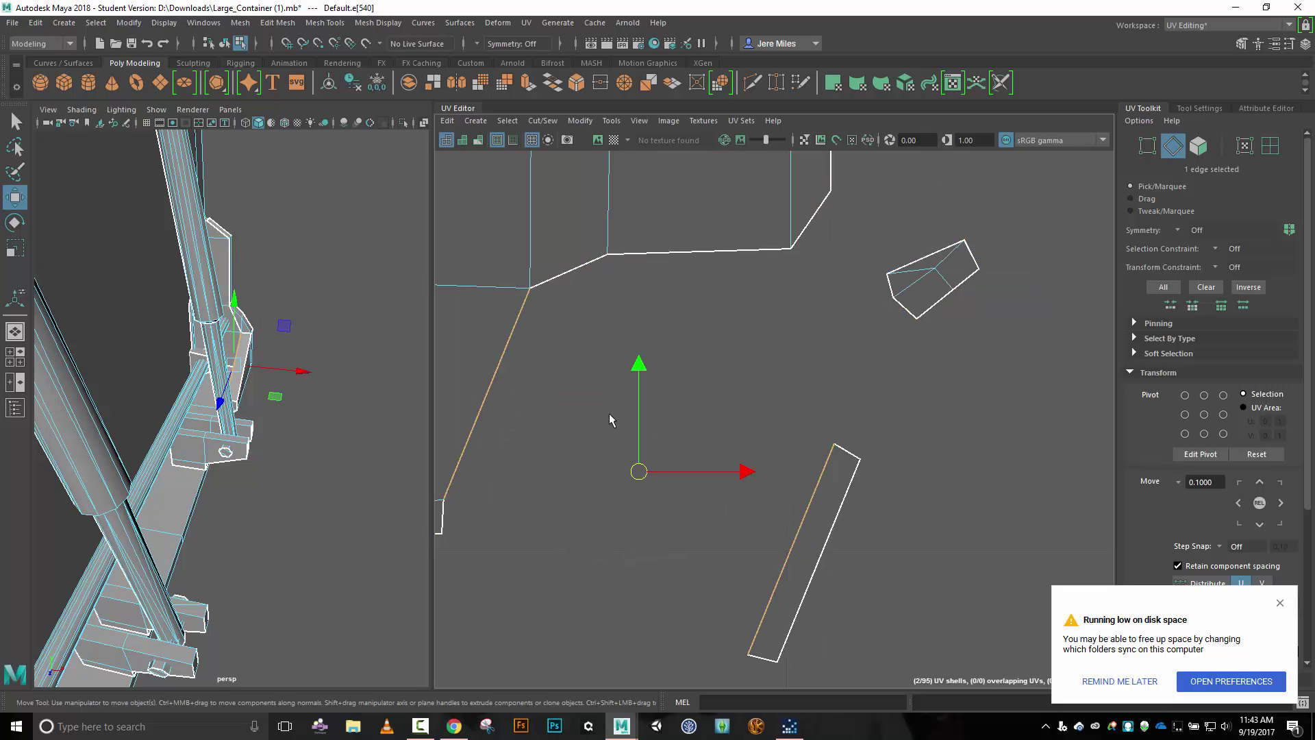
left_click(545, 121)
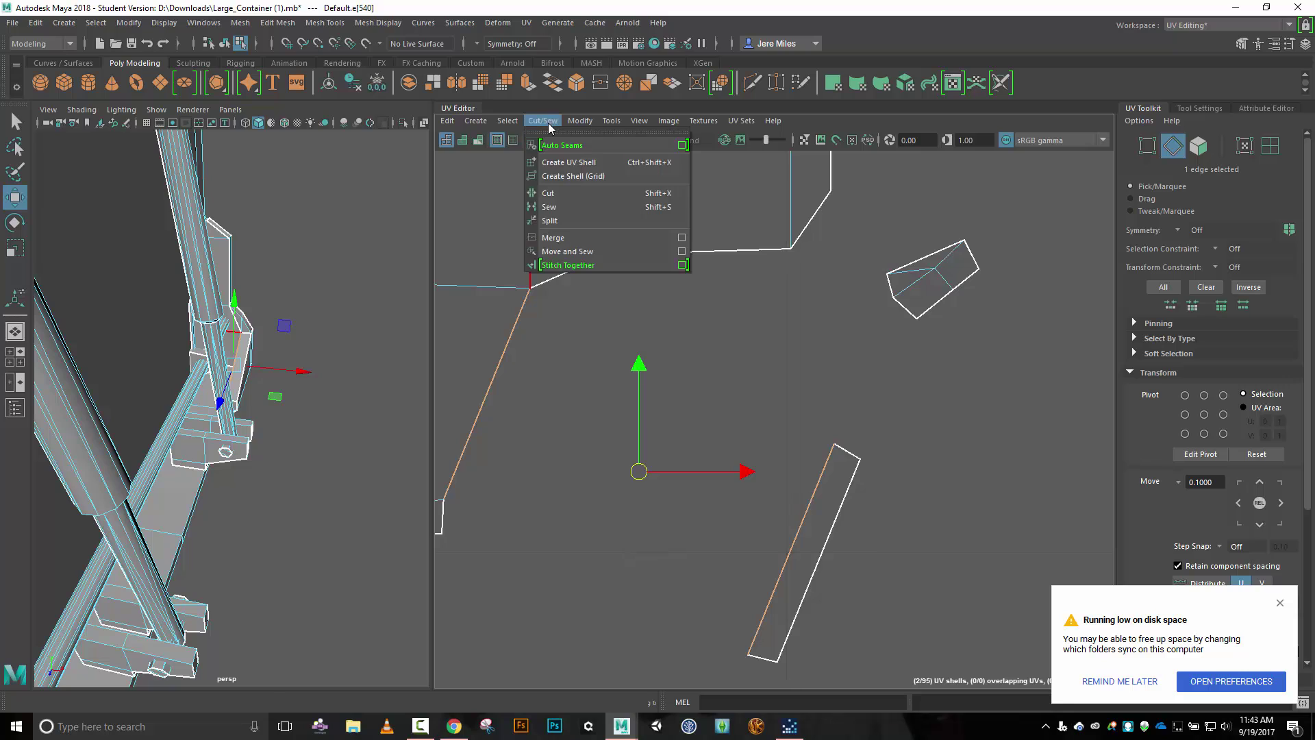
left_click(570, 257)
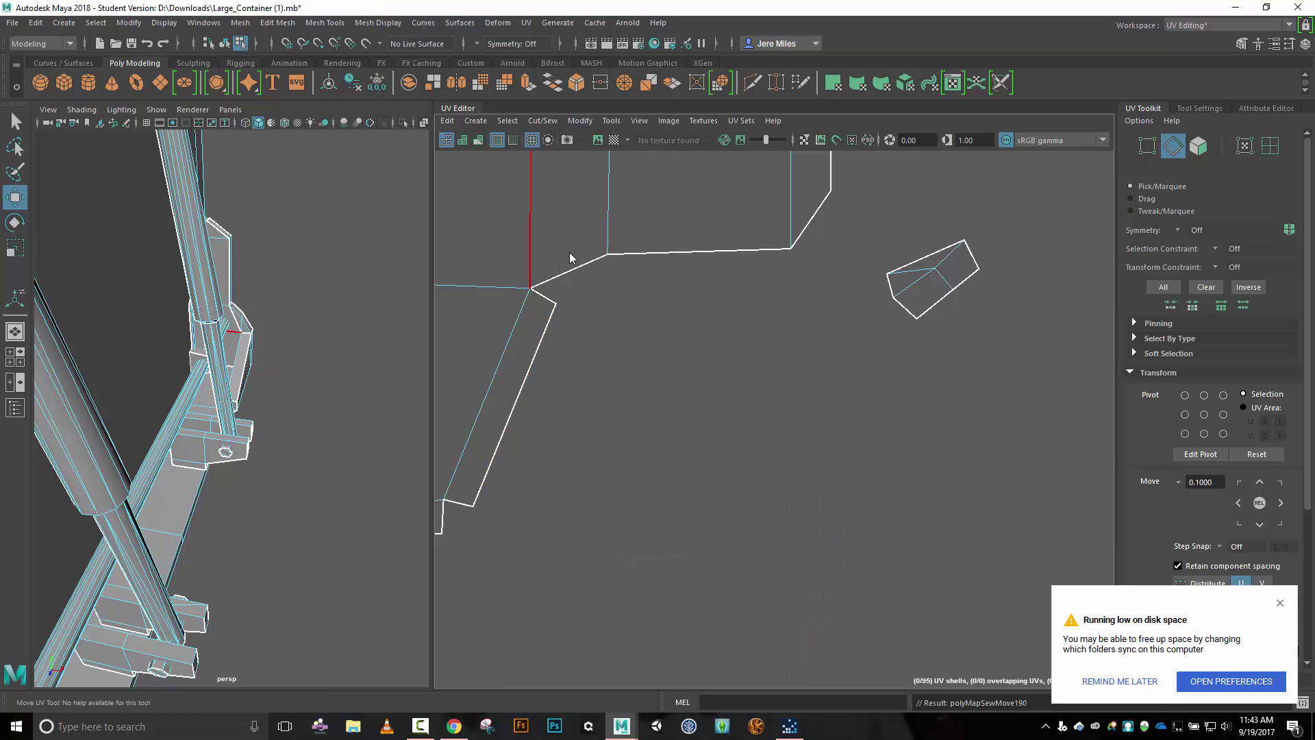
Select the outer edge of the tiny angular end piece and examine the UV layout for the shell that shares it.
key("alt")
middle_click_drag(646, 404, 709, 393, "alt")
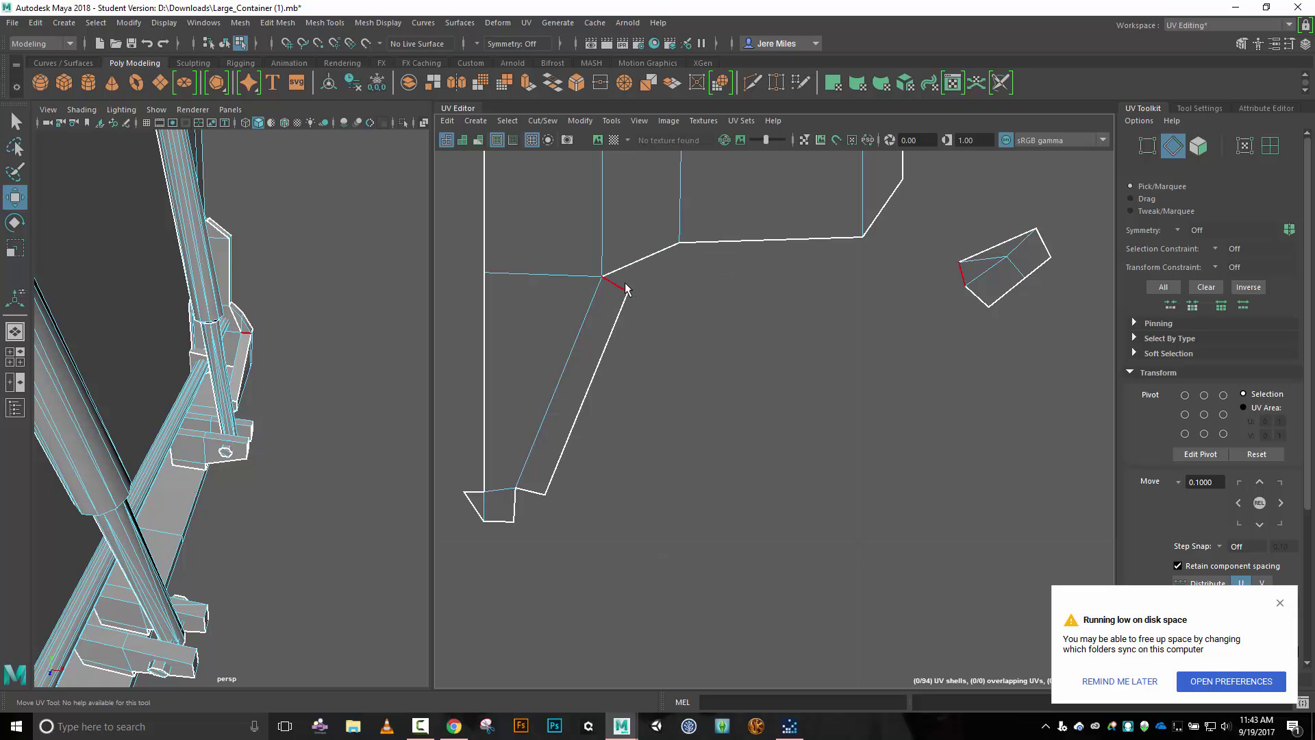
left_click(471, 512)
scroll(716, 502, "down", 5)
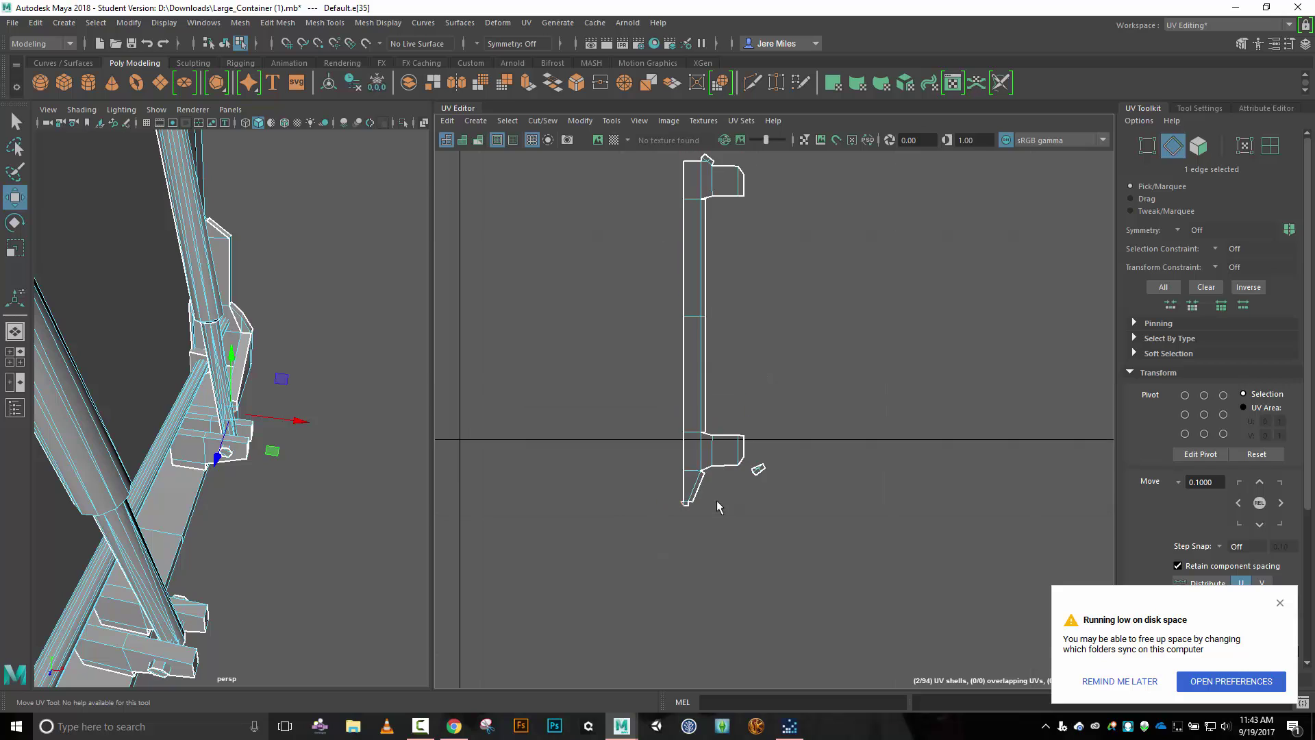
scroll(718, 507, "down", 2)
middle_click_drag(627, 578, 881, 211, "alt")
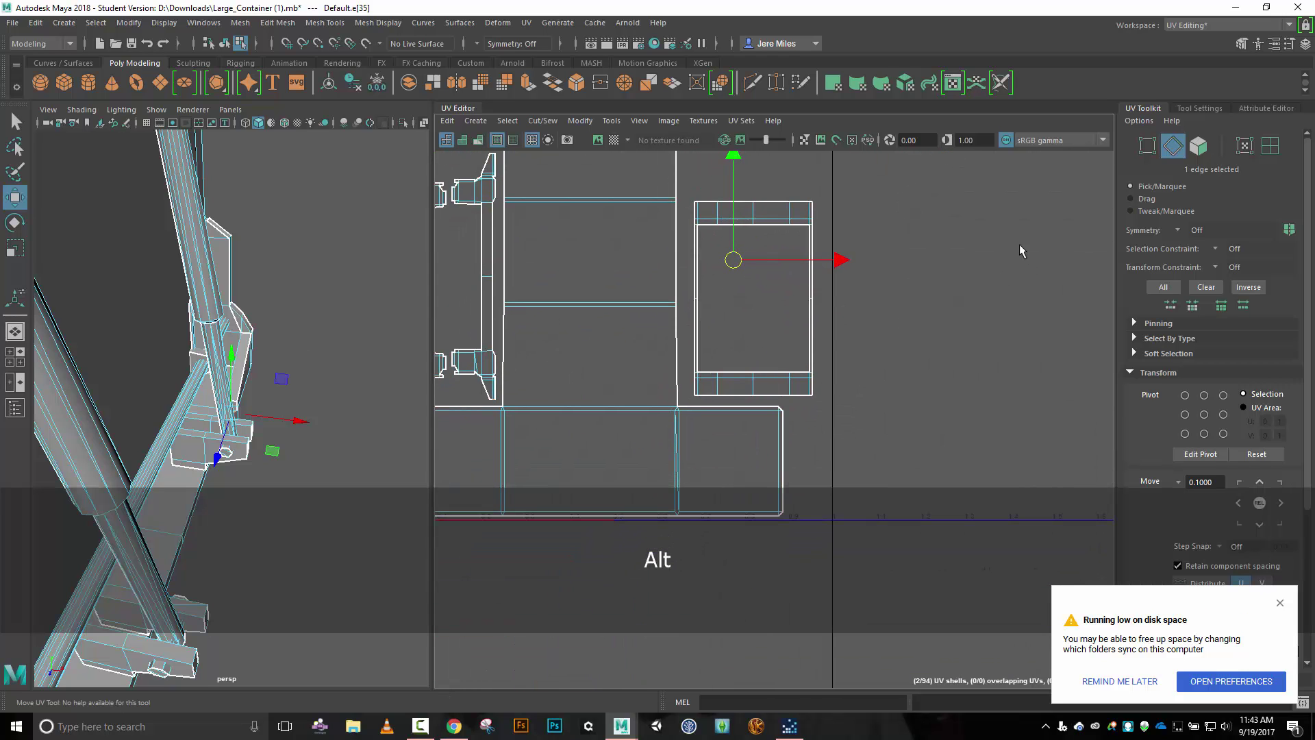
scroll(874, 276, "down", 3)
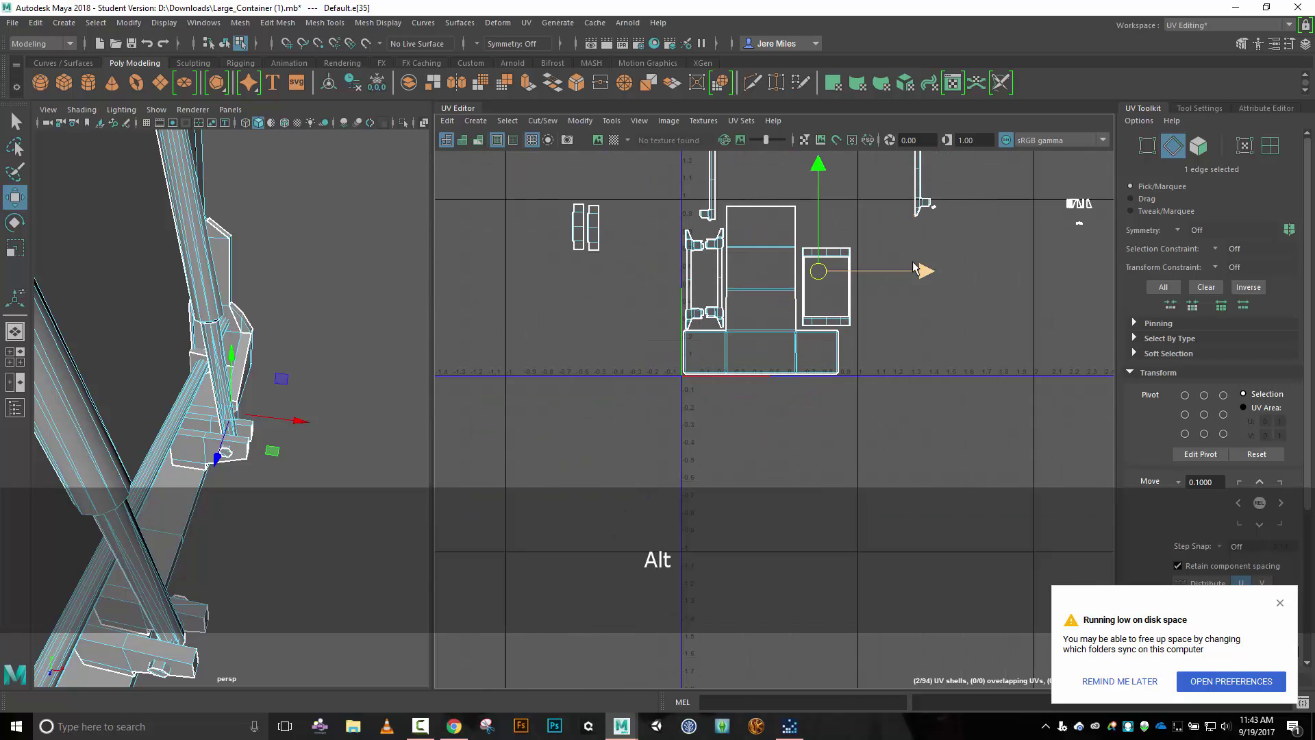
scroll(894, 272, "down", 1)
middle_click_drag(894, 272, 812, 400, "alt")
scroll(814, 376, "up", 5)
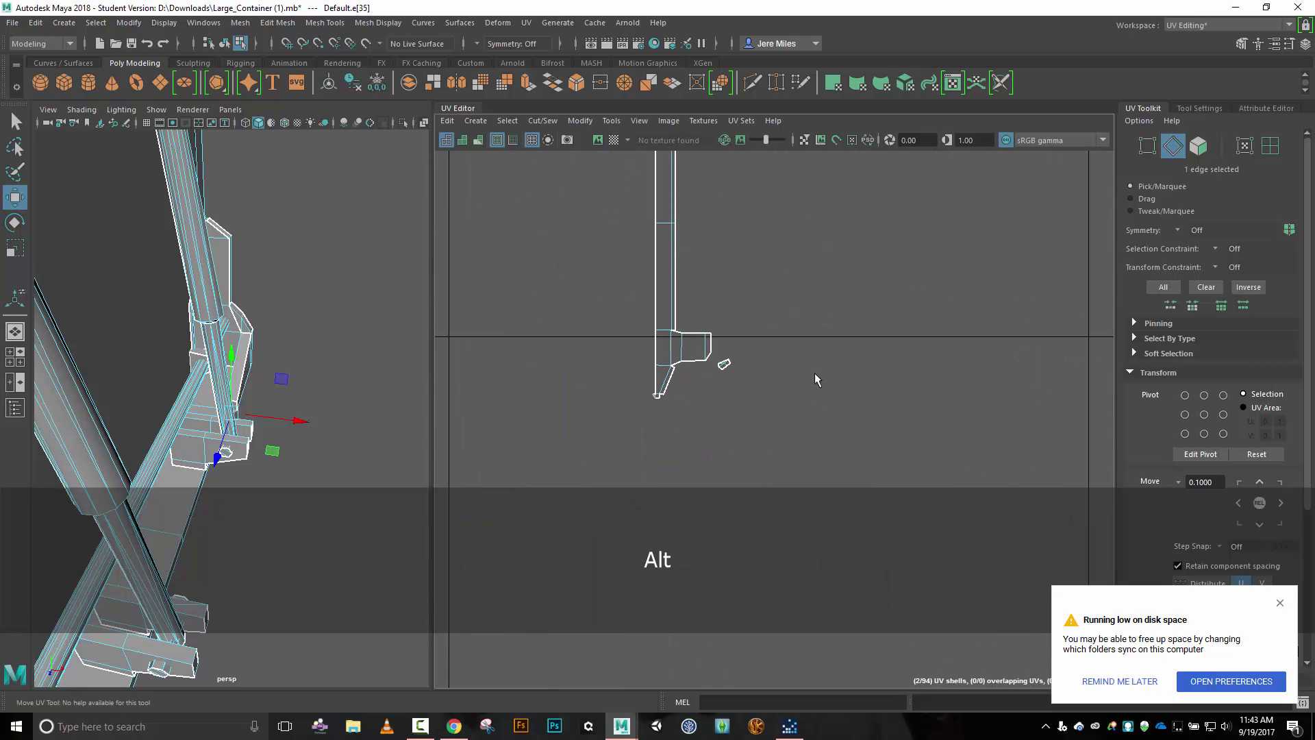
scroll(814, 376, "up", 3)
middle_click_drag(815, 343, 968, 172, "alt")
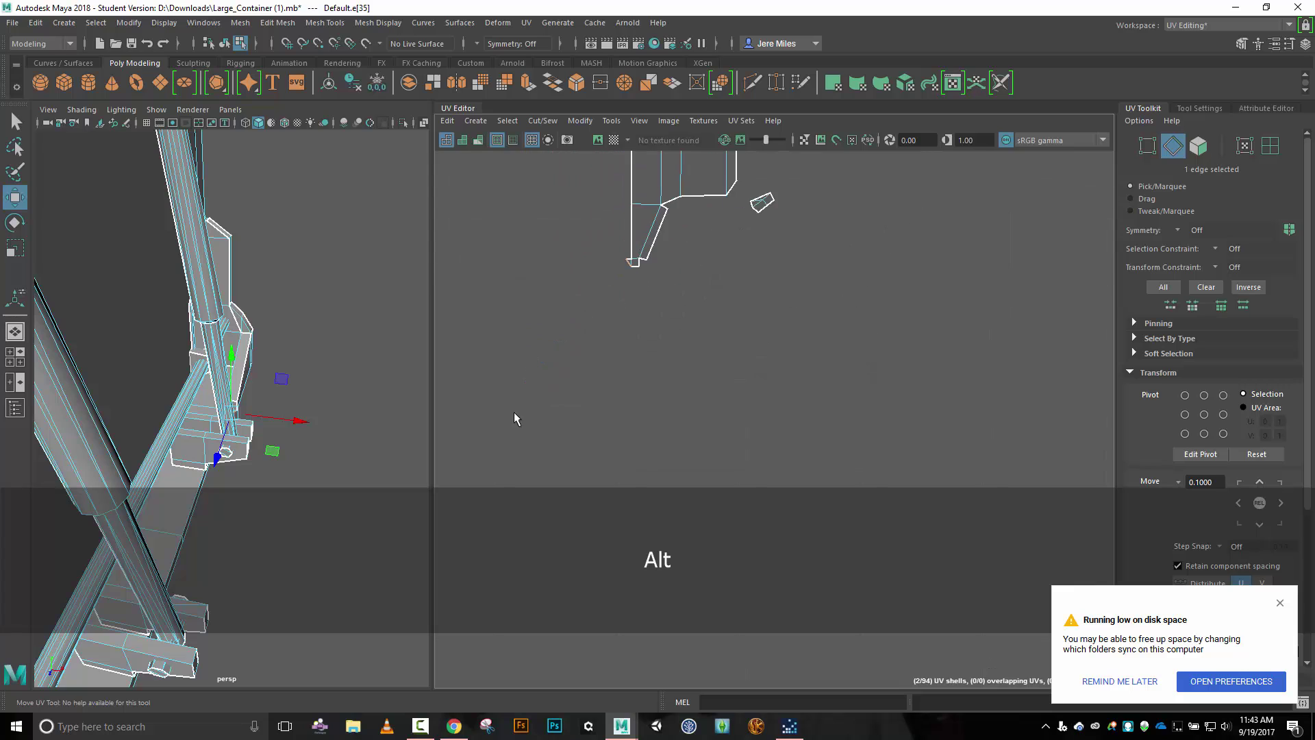
middle_click_drag(689, 290, 637, 446, "alt")
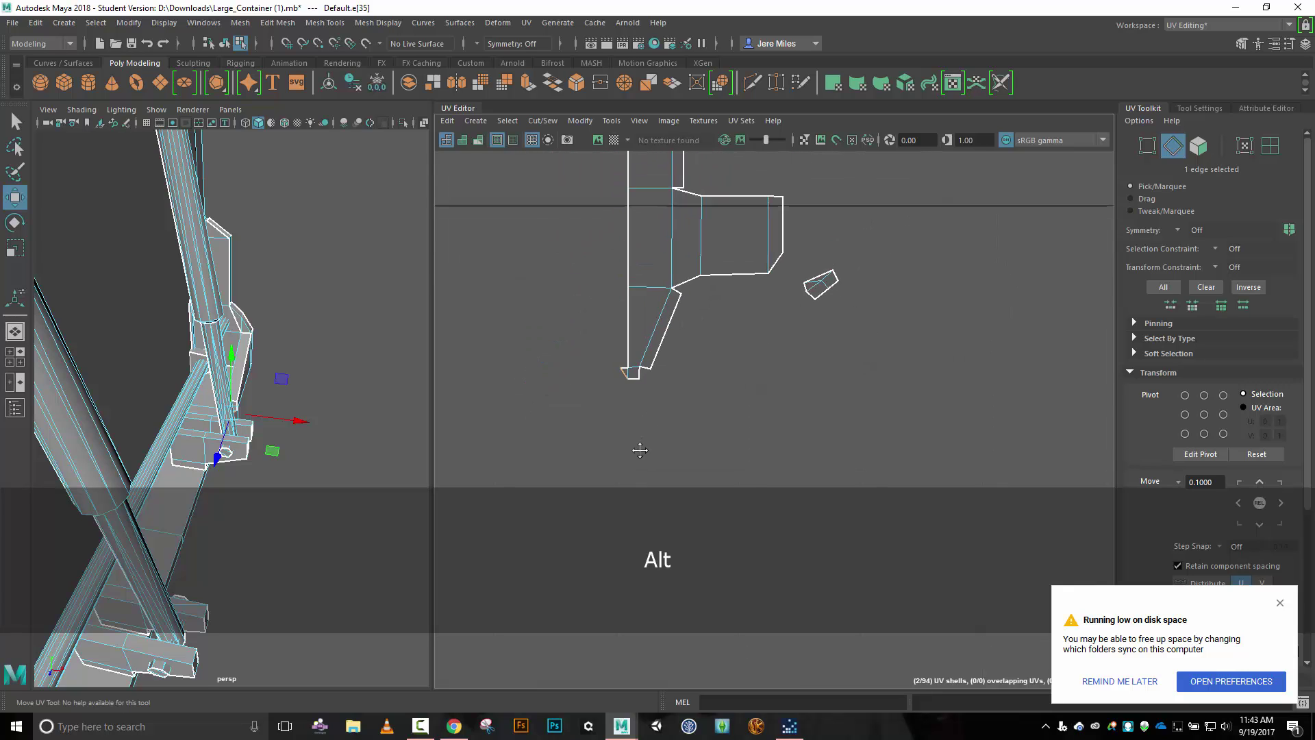
Check the remaining border edges of the tiny end piece and lower tapered flap for matching edges elsewhere in the UV layout.
left_click(623, 370)
scroll(701, 379, "down", 5)
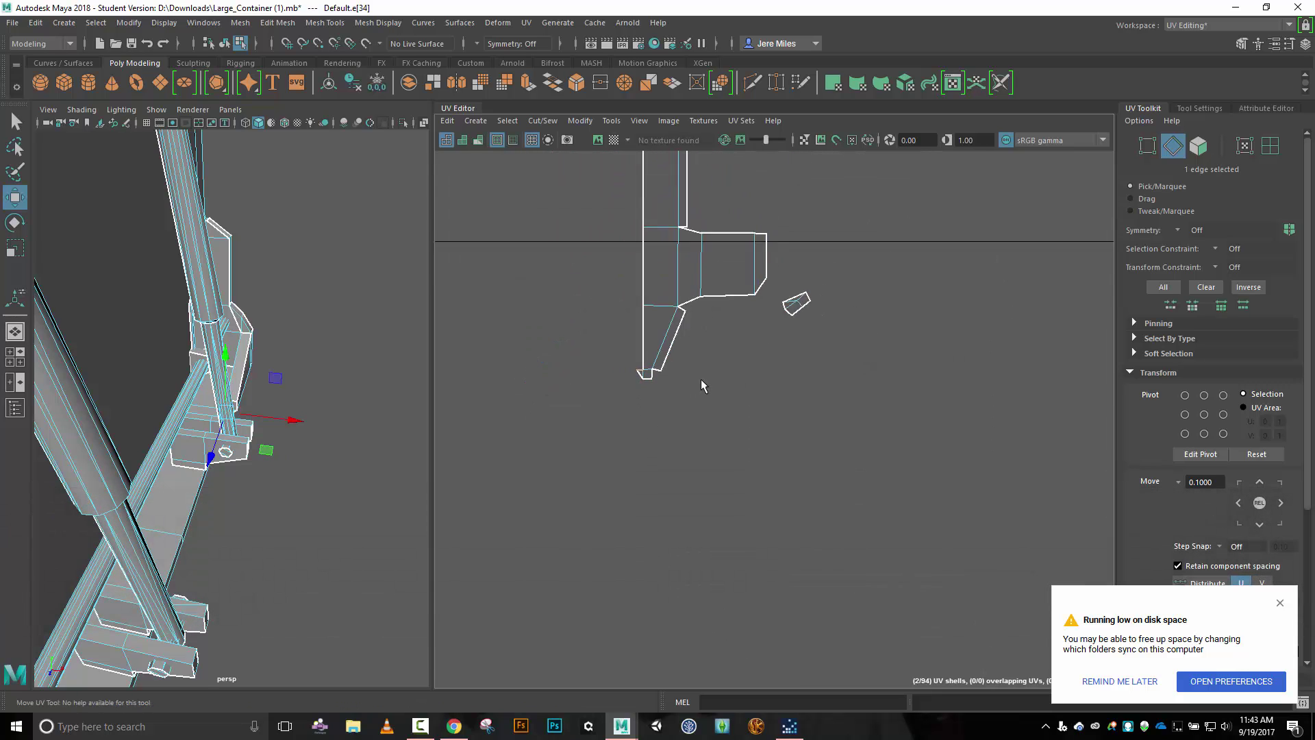
scroll(700, 379, "down", 3)
scroll(700, 380, "up", 7)
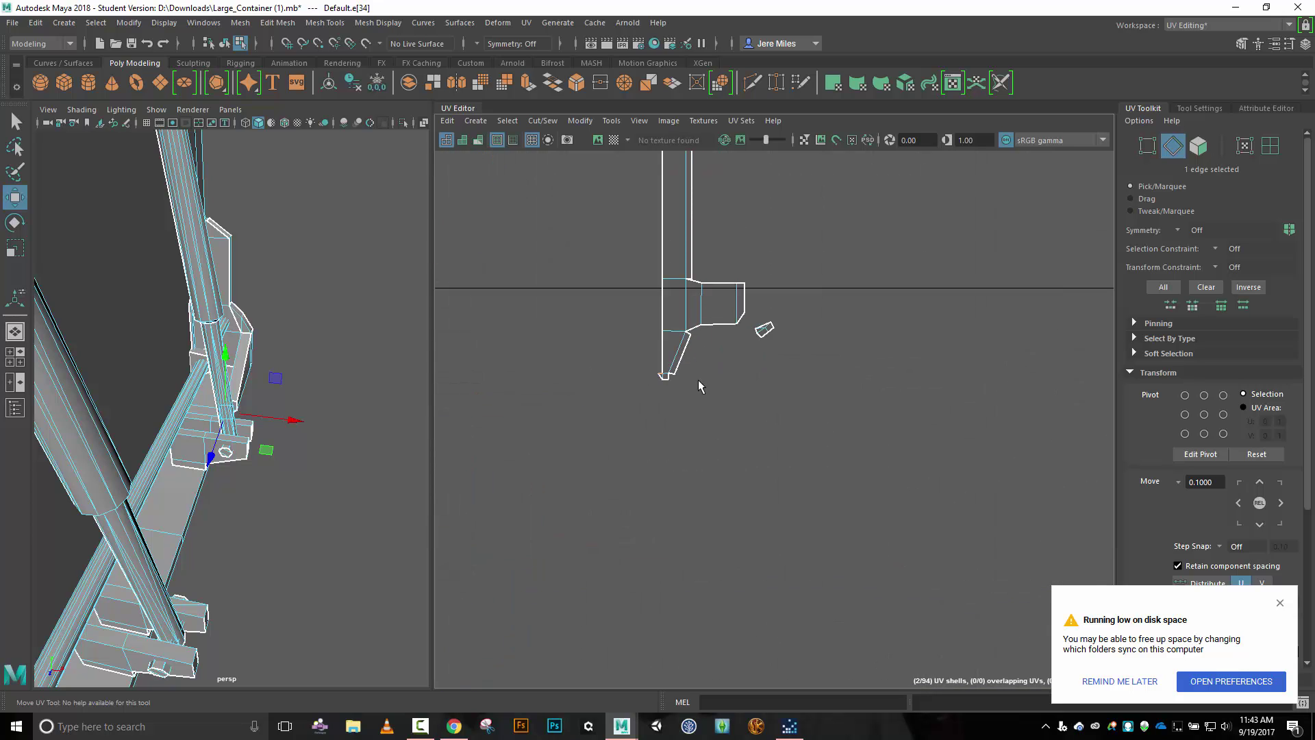
left_click(657, 379)
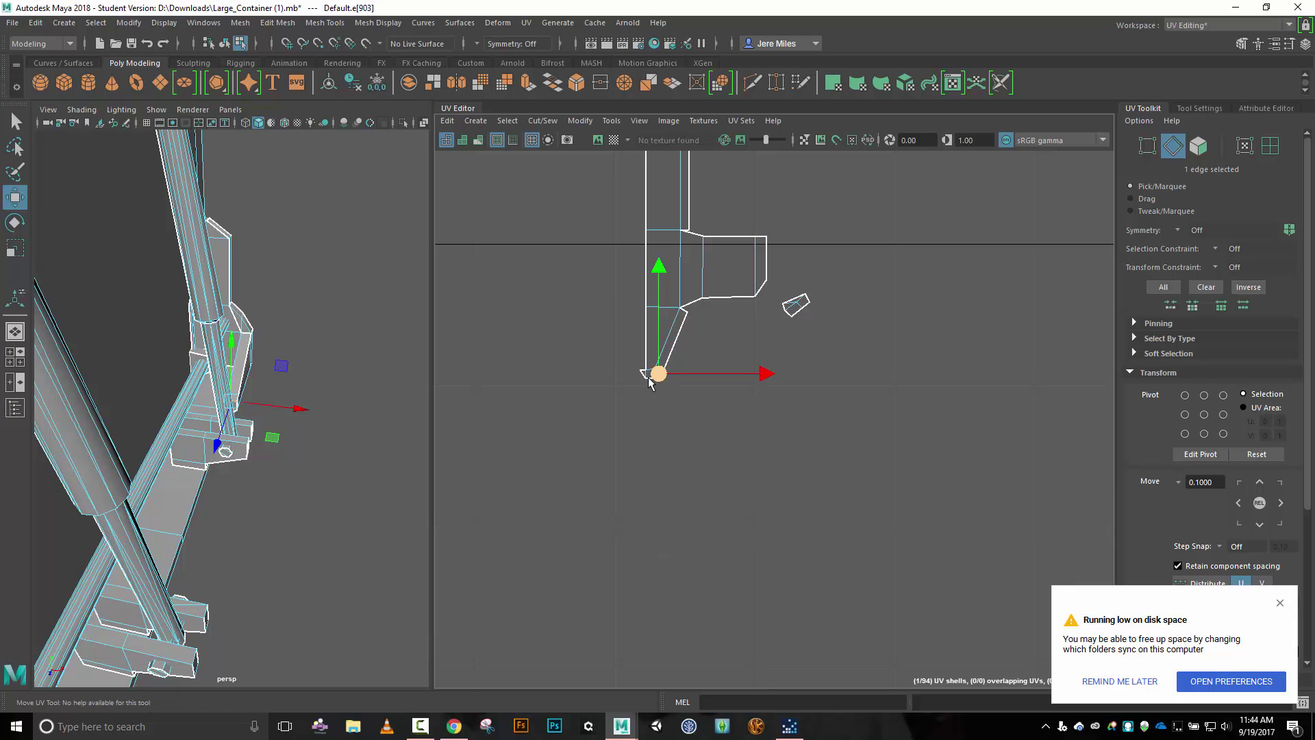
left_click(670, 365)
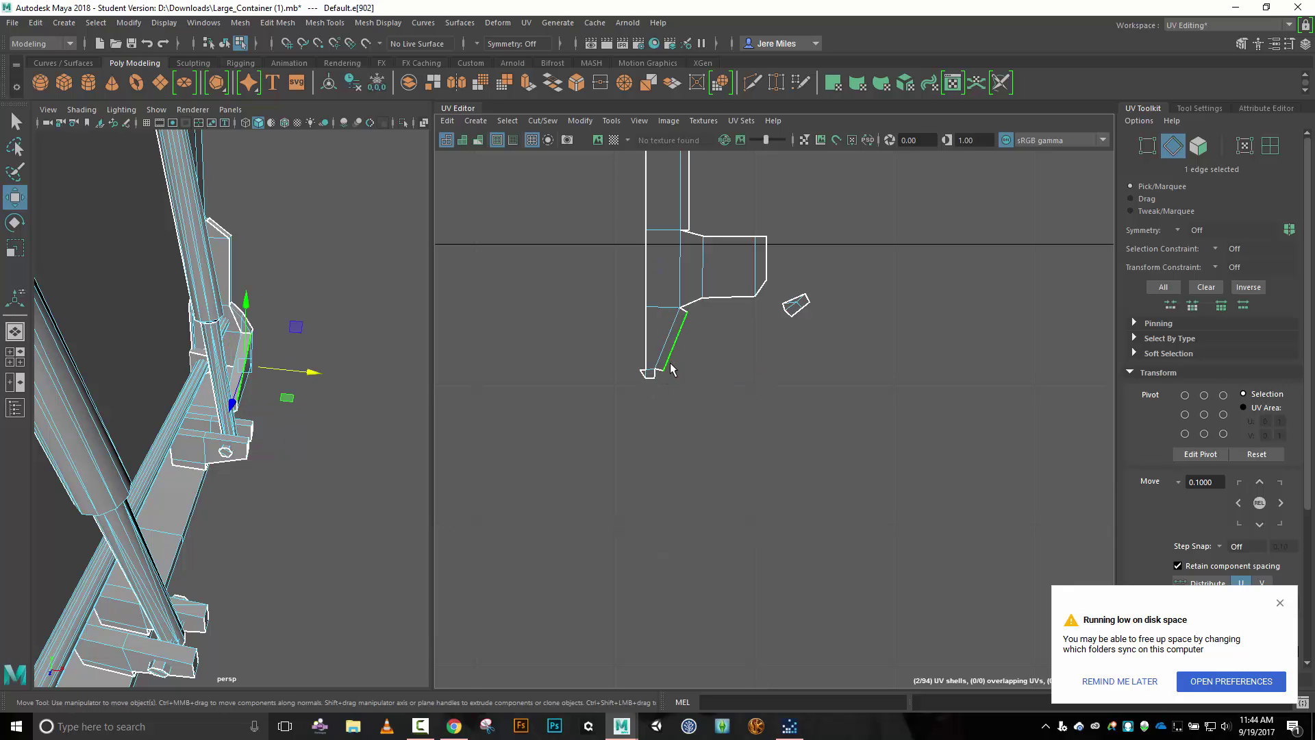
scroll(671, 367, "down", 5)
scroll(671, 368, "up", 4)
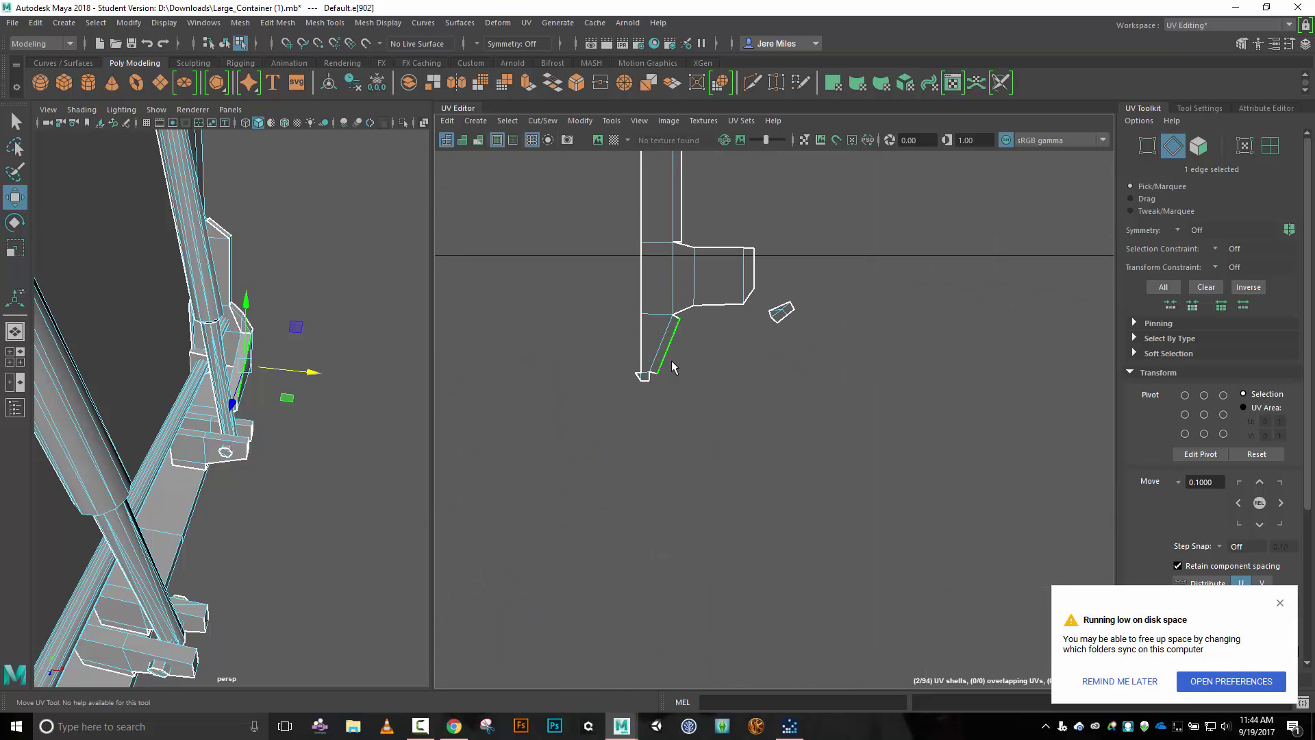
left_click(646, 387)
scroll(656, 386, "down", 5)
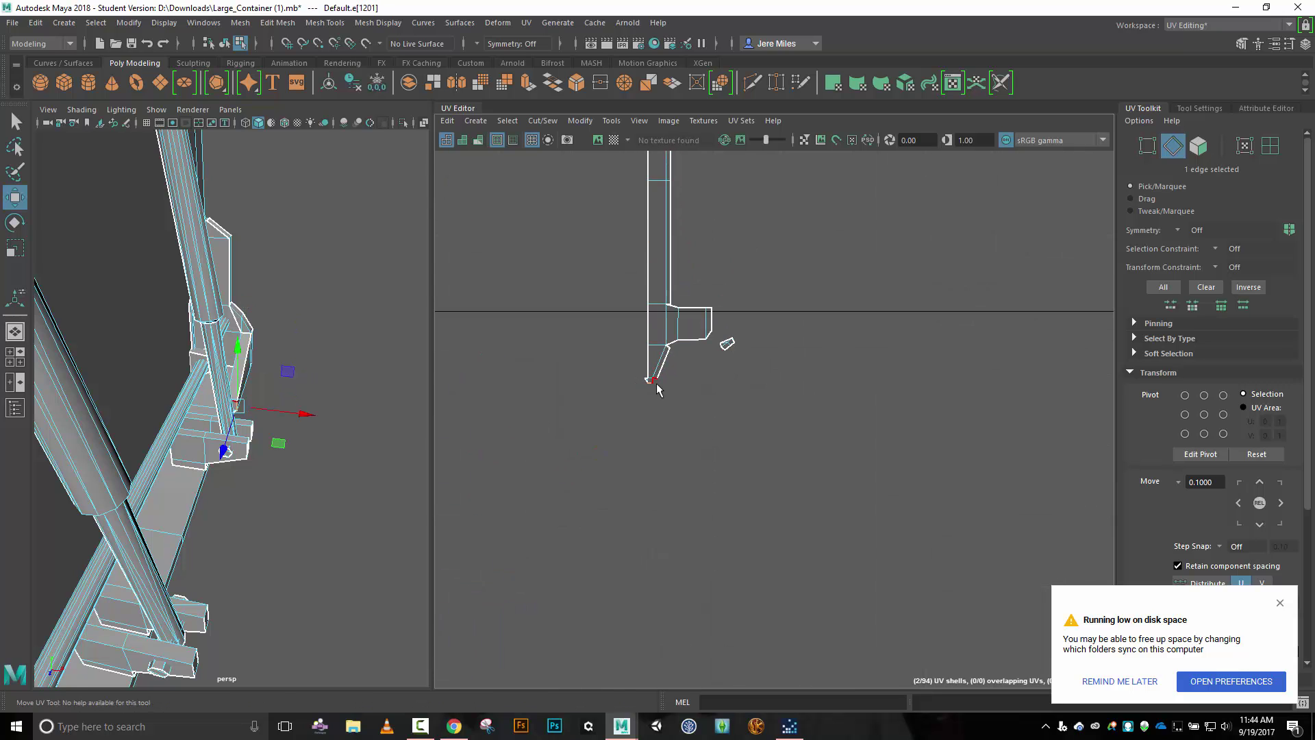
scroll(656, 389, "up", 8)
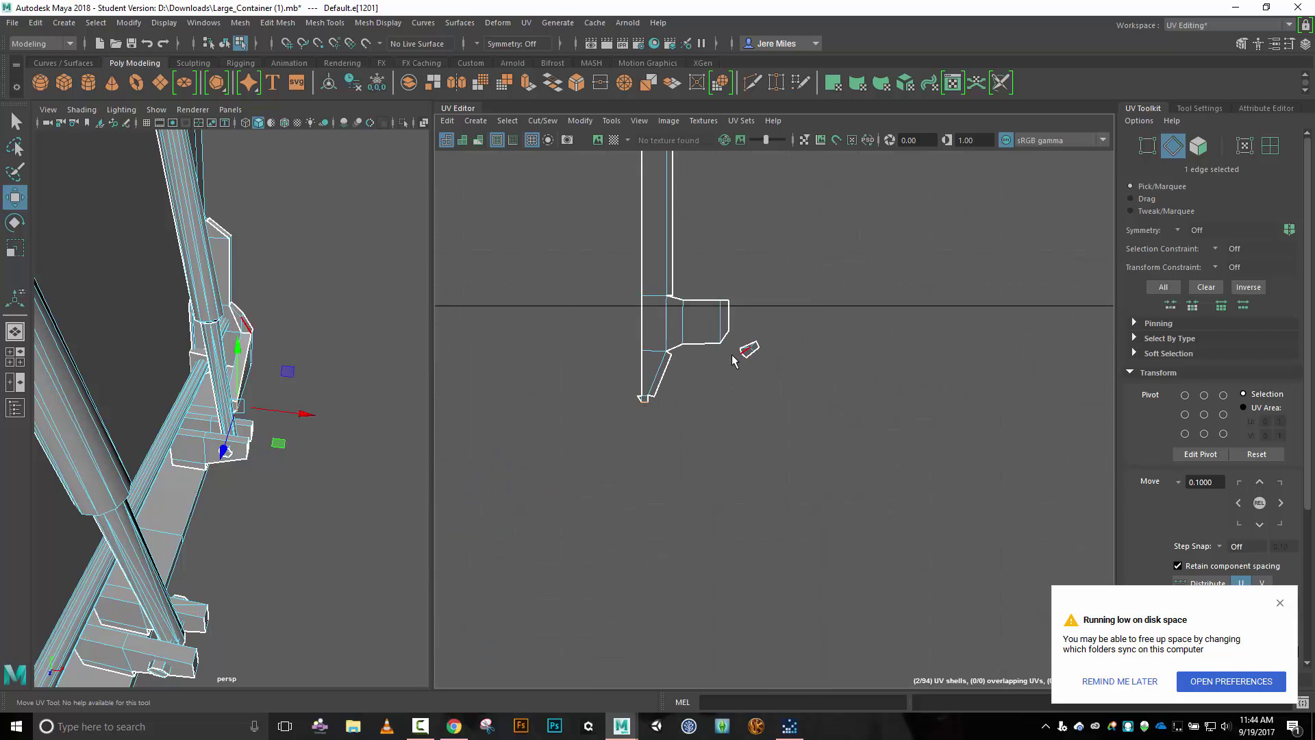
scroll(729, 387, "up", 3)
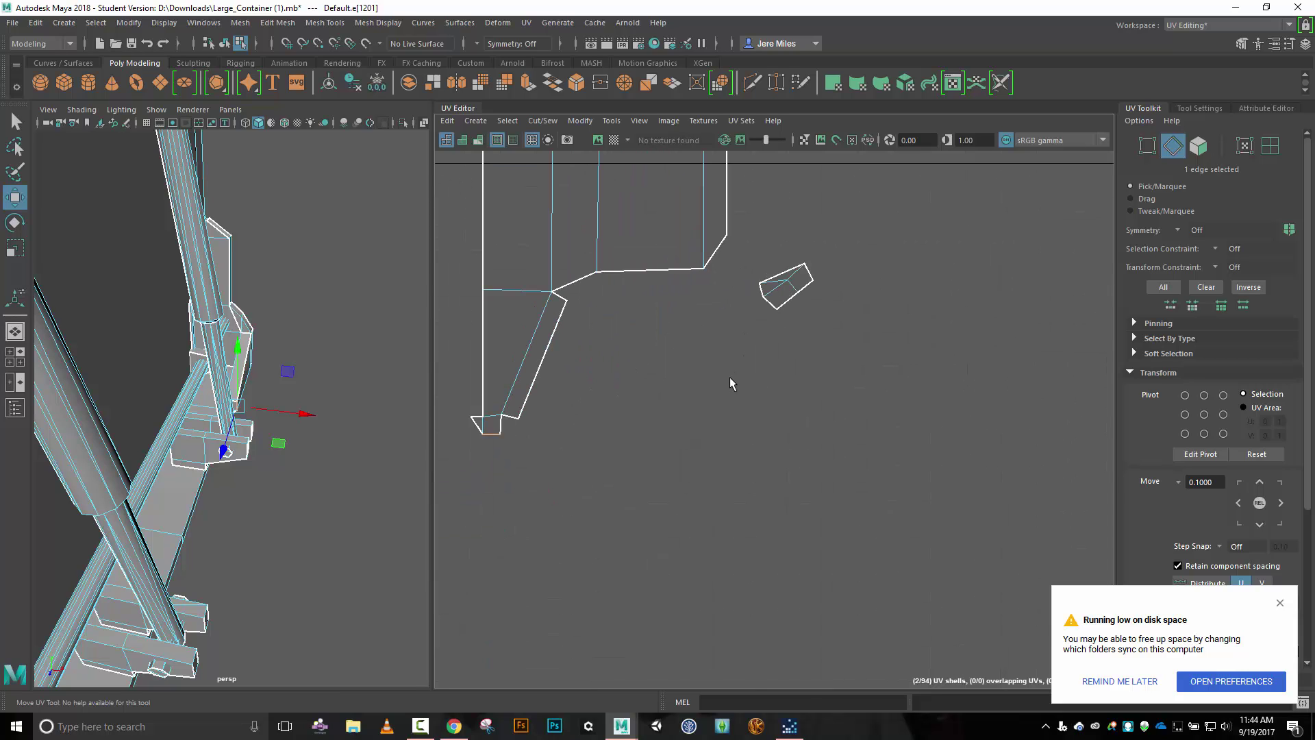
Cut the detached faceted piece lengthwise along its two inner edges and Move and Sew its inner half beneath the end-frame shell's lower bracket.
left_click(759, 291)
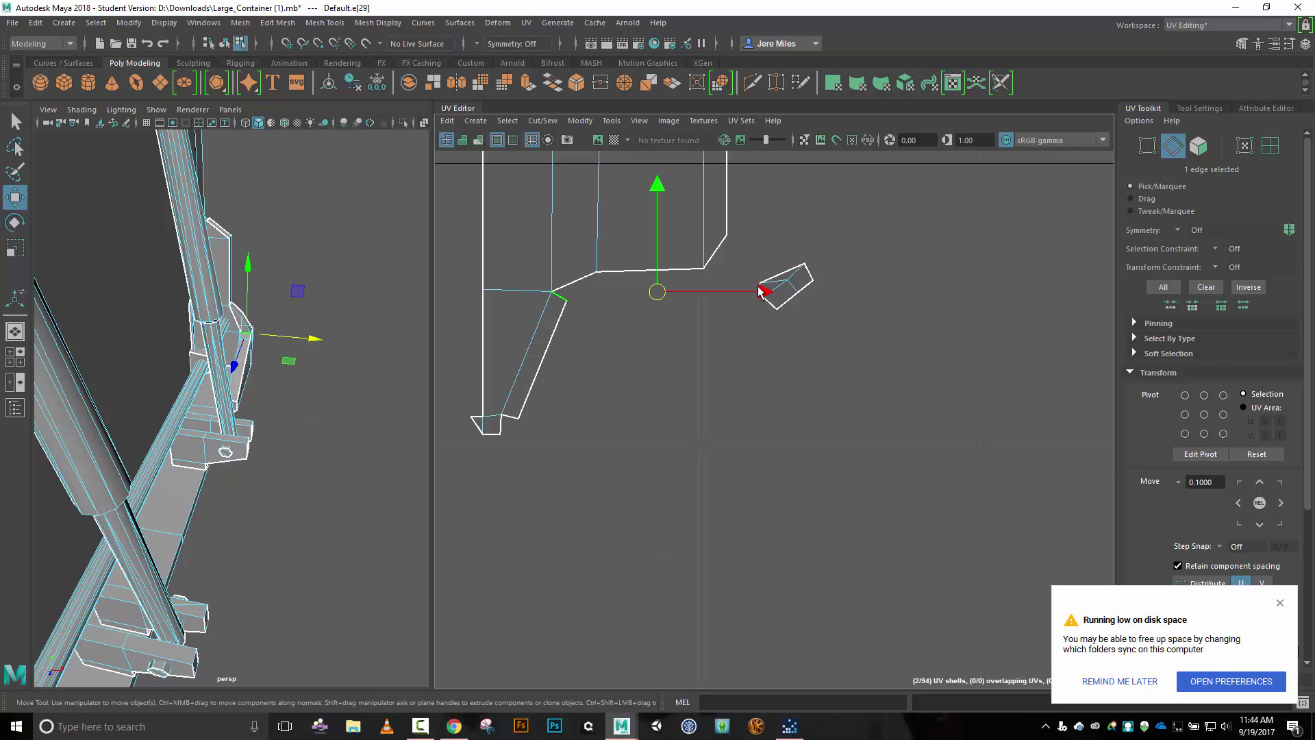
left_click(784, 294)
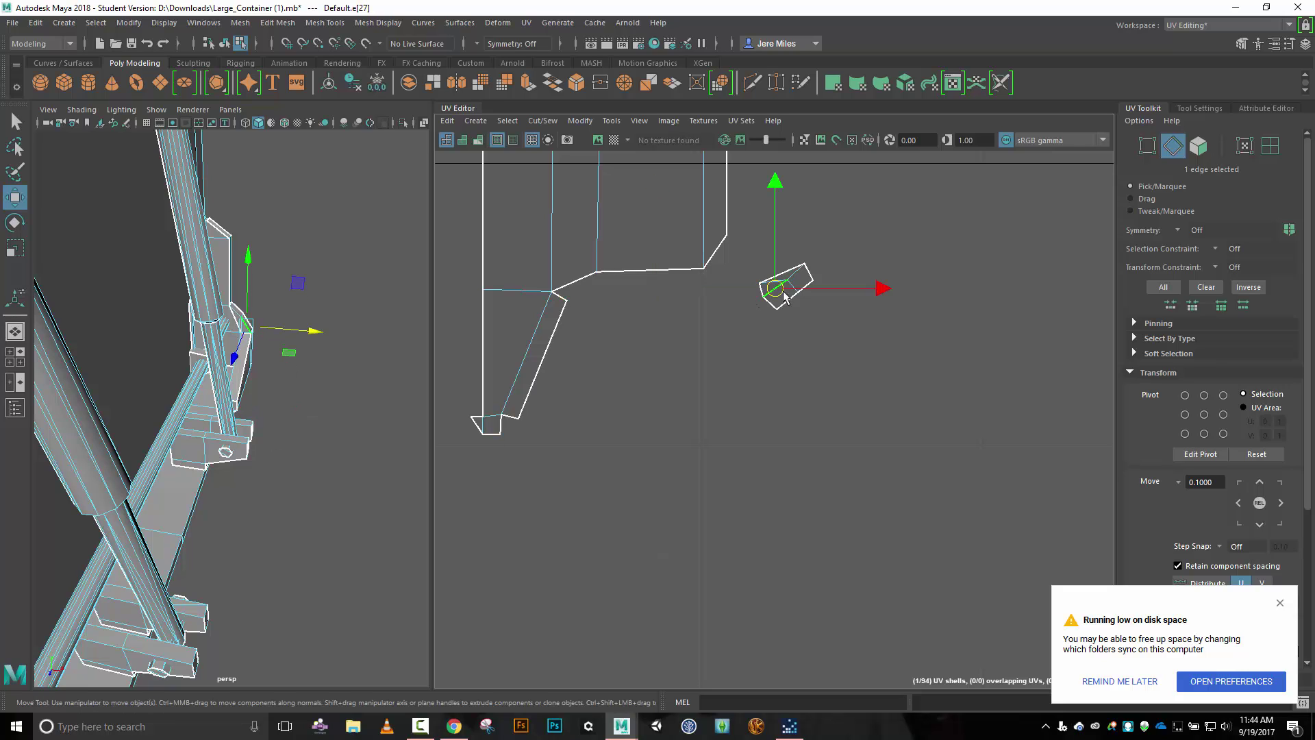
left_click(794, 270, "shift")
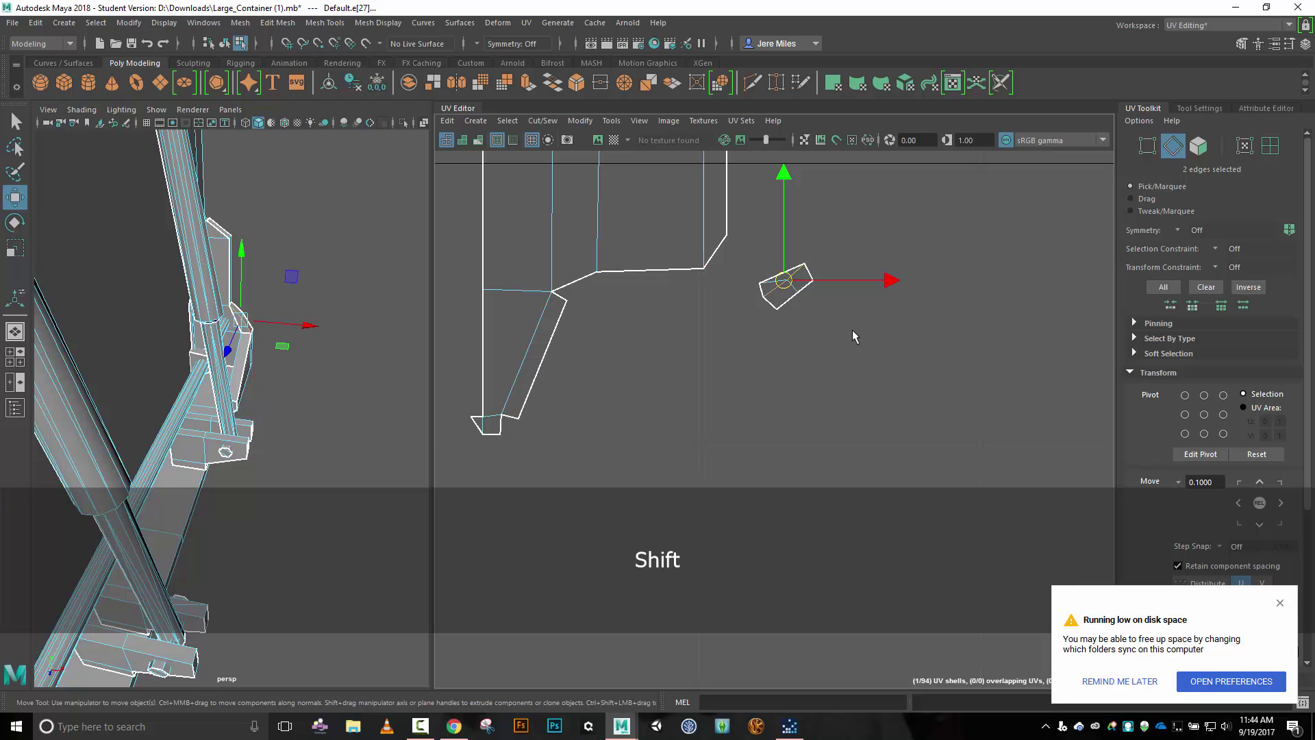
key("shift+x")
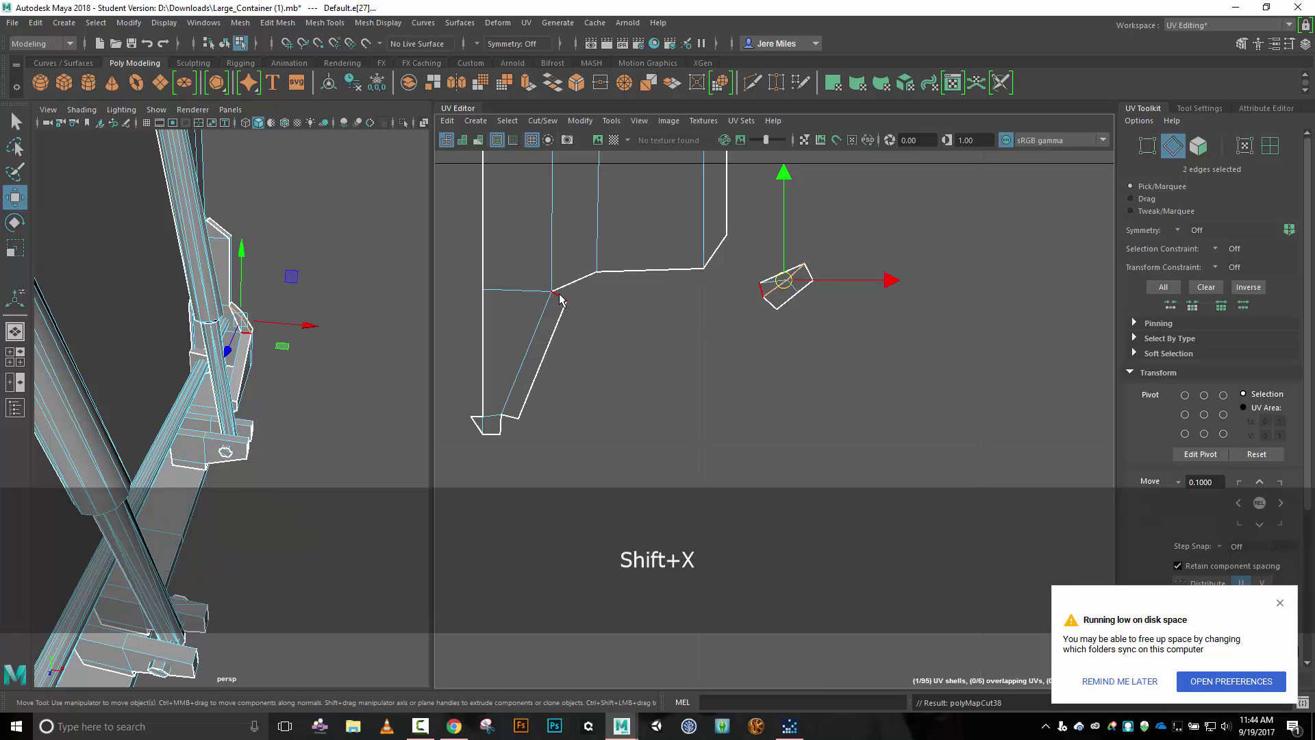
left_click(559, 296, "shift")
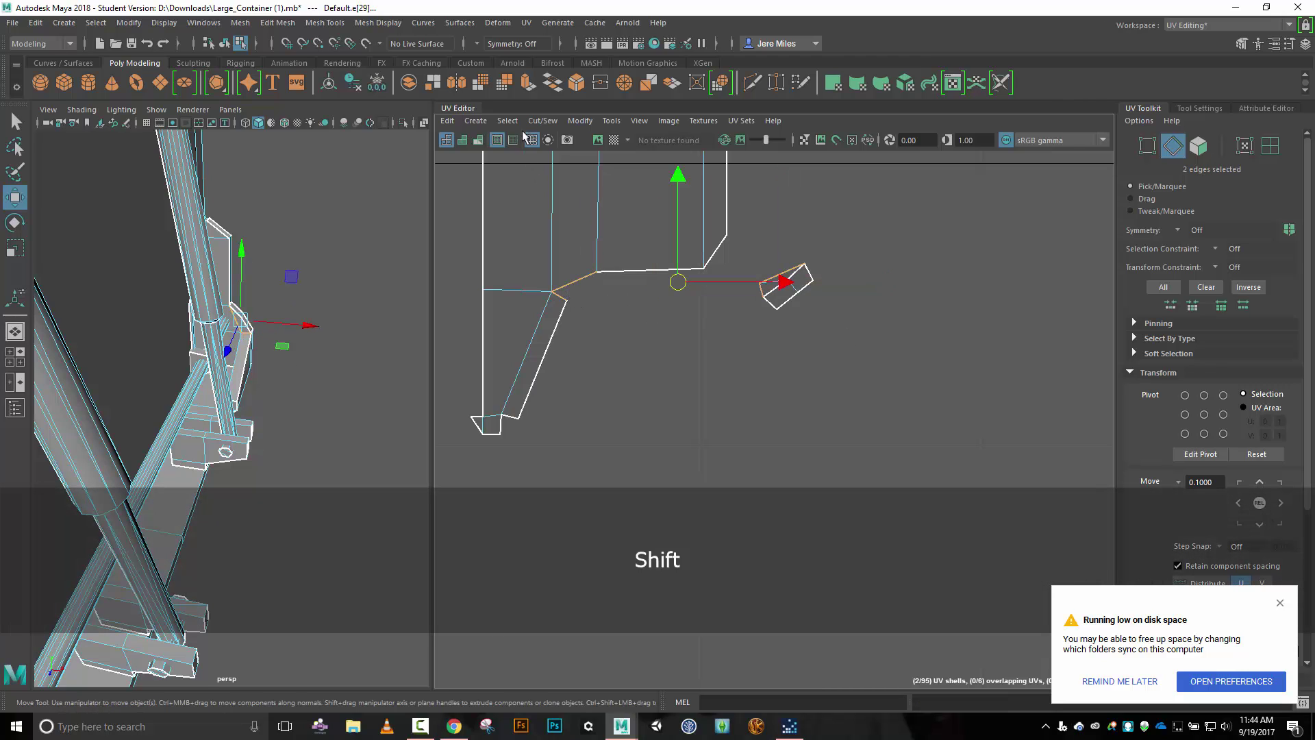
left_click(542, 120)
left_click(580, 243)
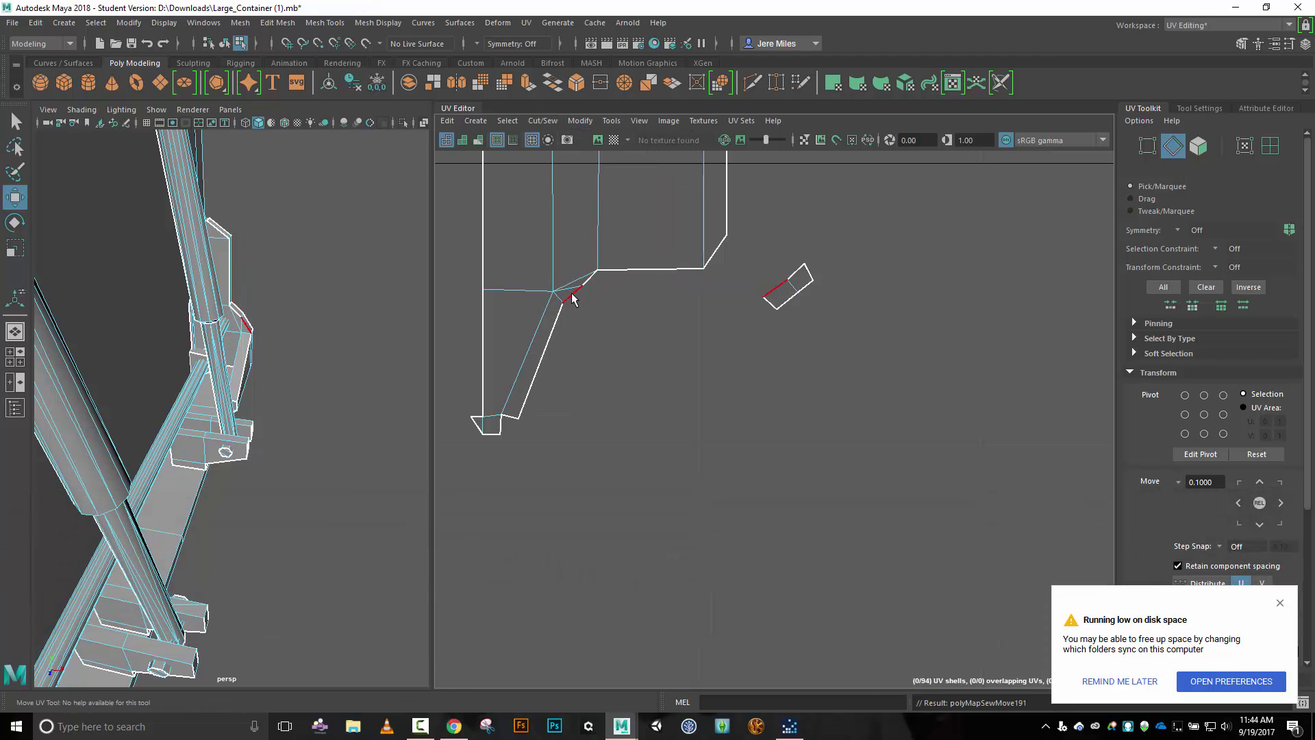
Move and Sew the remaining half of the faceted piece onto the two outer edges of the half attached beneath the lower bracket.
left_click(573, 299)
left_click(590, 285, "shift")
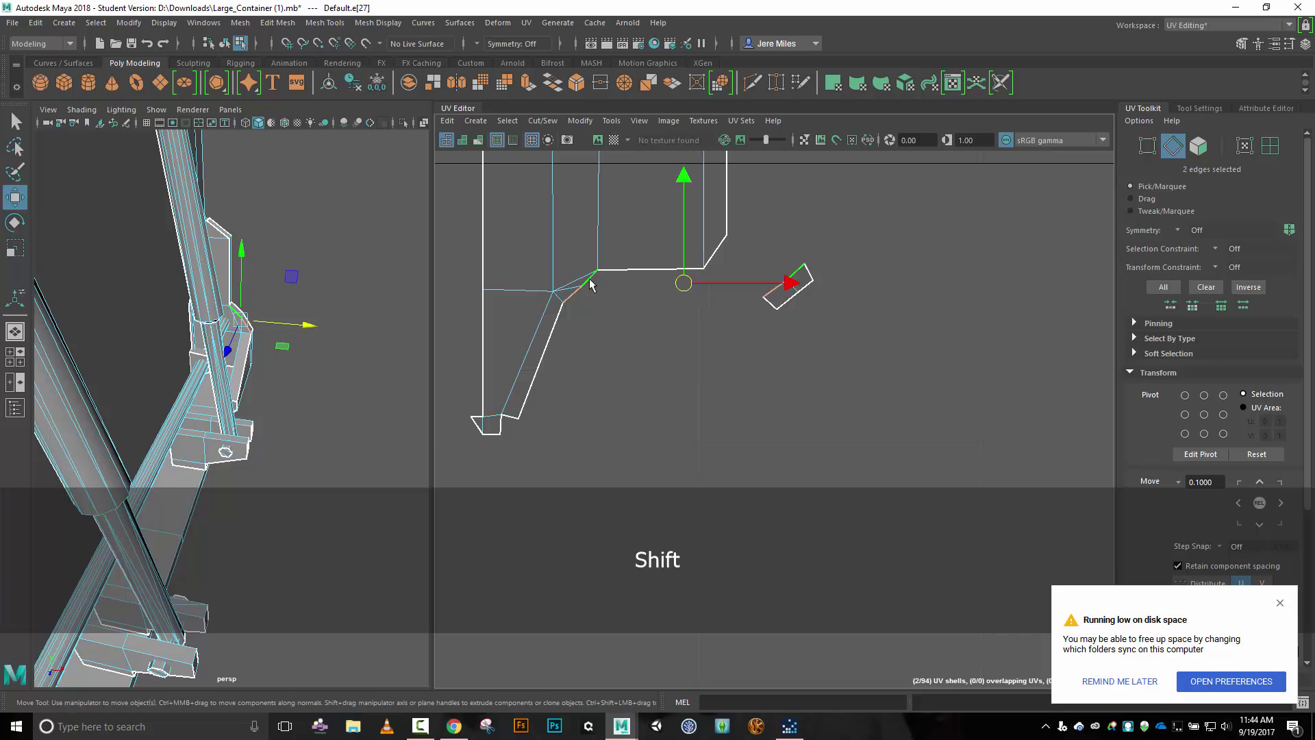
left_click(542, 120)
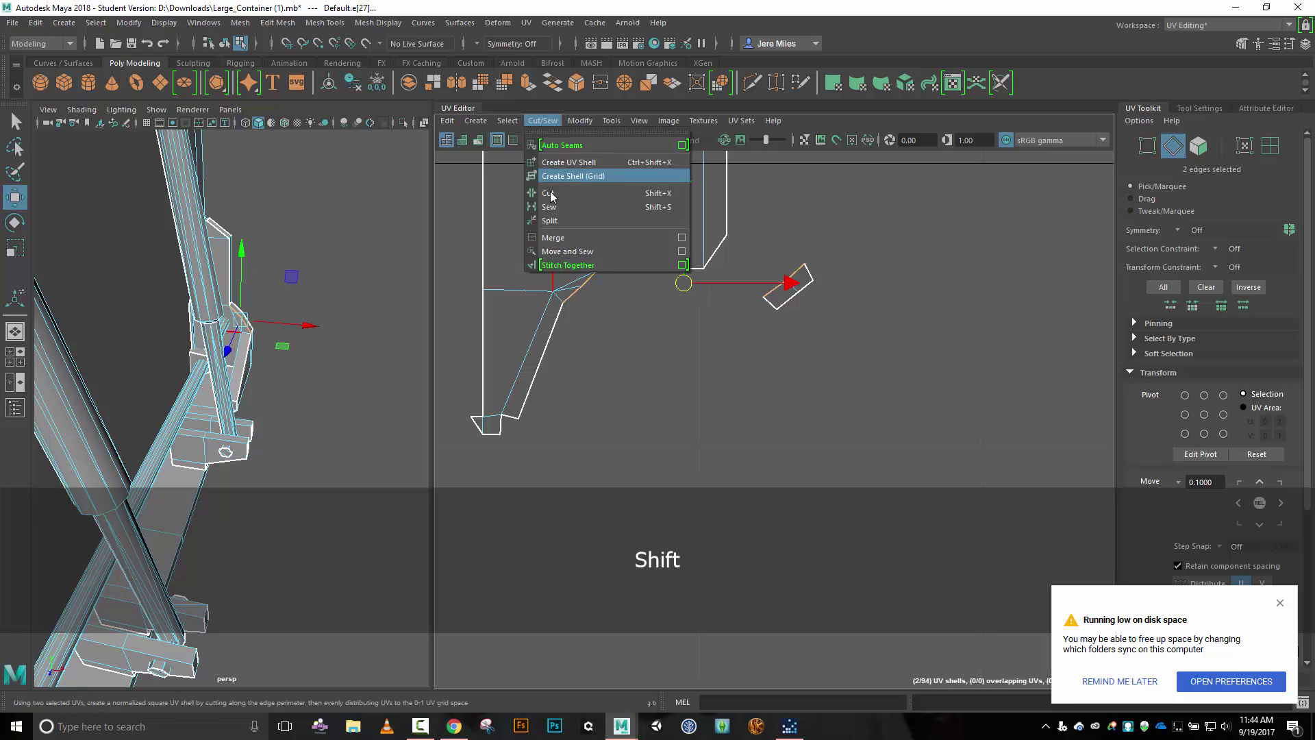
left_click(561, 251)
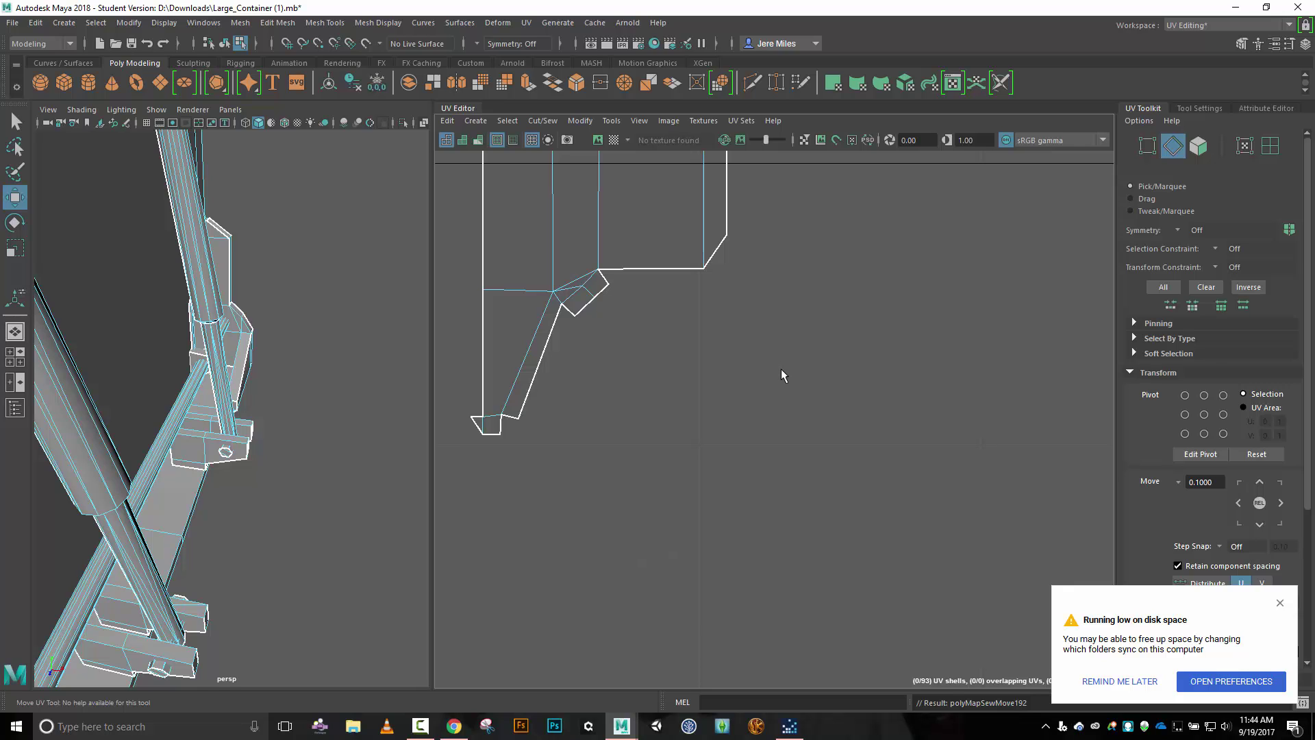
scroll(762, 341, "down", 5)
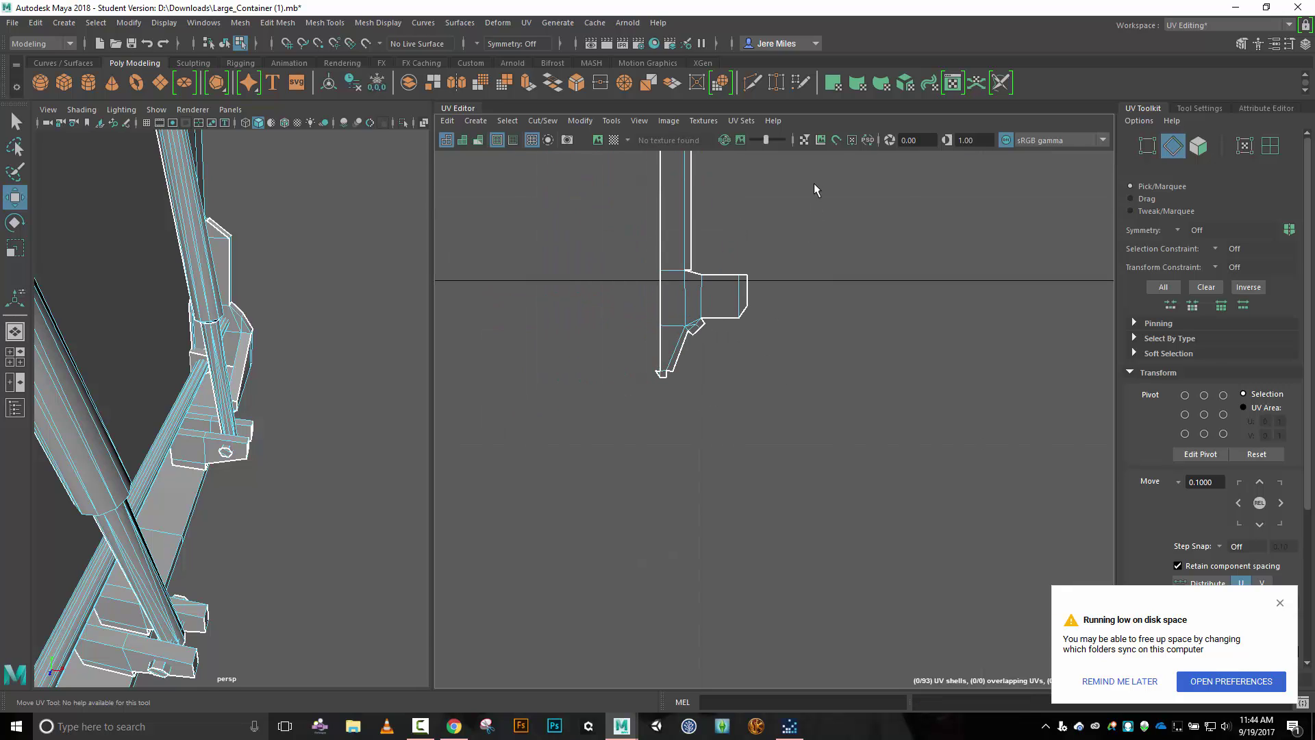
Cut the small faceted piece off the top of the end-frame shell's upper bracket and move it clear to one side.
middle_click_drag(810, 170, 976, 260, "alt")
scroll(822, 315, "up", 5, "alt")
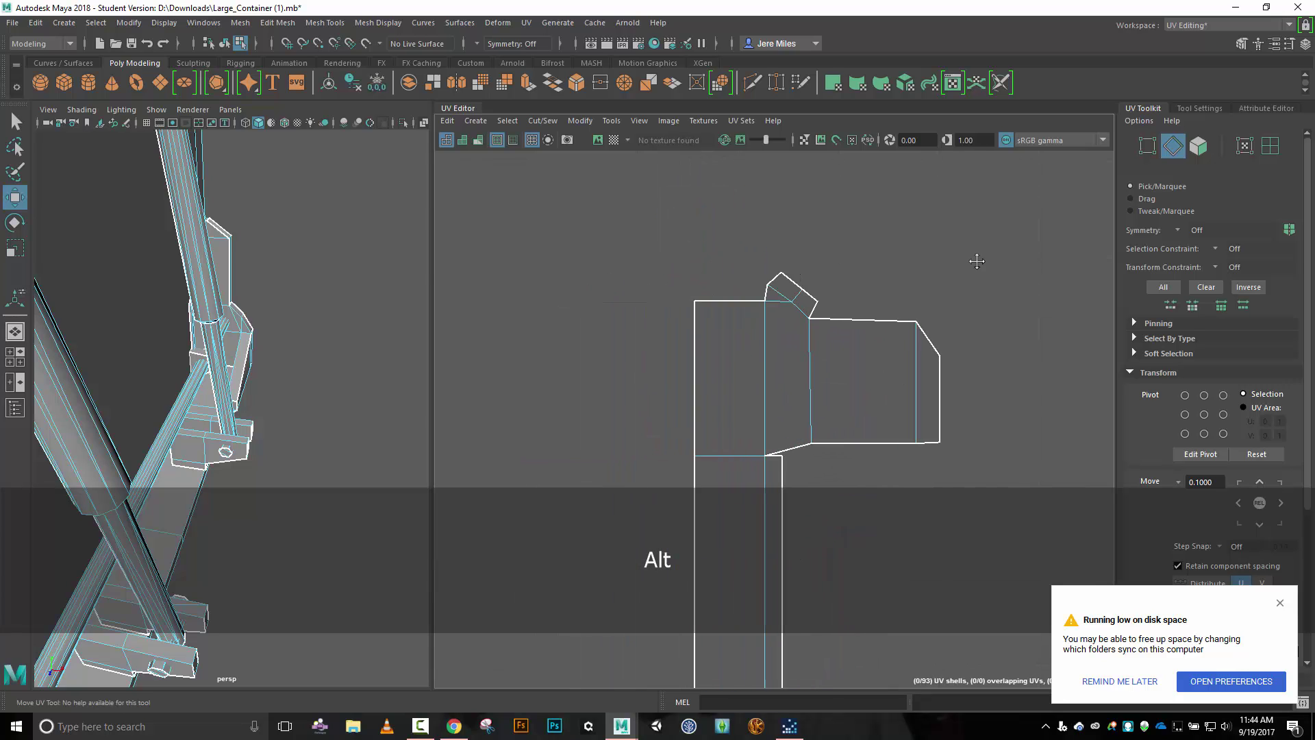
left_click(785, 310)
left_click(804, 327, "shift")
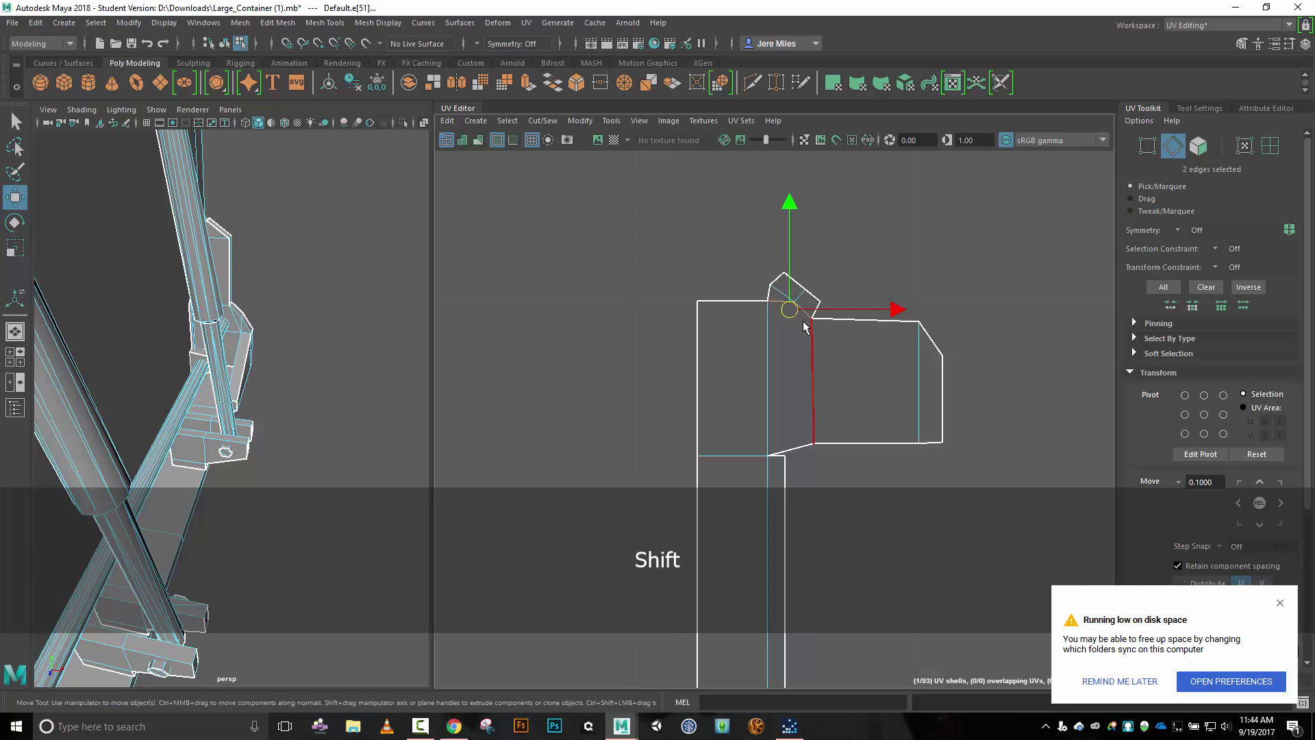
key("shift+x")
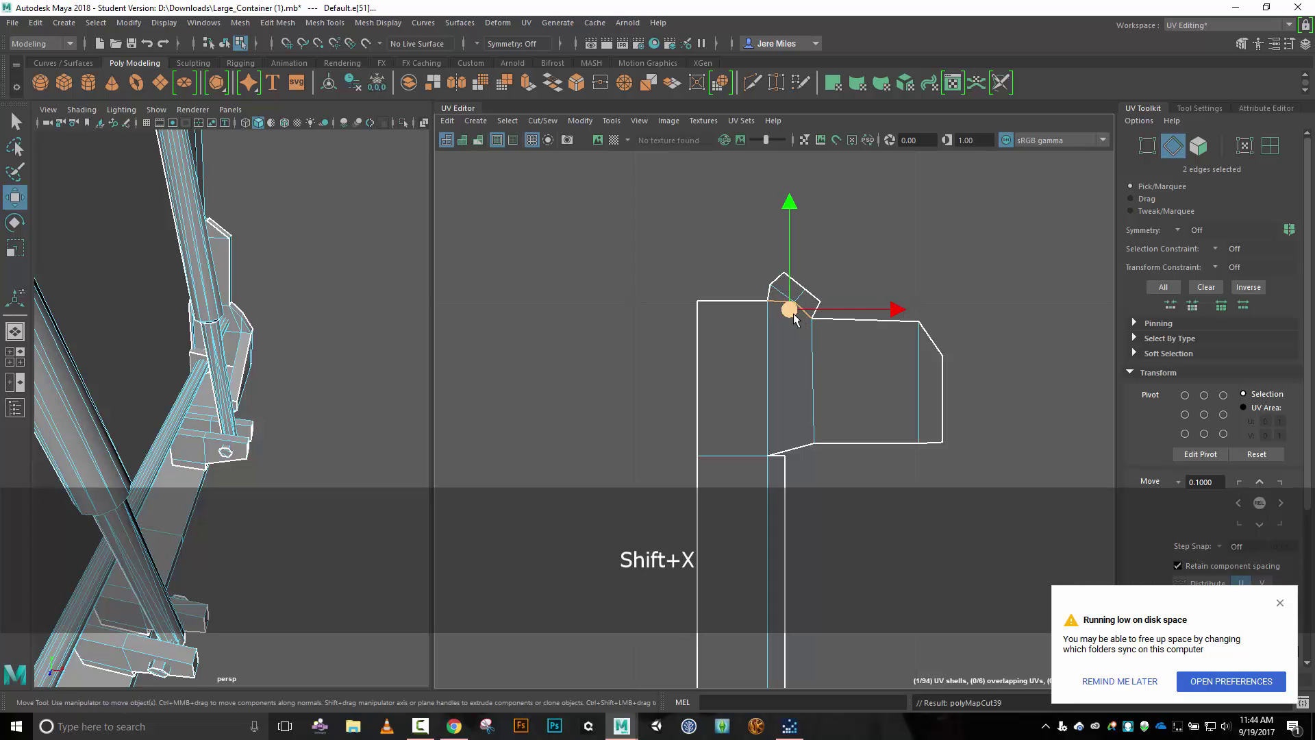
right_click_drag(874, 246, 828, 235)
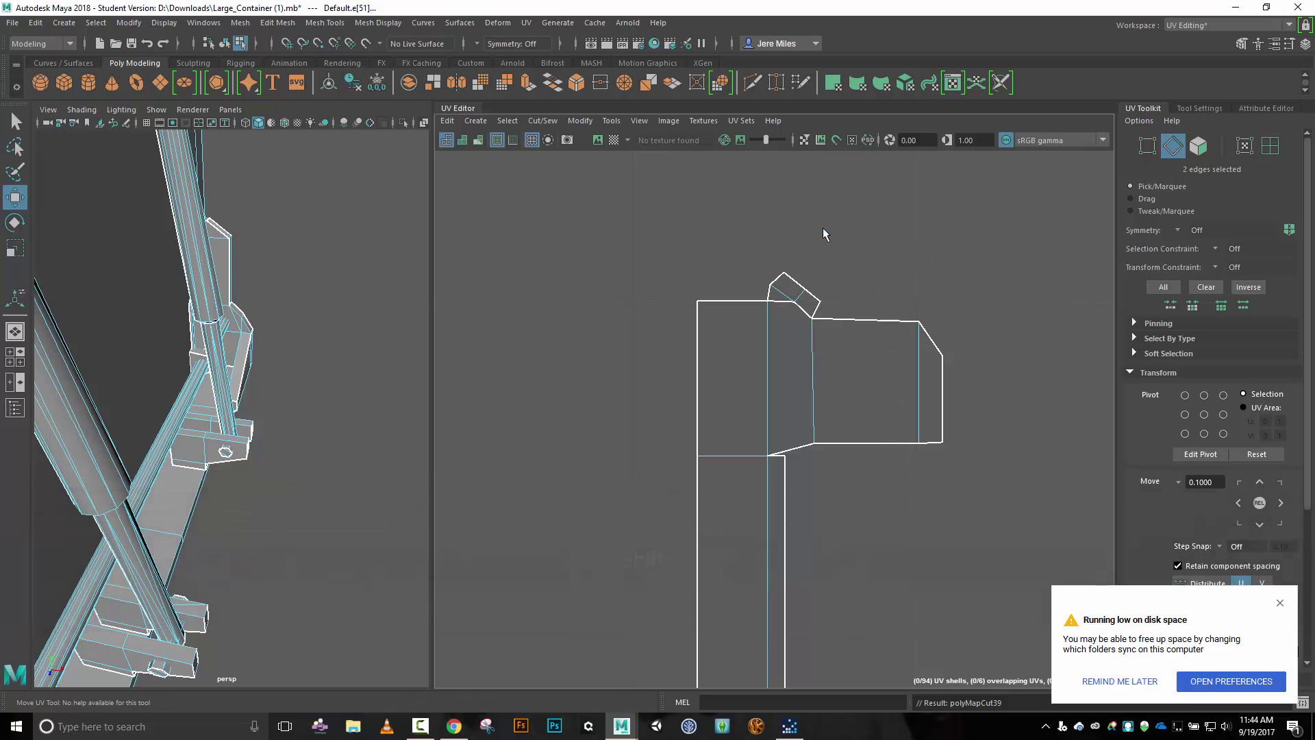
left_click(790, 296)
left_click_drag(789, 294, 900, 224)
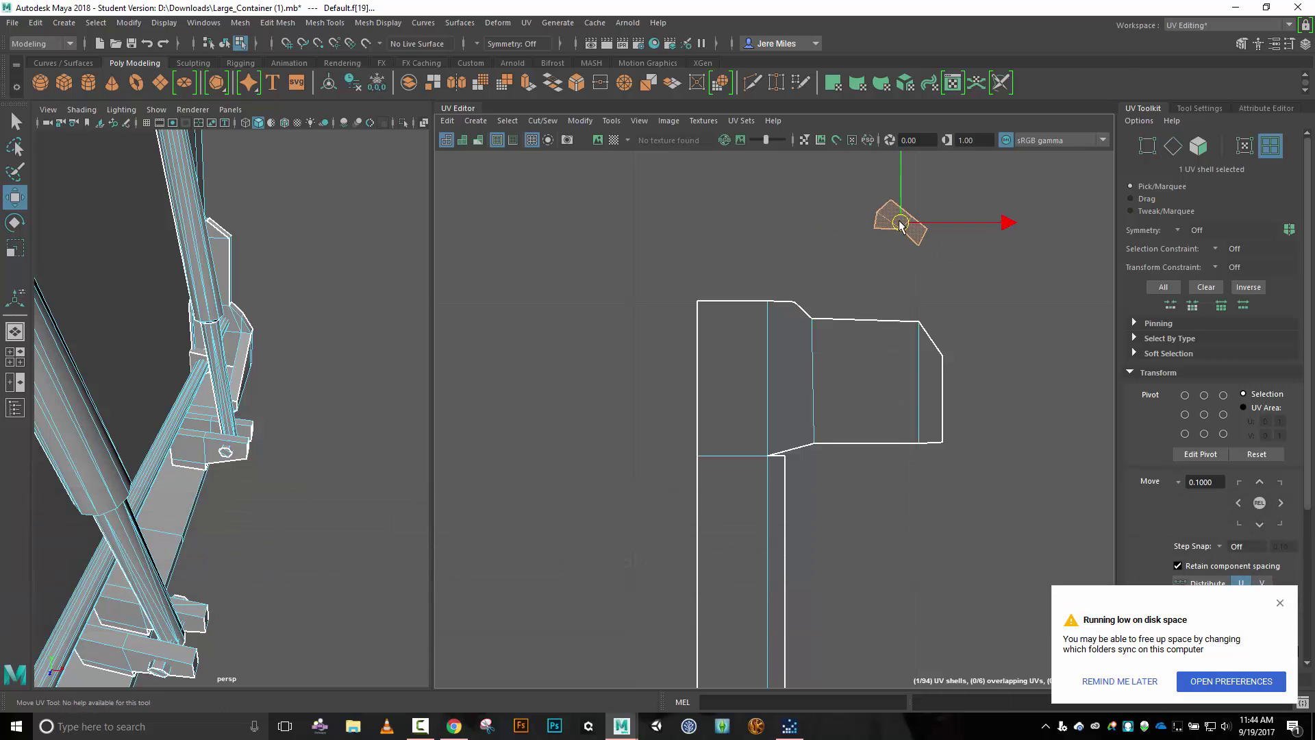
Move and Sew the matching tapered flap onto the top end edge of the end-frame shell.
right_click_drag(745, 234, 743, 197)
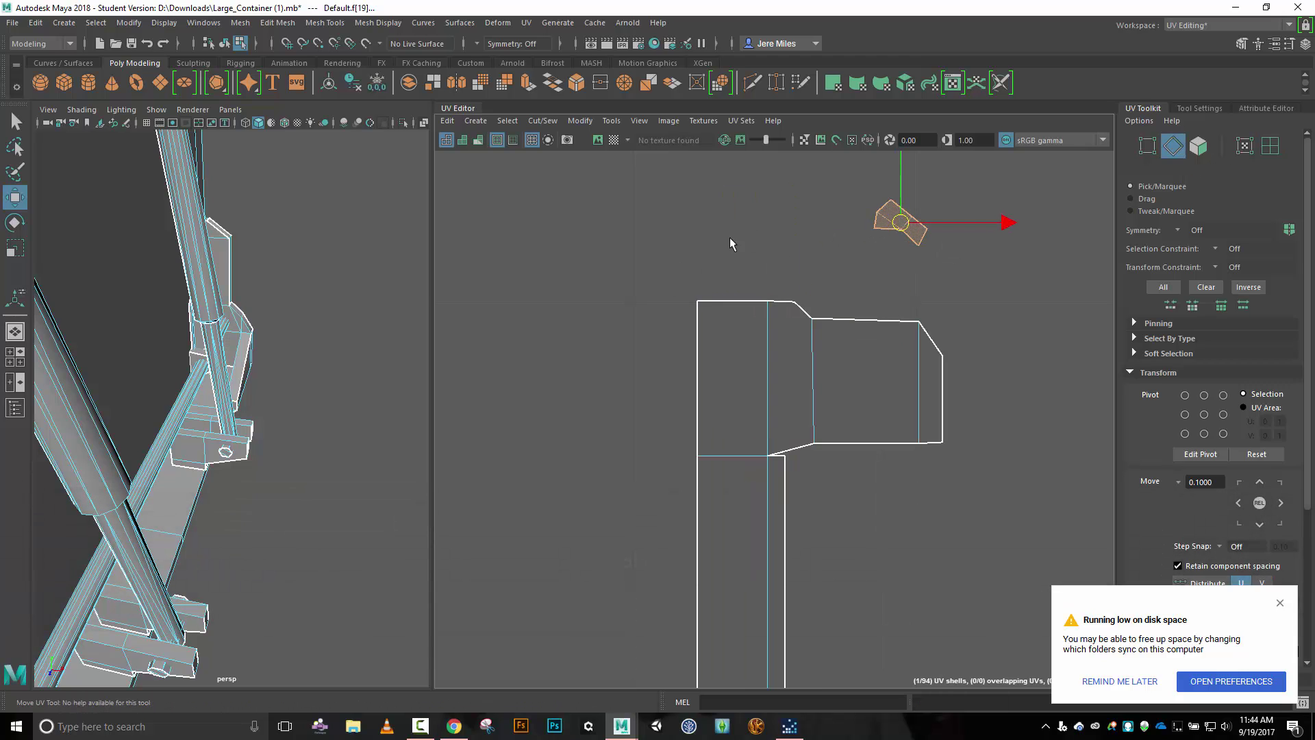
left_click(715, 302)
left_click(542, 120)
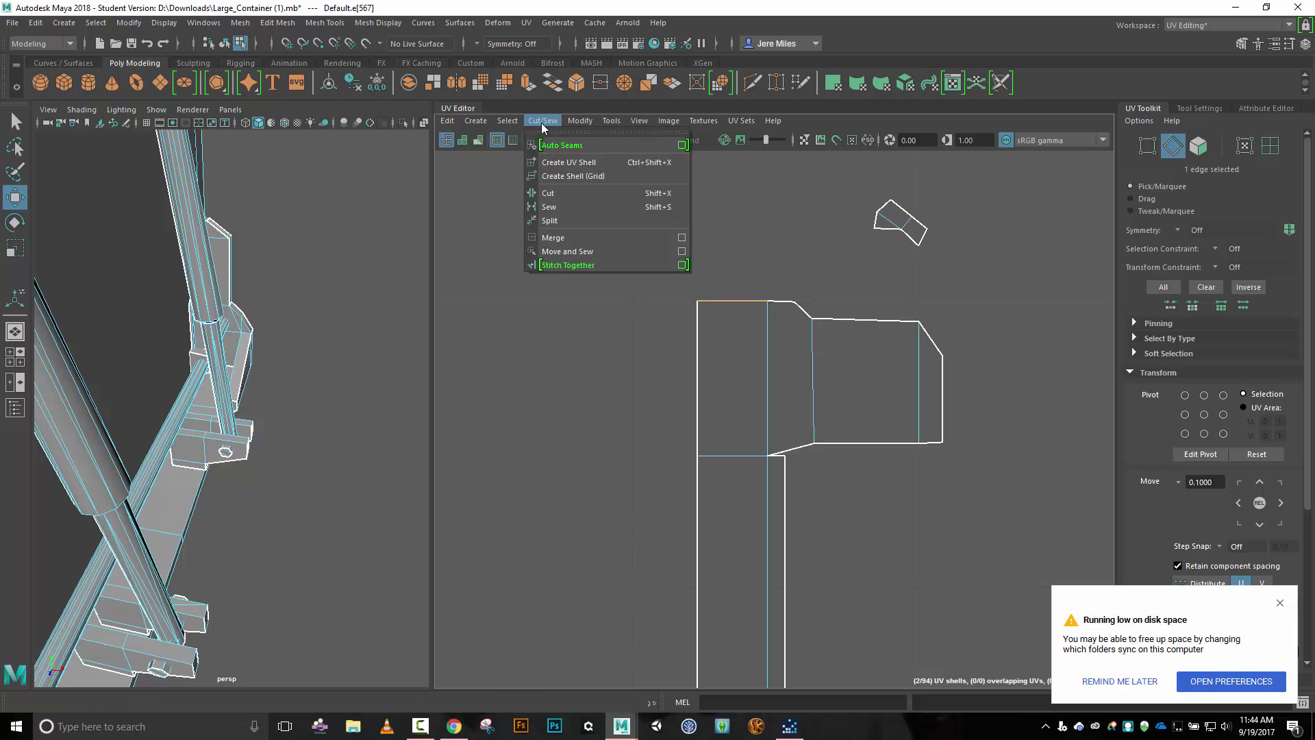
left_click(590, 251)
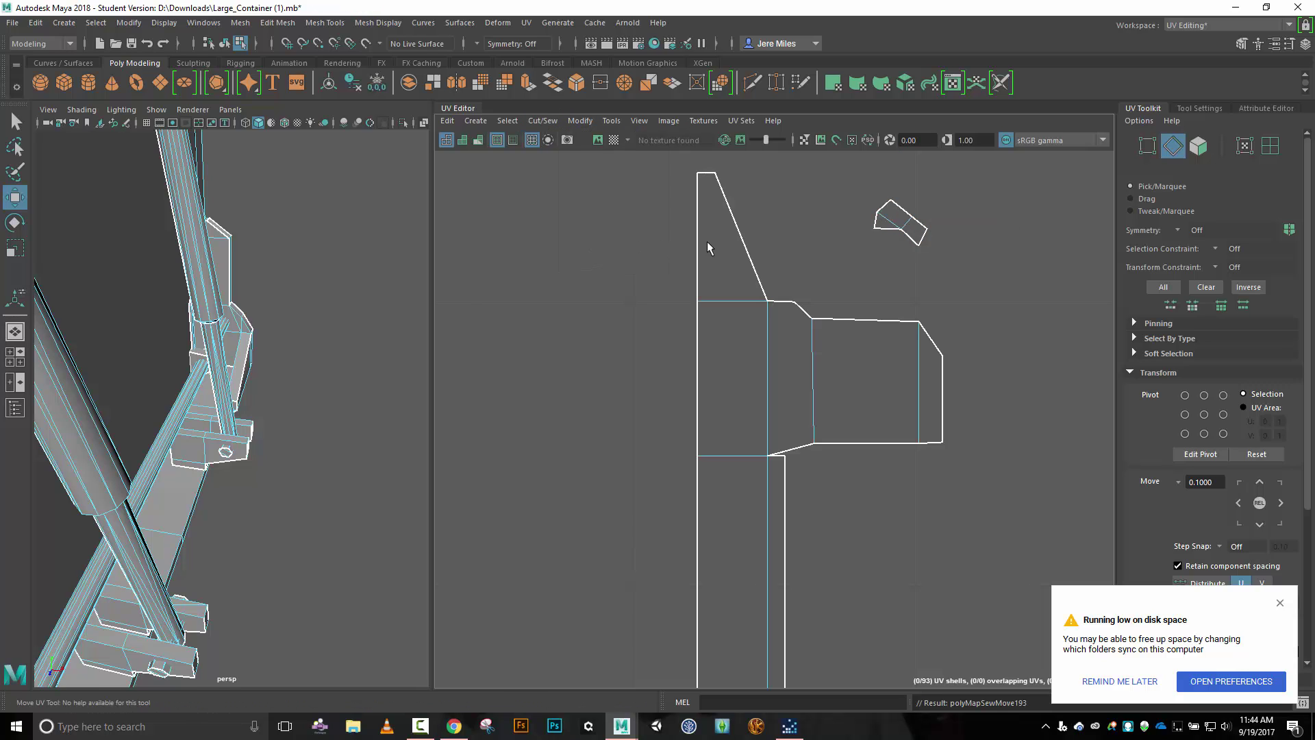
Check the upper tapered flap's long straight edge, and Move and Sew the tiny angular end piece onto the flap's tip.
left_click(699, 245)
scroll(654, 265, "down", 5)
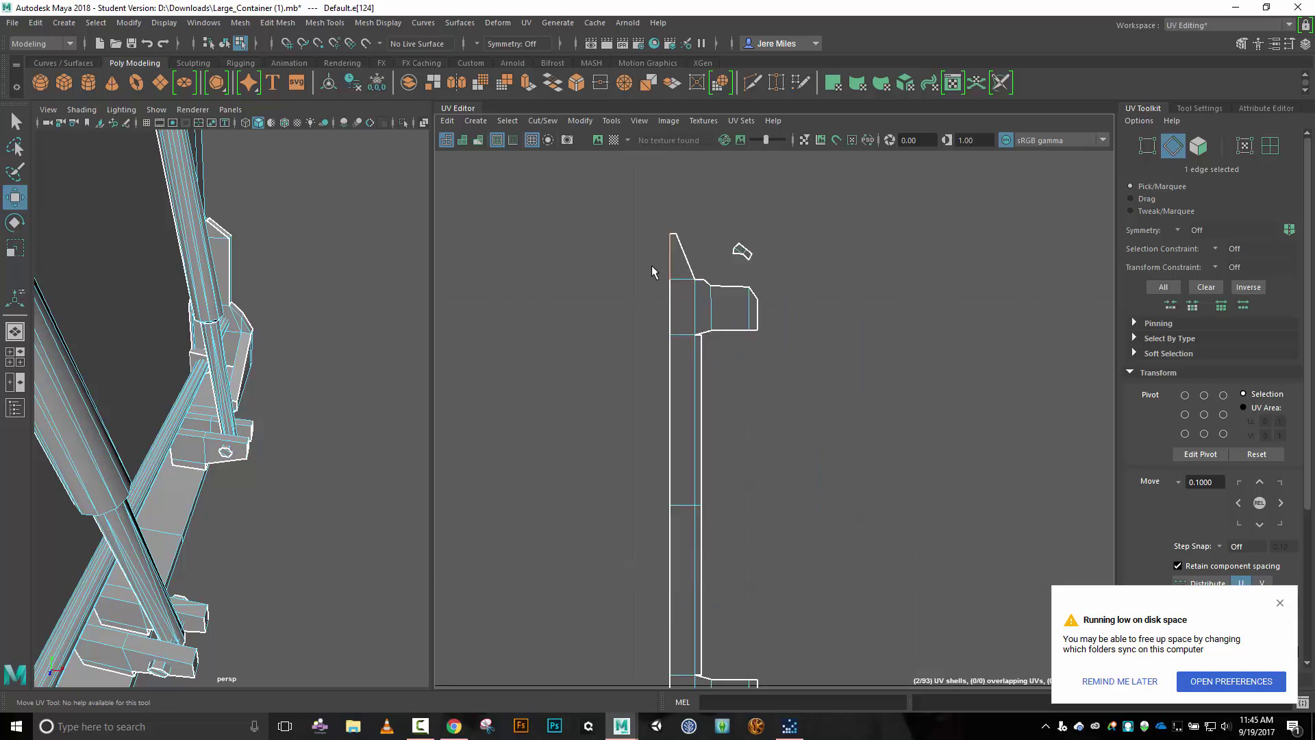
scroll(668, 233, "up", 3)
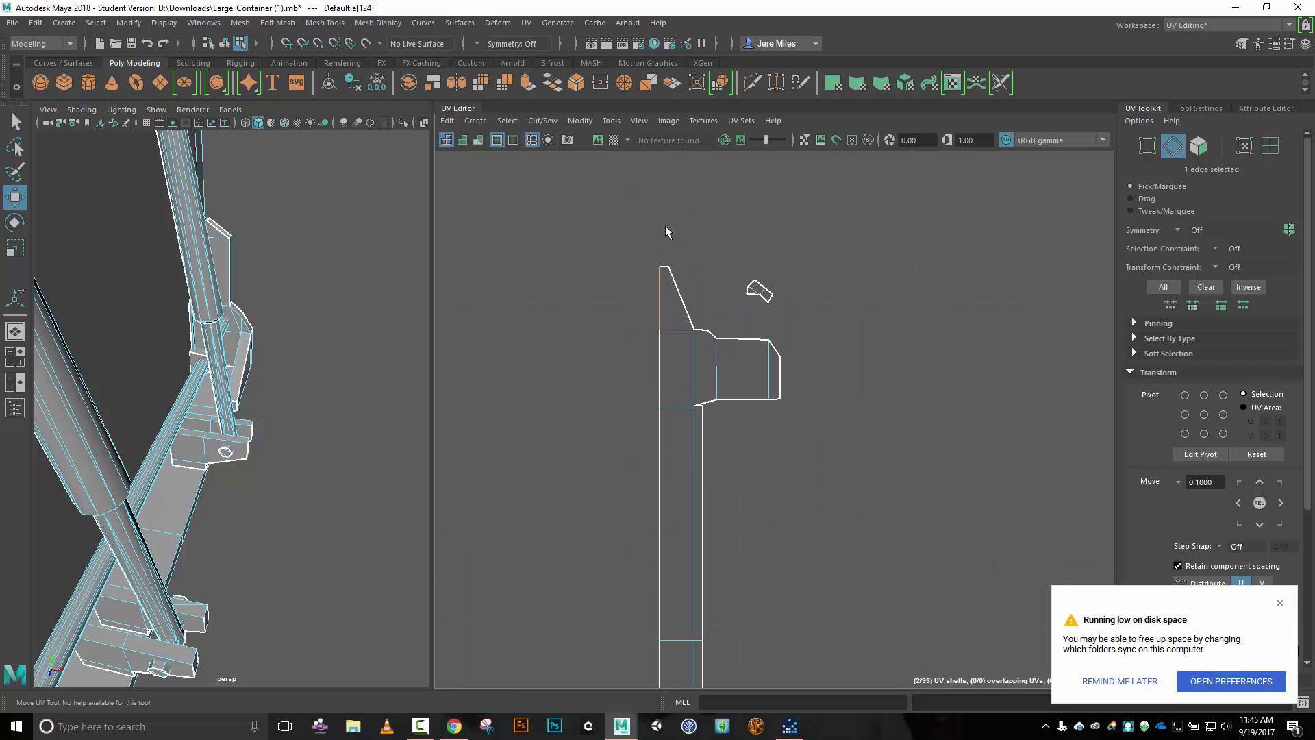
left_click(664, 267)
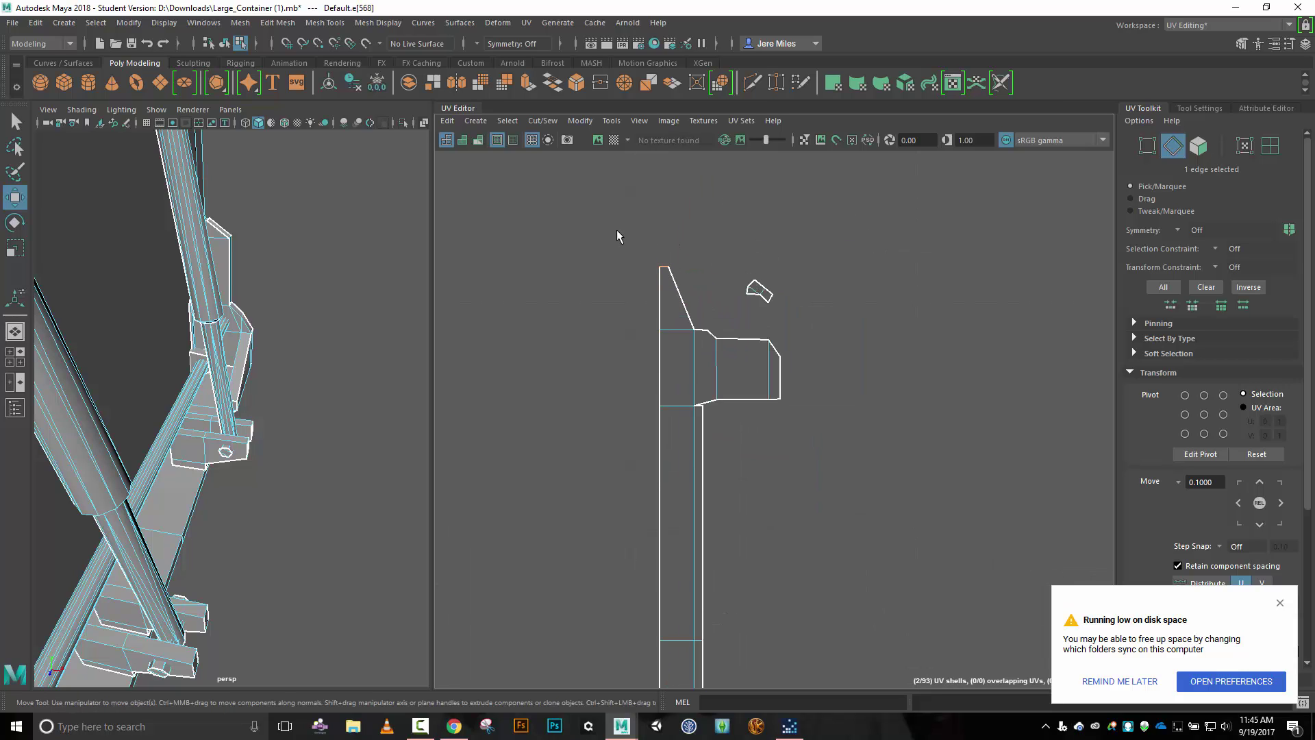
left_click(541, 121)
left_click(577, 252)
left_click(820, 446)
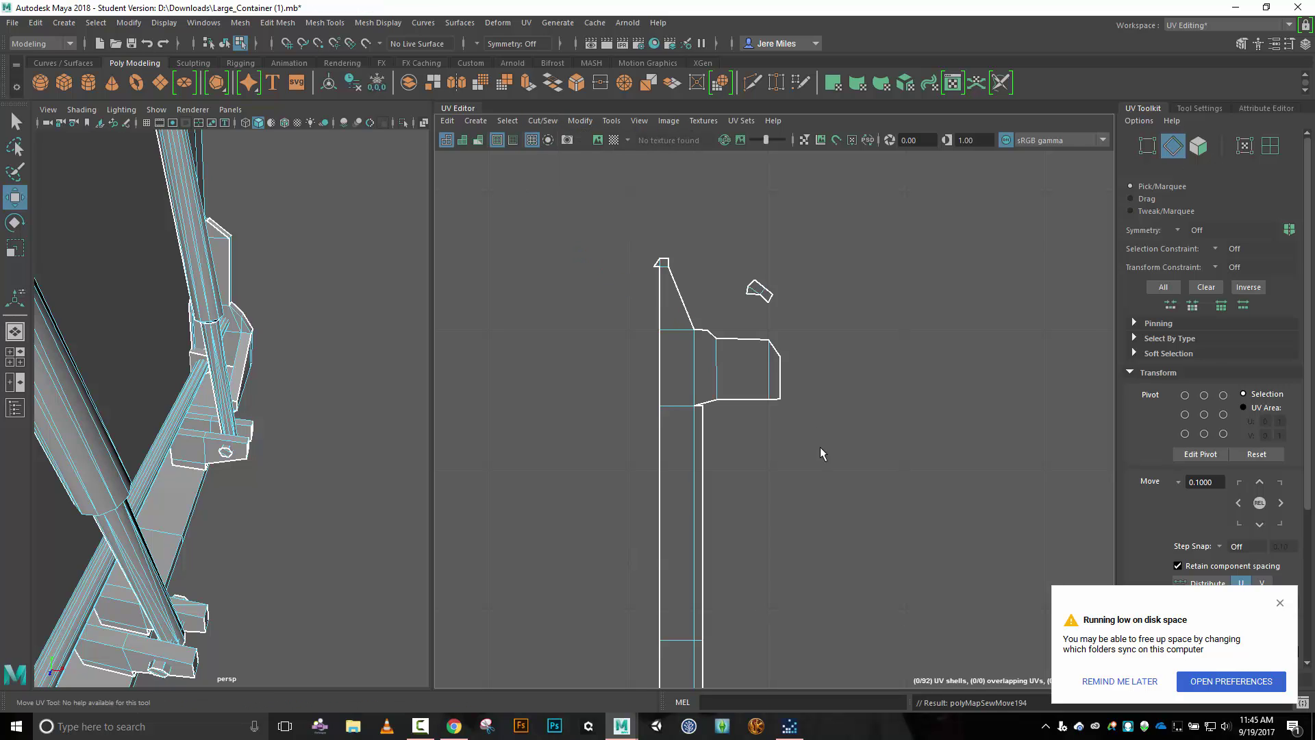
Move and Sew the matching narrow strip onto the slanted edge of the upper tapered flap.
scroll(809, 478, "down", 4)
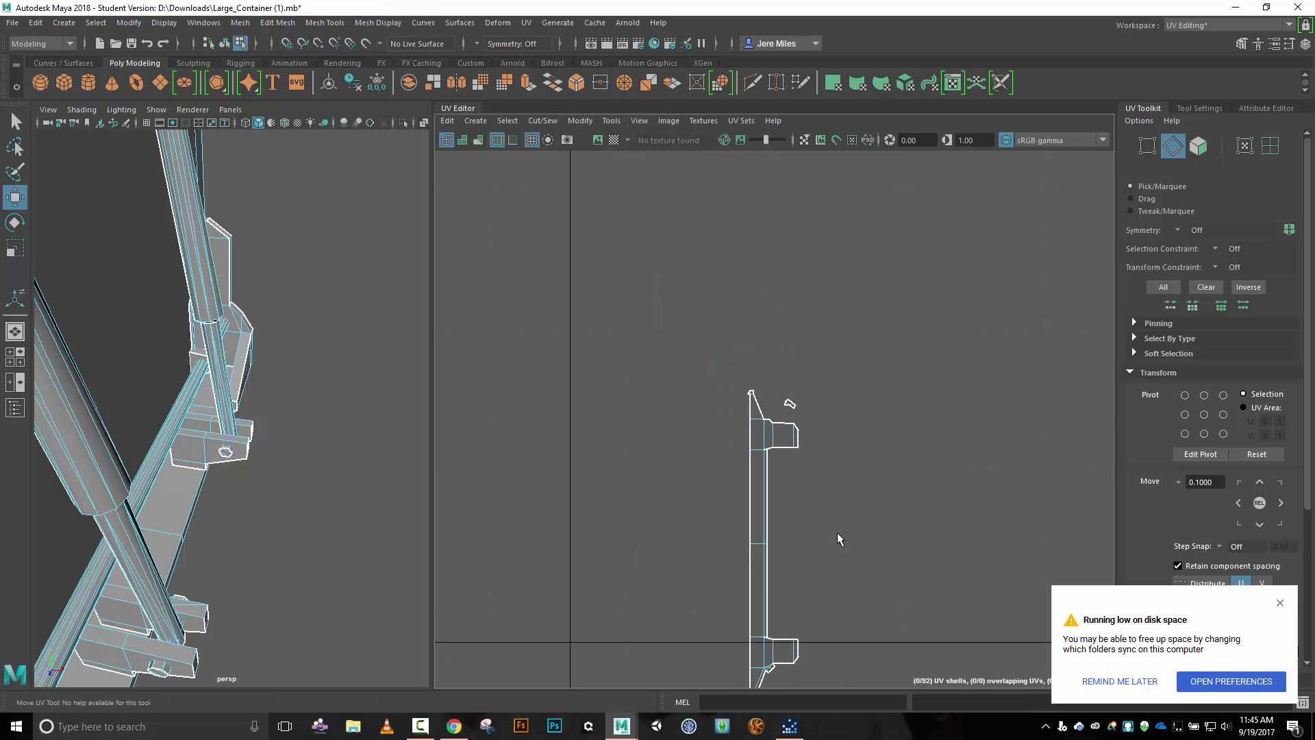
middle_click_drag(839, 508, 718, 287, "alt")
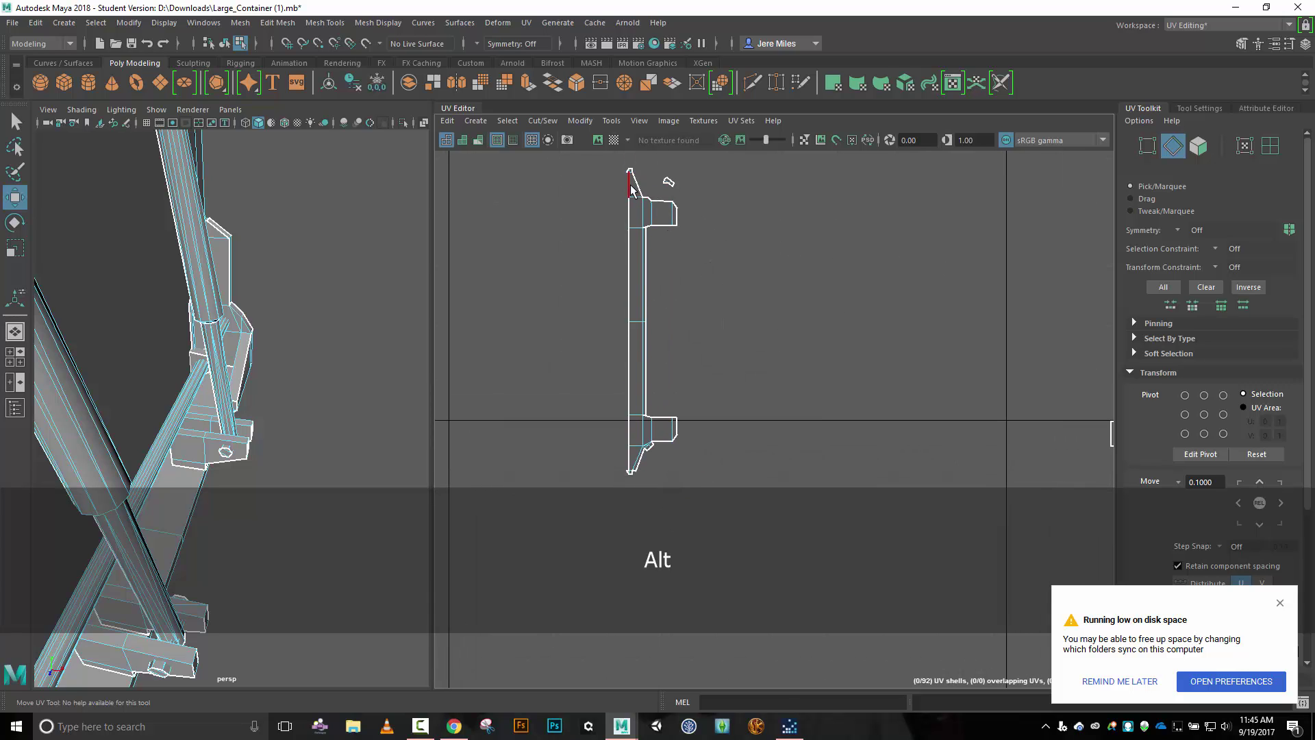
left_click(651, 194)
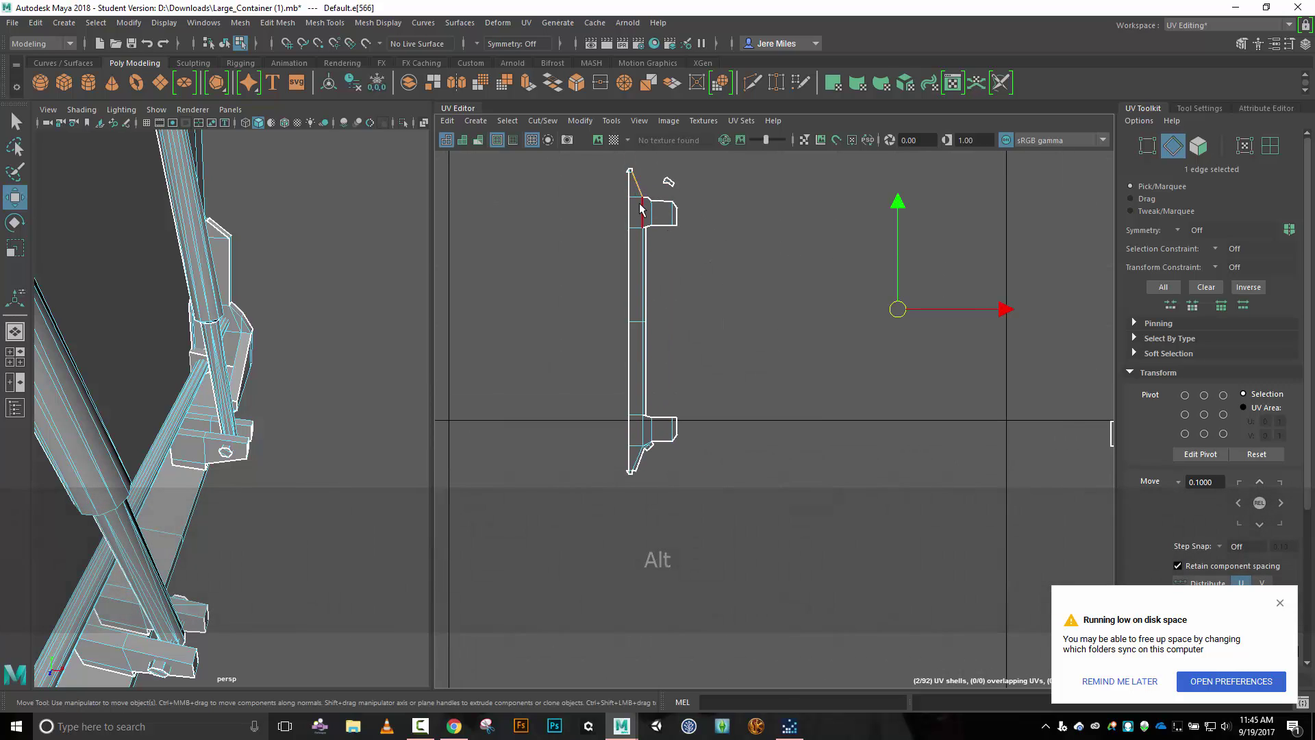
left_click(542, 121)
left_click(593, 256)
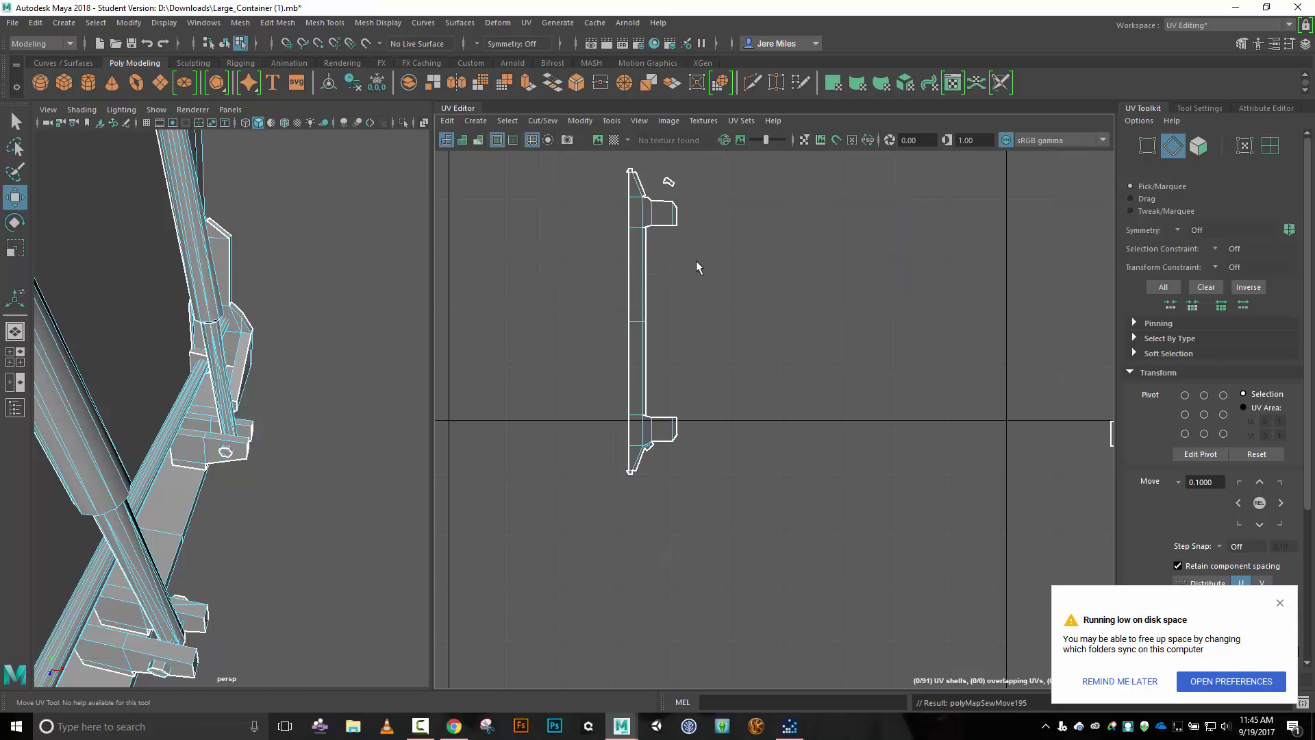
scroll(696, 260, "up", 3)
scroll(702, 261, "up", 4)
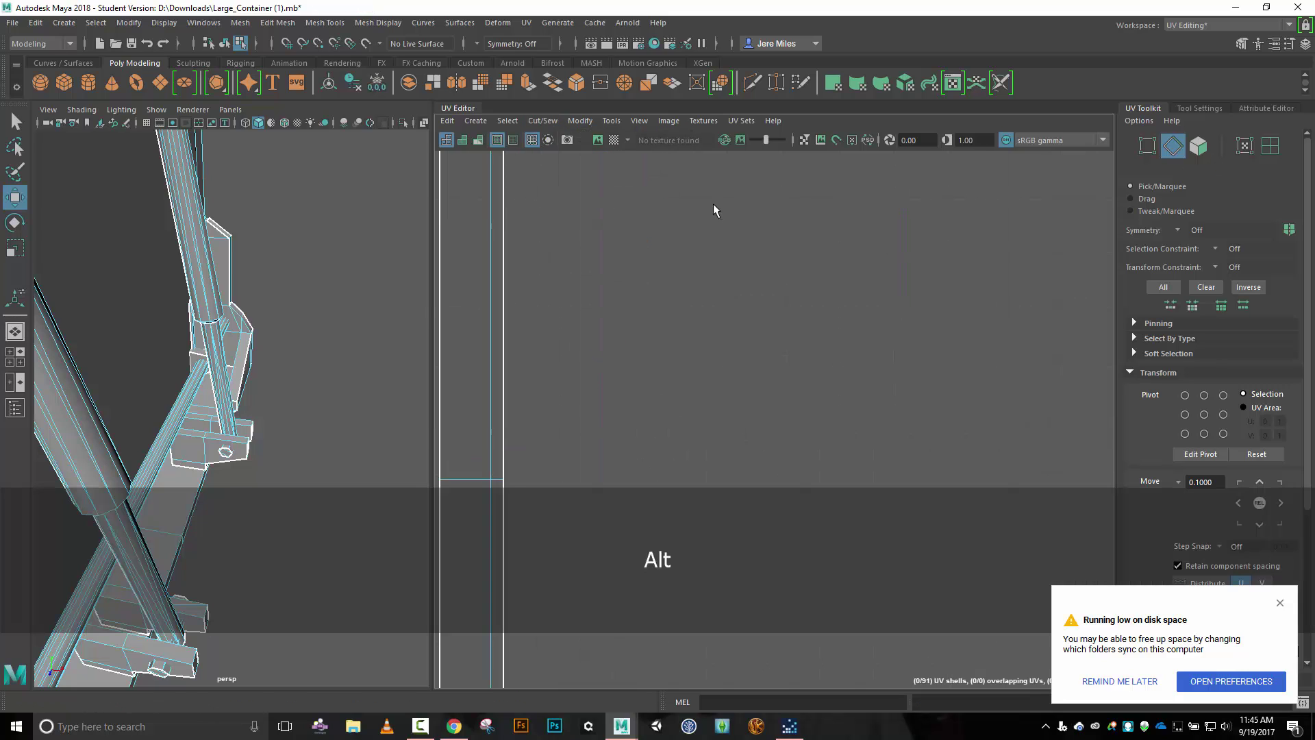
Move and Sew the small faceted piece into the notch between the upper tapered flap and the bracket, including its remaining edge on the bracket side.
middle_click_drag(712, 208, 882, 351, "alt")
middle_click_drag(879, 332, 883, 361, "alt")
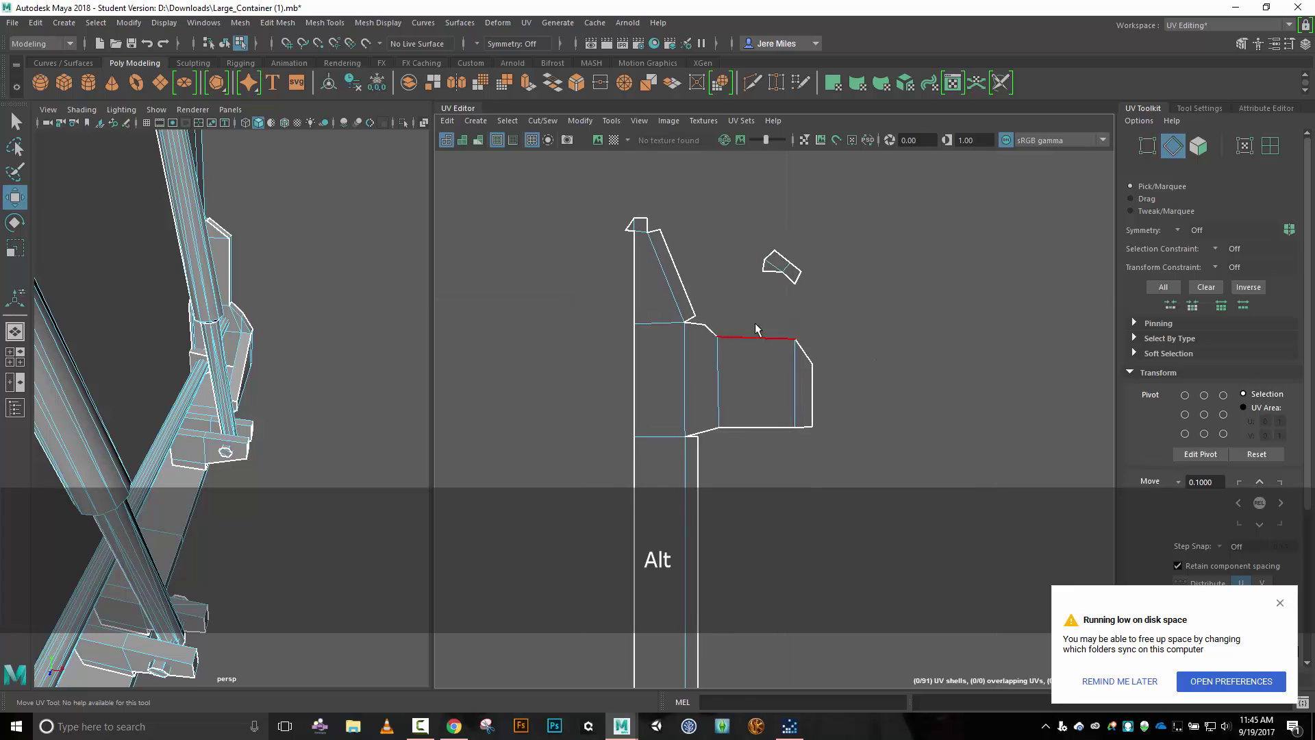
left_click(702, 328)
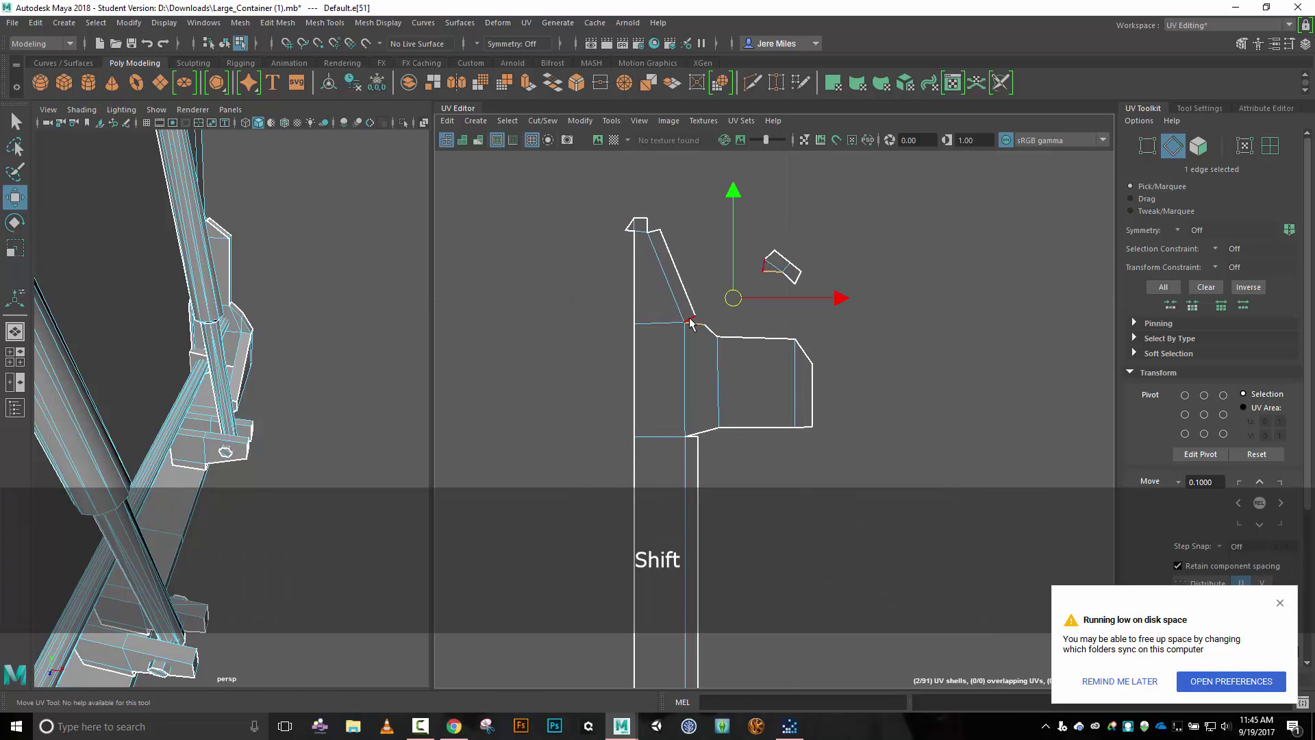
left_click(542, 121)
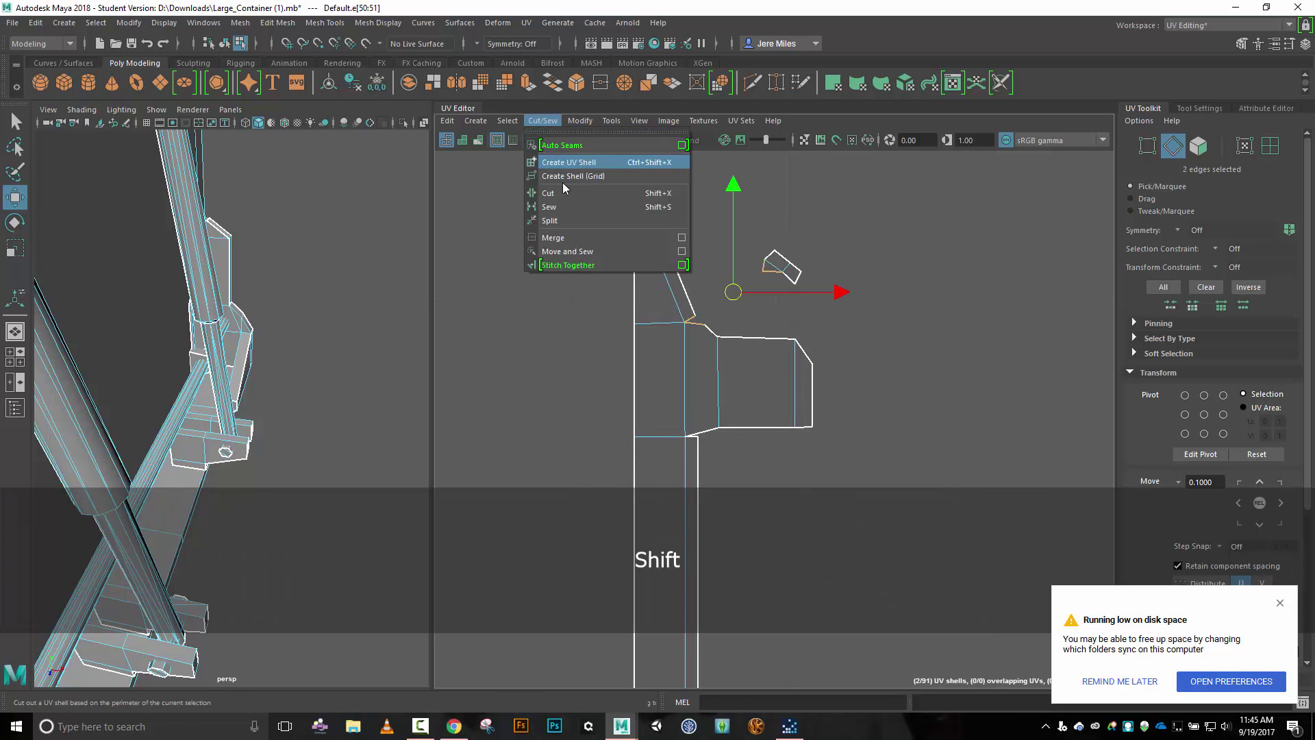
left_click(573, 250)
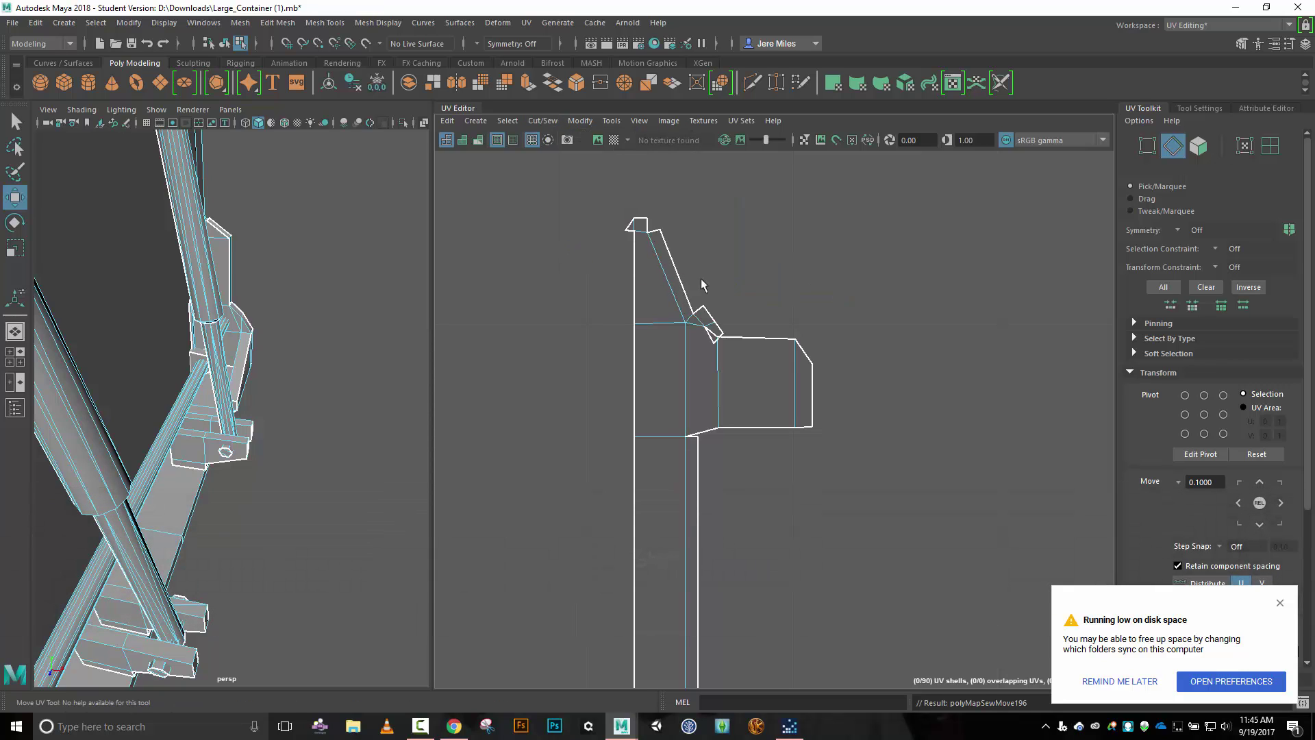
left_click(709, 334)
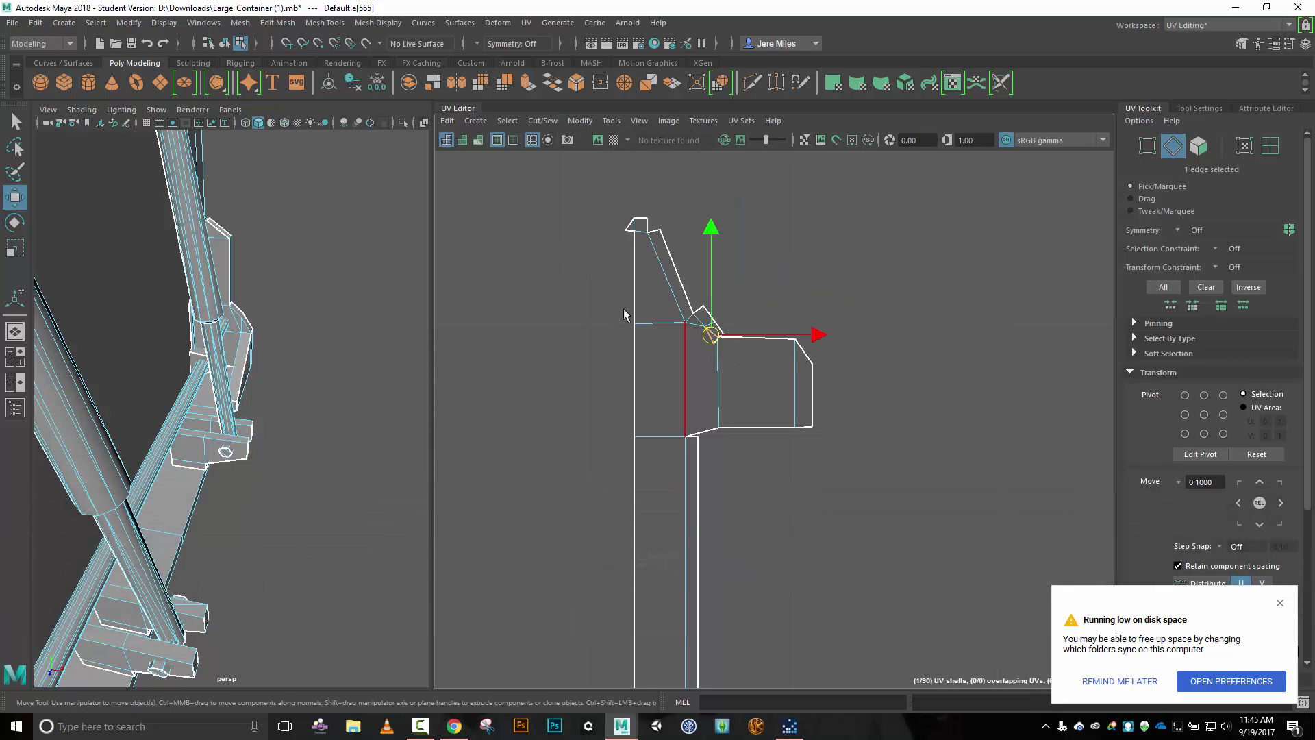
left_click(542, 121)
left_click(568, 250)
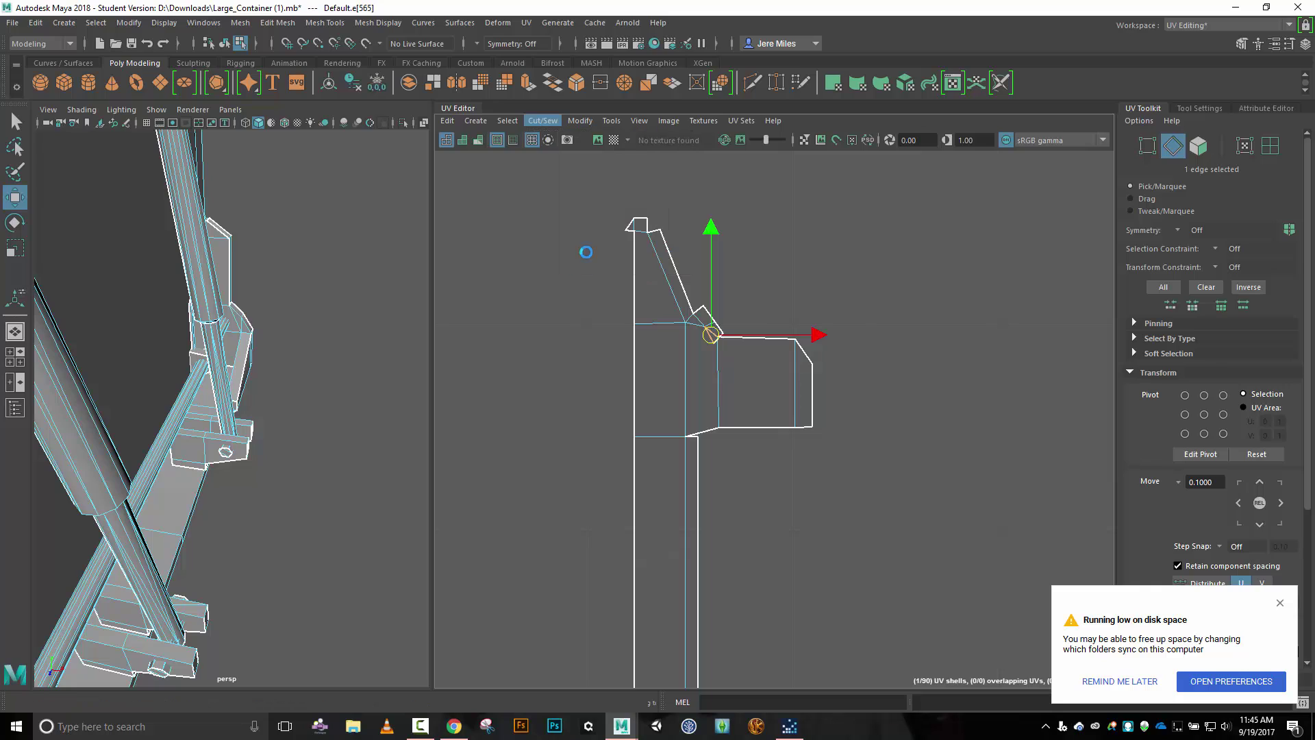
Move the remaining end-frame shell from above the layout into the empty UV tile beside the 0–1 space.
scroll(643, 445, "down", 5)
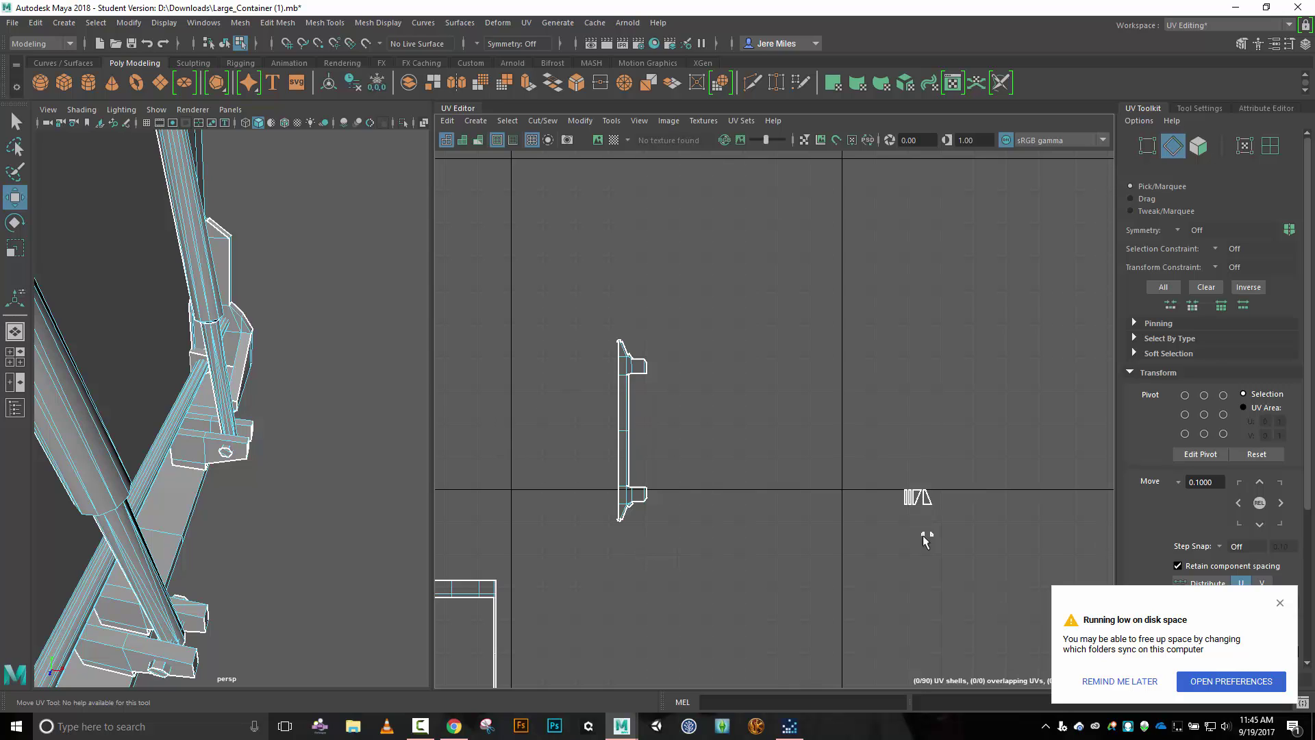
scroll(495, 496, "down", 4)
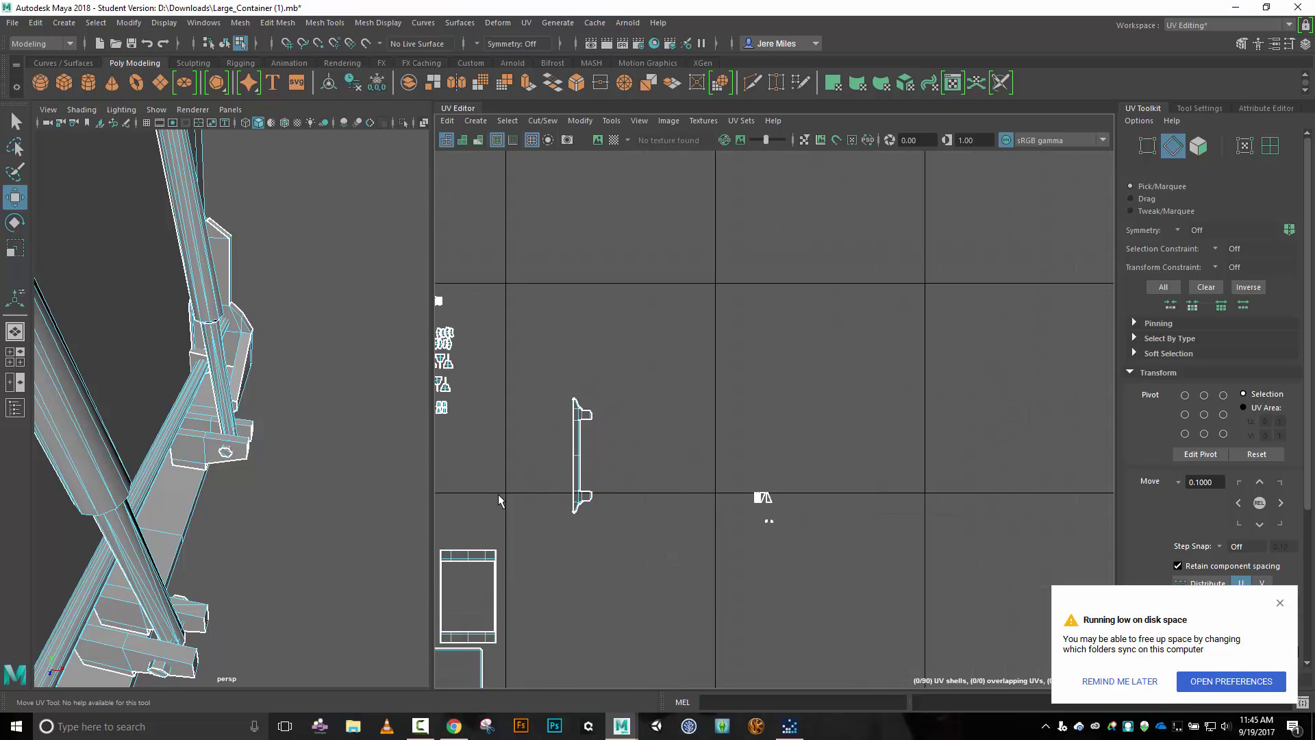
middle_click_drag(614, 549, 832, 340, "alt")
right_click_drag(609, 227, 617, 198)
left_click(602, 236)
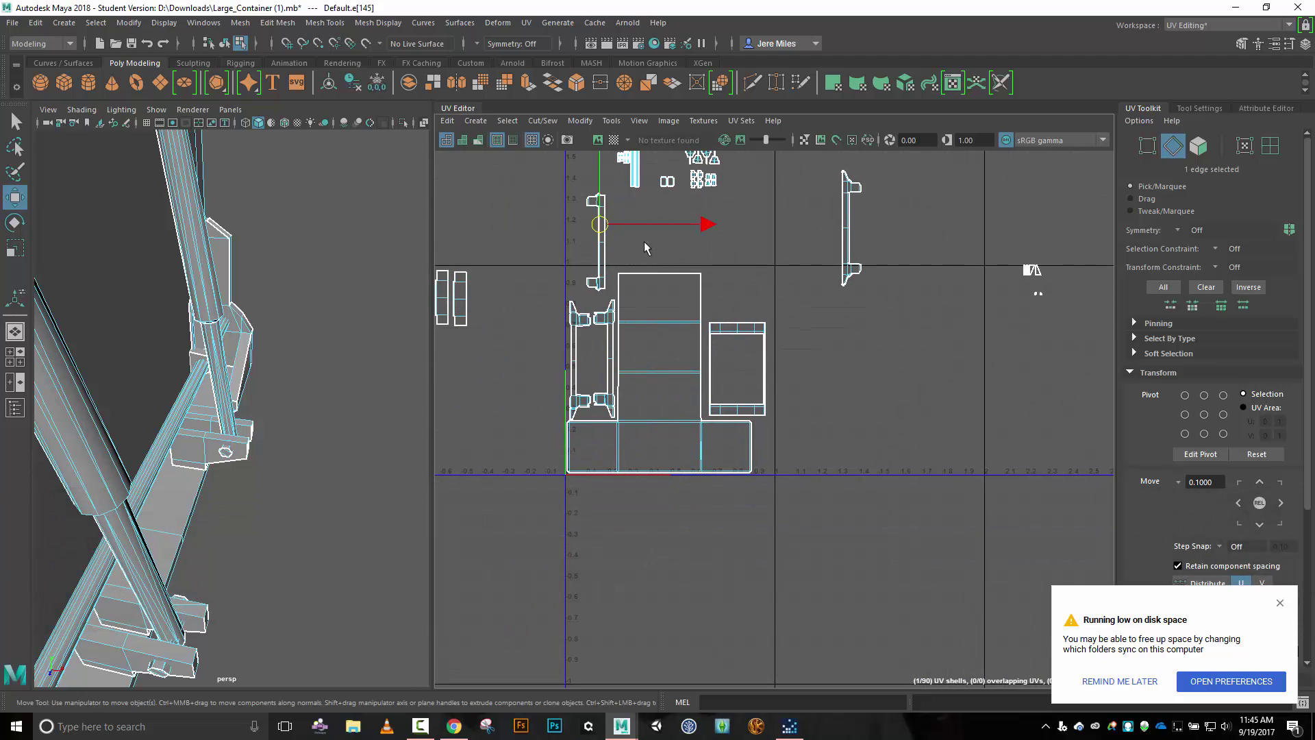
right_click_drag(644, 241, 616, 209)
left_click(608, 252)
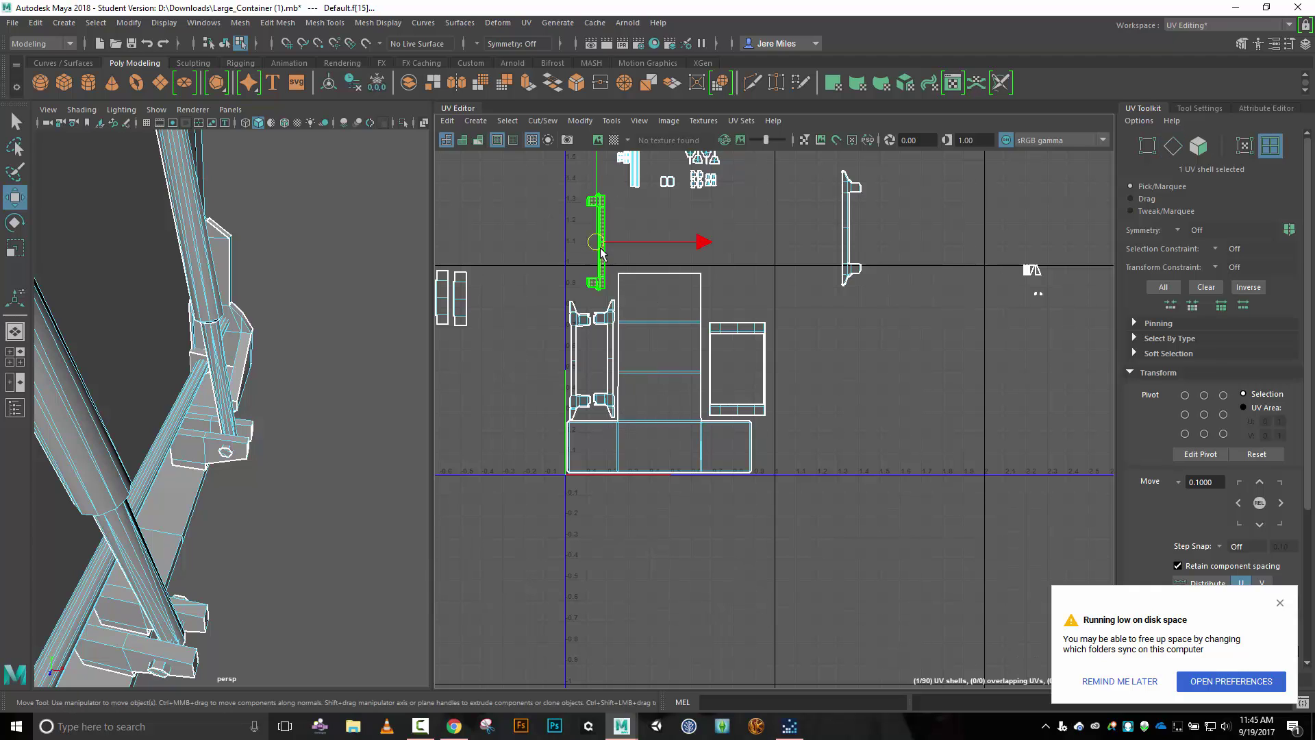
left_click_drag(607, 247, 959, 378)
Cut the small faceted piece off the lower bracket of the relocated end-frame shell and move it clear to one side.
scroll(882, 375, "up", 4)
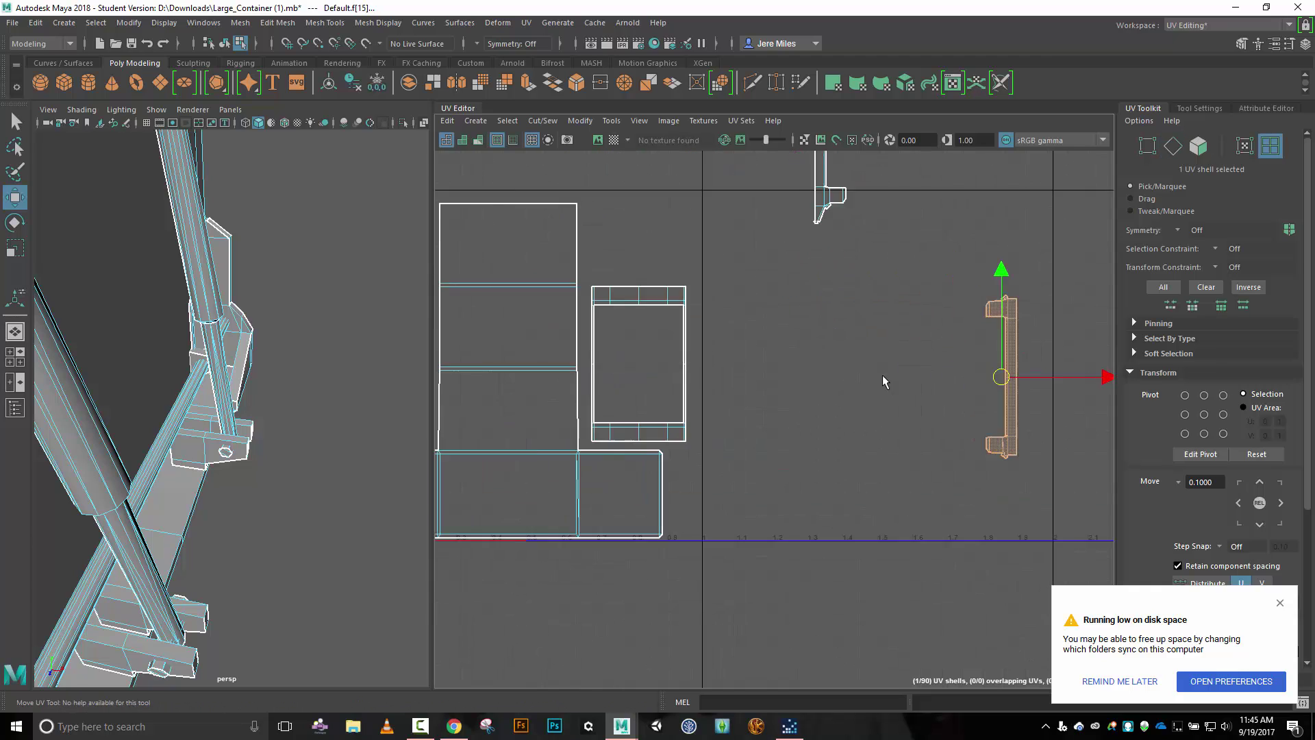
middle_click_drag(885, 367, 847, 340, "alt")
right_click_drag(881, 360, 882, 322)
scroll(817, 338, "up", 3)
scroll(817, 338, "up", 2)
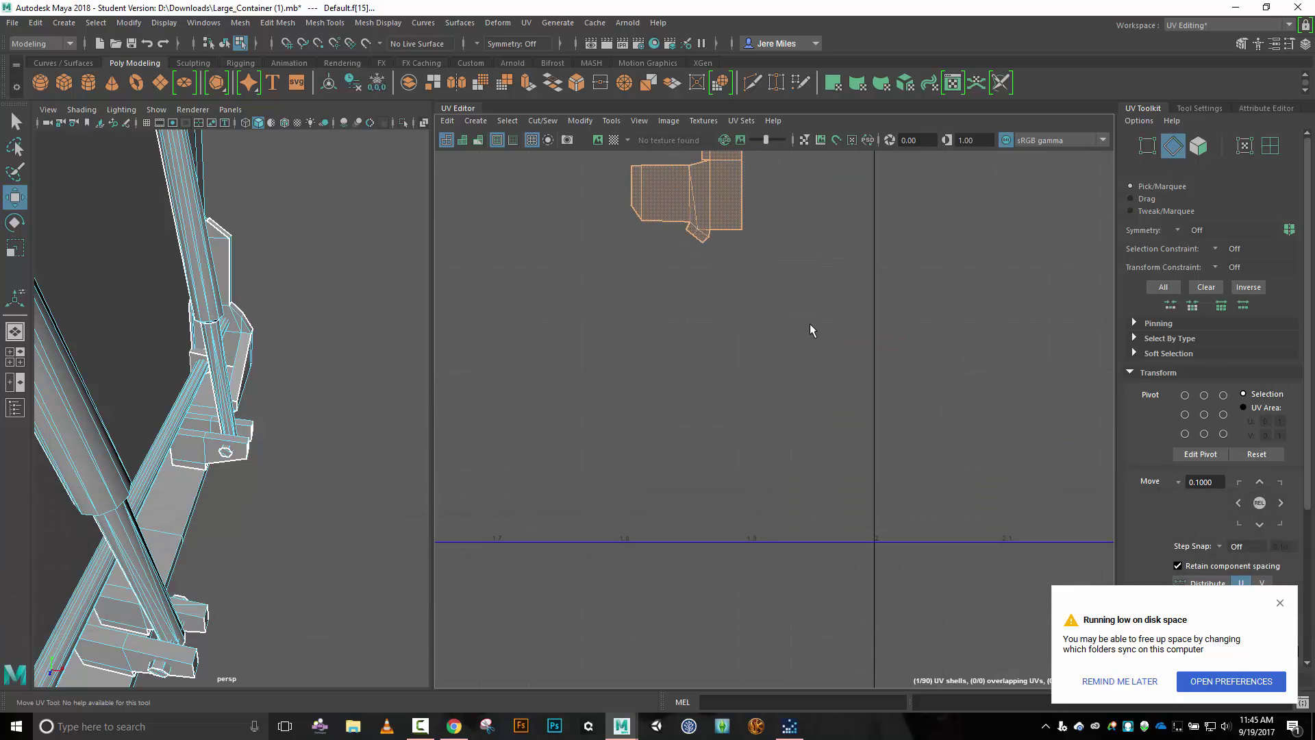
left_click(798, 305)
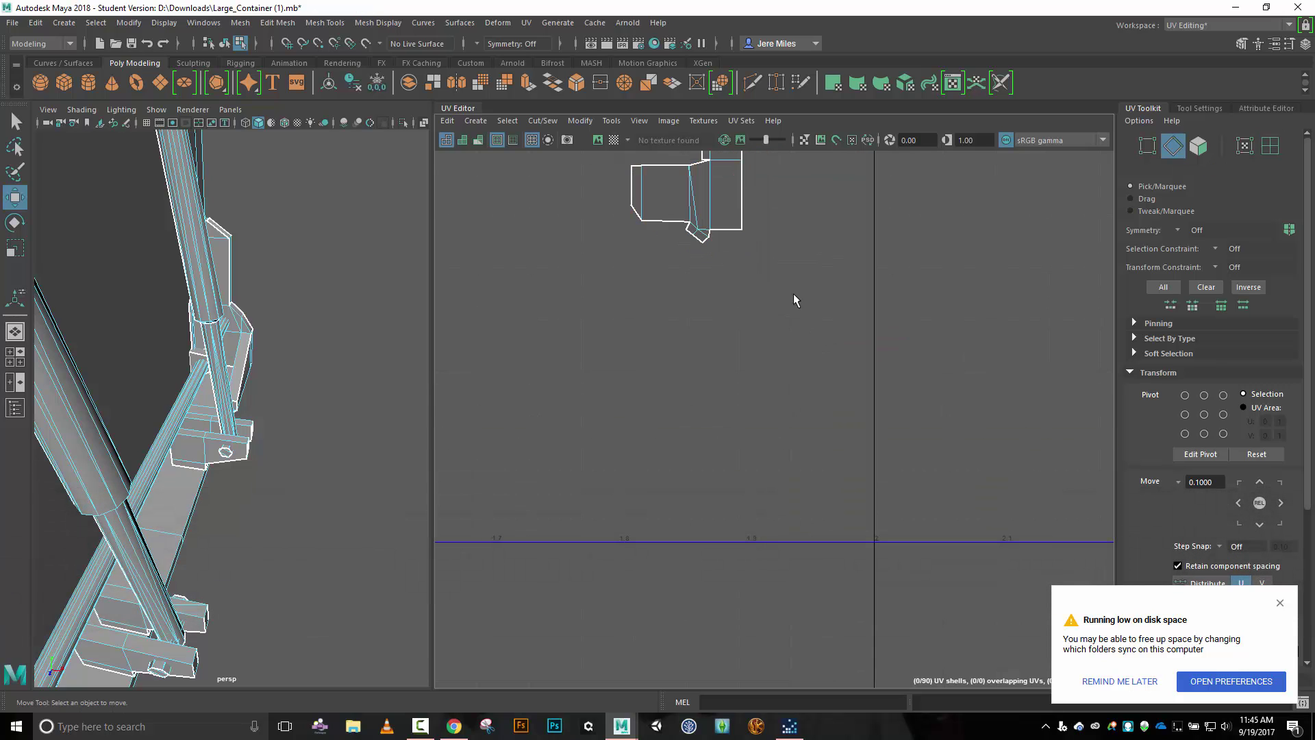
left_click(703, 233)
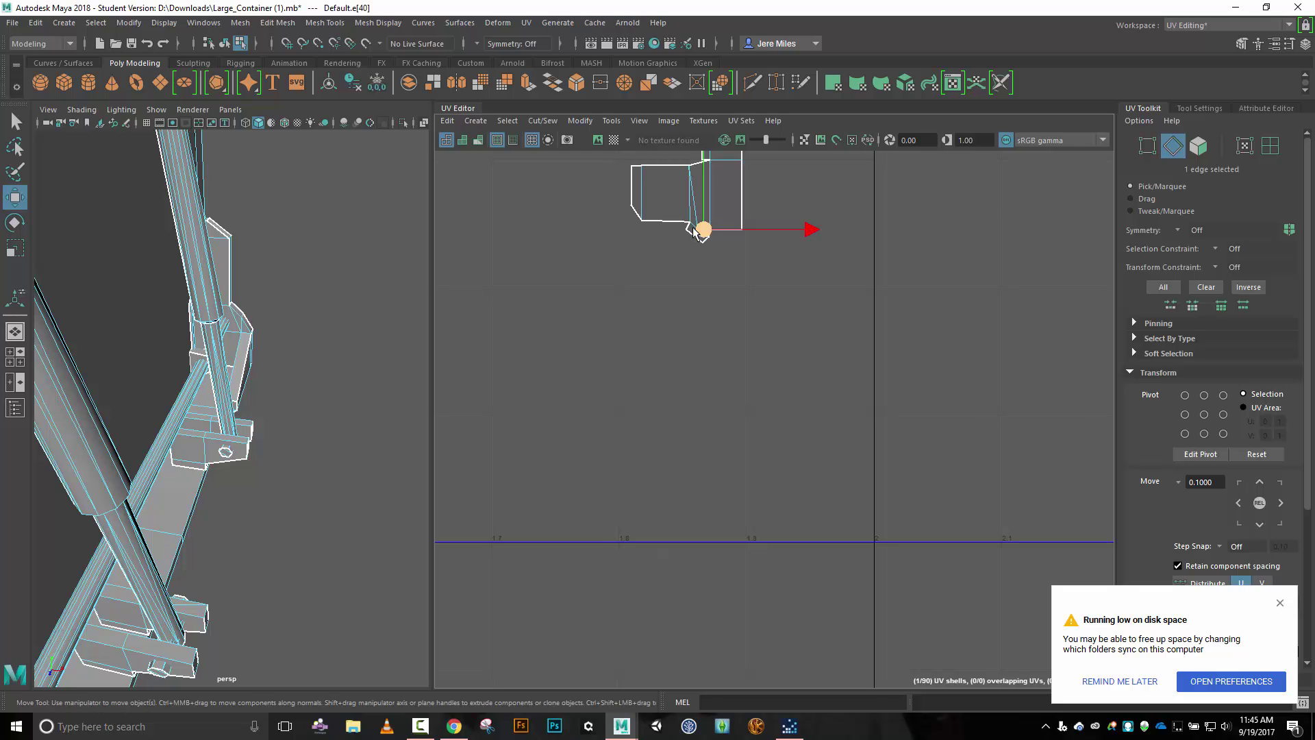
scroll(684, 248, "up", 3, "shift")
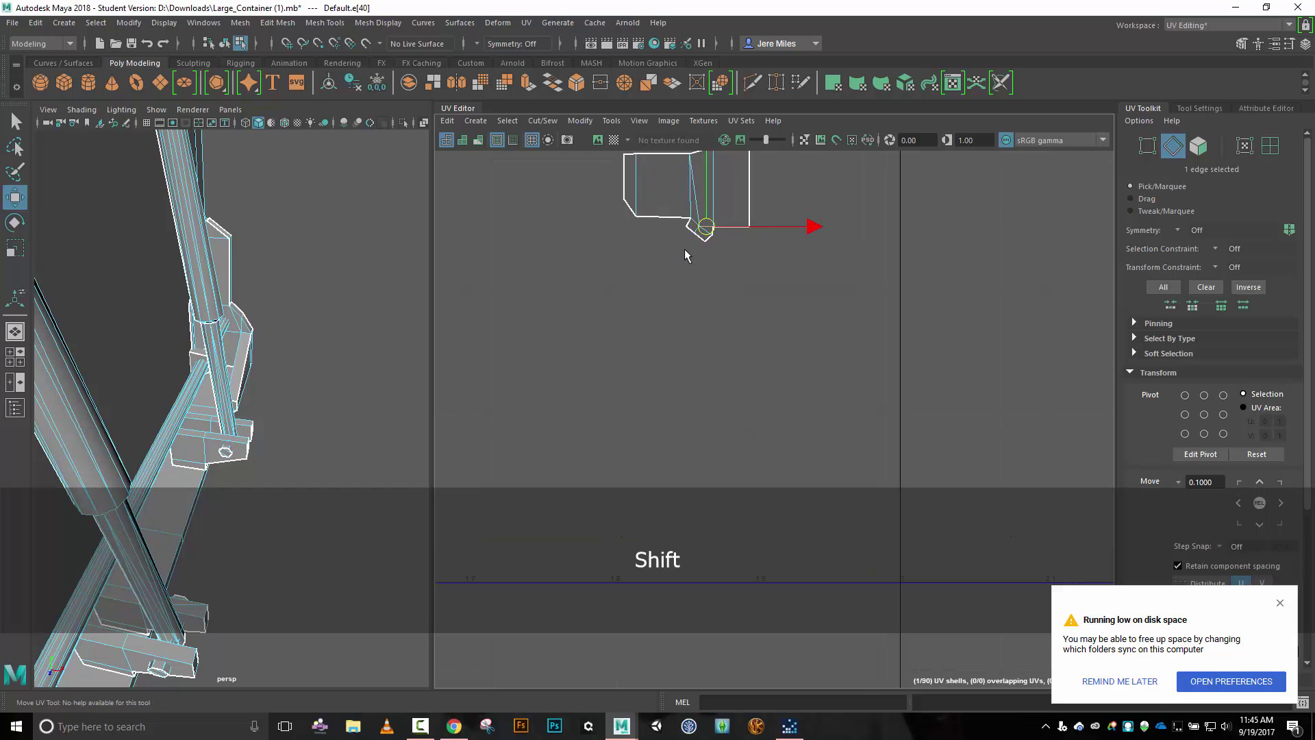
left_click(698, 195, "shift")
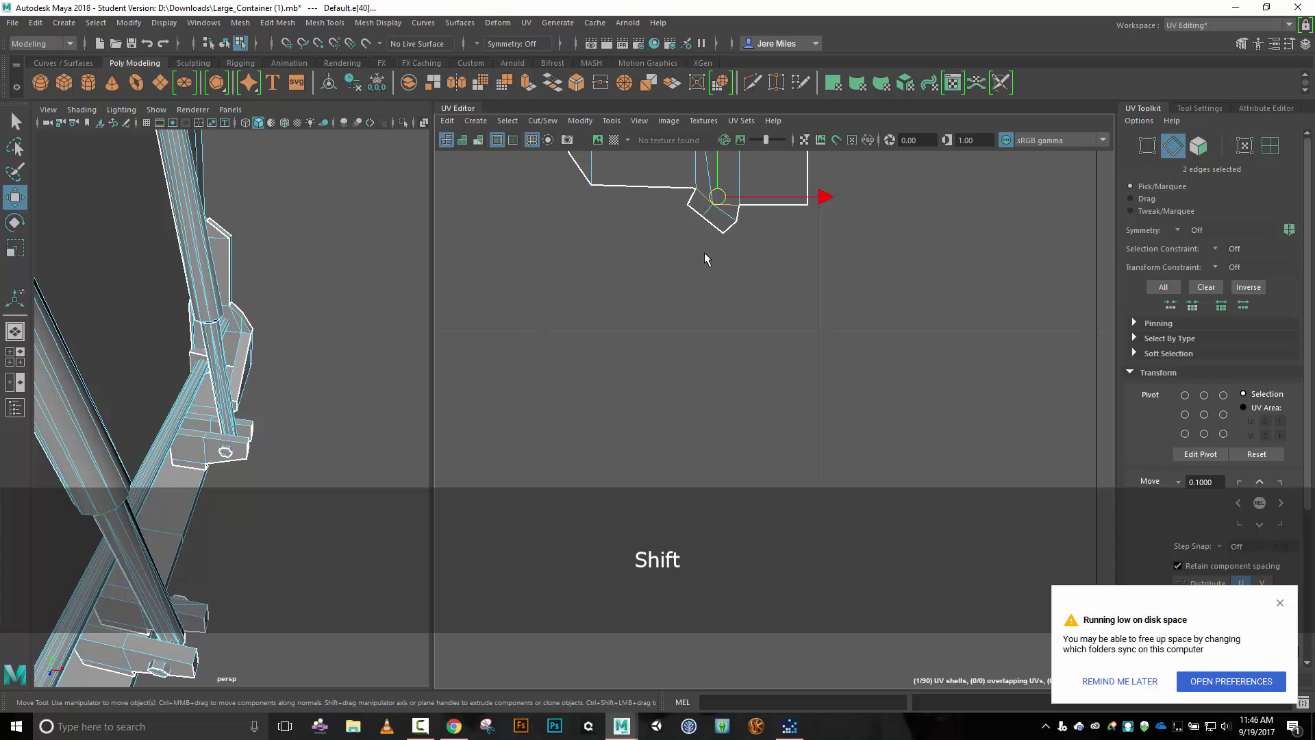
key("shift+x")
right_click_drag(748, 263, 726, 235)
left_click(719, 235)
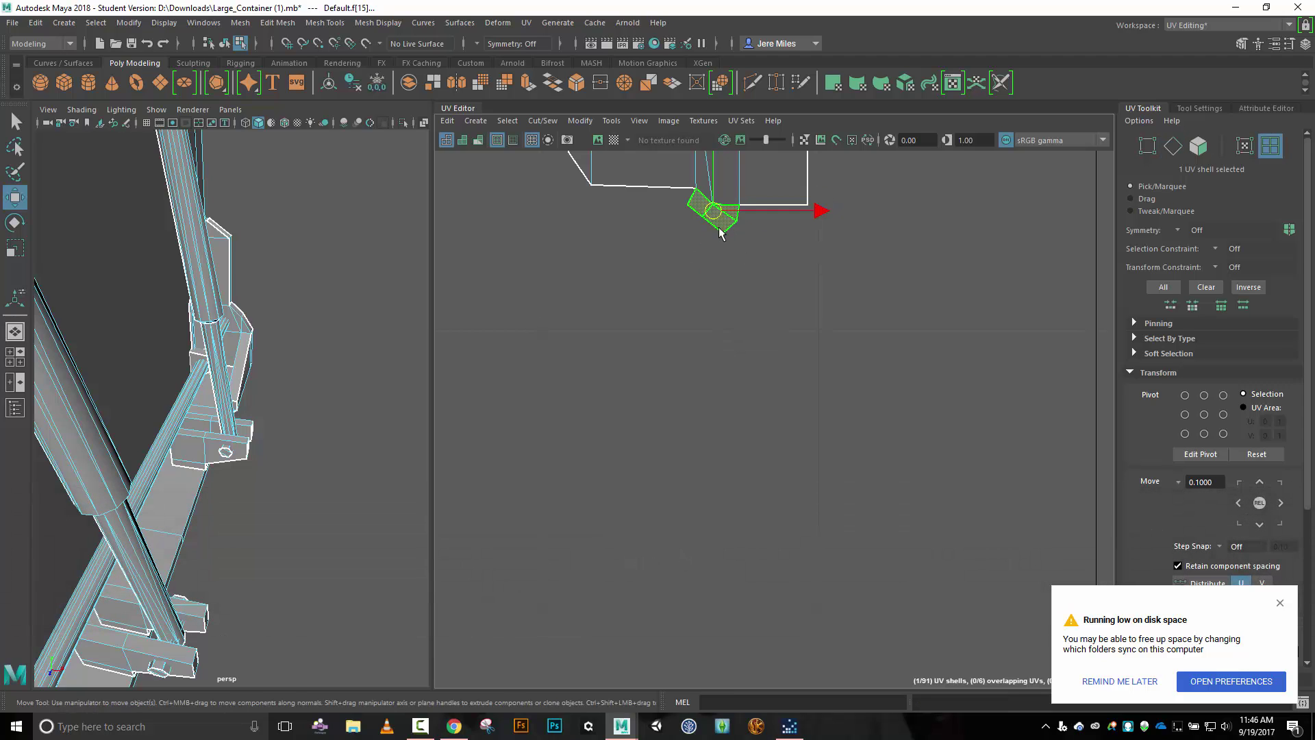
left_click_drag(705, 206, 631, 251)
Move and Sew the matching tapered flap onto the shell's bottom end edge and the tiny angular end piece onto the flap's tip.
right_click_drag(873, 263, 829, 235)
left_click(759, 205)
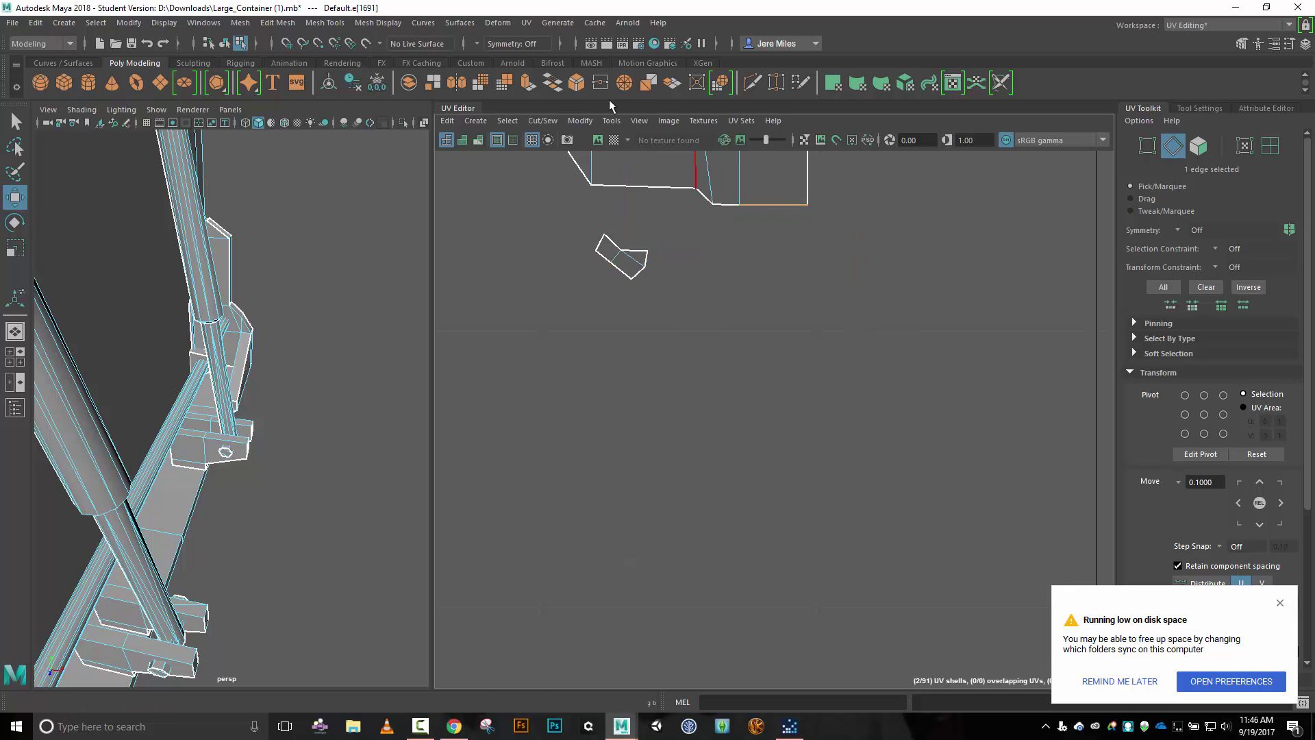
left_click(535, 124)
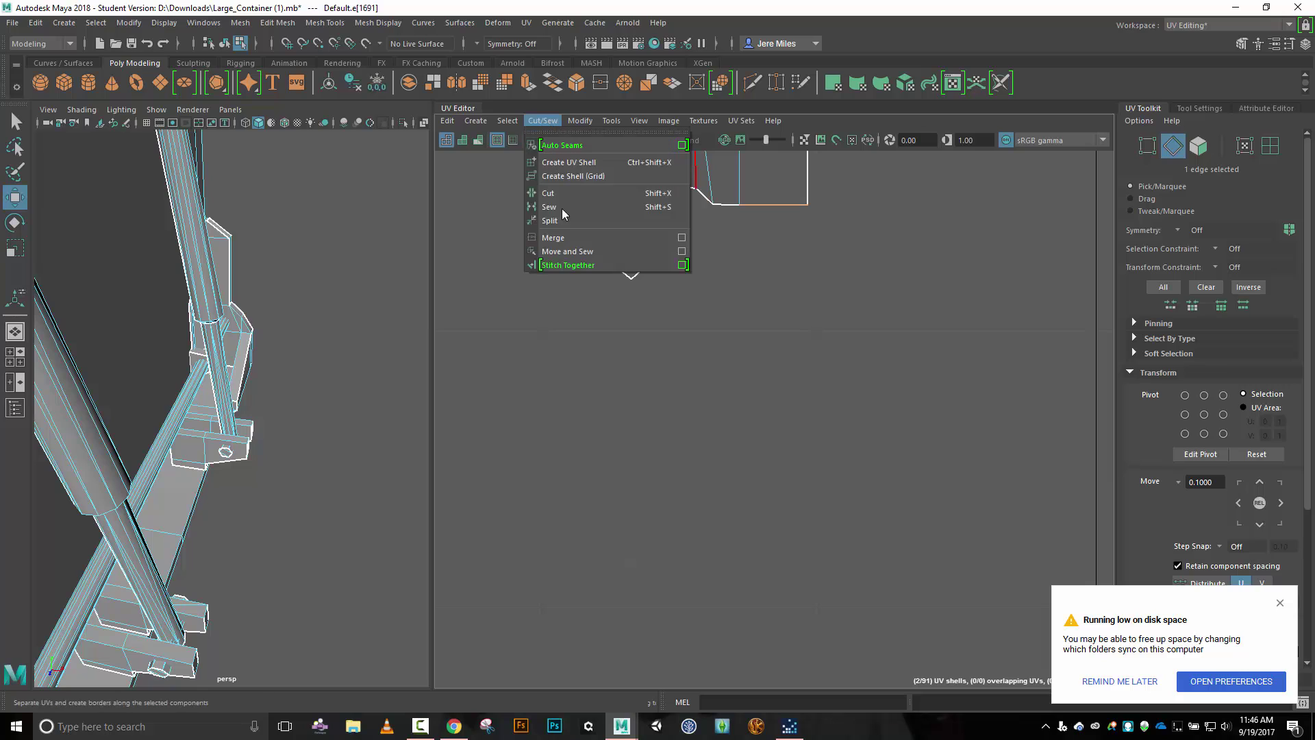
left_click(562, 245)
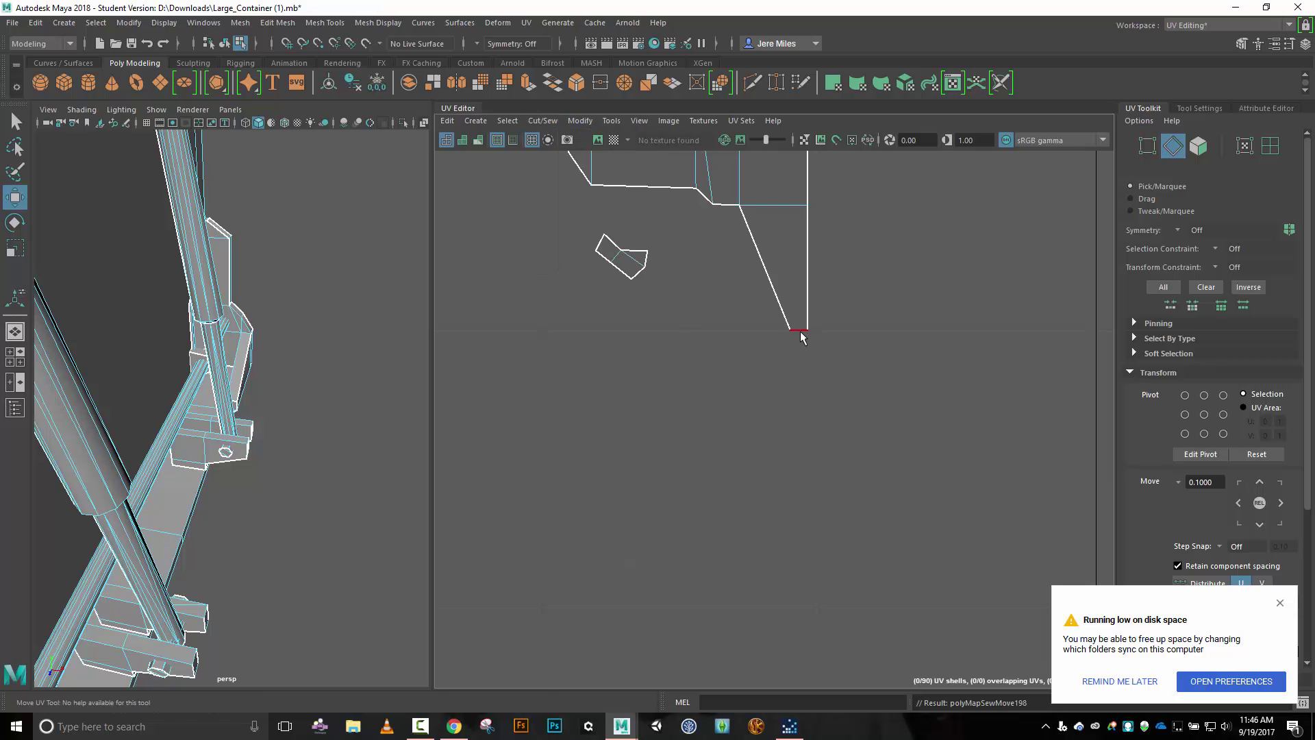
left_click(553, 120)
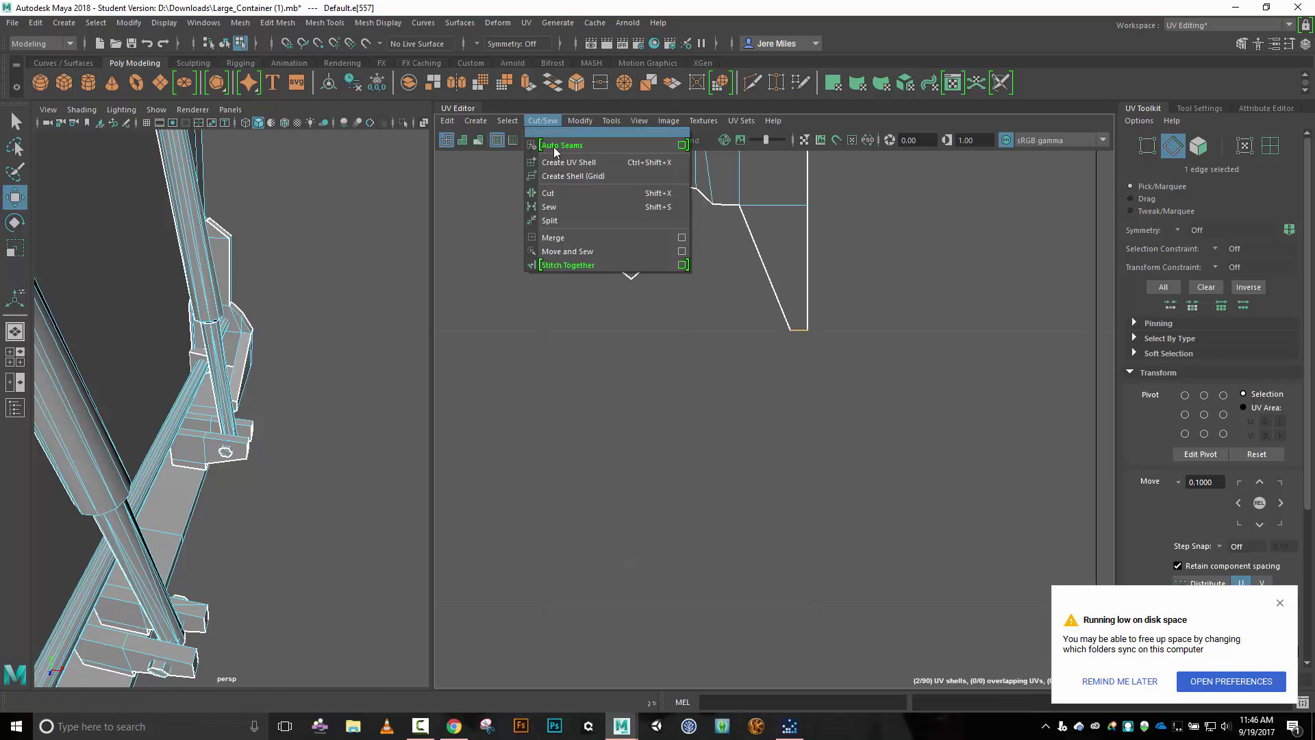
left_click(571, 251)
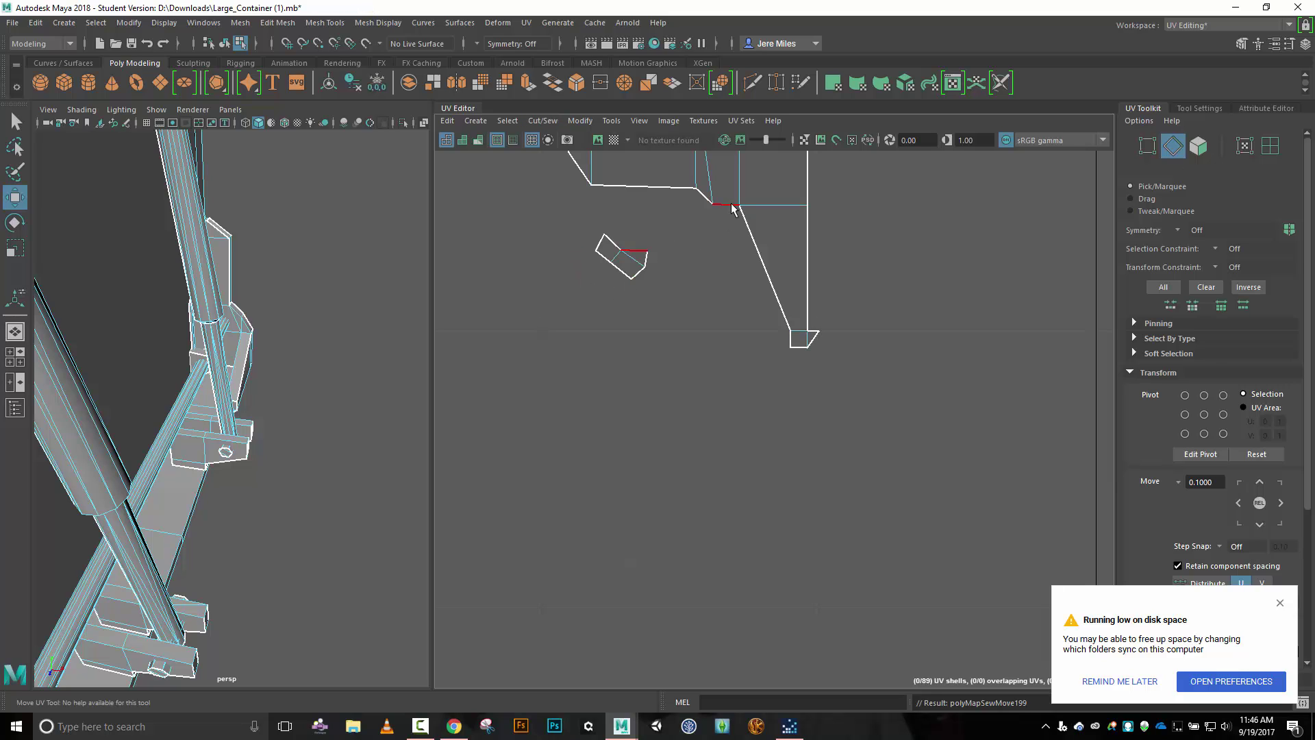
Move and Sew the matching narrow strip onto the slanted edge of the lower tapered flap.
left_click(761, 246)
left_click(543, 120)
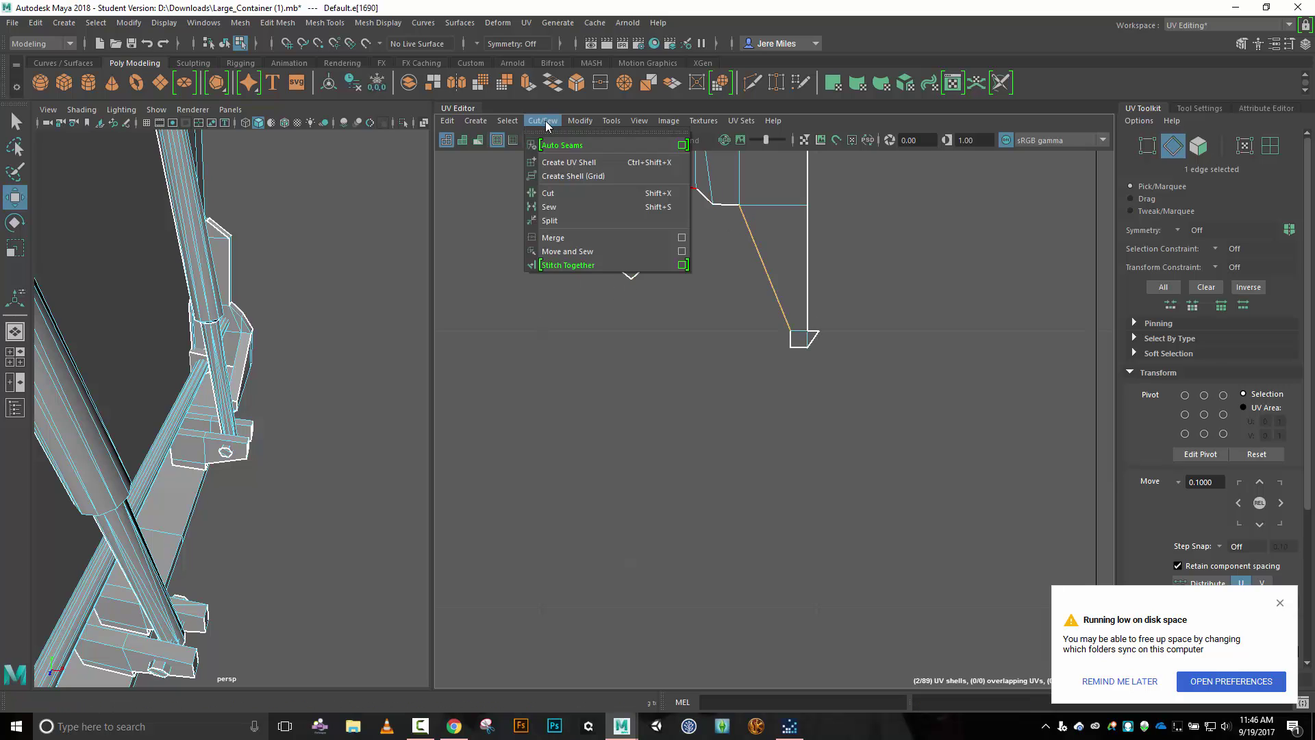
left_click(555, 240)
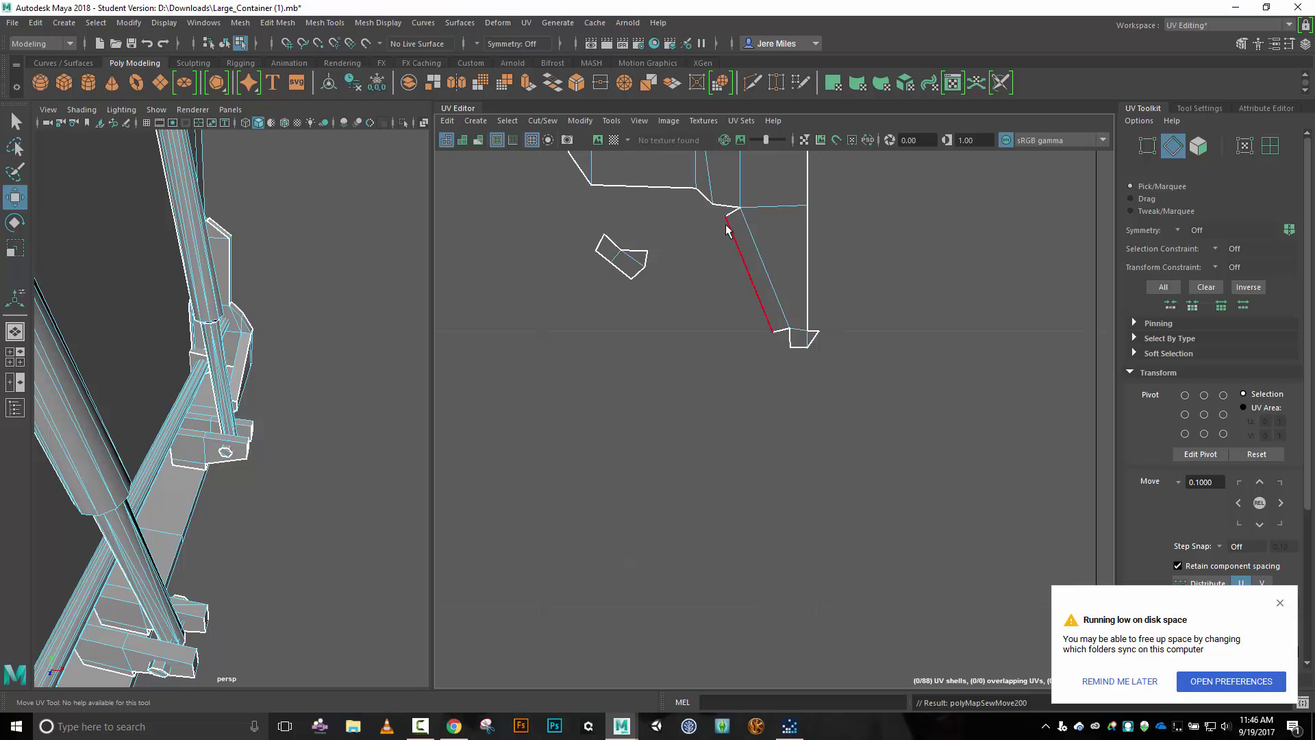
Move and Sew the detached faceted piece along its three shared edges between the lower bracket and the tapered flap's strip.
left_click(730, 218, "shift")
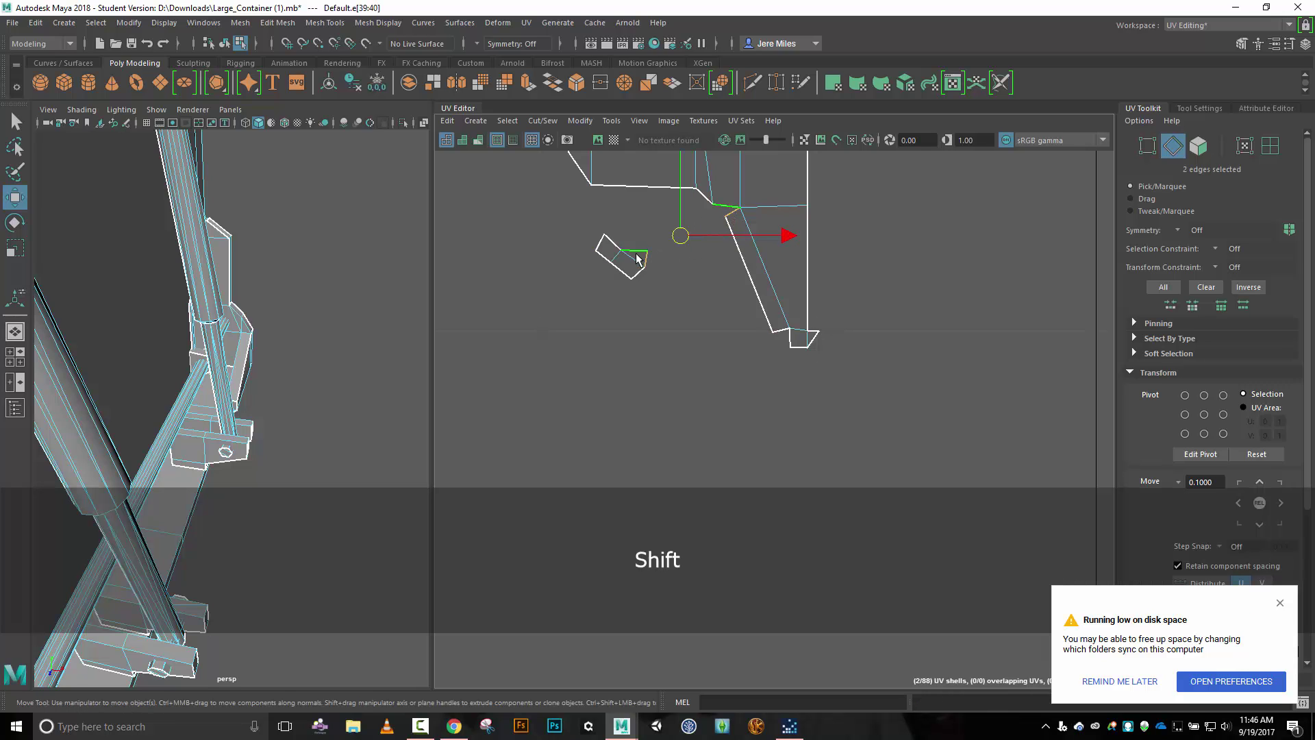
left_click(704, 204, "shift")
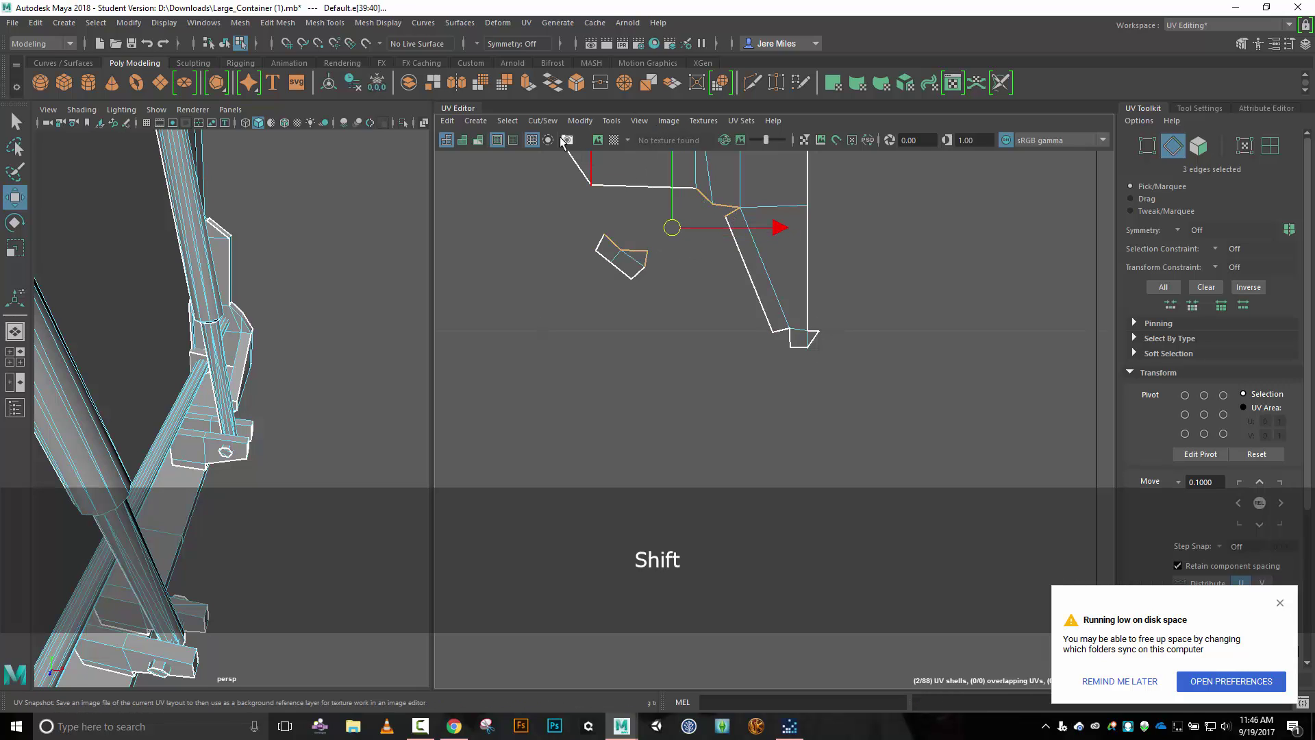
left_click(542, 121)
left_click(574, 251)
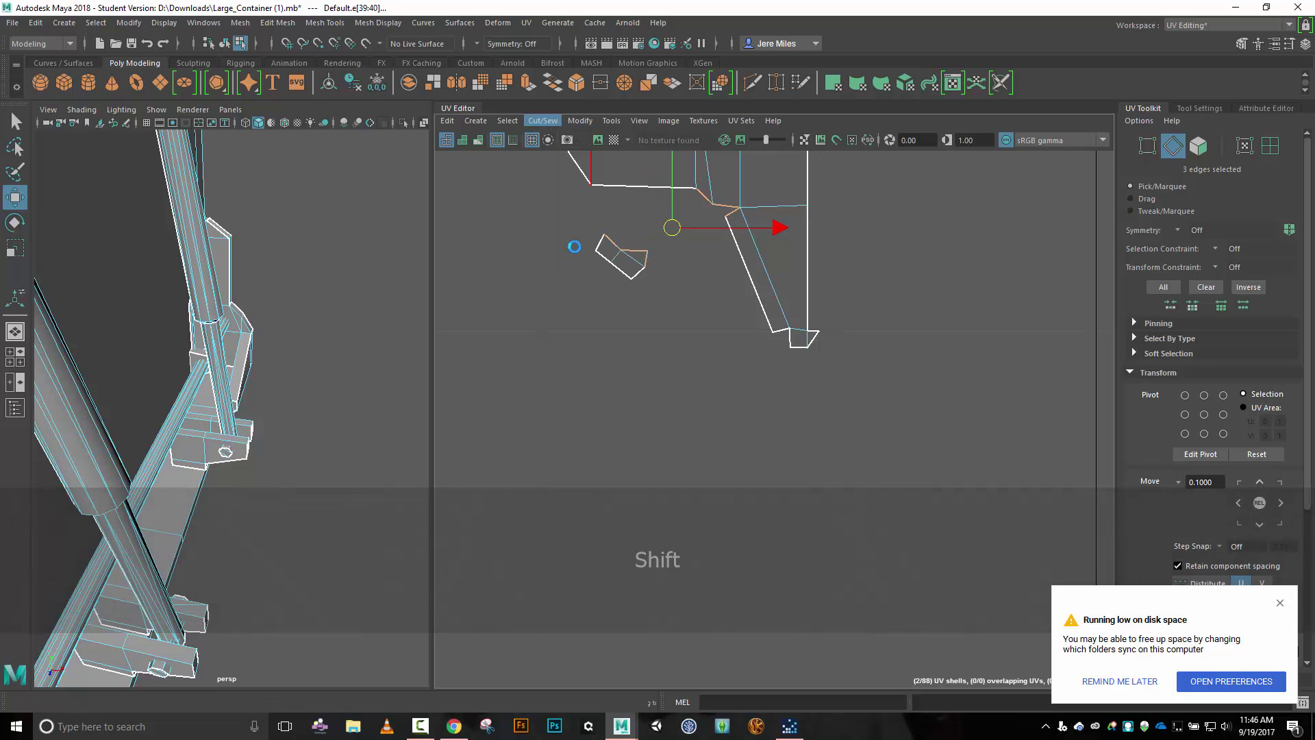
left_click(782, 232)
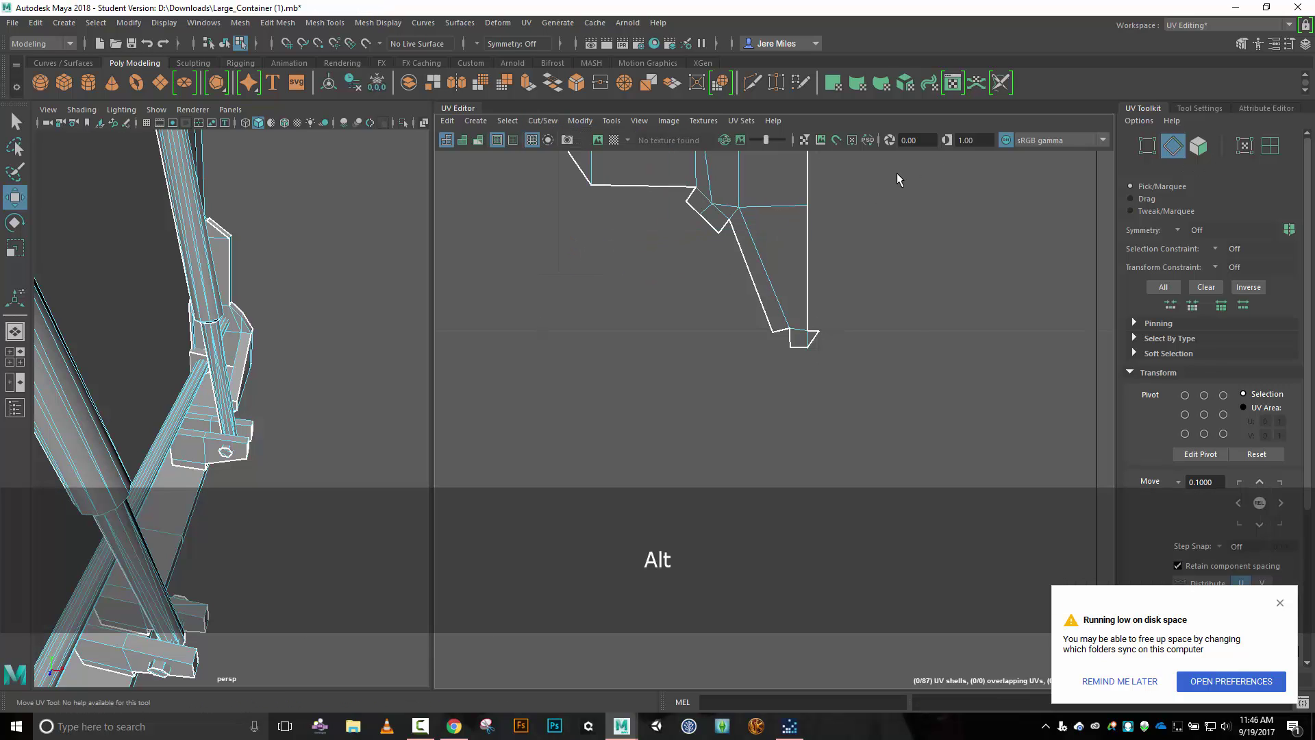
Cut the small faceted piece off the top of the same shell's upper bracket and move it clear above the bracket.
middle_click_drag(897, 173, 880, 275, "alt")
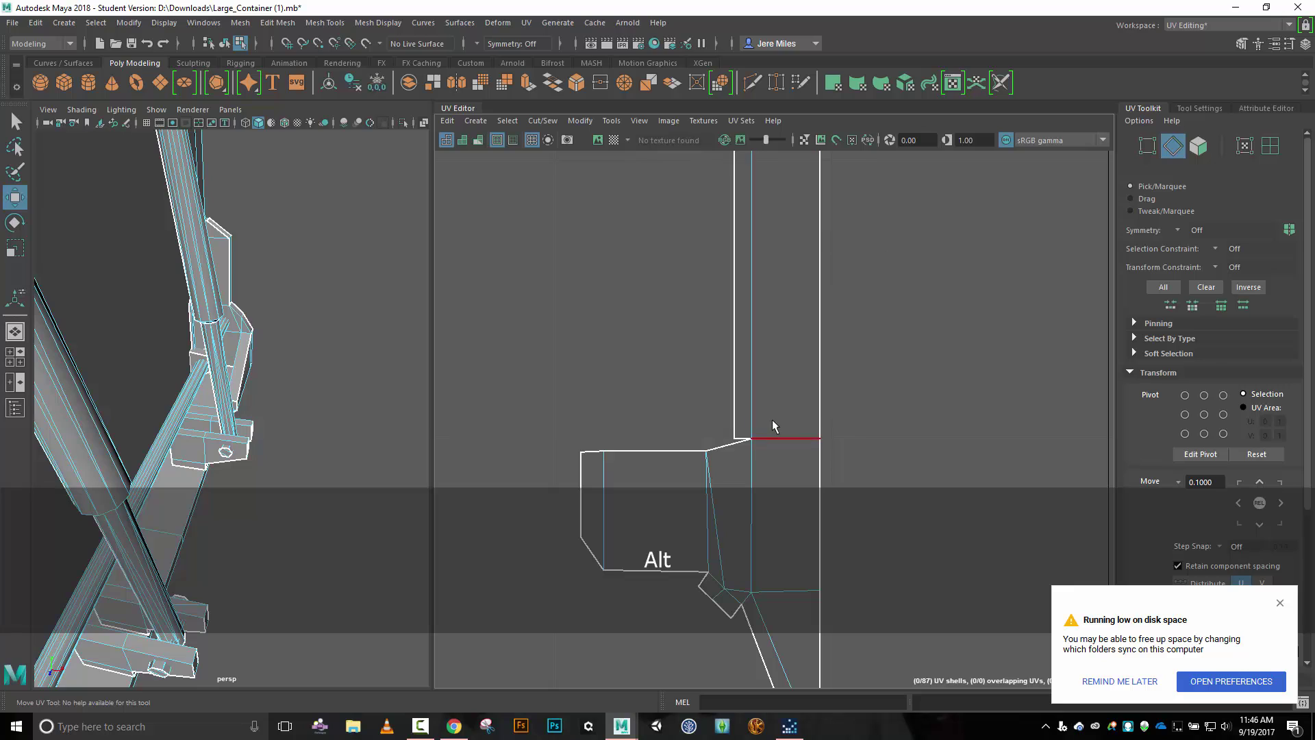
middle_click_drag(848, 234, 843, 297, "alt")
scroll(884, 225, "down", 2)
middle_click_drag(883, 225, 895, 490, "alt")
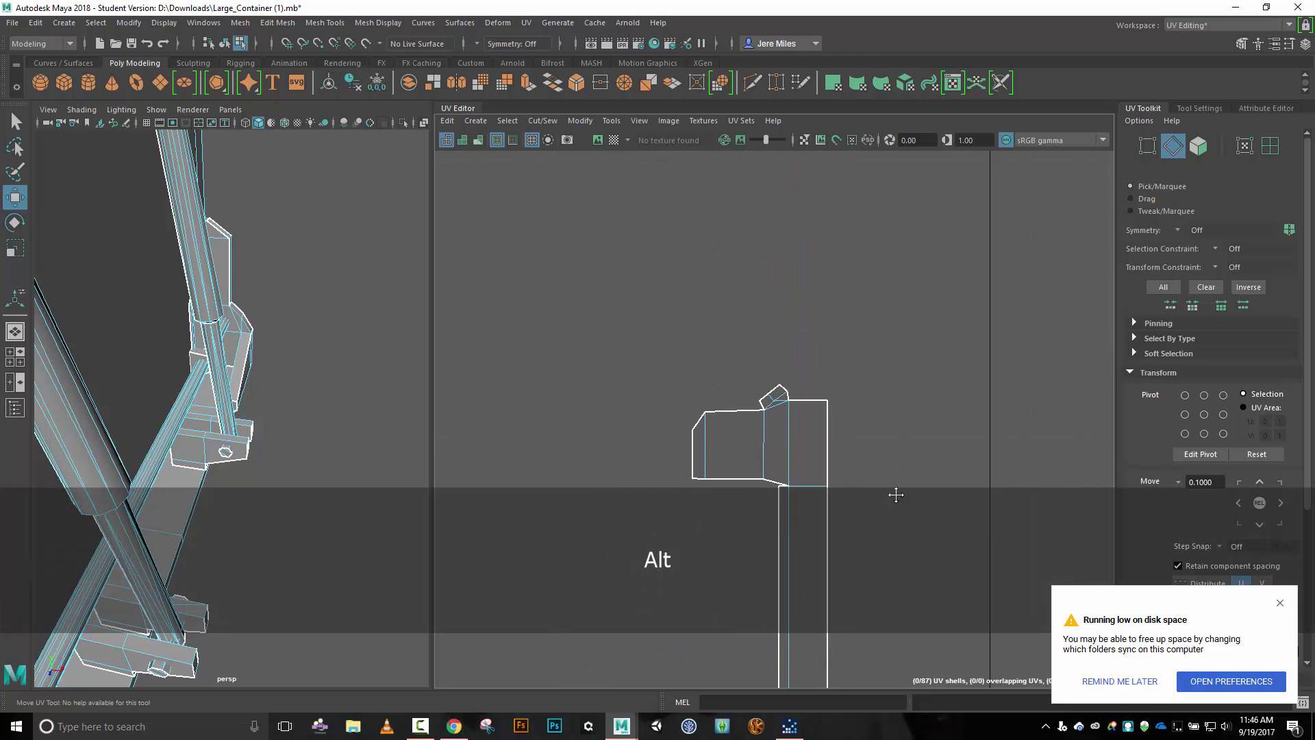
scroll(851, 367, "up", 3)
scroll(856, 383, "up", 2)
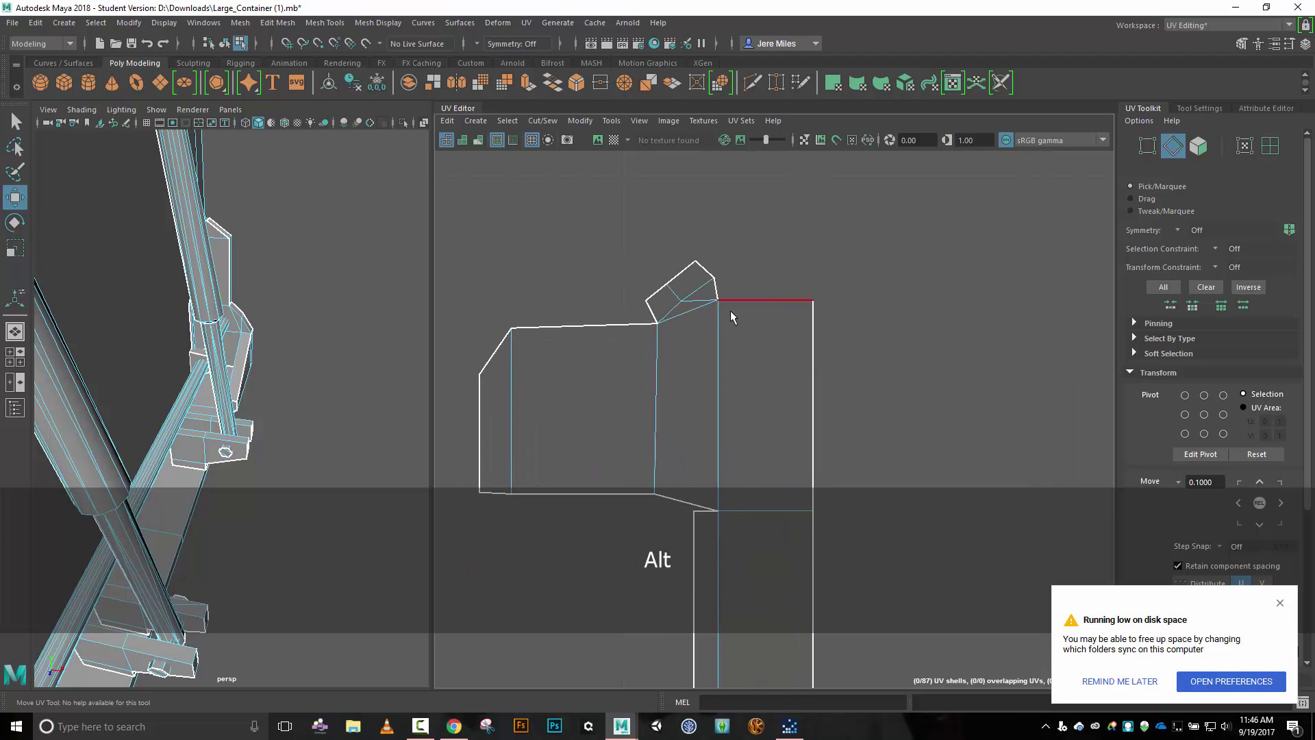
left_click(688, 319)
key("shift+x")
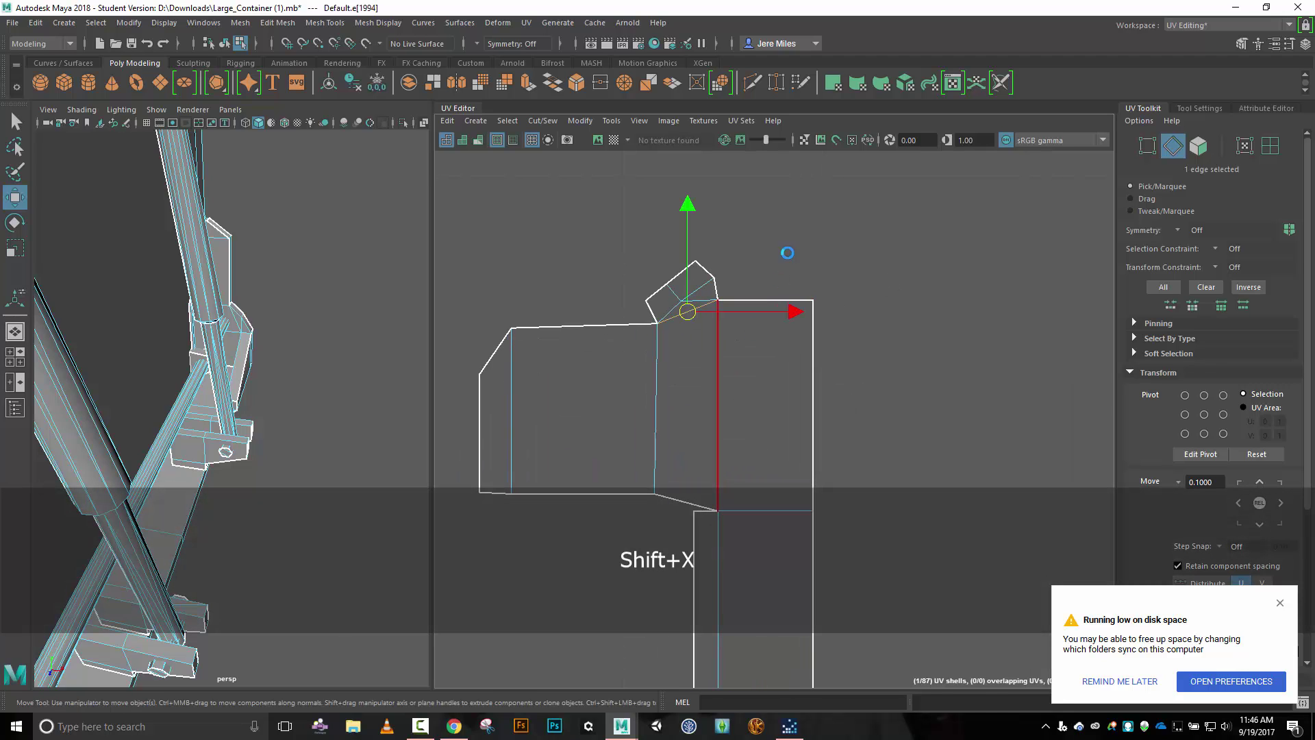
right_click_drag(801, 243, 742, 239)
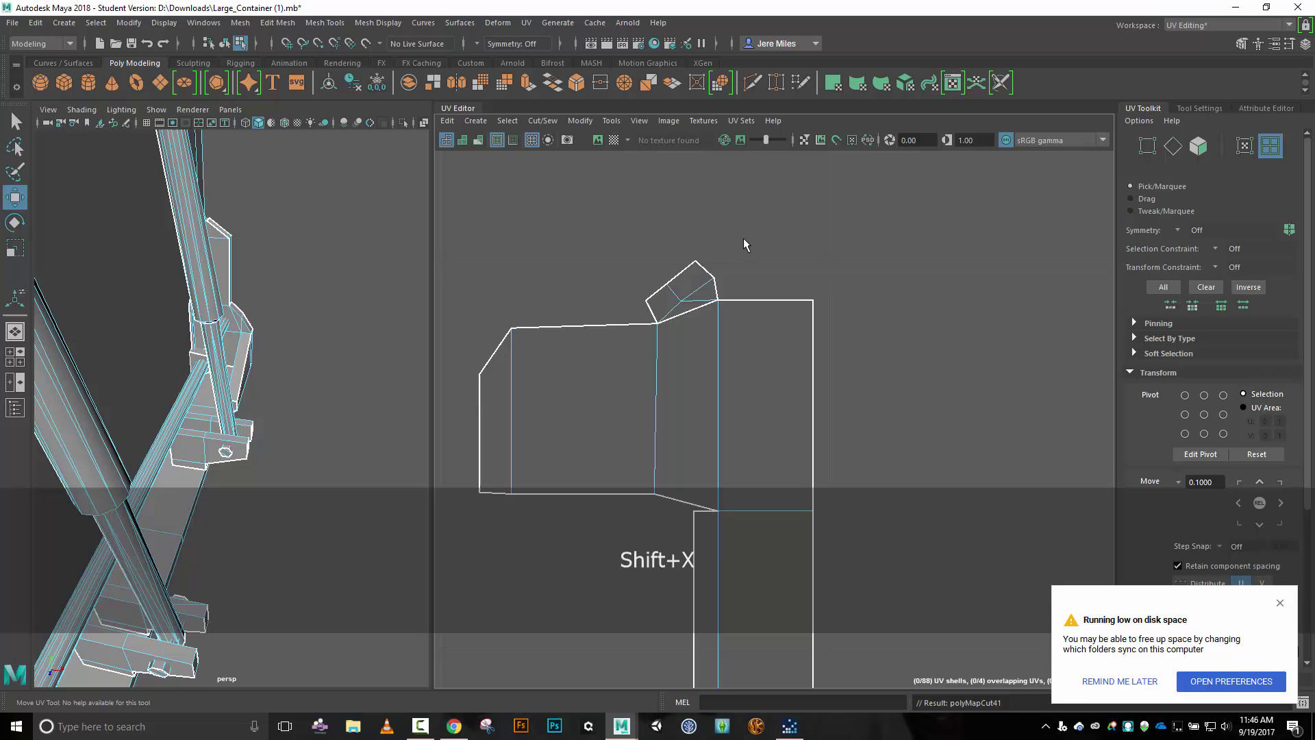
left_click(682, 296)
left_click_drag(682, 296, 574, 226)
Move and Sew the matching tapered flap onto the shell's top end edge and the tiny angular end piece onto the flap's tip.
right_click_drag(874, 280, 864, 245)
left_click(773, 297)
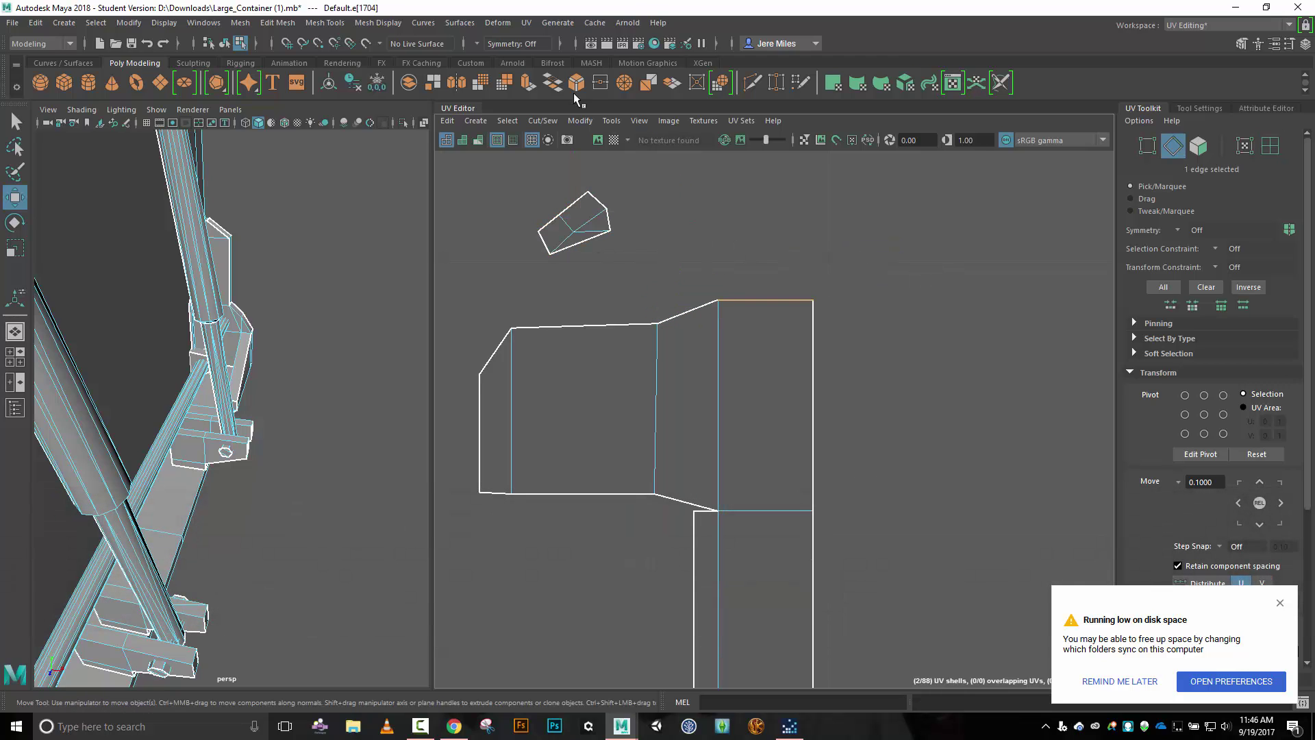
left_click(543, 120)
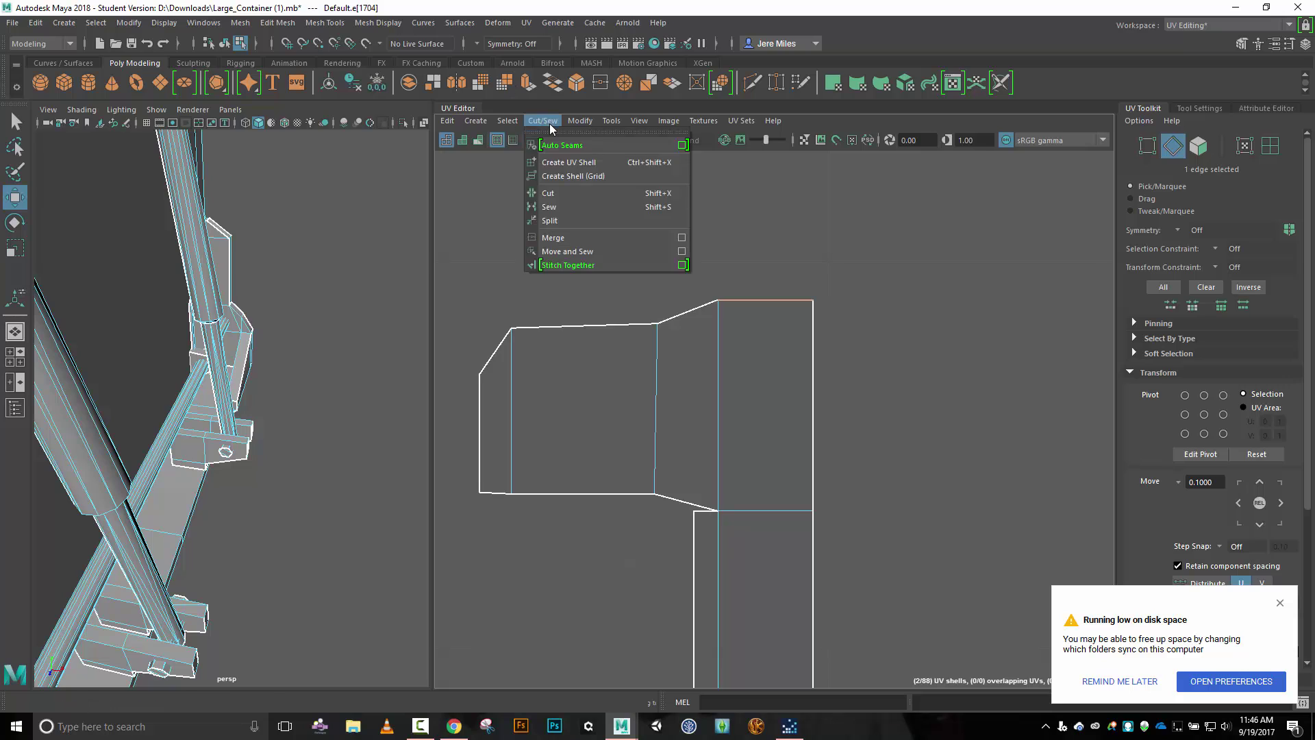
left_click(574, 251)
scroll(874, 199, "down", 2)
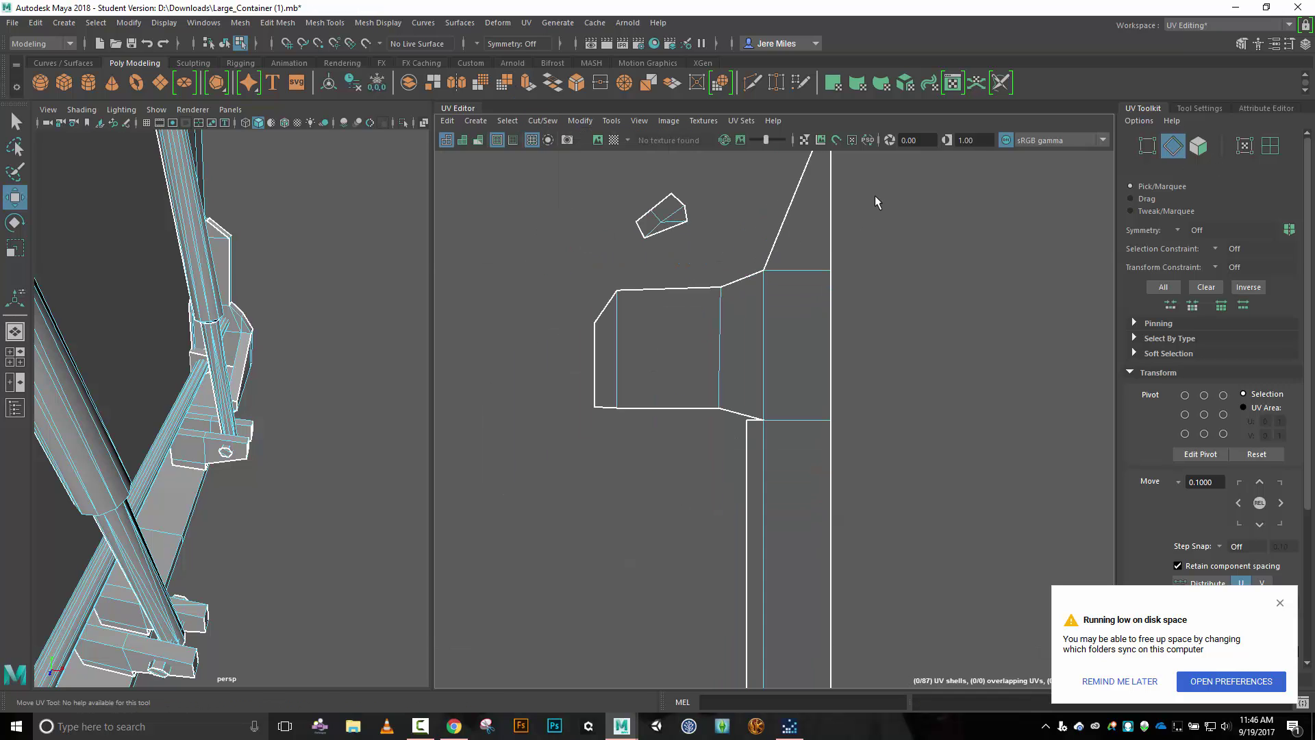
middle_click_drag(874, 196, 845, 372, "alt")
left_click(793, 316)
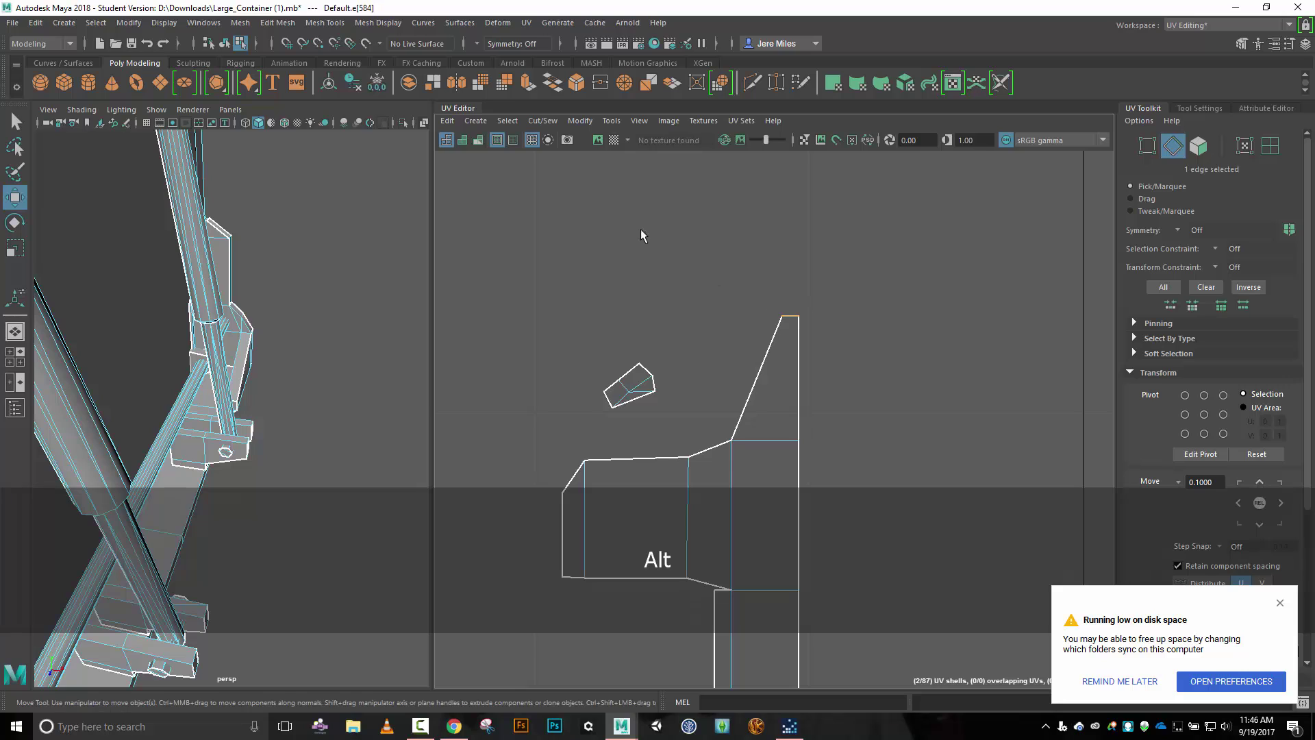
left_click(542, 121)
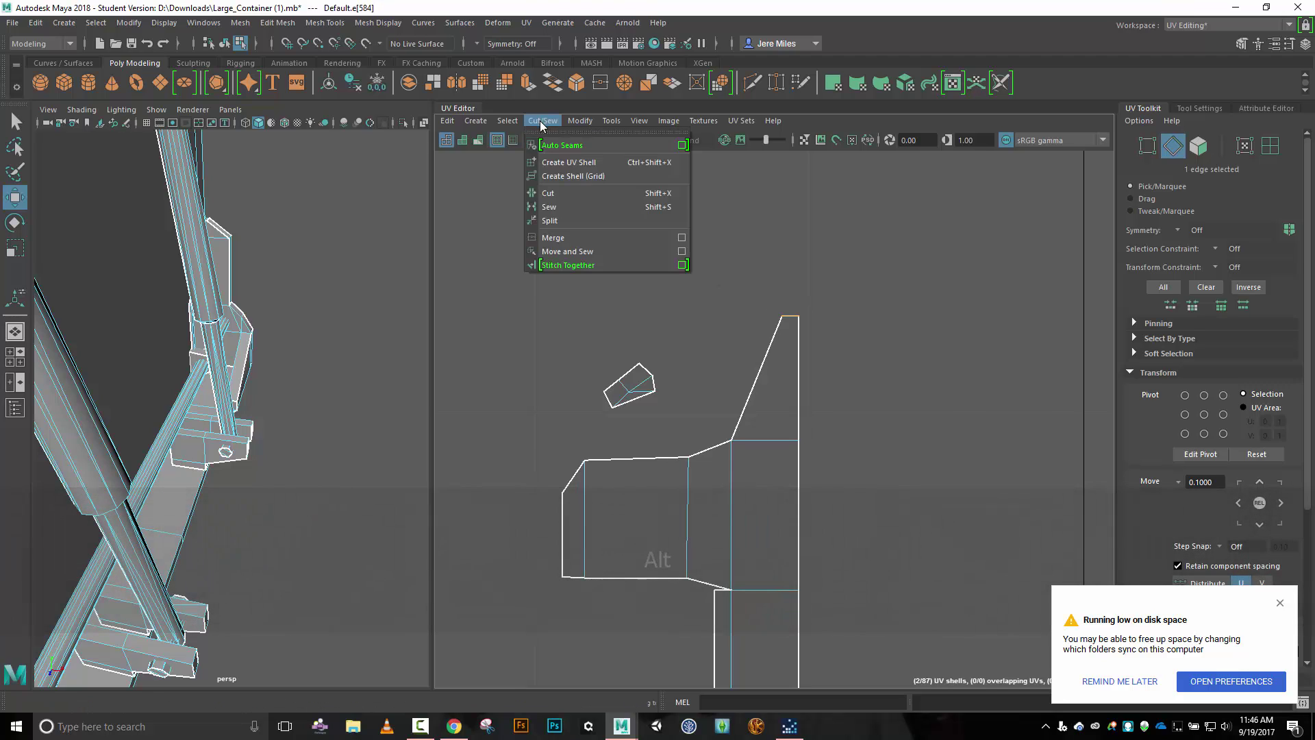
left_click(565, 253)
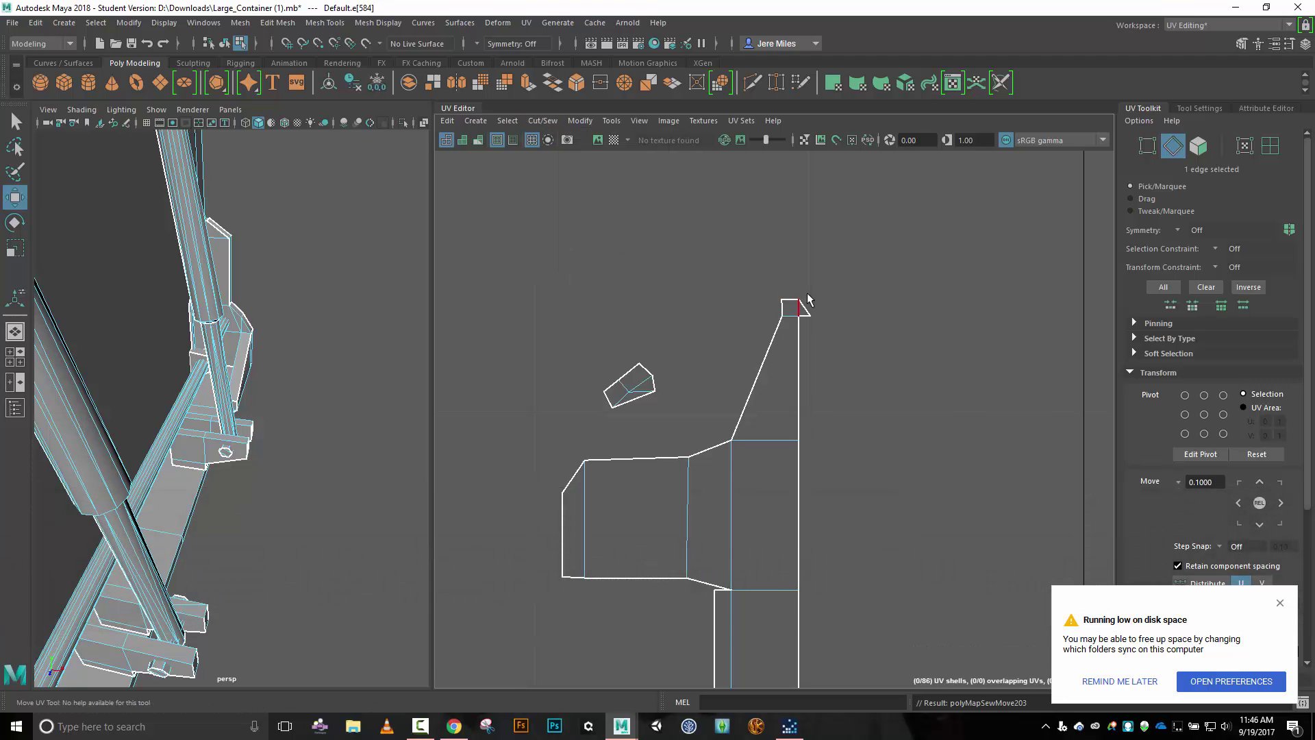
Try to Move and Sew the detached faceted piece onto the upper bracket's slanted edge before the flap's narrow strip is attached.
left_click(718, 447)
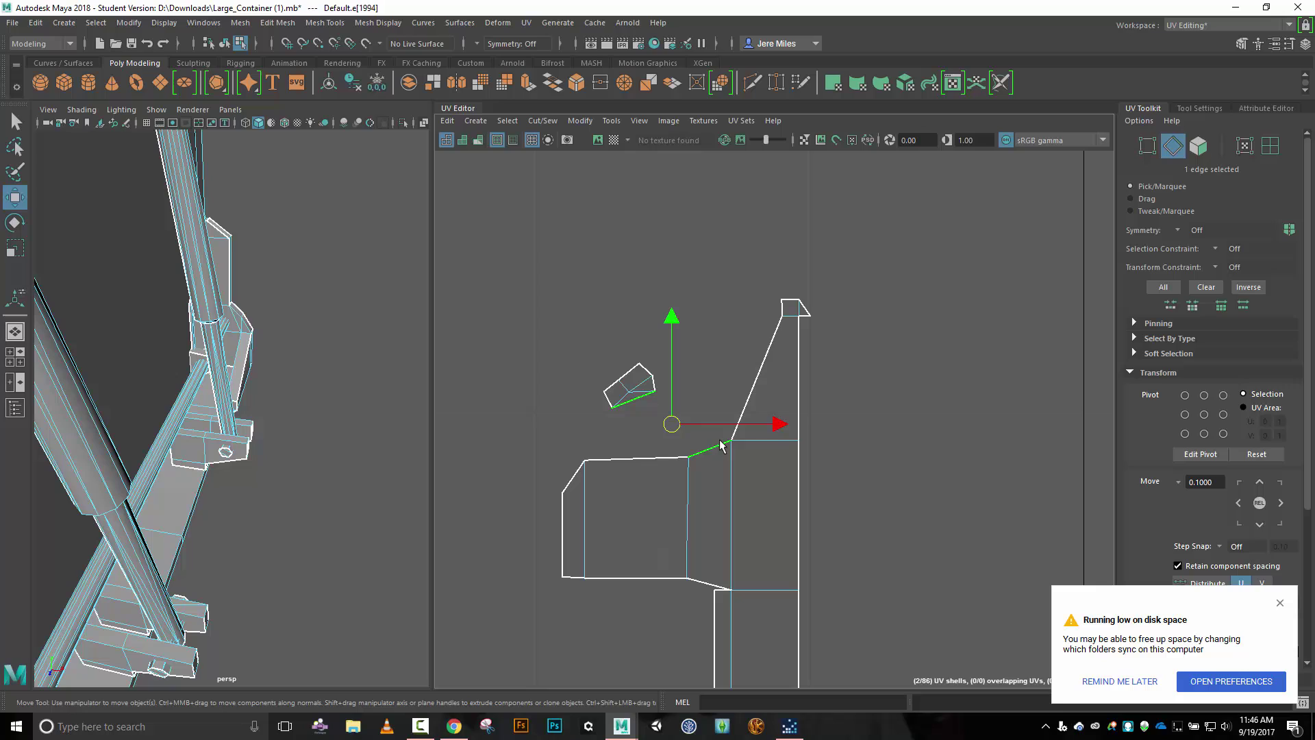
left_click(542, 120)
left_click(574, 257)
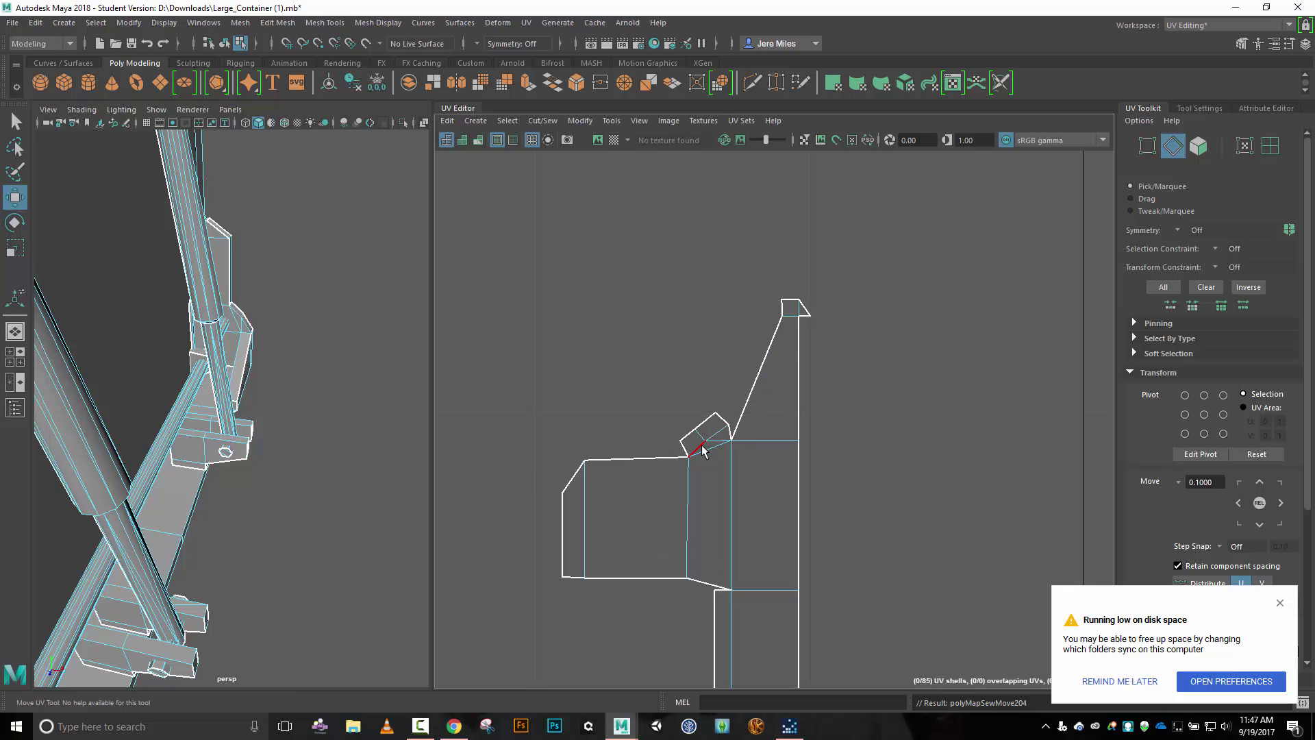
scroll(891, 422, "down", 5)
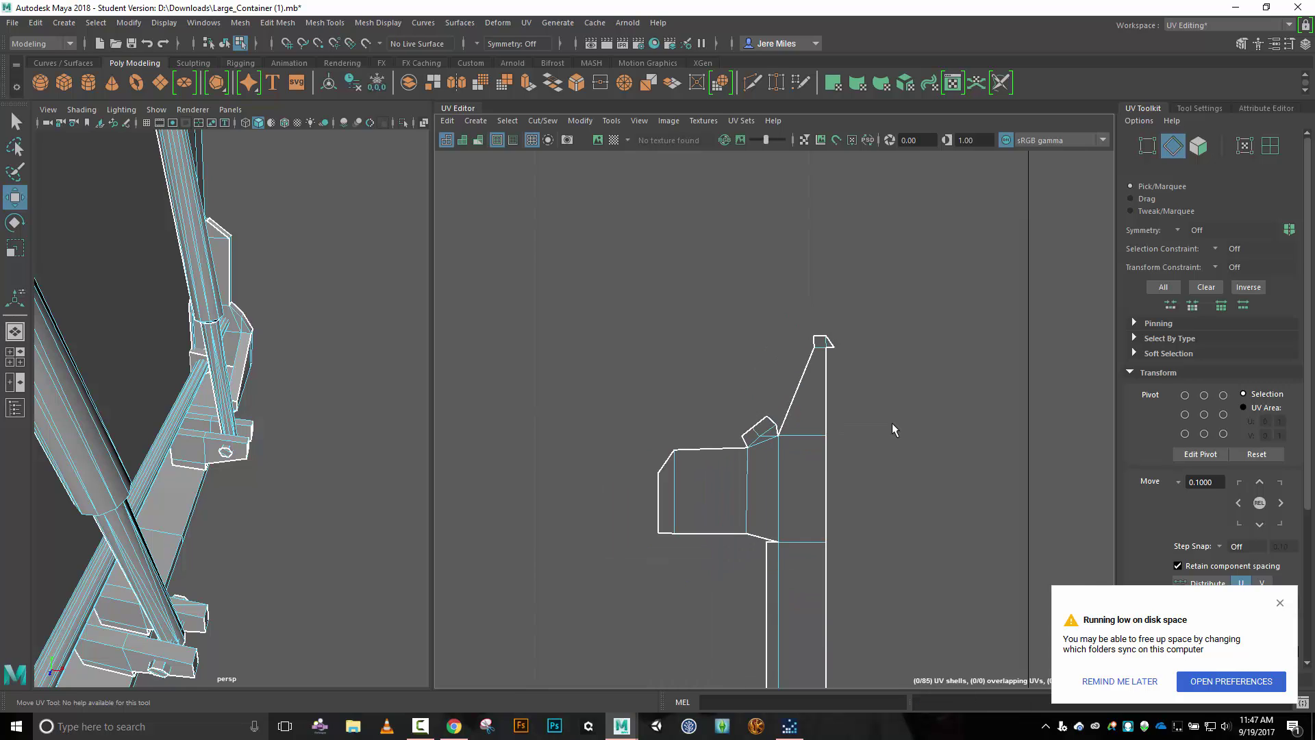
scroll(891, 422, "down", 3)
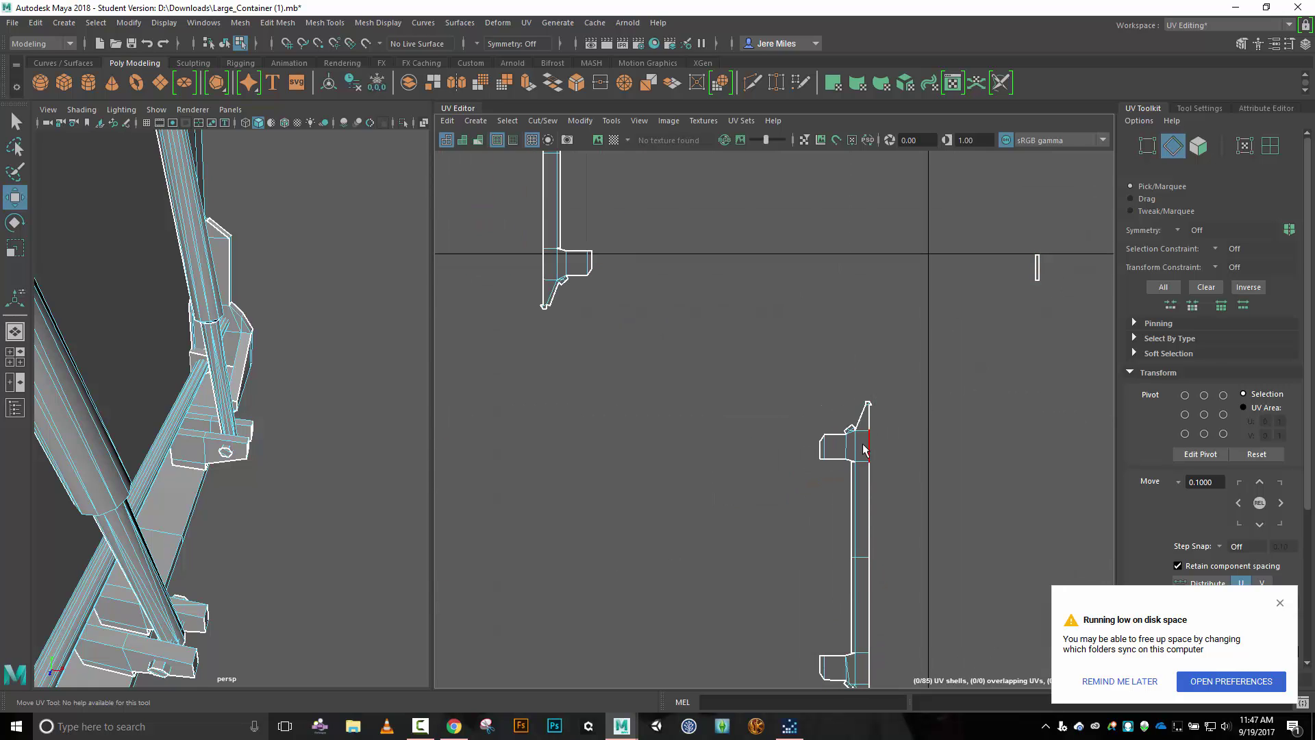
scroll(863, 449, "up", 6)
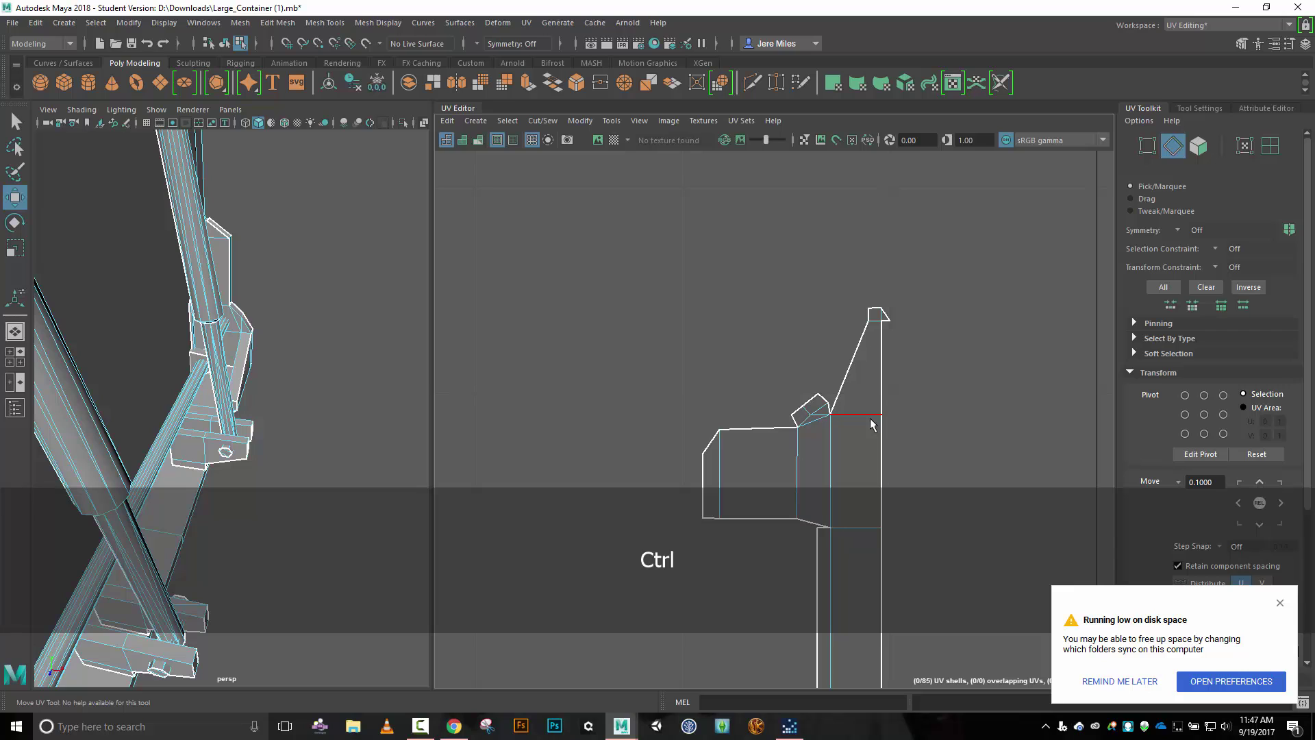
key("ctrl+z")
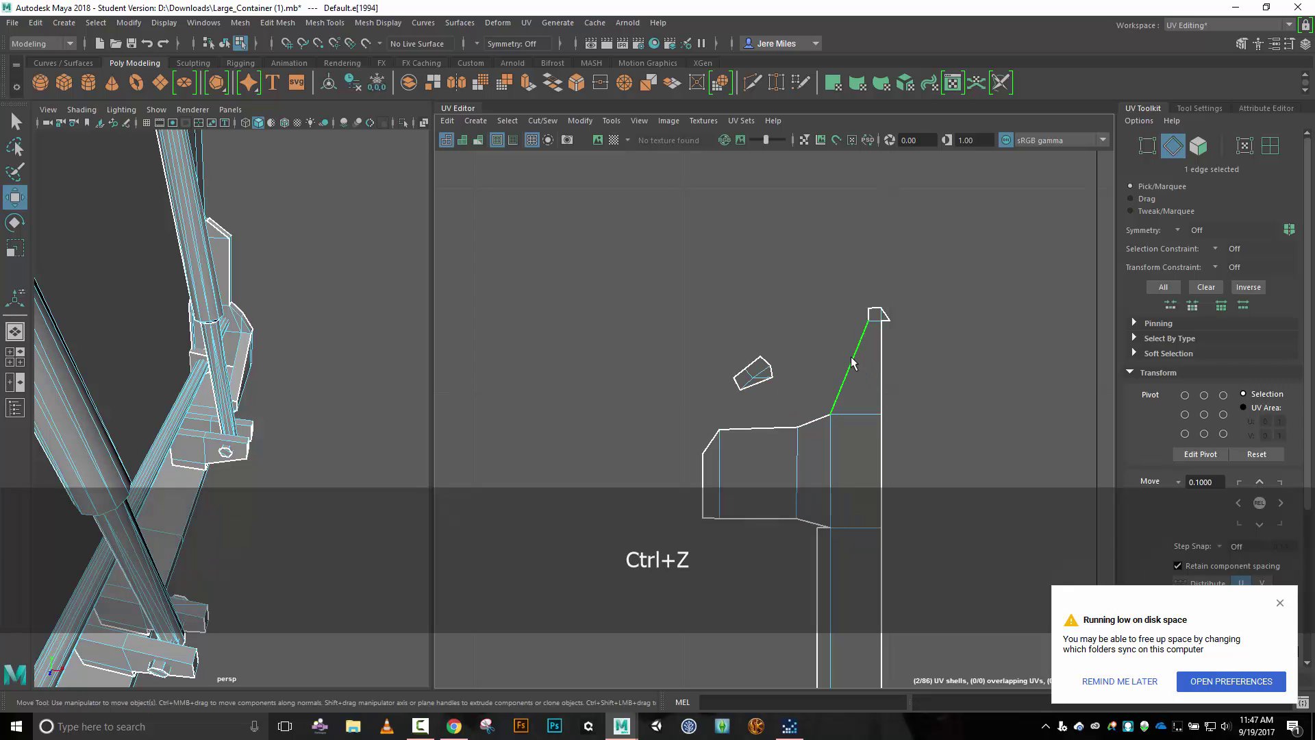
Move and Sew the narrow strip onto the upper flap's slanted edge and the detached faceted piece along its two shared edges.
left_click(542, 120)
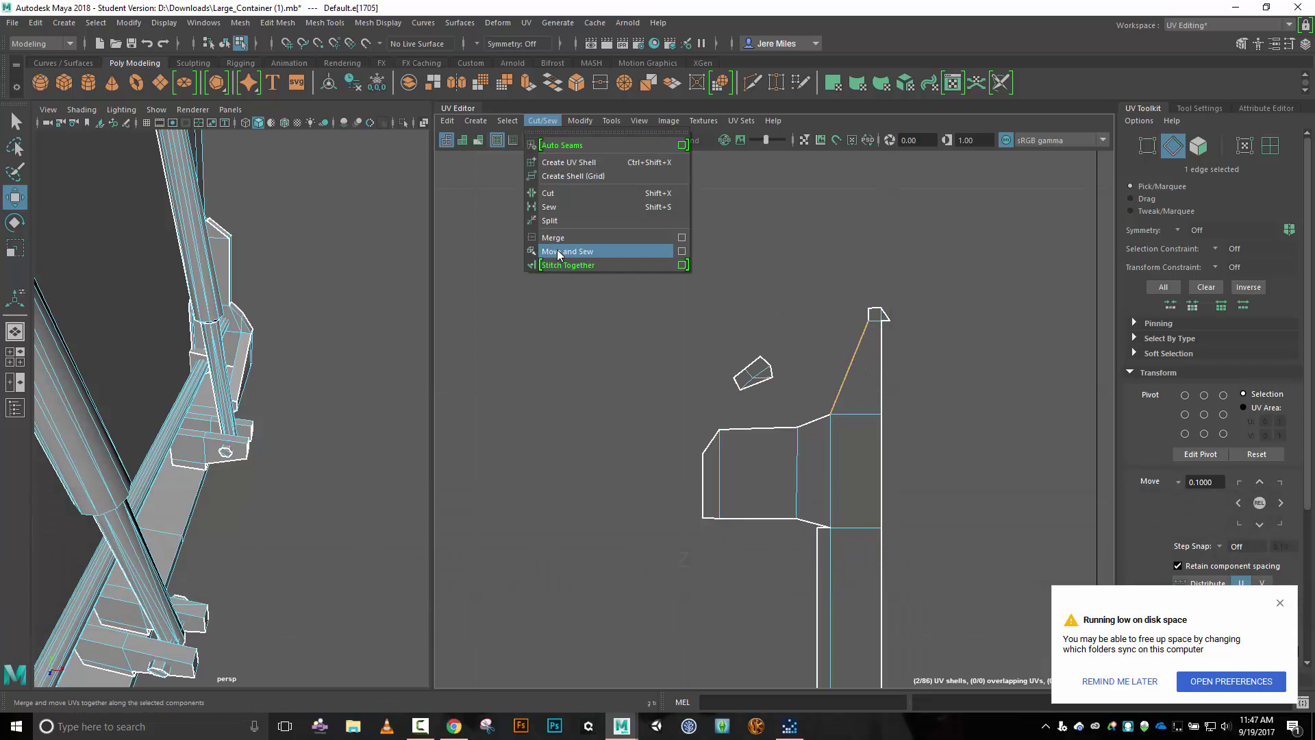
left_click(558, 251)
left_click(823, 417)
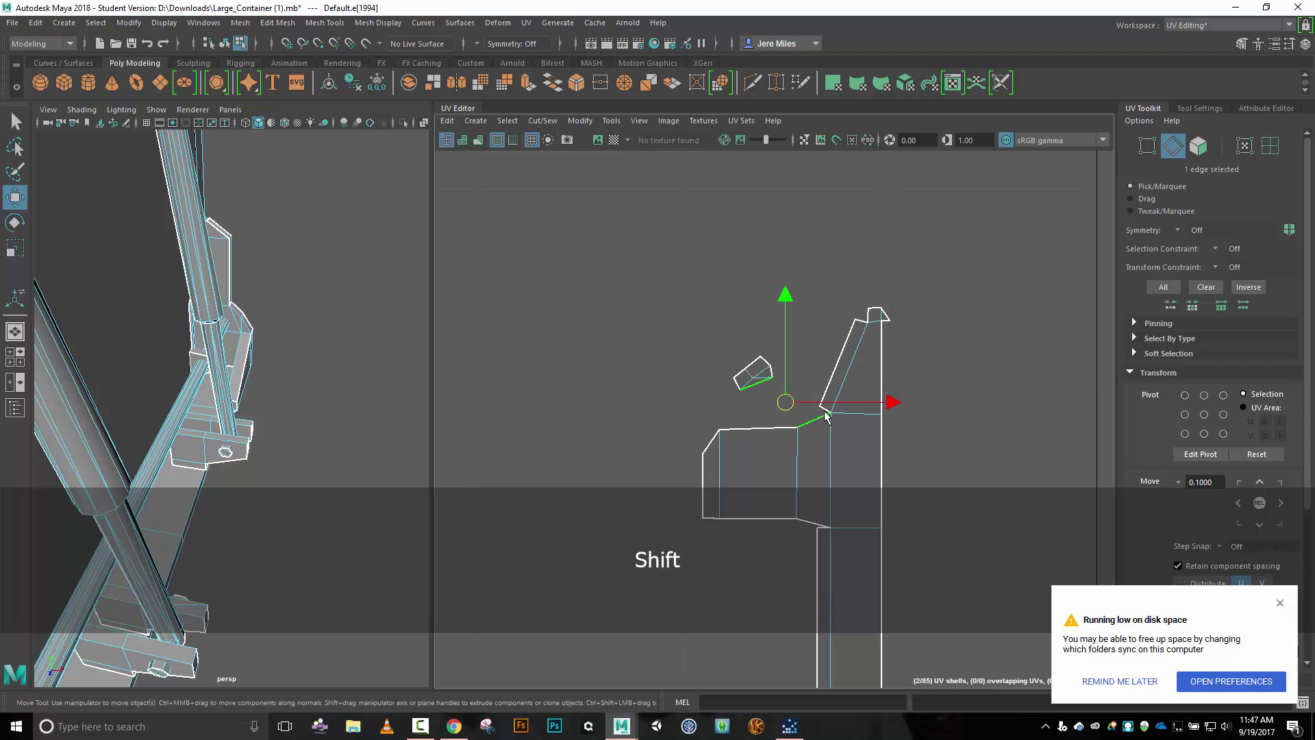
left_click(770, 373, "shift")
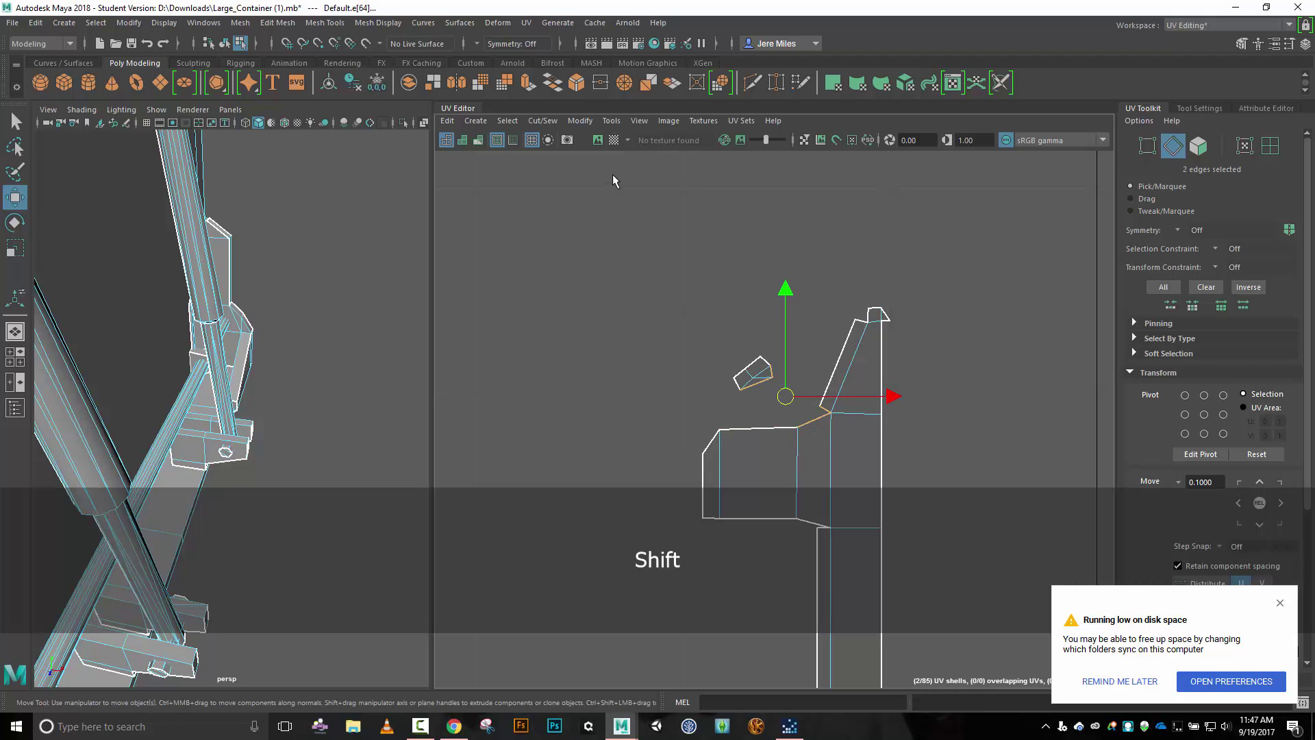
left_click(542, 120)
left_click(558, 251)
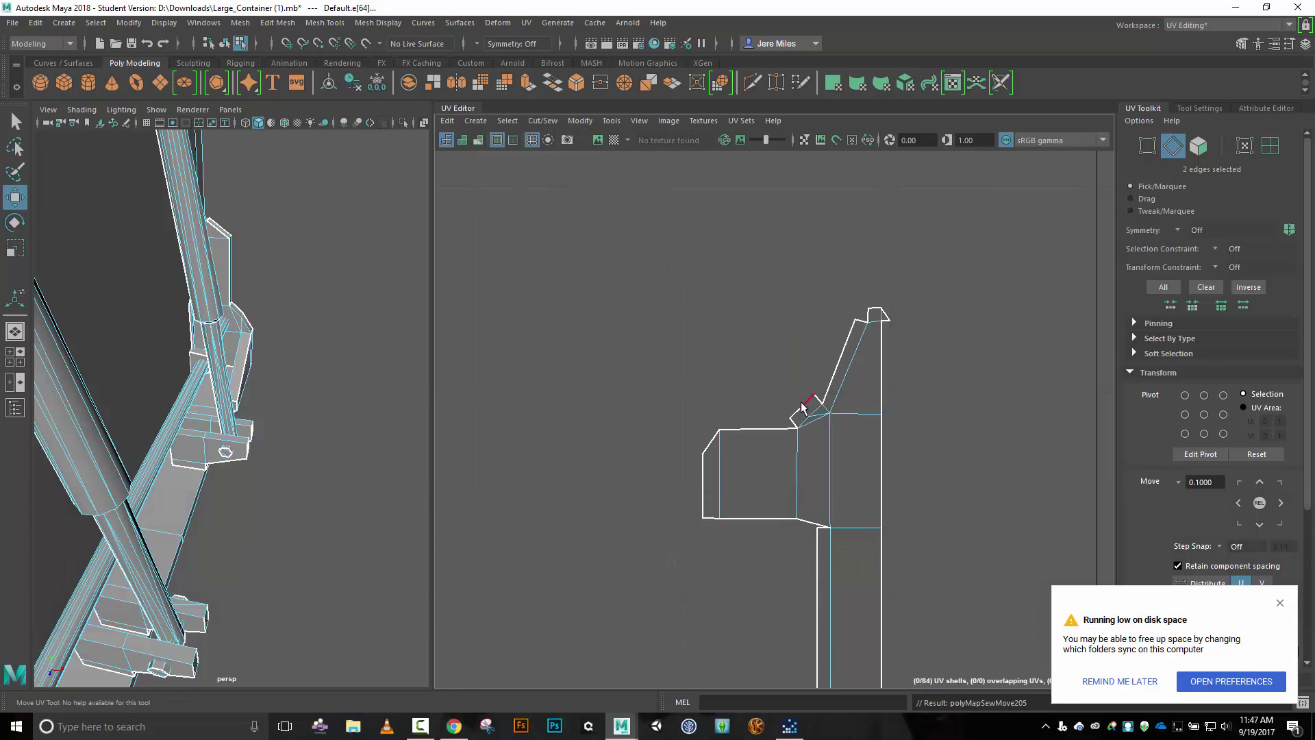
Move the completed long end-frame shell beside the other long shell outside the 0–1 tile, with their brackets facing each other.
scroll(839, 404, "down", 10)
left_click(841, 381)
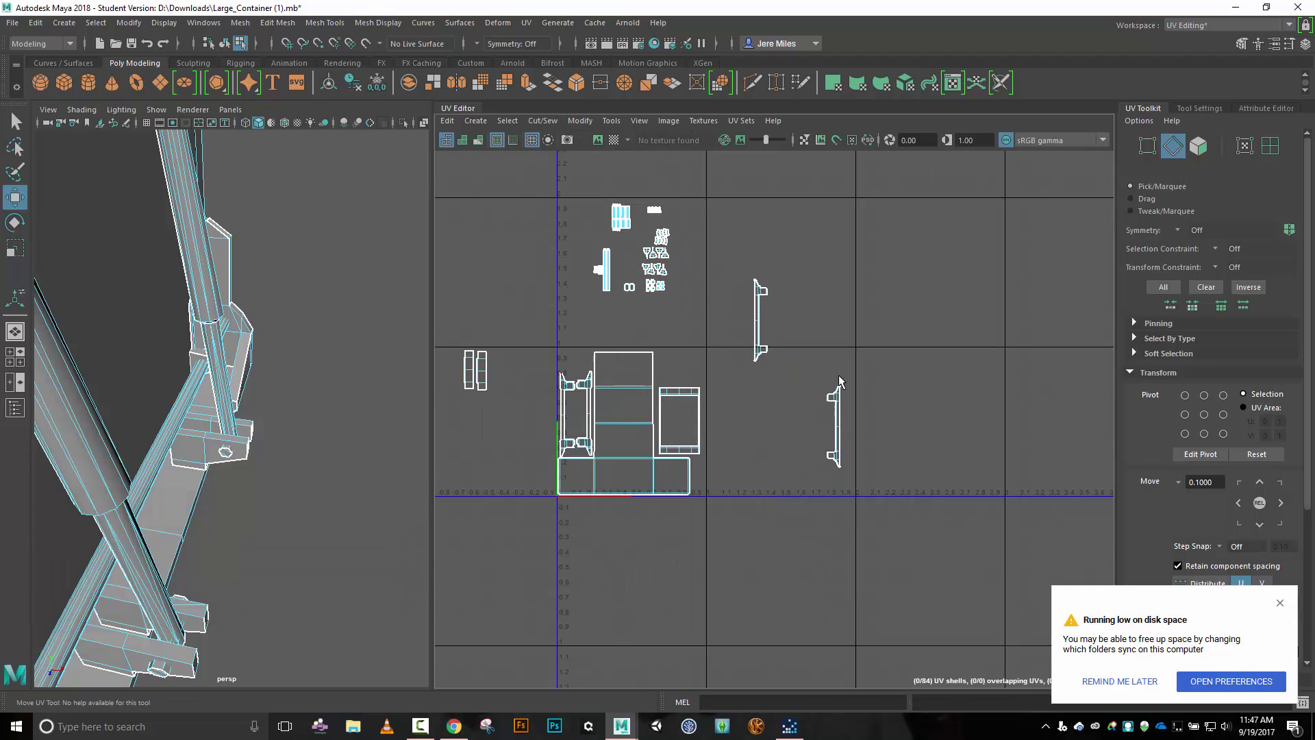
scroll(840, 382, "down", 3)
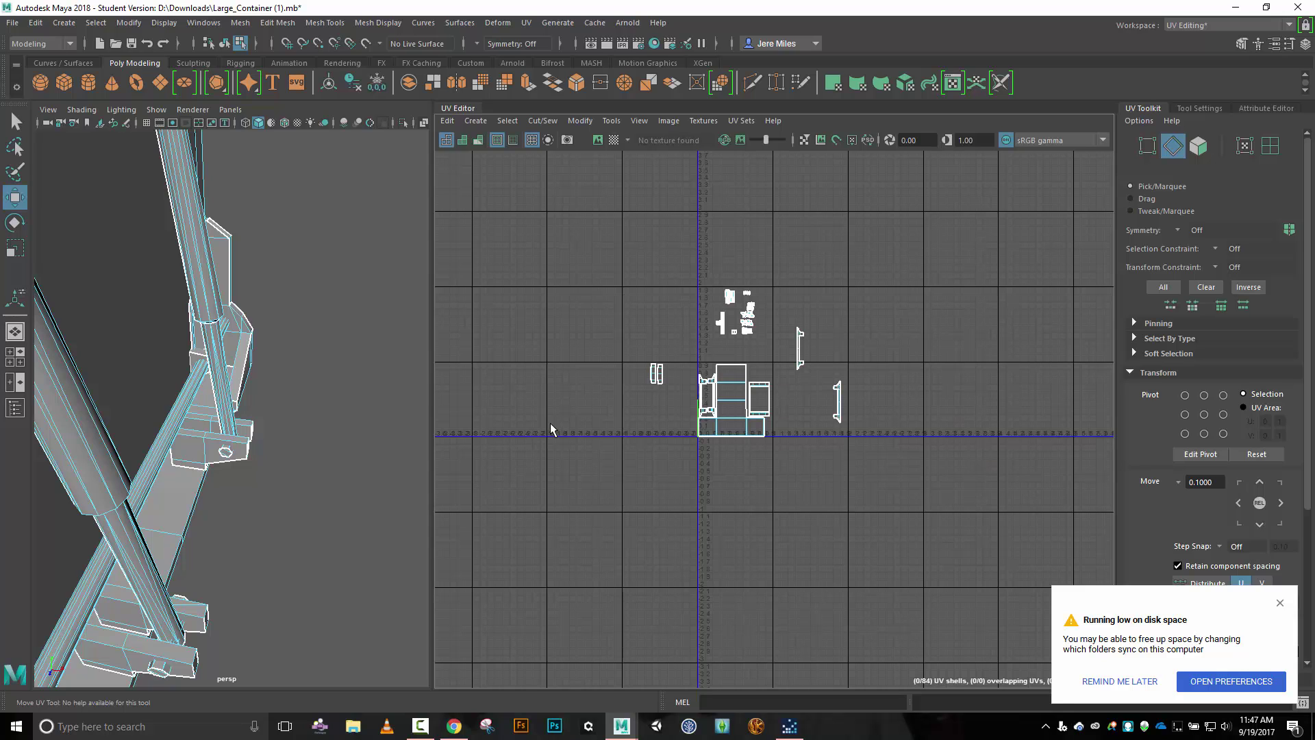
scroll(579, 419, "up", 3)
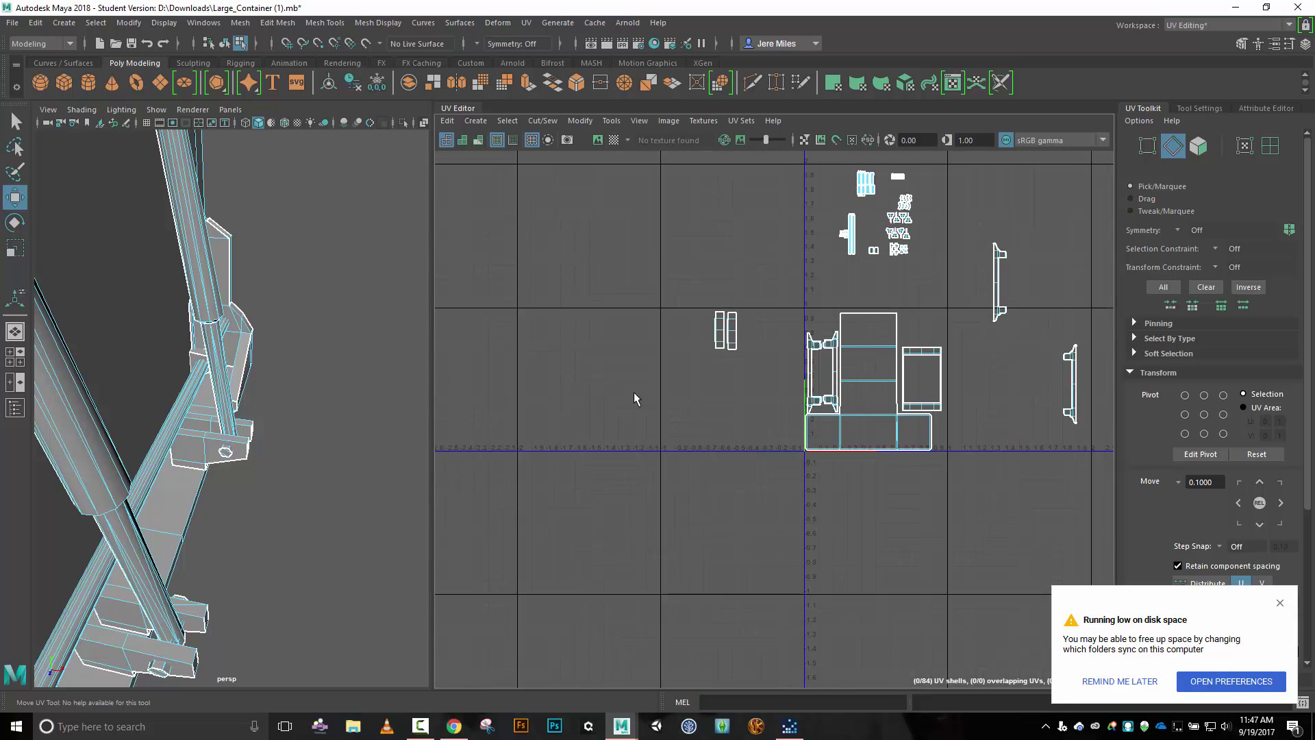
middle_click_drag(634, 393, 512, 382, "alt")
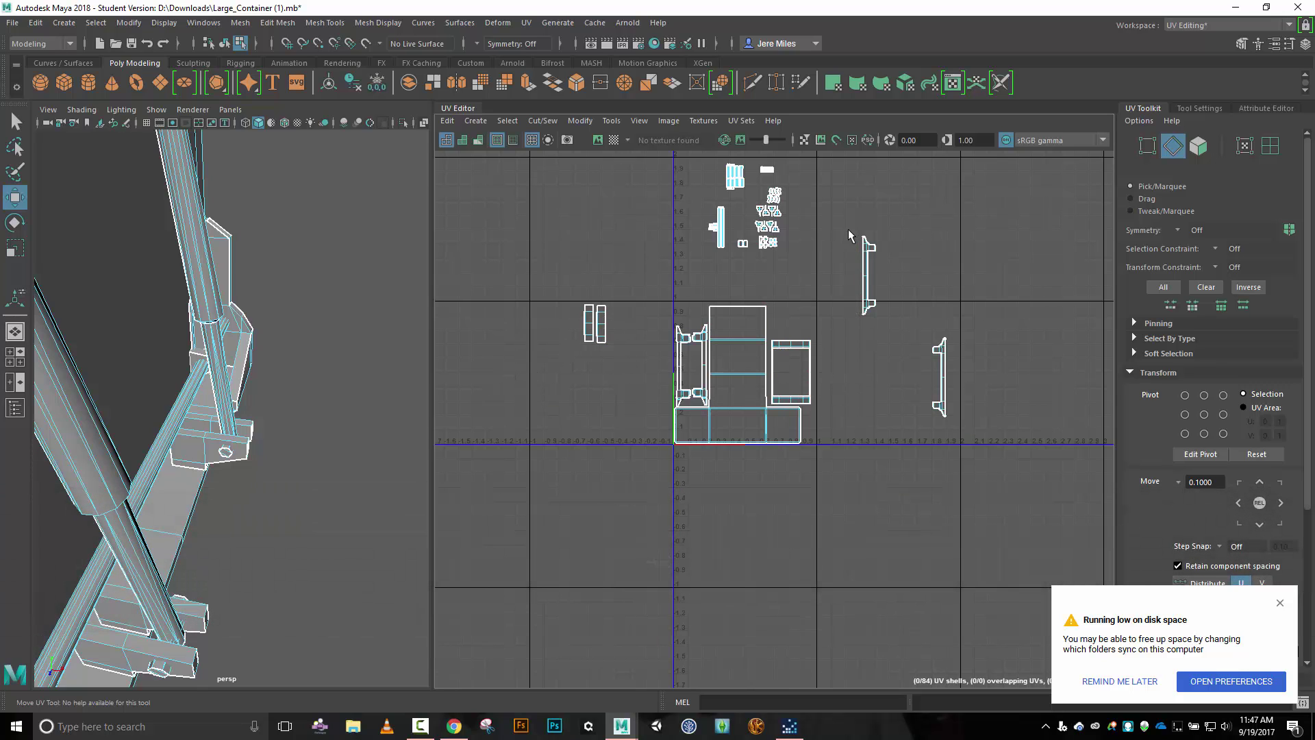
left_click_drag(848, 233, 945, 397)
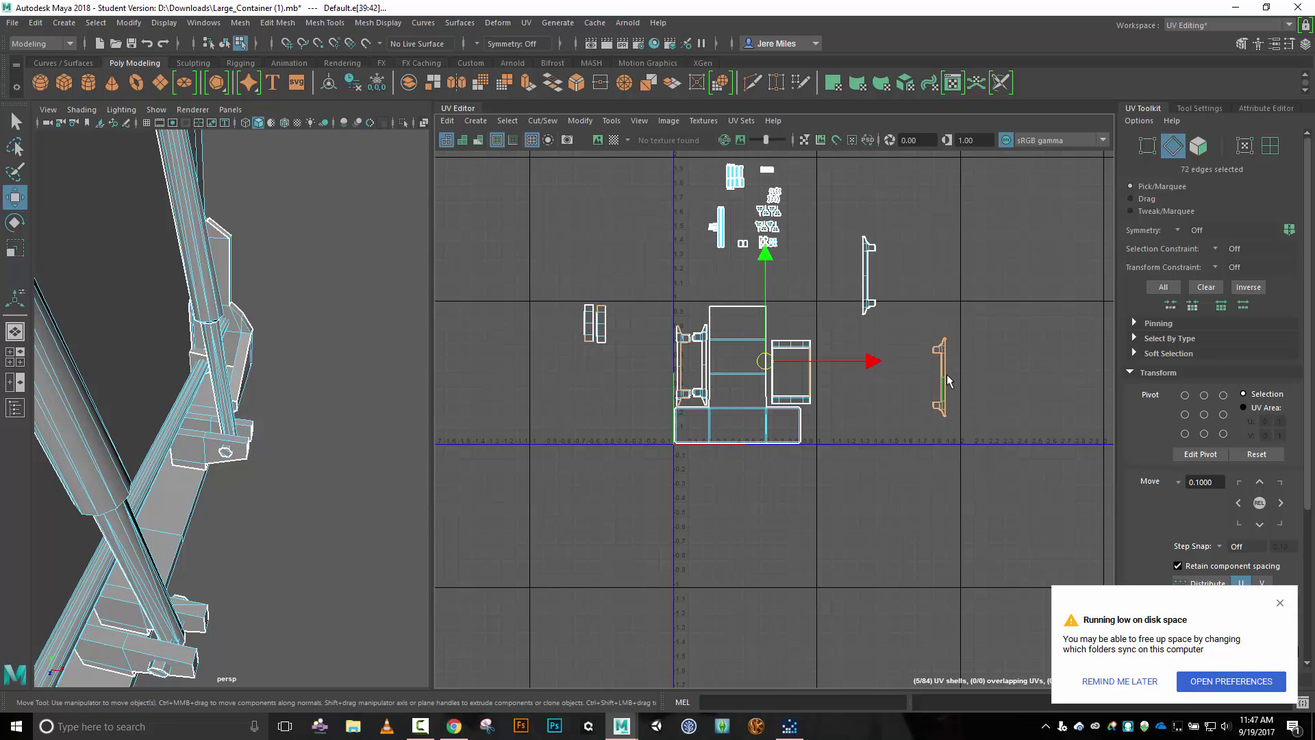
right_click(879, 377)
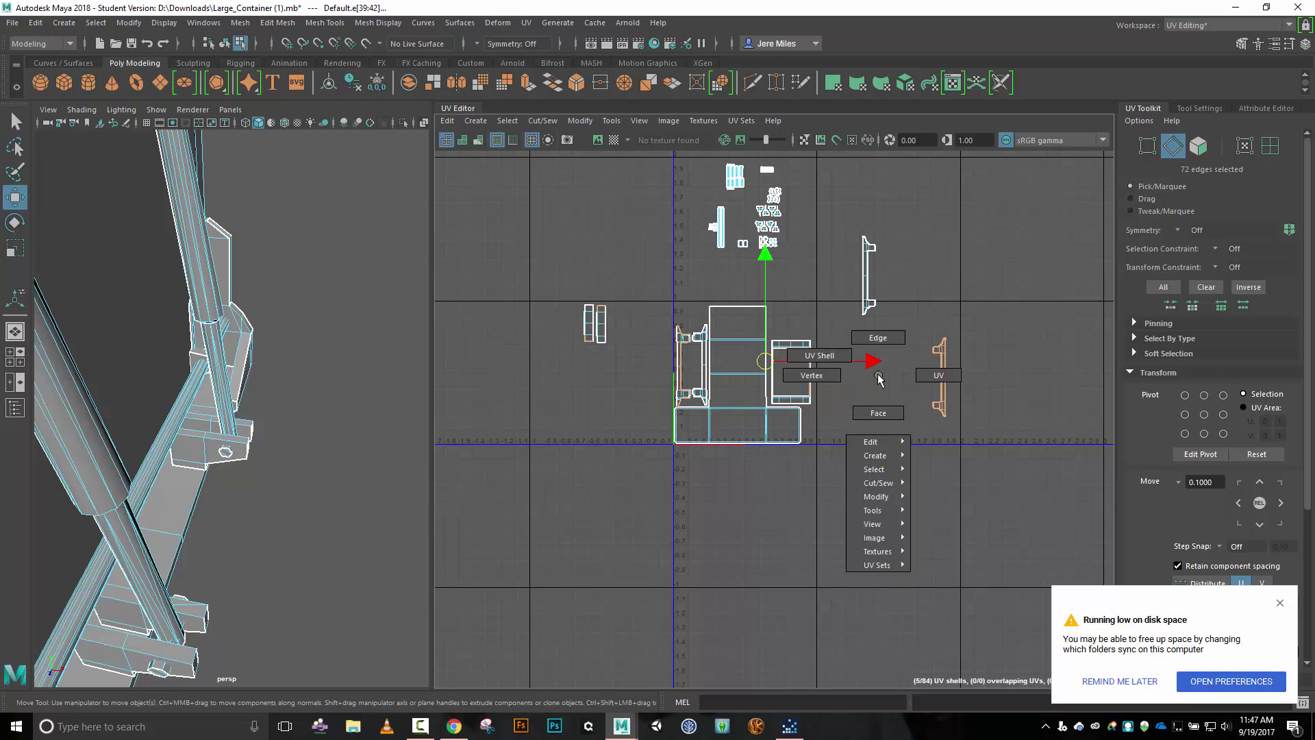
left_click(819, 356)
left_click(939, 369)
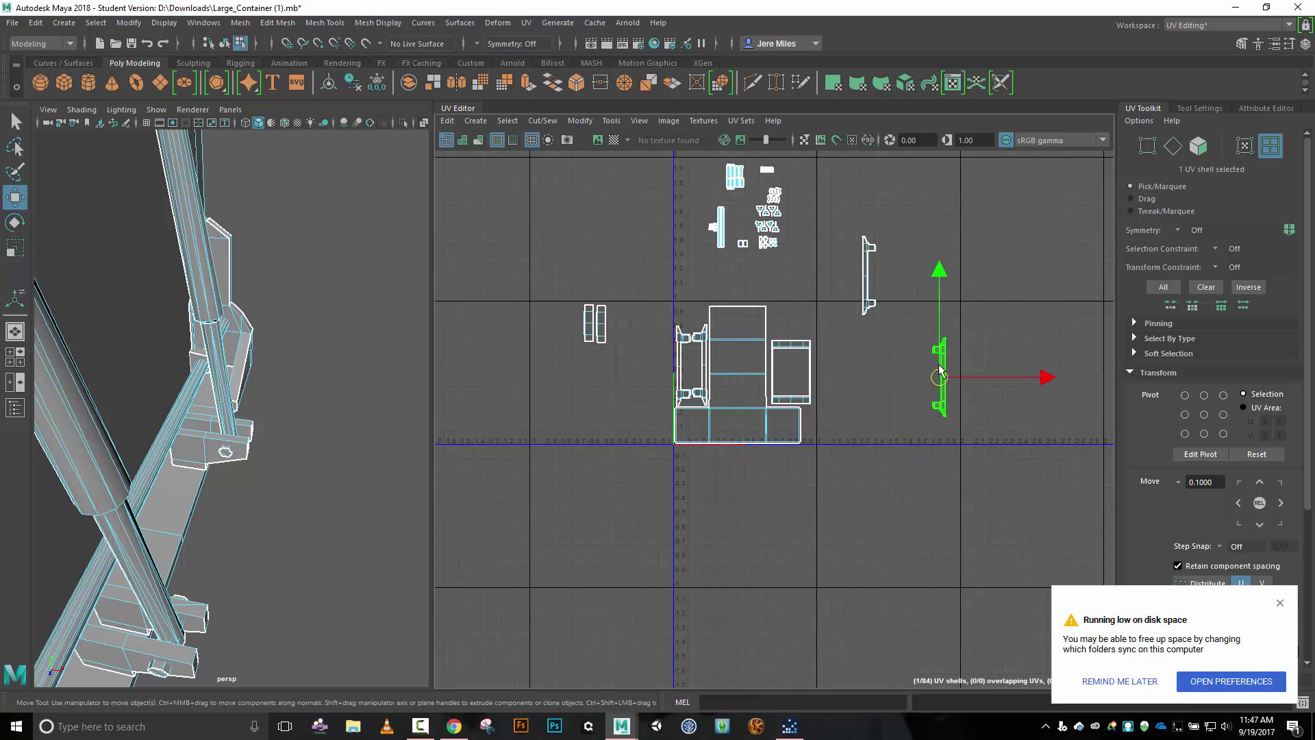
left_click_drag(940, 370, 878, 287)
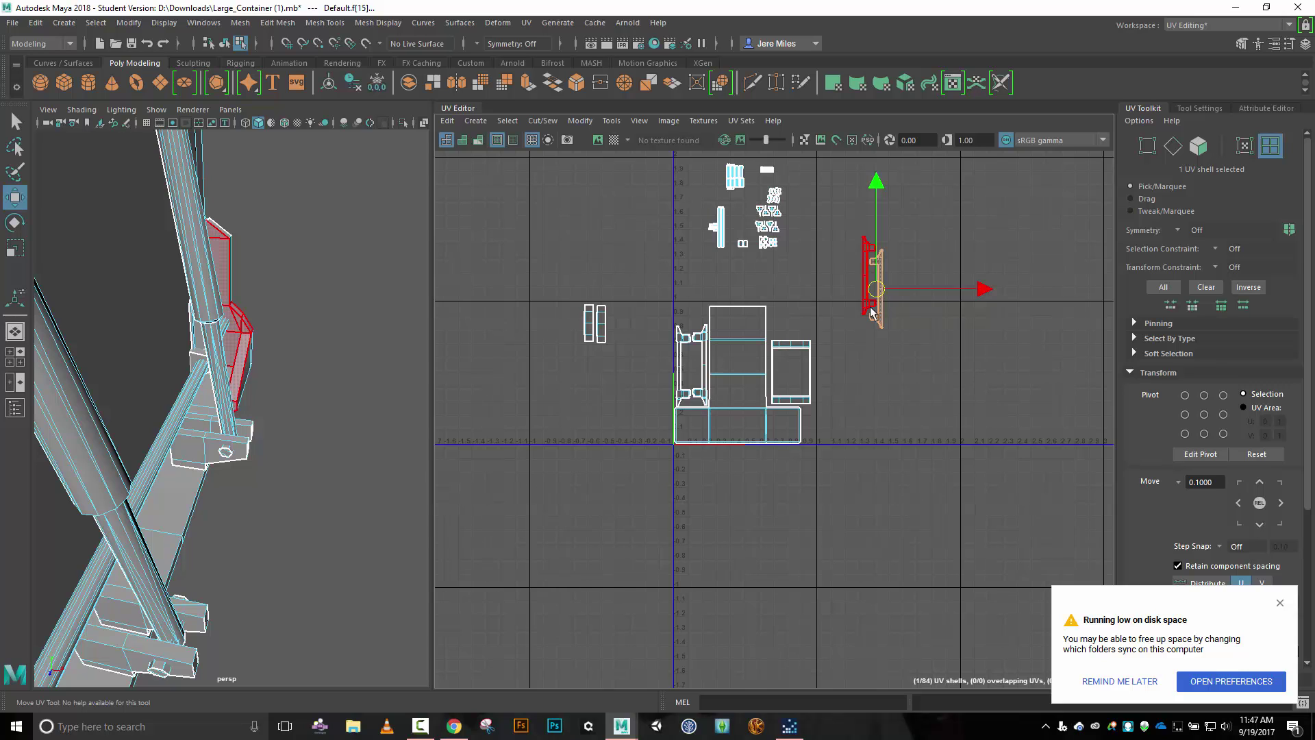
Raise the moved end-frame shell slightly so its brackets nest just below the neighbouring shell's brackets.
scroll(879, 287, "up", 6)
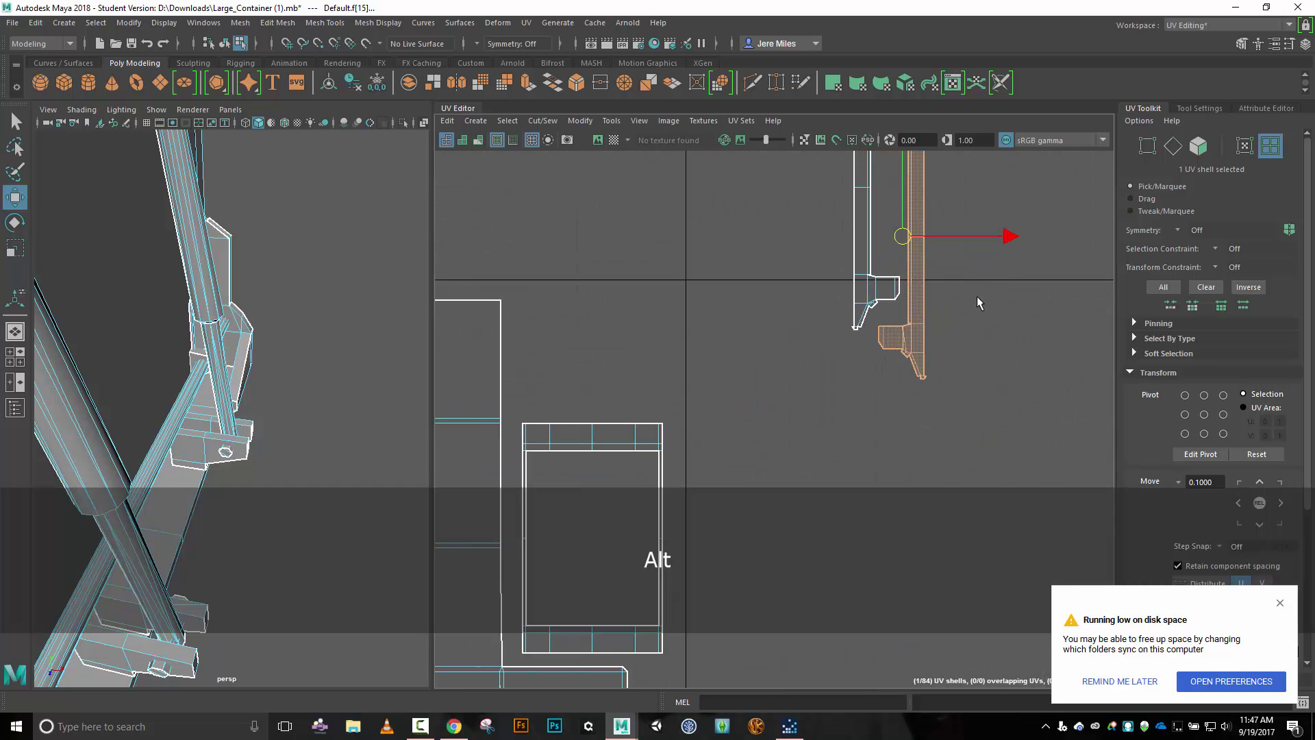
middle_click_drag(976, 296, 970, 441, "alt")
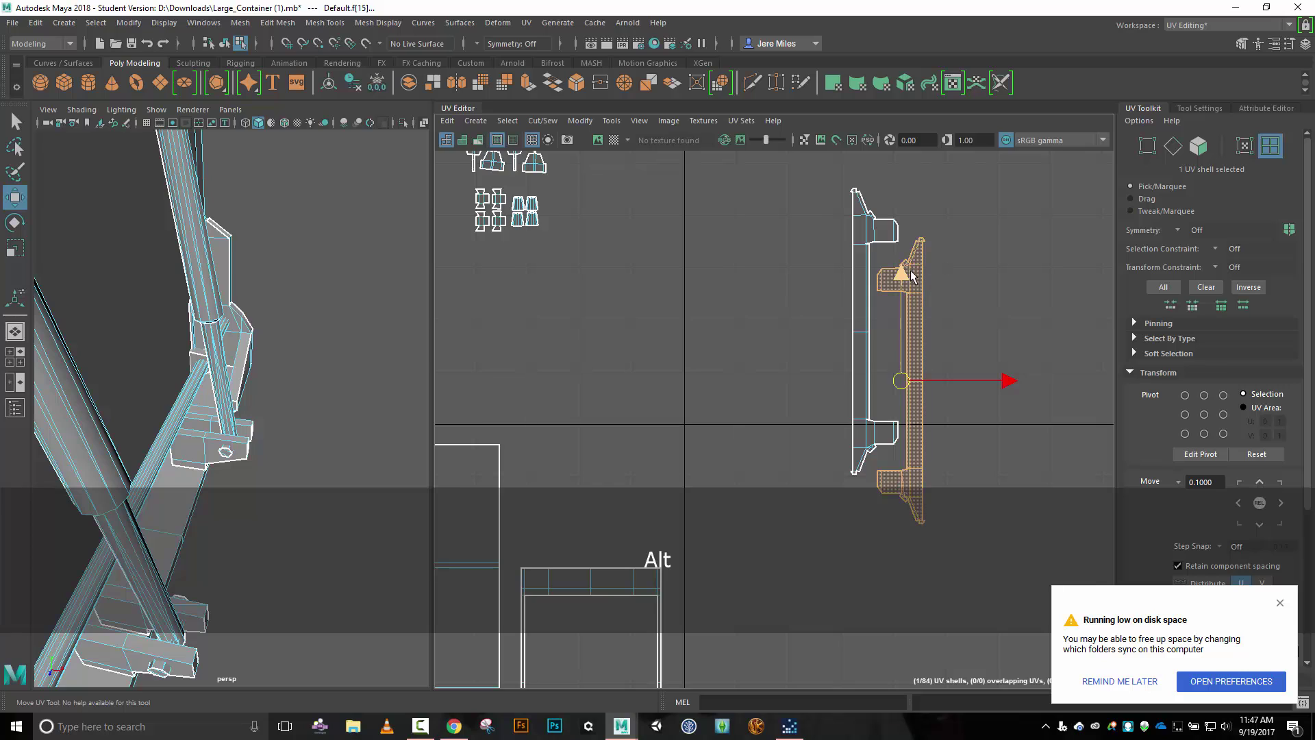
left_click_drag(901, 273, 902, 254)
left_click_drag(1001, 362, 1002, 364)
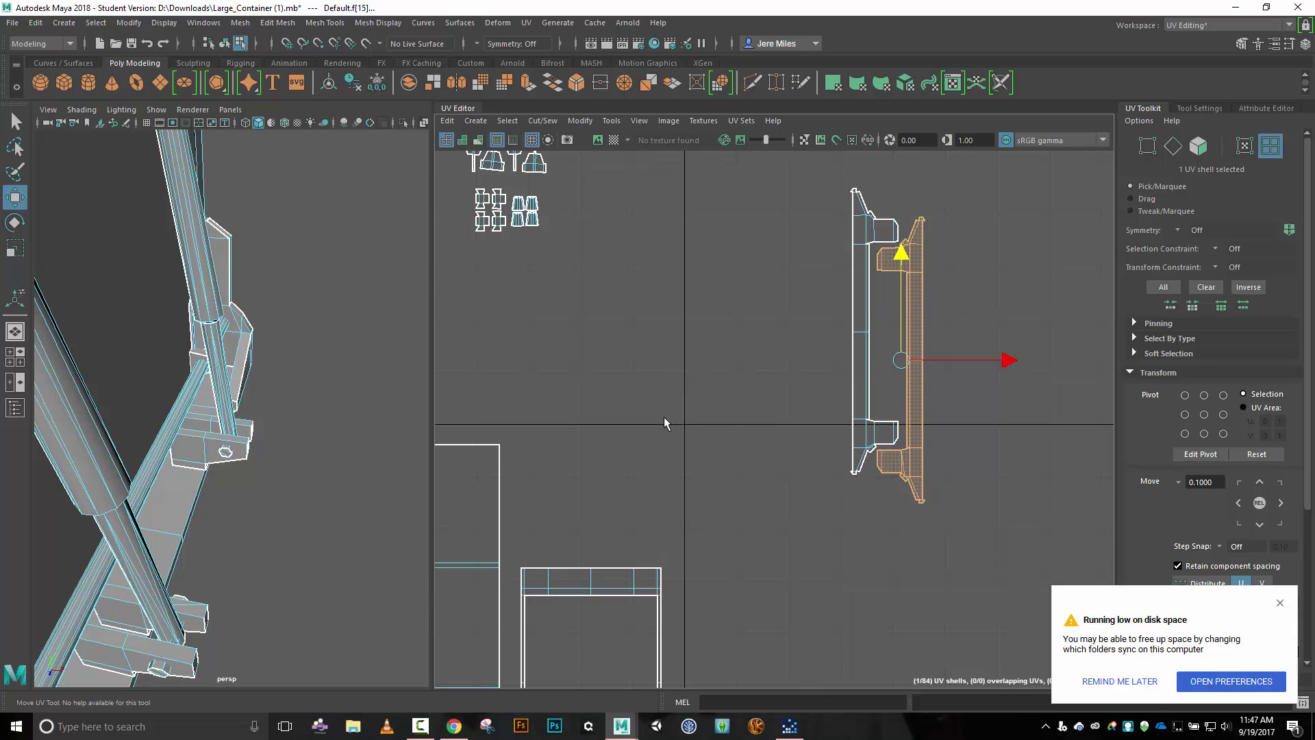
Move the leftmost end-frame shell inside the 0–1 tile up and toward its partner so their brackets nest compactly.
scroll(663, 423, "down", 5)
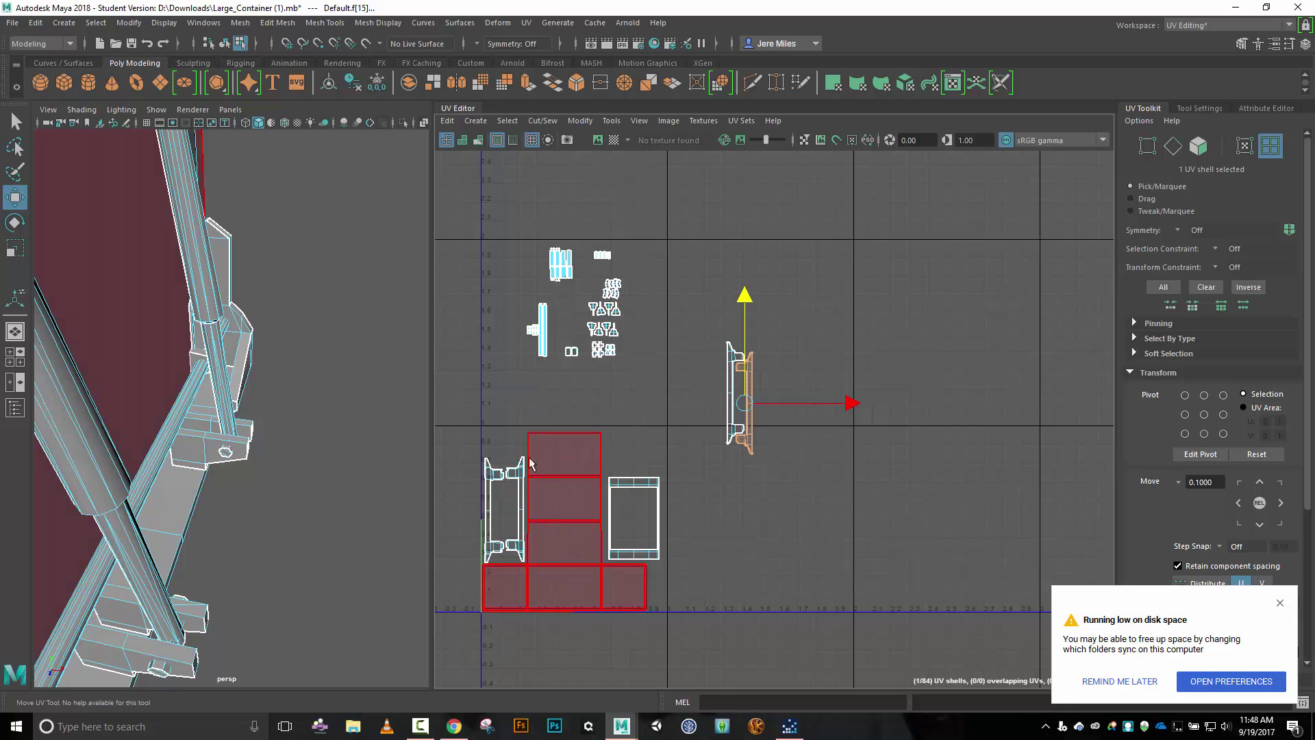
left_click(490, 482)
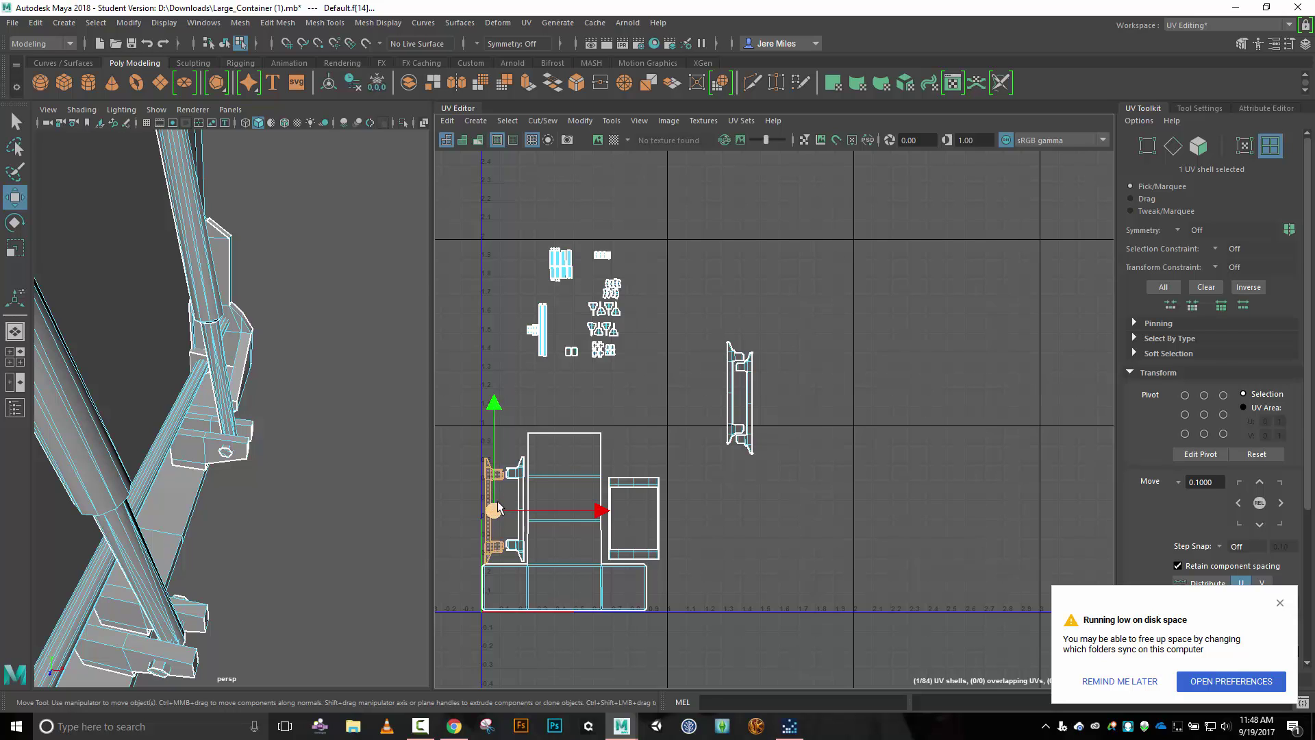
scroll(498, 500, "up", 3)
middle_click_drag(553, 466, 853, 309, "alt")
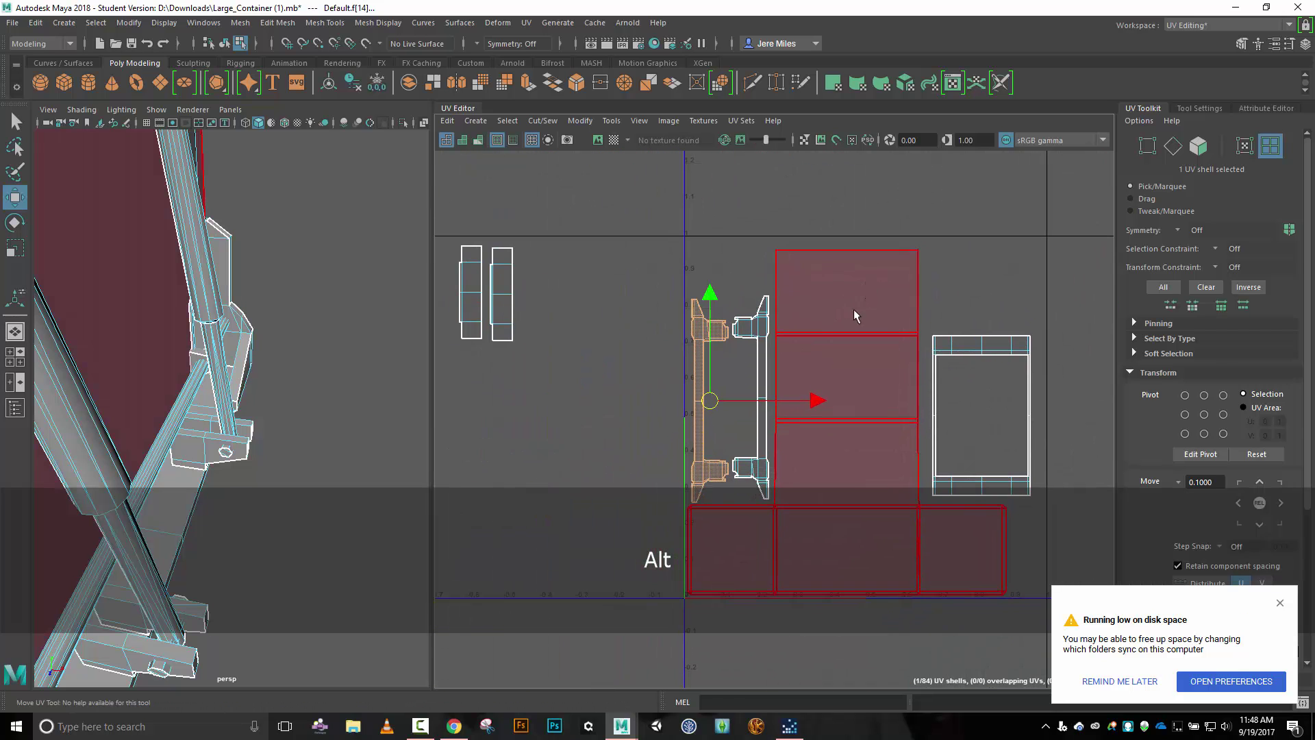
left_click_drag(714, 402, 736, 364)
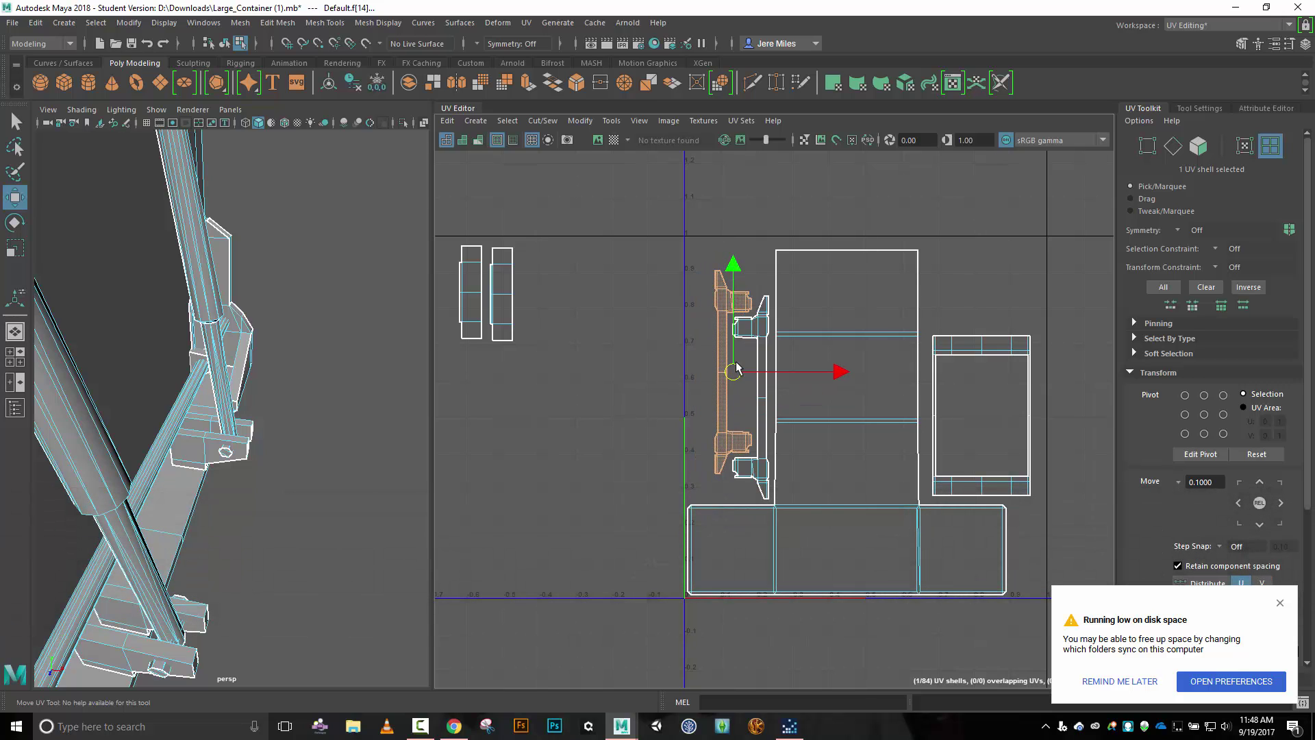
Shift the rectangular framed shell horizontally, away from the large body shell, to the far edge of the 0–1 tile.
scroll(835, 380, "down", 3)
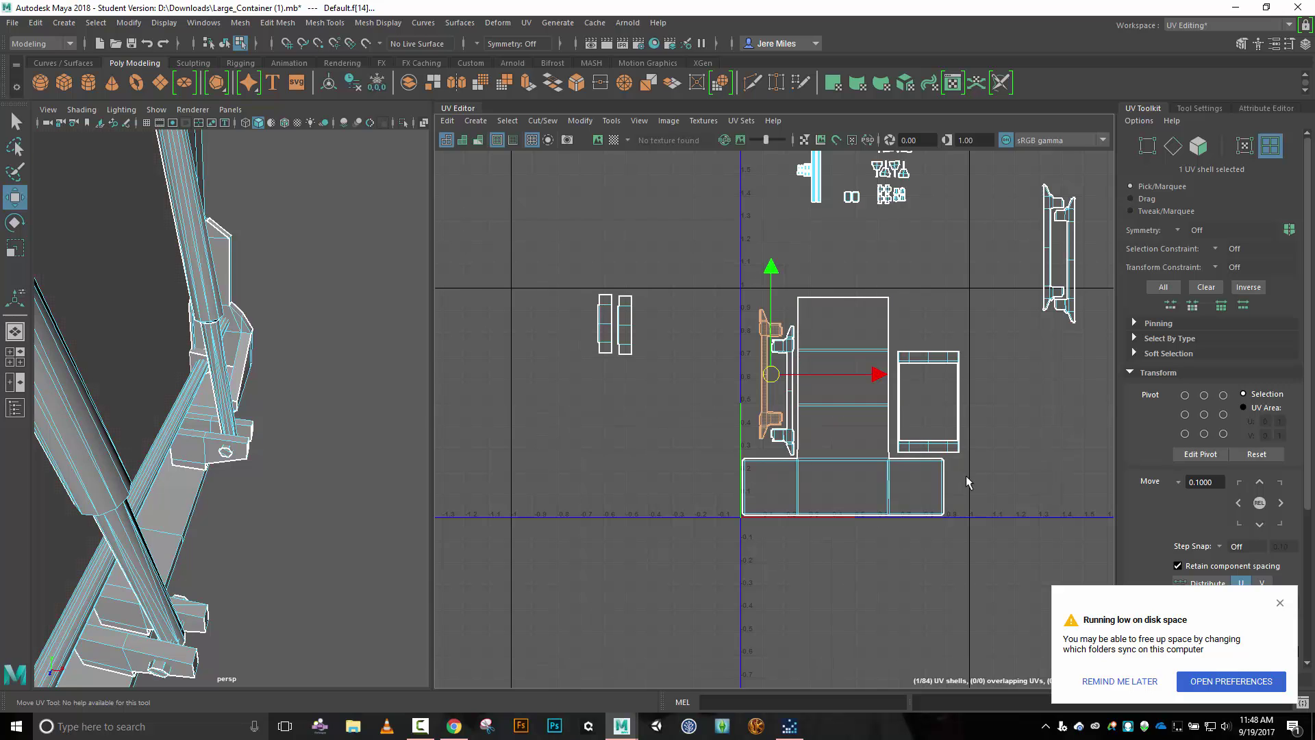
scroll(964, 486, "up", 3)
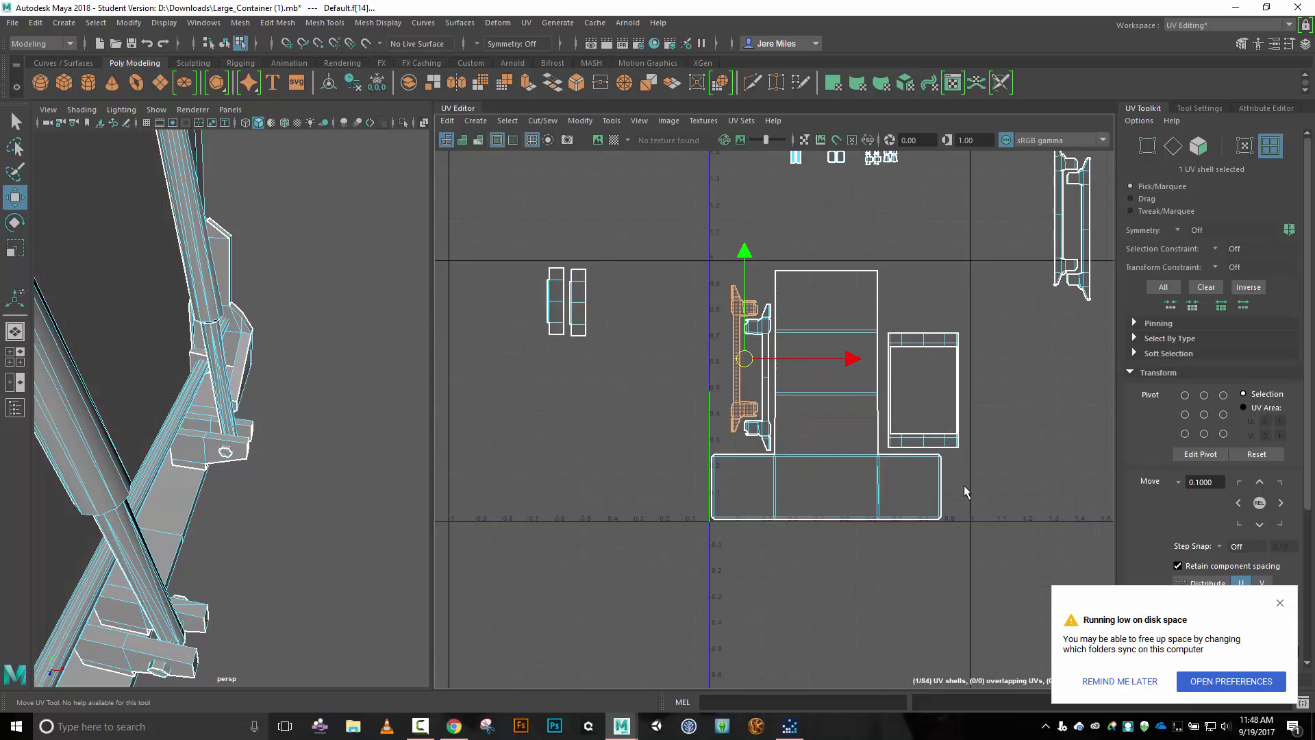
left_click(945, 433)
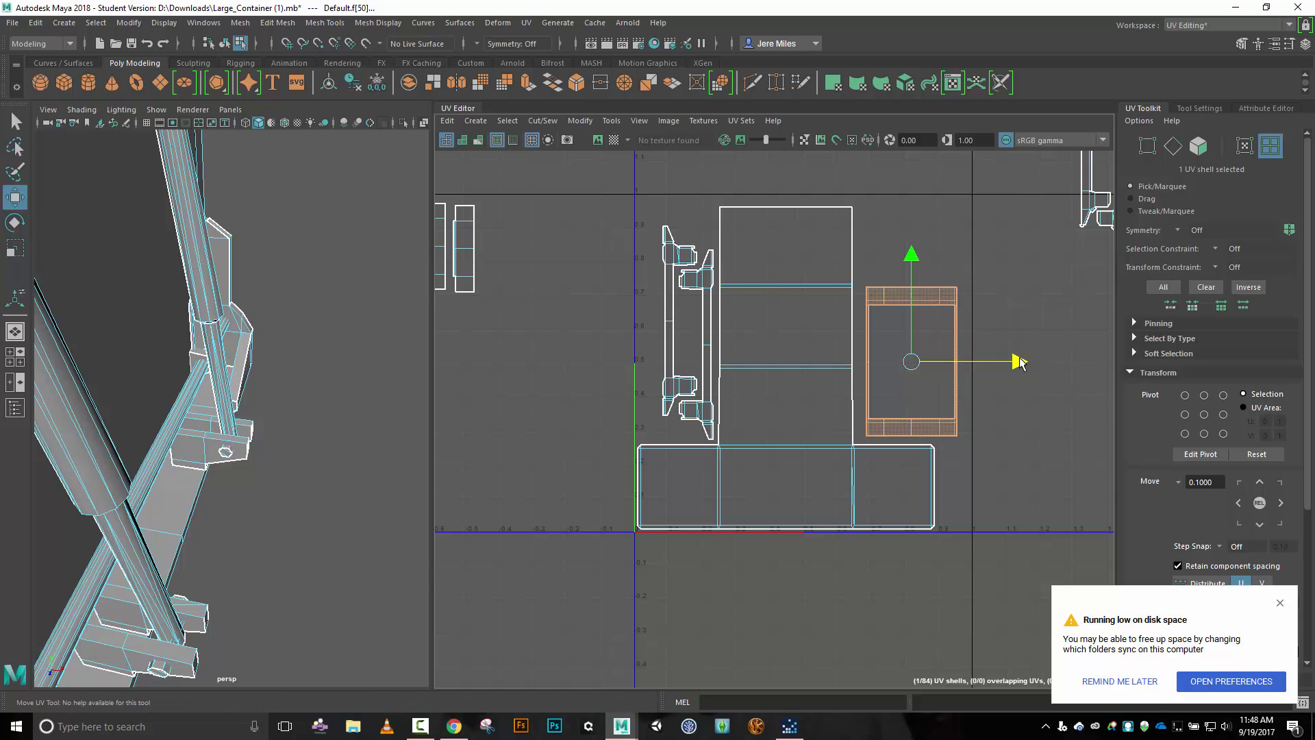
left_click_drag(1018, 361, 1030, 362)
Shift the large body shell horizontally beside the rectangular framed shell and move the tile's nested end-frame pair horizontally against the body shell.
left_click(856, 495)
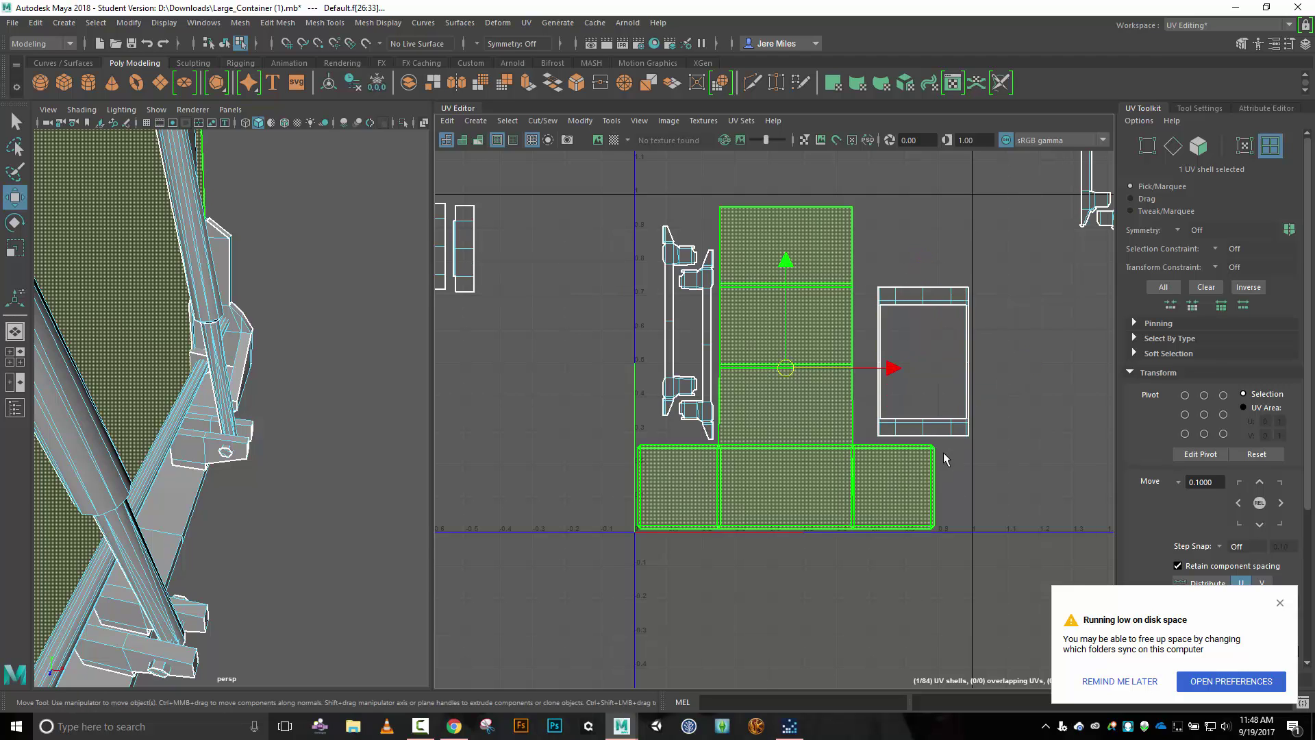
left_click_drag(889, 370, 910, 370)
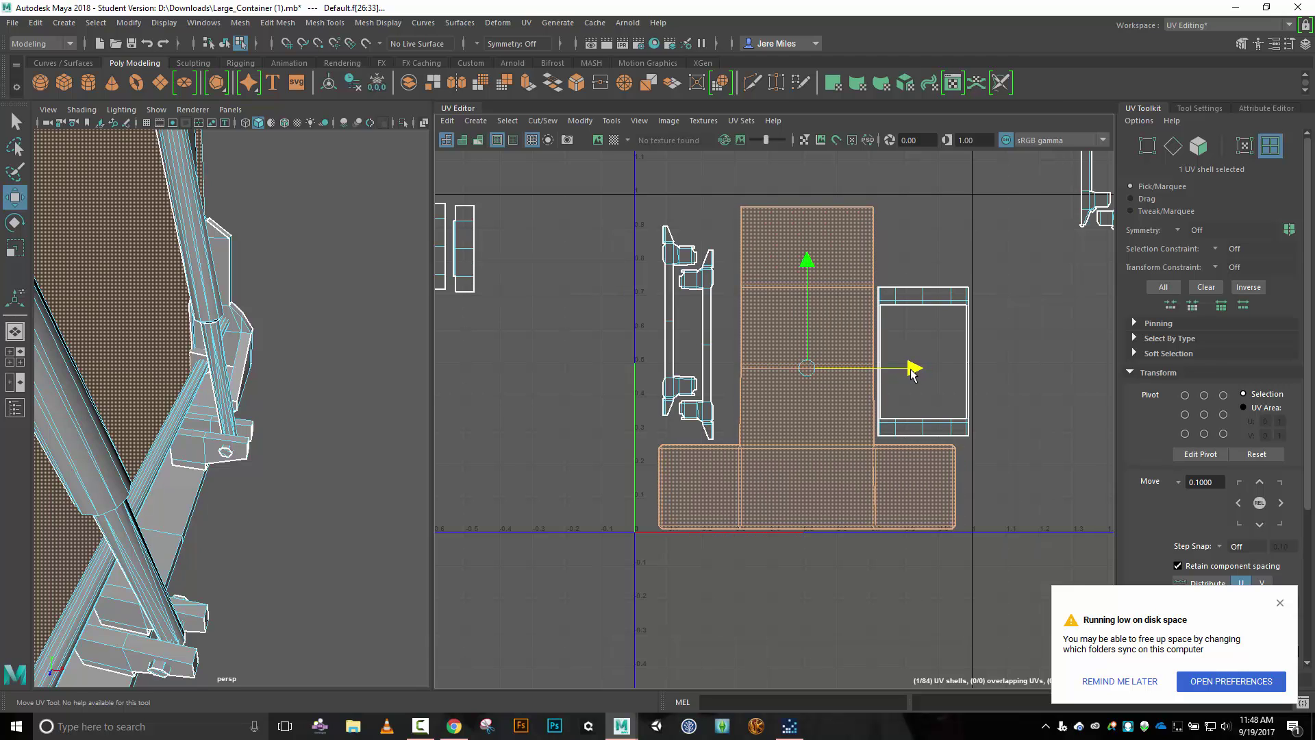
scroll(911, 380, "up", 4)
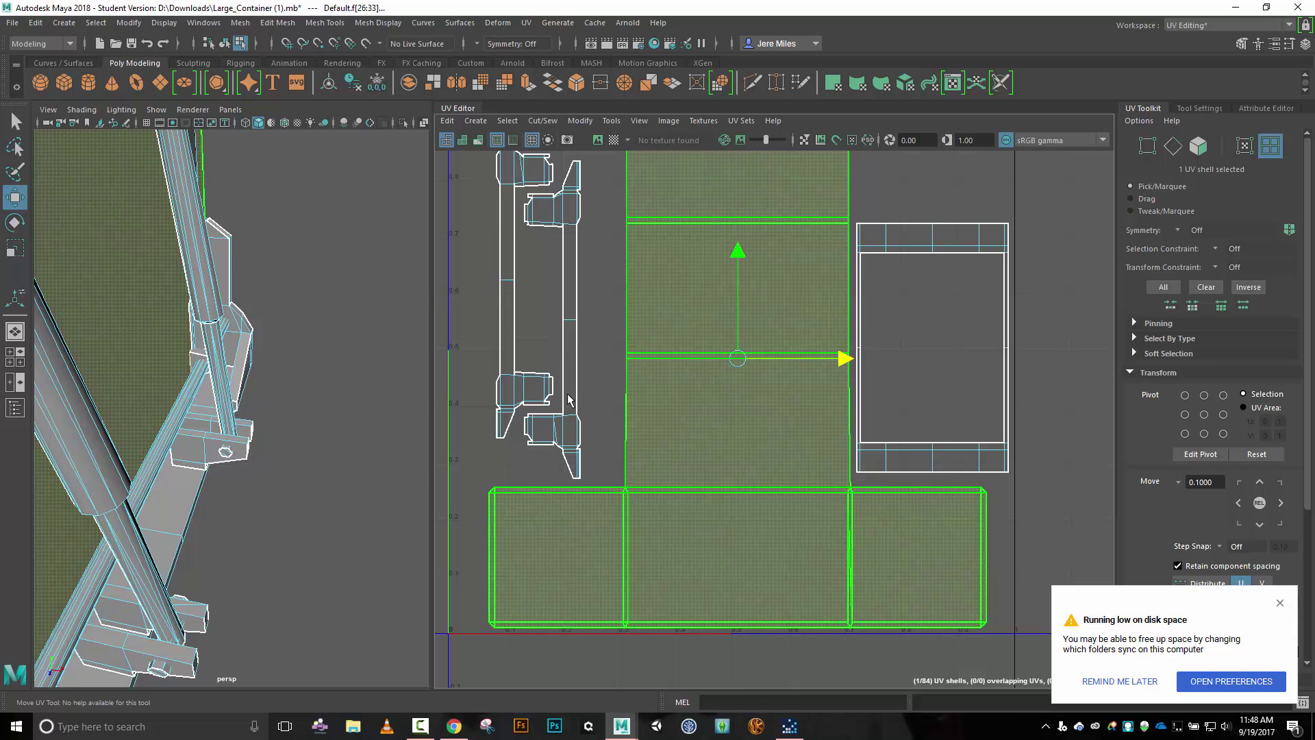
left_click_drag(461, 360, 594, 452)
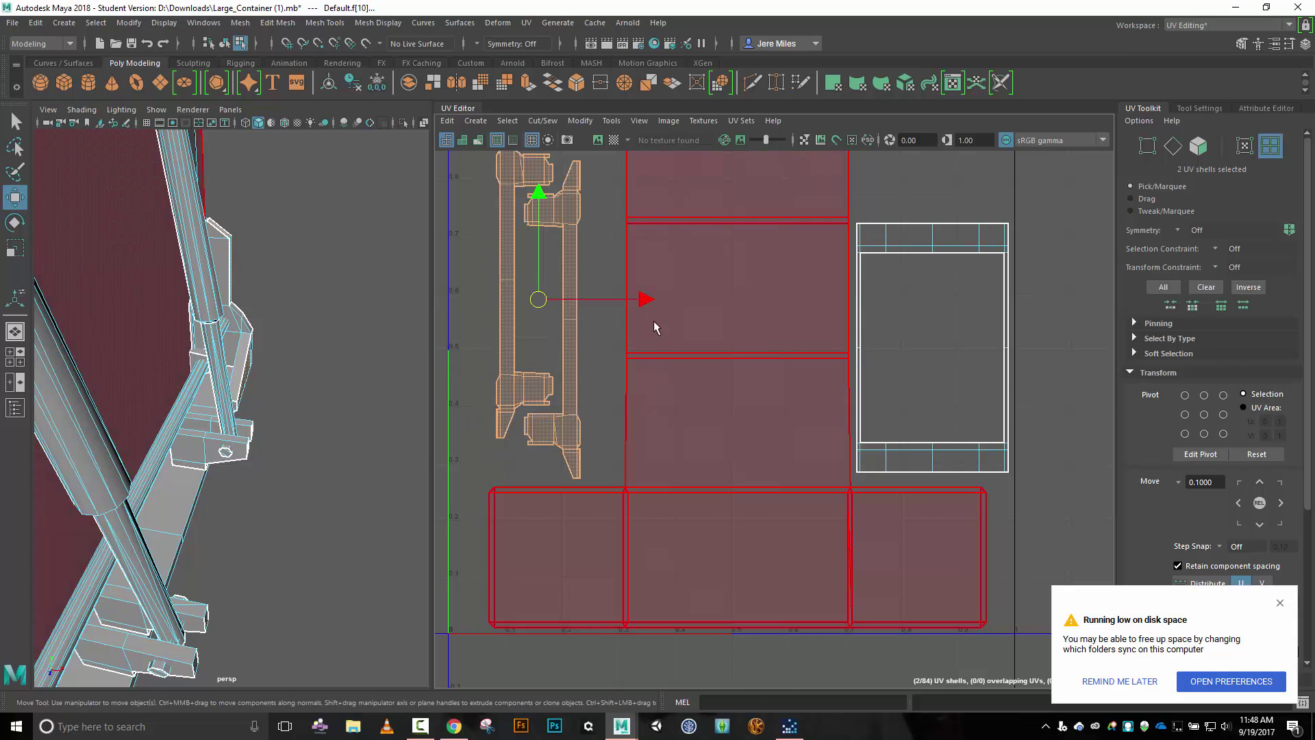
left_click_drag(644, 299, 685, 300)
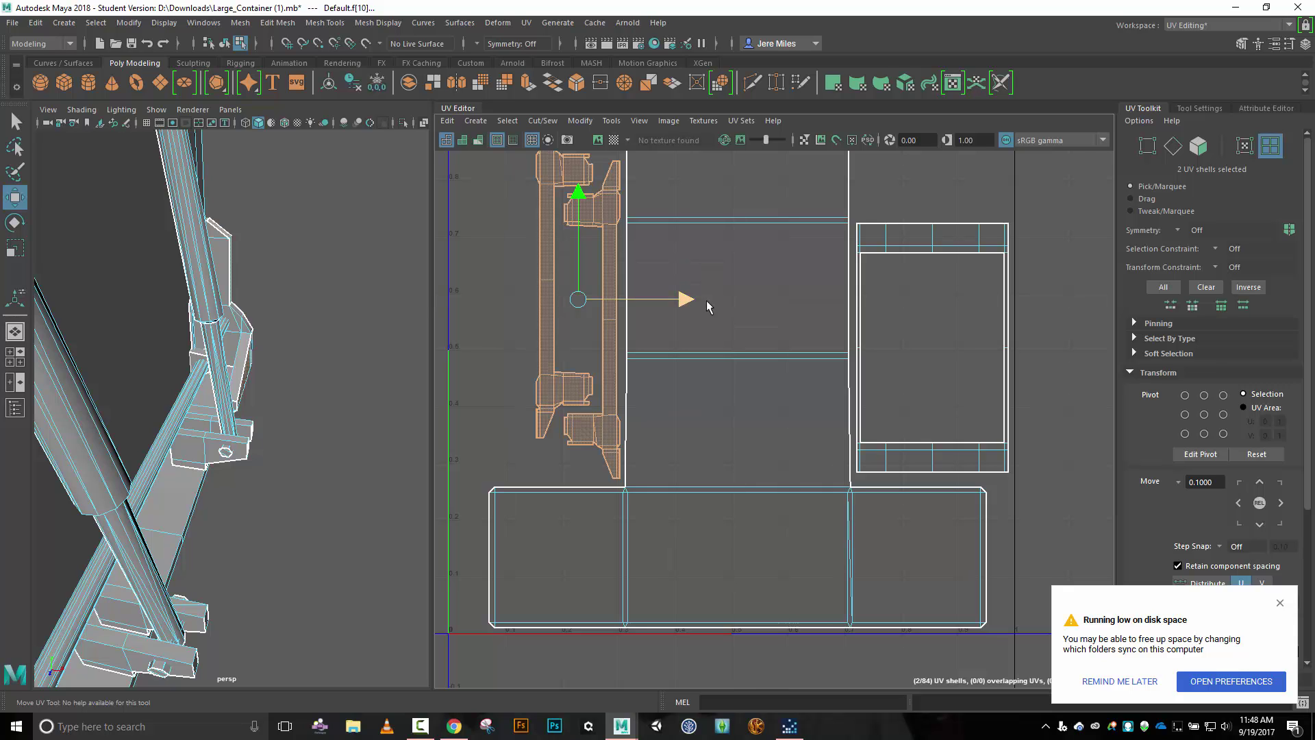
Move the outside pair of nested end-frame shells into the 0–1 tile, between its vertical zero edge and the other end-frame pair.
scroll(707, 306, "down", 3)
left_click_drag(997, 171, 1070, 207)
scroll(1007, 245, "down", 3)
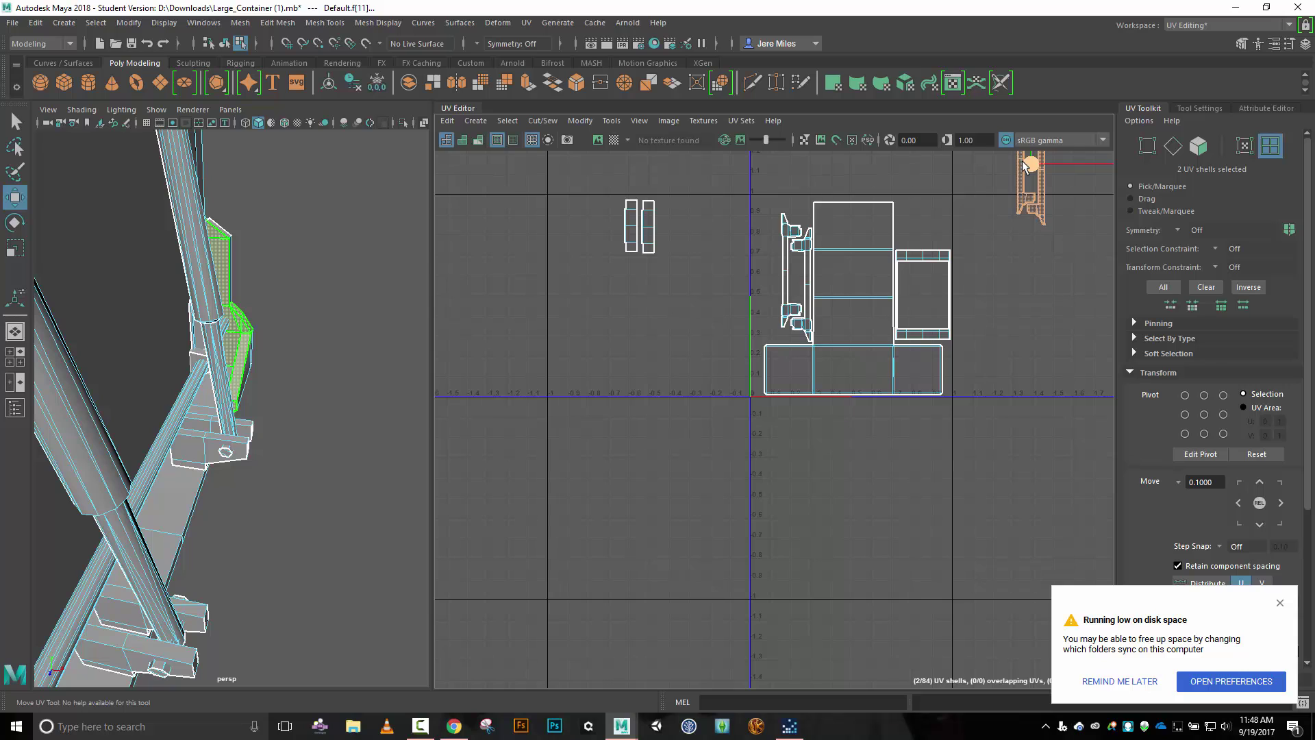
left_click_drag(1021, 158, 755, 279)
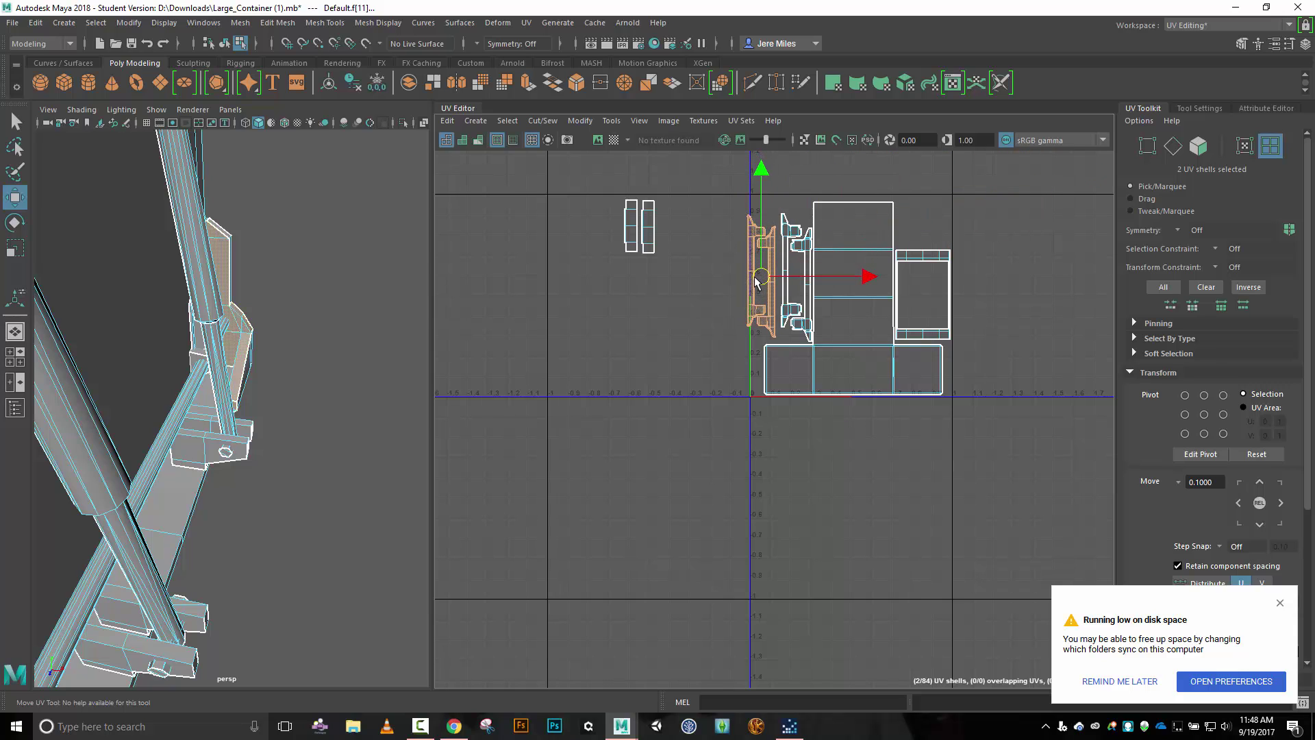
scroll(752, 316, "up", 3)
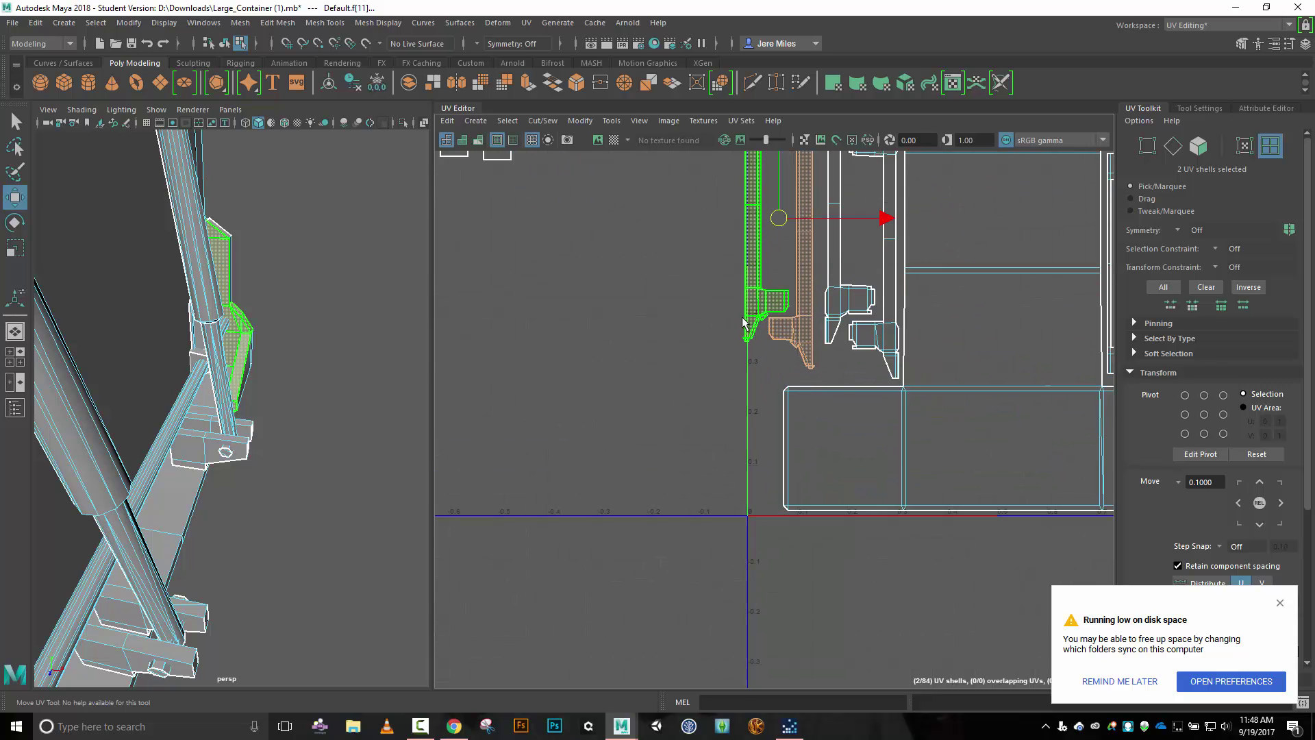
key("alt")
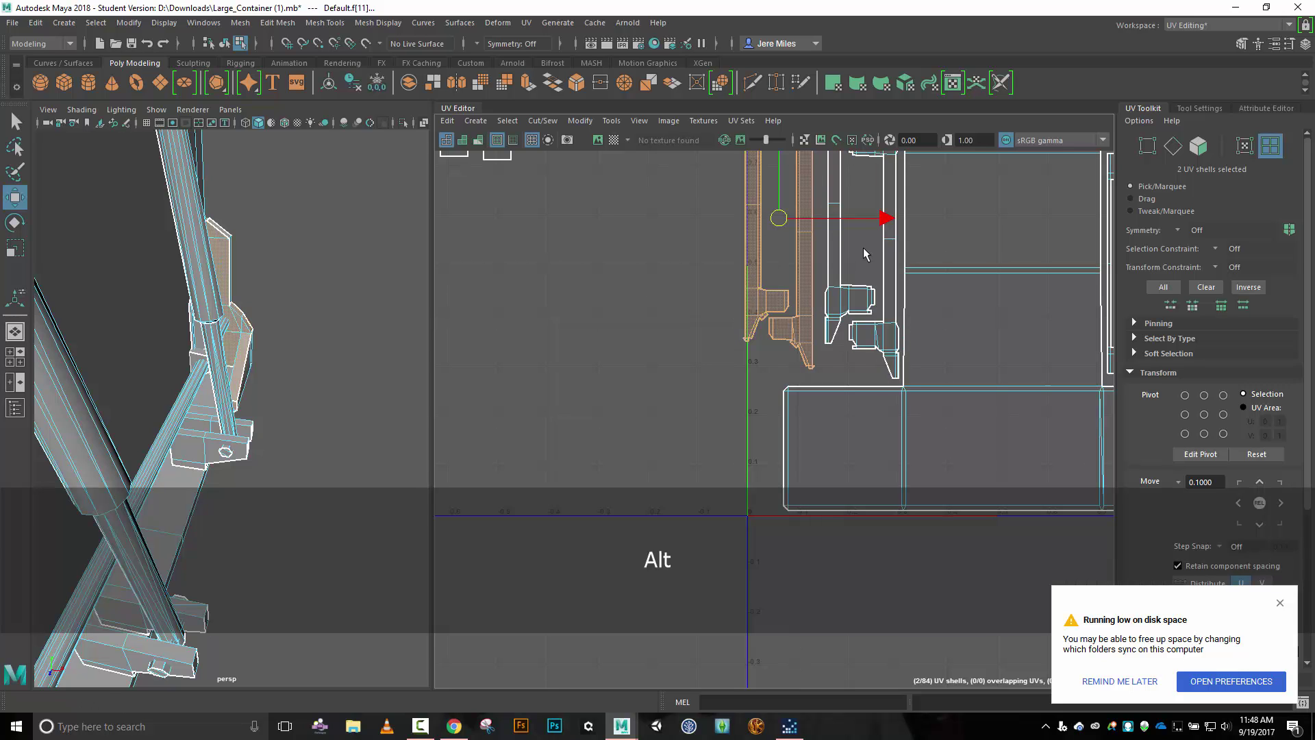
middle_click_drag(863, 241, 852, 356, "alt")
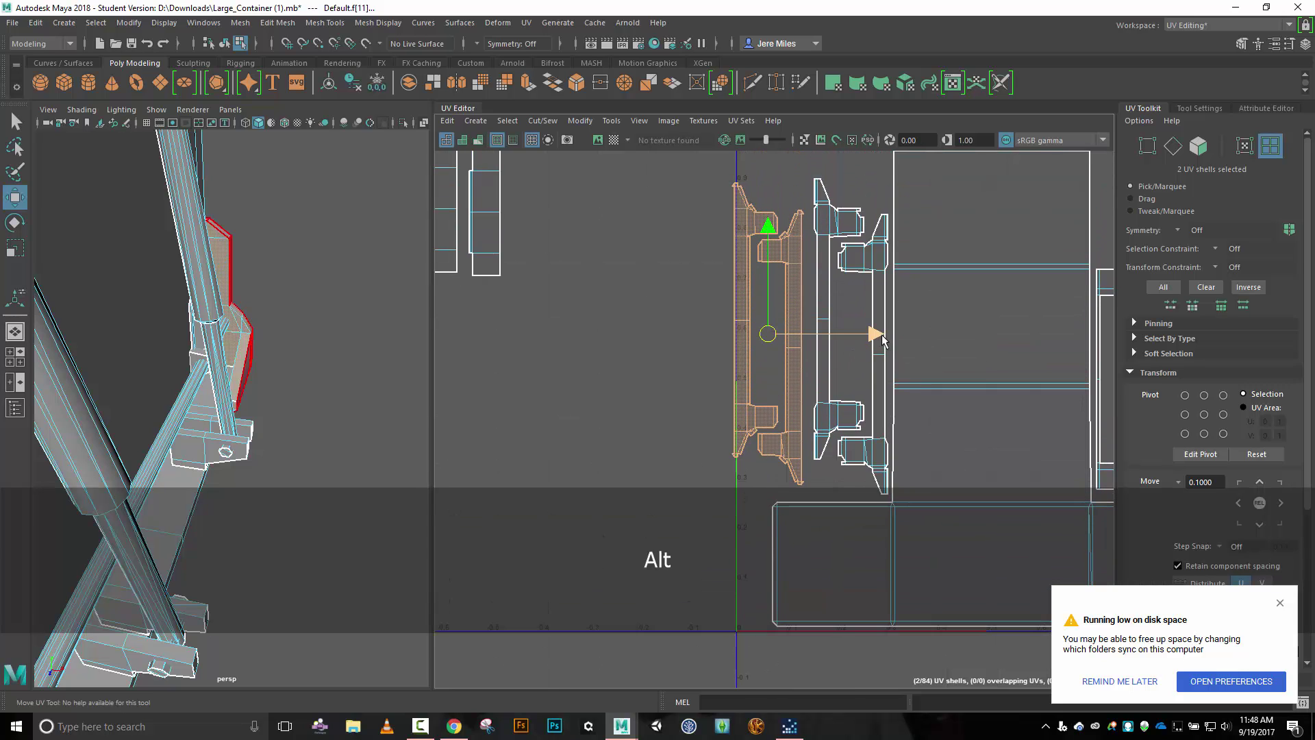
left_click_drag(876, 332, 882, 336)
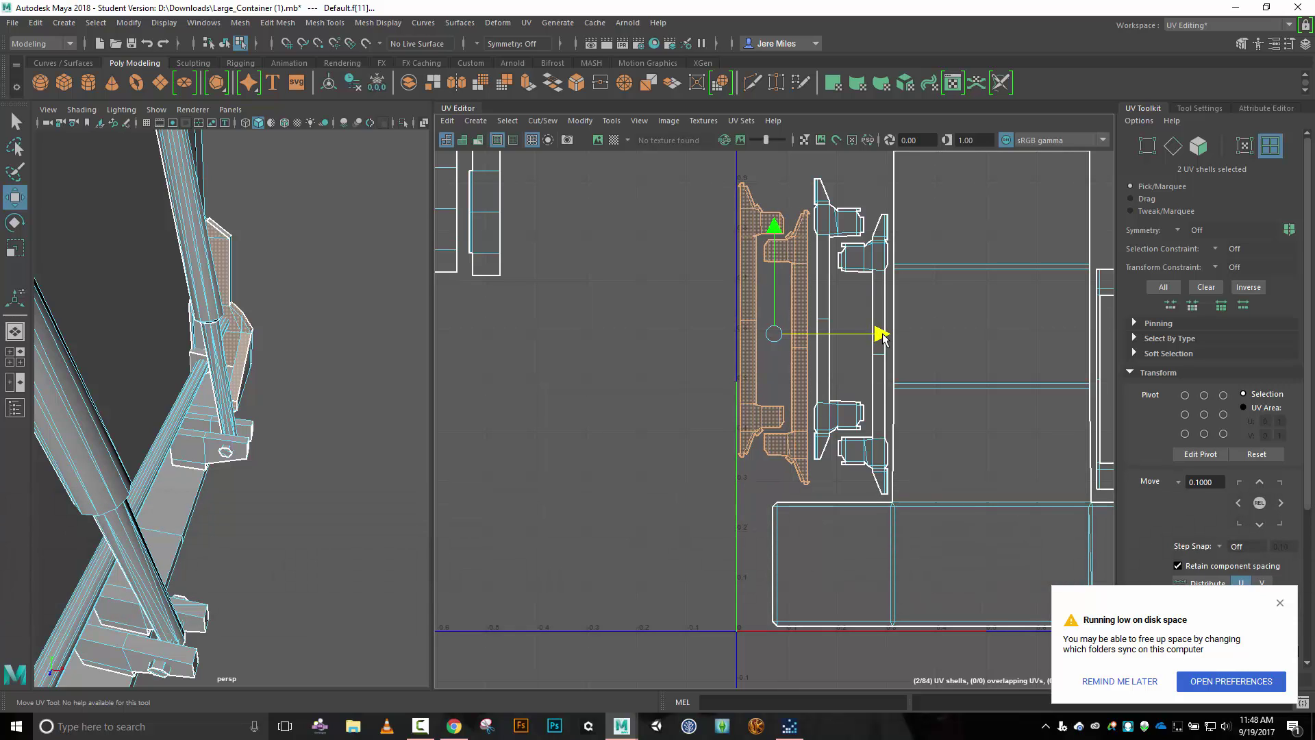
scroll(730, 326, "up", 5)
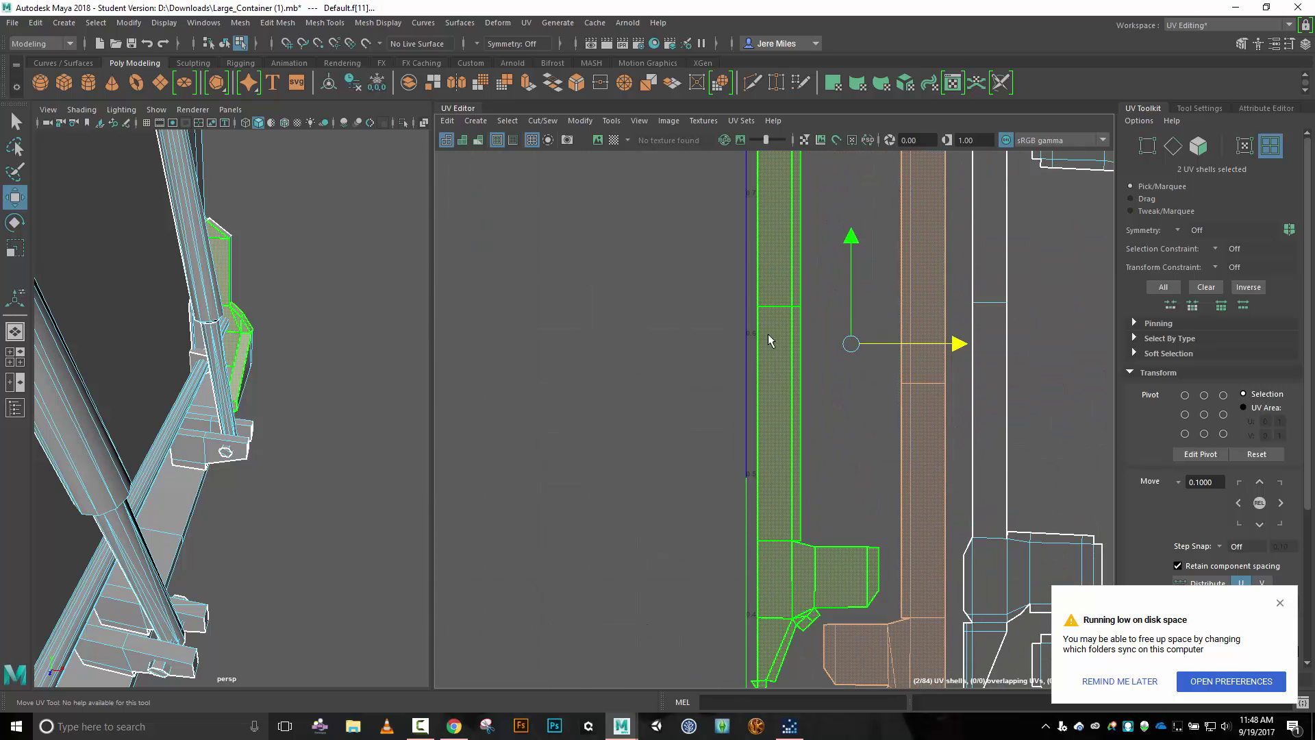
scroll(734, 511, "down", 2)
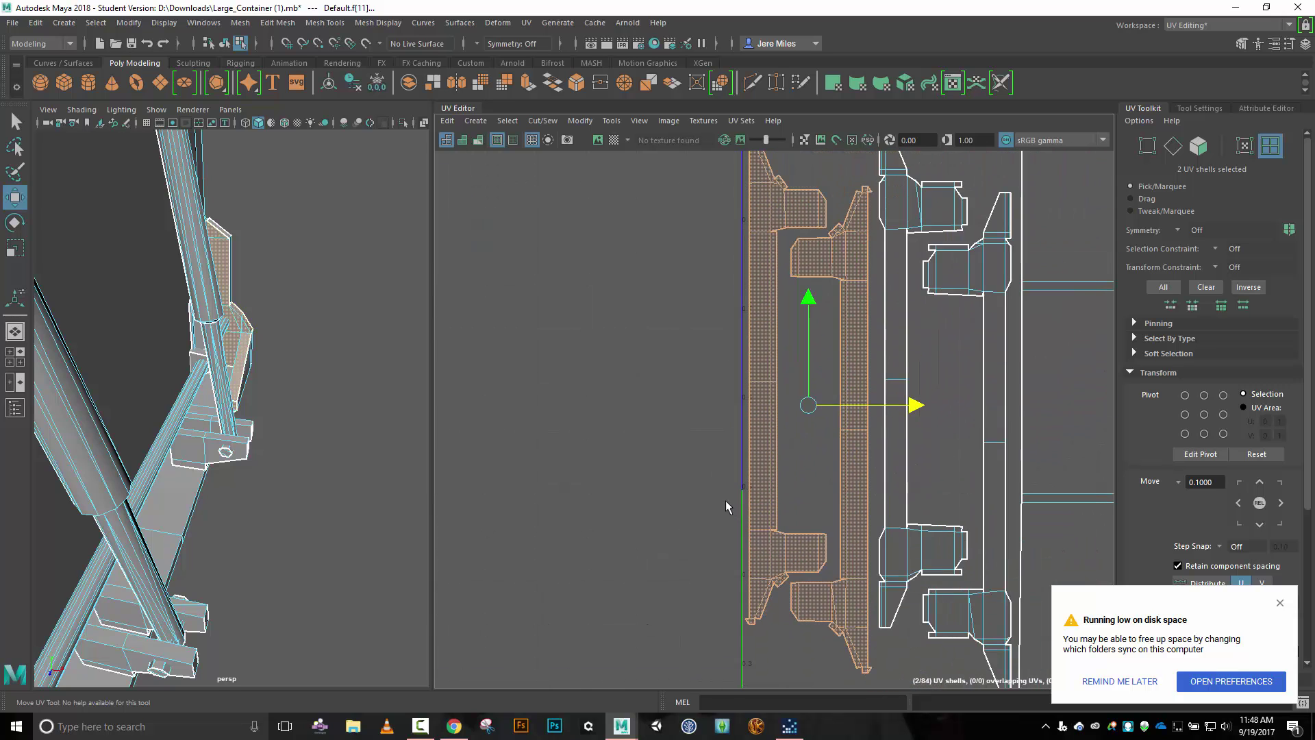
scroll(726, 500, "down", 4)
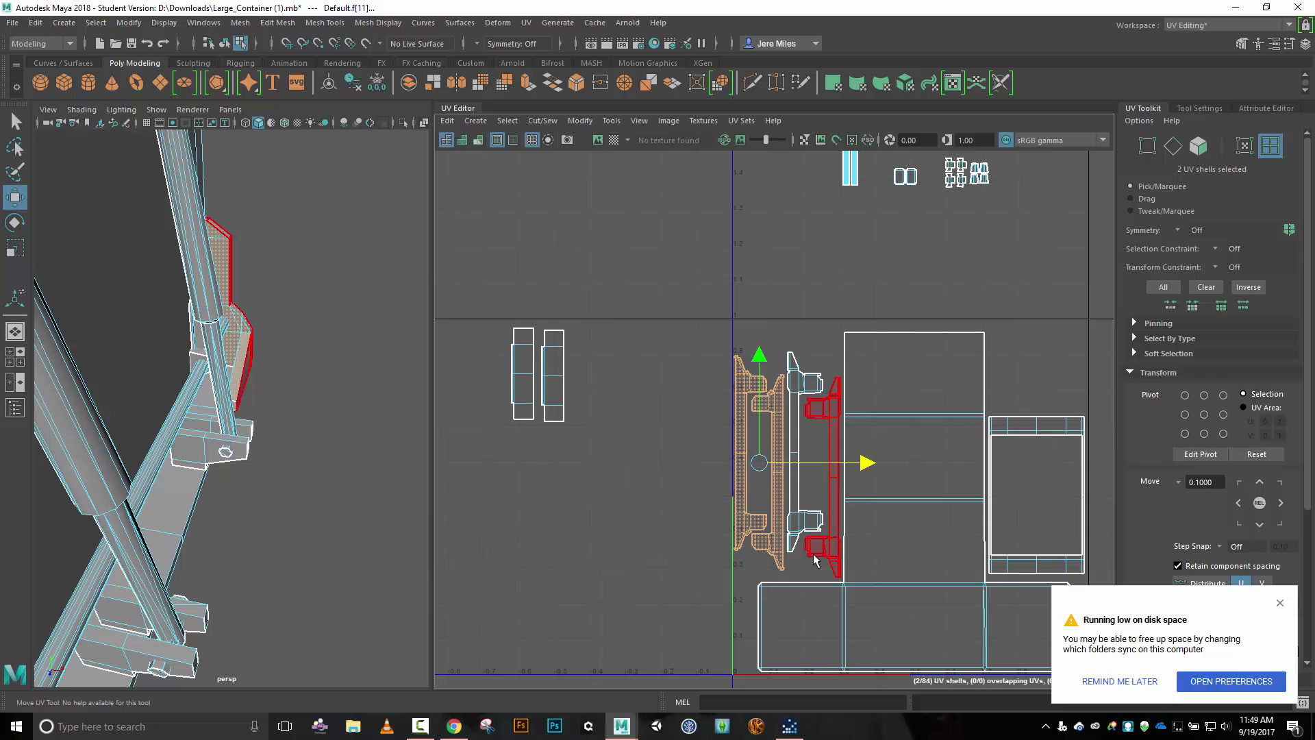
Move the two narrow stepped shells from outside the tile into the empty interior of the rectangular framed shell.
left_click_drag(441, 333, 578, 436)
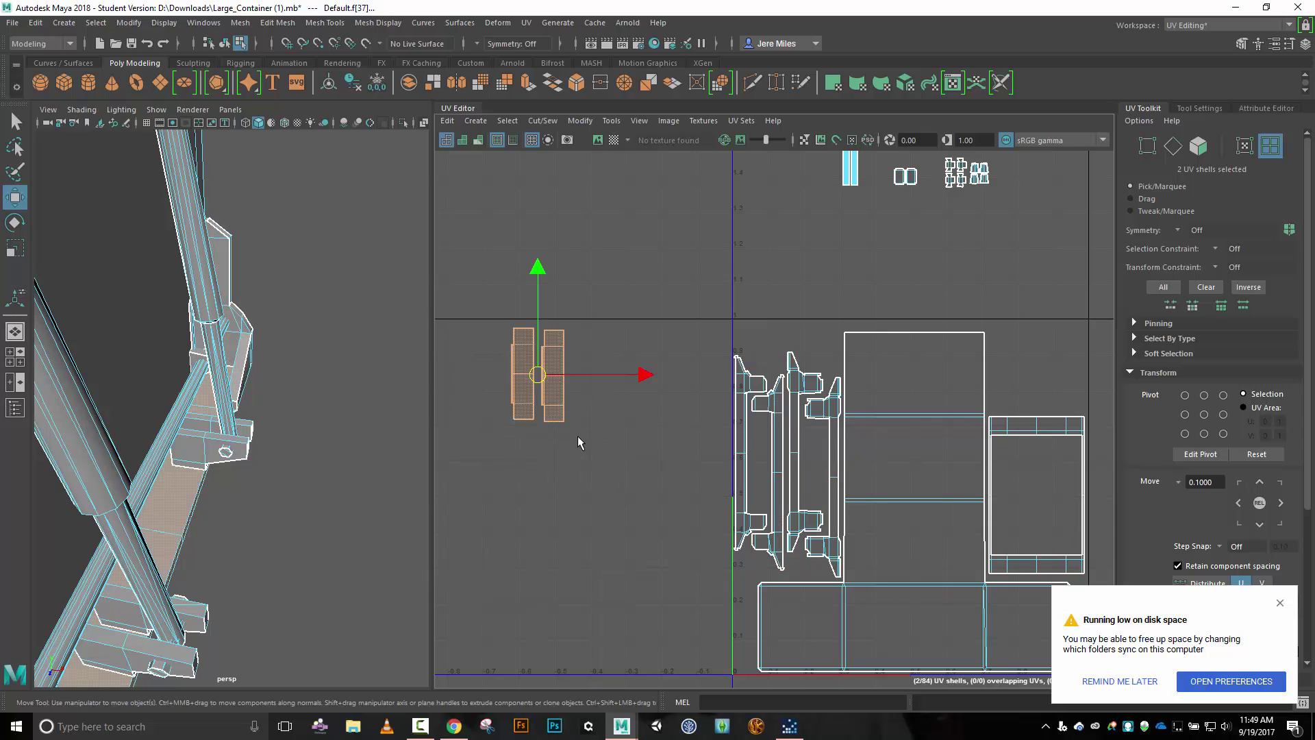
left_click_drag(585, 373, 1054, 511)
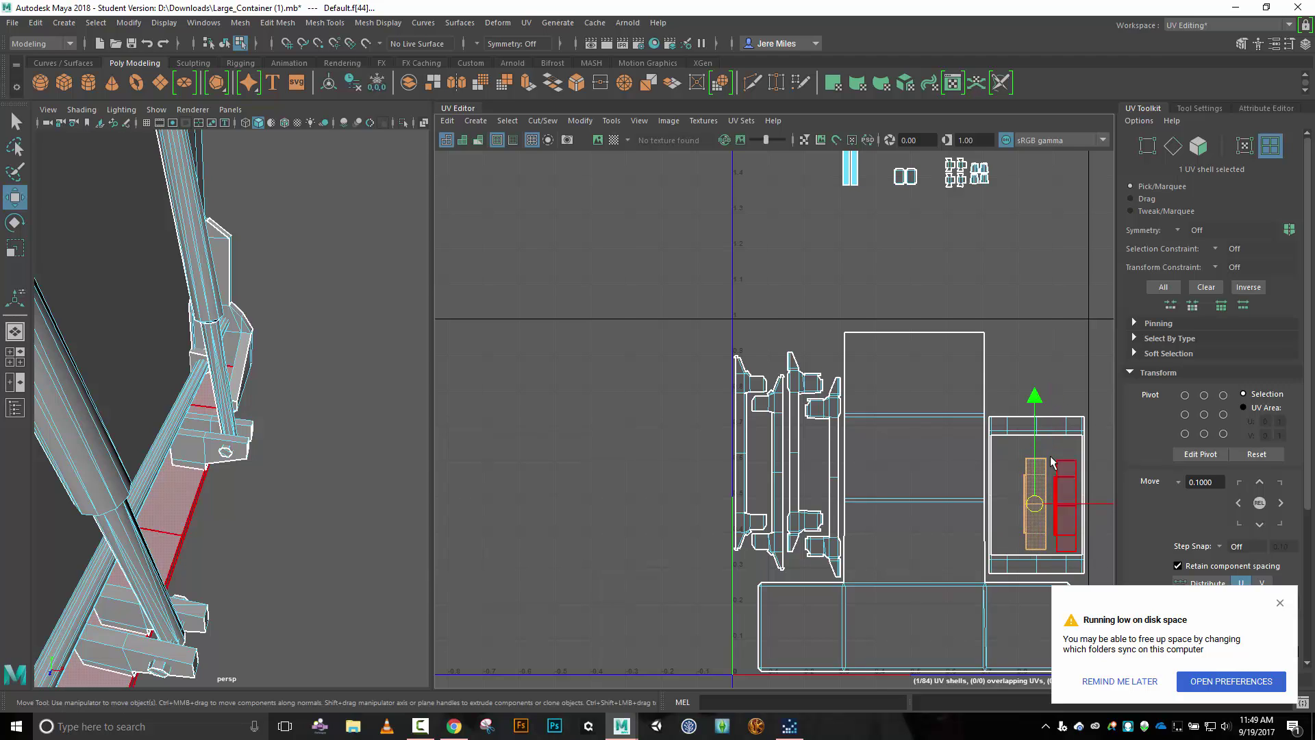
left_click(1036, 503)
middle_click_drag(1048, 330, 904, 166, "alt")
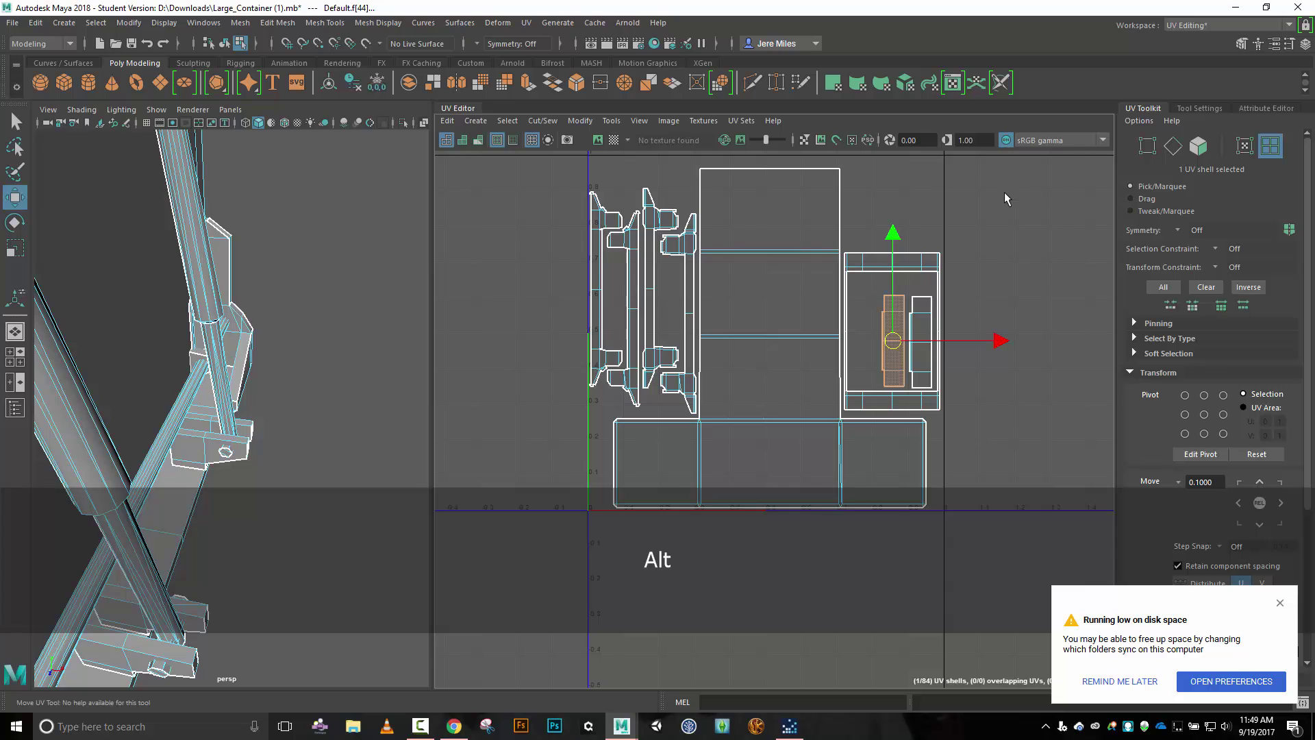
middle_click_drag(1004, 199, 1004, 403, "alt")
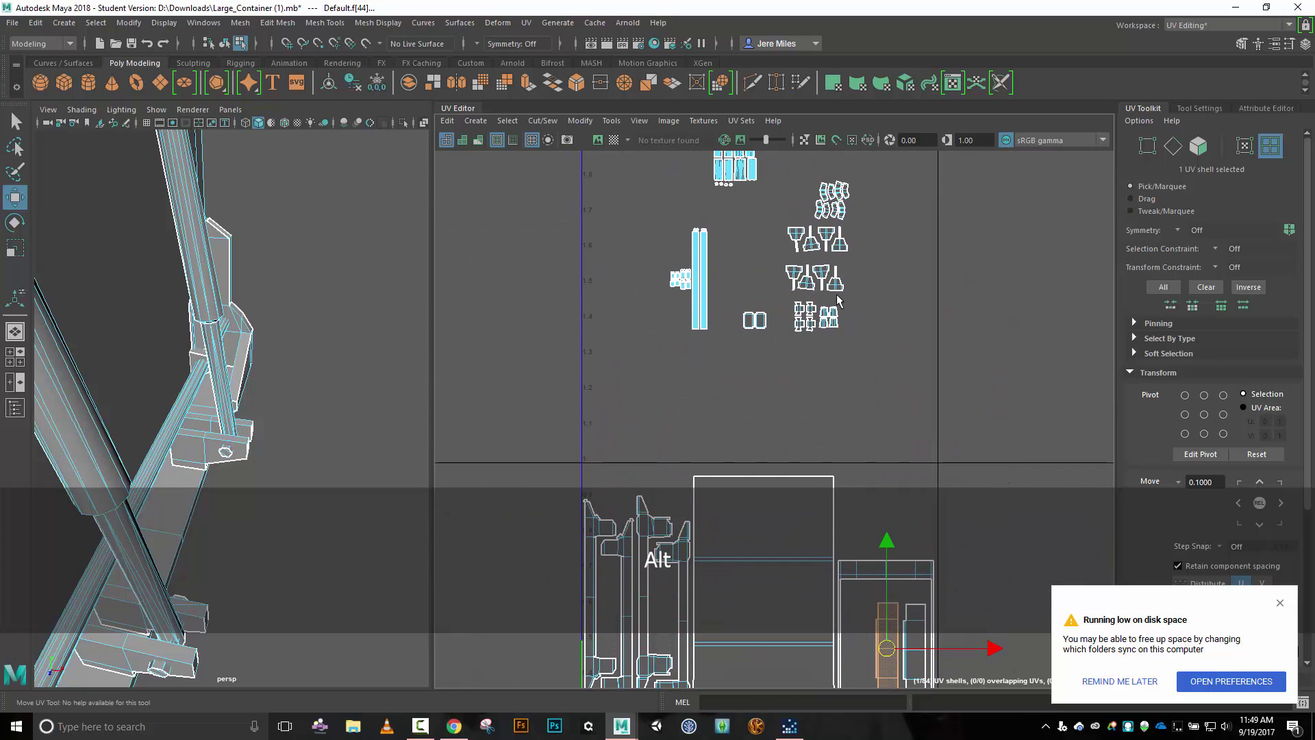
left_click(767, 322)
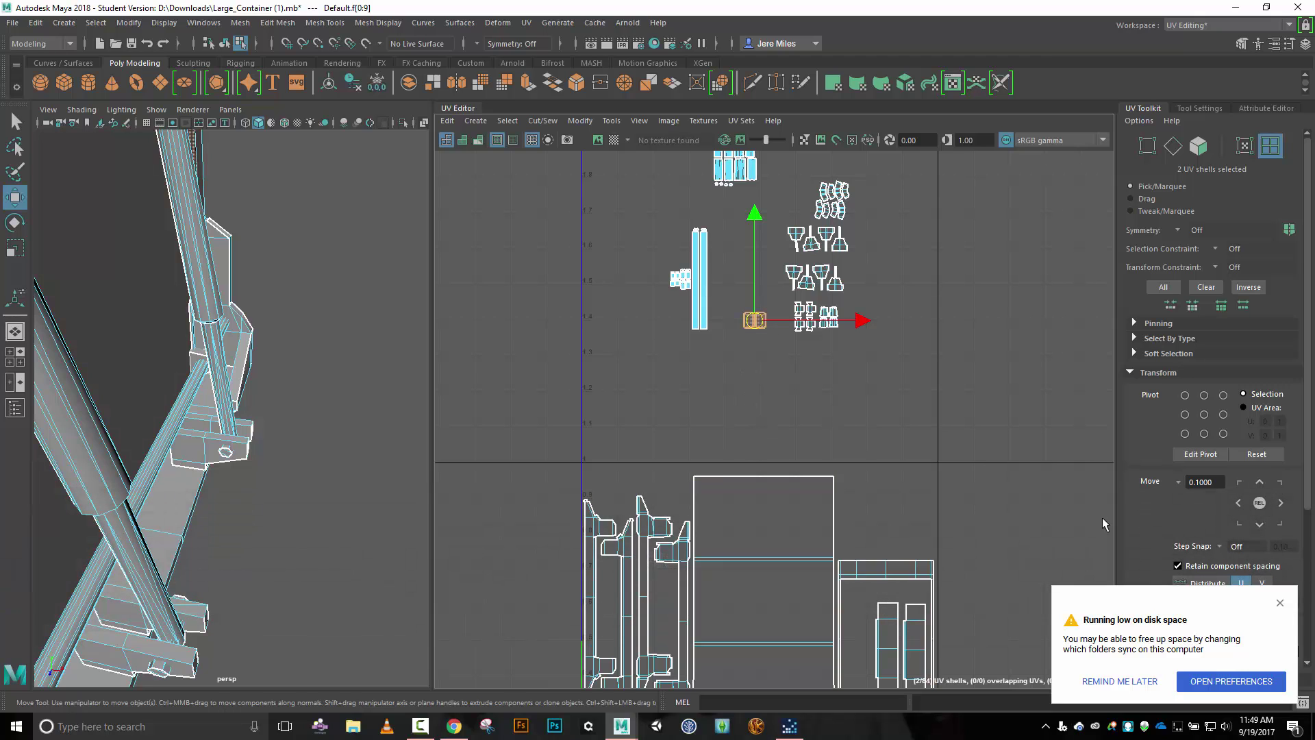
middle_click_drag(1011, 508, 1058, 220, "alt")
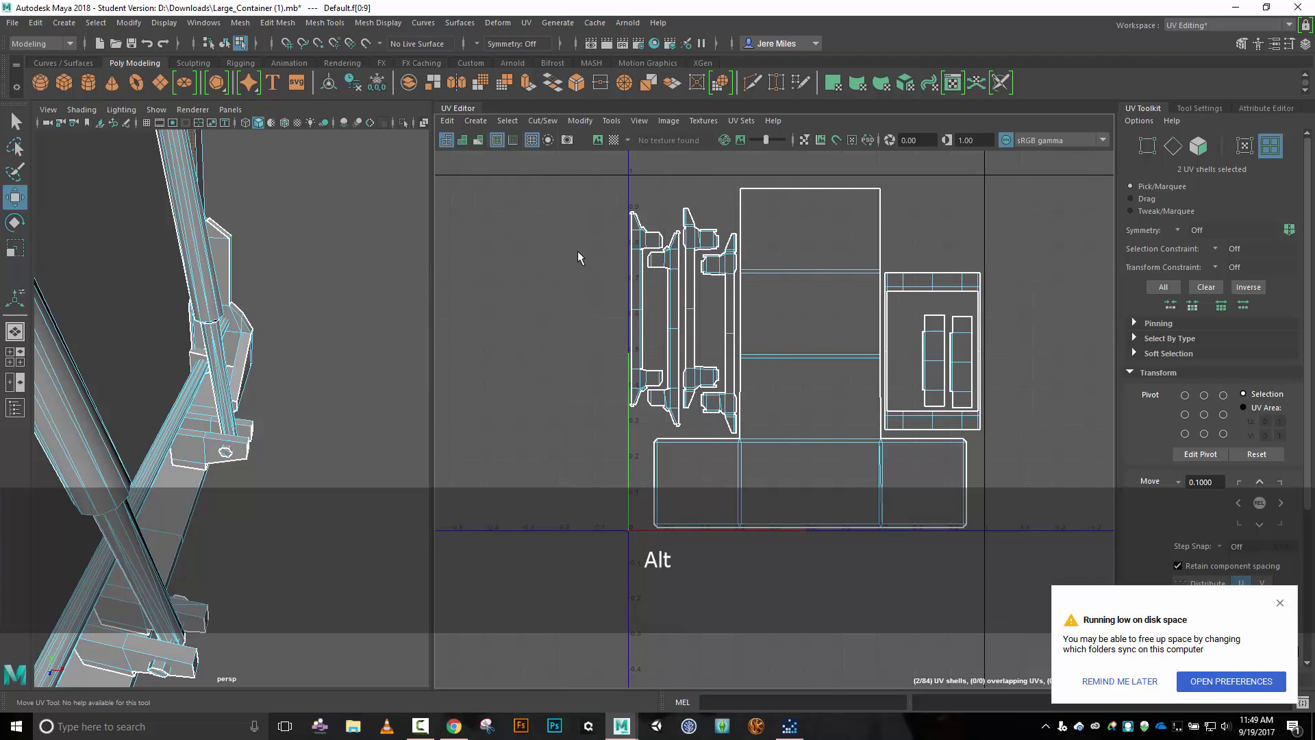
Move the six long cylinder shells into the tile's origin corner, in the gap beside the body shell's wide base.
scroll(578, 242, "down", 3)
middle_click_drag(575, 226, 631, 417, "alt")
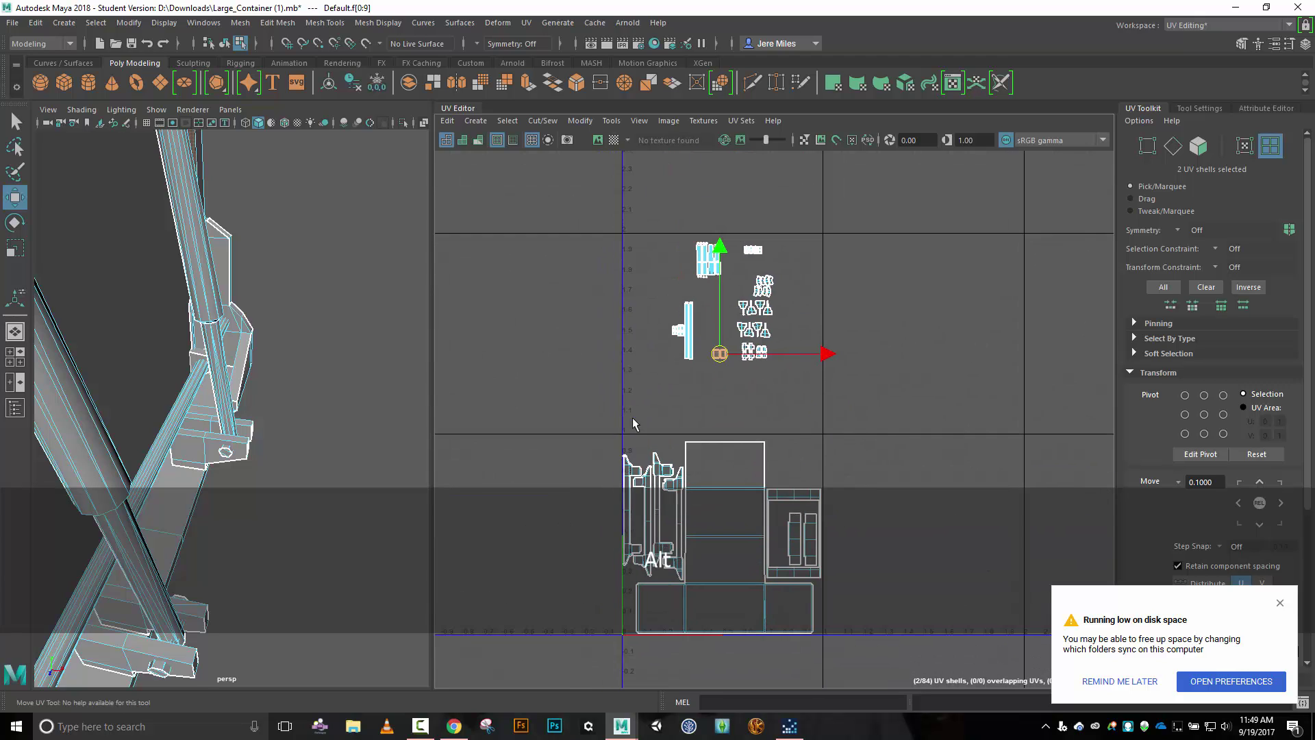
left_click(687, 342)
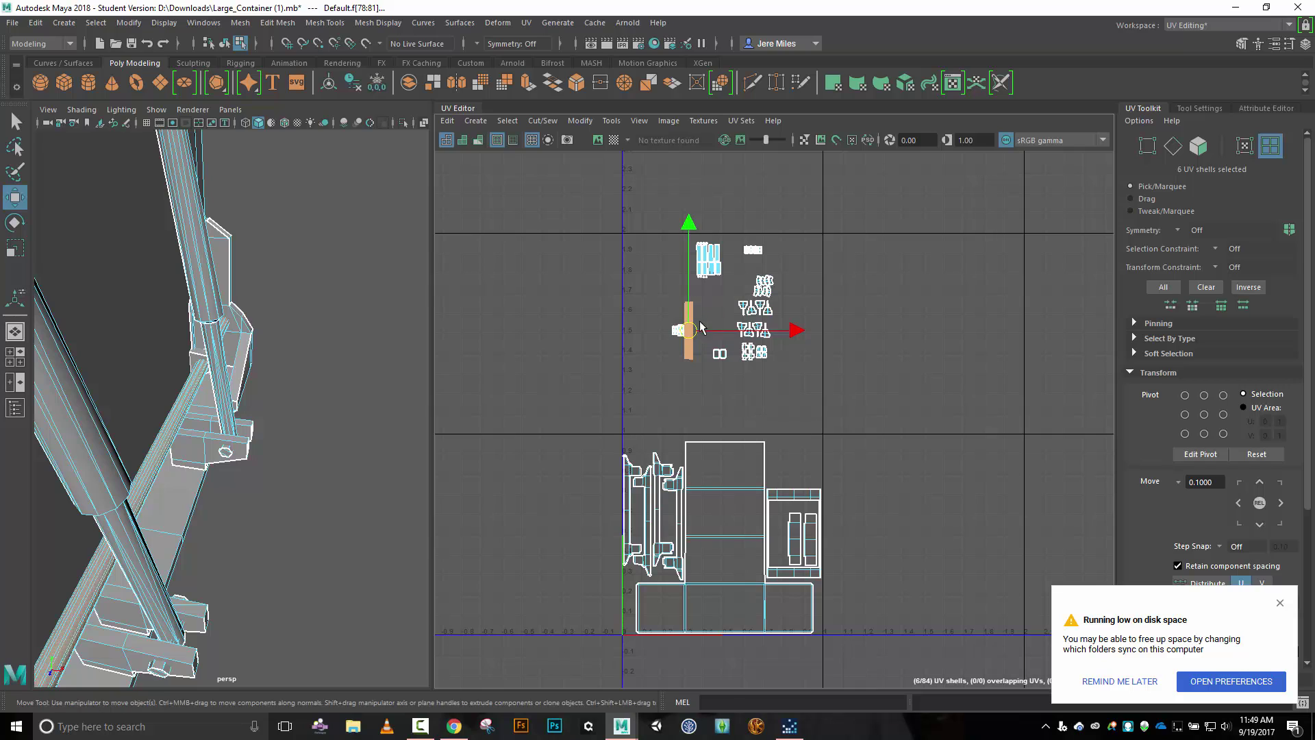
left_click_drag(688, 342, 635, 600)
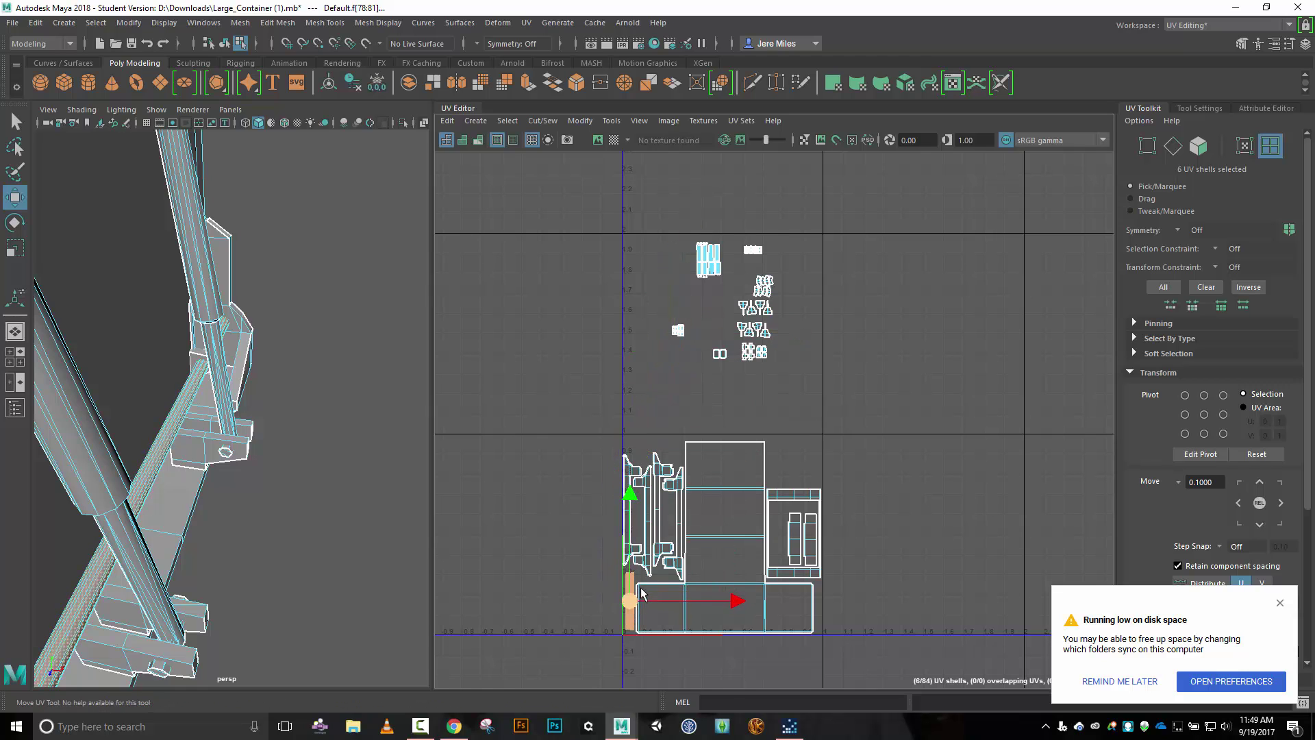
scroll(641, 593, "up", 5)
middle_click_drag(508, 583, 569, 297, "alt")
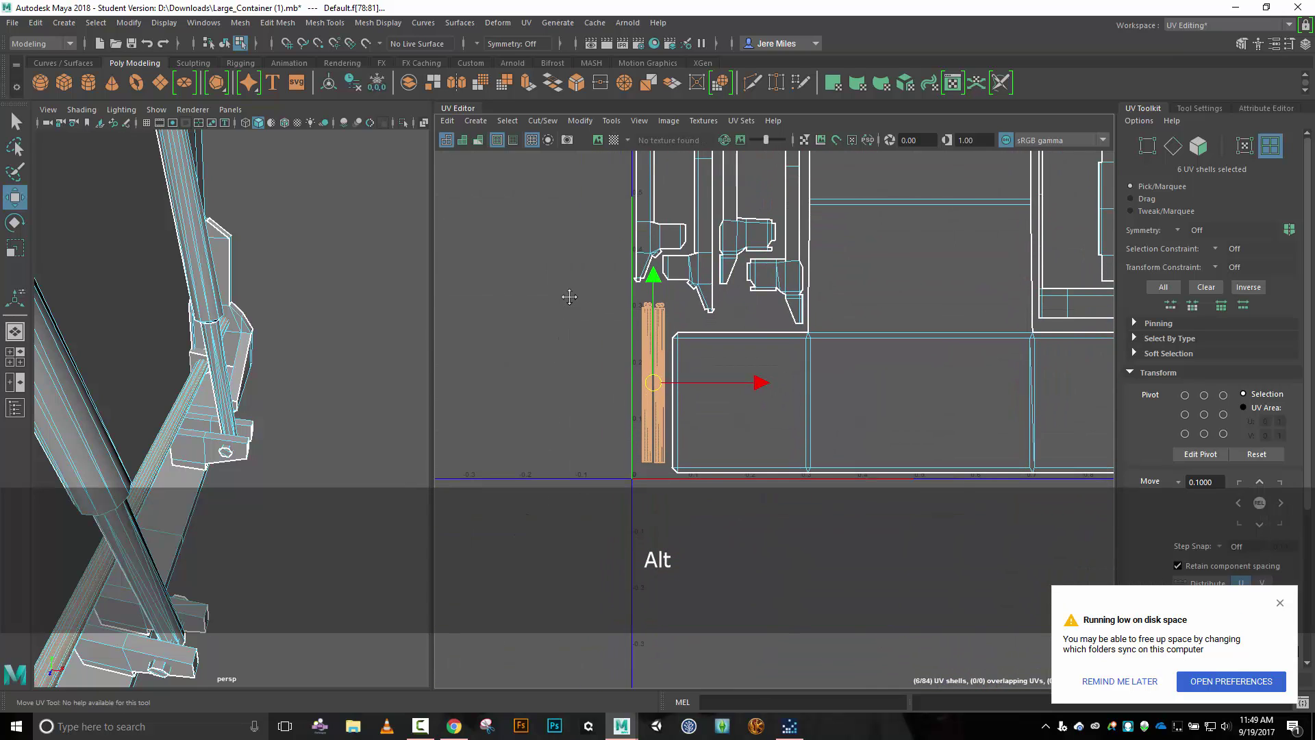
left_click_drag(654, 385, 656, 395)
Move the cluster of 24 small cylinder shells into the gap just above the long cylinder strips, below the end-frame brackets.
mouse_move(576, 258)
middle_mouse_down("alt")
mouse_move(552, 358)
mouse_move(550, 547)
mouse_move(570, 539)
middle_mouse_up("alt")
left_click_drag(724, 171, 795, 255)
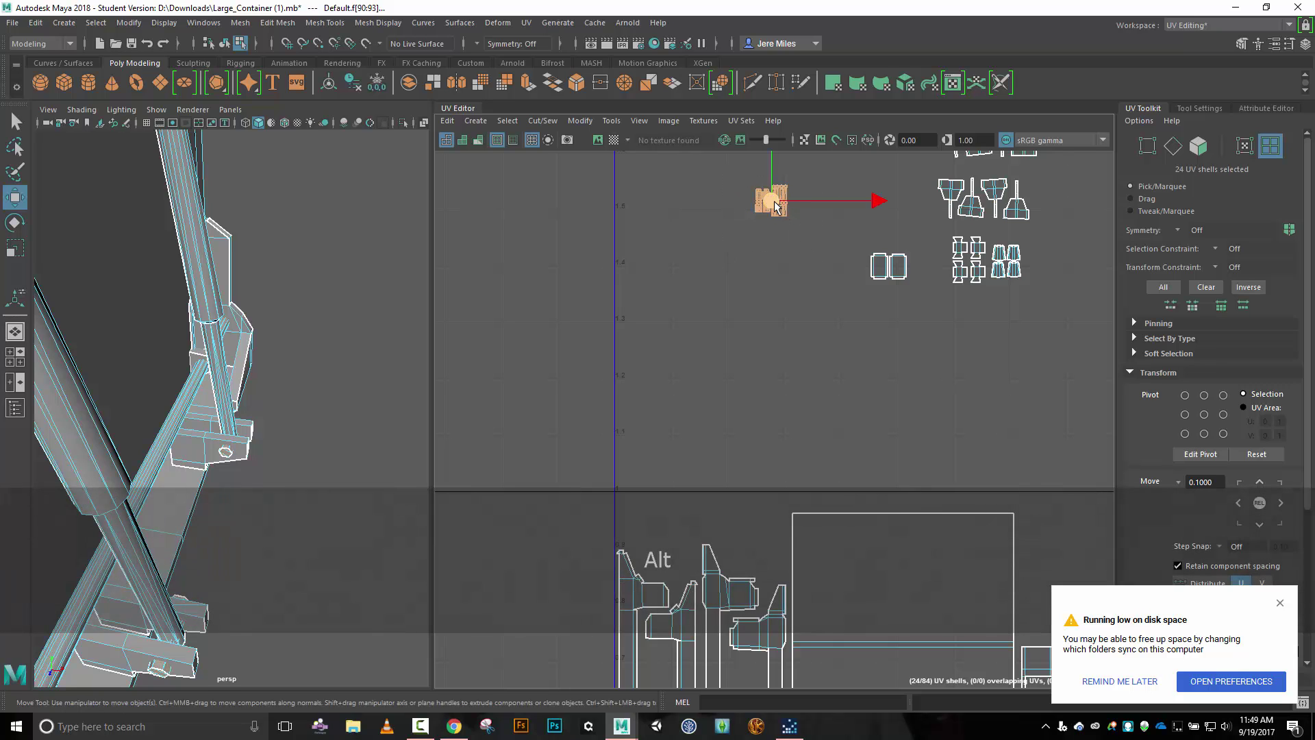
left_click_drag(772, 203, 514, 667)
middle_click_drag(628, 534, 731, 206, "alt")
middle_click_drag(672, 452, 631, 210, "alt")
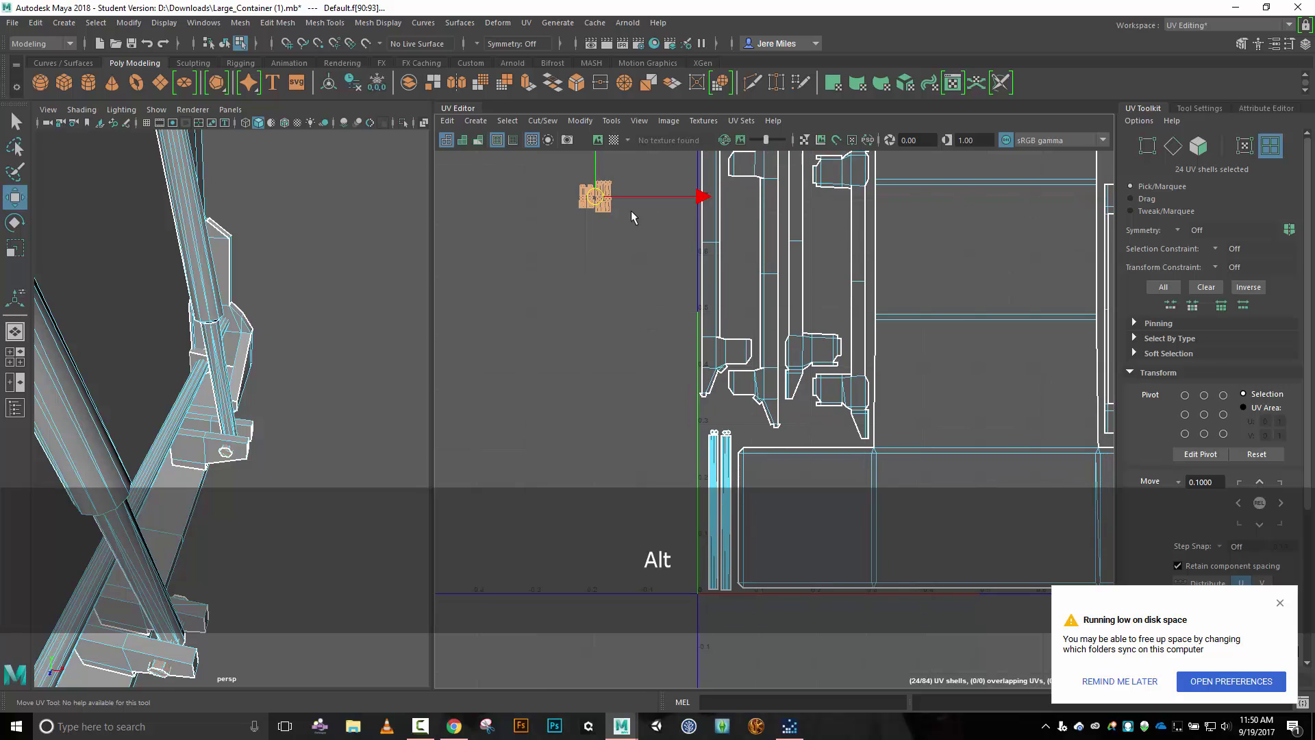
left_click_drag(611, 222, 728, 424)
scroll(708, 473, "up", 6)
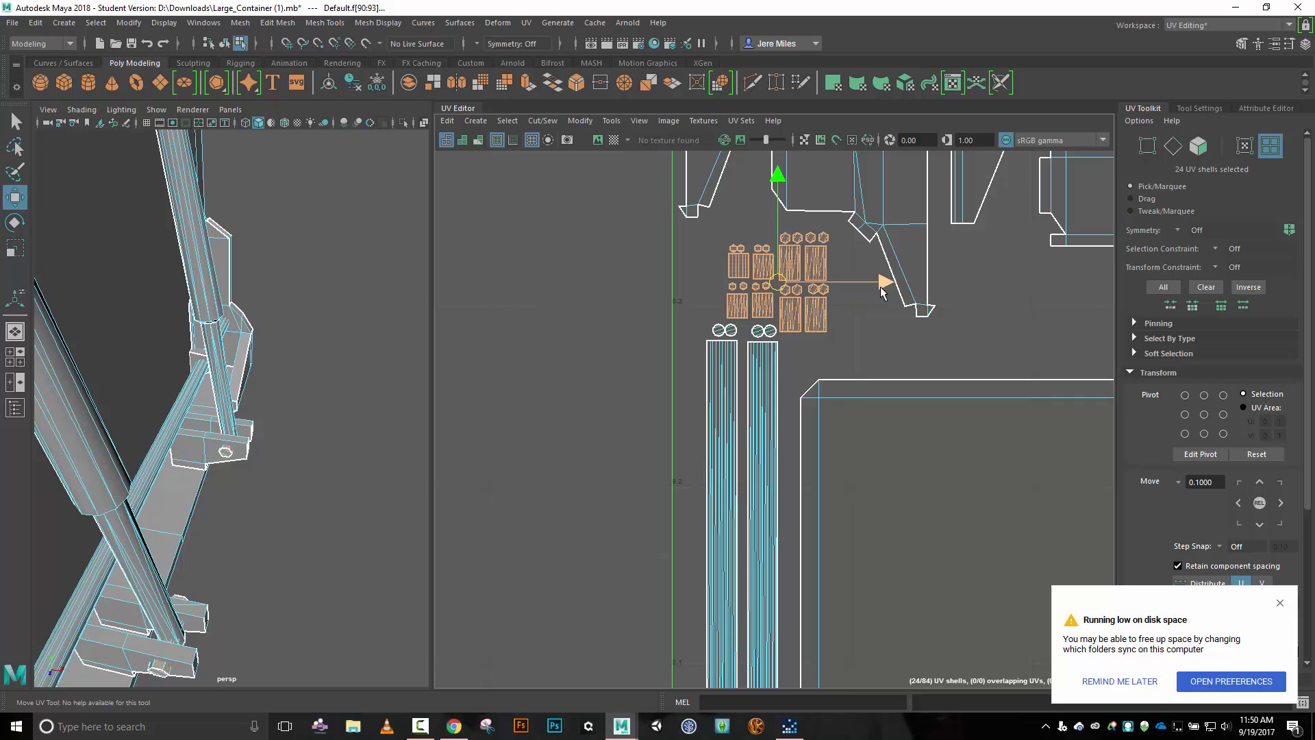
left_click_drag(884, 293, 888, 293)
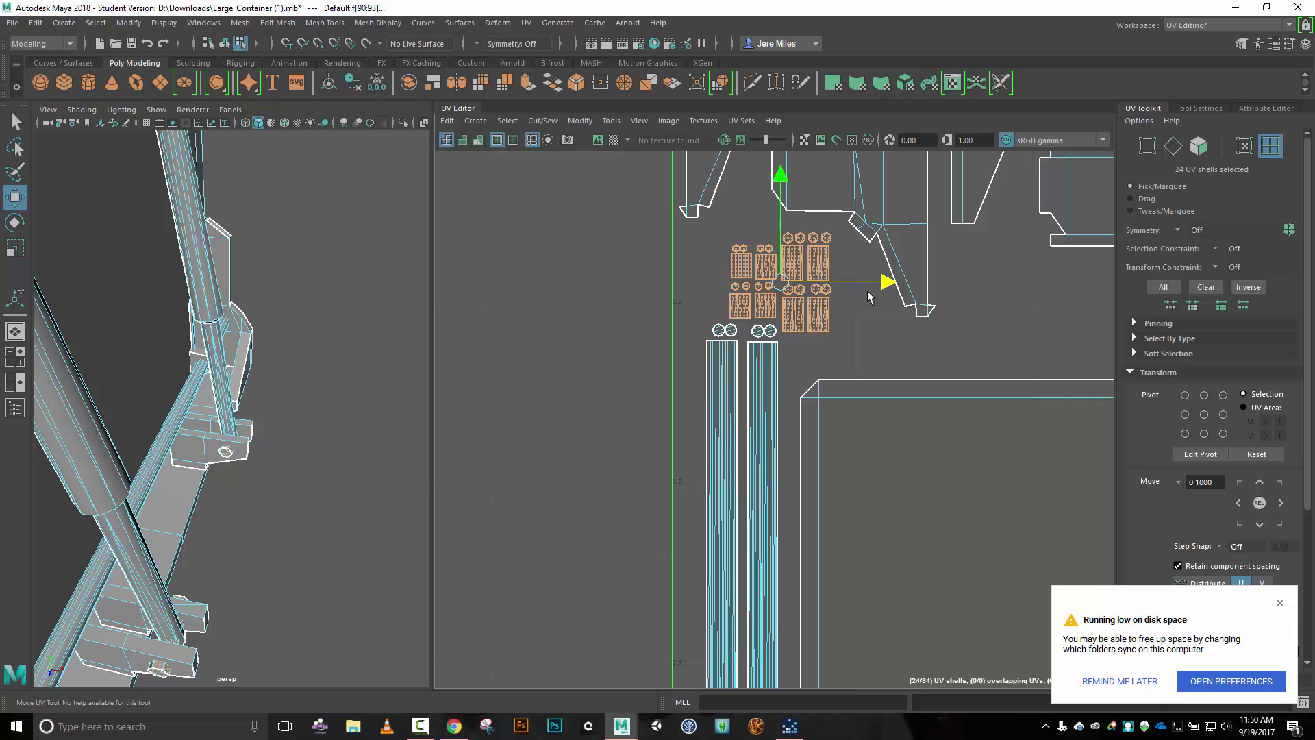
Set the pair of small rounded rectangular shells apart from the remaining small shells, outside the tile column and above the framed shell.
scroll(869, 296, "down", 6)
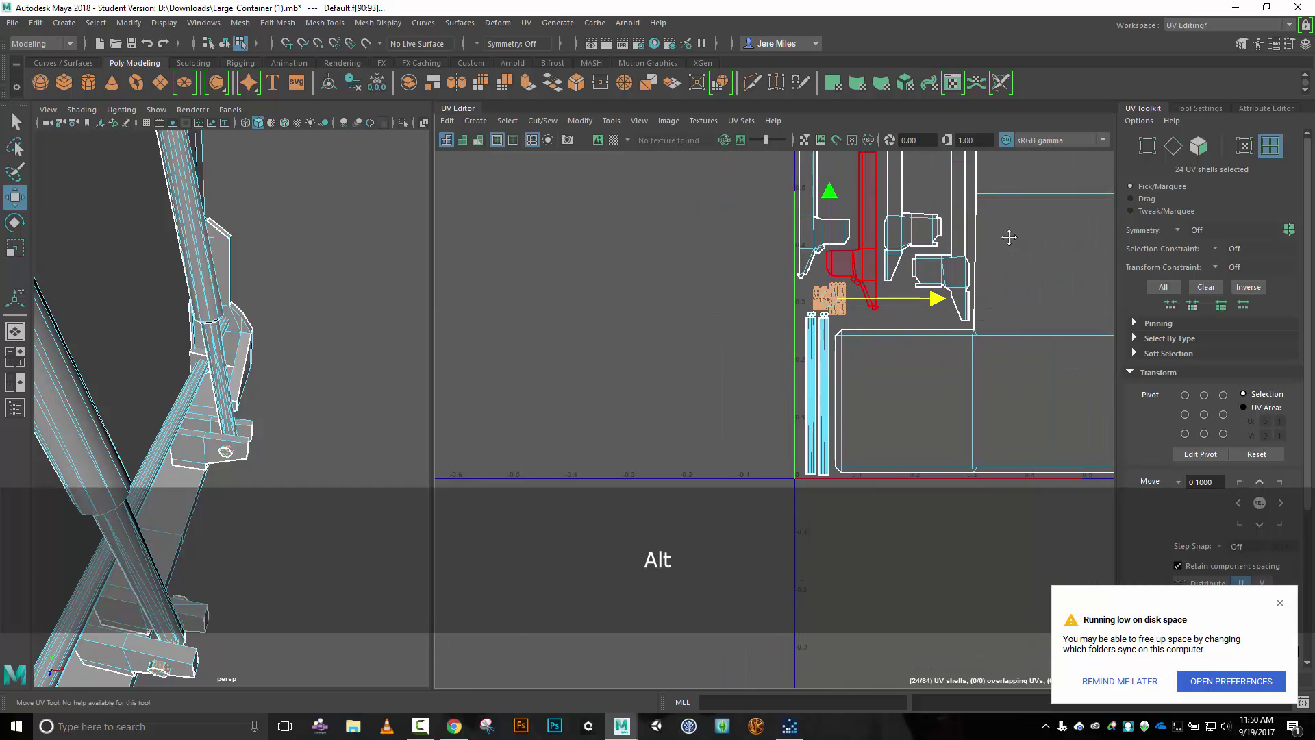
middle_click_drag(1009, 237, 761, 485, "alt")
scroll(876, 359, "down", 6)
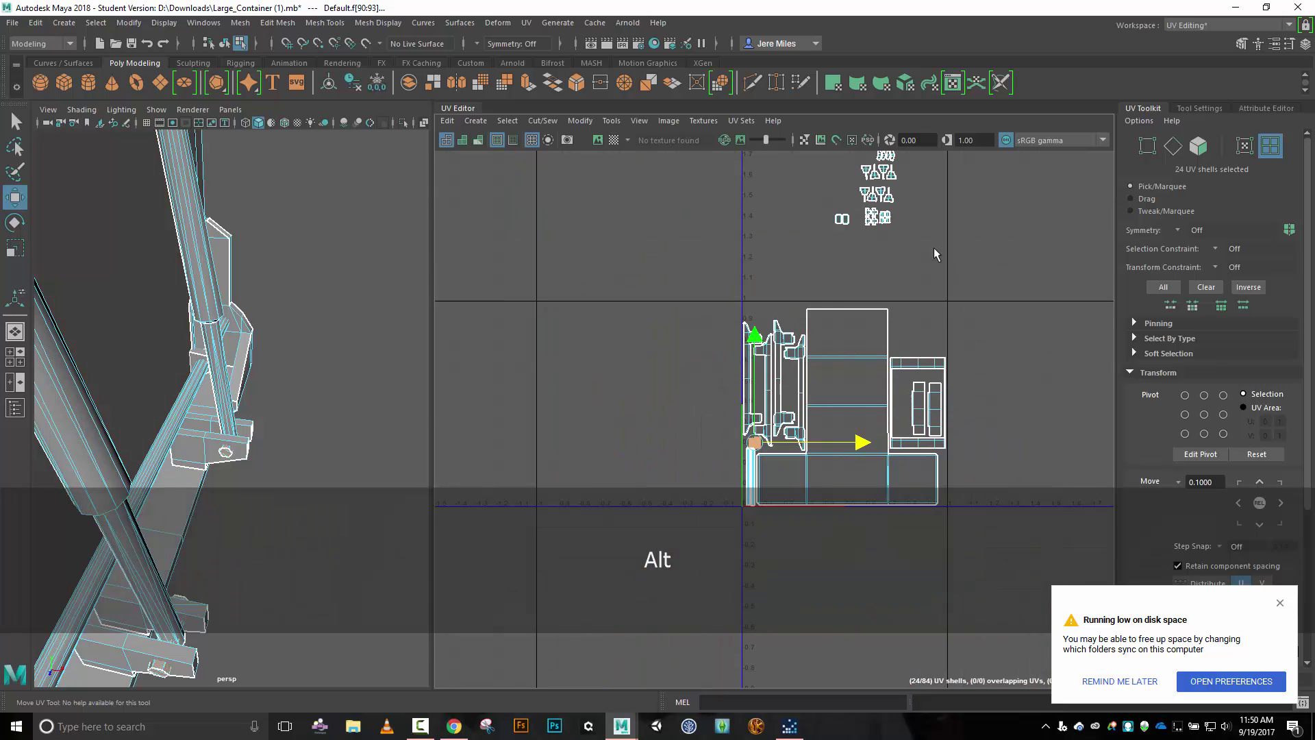
middle_click_drag(934, 248, 923, 322, "alt")
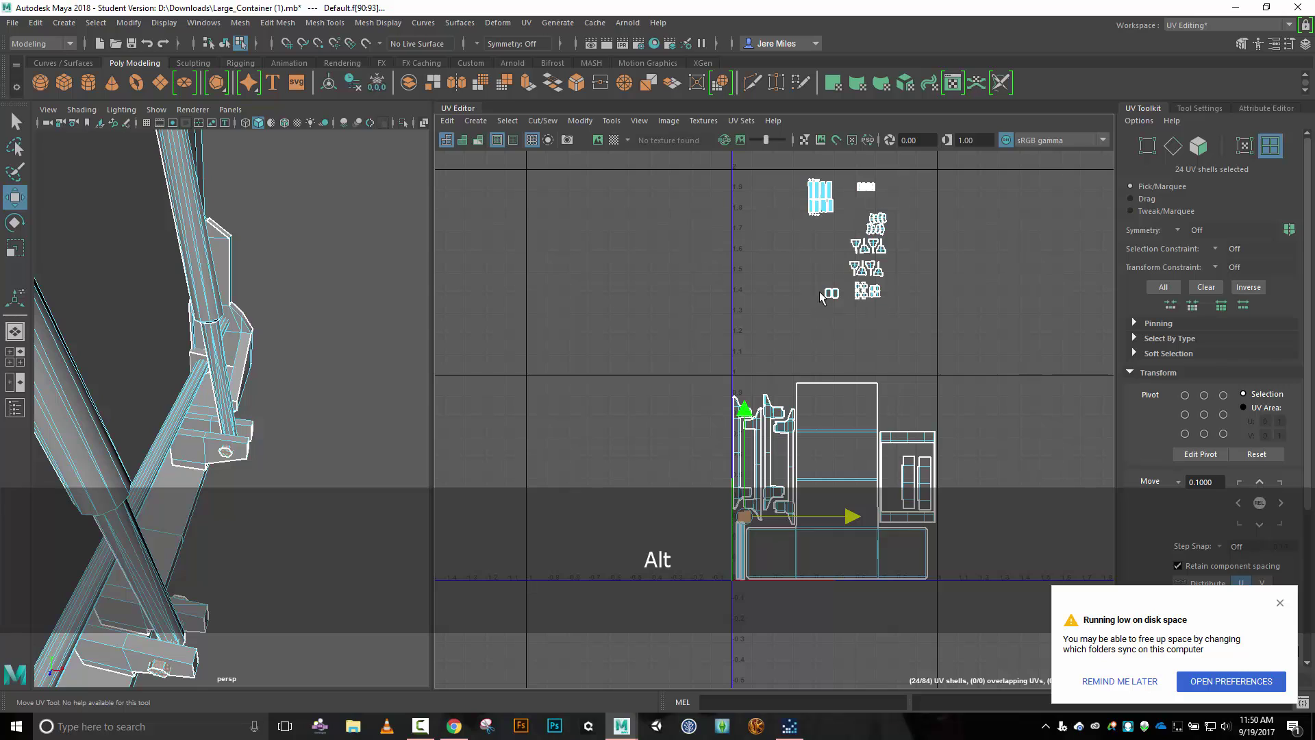
left_click_drag(821, 282, 979, 324)
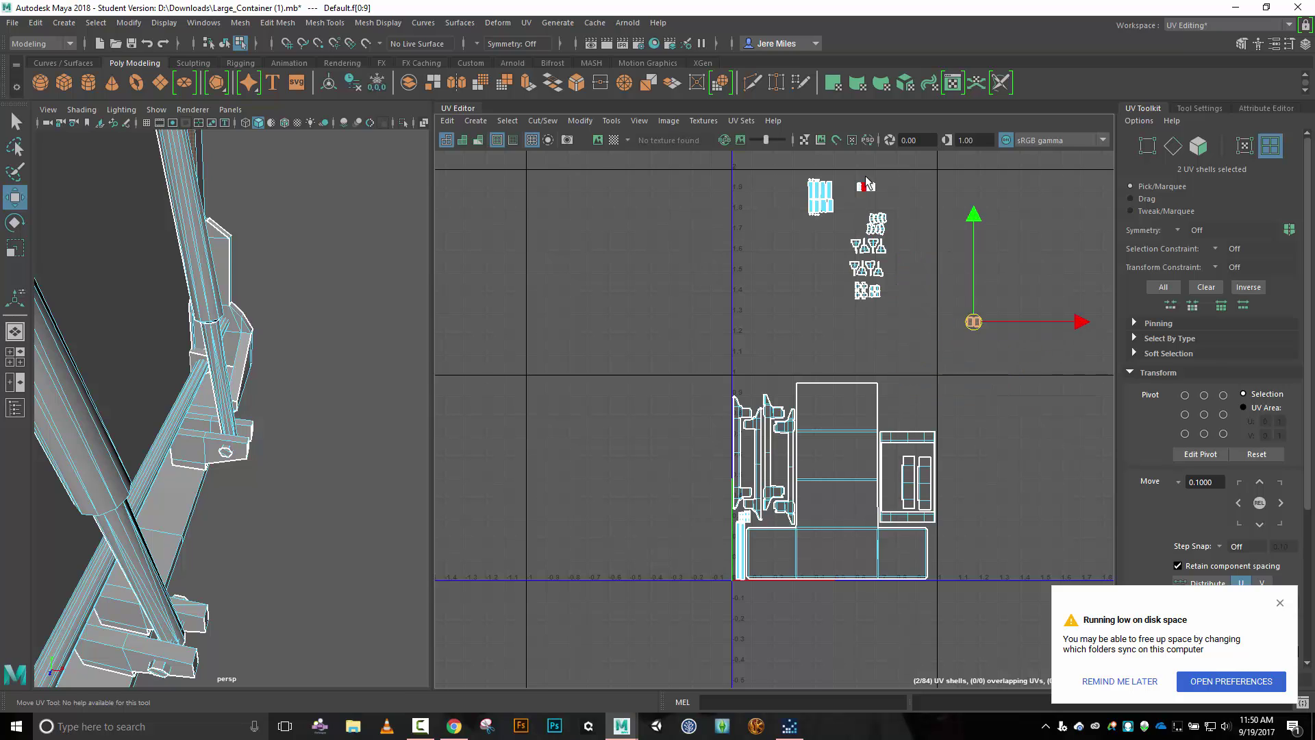
Move the row of four small shells inside the rectangular framed shell, just above the two narrow stepped shells.
left_click_drag(882, 199, 922, 453)
scroll(948, 467, "up", 3)
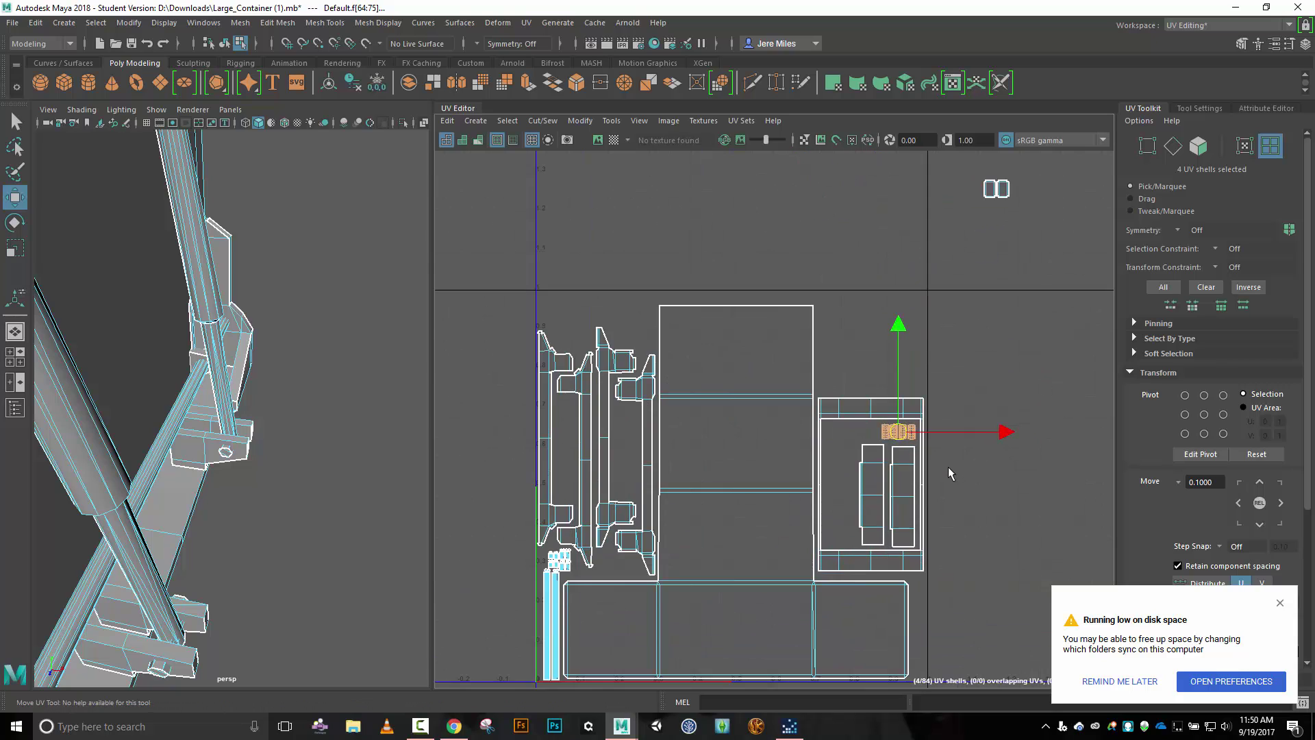
scroll(944, 281, "down", 5)
scroll(930, 278, "down", 1)
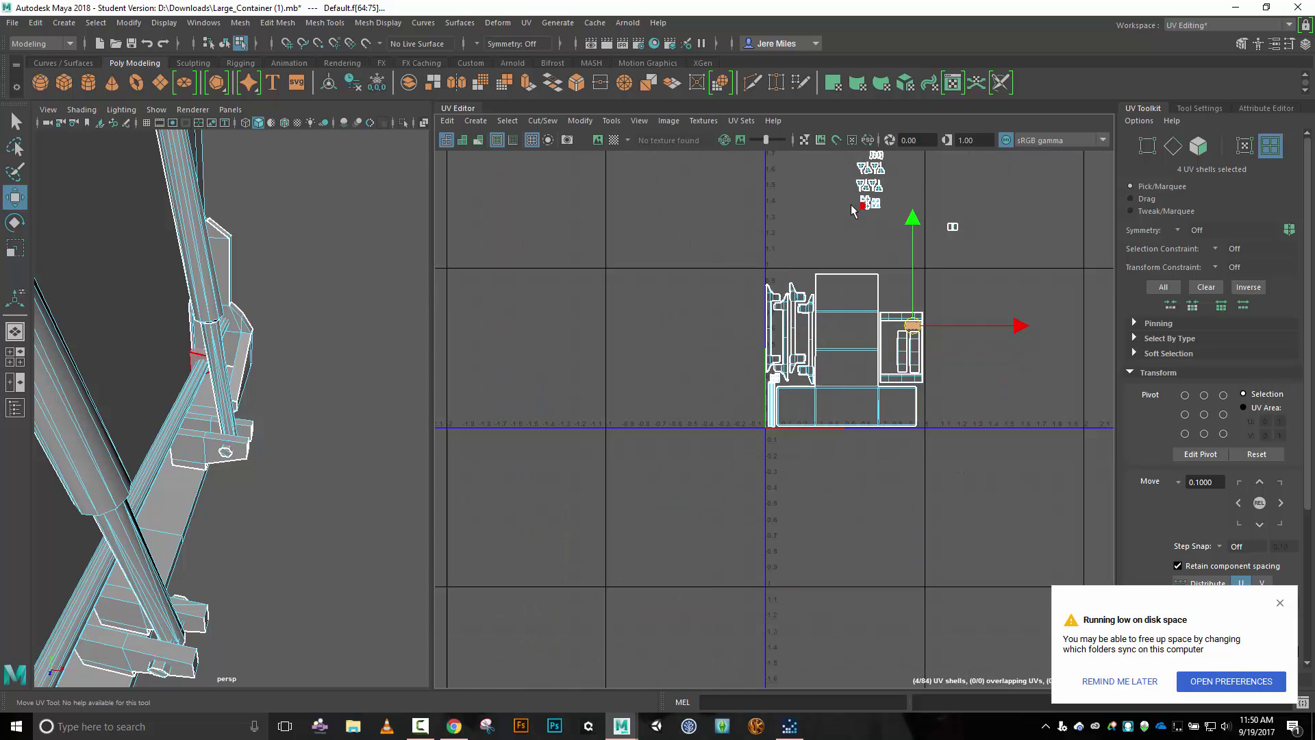
scroll(827, 199, "down", 3)
middle_click_drag(822, 197, 823, 274, "alt")
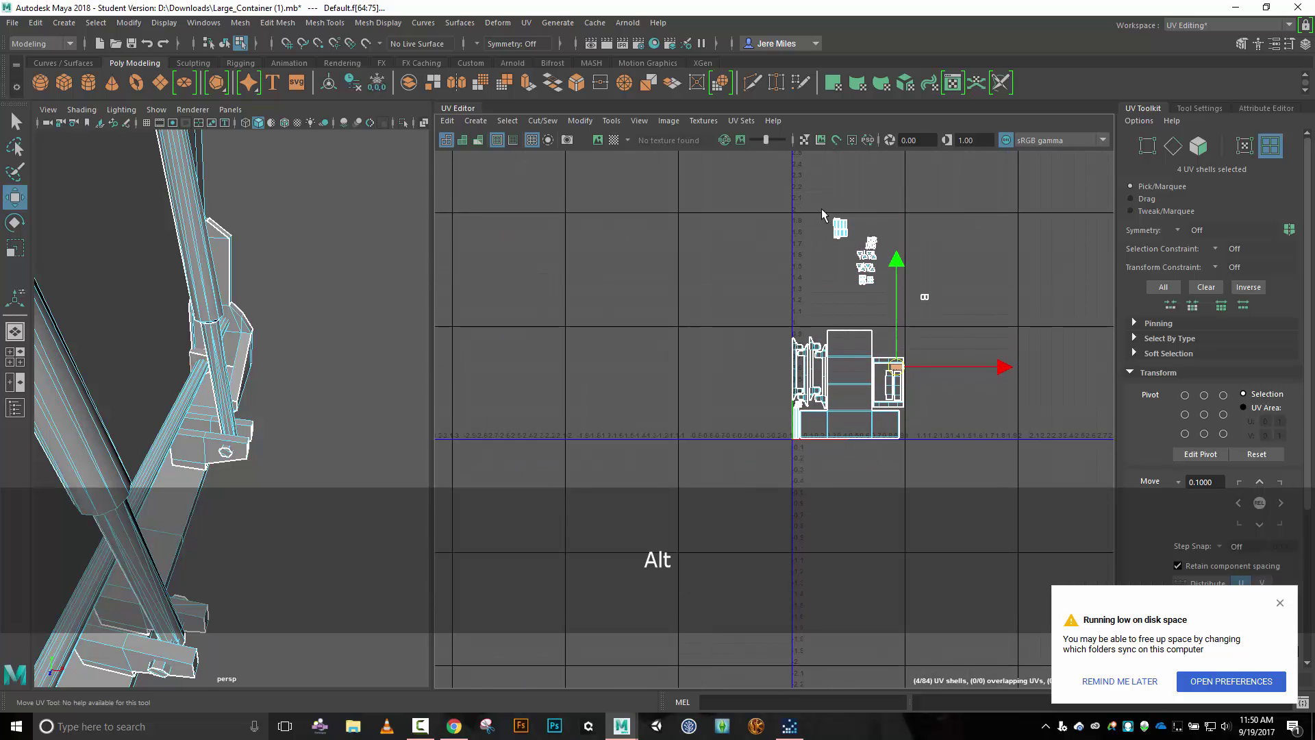
Bring the 16 cylinder shells to the tile and place the four tapered ones in the gap inside the second end-frame bracket pair.
left_click_drag(848, 235, 802, 338)
scroll(852, 286, "up", 2)
scroll(798, 396, "up", 5)
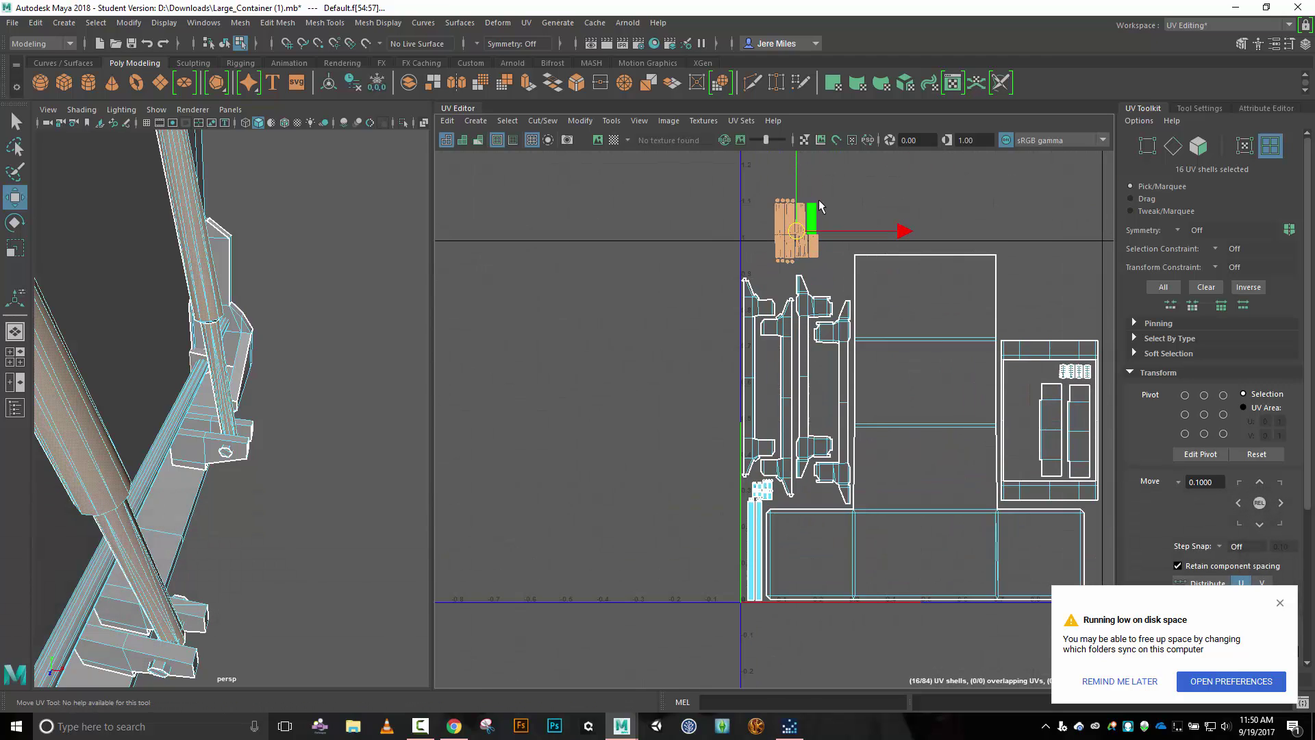
left_click_drag(795, 230, 822, 403)
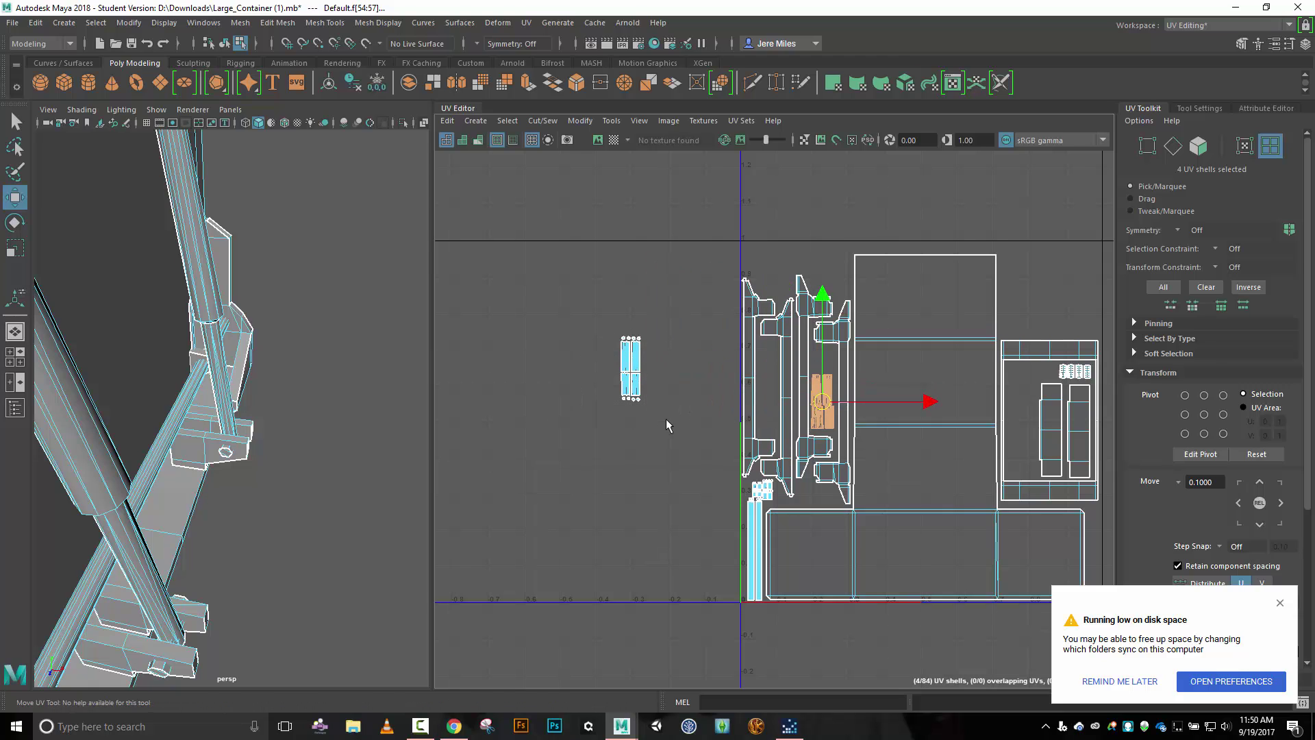
Move the other 12 cylinder and cap shells into the gap inside the first end-frame bracket pair, nearest the tile's vertical axis.
left_click_drag(665, 425, 610, 328)
left_click_drag(637, 376, 769, 405)
scroll(769, 411, "up", 5)
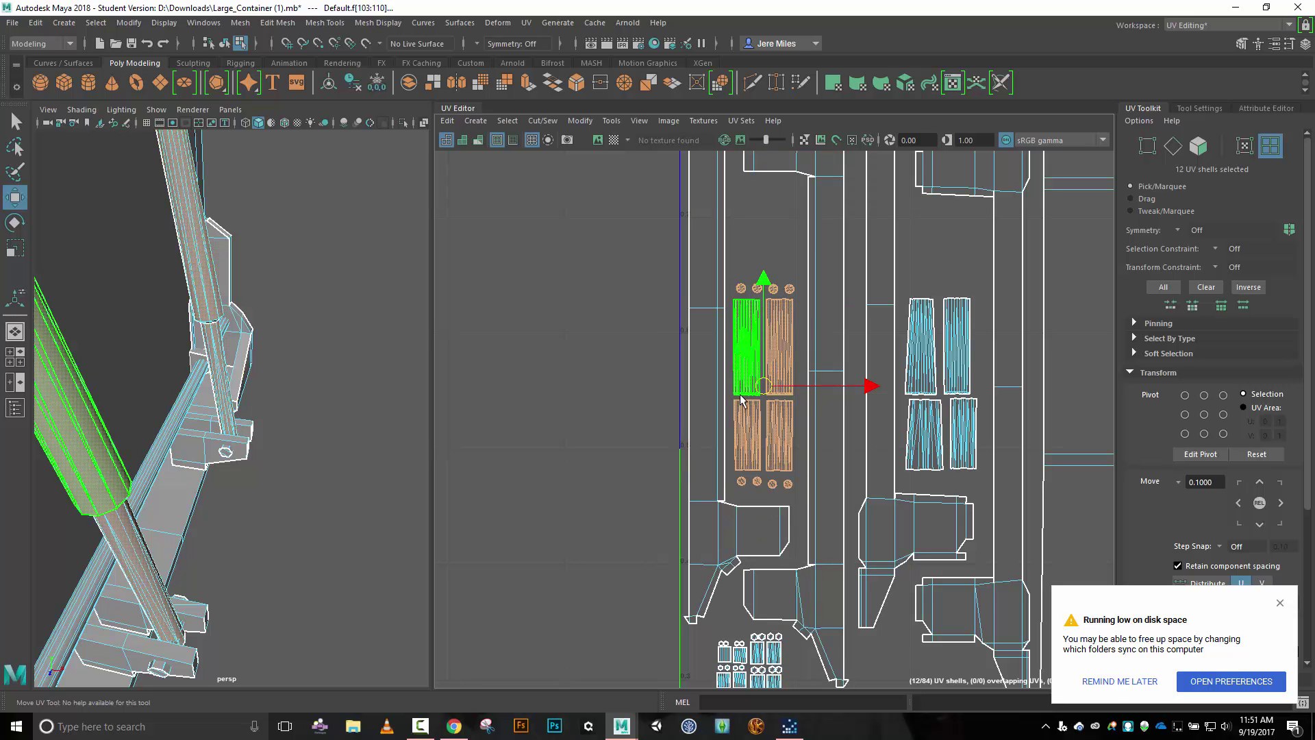
scroll(856, 373, "down", 5)
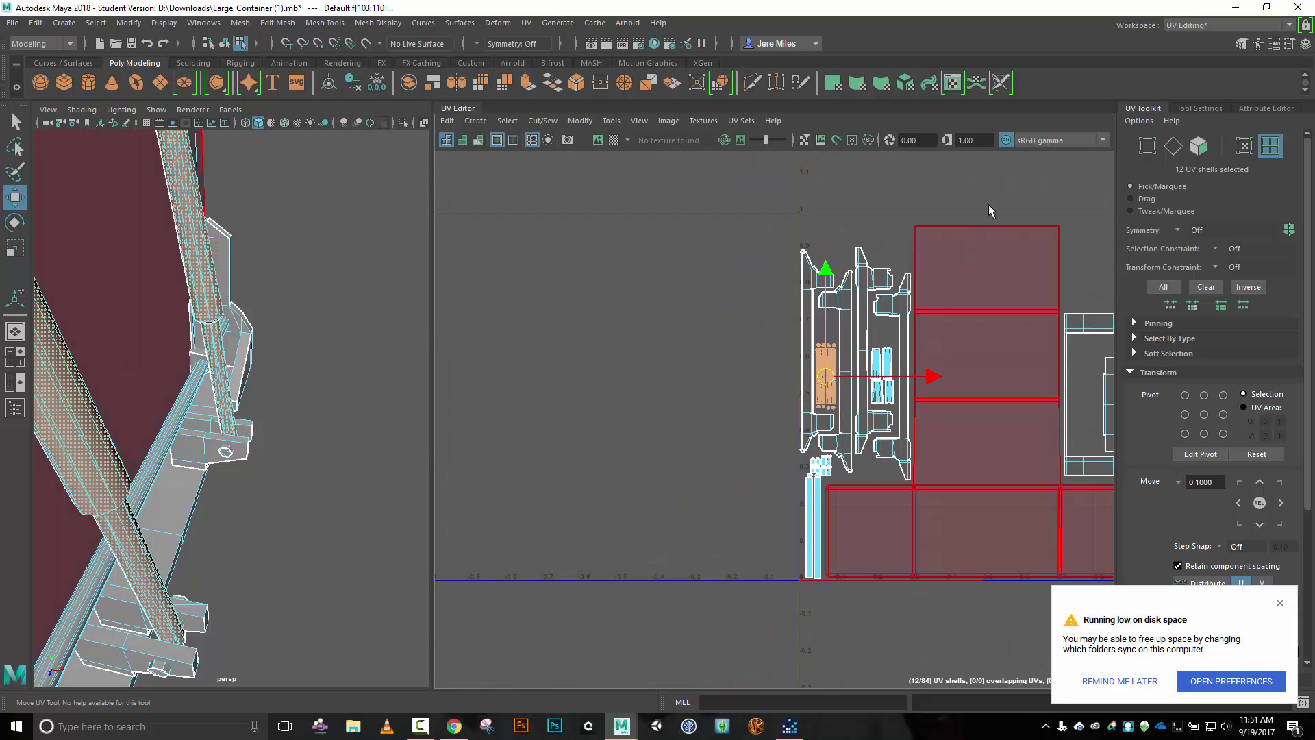
Move the four cross-shaped and four small tapered shells into the strip above the first end-frame brackets, just under the tile's upper edge.
scroll(1035, 189, "down", 4)
middle_click_drag(1035, 189, 805, 319, "alt")
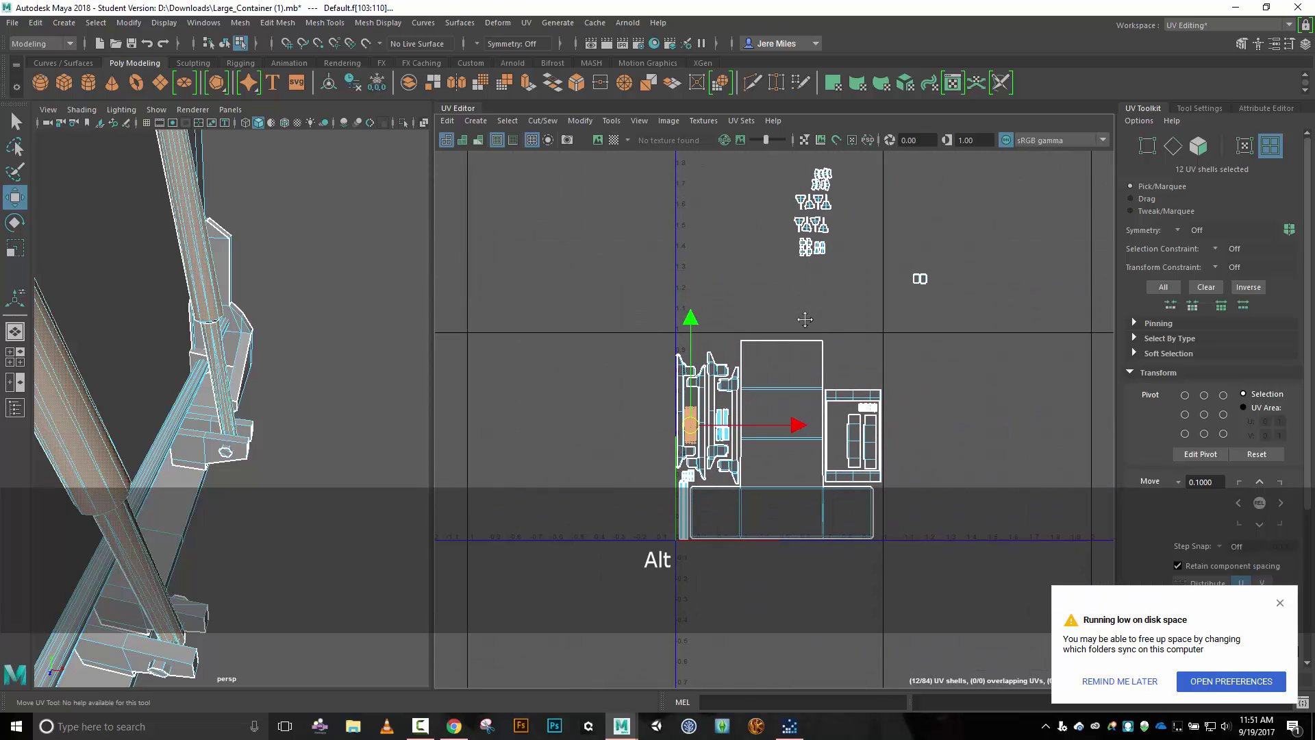
left_click_drag(841, 264, 693, 345)
scroll(693, 348, "up", 5)
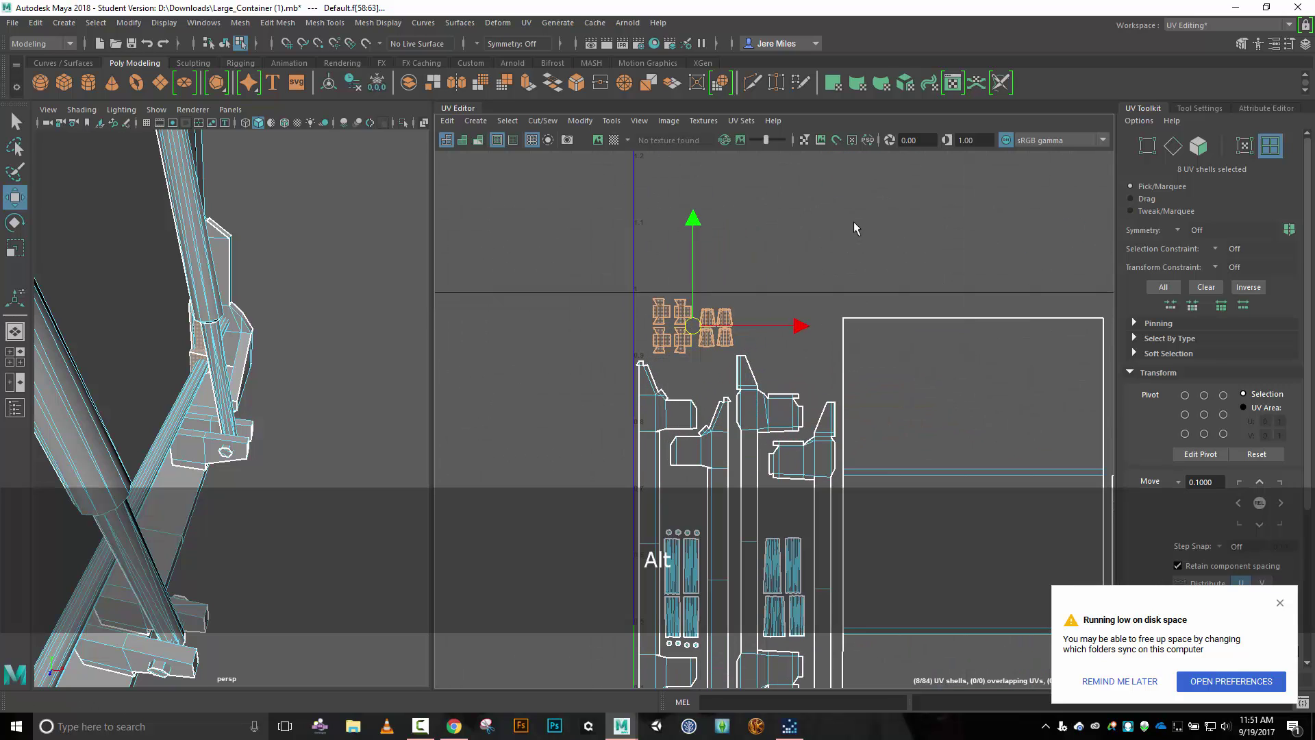
Move the 16 remaining T-shaped and curved shells to just above the tile, over the end-frame brackets.
middle_click_drag(854, 221, 738, 376, "alt")
scroll(768, 339, "down", 5)
scroll(785, 196, "down", 5)
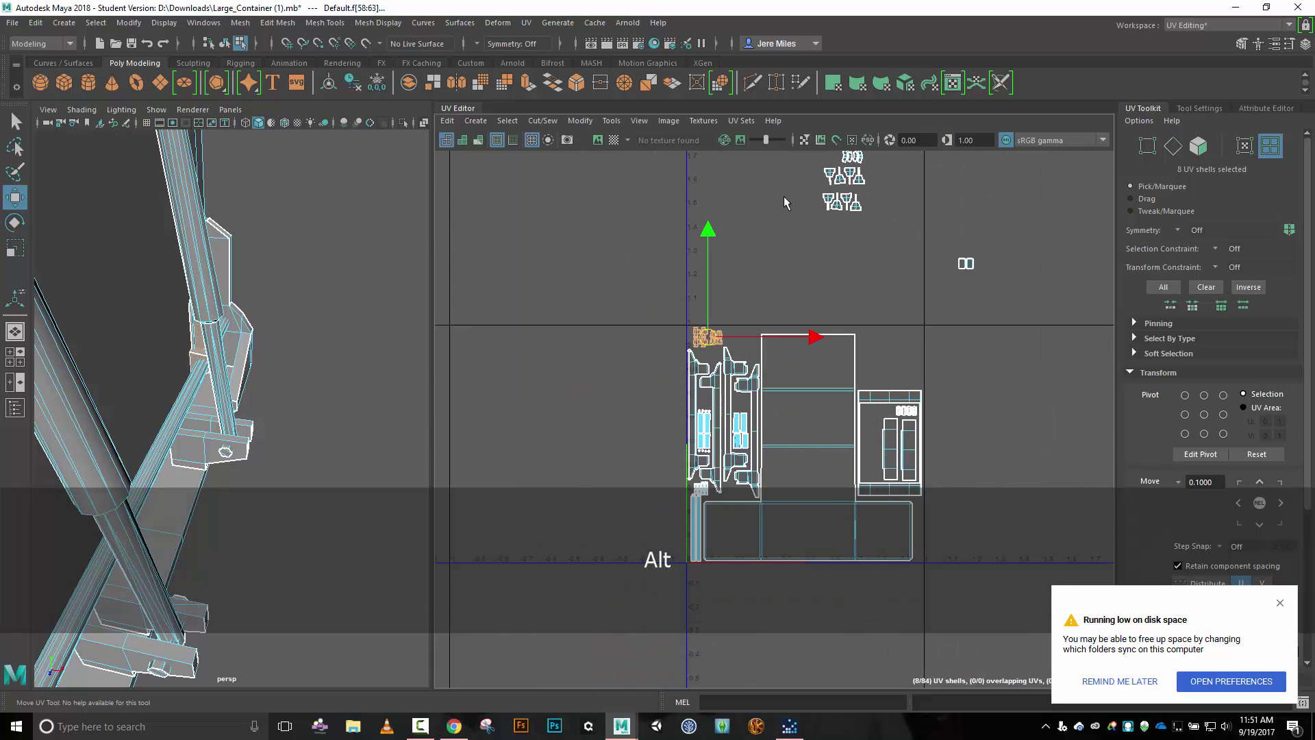
left_click_drag(788, 161, 752, 236)
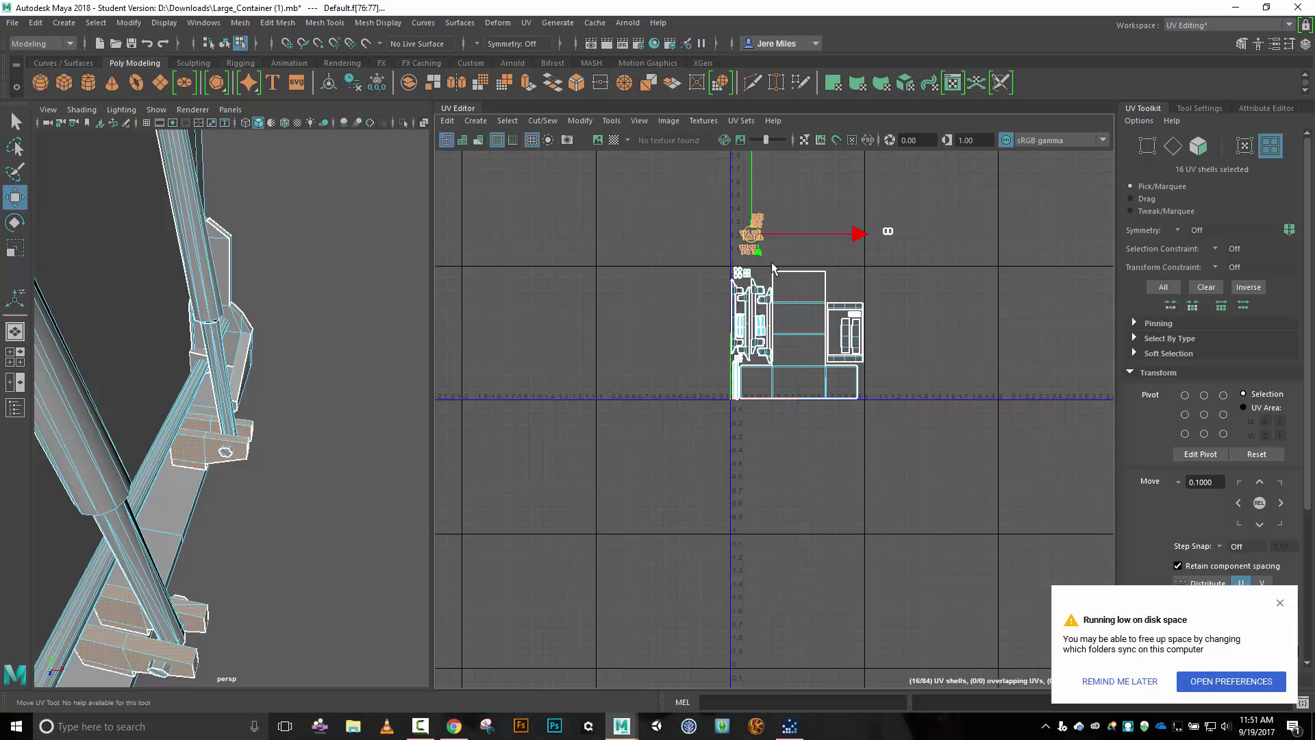
scroll(772, 267, "up", 8)
middle_click_drag(780, 270, 910, 311, "alt")
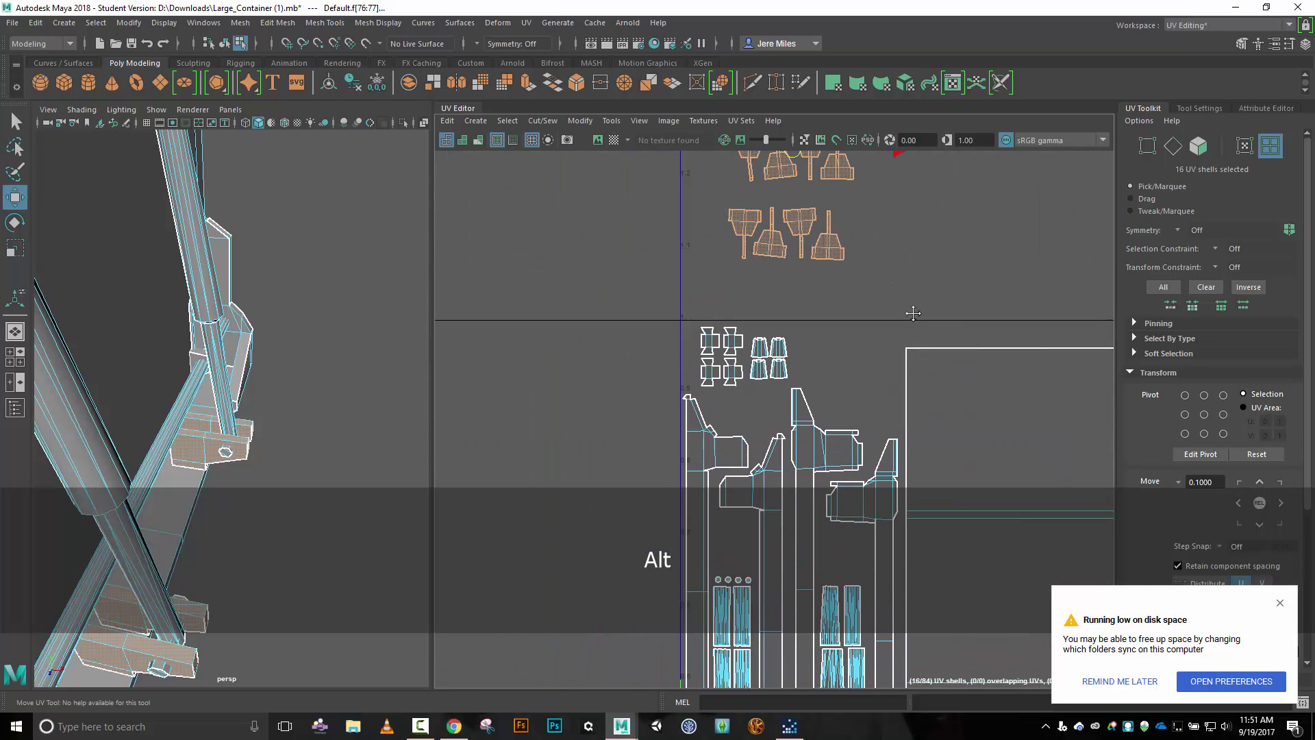
Nest the four small tapered shells below the cross-shaped ones and fit the lower row of four T-shaped shells beside the crosses.
left_click_drag(780, 362, 757, 422)
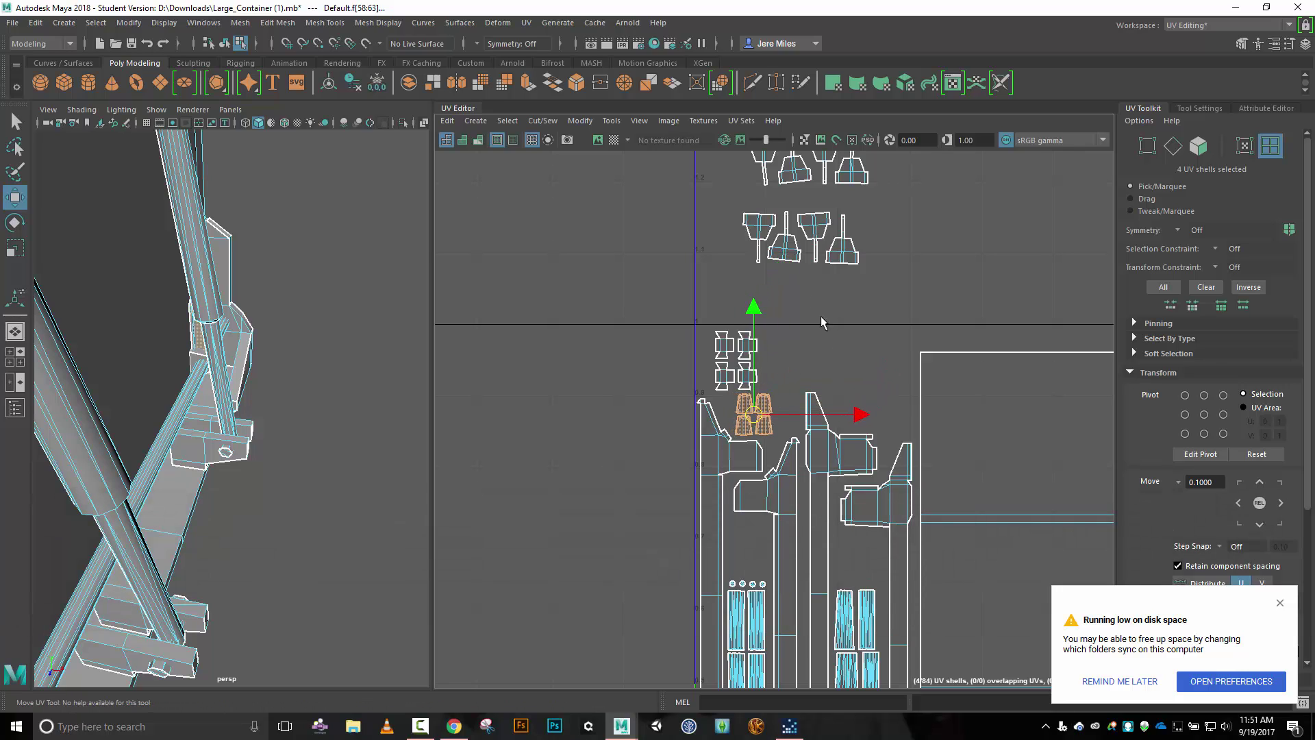
left_click_drag(740, 240, 877, 282)
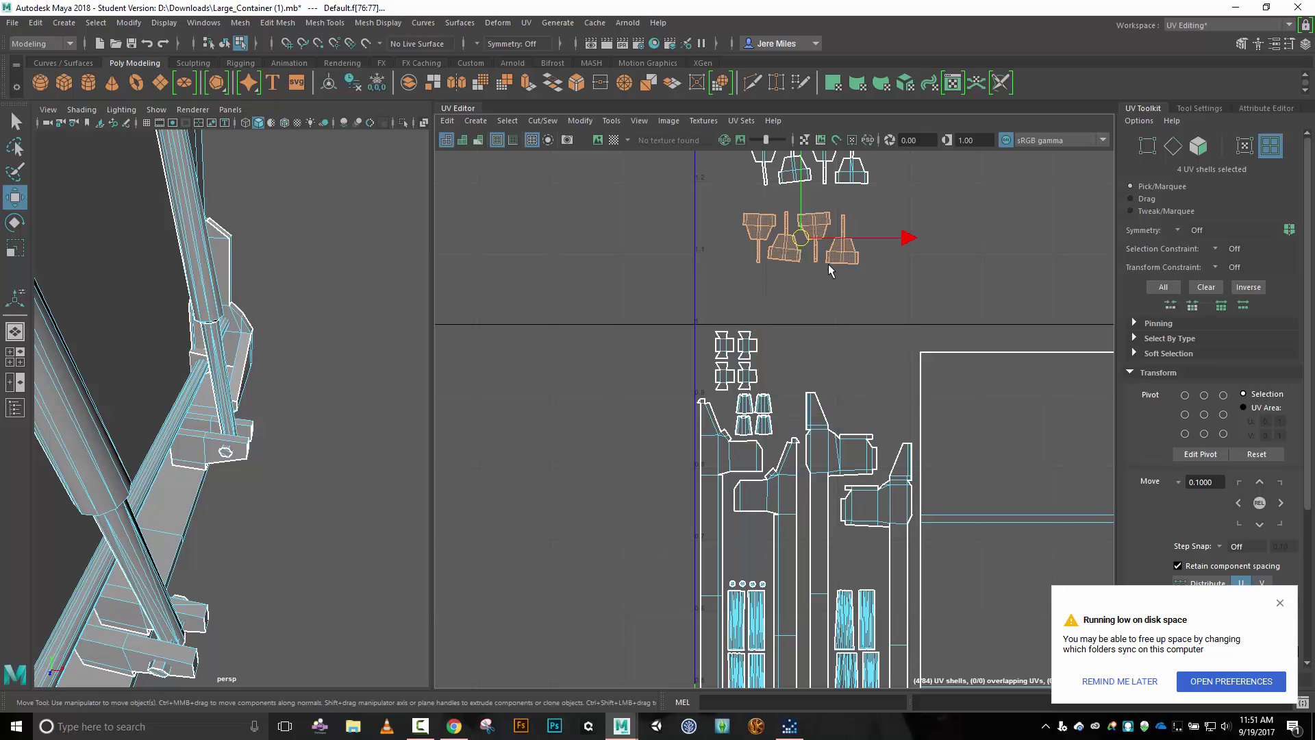
left_click_drag(798, 242, 817, 361)
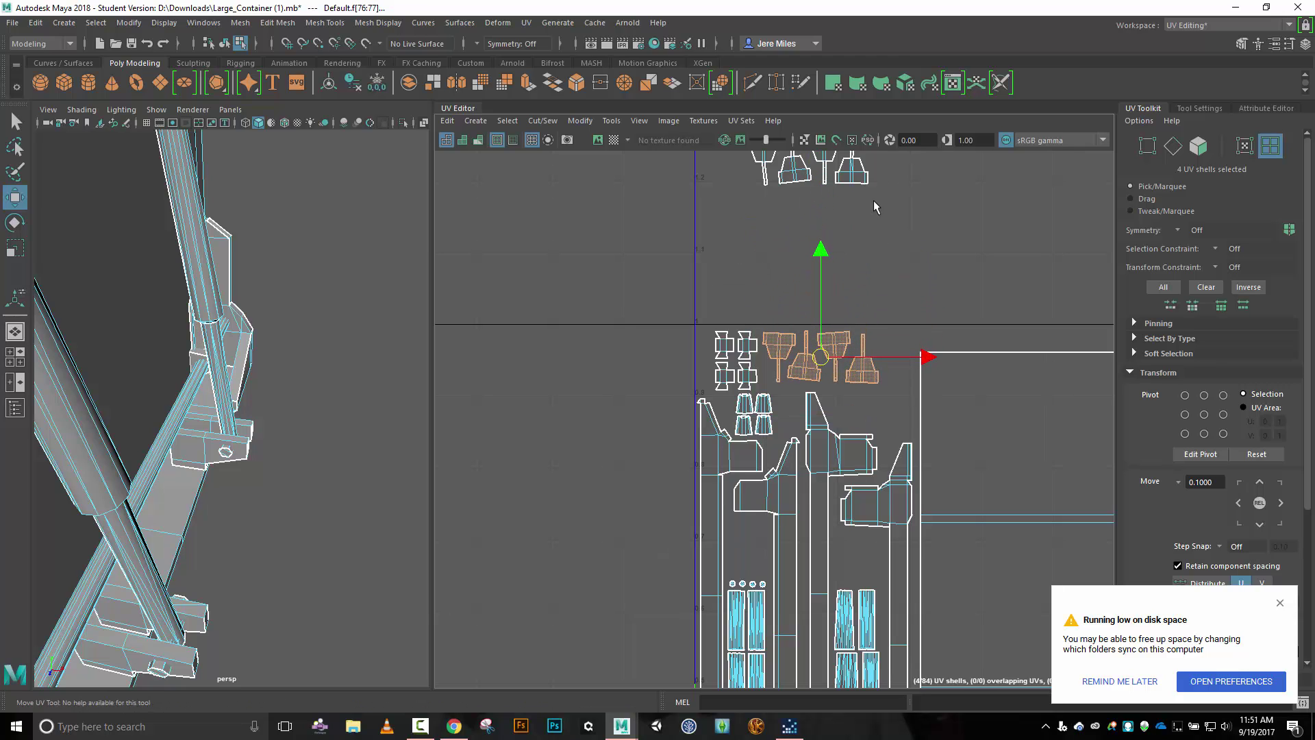
Set the eight curved shells and two of the remaining T-shaped shells aside, outside the tile beside the end-frame brackets.
middle_click_drag(899, 212, 903, 363, "alt")
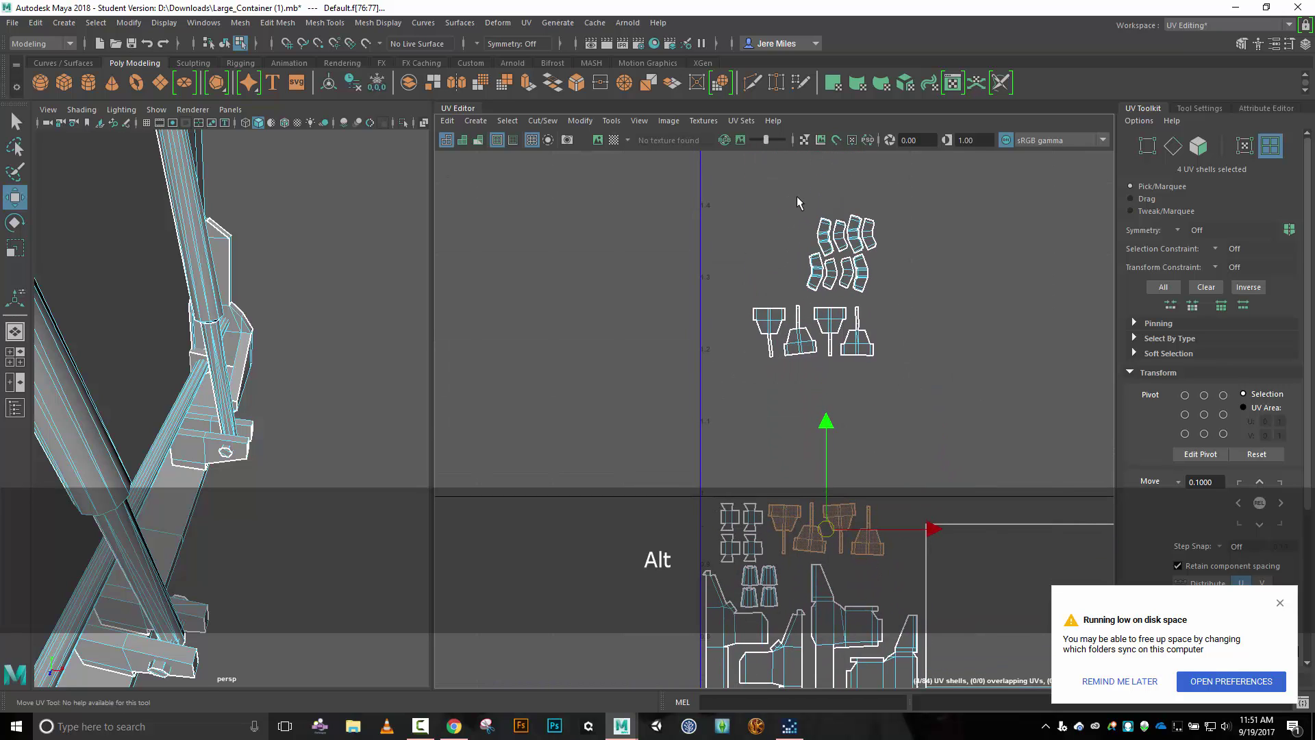
left_click_drag(796, 199, 897, 290)
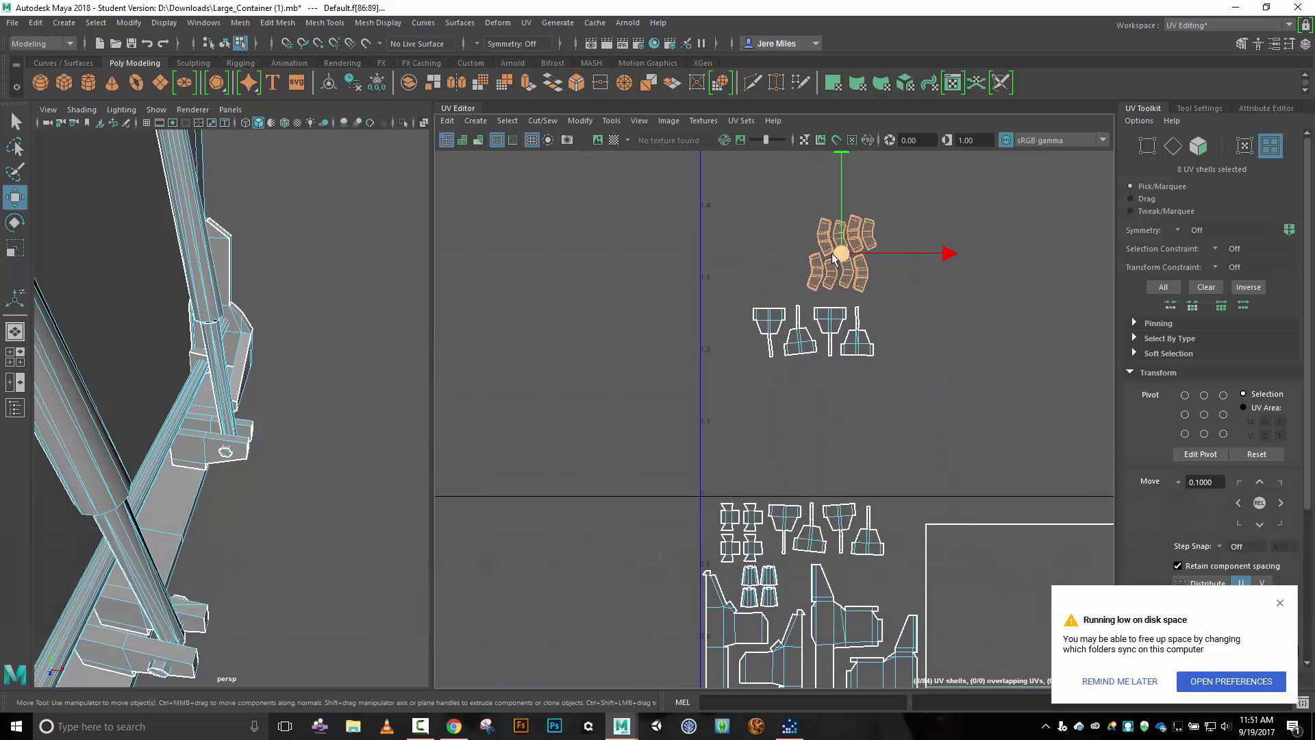
left_click_drag(834, 258, 618, 563)
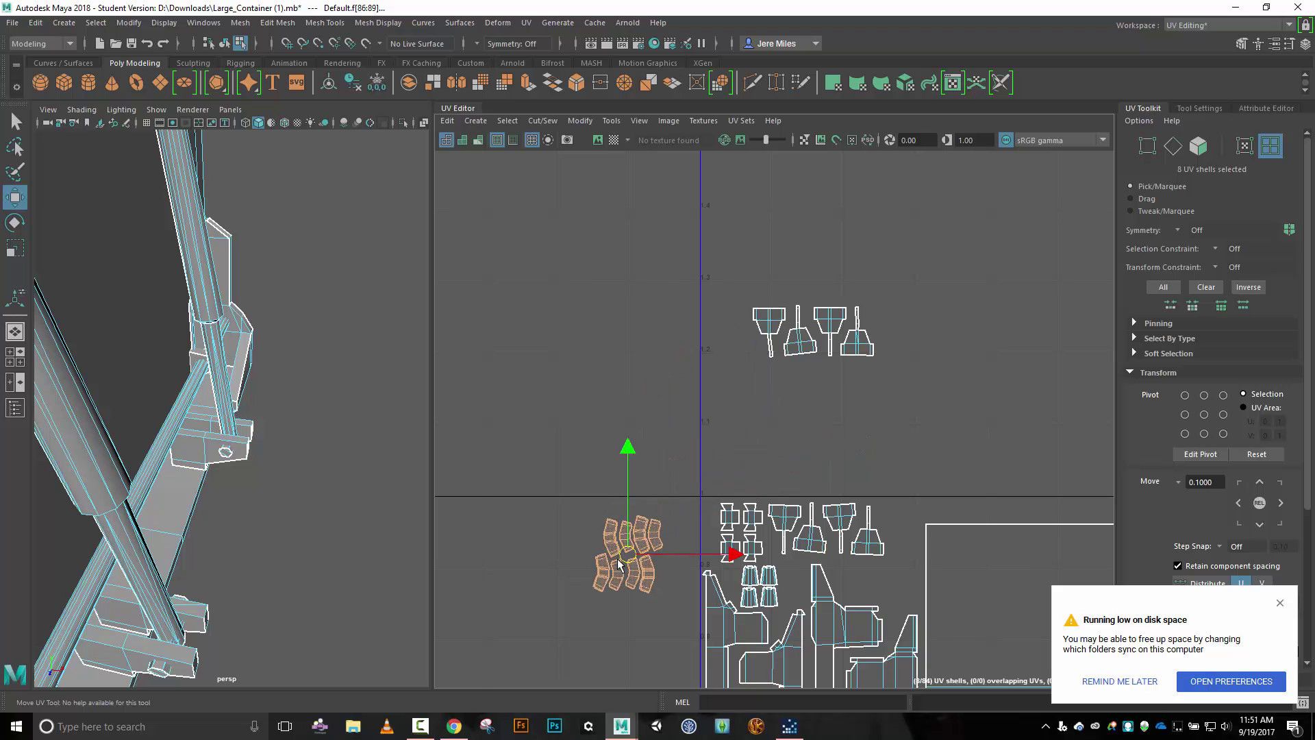
middle_click_drag(1001, 519, 959, 354, "alt")
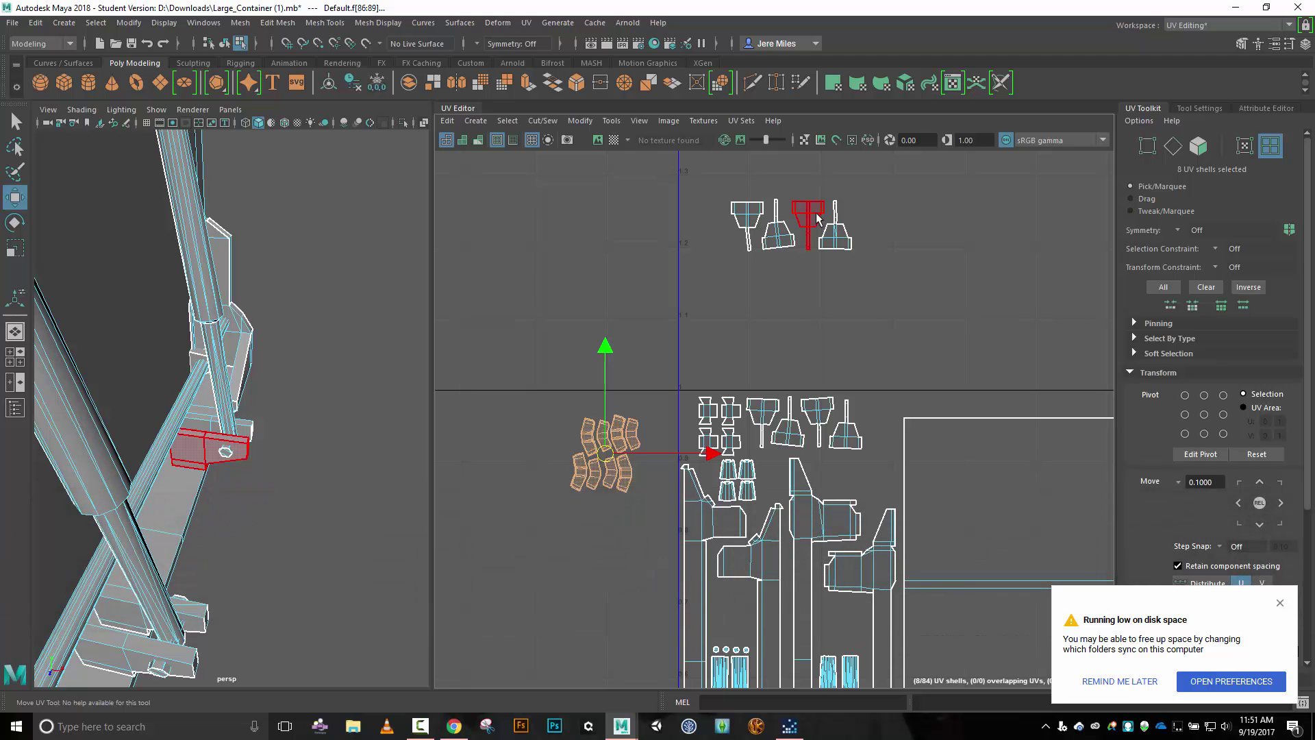
left_click(823, 222)
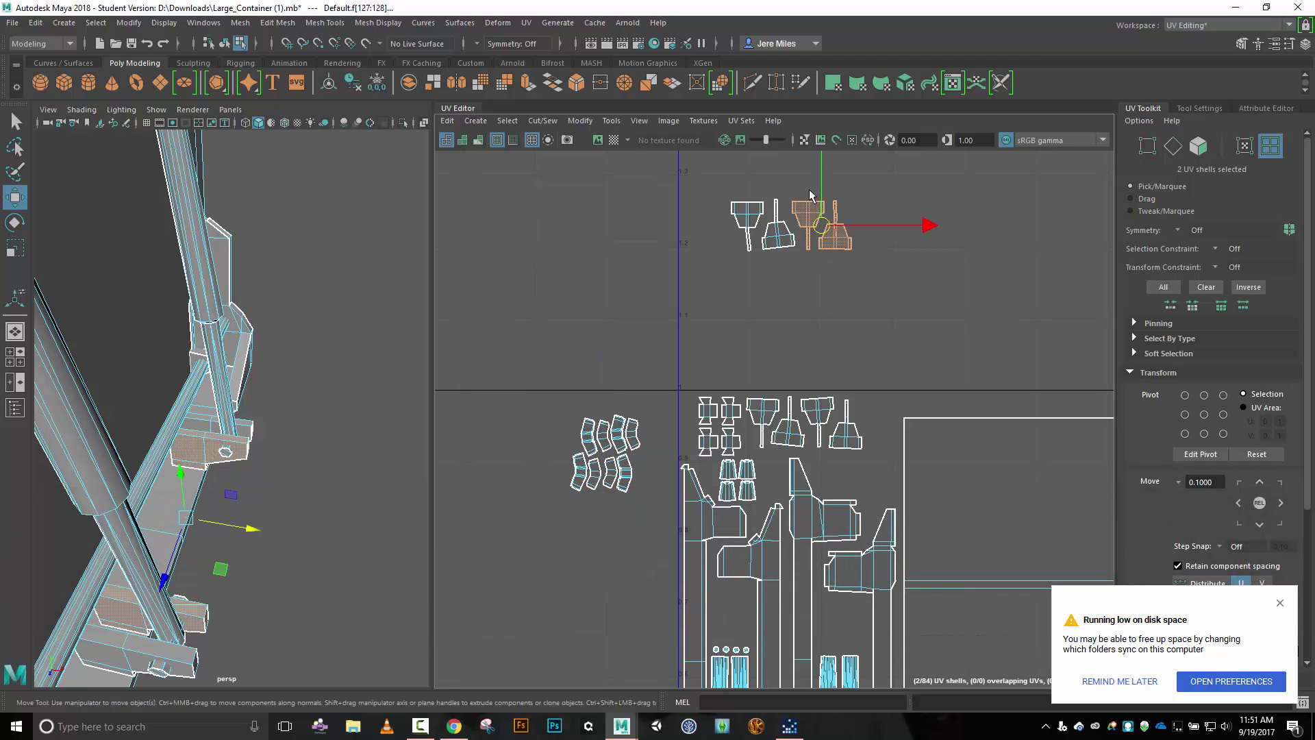
left_click_drag(826, 223, 607, 329)
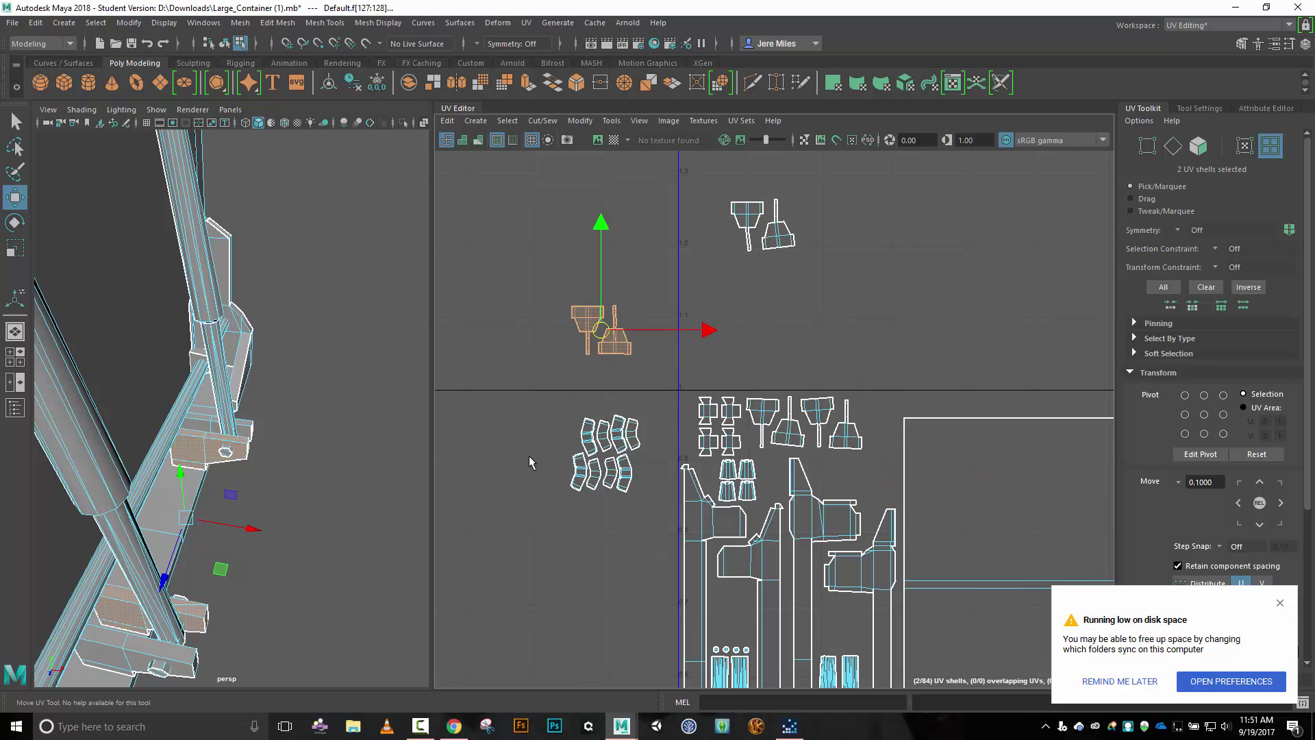
Fit the lower row of four curved shells above the second bracket pair and shift the set-aside T-shaped pair lower outside the tile.
left_click_drag(627, 516, 629, 519)
left_click_drag(605, 478, 865, 481)
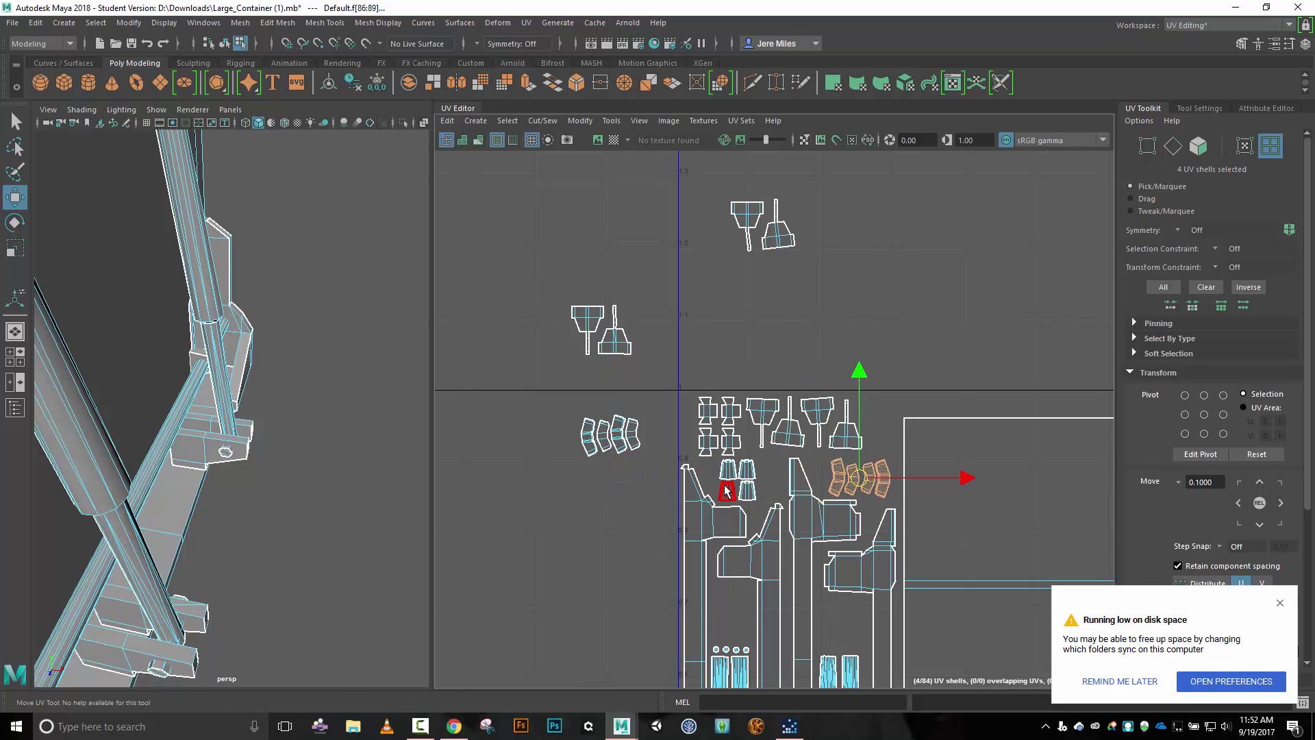
left_click_drag(660, 464, 667, 466)
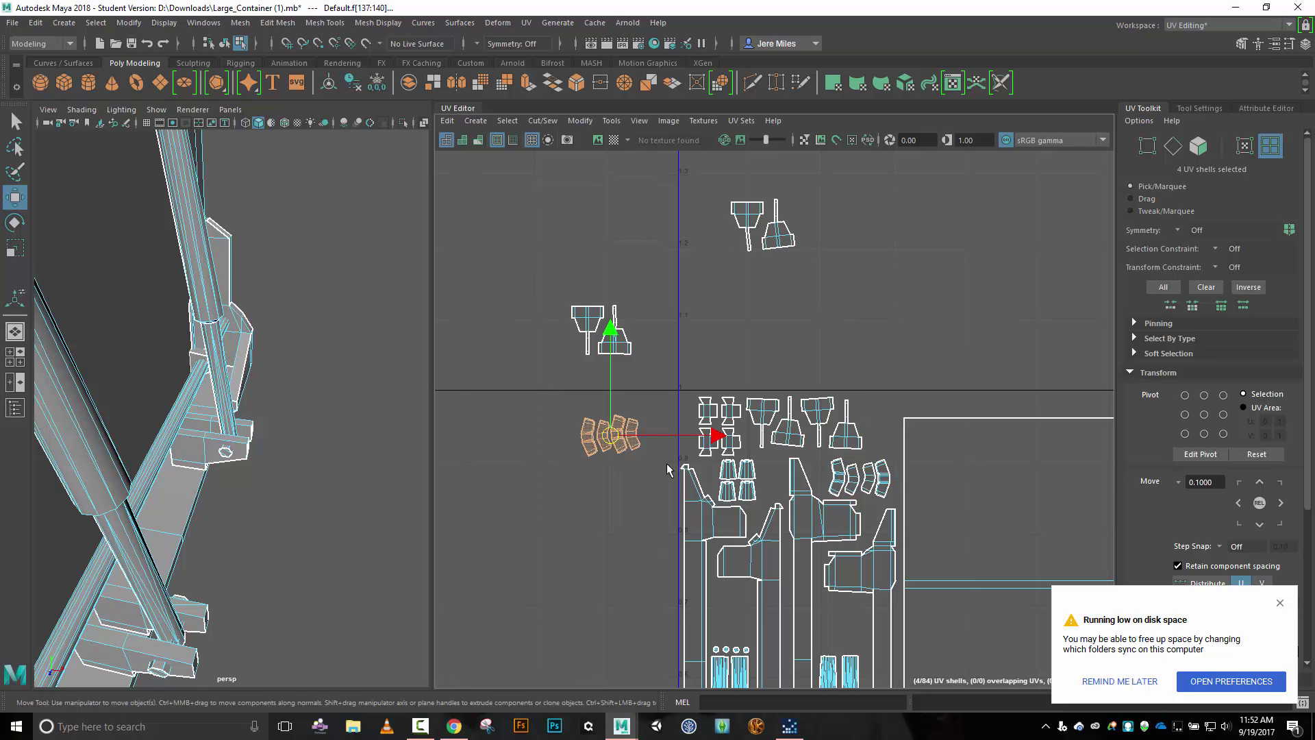
left_click_drag(560, 301, 541, 571)
Rotate the remaining four curved shells a quarter turn and stack them inside the first bracket pair, above the cylinder shells.
left_click_drag(595, 444, 654, 456)
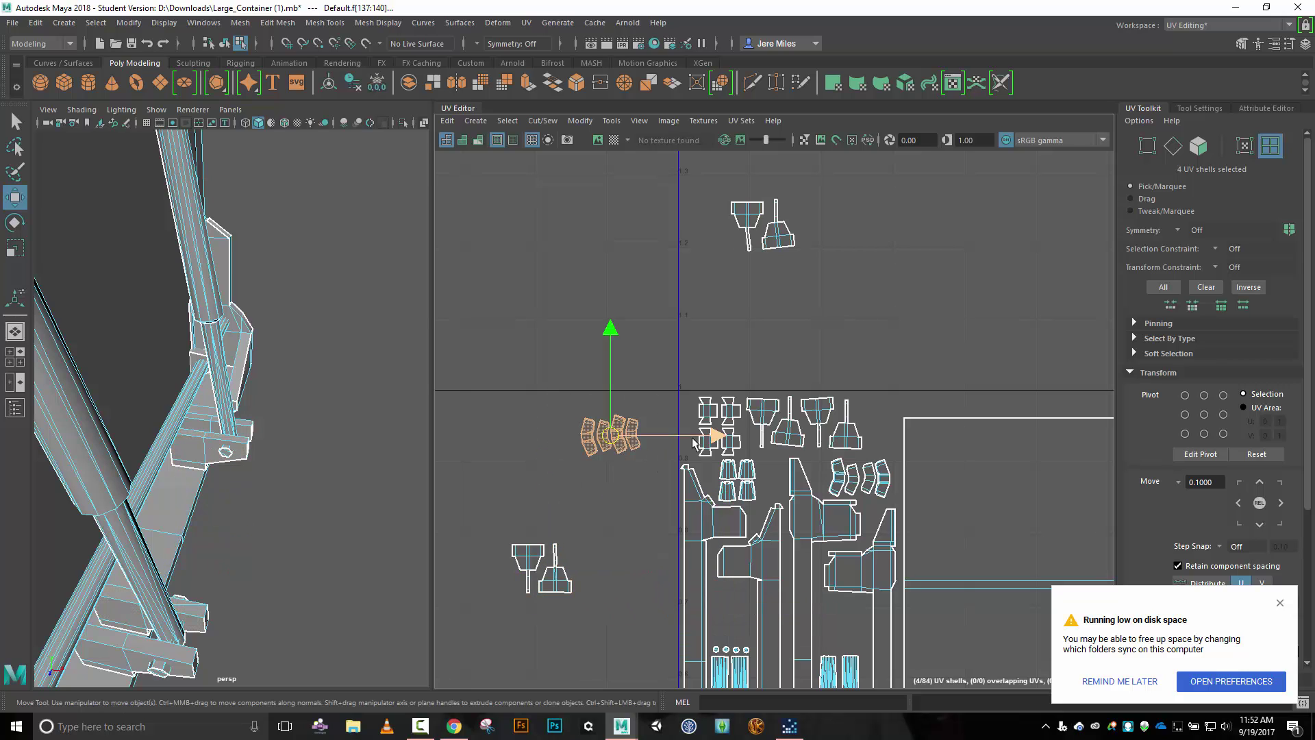
key("e")
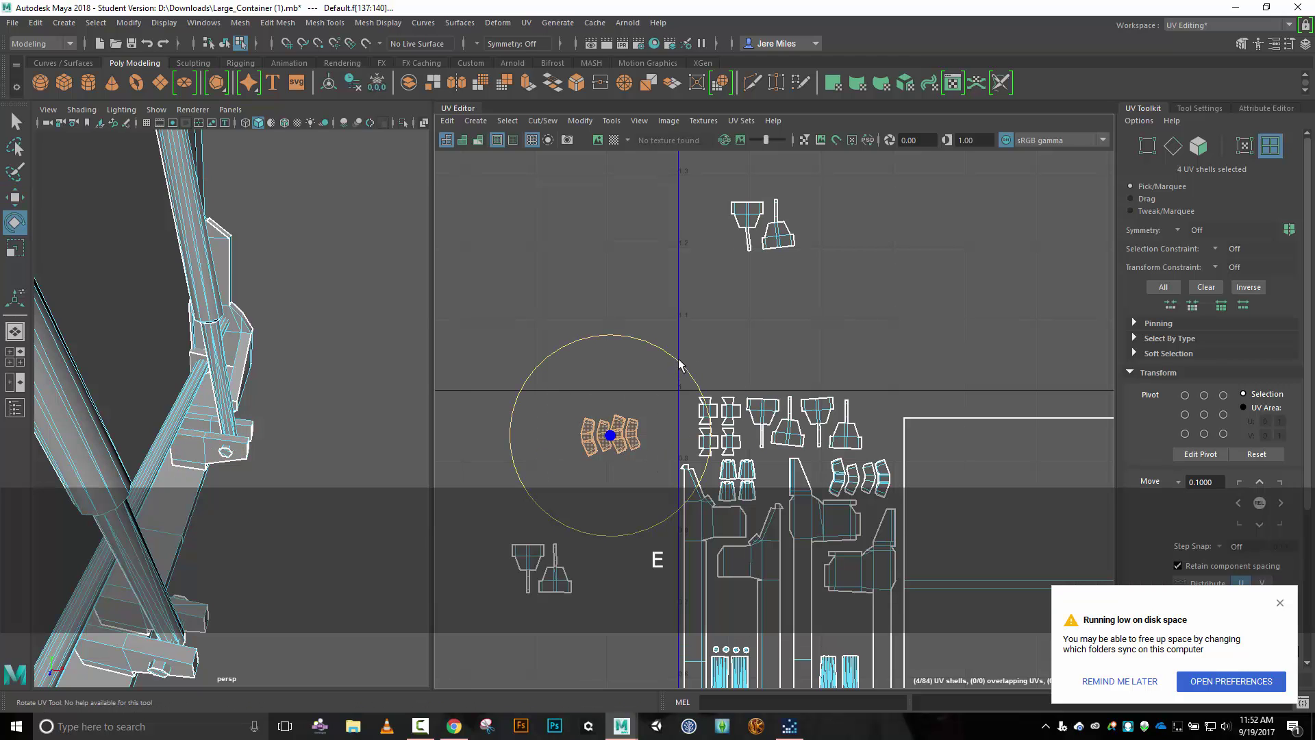
left_click_drag(680, 364, 527, 338)
key("w")
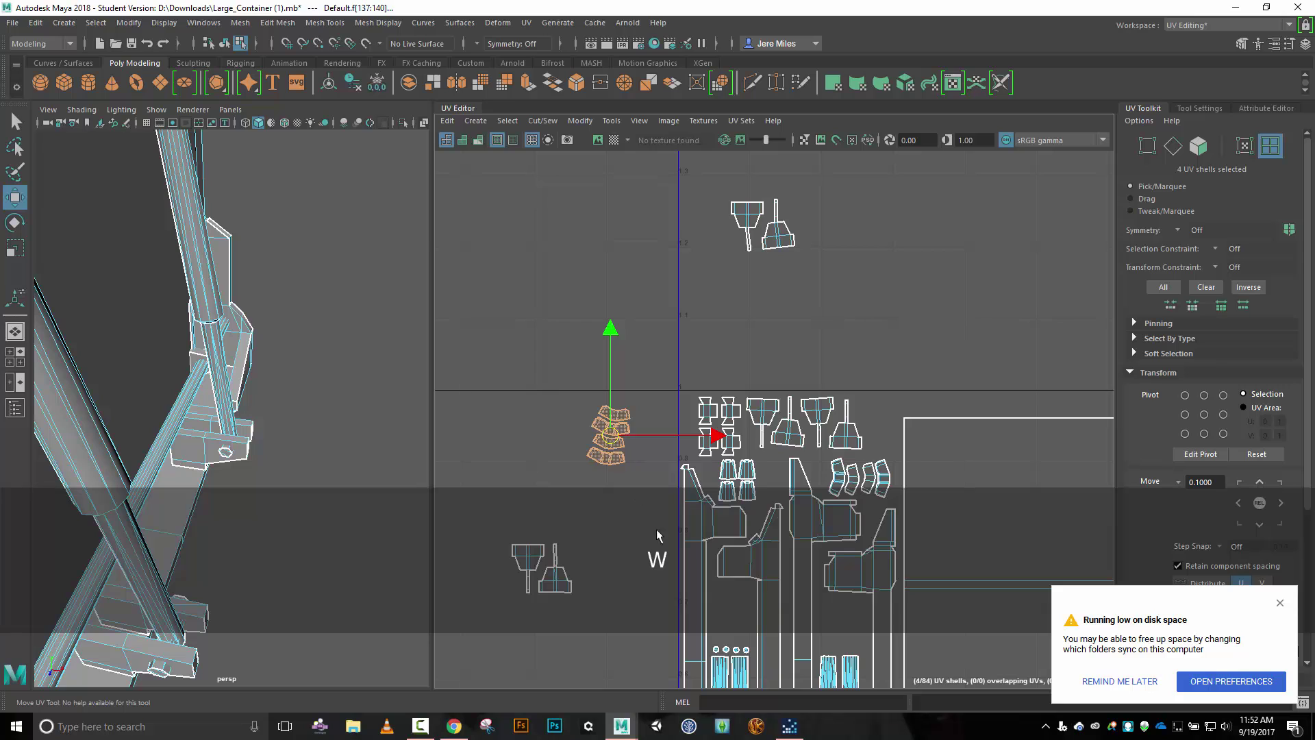
left_click_drag(611, 441, 731, 615)
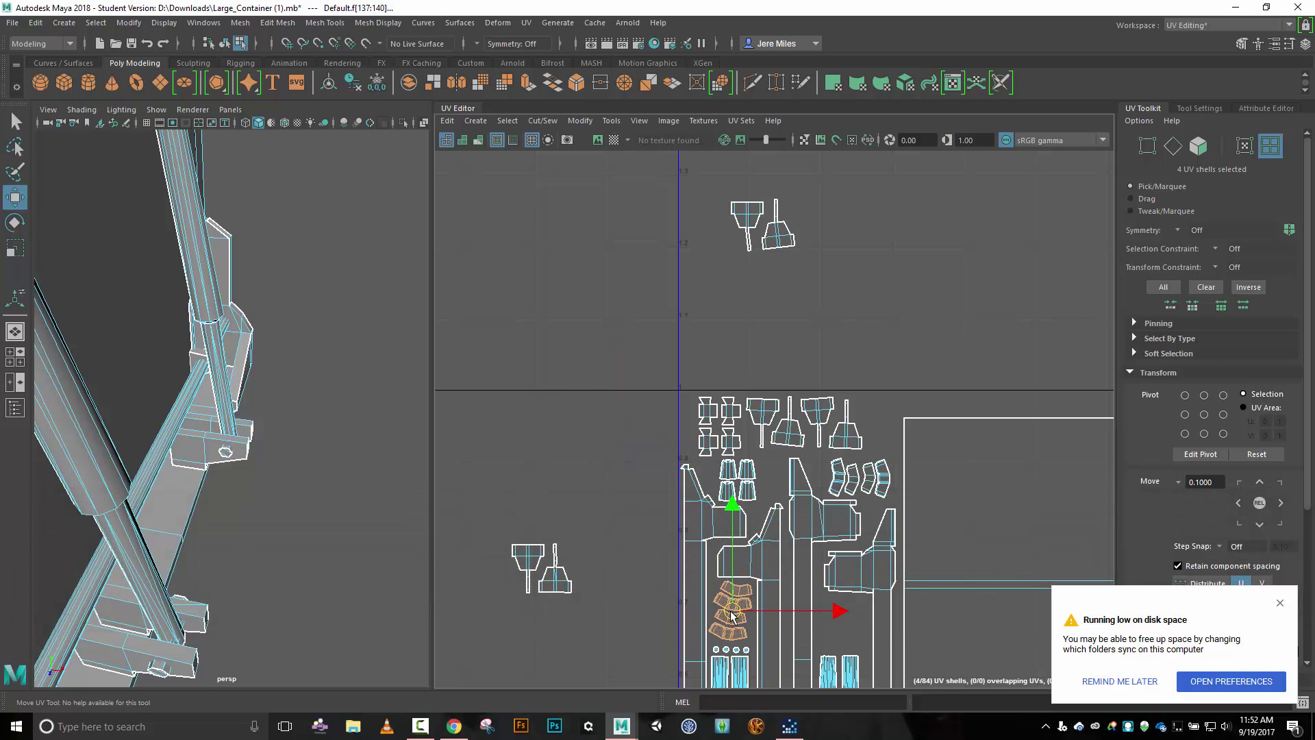
Move the four cross-shaped shells outside the tile and put the set-aside pair of T-shaped shells in their place.
scroll(689, 570, "down", 3)
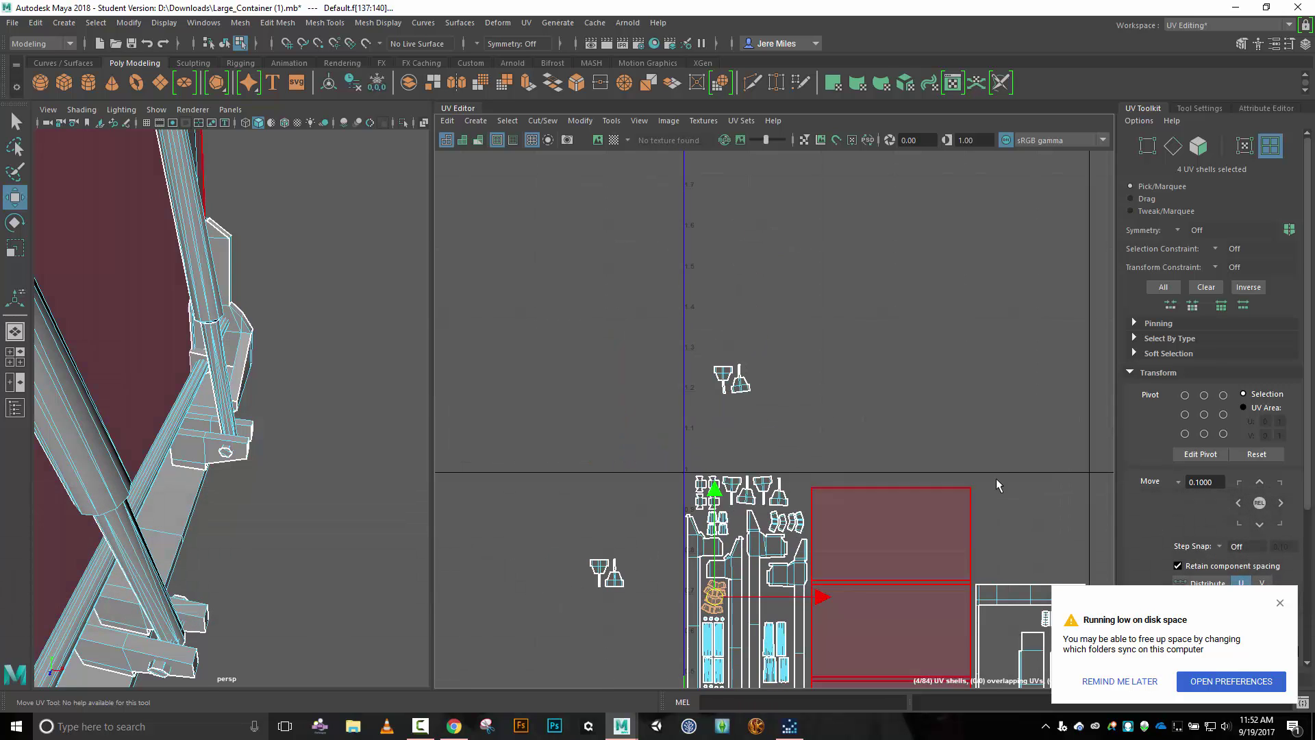
middle_click_drag(995, 437, 975, 338, "alt")
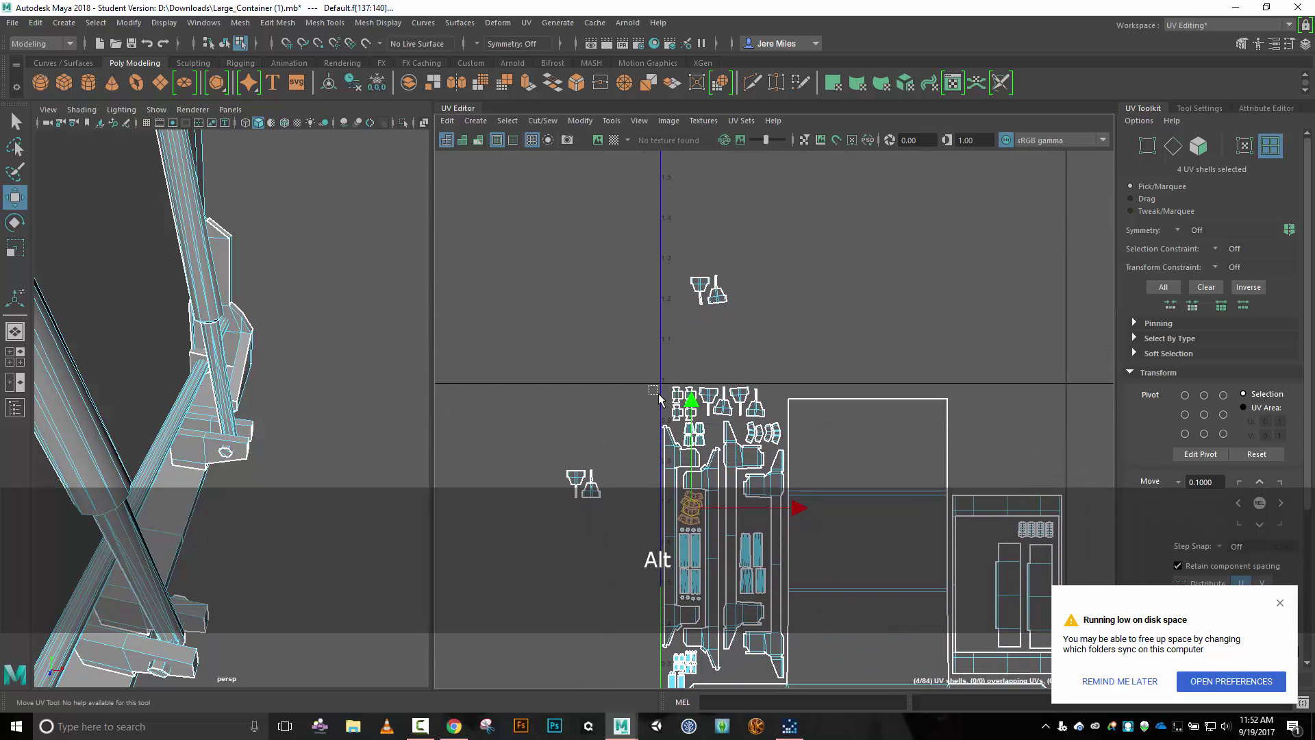
left_click(678, 404)
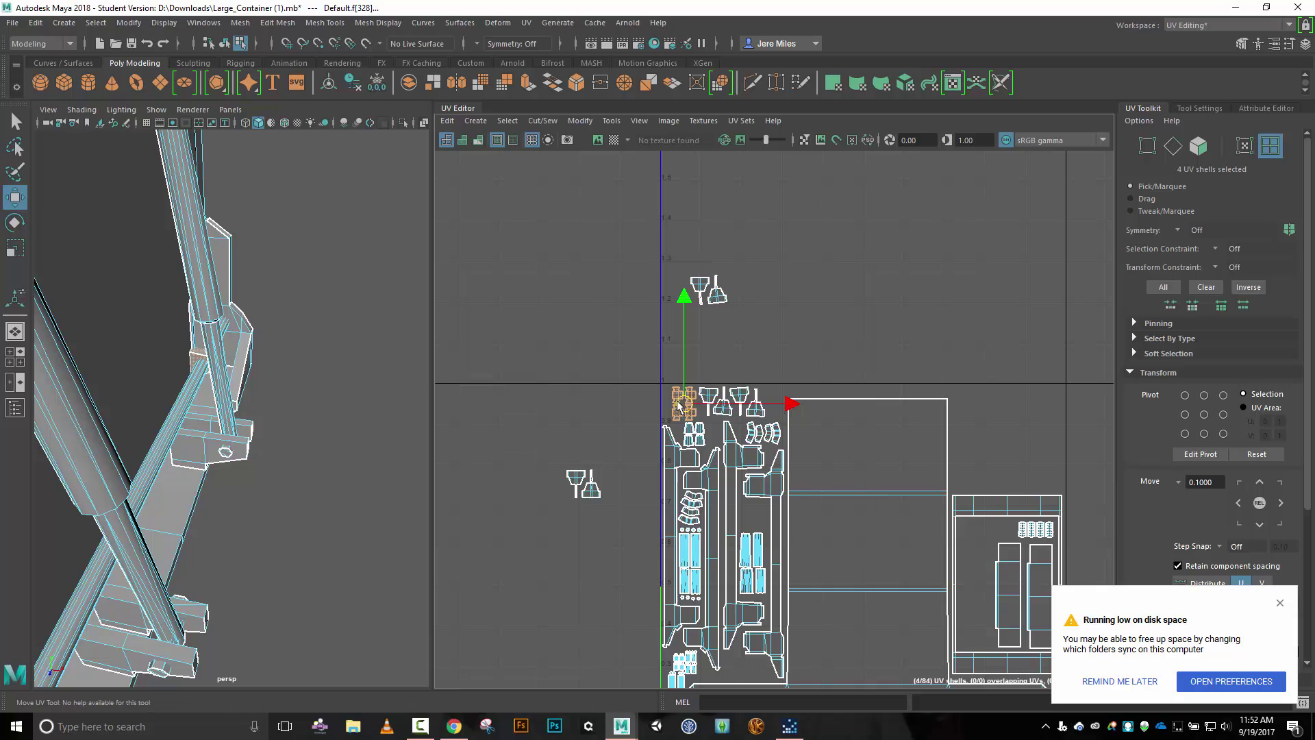
left_click_drag(678, 404, 523, 372)
left_click_drag(580, 502, 690, 403)
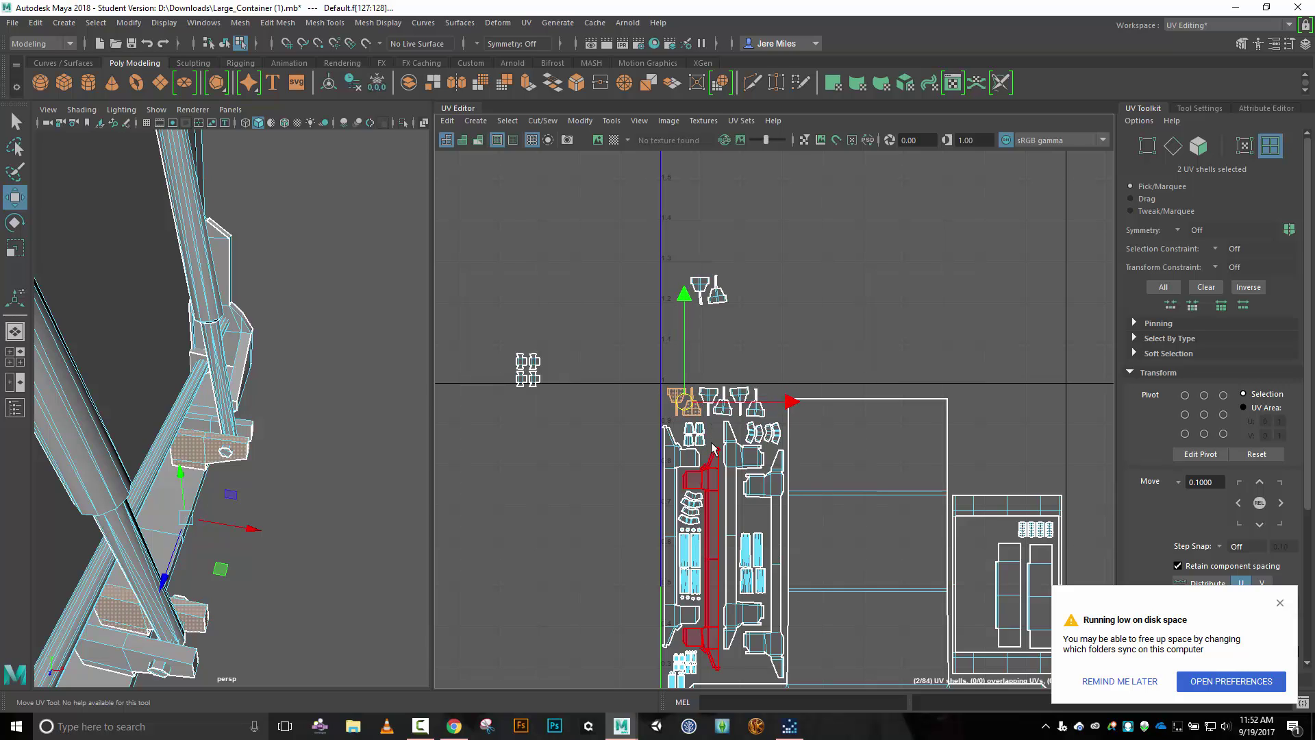
Move the four small tapered shells outside the tile and fit the last pair of T-shaped shells into their gap above the brackets.
left_click(687, 433)
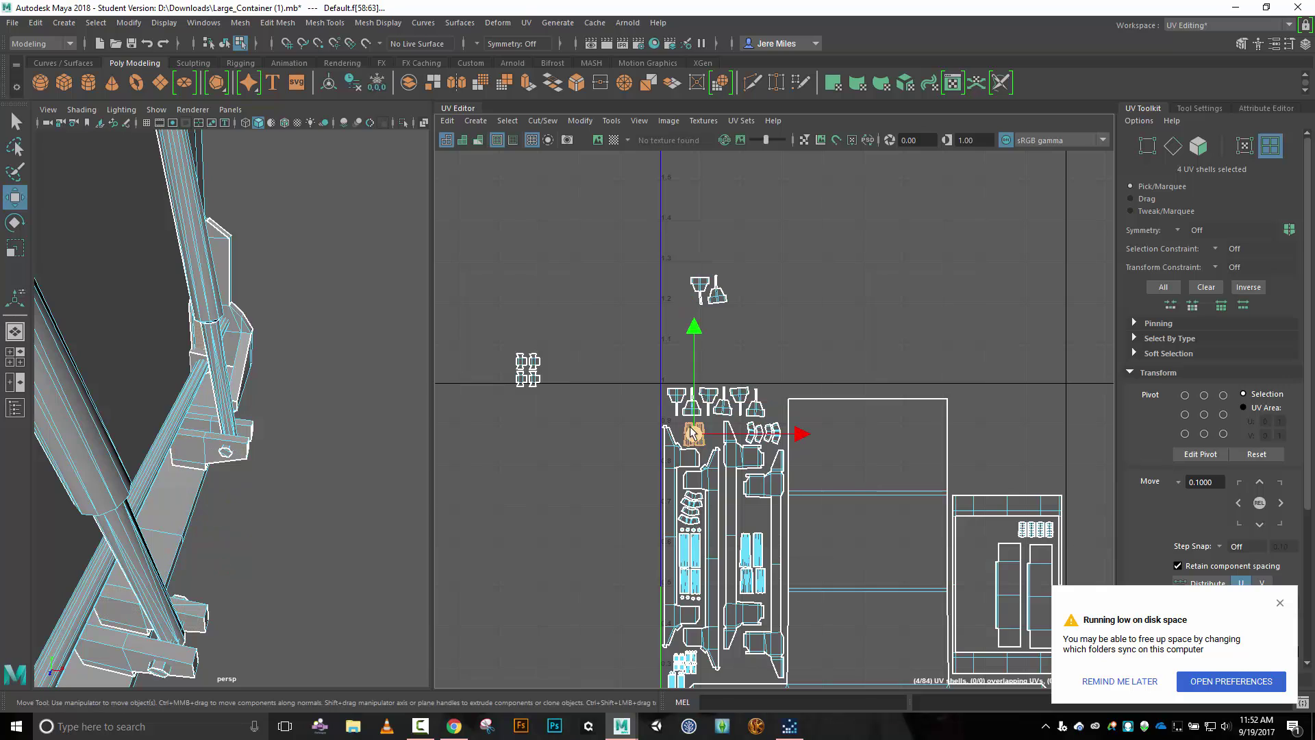
left_click_drag(686, 434, 516, 435)
left_click_drag(672, 273, 702, 430)
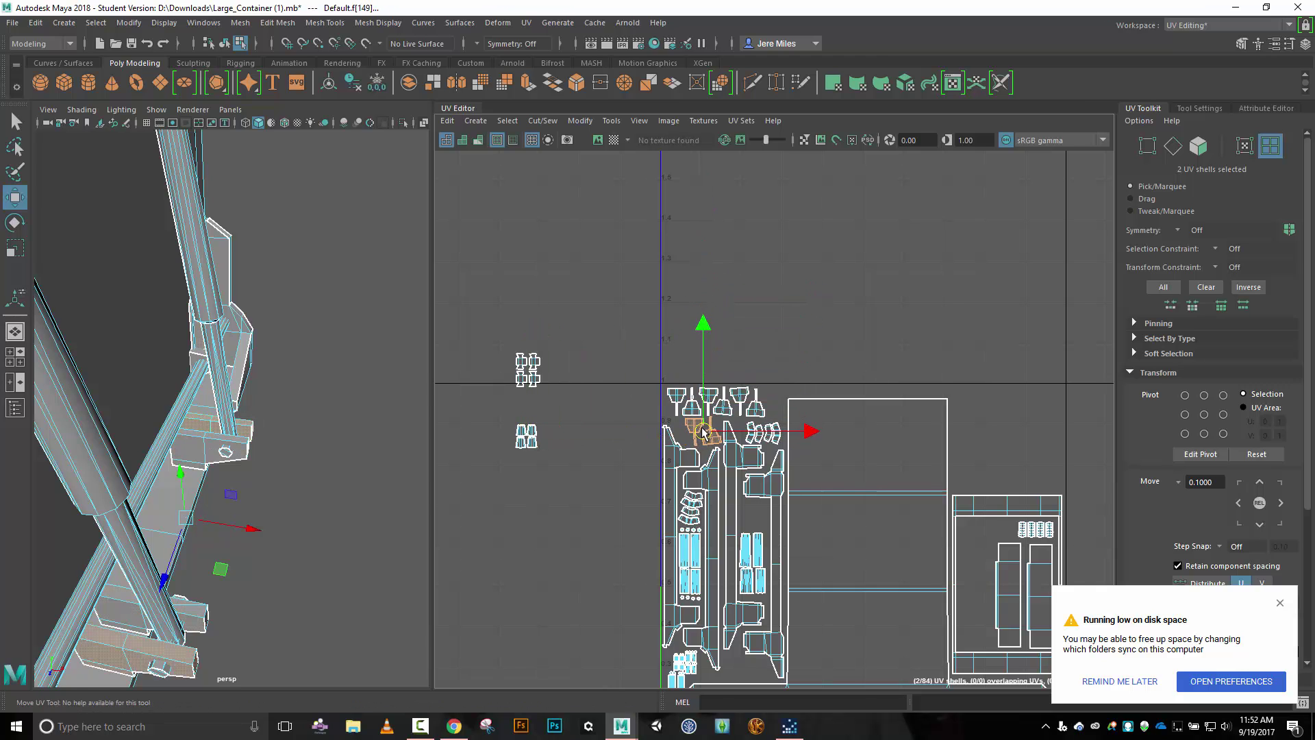
scroll(688, 432, "up", 4)
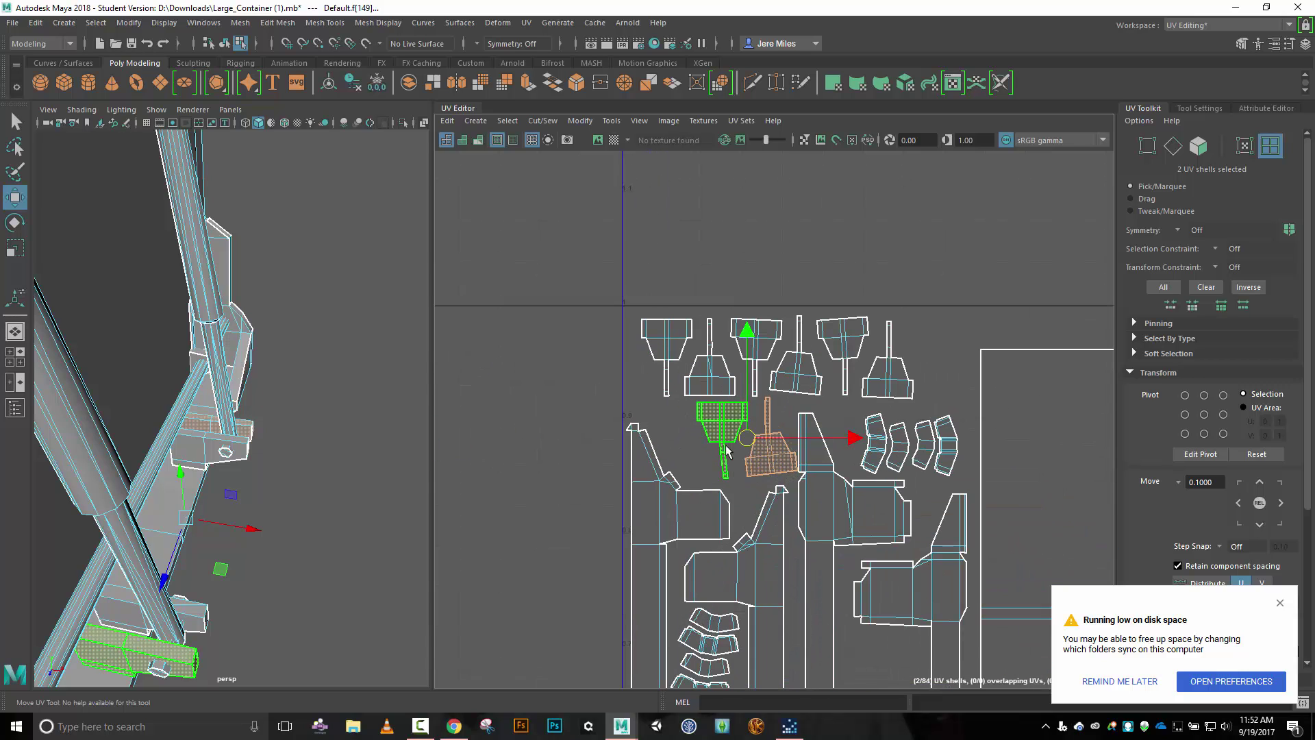
left_click_drag(747, 439, 743, 449)
scroll(638, 456, "down", 1)
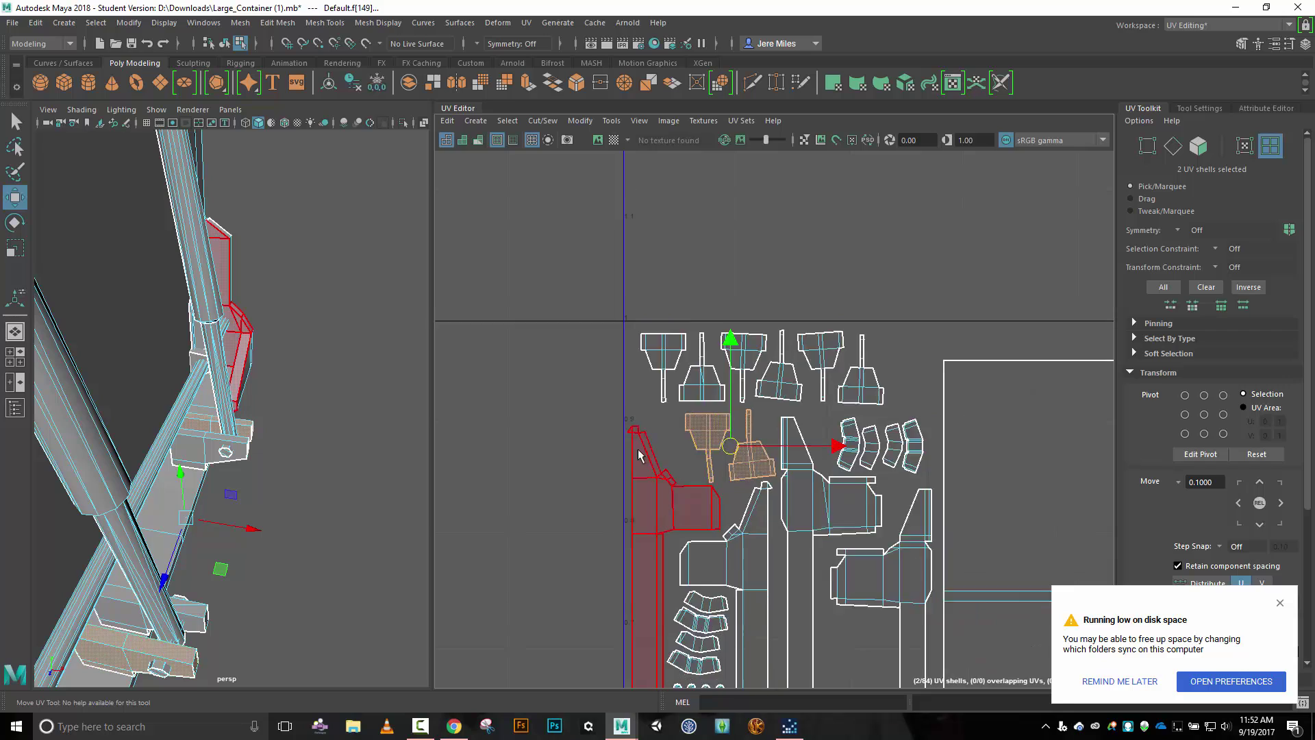
Place the four small tapered shells and the four cross-shaped shells inside the rectangular framed shell, beside the two stepped shells.
scroll(638, 455, "down", 3)
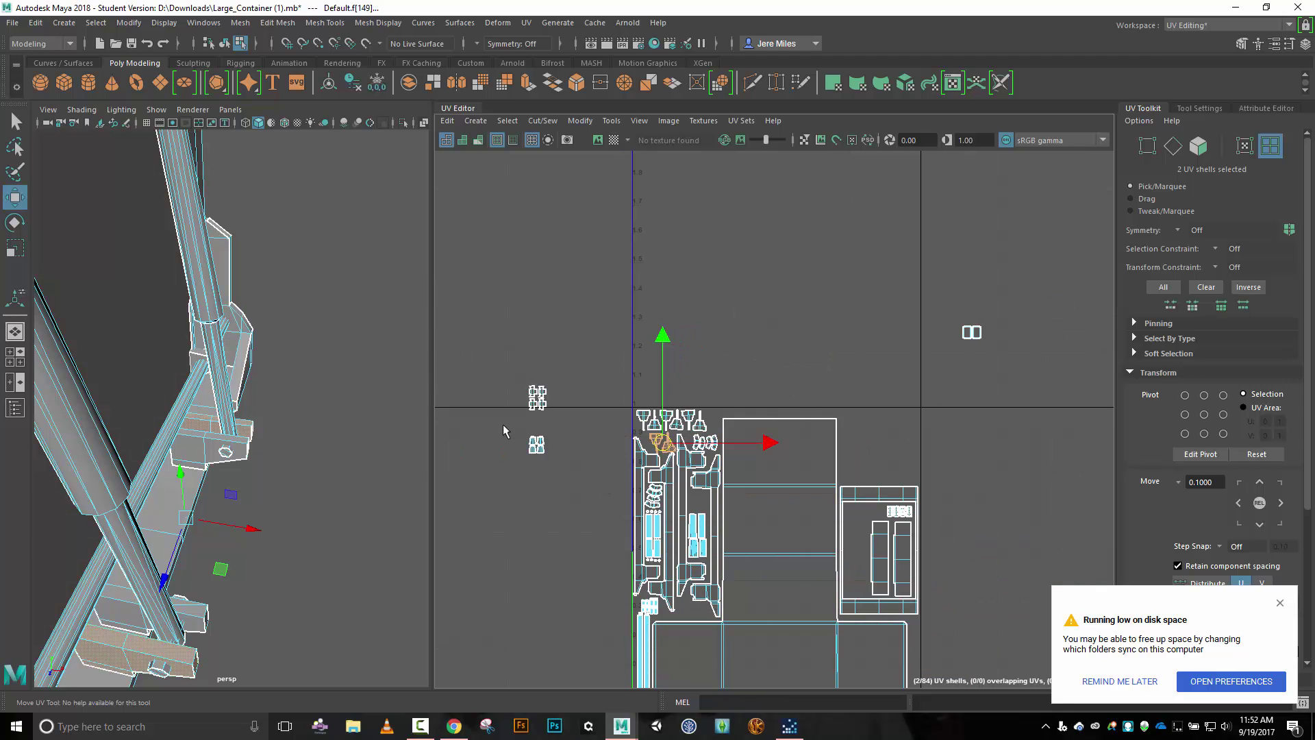
left_click_drag(502, 430, 613, 512)
left_click_drag(539, 448, 859, 526)
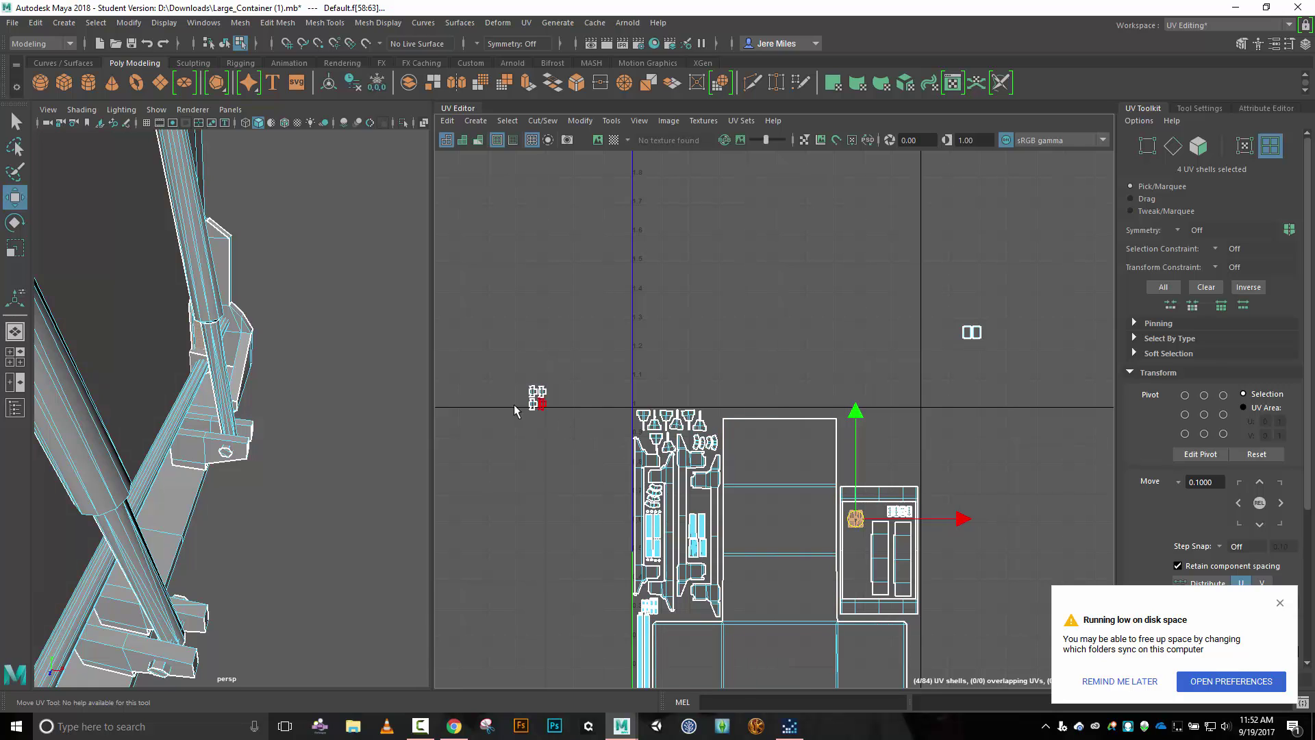
left_click_drag(508, 374, 859, 560)
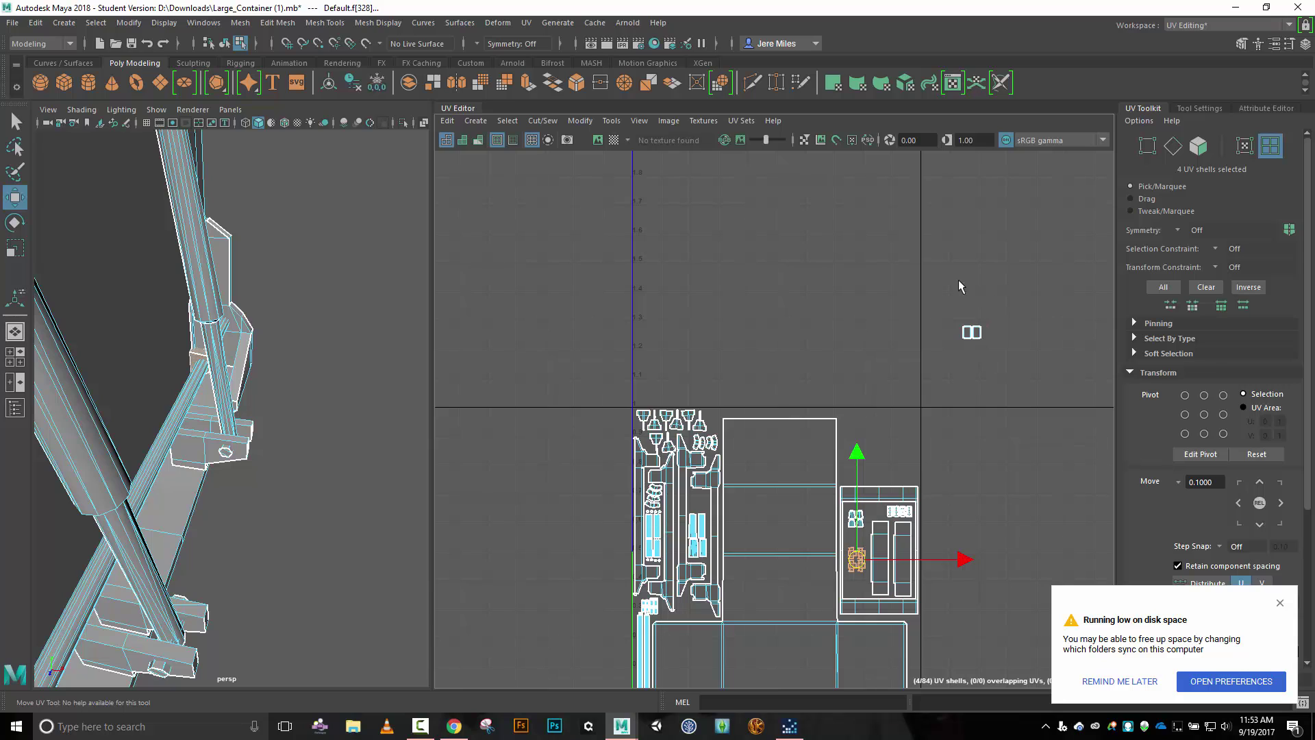
Move the set-aside pair of small rectangular shells into the gap above the rectangular framed shell and scale them up to fill it.
left_click(971, 333)
left_click_drag(972, 332, 883, 452)
scroll(883, 452, "up", 5)
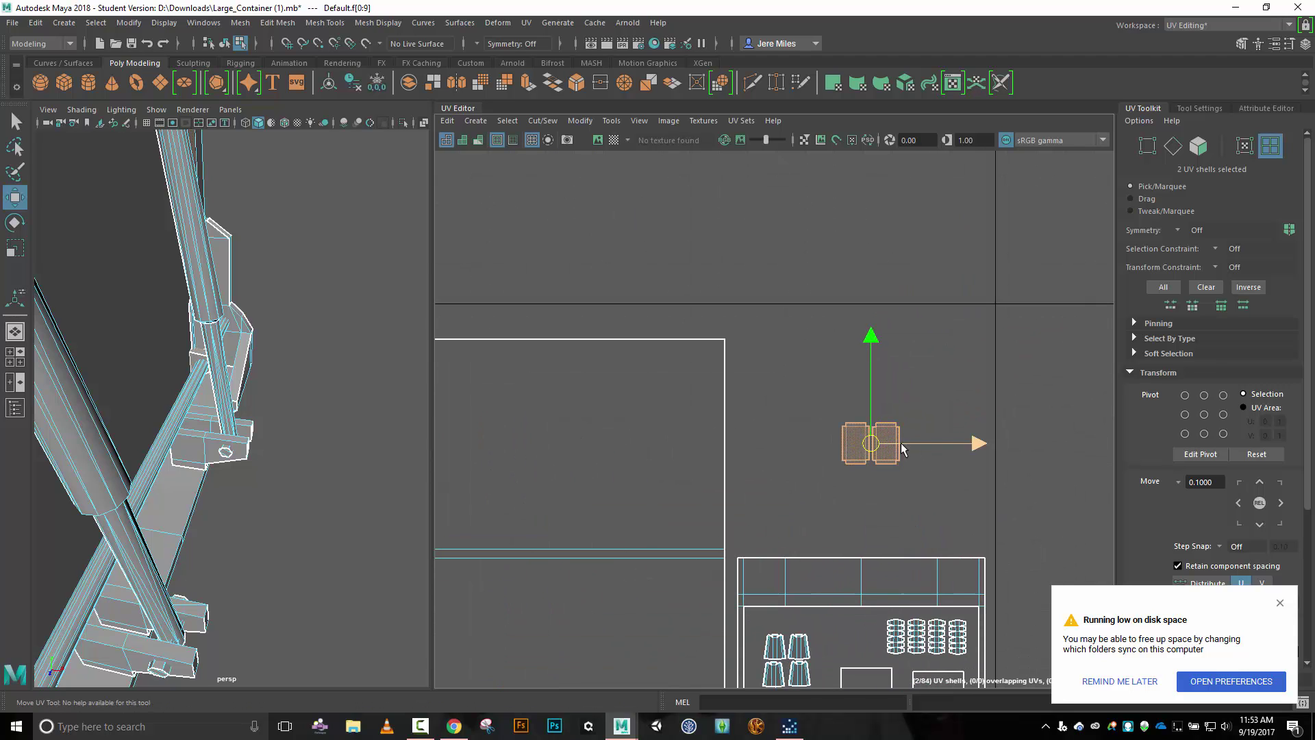
key("r")
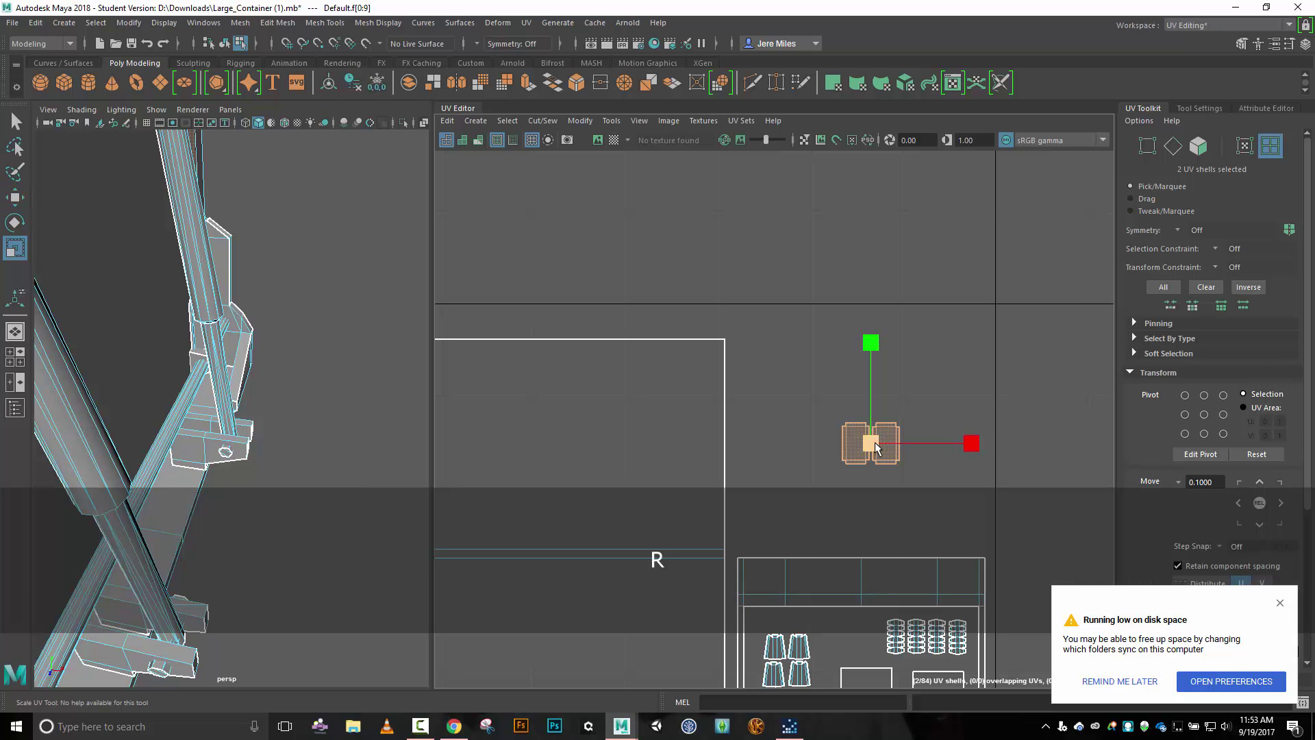
left_click_drag(857, 432, 1164, 616)
key("w")
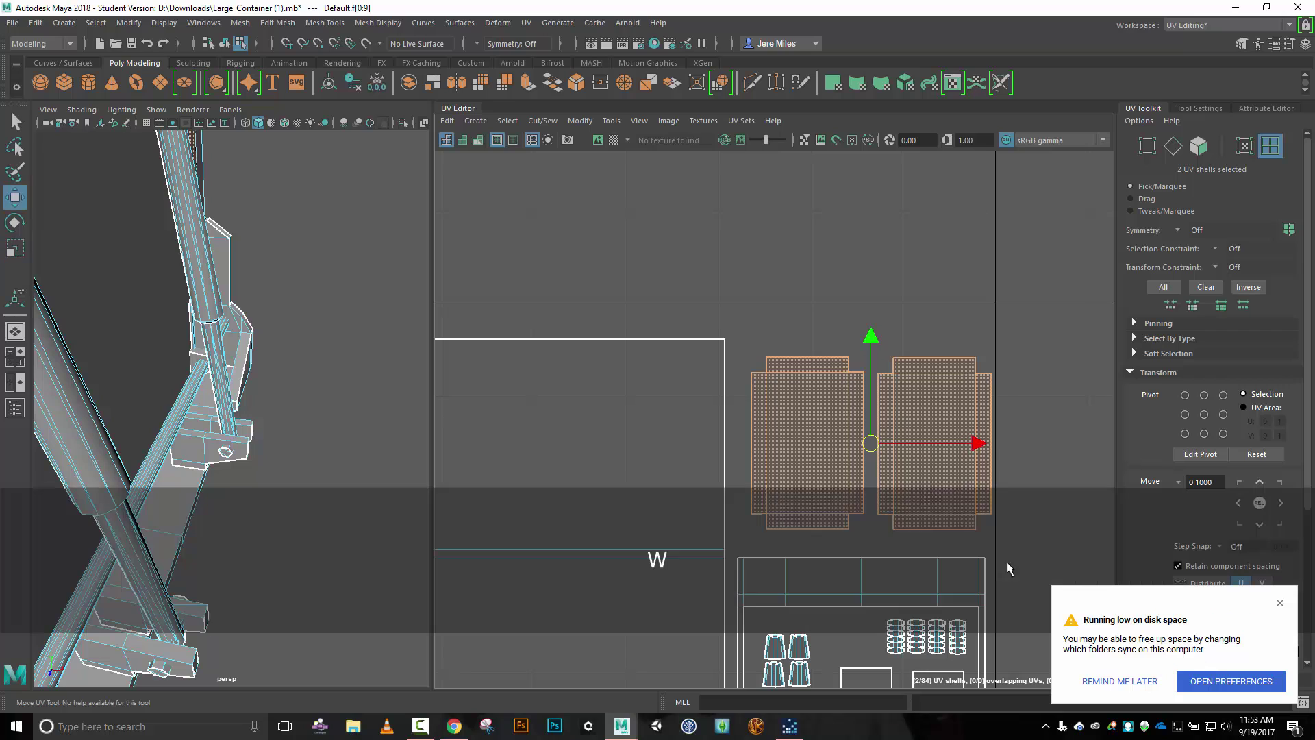
left_click_drag(869, 441, 862, 430)
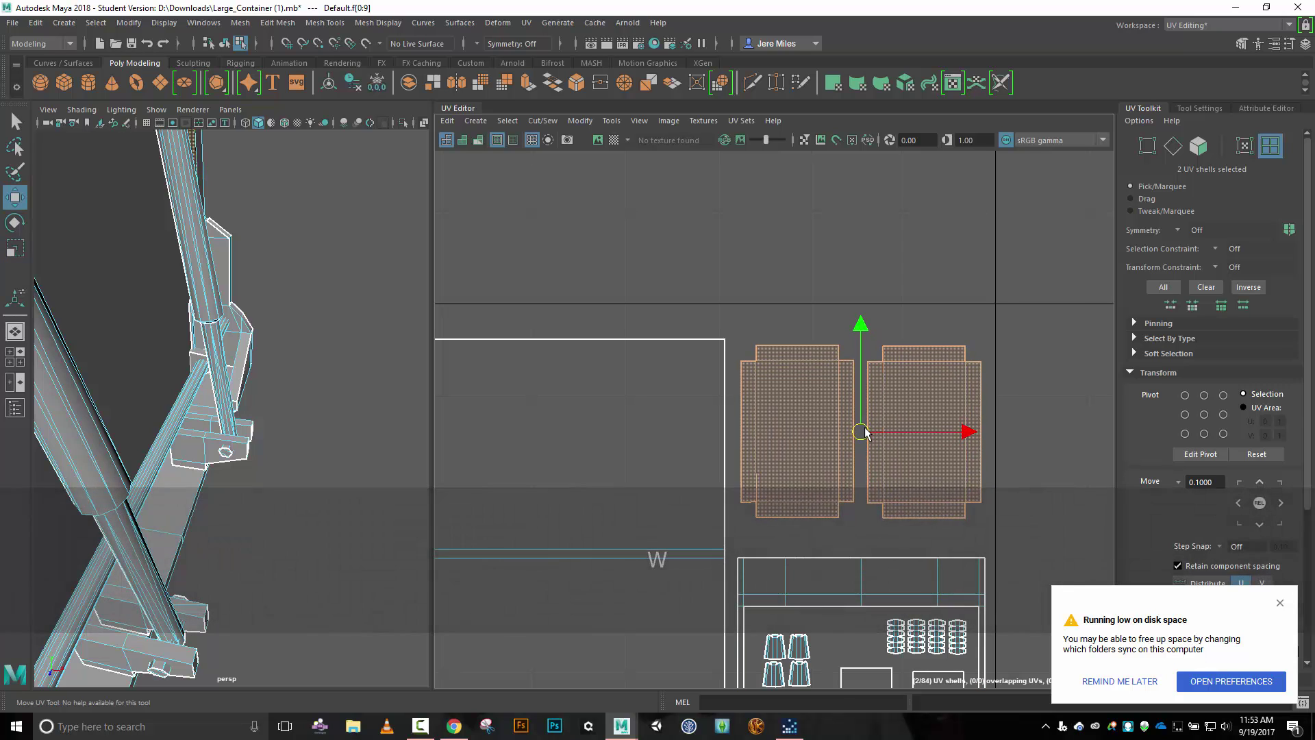
key("r")
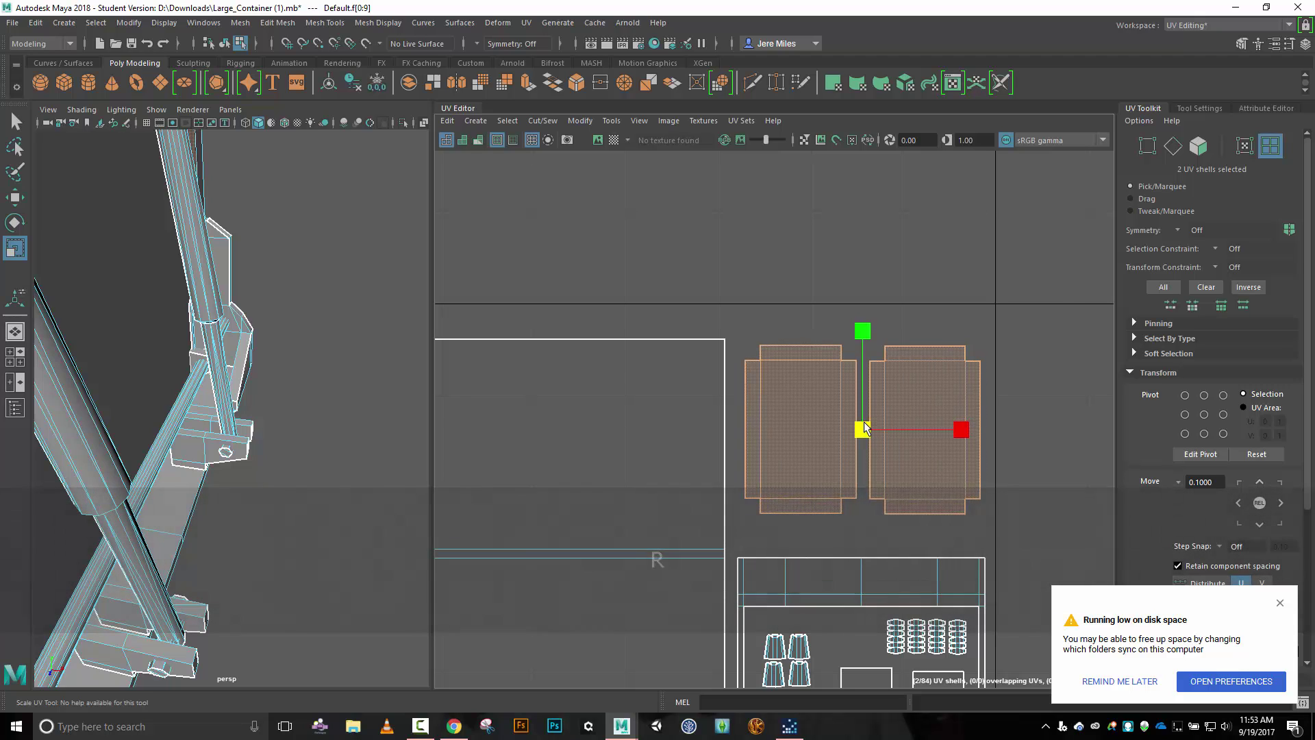
left_click_drag(866, 427, 879, 459)
Close the spacing between the two enlarged rectangular shells and center the pair between the large shell and the tile edge.
left_click(909, 400)
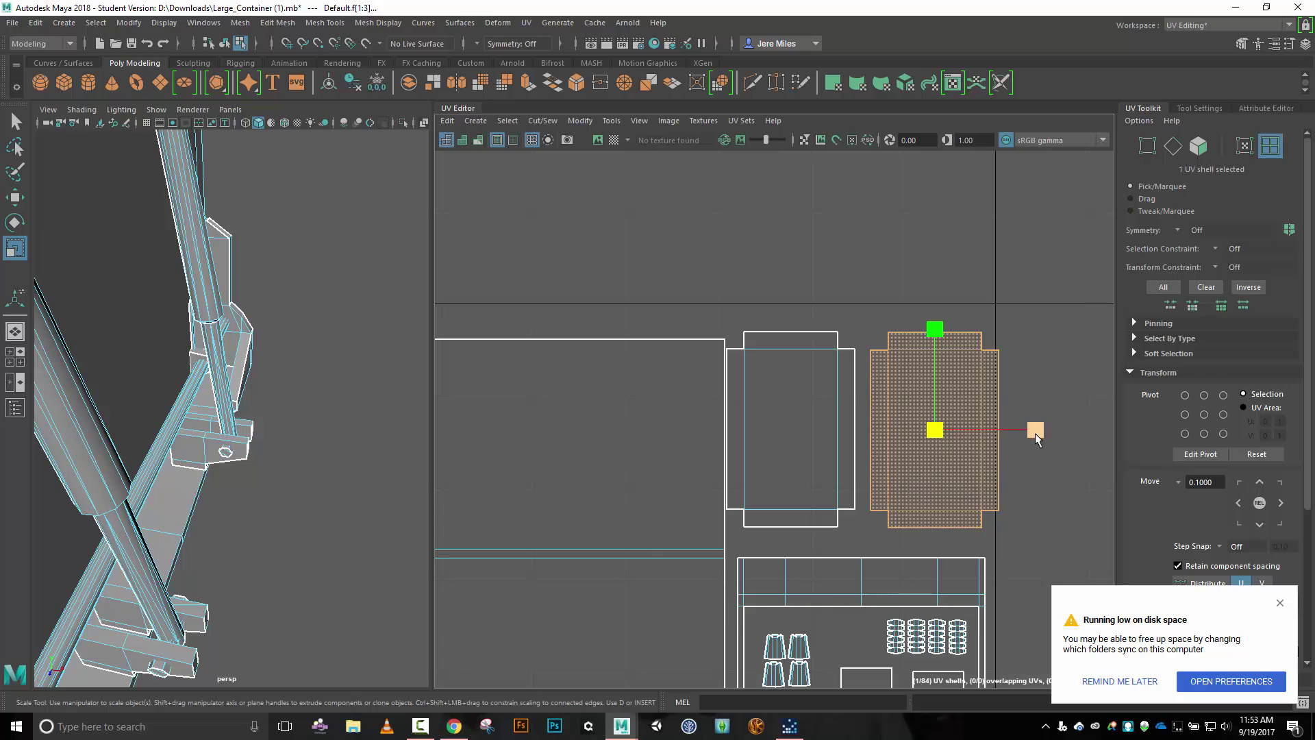
key("w")
mouse_move(1036, 435)
left_mouse_down()
mouse_move(1021, 432)
mouse_move(1034, 435)
left_mouse_up()
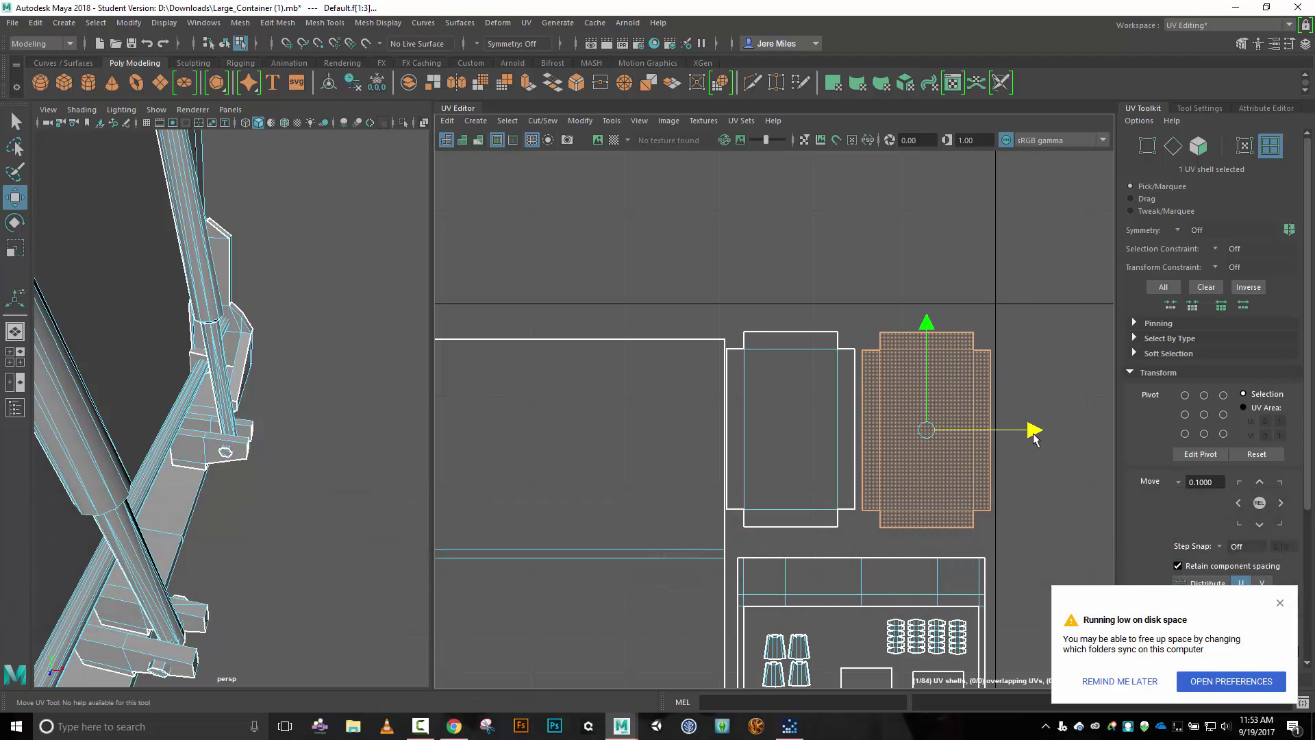
left_click(778, 429)
left_click(911, 456, "shift")
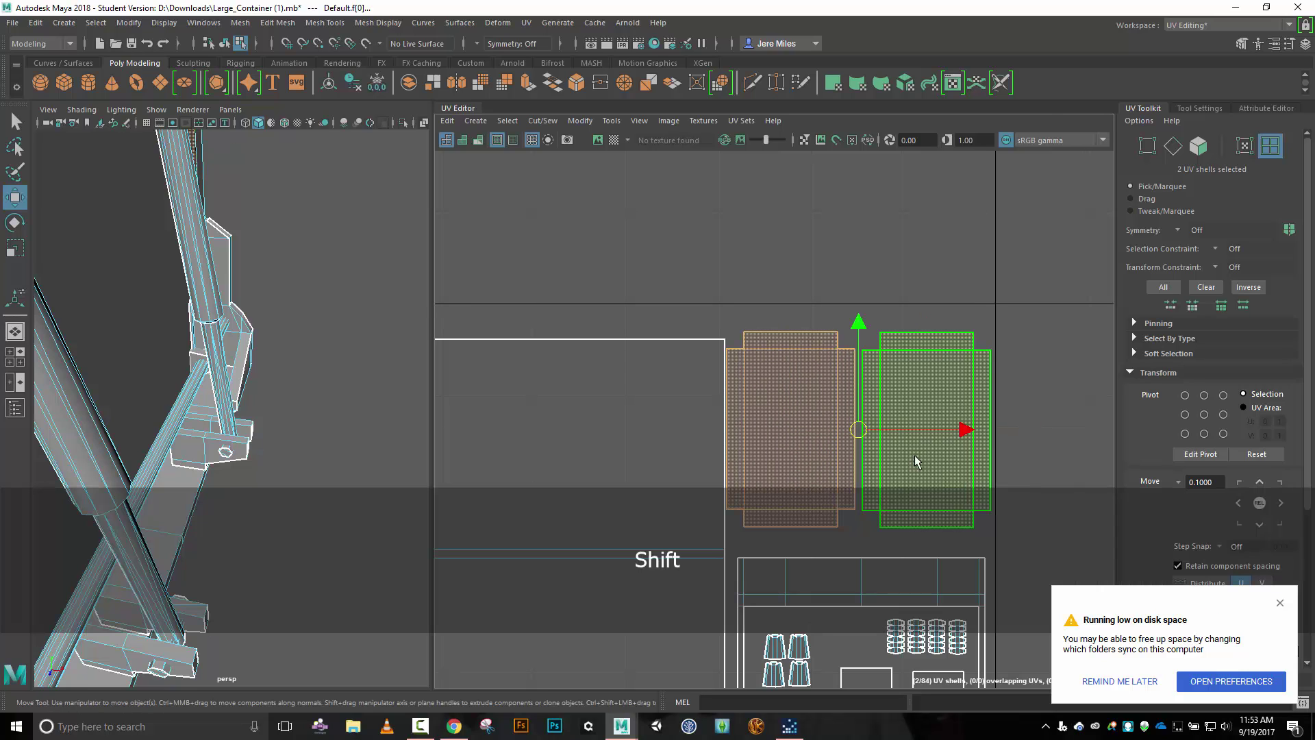
left_click(962, 431)
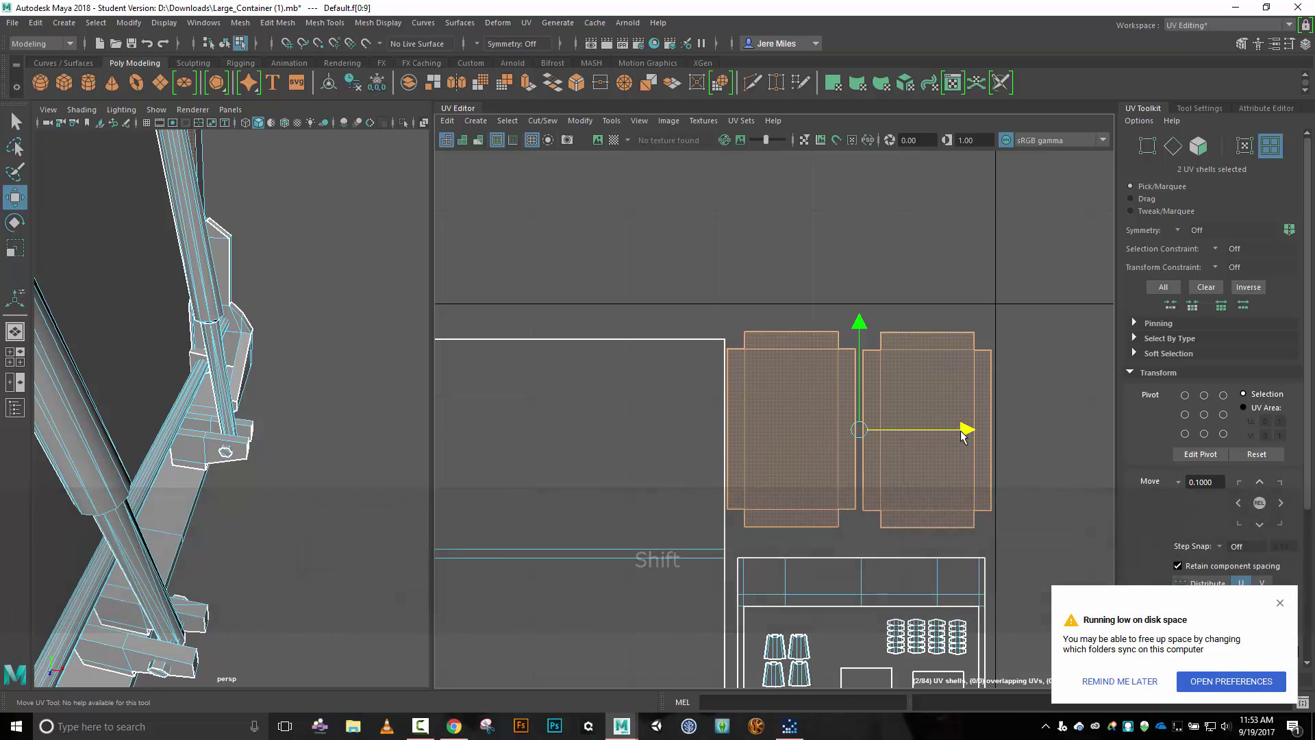
left_click_drag(961, 432, 964, 434)
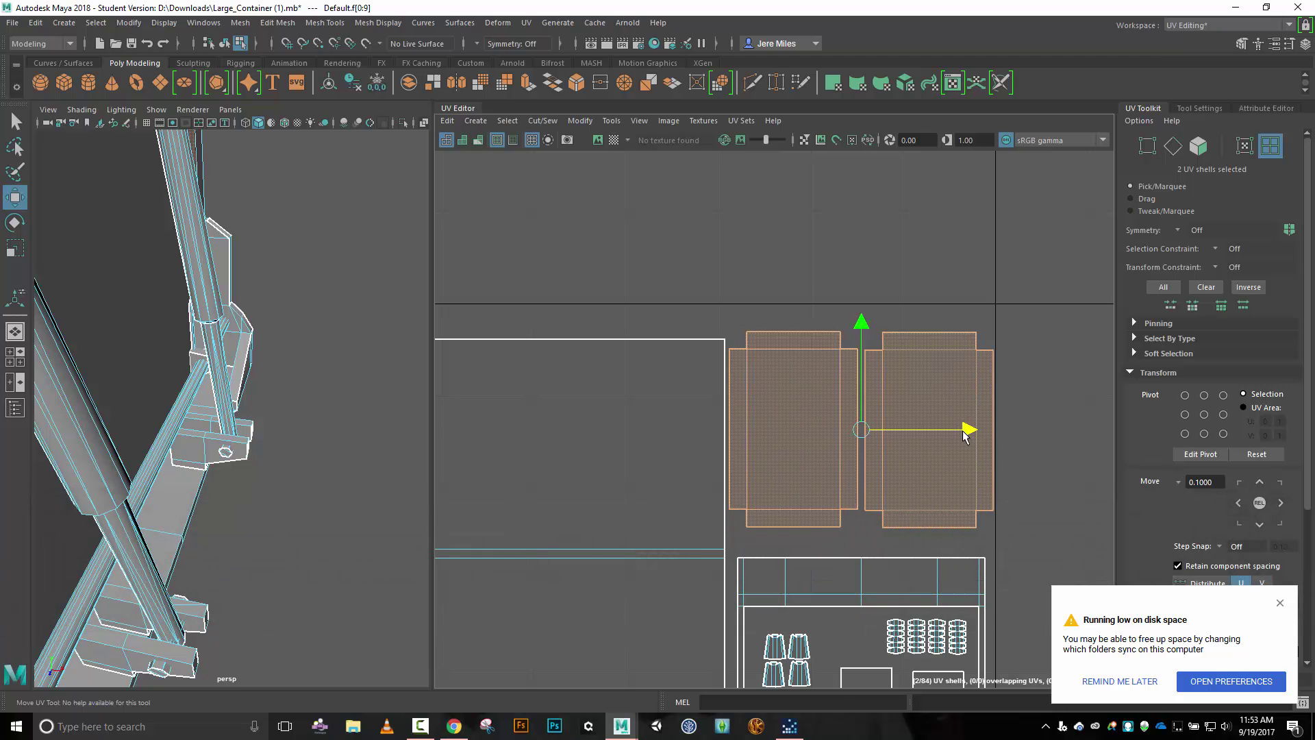
scroll(972, 443, "up", 3)
scroll(974, 445, "down", 6)
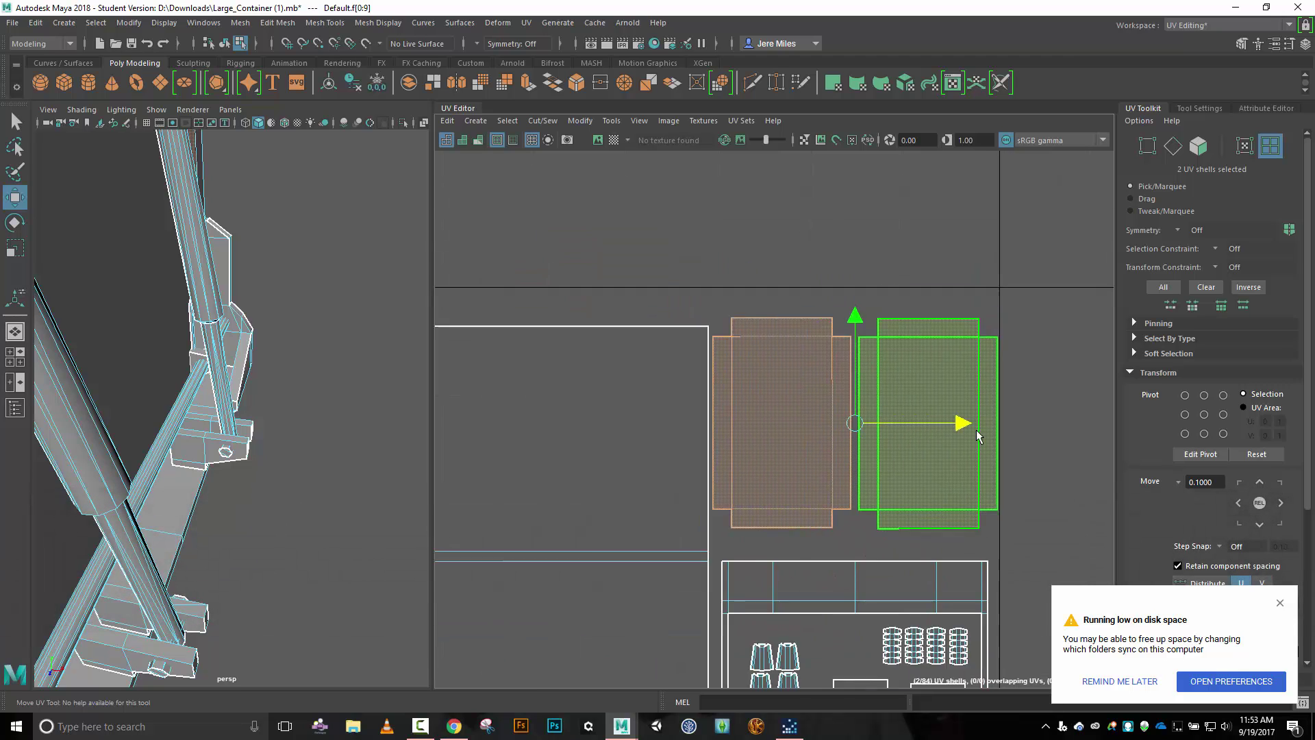
key("shift")
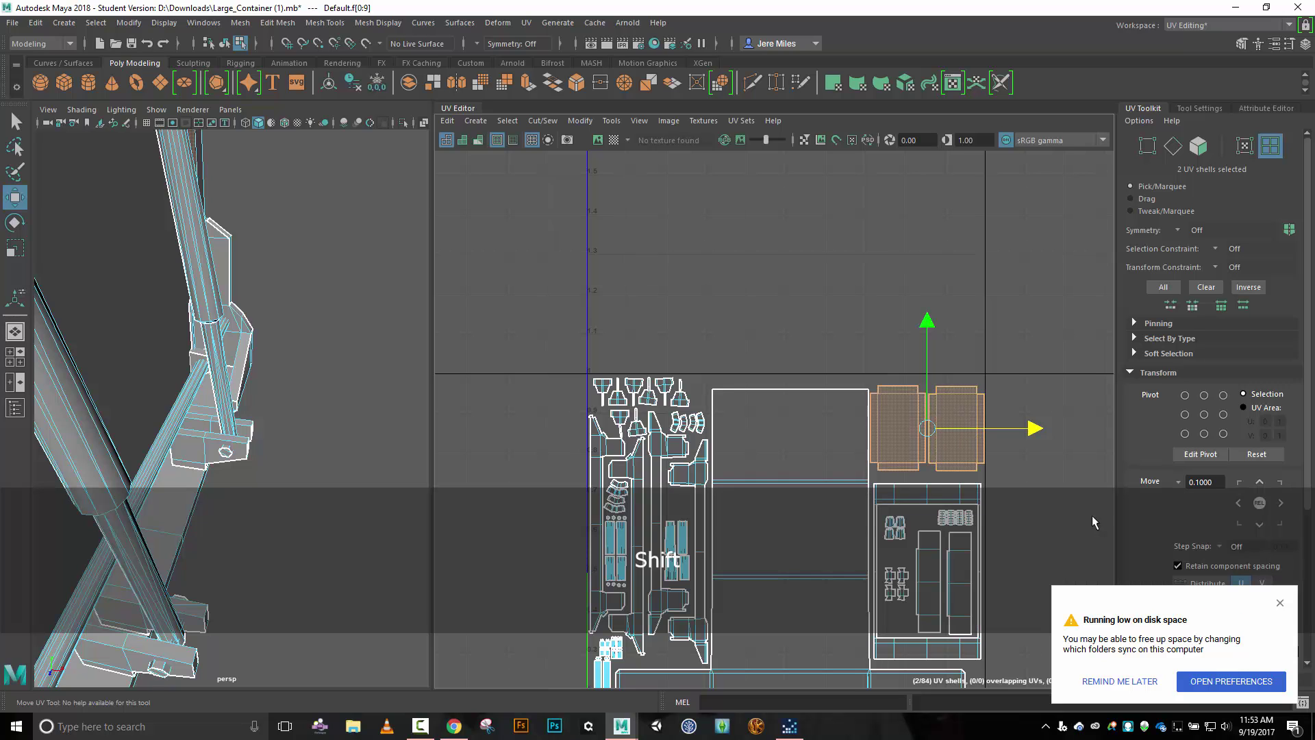
middle_click_drag(1104, 486, 1083, 351, "shift")
key("ctrl+z")
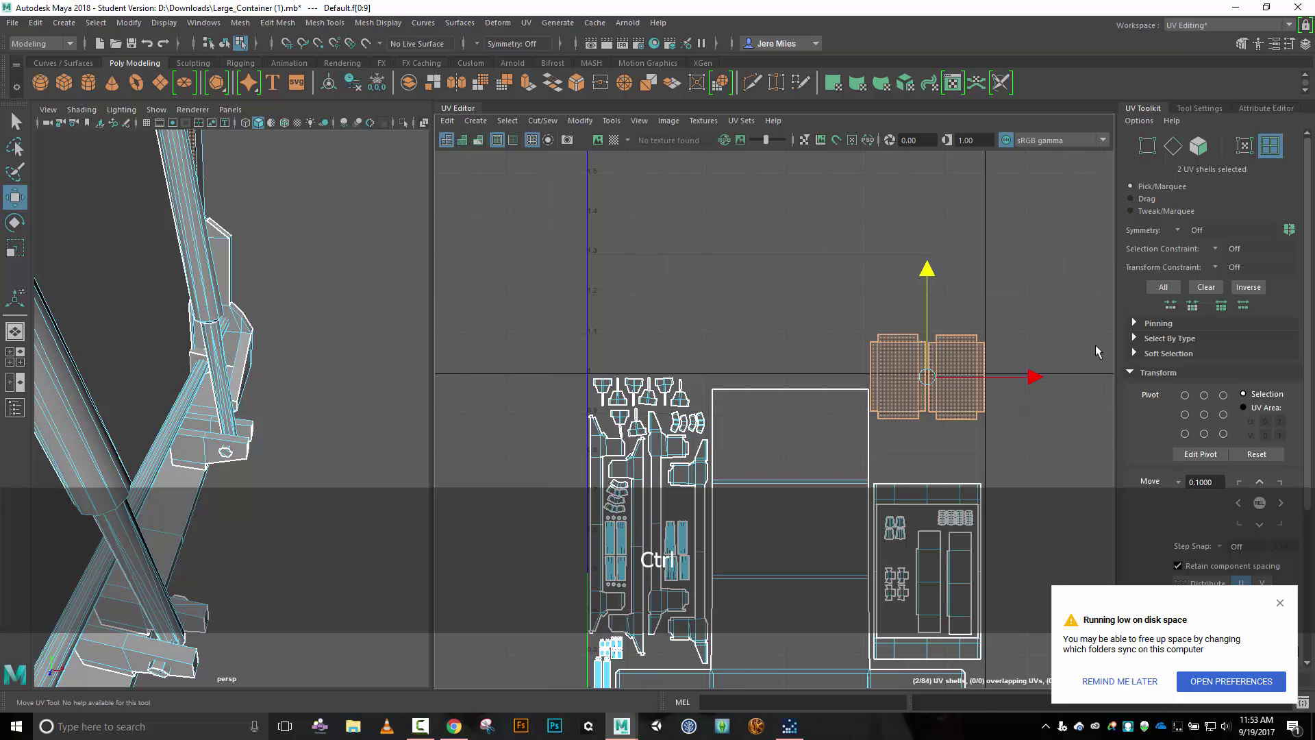
key("ctrl+z")
Select all the UV shells and examine the whole layout for unused gaps, especially around the brackets and inside the framed shell.
middle_click_drag(1086, 344, 1069, 373, "alt")
scroll(1072, 378, "down", 1)
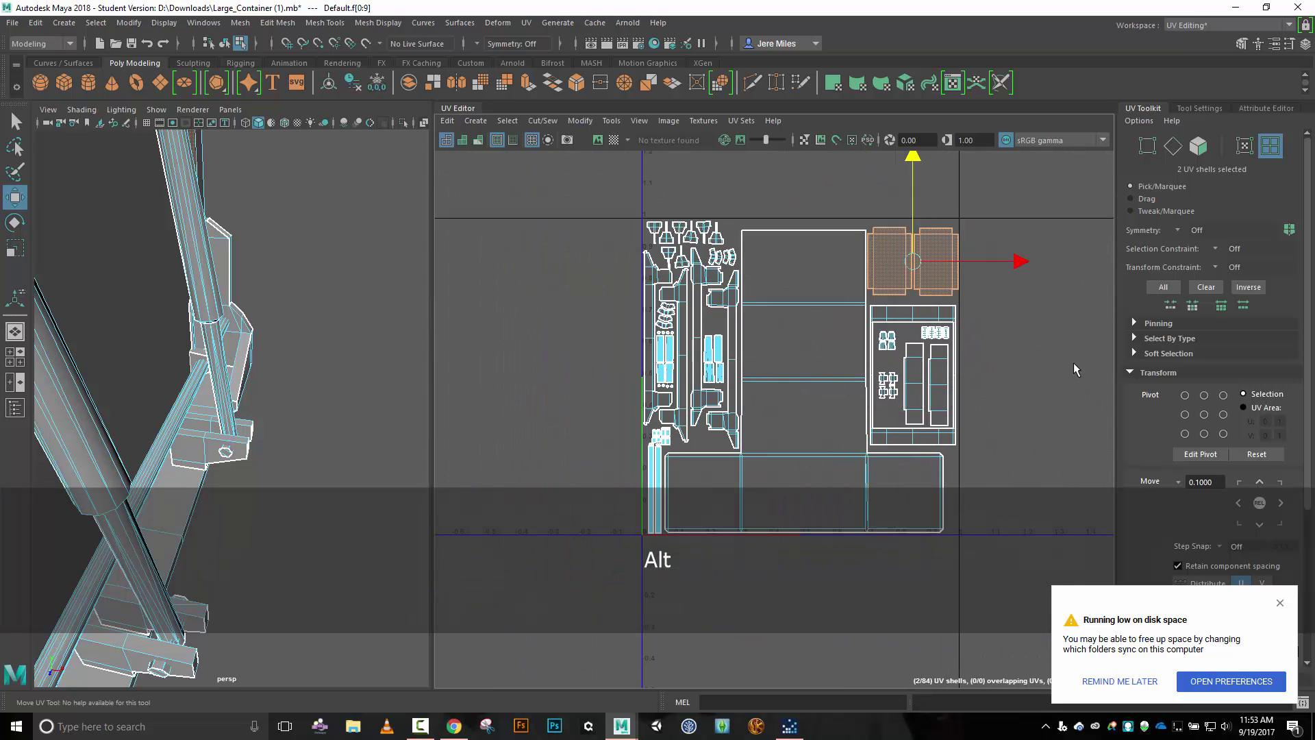
left_click_drag(479, 206, 992, 635)
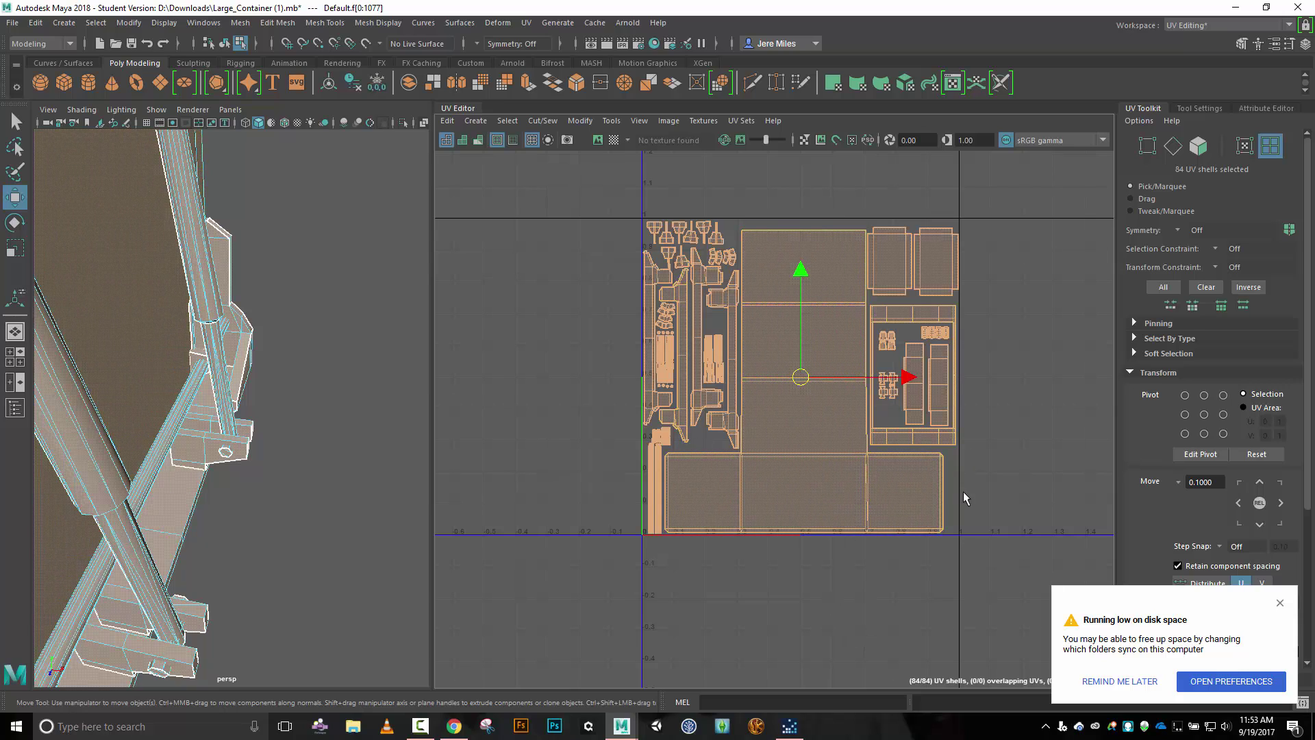
scroll(692, 411, "up", 3)
scroll(697, 407, "up", 2)
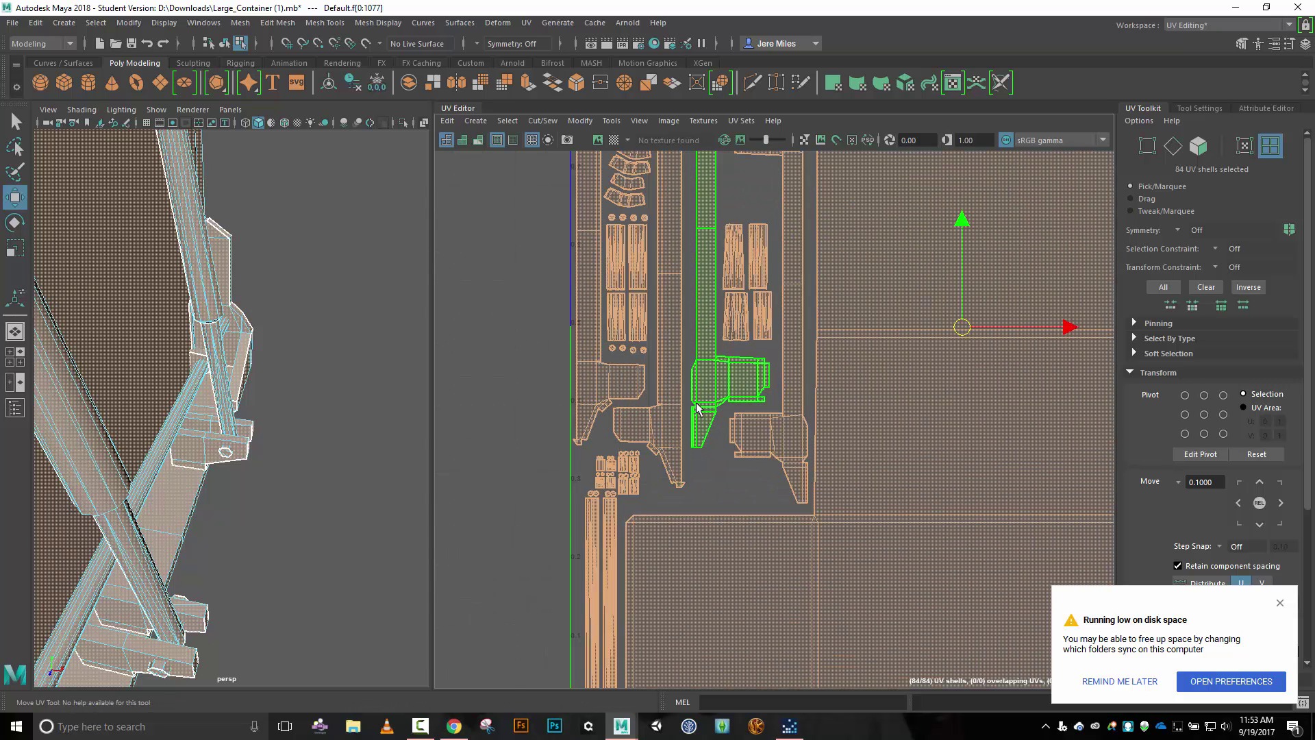
scroll(655, 498, "up", 3)
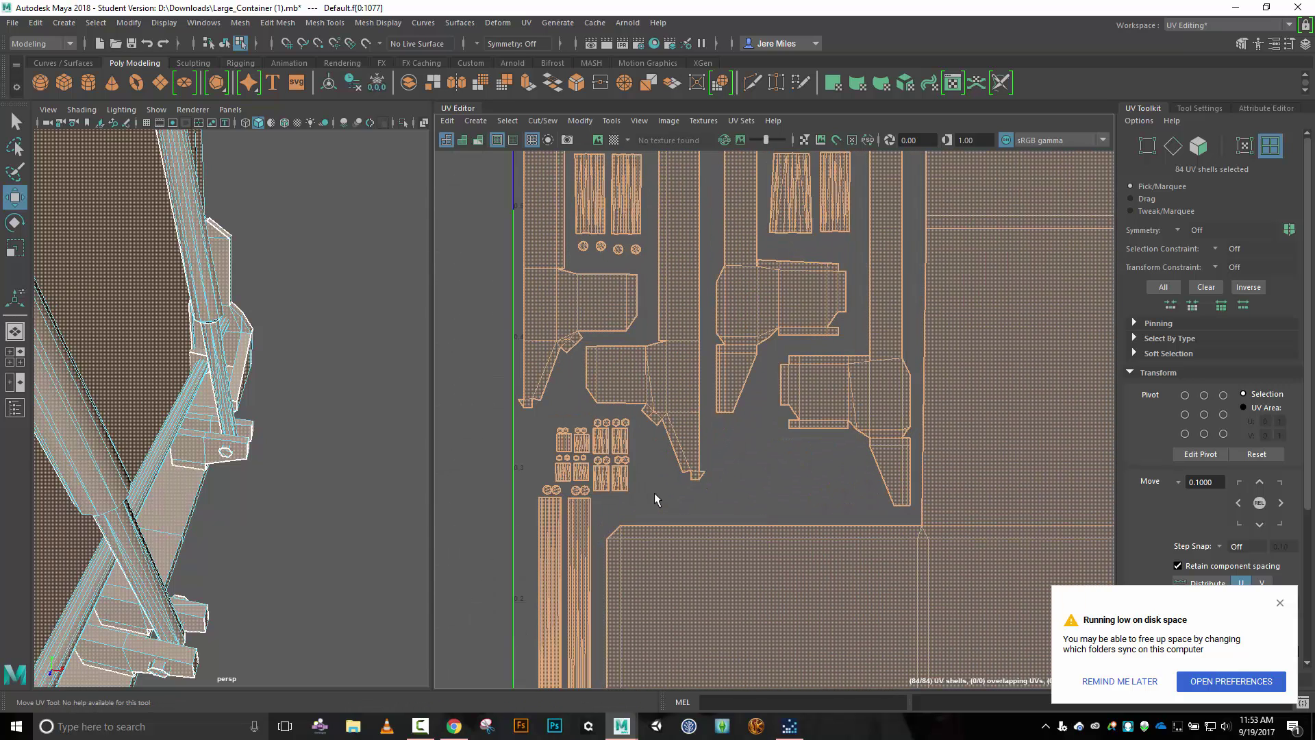
scroll(654, 497, "down", 4)
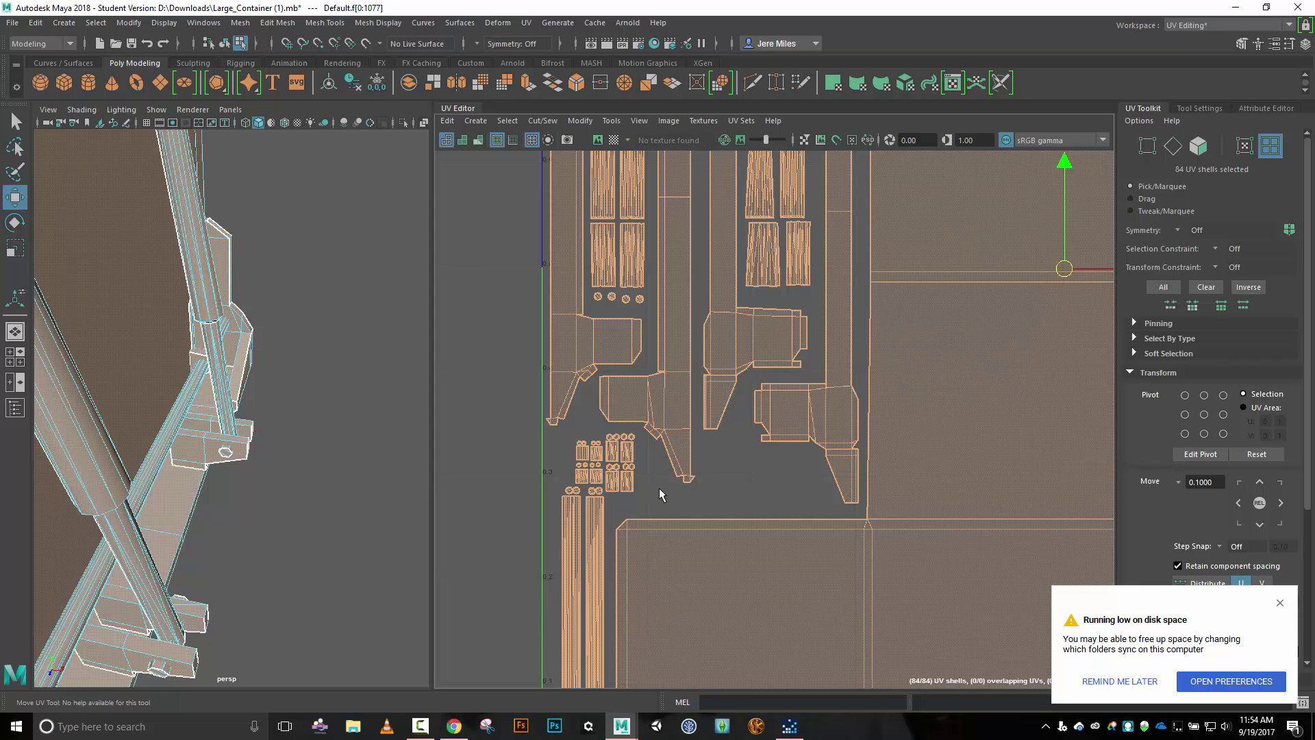
scroll(659, 490, "down", 2)
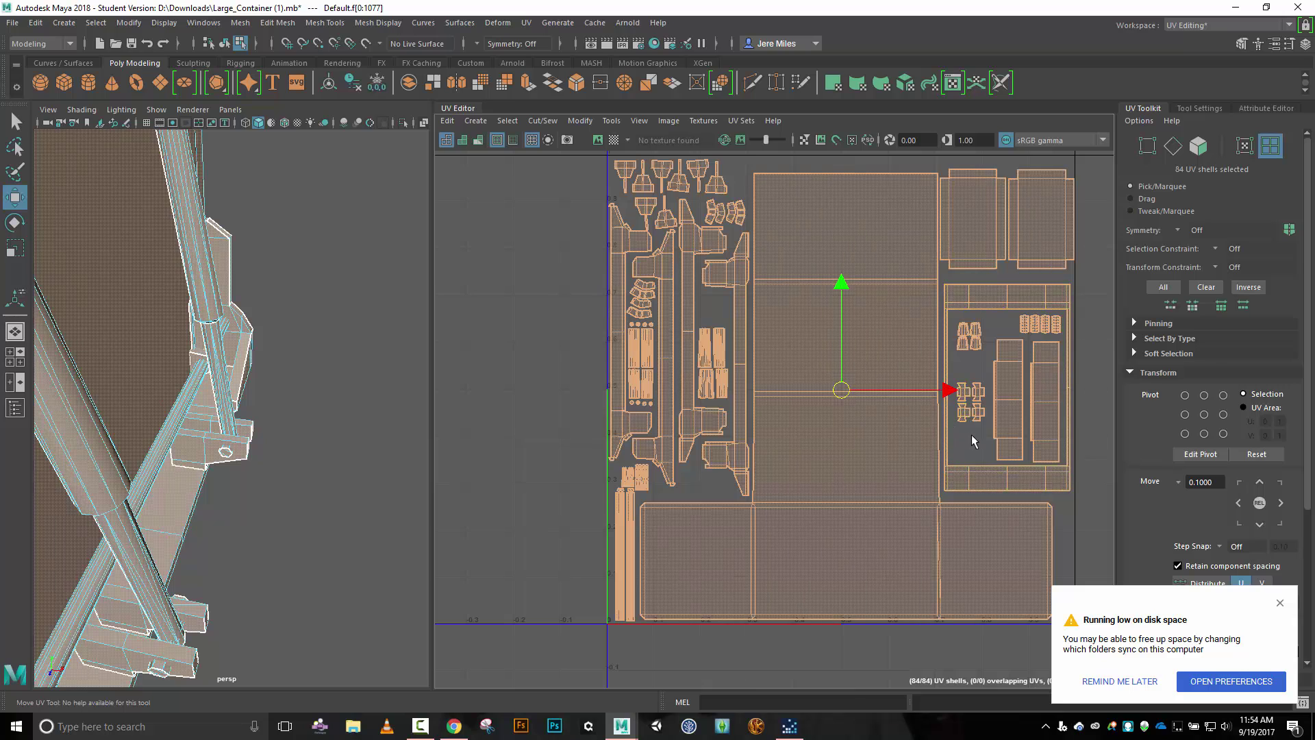
scroll(967, 401, "up", 3)
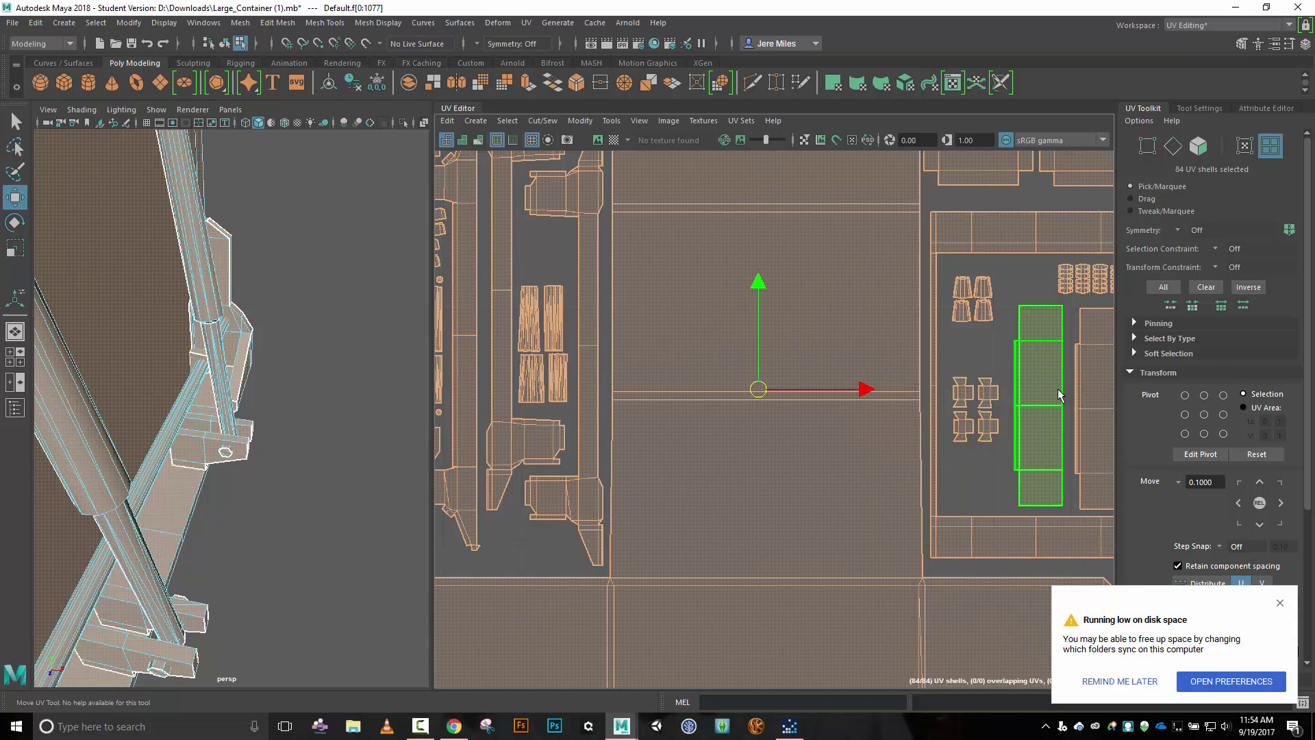
scroll(1030, 460, "down", 5)
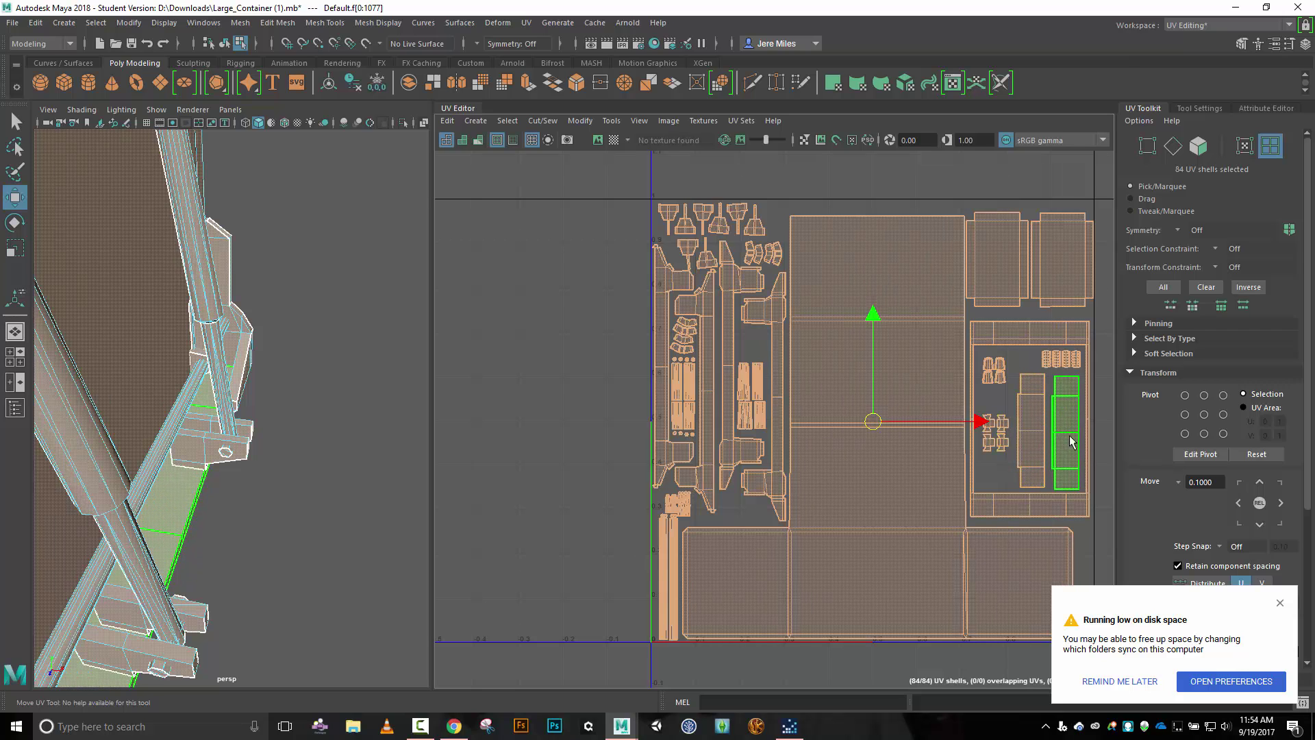
key("alt")
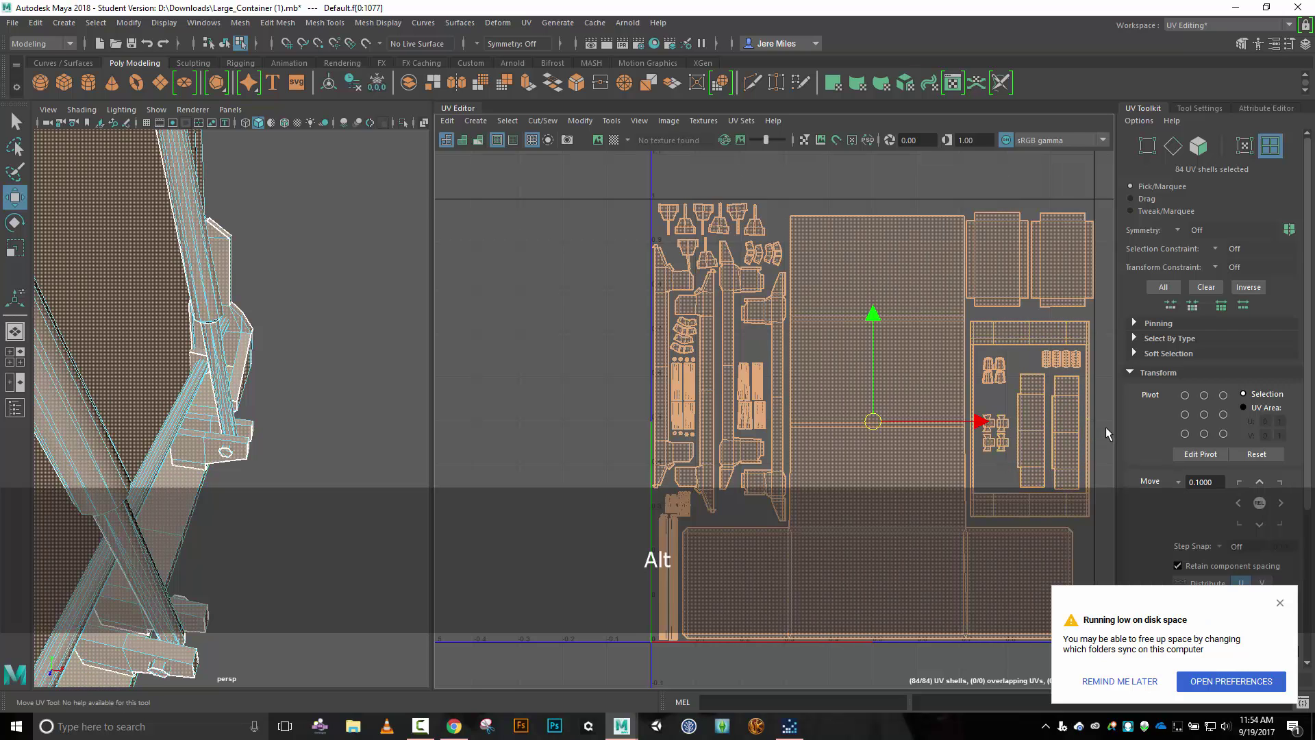
middle_click_drag(1105, 426, 915, 372, "alt")
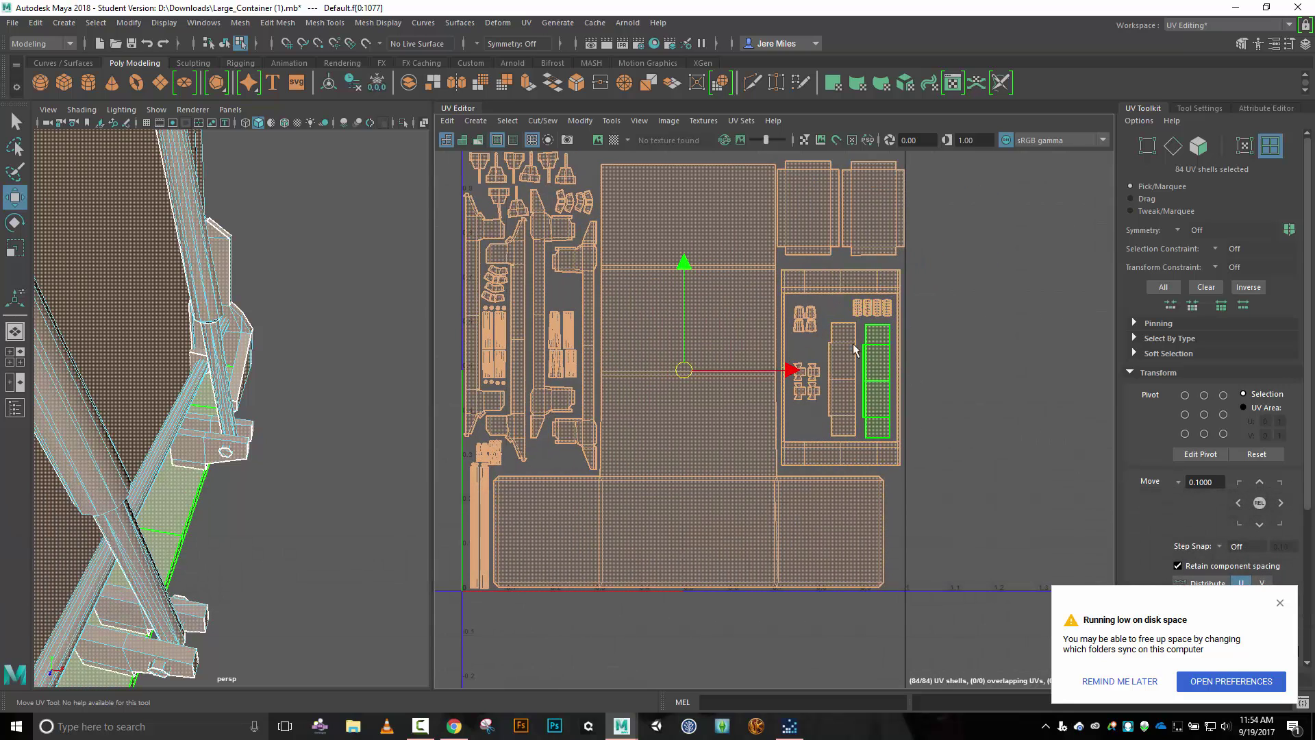
scroll(950, 422, "up", 2)
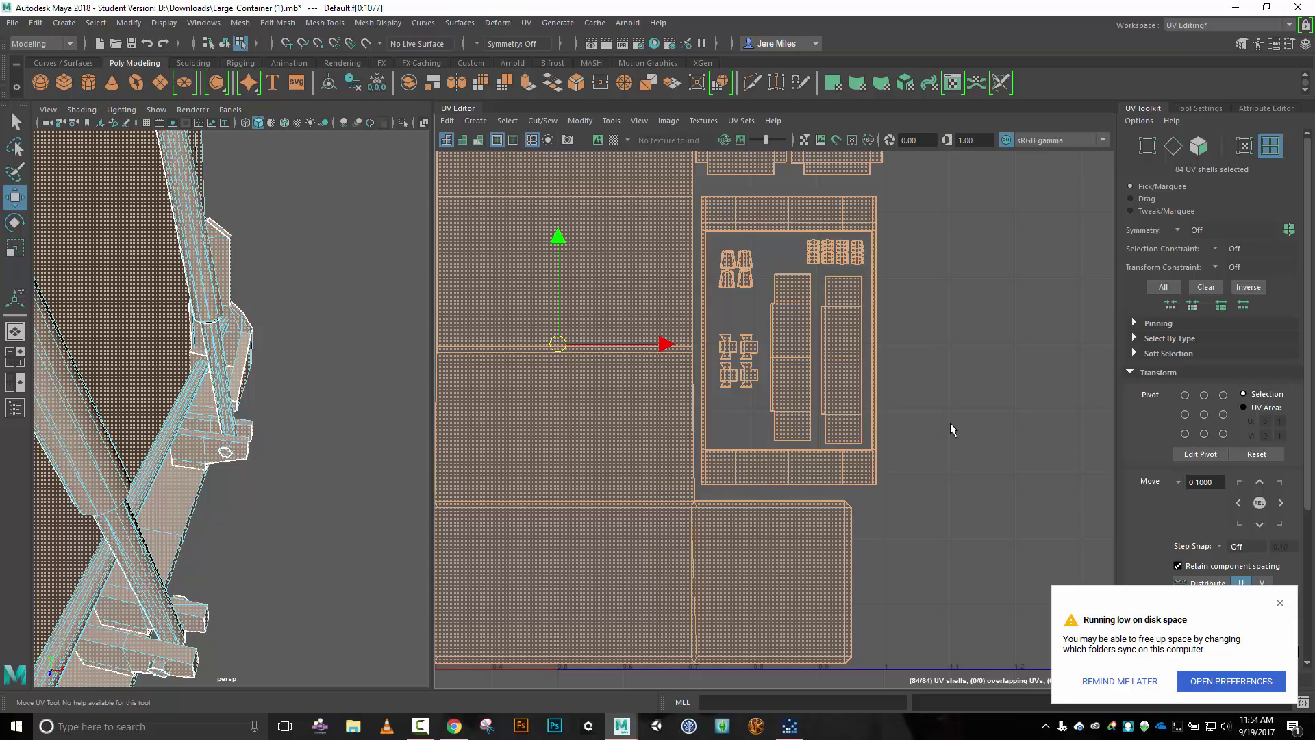
Nudge the outer stepped shell inside the framed shell so it lines up vertically with its neighbor.
left_click(856, 407)
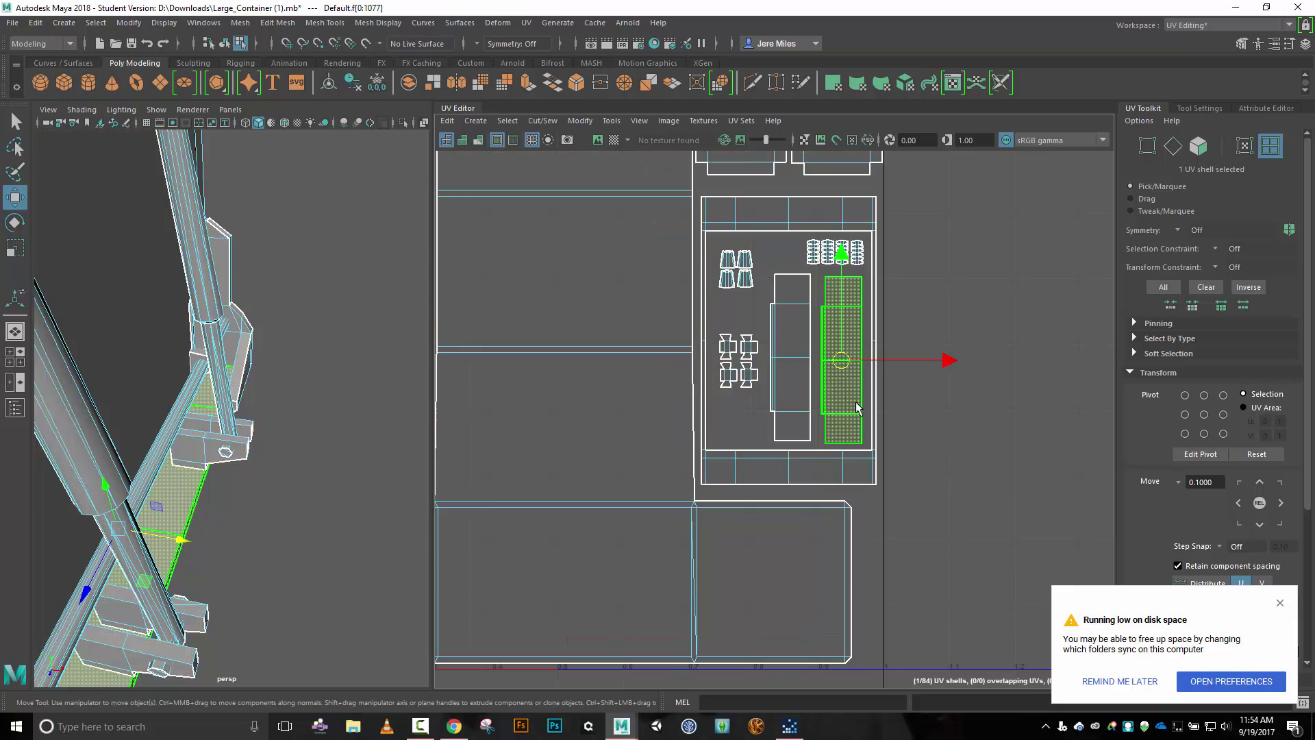
left_click(840, 256)
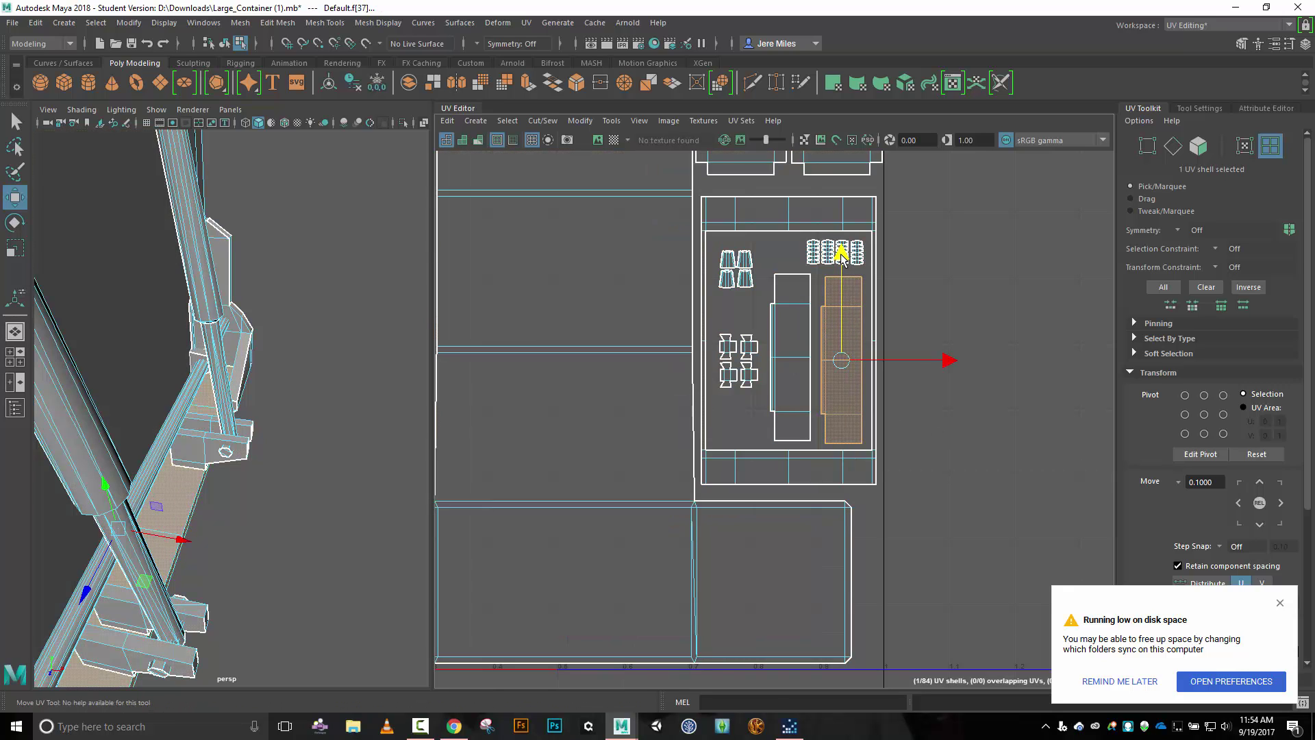
left_click_drag(841, 256, 842, 254)
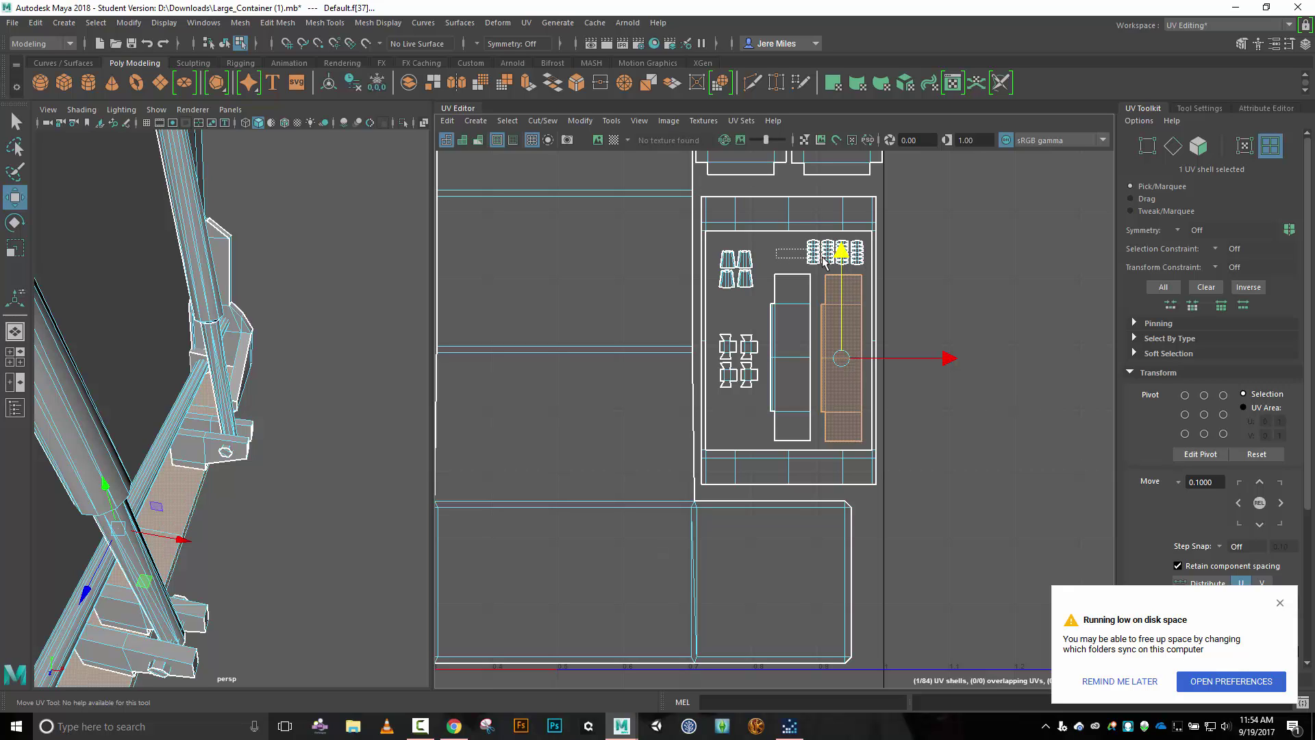
Move the four cross-shaped shells up beneath the tapered shells and stack the four ribbed shells in pairs below them.
left_click(832, 258)
left_click_drag(821, 258, 738, 413)
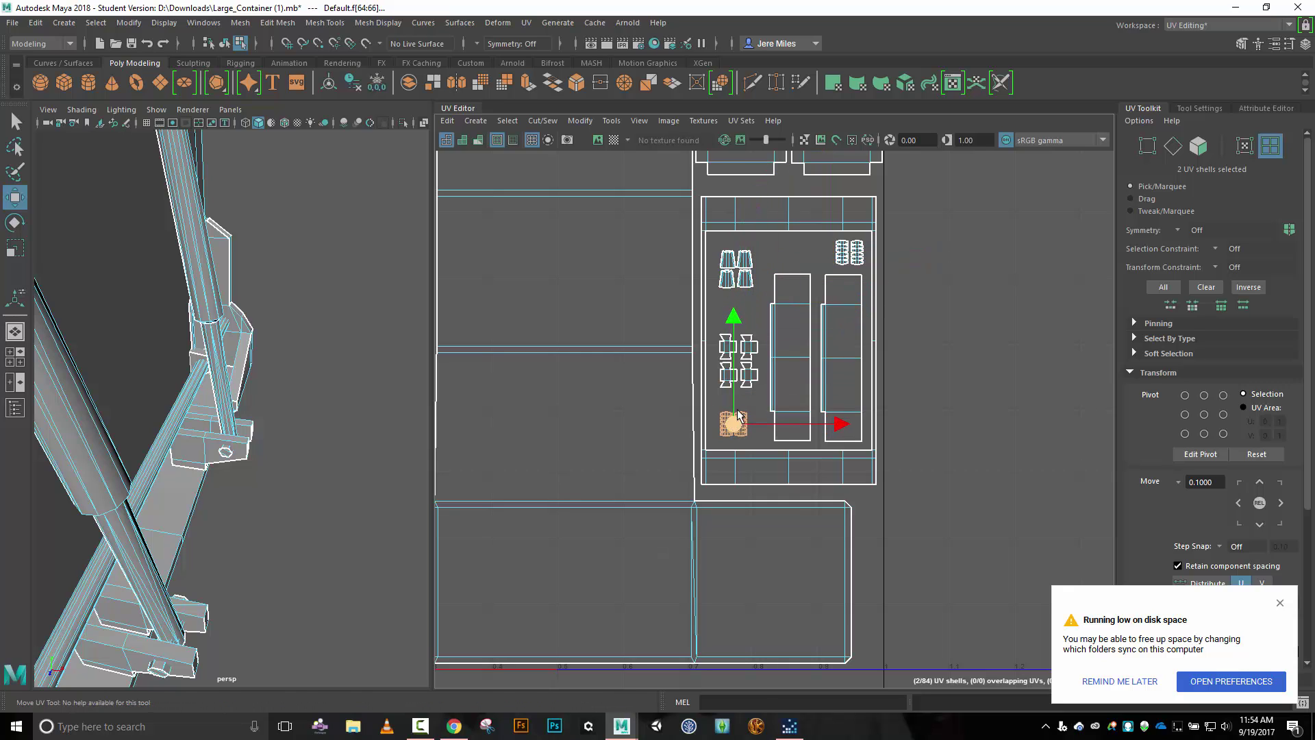
left_click_drag(717, 340, 741, 323)
left_click_drag(710, 396, 742, 373)
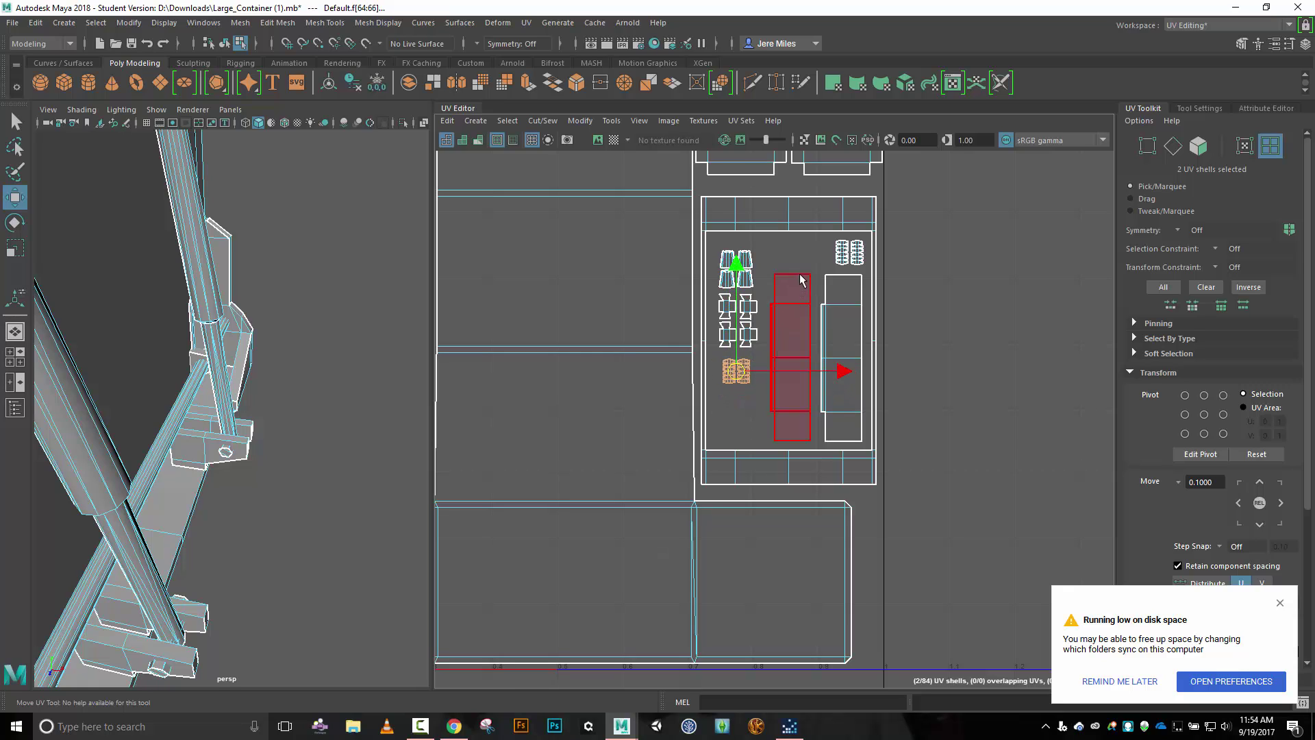
left_click_drag(865, 269, 730, 412)
Center the two stepped shells vertically inside the framed shell and scale them up together to fill the freed space.
mouse_move(791, 348)
left_mouse_down()
mouse_move(796, 369)
mouse_move(847, 376)
mouse_move(815, 343)
left_mouse_up()
key("r")
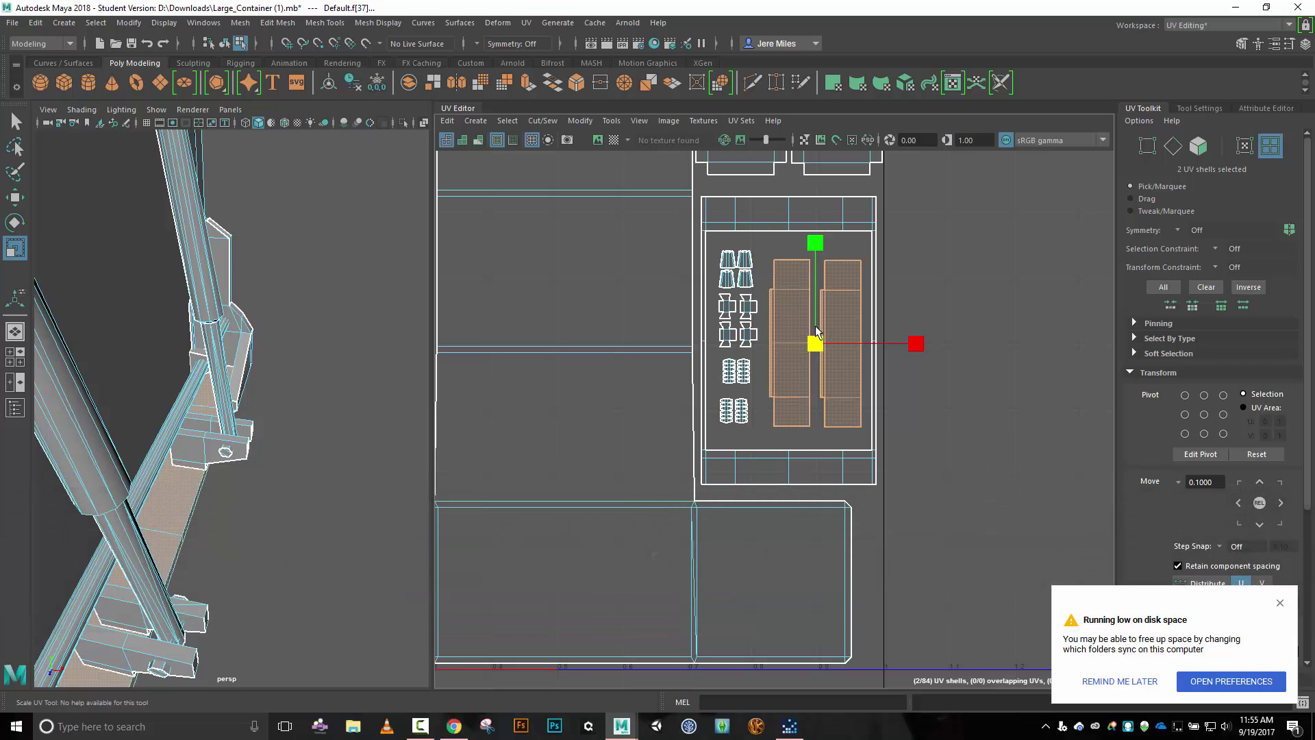
middle_click_drag(813, 326, 829, 401)
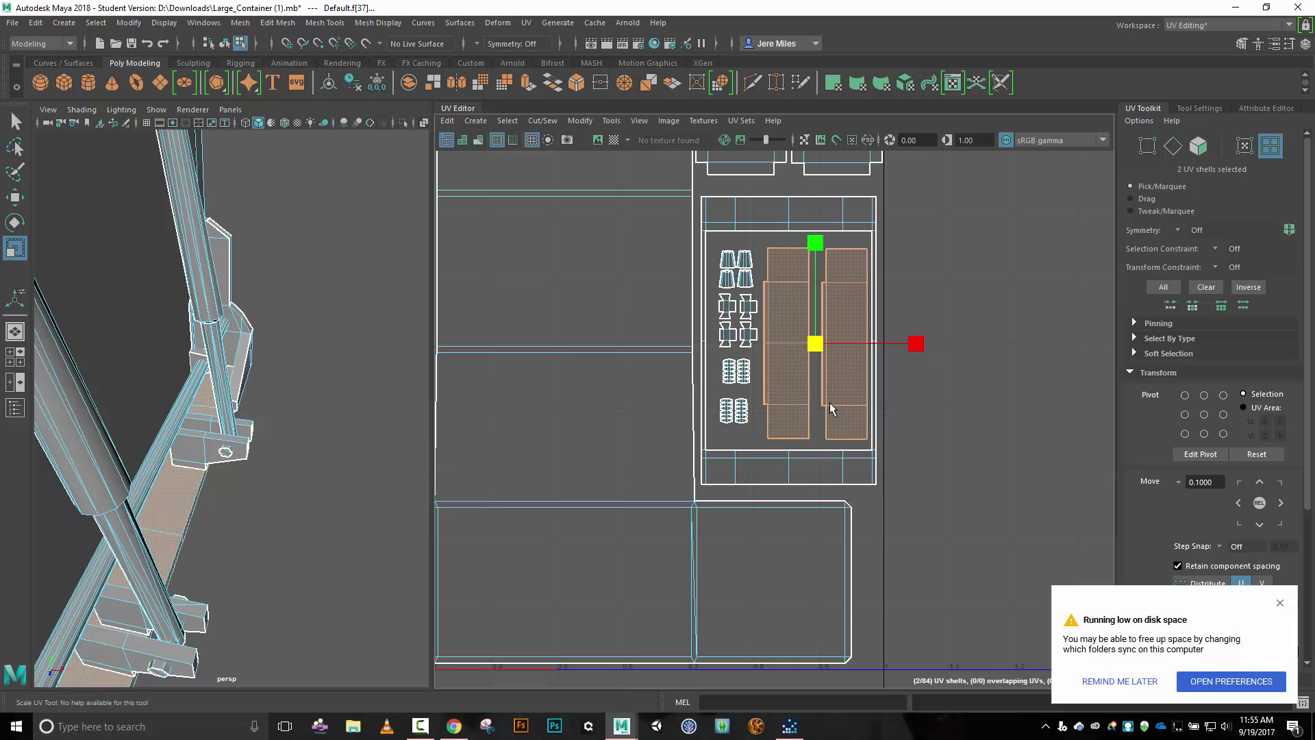
Move the outer stepped shell horizontally toward its neighbor to narrow the gap between the two stepped shells.
key("e")
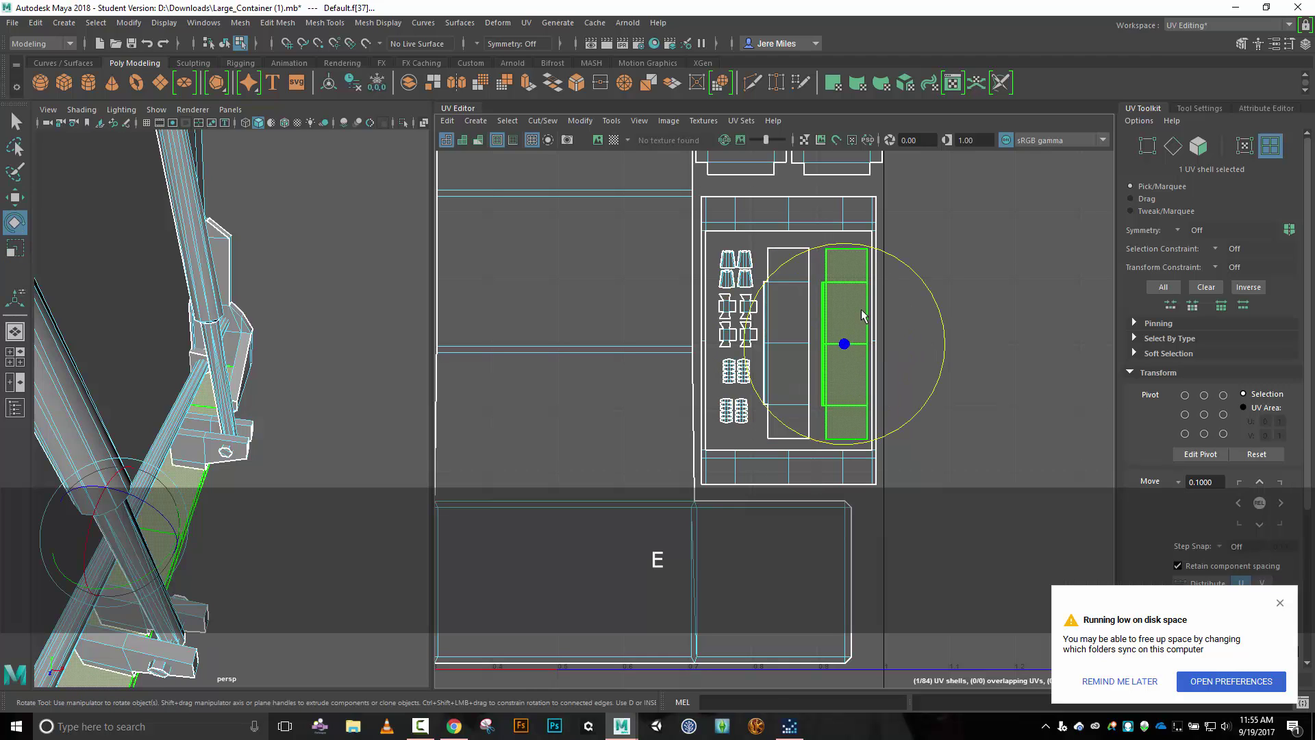
left_click(862, 313)
key("w")
left_click_drag(952, 350, 943, 350)
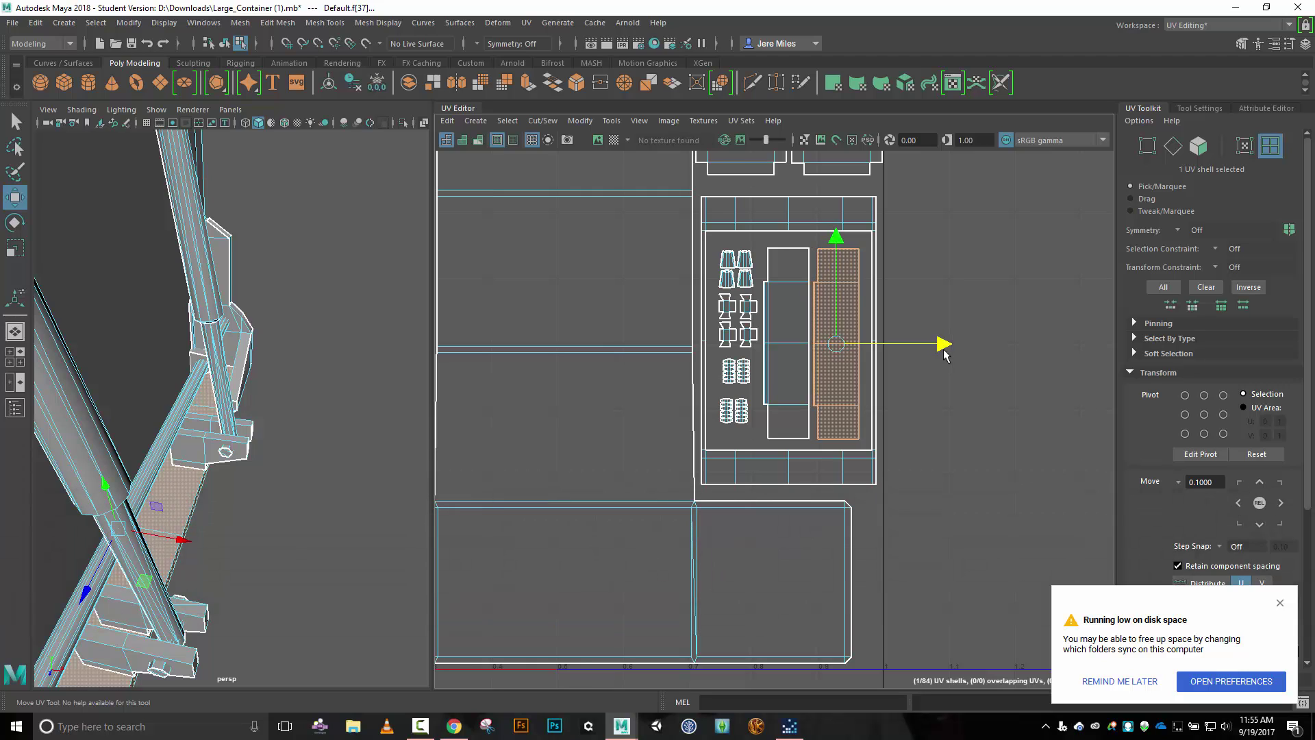
Shift both stepped shells slightly outward together inside the framed shell and scale them up uniformly to fill the space.
key("shift")
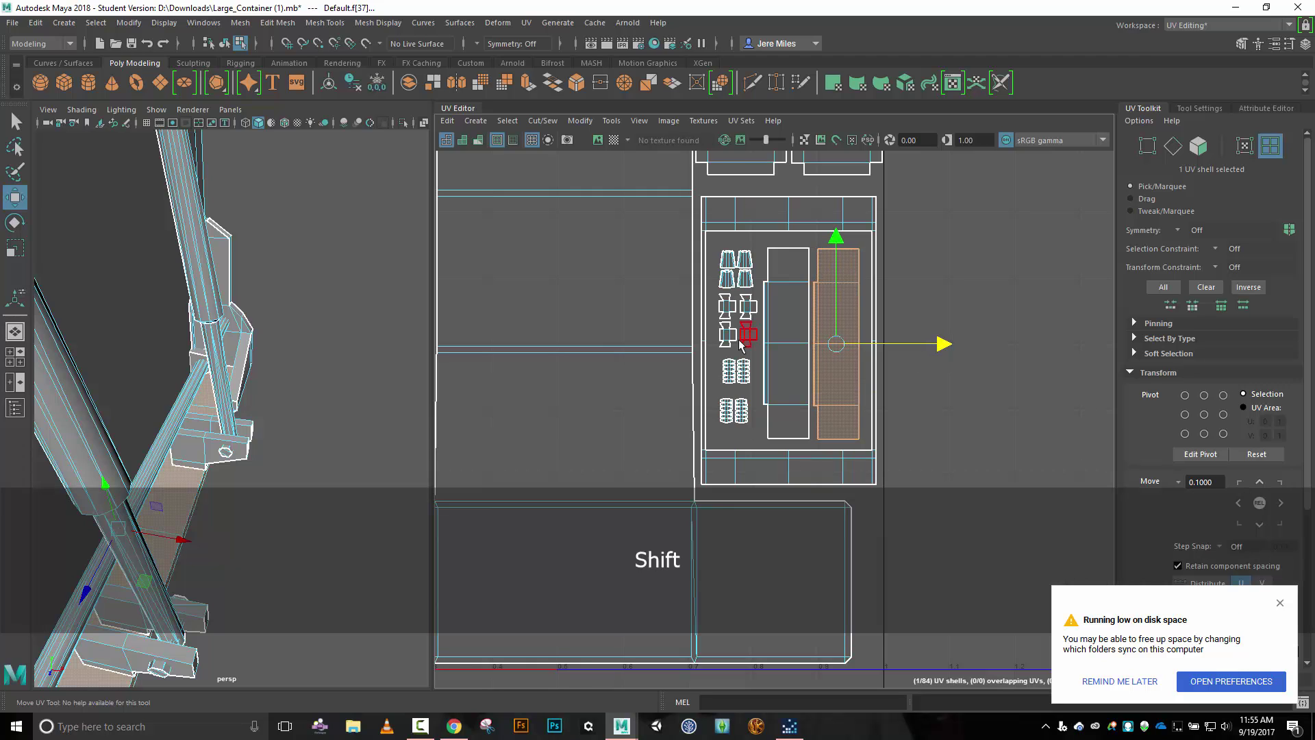
left_click(783, 348, "shift")
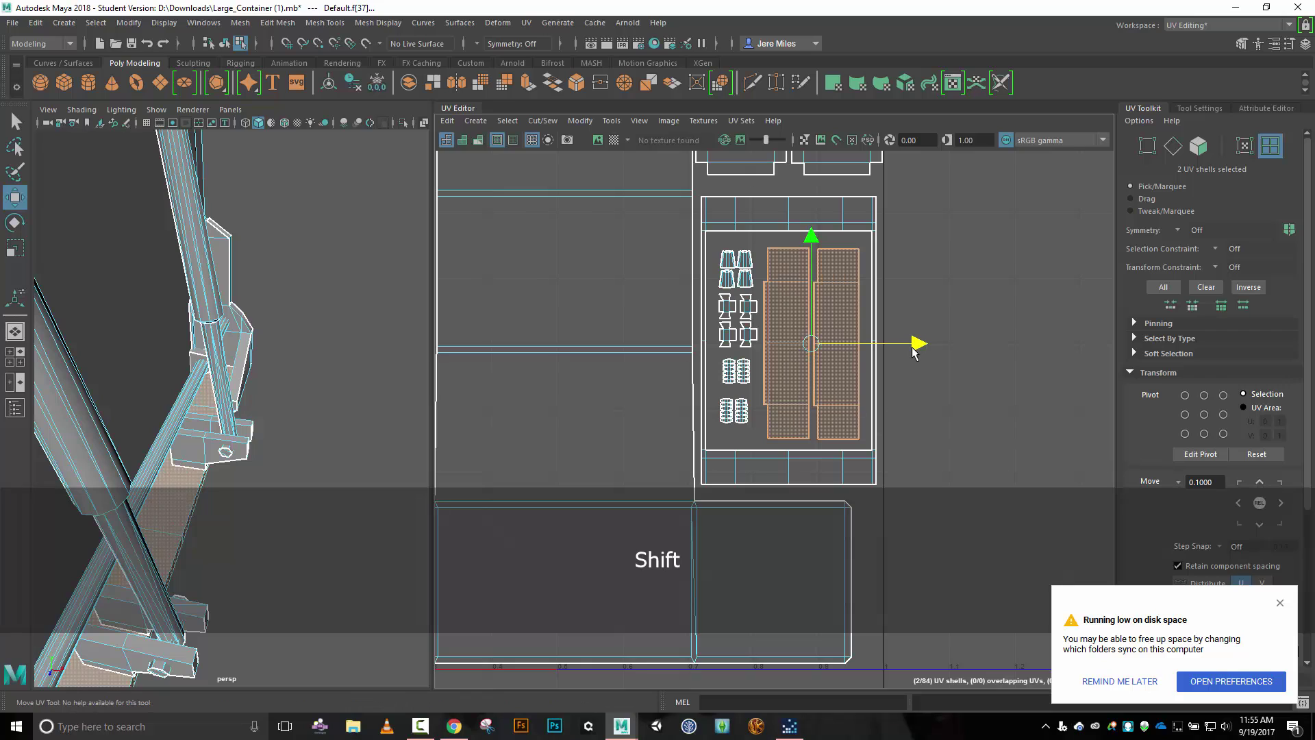
left_click_drag(915, 351, 917, 353, "shift")
key("r")
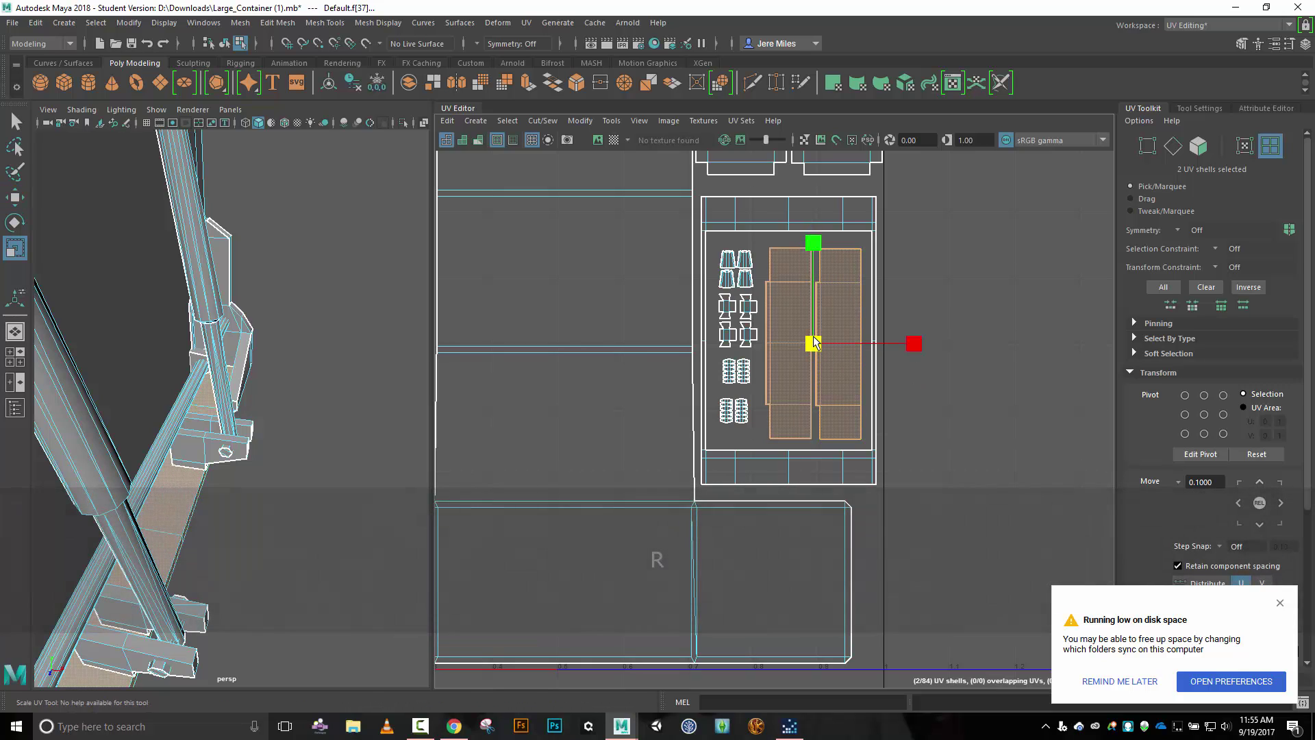
left_click_drag(812, 346, 822, 350)
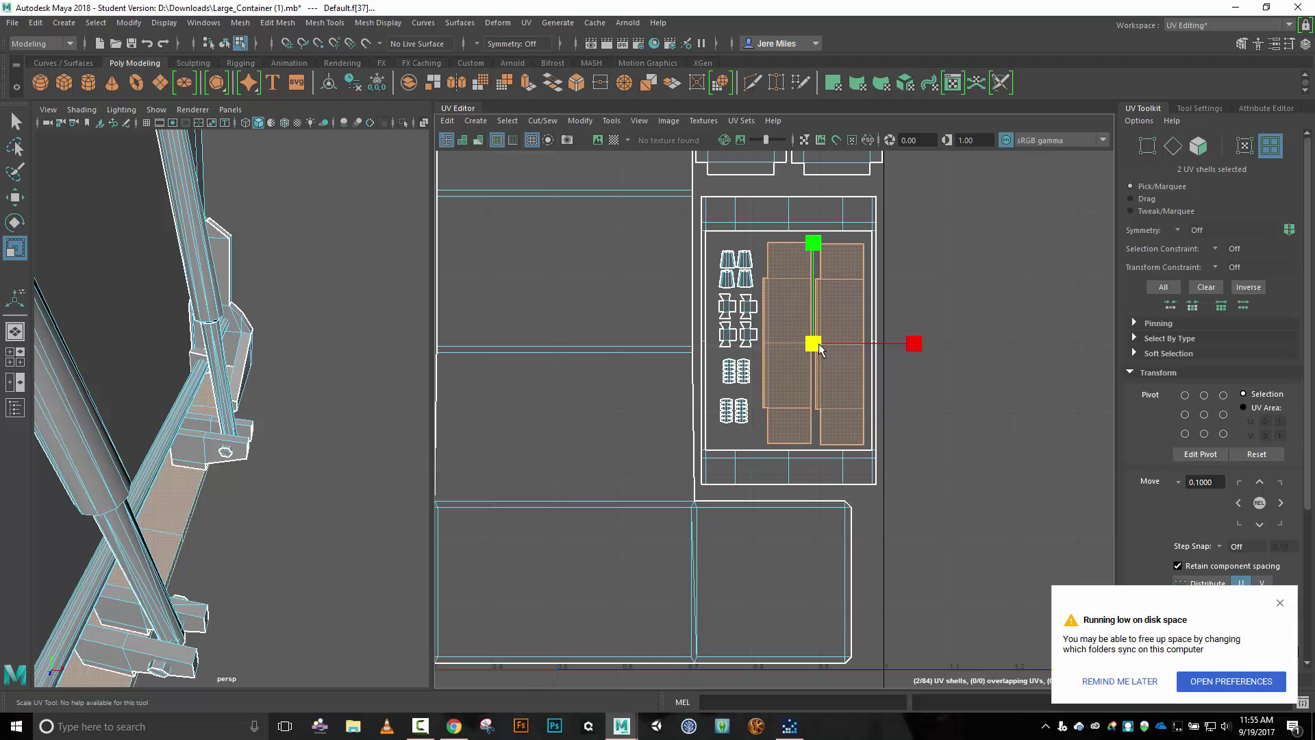
Display the checker pattern on the container and frame the model closely to inspect its texture scale.
scroll(878, 438, "down", 3)
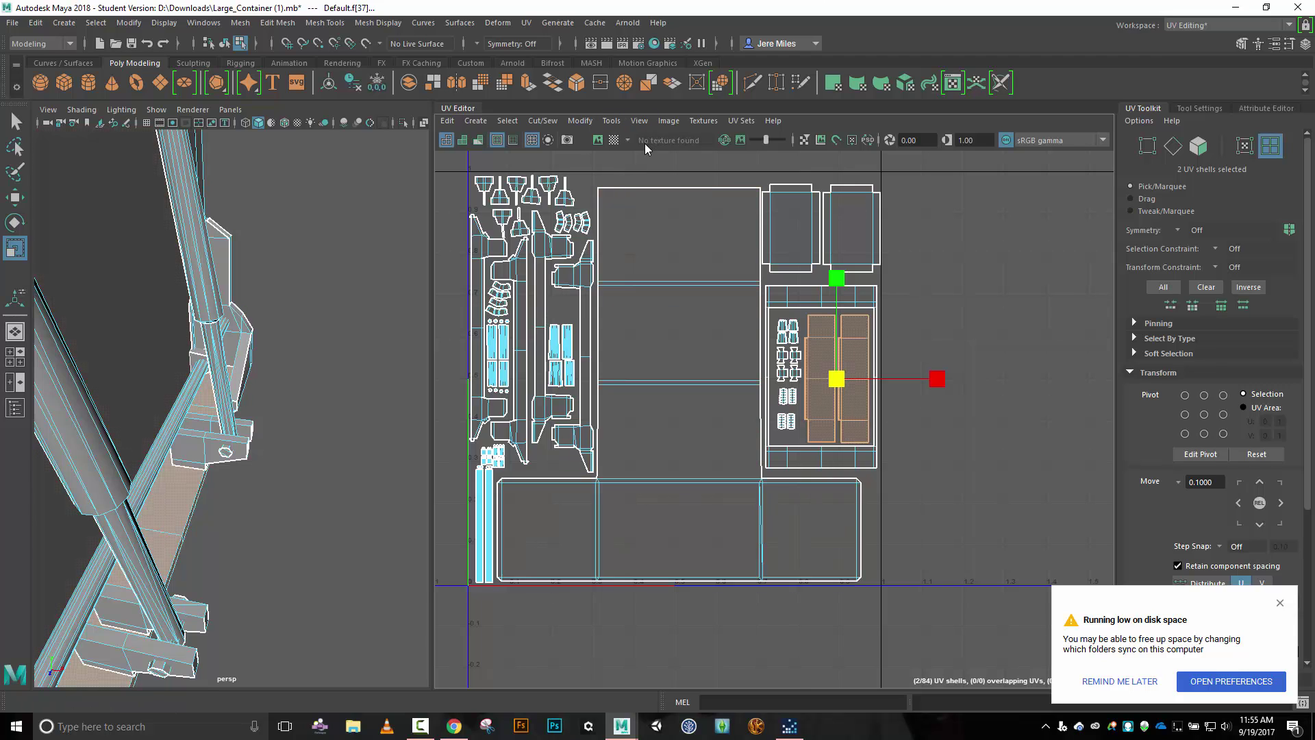
left_click(615, 139)
key("f")
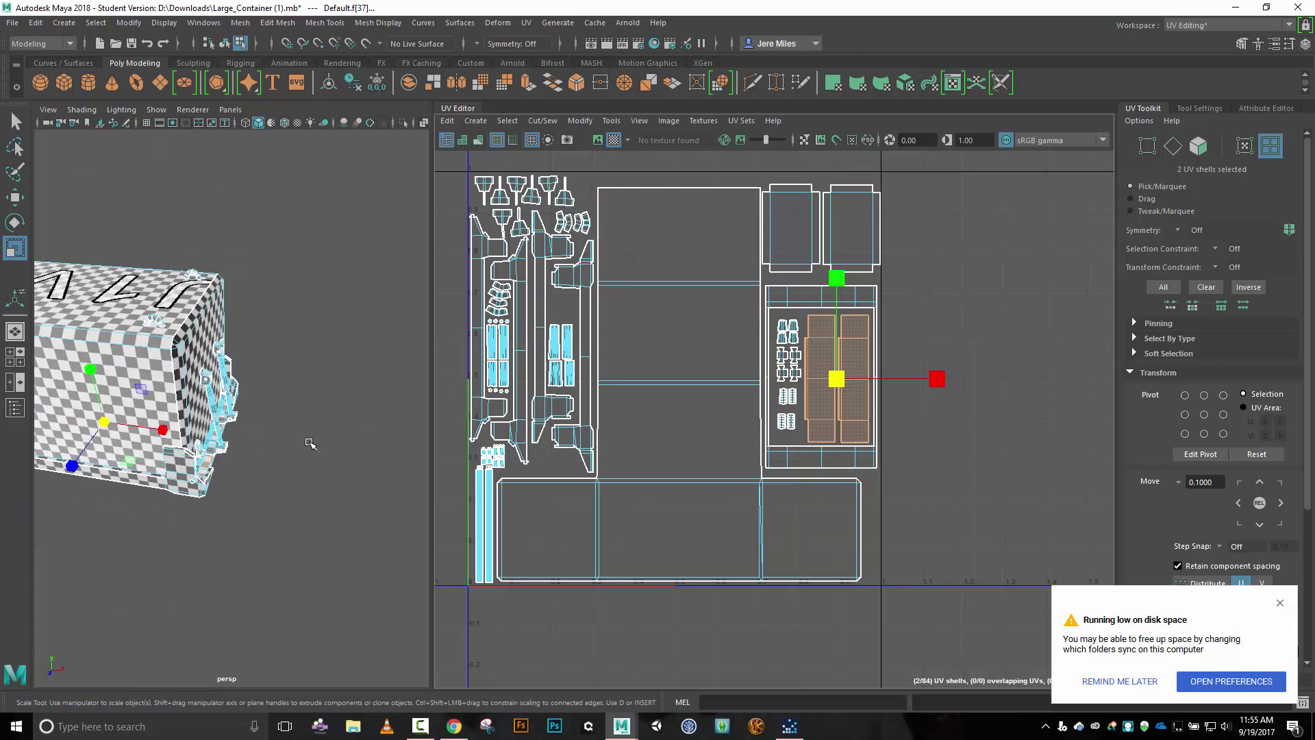
scroll(310, 449, "up", 3)
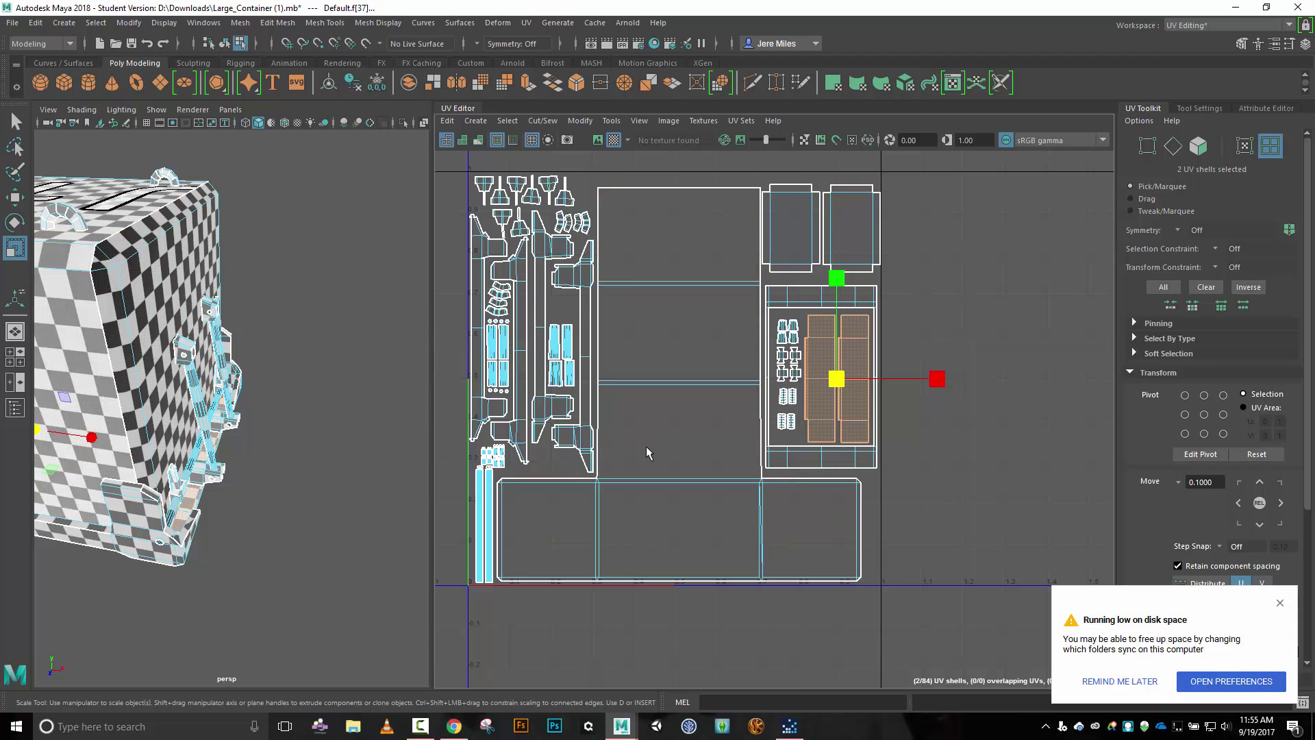
Examine the UV layout for remaining gaps around the large container shell, the two flanged panel shells and the 0–1 border.
scroll(648, 446, "up", 1)
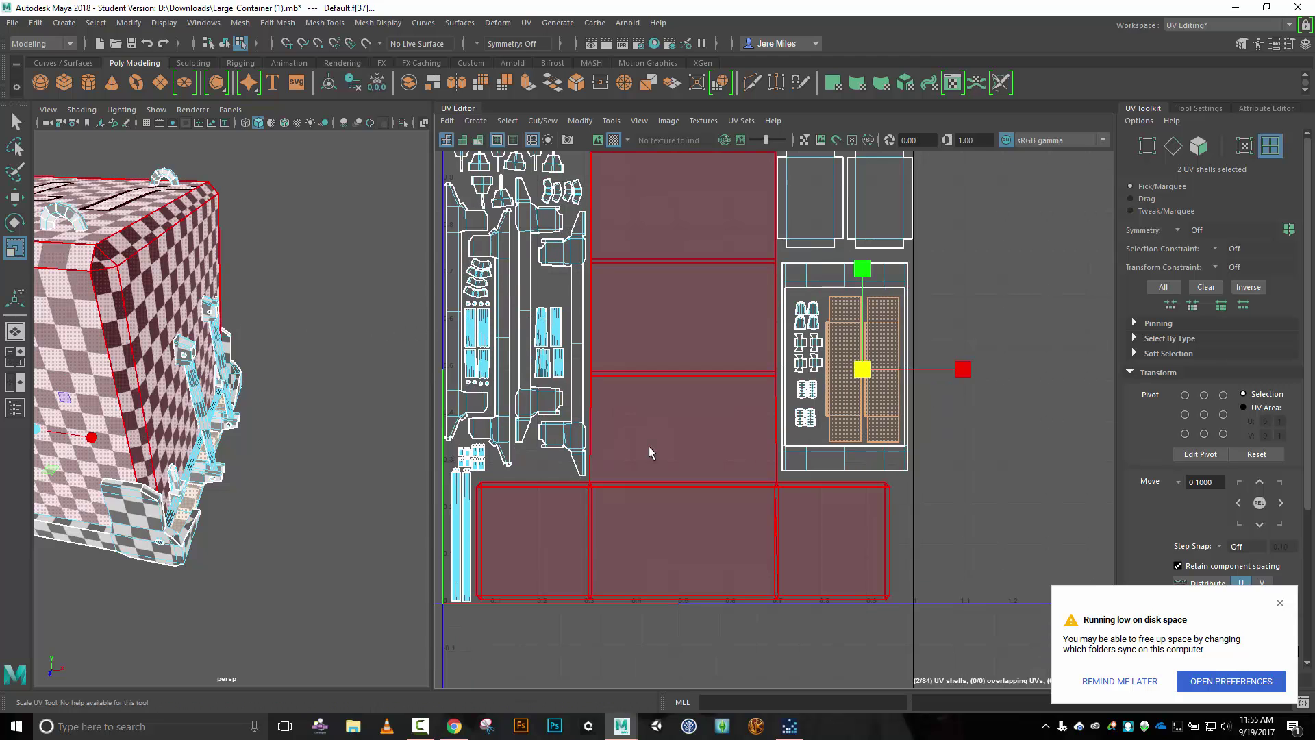
scroll(648, 452, "up", 1)
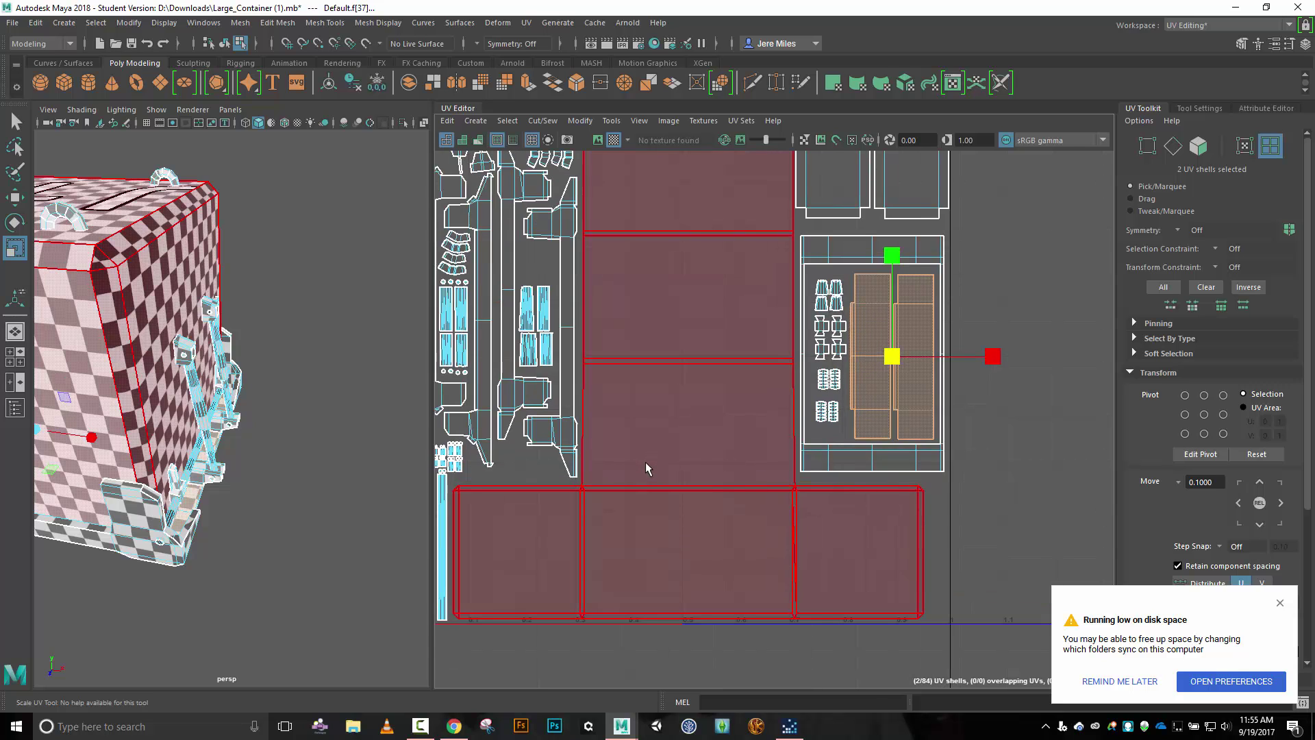
middle_click_drag(1018, 210, 1058, 431, "alt")
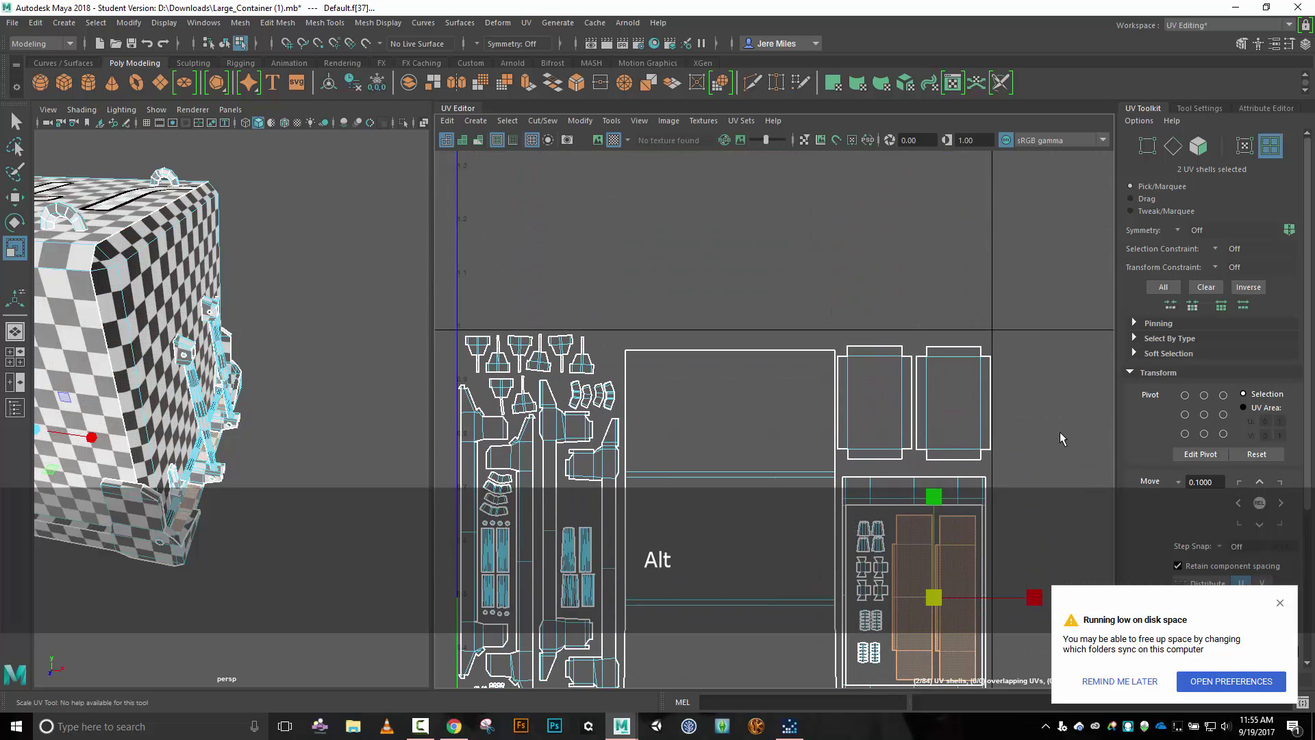
scroll(1059, 431, "up", 2)
scroll(1059, 431, "up", 4)
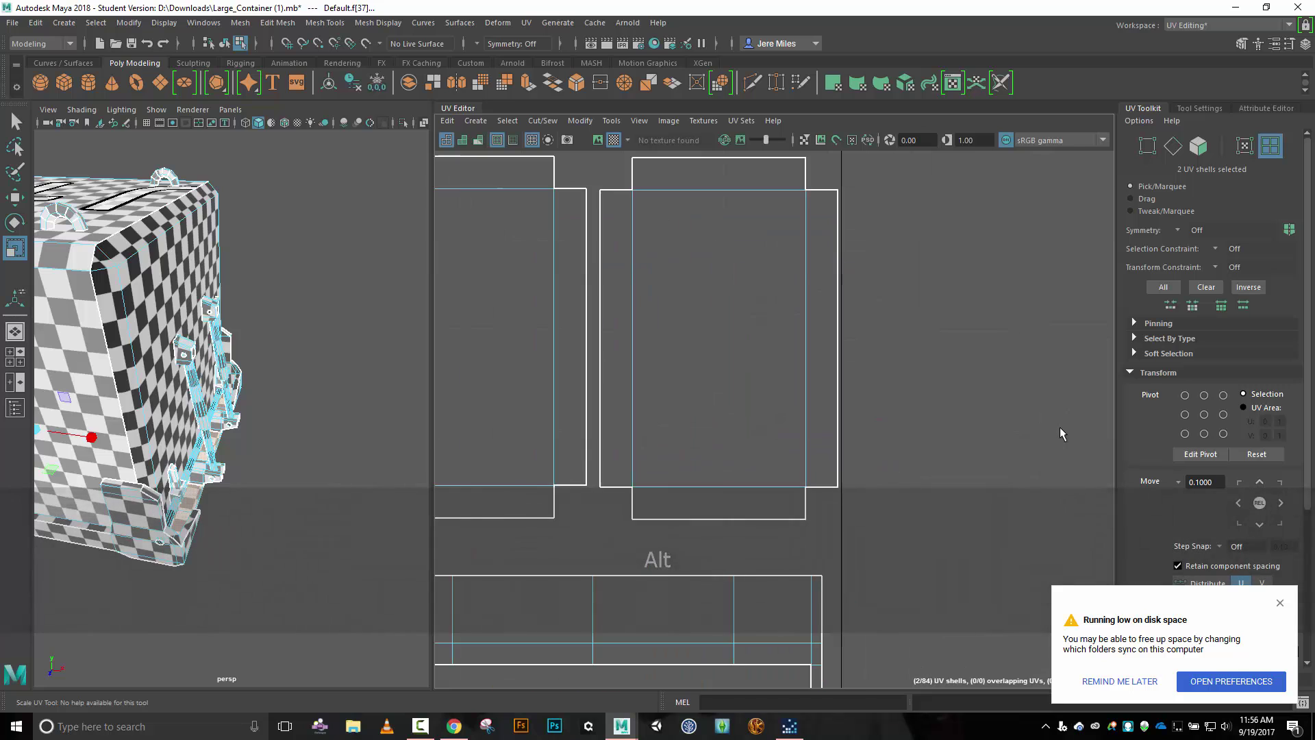
scroll(880, 391, "down", 1)
middle_click_drag(881, 392, 1216, 320, "alt")
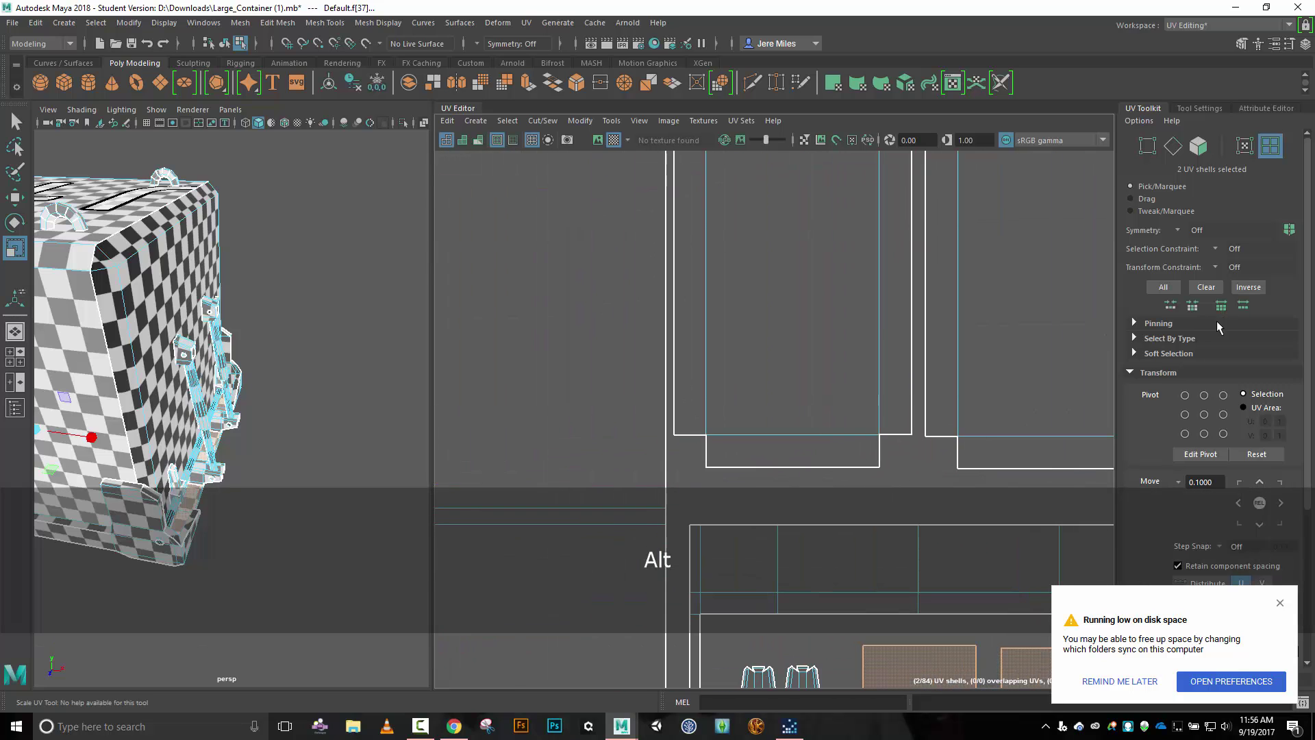
scroll(655, 340, "down", 8)
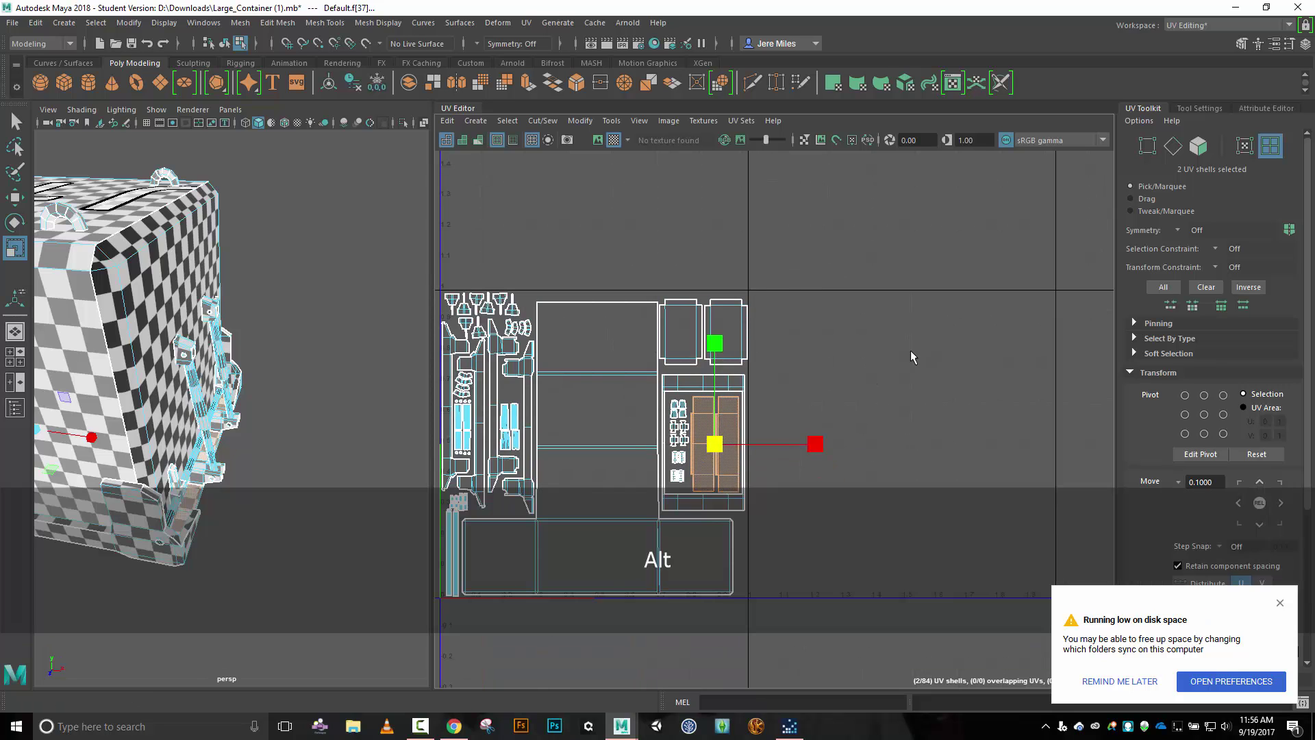
middle_click_drag(910, 350, 1008, 247, "alt")
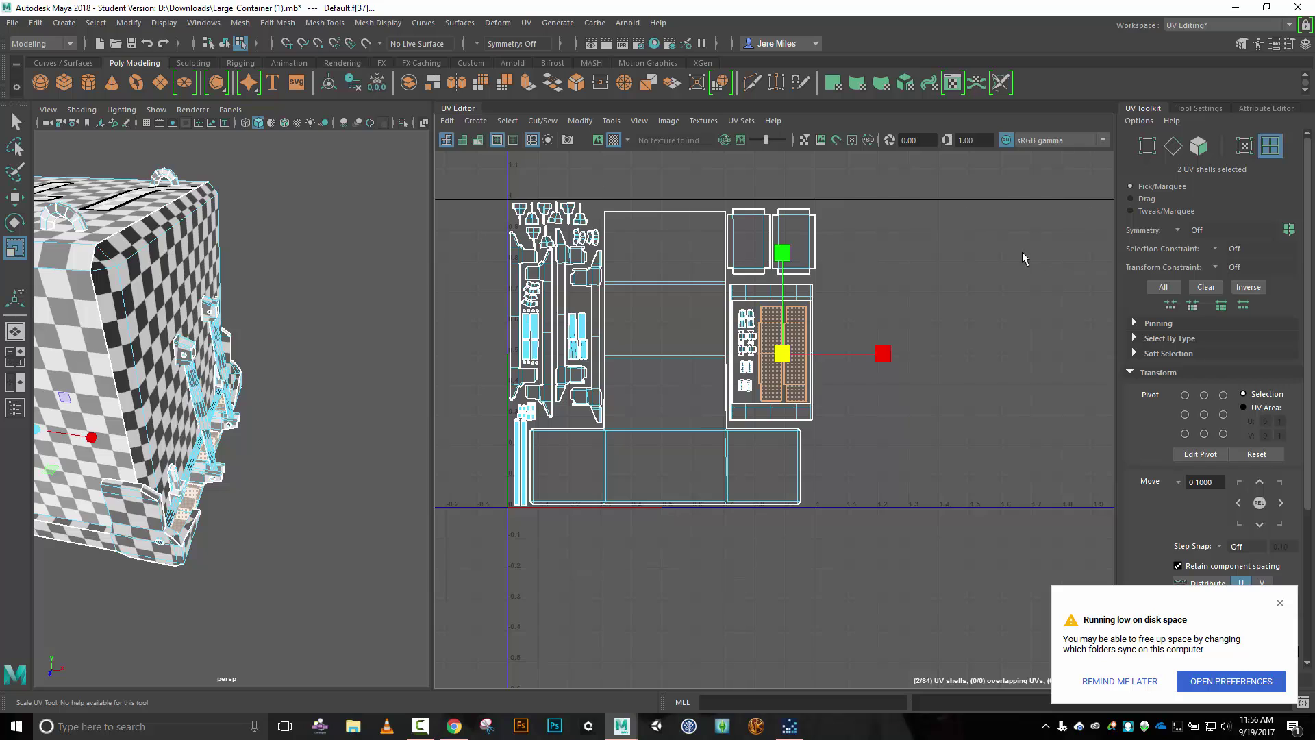
left_click_drag(819, 449, 651, 142)
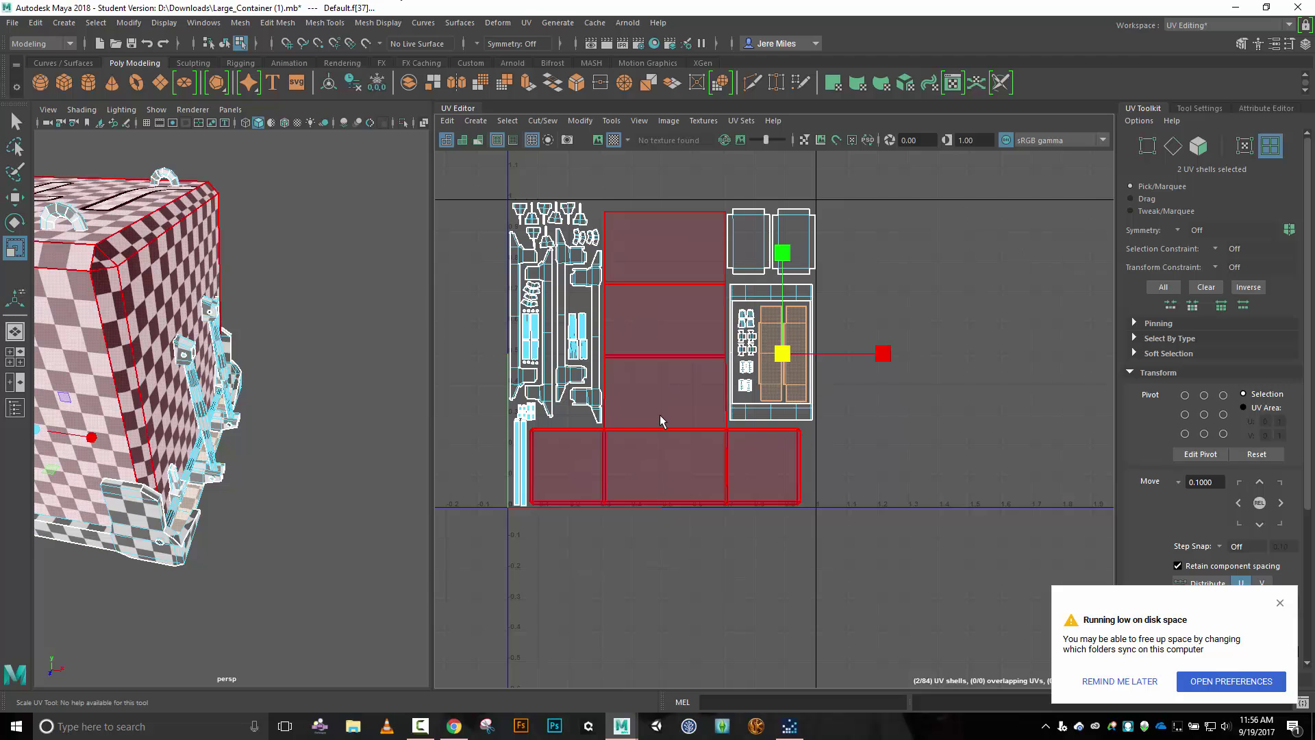